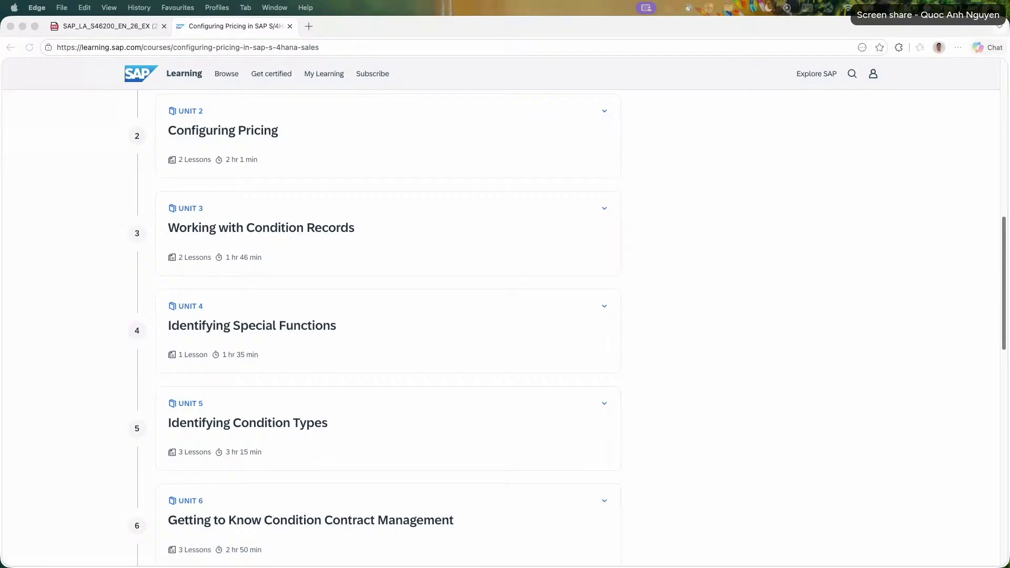
Open the Applying Special Pricing Functions lesson from Unit 4, Identifying Special Functions, of the pricing course.
left_click(310, 117)
scroll(473, 210, "down", 3)
left_click(523, 219)
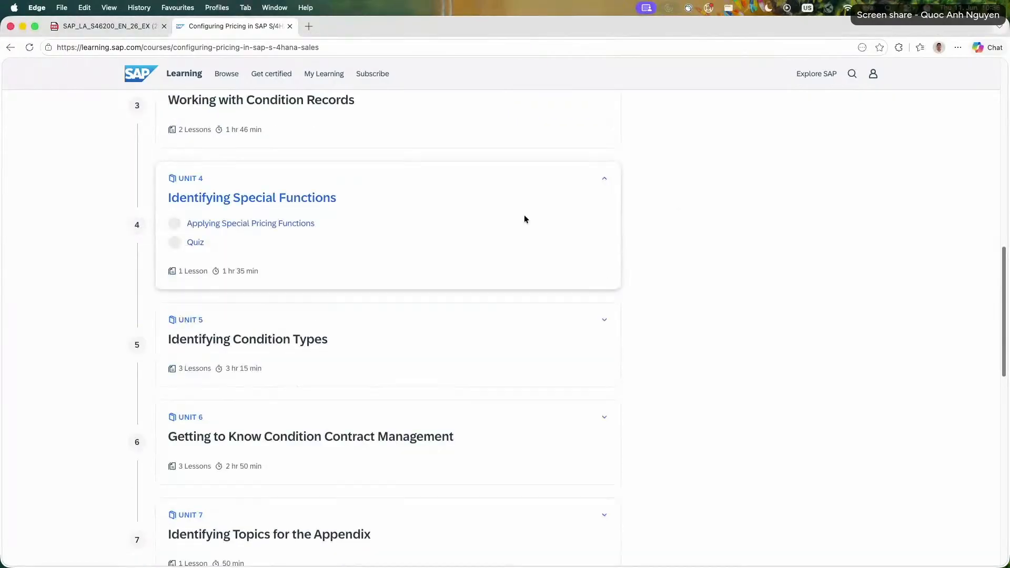
left_click(278, 223)
Switch to the exercise PDF and look through its table of contents down to the last exercises.
left_click(105, 26)
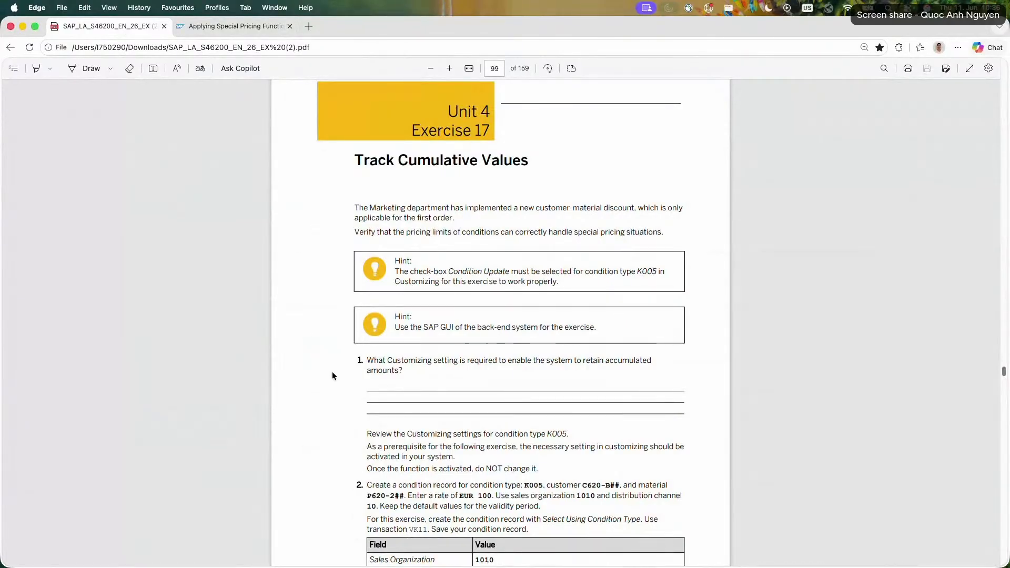
scroll(338, 392, "up", 1)
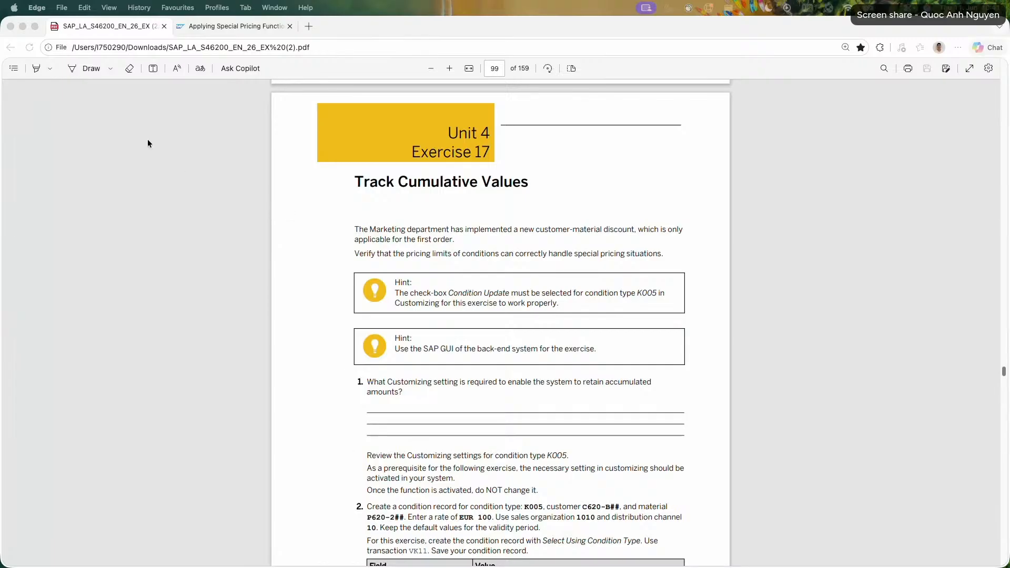
left_click(14, 69)
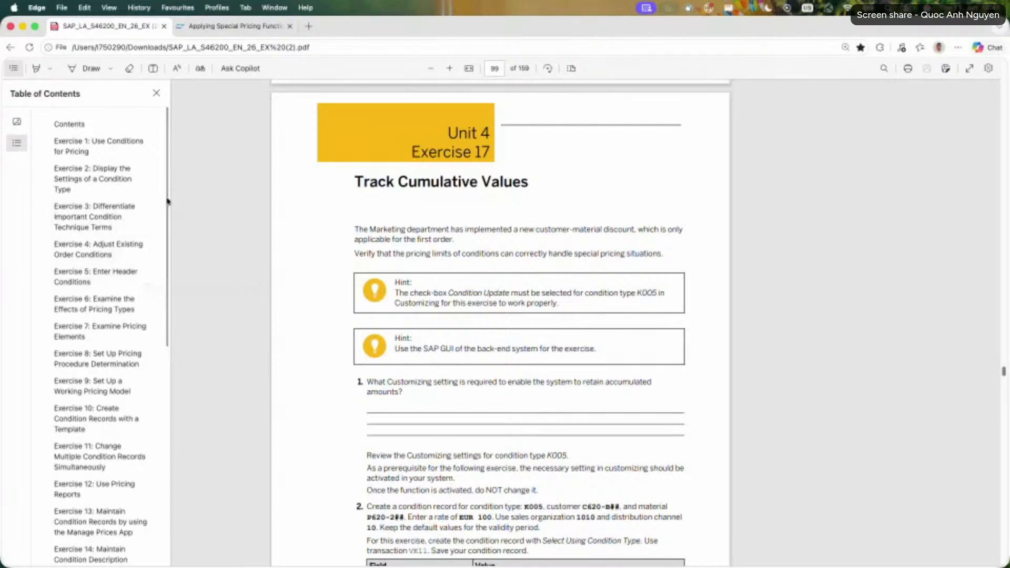
left_click_drag(167, 200, 175, 295)
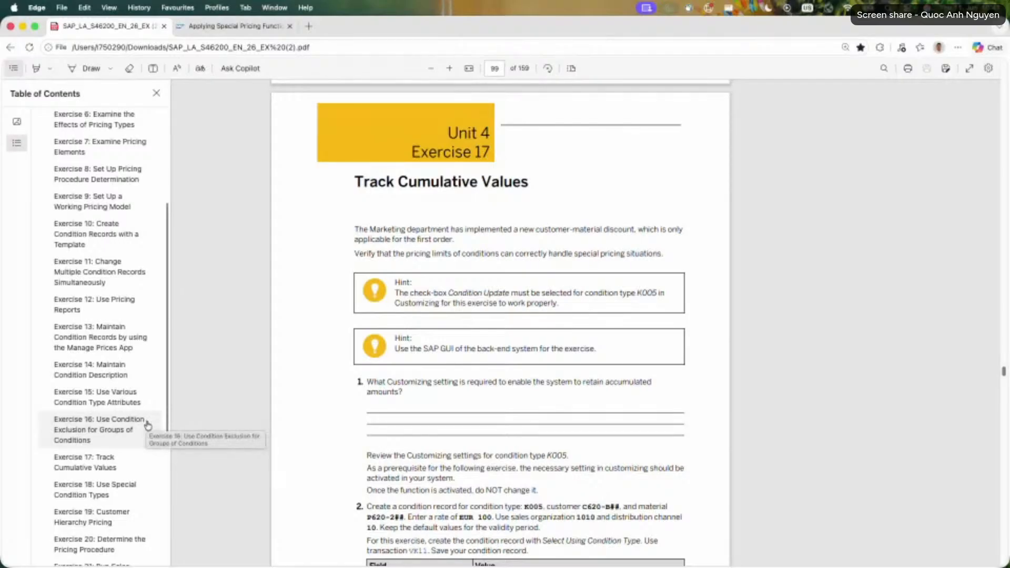
scroll(148, 425, "down", 5)
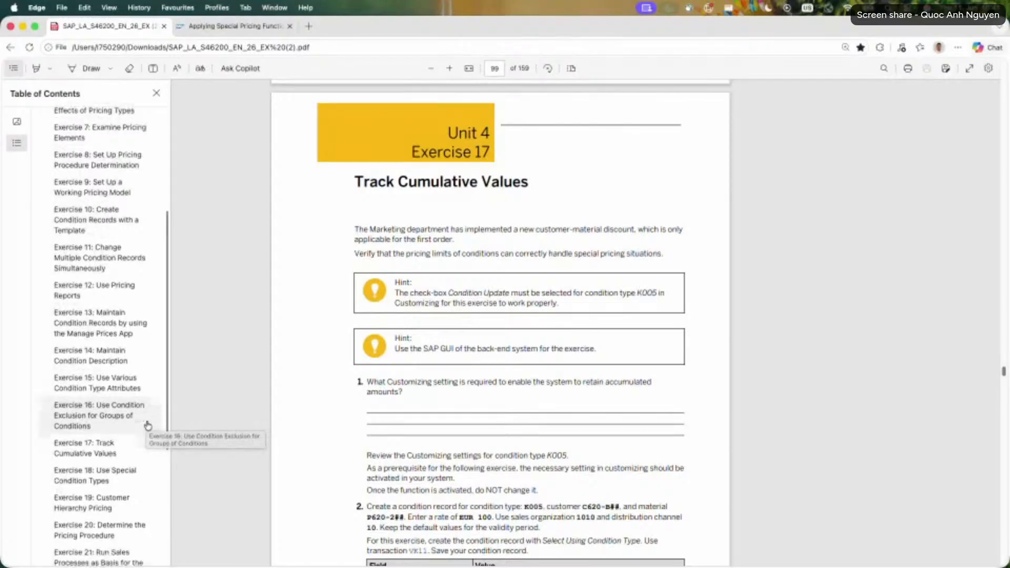
scroll(148, 426, "down", 1)
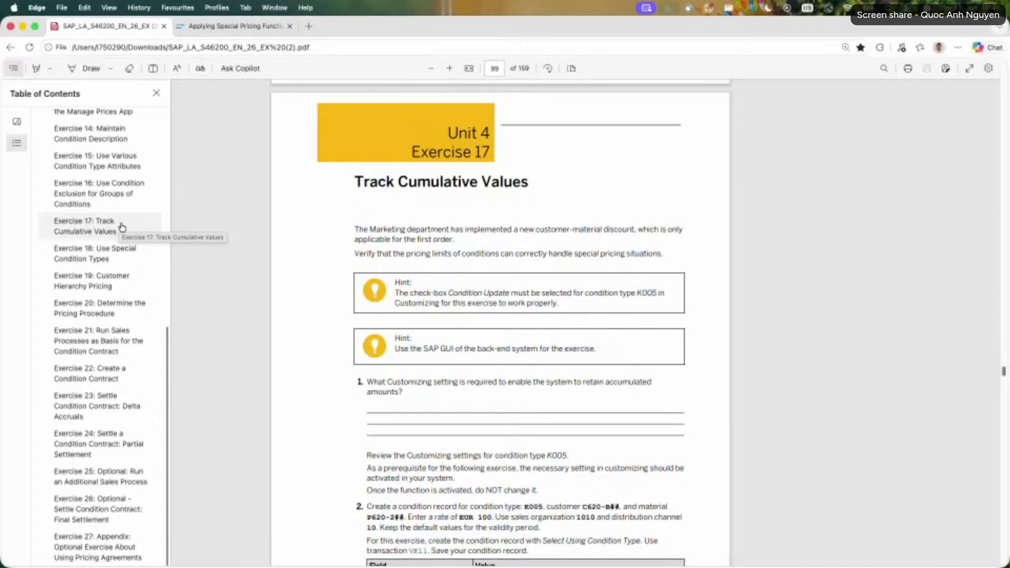
Open the 1 Minute SAP YouTube channel in a new browser tab.
key("super+t")
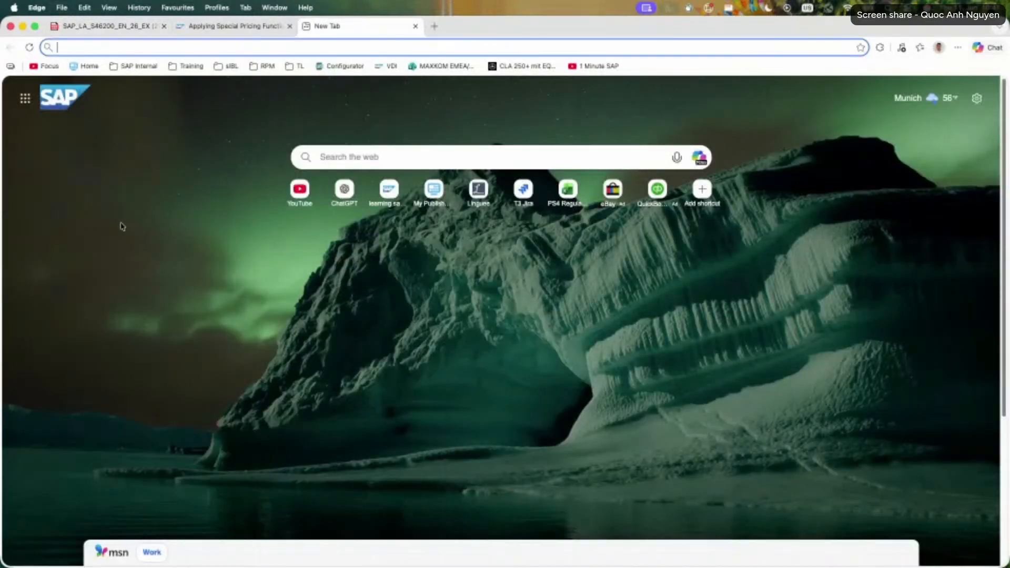
type("youtube")
key("Down")
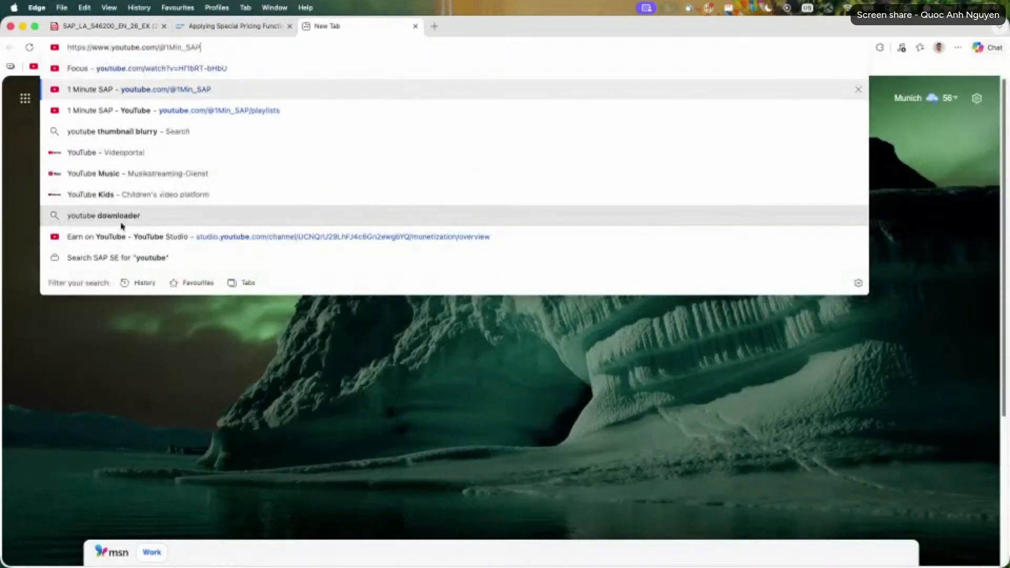
key("Return")
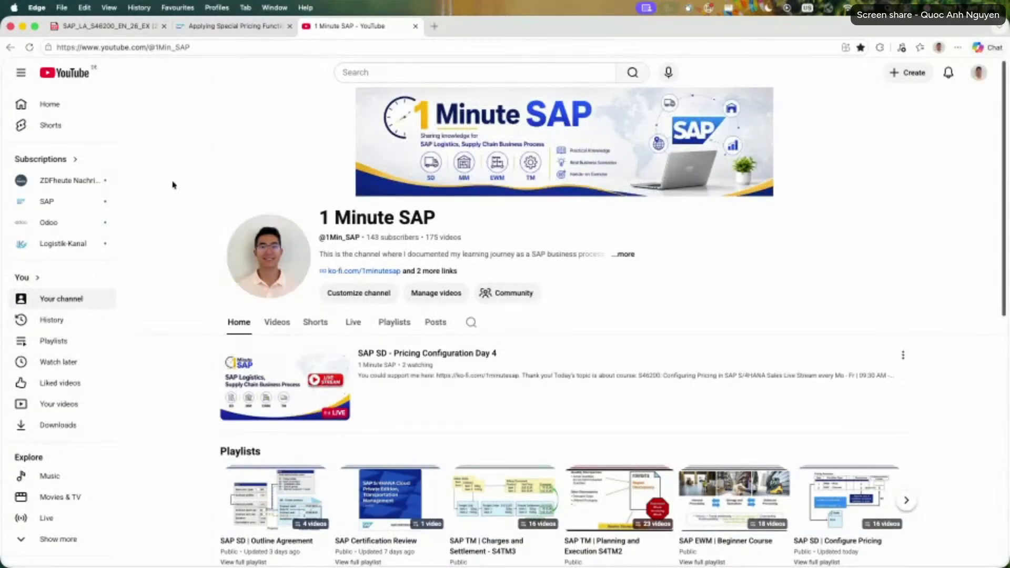
Browse the channel's home page and view its full list of playlists.
scroll(733, 332, "down", 1)
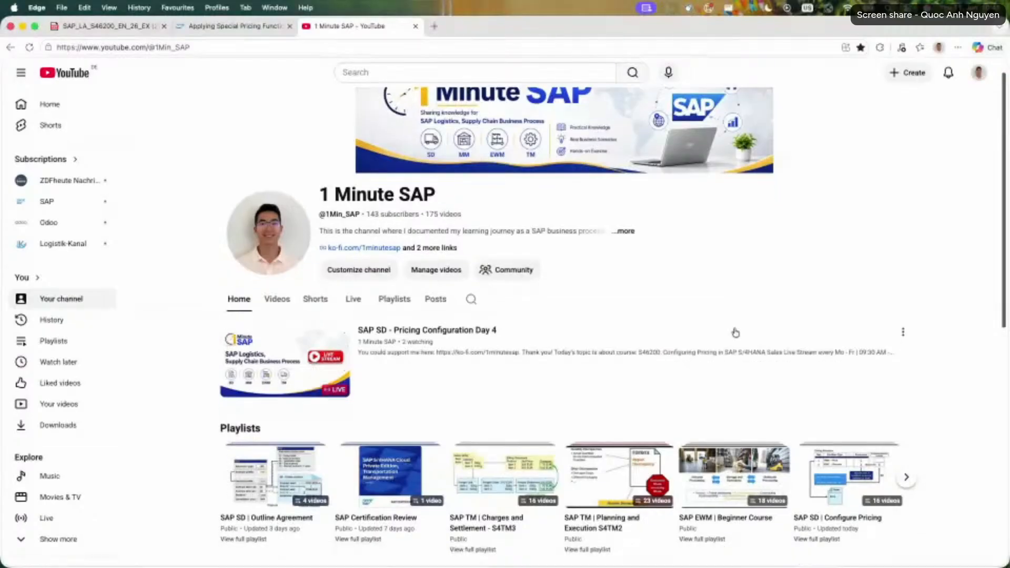
scroll(742, 331, "down", 1)
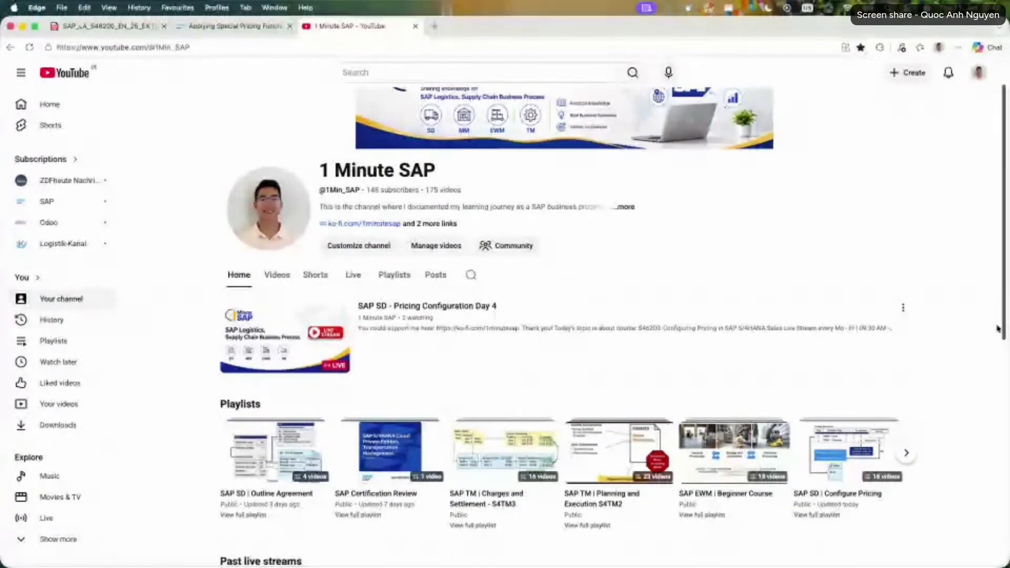
scroll(997, 328, "down", 2)
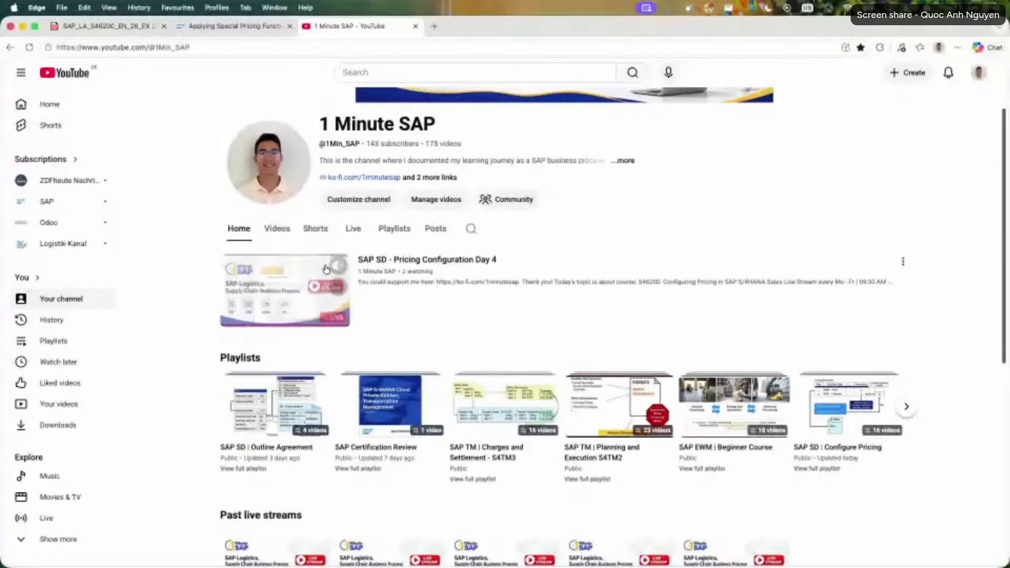
left_click(394, 228)
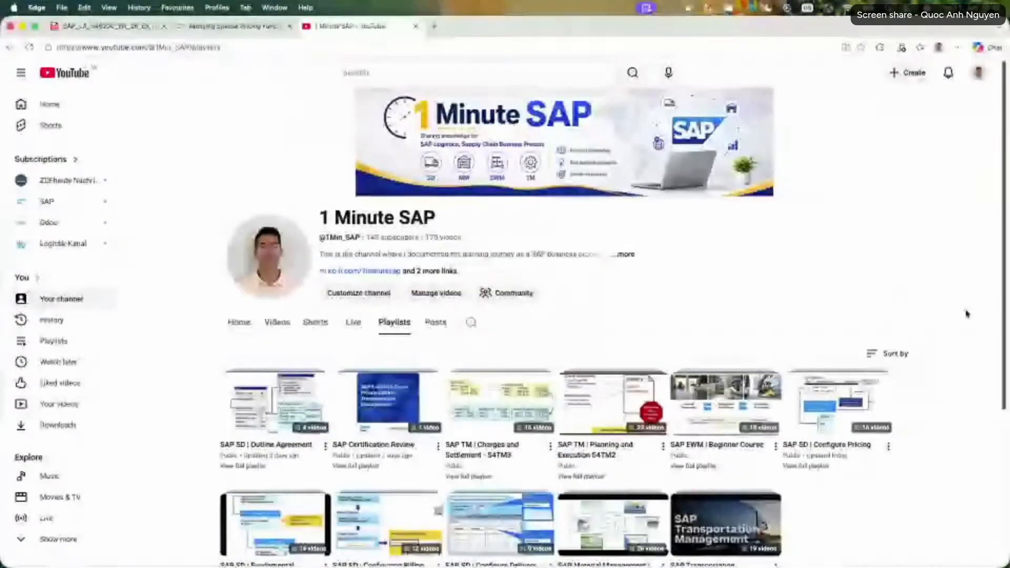
scroll(999, 318, "down", 3)
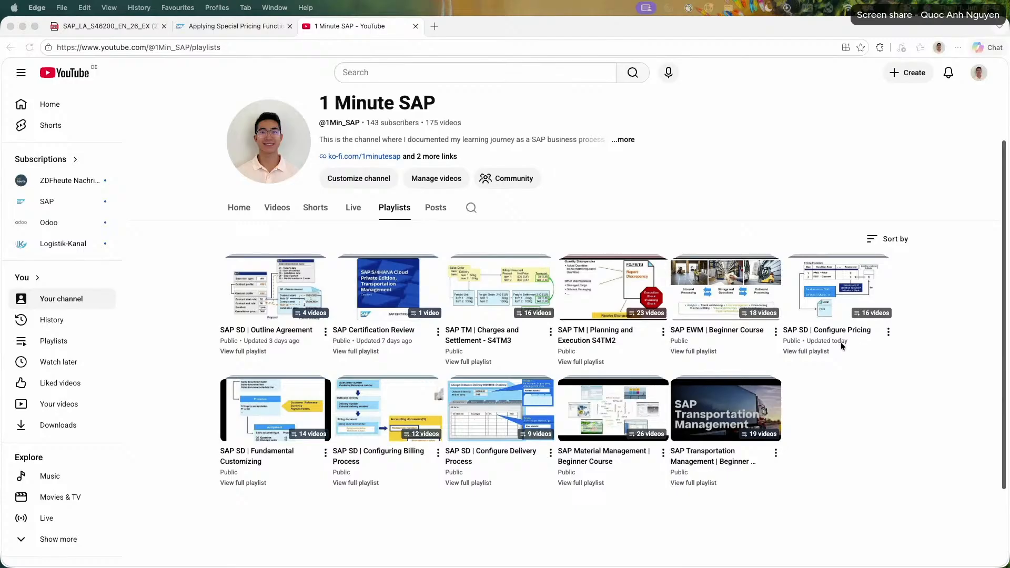
Return to the exercise PDF, review the later exercises in its table of contents, and close the contents list.
left_click(126, 26)
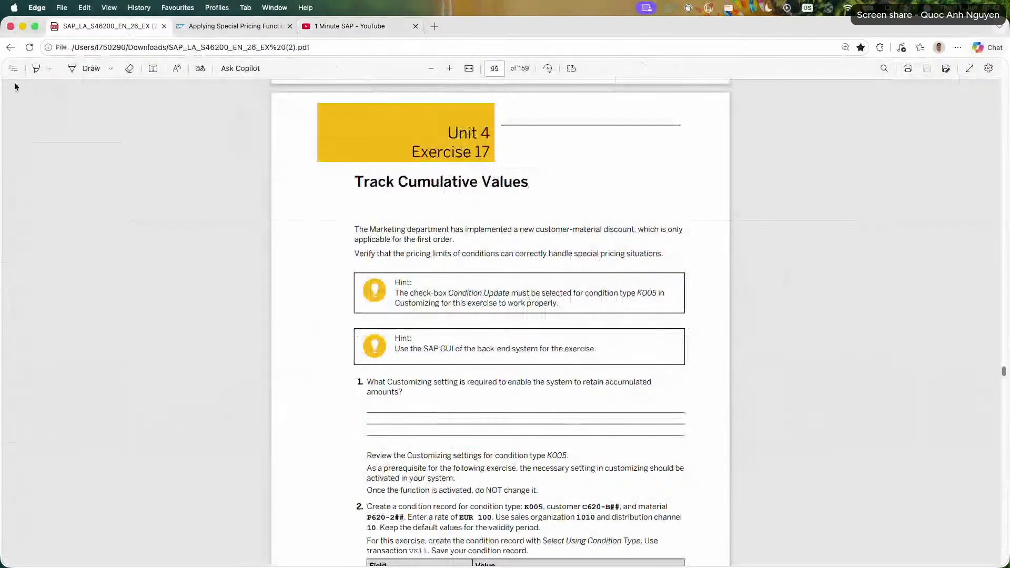
left_click(14, 68)
scroll(112, 365, "down", 5)
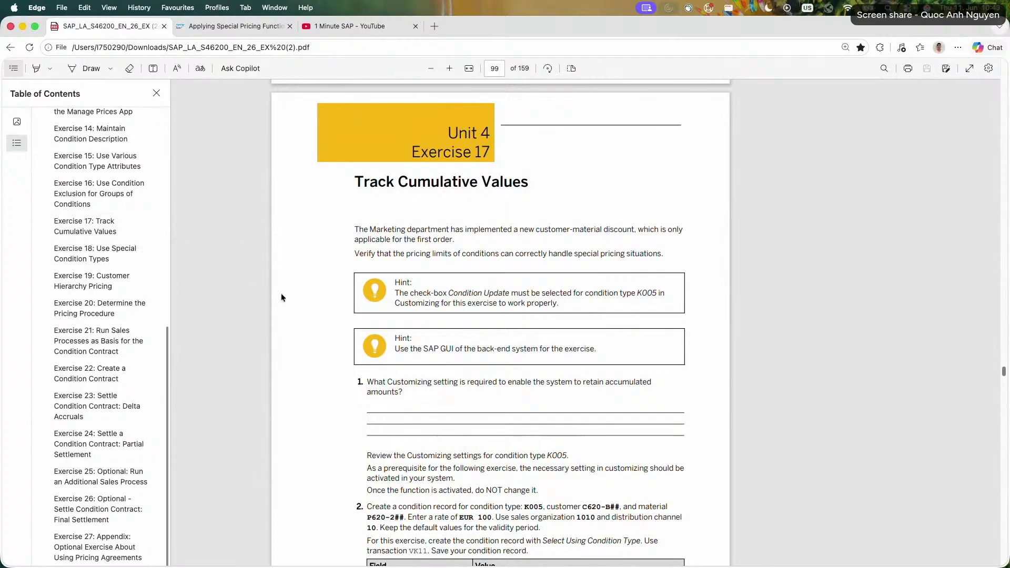
left_click(379, 233)
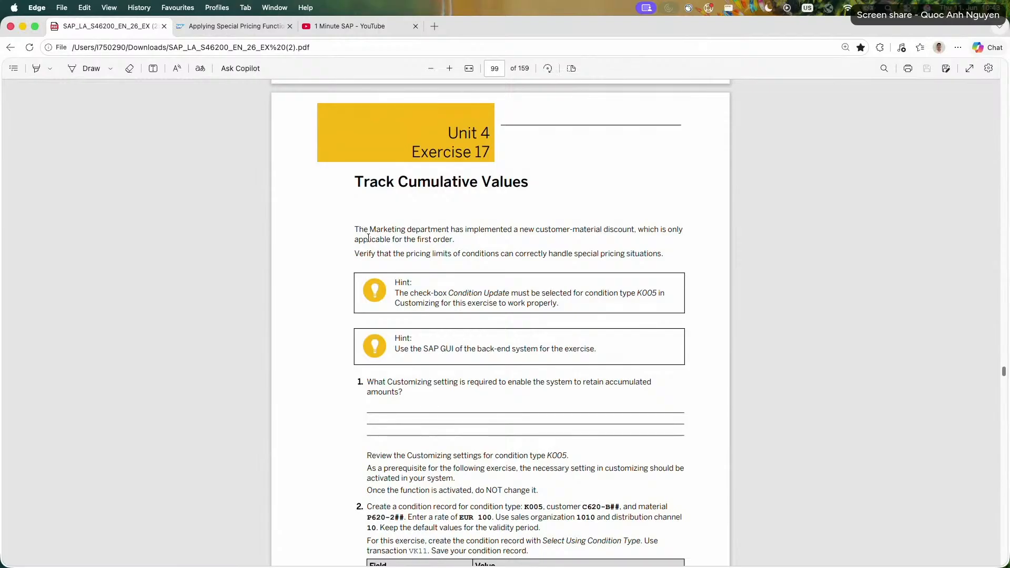
Read the introduction and both hints of Exercise 17, Track Cumulative Values, selecting each passage in turn.
left_click_drag(359, 230, 452, 241)
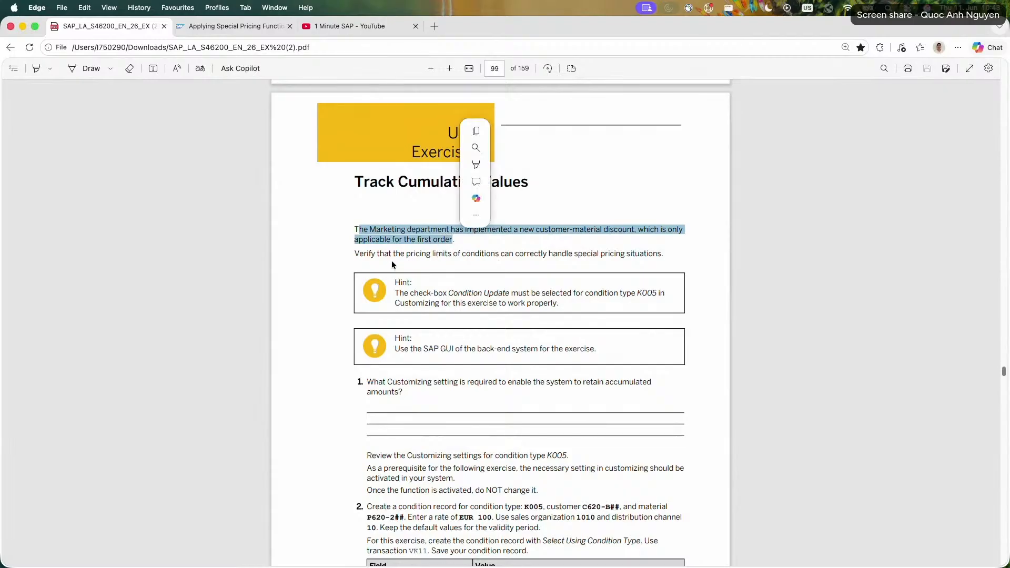
left_click_drag(355, 253, 664, 256)
left_click(408, 300)
left_click_drag(399, 294, 520, 317)
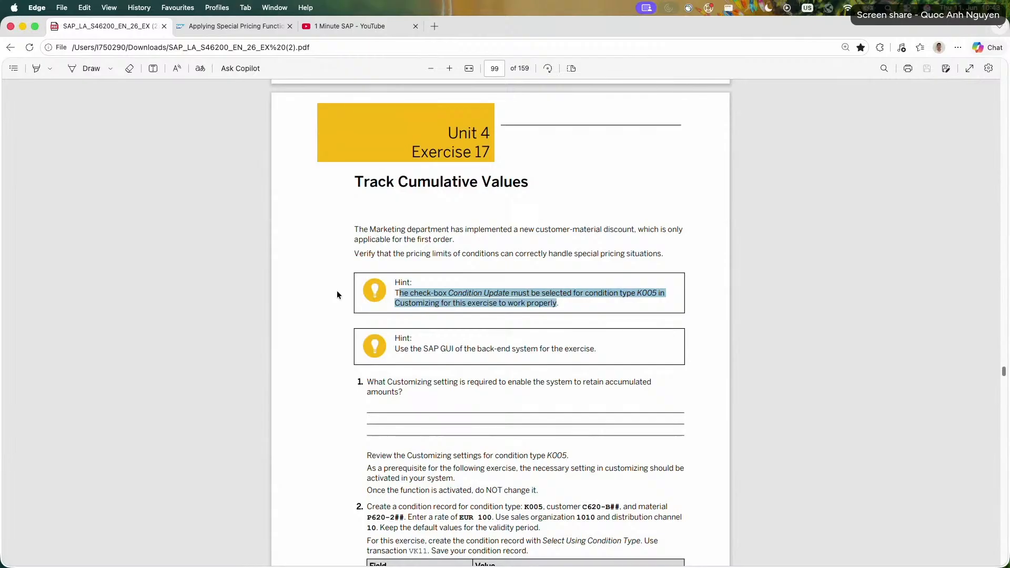
left_click_drag(395, 348, 597, 348)
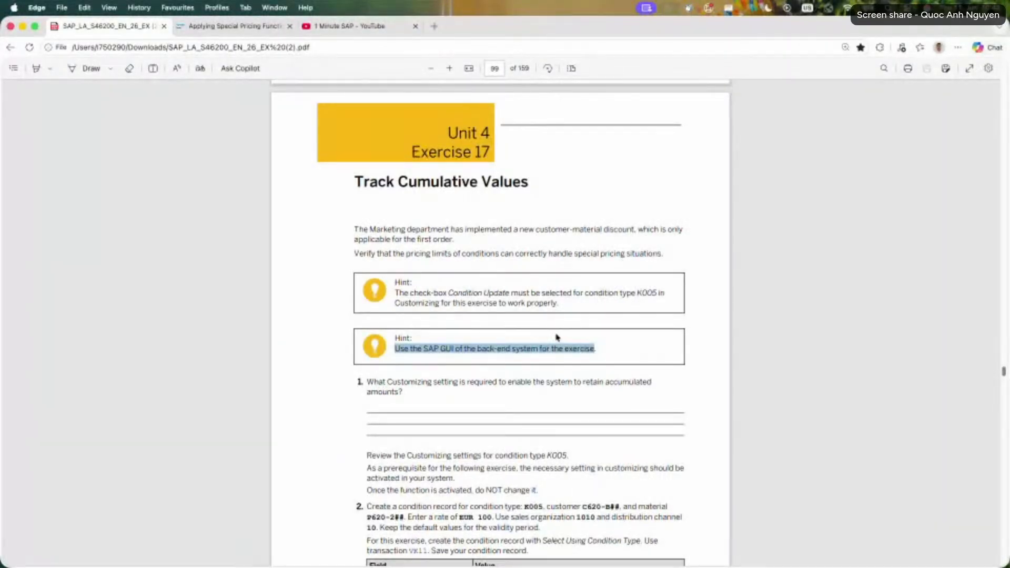
Read task 1 of Exercise 17, selecting the Customizing question and the review instructions for condition type K005.
scroll(292, 305, "down", 1)
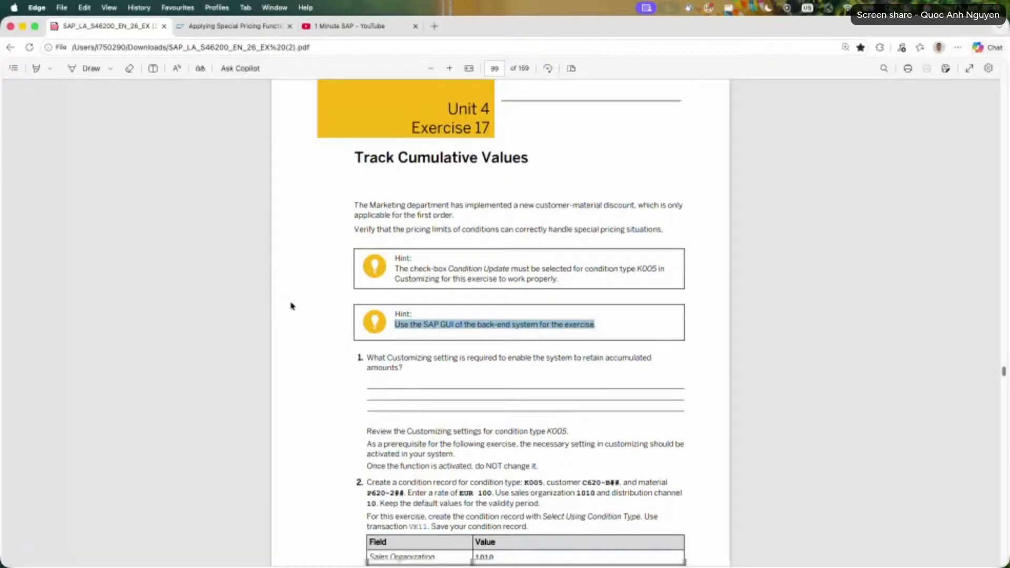
scroll(292, 306, "down", 2)
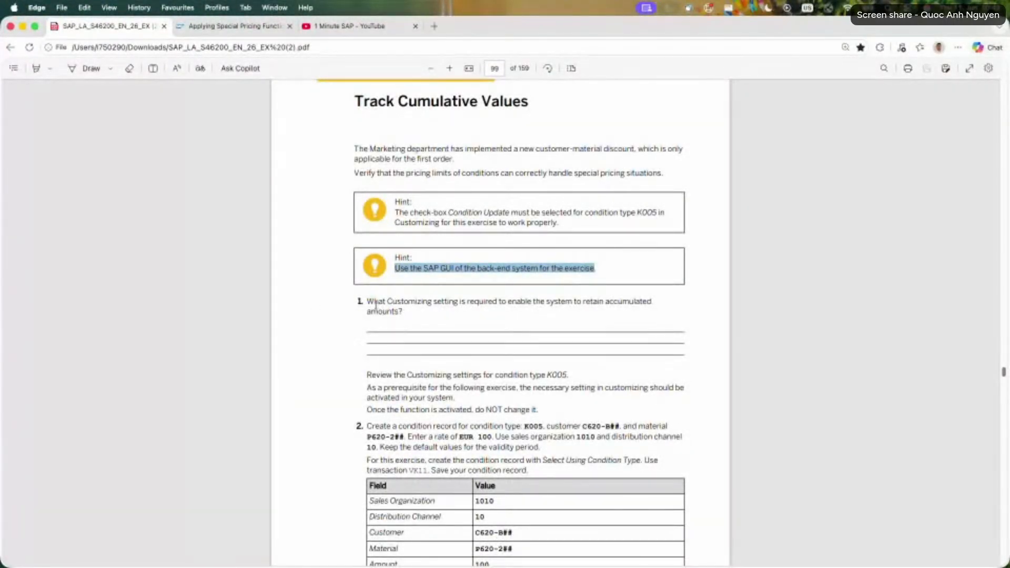
left_click_drag(367, 300, 401, 314)
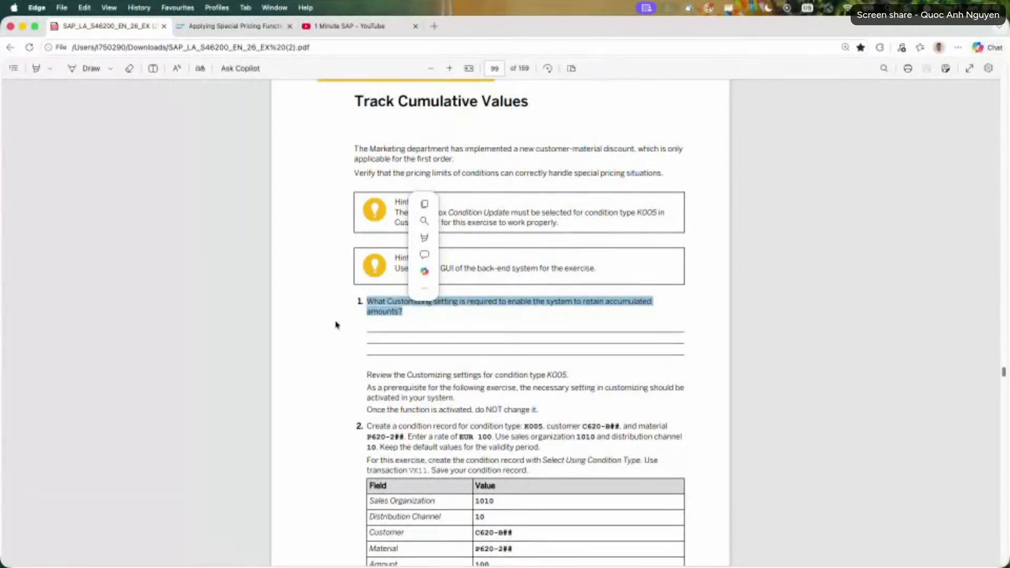
left_click_drag(367, 374, 545, 403)
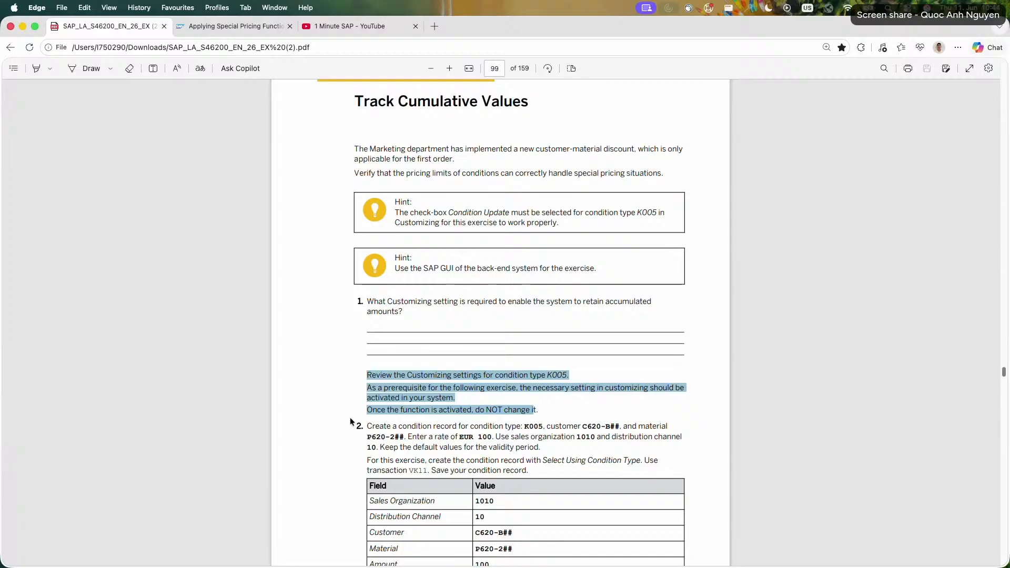
Read task 2 on creating the K005 condition record, selecting the customer, material, validity period and VK11 instructions.
scroll(333, 389, "down", 5)
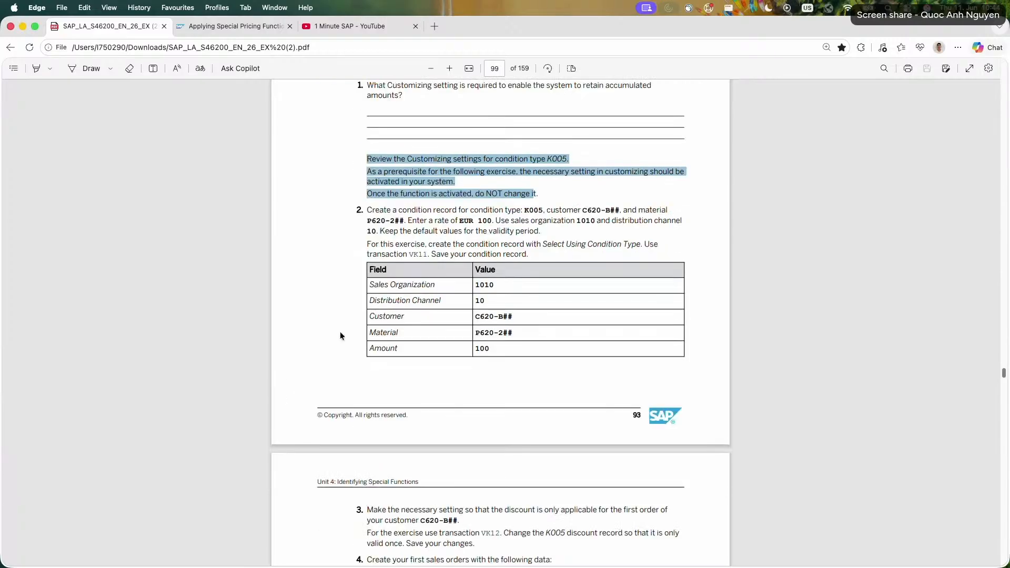
scroll(352, 228, "up", 1)
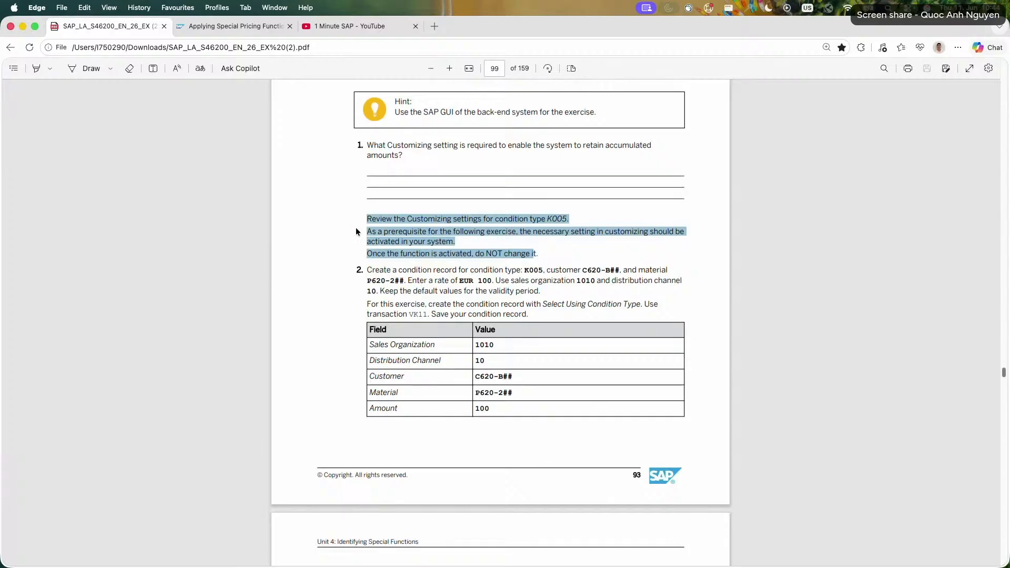
left_click_drag(620, 269, 587, 270)
left_click_drag(408, 283, 371, 283)
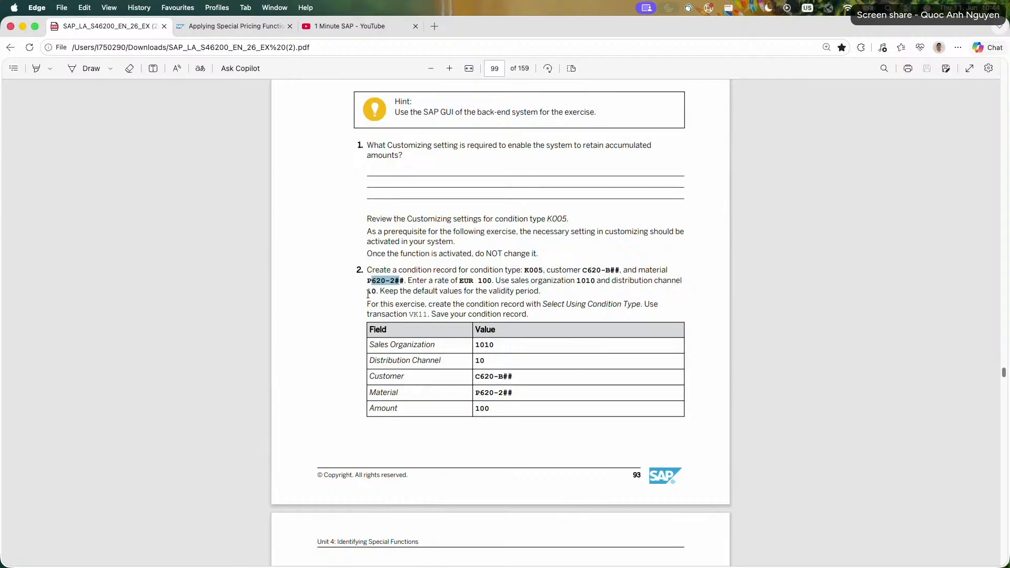
left_click_drag(368, 292, 541, 288)
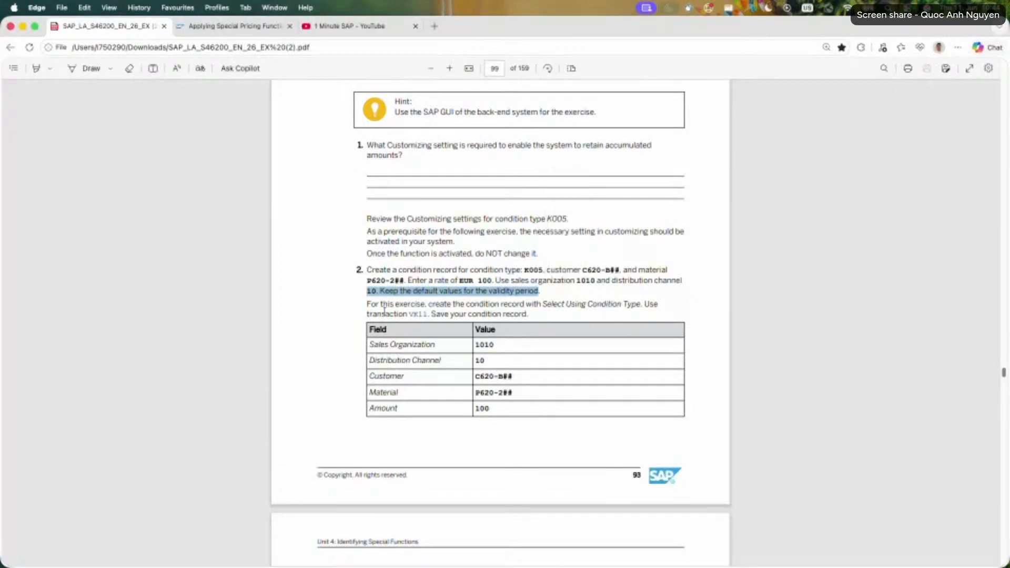
left_click_drag(370, 305, 526, 314)
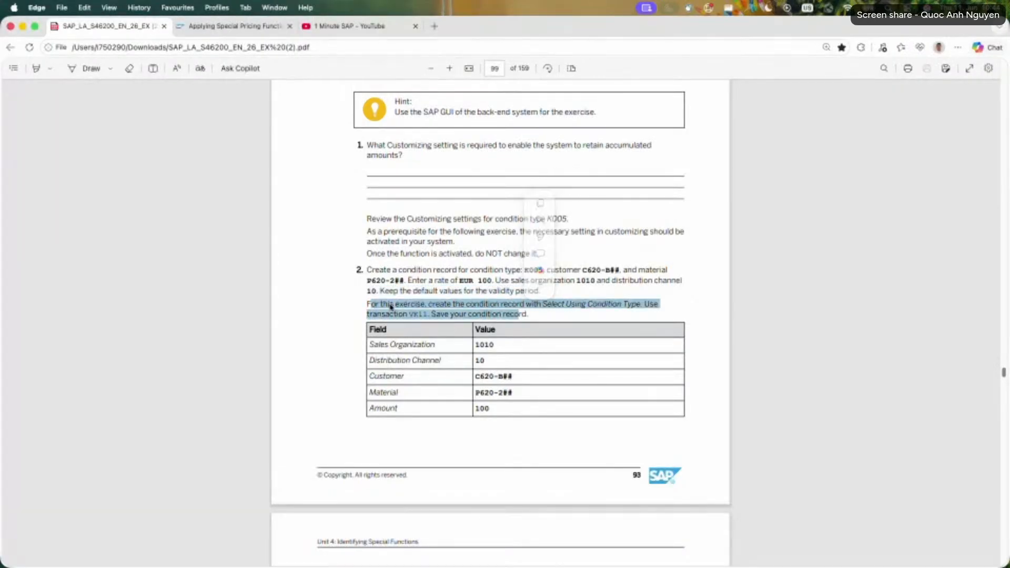
left_click(335, 298)
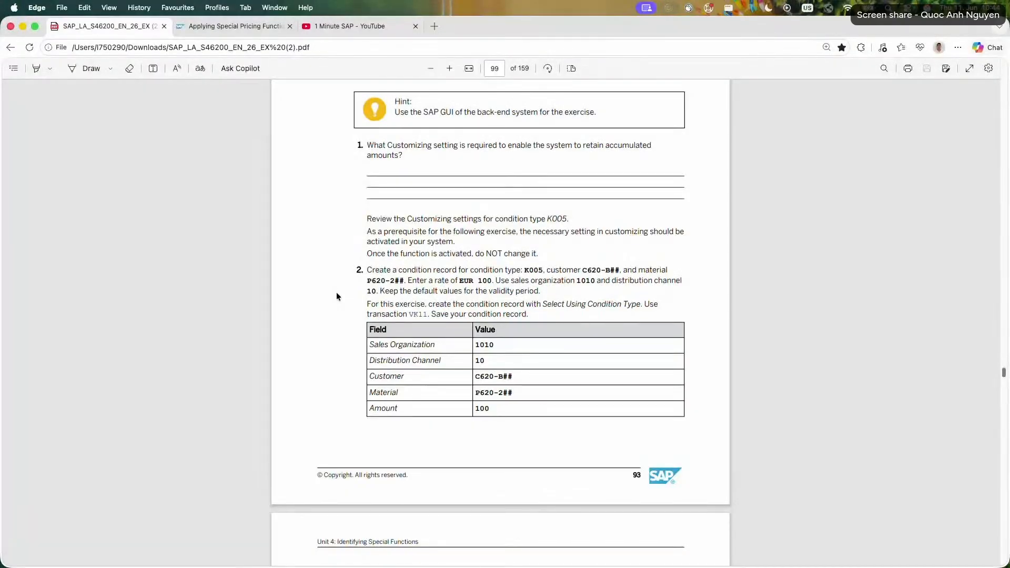
Read task 3 on limiting the discount to the first order, selecting the VK12 instructions for the K005 record.
scroll(337, 295, "down", 2)
scroll(337, 293, "down", 4)
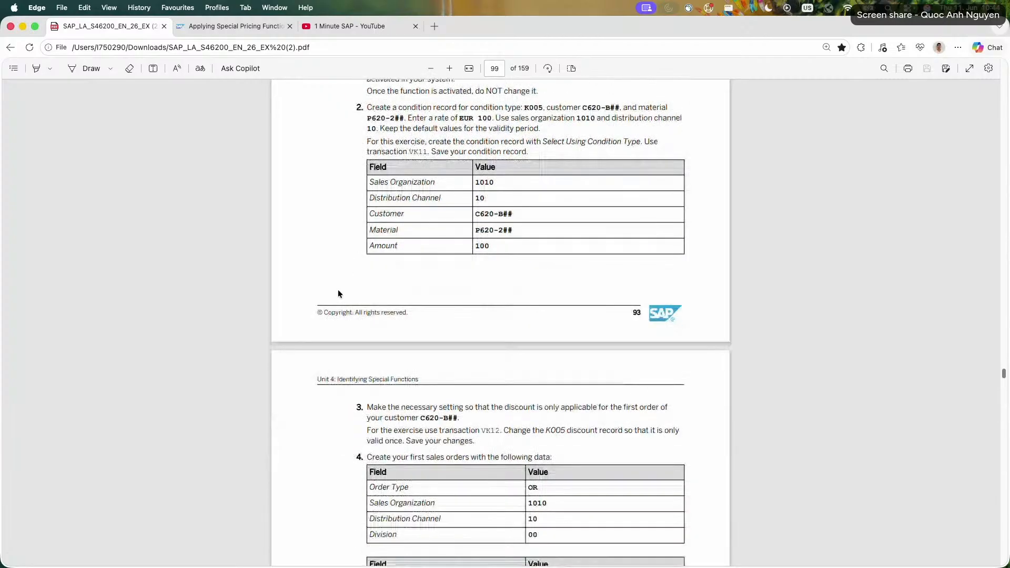
left_click_drag(373, 408, 473, 441)
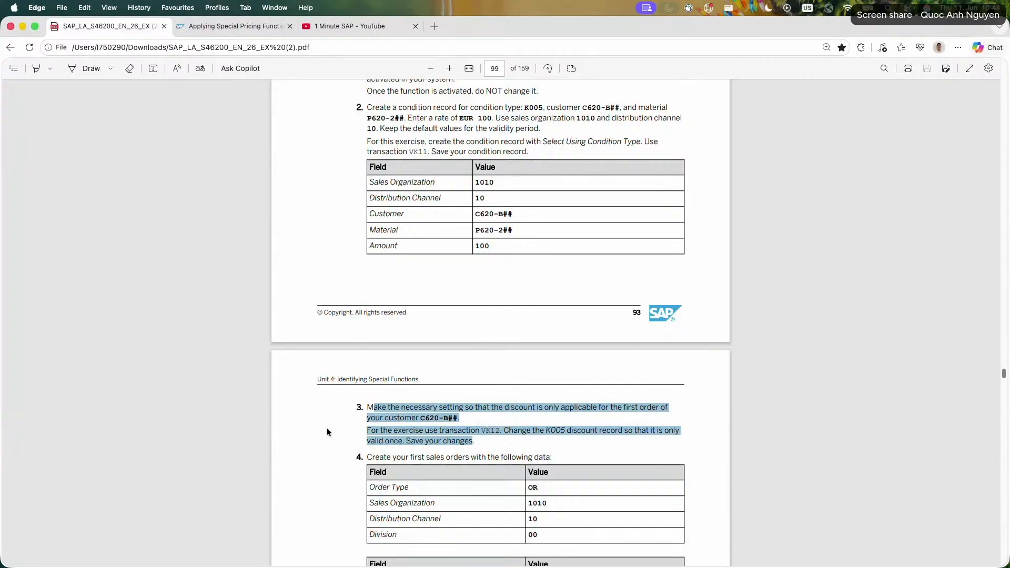
left_click_drag(367, 430, 484, 439)
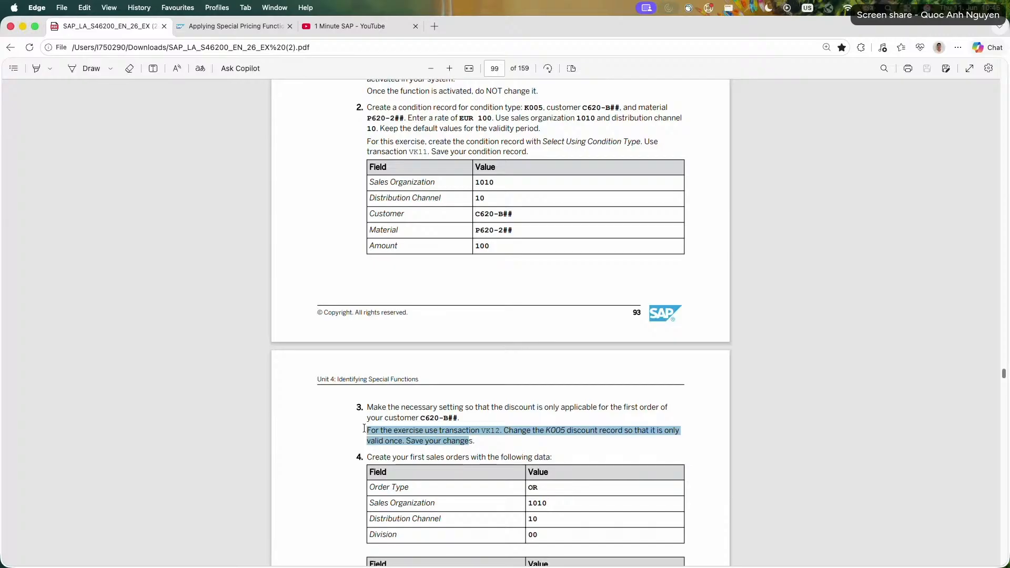
scroll(361, 425, "down", 3)
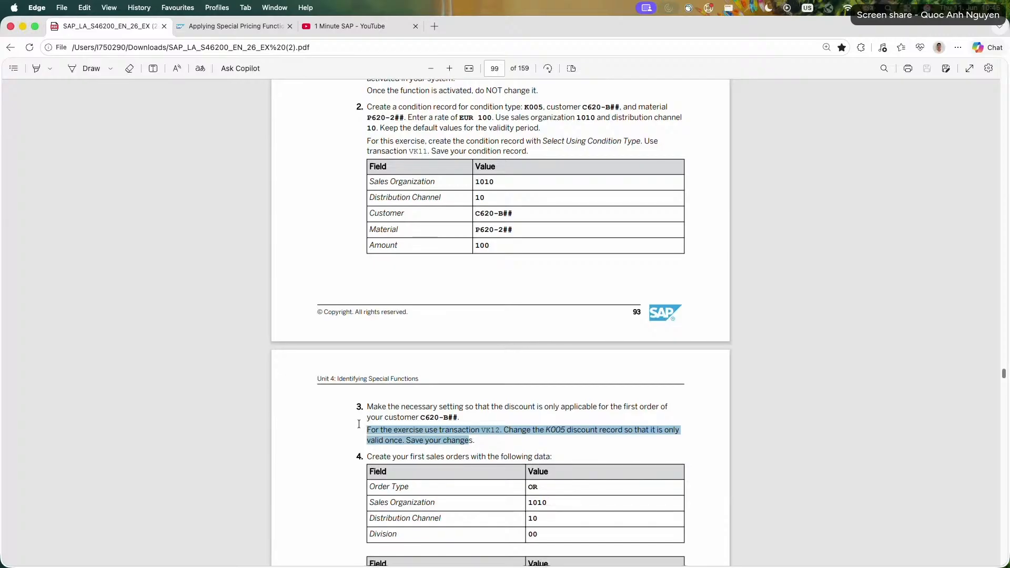
Read tasks 4 and 5 of Exercise 17, selecting the instructions for the first and second sales orders and the discount check.
scroll(359, 424, "down", 7)
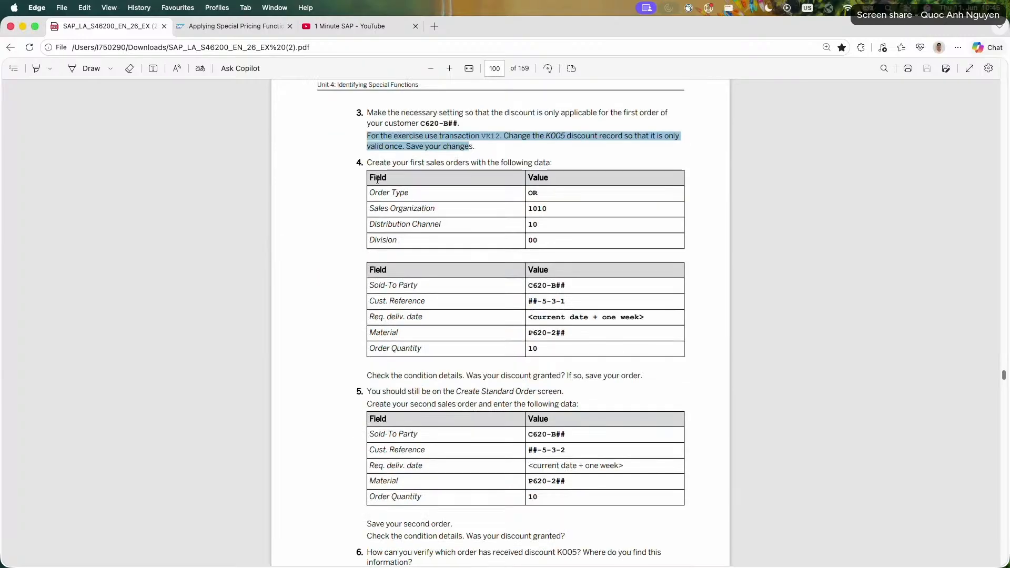
left_click_drag(367, 163, 563, 161)
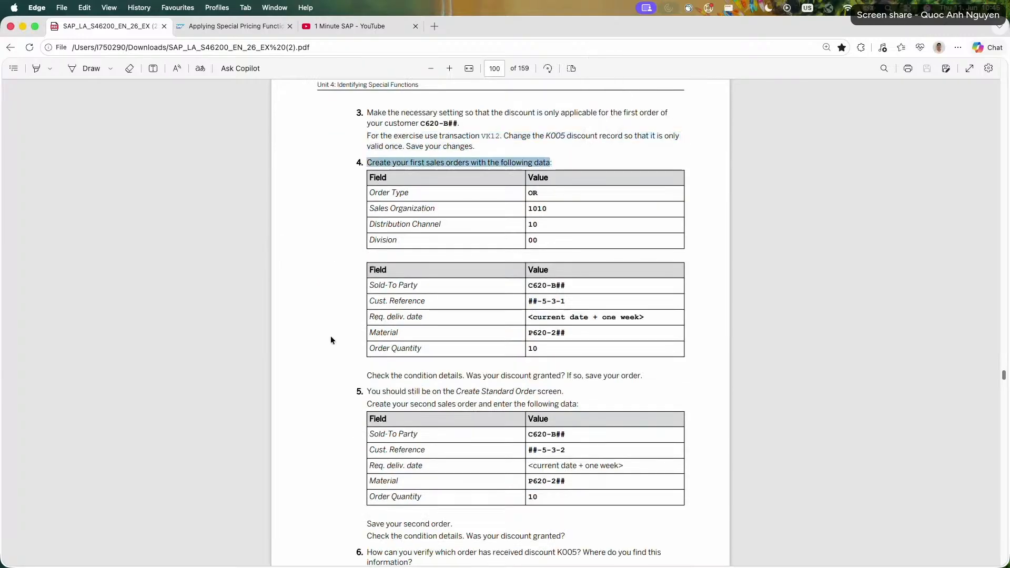
left_click_drag(367, 391, 576, 404)
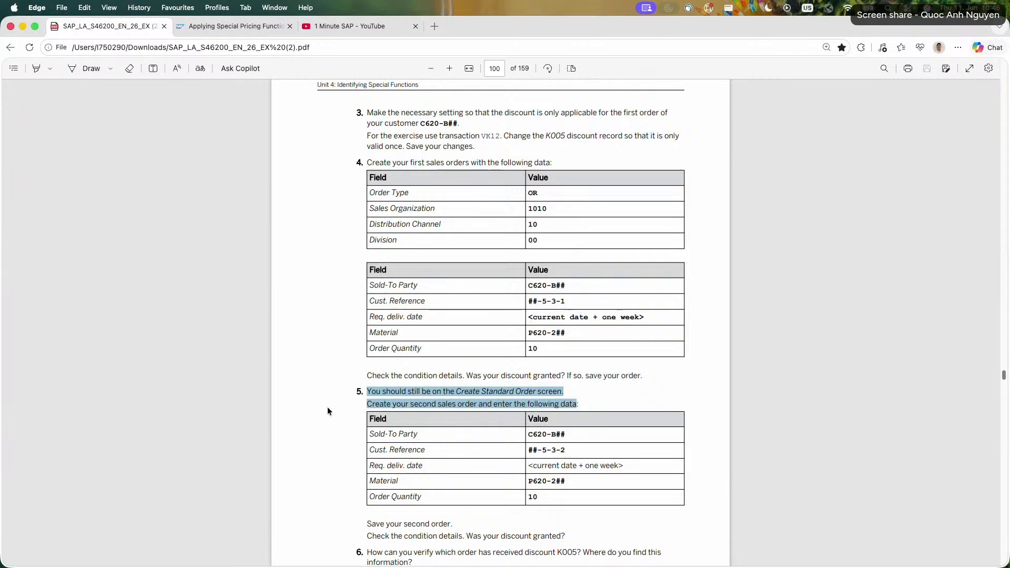
scroll(331, 403, "down", 5)
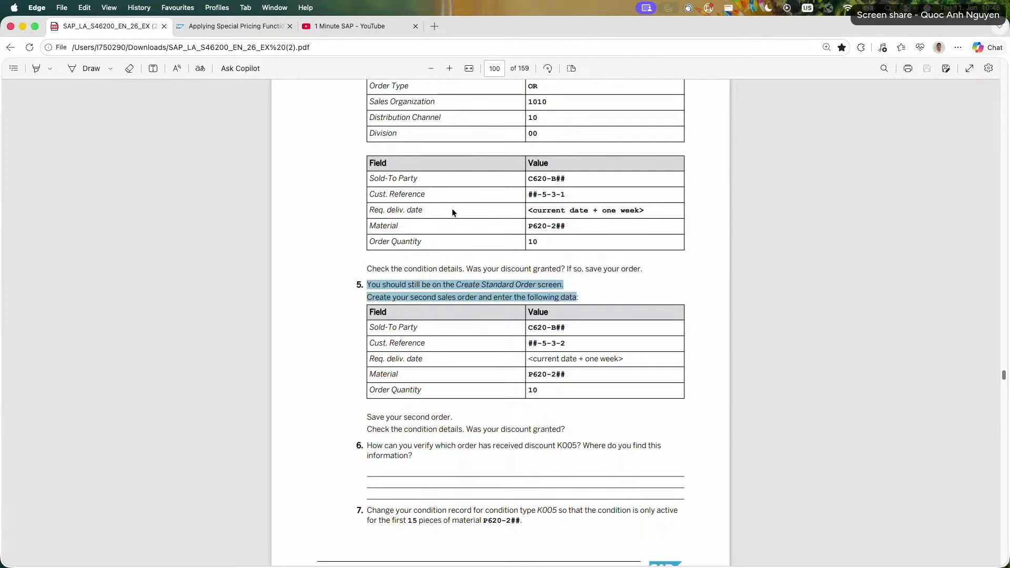
left_click_drag(467, 269, 638, 269)
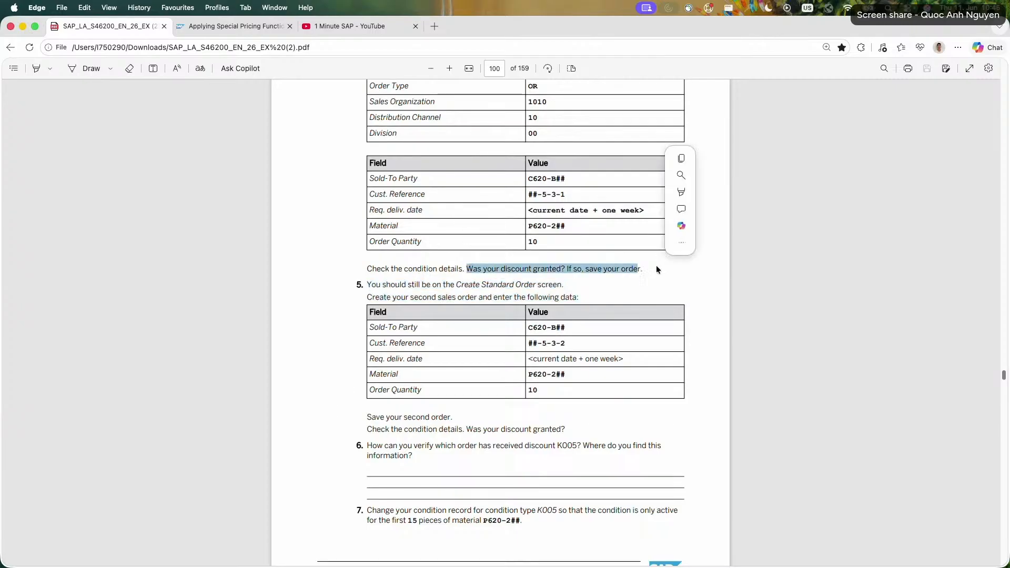
Read tasks 6 to 10, covering K005 discount verification, the 15-piece limit, the new sales order and deletion of the condition record.
left_click_drag(566, 429, 409, 455)
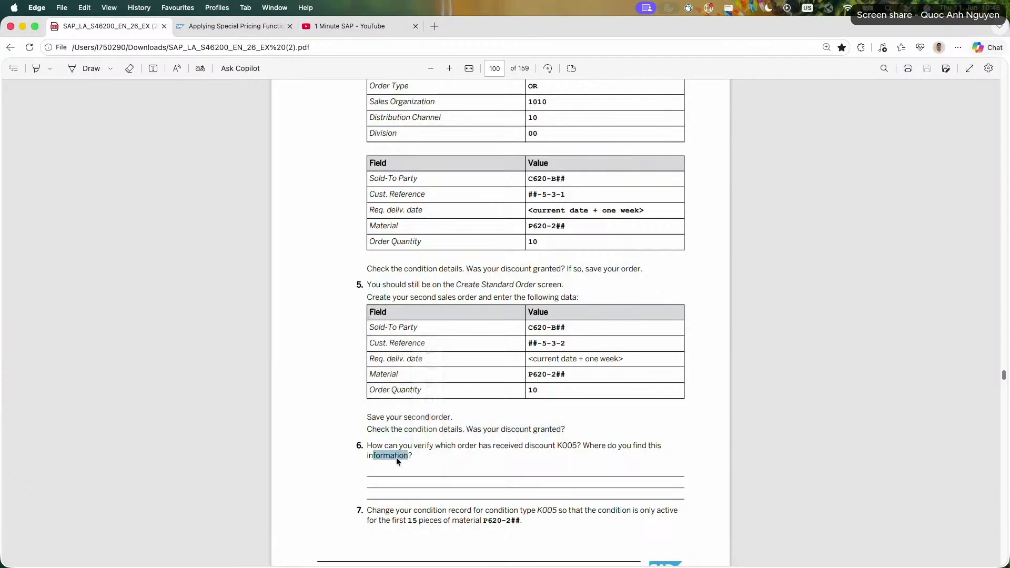
scroll(363, 439, "down", 5)
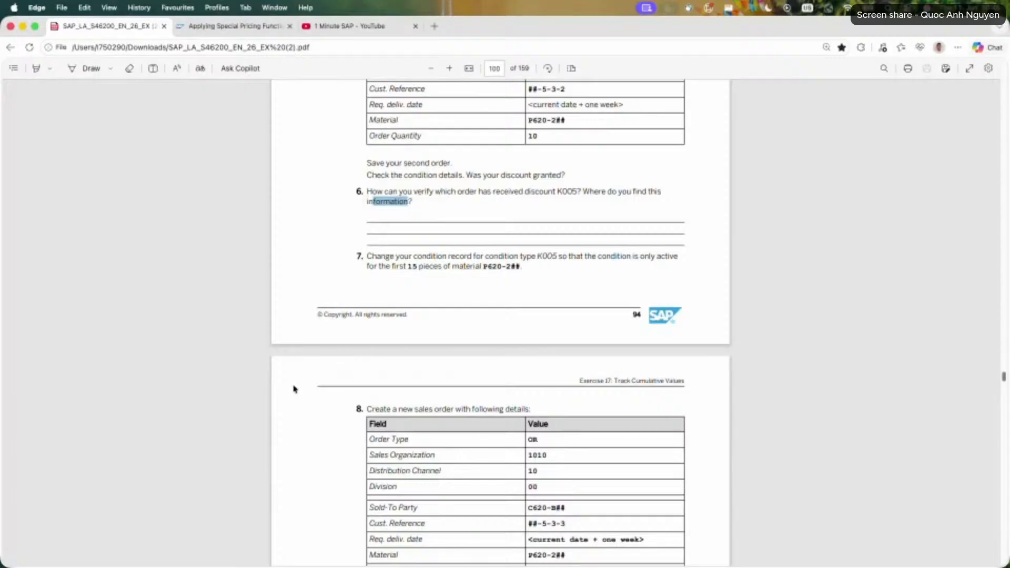
scroll(323, 353, "down", 7)
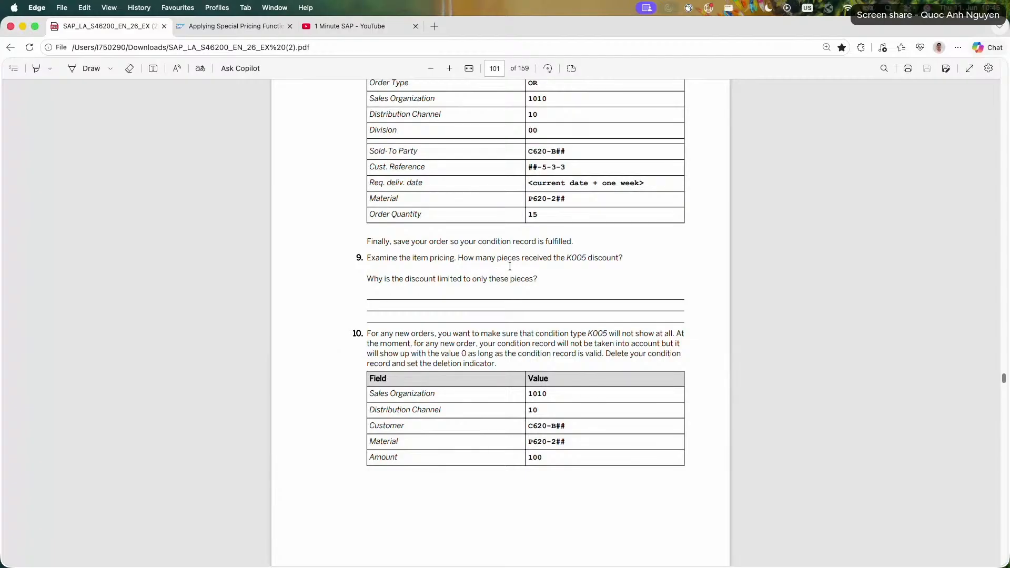
Return to task 1 of Exercise 17 and select the Customizing question, focusing on the accumulated amounts.
scroll(482, 282, "up", 15)
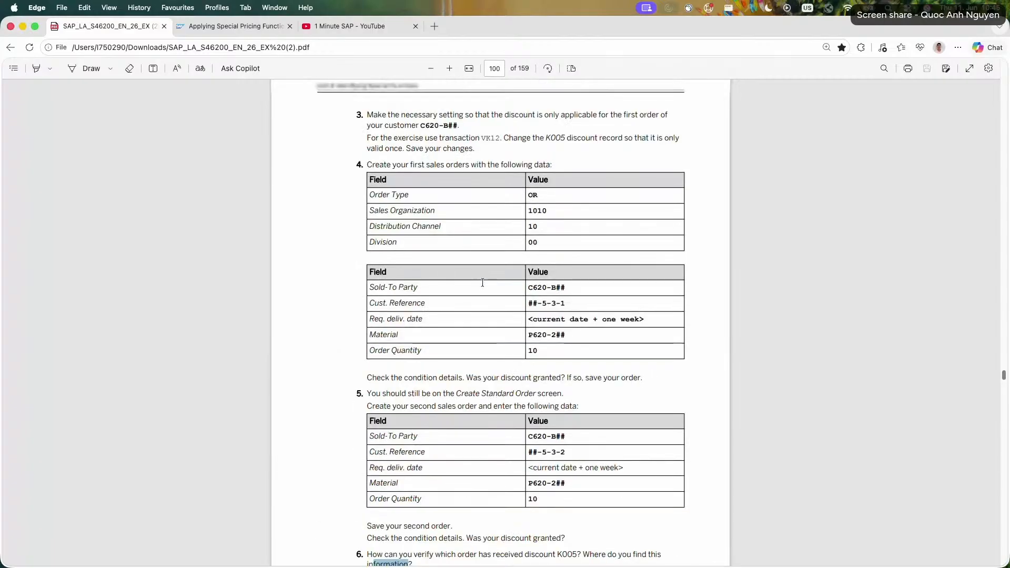
scroll(482, 284, "up", 2)
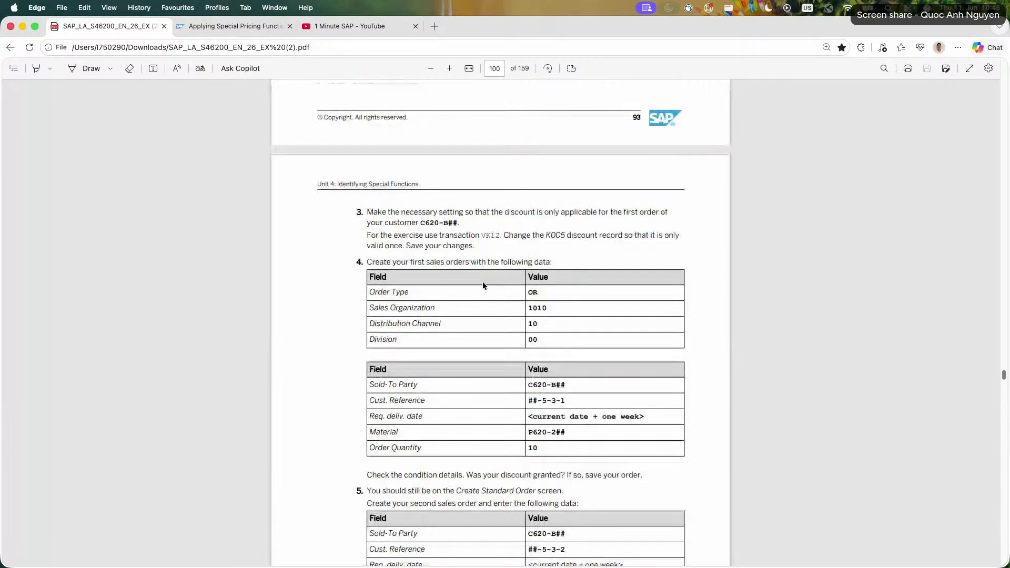
scroll(481, 282, "up", 6)
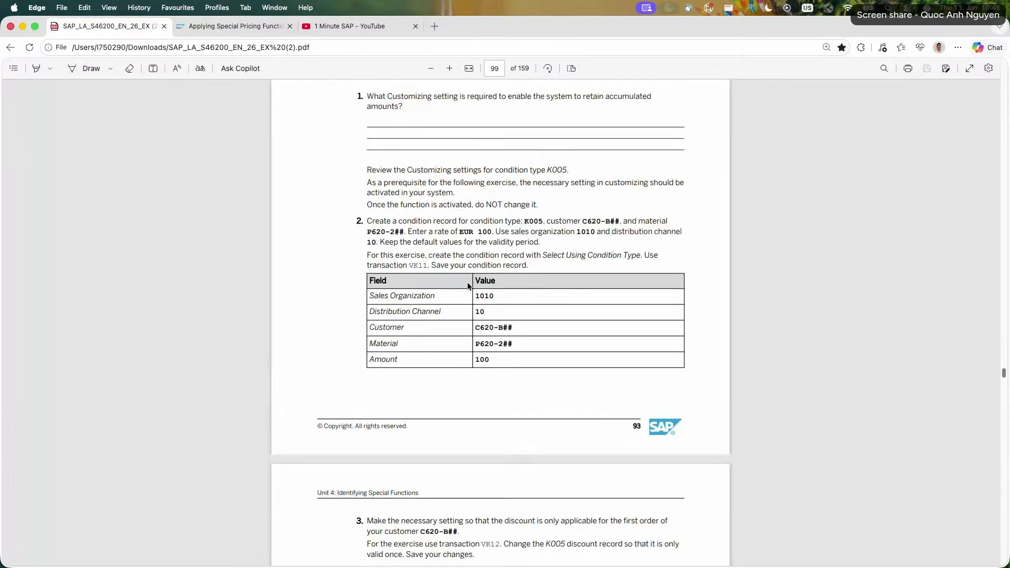
scroll(468, 286, "up", 5)
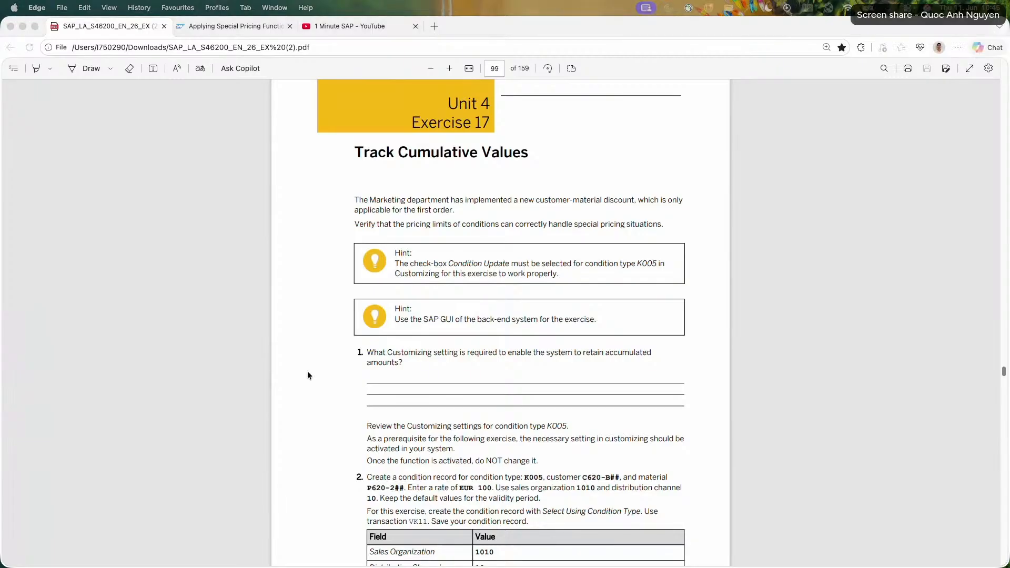
triple_click(375, 359)
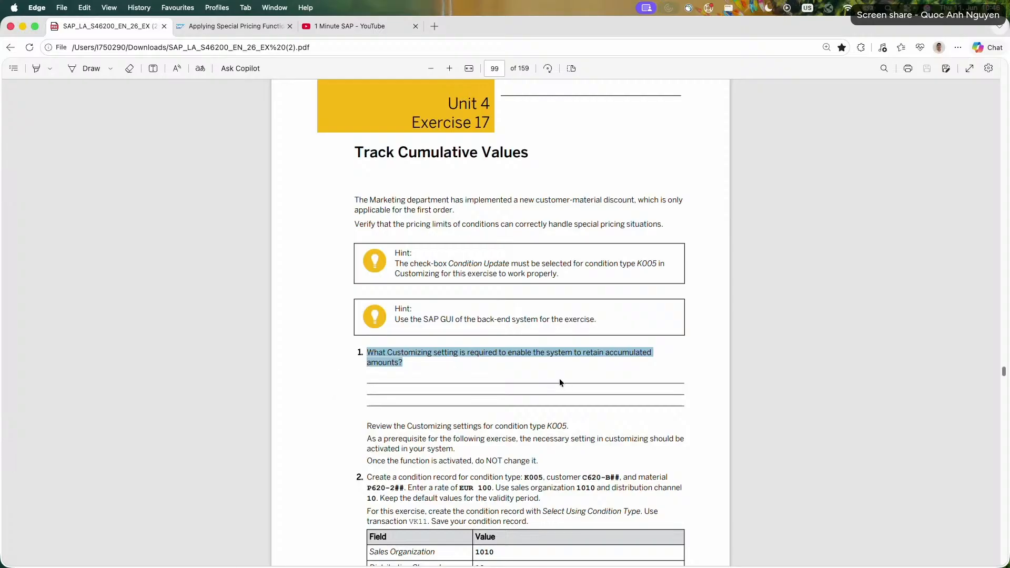
left_click_drag(606, 352, 401, 367)
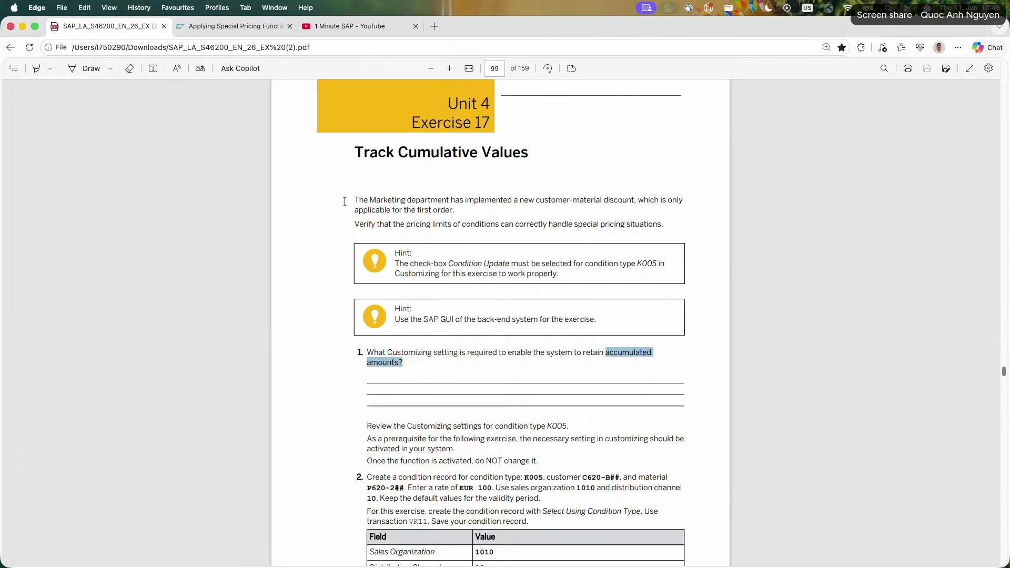
Open the bookmarked Pricing Config System page in a new browser tab, place it beside the course lesson, and access the practice system.
left_click(435, 27)
left_click(189, 66)
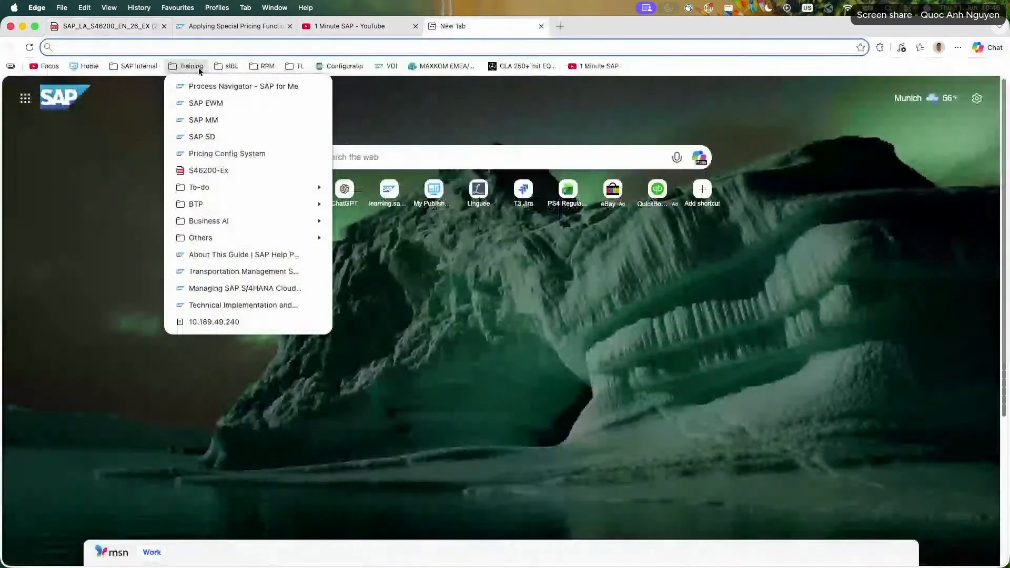
left_click(227, 154)
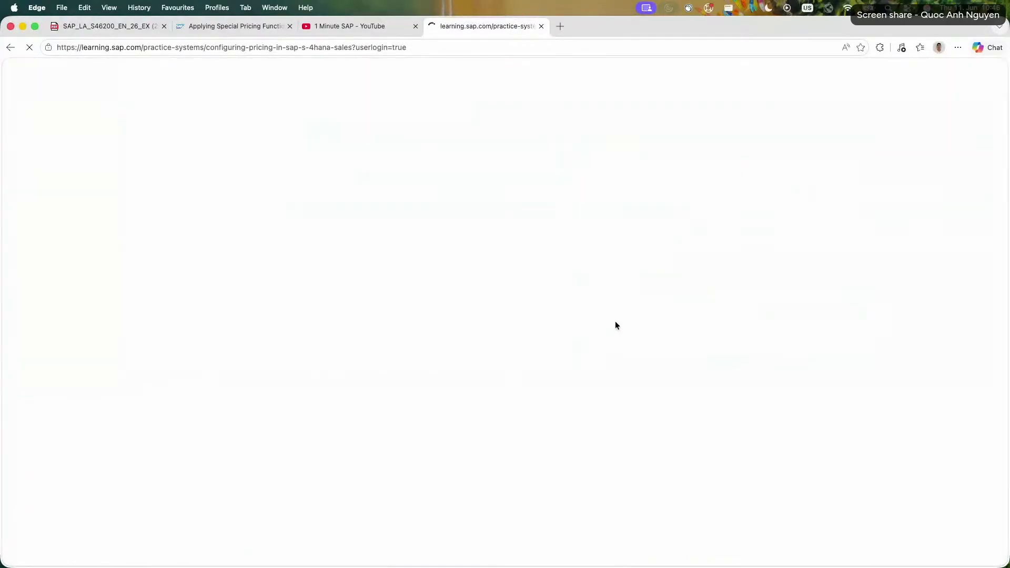
left_click_drag(483, 29, 358, 28)
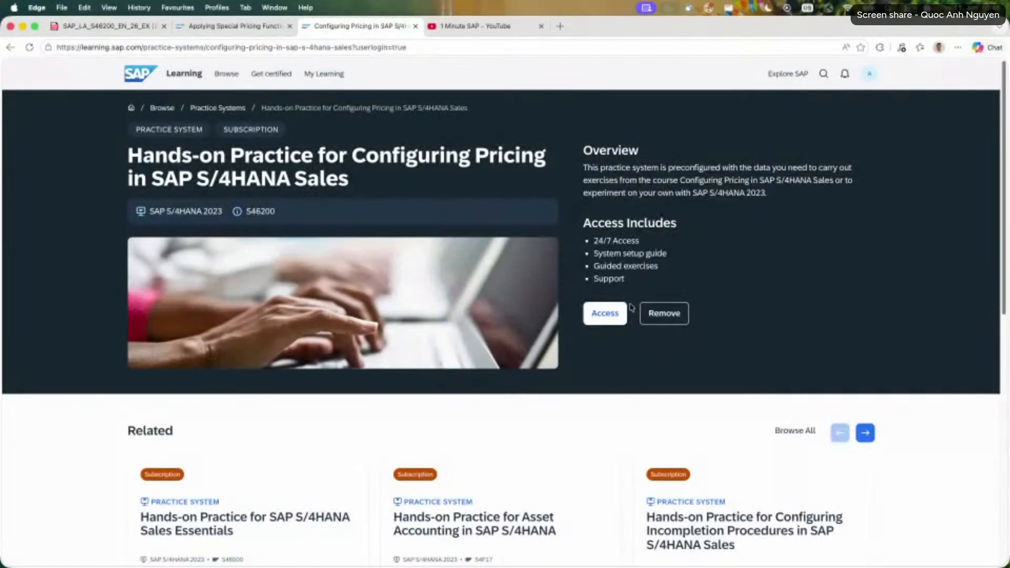
left_click(628, 312)
left_click(662, 433)
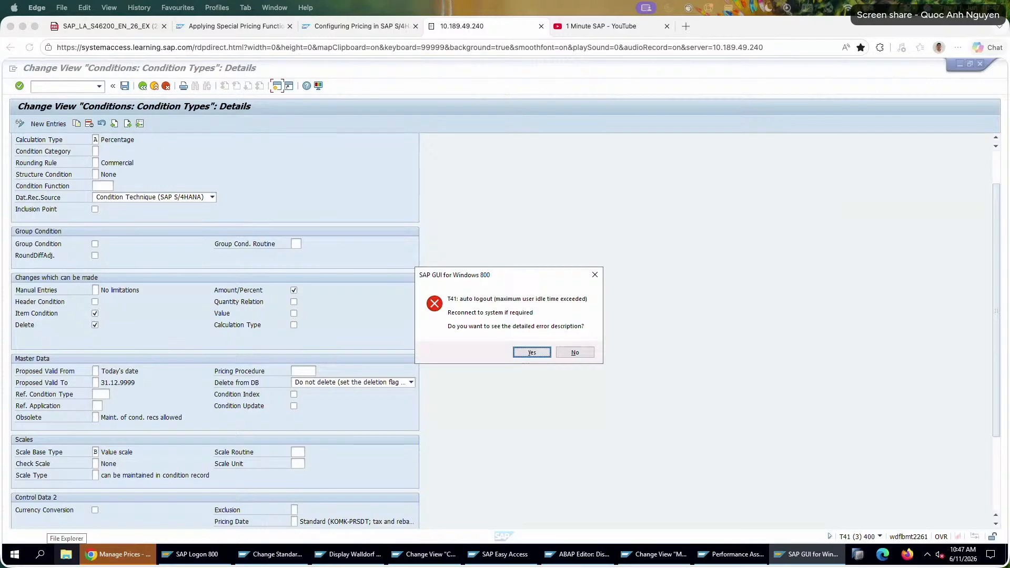
Dismiss the logout and authorization messages, close the Manage Prices - Sales page, and bring up SAP Logon.
left_click(581, 352)
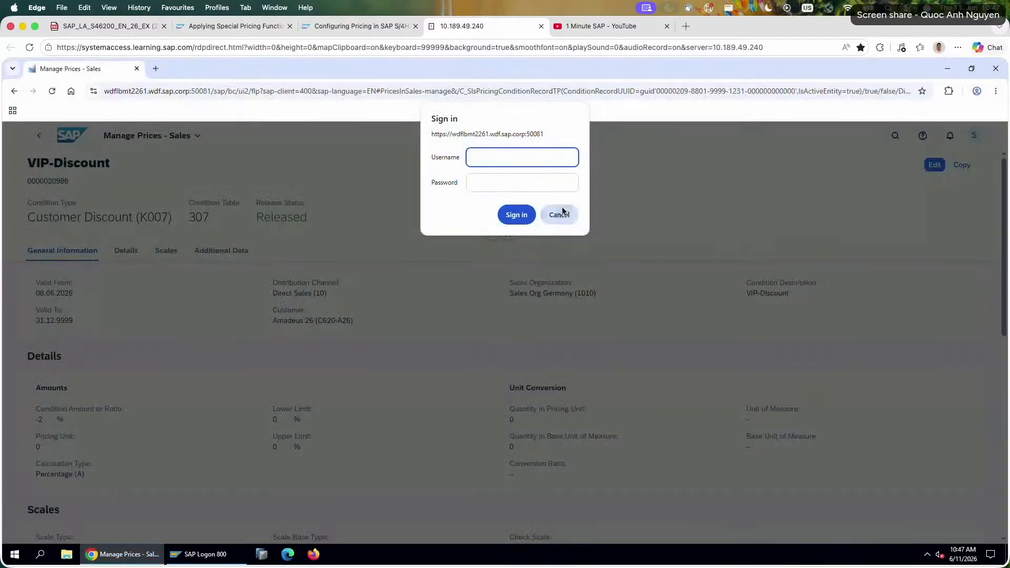
left_click(560, 213)
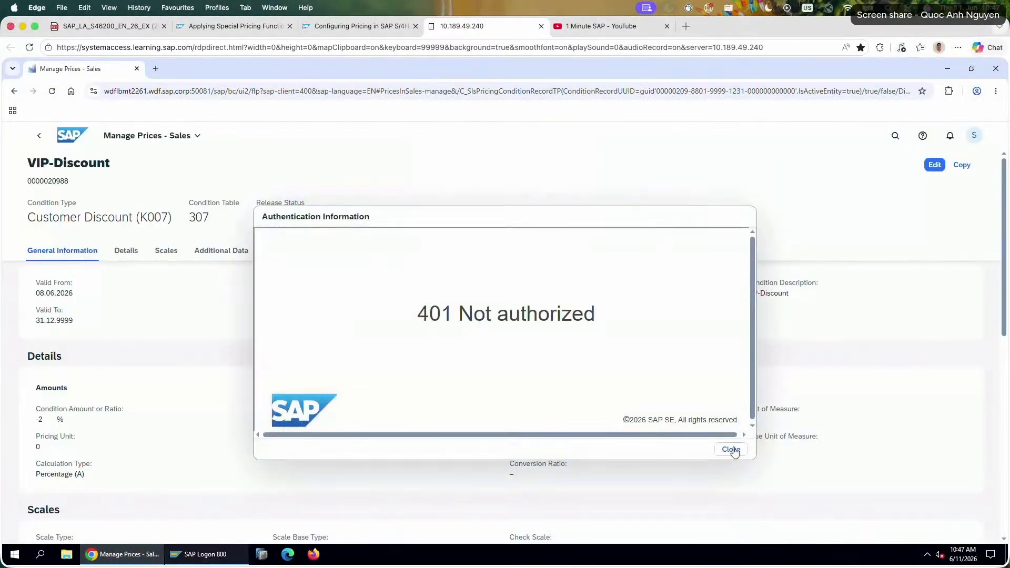
left_click(730, 449)
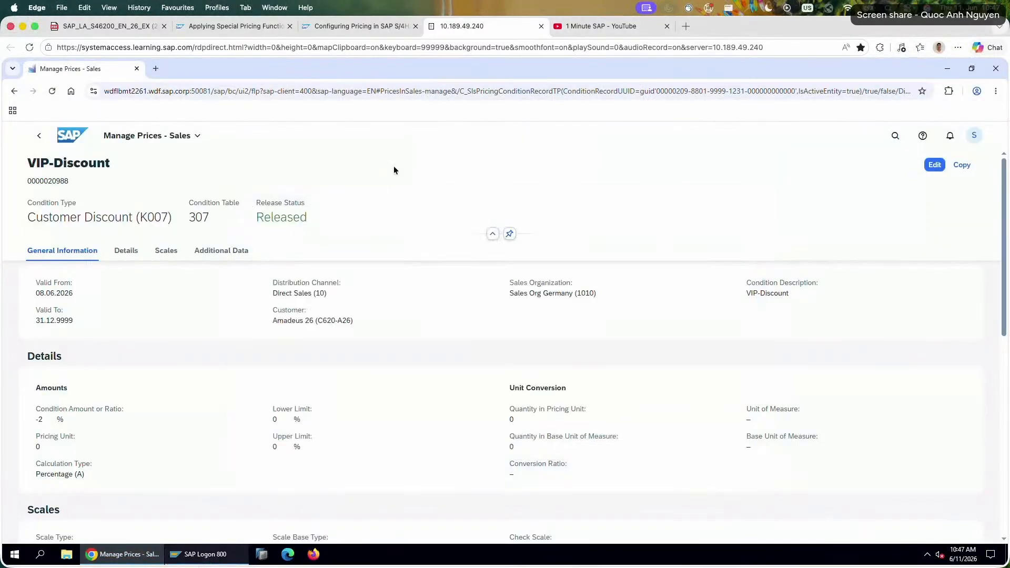
left_click(137, 69)
left_click(155, 554)
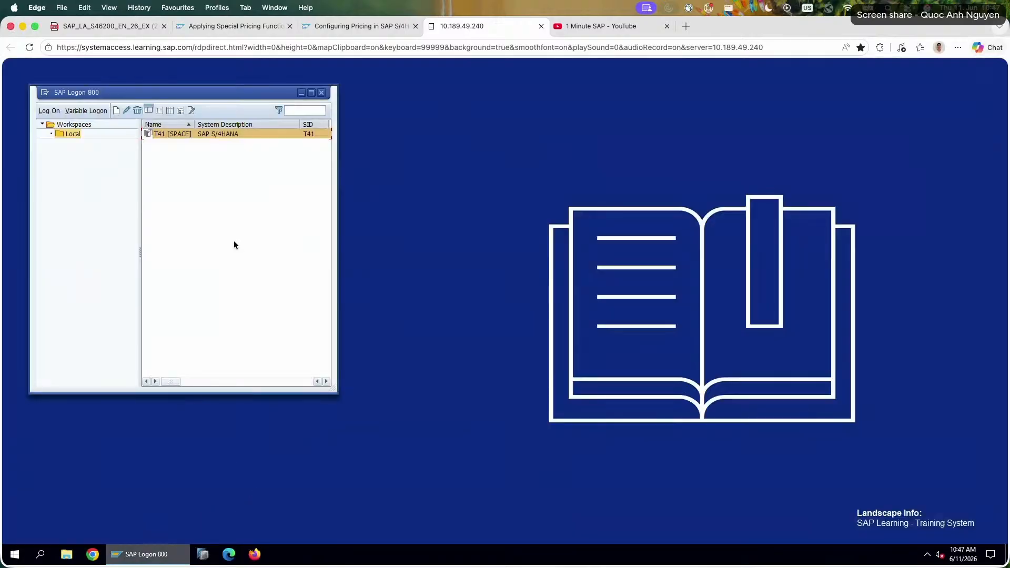
Log on to the T41 SAP S/4HANA system in client 400 with the training user and account password.
double_click(205, 134)
type("s")
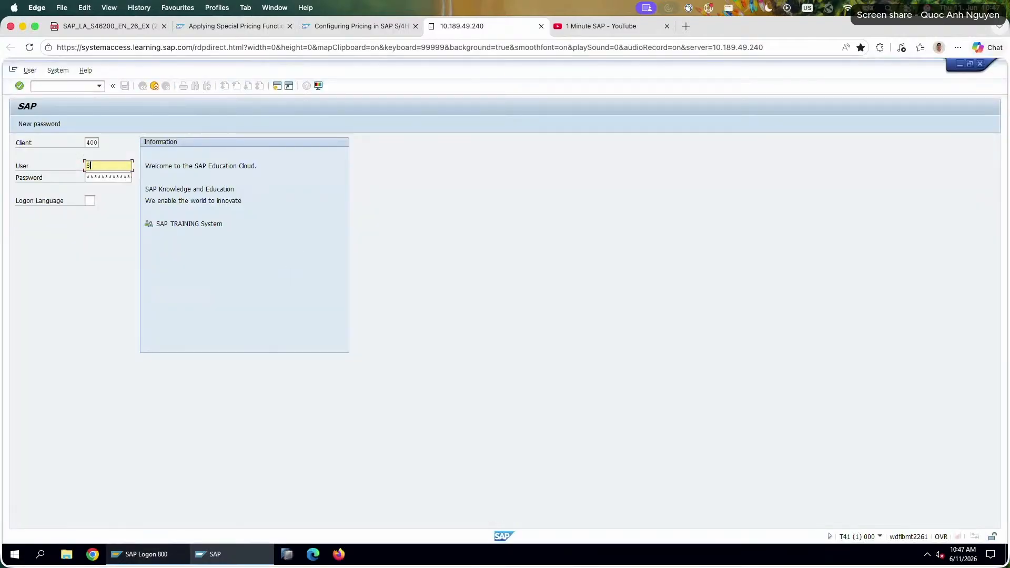
left_click(110, 176)
key("Tab")
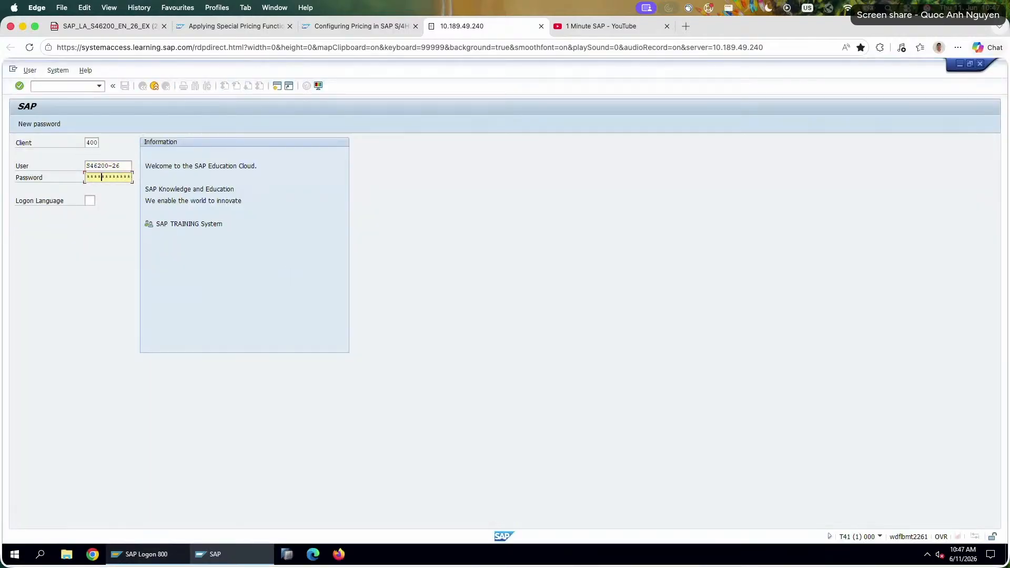
key("Return")
key("Return")
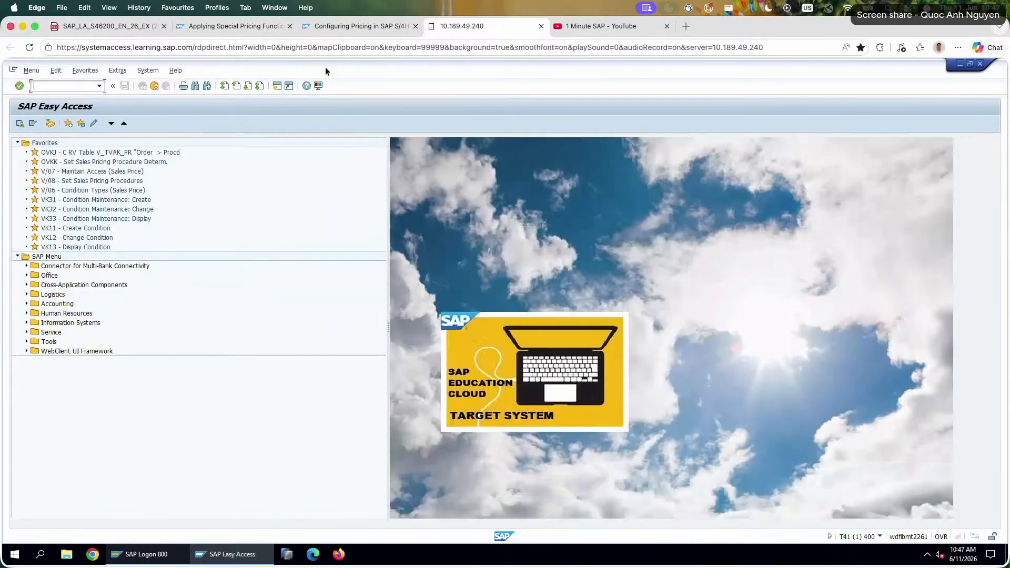
Switch back to the exercise PDF and reread task 1, selecting the Customizing question and the K005 review instructions.
left_click(363, 25)
left_click(218, 27)
left_click(104, 24)
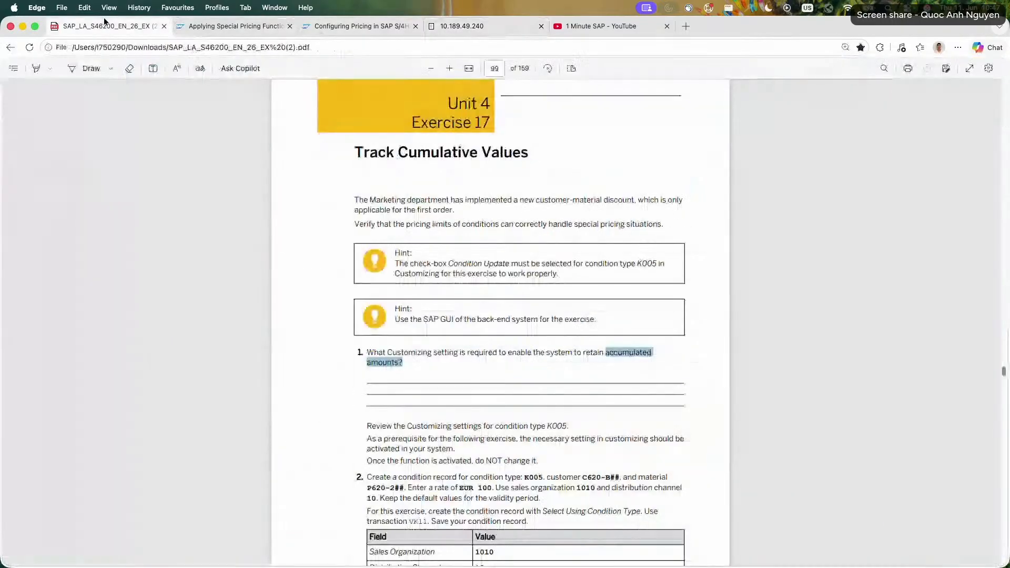
left_click(419, 365)
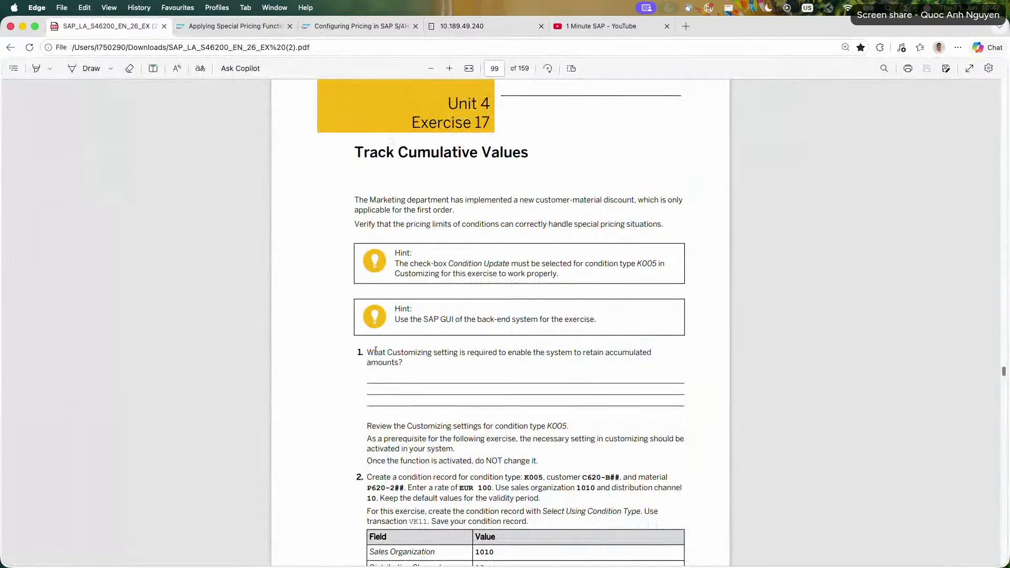
mouse_move(367, 352)
left_mouse_down()
mouse_move(415, 355)
mouse_move(360, 352)
left_mouse_up()
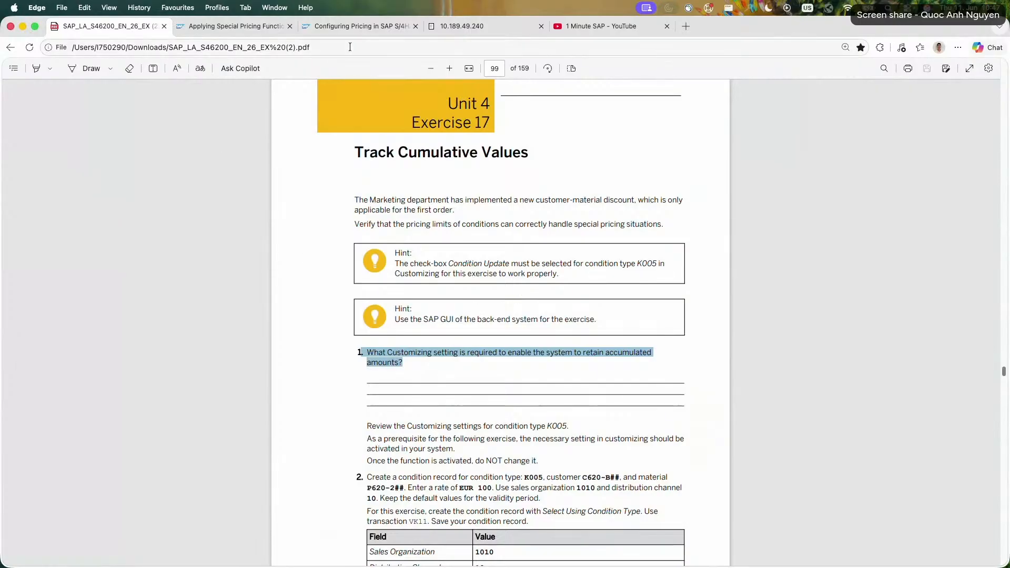
scroll(277, 270, "down", 1)
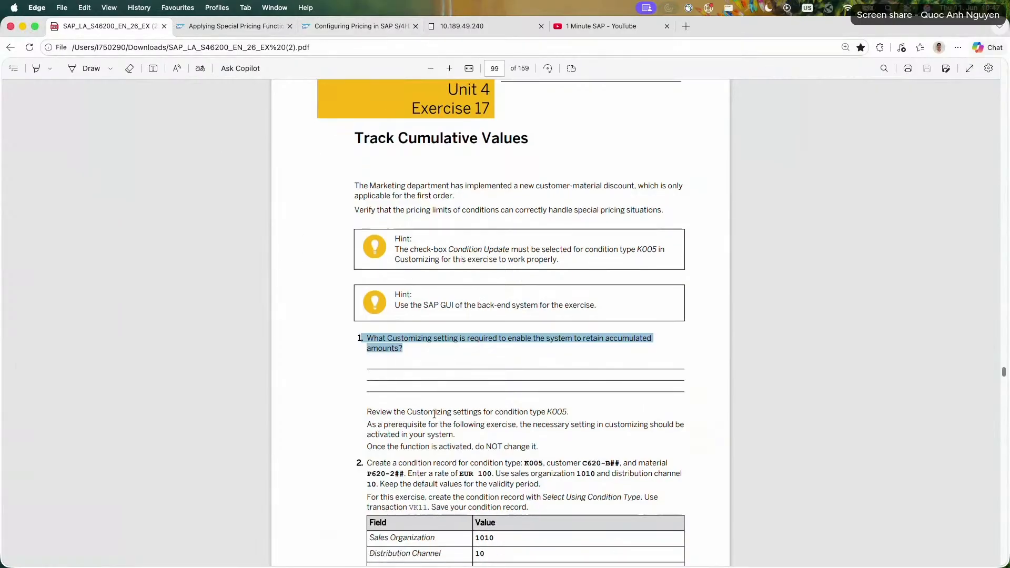
left_click_drag(376, 413, 539, 446)
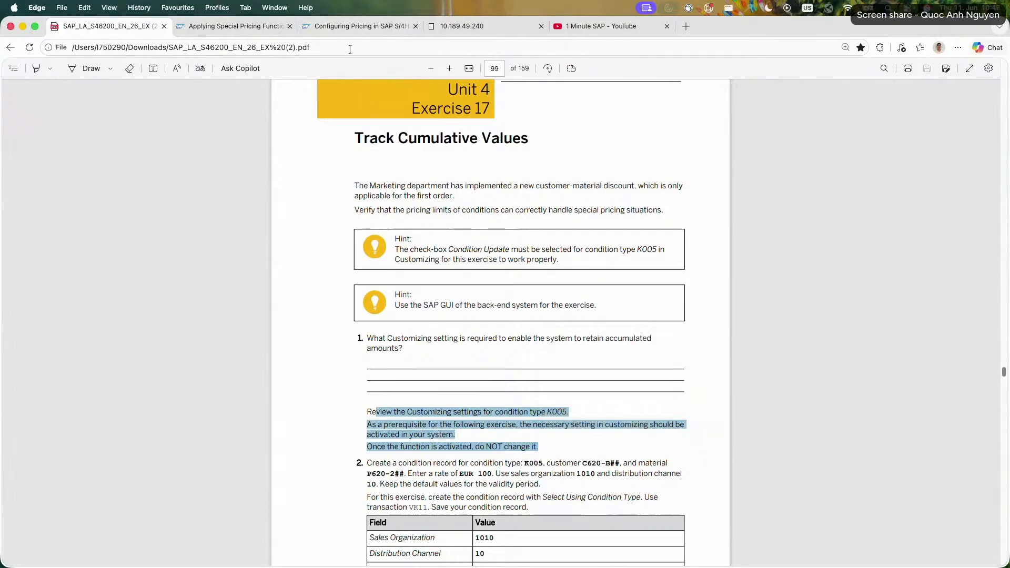
Switch to the remote SAP session and place its browser tab directly beside the exercise PDF.
left_click(350, 26)
left_click(234, 26)
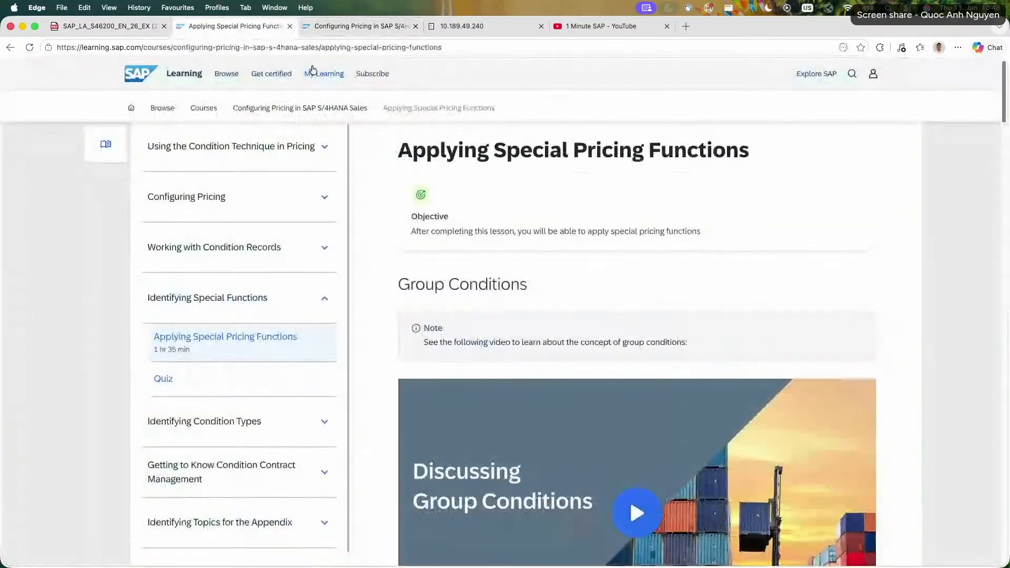
left_click_drag(478, 24, 252, 28)
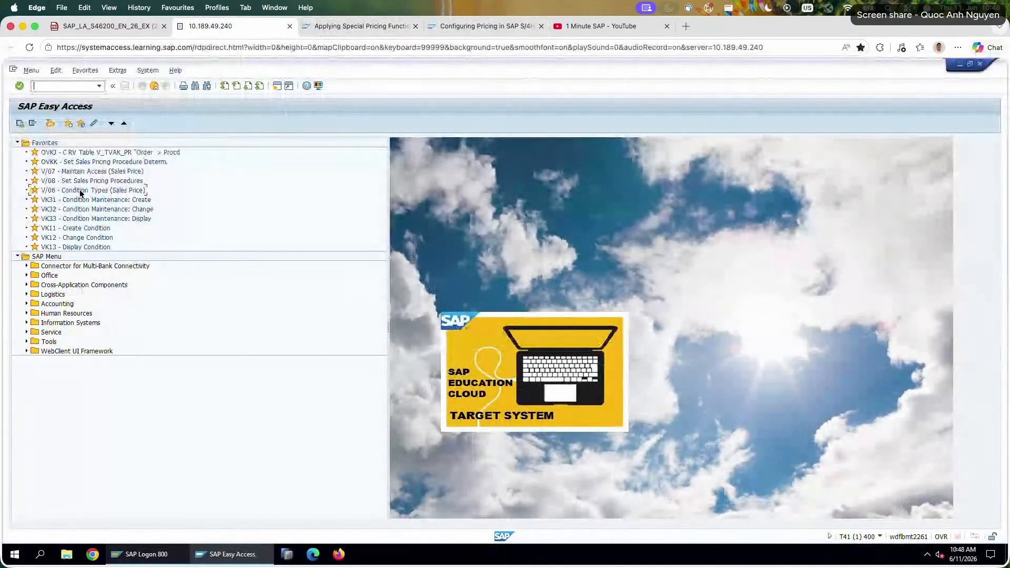
Open V/06 - Condition Types (Sales Price) from the favorites and position the overview at condition type K005.
left_click(92, 191)
double_click(92, 191)
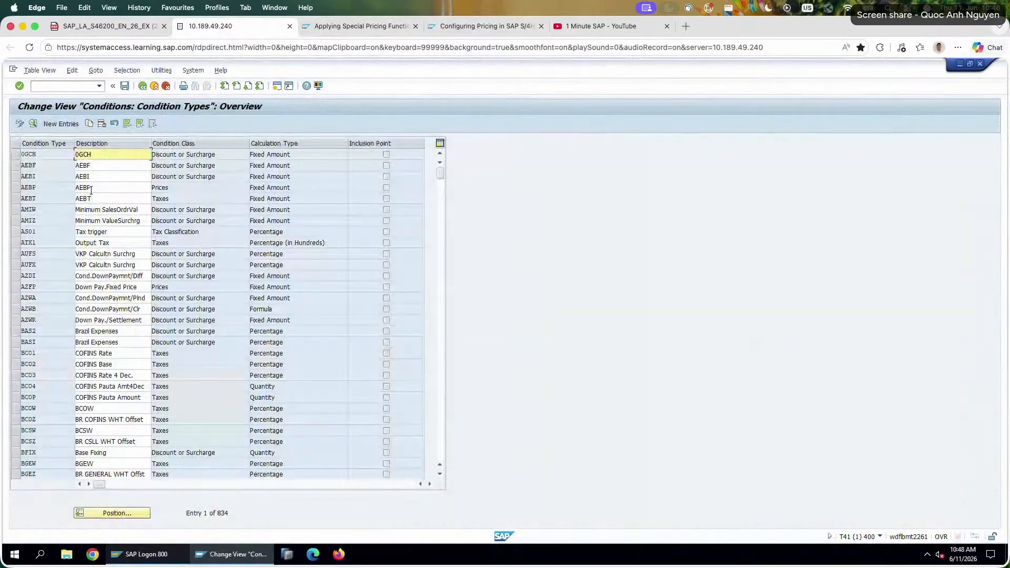
left_click(127, 514)
type("ppr0")
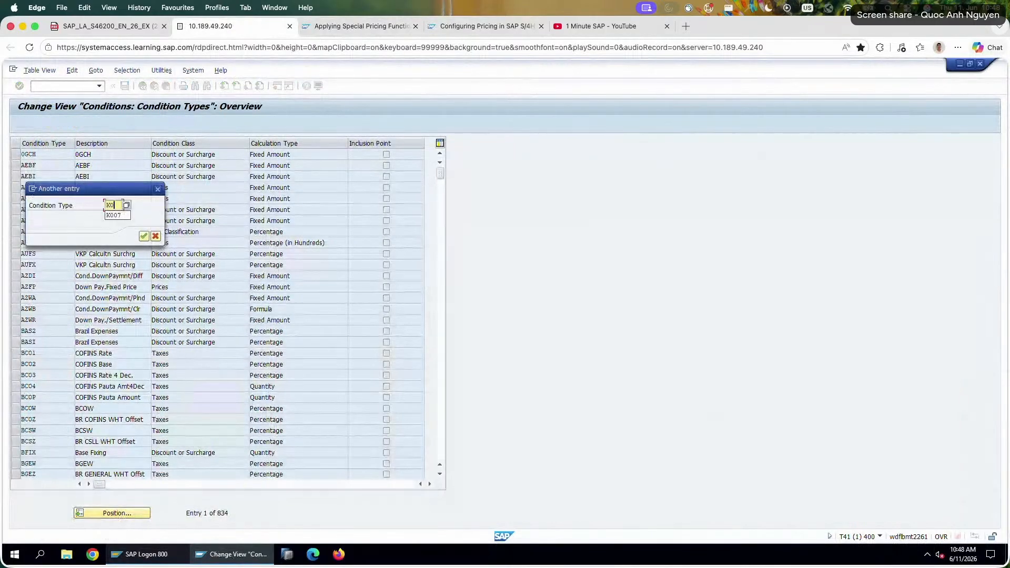
key("Return")
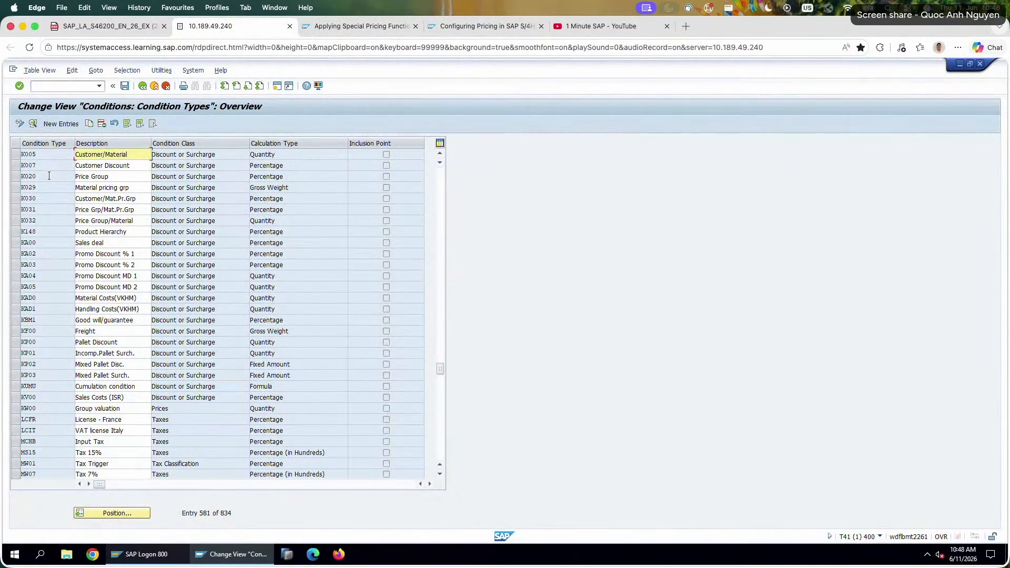
Open the details of condition type K005 and review its calculation type, access sequence, manual entries and scale settings.
left_click_drag(127, 168, 55, 159)
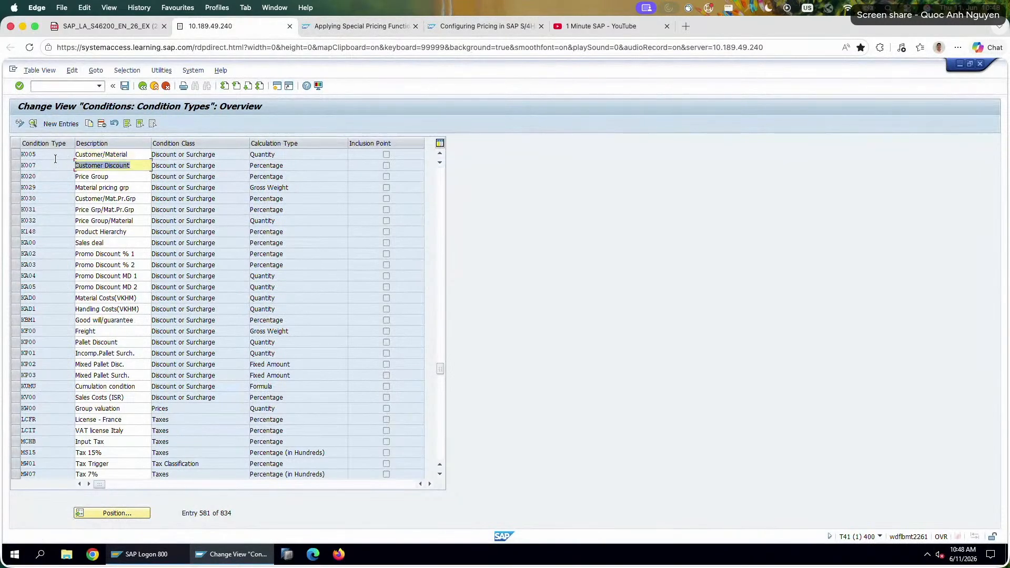
double_click(128, 156)
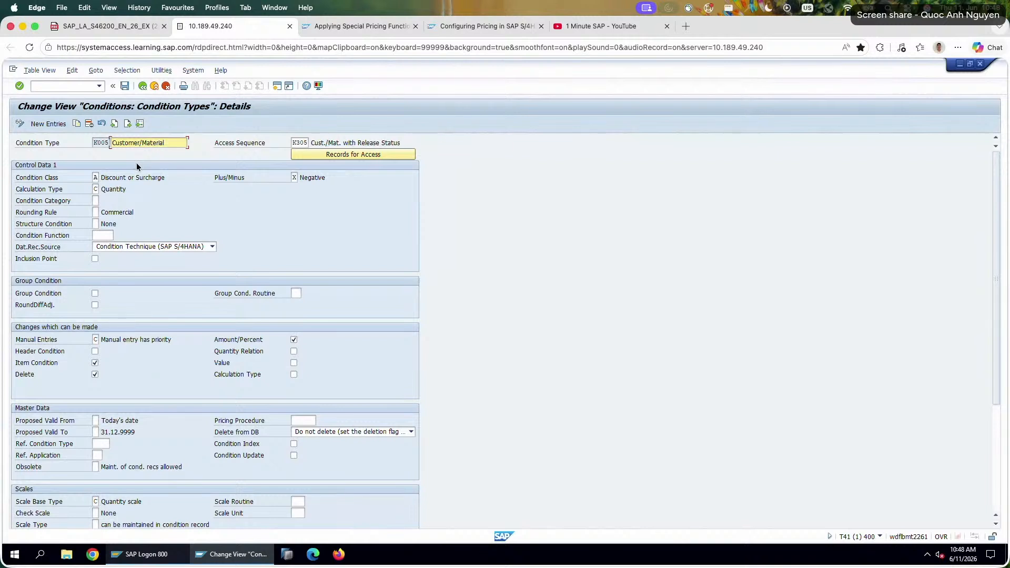
double_click(107, 189)
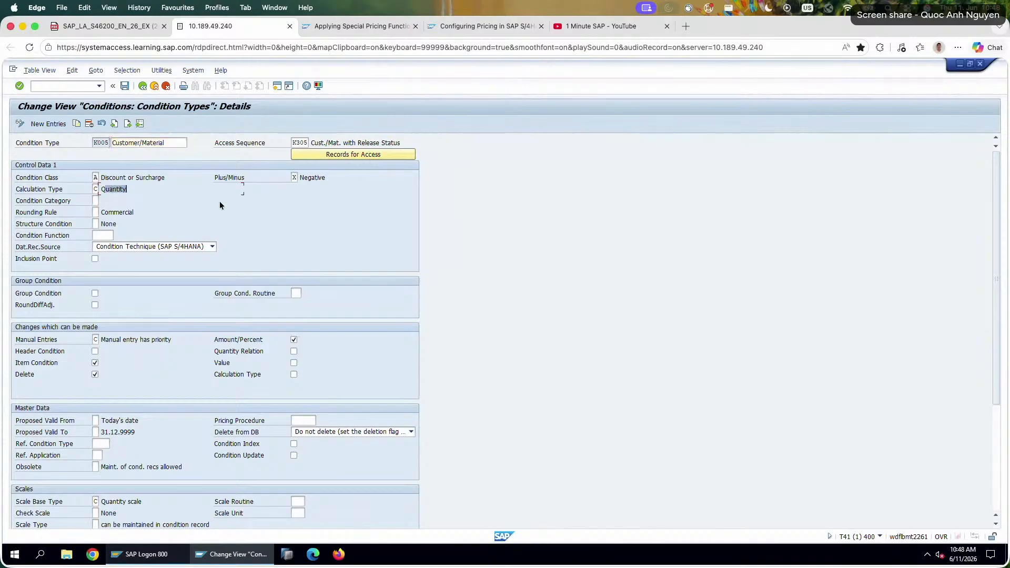
double_click(299, 142)
left_click_drag(101, 340, 145, 338)
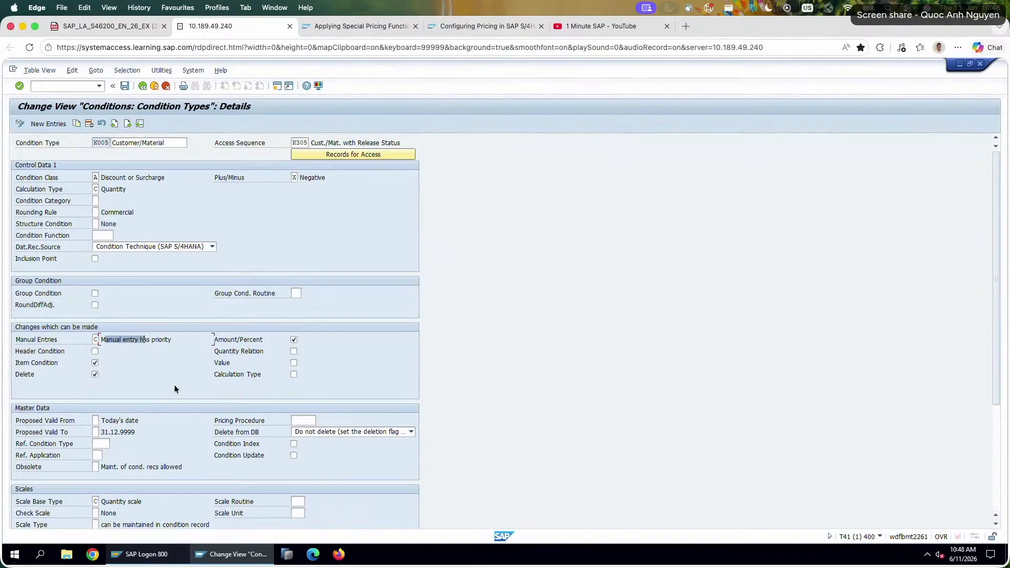
scroll(174, 385, "down", 2)
scroll(140, 372, "up", 2)
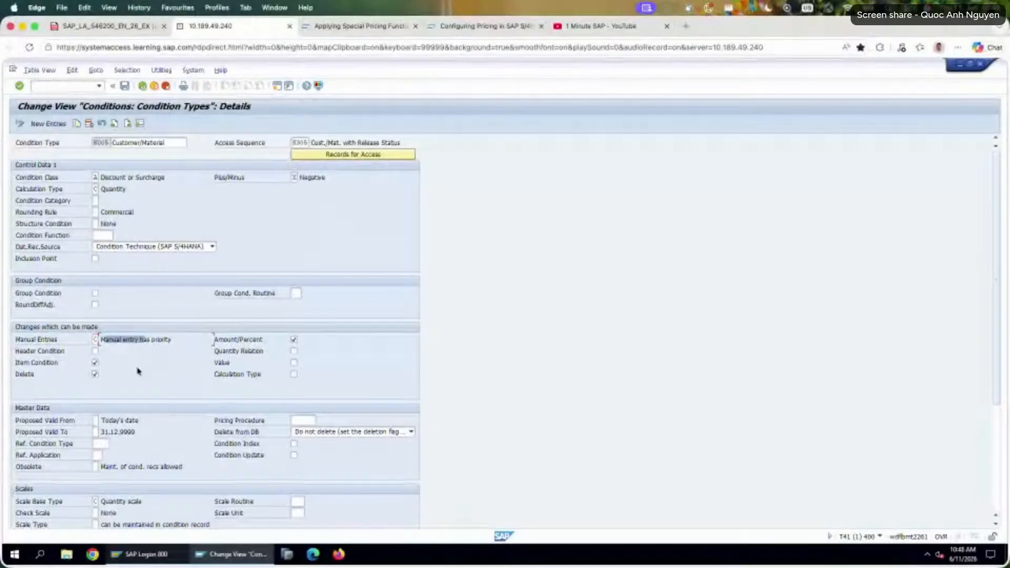
scroll(138, 371, "down", 5)
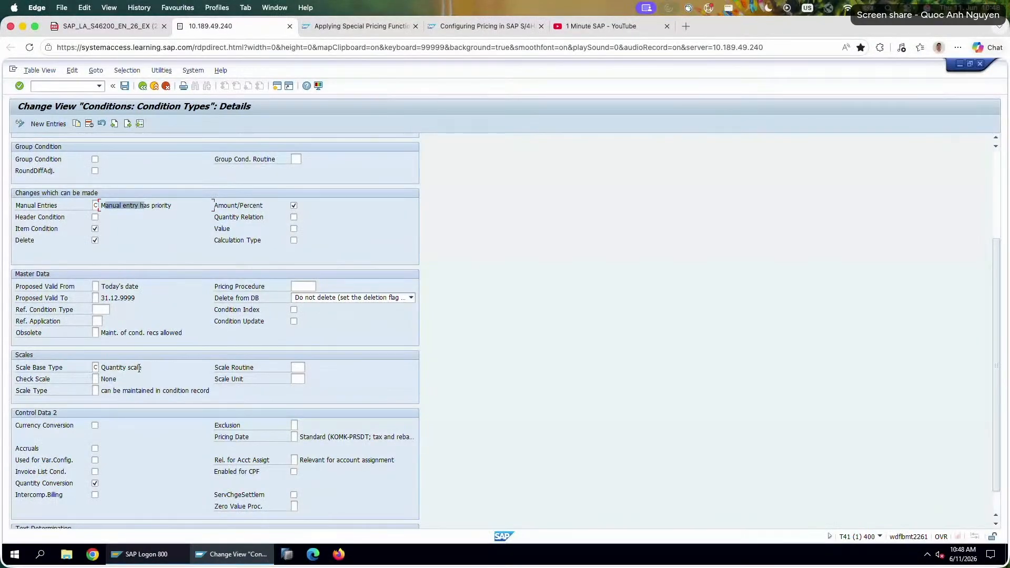
scroll(137, 368, "down", 1)
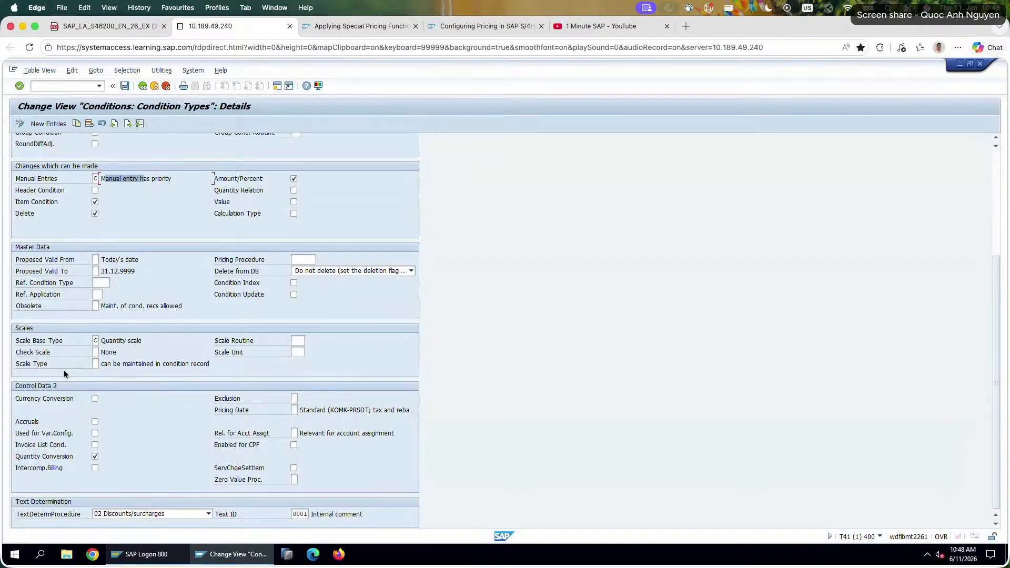
scroll(65, 373, "up", 5)
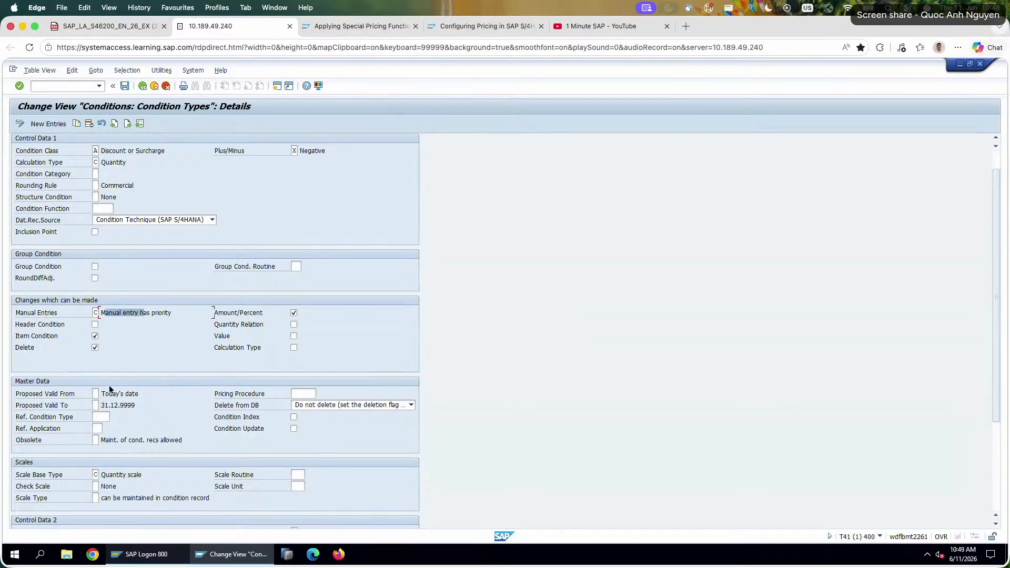
Read the field help for Condition Update and enable that setting for condition type K005.
right_click(242, 425)
left_click(276, 235)
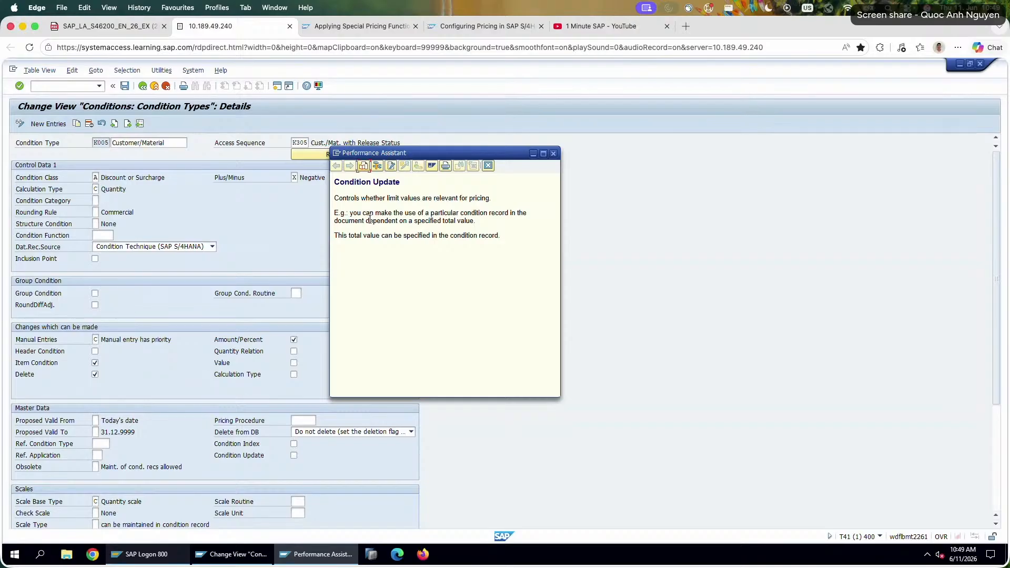
left_click_drag(350, 214, 448, 221)
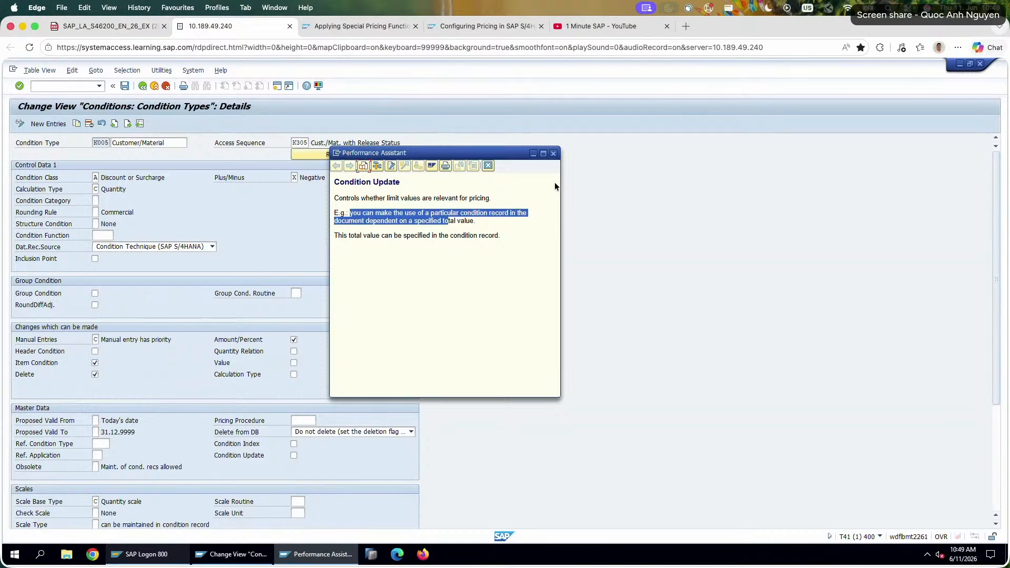
left_click(553, 153)
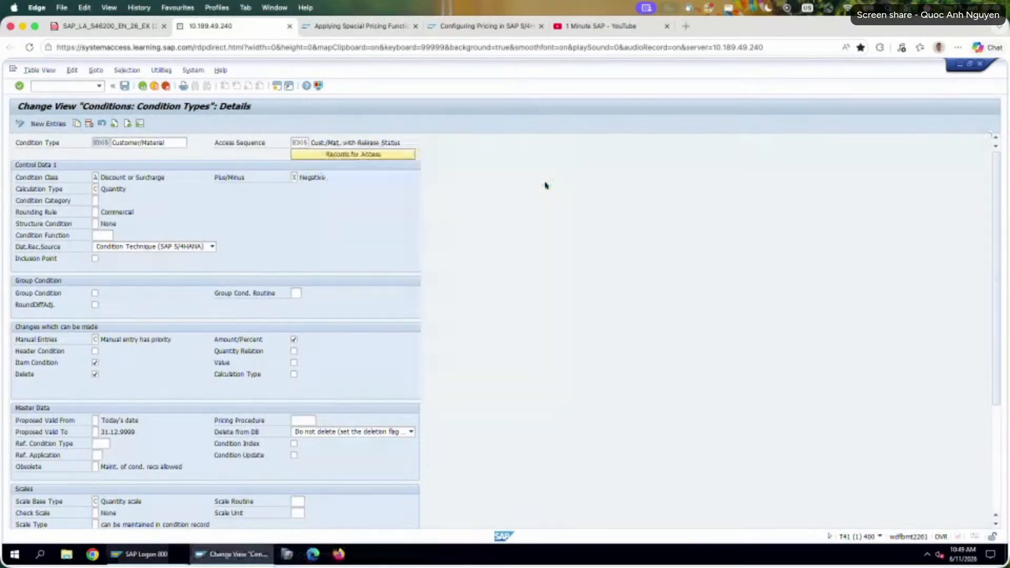
left_click(296, 457)
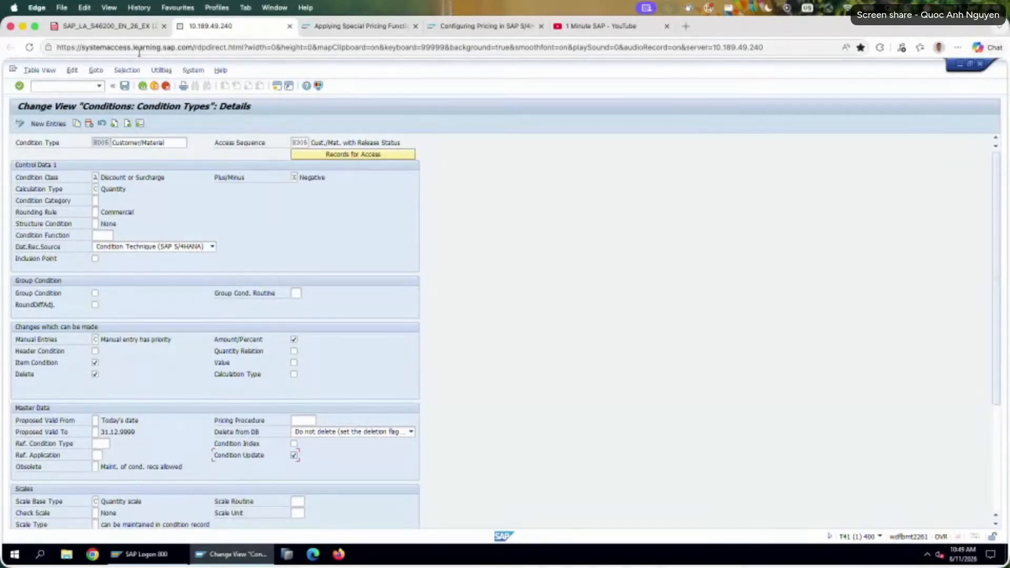
Switch to the exercise PDF and add the text answer "Condition type => condition update enabled" under question 1.
left_click(105, 25)
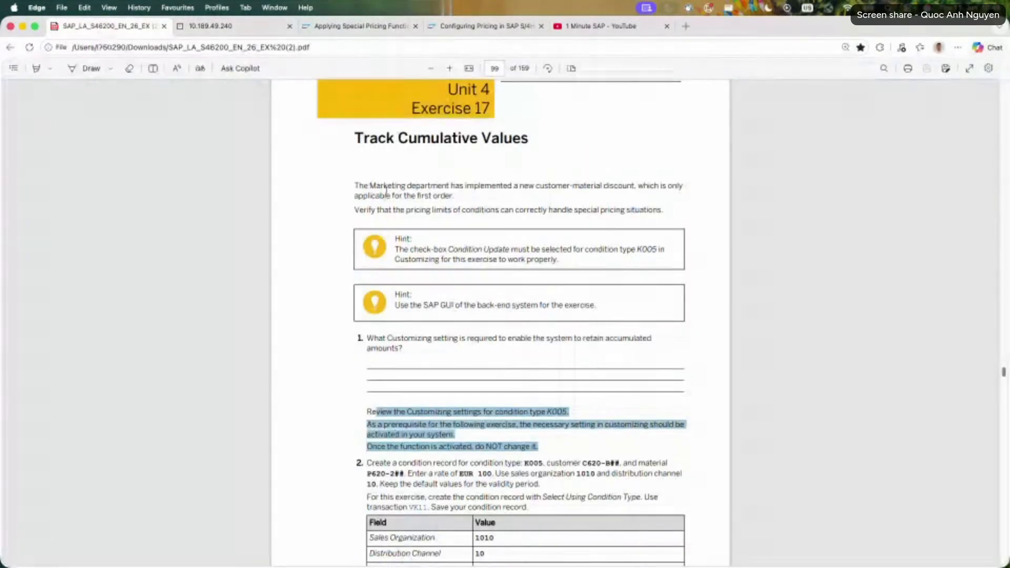
left_click(153, 68)
left_click(385, 363)
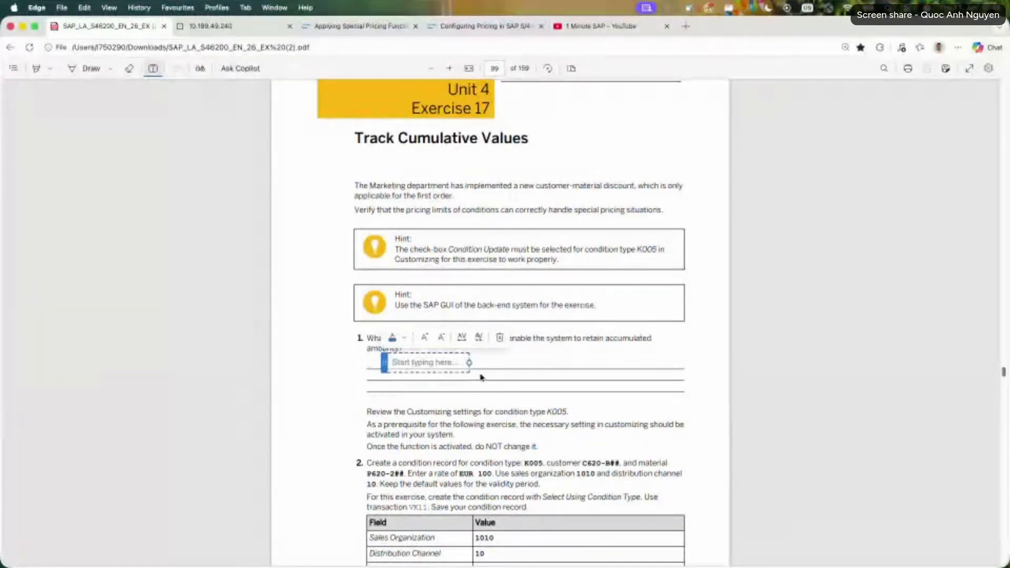
type("Condition type =>")
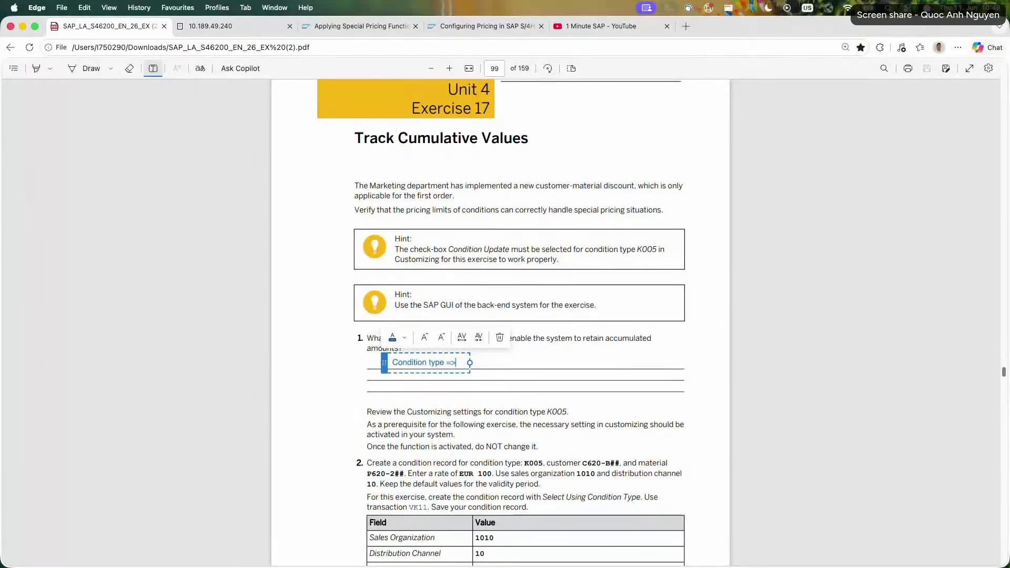
type(" condition update ")
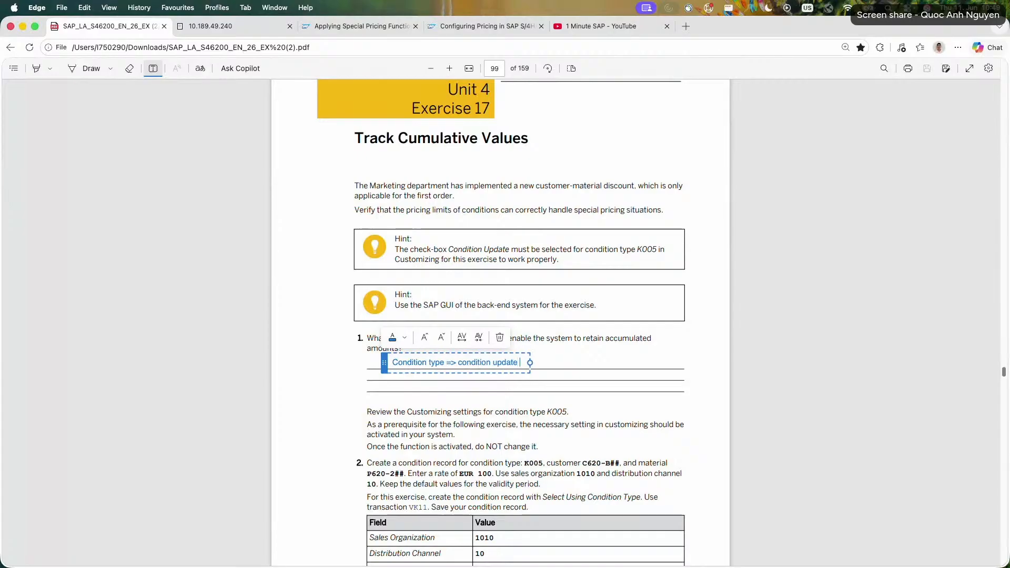
type("enabled")
left_click(569, 390)
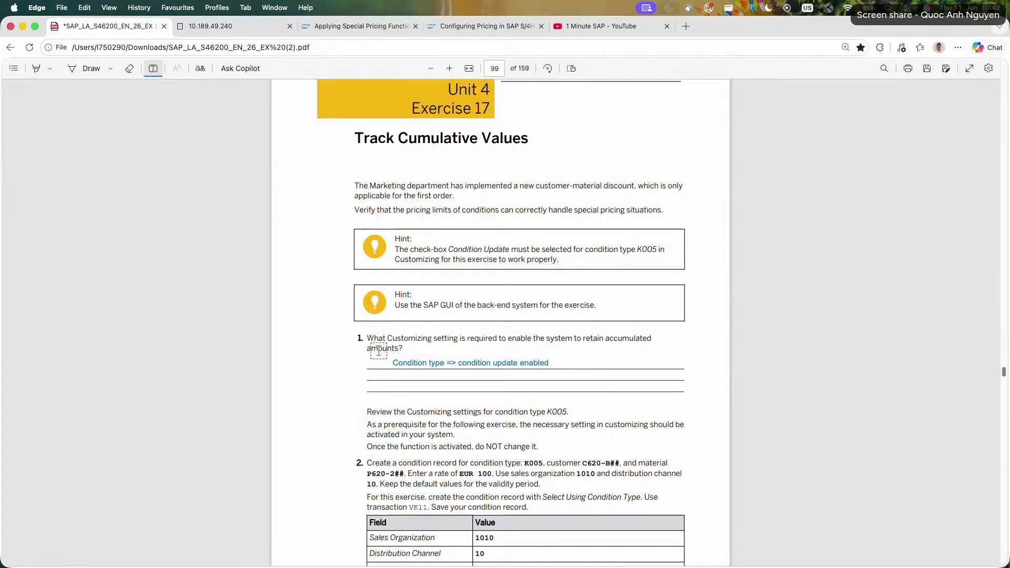
Return to the SAP session, exit condition type maintenance to SAP Easy Access, and read task 2 in the exercise PDF.
left_click(216, 30)
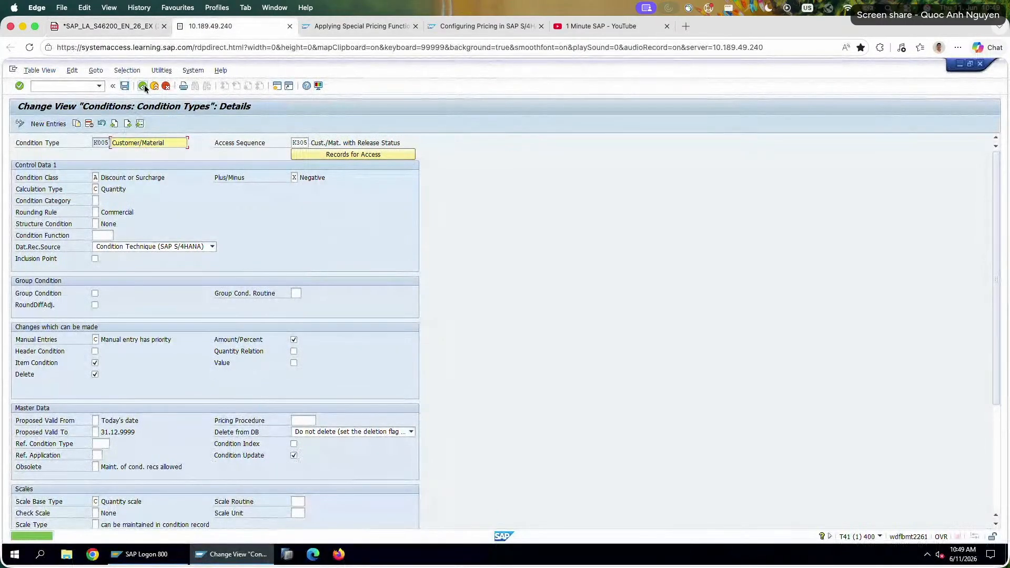
left_click(165, 87)
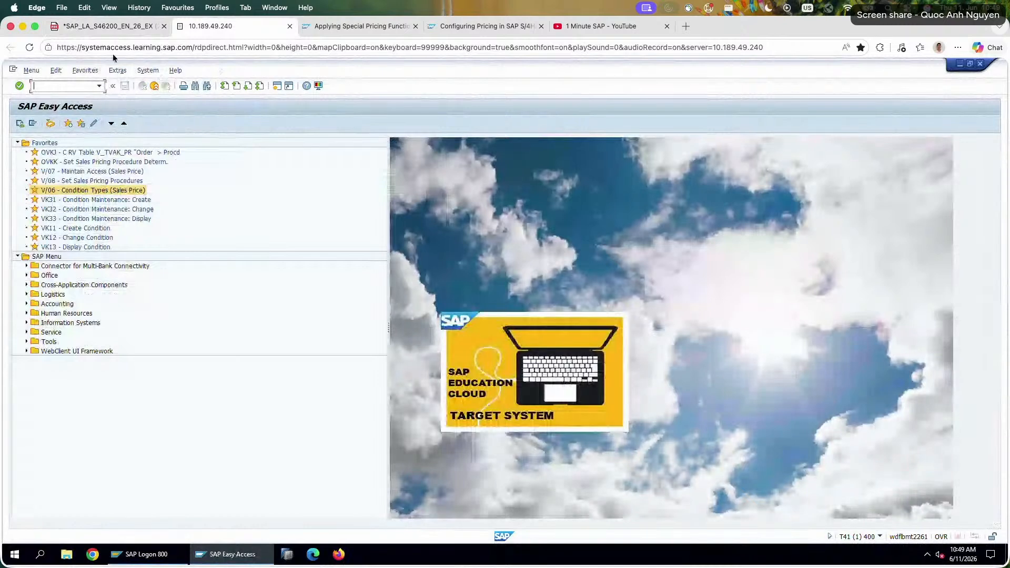
left_click(114, 27)
scroll(257, 216, "down", 2)
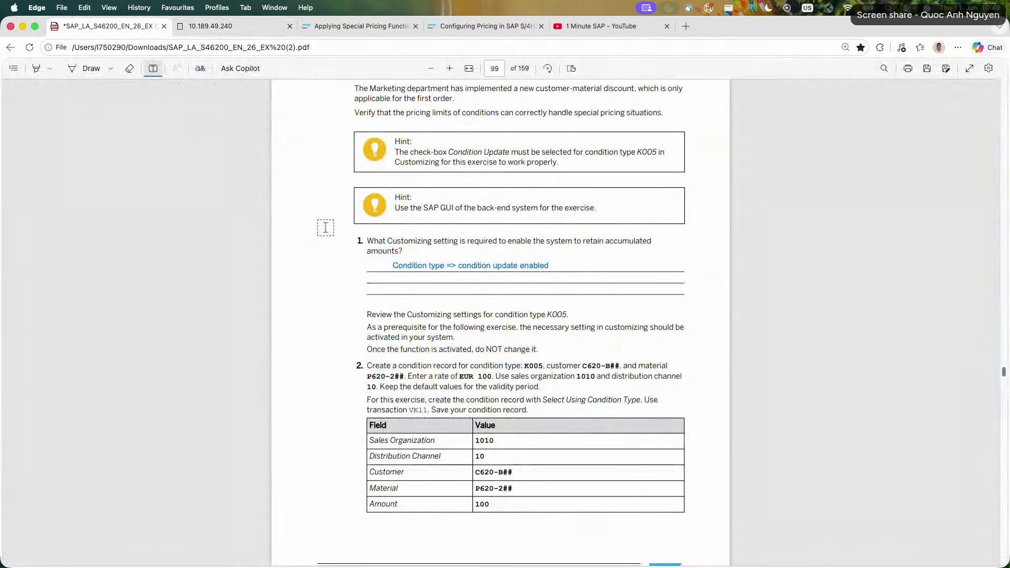
scroll(325, 227, "down", 2)
Switch to the SAP session, start transaction VK11 and open the fast entry for condition type K005.
left_click(211, 26)
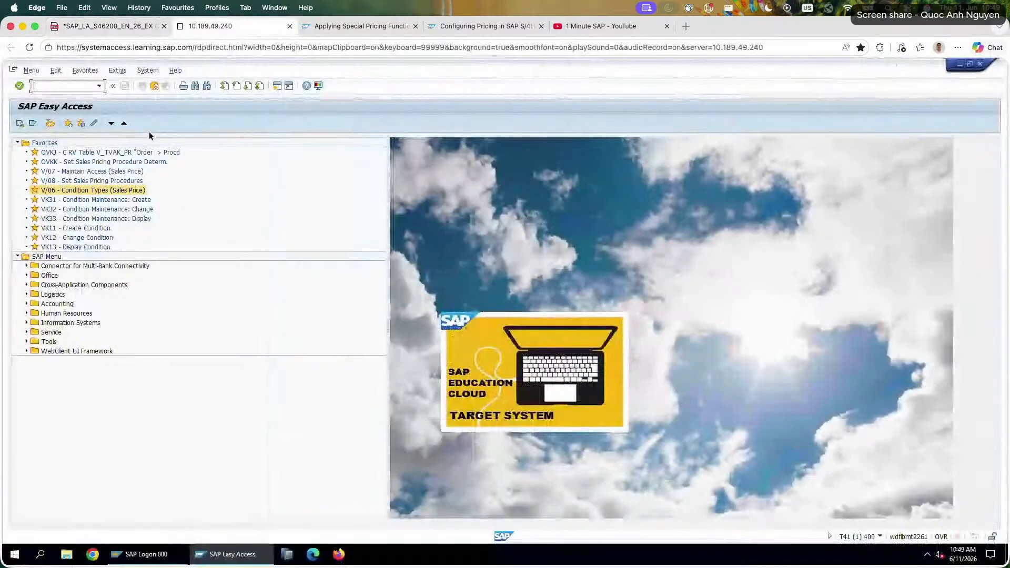
type("vk11")
key("Return")
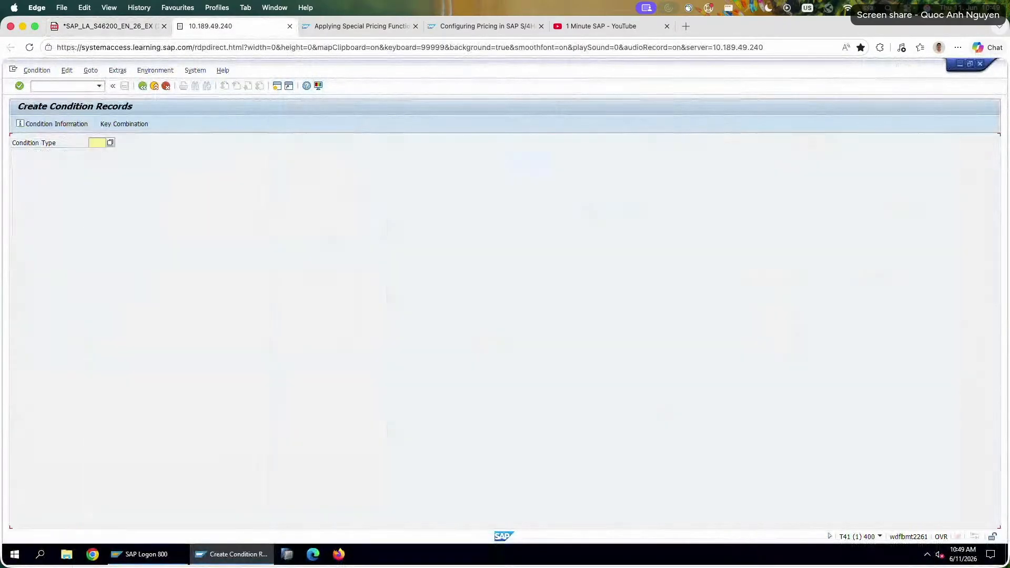
left_click(92, 143)
type("K005")
key("Return")
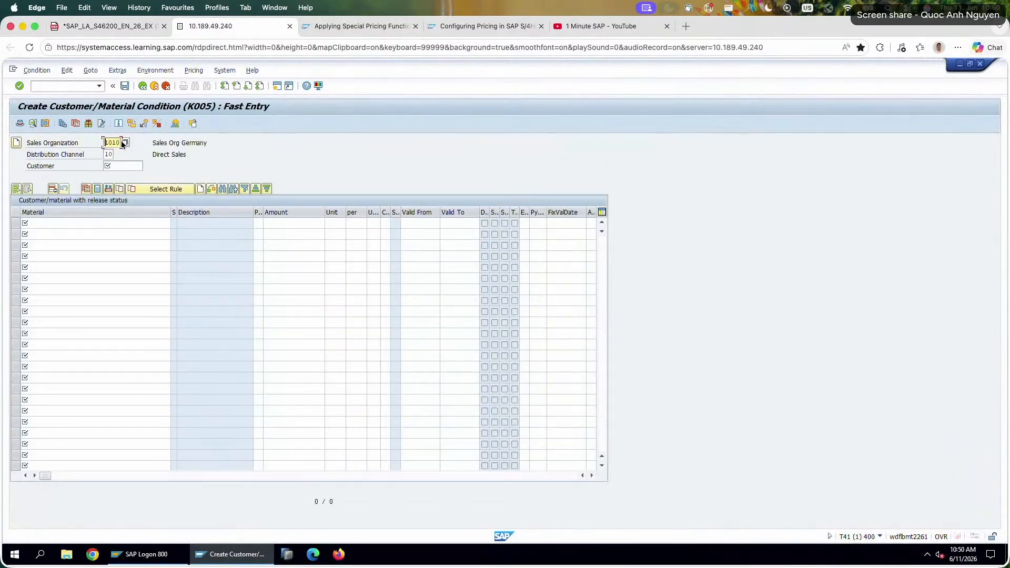
Copy the customer number from task 2 of the PDF into the Customer field, replacing its ## placeholder with 26.
left_click(108, 27)
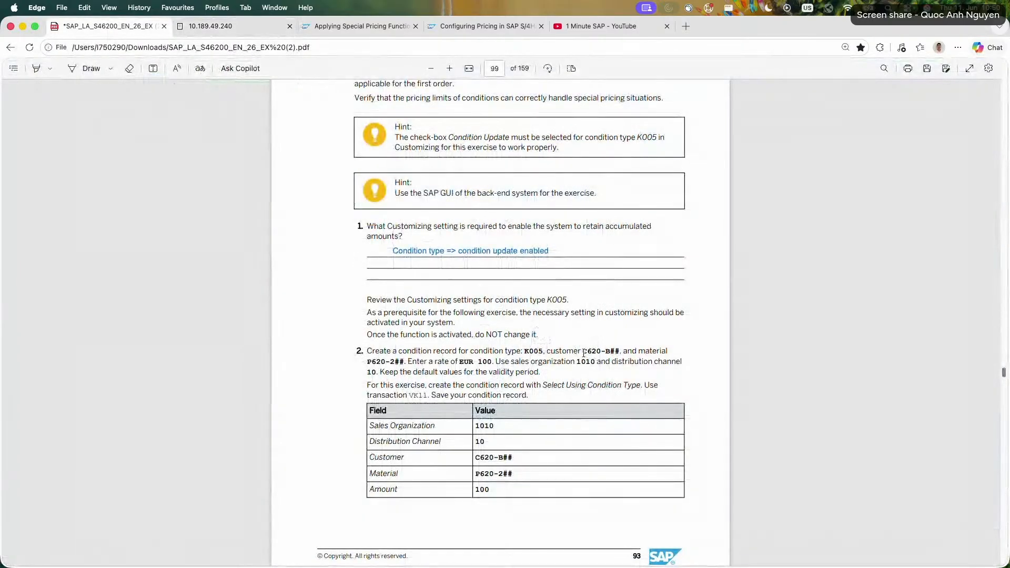
left_click_drag(583, 352, 619, 352)
key("super+c")
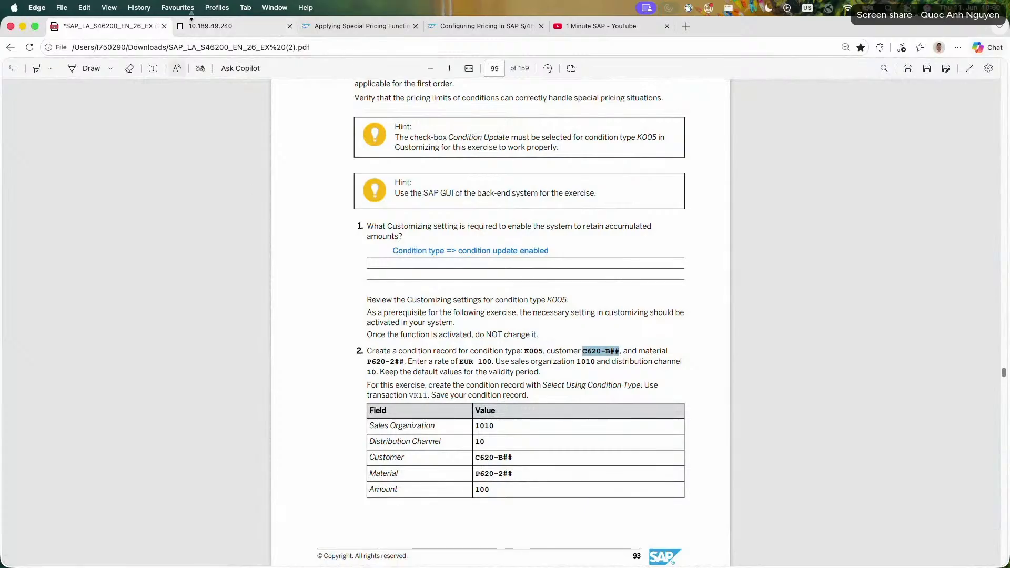
left_click(202, 27)
left_click(121, 166)
key("super+v")
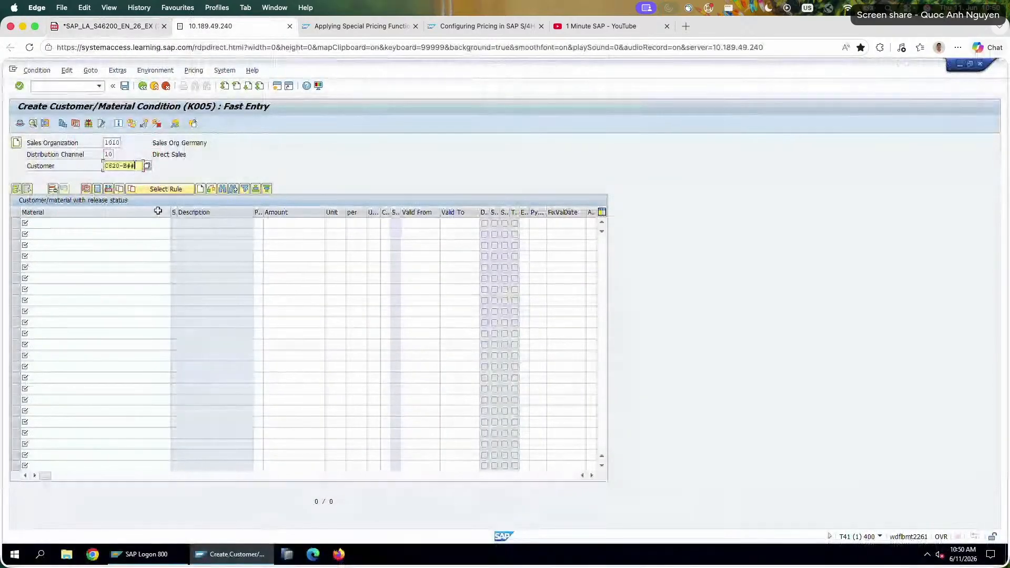
key("BackSpace")
key("BackSpace")
type("26")
key("Return")
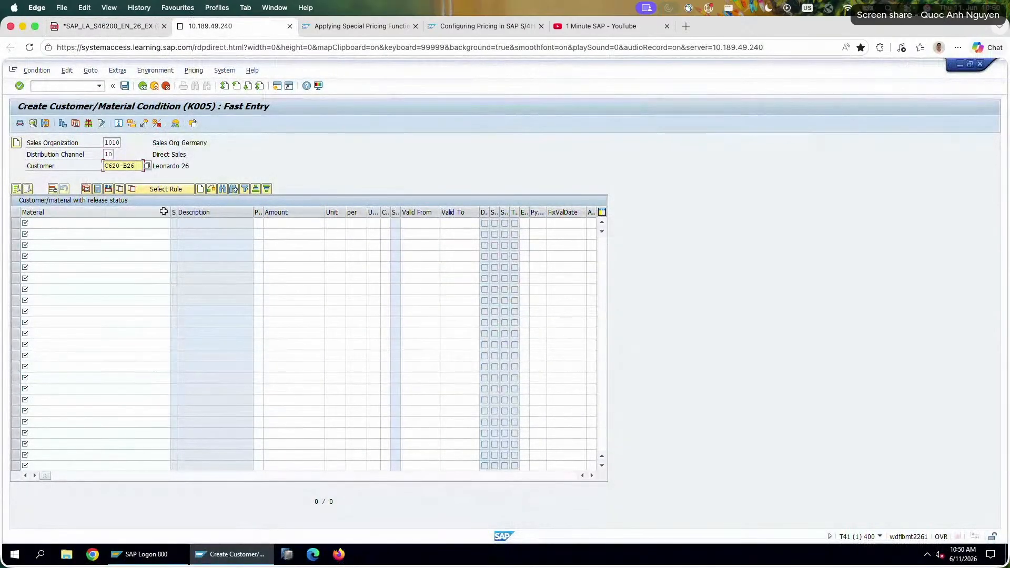
Copy the material number from task 2 into the first material row and complete it as P620-226.
left_click(79, 33)
left_click_drag(409, 363, 359, 365)
key("super+c")
left_click(179, 21)
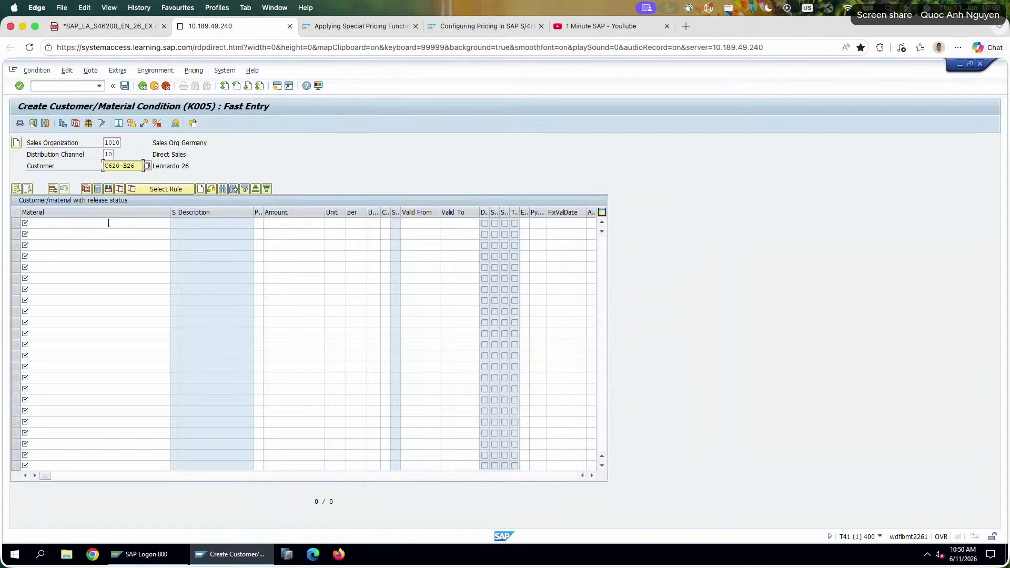
left_click(108, 223)
key("super+v")
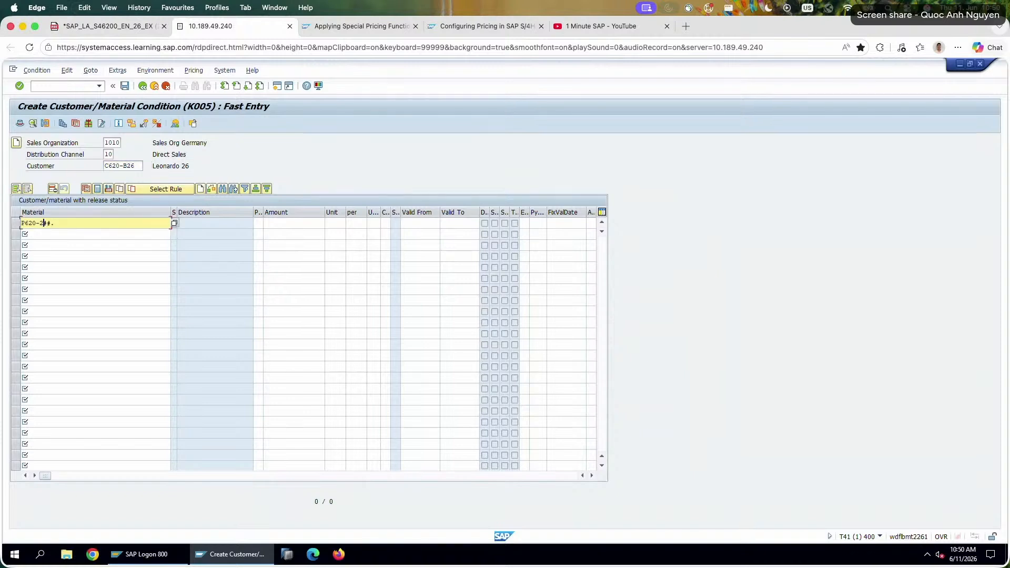
type("26")
key("BackSpace")
key("Return")
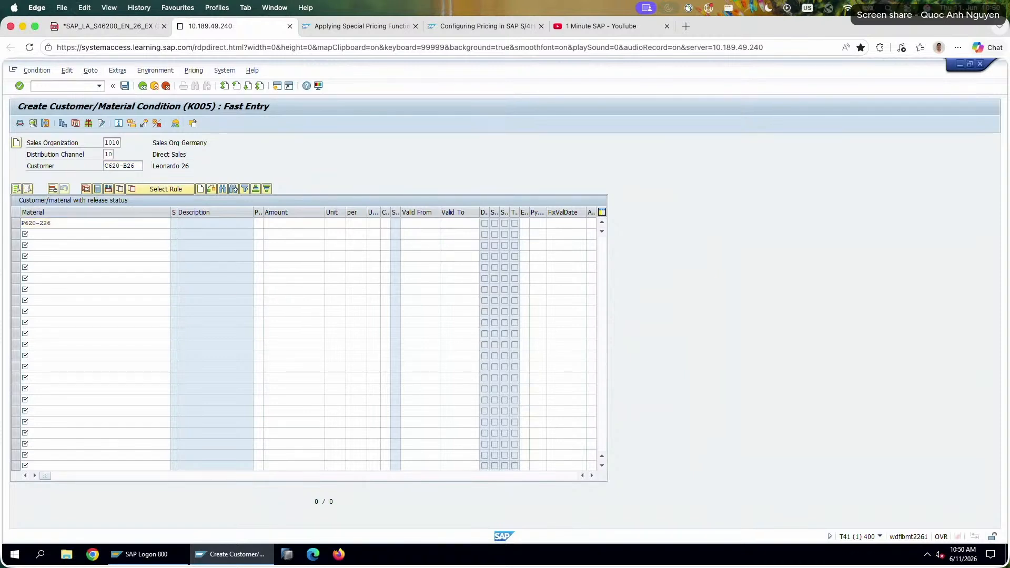
Set the discount amount for material P620-226 to 100 EUR as given in task 2, and return to the exercise PDF.
left_click(307, 226)
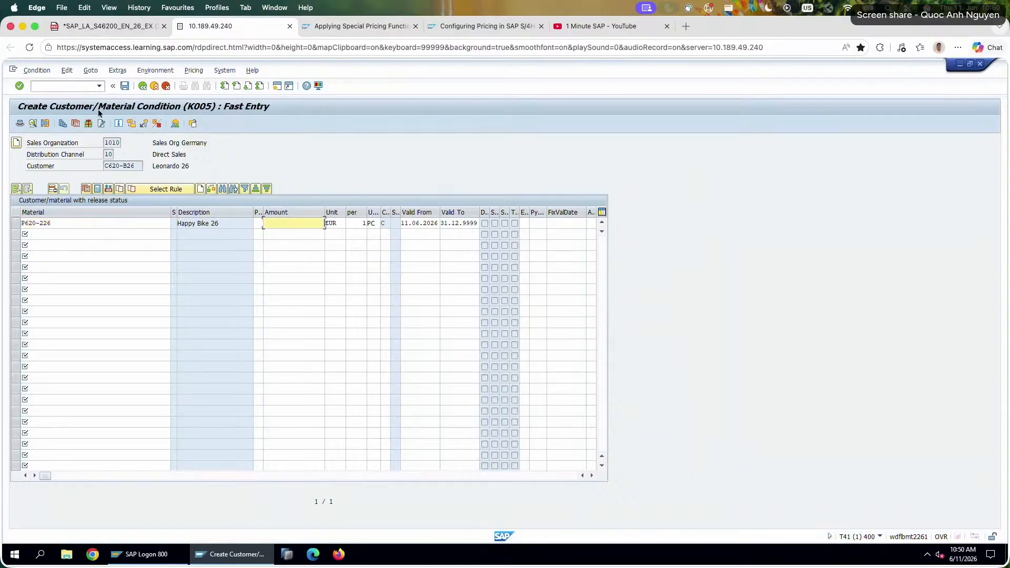
left_click(99, 29)
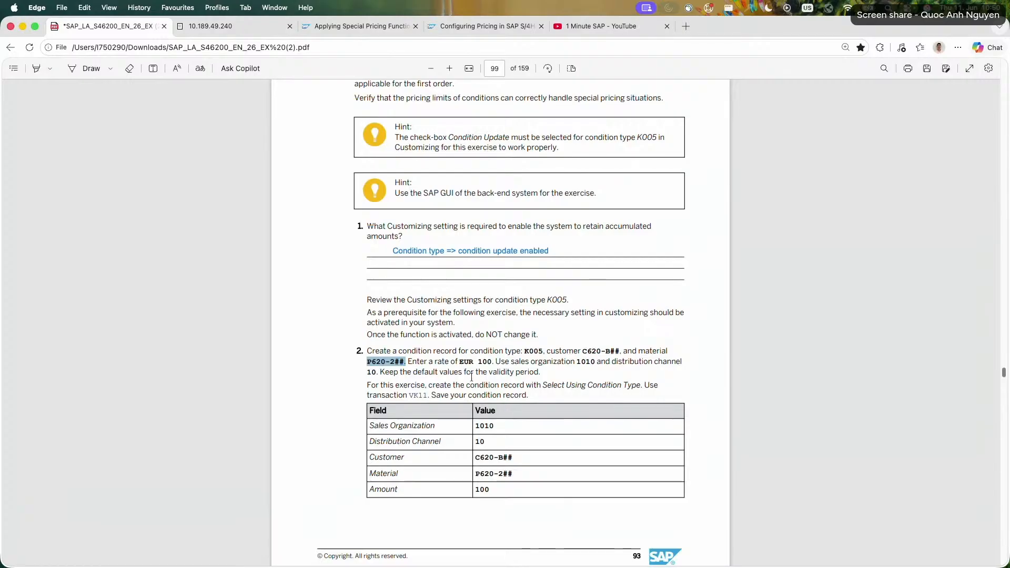
double_click(482, 362)
left_click(313, 335)
scroll(364, 398, "down", 5)
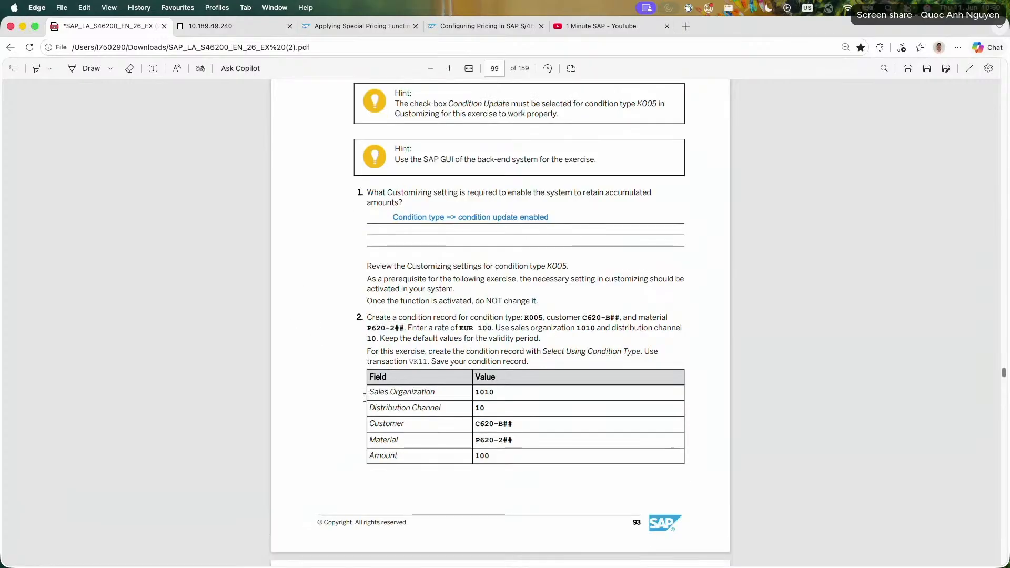
left_click(216, 29)
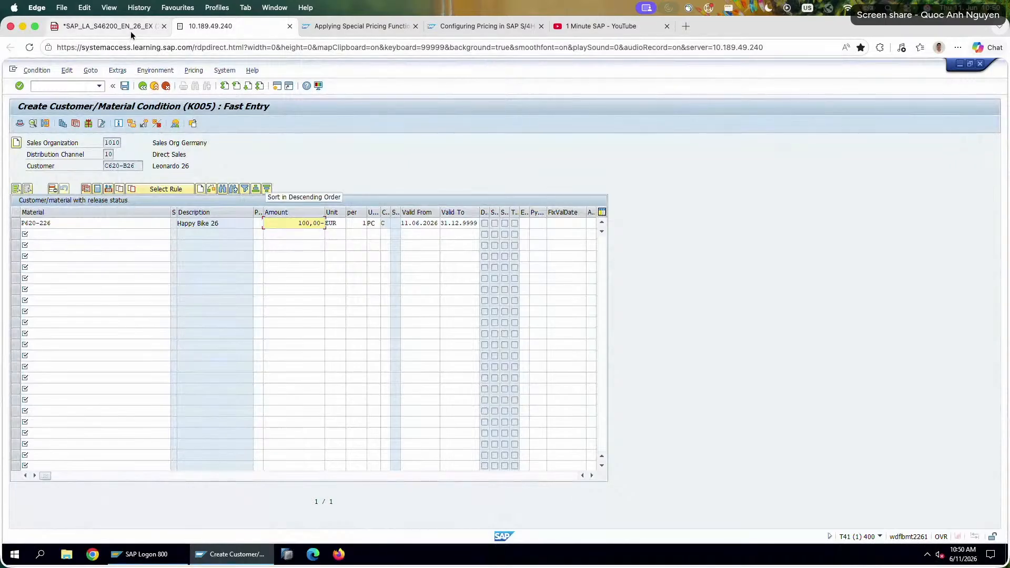
left_click(108, 26)
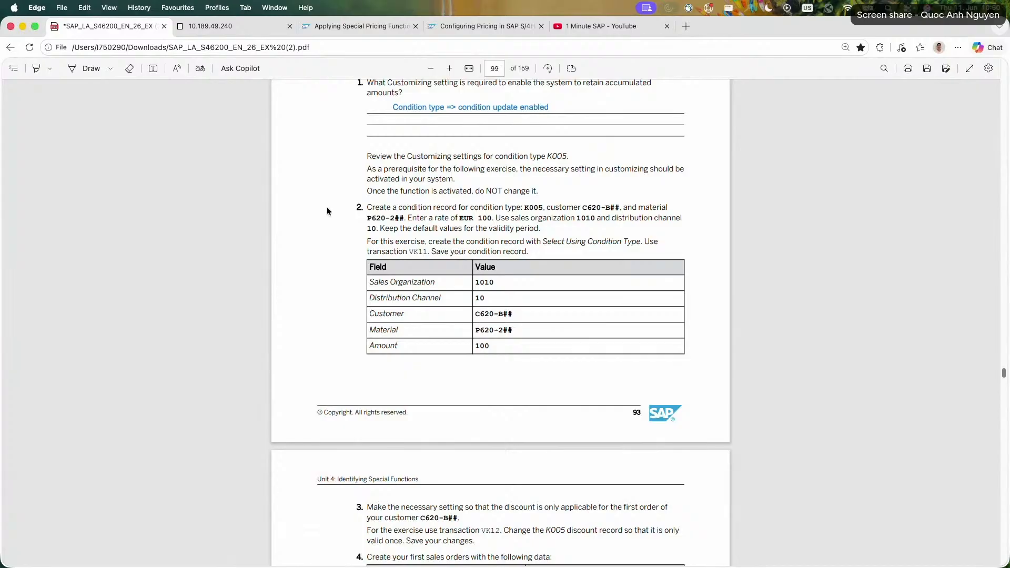
Switch to the SAP session, look over the K005 record's columns, and open the details of the P620-226 record.
left_click(225, 25)
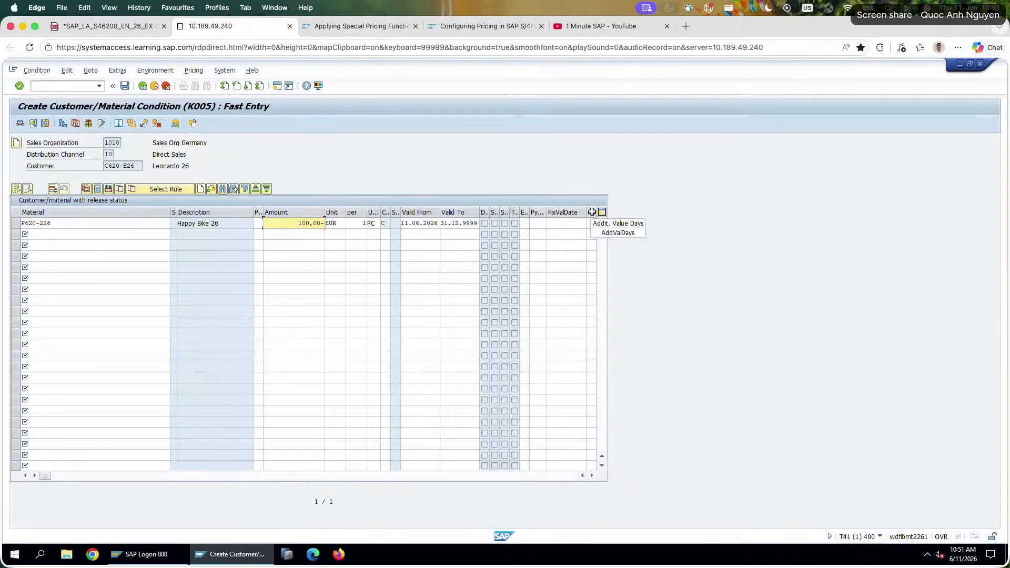
left_click(591, 475)
left_click(593, 475)
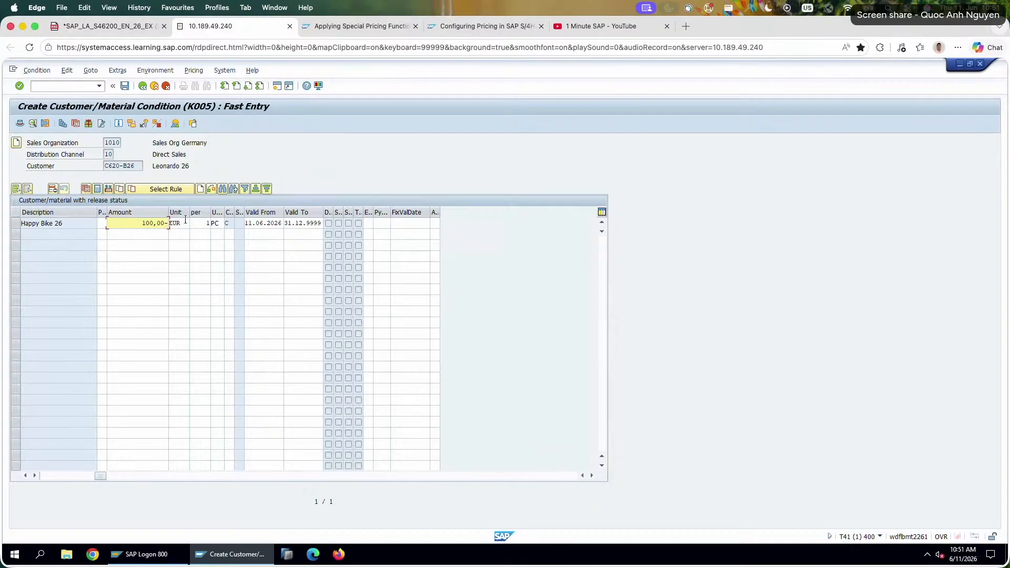
left_click(582, 476)
left_click(582, 476)
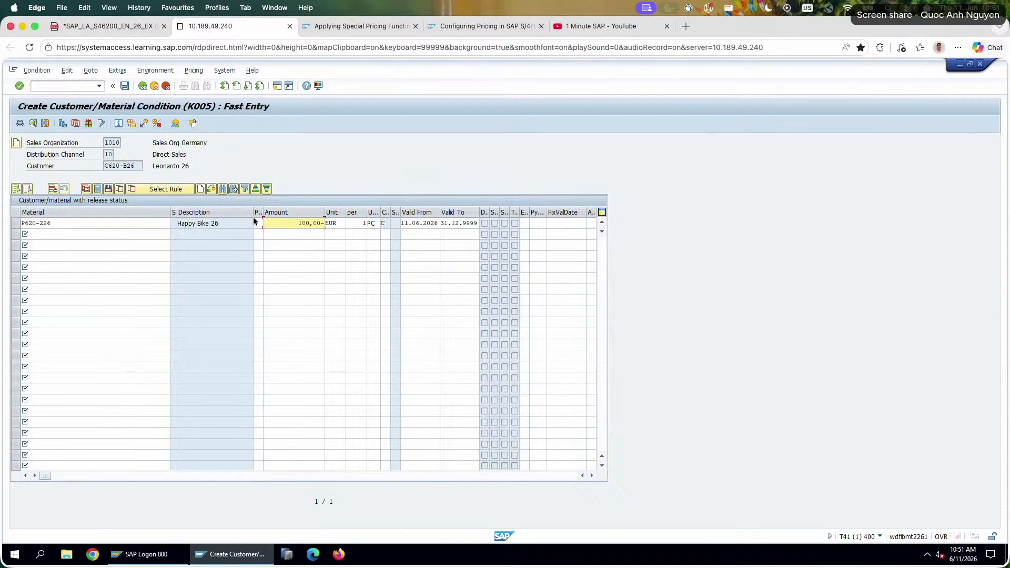
left_click(17, 221)
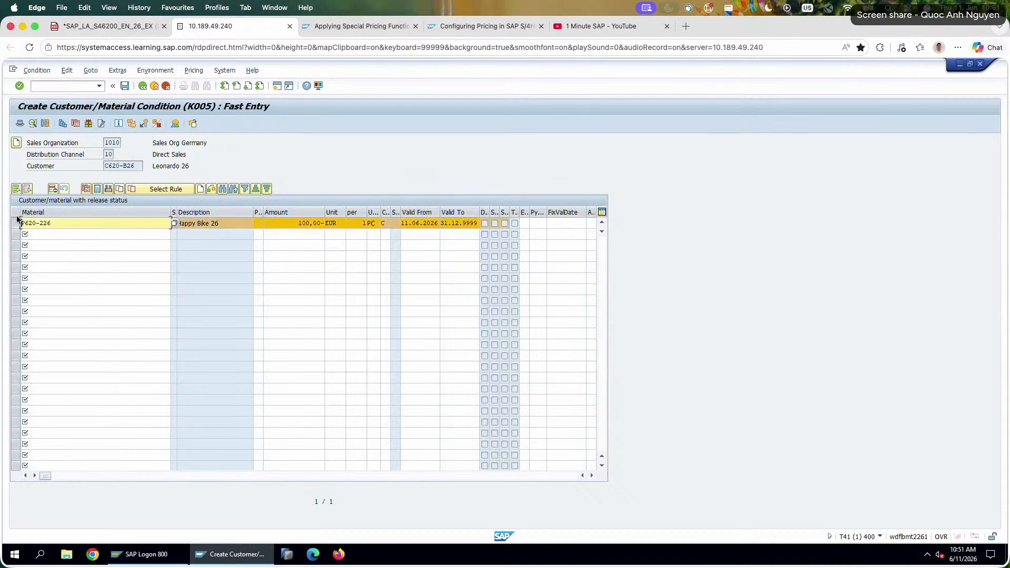
left_click(32, 124)
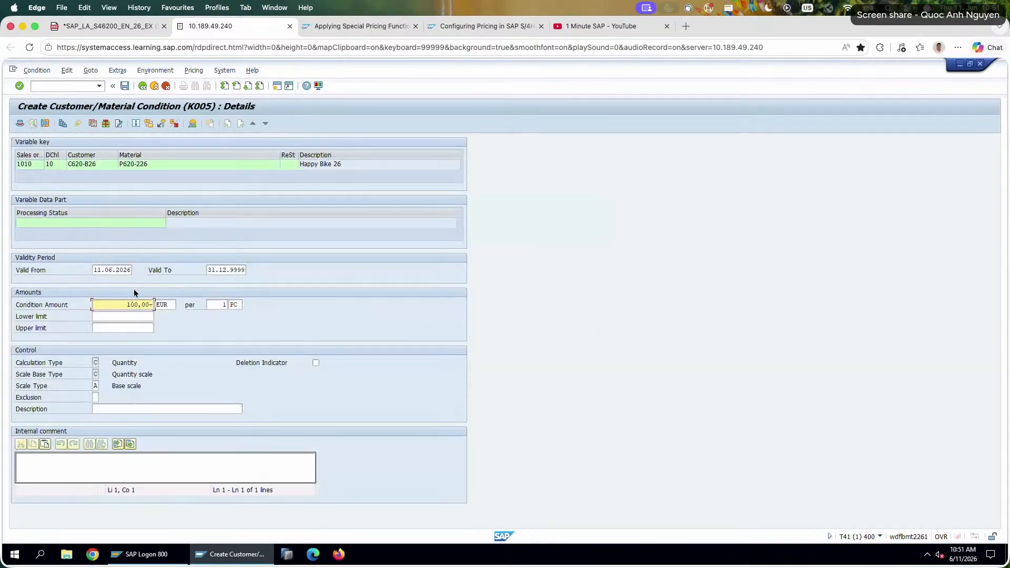
Examine the record's internal comment, condition amount, pricing unit, validity period and description fields.
left_click(168, 457)
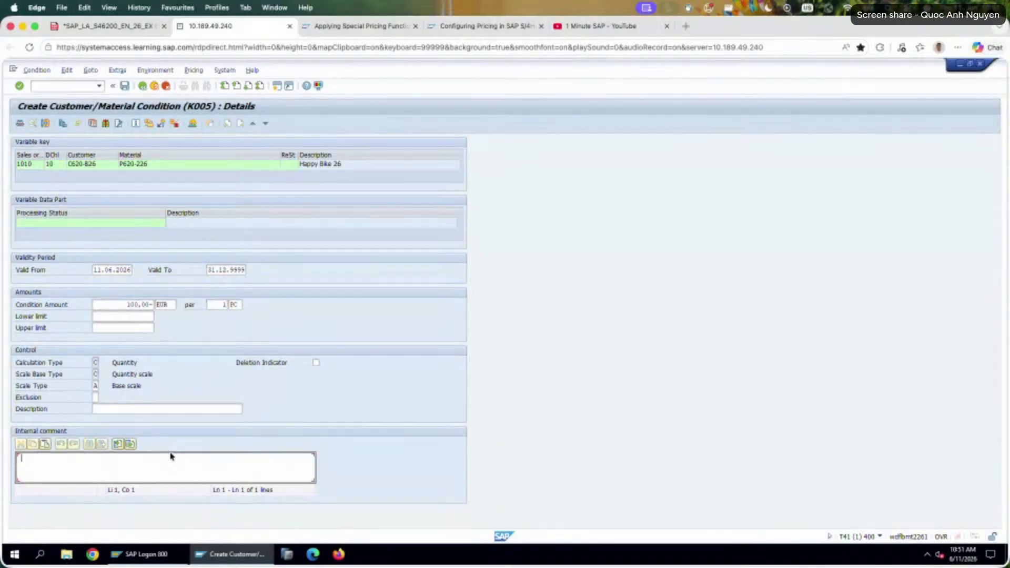
left_click(114, 305)
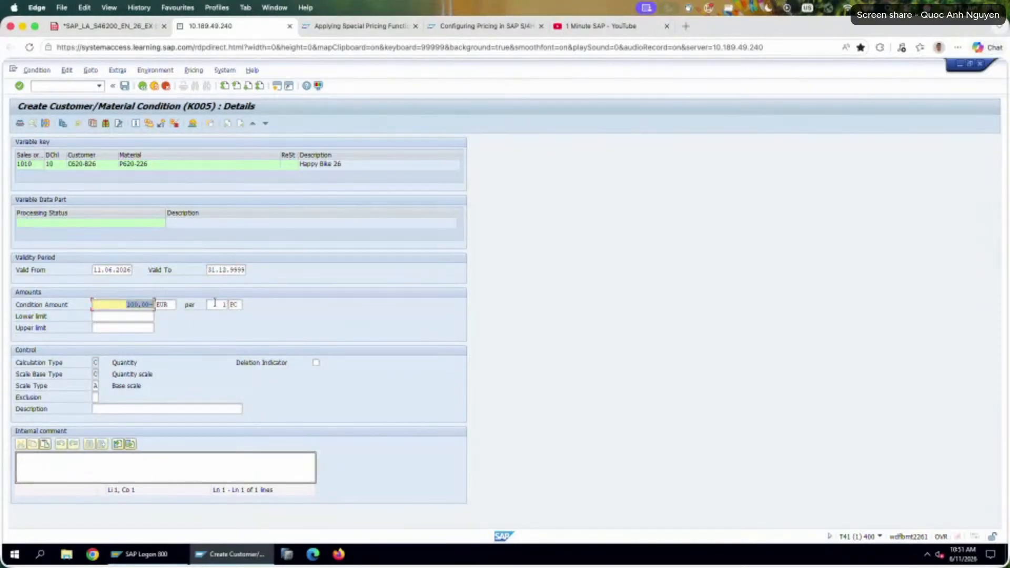
left_click(216, 304)
left_click(113, 270)
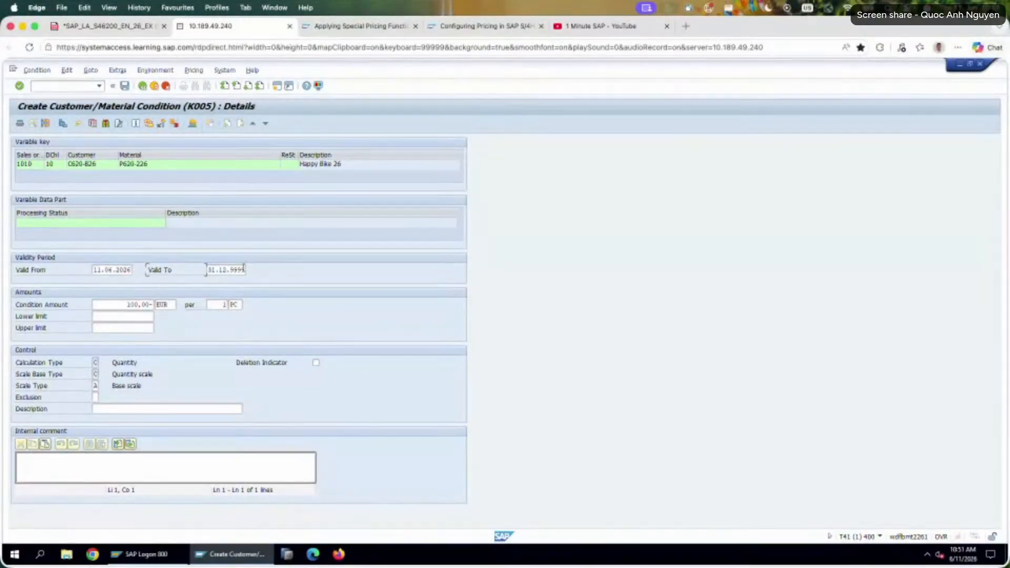
left_click(238, 269)
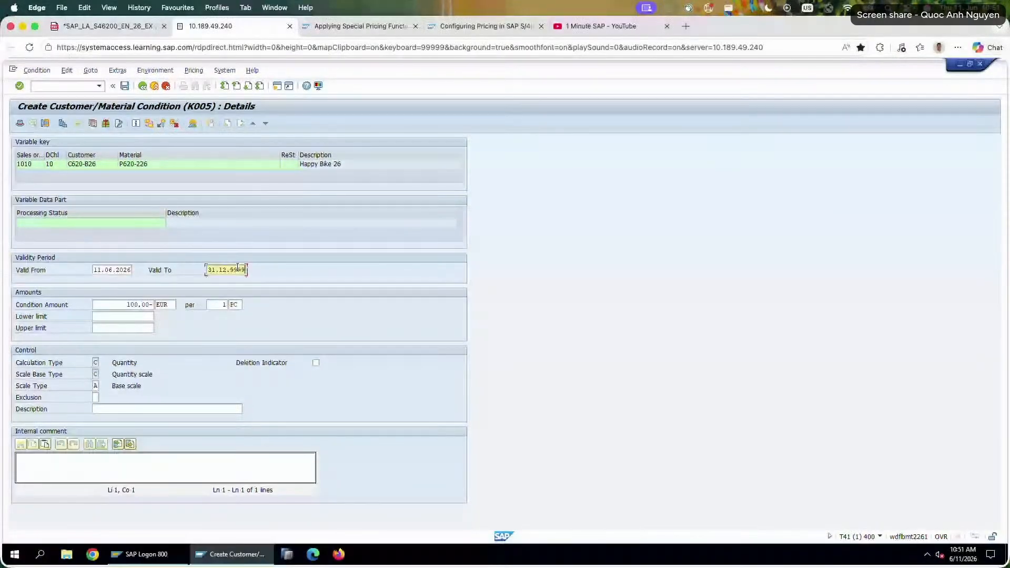
left_click(95, 270)
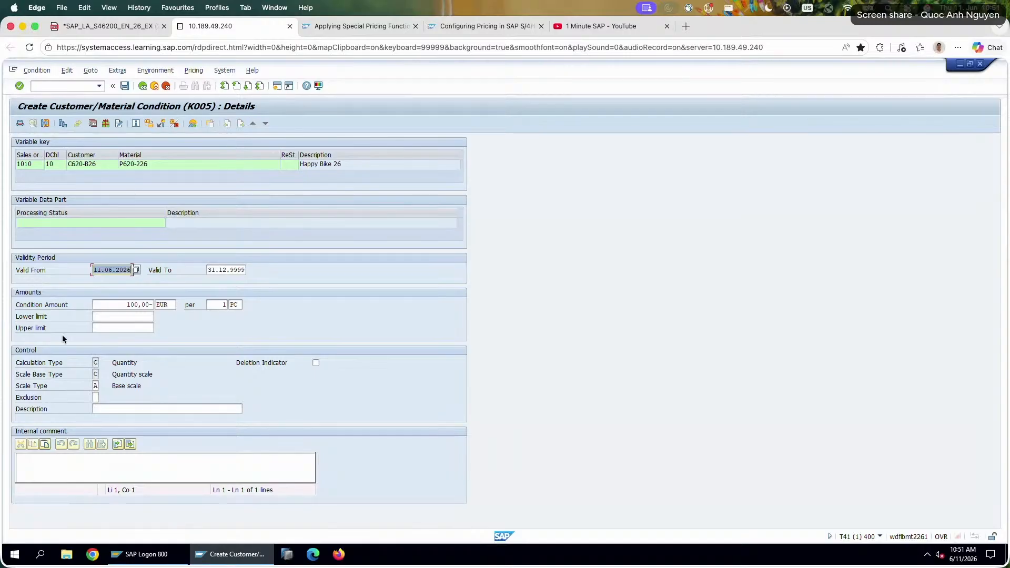
left_click(119, 409)
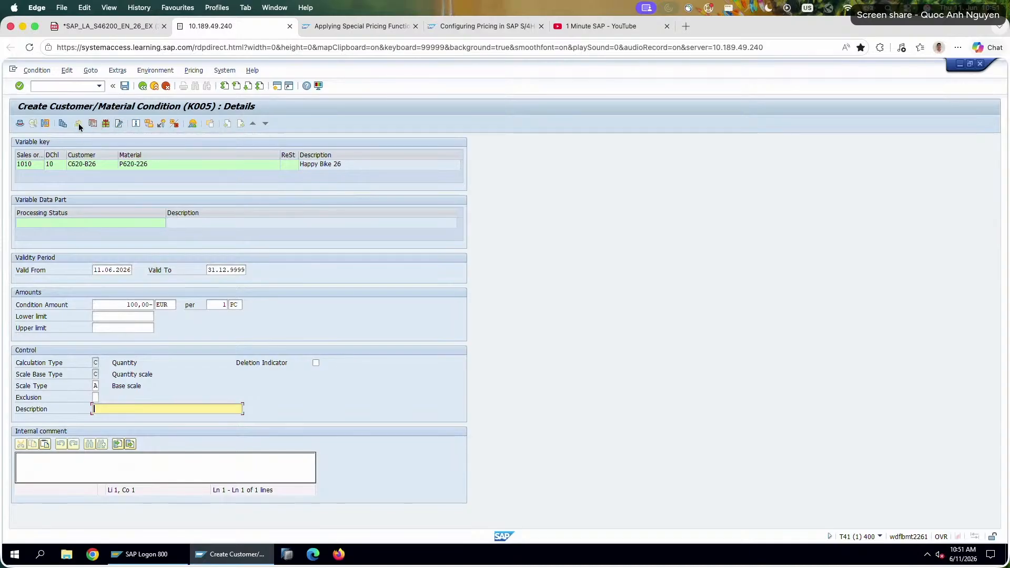
Open the record's additional sales data and examine its sales deal, retail promotion and pricing limit fields.
left_click(46, 123)
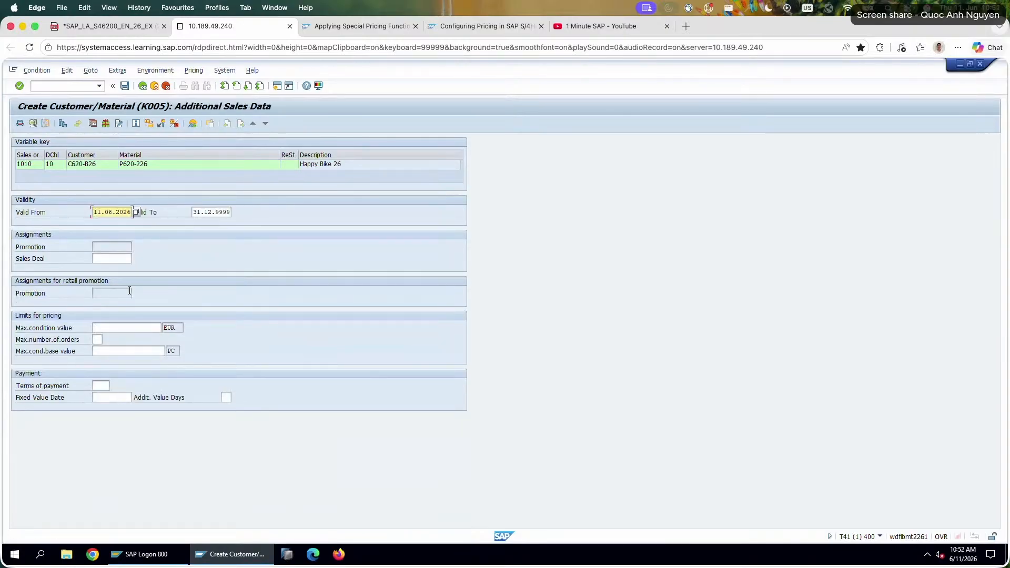
left_click(121, 258)
left_click(136, 258)
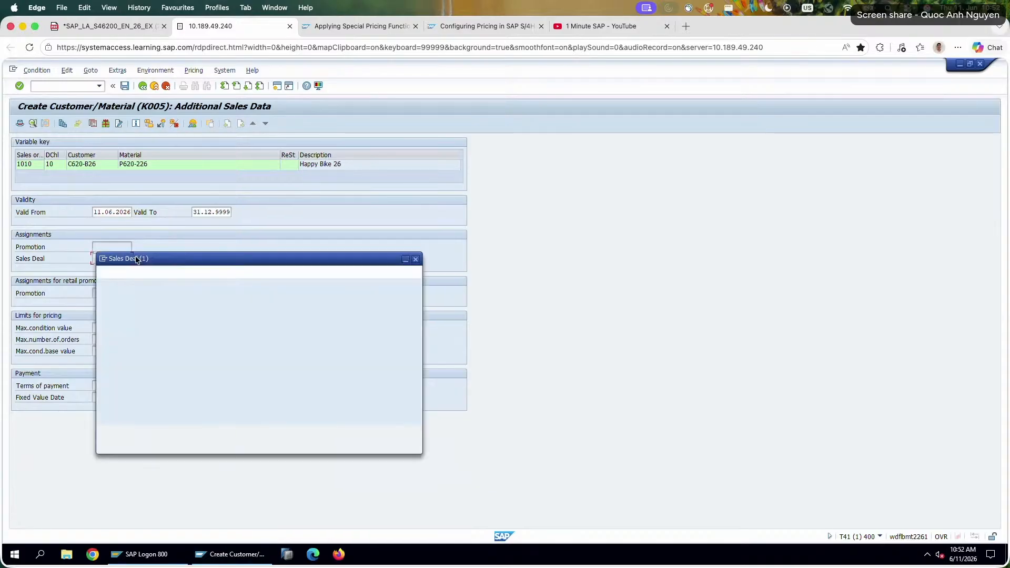
left_click(415, 260)
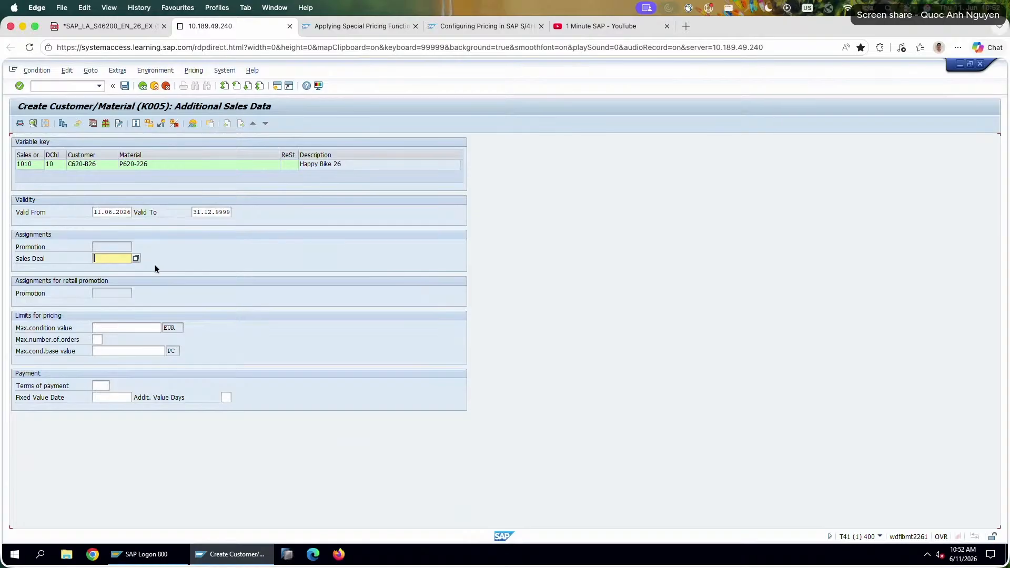
left_click(120, 293)
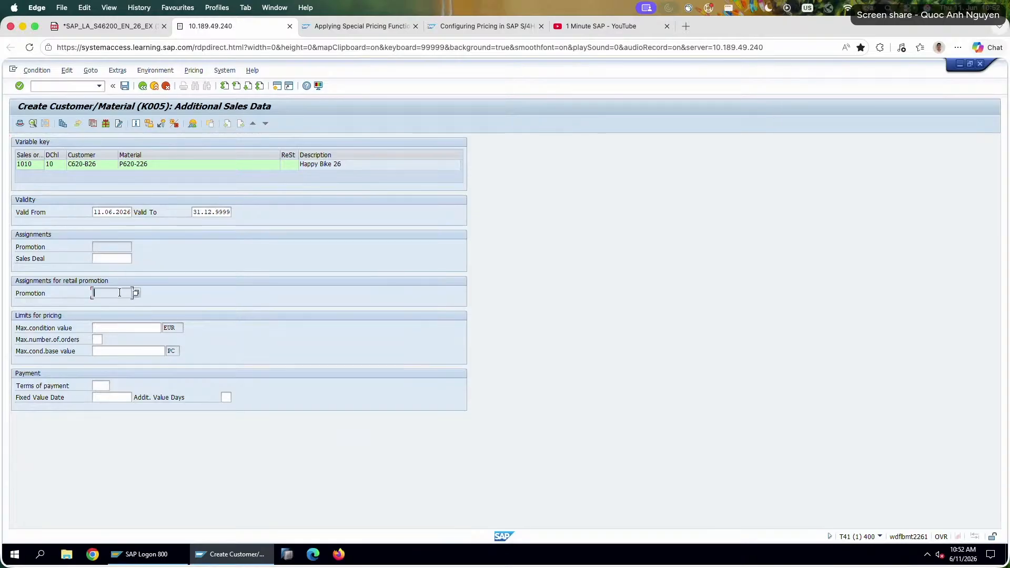
left_click(129, 327)
left_click(67, 340)
left_click(121, 350)
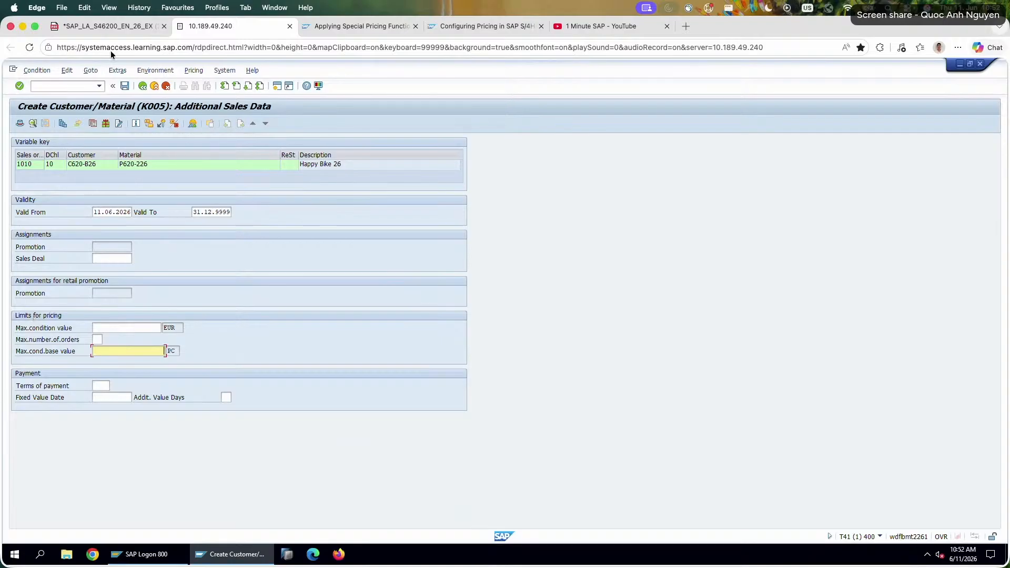
Reread tasks 1 and 2 of the exercise PDF and return to the SAP session.
left_click(108, 25)
scroll(557, 175, "up", 3)
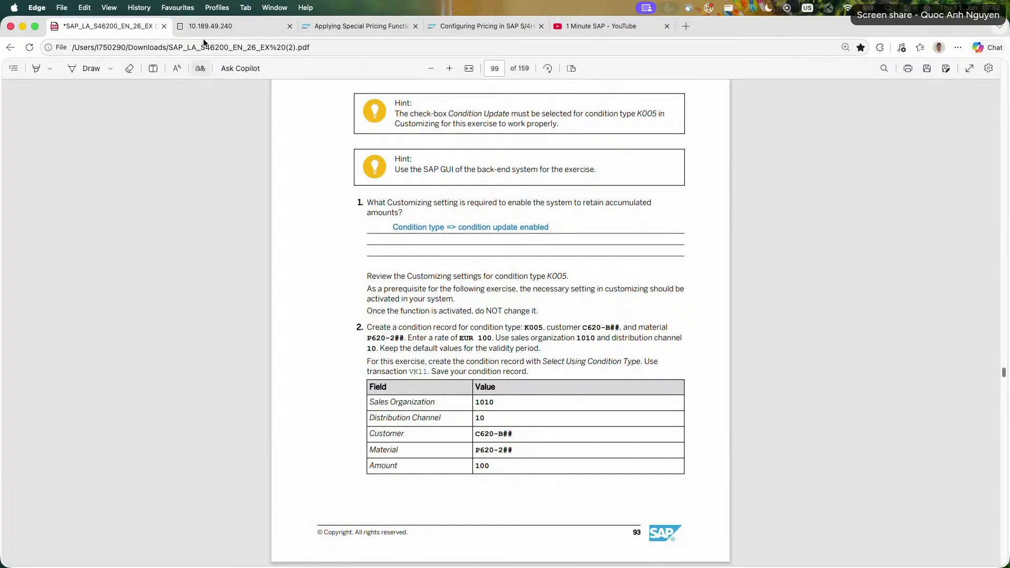
left_click(214, 30)
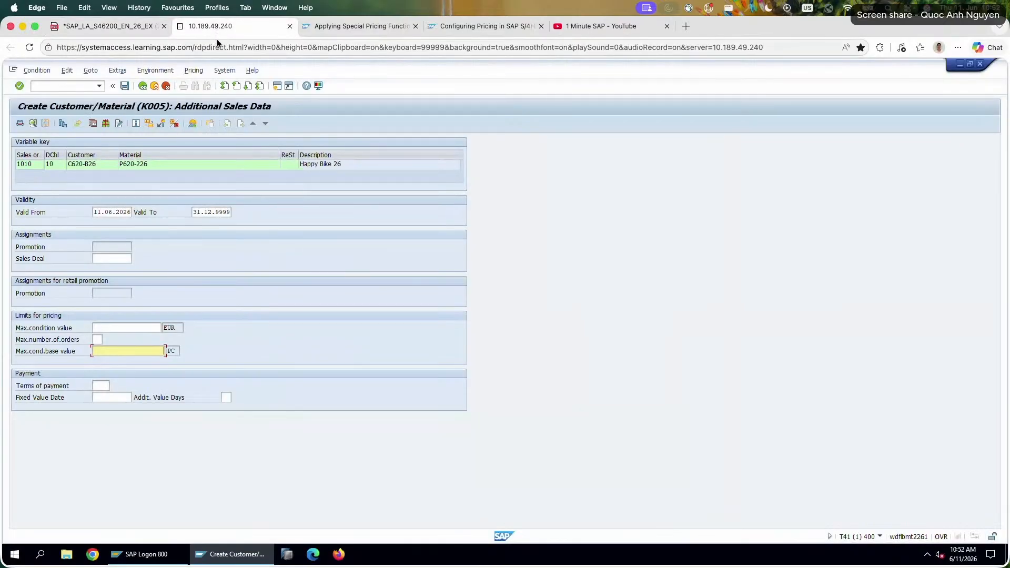
Set the maximum number of orders to 01 from its value list and recheck the allowed range.
left_click(100, 329)
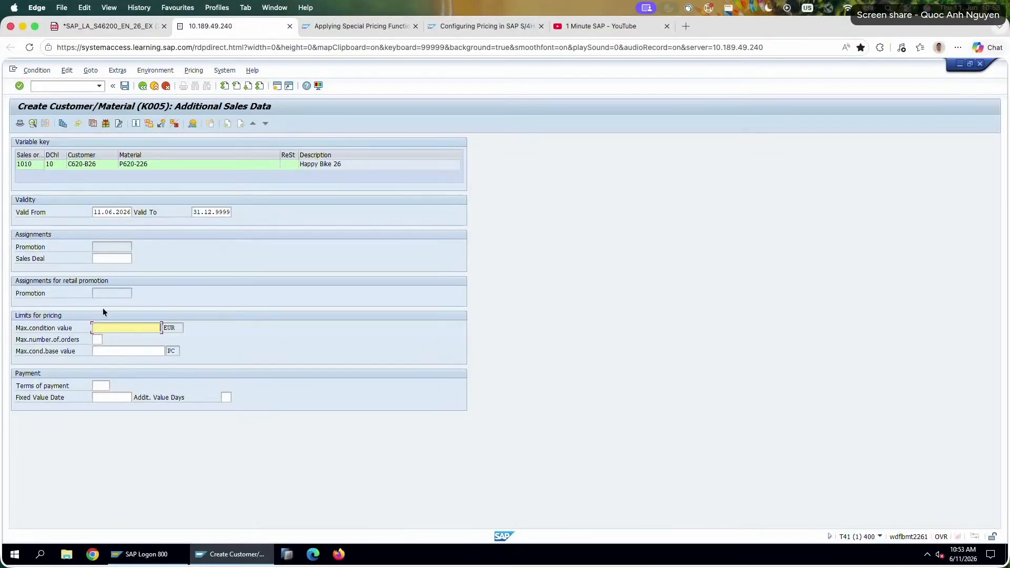
left_click(99, 339)
key("F4")
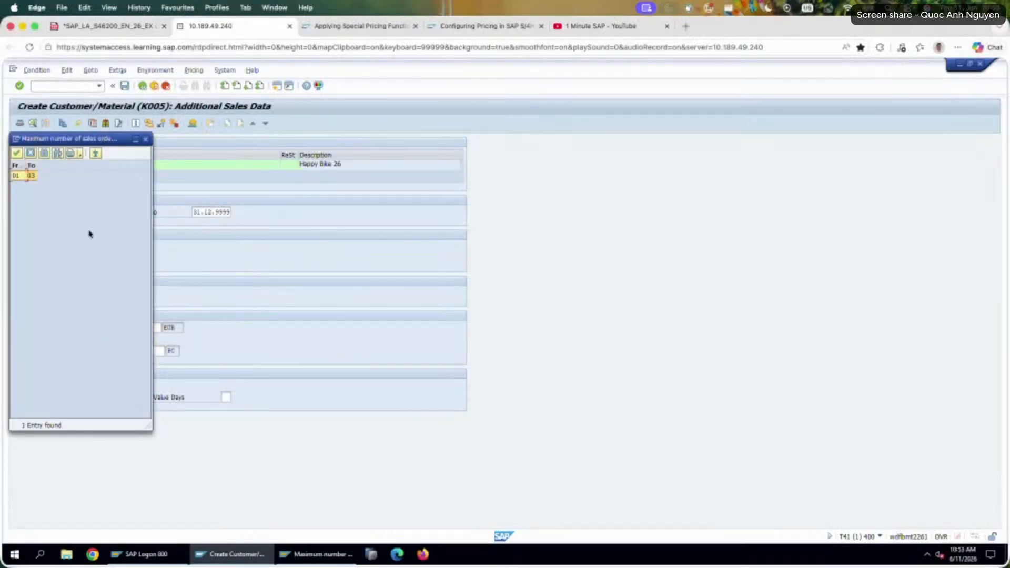
double_click(17, 176)
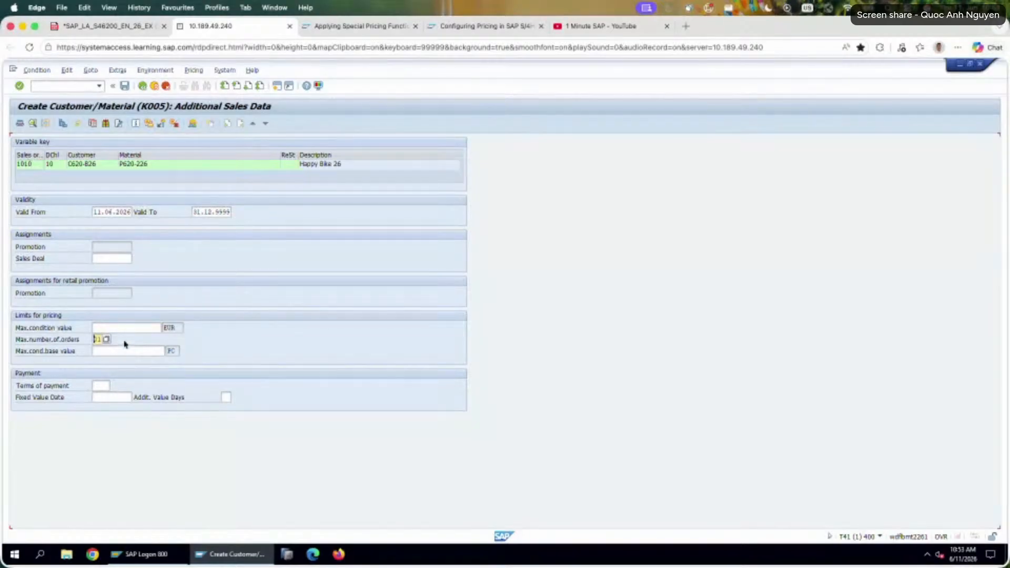
left_click(107, 340)
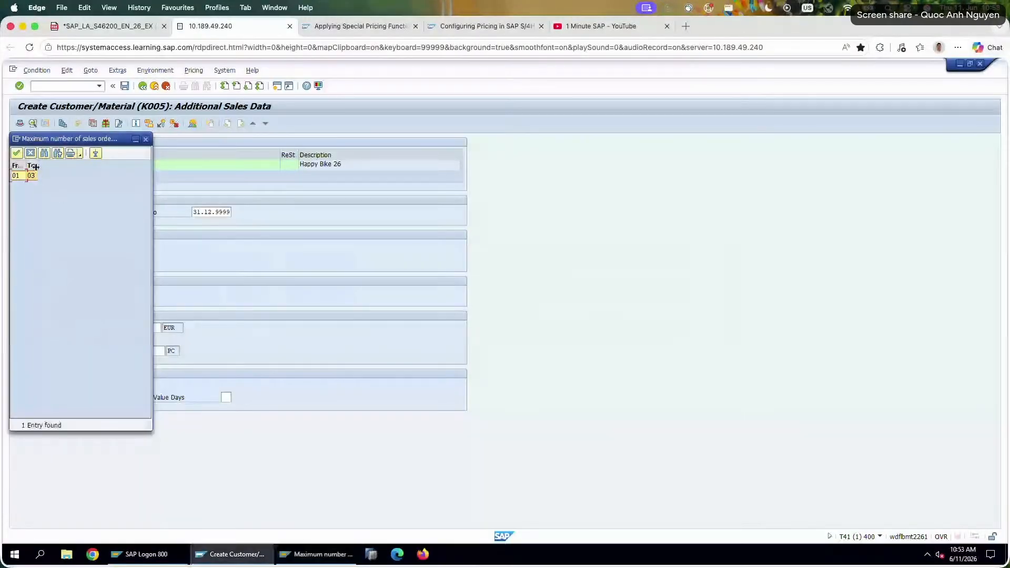
left_click(146, 140)
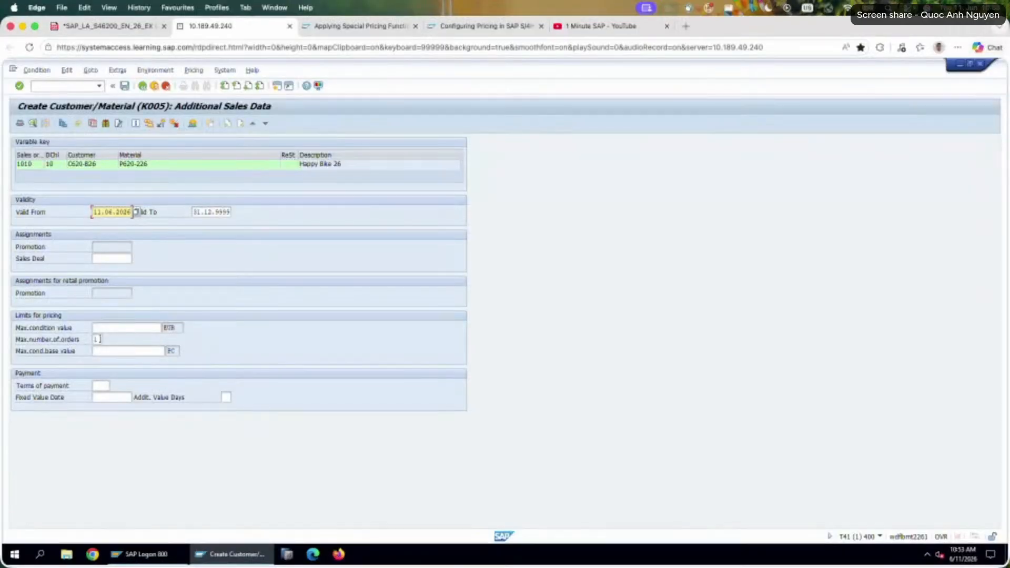
Try the values 9, 1 and 2 in turn as the maximum number of orders.
left_click(103, 350)
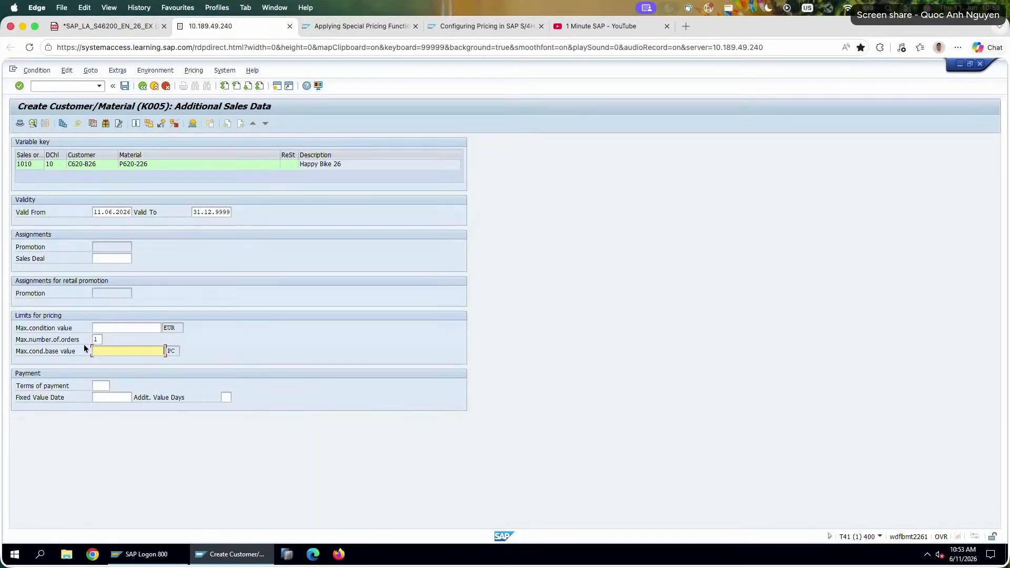
left_click(95, 339)
type("9")
key("Return")
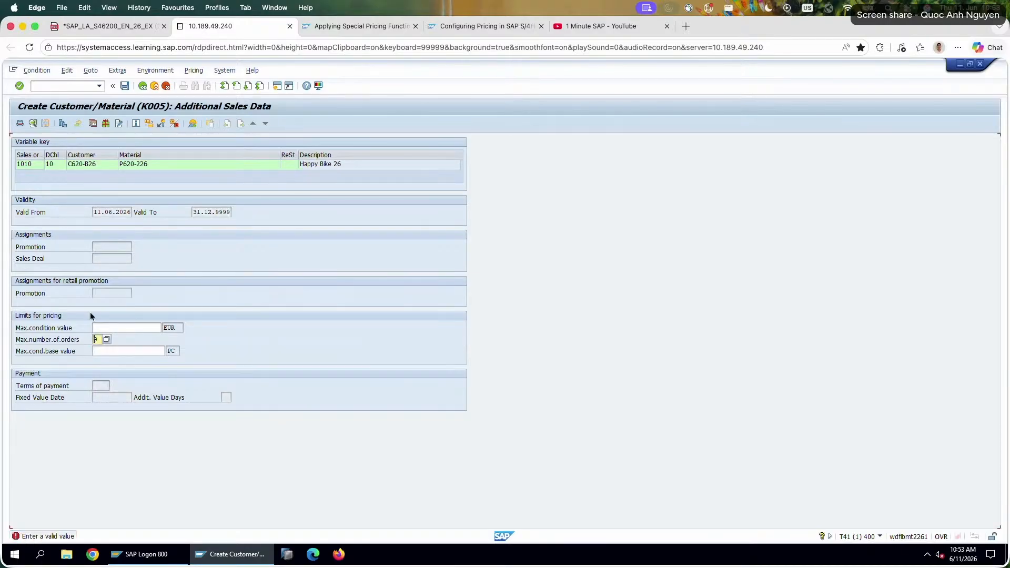
left_click_drag(99, 339, 32, 339)
type("1")
key("Return")
type("2")
key("Return")
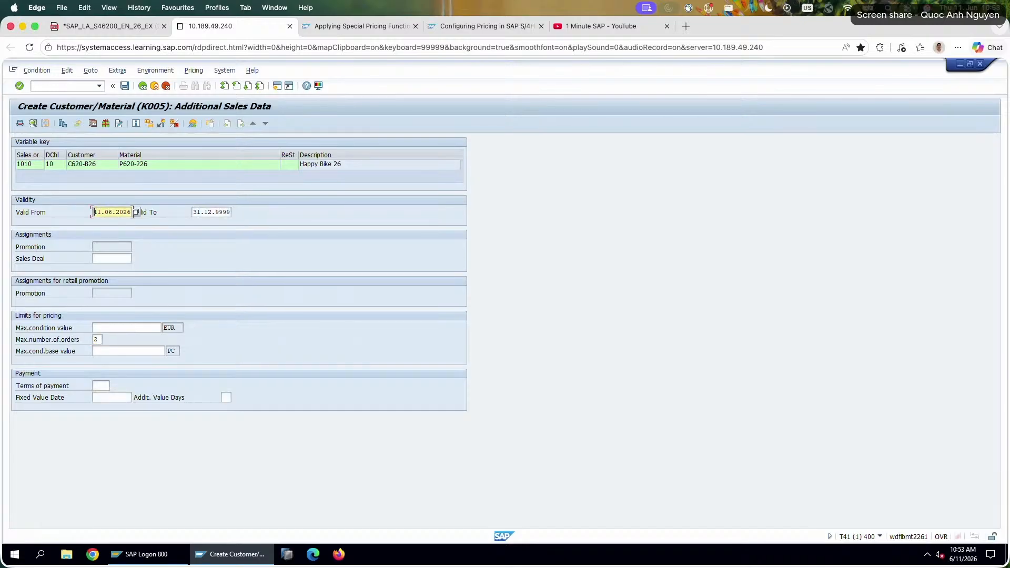
Try 3 and 4 as the maximum number of orders, and check the field's allowed range again.
left_click_drag(98, 340, 32, 333)
type("3")
key("Return")
type("4")
key("Return")
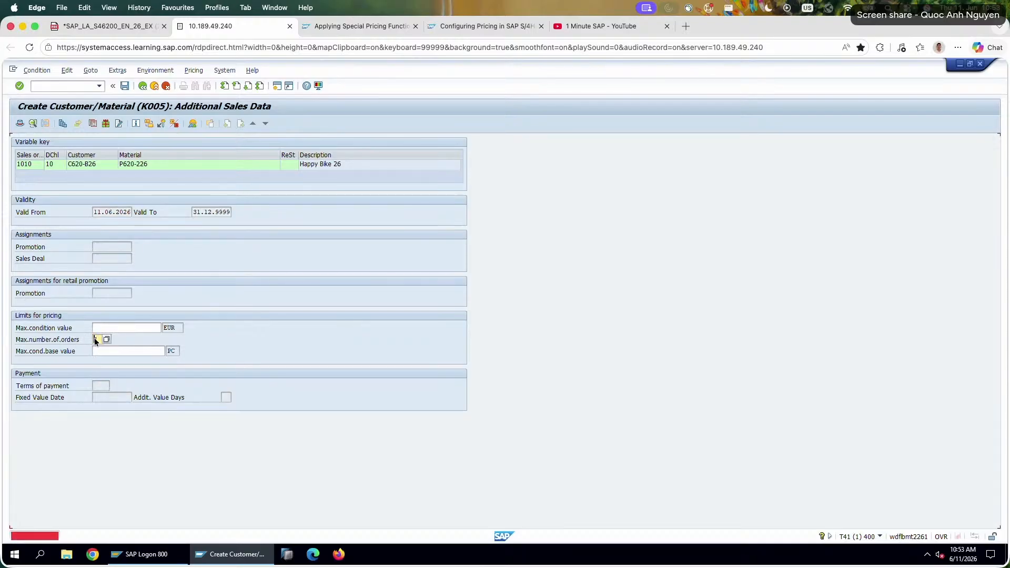
left_click_drag(98, 340, 79, 341)
key("F4")
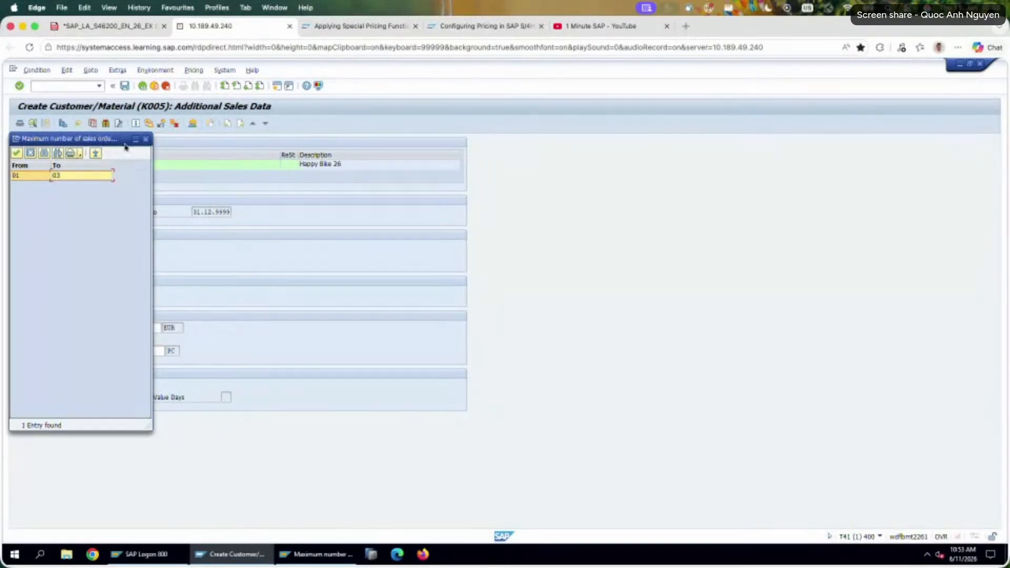
left_click(146, 138)
left_click(100, 339)
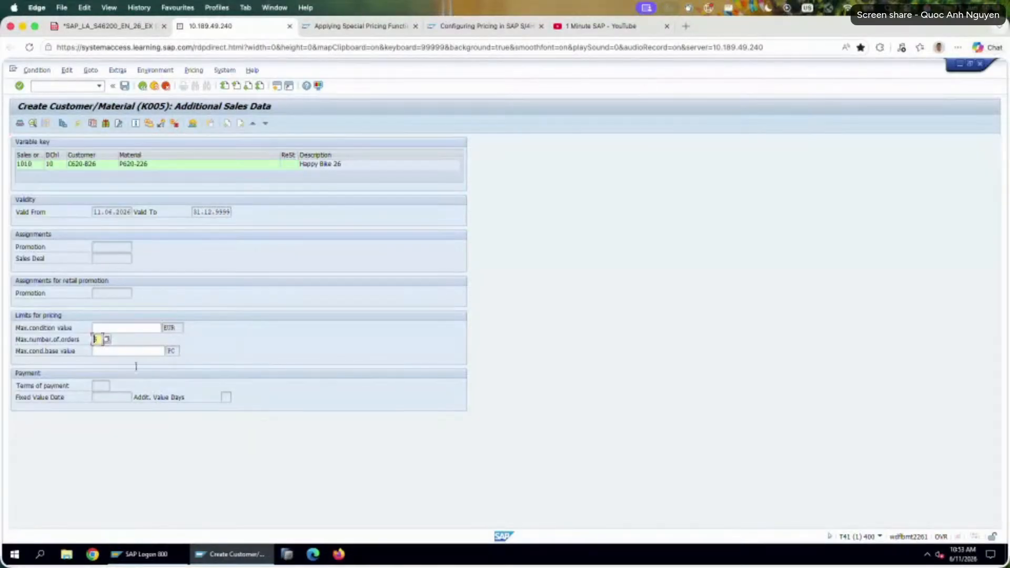
Start transaction V/06 in a new session, locate condition type K005 and open its details.
left_click(276, 86)
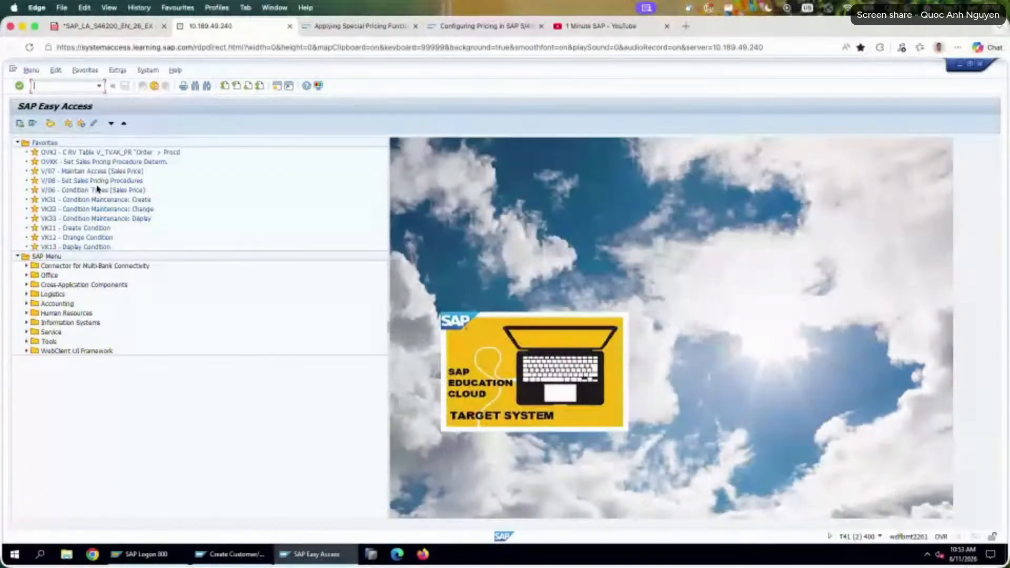
double_click(116, 189)
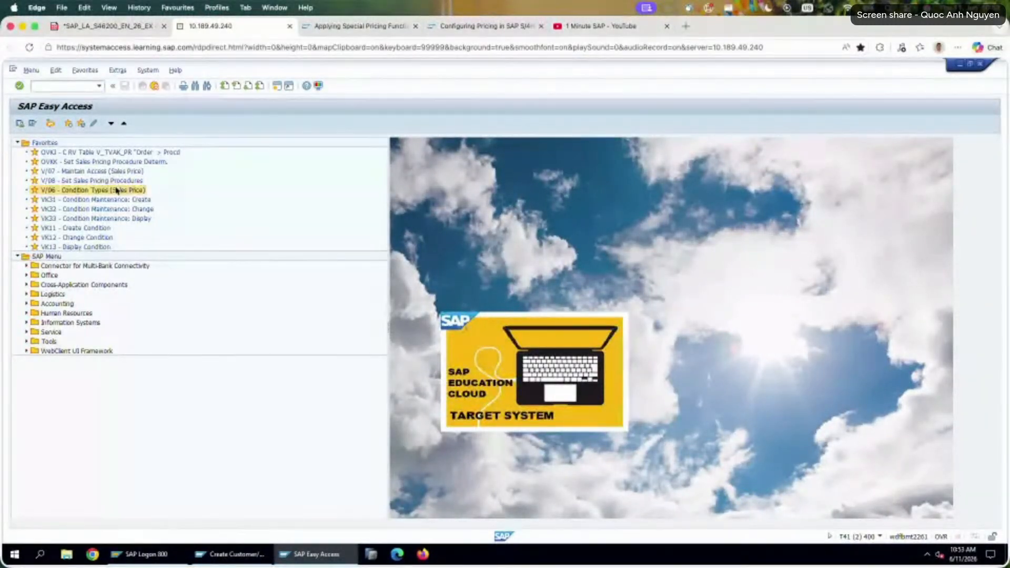
left_click(137, 513)
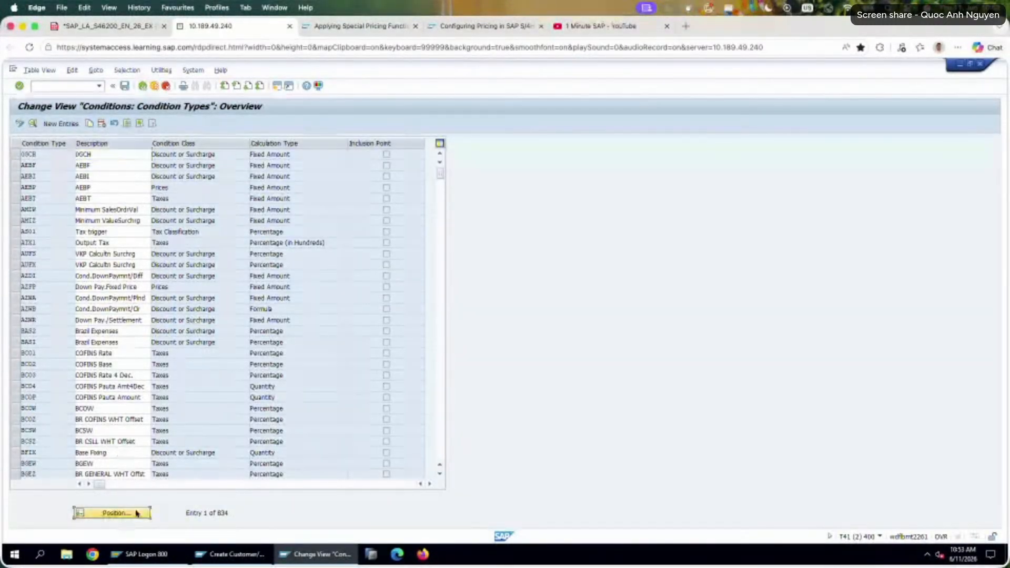
type("a")
key("Return")
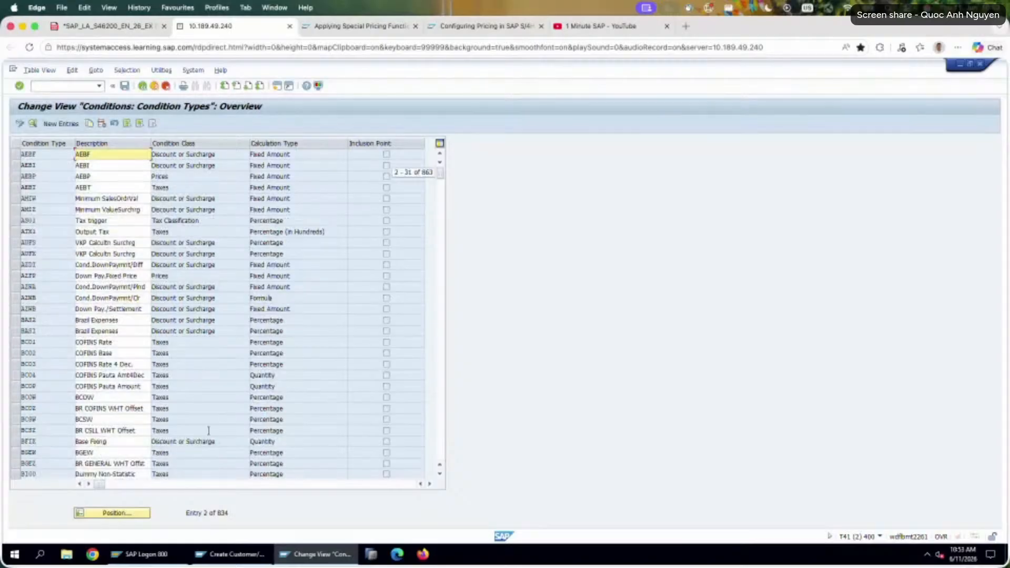
left_click(109, 513)
type("K005")
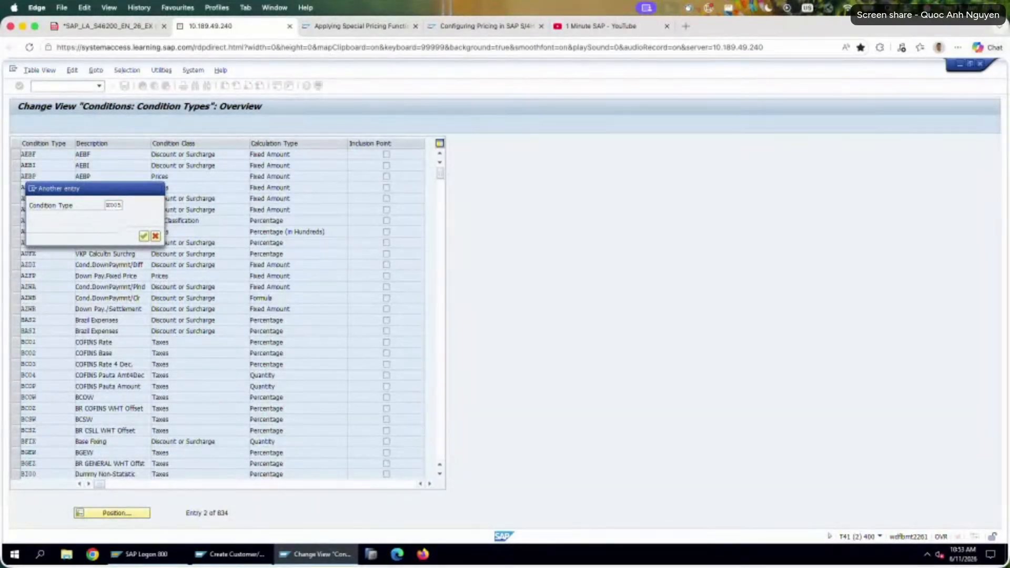
key("Return")
double_click(114, 155)
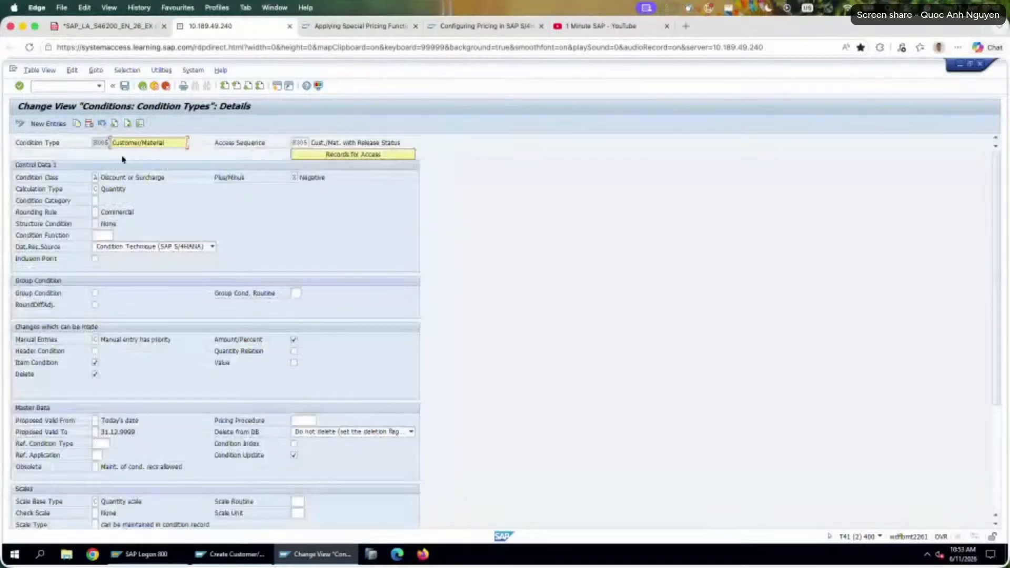
Review the K005 condition type settings and read the field help for Condition Update.
scroll(286, 421, "down", 5)
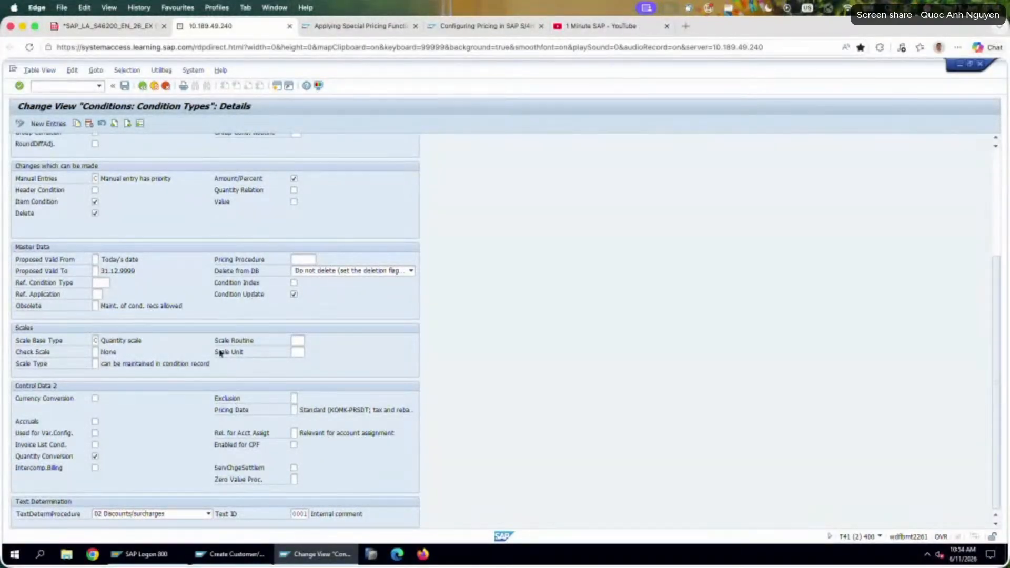
scroll(221, 351, "up", 5)
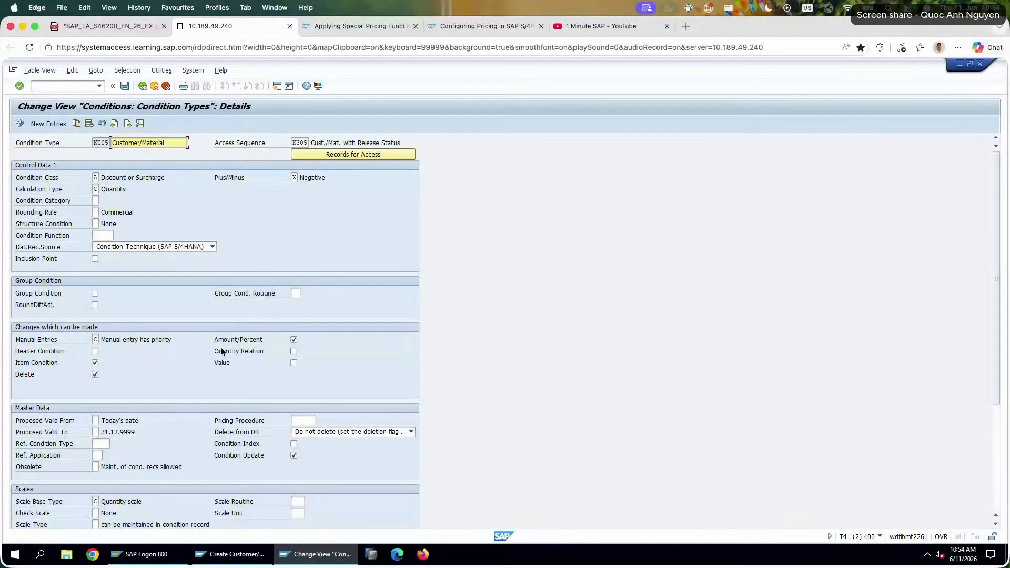
scroll(270, 467, "down", 1)
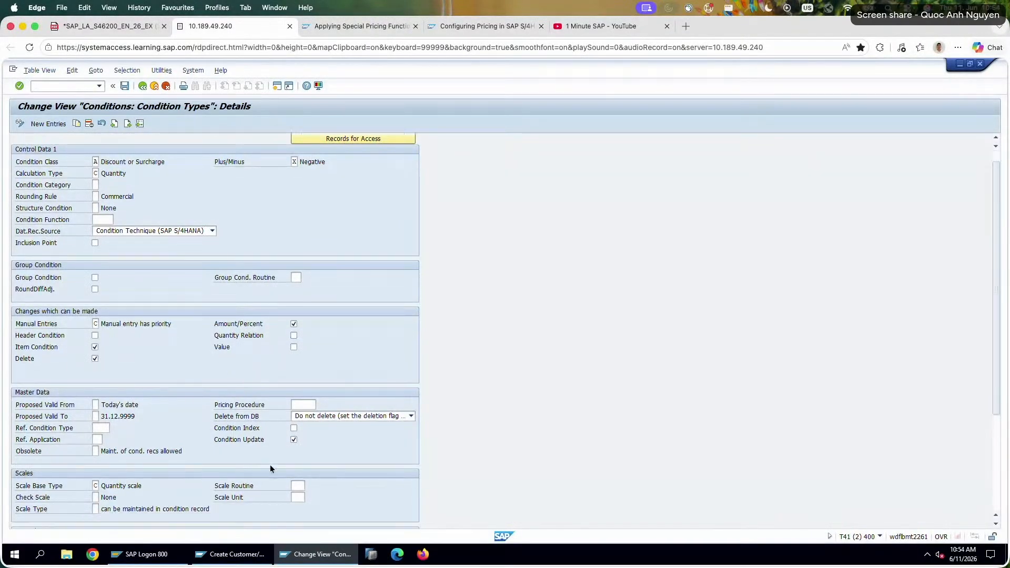
right_click(257, 440)
left_click(288, 248)
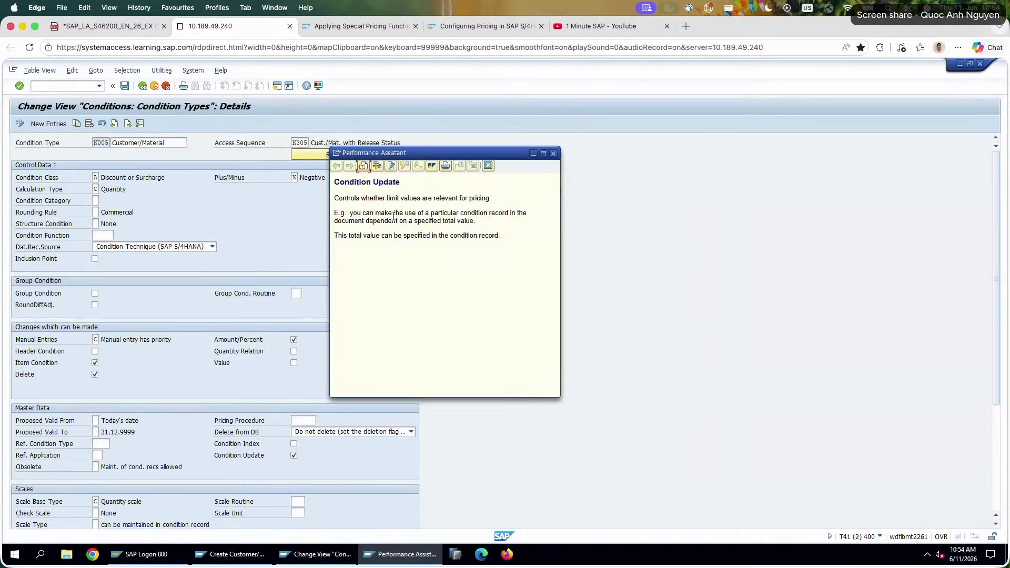
left_click_drag(394, 212, 453, 220)
left_click(382, 235)
left_click_drag(339, 235, 415, 221)
left_click(473, 223)
left_click(538, 188)
left_click(553, 153)
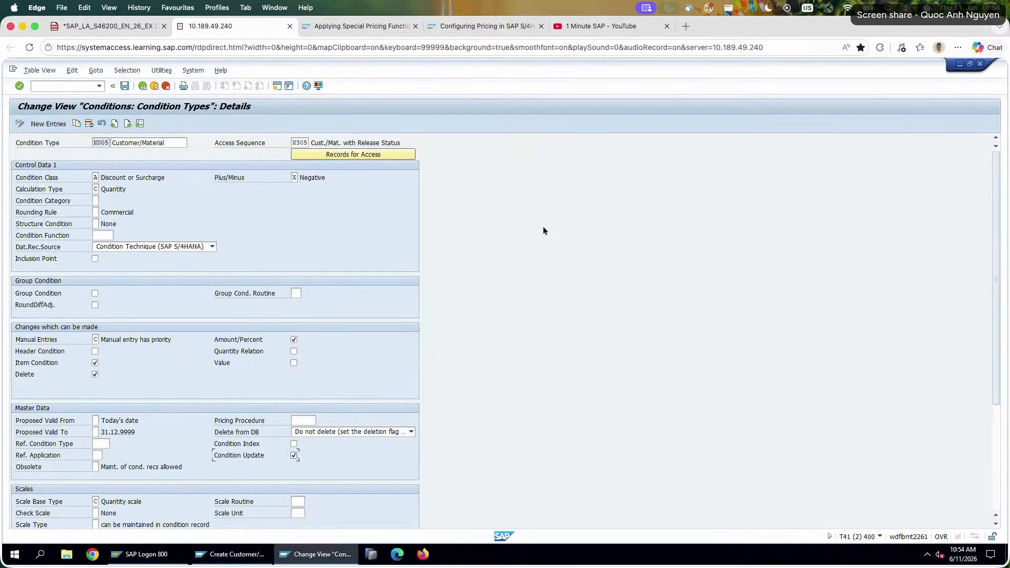
Set the maximum number of orders to 1 in the K005 record's additional sales data and save the condition record.
left_click(230, 554)
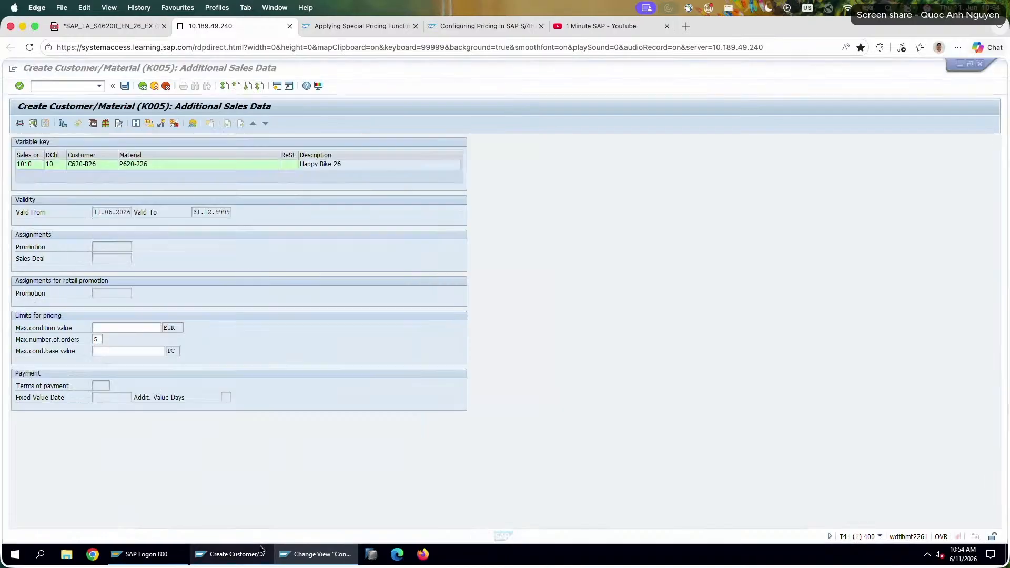
type("1")
key("Return")
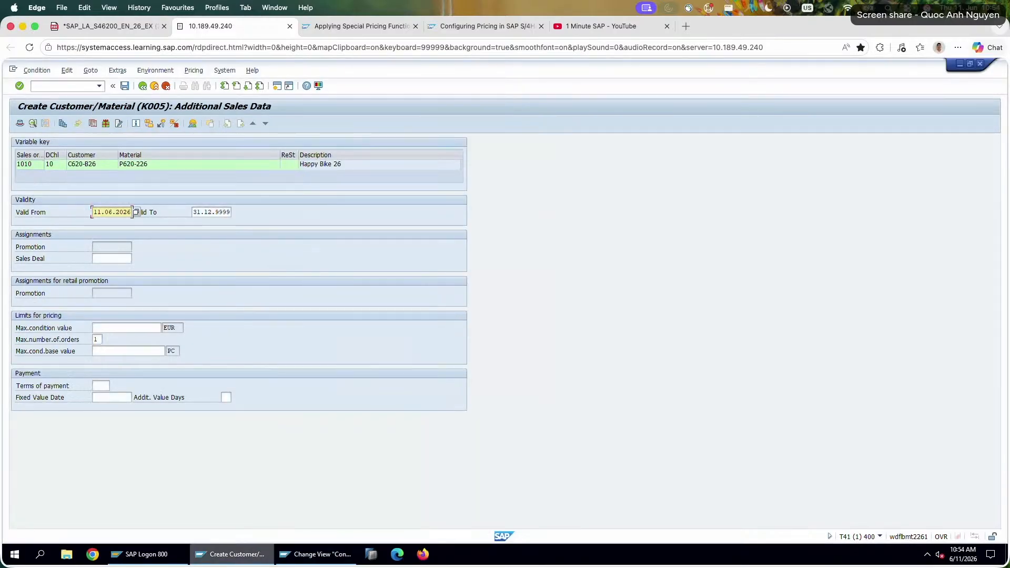
left_click(100, 351)
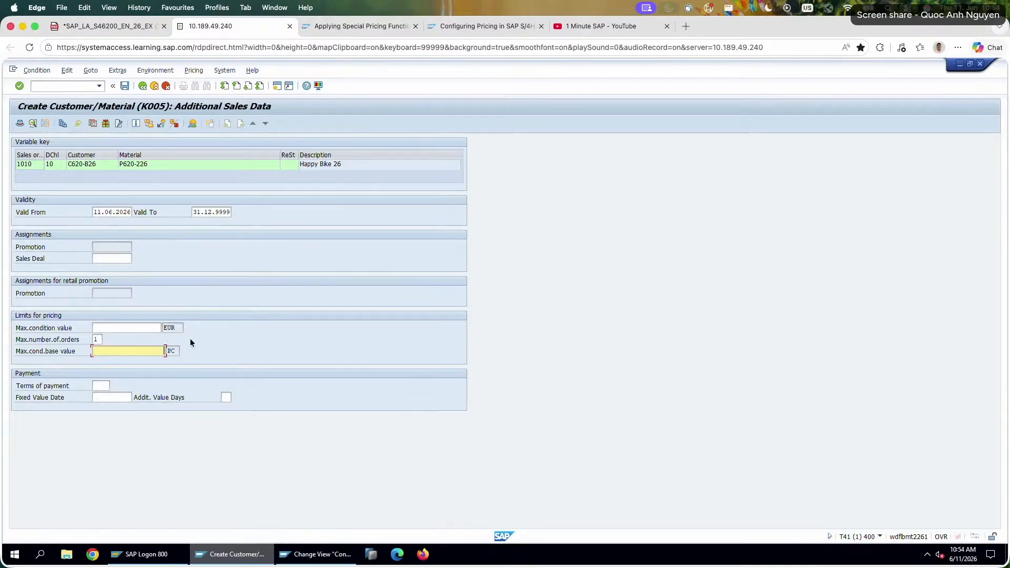
left_click(126, 85)
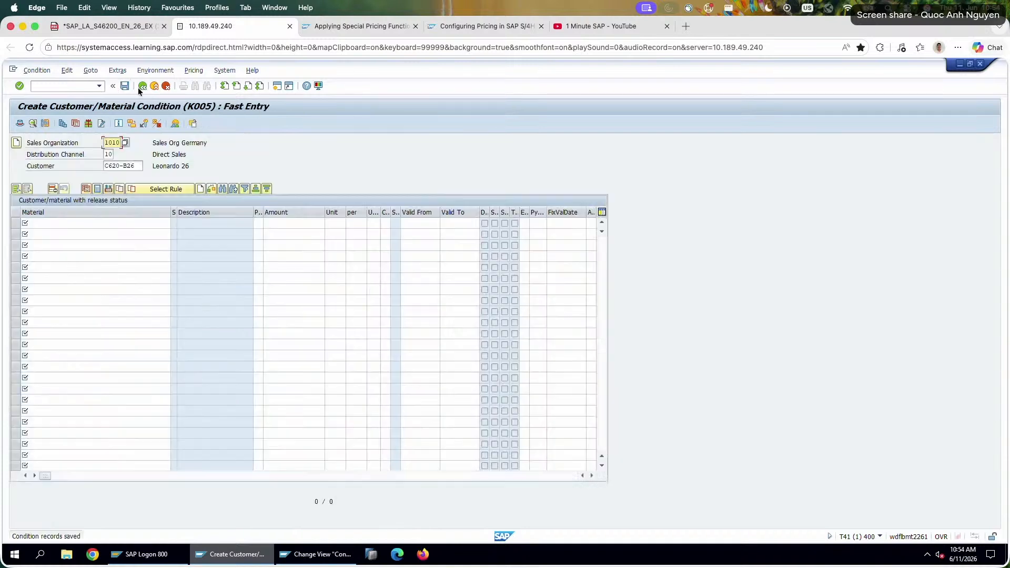
left_click(126, 223)
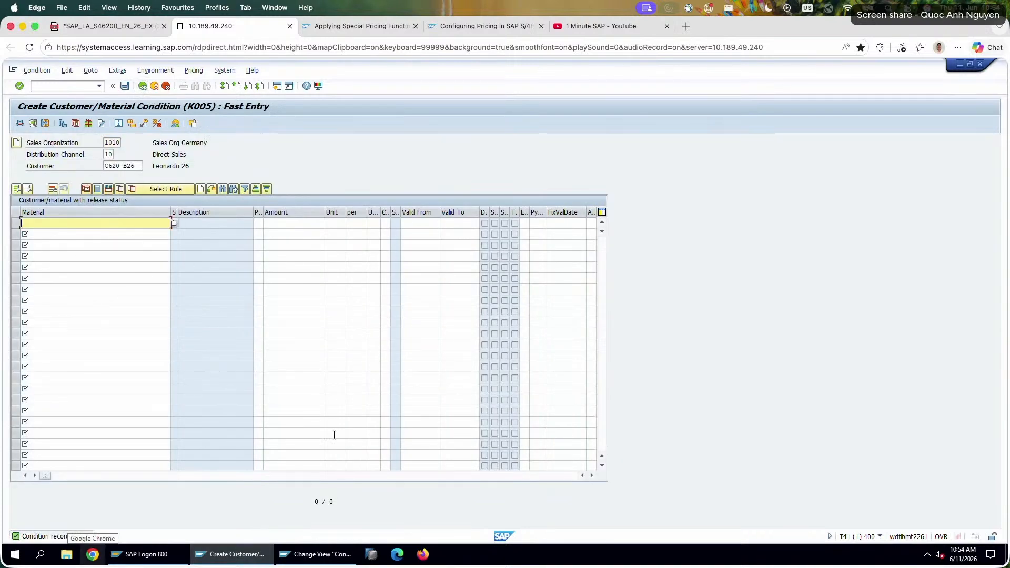
Start another session, and look up condition type K007 in the condition type details to compare its settings.
left_click(279, 87)
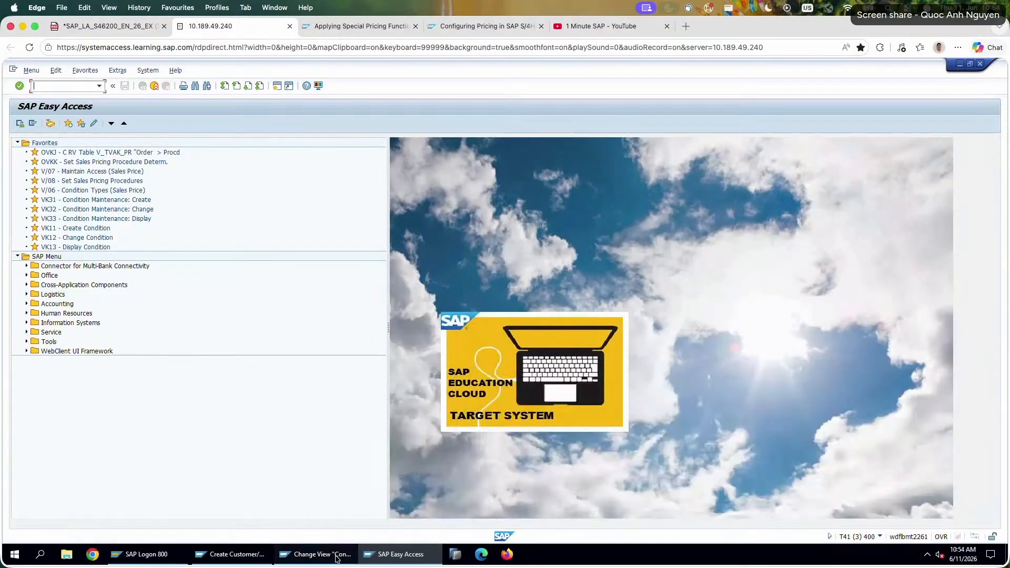
left_click(347, 554)
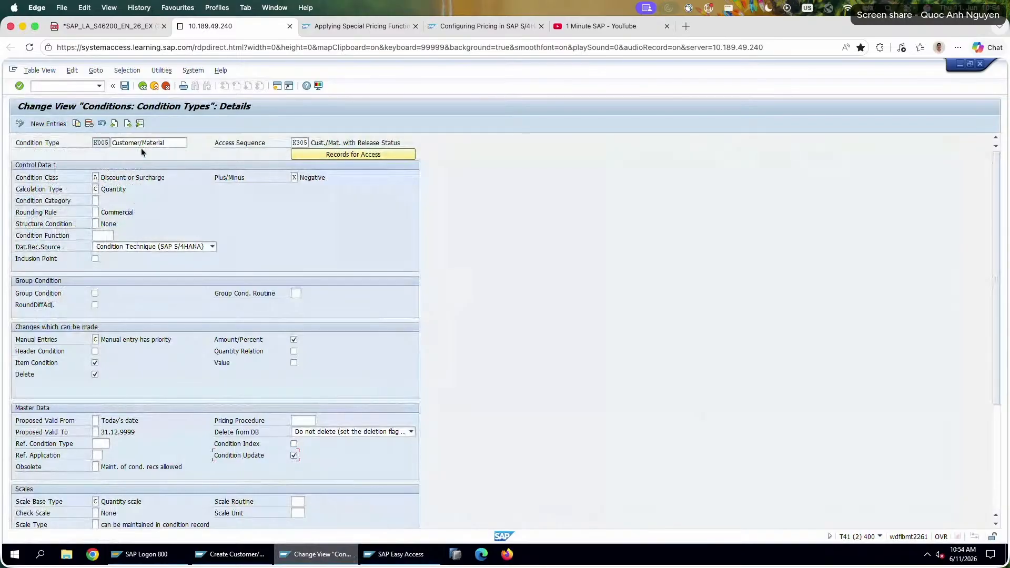
left_click(140, 124)
type("K007")
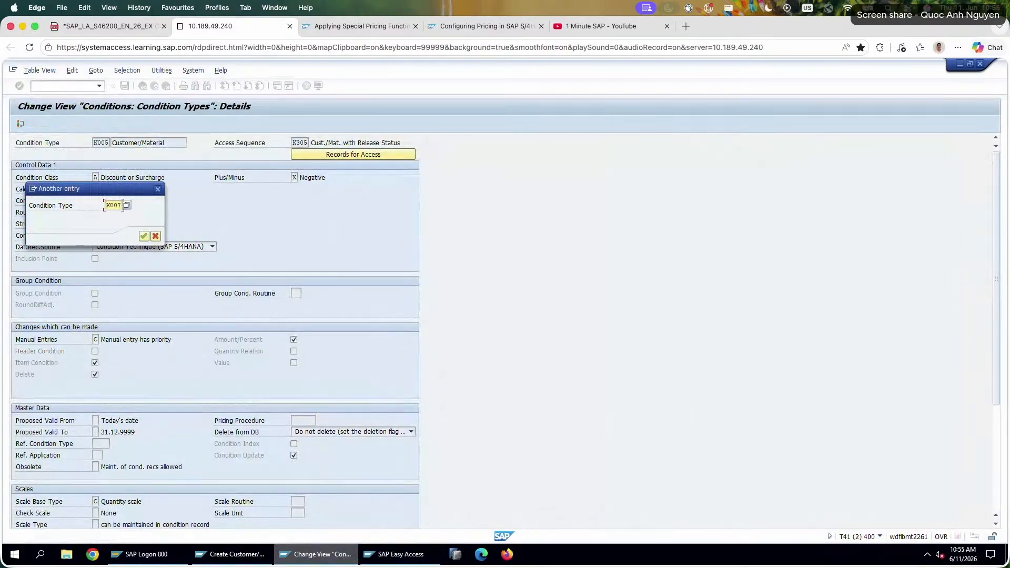
key("Return")
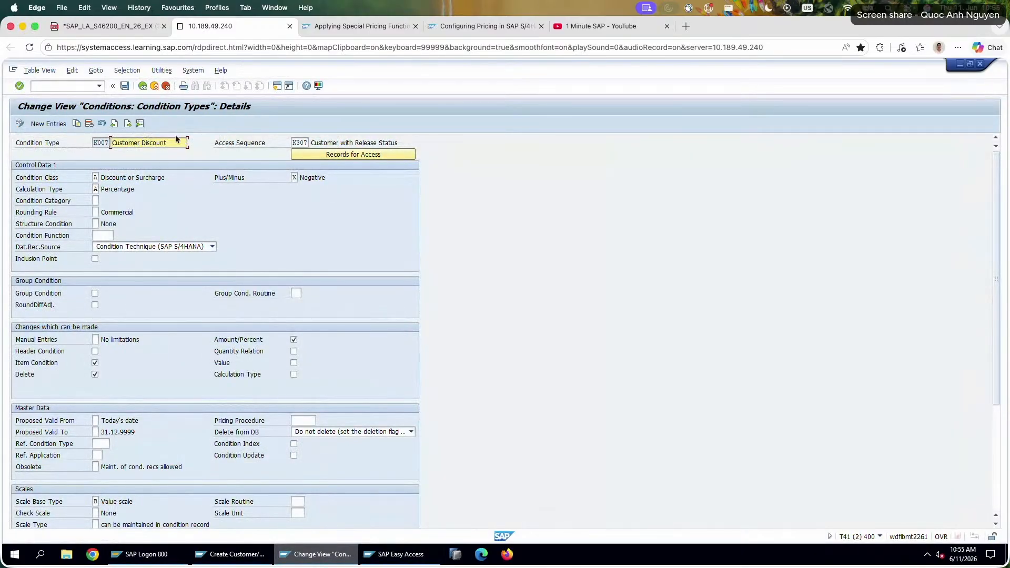
left_click(96, 190)
key("Tab")
Open the existing K007 customer discount record with transaction VK12 in the additional session.
left_click(384, 554)
left_click(62, 86)
type("vk11")
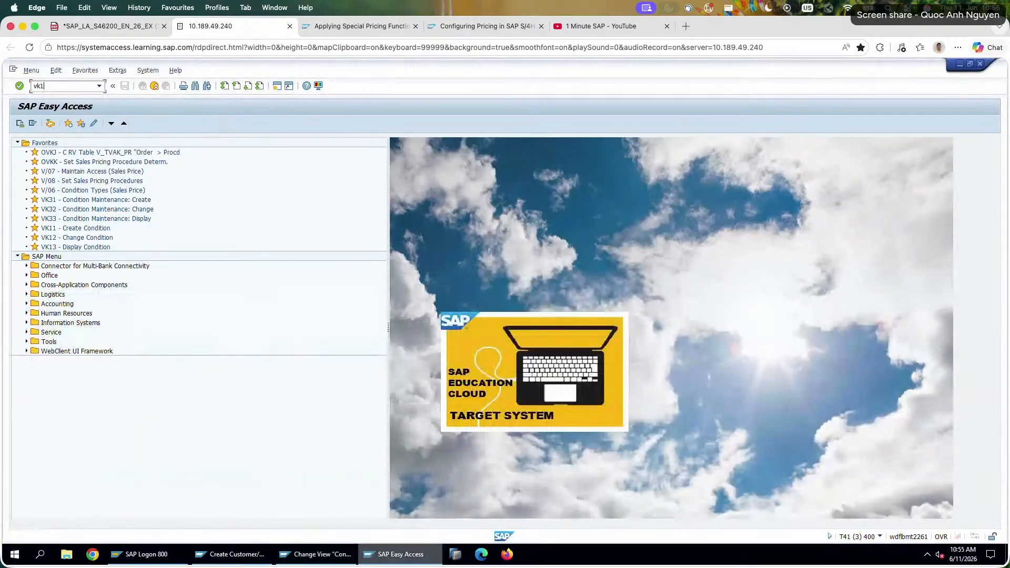
key("Return")
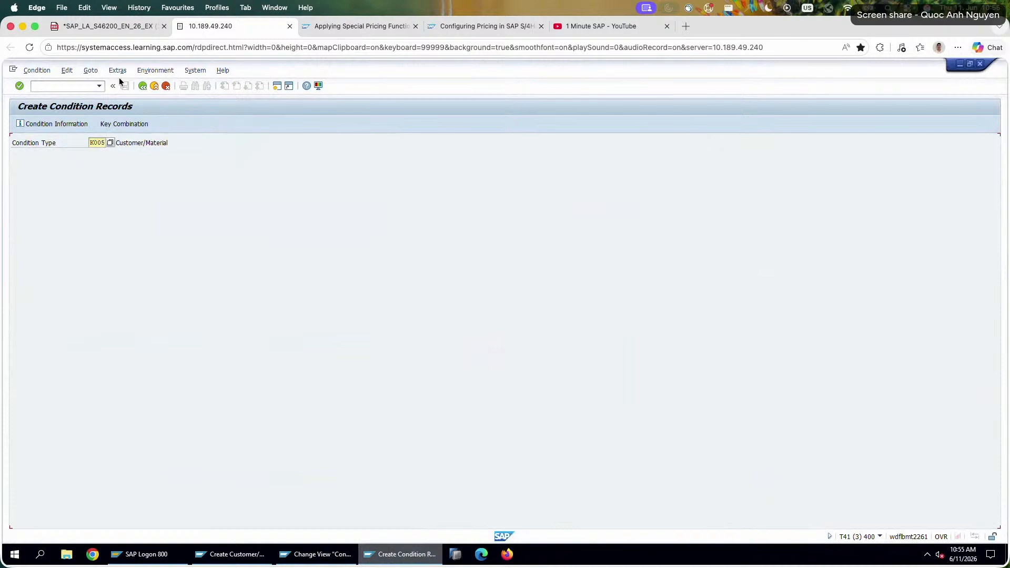
left_click(142, 86)
type("vk12")
key("Return")
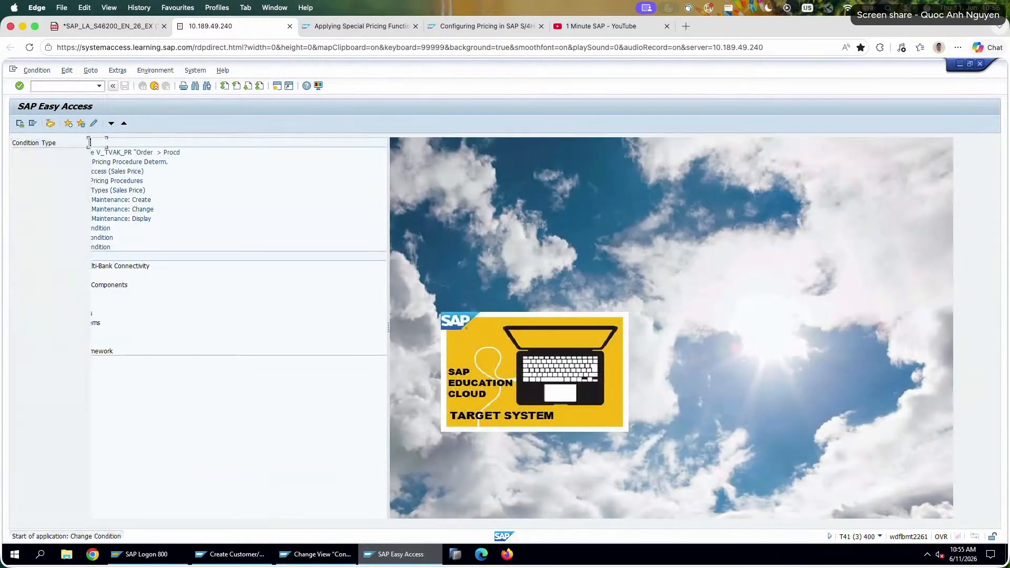
type("K007")
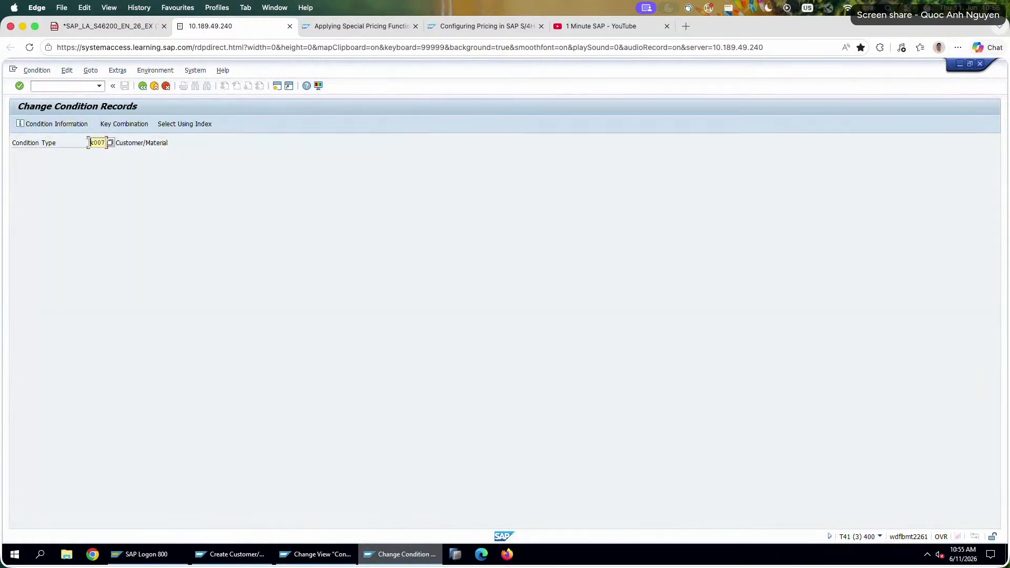
key("Return")
left_click(20, 123)
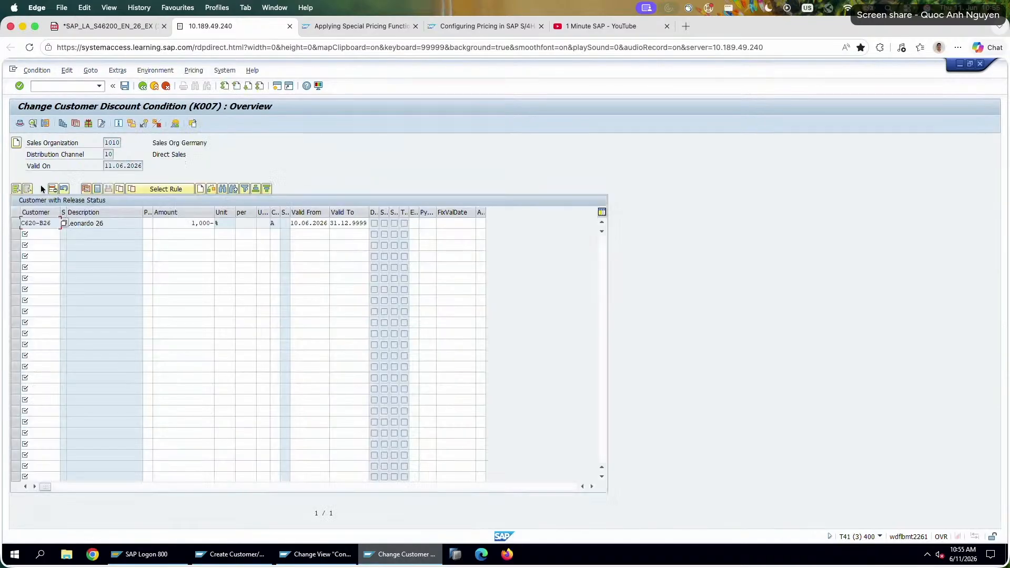
Check the K007 record's details and additional sales data for pricing limits, and return to the condition type selection.
left_click(19, 224)
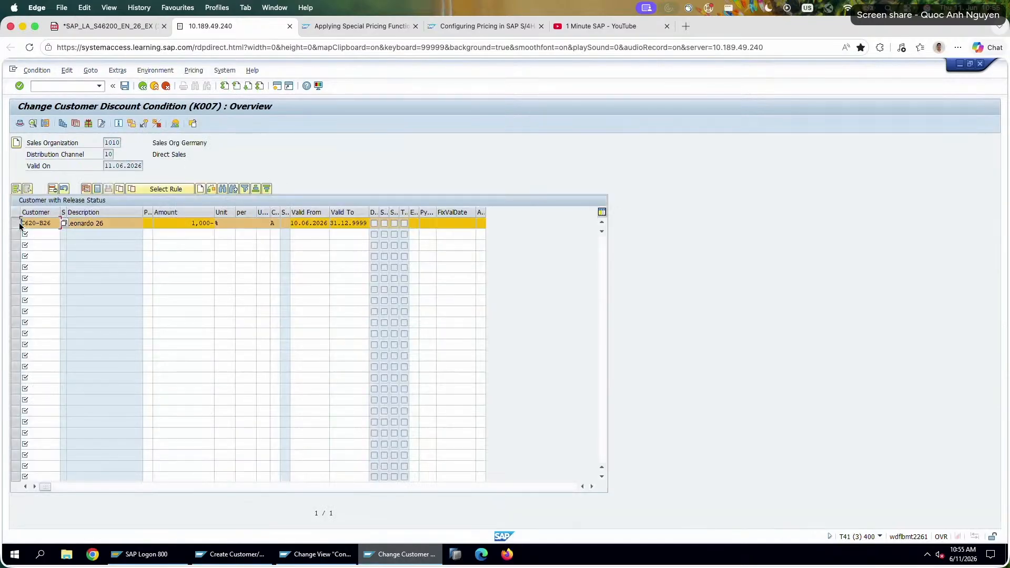
left_click(97, 223)
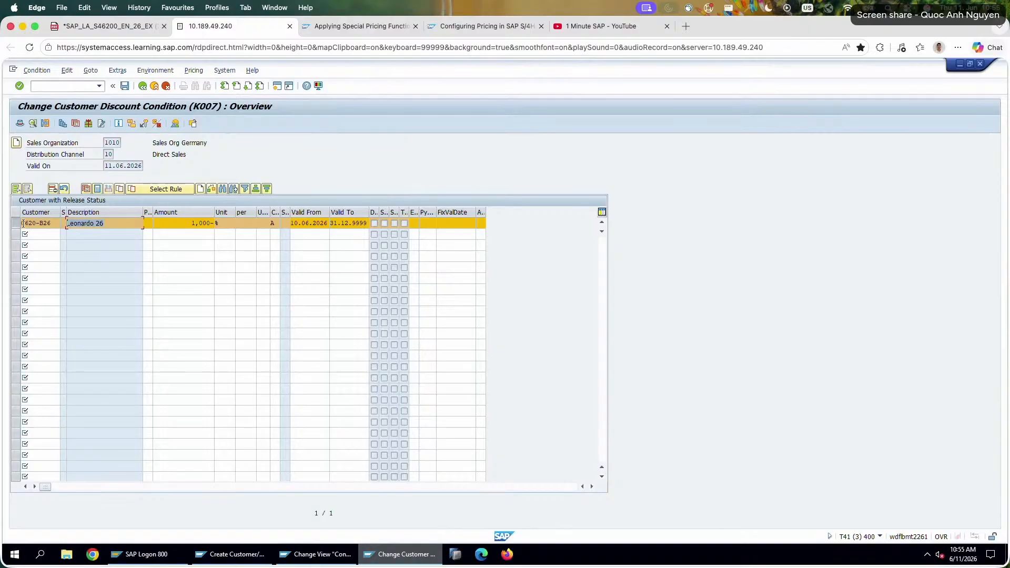
left_click(33, 123)
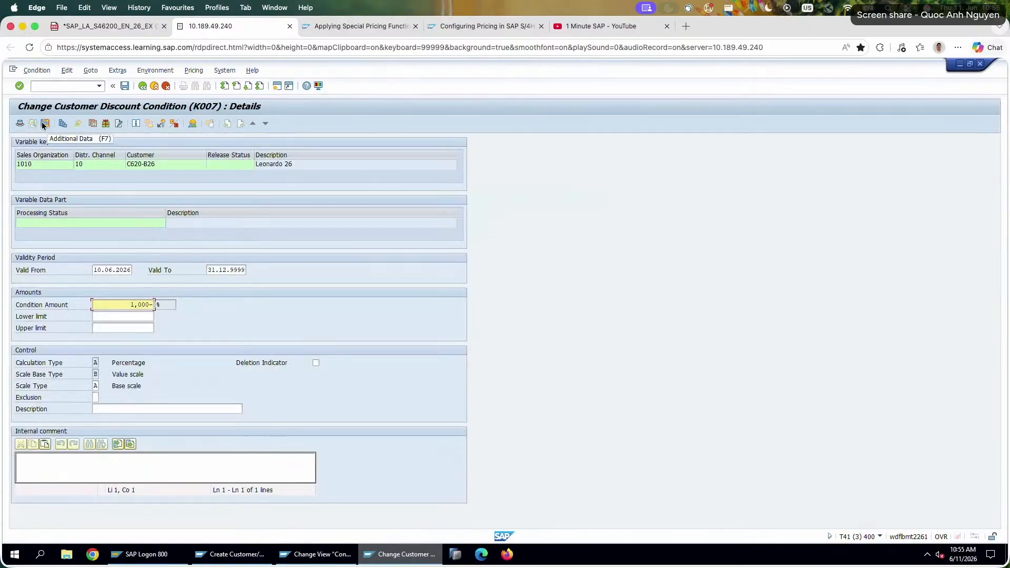
left_click(42, 121)
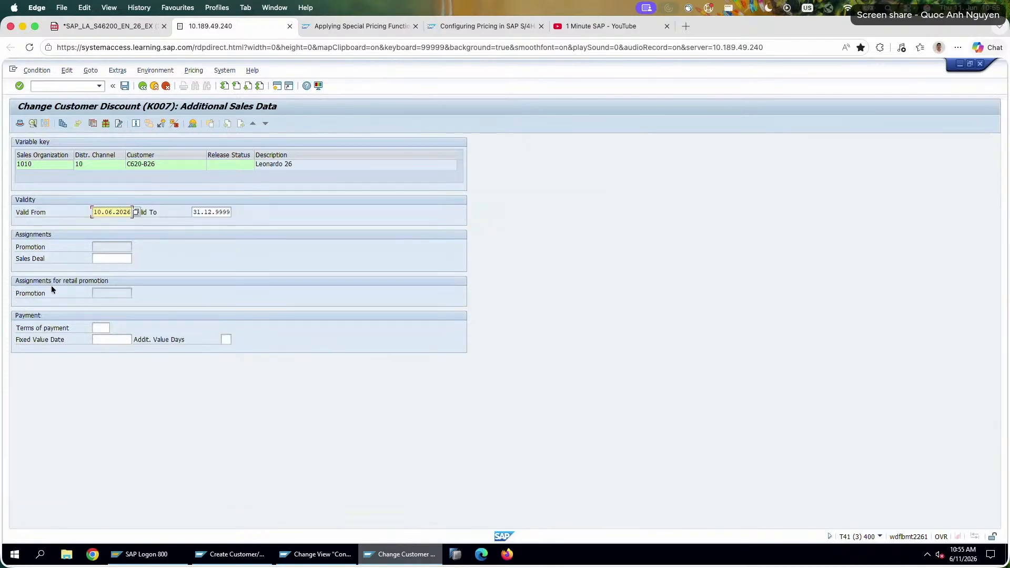
left_click(37, 214)
left_click(143, 87)
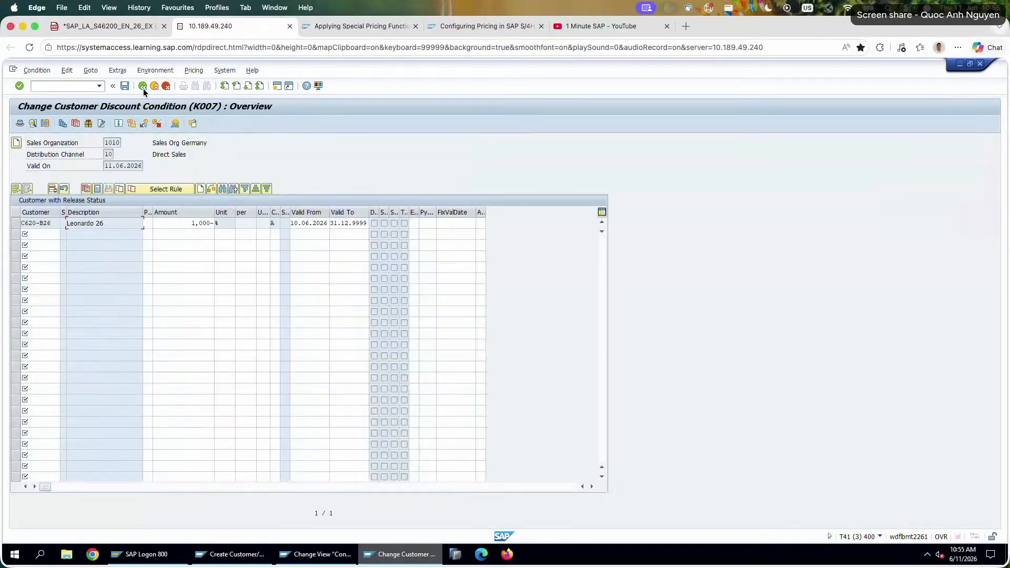
left_click(142, 87)
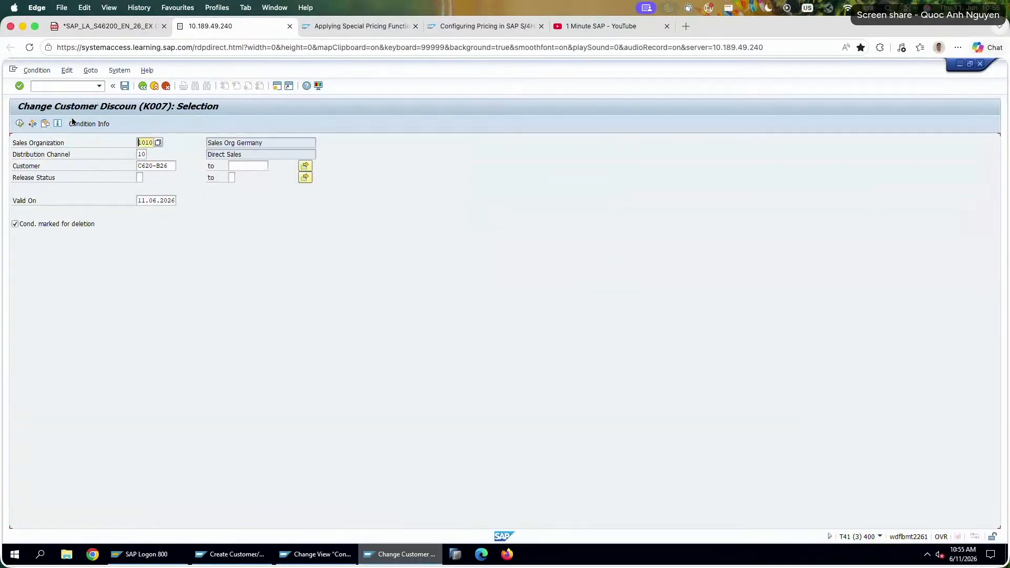
key("F3")
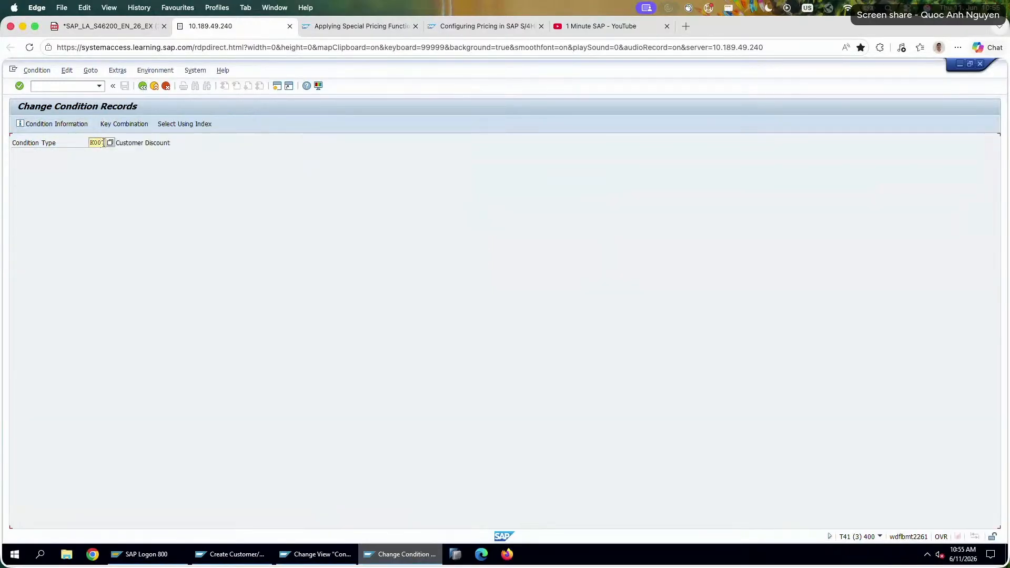
Open the K005 customer/material record for change and check the pricing limits in its additional sales data.
left_click(104, 143)
type("5")
key("Return")
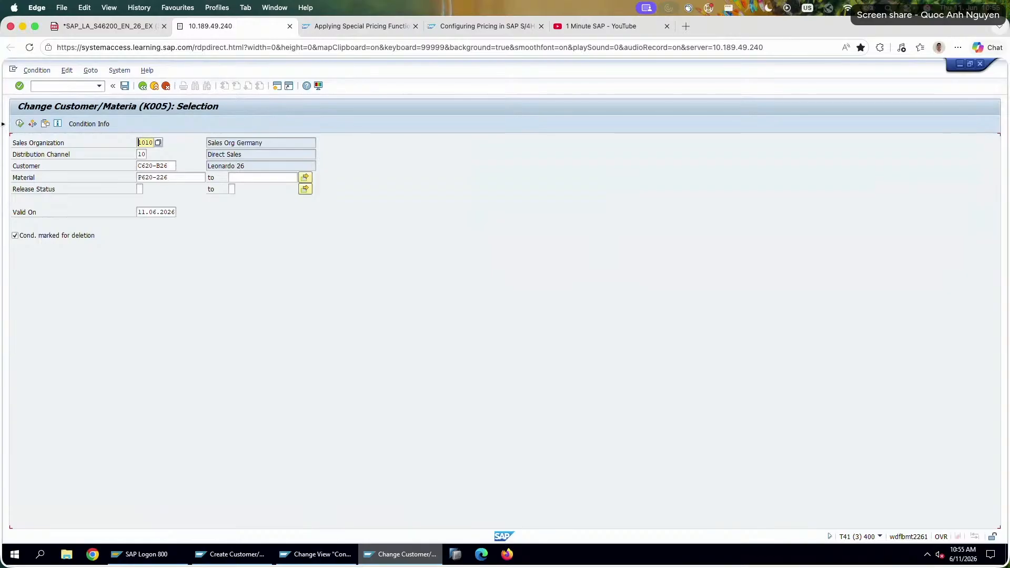
left_click(19, 124)
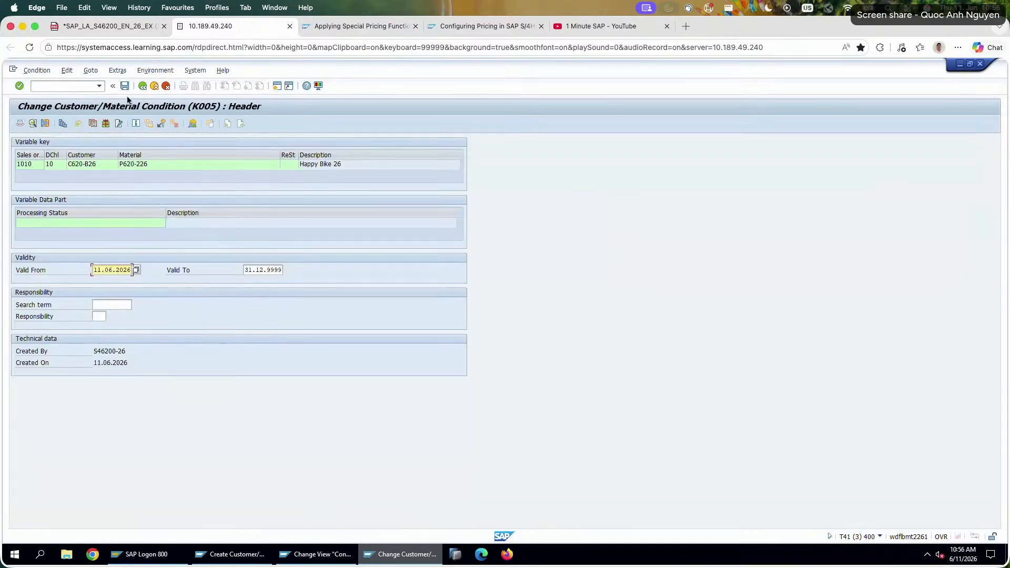
left_click(46, 125)
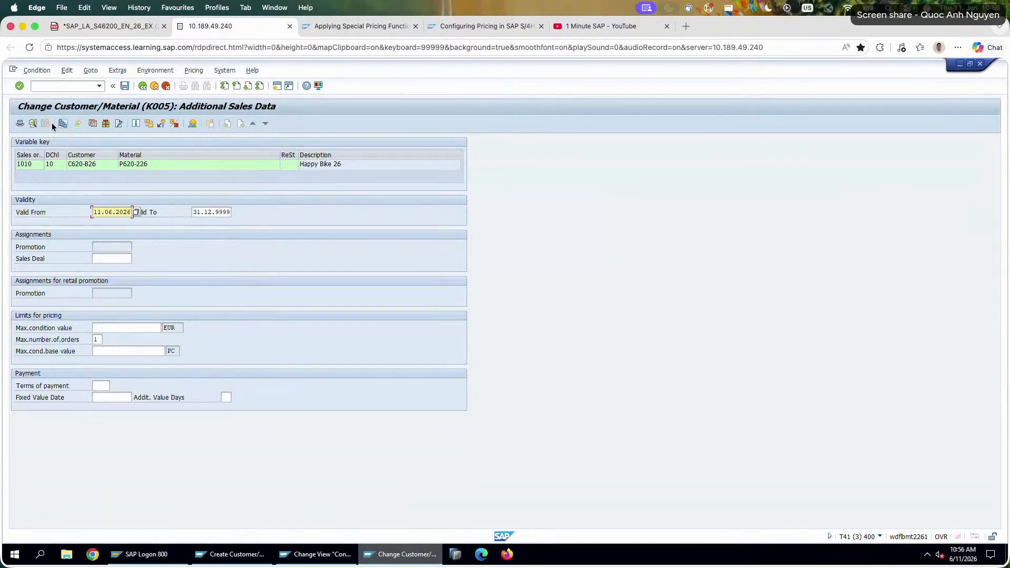
left_click(127, 327)
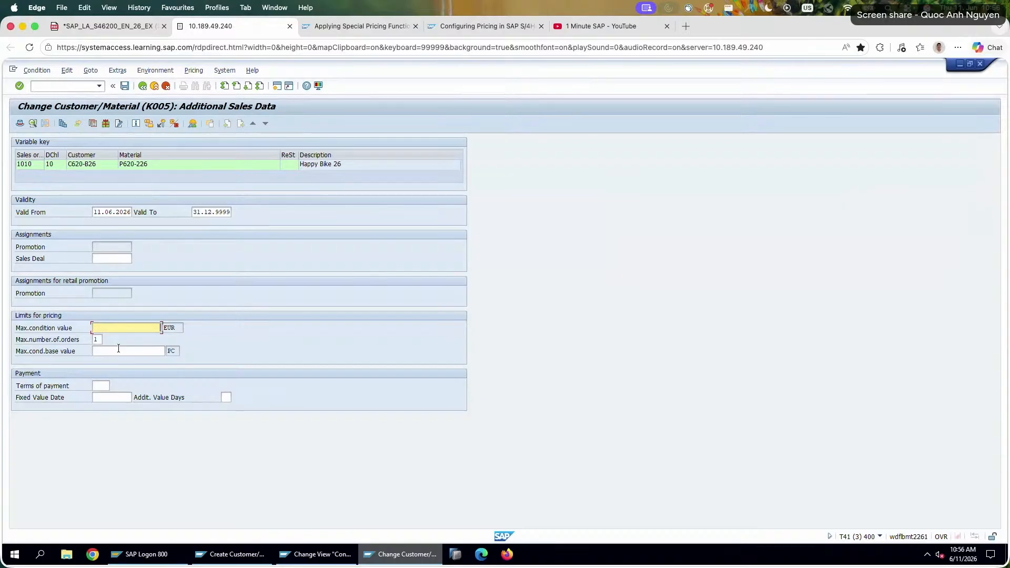
Switch to the exercise PDF, read tasks 3 and 4 on the first-order discount and first sales order, and return to SAP.
left_click(107, 26)
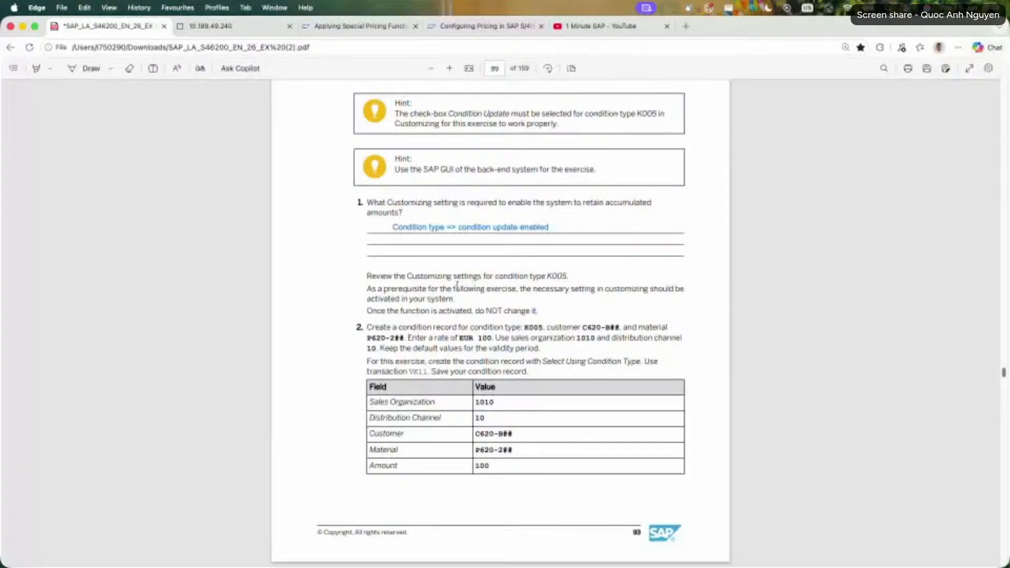
scroll(456, 285, "down", 1)
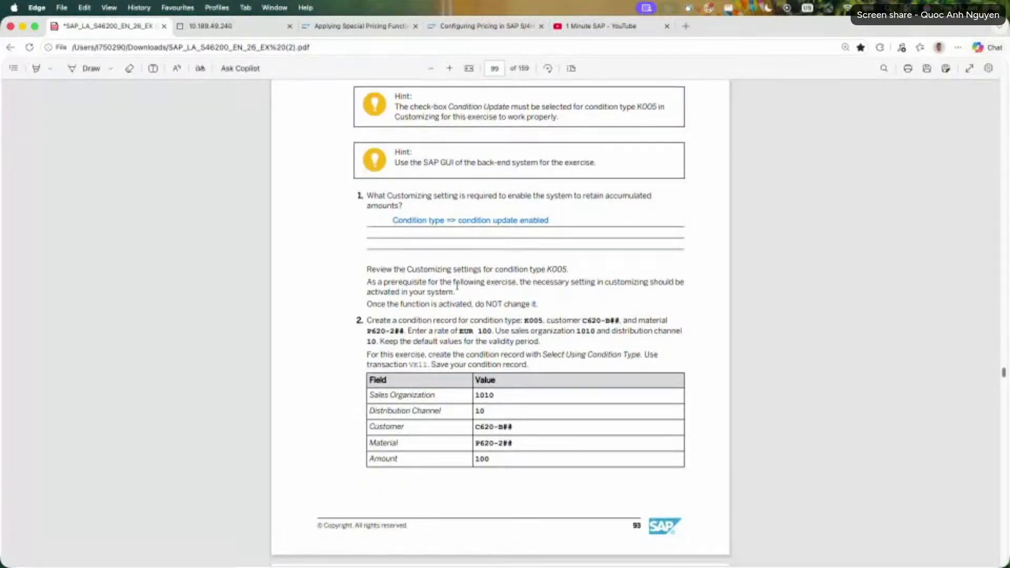
scroll(456, 285, "down", 10)
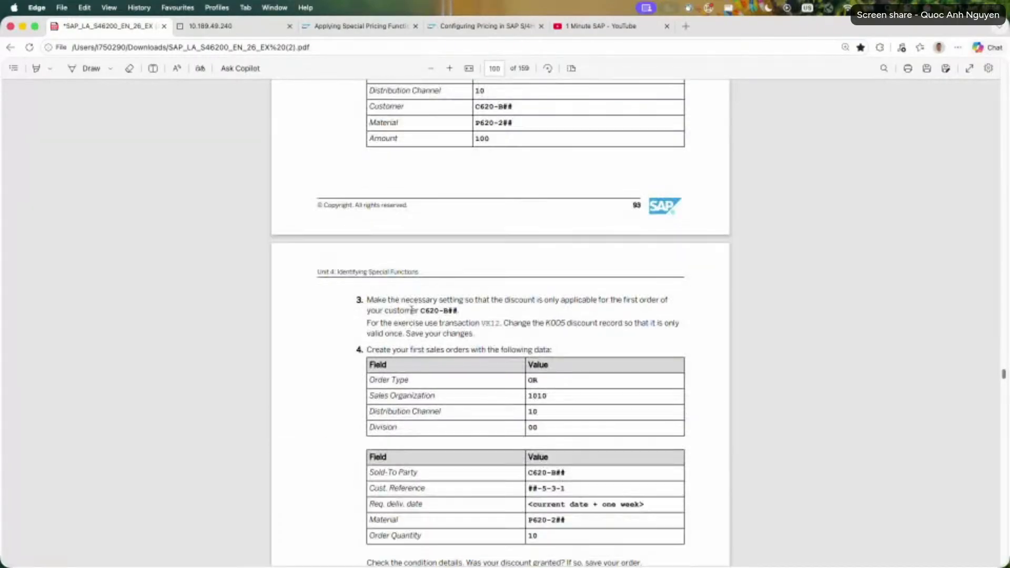
mouse_move(374, 301)
left_mouse_down()
mouse_move(478, 324)
mouse_move(475, 343)
mouse_move(374, 303)
left_mouse_up()
scroll(374, 303, "down", 4)
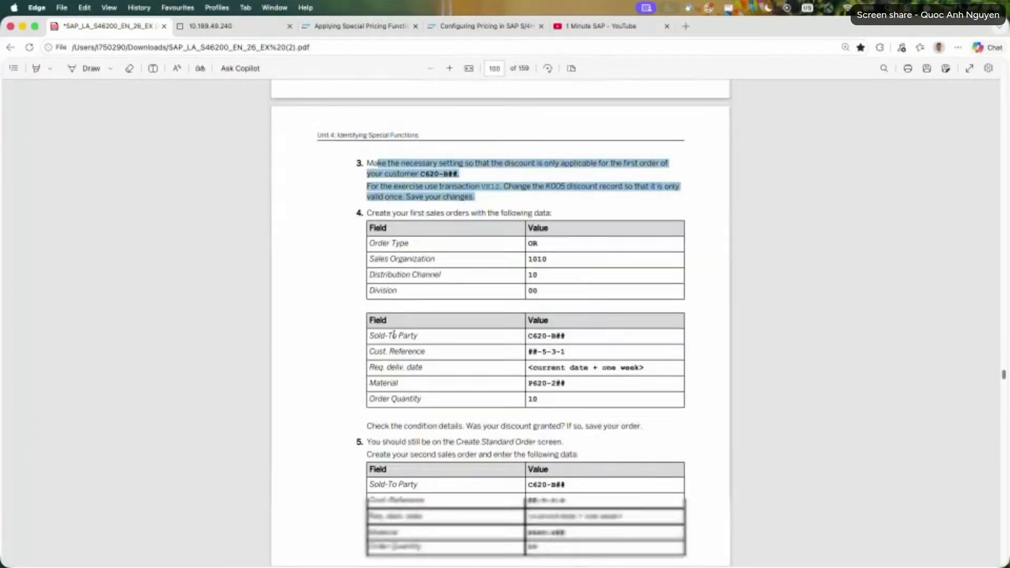
left_click(390, 232)
left_click_drag(367, 217, 572, 292)
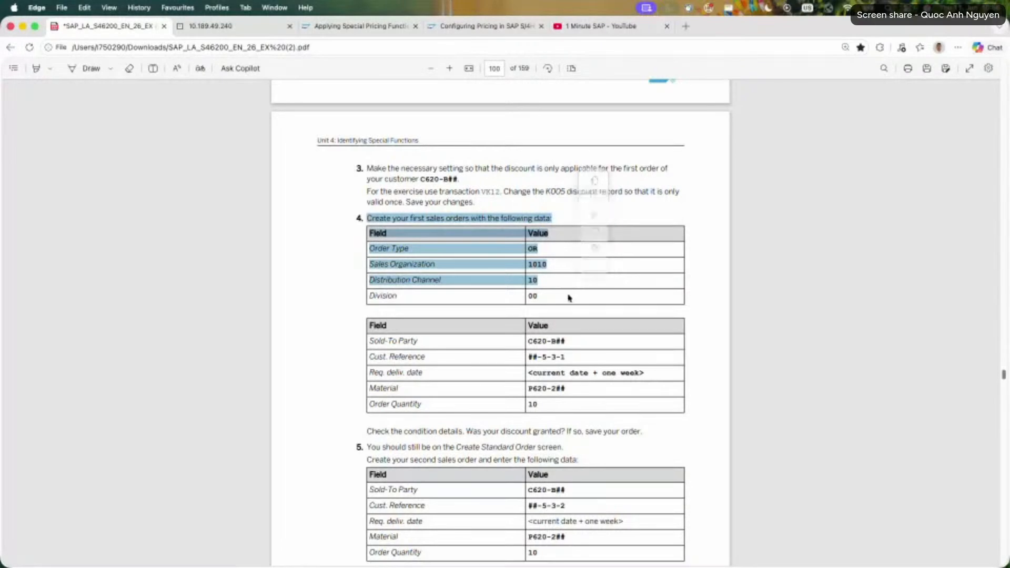
left_click(370, 237)
left_click(238, 30)
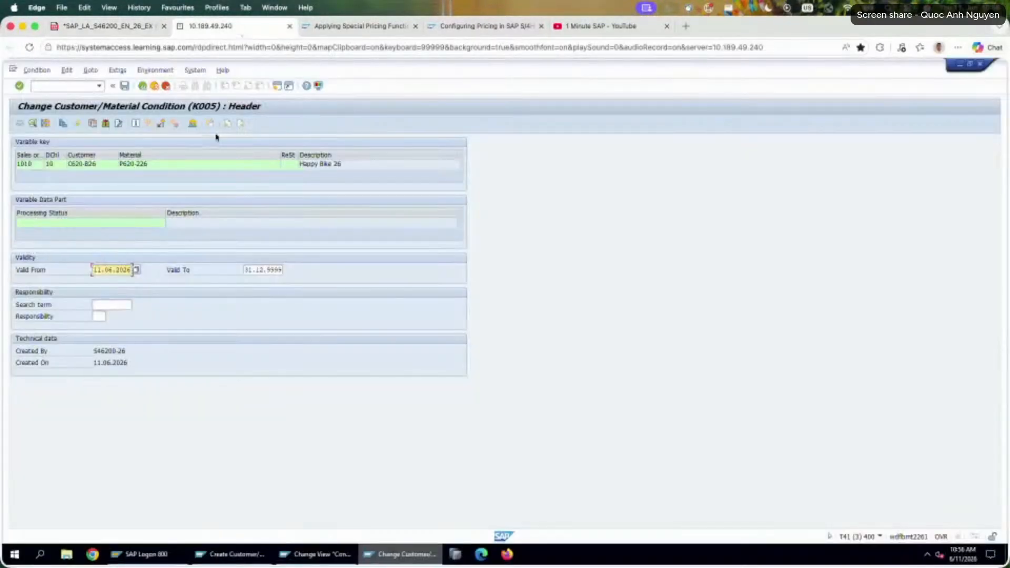
Leave the K005 record and start a new sales document with transaction VA01 and order type OR.
left_click(166, 85)
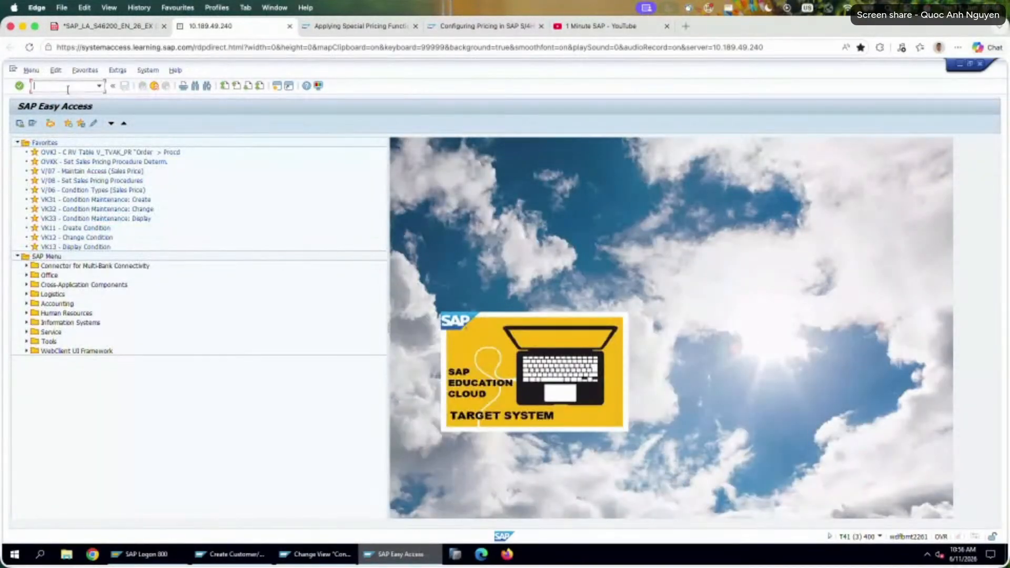
type("va01")
key("Return")
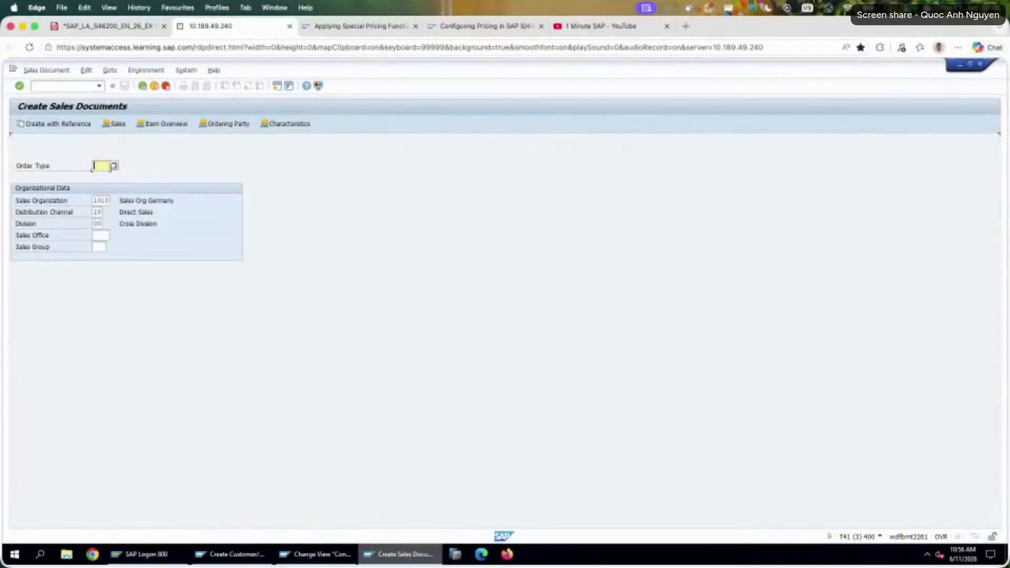
type("OR")
key("Return")
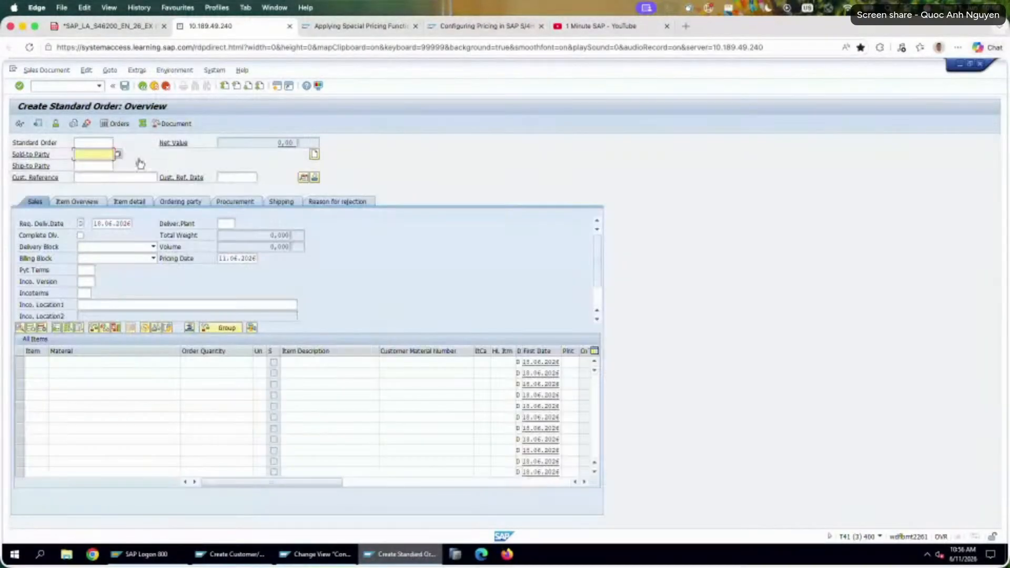
Enter the exercise's sold-to party and customer reference 26-5-3-1 in the standard order header, consulting the PDF for the reference.
left_click(108, 155)
left_click(114, 172)
left_click(105, 177)
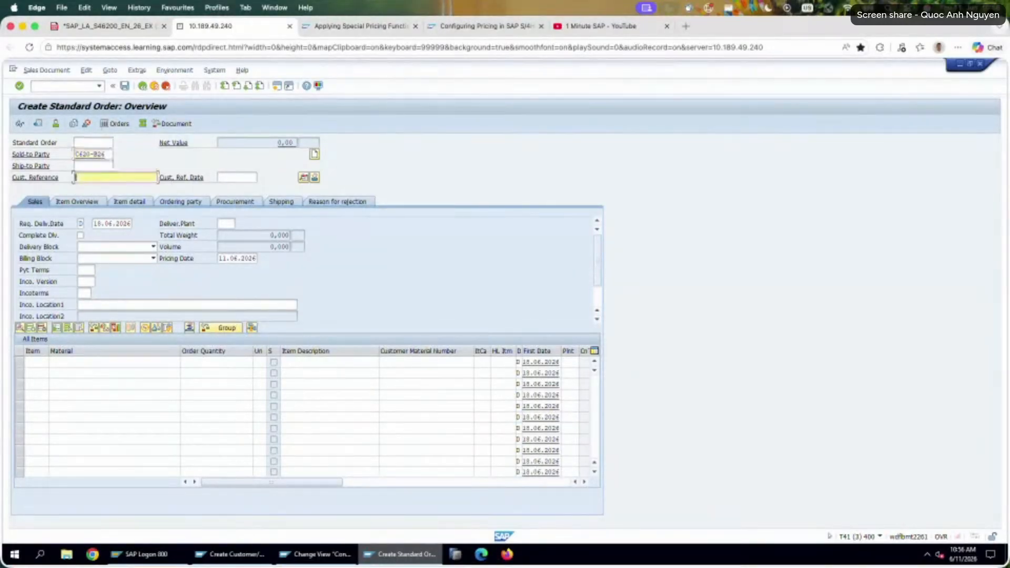
left_click(108, 26)
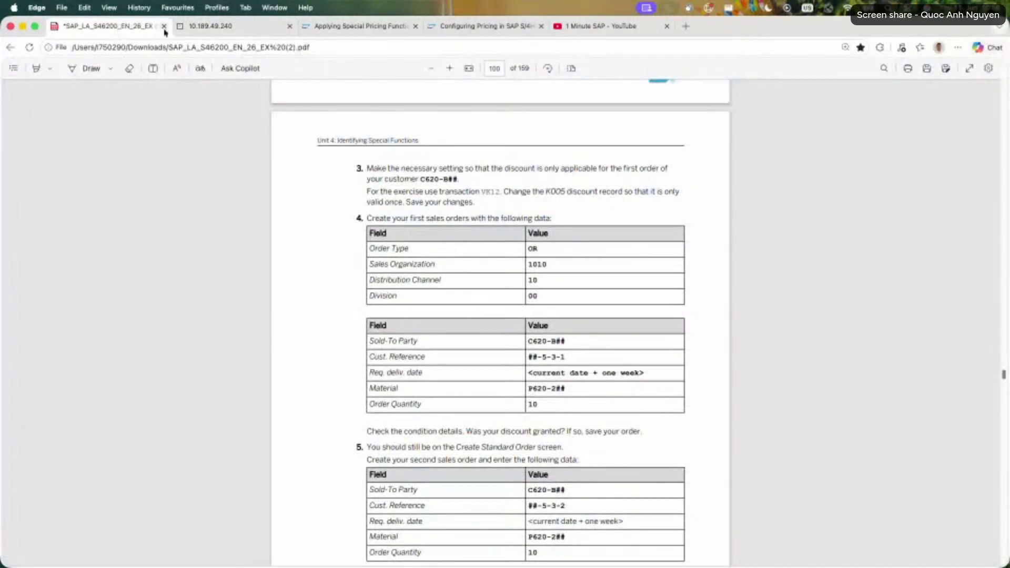
left_click(248, 33)
type("2")
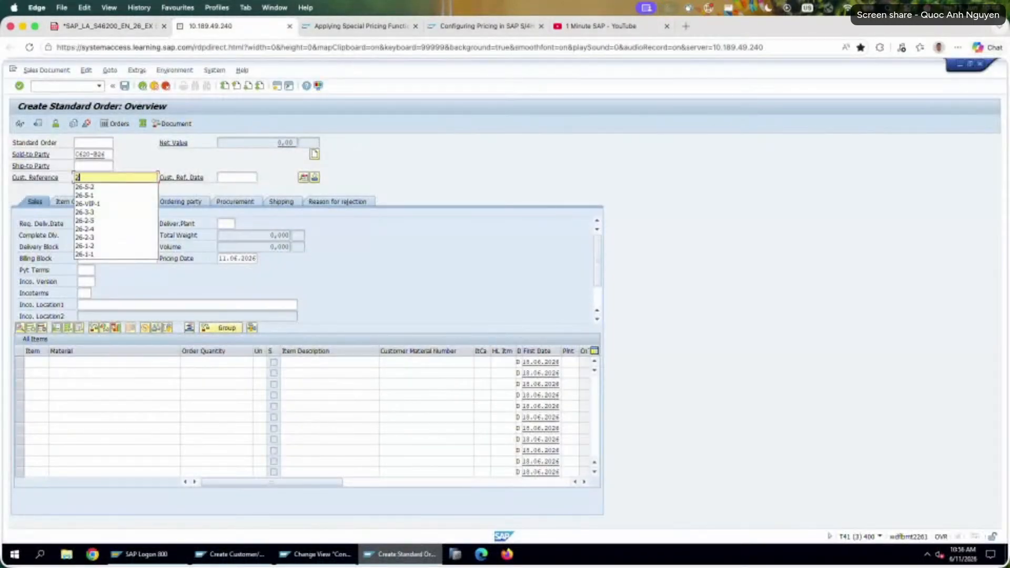
type("5")
key("BackSpace")
key("BackSpace")
type("26-5-3-1")
key("Return")
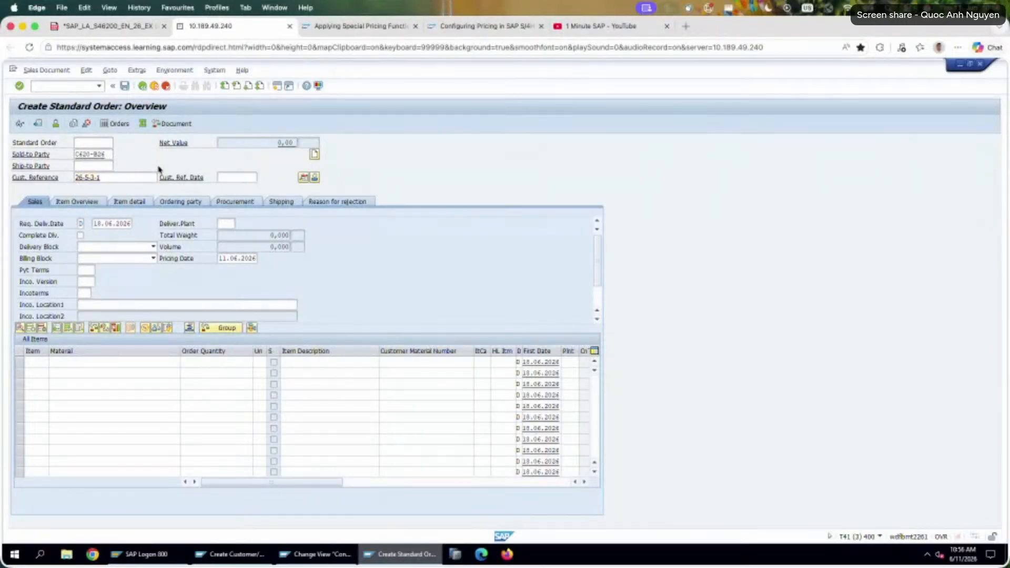
Add an order item for material P620-226 with the quantity of 10 given in the exercise PDF.
type("P620-226")
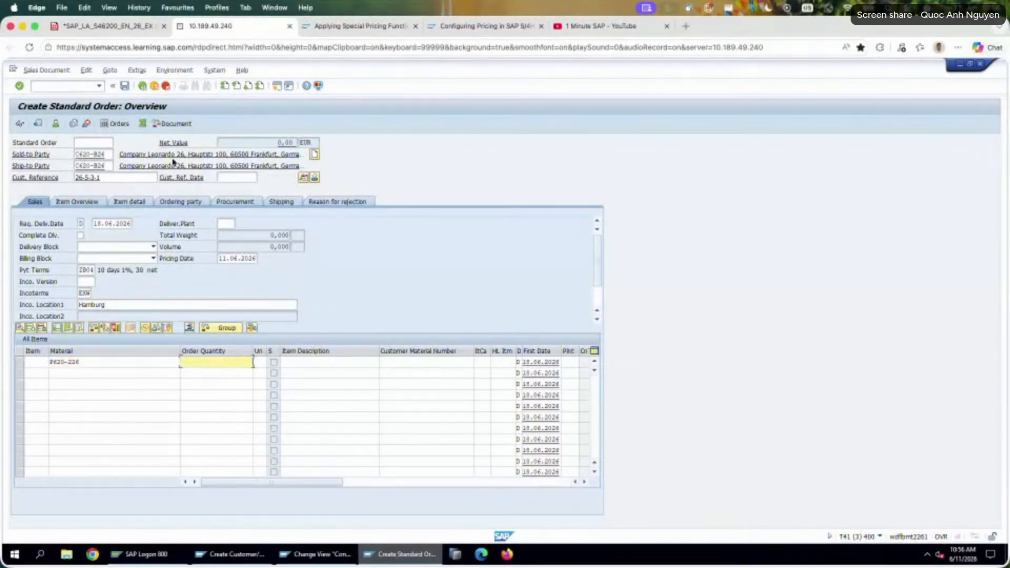
left_click(105, 26)
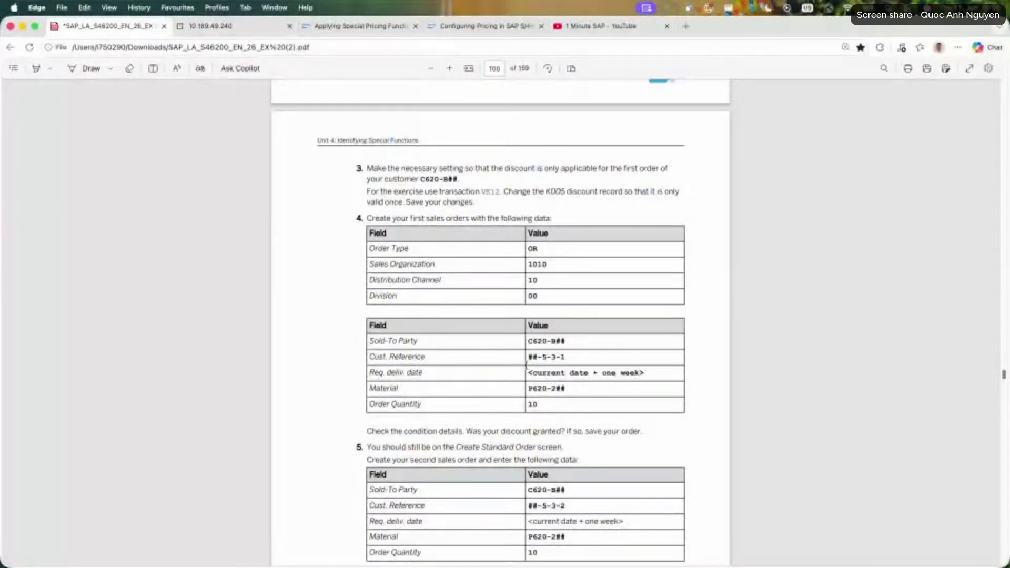
scroll(499, 390, "down", 1)
double_click(530, 381)
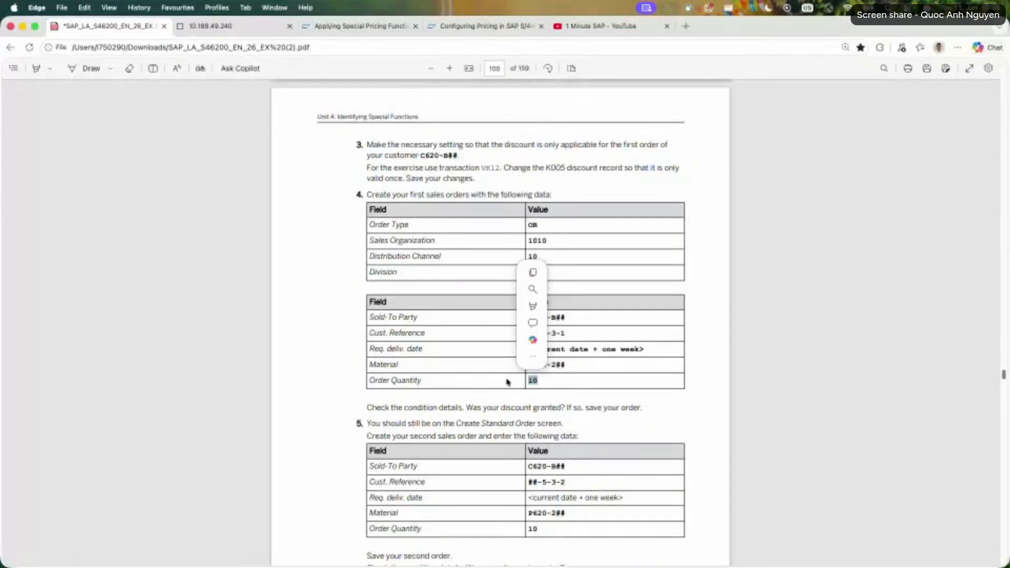
left_click(243, 29)
type("10")
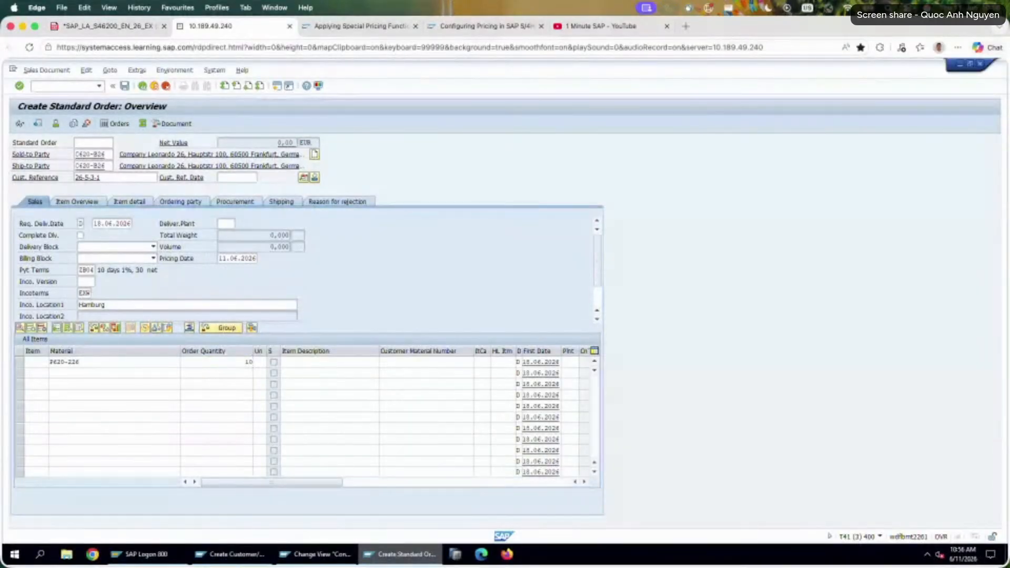
key("Return")
Open the P620-226 item's pricing conditions and examine the amounts and values of PR00, K005 and K007.
left_click(117, 363)
double_click(116, 362)
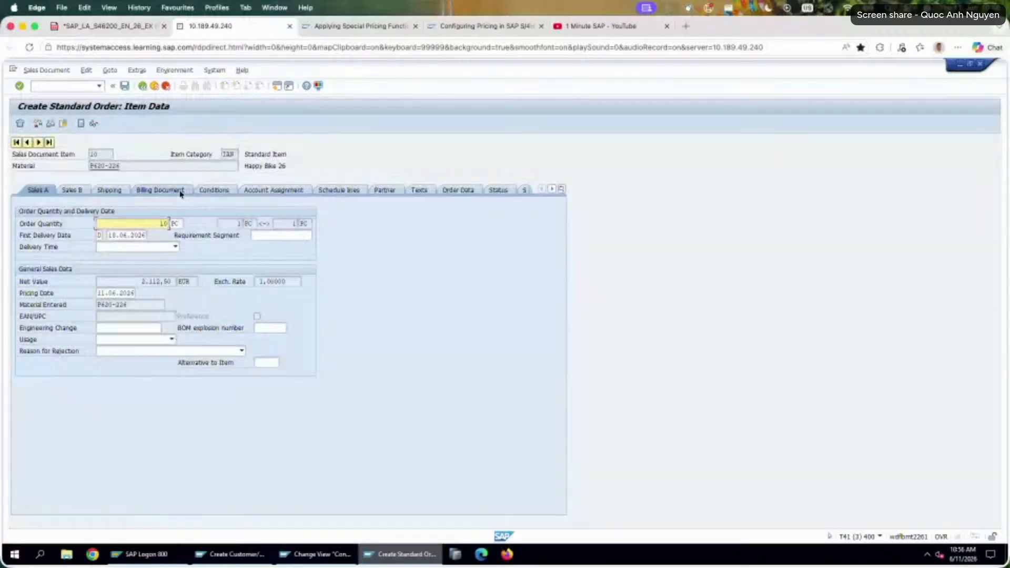
left_click(213, 190)
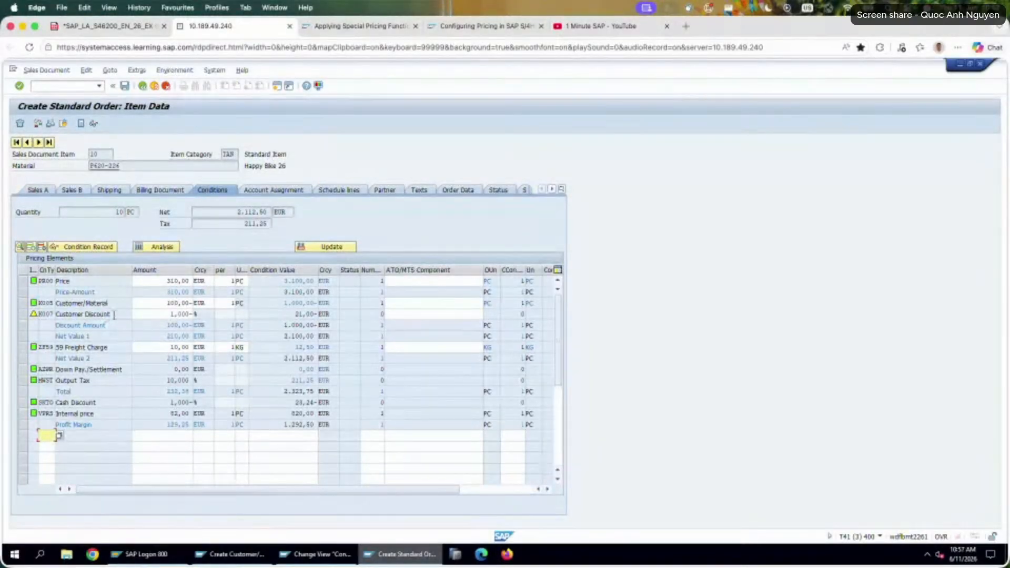
left_click_drag(112, 314, 55, 315)
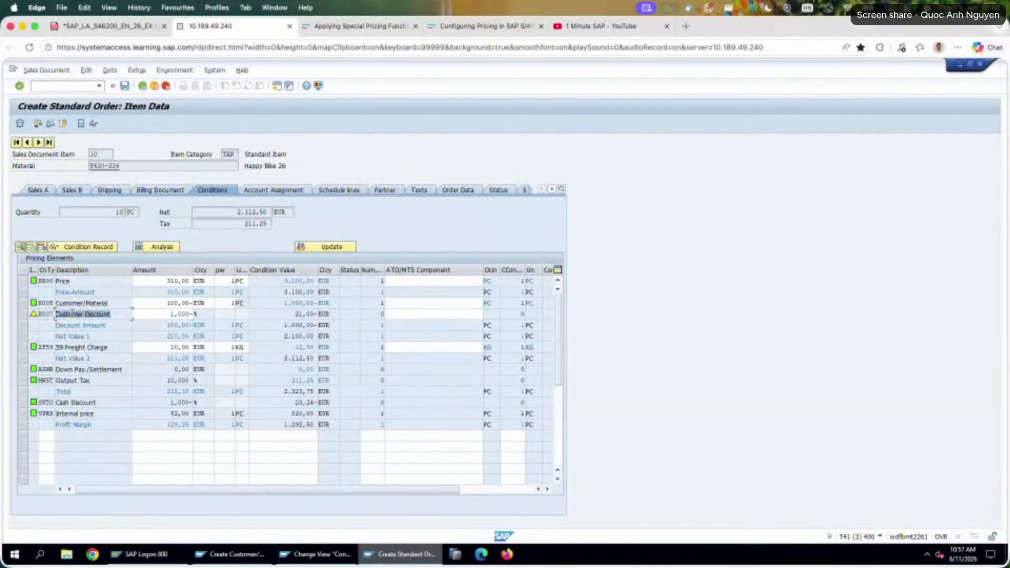
left_click(75, 282)
double_click(177, 280)
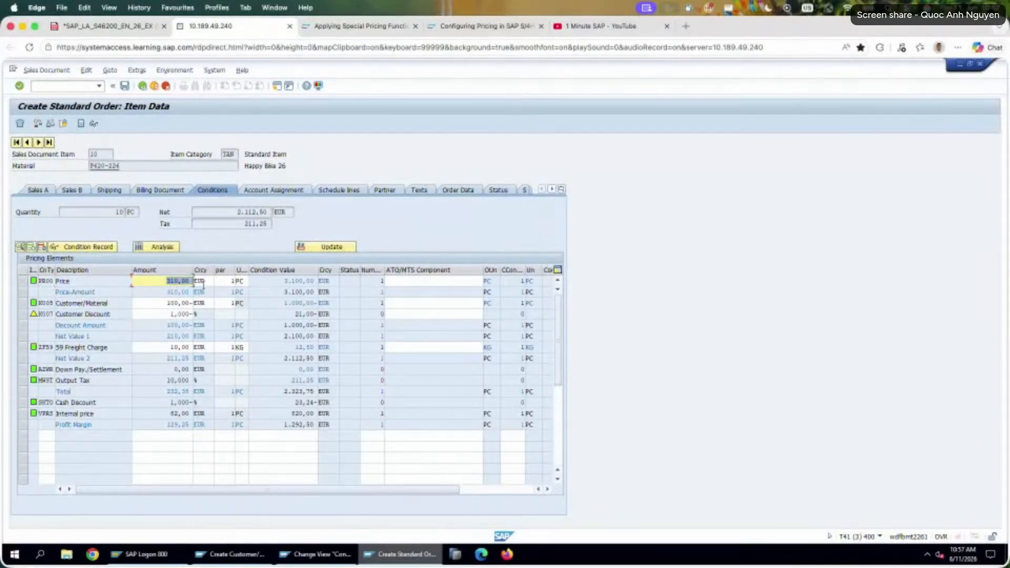
double_click(152, 304)
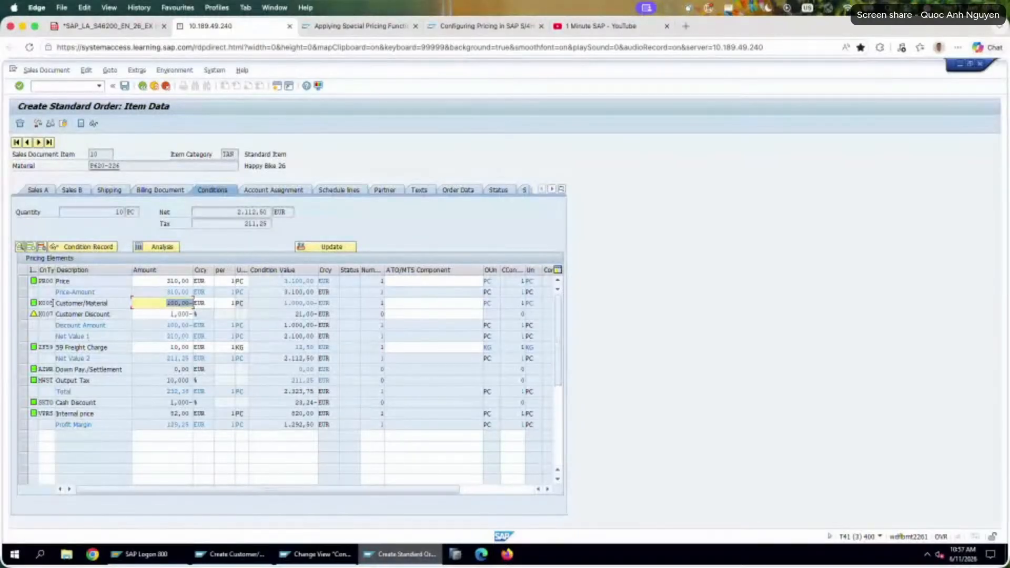
double_click(287, 303)
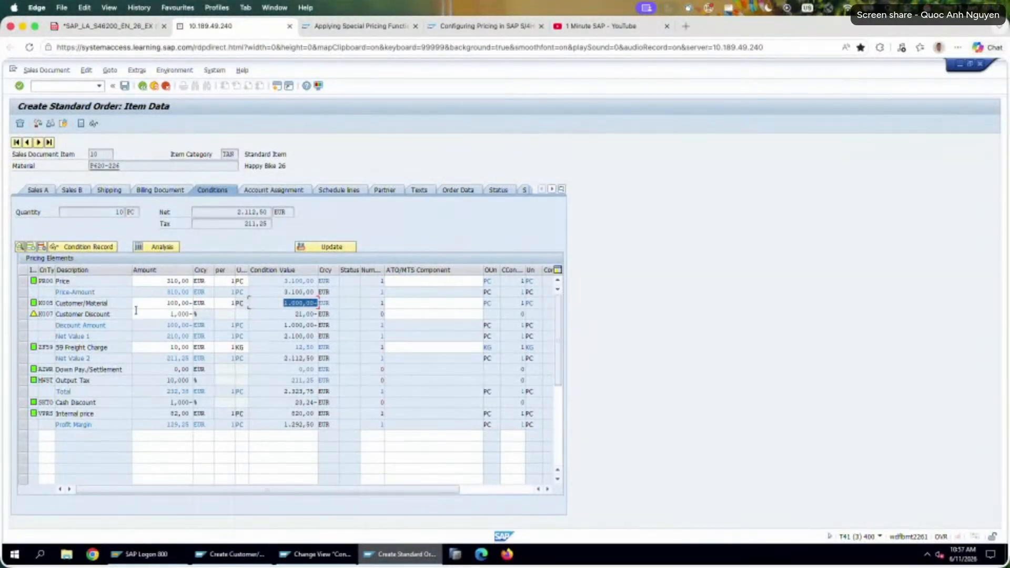
double_click(158, 304)
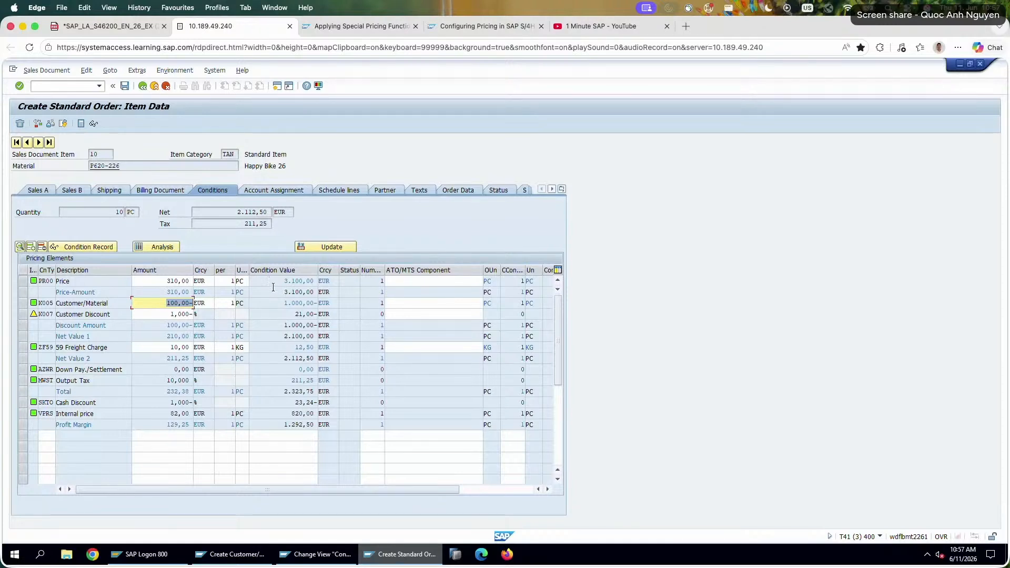
left_click_drag(280, 304, 329, 301)
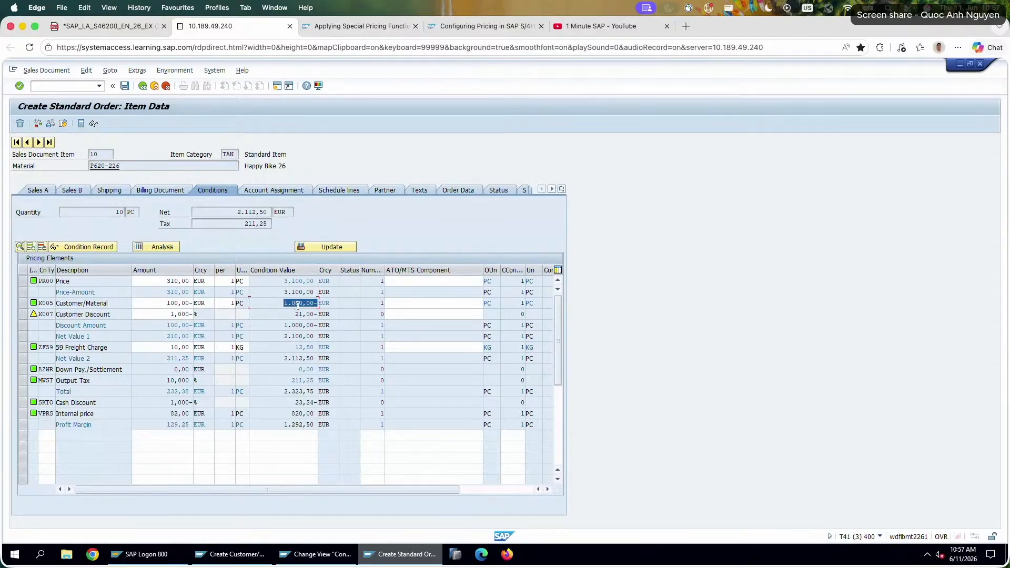
left_click_drag(159, 311, 225, 316)
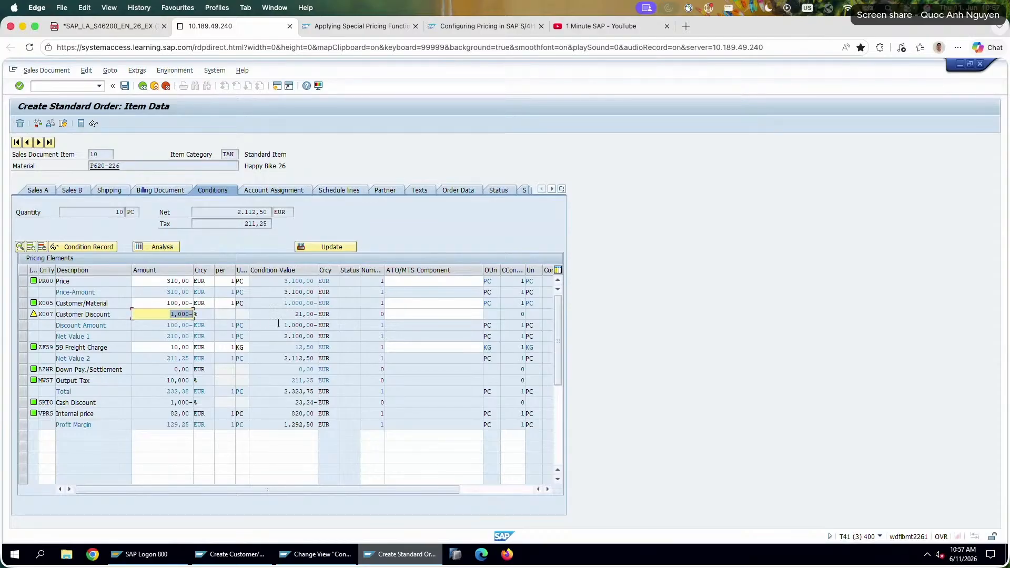
left_click_drag(286, 317, 351, 316)
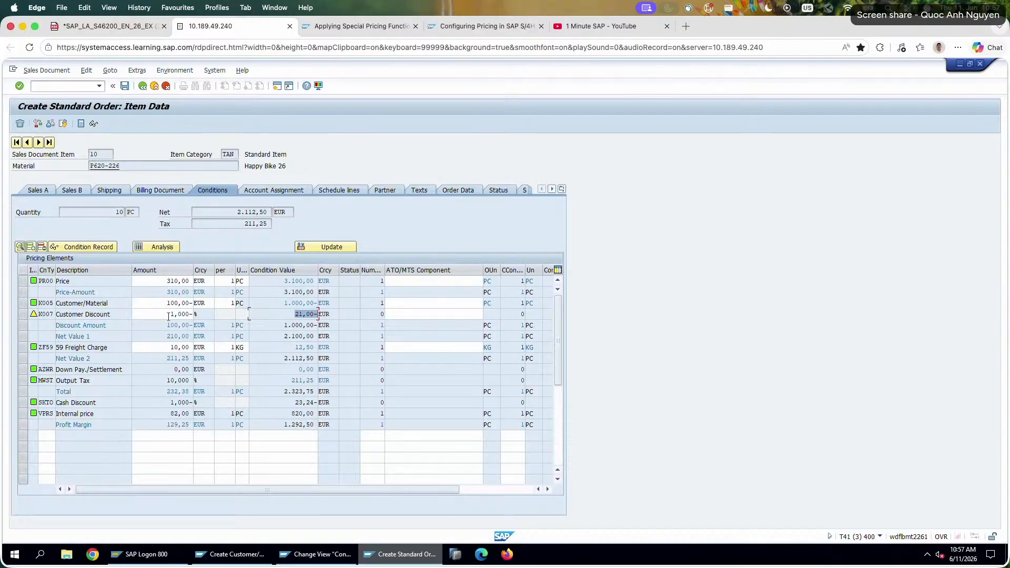
left_click_drag(168, 316, 233, 316)
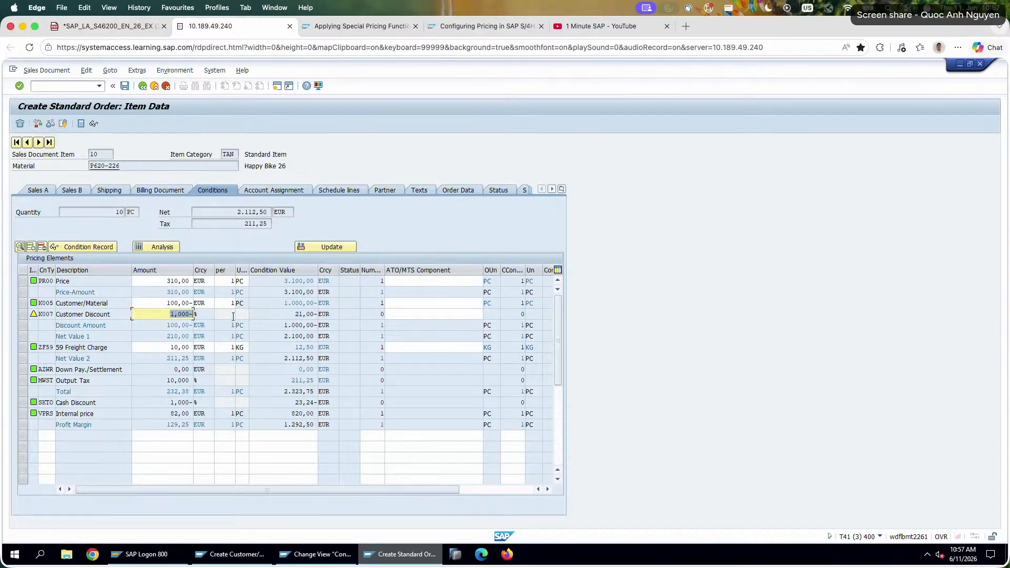
Open the item's pricing analysis, view the K005 condition record under access 010, and return to the analysis.
left_click(24, 315)
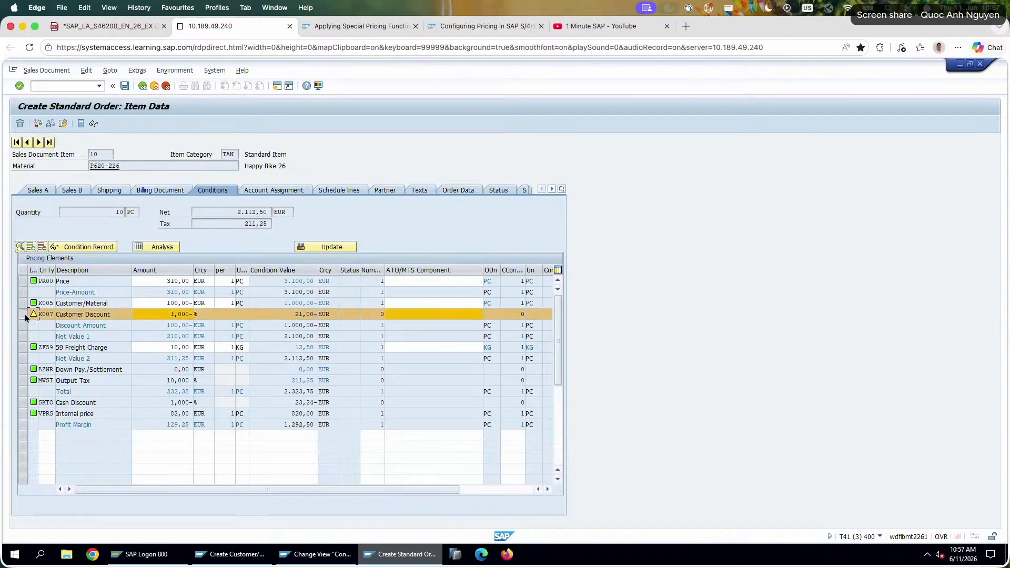
left_click(173, 248)
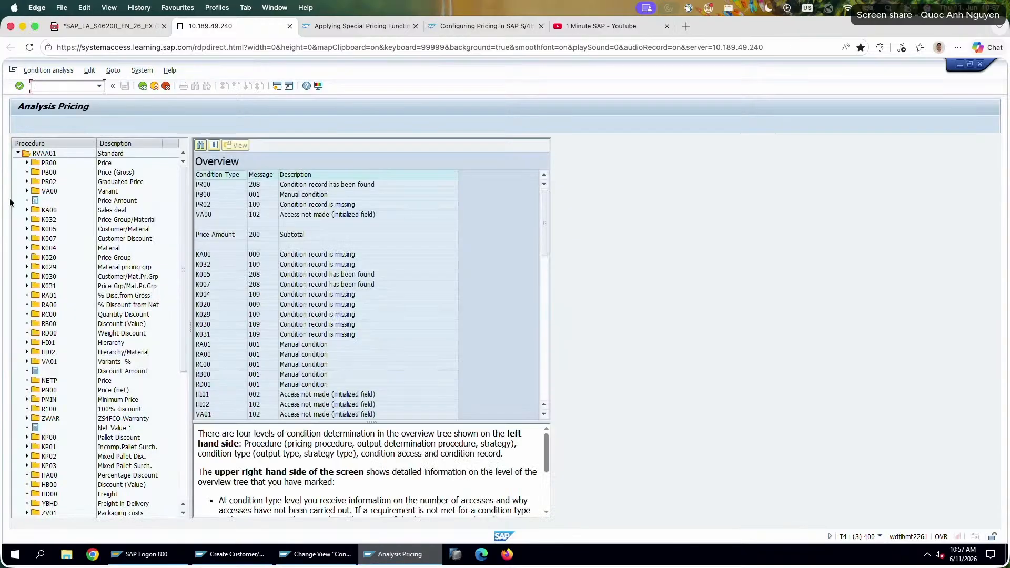
left_click(27, 230)
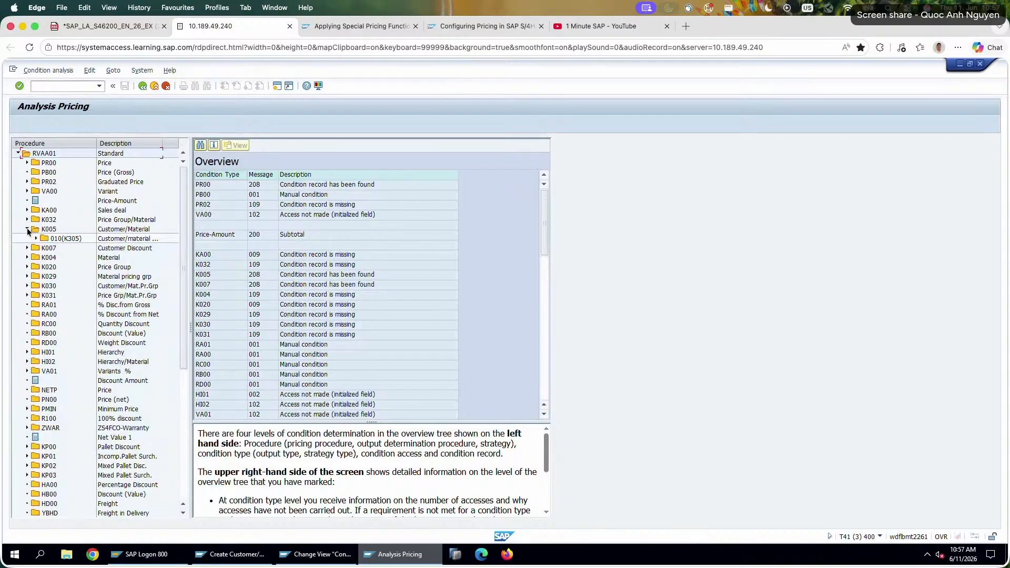
left_click(33, 239)
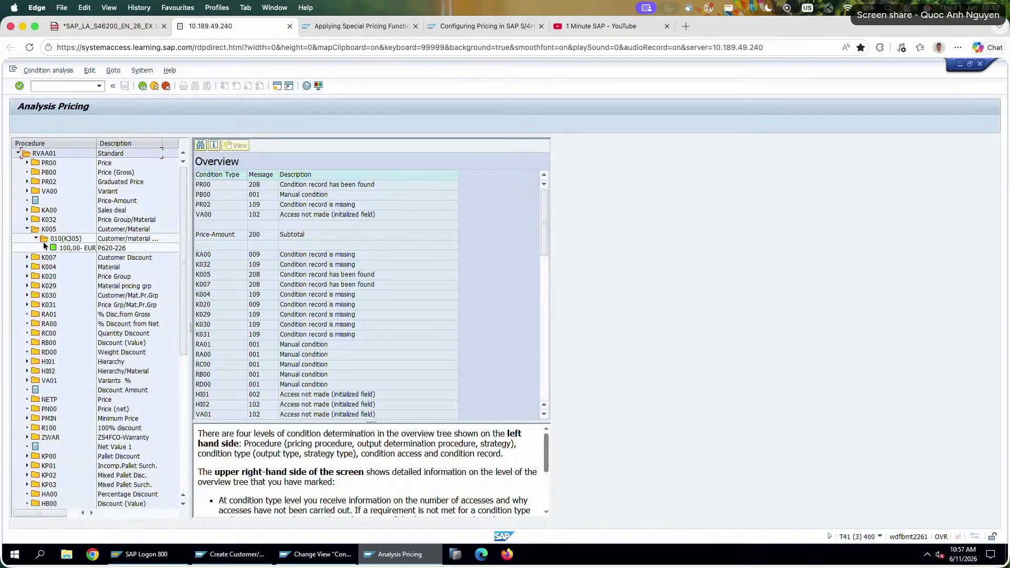
double_click(70, 248)
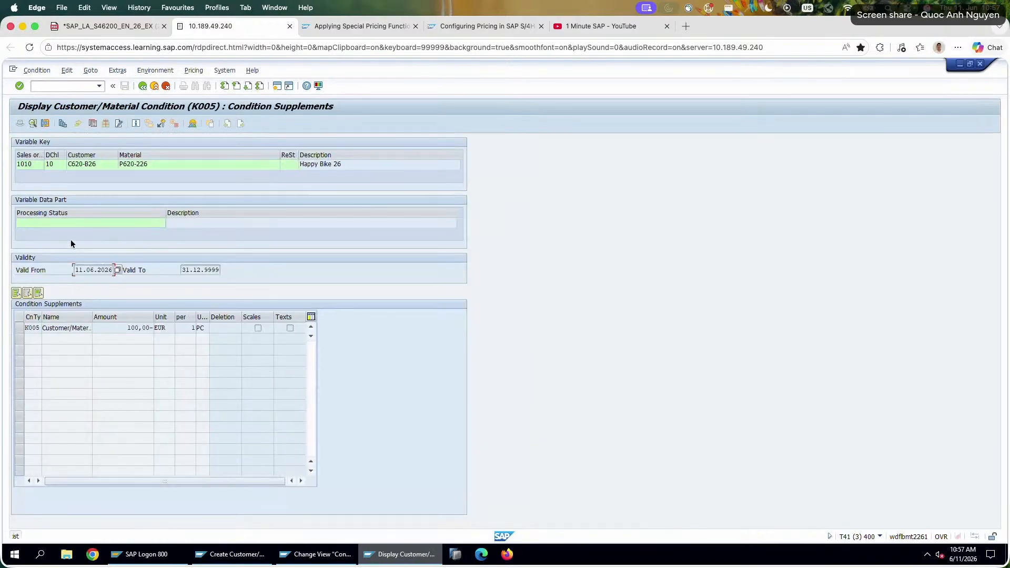
left_click(141, 86)
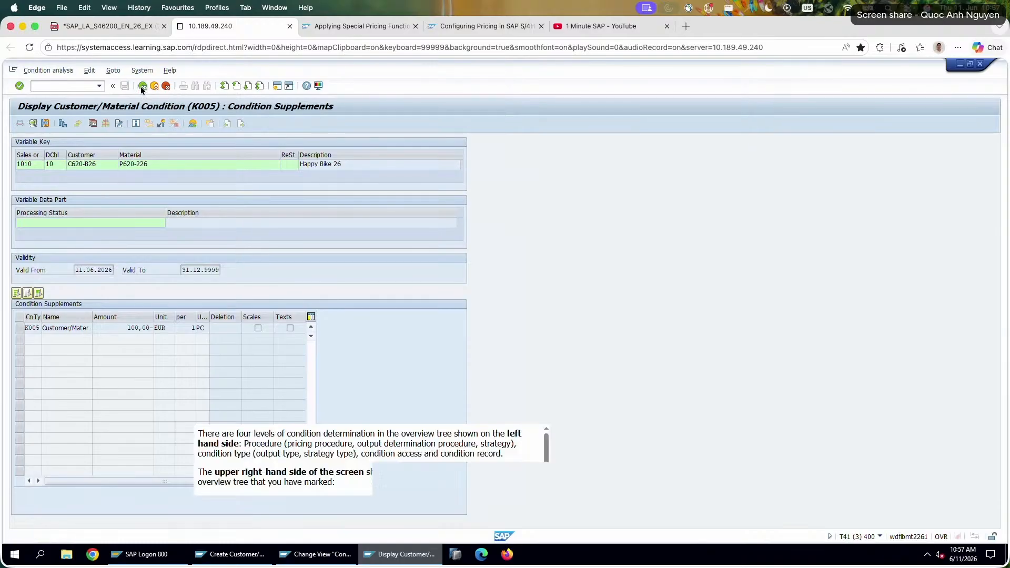
Compare the K007 access details for 010, 020 and 030, and open the customer discount record under access 010.
left_click(26, 258)
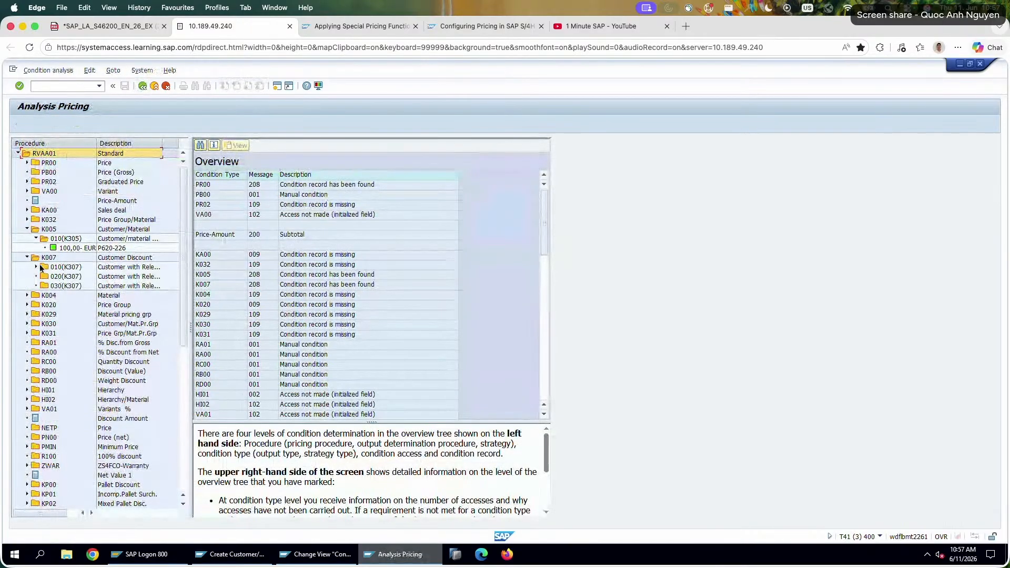
double_click(62, 267)
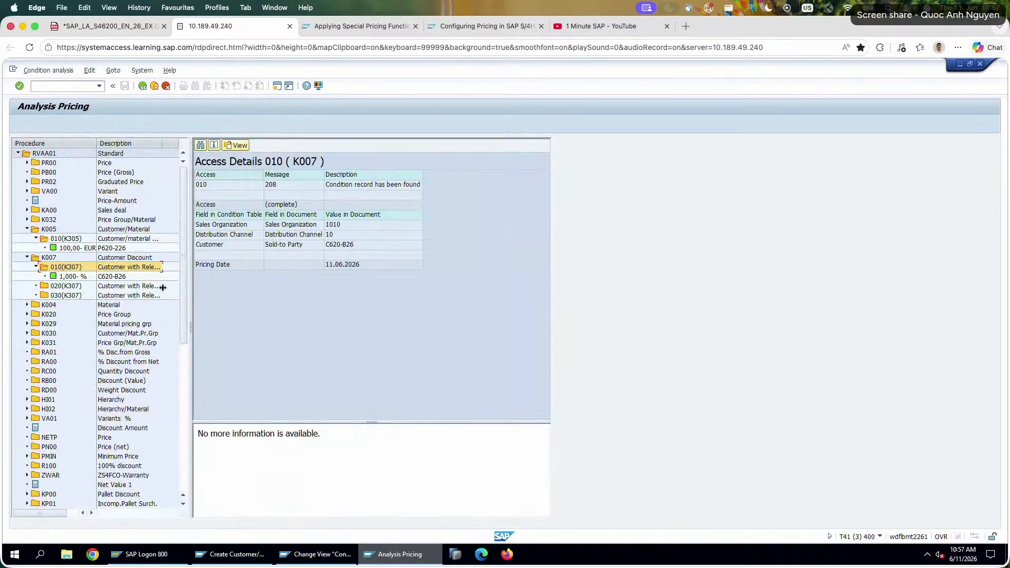
left_click(75, 287)
left_click(74, 296)
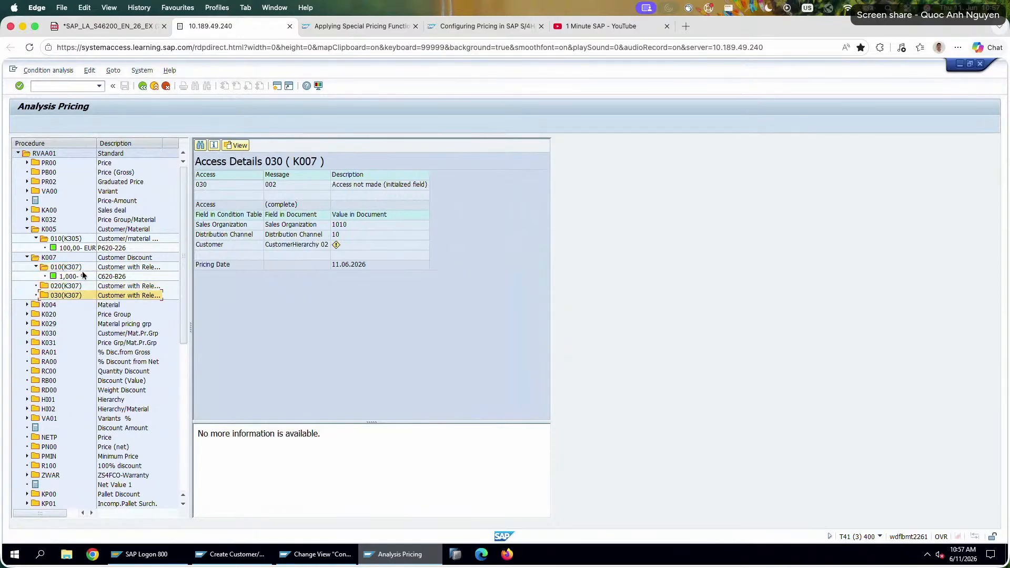
left_click(80, 269)
left_click(75, 287)
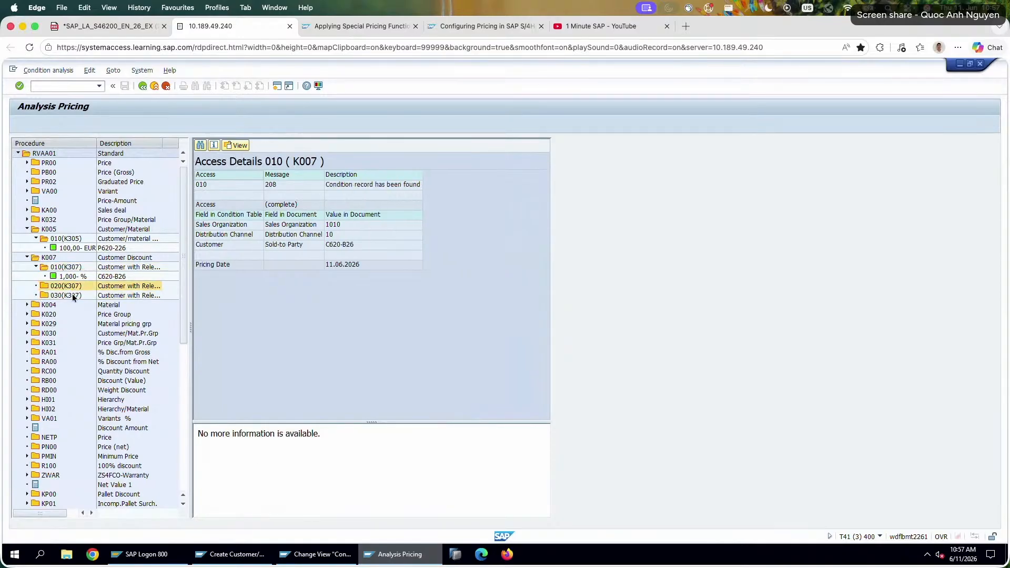
left_click(72, 294)
left_click(74, 286)
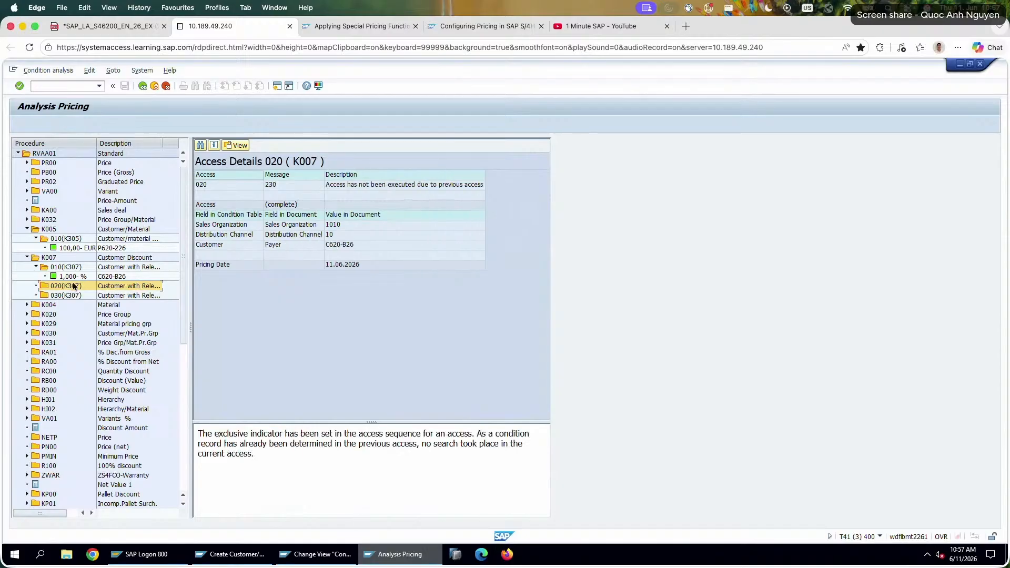
left_click(75, 267)
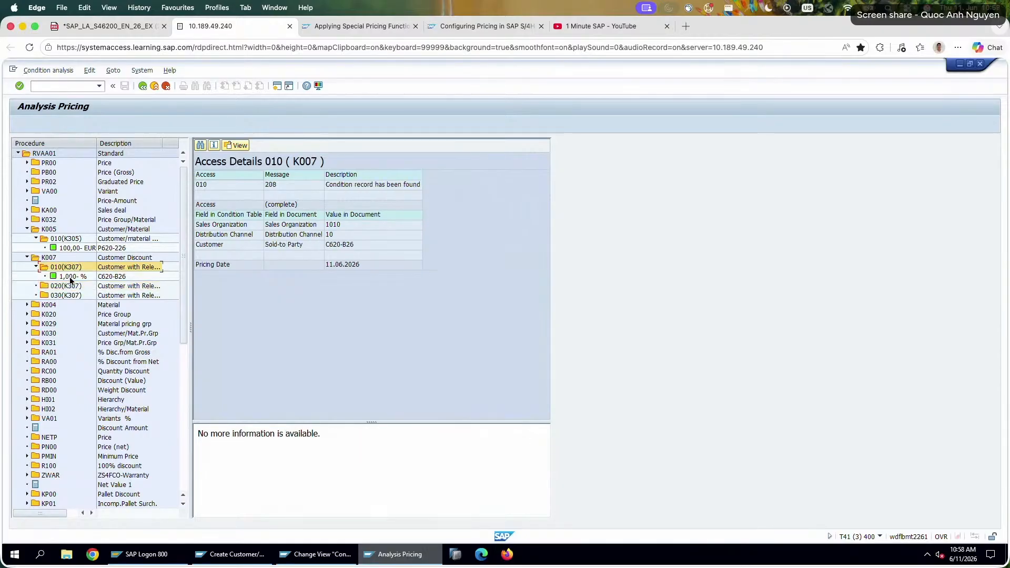
double_click(84, 277)
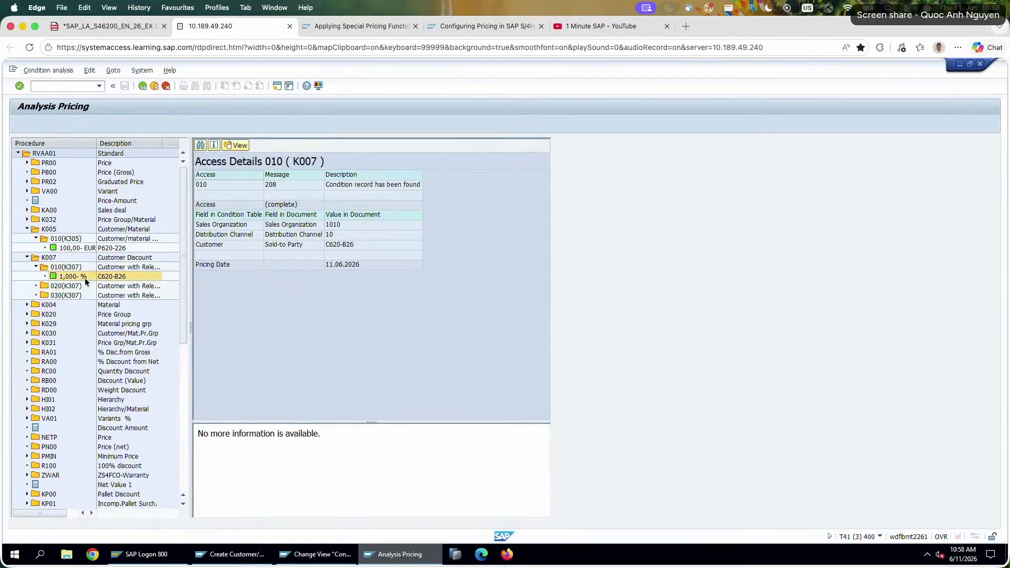
Leave the K007 record, open the sales pricing procedures, locate RVAA01 and open its control data.
left_click(143, 86)
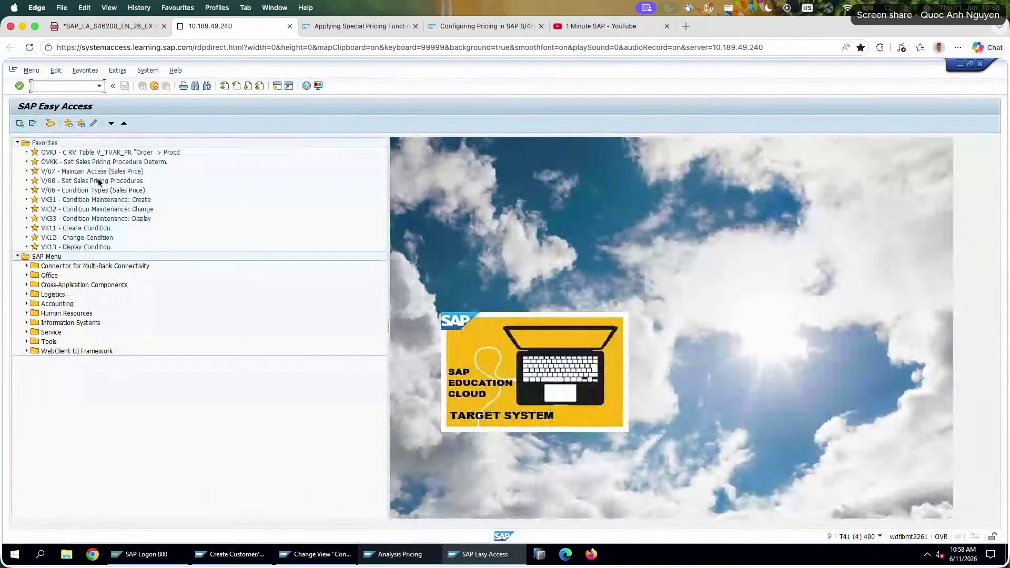
left_click(98, 184)
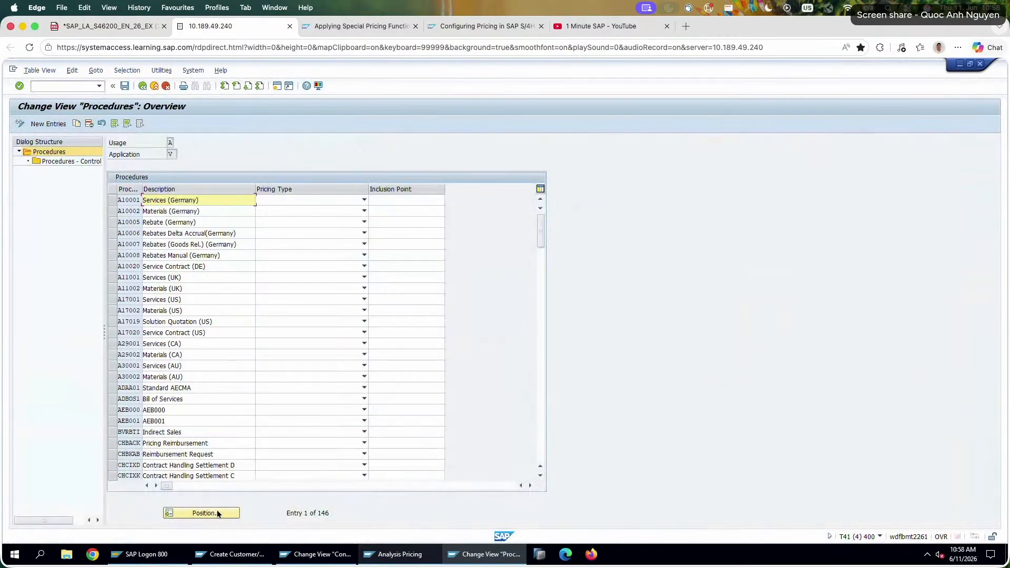
left_click(218, 514)
type("RVAA01")
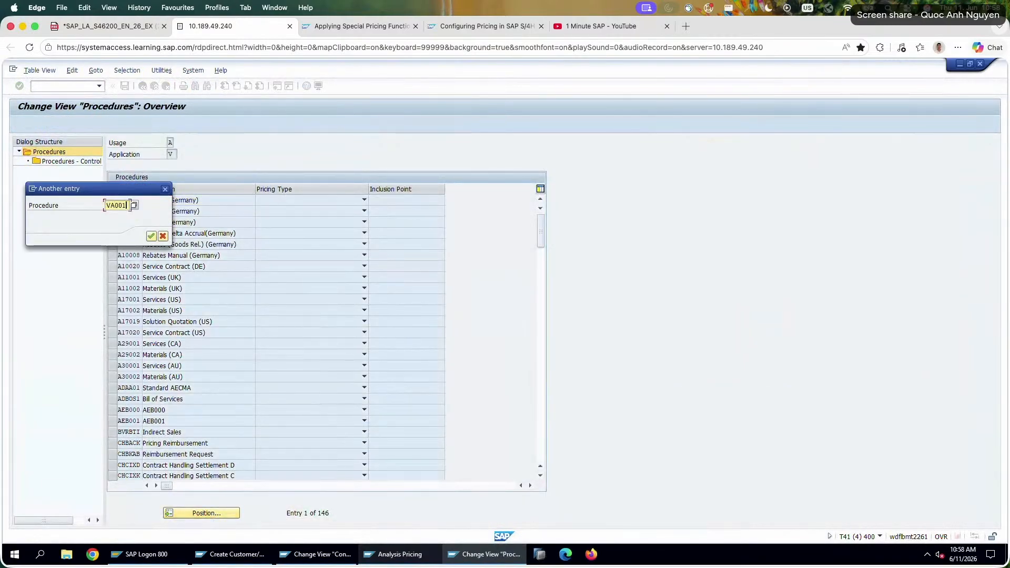
key("Return")
left_click(113, 200)
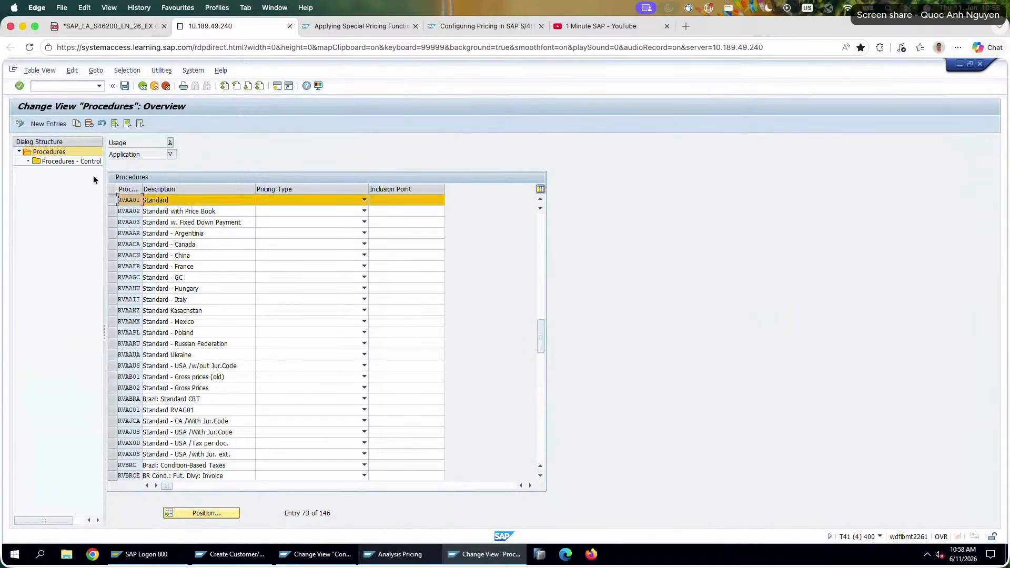
left_click(73, 160)
double_click(73, 161)
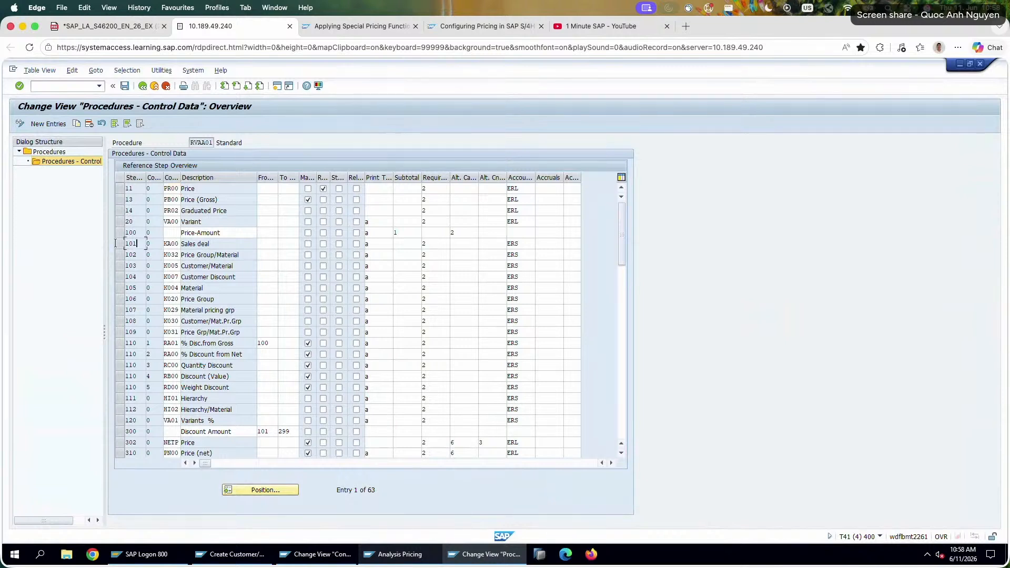
Examine the K005 and K007 steps in procedure RVAA01 and look up the routines available for the K005 requirement.
left_click(131, 243)
left_click(130, 420)
left_click(236, 277)
left_click(225, 266)
left_click_drag(433, 267, 389, 267)
left_click(452, 265)
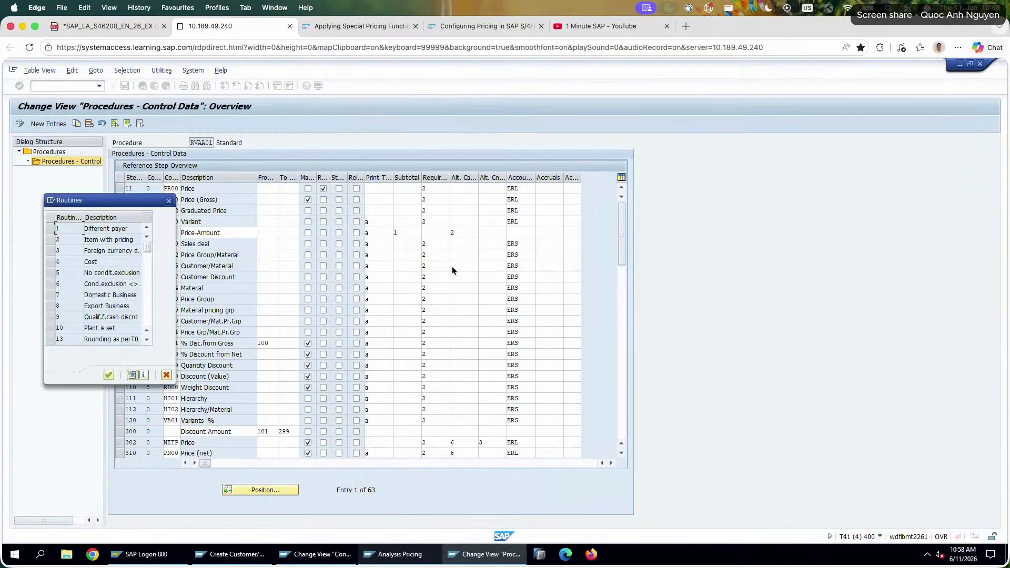
key("Escape")
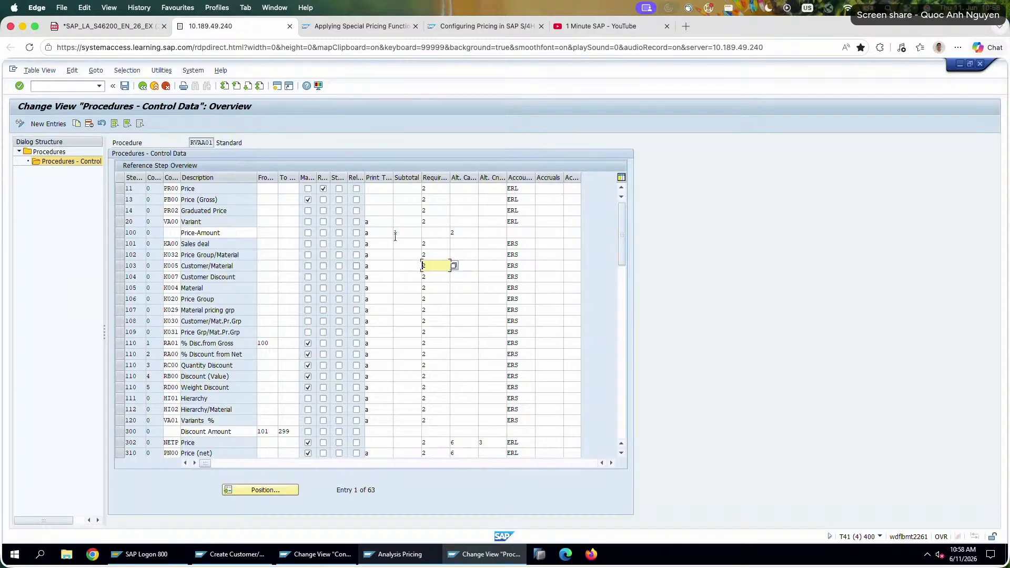
View the source code of requirement routine 2, Item with pricing, for K005 and return to the procedure's control data.
left_click(454, 266)
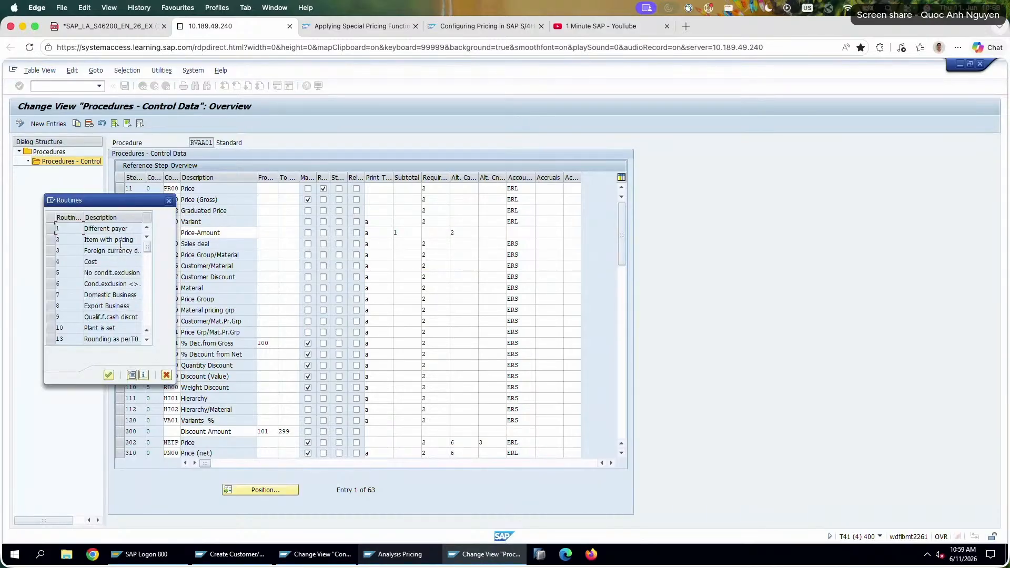
left_click(69, 240)
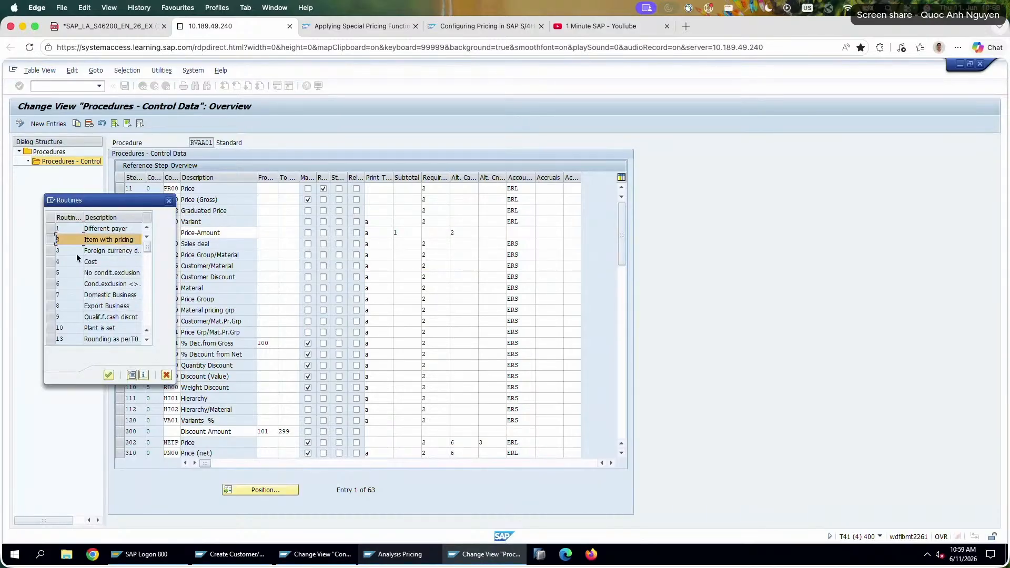
left_click(132, 375)
left_click_drag(73, 192, 192, 202)
left_click(202, 204)
left_click(219, 228)
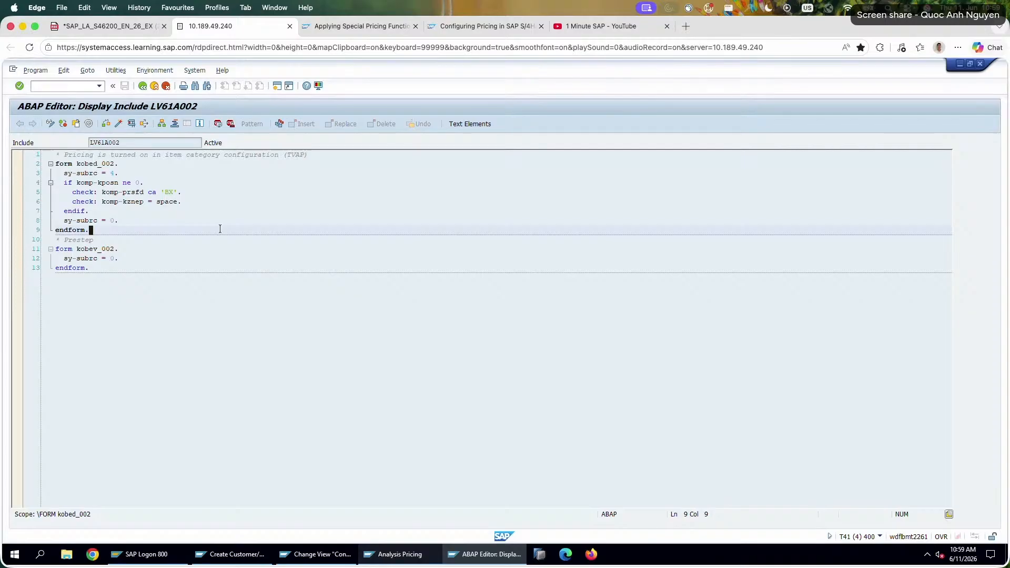
left_click_drag(92, 157, 266, 153)
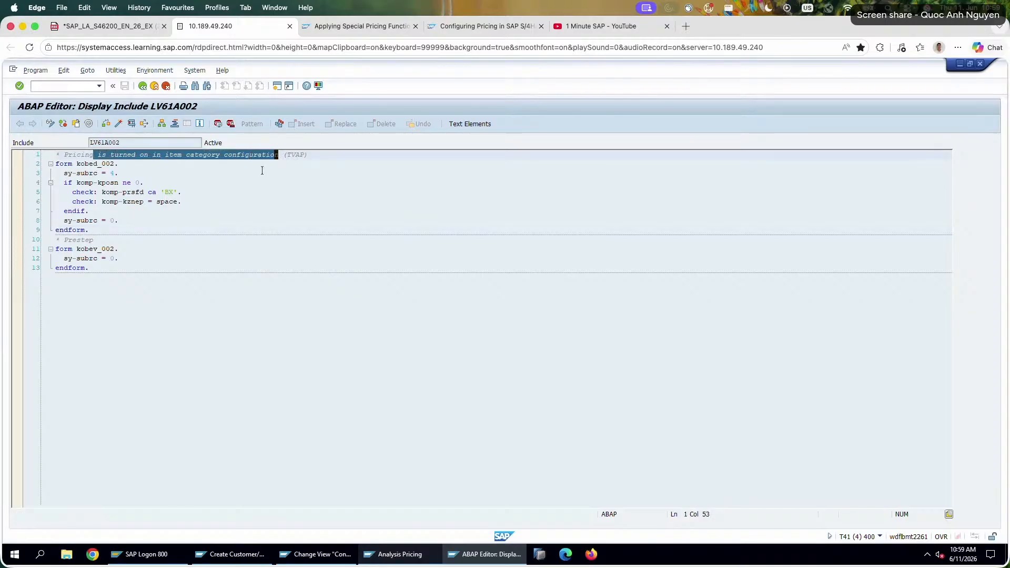
left_click(260, 174)
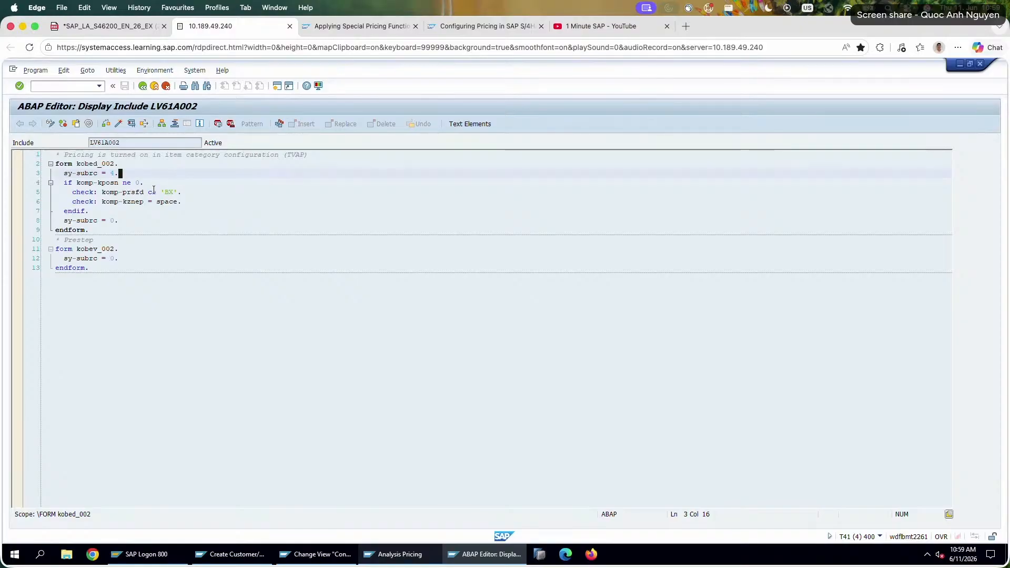
left_click(140, 89)
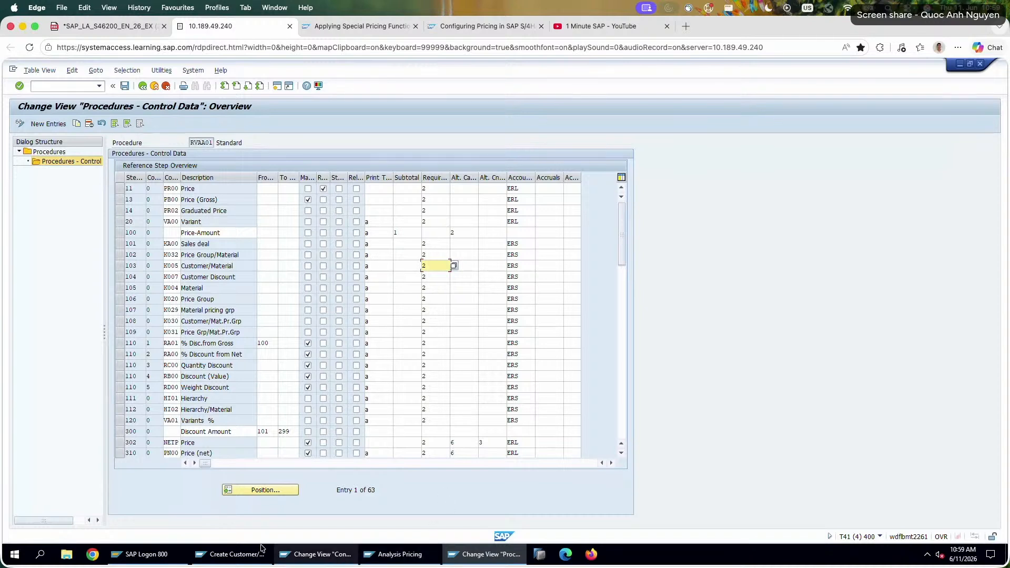
Switch to the K007 condition type details and examine its control data, scales and exclusion settings.
left_click(315, 554)
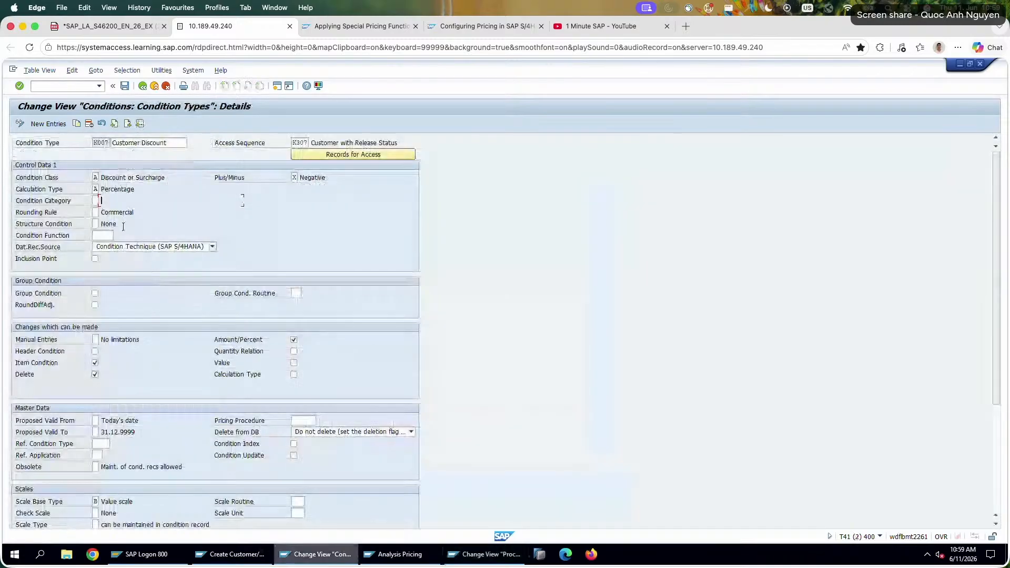
left_click(96, 177)
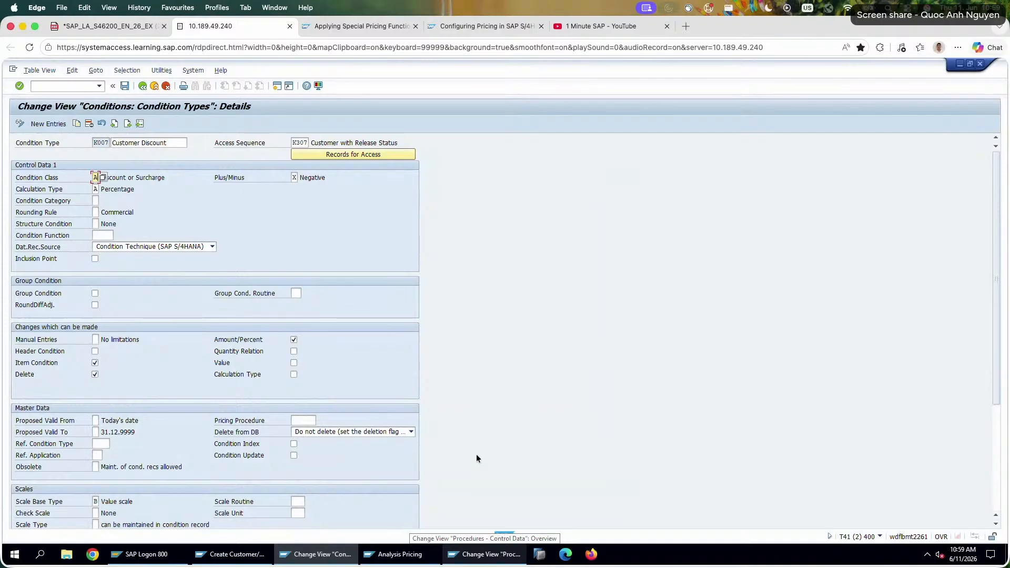
scroll(476, 458, "down", 3)
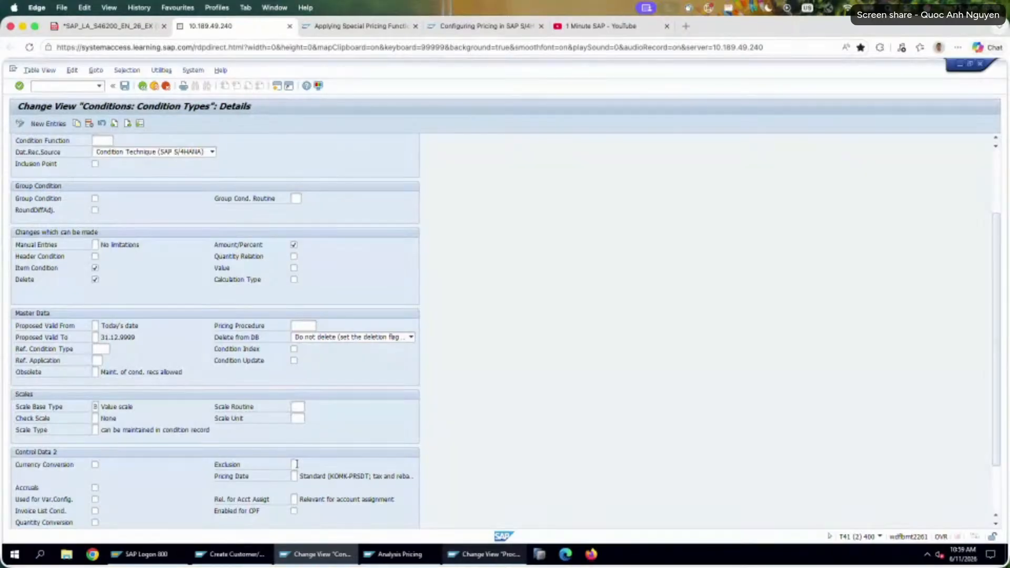
scroll(296, 464, "down", 2)
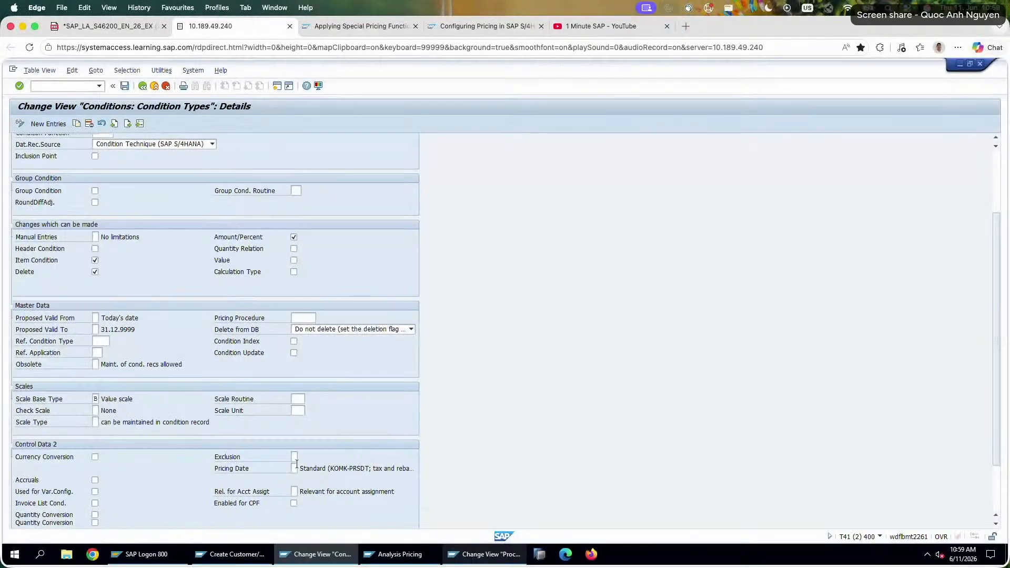
scroll(296, 464, "down", 1)
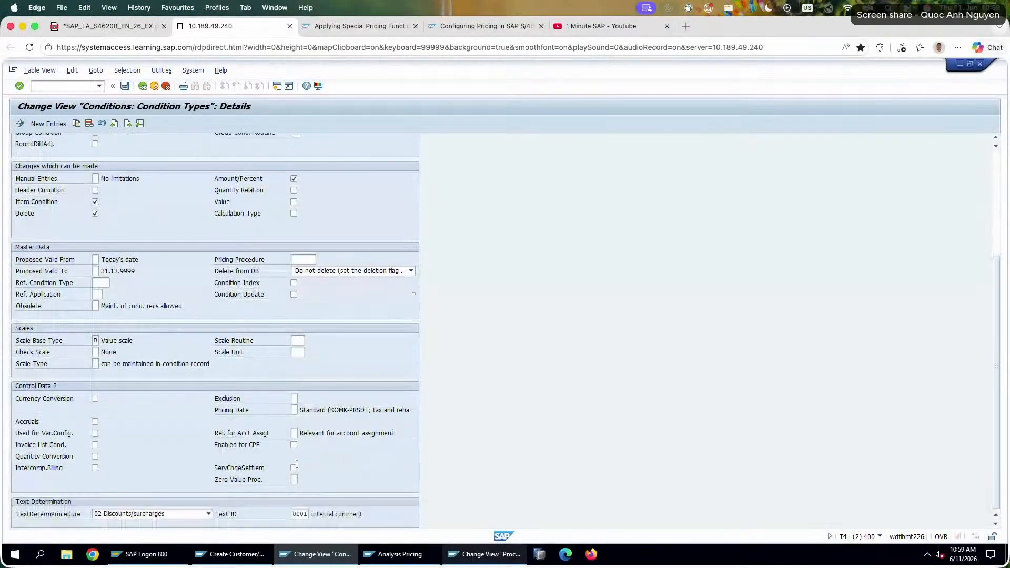
scroll(297, 463, "up", 2)
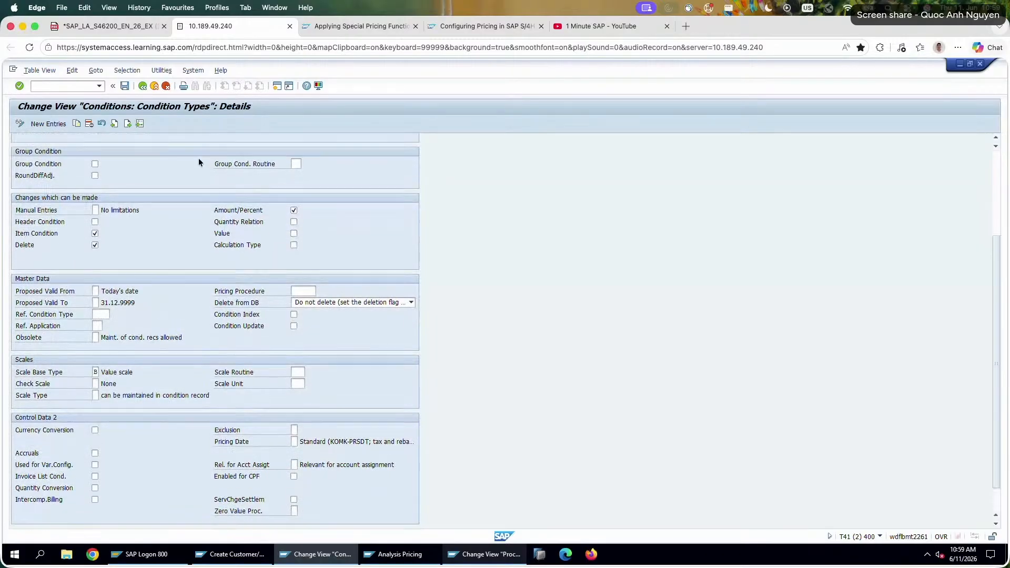
Open ChatGPT in a new browser tab and start a prompt with "in sap pricing, i have two discount k005, k007".
left_click(685, 26)
type("chat")
key("Return")
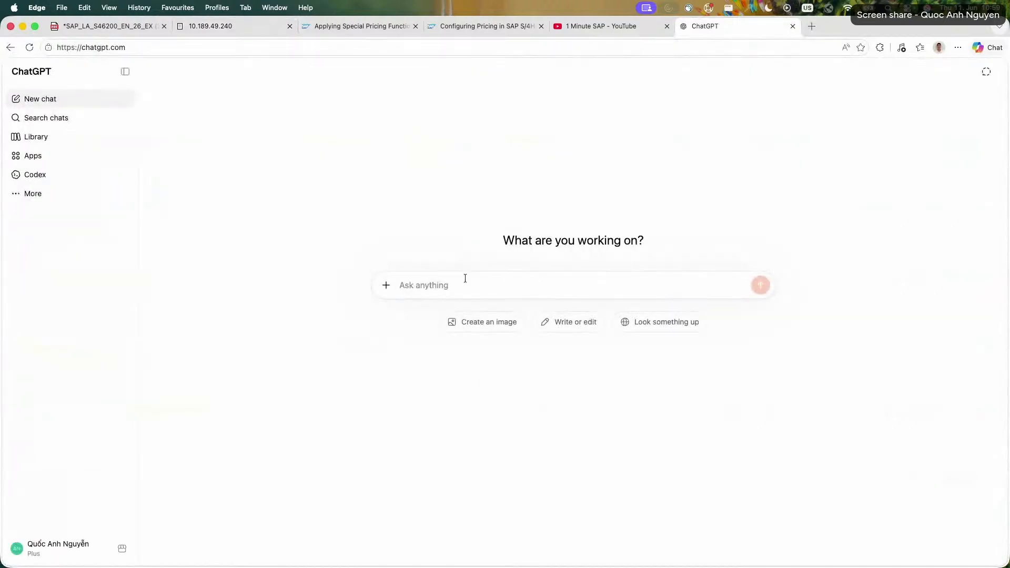
type("in sap pricing, i have ")
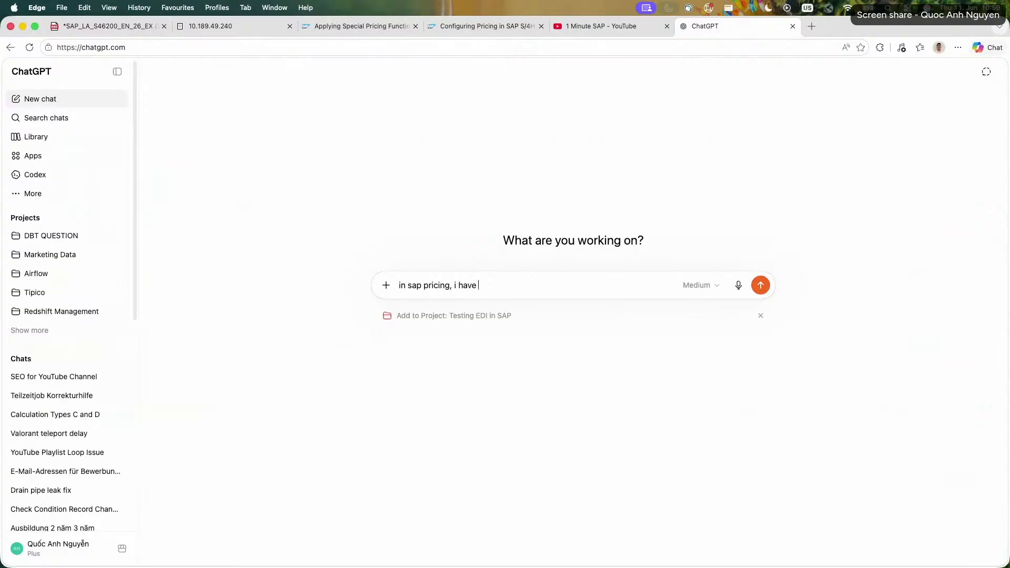
type("two discount k0005, k007,")
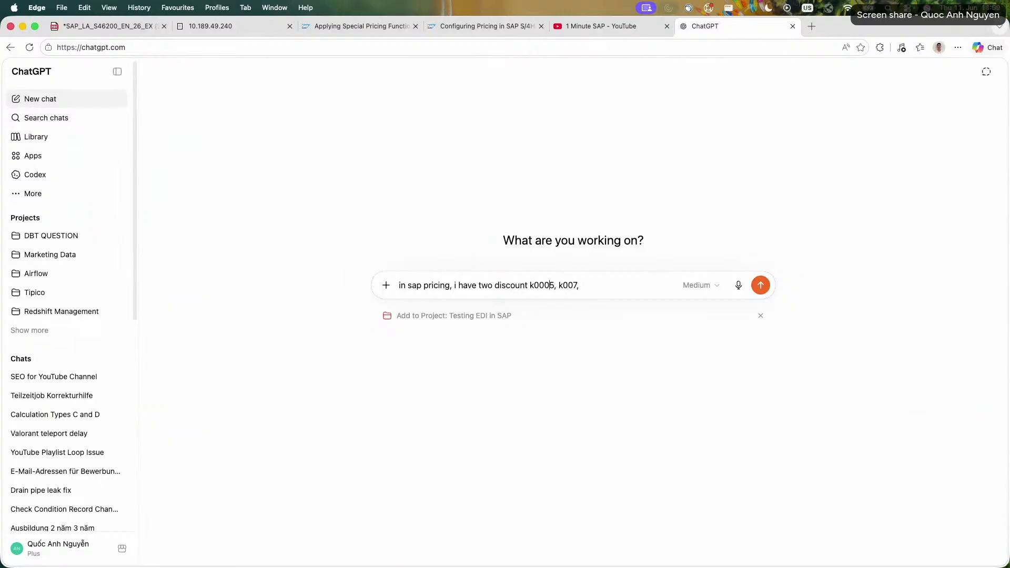
key("BackSpace")
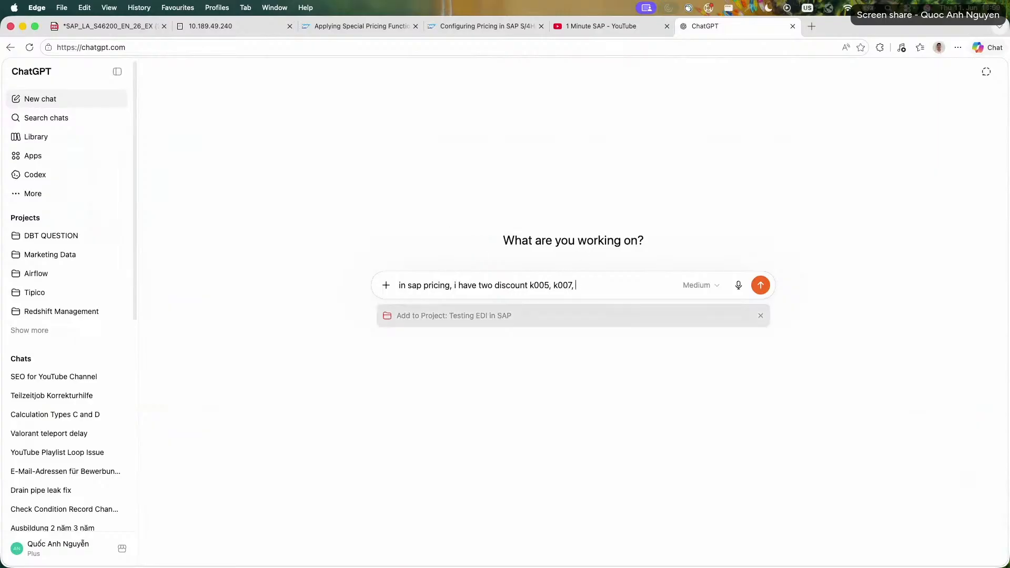
Extend the prompt with "- normally only k007 is activated,".
type("- after")
key("BackSpace")
key("BackSpace")
key("BackSpace")
type("one")
key("BackSpace")
key("BackSpace")
key("BackSpace")
type("normally only k007 is activated,")
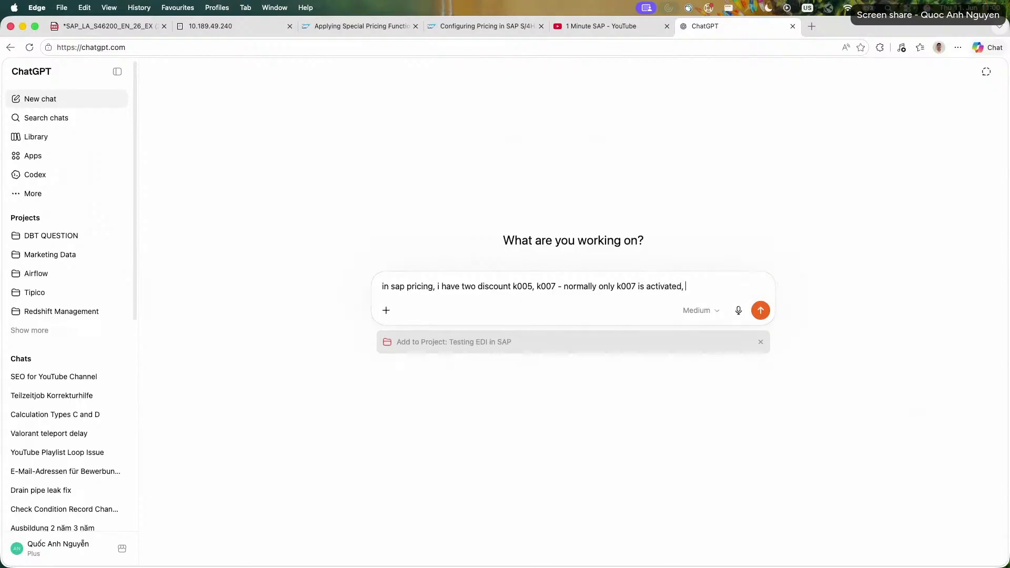
type(" since now k005 is act")
Continue the prompt with "since now k005 is activated for this particular sales order, k007 is no more active,".
key("BackSpace")
type("cc")
key("BackSpace")
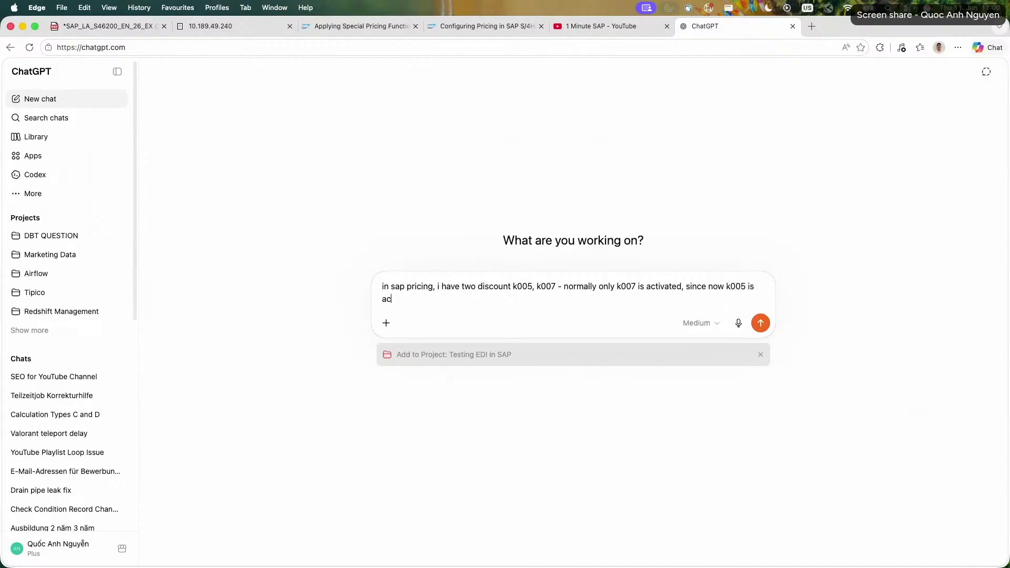
type("tivated for this particular sales roder,")
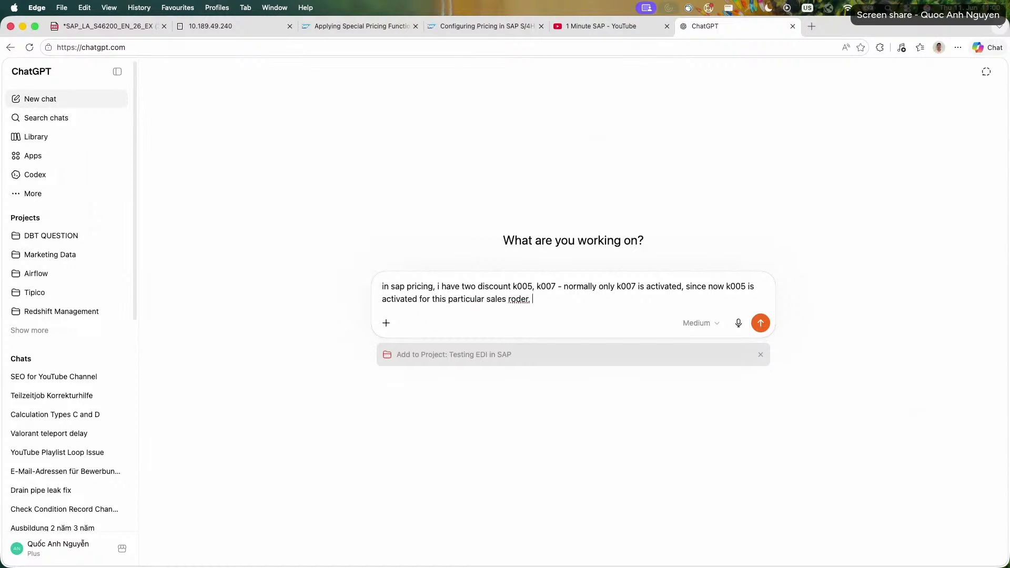
key("BackSpace")
type("order, k007 is no more active, ")
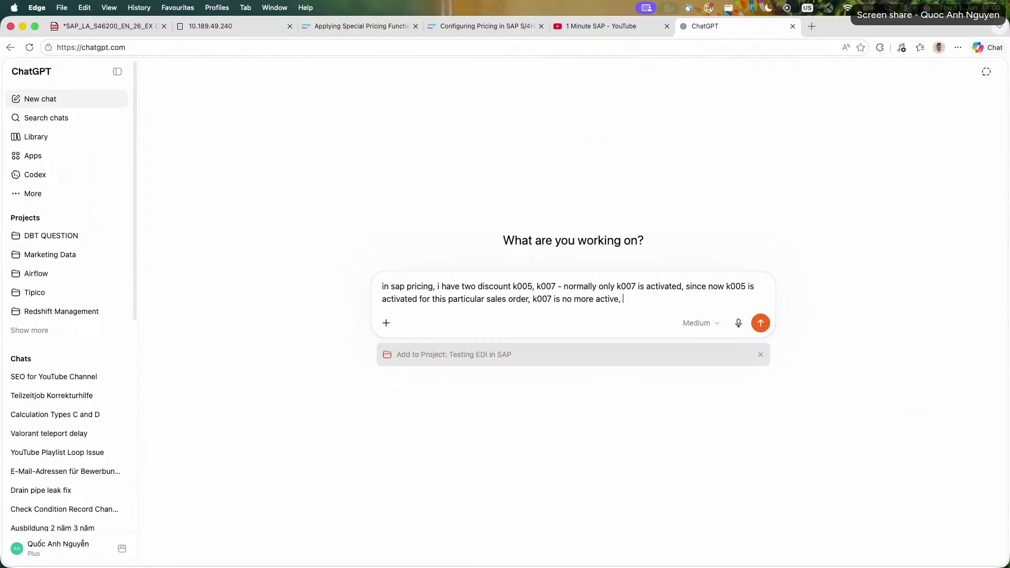
type("where to ce")
Finish the prompt with "where to check this configuration which makes this happen" and assign it to the Testing EDI in SAP project.
key("BackSpace")
type("heck this configuration")
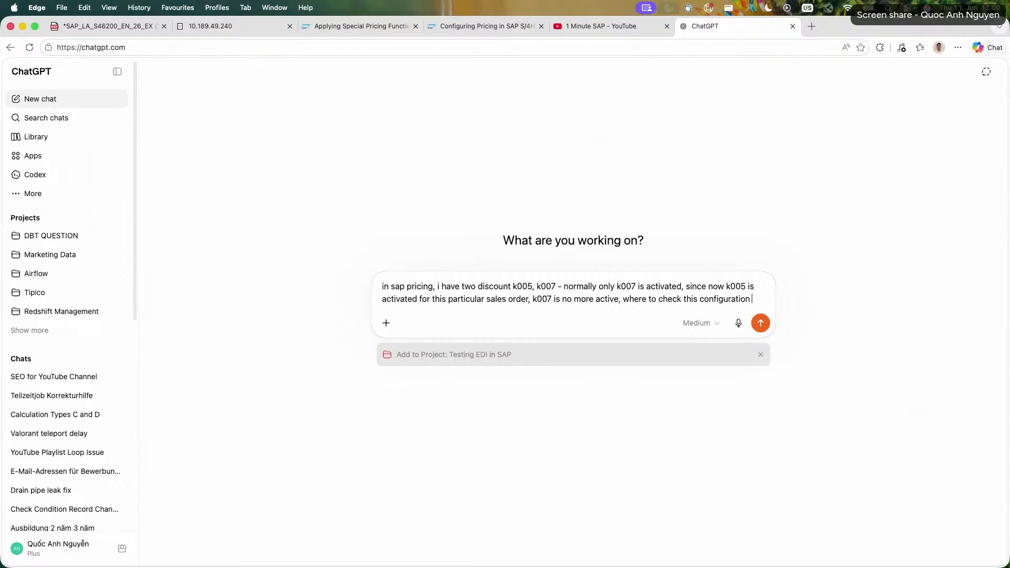
type(" which makes this a")
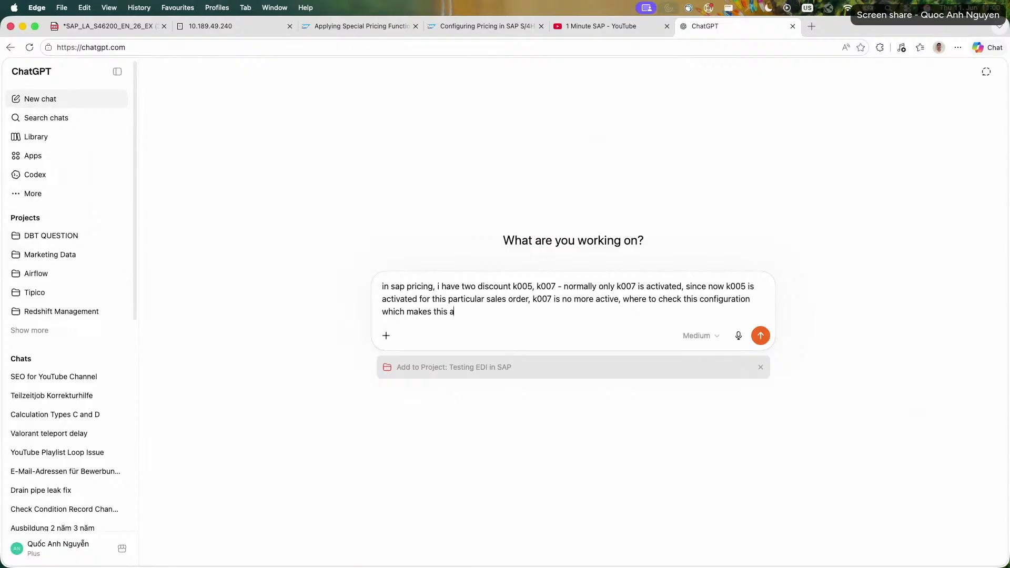
key("BackSpace")
type("happen")
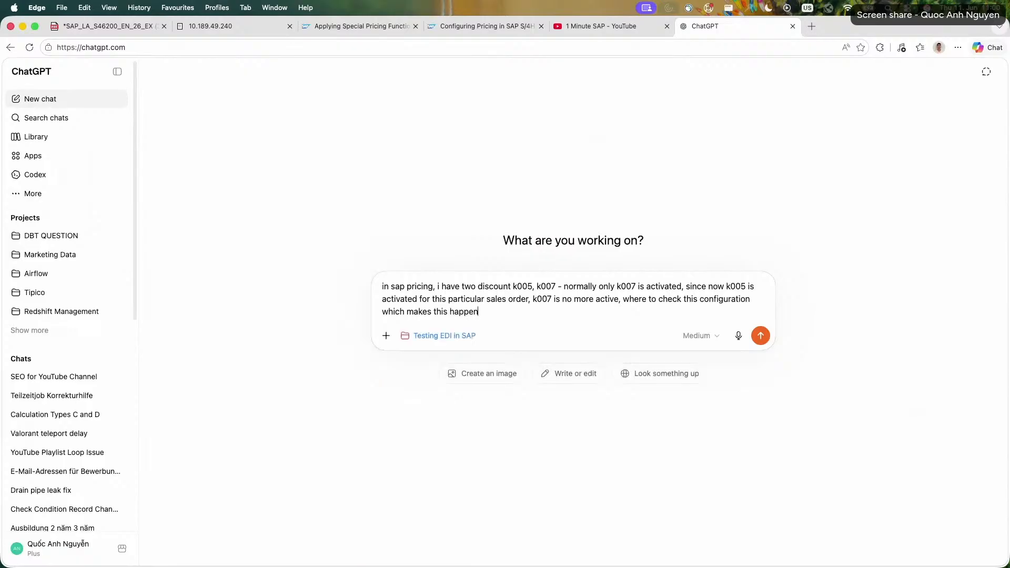
Set the intelligence level to High, submit the prompt and view the available model versions.
left_click(696, 337)
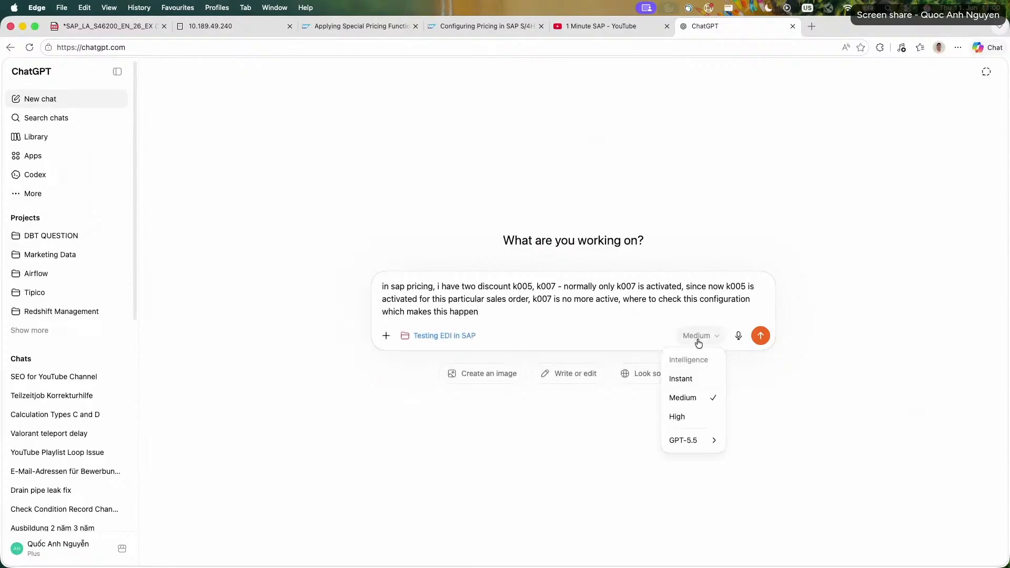
left_click(700, 417)
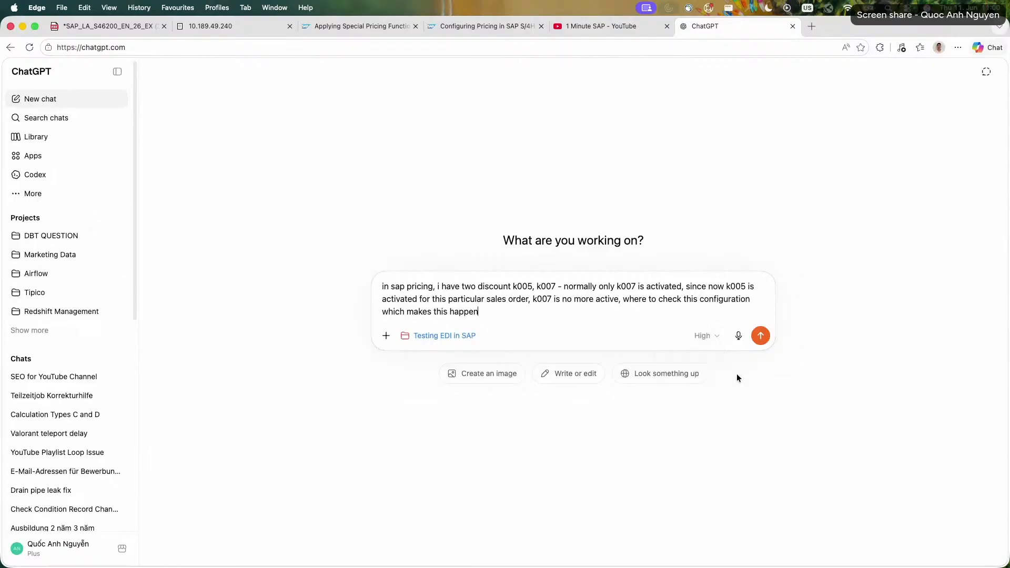
left_click(760, 336)
left_click(702, 534)
mouse_move(697, 510)
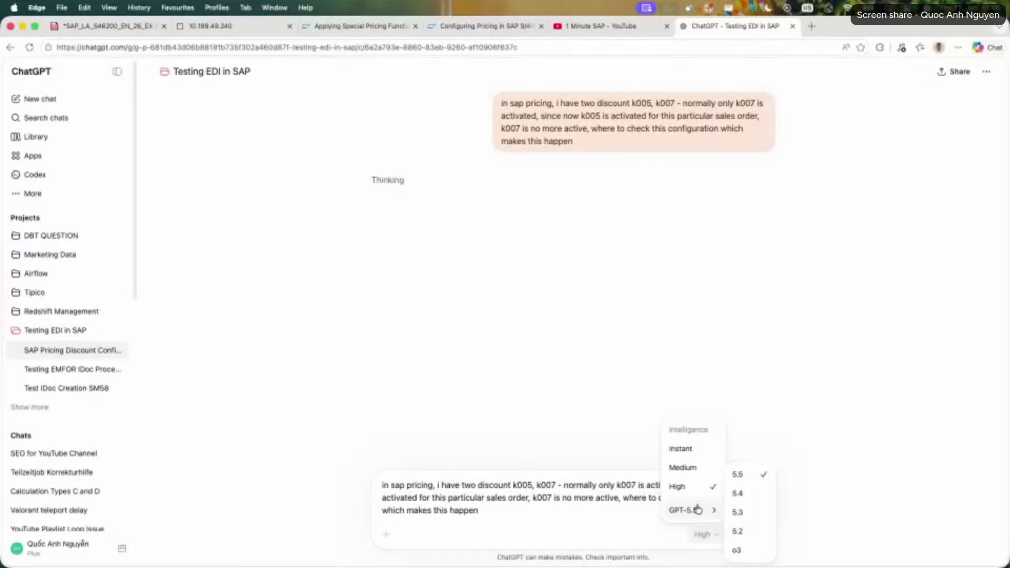
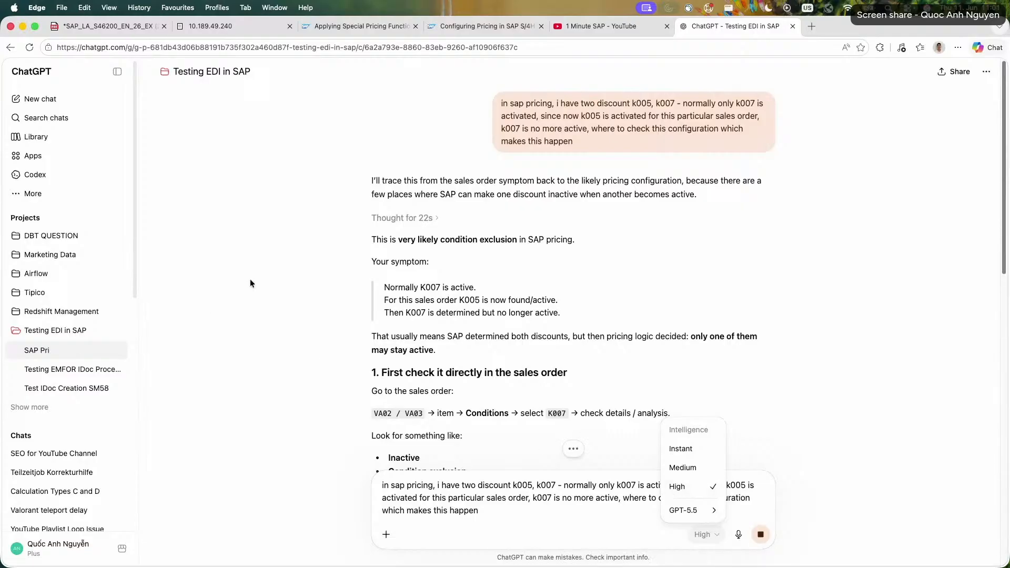
Read the answer's condition exclusion diagnosis and how to check K007's inactive status in the sales order conditions.
left_click(295, 281)
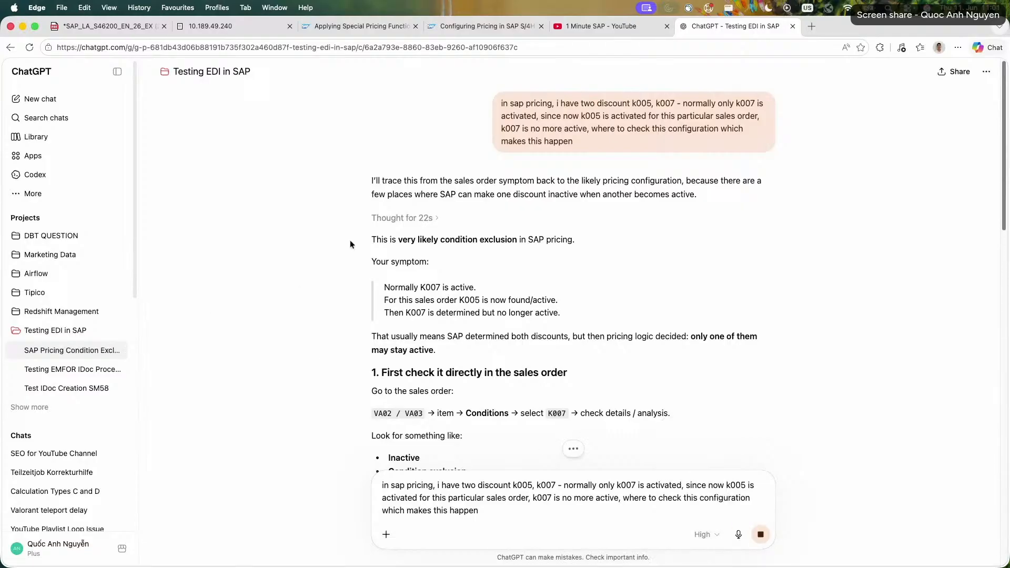
left_click_drag(349, 240, 602, 245)
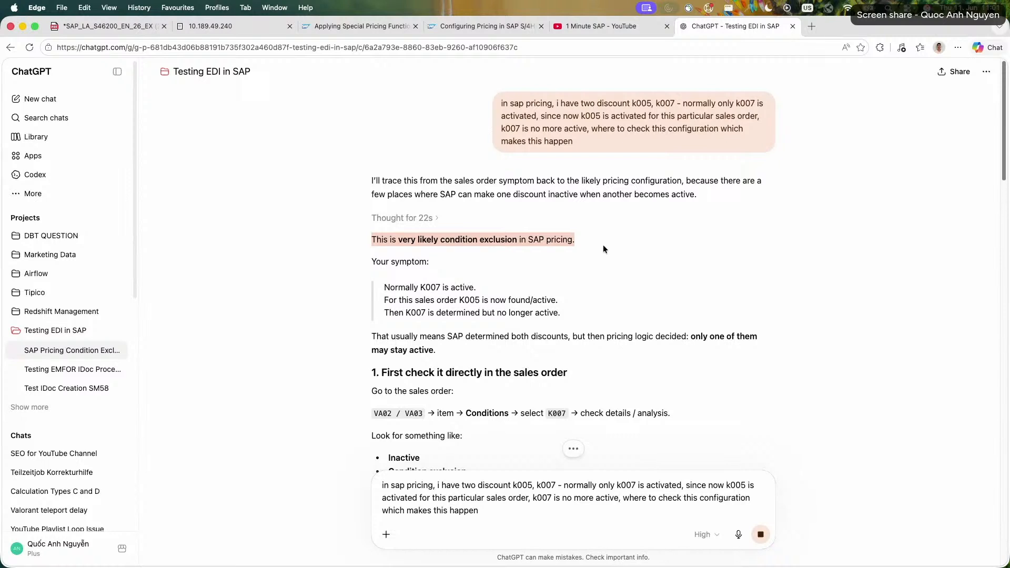
left_click_drag(385, 289, 585, 314)
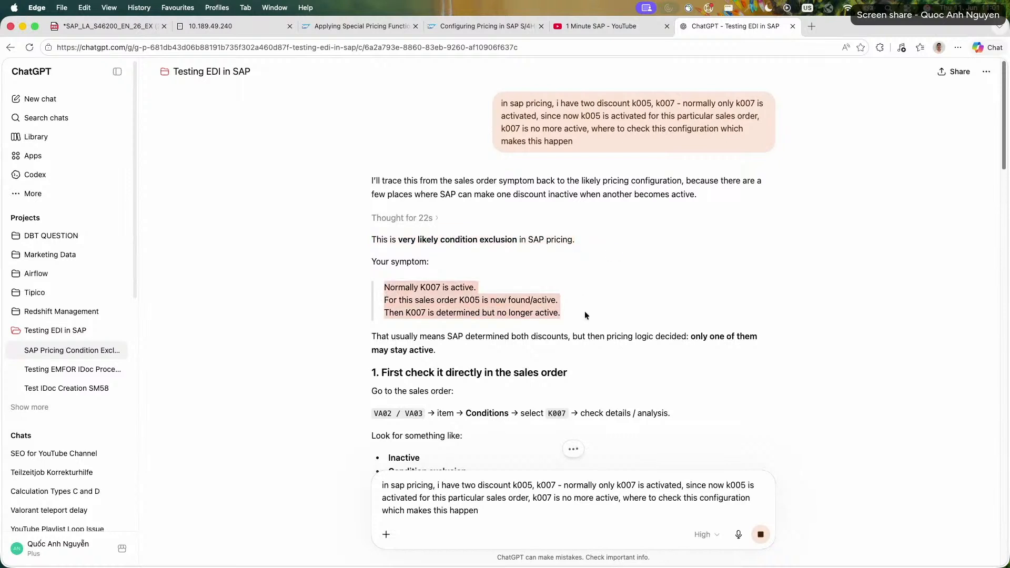
left_click_drag(471, 336, 446, 355)
left_click(446, 355)
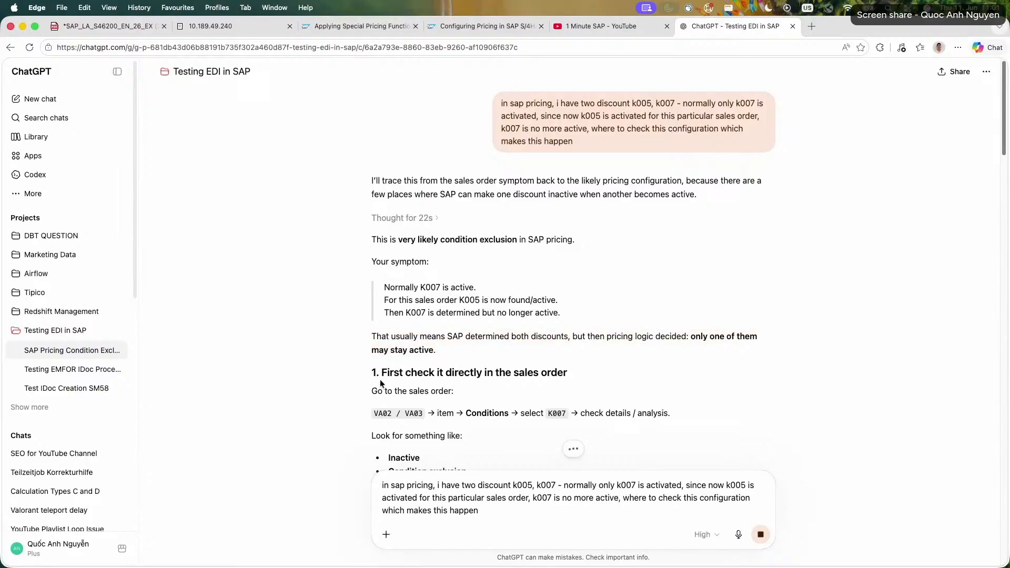
scroll(562, 406, "down", 3)
left_click_drag(385, 330, 626, 375)
left_click(360, 316)
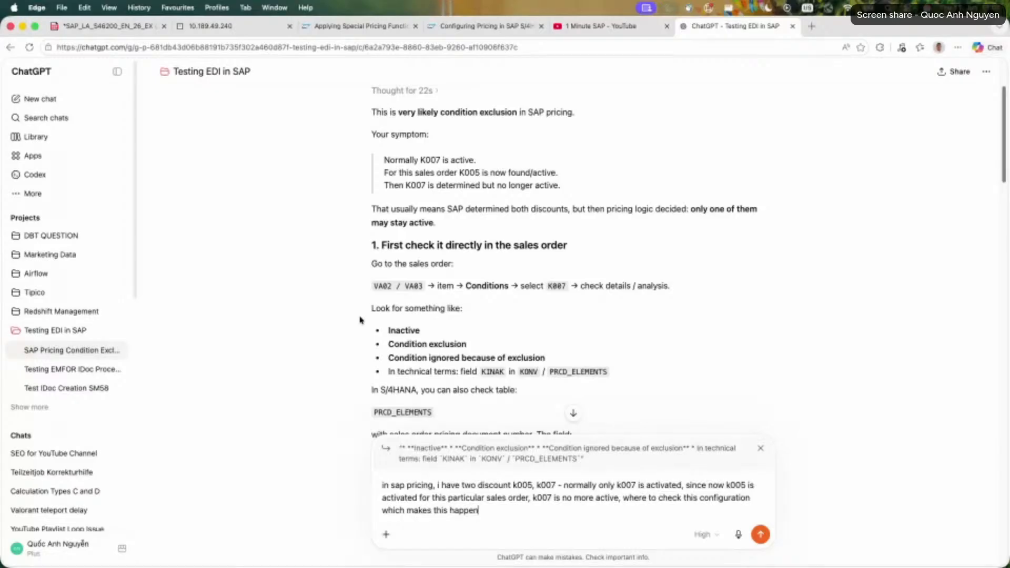
left_click_drag(423, 285, 601, 328)
left_click(357, 287)
scroll(377, 297, "down", 3)
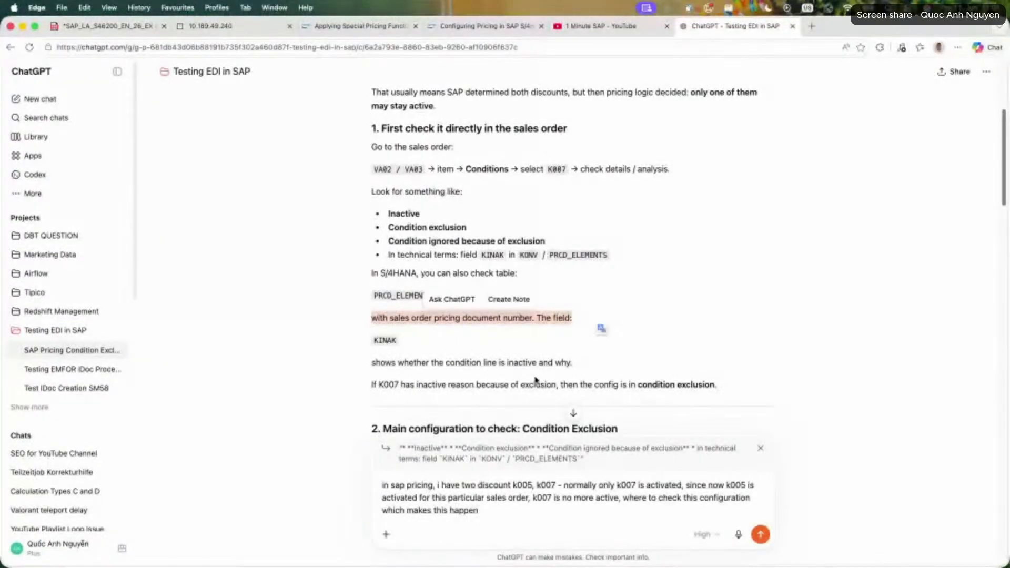
Read how field KINAK in table PRCD_ELEMENTS relates to an inactive condition line.
triple_click(535, 368)
triple_click(489, 387)
triple_click(482, 388)
left_click(403, 371)
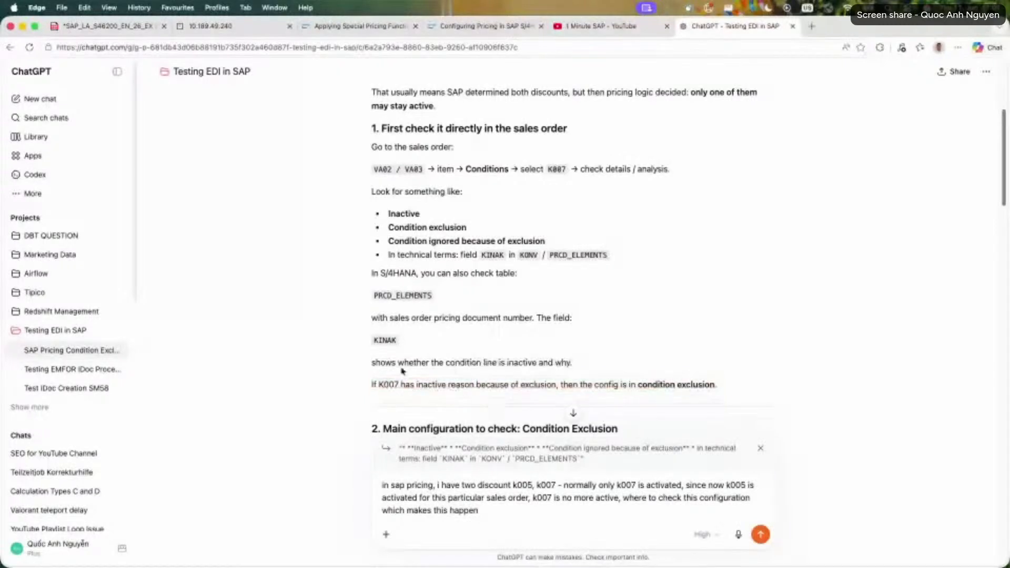
triple_click(470, 318)
left_click(480, 328)
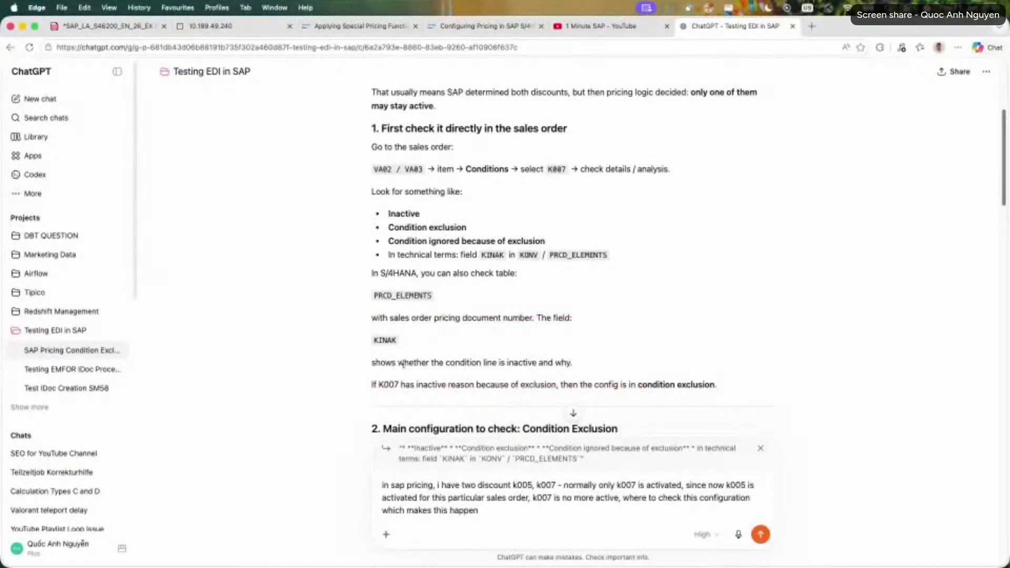
double_click(384, 340)
left_click(347, 350)
Read the answer's main configuration section on defining condition exclusion groups with transaction OV31.
scroll(330, 361, "down", 2)
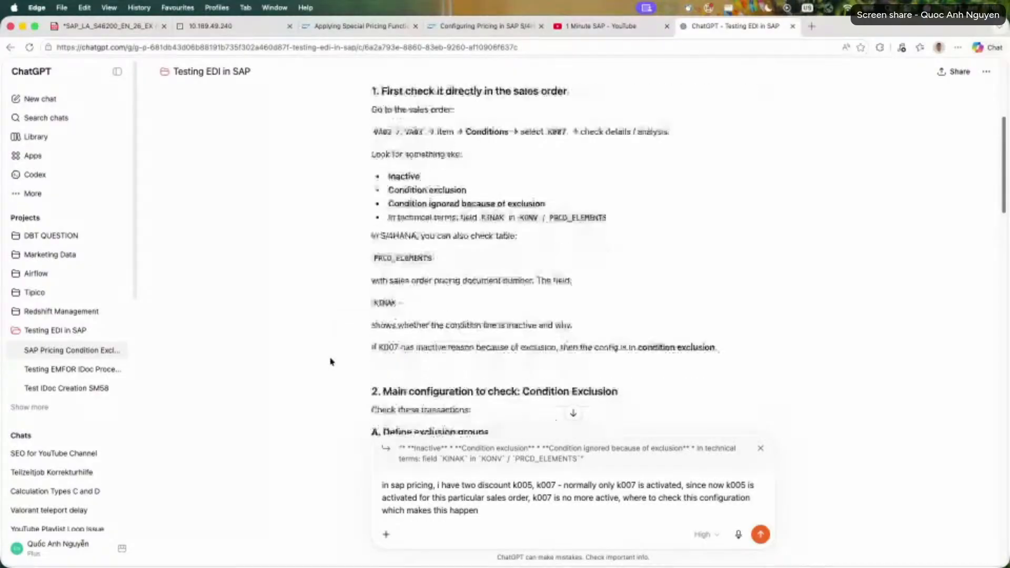
scroll(330, 362, "down", 5)
scroll(330, 361, "down", 2)
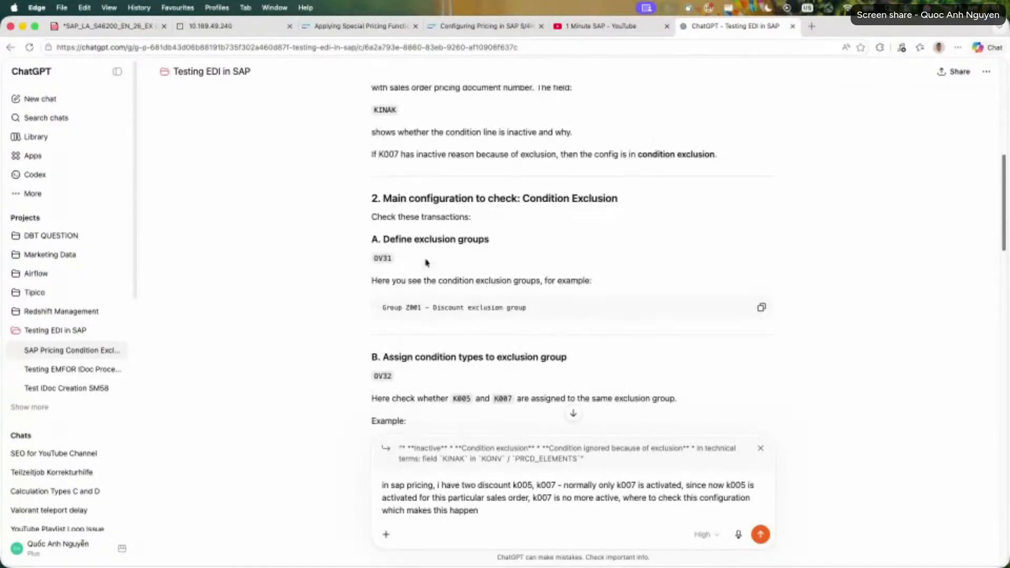
triple_click(403, 240)
double_click(387, 260)
triple_click(375, 281)
left_click(374, 282)
Switch to the remote SAP system and leave the pricing procedure control data back to SAP Easy Access.
left_click(560, 26)
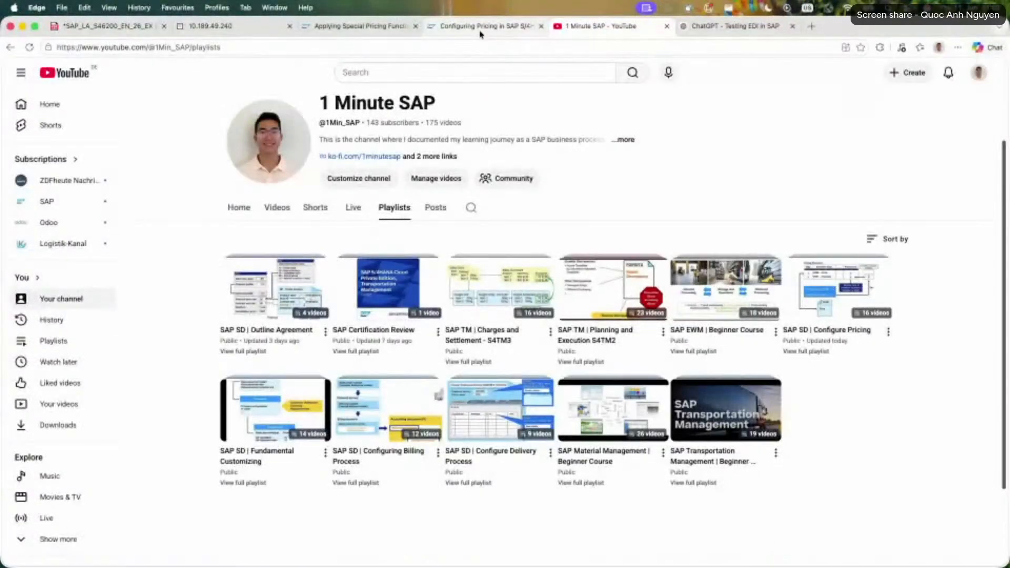
left_click(360, 27)
left_click(226, 27)
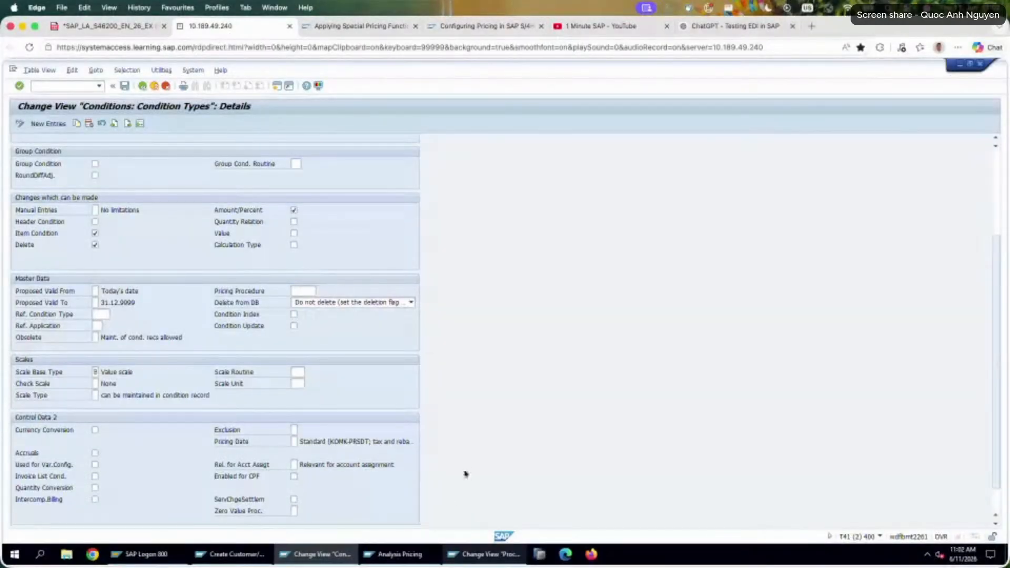
left_click(459, 553)
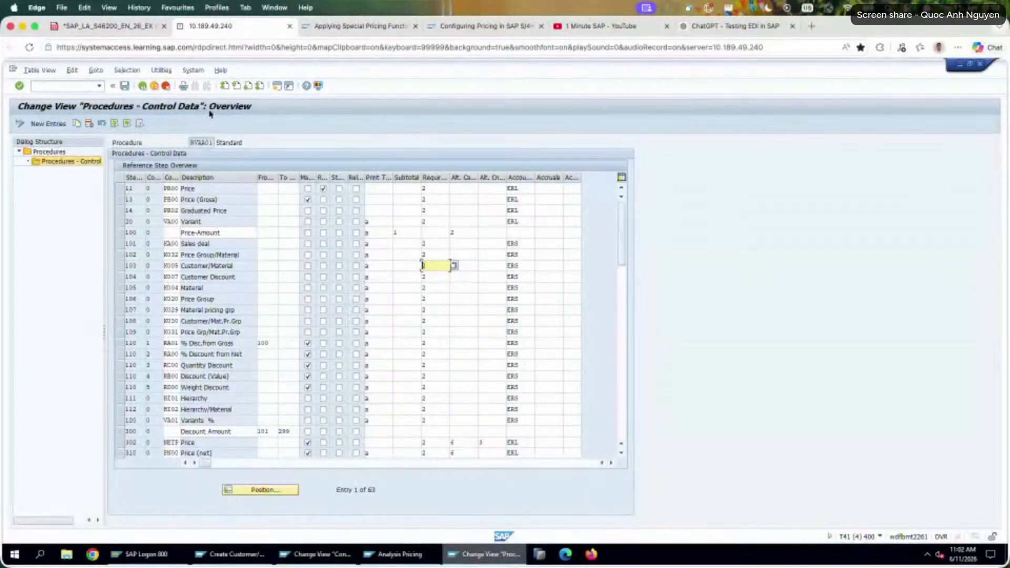
left_click(142, 86)
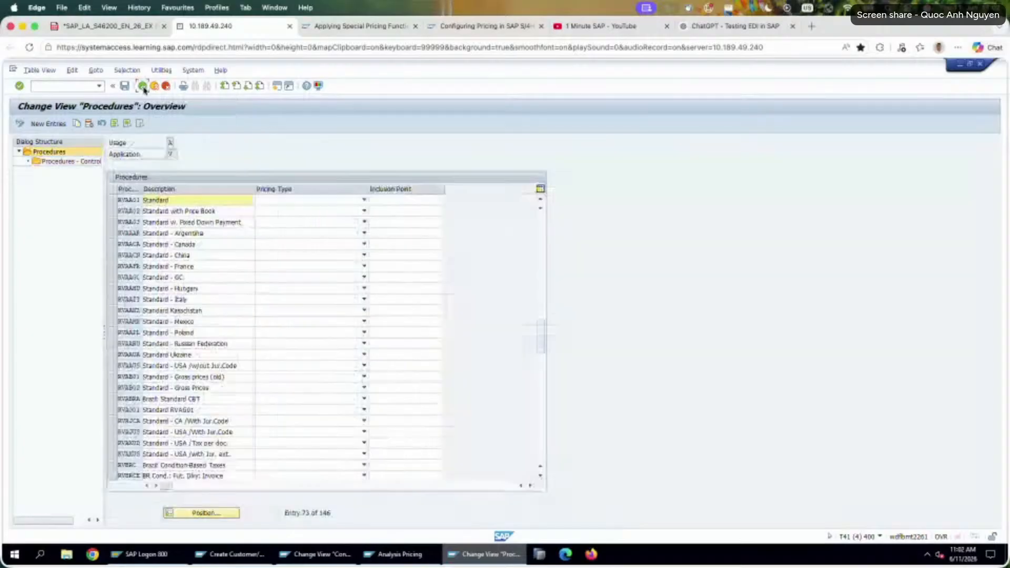
left_click(142, 86)
Start transaction SPRO and, in the Sales and Distribution pricing customizing, open Condition Exclusion For Condition Types And Records.
left_click(70, 87)
type("spro")
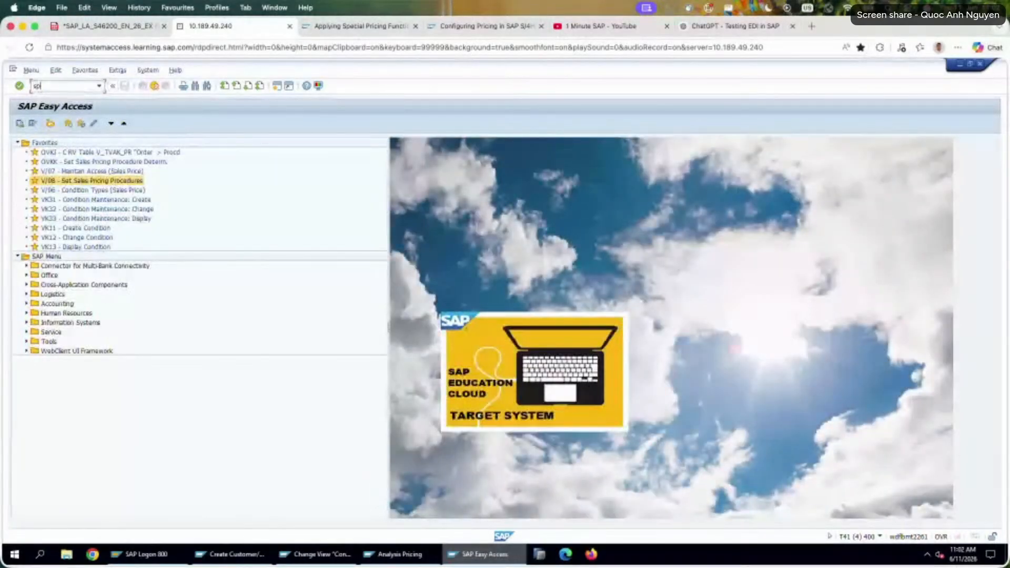
key("Return")
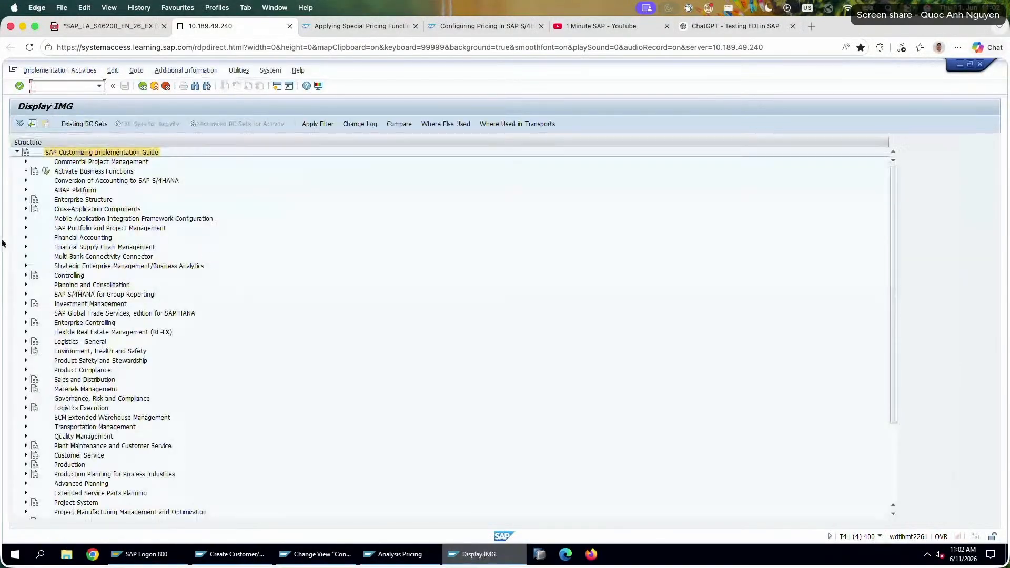
left_click(26, 379)
left_click(34, 399)
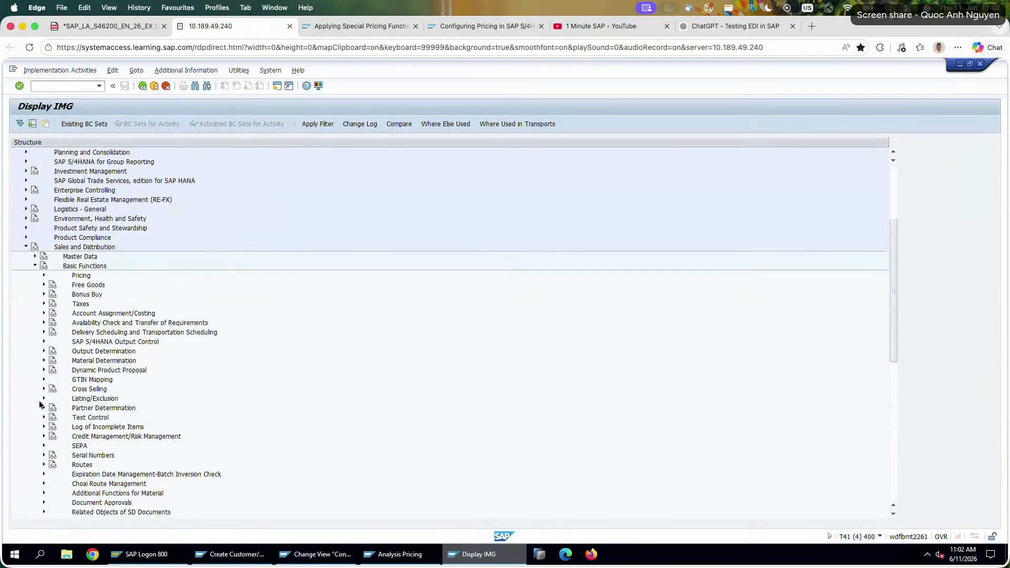
left_click(44, 276)
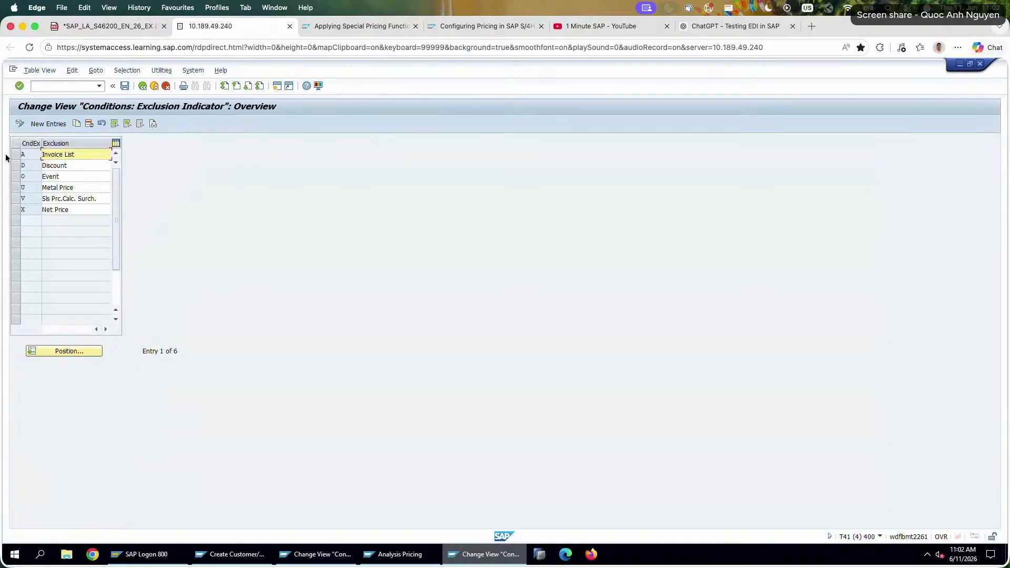
Examine exclusion indicator D, Discount, in the exclusion indicator overview, and return to the implementation guide.
left_click(73, 176)
left_click(26, 166)
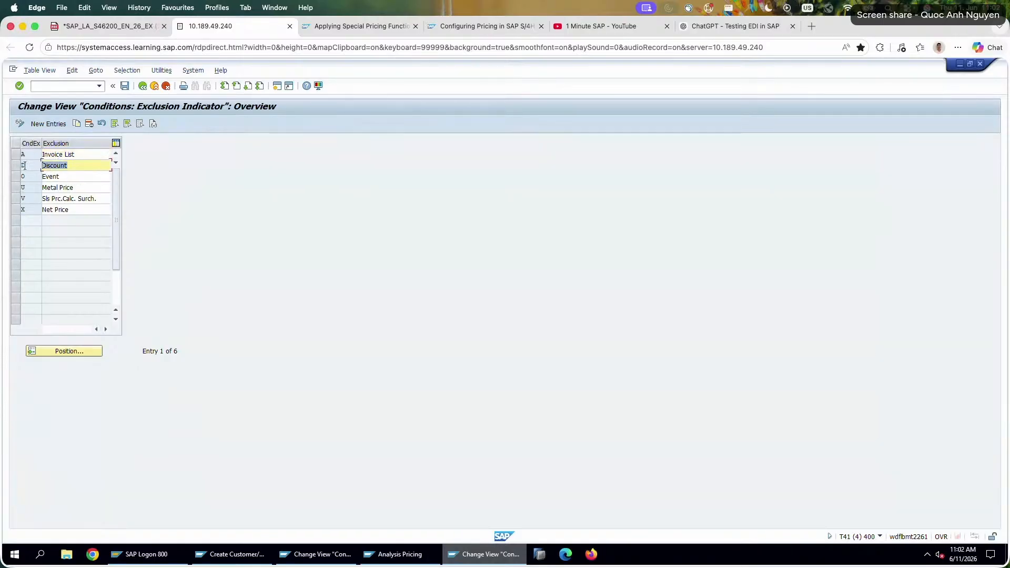
left_click(17, 165)
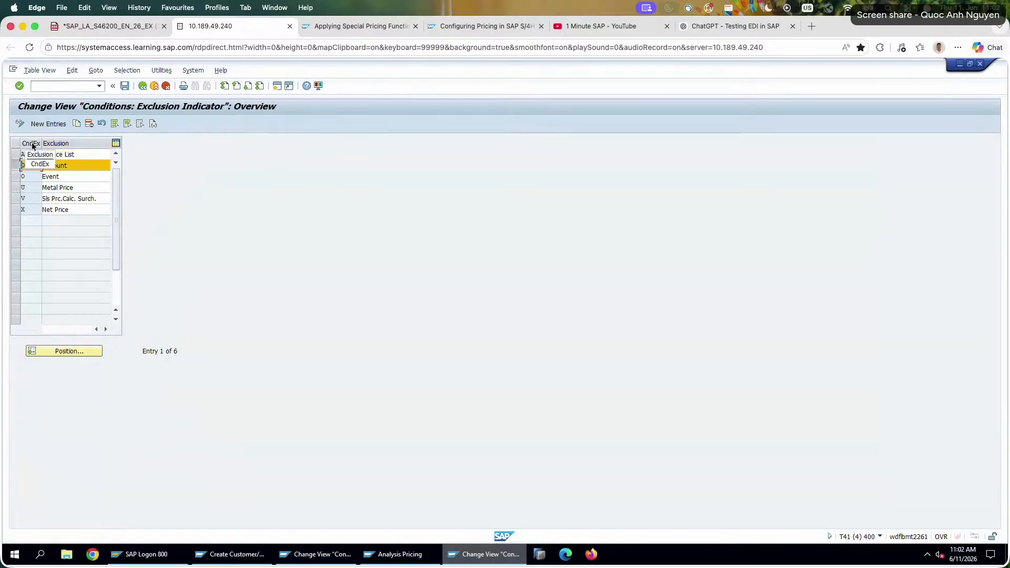
double_click(78, 165)
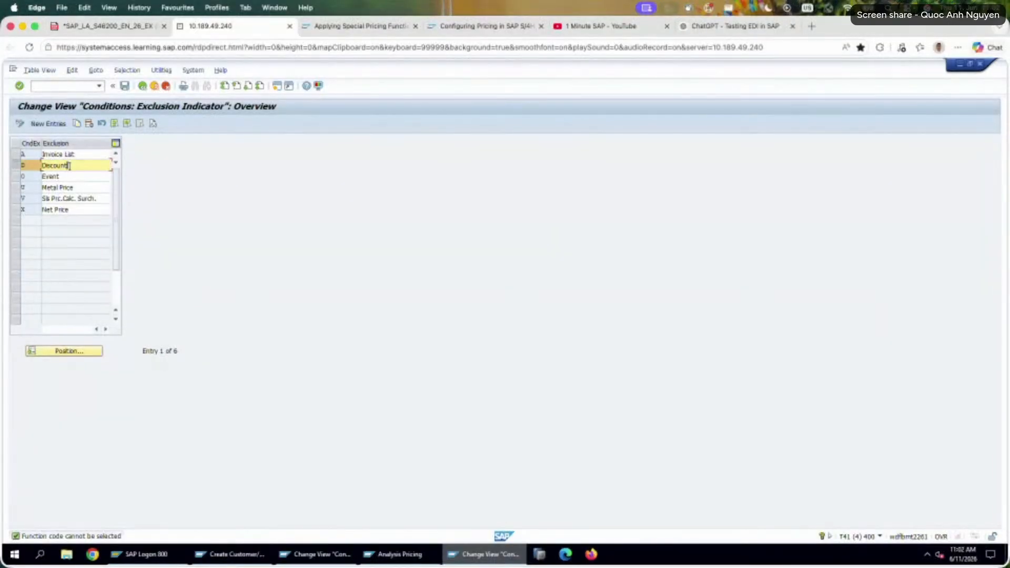
left_click_drag(74, 165, 10, 167)
left_click(18, 167)
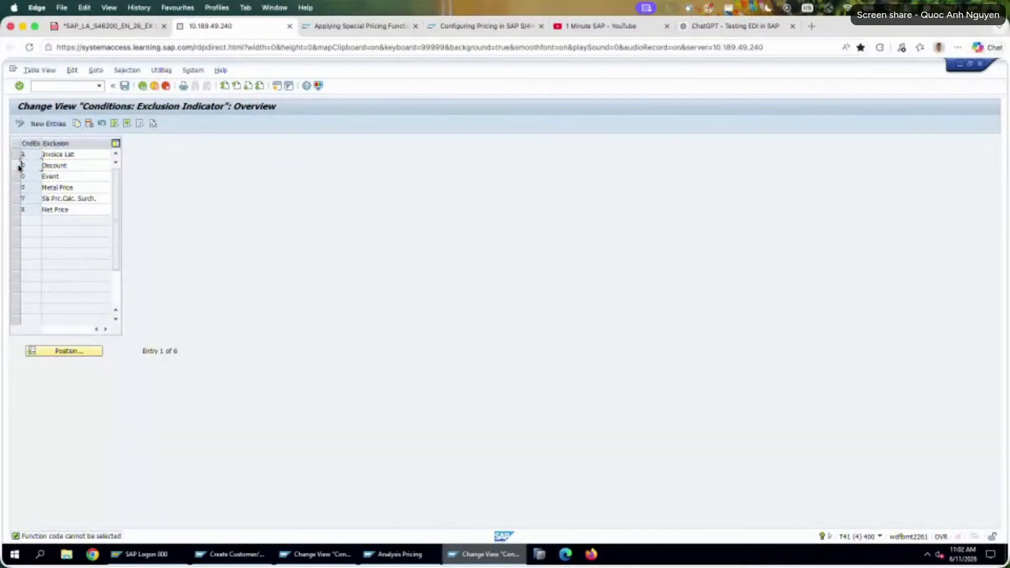
left_click(18, 166)
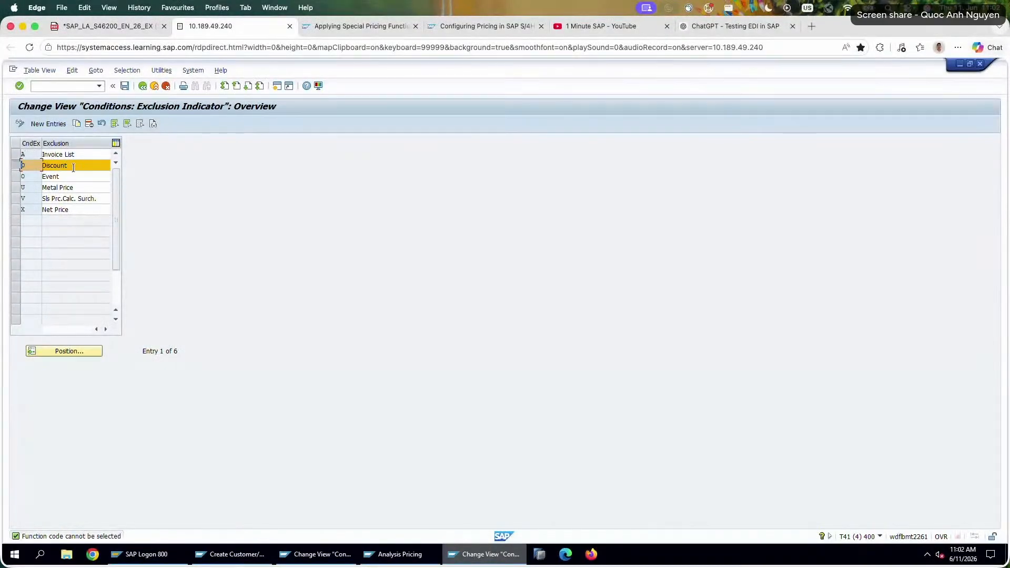
left_click_drag(72, 166, 31, 164)
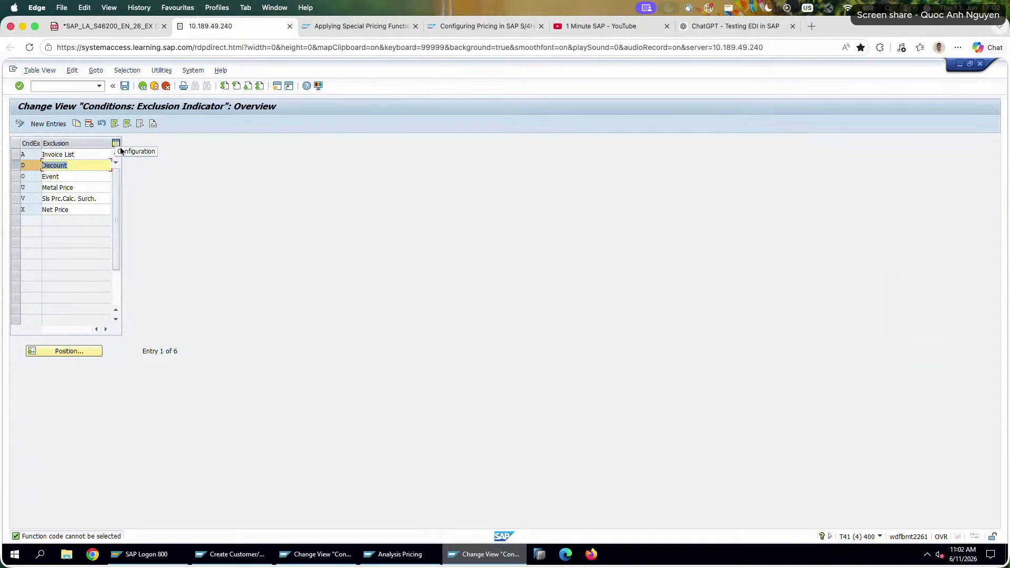
left_click(139, 87)
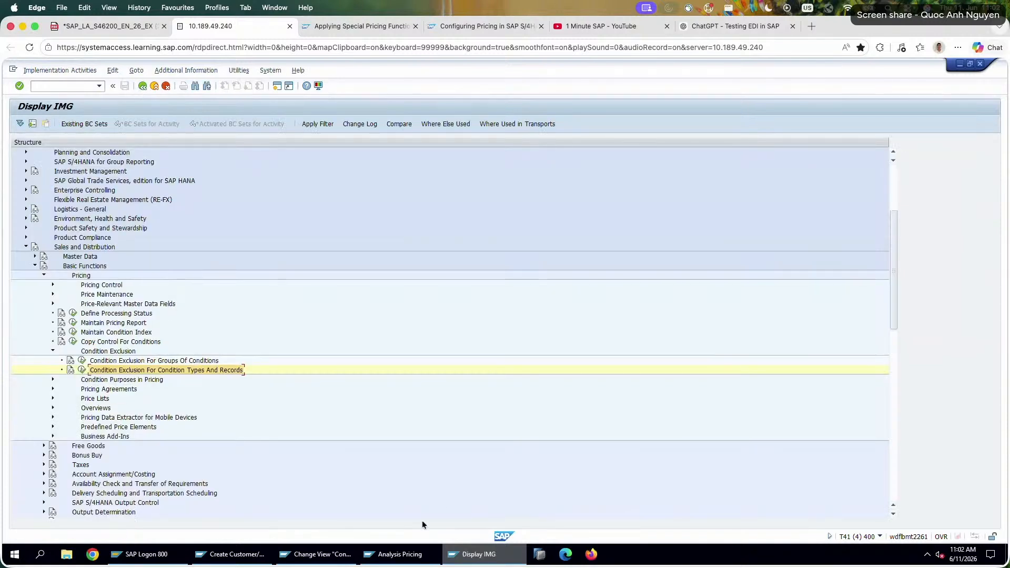
Review the available condition classes for condition type K007 in its details, without changing the assigned class.
left_click(321, 555)
scroll(149, 376, "up", 4)
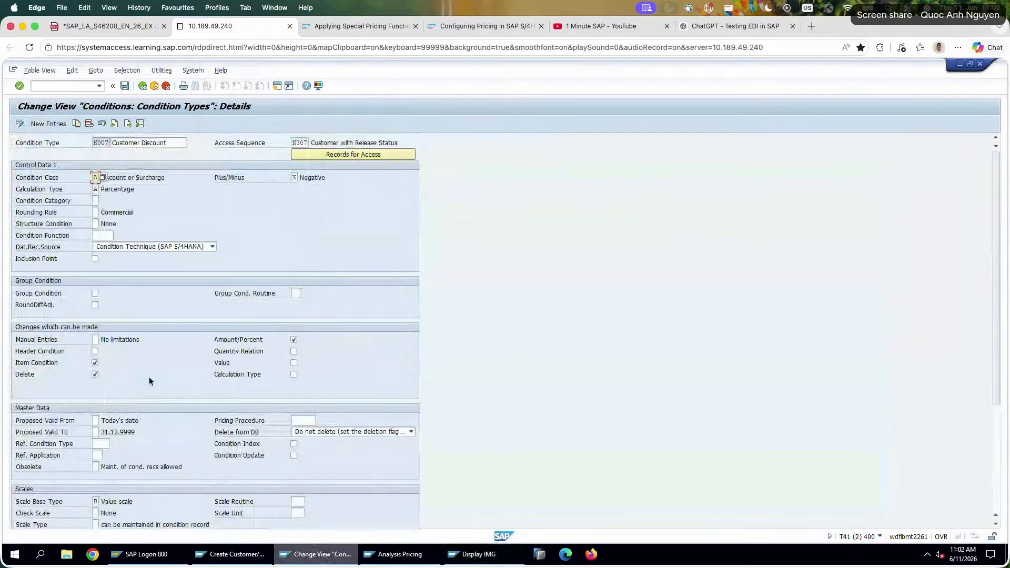
left_click(103, 177)
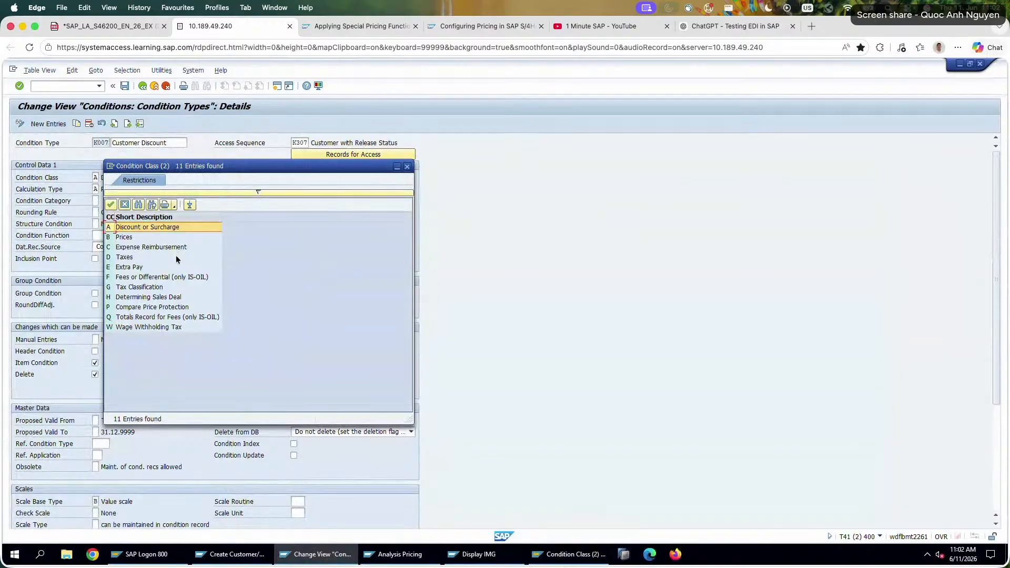
key("Escape")
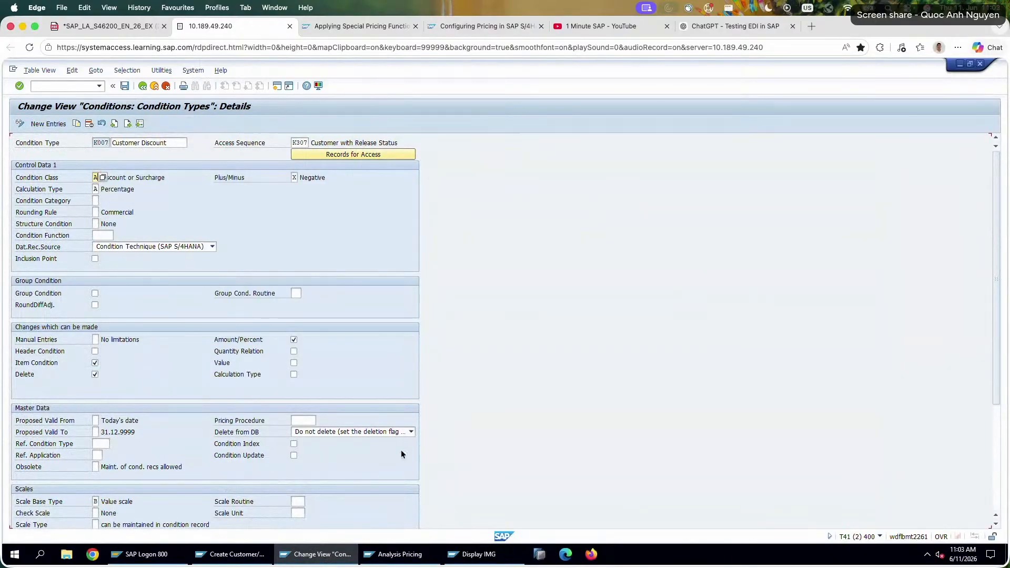
Open Condition Exclusion For Groups Of Conditions in the implementation guide, review the defined exclusion groups and return to the activity selection.
left_click(473, 554)
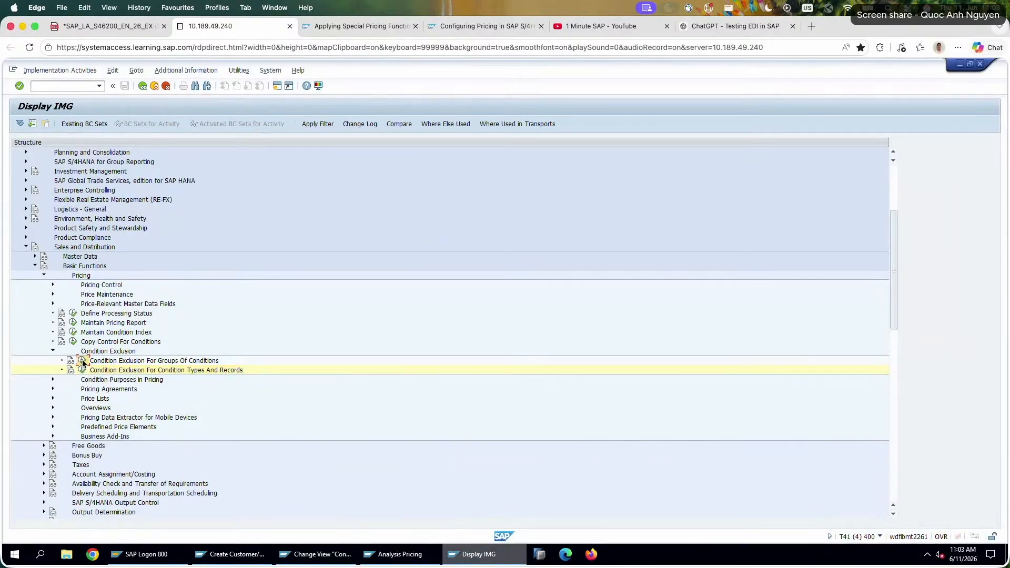
left_click(82, 361)
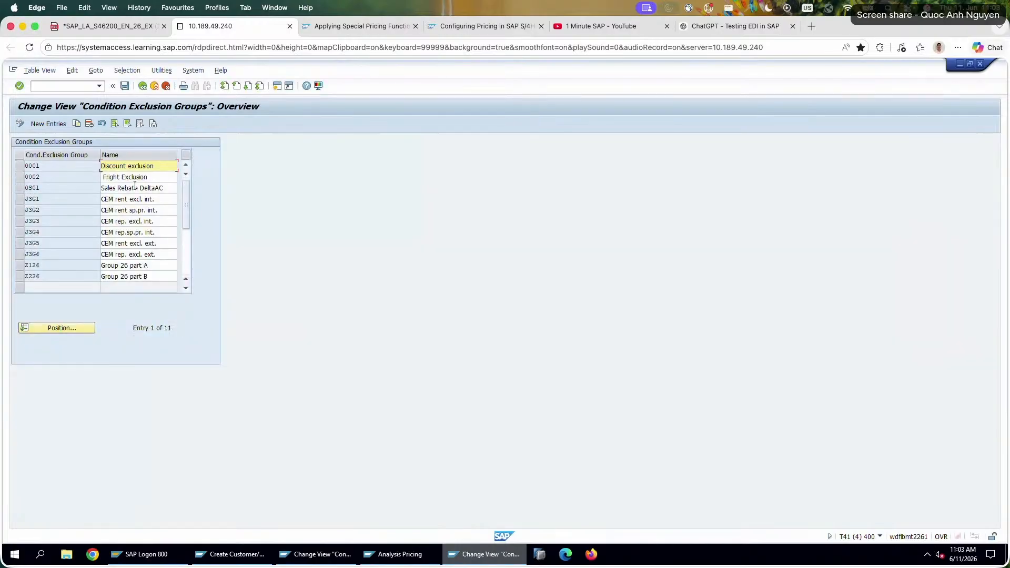
left_click_drag(150, 167, 75, 166)
scroll(118, 223, "down", 5)
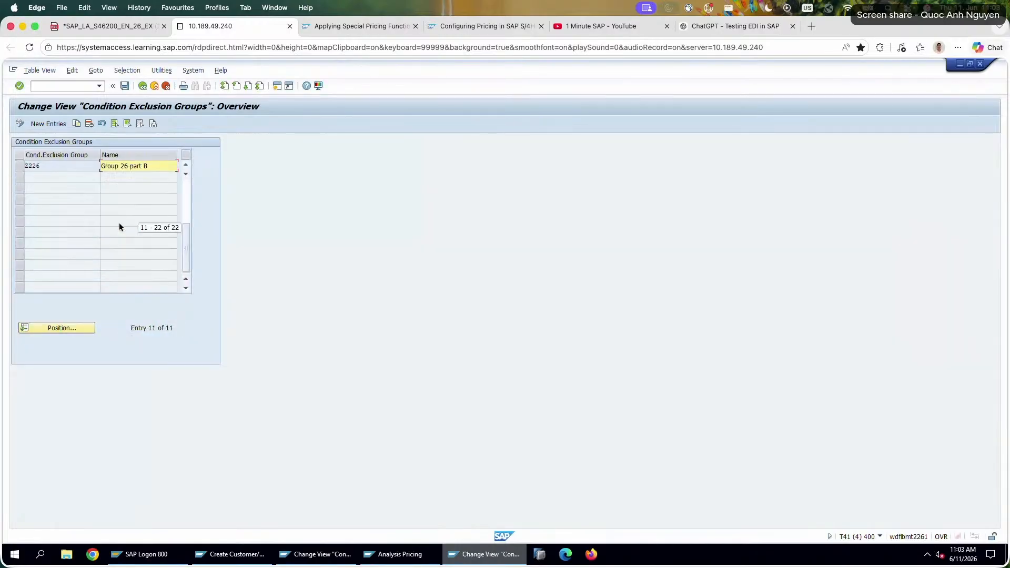
scroll(119, 222, "up", 5)
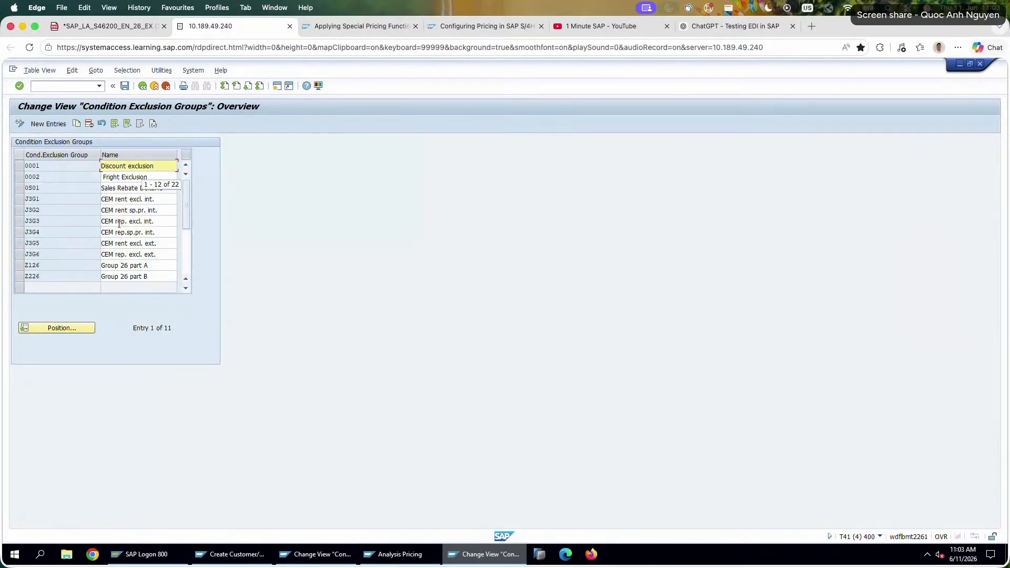
left_click(142, 86)
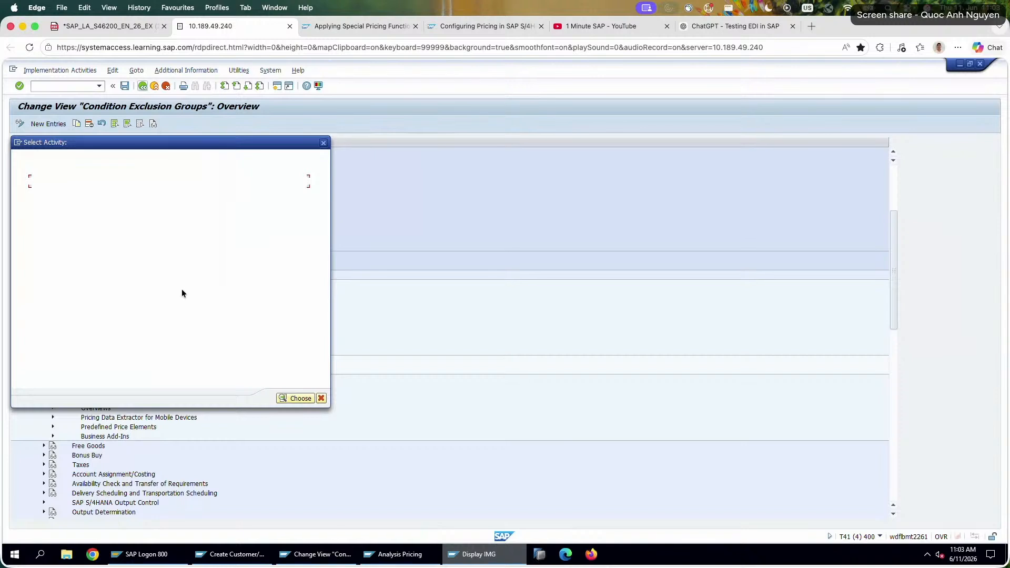
Open the condition types assigned to exclusion groups, widen the exclusion group column and examine the entries of group 0001.
double_click(142, 191)
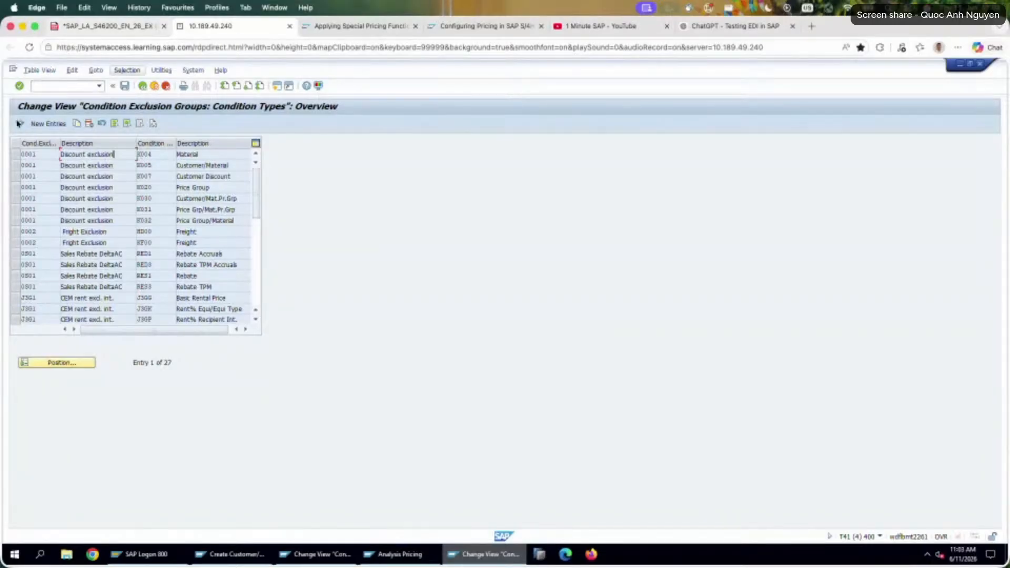
left_click_drag(37, 155, 82, 143)
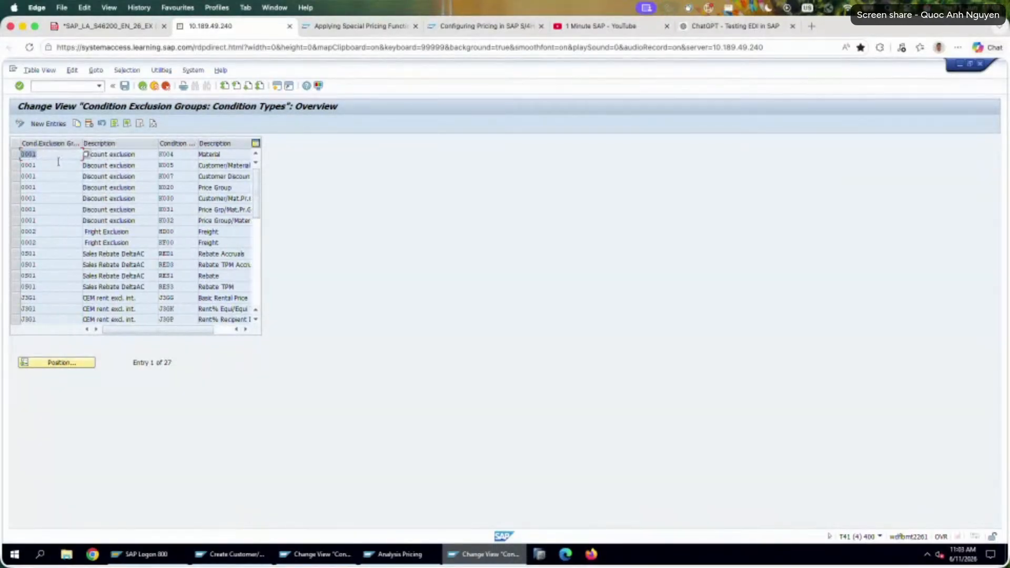
left_click(42, 221)
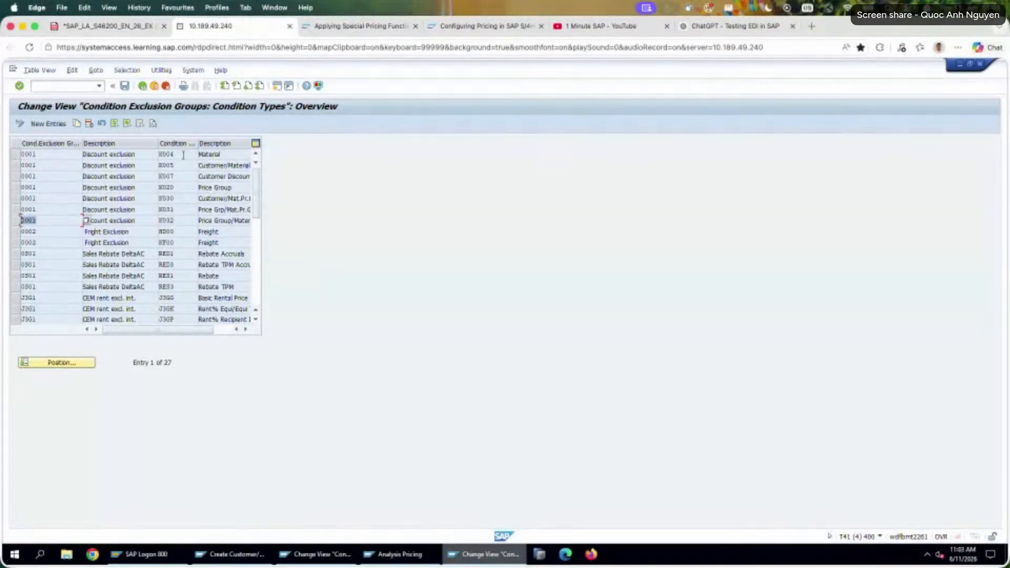
Examine the K004, K005 and K007 entries in exclusion group 0001 and return to the activity selection.
double_click(210, 154)
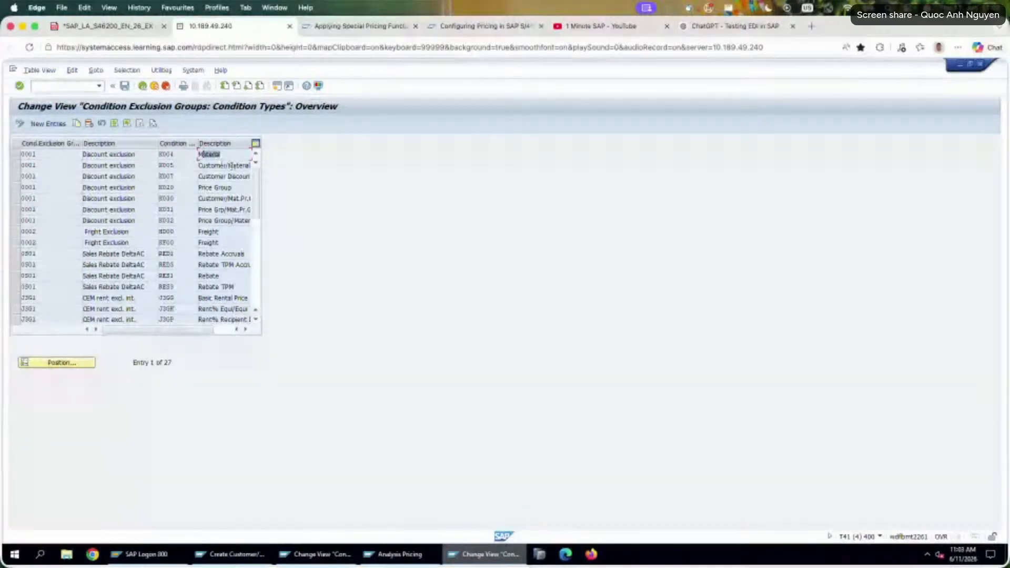
left_click_drag(209, 165, 278, 166)
left_click_drag(220, 177, 277, 175)
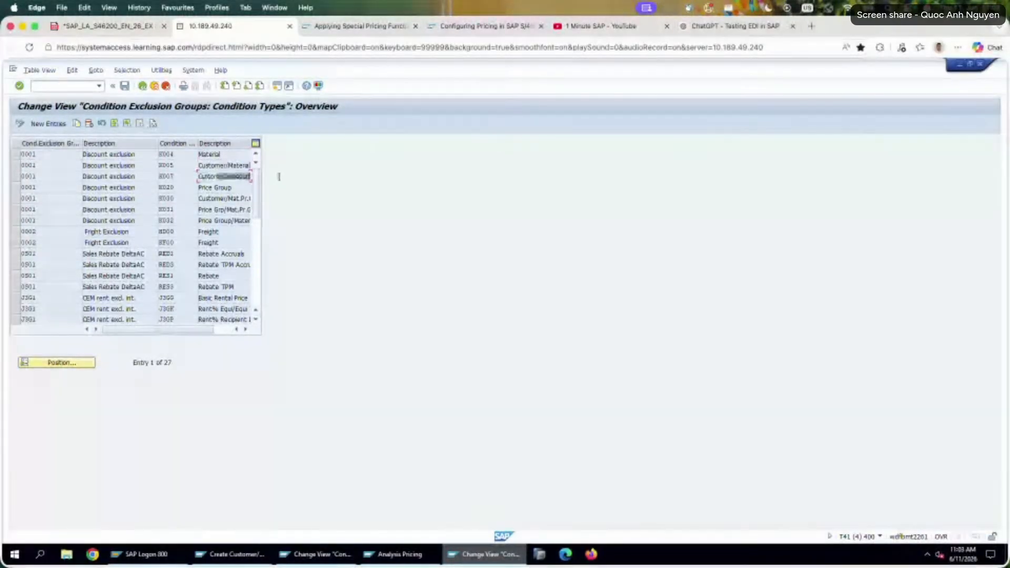
left_click_drag(174, 166, 144, 177)
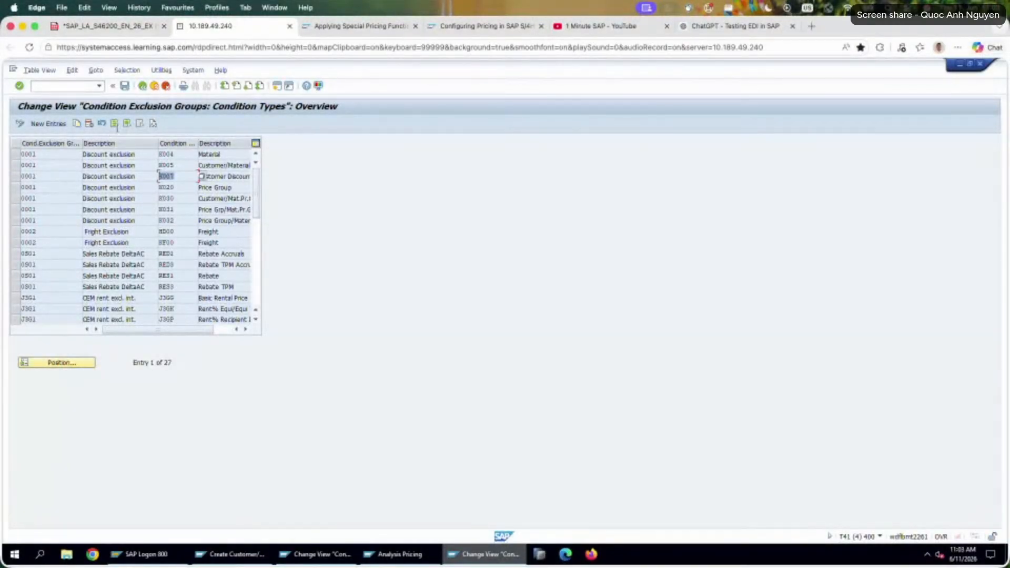
left_click(142, 86)
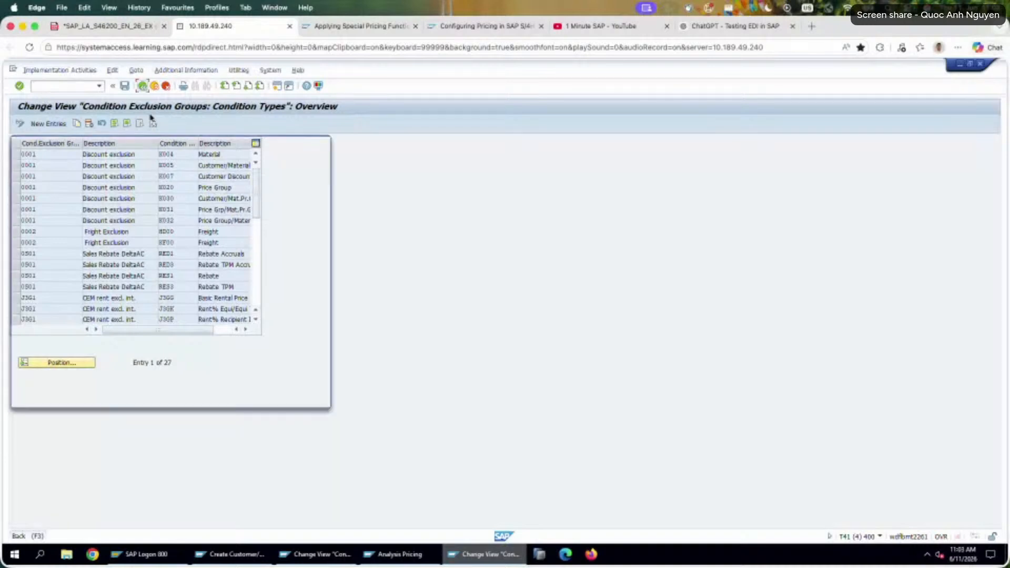
Open the pricing procedures activity for condition exclusion, locate procedure RVAA01 and display its exclusion assignments.
double_click(116, 205)
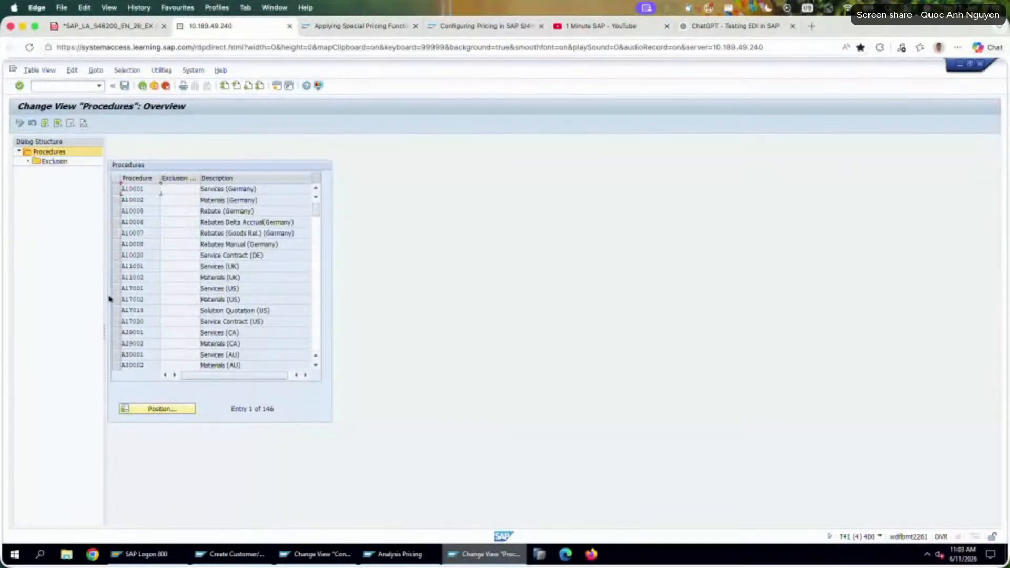
left_click(166, 409)
type("RVAA01")
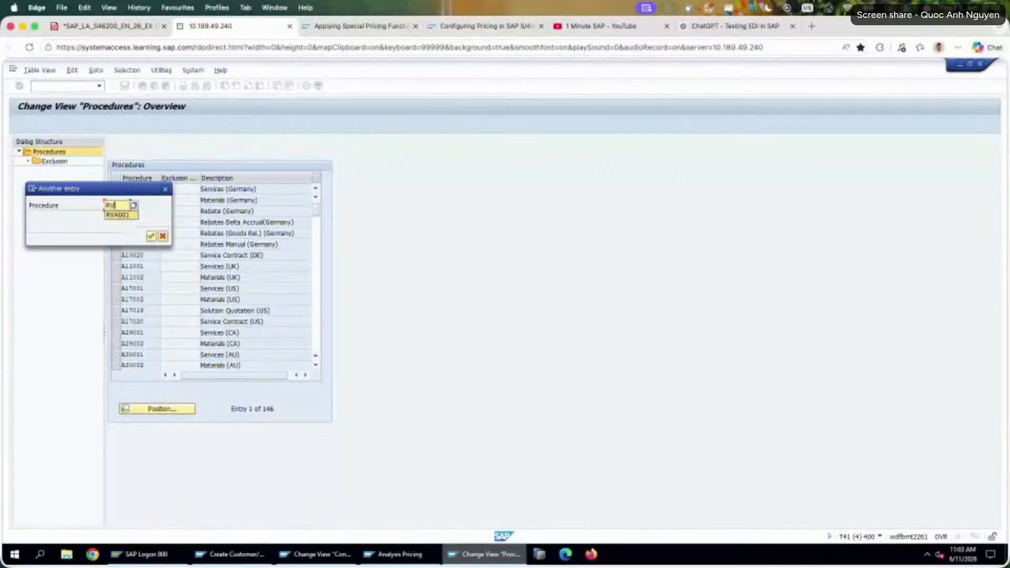
key("Return")
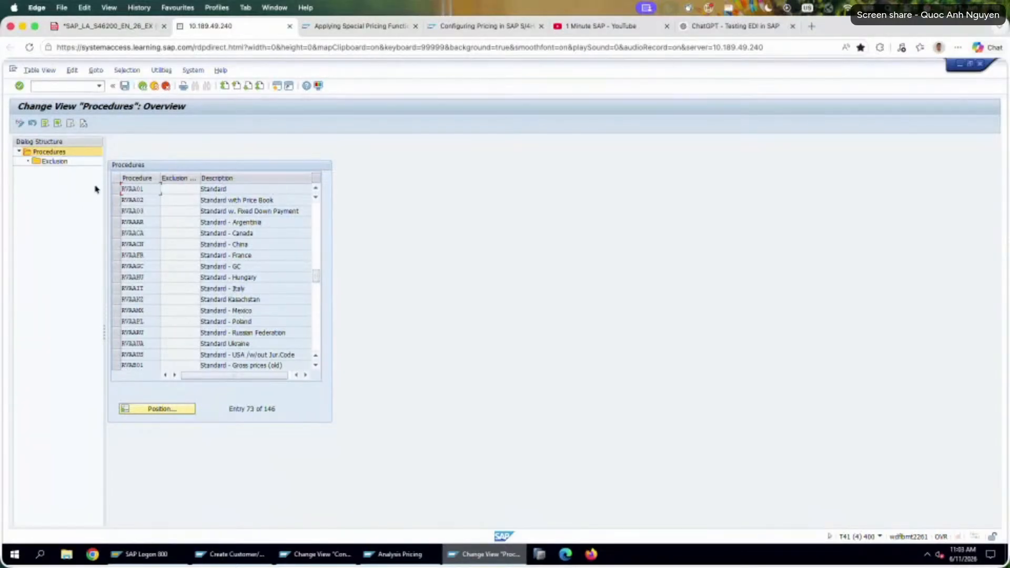
left_click(116, 189)
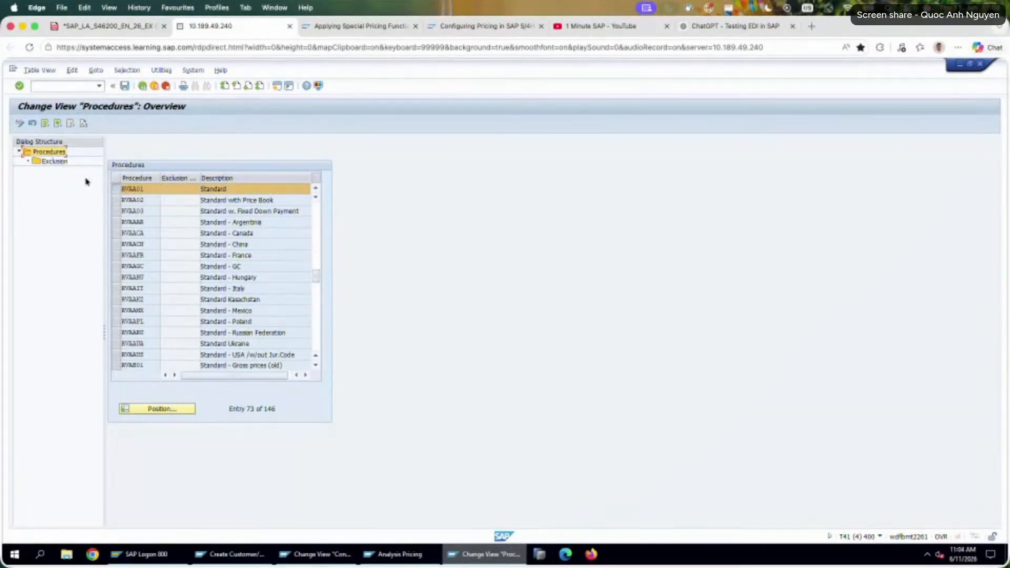
double_click(55, 162)
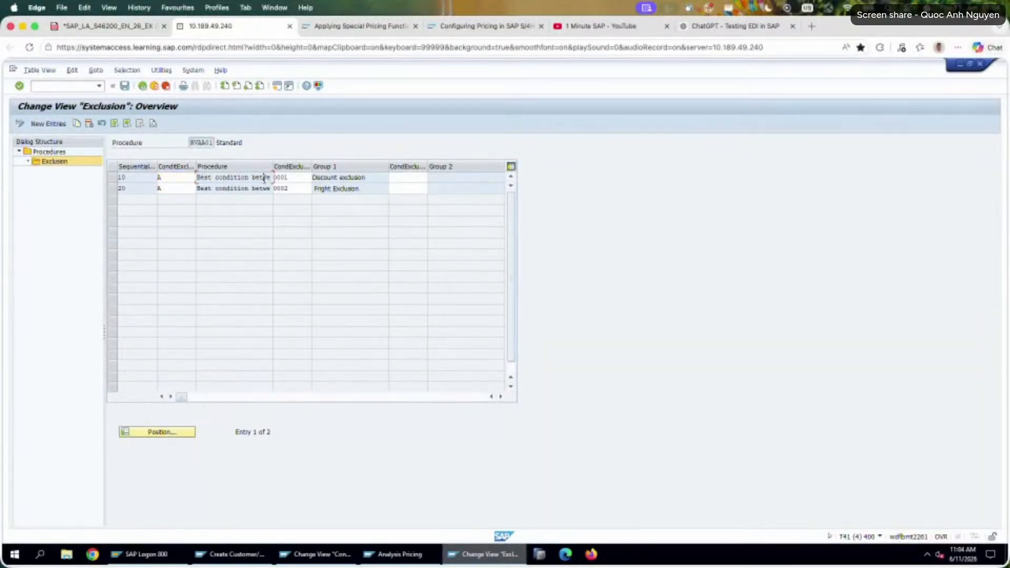
Examine the exclusion group 0001 assignment of RVAA01 and review the available exclusion procedures without changing the assigned one.
left_click(289, 178)
left_click(367, 177)
left_click(247, 178)
left_click_drag(226, 177, 301, 178)
left_click(185, 179)
left_click(200, 178)
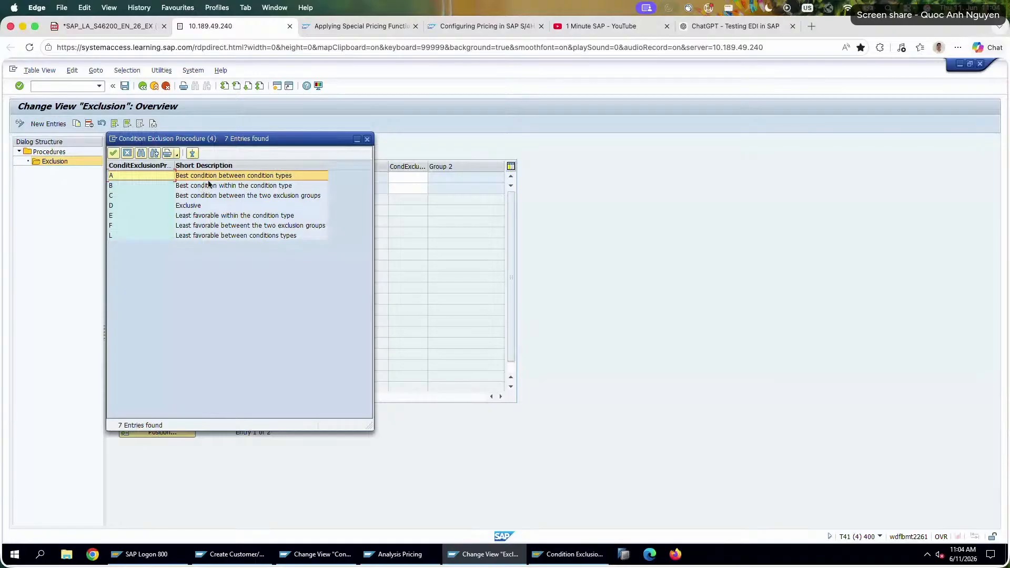
left_click(367, 139)
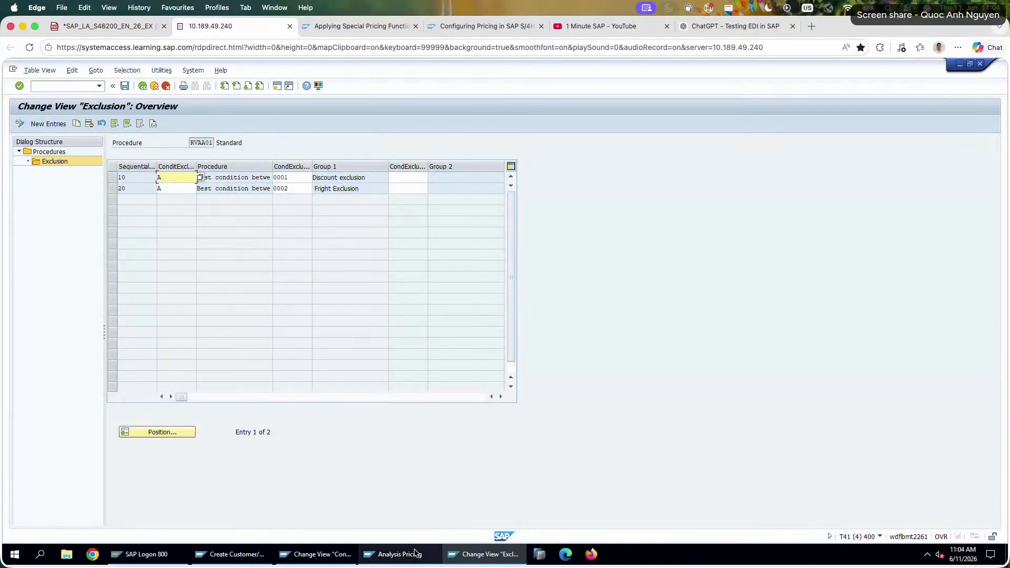
Return from the pricing analysis to the order item's conditions and compare the K005 amount and condition value with K007.
left_click(401, 555)
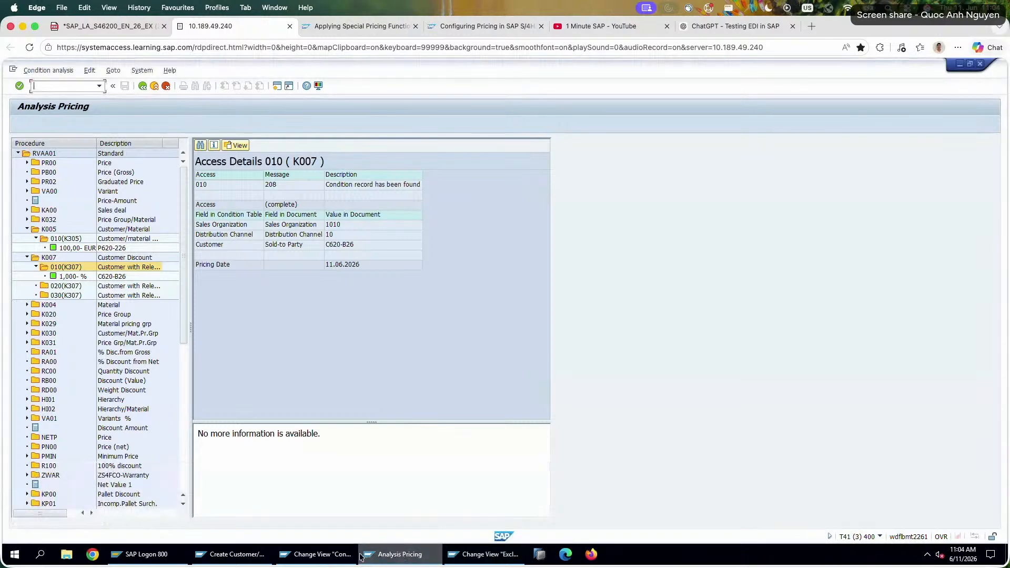
left_click(400, 554)
left_click(233, 558)
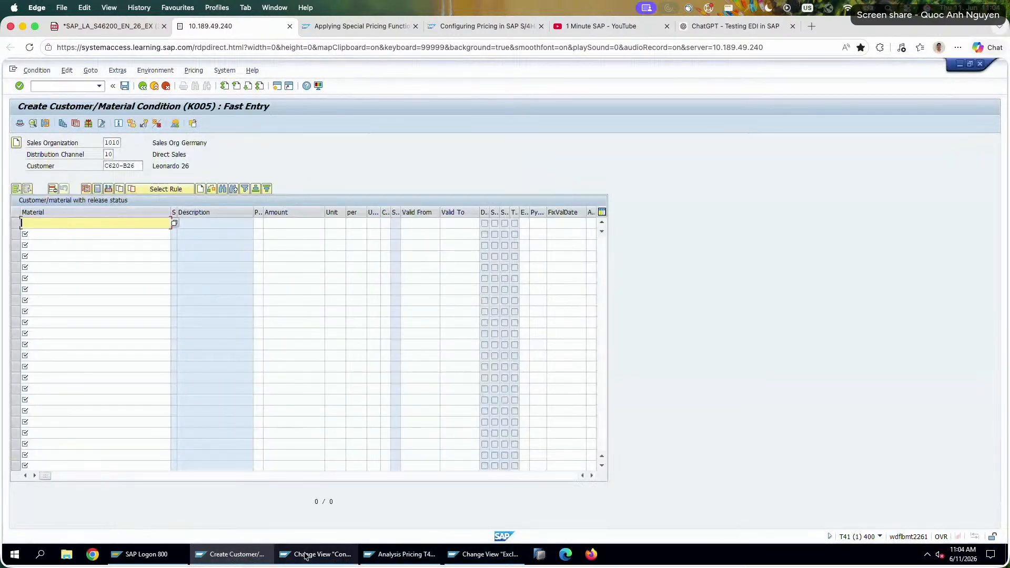
left_click(385, 555)
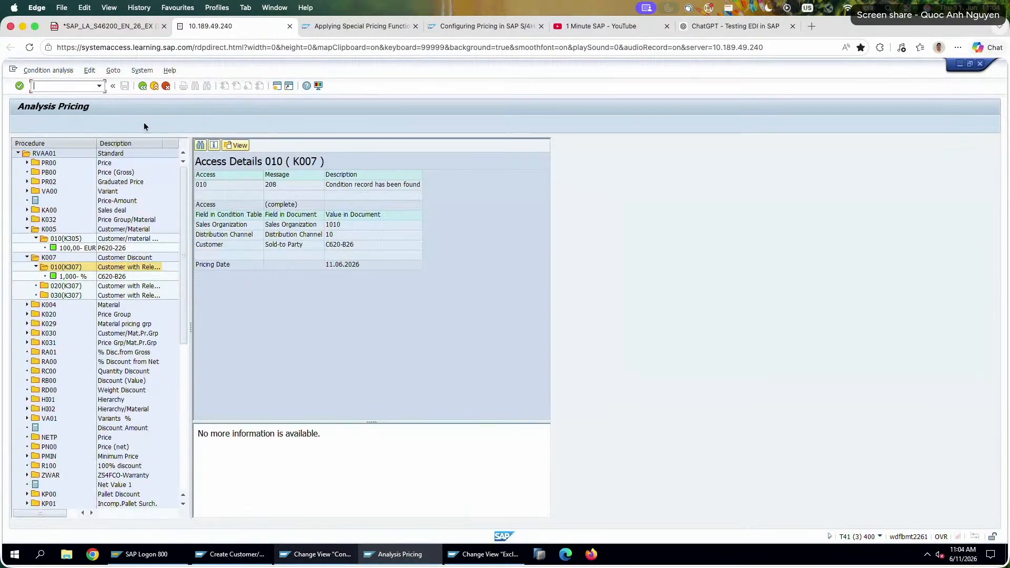
left_click(143, 86)
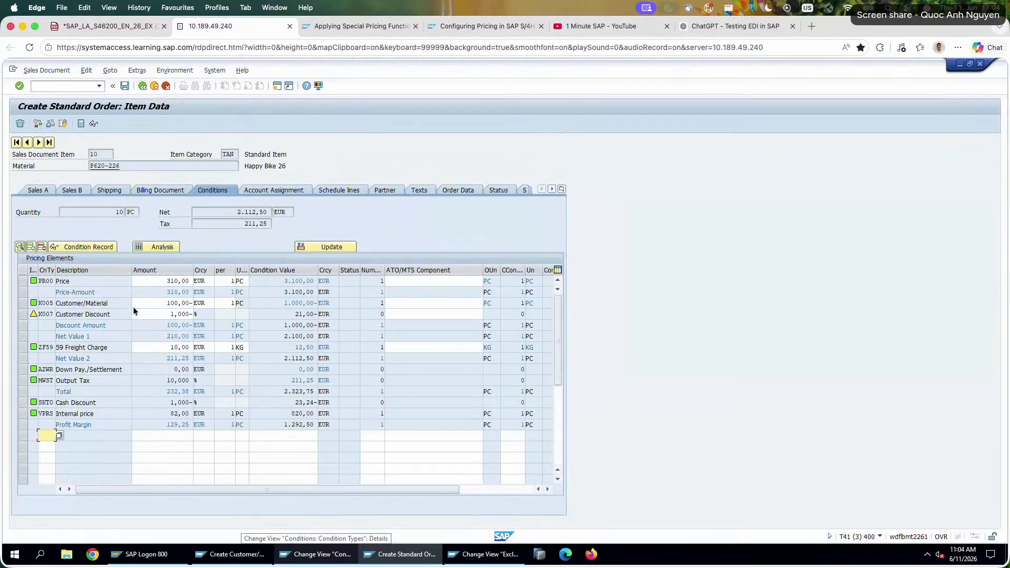
double_click(162, 304)
double_click(286, 302)
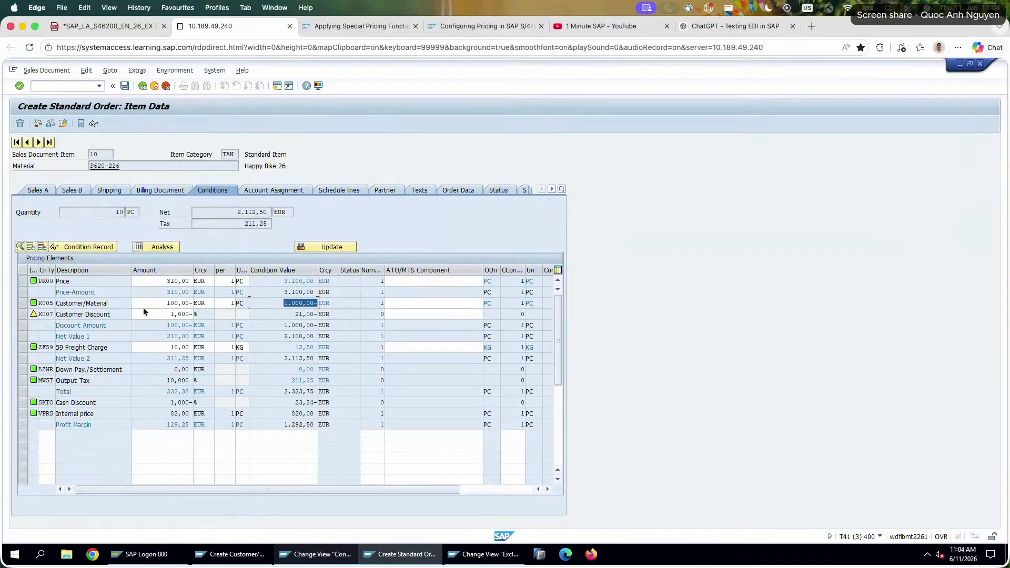
Discard the unsaved standard order and check the first sales order's data in the exercise PDF.
left_click(166, 86)
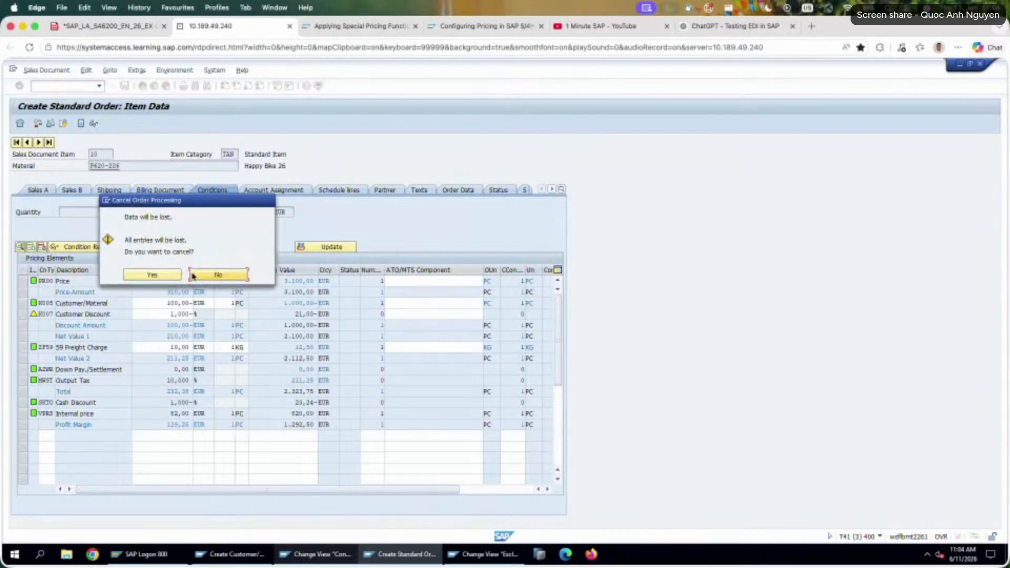
left_click(170, 278)
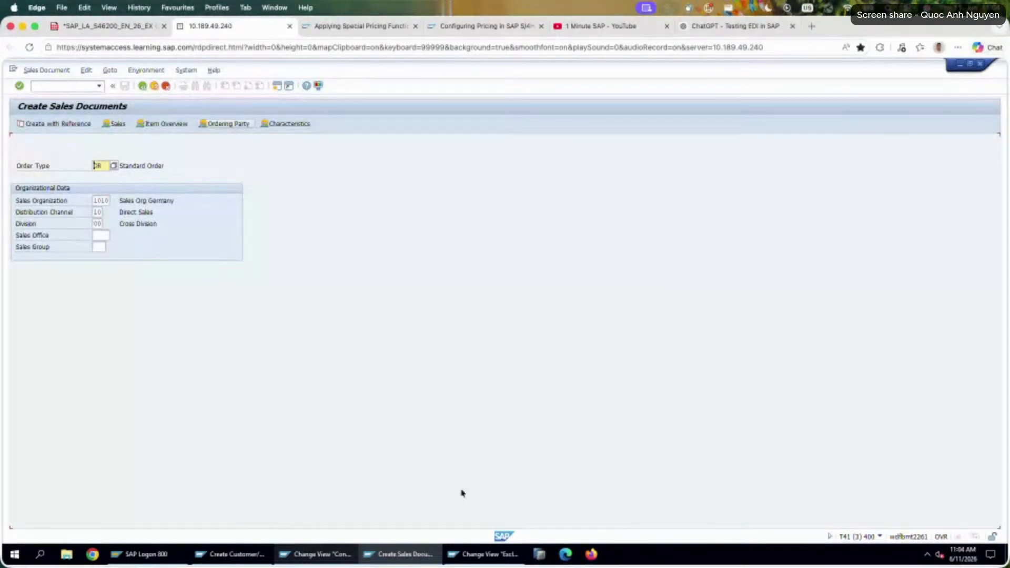
left_click(136, 26)
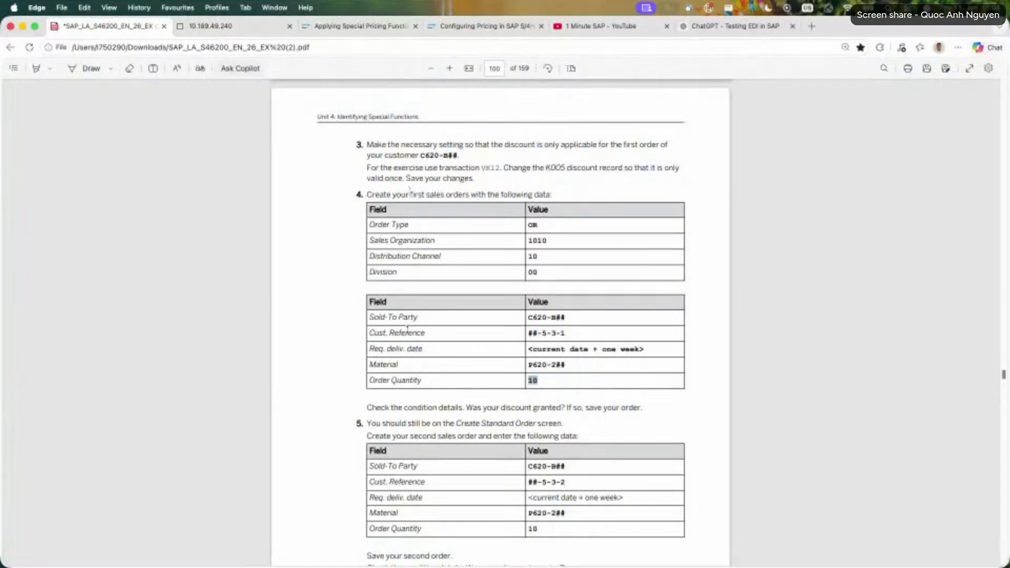
left_click(221, 26)
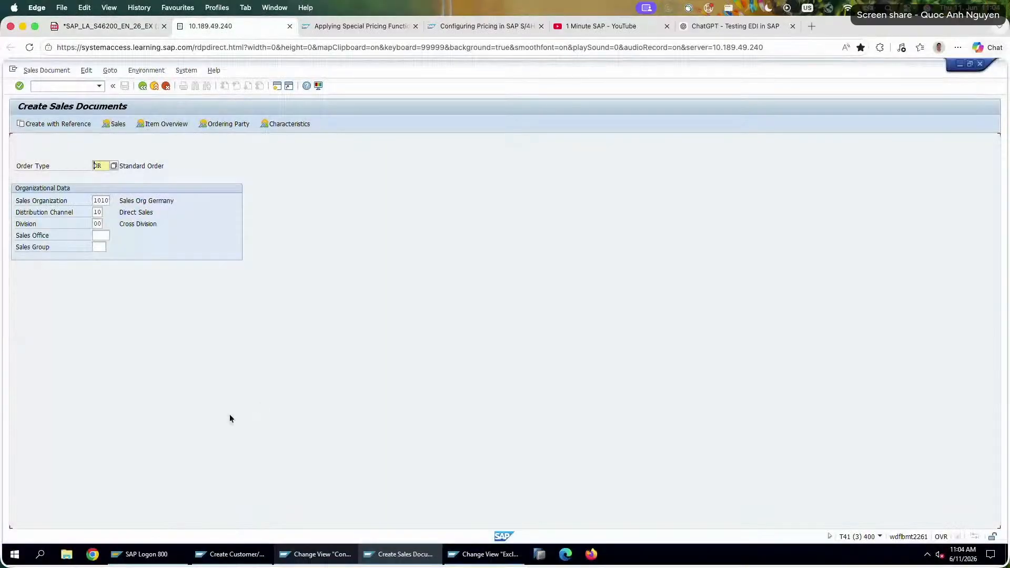
Leave K005 record creation and open the existing K005 record for material P620-226 for change with transaction VK12.
left_click(318, 555)
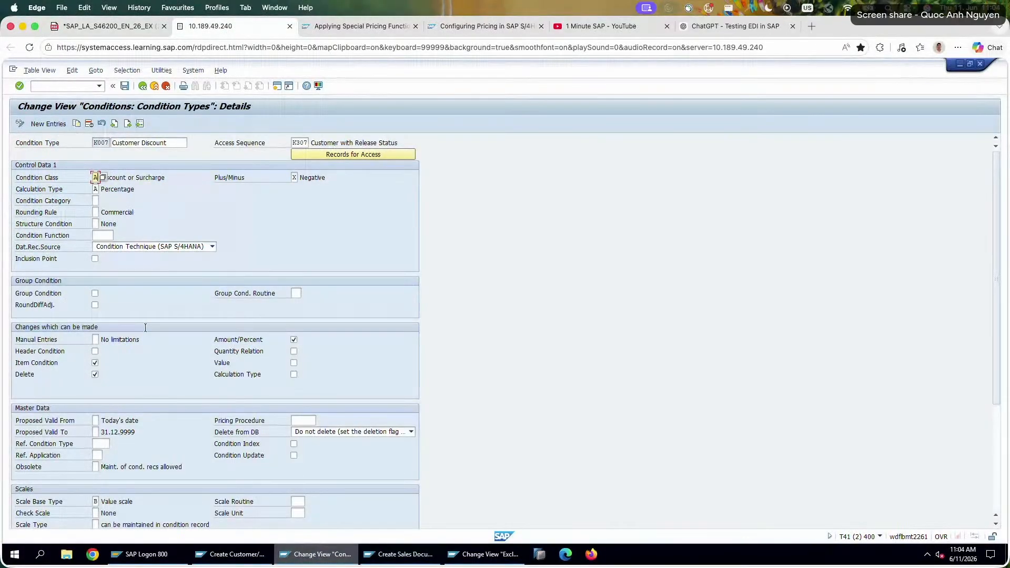
left_click(258, 557)
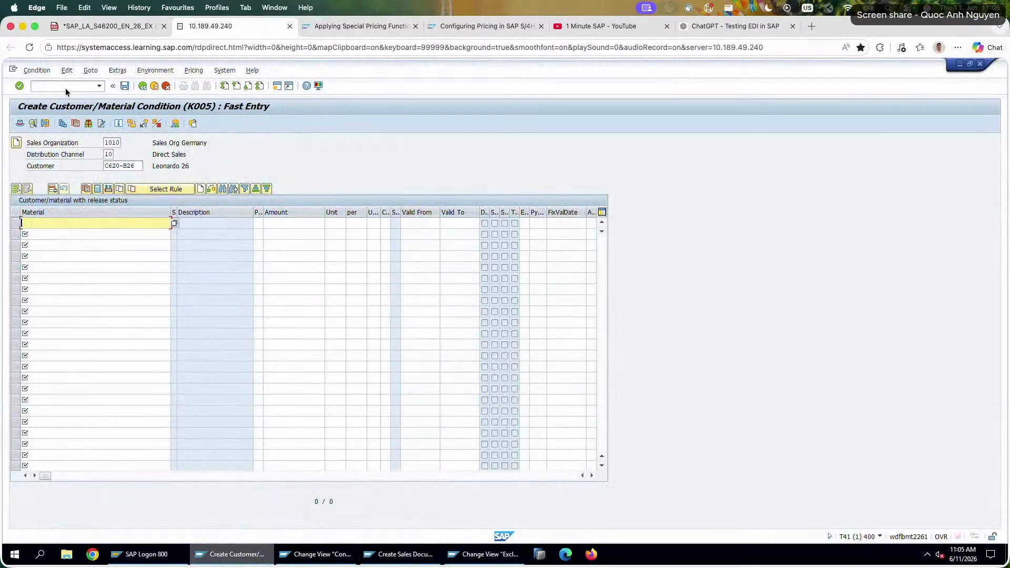
left_click(141, 87)
left_click(77, 90)
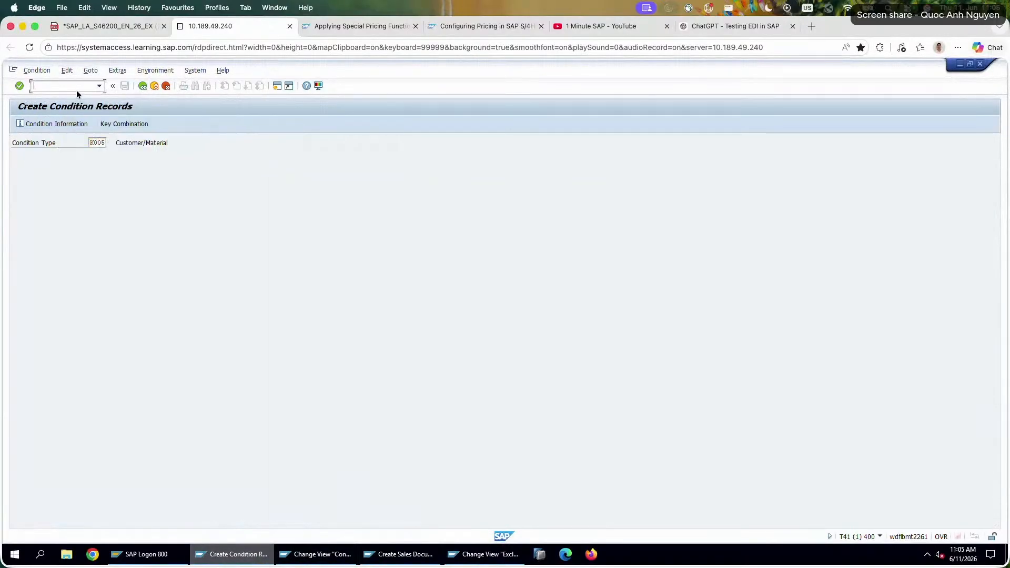
left_click(144, 87)
left_click(68, 87)
type("vk12")
key("Return")
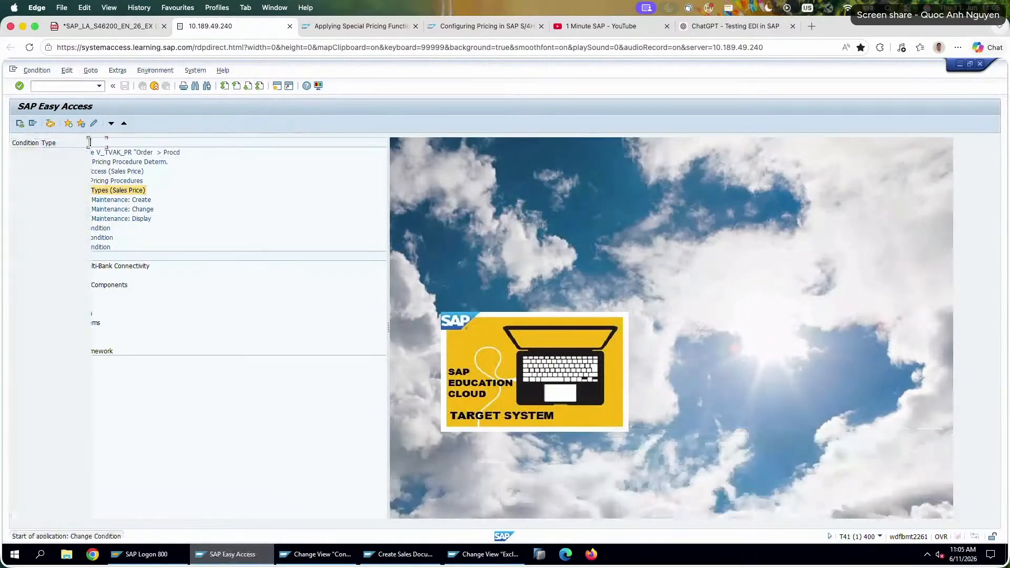
key("Return")
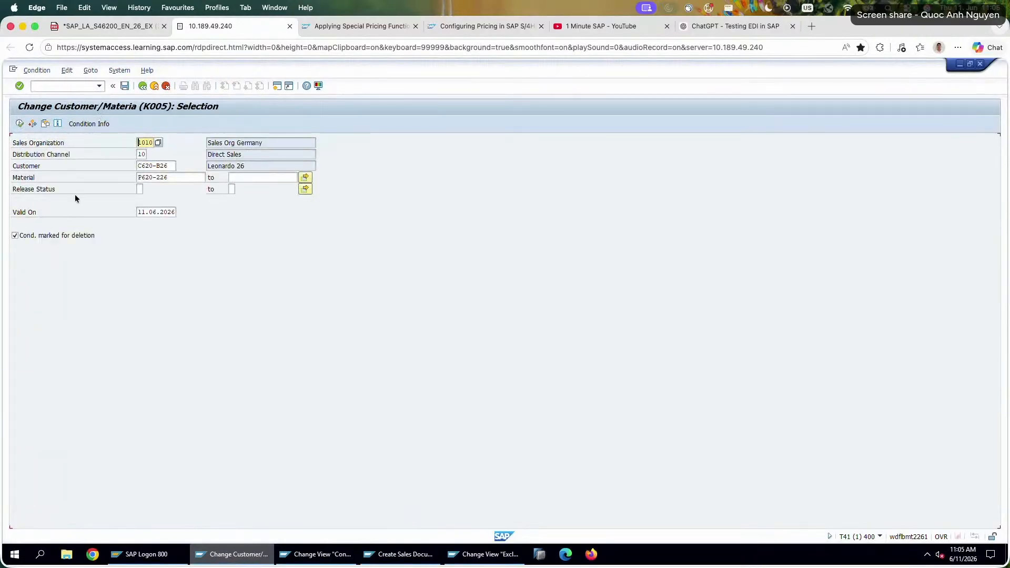
key("F8")
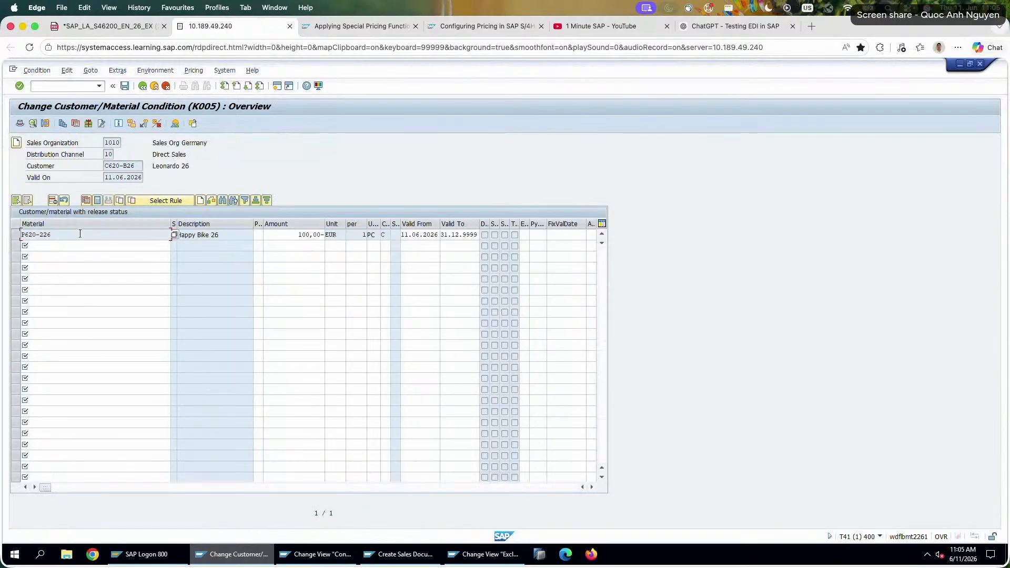
Set the K005 discount amount for material P620-226 to 0,5 EUR and save the condition record.
left_click(299, 236)
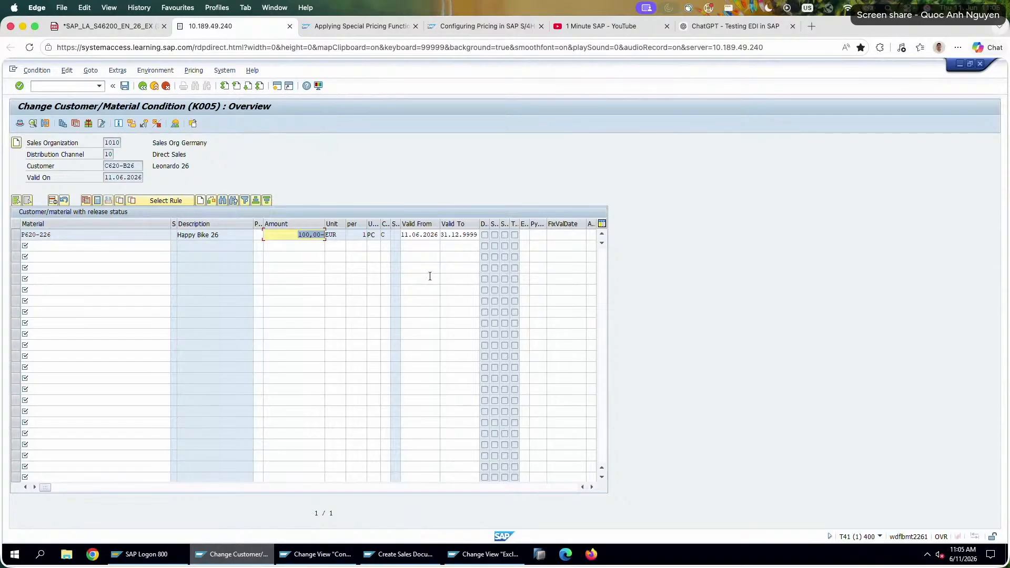
type("0.1")
key("Return")
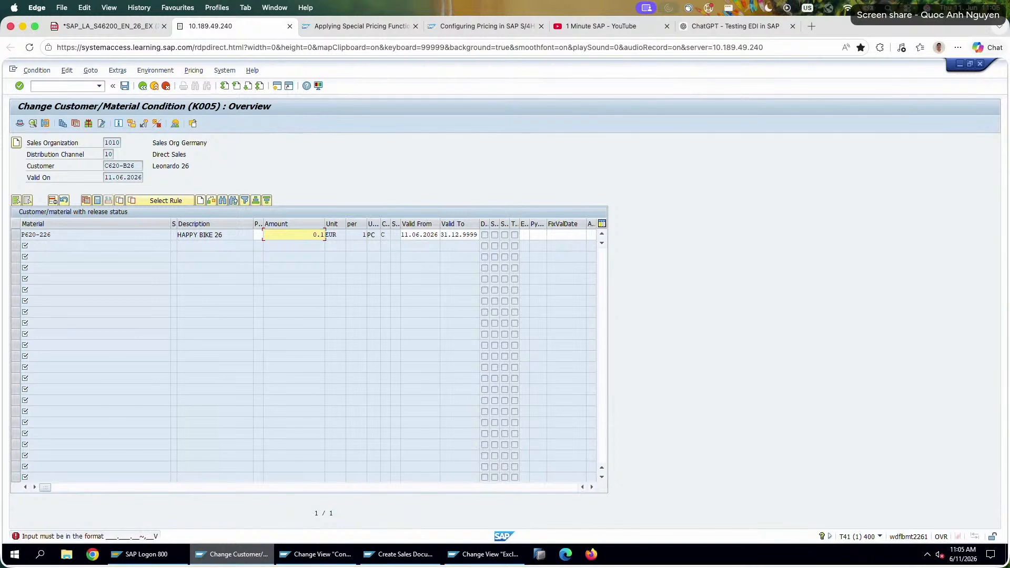
type("0,5")
key("Return")
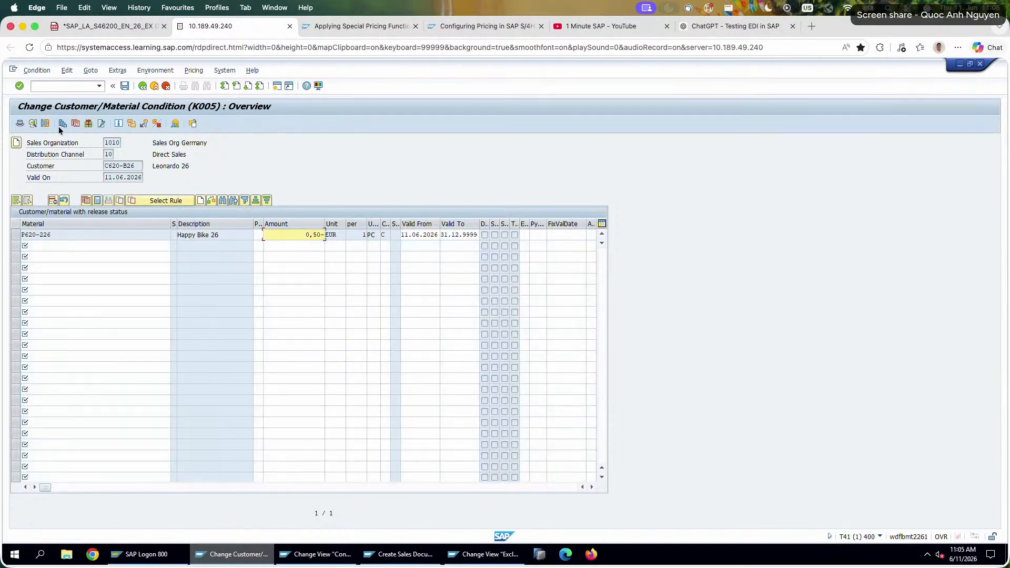
left_click(124, 86)
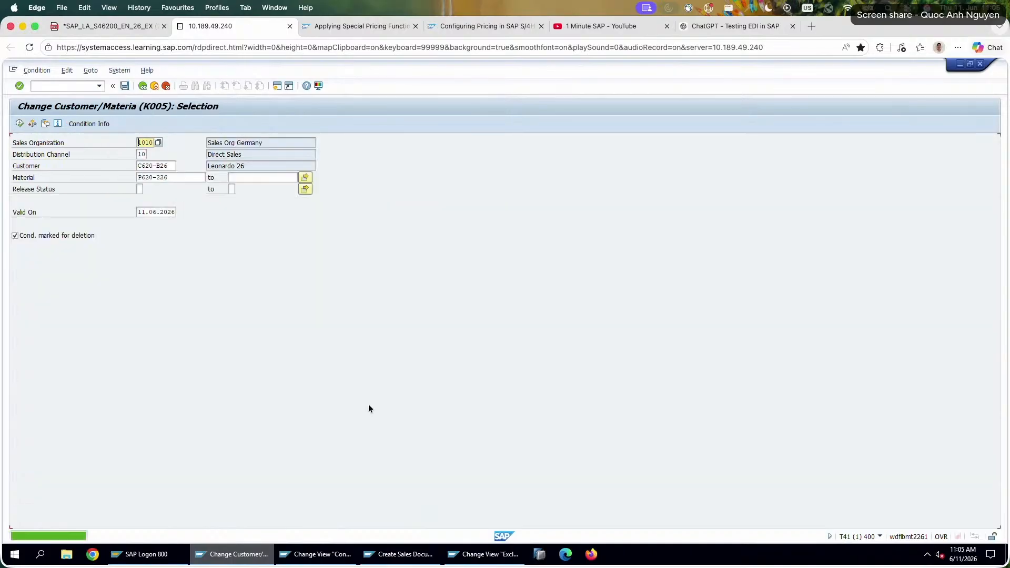
Start a new standard order and enter the sold-to party's customer number and customer reference 26-5-3-1.
left_click(339, 552)
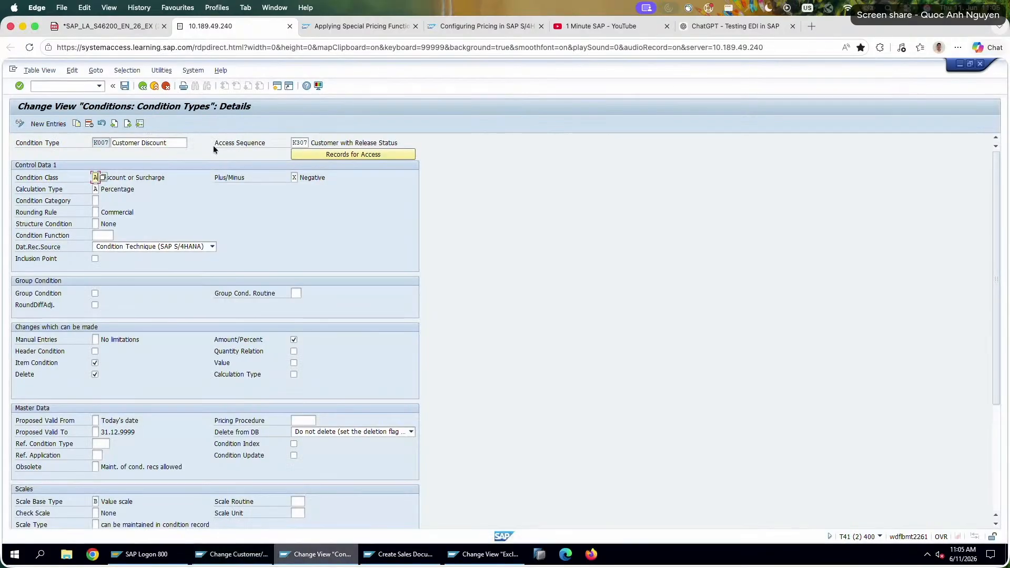
left_click(399, 554)
key("Return")
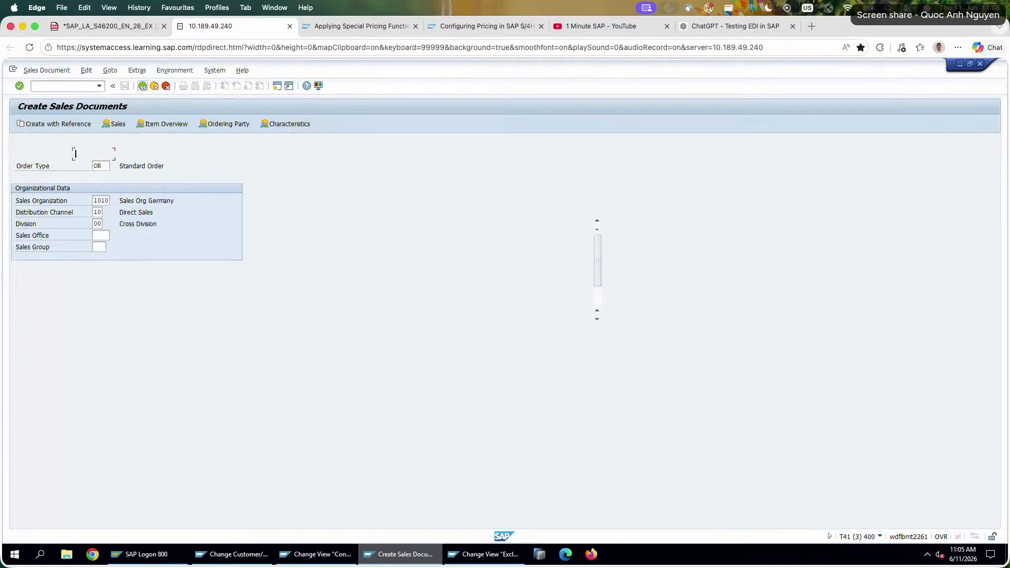
left_click(99, 154)
left_click(91, 164)
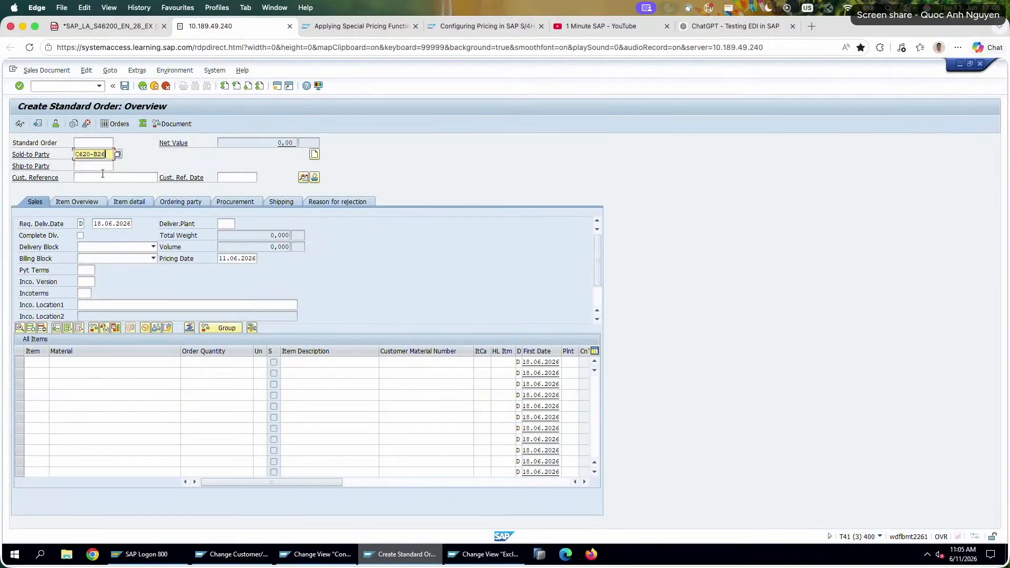
left_click(103, 177)
left_click(102, 186)
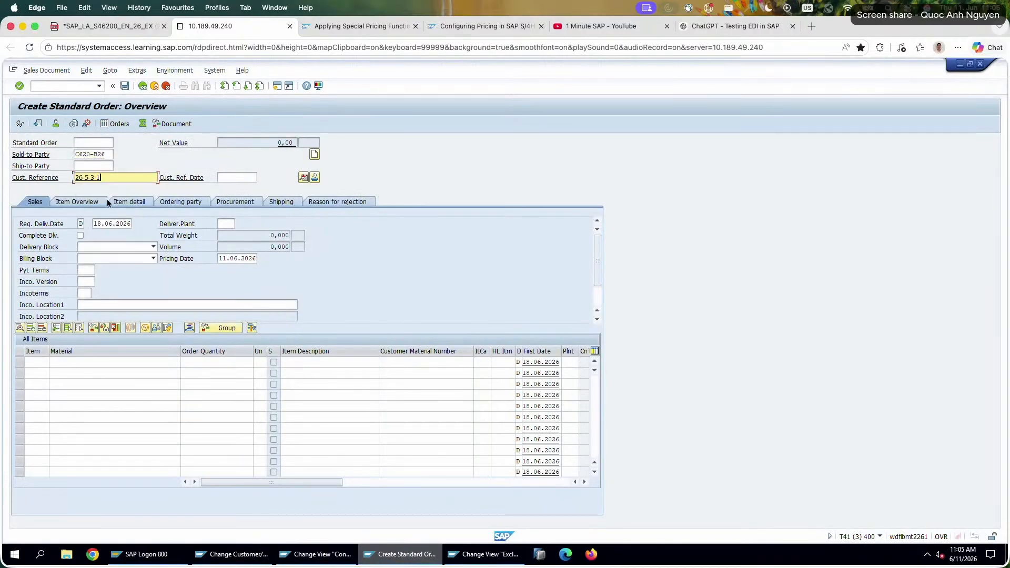
Add material P620-226 with an order quantity of 10 to the standard order.
left_click(117, 362)
left_click(115, 368)
left_click(207, 363)
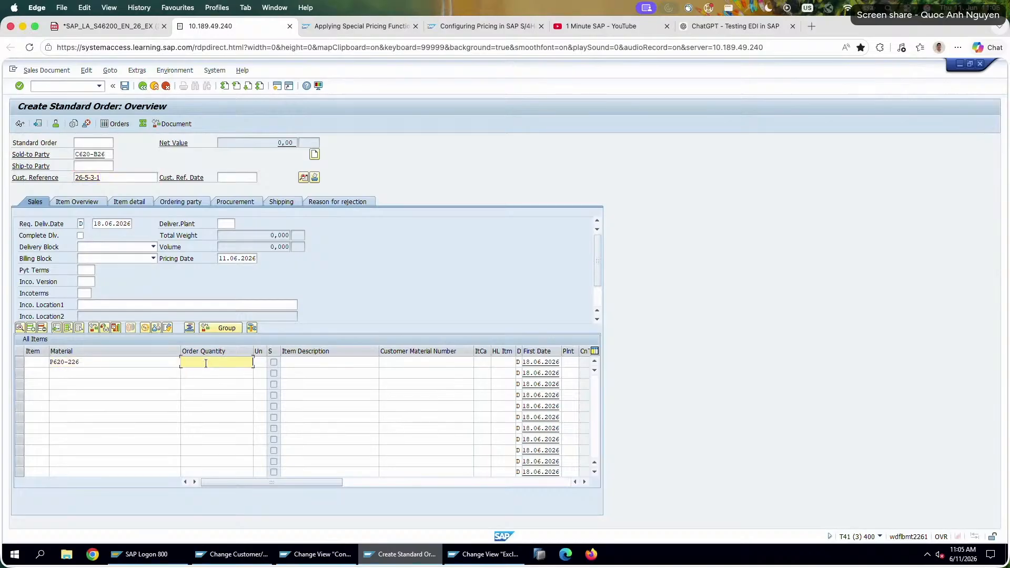
type("10")
key("Return")
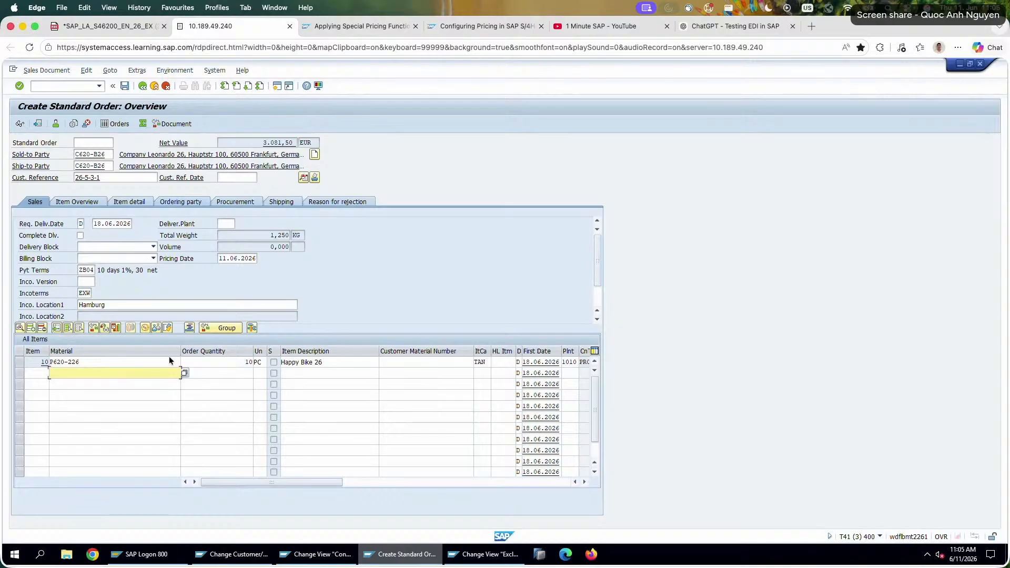
Open the pricing conditions of item 10 and compare the K005 and K007 condition values to see which discount is active.
double_click(168, 362)
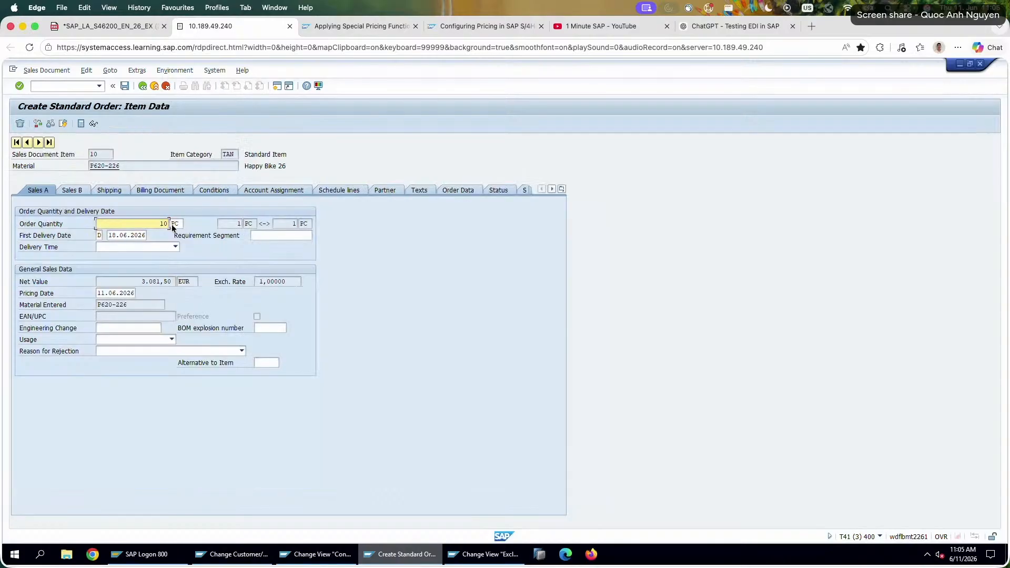
left_click(208, 192)
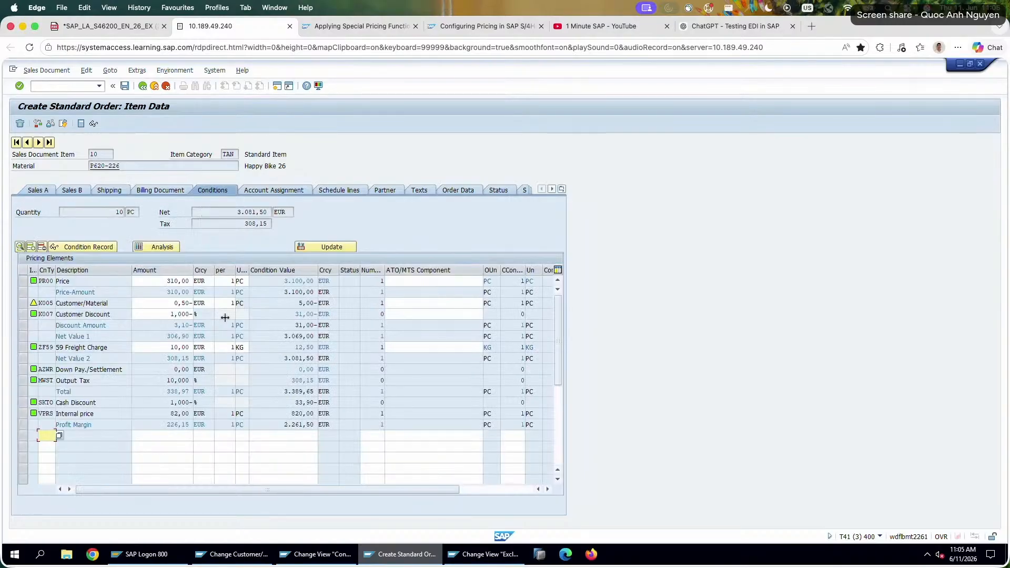
double_click(306, 314)
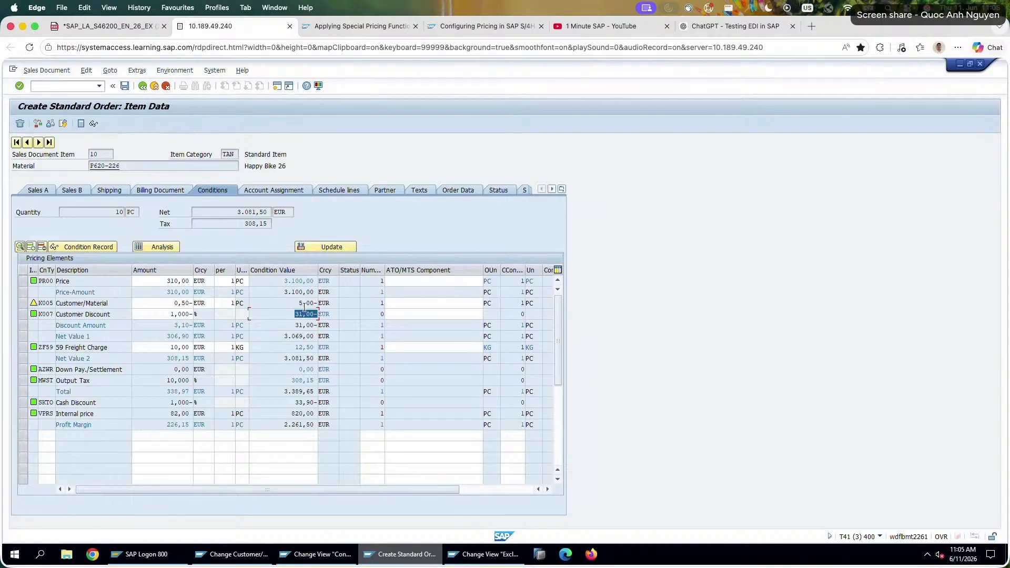
left_click_drag(298, 303, 342, 304)
double_click(313, 314)
left_click_drag(126, 314, 44, 311)
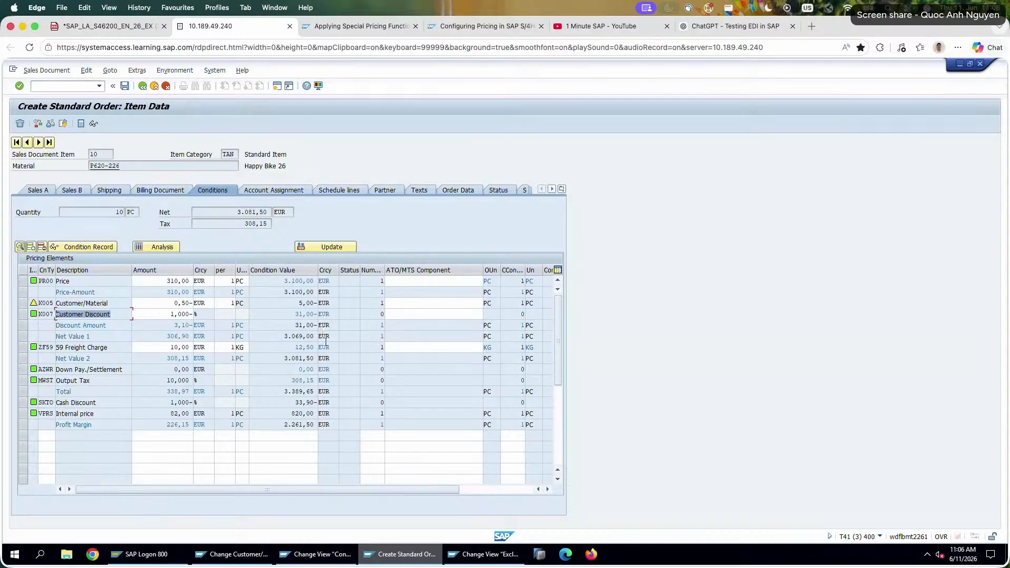
left_click_drag(124, 304, 21, 308)
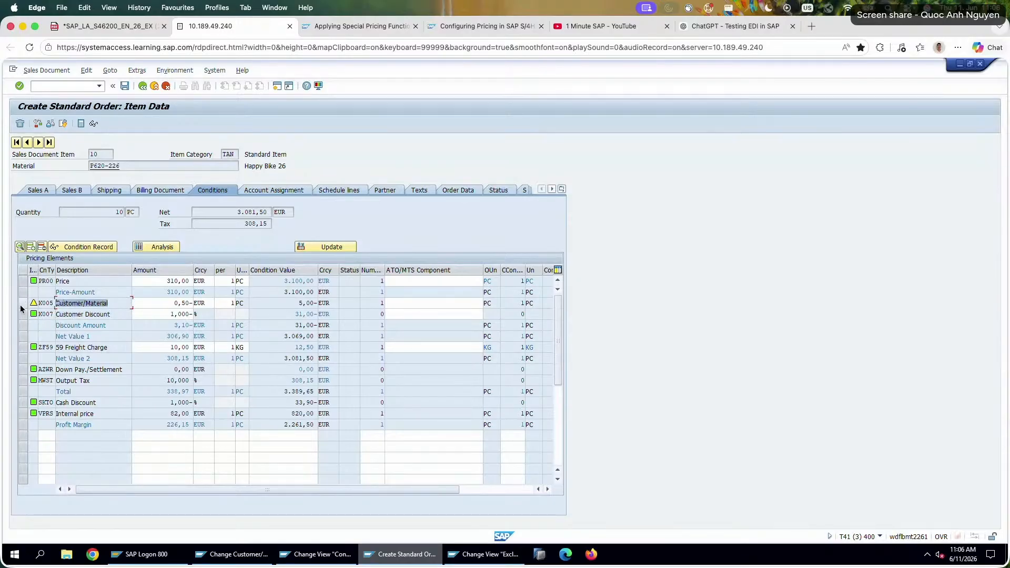
left_click_drag(111, 314, 2, 315)
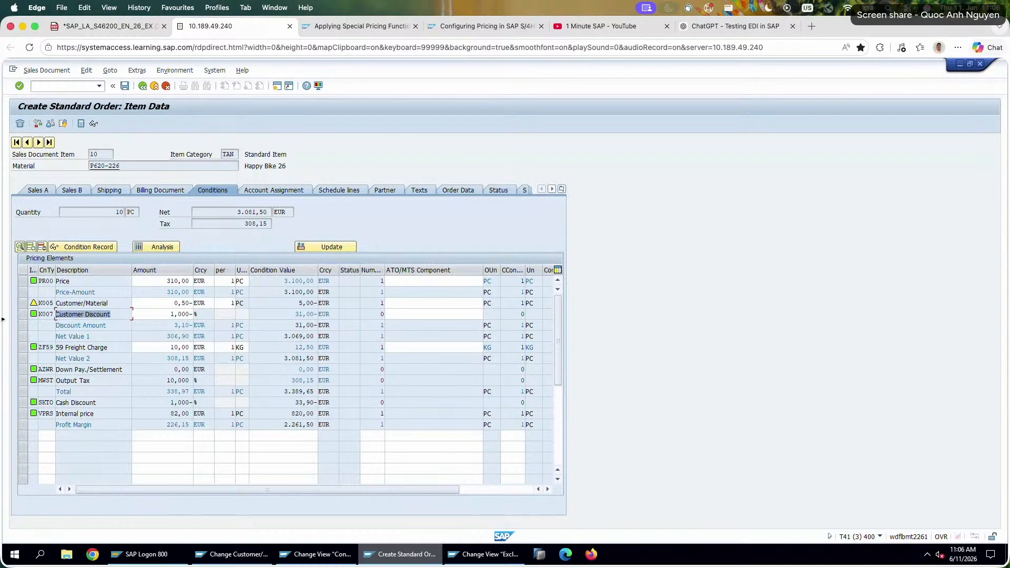
double_click(280, 314)
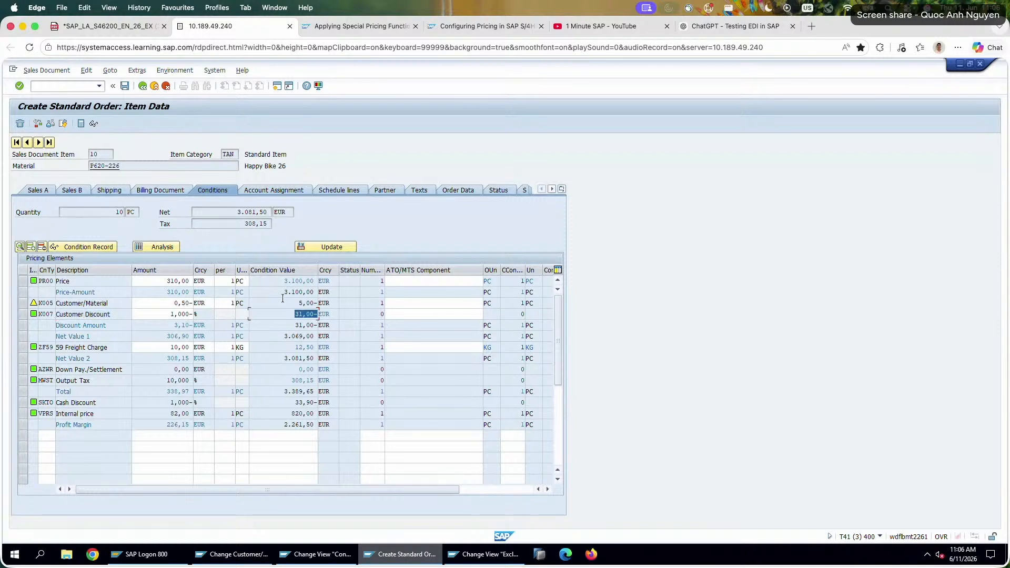
left_click_drag(279, 303, 342, 314)
left_click_drag(282, 292, 326, 291)
left_click_drag(293, 312, 340, 310)
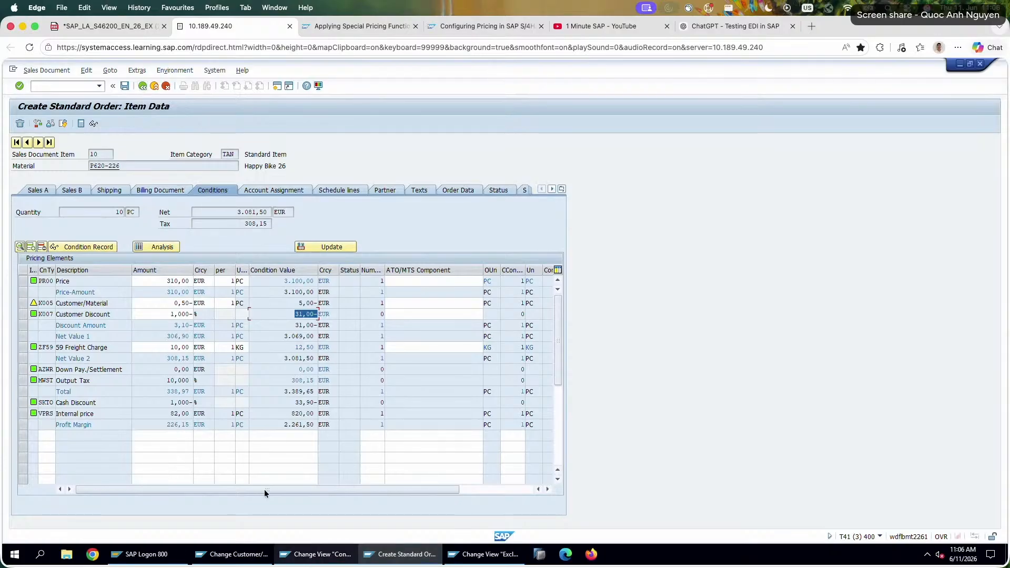
Discard the unsaved standard order used for the small-discount test.
left_click(294, 554)
left_click(242, 551)
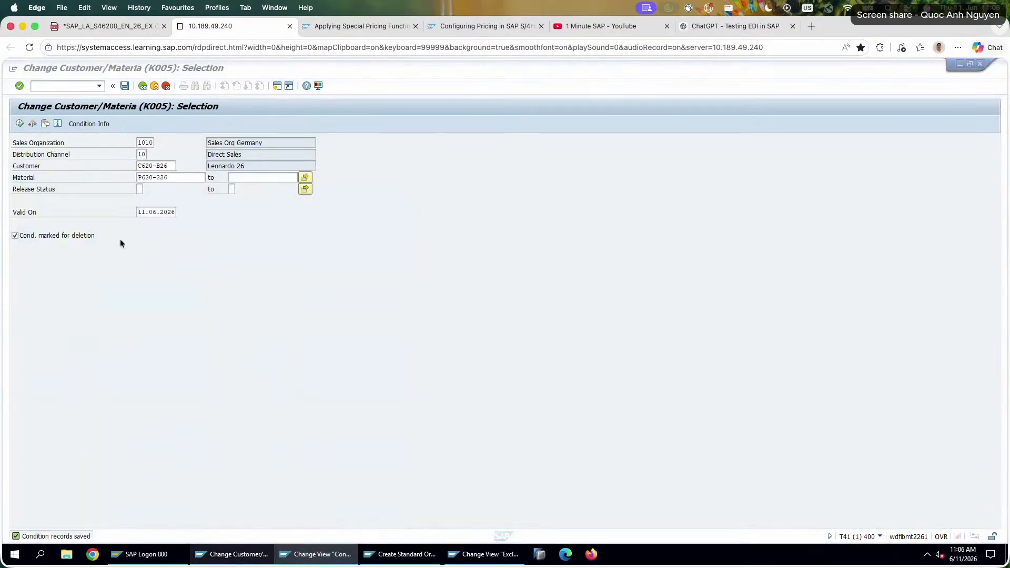
left_click(402, 554)
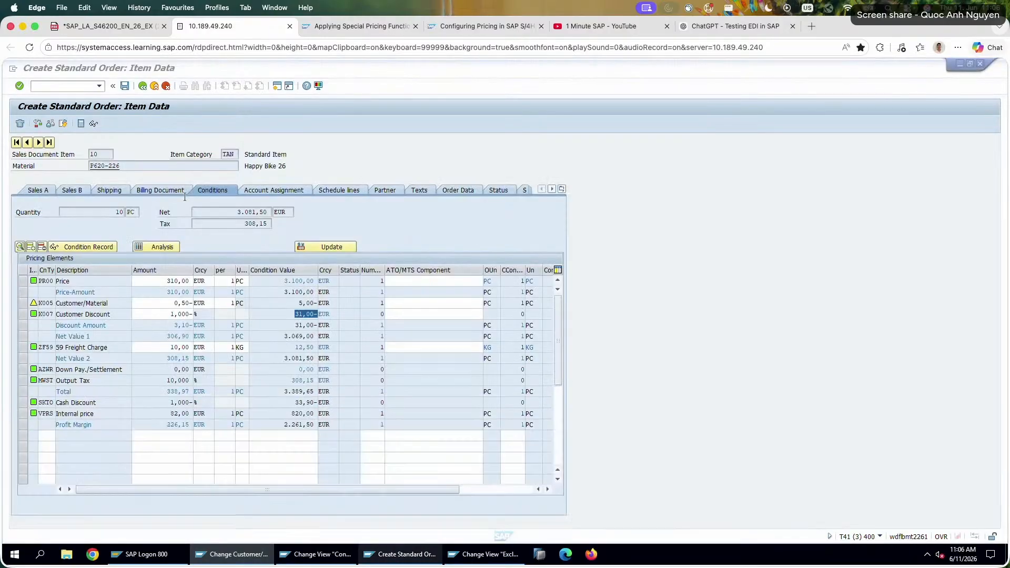
left_click(166, 85)
left_click(139, 273)
Reopen the K005 record for material P620-226, set its discount amount to 100 EUR and save it.
key("alt+Tab")
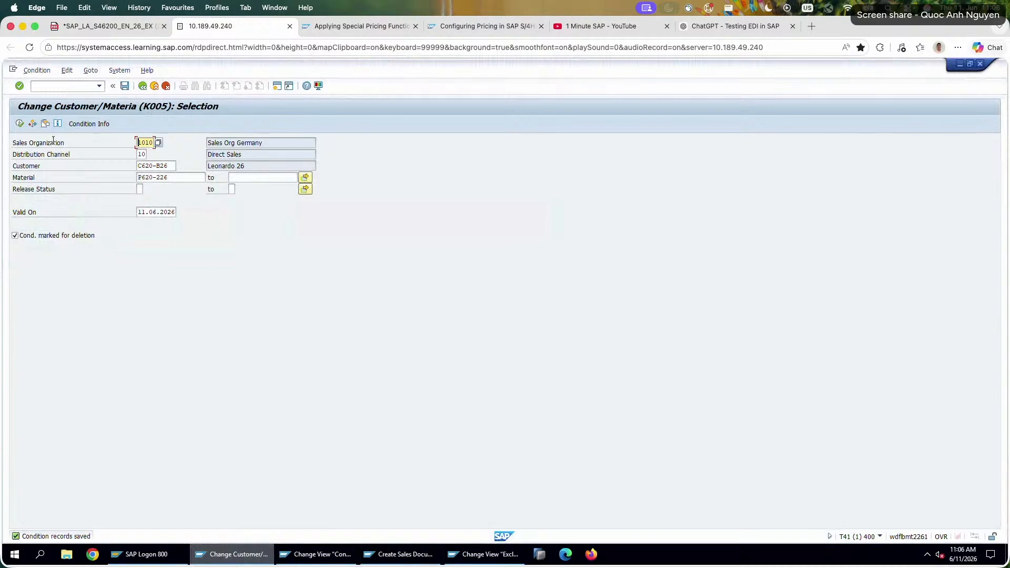
key("F8")
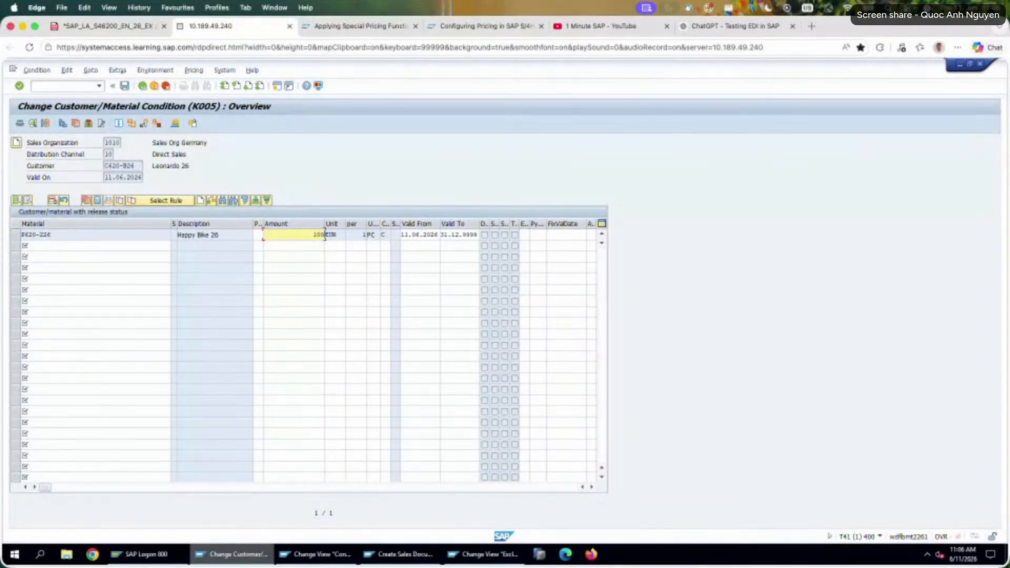
left_click(125, 86)
Review the two sales orders and the K005 verification question in the exercise PDF.
left_click(108, 7)
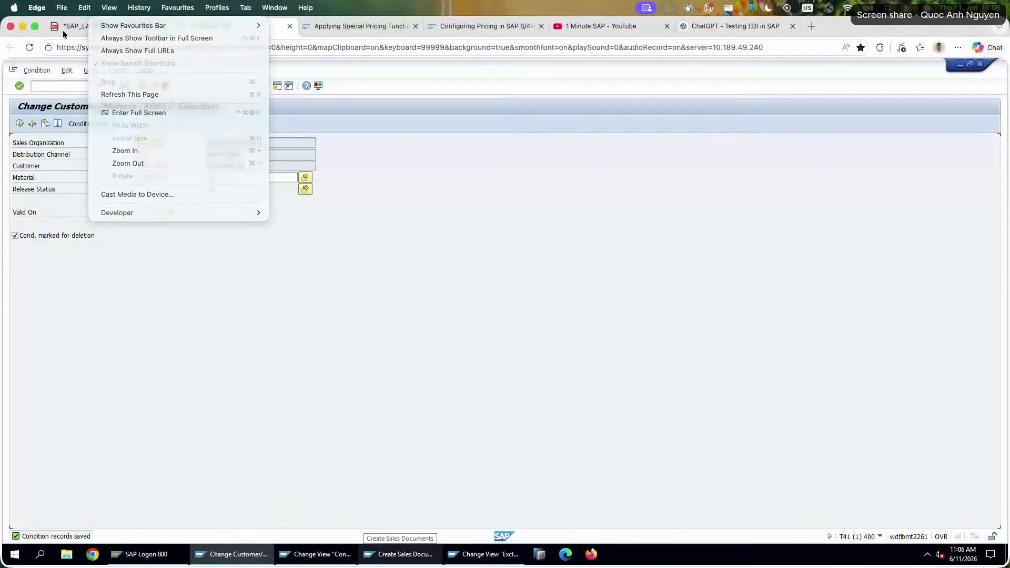
left_click(65, 27)
scroll(495, 372, "down", 5)
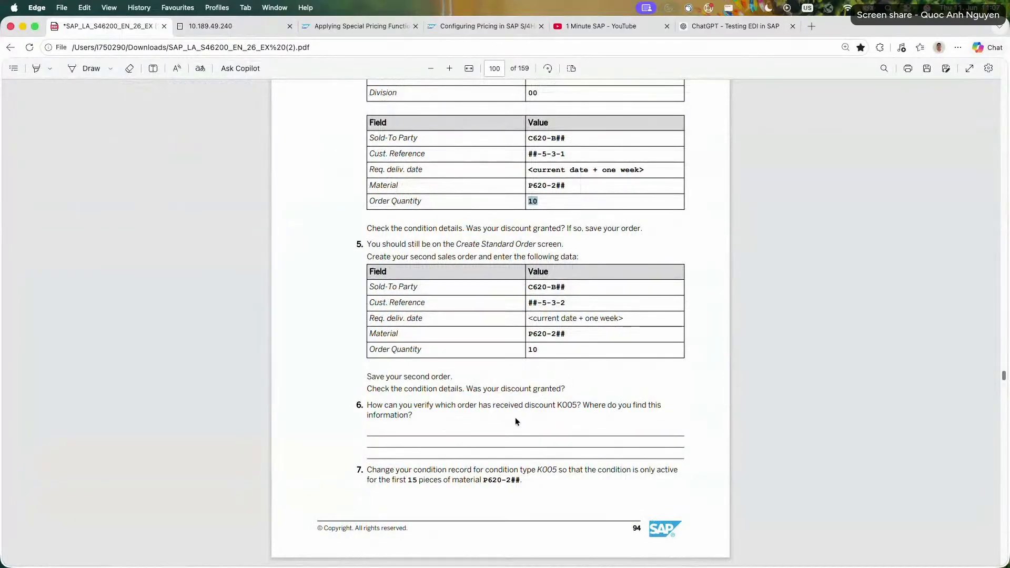
key("ctrl+Tab")
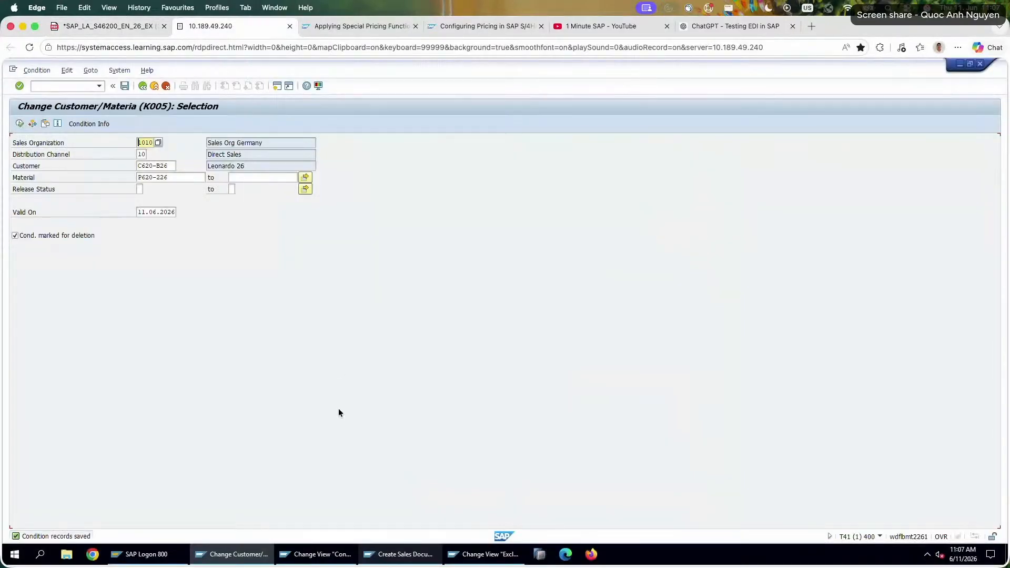
Start a new standard order and enter the sold-to party's customer number and customer reference 26-5-3-1.
left_click(418, 554)
key("Return")
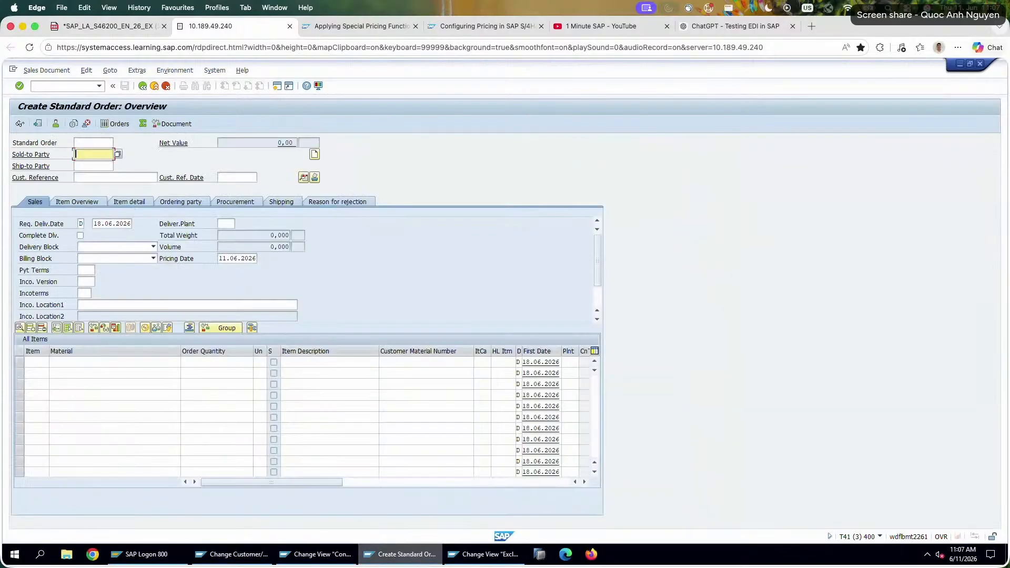
left_click(86, 153)
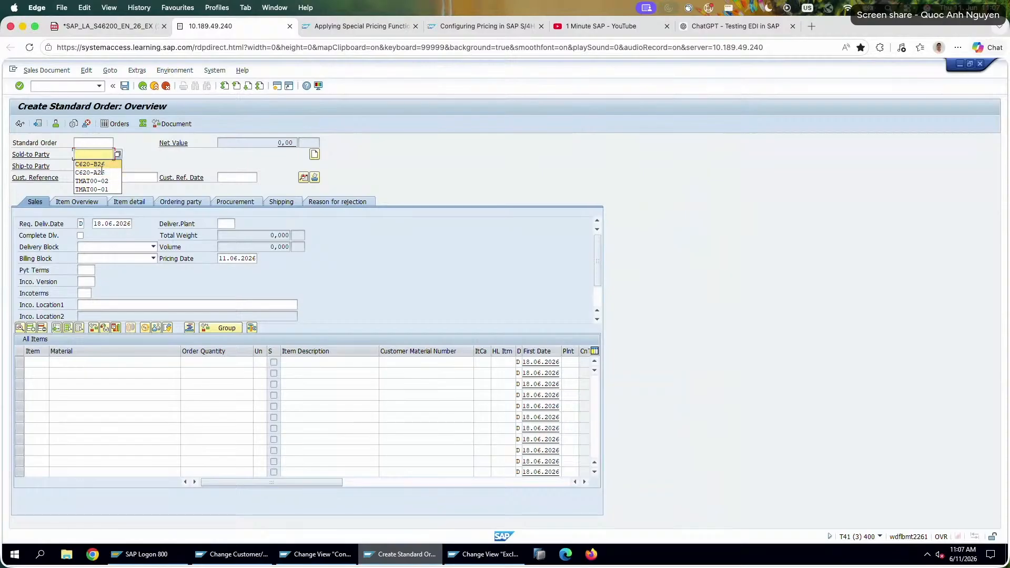
left_click(93, 164)
left_click(106, 178)
left_click(87, 186)
Enter 10 pieces of material P620-226 as the first item of the new order.
left_click(124, 363)
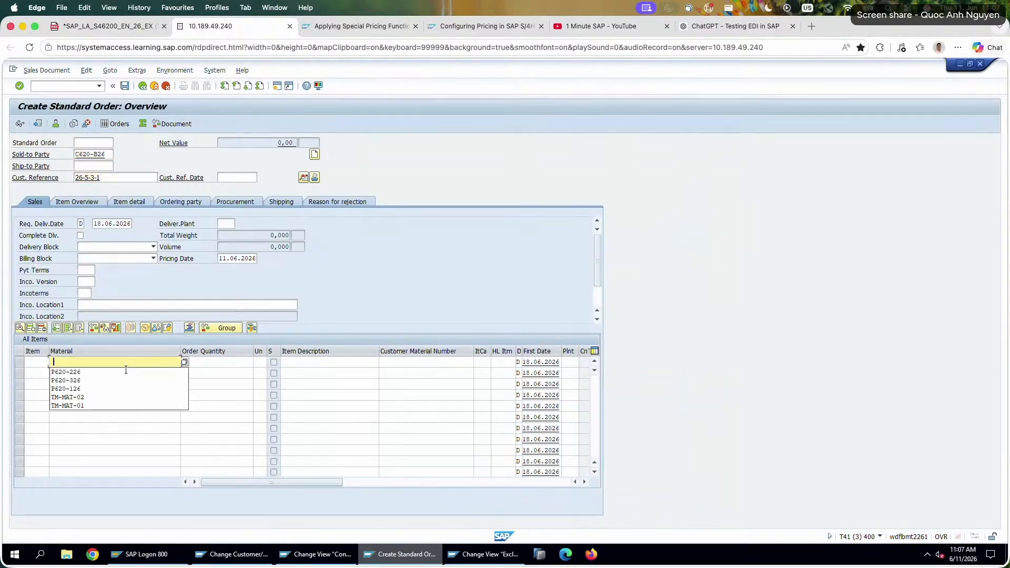
left_click(125, 371)
left_click(238, 363)
left_click(245, 374)
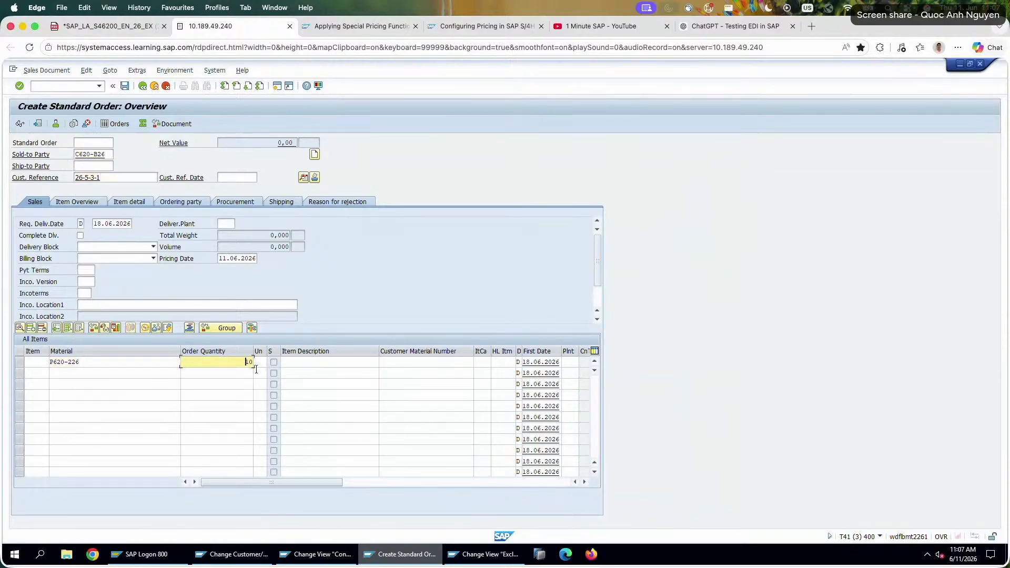
key("Return")
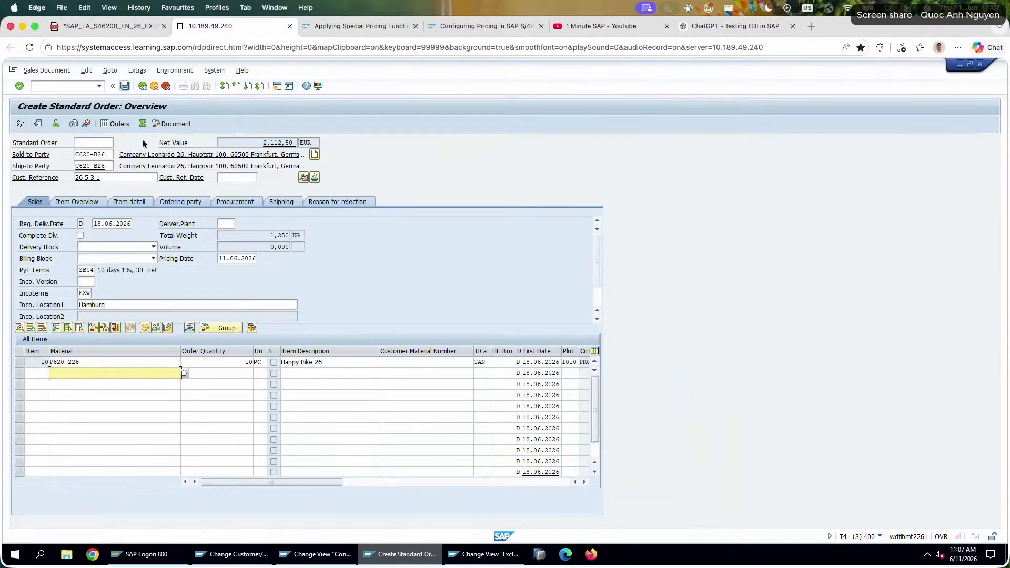
Open the item's pricing conditions and check the detail of the K007 customer discount.
double_click(151, 362)
left_click(214, 191)
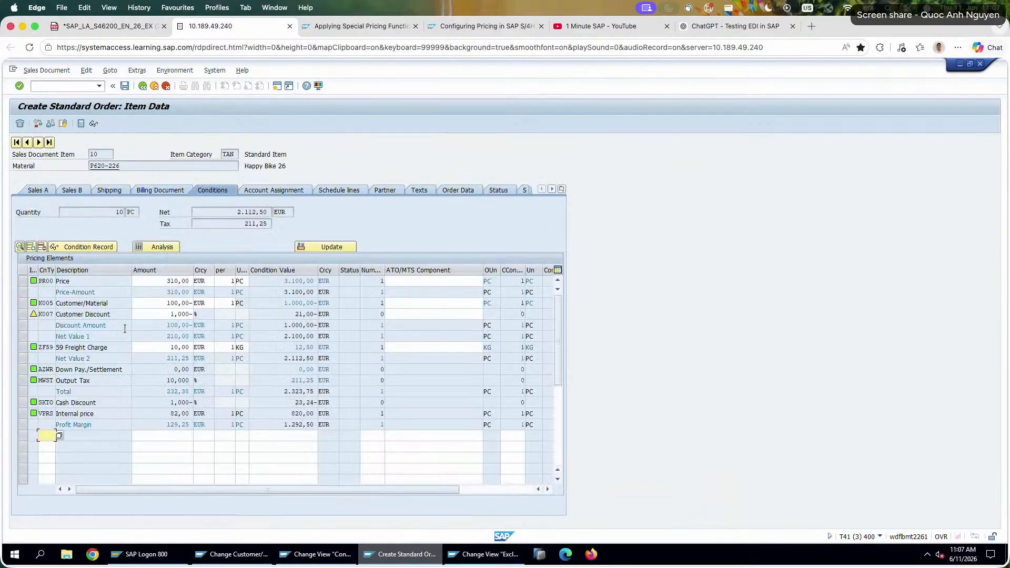
left_click(164, 305)
double_click(296, 303)
double_click(307, 315)
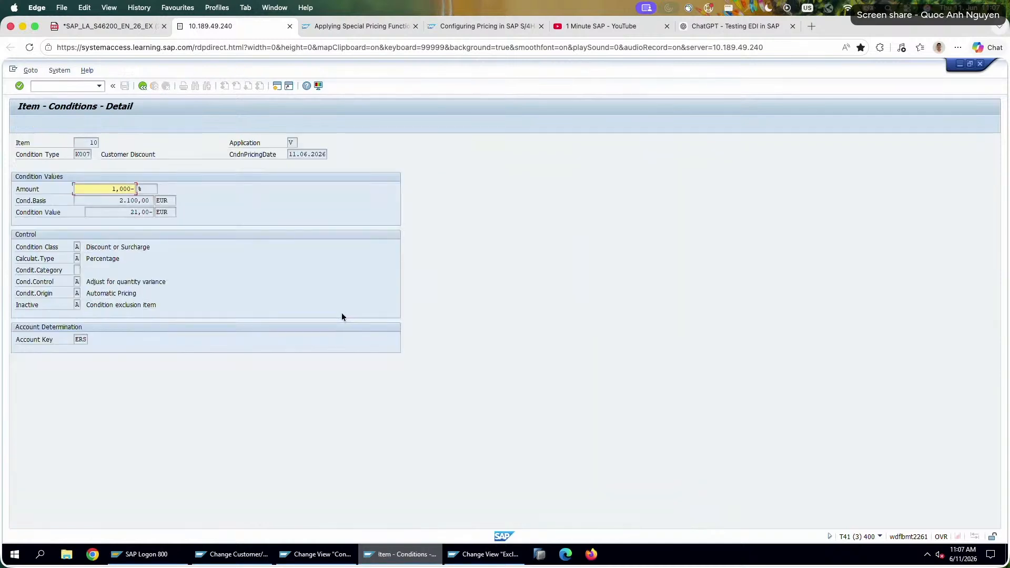
left_click(142, 85)
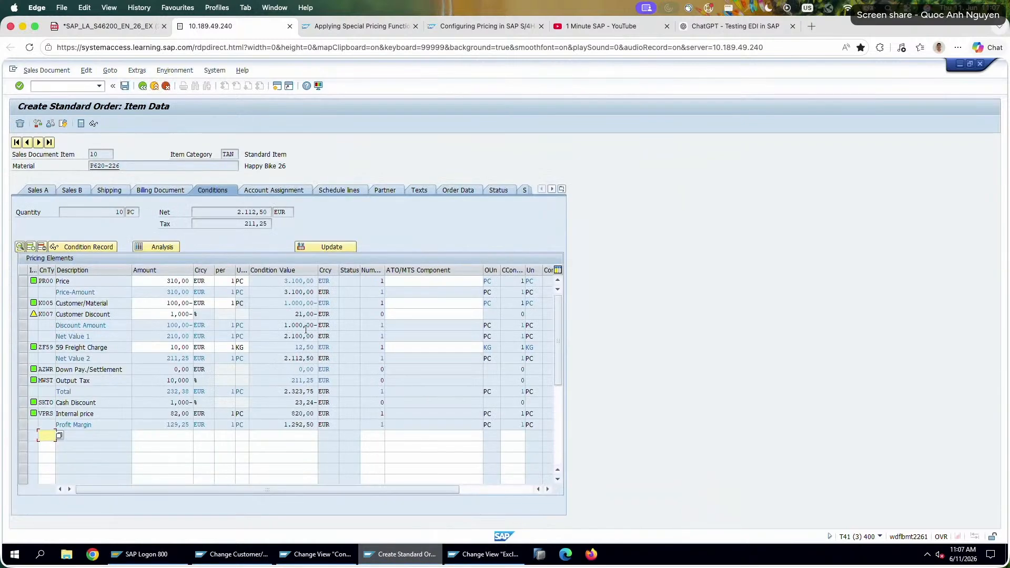
Examine how the PR00 price and the K005 discount affect the basis and value of the K007 customer discount.
double_click(286, 281)
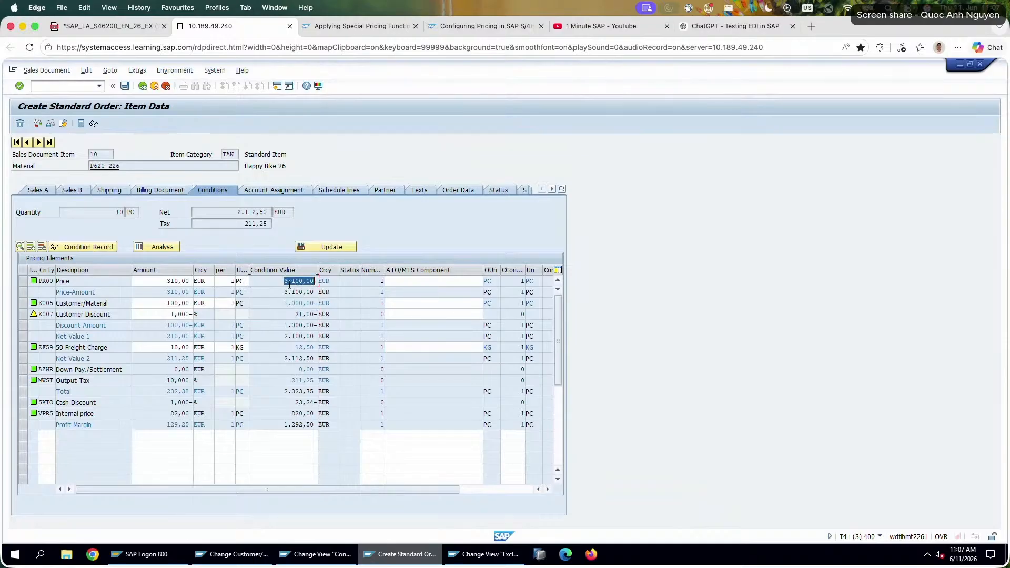
left_click_drag(284, 283, 327, 281)
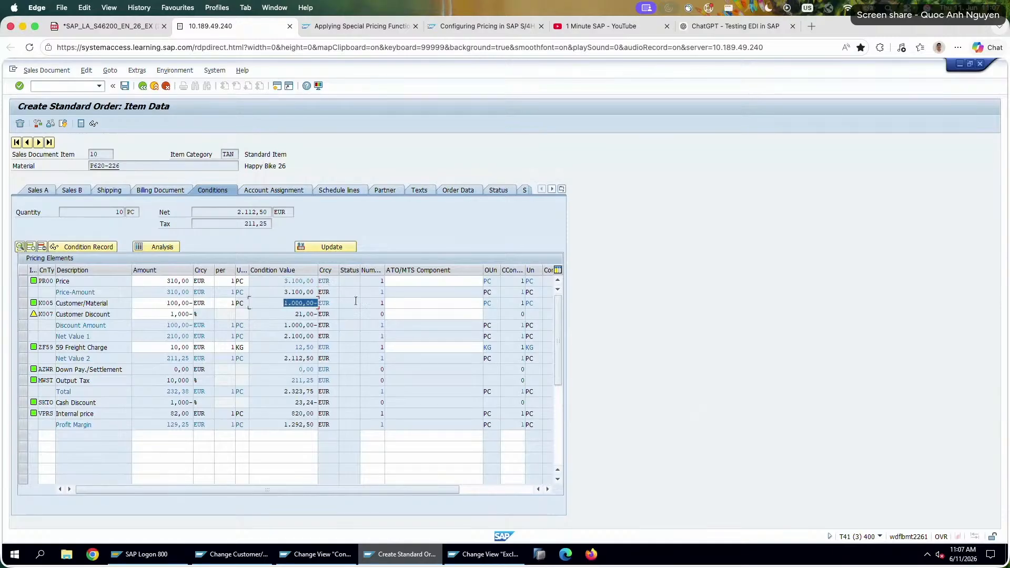
double_click(105, 303)
left_click_drag(281, 281, 351, 286)
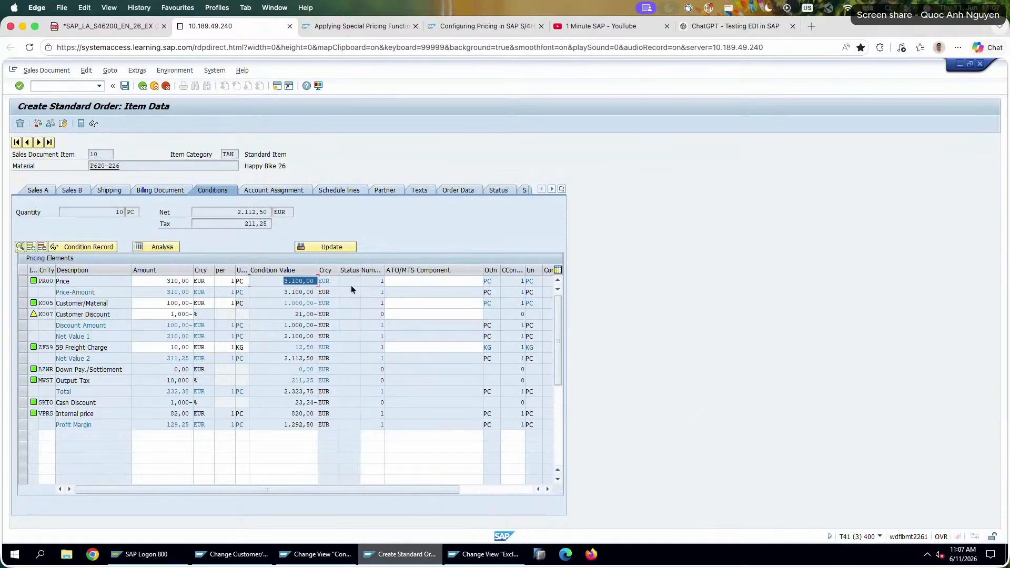
double_click(278, 305)
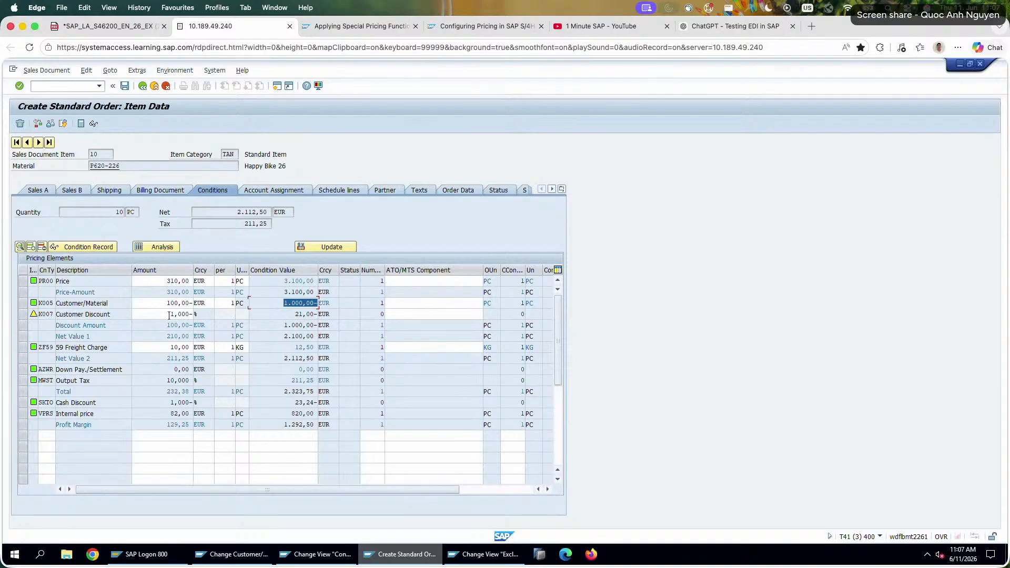
left_click_drag(168, 316, 229, 318)
left_click_drag(295, 315, 368, 319)
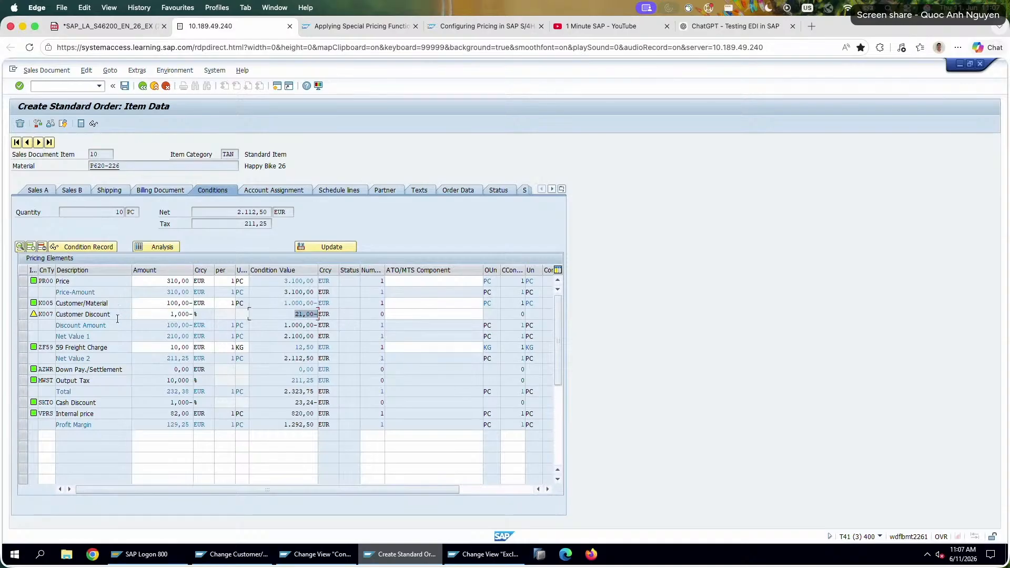
left_click_drag(117, 317, 37, 306)
left_click(297, 315)
left_click_drag(297, 315, 316, 315)
left_click_drag(108, 304, 60, 306)
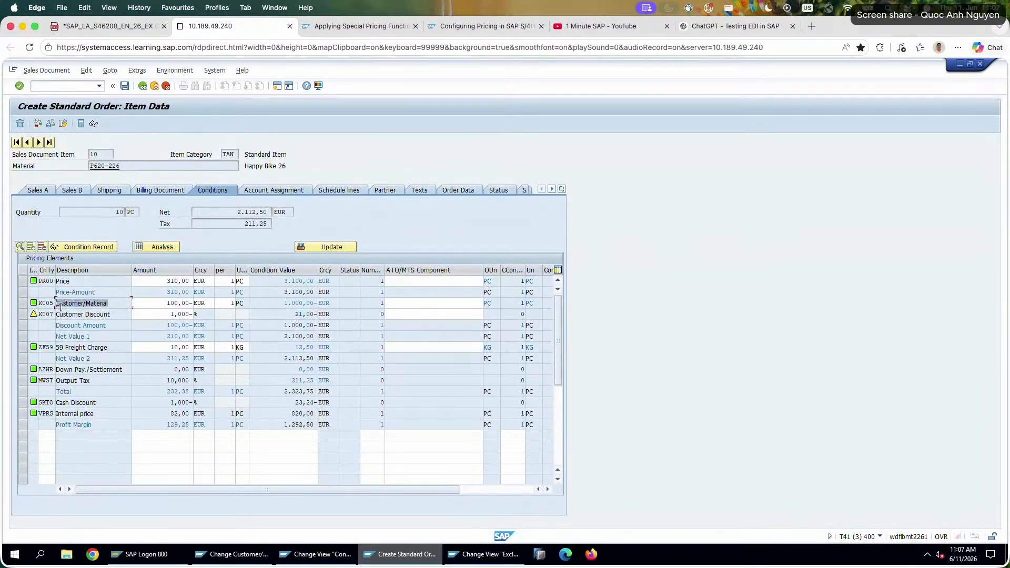
left_click(62, 281)
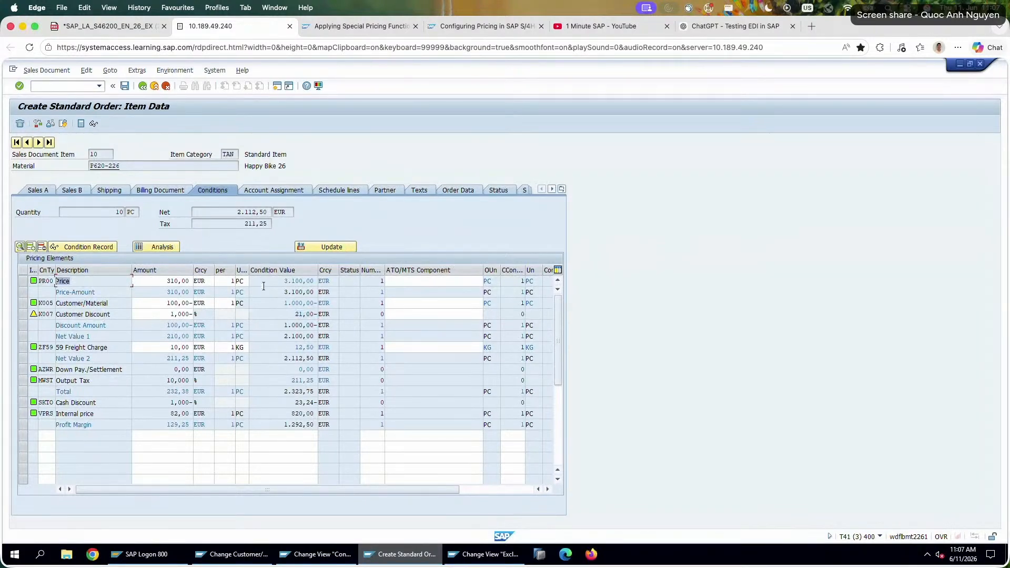
left_click_drag(263, 284, 351, 280)
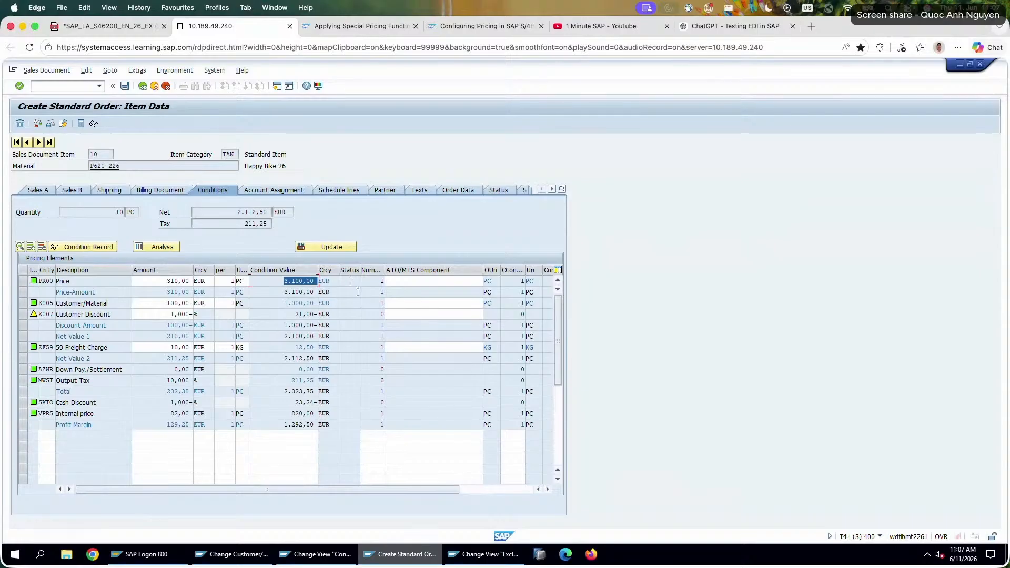
Switch to the session with the condition exclusion customizing and leave it back to the SAP Easy Access menu.
left_click(493, 555)
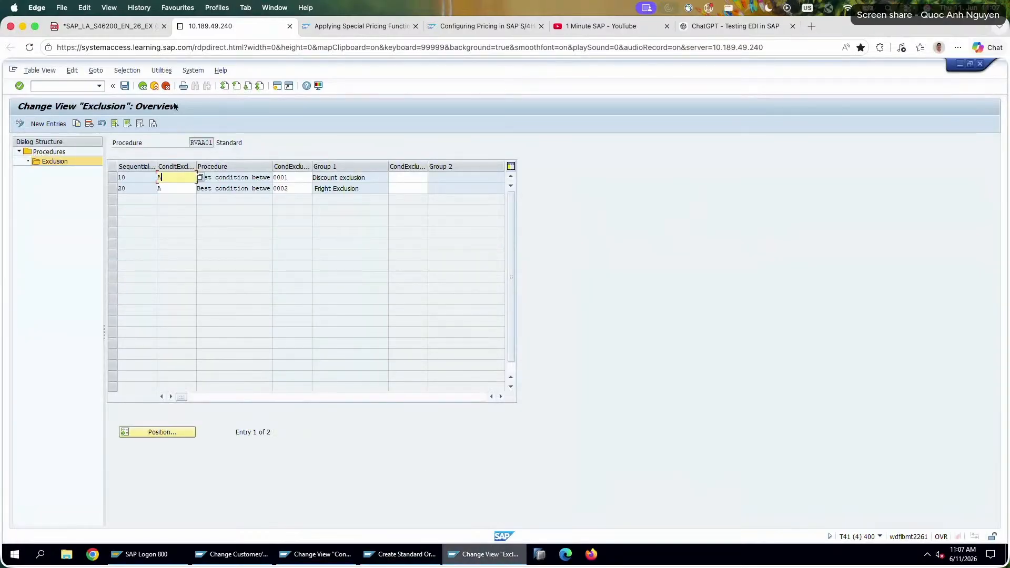
left_click(166, 86)
left_click(166, 86)
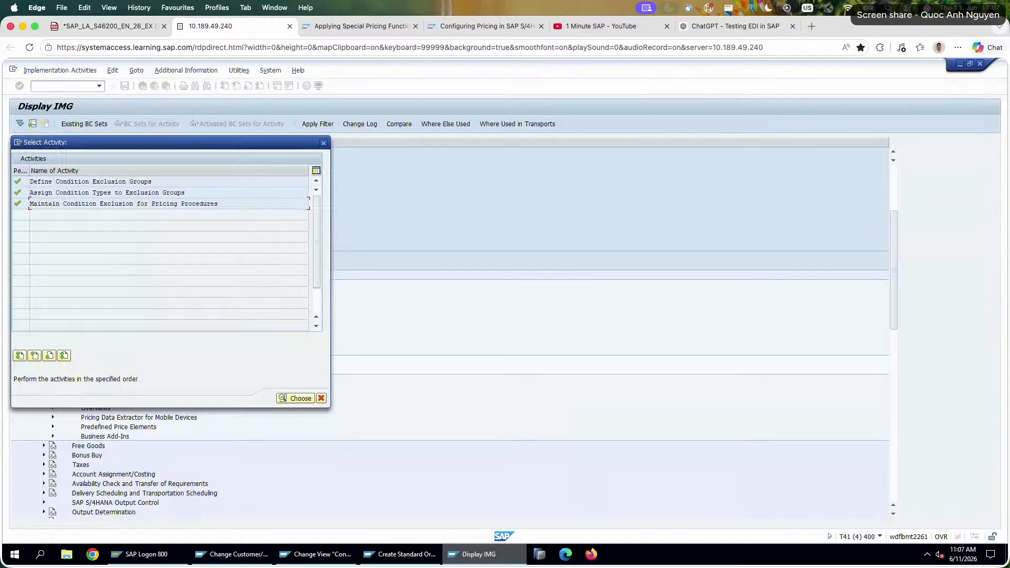
left_click(166, 87)
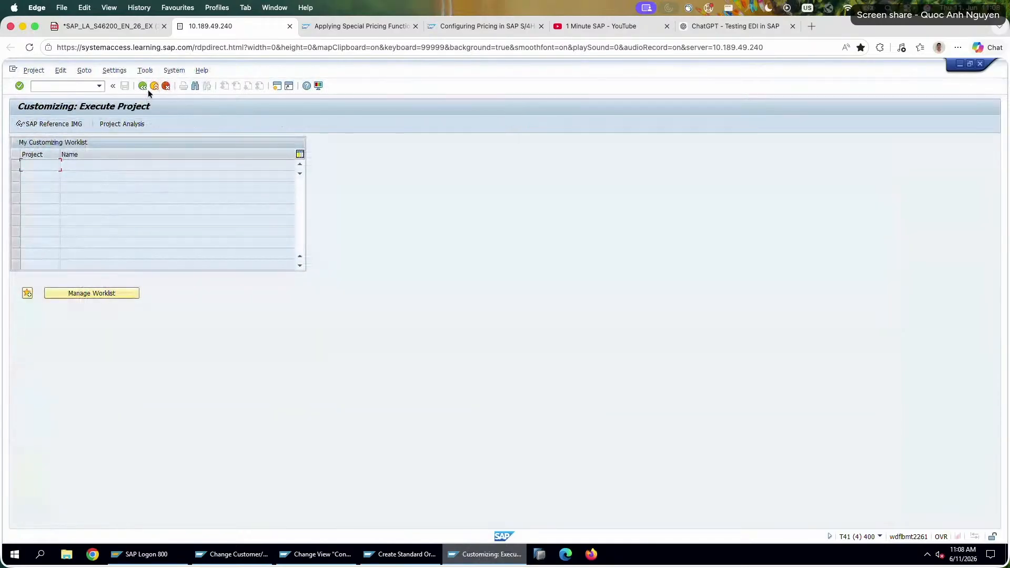
left_click(147, 89)
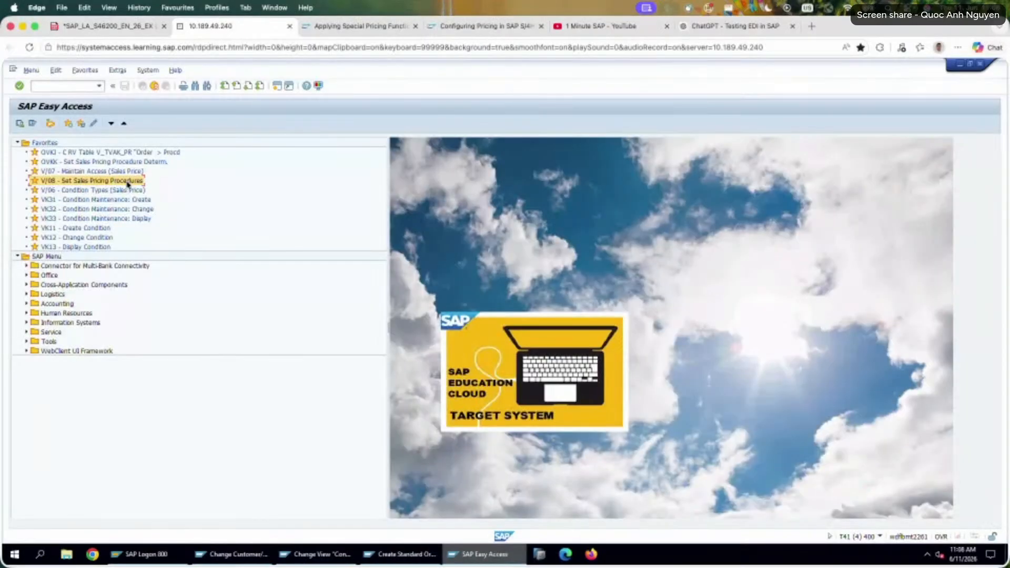
Open the sales pricing procedures from the V/08 favorite and display the control data of procedure RVAA01.
double_click(129, 183)
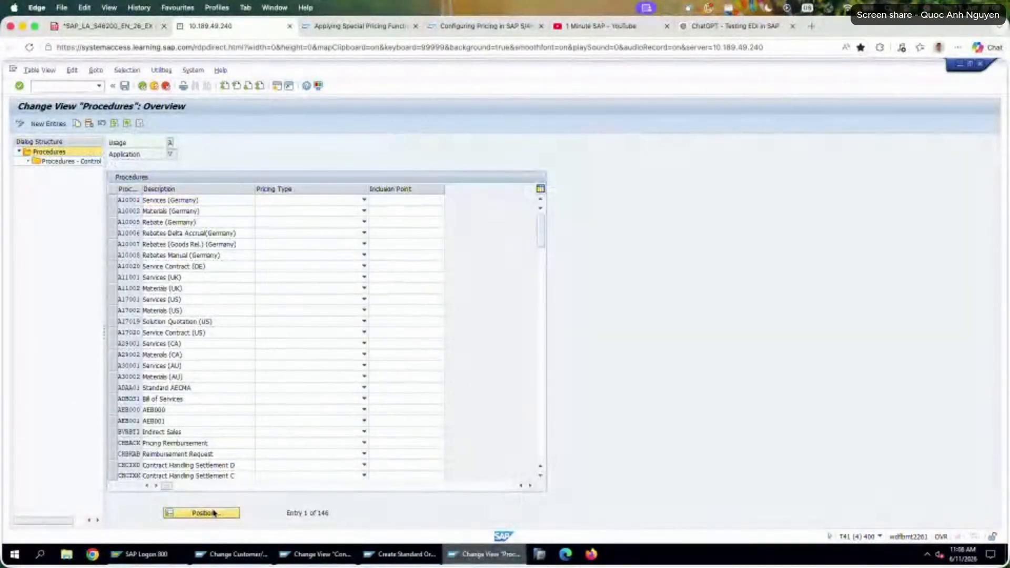
type("z")
left_click(129, 215)
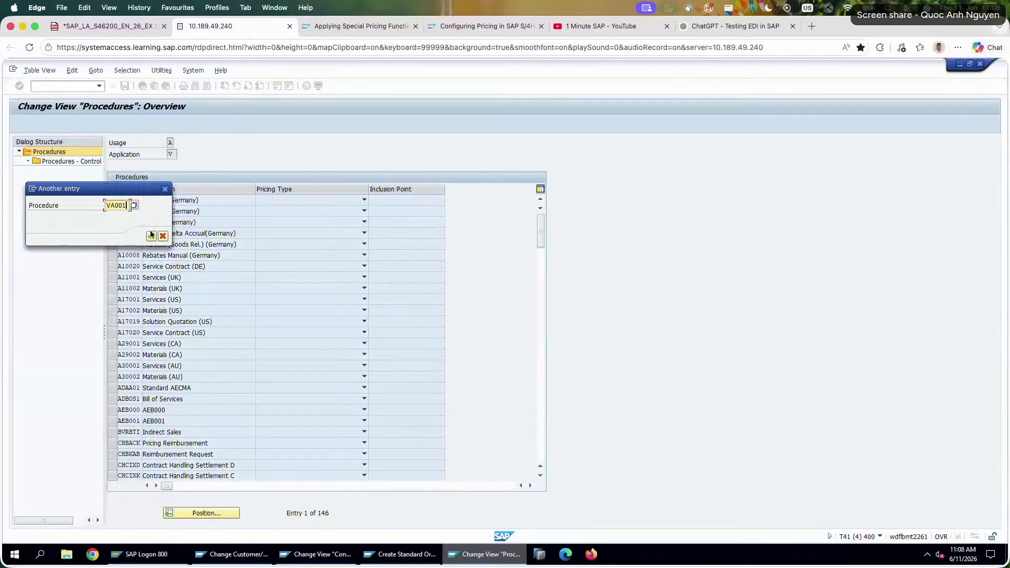
left_click(151, 235)
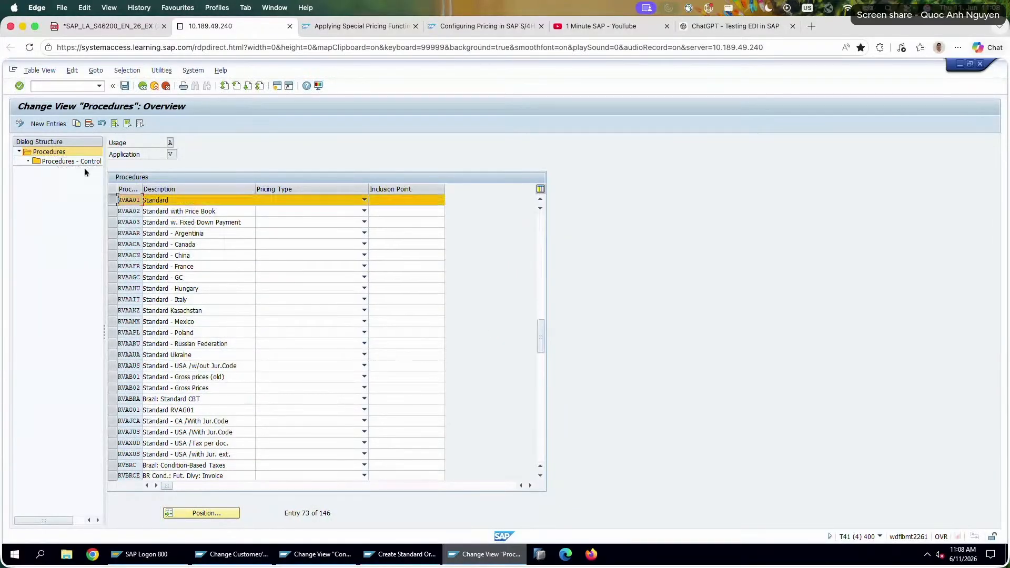
double_click(98, 165)
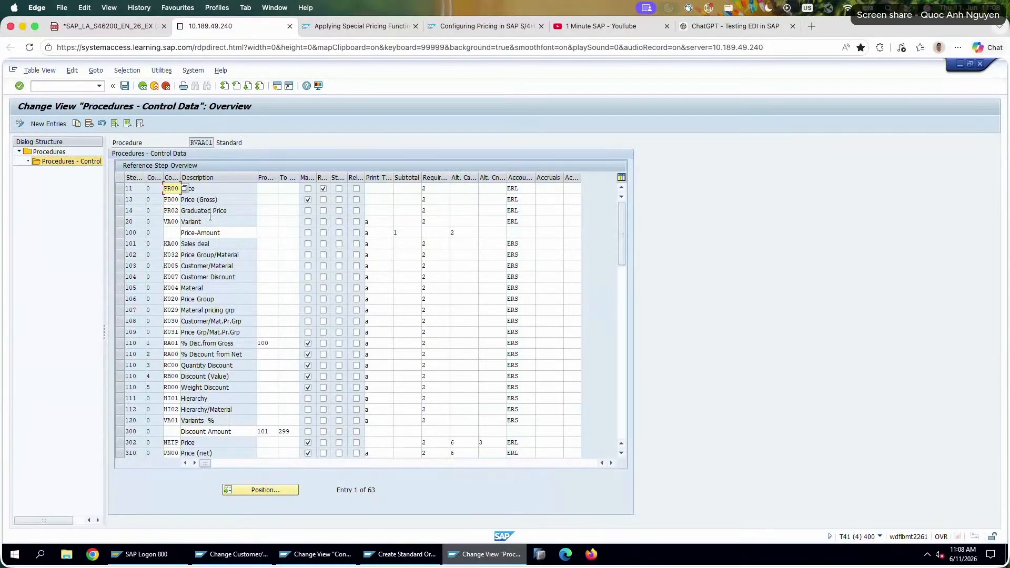
Try 11 as both the from and to reference step for condition types K005 and K007.
left_click(262, 277)
key("Tab")
key("shift+Tab")
type("11")
left_click(275, 266)
type("11")
left_click(283, 266)
type("11")
left_click(287, 276)
type("11")
left_click_drag(291, 277, 271, 278)
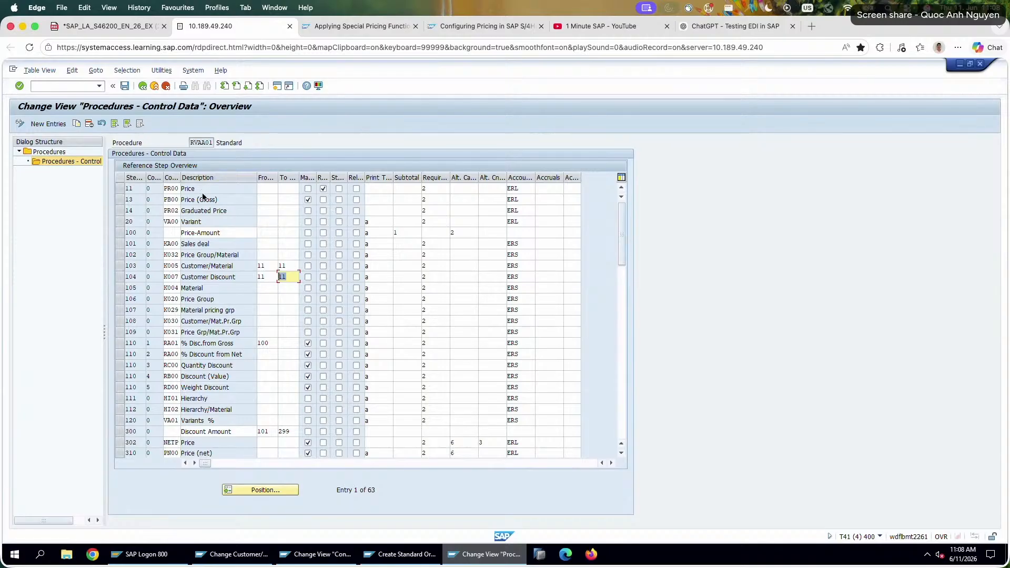
Clear the from and to reference steps of K005 and K007 and leave the pricing procedures without saving.
left_click(267, 275)
key("BackSpace")
key("BackSpace")
left_click_drag(286, 276, 215, 262)
key("BackSpace")
key("BackSpace")
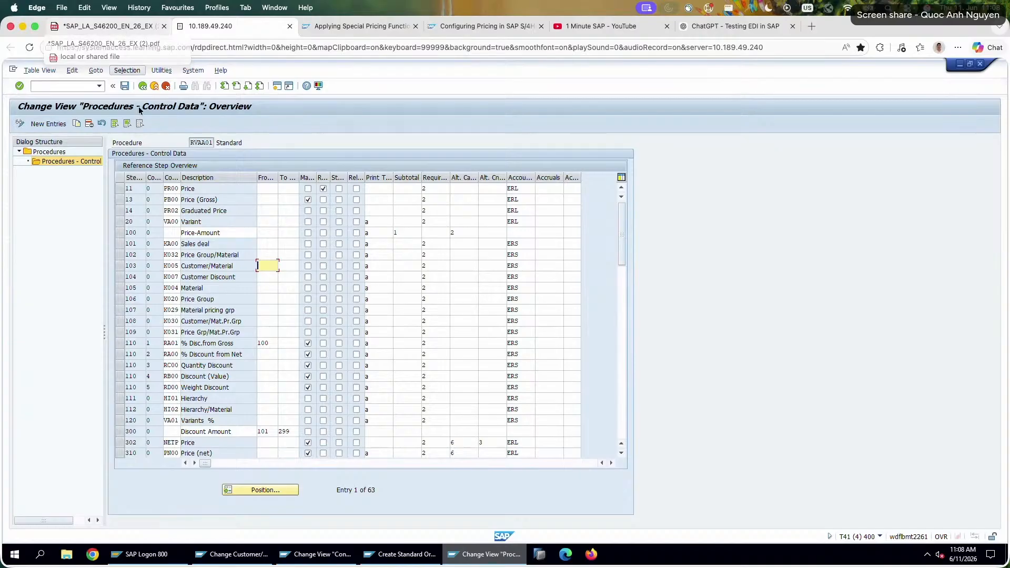
left_click(143, 89)
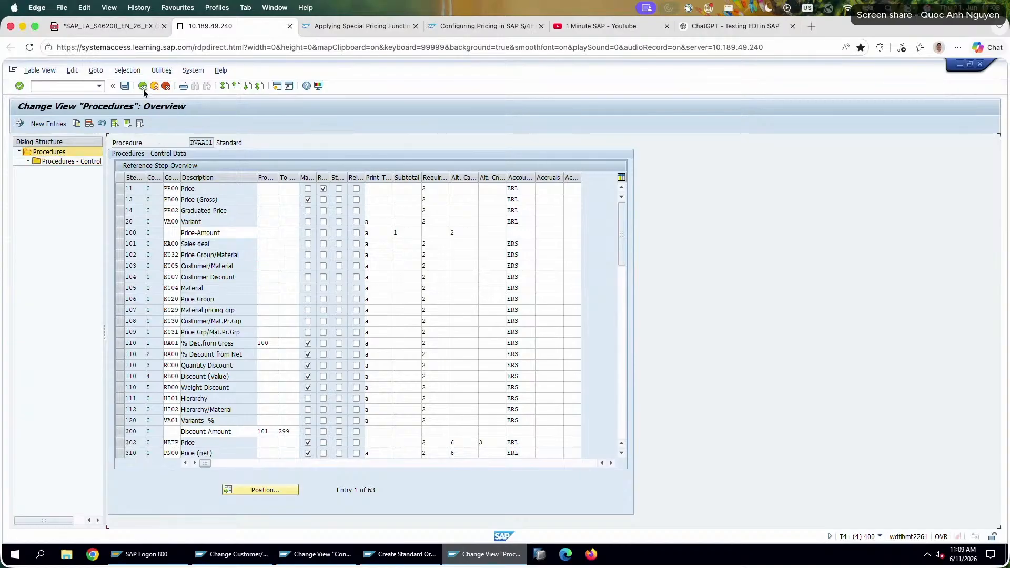
left_click(150, 88)
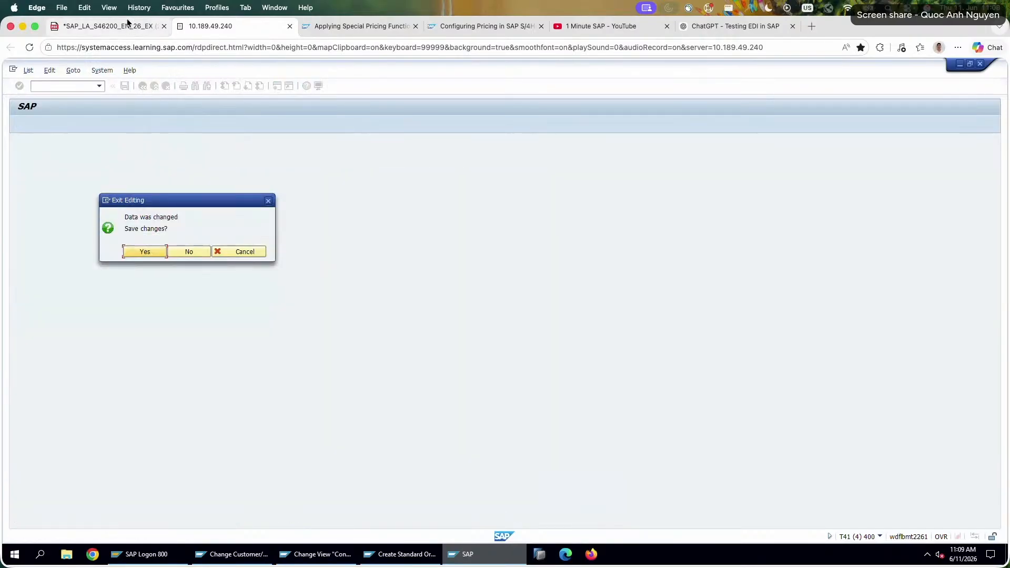
left_click(189, 251)
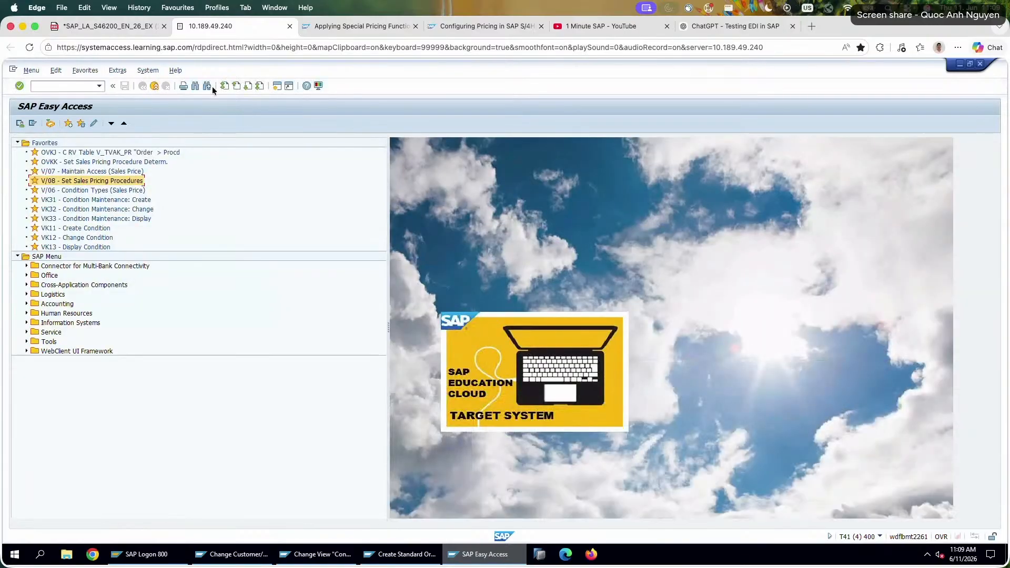
Look up the next task in the exercise PDF and save the standard order with reference 26-5-3-1.
left_click(132, 28)
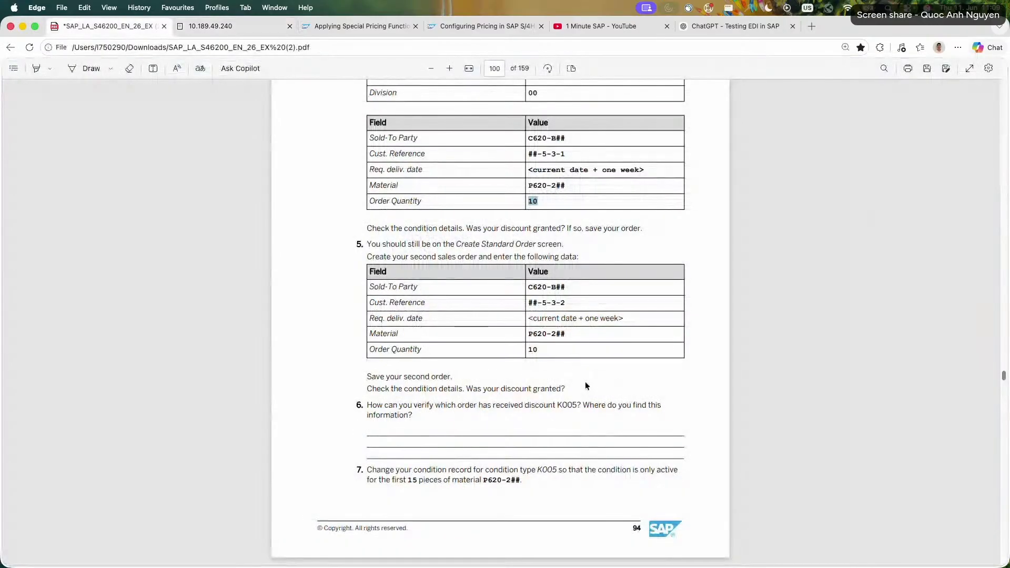
left_click(250, 27)
left_click(411, 555)
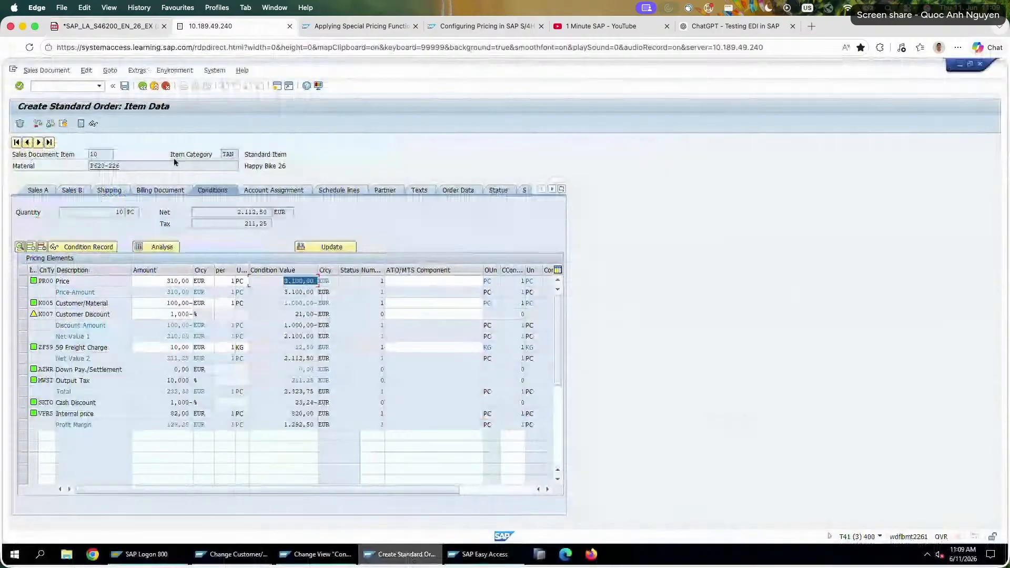
left_click(122, 86)
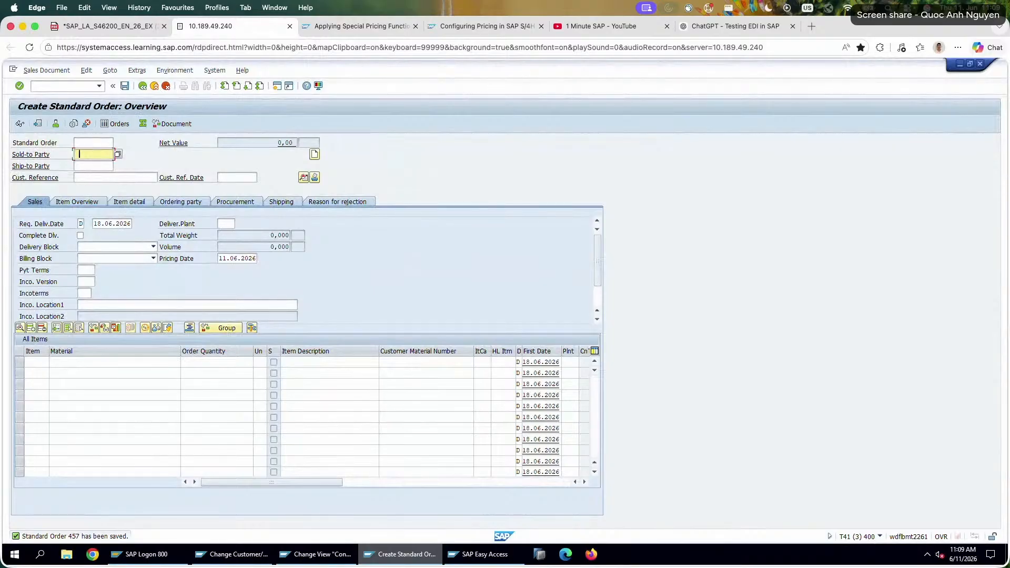
Enter the sold-to party's customer number and customer reference 26-5-3-2 in the second standard order.
type("C620-B26")
left_click(136, 177)
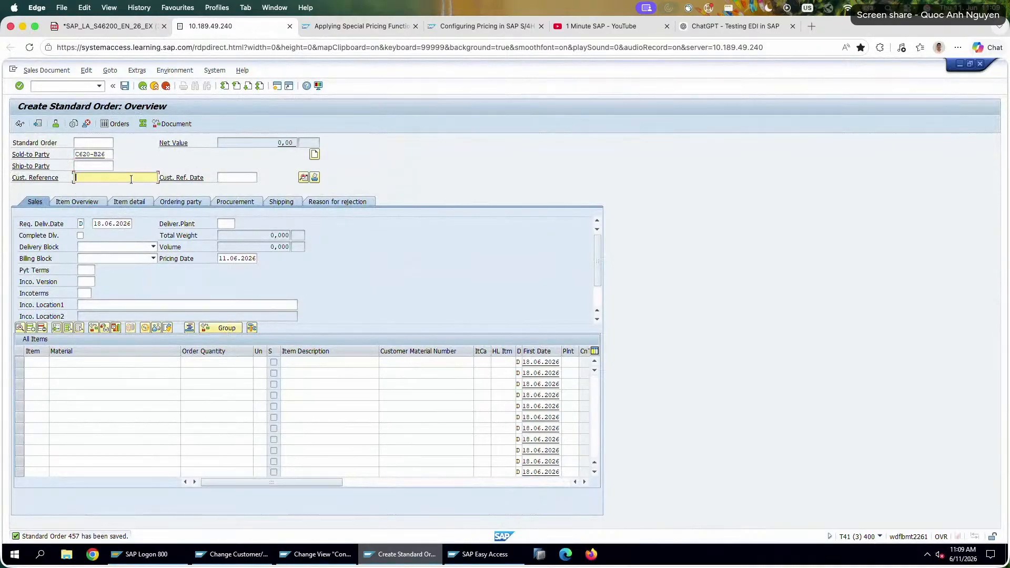
type("26-5-3-1")
key("BackSpace")
type("2")
key("Return")
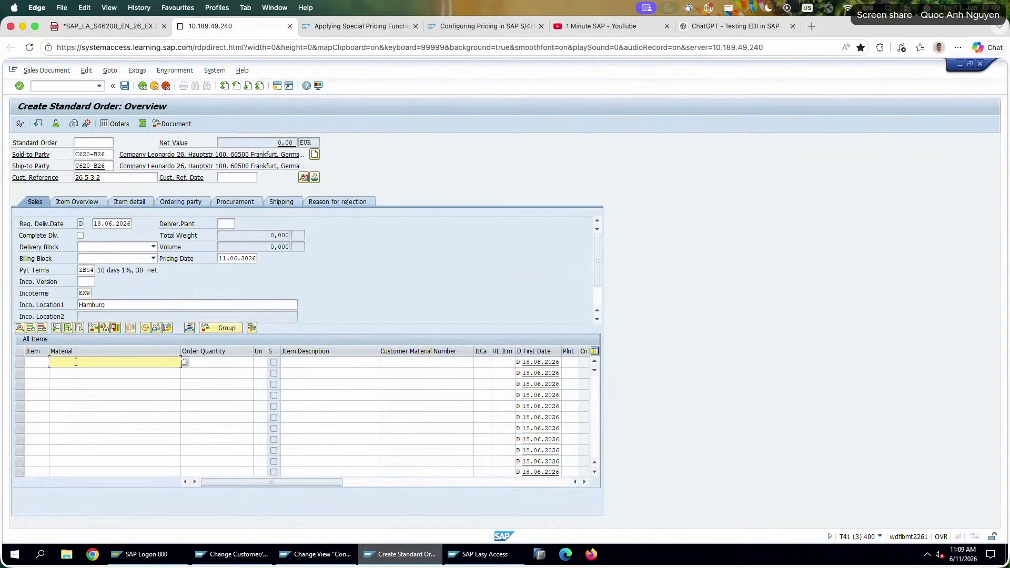
Enter 10 pieces of material P620-226 and check the ZF59 freight charge in the item's pricing conditions.
type("P620-226")
left_click(224, 363)
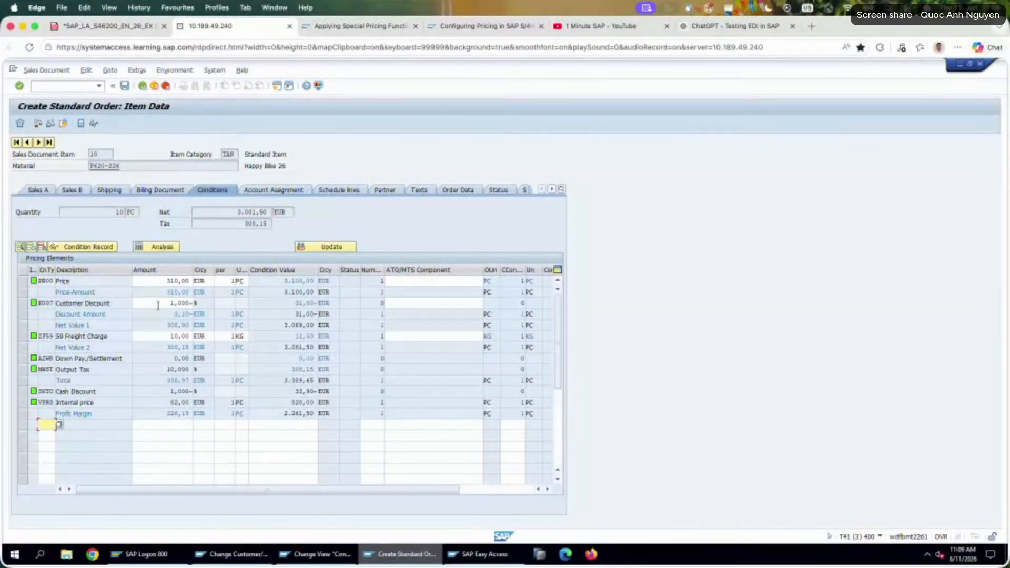
double_click(158, 336)
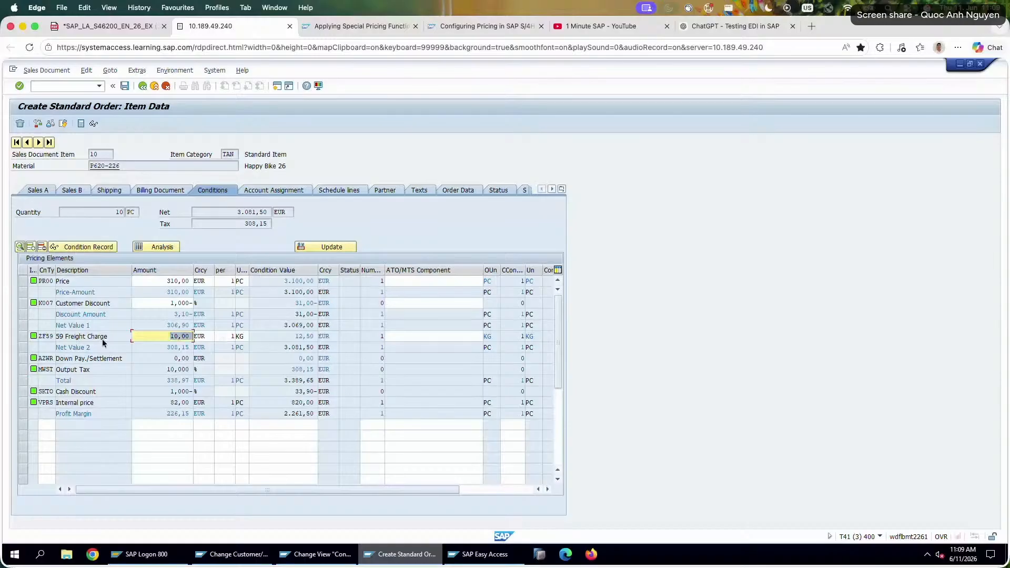
key("shift+Tab")
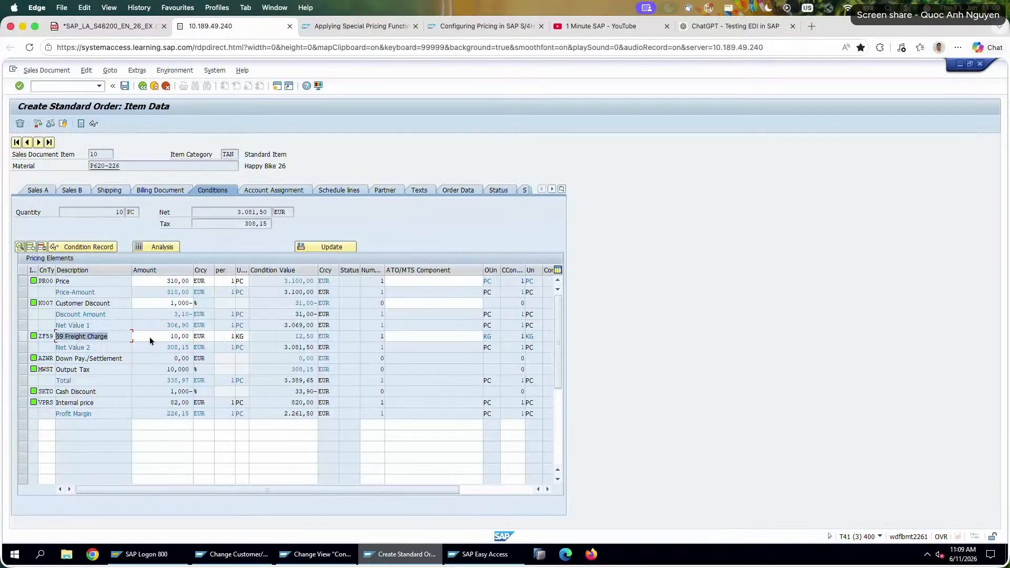
double_click(173, 336)
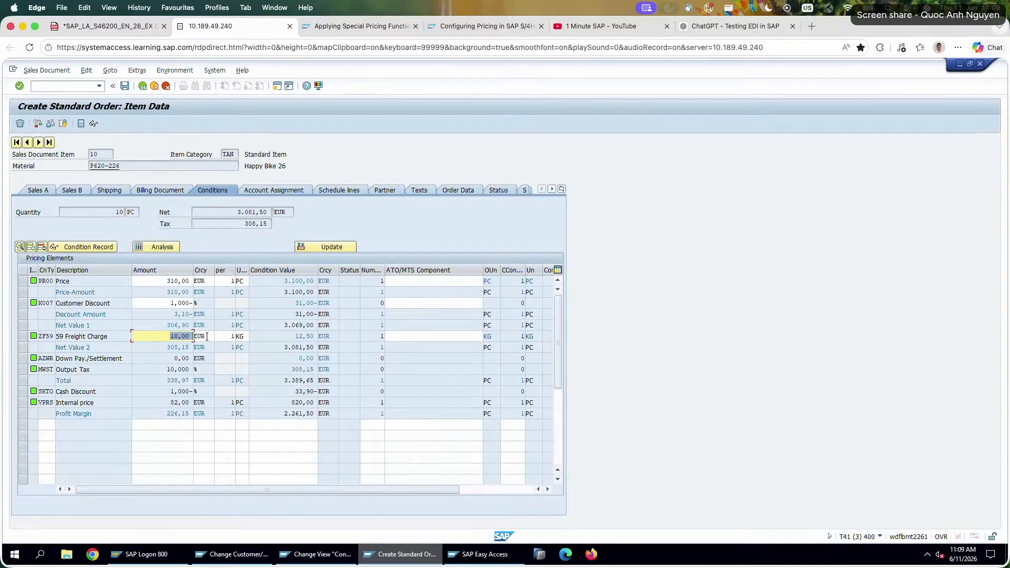
Check the pricing analysis overview and the K007 and PR00 amounts in the item's conditions.
left_click(152, 250)
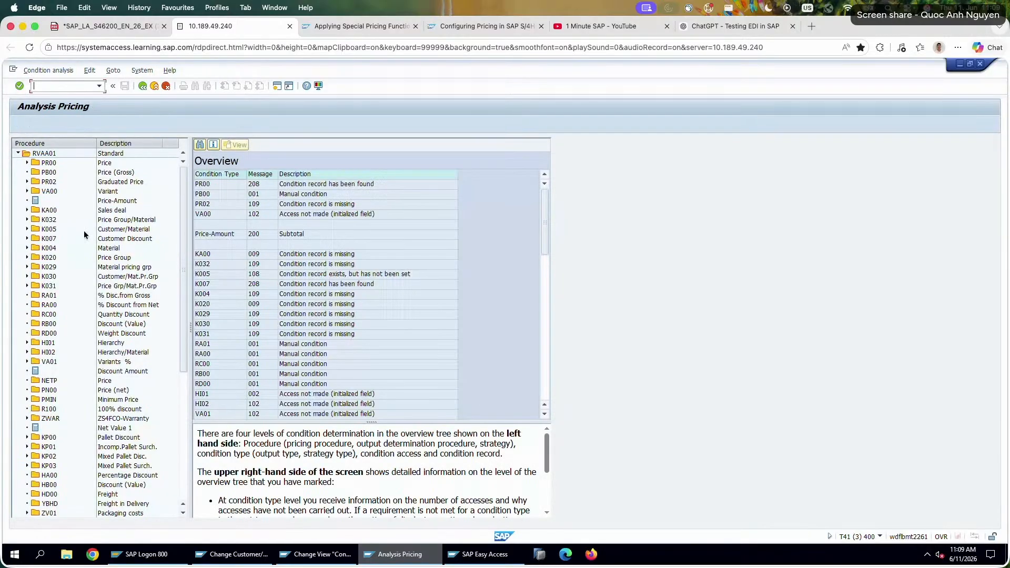
left_click(142, 86)
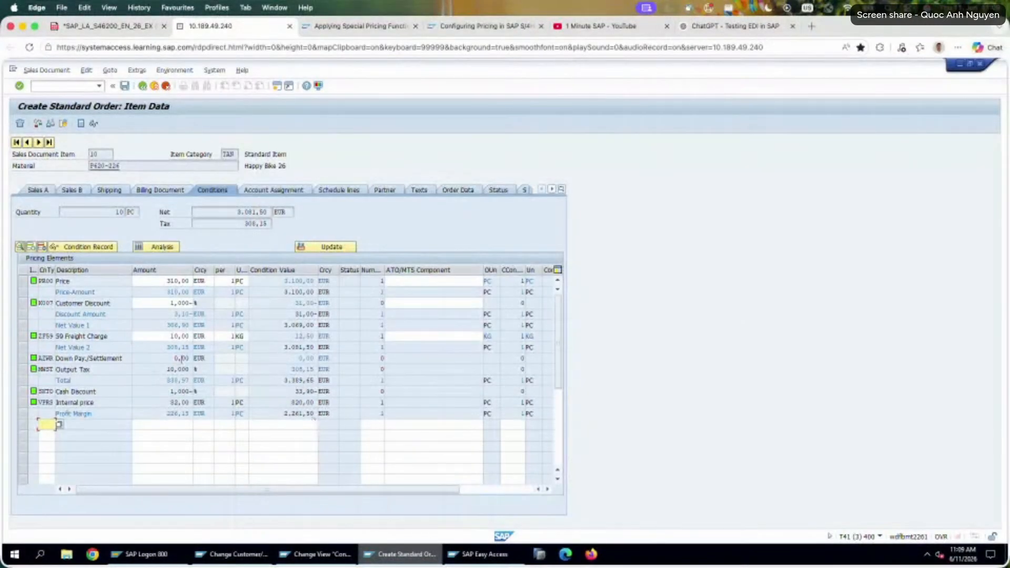
left_click(165, 301)
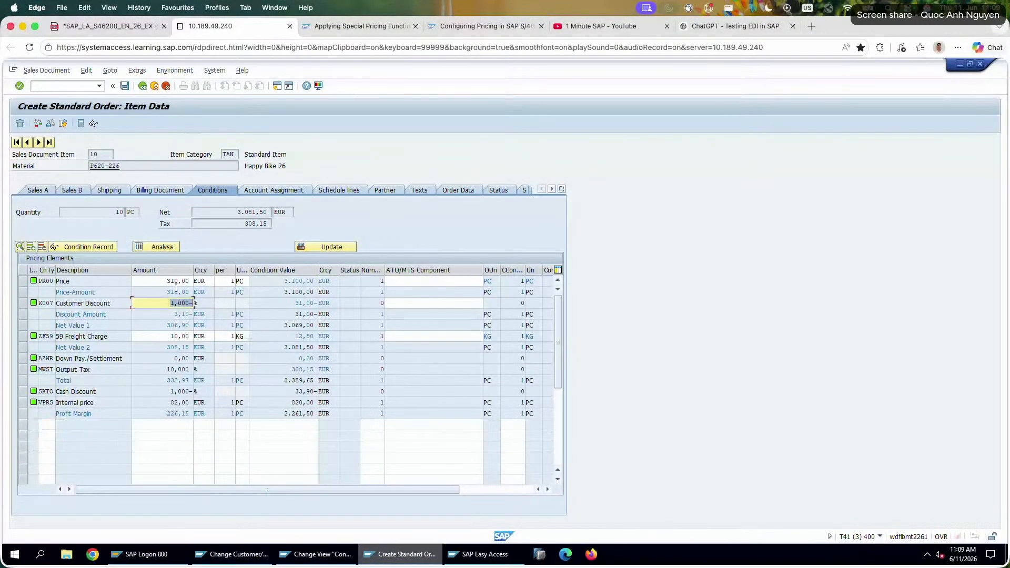
double_click(181, 282)
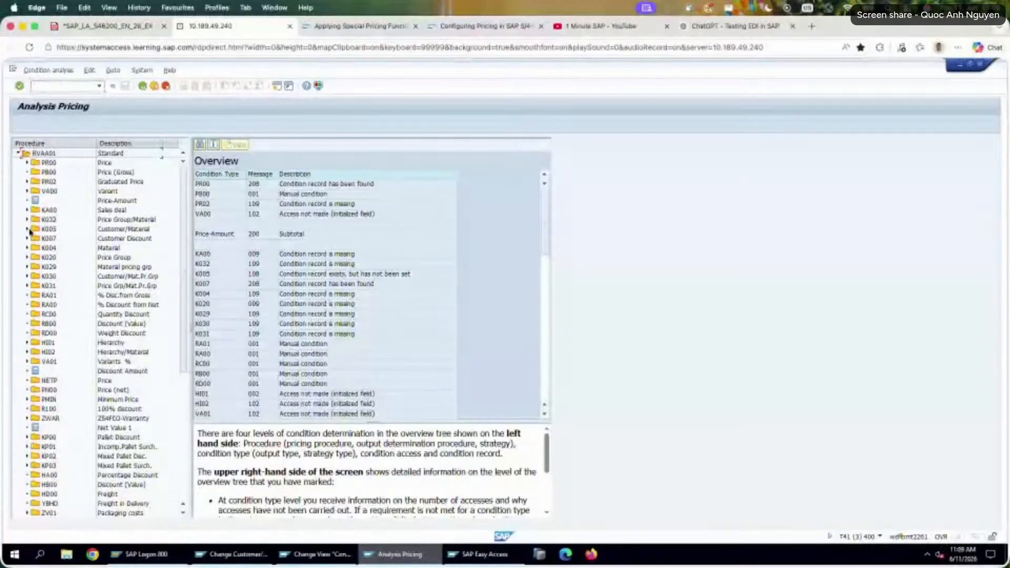
Examine the access details of the K005 customer/material discount in the pricing analysis and return to the item's conditions.
left_click(27, 229)
left_click(36, 238)
left_click(51, 239)
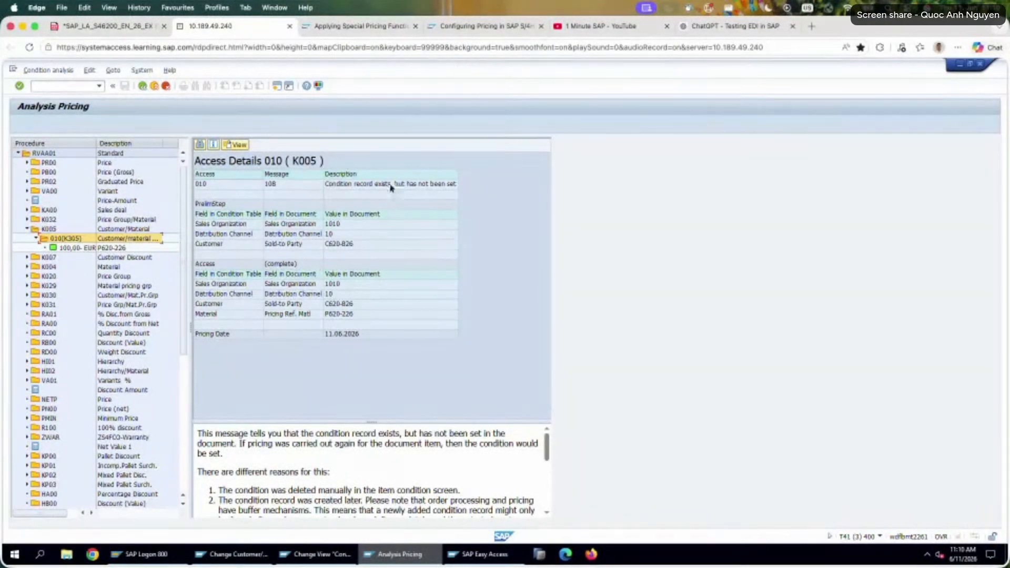
left_click(360, 187)
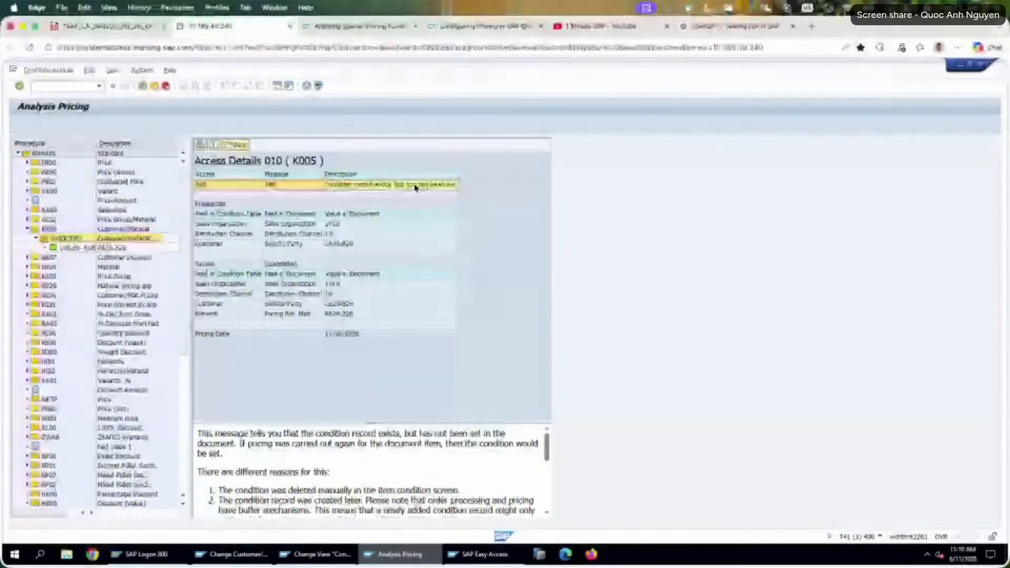
left_click(143, 87)
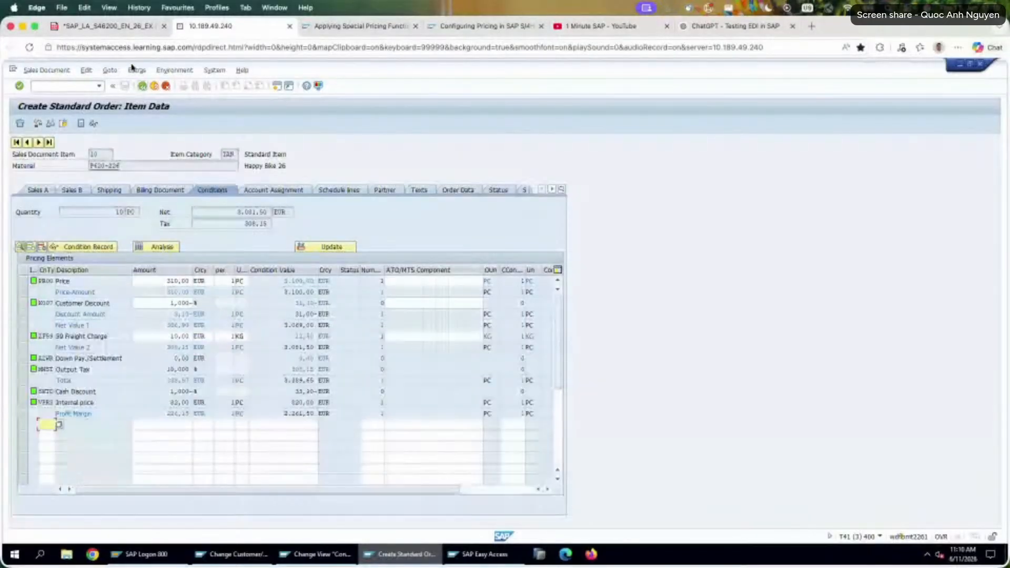
Switch to the exercise PDF and add the text answer "Yes" beside the first order's discount question.
left_click(133, 30)
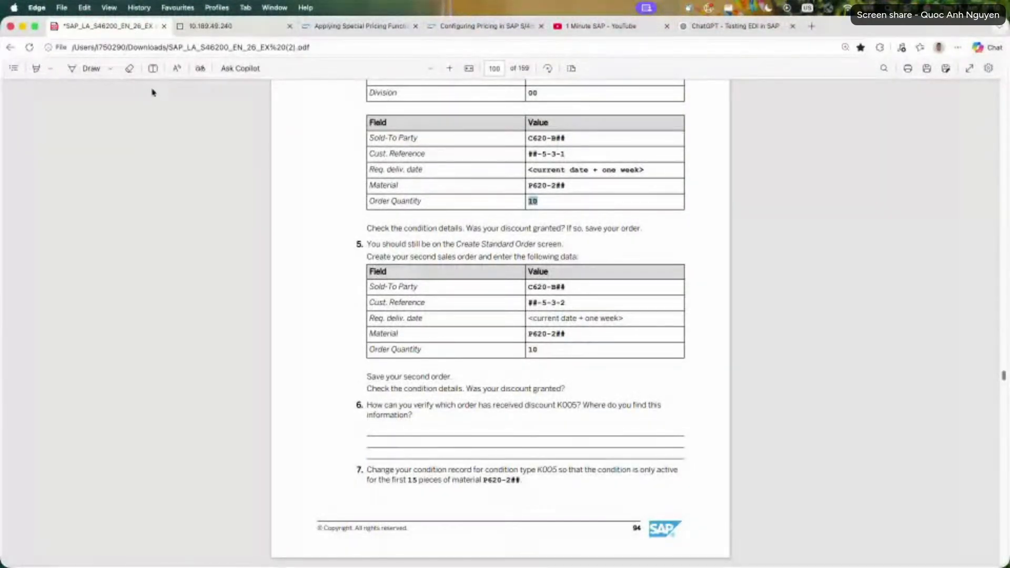
left_click(153, 69)
left_click(641, 227)
type("Yes")
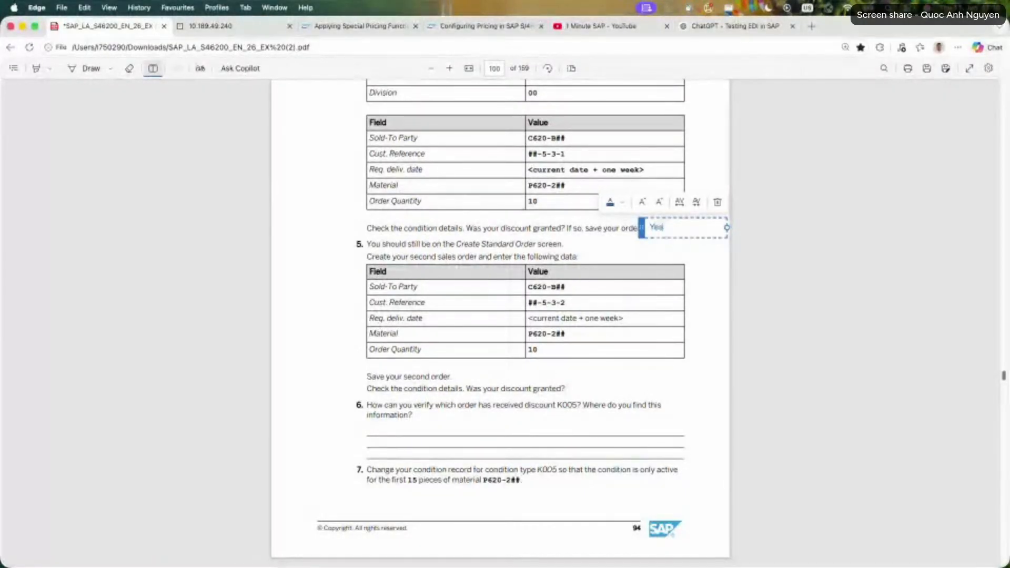
Add the text answer "No, limits used up" beside the second order's discount question.
left_click(577, 389)
type("B")
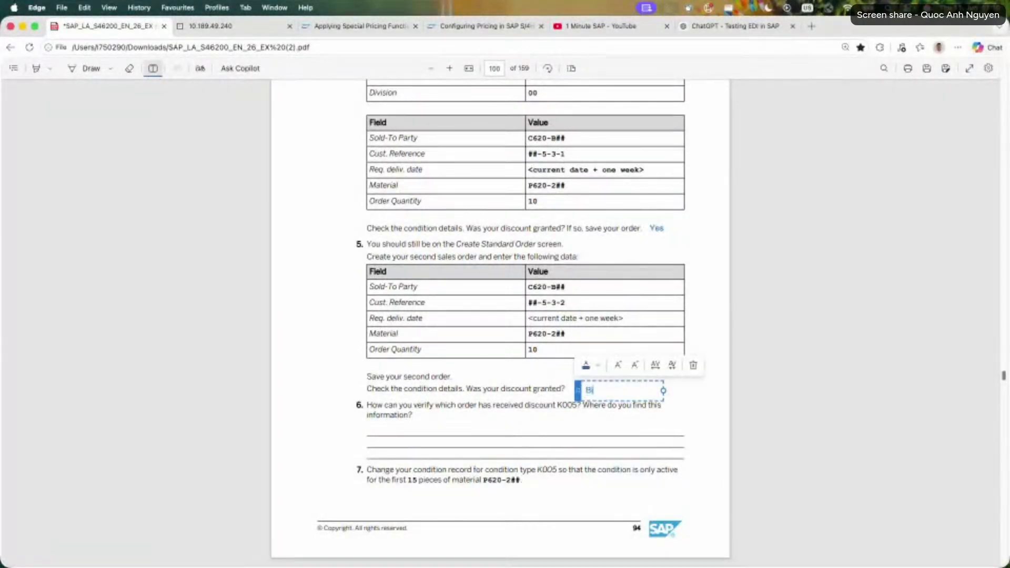
type("o, limitaused up")
left_click(581, 400)
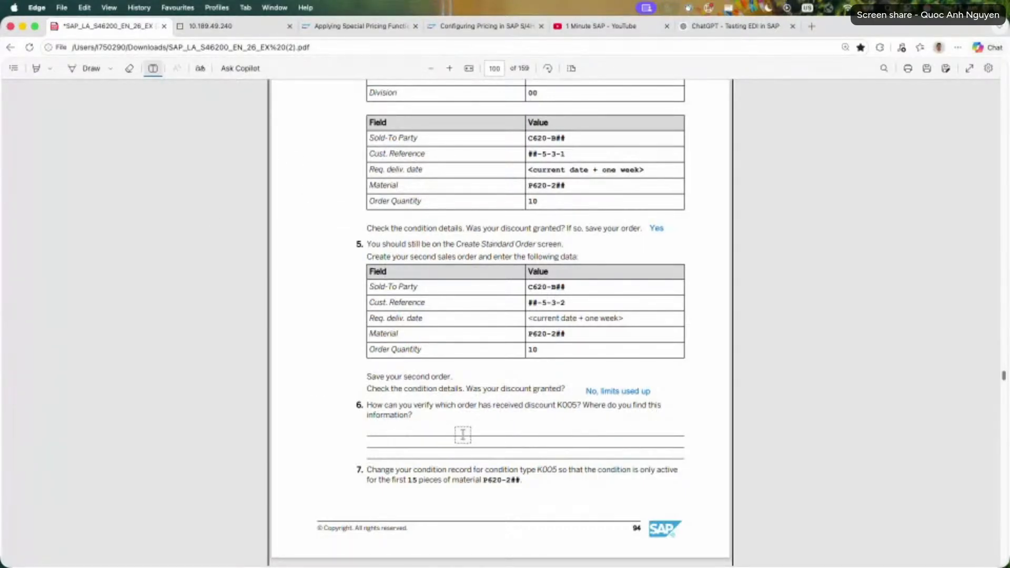
Add the text answer "In the items conditions details => check the condition types, k005 exists only in the first order created" under question 6.
left_click(416, 428)
type("In")
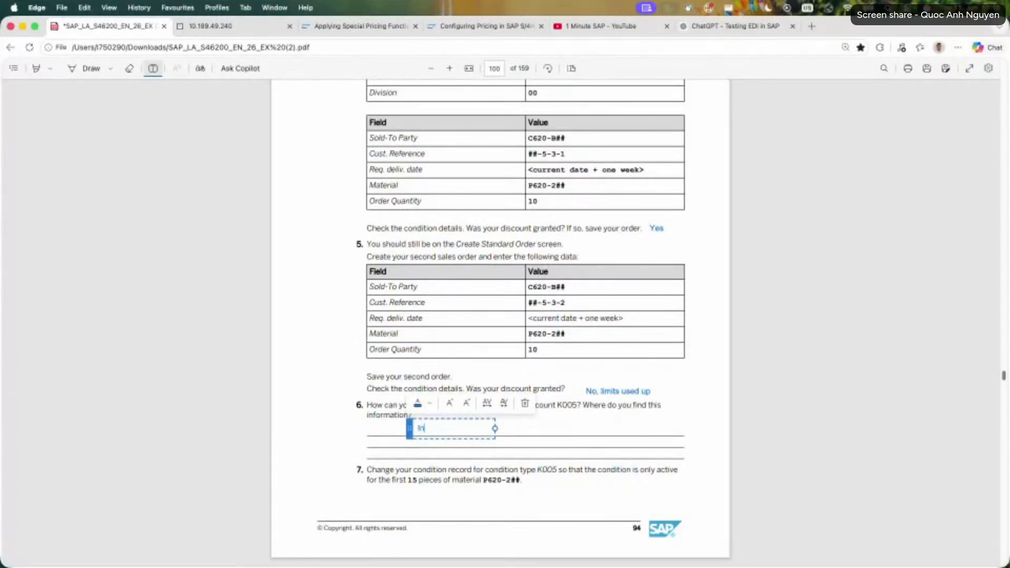
type(" the items conditions details")
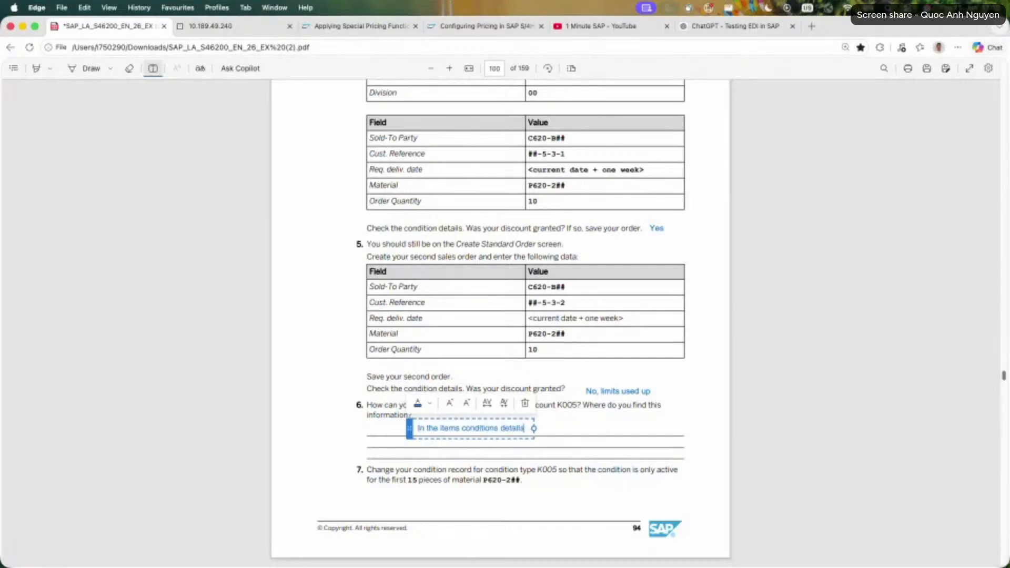
type(" => check the ")
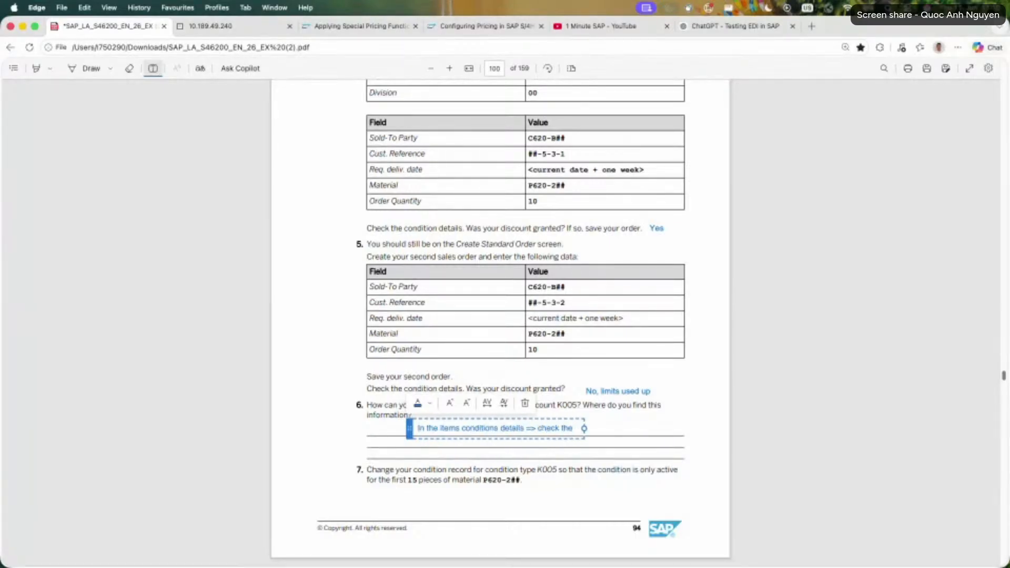
type("condition types, ")
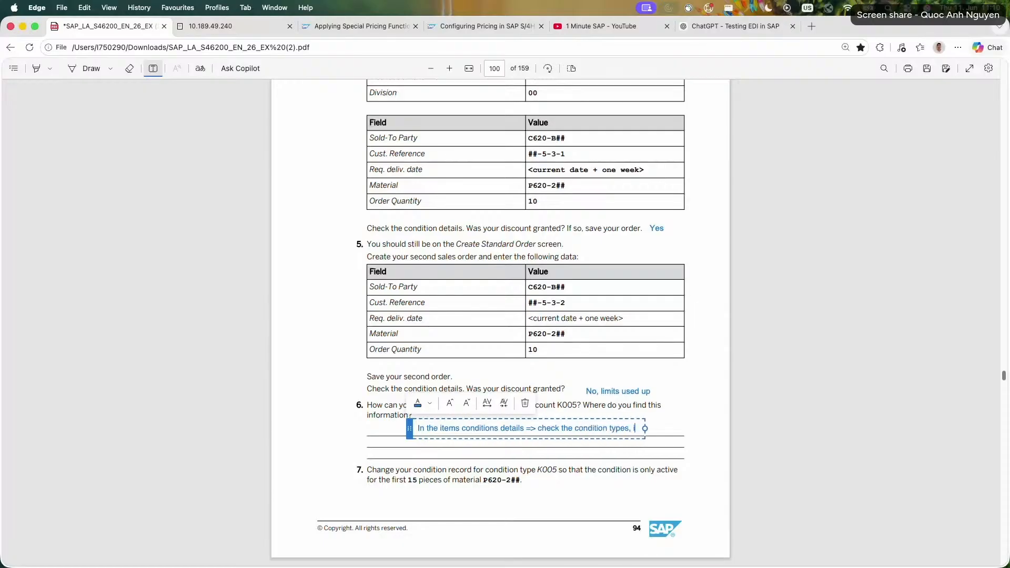
type("k005 ex")
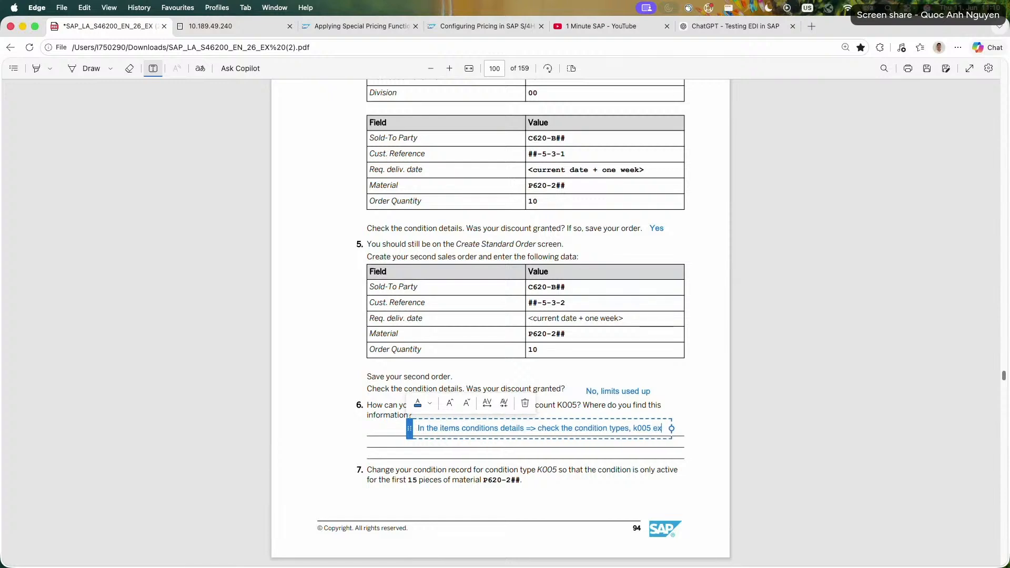
type("ists only ")
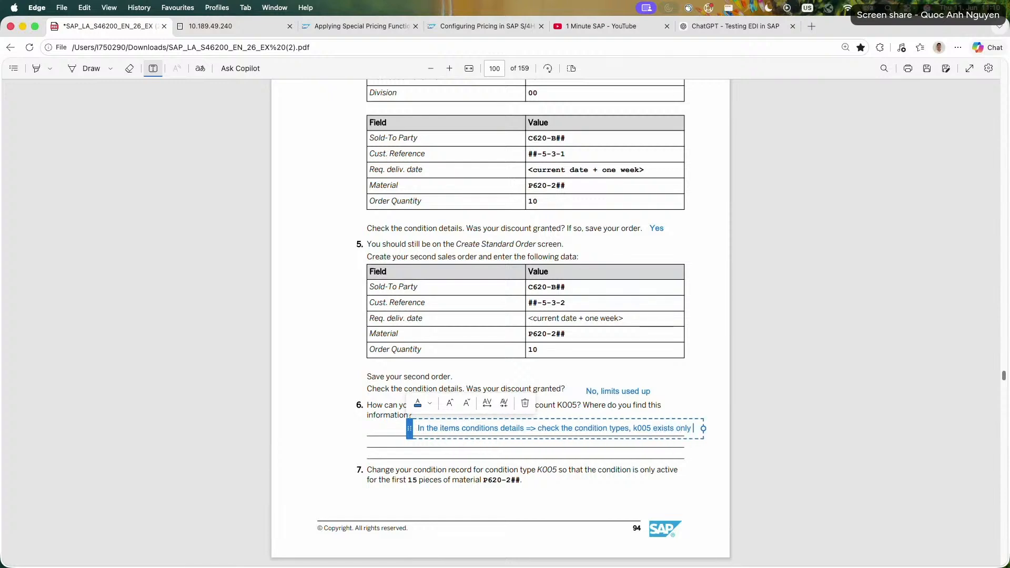
type("in the")
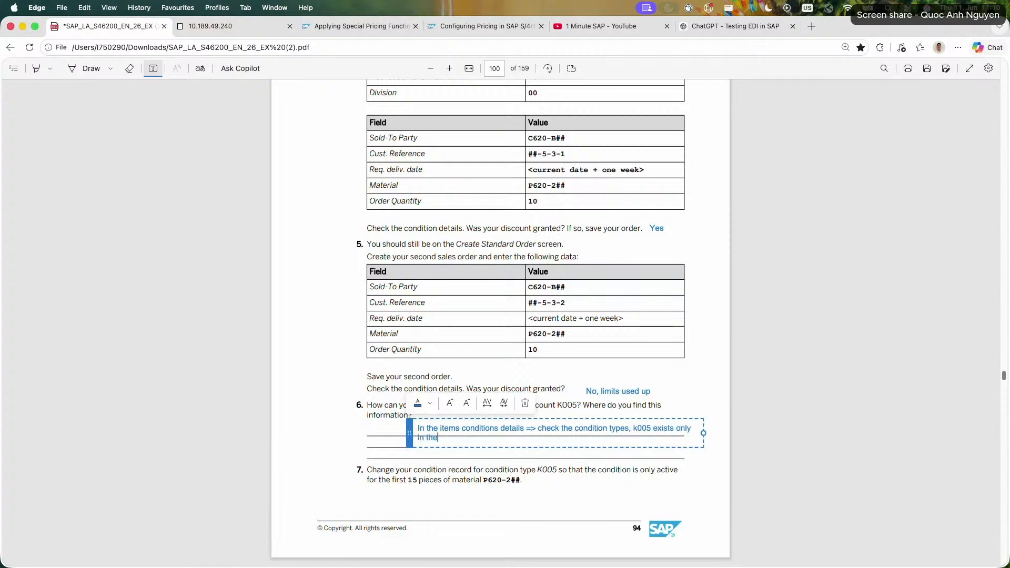
type(" first order created")
Switch to the SAP session and open the additional data of the K005 condition record for material P620-226.
scroll(451, 334, "down", 3)
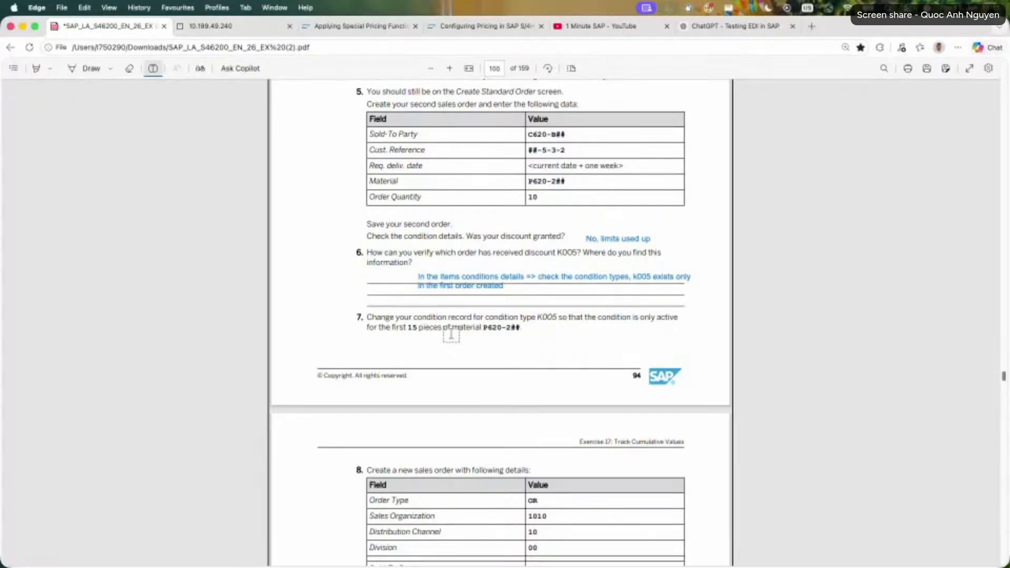
left_click(231, 26)
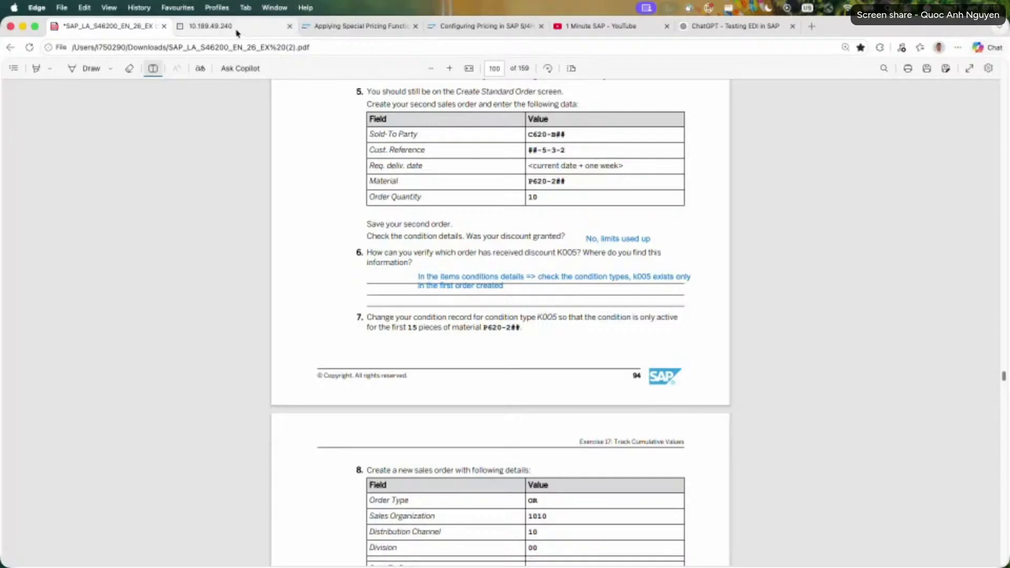
left_click(315, 554)
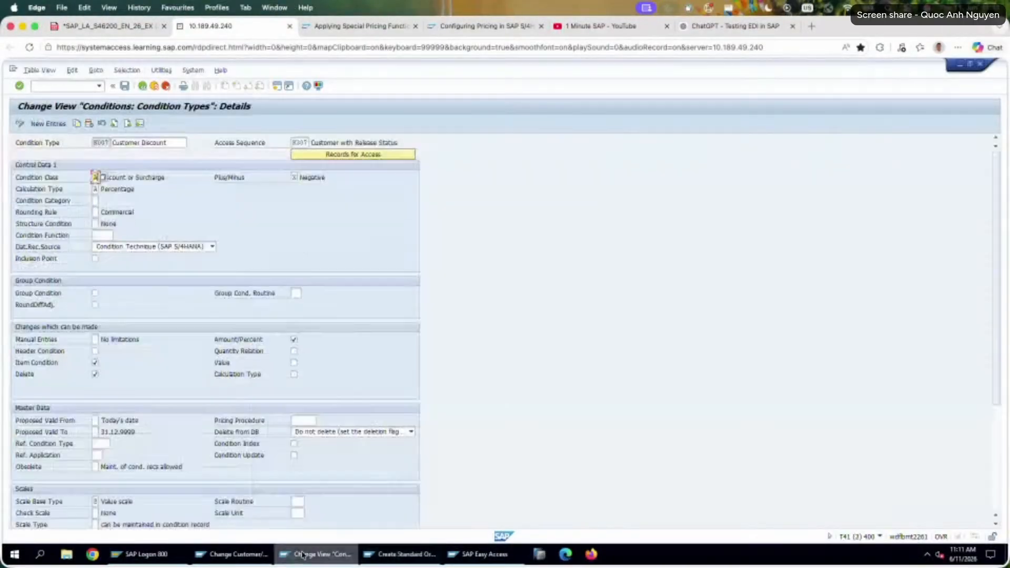
left_click(234, 554)
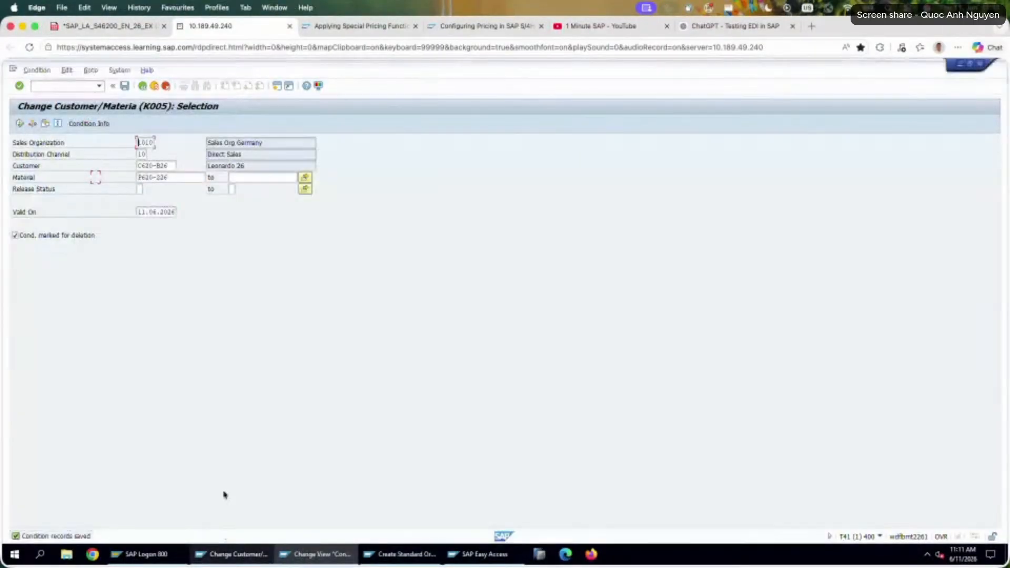
left_click(20, 123)
left_click(21, 235)
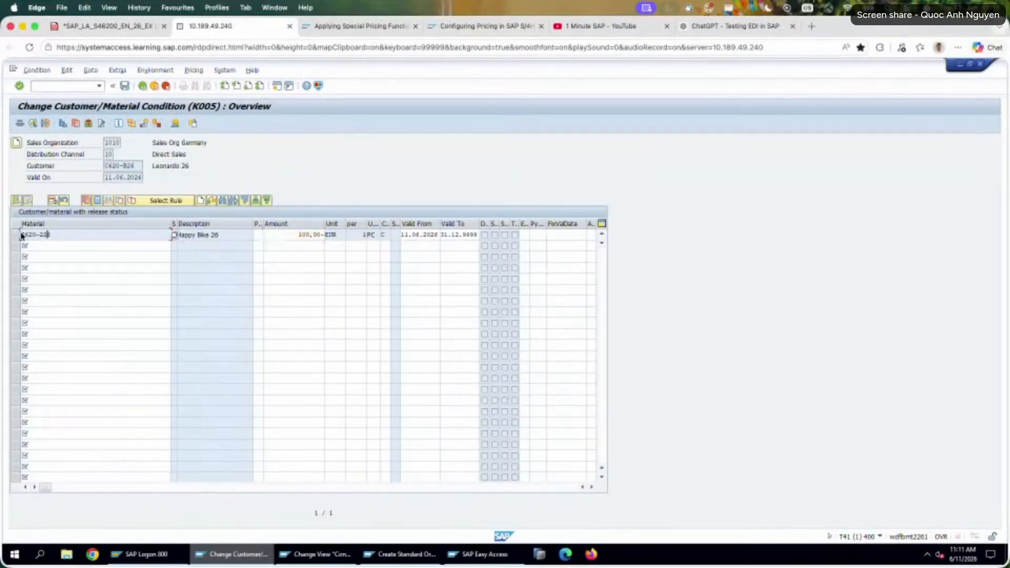
left_click(19, 235)
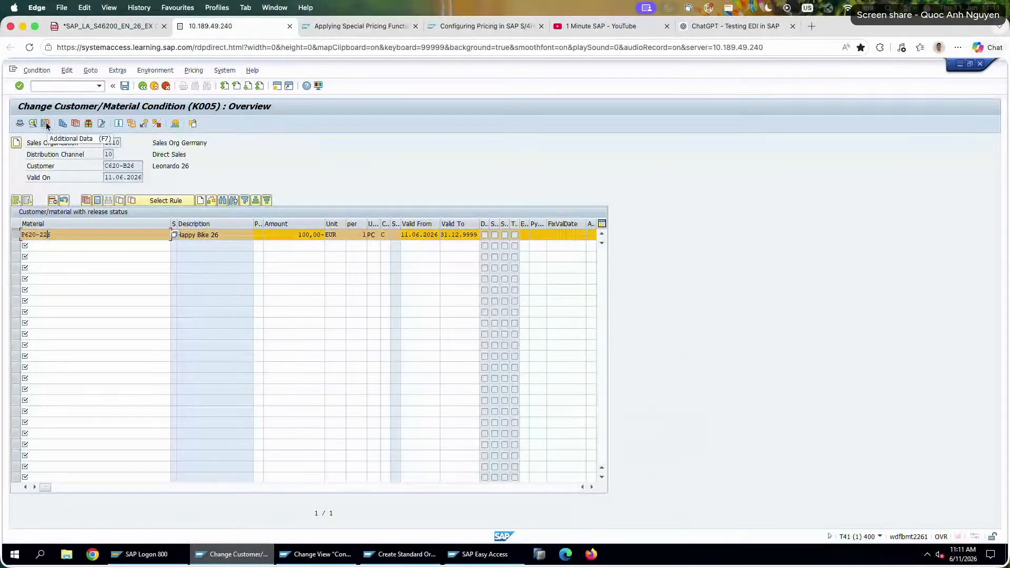
left_click(45, 124)
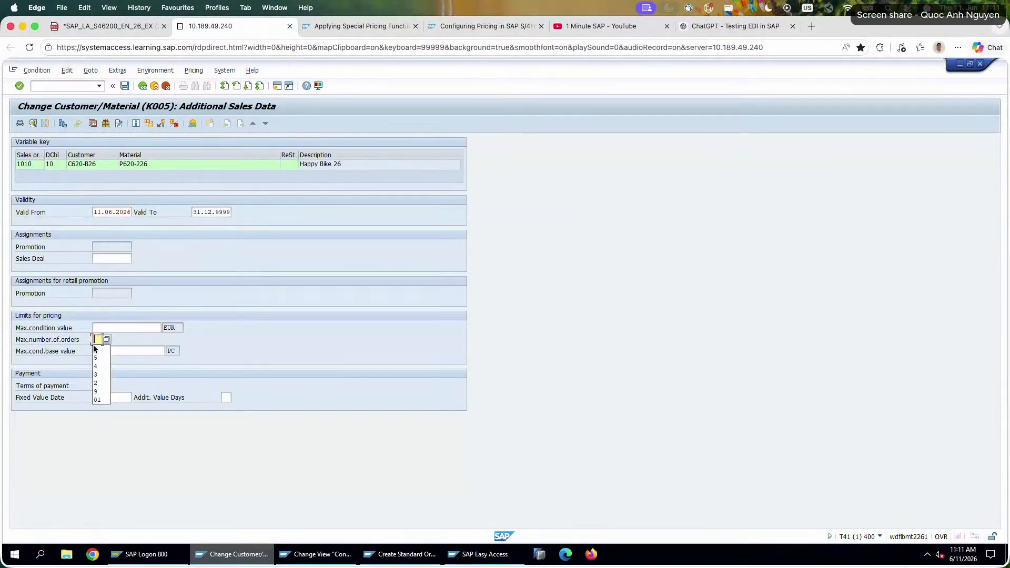
Clear the maximum number of orders, set the maximum condition base value to 15 PC, and save the K005 condition record.
left_click(148, 352)
type("15")
key("Return")
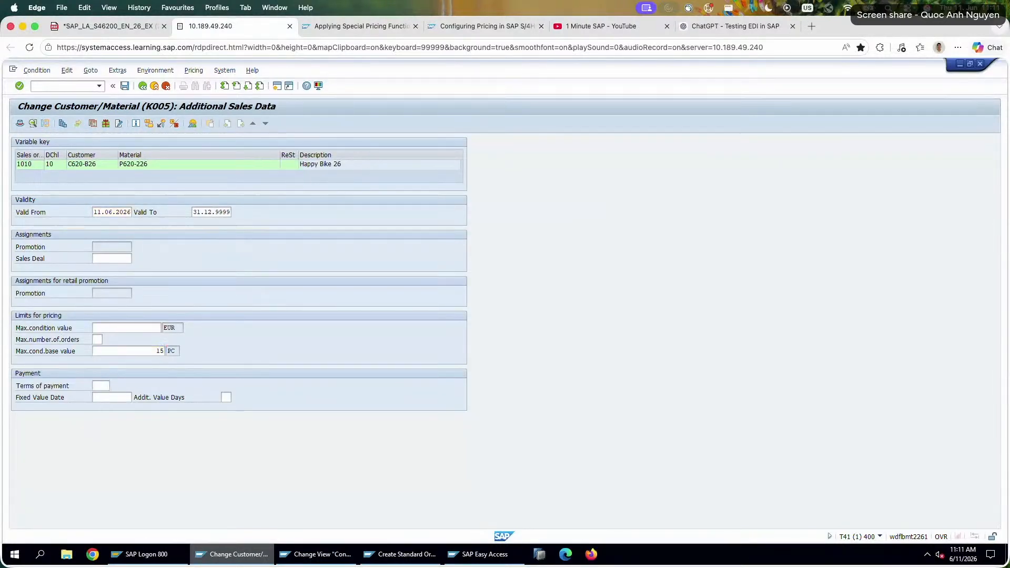
left_click(98, 339)
left_click(106, 350)
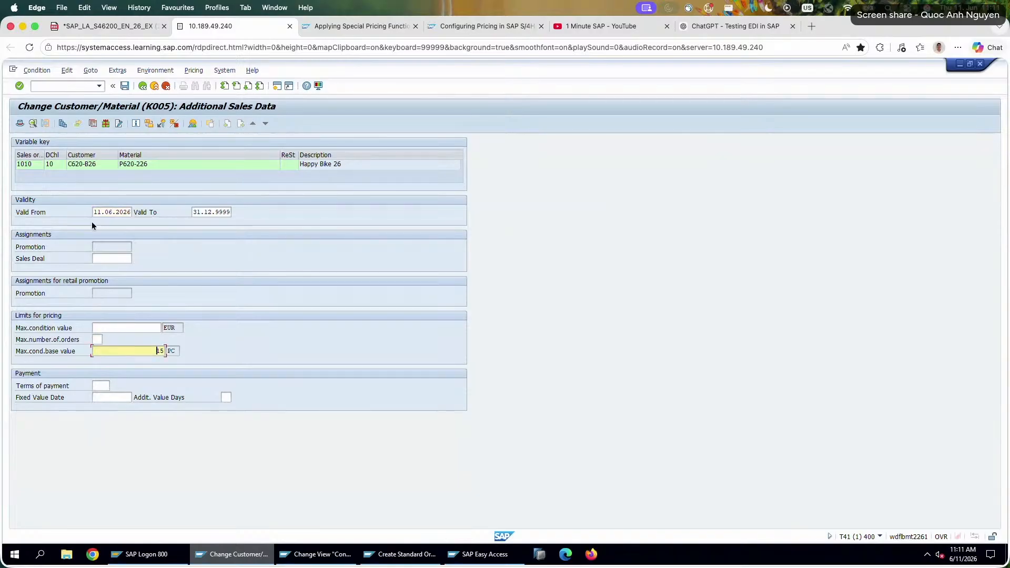
left_click(128, 86)
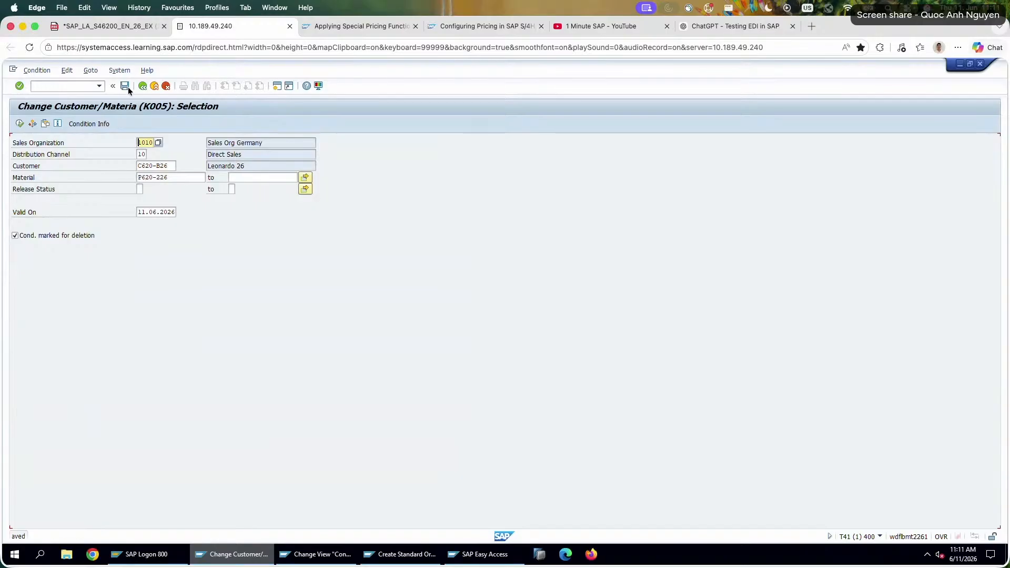
Read the task 8 order data in the exercise PDF, and save the open second sales order 26-5-3-2 in SAP.
left_click(108, 25)
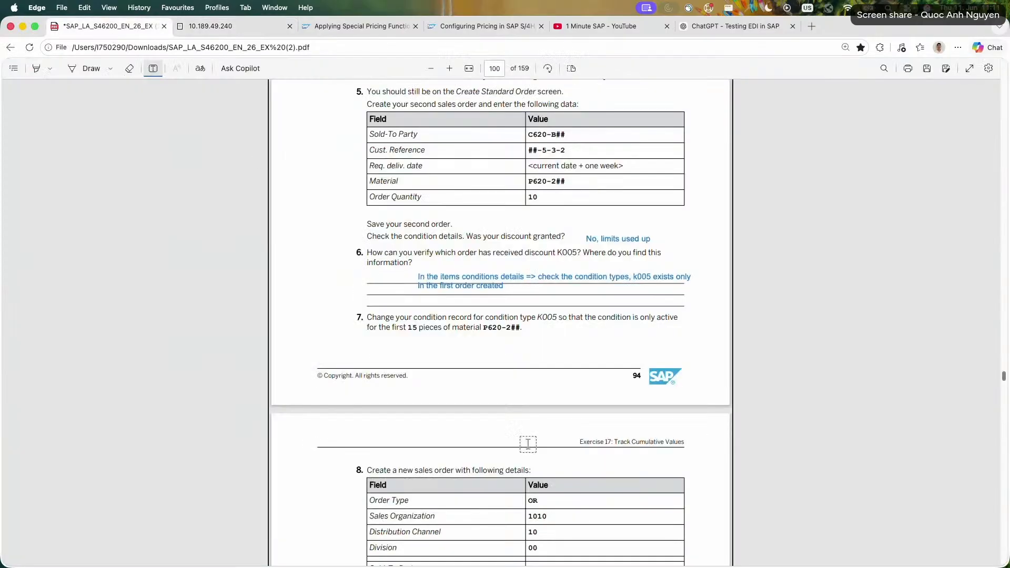
scroll(529, 443, "down", 3)
scroll(528, 443, "down", 2)
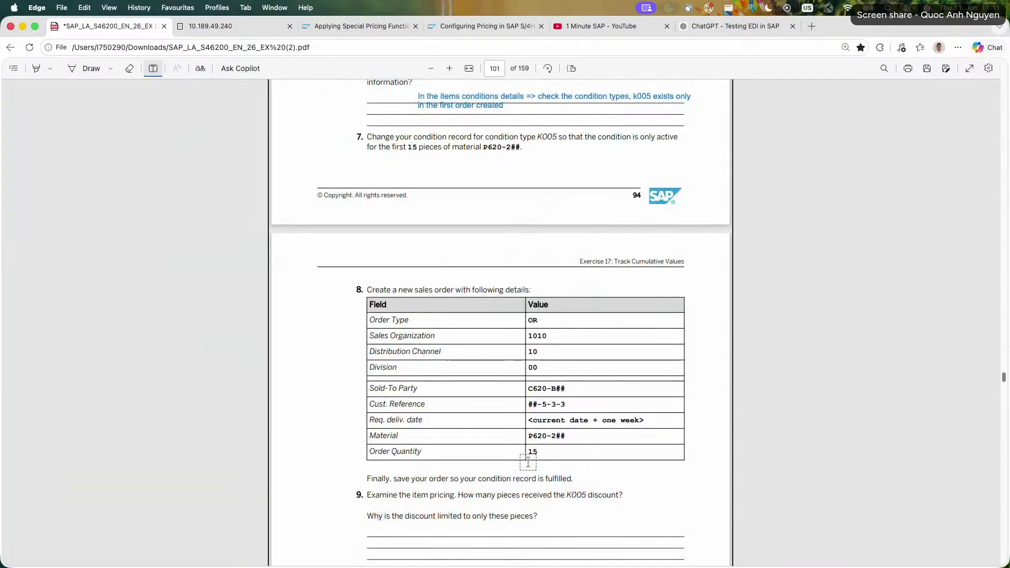
left_click(256, 29)
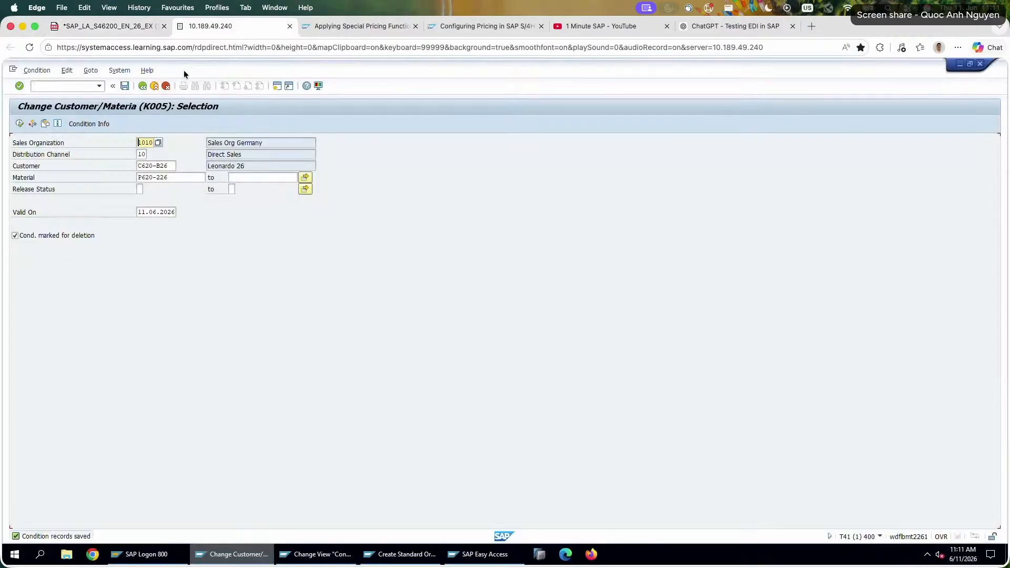
left_click(400, 554)
left_click(554, 153)
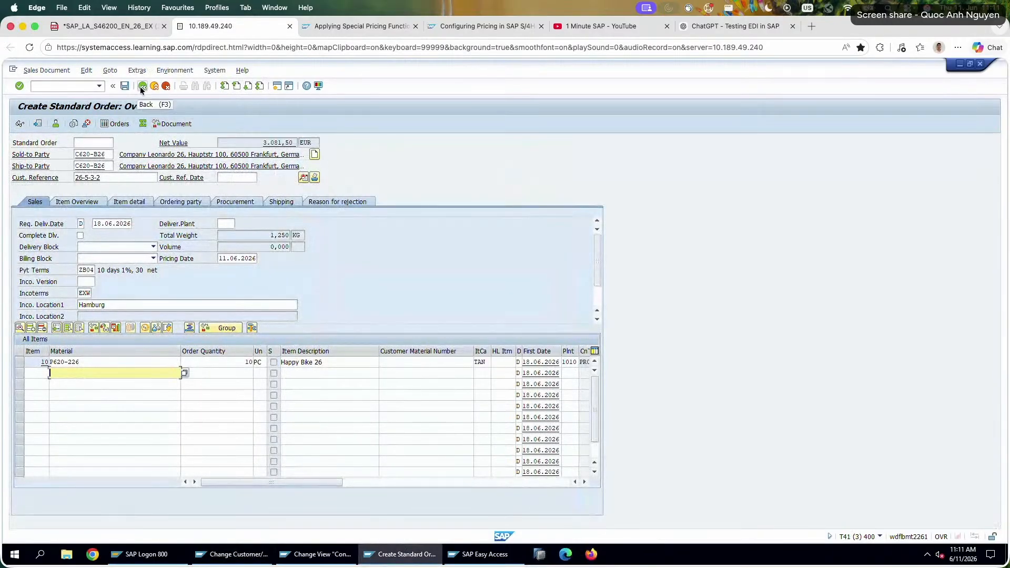
double_click(170, 362)
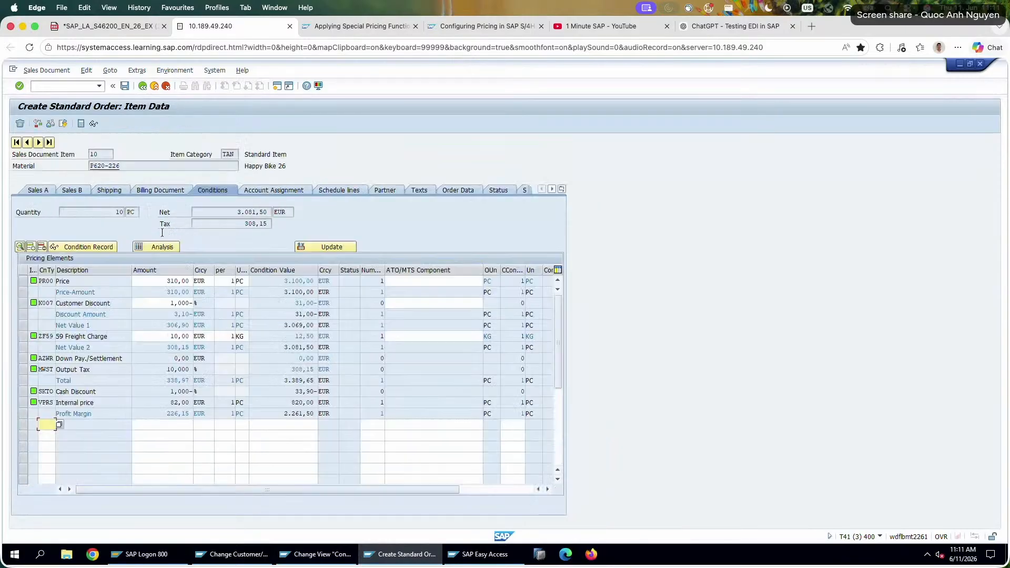
left_click(52, 123)
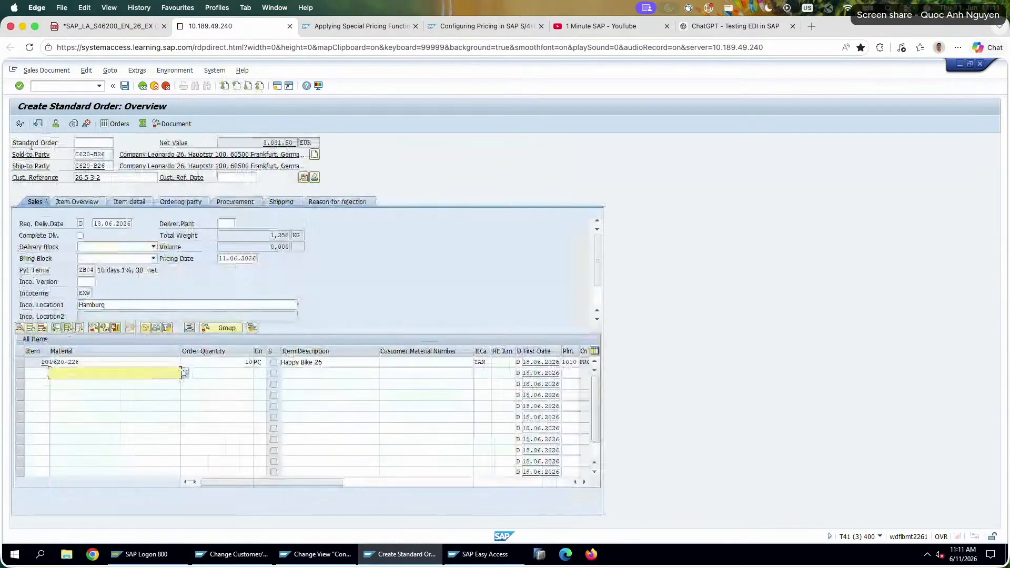
left_click(127, 88)
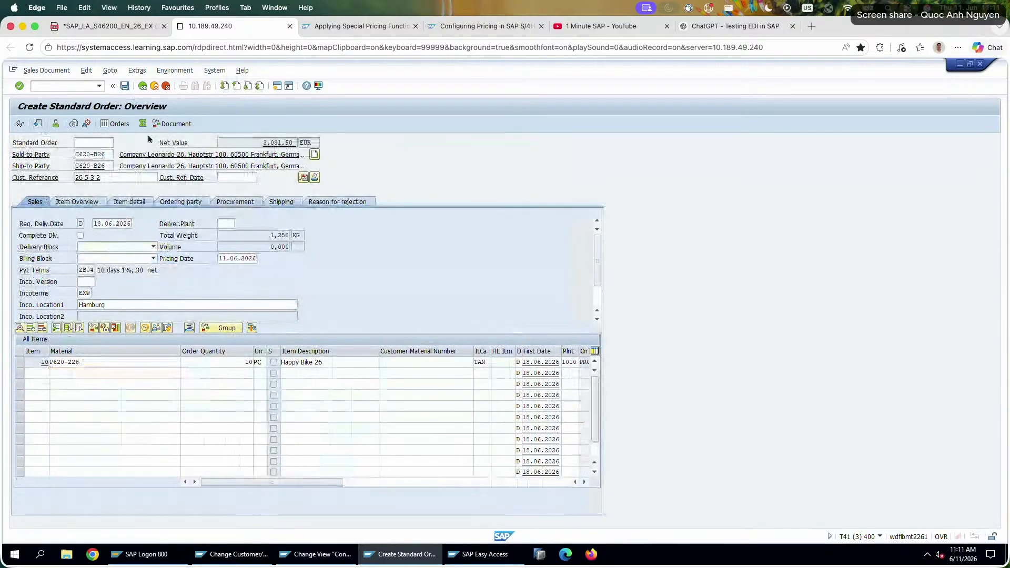
Fill in a new standard order for sold-to party C620-B26 with customer reference 26-5-3-3, material P620-226 and quantity 15.
left_click(97, 162)
left_click(98, 156)
left_click(98, 156)
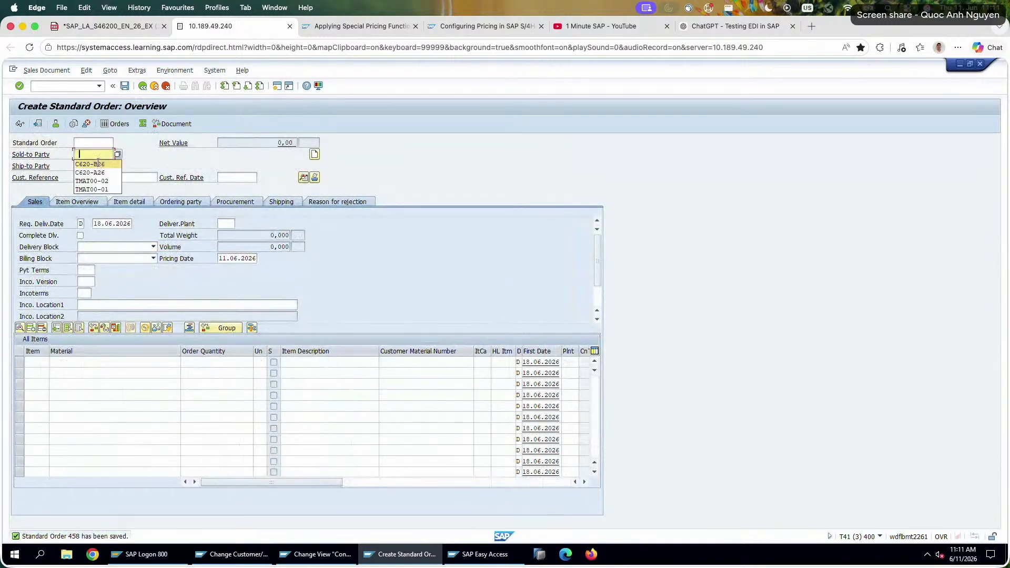
left_click(99, 172)
left_click(98, 174)
left_click(98, 177)
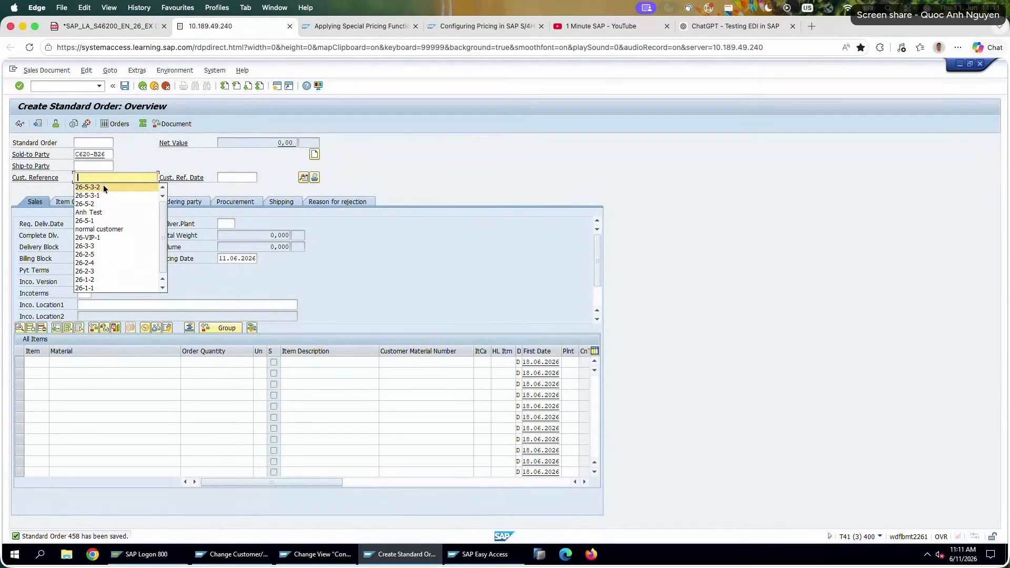
left_click(105, 363)
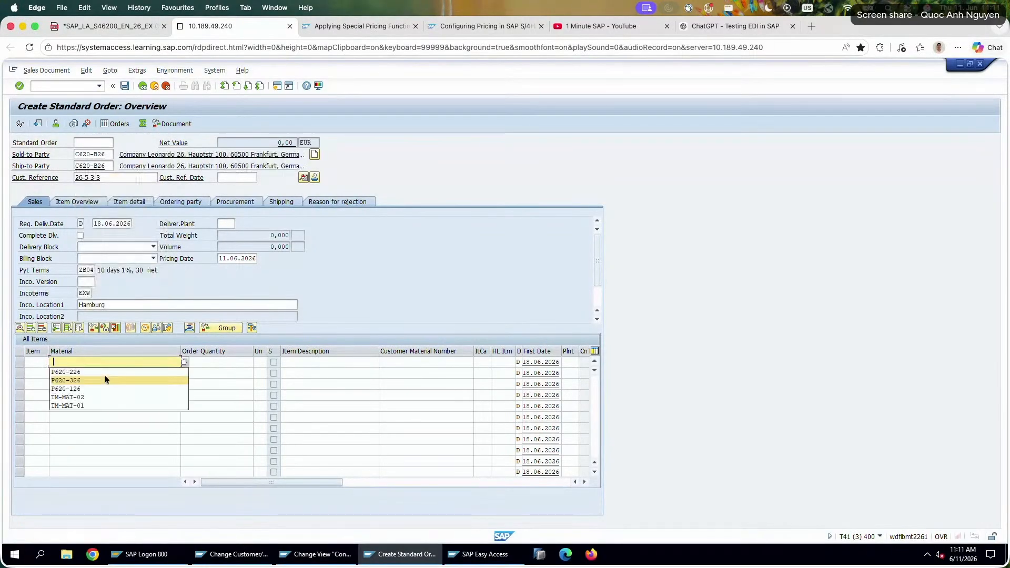
left_click(105, 379)
left_click(234, 363)
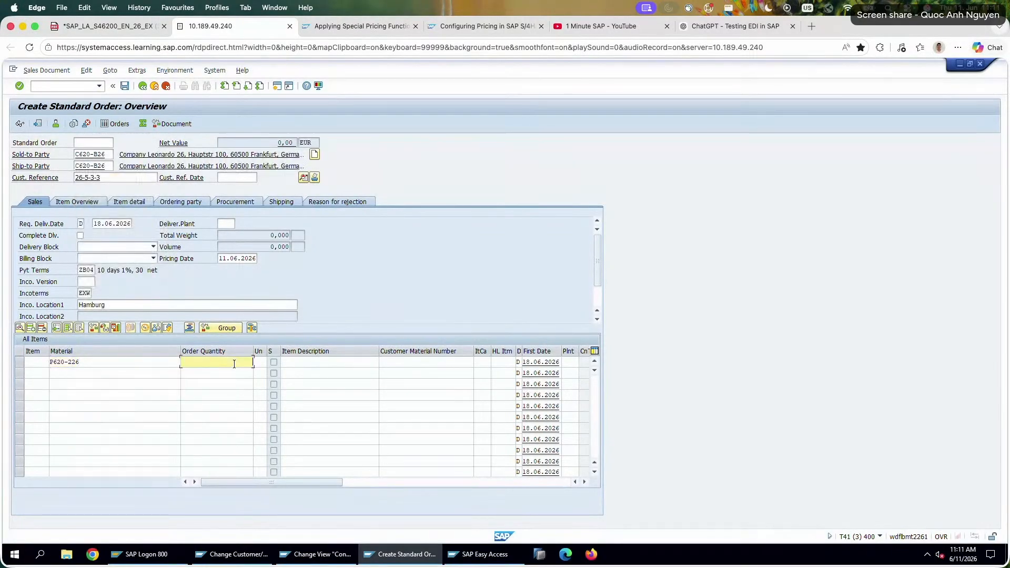
type("15")
key("Return")
Open the item's conditions, compare the K005 amount and condition value with the order quantity, and open the pricing analysis.
left_click(185, 362)
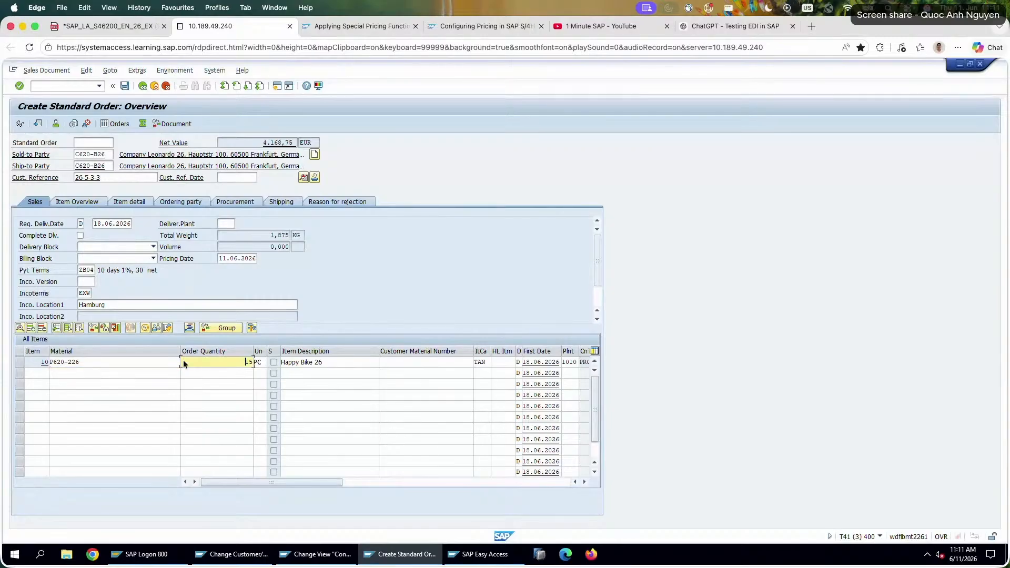
left_click(145, 327)
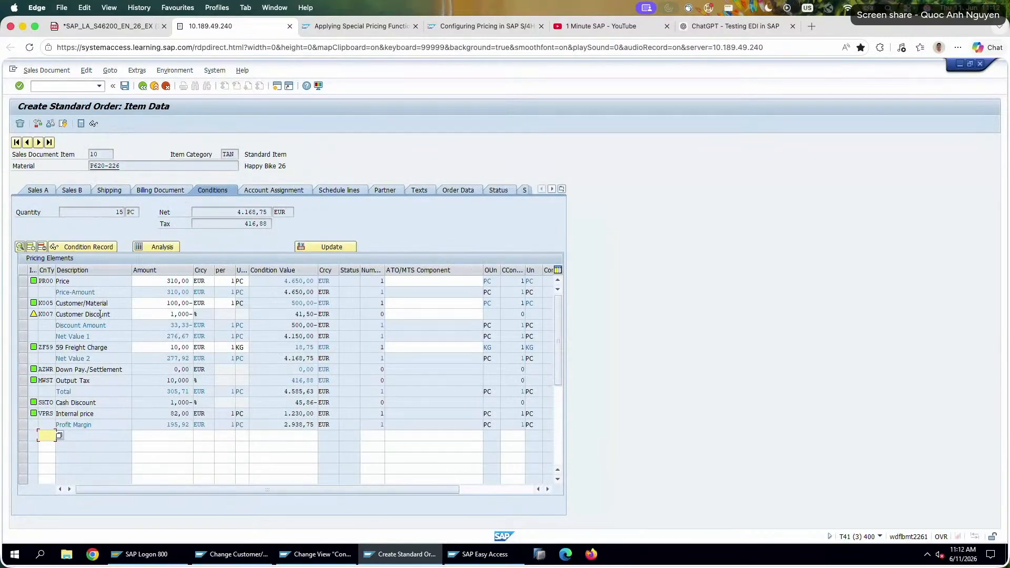
double_click(110, 306)
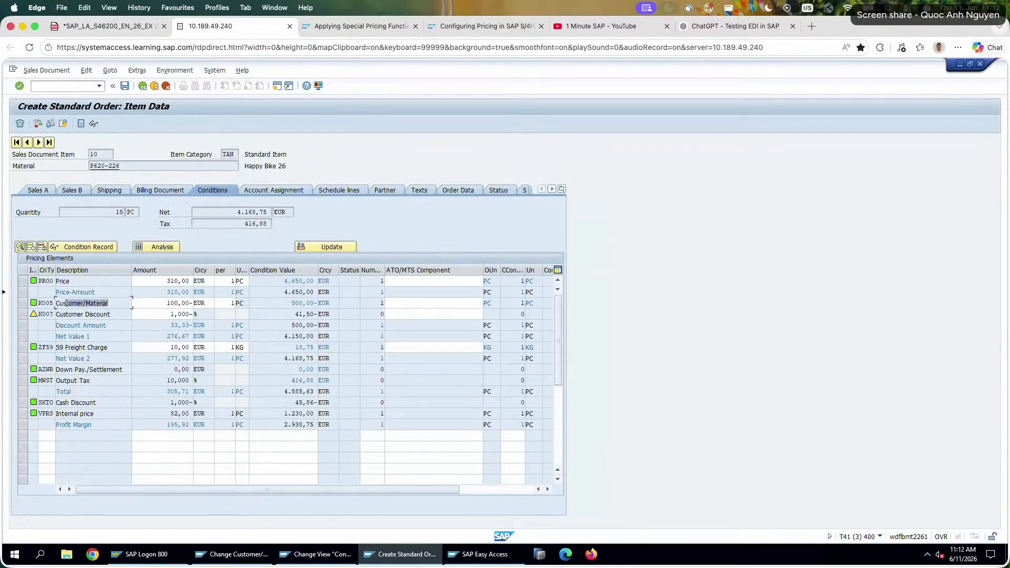
double_click(153, 304)
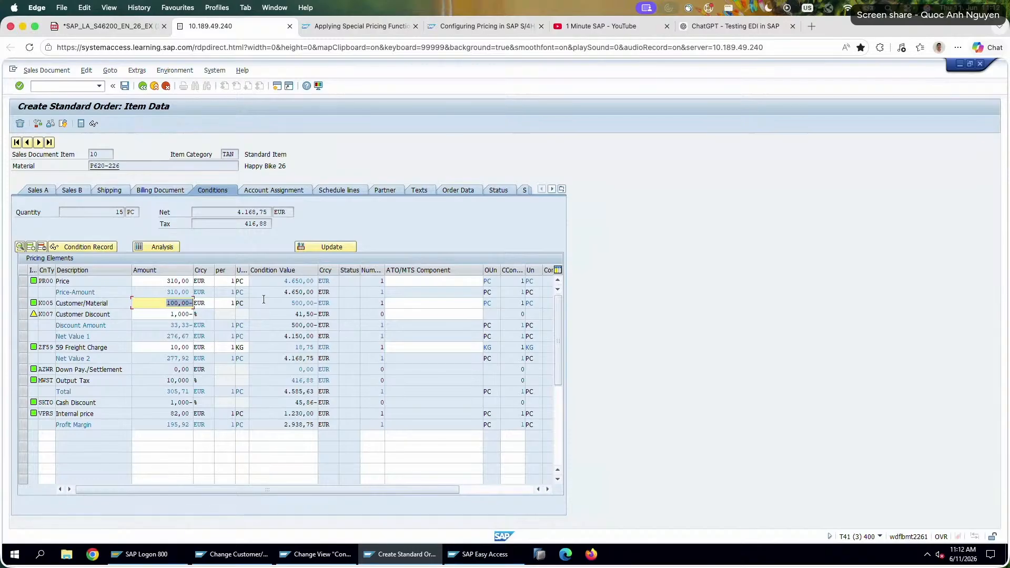
left_click_drag(263, 299, 319, 309)
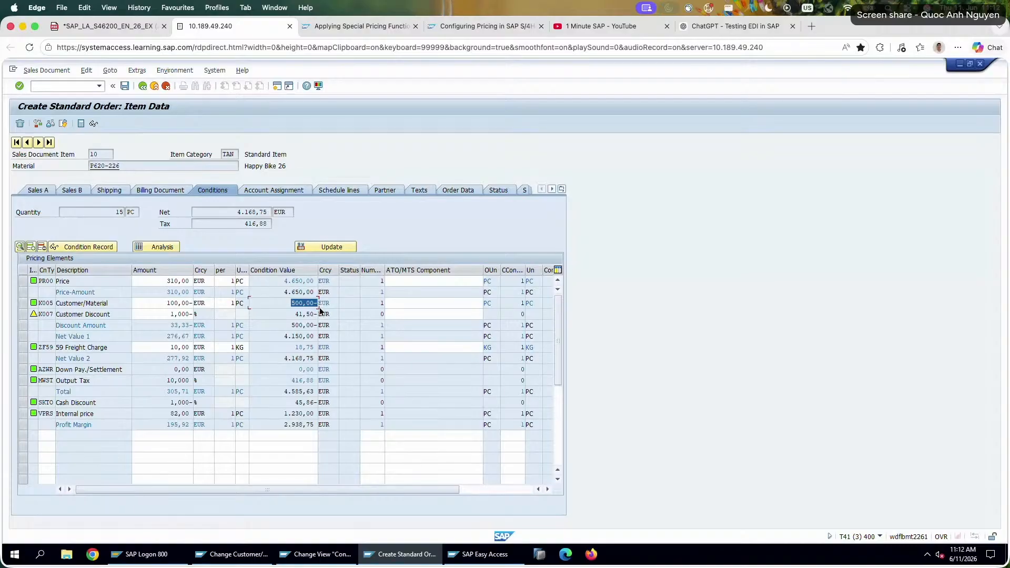
double_click(120, 212)
right_click(218, 222)
left_click(166, 303)
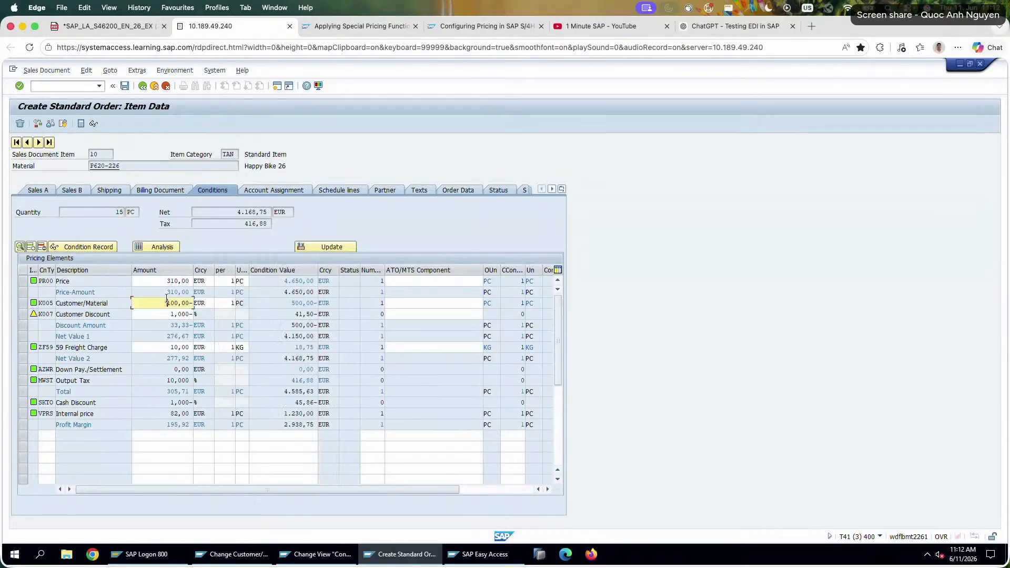
left_click_drag(289, 303, 376, 303)
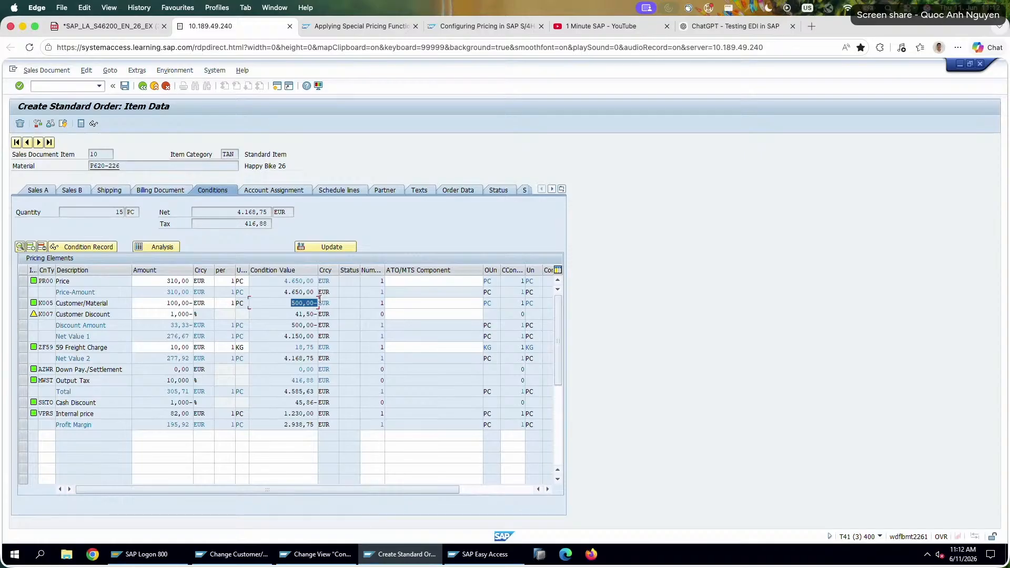
double_click(185, 303)
double_click(273, 305)
left_click(163, 247)
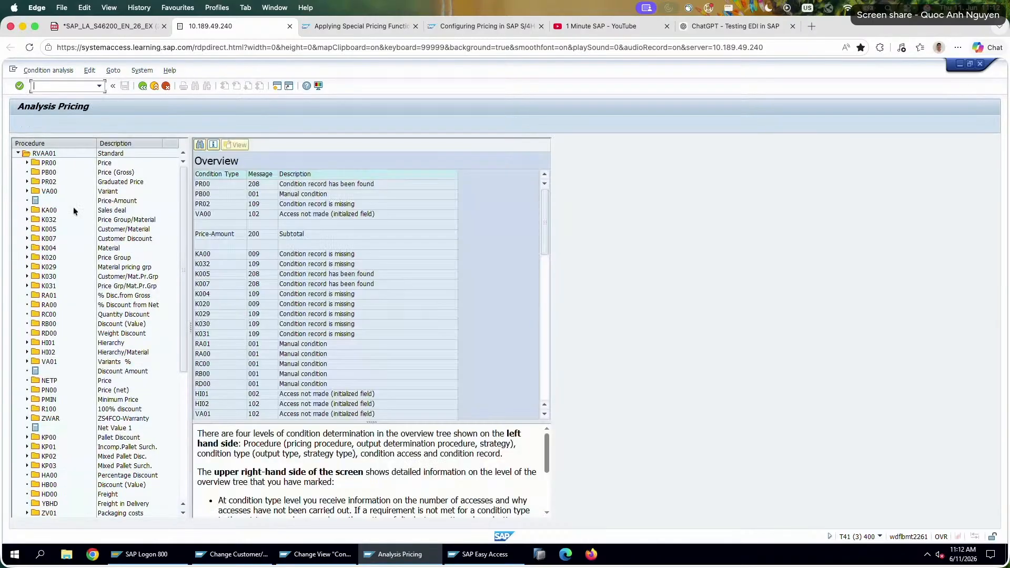
Expand condition type K005 in the pricing analysis and examine the details of its access 010.
left_click(27, 229)
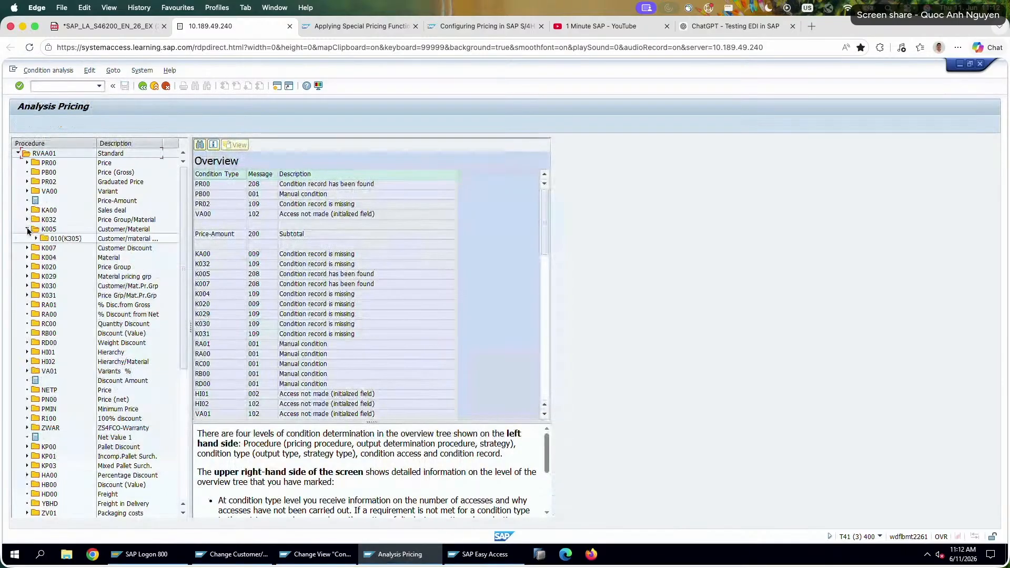
double_click(66, 238)
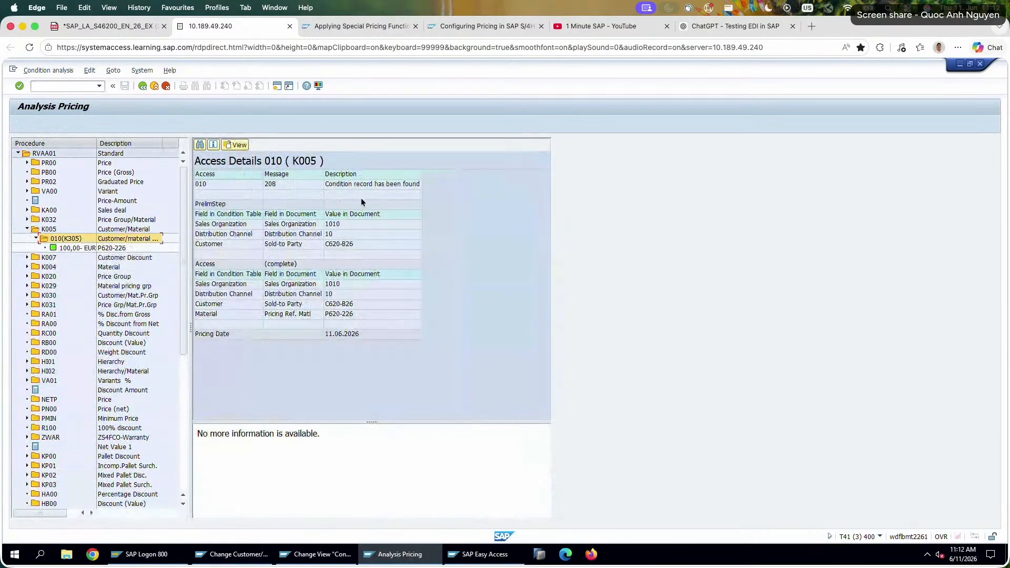
left_click(360, 185)
Add a text note under question 9 in the exercise PDF reading "Only 5 pieces receive the discount K005 =>".
left_click(110, 27)
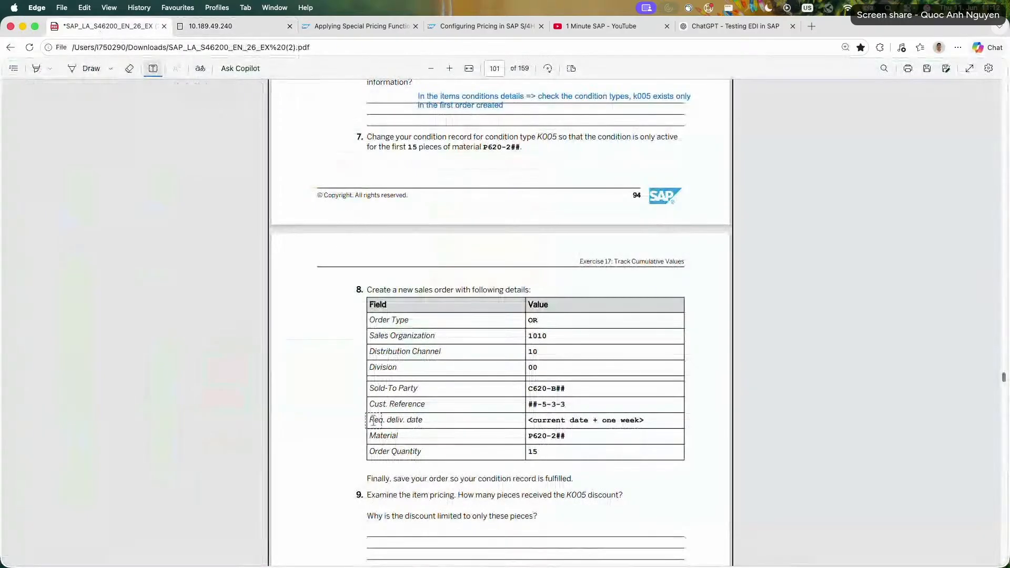
scroll(520, 493, "down", 1)
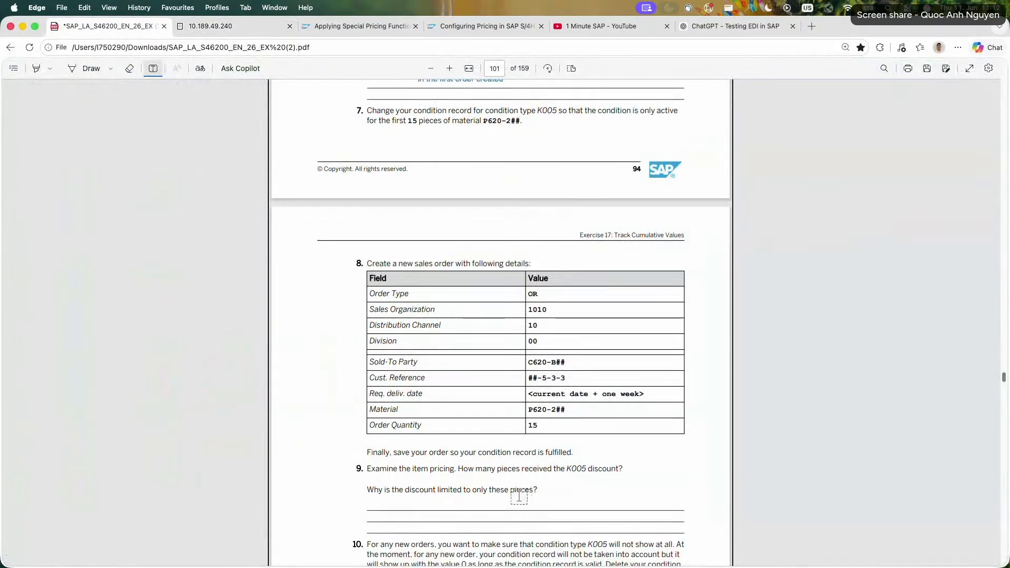
left_click(408, 505)
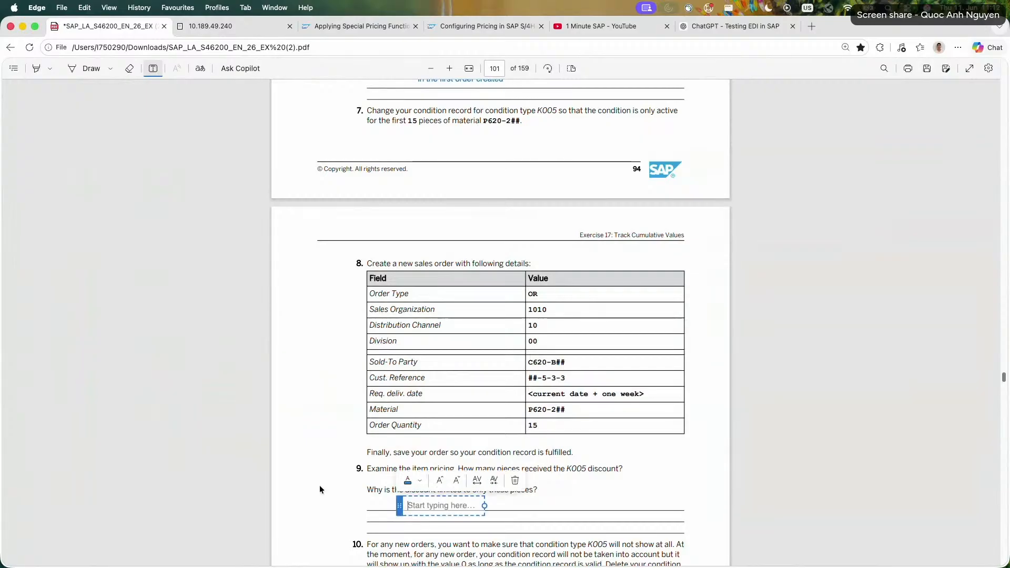
type("Only")
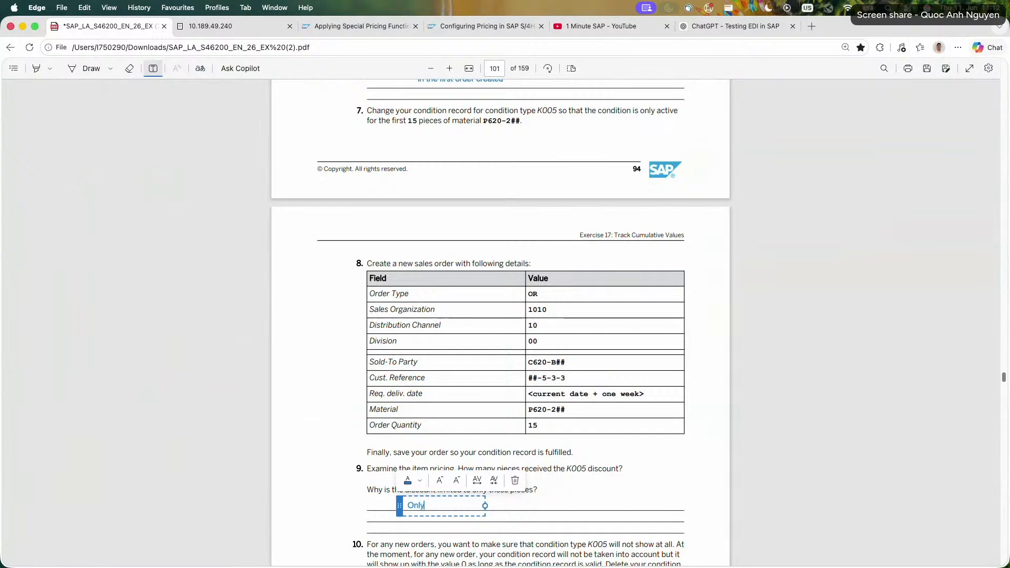
type(" 5 pieces receive the d")
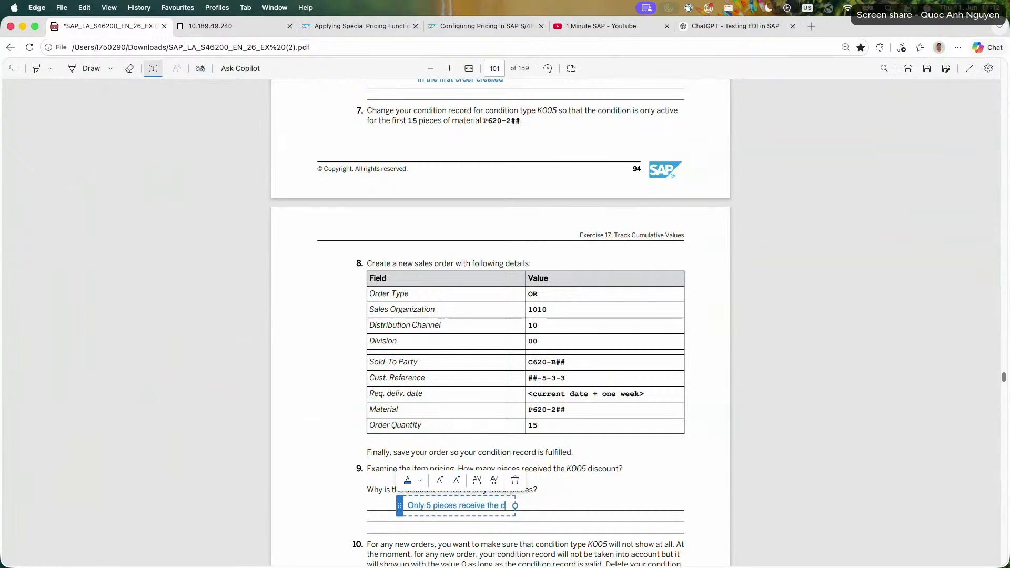
type("iscount K005 =>")
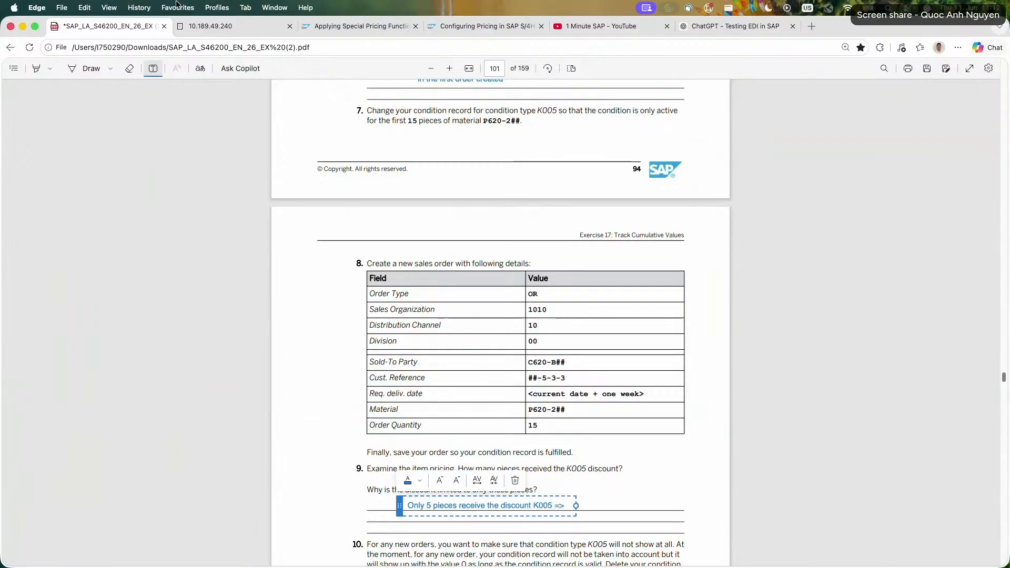
Return to the order item's conditions in SAP and check the K005 amount and condition value against the order quantity.
left_click(208, 27)
left_click(142, 86)
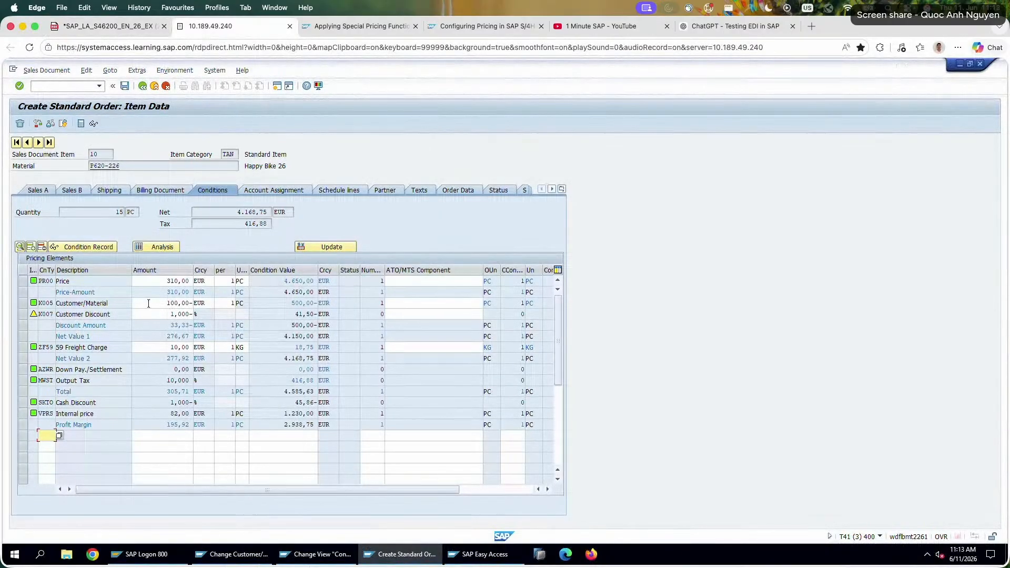
double_click(148, 303)
left_click(264, 303)
left_click_drag(429, 486, 456, 488)
left_click_drag(454, 488, 411, 487)
left_click_drag(117, 211, 195, 213)
left_click(26, 303)
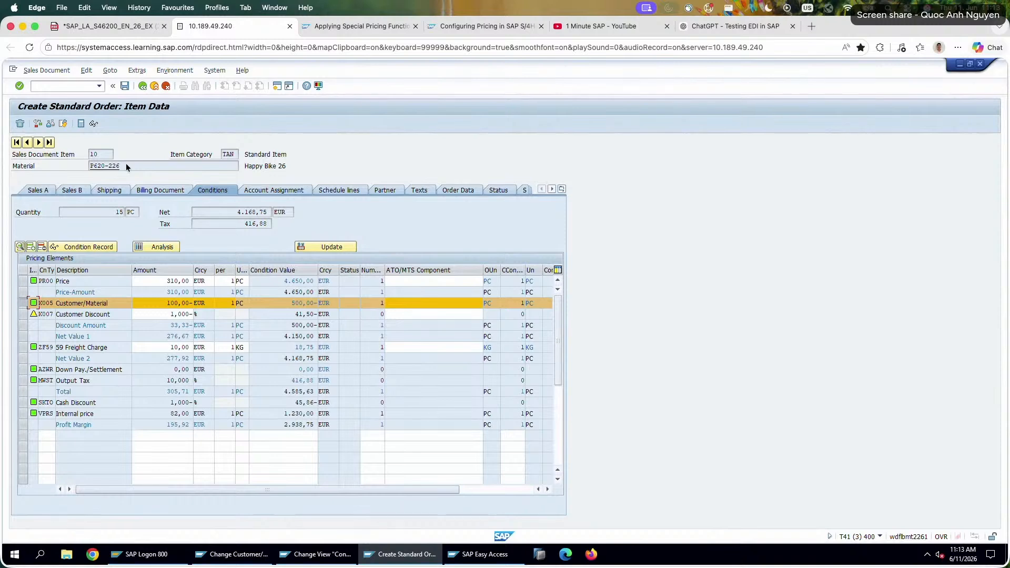
Extend the question 9 answer in the PDF with "even though the limit is first 15 pieces for the material".
left_click(115, 26)
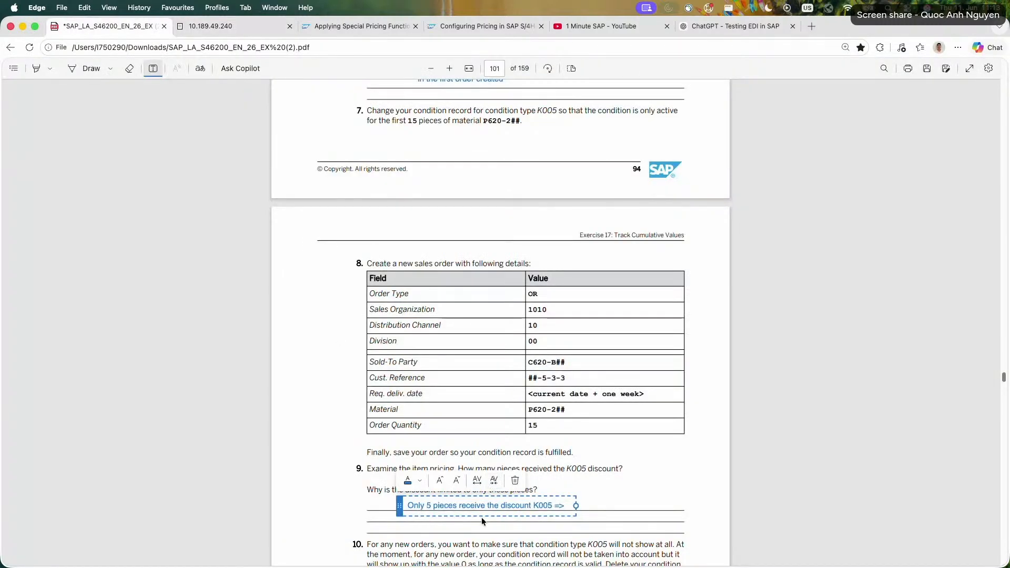
type("even though")
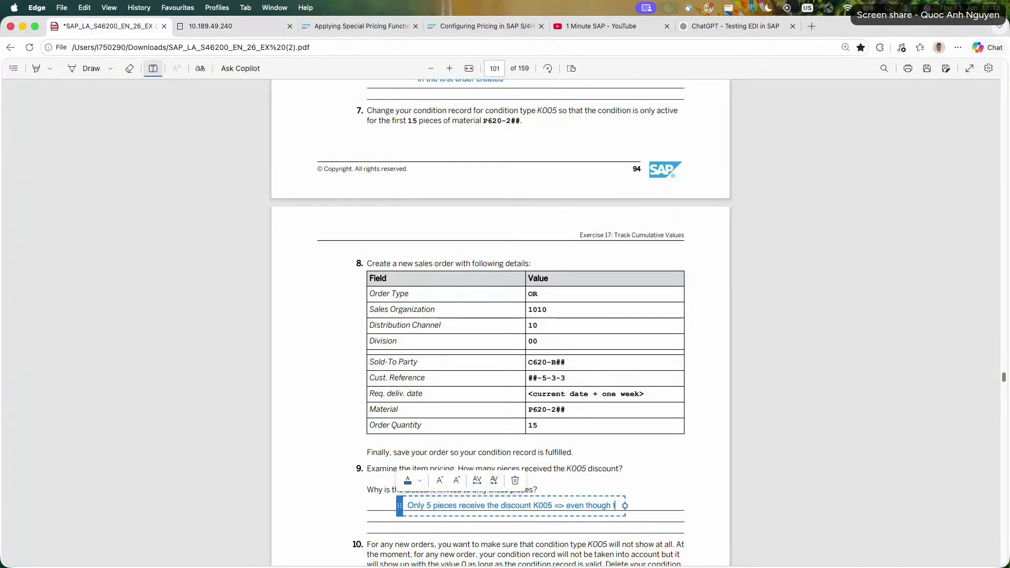
type(" the limit is fi")
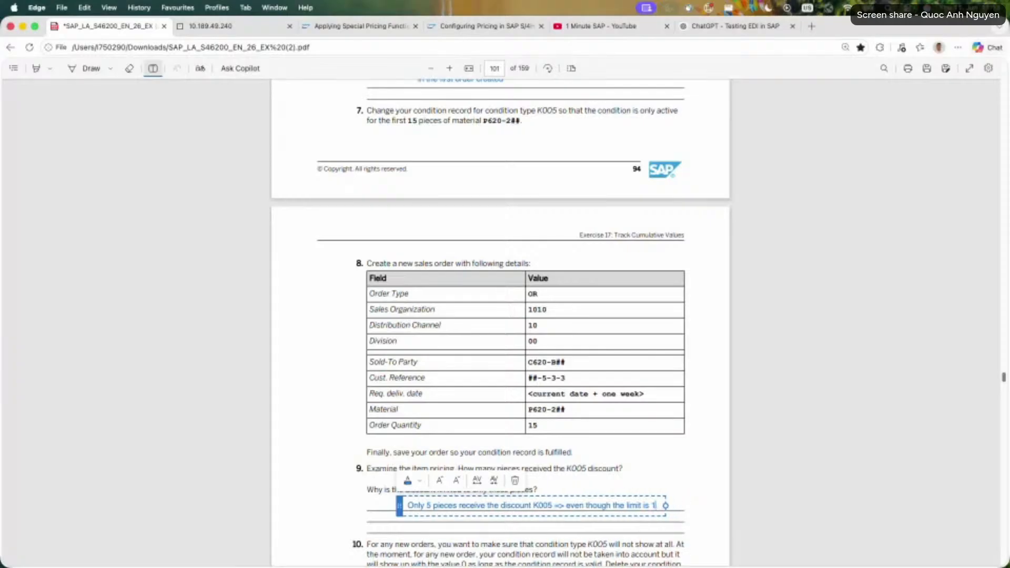
type("rst 15 p")
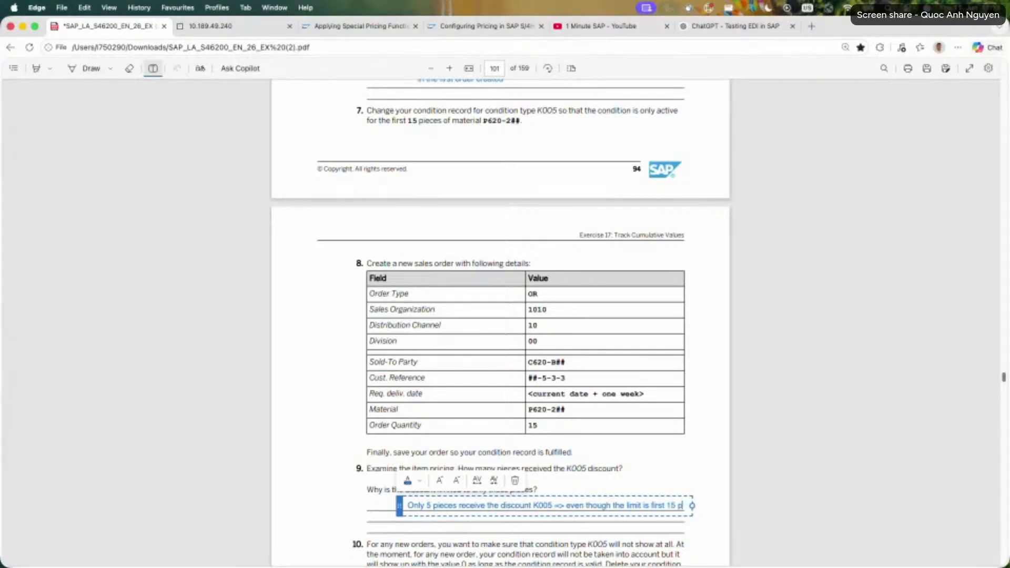
type("ieces for the material")
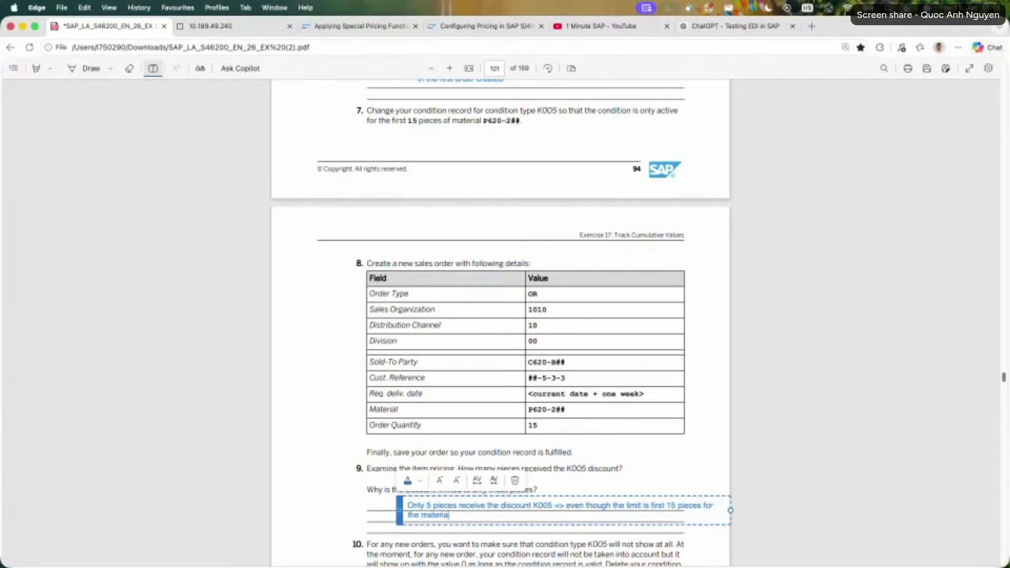
type(", 10 pieces")
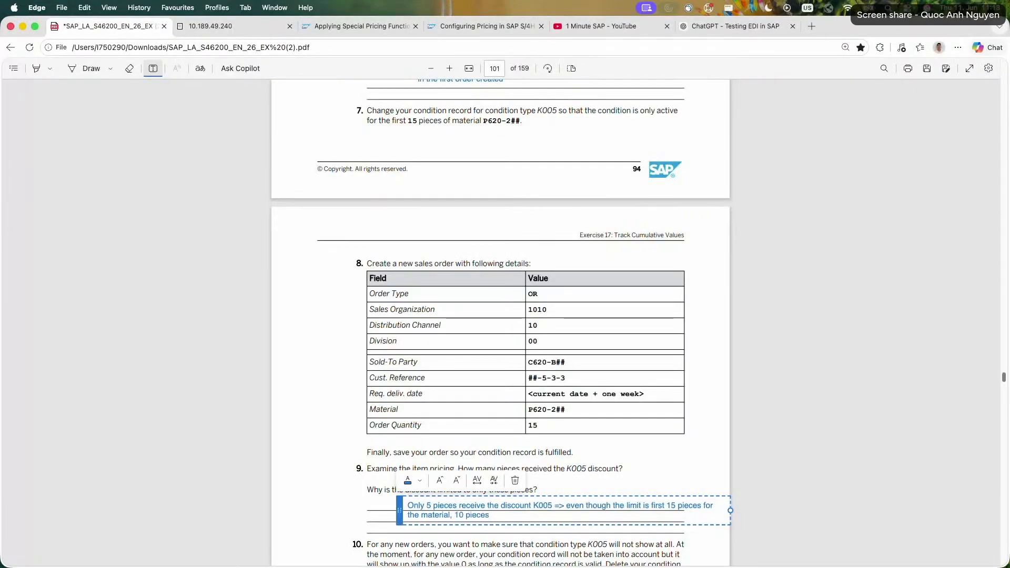
type(" were already receivi")
Finish the answer with ", 10 pieces were already receiving the discount from the last order, therefore only 5 pieces left active".
key("BackSpace")
key("BackSpace")
type("iving the discount from the las")
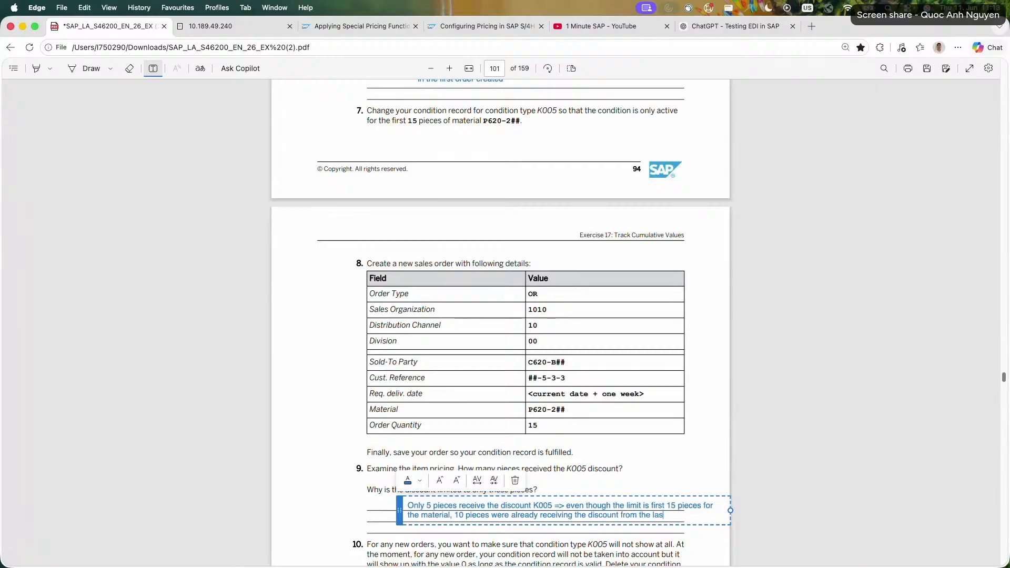
type("t order of ")
type("f")
key("BackSpace")
key("BackSpace")
key("BackSpace")
key("BackSpace")
key("BackSpace")
type(", there fore only 5 pie")
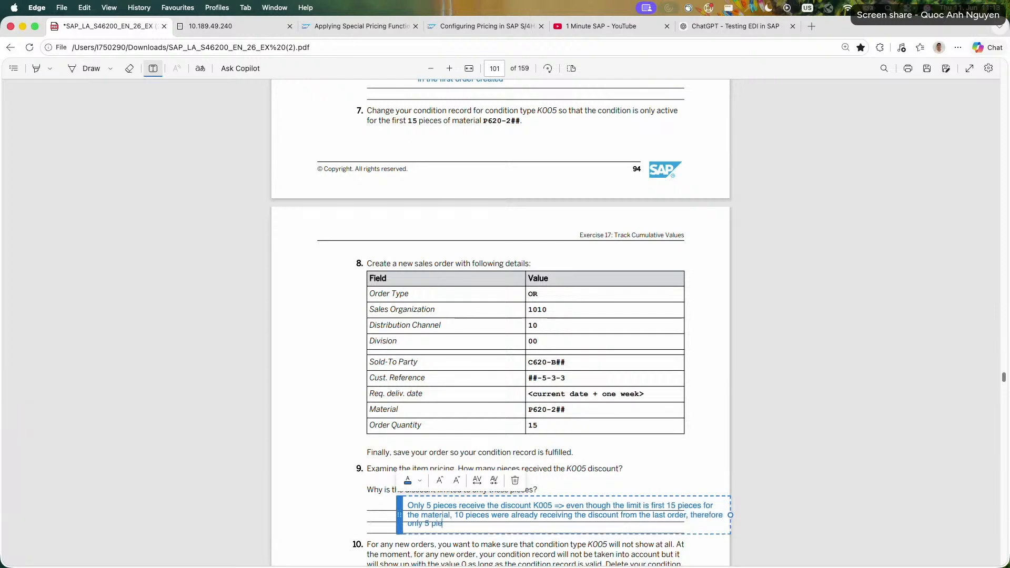
type("ces left active")
key("Escape")
Read the task 10 instructions in the exercise PDF, and save the open sales order 26-5-3-3 in SAP.
scroll(368, 481, "down", 2)
scroll(337, 476, "down", 4)
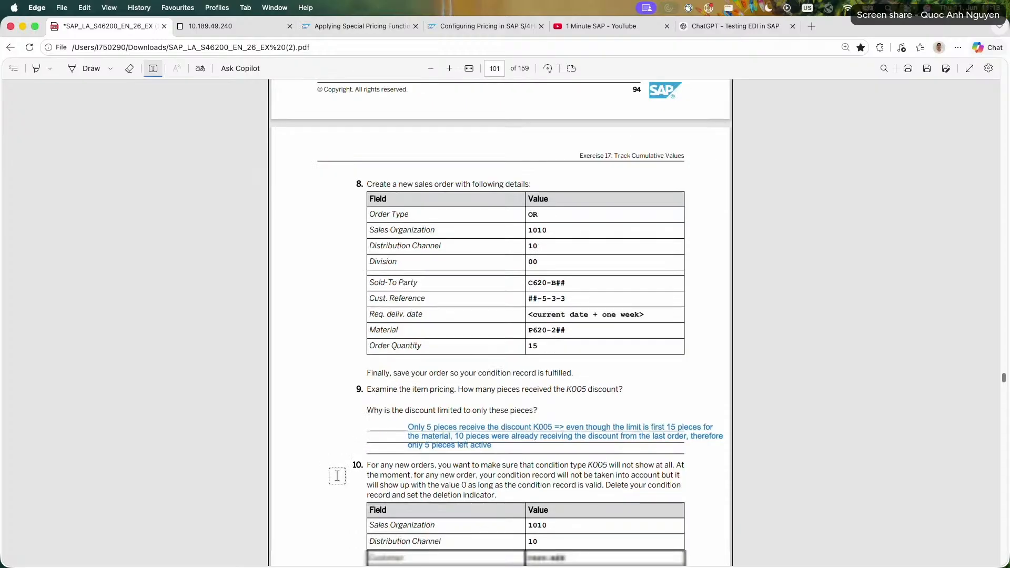
scroll(338, 475, "down", 1)
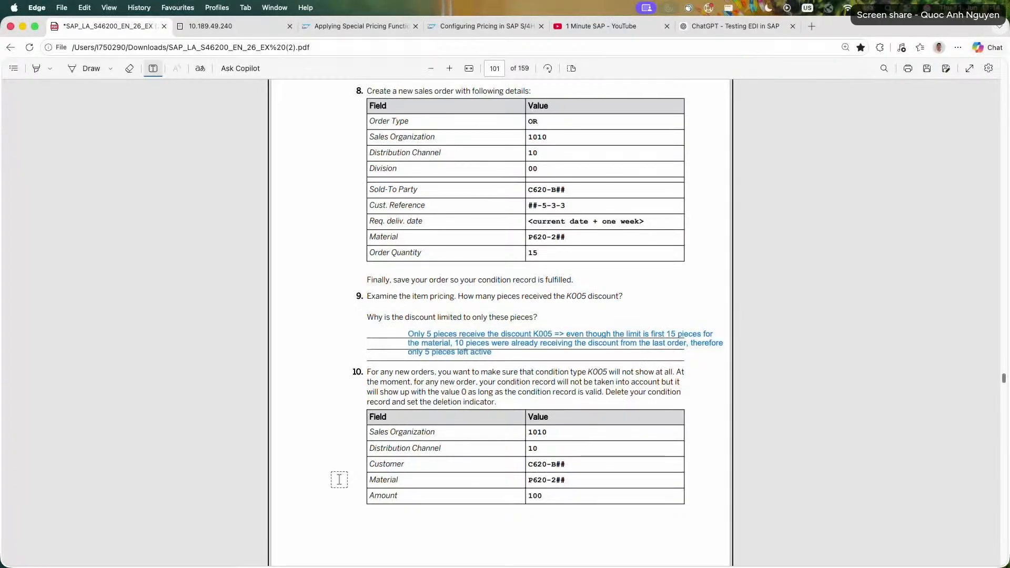
scroll(339, 479, "down", 3)
scroll(339, 479, "up", 2)
left_click(253, 26)
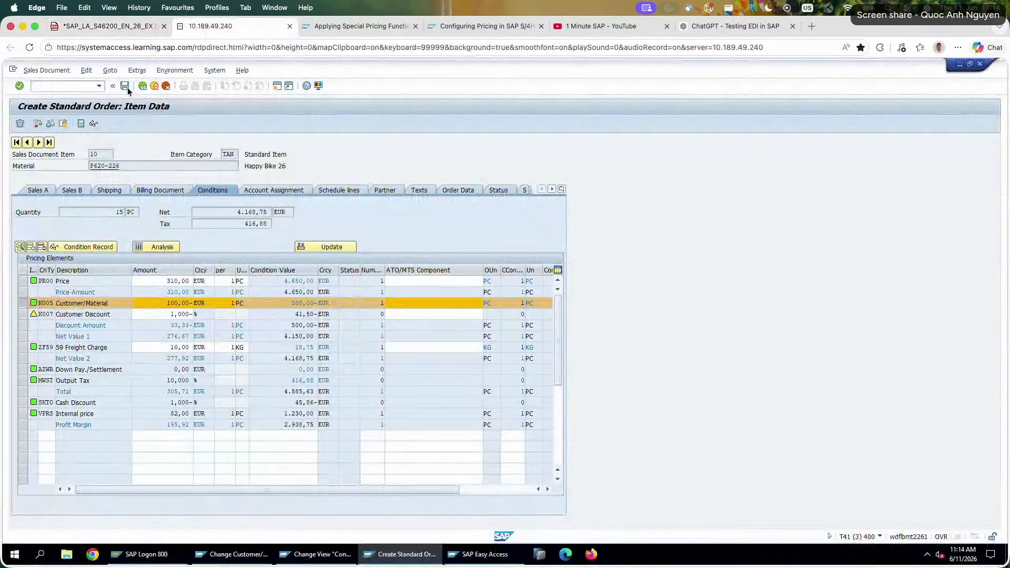
left_click(140, 86)
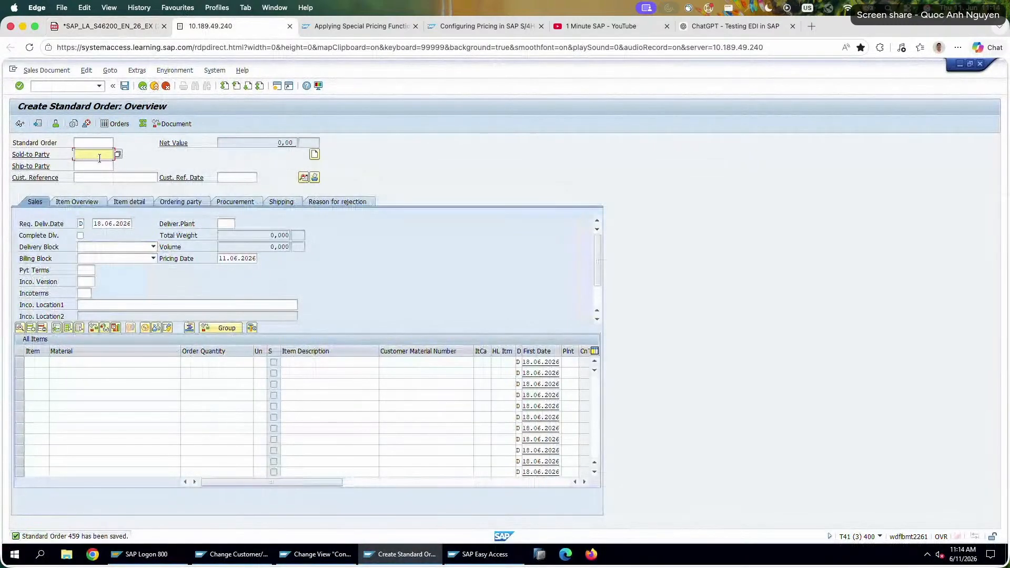
Fill in a test order with the same sold-to party, customer reference 26-5-3-3, material P620-226 and quantity 1, and open its item conditions.
left_click(77, 154)
left_click(90, 164)
left_click(87, 178)
type("26-5-3-3")
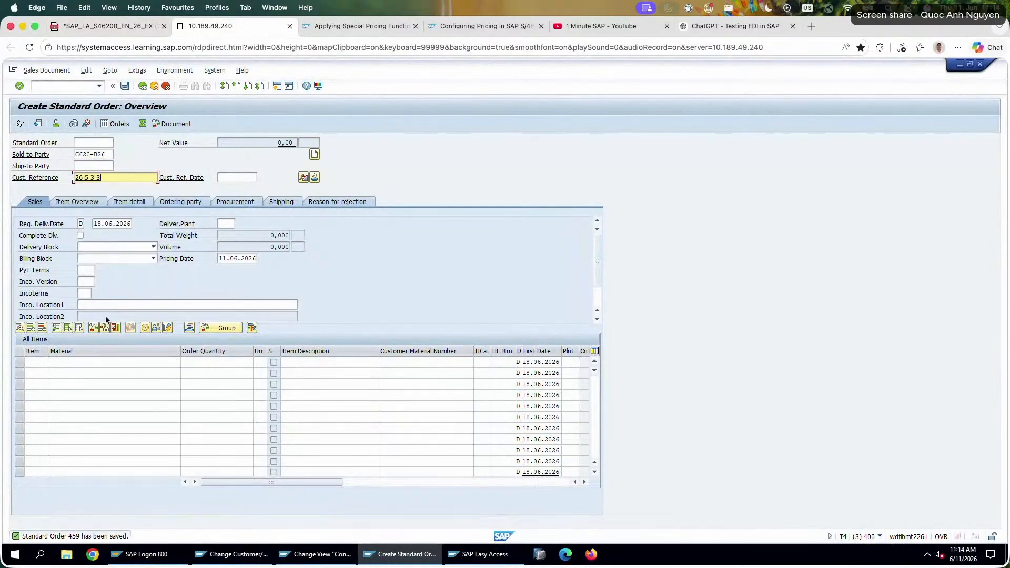
left_click(85, 364)
left_click(88, 370)
key("Tab")
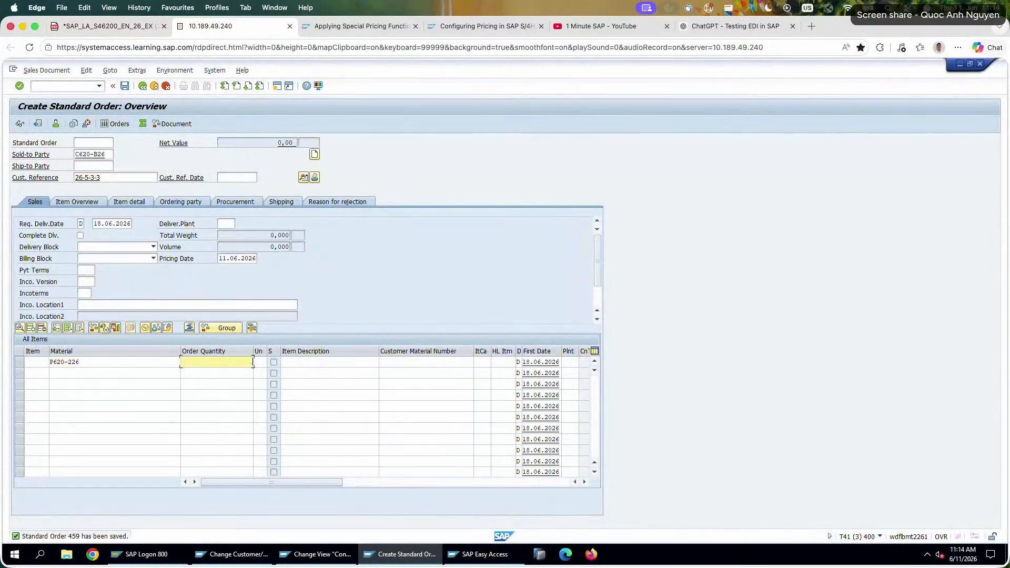
type("1")
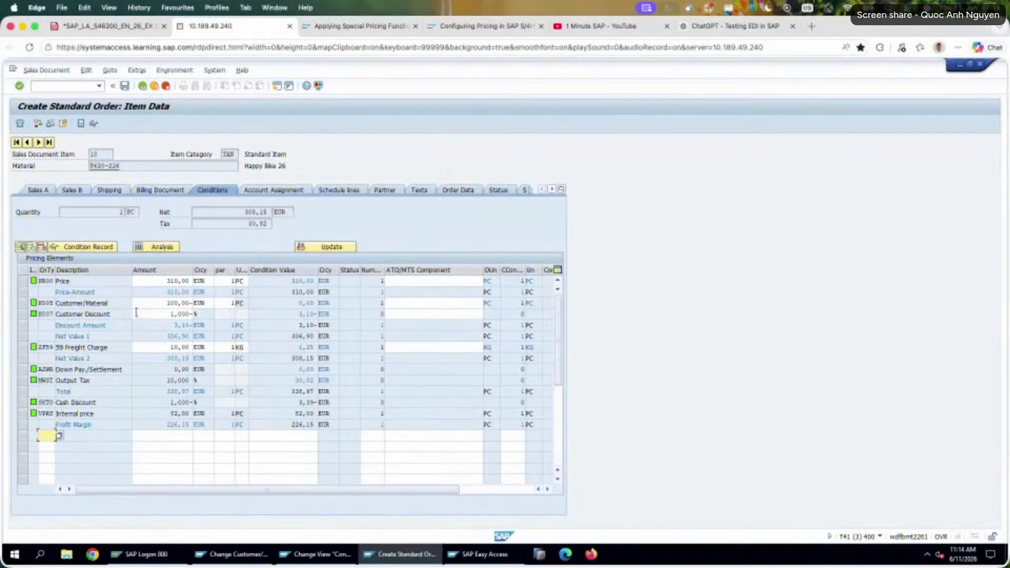
Compare the amounts and condition values of K005 and K007 in the test order's item pricing.
left_click_drag(144, 305, 319, 305)
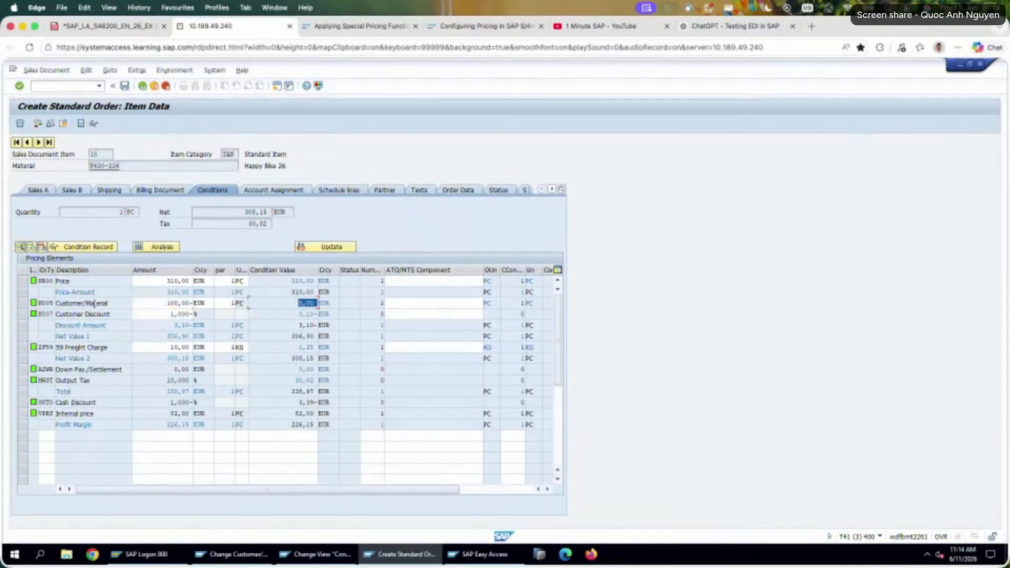
left_click_drag(117, 306, 237, 303)
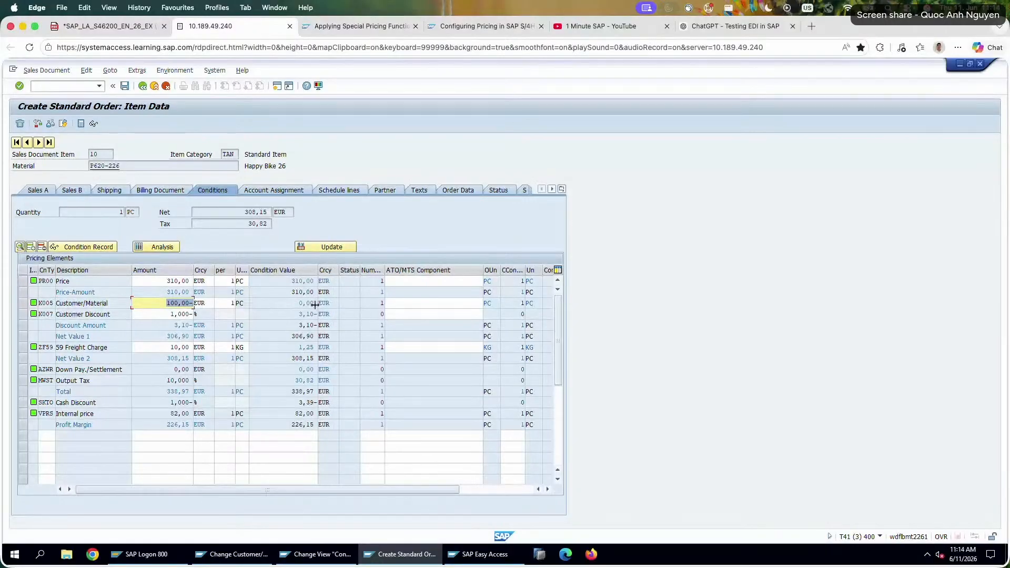
left_click_drag(318, 304, 332, 304)
left_click_drag(331, 303, 295, 312)
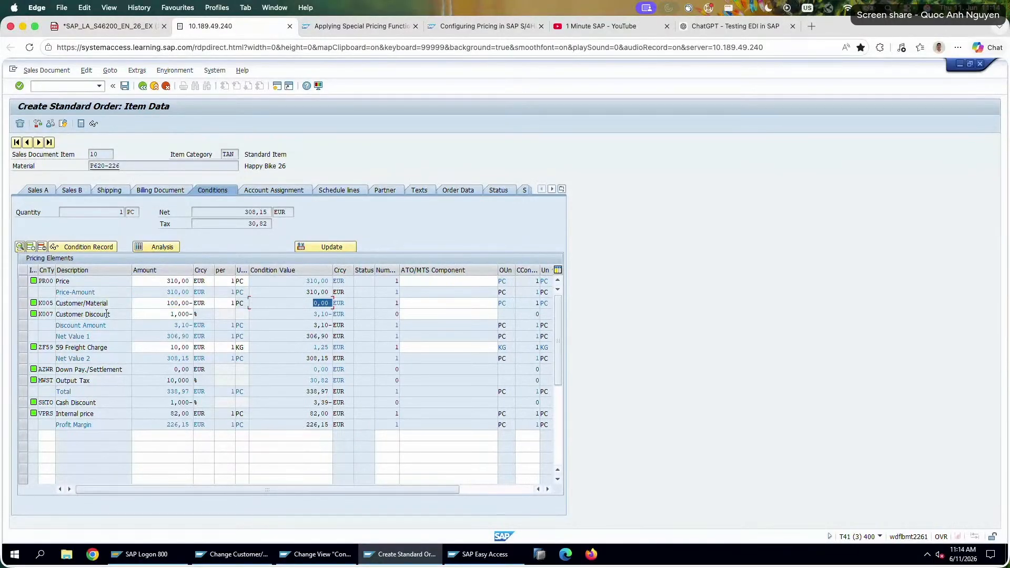
left_click_drag(166, 318, 196, 314)
left_click_drag(299, 314, 362, 315)
left_click_drag(143, 304, 194, 304)
left_click_drag(314, 303, 333, 303)
Leave the test order without saving it.
left_click(141, 86)
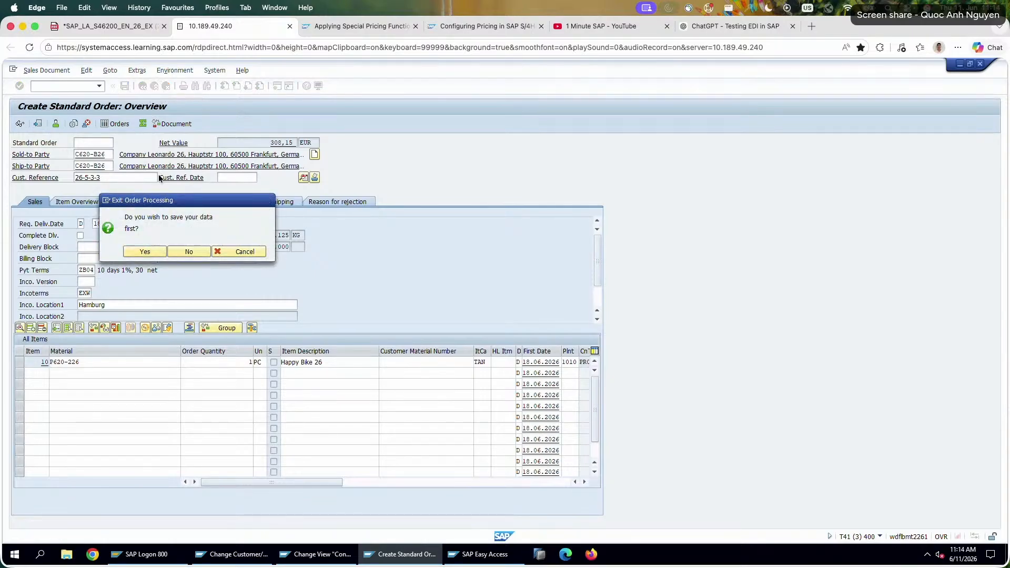
key("Escape")
left_click(153, 85)
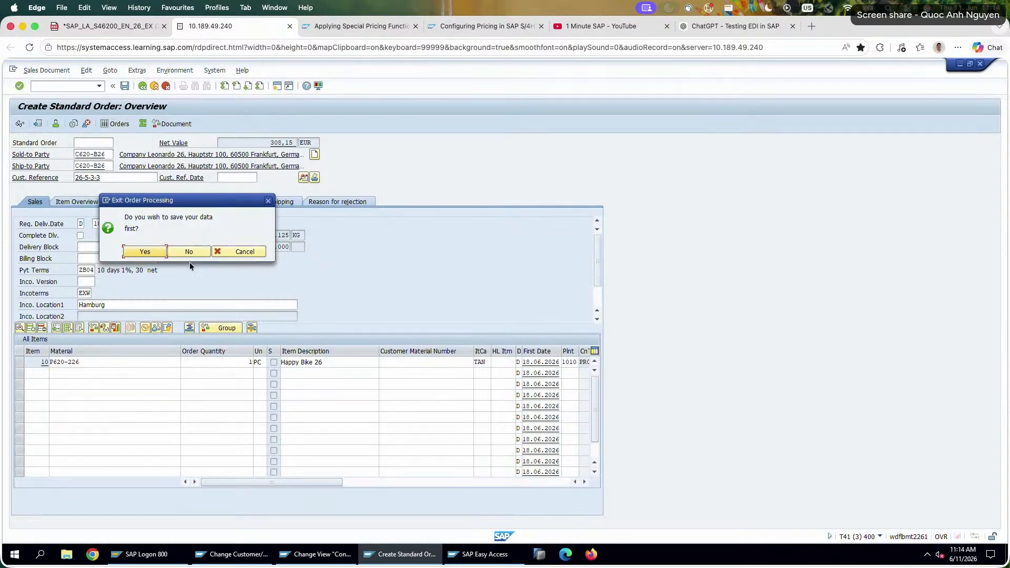
left_click(194, 251)
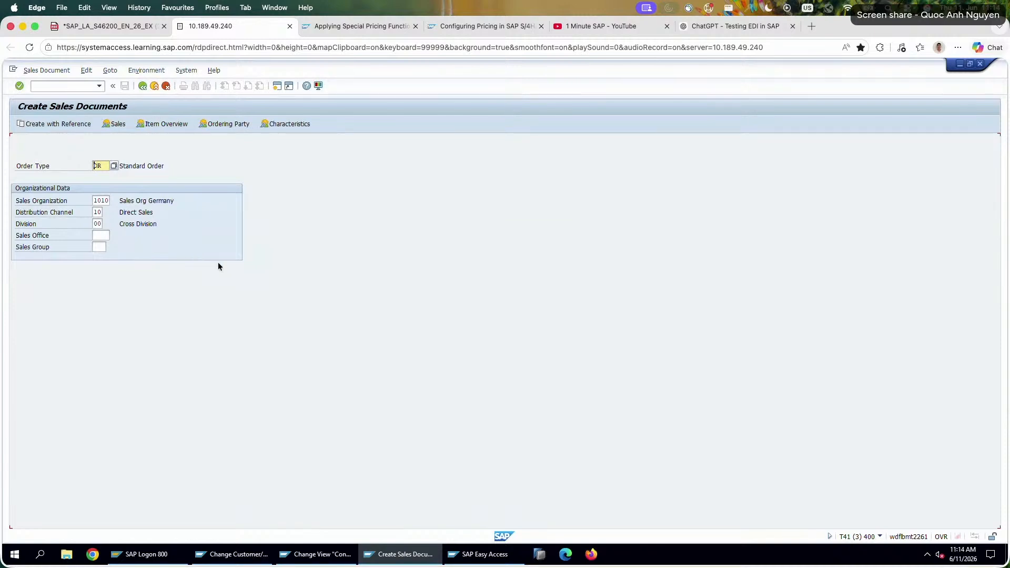
Open the K005 condition record for material P620-226, set its deletion indicator, and save the record.
left_click(314, 553)
left_click(232, 554)
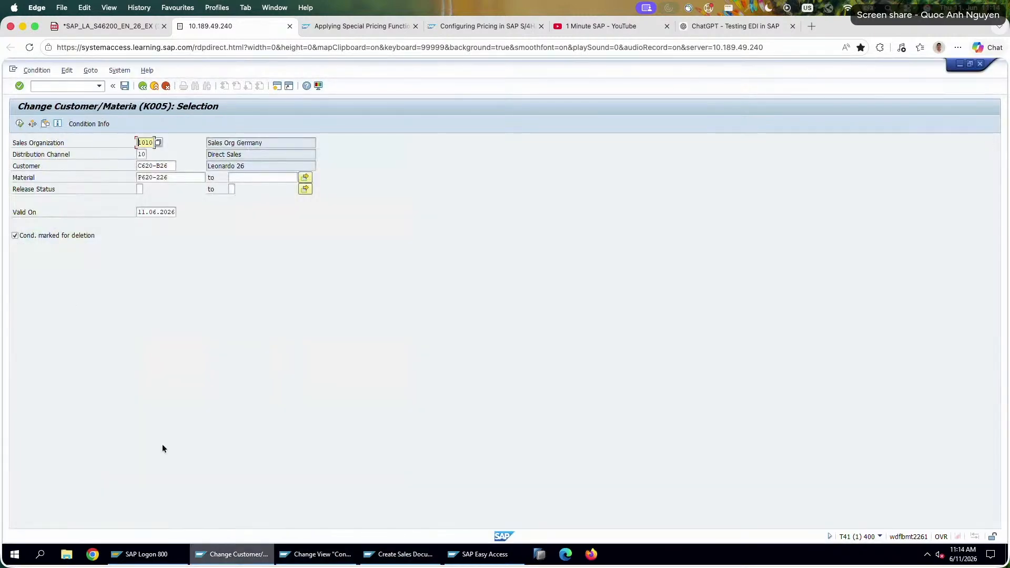
left_click(20, 124)
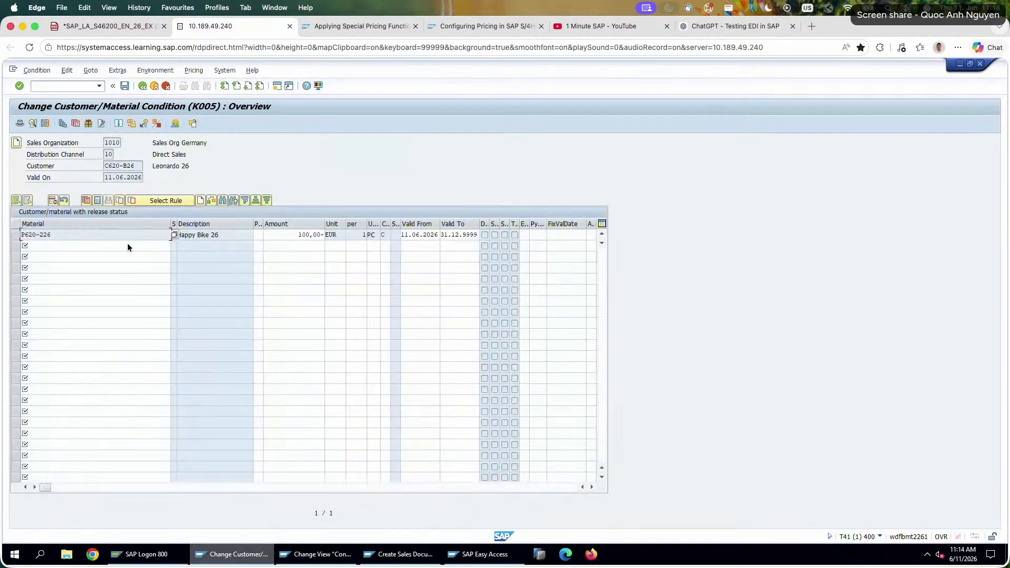
left_click(17, 235)
left_click(53, 201)
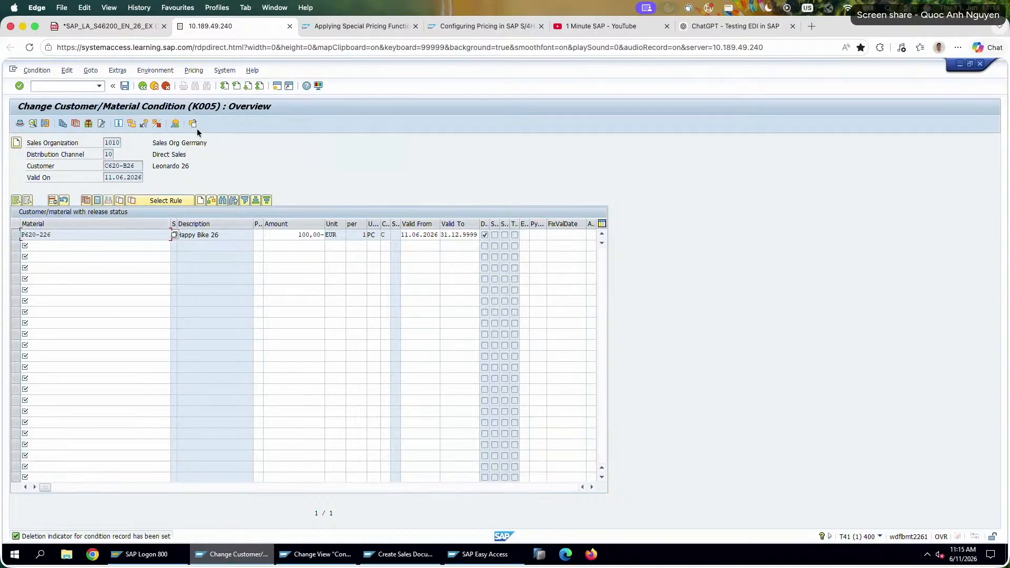
left_click(126, 87)
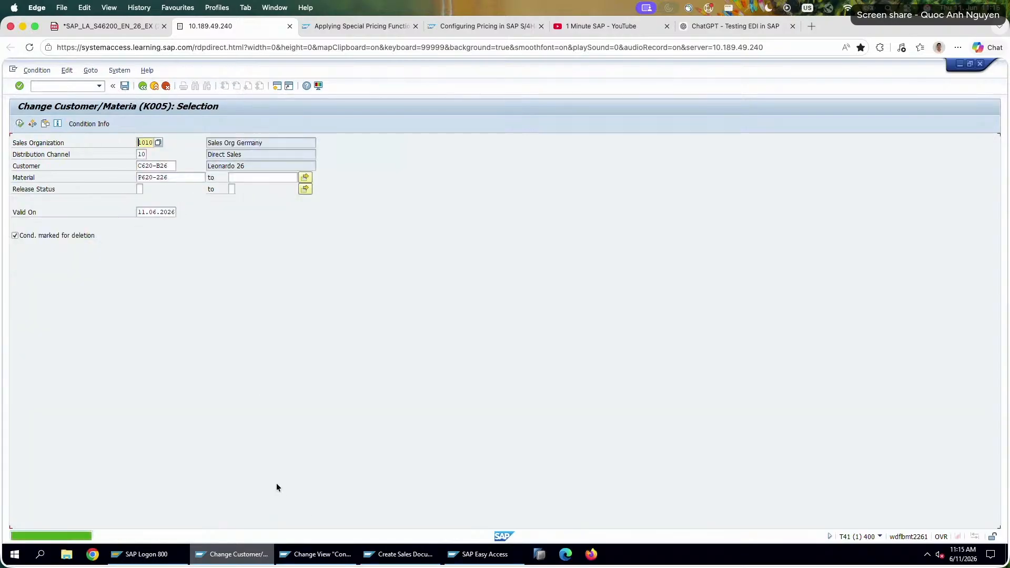
Start another standard order in the sales document session with the same sold-to party and a second test customer reference.
left_click(386, 554)
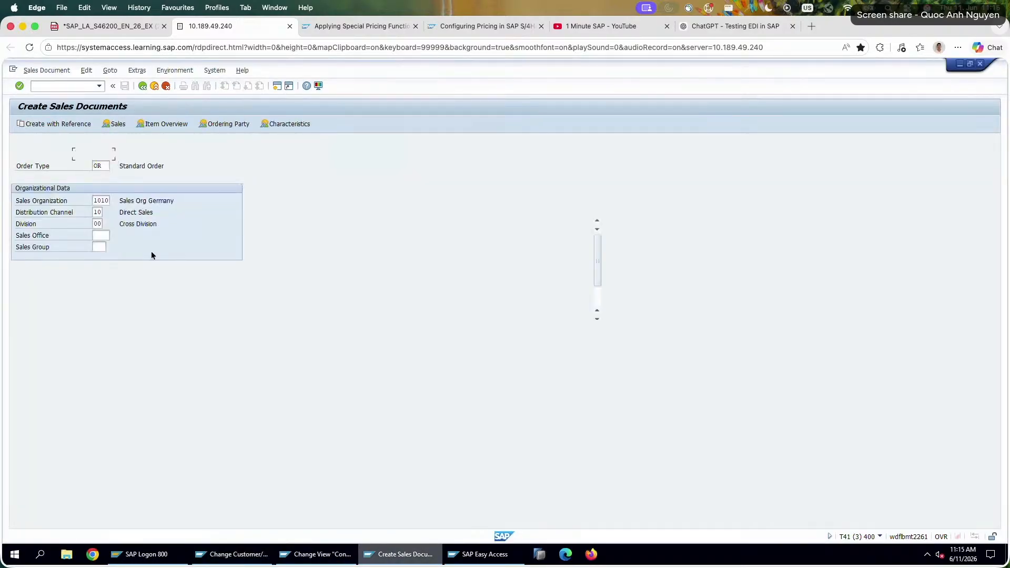
left_click(109, 155)
left_click(115, 164)
left_click(110, 178)
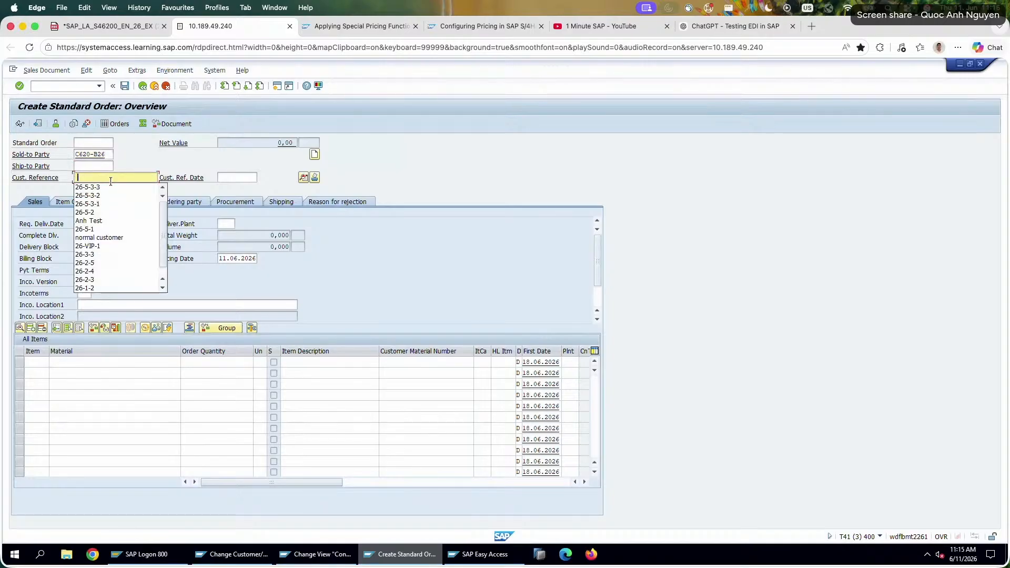
type("Anh T")
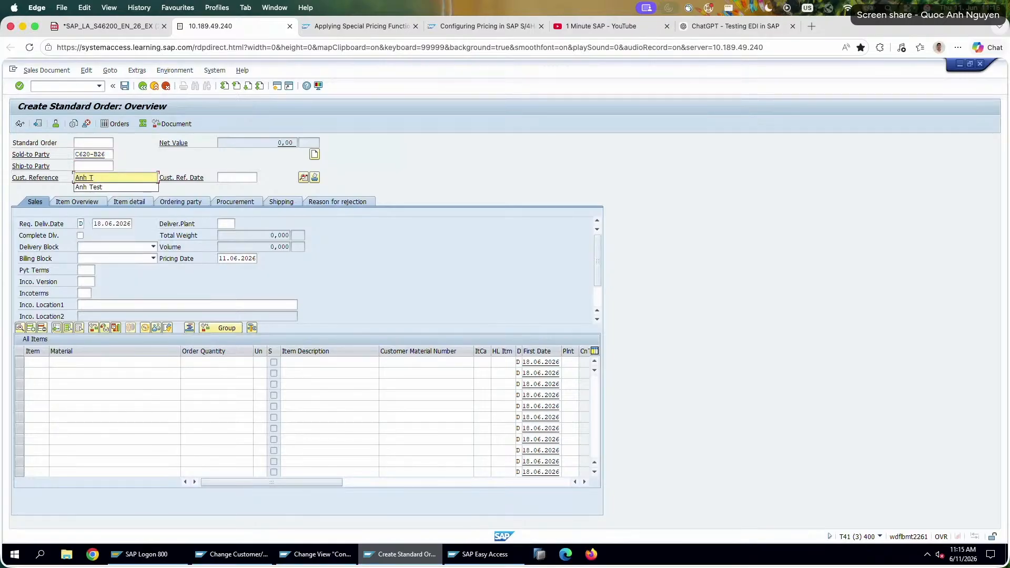
type("est 2")
key("Return")
Add an order item for material P620-226 with quantity 1.
left_click(90, 363)
left_click(90, 370)
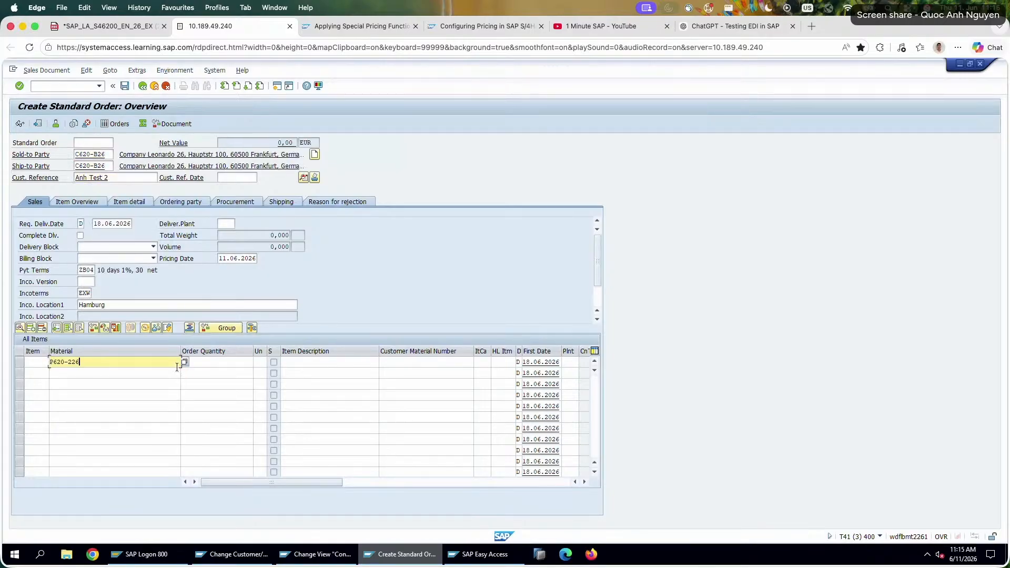
left_click(227, 363)
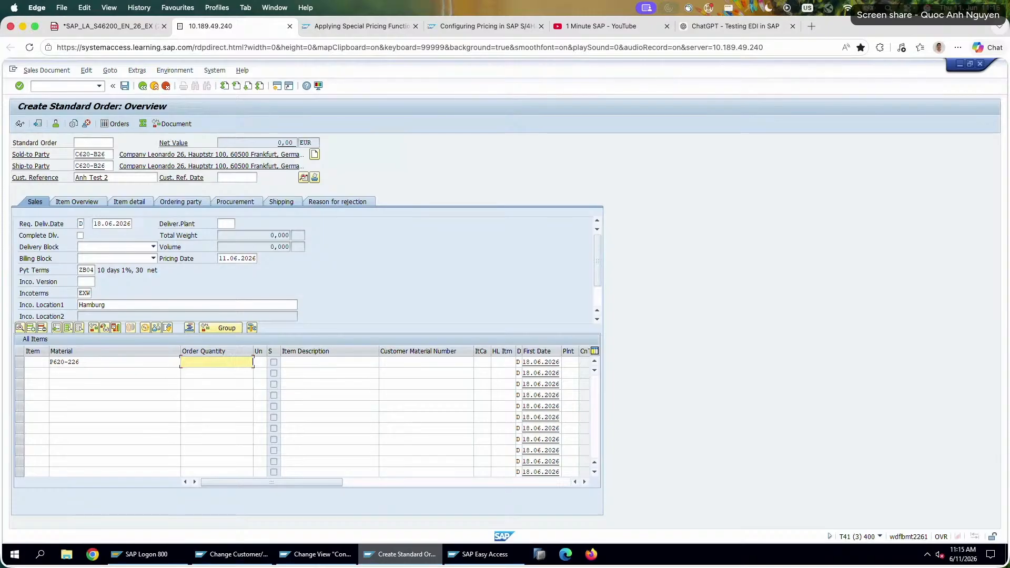
type("1")
key("Return")
Check the P620-226 item's conditions for the K005 and K007 discounts, and return to the order overview.
double_click(145, 361)
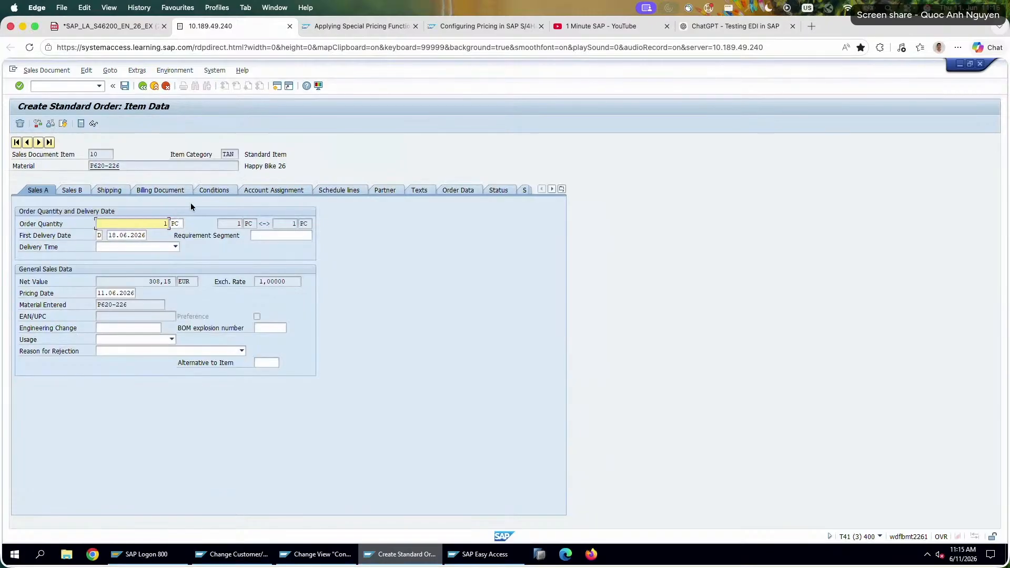
left_click(208, 190)
left_click_drag(112, 304, 41, 299)
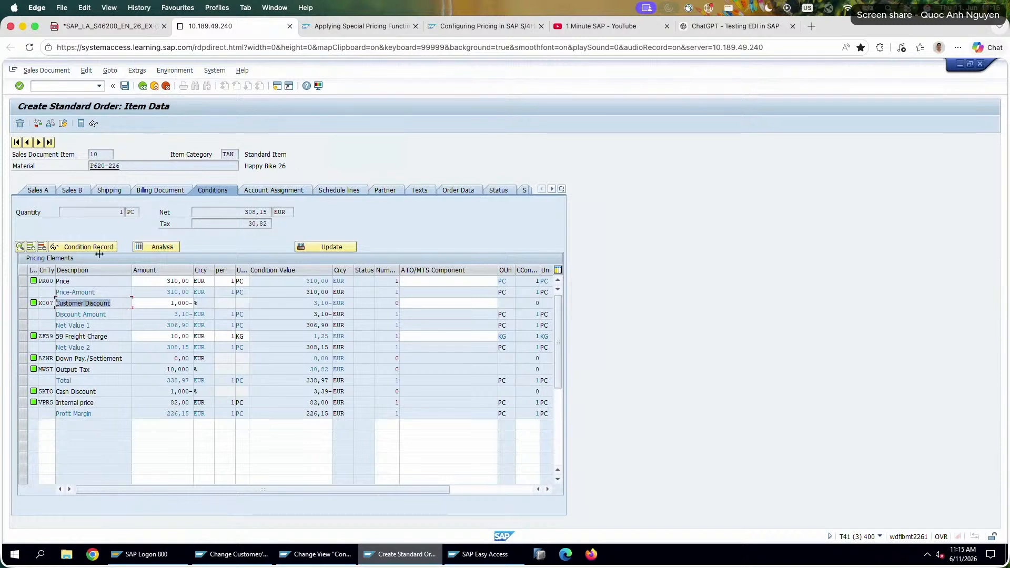
left_click(140, 88)
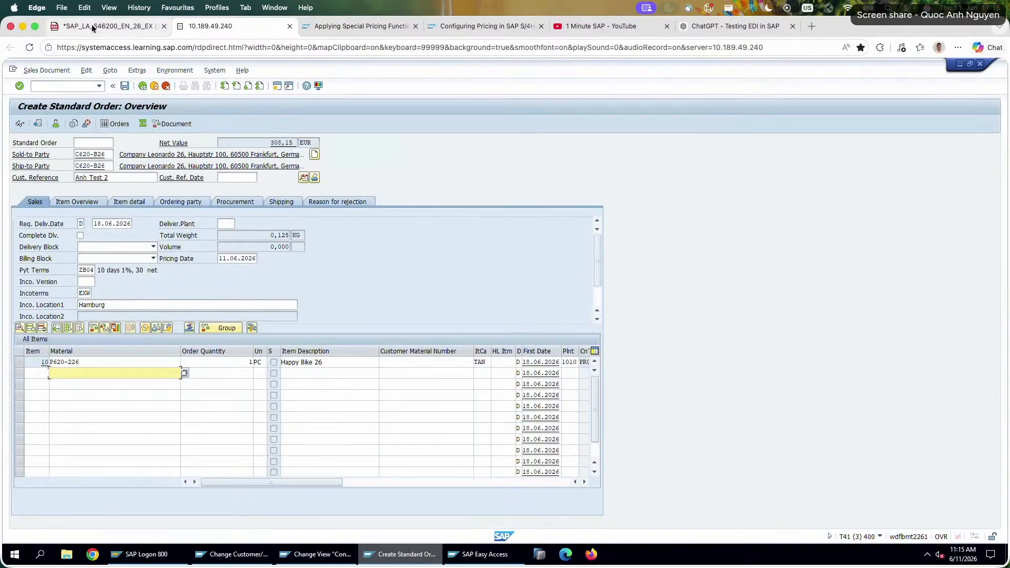
Switch to the exercise PDF and review the Exercise 17 tasks from question 10 back to the introduction.
left_click(91, 24)
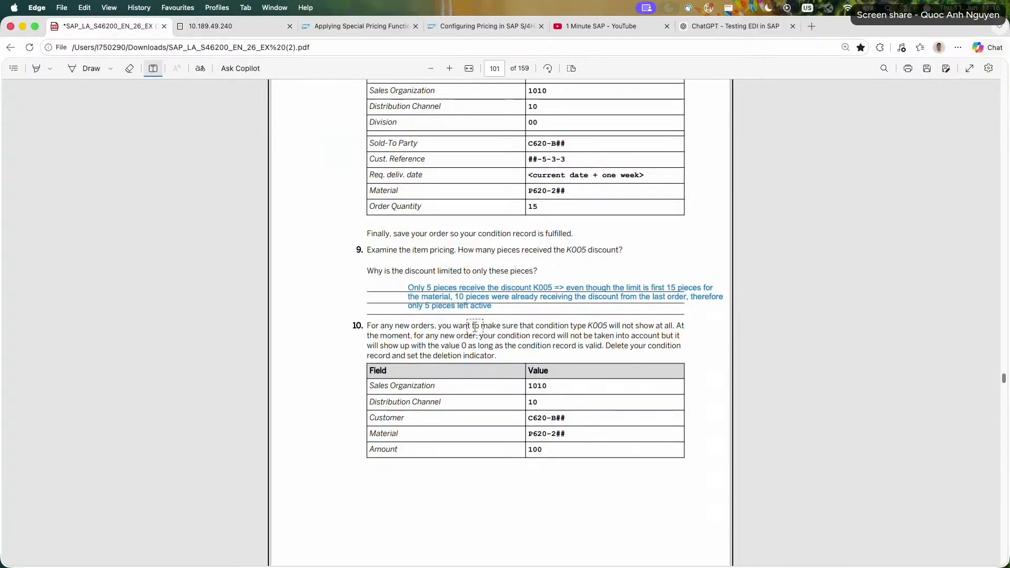
scroll(474, 326, "down", 10)
scroll(474, 327, "up", 3)
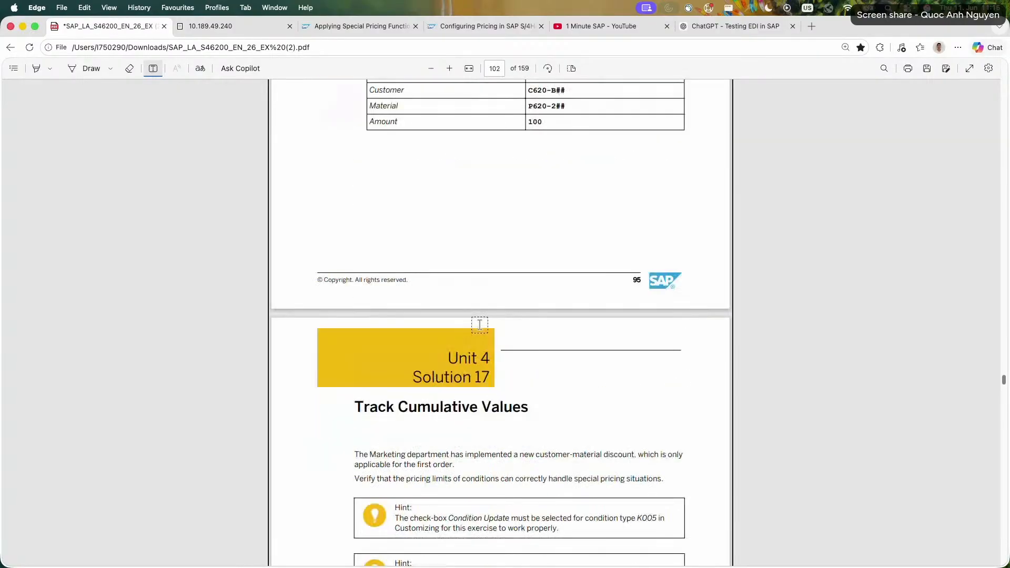
scroll(480, 325, "up", 3)
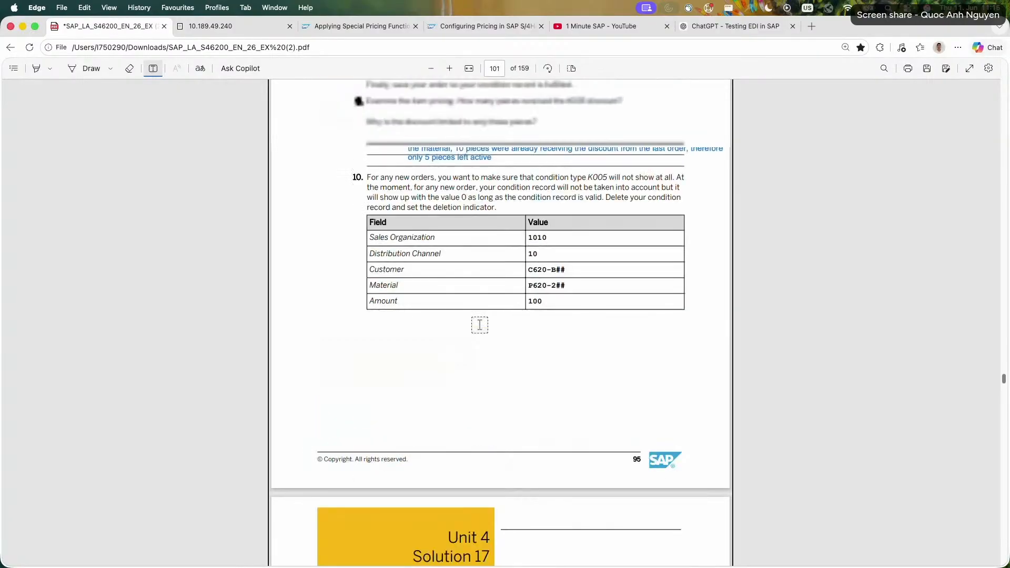
scroll(479, 325, "up", 4)
scroll(479, 325, "up", 15)
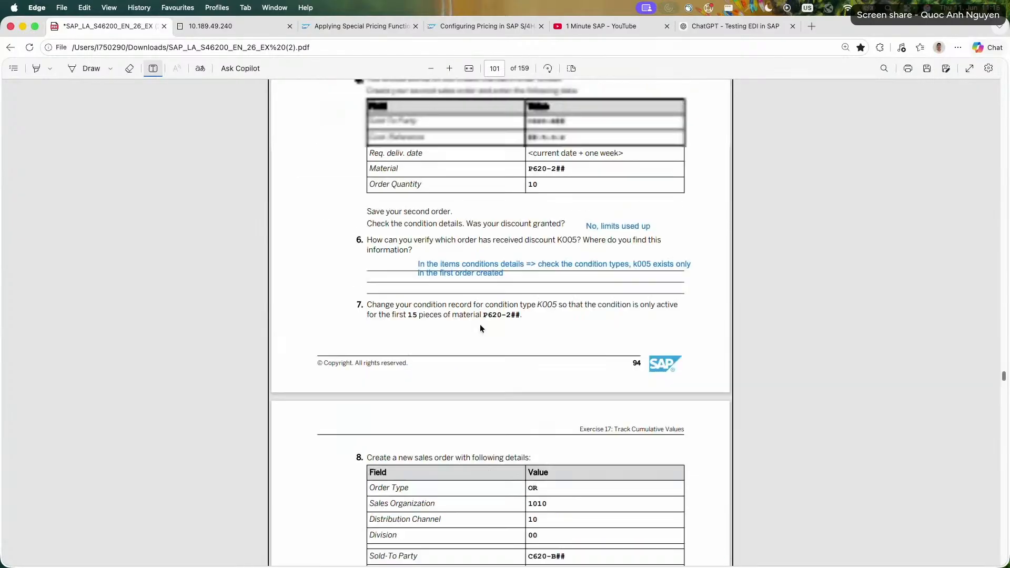
scroll(480, 324, "up", 10)
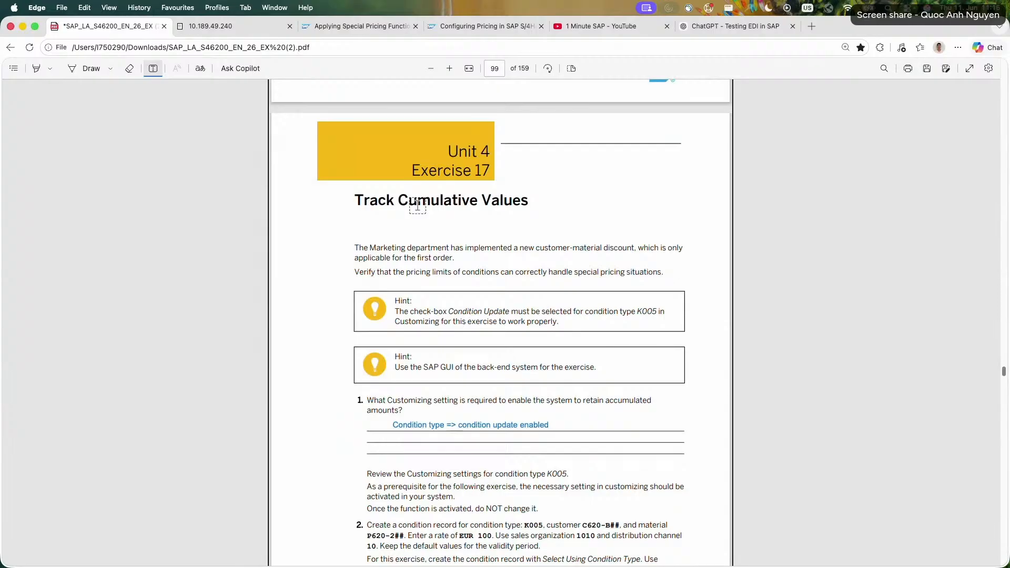
Return to the SAP test order's item conditions and examine the condition values of Net Value 1, the ZF59 freight charge and Net Value 2.
left_click(221, 31)
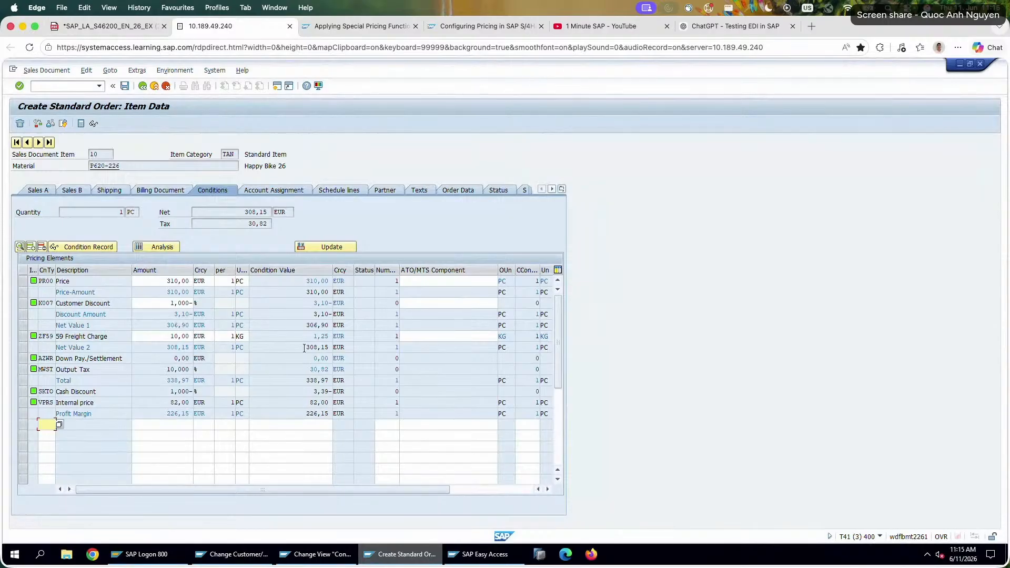
left_click_drag(298, 326, 361, 321)
left_click_drag(306, 324, 333, 324)
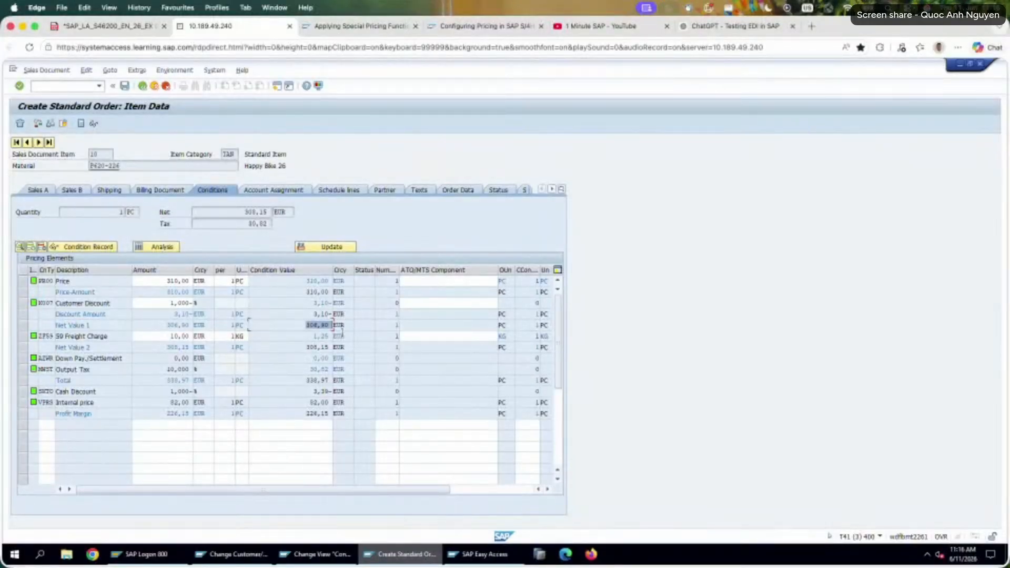
double_click(318, 337)
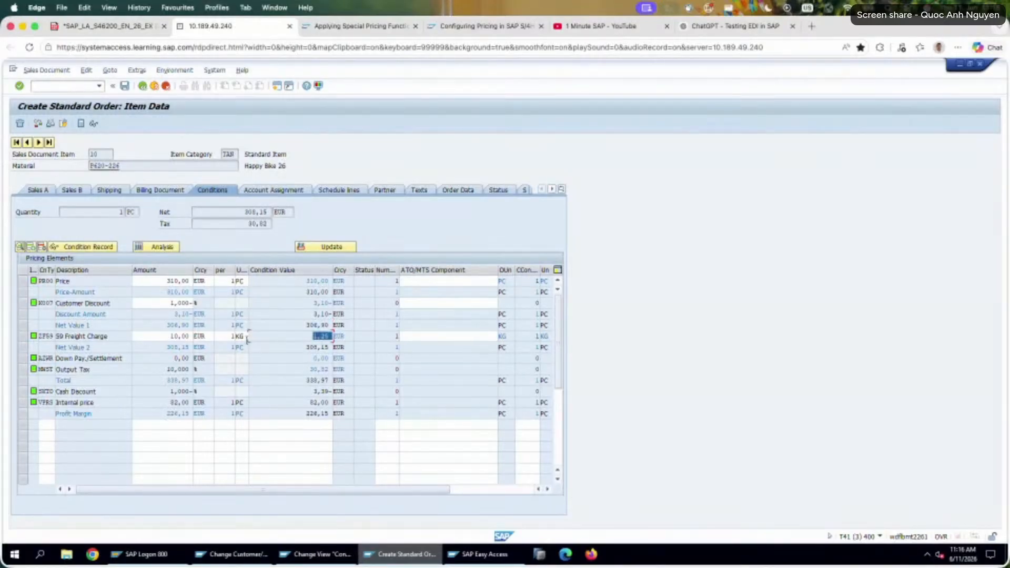
left_click(302, 348)
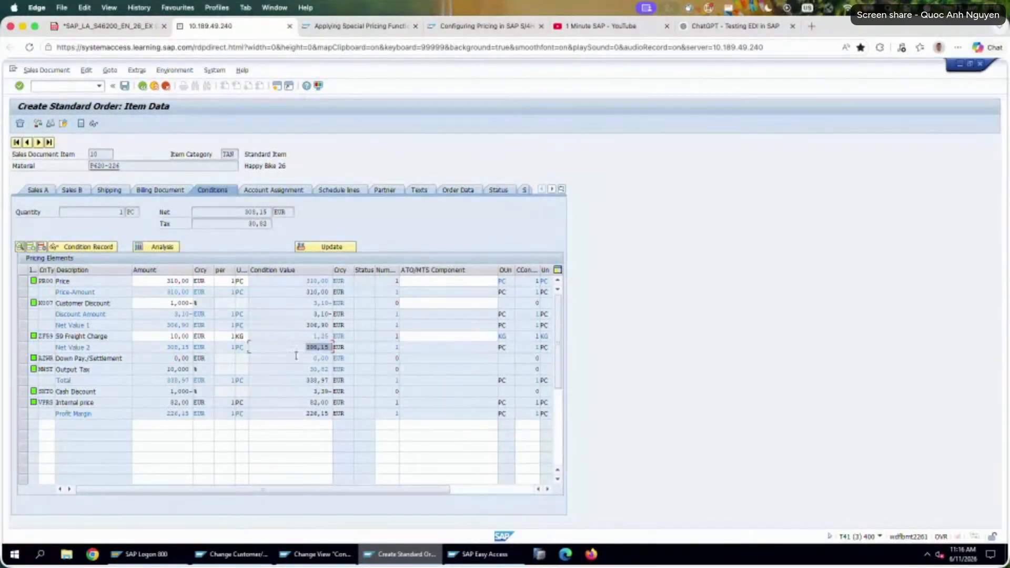
left_click(109, 348)
left_click_drag(301, 347, 349, 348)
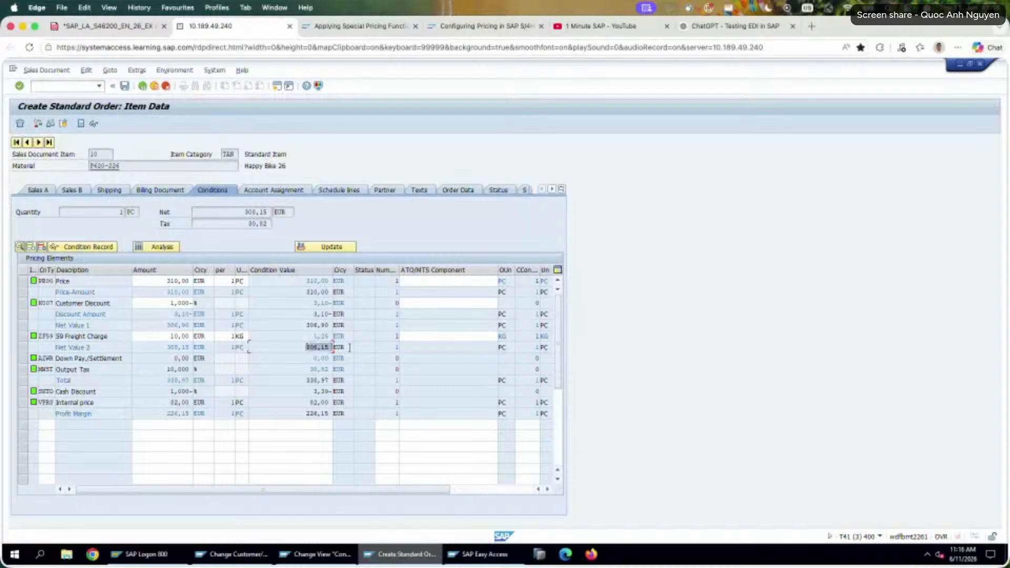
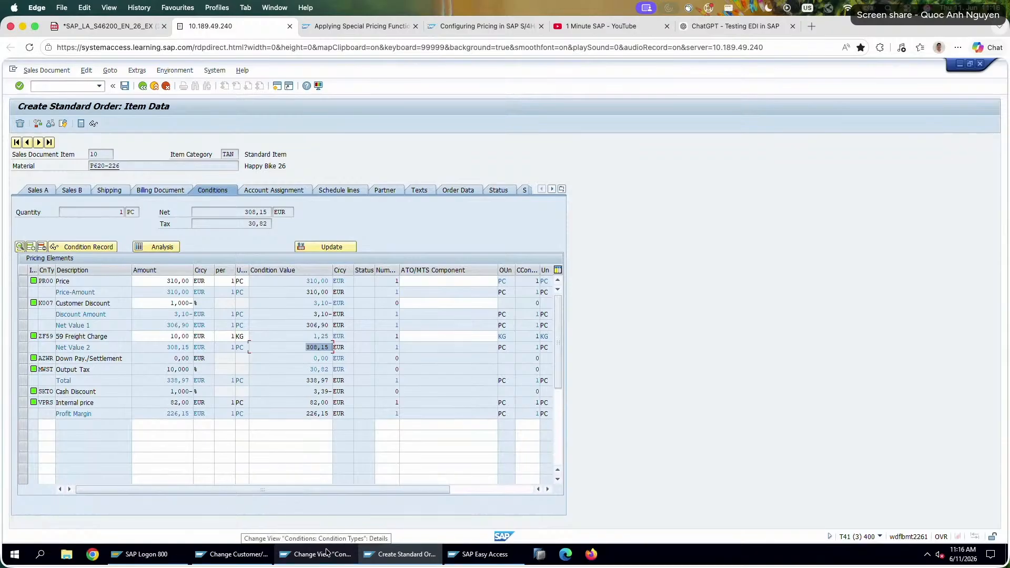
Switch to the condition type Customizing details and display condition type K005 to check its Condition Update setting.
left_click(326, 552)
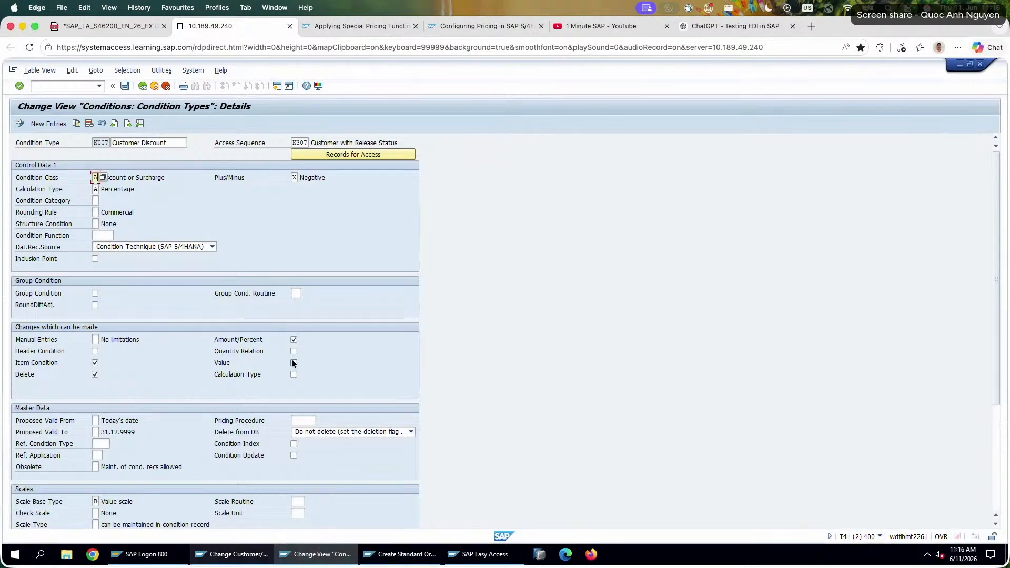
scroll(263, 443, "down", 4)
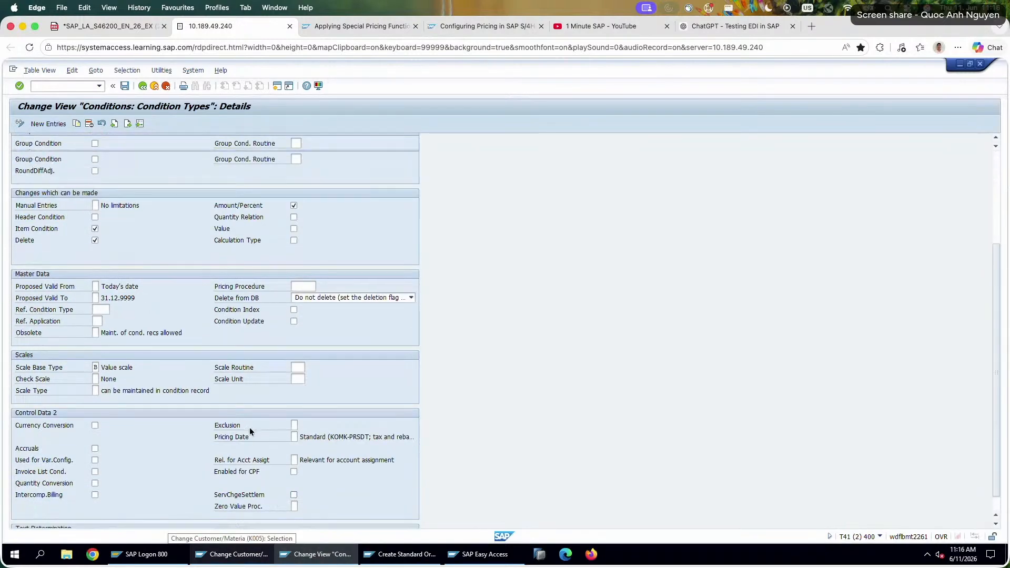
scroll(249, 427, "up", 5)
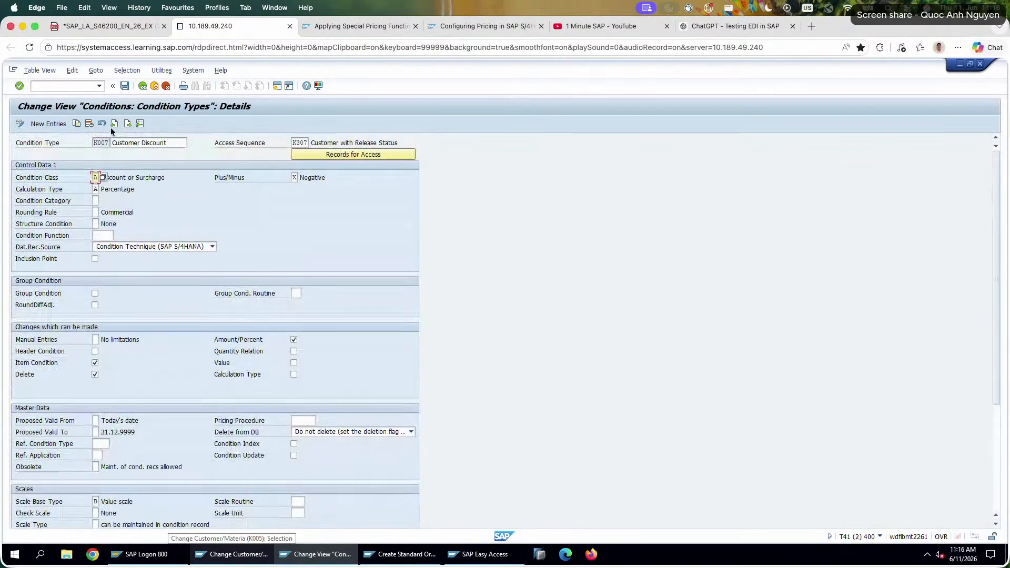
left_click(140, 124)
type("K00")
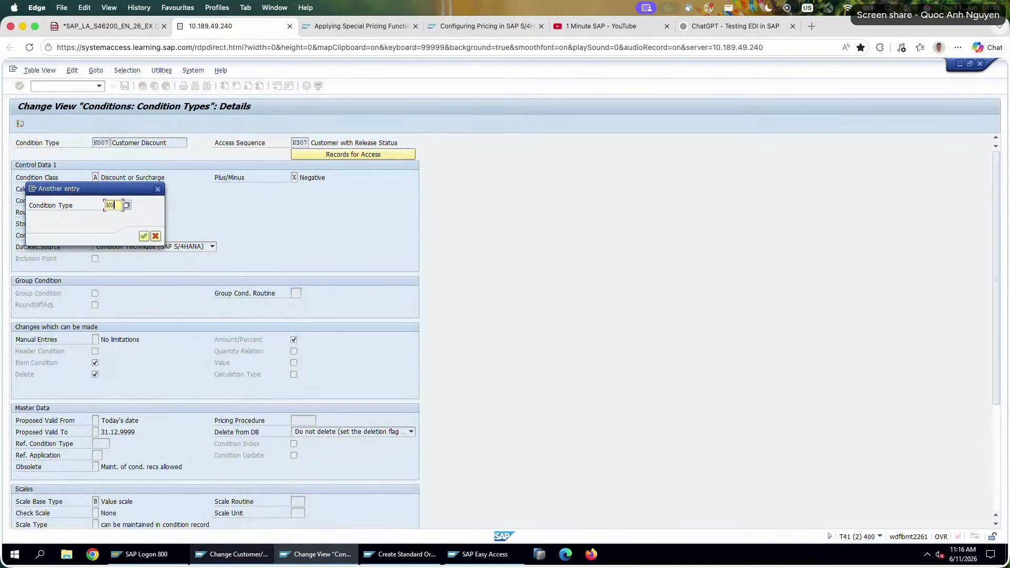
type("5")
key("Return")
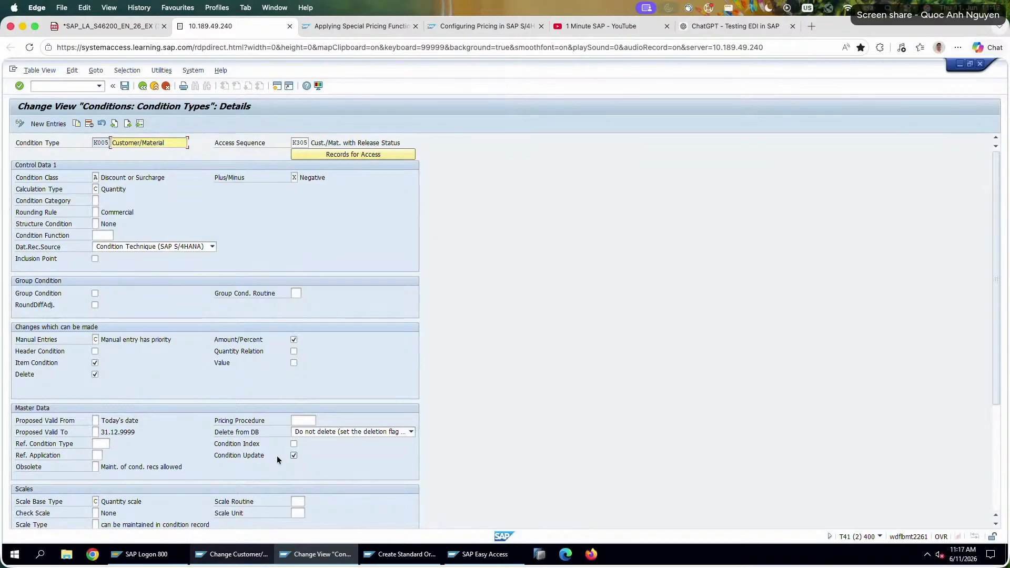
Open the additional sales data of the K005 record for material P620-226, check the maximum condition base value, and return to the overview.
left_click(284, 555)
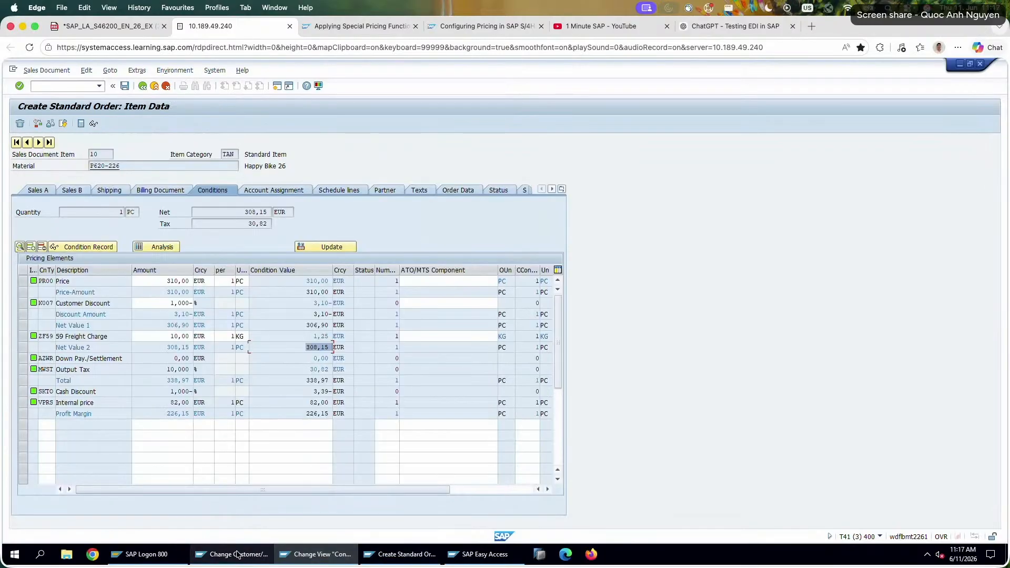
left_click(231, 554)
left_click(20, 124)
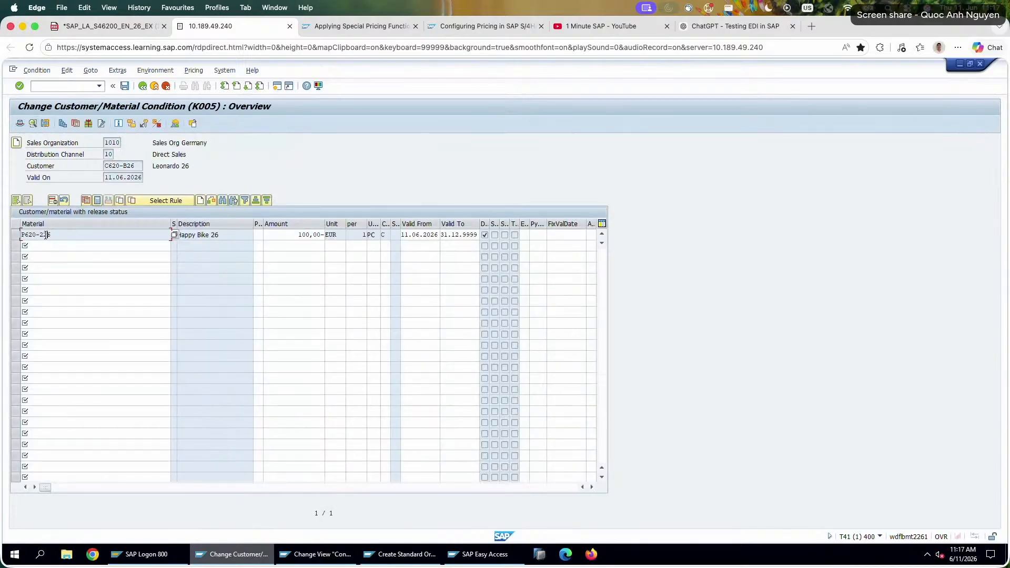
left_click(88, 124)
left_click(47, 123)
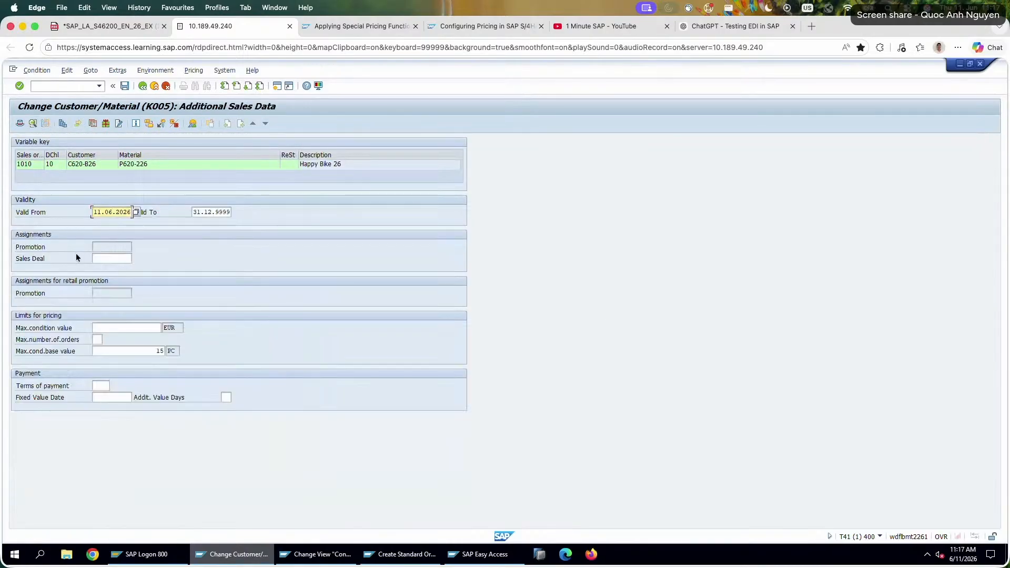
left_click_drag(139, 347, 216, 351)
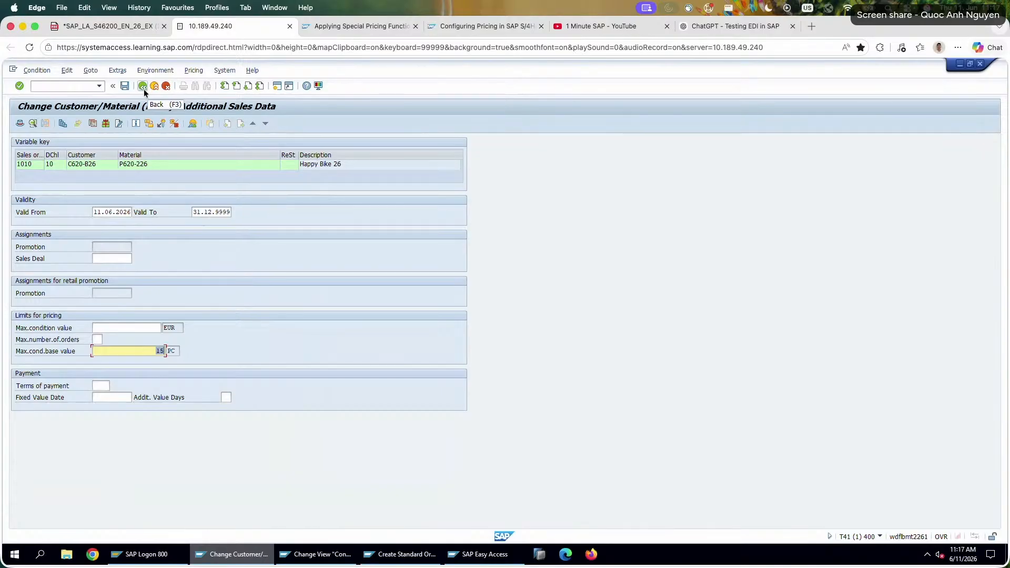
key("super")
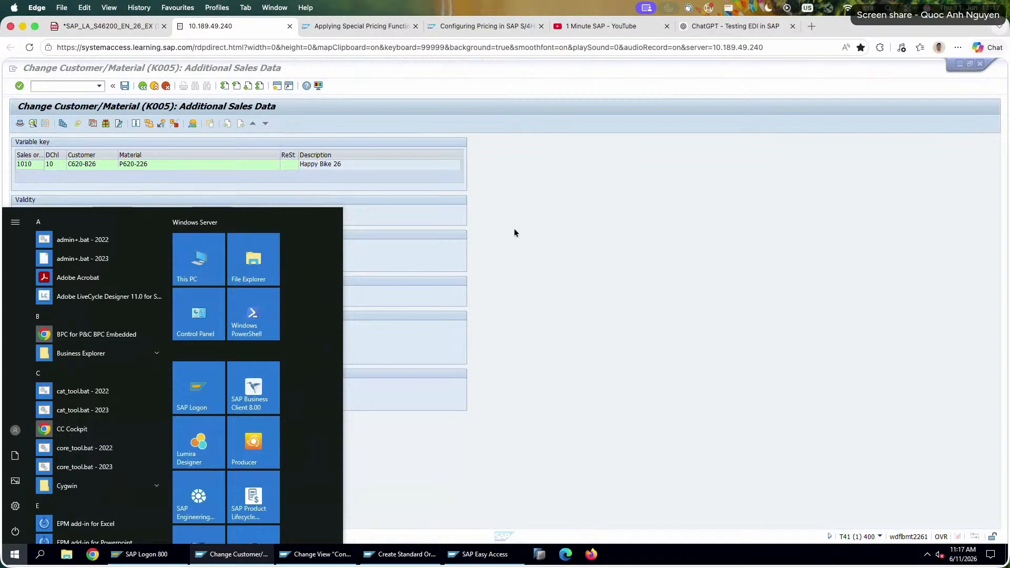
left_click(515, 233)
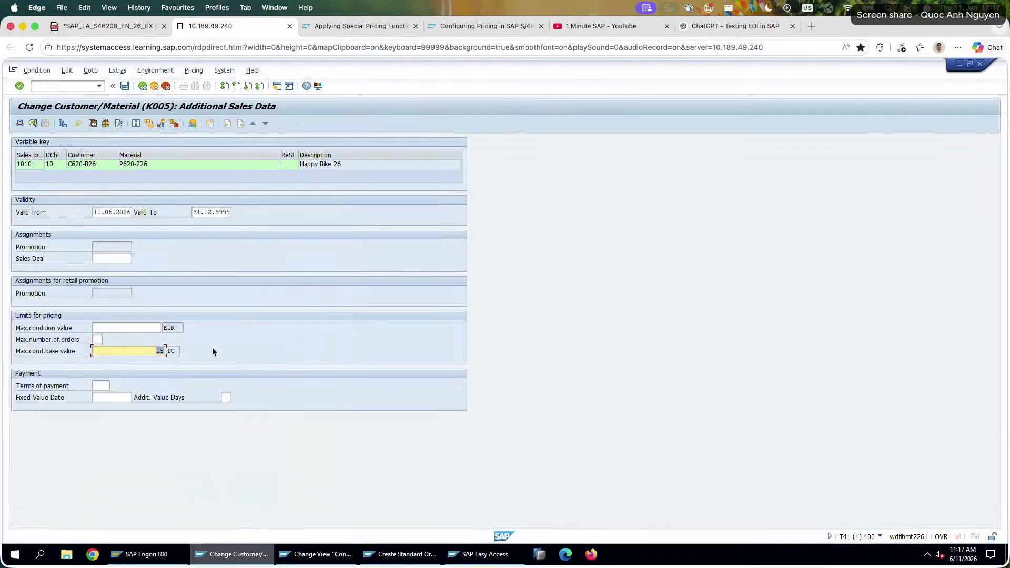
left_click(139, 87)
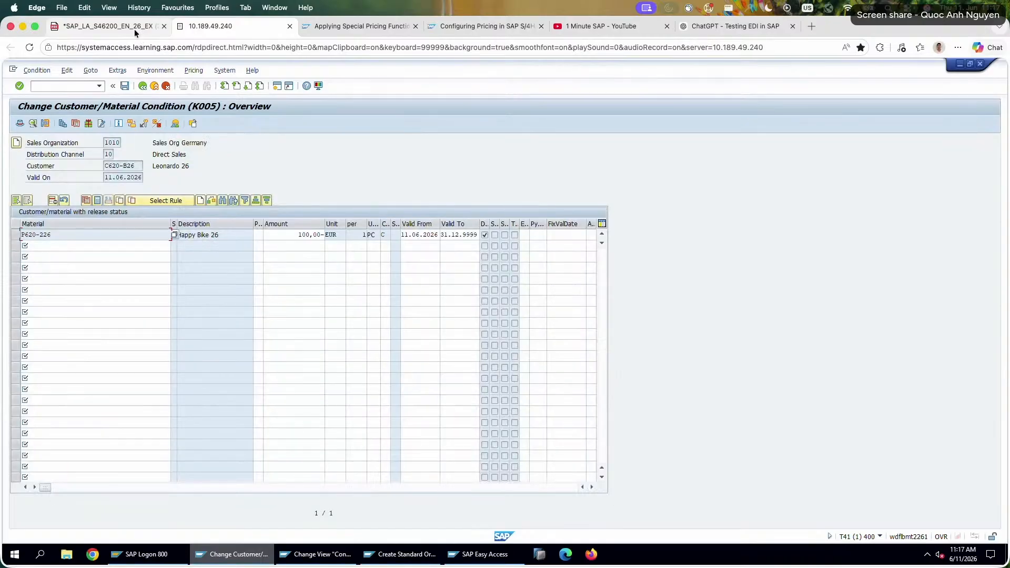
Open the pricing procedures Customizing in the free SAP session and display the control data of procedure RVAA01.
left_click(485, 555)
double_click(118, 182)
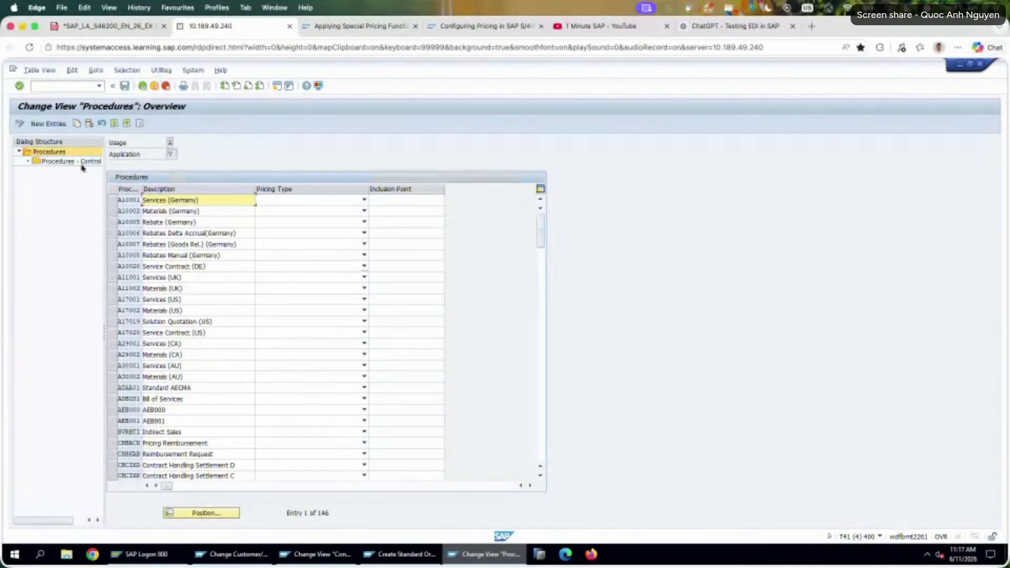
left_click(194, 516)
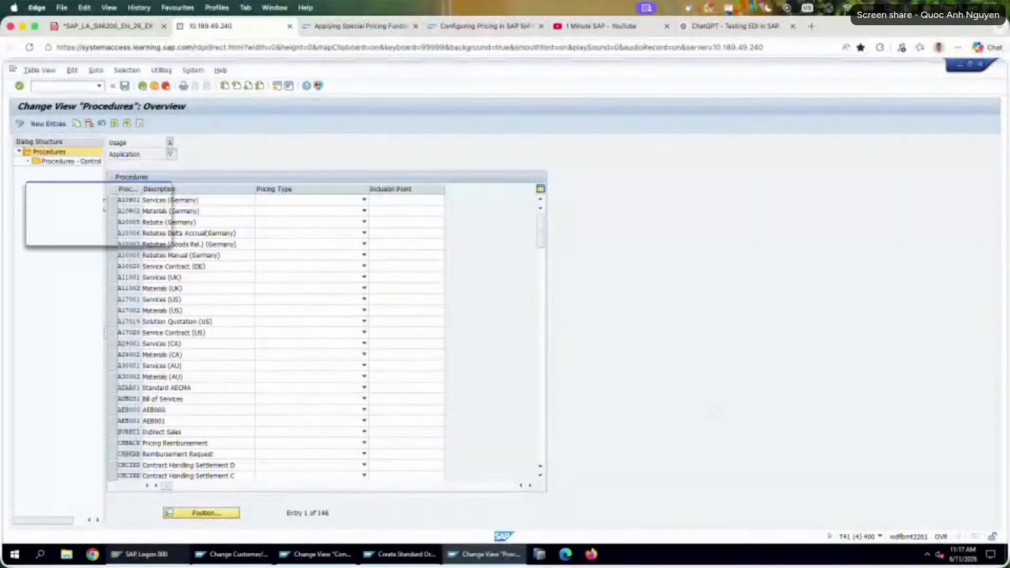
type("RVAD")
key("Return")
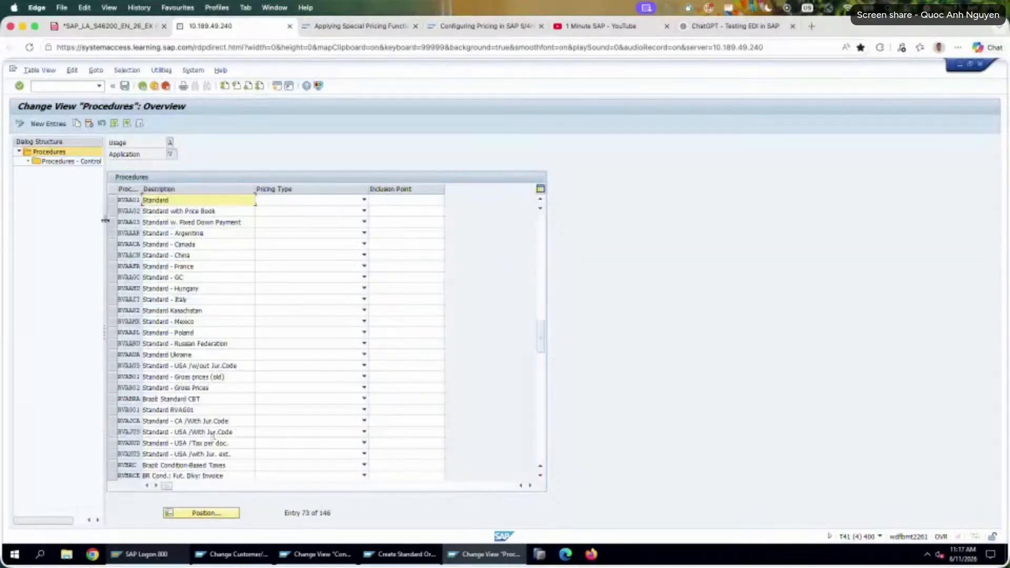
left_click(110, 200)
double_click(71, 161)
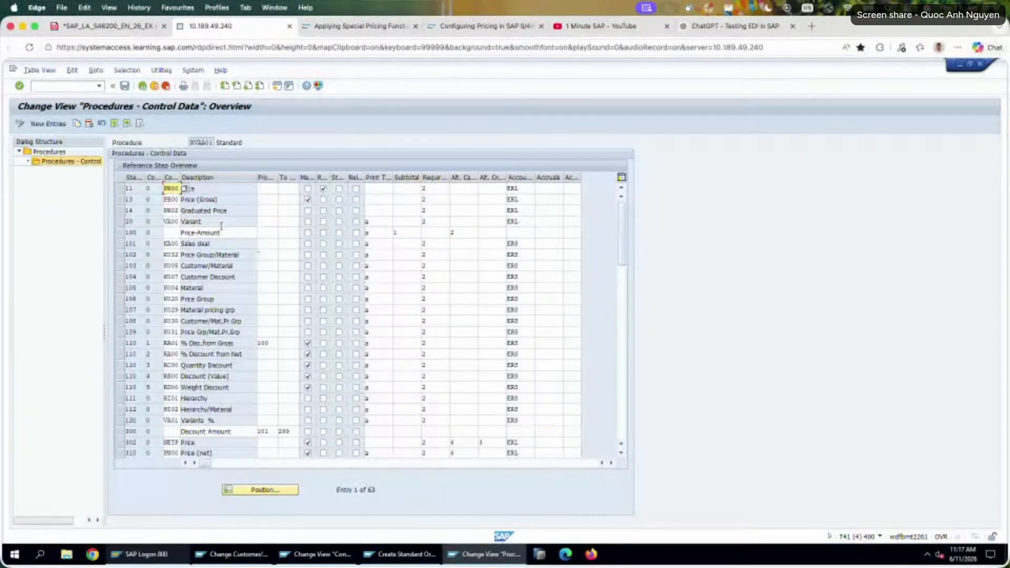
Examine the Subtotal settings of the Price-Amount, Net Value 1, Freight and Net Value 2 steps in the pricing procedure.
left_click_drag(226, 232, 191, 237)
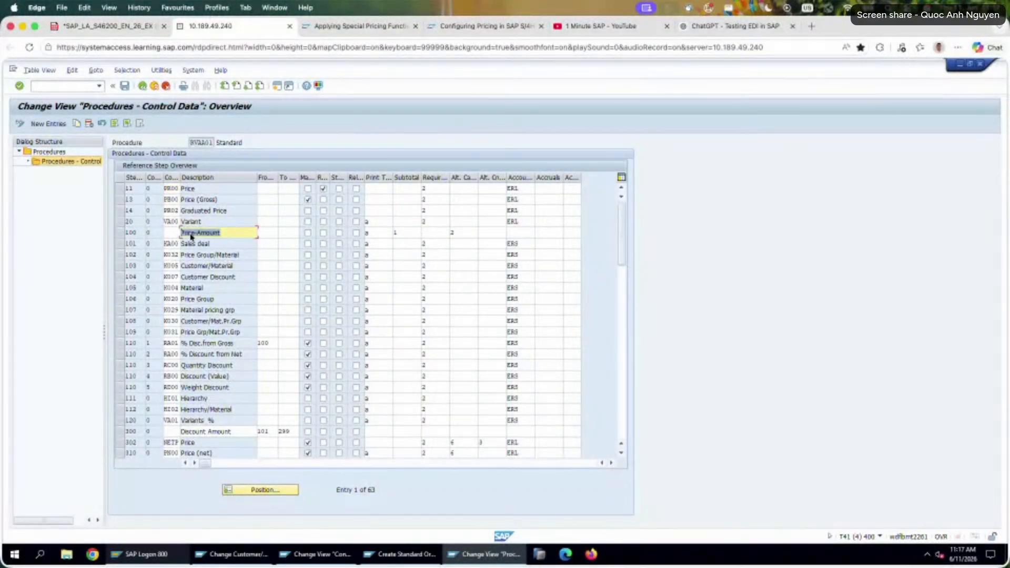
double_click(402, 233)
scroll(401, 338, "down", 9)
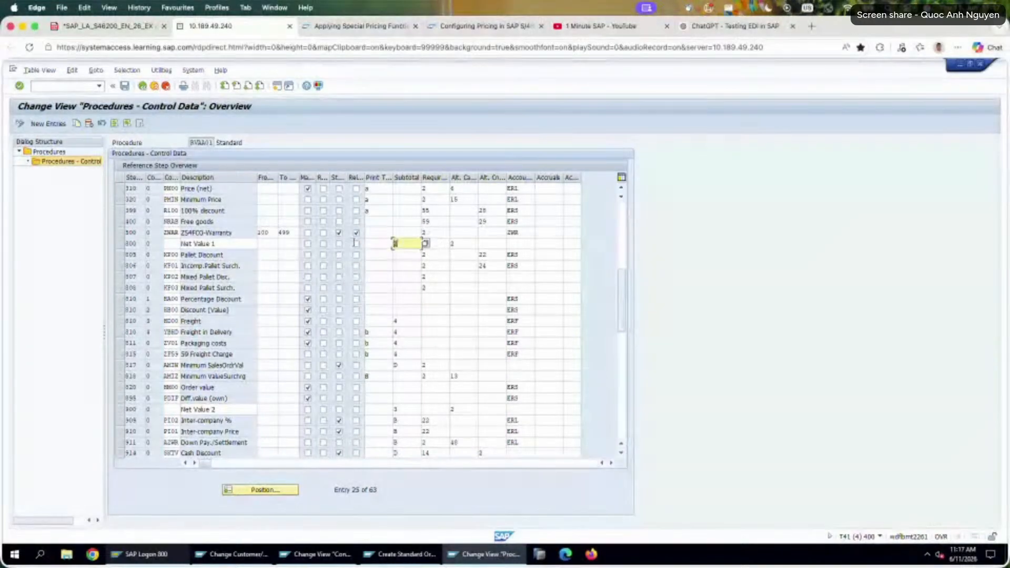
double_click(402, 321)
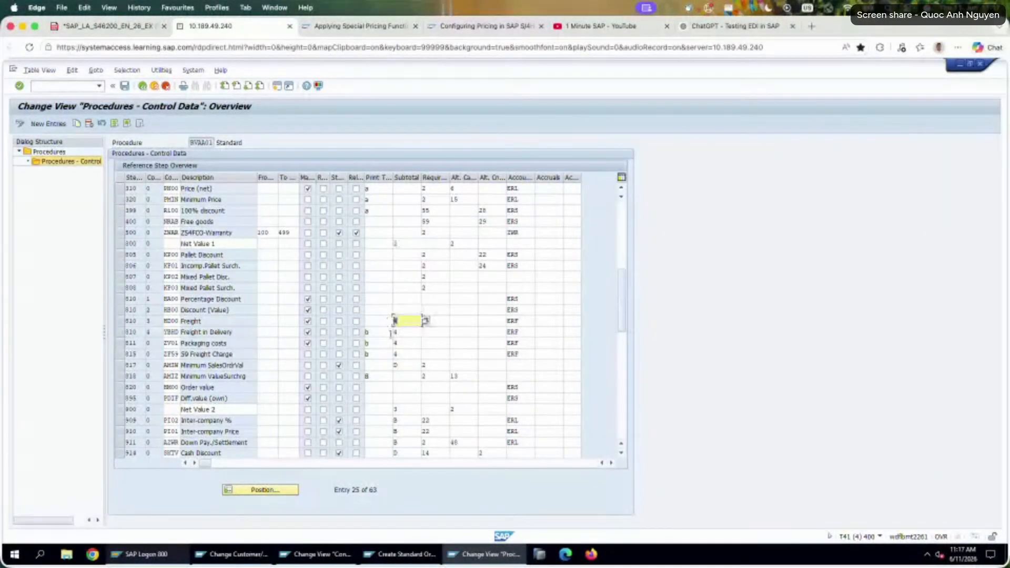
left_click(409, 410)
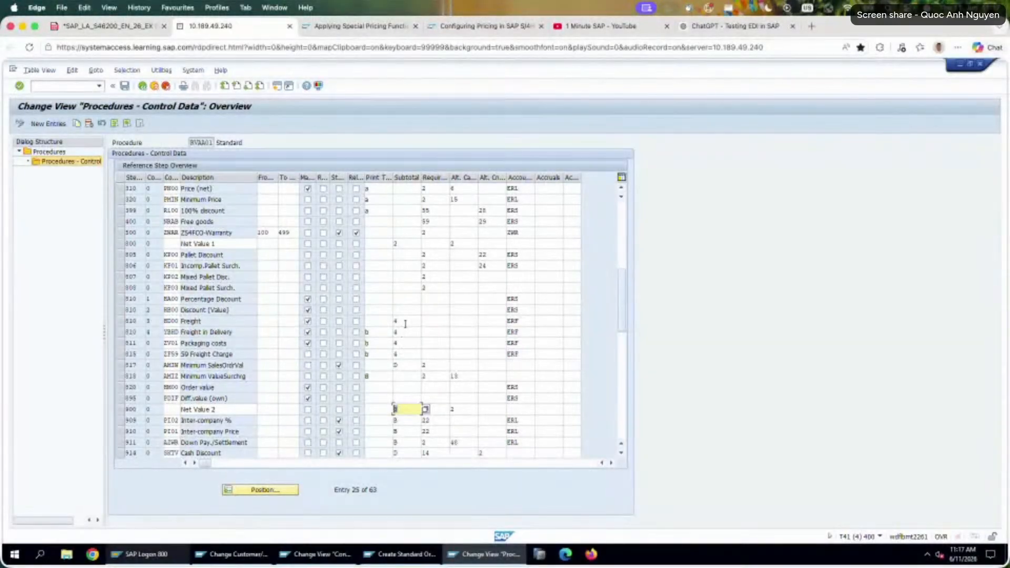
scroll(405, 326, "up", 6)
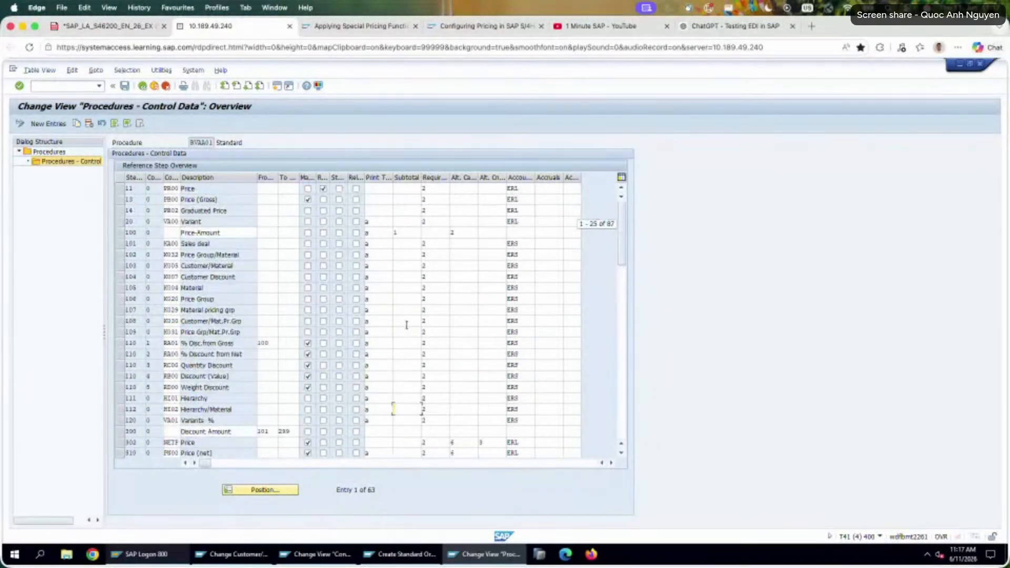
scroll(393, 298, "up", 2)
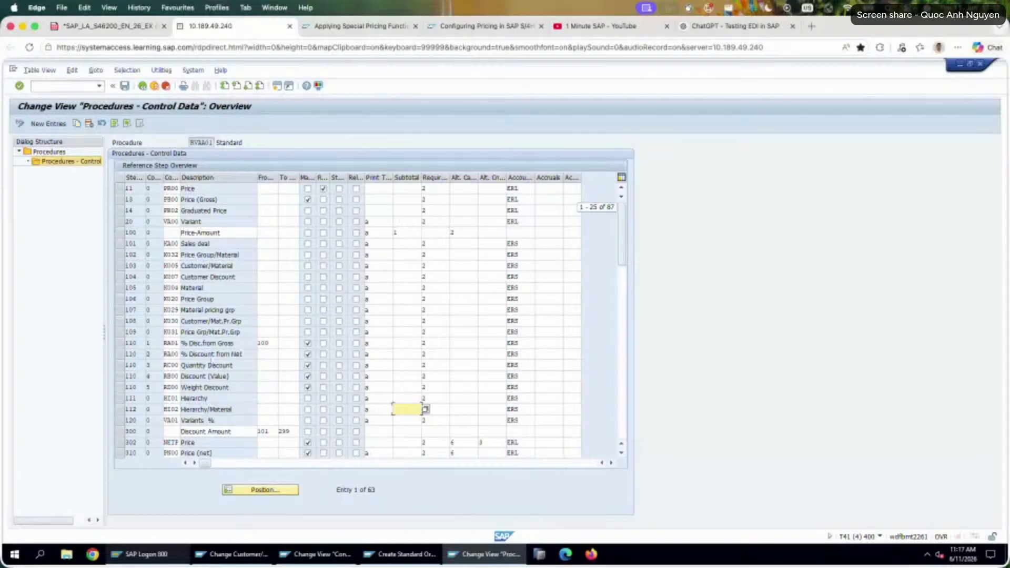
left_click(400, 232)
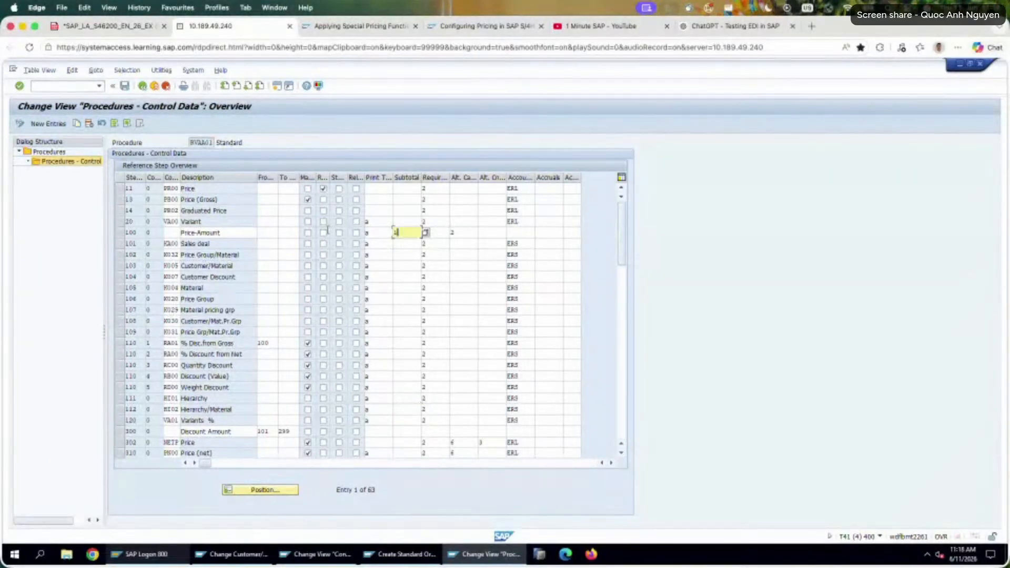
Switch to the exercise PDF and go to Exercise 18, Use Special Condition Types, from its table of contents.
left_click(116, 24)
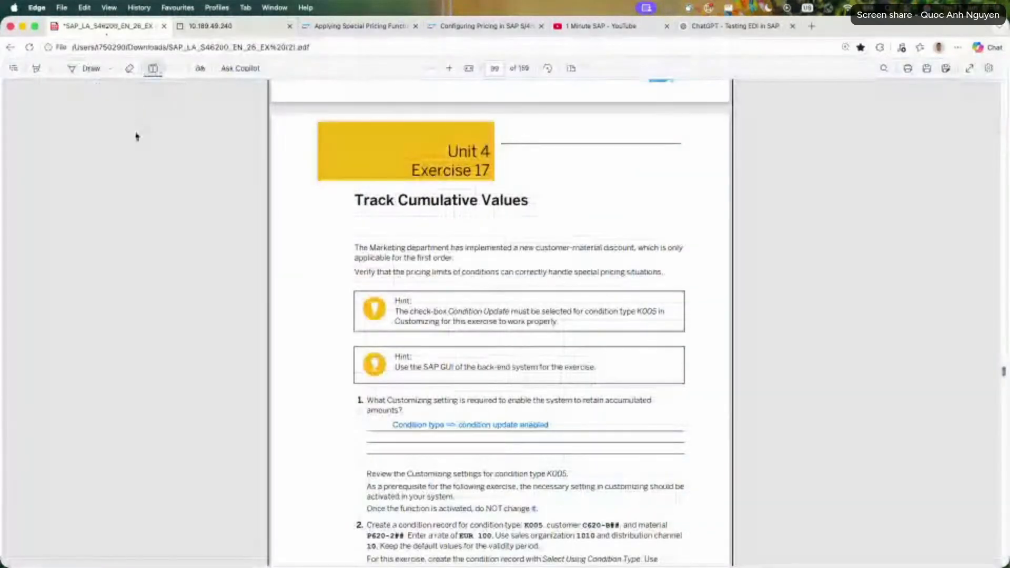
left_click(13, 68)
scroll(140, 401, "down", 5)
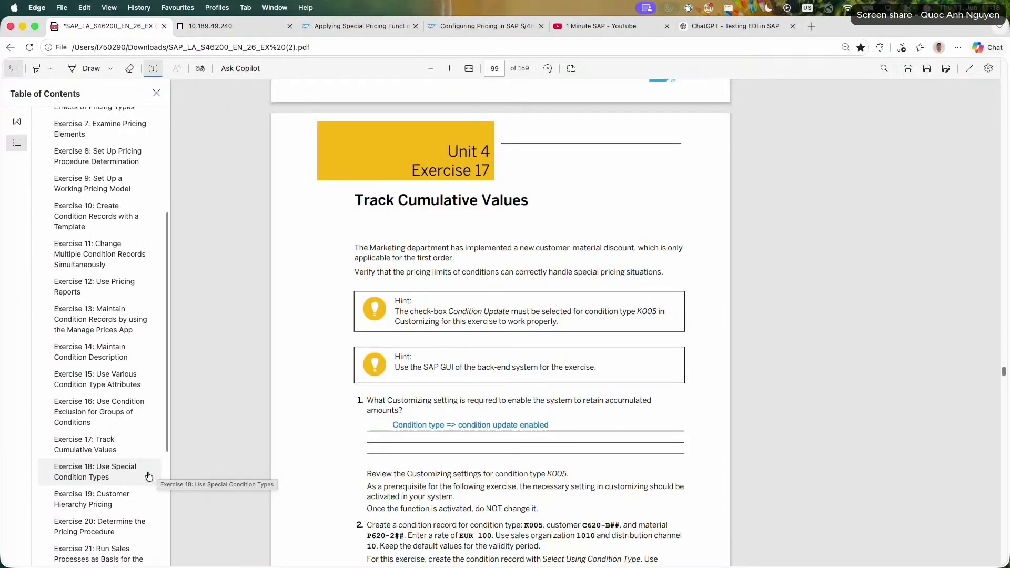
left_click(148, 475)
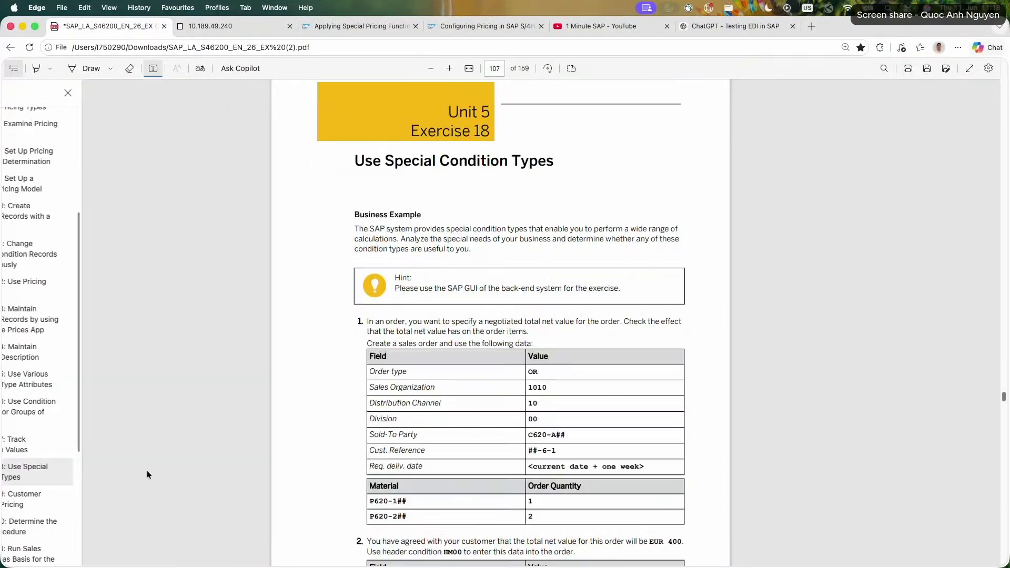
Review the Exercise 18 tasks and the end of the Exercise 17 solution, and return to the start of Exercise 18.
scroll(286, 361, "down", 5)
scroll(287, 361, "down", 20)
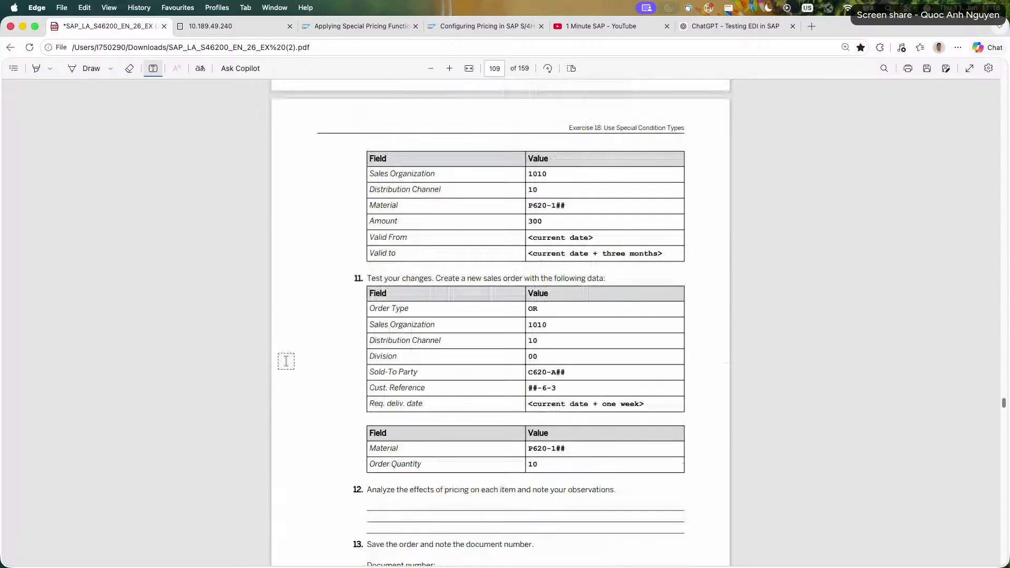
scroll(286, 361, "down", 15)
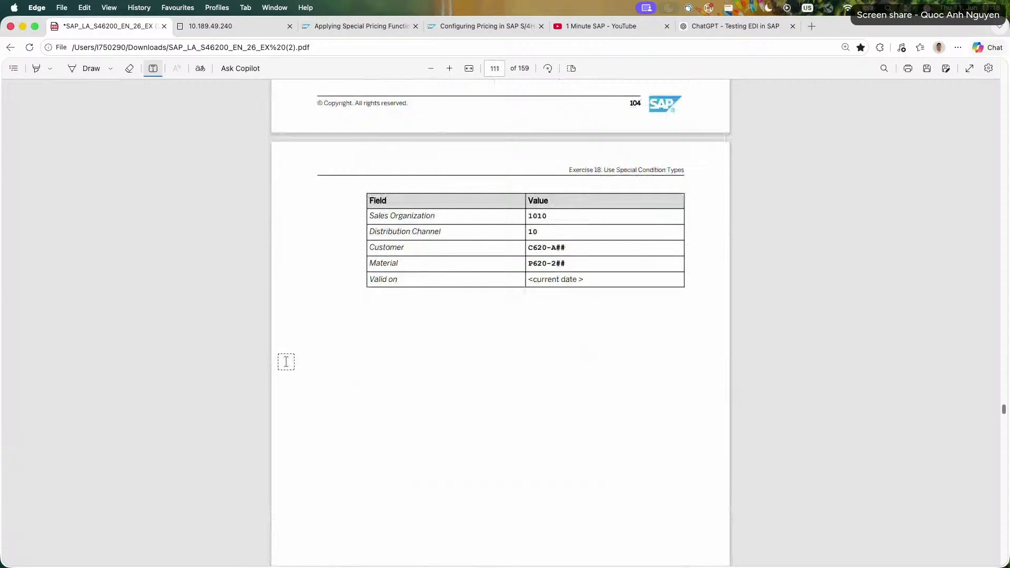
scroll(286, 361, "up", 20)
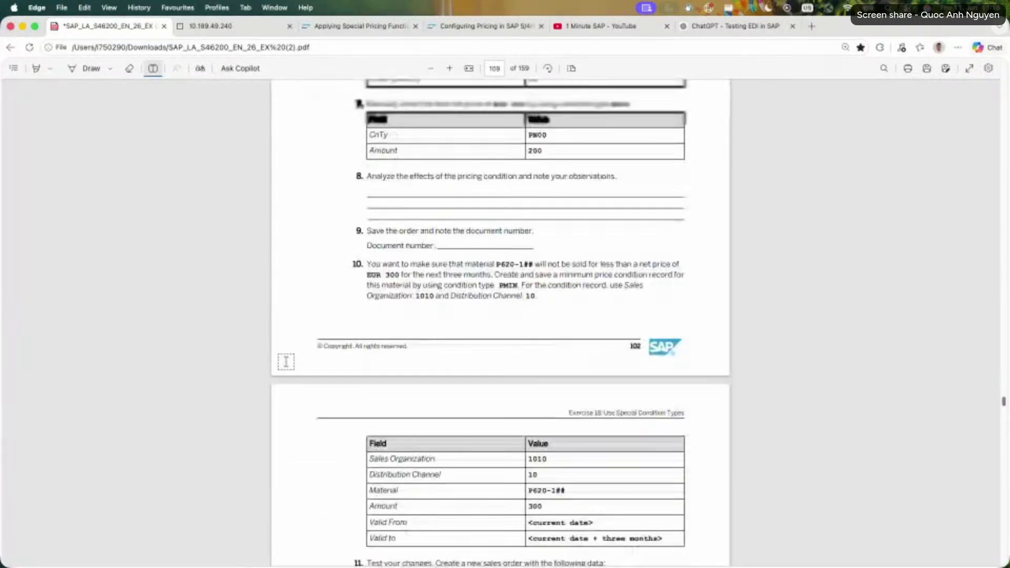
scroll(286, 361, "up", 10)
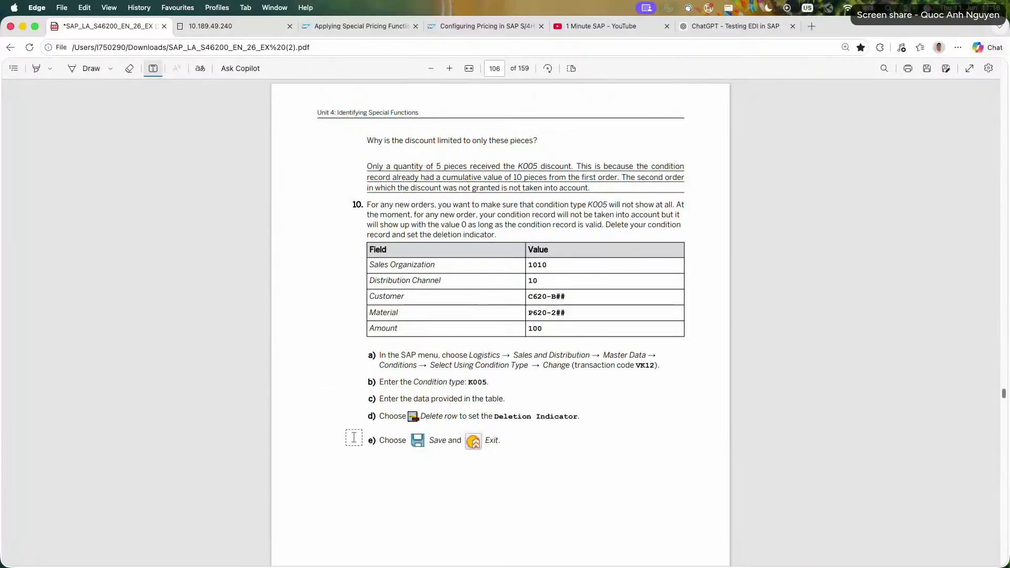
scroll(354, 437, "down", 10)
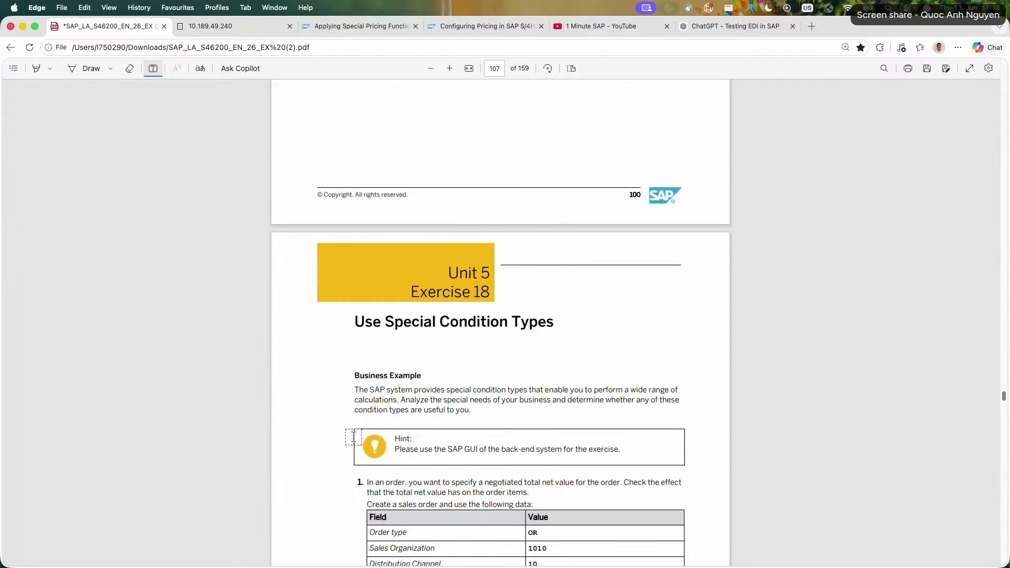
scroll(353, 436, "down", 3)
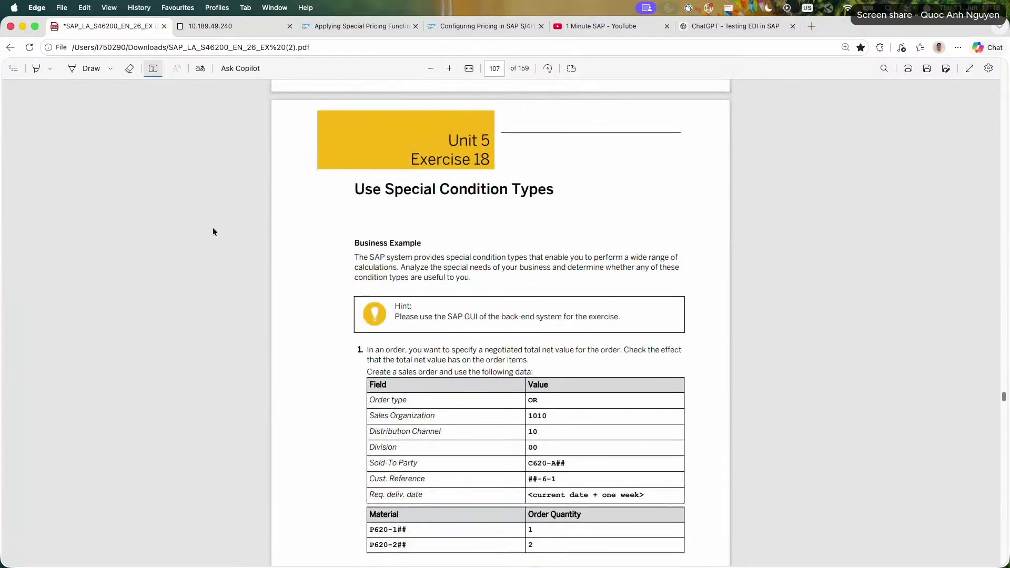
Save the exercise PDF and go to Exercise 18, Use Special Condition Types, through its table of contents.
key("super+s")
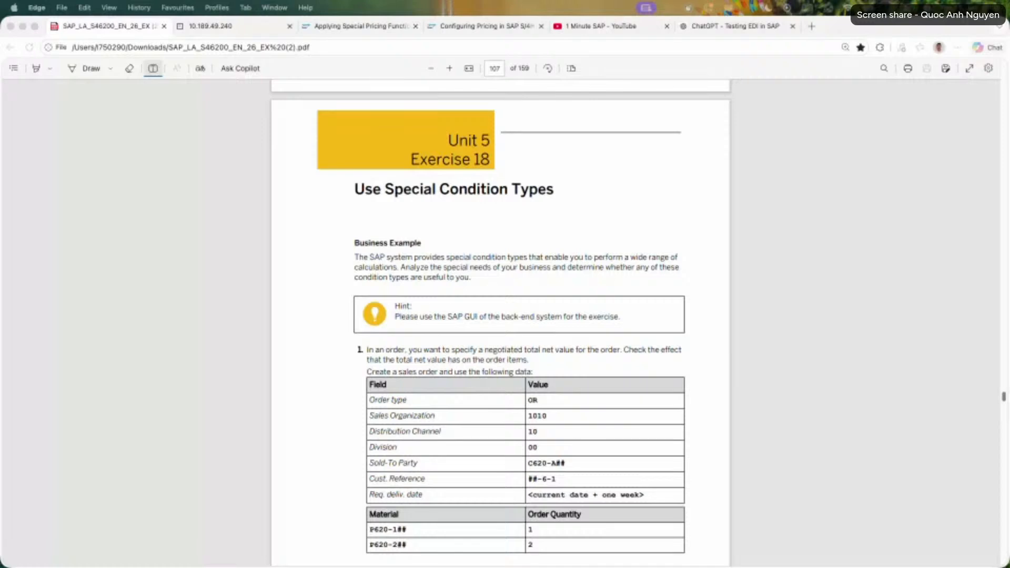
left_click(252, 359)
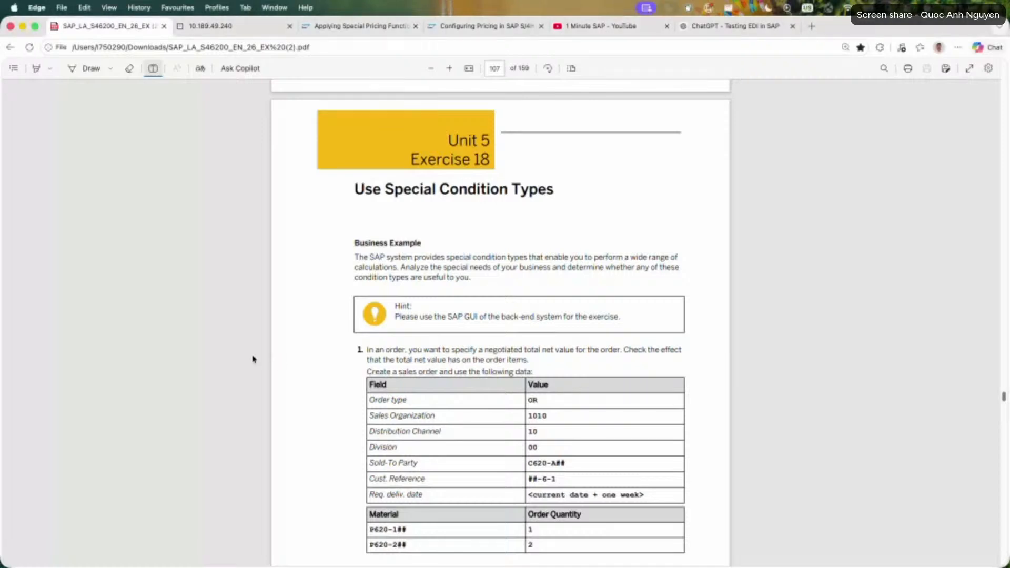
left_click(13, 69)
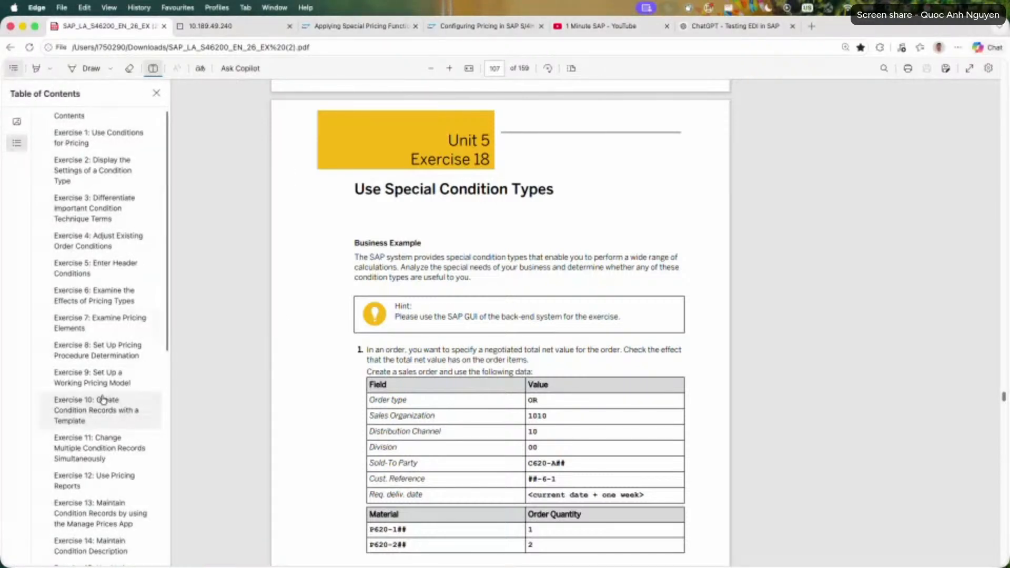
scroll(103, 402, "down", 8)
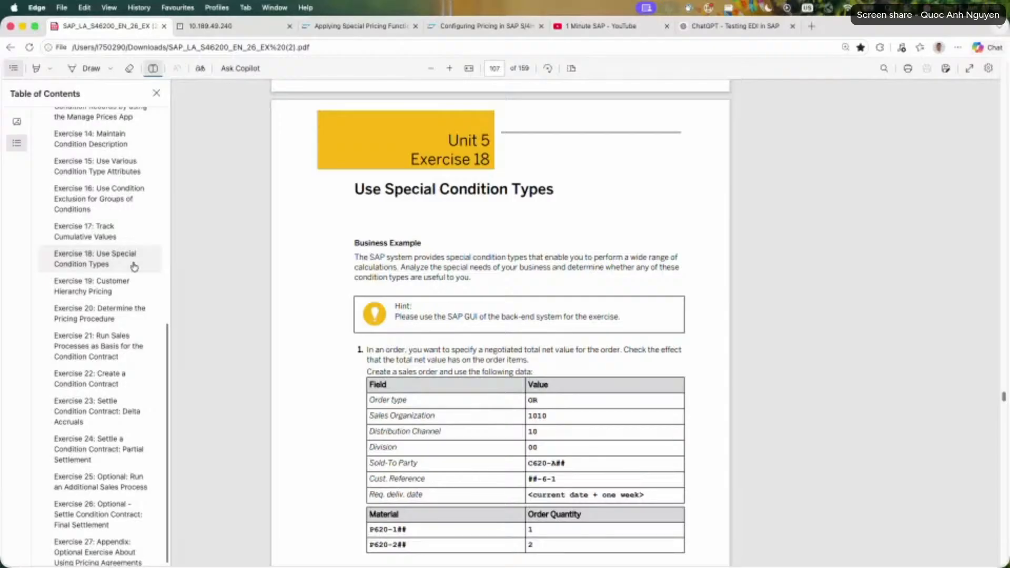
scroll(136, 479, "down", 1)
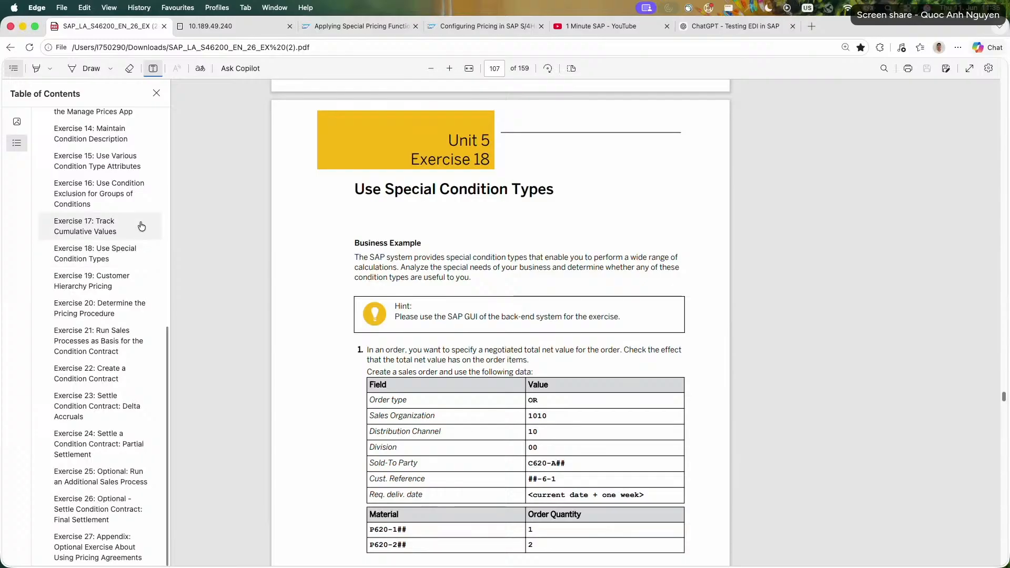
left_click(148, 252)
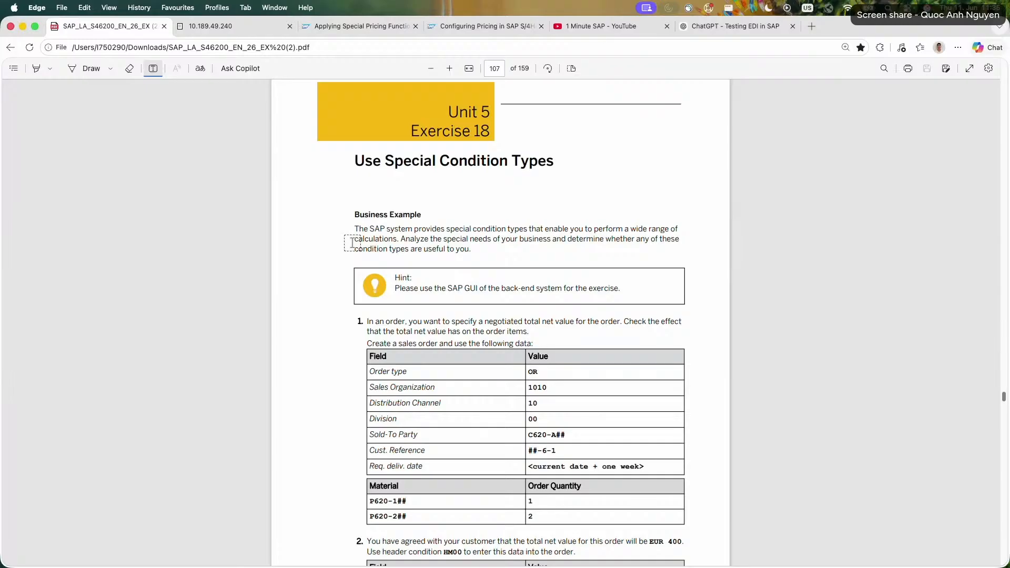
Leave text-adding mode and read Exercise 18 tasks 1 to 3, covering the sales order data and header condition HM00.
key("Escape")
scroll(336, 278, "down", 2)
left_click_drag(368, 220, 491, 251)
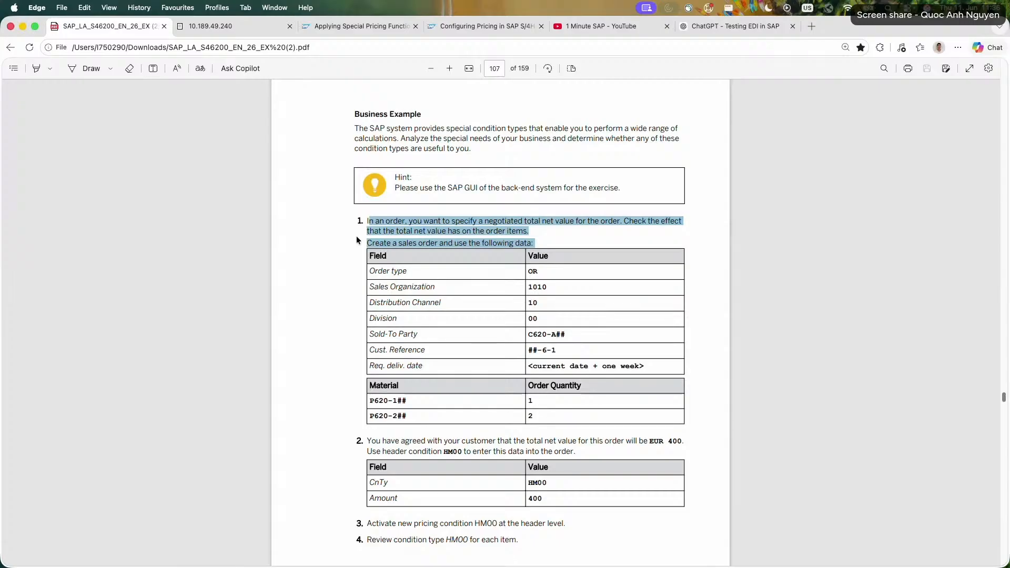
left_click(408, 250)
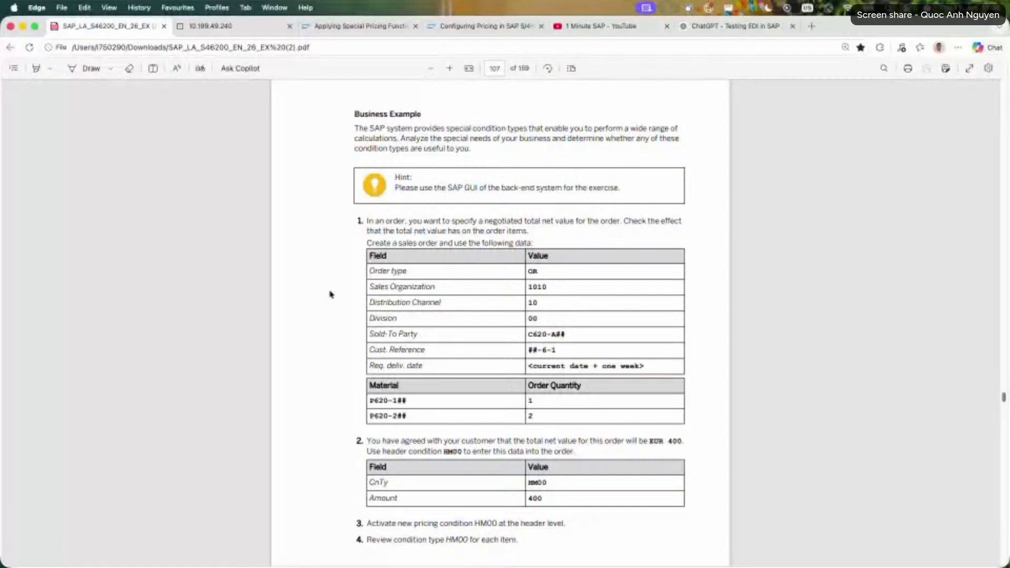
left_click_drag(533, 335, 573, 337)
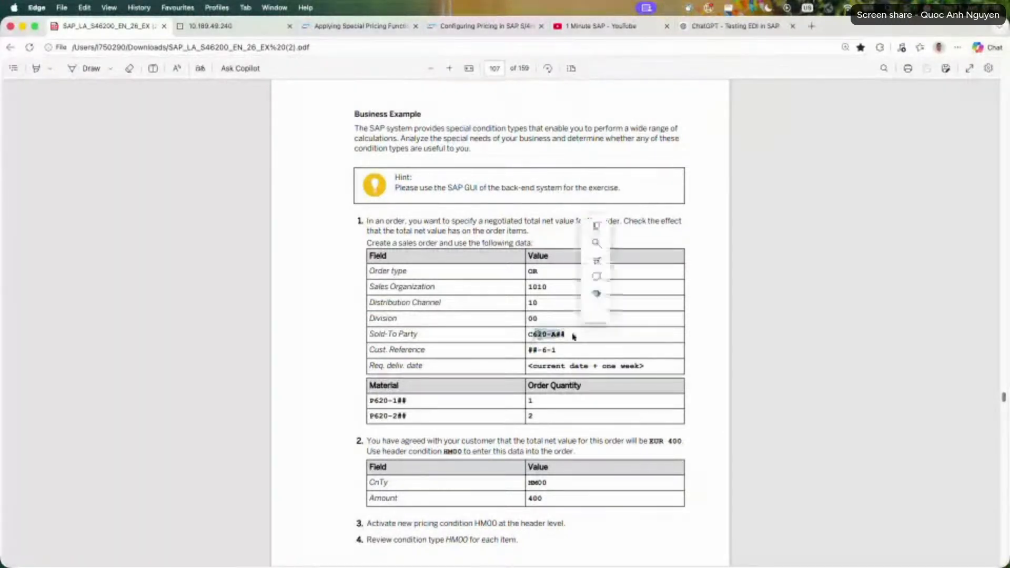
triple_click(574, 364)
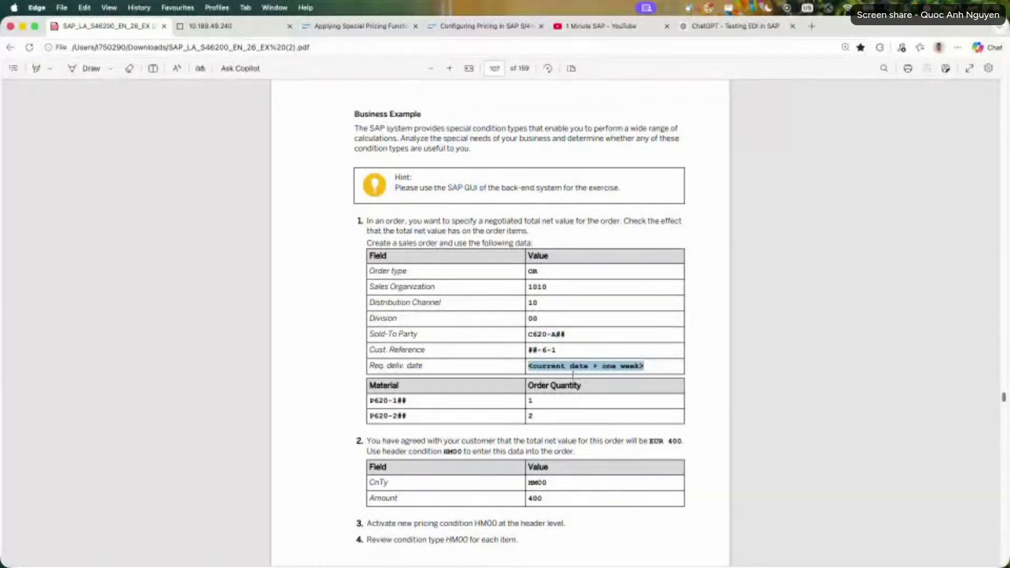
scroll(574, 374, "down", 1)
mouse_move(367, 418)
left_mouse_down()
mouse_move(575, 417)
mouse_move(371, 416)
left_mouse_up()
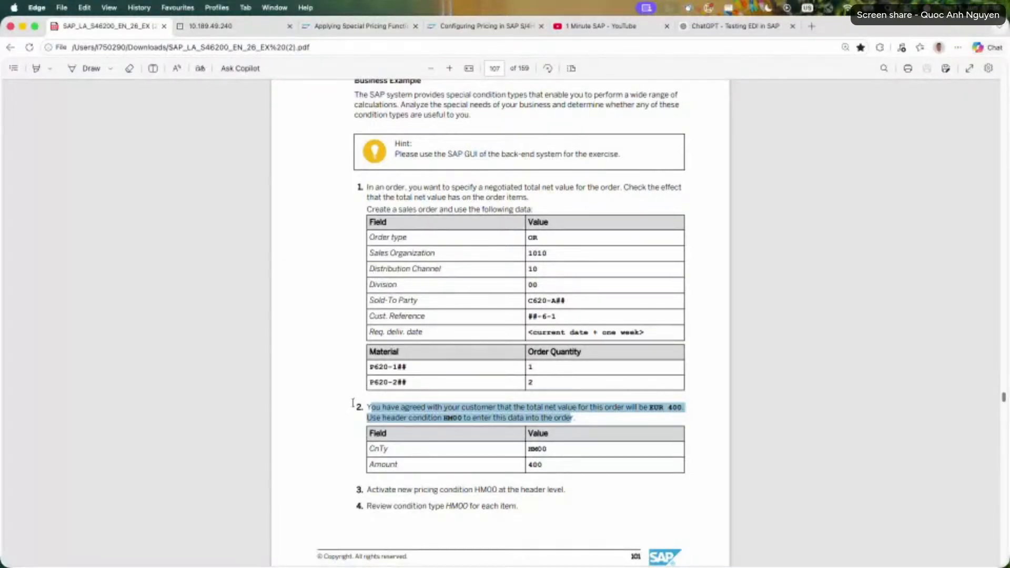
scroll(352, 403, "down", 3)
left_click_drag(366, 372, 579, 372)
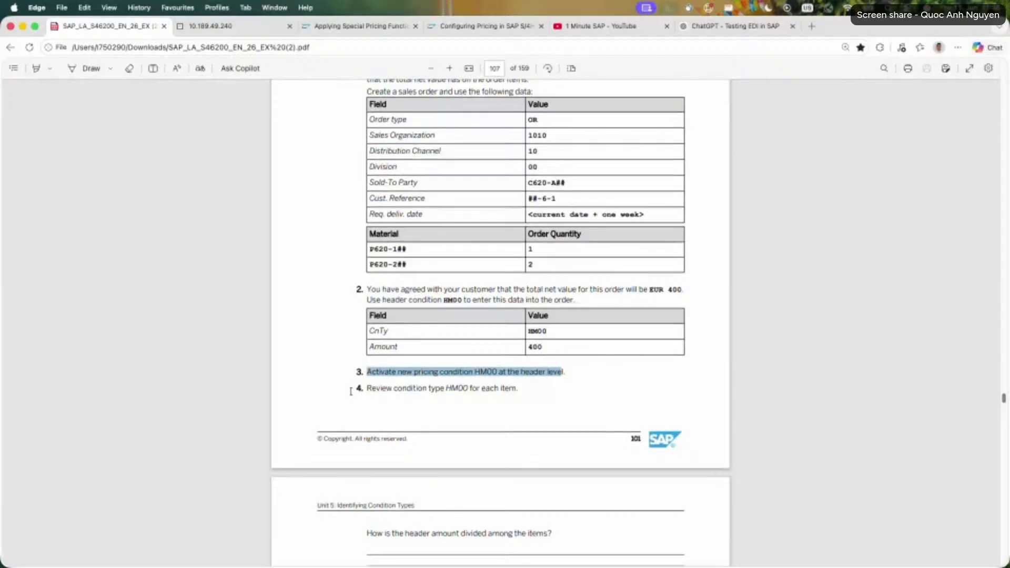
Read tasks 6 to 10 of Exercise 18, covering the PN00 net price order and the PMIN minimum price record.
scroll(354, 391, "down", 10)
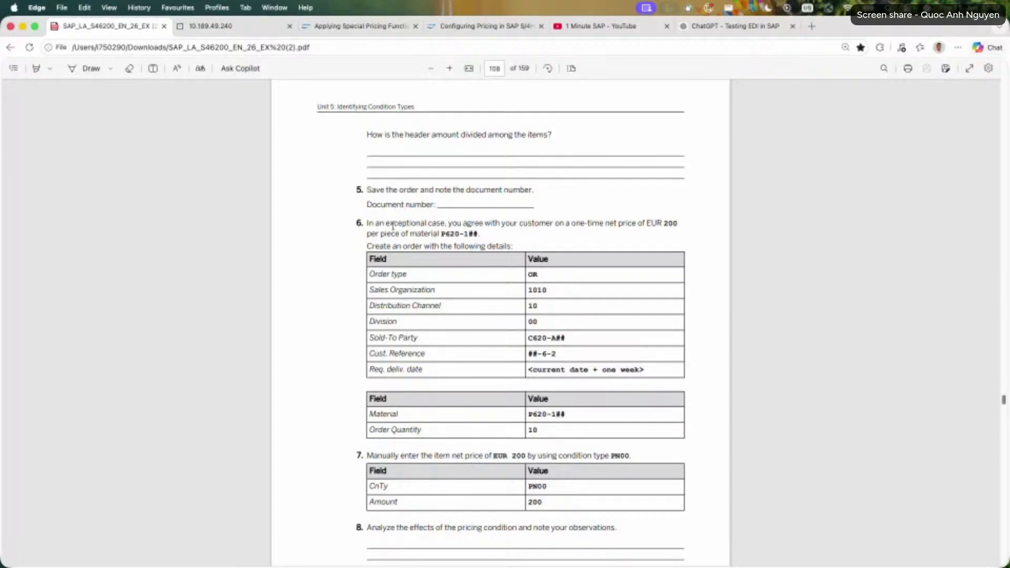
left_click_drag(392, 226, 503, 246)
scroll(565, 368, "down", 3)
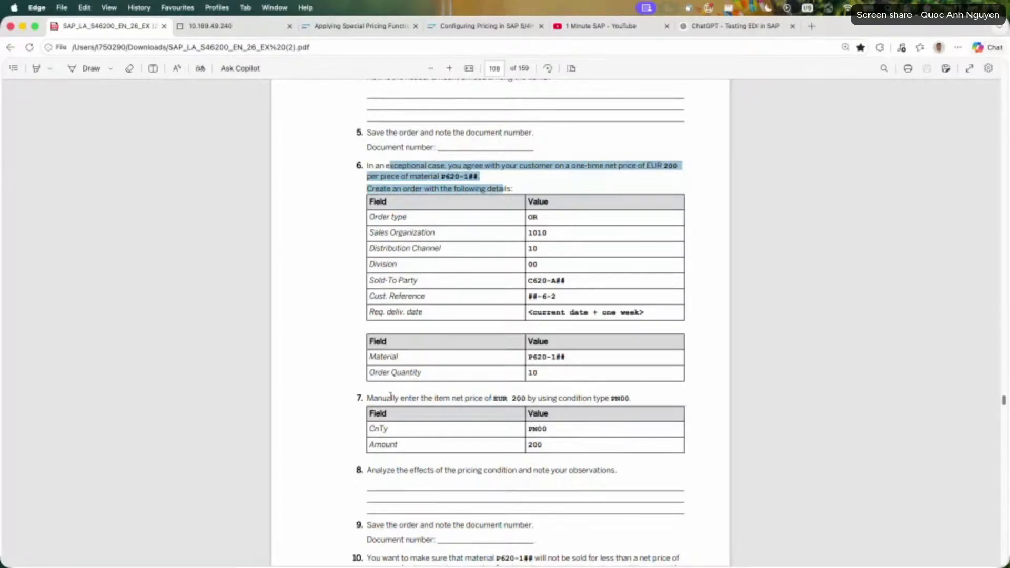
left_click_drag(368, 398, 544, 445)
left_click(348, 419)
left_click_drag(367, 398, 629, 398)
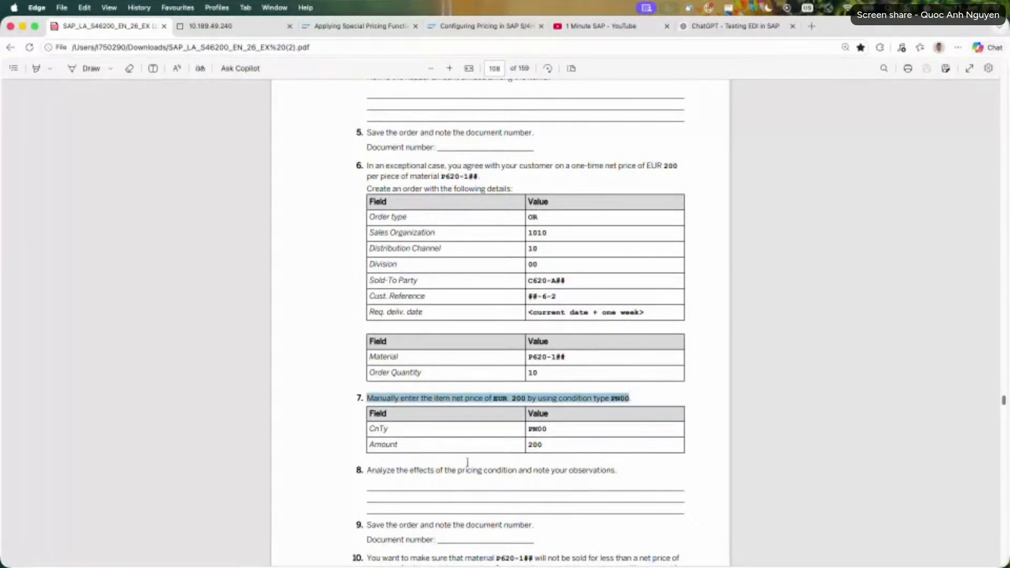
left_click_drag(367, 469, 615, 470)
left_click(337, 471)
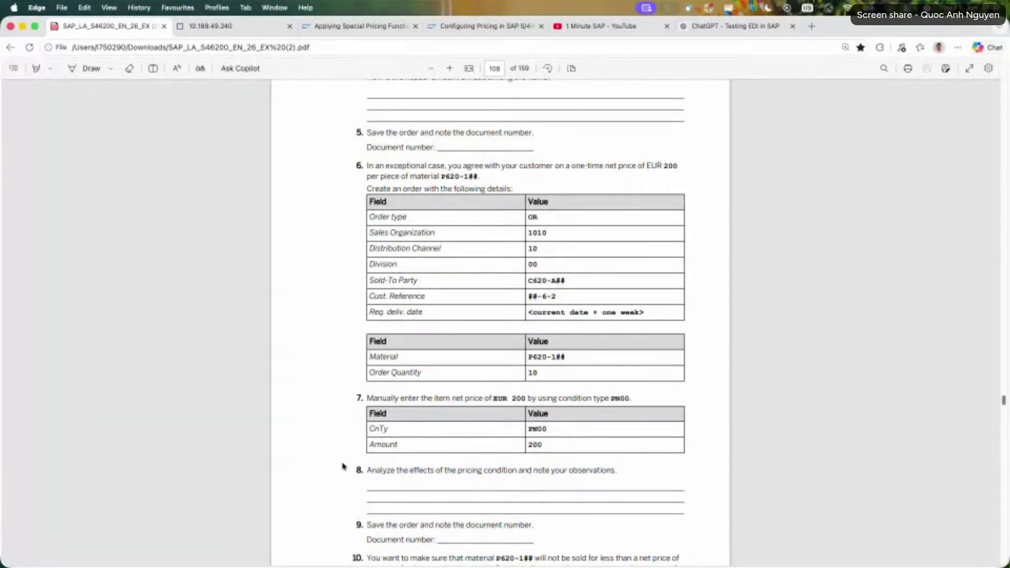
scroll(343, 465, "down", 3)
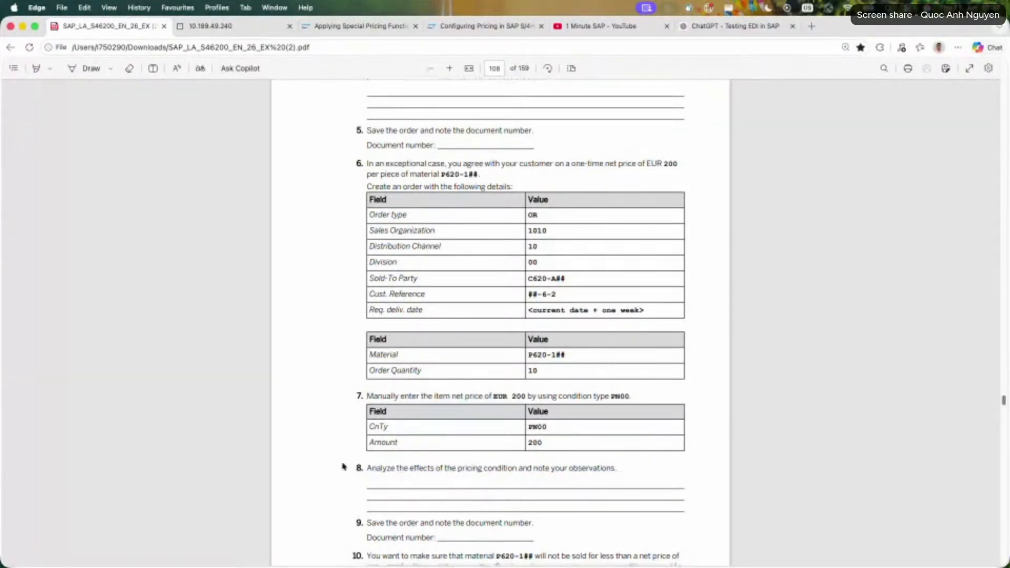
left_click_drag(366, 468, 540, 500)
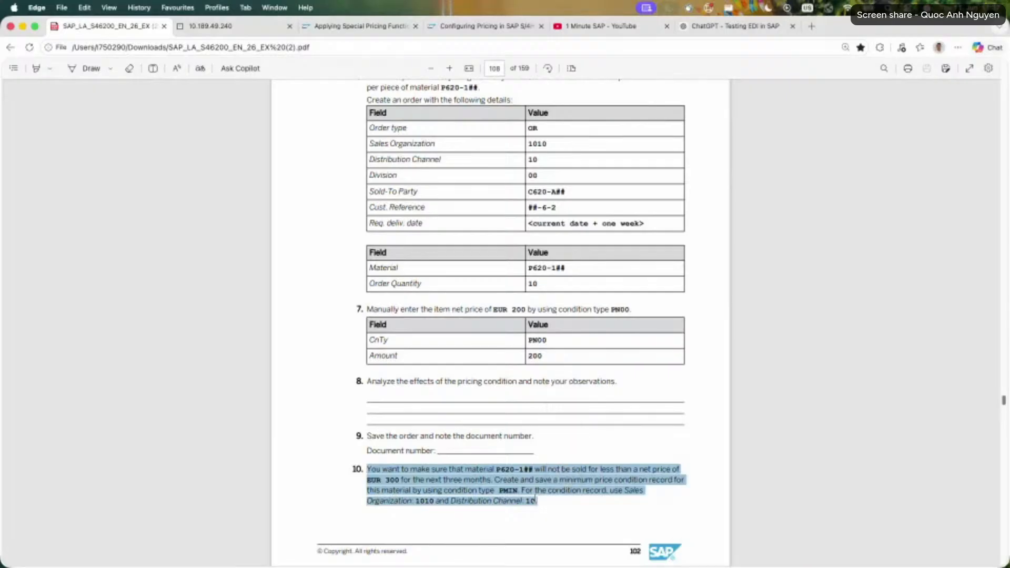
Compare the HM00 order tasks with the PN00 order tasks in Exercise 18 once more.
scroll(332, 446, "up", 7)
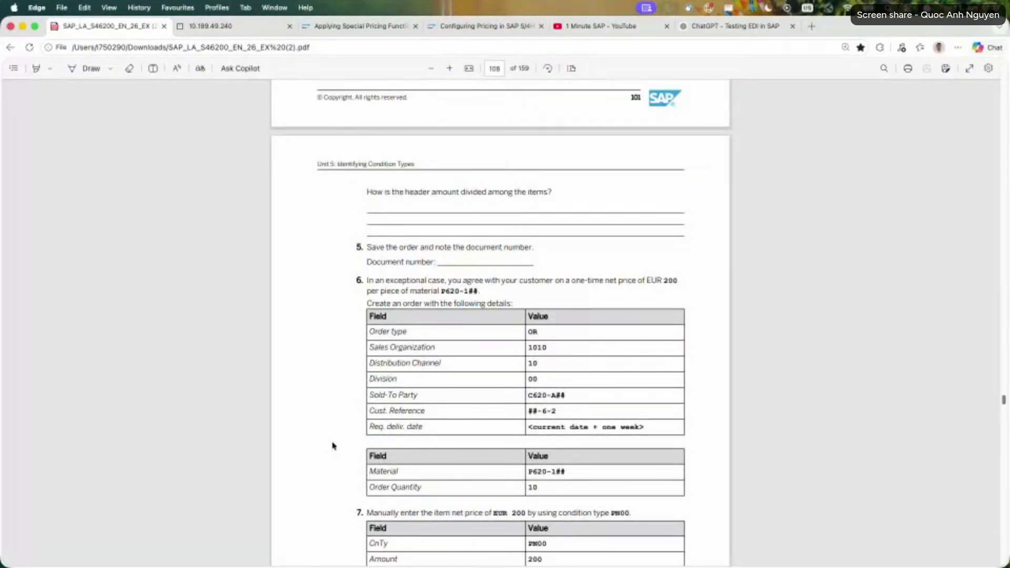
scroll(361, 420, "up", 6)
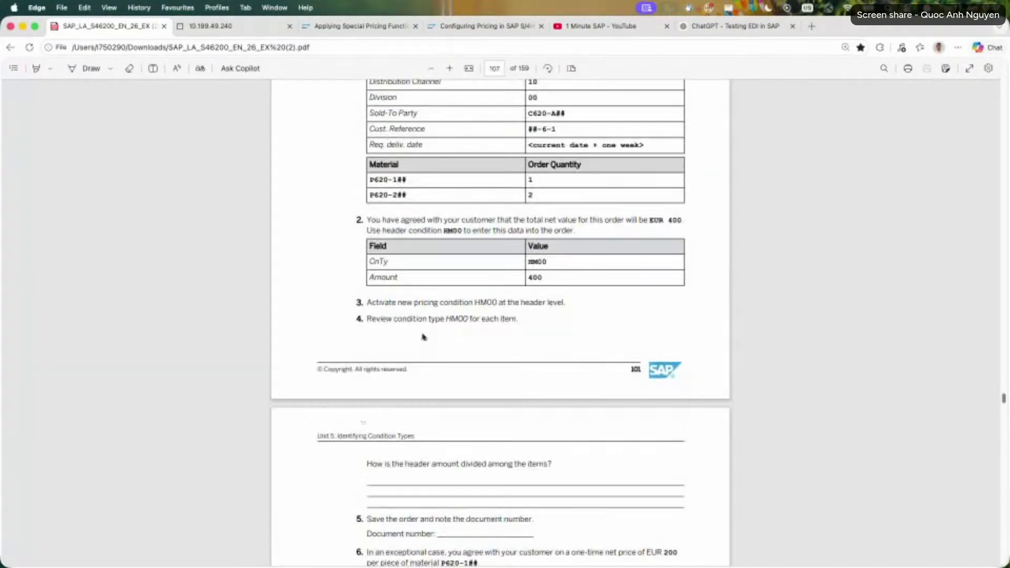
scroll(464, 258, "down", 5)
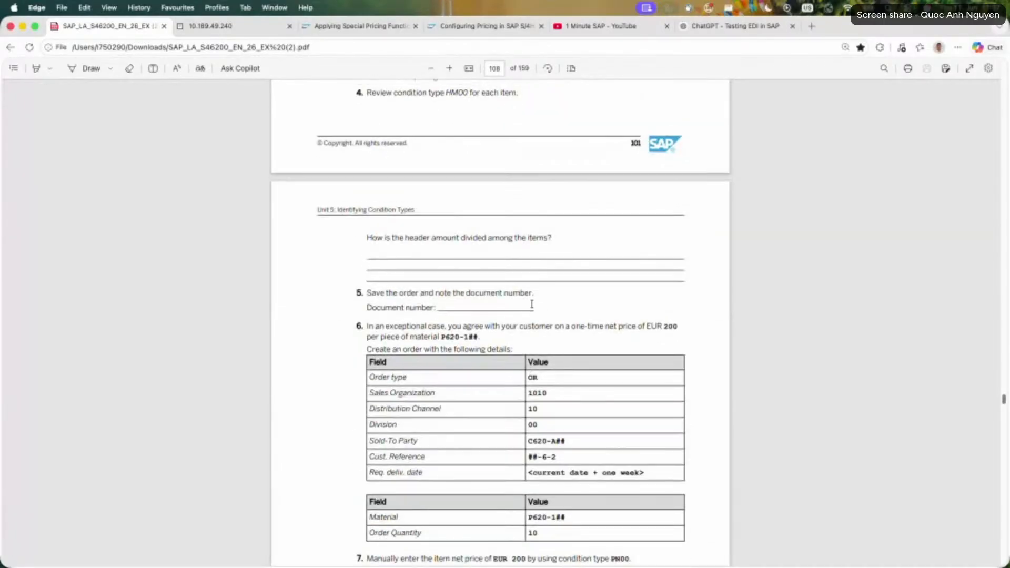
scroll(607, 306, "up", 8)
scroll(607, 306, "down", 1)
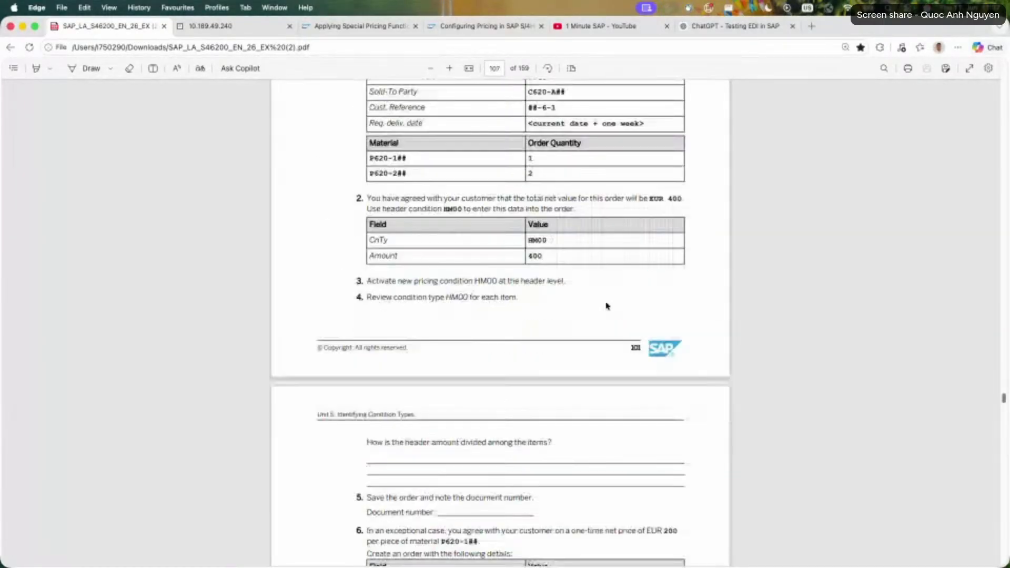
scroll(607, 305, "up", 4)
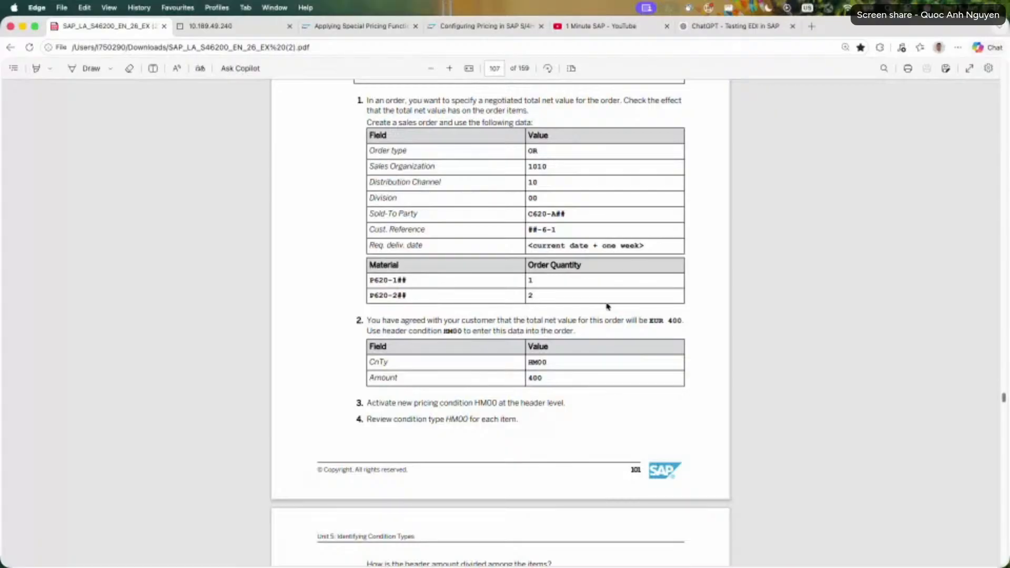
scroll(607, 306, "down", 13)
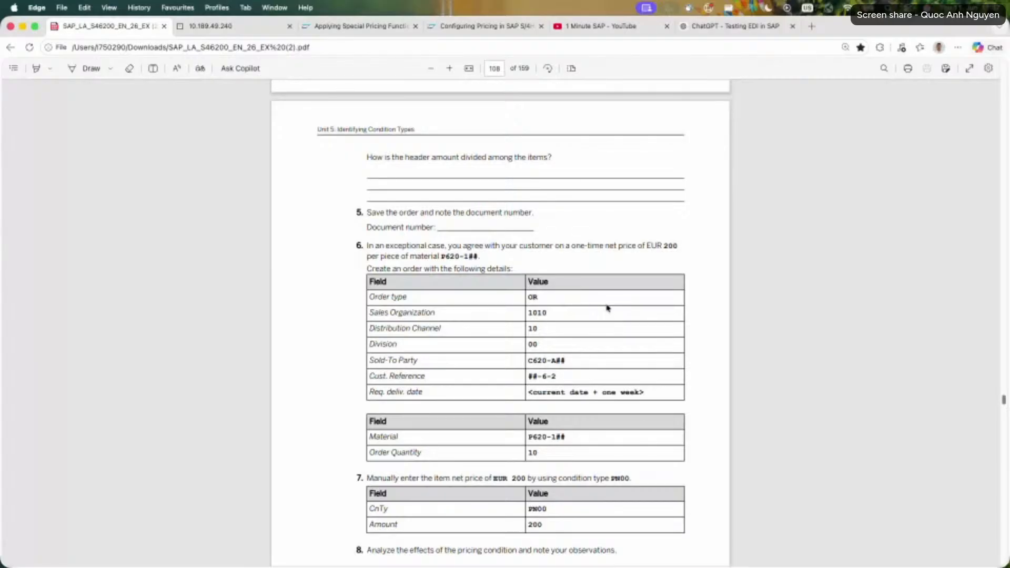
Examine the task 10 minimum price requirement for material P620-1##, its PMIN record data and the task 11 test order.
scroll(608, 307, "down", 14)
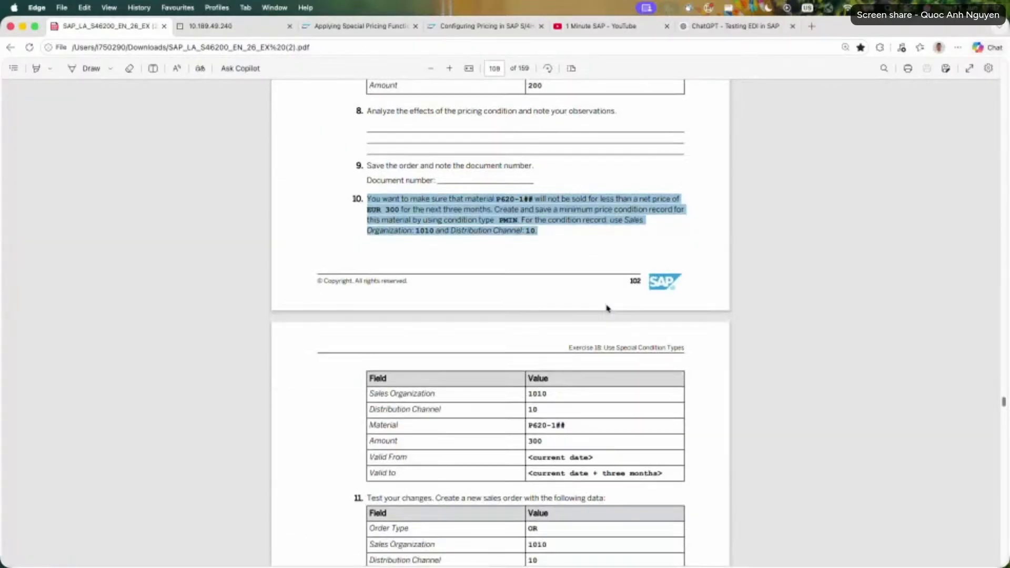
left_click(520, 205)
left_click_drag(493, 199, 617, 208)
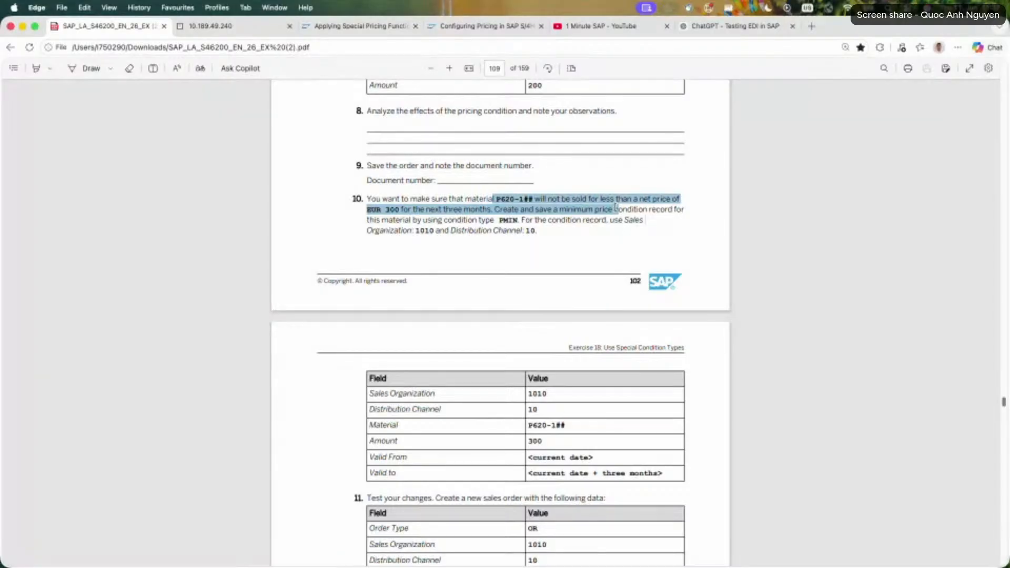
left_click_drag(616, 208, 616, 208)
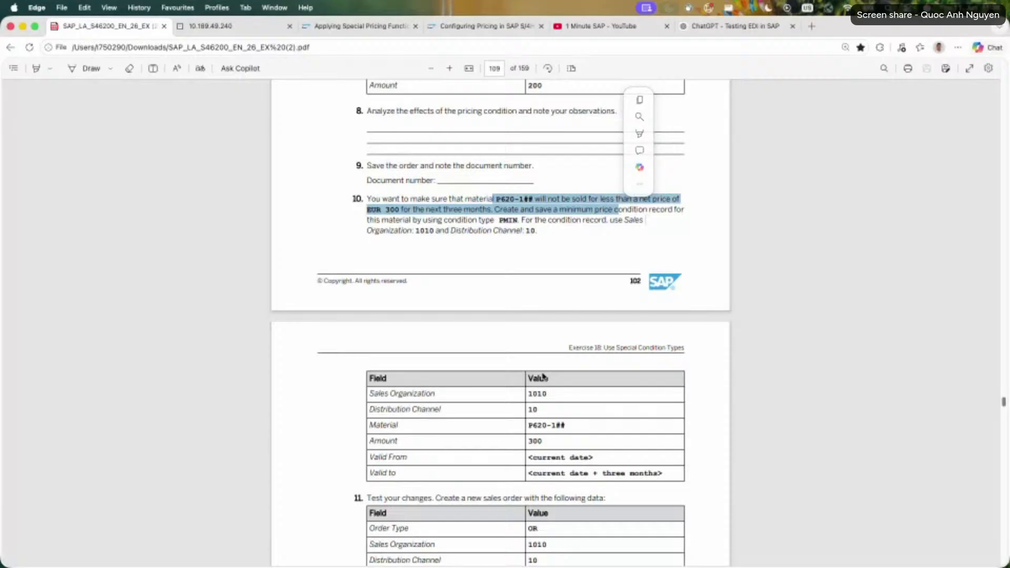
scroll(541, 373, "down", 1)
scroll(541, 373, "down", 2)
scroll(541, 373, "down", 1)
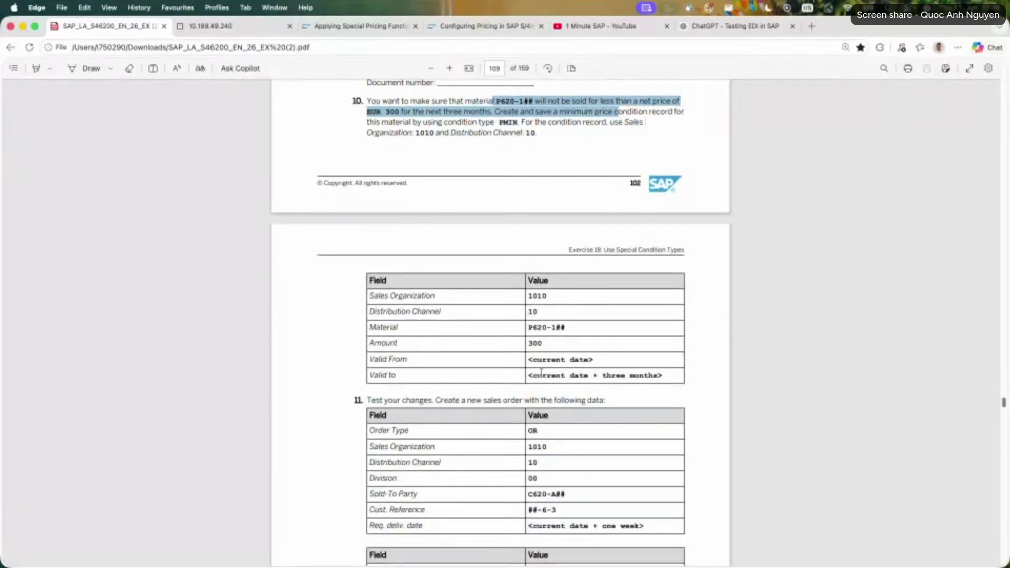
left_click_drag(383, 101, 494, 192)
scroll(469, 241, "down", 5)
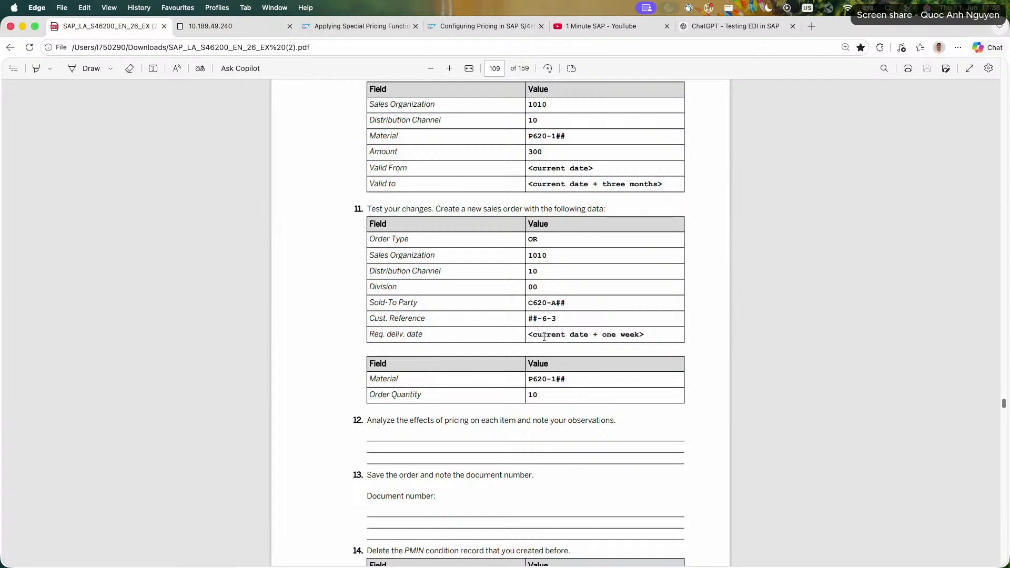
Read tasks 12 to 15 of Exercise 18, focusing on the PR02 interval scale record and its scale values.
scroll(545, 336, "down", 5)
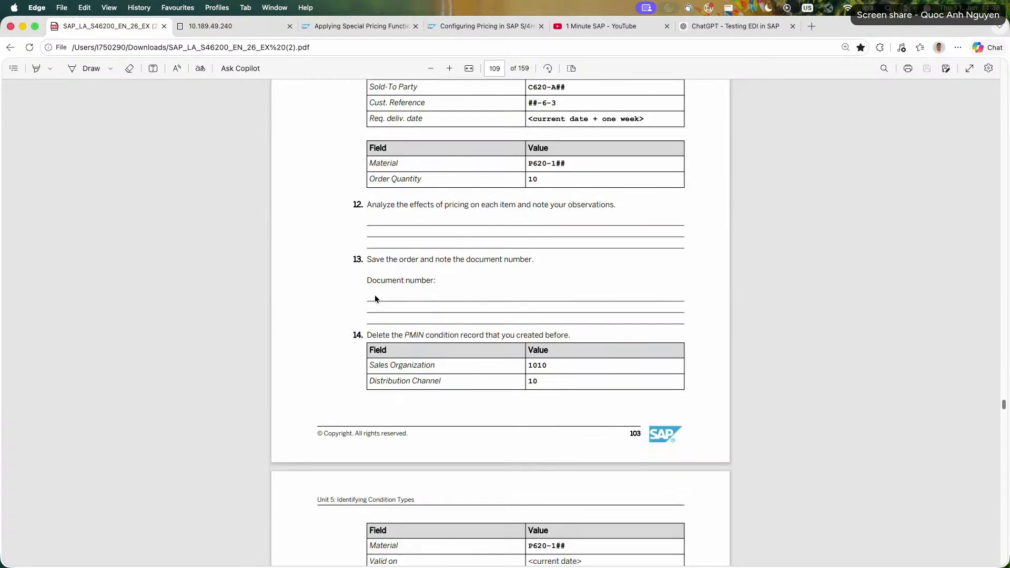
scroll(375, 297, "down", 4)
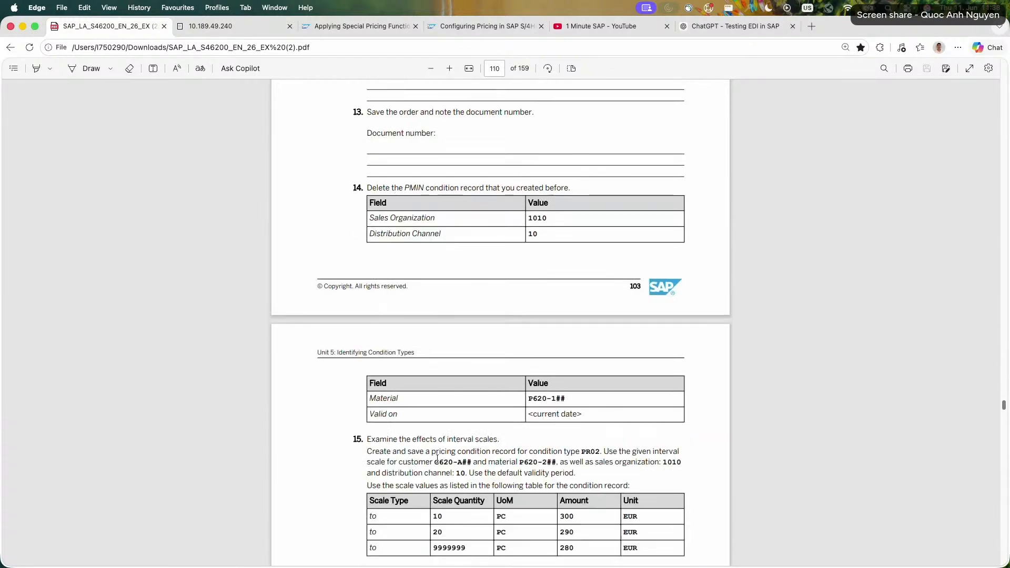
scroll(437, 459, "down", 1)
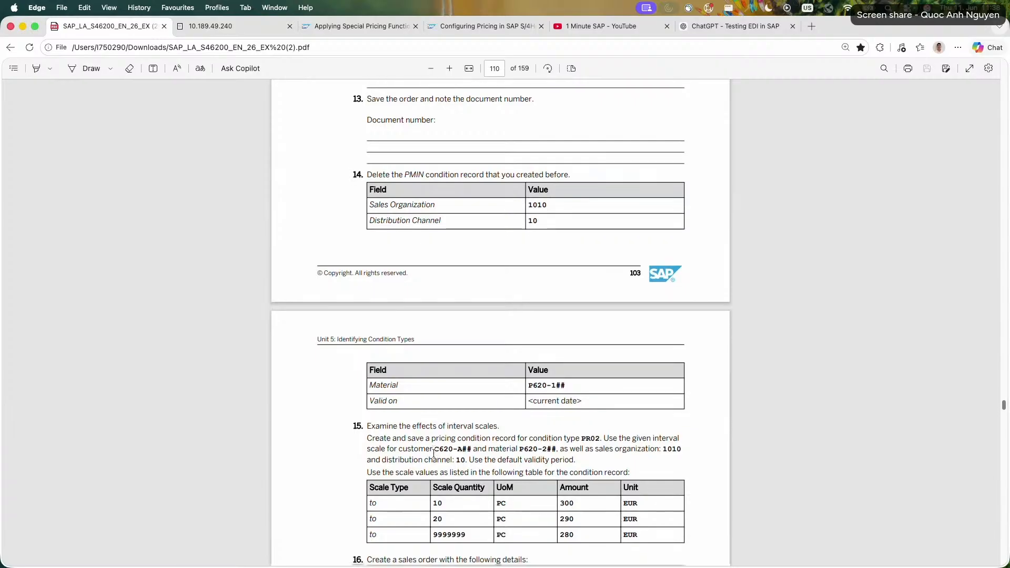
scroll(434, 453, "down", 4)
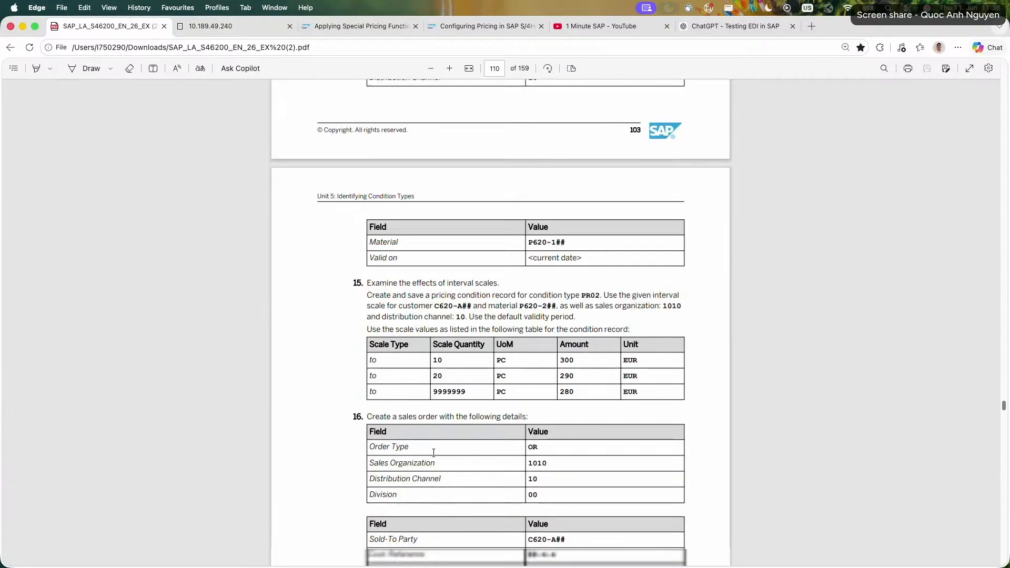
left_click_drag(372, 295, 596, 330)
left_click_drag(431, 296, 593, 329)
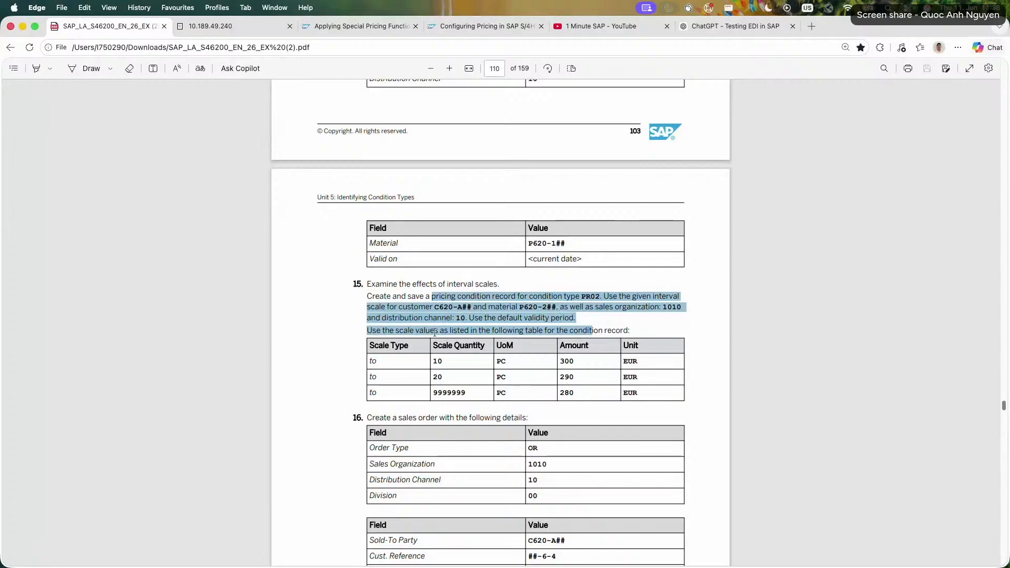
left_click_drag(370, 360, 646, 390)
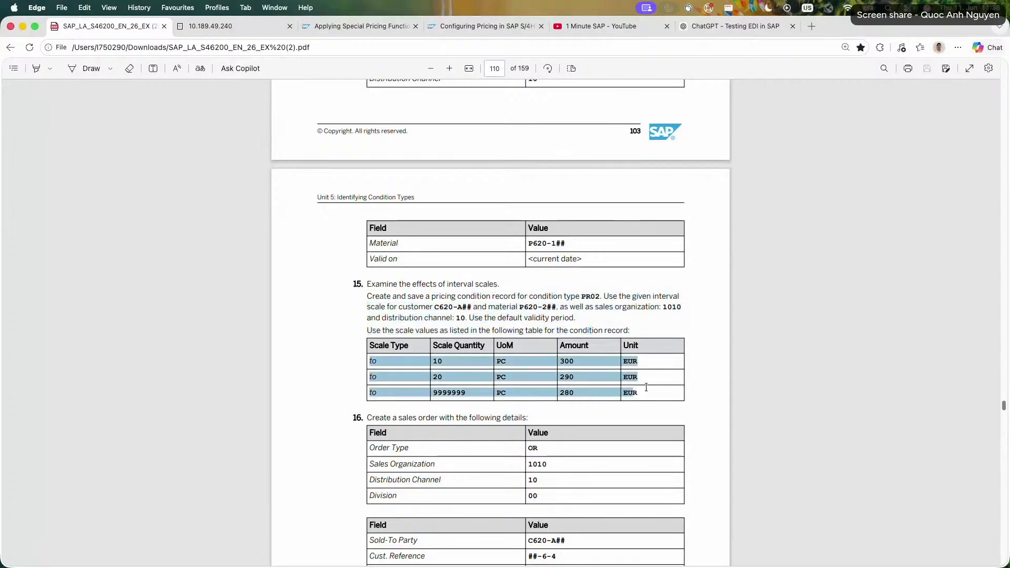
Read tasks 16 to 20 of Exercise 18, covering the interval-scale test order, the PR02 Customizing settings and the record deletion.
left_click(646, 390)
scroll(642, 387, "down", 4)
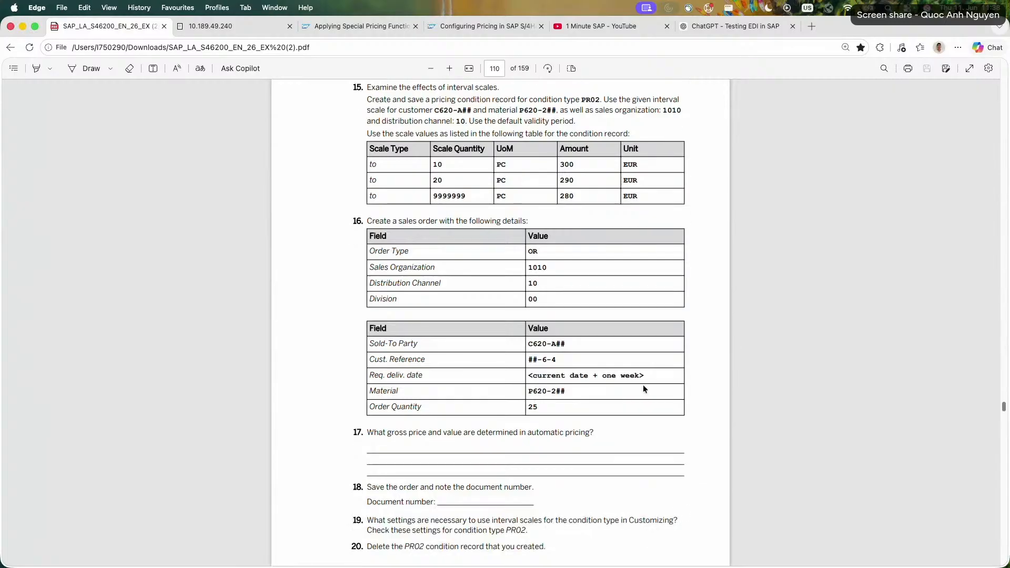
scroll(641, 384, "down", 4)
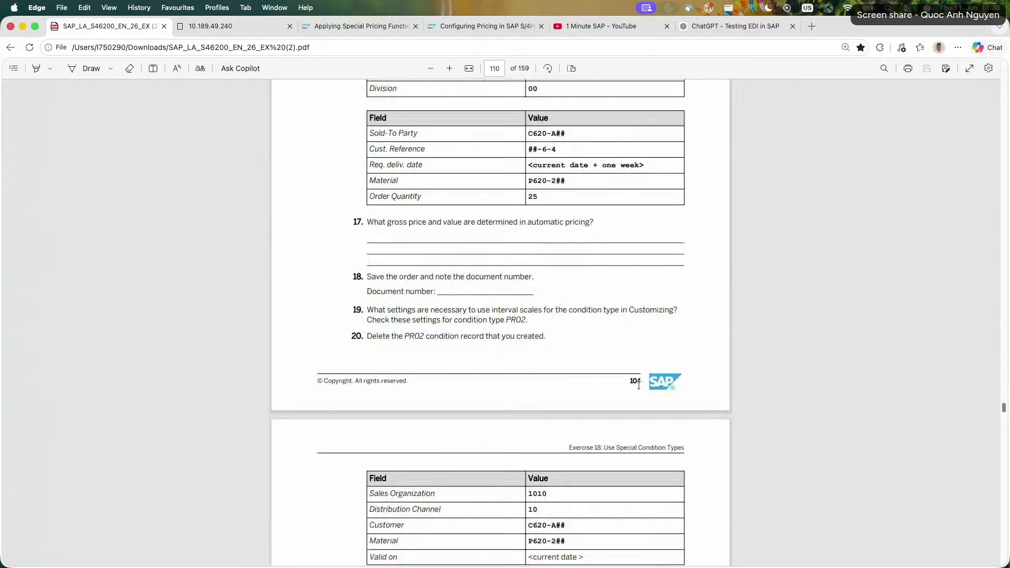
mouse_move(413, 314)
left_mouse_down()
mouse_move(512, 337)
mouse_move(404, 315)
left_mouse_up()
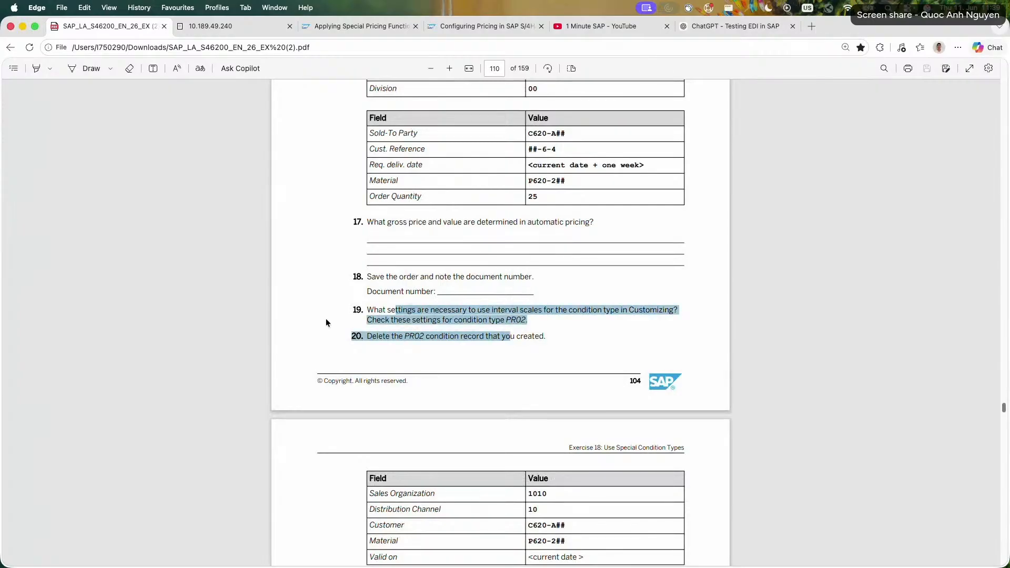
left_click(326, 317)
scroll(326, 317, "down", 4)
scroll(326, 317, "down", 7)
scroll(326, 317, "up", 20)
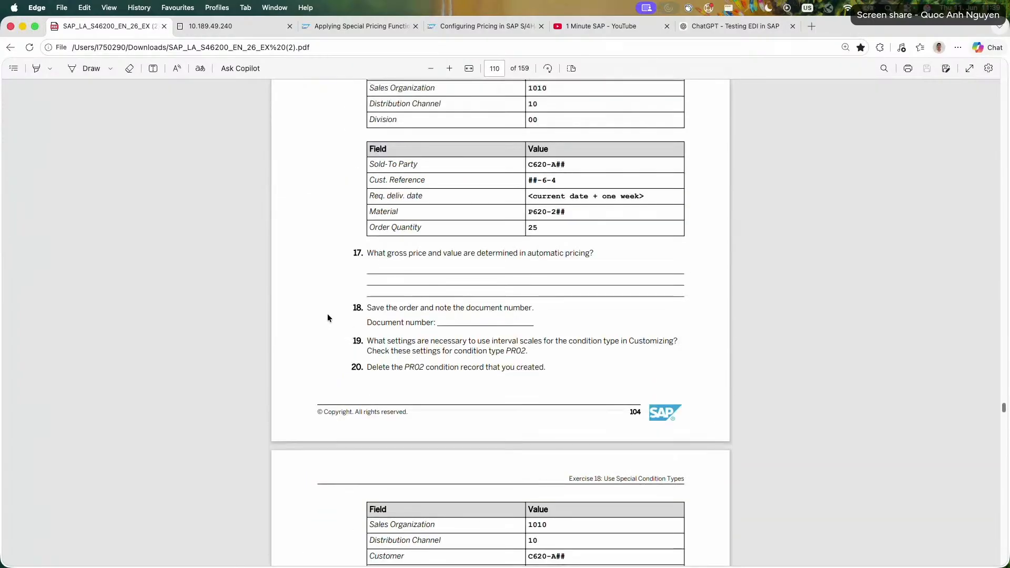
Return to the beginning of Exercise 18 and review the sales order data required in task 1.
scroll(327, 316, "up", 20)
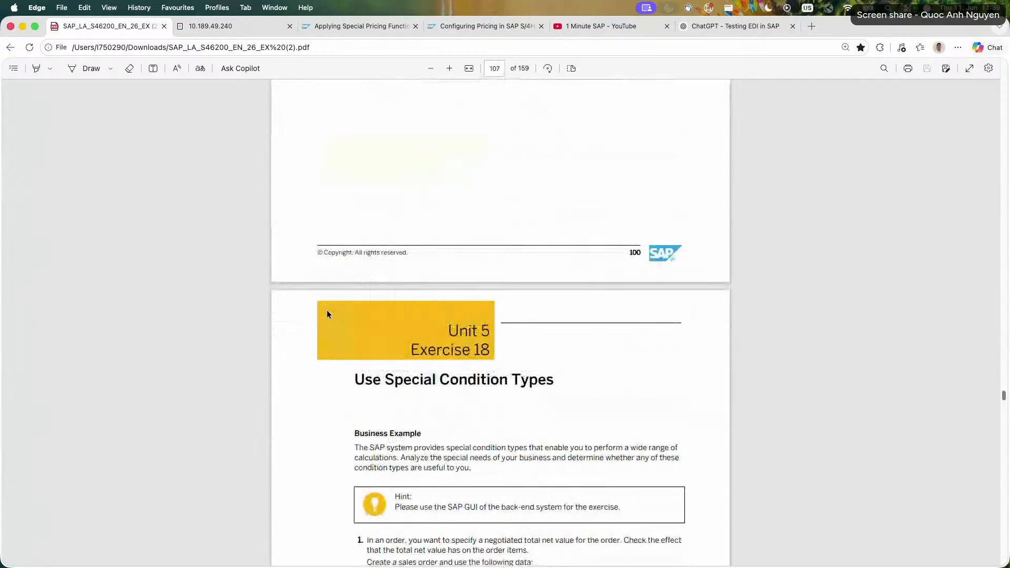
scroll(326, 314, "down", 3)
scroll(327, 314, "up", 1)
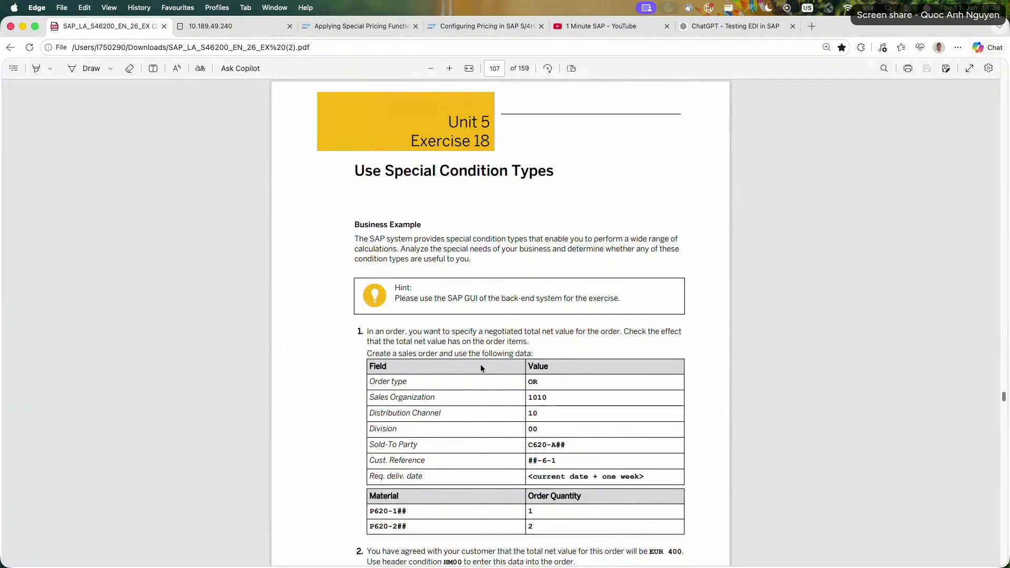
scroll(402, 328, "down", 1)
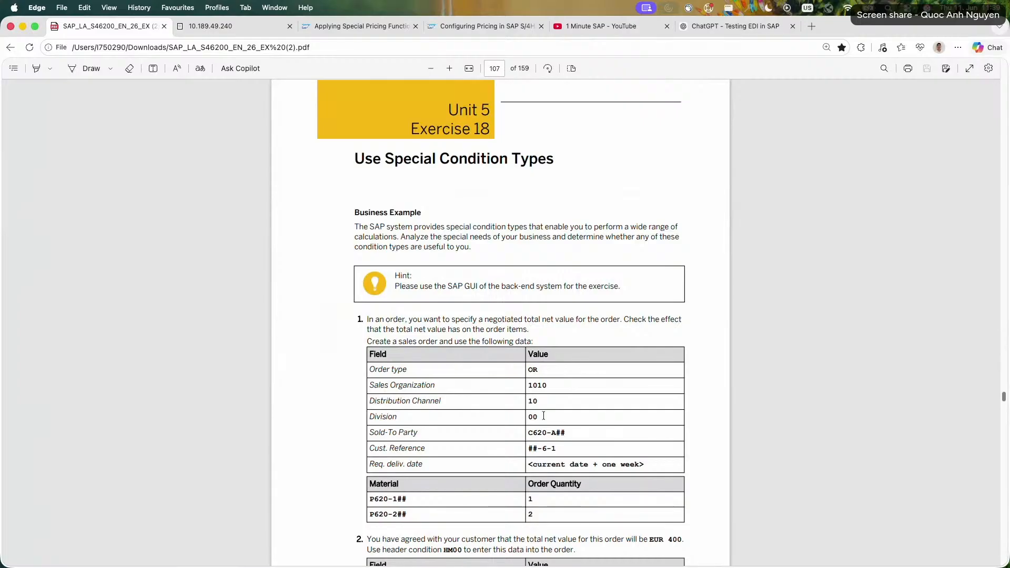
scroll(371, 341, "down", 3)
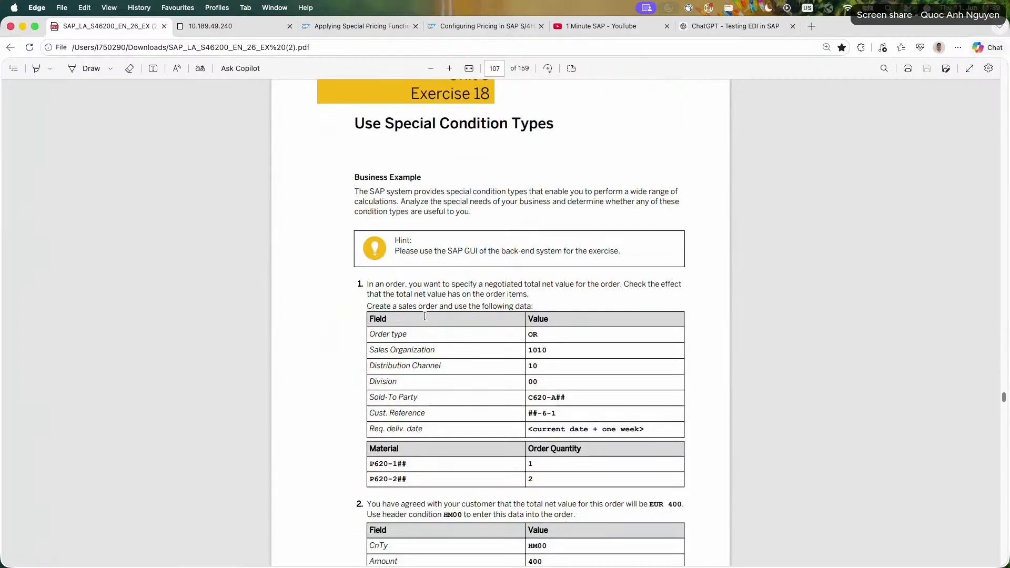
Switch to the SAP system, leave the pricing procedure control data and start creating a standard order with transaction VA01.
left_click(225, 32)
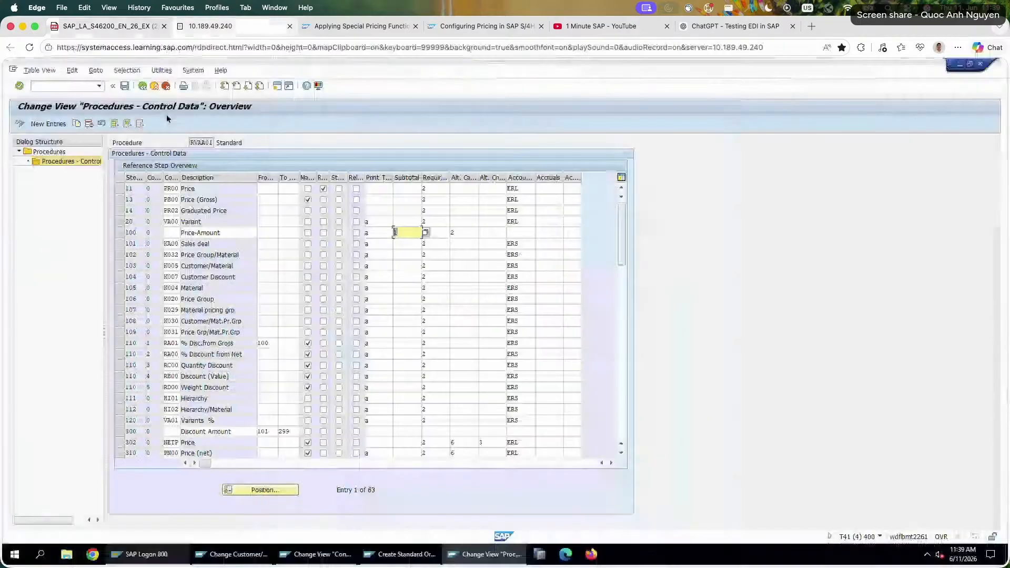
left_click(168, 87)
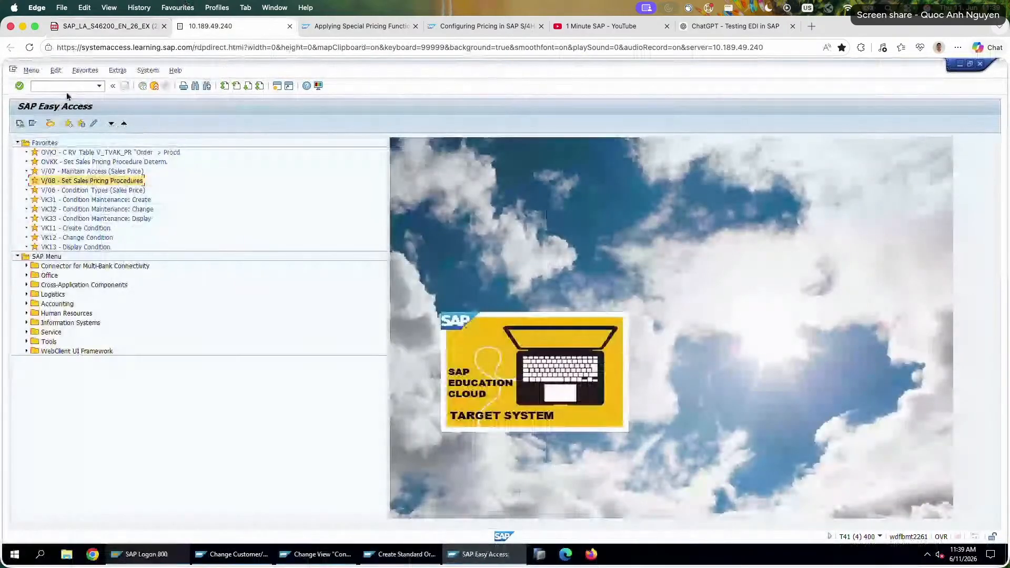
type("va01")
key("Return")
key("Return")
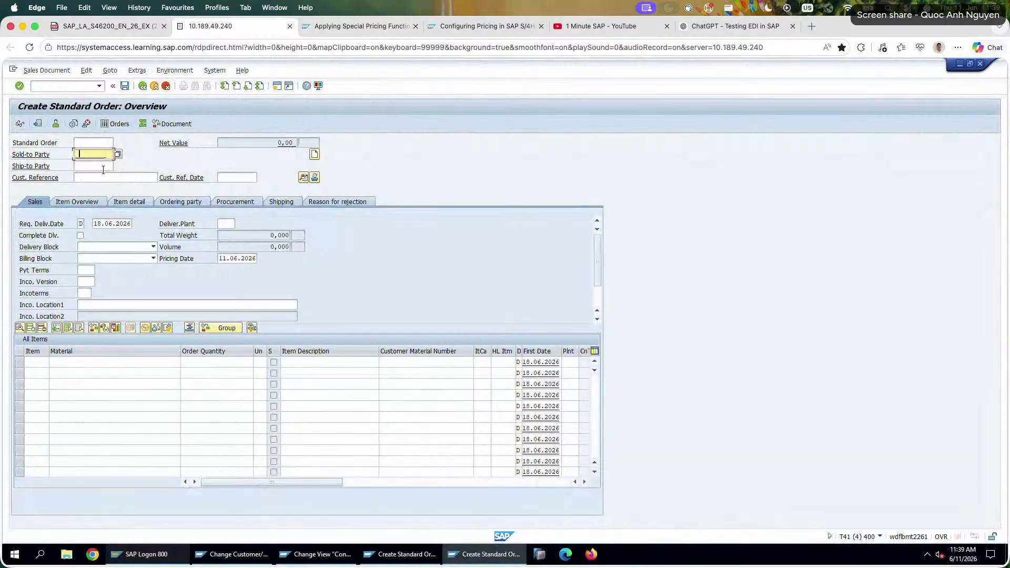
Fill in the new order's header with the group 26 sold-to party and customer reference 26-6-1, following task 1.
left_click(114, 27)
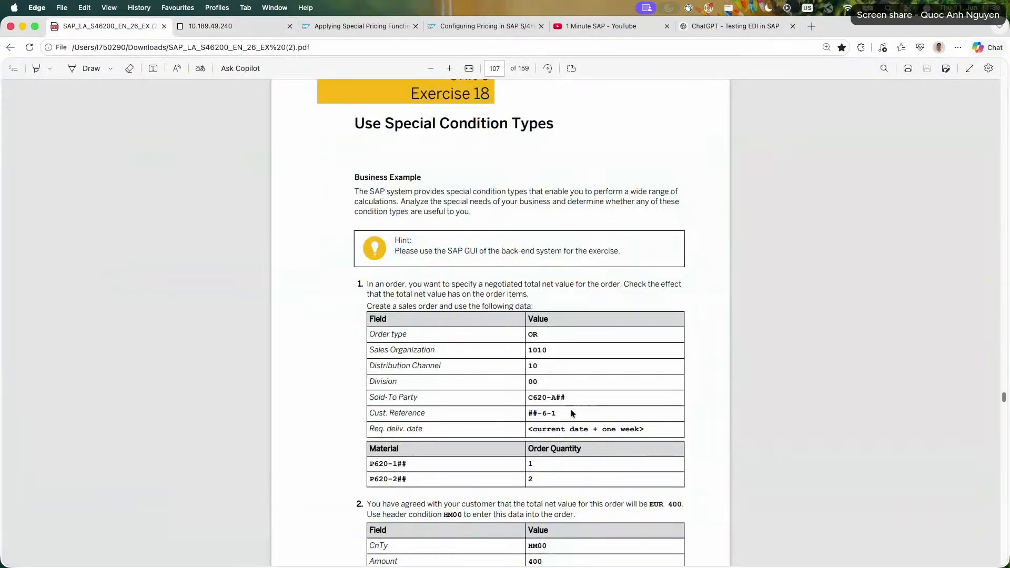
left_click_drag(556, 411, 527, 413)
left_click(260, 26)
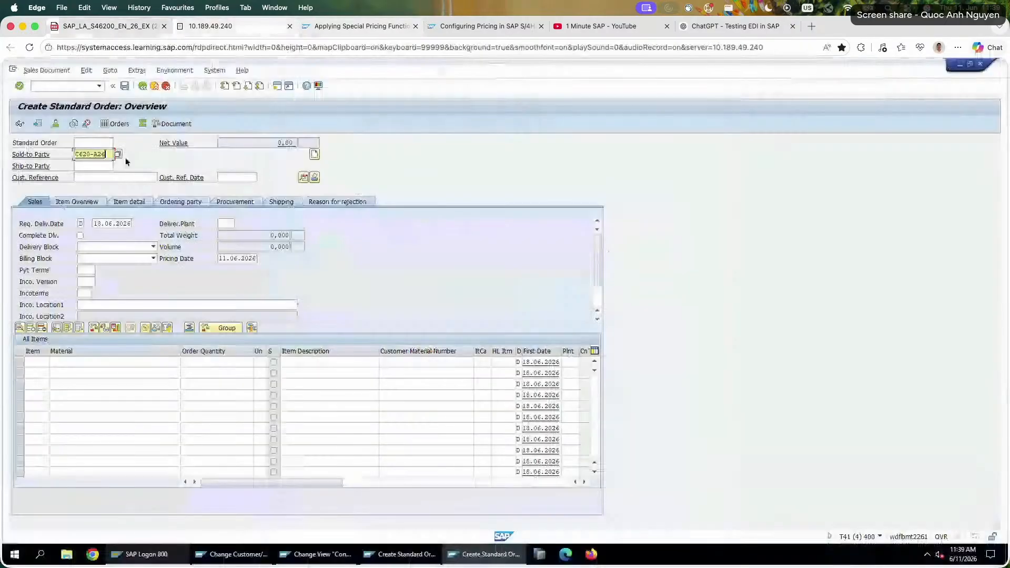
left_click(103, 178)
type("26-")
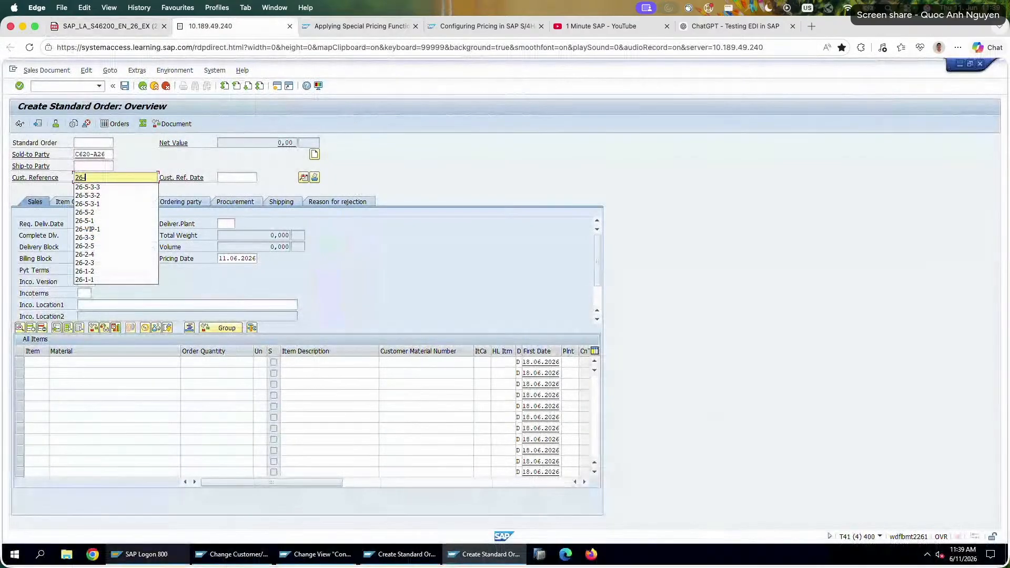
type("6-1")
key("Return")
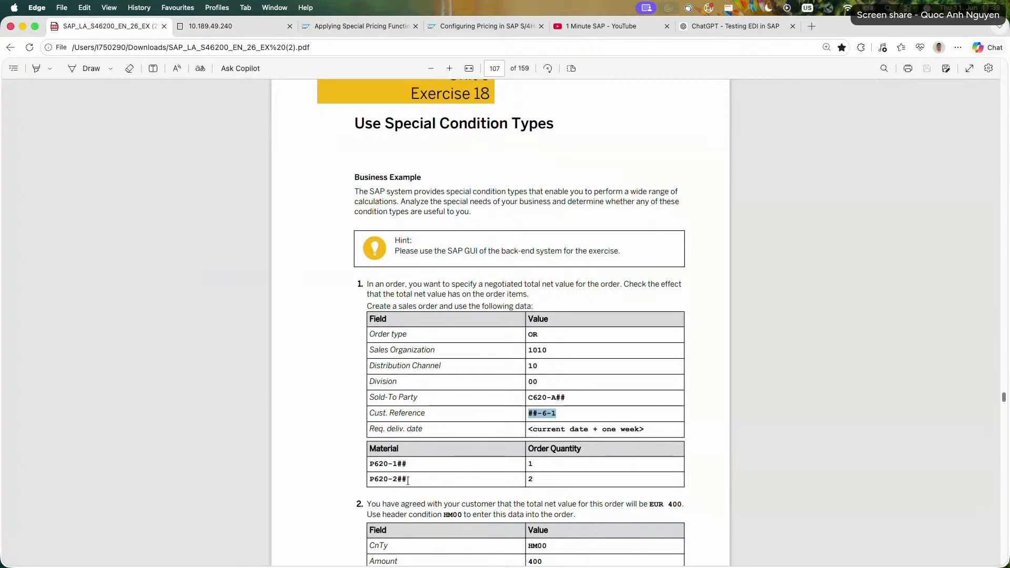
left_click(231, 26)
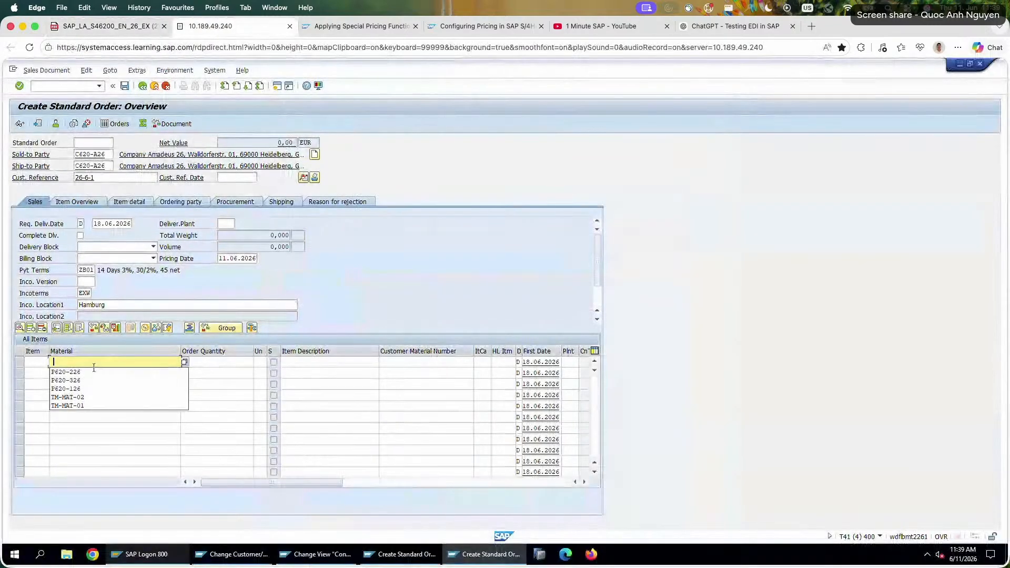
left_click(95, 395)
left_click_drag(90, 362, 51, 363)
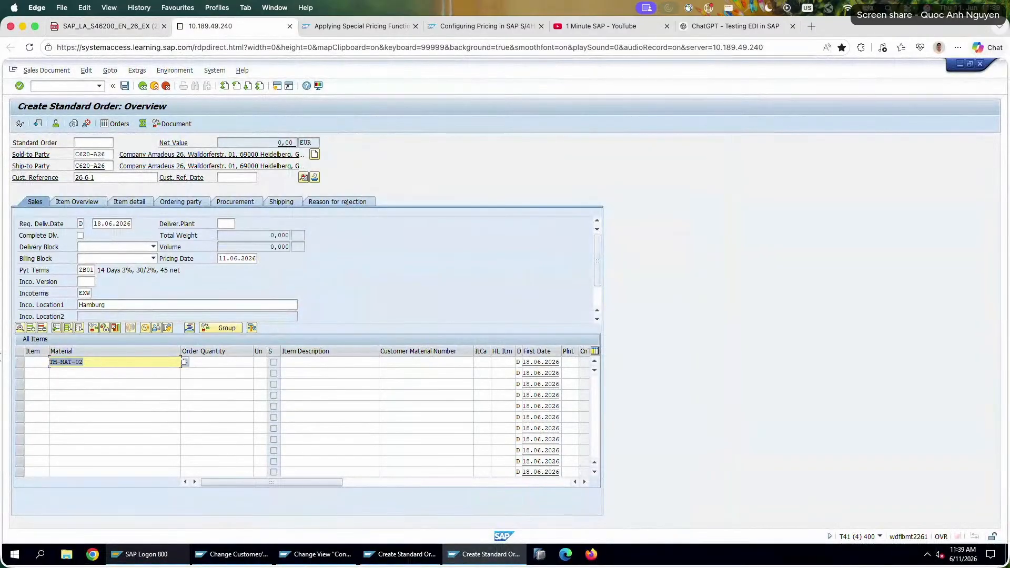
key("BackSpace")
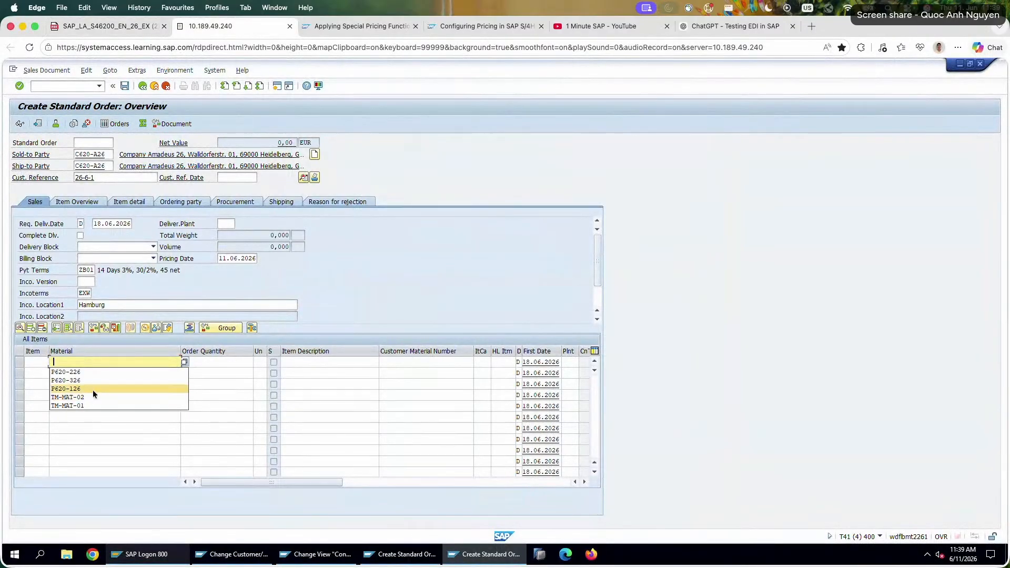
Add material P620-126 with quantity 1 and material P620-226 with quantity 2 to the order items.
left_click(92, 389)
key("Tab")
type("1")
left_click(130, 375)
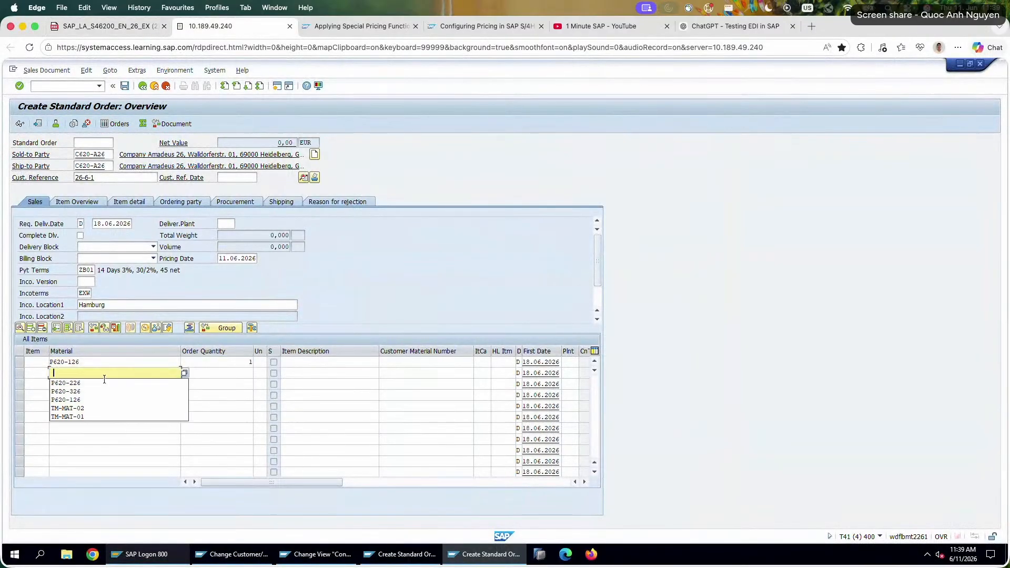
left_click(163, 382)
left_click(240, 373)
type("2")
key("Return")
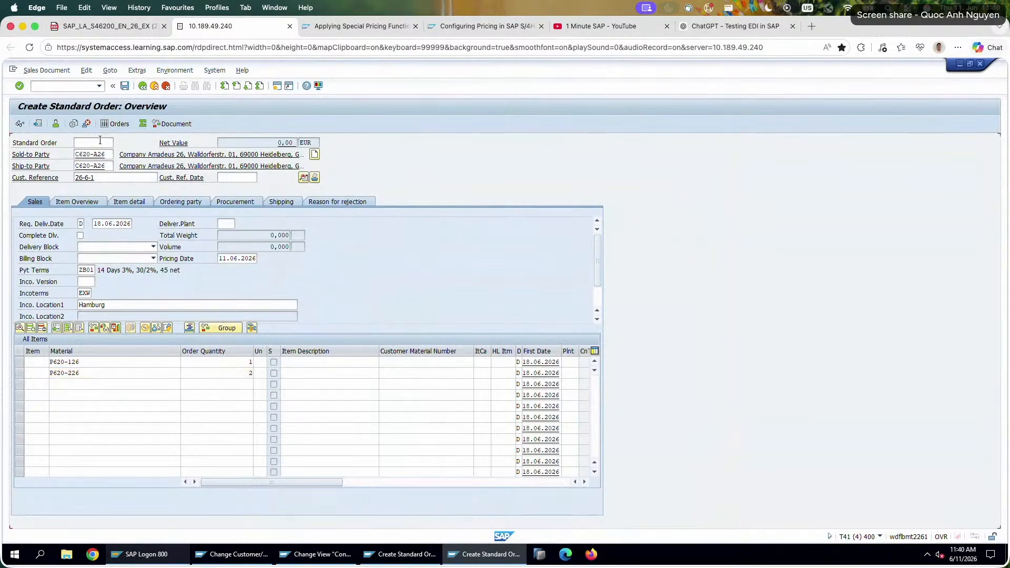
Examine the order's net value and the header pricing conditions, including the VIP discount, Walldorf Parcel 26 and Freight-GR 26 values.
left_click_drag(270, 143, 323, 145)
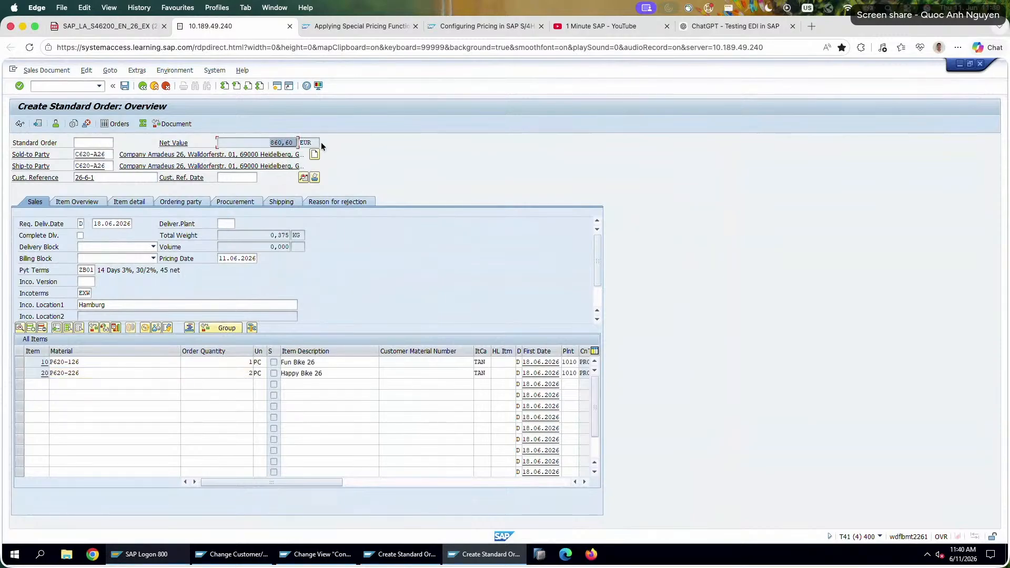
left_click(304, 178)
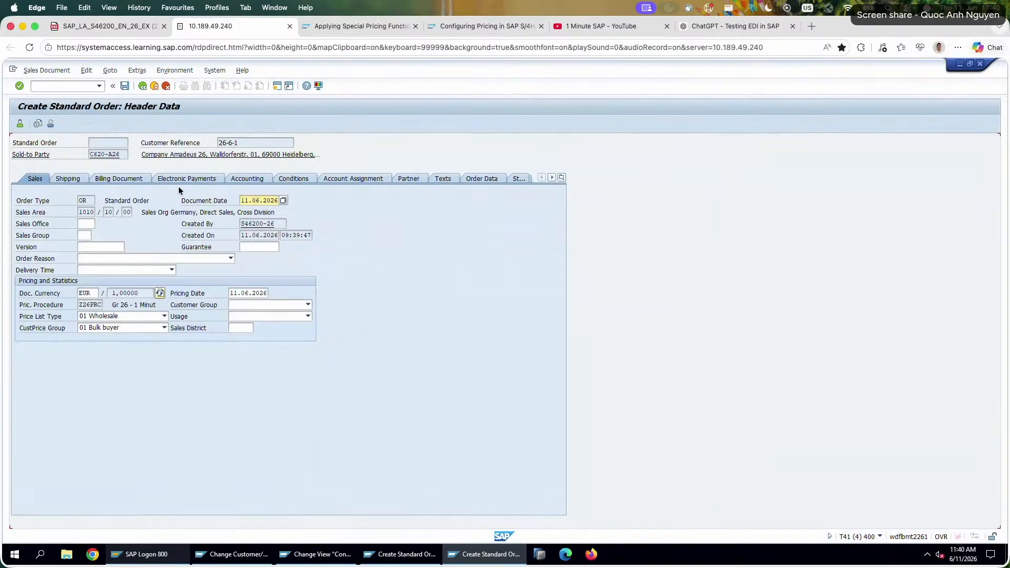
left_click(276, 177)
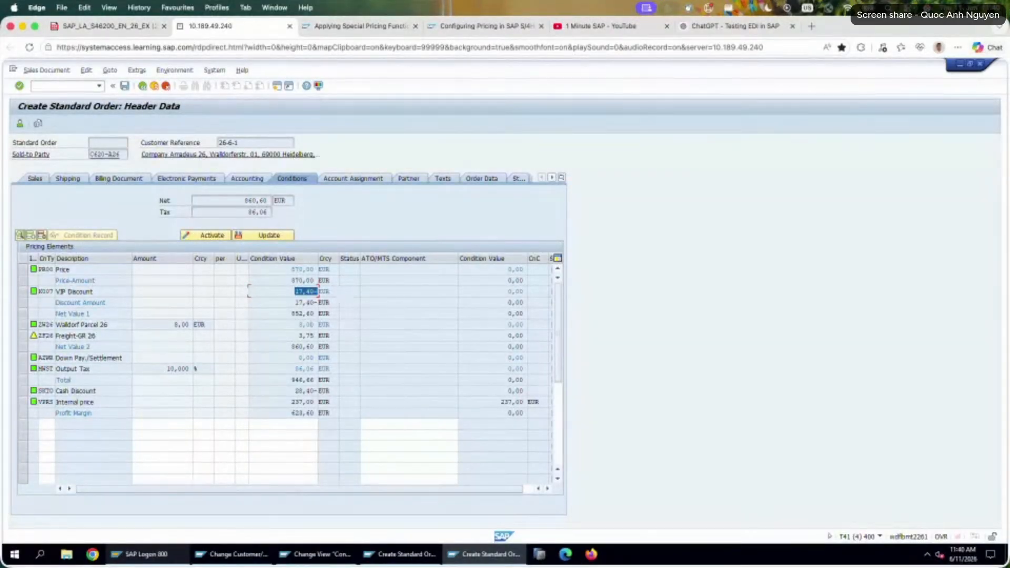
left_click(279, 325)
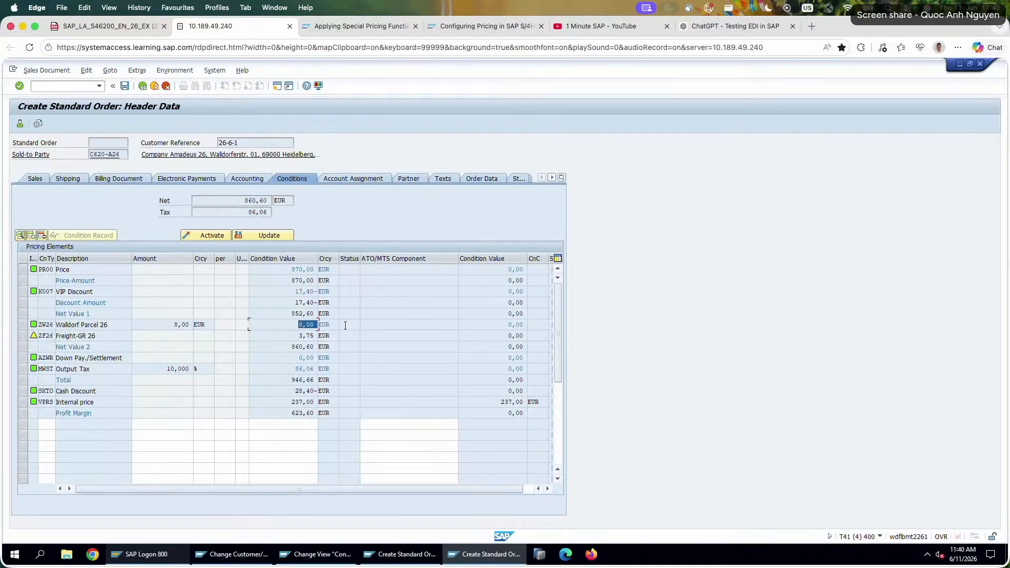
left_click(310, 348)
left_click_drag(281, 334, 322, 335)
left_click_drag(286, 324, 361, 336)
Check the total weight in the header shipping data against the Walldorf Parcel 26 and Freight-GR 26 header conditions.
left_click(102, 178)
left_click(72, 178)
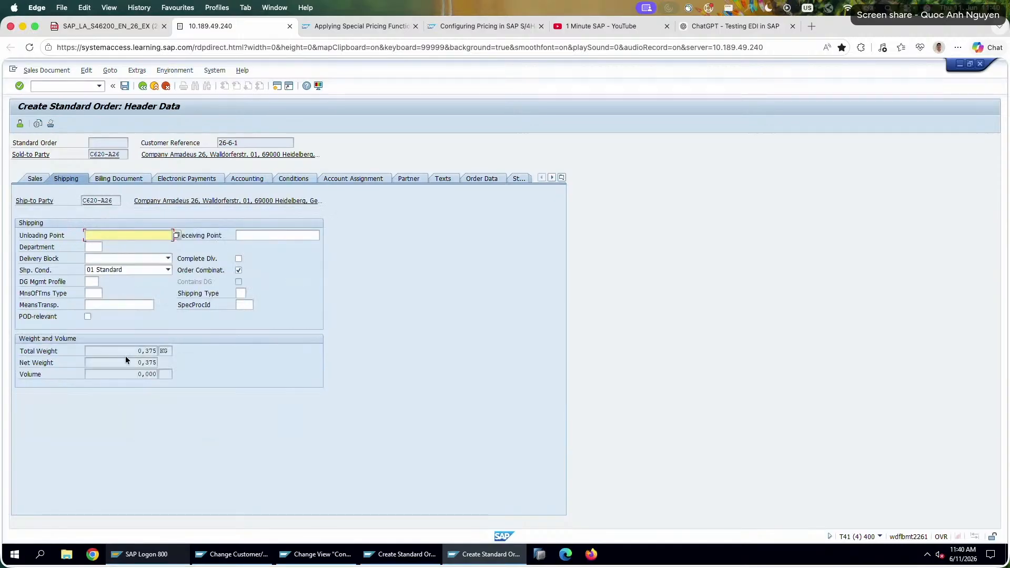
left_click_drag(126, 353, 216, 345)
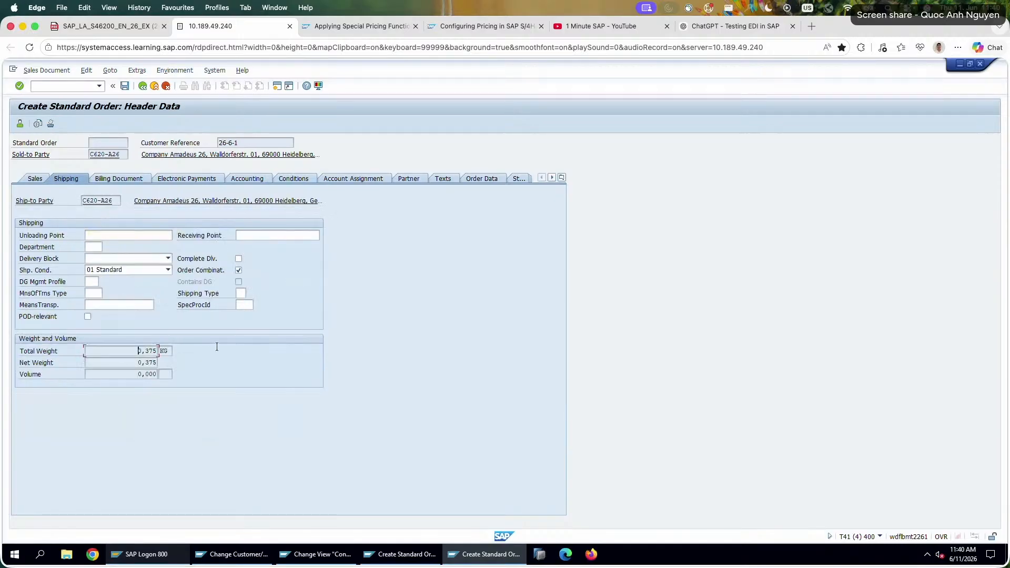
left_click(294, 179)
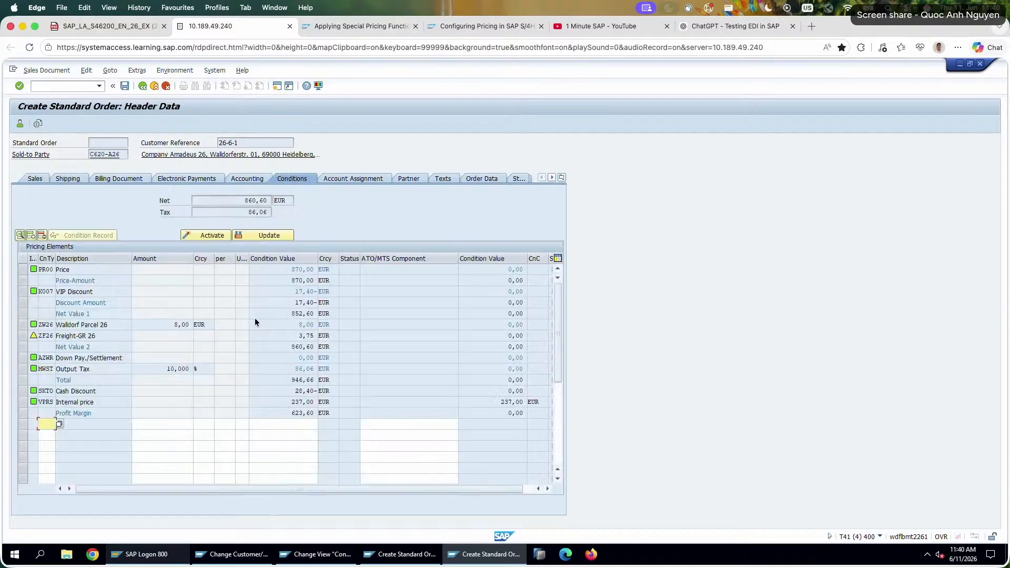
left_click_drag(107, 326, 49, 326)
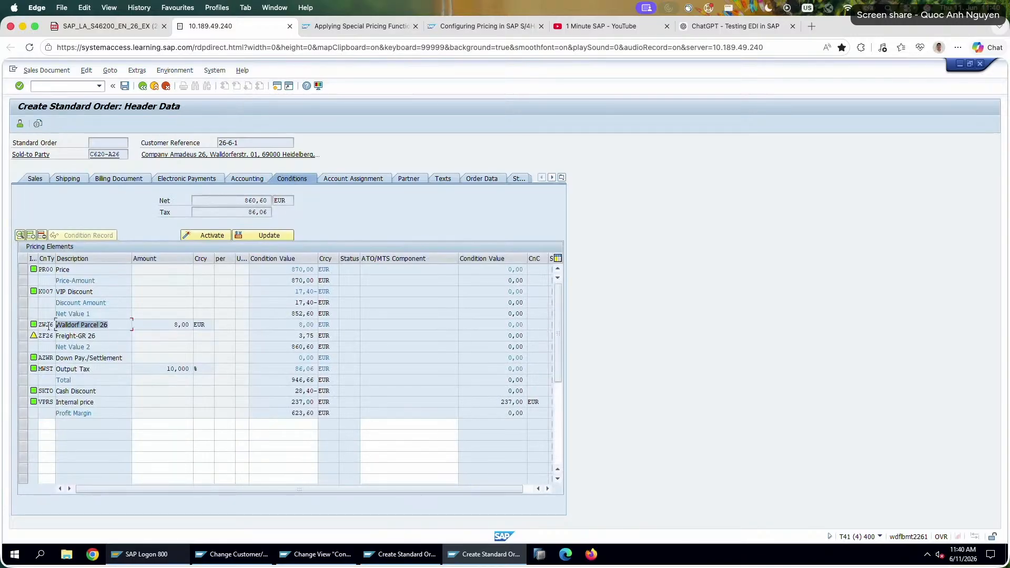
left_click_drag(297, 325, 335, 337)
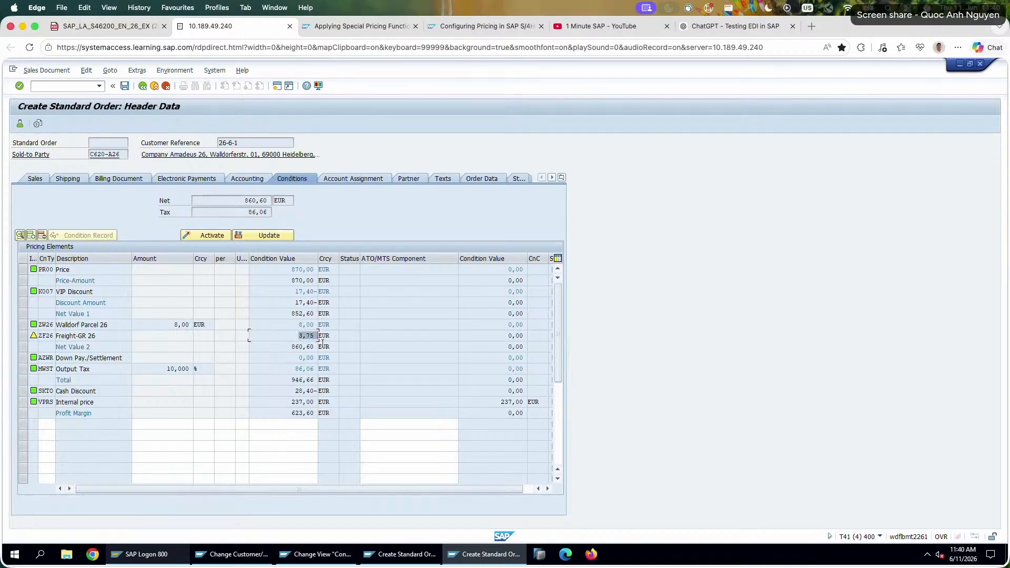
left_click_drag(97, 336, 63, 329)
Save the standard order and display the saved document to review its net value.
left_click(125, 86)
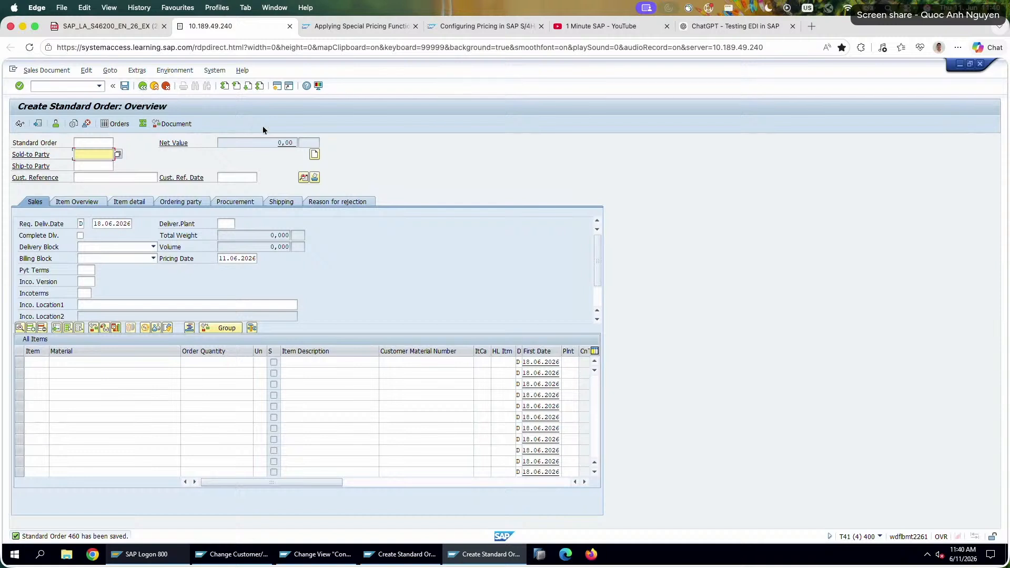
left_click(45, 71)
left_click(57, 105)
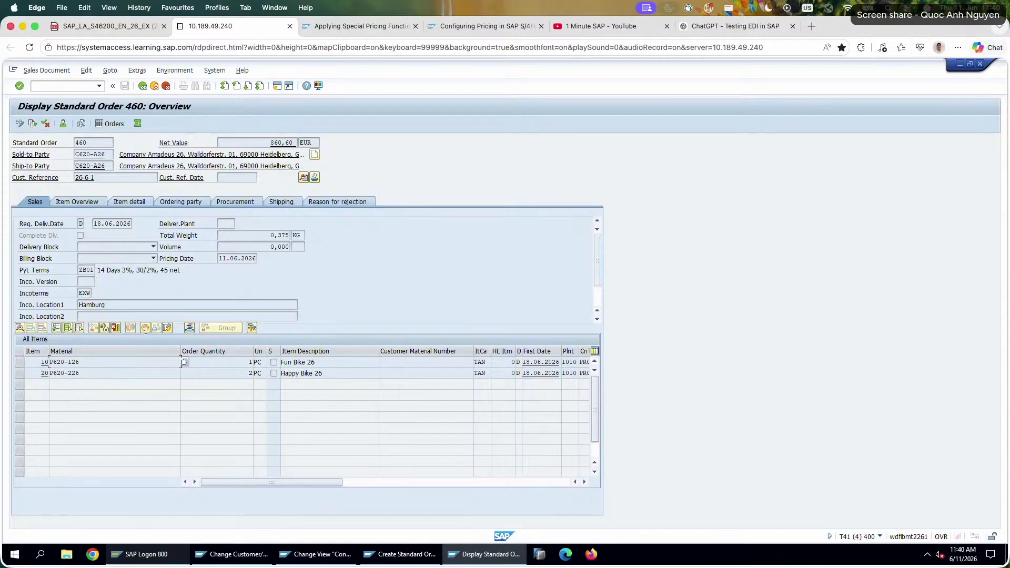
double_click(282, 140)
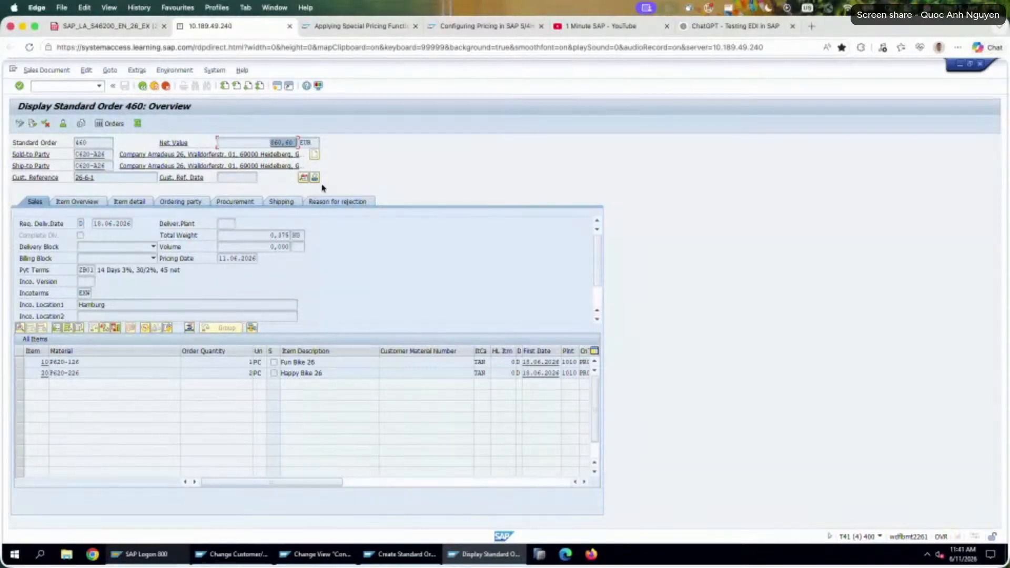
Look up the HM00 header condition required in task 2 and open the saved order's header conditions in change mode.
left_click(124, 27)
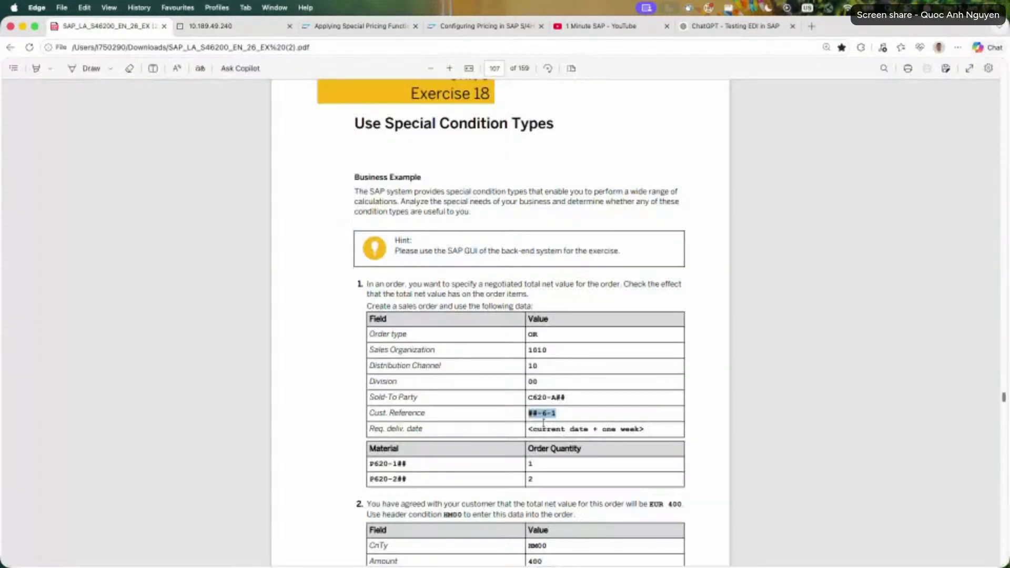
scroll(448, 436, "down", 3)
double_click(537, 435)
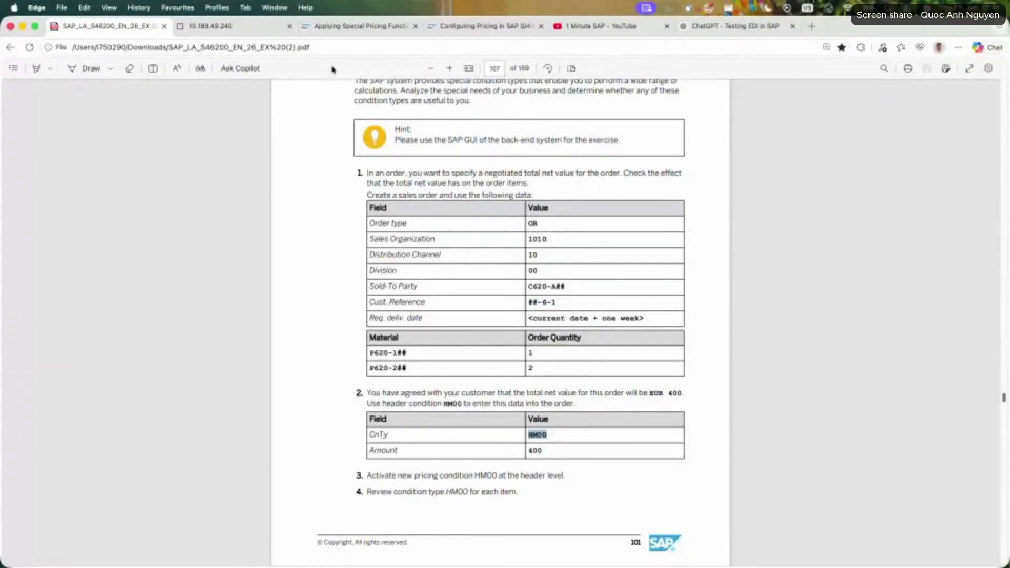
left_click(254, 28)
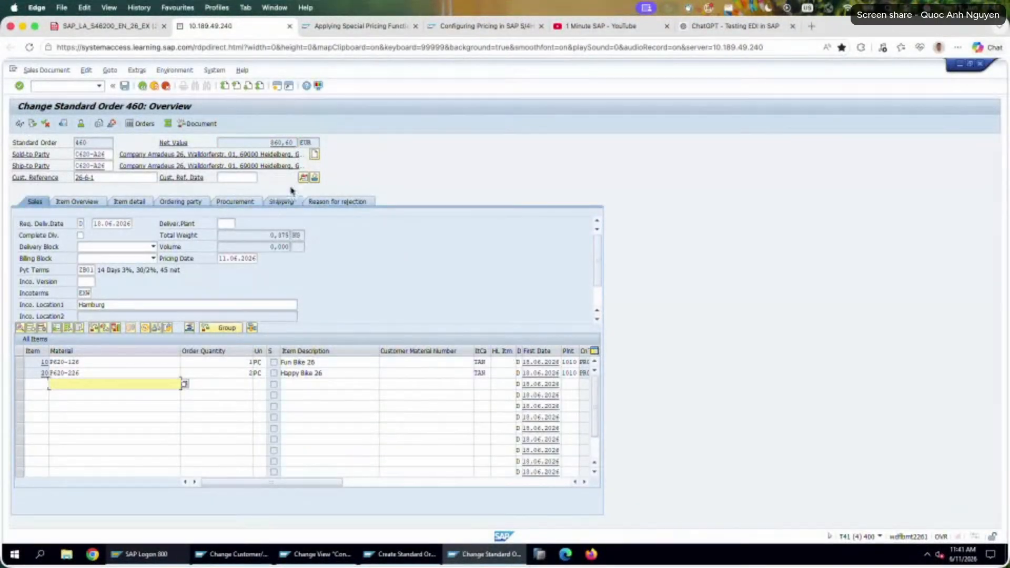
left_click(302, 179)
left_click(280, 179)
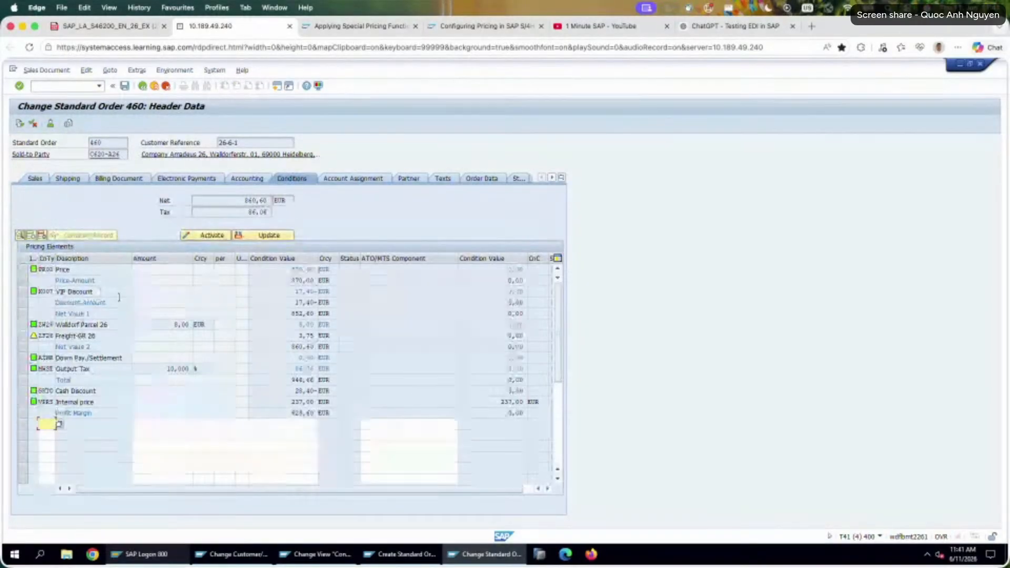
Review the item pricing conditions of items 10 and 20, checking their PR00 prices, and return to the order overview without leaving the order.
left_click(142, 86)
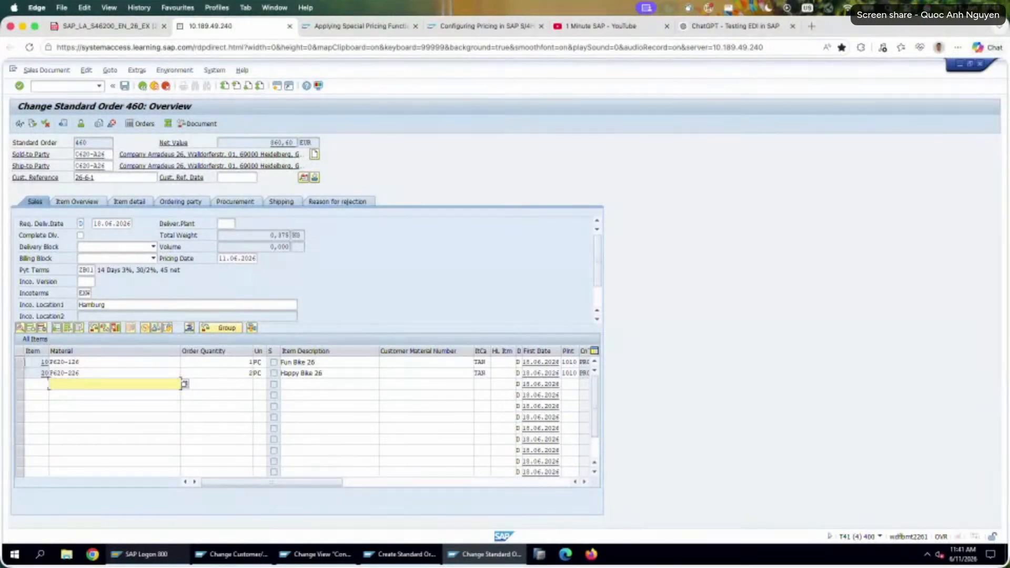
left_click(20, 362)
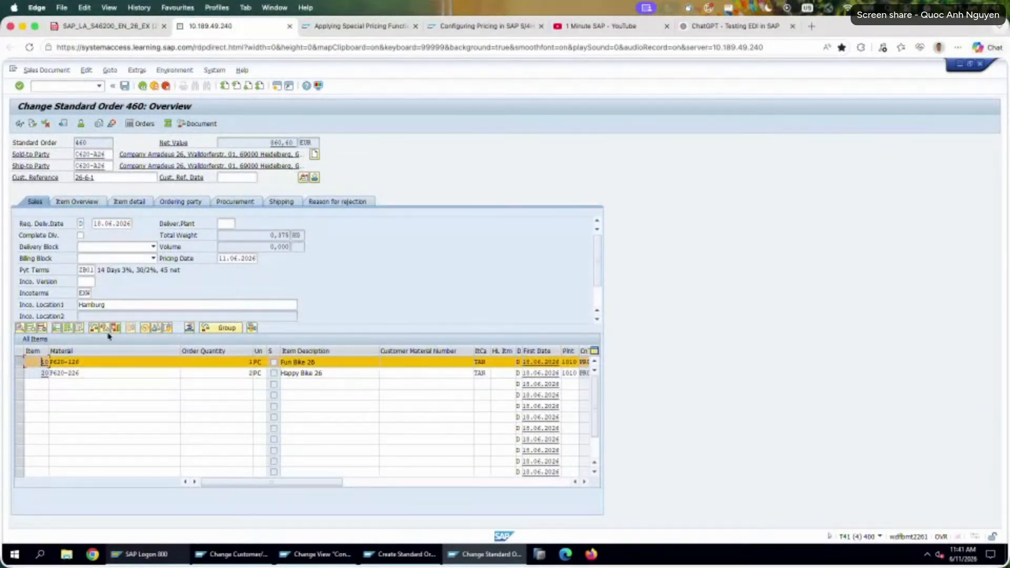
left_click(141, 327)
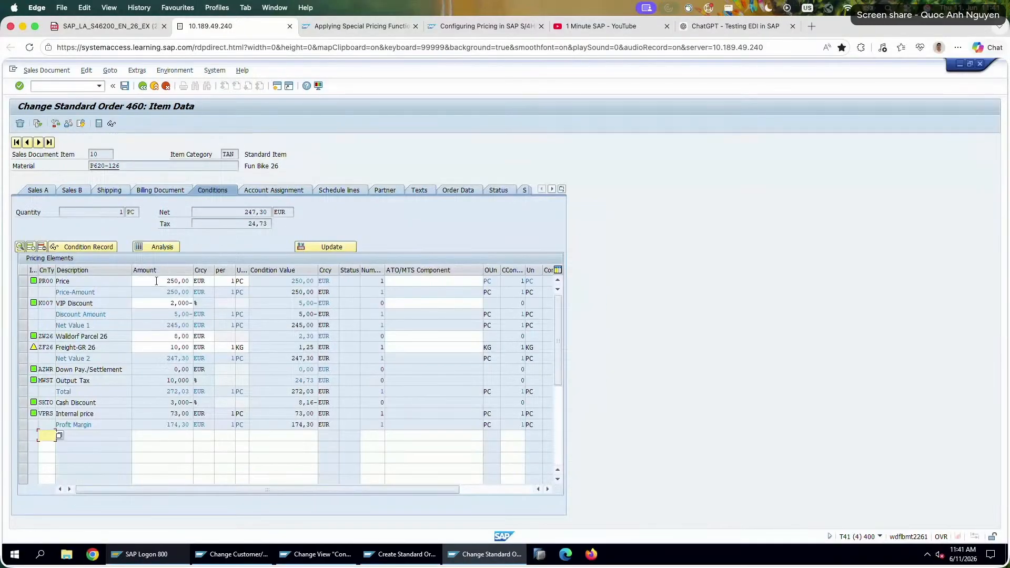
left_click_drag(158, 281, 338, 282)
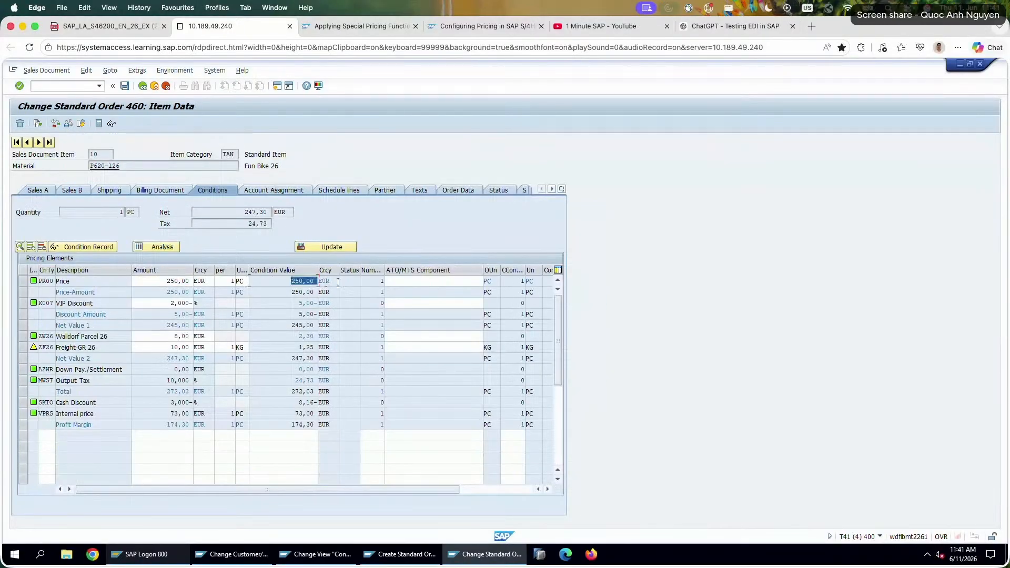
left_click(40, 143)
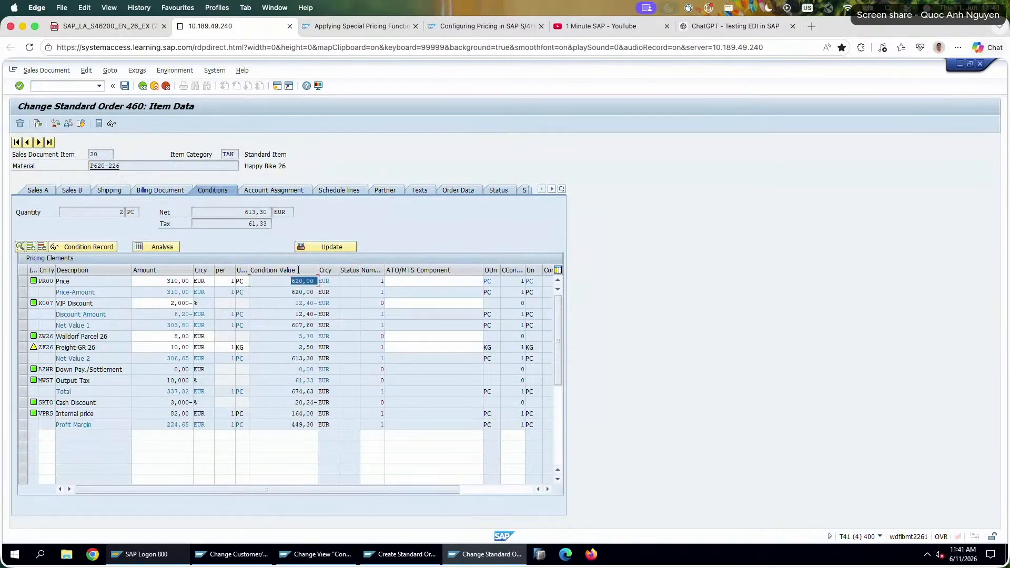
left_click(142, 85)
left_click(141, 87)
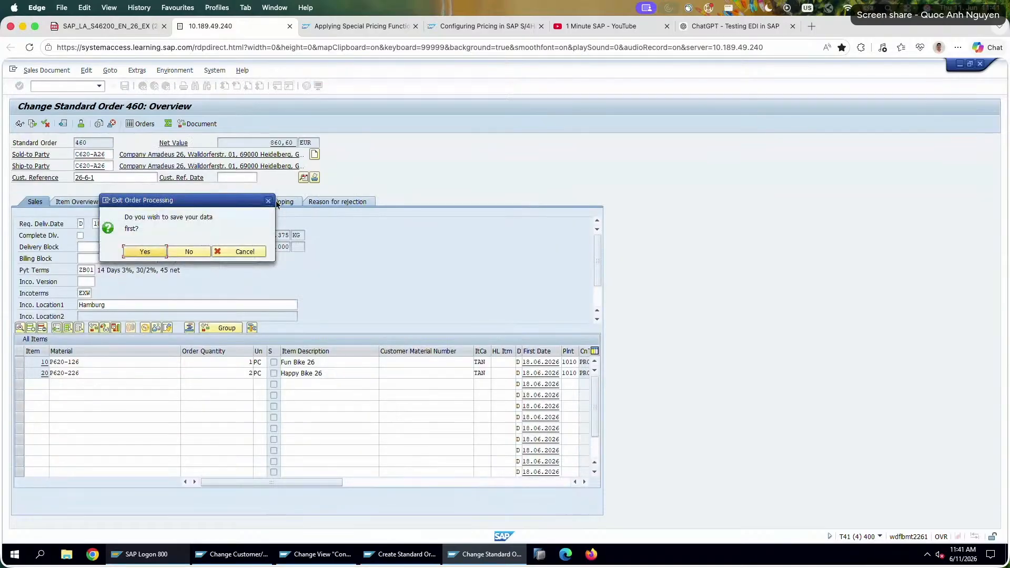
left_click(269, 201)
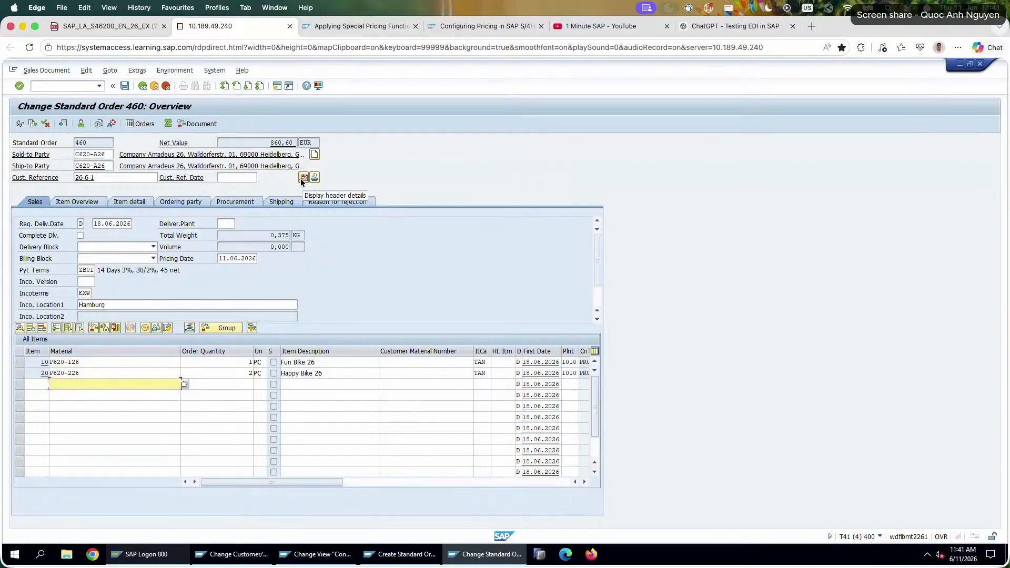
Reopen the order's header conditions and check the condition value of the PR00 price.
left_click(304, 178)
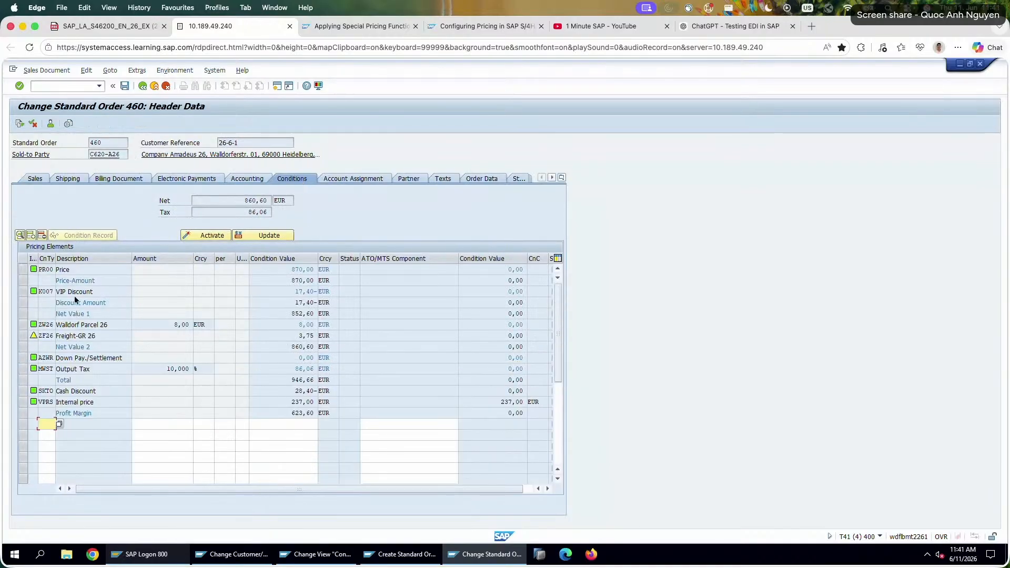
left_click(78, 272)
left_click(296, 269)
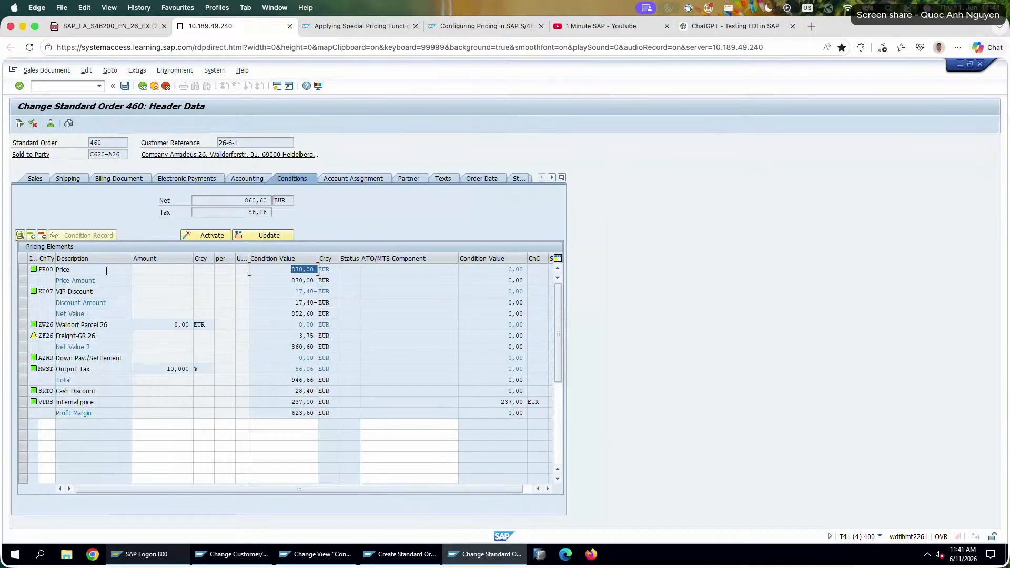
left_click(88, 270)
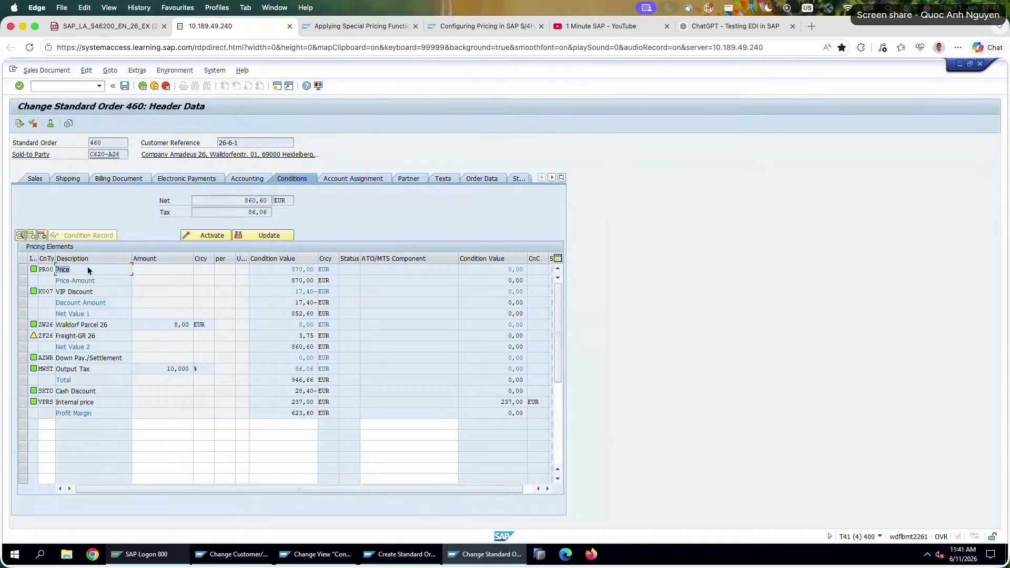
Add condition type HM00 with a value of 400 to the header pricing elements, checking the entry against exercise task 2.
left_click(52, 425)
type("HM00")
left_click(127, 26)
left_click(225, 26)
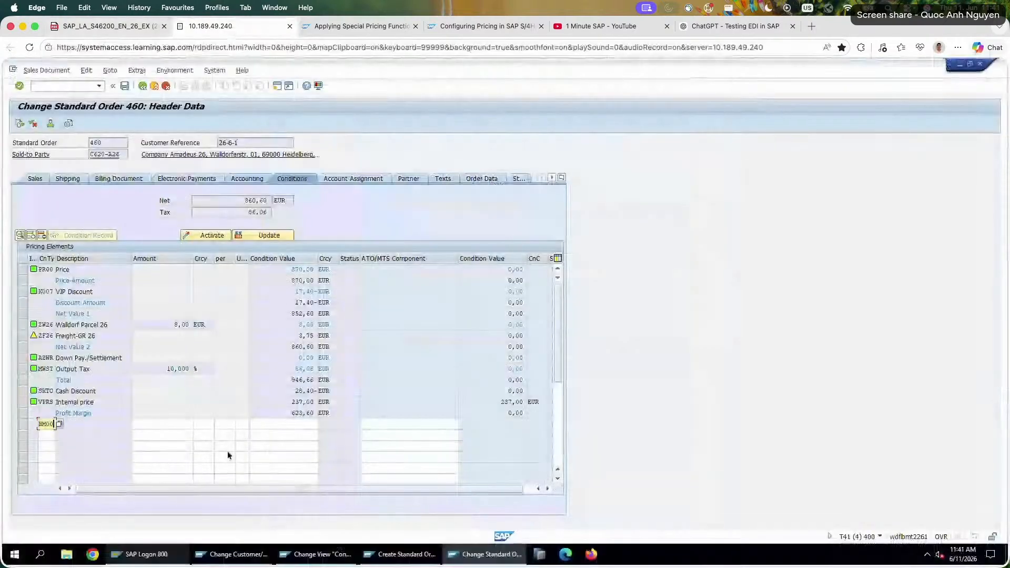
left_click(282, 424)
type("400")
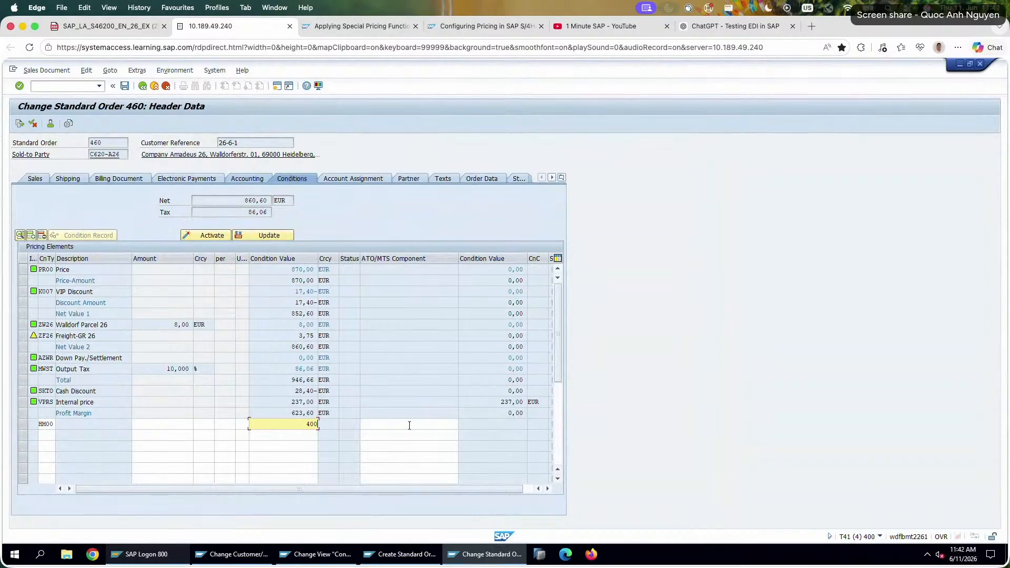
key("Return")
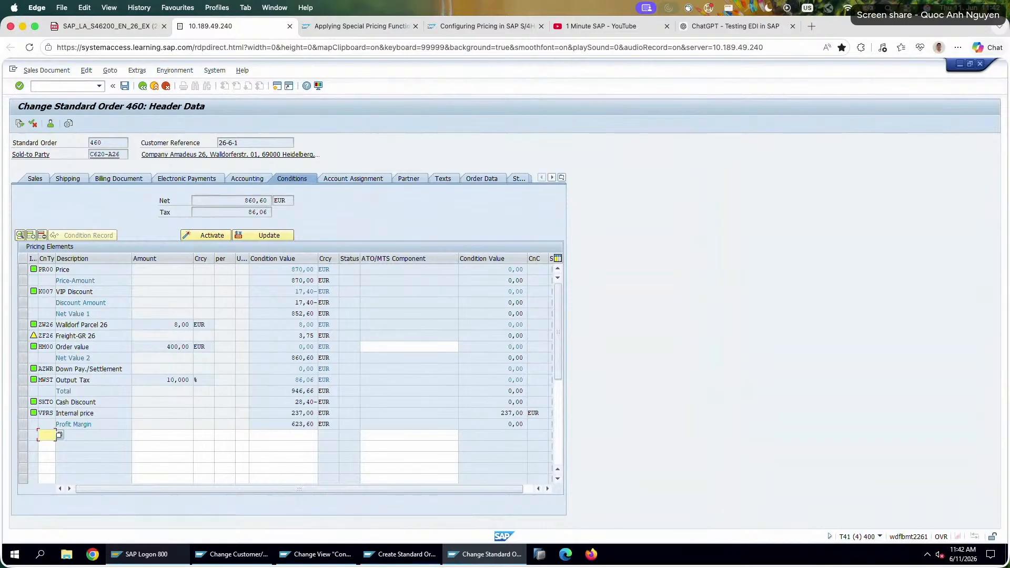
Check the HM00 amount and condition value, read exercise tasks 3 and 4, and activate the HM00 condition at header level.
double_click(153, 346)
double_click(307, 347)
left_click(119, 30)
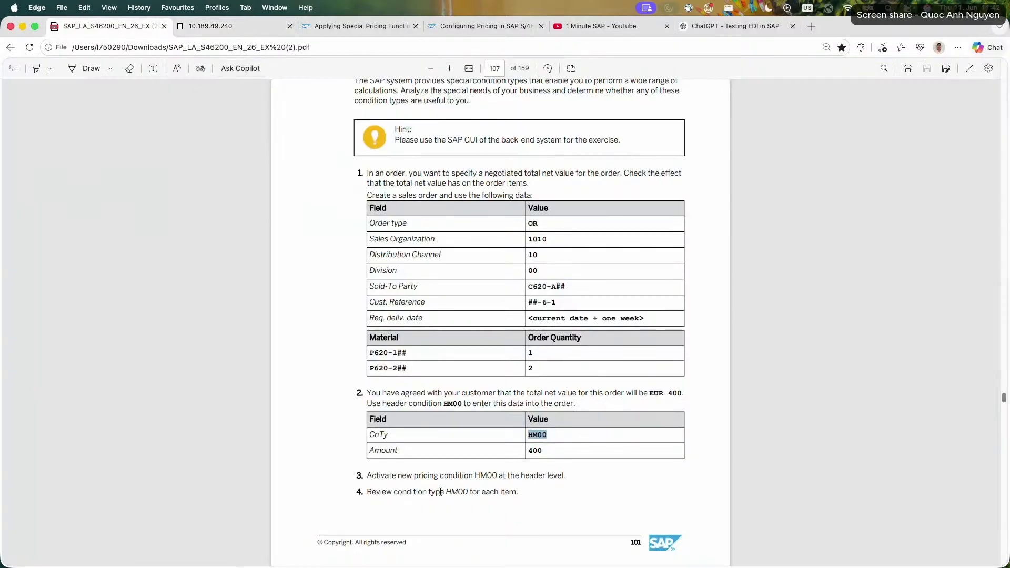
left_click_drag(367, 476, 527, 495)
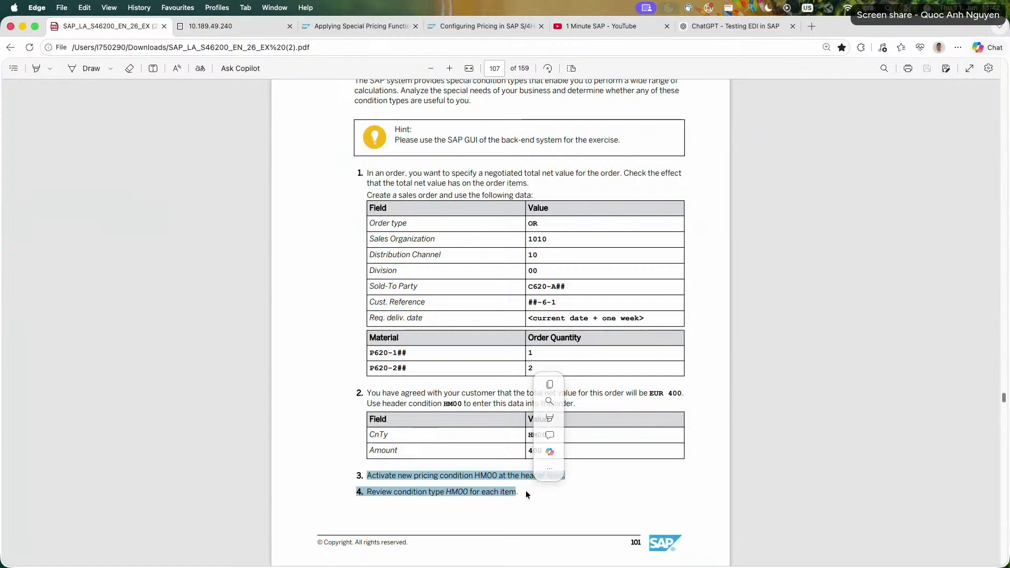
left_click(602, 475)
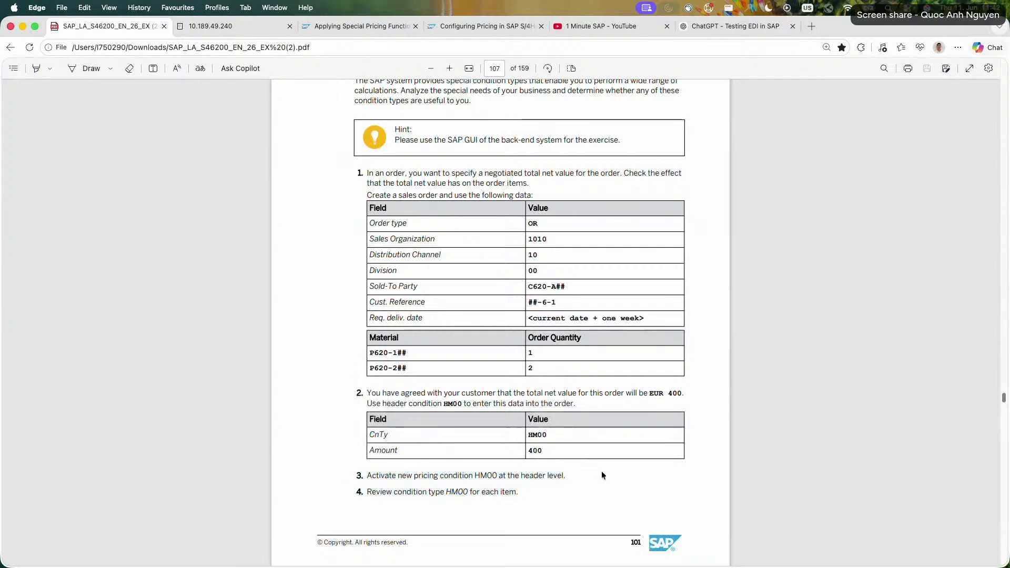
left_click(221, 26)
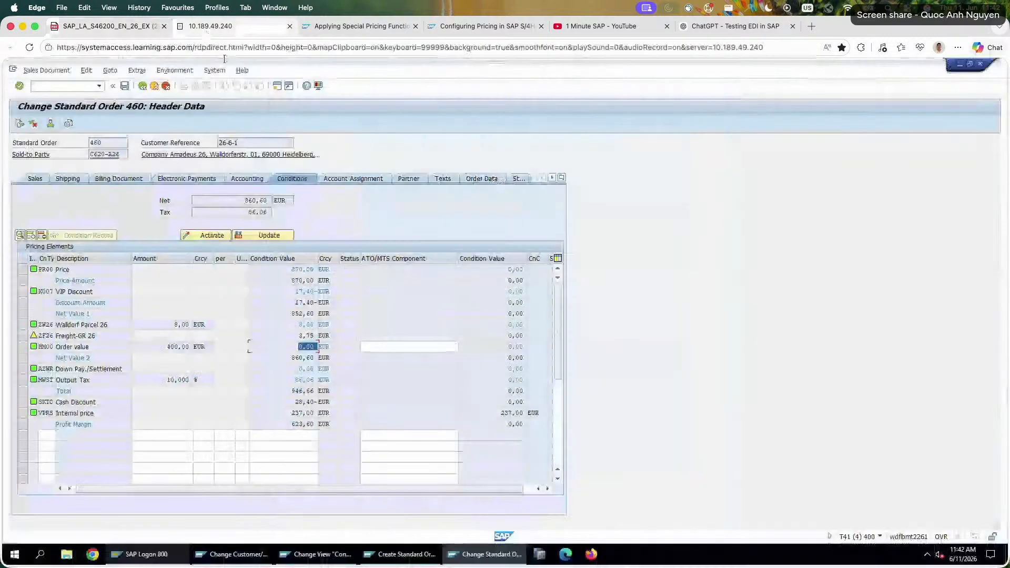
left_click(33, 347)
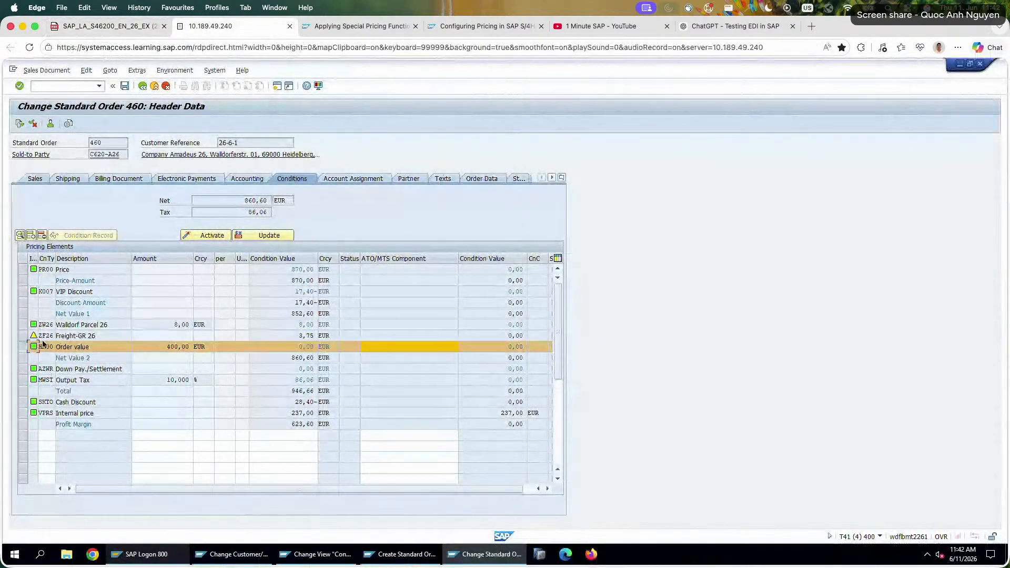
left_click(210, 235)
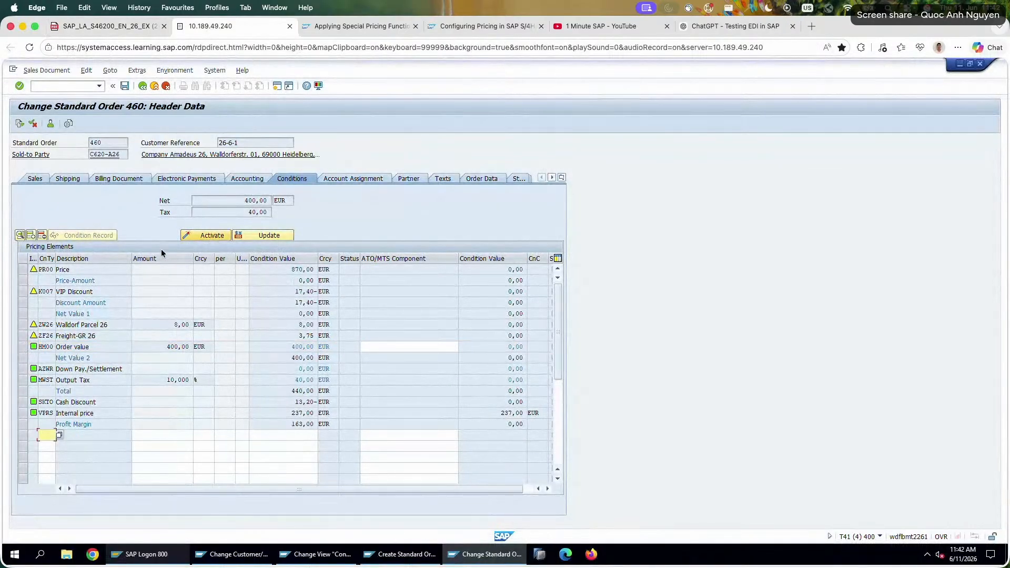
Open the pricing types offered for a price update and look through options such as B, Carry out new pricing.
left_click(270, 235)
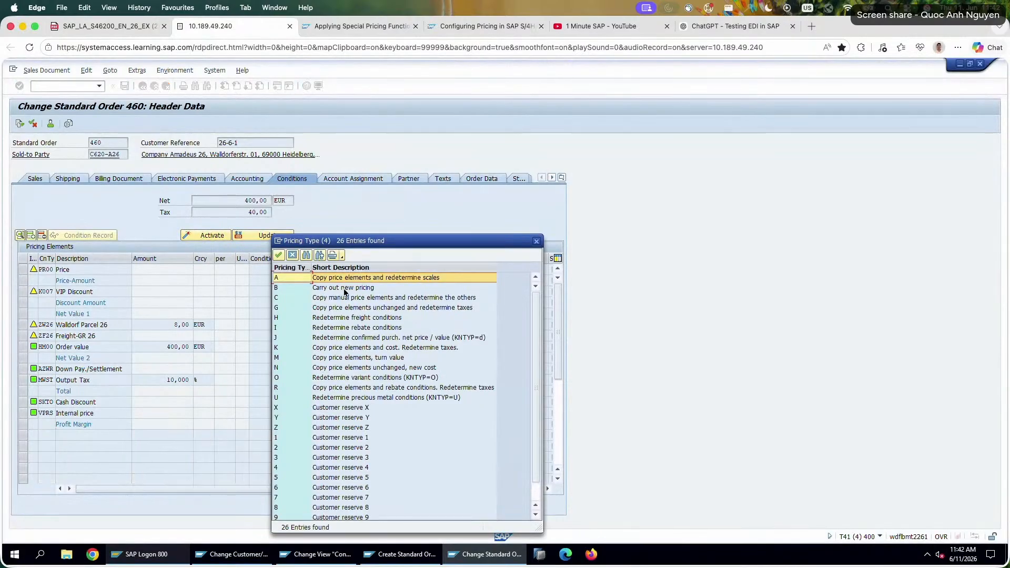
left_click(360, 290)
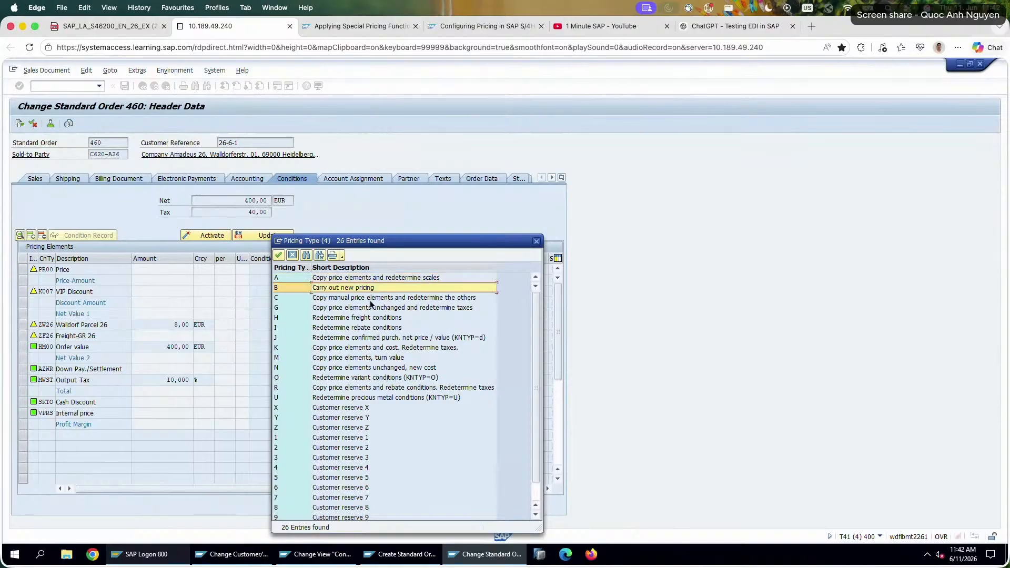
scroll(378, 365, "down", 2)
left_click(383, 284)
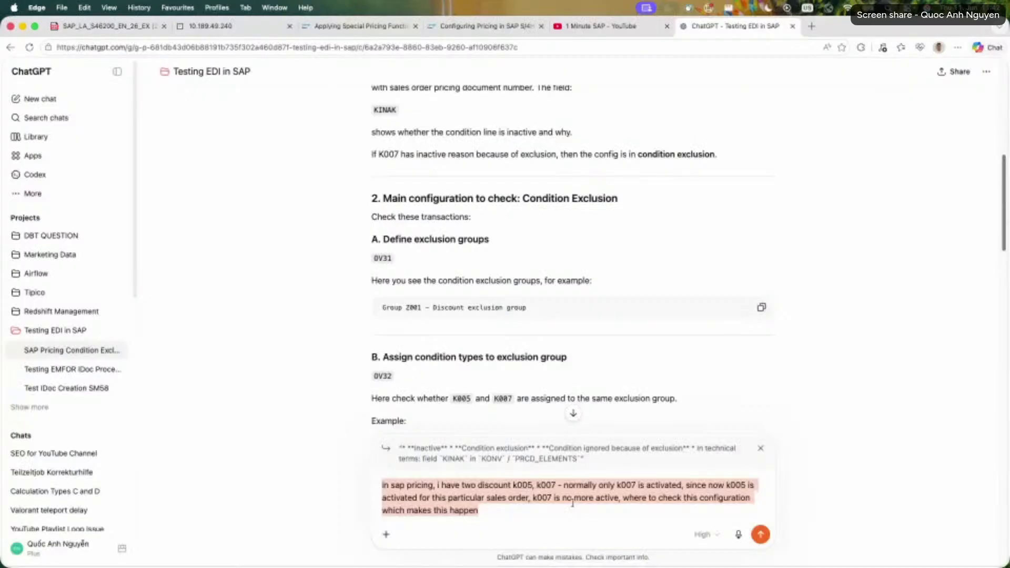
Switch to ChatGPT and ask what Activate does in the condition header after adding HM00, and how it differs from updating prices.
key("BackSpace")
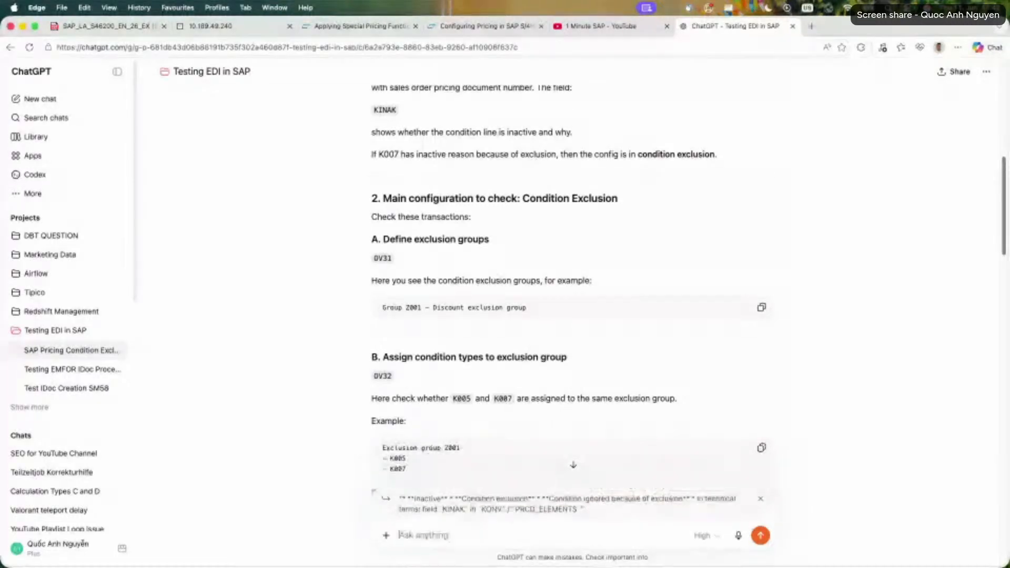
type("what is the functi")
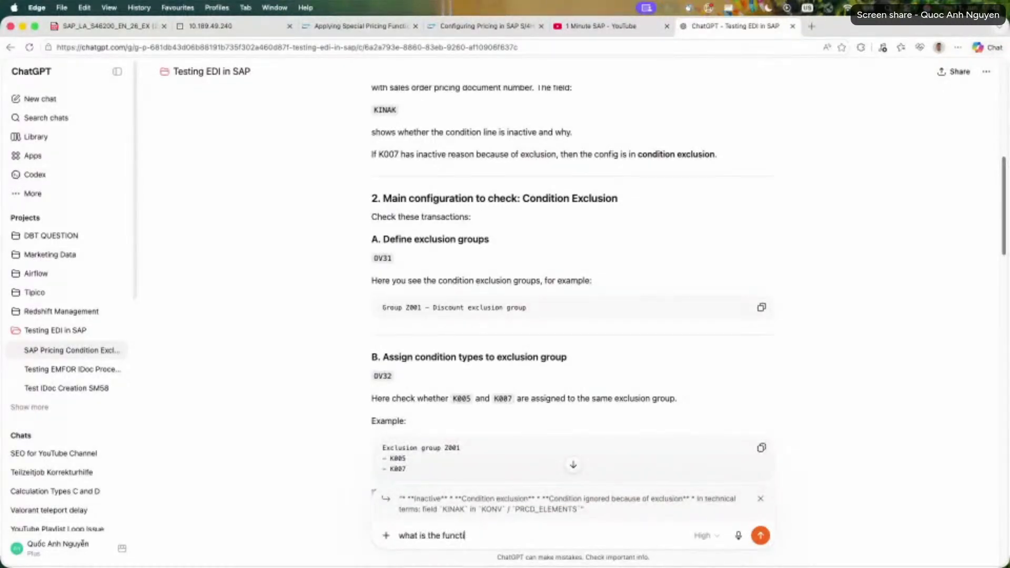
type("on activate in conditi")
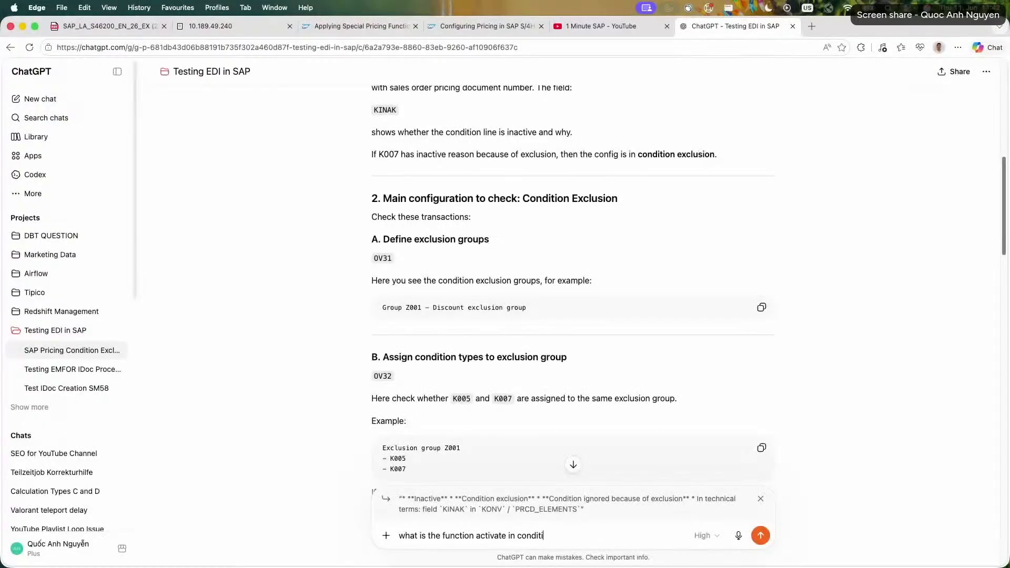
type("on header do? I add the condit")
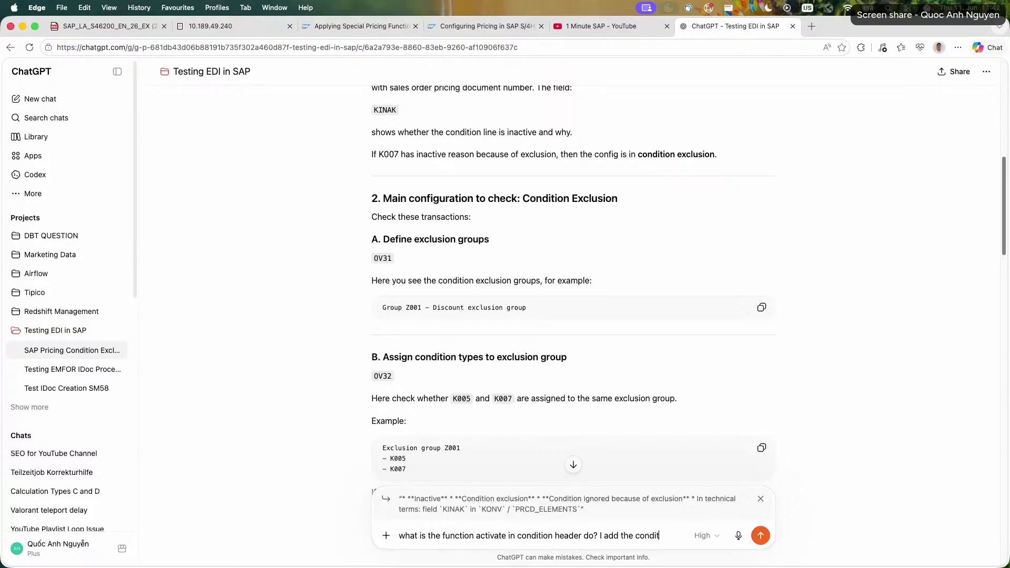
type("ion HM00 and a")
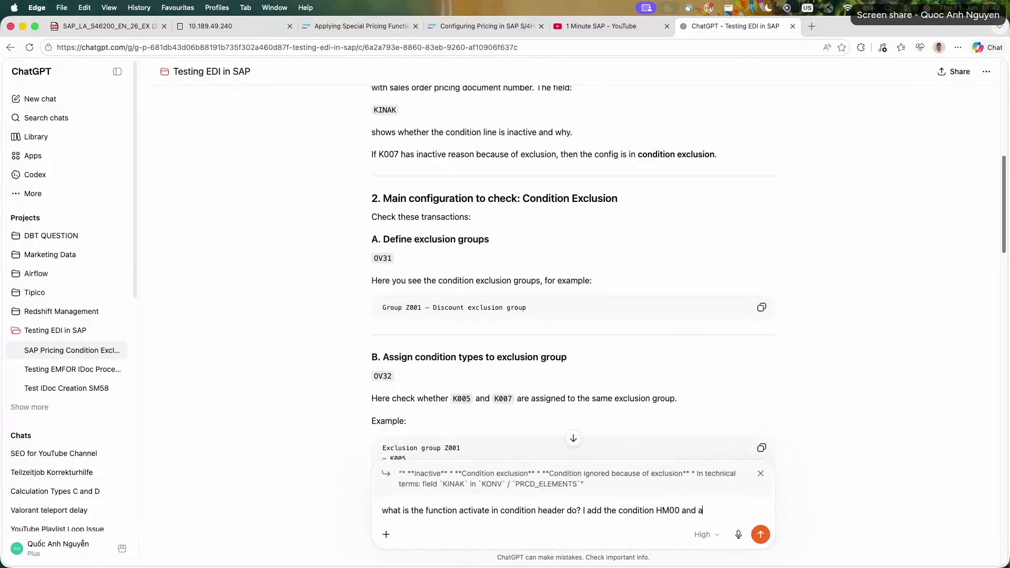
type("ctivate it, it applies - what di")
type("ffere")
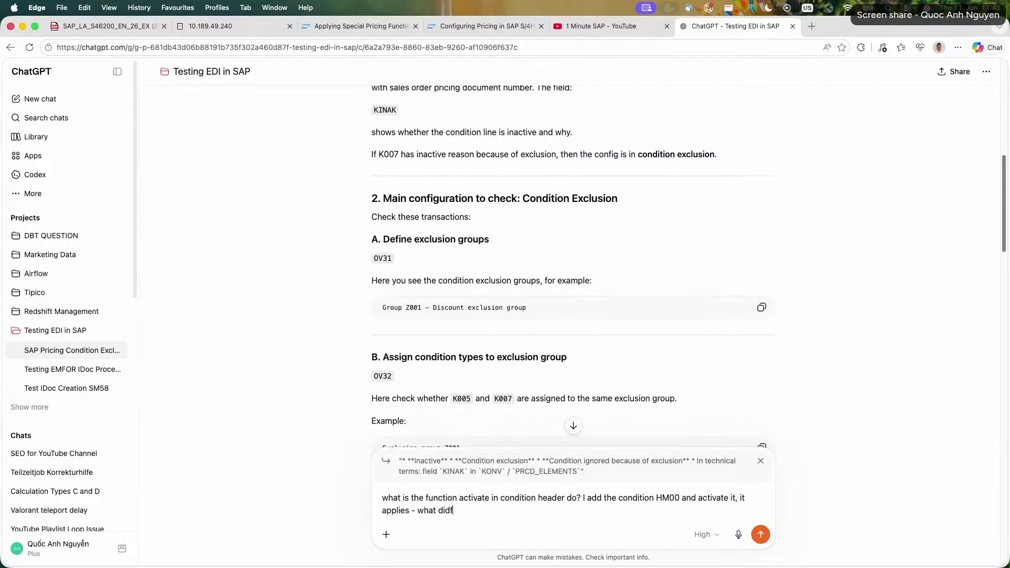
type("etwe")
key("BackSpace")
type("with update price")
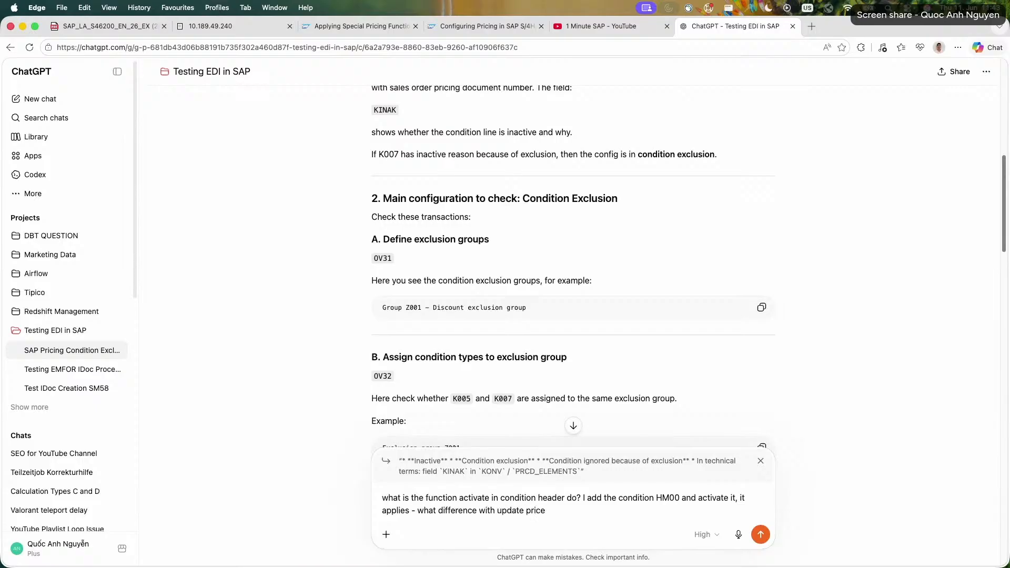
type(" in condit")
key("Return")
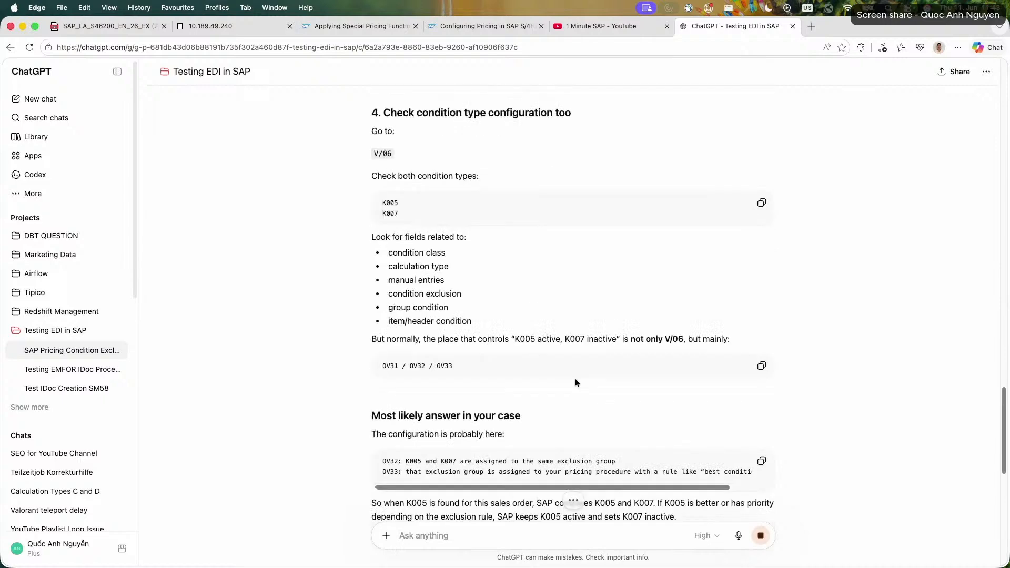
Return to the SAP order, dismiss the pricing type list, and examine the net, tax, PR00, freight and HM00 values in the header conditions.
left_click(220, 27)
left_click(537, 241)
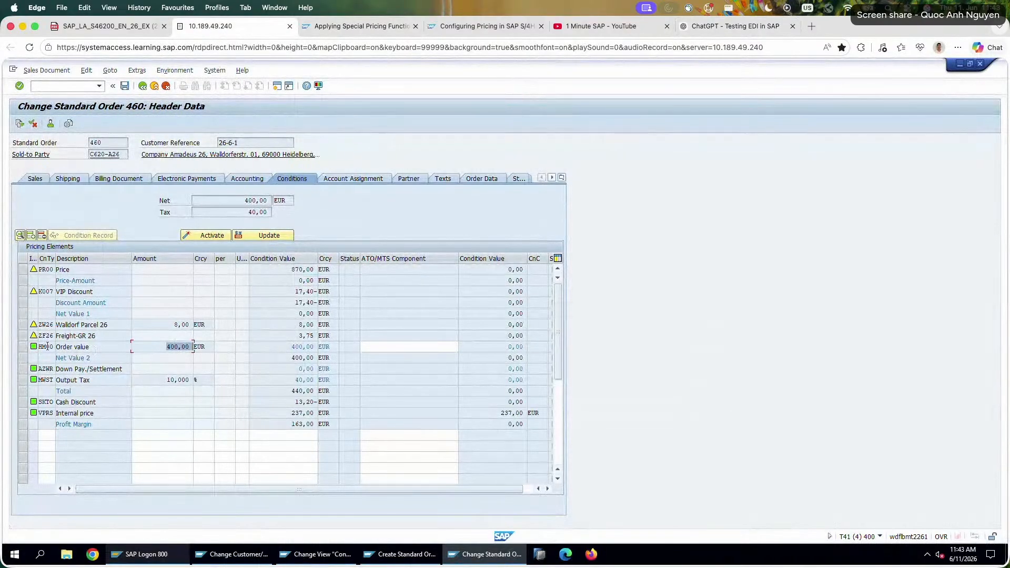
left_click_drag(54, 347, 58, 347)
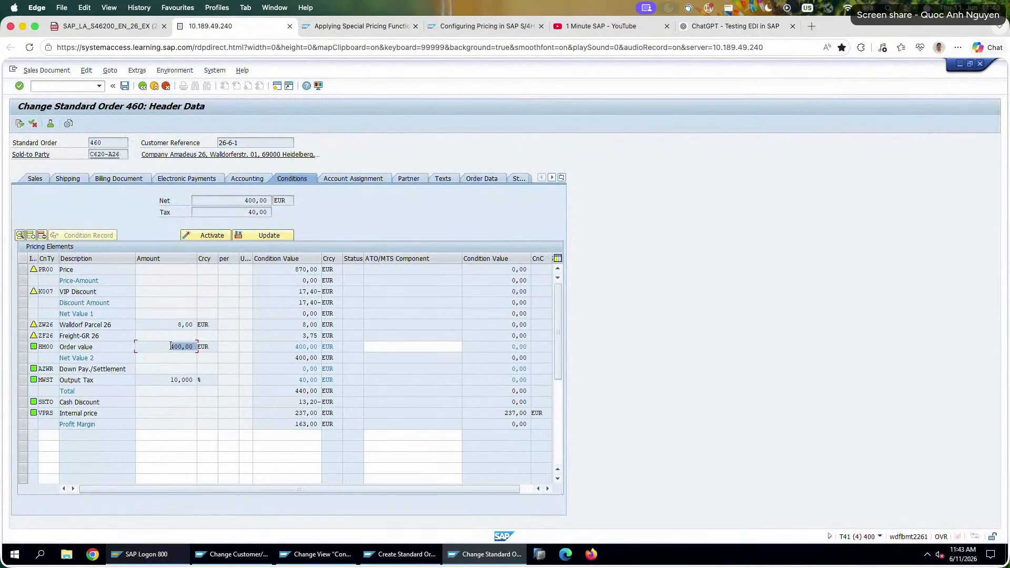
left_click(285, 347)
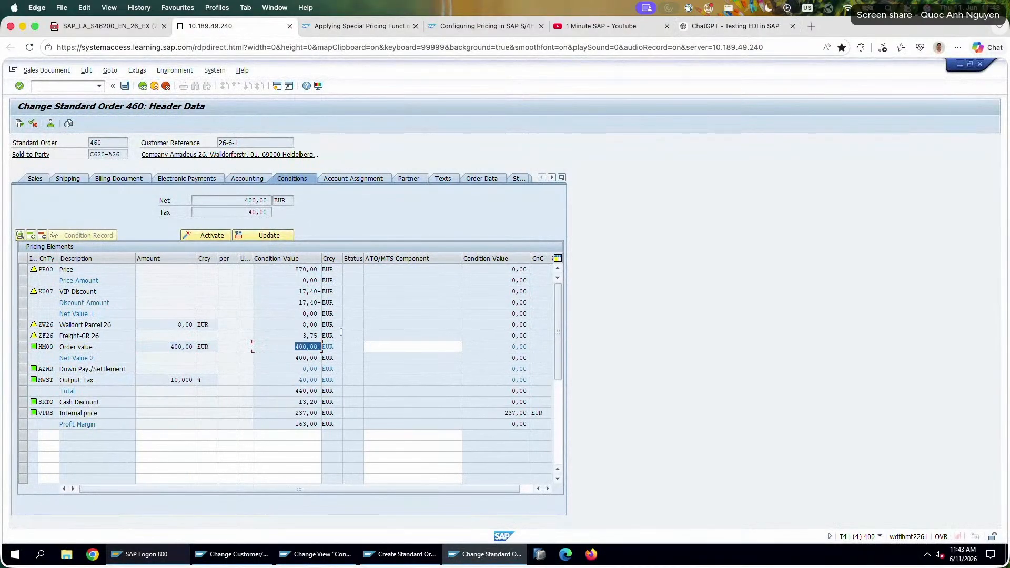
left_click(24, 347)
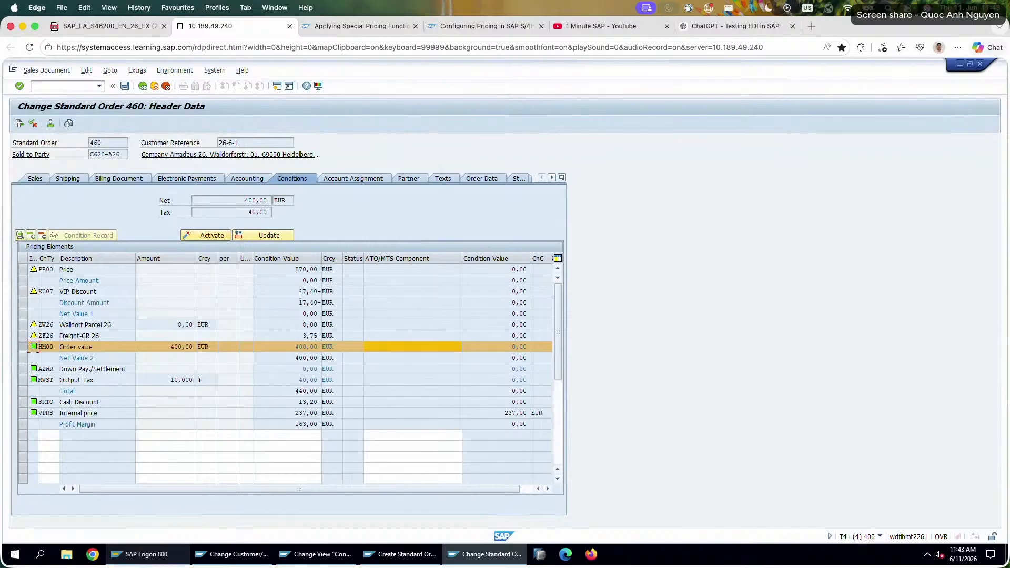
left_click_drag(208, 202, 339, 203)
left_click_drag(223, 211, 339, 213)
left_click_drag(289, 272, 412, 291)
left_click_drag(289, 335, 382, 334)
left_click_drag(291, 347, 330, 348)
Switch to the exercise PDF, read the question on how the header amount is divided among the items, and return to the SAP order.
left_click(106, 26)
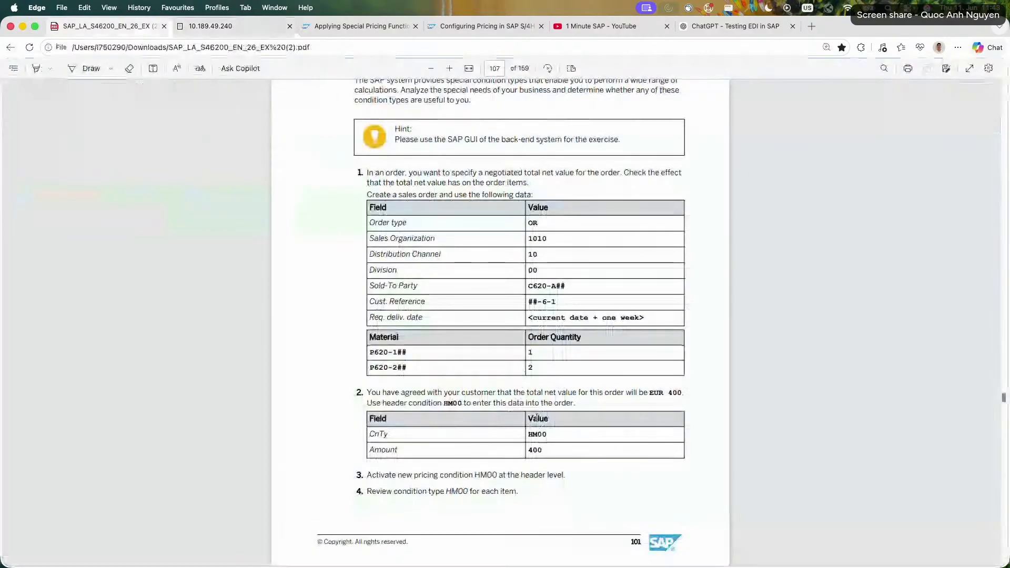
scroll(535, 419, "down", 5)
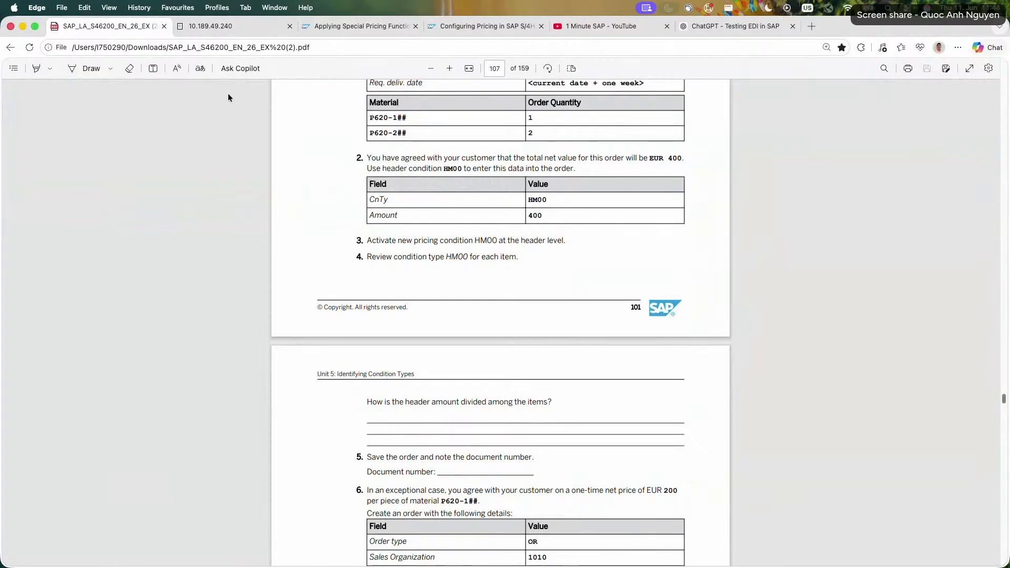
left_click(226, 26)
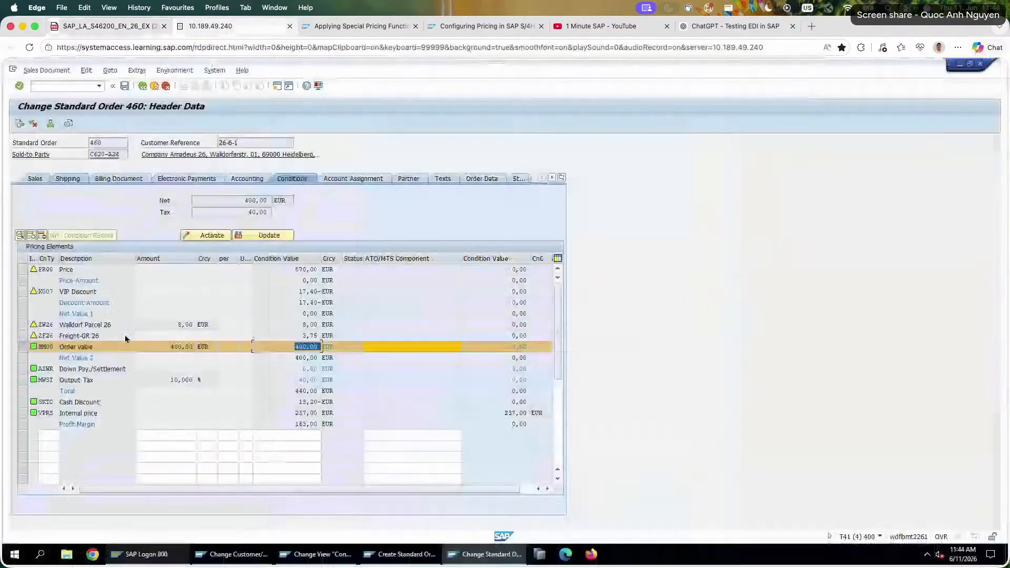
Leave the header data, open the conditions of item 10 (P620-126), and copy its HM00 condition value.
left_click(142, 85)
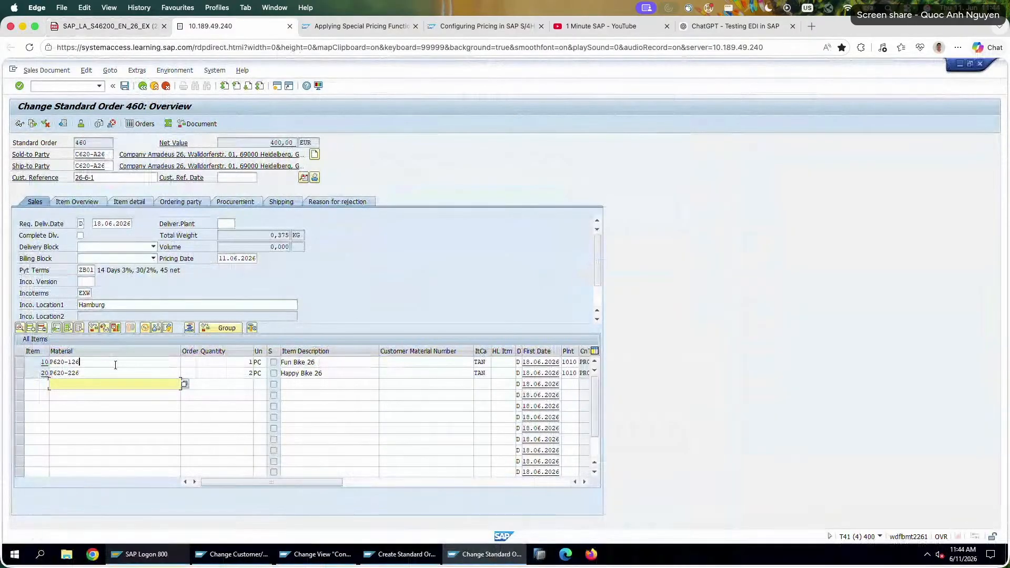
double_click(115, 363)
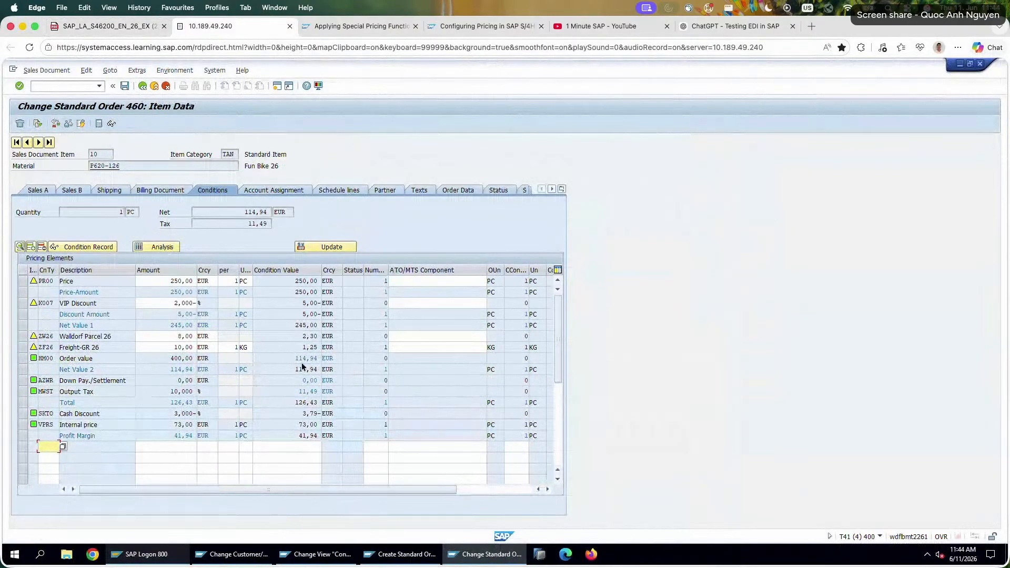
left_click_drag(283, 359, 370, 360)
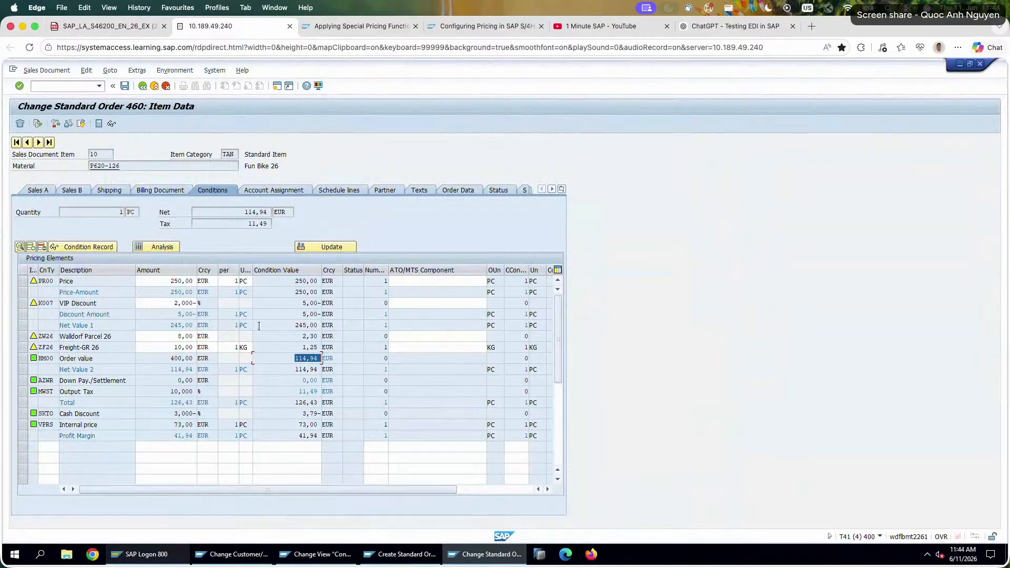
key("super+c")
left_click_drag(288, 357, 371, 354)
key("super+c")
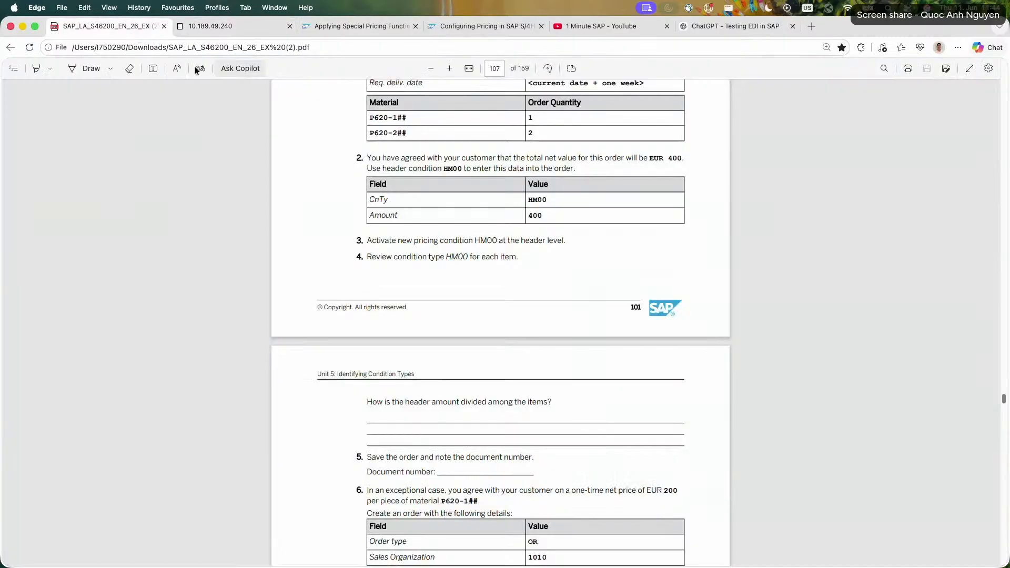
In the exercise PDF, add a text note on the answer lines with "Item 1: 114,94" and a second line starting "Item 2:".
left_click(103, 26)
left_click(154, 68)
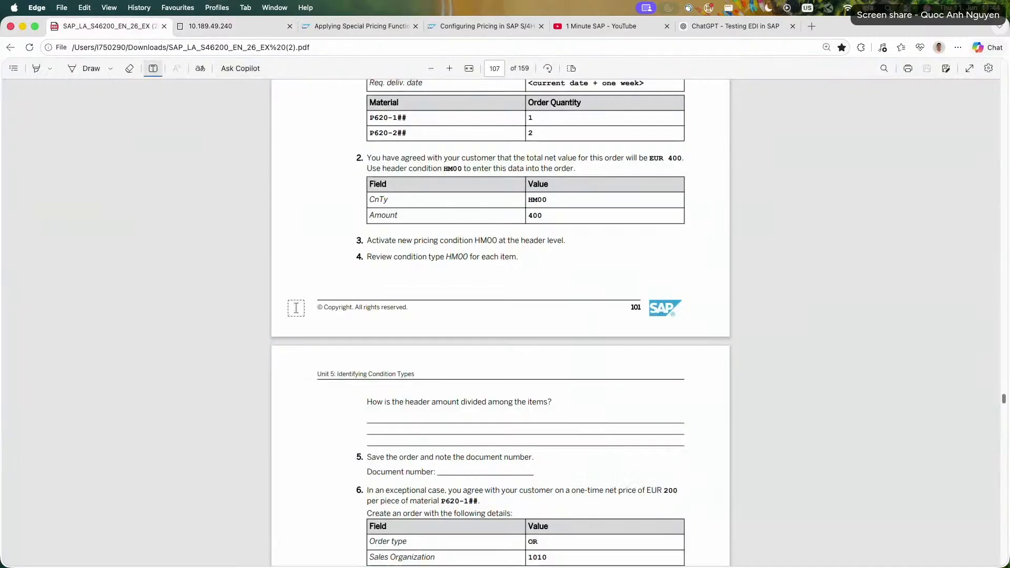
left_click(374, 416)
type("Item ")
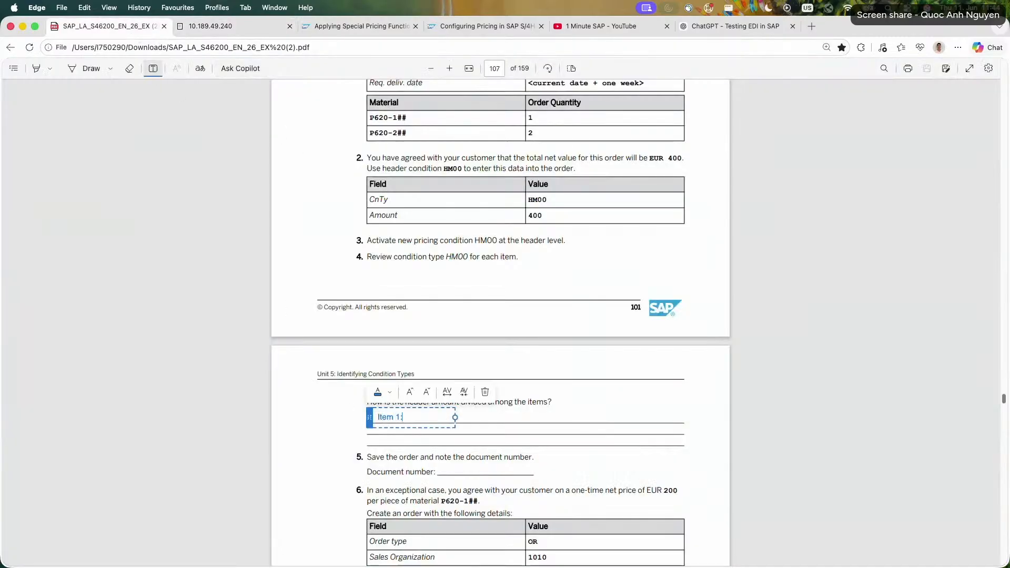
type("1:")
key("super+v")
key("Return")
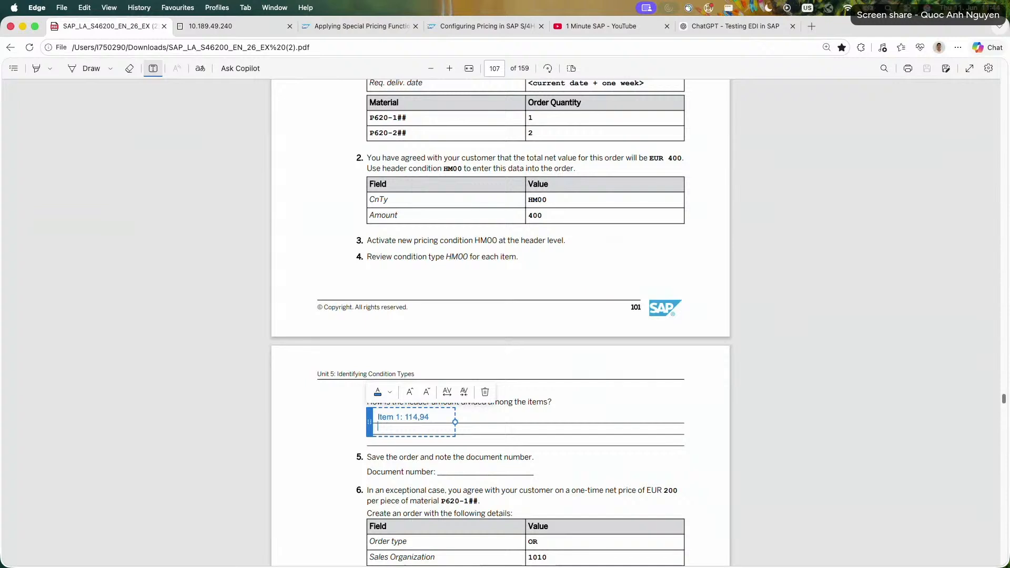
type("Item 2:")
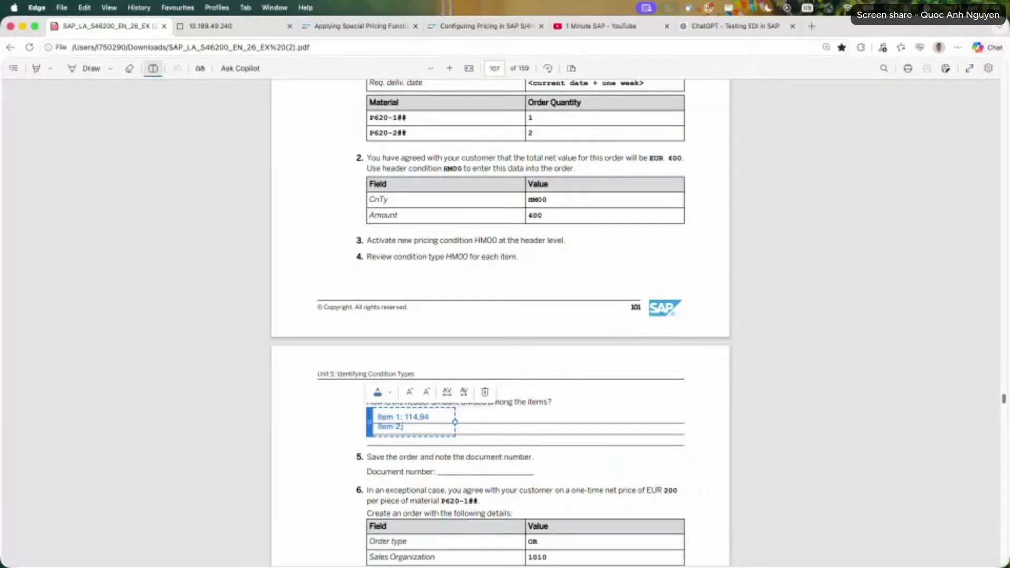
Copy the HM00 condition value of item 20 from the SAP order, complete the PDF note with "Item 2: 285,06", and align it to the answer lines.
left_click(237, 27)
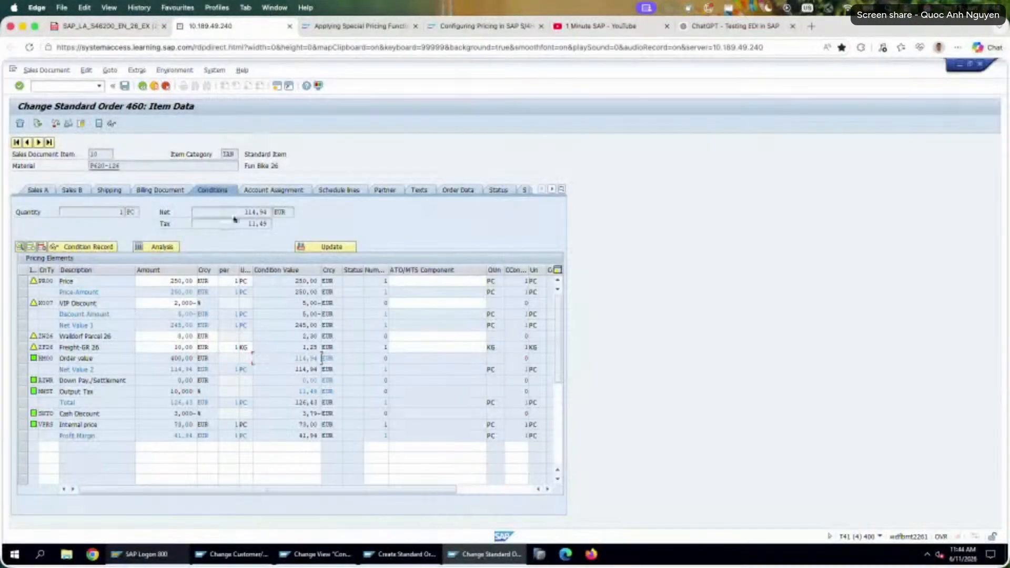
left_click(38, 142)
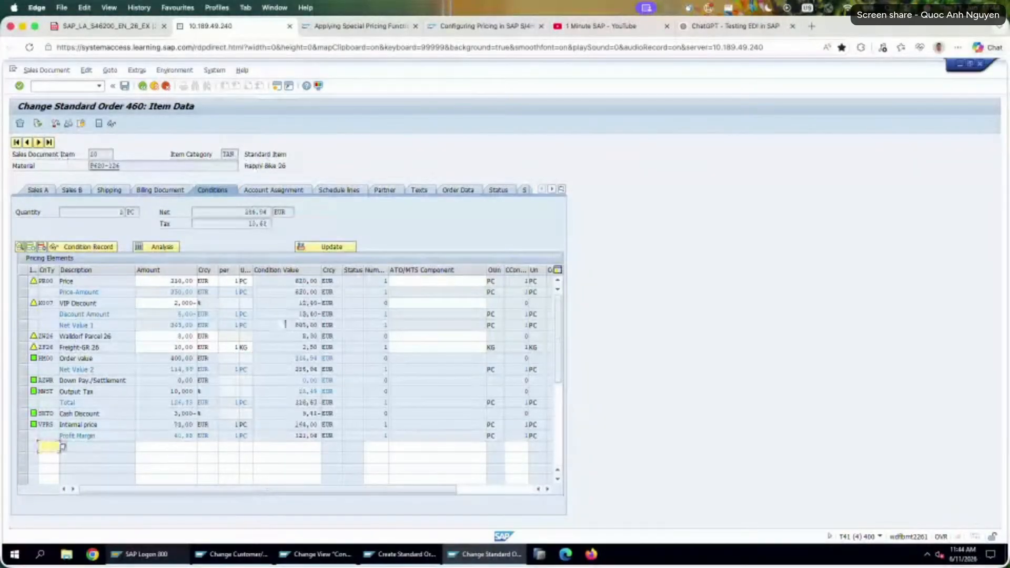
left_click(320, 358)
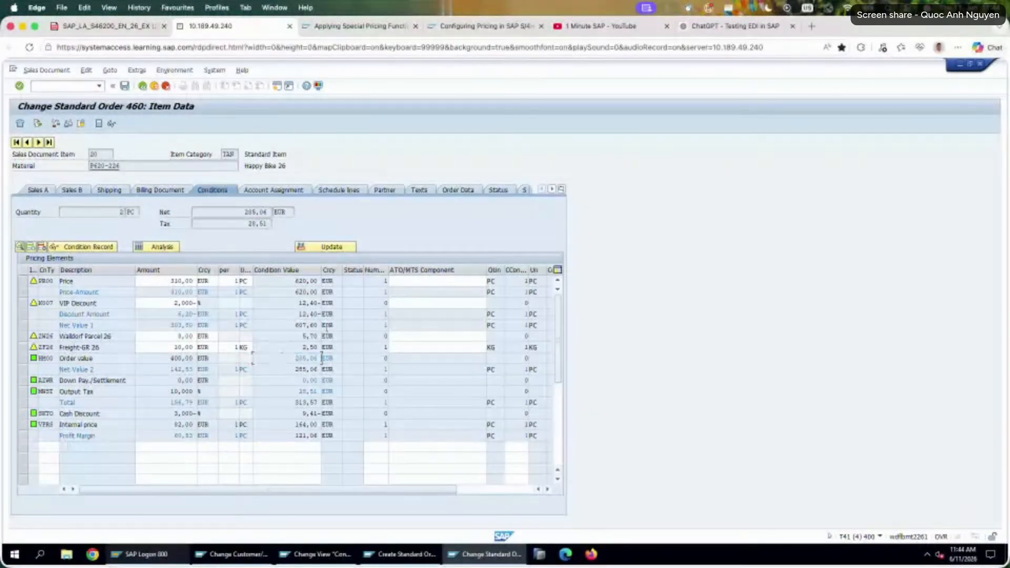
left_click(138, 24)
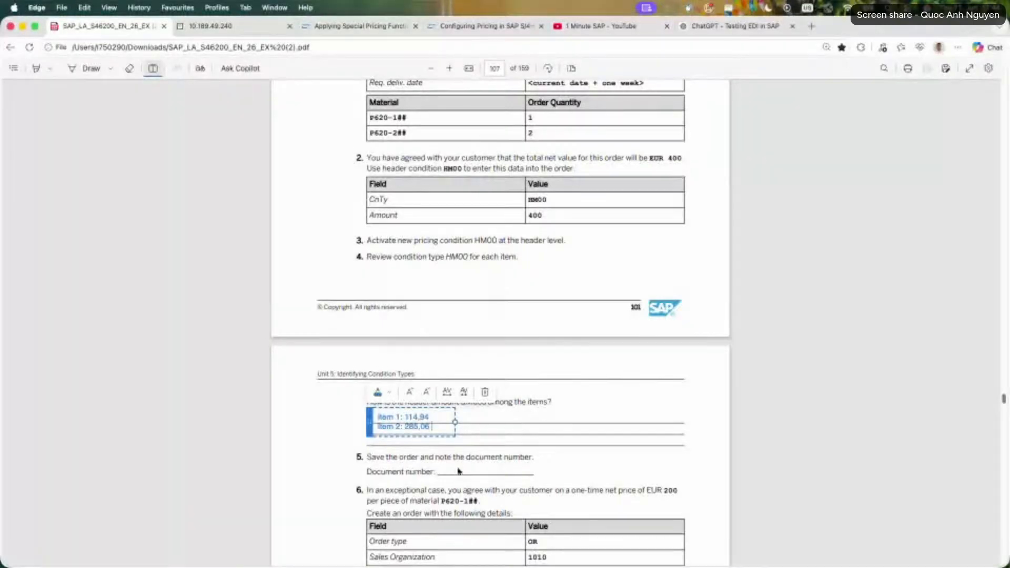
left_click_drag(367, 429, 367, 432)
left_click(333, 430)
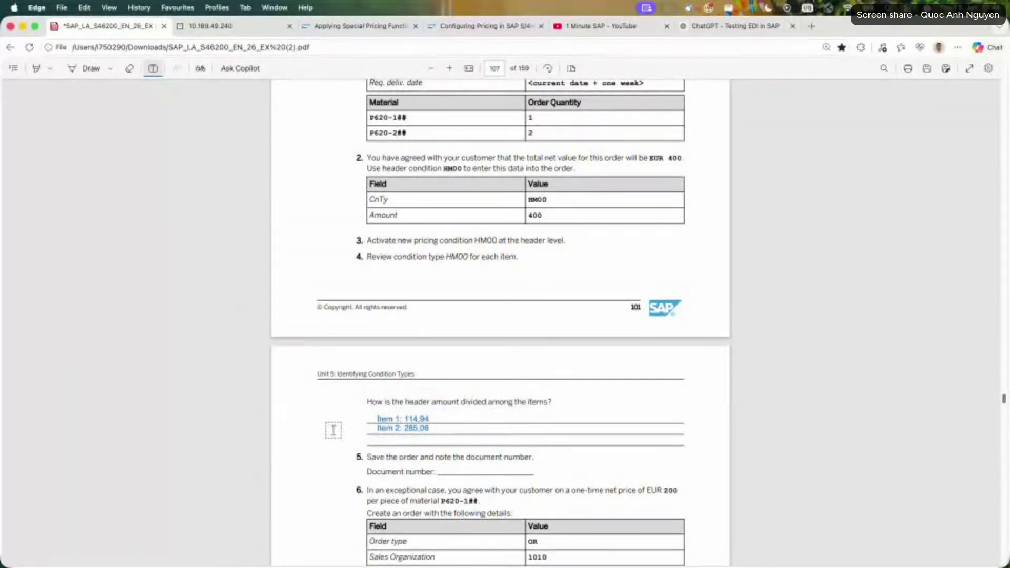
Return to the SAP order, open Calculator and clear it, and compare the PR00 condition values of items 10 and 20.
left_click(237, 33)
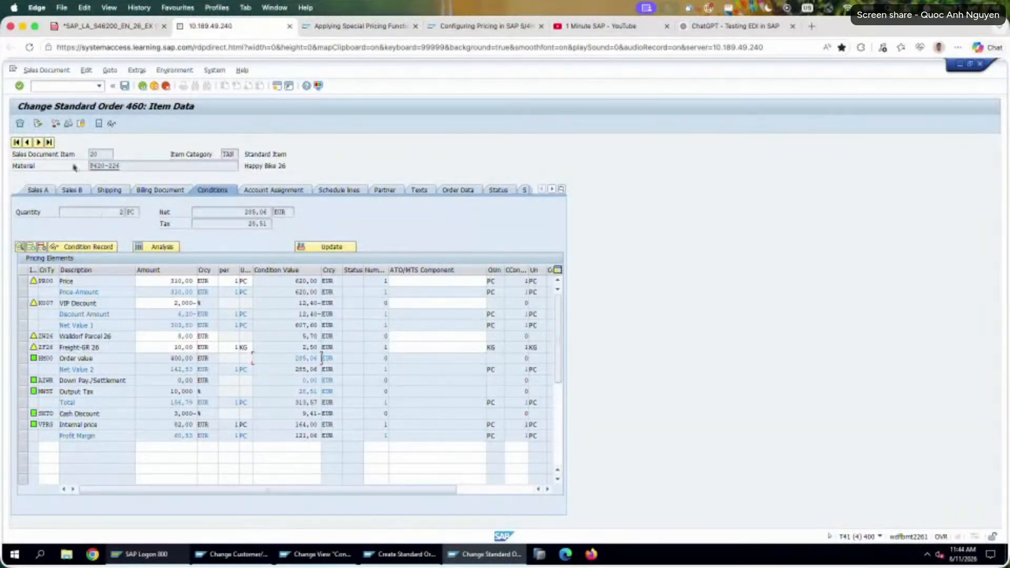
left_click(30, 143)
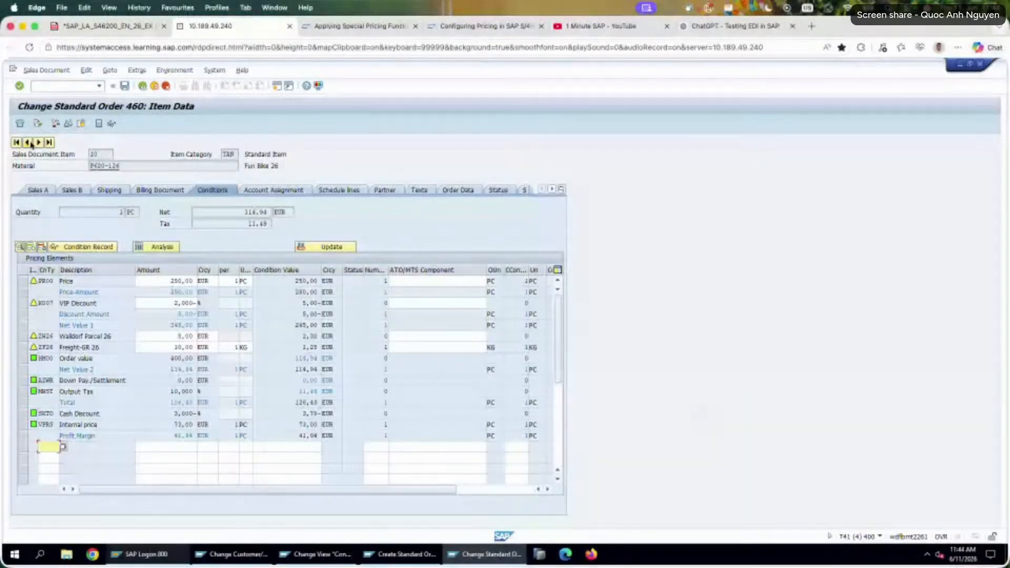
key("super+space")
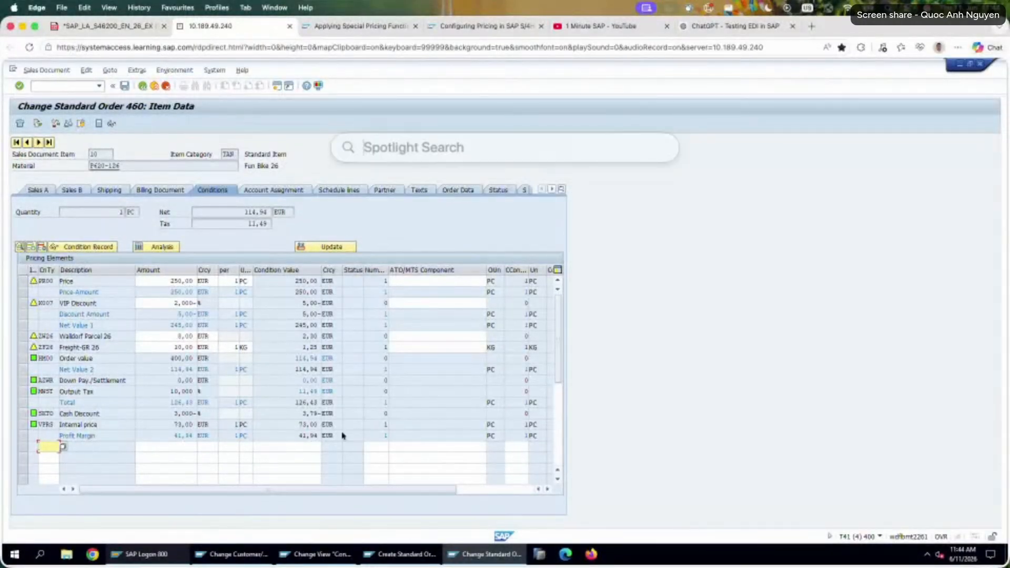
type("calculator")
key("Return")
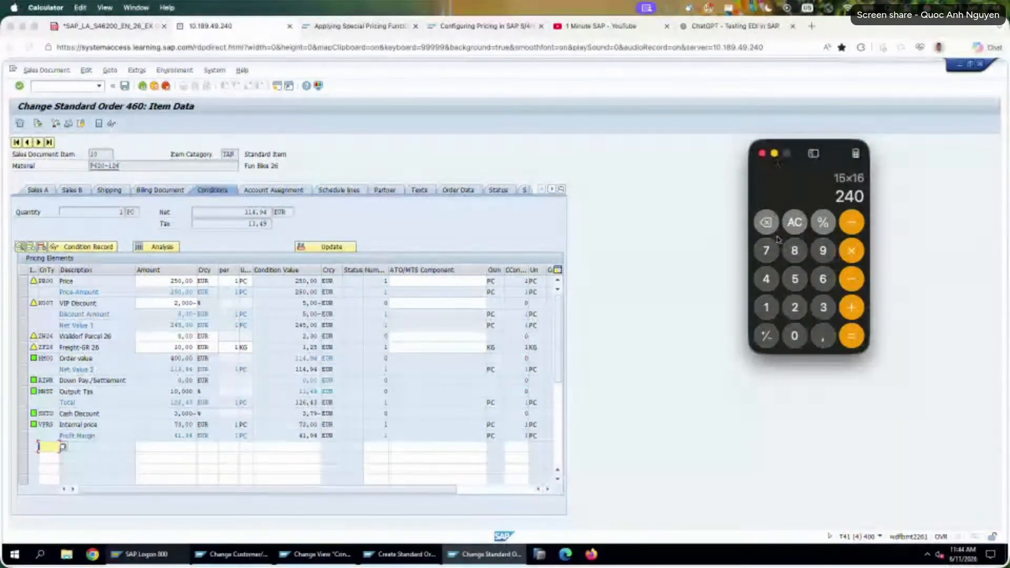
left_click(793, 225)
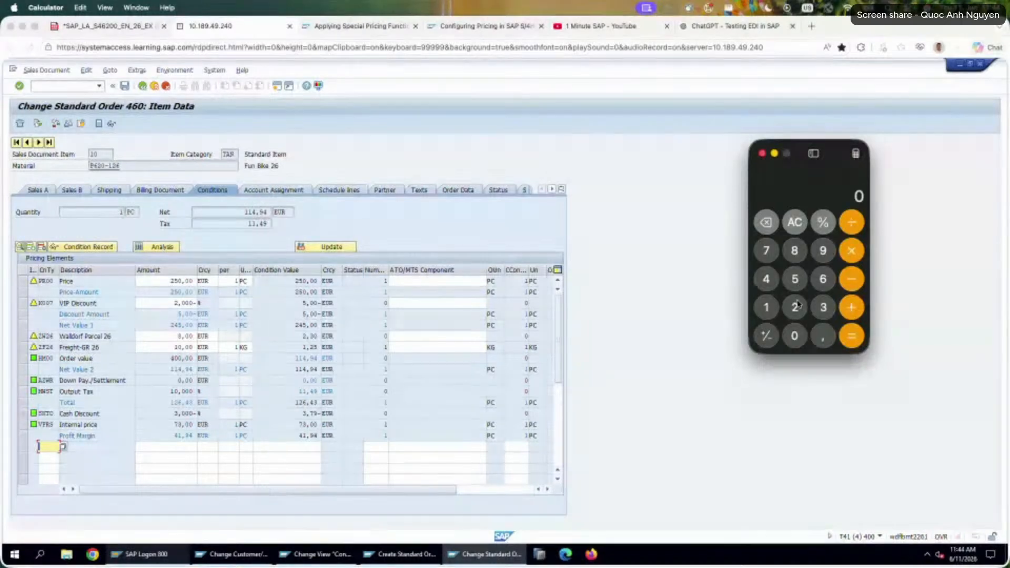
left_click(39, 145)
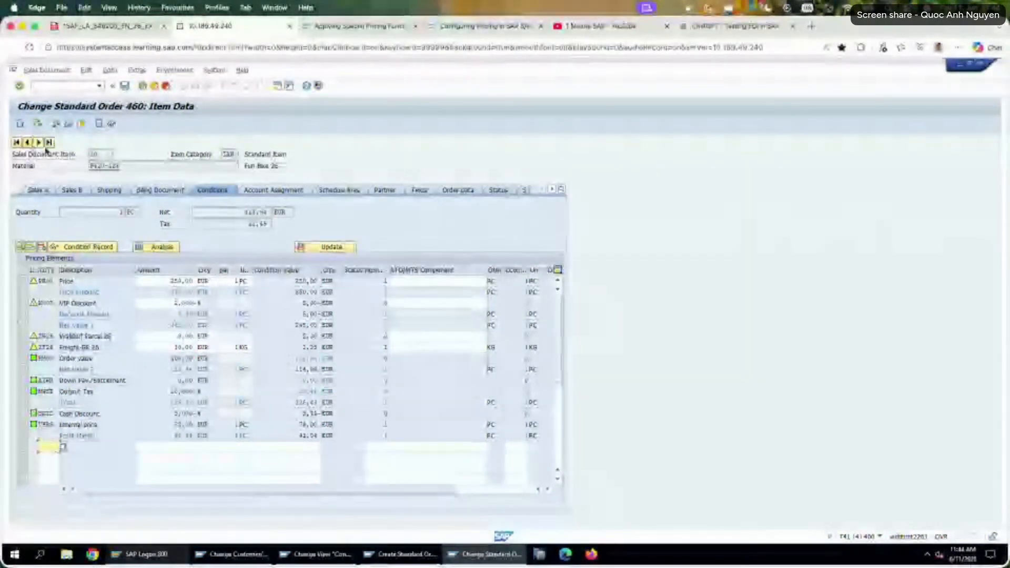
key("super+Tab")
left_click(794, 305)
left_click(794, 281)
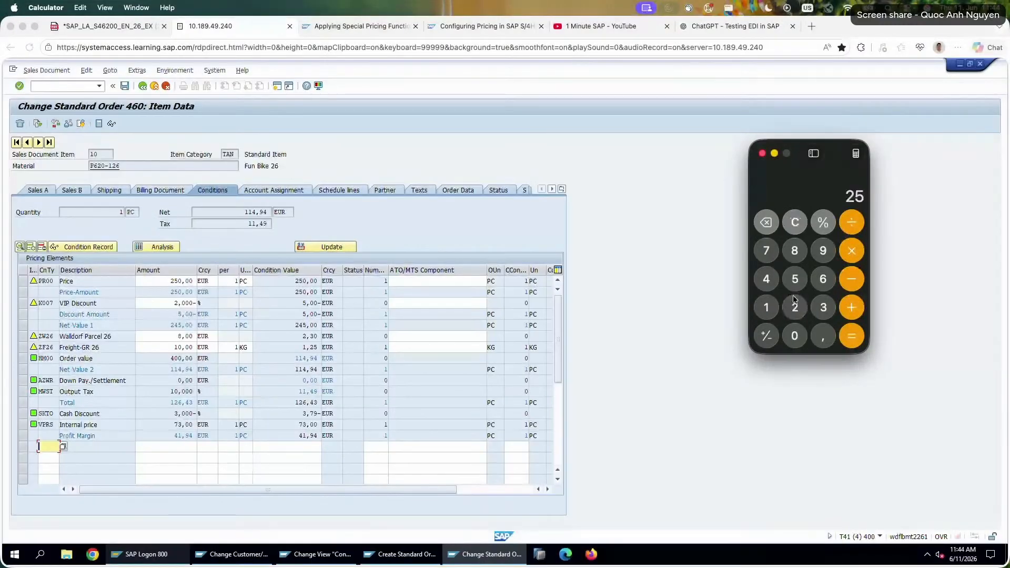
left_click(794, 333)
left_click(848, 308)
left_click(822, 280)
left_click(795, 307)
left_click(848, 333)
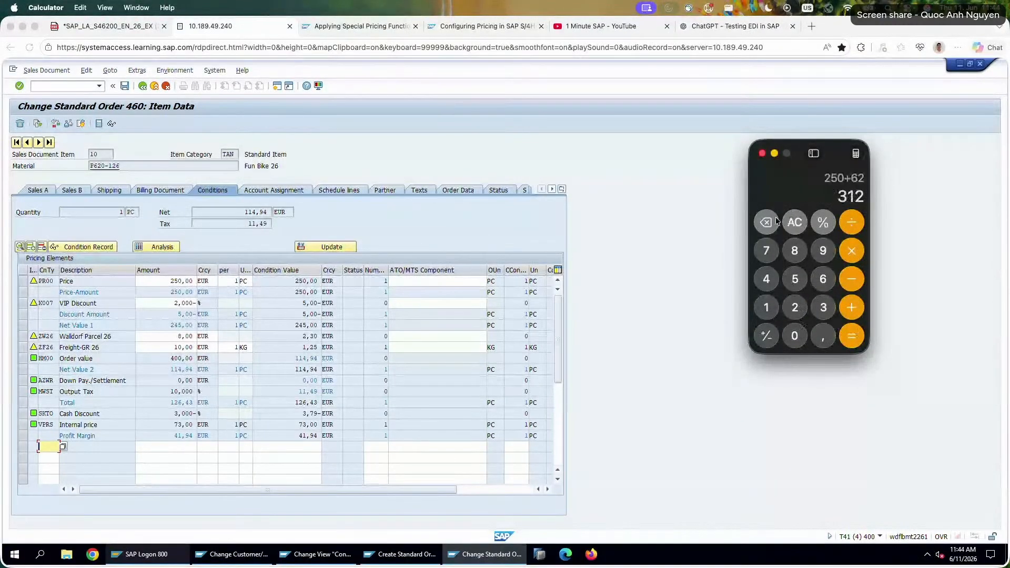
left_click(794, 221)
Add the PR00 values of both items in Calculator: 250 + 620.
left_click(795, 307)
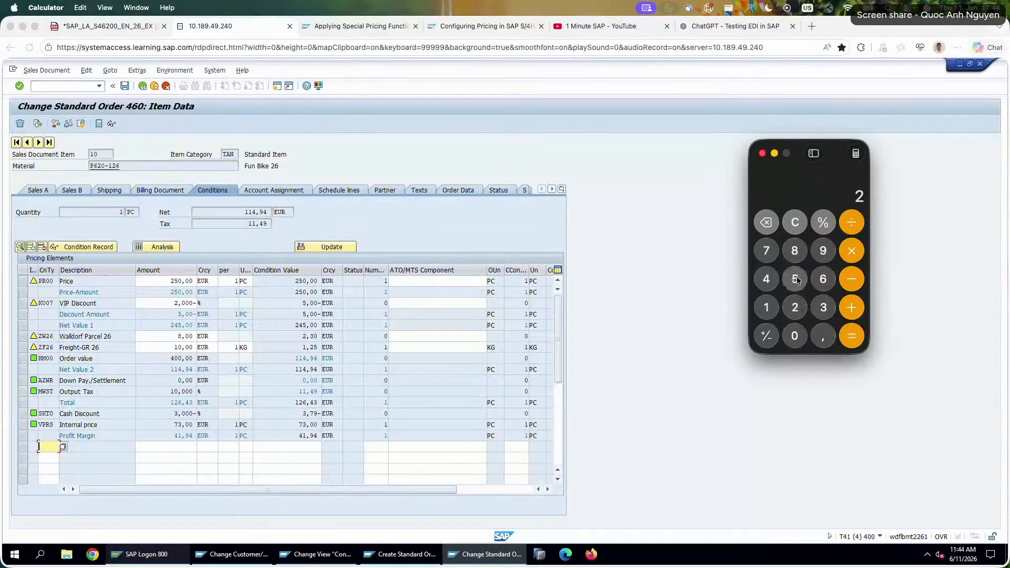
left_click(795, 278)
left_click(795, 336)
left_click(851, 307)
left_click(823, 279)
left_click(796, 308)
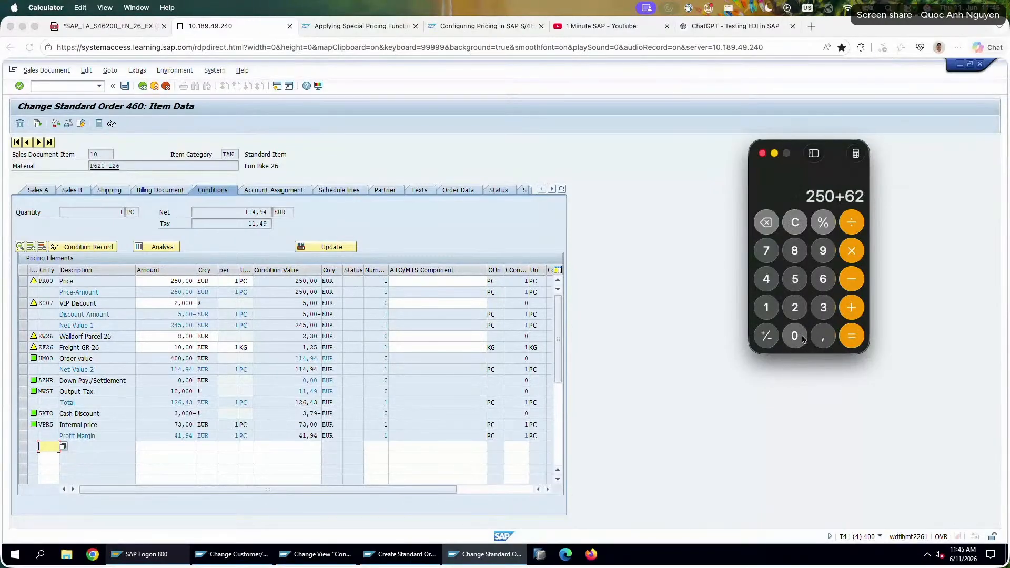
left_click(795, 337)
left_click(860, 337)
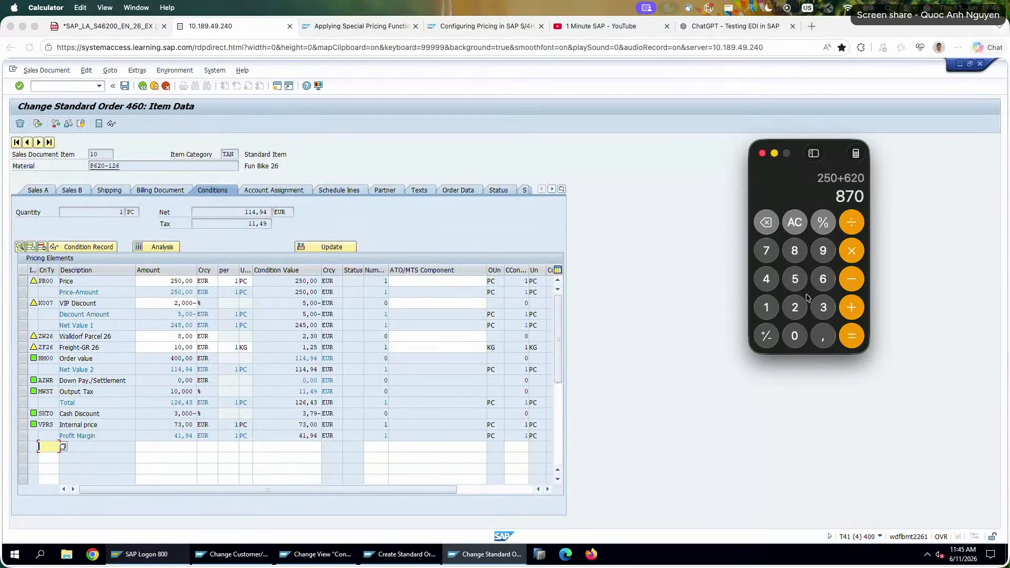
Calculate item 10's share of the total price by dividing 250 by 870.
left_click(795, 307)
left_click(794, 279)
left_click(795, 336)
left_click(851, 222)
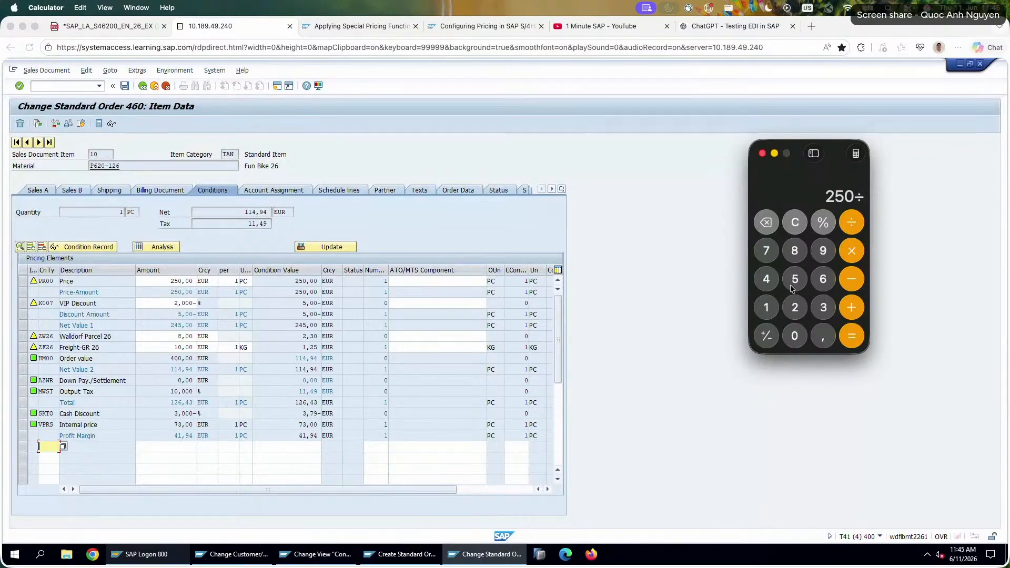
left_click(795, 251)
left_click(766, 250)
left_click(801, 334)
left_click(851, 335)
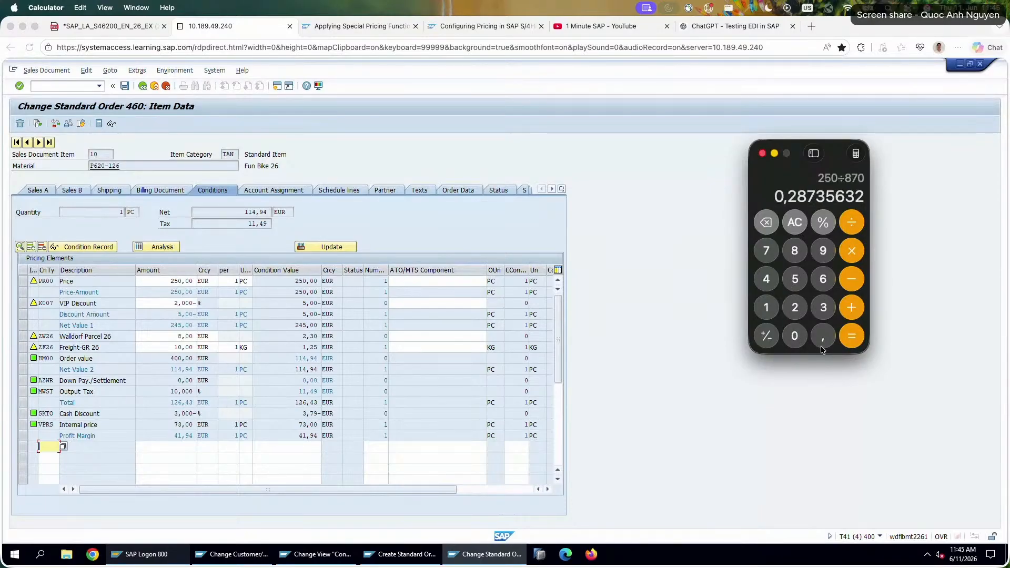
Multiply the calculated share by the header amount of 400 to check item 10's HM00 value.
left_click(851, 250)
left_click(766, 278)
left_click(794, 335)
left_click(794, 336)
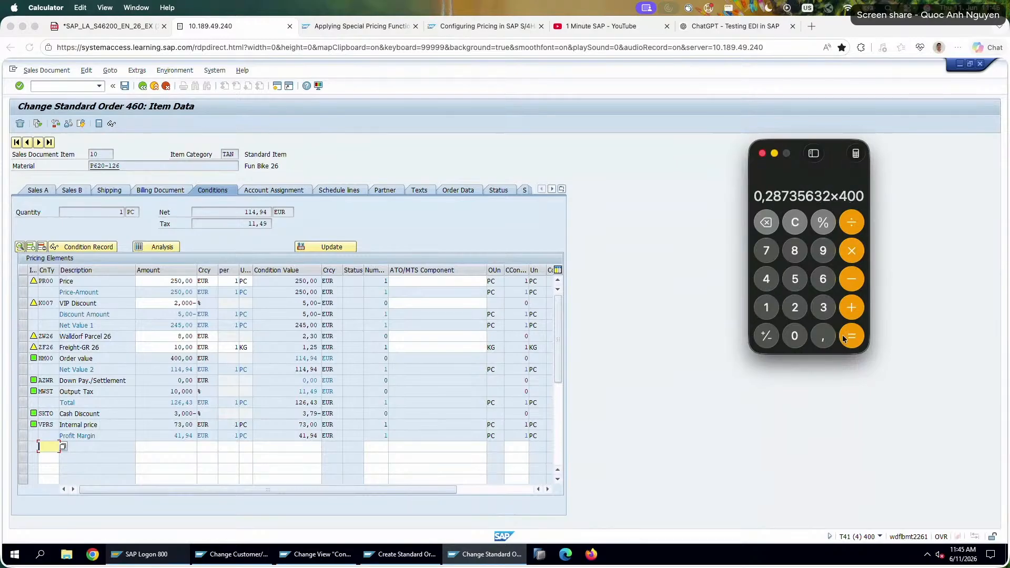
left_click(849, 336)
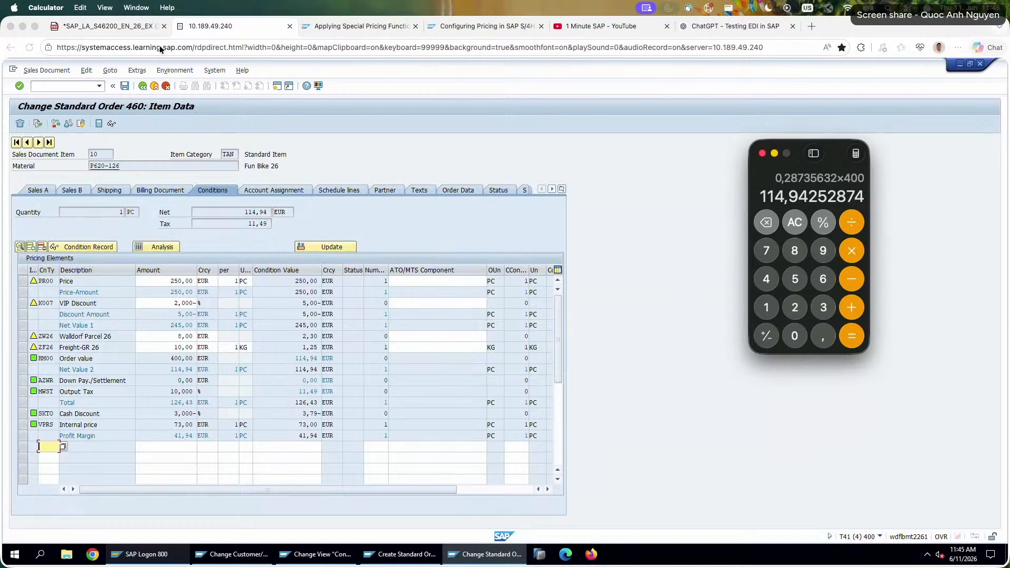
In the exercise PDF, answer the header amount question beside the item values with "Amount distributed based on the price of the material.".
left_click(103, 29)
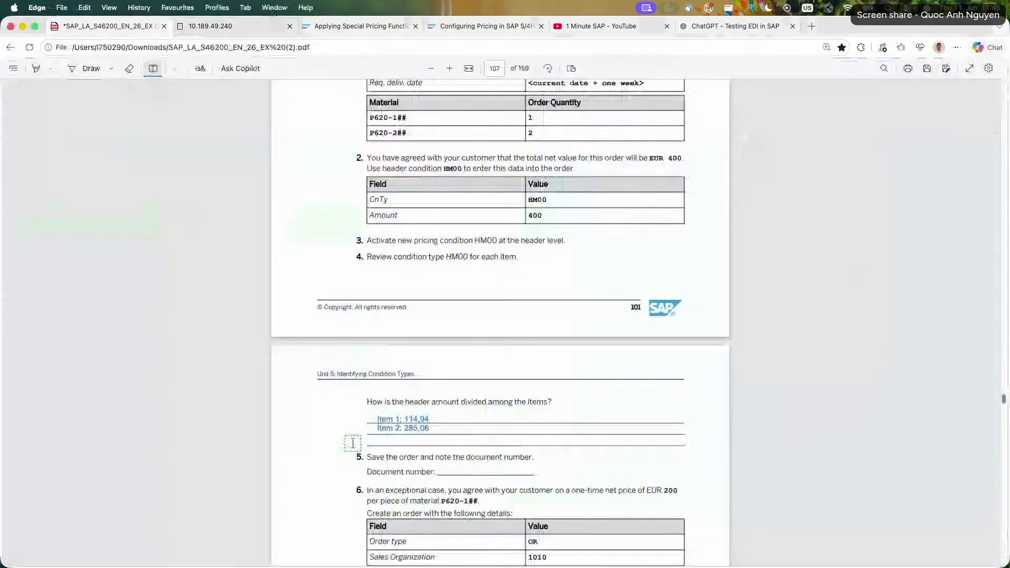
left_click(465, 419)
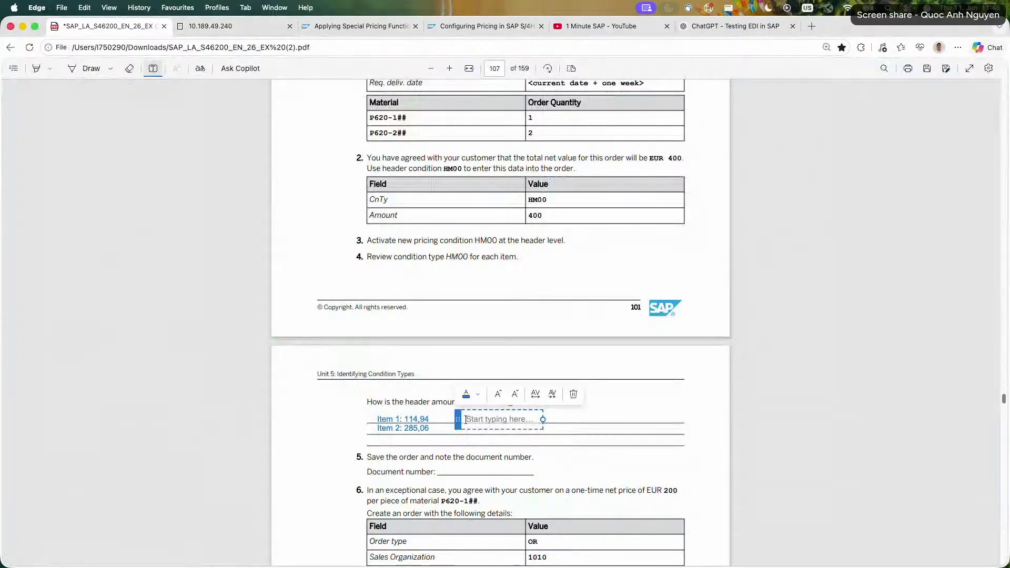
type("Amount disb")
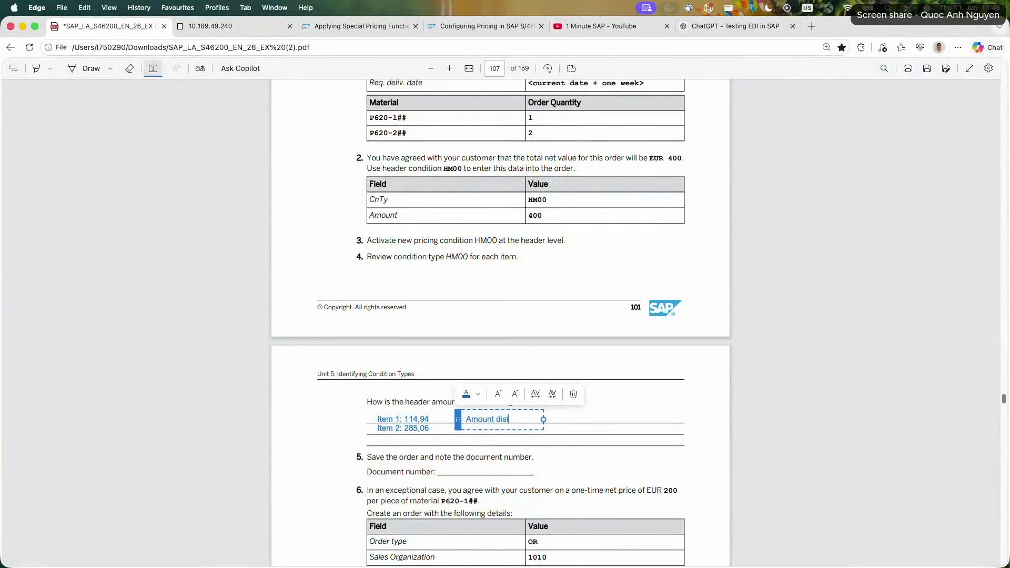
type("ributed based o")
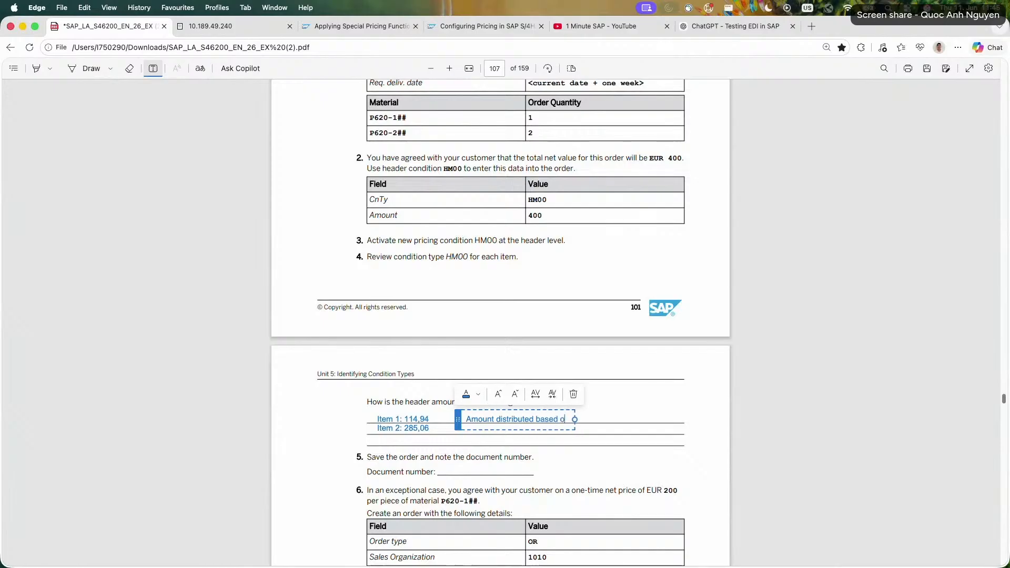
type("n the")
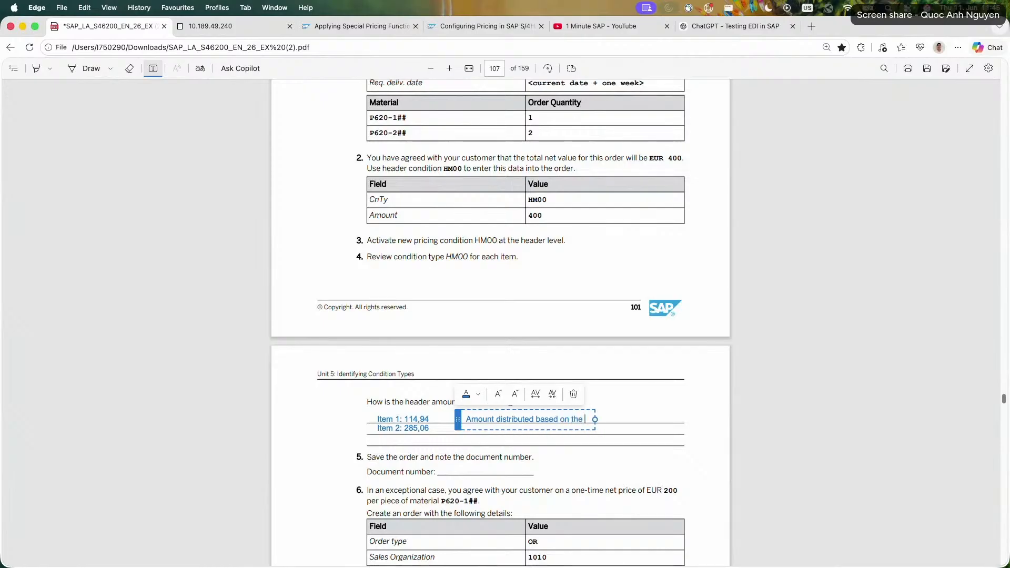
type(" price of the mateiral")
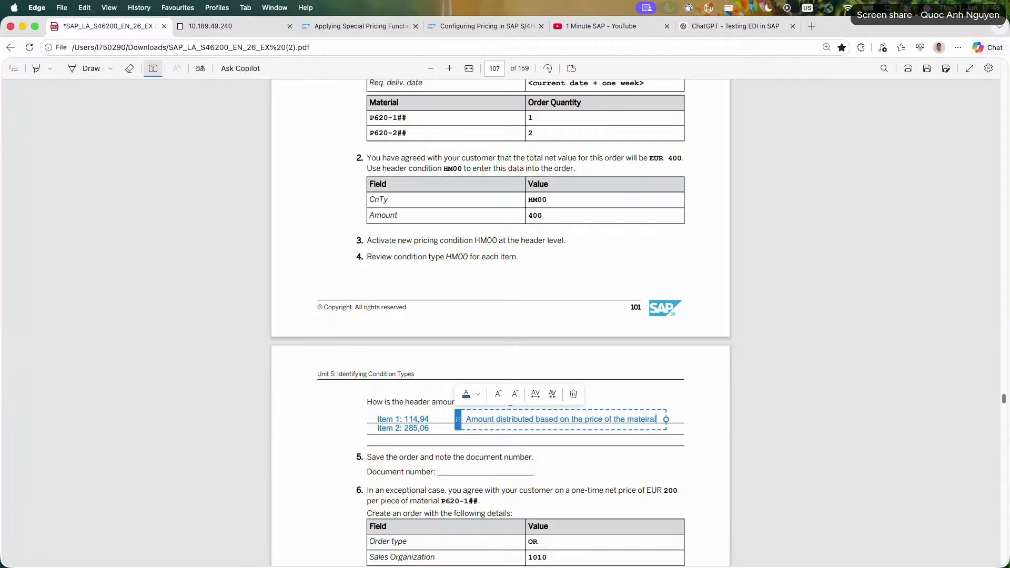
key("BackSpace")
key("BackSpace")
type("rial.")
Add the formula "M1 / (M1 + M2) * HM00 header condition" as a second line of the answer.
key("Return")
type("M")
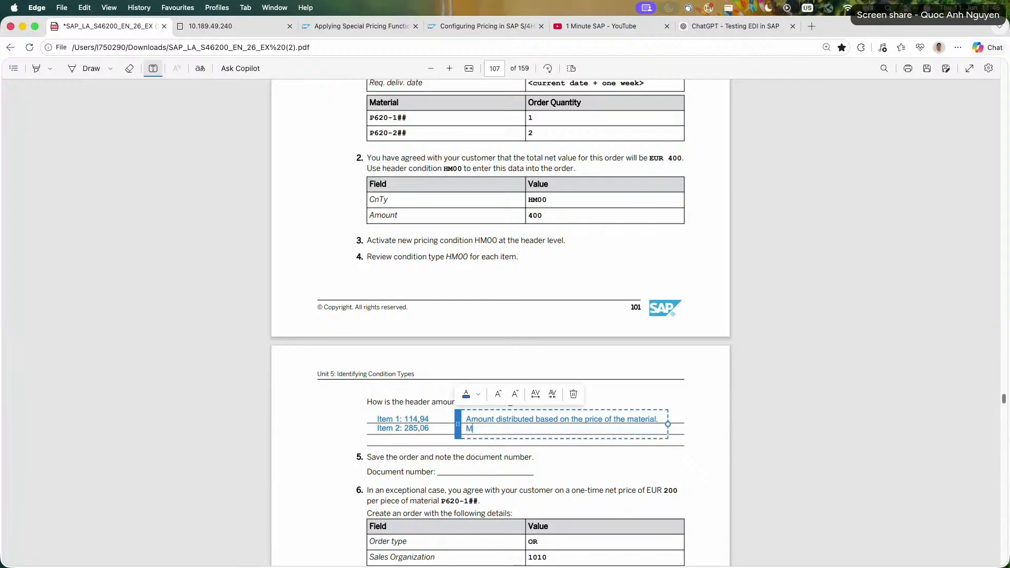
type("1 /")
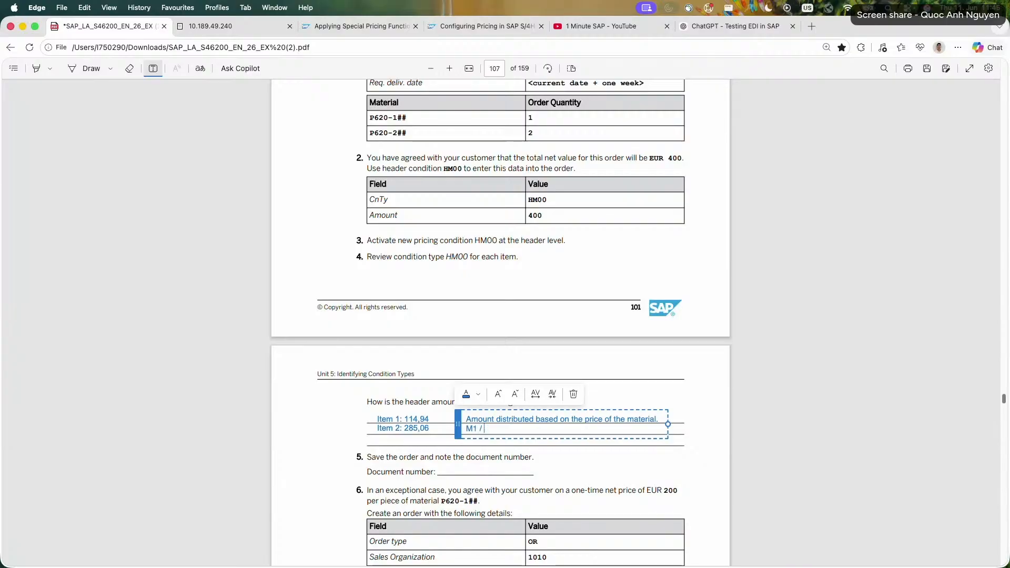
type(" *(m1 + M2 *")
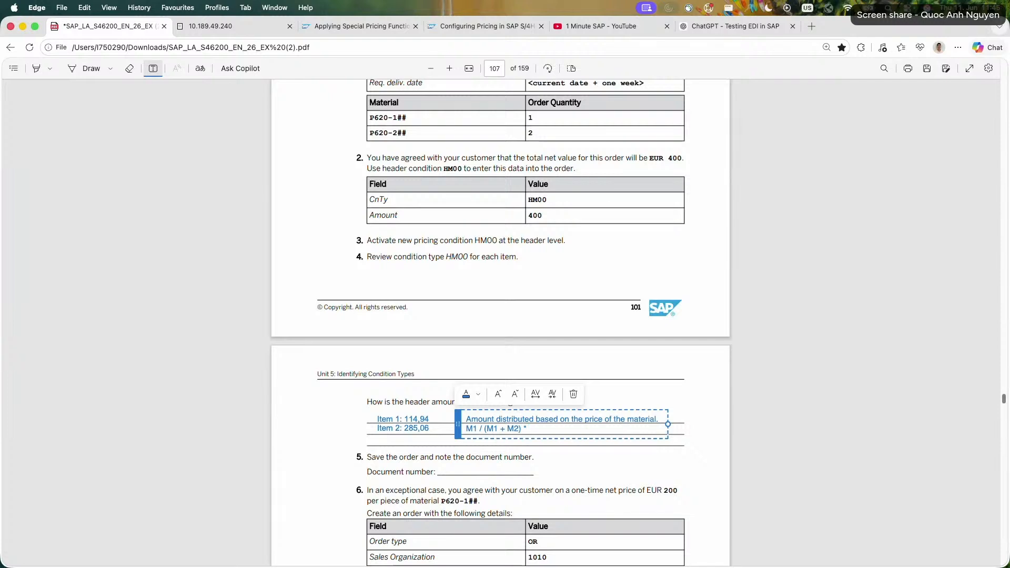
type(" HM00 header condition")
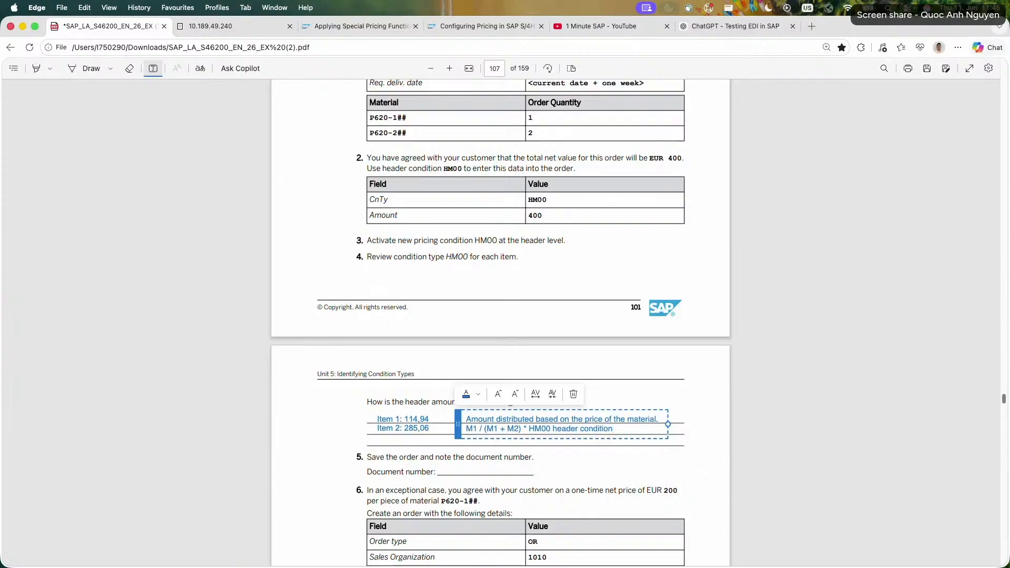
left_click(475, 500)
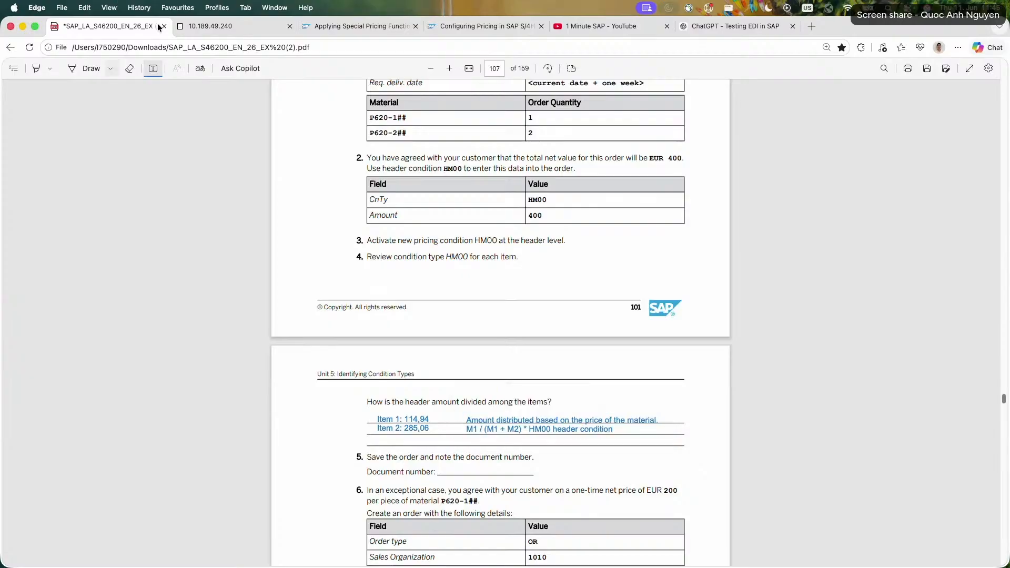
Save the changed order in SAP and note its document number under exercise step 5 in the PDF.
left_click(179, 26)
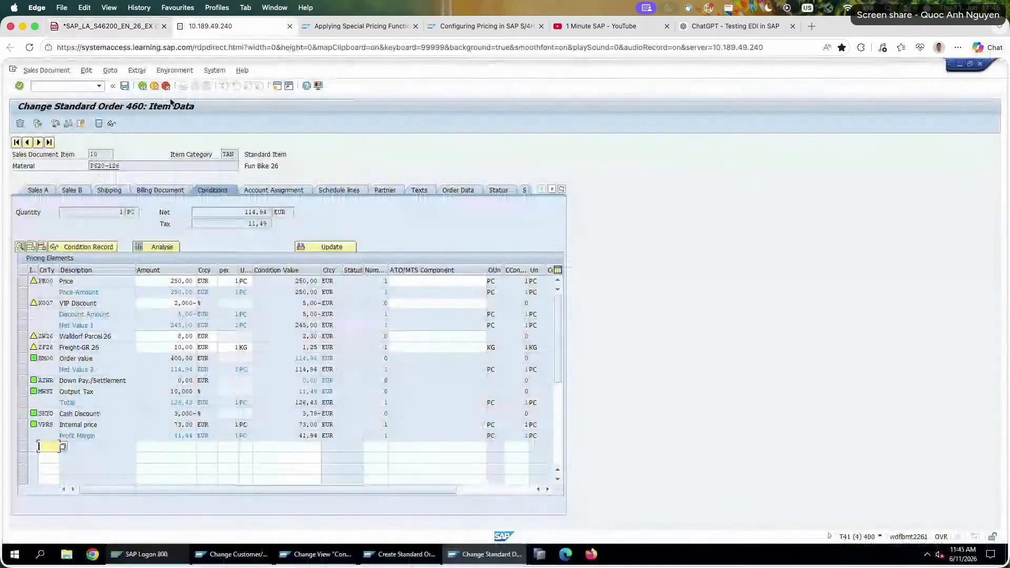
left_click(124, 86)
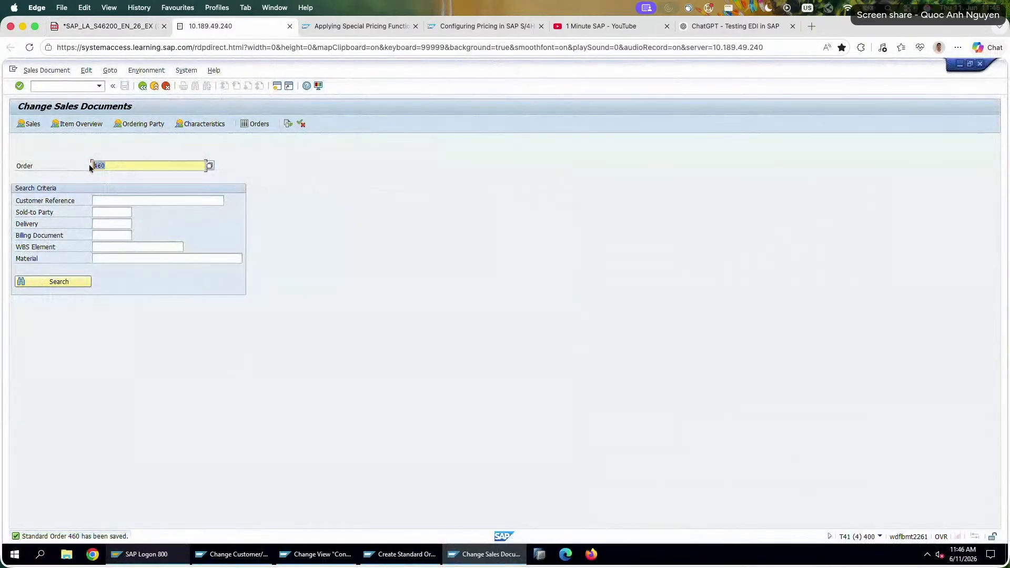
left_click(105, 26)
left_click(453, 470)
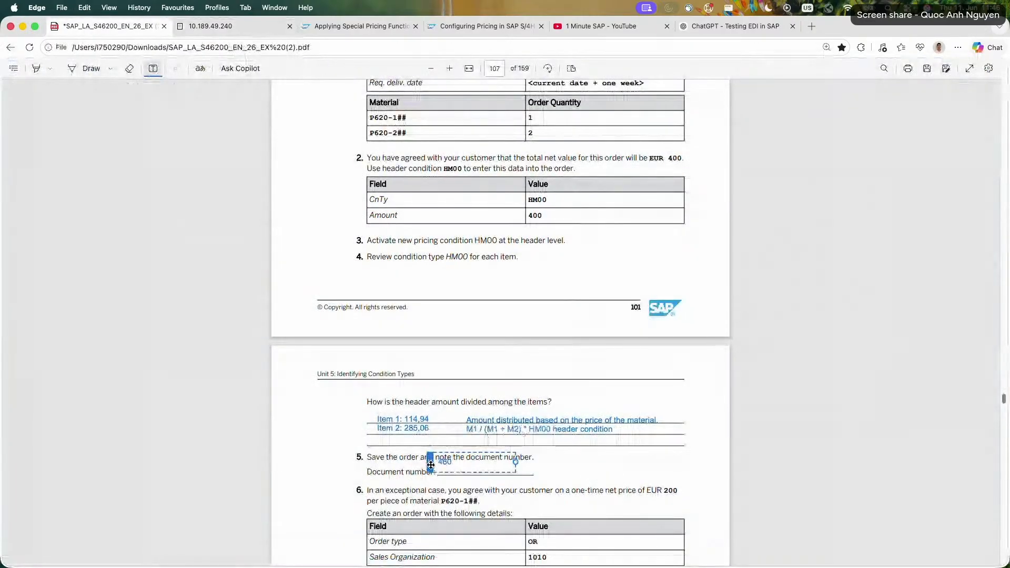
type("460")
left_click(340, 459)
Read exercise step 6 and start a new OR standard order with VA01 for sales organization 1010, channel 10, division 00.
scroll(339, 459, "down", 3)
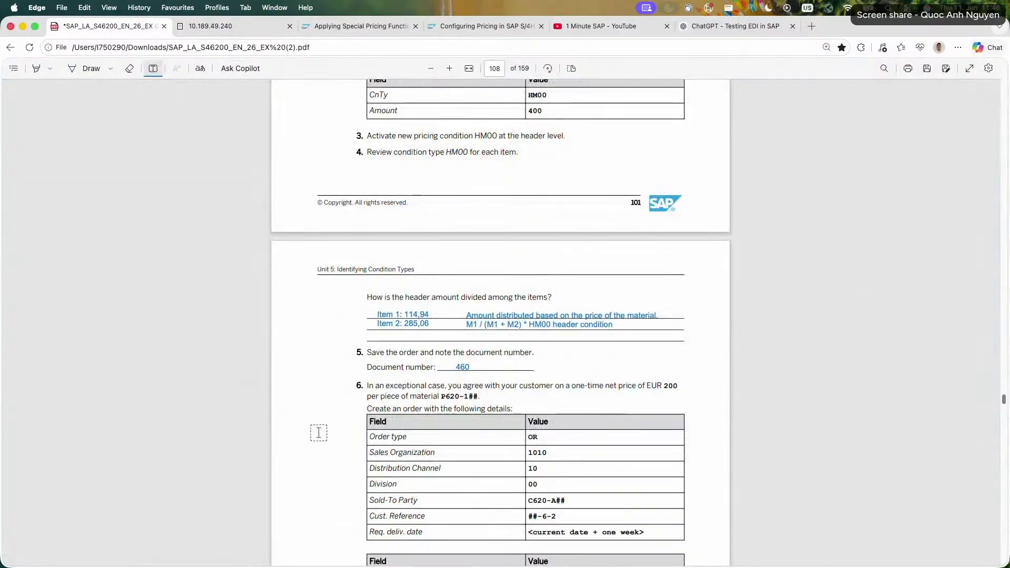
scroll(319, 432, "down", 5)
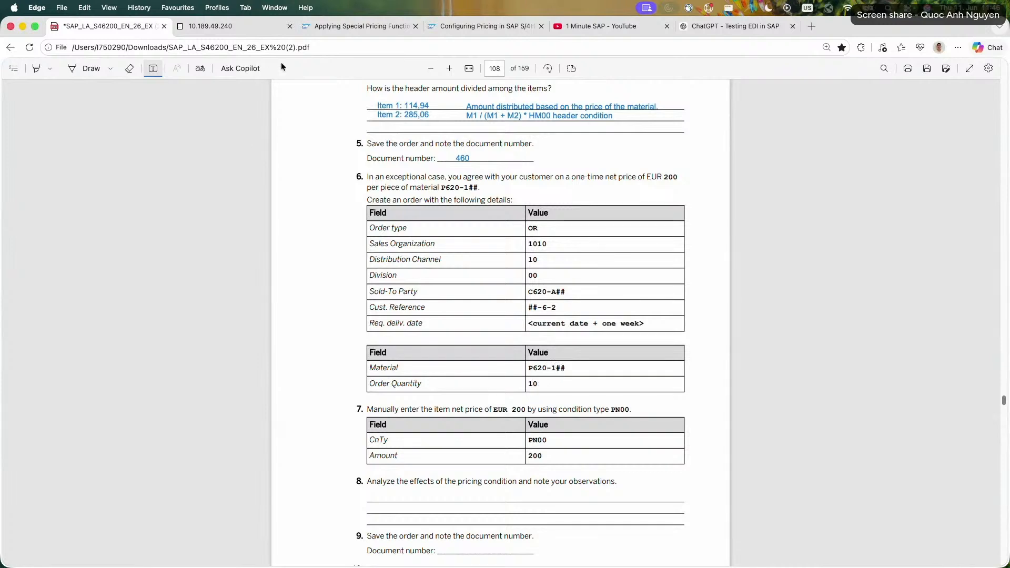
left_click(240, 27)
left_click(142, 86)
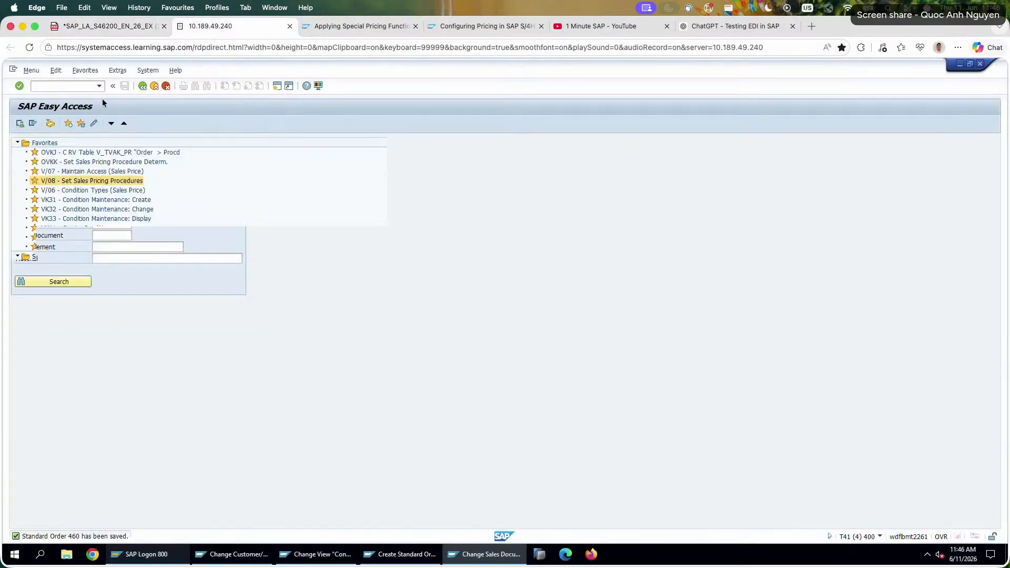
left_click(68, 87)
type("va01")
key("Return")
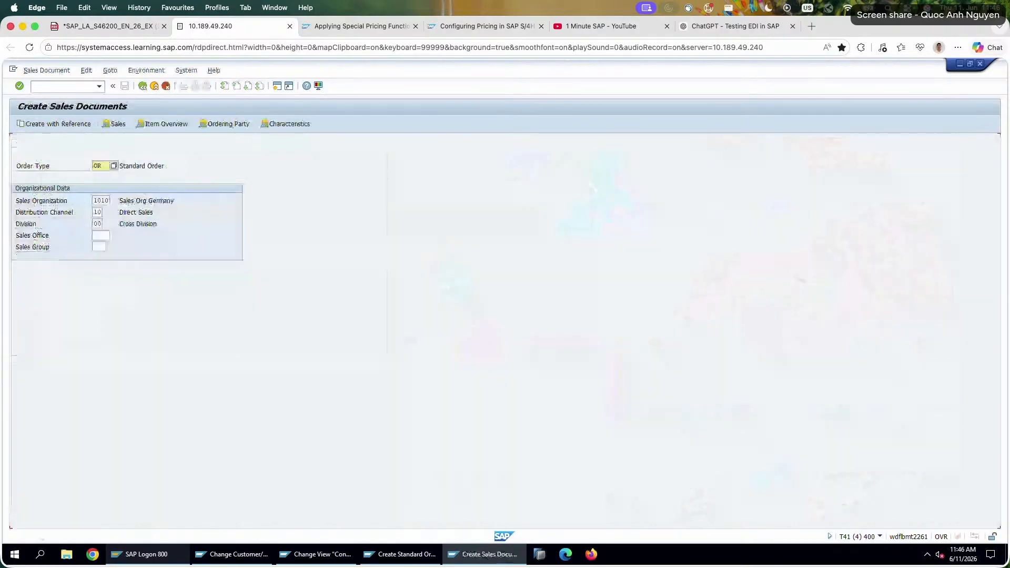
key("Return")
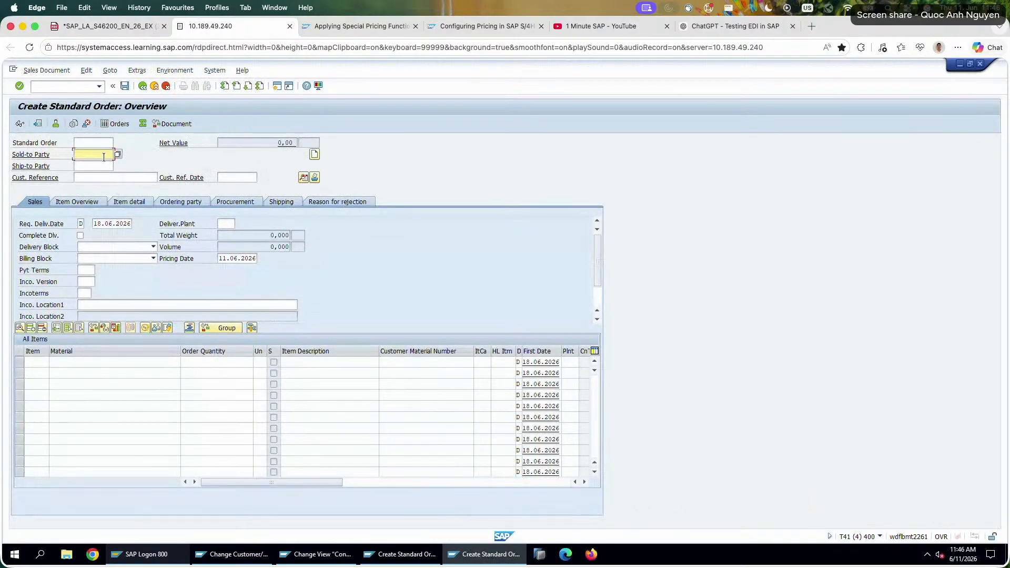
Fill in the exercise's sold-to party and set the customer reference to 26-6-2.
left_click(103, 165)
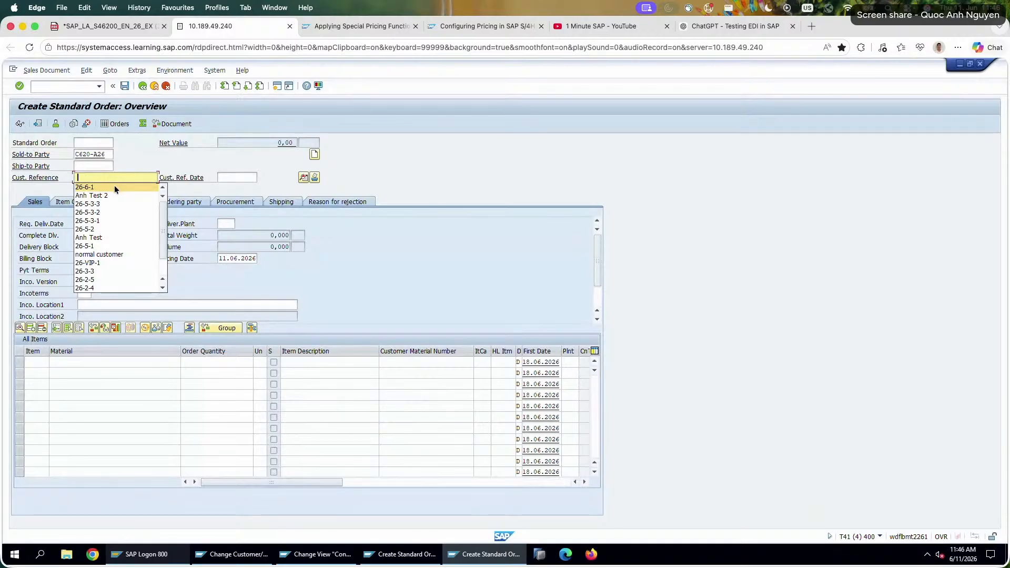
left_click(115, 186)
key("BackSpace")
type("26-6-2")
key("Return")
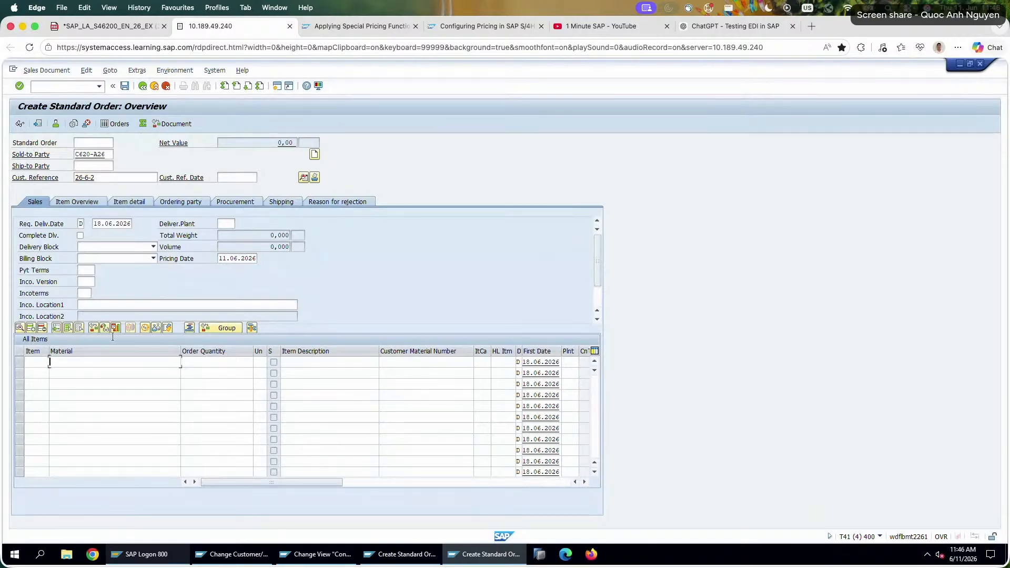
Enter material P620-126 with order quantity 10 as the order's first item.
left_click(112, 366)
left_click(110, 371)
left_click(216, 361)
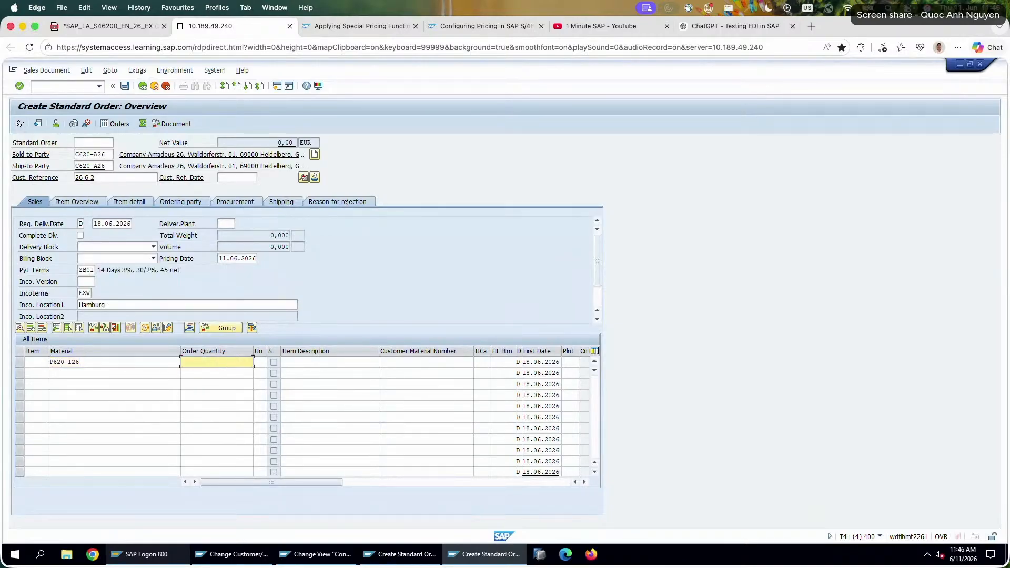
type("10")
key("Return")
Read exercise step 7, open the P620-126 item's pricing conditions, and review its price, VIP discount and Net Value 1.
left_click(129, 31)
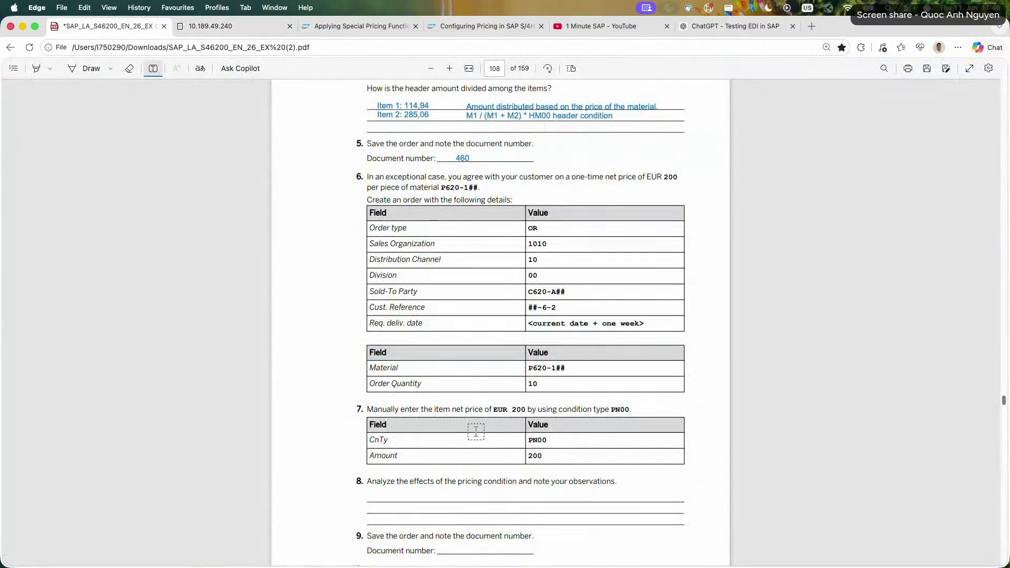
scroll(388, 240, "down", 1)
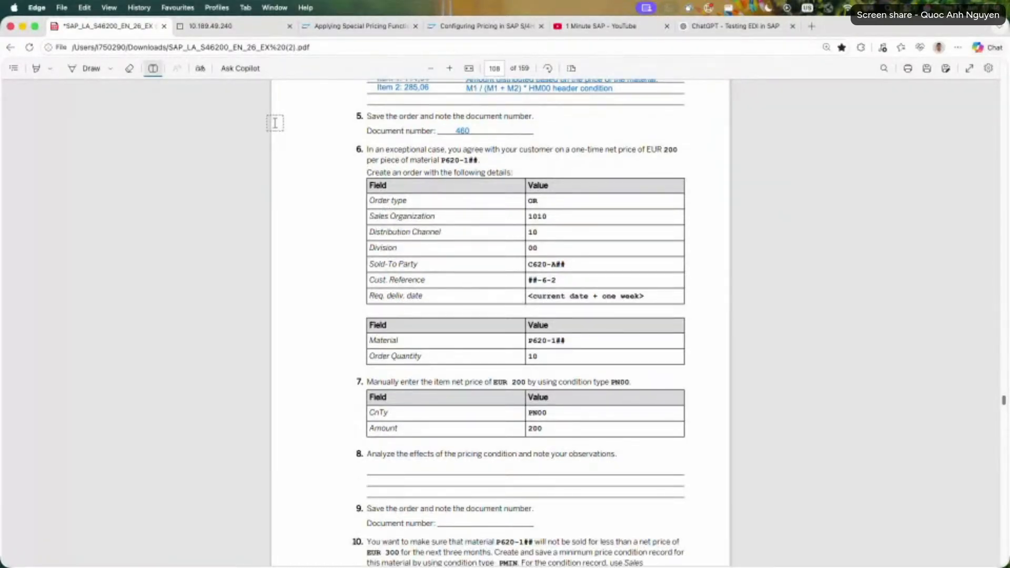
left_click(226, 26)
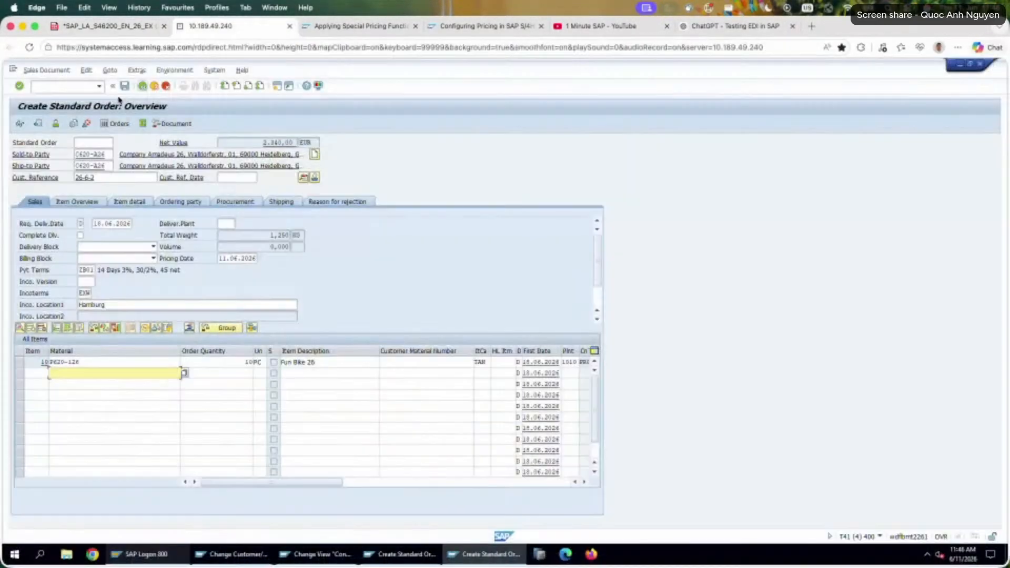
double_click(147, 361)
left_click(214, 191)
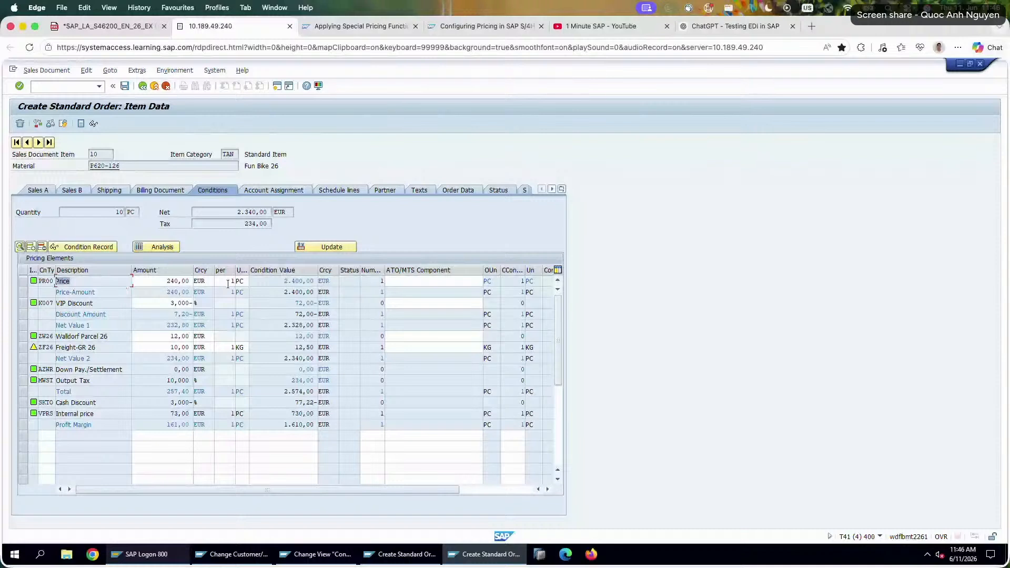
left_click_drag(167, 281, 317, 325)
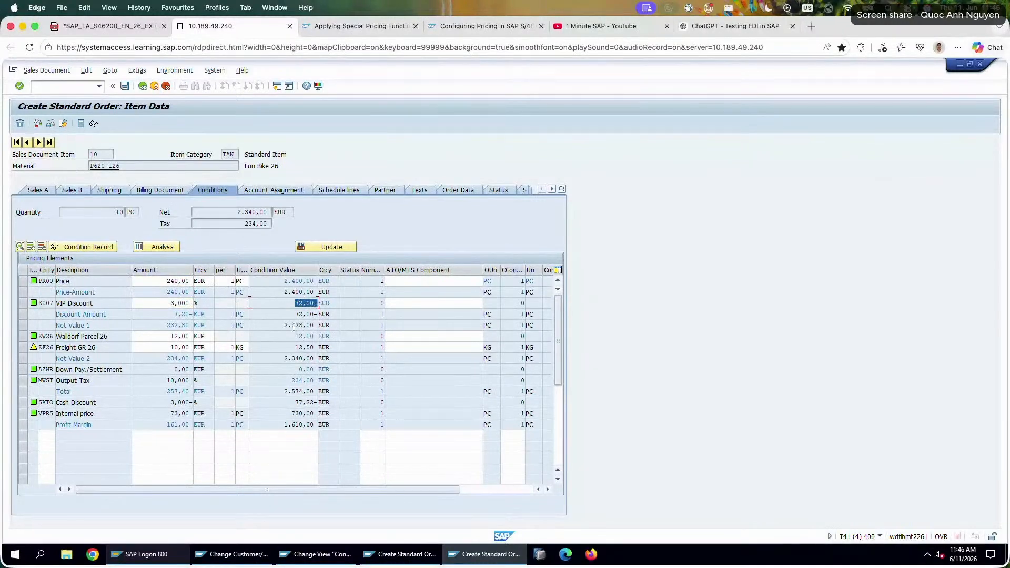
left_click_drag(170, 324, 226, 328)
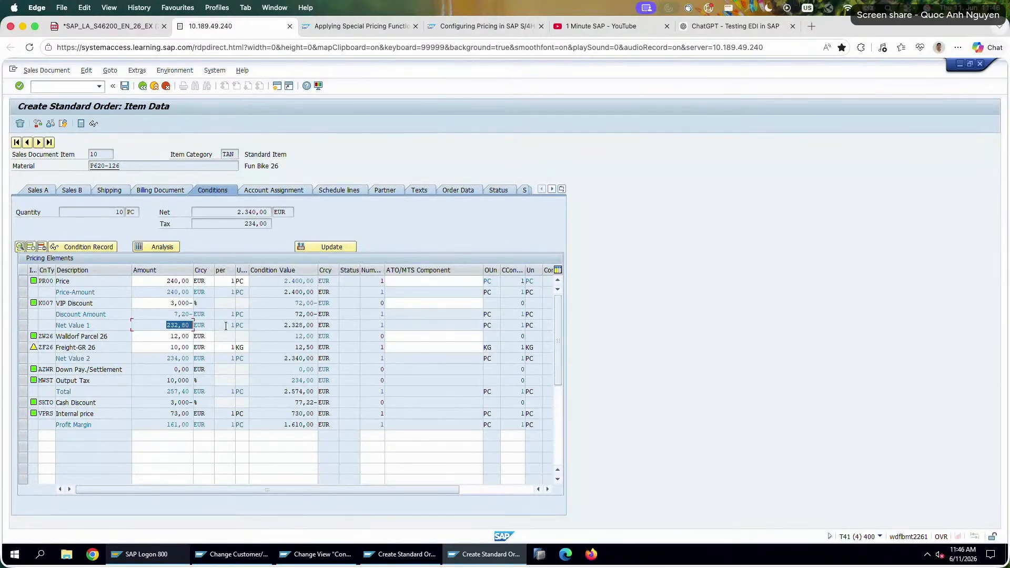
Recheck exercise step 7 and add condition type PN00 with amount 200 to the item's pricing elements.
left_click(108, 26)
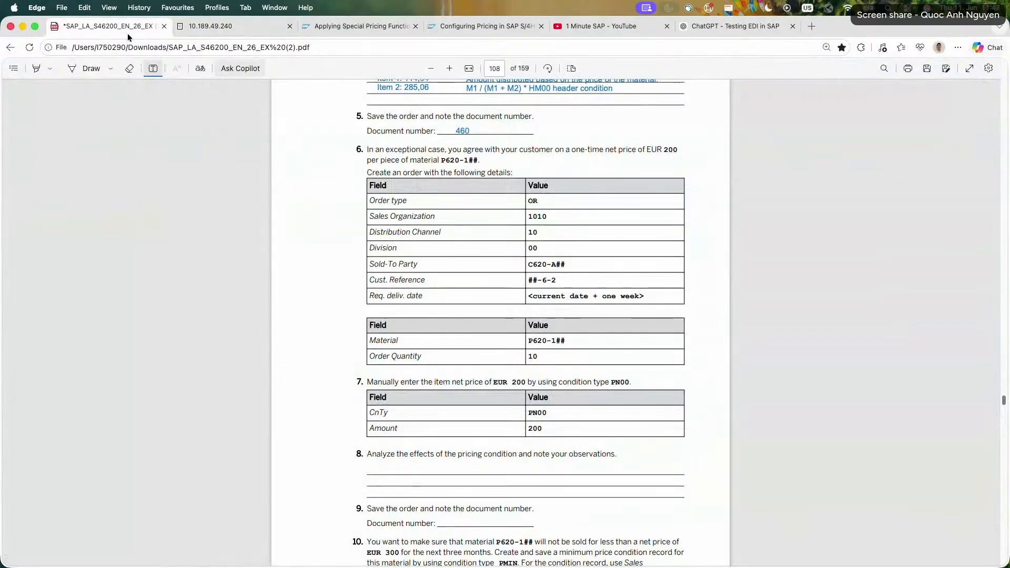
left_click(232, 29)
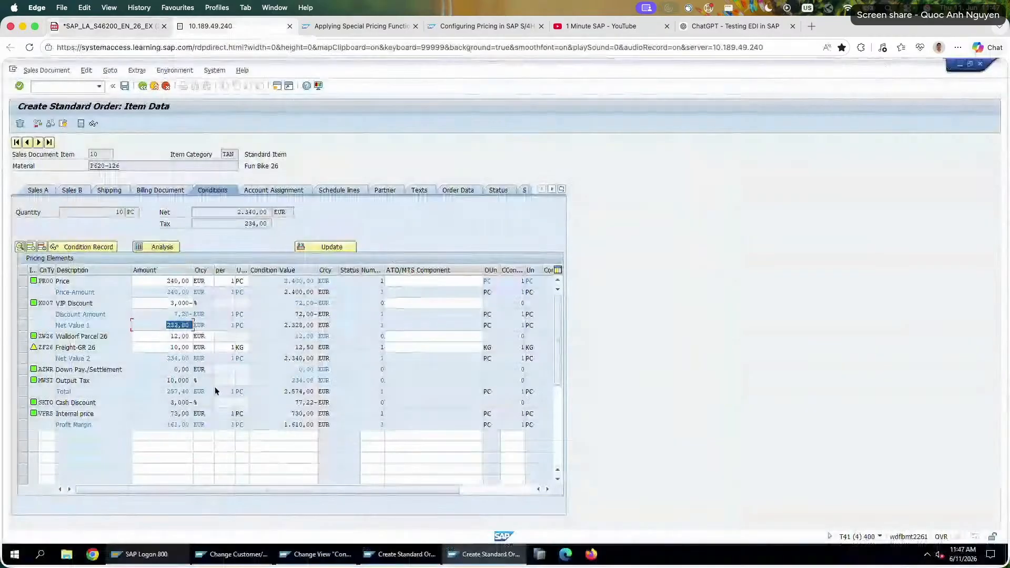
left_click(57, 439)
type("PN00")
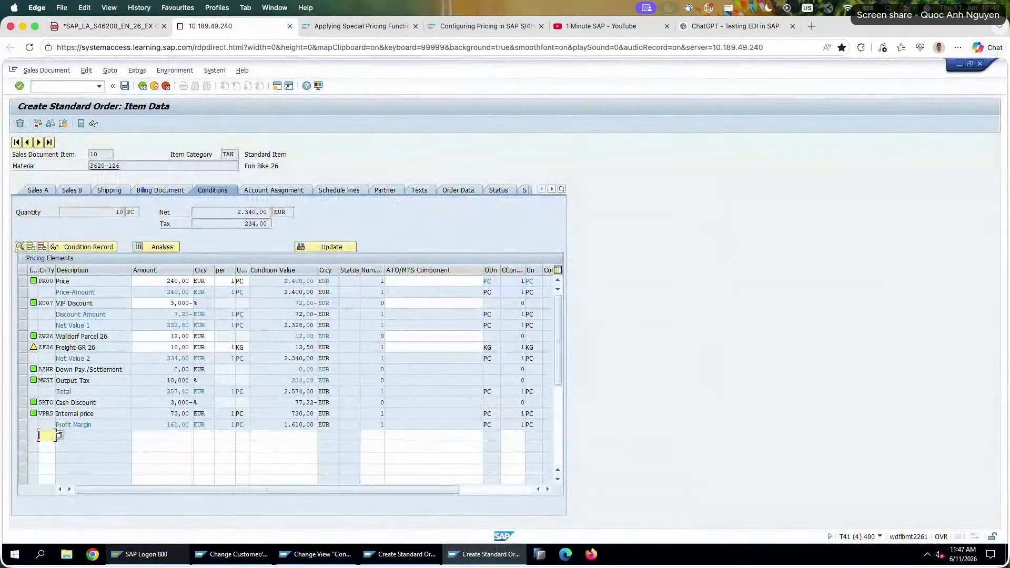
key("Tab")
type("200")
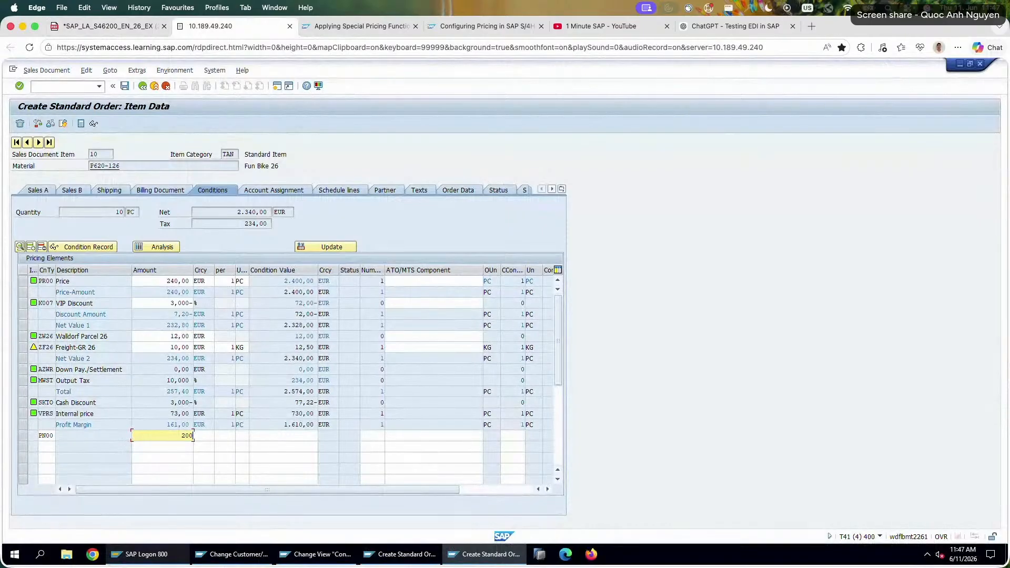
key("Return")
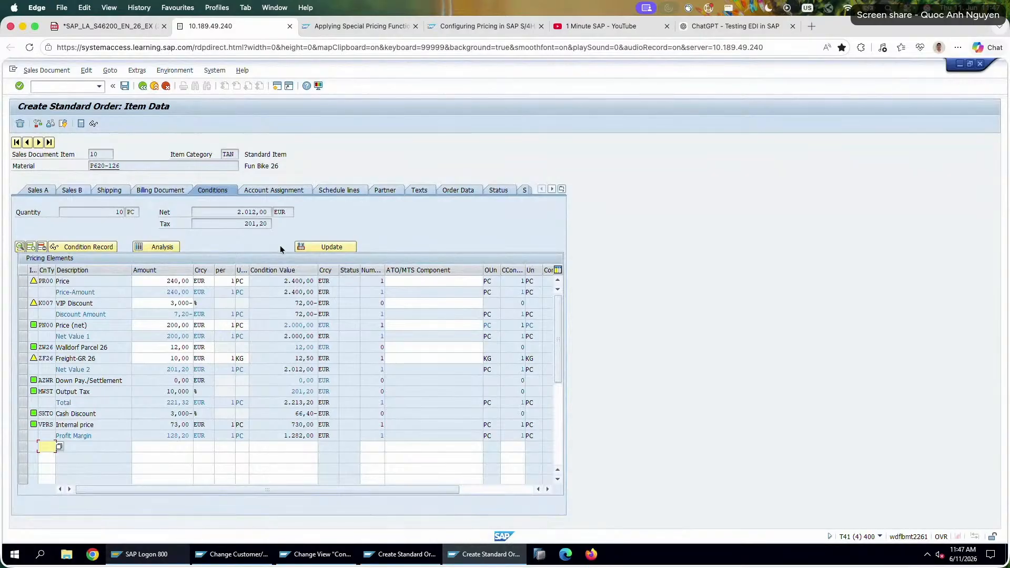
Examine the PN00 Price (net) condition line and the item's net value.
left_click(120, 326)
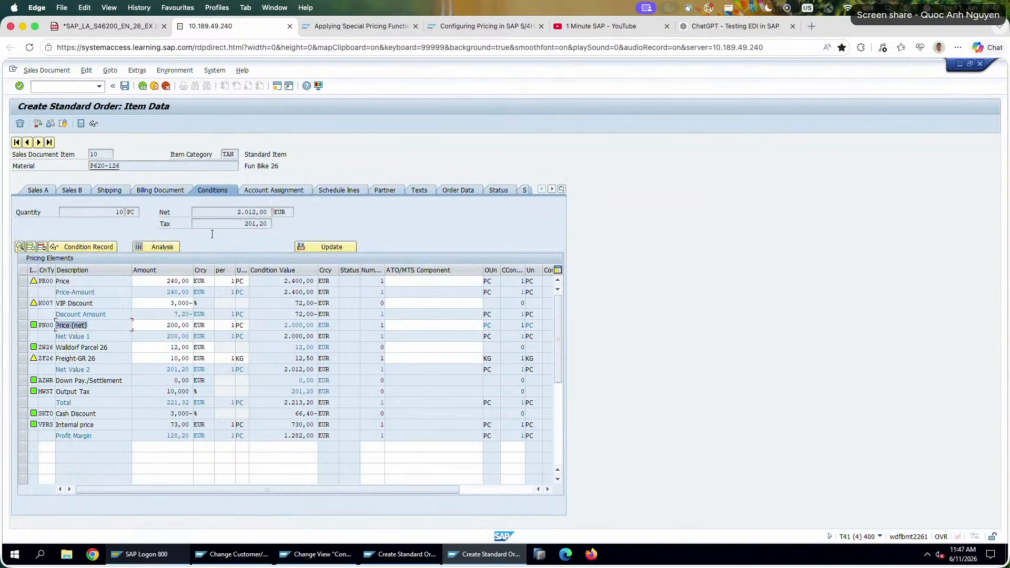
left_click(240, 212)
left_click_drag(333, 211, 335, 214)
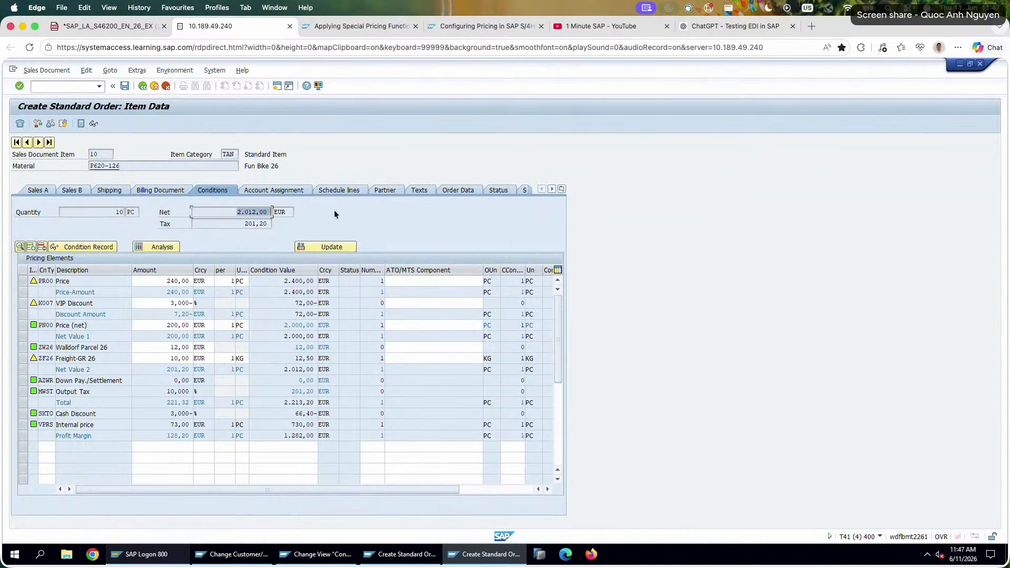
Compare the amounts and condition values of the PN00 Price (net) and Walldorf Parcel 26 lines with the item's net value.
left_click_drag(172, 326, 230, 325)
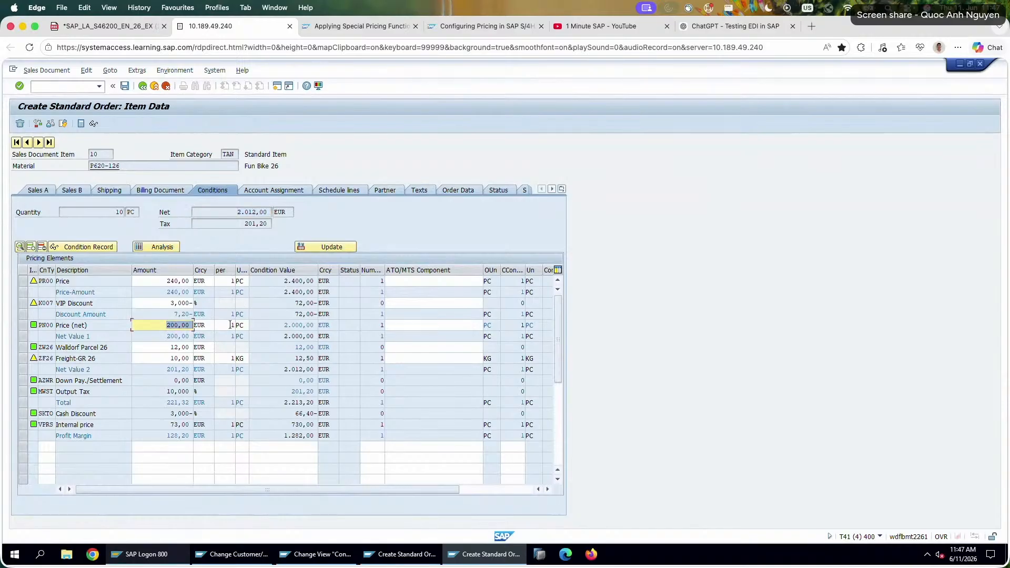
left_click_drag(231, 213, 326, 213)
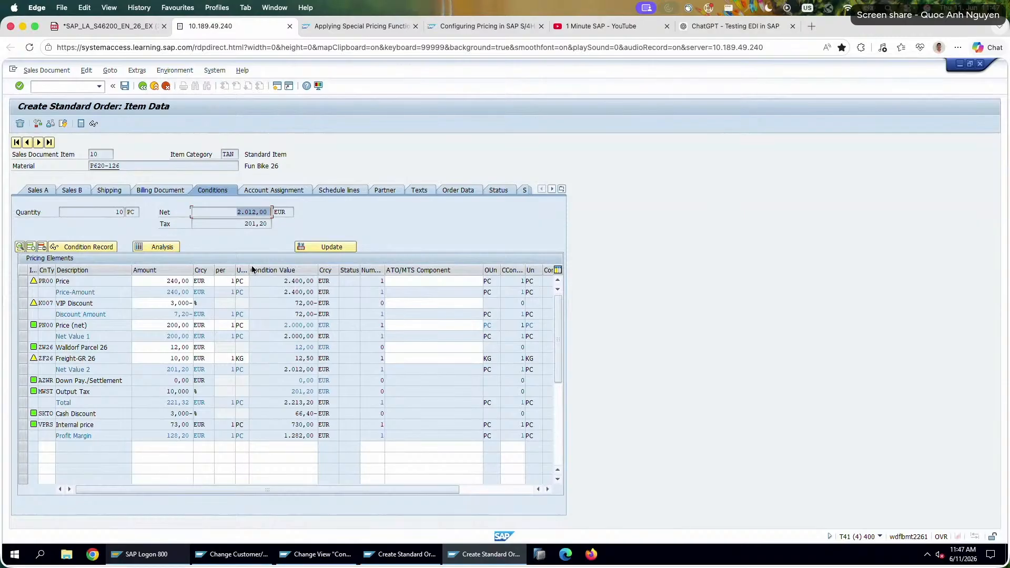
double_click(178, 325)
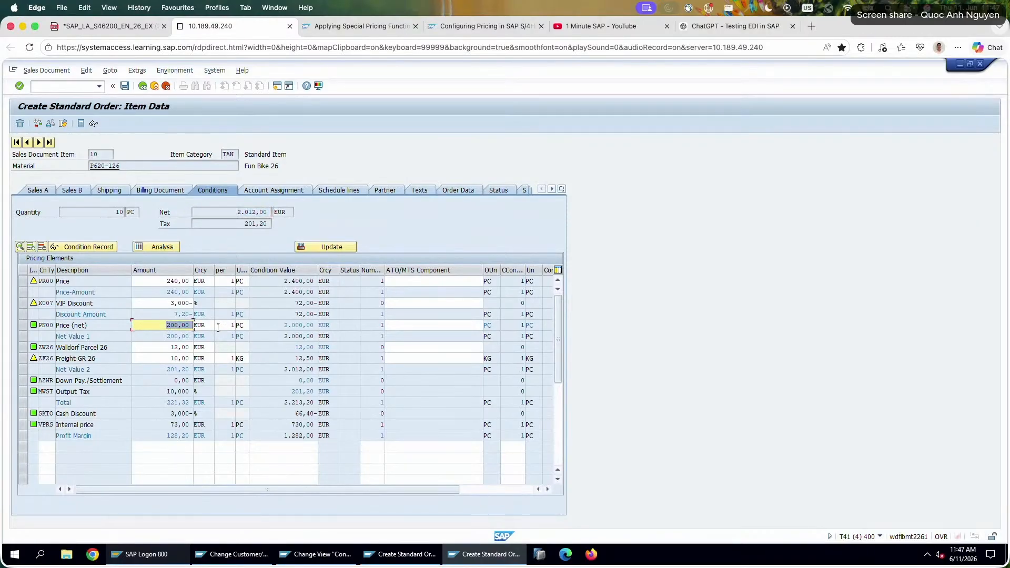
left_click_drag(280, 325, 317, 326)
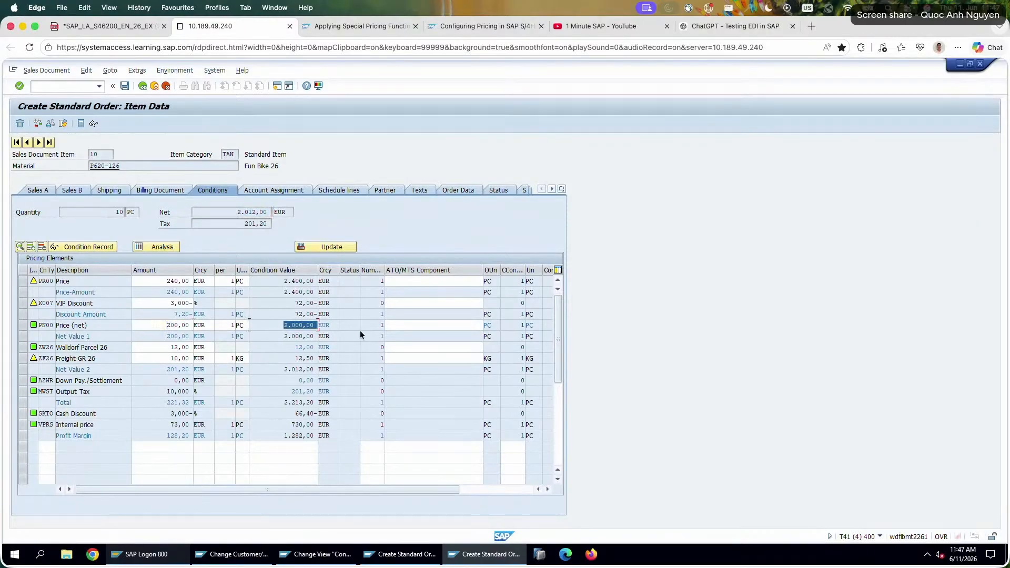
left_click_drag(164, 348, 197, 348)
left_click_drag(287, 347, 364, 349)
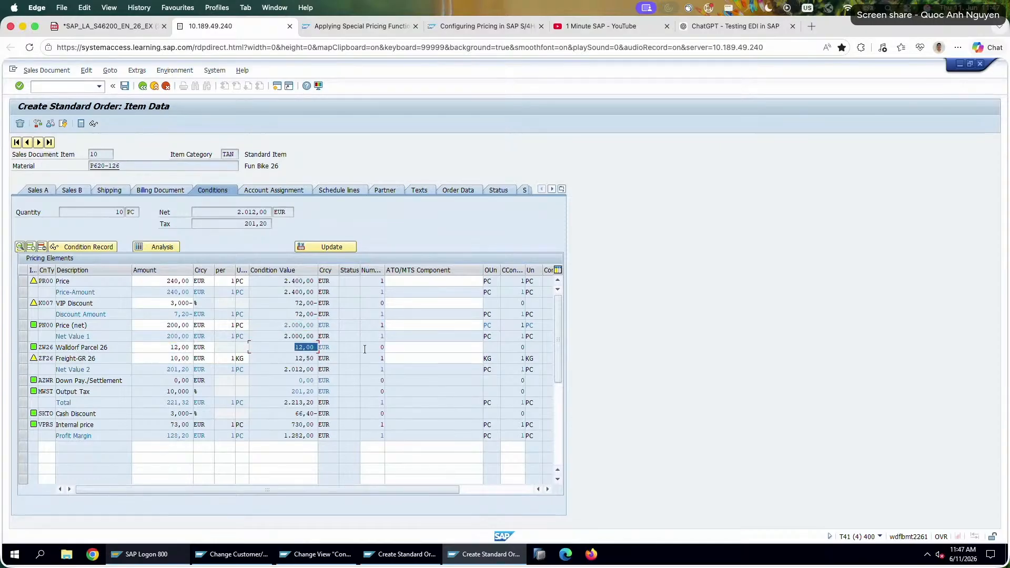
Check the item's net weight in its shipping data and reexamine the VIP Discount and Price (net) lines in the pricing conditions.
left_click(106, 191)
left_click_drag(164, 374, 148, 374)
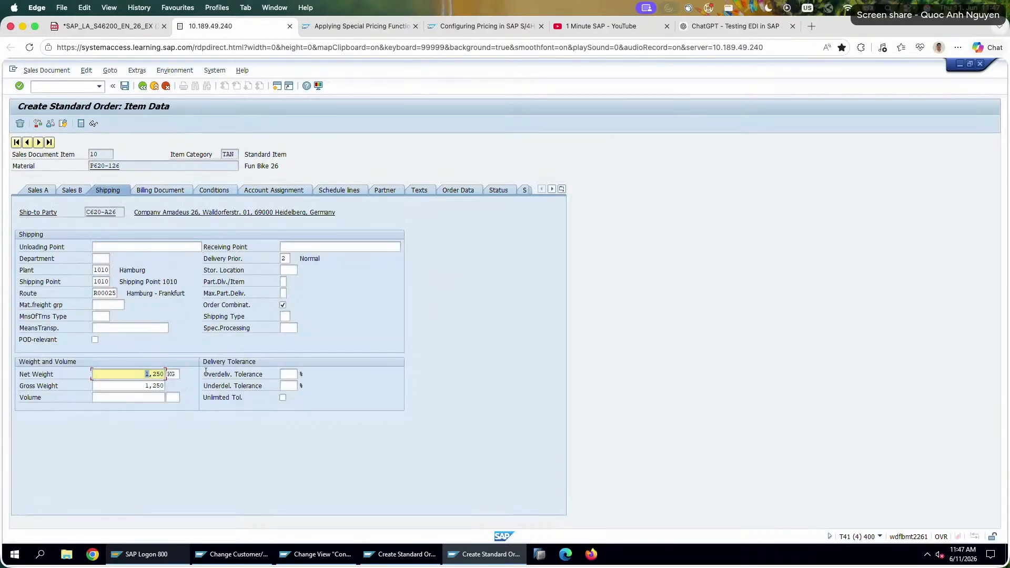
left_click(261, 191)
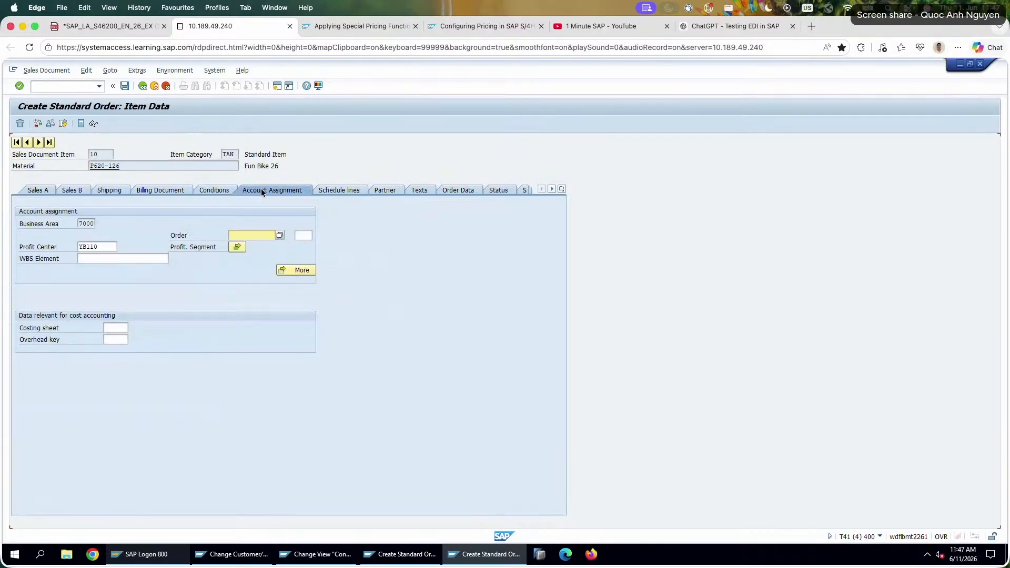
left_click(213, 190)
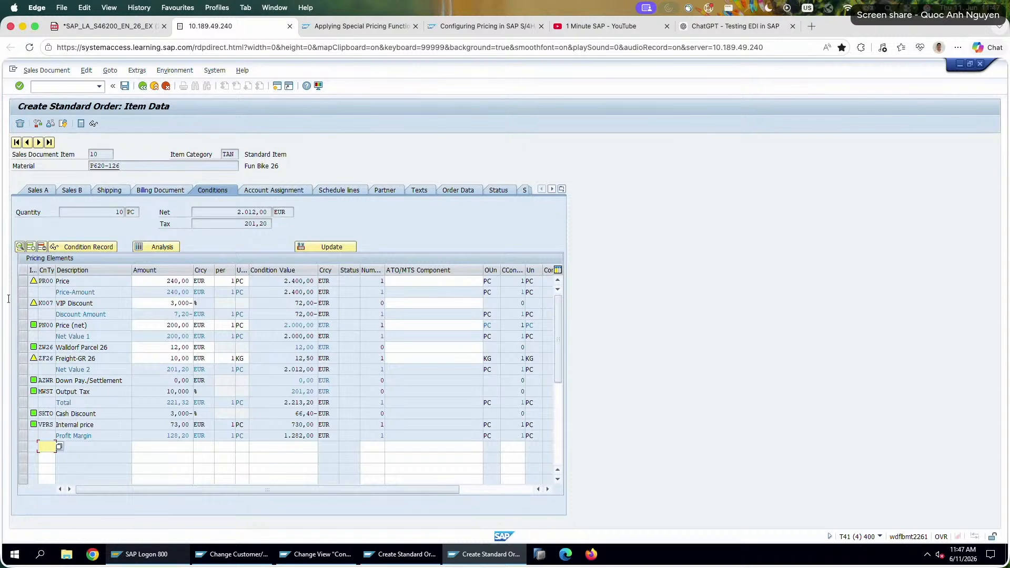
left_click_drag(94, 304, 8, 299)
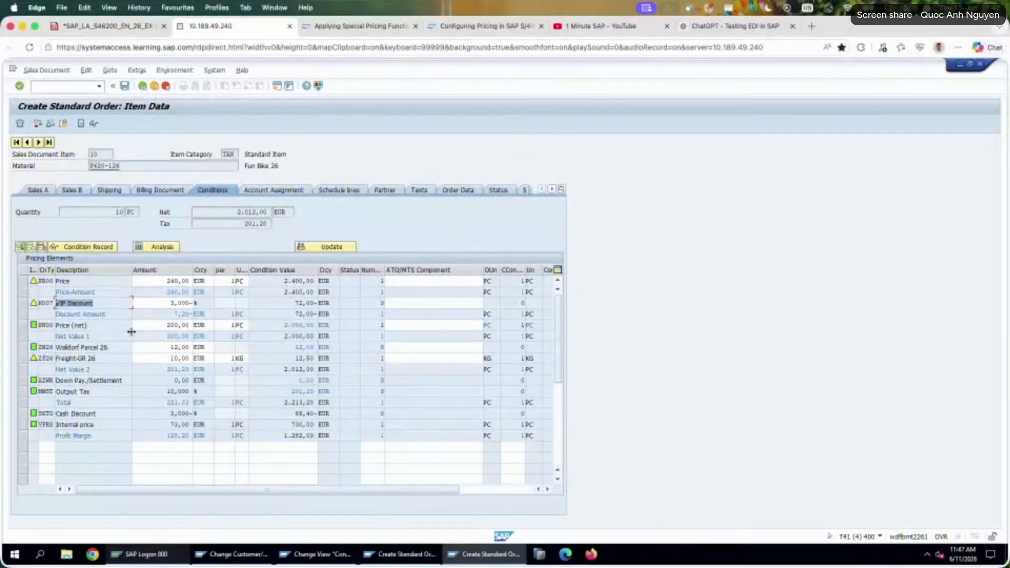
left_click_drag(88, 325, 56, 325)
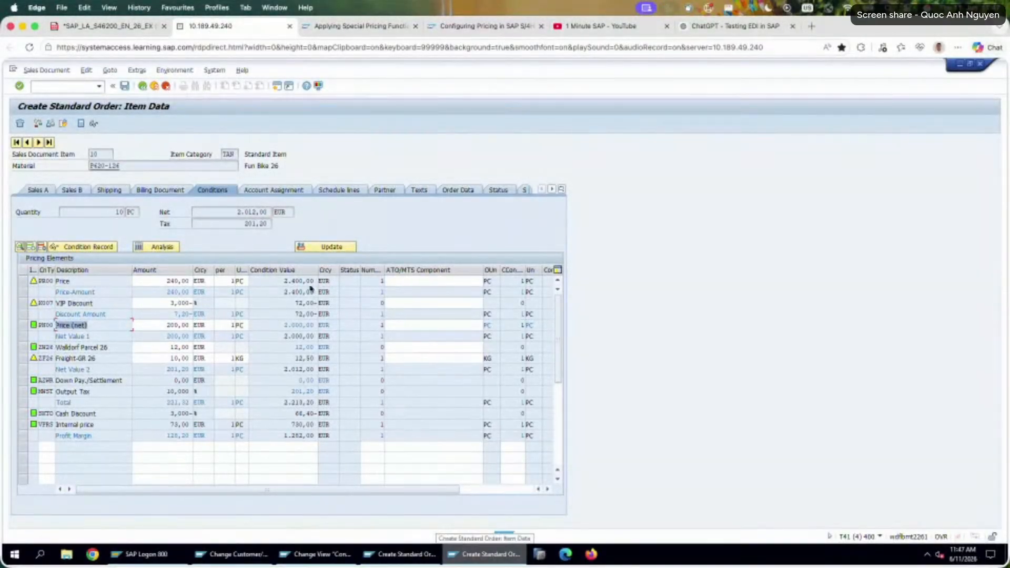
Open a new session from the order item data and start transaction V/08, Set Sales Pricing Procedures.
left_click(304, 553)
left_click(254, 555)
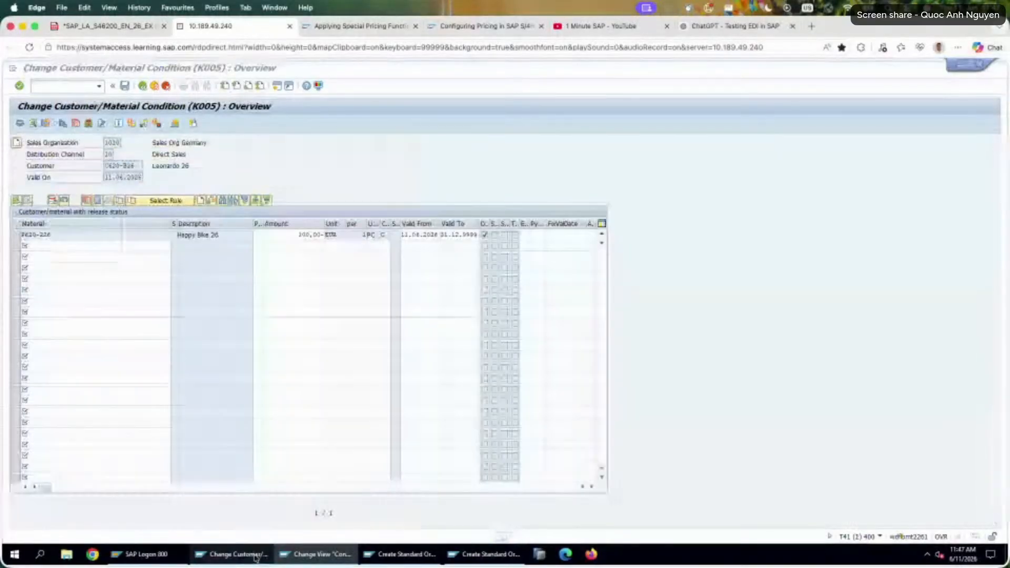
left_click(486, 554)
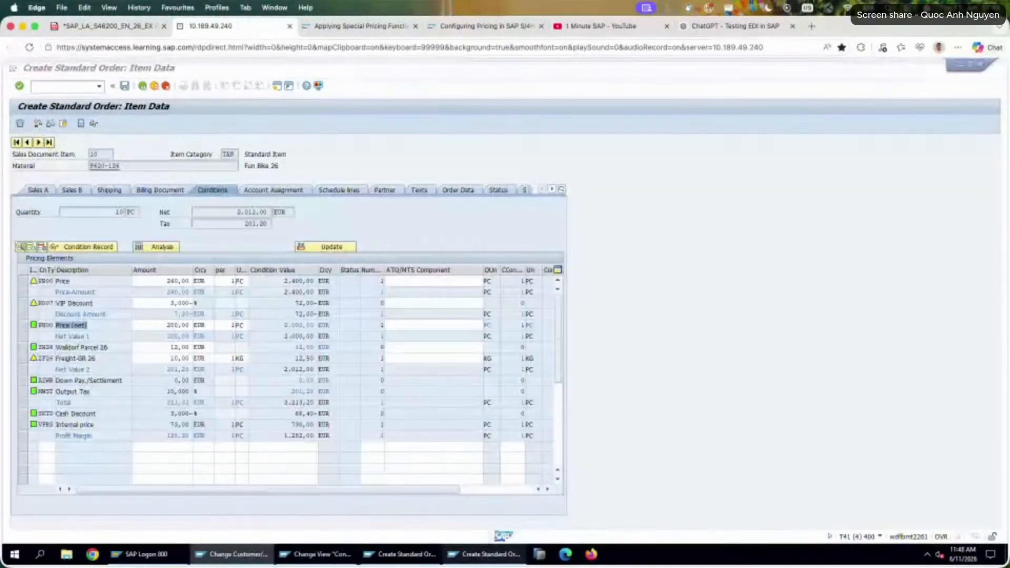
left_click(278, 86)
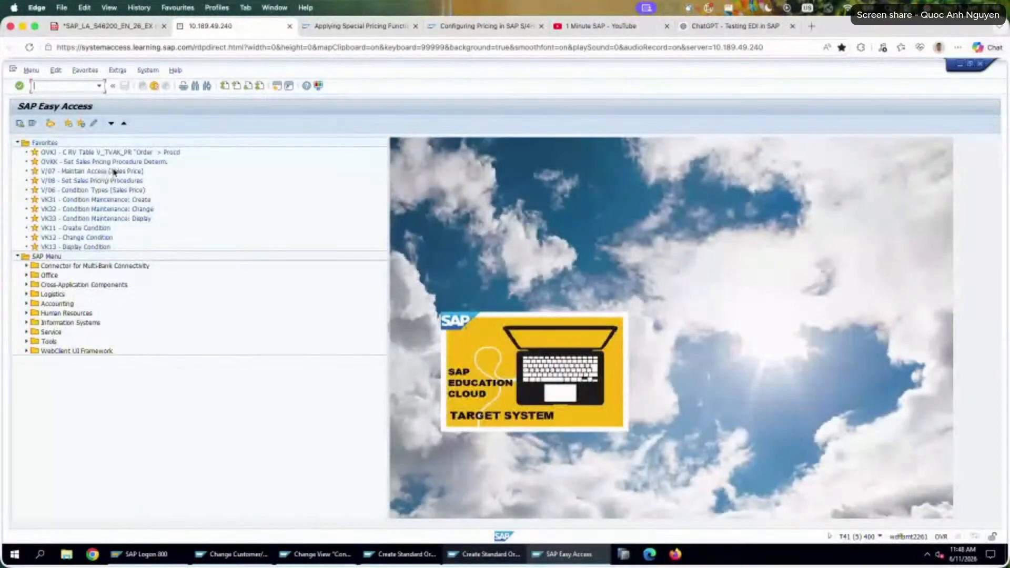
left_click(113, 181)
double_click(114, 181)
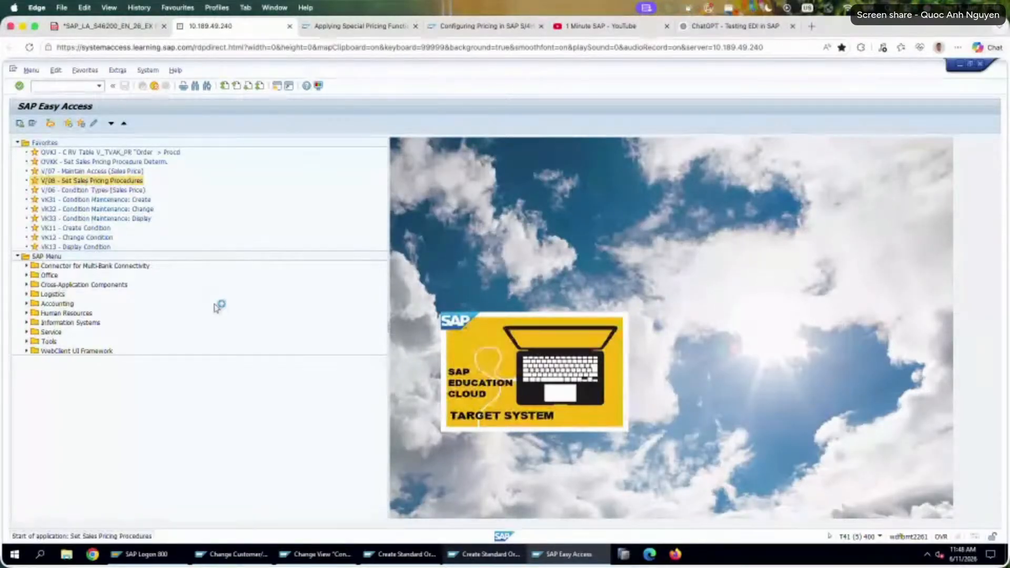
Find pricing procedure RVAA01 Standard and open its control data.
left_click(222, 514)
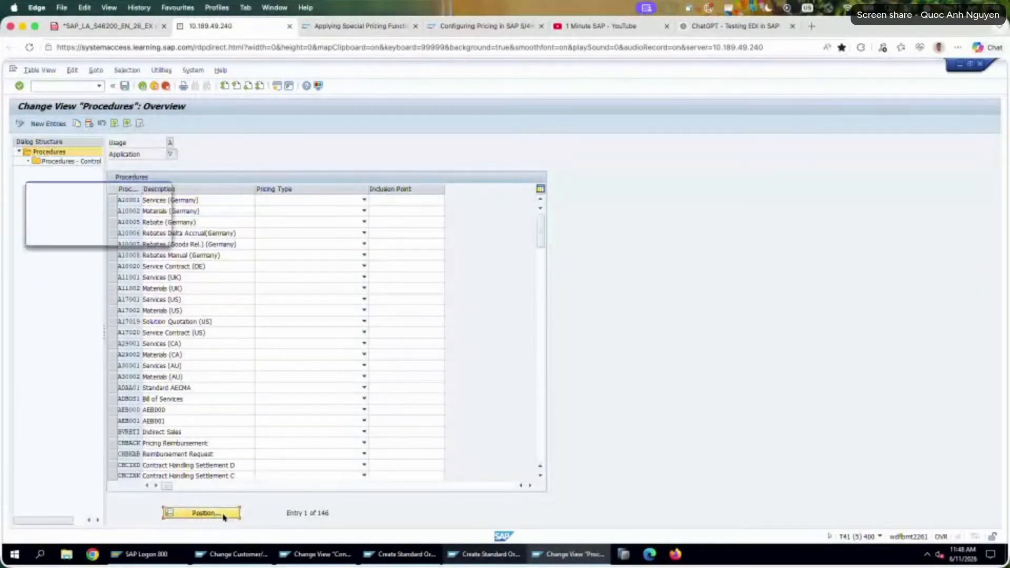
type("RV")
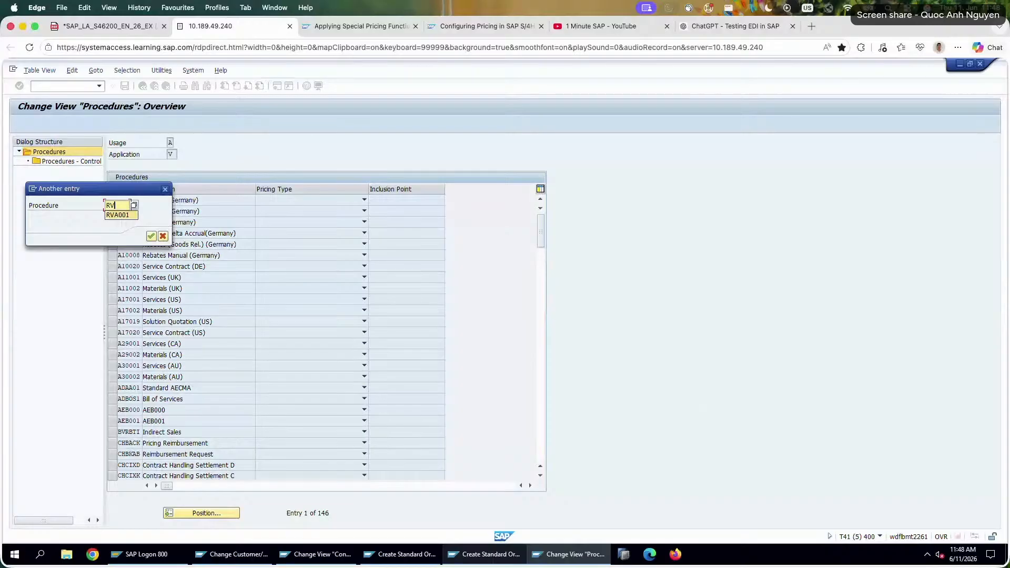
key("Return")
left_click(113, 202)
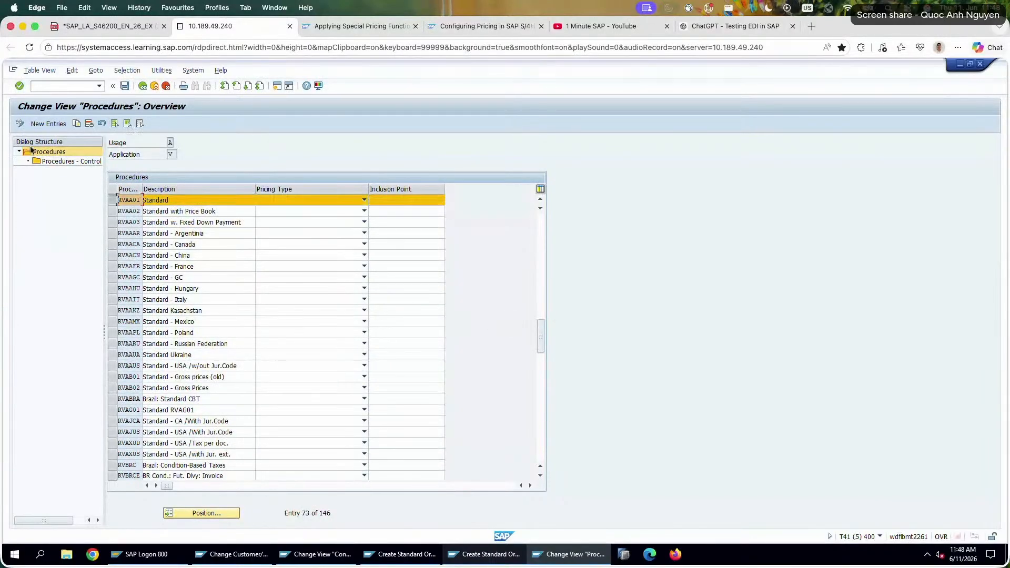
left_click(63, 161)
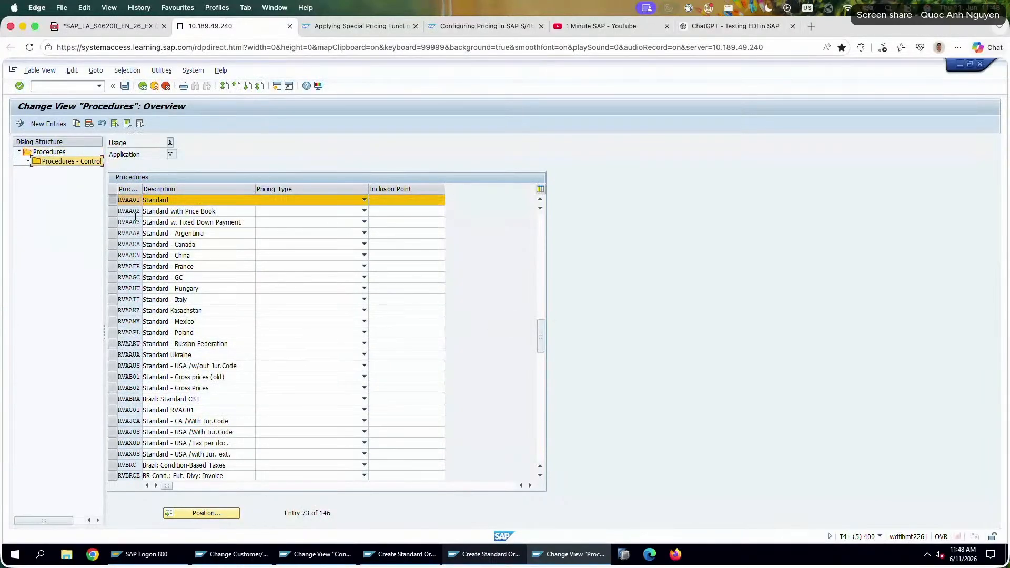
double_click(60, 162)
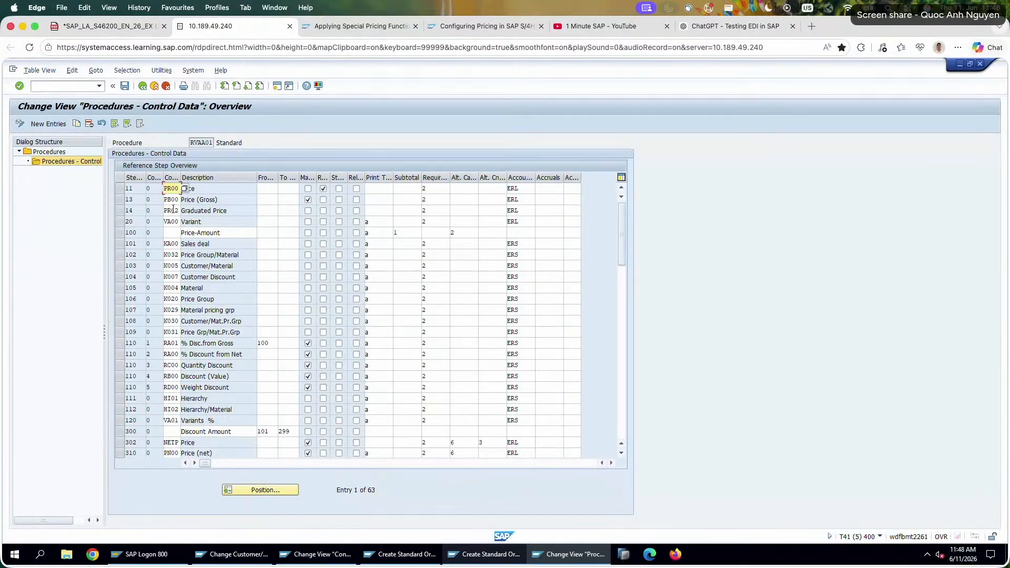
Examine the PR00 Price, K007 Customer Discount and Net Value 1 steps in the RVAA01 control data.
left_click_drag(178, 188, 147, 188)
left_click(178, 274)
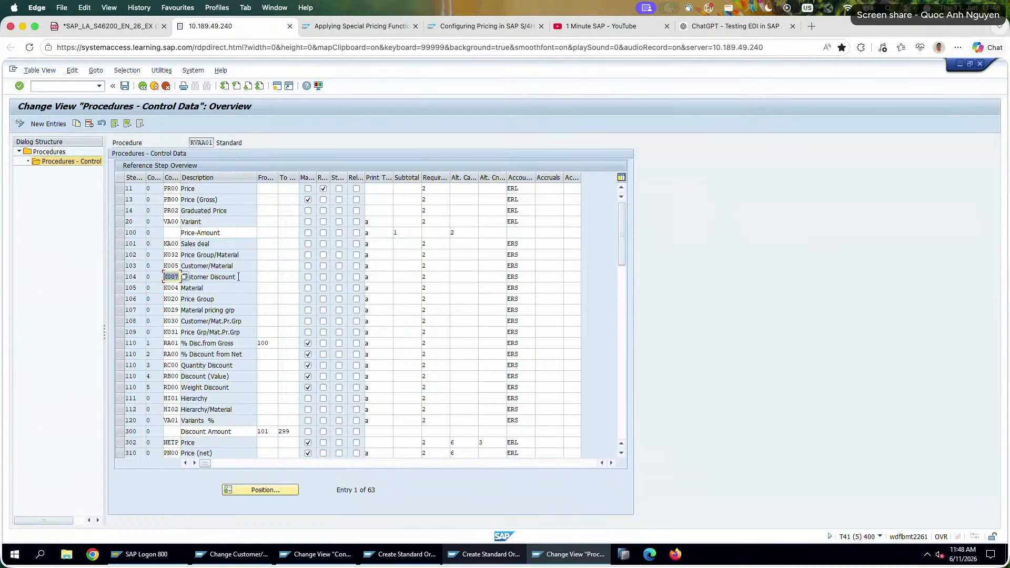
left_click(212, 277)
left_click_drag(213, 276, 180, 276)
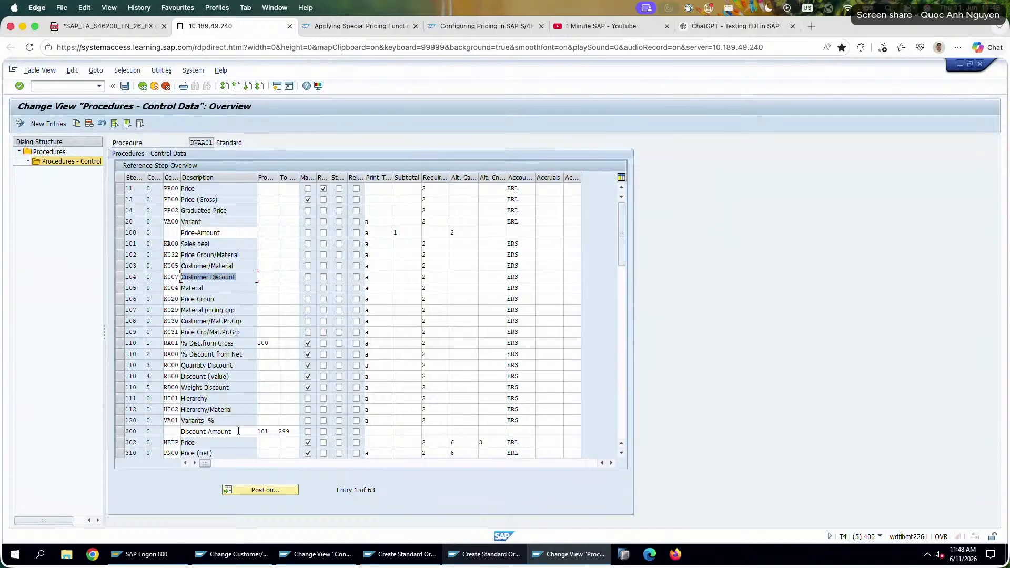
scroll(254, 424, "down", 1)
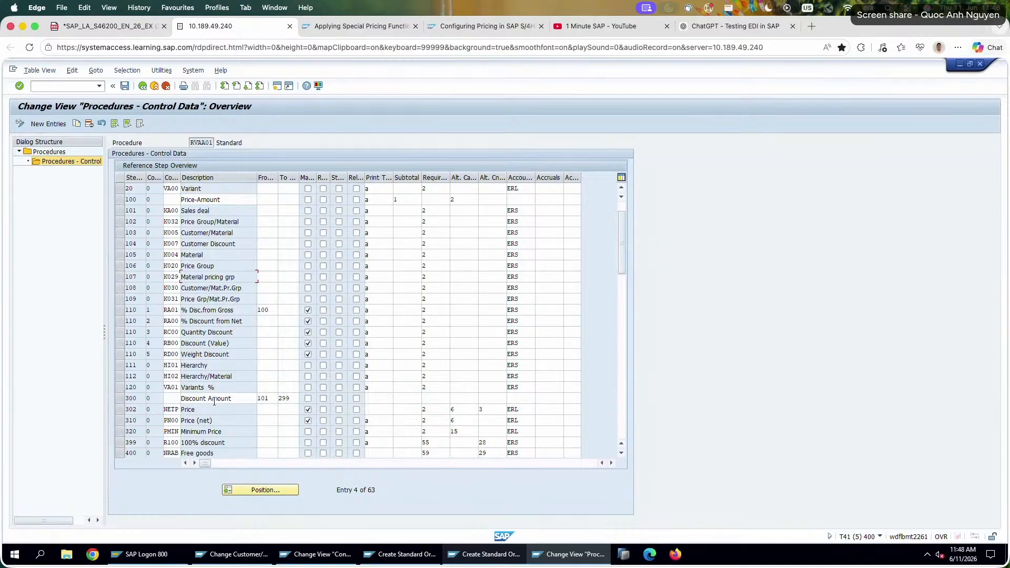
scroll(214, 402, "down", 4)
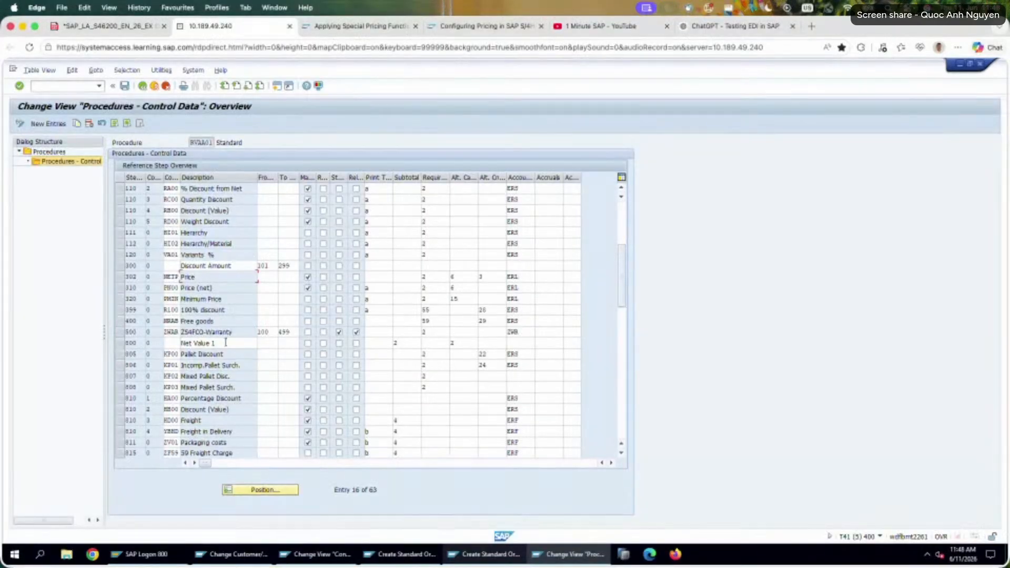
left_click_drag(217, 343, 180, 343)
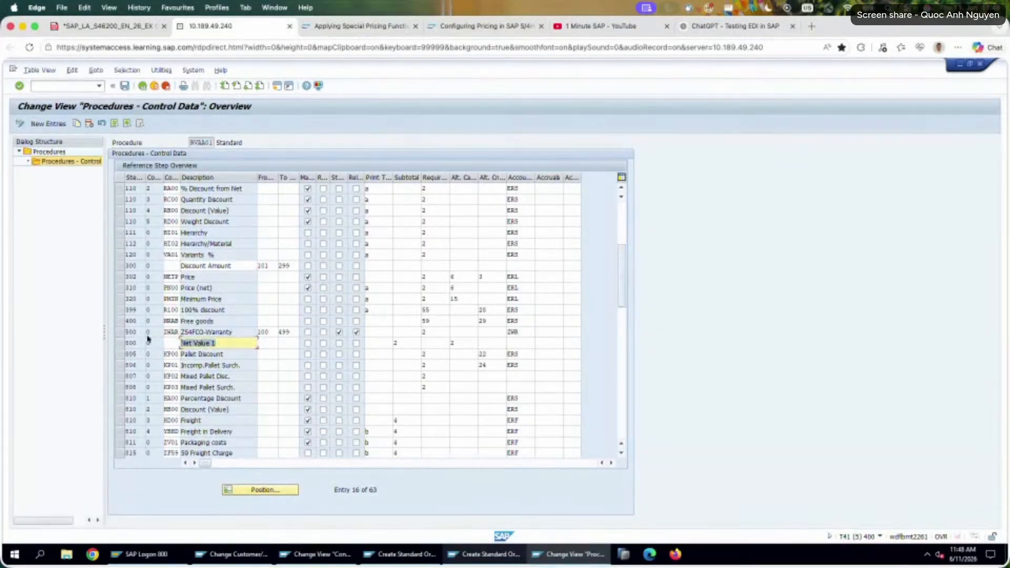
Examine the PN00 Price (net) row's print type, requirement and alternative condition base settings.
left_click(178, 288)
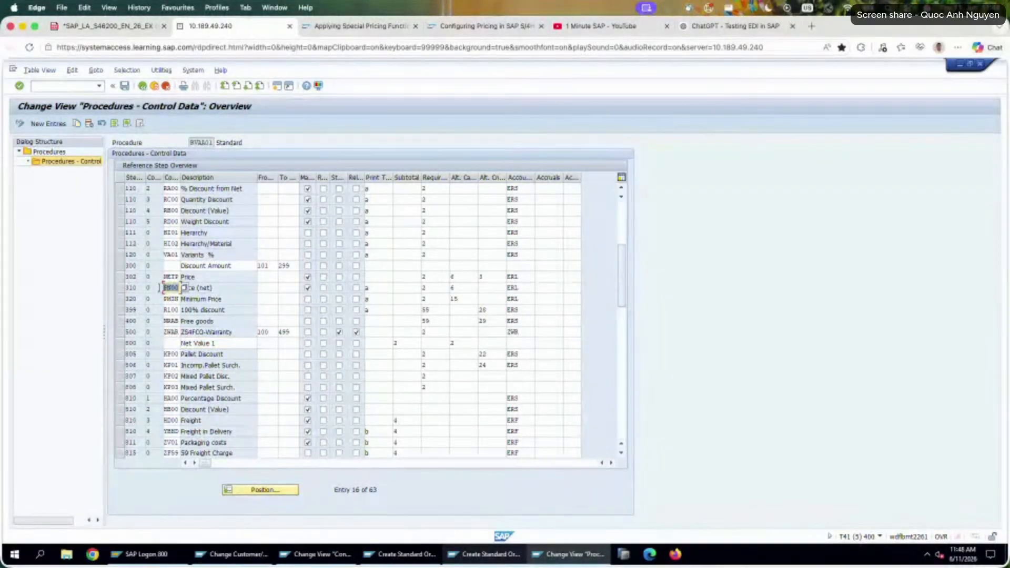
left_click(181, 287)
double_click(176, 288)
left_click(383, 287)
left_click(426, 285)
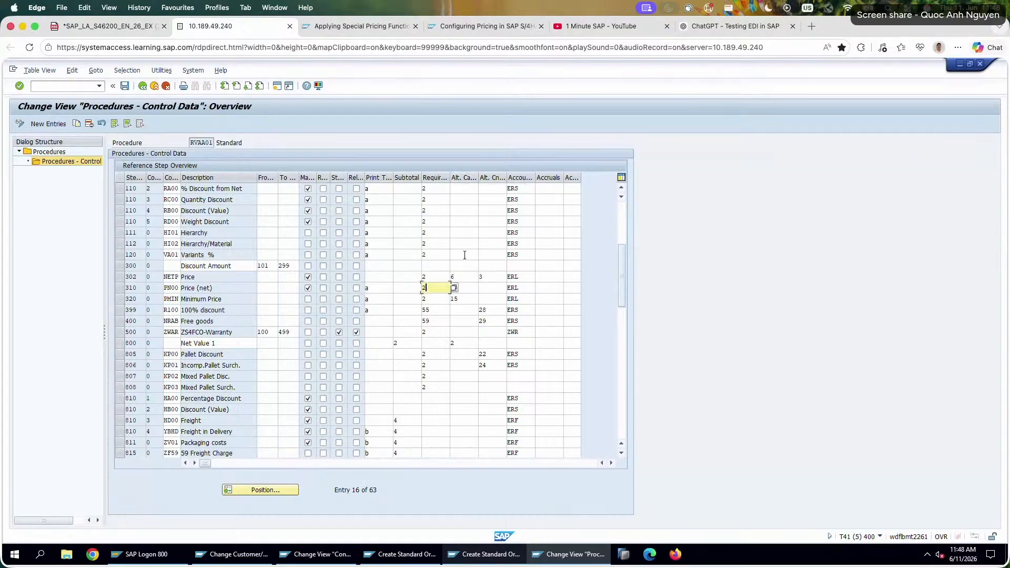
left_click(496, 289)
Look up routine 6 in the list of calculation routines for the PN00 row and close the list without choosing one.
left_click(467, 288)
left_click(481, 287)
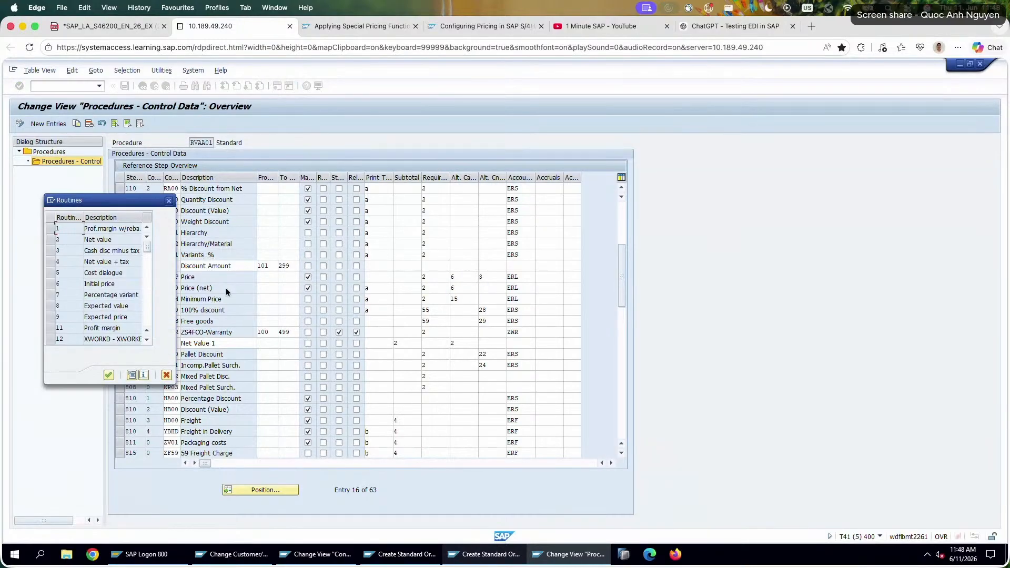
left_click(111, 284)
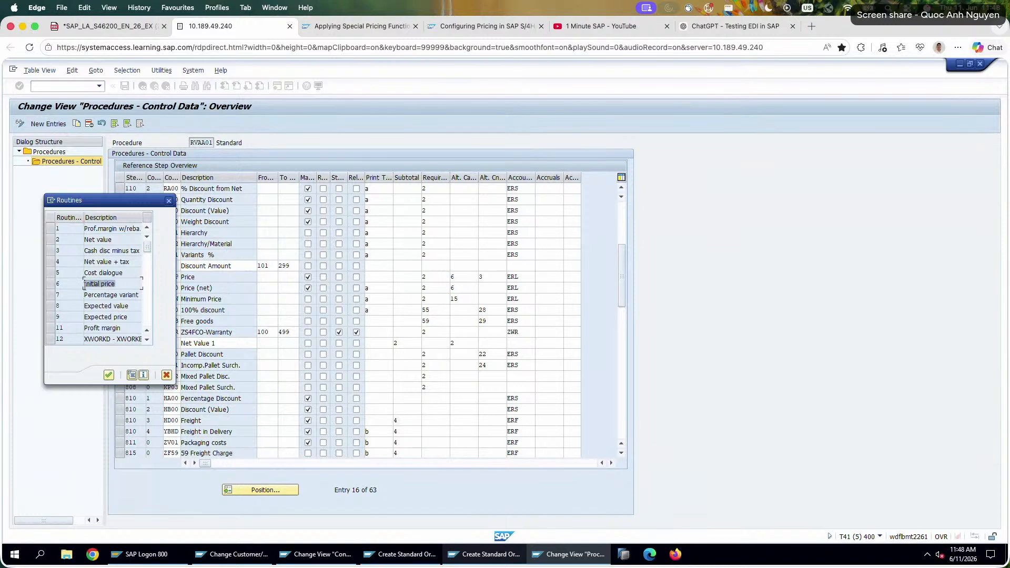
left_click(166, 375)
Review the PN00 row's from-step, to-step and print type fields.
left_click(381, 289)
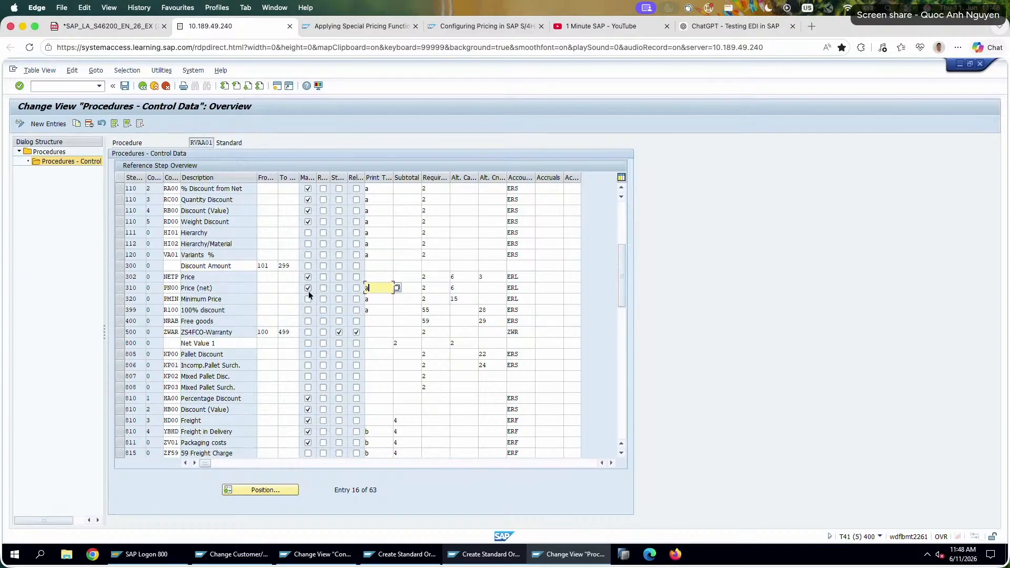
left_click(260, 290)
key("Tab")
left_click(377, 290)
Compare the position of PN00 Price (net) in the procedure with the preceding price and discount steps and Net Value 1.
left_click_drag(618, 266, 618, 234)
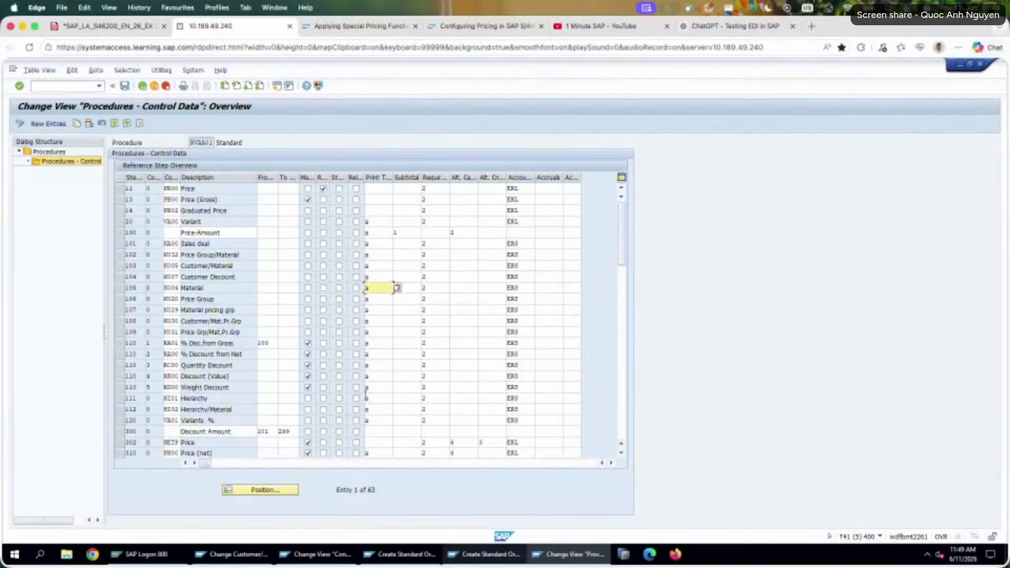
scroll(365, 394, "down", 3)
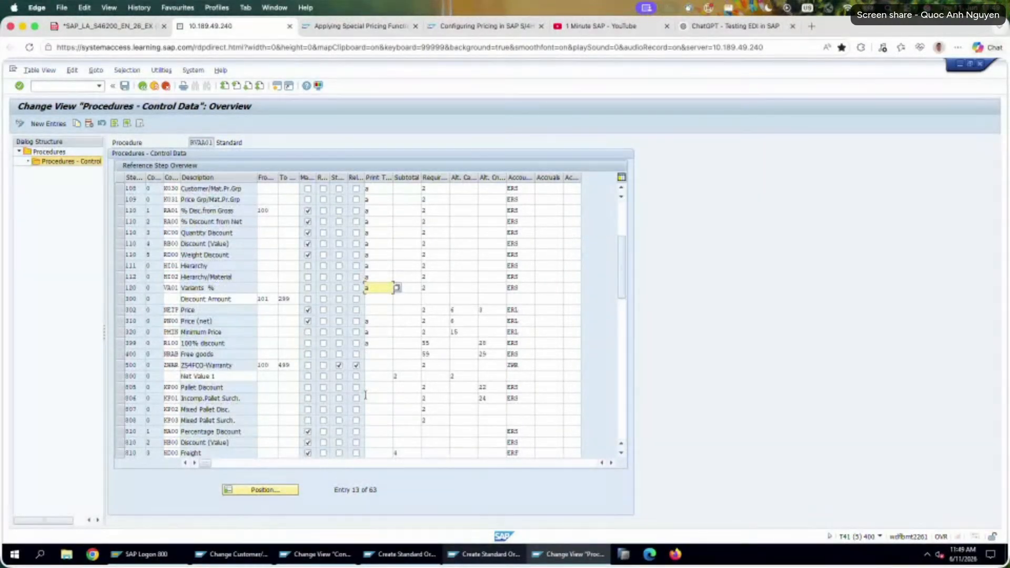
left_click(252, 312)
left_click_drag(181, 321, 220, 320)
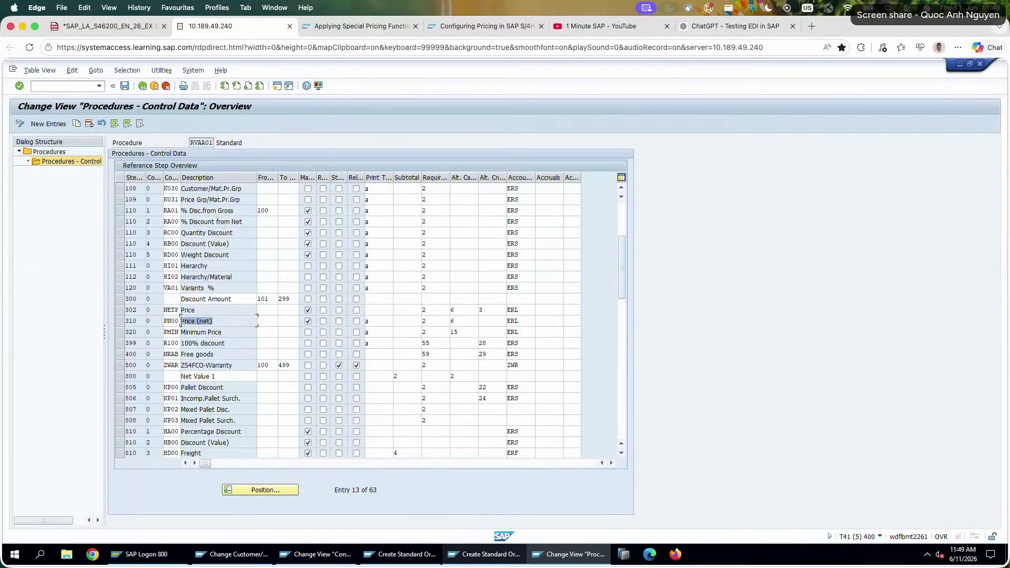
left_click_drag(180, 322, 157, 322)
scroll(214, 200, "up", 6)
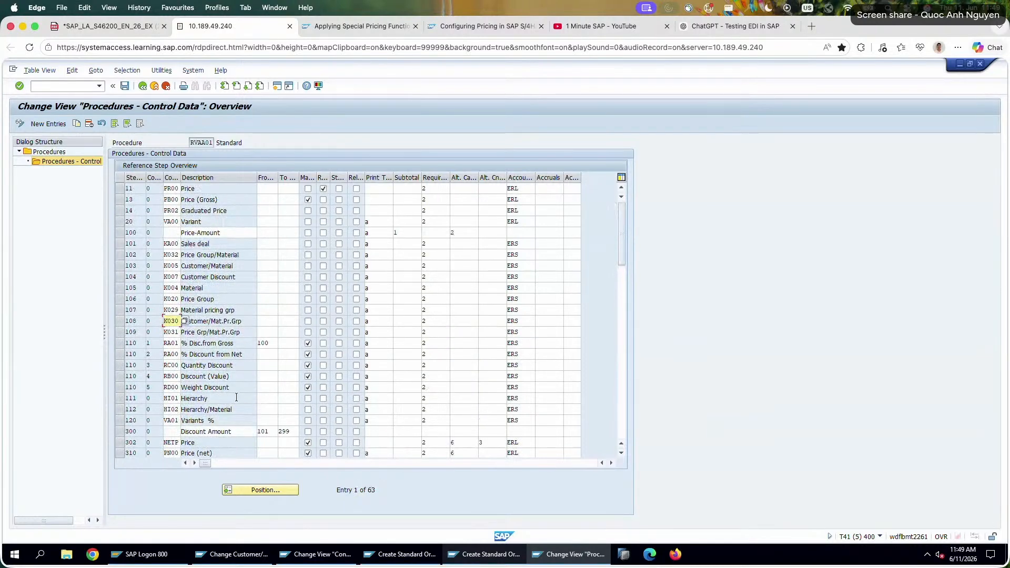
scroll(215, 200, "down", 5)
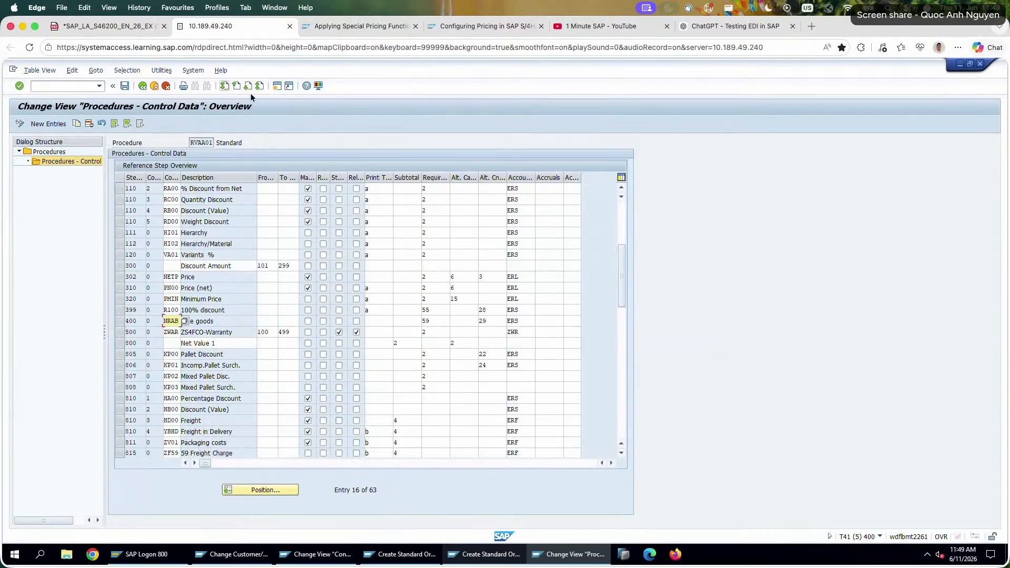
Open the details of condition type PN00 Price (net) from the sales price condition types in a new session.
left_click(277, 86)
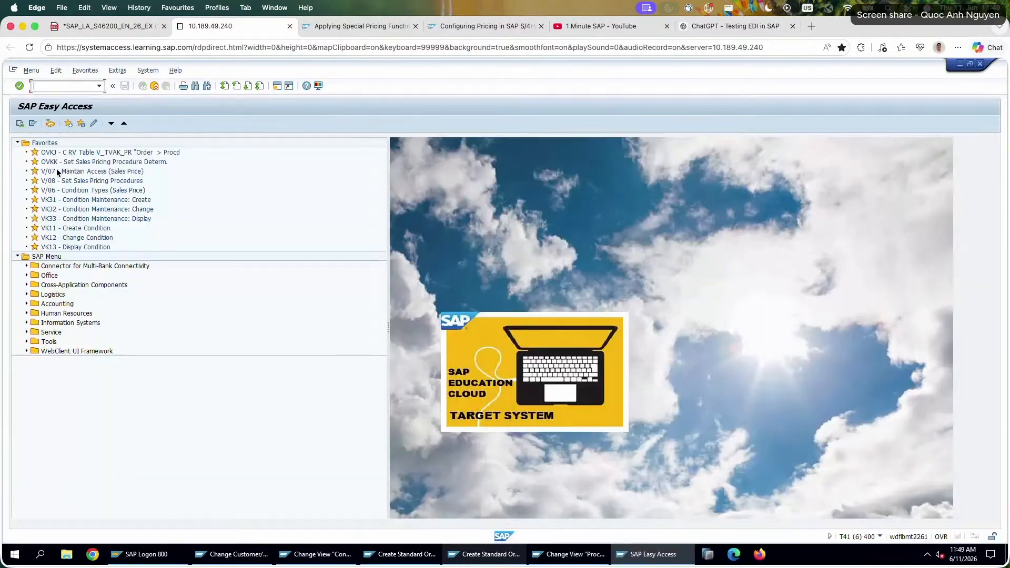
double_click(79, 190)
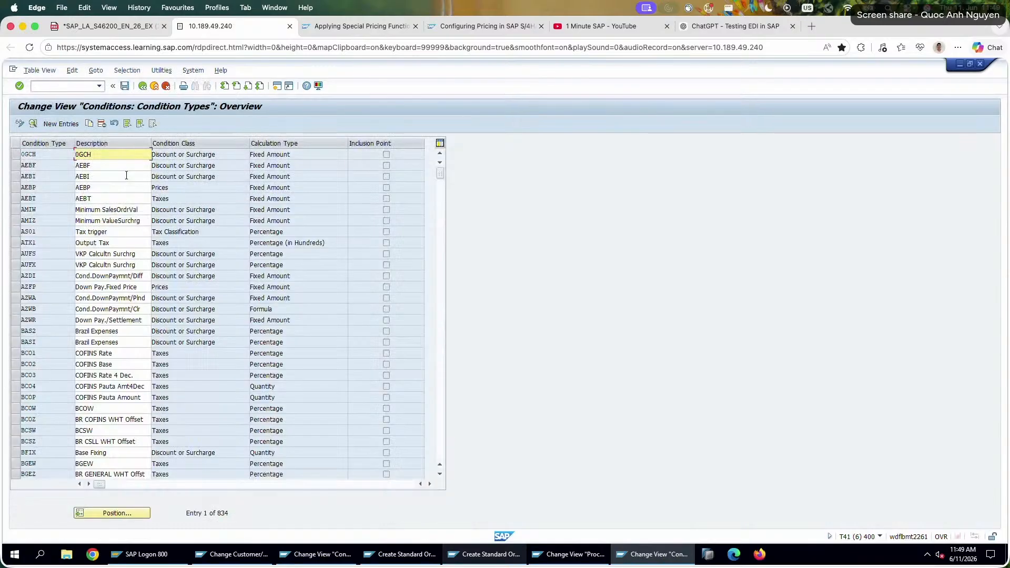
type("pmin")
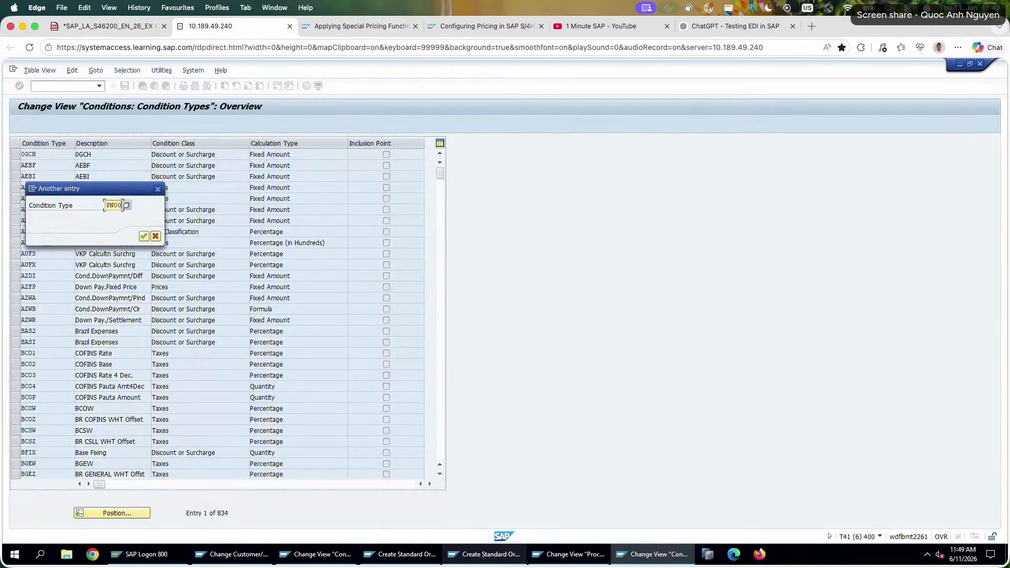
key("Return")
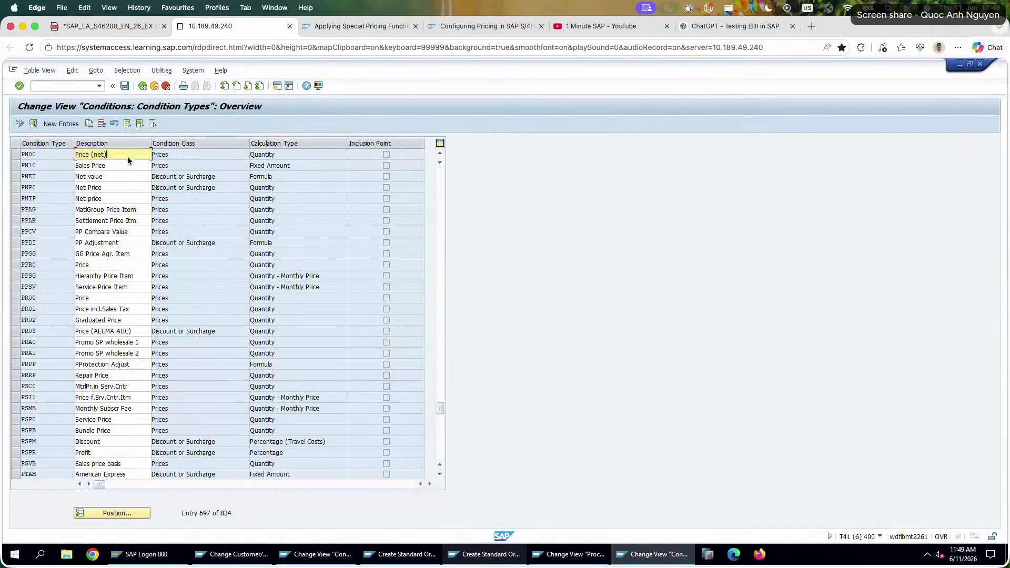
double_click(127, 156)
Review PN00's control data, permitted changes, master data, scales and remaining condition type settings.
left_click(96, 177)
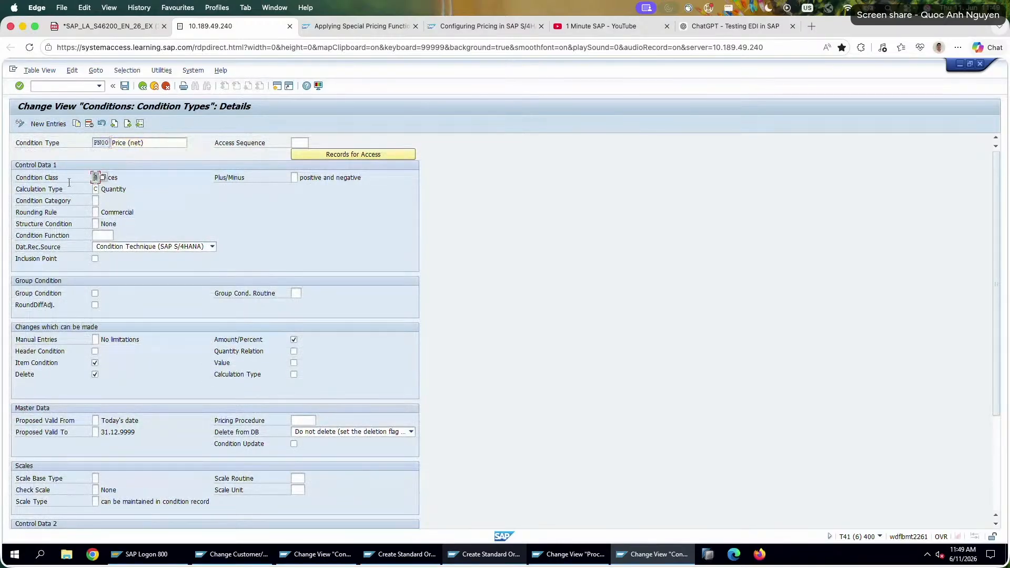
left_click_drag(113, 189, 153, 193)
left_click(196, 209)
scroll(243, 369, "down", 3)
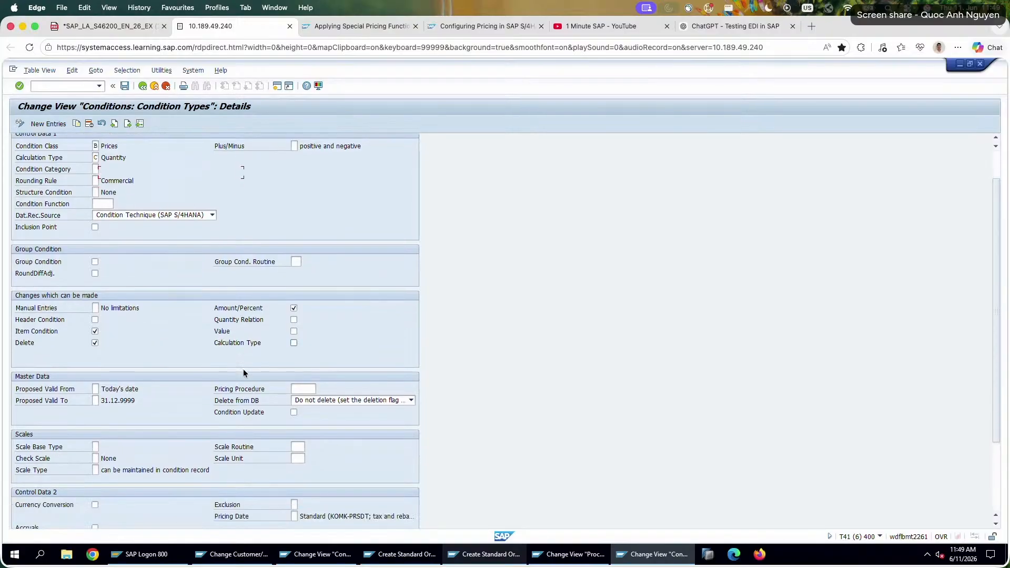
scroll(285, 433, "down", 1)
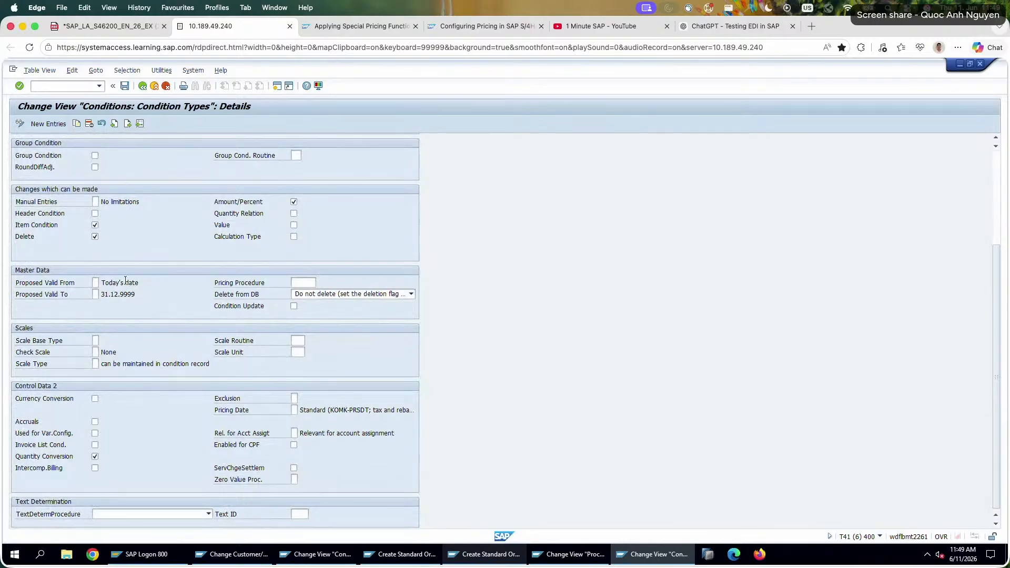
scroll(125, 281, "up", 4)
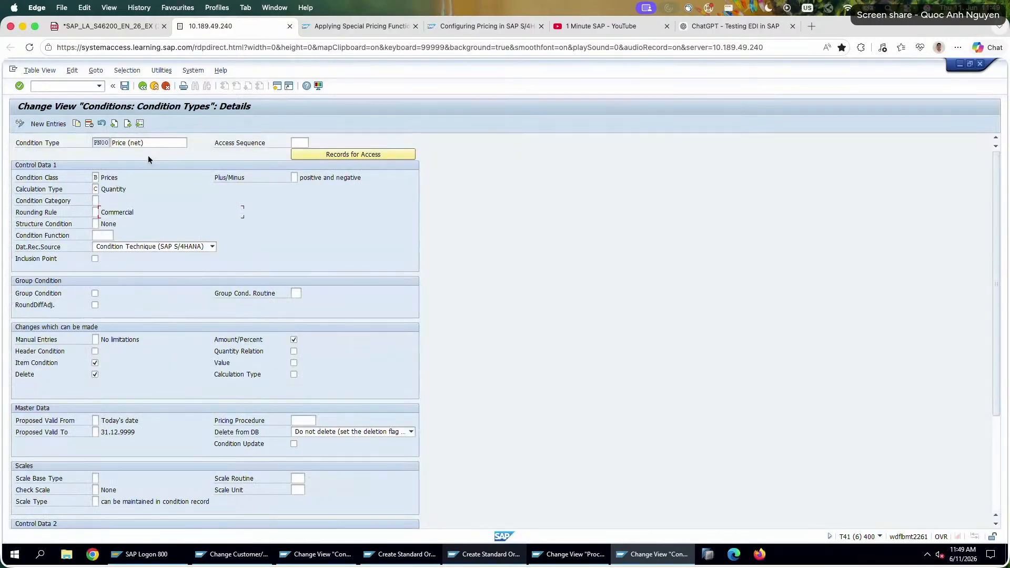
Leave the condition types and open the SAP Reference IMG through transaction SPRO.
left_click(146, 88)
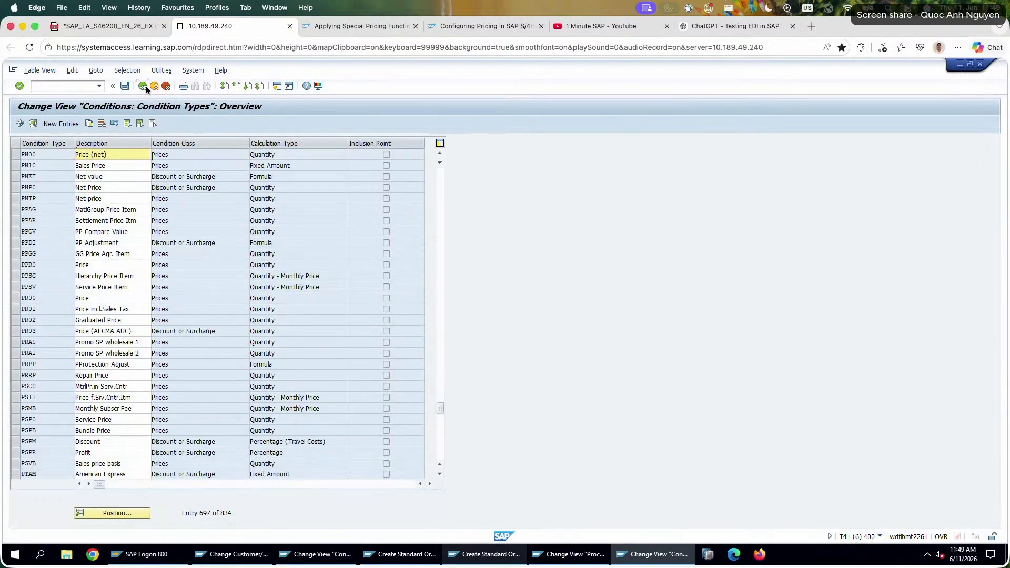
left_click(146, 86)
type("sp")
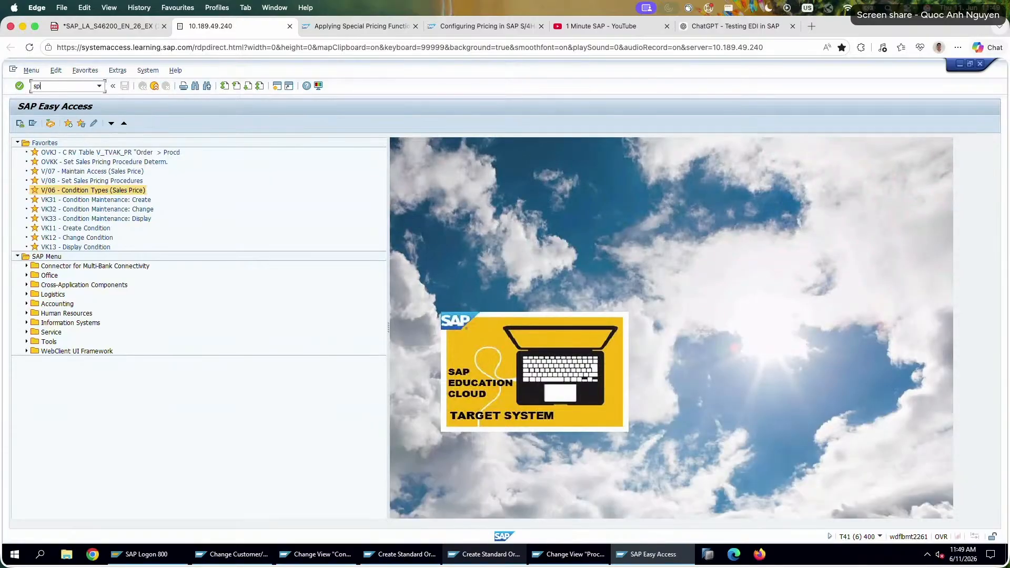
type("ro")
key("Return")
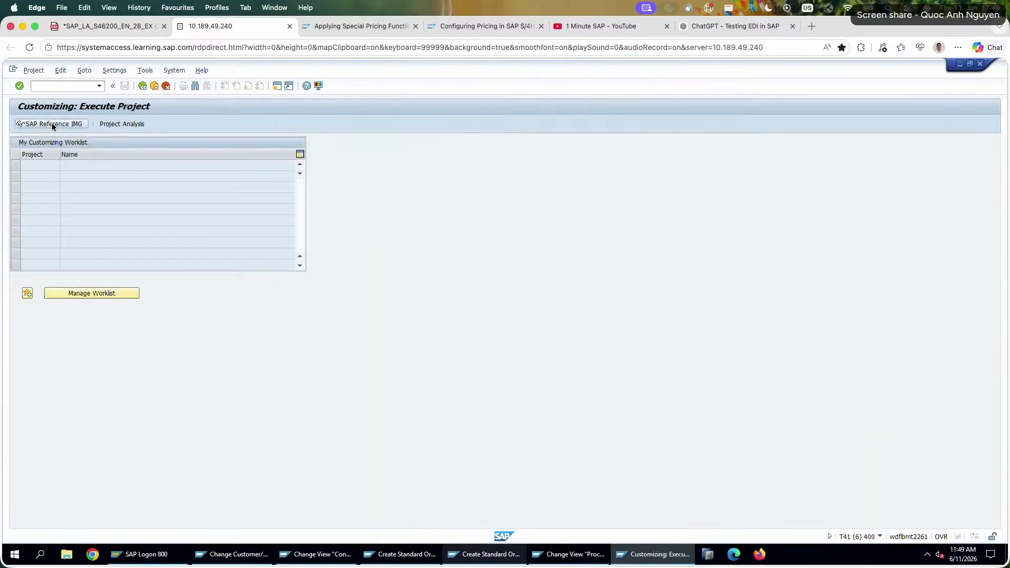
left_click(50, 125)
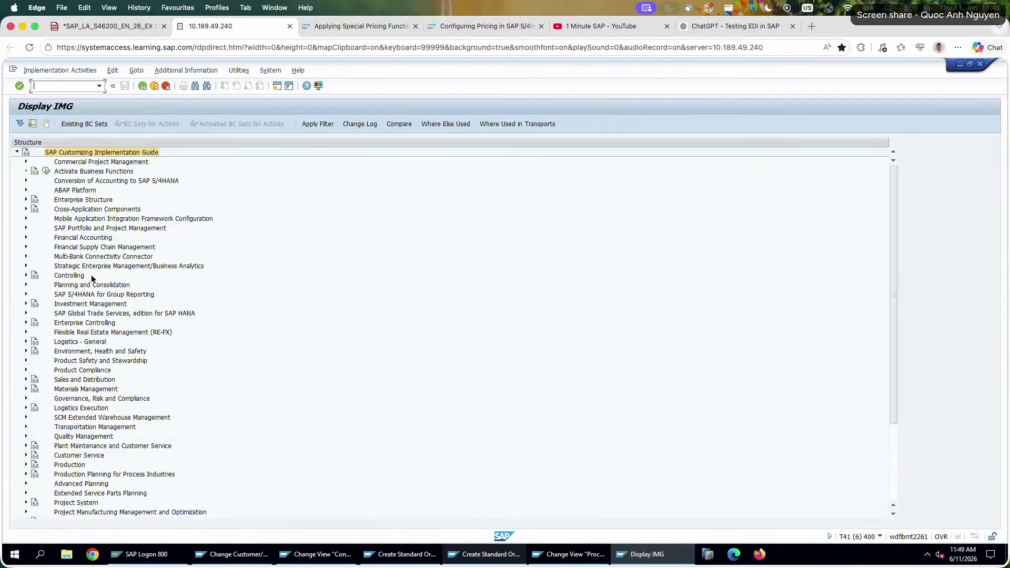
Under Sales and Distribution, Basic Functions, Pricing, Condition Exclusion, open Condition Exclusion For Condition Types And Records.
left_click(25, 380)
left_click(35, 398)
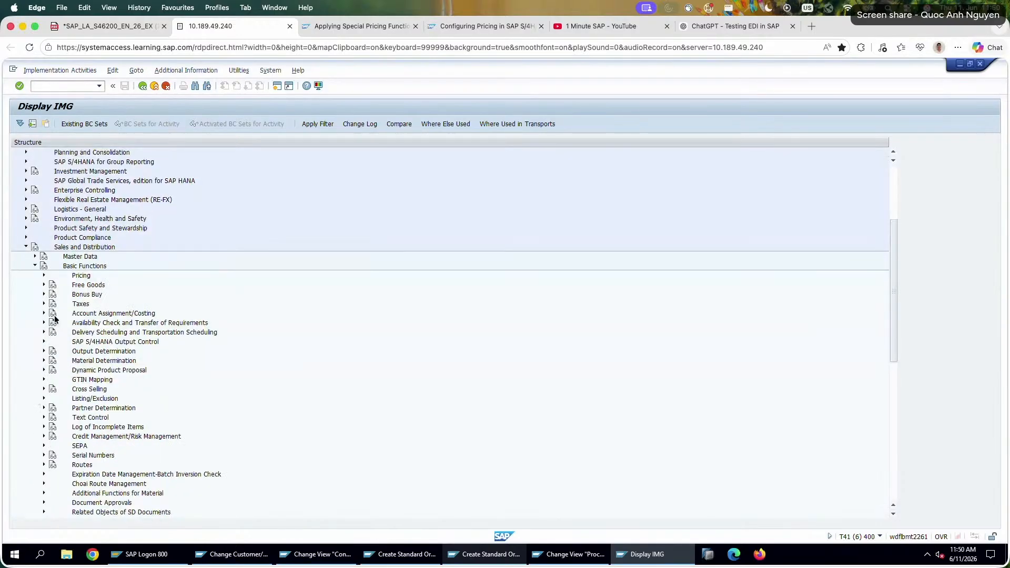
left_click(44, 275)
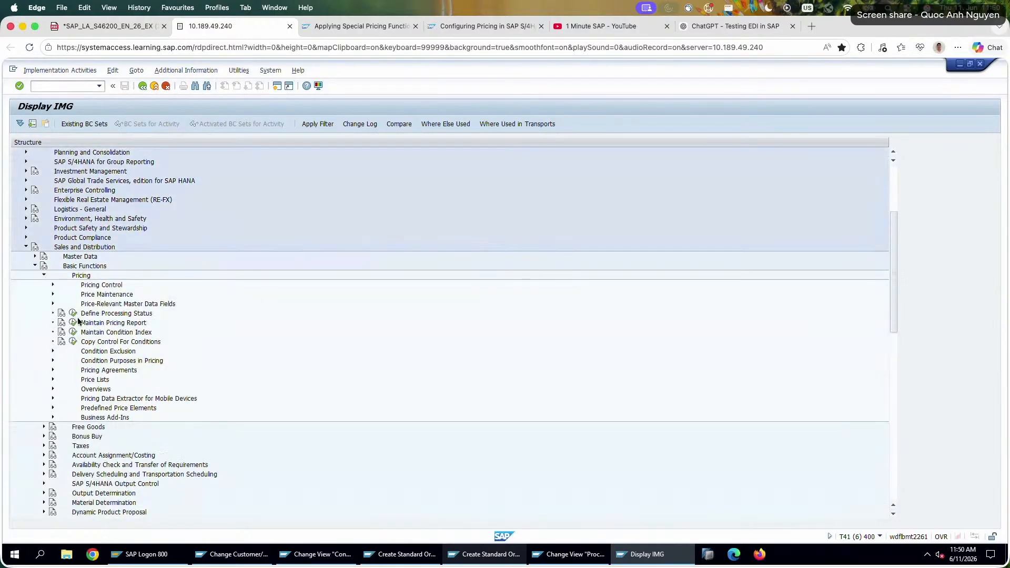
left_click(55, 351)
left_click(112, 363)
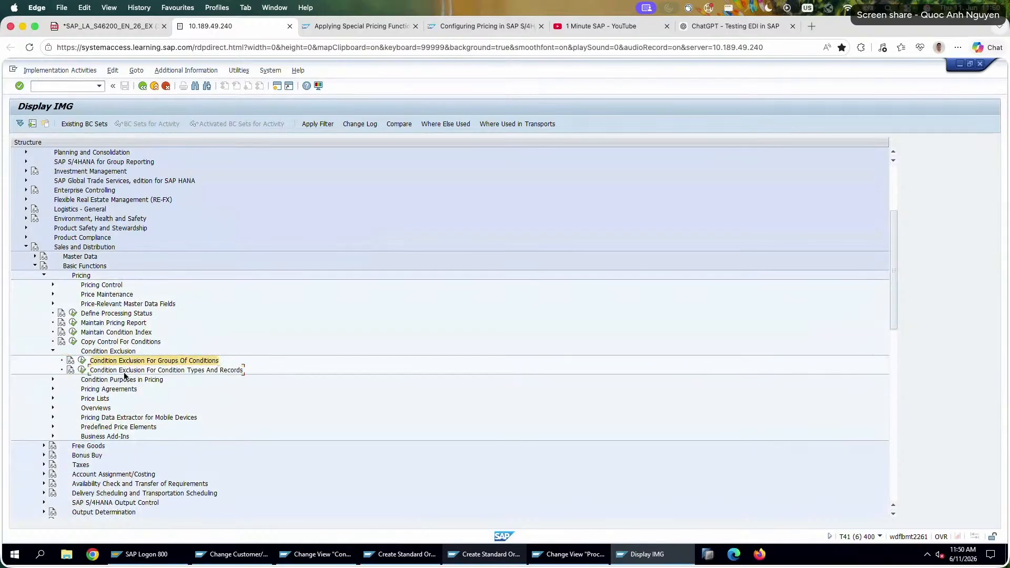
left_click(85, 367)
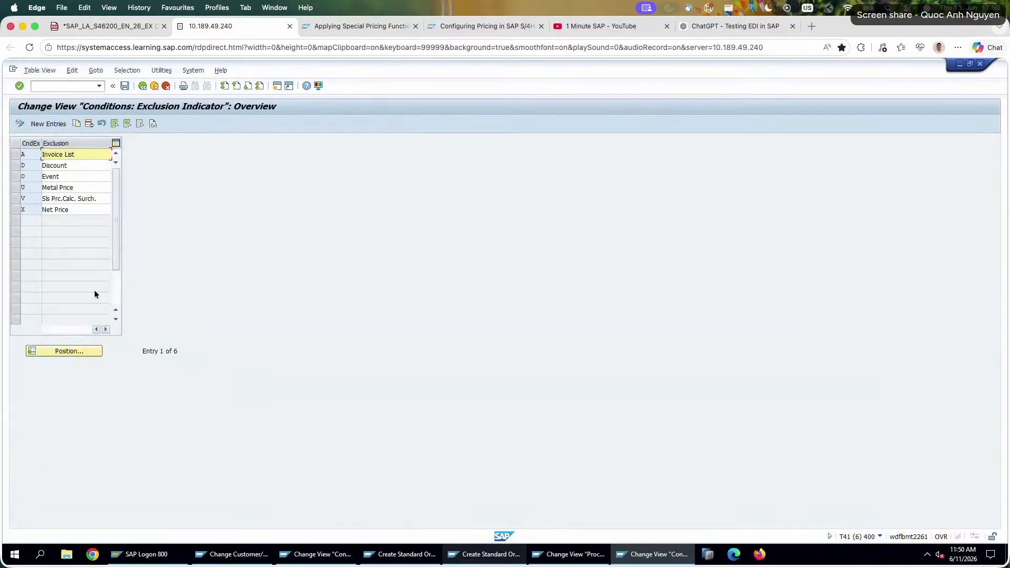
Leave the exclusion indicators and check Maintain Condition Exclusion for Pricing Procedures under Condition Exclusion For Groups Of Conditions.
left_click(141, 85)
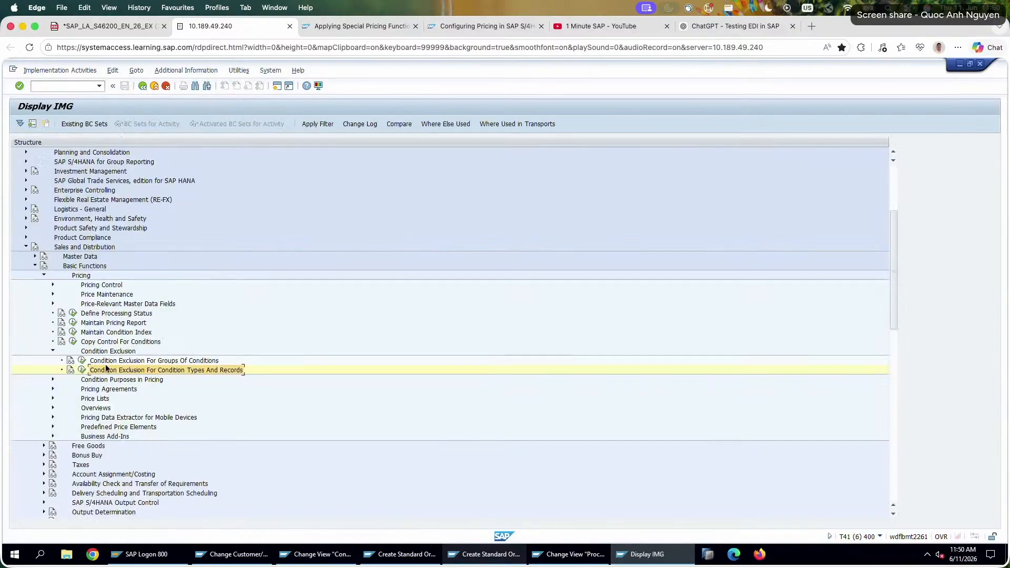
left_click(94, 362)
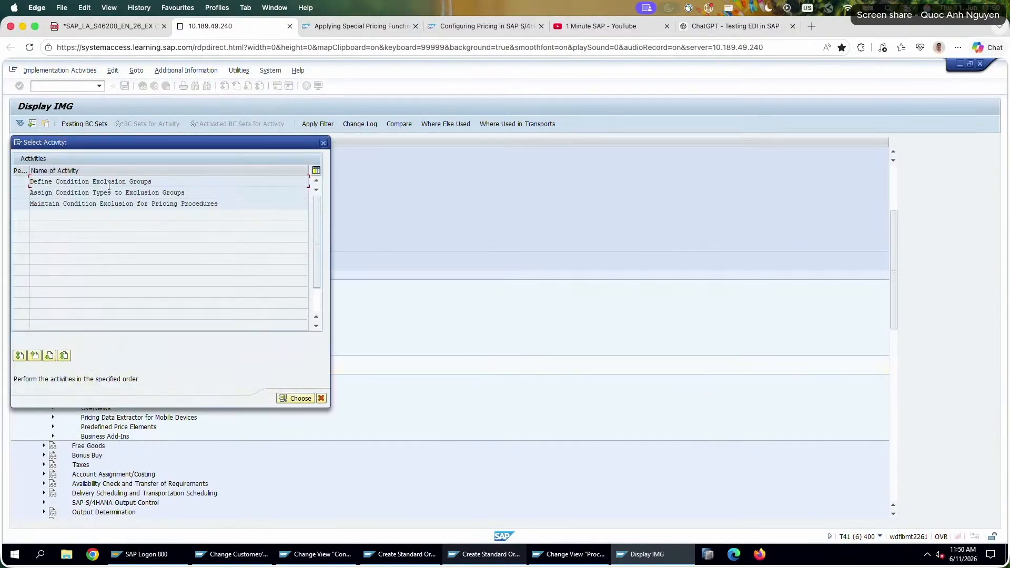
double_click(122, 204)
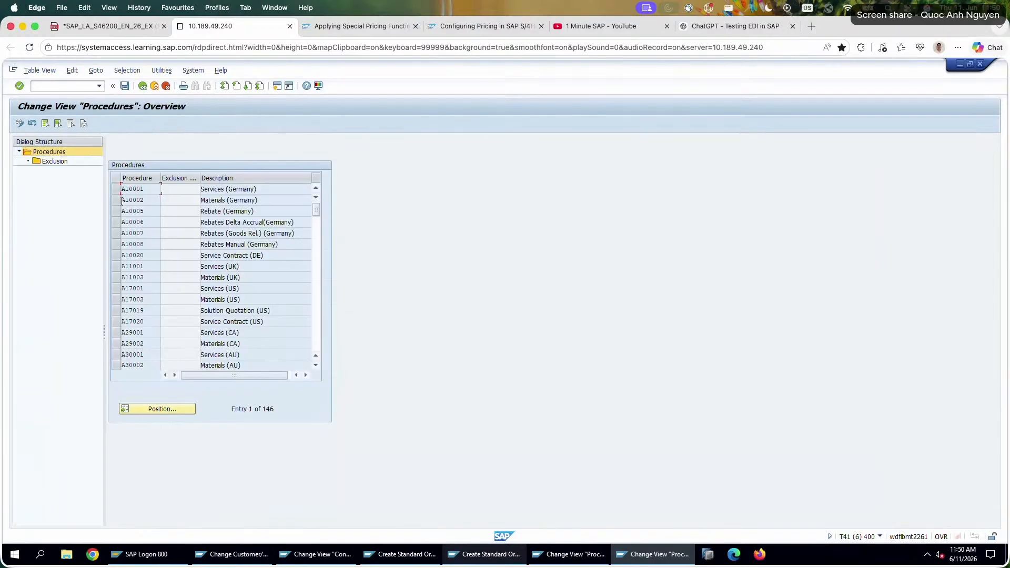
left_click(141, 86)
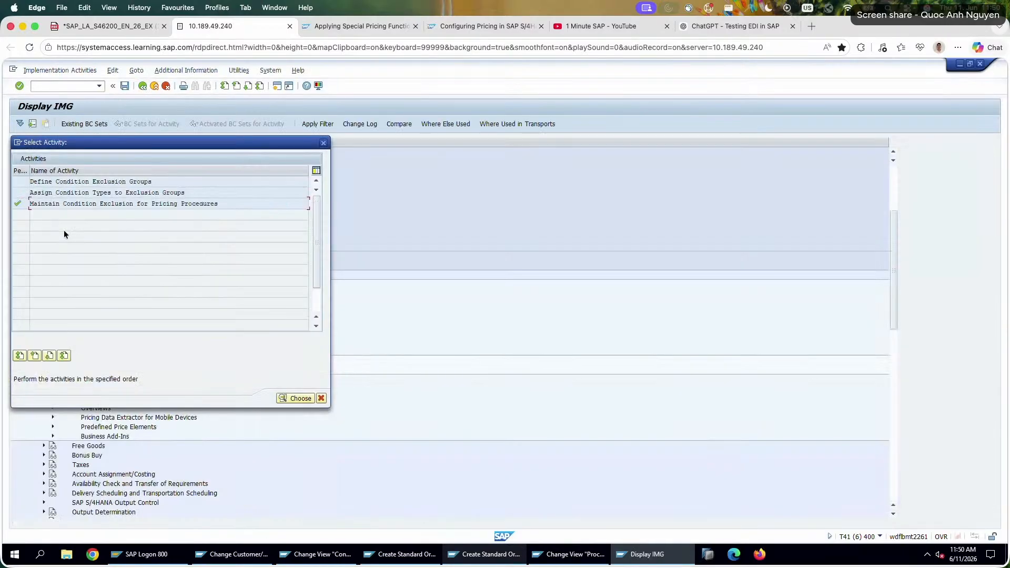
Open Assign Condition Types to Exclusion Groups and look up condition type PN00 in the list.
double_click(69, 193)
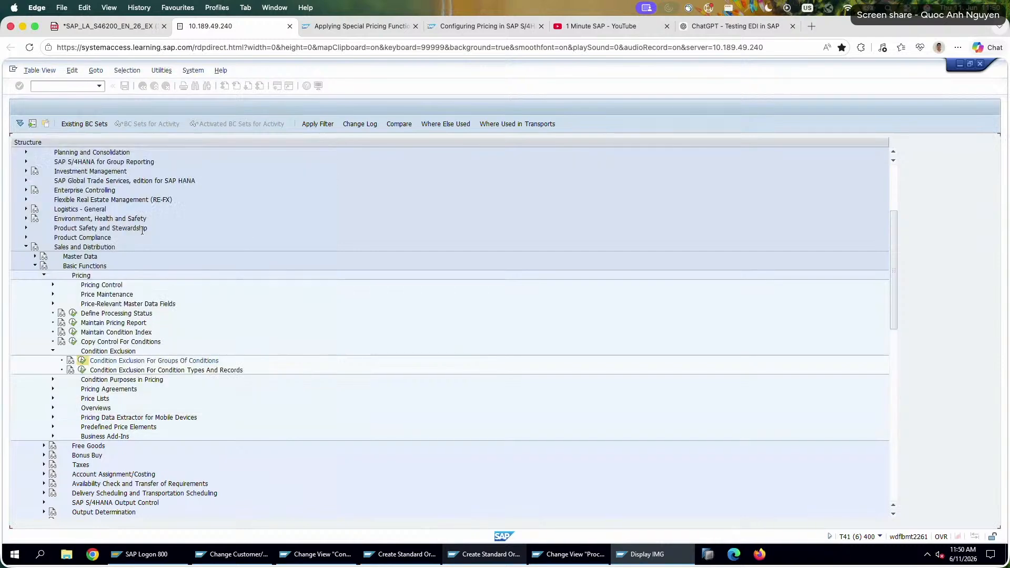
left_click(39, 365)
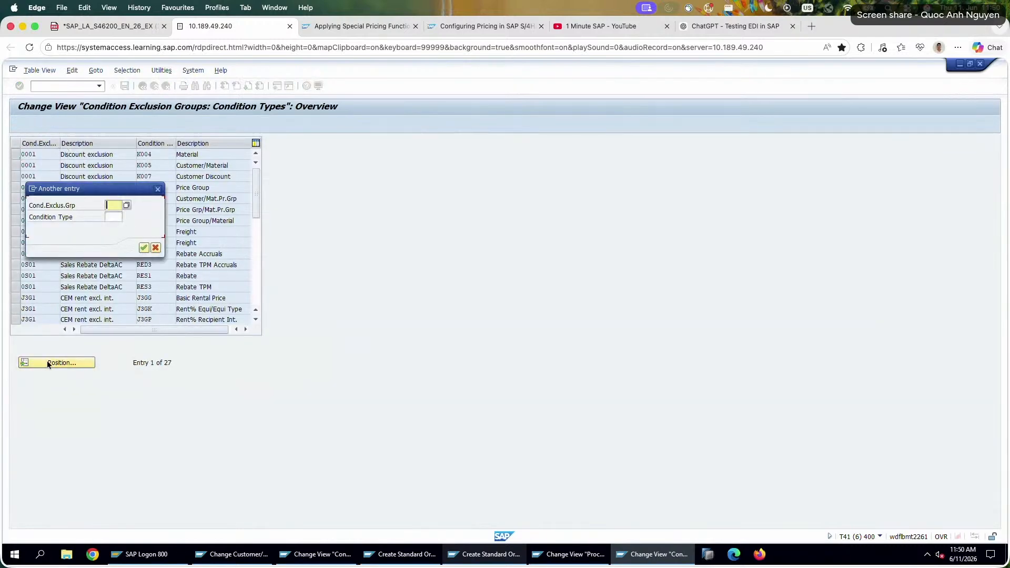
type("PN00")
left_click(113, 215)
left_click(116, 216)
double_click(119, 207)
key("super+x")
left_click(116, 215)
key("super+v")
left_click(142, 247)
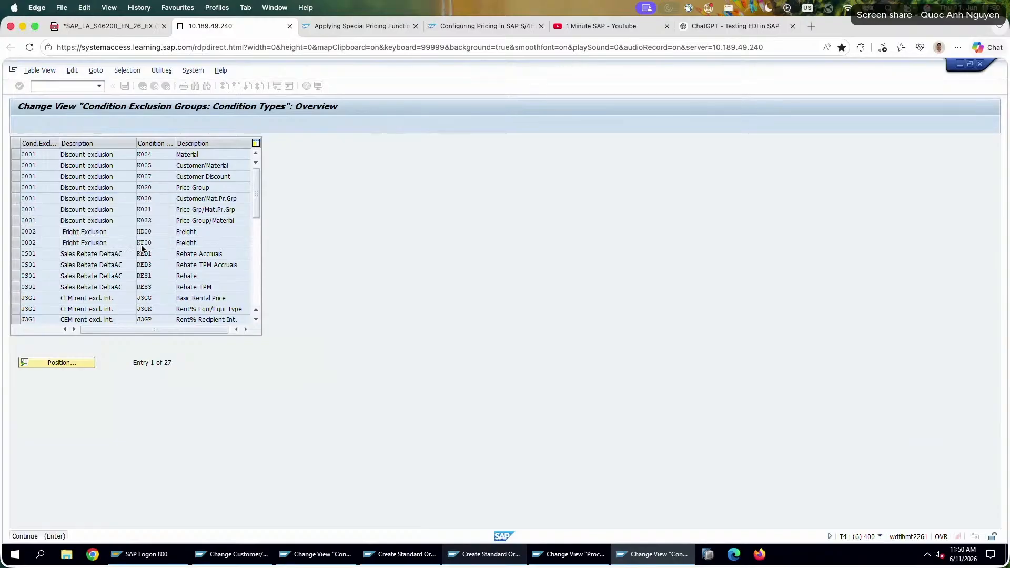
Scan the exclusion group assignments for PN00, then leave the list and close the activity selection.
left_click(71, 362)
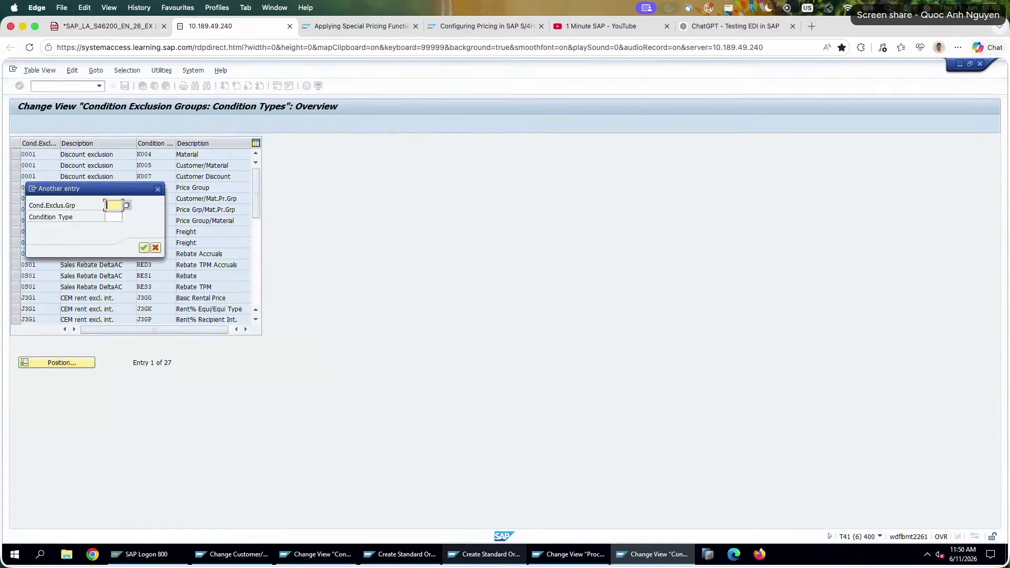
left_click(144, 247)
left_click_drag(257, 220, 256, 239)
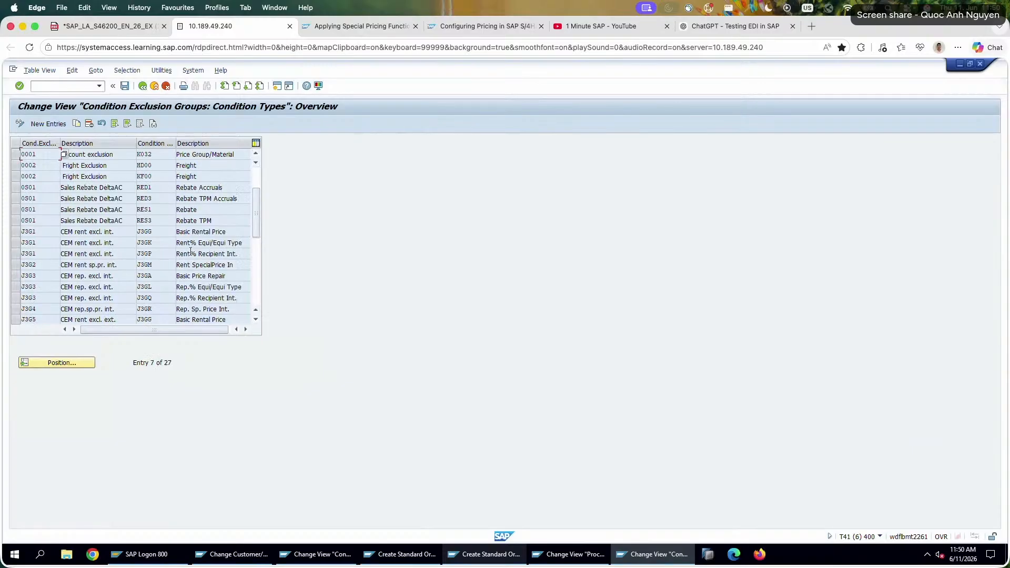
scroll(190, 254, "down", 3)
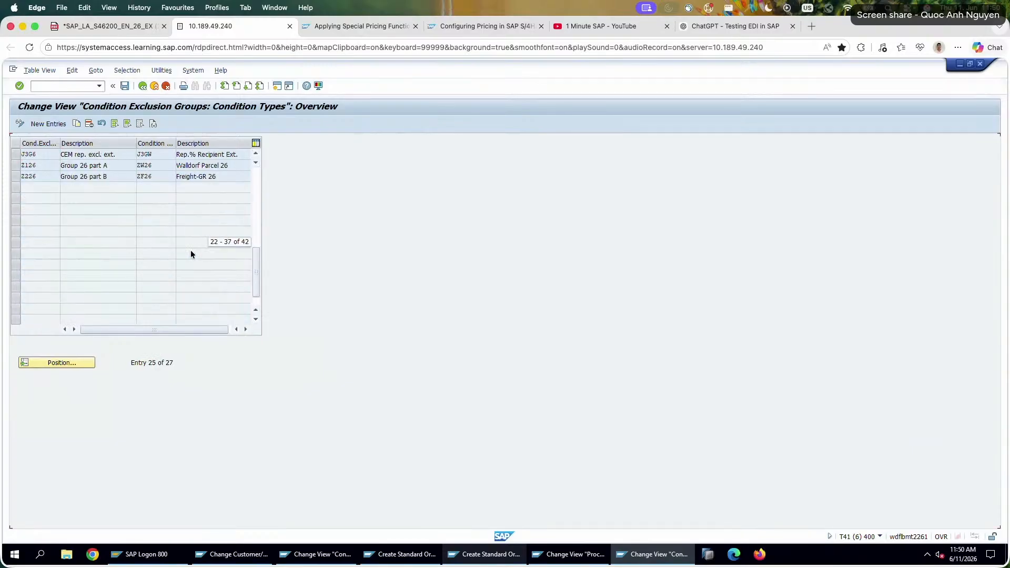
scroll(190, 251, "up", 4)
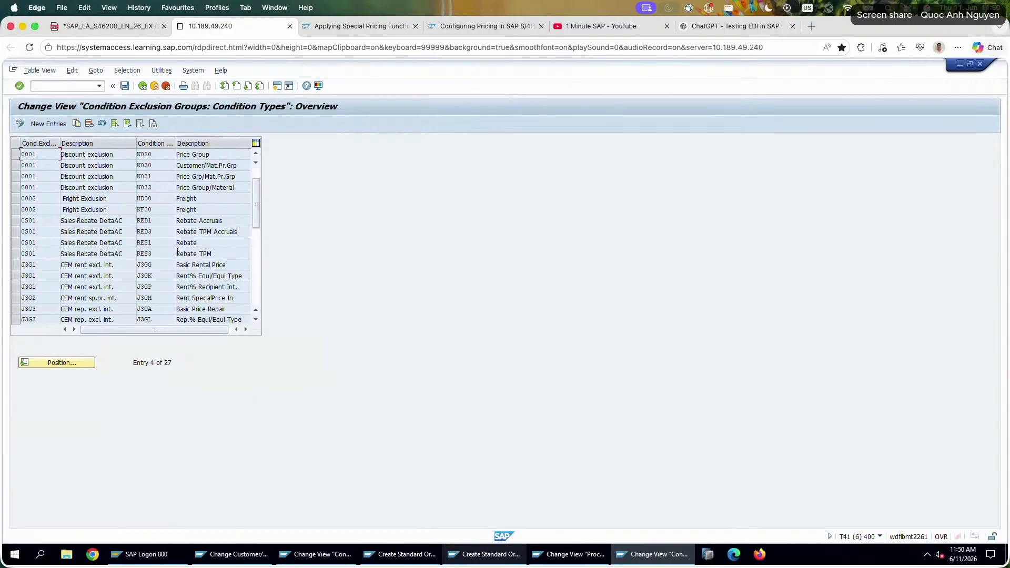
scroll(177, 253, "down", 3)
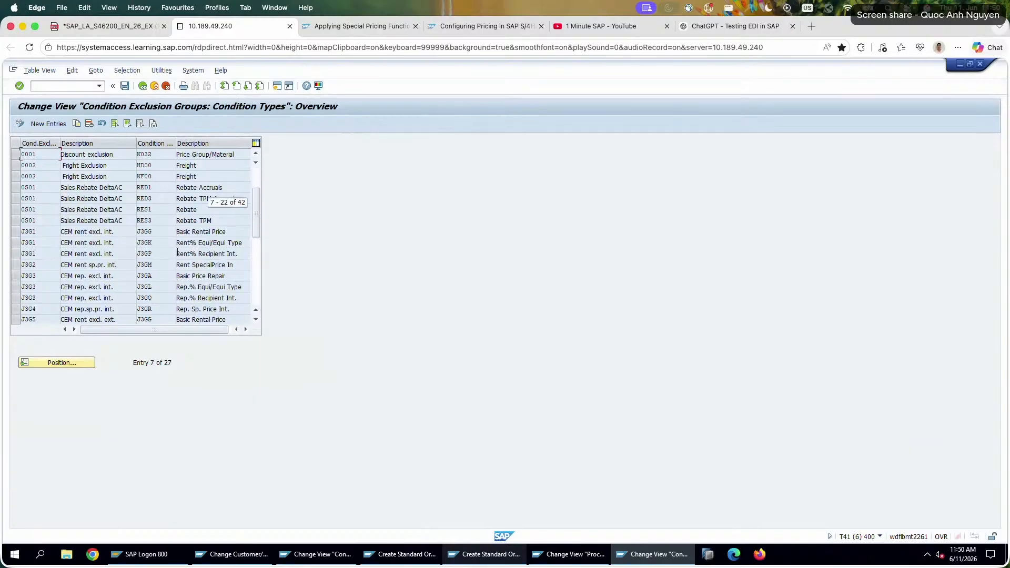
scroll(177, 253, "down", 3)
scroll(178, 254, "up", 5)
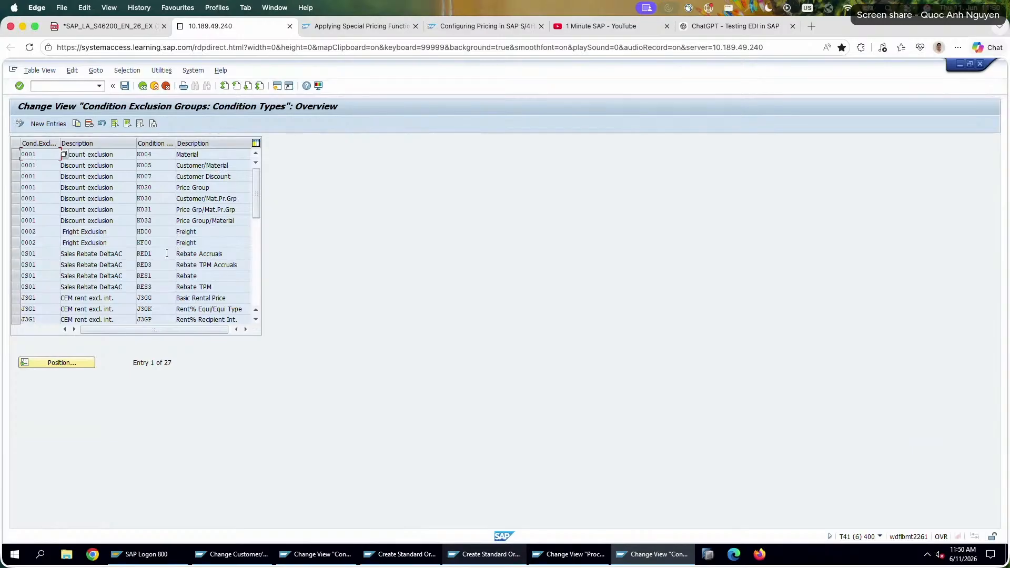
left_click(140, 85)
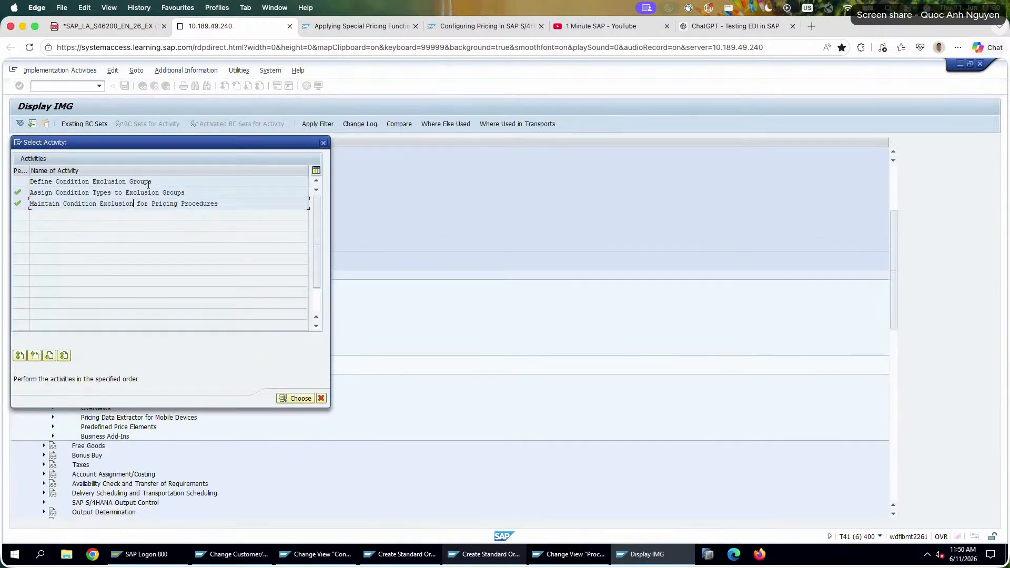
left_click(158, 181)
left_click(322, 144)
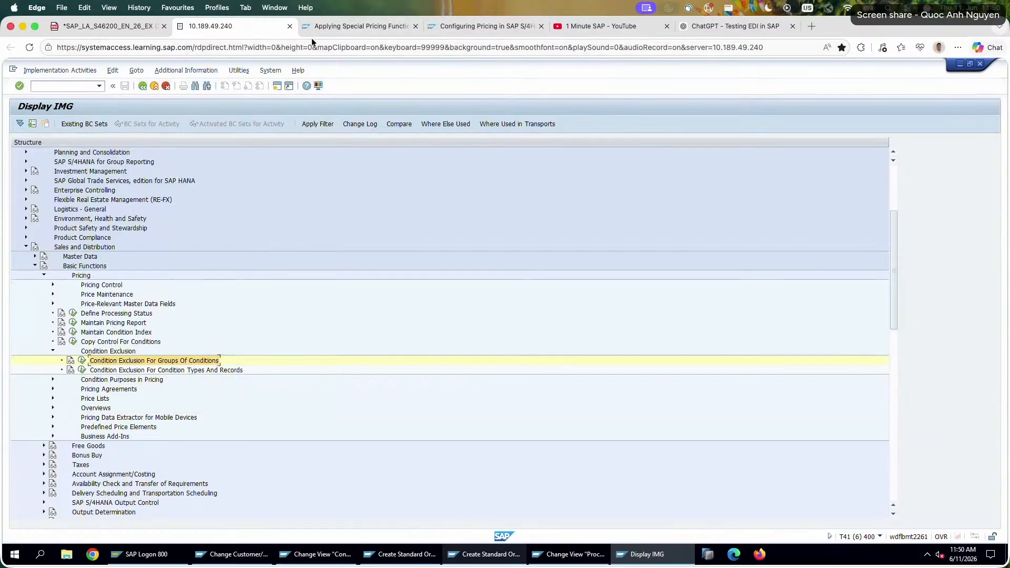
Switch to the exercise PDF and add the observation "Material Price is deactivated" on the first answer line of task 8.
left_click(115, 33)
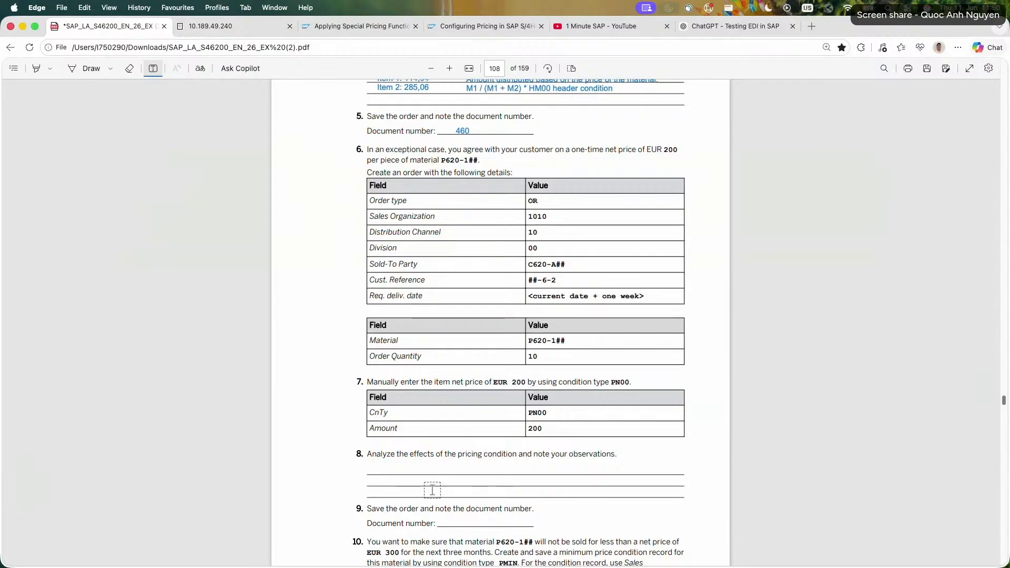
left_click(391, 470)
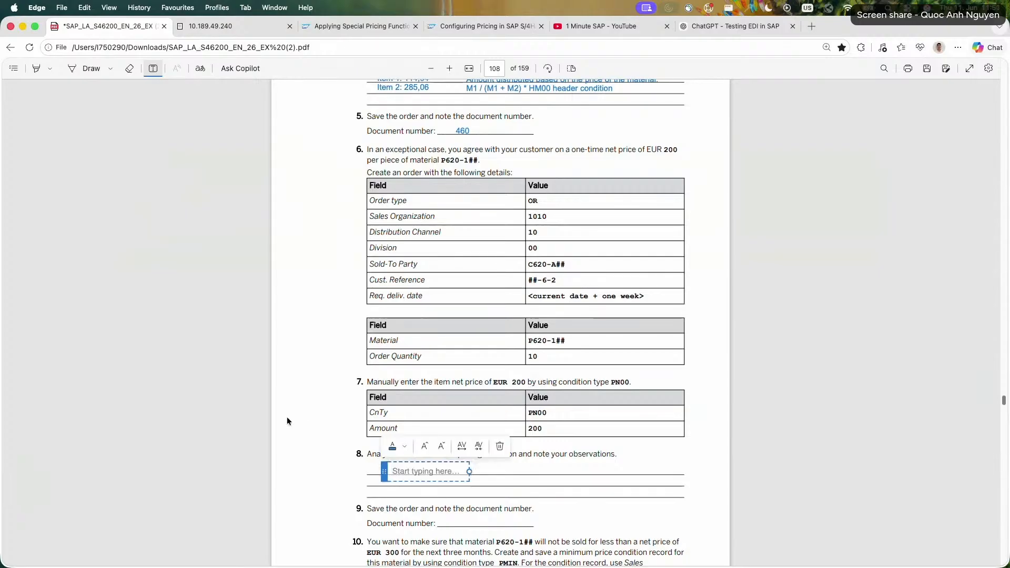
type("Mateir")
key("BackSpace")
key("BackSpace")
type("rial Pric")
key("BackSpace")
key("BackSpace")
key("BackSpace")
type("rice is deactivated")
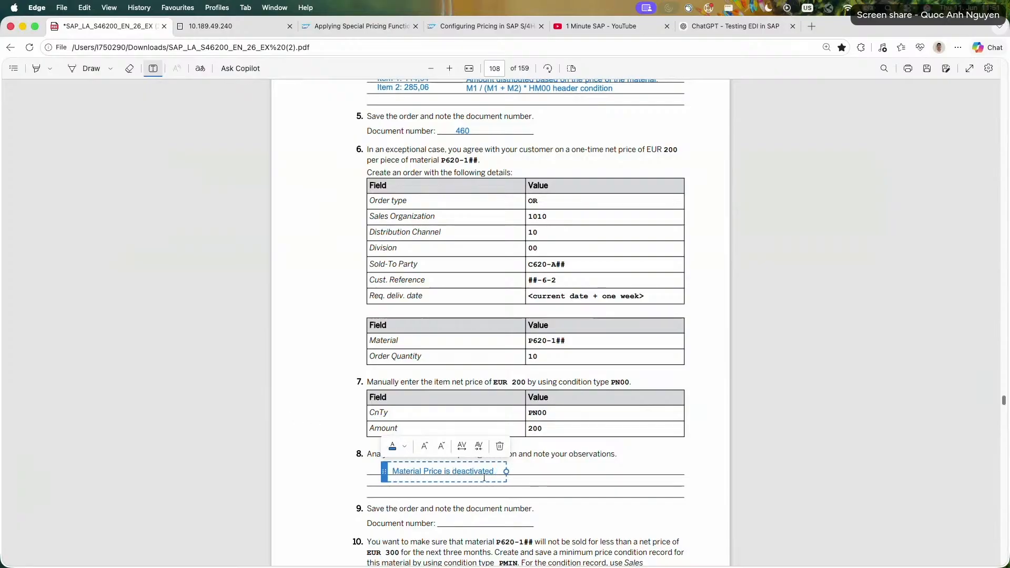
Reword the first observation line of task 8 to "Material Price + Customer Discount => deactivated".
double_click(448, 472)
key("BackSpace")
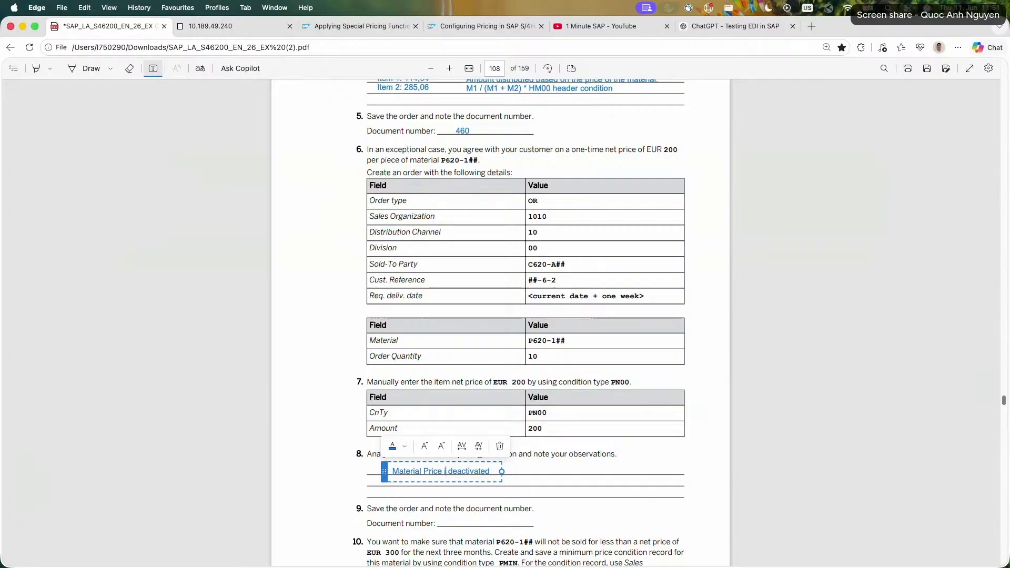
type("+")
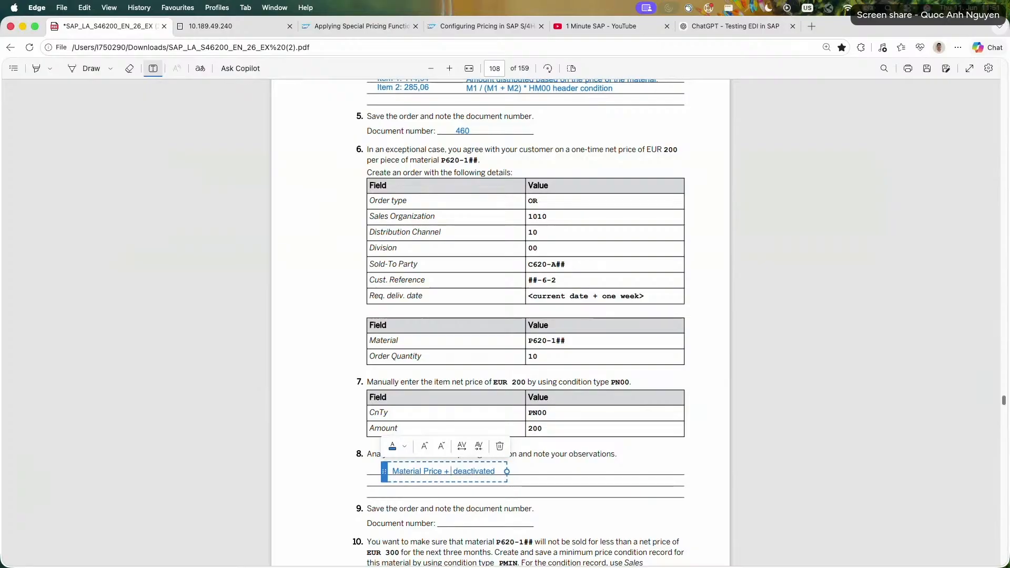
type(" Customer Discount = ")
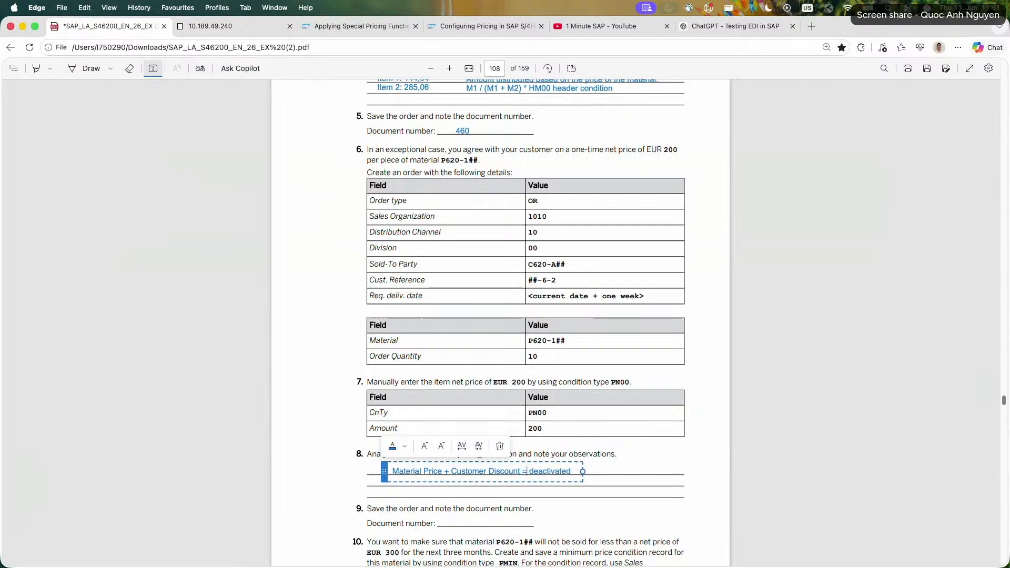
type(">")
Add a second observation line to task 8: "It means all the previous conditions are disabled, in the pricing procedure".
key("End")
key("Return")
type("It m")
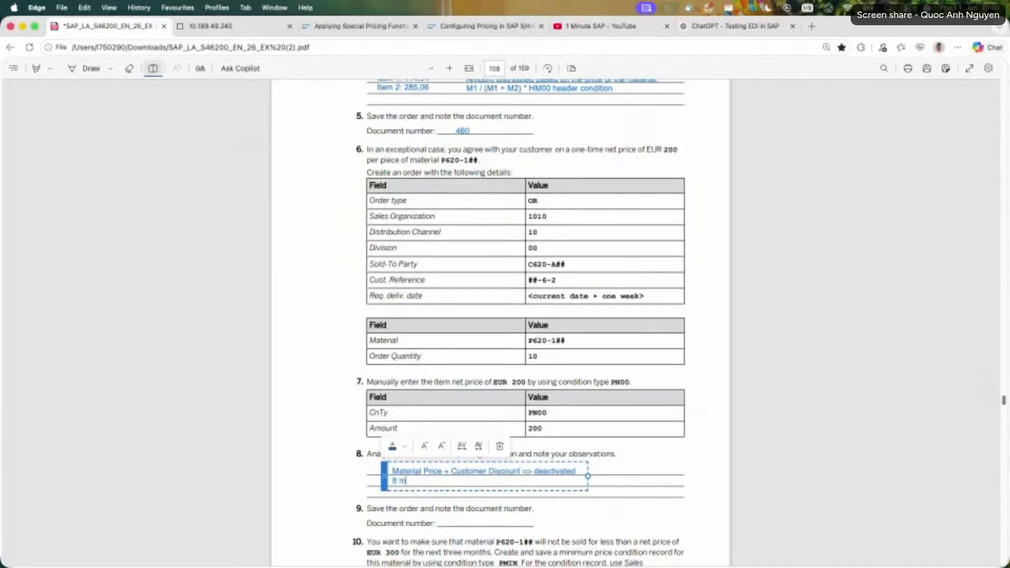
type("eans all the previous conditions")
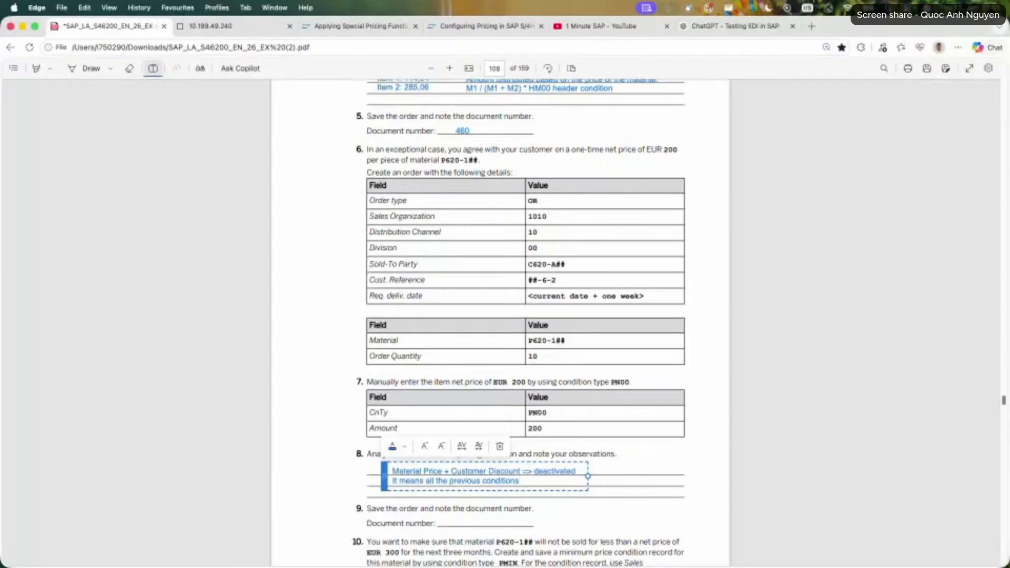
type(" are disabled. in the pricing procedure")
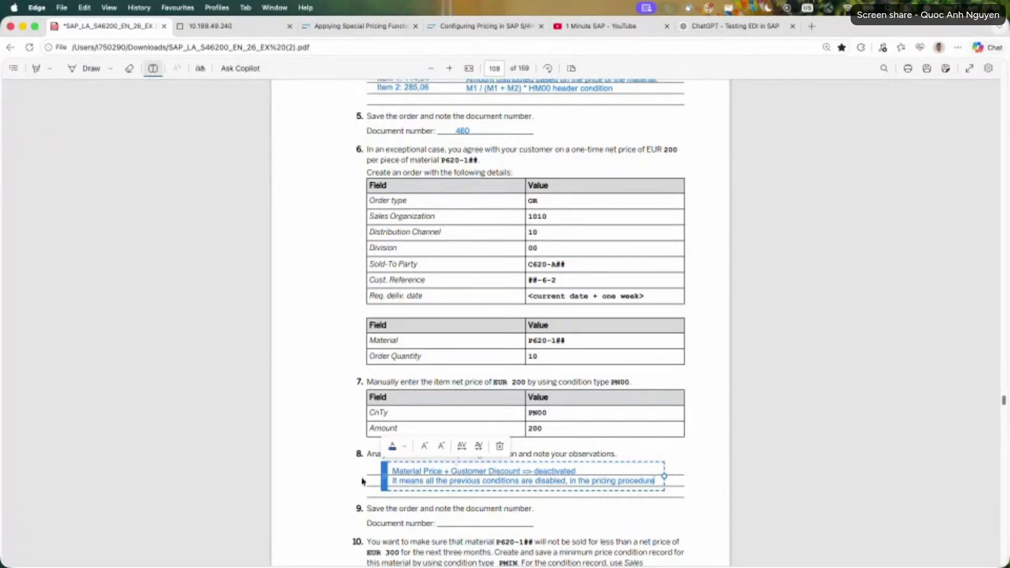
left_click(361, 480)
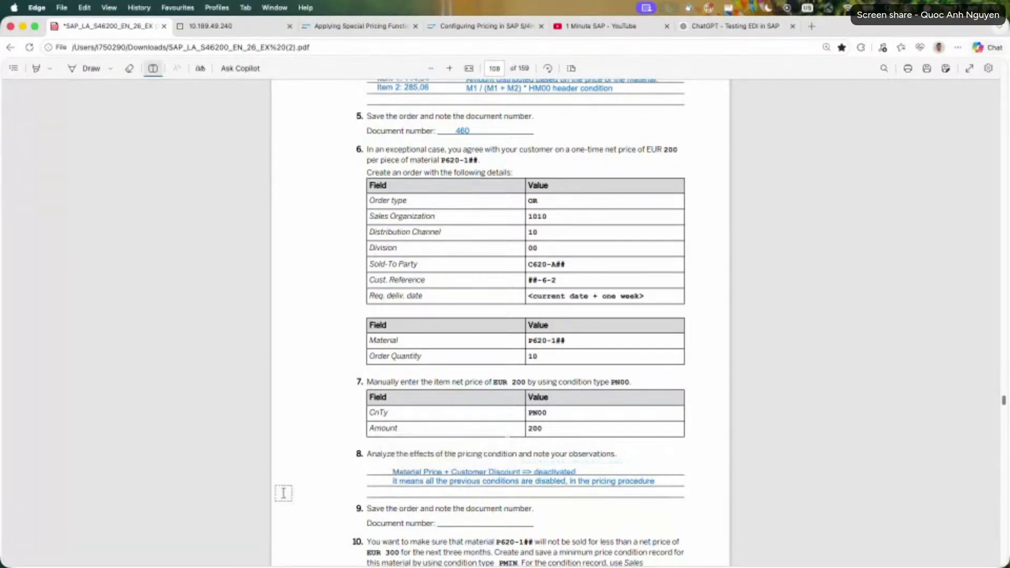
Return to the standard order in SAP and examine the PN00 Price (net) and ZW26 Walldorf Parcel 26 amounts in the item conditions.
left_click(236, 27)
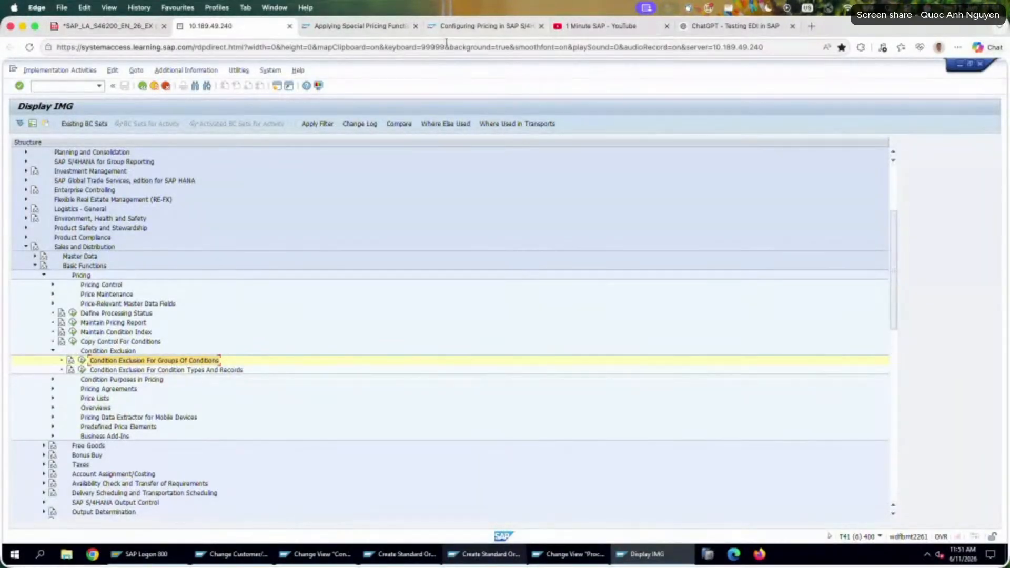
left_click(560, 552)
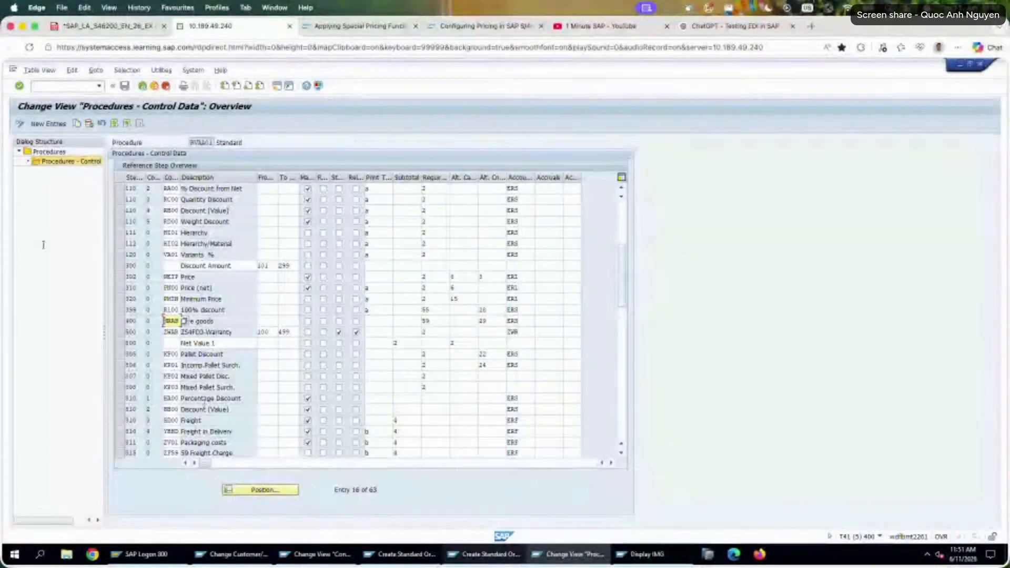
left_click(486, 554)
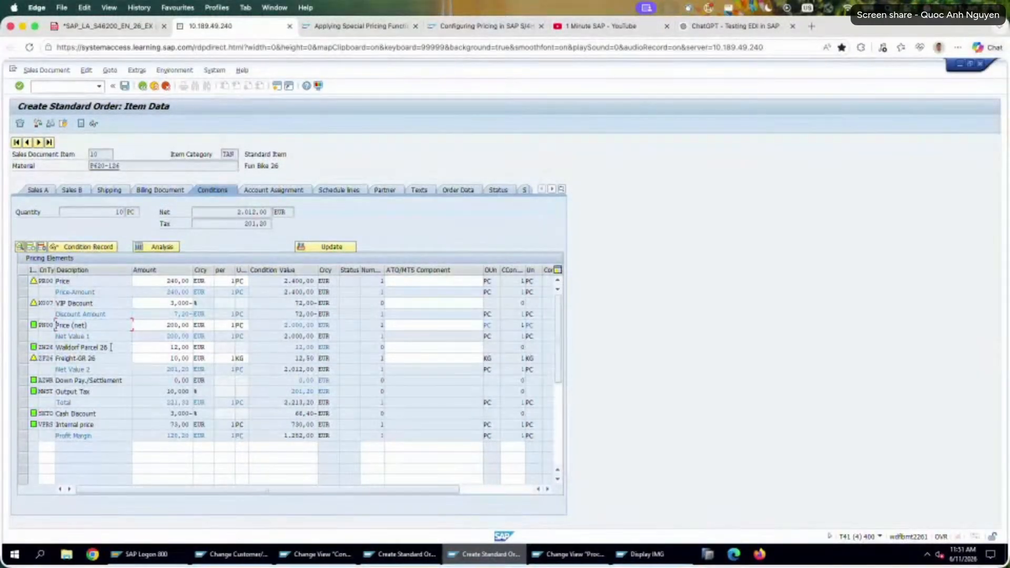
left_click_drag(88, 325, 48, 318)
double_click(170, 325)
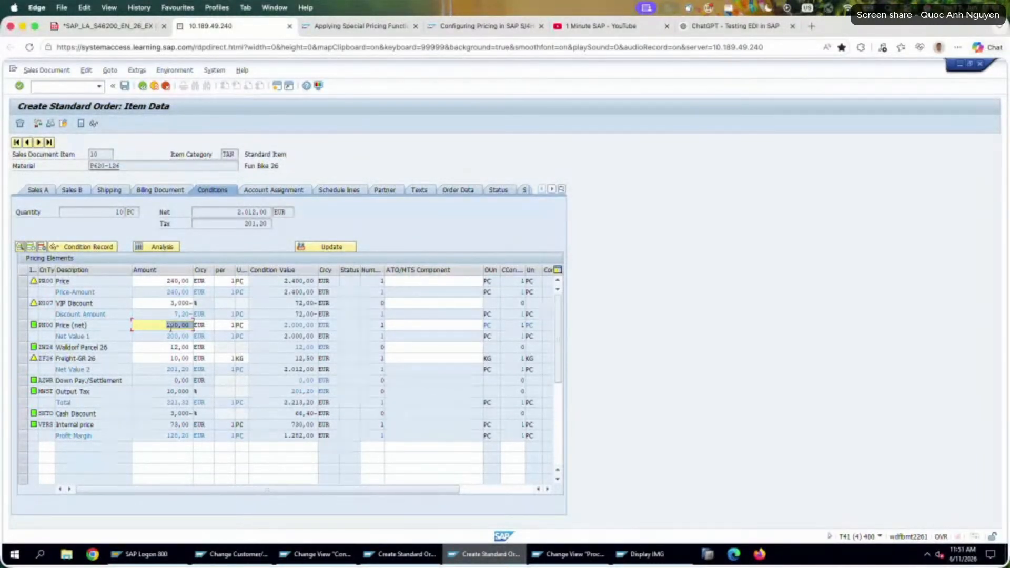
left_click(109, 348)
double_click(168, 347)
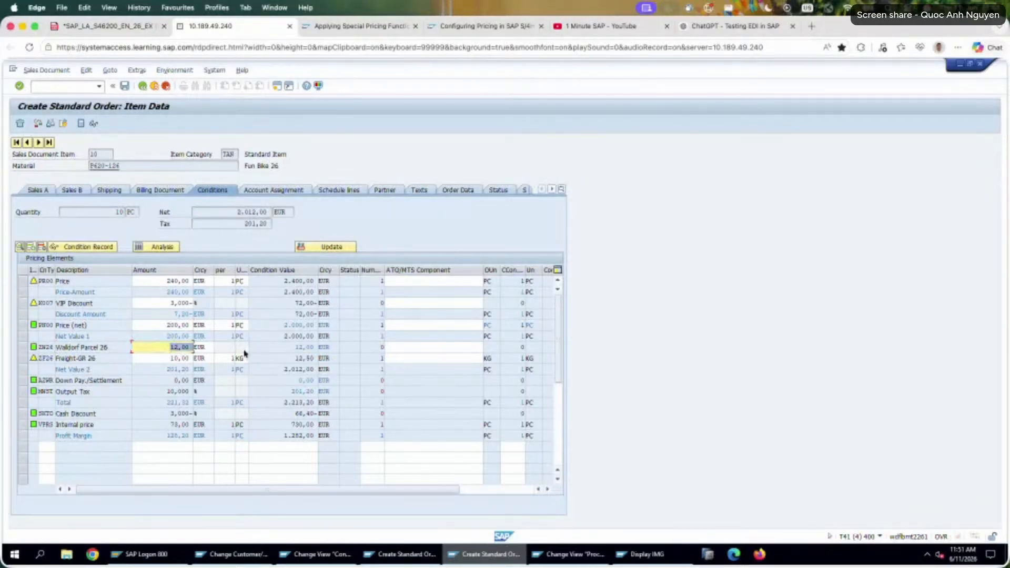
double_click(168, 325)
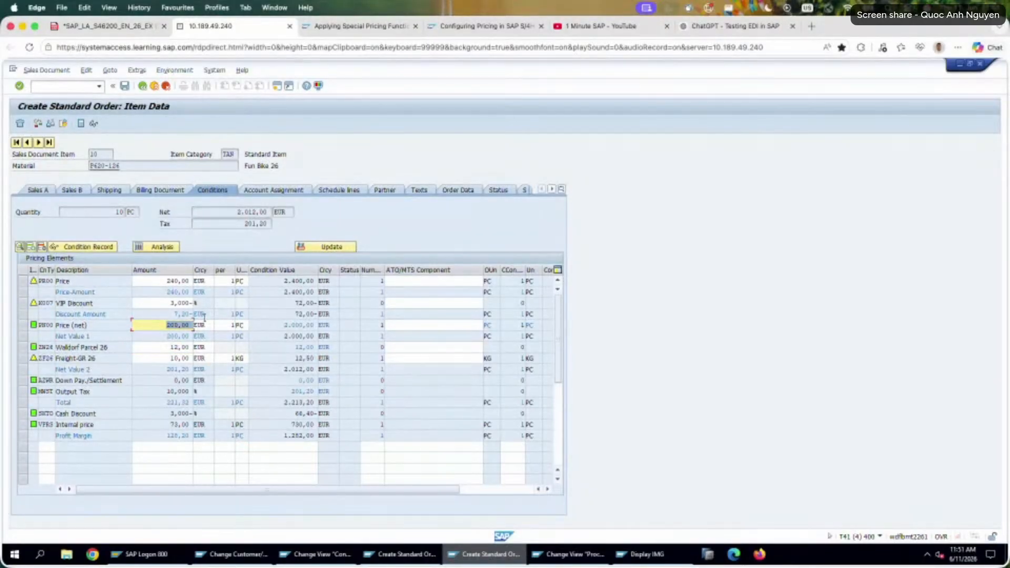
double_click(86, 325)
double_click(161, 328)
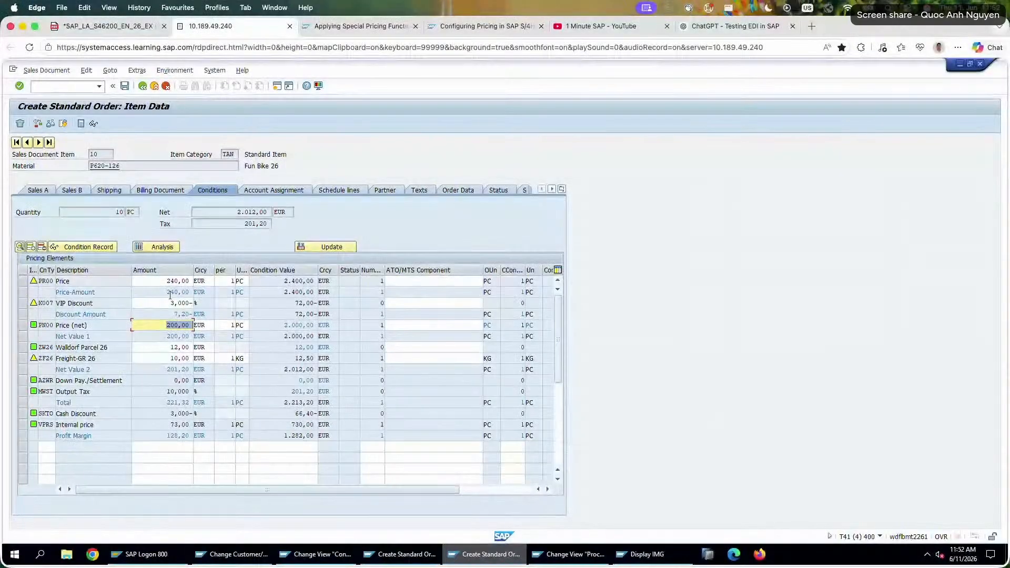
double_click(299, 325)
left_click_drag(191, 327, 165, 325)
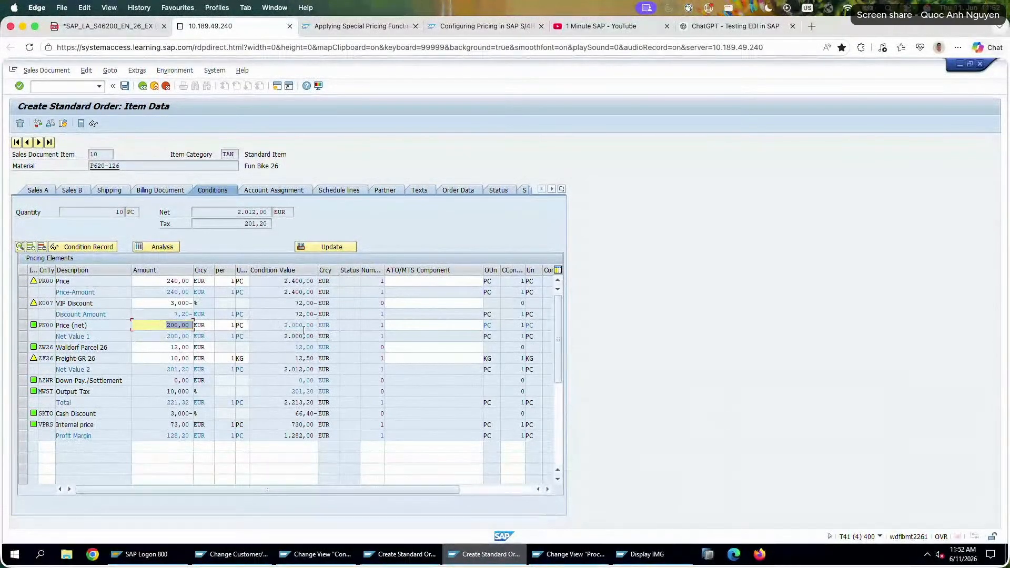
Save the standard order and note its document number under task 9 in the exercise PDF.
left_click(125, 87)
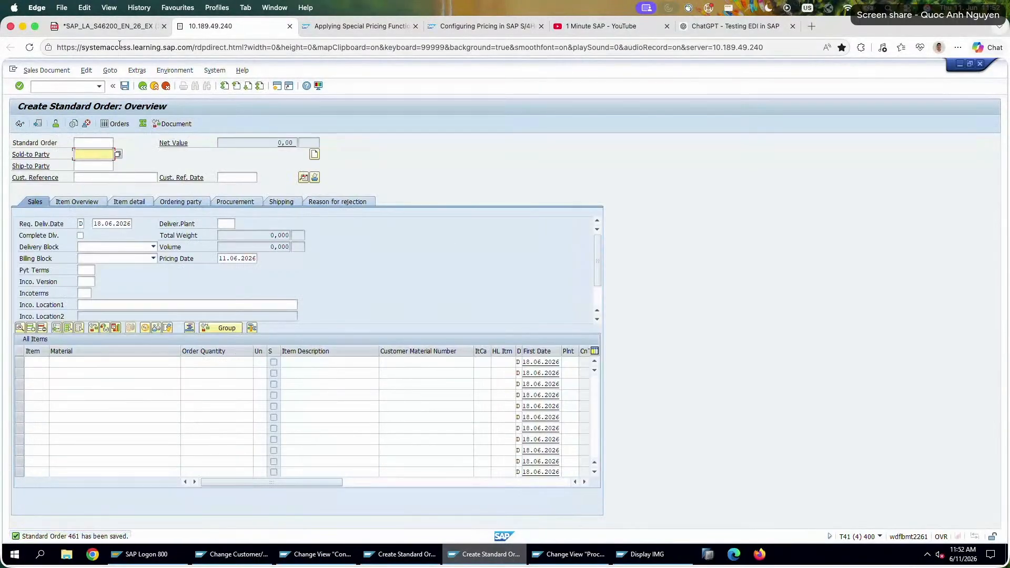
left_click(105, 26)
left_click(457, 523)
type("461")
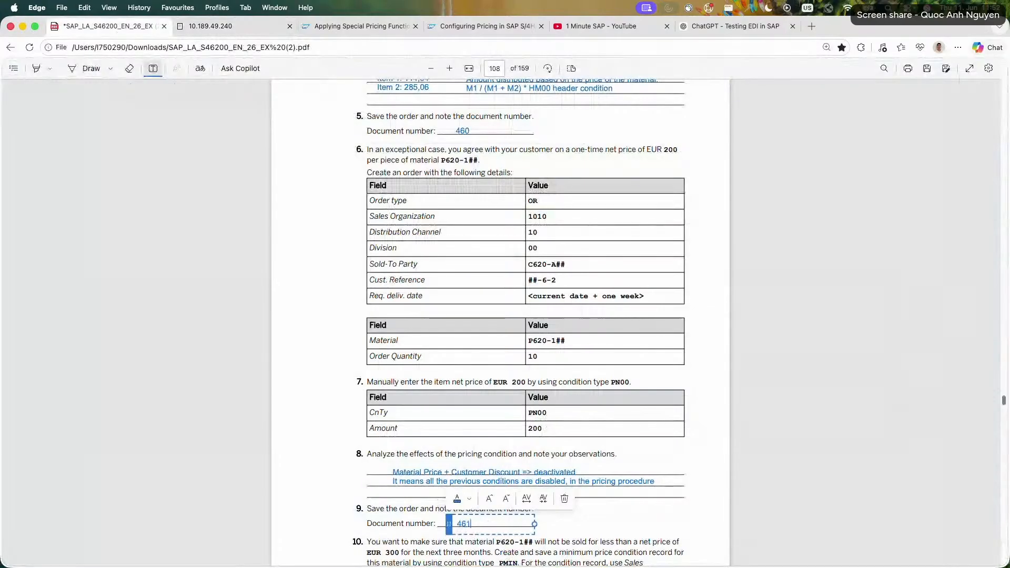
key("Escape")
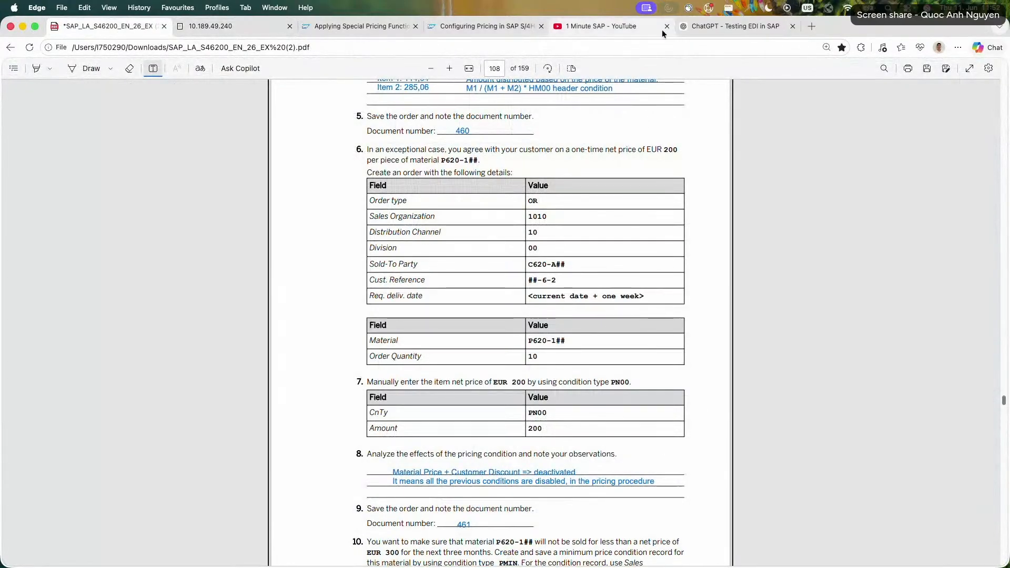
Switch to ChatGPT and read the answer on how Activate differs from Update price for header condition HM00.
left_click(727, 26)
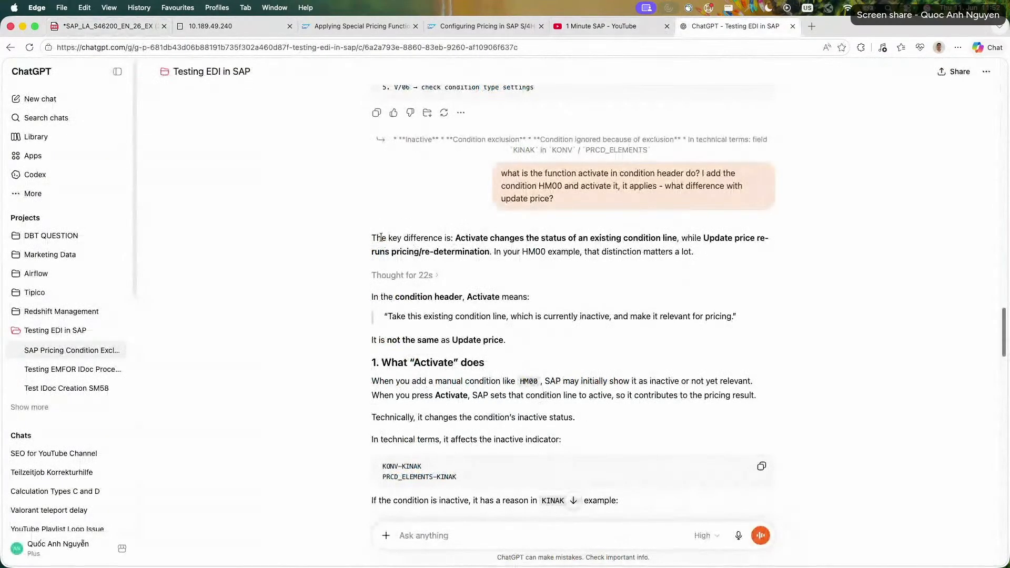
left_click_drag(380, 238, 683, 253)
left_click(567, 258)
left_click_drag(404, 239, 649, 257)
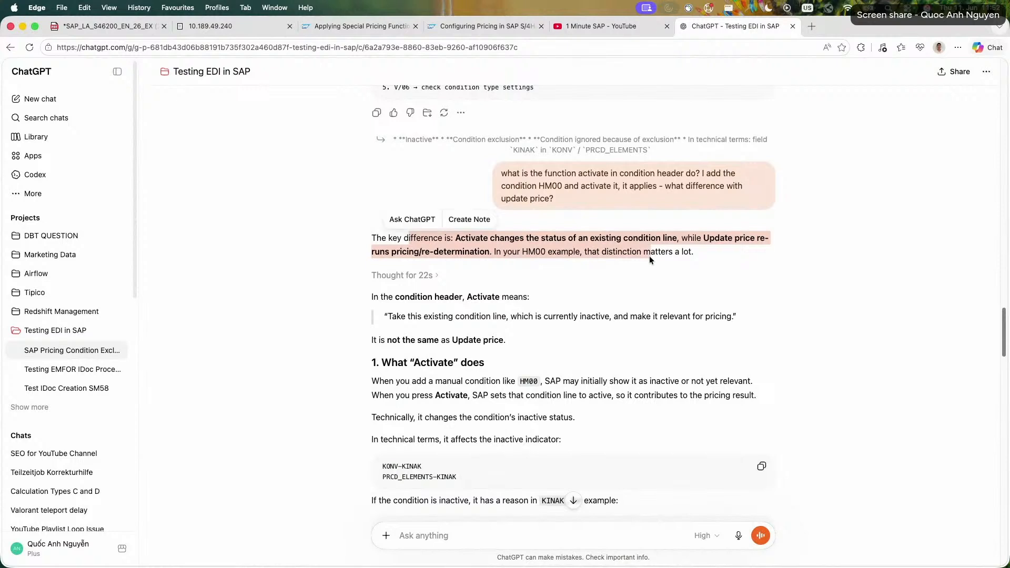
left_click(648, 257)
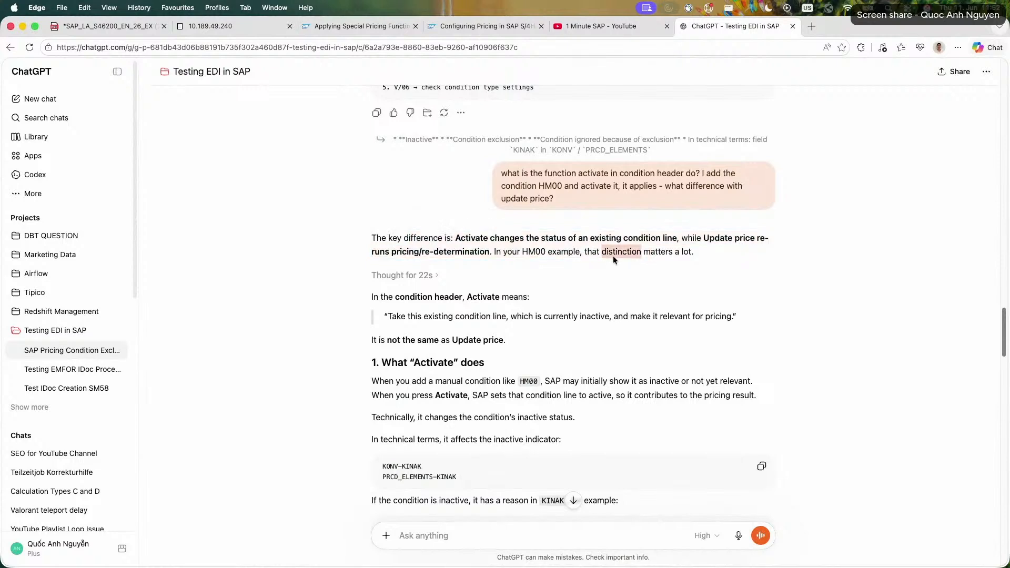
triple_click(519, 319)
left_click(519, 319)
scroll(547, 318, "down", 3)
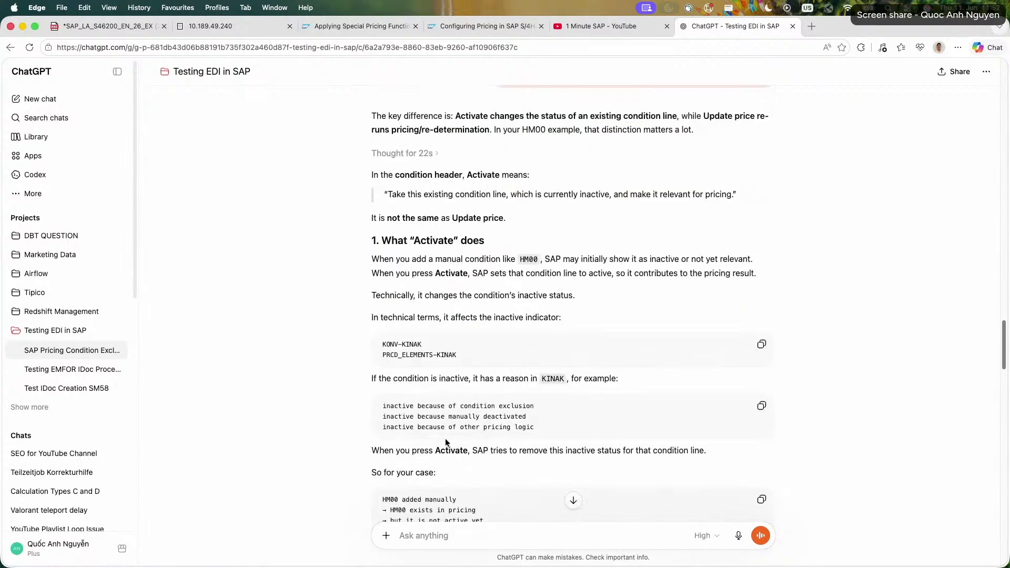
scroll(446, 441, "down", 2)
scroll(382, 405, "down", 5)
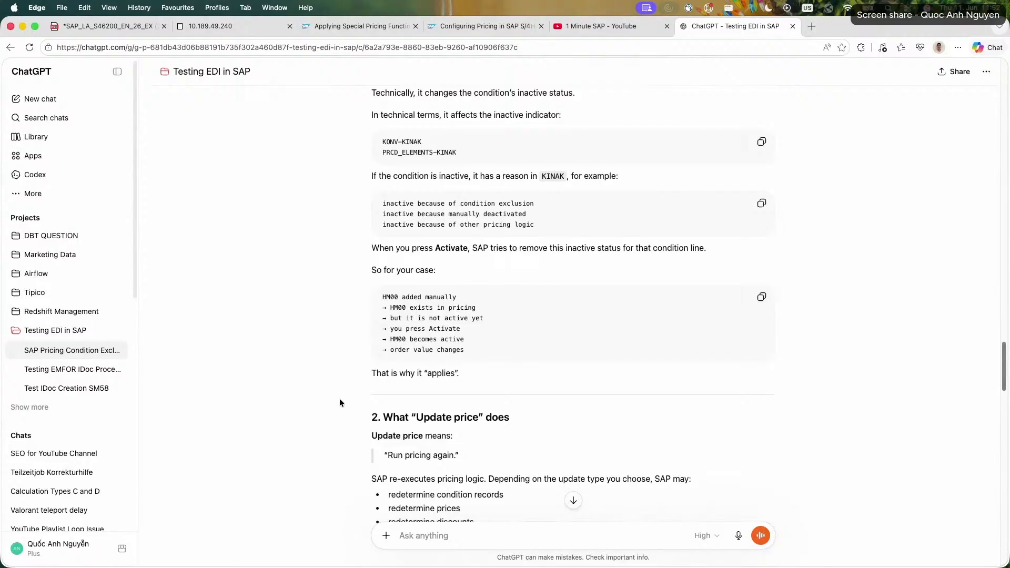
Return to SAP, display the saved order, and view the conditions of item 10 starting with PR00.
left_click(232, 26)
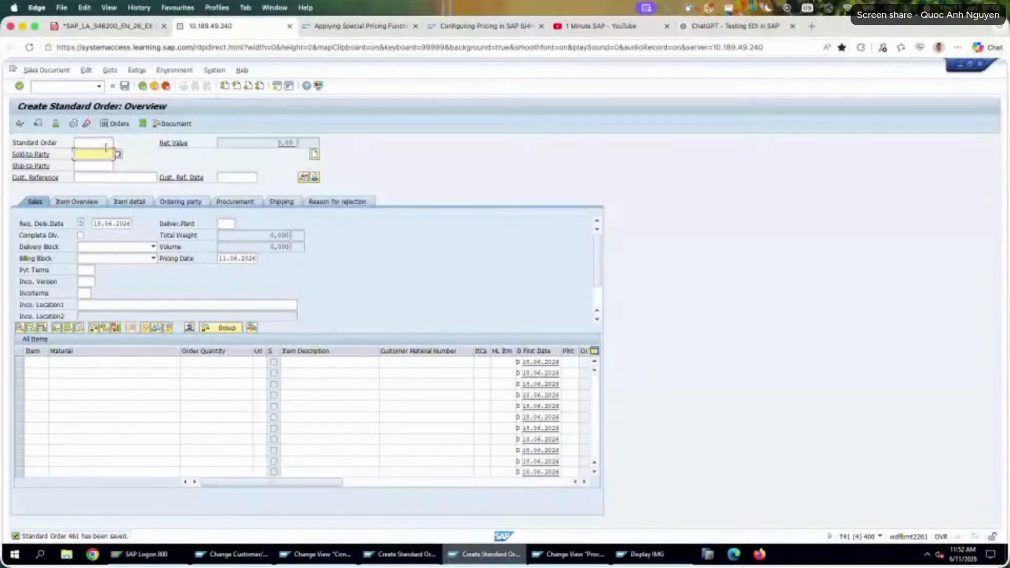
left_click(19, 125)
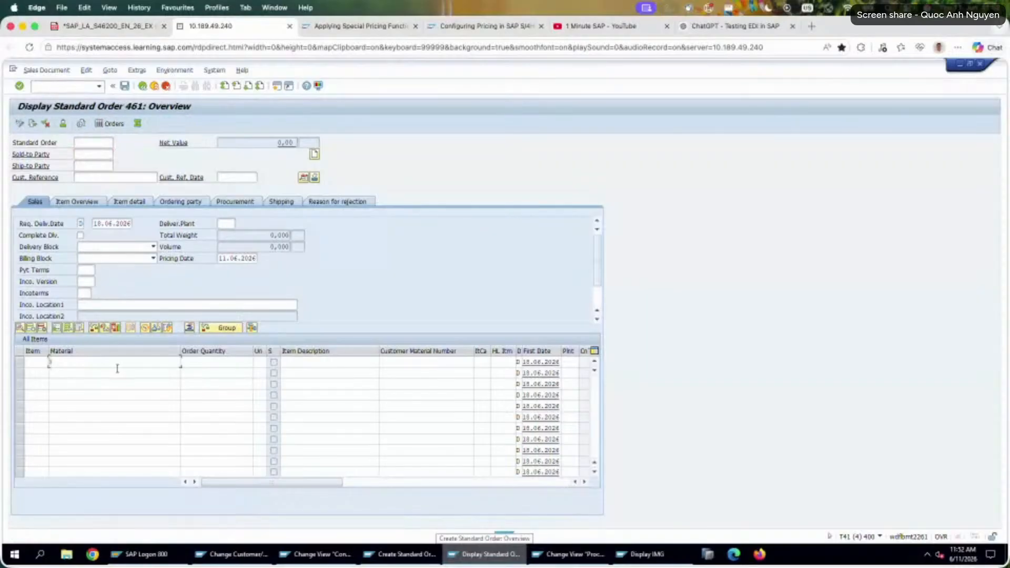
double_click(112, 363)
left_click(223, 189)
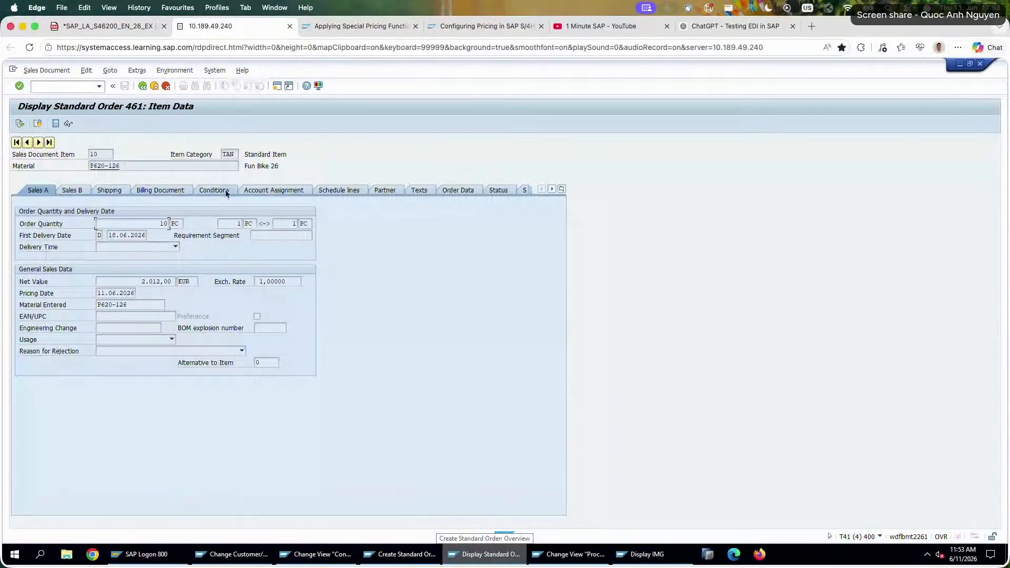
left_click(21, 283)
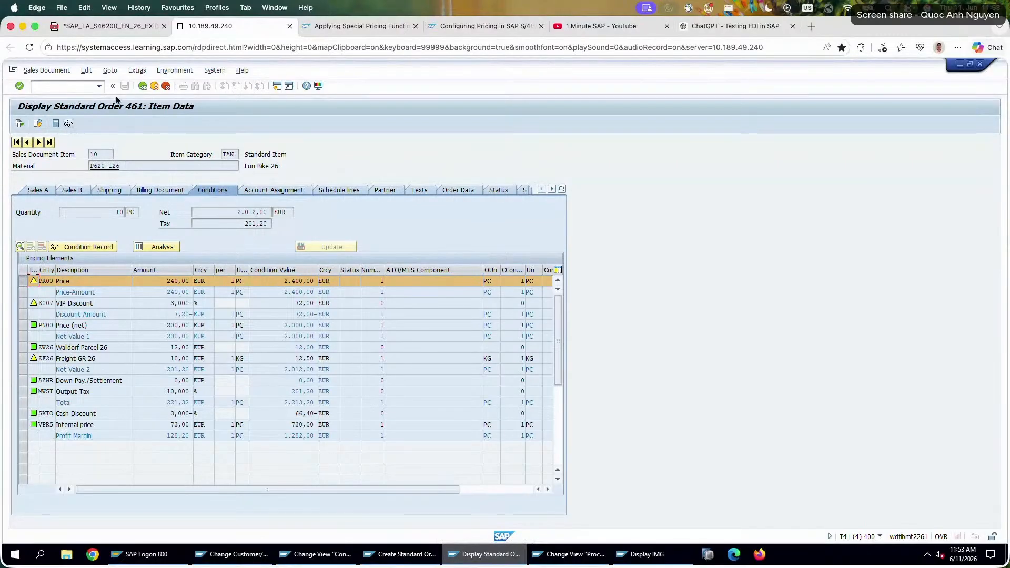
left_click(139, 86)
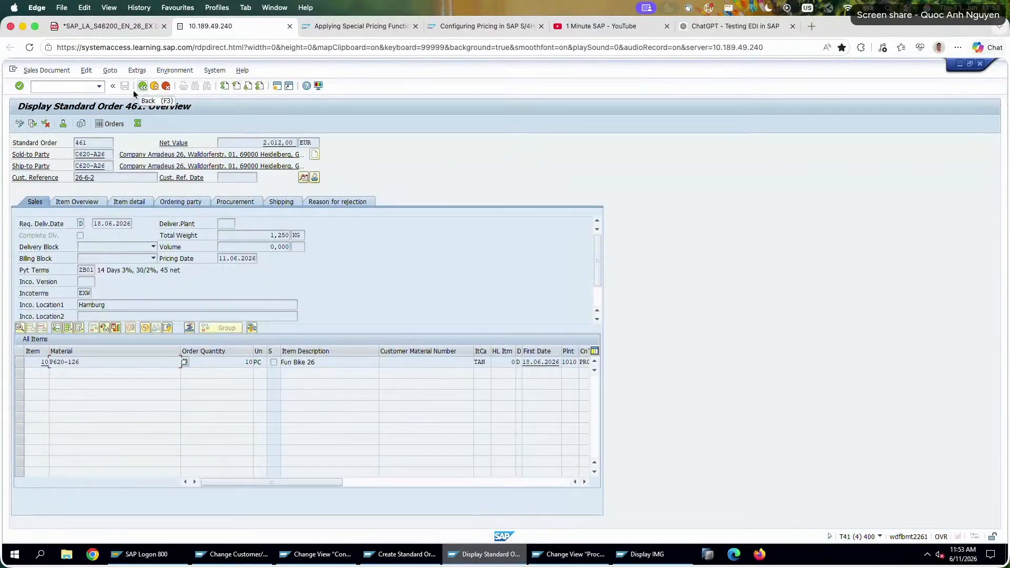
Switch the saved order to change mode and open the conditions of item 10.
left_click(20, 125)
double_click(133, 358)
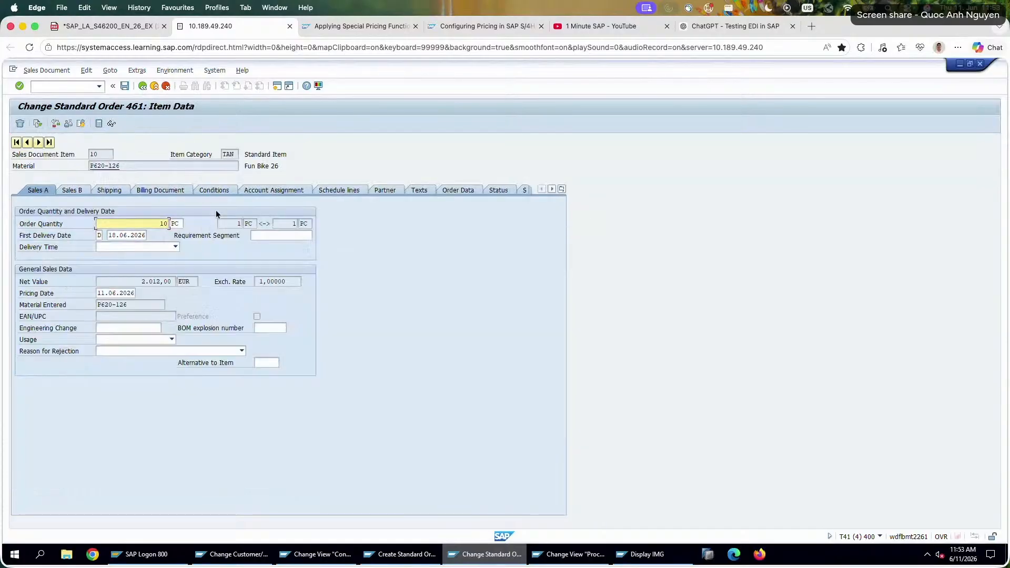
left_click(224, 191)
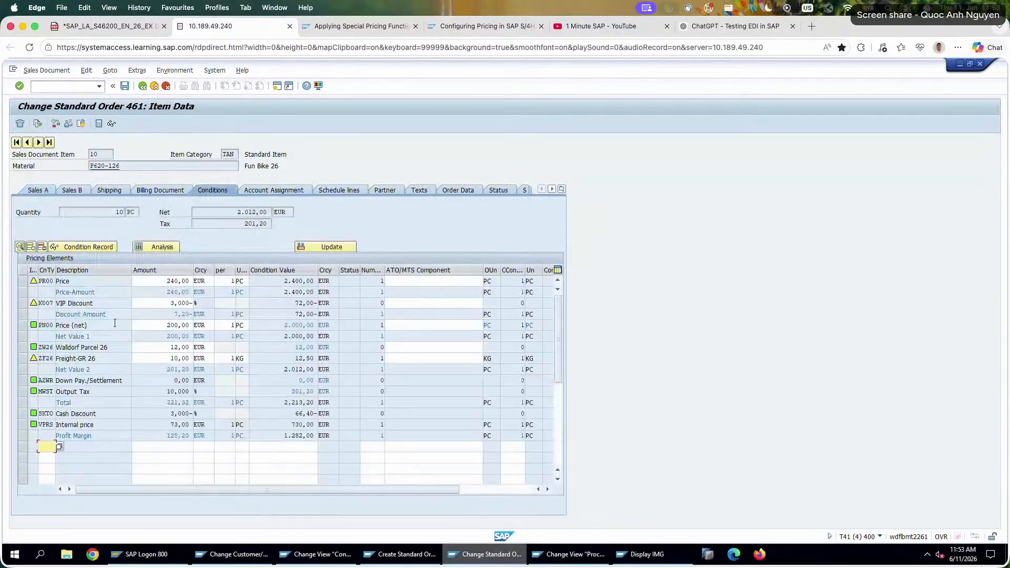
Examine the PR00 Price, K007 VIP Discount, ZW26 Walldorf Parcel 26 and ZF26 Freight-GR 26 lines by marking them.
left_click(22, 284)
left_click(22, 284)
left_click(24, 349)
left_click(23, 359)
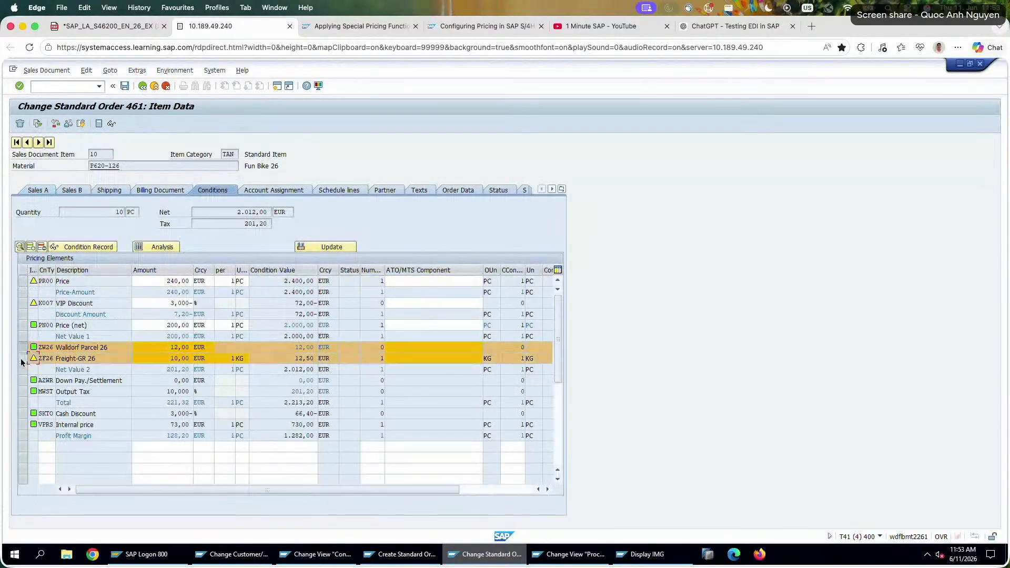
left_click(23, 348)
left_click(22, 304)
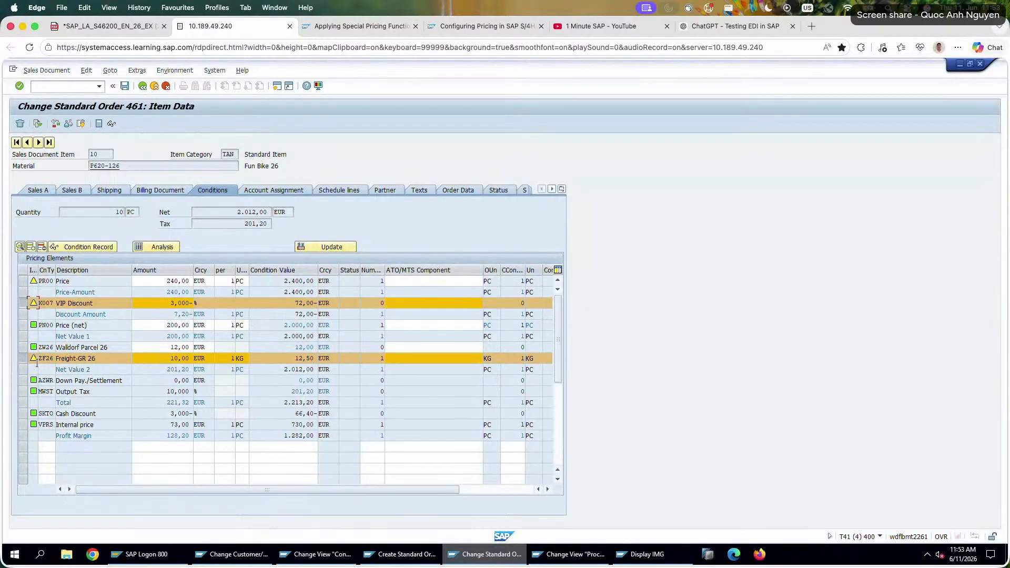
left_click(23, 359)
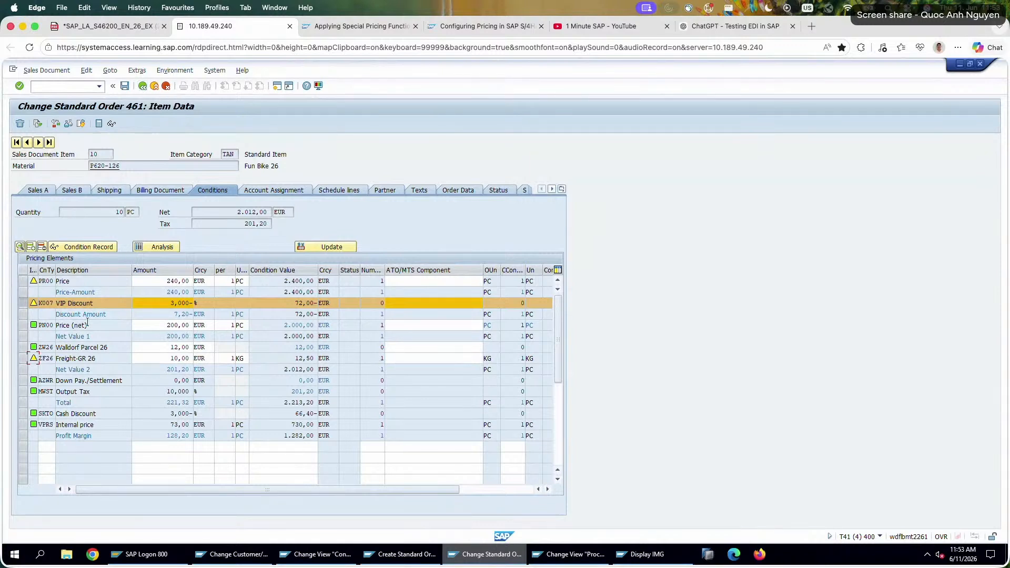
Switch from the PN00 line of the order to pricing procedure RVAA01 and locate the PN00 Price (net) row at step 310.
left_click_drag(87, 322, 54, 324)
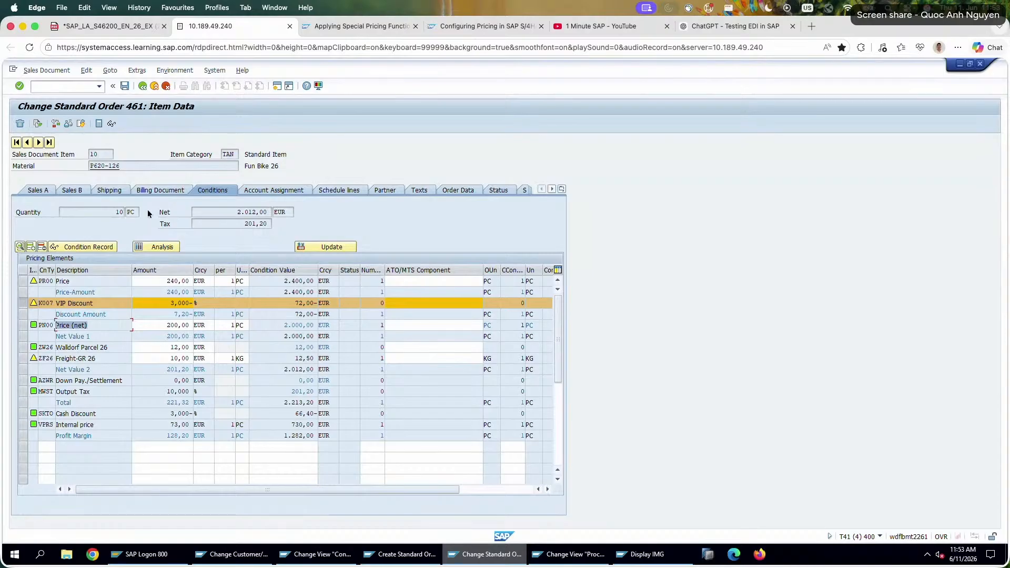
left_click(621, 554)
left_click(573, 554)
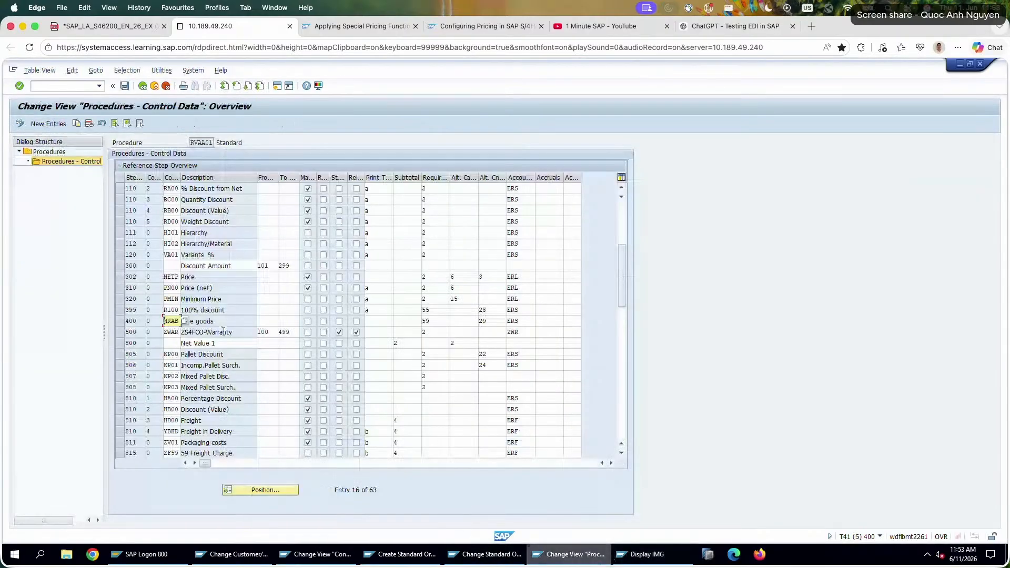
scroll(271, 292, "up", 5)
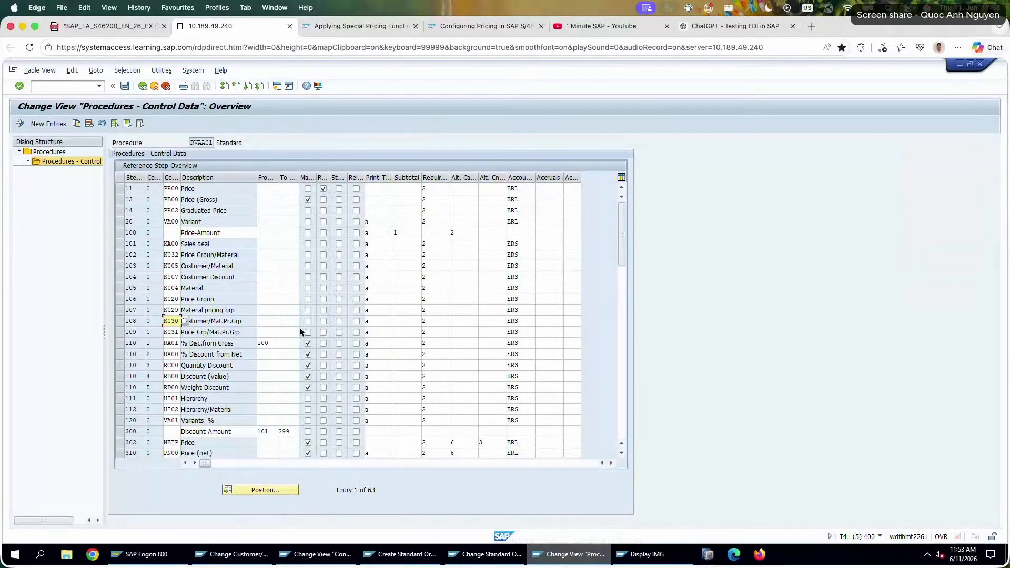
scroll(300, 327, "down", 2)
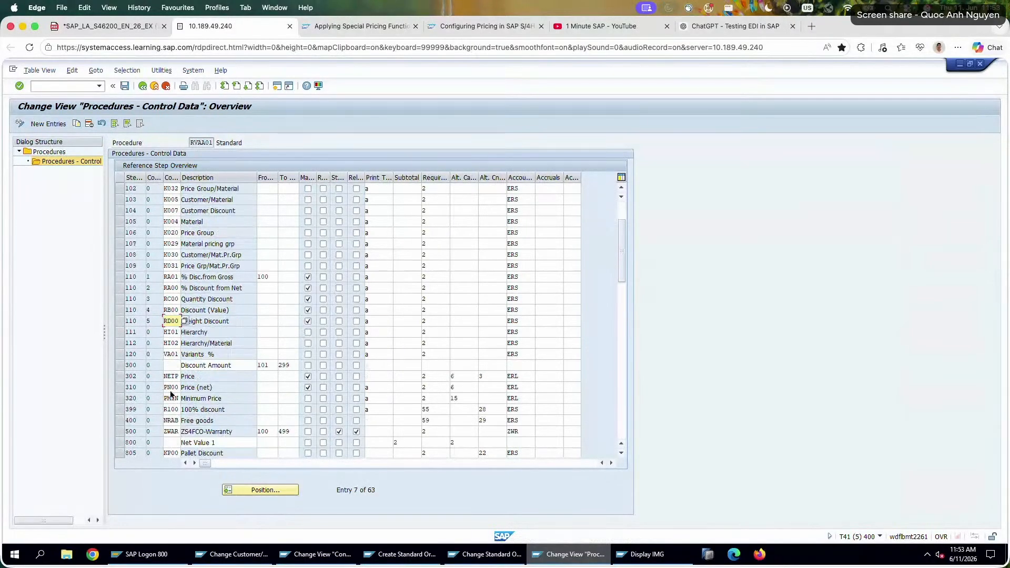
left_click(173, 387)
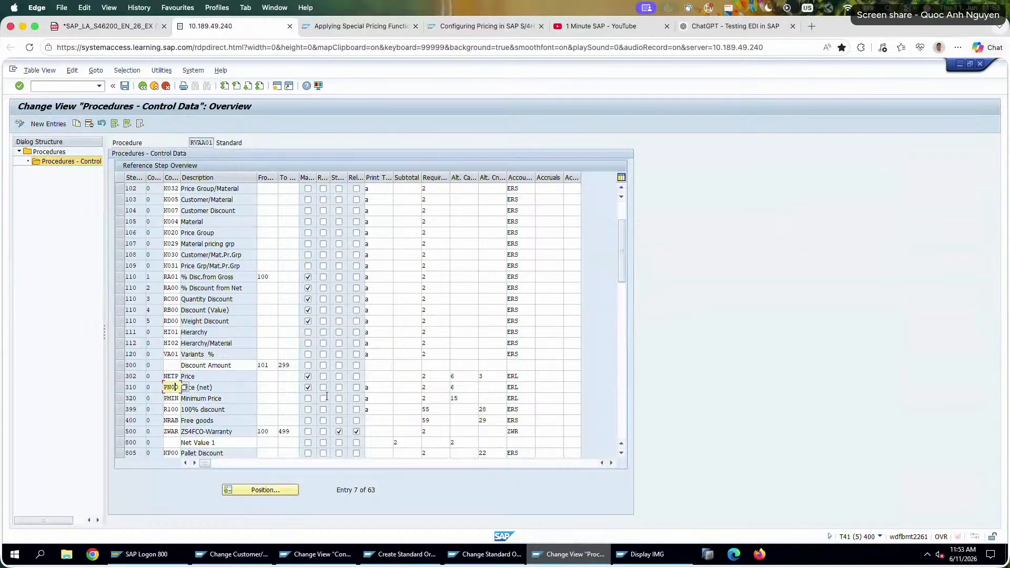
key("Tab")
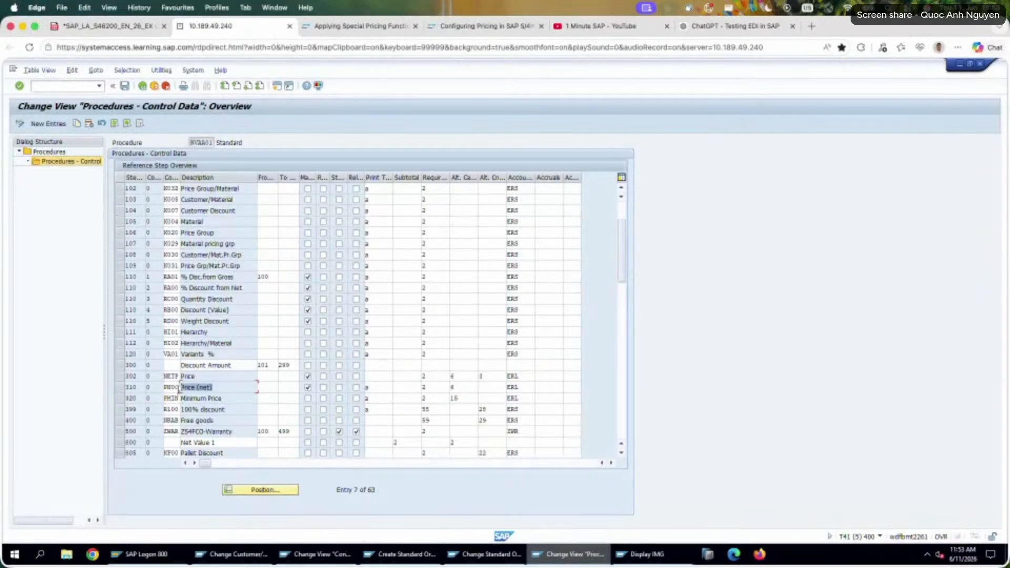
left_click_drag(135, 390, 113, 390)
View the available print types for the PN00 row of the procedure and close the list without choosing one.
left_click(368, 388)
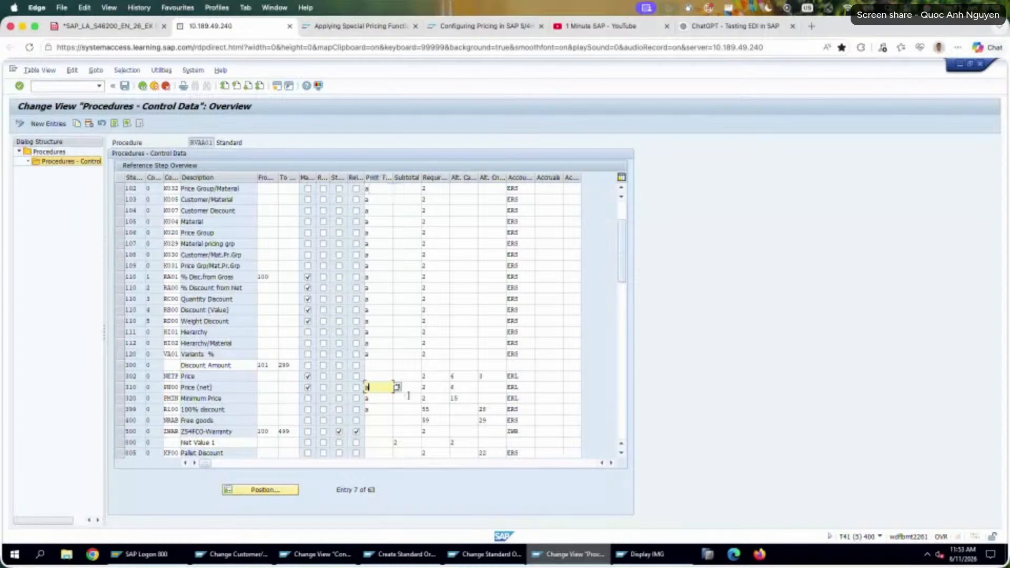
key("F4")
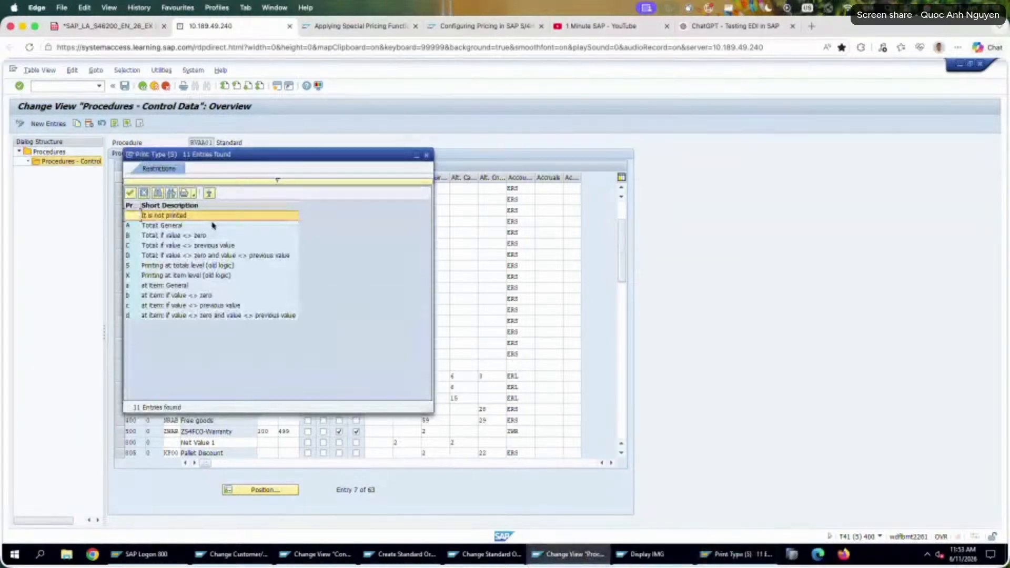
left_click(211, 225)
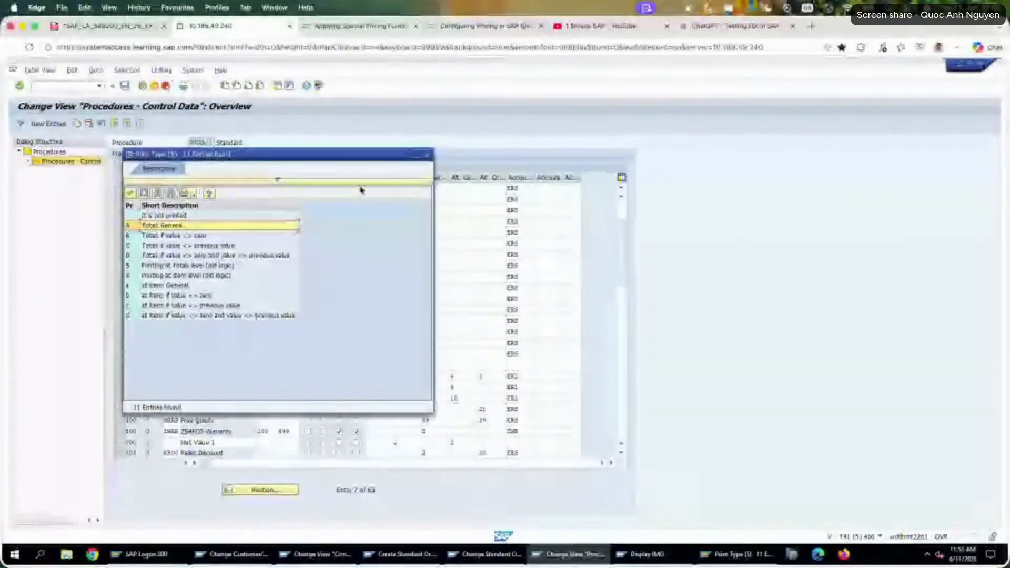
left_click(426, 155)
Check the requirement, alternative calculation and account key fields of the PN00 row, and leave the pricing procedure for SAP Easy Access.
left_click(423, 387)
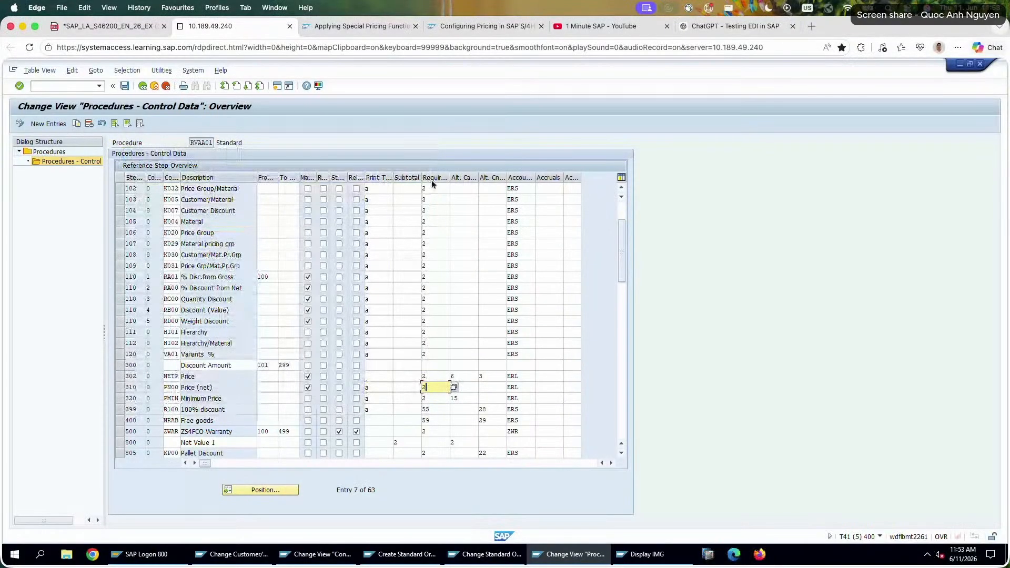
key("Tab")
type("6")
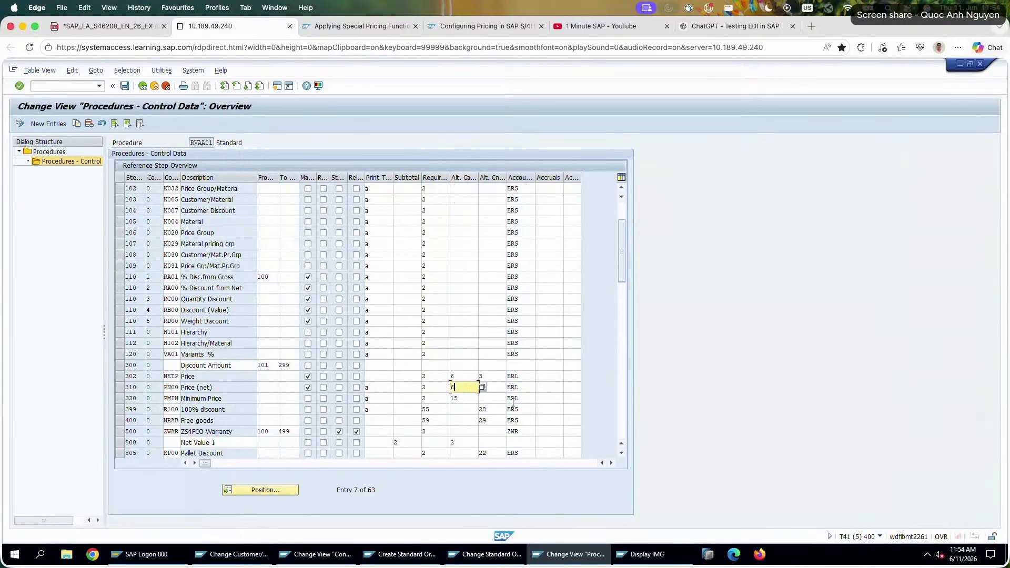
left_click(501, 388)
left_click(524, 387)
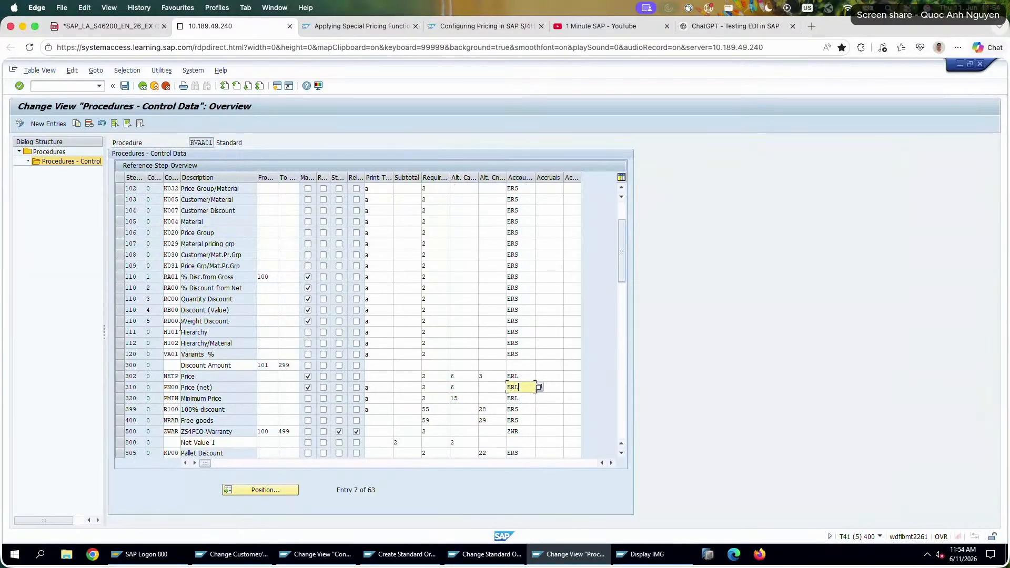
left_click(143, 88)
left_click(144, 89)
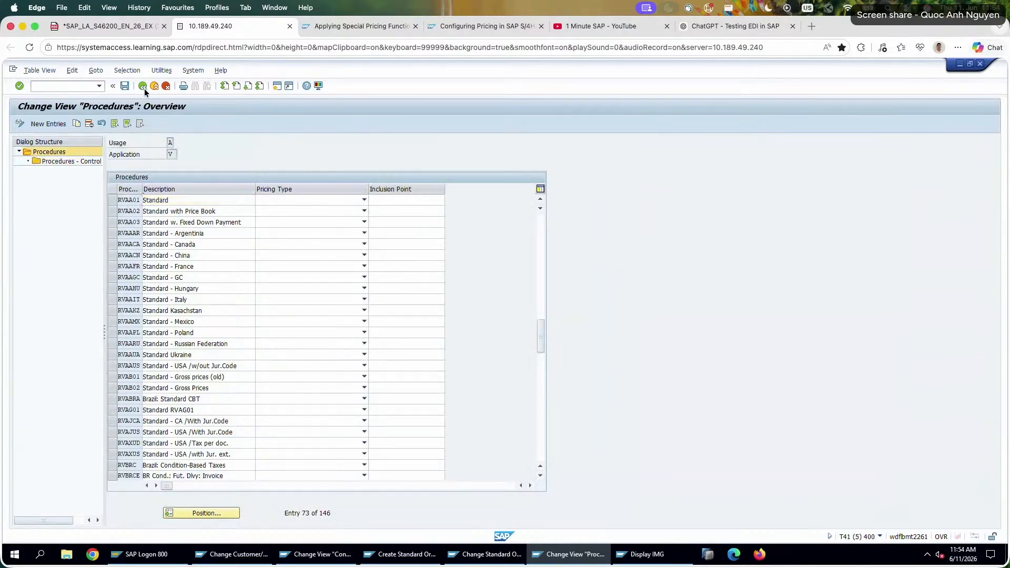
Switch to the condition types session, display condition type PN00, and examine its settings down to text determination.
left_click(484, 554)
left_click(405, 554)
left_click(332, 554)
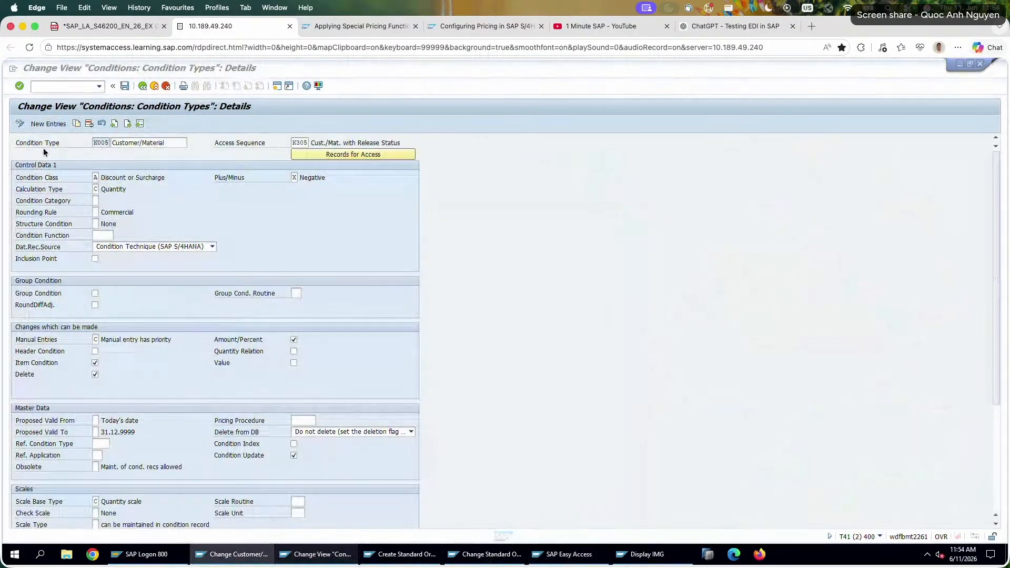
left_click(140, 125)
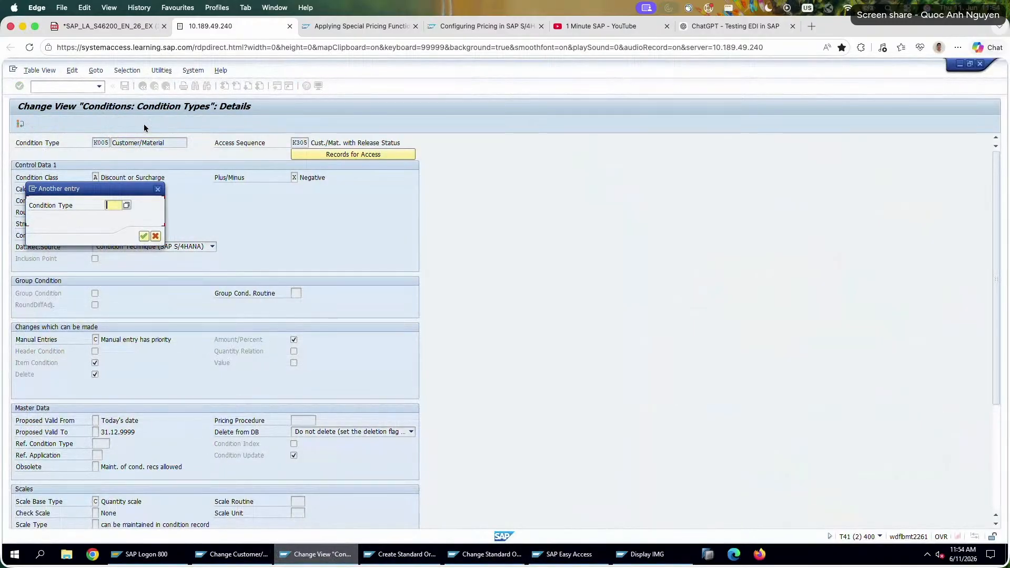
type("PN00")
key("Return")
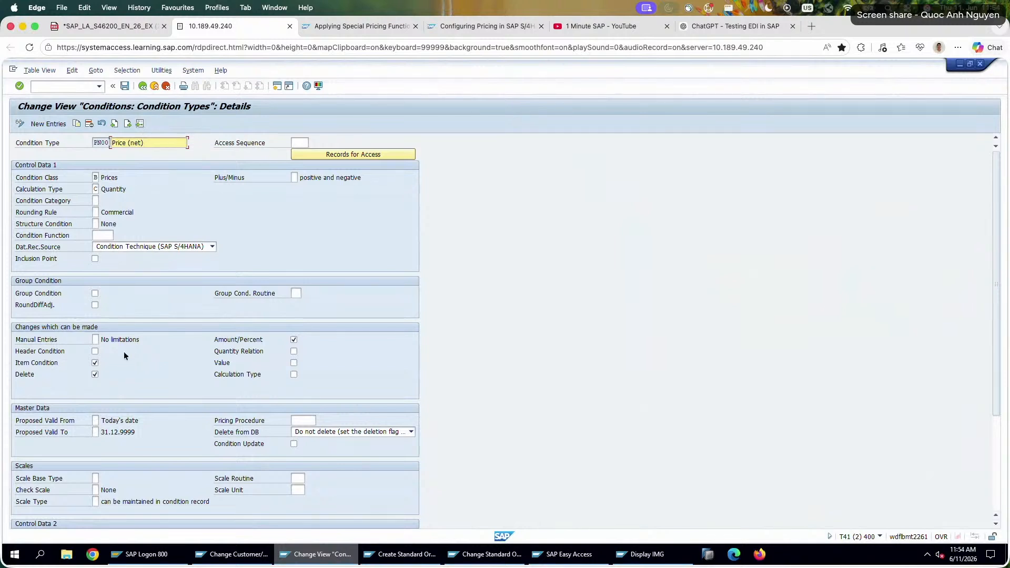
scroll(125, 356, "down", 2)
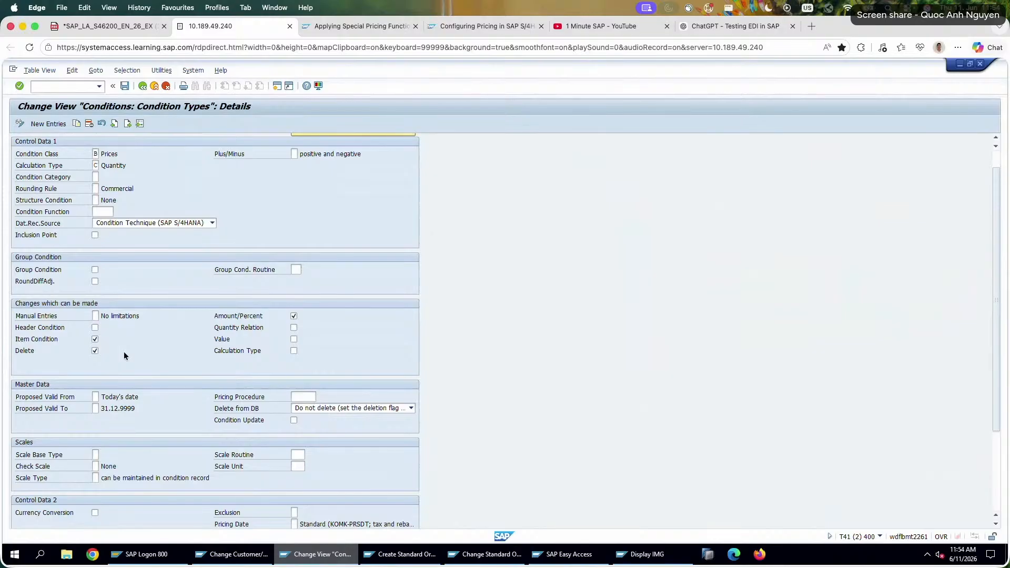
scroll(124, 355, "down", 5)
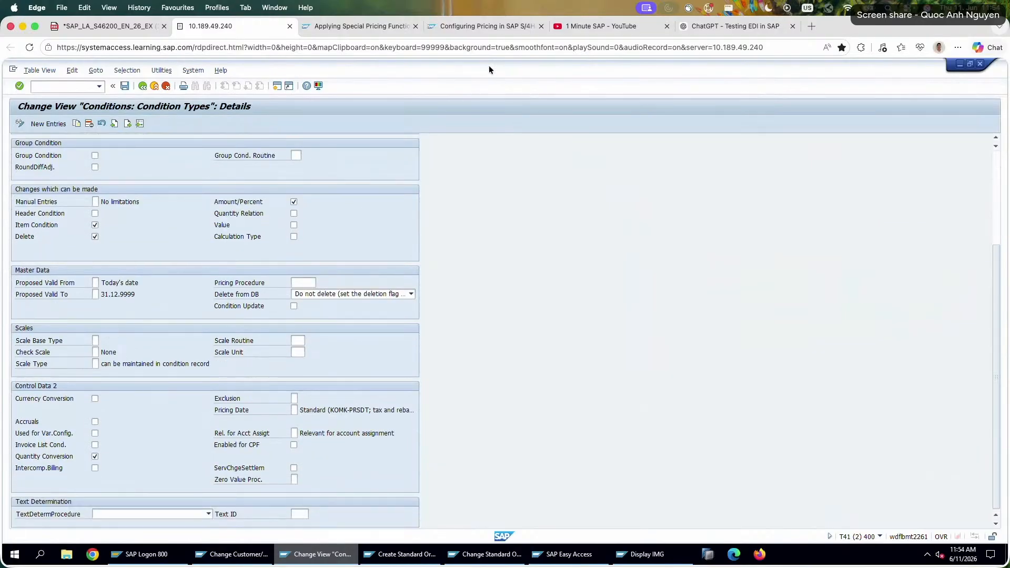
Switch to ChatGPT and ask why manually entering item condition PN00 deactivates material price and discount, and which backend configuration to check.
left_click(731, 25)
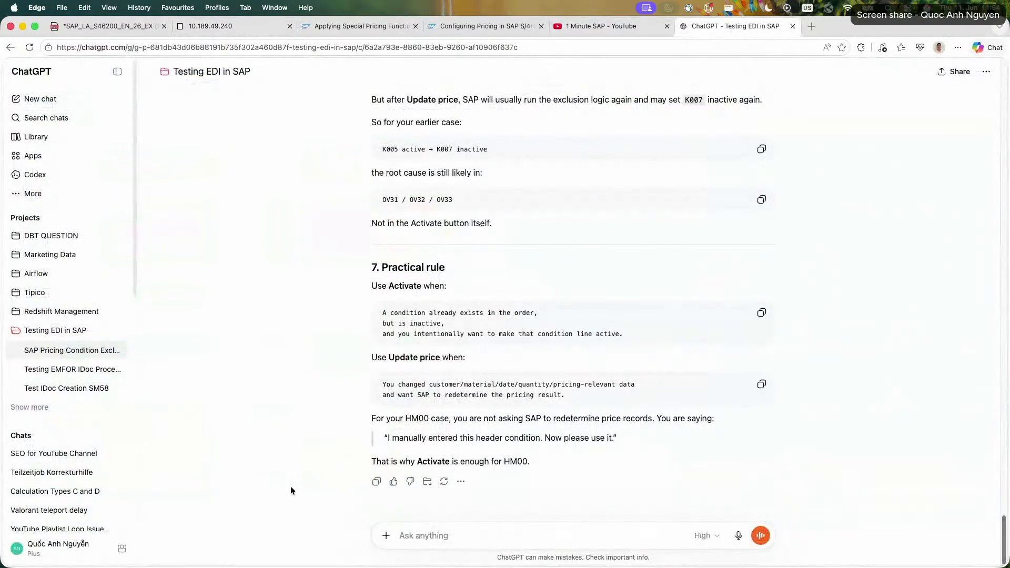
type("the item co")
key("super+a")
key("BackSpace")
left_click(740, 535)
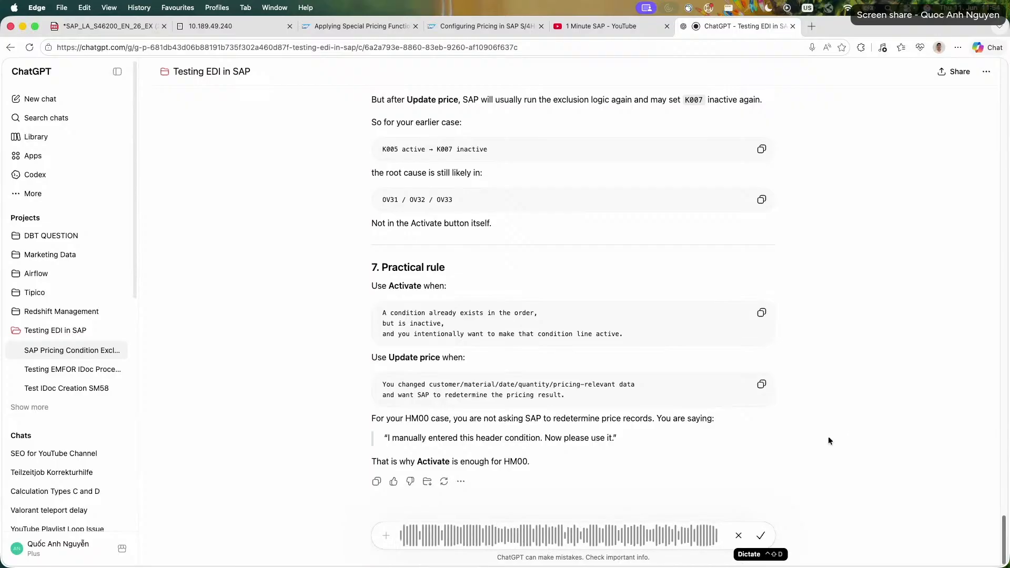
left_click(760, 536)
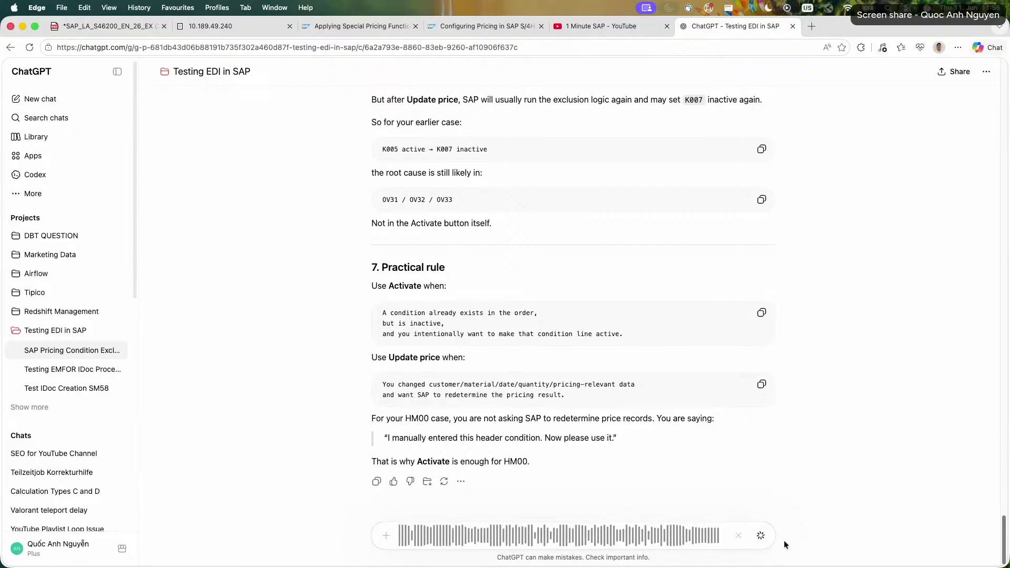
left_click(760, 534)
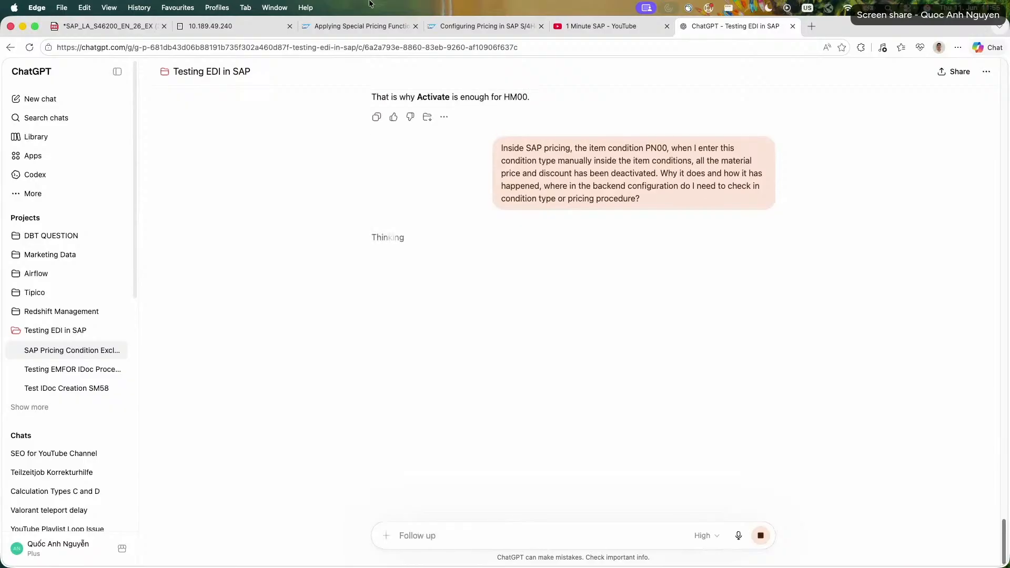
Switch to the exercise PDF and review the Exercise 18 tasks on PN00, PMIN and header condition HM00.
left_click(224, 32)
left_click(142, 28)
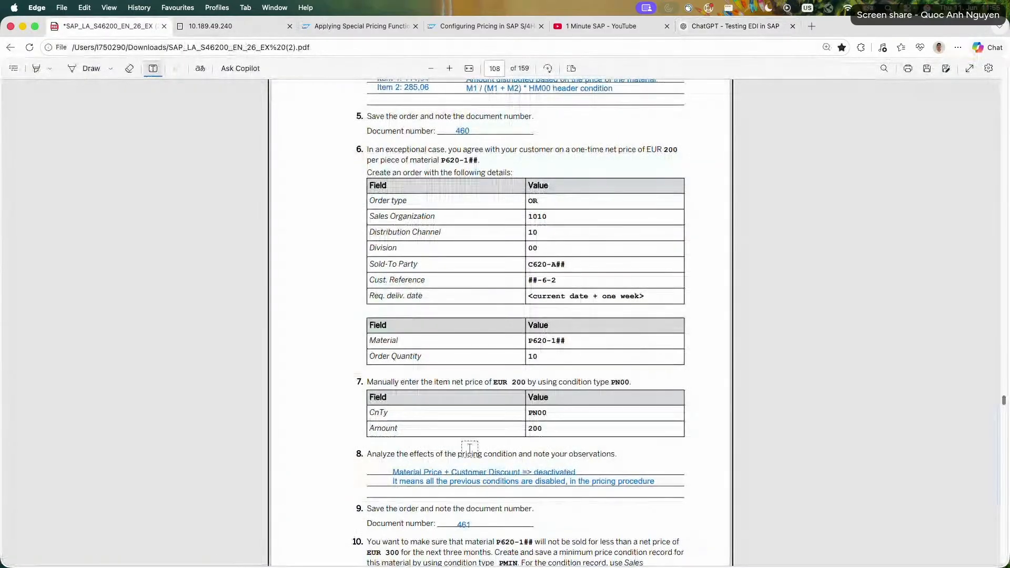
scroll(480, 496, "down", 5)
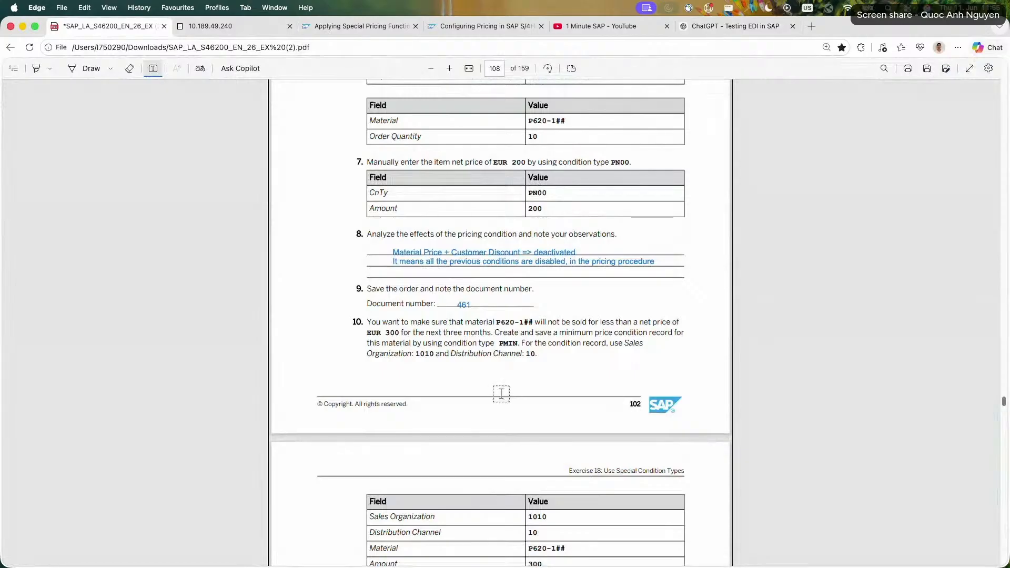
scroll(503, 392, "up", 3)
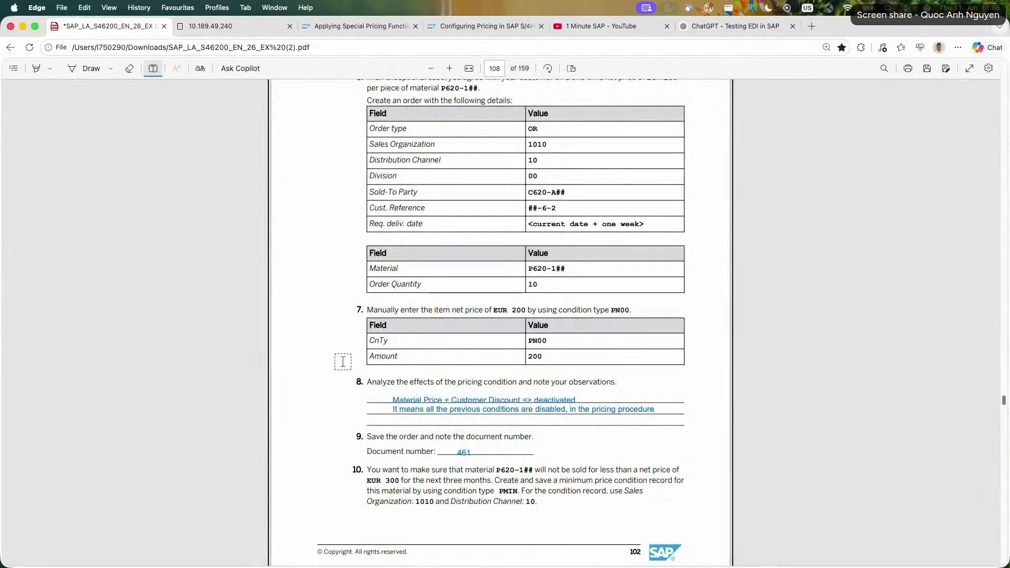
scroll(343, 362, "up", 3)
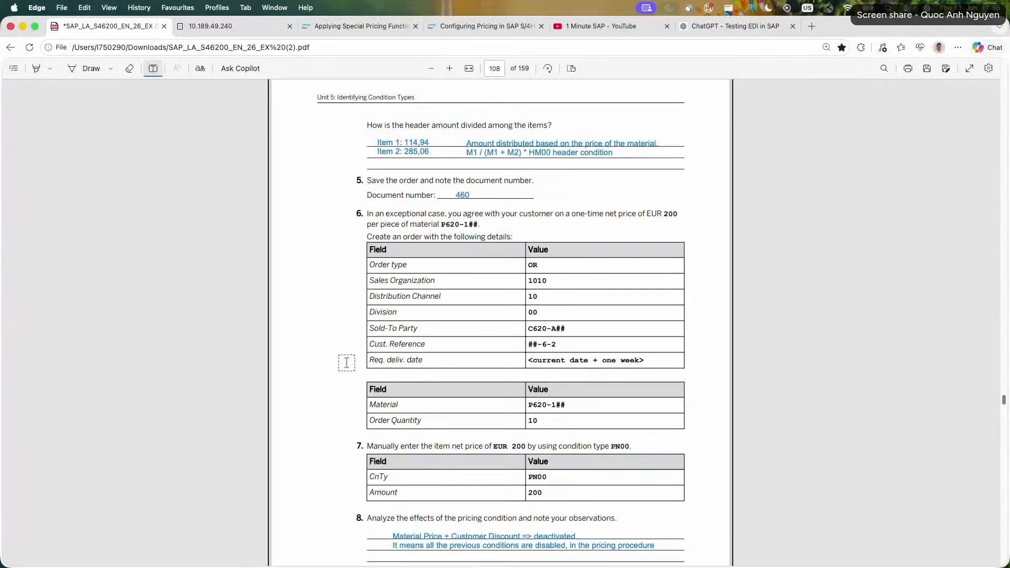
scroll(346, 363, "up", 4)
scroll(346, 362, "up", 3)
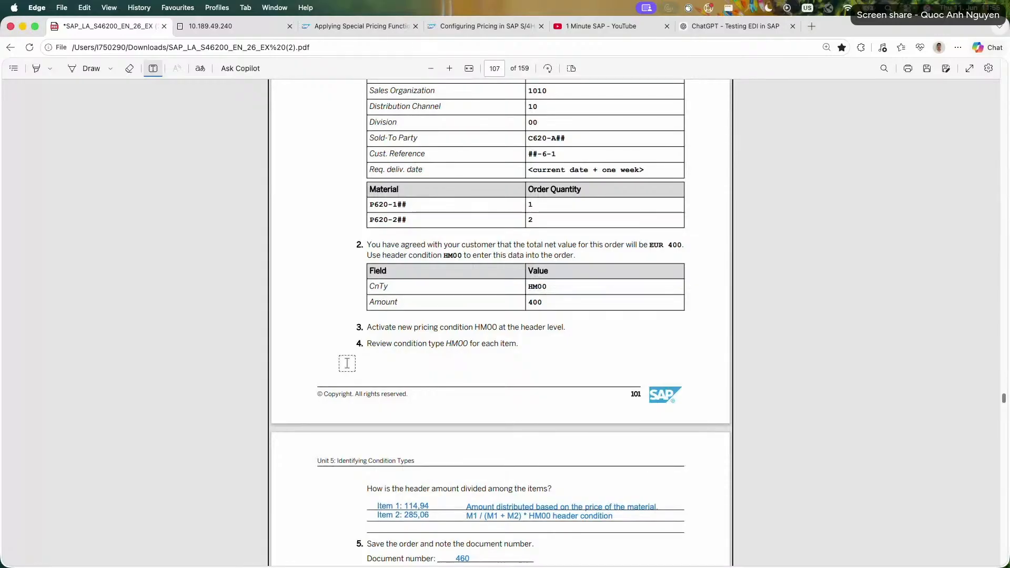
scroll(347, 363, "up", 4)
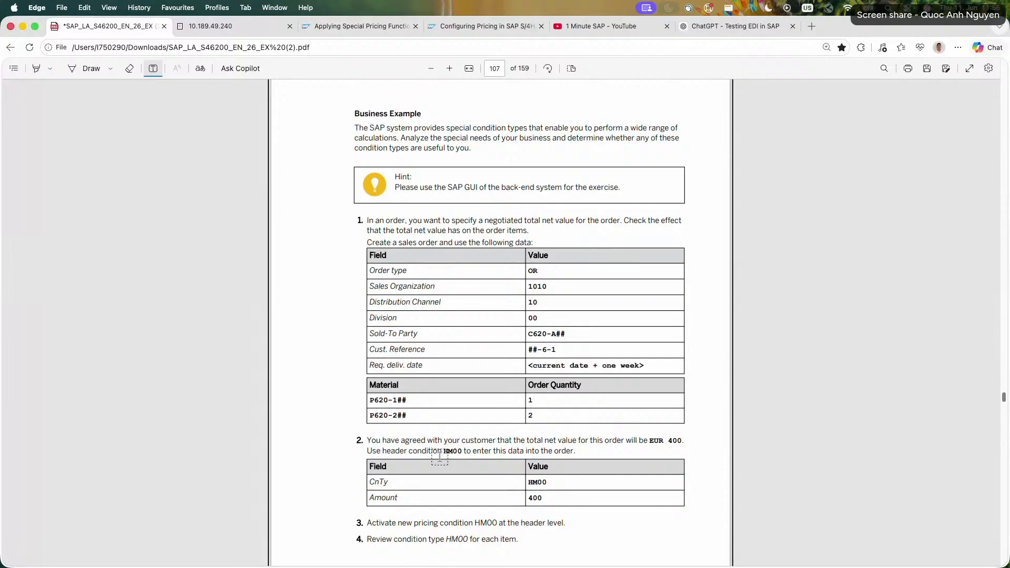
Return to SAP, display condition type HM00, and examine its calculation type and other control settings.
left_click(226, 26)
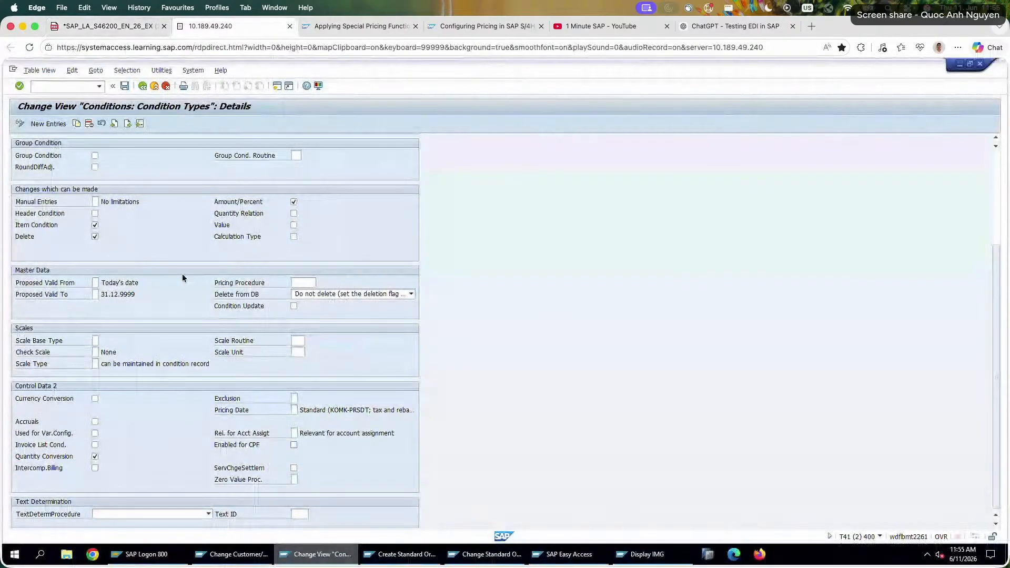
scroll(147, 163, "up", 3)
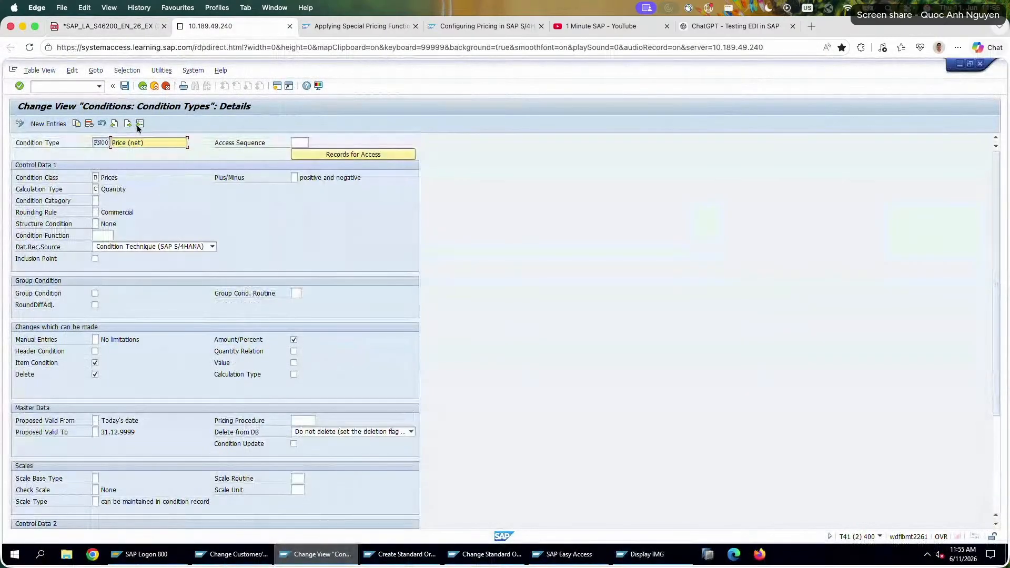
type("HM00")
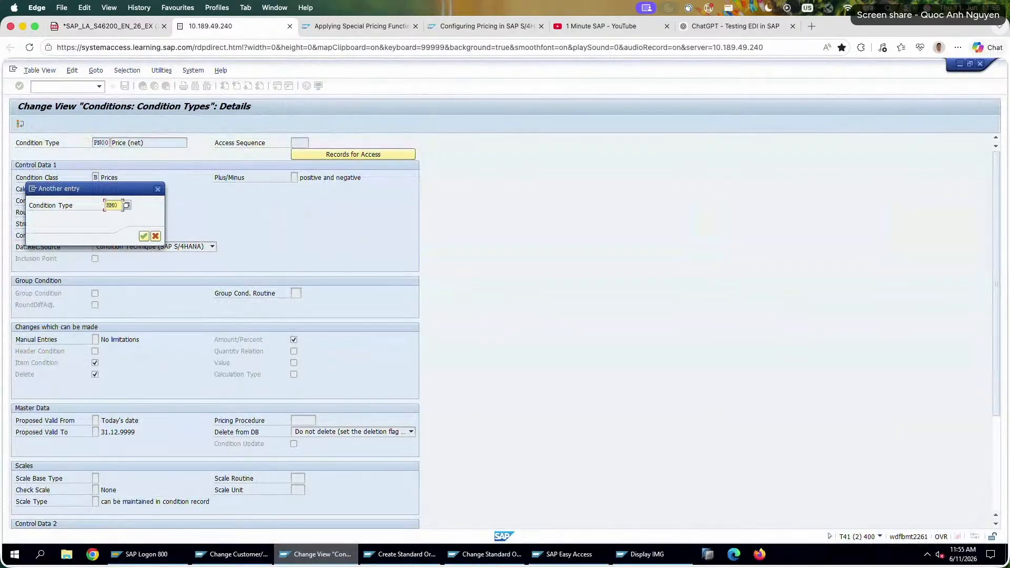
key("Return")
left_click(121, 192)
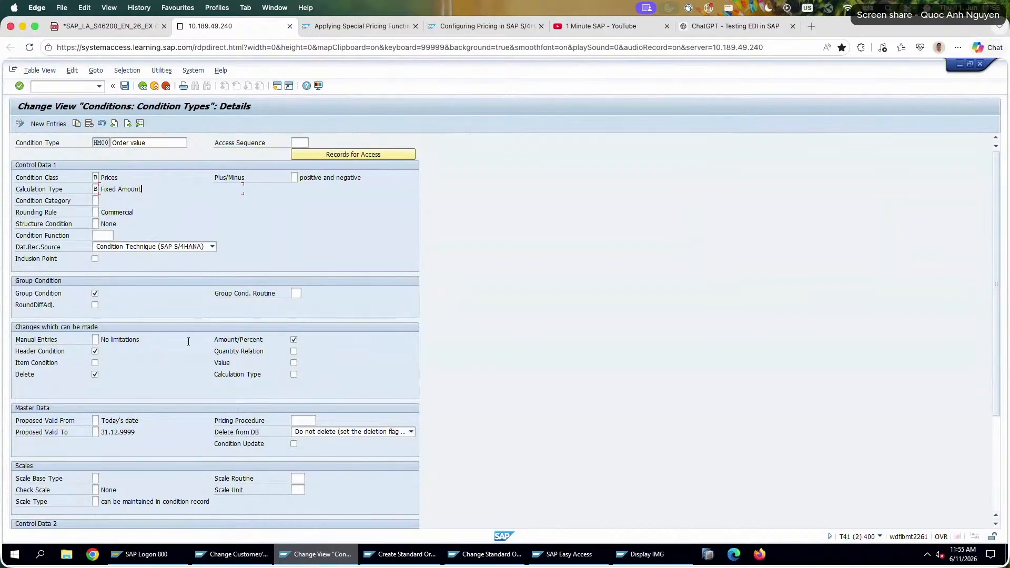
scroll(190, 357, "down", 4)
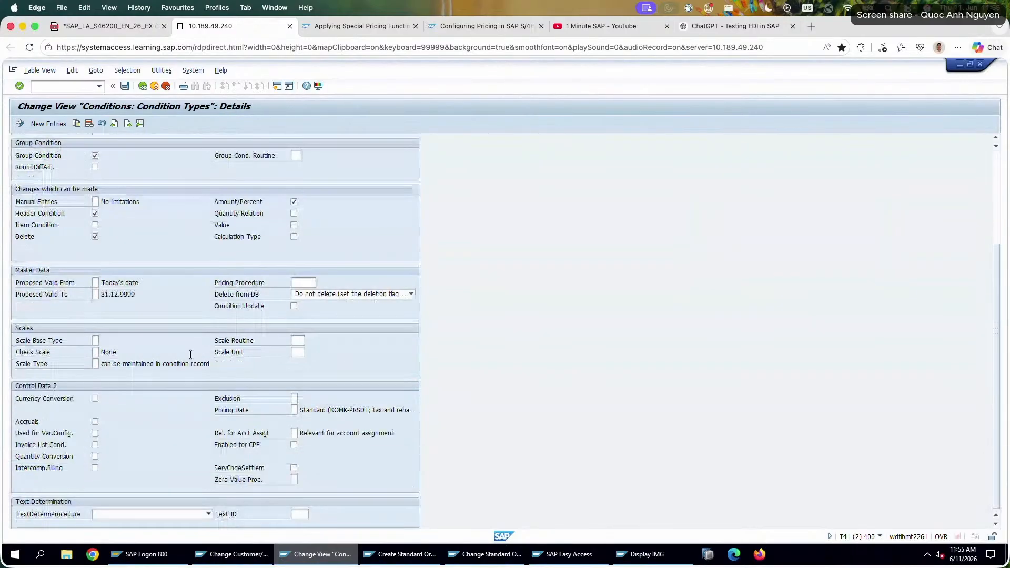
scroll(191, 358, "up", 4)
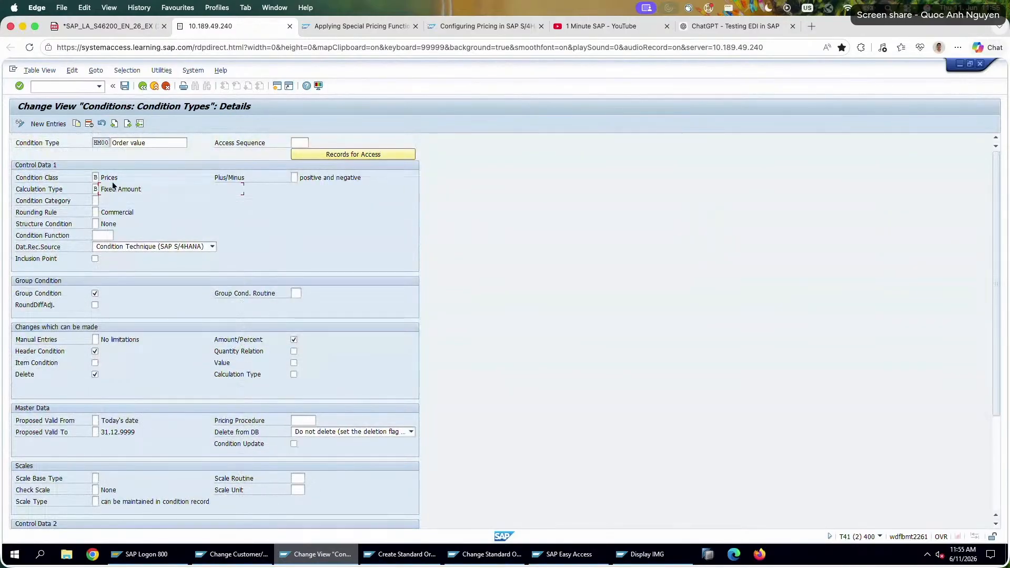
Leave condition type HM00, position the condition types overview on PN00, and display its details.
left_click(142, 85)
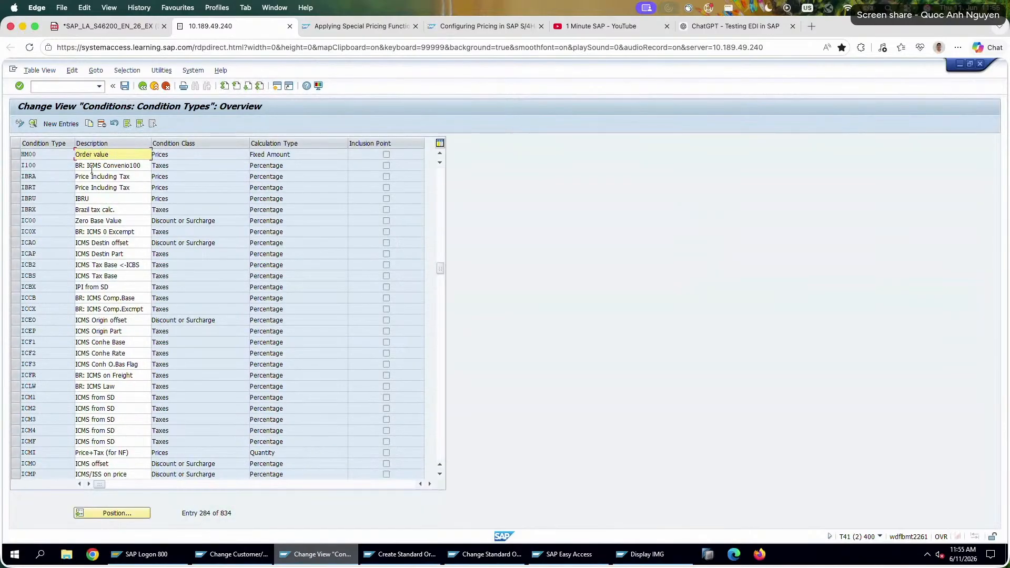
left_click(140, 508)
type("pn00")
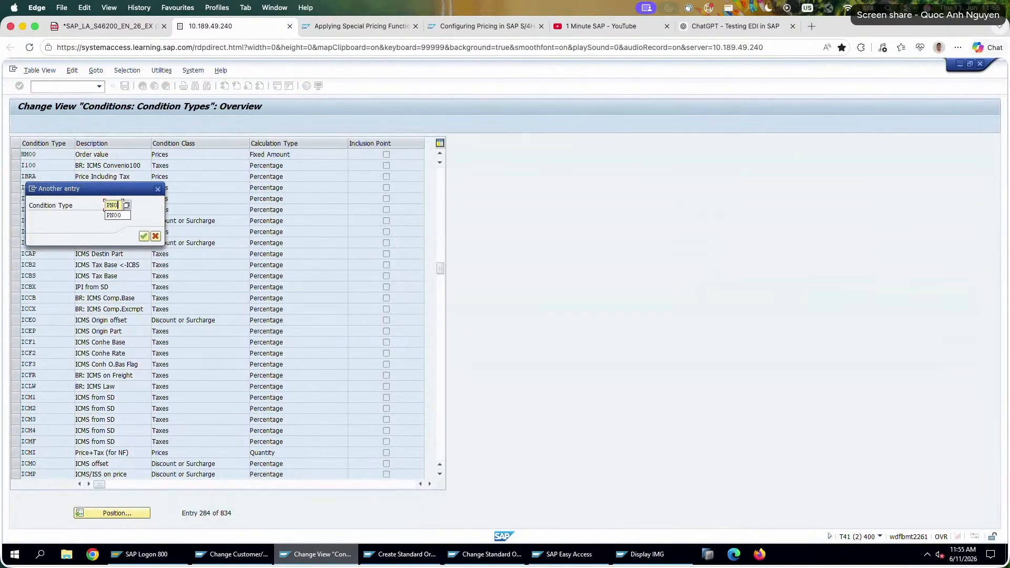
key("Return")
double_click(118, 152)
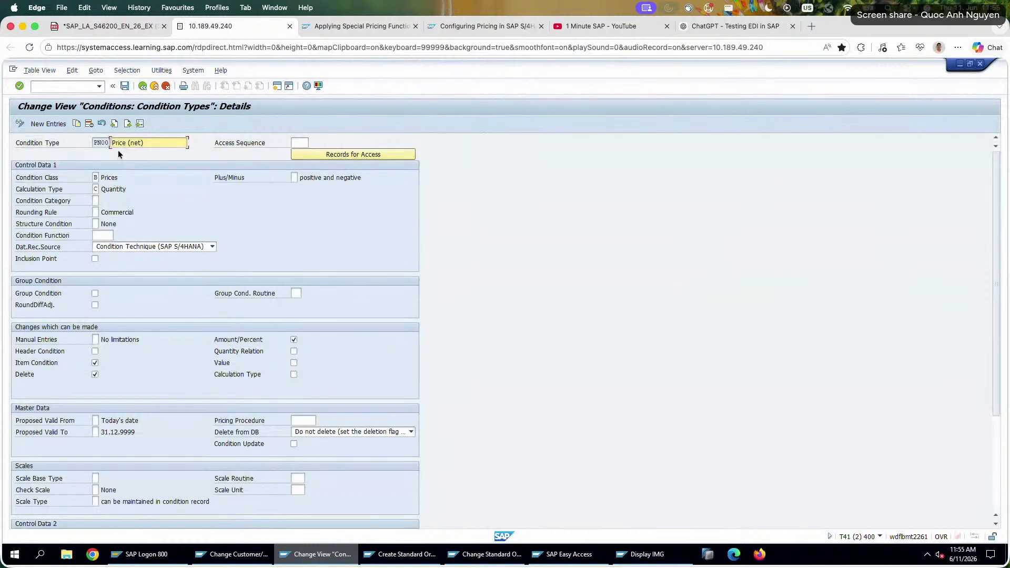
Switch to ChatGPT and read why a manually entered PN00 overrides the material price and discounts, including the normal pricing example.
left_click(727, 29)
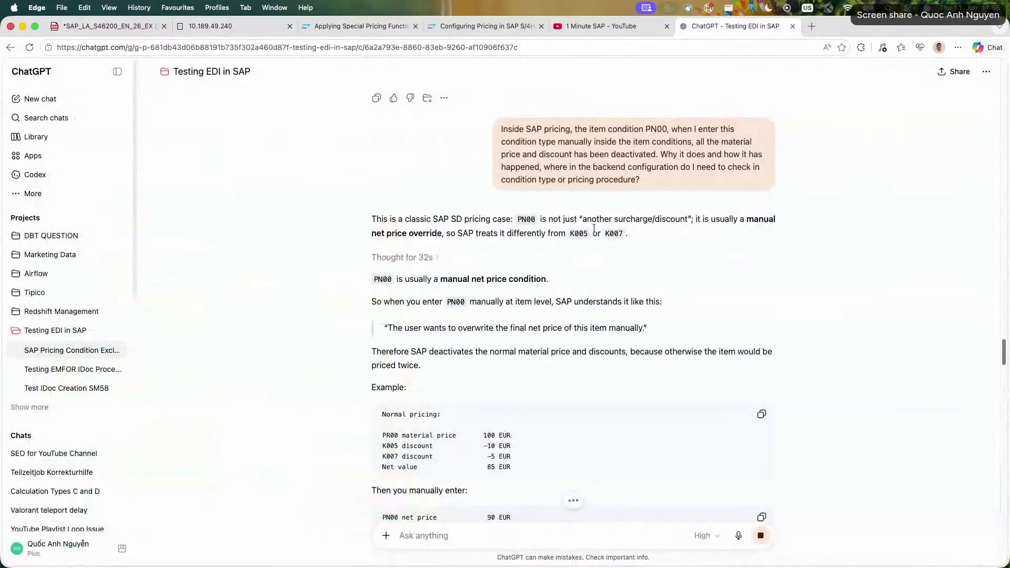
left_click_drag(551, 219, 647, 231)
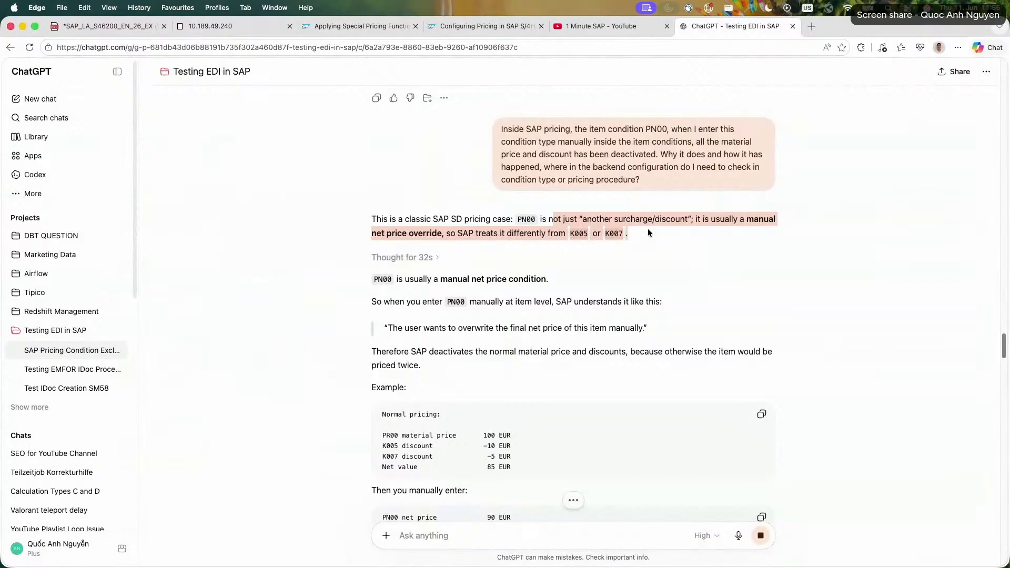
left_click(647, 230)
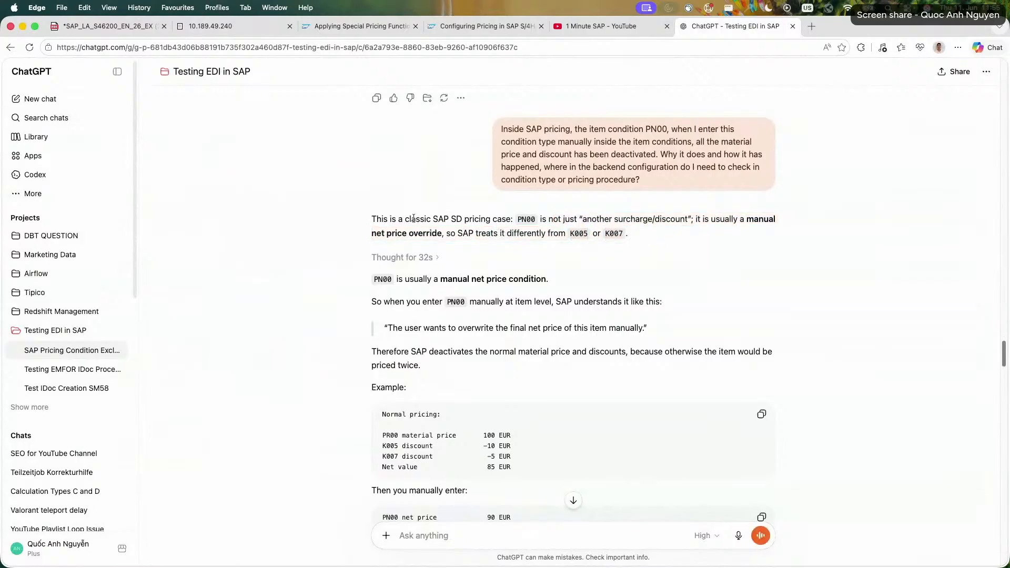
left_click_drag(414, 218, 562, 233)
left_click(547, 241)
triple_click(602, 323)
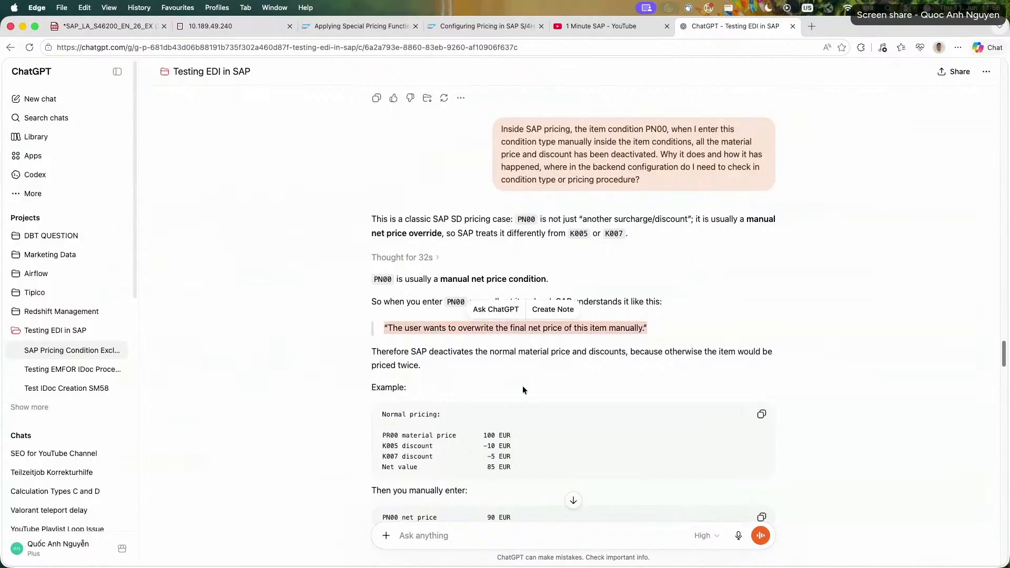
left_click_drag(367, 352, 462, 365)
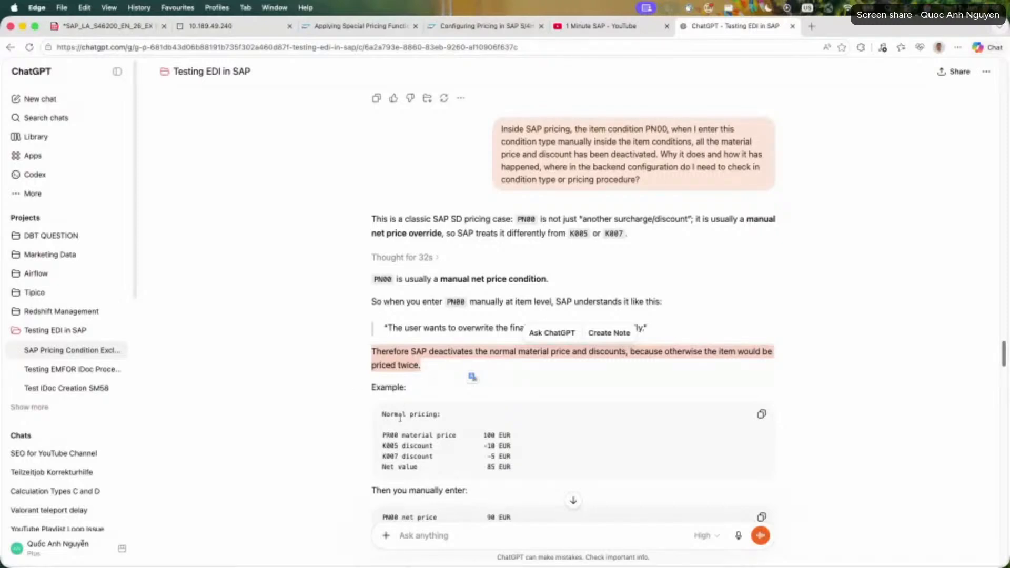
left_click_drag(509, 467, 358, 420)
left_click(351, 422)
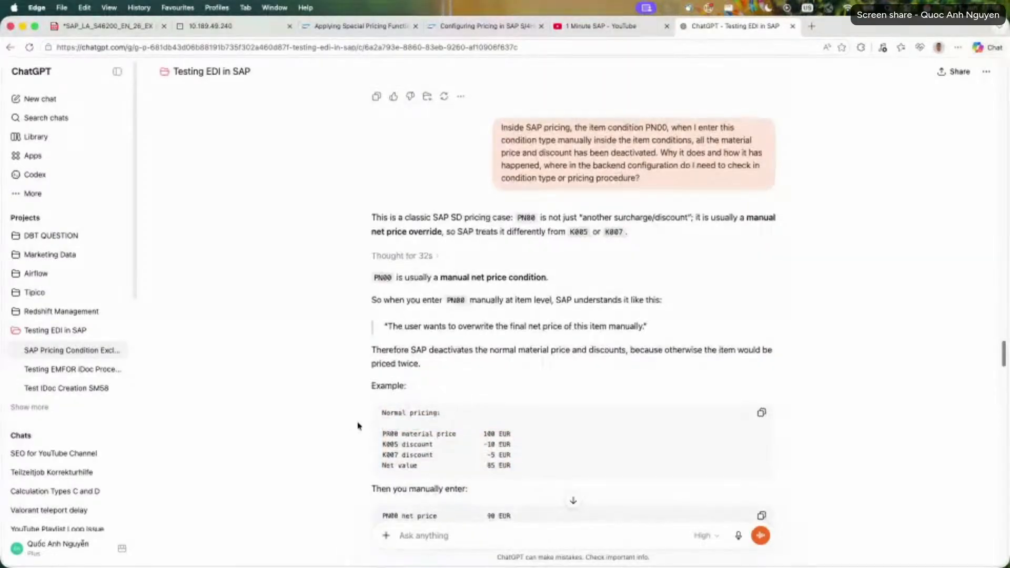
Read the example with a manual PN00 net price of 90 EUR and its effect on PR00, K005 and K007.
scroll(359, 424, "down", 2)
left_click_drag(368, 421, 510, 413)
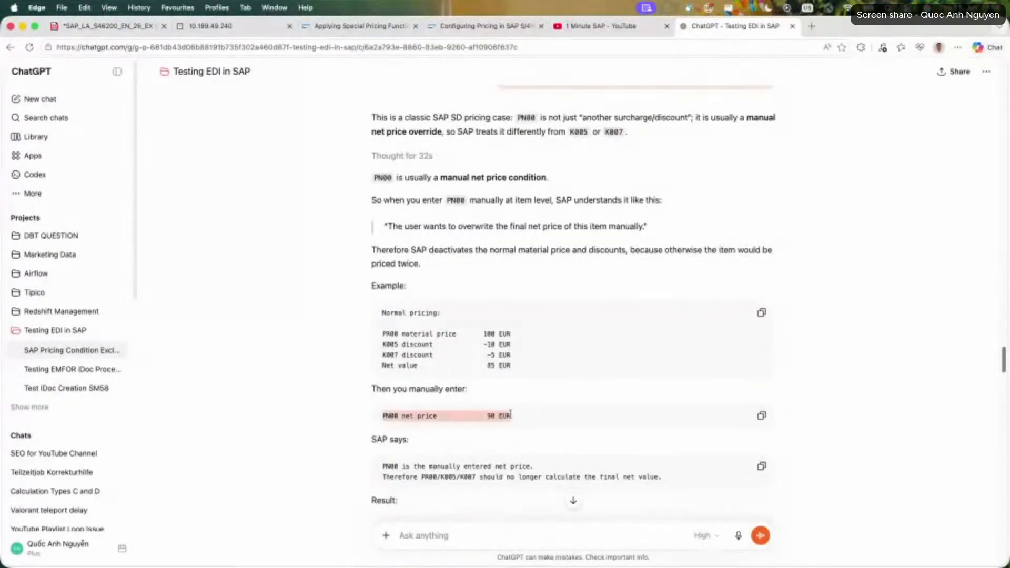
left_click_drag(375, 466, 625, 466)
left_click_drag(661, 471, 662, 476)
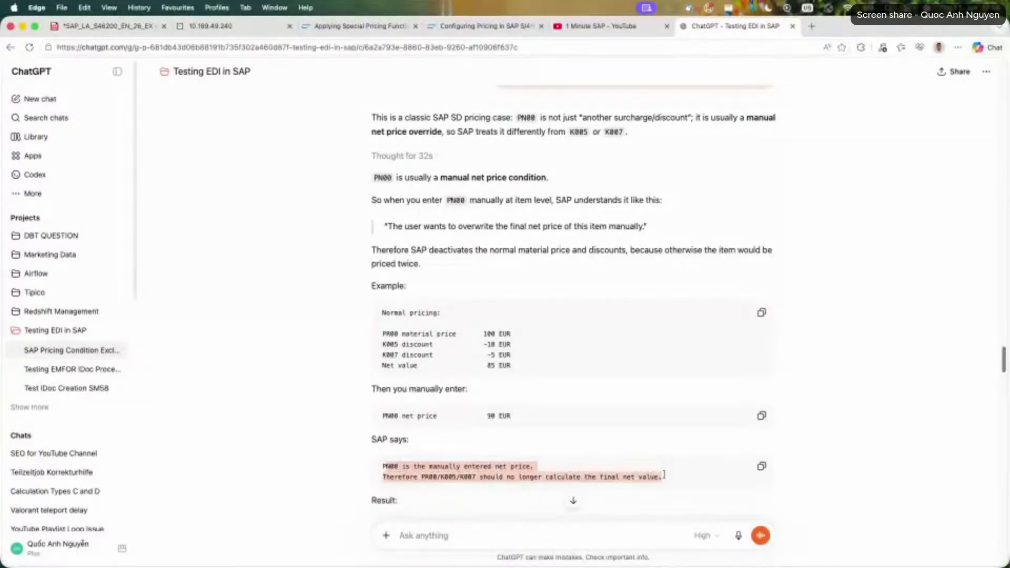
left_click(348, 440)
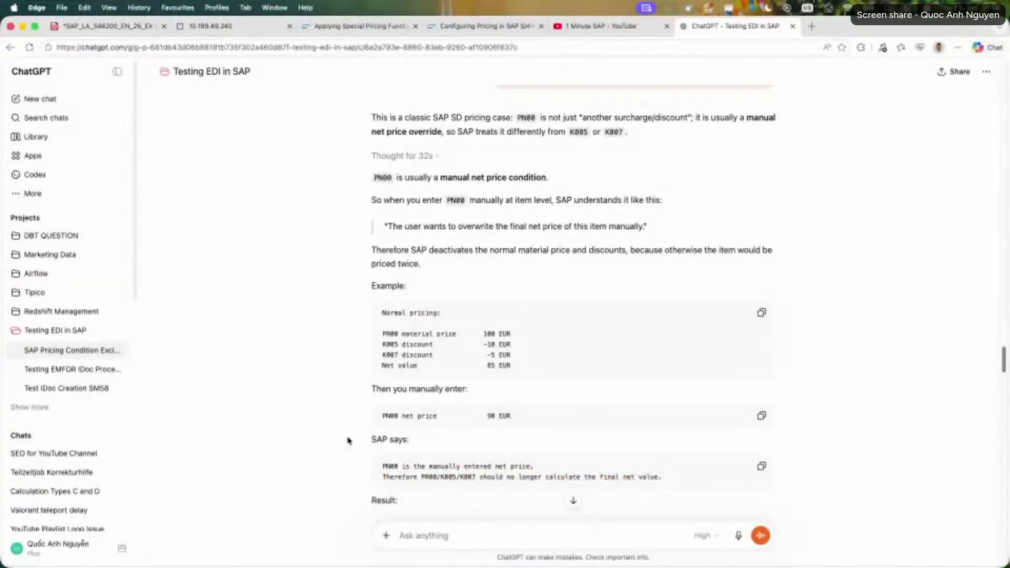
left_click_drag(383, 477, 670, 478)
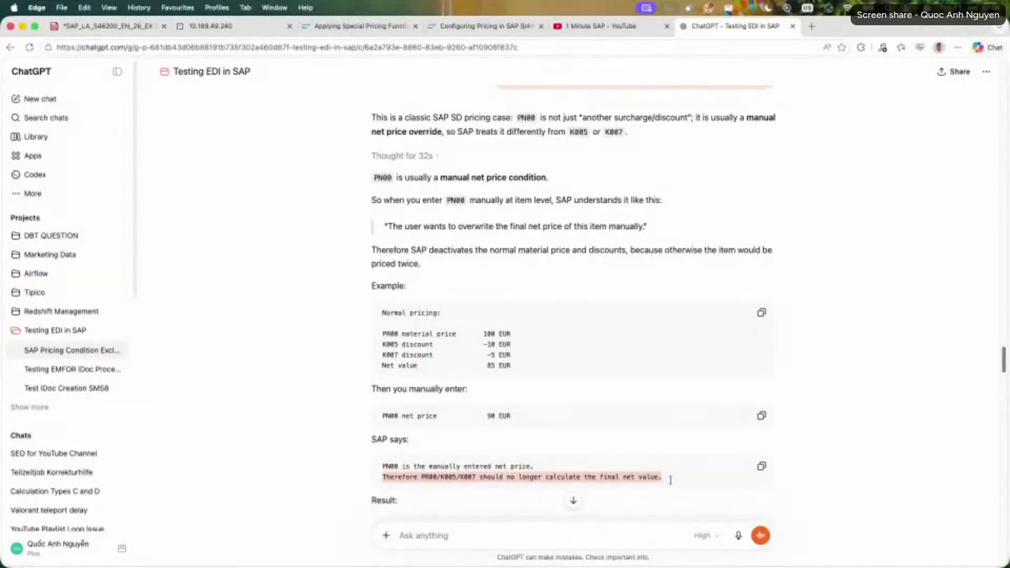
scroll(315, 441, "down", 3)
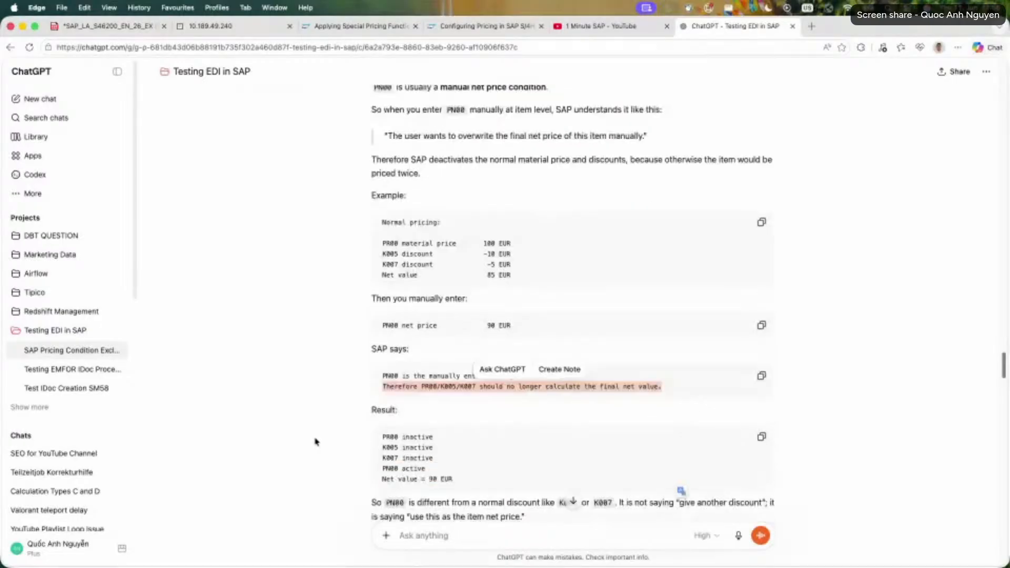
scroll(315, 441, "down", 1)
left_click(316, 441)
scroll(316, 440, "down", 1)
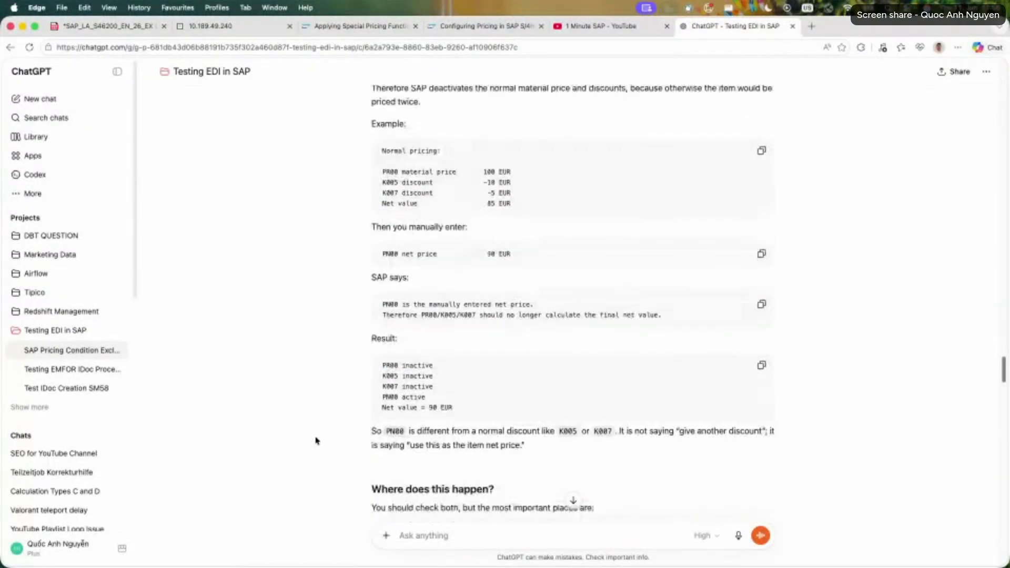
scroll(316, 441, "down", 1)
Review the configuration places to check for PN00 and mark transaction code OV33 in the condition exclusion line.
triple_click(384, 475)
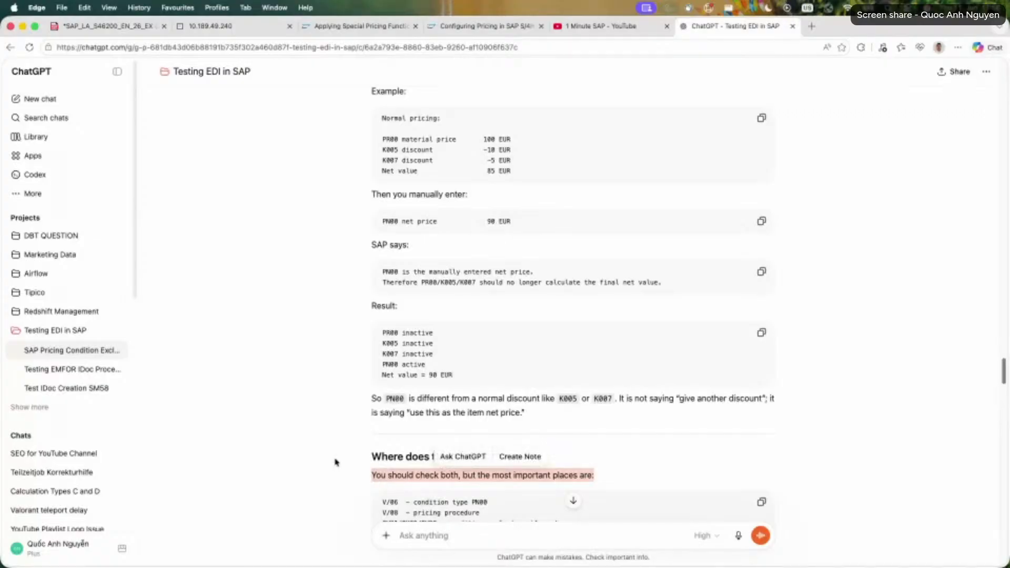
scroll(335, 461, "down", 3)
left_click(378, 427)
left_click_drag(379, 406, 566, 427)
double_click(388, 429)
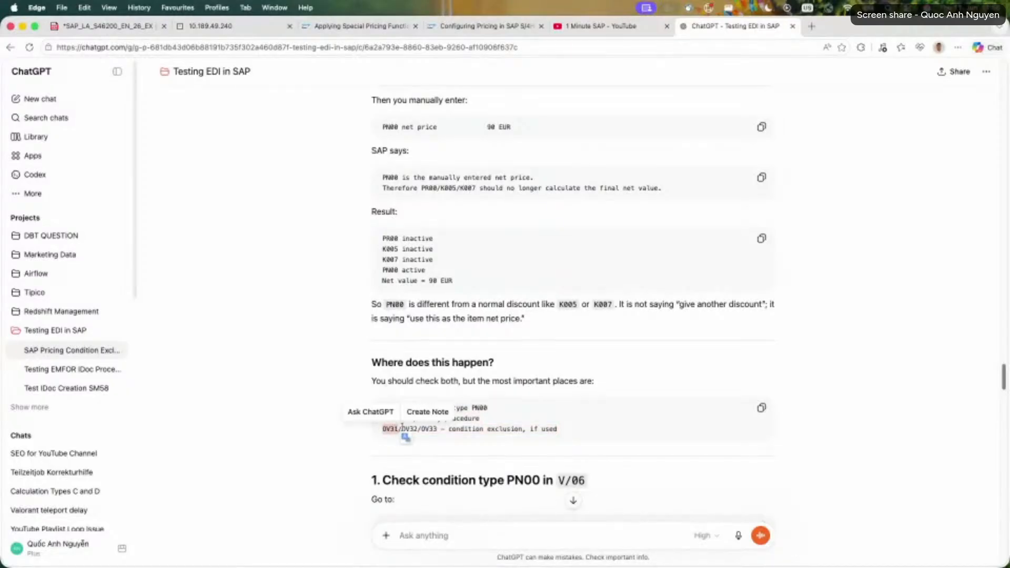
double_click(410, 429)
double_click(426, 428)
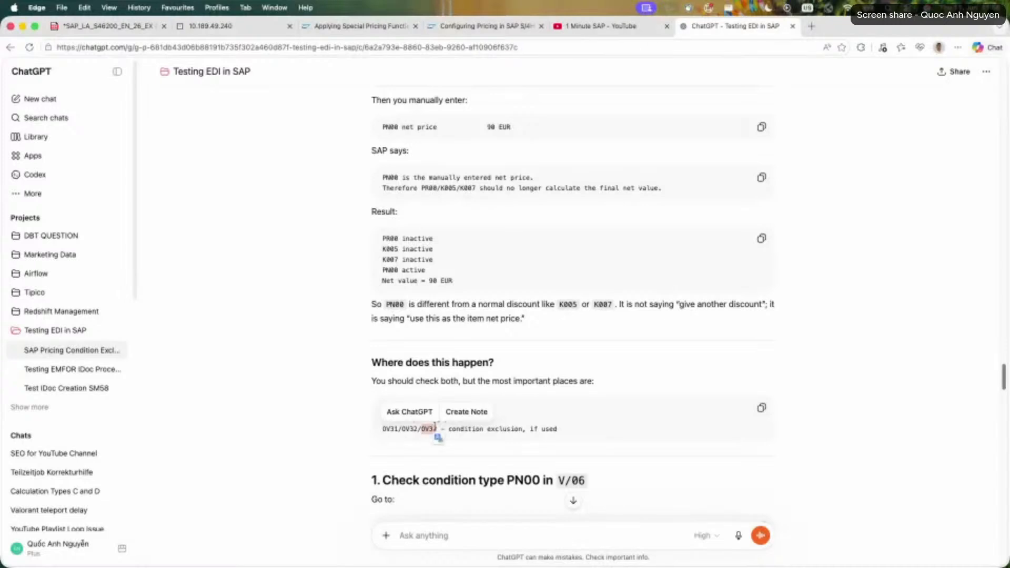
left_click(304, 413)
Return to SAP and run the copied transaction code in the SAP Easy Access session.
left_click(237, 26)
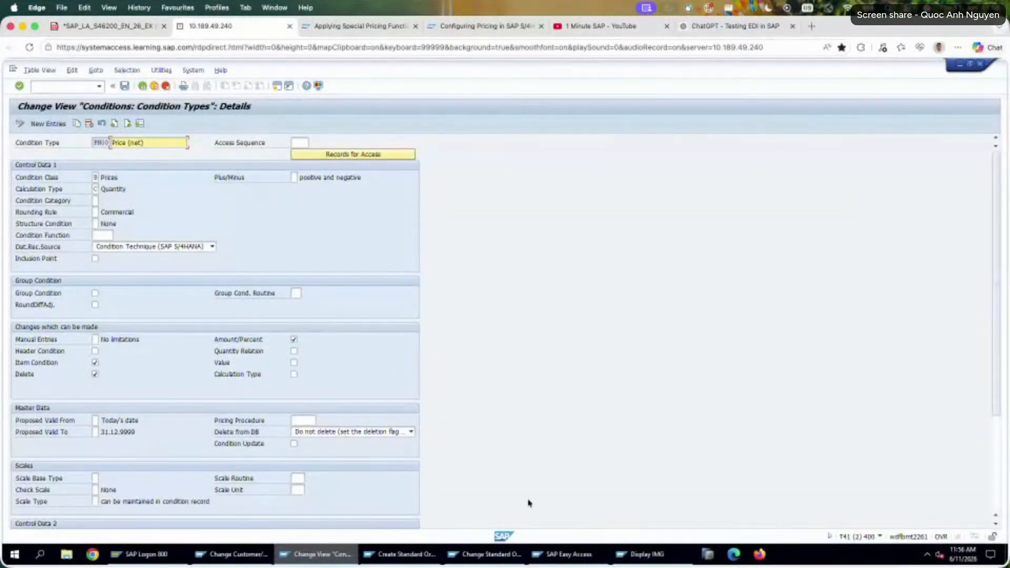
left_click(631, 554)
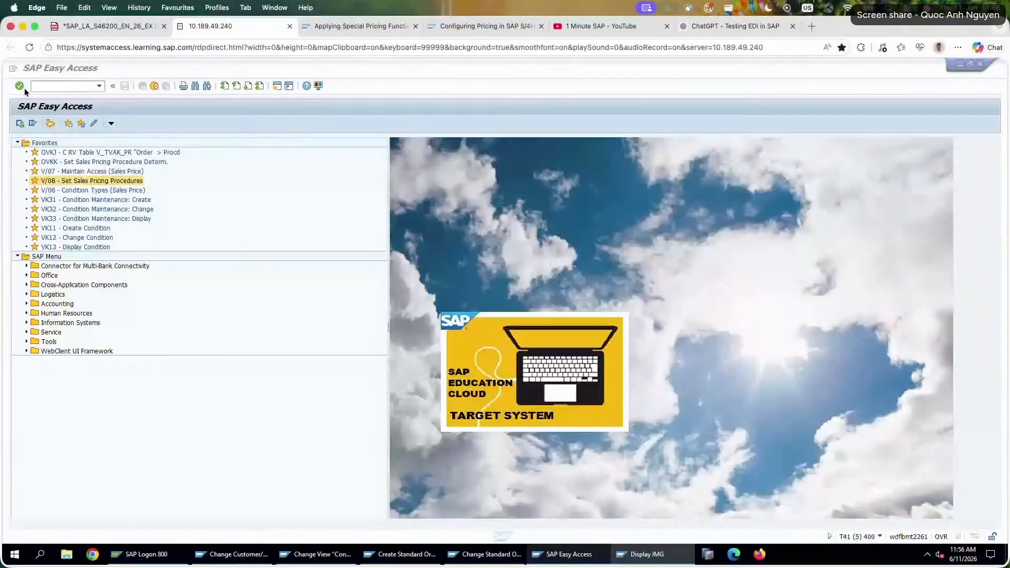
left_click(71, 86)
key("super+v")
key("Return")
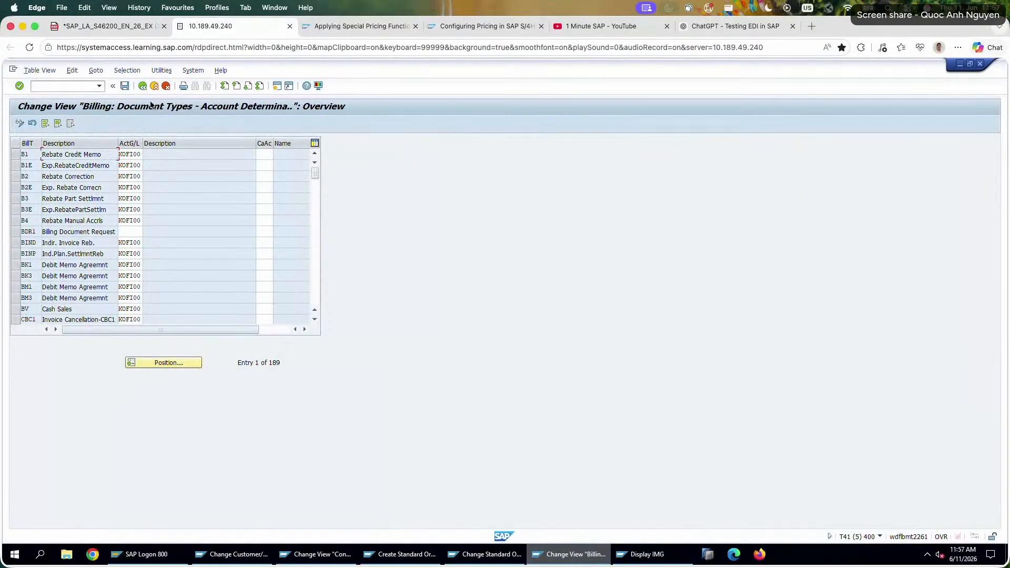
Leave the billing view, copy OV33 from ChatGPT again, rerun it in SAP Easy Access, and close that session.
left_click(144, 88)
left_click(70, 87)
type("OV33")
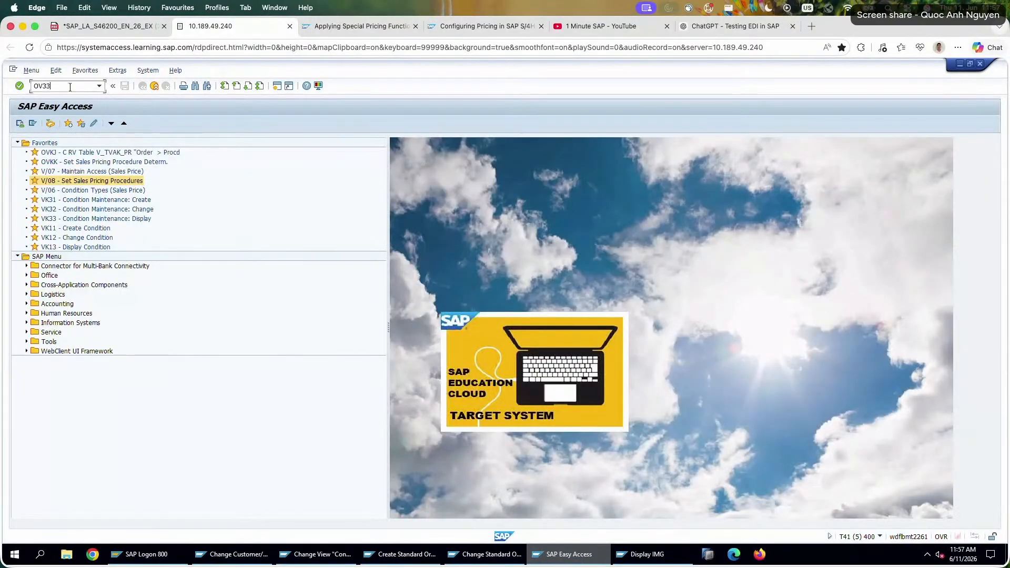
left_click(122, 24)
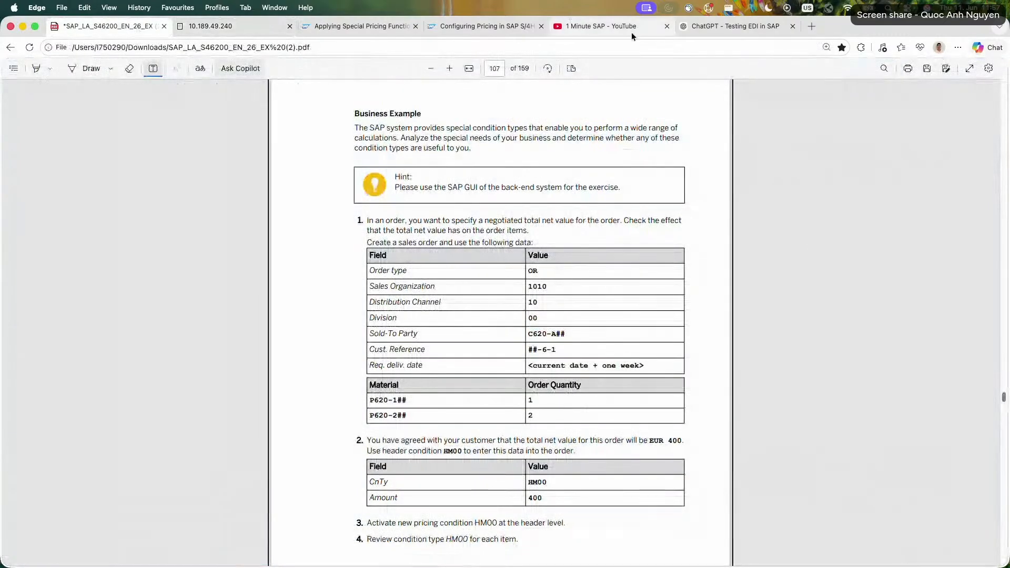
left_click(731, 25)
double_click(427, 429)
key("super+c")
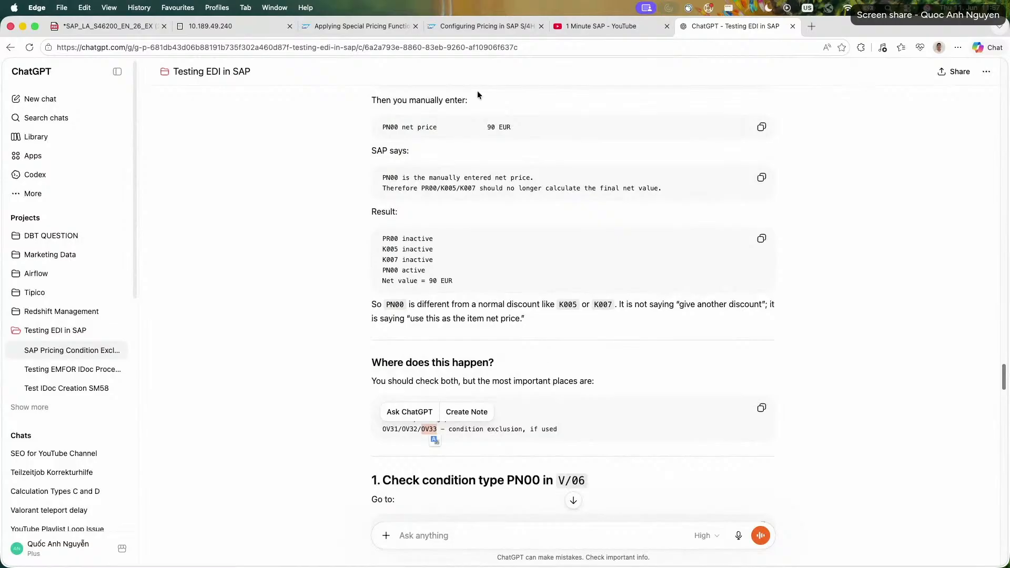
left_click(221, 26)
left_click(61, 87)
key("super+v")
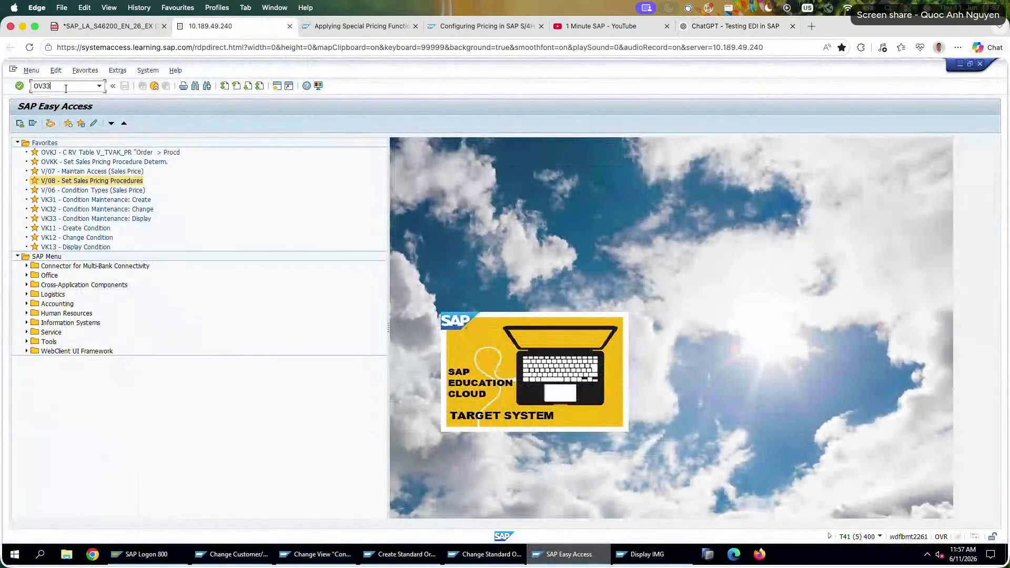
key("Return")
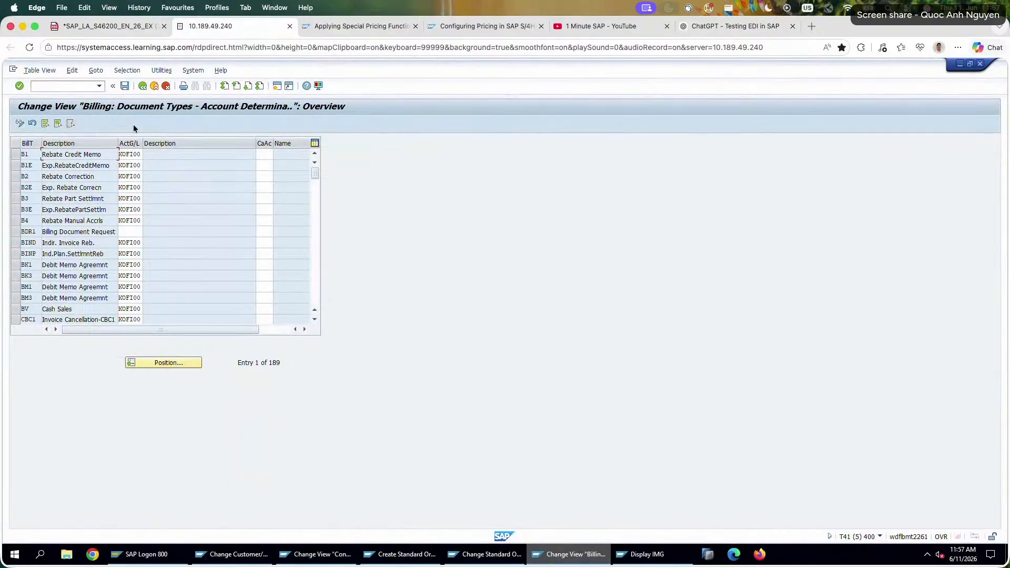
left_click(143, 86)
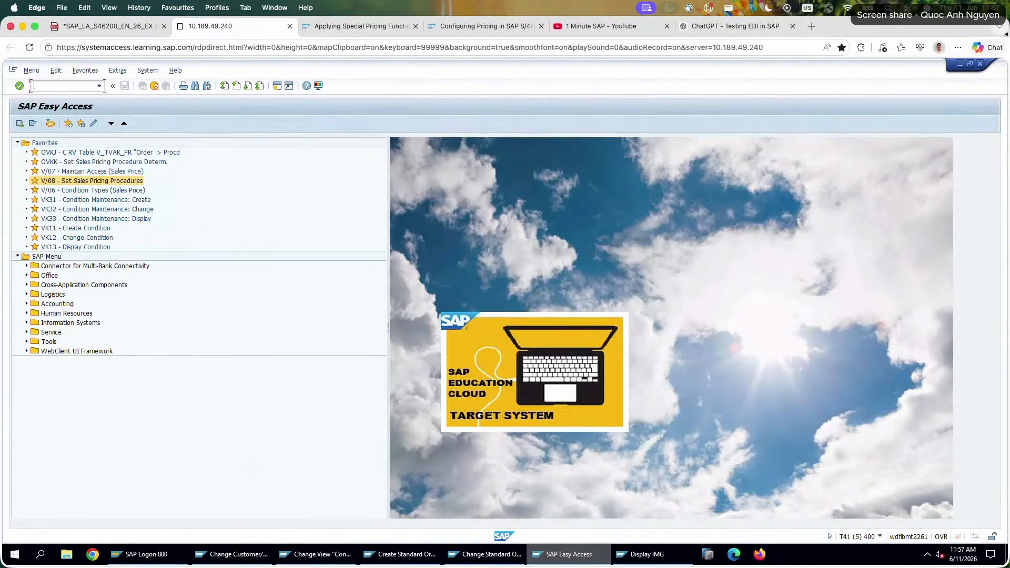
left_click(980, 64)
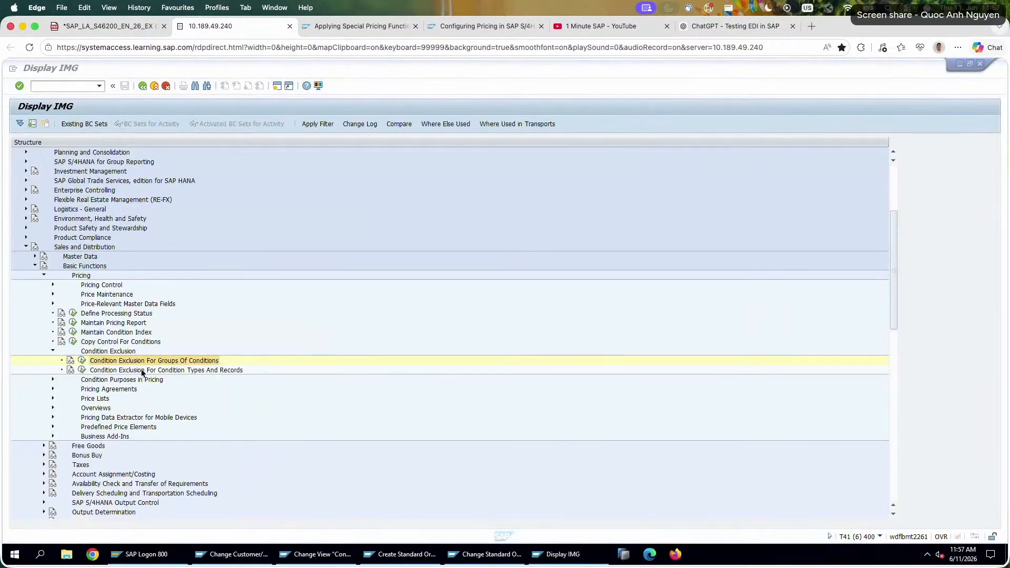
Open Condition Exclusion For Groups Of Conditions in the IMG and position its procedures overview on RVAA01.
left_click(149, 368)
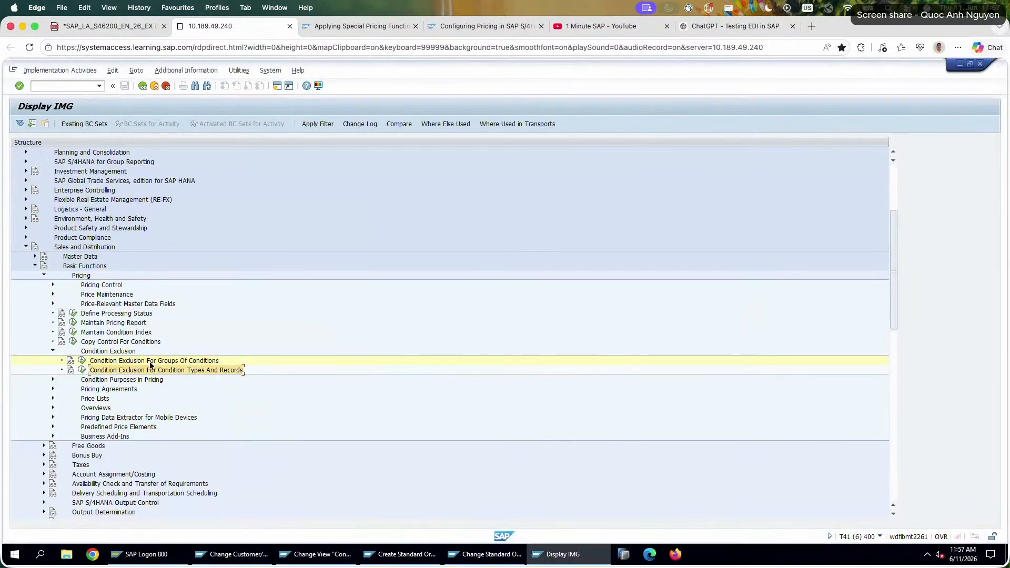
left_click(83, 360)
double_click(90, 205)
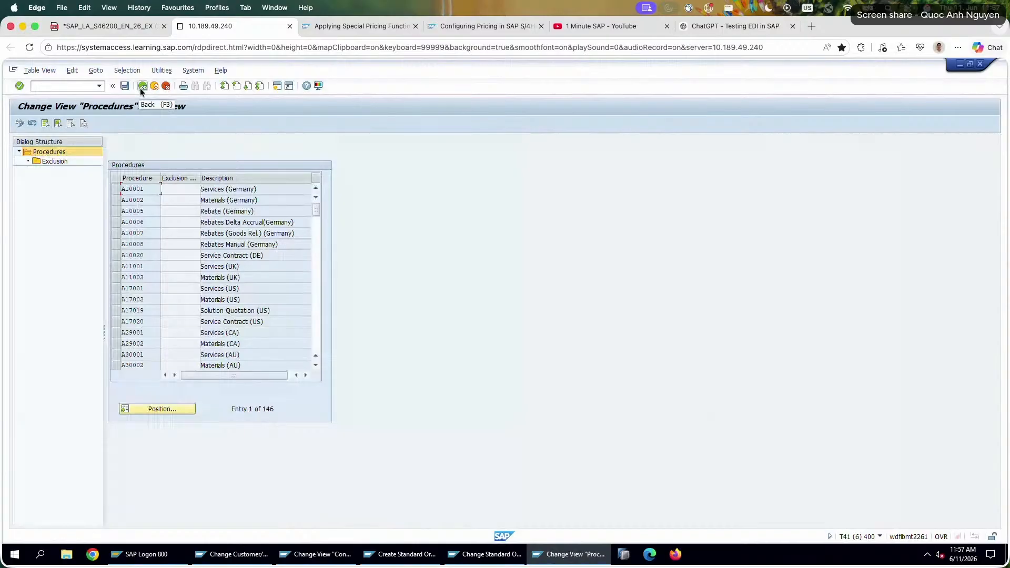
left_click(149, 410)
type("rvaa01")
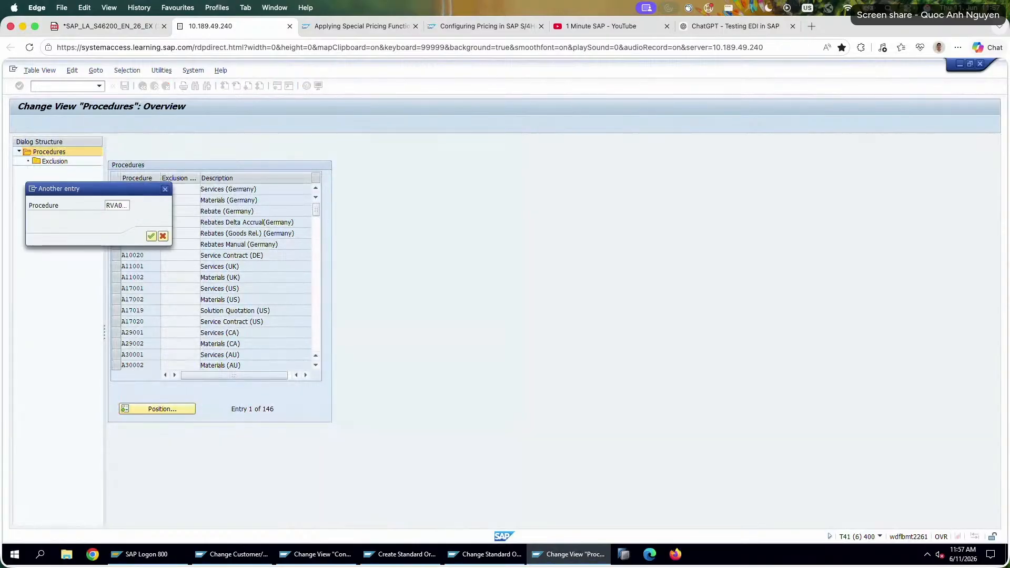
key("Return")
Display the exclusion entries of procedure RVAA01, examine their exclusion procedures and condition groups, and return to the procedures overview.
double_click(48, 162)
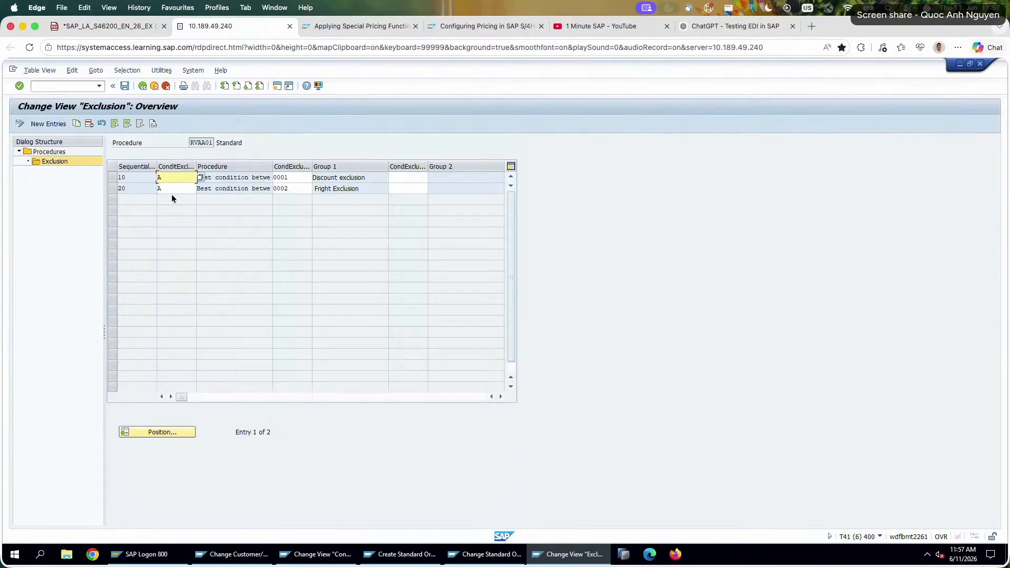
left_click(252, 178)
left_click_drag(380, 178, 311, 190)
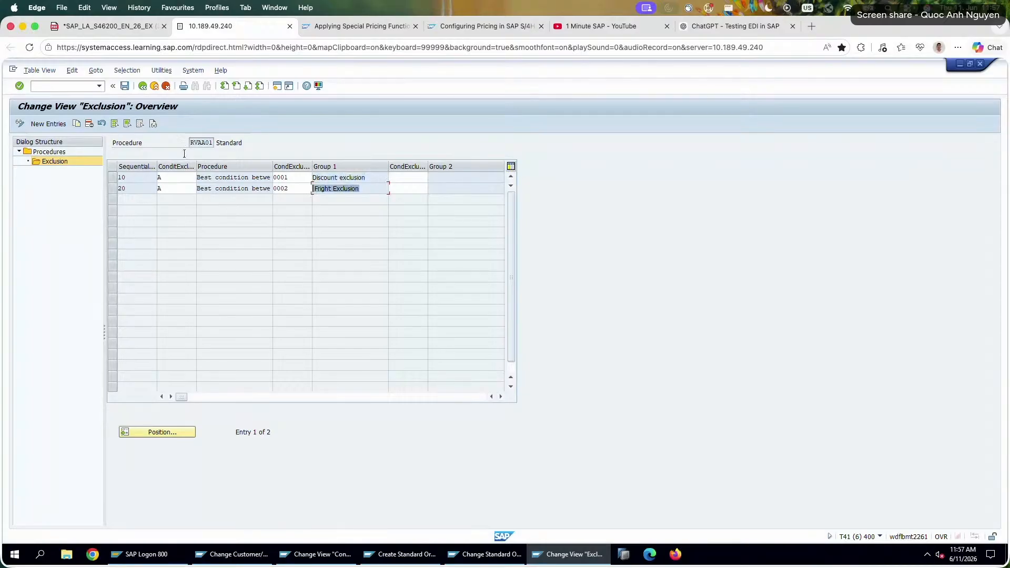
left_click(145, 87)
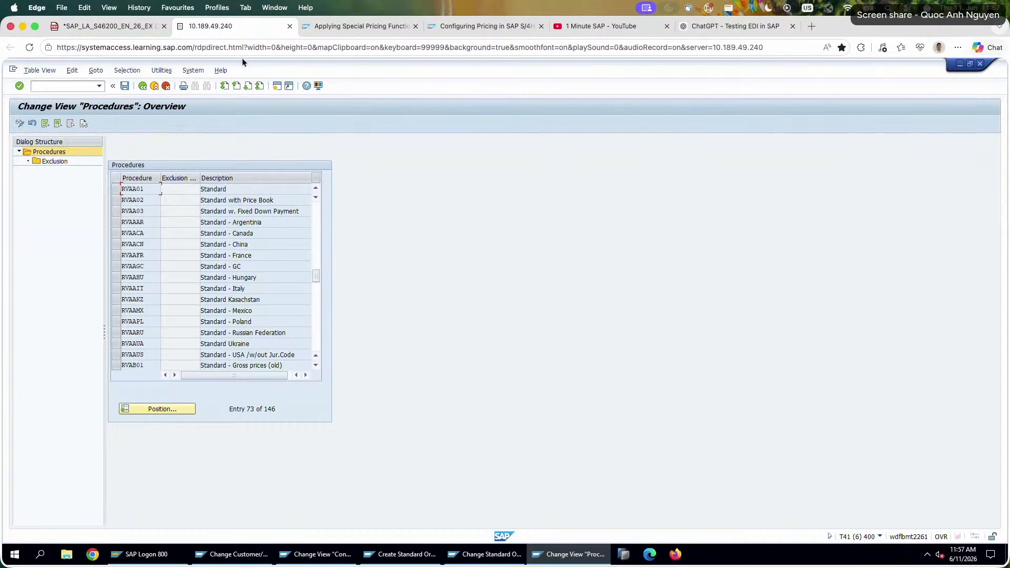
Switch to ChatGPT and read which PN00 settings to check in V/06, focusing on the condition class section.
left_click(681, 27)
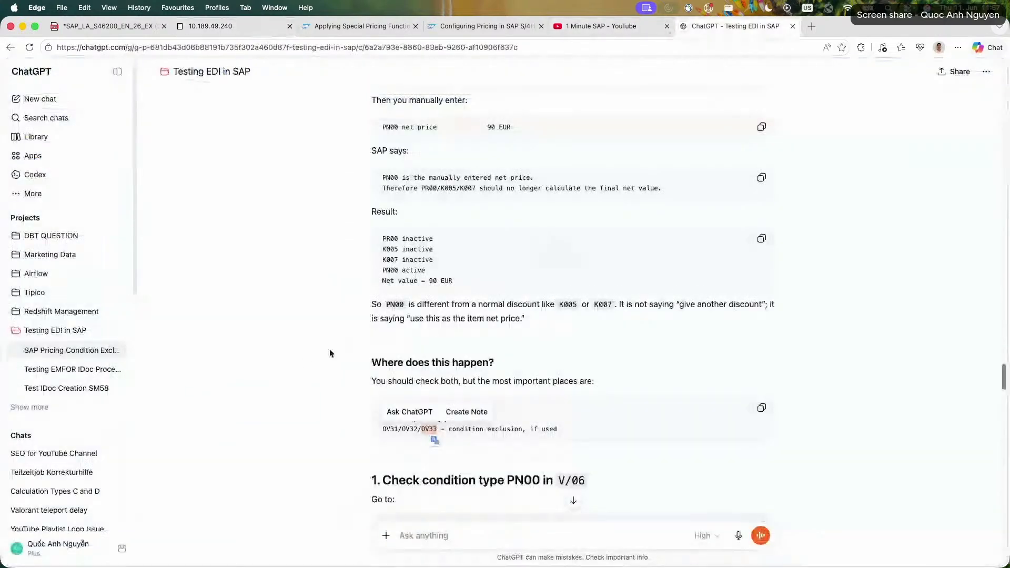
left_click(288, 362)
scroll(308, 357, "down", 3)
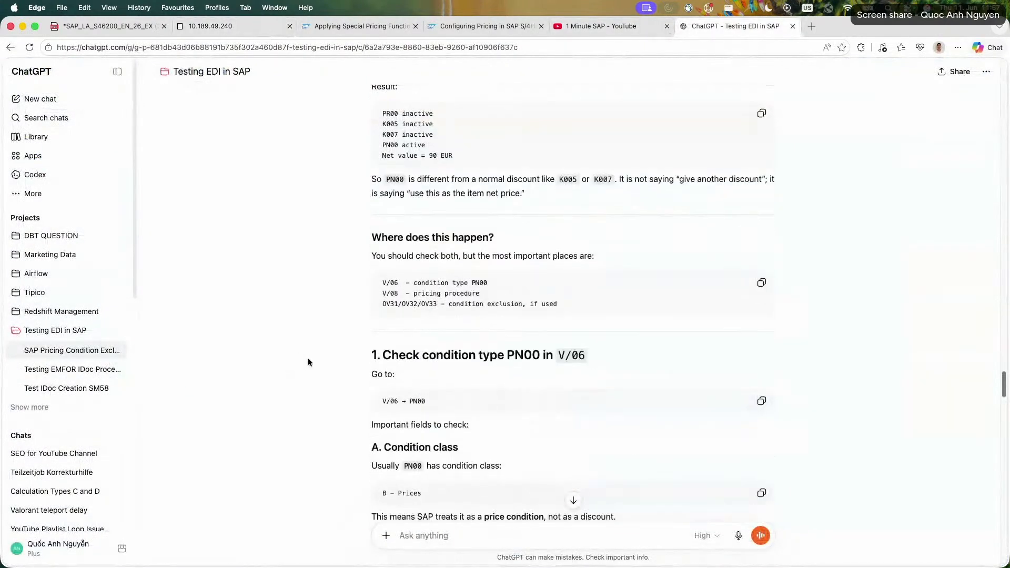
triple_click(422, 403)
scroll(482, 420, "down", 1)
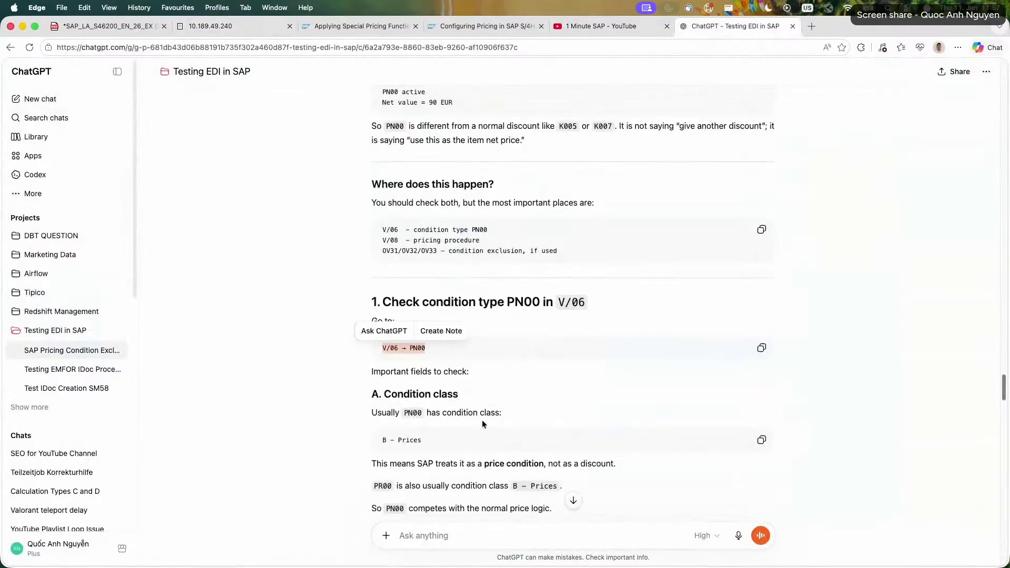
triple_click(487, 413)
left_click(380, 413)
left_click_drag(372, 413, 503, 414)
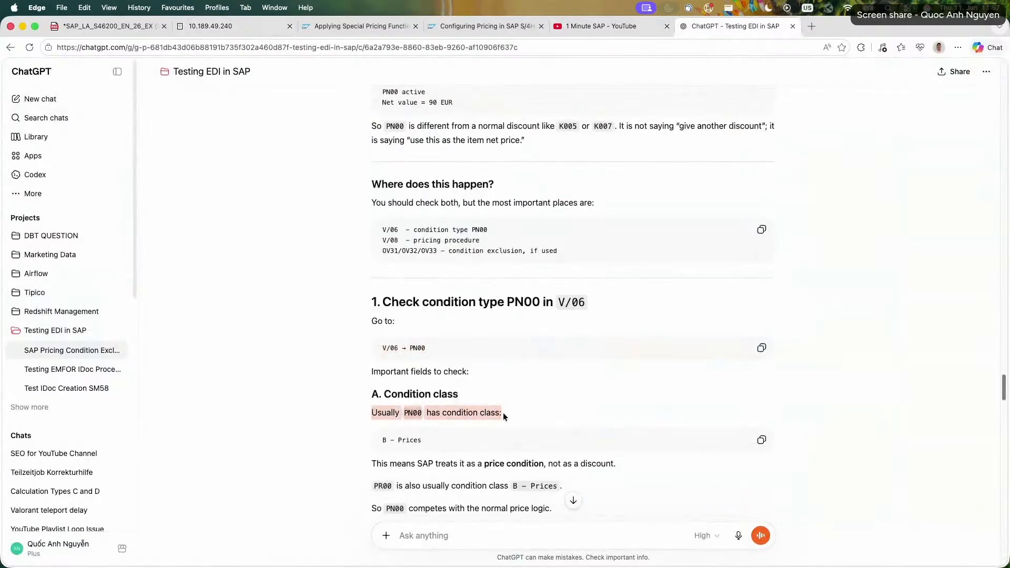
left_click(507, 416)
double_click(412, 440)
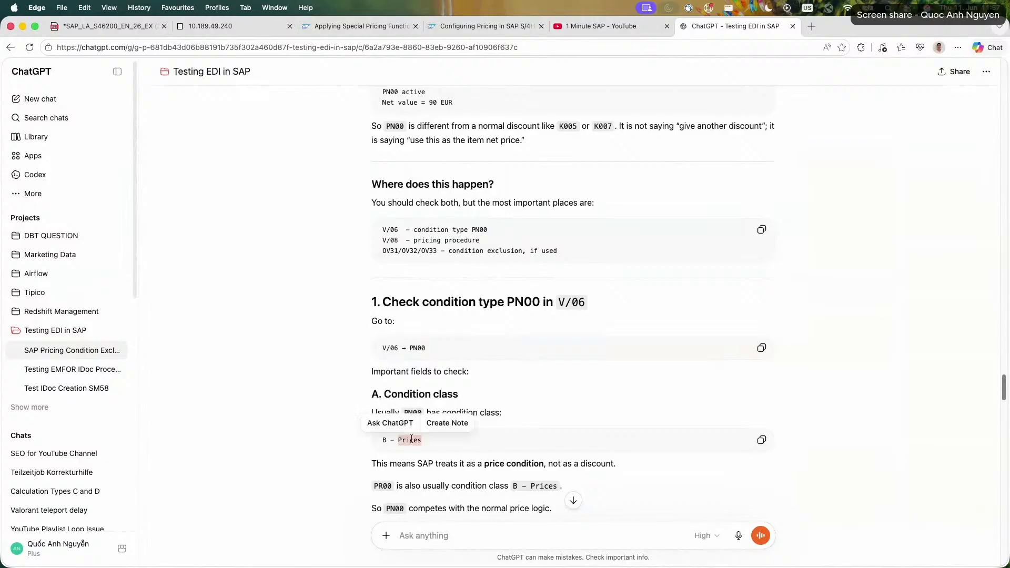
left_click(485, 451)
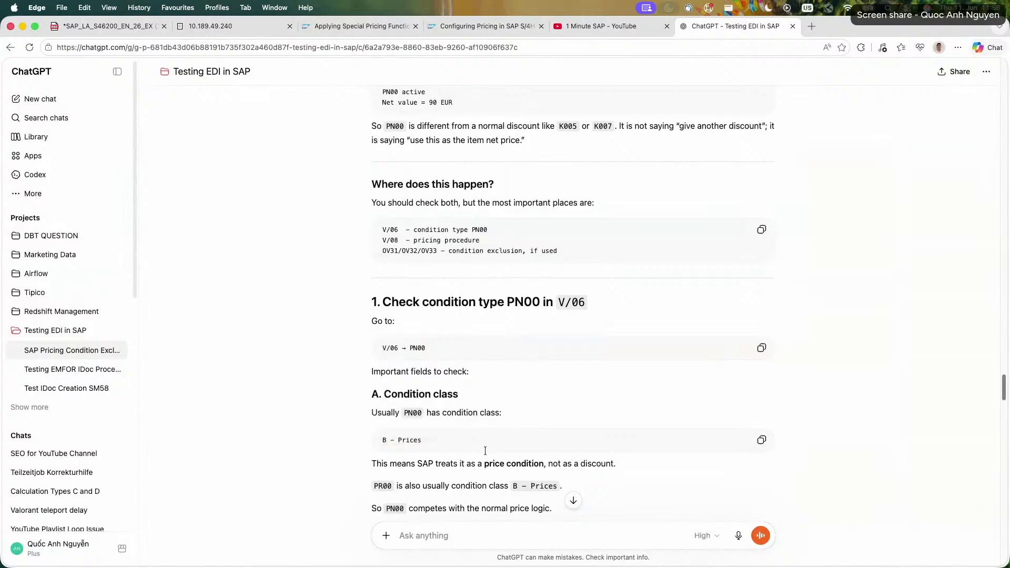
Return to the SAP condition types session and display the details of condition type PR00 for comparison with PN00.
left_click(234, 34)
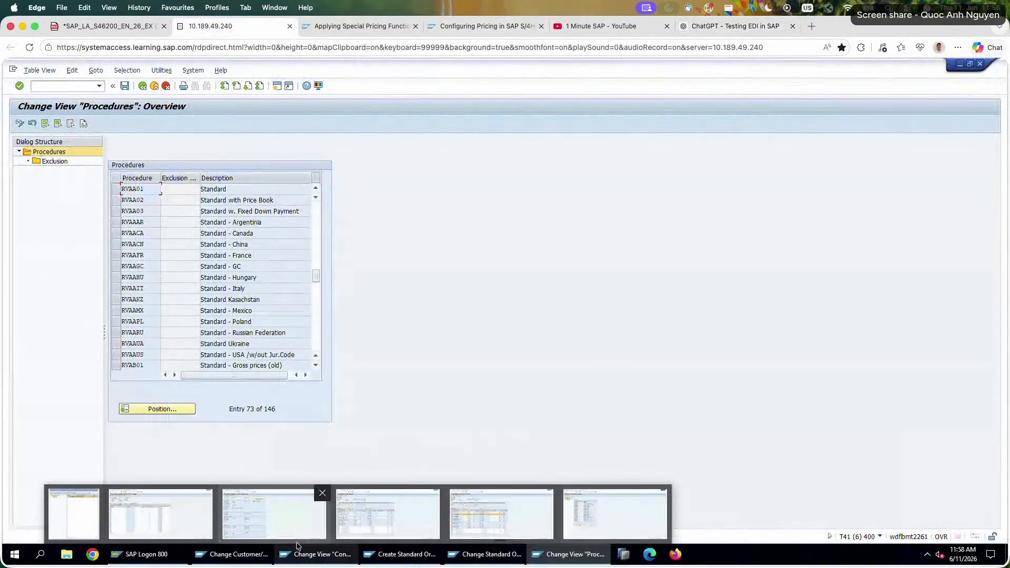
left_click(304, 556)
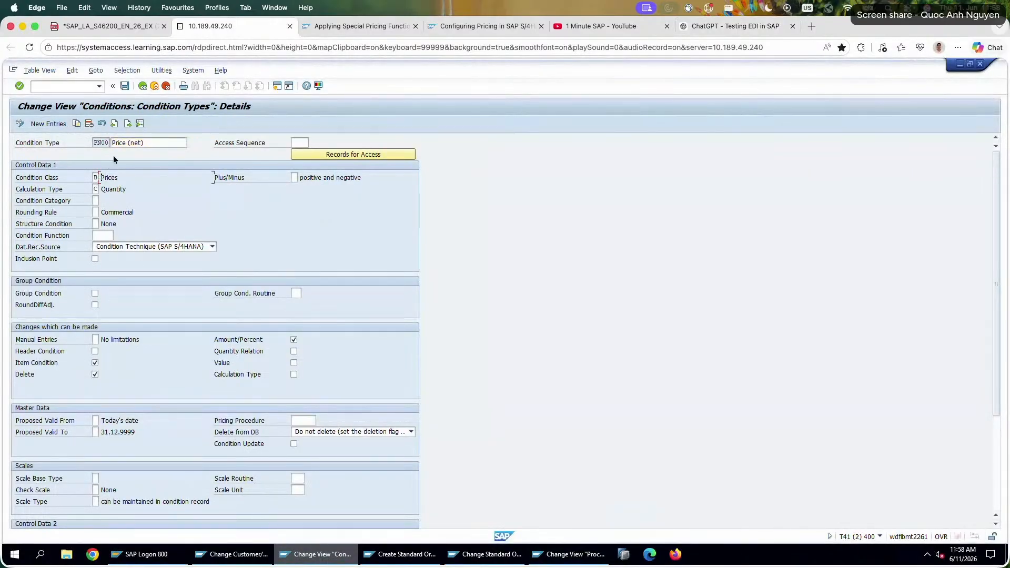
left_click(138, 124)
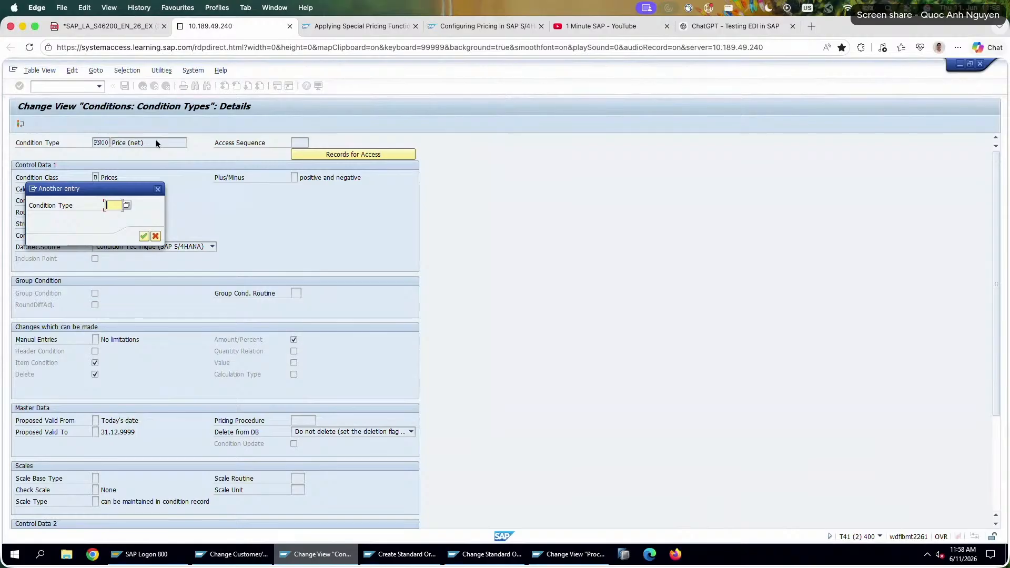
type("PR00")
key("Return")
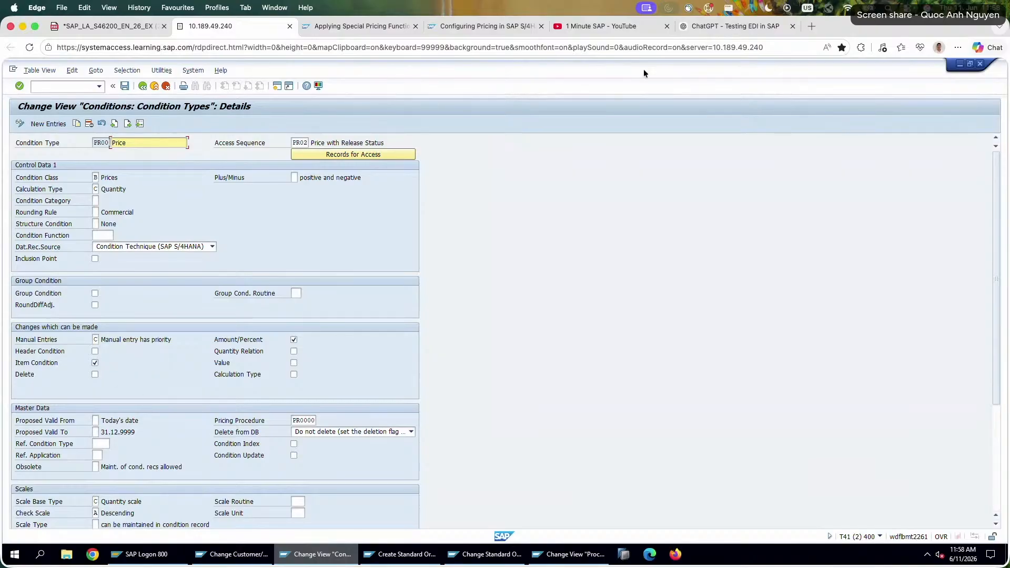
Place the ChatGPT browser tab just before the SAP one and read how the condition class relates PN00 to PR00.
left_click_drag(753, 26, 242, 28)
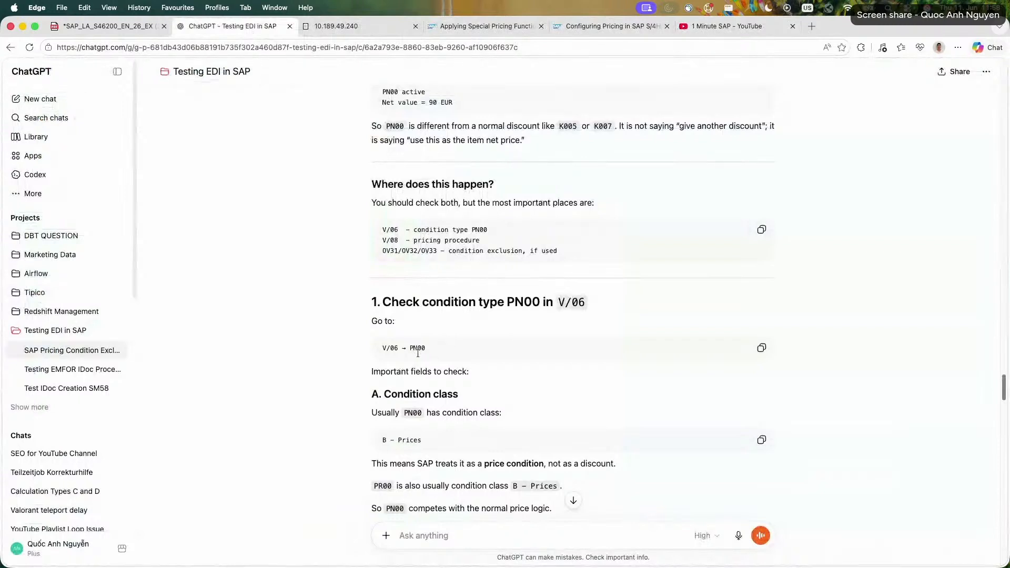
scroll(412, 418, "down", 1)
left_click_drag(370, 434, 612, 435)
scroll(526, 400, "down", 4)
left_click_drag(371, 365, 569, 366)
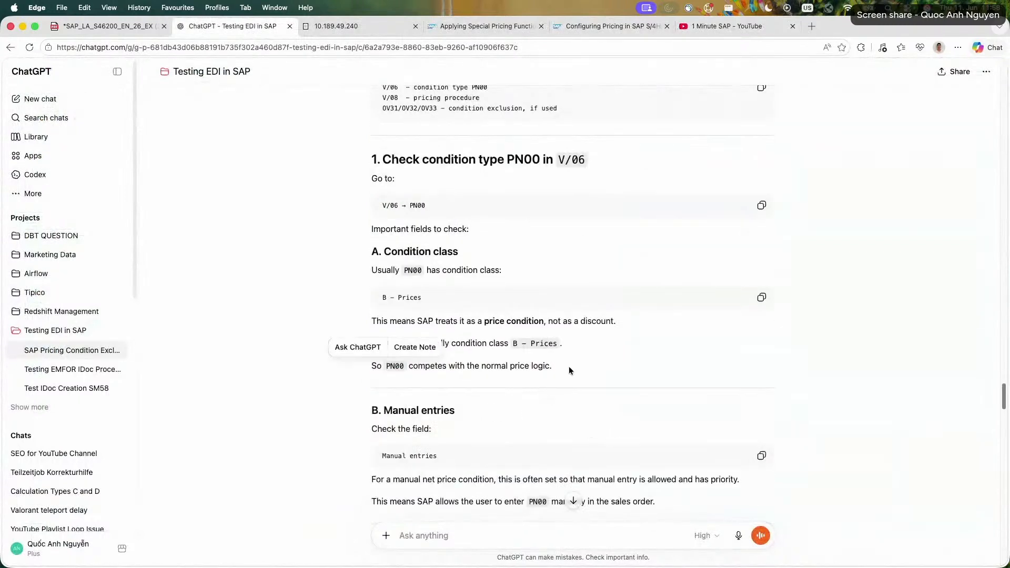
left_click(317, 367)
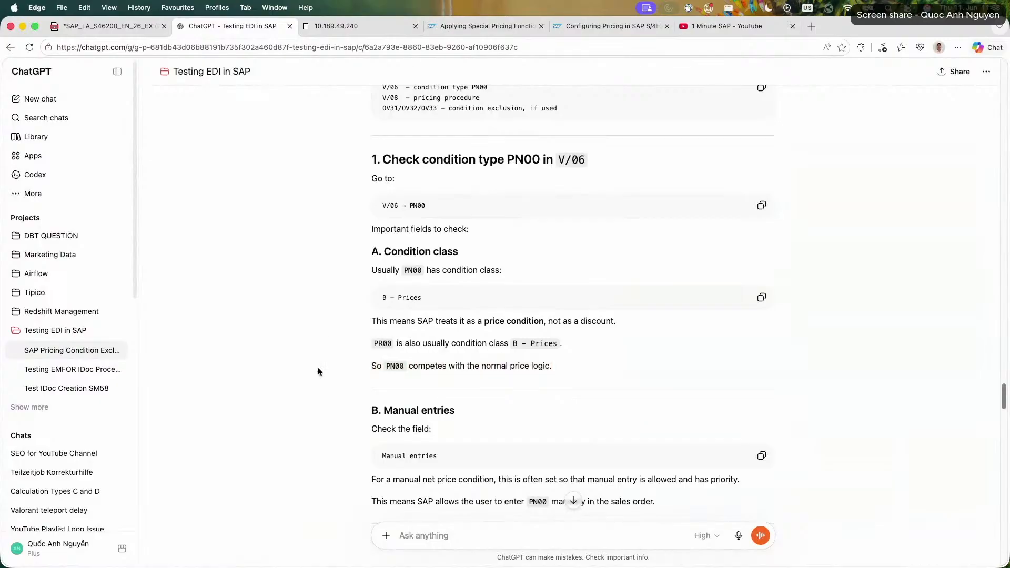
Read ChatGPT's Manual entries section on entering PN00 manually in the sales order.
scroll(318, 368, "down", 2)
left_click_drag(370, 363, 440, 388)
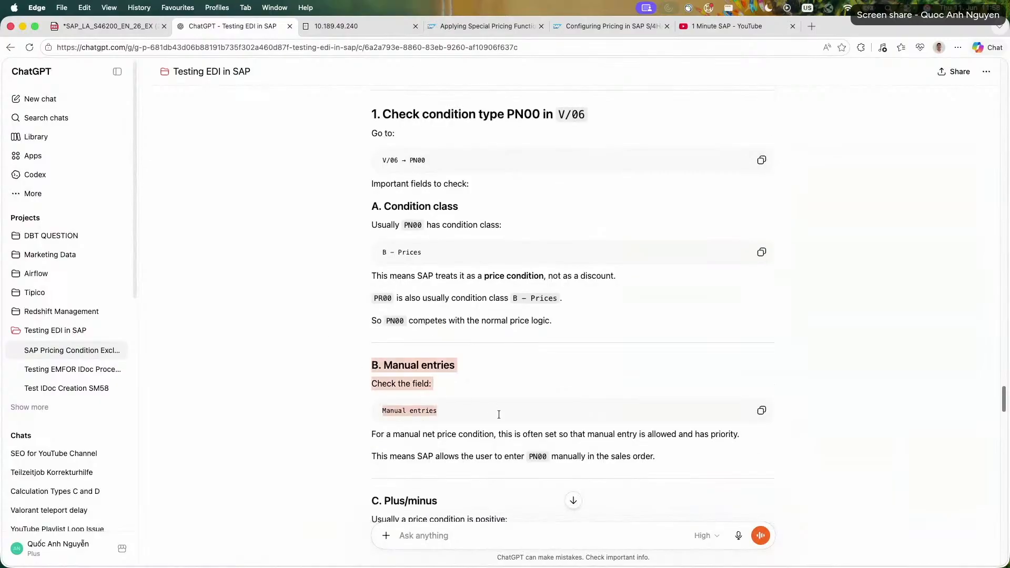
left_click_drag(371, 434, 666, 460)
left_click(667, 461)
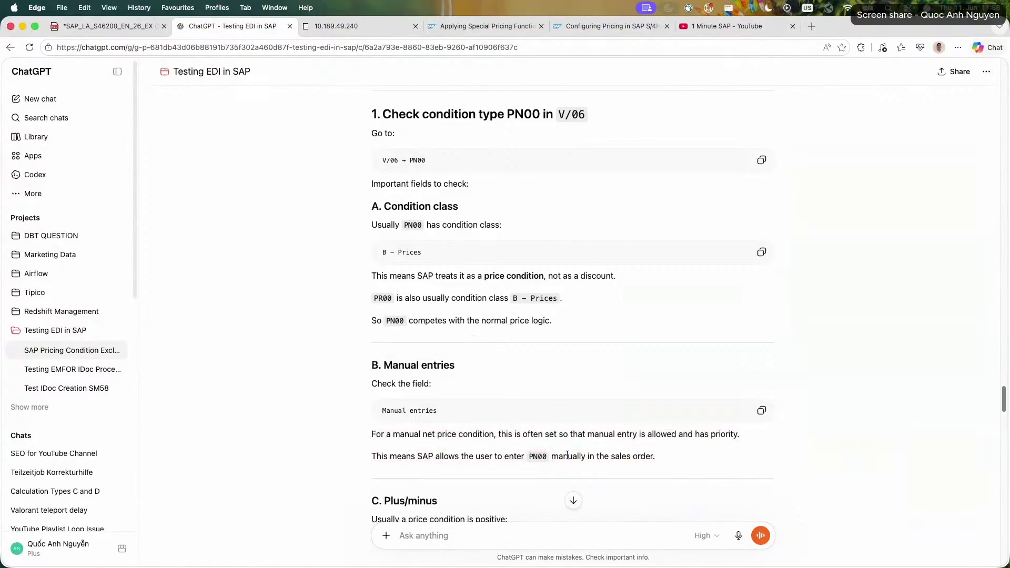
scroll(327, 429, "down", 1)
triple_click(708, 421)
scroll(704, 434, "down", 5)
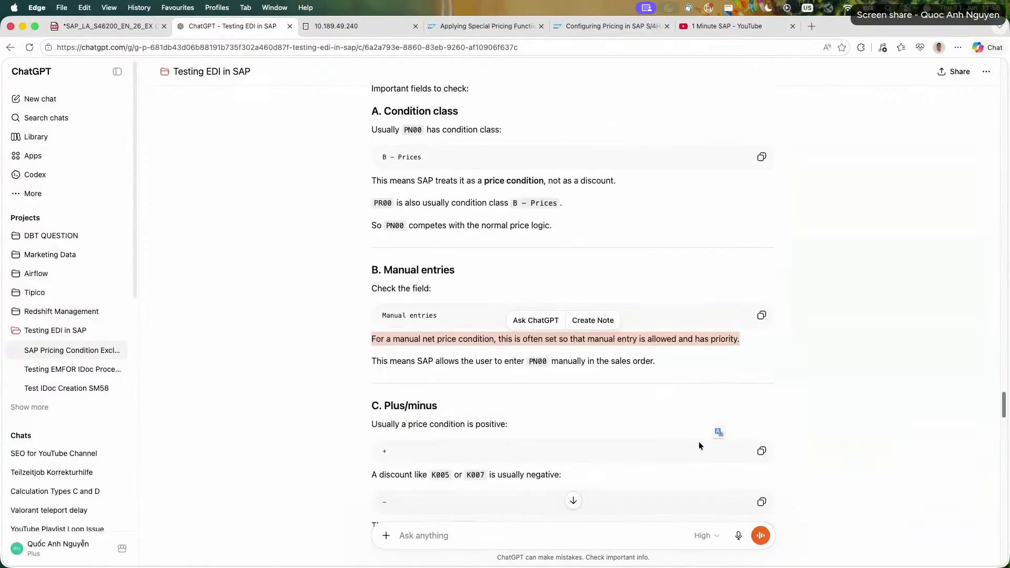
Read ChatGPT's Plus/minus section comparing the sign of price conditions with discounts such as K005 and K007.
mouse_move(371, 385)
left_mouse_down()
mouse_move(556, 392)
mouse_move(370, 385)
left_mouse_up()
left_click(553, 393)
left_click(532, 385)
scroll(531, 383, "down", 8)
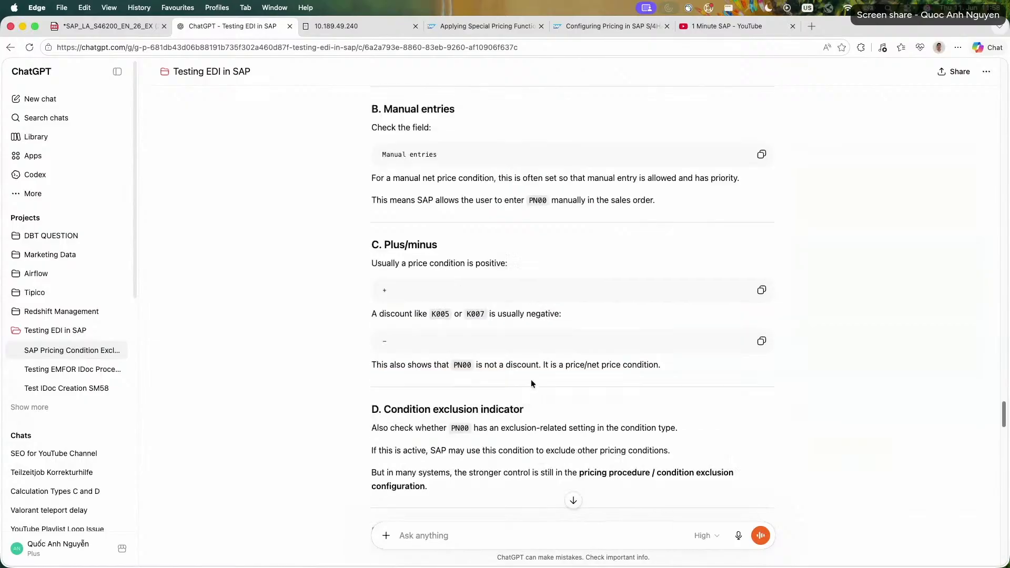
left_click_drag(379, 184, 390, 184)
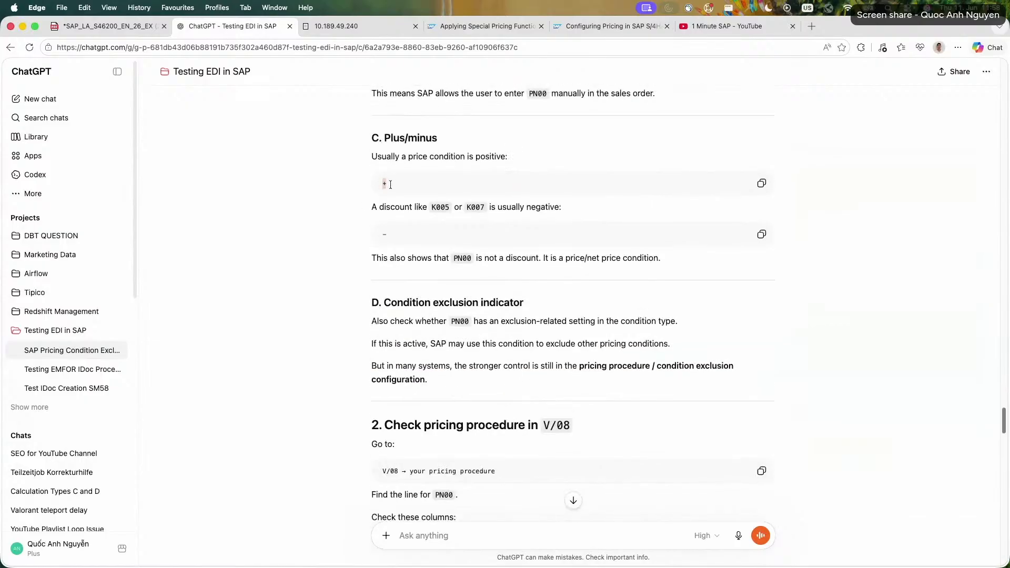
left_click_drag(387, 240, 370, 237)
triple_click(379, 258)
left_click(379, 257)
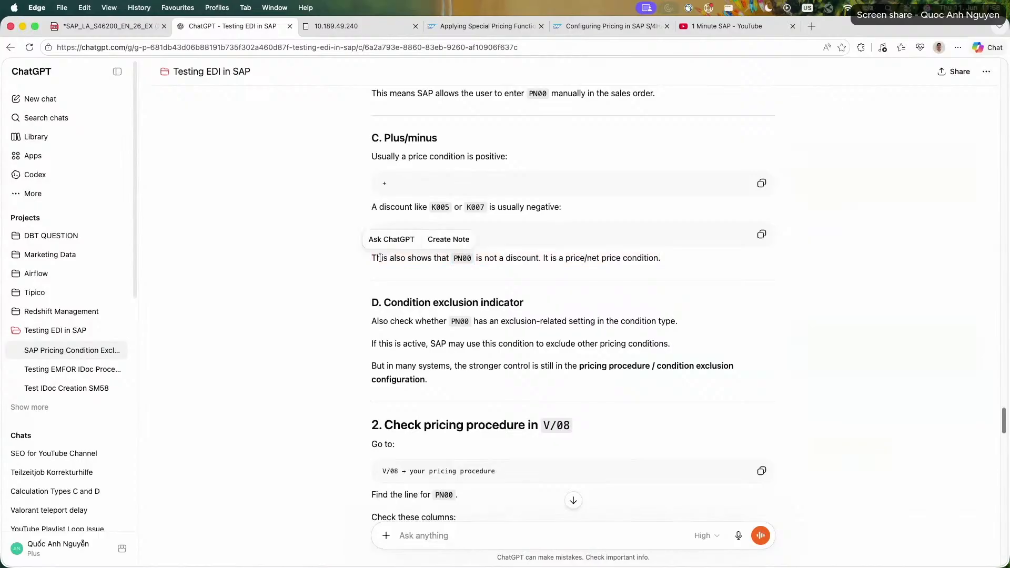
Examine the Plus/Minus options for PR00 in SAP, choose positive and negative, and return to ChatGPT.
left_click(344, 31)
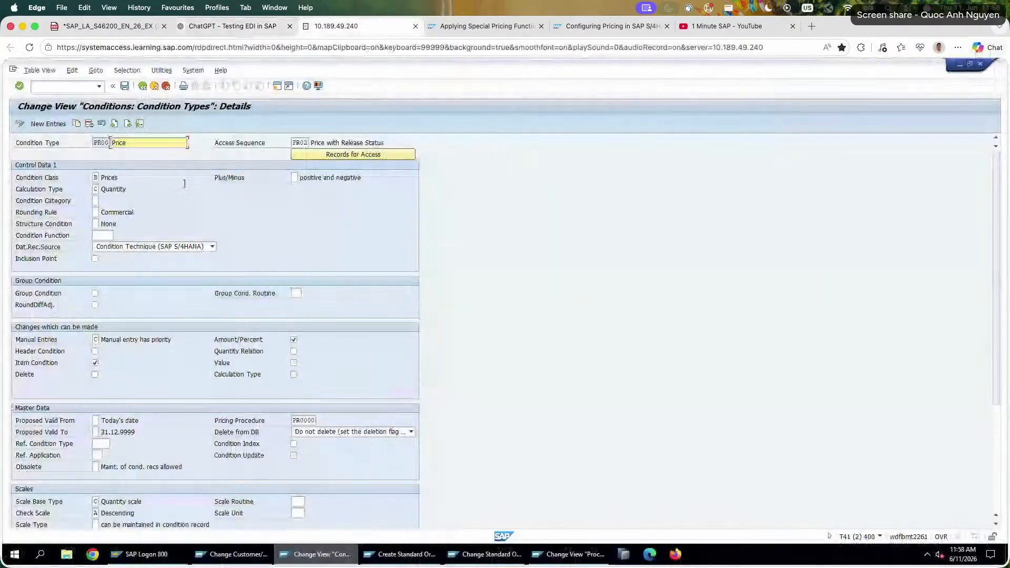
left_click(296, 178)
left_click(301, 179)
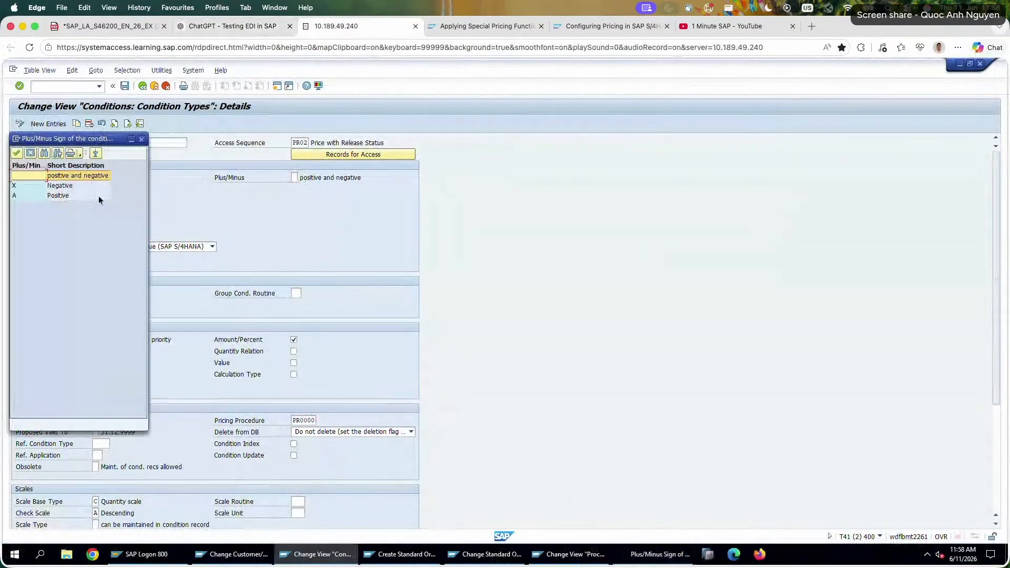
double_click(103, 175)
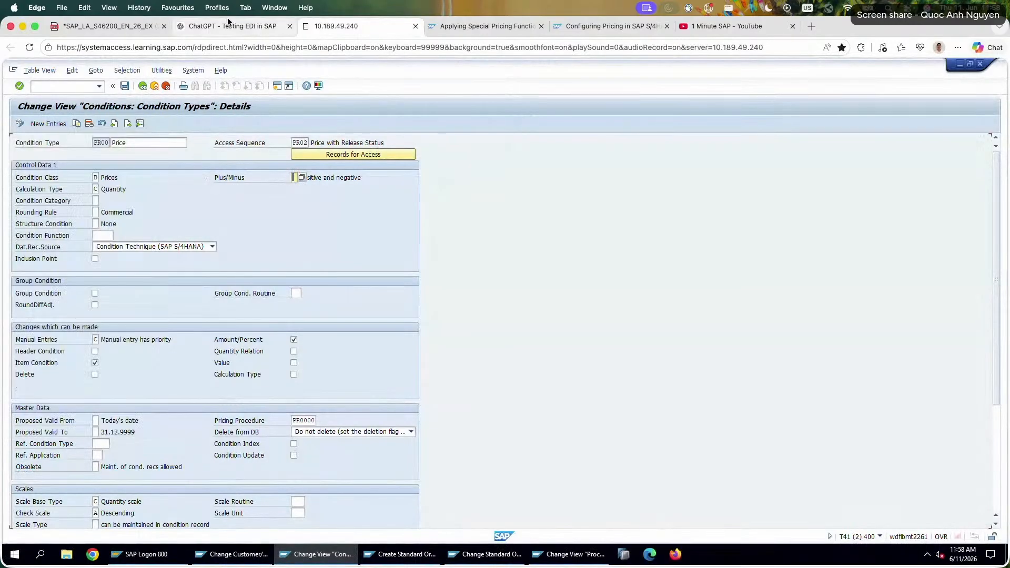
left_click(230, 25)
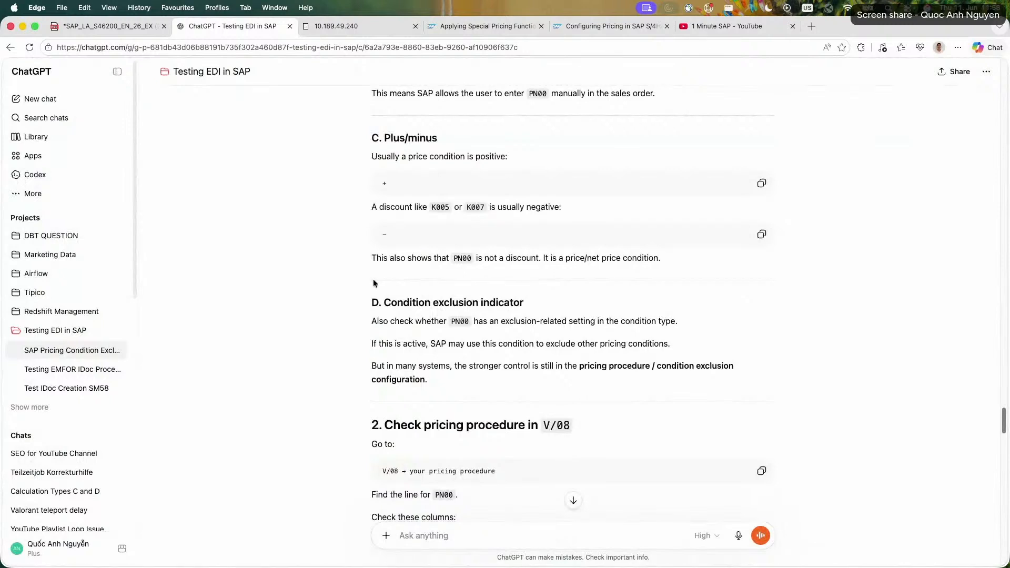
Check the Exclusion setting of condition type PR00 in SAP against ChatGPT's note on the condition exclusion indicator.
triple_click(550, 367)
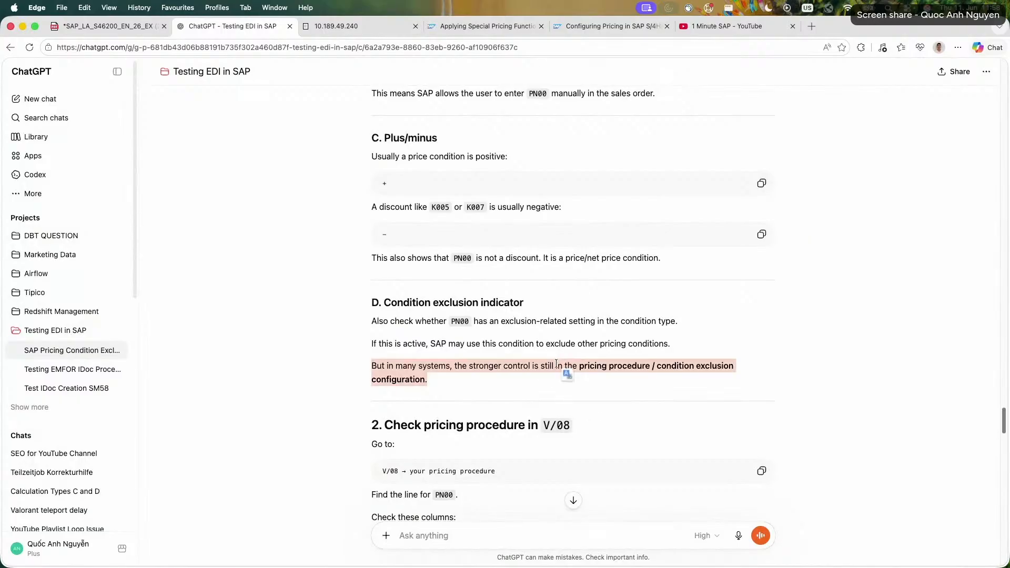
left_click(347, 26)
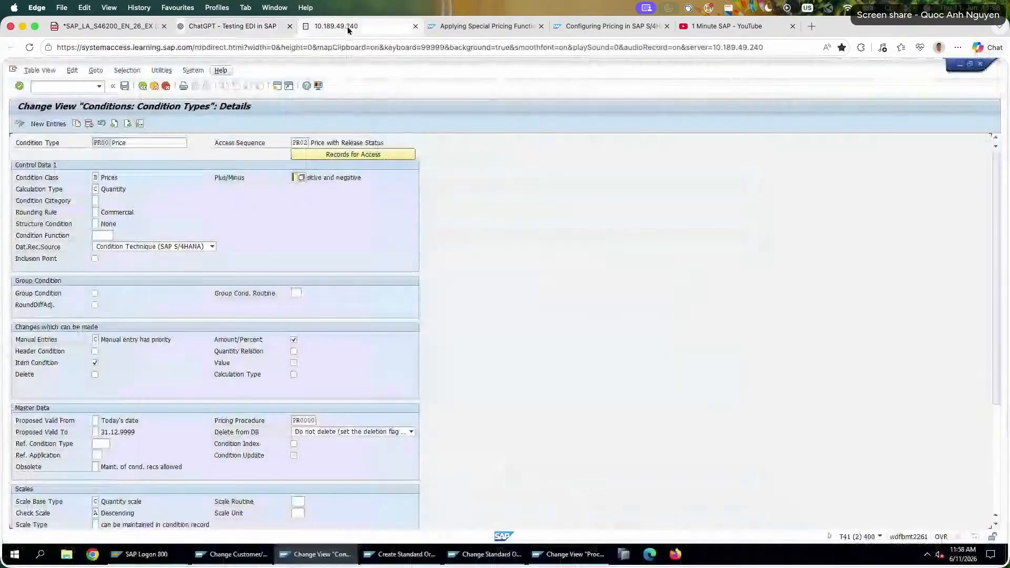
scroll(288, 374, "down", 5)
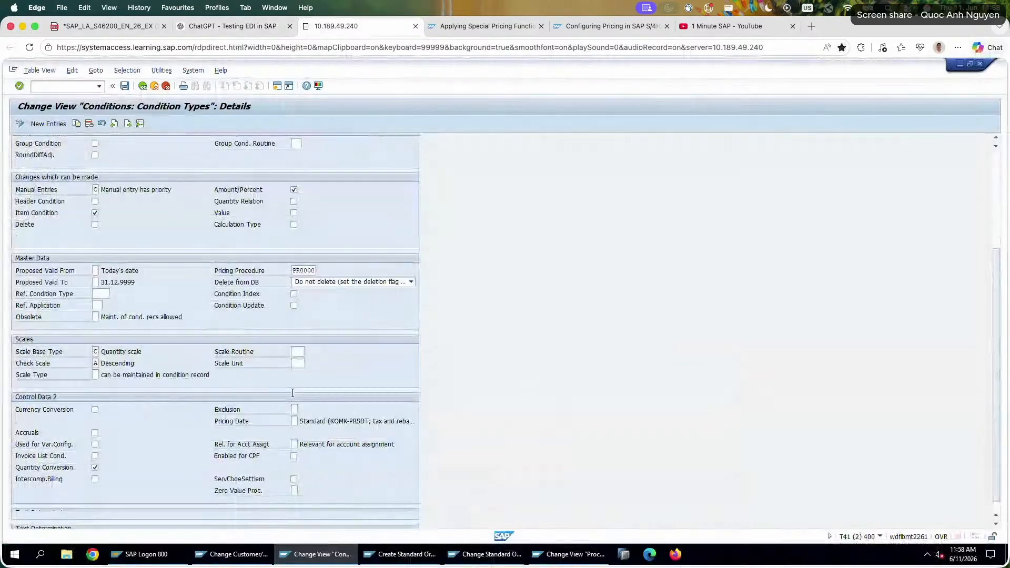
left_click(294, 408)
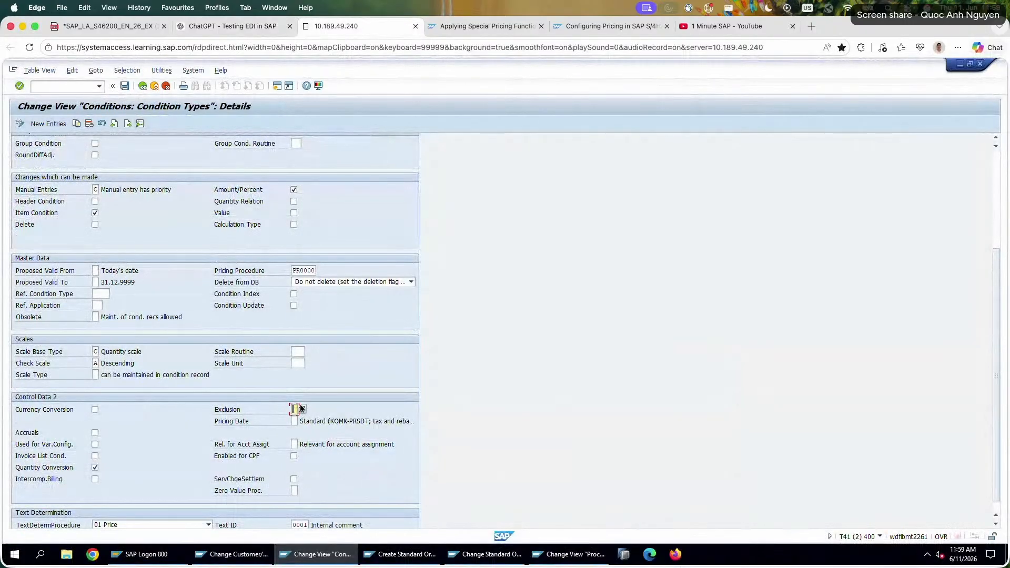
Return to ChatGPT and reread the note on pricing procedure and condition exclusion configuration.
left_click(219, 8)
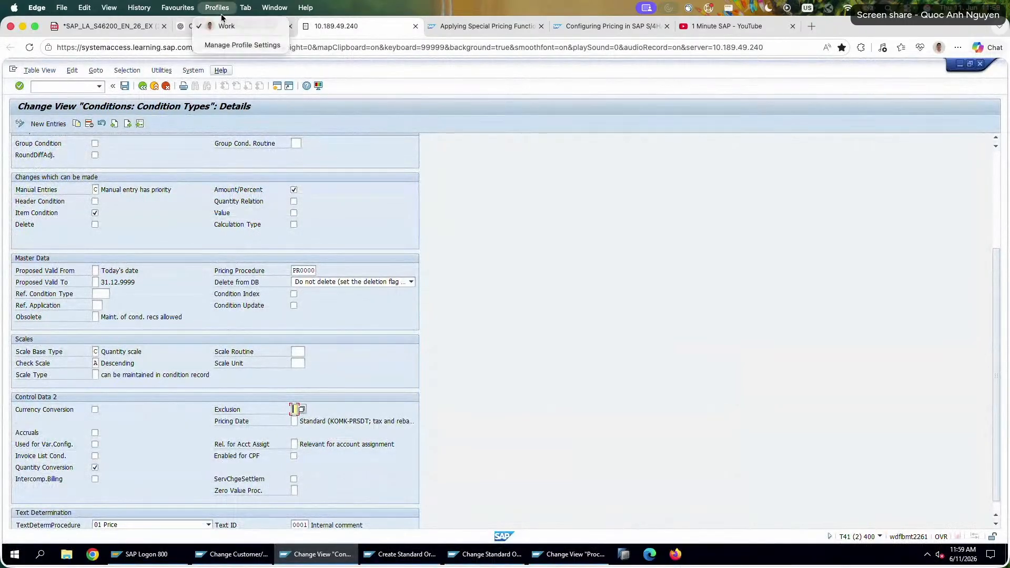
left_click(186, 29)
left_click(186, 29)
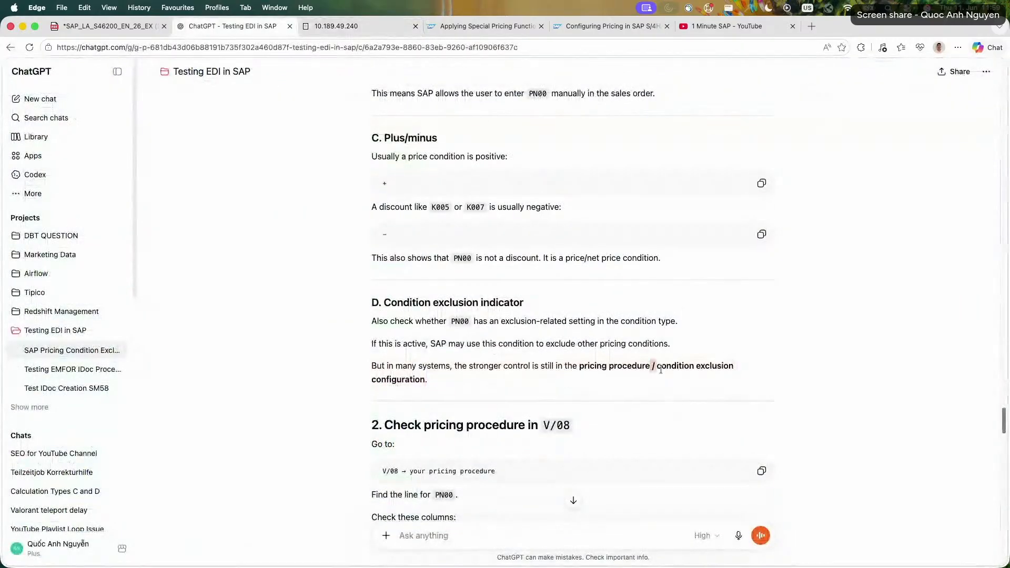
left_click_drag(652, 366, 696, 380)
left_click(696, 380)
scroll(697, 376, "down", 2)
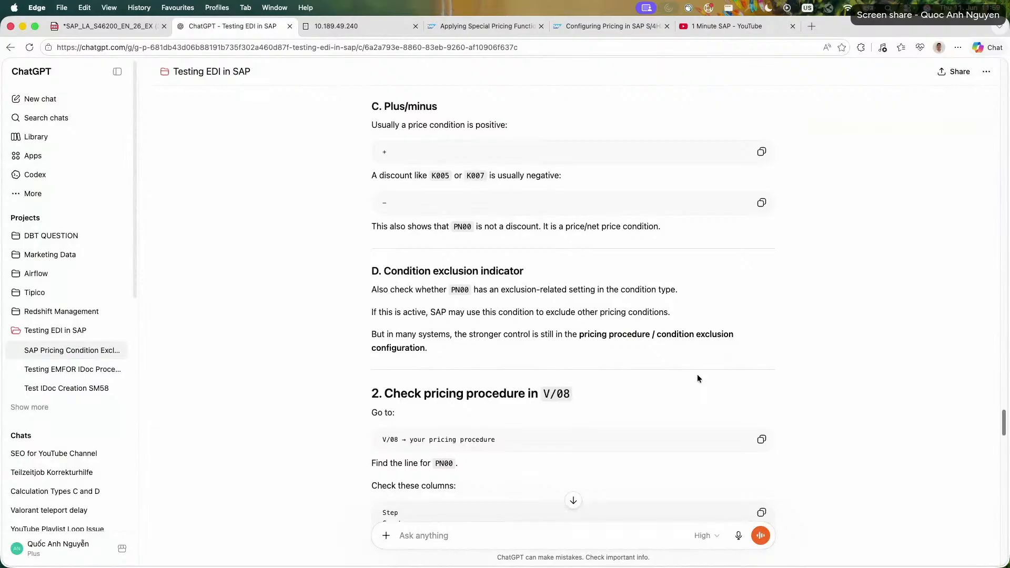
Read ChatGPT's section on checking the pricing procedure in V/08, covering the columns to check and the PN00 requirement routine.
scroll(701, 378, "down", 3)
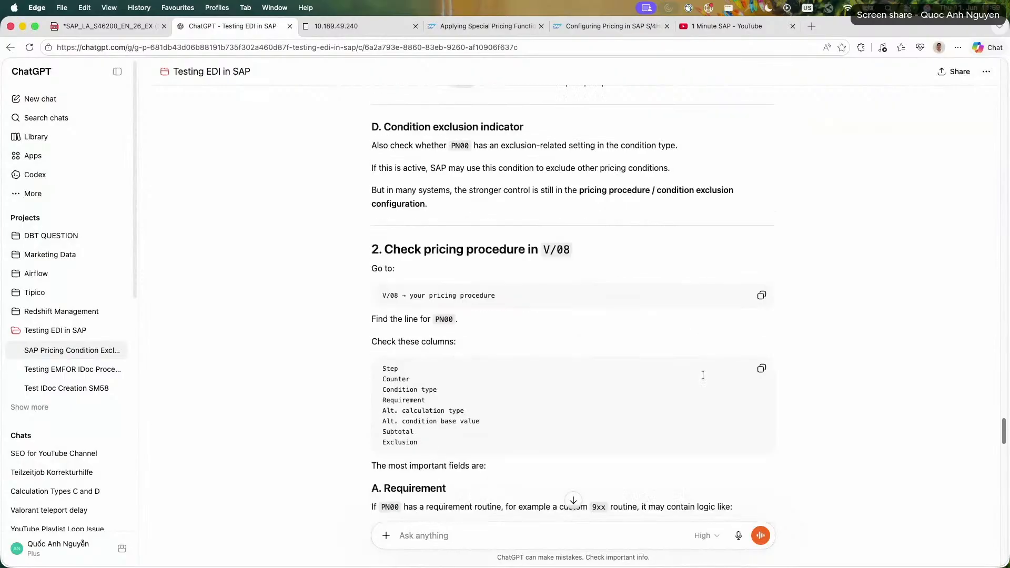
left_click_drag(379, 365, 485, 444)
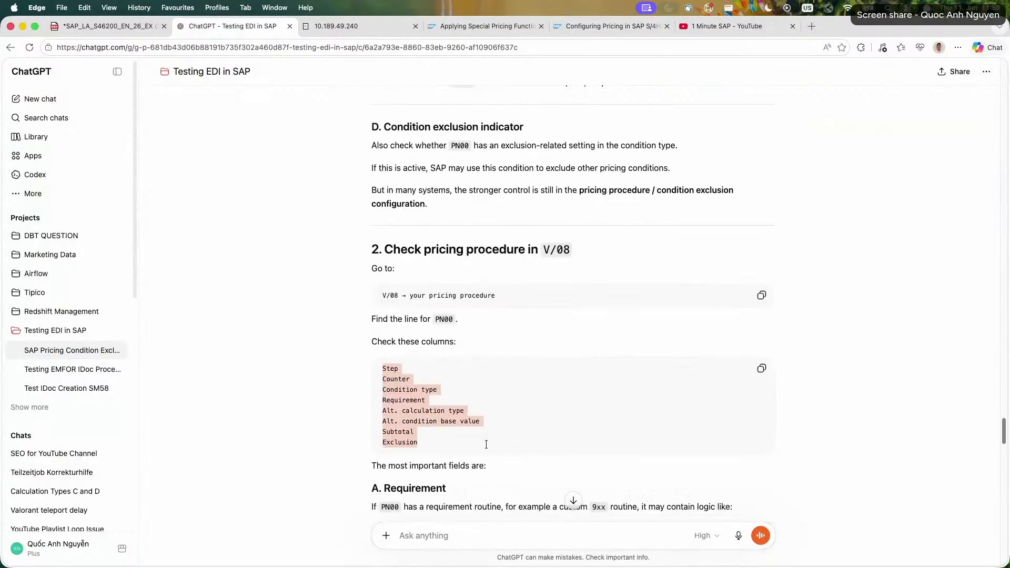
scroll(335, 391, "down", 4)
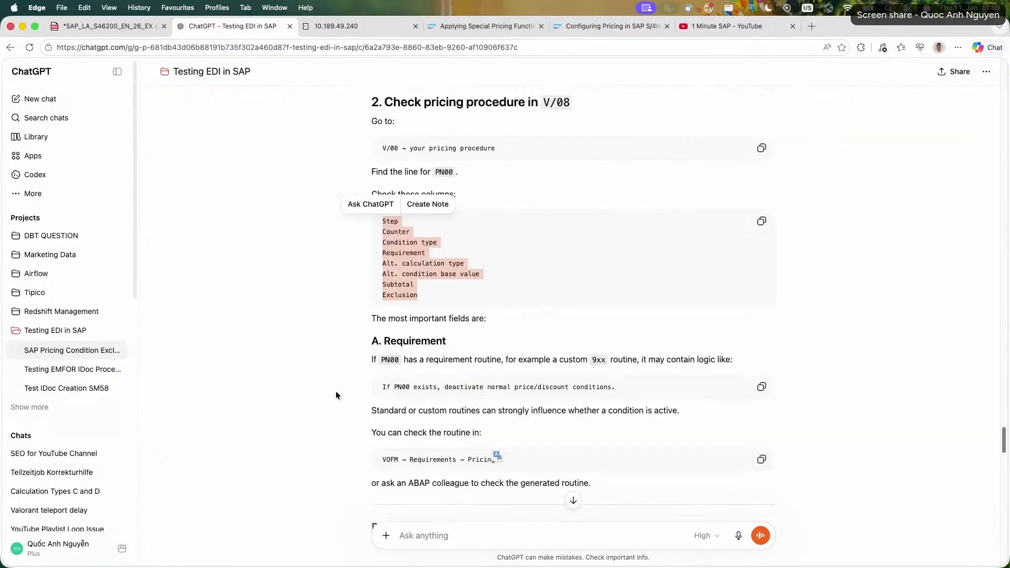
left_click(385, 390)
triple_click(385, 390)
left_click(345, 389)
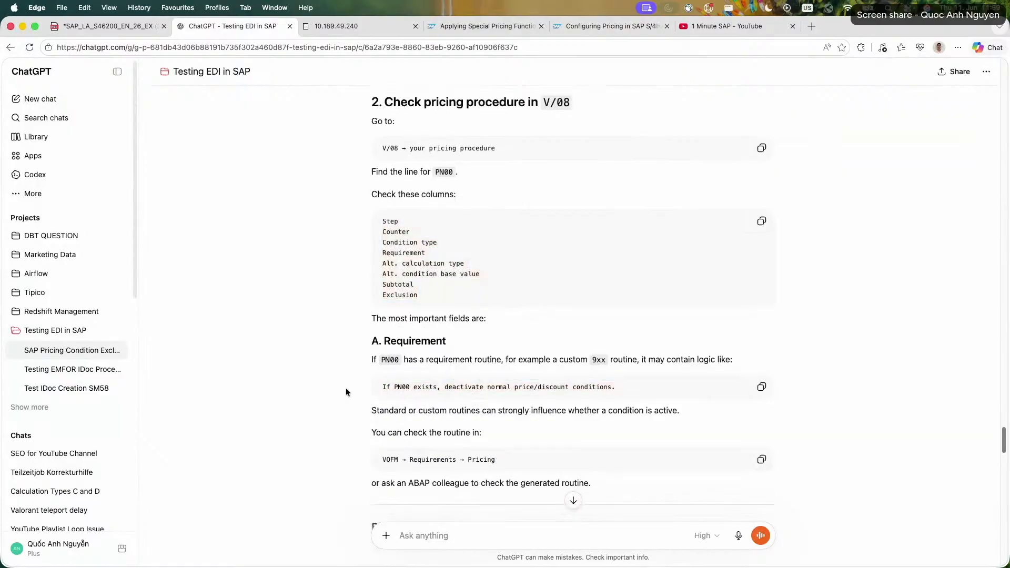
triple_click(552, 361)
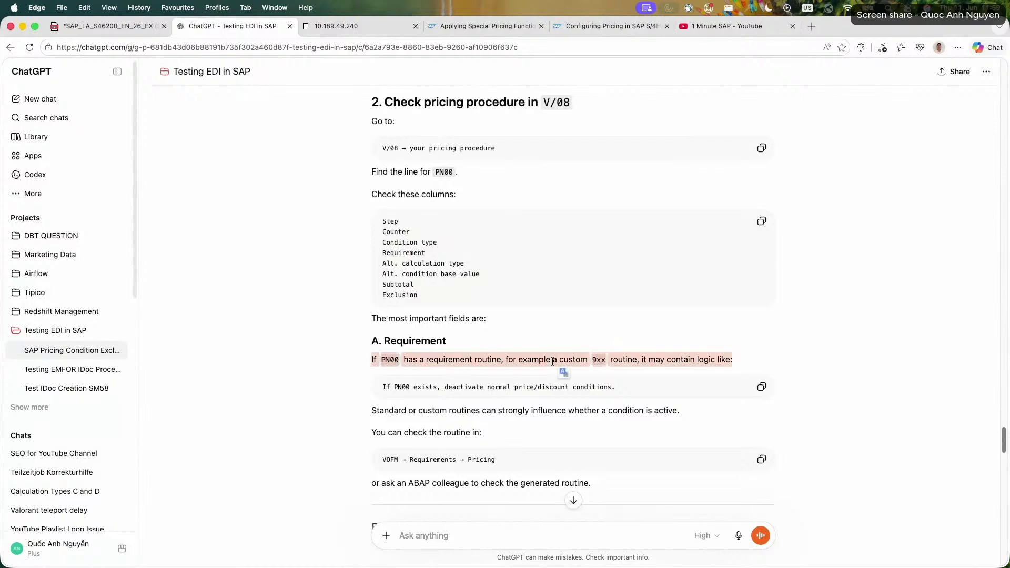
left_click_drag(734, 361, 530, 364)
left_click_drag(413, 362, 738, 359)
left_click(738, 358)
Switch to SAP, leave the condition exclusion procedures view and close the activity selection in the IMG.
left_click(332, 26)
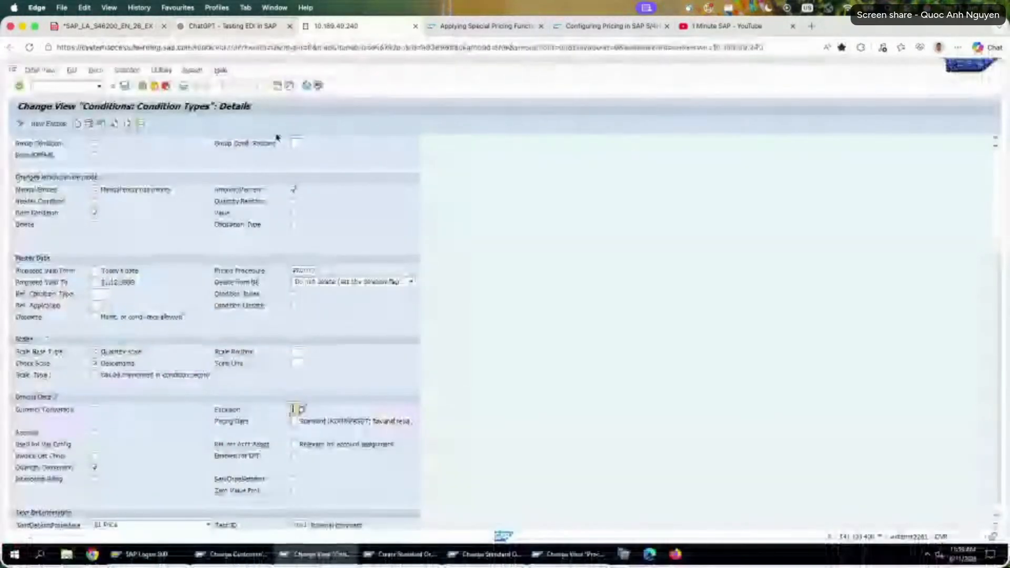
left_click(560, 555)
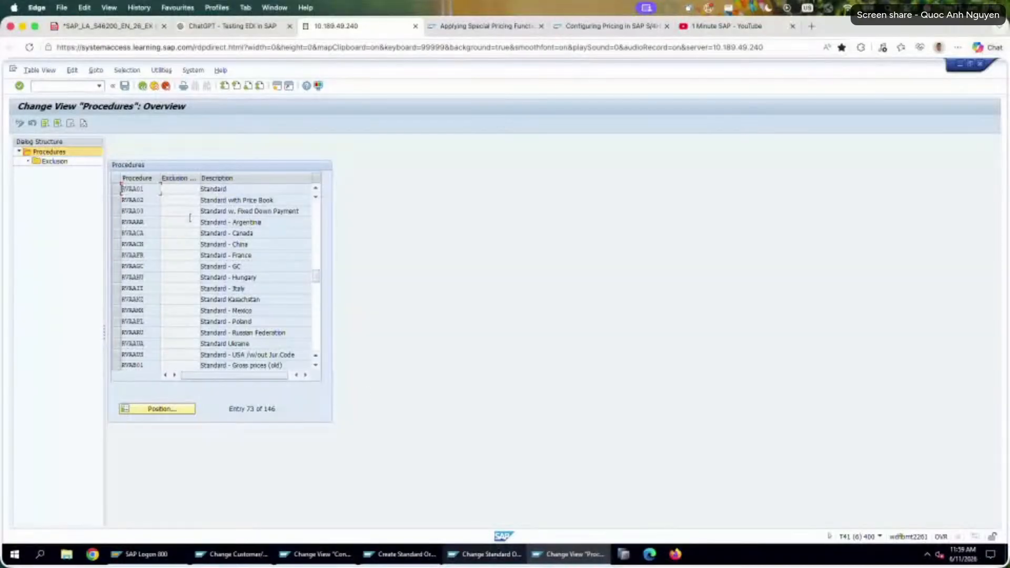
left_click(116, 190)
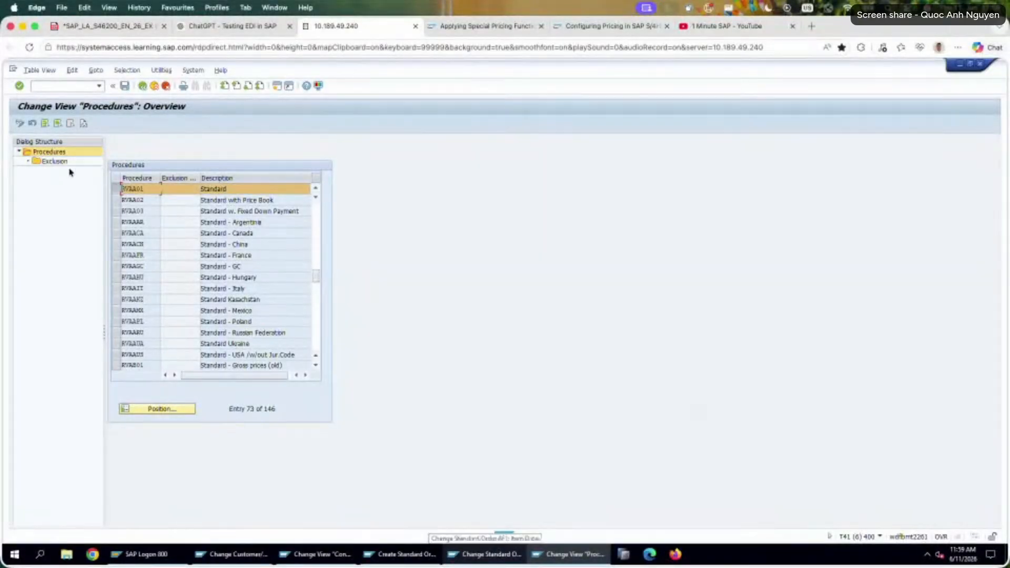
left_click(142, 86)
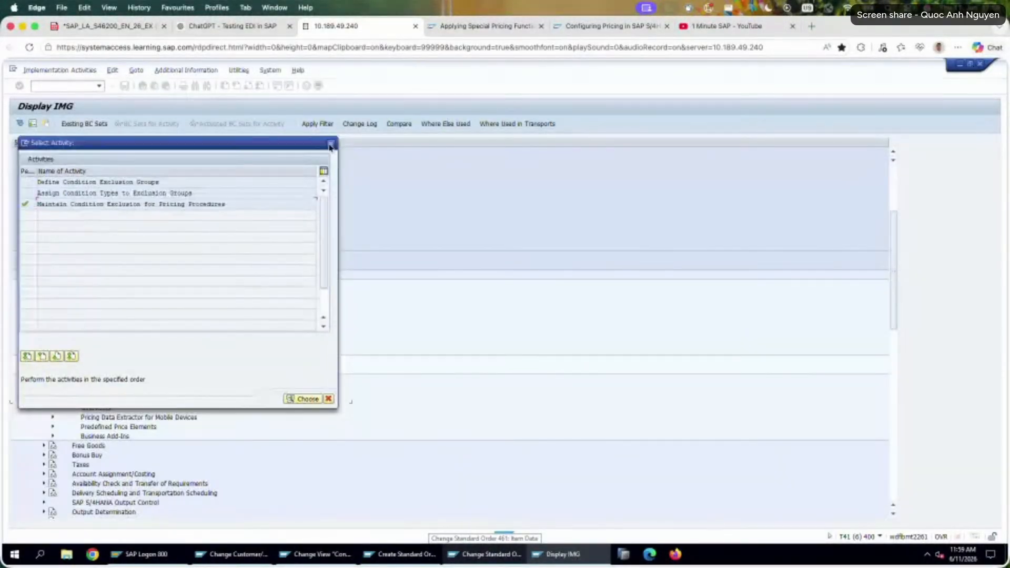
left_click(323, 143)
left_click(462, 554)
left_click(558, 554)
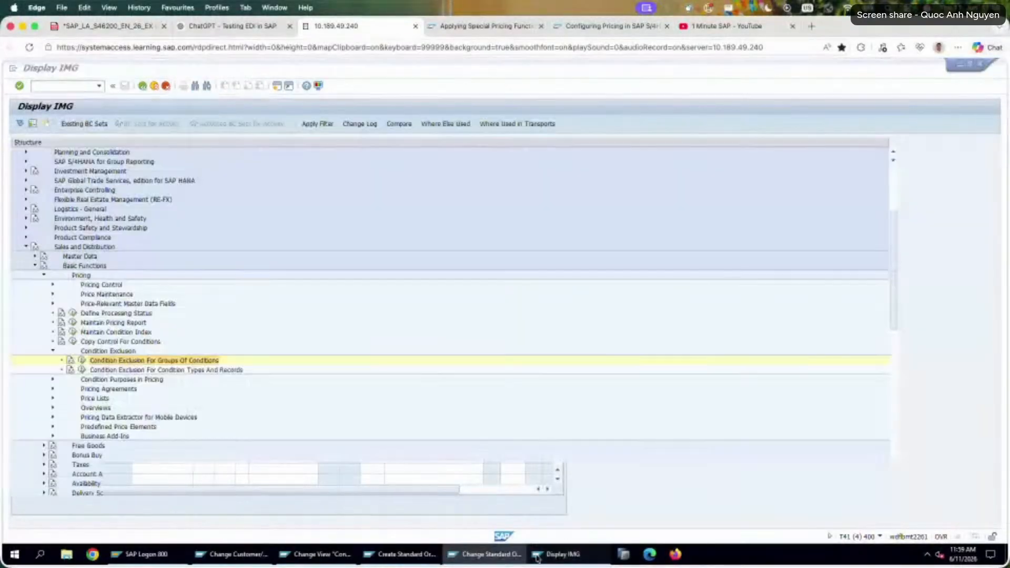
Open a new SAP session and start V/08 - Set Sales Pricing Procedures from the favorites.
left_click(277, 85)
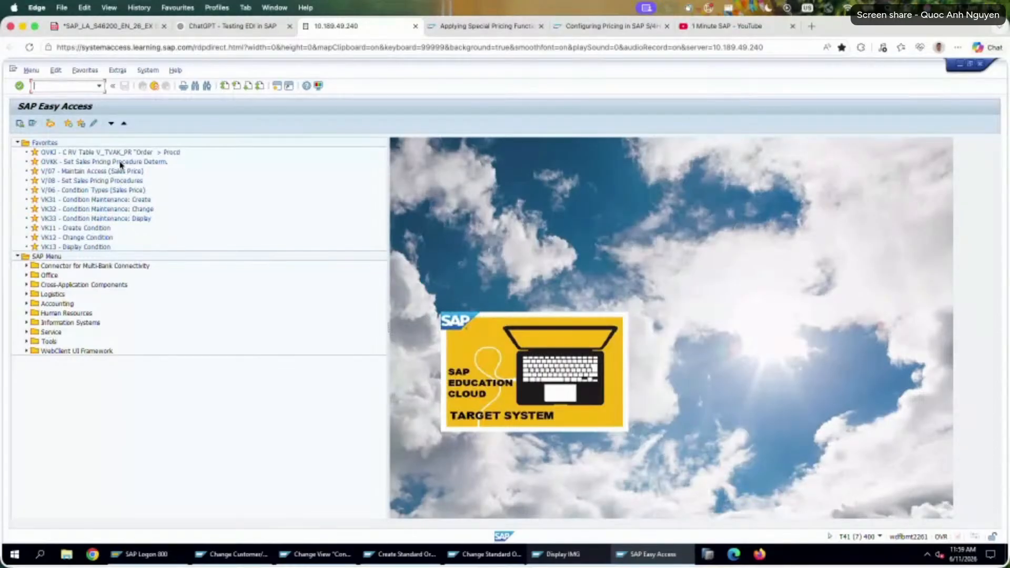
double_click(121, 163)
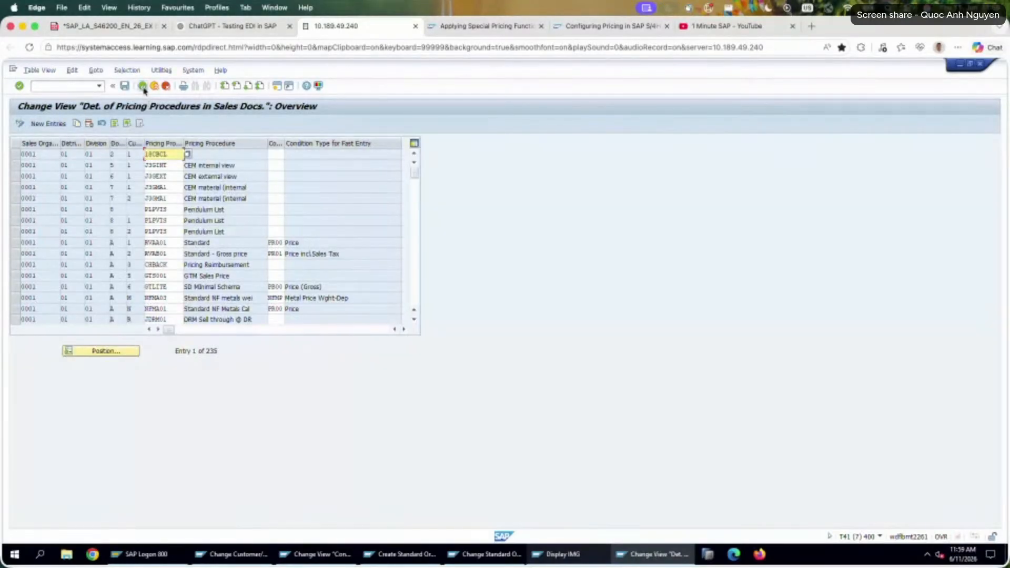
left_click(142, 86)
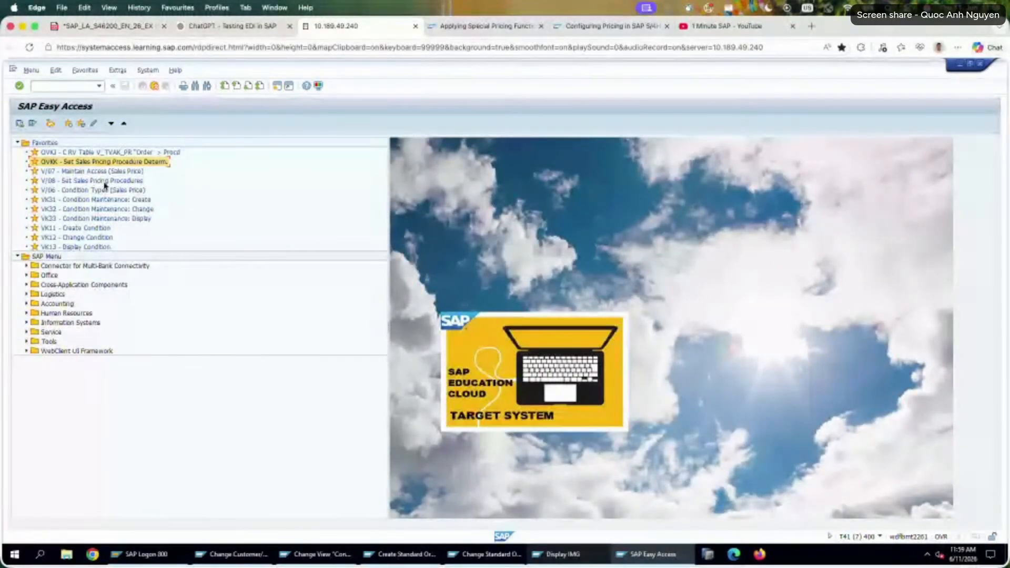
double_click(106, 182)
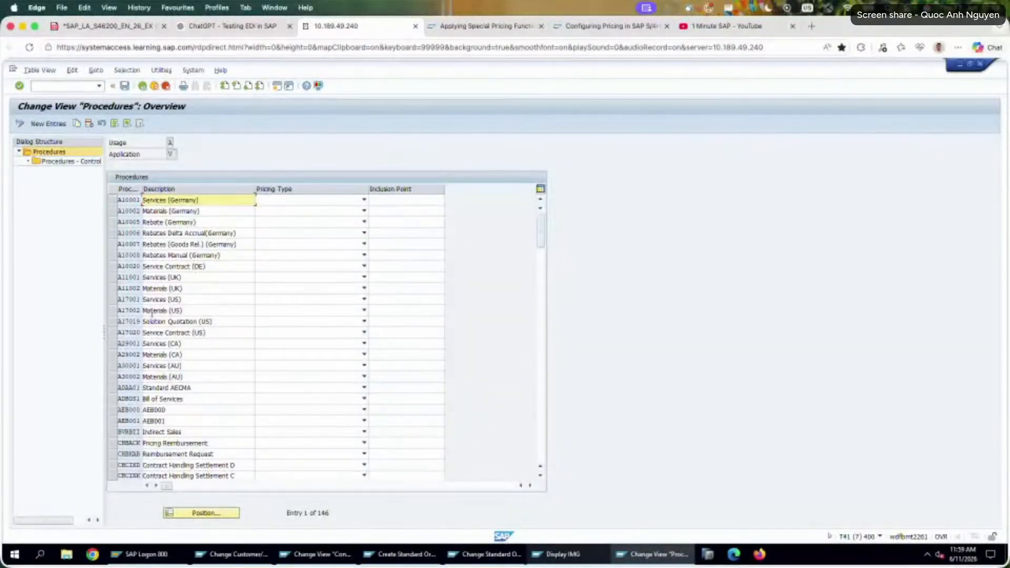
Position the procedure list at RV and open the control data of the Standard procedure RVAA01.
left_click(196, 514)
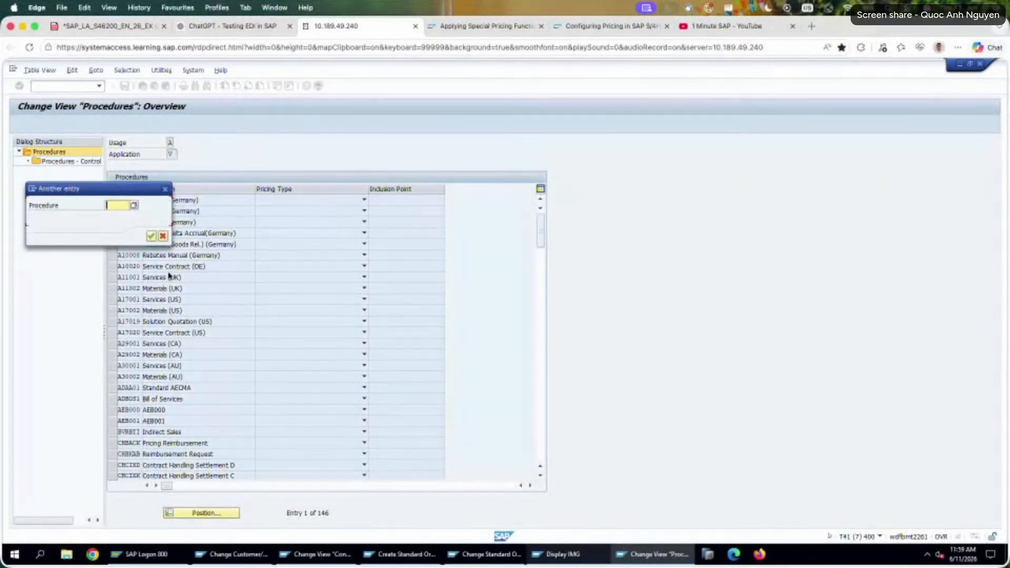
type("rv")
key("Return")
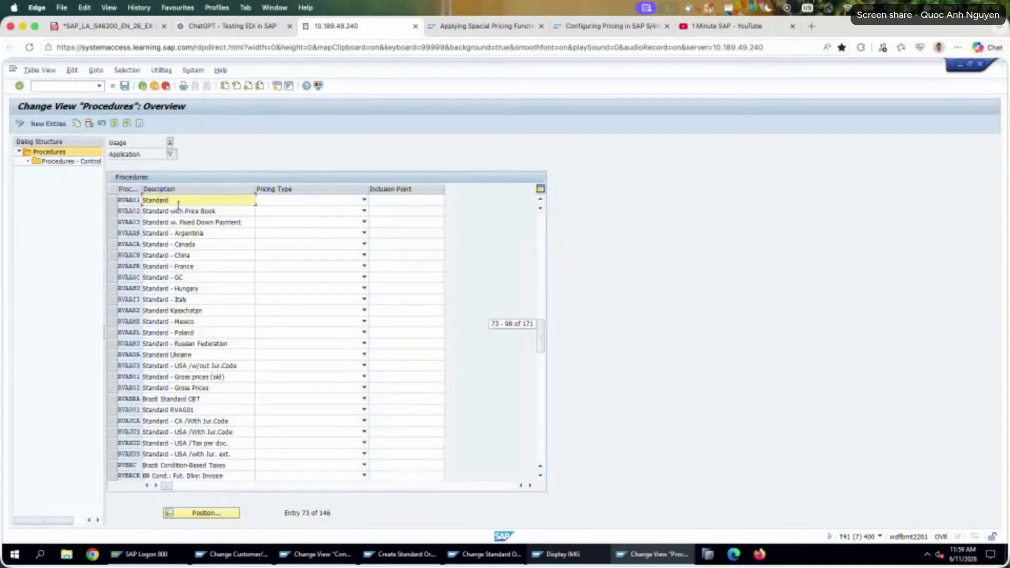
left_click(113, 200)
double_click(70, 162)
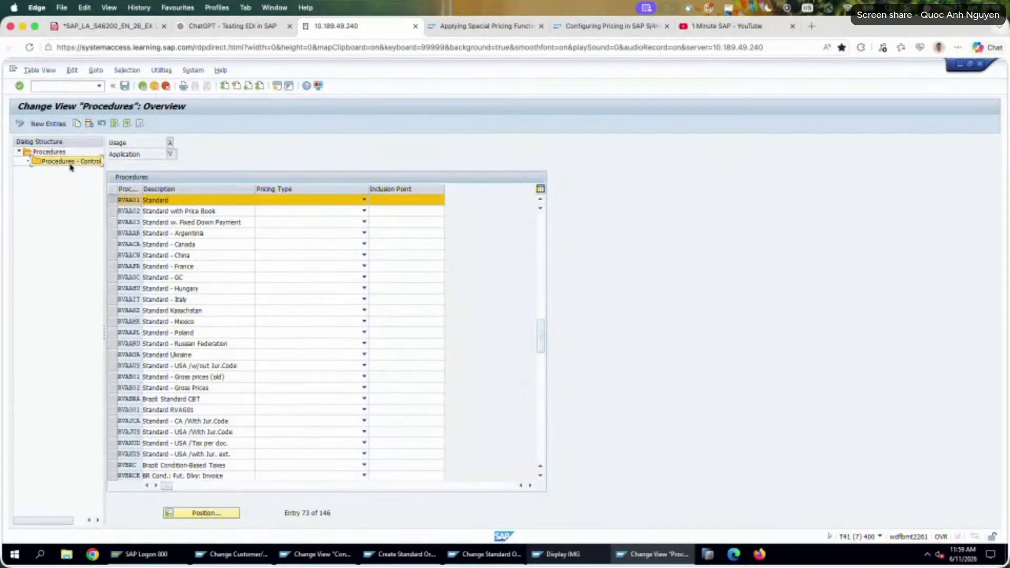
Run the pricing analysis from the standard order's item conditions to identify its pricing procedure, and return to the procedures session.
left_click(484, 554)
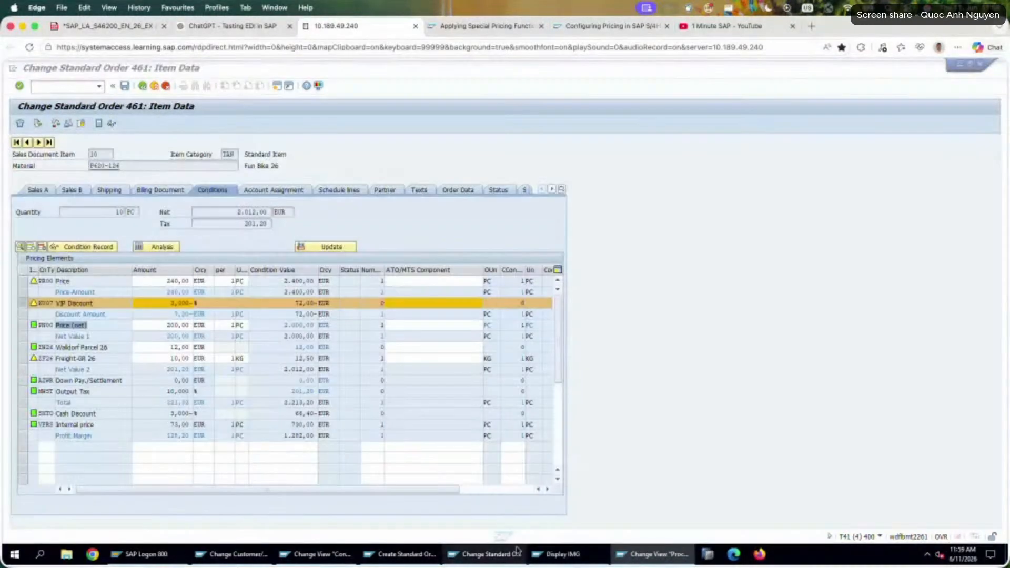
left_click(145, 250)
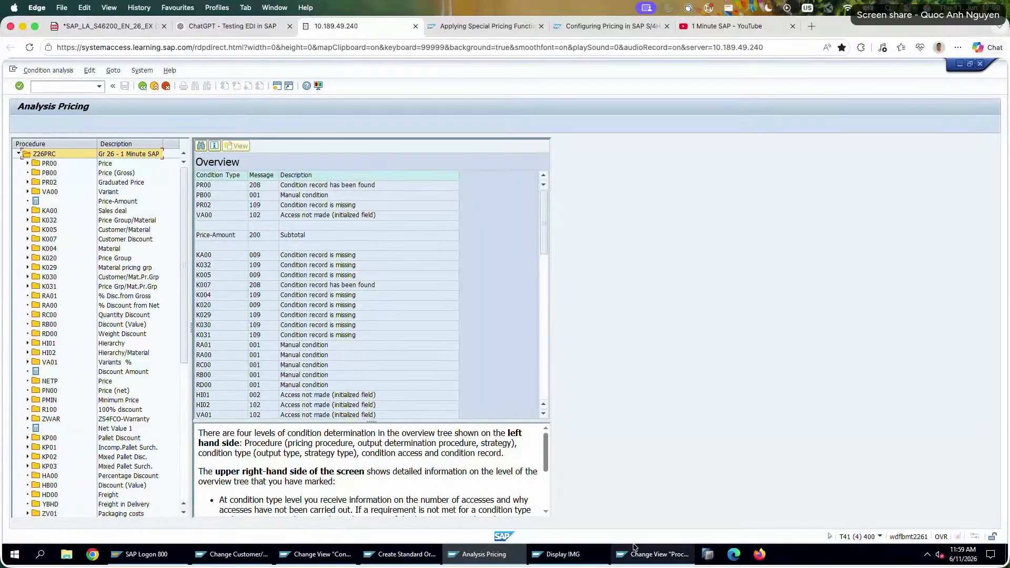
left_click(659, 554)
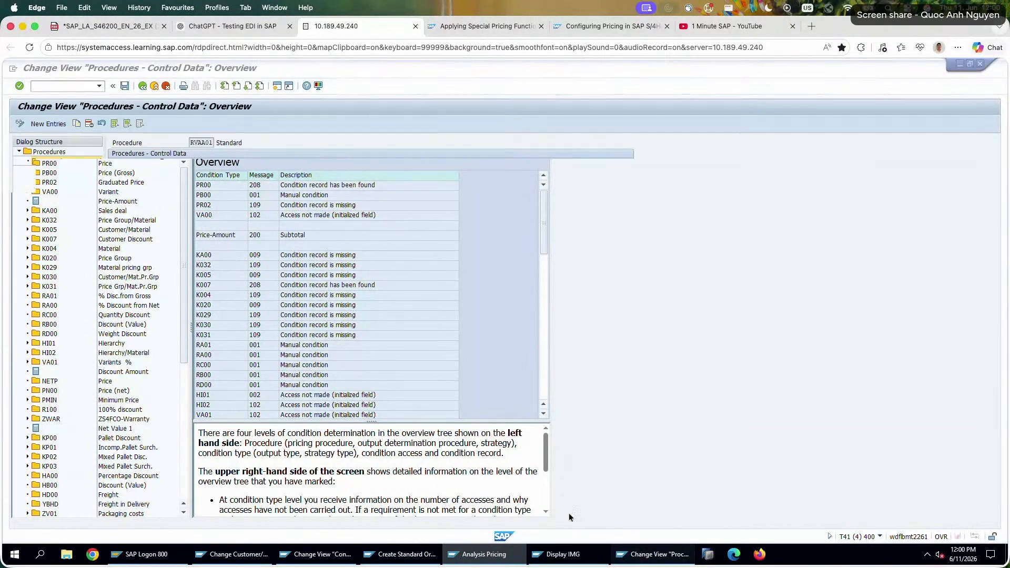
Go back to the procedure list, position it at Z26PRC and open that procedure's control data.
left_click(140, 86)
left_click(217, 513)
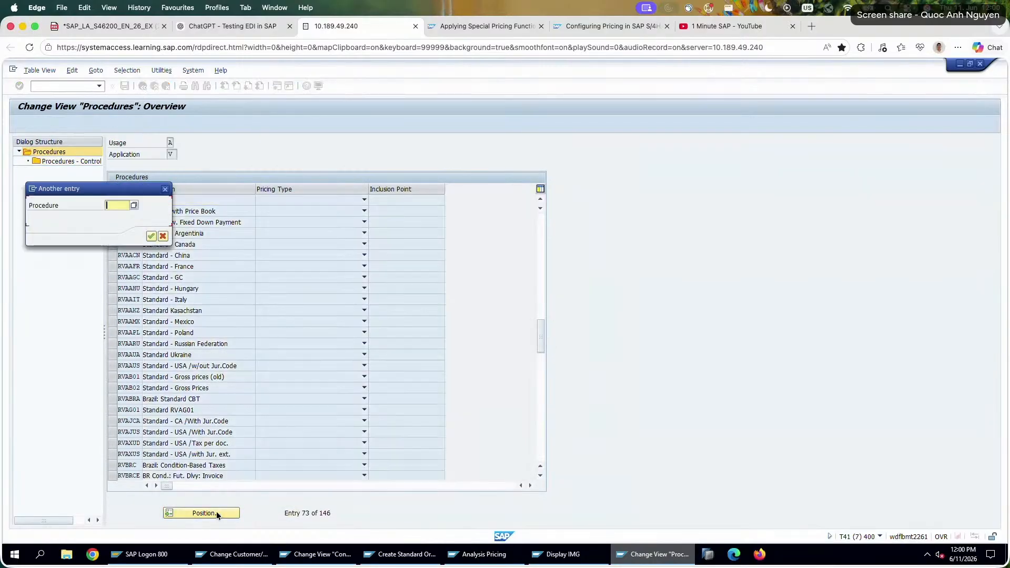
type("Z")
key("Down")
key("Down")
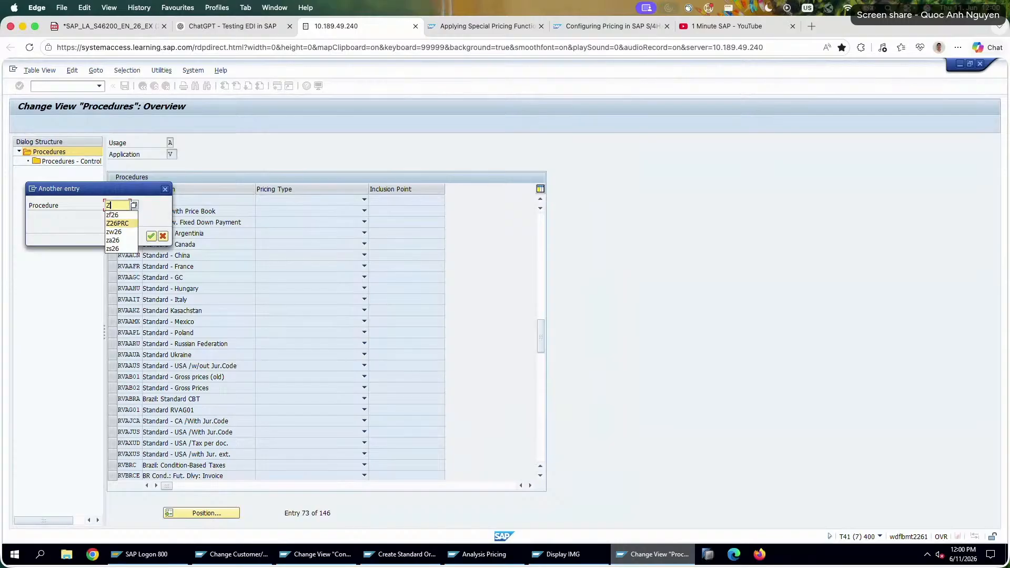
key("Return")
key("Return")
left_click(112, 200)
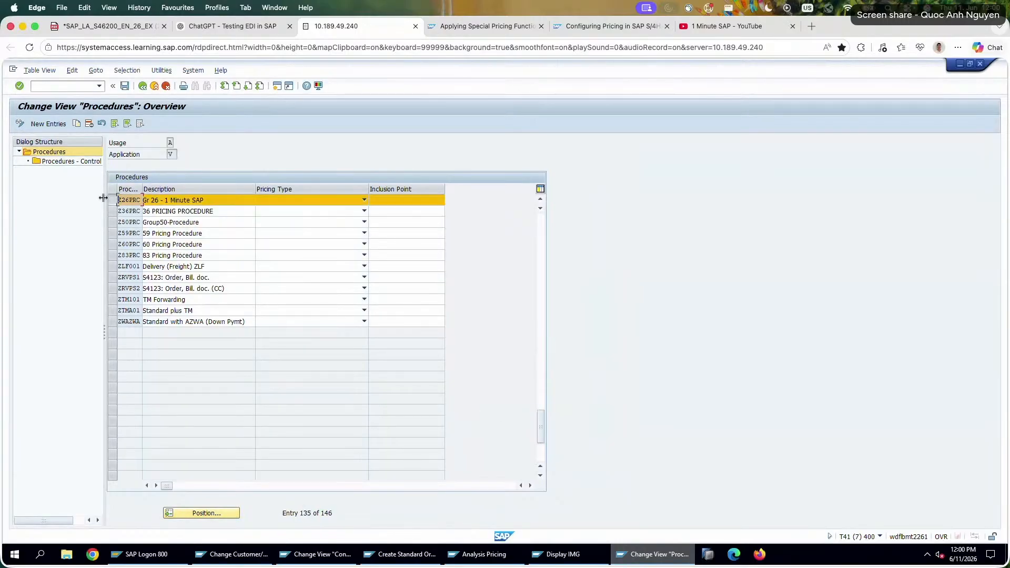
double_click(62, 161)
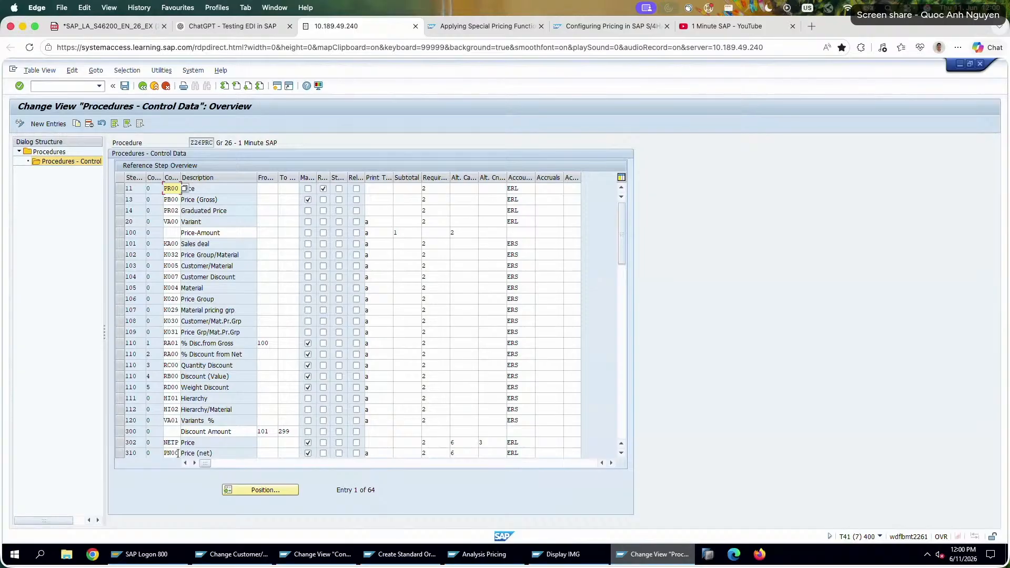
Examine the alternative calculation and requirement of the PN00 line, bringing up the list of requirement routines.
left_click(178, 453)
left_click(457, 455)
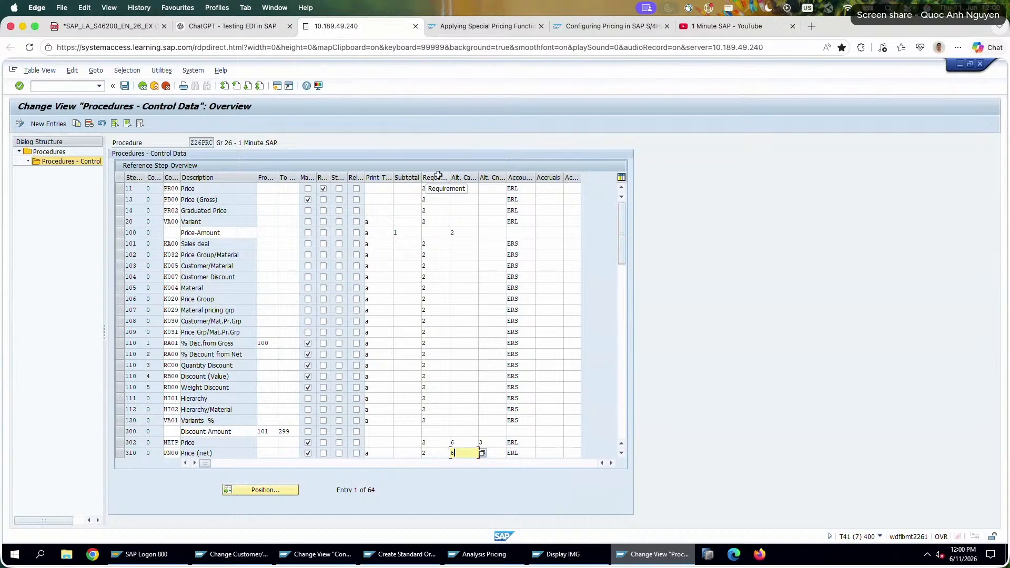
left_click(437, 453)
left_click(452, 453)
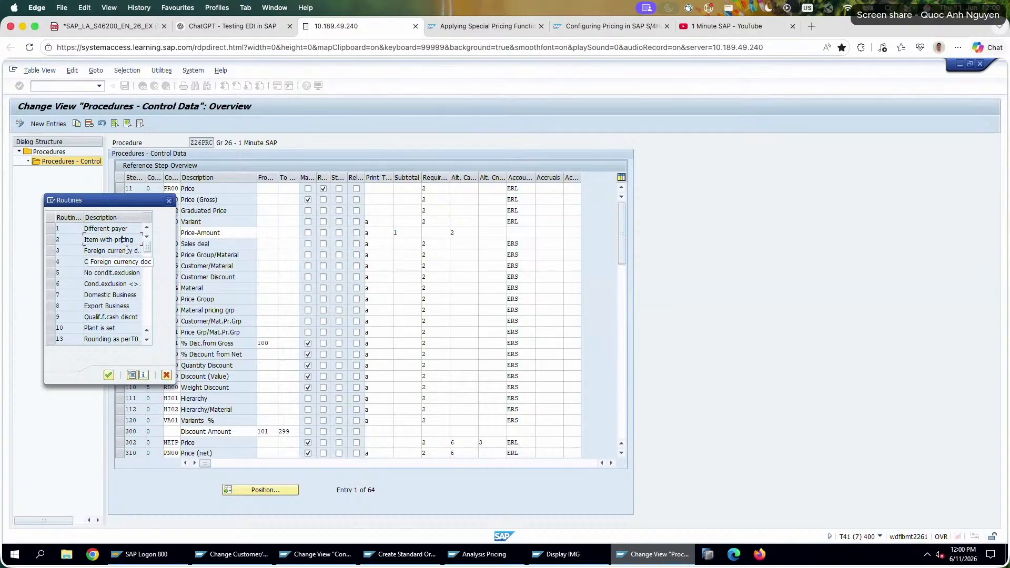
Switch to ChatGPT and read its guidance on the PN00 requirement routine and where that routine can be checked.
left_click(108, 26)
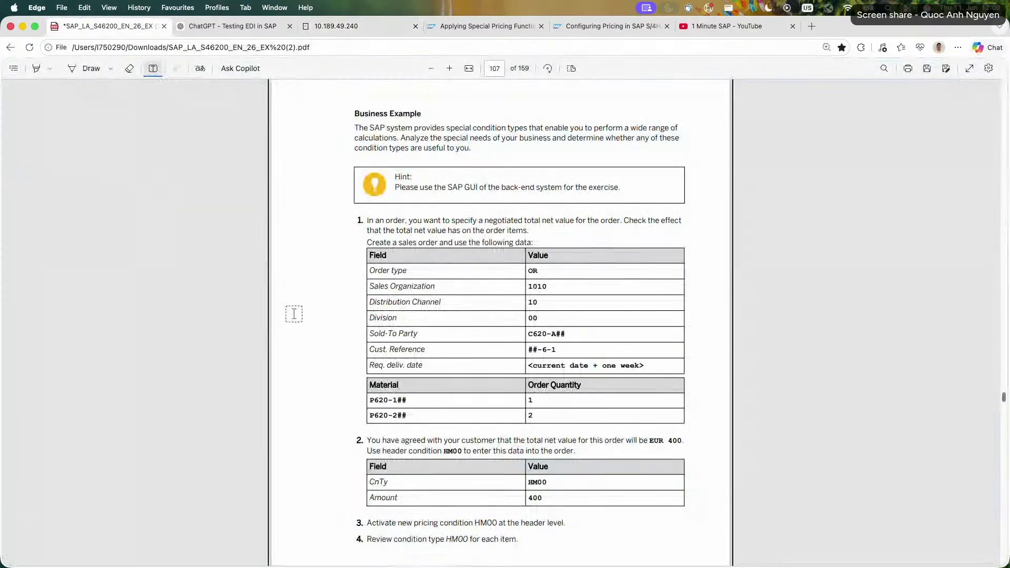
left_click(232, 29)
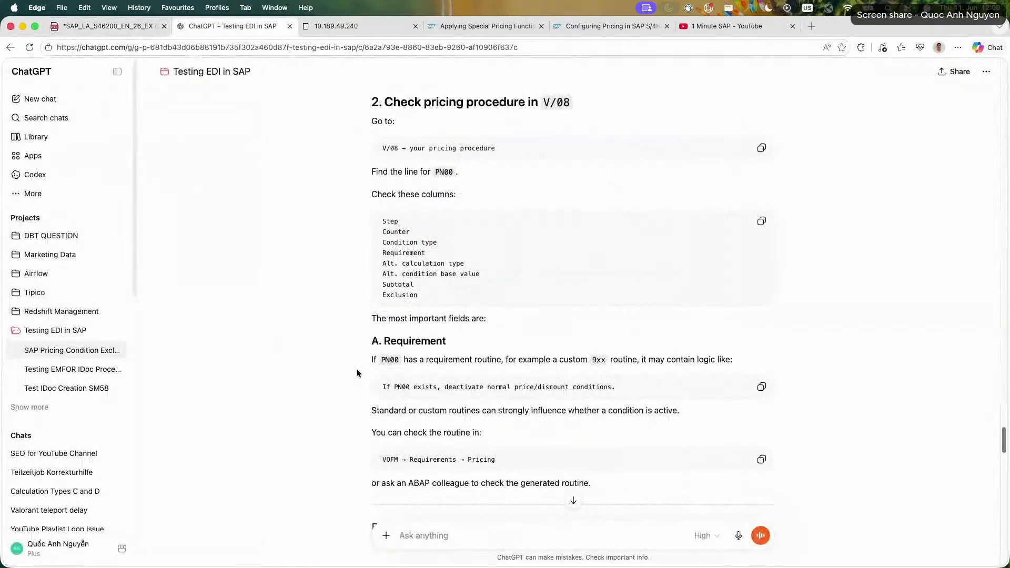
left_click_drag(417, 387, 579, 385)
left_click(534, 408)
triple_click(481, 411)
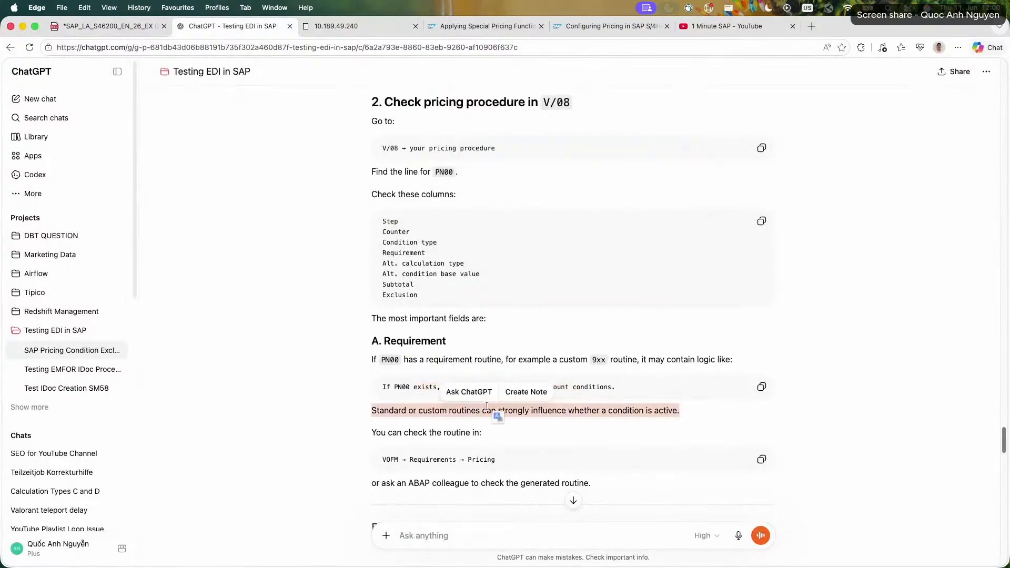
left_click(353, 411)
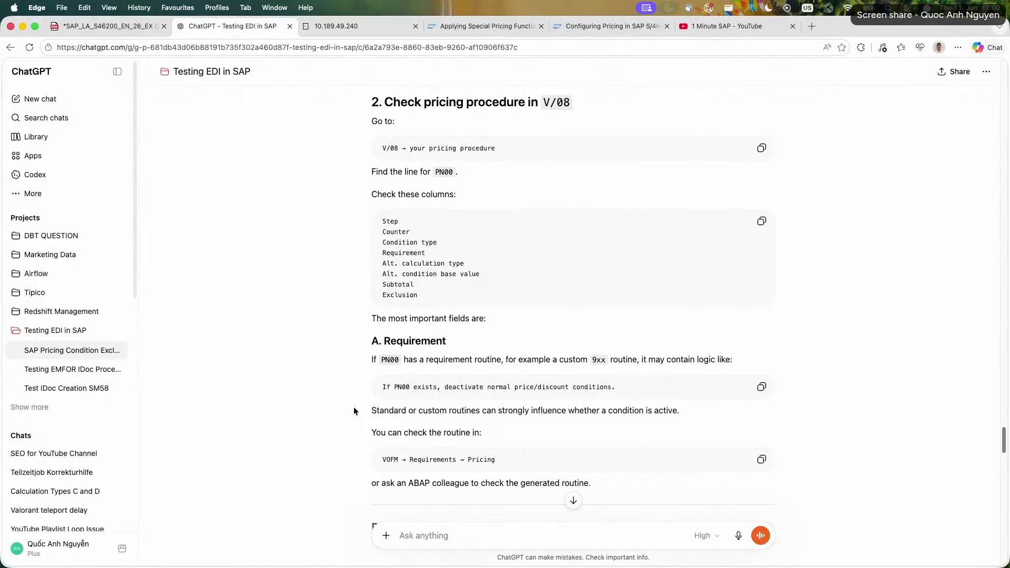
scroll(355, 407, "down", 4)
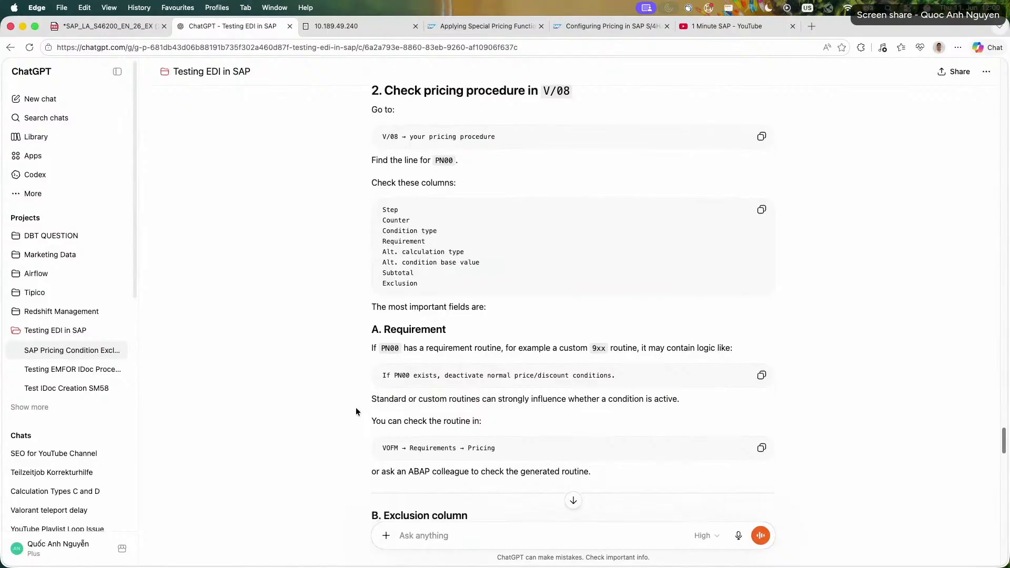
left_click_drag(356, 407, 369, 450)
left_click(368, 451)
scroll(316, 428, "down", 5)
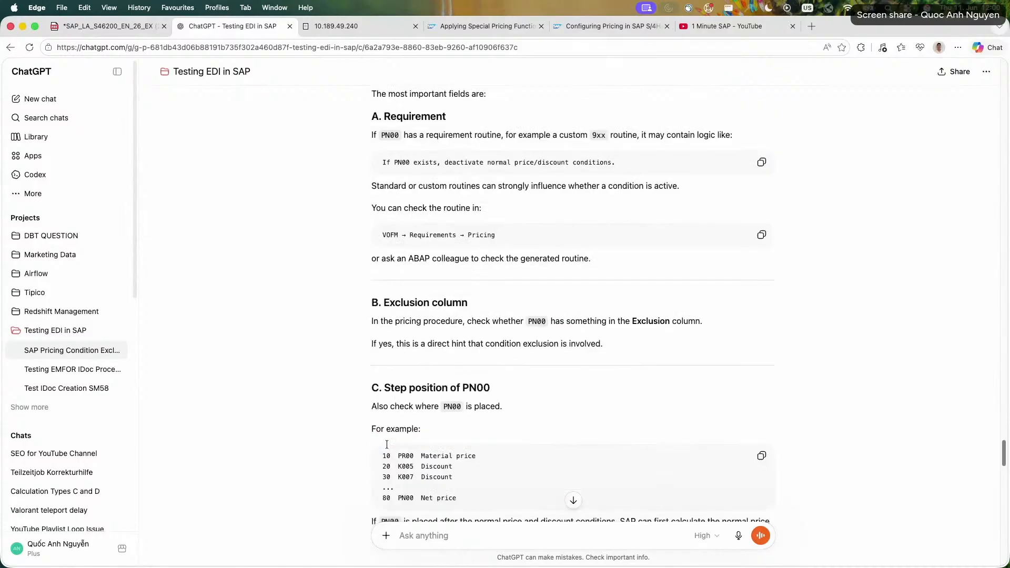
Read ChatGPT's notes on the Exclusion column, the step position of PN00 and the condition exclusion transactions OV31, OV32 and OV33.
scroll(305, 421, "down", 4)
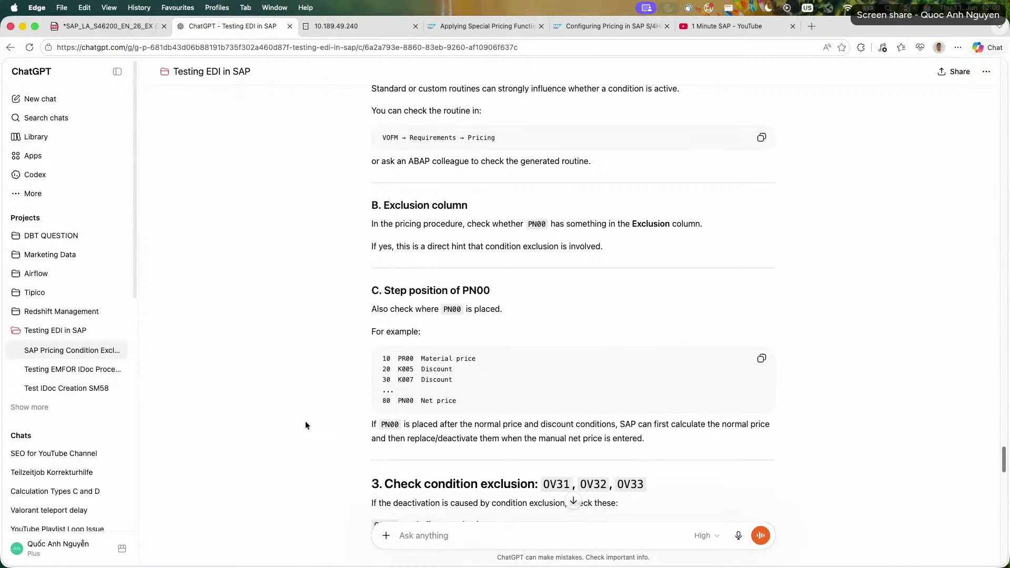
left_click_drag(368, 288, 519, 304)
left_click(191, 238)
left_click_drag(457, 426, 614, 434)
left_click(314, 424)
scroll(313, 426, "down", 3)
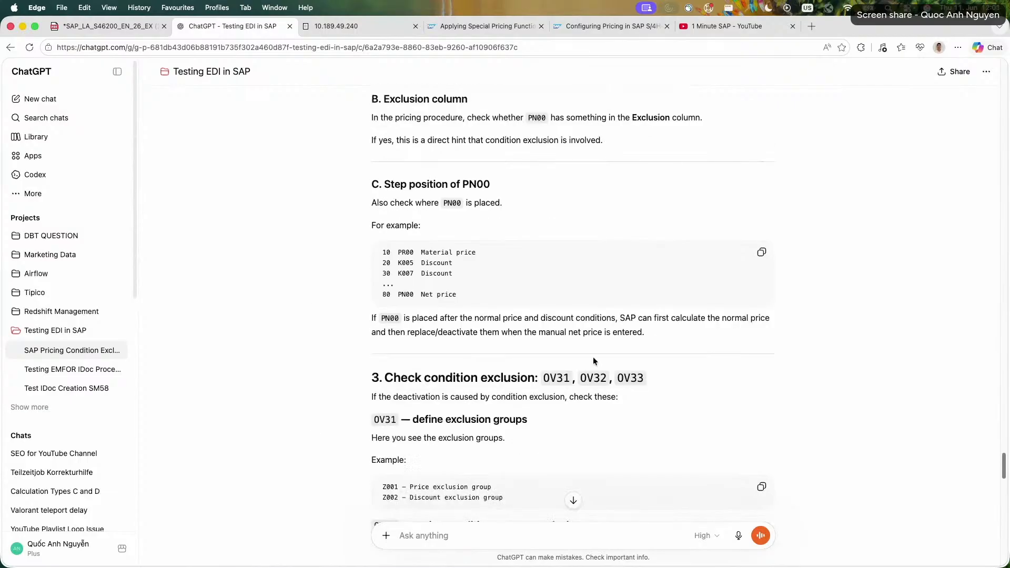
double_click(559, 377)
Return to SAP, dismiss the list of requirement routines and run transaction OV33 in a new session.
left_click(322, 27)
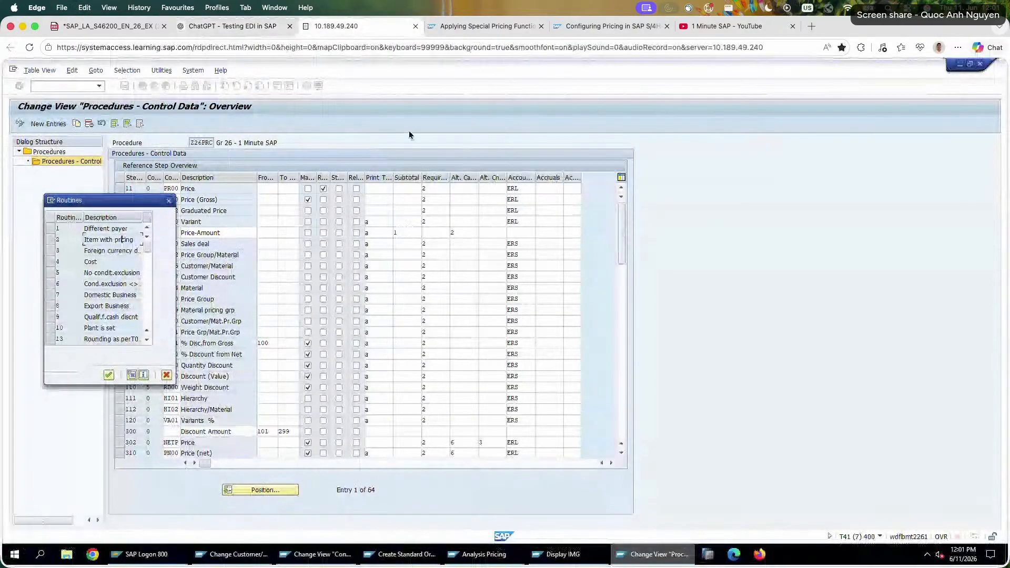
left_click(166, 375)
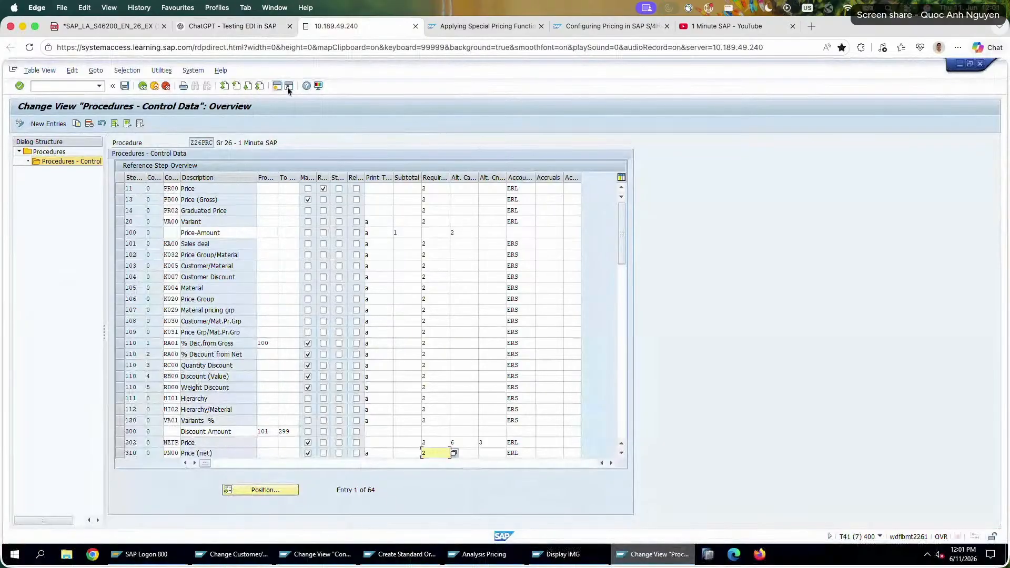
left_click(281, 86)
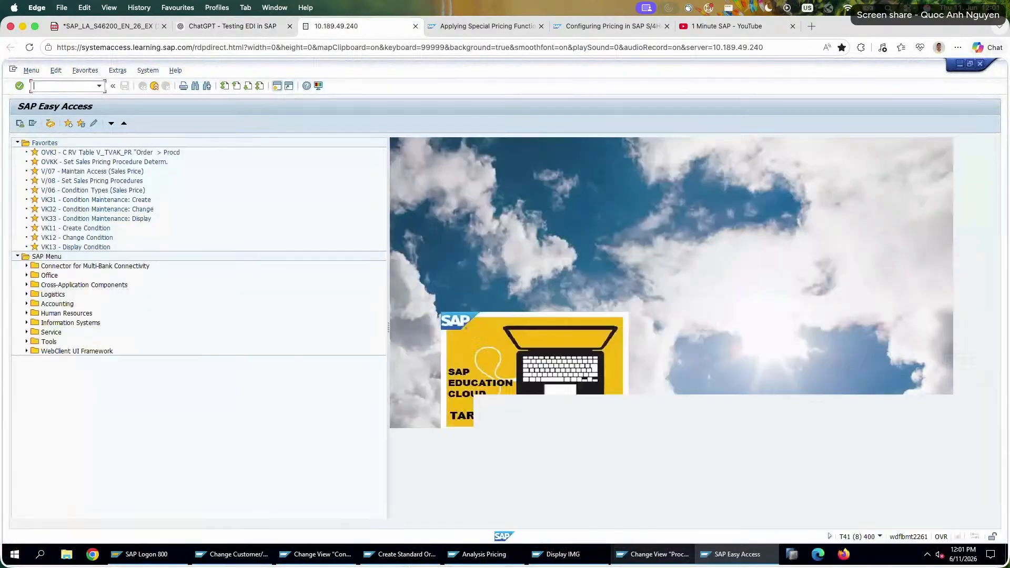
type("0")
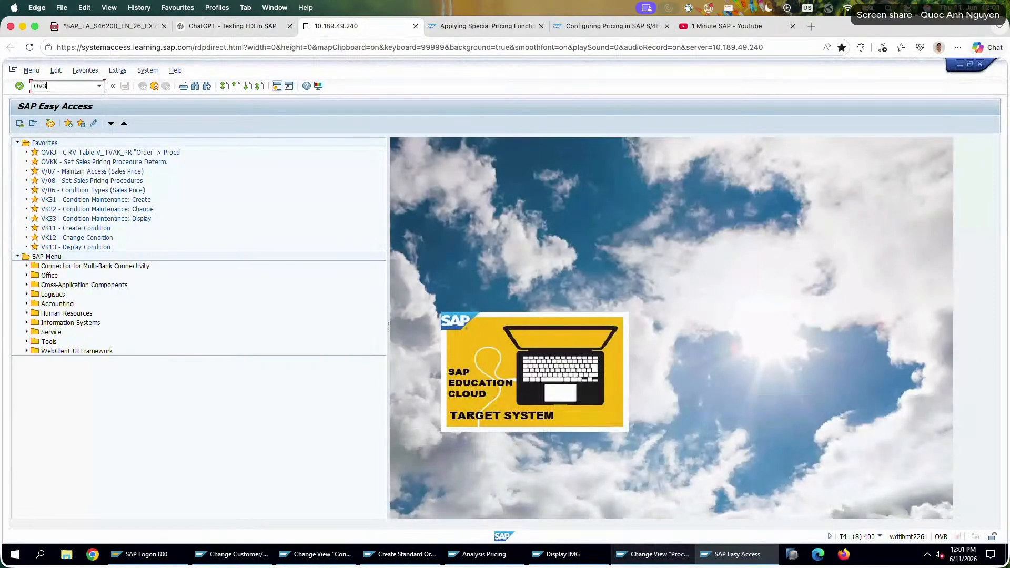
type("V33")
key("Return")
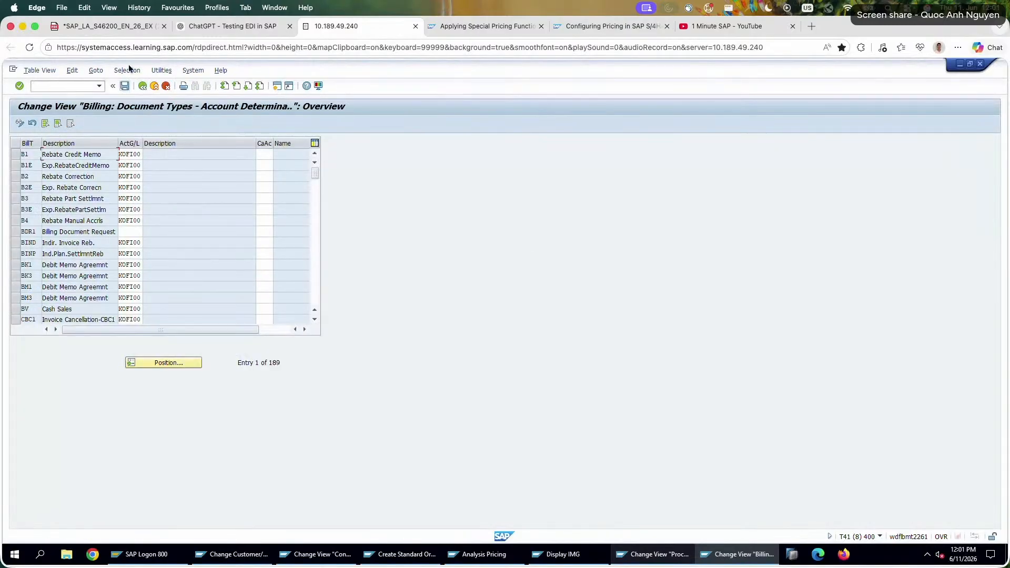
Go back to SAP Easy Access and try running transaction 0V33, spelled with a leading zero.
left_click(139, 84)
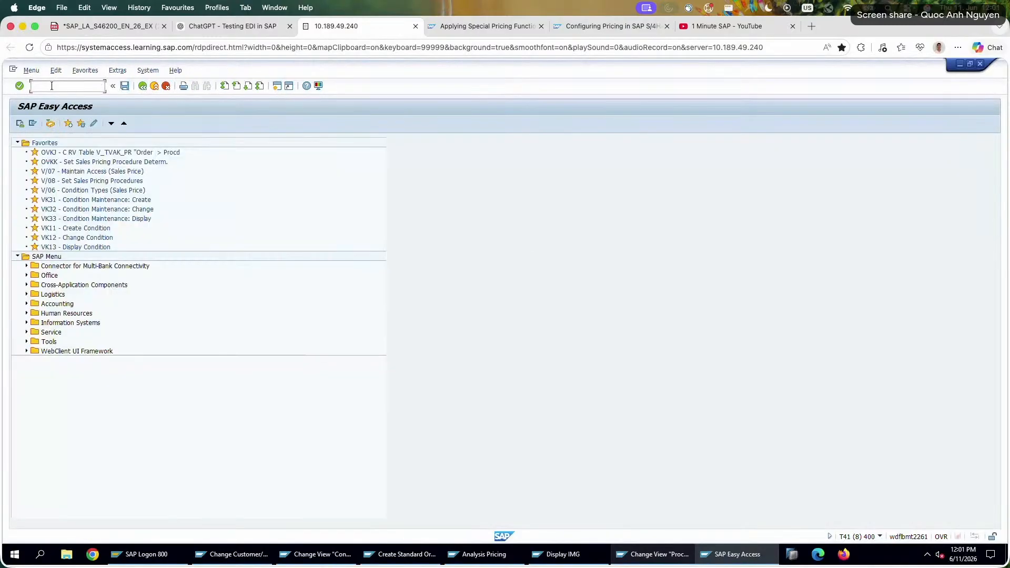
type("0V33")
key("Return")
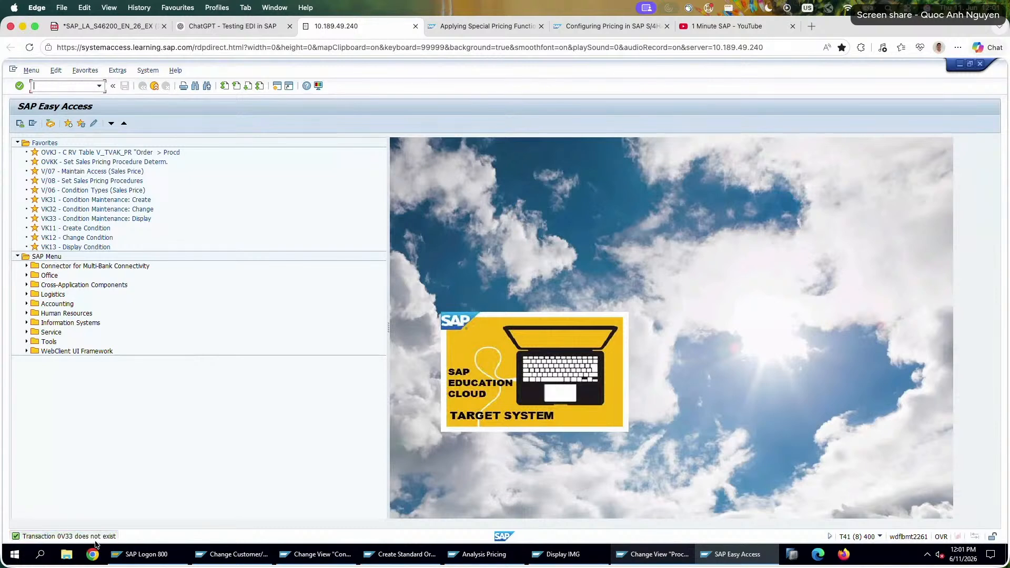
Check the transaction codes for defining and assigning exclusion groups in ChatGPT's guidance, down to OV33.
left_click(113, 29)
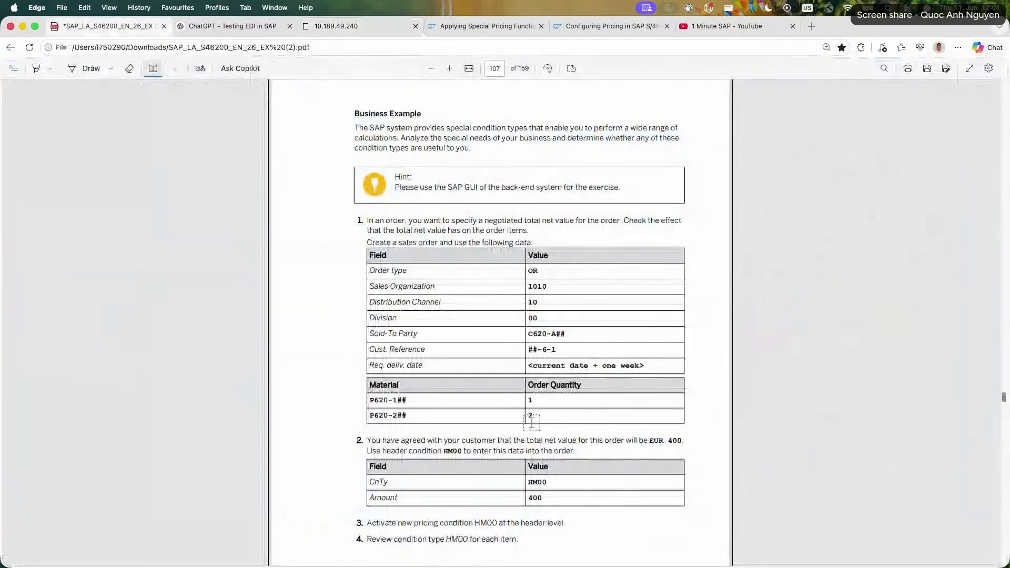
left_click(231, 26)
double_click(387, 419)
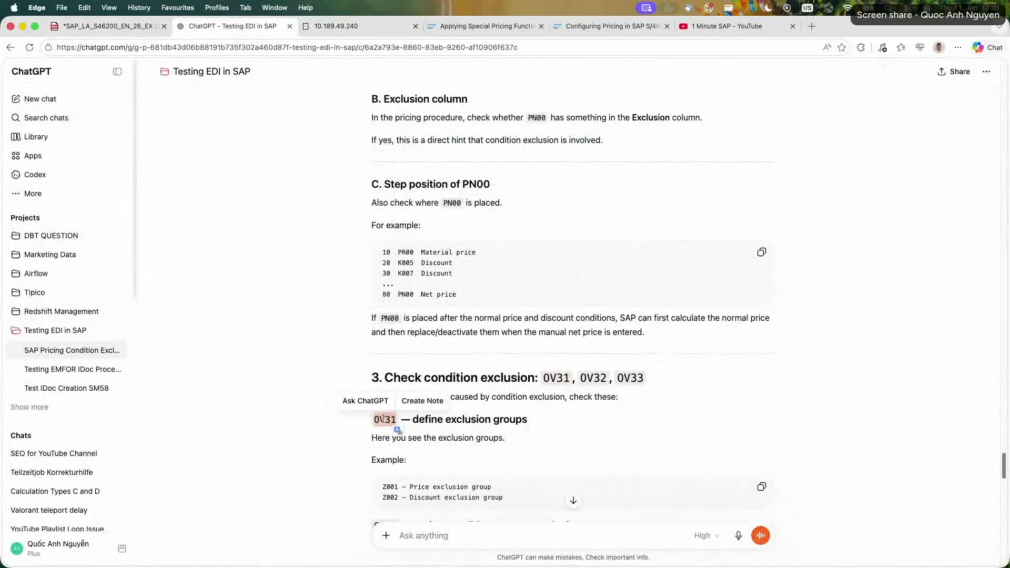
left_click(343, 434)
scroll(344, 434, "down", 3)
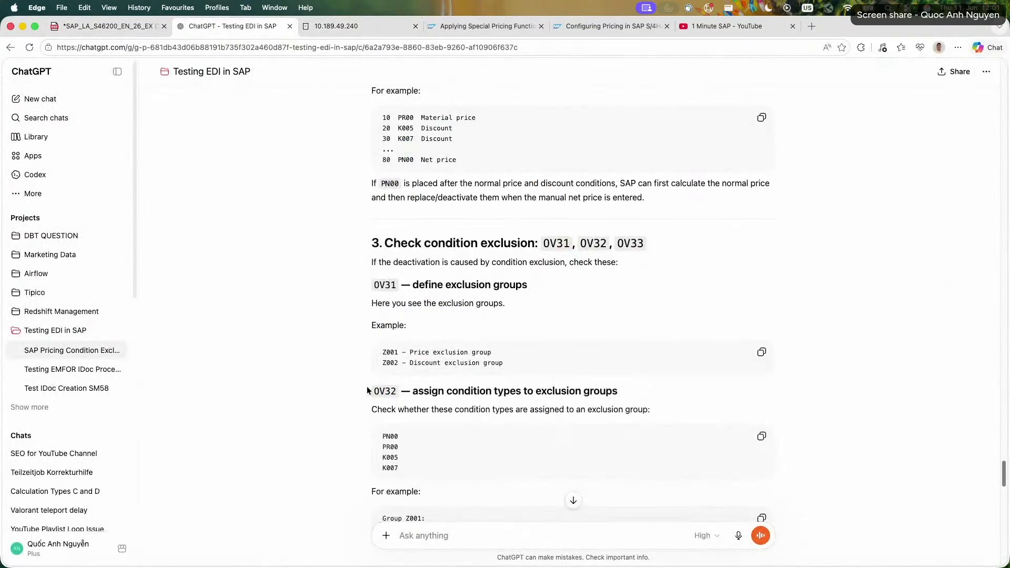
scroll(367, 386, "down", 3)
scroll(371, 390, "down", 2)
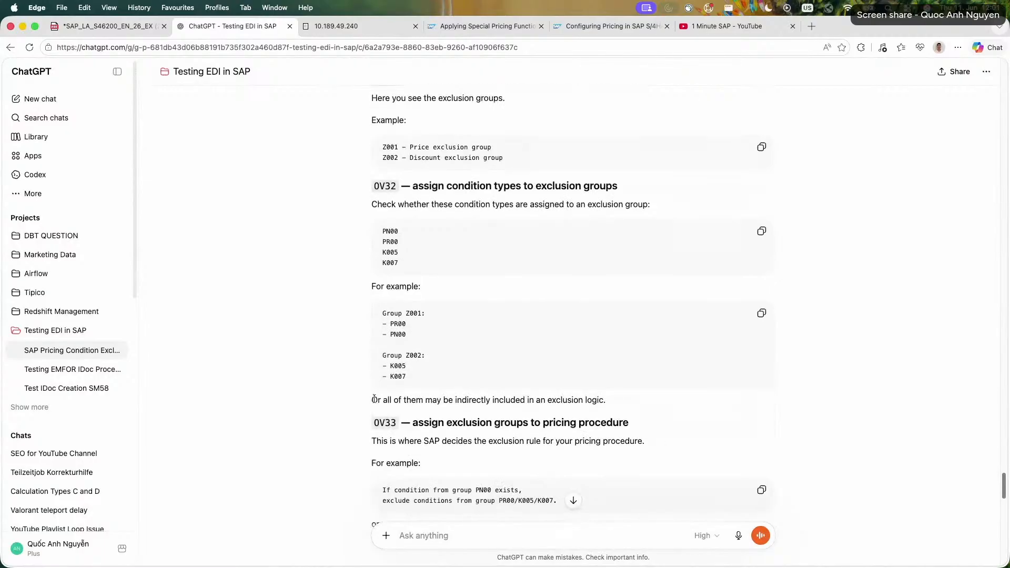
double_click(384, 422)
left_click(121, 26)
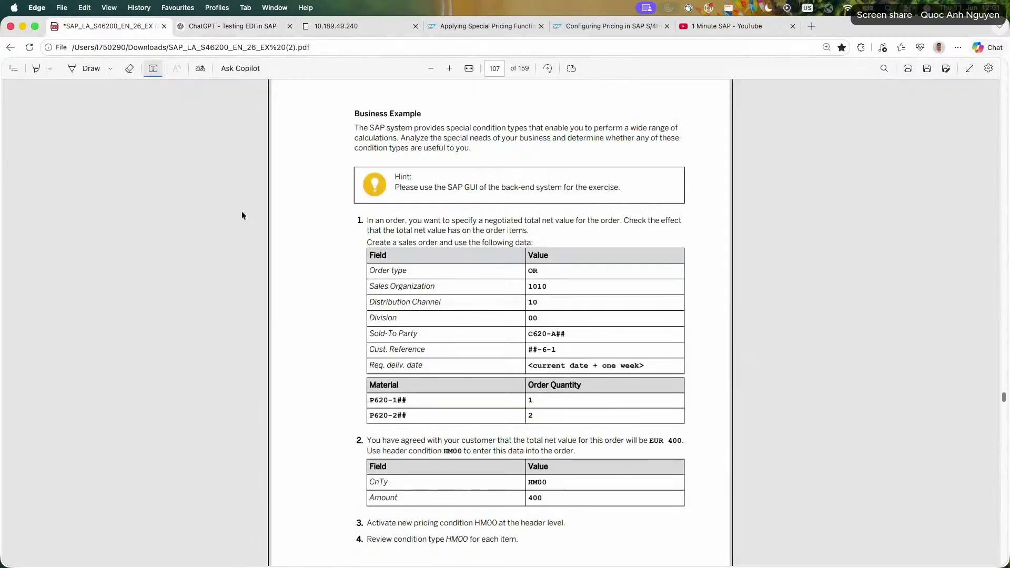
Run transaction OV33 in SAP again, look through its table and leave the transaction.
left_click(333, 31)
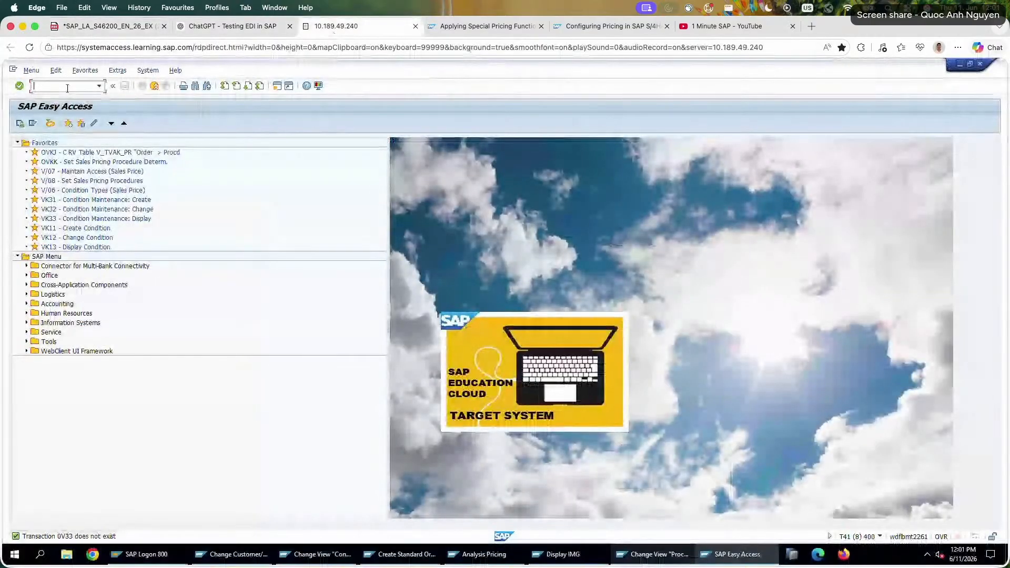
type("OV33")
key("Return")
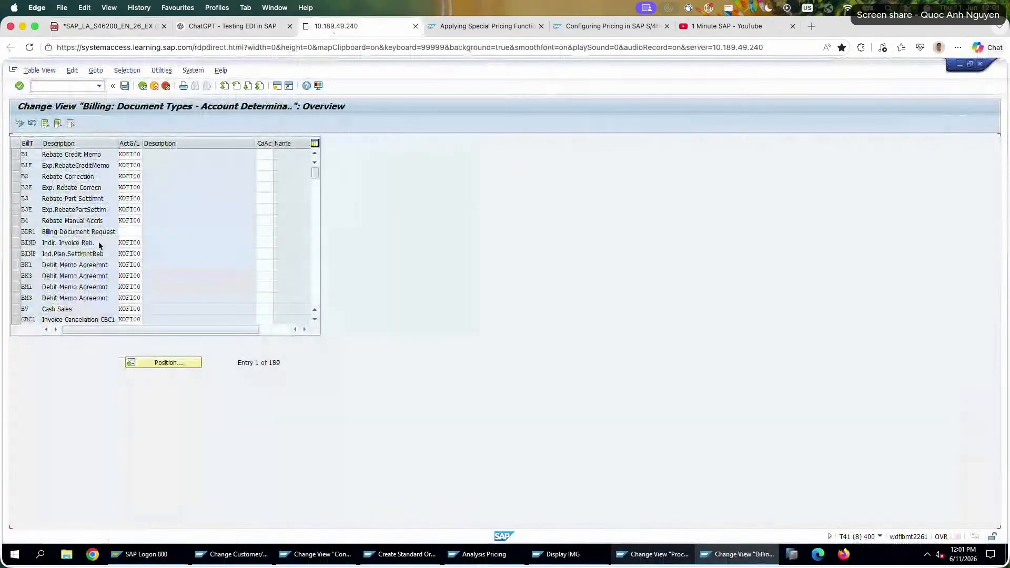
scroll(101, 240, "down", 5)
scroll(103, 236, "up", 5)
left_click(154, 86)
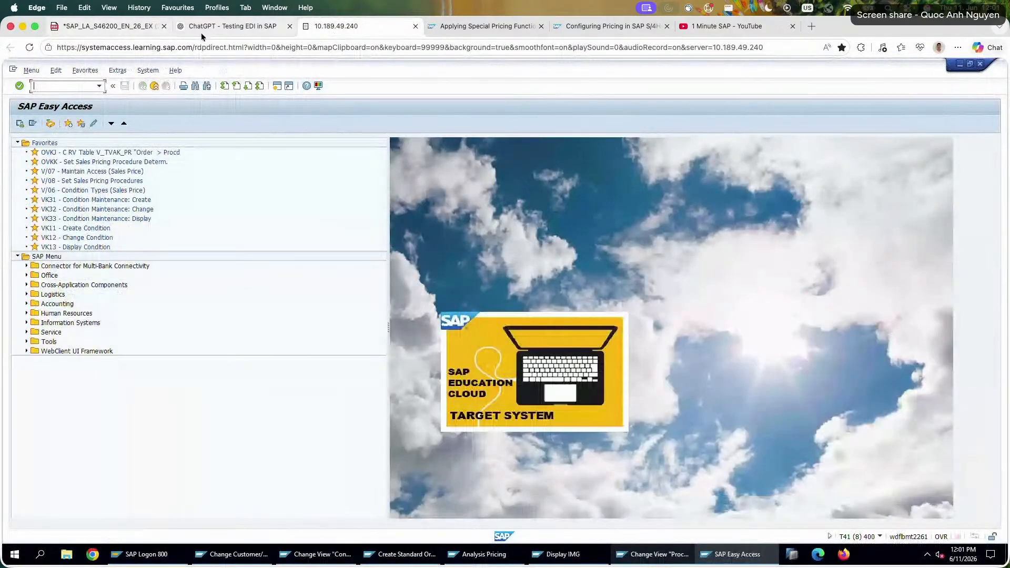
Read ChatGPT's explanation of OV33 exclusion rules and of how to prove the inactive reason in the sales order.
left_click(201, 31)
scroll(262, 263, "down", 5)
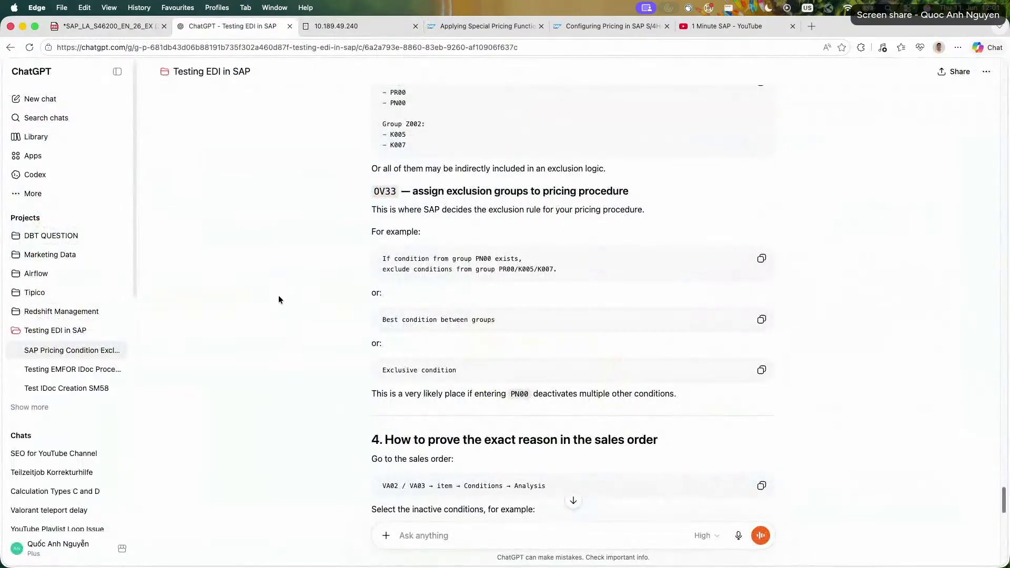
scroll(321, 323, "down", 4)
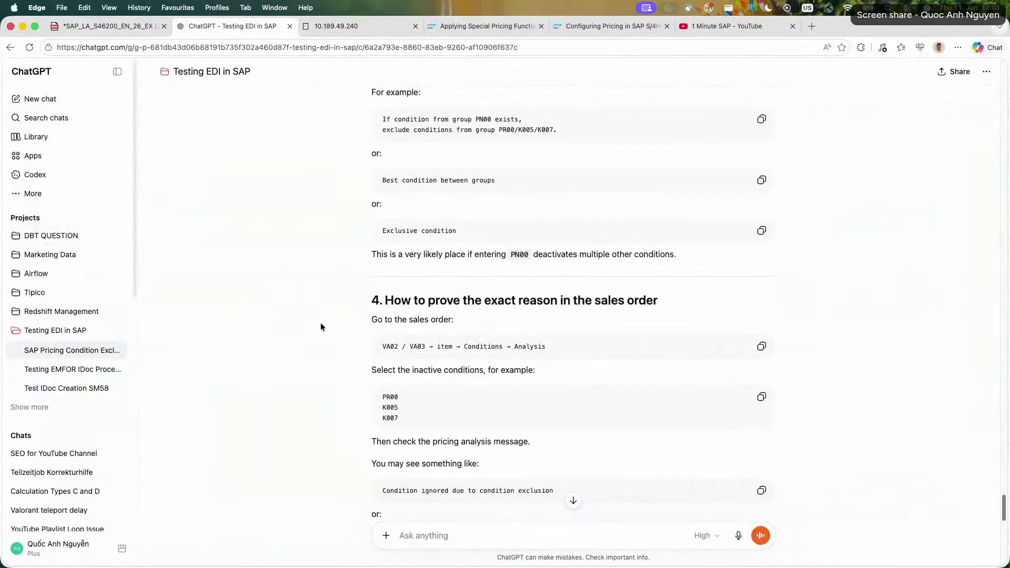
scroll(320, 323, "up", 2)
scroll(320, 323, "down", 4)
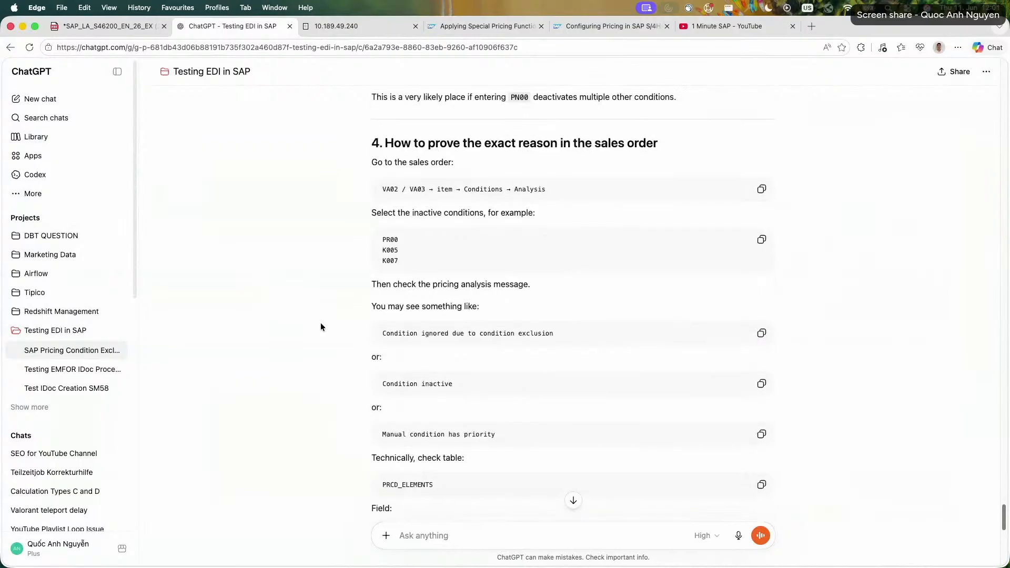
scroll(320, 323, "down", 4)
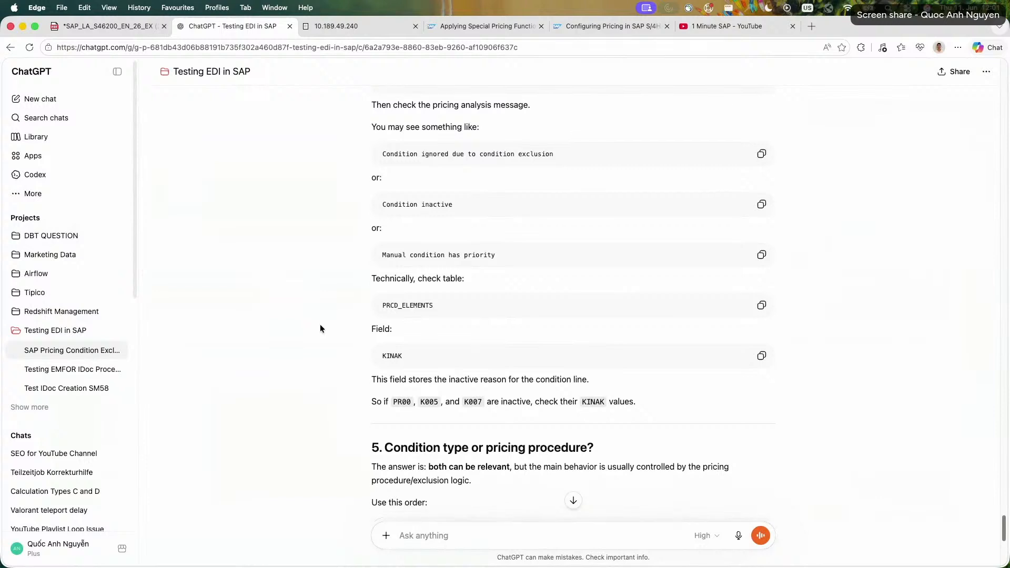
scroll(320, 329, "down", 3)
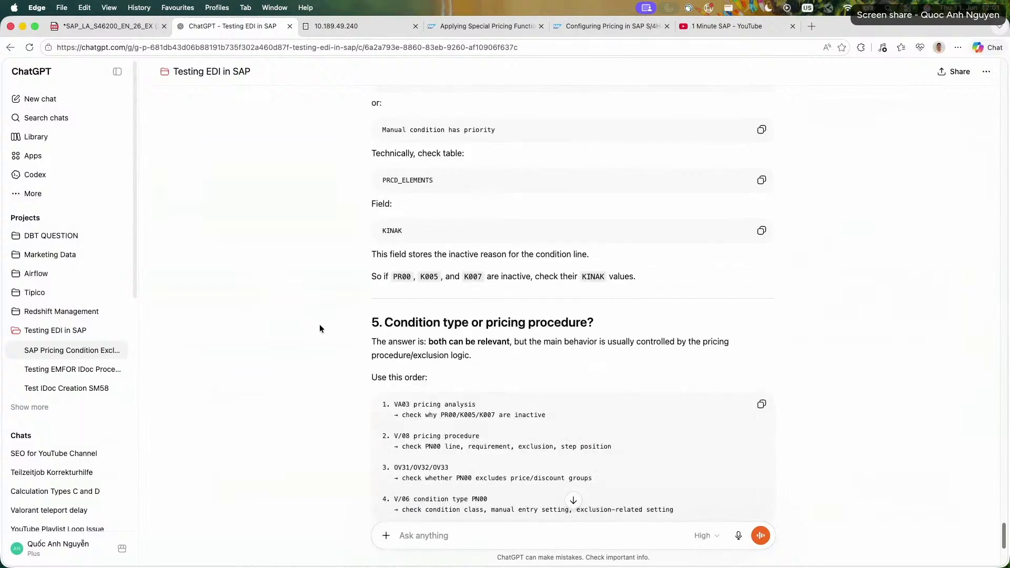
Read ChatGPT's section on condition type versus pricing procedure, including the recommended checking order and the business explanation of PN00.
triple_click(419, 356)
triple_click(420, 356)
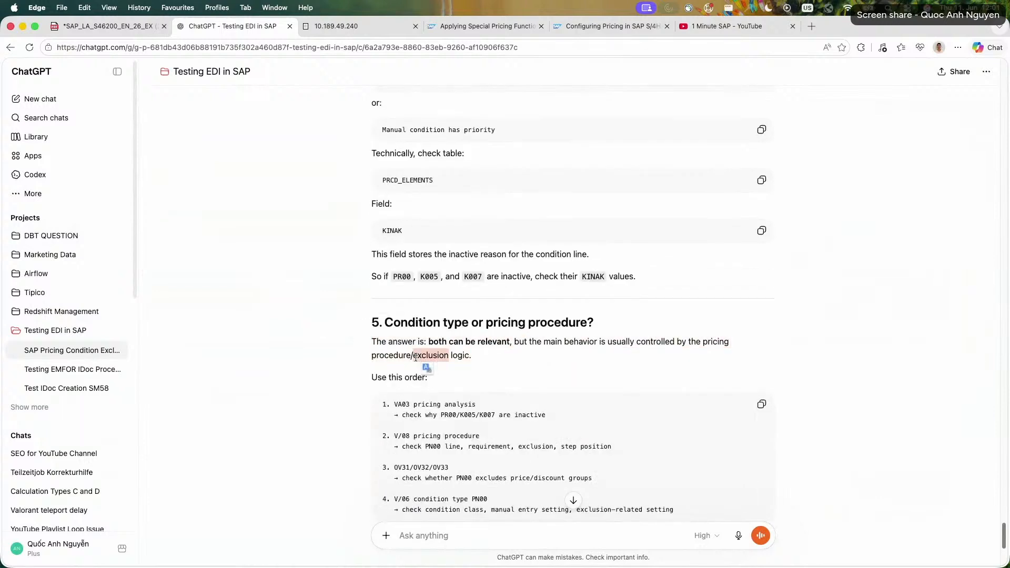
triple_click(420, 355)
left_click(363, 367)
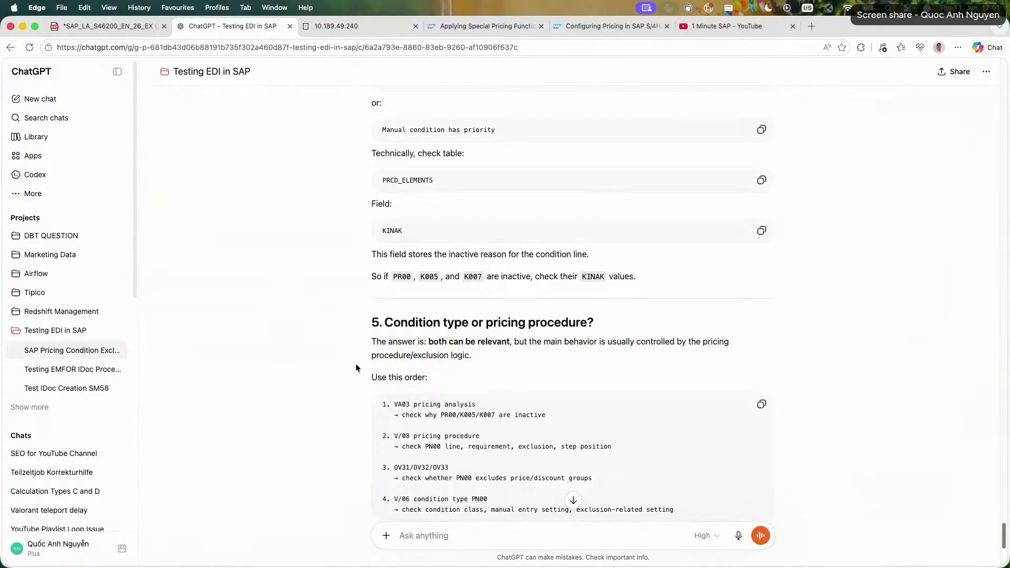
scroll(355, 366, "down", 5)
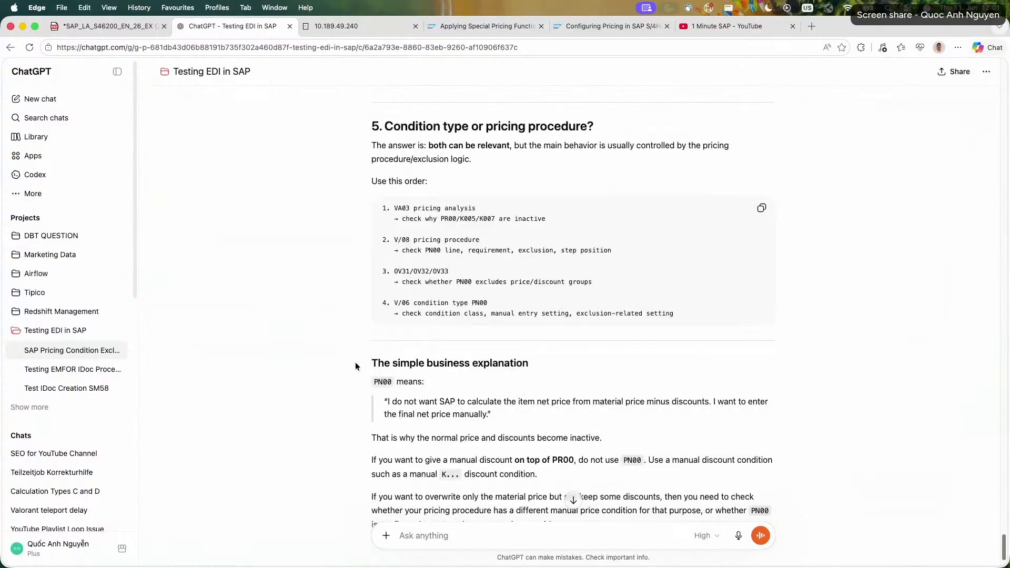
scroll(355, 362, "down", 12)
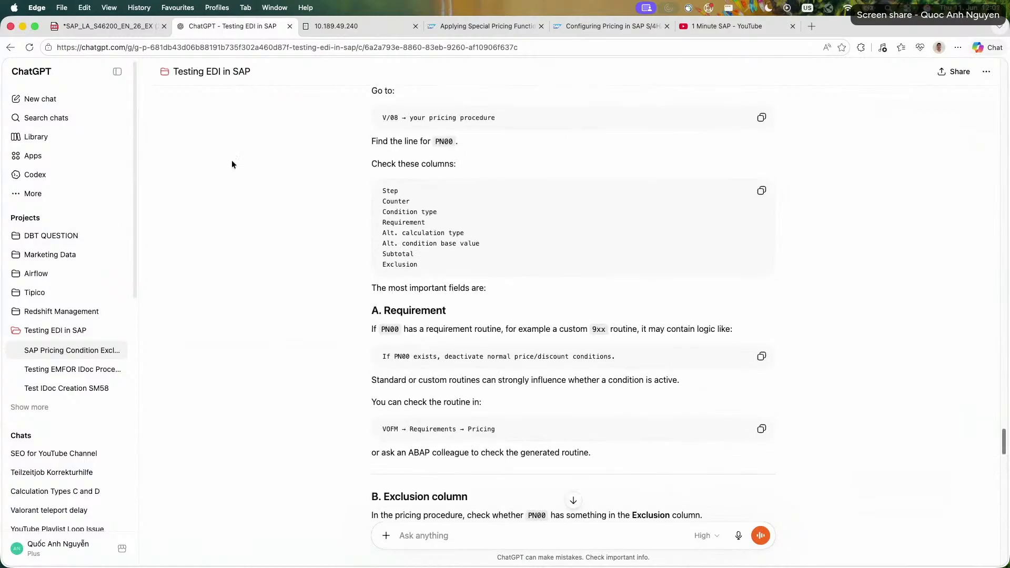
Reread the note on custom 9xx requirement routines and return to the Z26PRC control data session in SAP.
triple_click(566, 327)
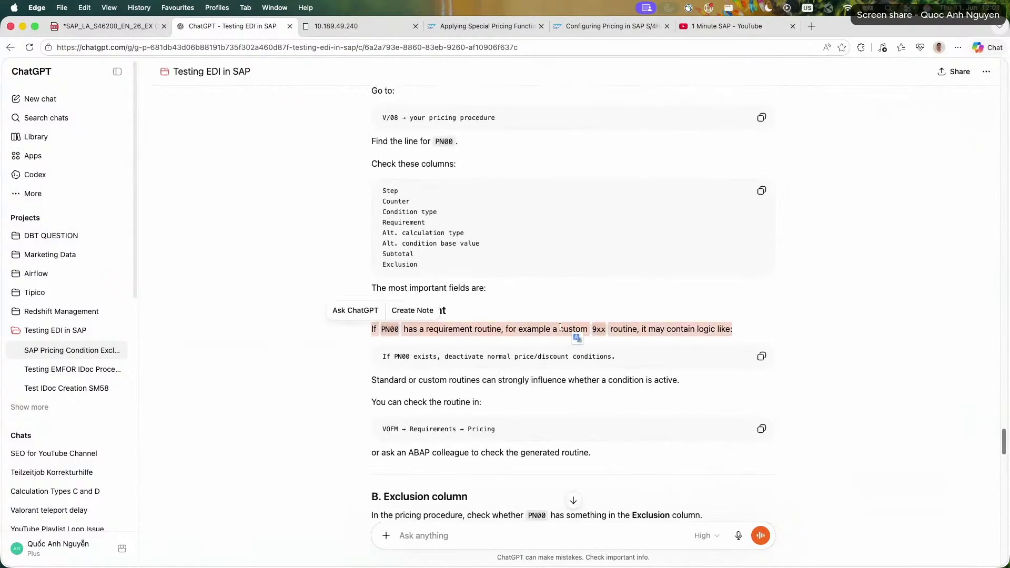
left_click(344, 27)
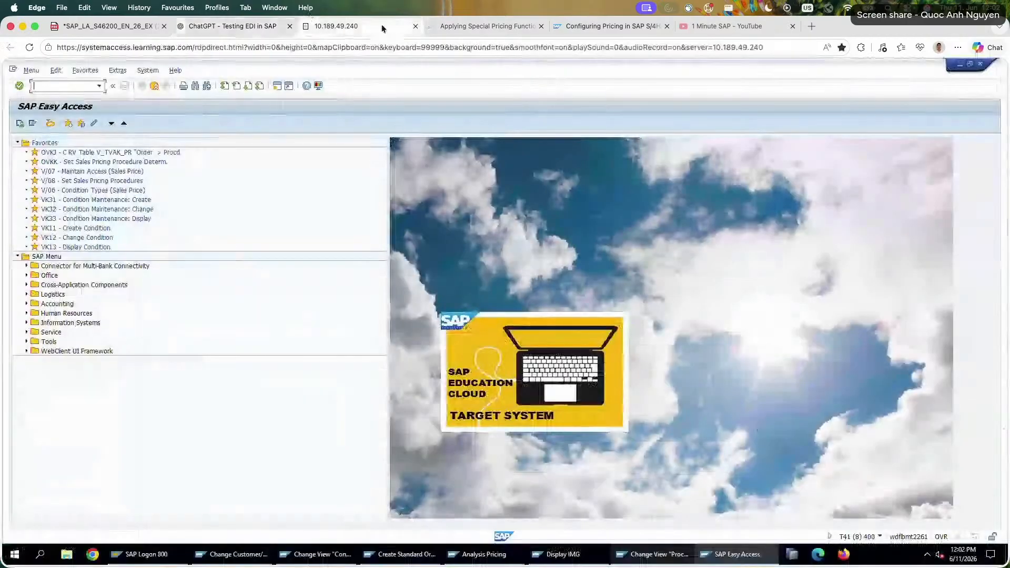
left_click(652, 554)
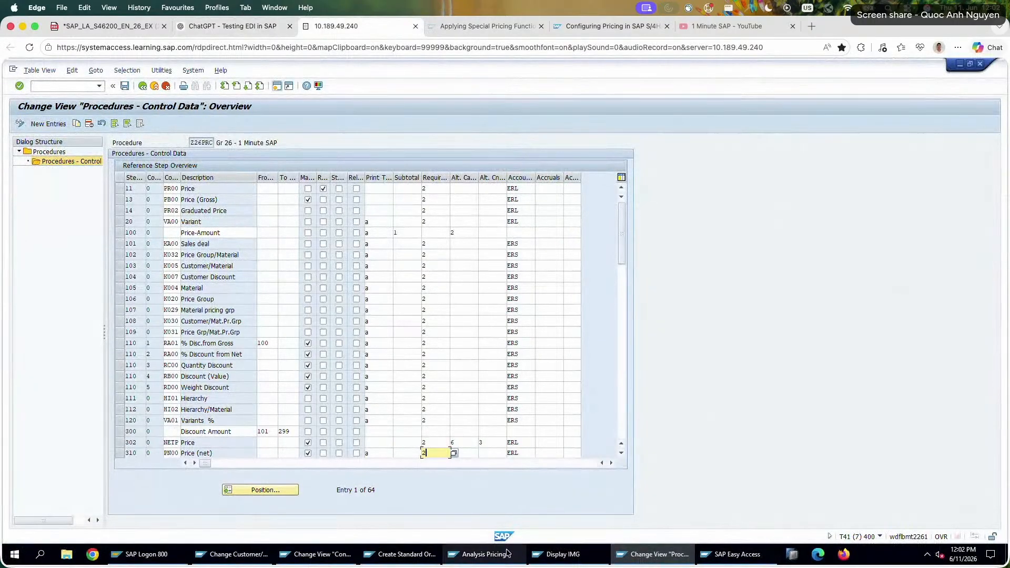
Open the IMG activity Condition Exclusion For Condition Types And Records and examine the exclusion indicators, especially X Net Price.
left_click(540, 557)
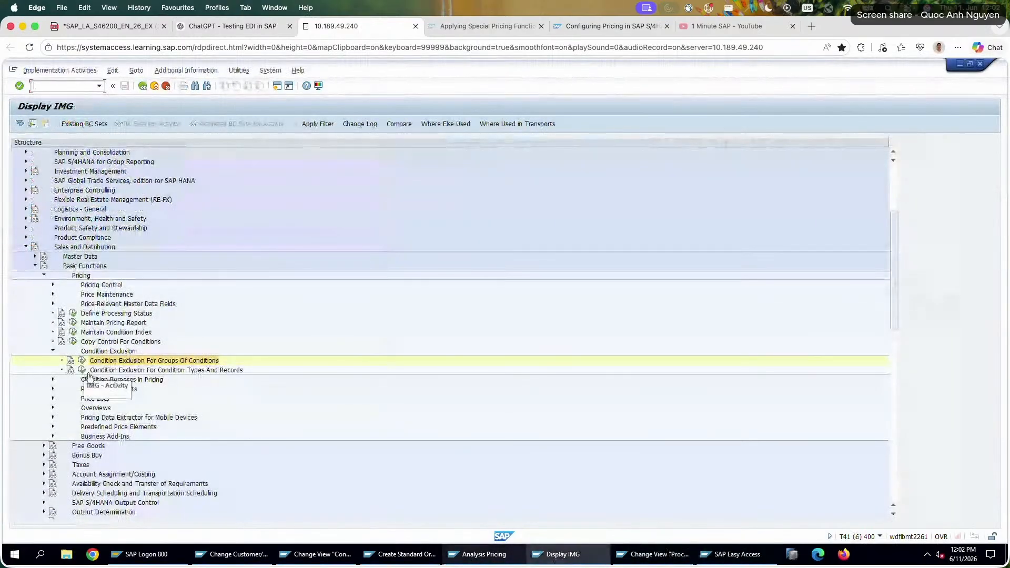
left_click(81, 370)
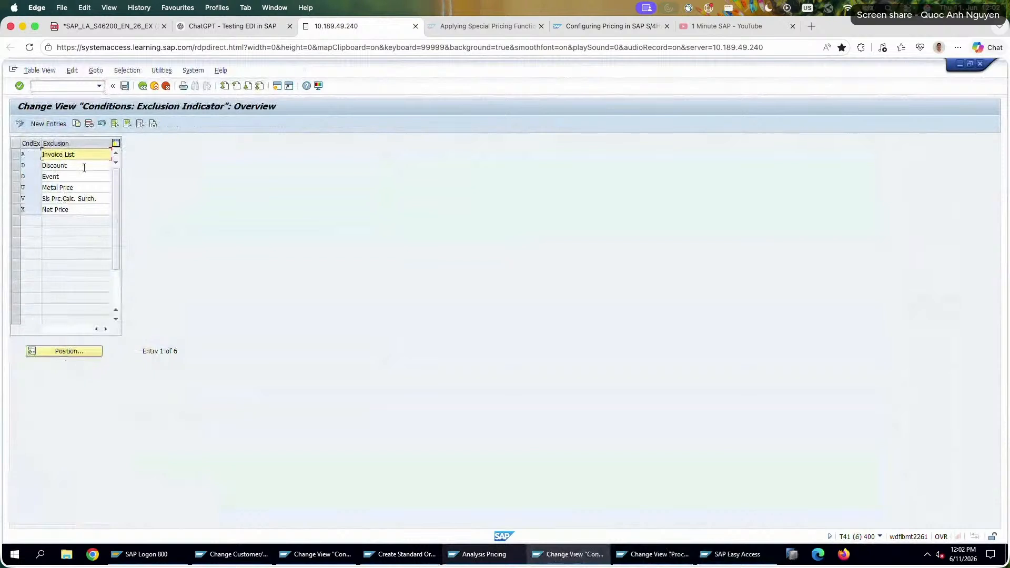
double_click(84, 167)
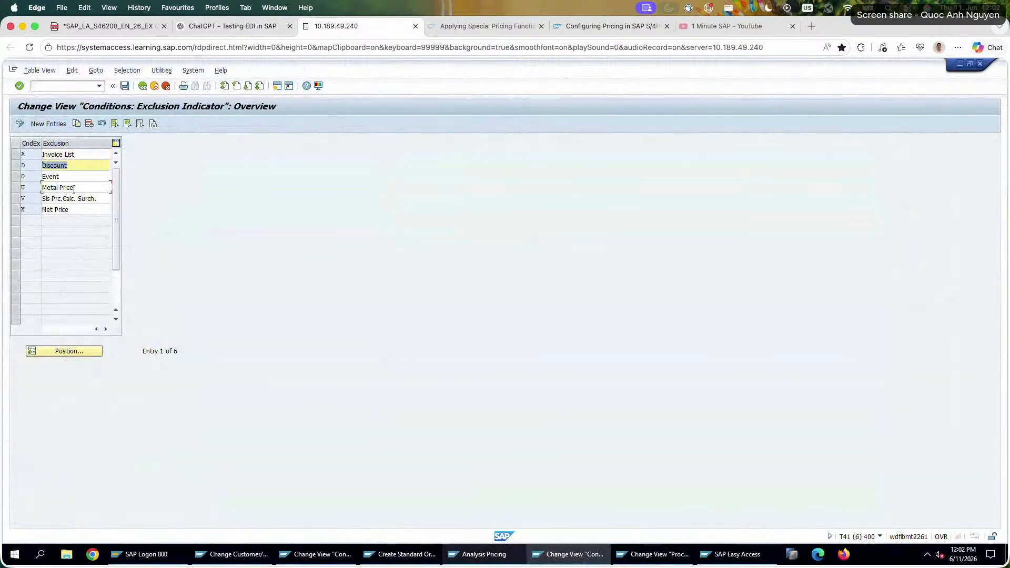
left_click(74, 188)
left_click_drag(66, 177, 38, 176)
left_click_drag(80, 156, 11, 209)
left_click(25, 208)
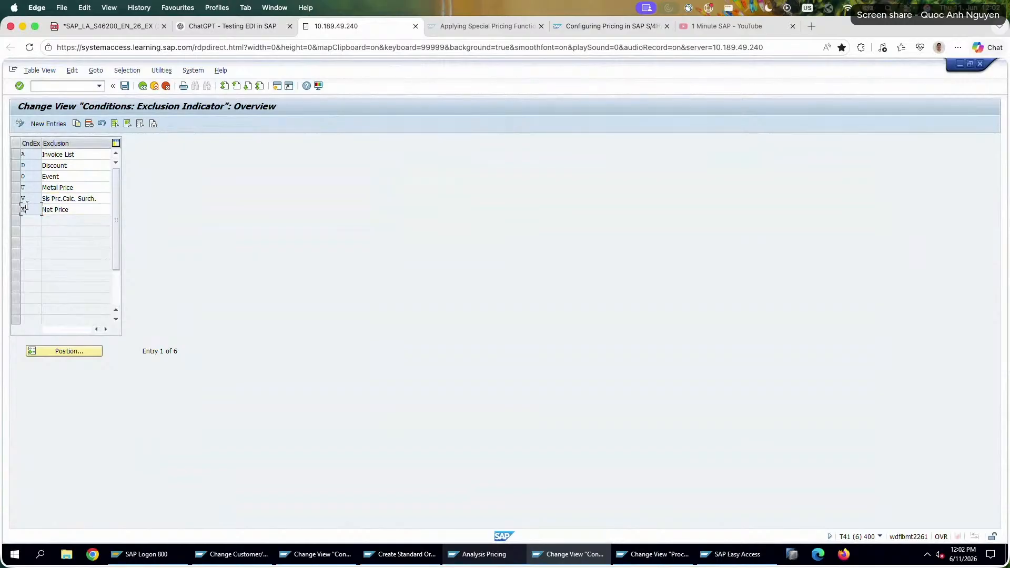
double_click(26, 208)
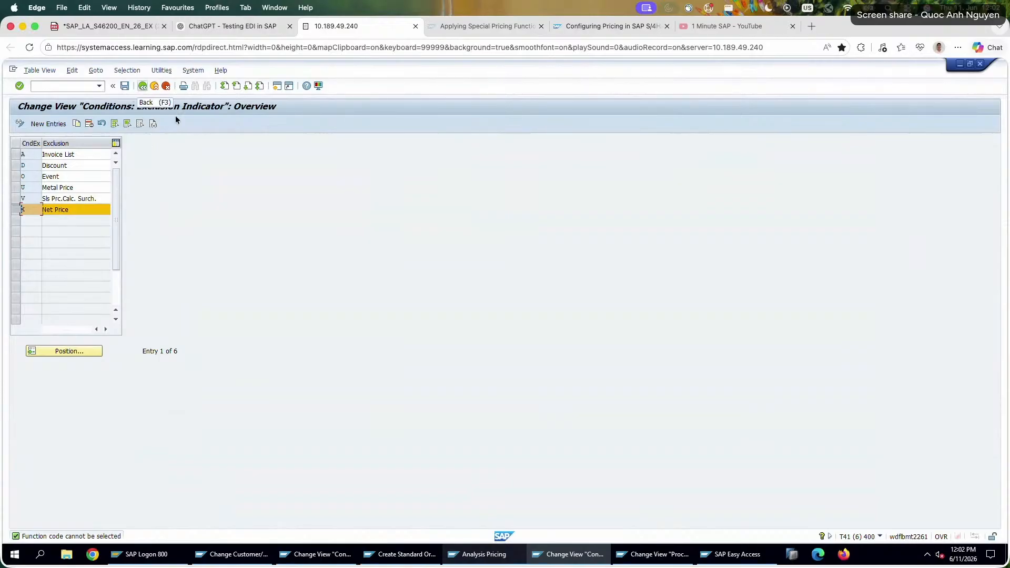
Switch to the Analysis Pricing session and inspect the details of access 010 under condition type PR00.
left_click(652, 554)
left_click(447, 554)
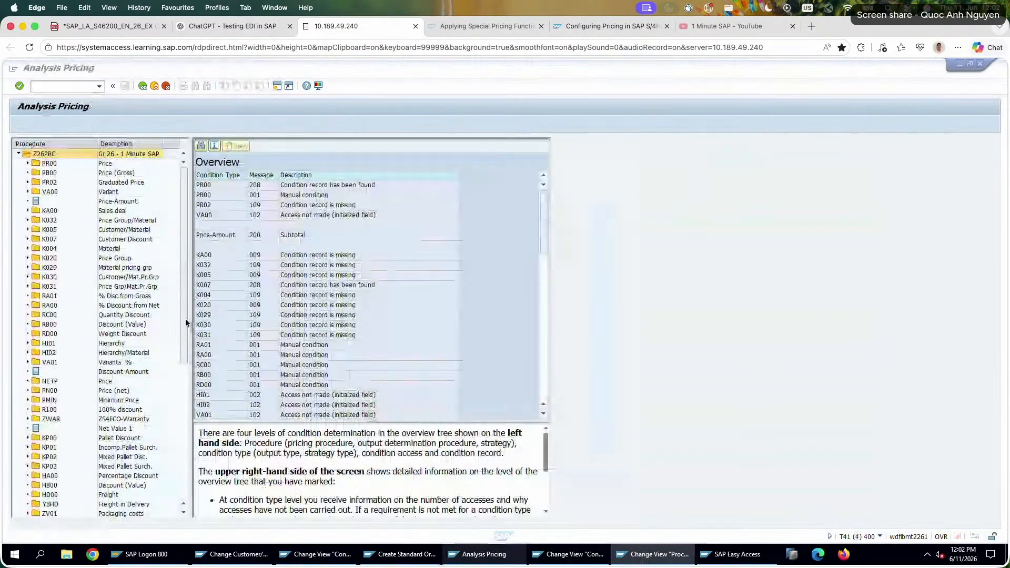
double_click(50, 164)
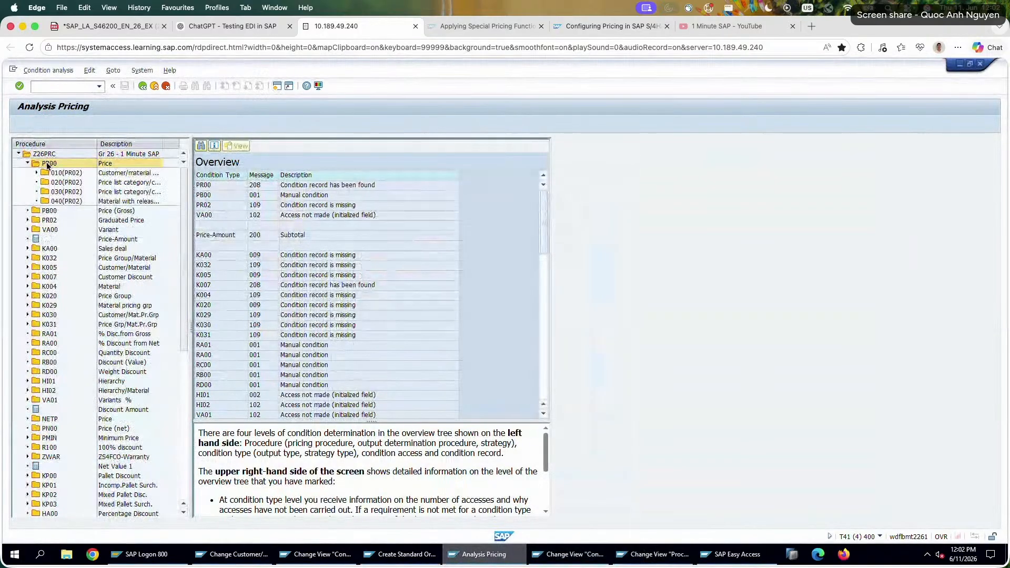
double_click(105, 174)
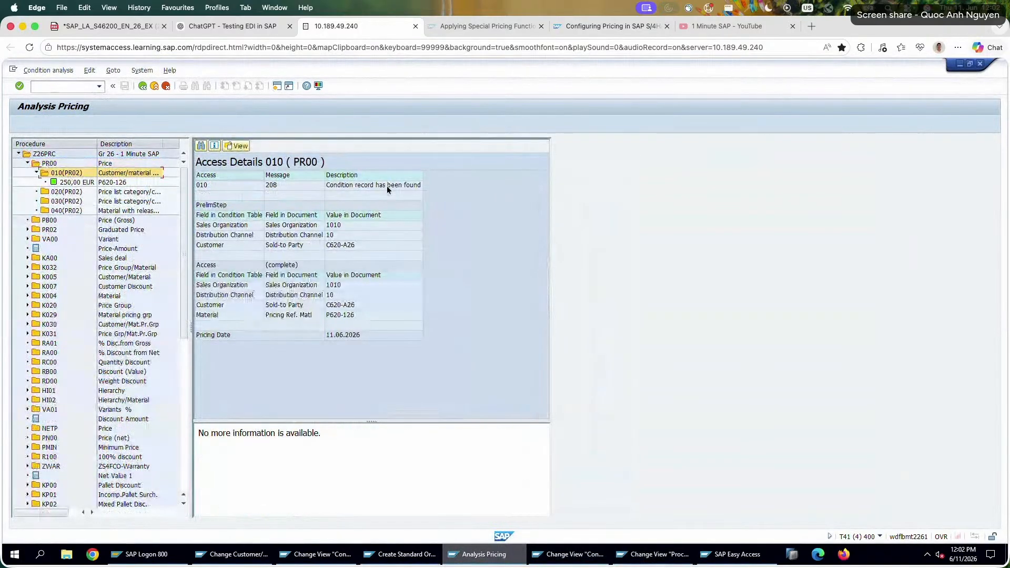
left_click(387, 186)
left_click(371, 323)
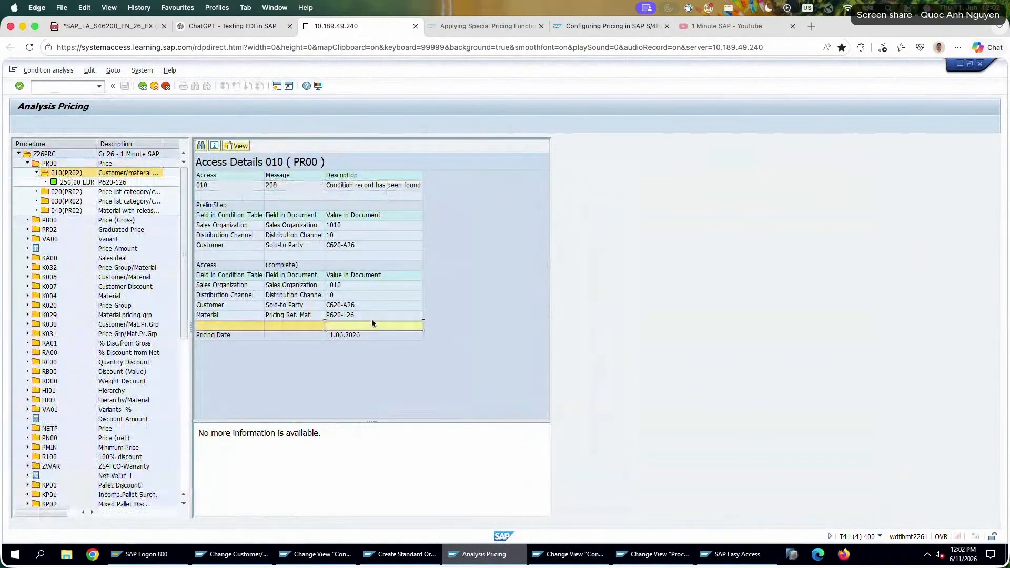
Return to the order item's conditions, reopen the pricing analysis with the PR00 line selected, and view the details of PN00.
left_click(142, 87)
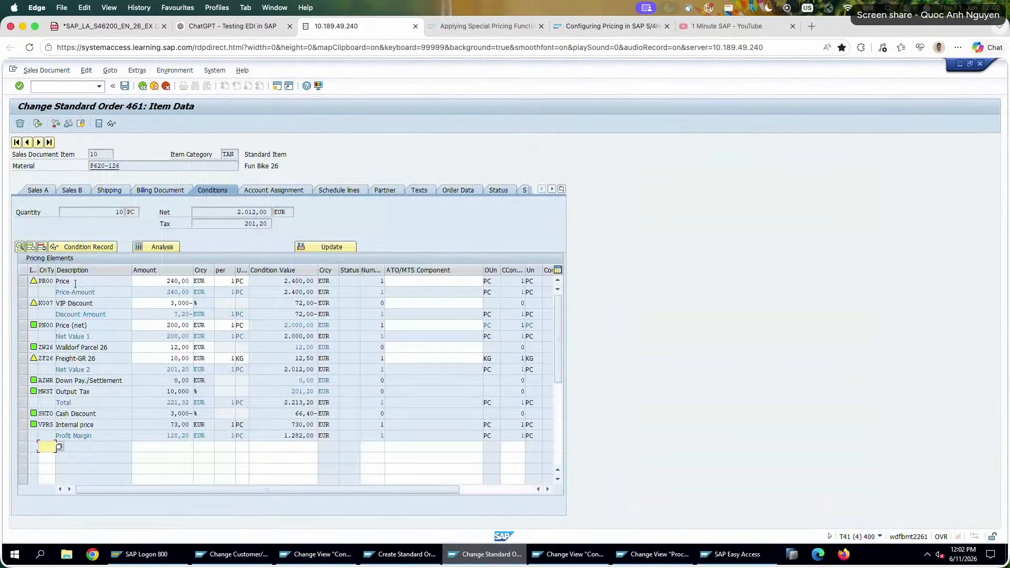
left_click(75, 283)
left_click(24, 280)
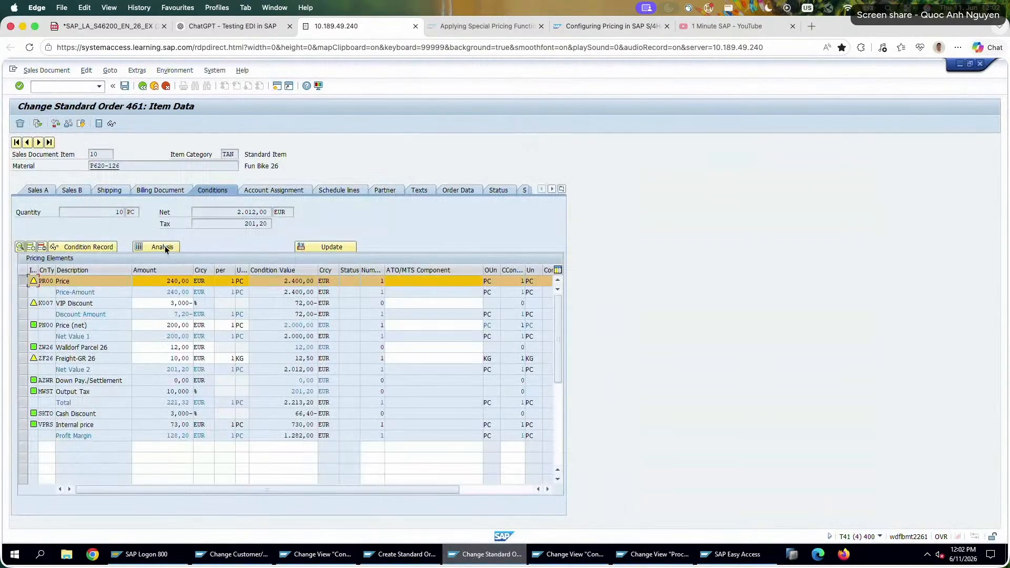
left_click(165, 248)
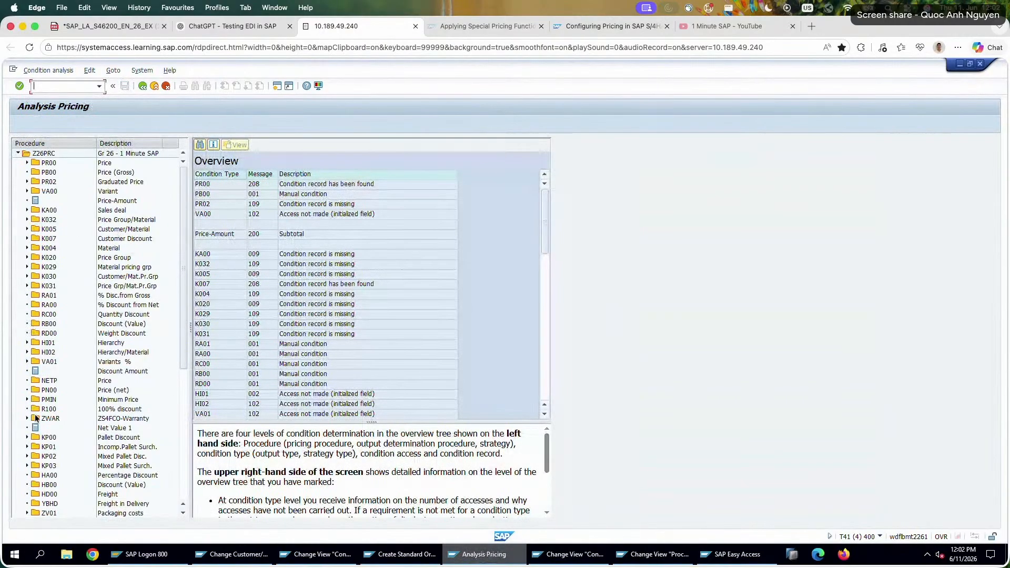
scroll(170, 379, "down", 3)
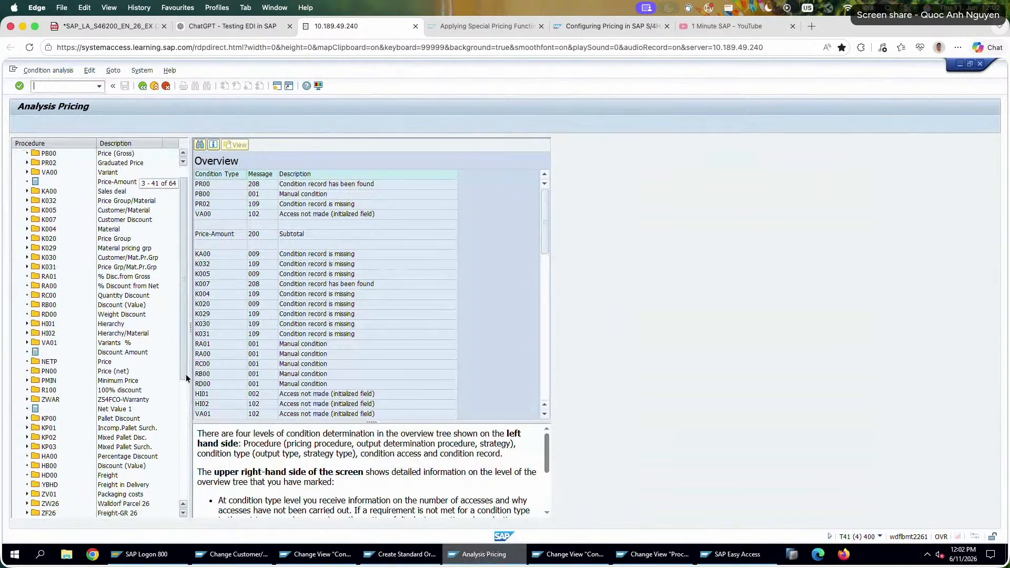
left_click(49, 362)
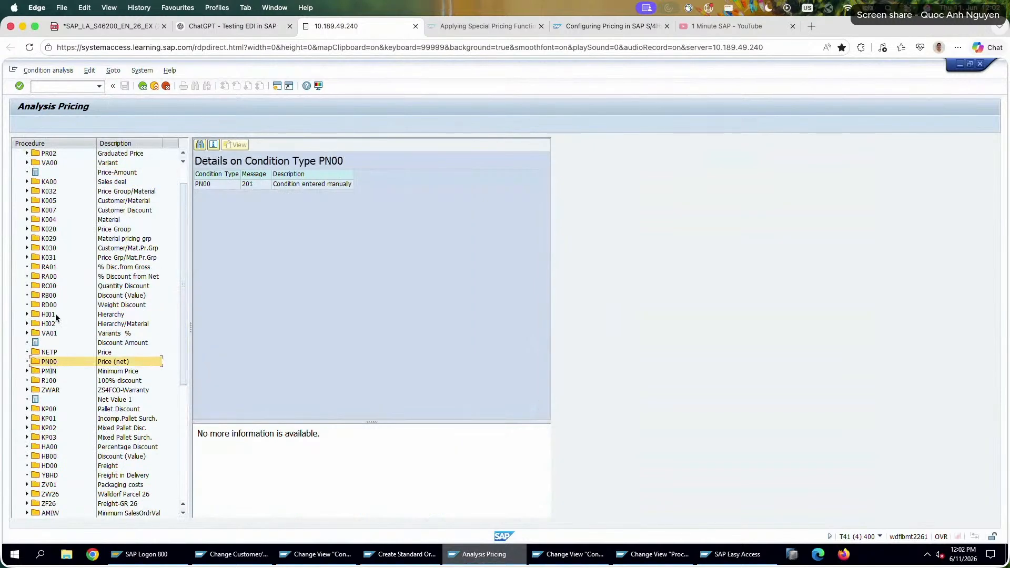
Check the analysis details of condition types VA00 and PR02, and reopen access 010 under PR00.
scroll(58, 318, "up", 3)
left_click(29, 191)
left_click(29, 182)
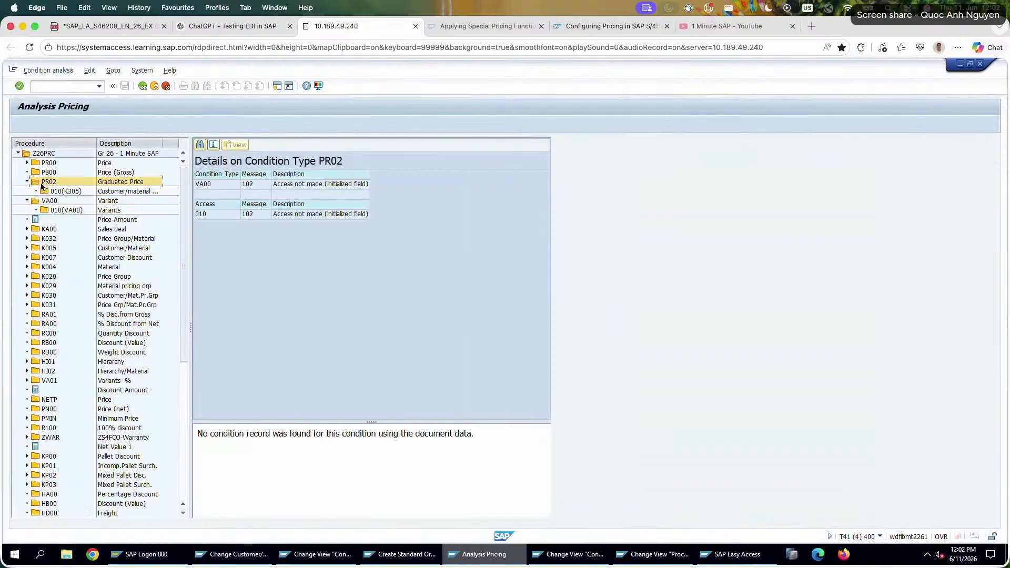
left_click(27, 200)
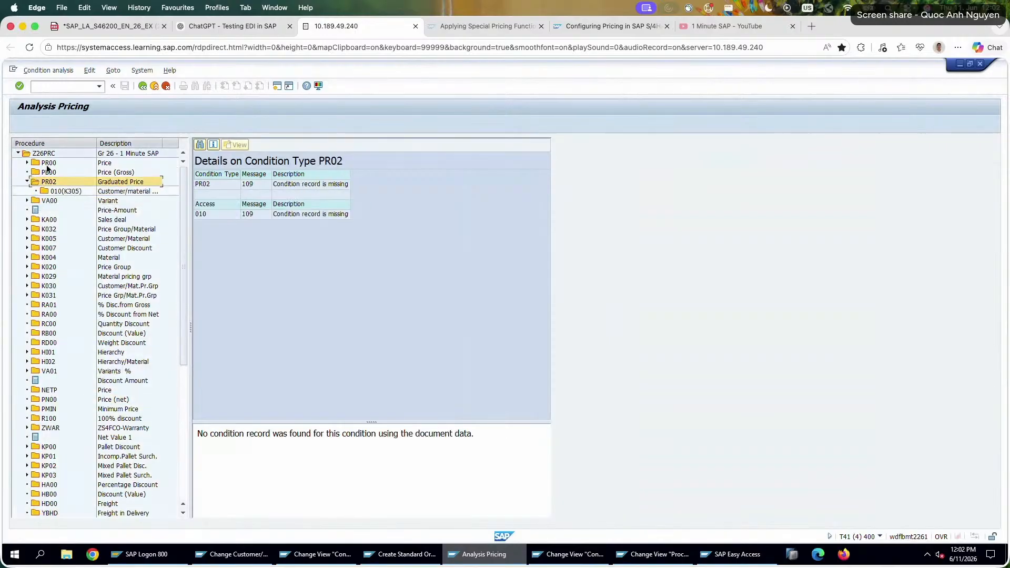
double_click(48, 165)
left_click(56, 172)
double_click(56, 174)
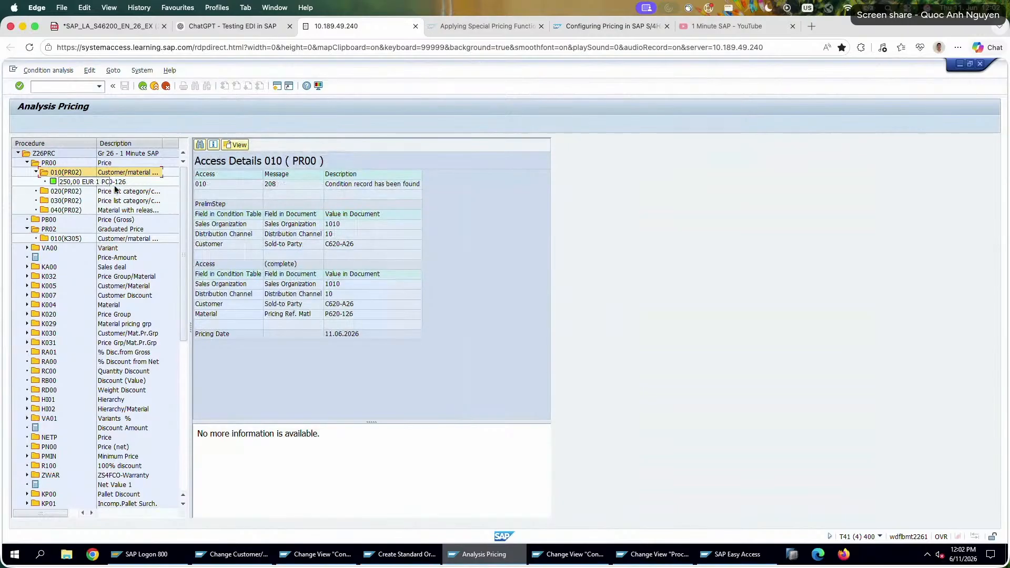
Show the PR00 access details in technical view, return to text view, and open and close the Find dialog.
left_click(381, 185)
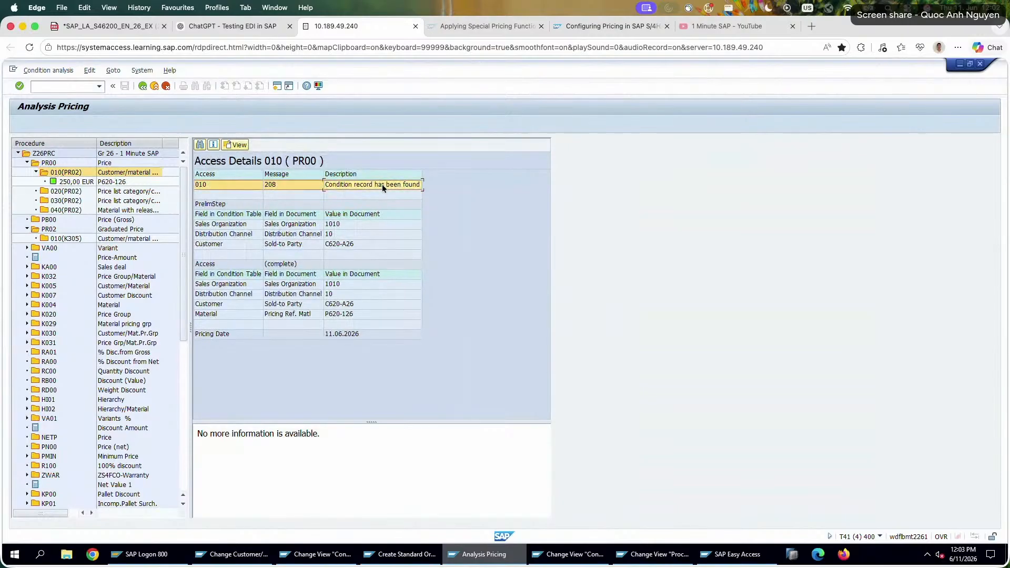
left_click(238, 146)
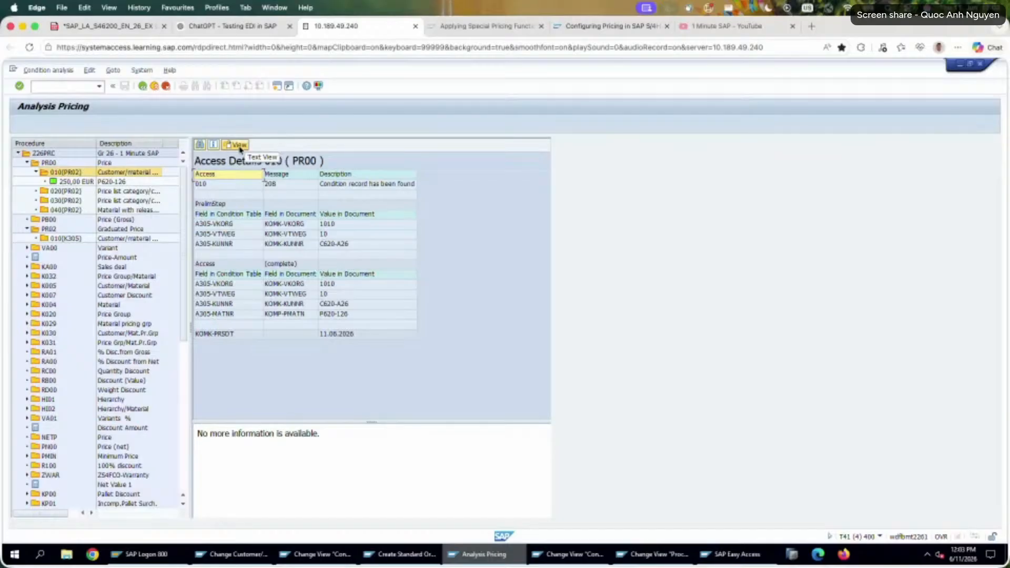
left_click(239, 145)
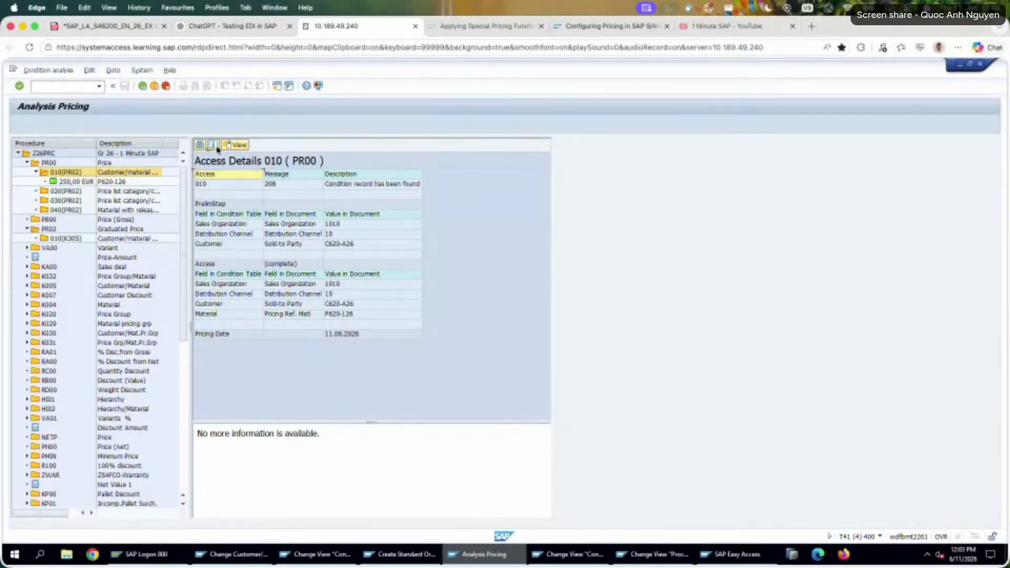
left_click(202, 149)
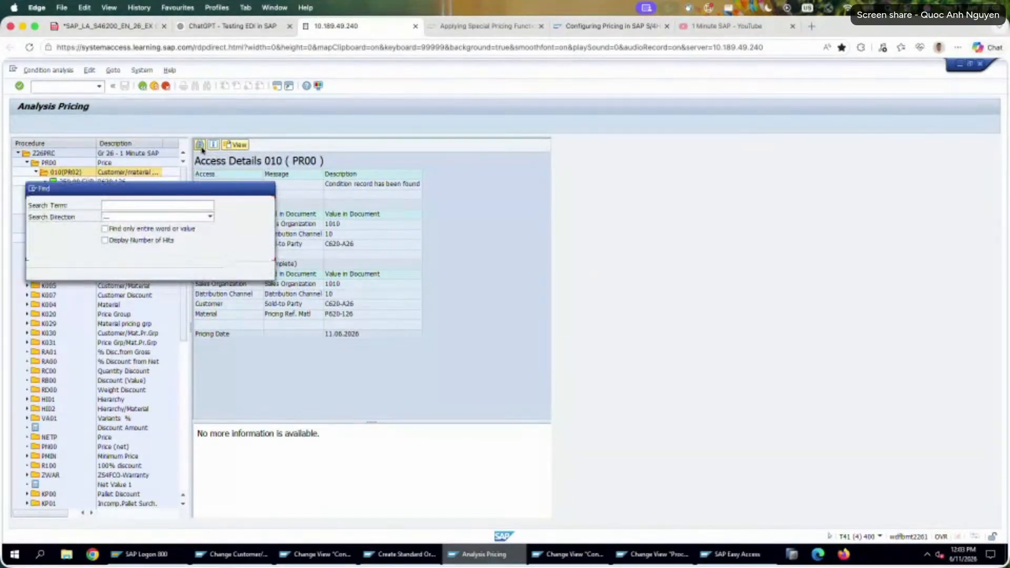
left_click(267, 187)
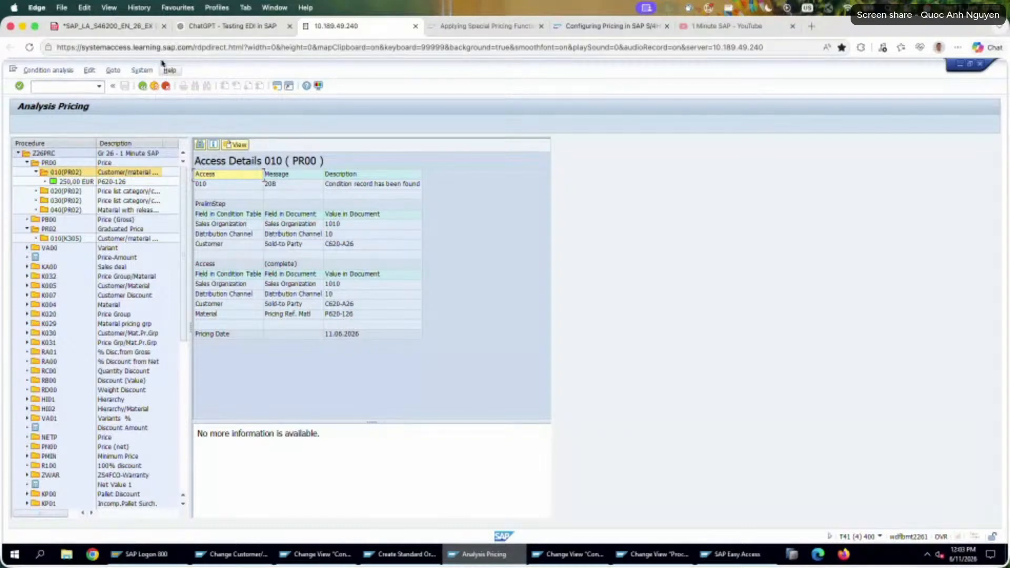
Leave the pricing analysis and examine the PN00 Price (net) line in the order item's conditions.
left_click(142, 86)
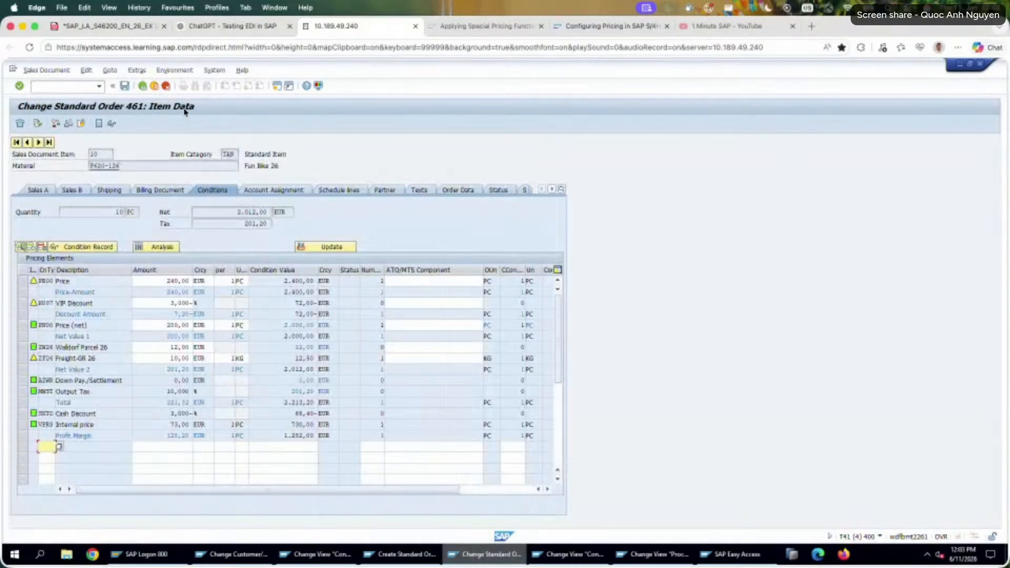
left_click_drag(90, 325, 3, 312)
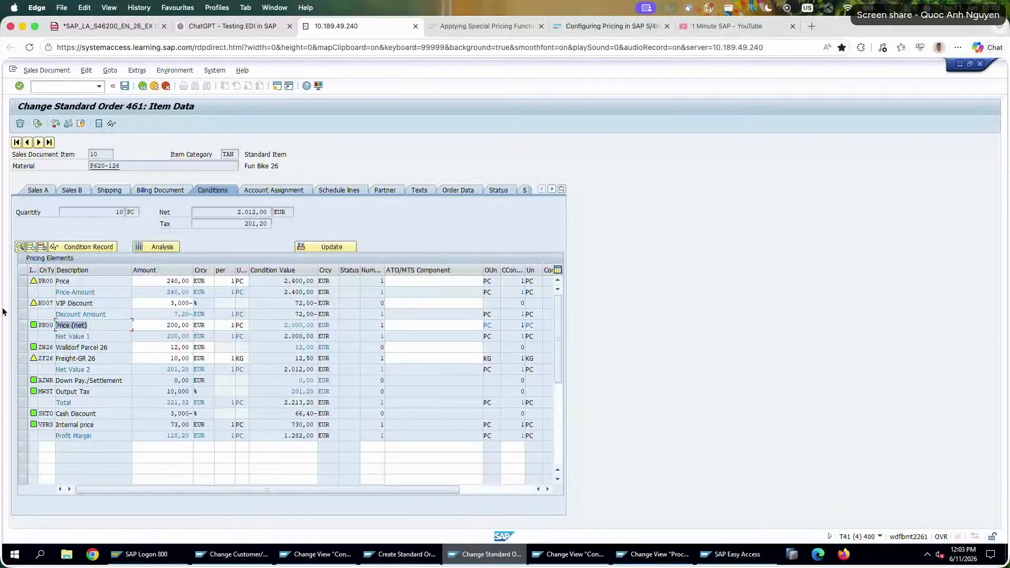
left_click_drag(99, 325, 30, 323)
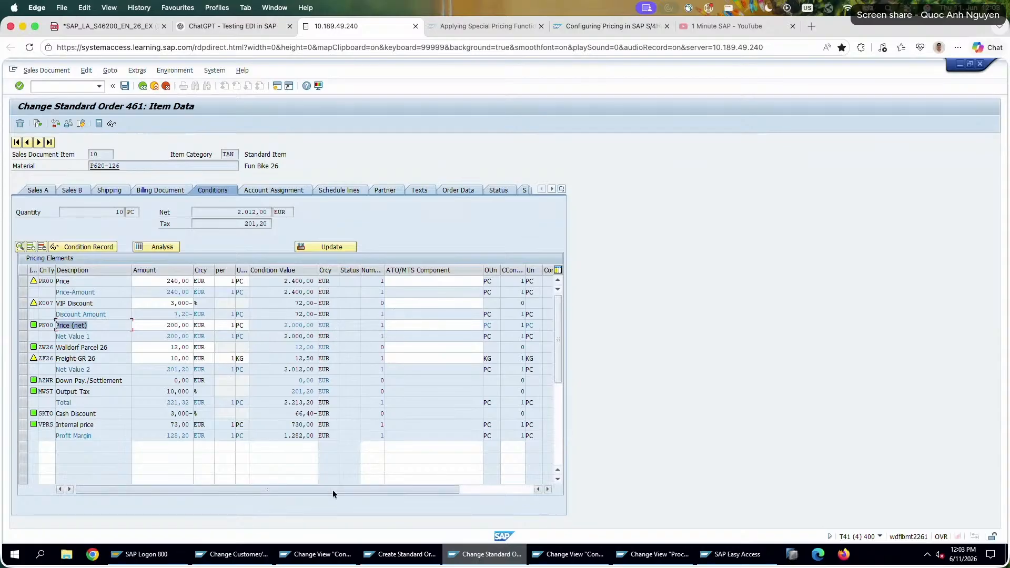
left_click_drag(333, 490, 200, 472)
Return to the IMG, view Maintain Condition Exclusion for Pricing Procedures under Condition Exclusion For Groups Of Conditions, and leave it.
left_click(579, 554)
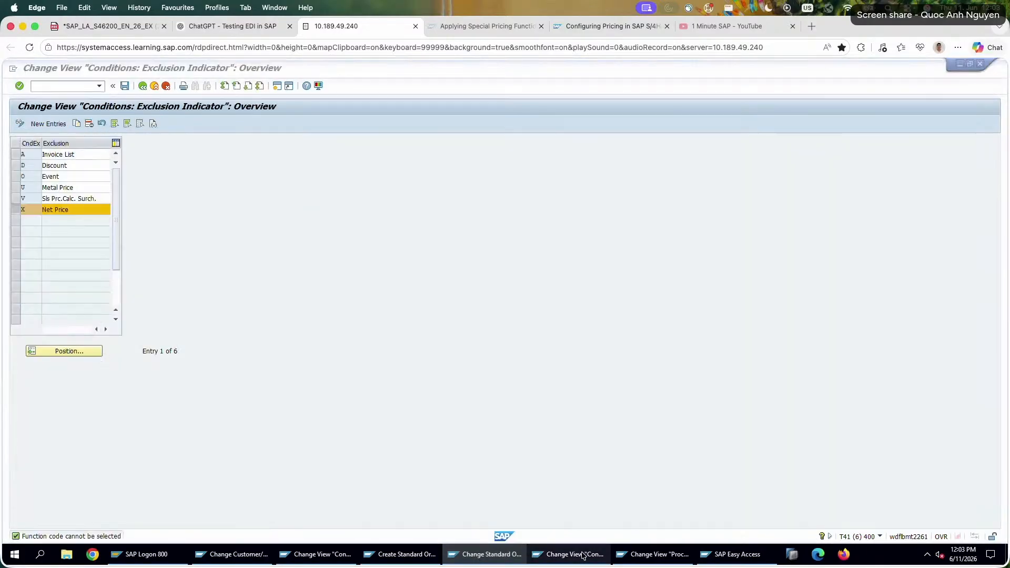
left_click(142, 86)
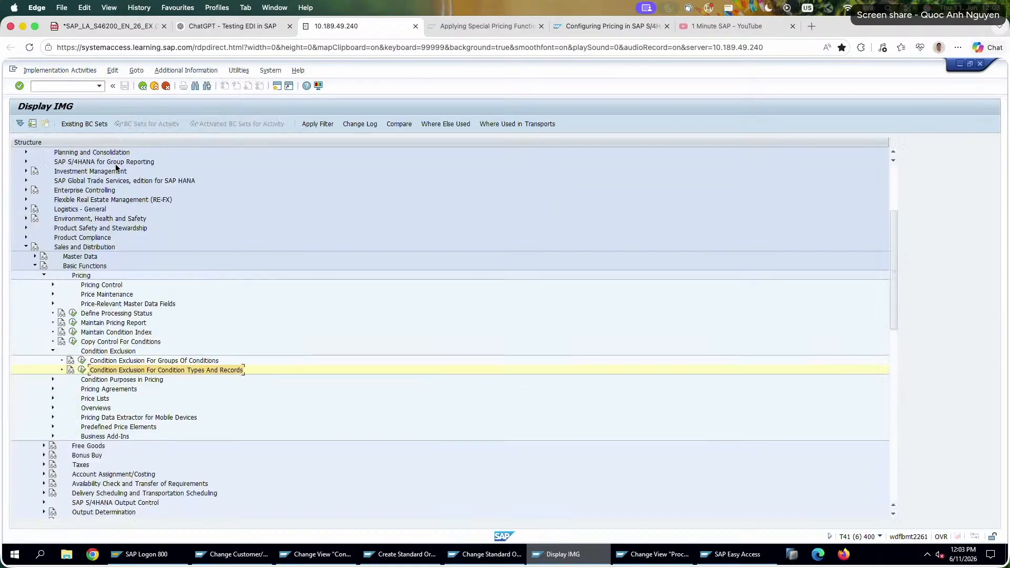
left_click(81, 361)
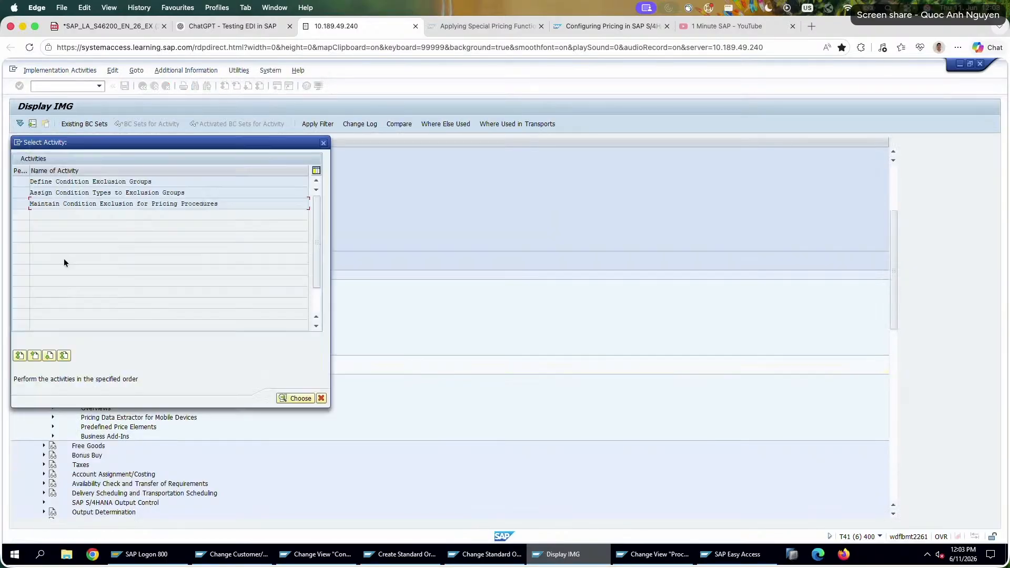
double_click(63, 203)
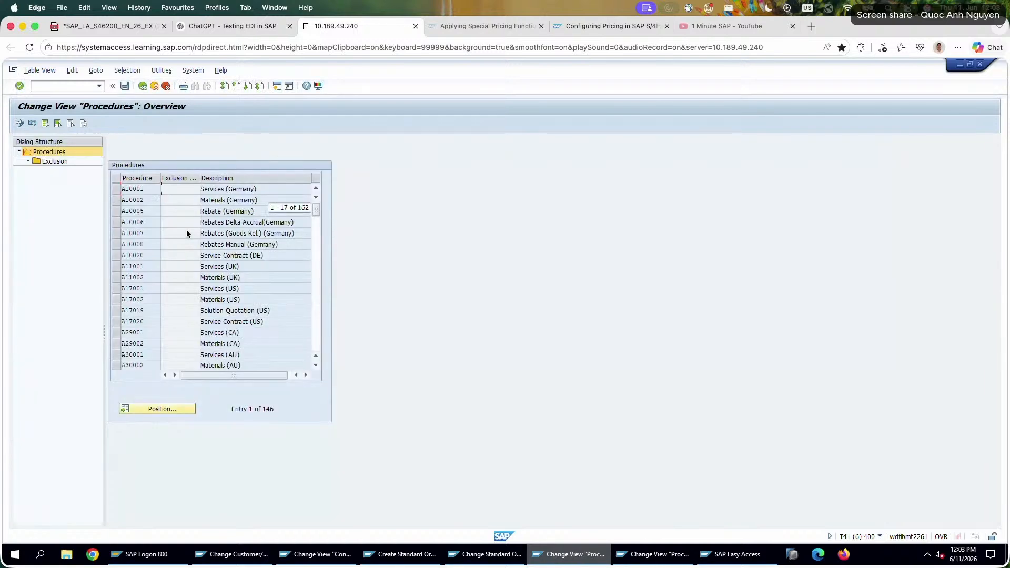
left_click(141, 86)
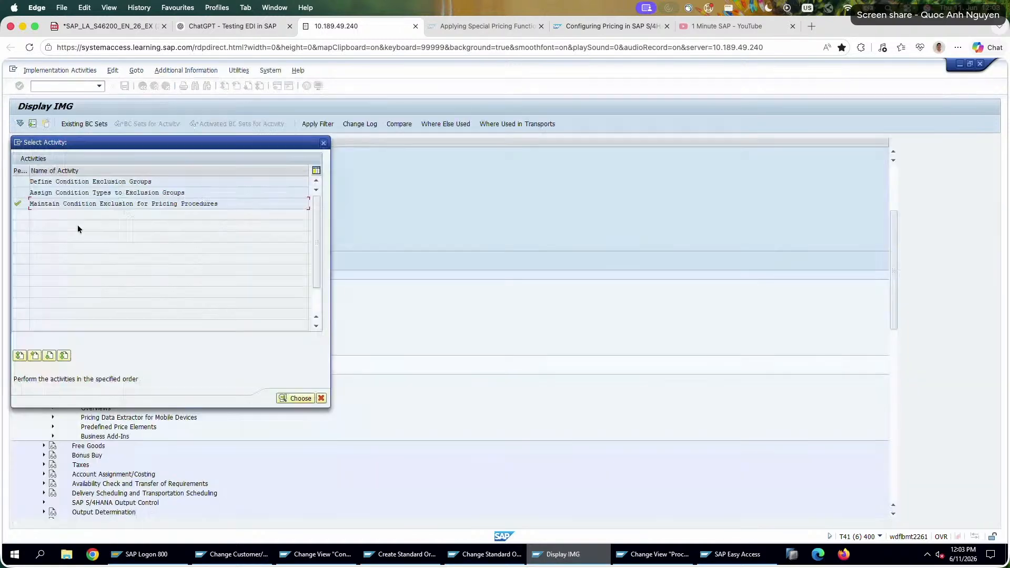
Open Assign Condition Types to Exclusion Groups and examine the assignments, including K005 and K007 in group 0001 and the entries farther down.
double_click(92, 192)
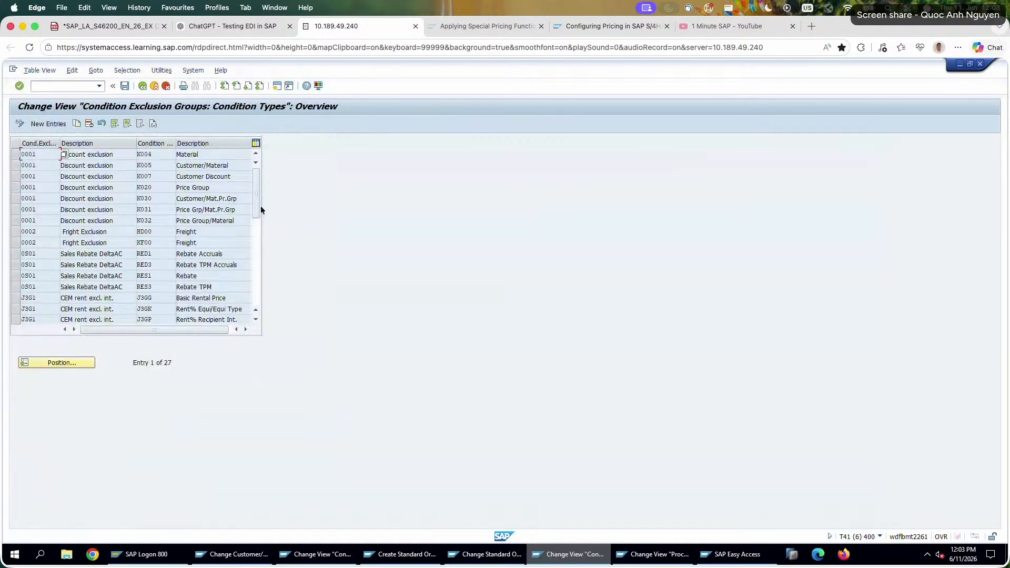
scroll(258, 197, "down", 2)
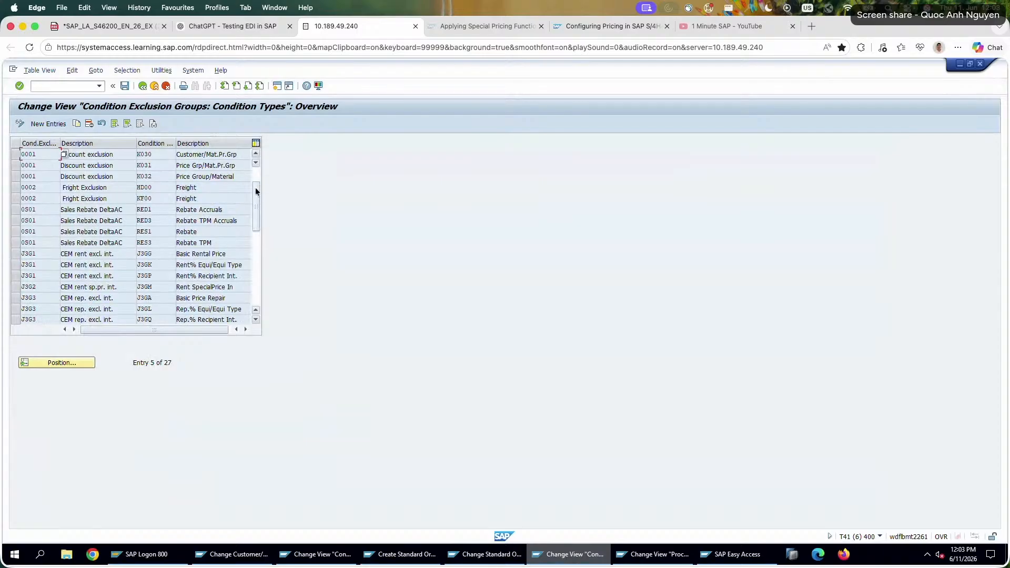
scroll(255, 192, "up", 2)
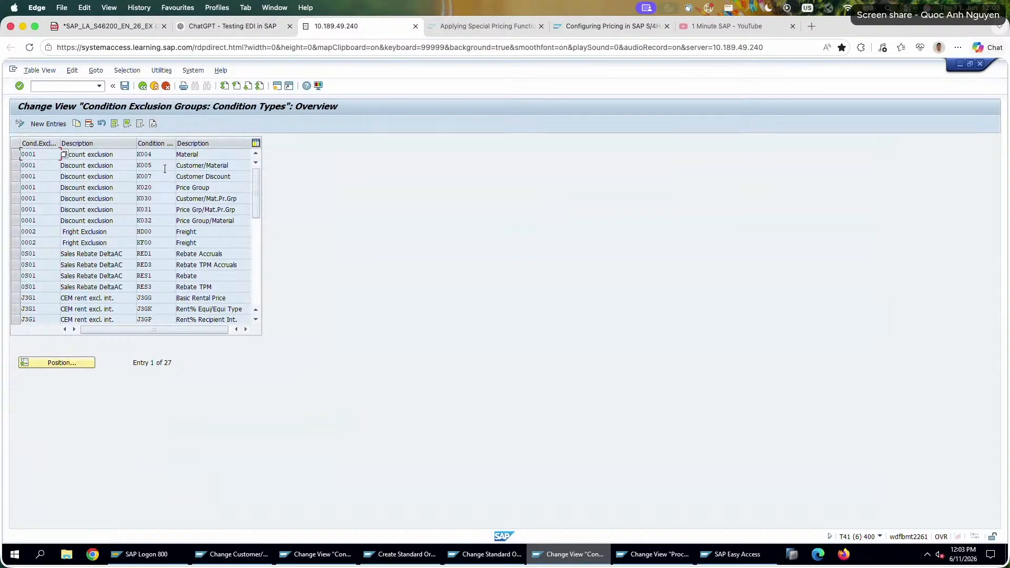
left_click_drag(155, 168, 104, 162)
left_click(37, 167)
double_click(18, 167)
double_click(43, 176)
double_click(144, 165)
double_click(145, 176)
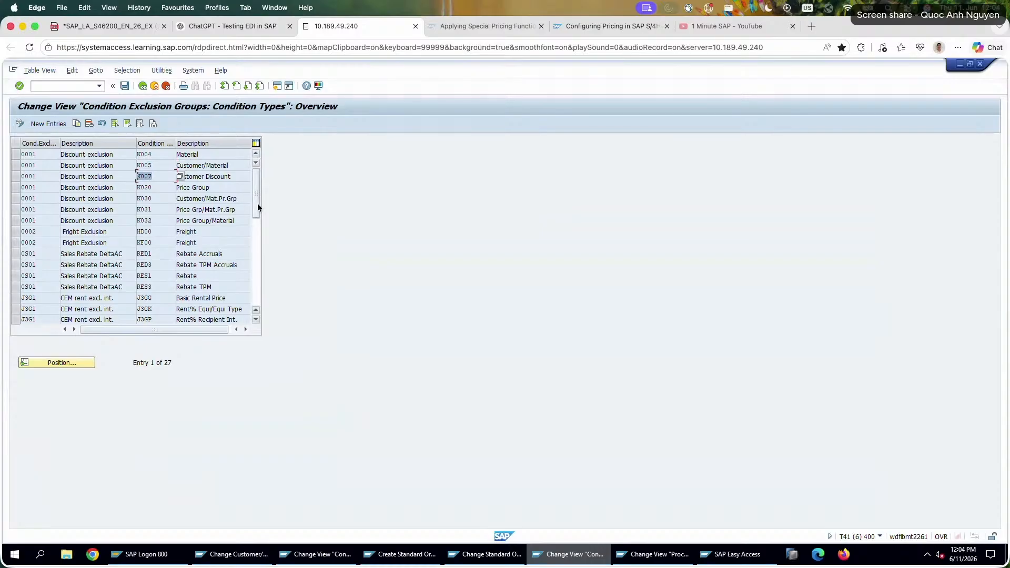
left_click_drag(258, 203, 255, 248)
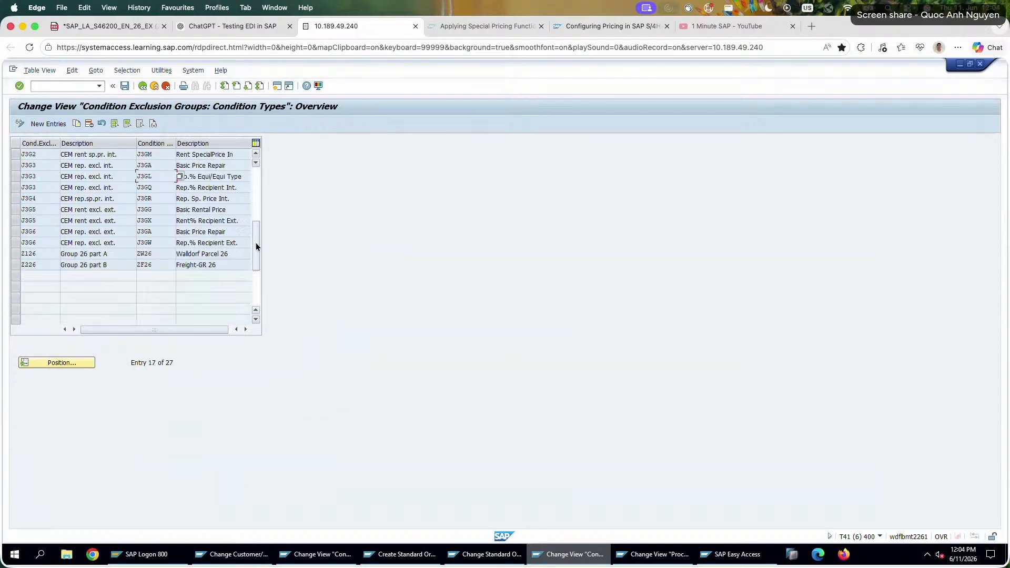
Leave the exclusion group assignments, view the groups in Define Condition Exclusion Groups, and return to the IMG tree.
left_click(160, 257)
key("Down")
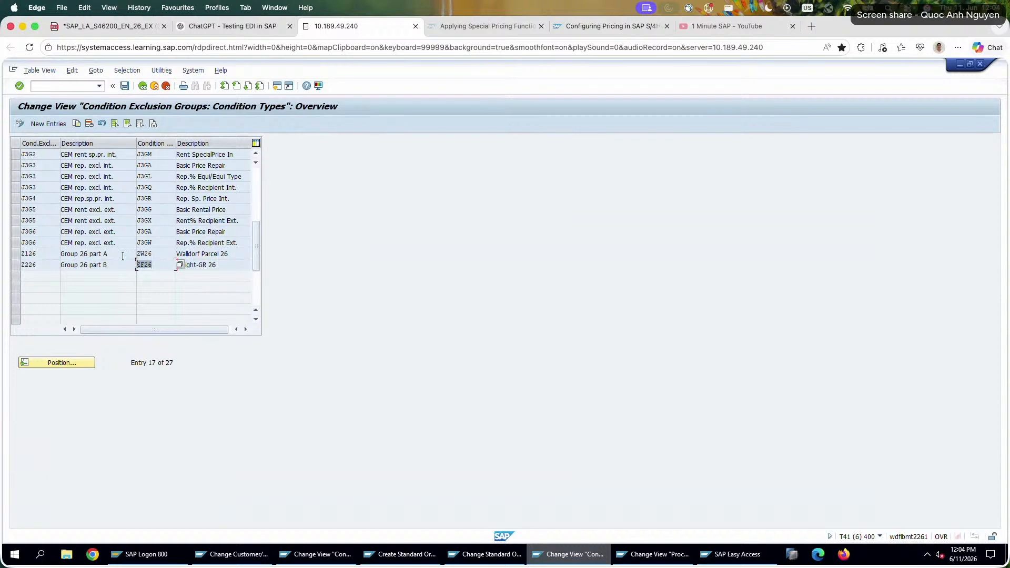
left_click(142, 87)
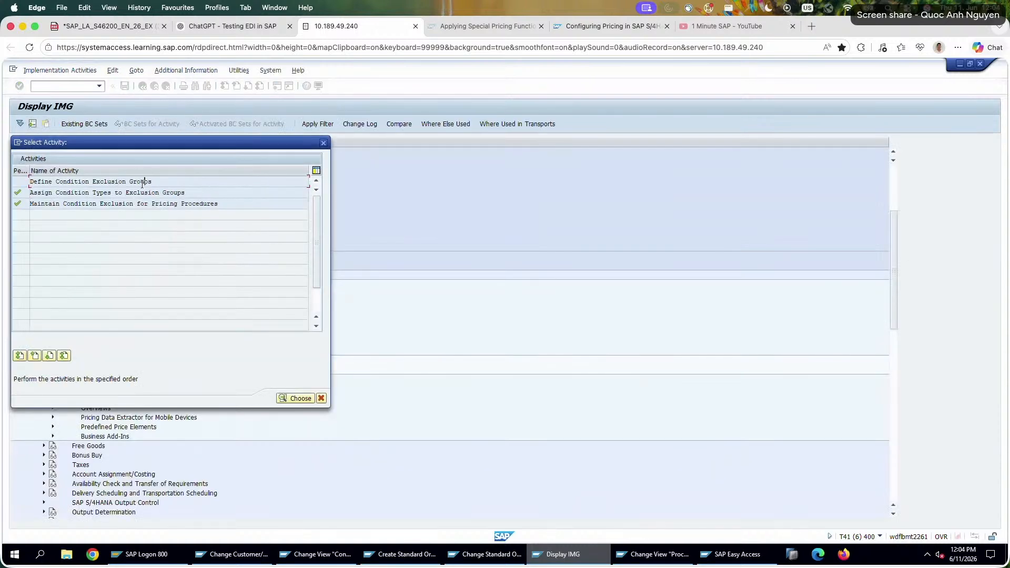
key("Escape")
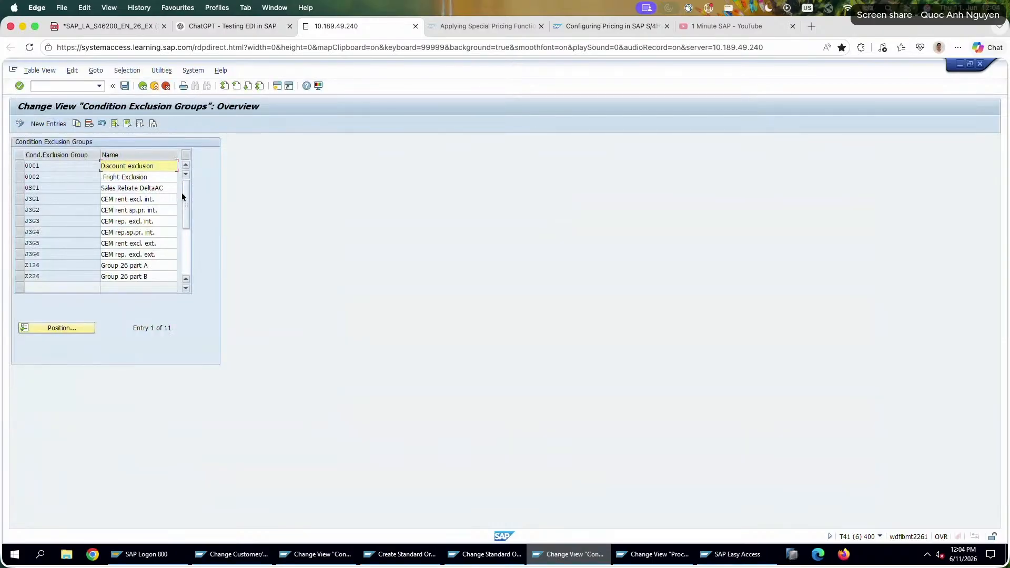
mouse_move(182, 194)
left_mouse_down()
mouse_move(188, 203)
mouse_move(187, 183)
left_mouse_up()
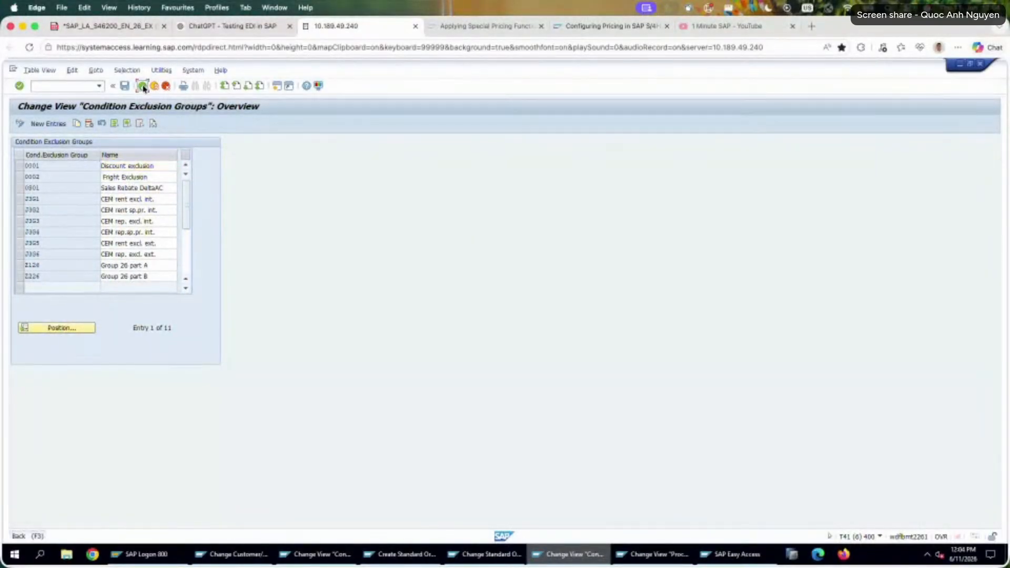
left_click(142, 86)
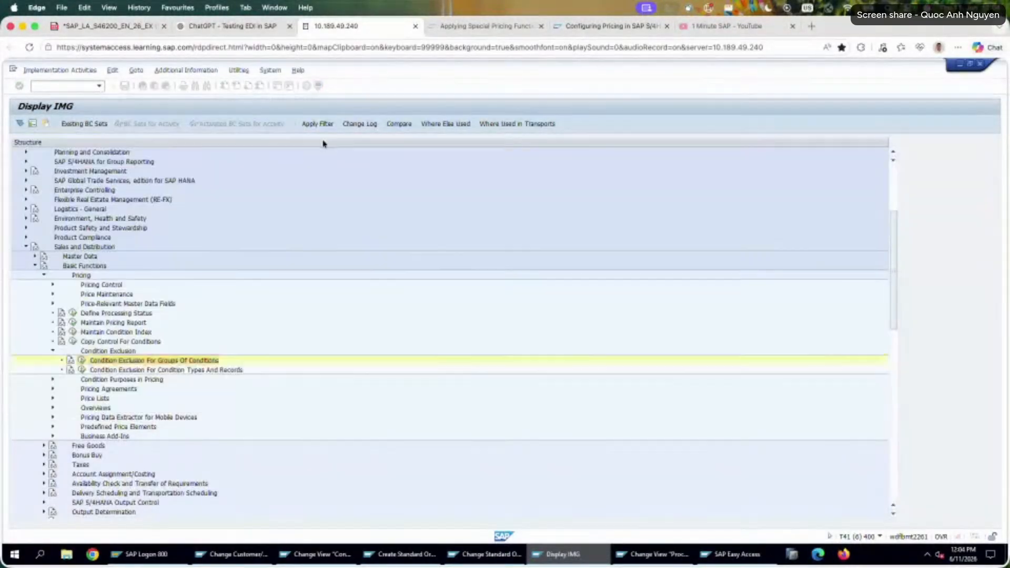
left_click(323, 142)
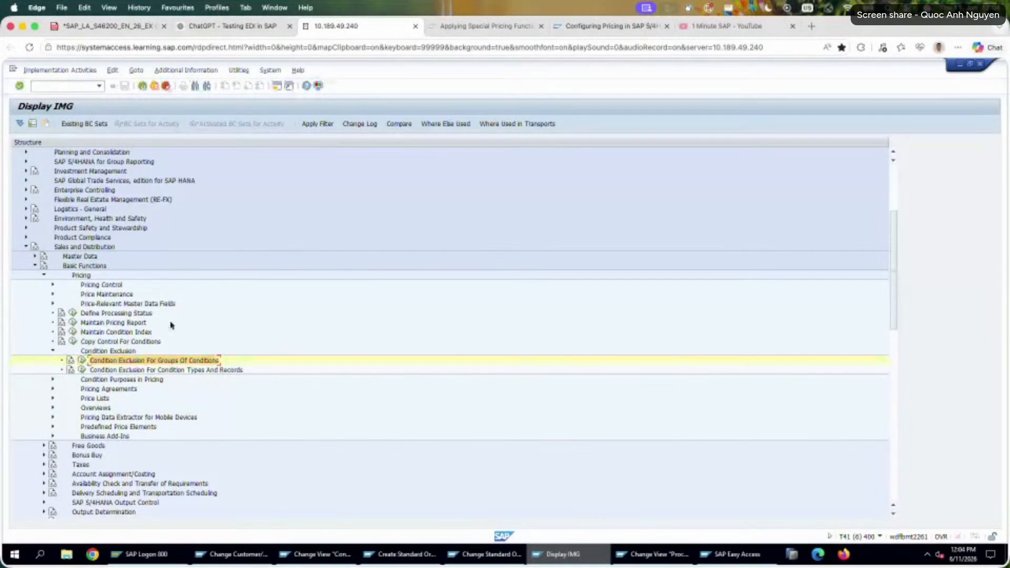
Collapse Condition Exclusion and look through Condition Purposes in Pricing and Price Lists for related settings.
left_click(54, 350)
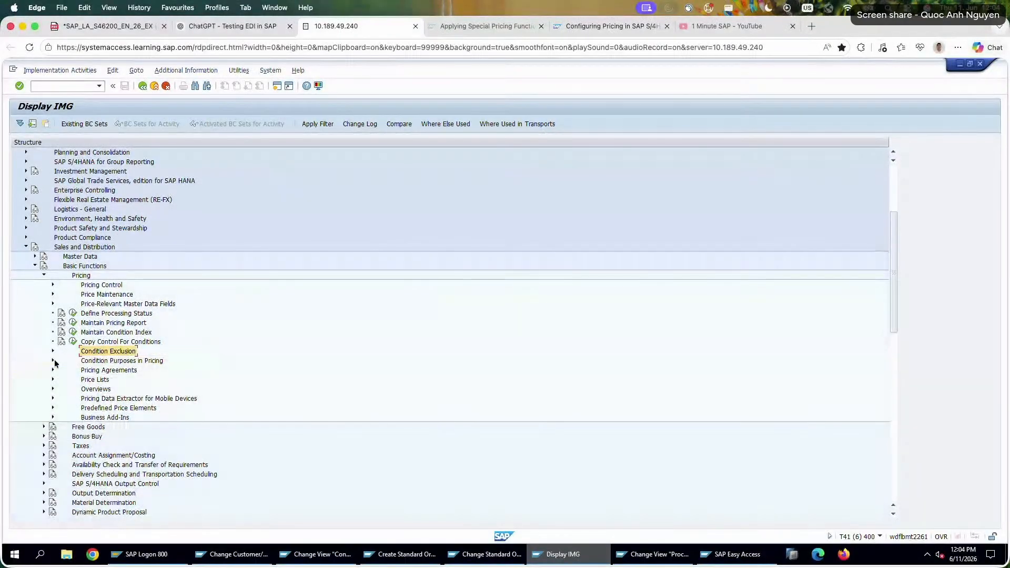
left_click(53, 361)
left_click(53, 361)
left_click(54, 379)
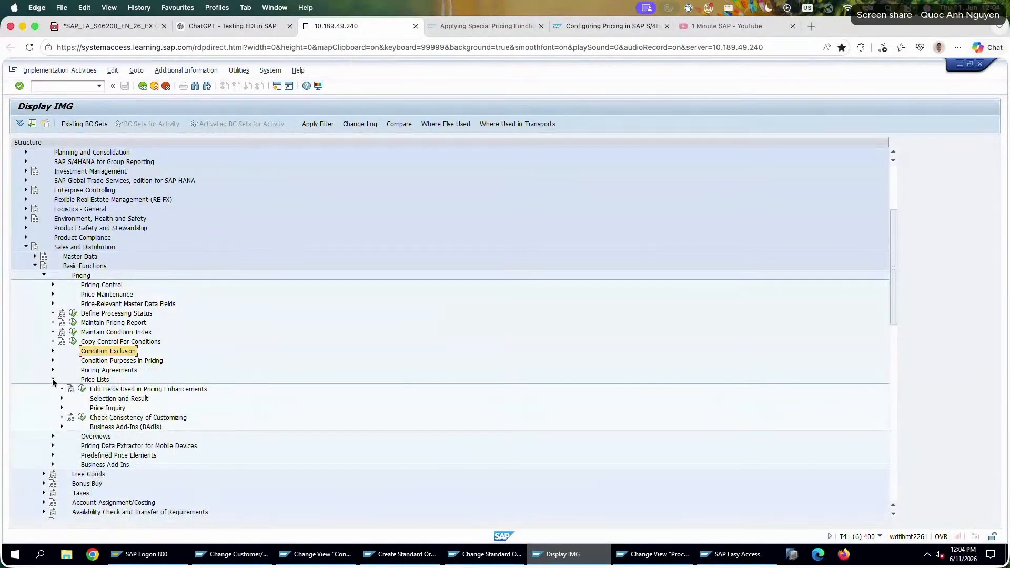
left_click(53, 379)
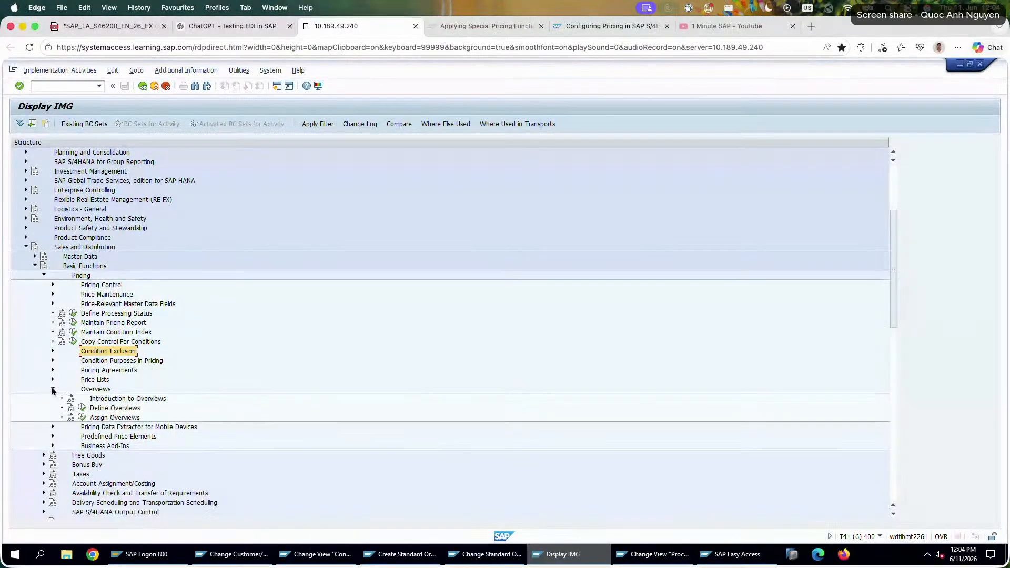
Under Pricing Control, view Activate Pricing for Item Categories, check the ADP1 line, and return to the IMG tree.
left_click(53, 285)
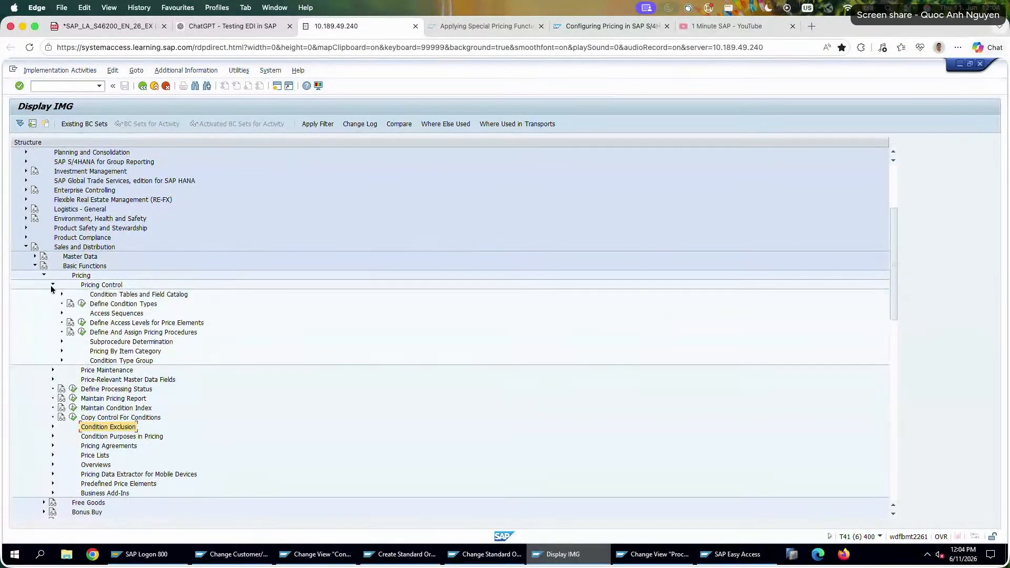
left_click(142, 325)
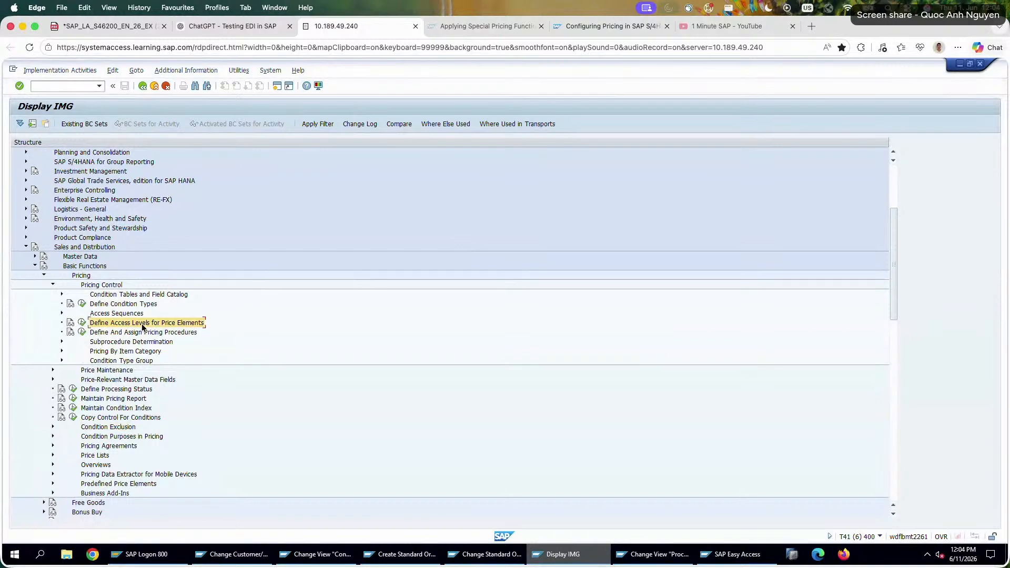
left_click(143, 333)
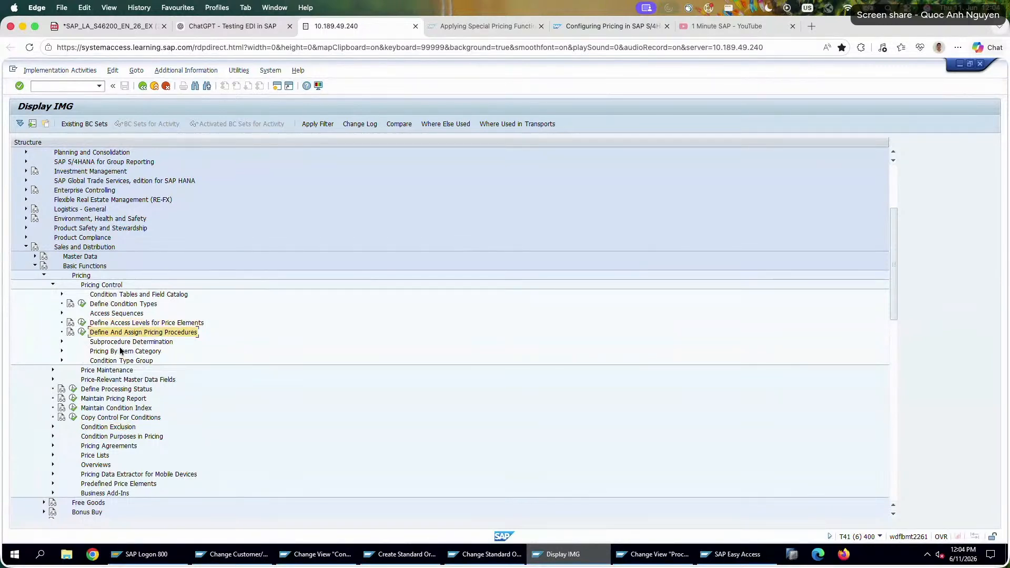
left_click(119, 352)
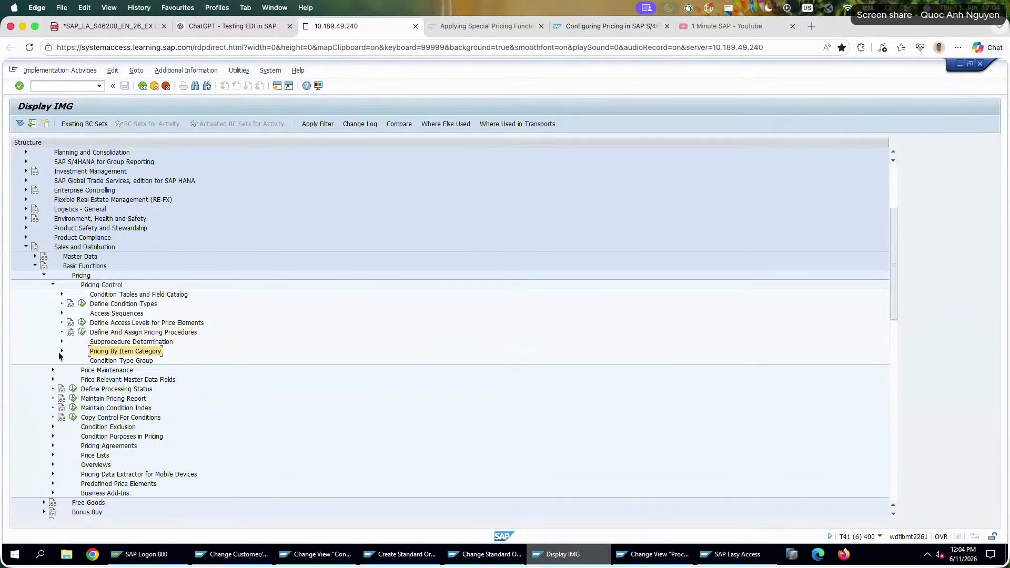
left_click(61, 351)
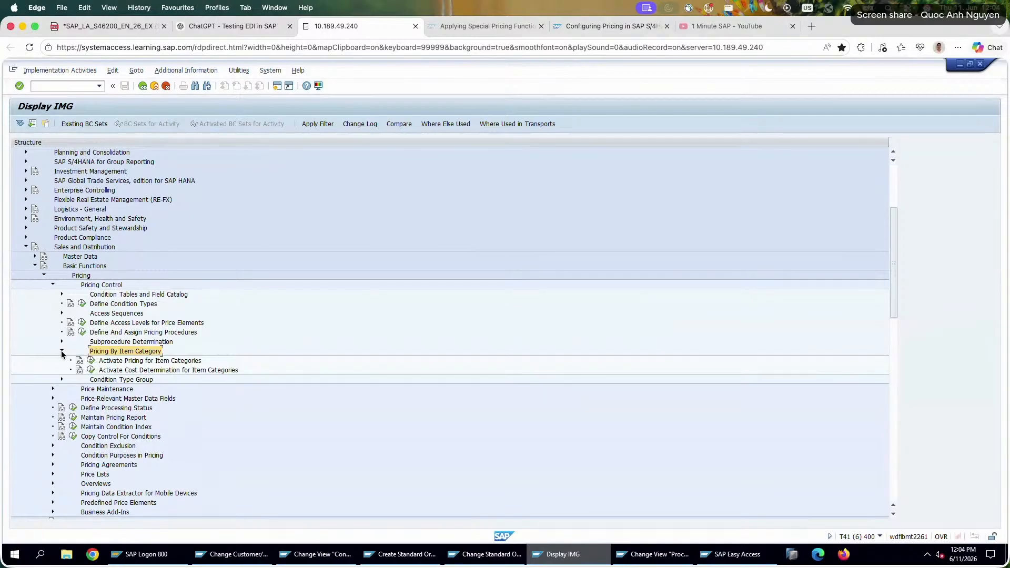
left_click(91, 361)
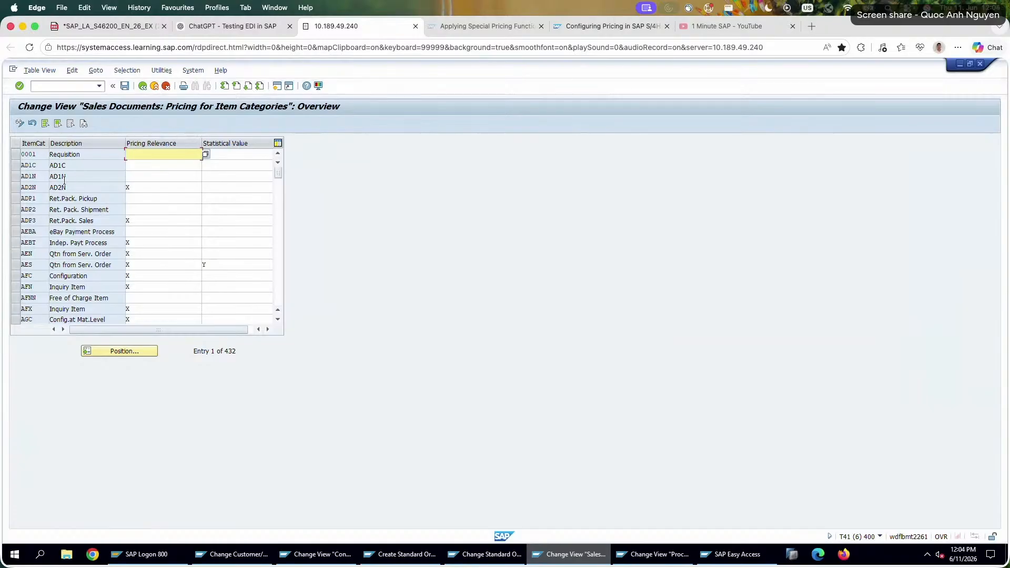
left_click(17, 198)
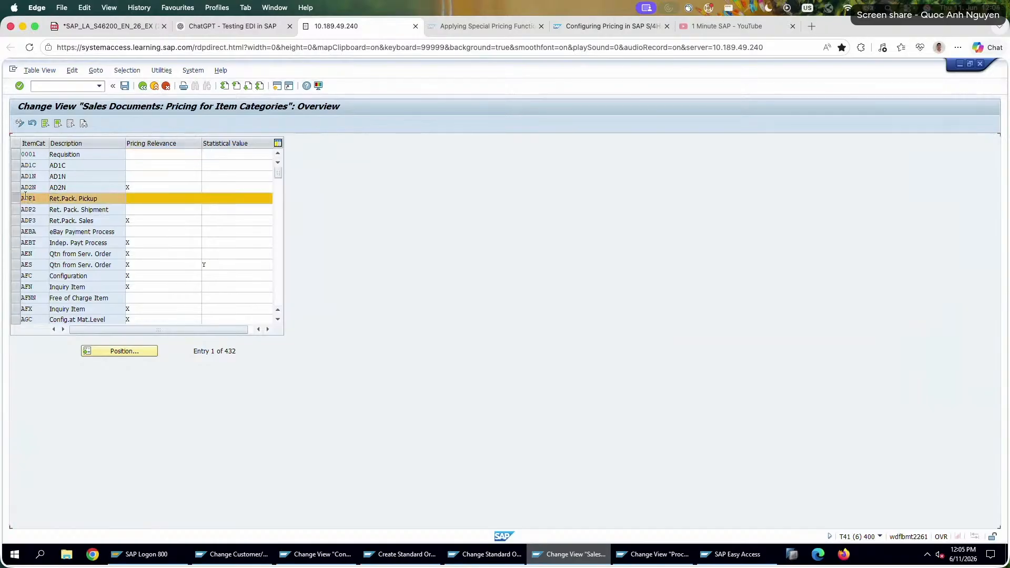
double_click(24, 197)
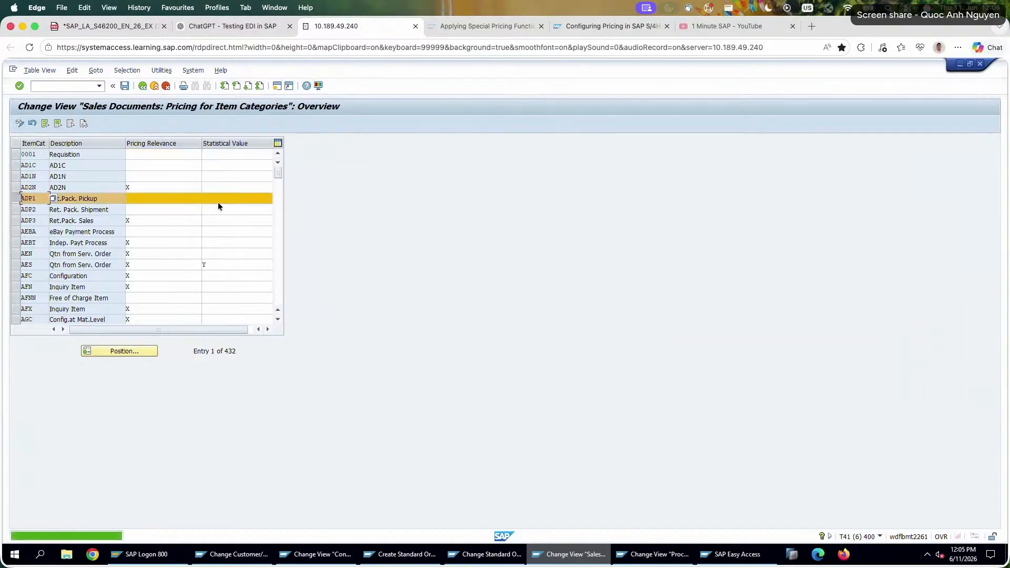
left_click(141, 88)
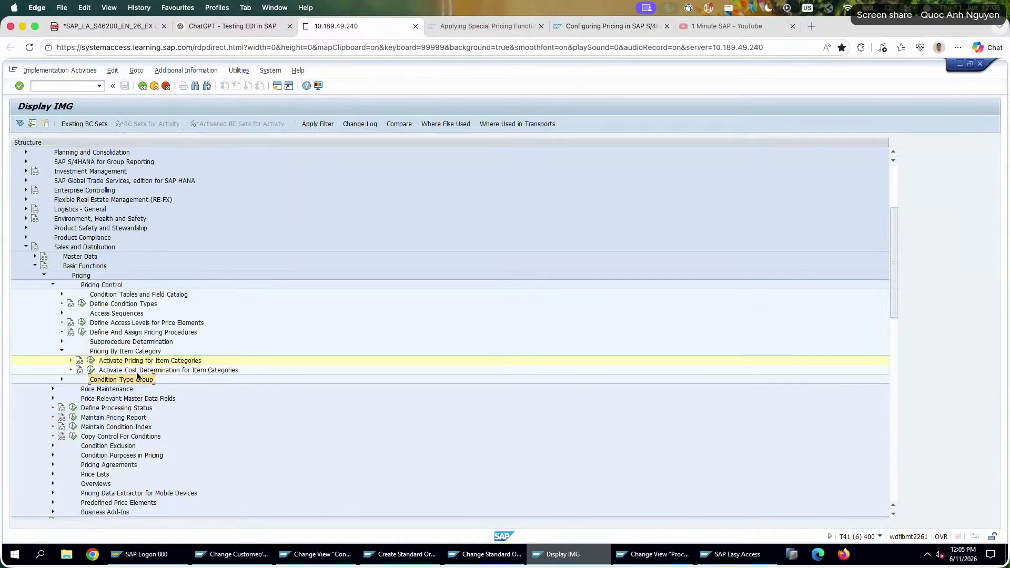
left_click(62, 351)
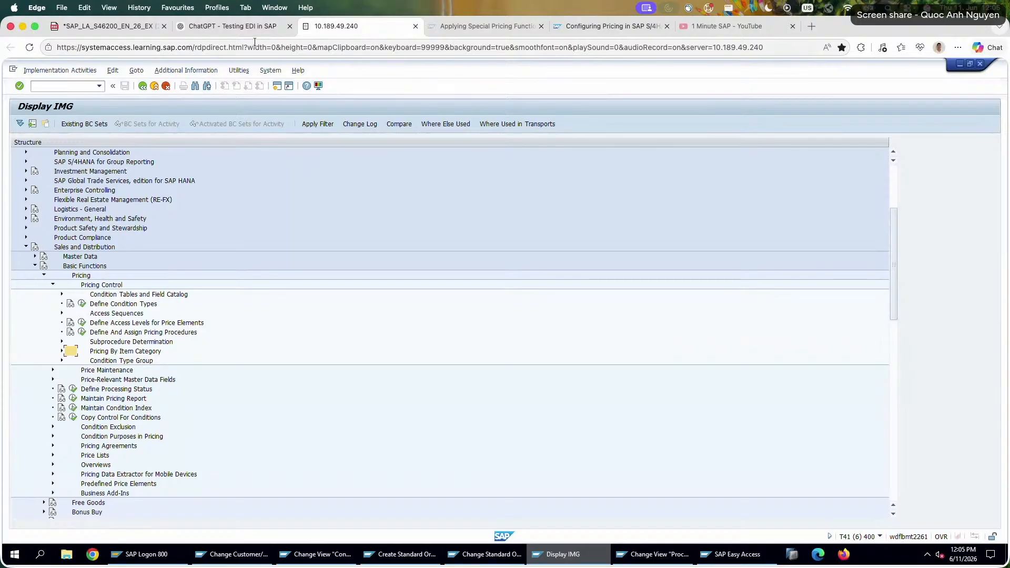
Switch to ChatGPT, read the advice on PN00's requirement routine, and return to the SAP session.
left_click(221, 26)
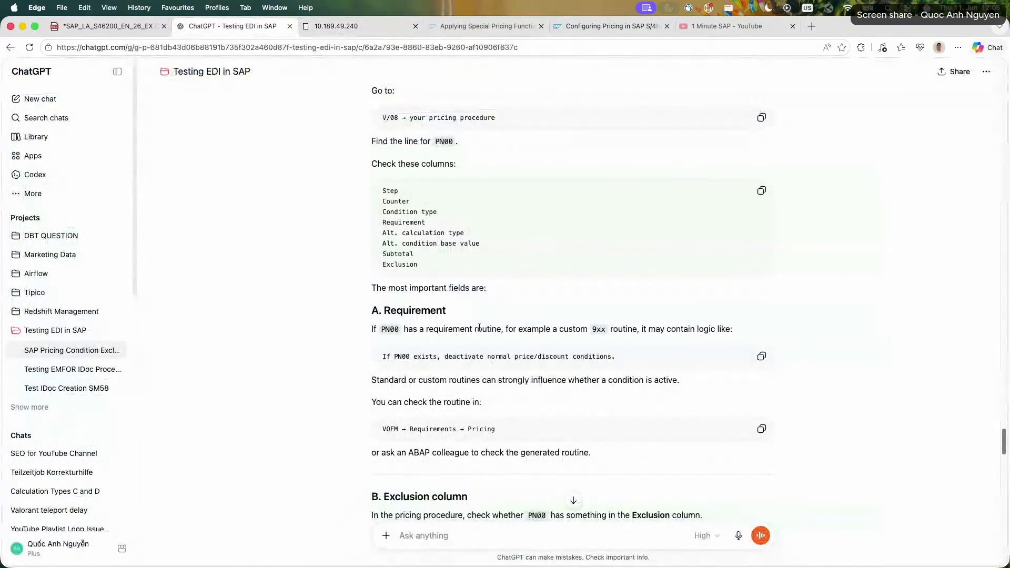
left_click_drag(476, 328, 719, 329)
left_click(342, 26)
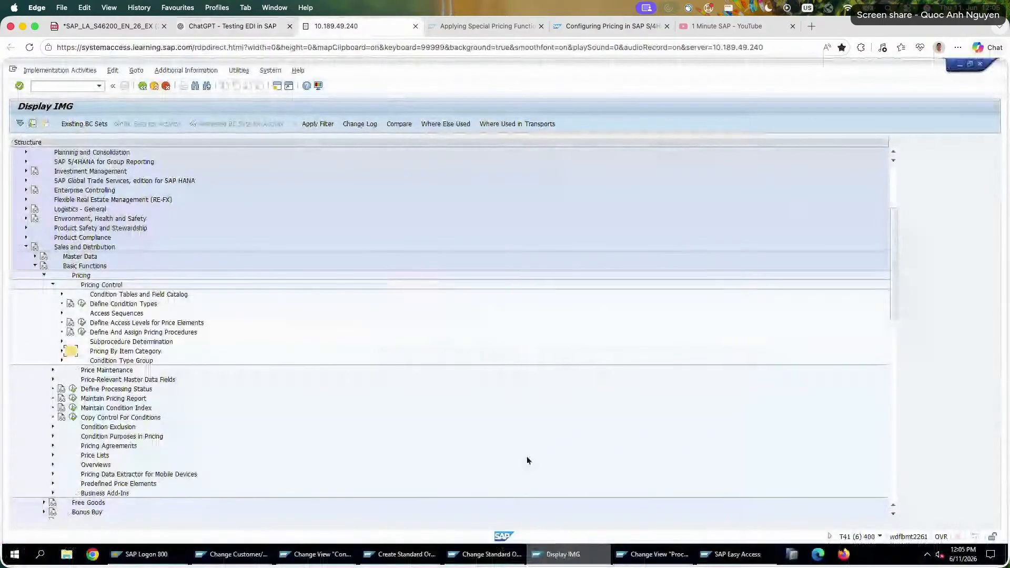
Show the control data of pricing procedure Z26PRC down to the Minimum Price line and take a screenshot of the table.
left_click(655, 554)
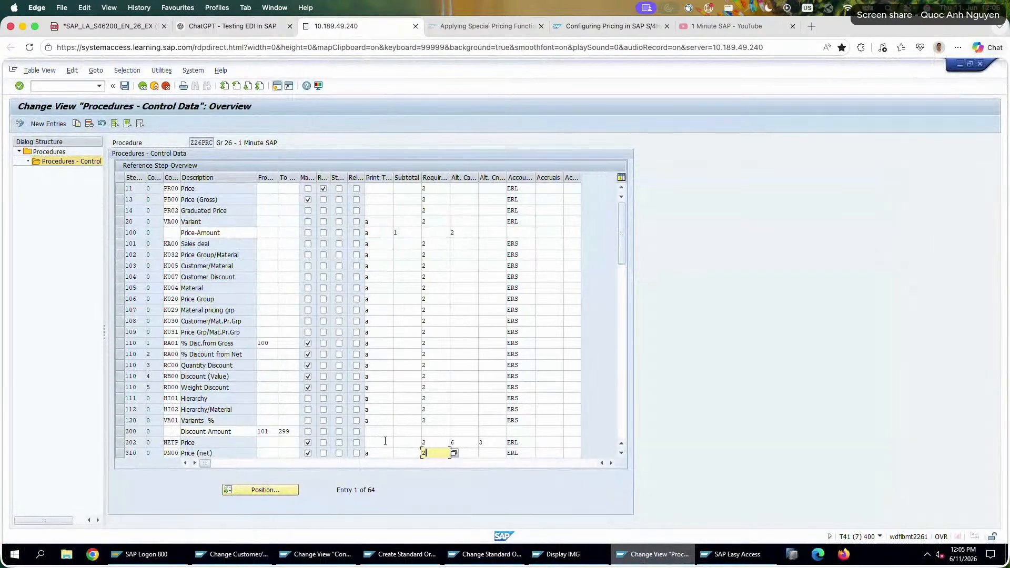
scroll(500, 347, "down", 1)
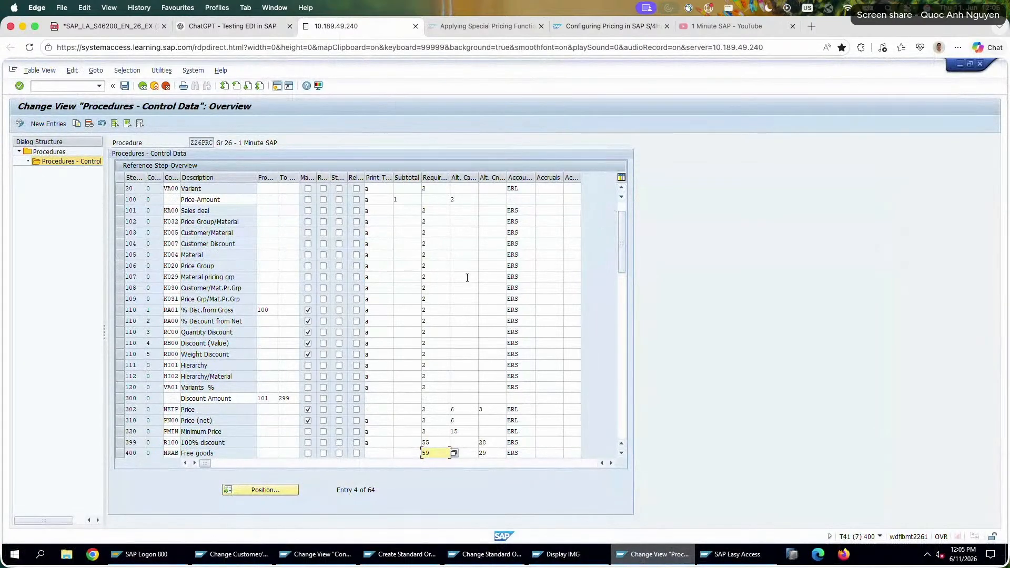
scroll(511, 293, "up", 1)
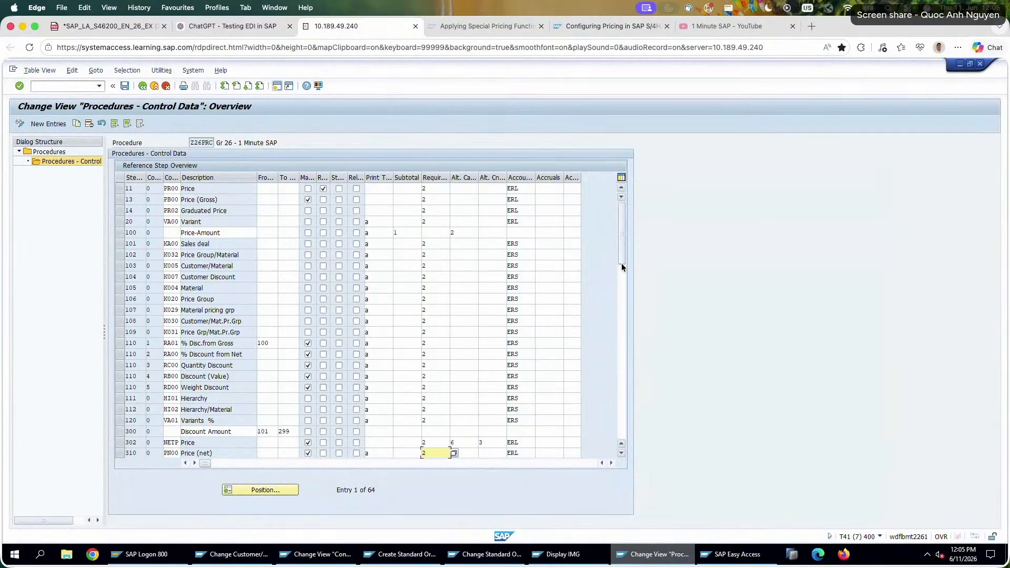
scroll(621, 267, "down", 1)
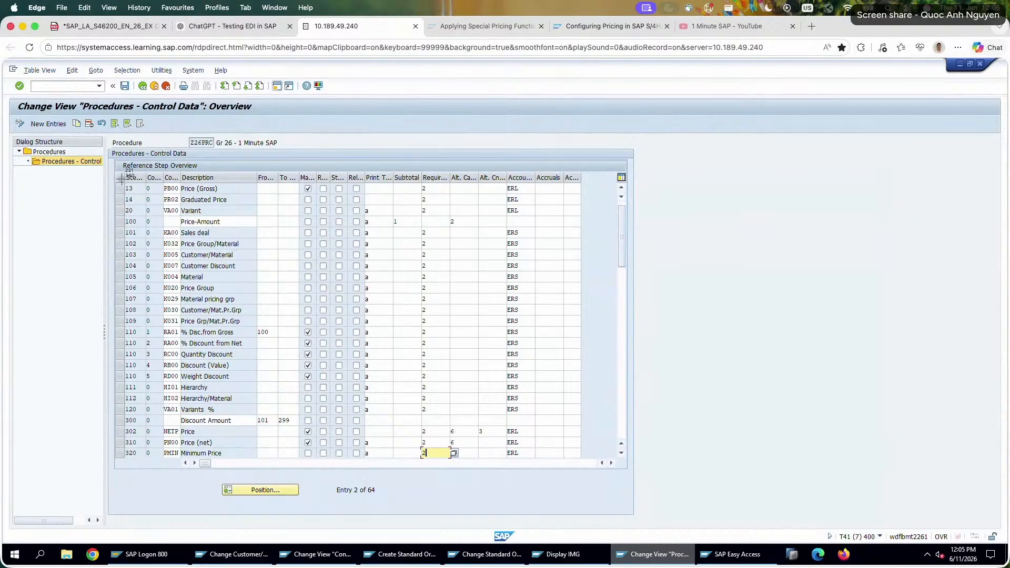
left_click_drag(104, 130, 630, 462)
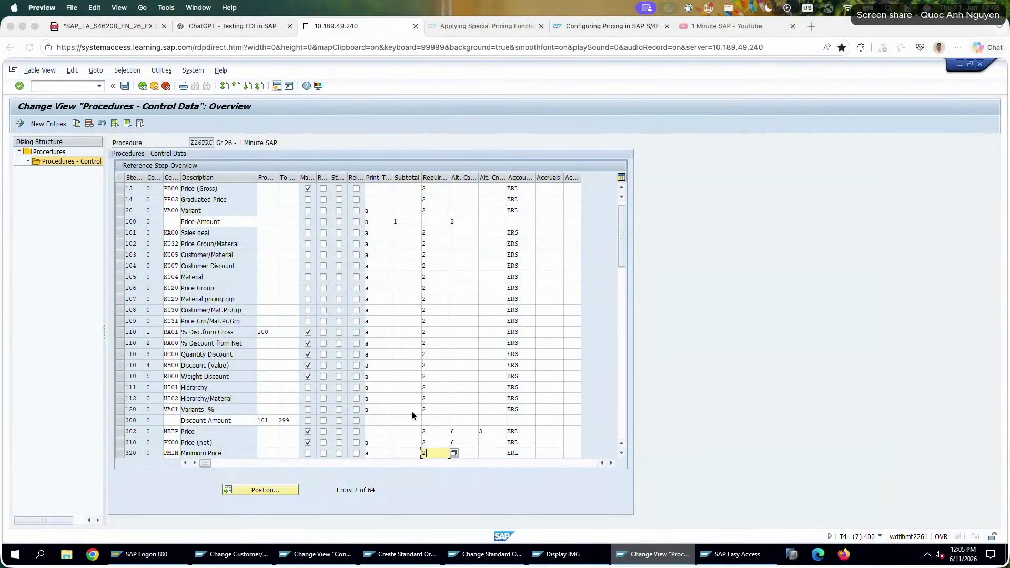
In the ChatGPT conversation, write "First, the condition type PN00 is not assigned to any exclusion group, therefore not possible".
left_click(244, 30)
scroll(411, 422, "down", 10)
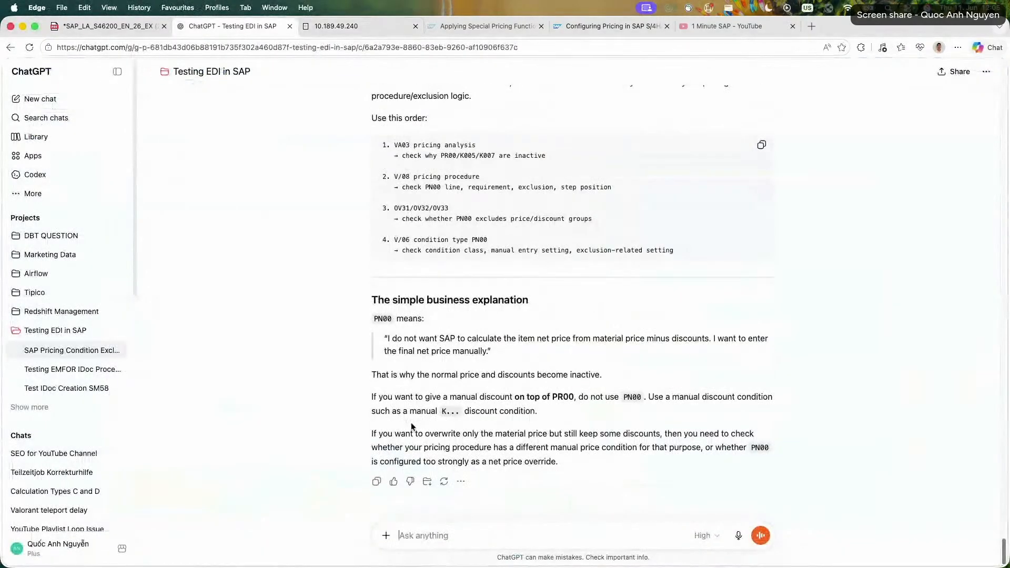
type("First, h")
key("BackSpace")
type("t, th")
key("BackSpace")
key("BackSpace")
type("he condition type PN00 i")
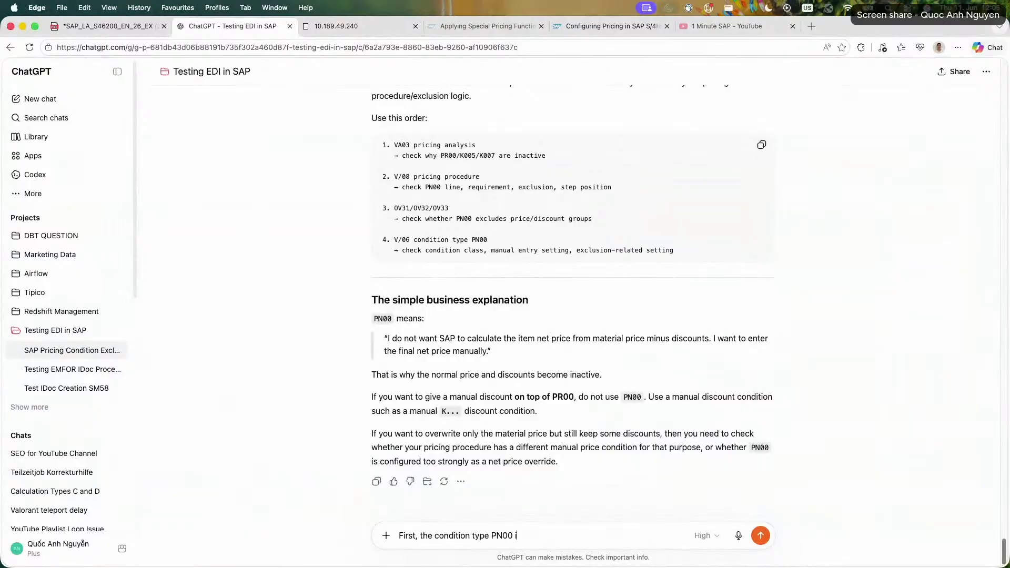
type("s not")
type(" assigned to an")
type("y exluc")
type("lusion group, there")
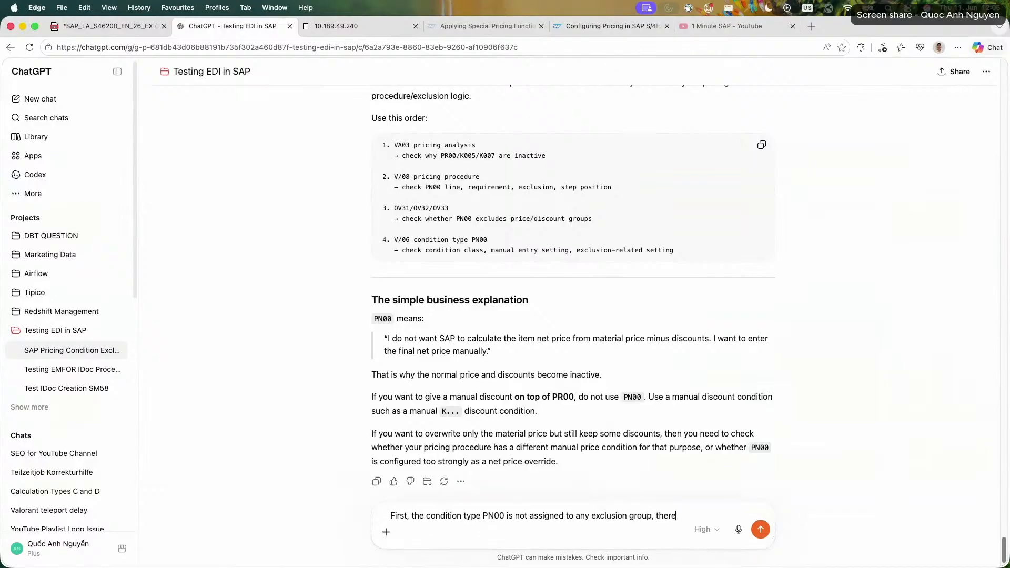
type("fore not possible")
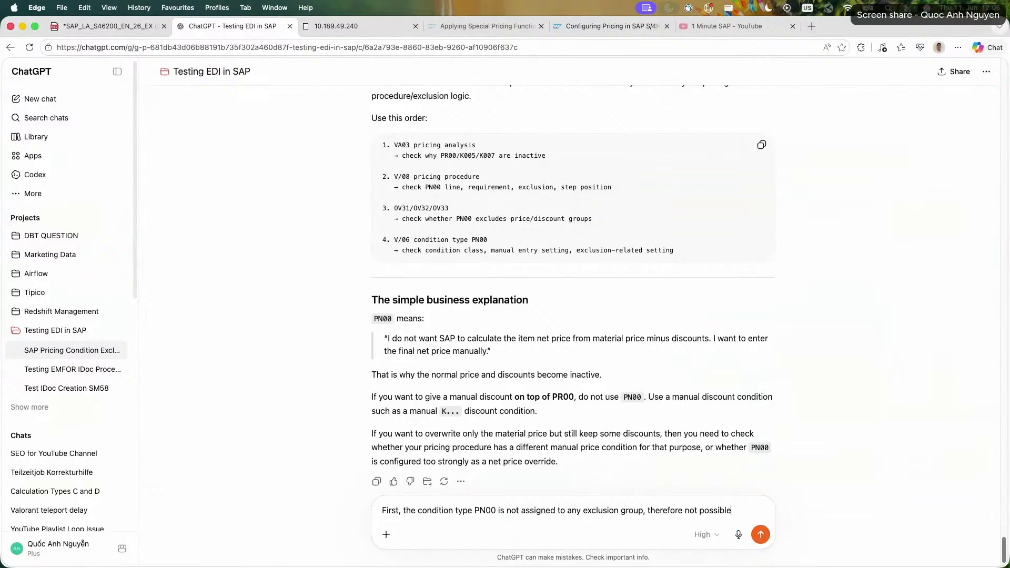
type(". Secon")
Continue the message with "but it still deactivates alll the prices and discount earlier.".
key("BackSpace")
key("BackSpace")
type("but it still deactiv")
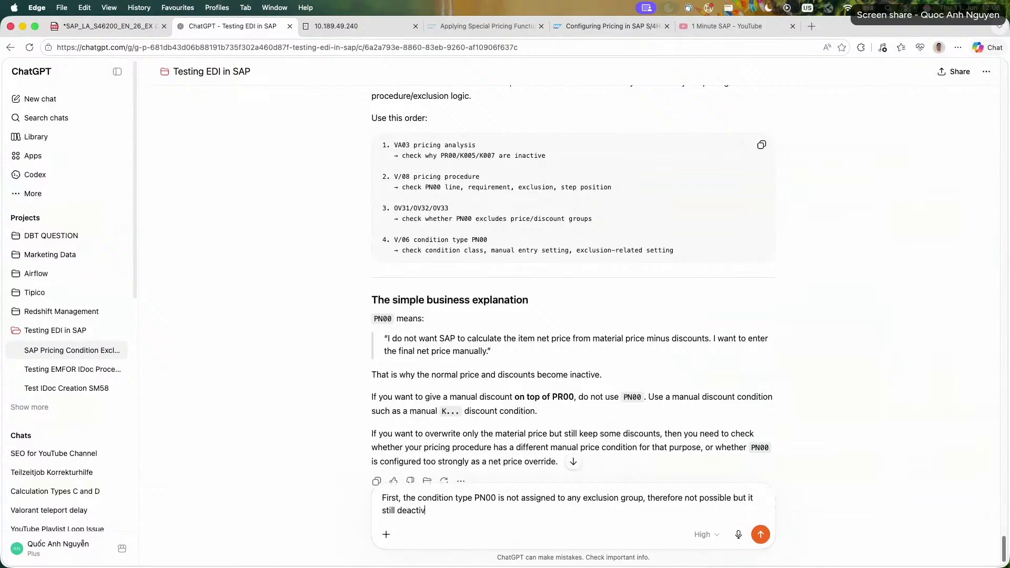
type("ates alll the prices and discount earlier.")
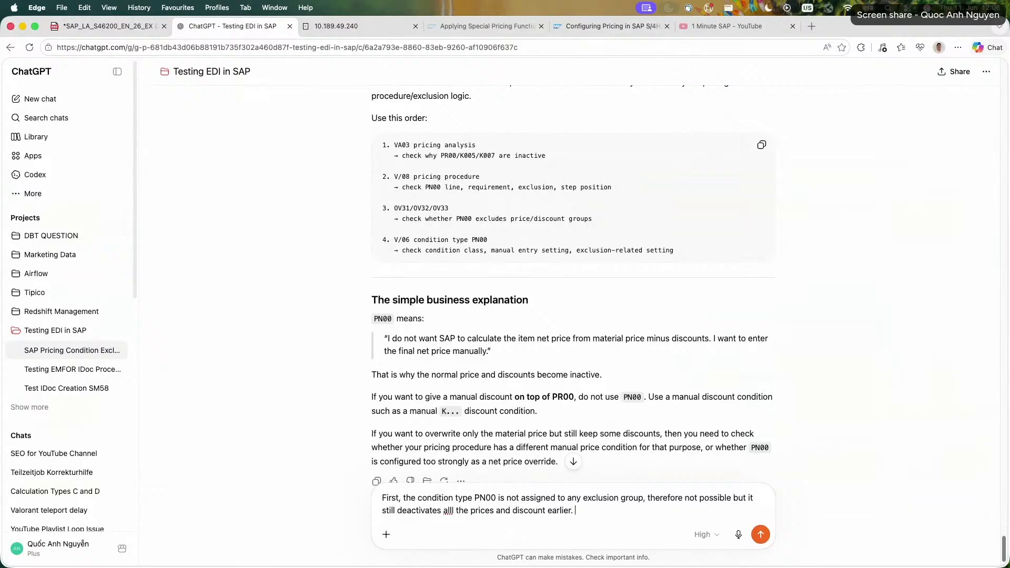
Start a new paragraph in the ChatGPT message with "secondly, this is the picture of the pricing procedure, the".
key("shift+Return")
key("shift+Return")
type("secondl")
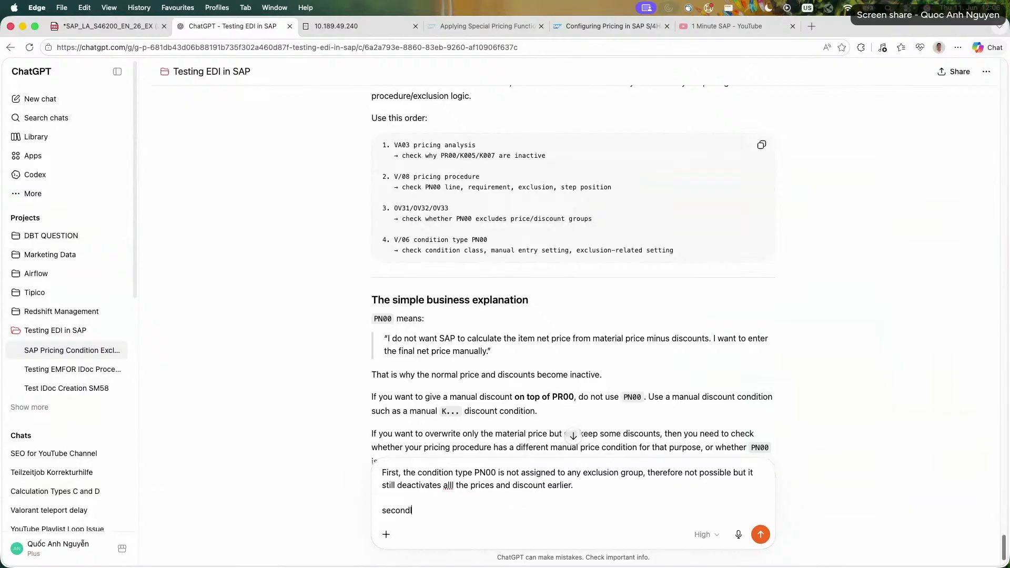
type("y, this is the picture of the pricing pro")
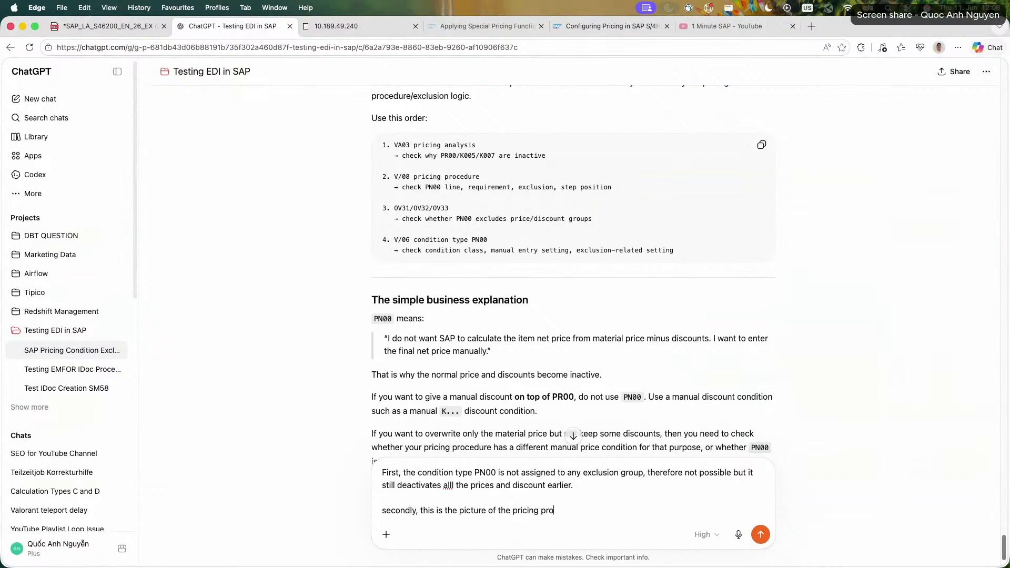
type("cedure, the only thing I notice it'")
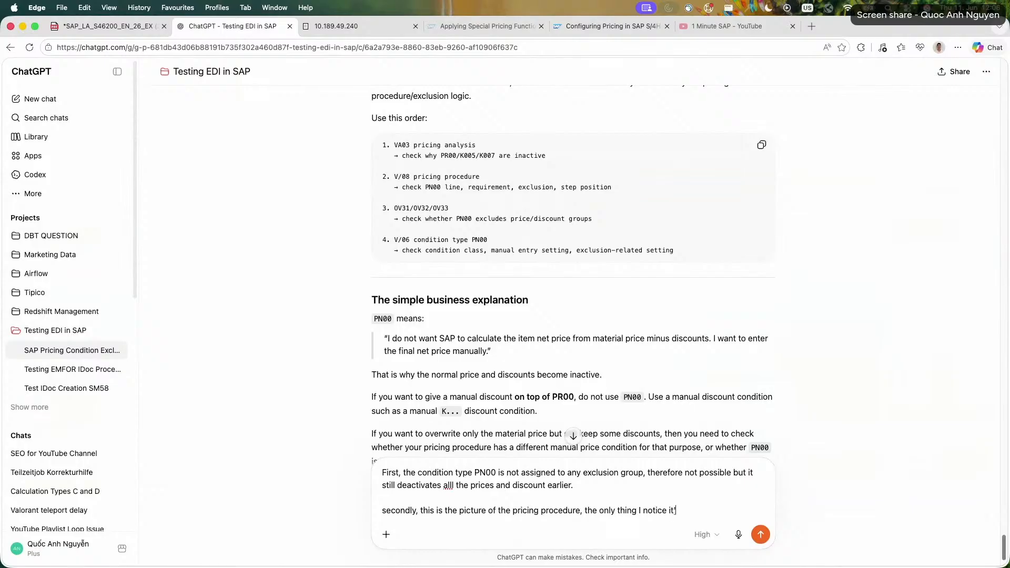
type("s the rquirement 2")
Continue the sentence with "only thing I notice it's the rquirement 2 - Item pricing to check whether they have".
type("pricing, ")
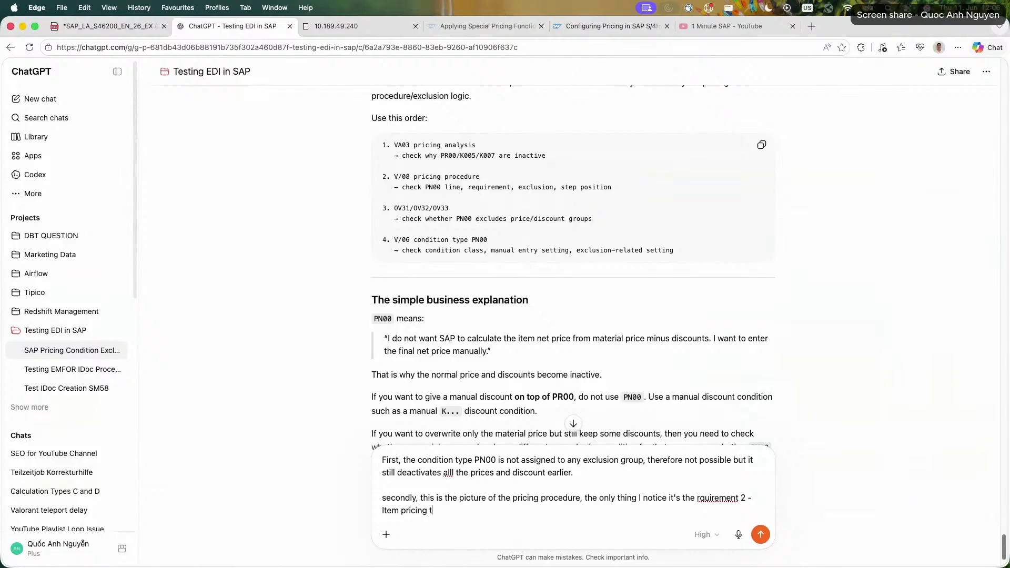
type("o check that")
key("BackSpace")
key("BackSpace")
key("BackSpace")
key("BackSpace")
type("whether they have ")
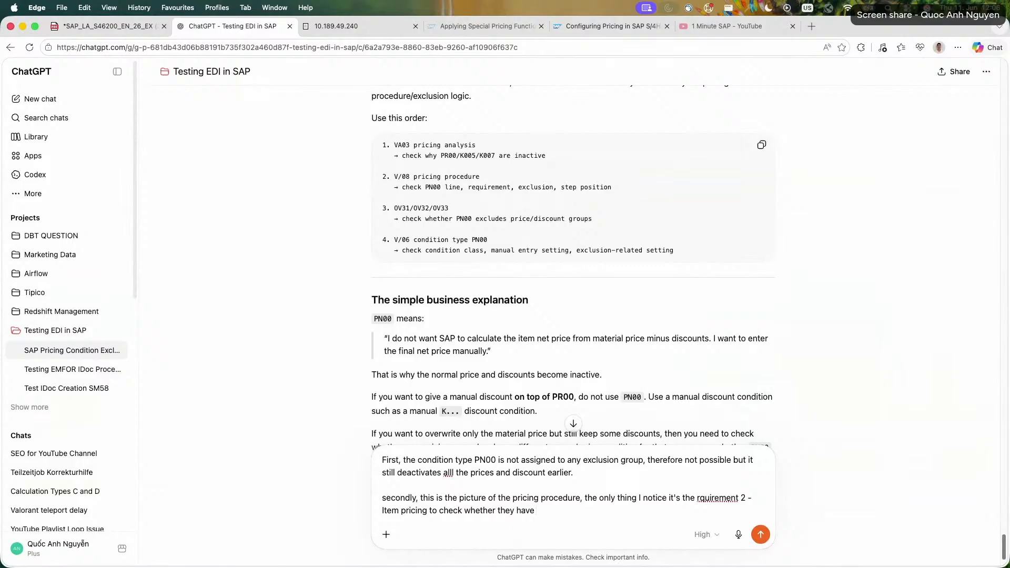
type("pricing acrtive")
Complete the requirement remark with "pricing activate for item cateogry, if yes then requirement fulfilled".
key("BackSpace")
key("BackSpace")
key("BackSpace")
type("tivate for item cateogry, ")
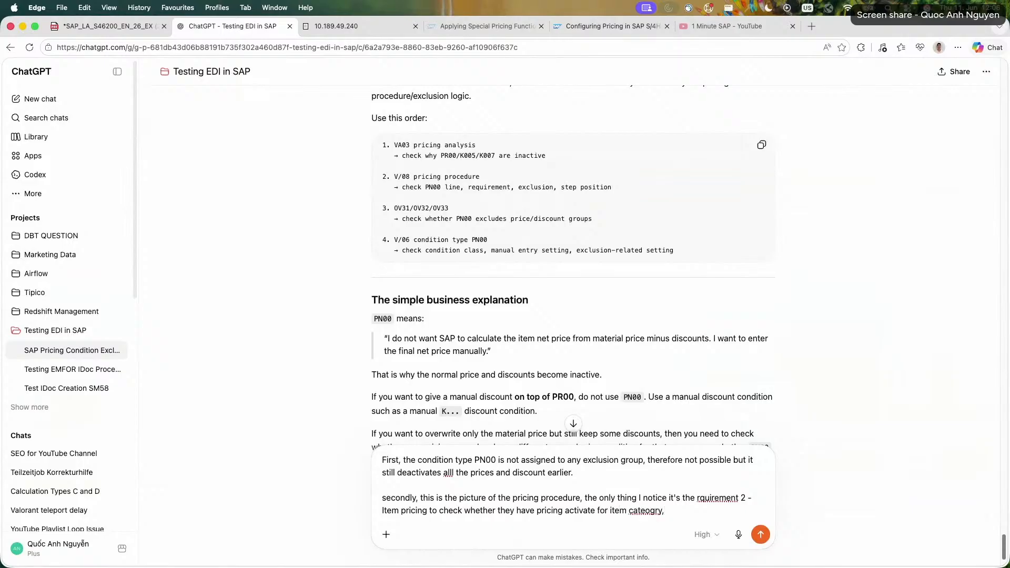
type("if yes then requirement fulfilled")
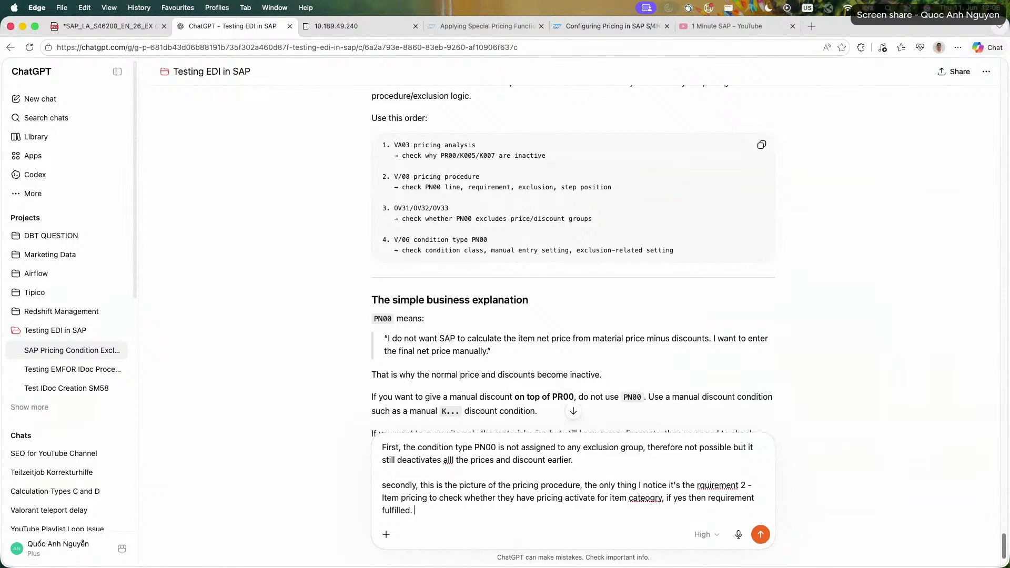
type(". what about alt. cal. base. 06?")
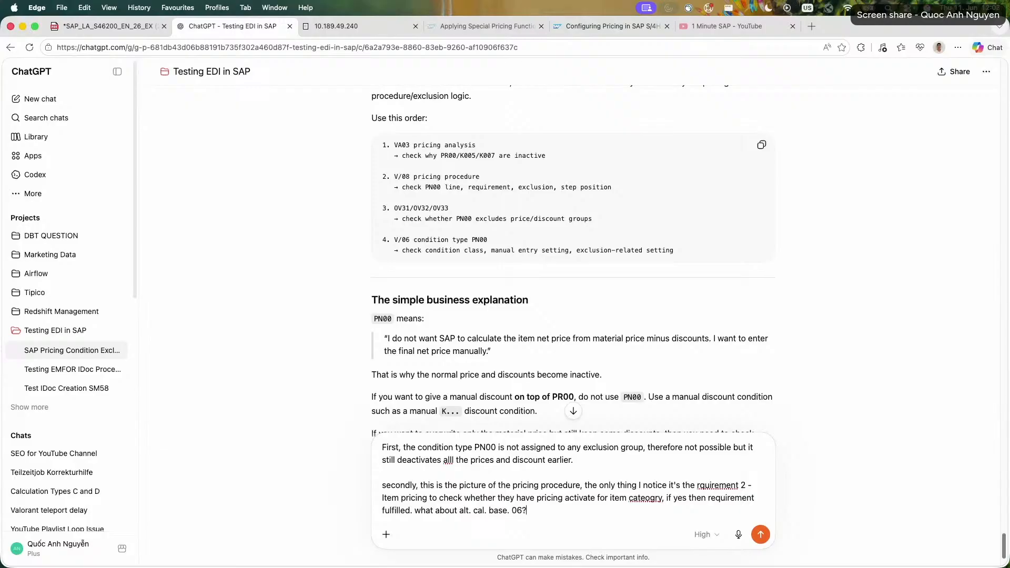
type(" or how exactly PN00 deactivate all")
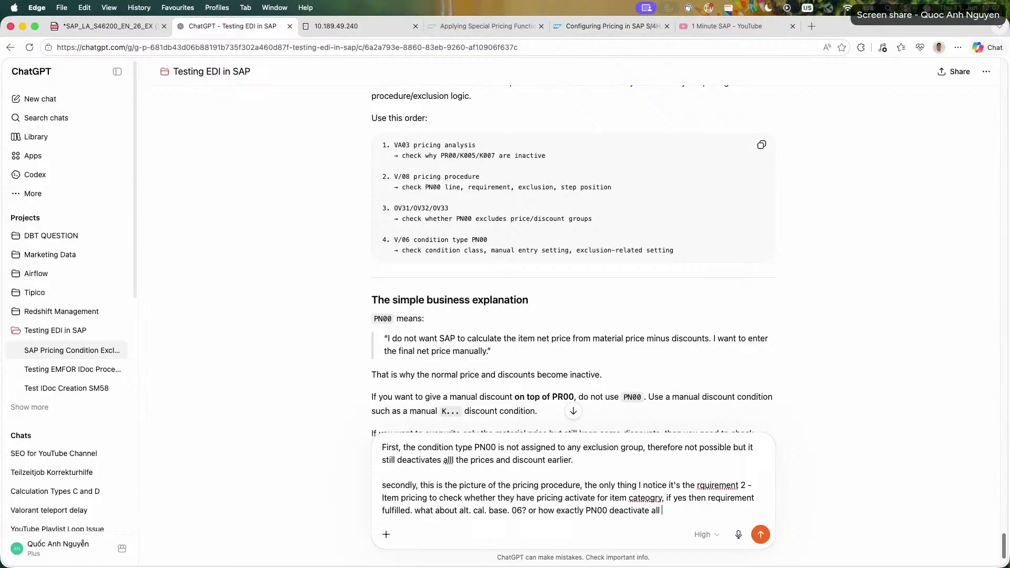
type(" previous conditon")
Add "or how exactly PN00 deactivate all previous condition recods" and send the message.
key("BackSpace")
key("BackSpace")
type("ion recods")
key("Return")
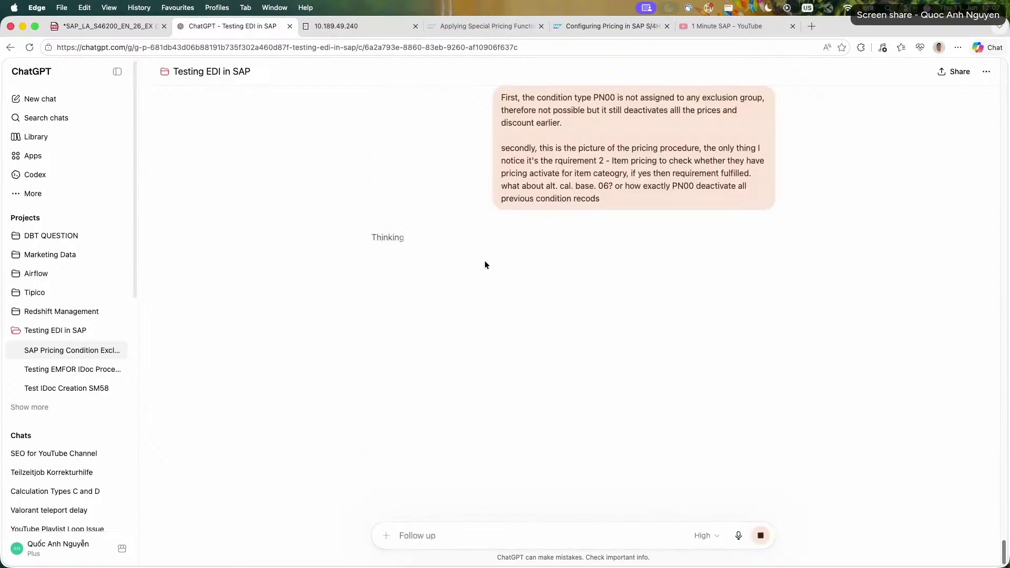
scroll(631, 270, "up", 2)
triple_click(616, 239)
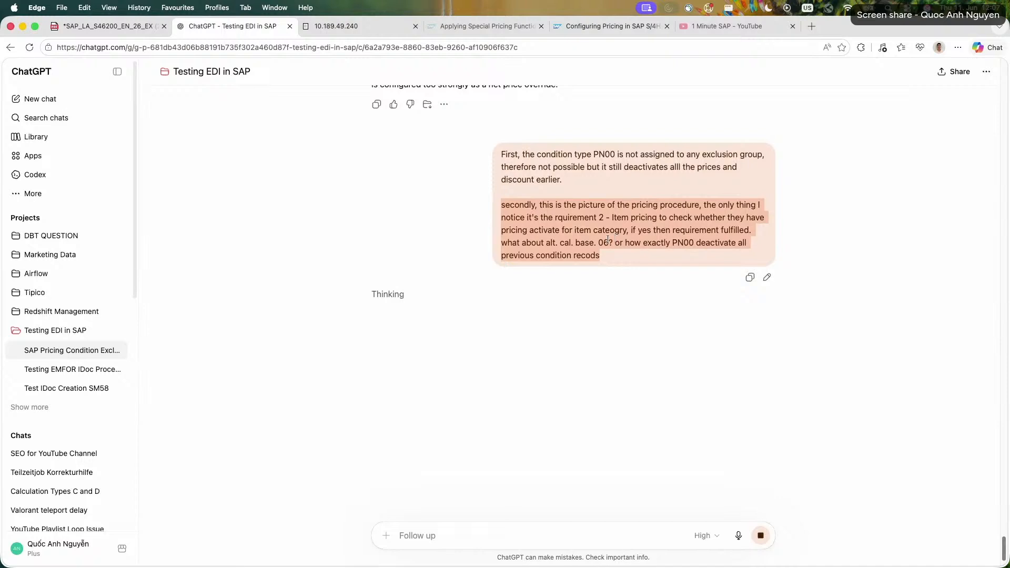
left_click(608, 239)
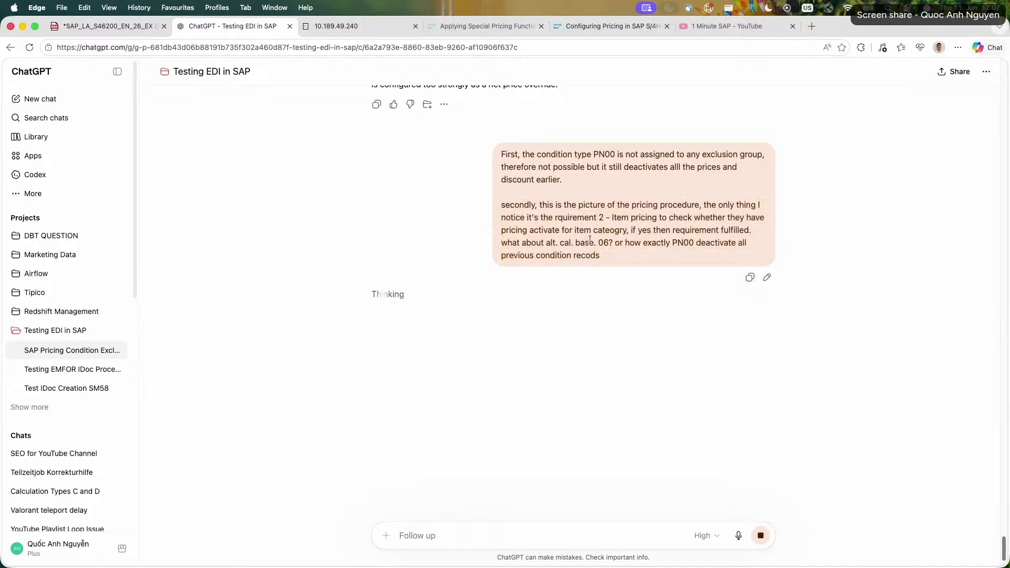
left_click(767, 277)
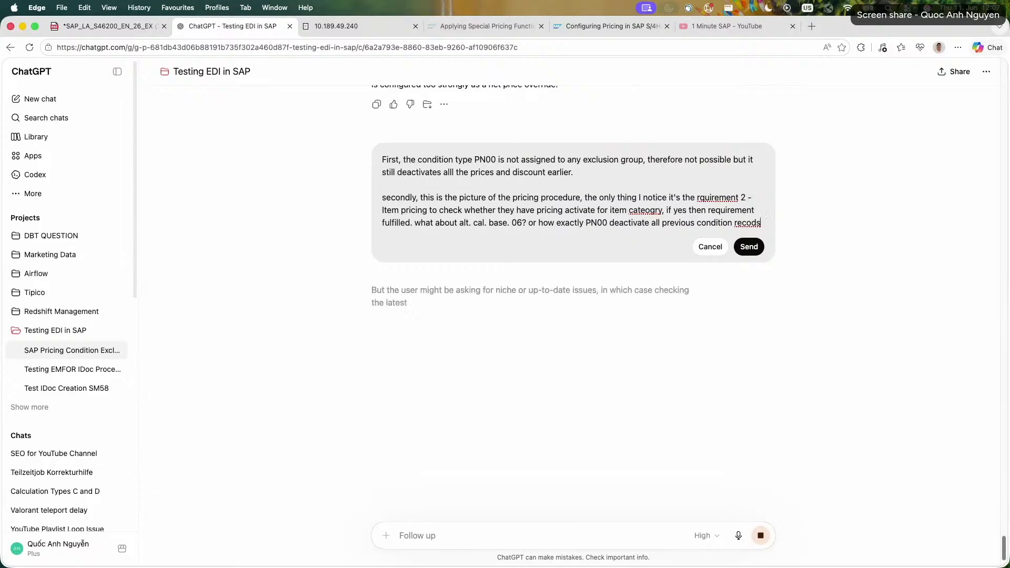
left_click(762, 225)
left_click(710, 247)
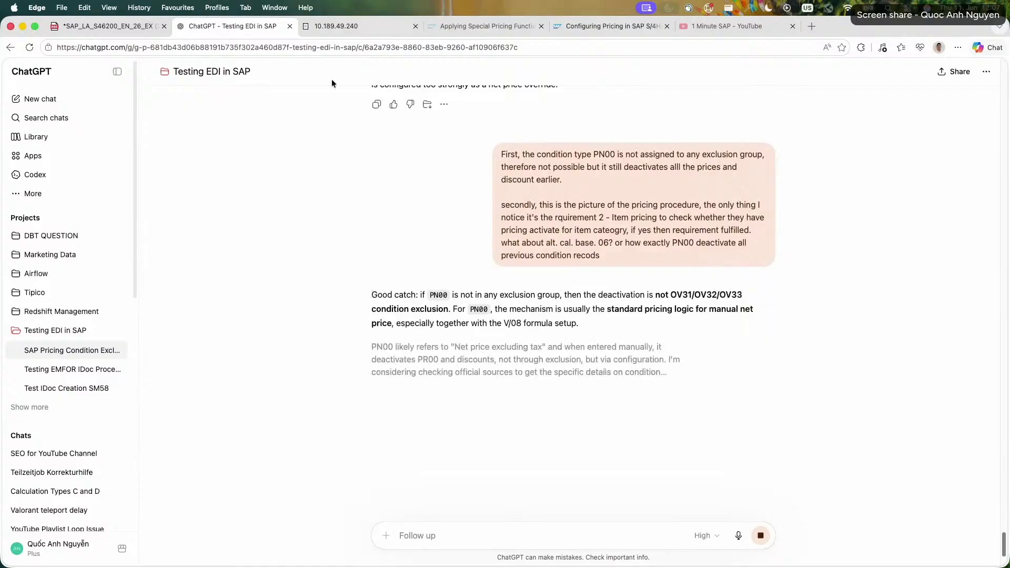
Switch to the exercise PDF and review the tasks of Exercise 18 on special condition types, including the PN00 and PMIN tasks.
left_click(82, 32)
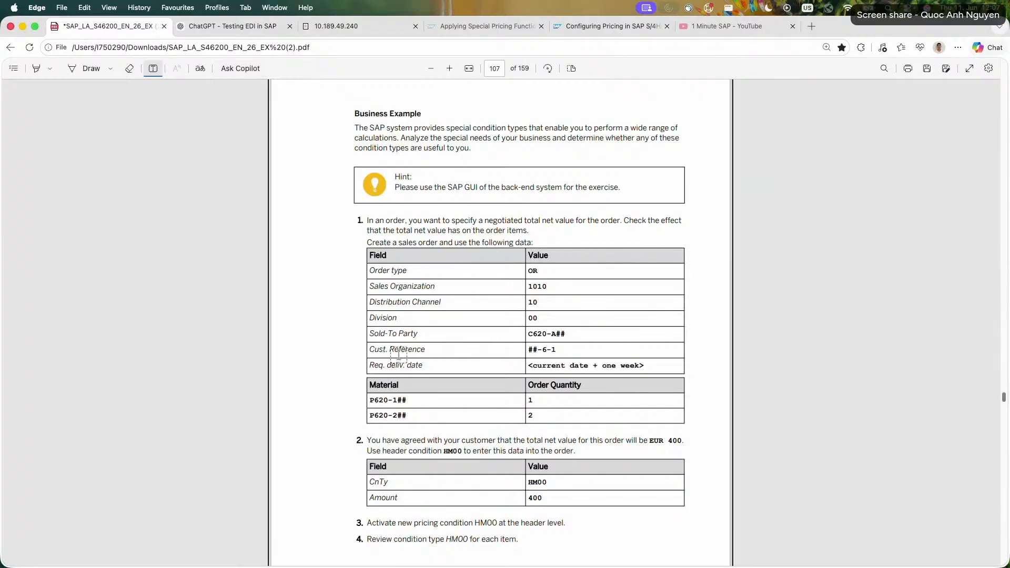
scroll(526, 242, "up", 3)
scroll(560, 258, "down", 5)
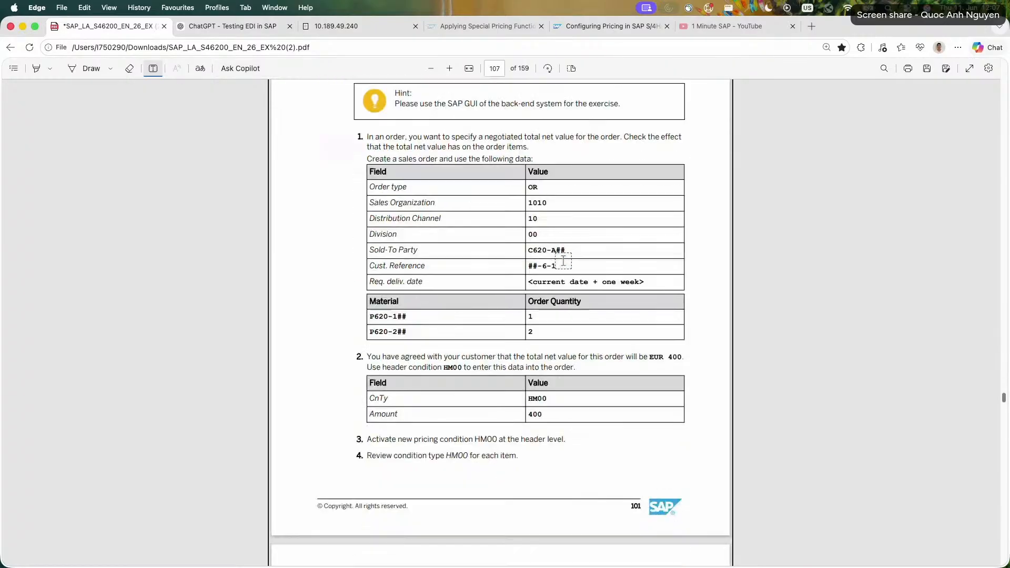
scroll(544, 402, "down", 5)
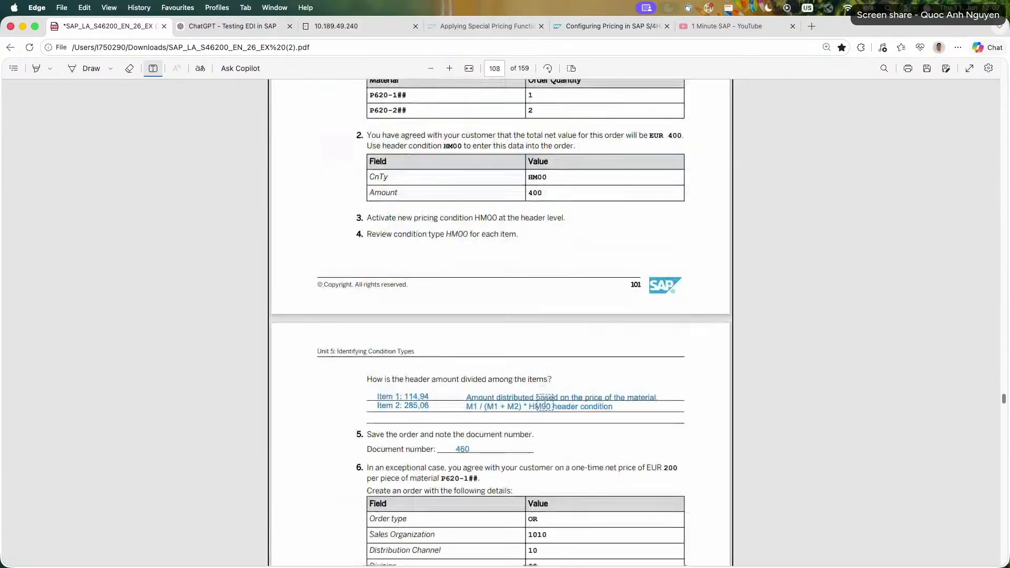
scroll(544, 402, "down", 10)
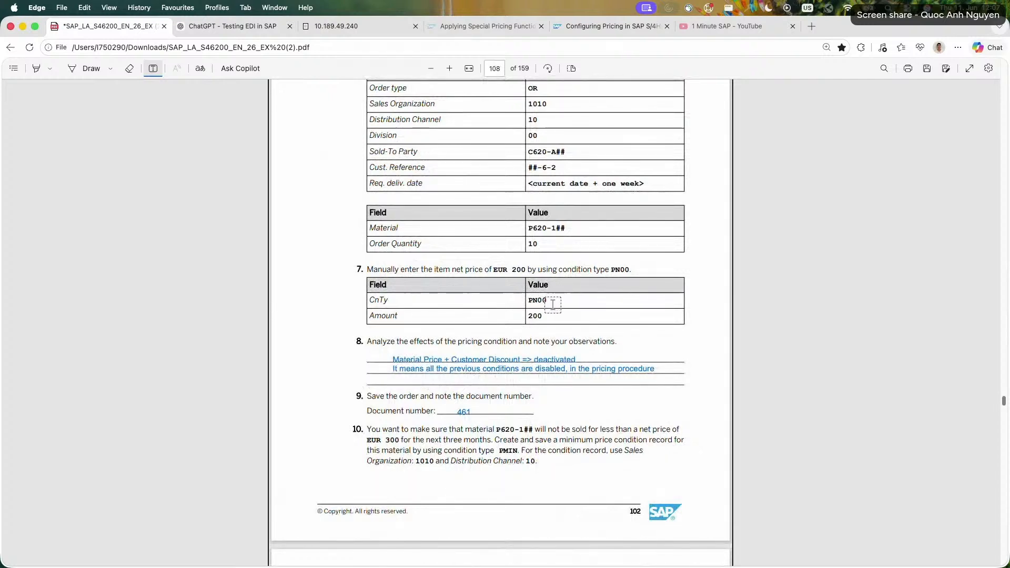
scroll(553, 304, "down", 6)
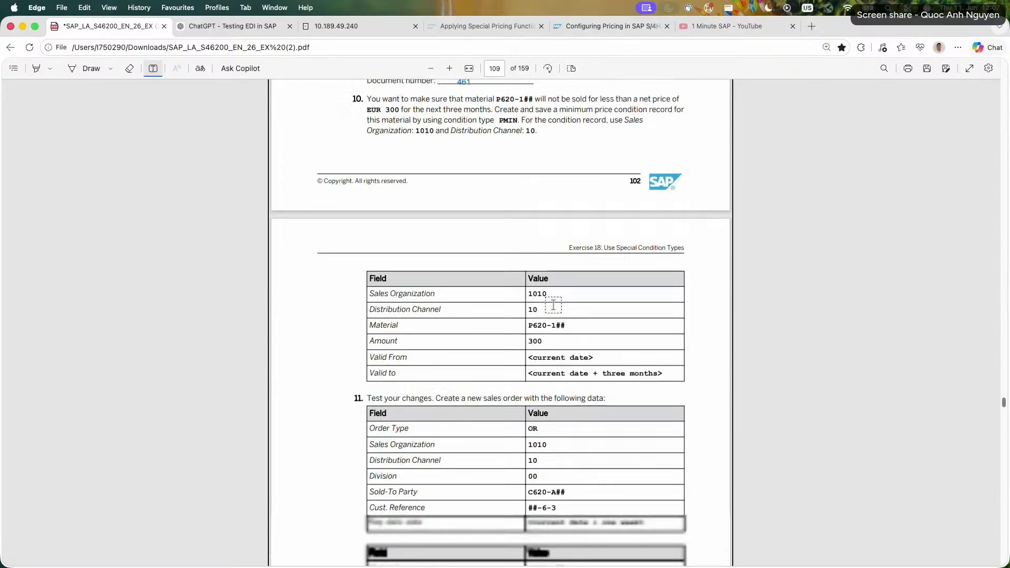
scroll(450, 292, "down", 15)
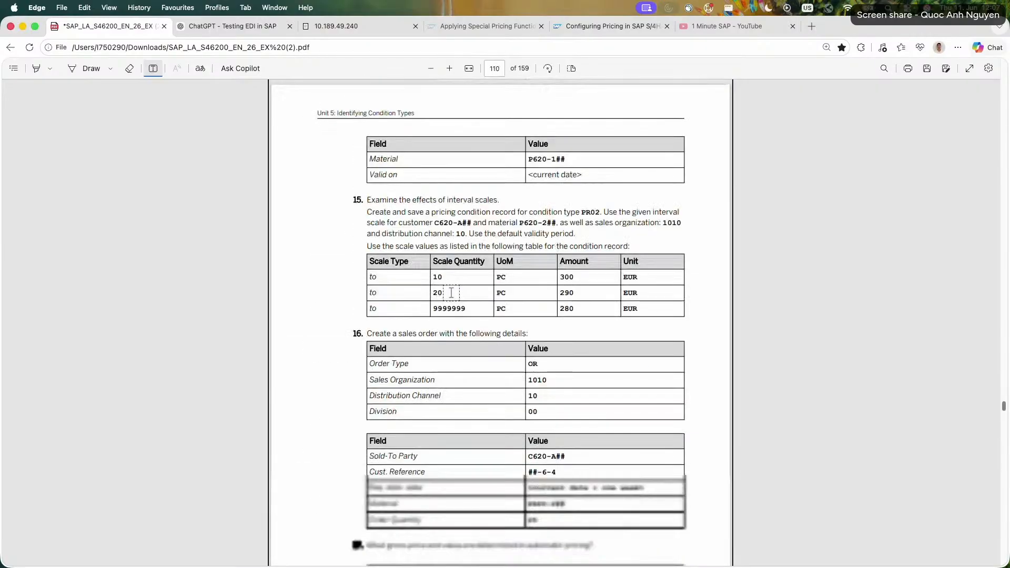
scroll(451, 292, "up", 3)
scroll(459, 306, "down", 7)
scroll(508, 315, "up", 7)
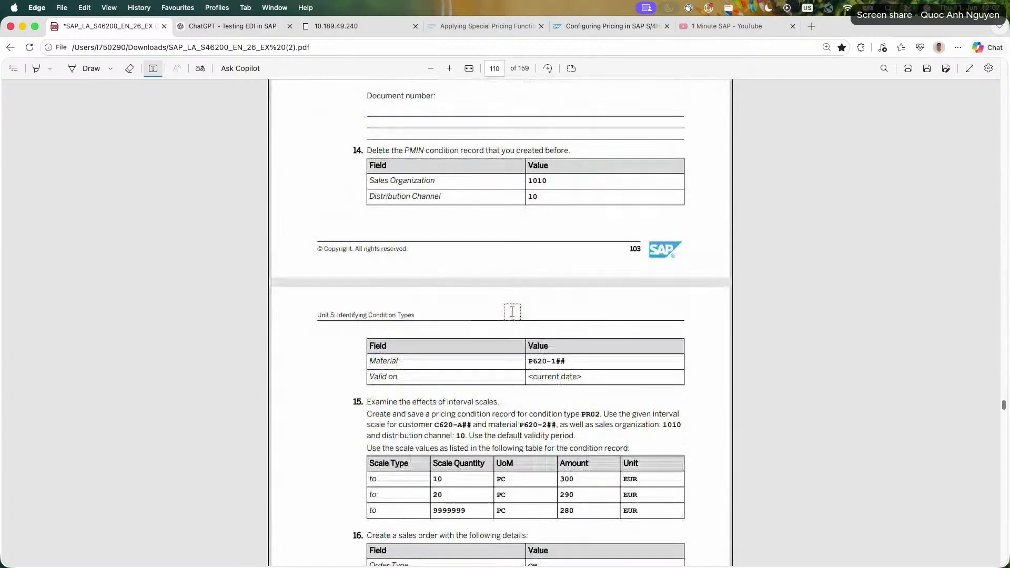
scroll(511, 312, "up", 12)
scroll(512, 312, "down", 2)
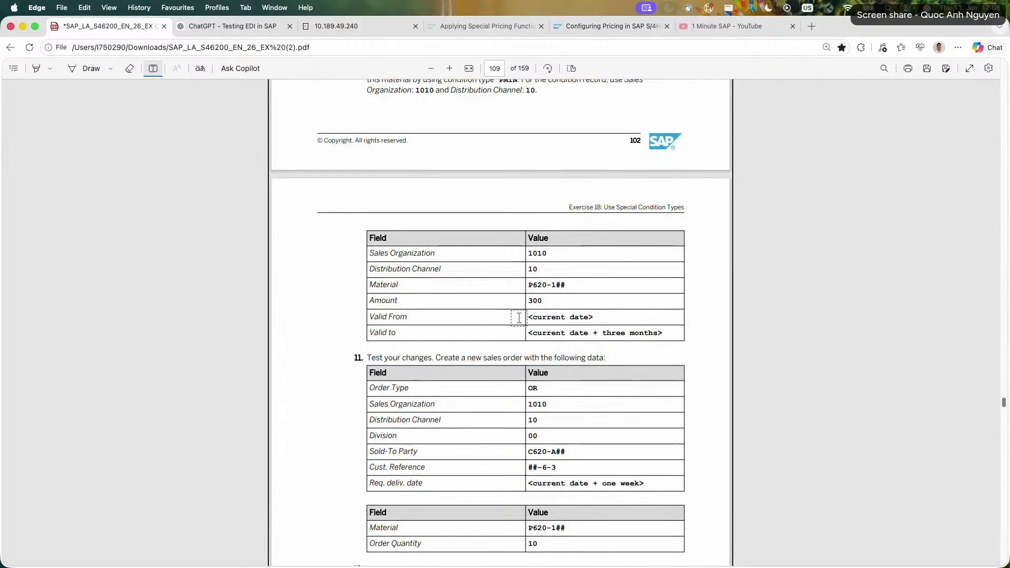
scroll(519, 318, "up", 4)
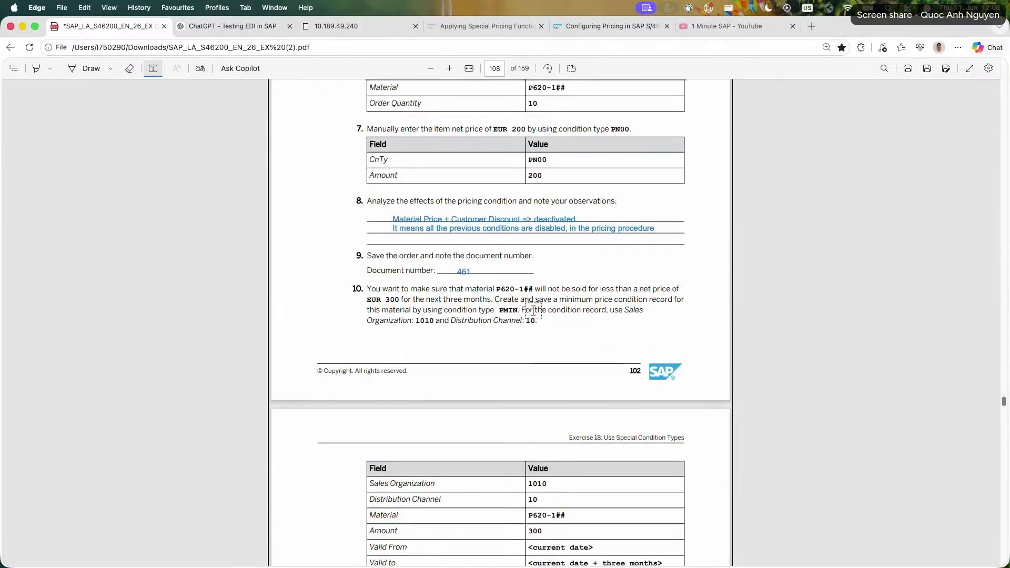
scroll(533, 310, "up", 4)
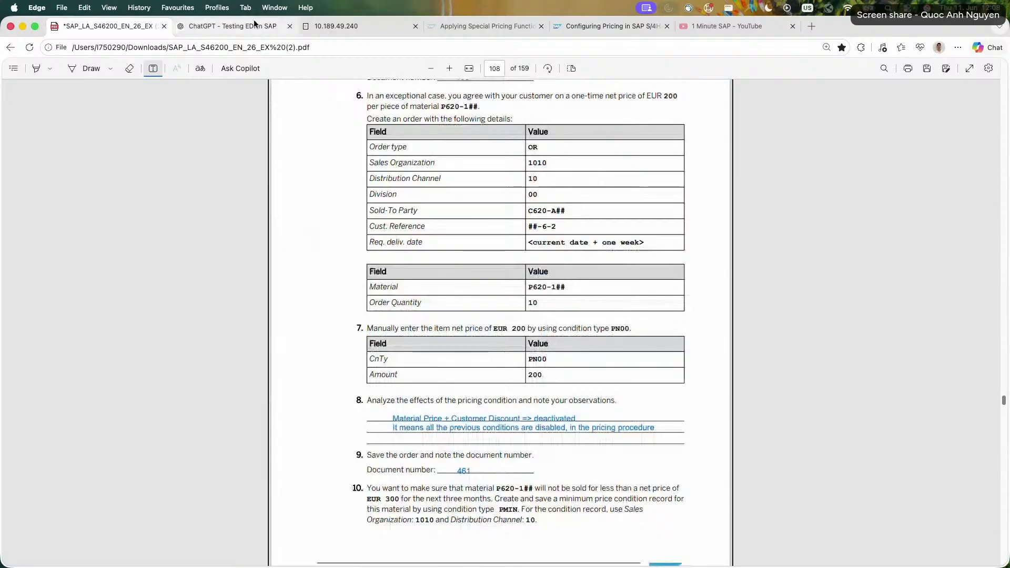
Return to ChatGPT and read the reply's opening on PN00's exclusion group assignment and its special standard pricing behavior.
left_click(253, 20)
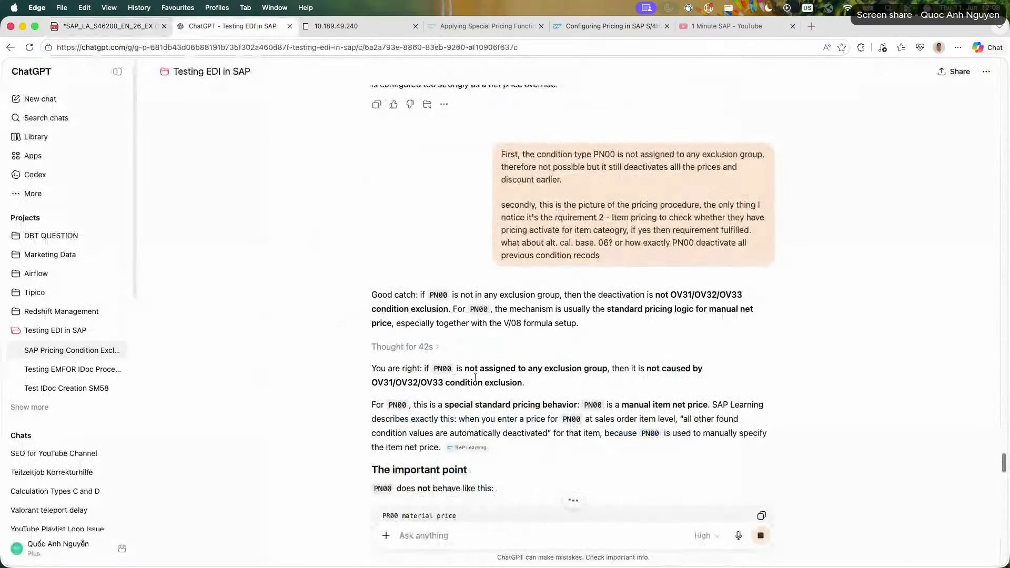
left_click_drag(491, 372, 327, 374)
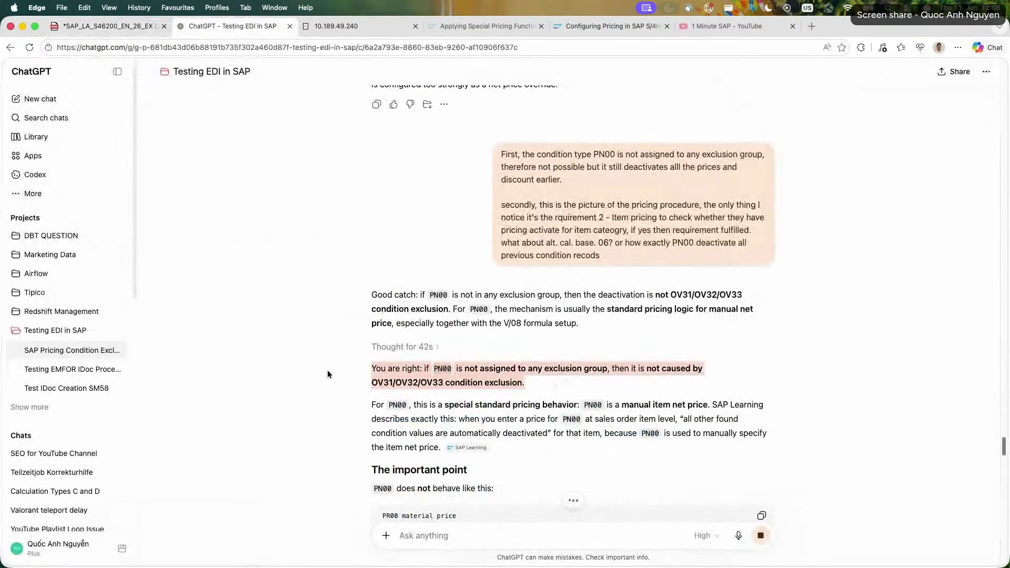
left_click(394, 407)
triple_click(391, 419)
left_click(365, 421)
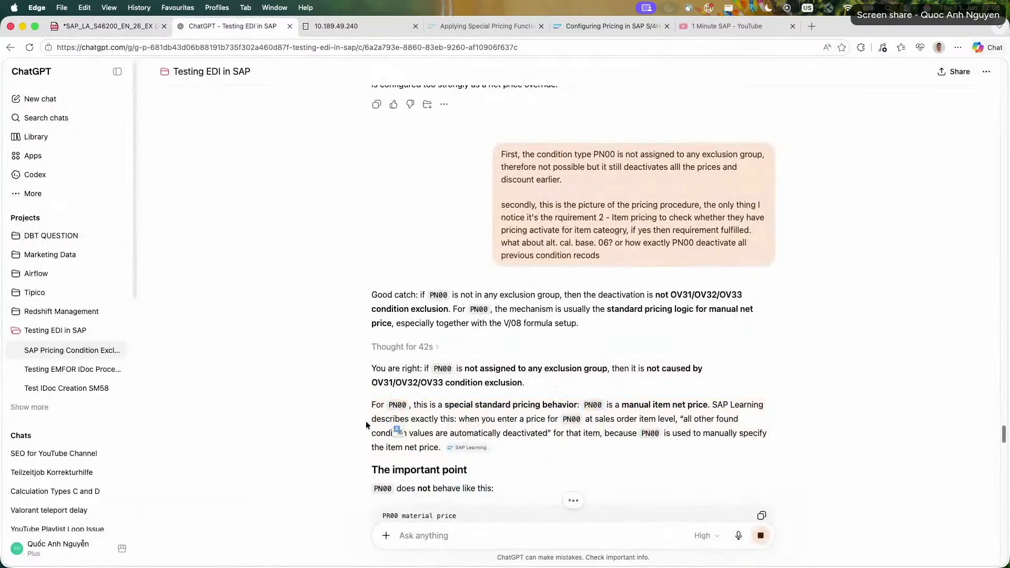
left_click_drag(431, 418, 519, 446)
left_click(519, 446)
triple_click(626, 423)
left_click(589, 434)
triple_click(583, 436)
triple_click(550, 433)
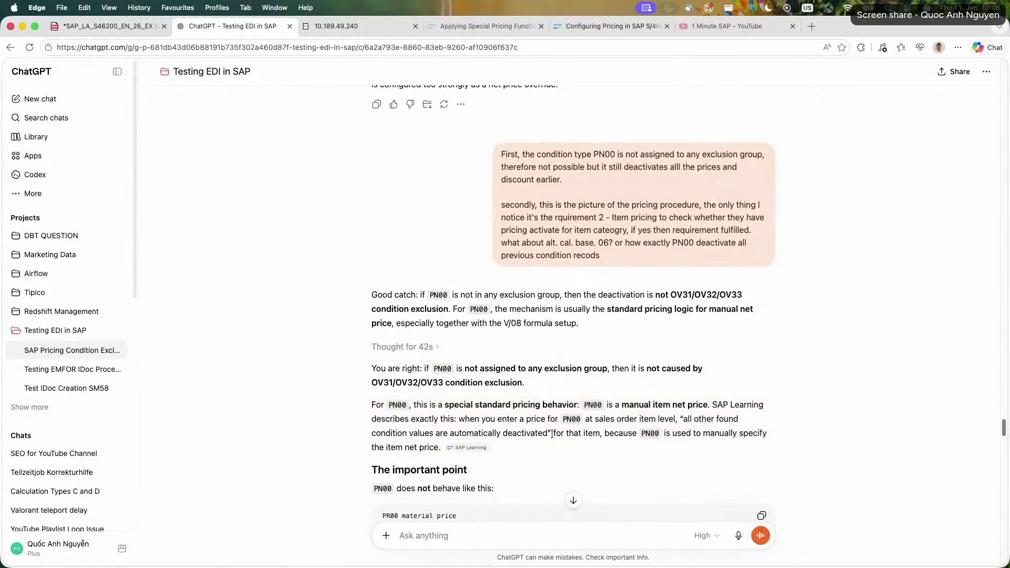
Open the SAP Learning source cited for PN00 in a new tab and return to the ChatGPT conversation.
left_click(531, 442)
left_click(467, 447)
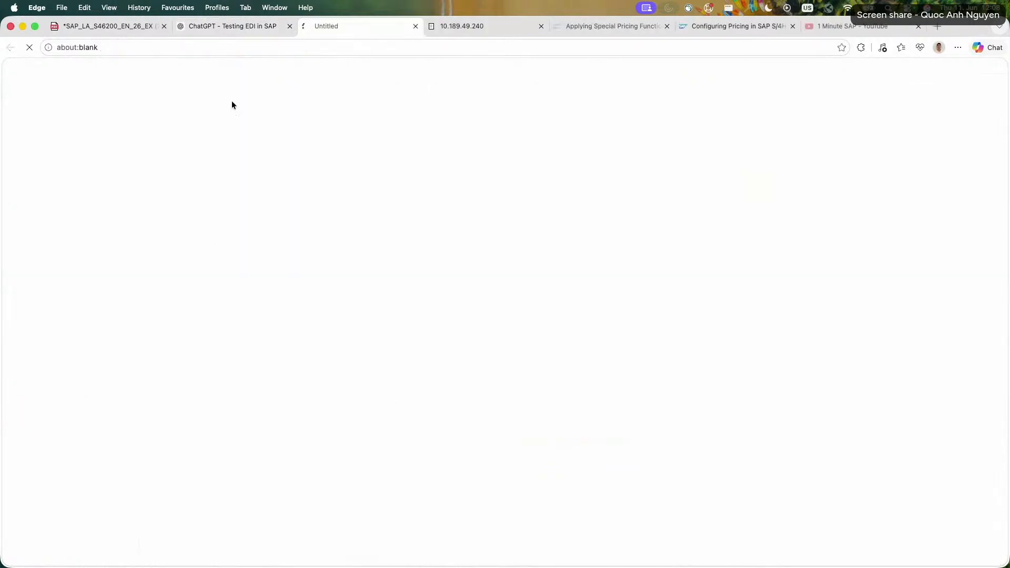
left_click(252, 28)
Read the section "The important point" on how PN00 treats the previously calculated price.
scroll(357, 317, "down", 1)
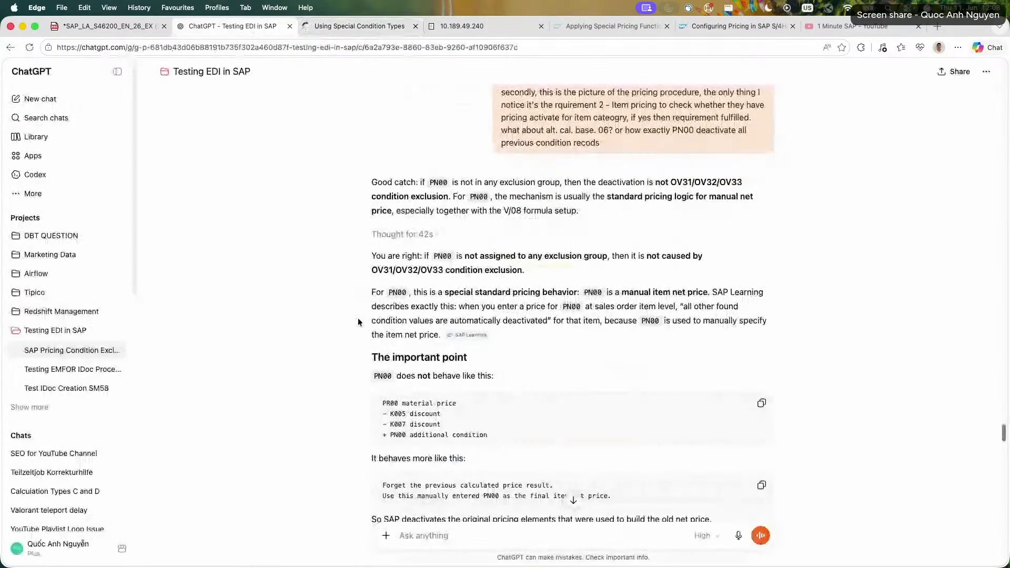
left_click_drag(369, 351, 553, 446)
left_click(552, 445)
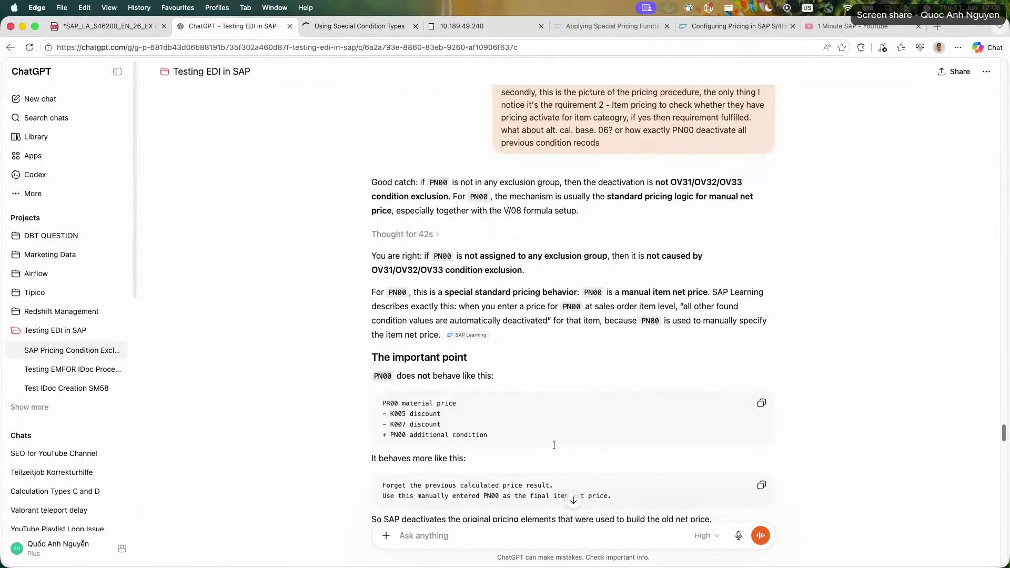
scroll(554, 445, "down", 1)
left_click_drag(384, 413, 627, 431)
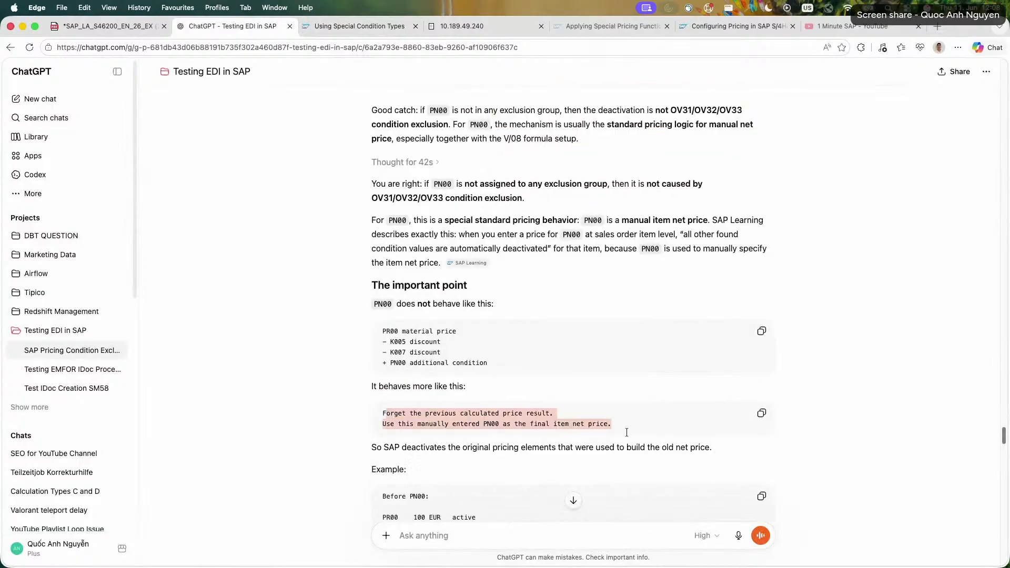
left_click(627, 431)
scroll(432, 439, "down", 3)
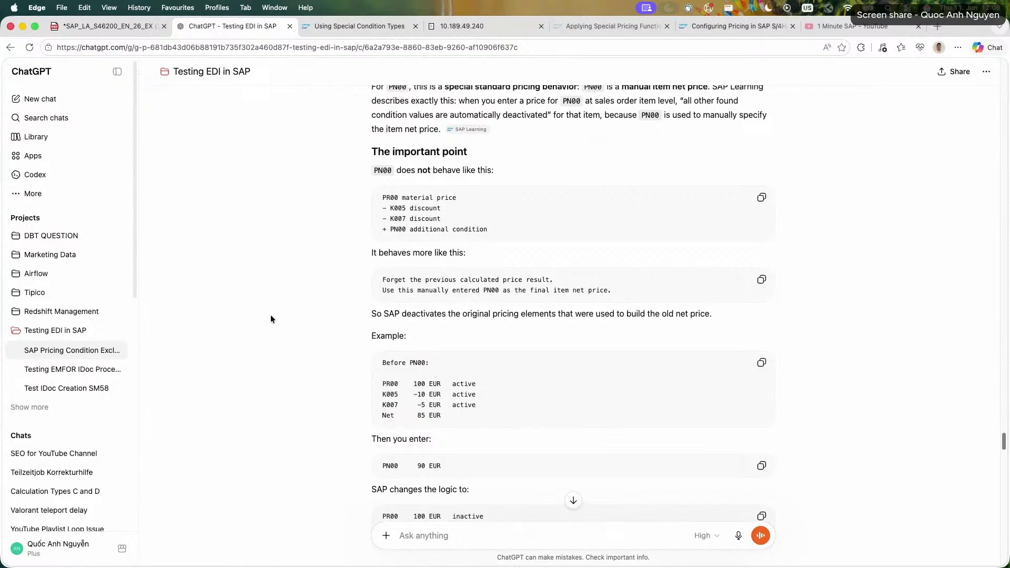
Examine the reply's before-and-after PN00 pricing example and its closing sentence on the net price override.
scroll(288, 314, "down", 5)
left_click_drag(403, 304, 540, 375)
left_click(542, 380)
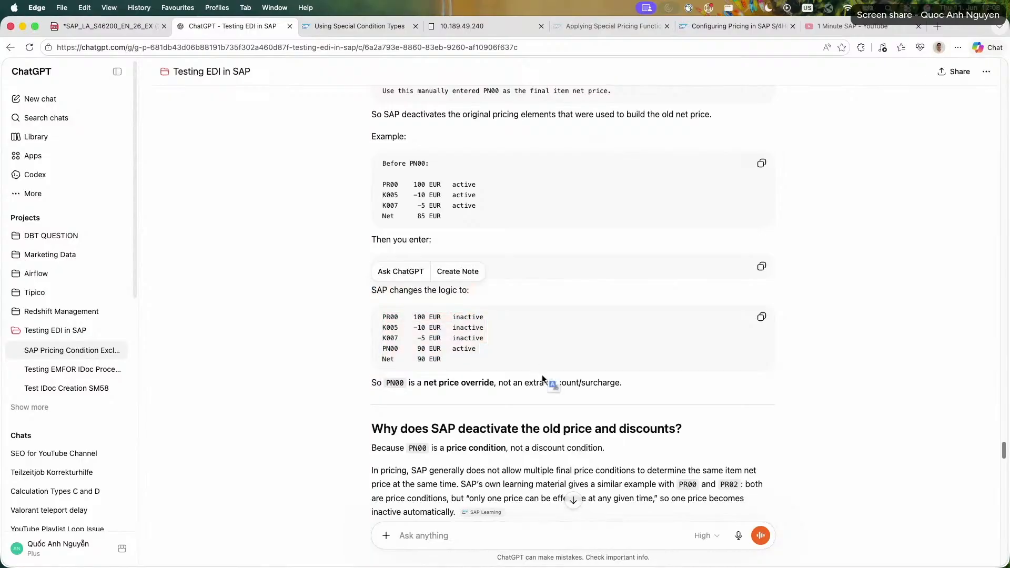
triple_click(514, 384)
triple_click(503, 384)
double_click(488, 385)
triple_click(488, 385)
left_click(456, 390)
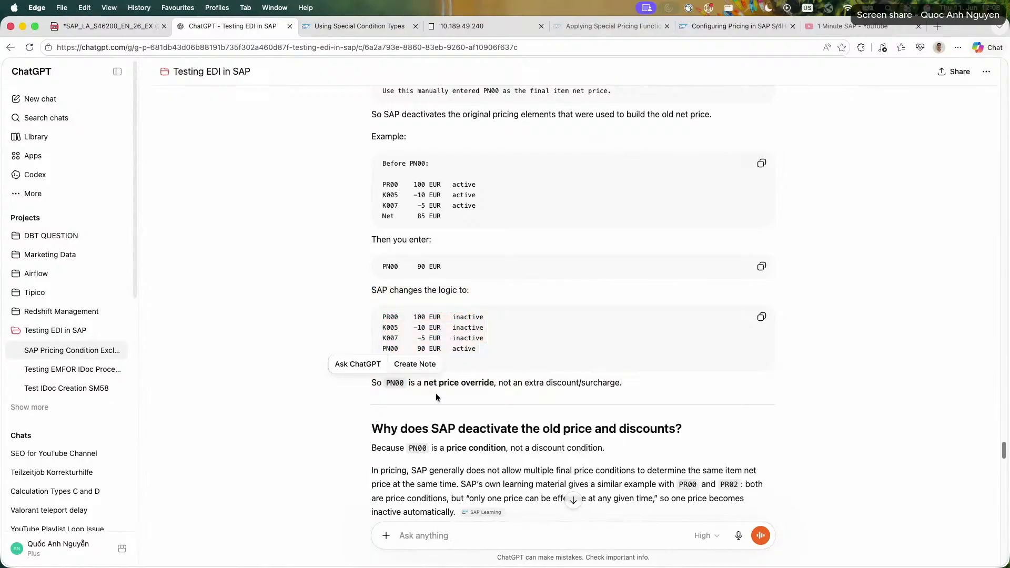
Read the section on why SAP deactivates the old price and discounts, including the paragraph on PN00 as manual net price.
scroll(321, 392, "down", 1)
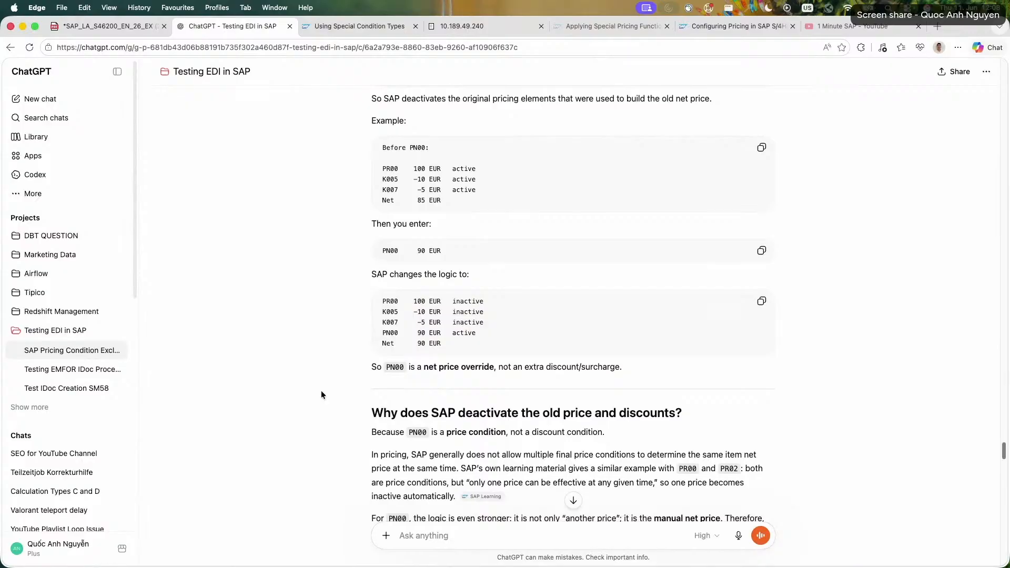
scroll(321, 394, "down", 1)
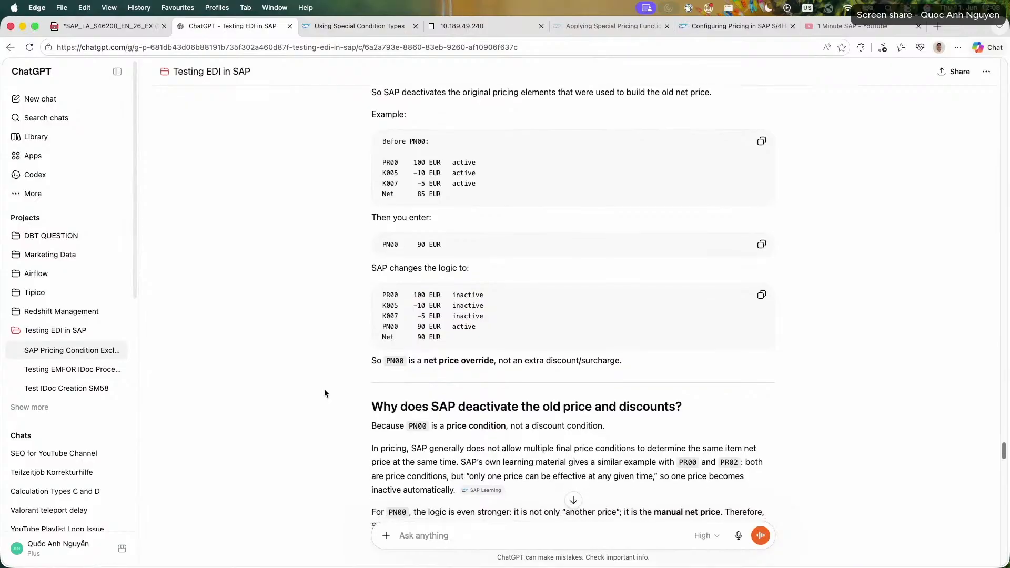
left_click_drag(381, 450, 434, 445)
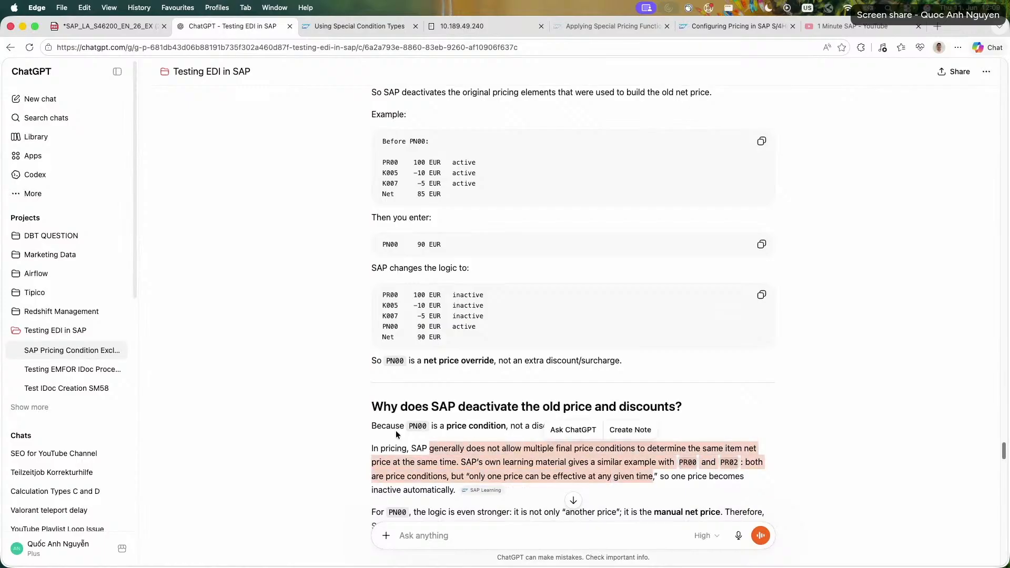
left_click(339, 414)
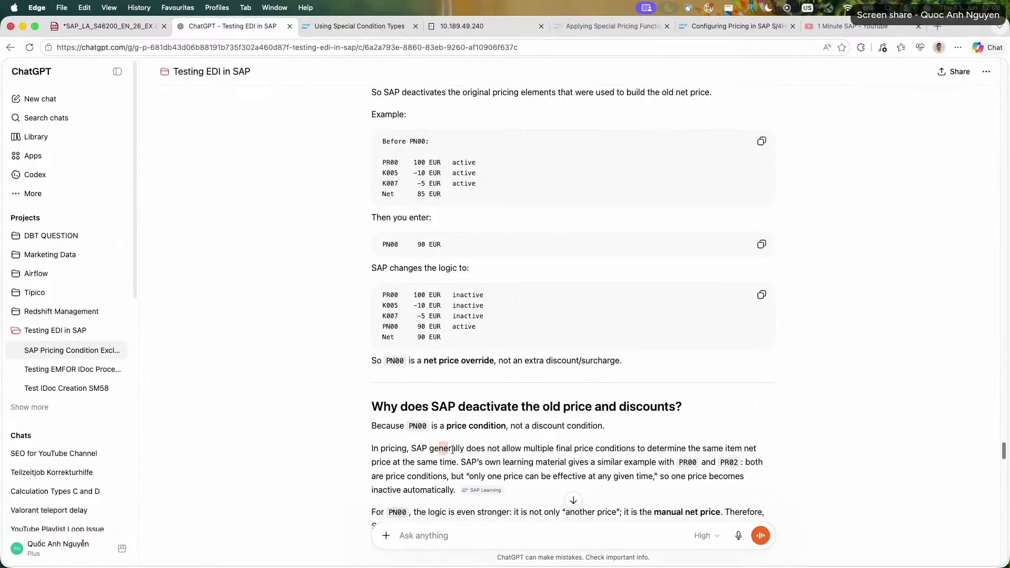
left_click_drag(439, 448, 485, 448)
left_click(477, 447)
scroll(479, 421, "down", 2)
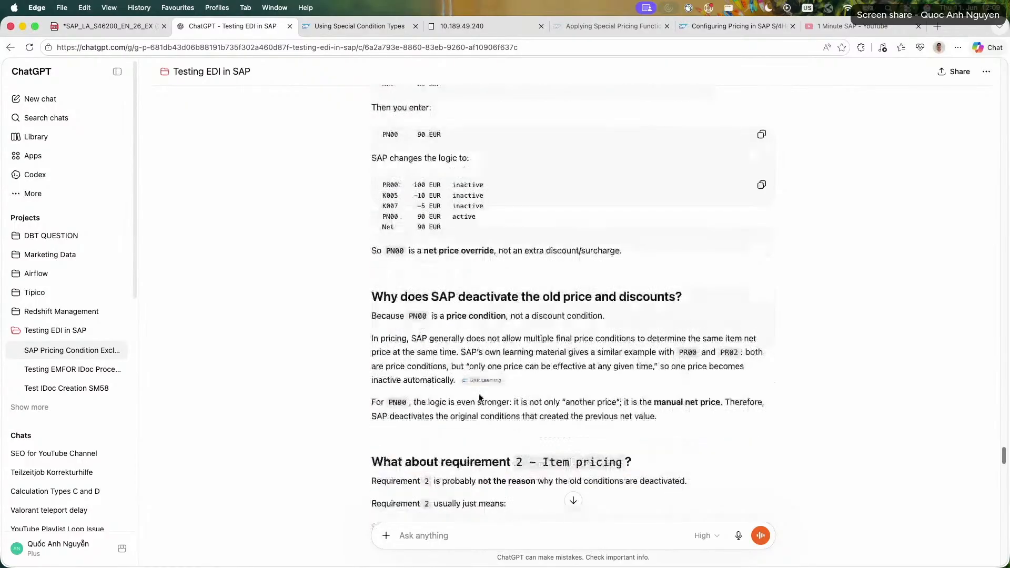
mouse_move(486, 384)
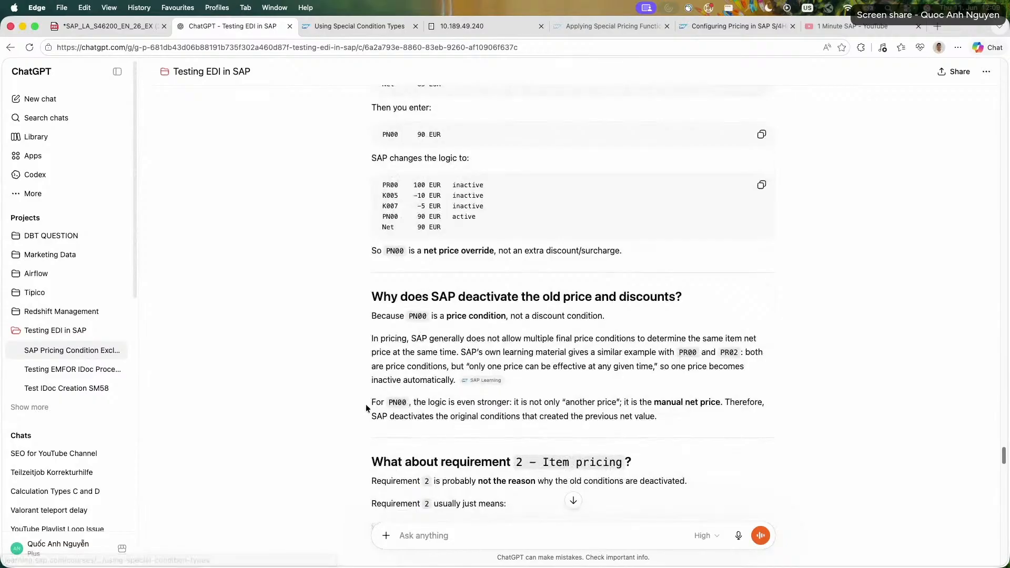
left_click_drag(365, 404, 690, 413)
left_click(673, 416)
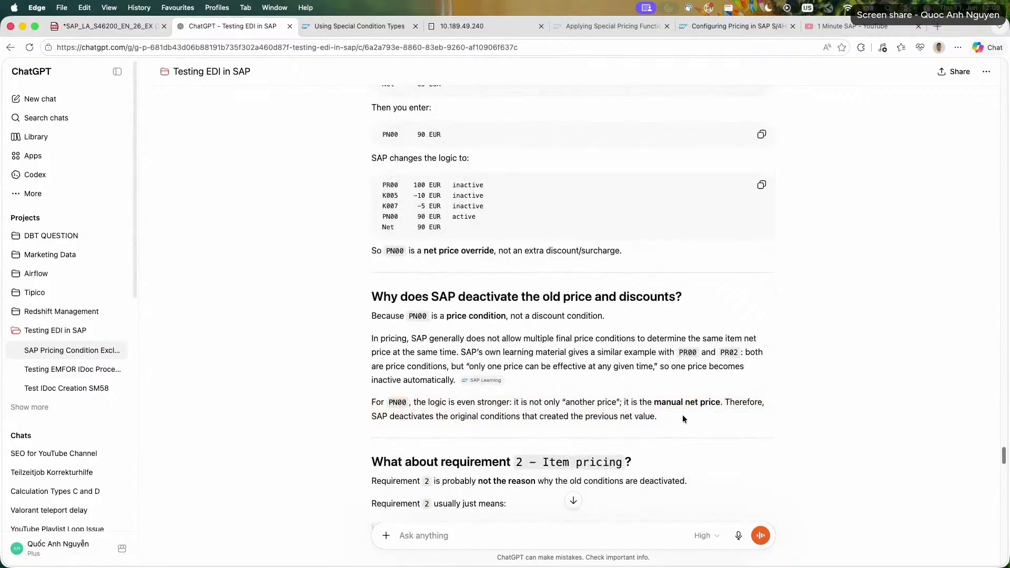
Read the reply's section on requirement 2, Item pricing, and its role in the deactivation.
scroll(436, 427, "down", 2)
left_click_drag(372, 356, 569, 395)
left_click(366, 374)
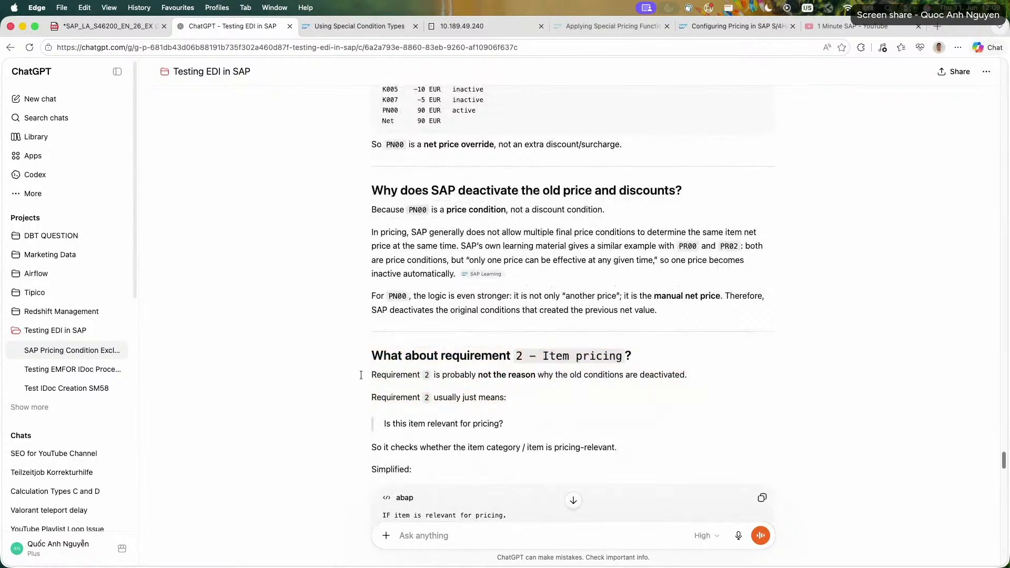
Study the section on Alt. condition base value 06 and what that column means in V/08.
scroll(358, 371, "down", 7)
left_click_drag(371, 372, 625, 408)
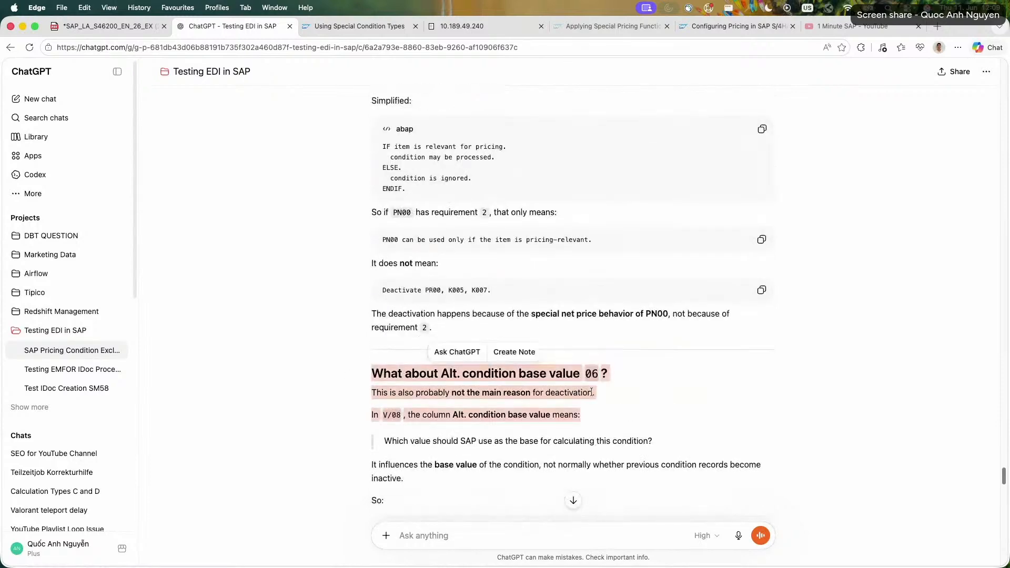
triple_click(598, 396)
left_click(607, 412)
triple_click(608, 414)
left_click(610, 415)
triple_click(611, 415)
left_click(606, 421)
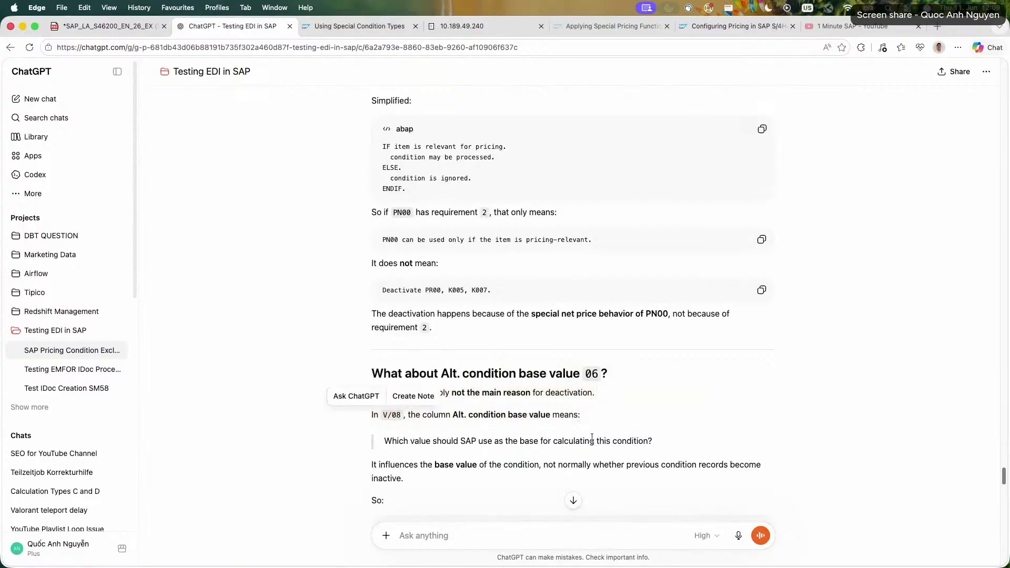
triple_click(596, 441)
left_click(599, 442)
triple_click(574, 465)
left_click(559, 469)
triple_click(541, 477)
left_click(424, 456)
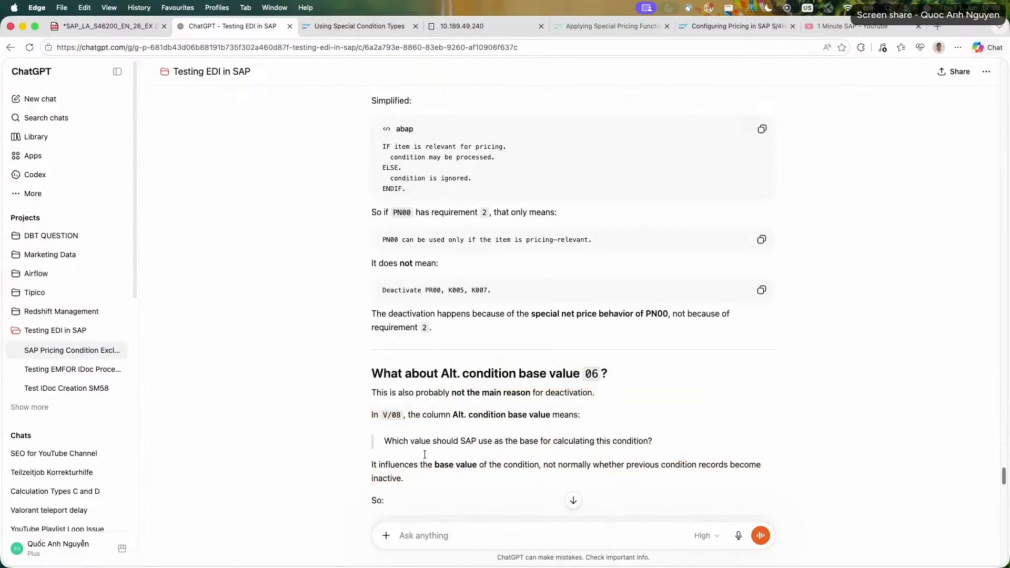
Read the first recommended check, condition type PN00 in V/06, including the fields to inspect and the most important setting.
scroll(330, 421, "down", 7)
scroll(329, 421, "down", 1)
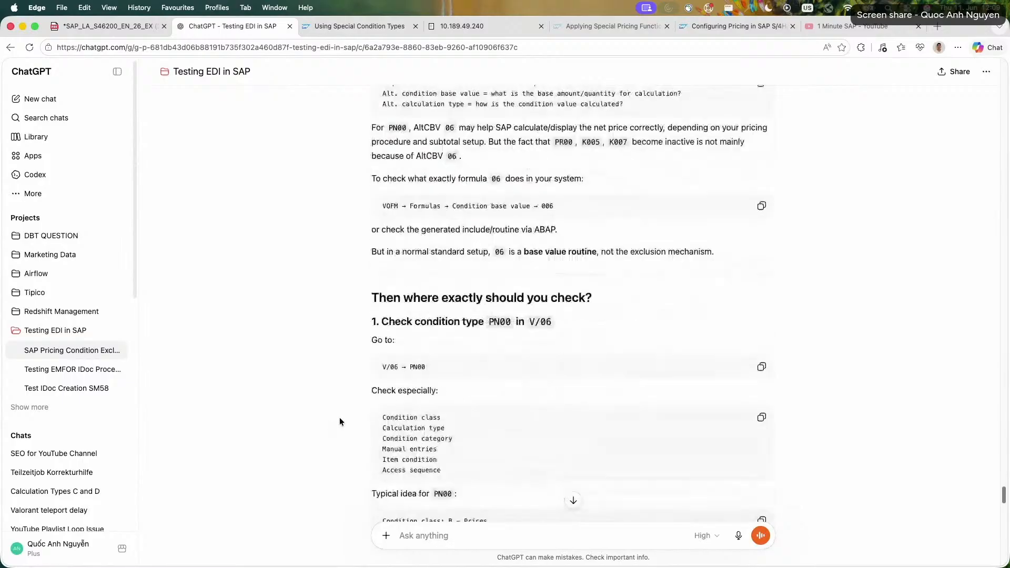
left_click_drag(340, 418, 545, 481)
left_click_drag(398, 492, 464, 412)
left_click(339, 405)
scroll(339, 405, "down", 2)
left_click(517, 419)
triple_click(441, 437)
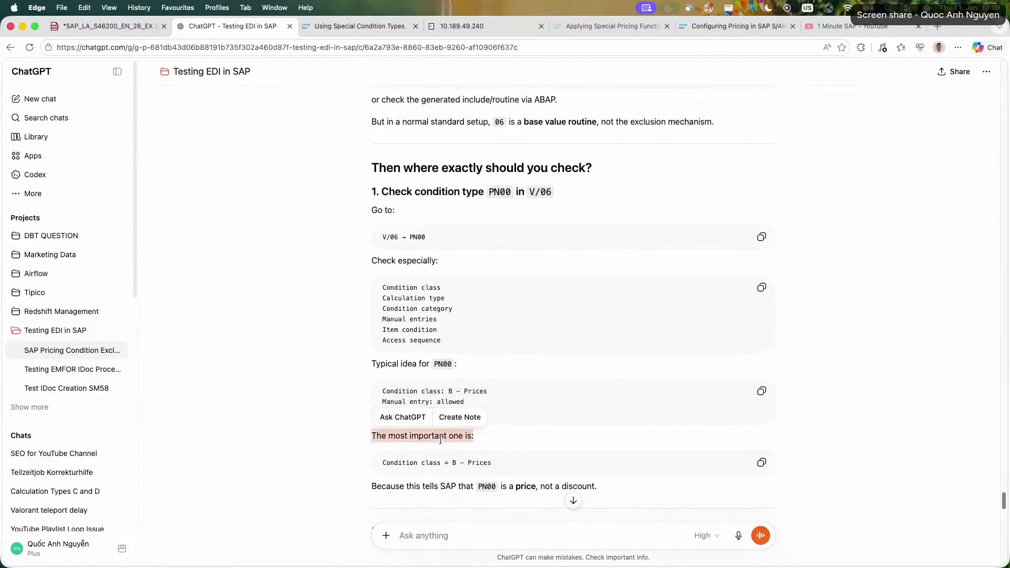
triple_click(451, 453)
left_click(400, 482)
triple_click(395, 483)
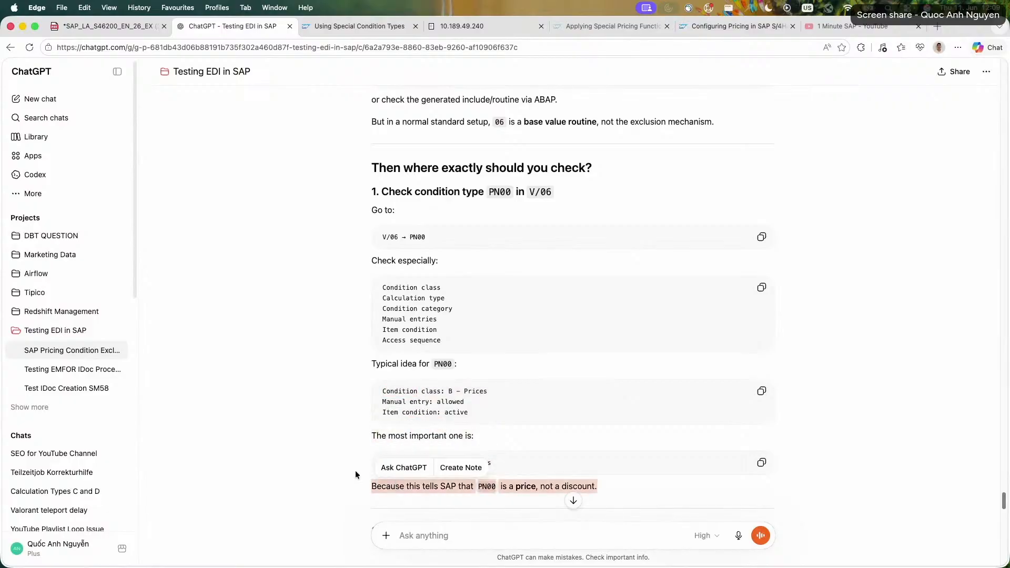
Read the second recommended check, the pricing procedure in V/08, and its closing remark on PN00's placement.
scroll(304, 440, "down", 2)
left_click(304, 441)
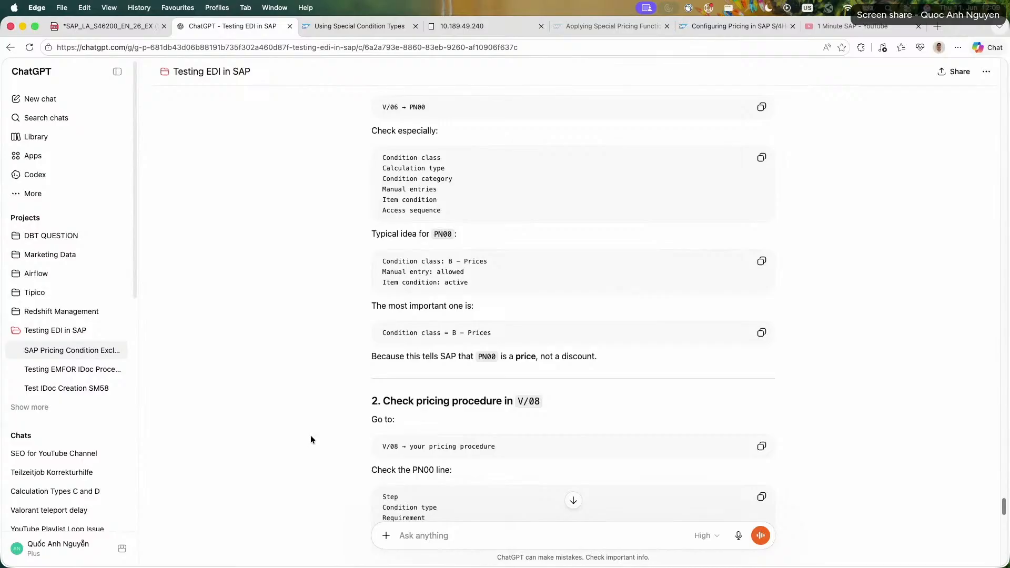
scroll(310, 438, "down", 2)
triple_click(554, 472)
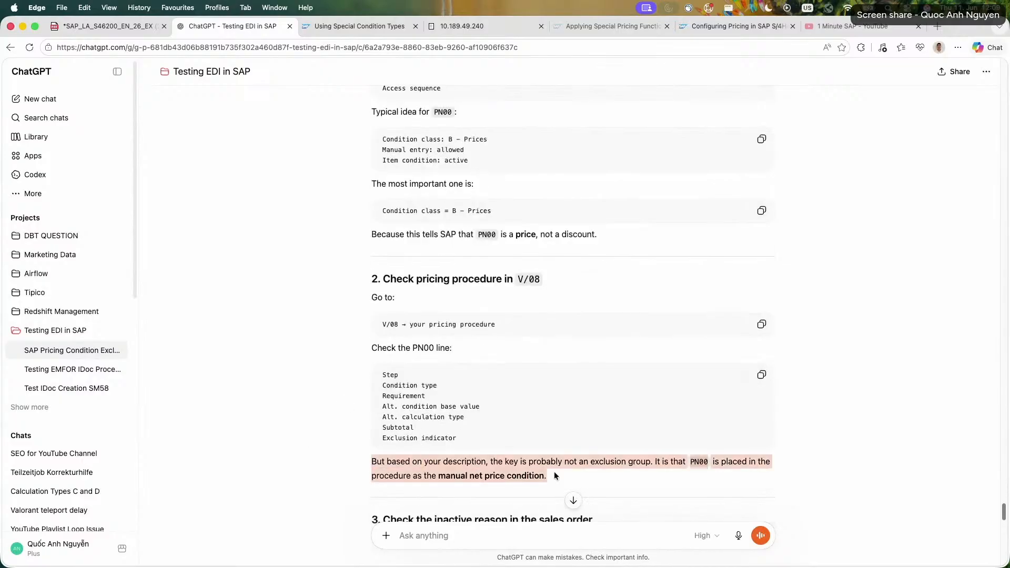
left_click_drag(569, 472, 364, 460)
triple_click(575, 476)
triple_click(583, 476)
left_click(348, 449)
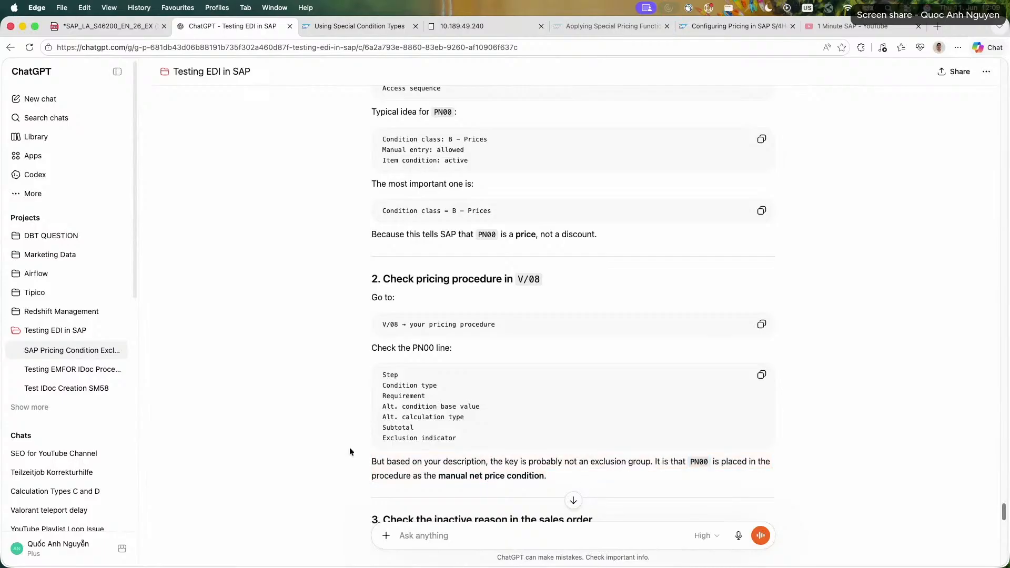
Read the third recommended check, covering the inactive reason in the sales order's pricing analysis and the technical KINAK fields.
scroll(350, 447, "down", 1)
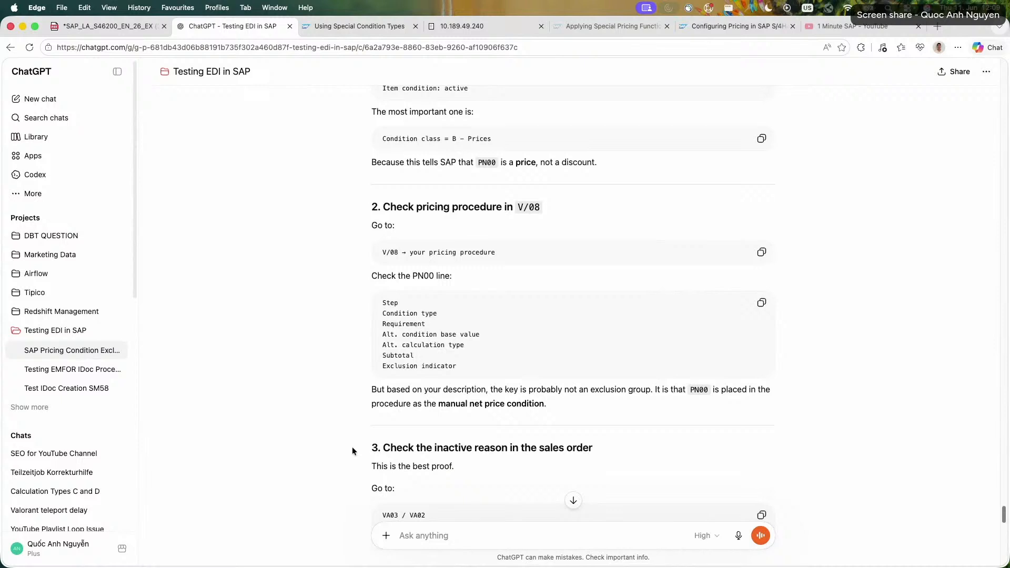
left_click_drag(355, 446, 457, 467)
left_click(349, 445)
scroll(348, 443, "down", 3)
left_click_drag(382, 384, 473, 419)
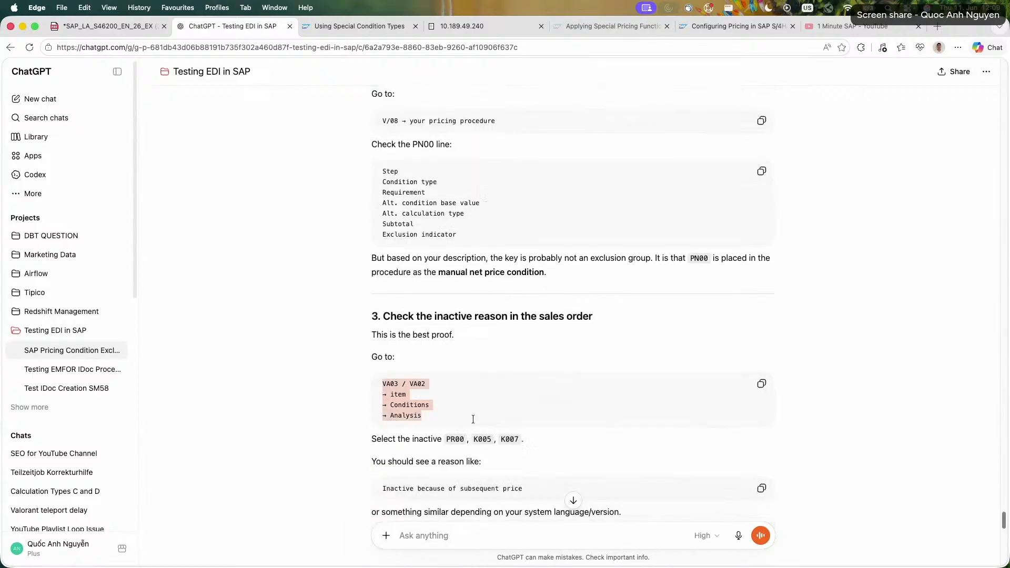
scroll(473, 419, "down", 3)
left_click_drag(382, 349, 510, 354)
left_click_drag(369, 374, 447, 397)
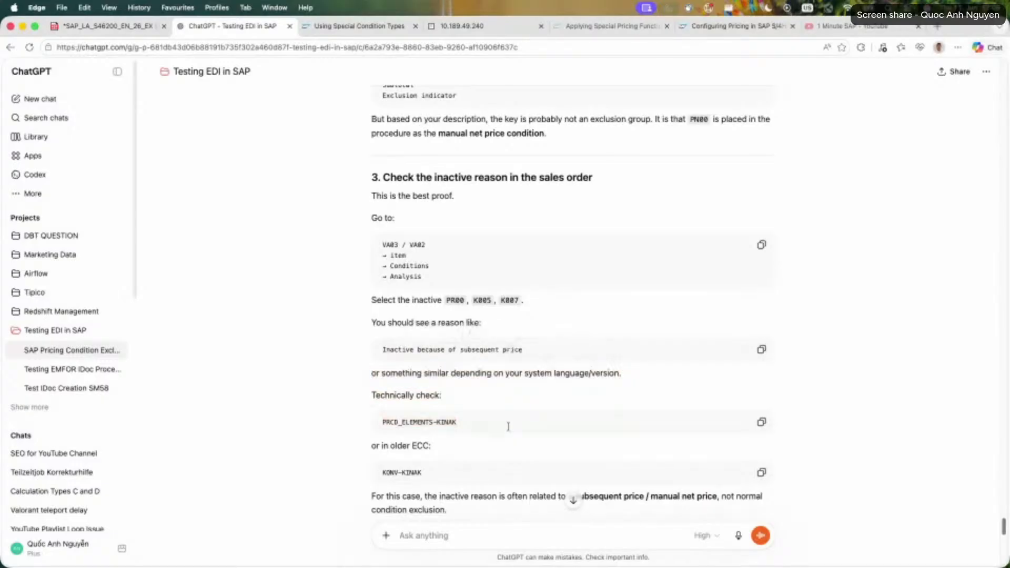
left_click_drag(381, 422, 508, 427)
left_click(497, 434)
scroll(489, 444, "down", 2)
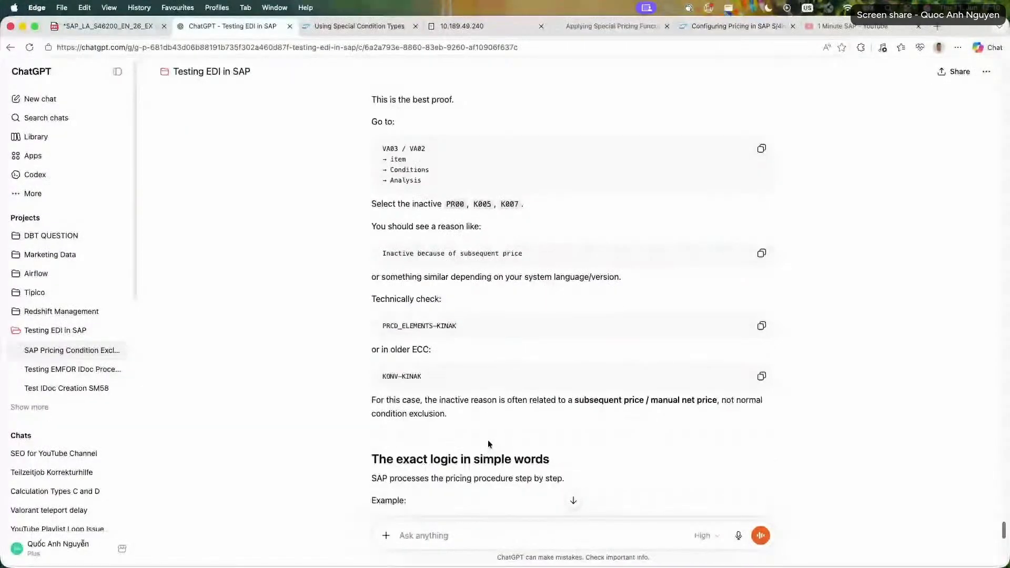
Read the reply's exact logic example and its conclusion with the list of checks and the business answer.
scroll(488, 440, "down", 3)
left_click_drag(380, 414, 559, 445)
scroll(559, 445, "down", 8)
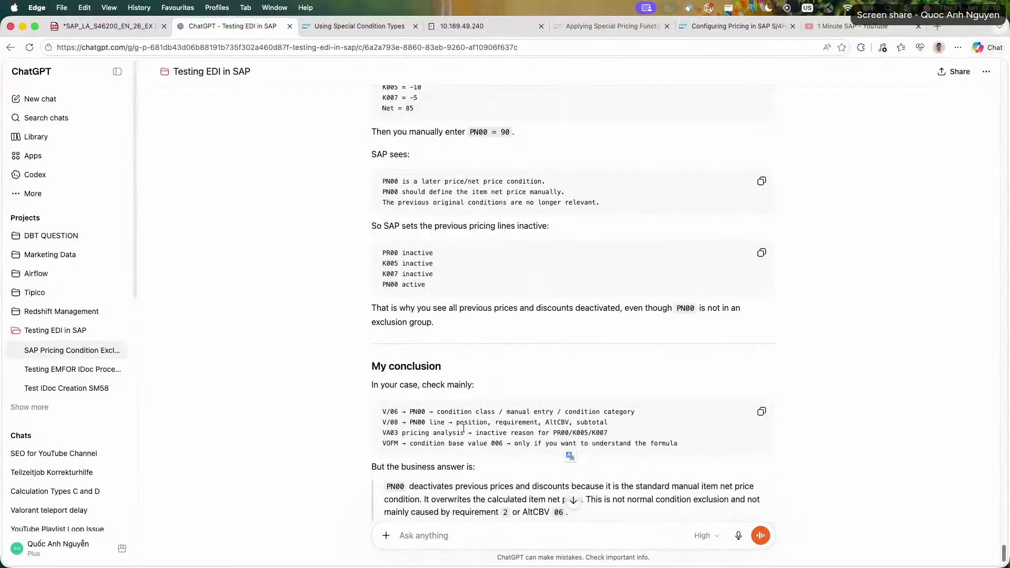
left_click_drag(381, 411, 346, 416)
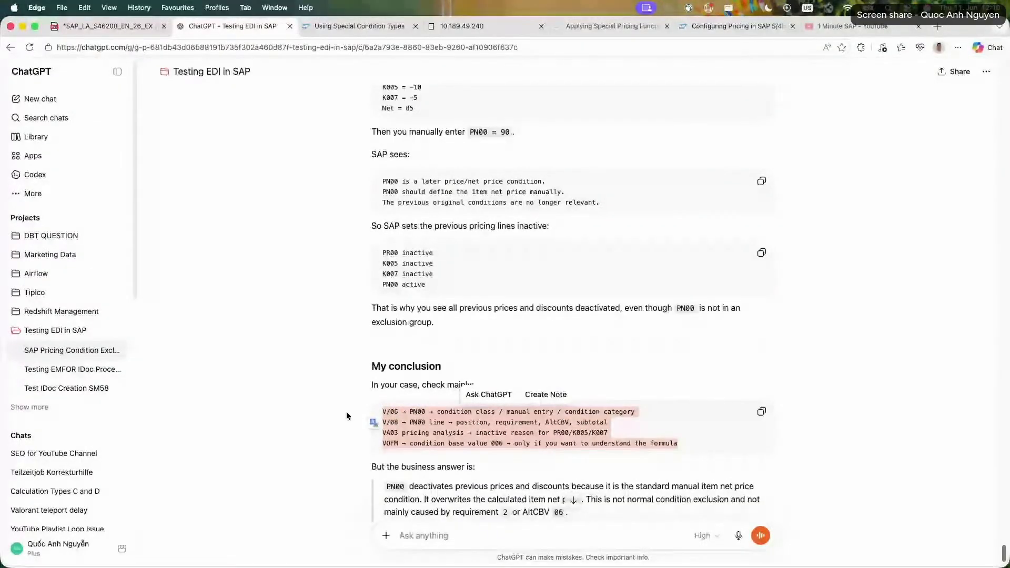
scroll(346, 411, "down", 1)
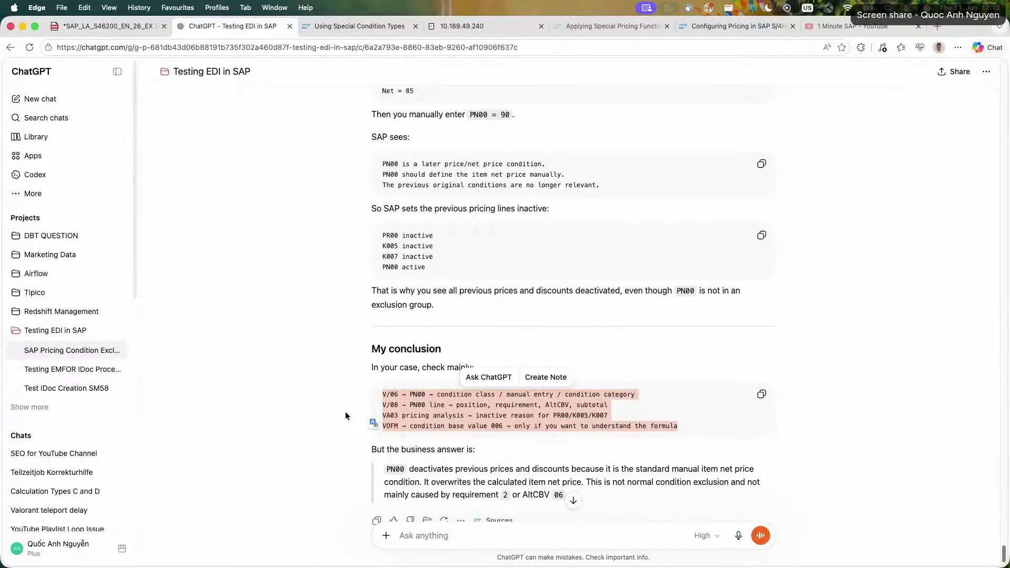
left_click(347, 411)
scroll(348, 412, "down", 2)
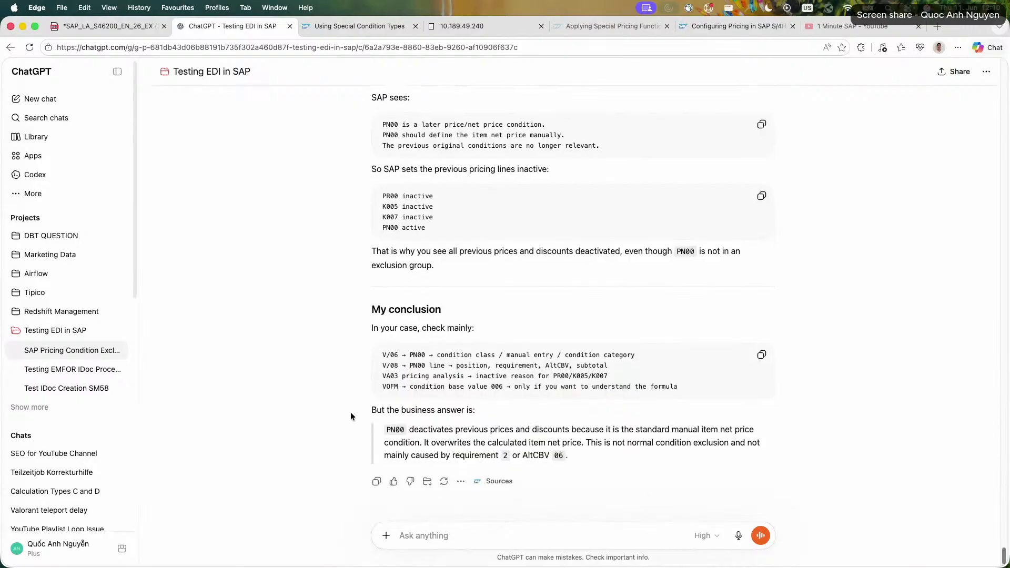
mouse_move(385, 429)
left_mouse_down()
mouse_move(601, 456)
mouse_move(376, 430)
left_mouse_up()
left_click(326, 421)
Switch to the SAP session and view the Condition Class value list for condition type PR00, closing it without a change.
left_click(462, 26)
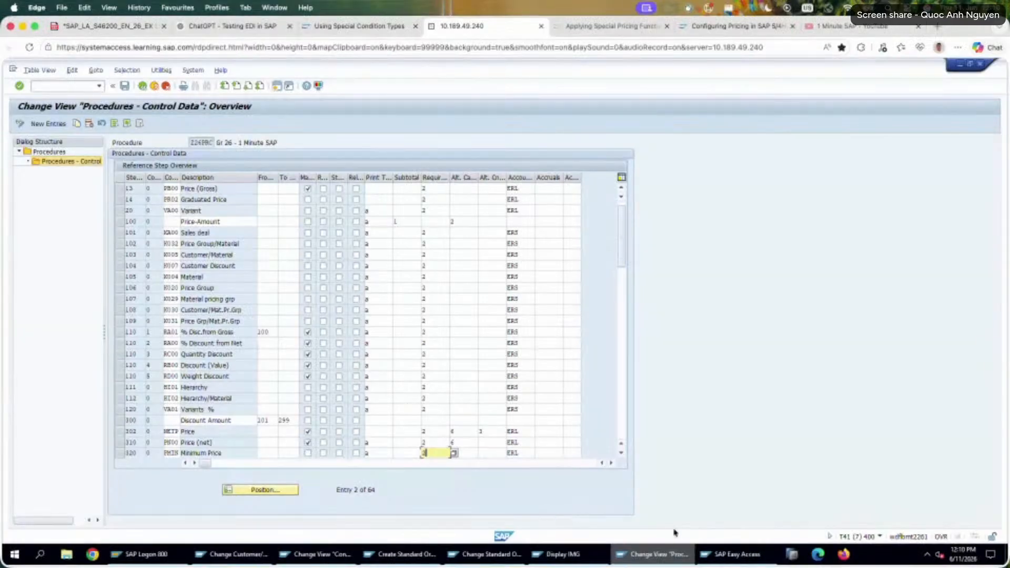
left_click(392, 553)
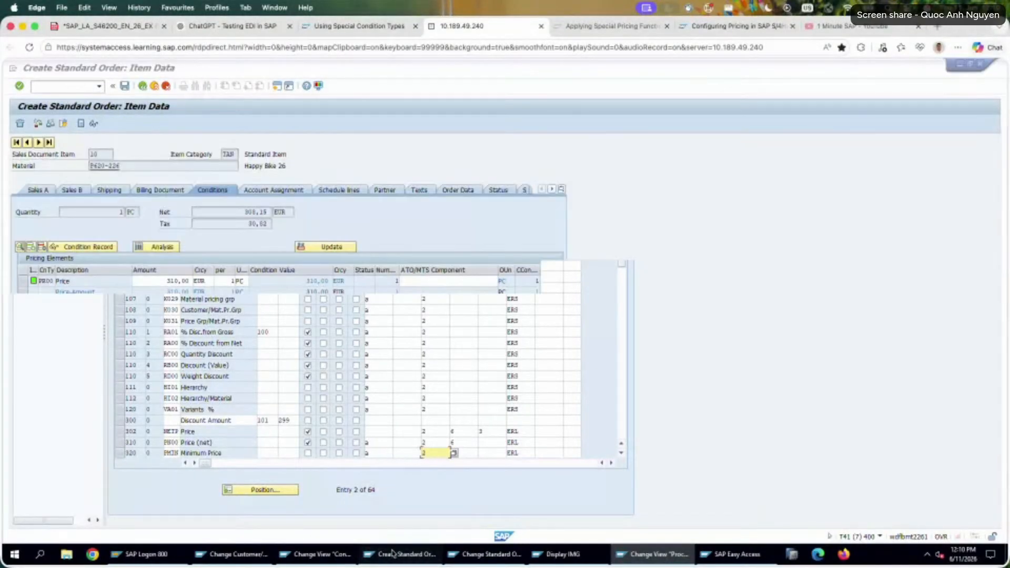
left_click(321, 554)
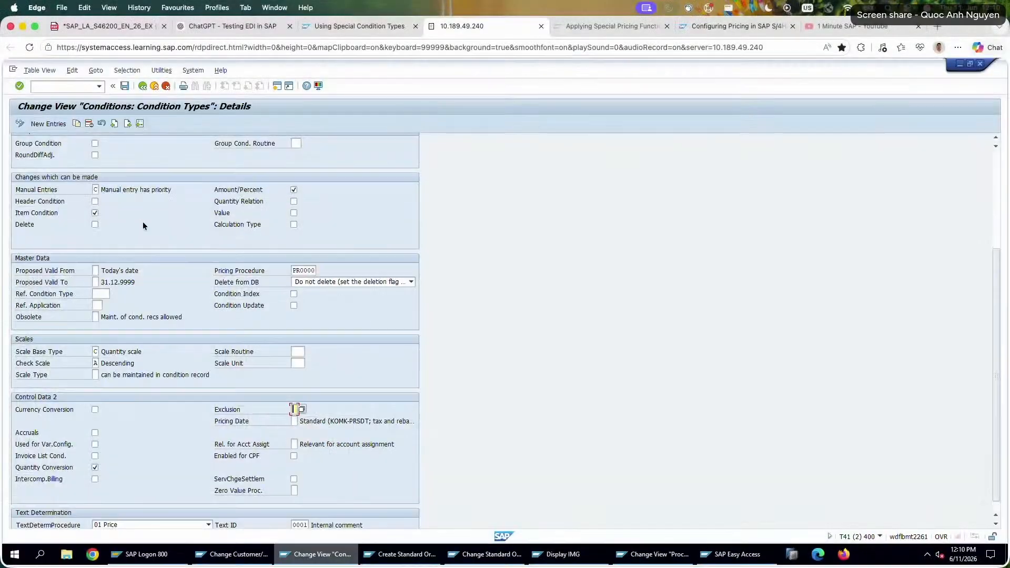
scroll(143, 226, "up", 5)
left_click(98, 178)
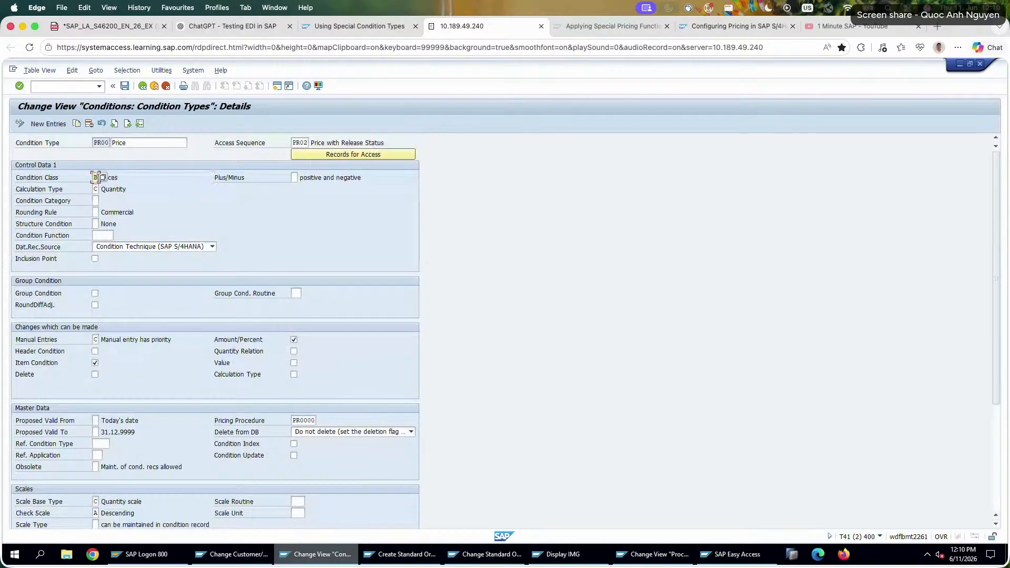
left_click(102, 177)
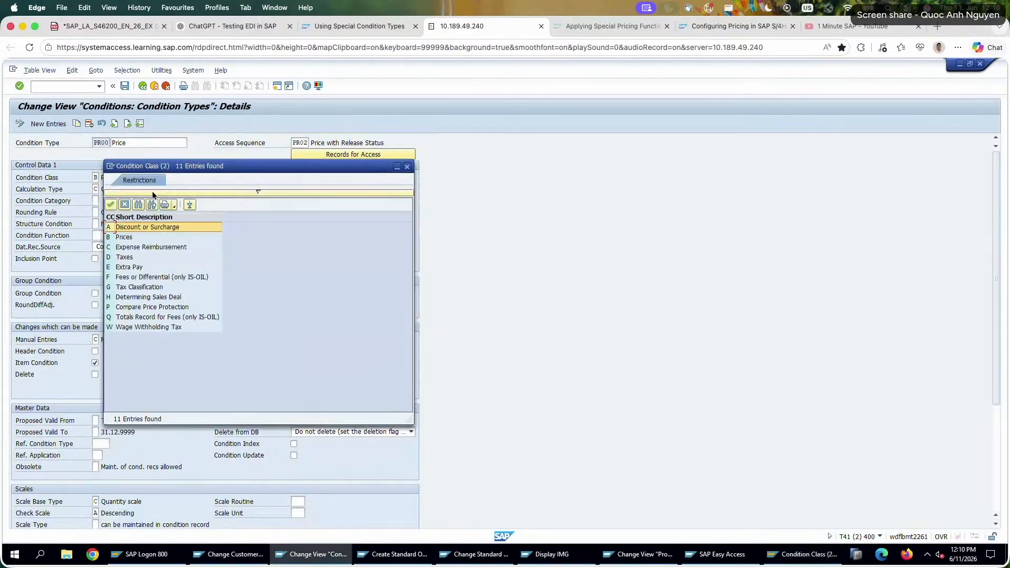
left_click(163, 238)
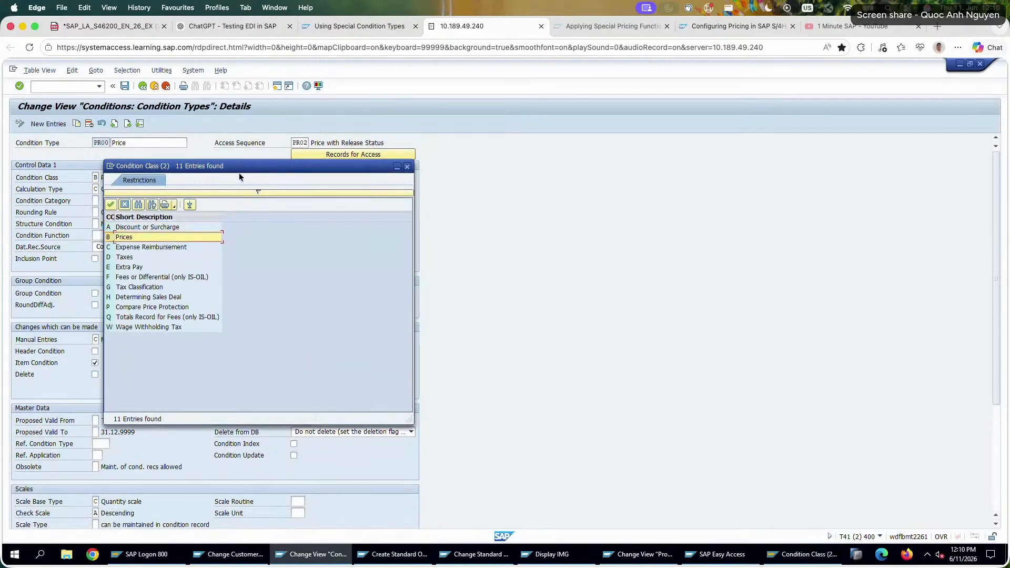
left_click_drag(239, 173, 315, 167)
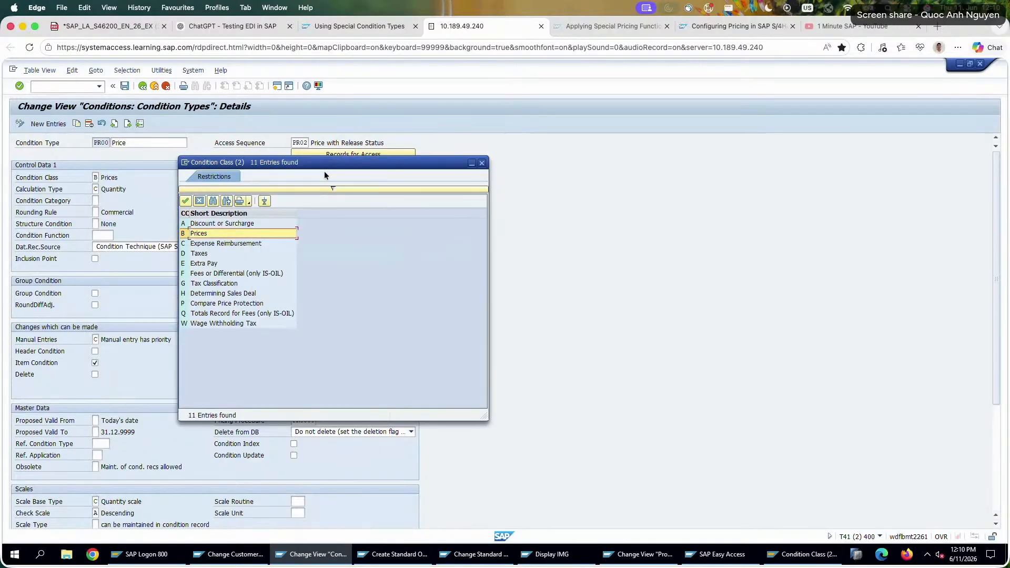
left_click(482, 164)
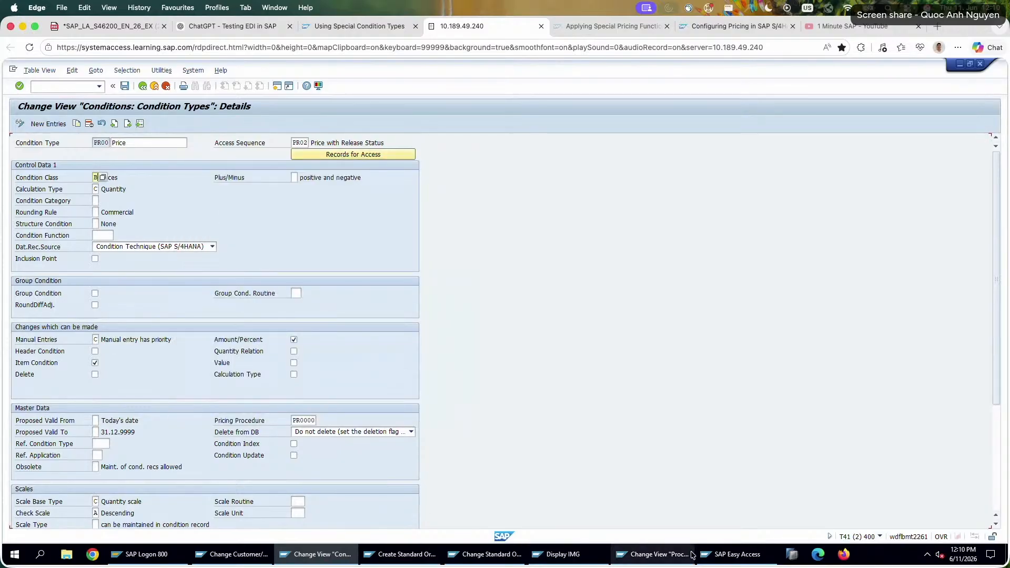
Switch to the session with pricing procedure Z26PRC and examine the NETP row's step range and alternative condition base value.
left_click(735, 553)
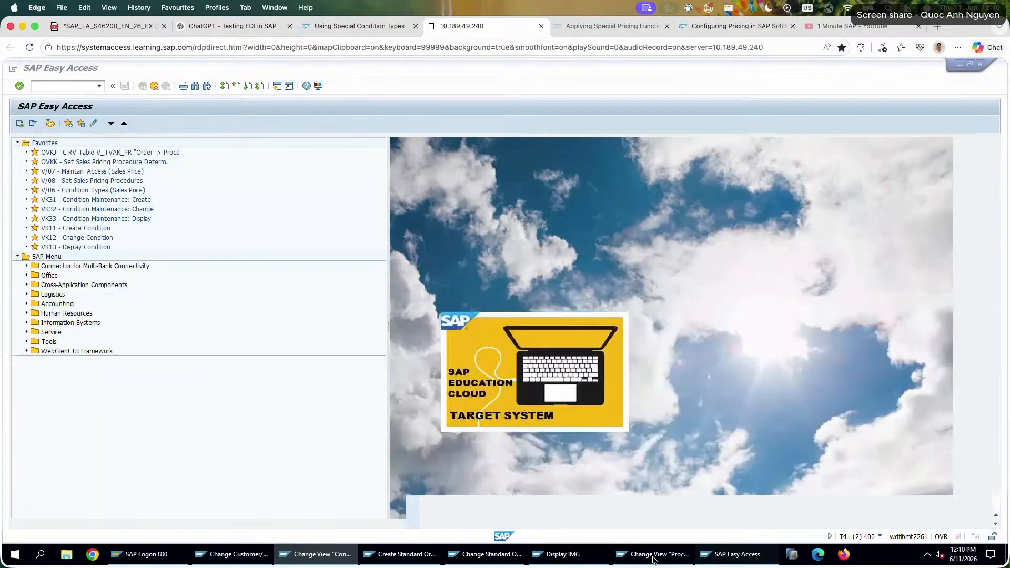
left_click(657, 554)
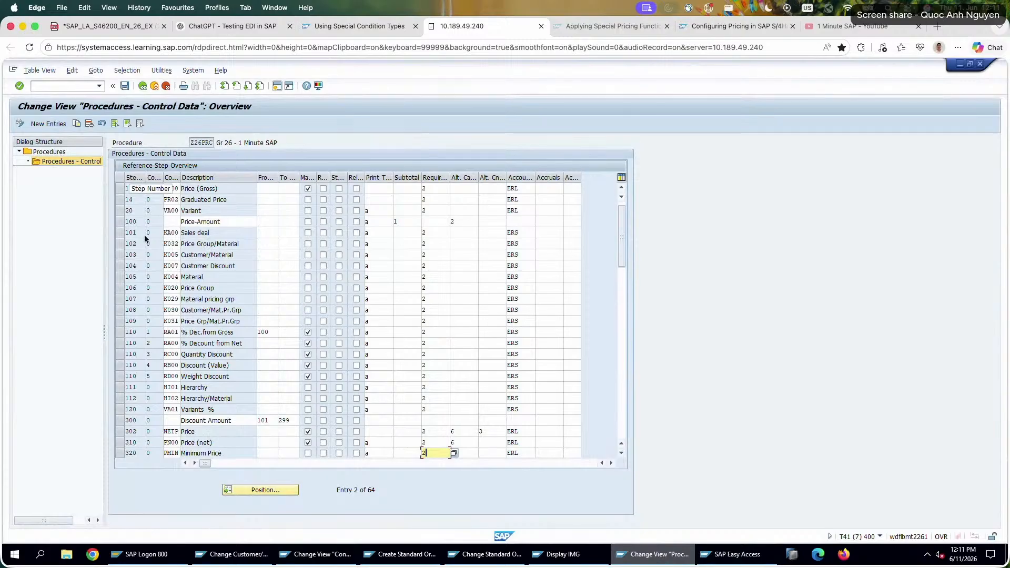
double_click(210, 443)
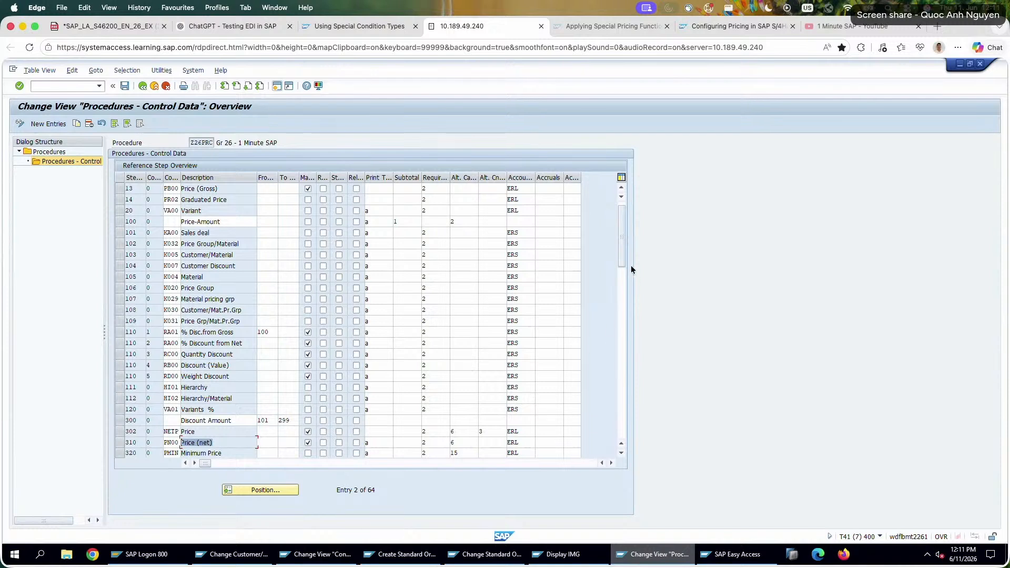
left_click_drag(622, 255, 622, 268)
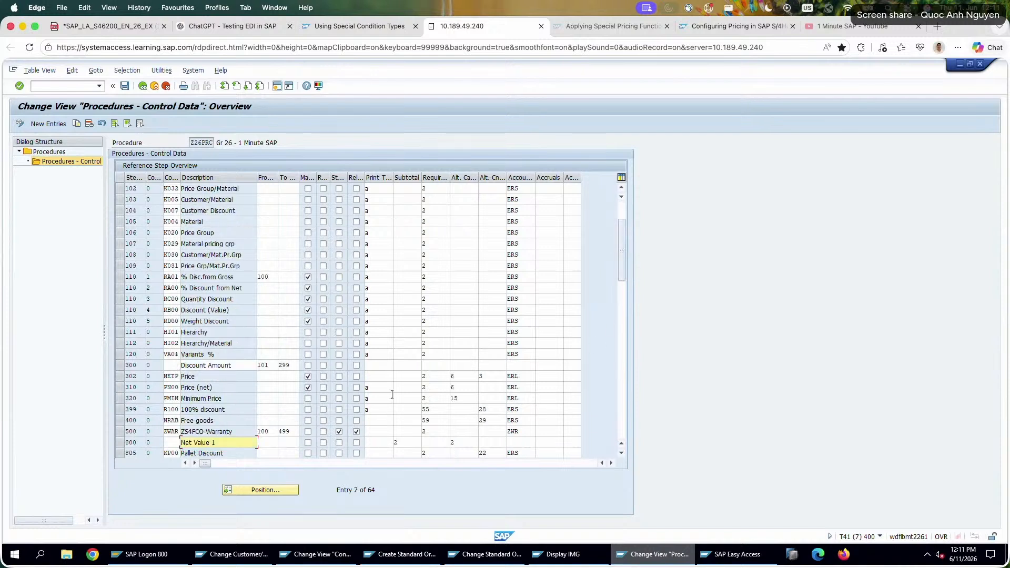
left_click(271, 376)
left_click(293, 378)
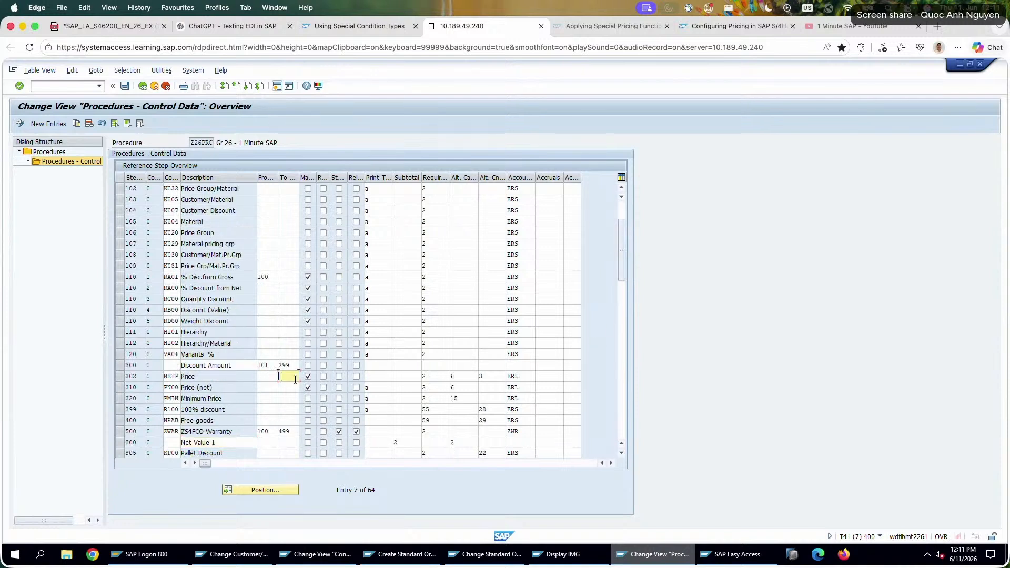
left_click(495, 378)
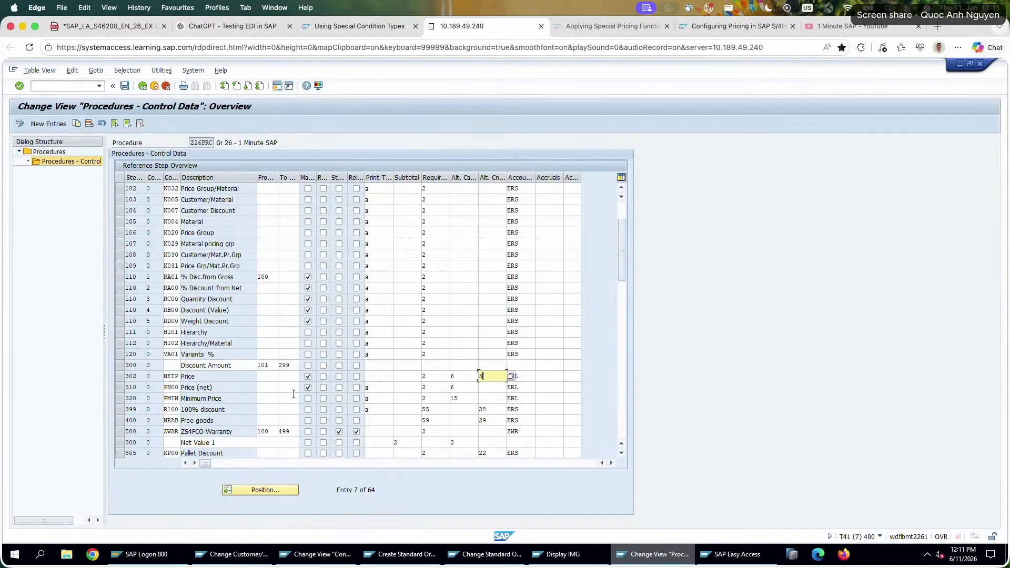
Check the PN00 row's from and to steps, print type, requirement, alternative calculation and account key.
left_click(264, 388)
left_click(279, 388)
left_click(376, 388)
left_click(437, 387)
left_click(470, 388)
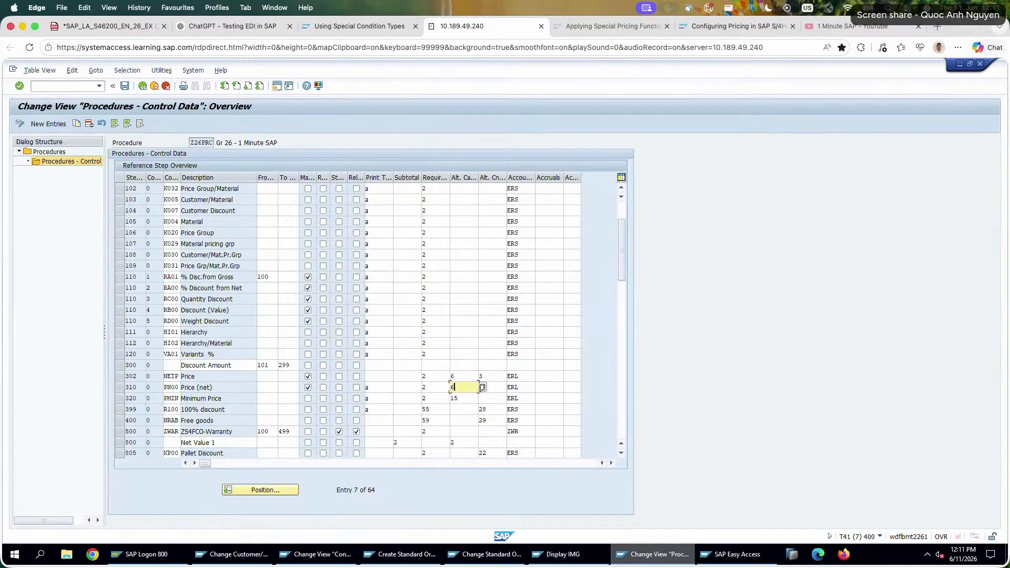
left_click(519, 388)
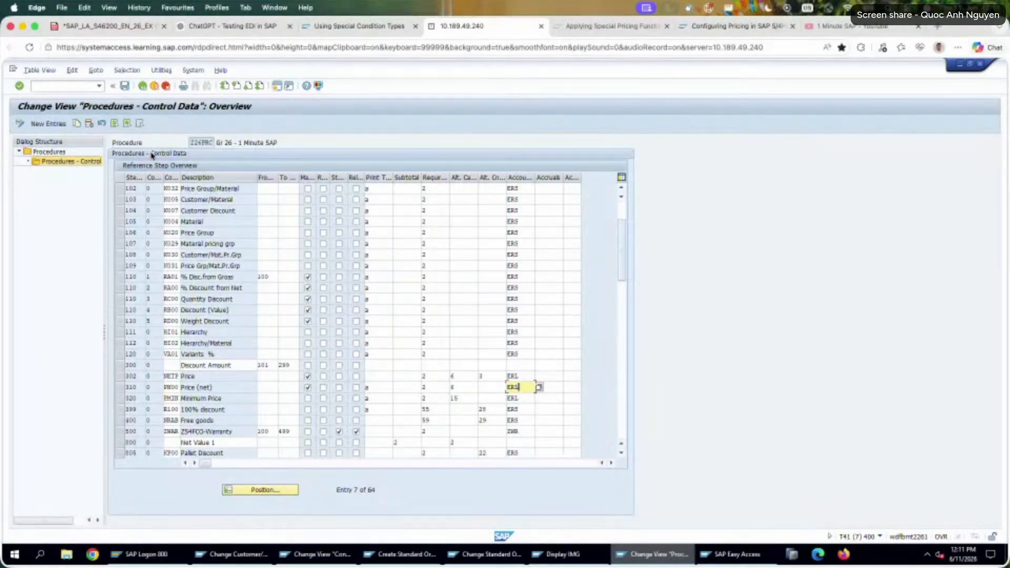
Switch to the SAP Learning lesson on special condition types and read the Manual Pricing note about HM00.
left_click(122, 28)
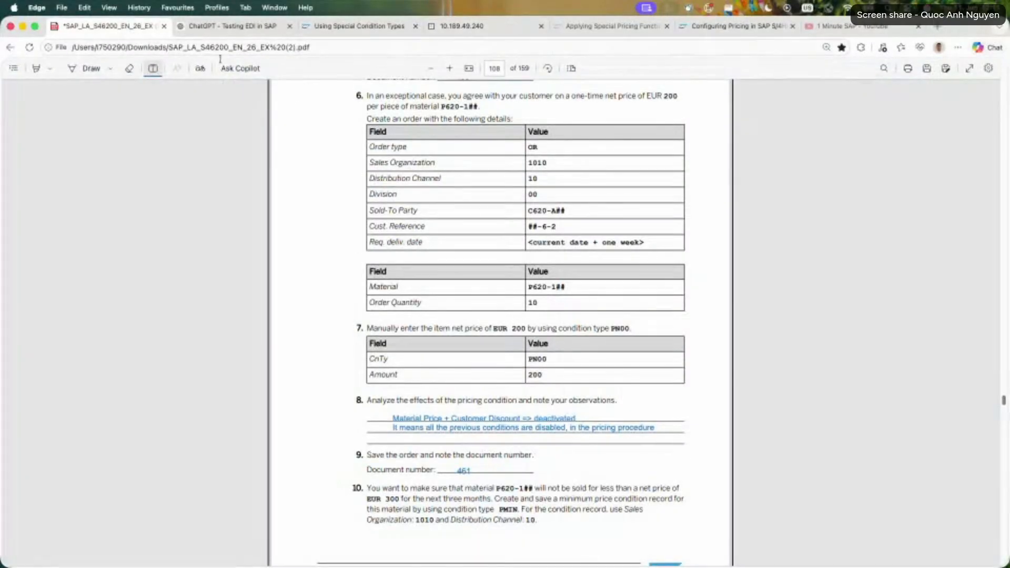
left_click(218, 29)
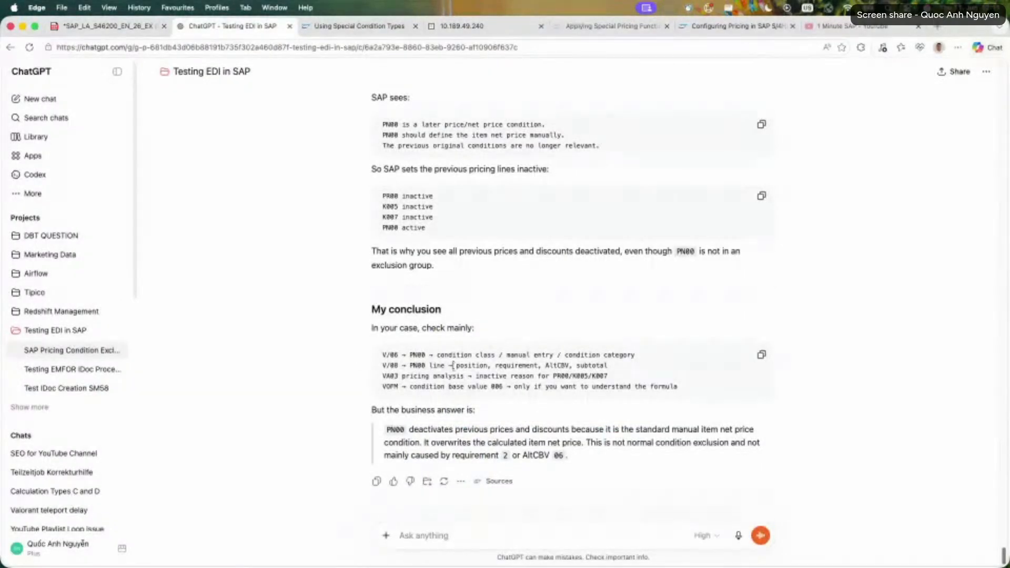
scroll(343, 342, "up", 3)
left_click(366, 27)
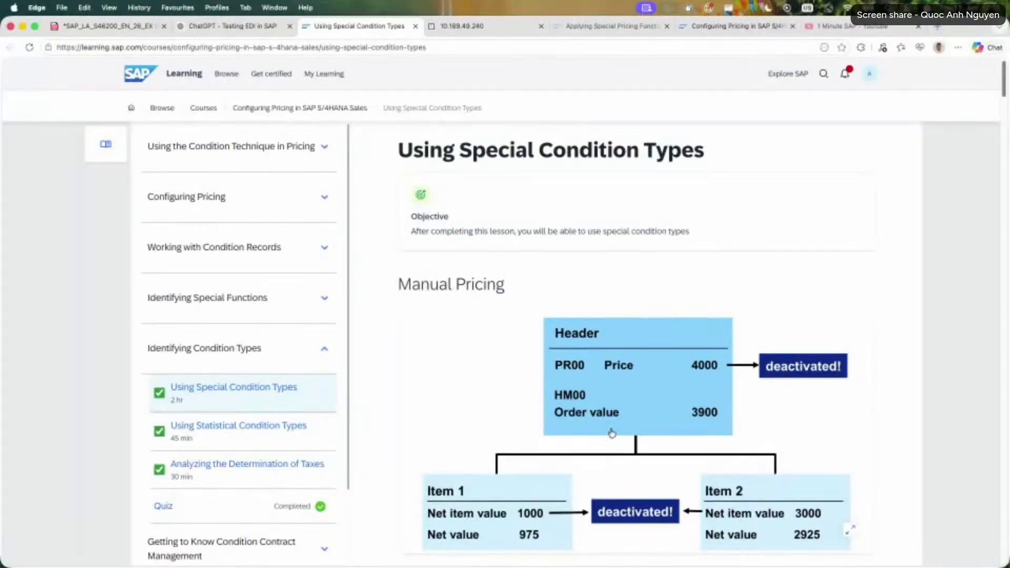
mouse_move(589, 413)
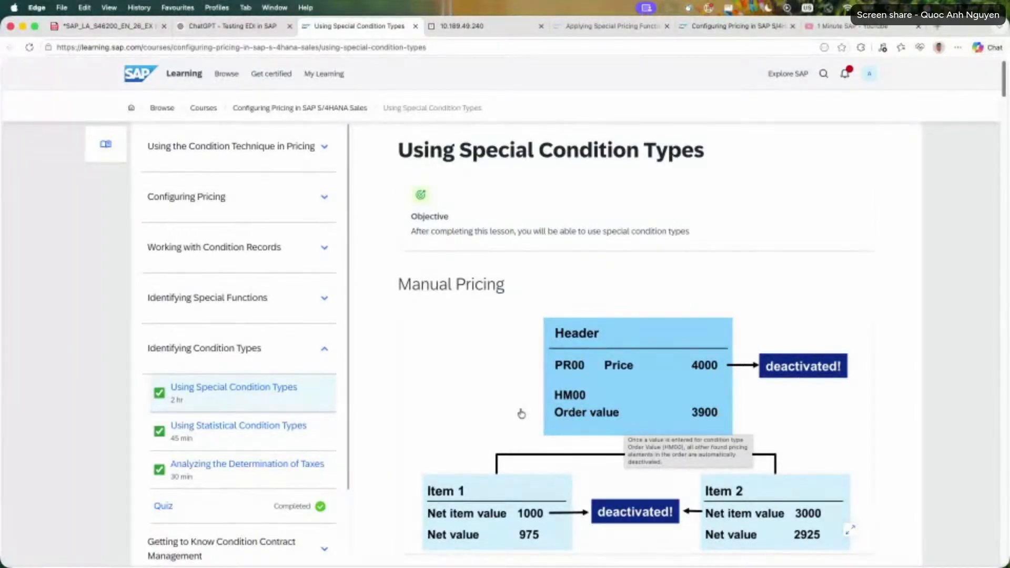
scroll(406, 422, "down", 1)
scroll(406, 422, "down", 5)
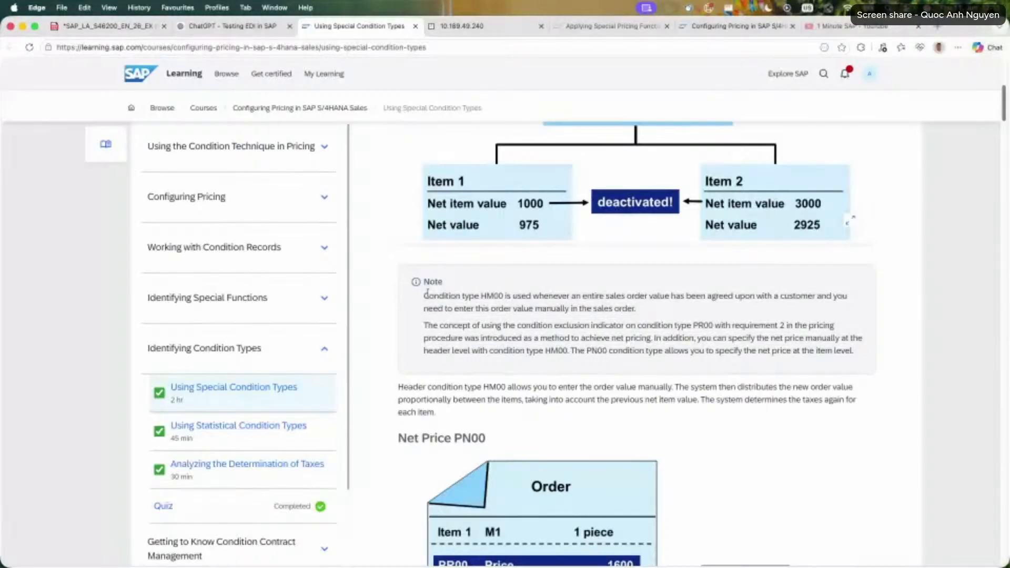
left_click_drag(424, 295, 690, 311)
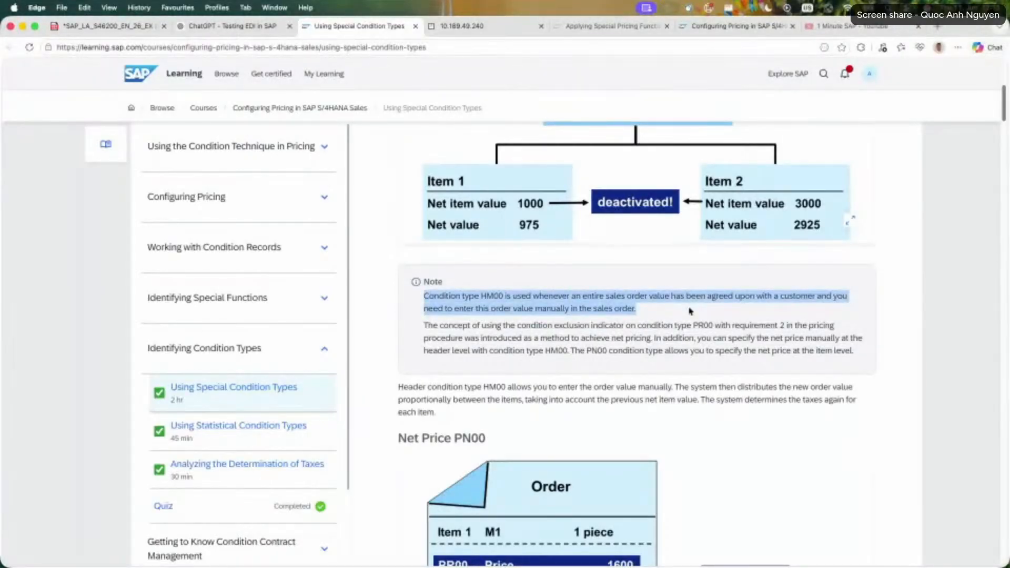
Read the note's paragraph on using the condition exclusion indicator on PR00 with requirement 2 for net pricing.
triple_click(631, 338)
left_click(547, 349)
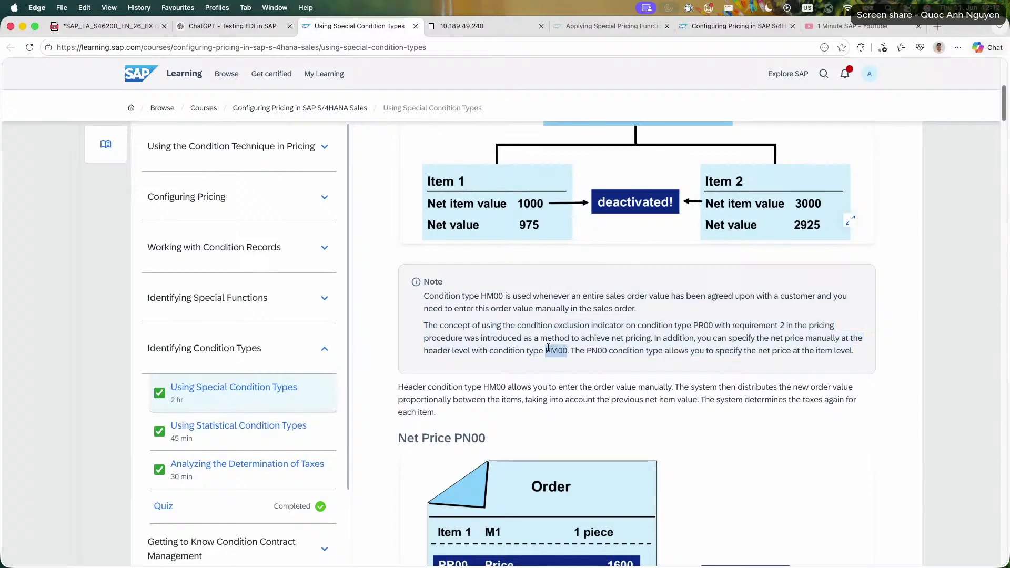
triple_click(547, 348)
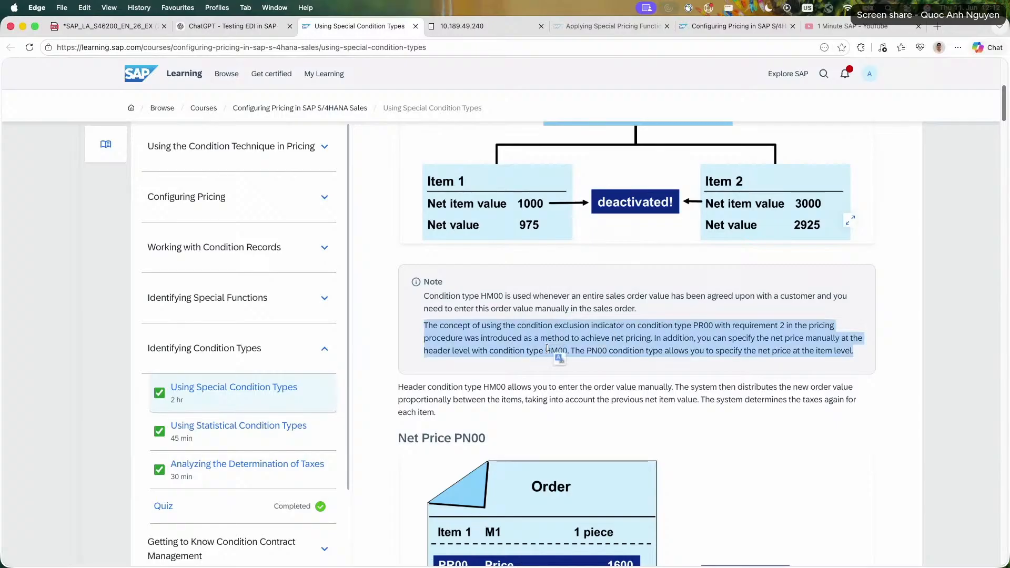
left_click(438, 342)
left_click_drag(421, 325, 851, 349)
triple_click(669, 350)
left_click(420, 328)
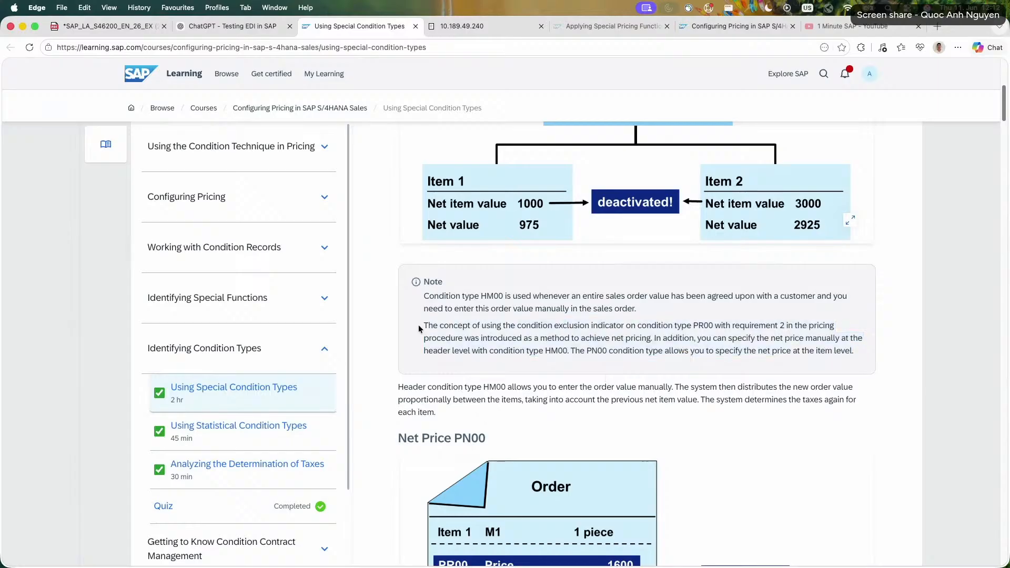
left_click_drag(420, 329, 649, 338)
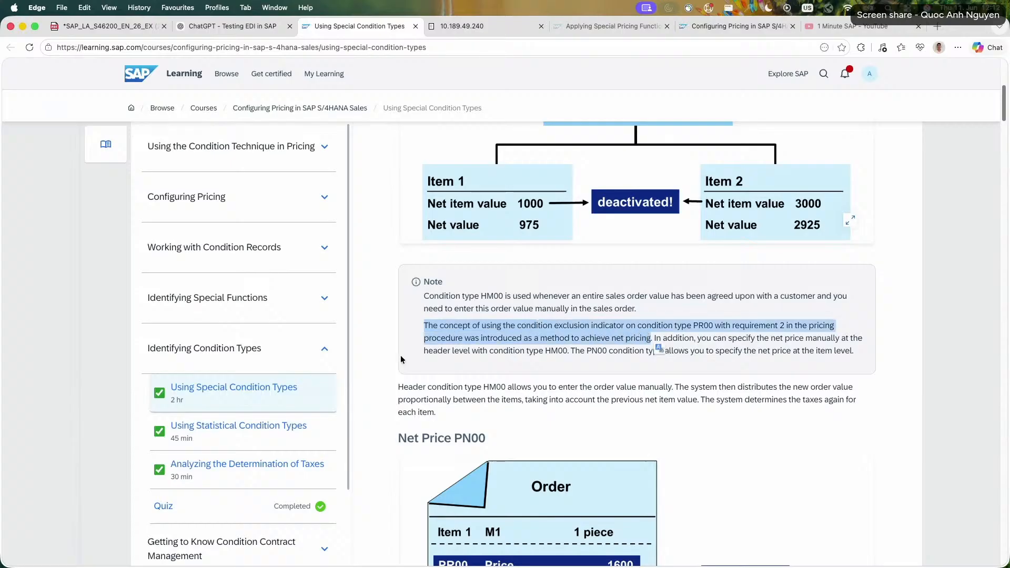
Open the lesson Applying Special Pricing Functions under Identifying Special Functions and view its Exclusion of Conditions diagram.
left_click(289, 311)
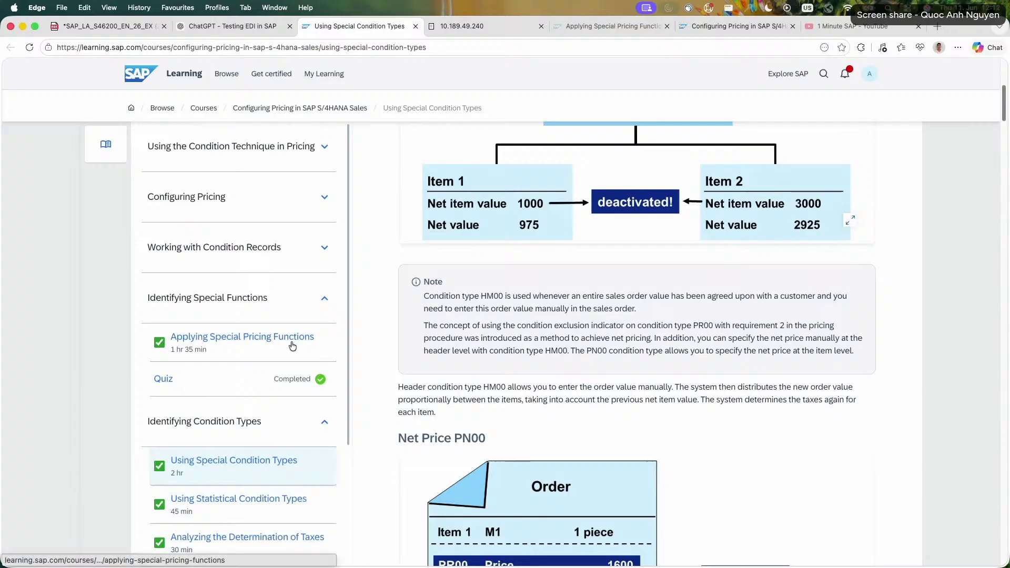
left_click(302, 342)
scroll(417, 351, "down", 15)
scroll(417, 348, "up", 5)
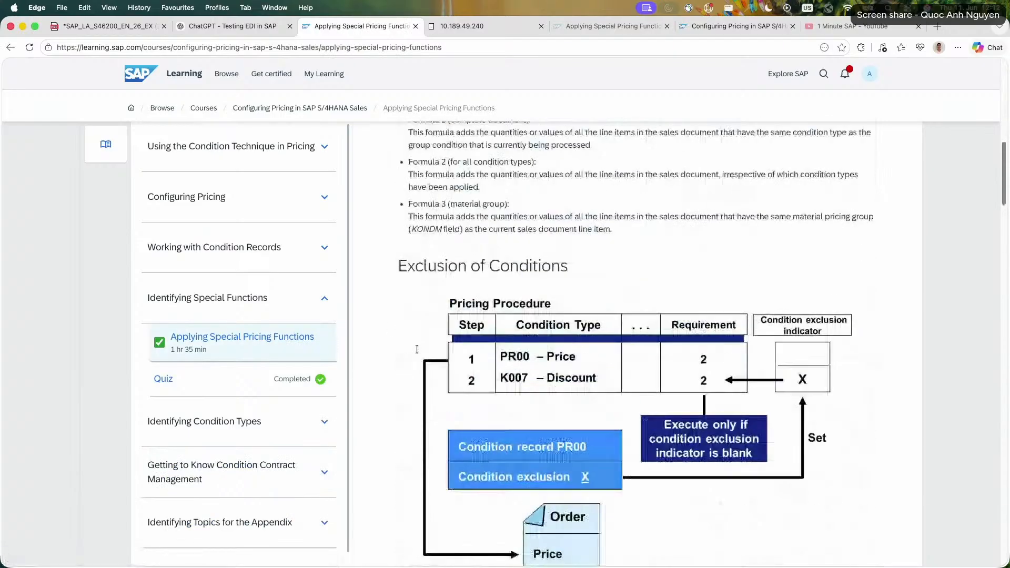
scroll(723, 355, "down", 2)
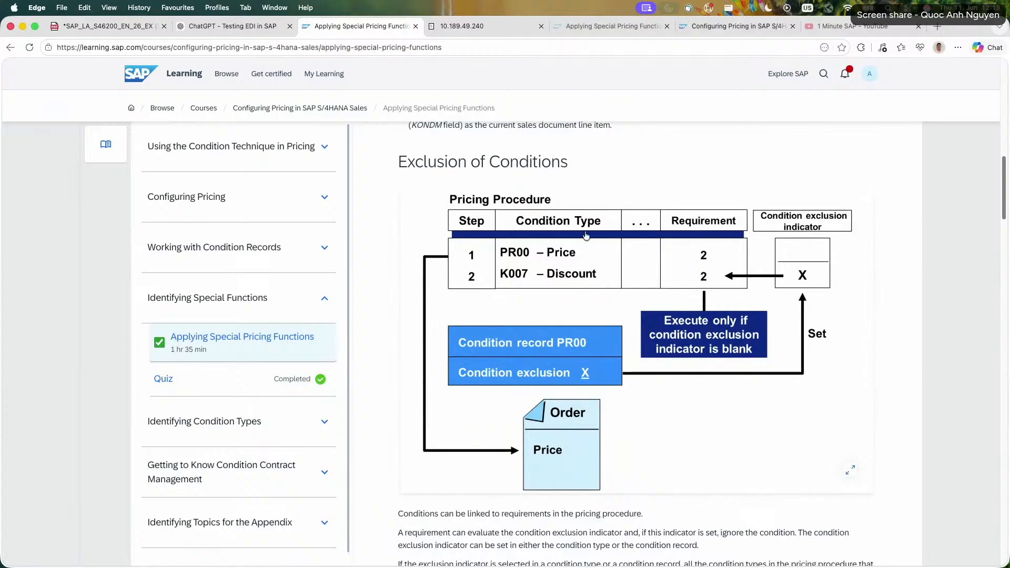
Return to the SAP session and widen the procedure table's print type, subtotal, alternative calculation, alternative base value, accruals and access level columns.
left_click(458, 25)
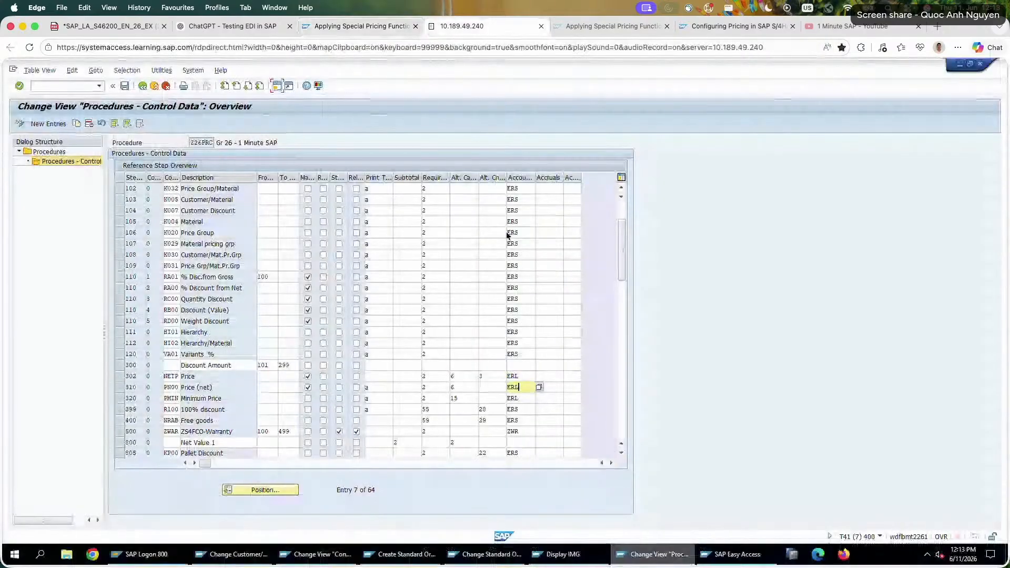
mouse_move(580, 178)
left_mouse_down()
mouse_move(602, 176)
mouse_move(587, 178)
left_mouse_up()
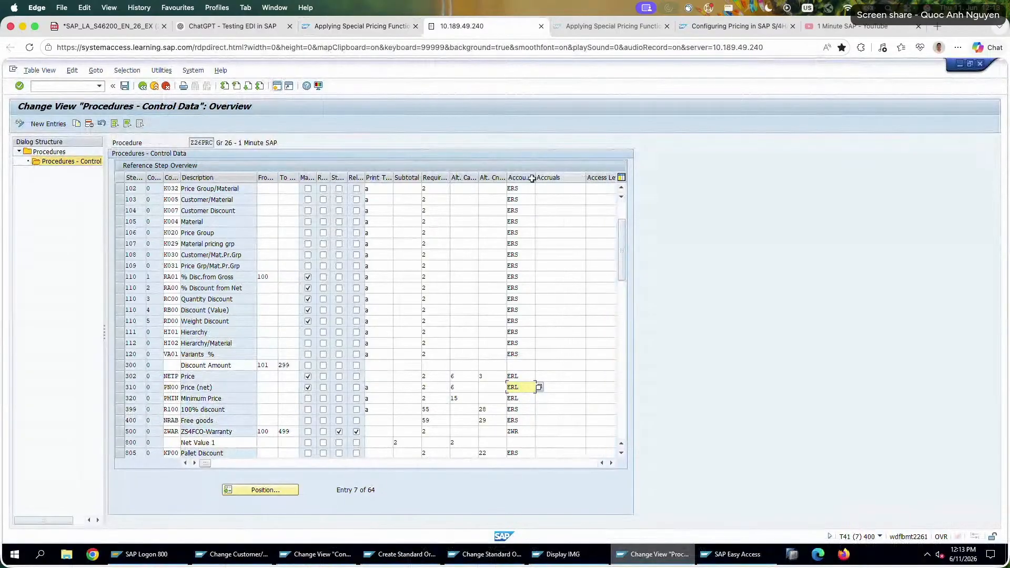
mouse_move(507, 178)
left_mouse_down()
mouse_move(535, 177)
mouse_move(510, 178)
left_mouse_up()
left_click(423, 179)
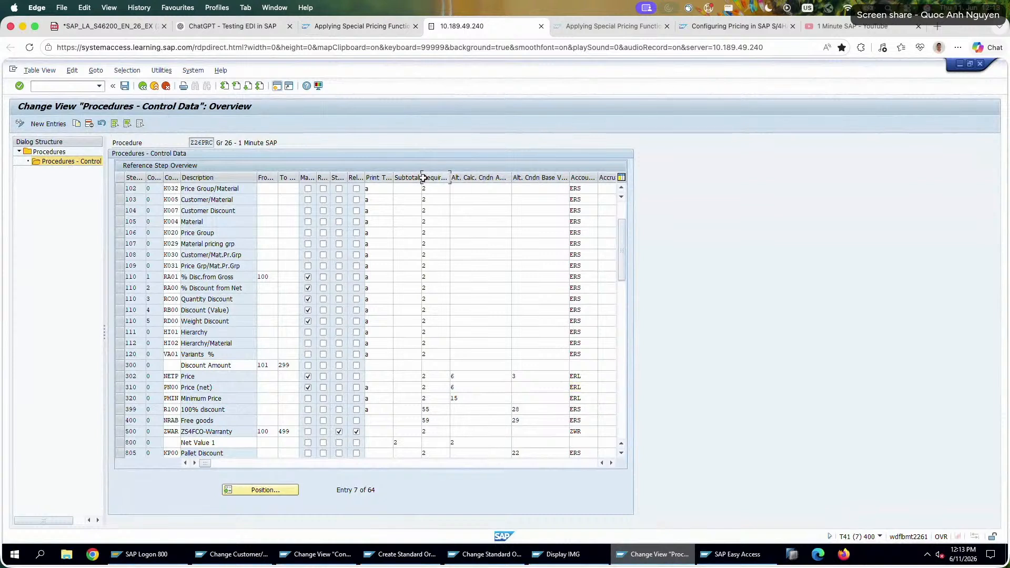
left_click_drag(421, 180, 472, 179)
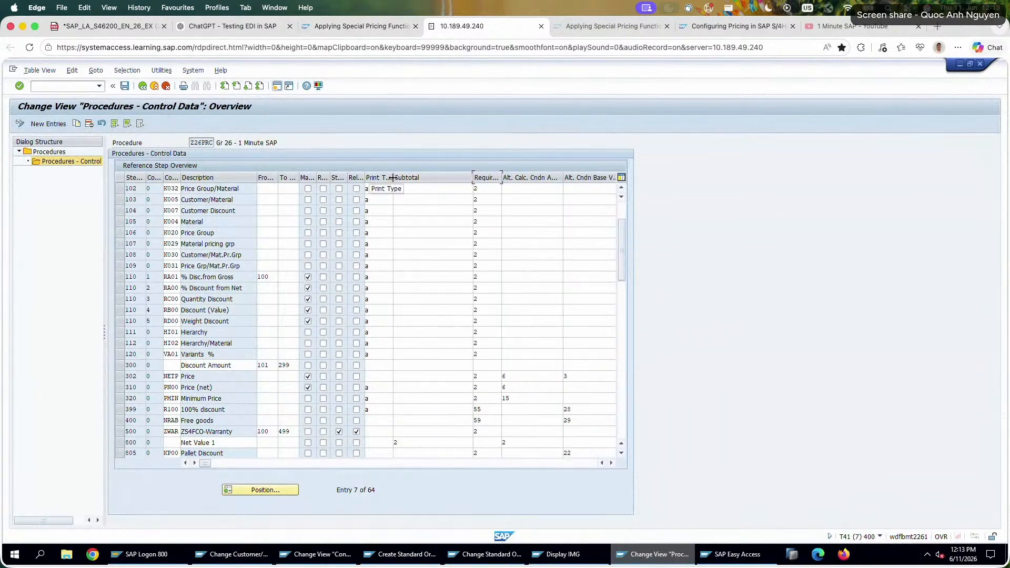
left_click_drag(392, 181, 429, 179)
left_click(297, 178)
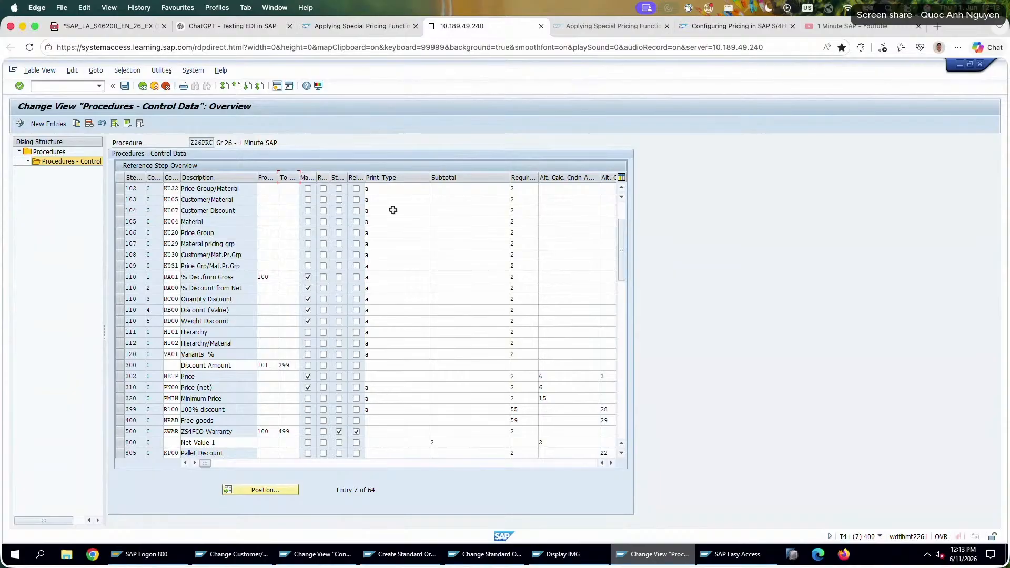
Look through the procedure's remaining columns up to Access Level, going back to the PR00 row and the description columns.
left_click(345, 464)
left_click_drag(345, 464, 384, 457)
scroll(404, 411, "up", 3)
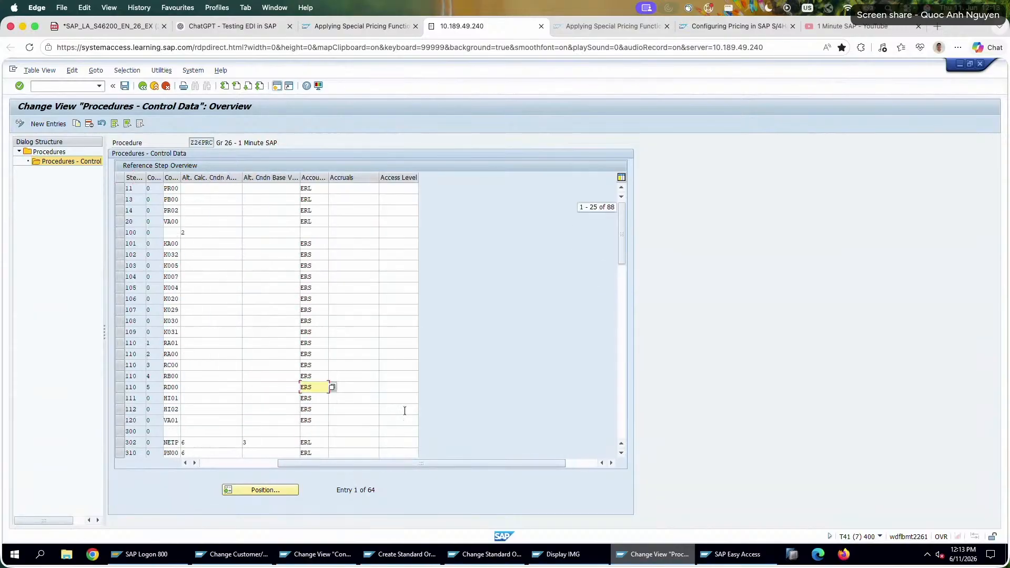
left_click_drag(396, 462, 264, 456)
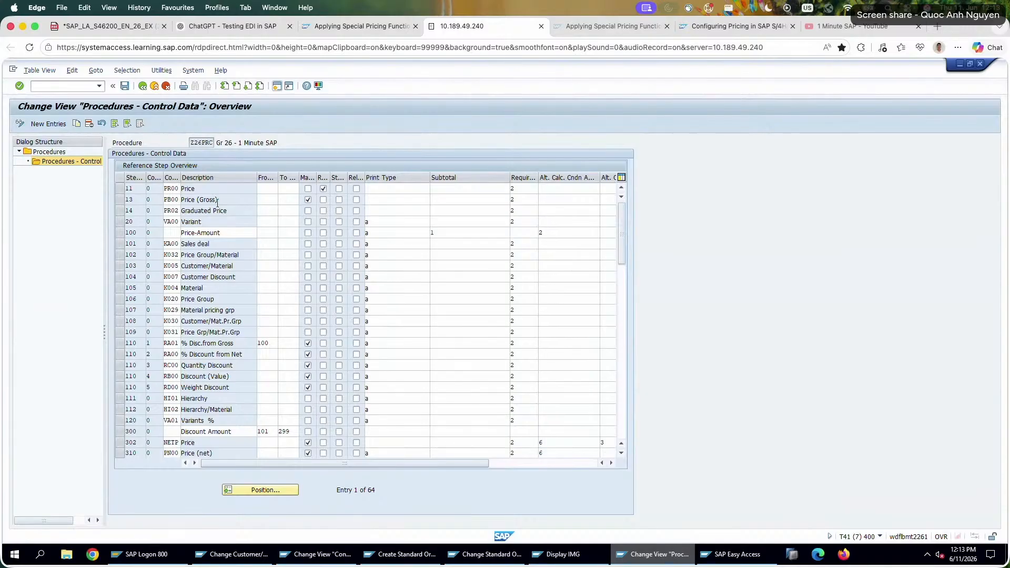
Switch to the condition type details of PR00 and read the field help for Exclusion under Control Data 2, closing the help.
left_click(315, 554)
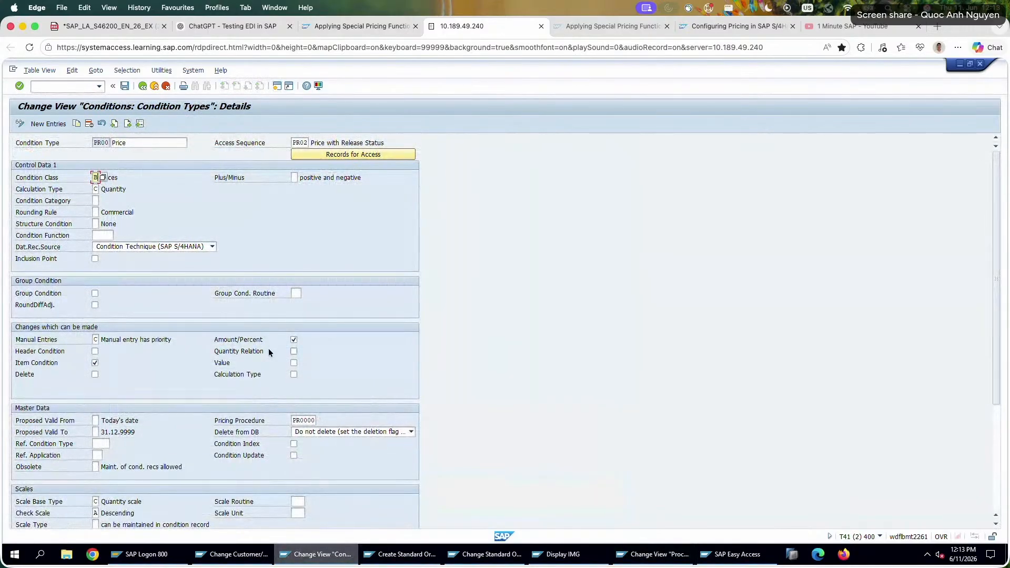
scroll(284, 386, "down", 4)
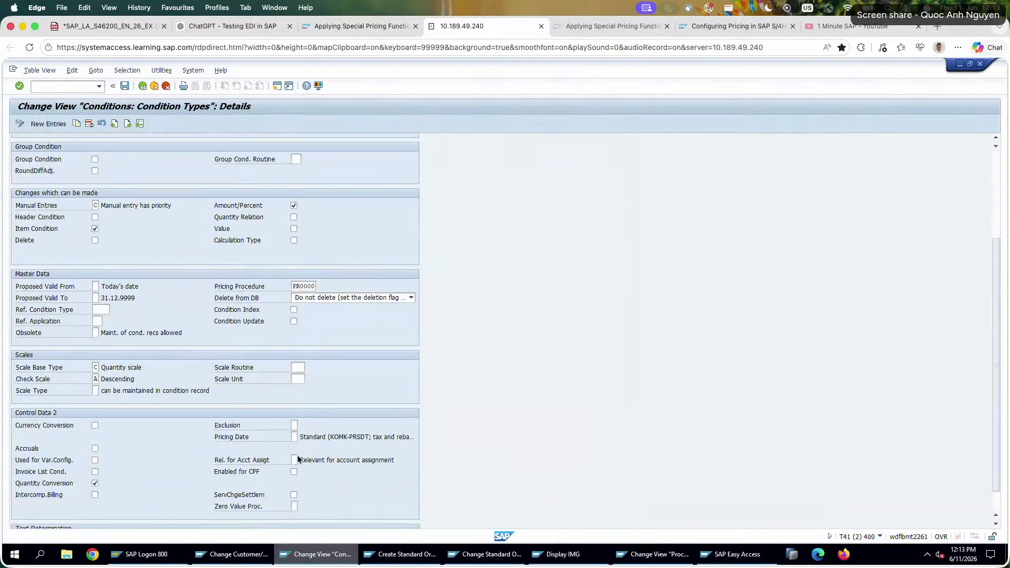
left_click(295, 425)
right_click(294, 425)
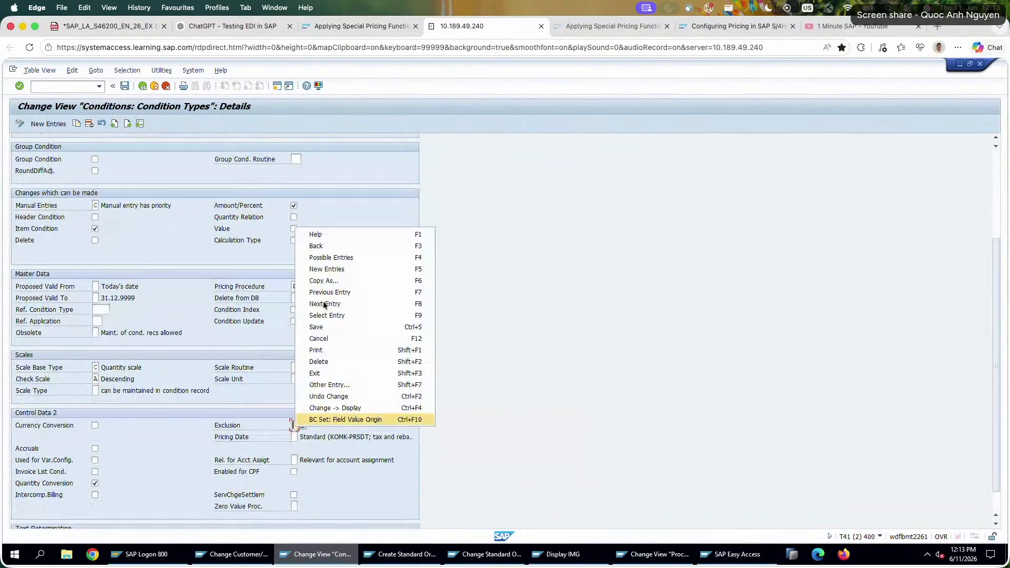
left_click(334, 234)
left_click_drag(363, 199, 420, 206)
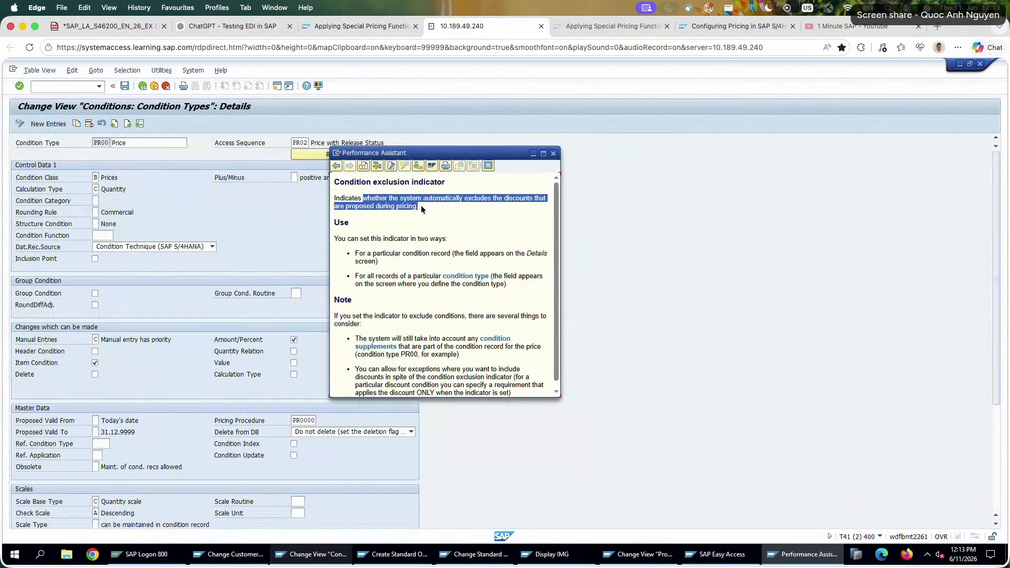
left_click(553, 154)
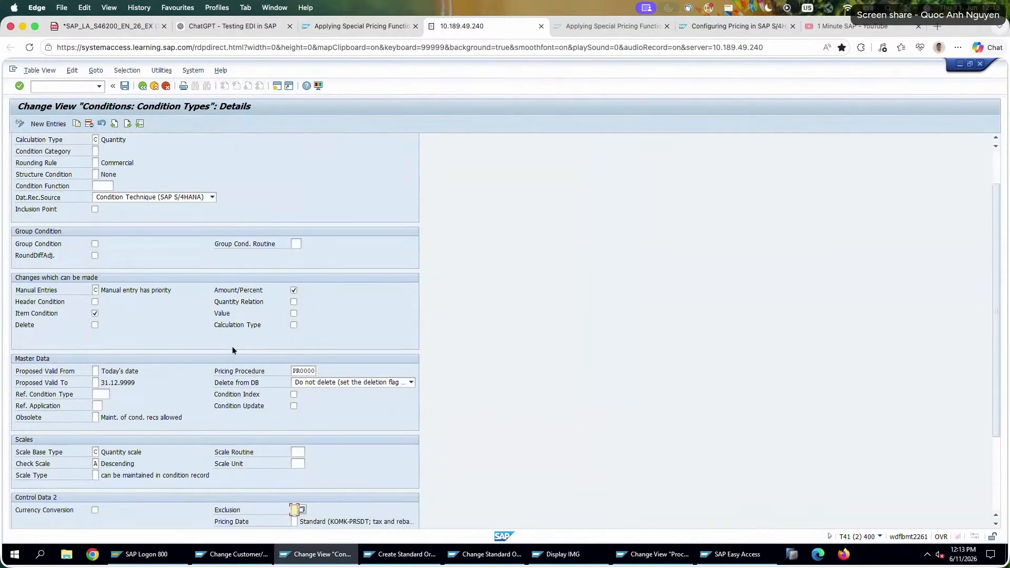
Review the PR00 settings, go to the details of condition type PN00, and check its Exclusion field under Control Data 2.
scroll(232, 348, "down", 3)
scroll(233, 349, "up", 4)
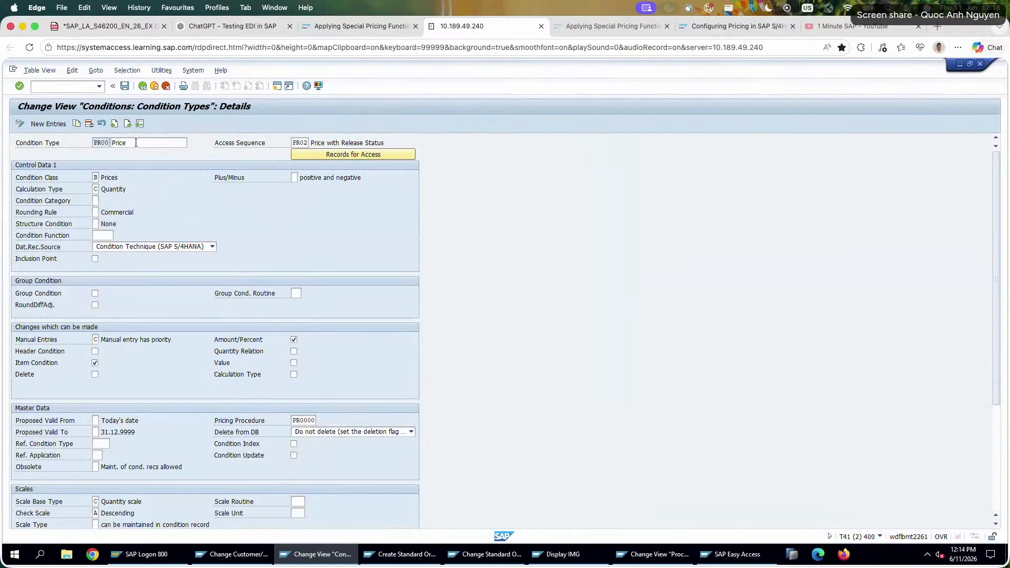
left_click(135, 145)
scroll(145, 155, "down", 5)
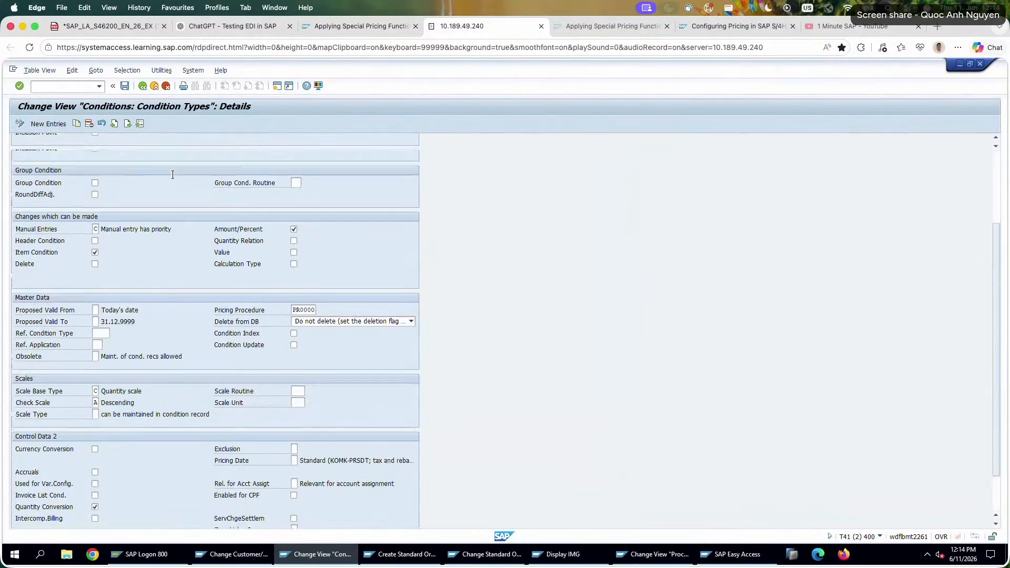
scroll(172, 174, "up", 5)
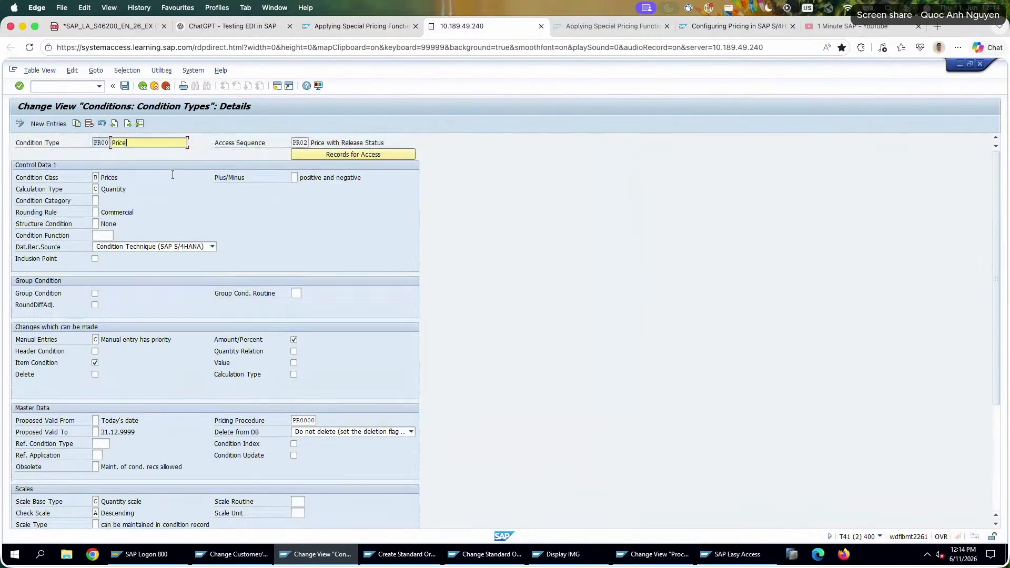
left_click(140, 124)
type("PN00")
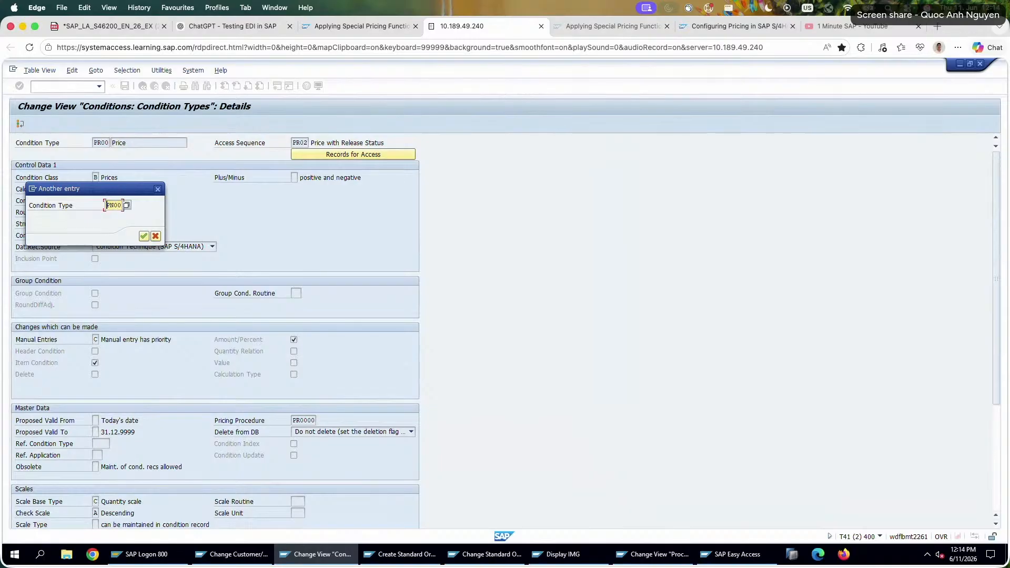
key("Return")
scroll(294, 326, "down", 5)
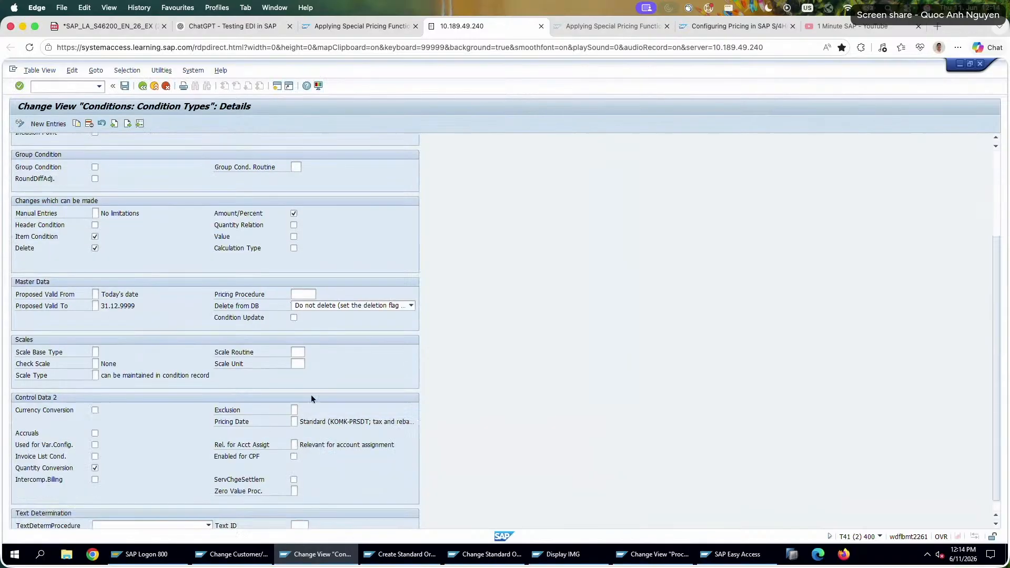
scroll(304, 409, "down", 1)
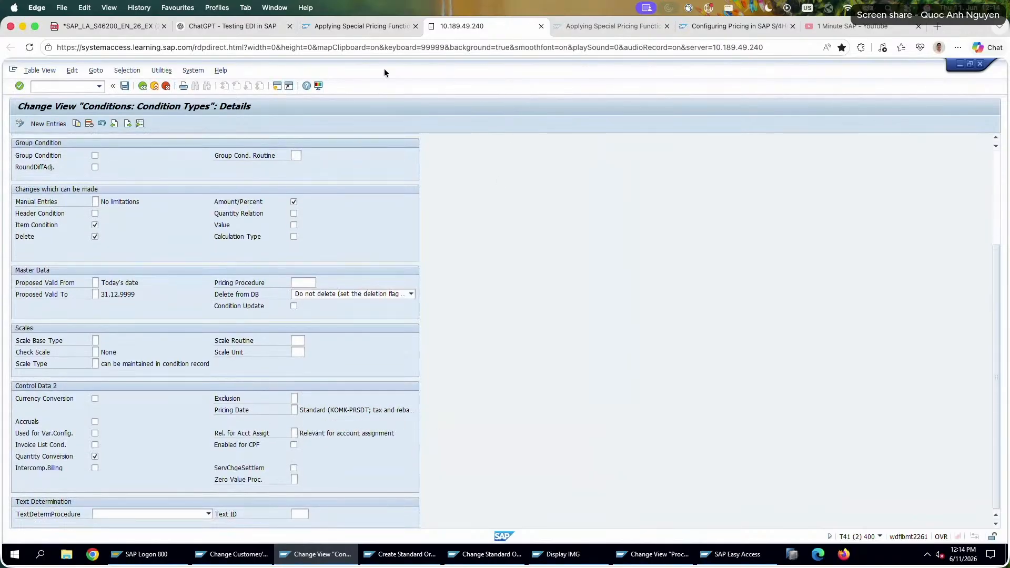
Go back to the SAP Learning lesson's Exclusion of Conditions section.
left_click(366, 26)
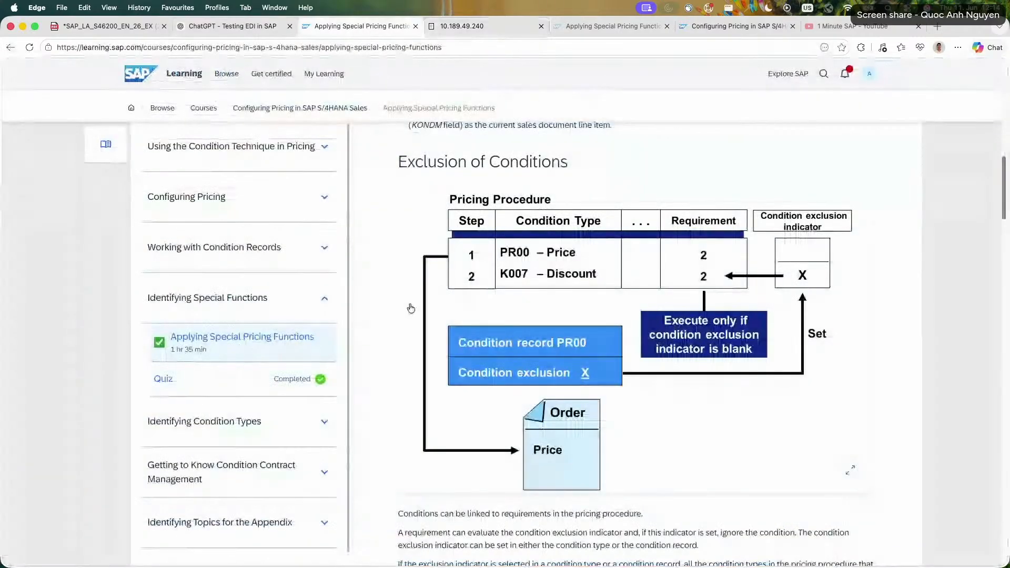
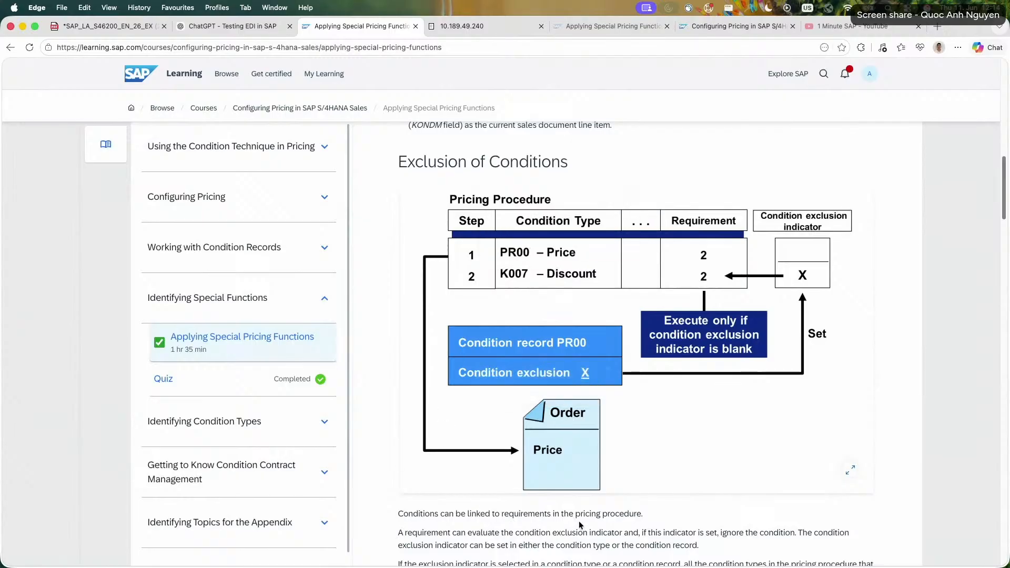
Read how a requirement evaluates the condition exclusion indicator and which condition types are ignored under Exclusion of Conditions.
triple_click(568, 545)
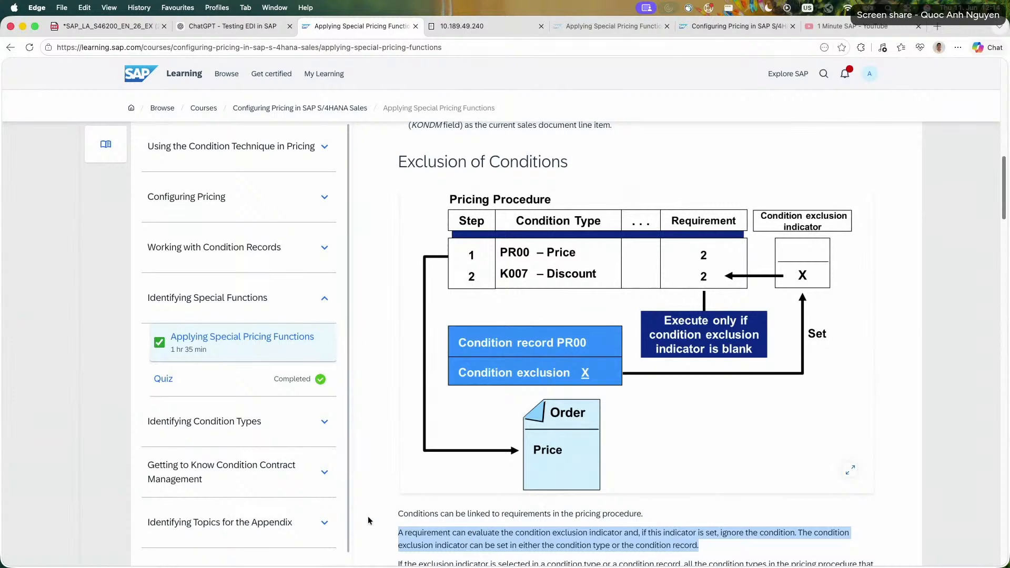
scroll(367, 520, "down", 1)
scroll(368, 518, "down", 3)
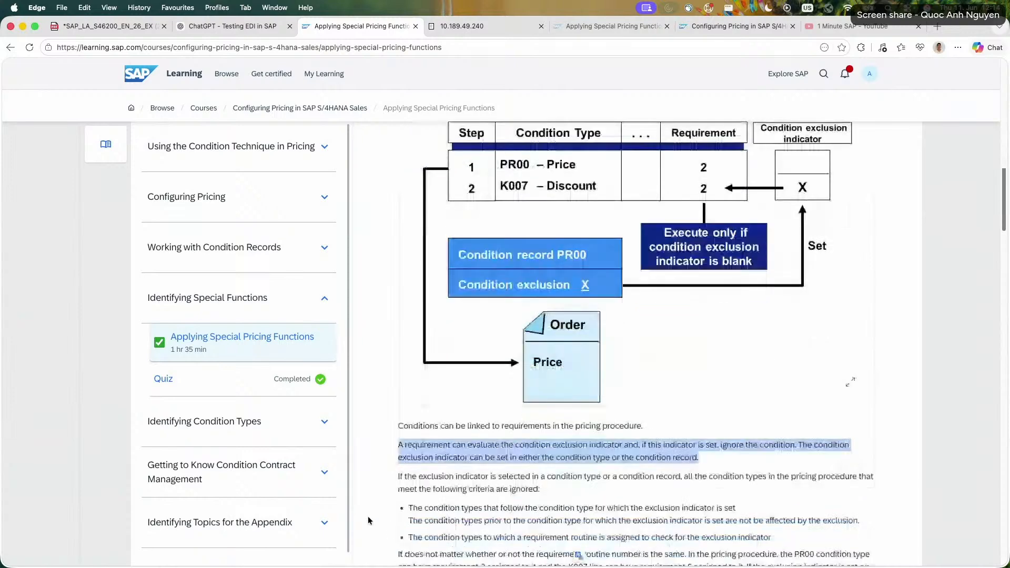
triple_click(432, 486)
left_click(432, 487)
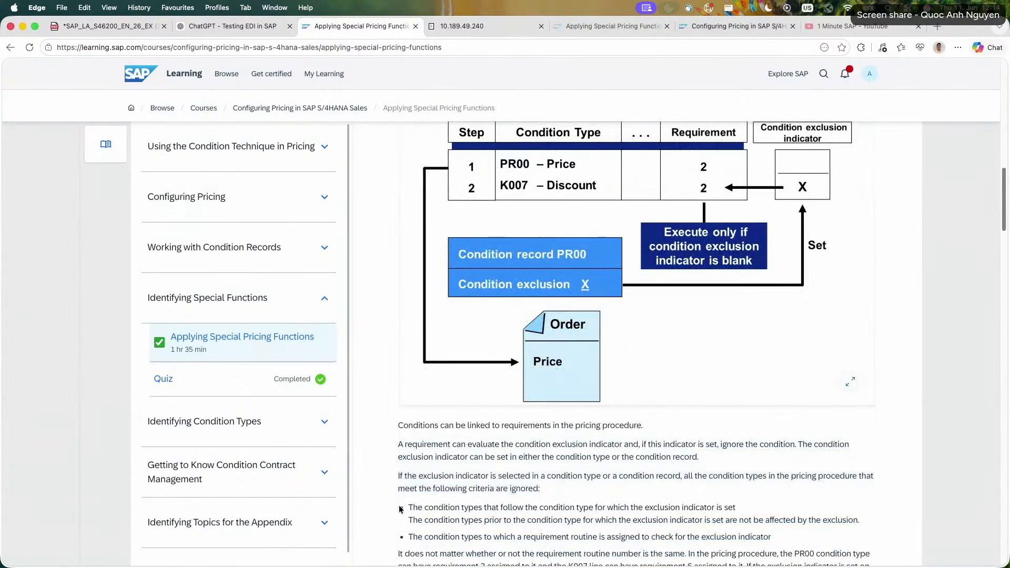
scroll(595, 513, "down", 5)
scroll(594, 342, "down", 1)
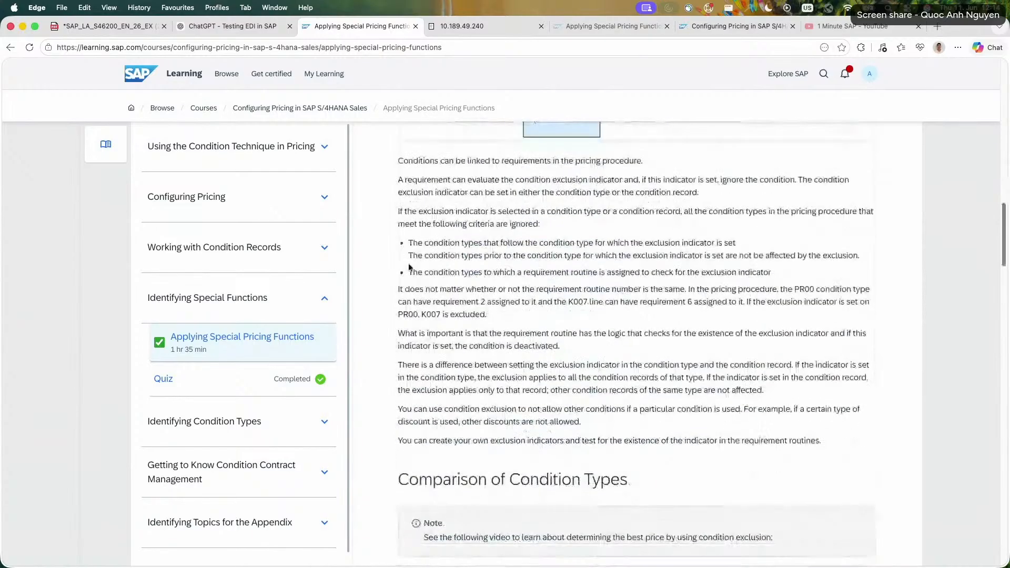
Read the remaining exclusion paragraphs, focusing on the difference between setting the indicator in the condition type and in the condition record.
triple_click(554, 311)
triple_click(525, 332)
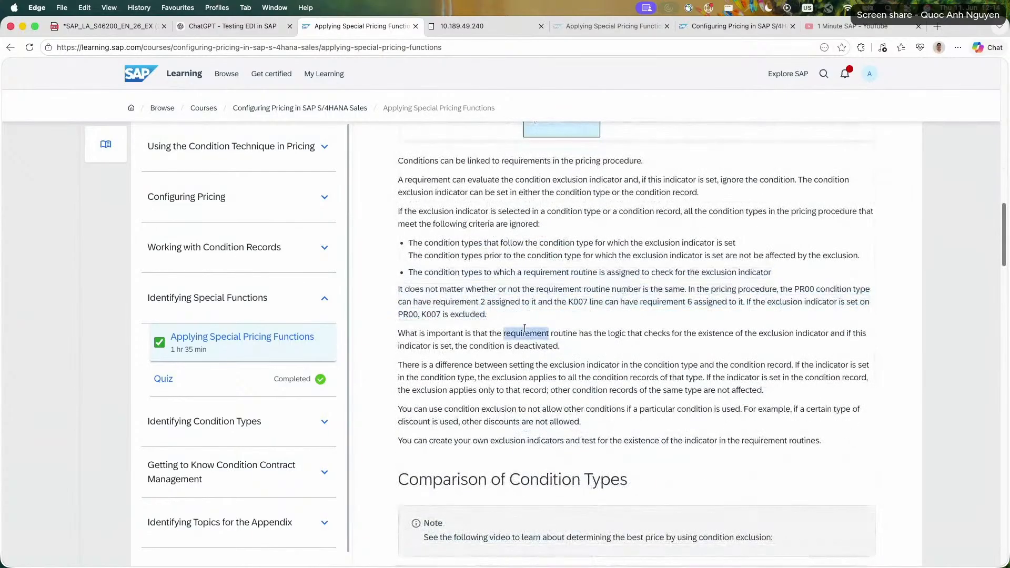
triple_click(524, 369)
double_click(497, 421)
left_click(497, 421)
triple_click(491, 444)
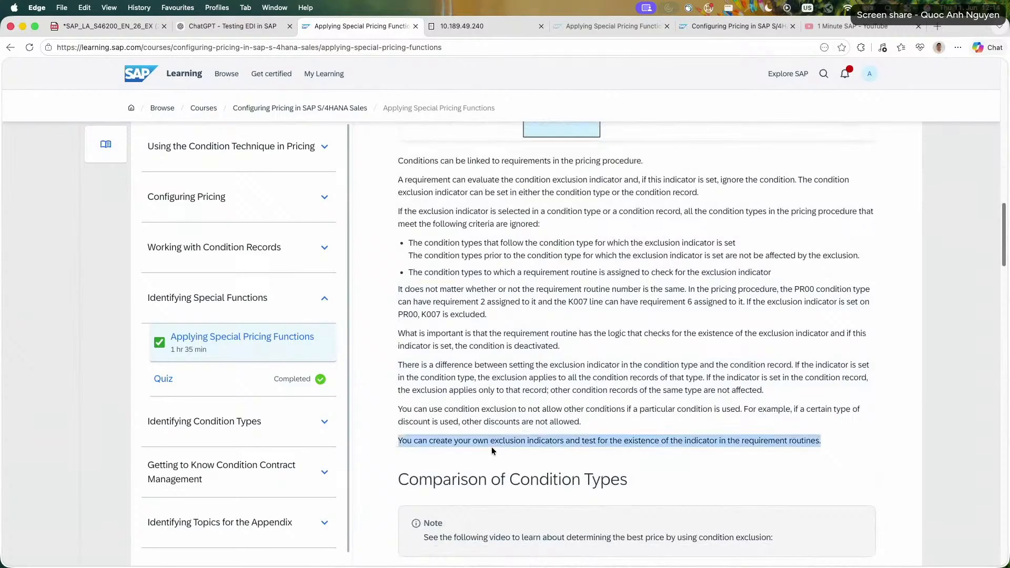
triple_click(588, 389)
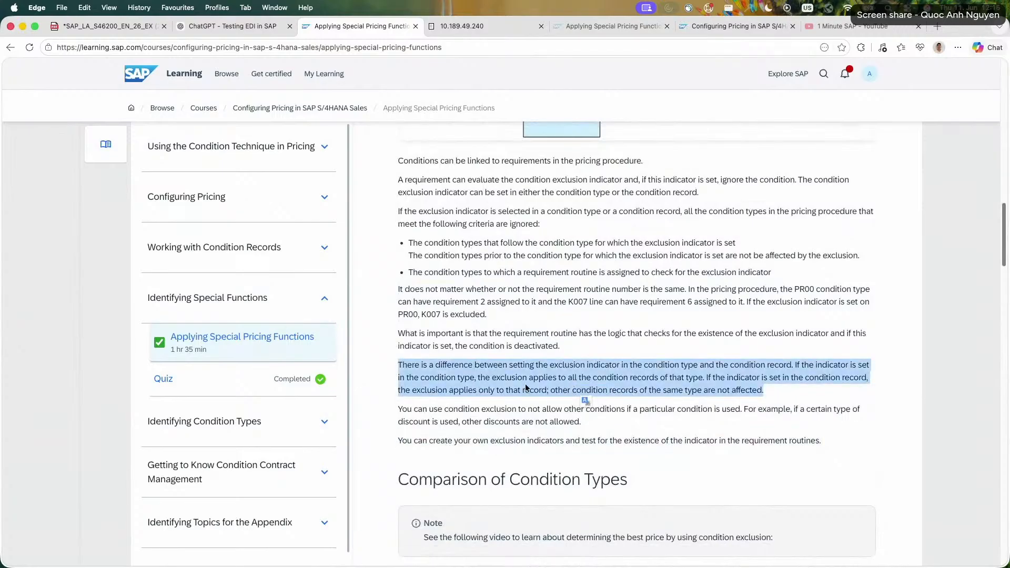
left_click(388, 363)
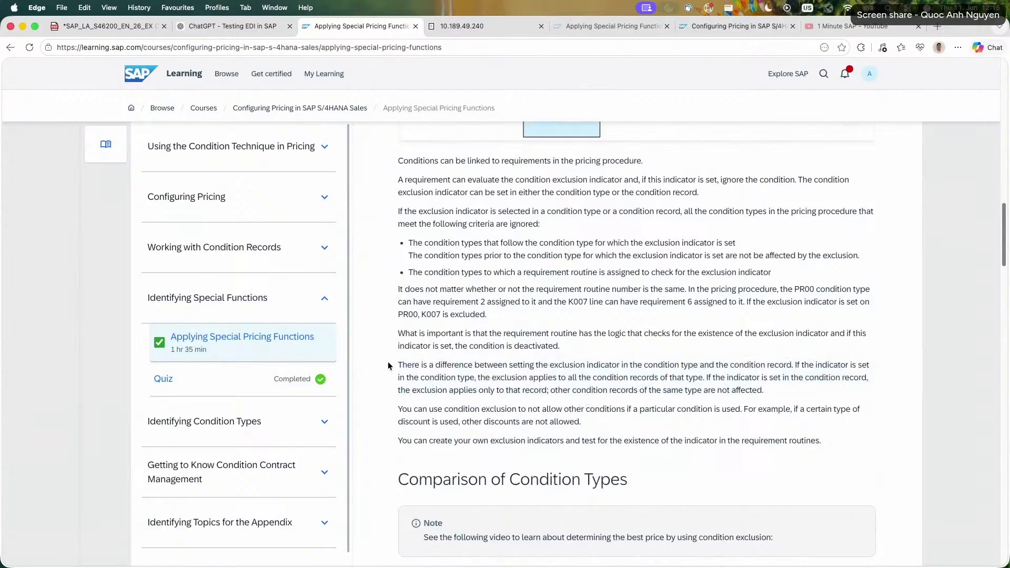
Skim the rest of the lesson and open the lesson Using Special Condition Types under Identifying Condition Types.
scroll(388, 363, "down", 6)
scroll(388, 363, "down", 3)
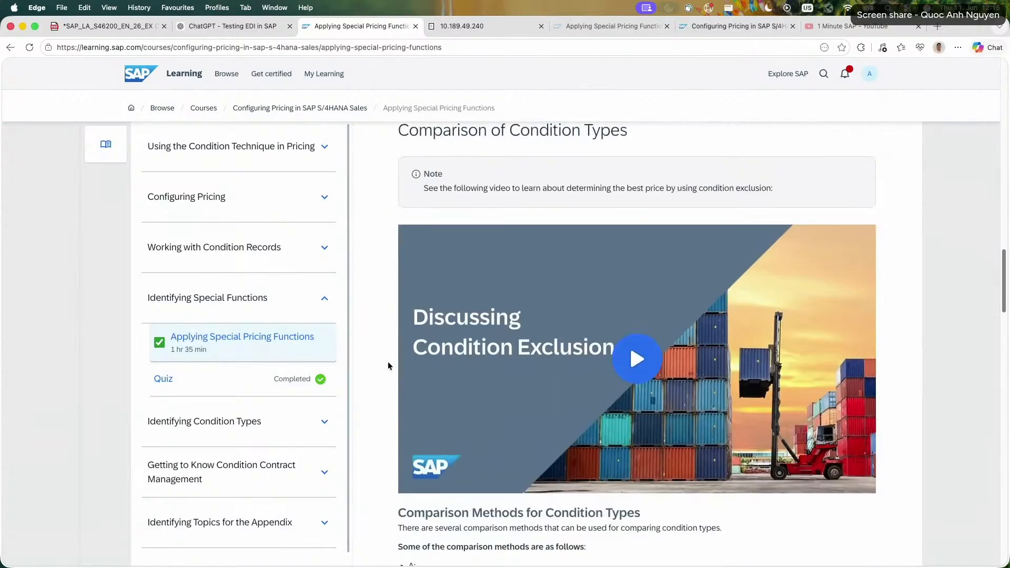
scroll(387, 363, "up", 1)
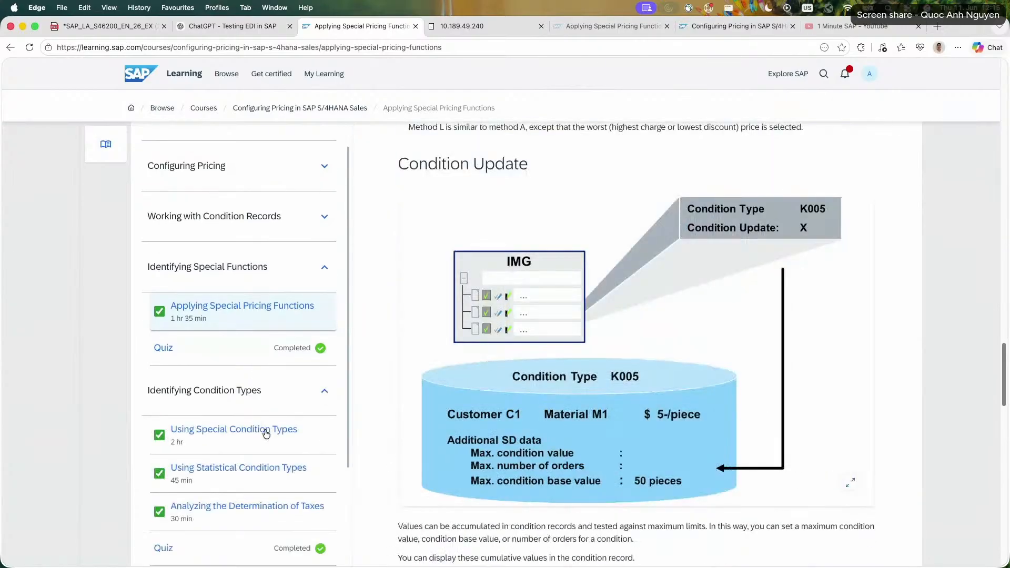
left_click(266, 433)
Read the explanation of header condition type HM00 and the Net Price PN00 section with its order diagram.
scroll(398, 400, "down", 10)
scroll(399, 401, "down", 1)
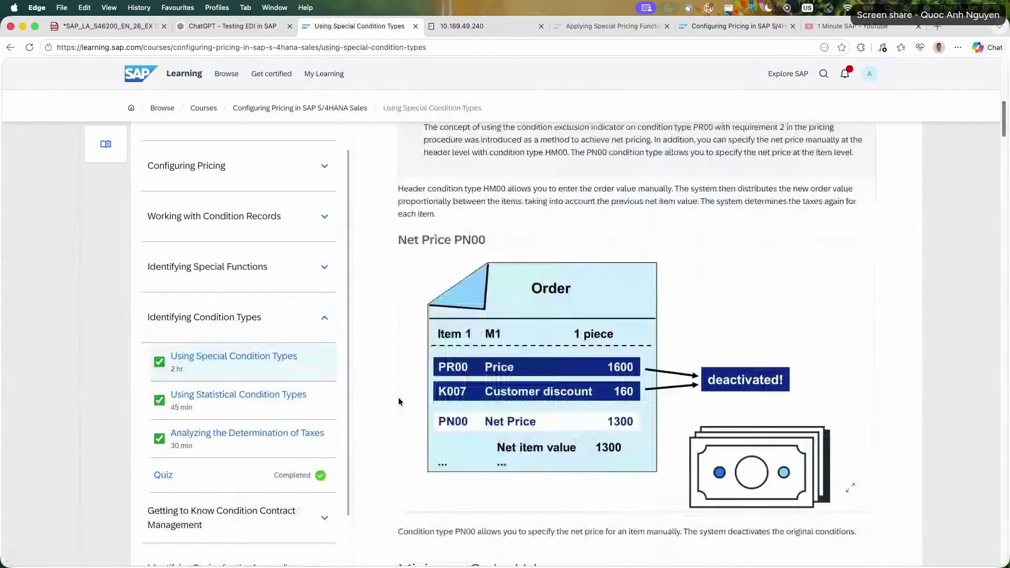
left_click_drag(398, 186, 495, 215)
left_click(489, 236)
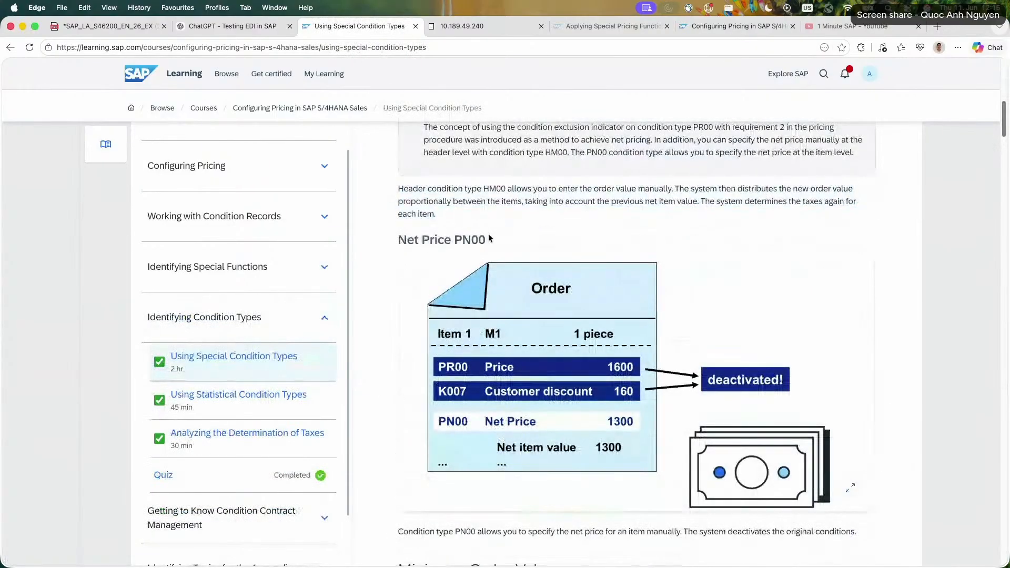
scroll(389, 315, "down", 3)
triple_click(430, 360)
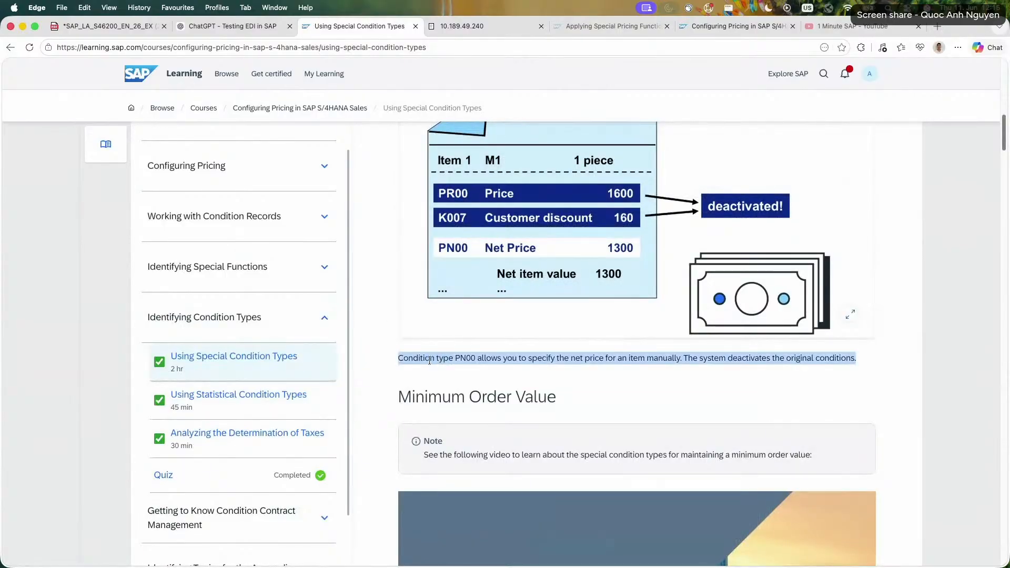
left_click(389, 361)
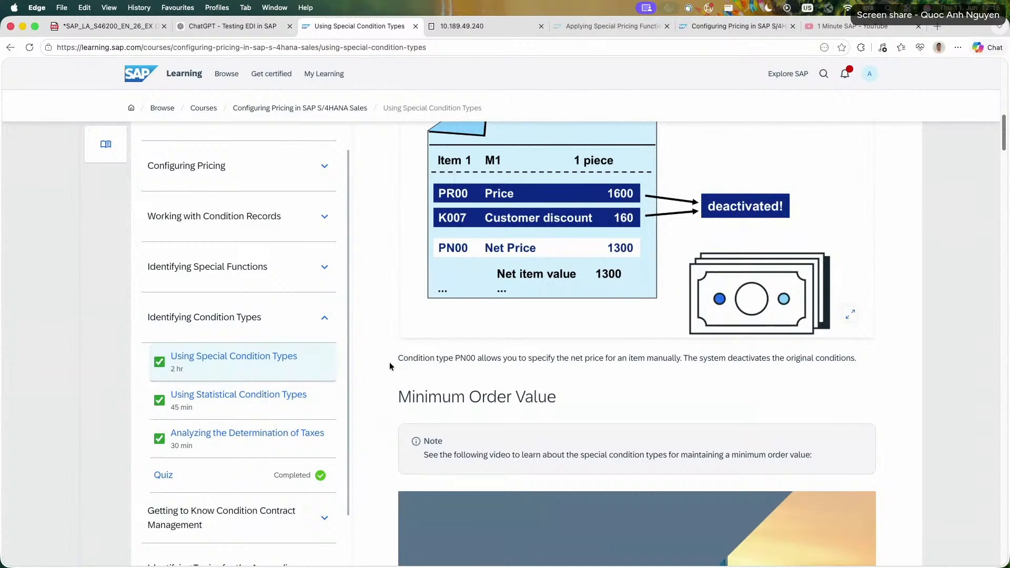
scroll(389, 361, "up", 2)
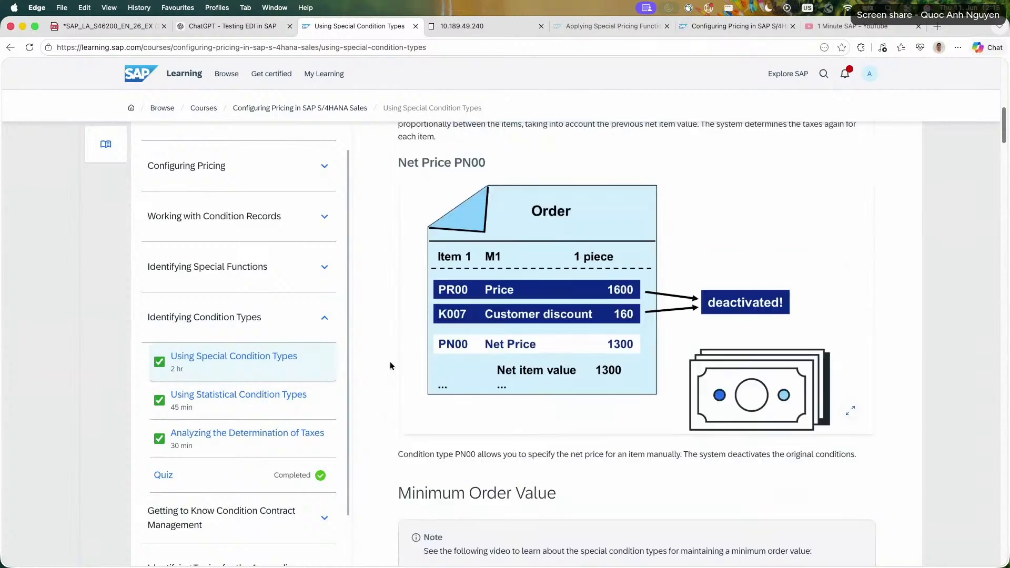
scroll(389, 361, "up", 1)
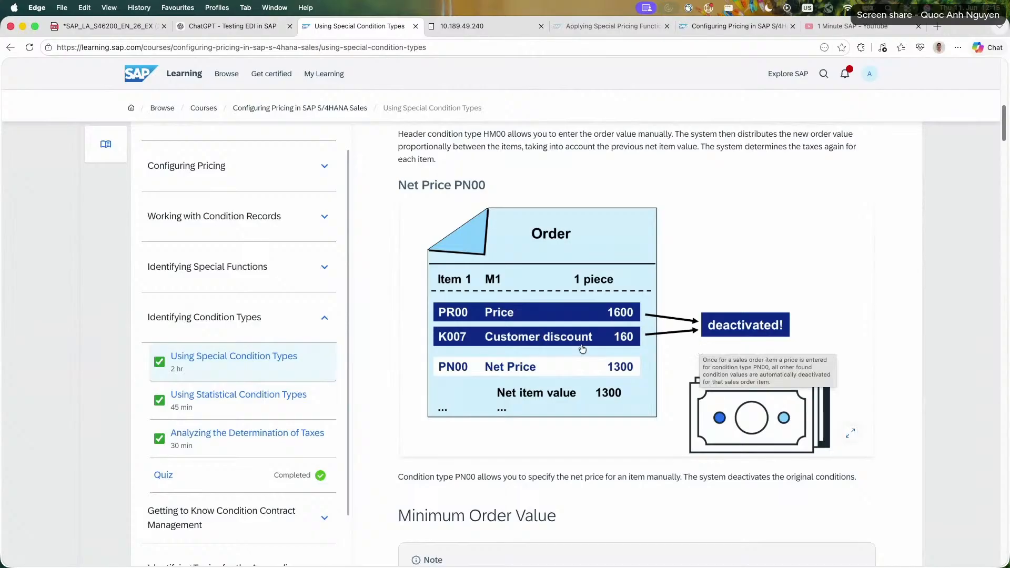
Look through the rest of the Using Special Condition Types lesson, from Manual Pricing to Condition Type DIFF, for further exclusion details.
scroll(463, 350, "down", 3)
scroll(362, 337, "down", 6)
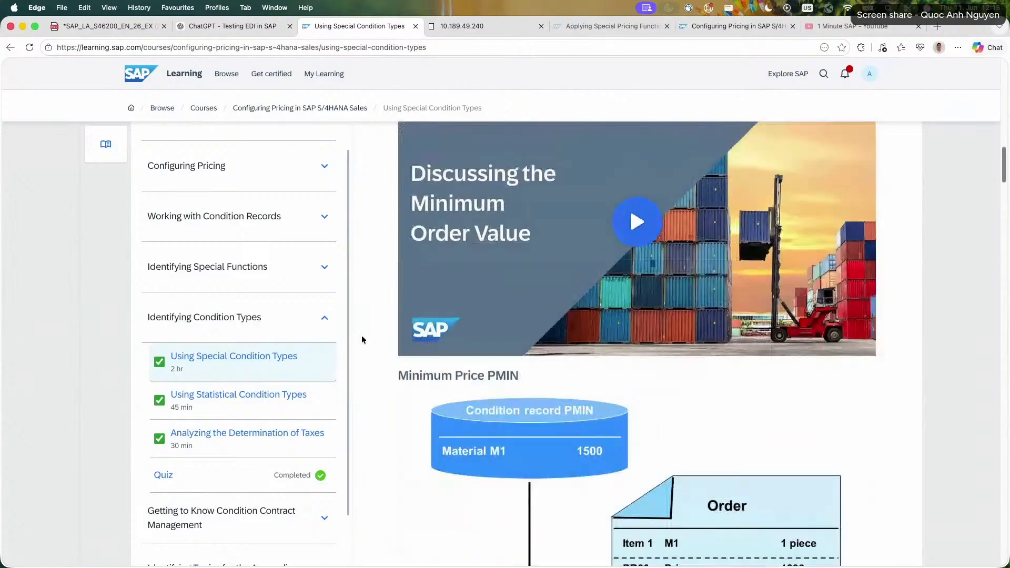
scroll(362, 336, "up", 2)
scroll(362, 337, "up", 15)
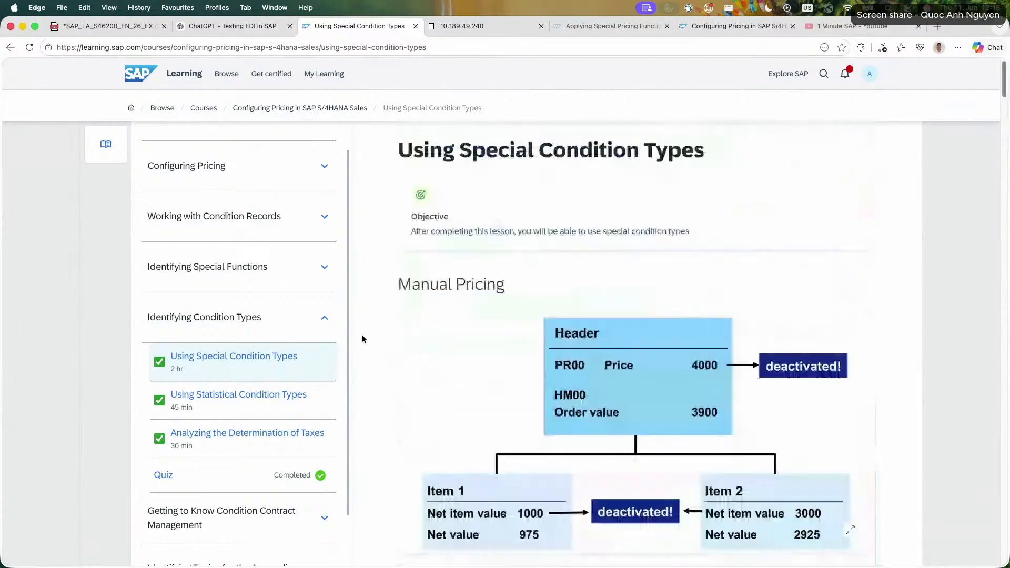
scroll(362, 338, "down", 15)
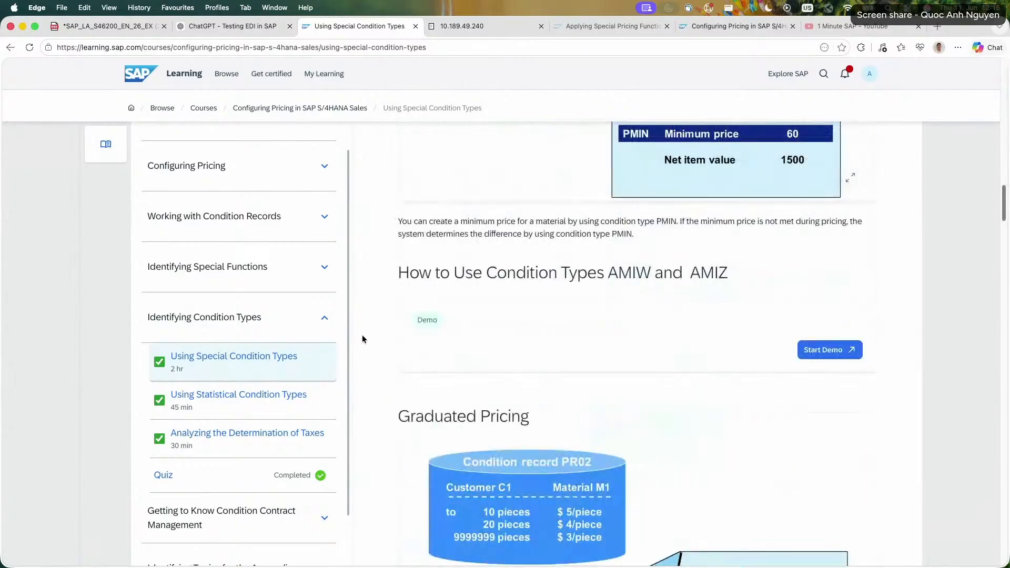
scroll(362, 334, "down", 5)
scroll(362, 339, "down", 15)
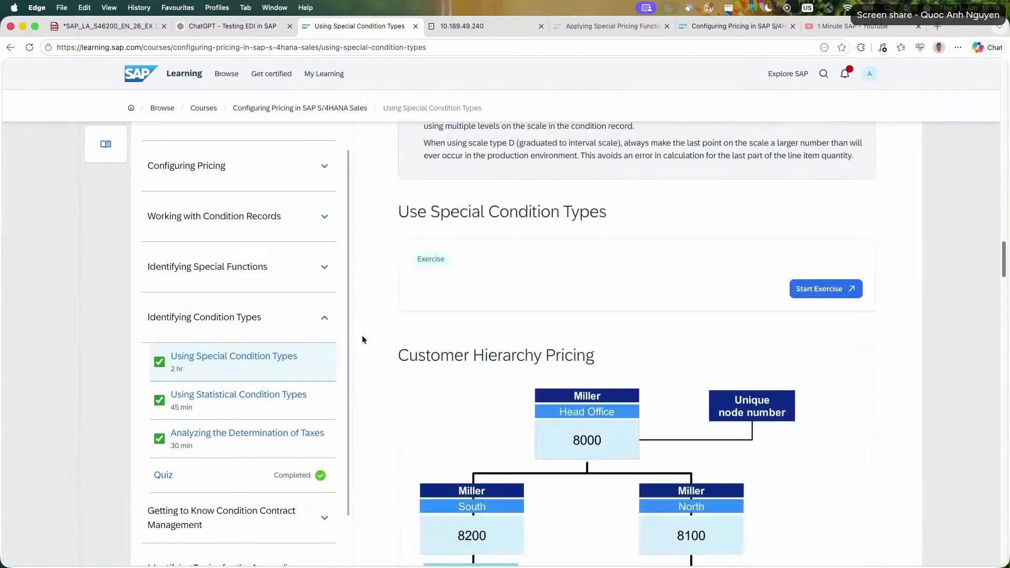
scroll(363, 340, "down", 20)
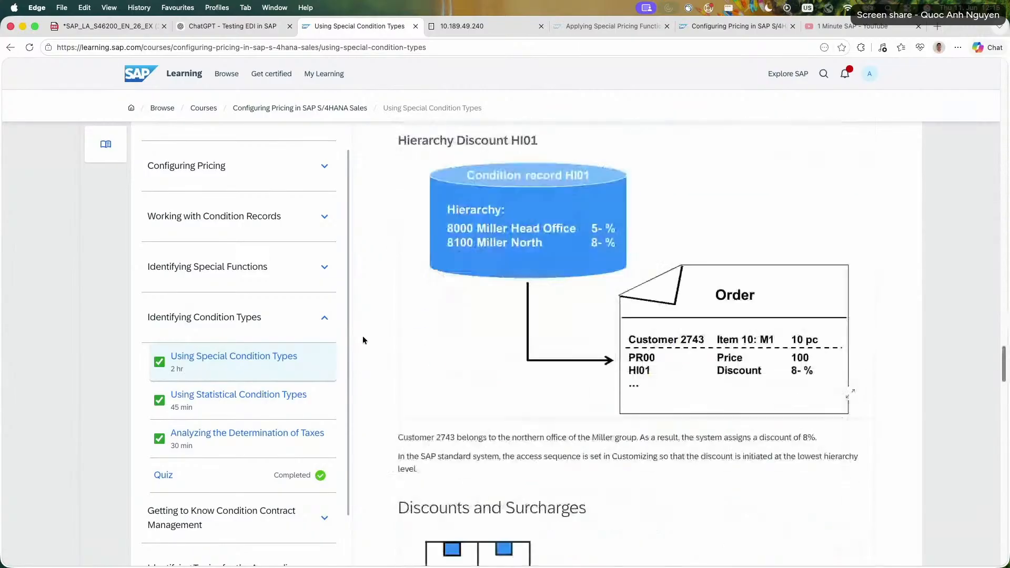
scroll(362, 336, "up", 3)
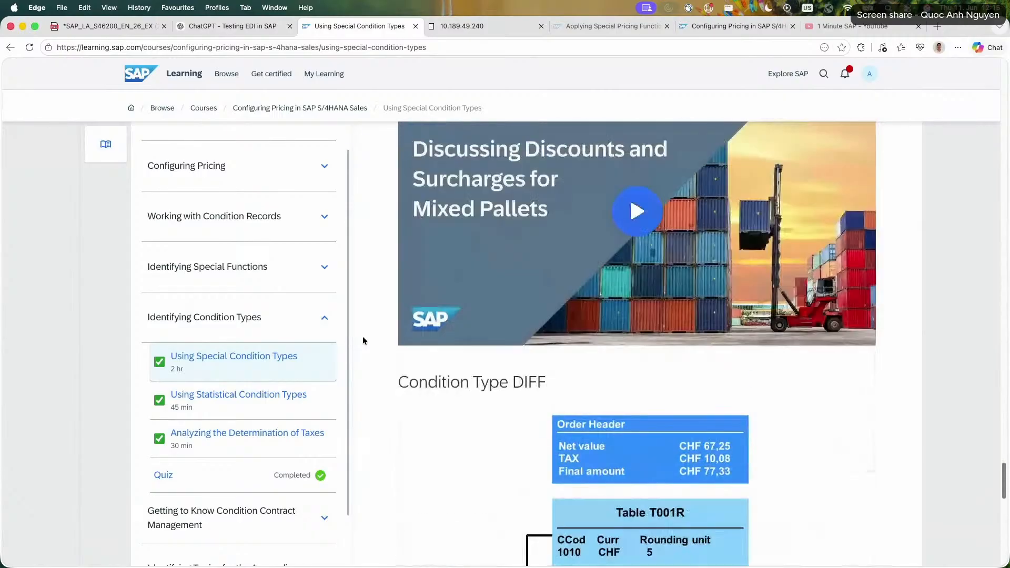
scroll(363, 336, "up", 5)
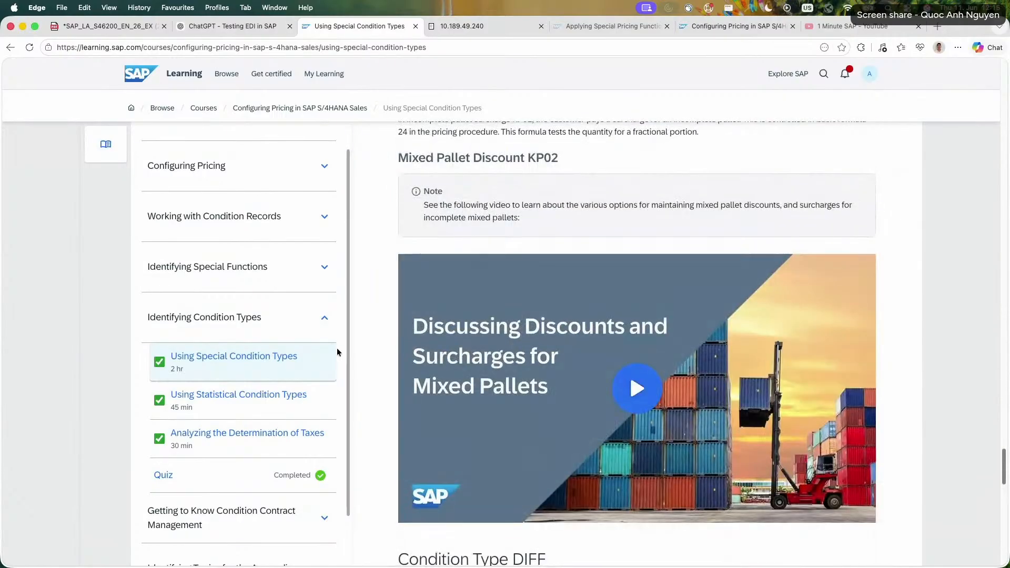
Reopen the lesson Applying Special Pricing Functions under Identifying Special Functions and find the text on Exclusion of Conditions.
left_click(294, 288)
left_click(309, 311)
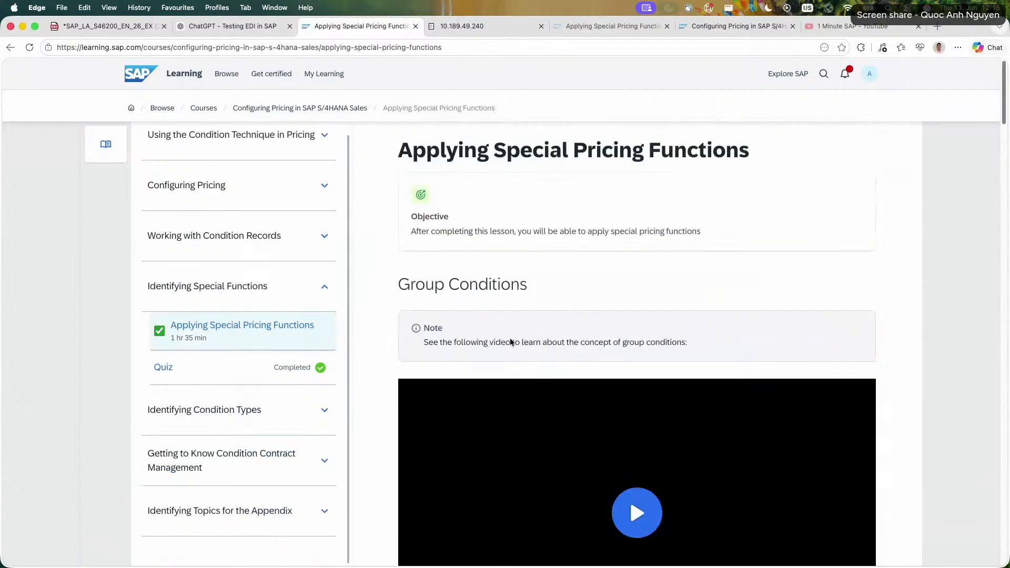
scroll(402, 352, "down", 10)
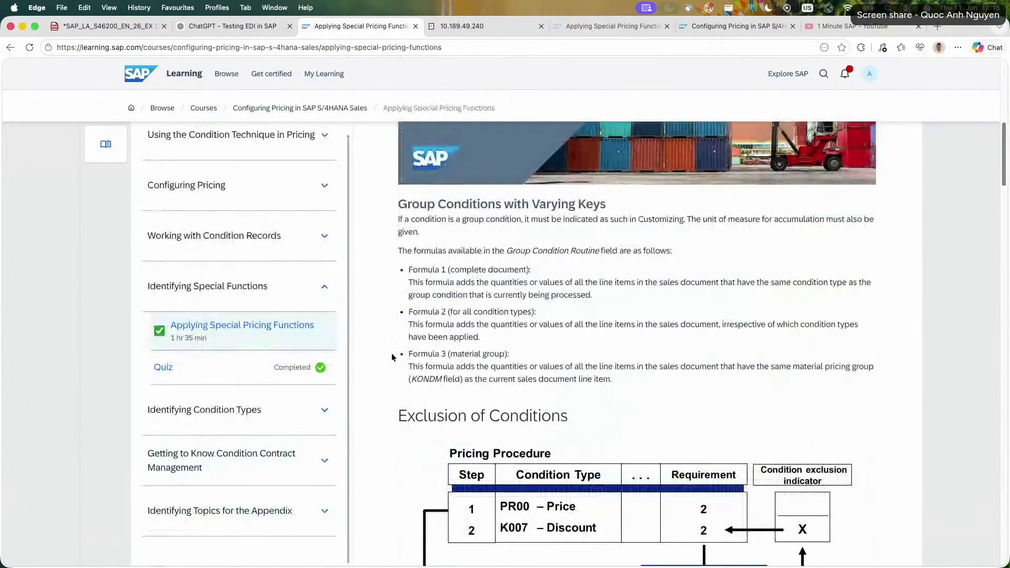
scroll(392, 358, "down", 4)
scroll(391, 357, "up", 6)
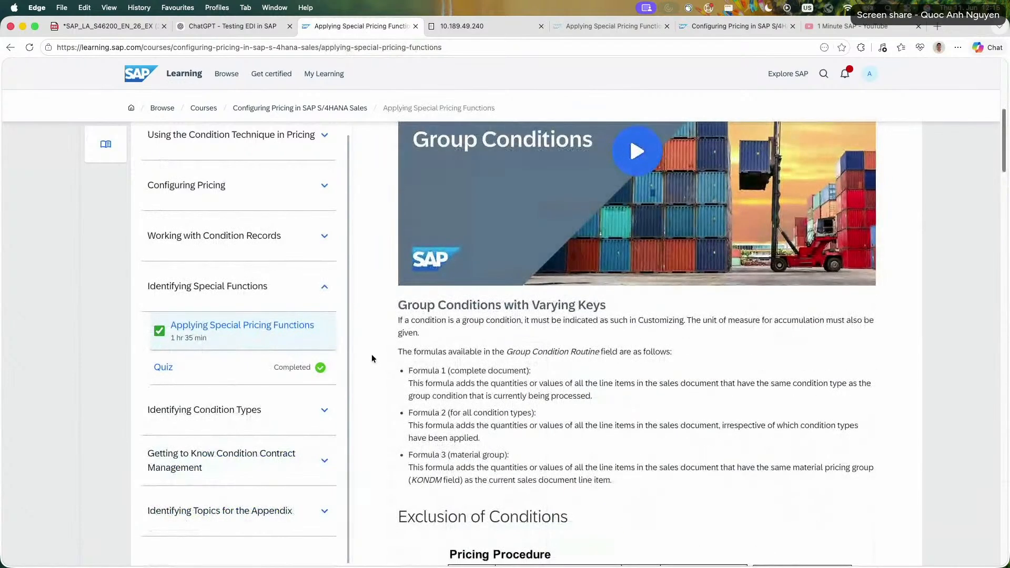
scroll(371, 356, "down", 5)
scroll(372, 355, "down", 3)
scroll(377, 357, "down", 2)
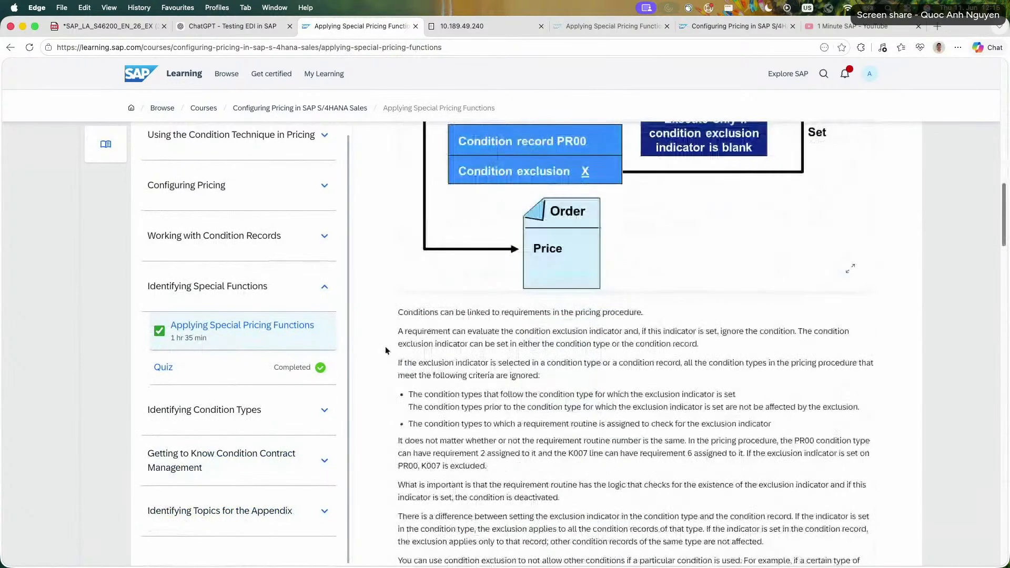
Reread the criteria for ignored condition types and the paragraph on requirement routine numbers for PR00 and K007.
left_click_drag(428, 310, 805, 408)
triple_click(803, 408)
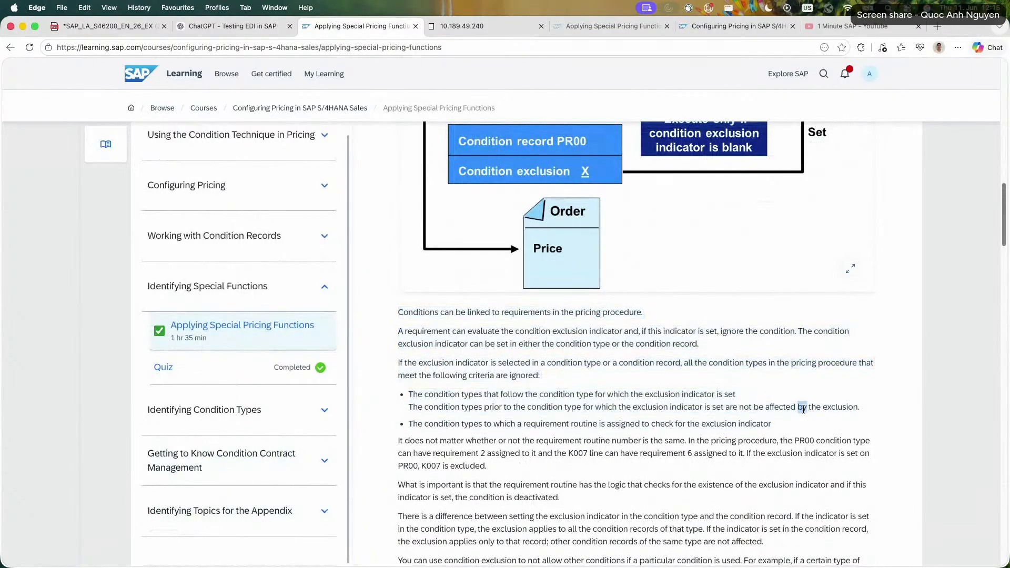
left_click(651, 398)
triple_click(651, 395)
triple_click(640, 424)
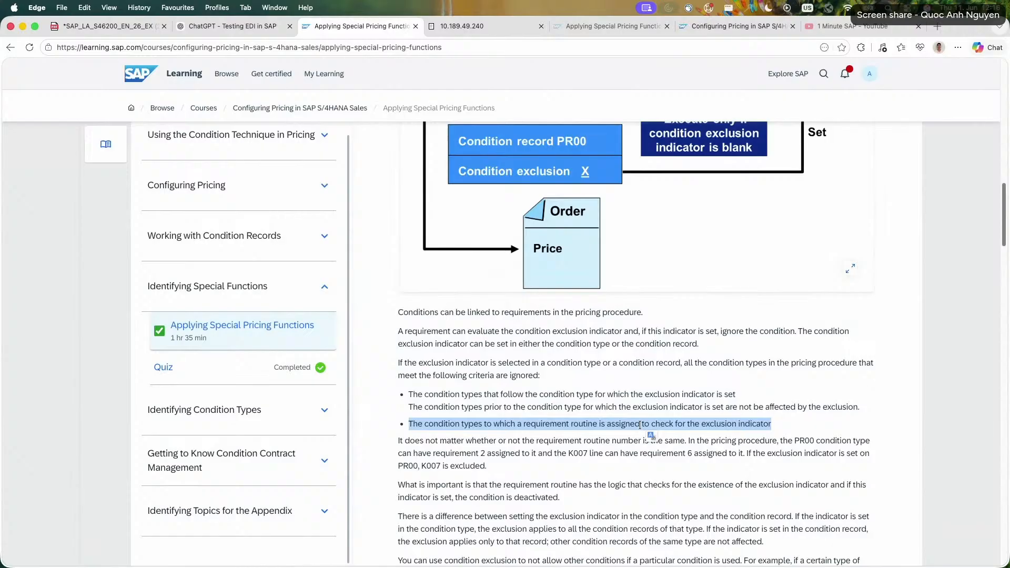
triple_click(733, 469)
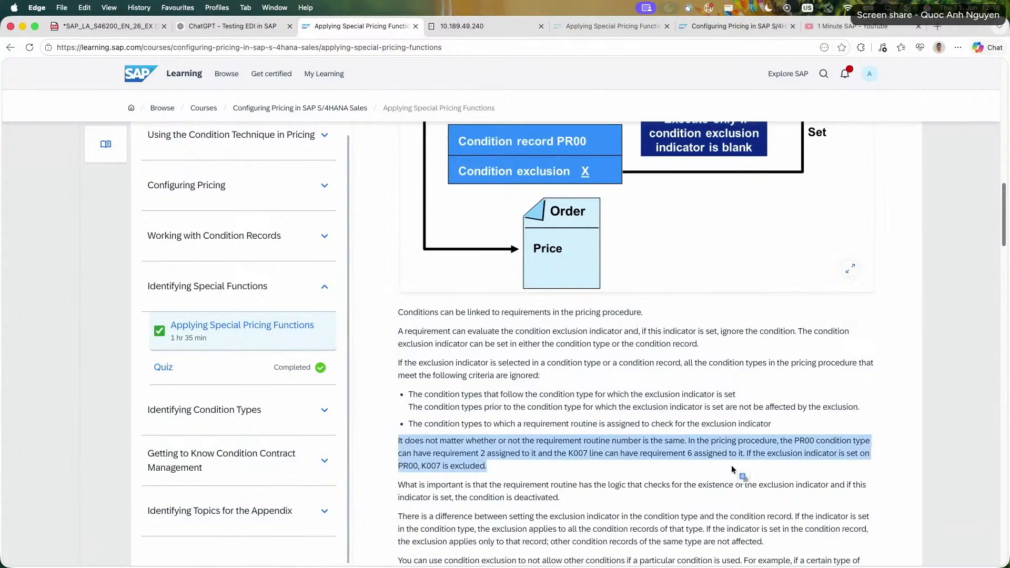
left_click_drag(553, 465, 512, 466)
left_click(548, 463)
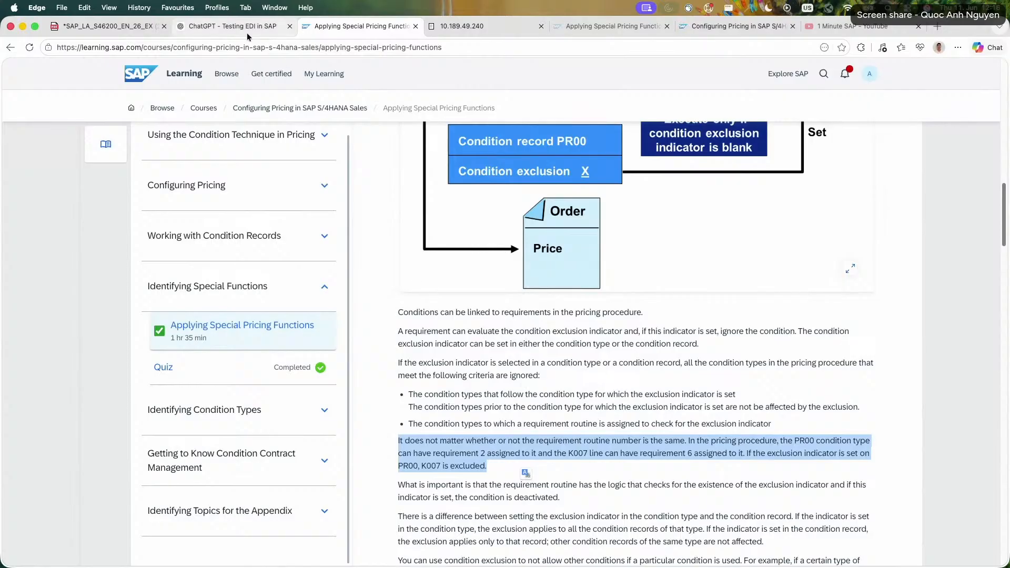
Switch to the SAP system session and display the details of condition type PR00 instead of PN00.
key("ctrl+Tab")
scroll(206, 201, "up", 5)
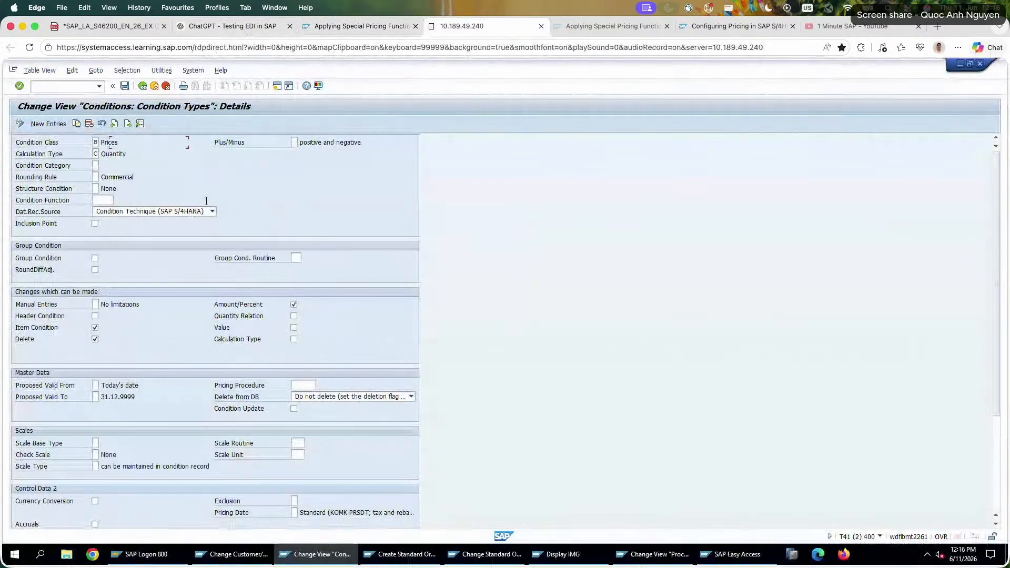
left_click(140, 123)
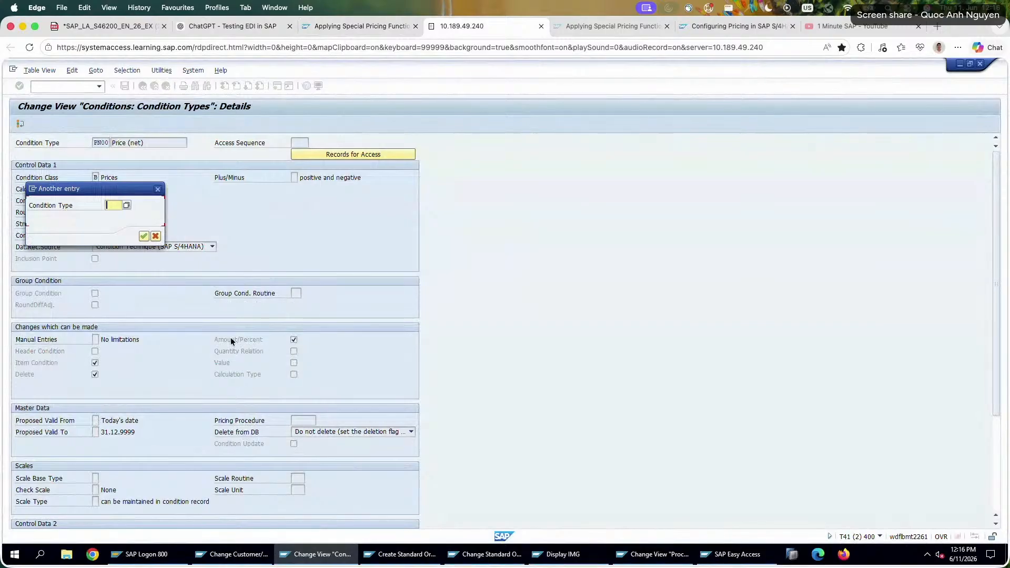
type("PR00")
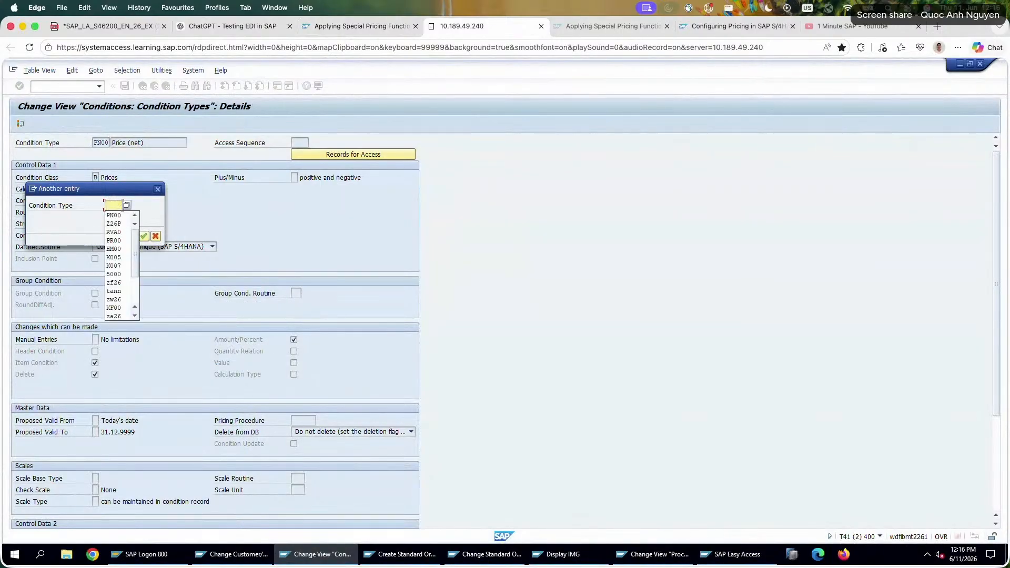
key("Return")
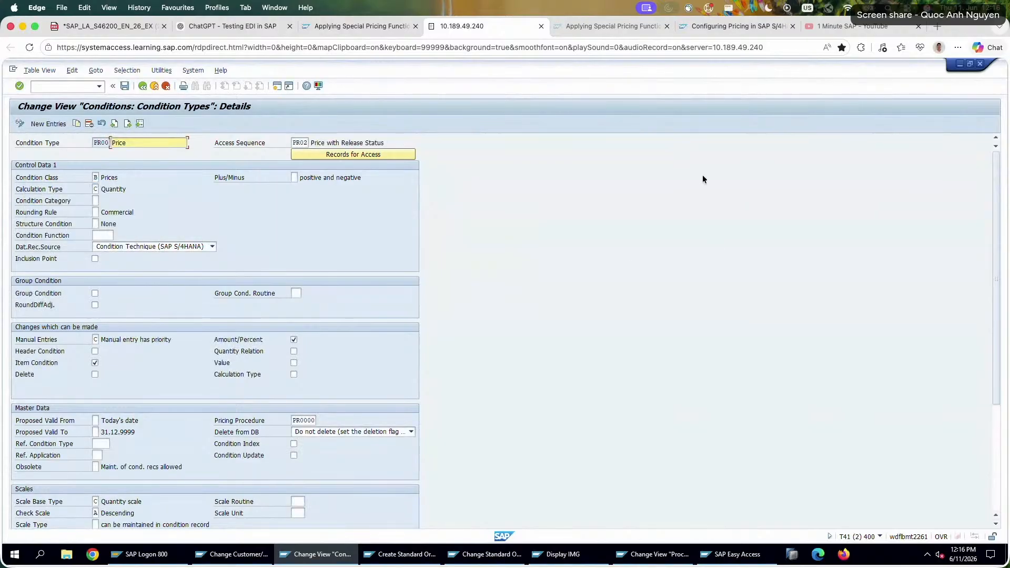
Set the Exclusion indicator of condition type PR00 to D (Discount) in Control Data 2 and save the condition type.
scroll(352, 447, "down", 5)
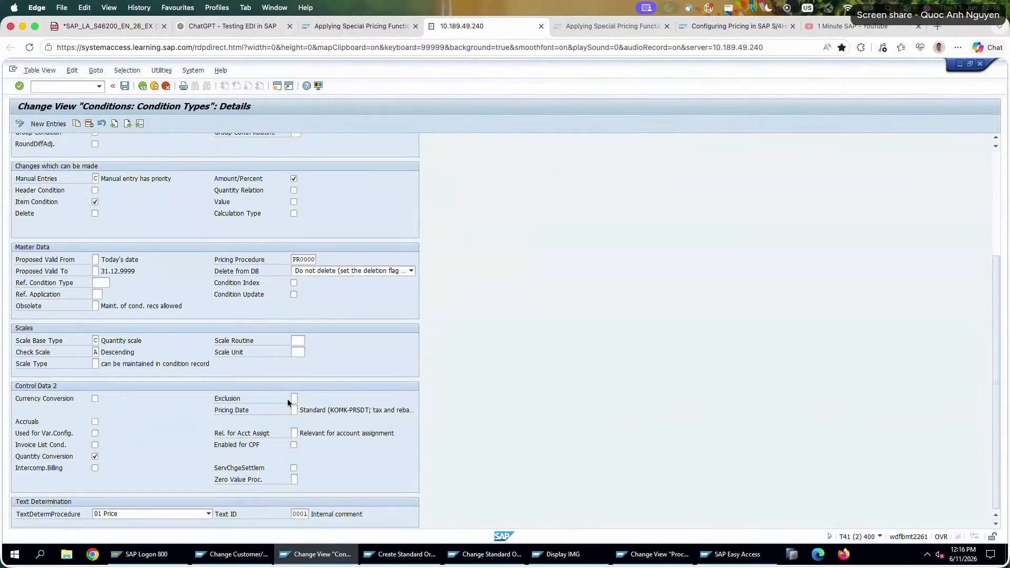
left_click(292, 398)
key("F4")
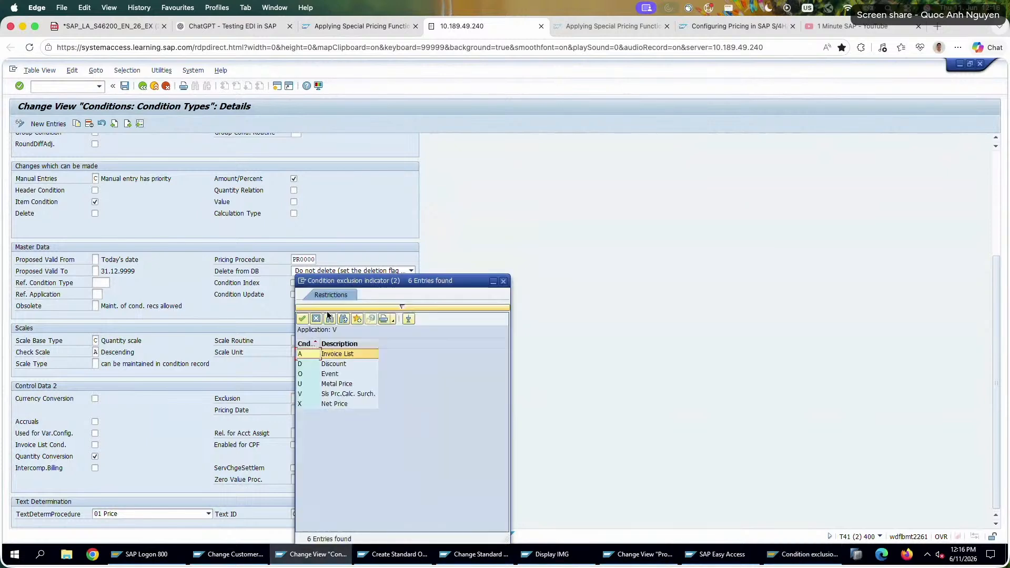
double_click(353, 364)
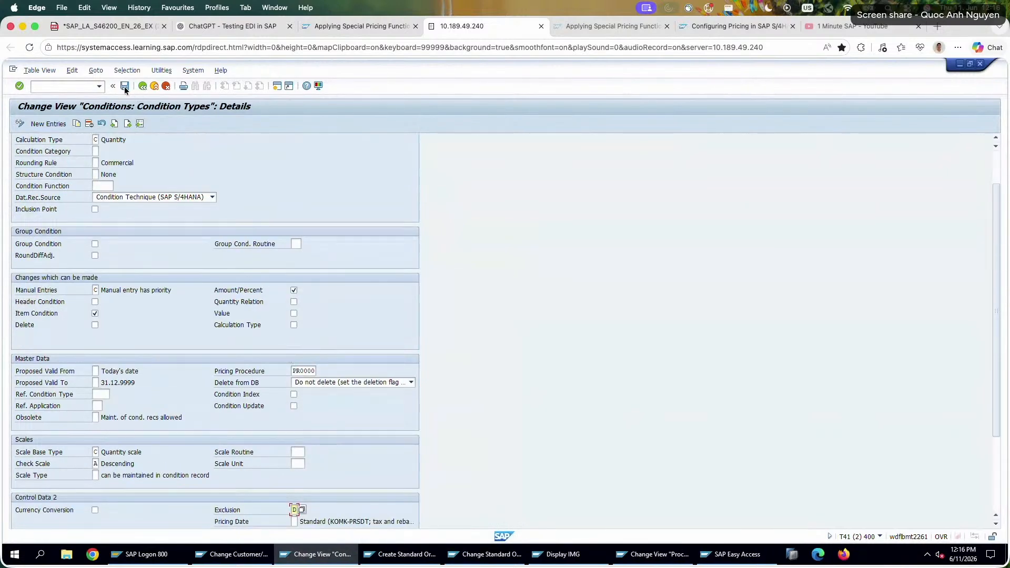
left_click(125, 87)
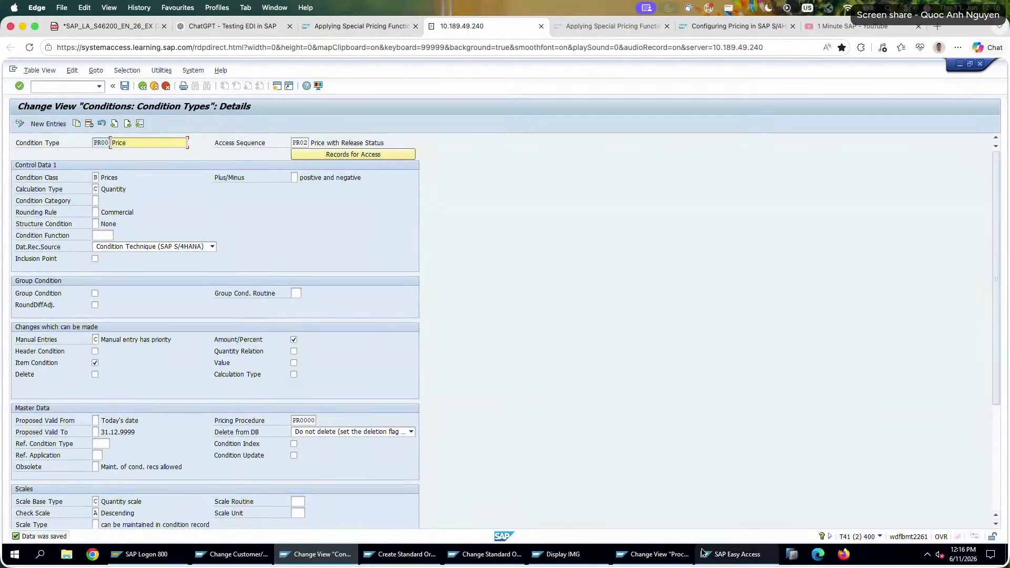
Switch to the session changing the existing standard order, save the order, and return that session to SAP Easy Access.
left_click(657, 554)
left_click(561, 554)
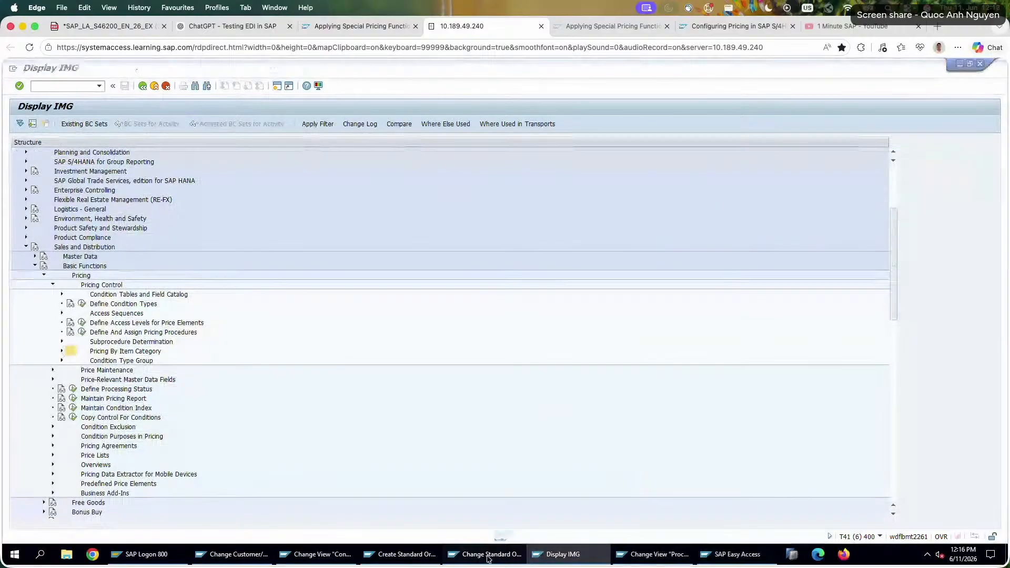
left_click(485, 554)
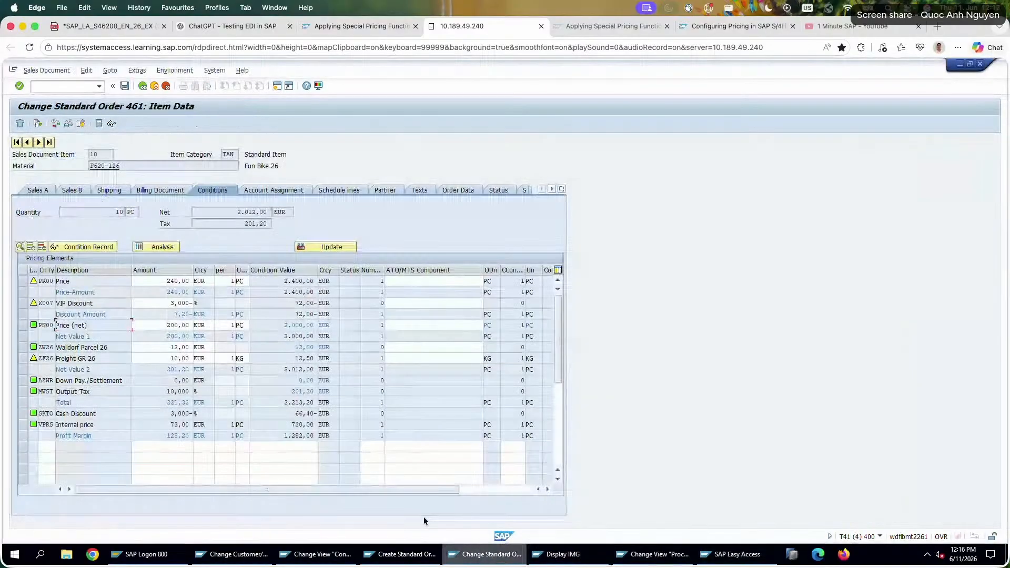
left_click(146, 86)
left_click(146, 87)
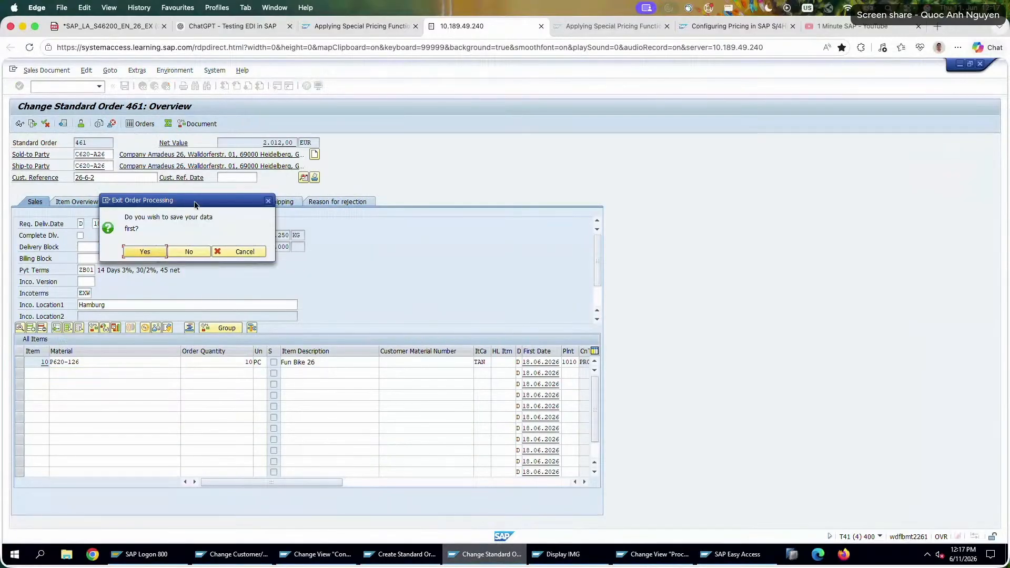
left_click(142, 251)
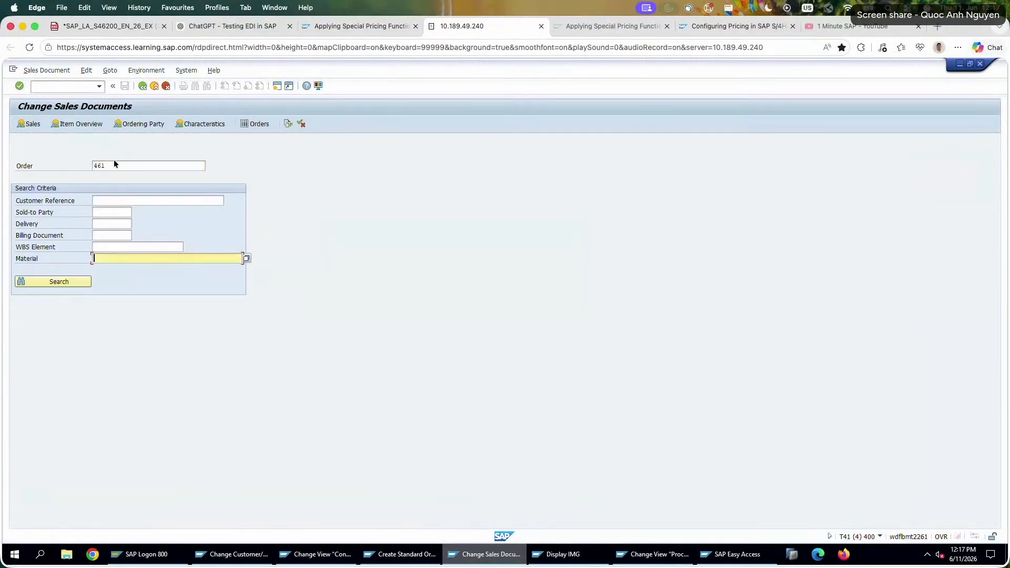
left_click(143, 86)
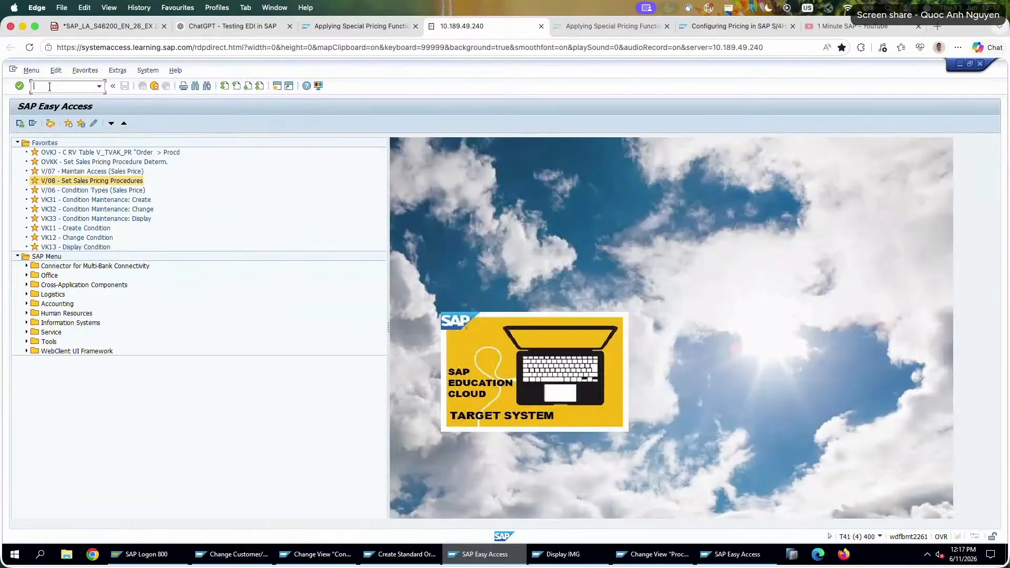
Run transaction VA01 for order type OR and enter the sold-to party and customer reference of the new order.
left_click(50, 86)
type("va01")
key("Return")
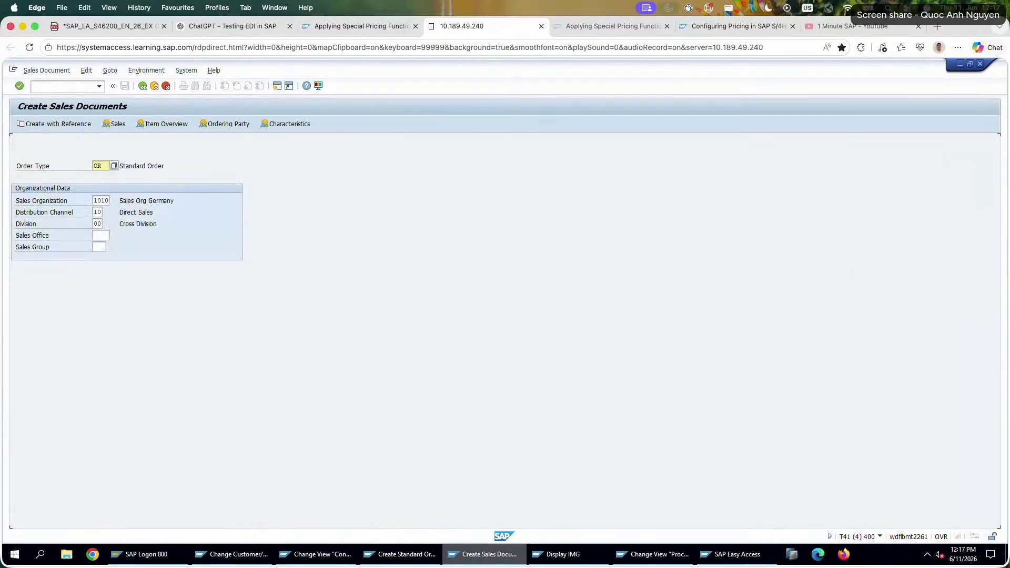
key("Return")
type("C620-A26")
left_click(99, 176)
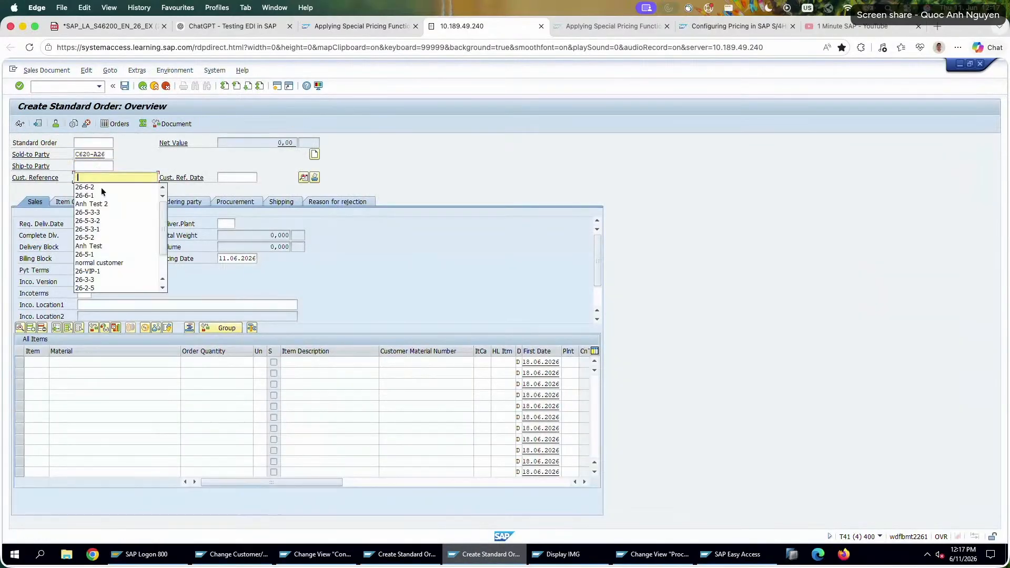
left_click(103, 204)
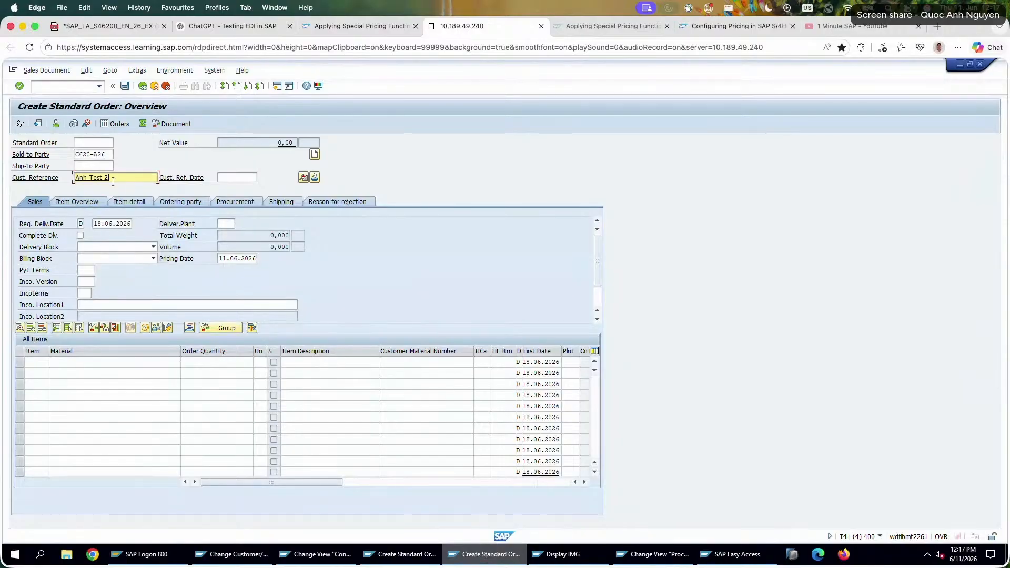
key("Return")
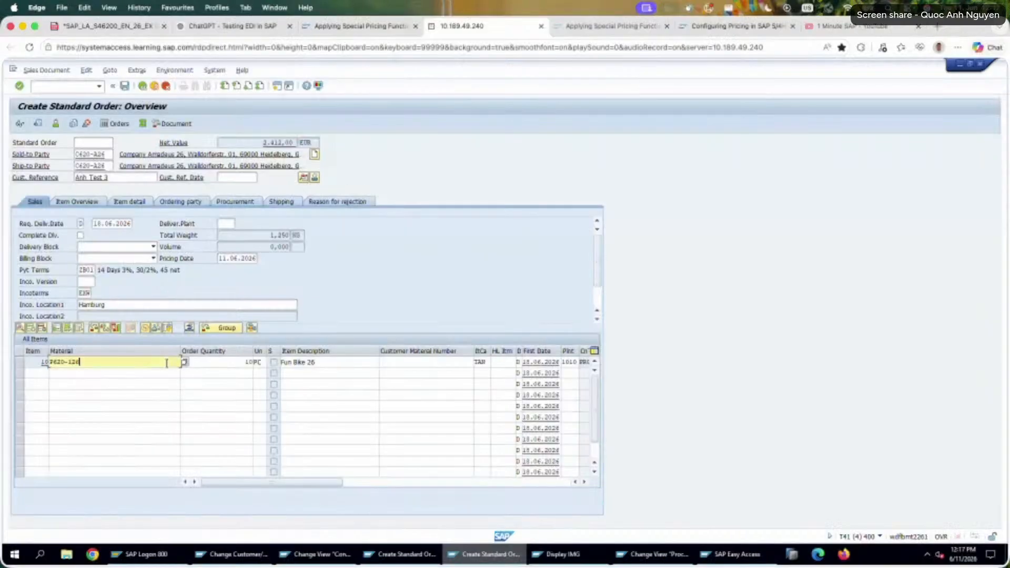
Enter material P620-126 with quantity 10 and display the item's pricing conditions.
double_click(167, 362)
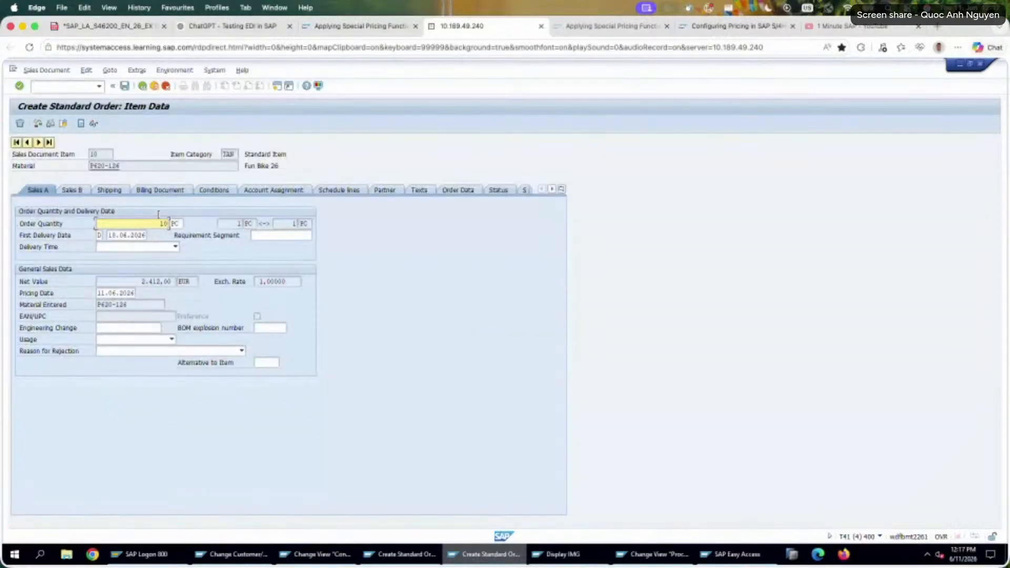
left_click(213, 190)
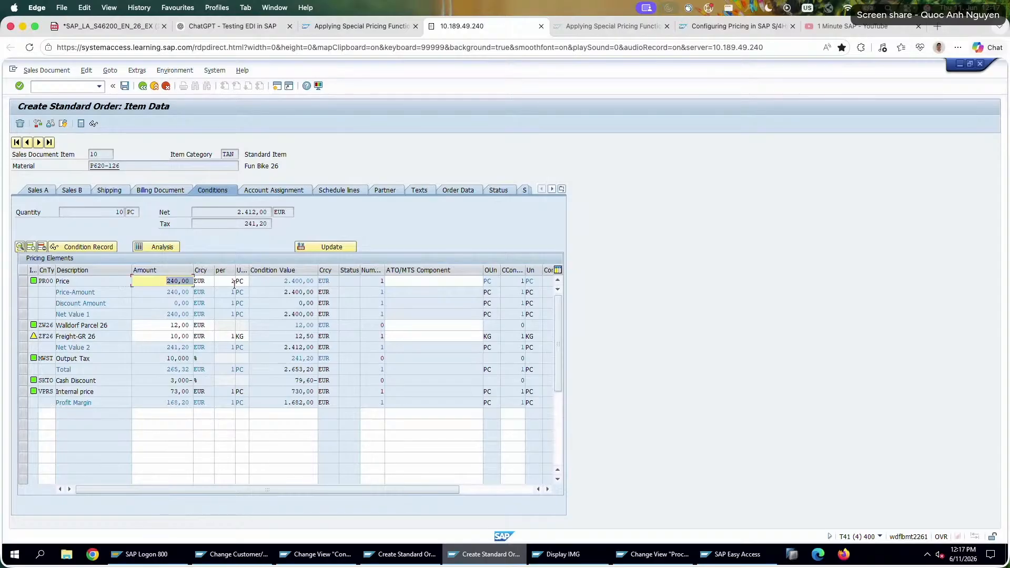
double_click(177, 280)
Add a manual K007 discount of 3 % to the item's conditions and rerun the pricing update.
left_click(47, 414)
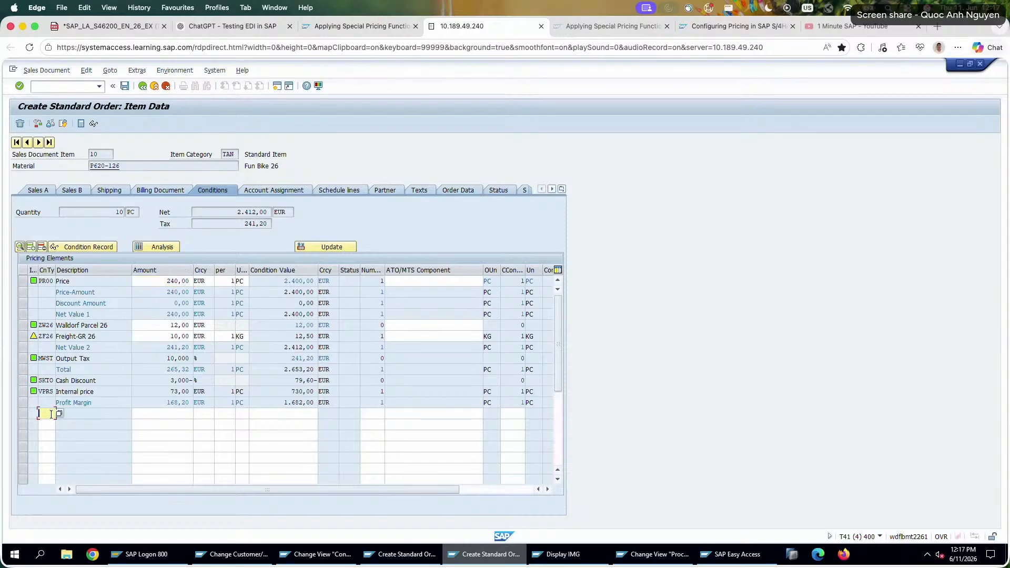
type("K007")
key("Tab")
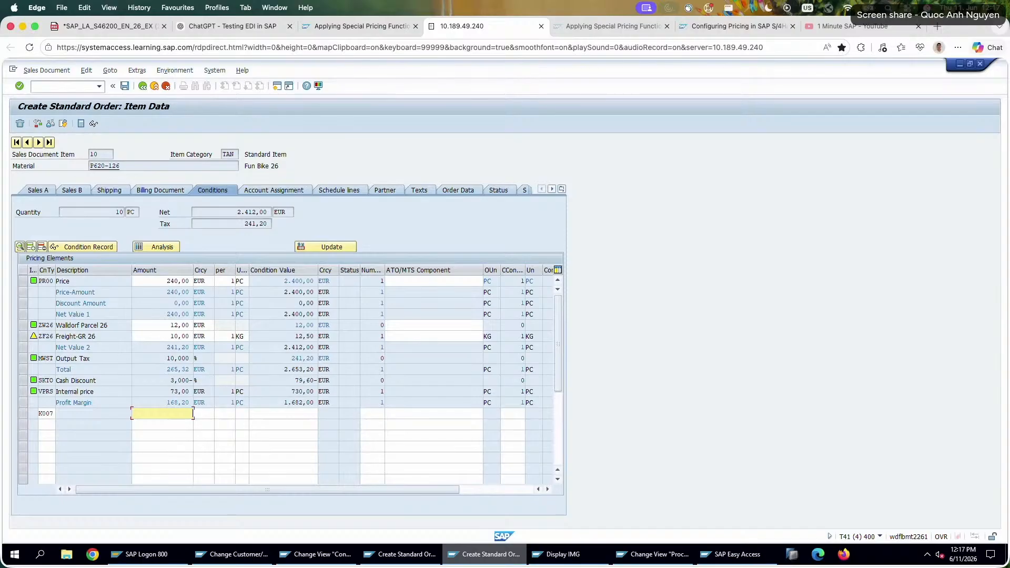
type("3")
key("Return")
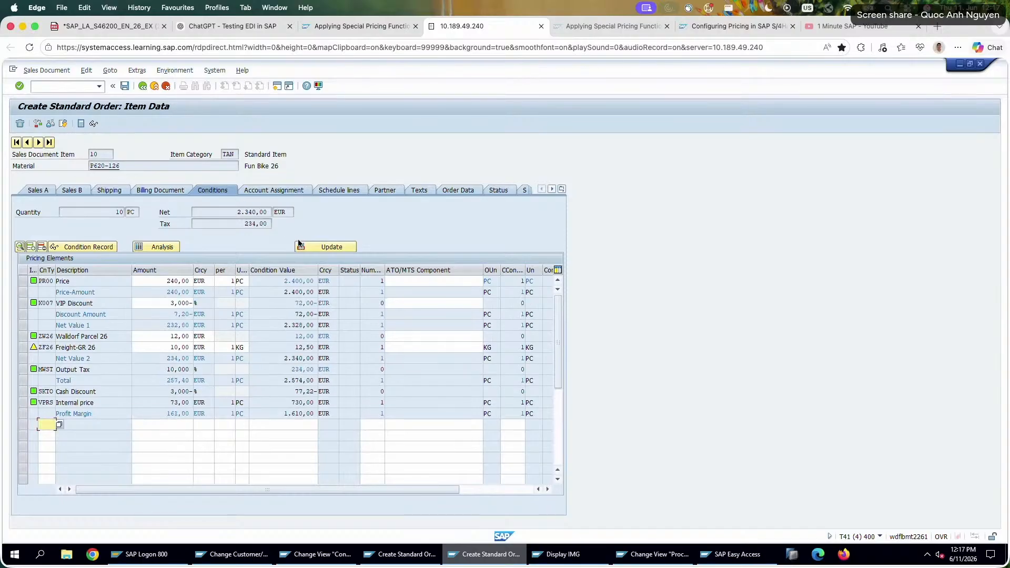
left_click(314, 246)
double_click(384, 293)
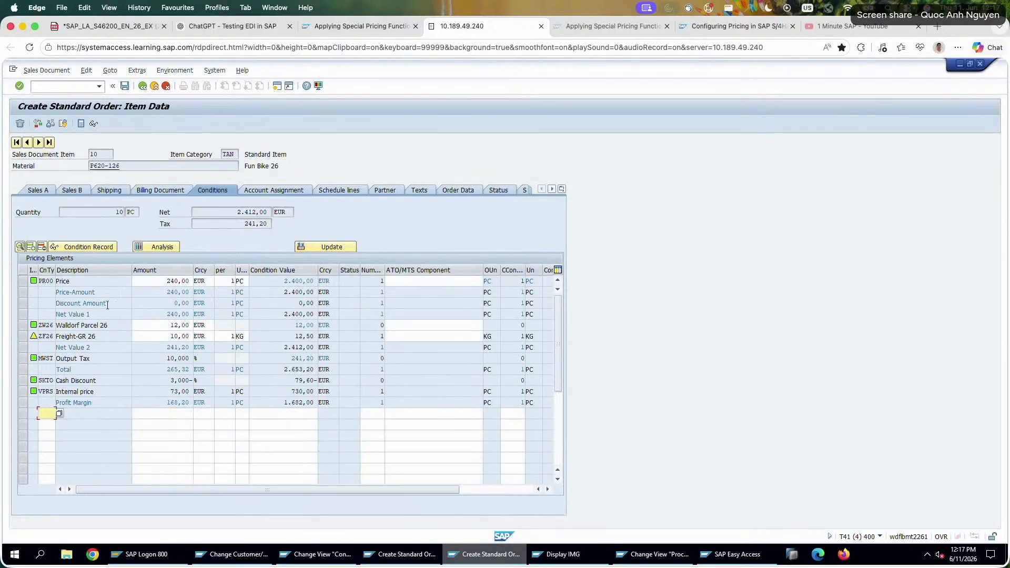
Return to the PR00 condition type details, change the Exclusion indicator to X (Net Price), and save.
left_click(265, 561)
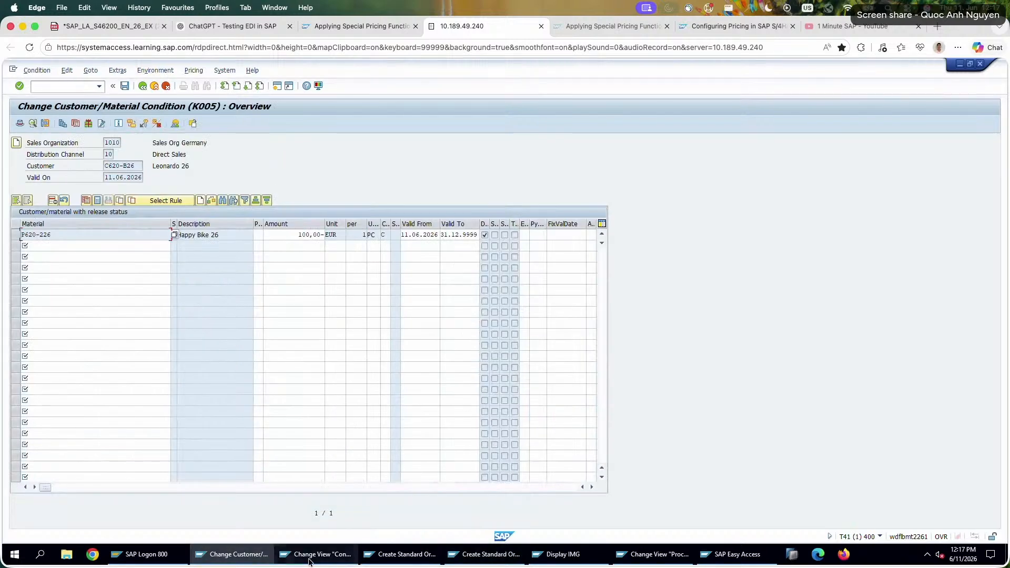
left_click(309, 561)
scroll(279, 380, "down", 5)
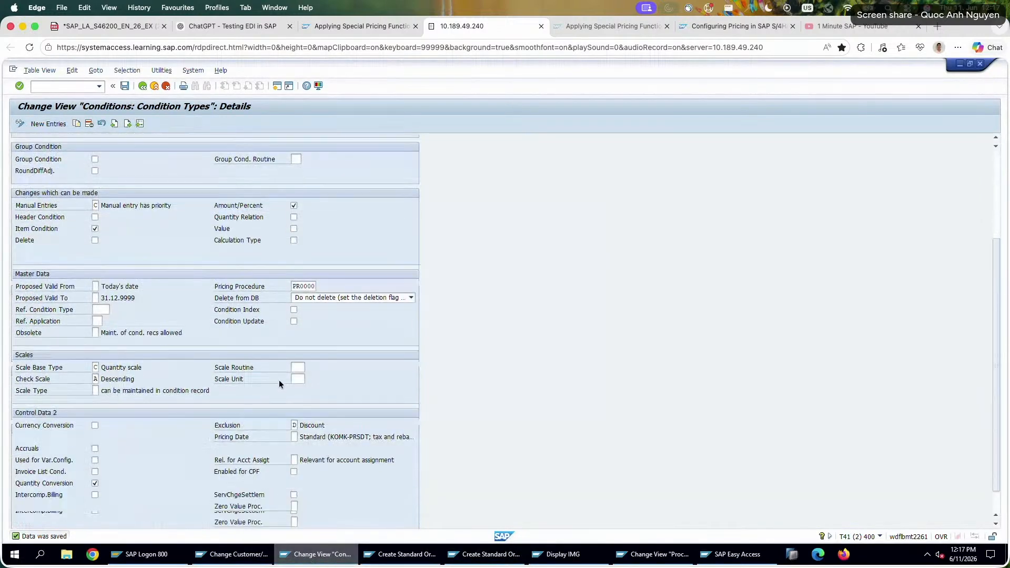
scroll(279, 379, "down", 2)
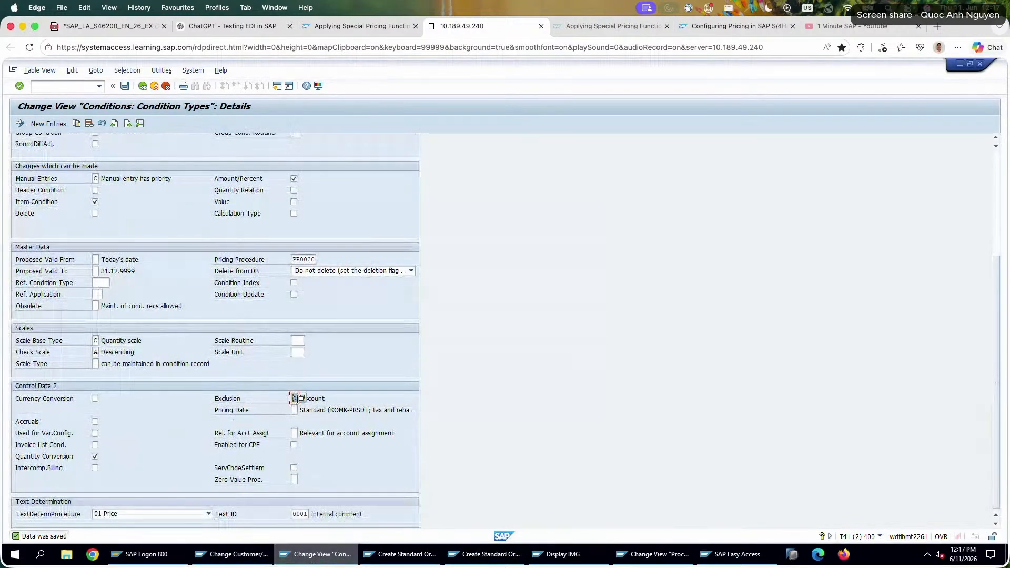
left_click(300, 398)
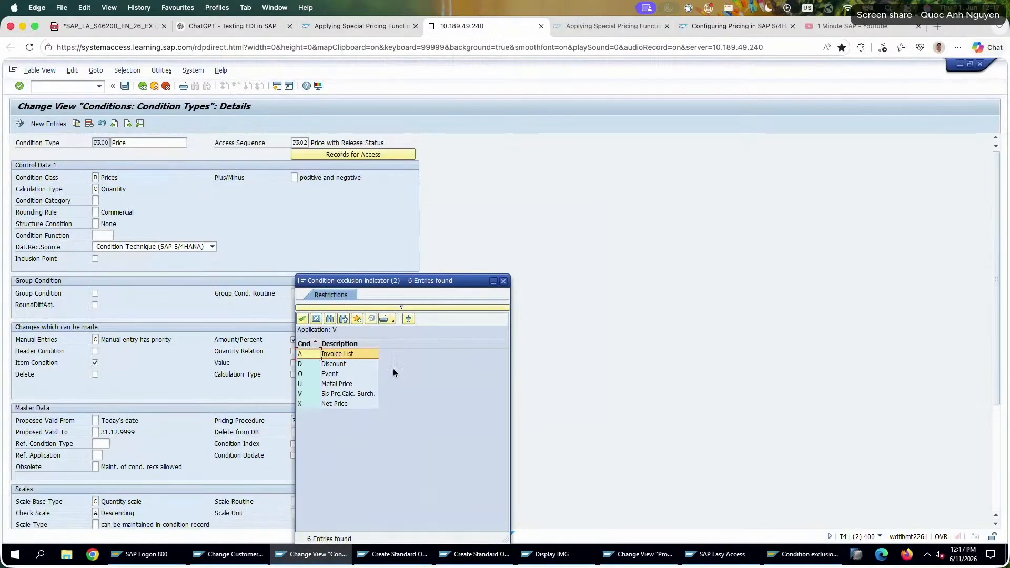
double_click(358, 403)
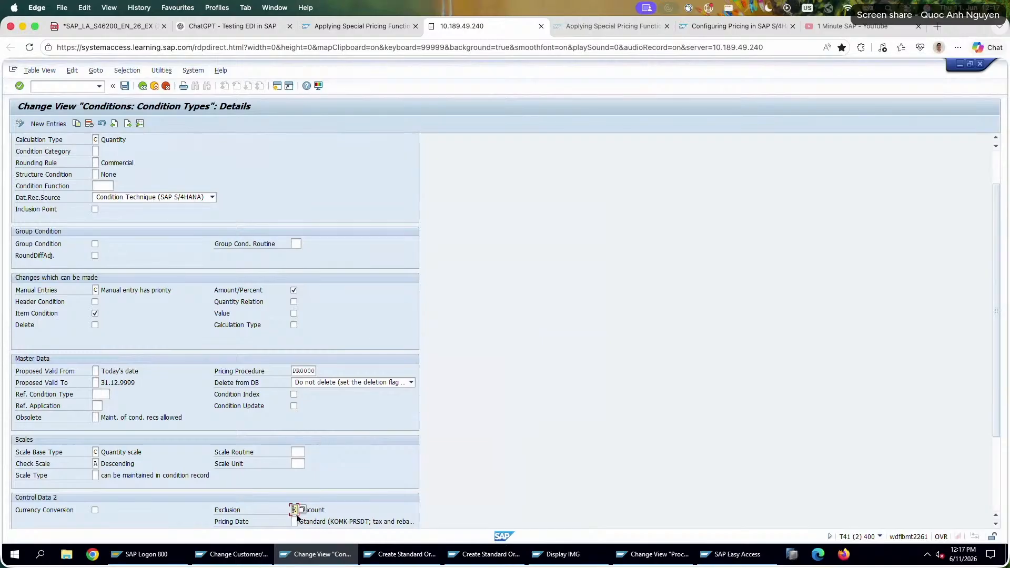
left_click(329, 509)
key("Return")
scroll(319, 378, "down", 3)
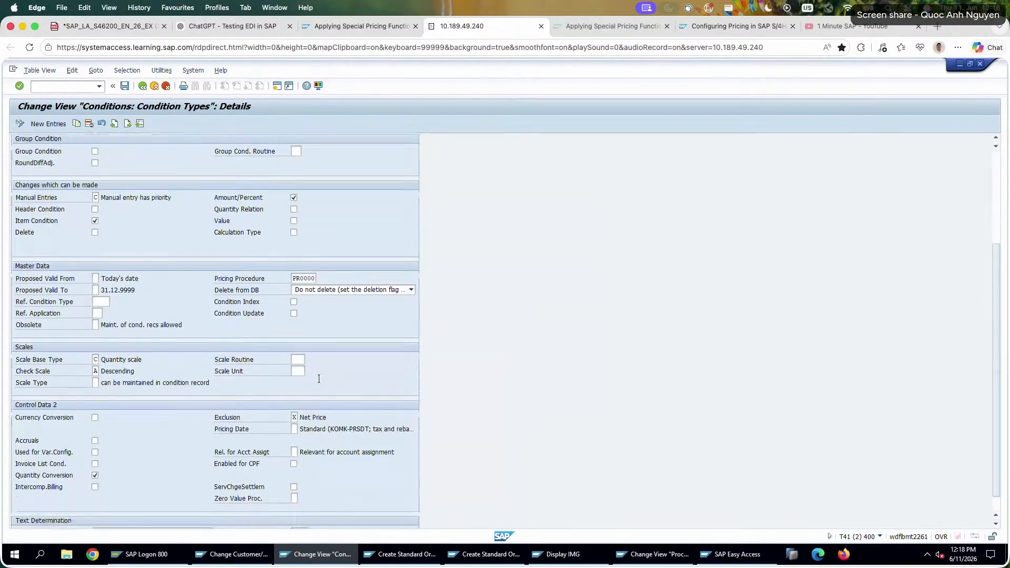
scroll(318, 379, "up", 3)
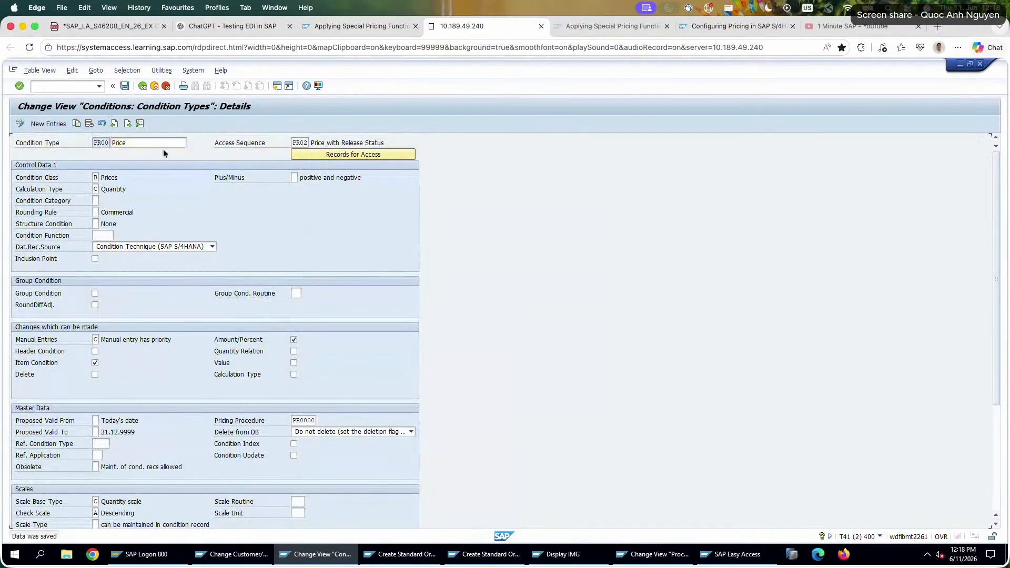
Close the session with the Happy Bike 26 order and leave the unsaved Fun Bike 26 order without saving it.
left_click(400, 554)
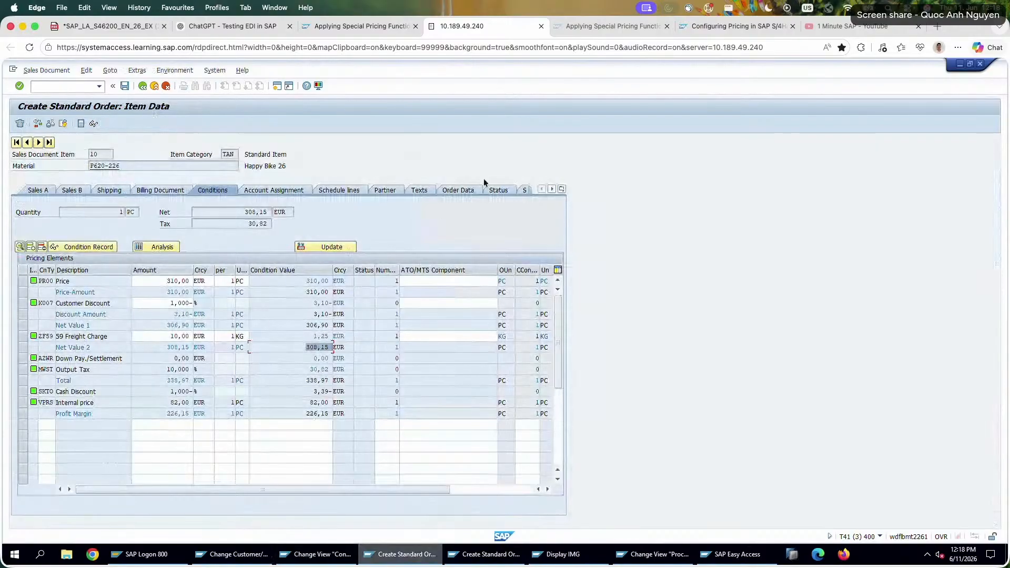
left_click(979, 63)
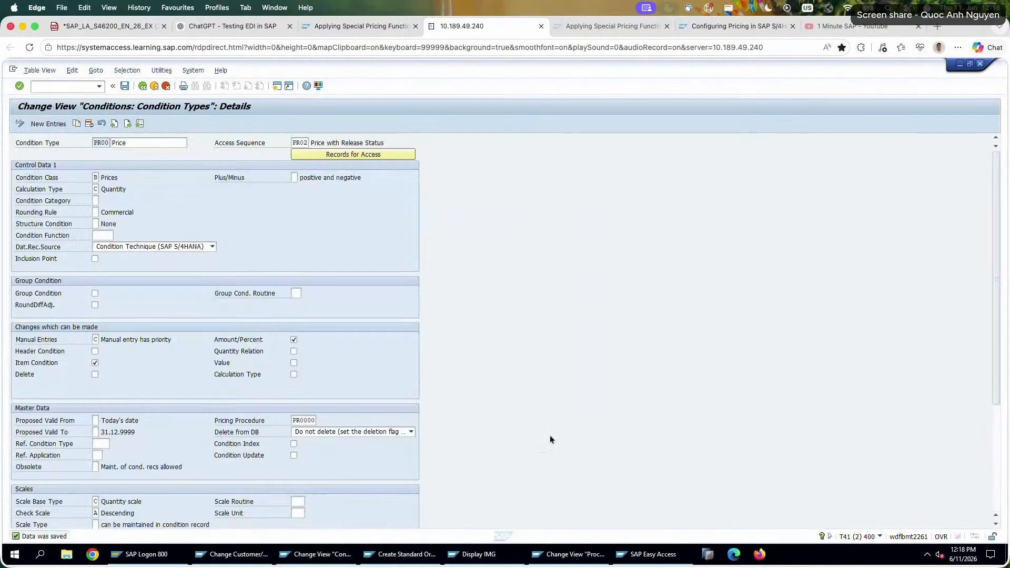
left_click(399, 554)
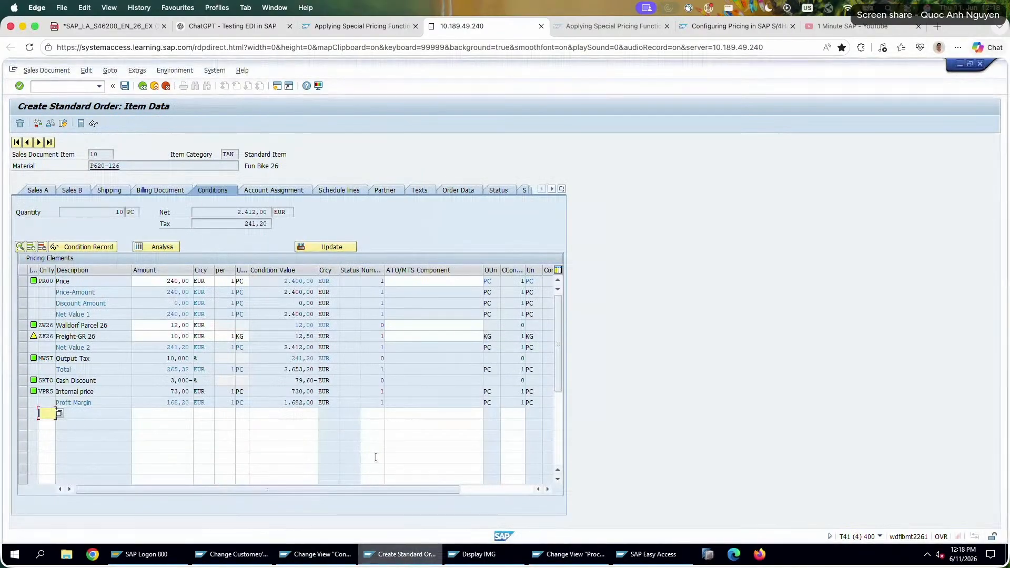
left_click(140, 86)
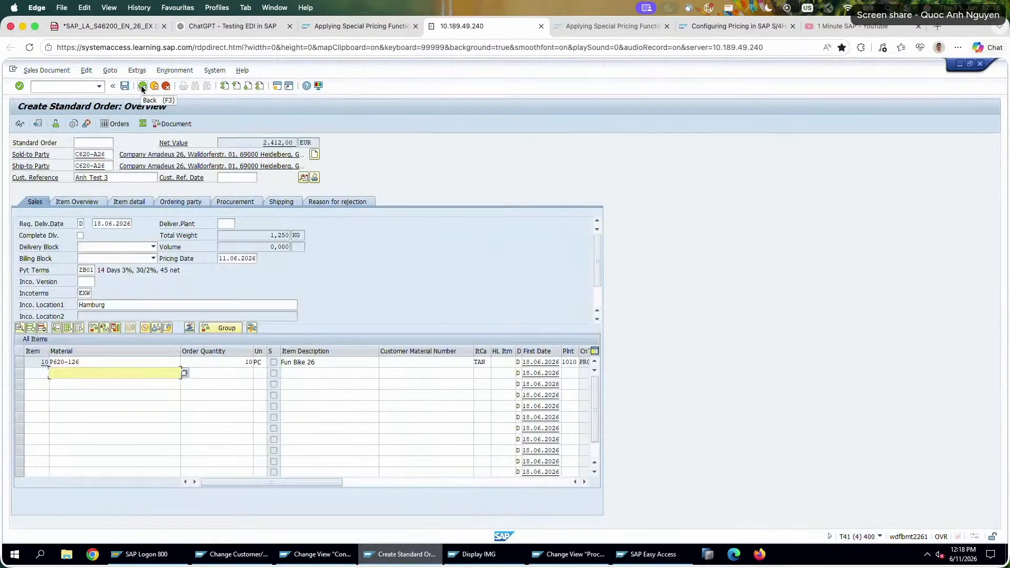
left_click(141, 86)
left_click(191, 255)
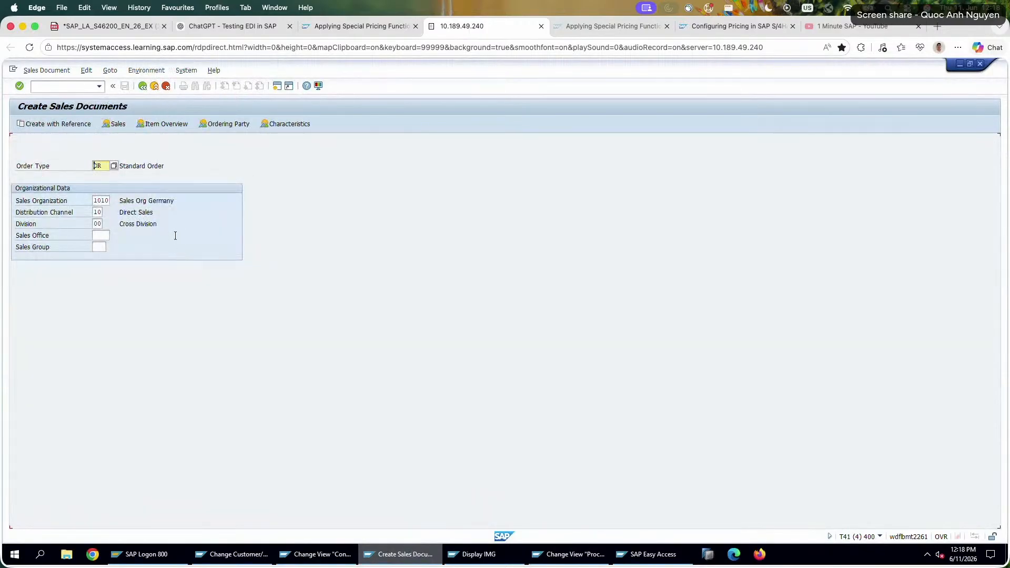
Start another standard order of type OR with the same sold-to party and customer reference as the discarded order.
key("Return")
left_click(76, 154)
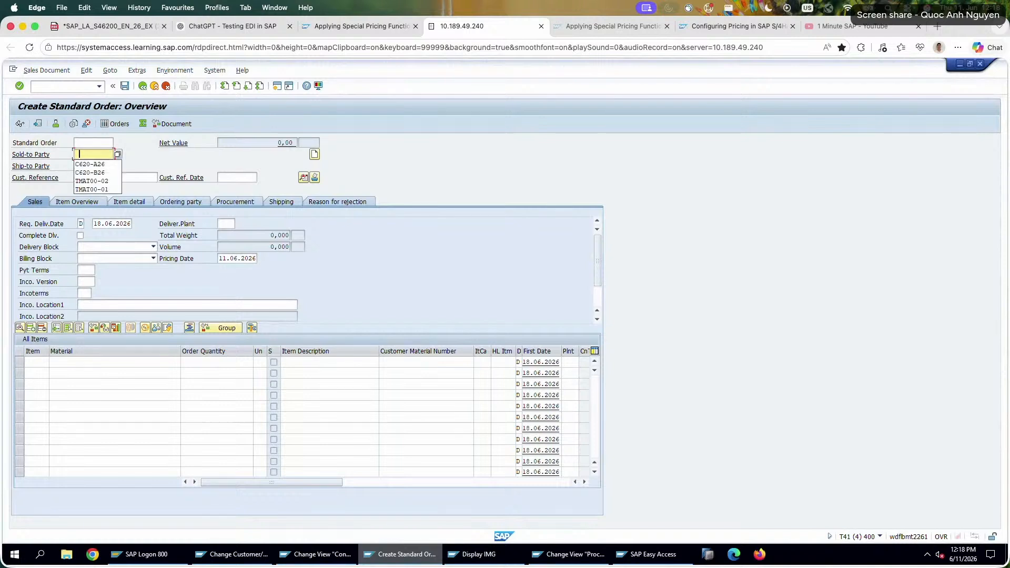
left_click(98, 170)
key("ctrl+a")
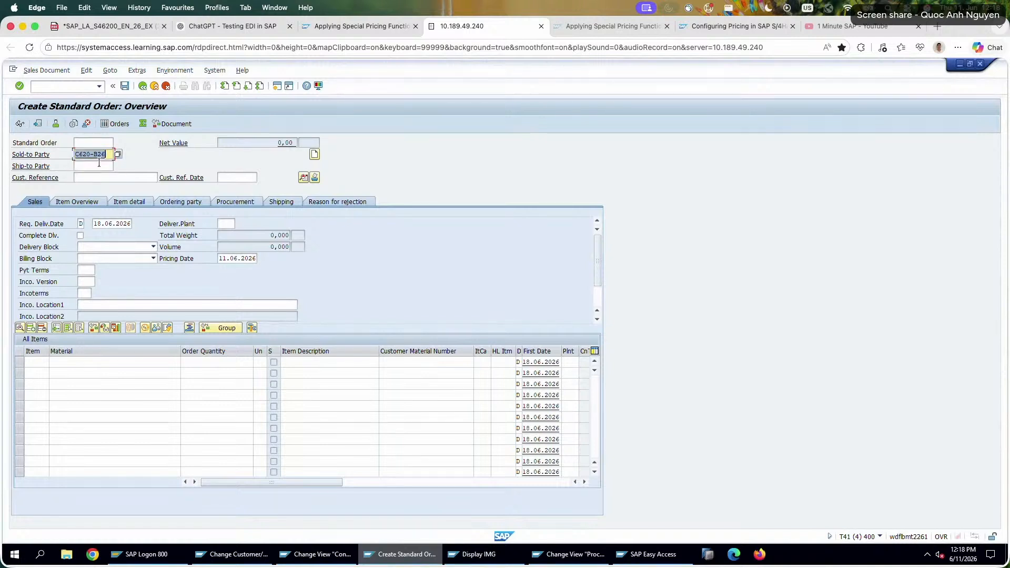
key("BackSpace")
left_click(90, 164)
left_click(104, 180)
left_click(106, 186)
Enter material P620-126 with an order quantity of 10 as the first item.
left_click(54, 362)
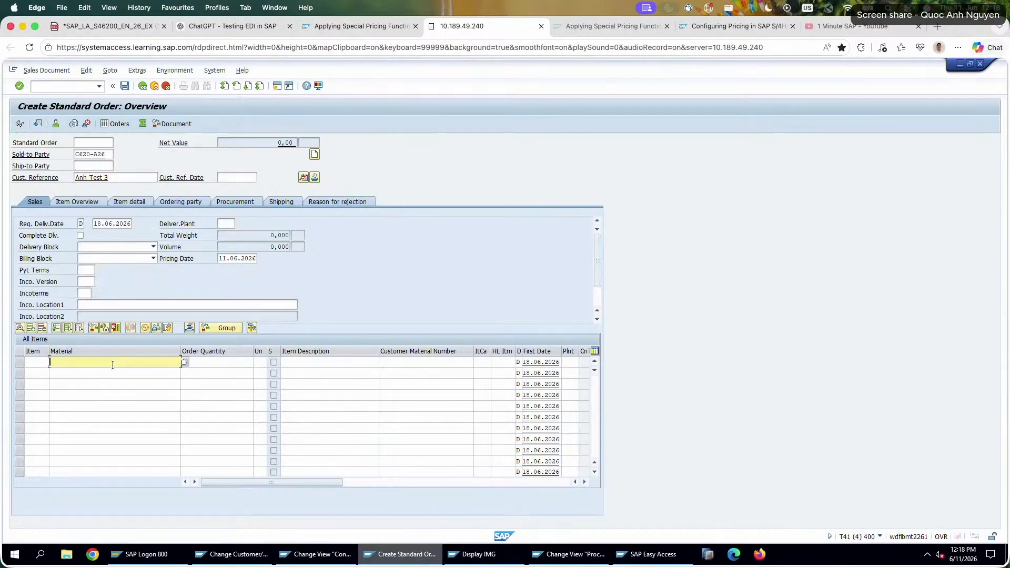
left_click(112, 373)
key("Tab")
type("10")
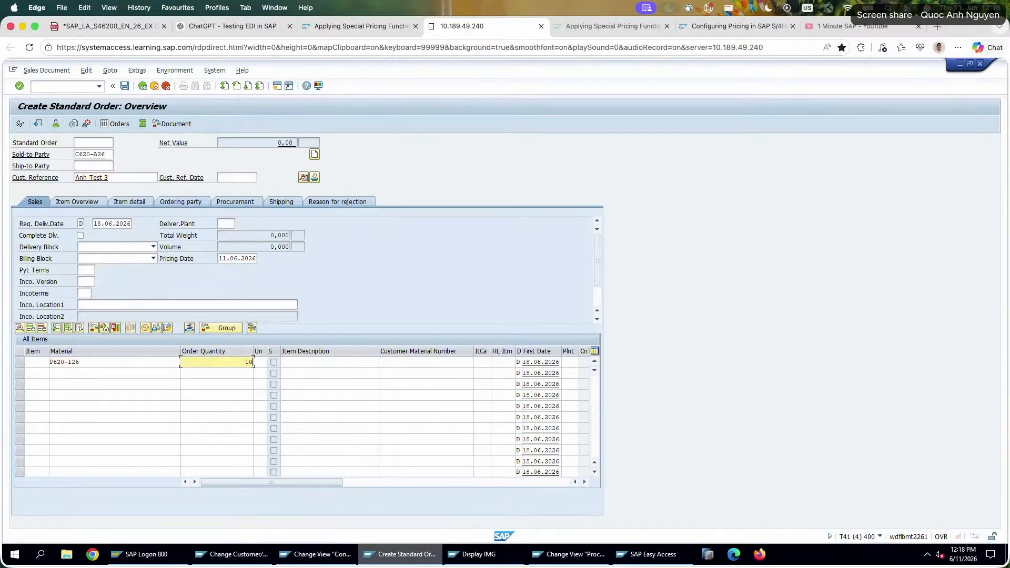
Confirm the order item, open item 10's pricing conditions and check the PR00 and Walldorf Parcel 26 amounts.
key("Return")
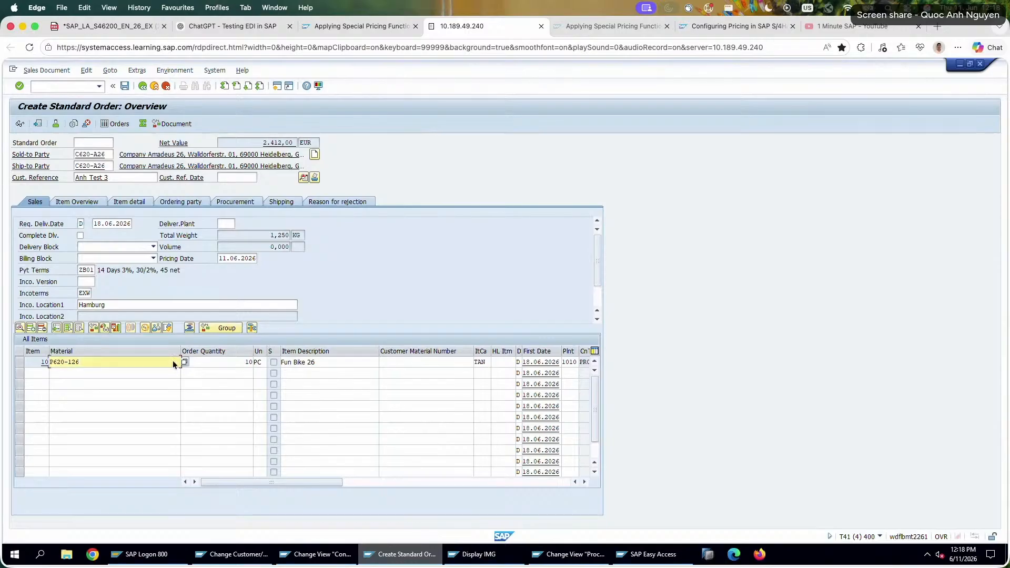
double_click(173, 361)
left_click(214, 190)
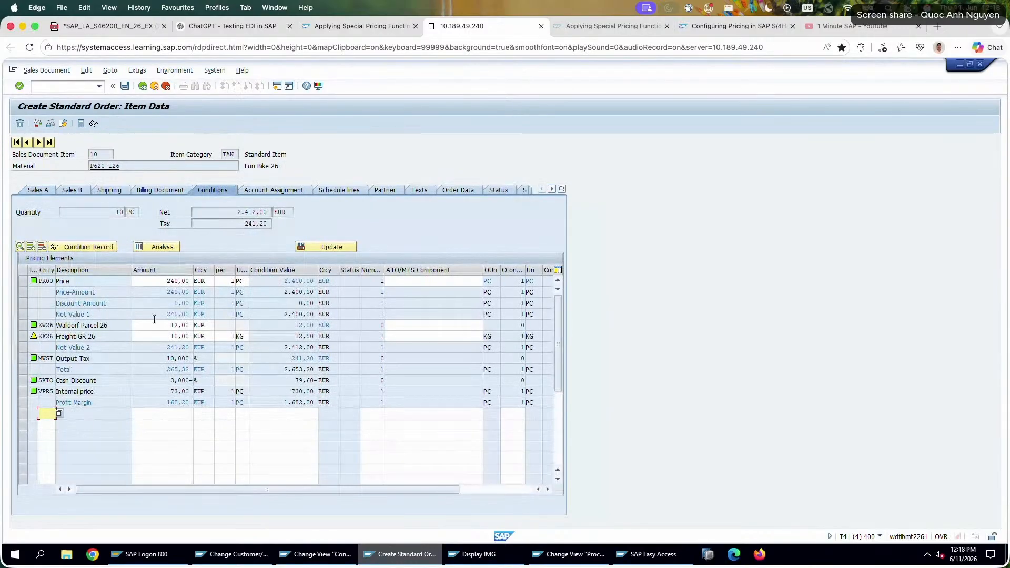
double_click(168, 283)
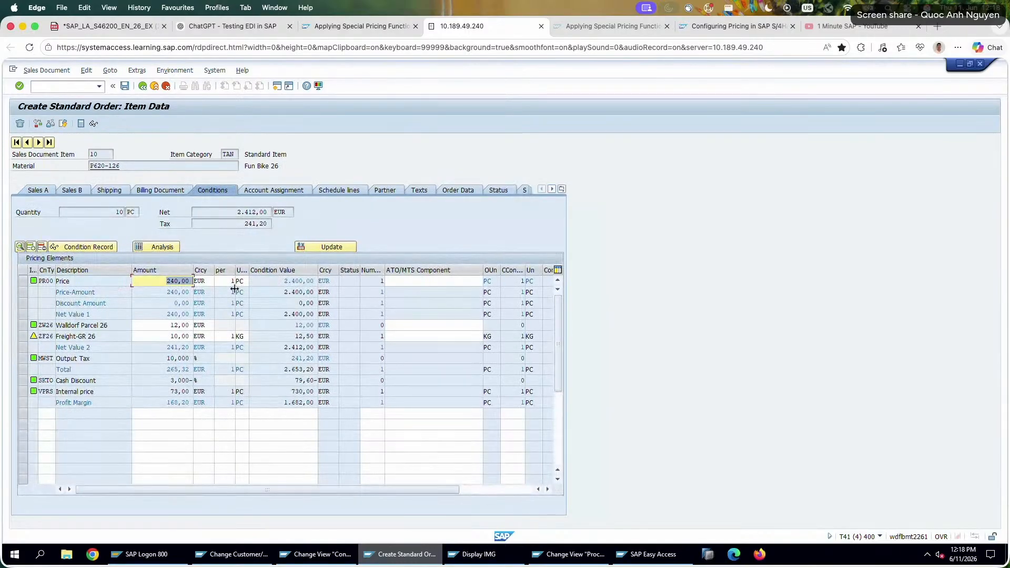
double_click(165, 326)
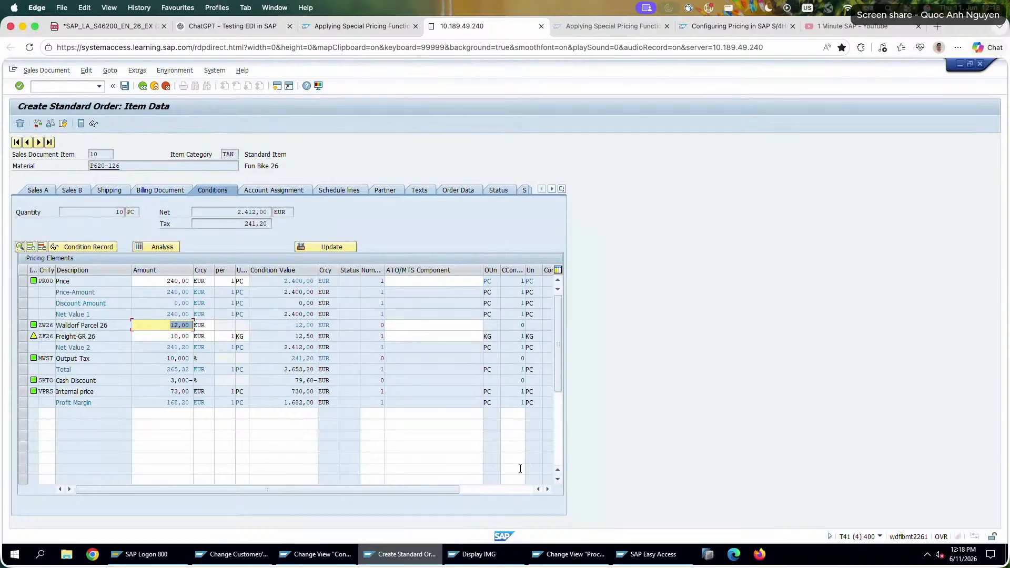
Examine the control data of pricing procedure Z26PRC, checking the PR00 requirement and the NETP price step.
left_click(625, 556)
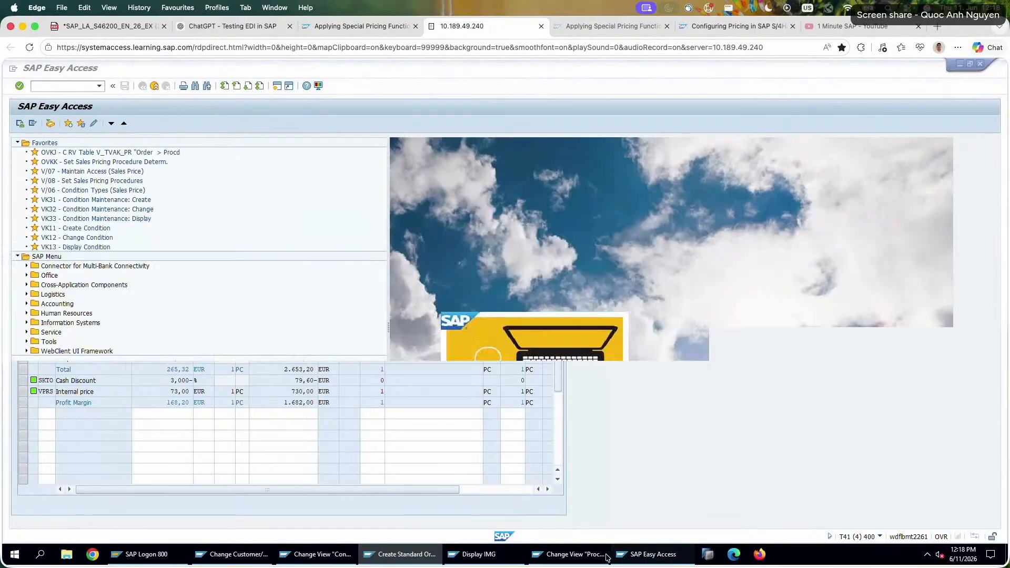
left_click(605, 555)
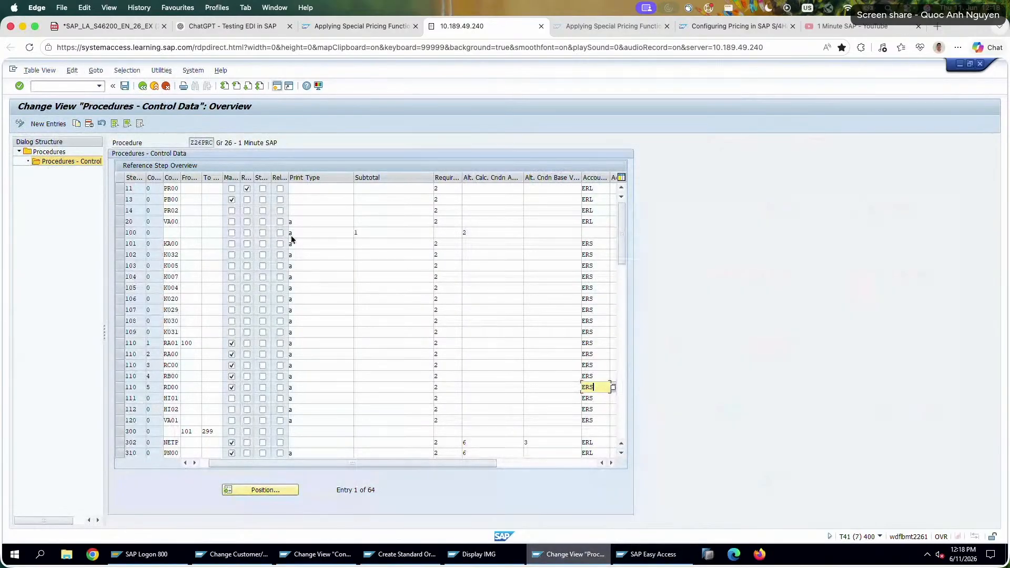
left_click(445, 192)
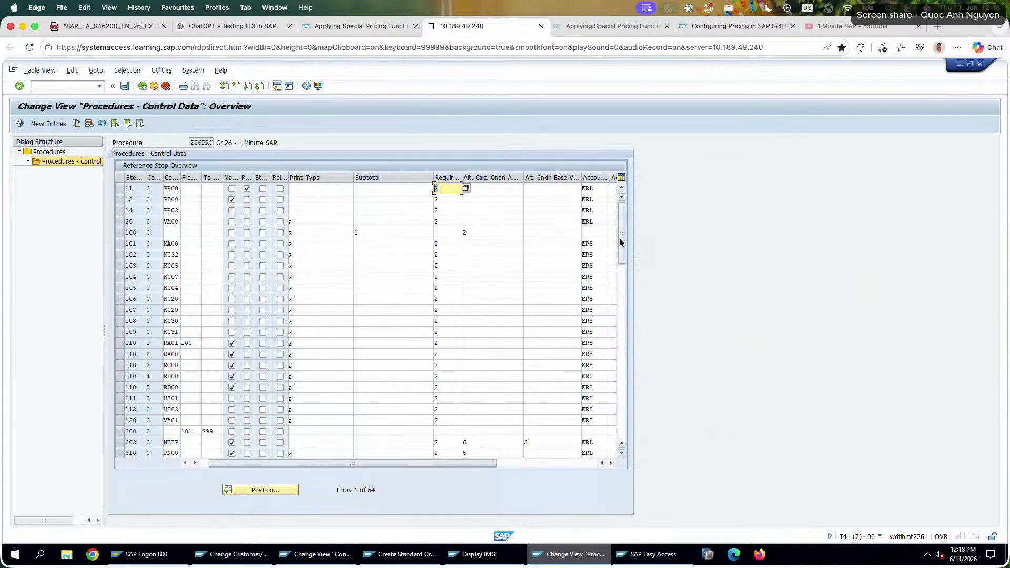
mouse_move(620, 243)
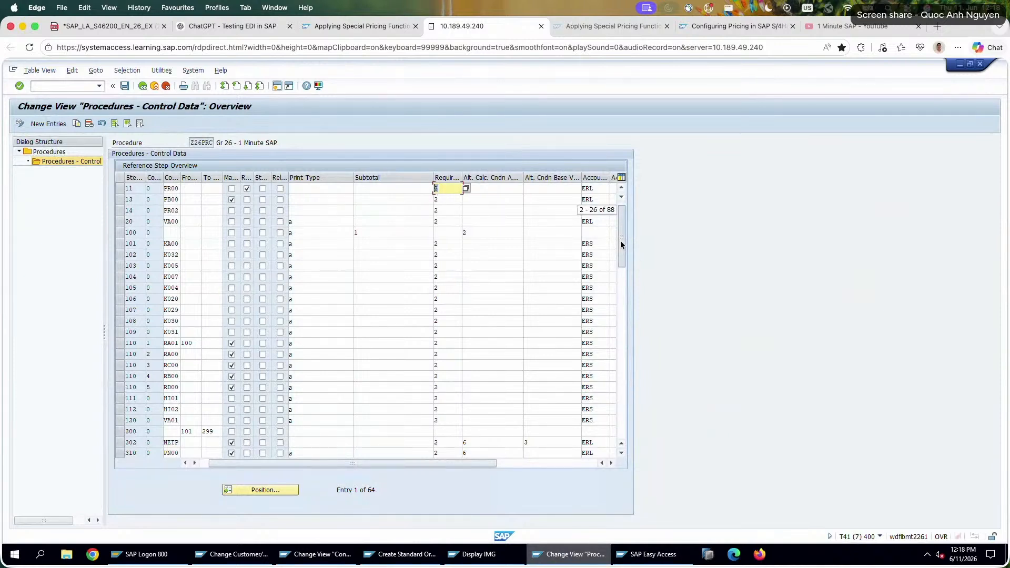
left_click_drag(621, 241, 620, 242)
scroll(194, 256, "up", 1)
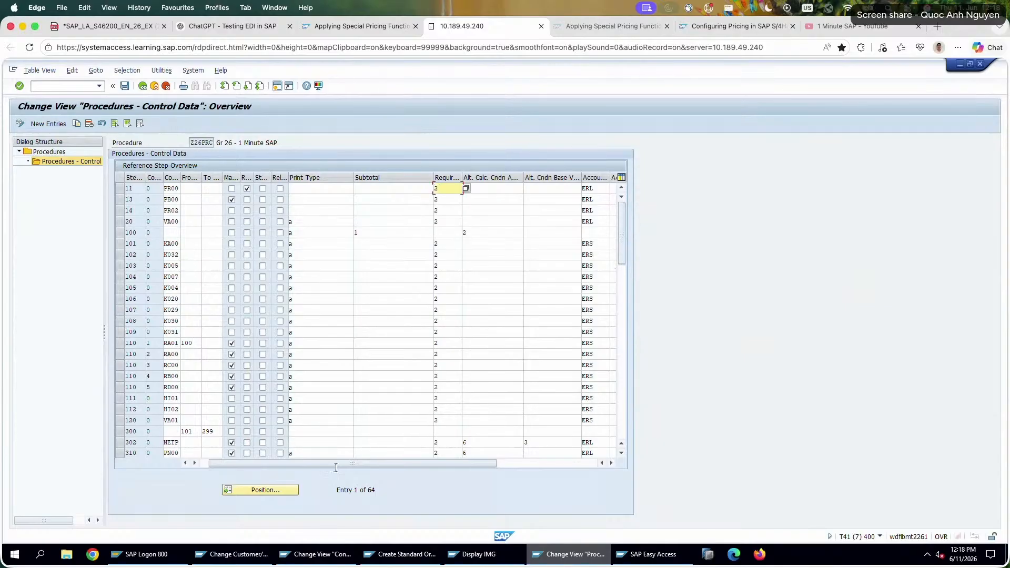
left_click_drag(334, 464, 241, 455)
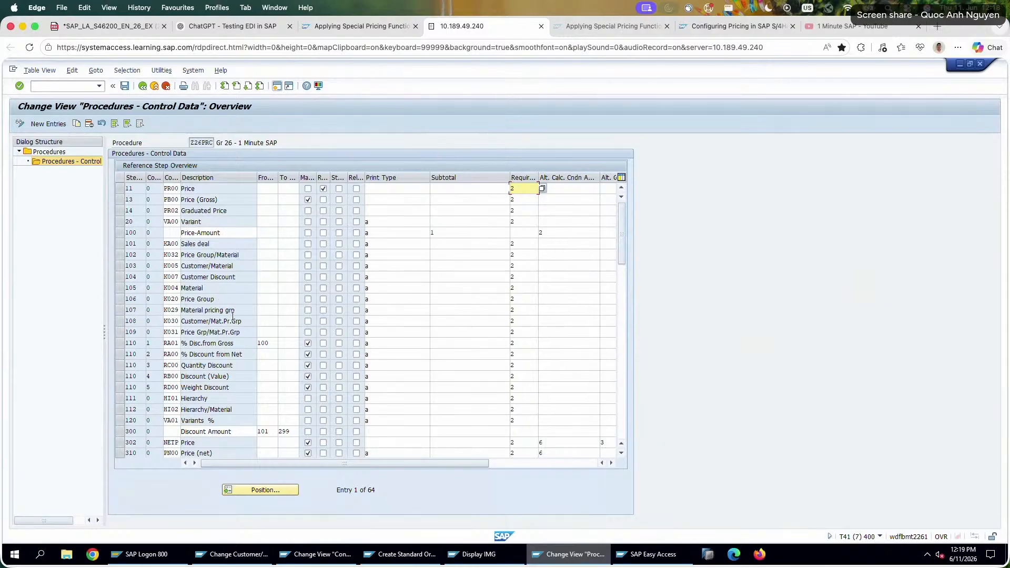
scroll(232, 315, "down", 4)
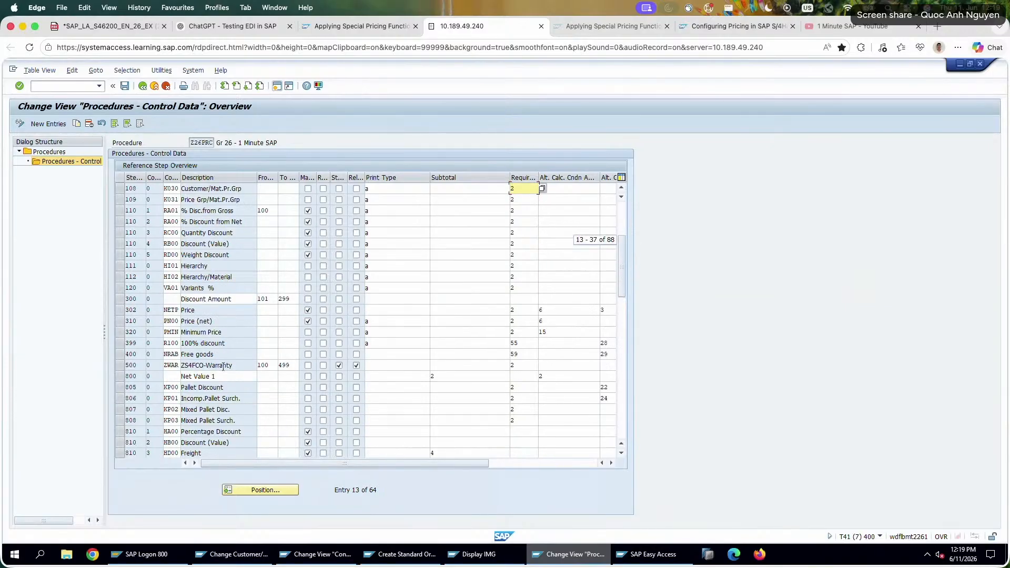
left_click_drag(204, 311, 180, 311)
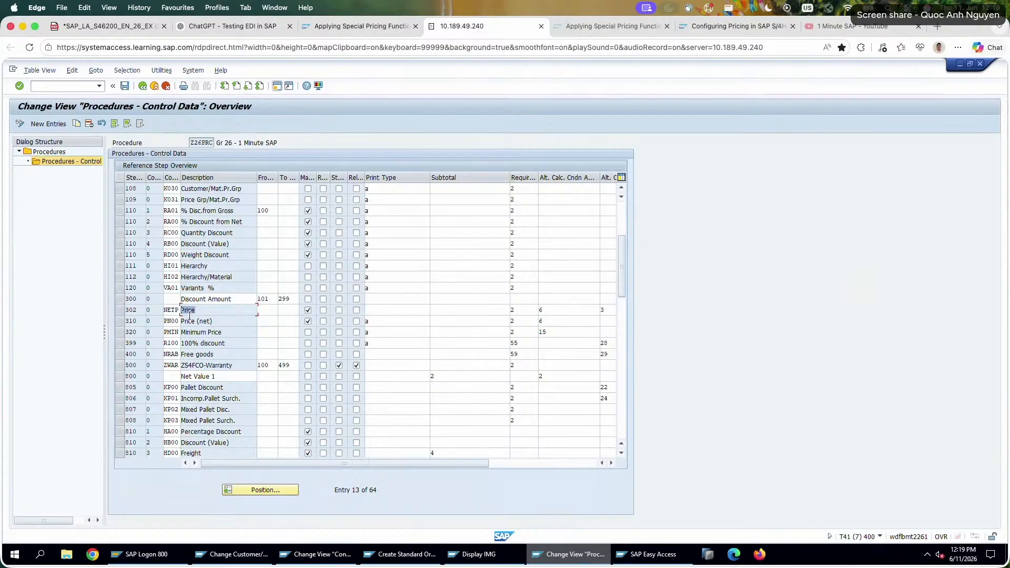
Review the procedure's discount steps, the subtotal setting of Walldorf Parcel 26 and the Price (net) condition type.
scroll(224, 284, "up", 2)
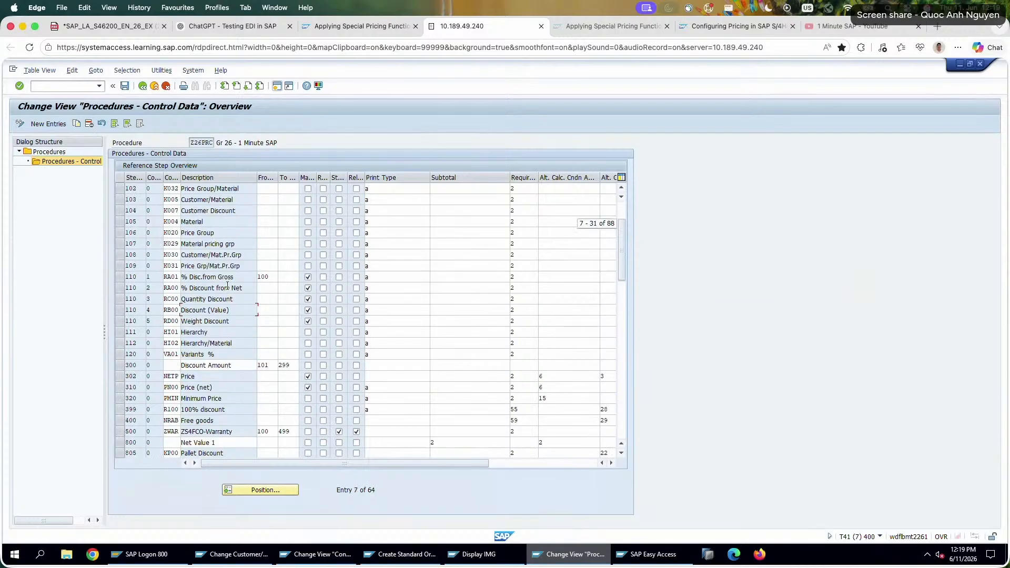
scroll(226, 286, "up", 2)
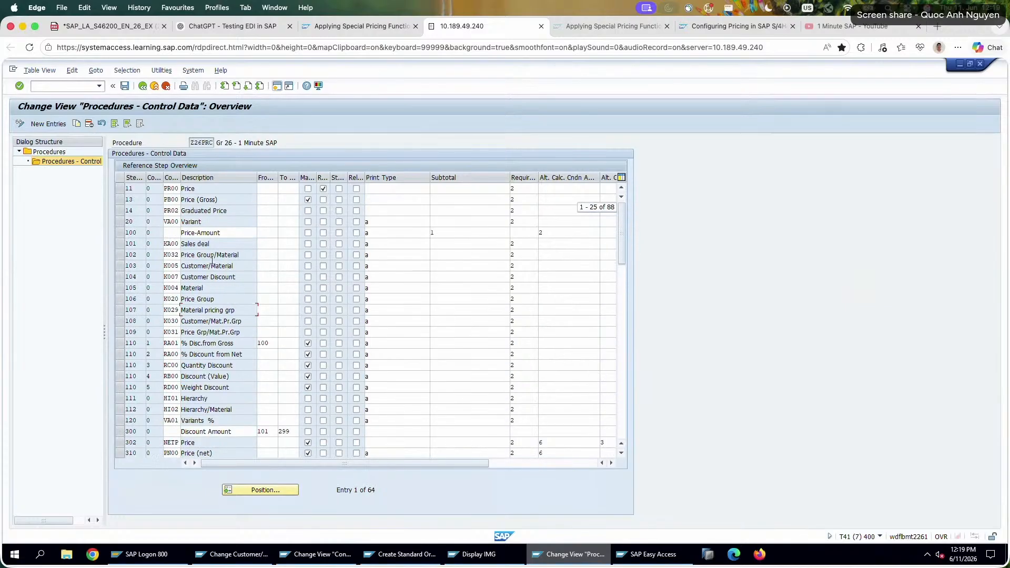
double_click(189, 300)
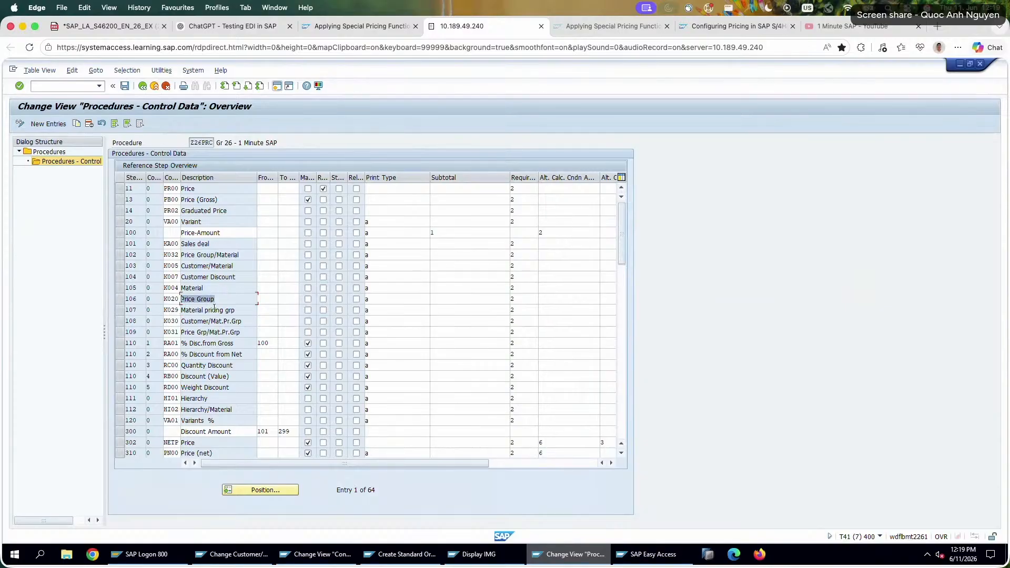
double_click(212, 289)
scroll(222, 398, "down", 5)
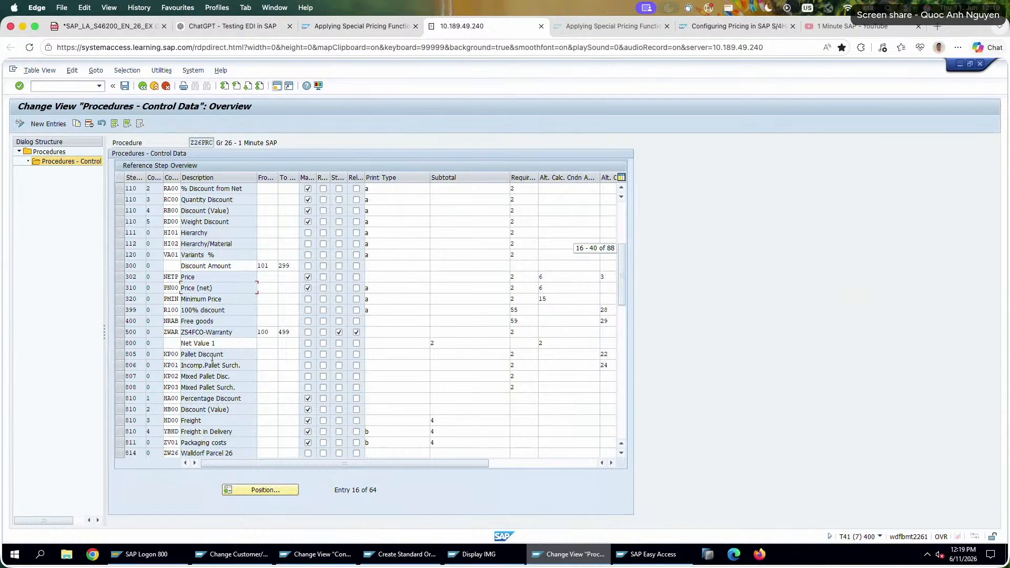
scroll(216, 374, "down", 1)
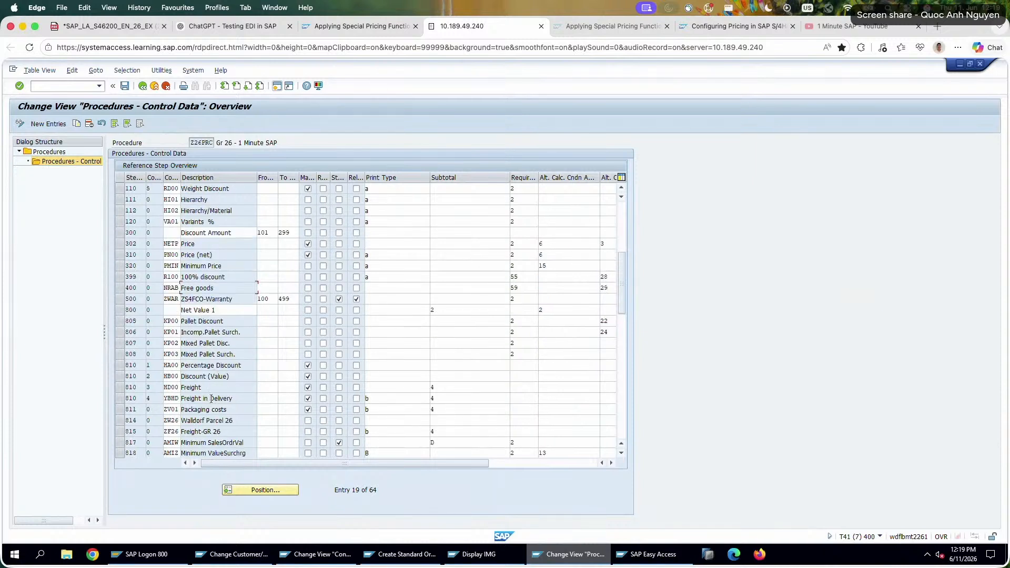
left_click_drag(230, 428, 212, 416)
left_click(444, 420)
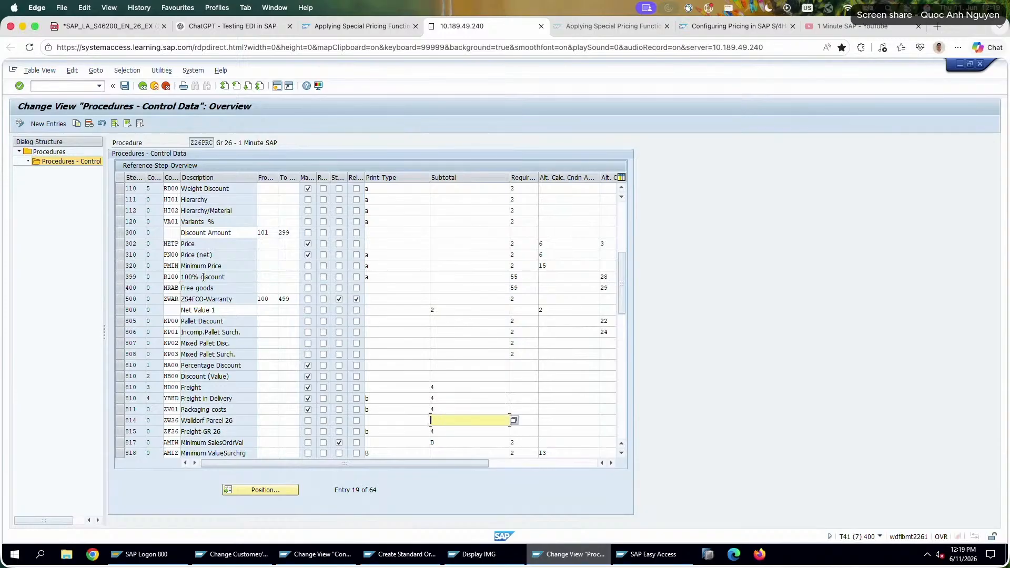
scroll(207, 278, "up", 4)
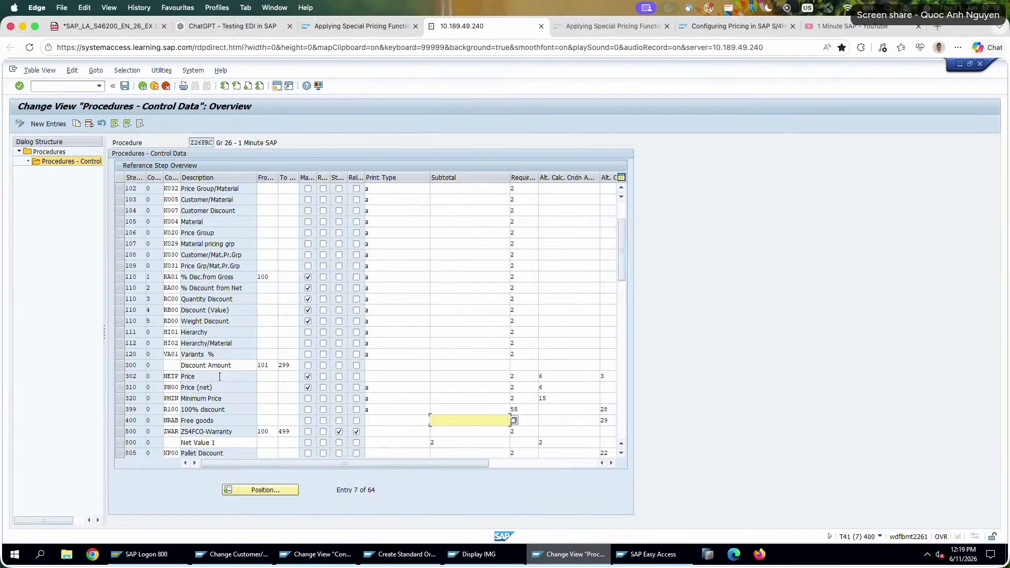
left_click_drag(216, 387, 121, 388)
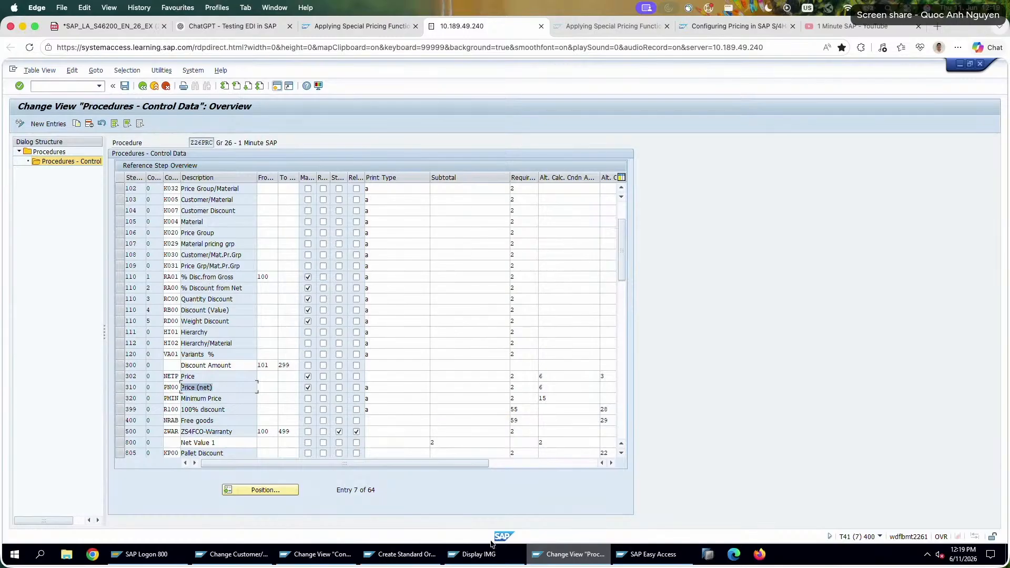
Try to add condition type PN with an amount of 200 to the pricing of order item 10.
left_click(400, 554)
left_click(47, 413)
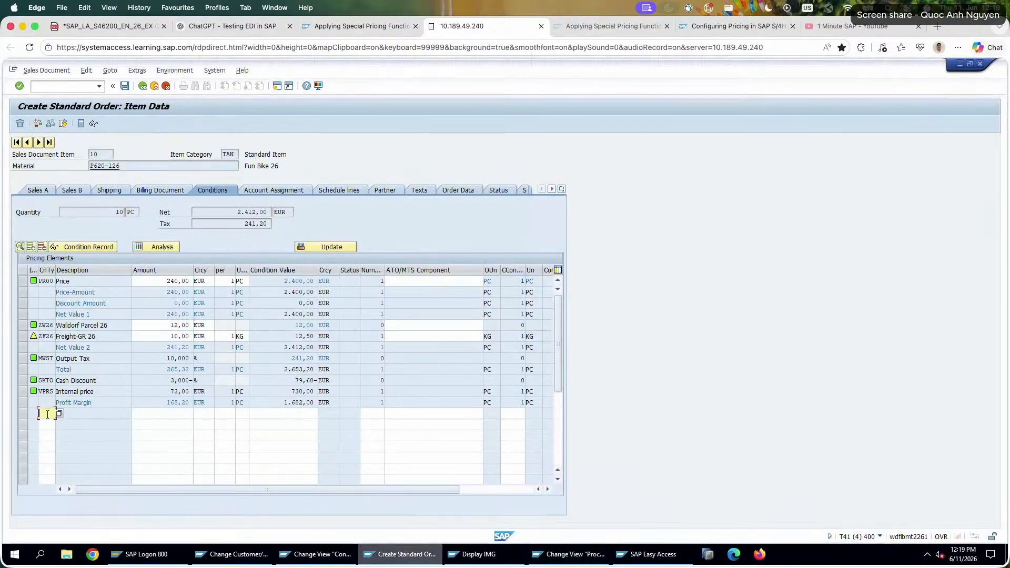
type("pn")
key("Tab")
type("200")
key("Return")
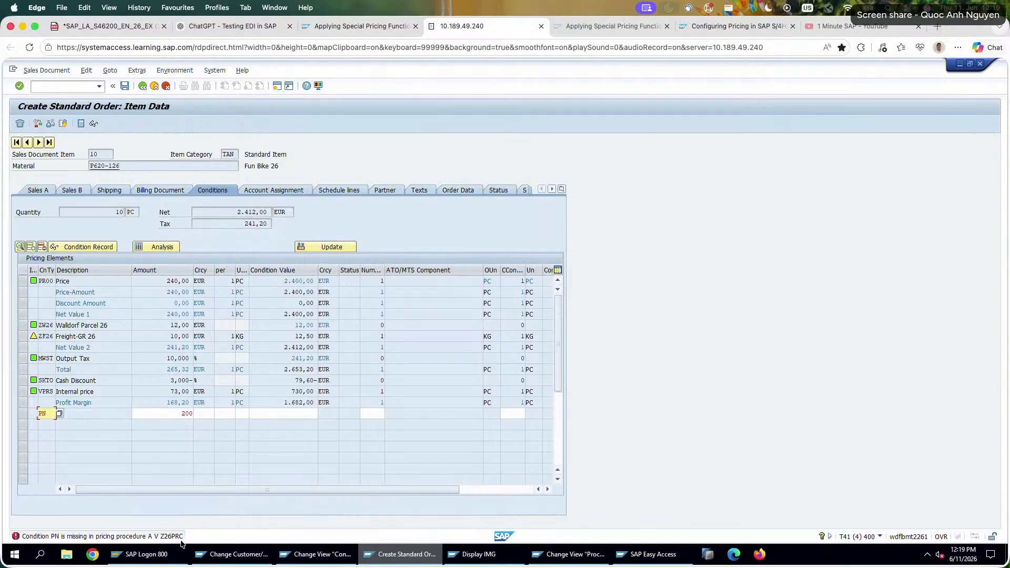
Look up the Price (net) condition type code in the procedure and correct the order item's new condition to PN00.
left_click(614, 559)
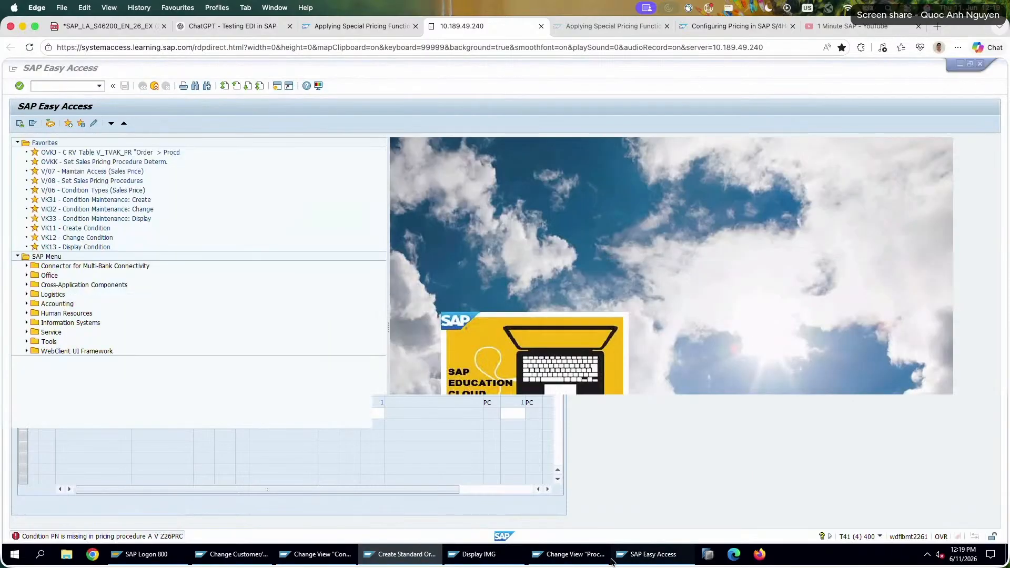
left_click(607, 559)
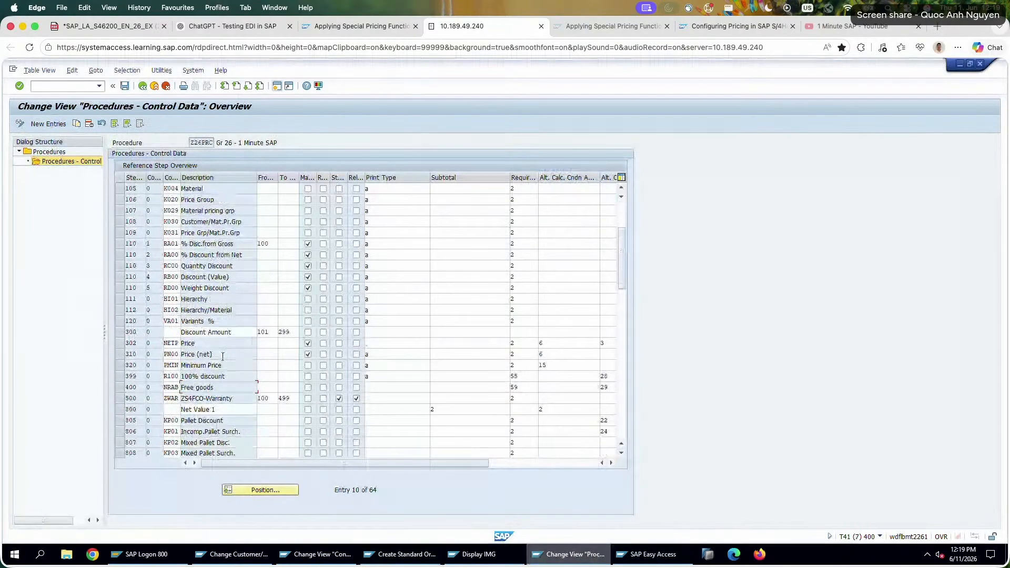
double_click(222, 356)
left_click(331, 555)
left_click(399, 553)
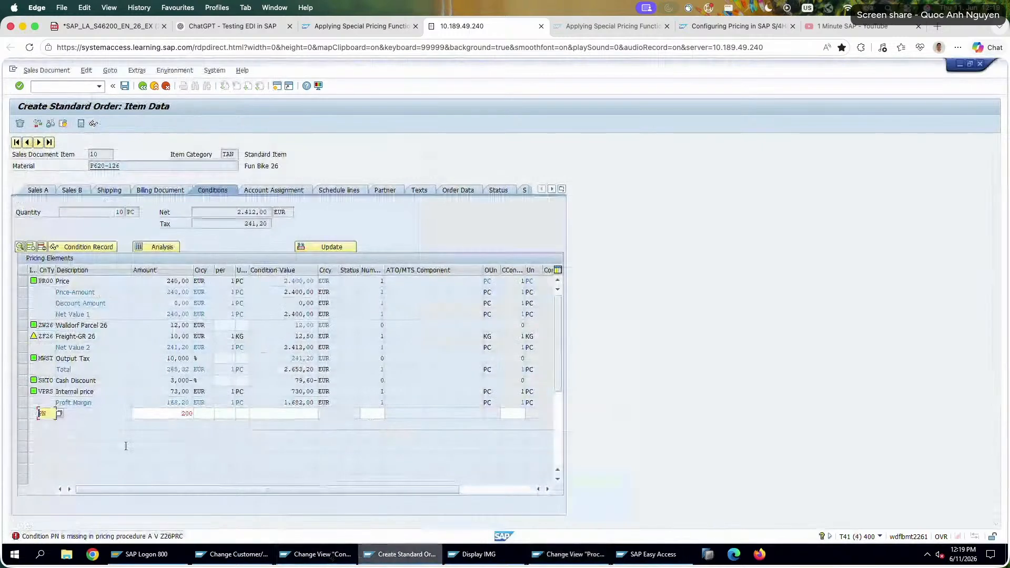
type("00")
left_click(184, 414)
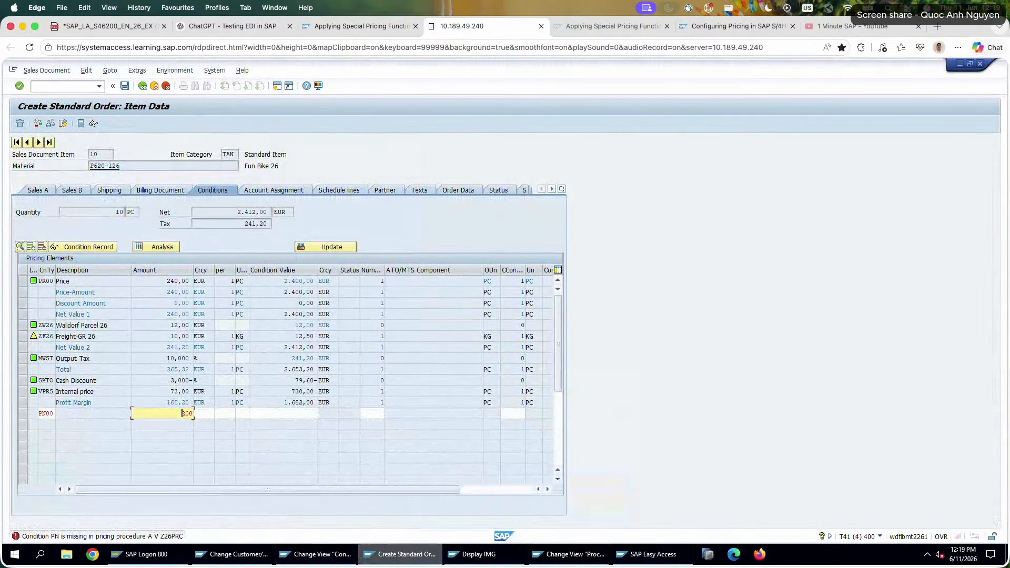
key("Return")
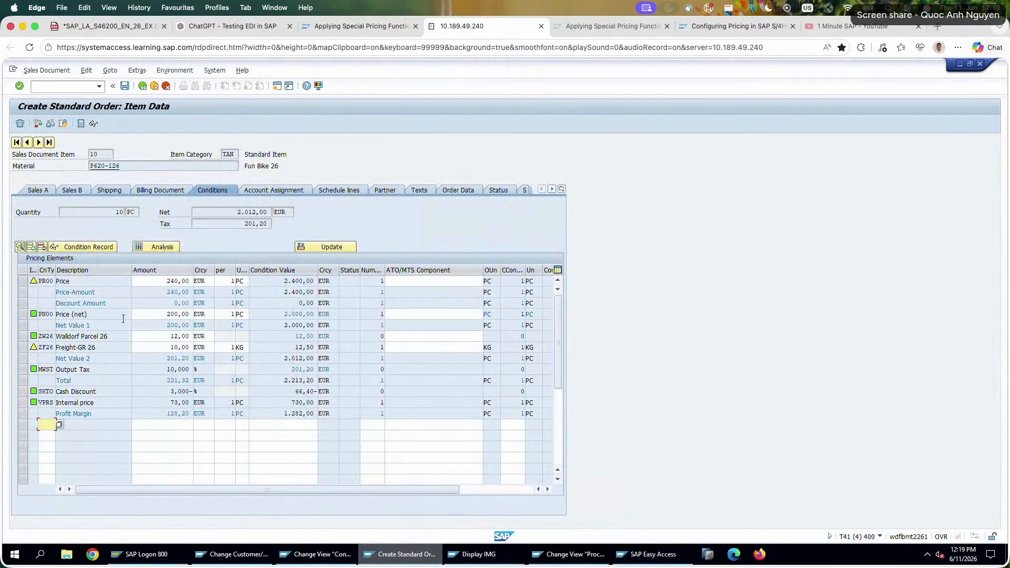
Compare the amounts and condition values of the PR00 Price and PN00 Price (net) lines in the item's conditions.
double_click(171, 313)
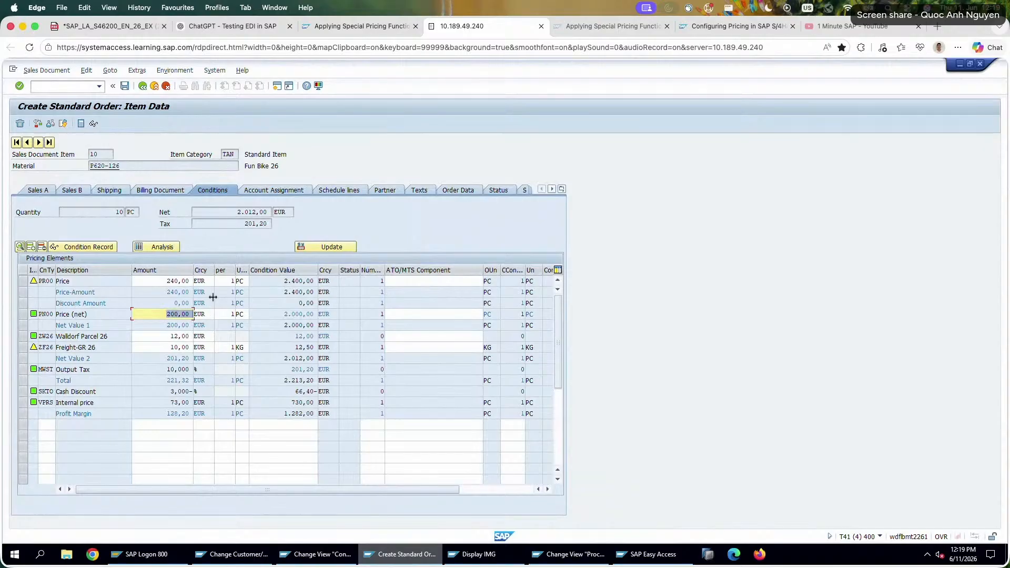
double_click(154, 283)
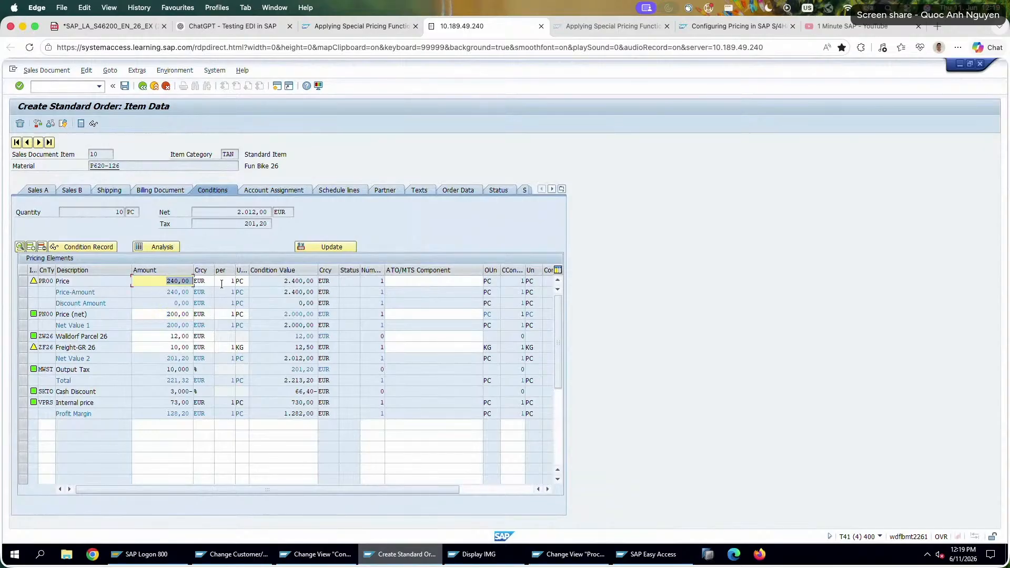
double_click(152, 315)
left_click(47, 314)
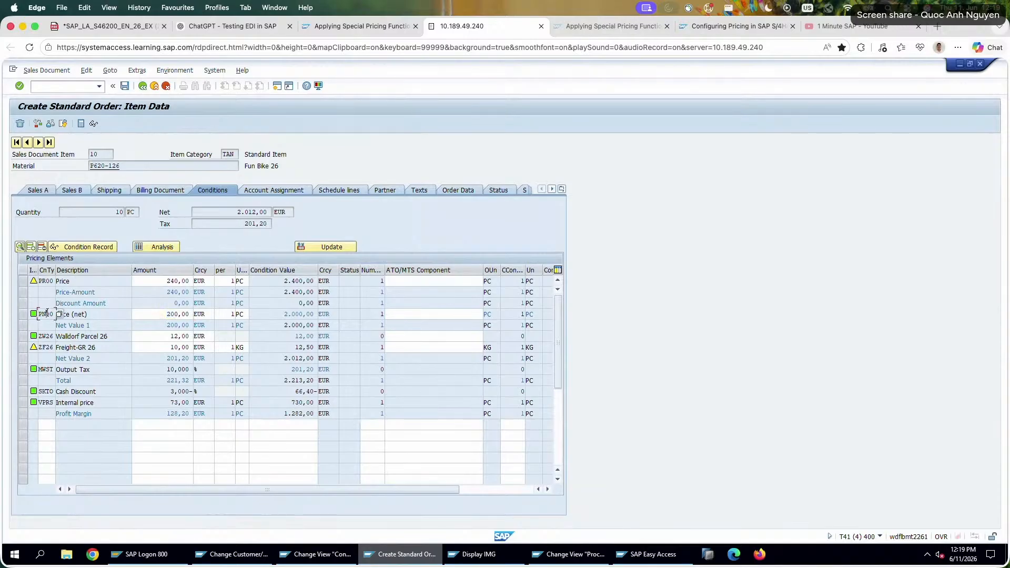
double_click(268, 314)
left_click_drag(384, 489, 301, 477)
left_click_drag(408, 488, 339, 495)
left_click_drag(55, 314, 55, 314)
left_click_drag(53, 313, 22, 321)
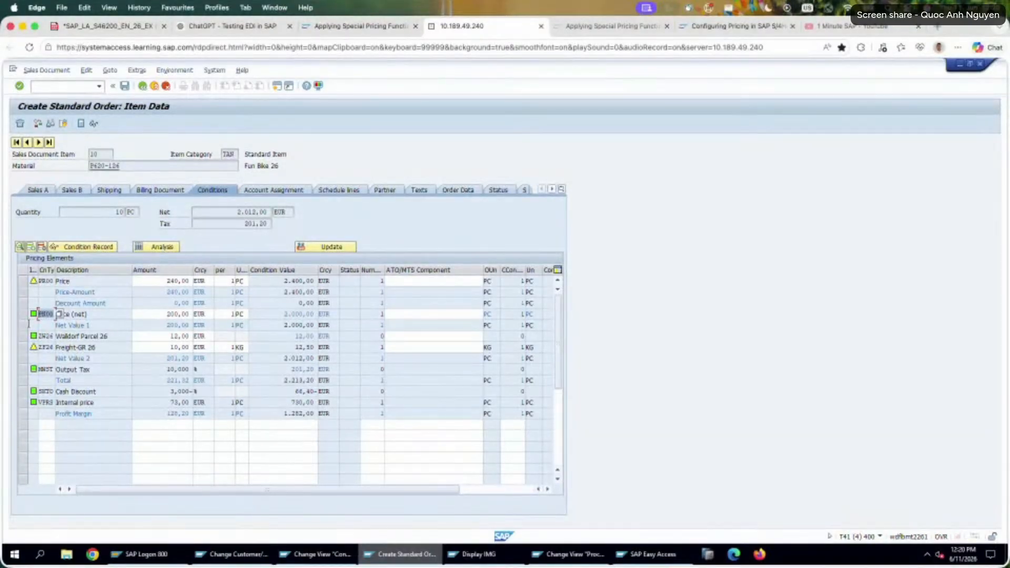
Check the condition class in the details of the PR00 Price condition type.
left_click(325, 558)
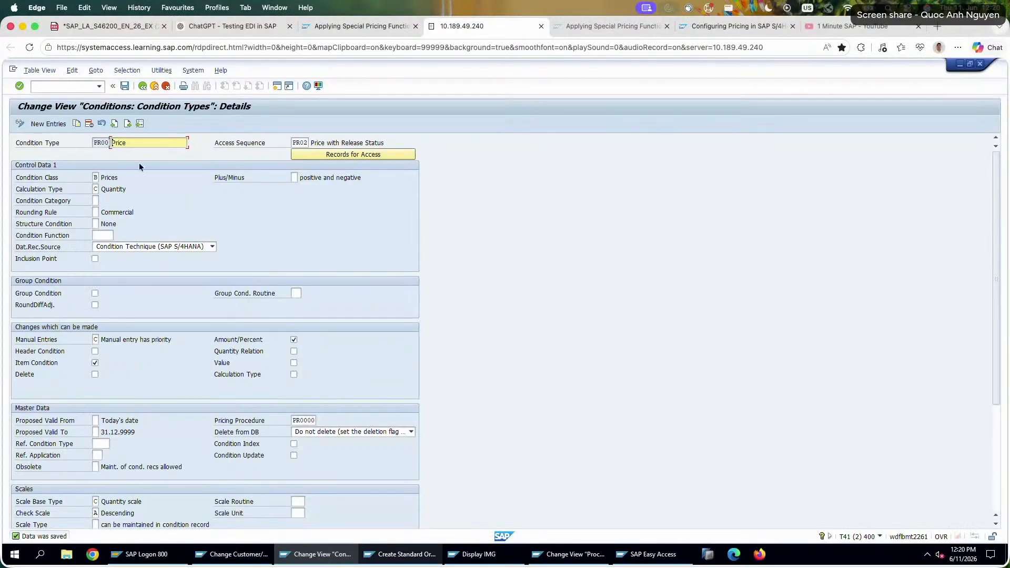
left_click(140, 124)
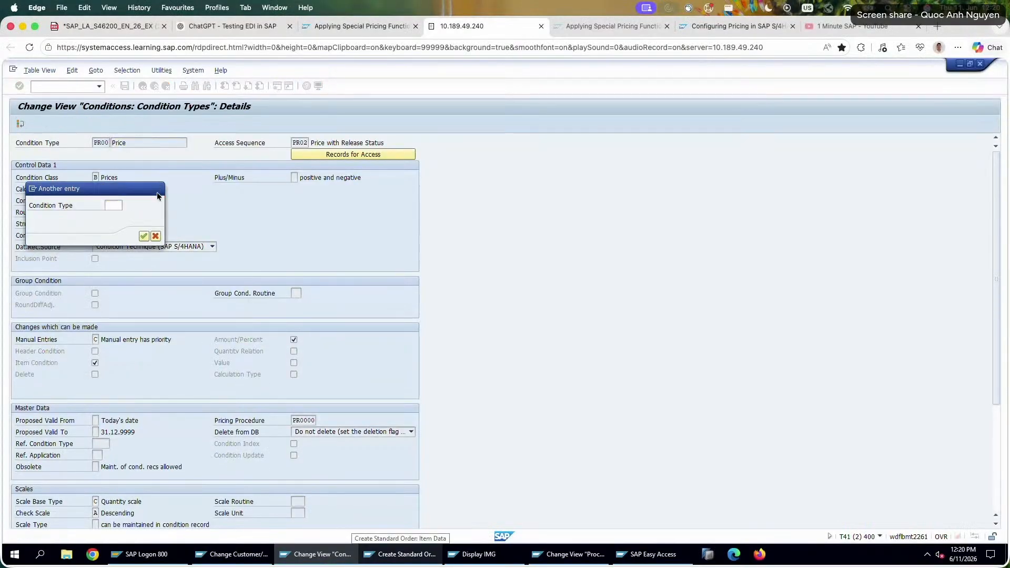
left_click(157, 189)
left_click(96, 177)
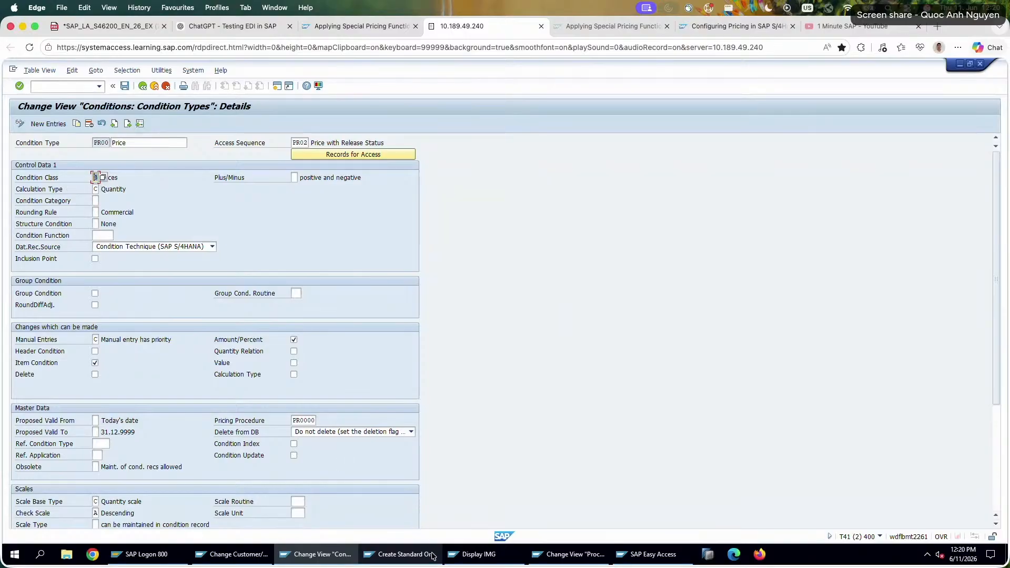
Look up the condition type code of the Price line at step 302 of pricing procedure Z26PRC.
left_click(659, 551)
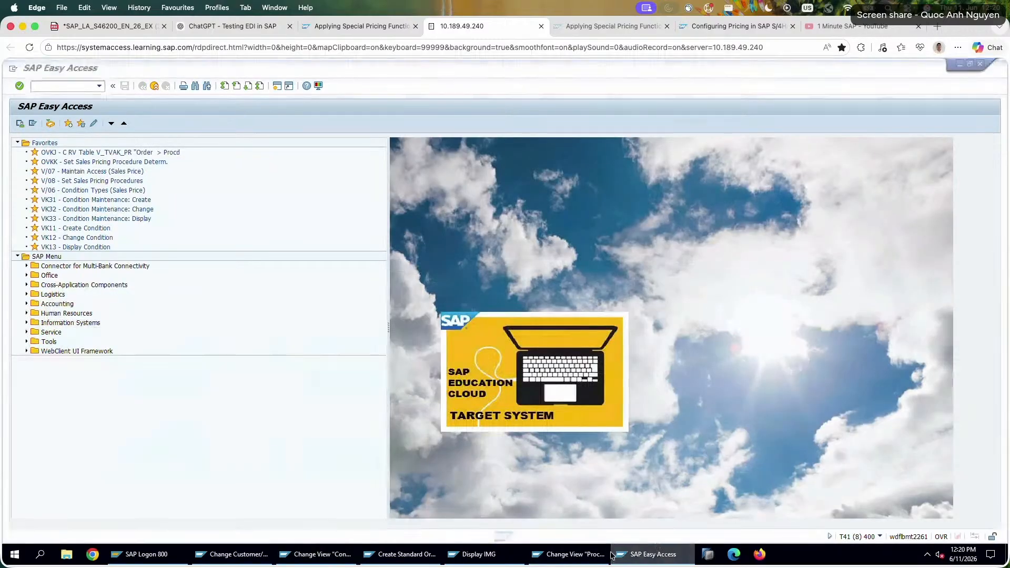
left_click(659, 552)
left_click(463, 557)
left_click(402, 554)
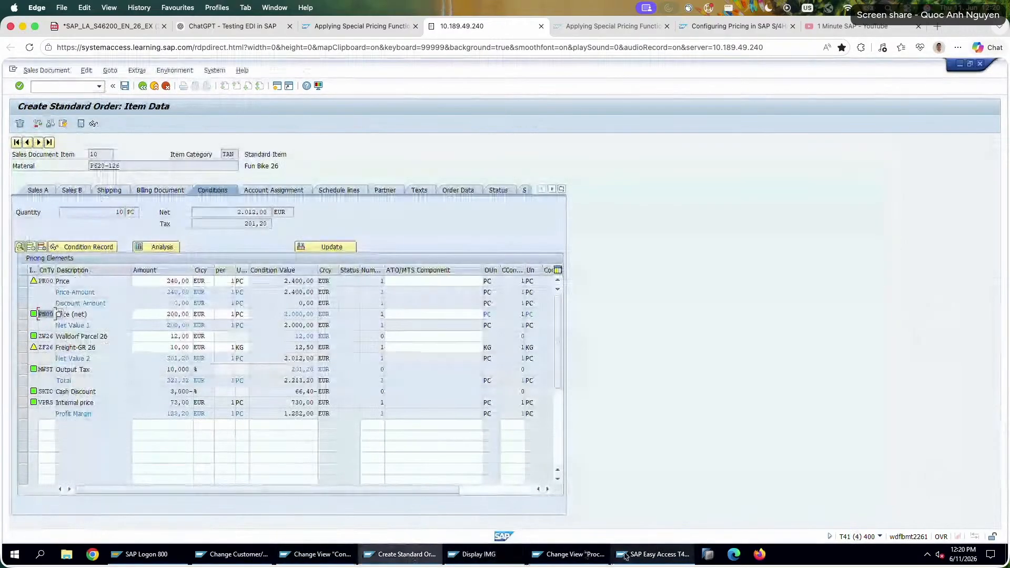
left_click(652, 554)
left_click(557, 553)
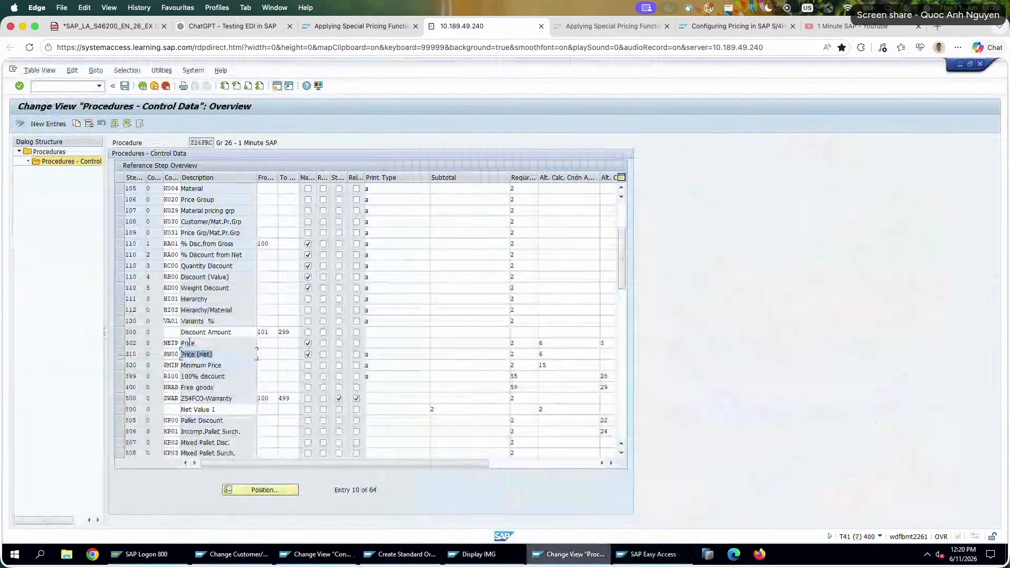
left_click(211, 345)
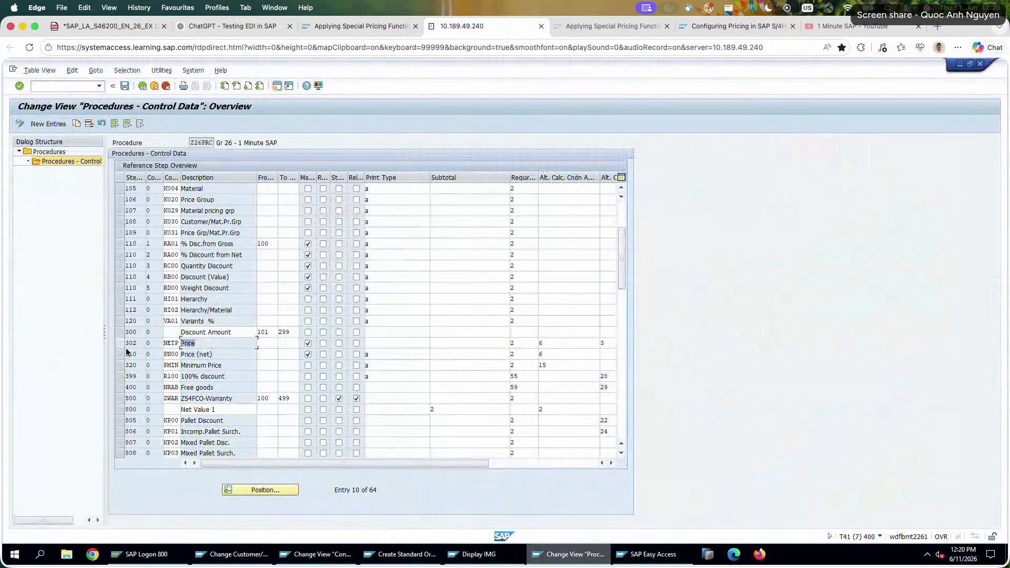
left_click(176, 344)
Open the details of condition type NETP and check its condition class.
left_click(356, 554)
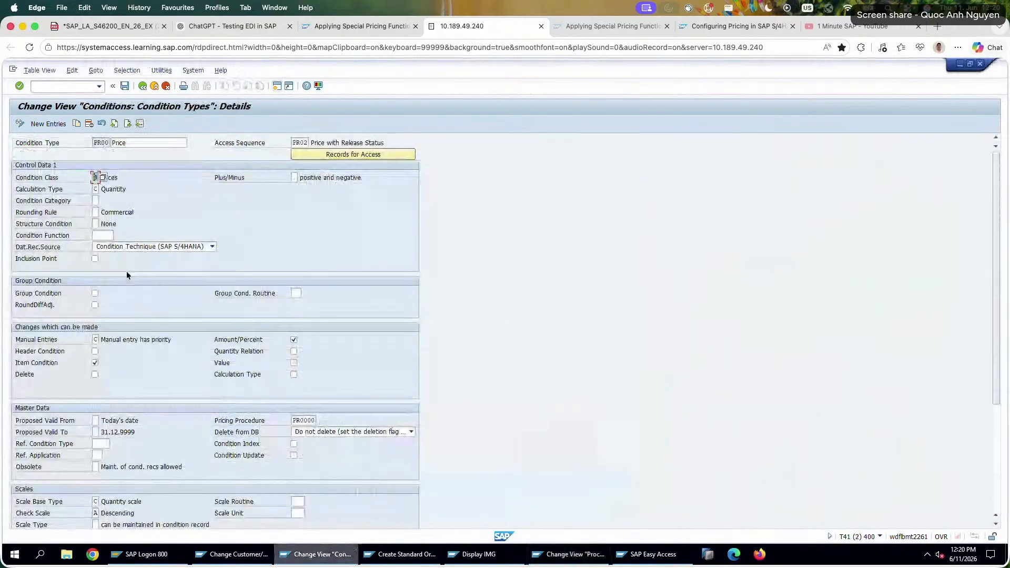
left_click(140, 124)
type("NETP")
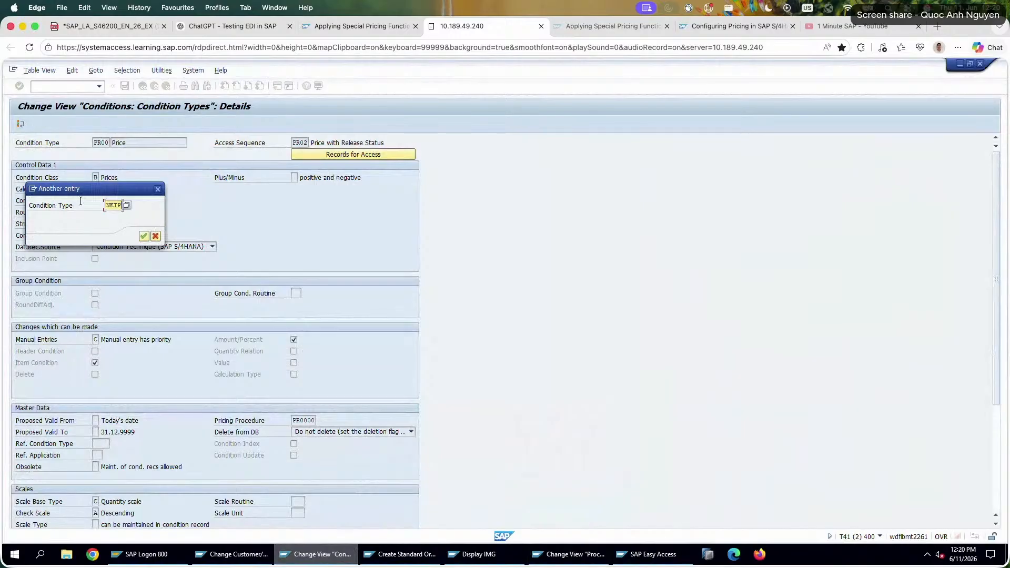
key("Return")
left_click(95, 177)
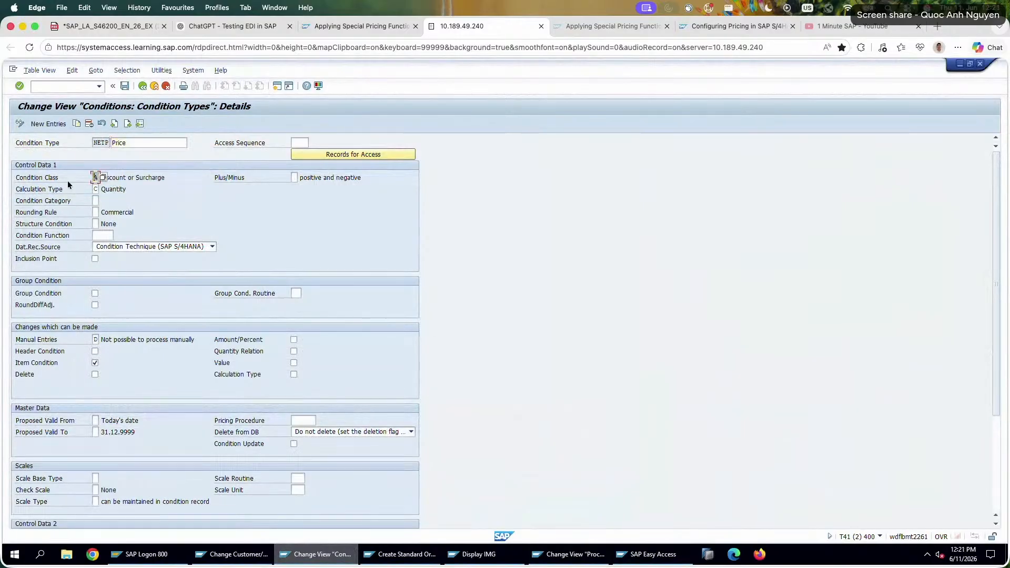
Look up the Price (net) code in the procedure and open the details of condition type PN00.
left_click(575, 554)
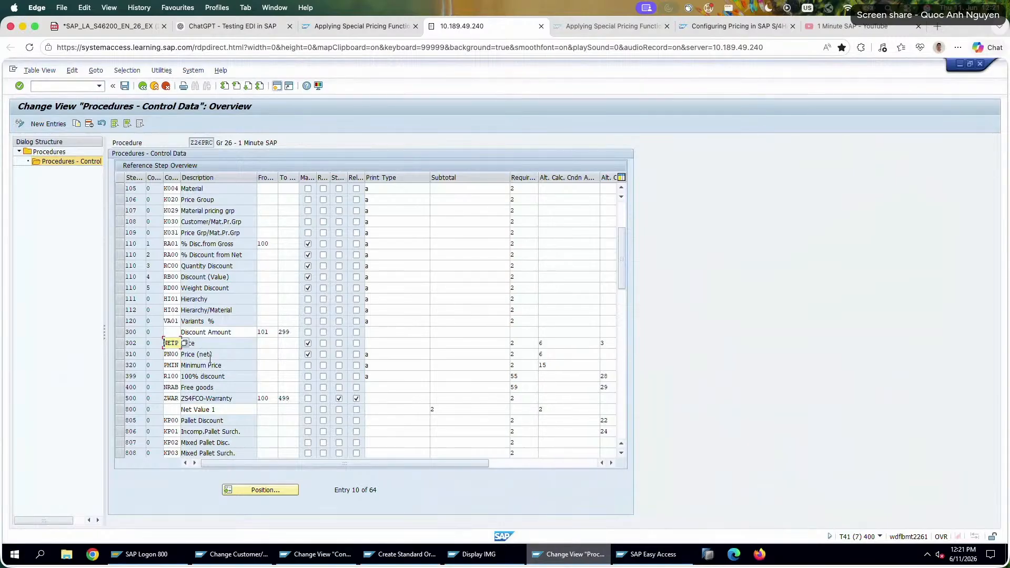
left_click_drag(215, 387, 179, 398)
left_click(177, 354)
left_click(392, 557)
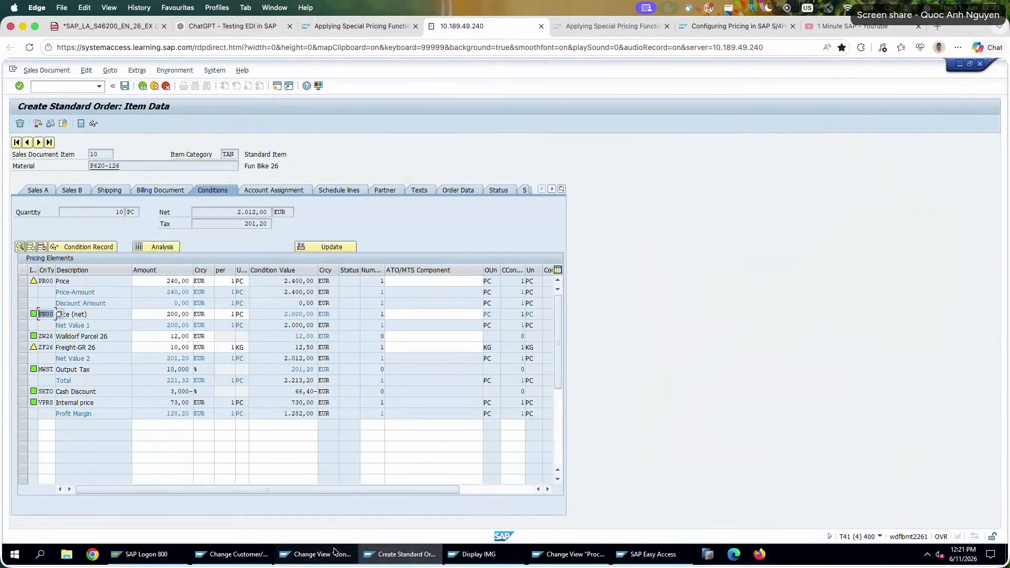
left_click(316, 553)
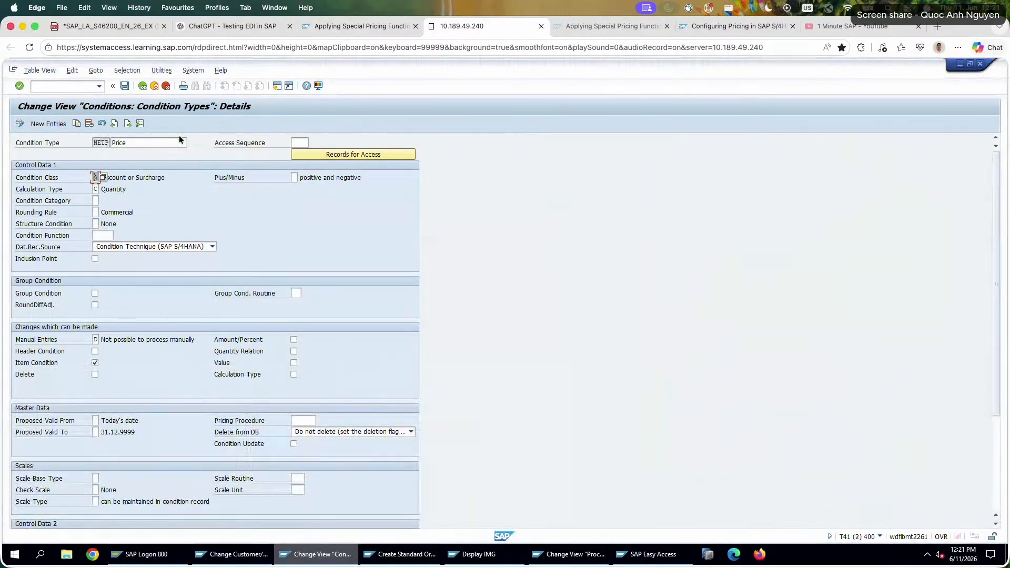
left_click(139, 124)
type("ZN-0")
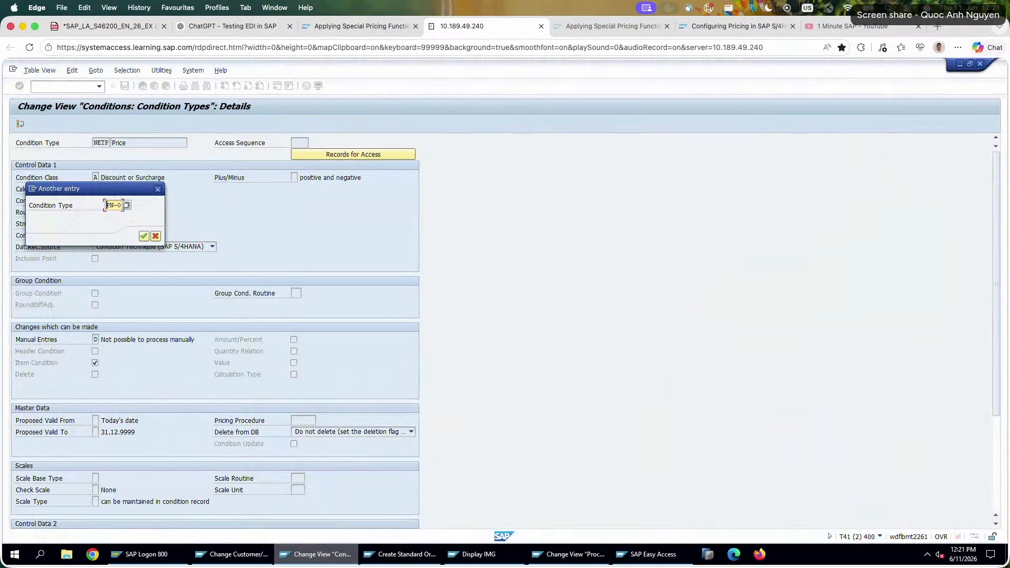
key("ctrl+a")
type("PN00")
key("Return")
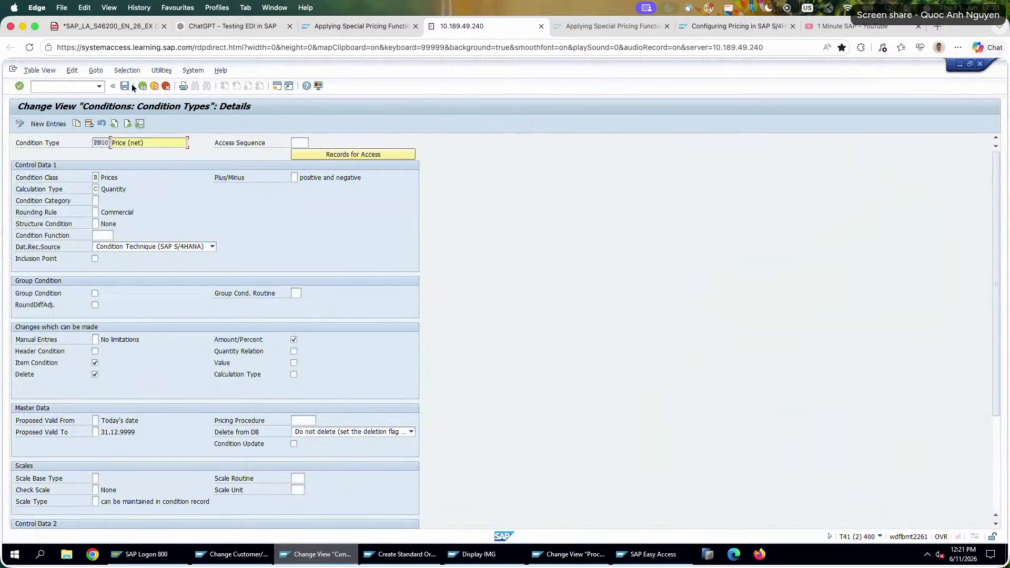
Copy condition type PN00 as PN01 with the description Price (net) - Test and save it.
key("F6")
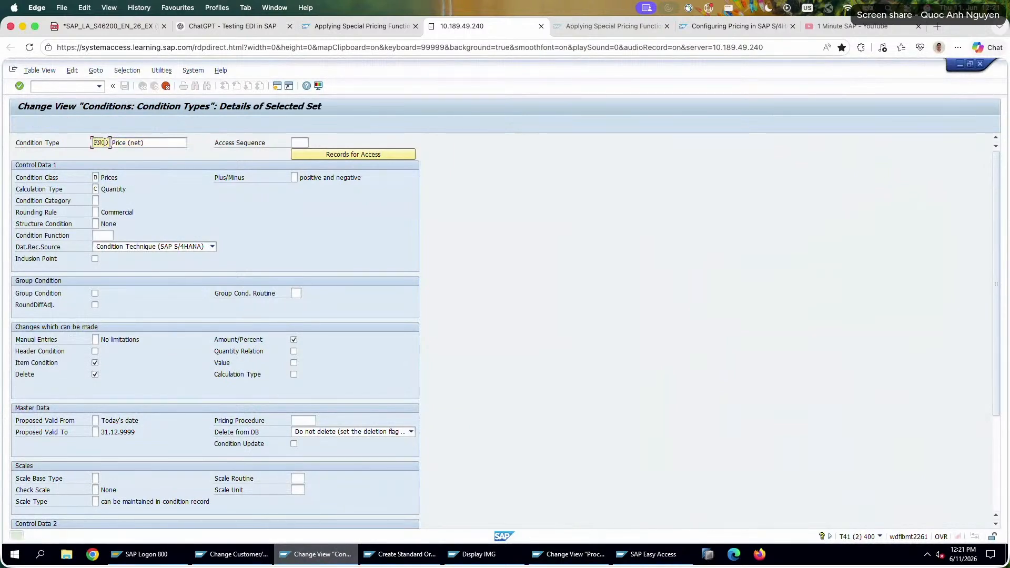
double_click(109, 143)
type("PN01")
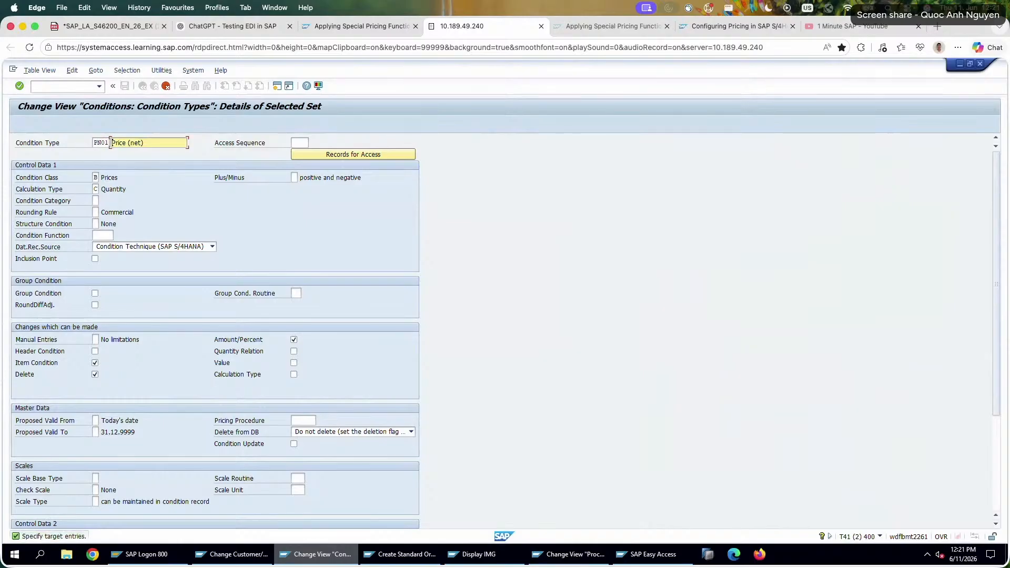
type(" - Test")
key("Return")
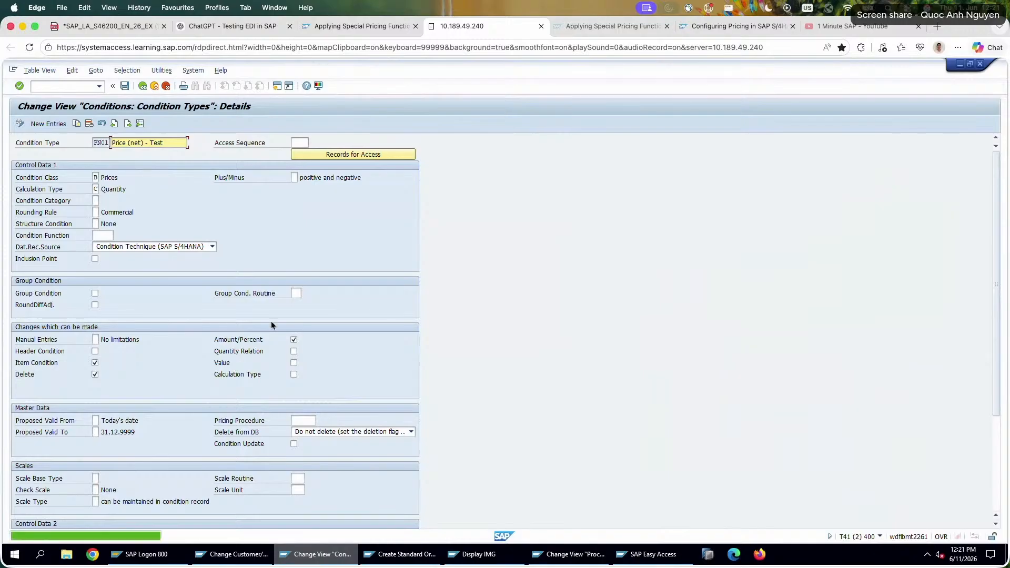
scroll(270, 323, "down", 5)
scroll(182, 167, "up", 5)
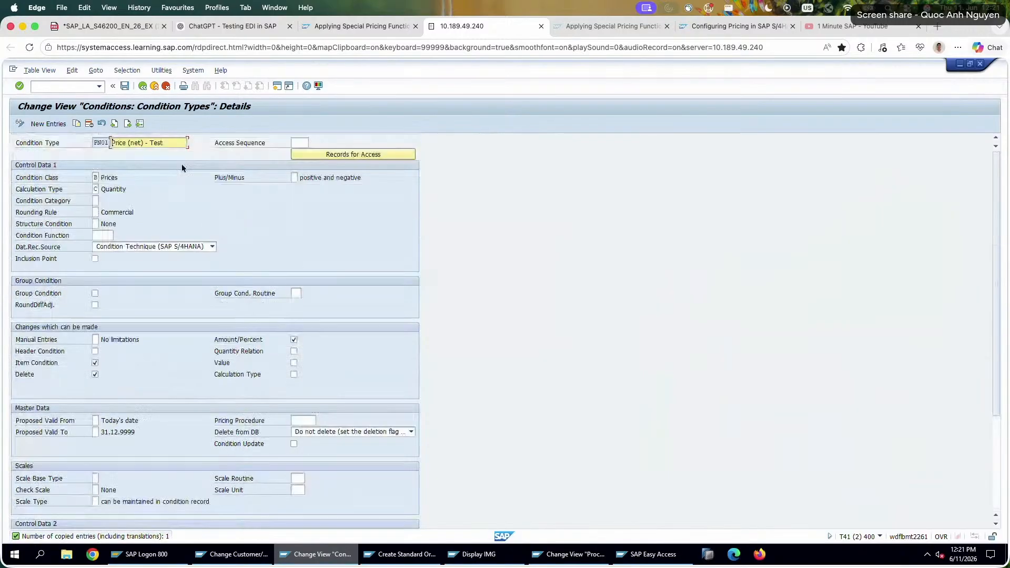
left_click(125, 86)
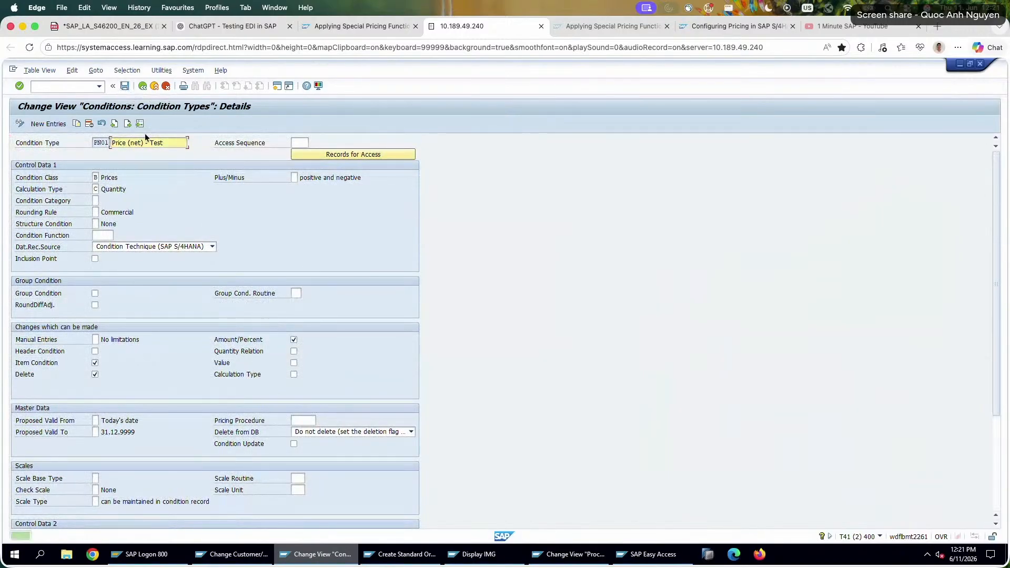
Add a new step 321 with condition type PN01 to pricing procedure Z26PRC.
left_click(593, 554)
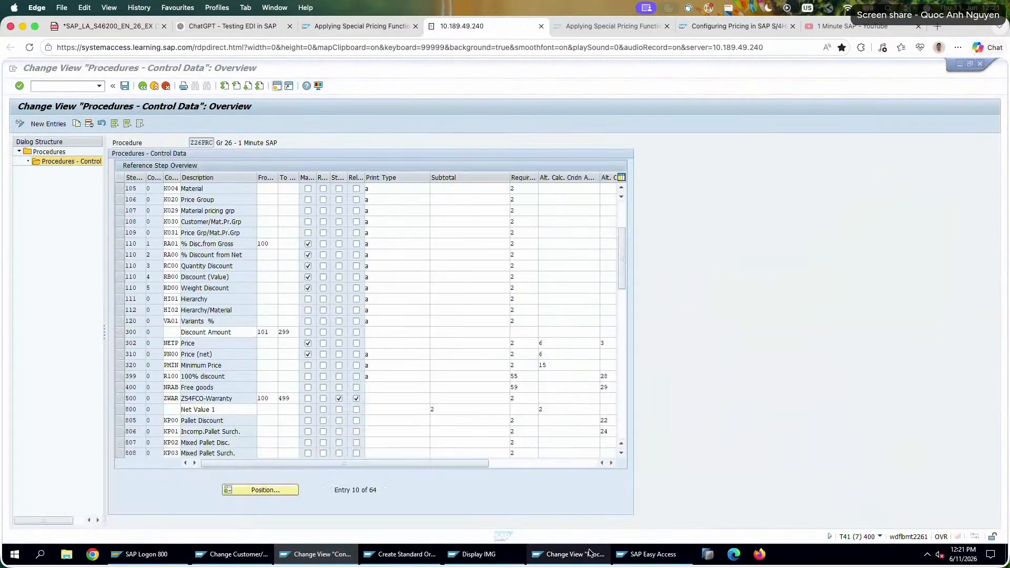
left_click(166, 355)
left_click_drag(120, 356, 121, 365)
left_click(119, 354)
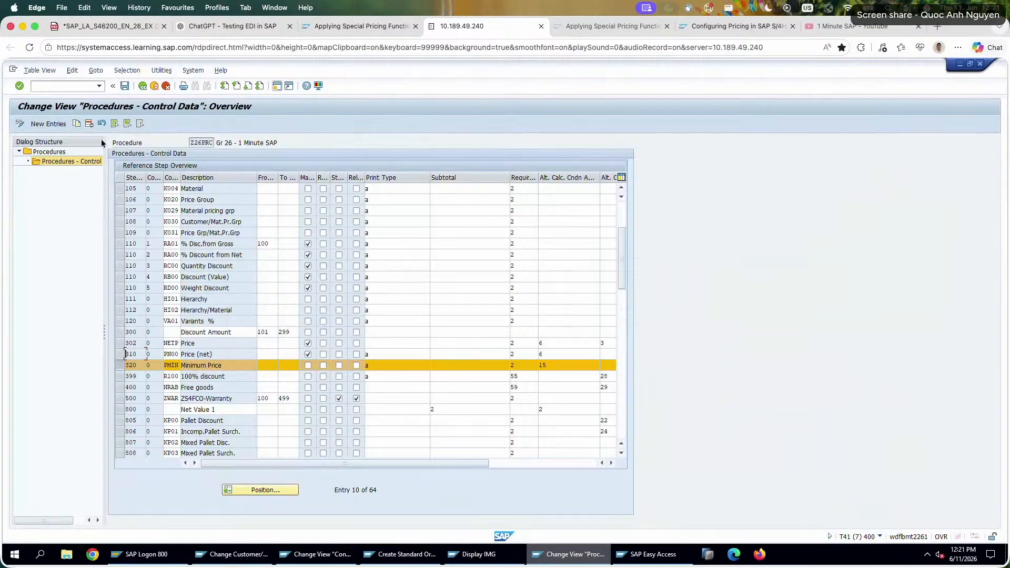
left_click(47, 126)
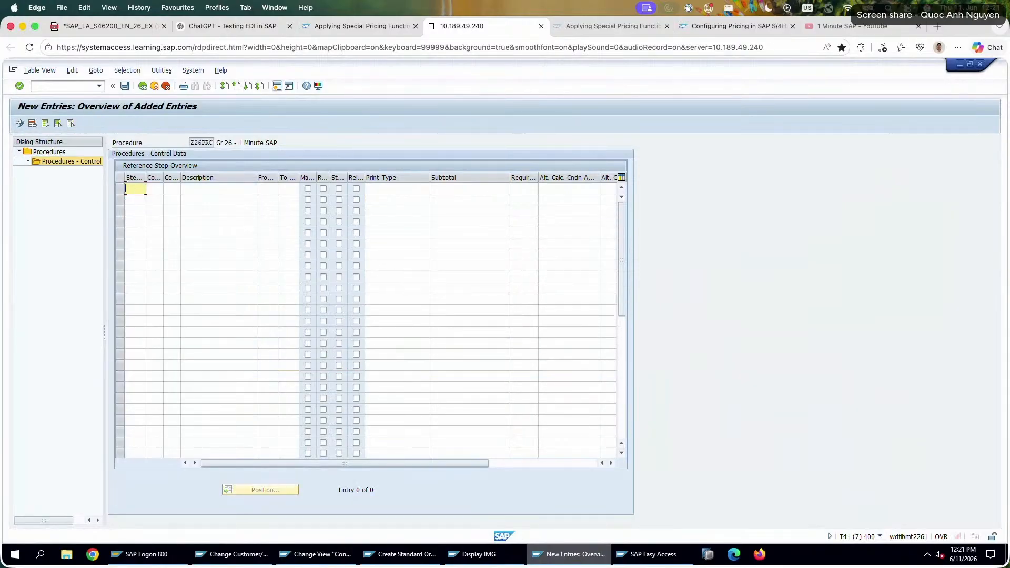
type("321")
key("Tab")
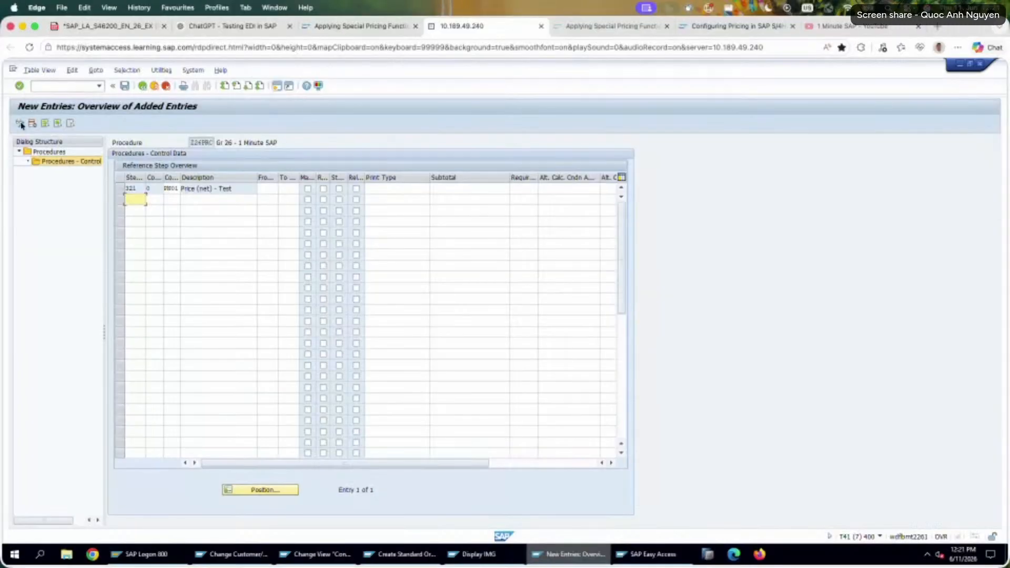
left_click(143, 87)
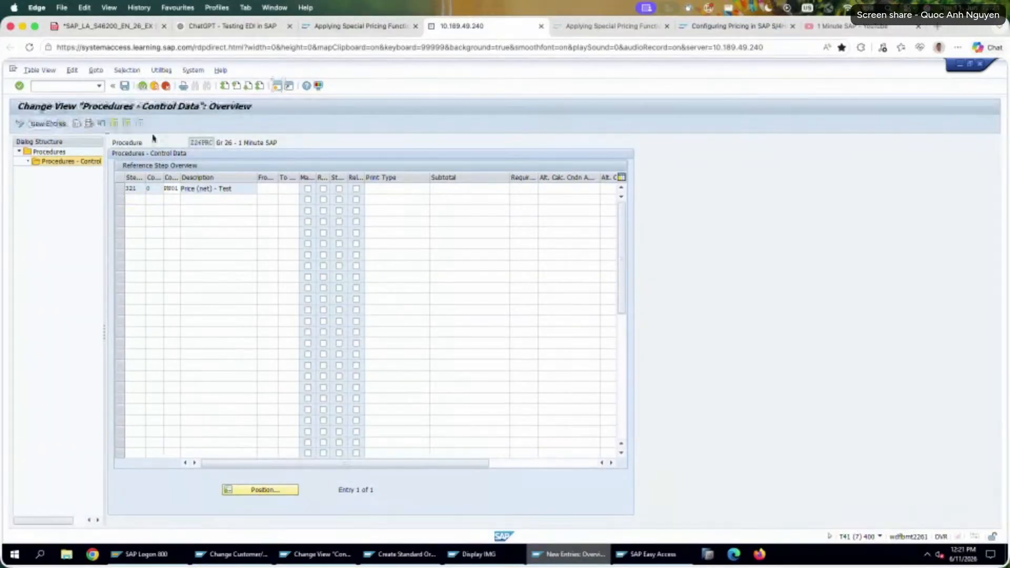
Mark step 321 PN01 as manual and set print type a, requirement 2 and alternative calculation of condition amount 6.
scroll(180, 415, "down", 2)
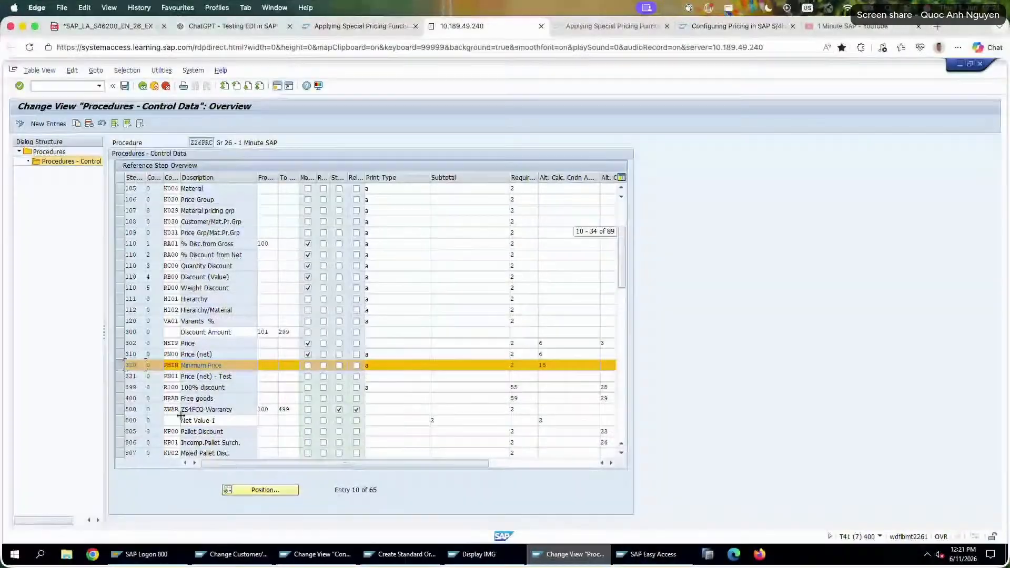
left_click(179, 377)
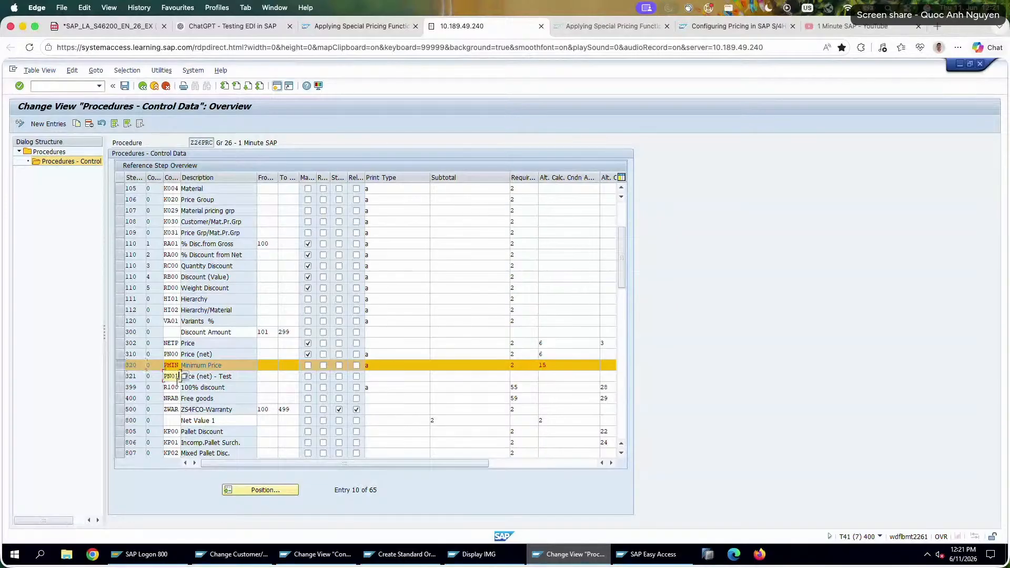
left_click(308, 376)
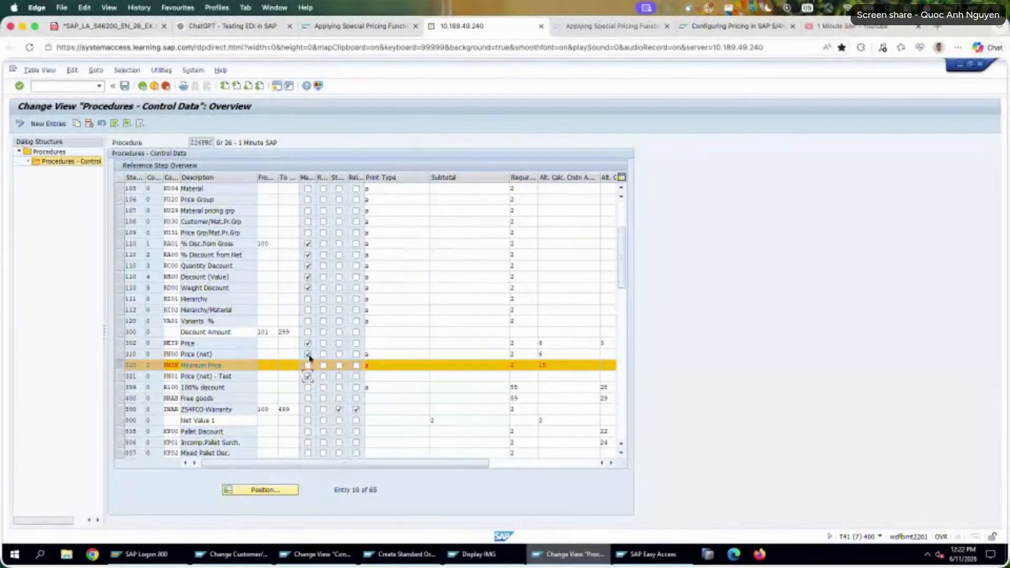
left_click(391, 376)
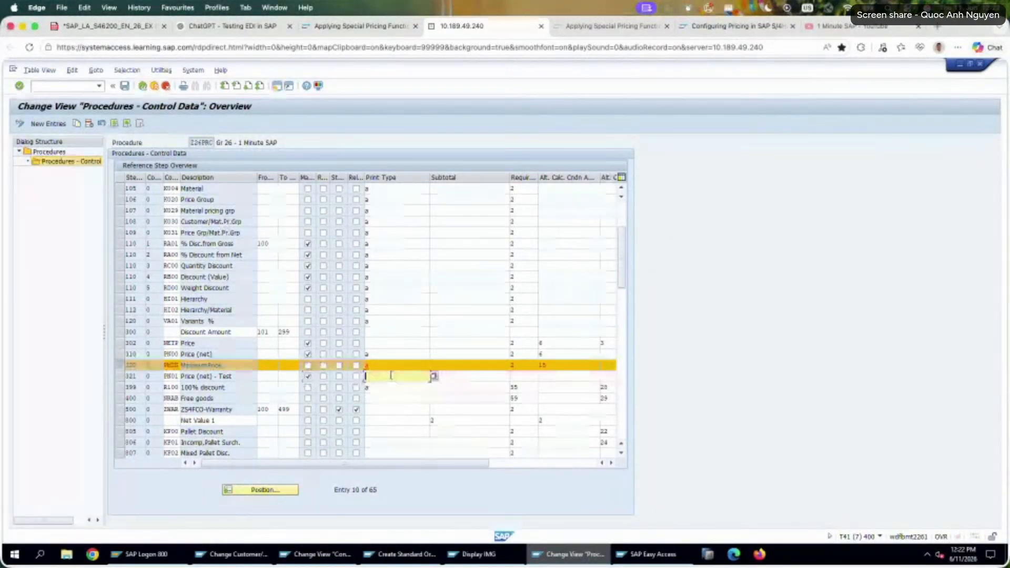
type("a")
left_click(527, 375)
type("2")
left_click(557, 376)
type("6")
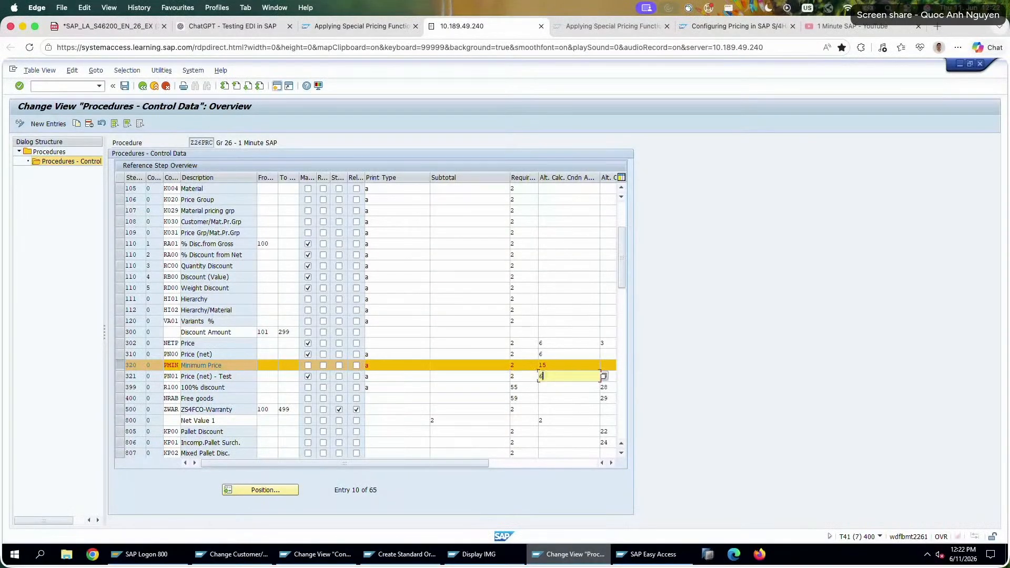
Set the account key of step 321 PN01 to ERL, save the procedure and return to the standard order's item conditions.
left_click_drag(482, 463, 510, 462)
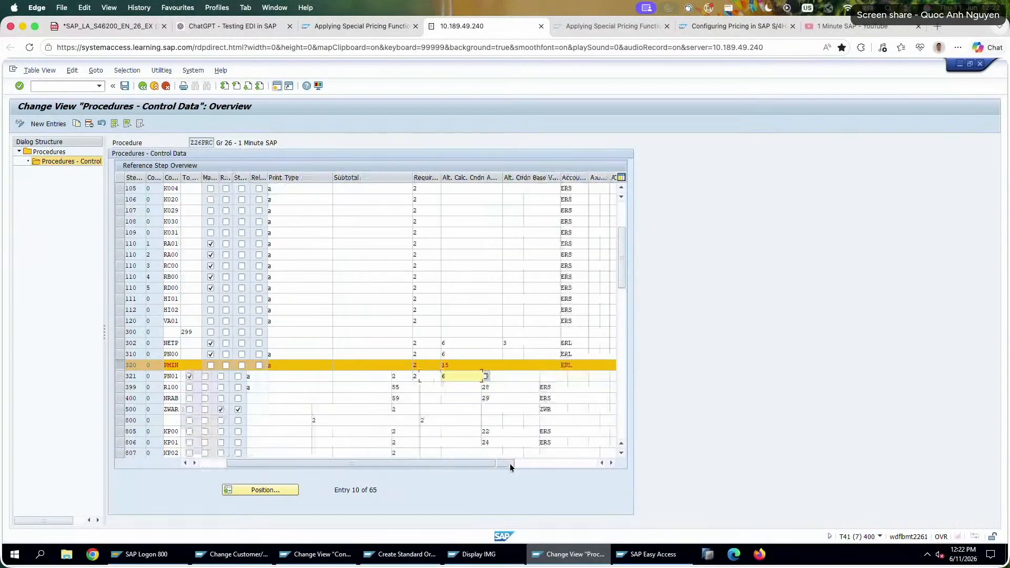
left_click(536, 375)
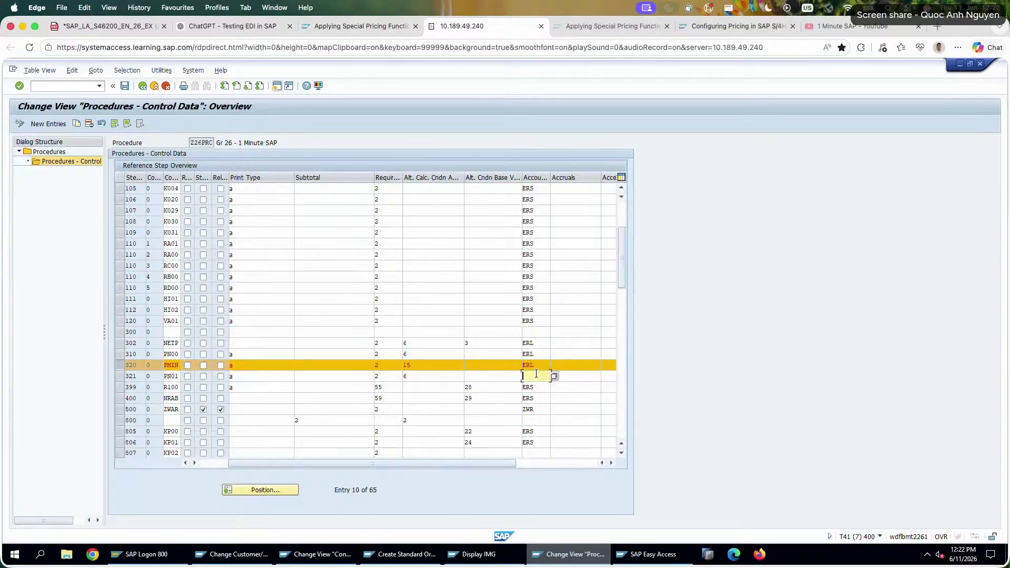
type("ERL")
key("Up")
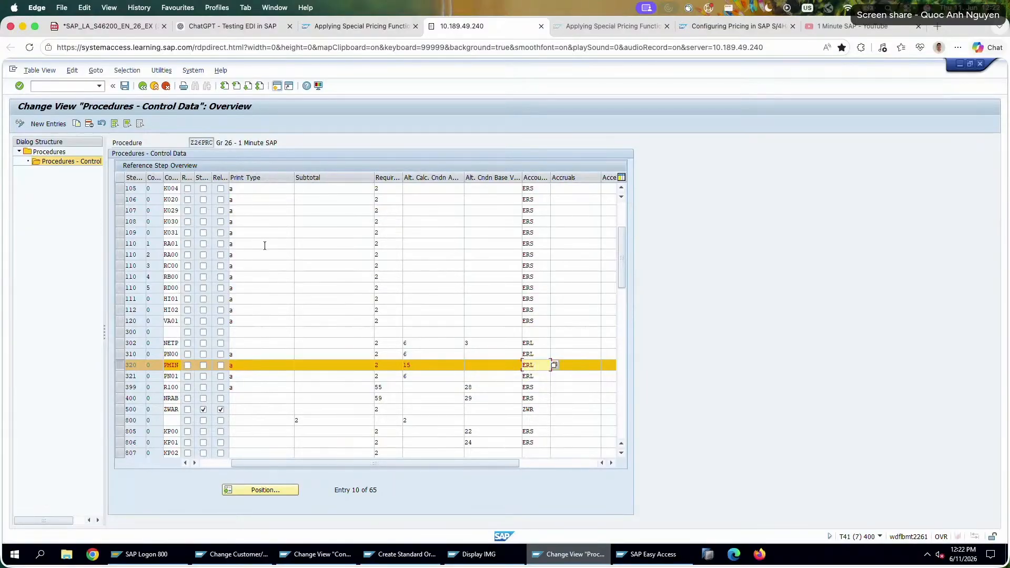
left_click(125, 86)
left_click(400, 554)
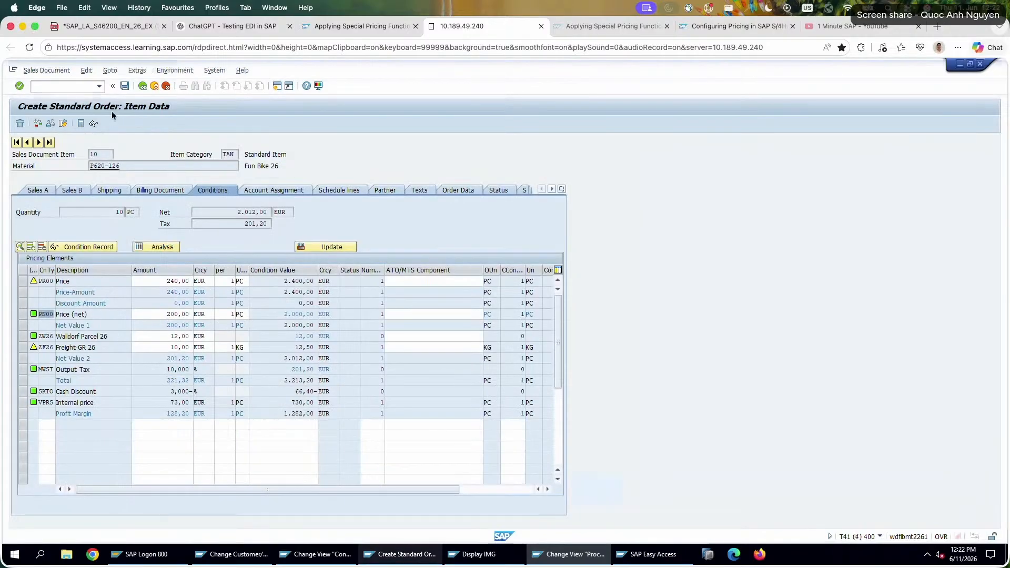
Exit the open order without saving and start a new standard order.
left_click(143, 87)
left_click(143, 87)
left_click(190, 251)
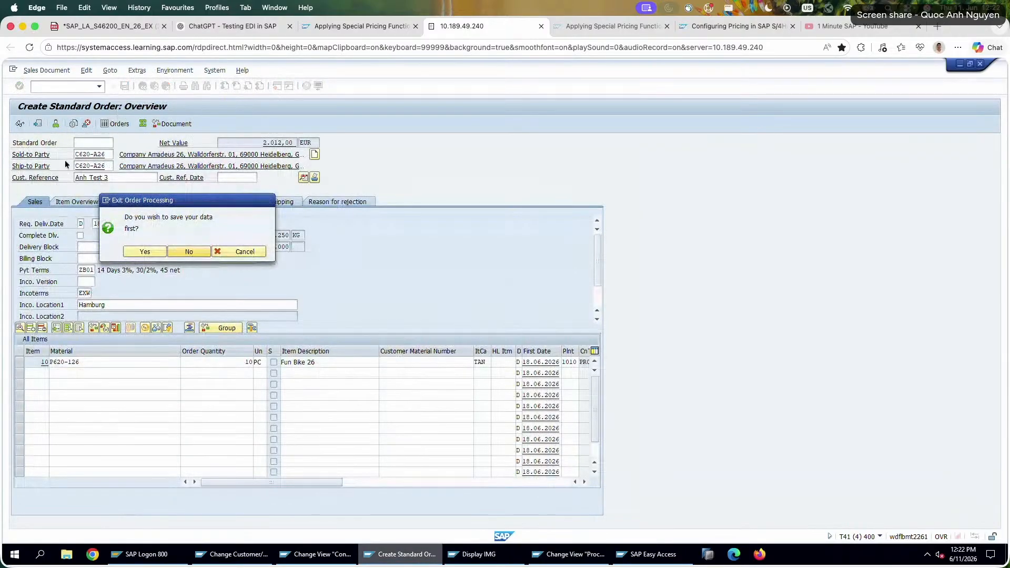
key("Return")
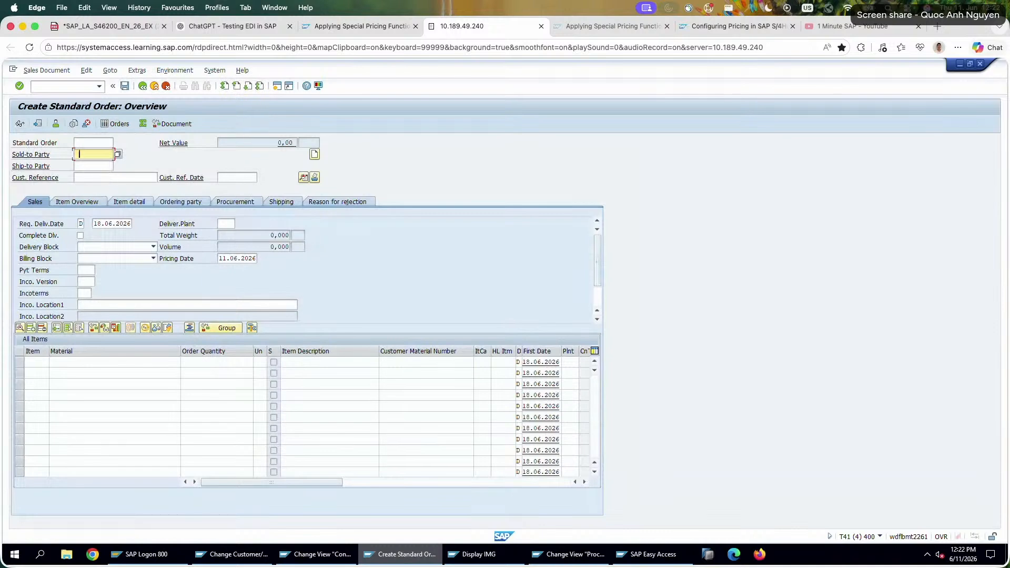
Fill in the sold-to party and customer reference, and add an item with material P620-126 and order quantity 10.
left_click(93, 154)
left_click(107, 168)
left_click(113, 178)
type("Anh Test 3")
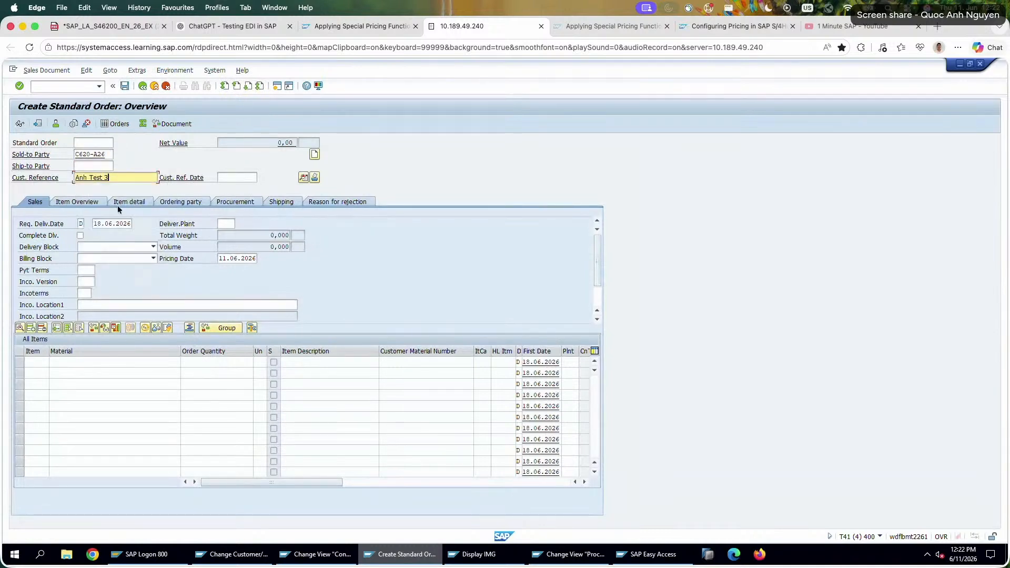
left_click(110, 365)
left_click(113, 372)
left_click(209, 362)
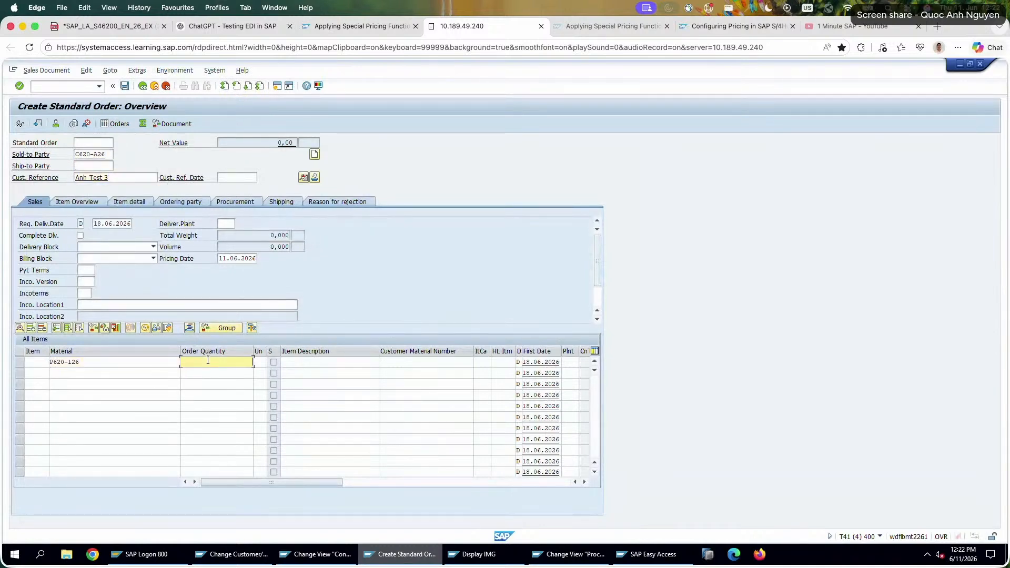
type("10")
key("Return")
Open the pricing conditions of item 10 and try to add condition type PN01 with an amount of 300.
double_click(210, 362)
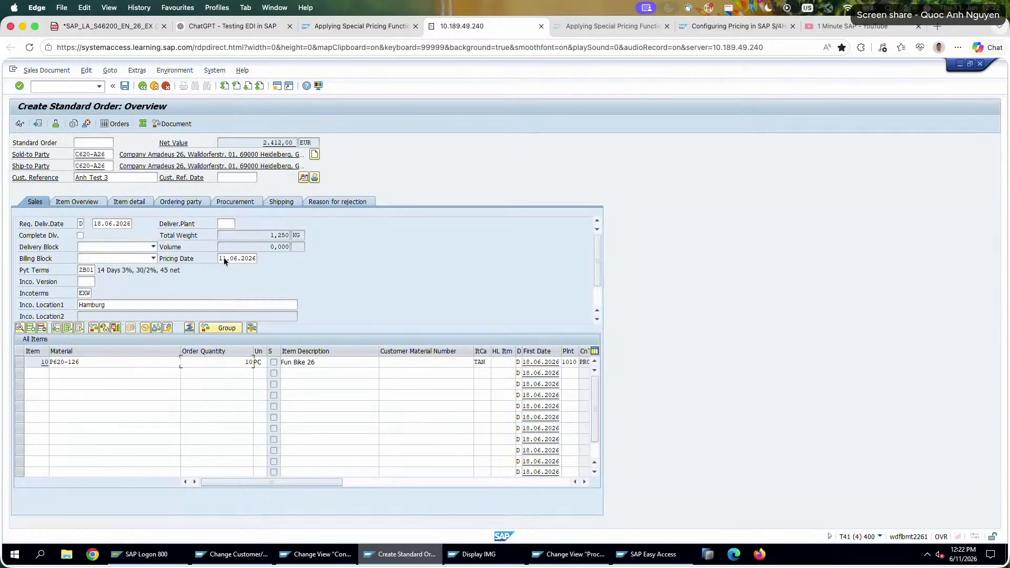
left_click(214, 190)
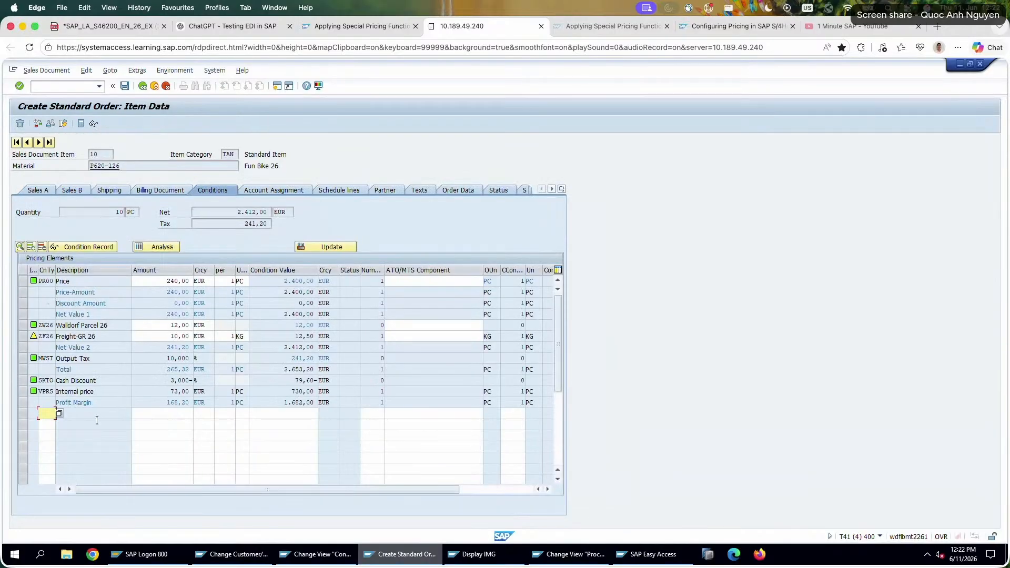
type("PN01")
key("Tab")
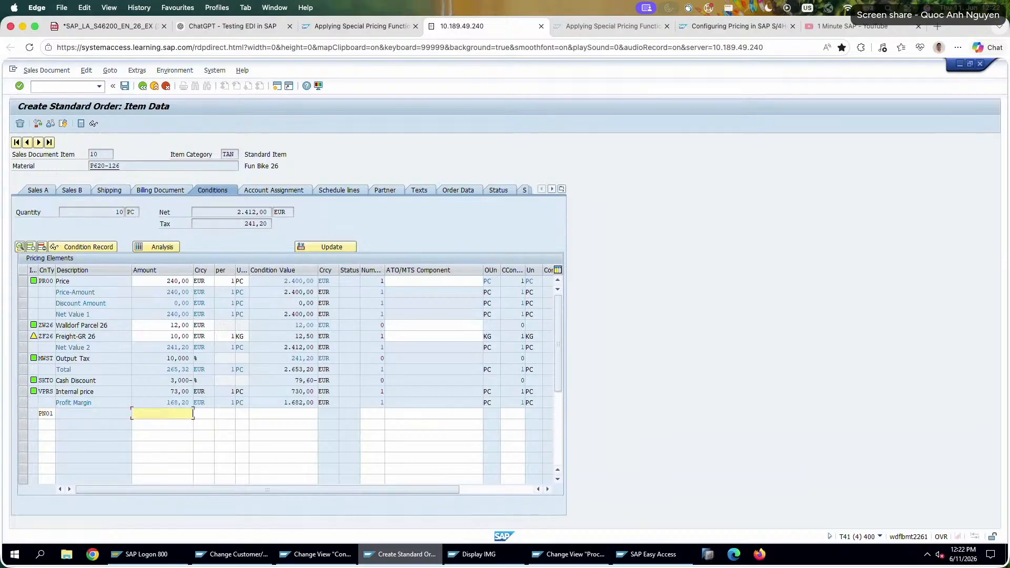
type("300")
key("Return")
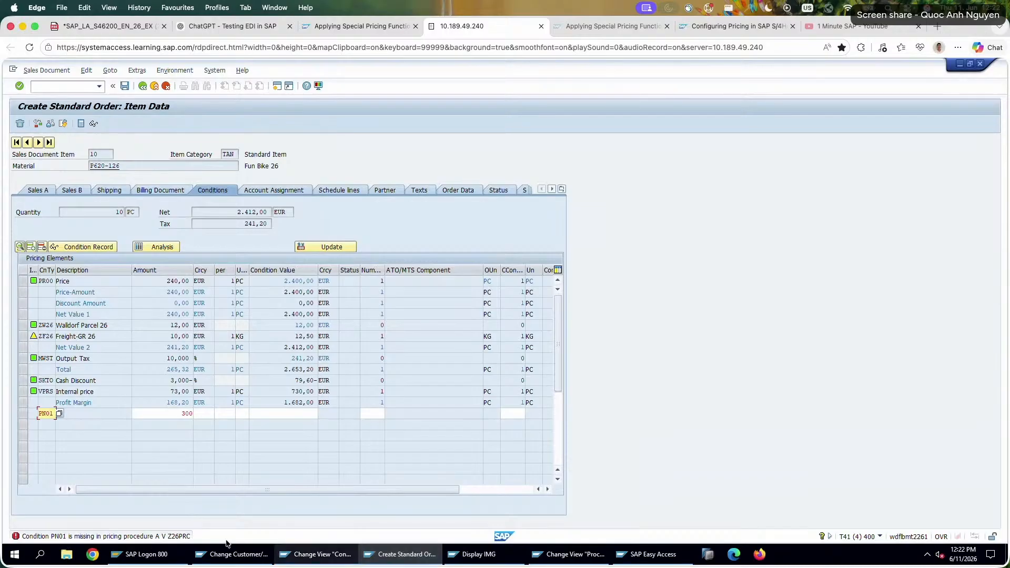
Check the PN01 entry in procedure Z26PRC and the PN01 condition type definition, and return to the order.
left_click(571, 554)
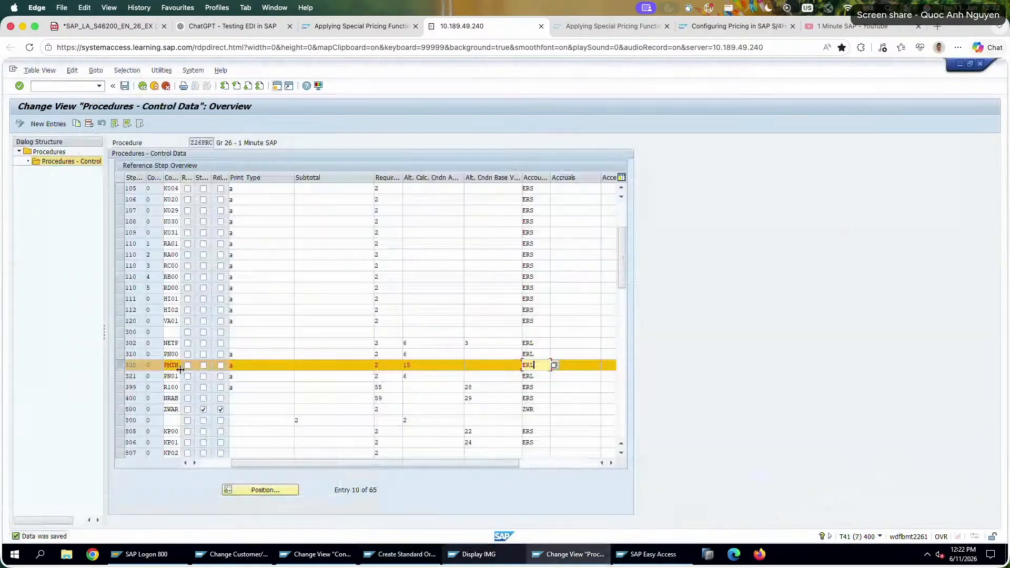
left_click(175, 377)
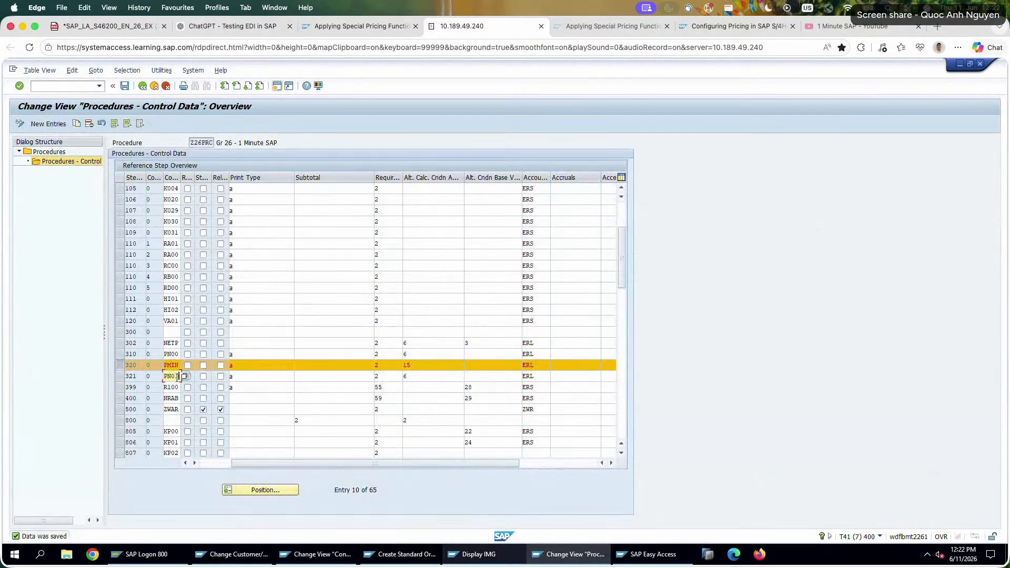
left_click(326, 554)
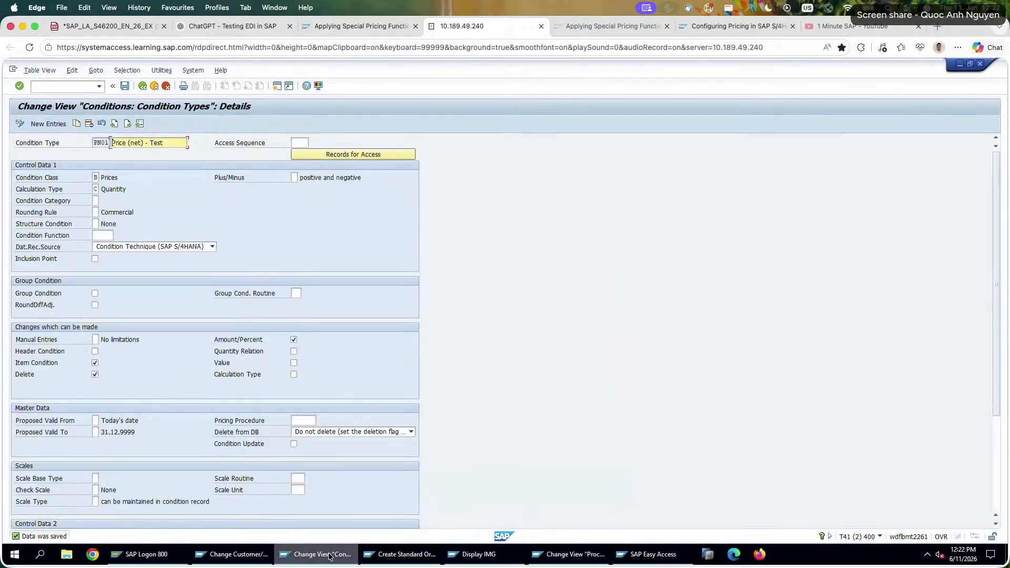
left_click(403, 554)
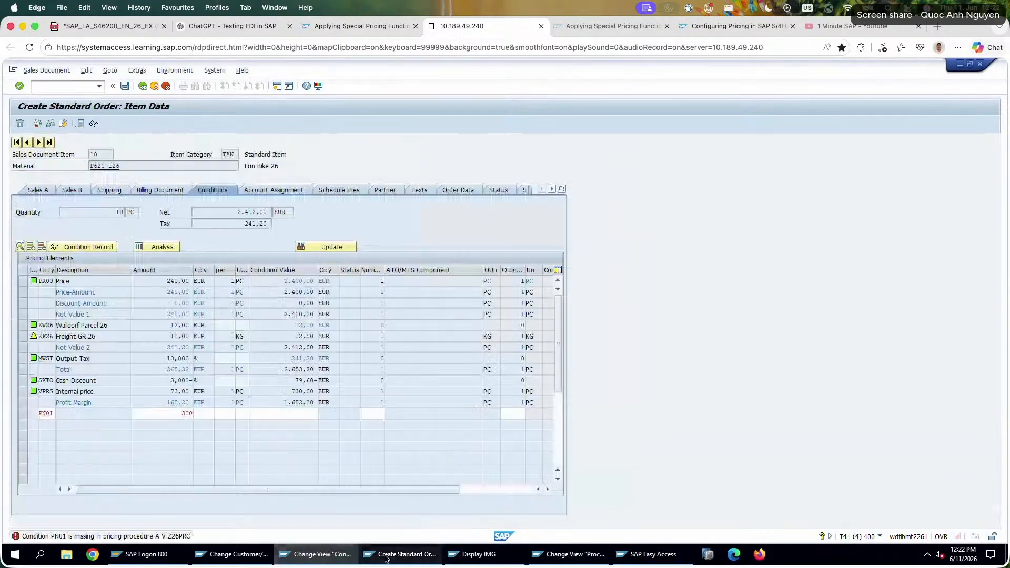
Change the manually entered condition type from PN01 to PN00, keeping the amount at 300.
left_click(177, 414)
left_click(52, 415)
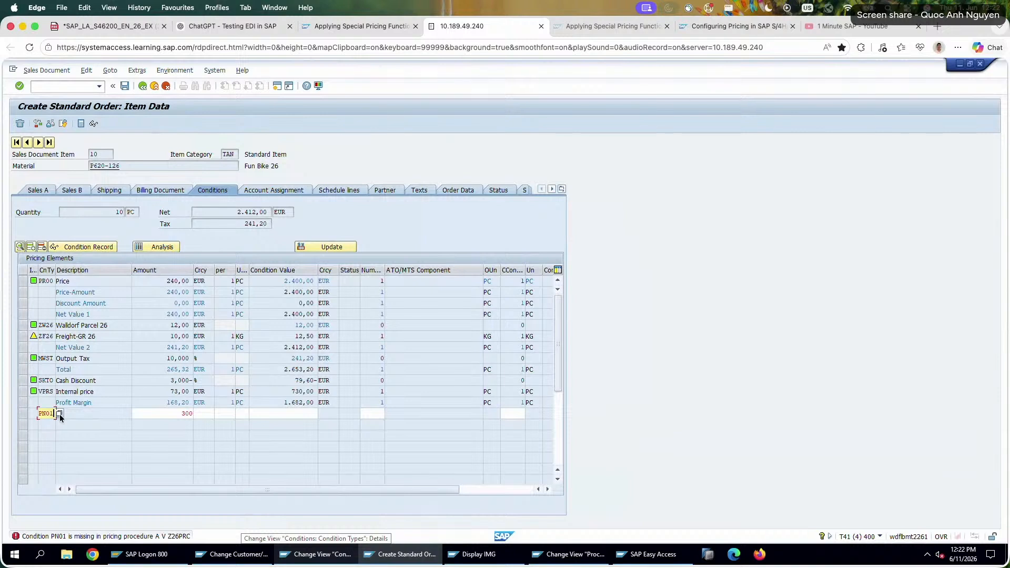
key("BackSpace")
type("0")
key("Return")
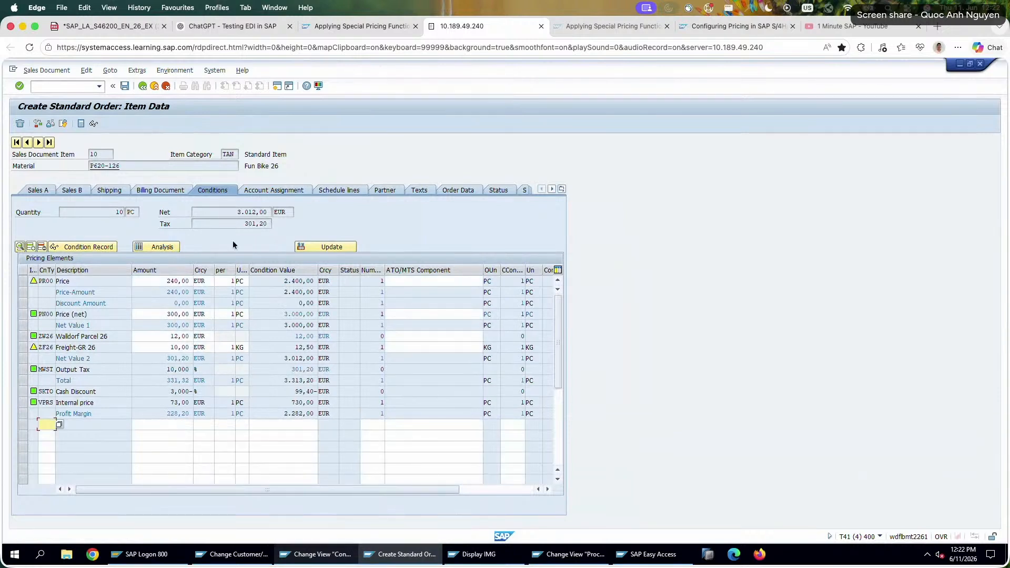
Discard the test order and leave sales order creation for the start screen.
left_click(166, 86)
key("Return")
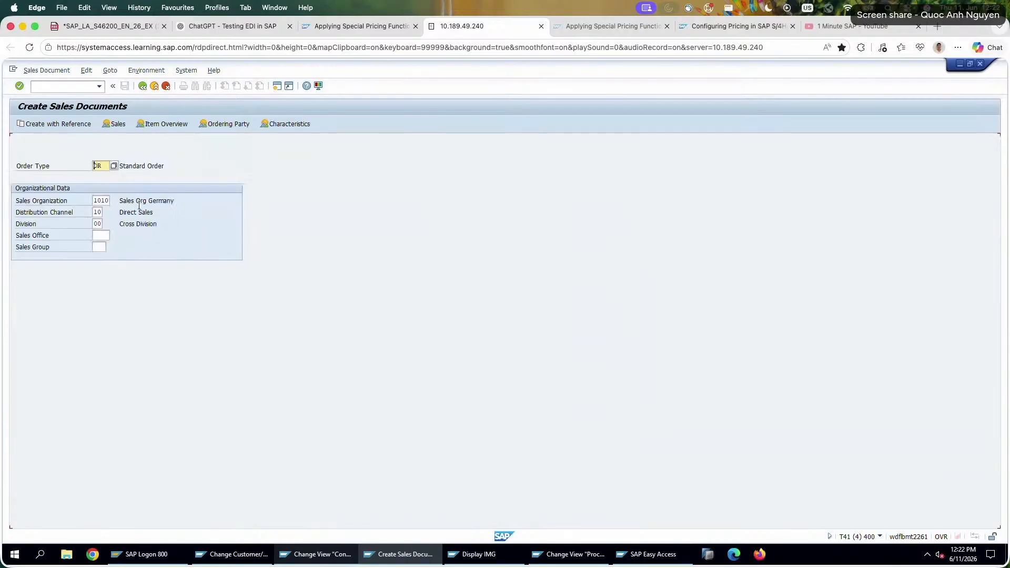
left_click(166, 86)
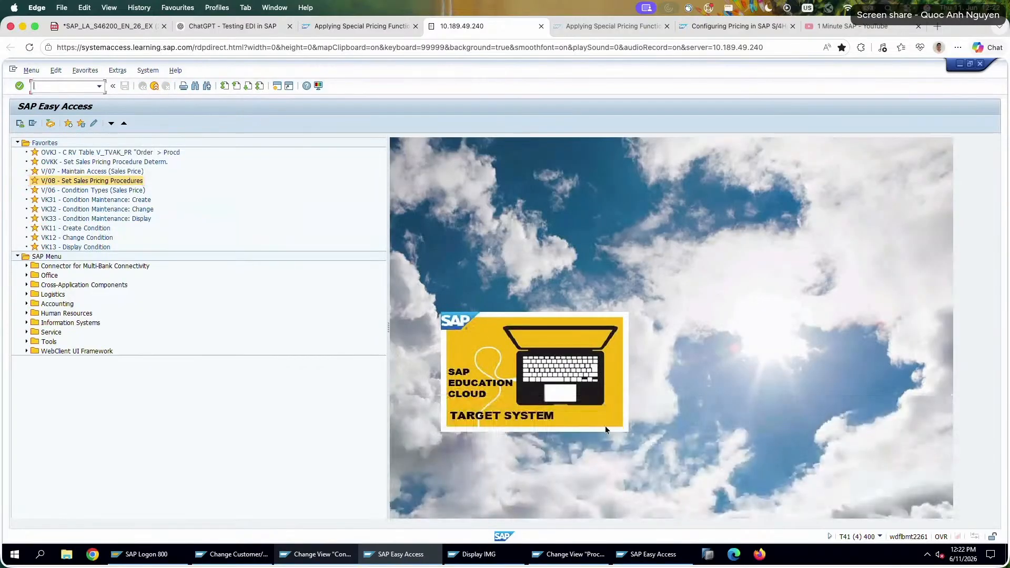
Save pricing procedure Z26PRC again and reopen its control data from the procedures overview.
left_click(583, 562)
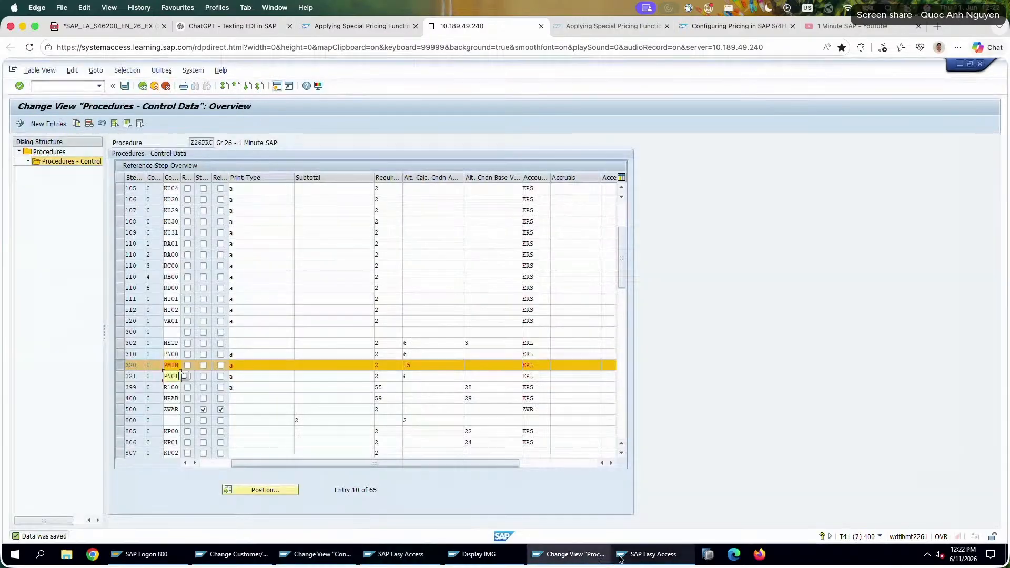
left_click(128, 87)
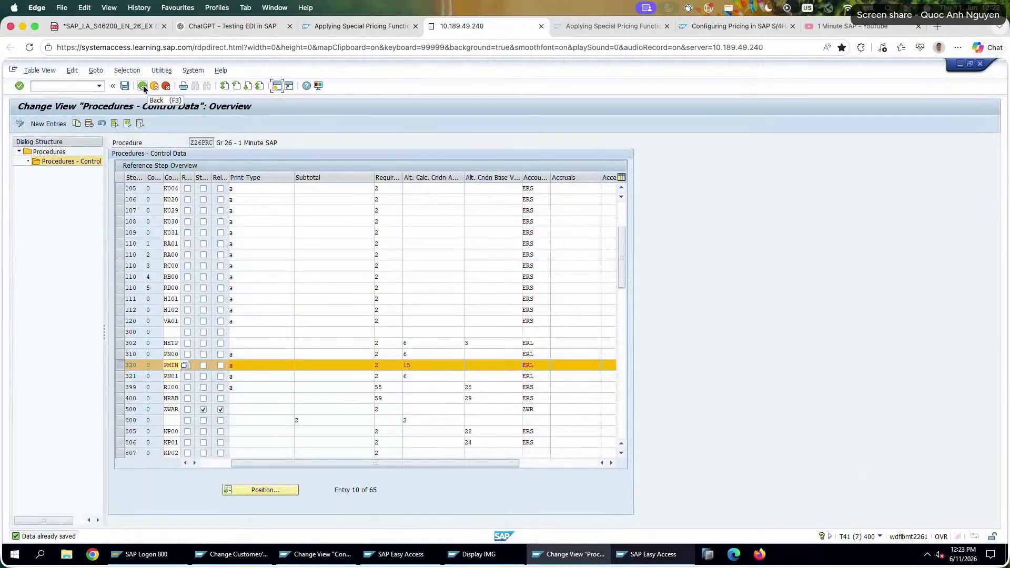
left_click(143, 87)
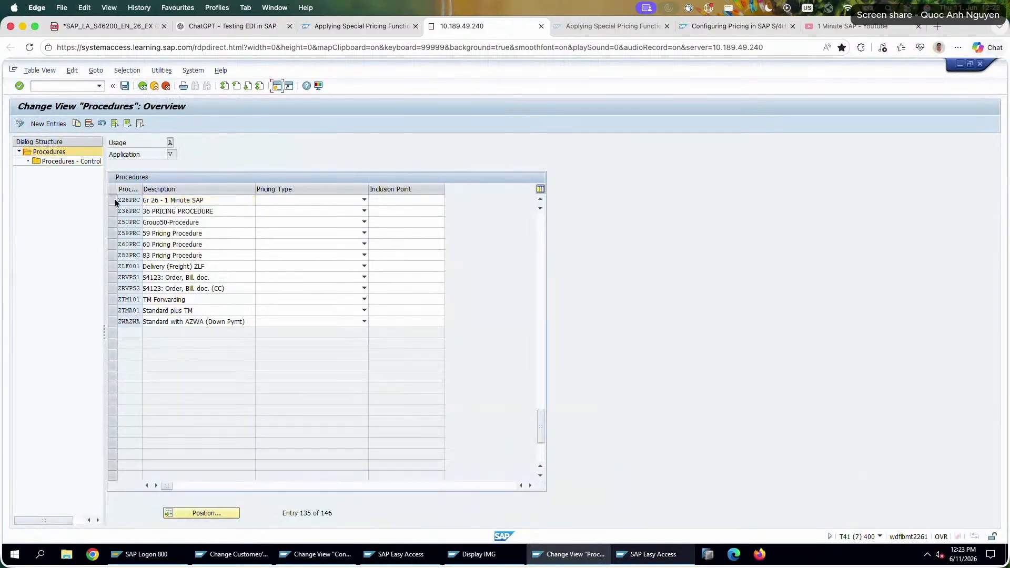
left_click(112, 200)
double_click(69, 161)
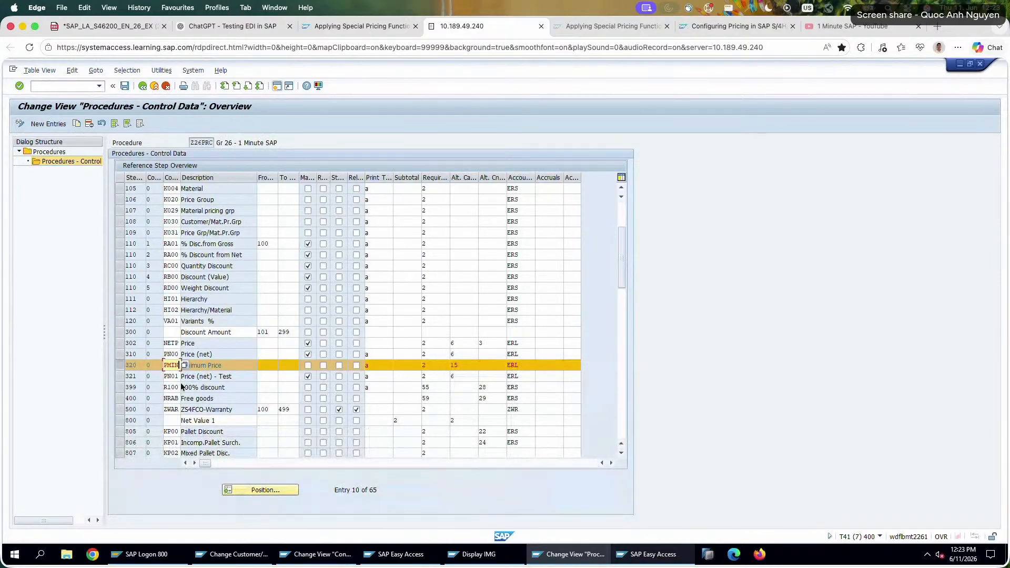
Compare steps 310 PN00, 320 PMIN and 321 PN01 in the control data of procedure Z26PRC.
left_click(173, 375)
left_click(120, 352)
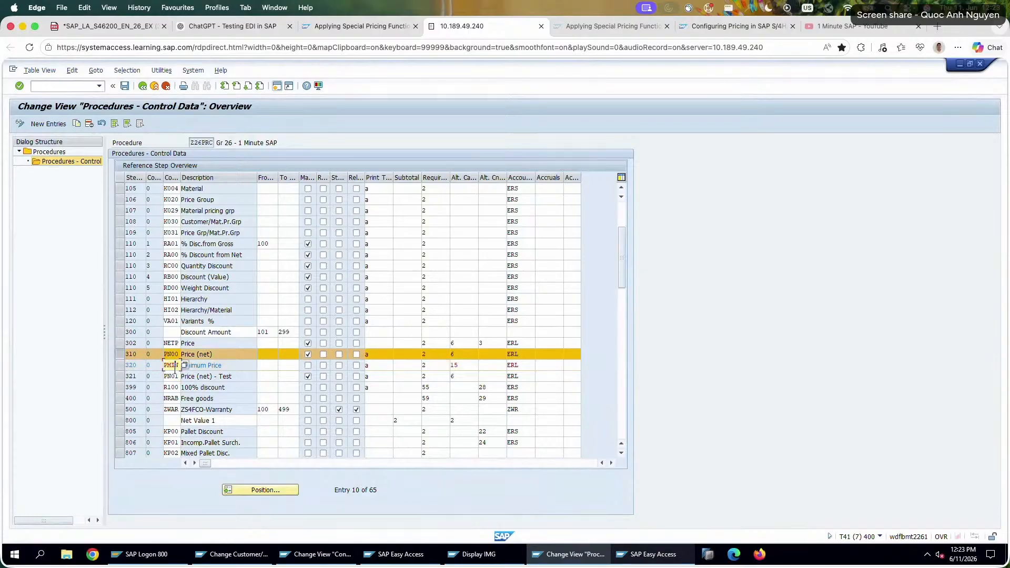
left_click(240, 376)
left_click(451, 365)
left_click(120, 366)
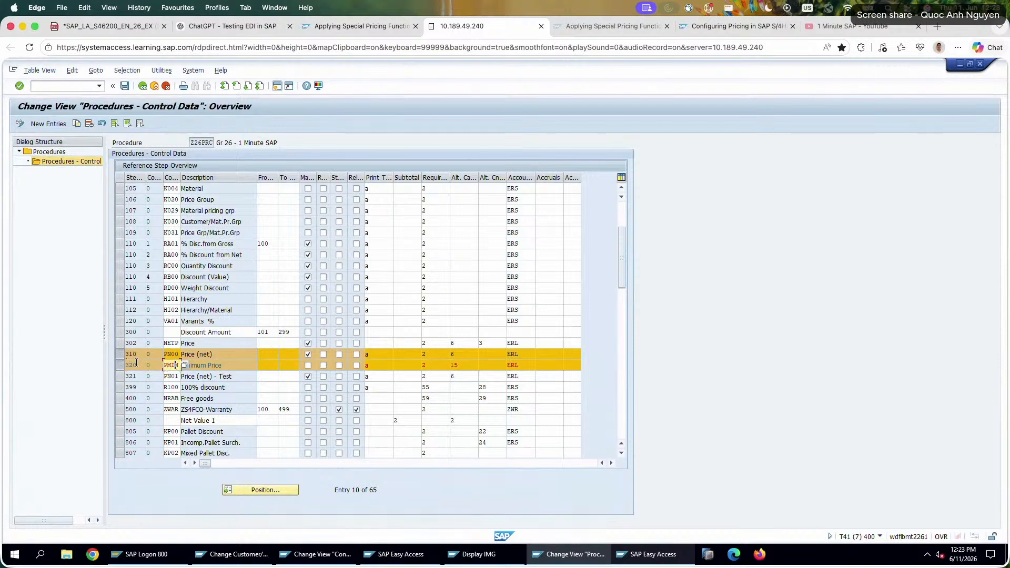
left_click(121, 354)
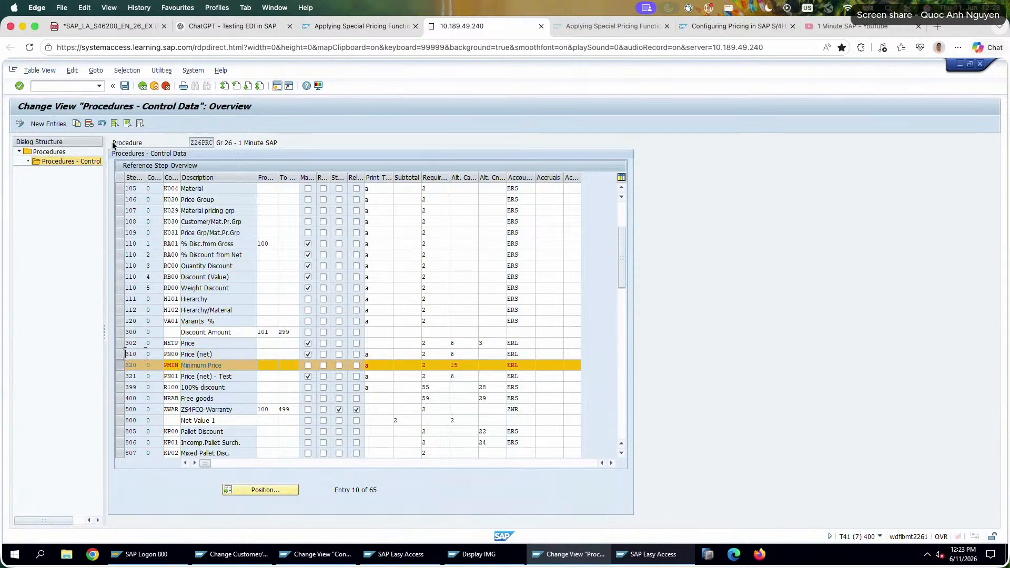
left_click(139, 377)
left_click(118, 376)
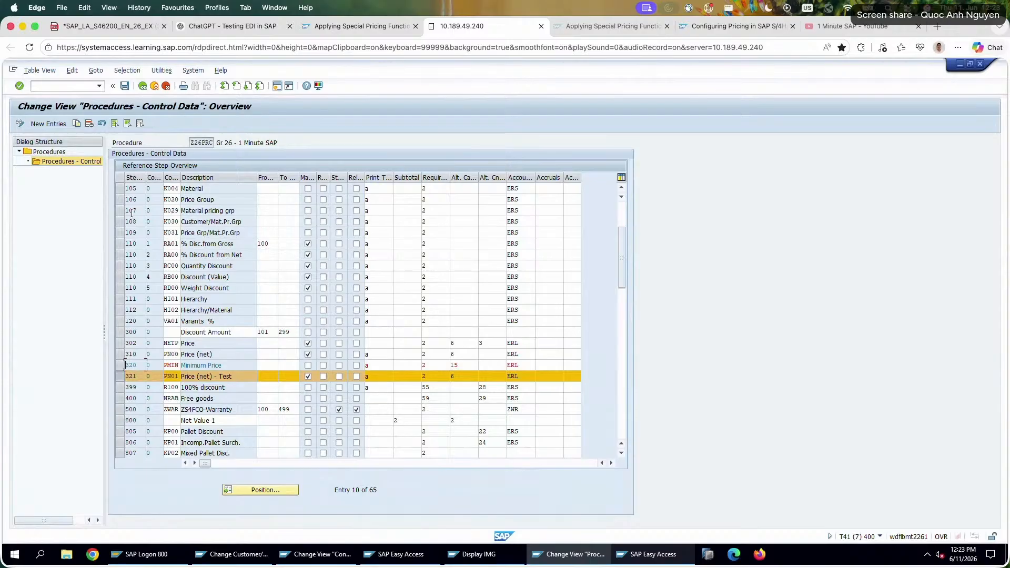
Reload the Z26PRC control data by toggling display and change mode, review step 321 PN01, and return to the procedures overview.
left_click(21, 124)
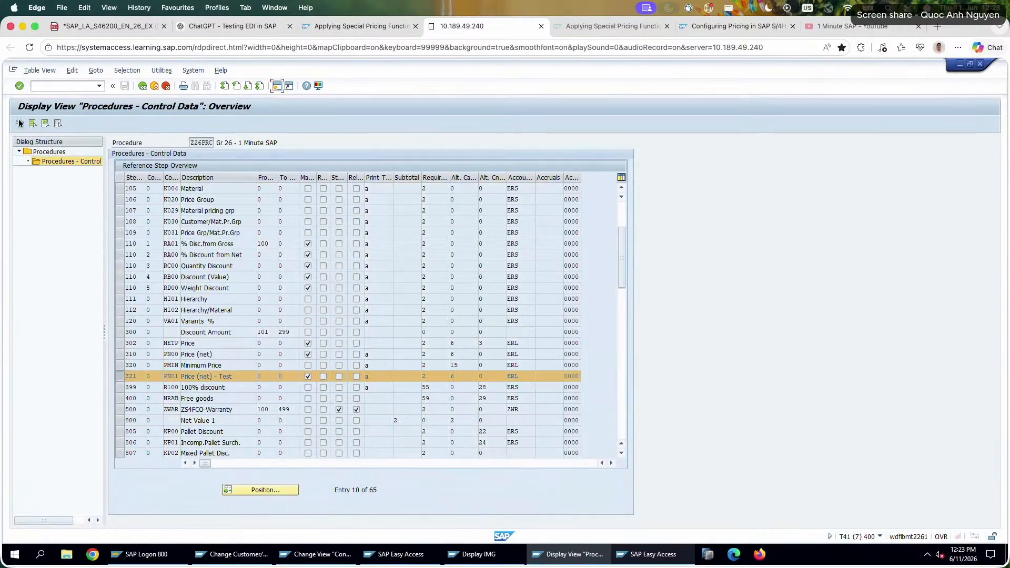
left_click(19, 123)
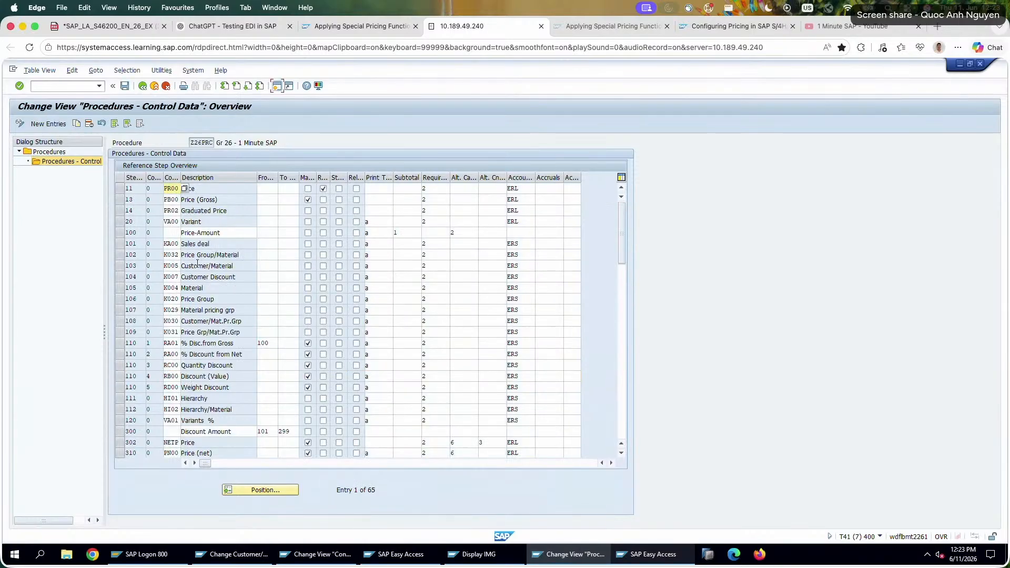
scroll(205, 402, "down", 4)
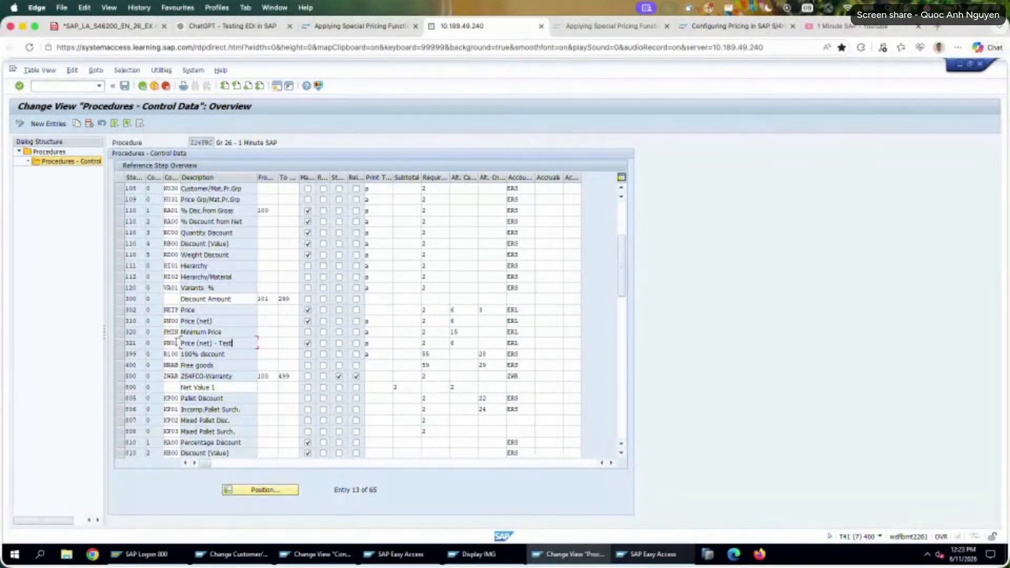
left_click(249, 343)
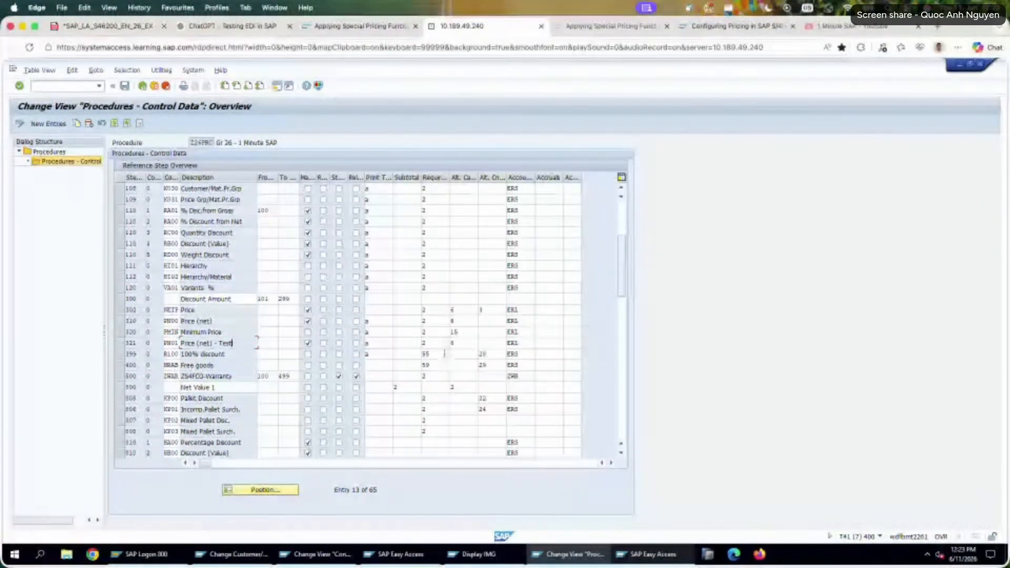
left_click(142, 86)
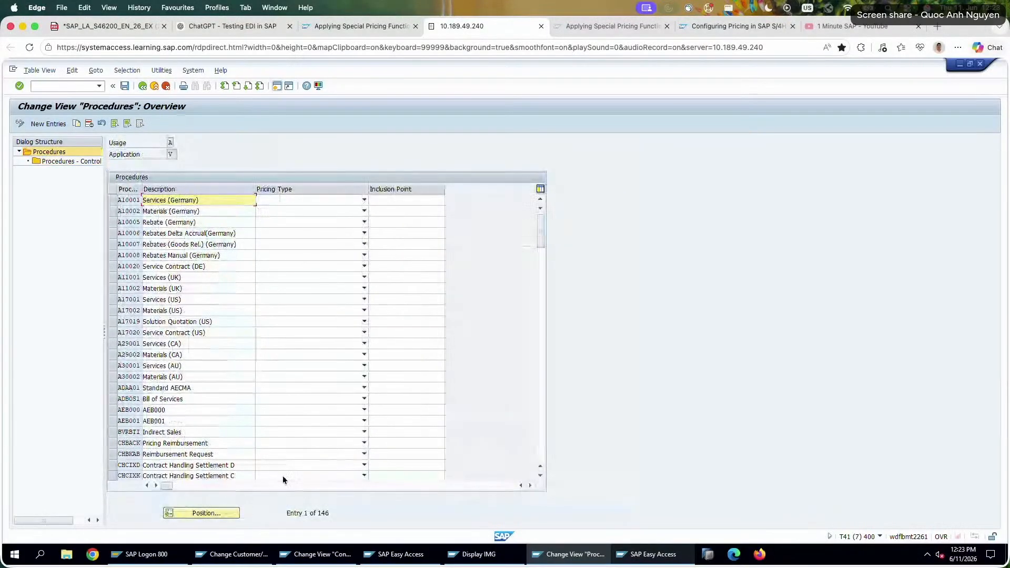
Start a standard order of type OR with transaction VA01 and fill in the sold-to party and customer reference.
left_click(403, 553)
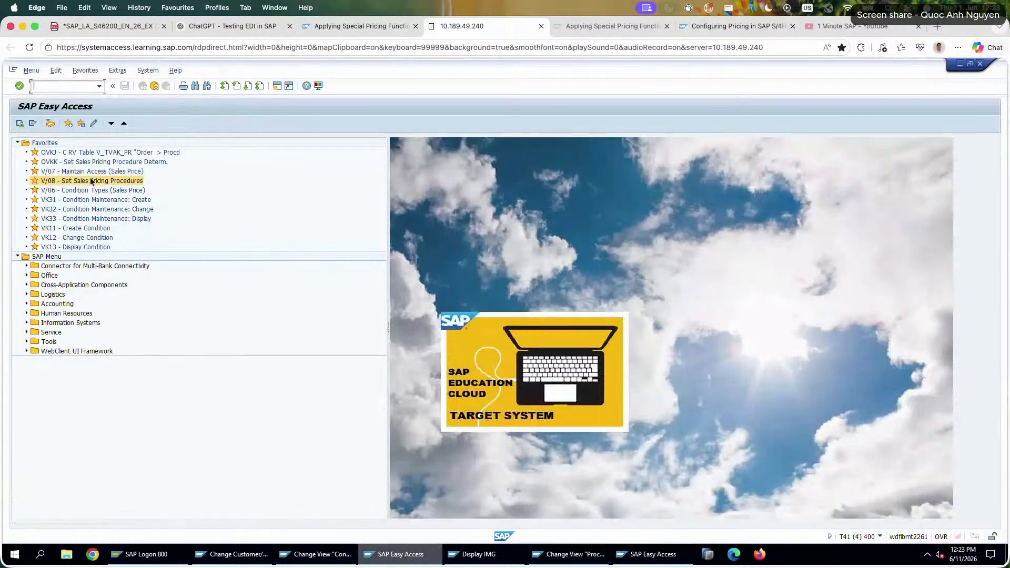
type("va01")
key("Return")
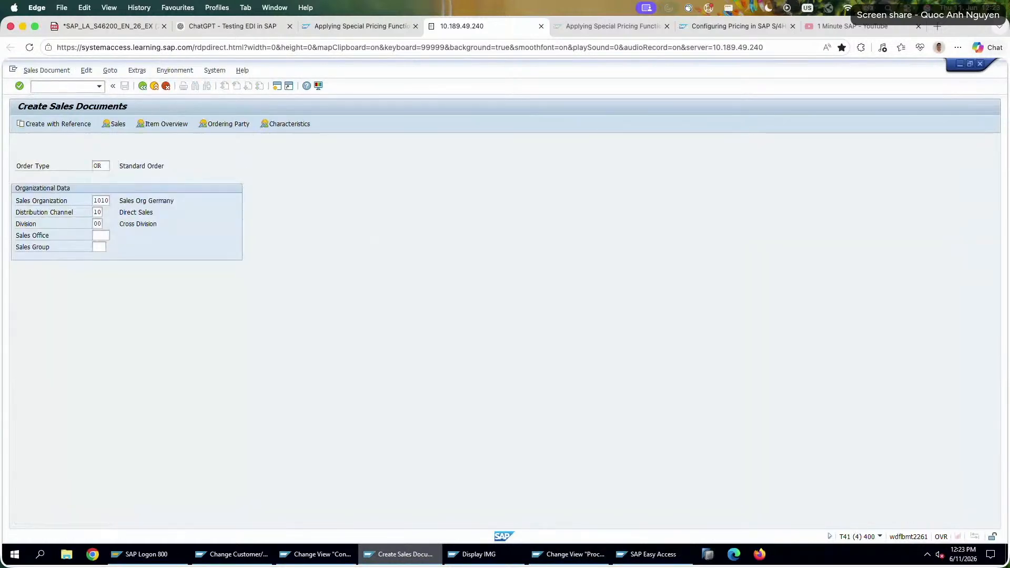
key("Return")
left_click(98, 154)
left_click(97, 165)
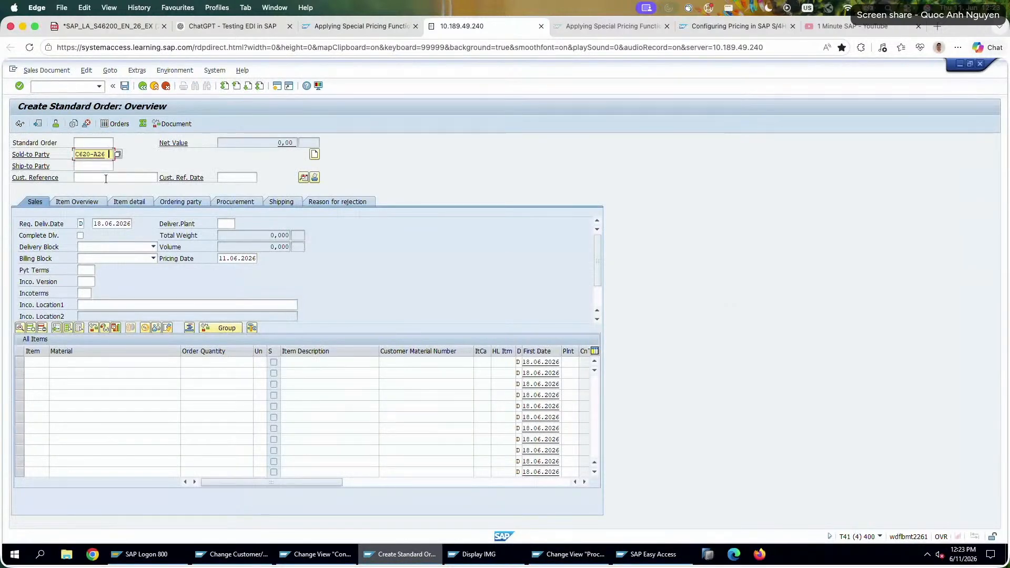
left_click(105, 178)
left_click(105, 187)
Add material P620-126 with order quantity 10 to the order and open the item's pricing conditions.
left_click(106, 361)
type("P620-126")
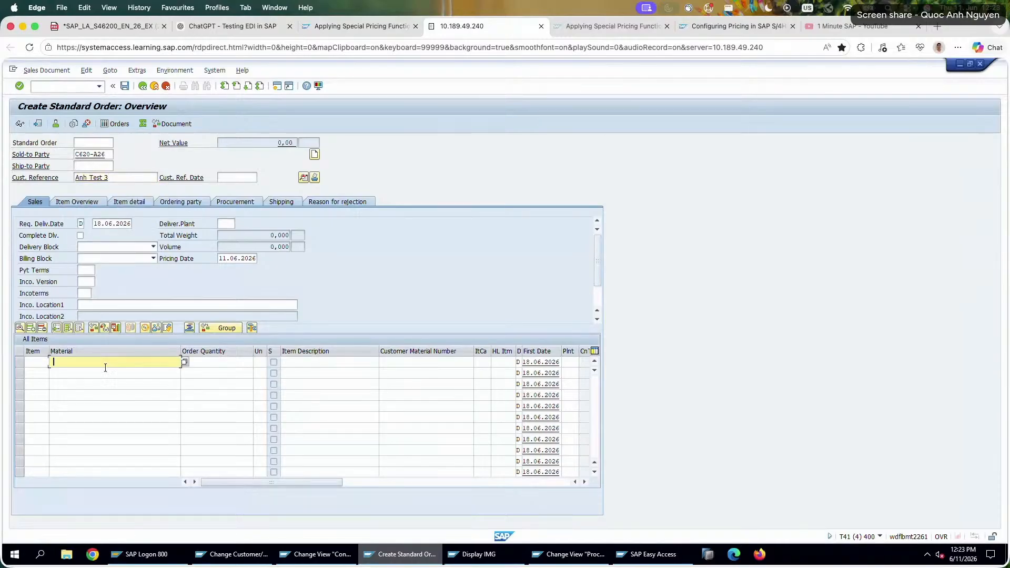
left_click(214, 361)
type("10")
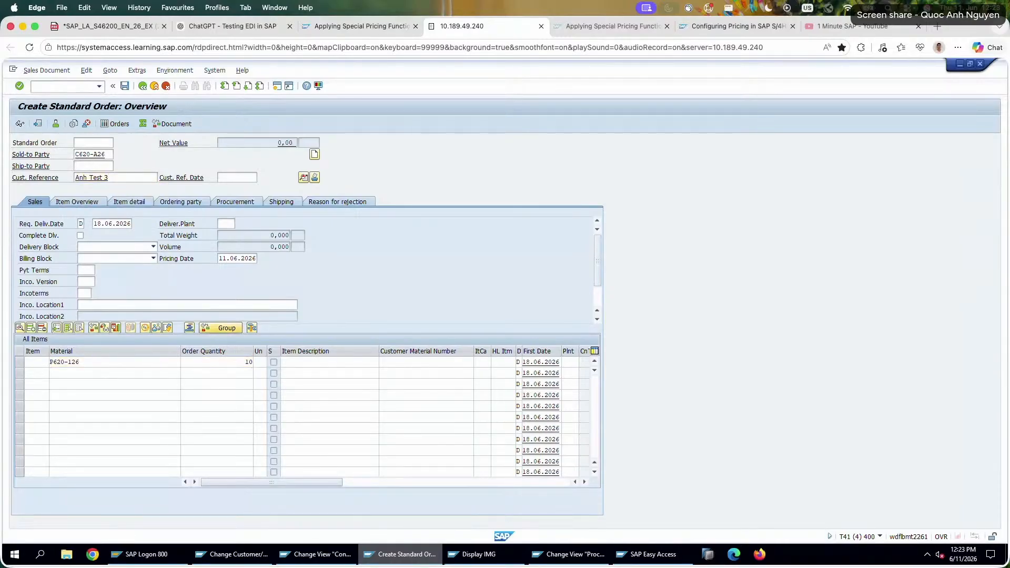
key("Return")
double_click(162, 362)
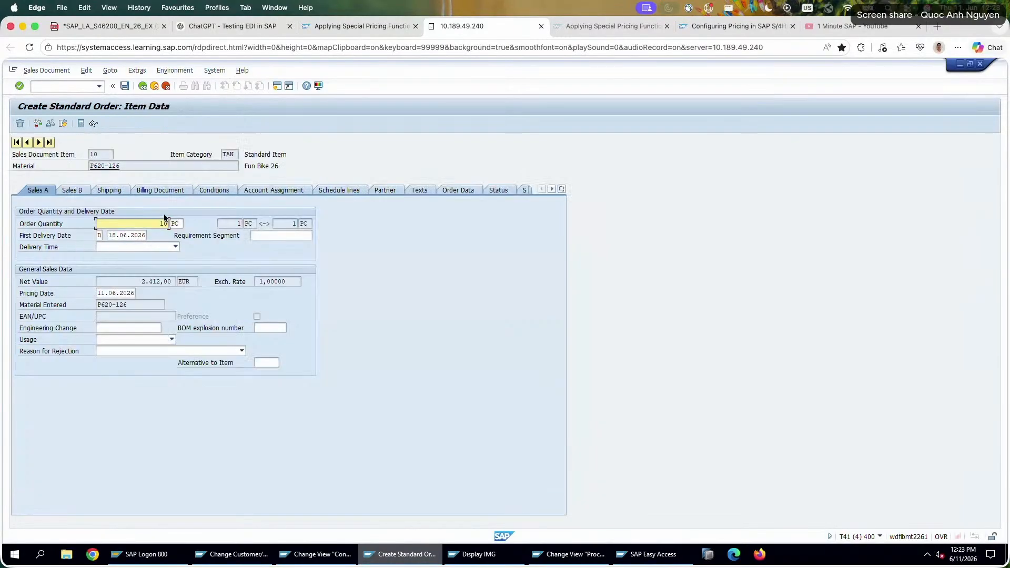
left_click(215, 191)
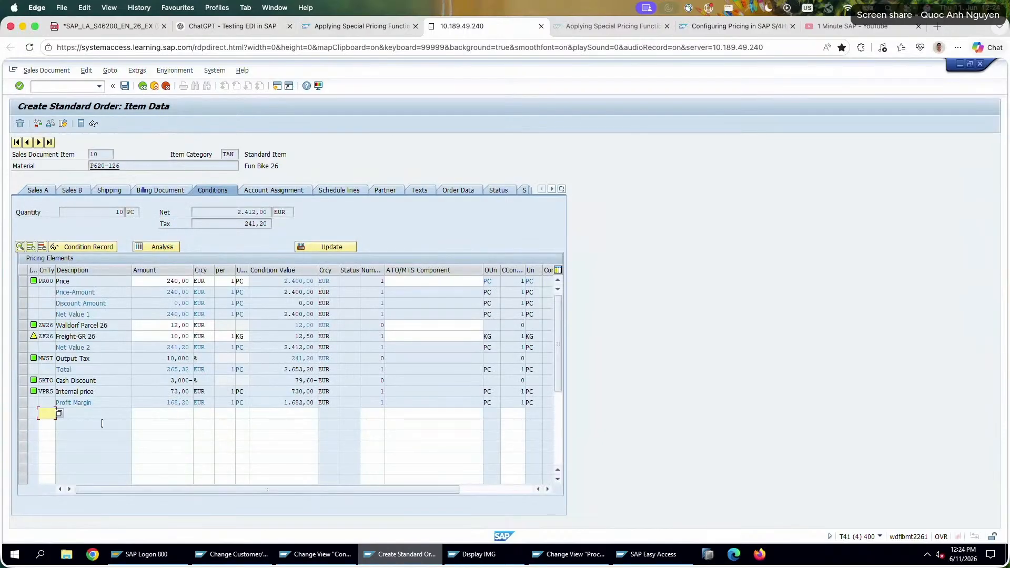
Add condition type PN01 with an amount of 300 to the item's pricing elements and check the resulting price line.
type("PN01")
key("Tab")
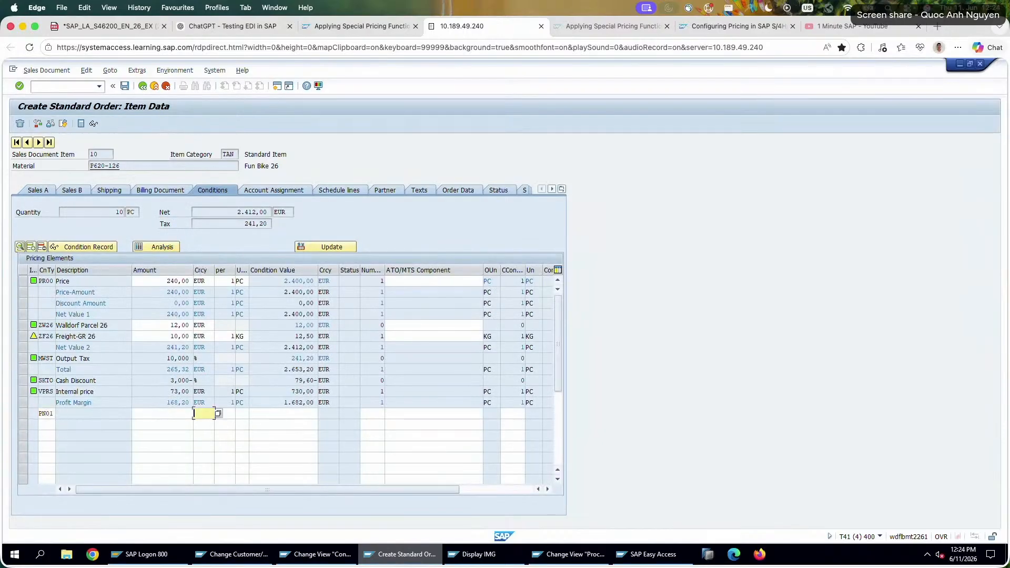
type("300")
key("Return")
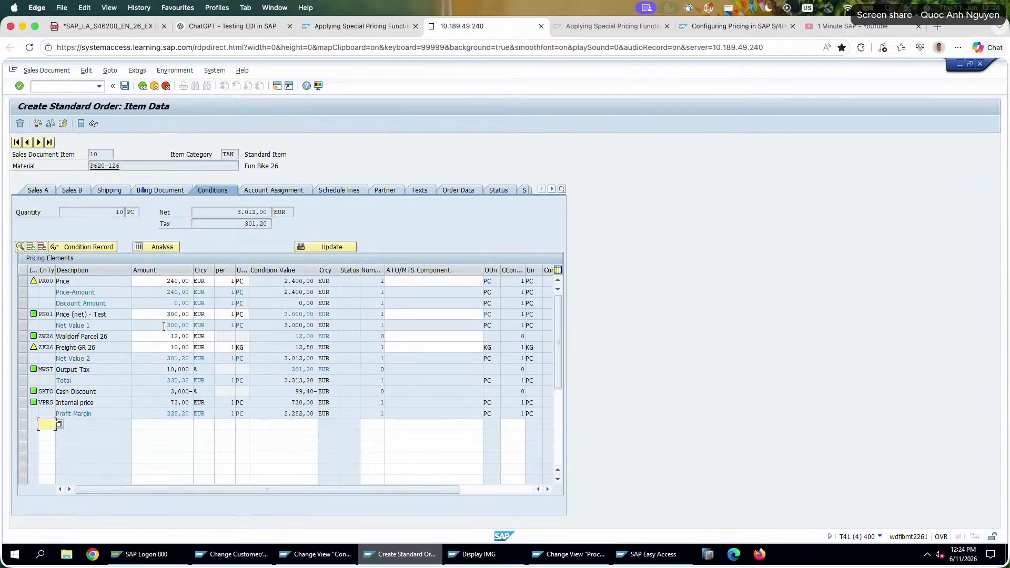
left_click_drag(164, 315, 189, 314)
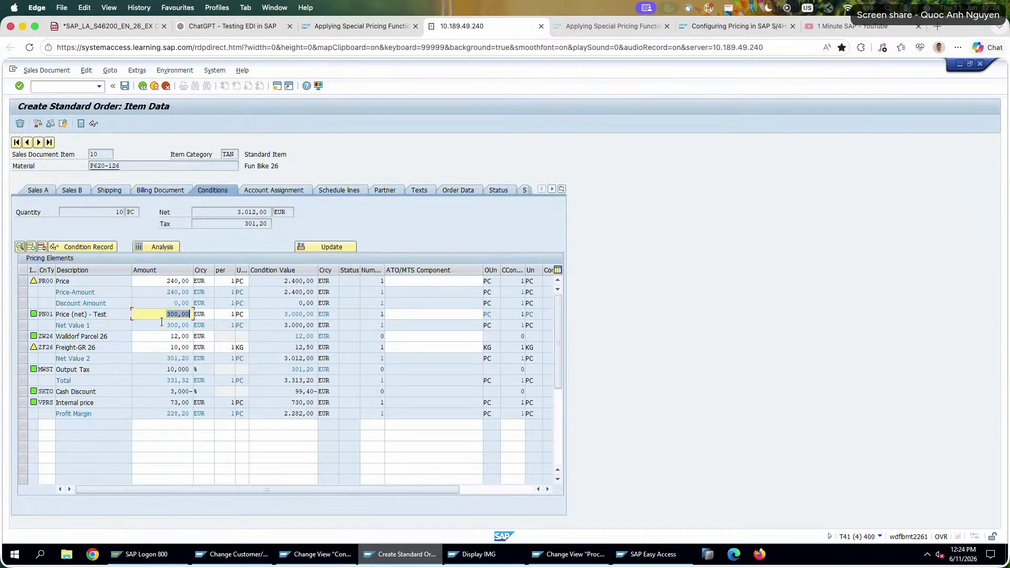
Leave the item conditions and exit the standard order without saving it.
left_click(142, 86)
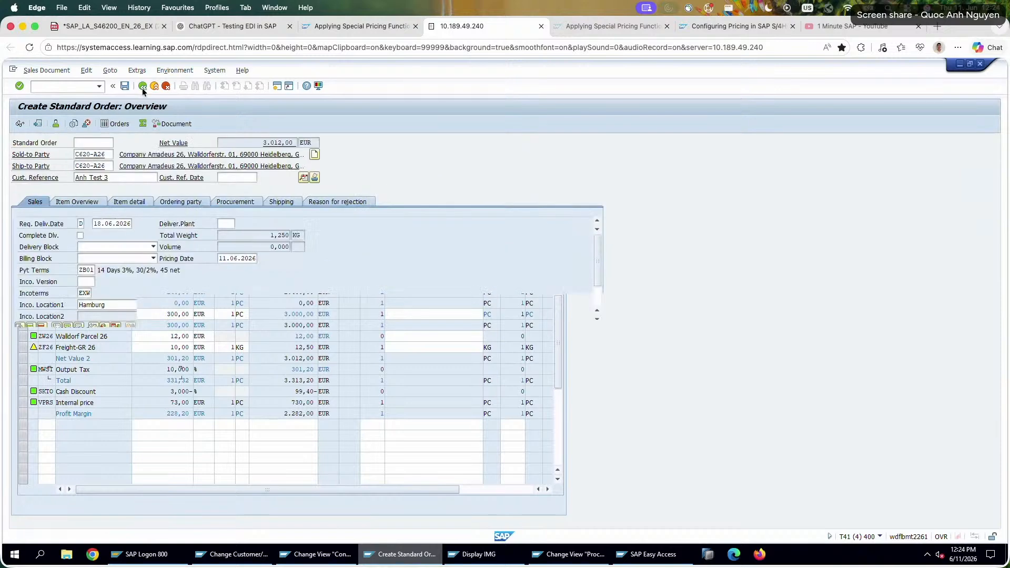
left_click(143, 86)
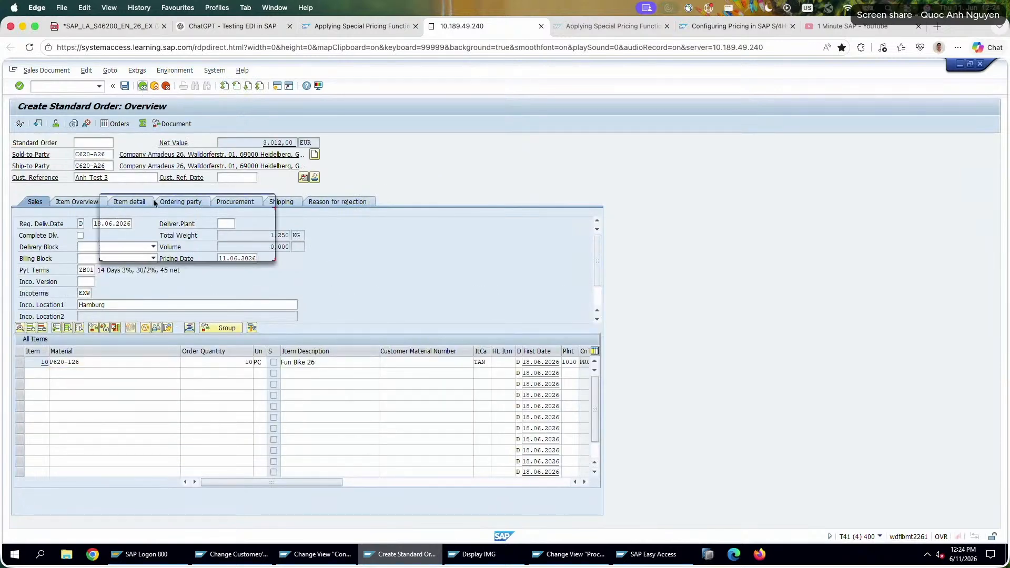
left_click(192, 250)
Review the condition class of condition type PN01 in its control data.
left_click(575, 554)
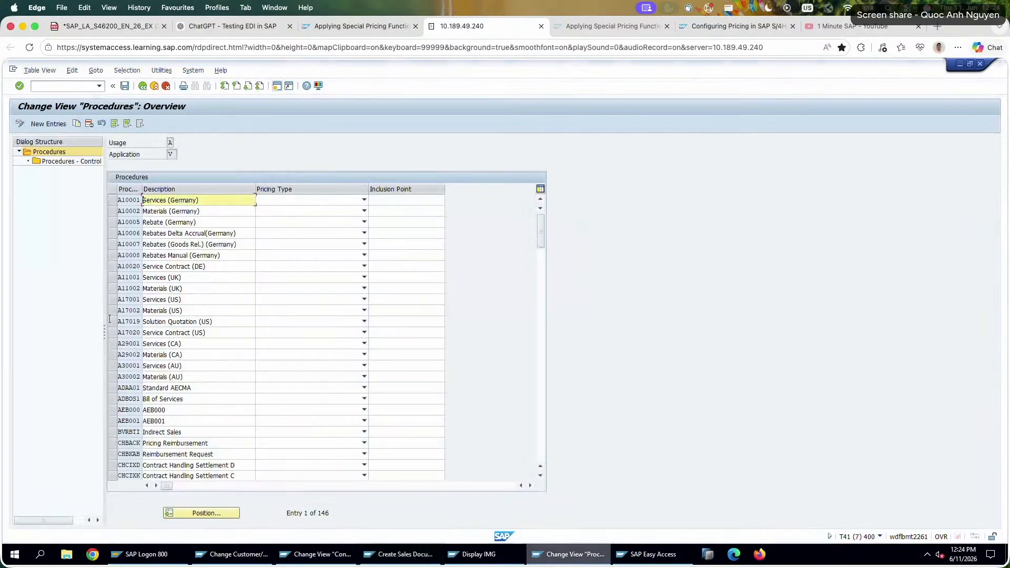
left_click(320, 554)
left_click(96, 177)
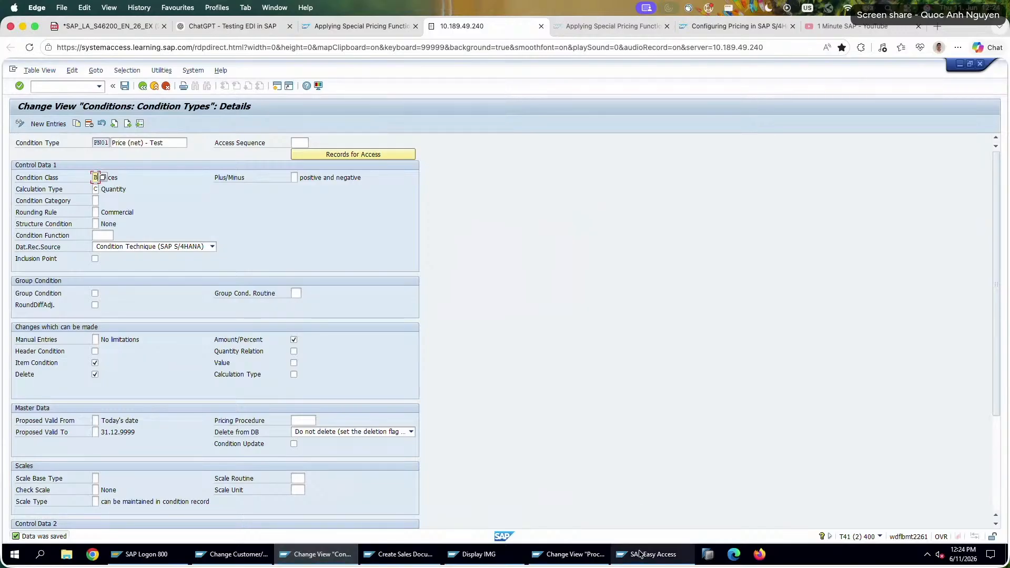
left_click(640, 552)
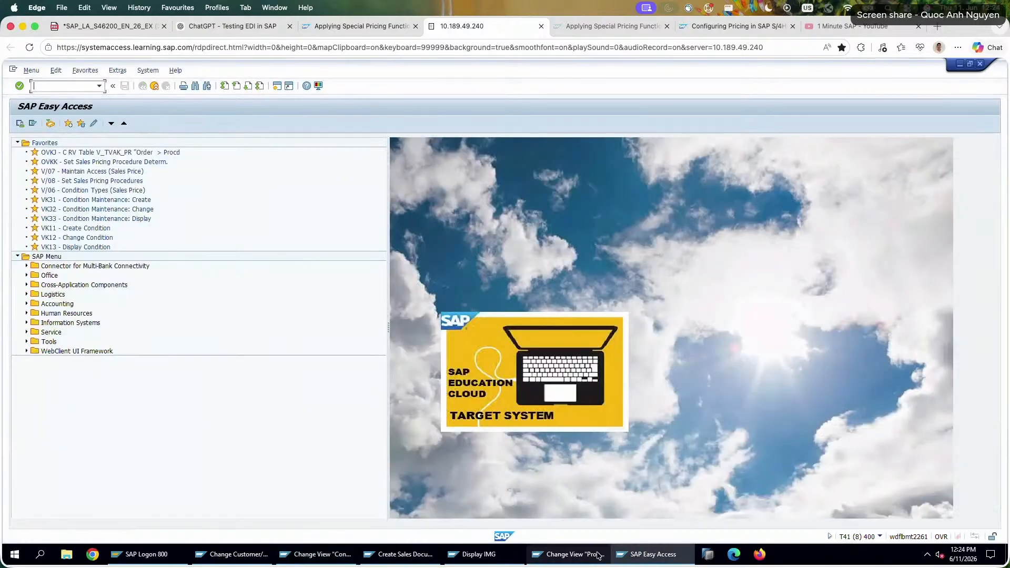
Locate pricing procedure RVAA01 in the procedures overview and open its control data.
left_click(574, 554)
left_click(210, 513)
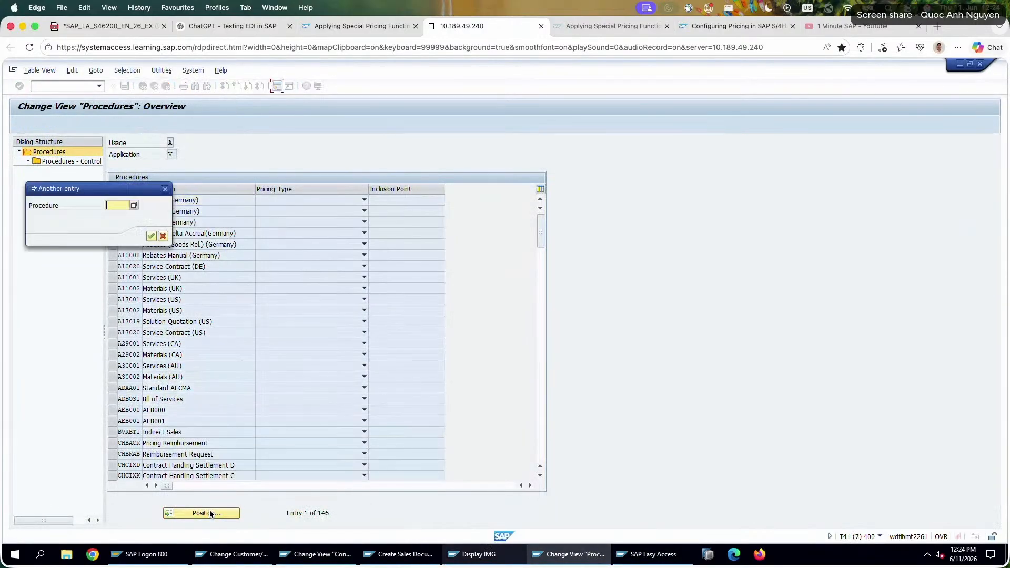
type("RVA0...")
key("Return")
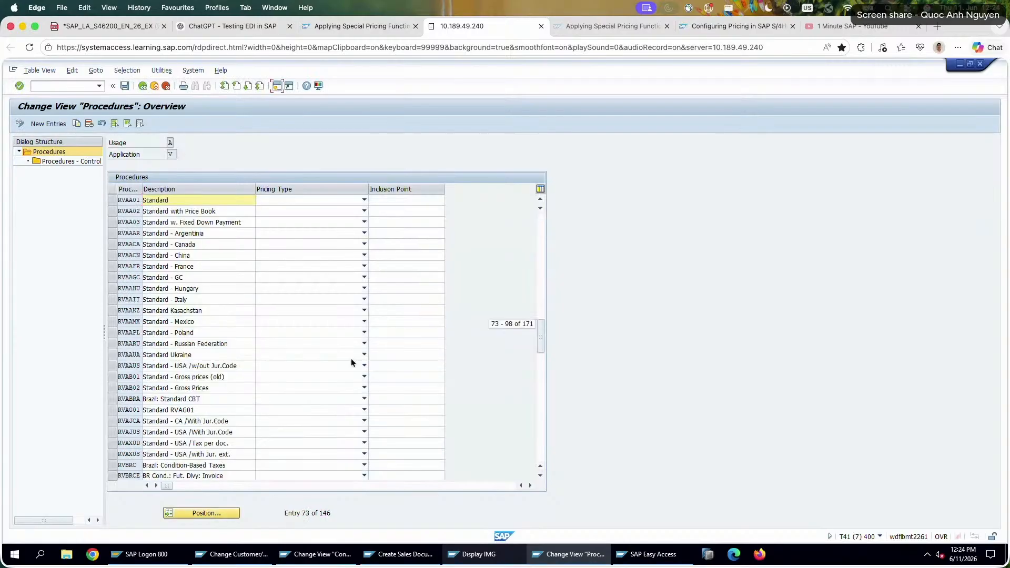
left_click(115, 200)
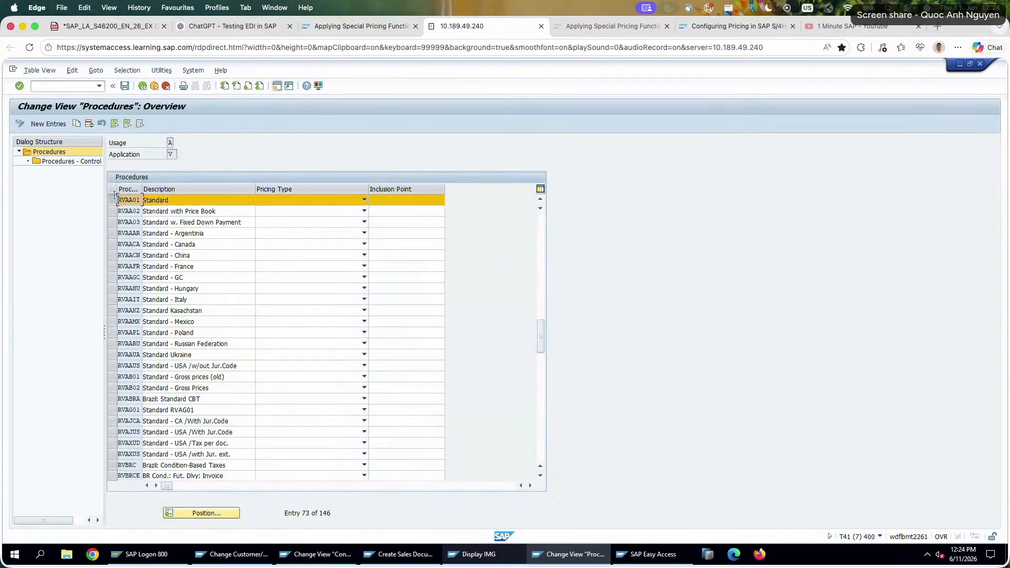
double_click(77, 162)
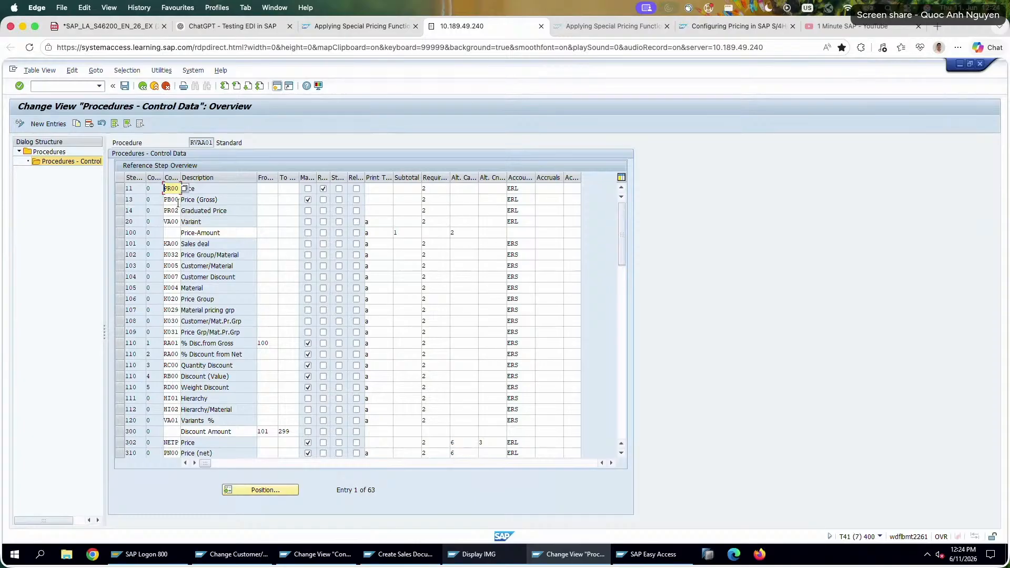
Copy step 11 PR00 in procedure RVAA01 as step 10 with condition type PN01.
left_click(121, 189)
left_click(118, 188)
left_click(119, 189)
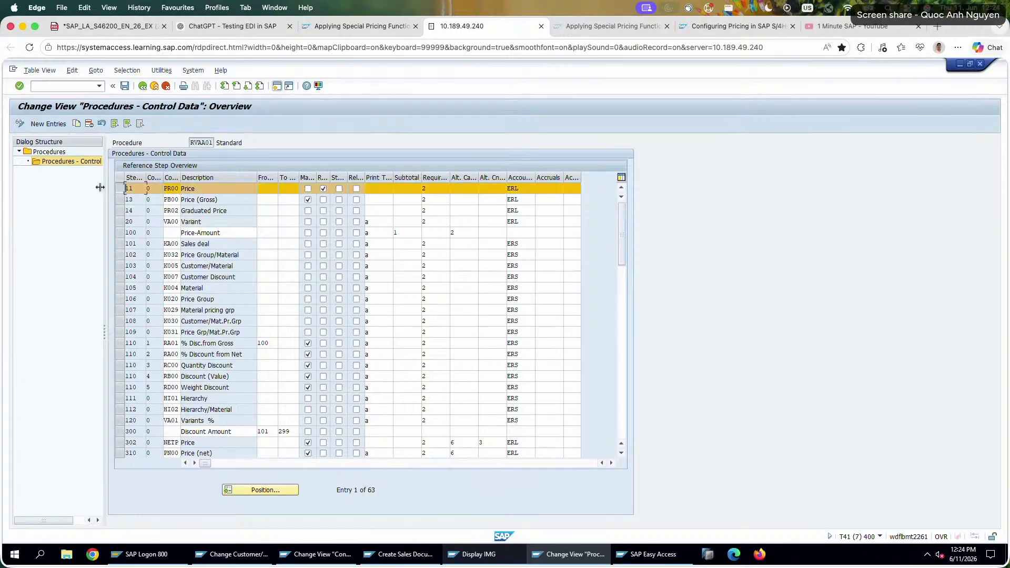
left_click(75, 123)
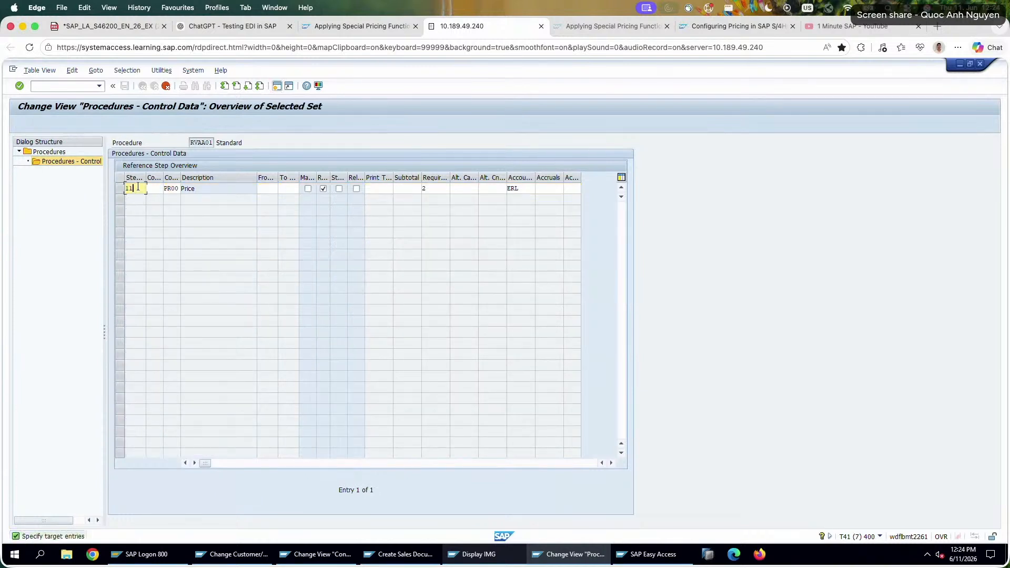
key("BackSpace")
key("BackSpace")
type("10")
key("Tab")
key("Tab")
type("PN01")
key("Return")
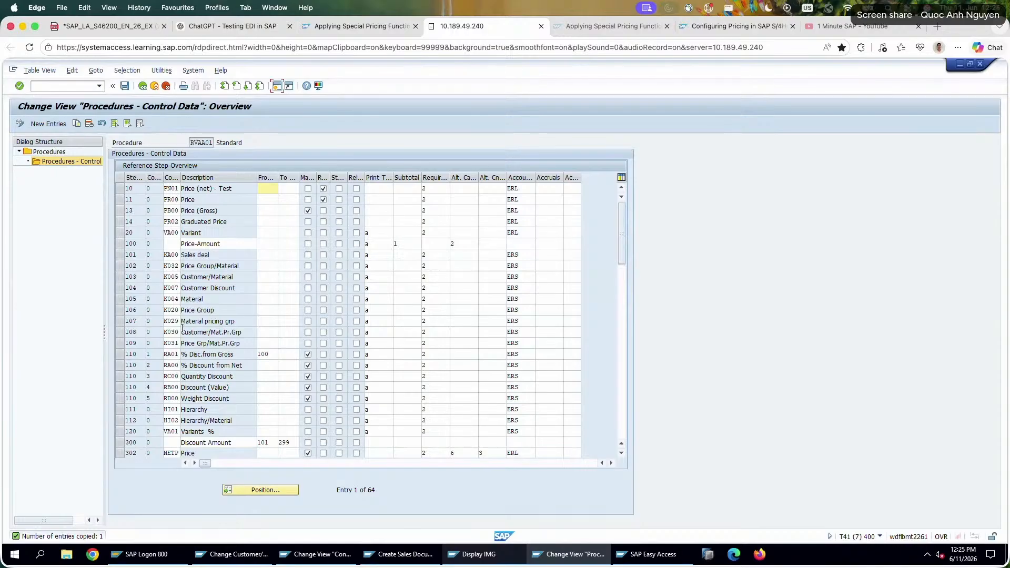
Following step 310 PN00, give step 10 PN01 alternative calculation type 6, mark it manual, clear Required, and save.
scroll(185, 333, "down", 1)
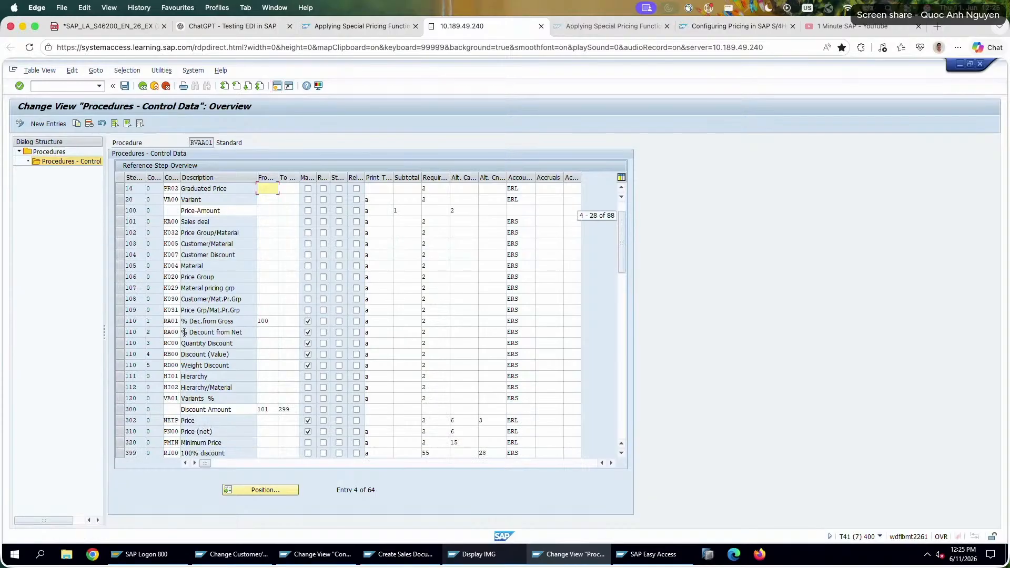
right_click(176, 367)
left_click(207, 436)
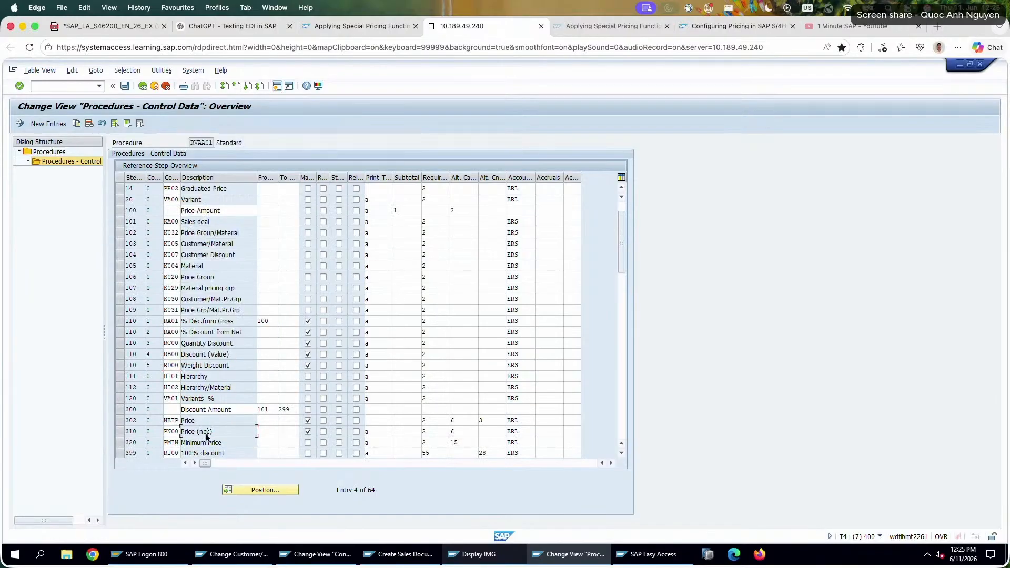
scroll(207, 435, "down", 1)
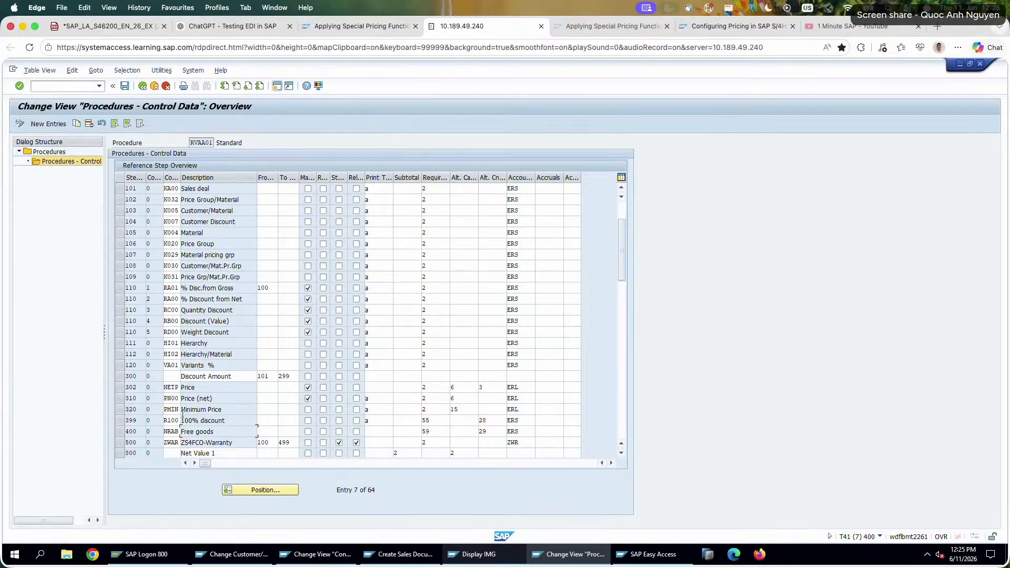
left_click(379, 399)
left_click(439, 399)
scroll(439, 400, "up", 2)
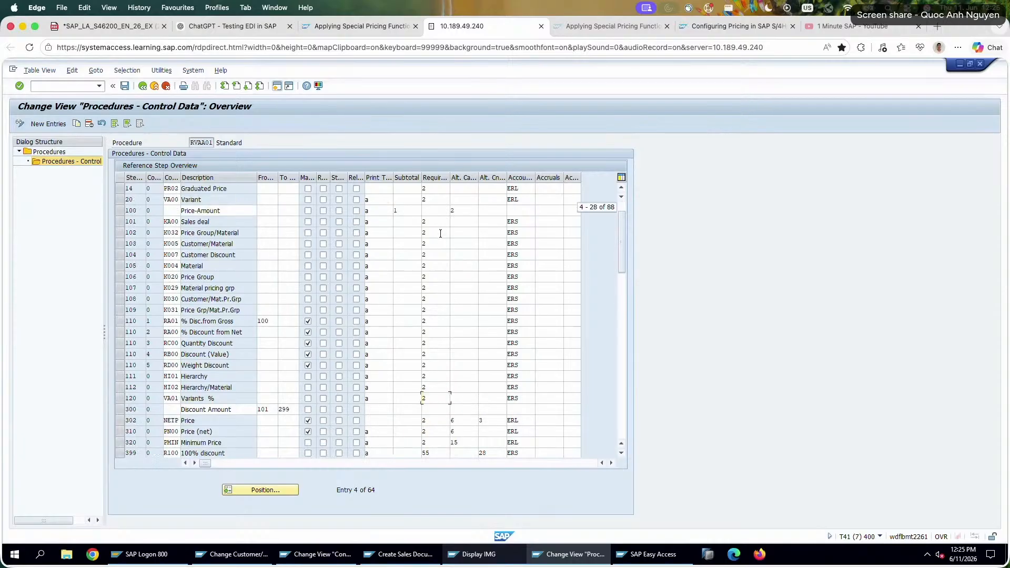
left_click(461, 188)
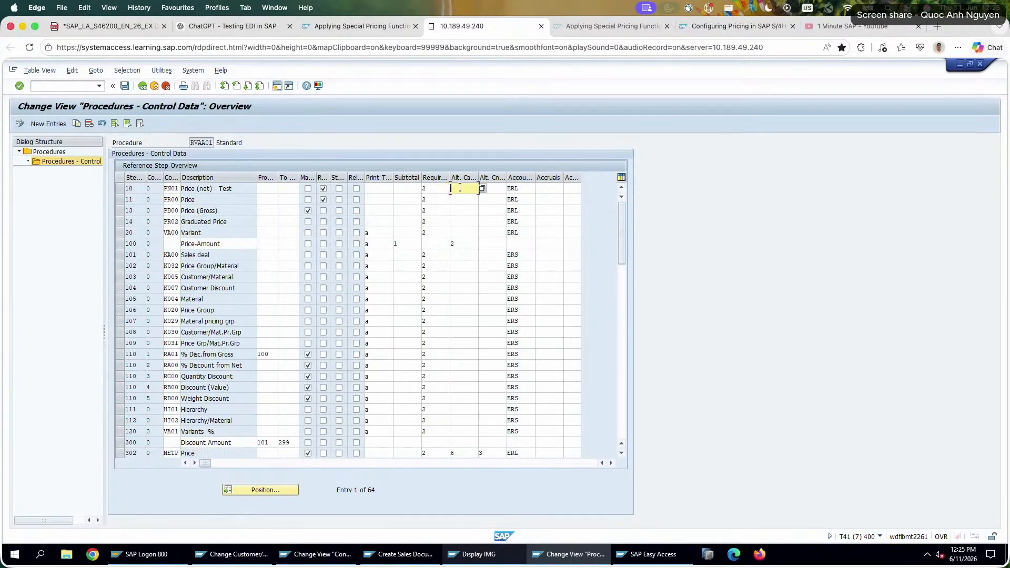
type("6")
left_click(308, 189)
left_click(323, 188)
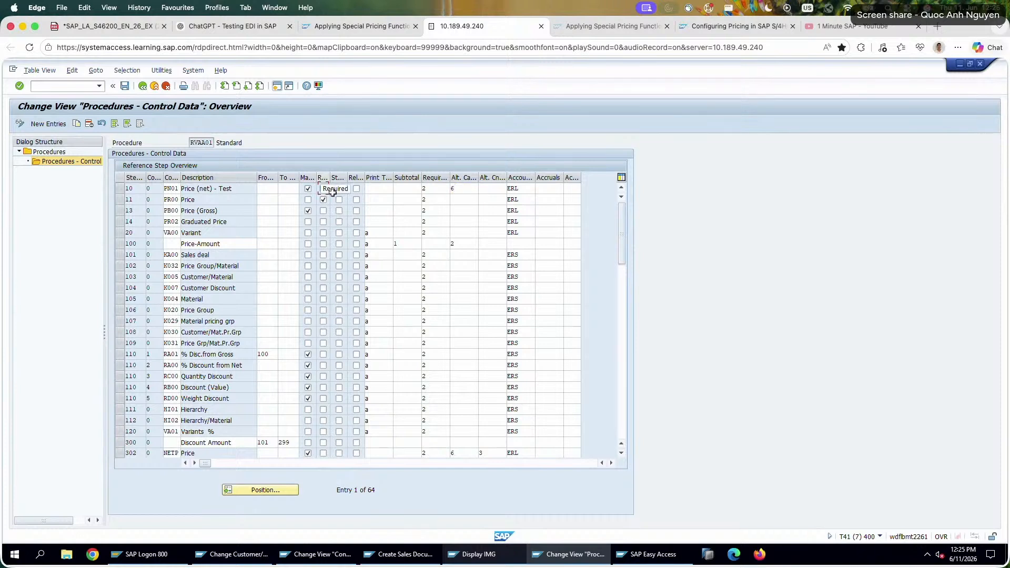
left_click(127, 87)
Start a new standard order of type OR with transaction VA01 and enter the sold-to party and customer reference.
left_click(326, 556)
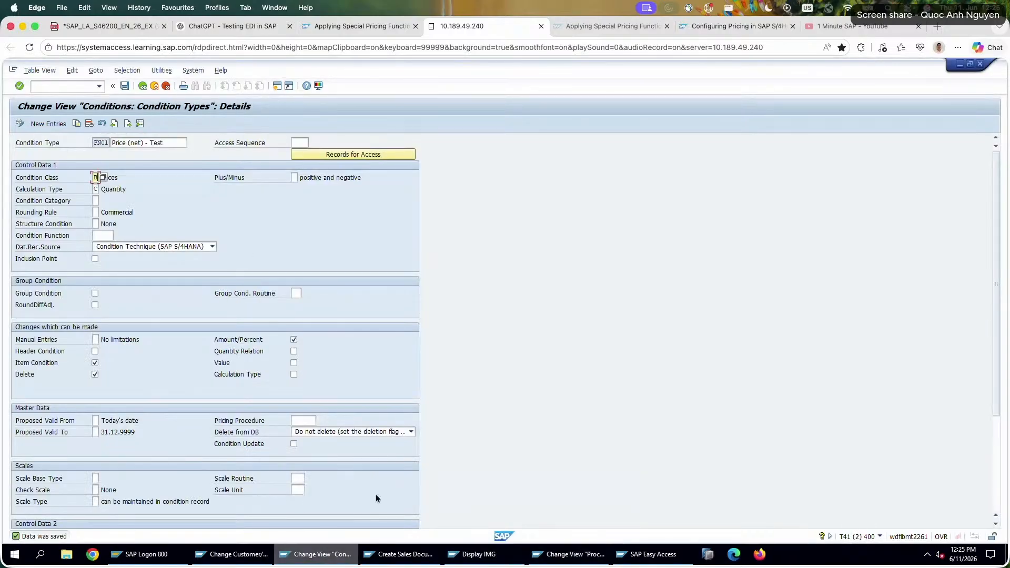
left_click(166, 87)
left_click(166, 87)
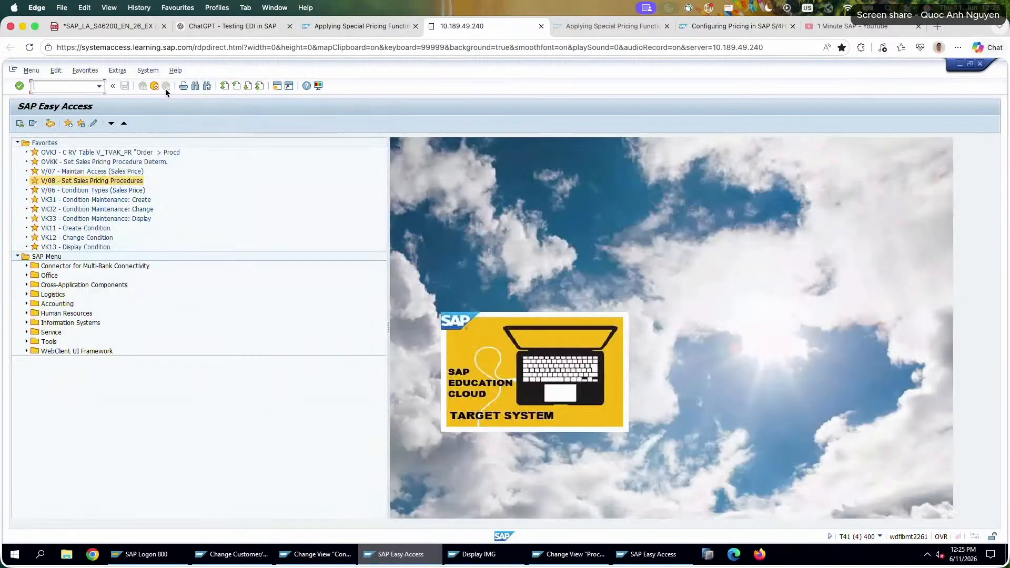
type("va01")
key("Return")
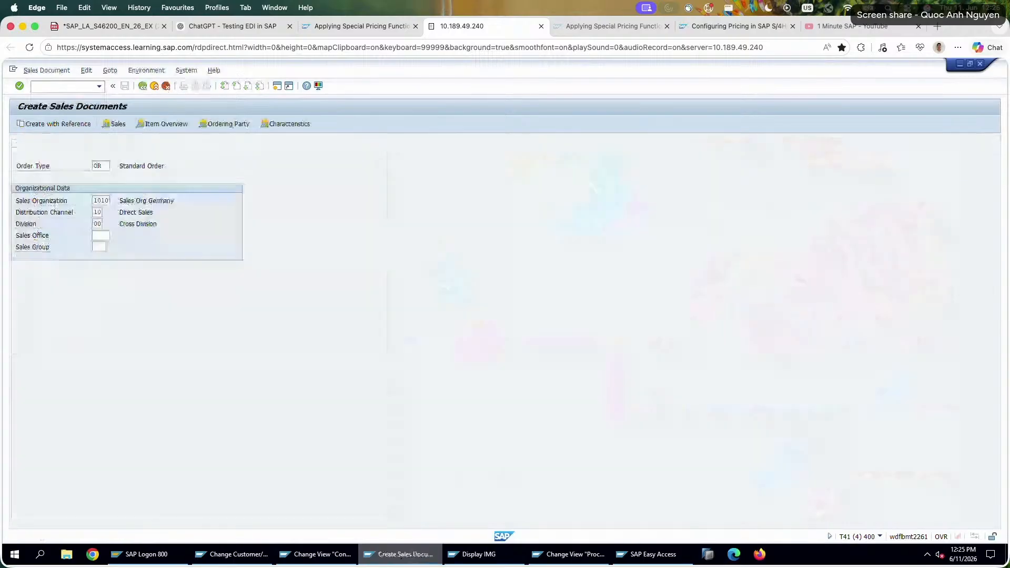
key("Return")
key("space")
left_click(88, 164)
left_click(107, 181)
left_click(108, 188)
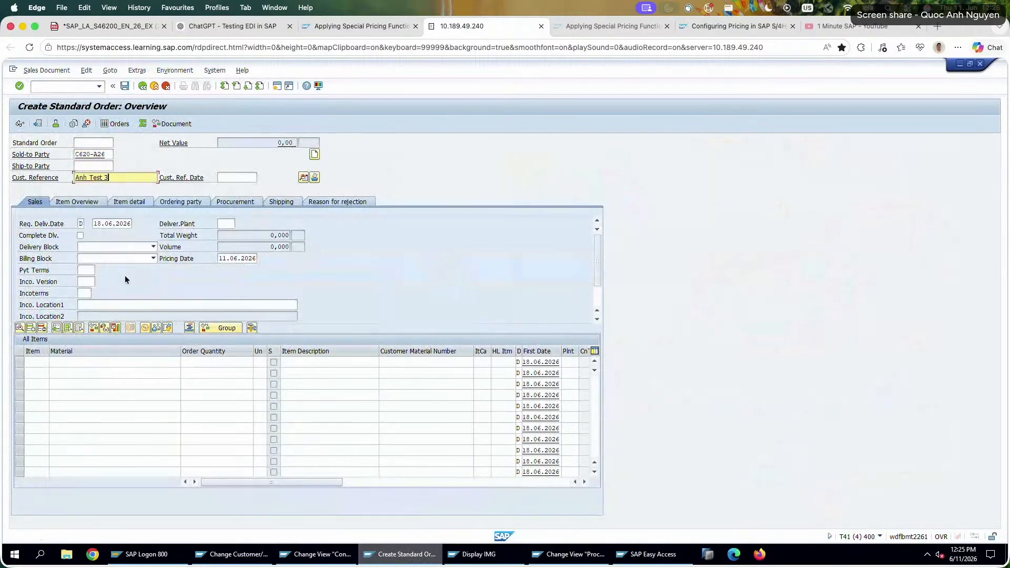
Enter material P620-126 with order quantity 10 and open the pricing conditions of this item.
left_click(102, 361)
left_click(106, 372)
left_click(204, 362)
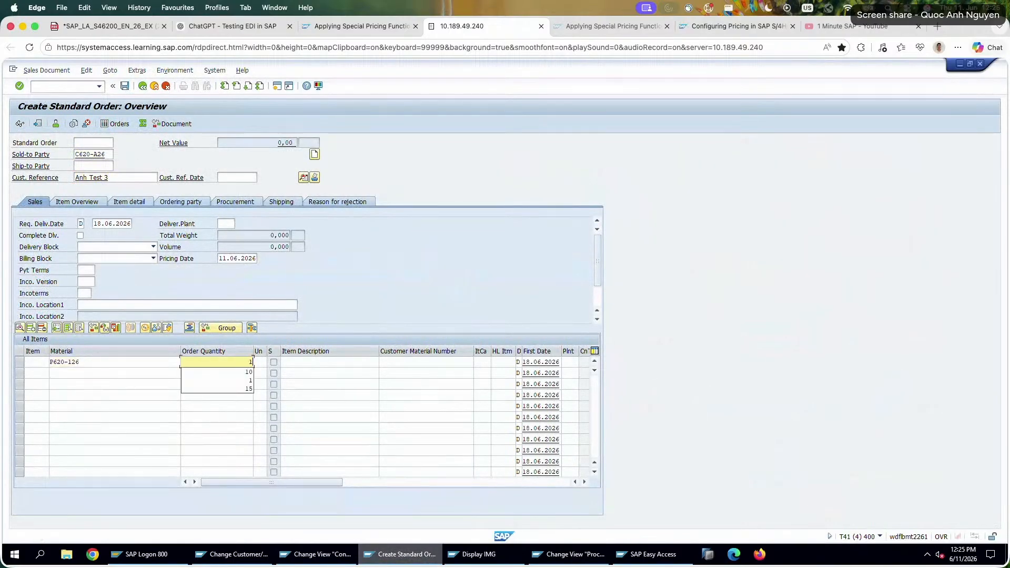
left_click(211, 373)
key("Return")
double_click(165, 361)
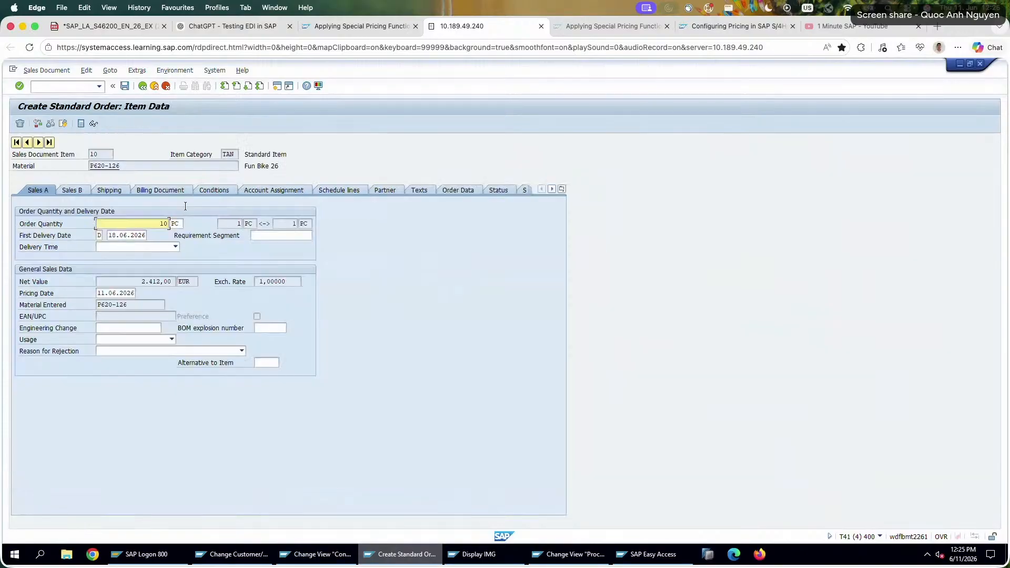
left_click(210, 190)
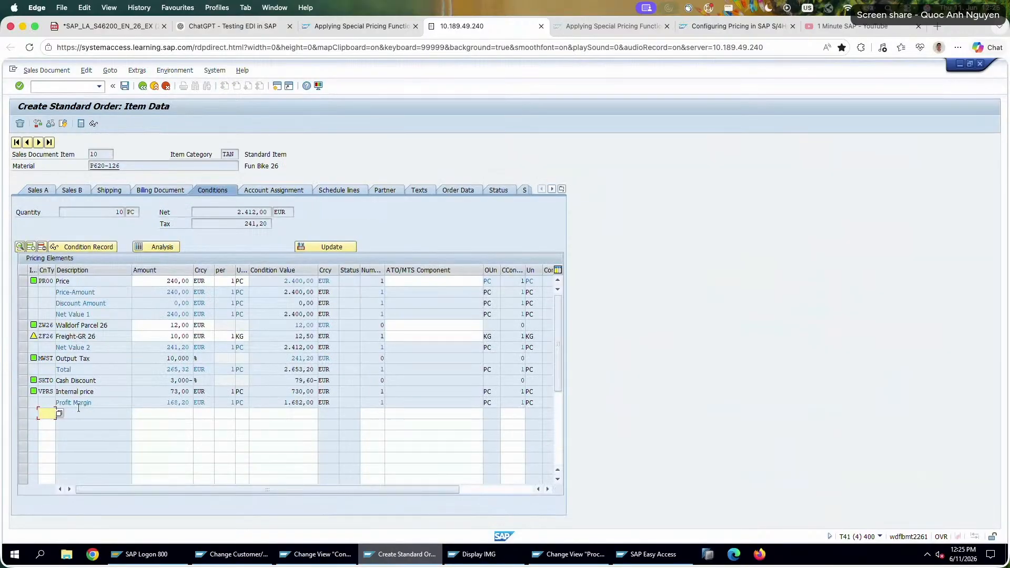
Try condition type PN00 with an amount of 300 on the item, and carry out new pricing to discard it.
type("PN")
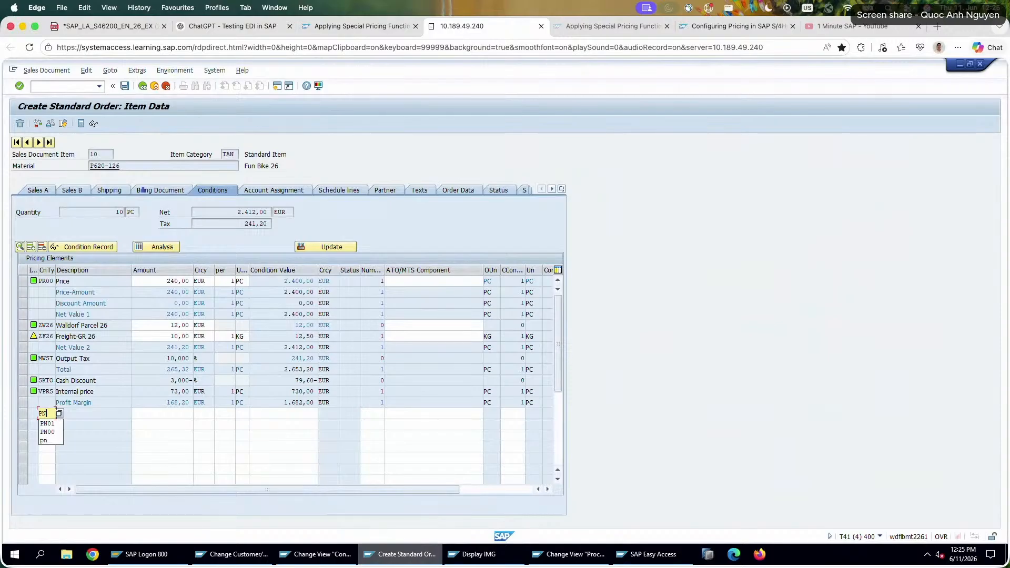
type("00")
key("Tab")
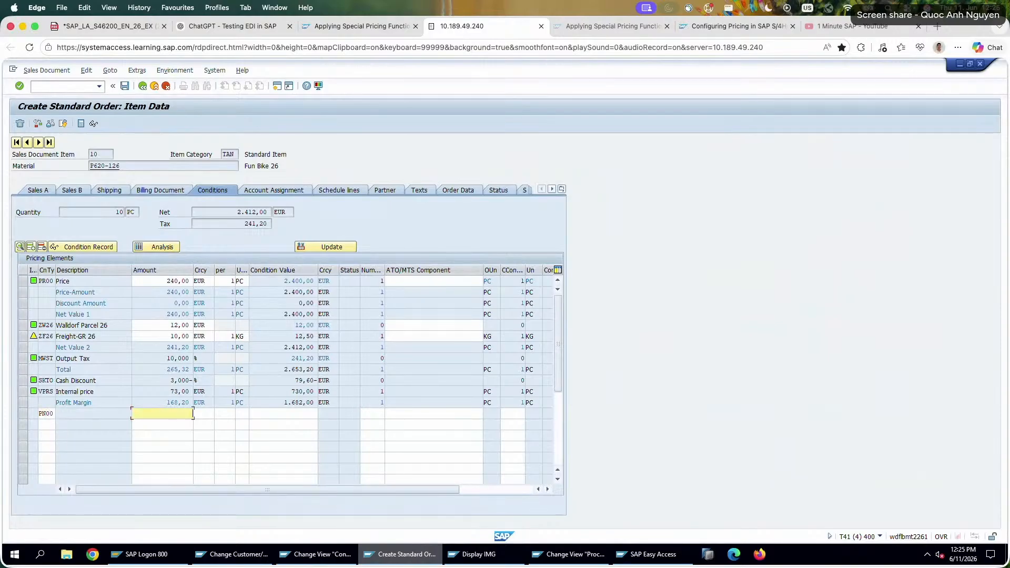
type("300")
key("Return")
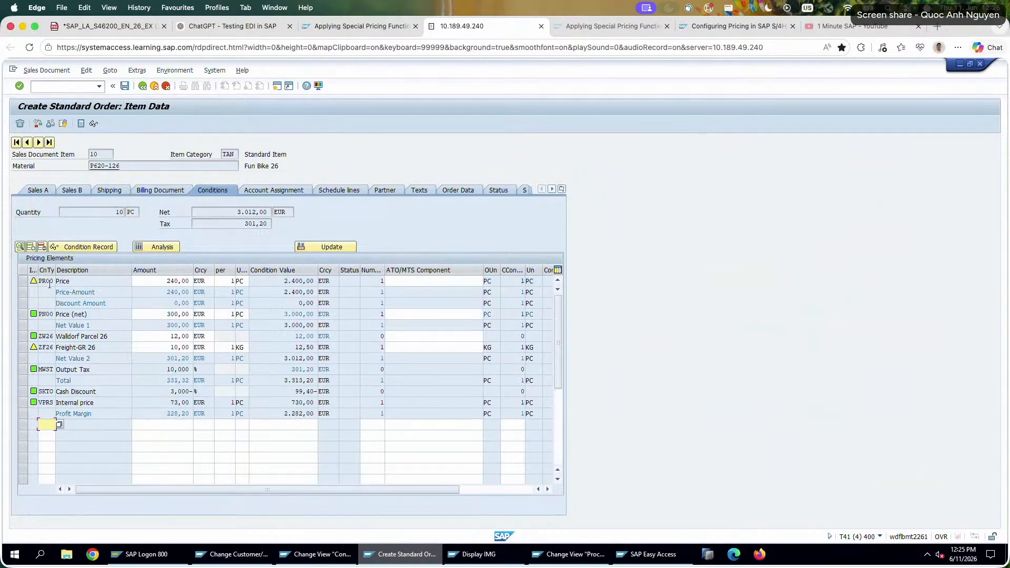
left_click(332, 247)
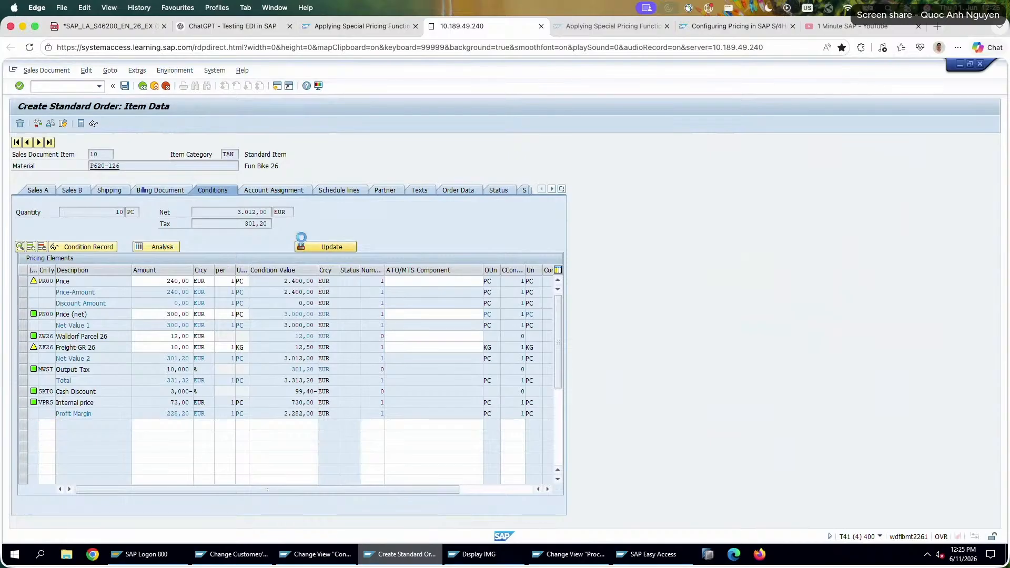
double_click(422, 297)
Add condition type PN01 with an amount of 300 to the repriced item.
type("PN01")
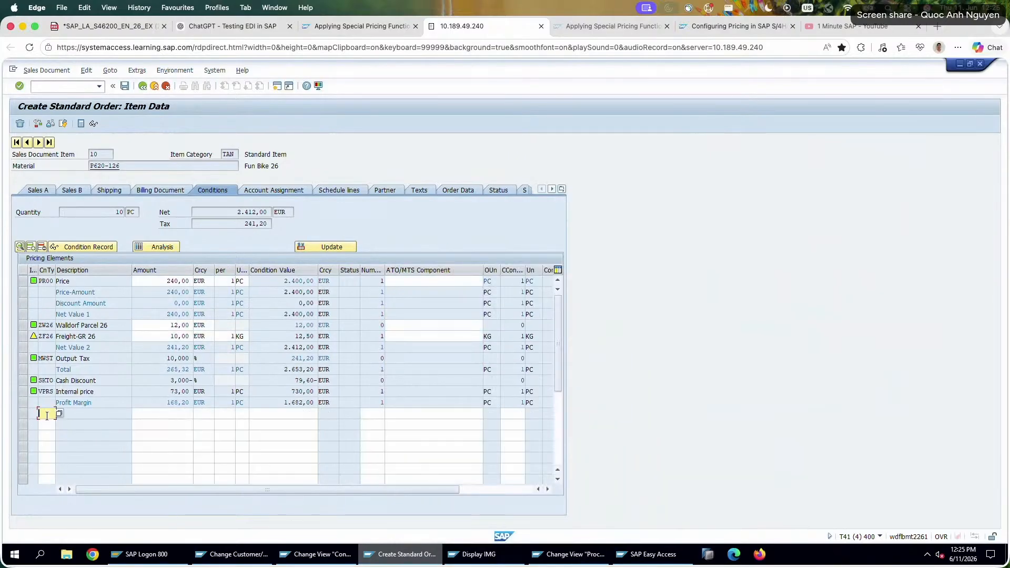
key("Tab")
left_click(156, 414)
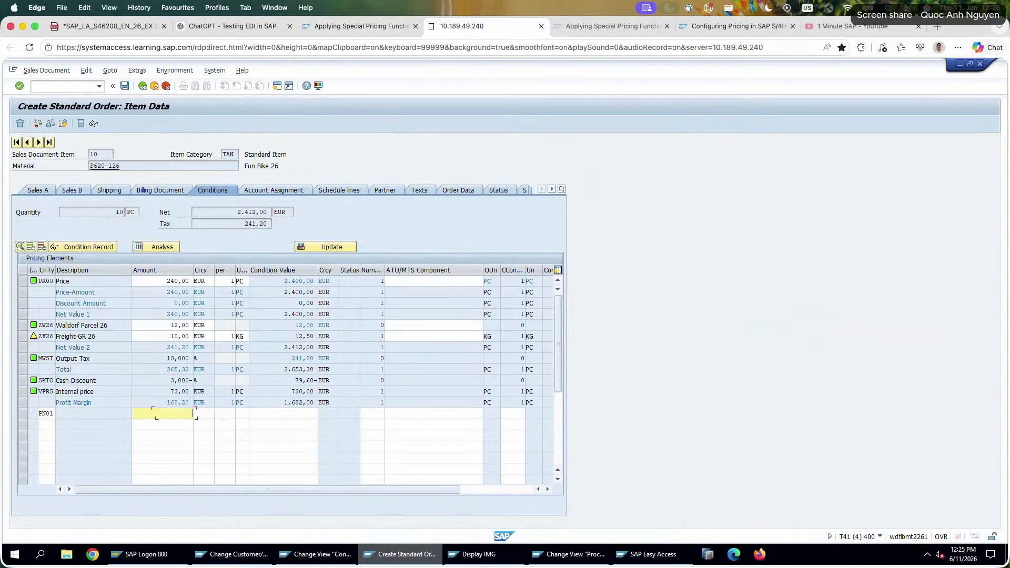
type("300")
key("Return")
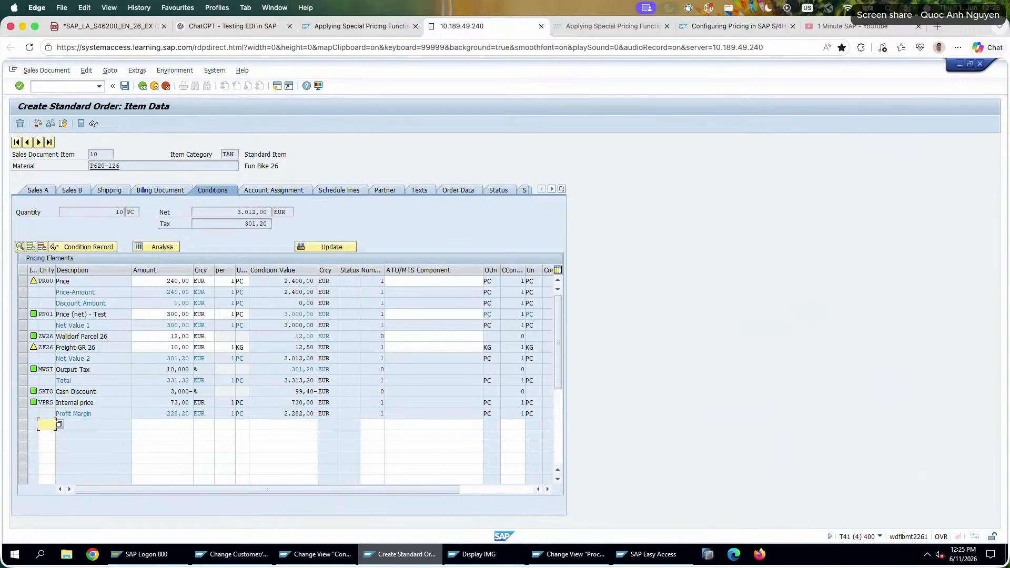
Set the amount of the PR00 price condition on the order item to 400.
double_click(163, 281)
type("400")
key("Return")
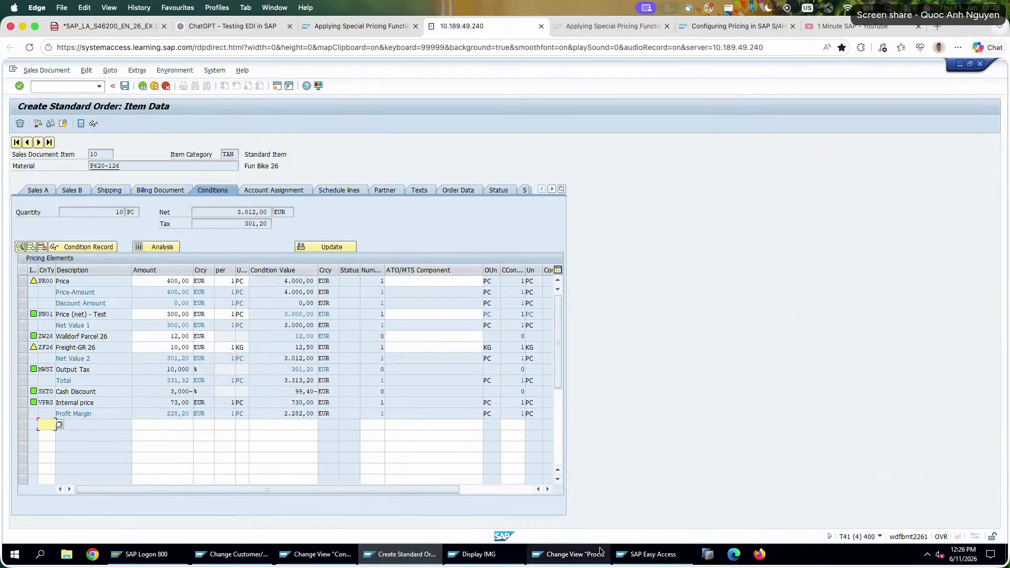
Examine the PN01 line in pricing procedure RVAA01 and the detailed settings of condition type PN01.
left_click(601, 552)
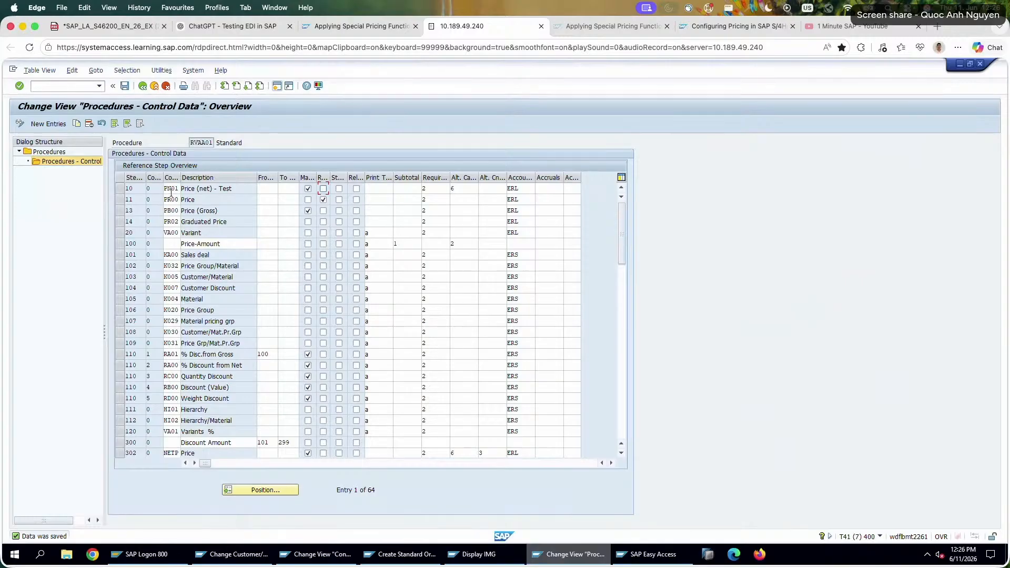
left_click(170, 188)
key("Tab")
left_click(315, 554)
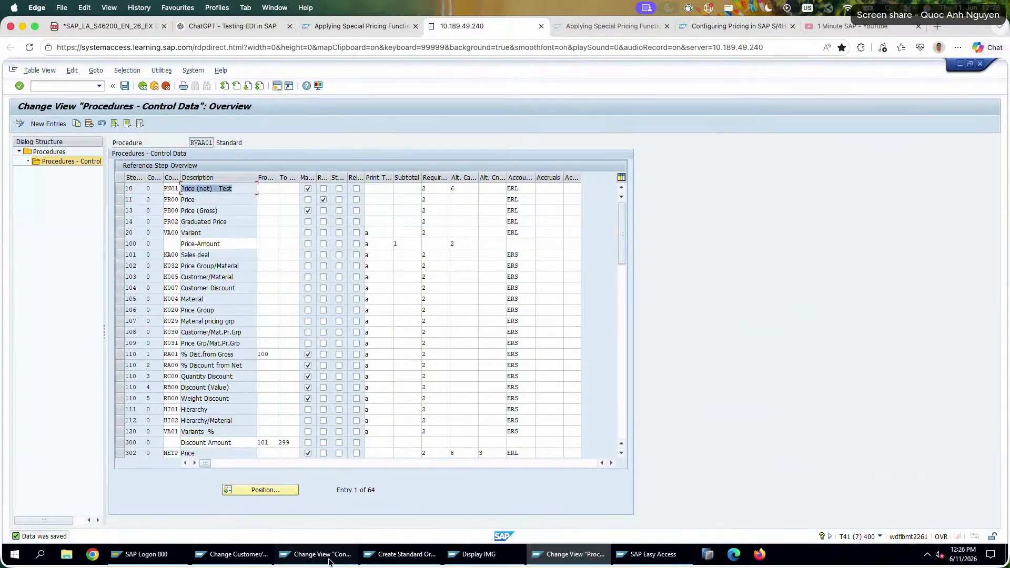
left_click(162, 193)
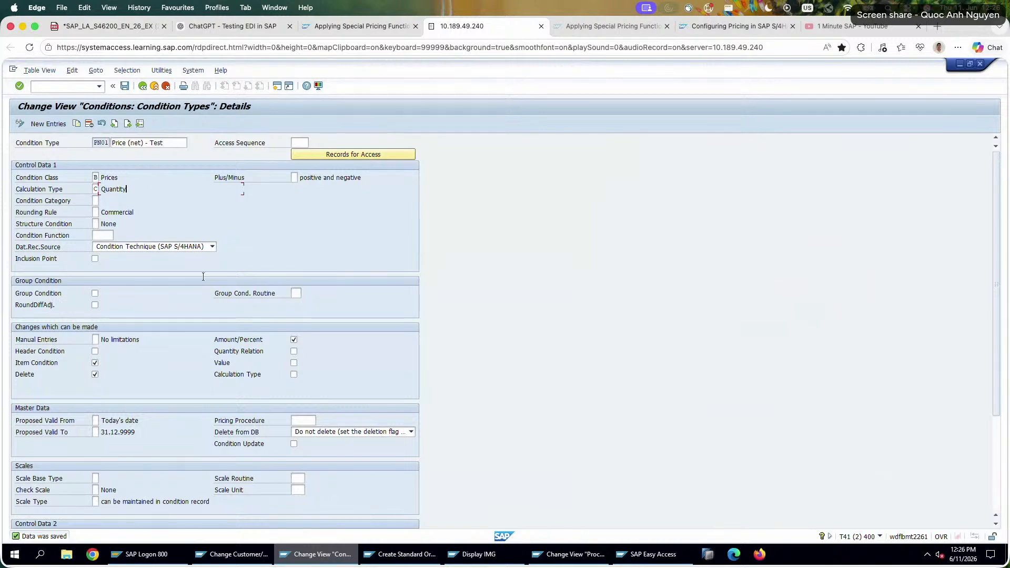
scroll(183, 363, "down", 4)
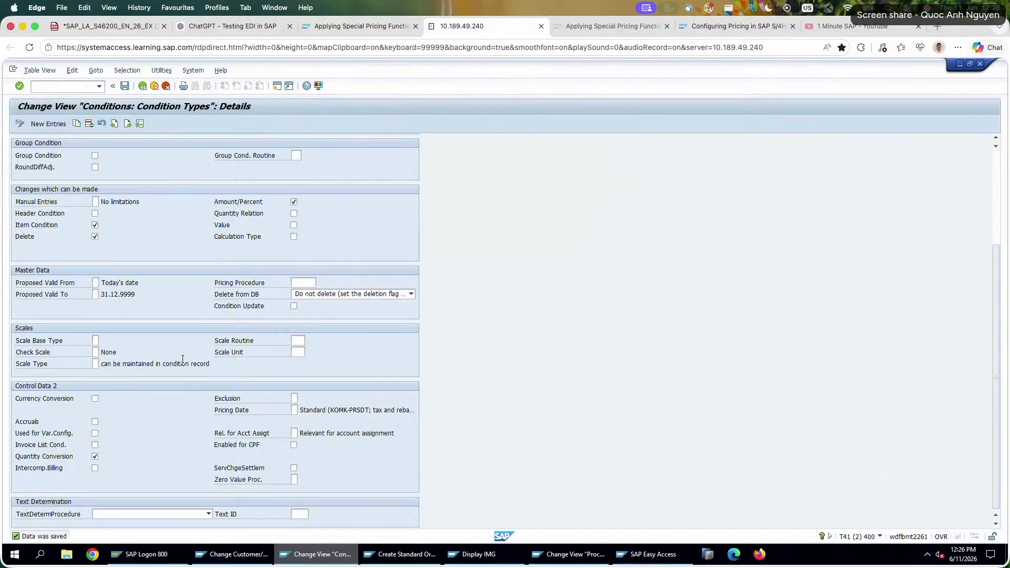
scroll(182, 359, "up", 4)
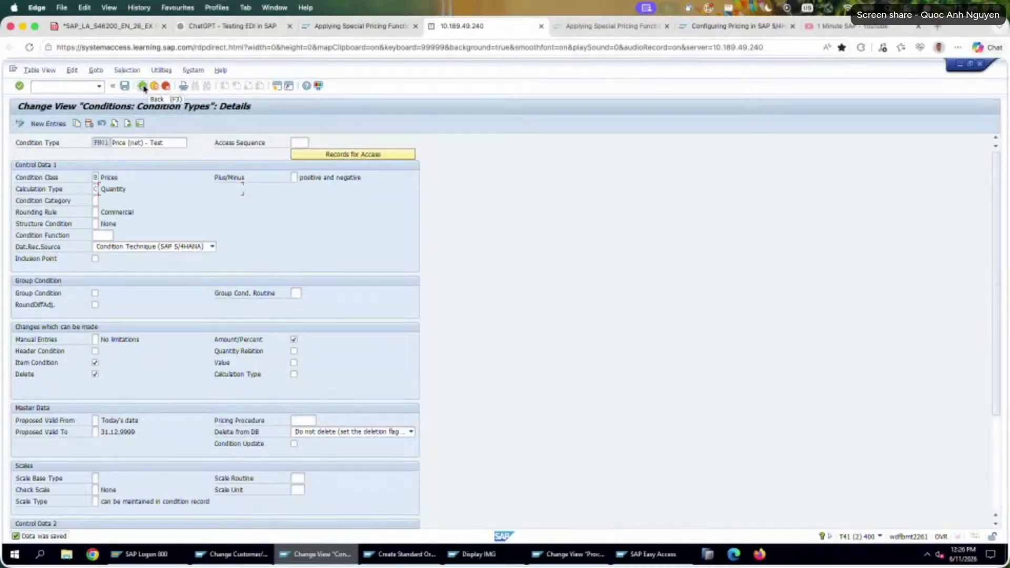
Delete the PN01 entry at step 10 from procedure RVAA01, saving the change, and return to the exercise PDF.
left_click(629, 556)
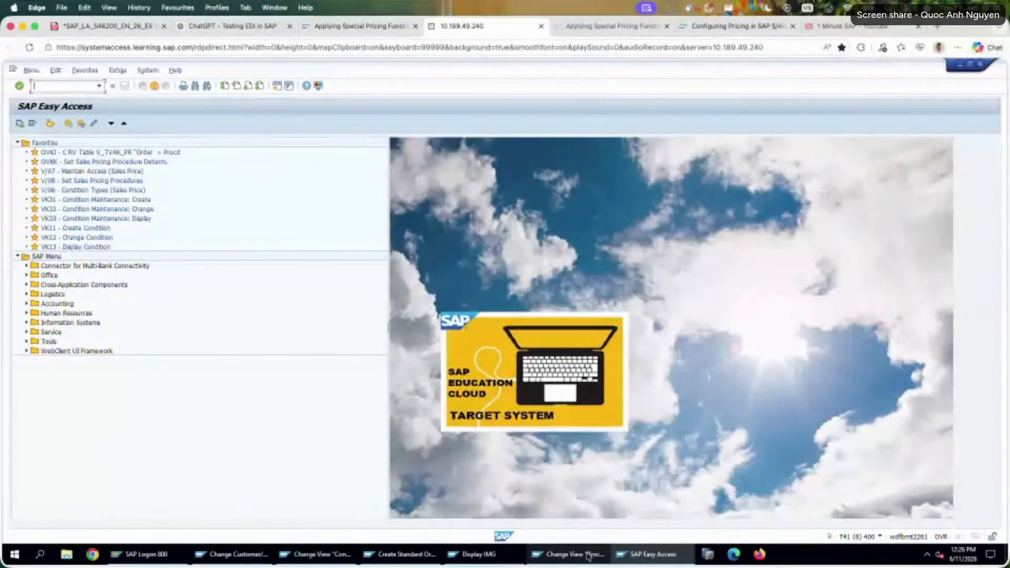
left_click(588, 556)
left_click(120, 189)
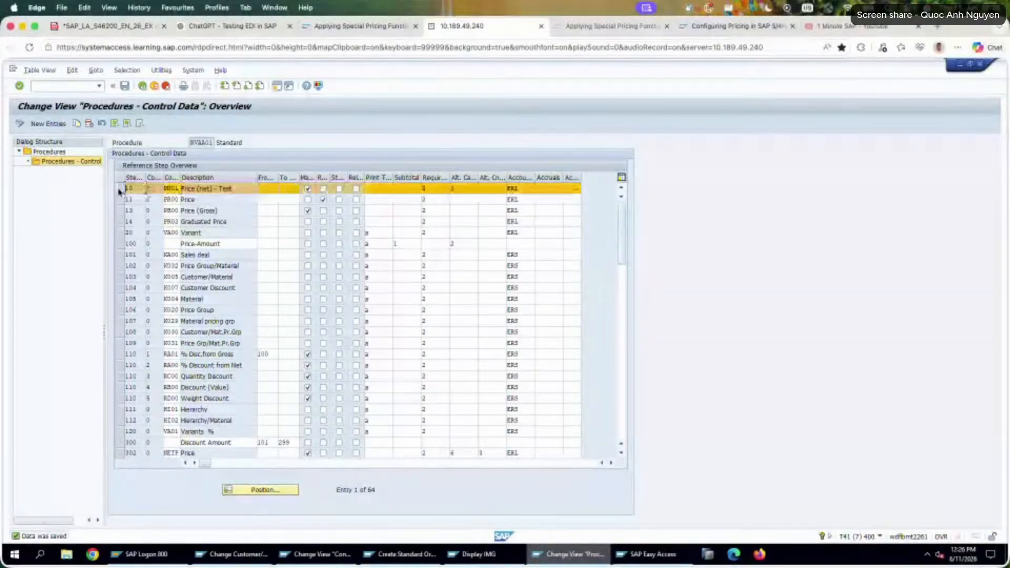
left_click(114, 125)
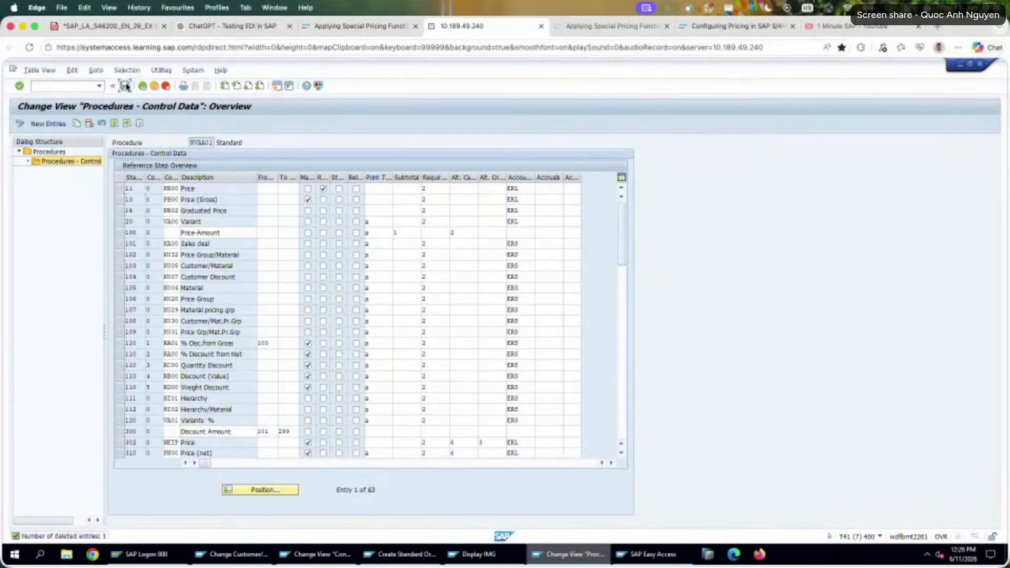
left_click(124, 86)
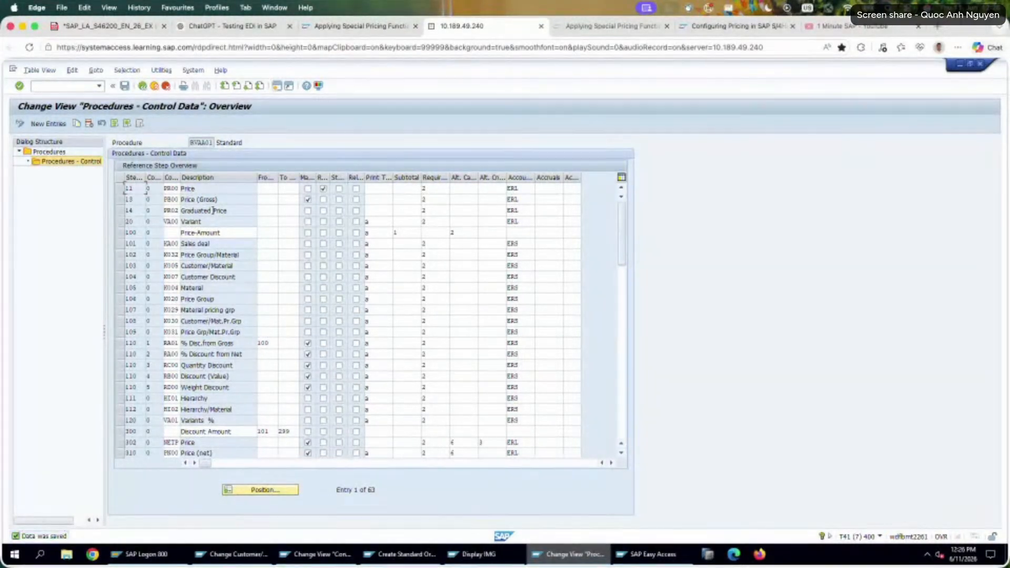
left_click(92, 27)
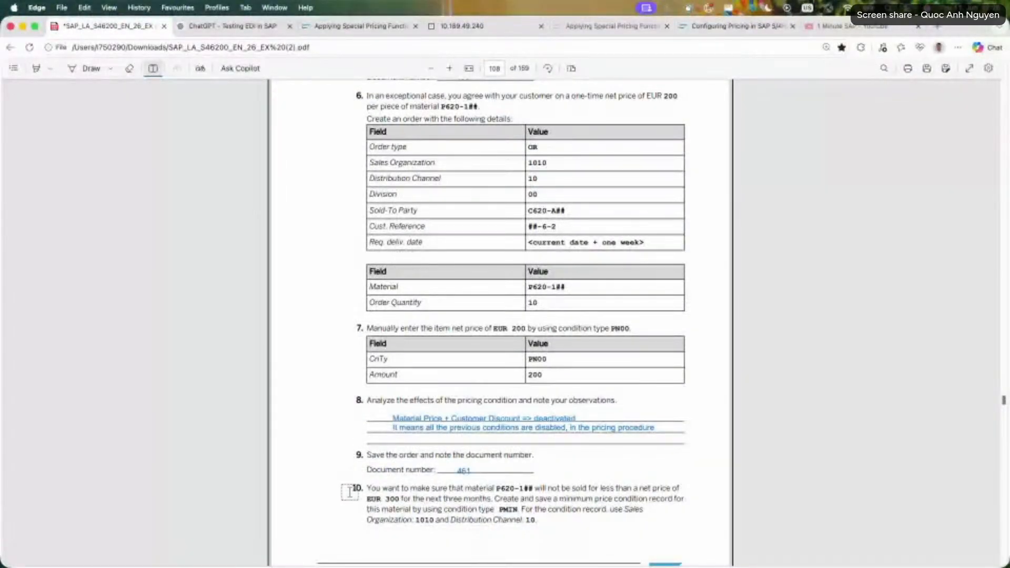
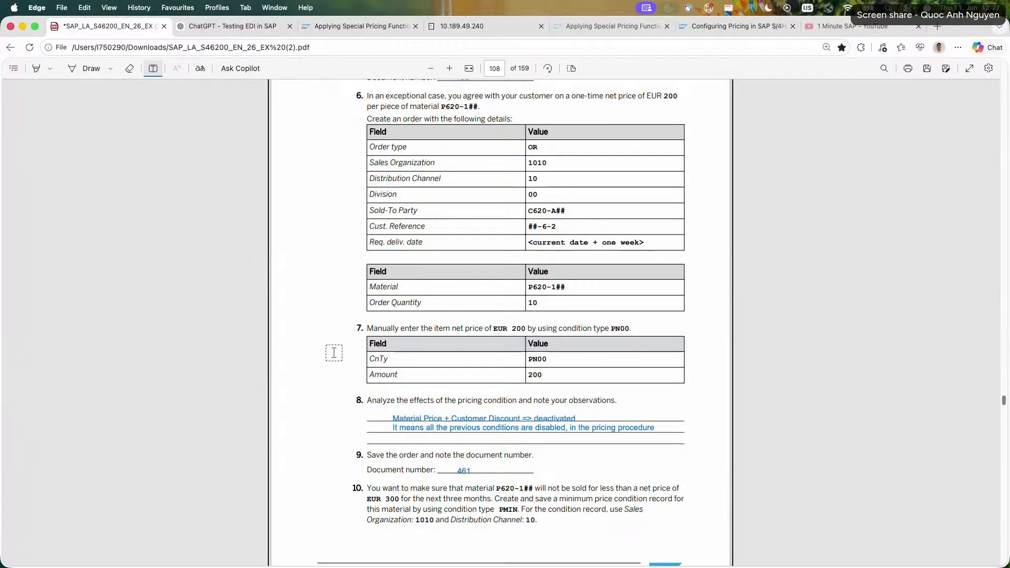
Read exercise tasks 6 to 11 in the PDF, covering the PN00 net price and the PMIN minimum price record.
scroll(352, 356, "up", 1)
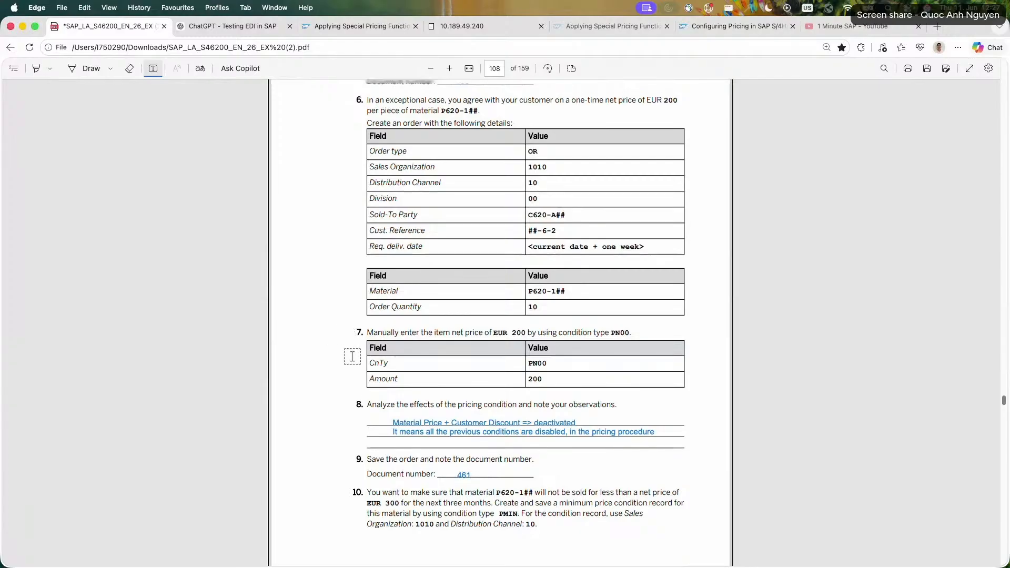
scroll(352, 356, "up", 5)
scroll(352, 356, "down", 3)
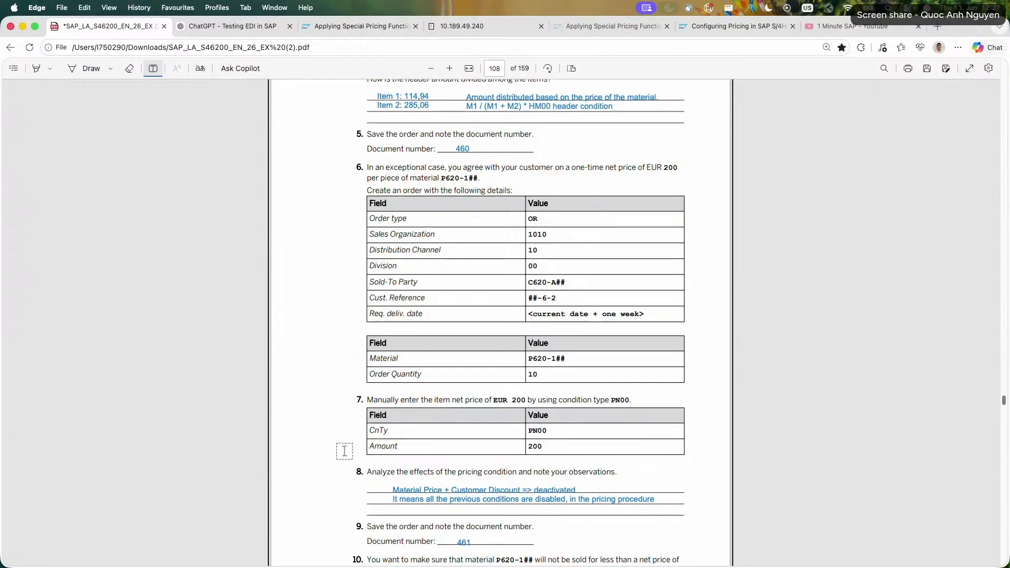
scroll(344, 451, "up", 3)
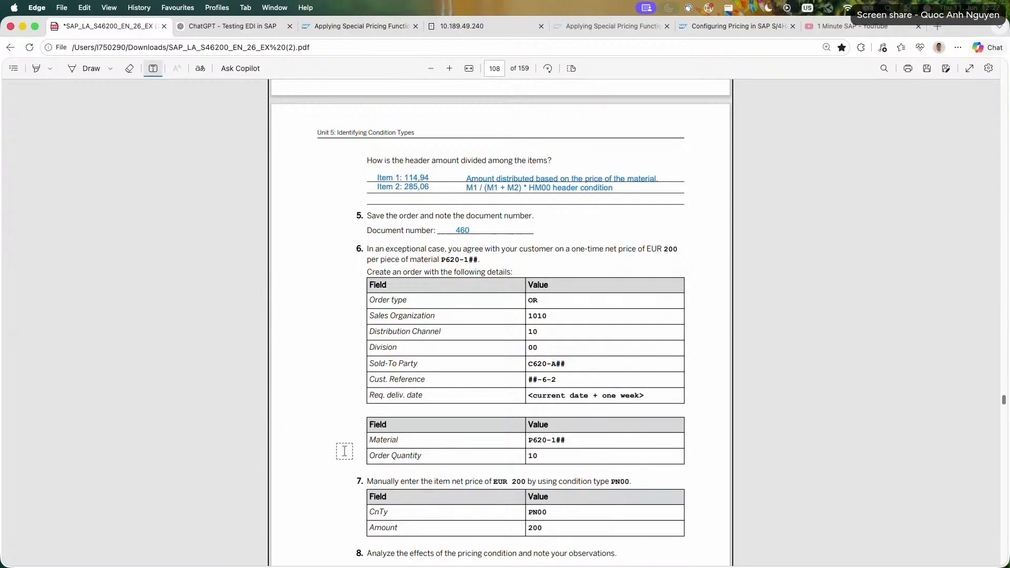
scroll(345, 451, "up", 10)
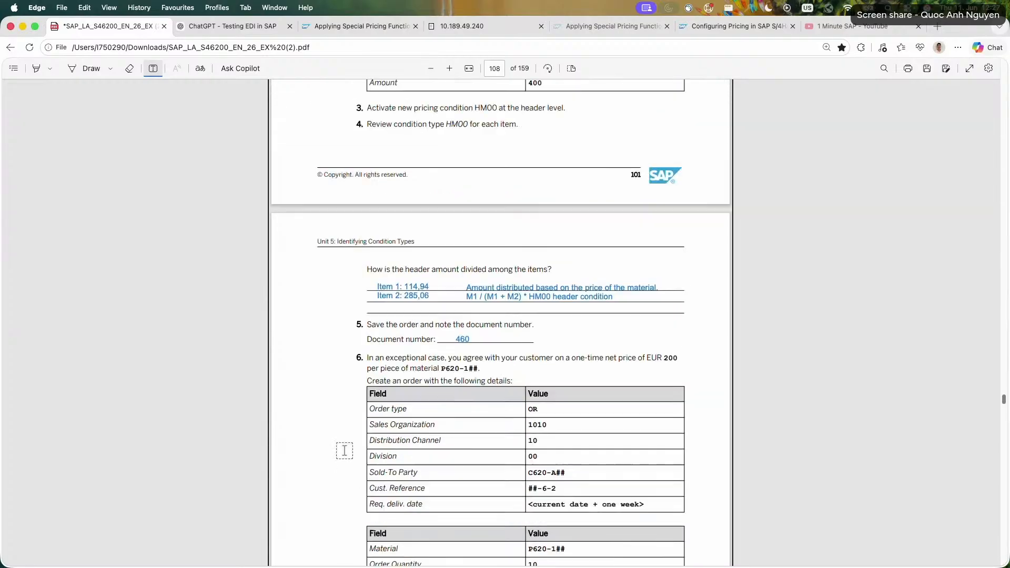
scroll(345, 450, "up", 8)
scroll(345, 450, "down", 20)
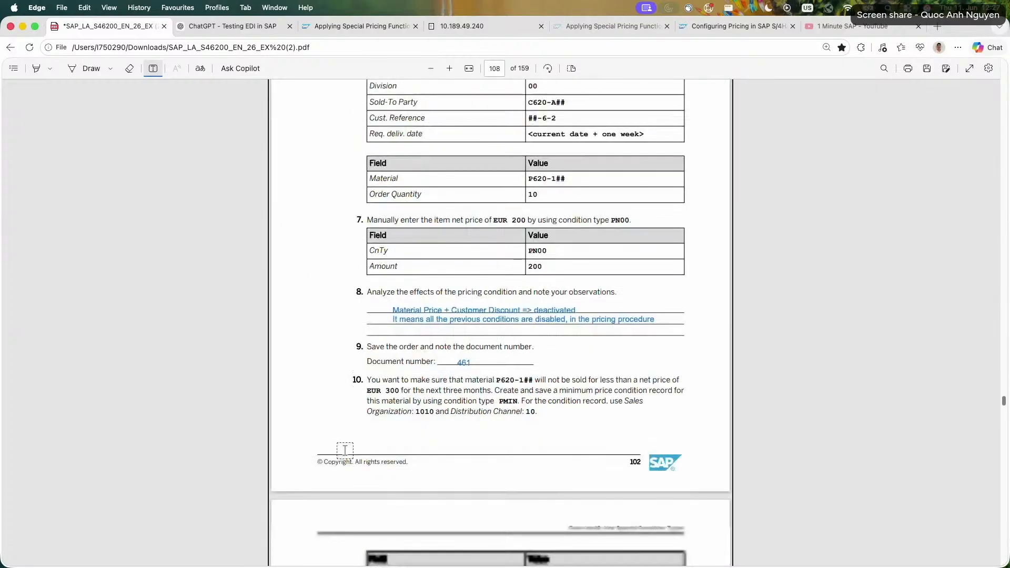
scroll(345, 450, "down", 2)
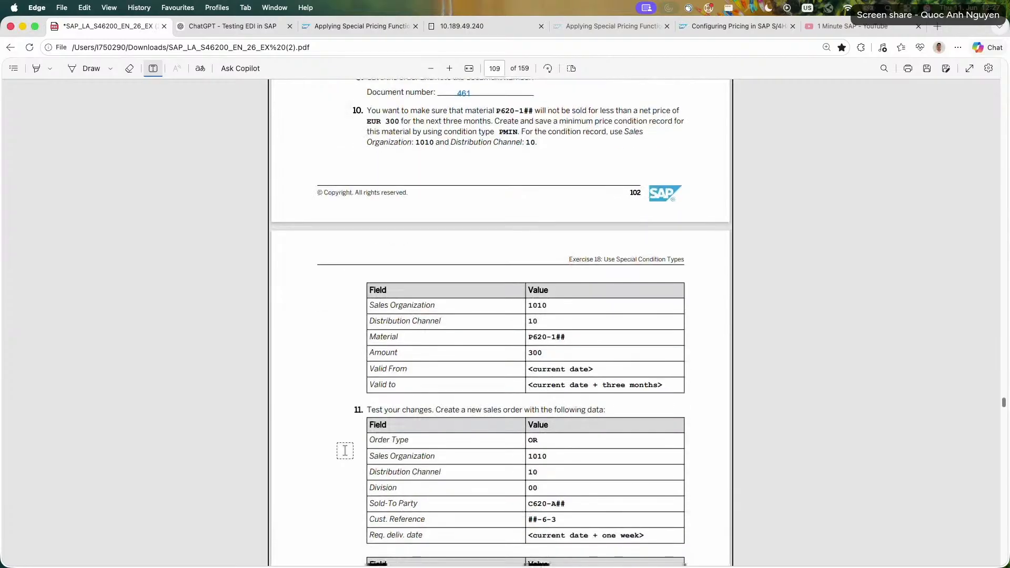
scroll(345, 451, "down", 1)
scroll(345, 450, "up", 1)
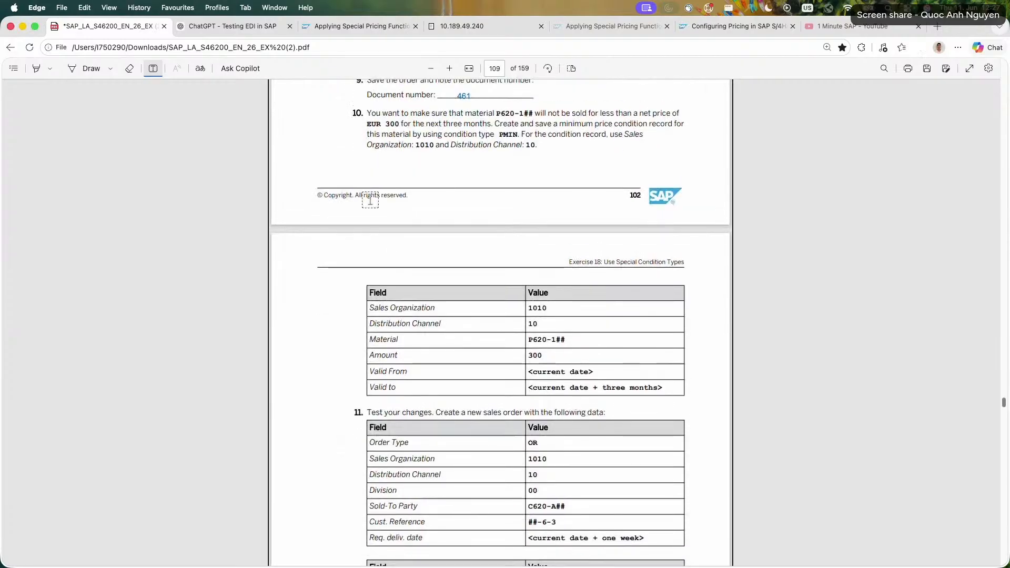
scroll(369, 200, "up", 3)
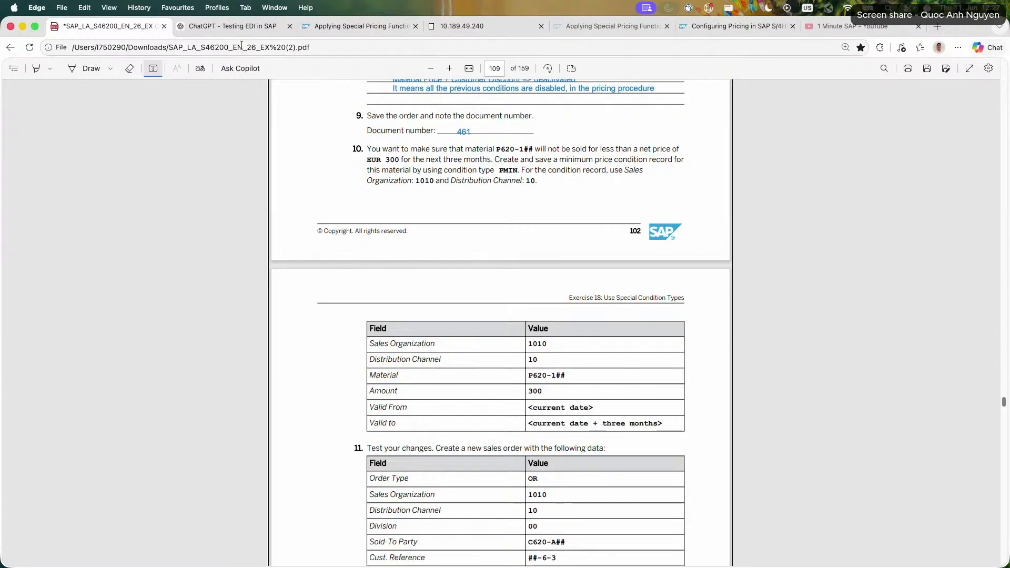
Return to the SAP session, leave the IMG and start creating condition records for type PMIN with transaction VK11.
left_click(357, 26)
left_click_drag(468, 28, 221, 26)
left_click(474, 554)
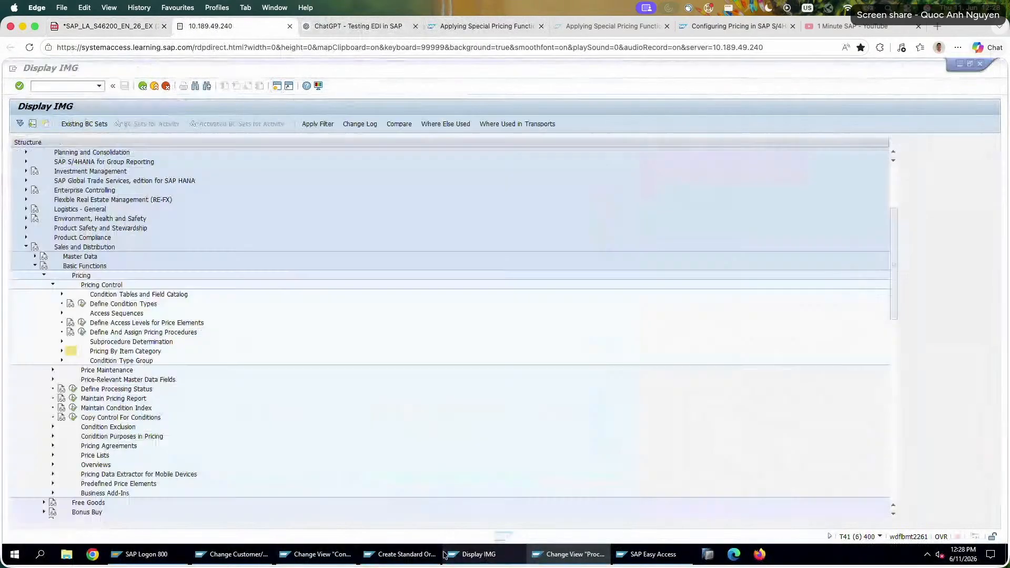
left_click(166, 86)
left_click(166, 87)
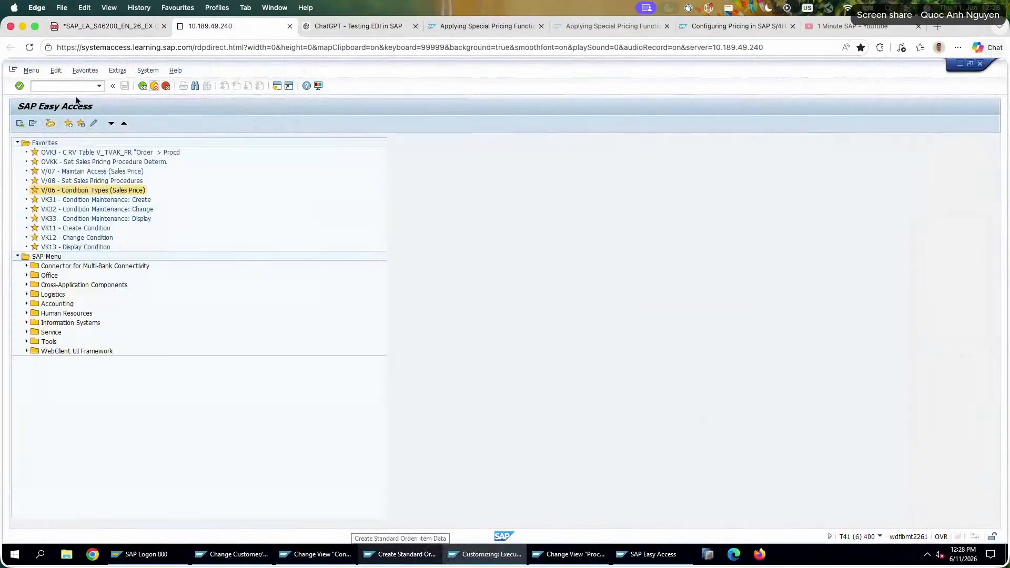
type("vk11")
key("Return")
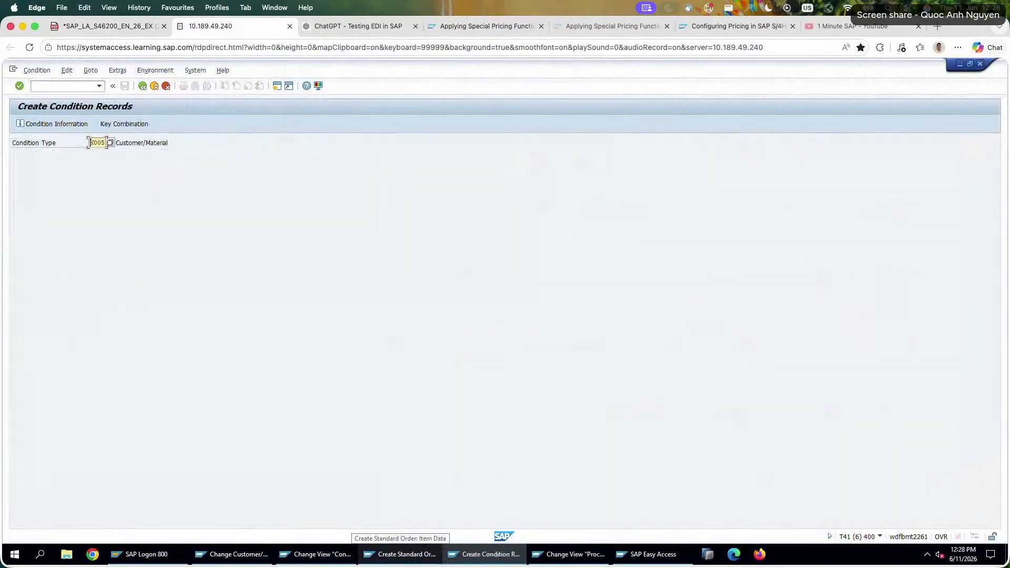
type("PMIN")
key("Return")
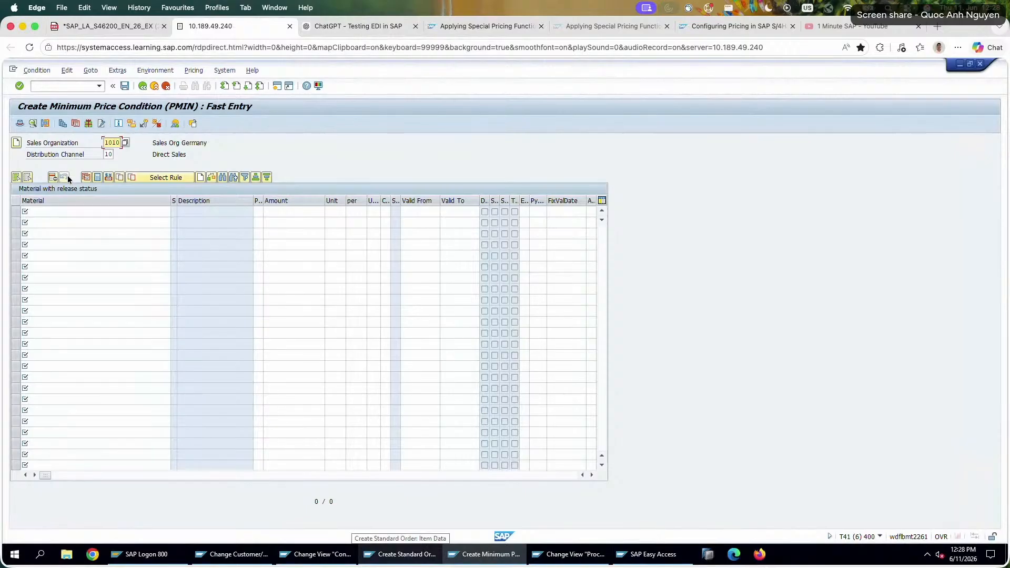
Enter material P620-126 in the first PMIN record row with an amount of 300 EUR, checking the exercise values.
left_click(105, 209)
left_click(105, 26)
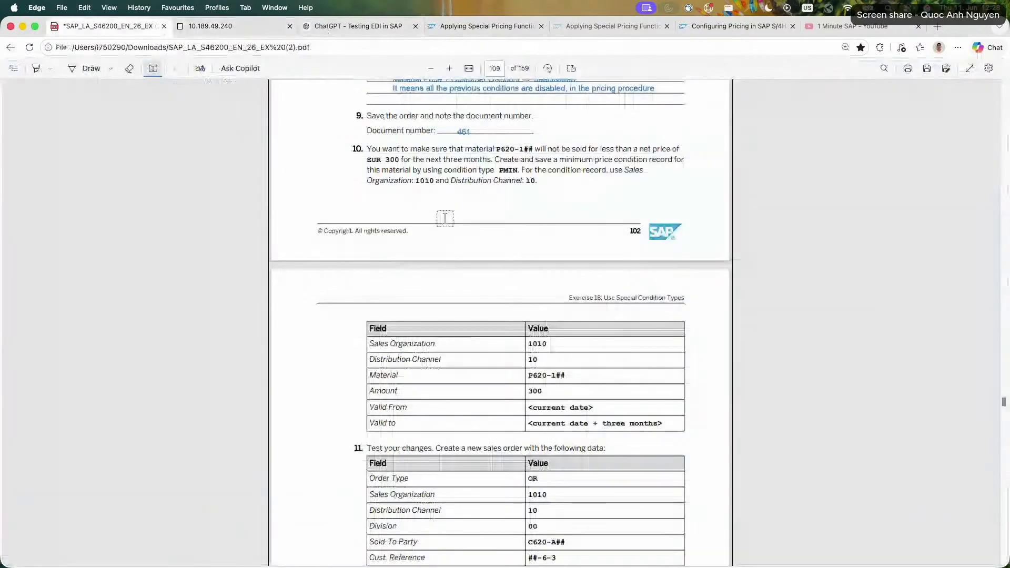
left_click(231, 32)
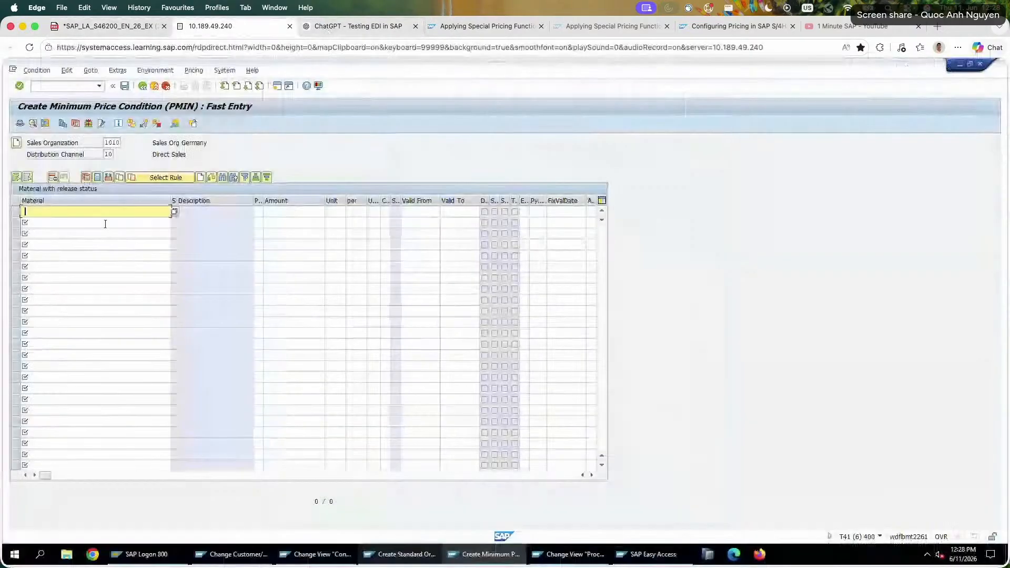
type("P")
left_click(105, 222)
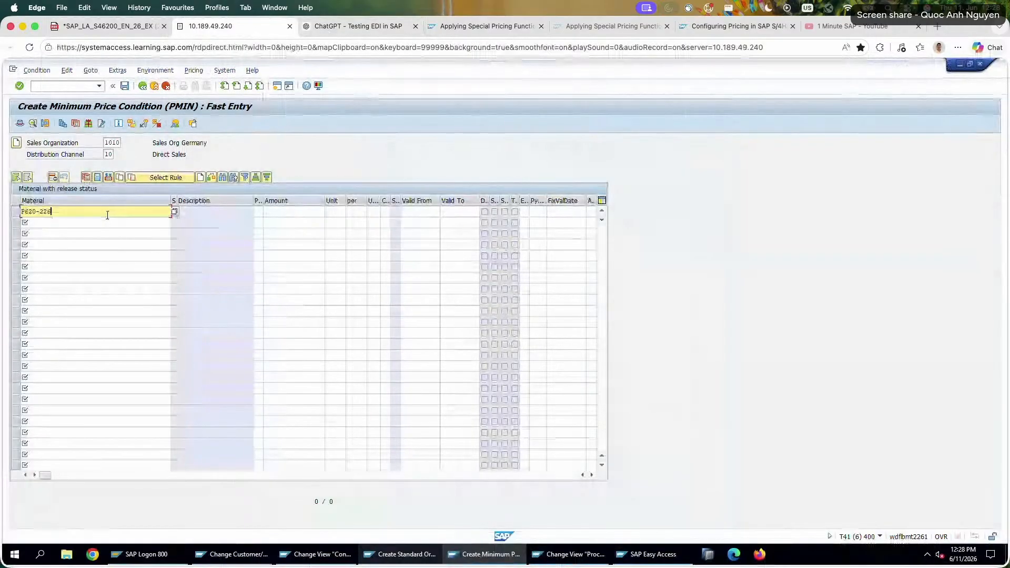
key("Return")
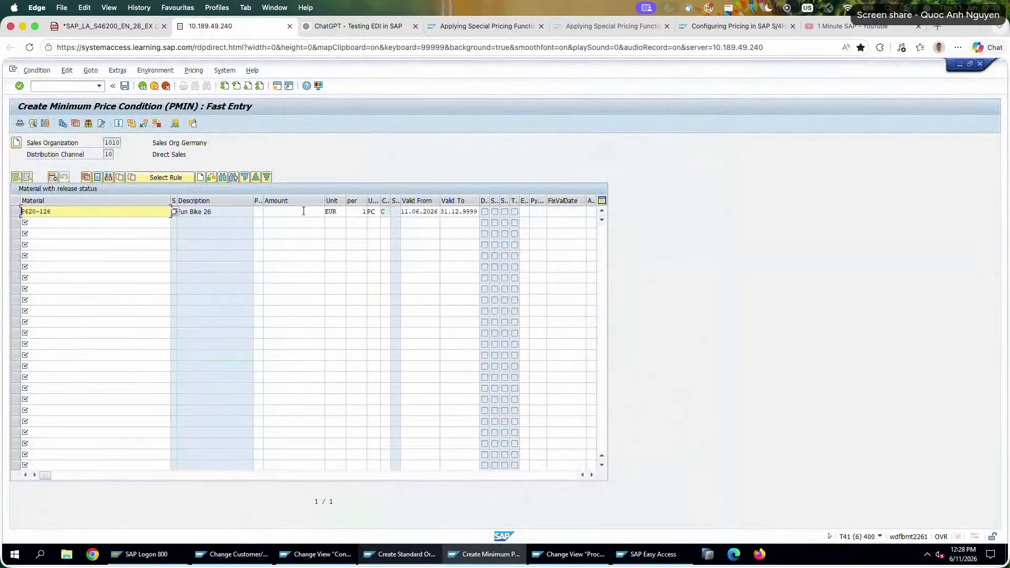
left_click(303, 211)
key("Return")
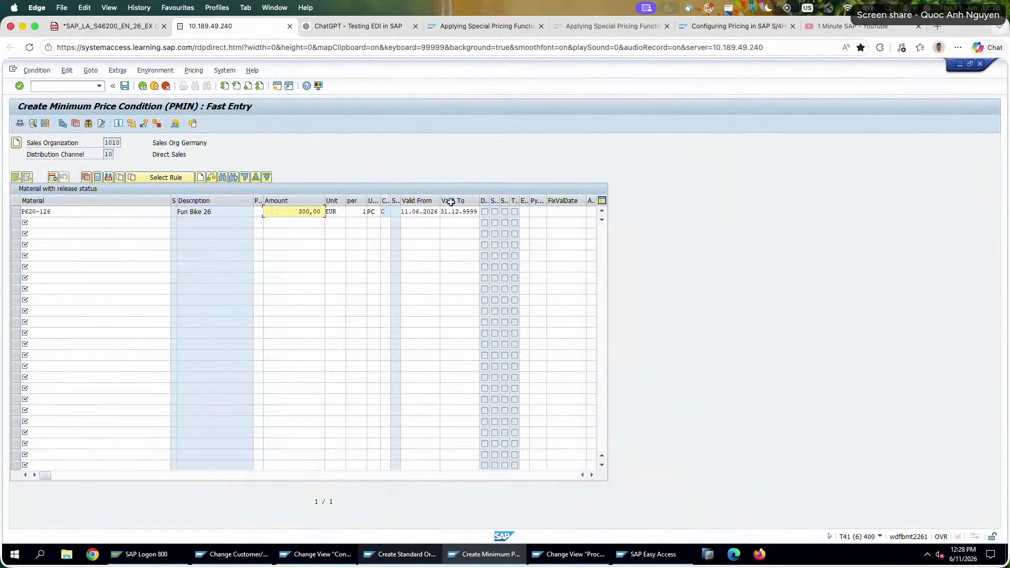
Set the valid-to date of the P620-126 minimum price record to 11.09.2026, three months ahead as the exercise requires.
left_click(128, 25)
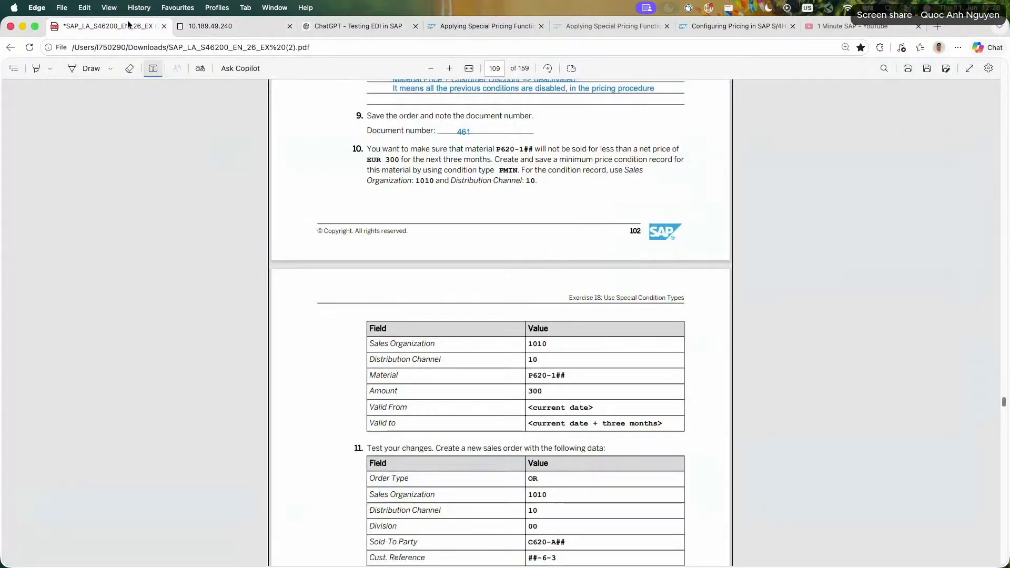
left_click(226, 29)
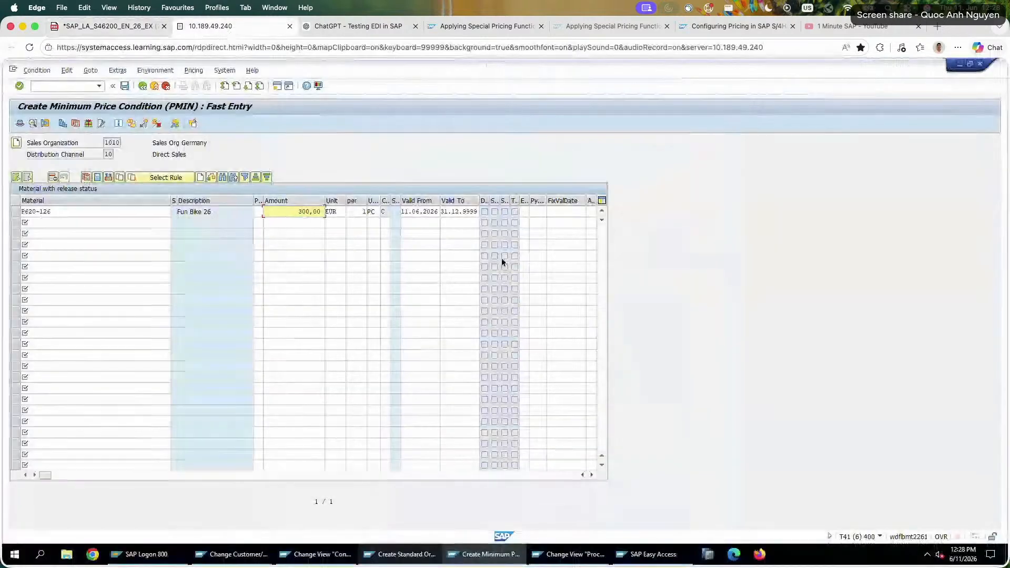
left_click(441, 211)
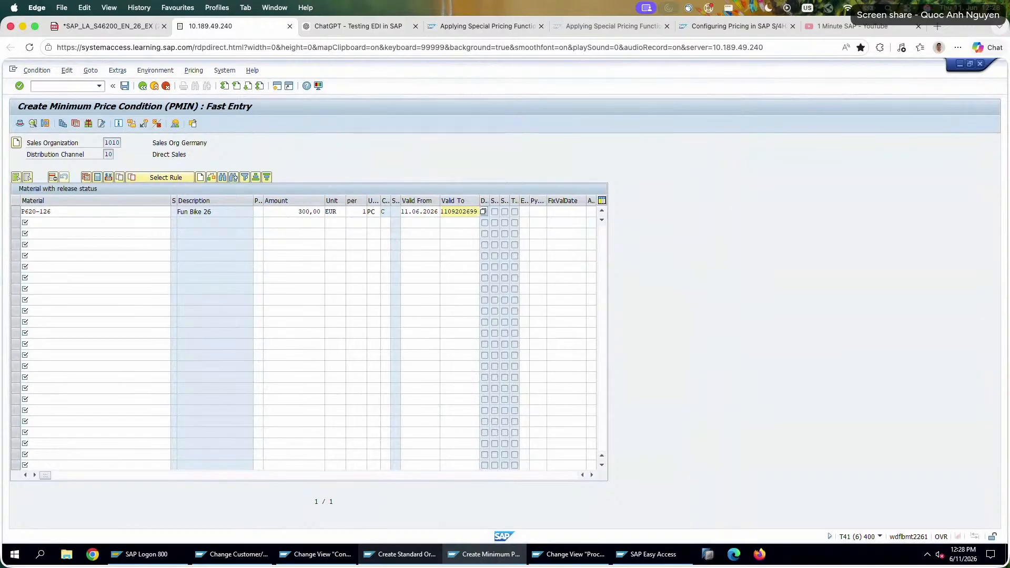
key("Return")
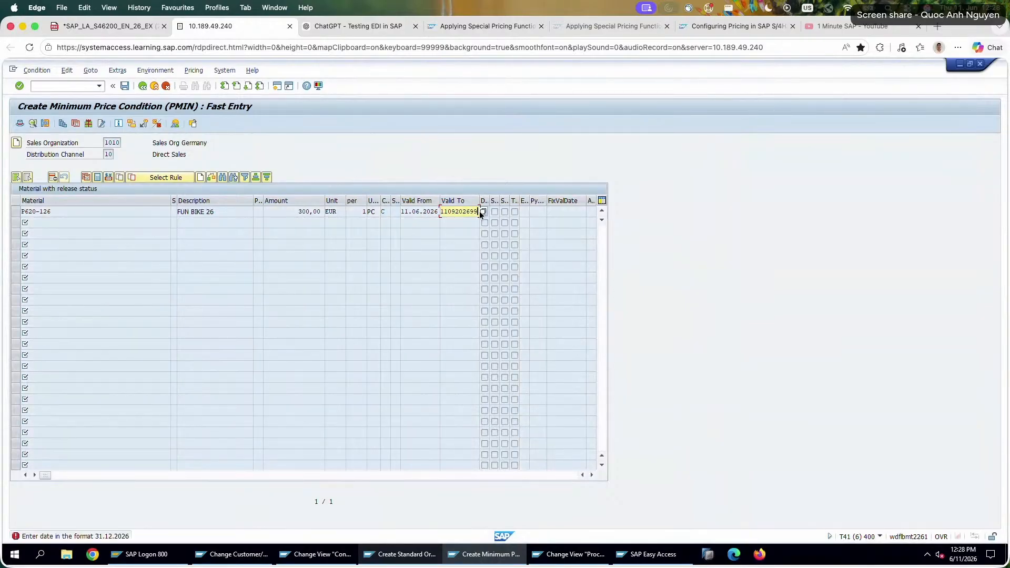
key("BackSpace")
key("BackSpace")
key("Return")
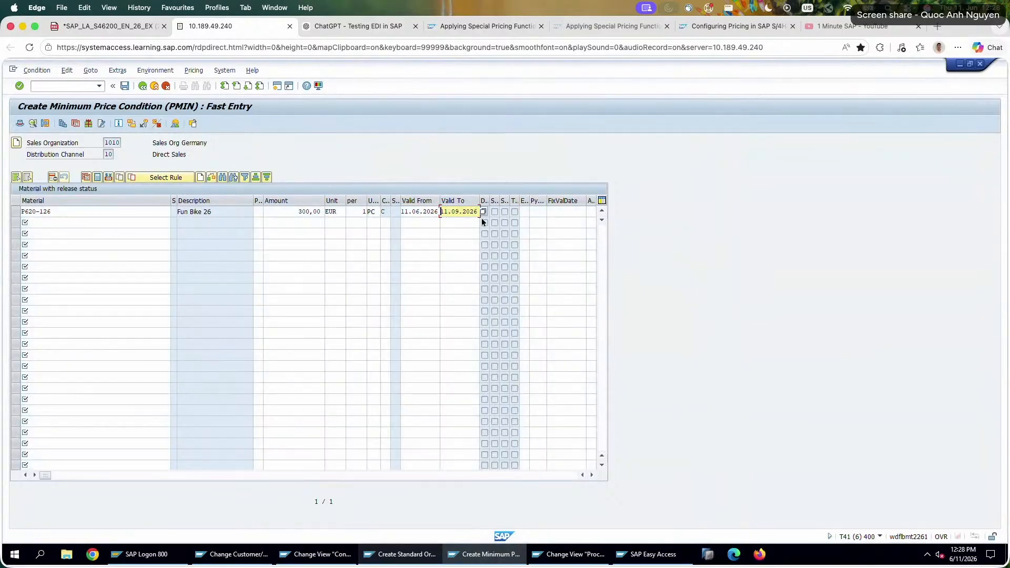
Compare the PMIN record with the exercise PDF, then save it and return to the condition type entry.
left_click(17, 211)
left_click(108, 8)
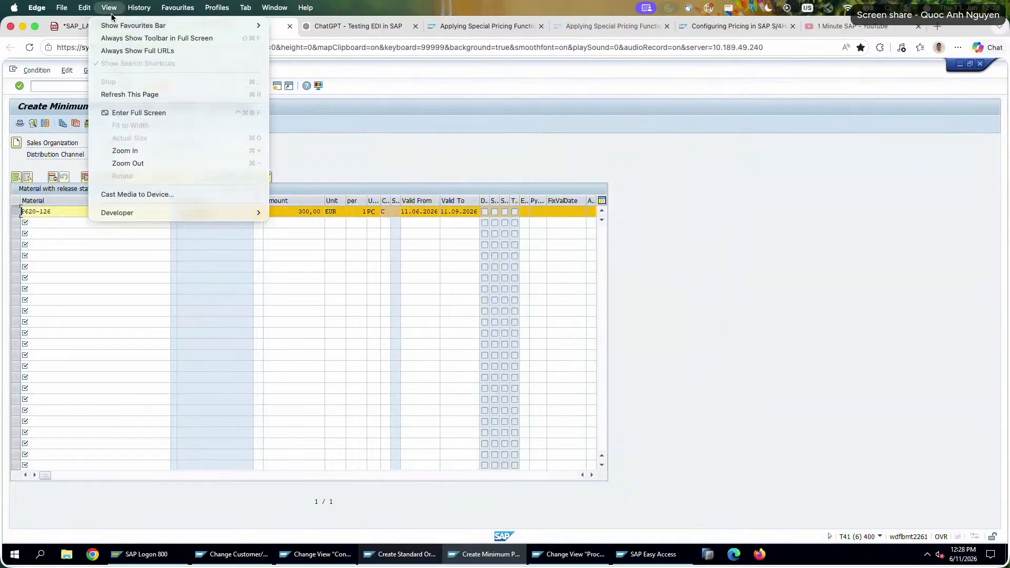
left_click(67, 25)
left_click(88, 30)
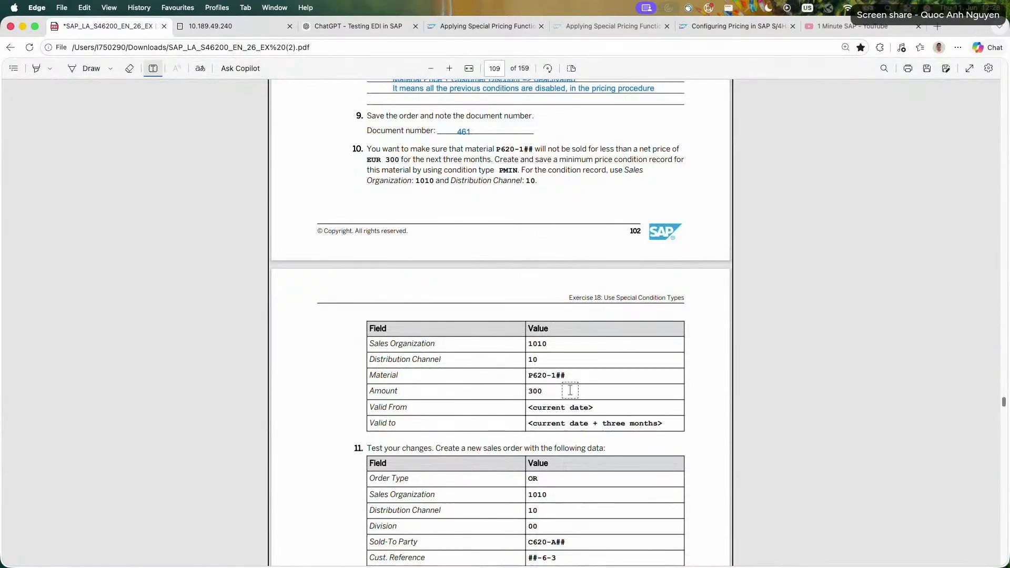
scroll(326, 164, "down", 5)
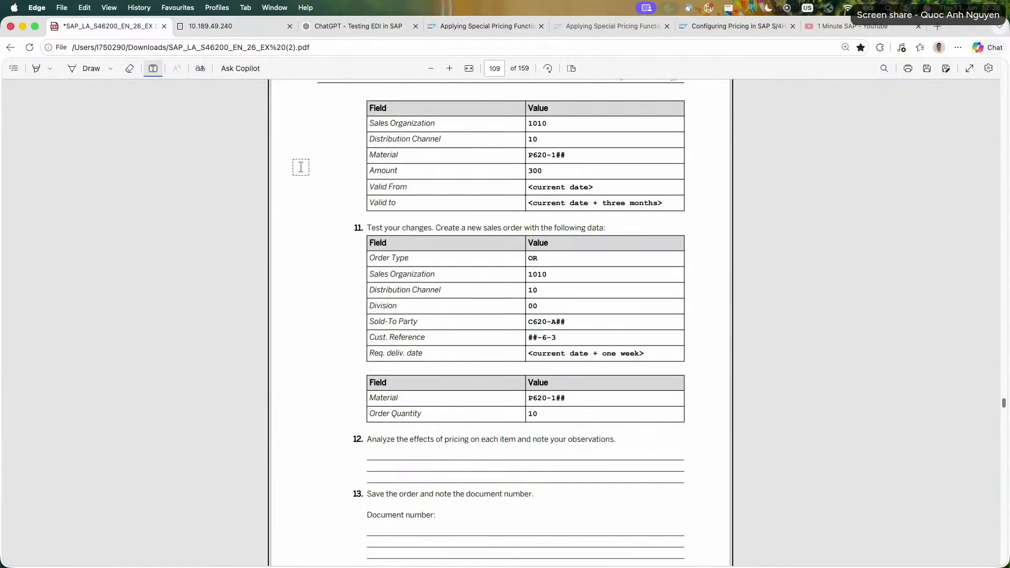
left_click(222, 26)
left_click(142, 86)
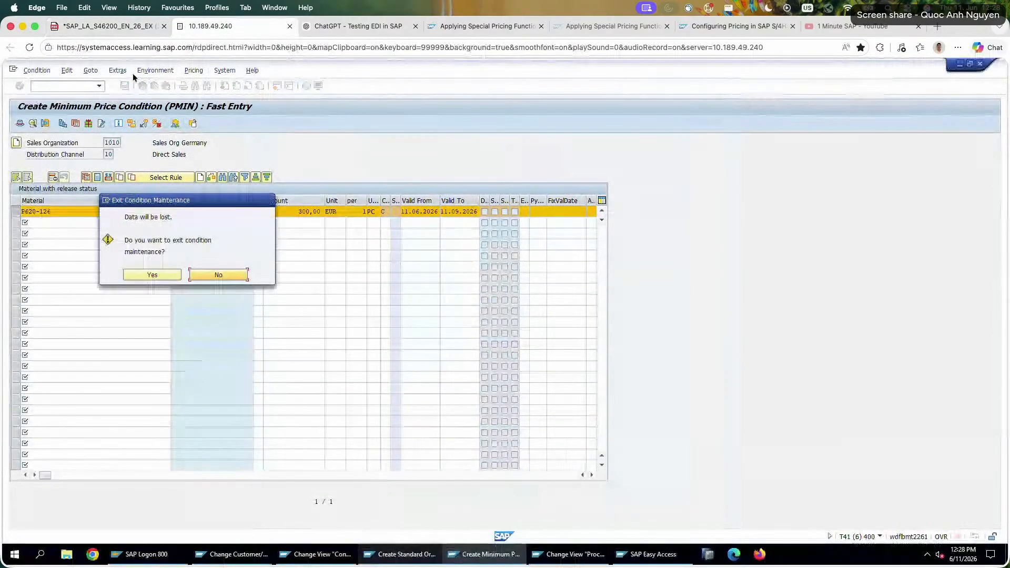
left_click(241, 278)
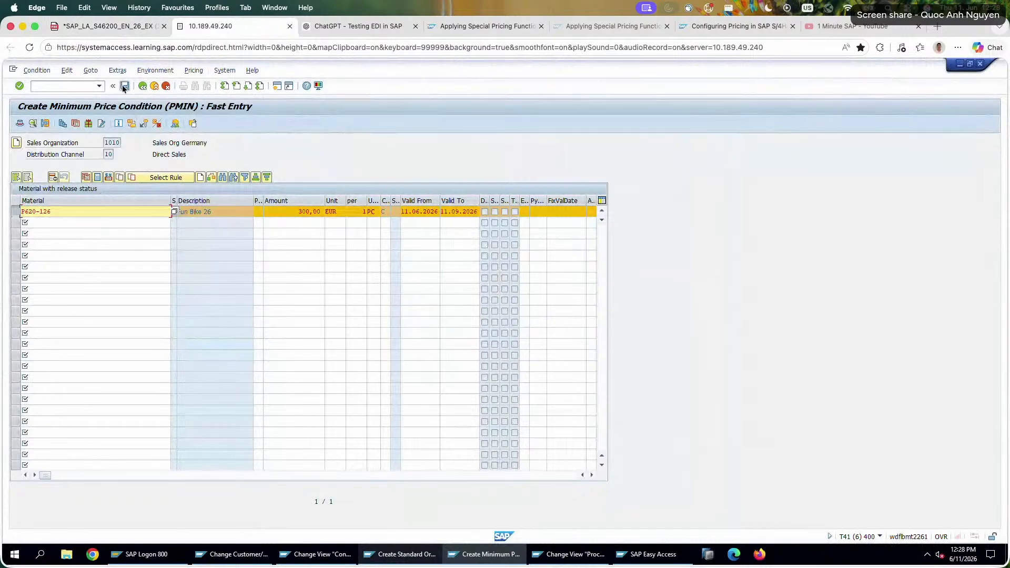
left_click(142, 85)
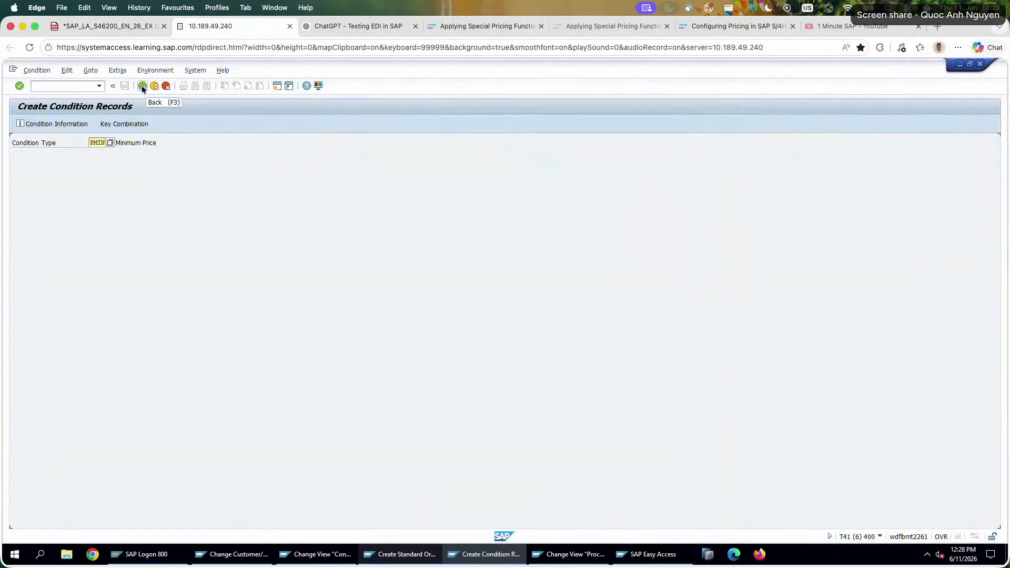
Start a new standard order with transaction VA01 and check the order data for task 11 in the exercise PDF.
left_click(142, 86)
type("va01")
key("Return")
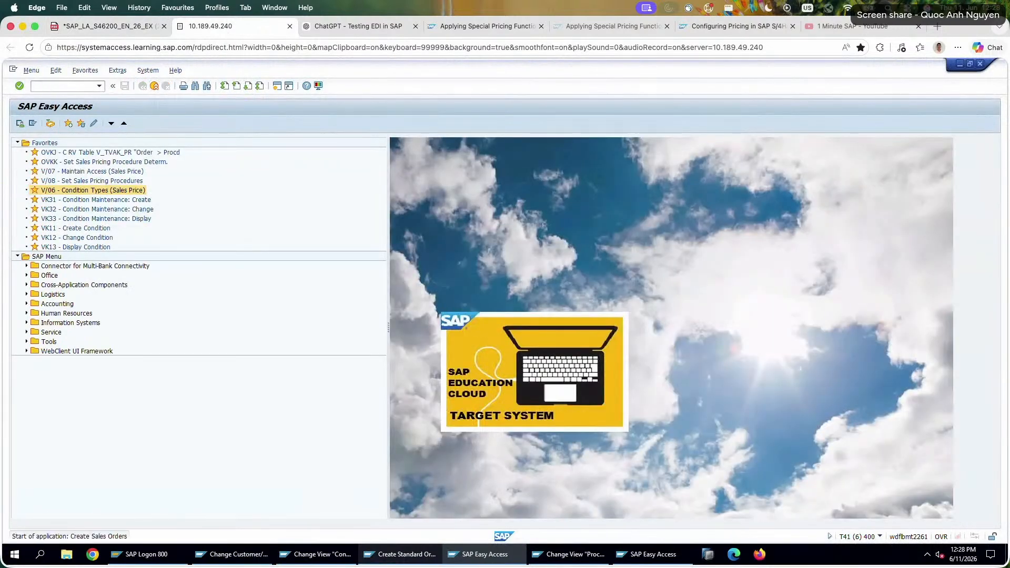
key("Return")
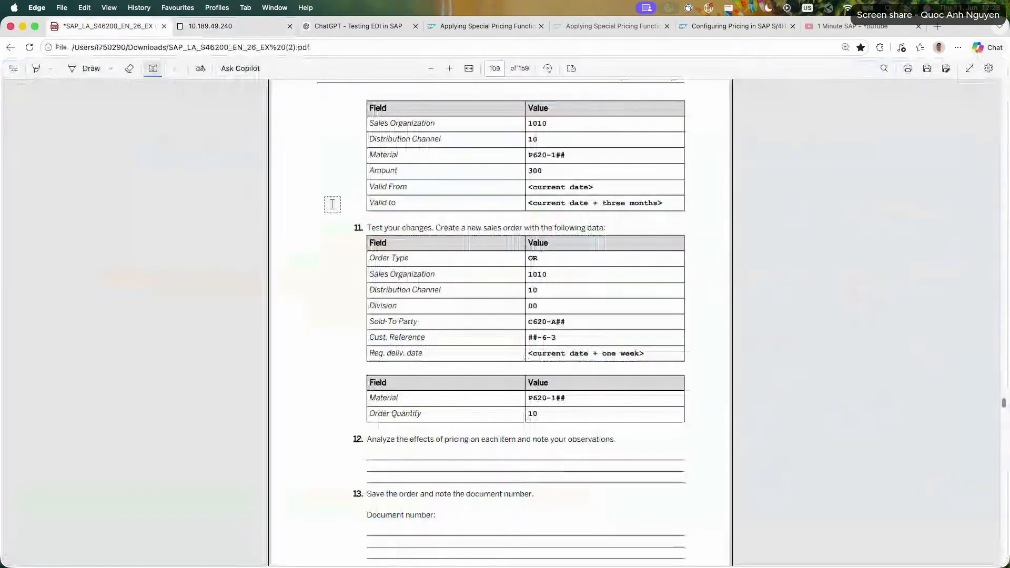
left_click(108, 26)
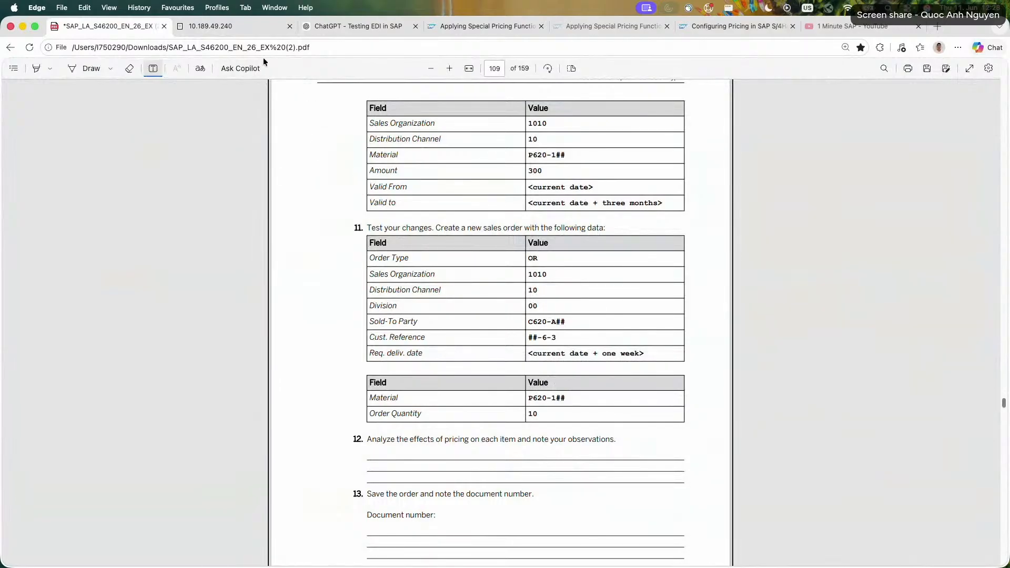
left_click(247, 35)
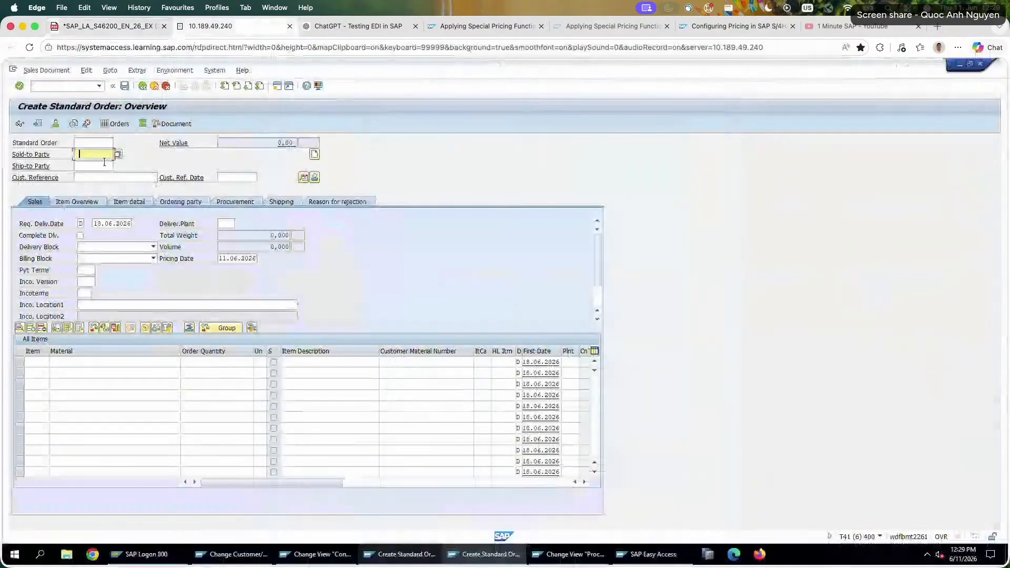
Enter Company Amadeus 26 as the sold-to party and 26-6-3 as the customer reference of the order.
left_click(103, 155)
left_click(99, 165)
left_click(111, 178)
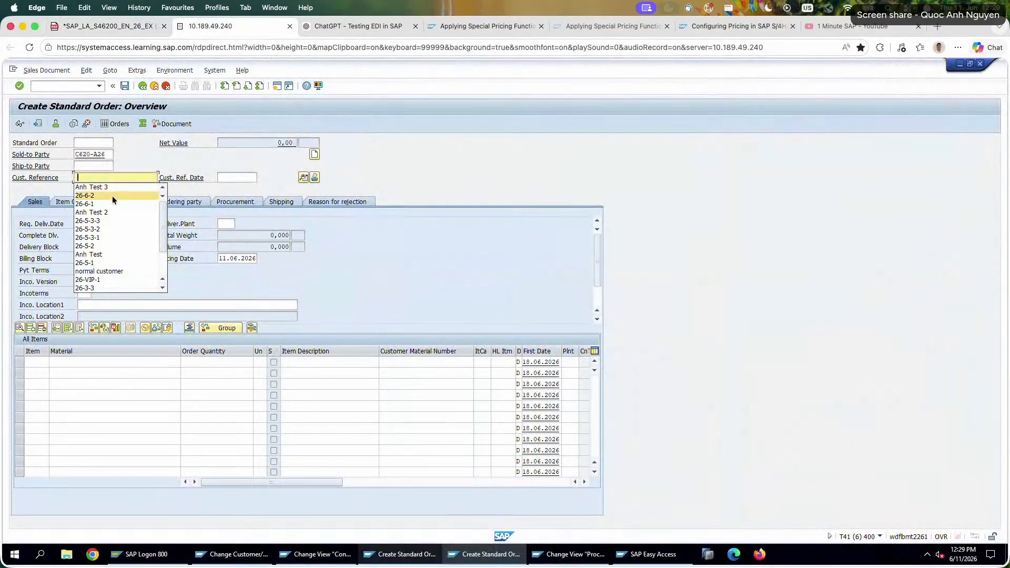
left_click(112, 195)
key("Return")
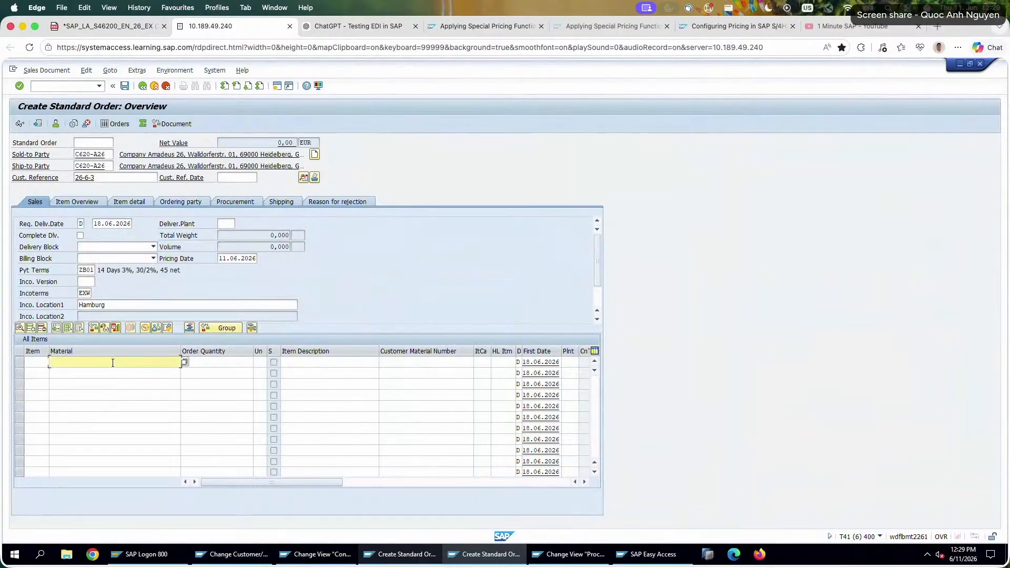
Add material P620-126 with an order quantity of 10 as the first order item.
left_click(113, 361)
left_click(113, 372)
left_click(232, 363)
type("10")
key("Return")
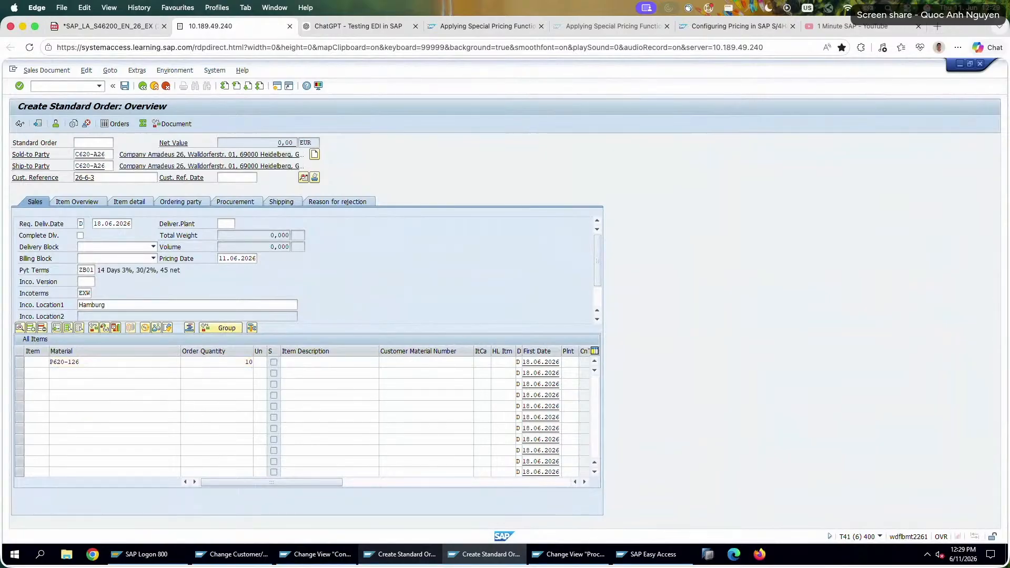
Open the conditions of order item P620-126 and check the PR00 price and the pricing elements determined.
double_click(174, 363)
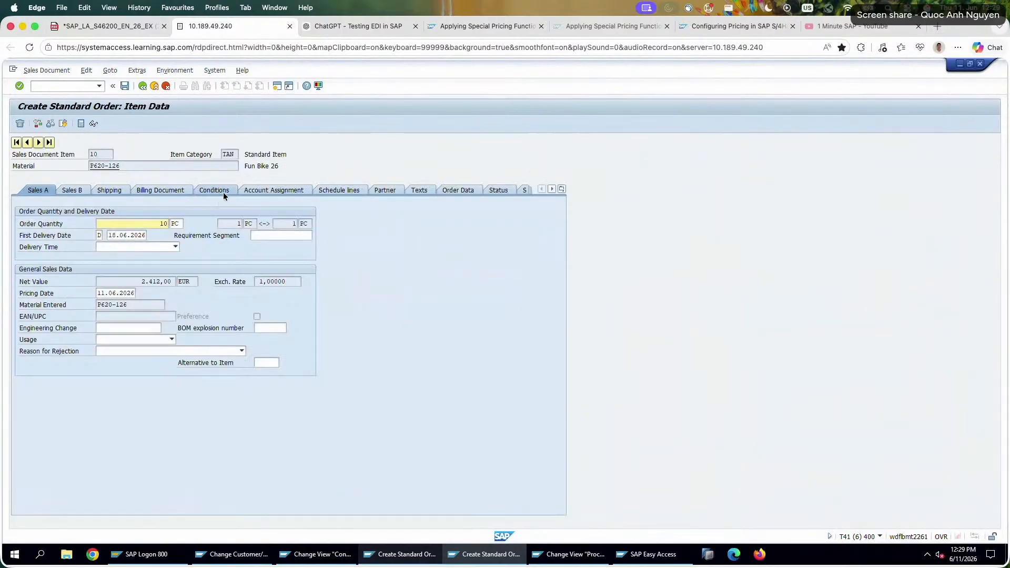
left_click(223, 193)
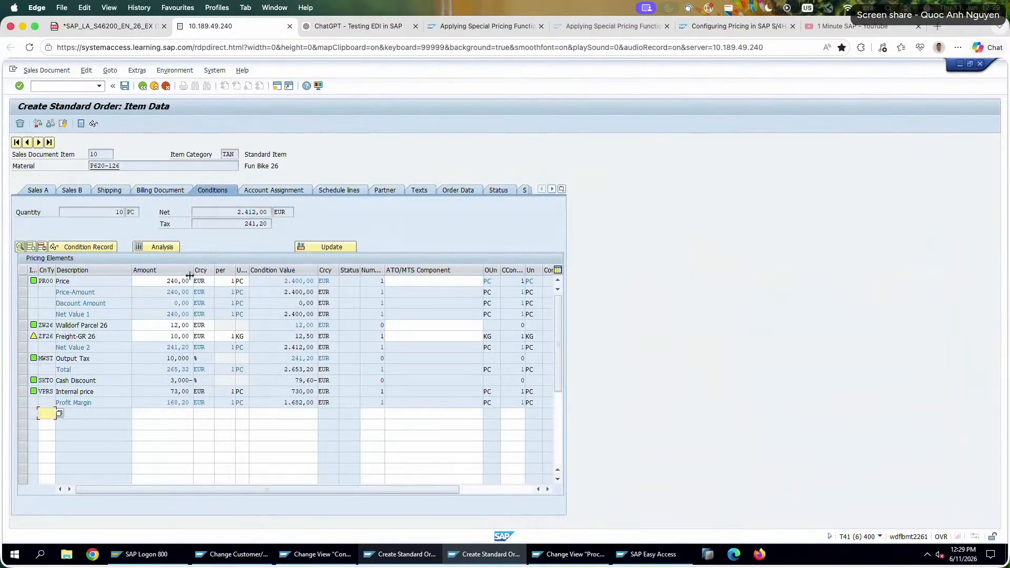
double_click(174, 281)
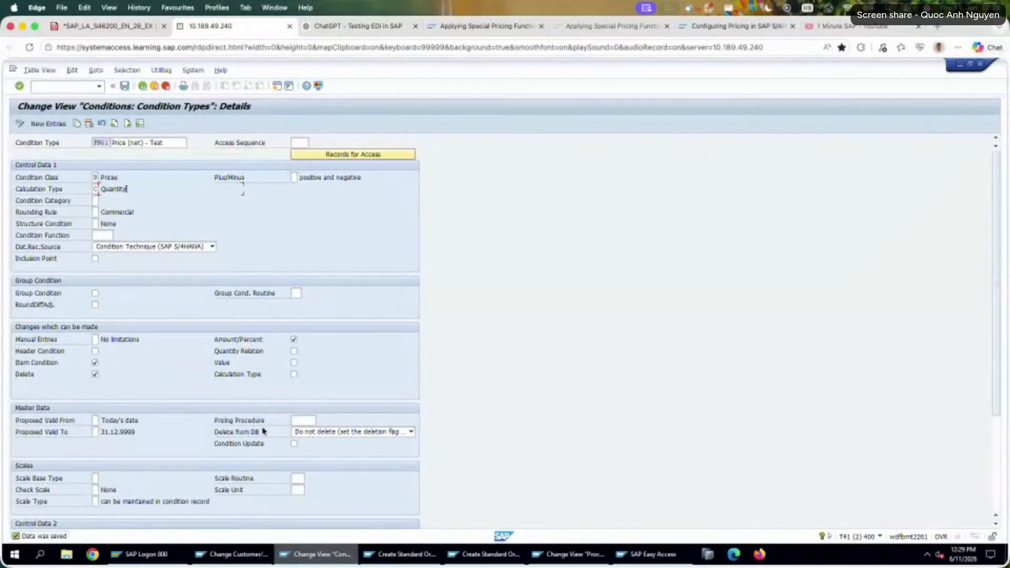
Open condition type PR00 in the condition type maintenance session, clear its Net Price exclusion indicator, and save.
left_click(139, 123)
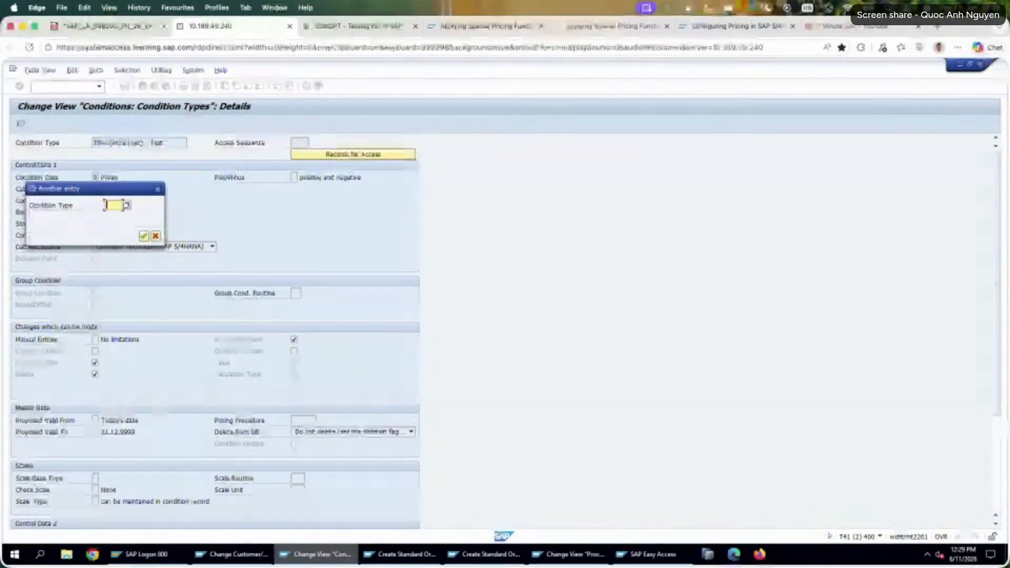
type("PR00")
key("Return")
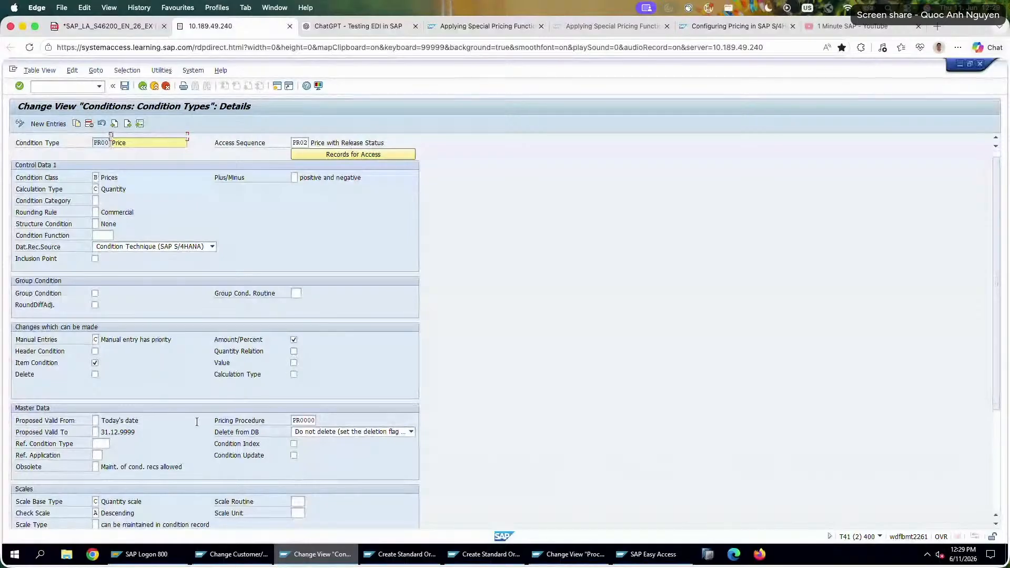
scroll(196, 422, "down", 3)
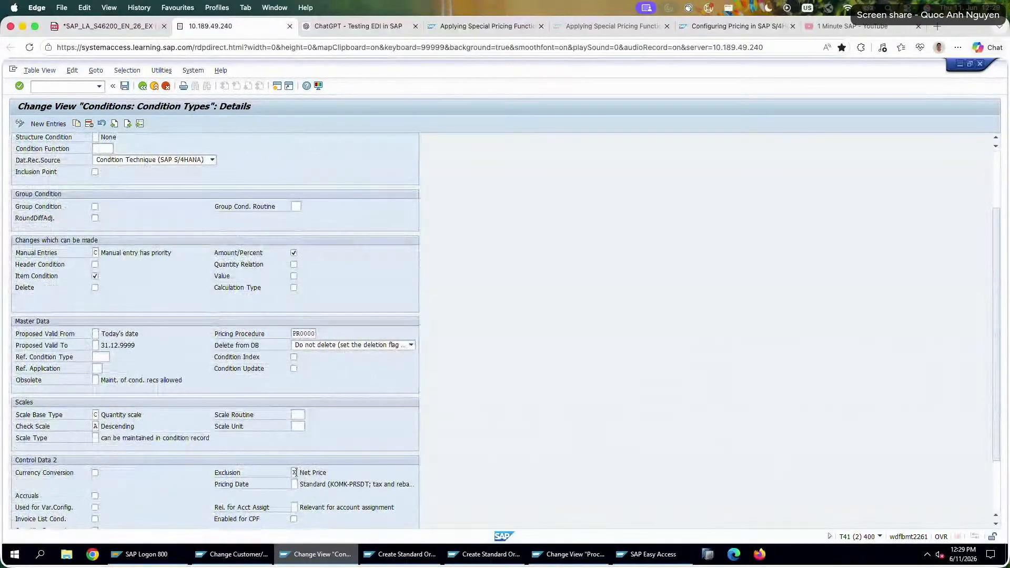
scroll(279, 332, "up", 3)
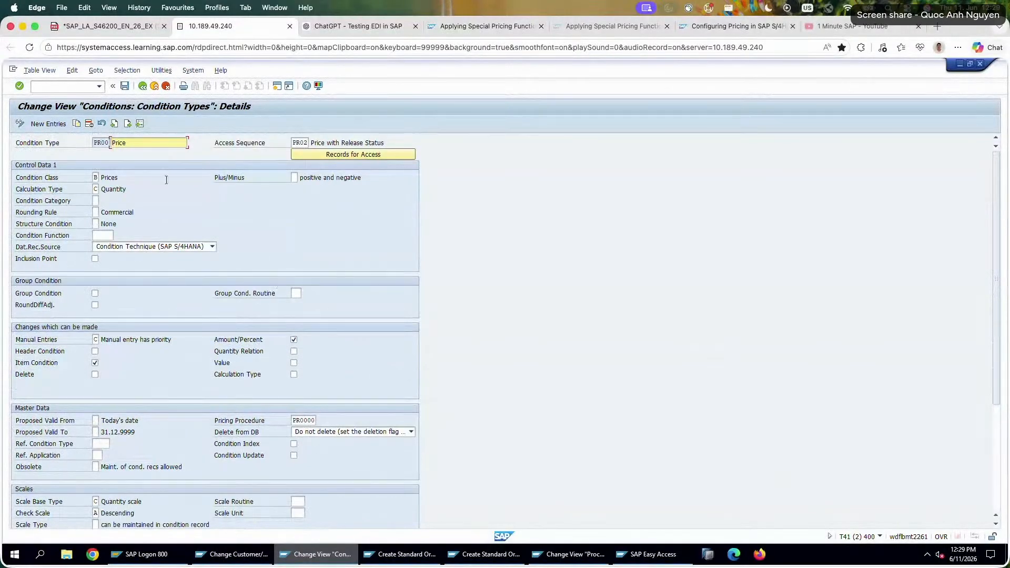
left_click(125, 86)
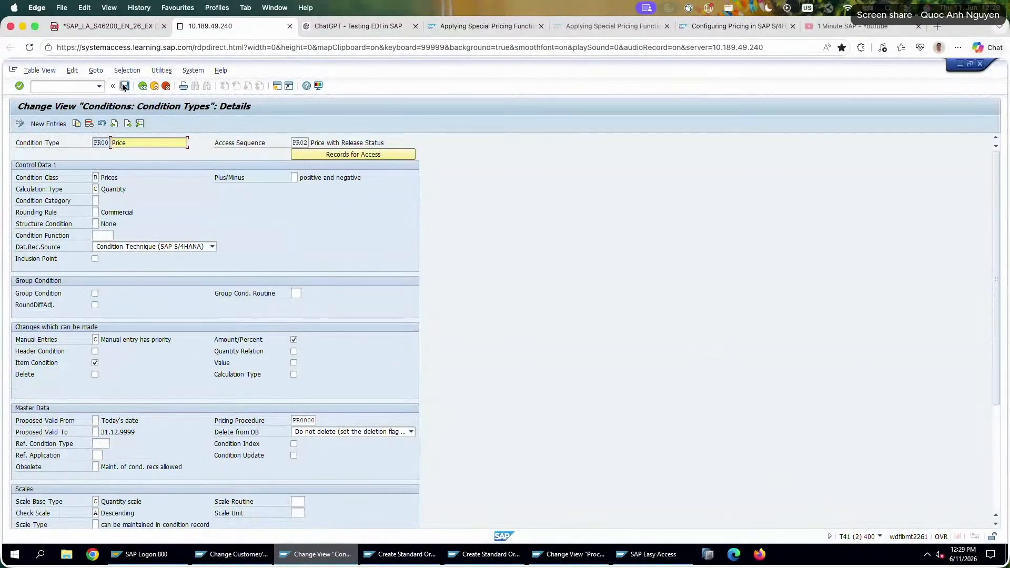
Close the older sales order, SAP Easy Access and pricing procedure sessions, and return to the new order's item conditions.
left_click(392, 556)
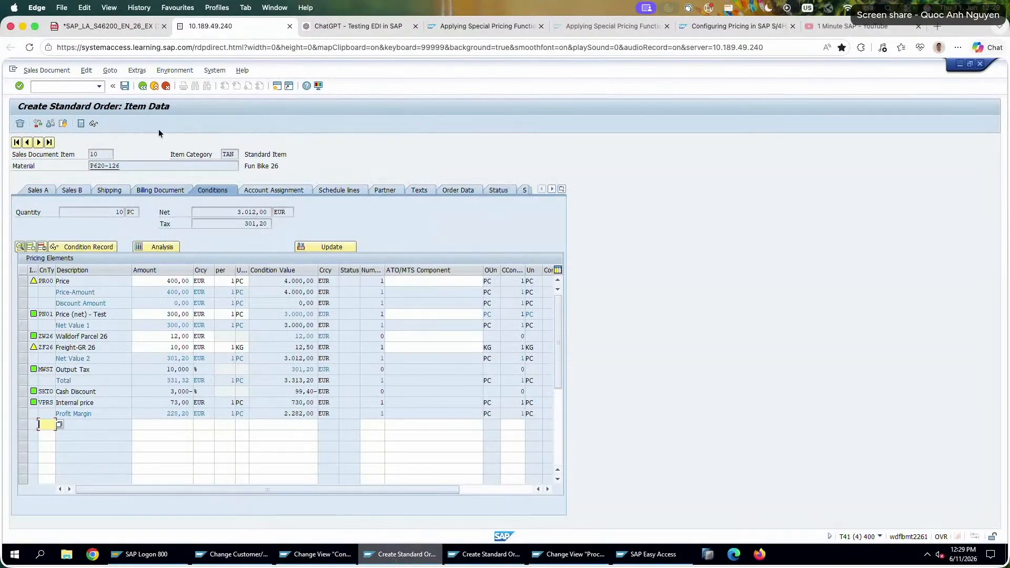
left_click(982, 64)
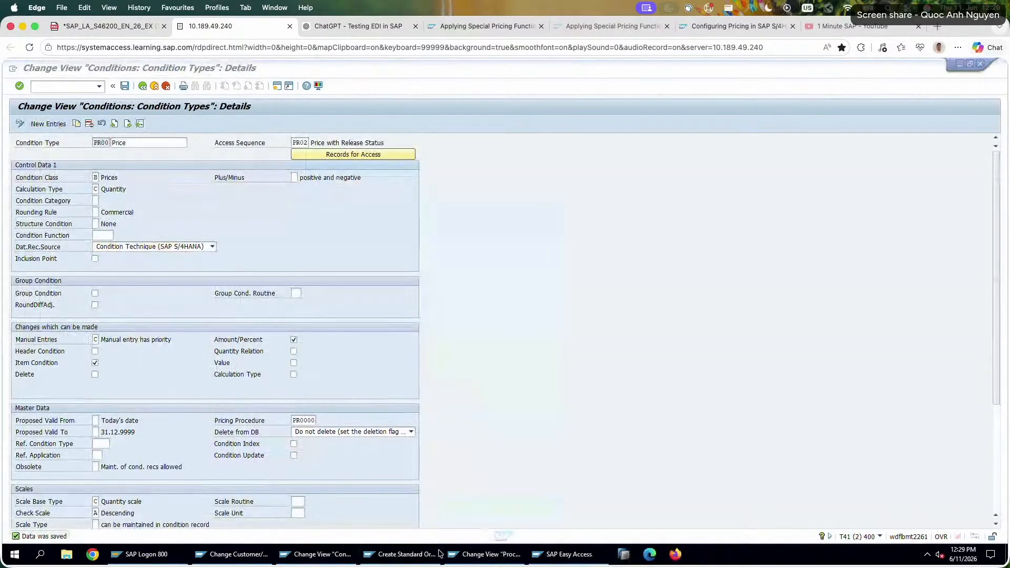
right_click(559, 555)
left_click(542, 532)
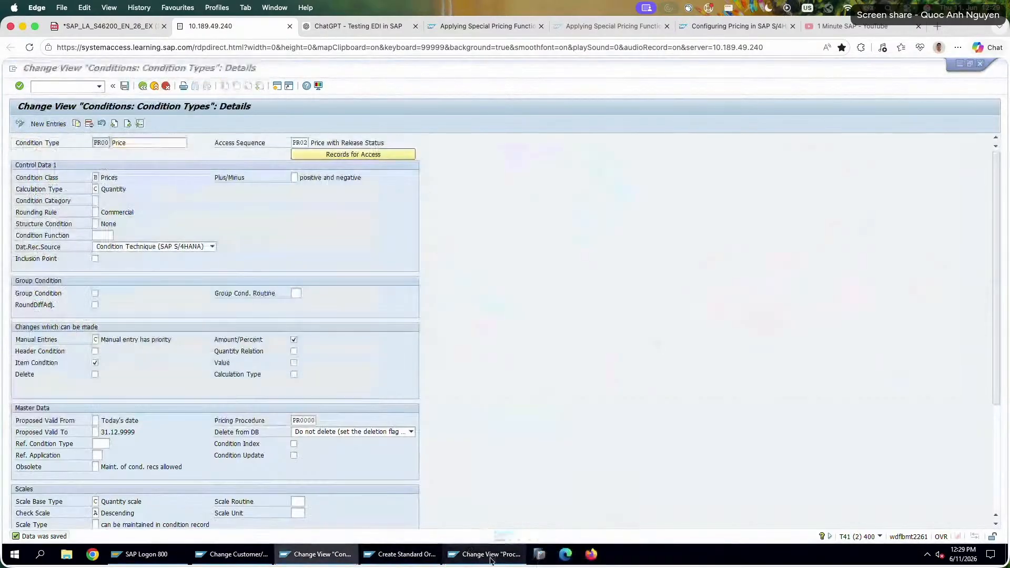
right_click(484, 555)
left_click(442, 531)
left_click(409, 557)
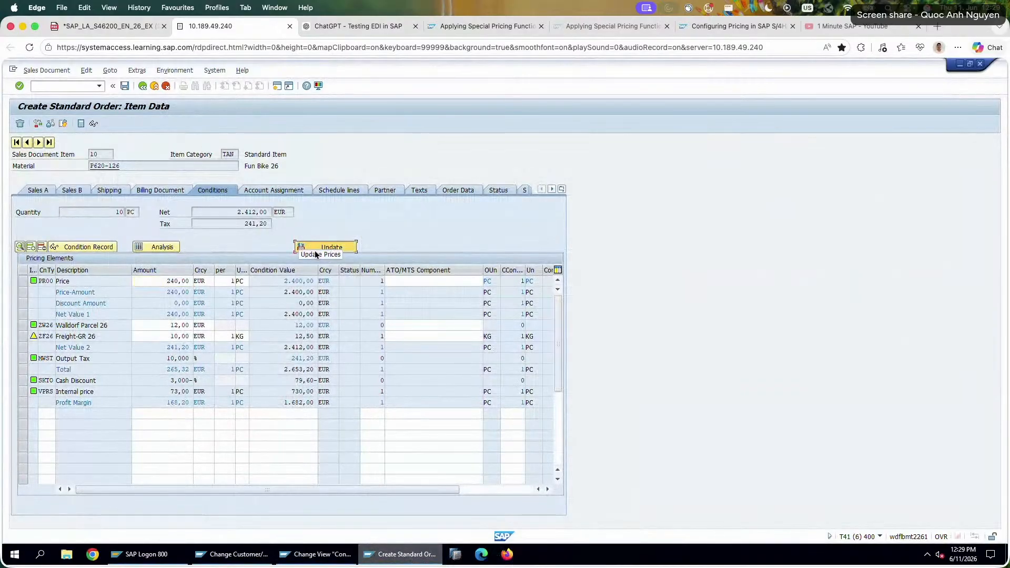
Try to update the prices of the order item and discard the unsaved order.
left_click(329, 247)
double_click(362, 292)
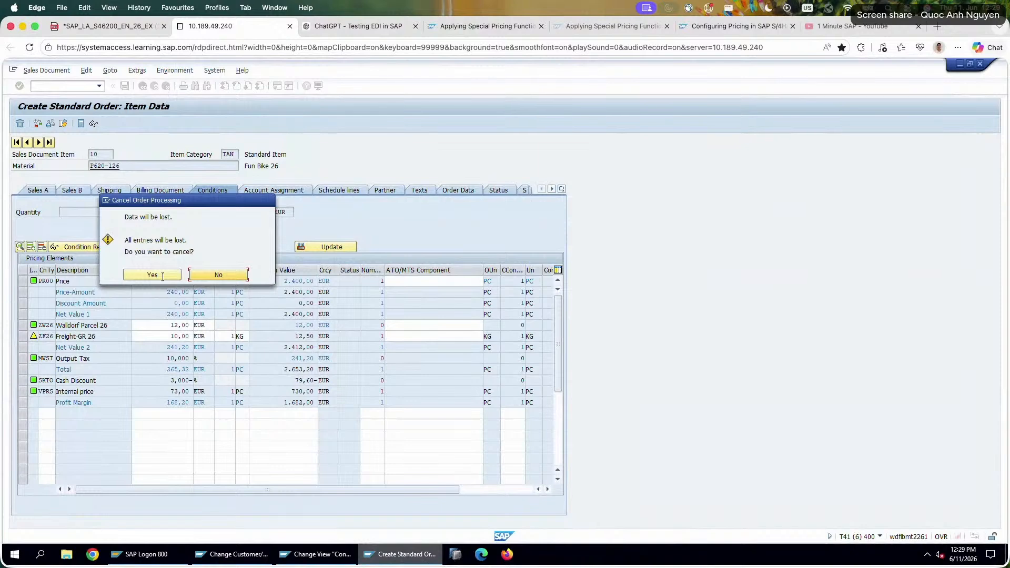
left_click(160, 276)
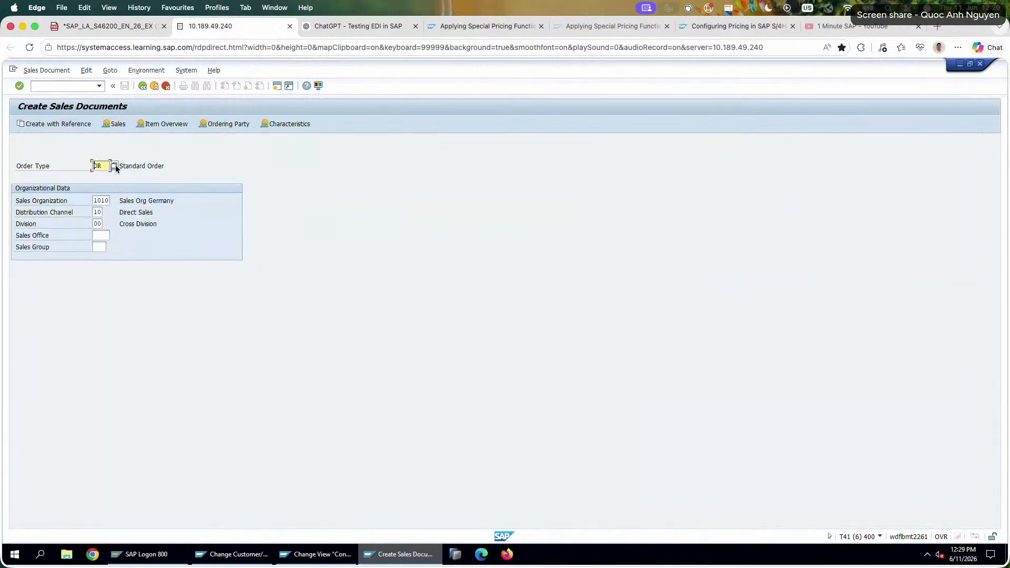
key("Return")
left_click(107, 168)
key("Return")
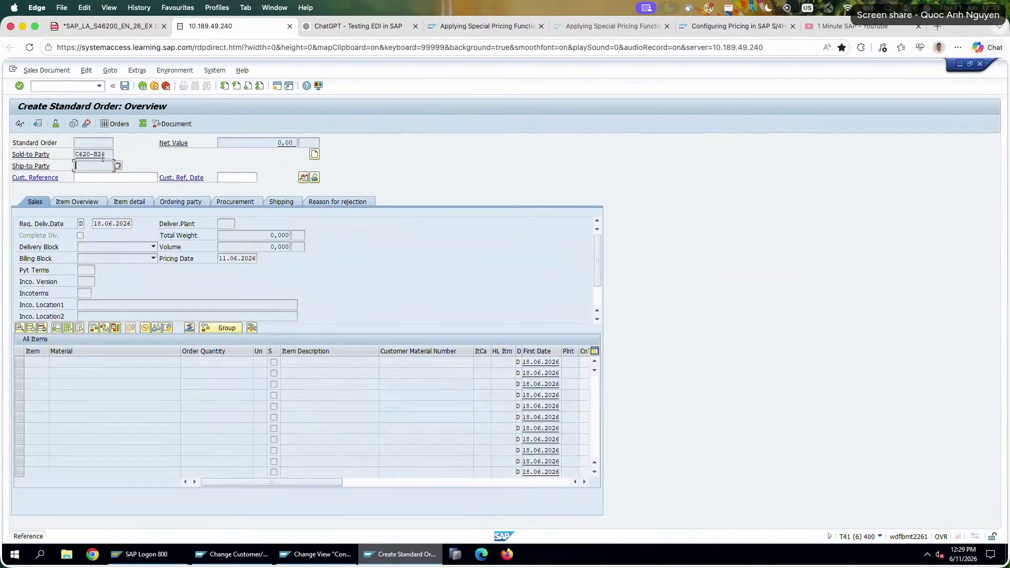
left_click(140, 86)
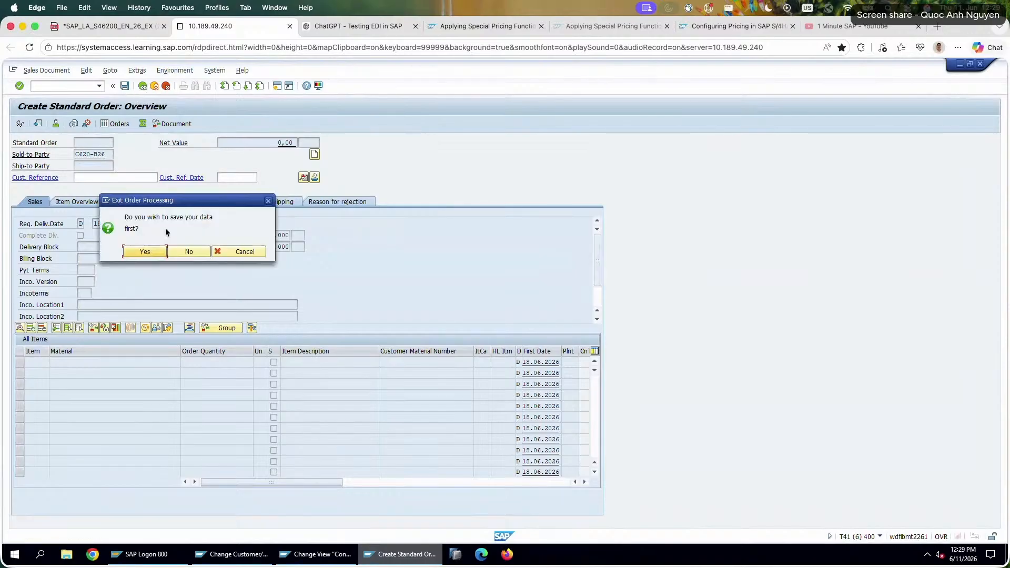
left_click(181, 248)
Start a new standard order with sold-to party C620-A26 and customer reference 26-6-3.
key("Return")
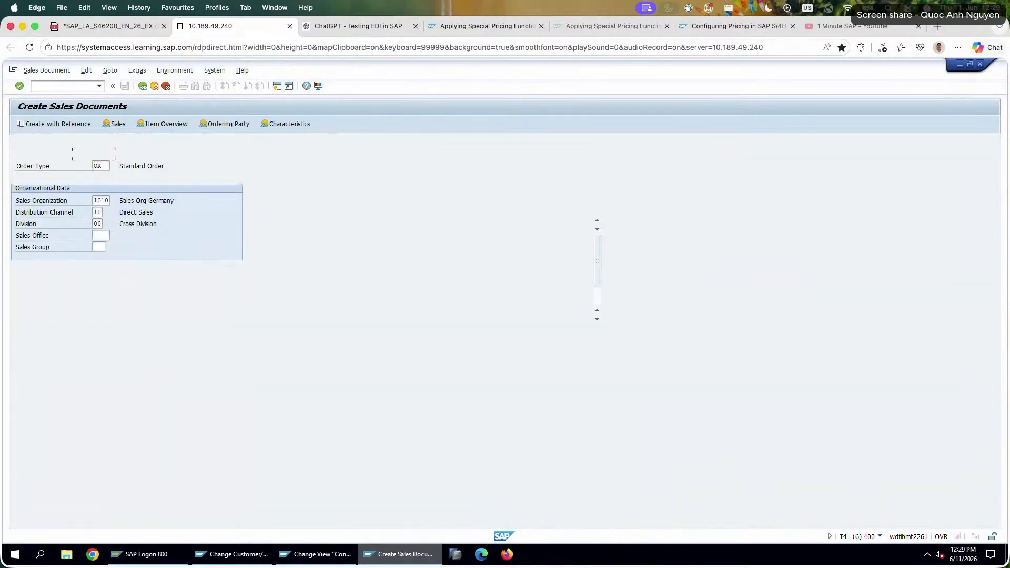
left_click(95, 154)
left_click(99, 172)
left_click(98, 177)
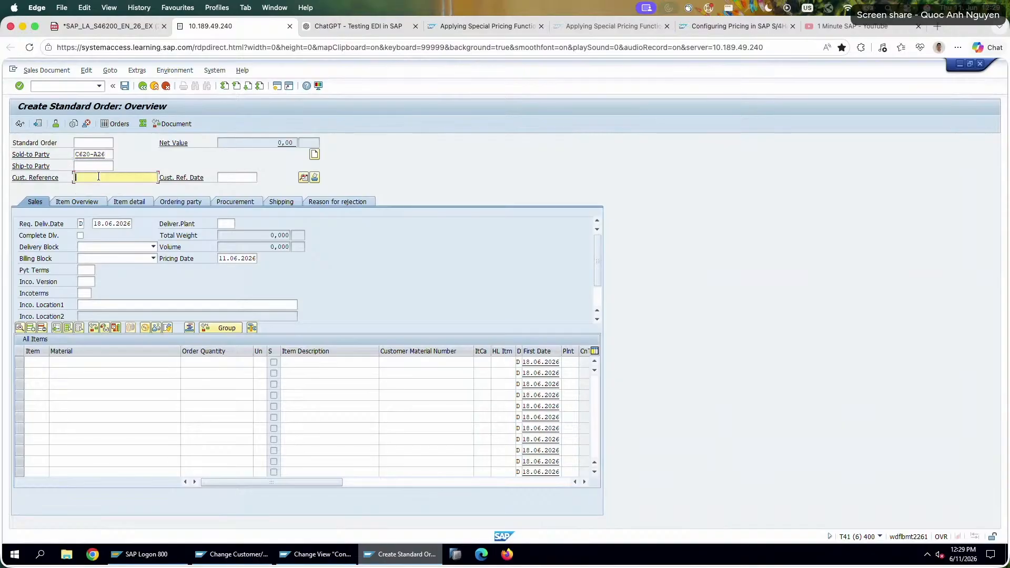
left_click(97, 177)
left_click(99, 187)
Enter material P620-126 with an order quantity of 10 as the first item of the order.
left_click(84, 360)
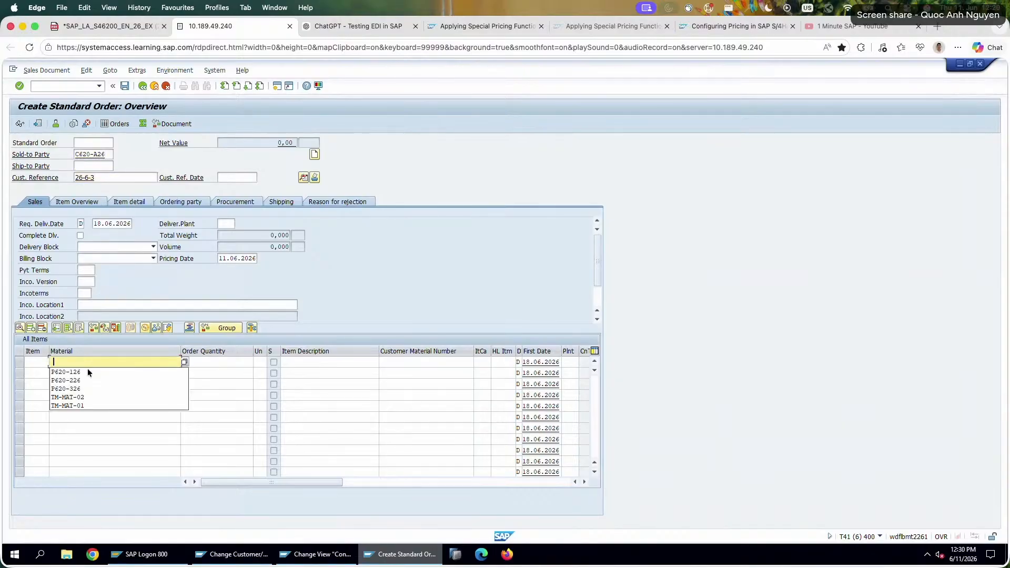
left_click(87, 369)
key("Tab")
type("10")
key("Return")
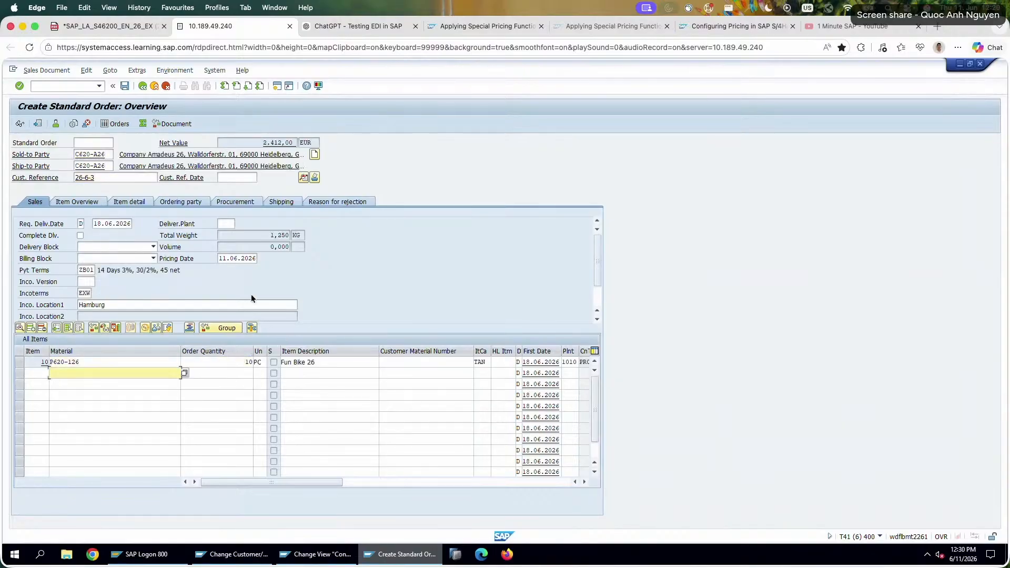
Check the item's pricing conditions, discard the order without saving, and leave order creation for SAP Easy Access.
double_click(150, 363)
left_click(217, 191)
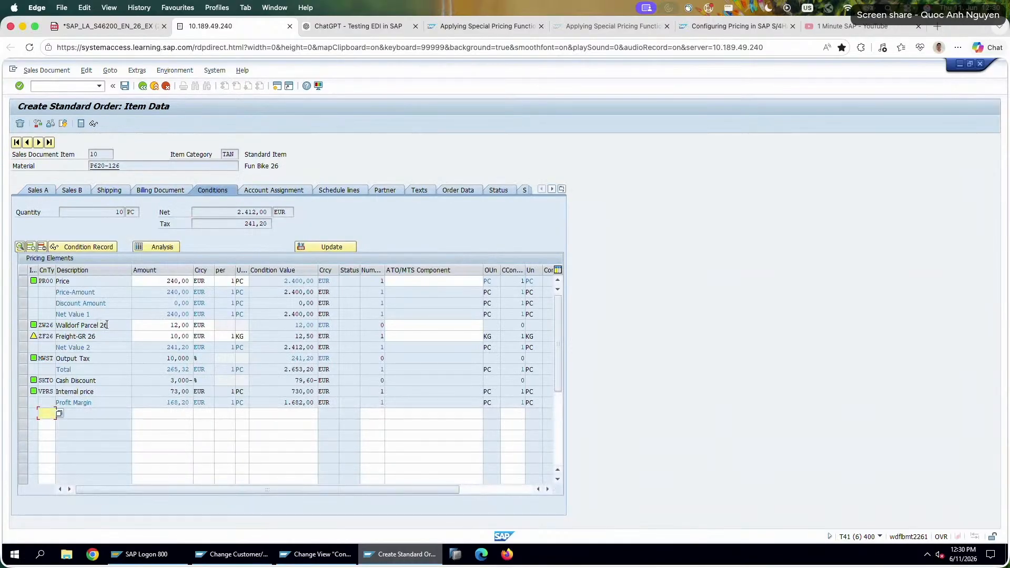
left_click(166, 85)
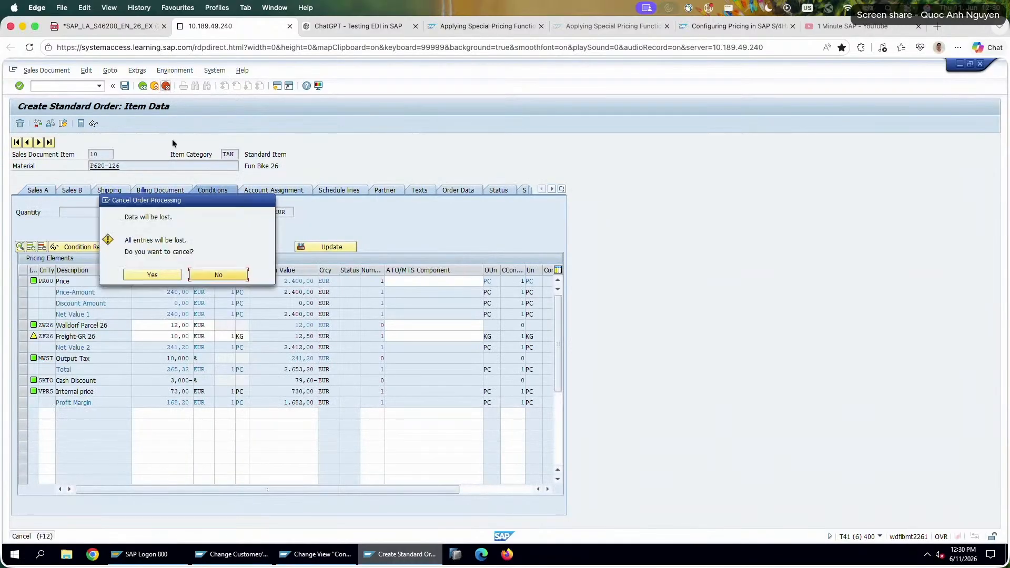
left_click(169, 278)
left_click(166, 86)
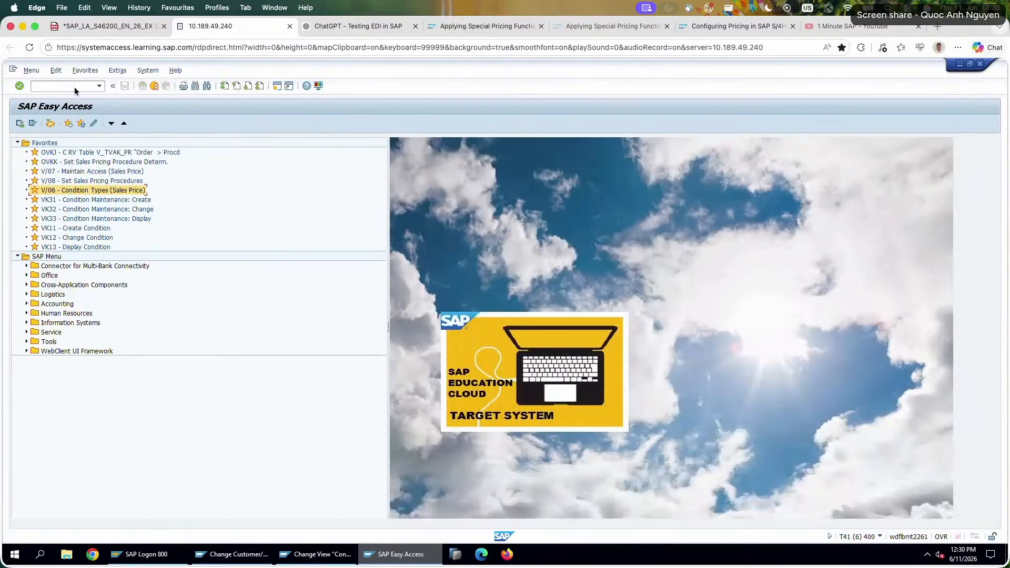
Restart transaction VA01 and create a standard order with sold-to party C620-A26 and customer reference 26-6-3.
left_click(75, 87)
type("va01")
key("Return")
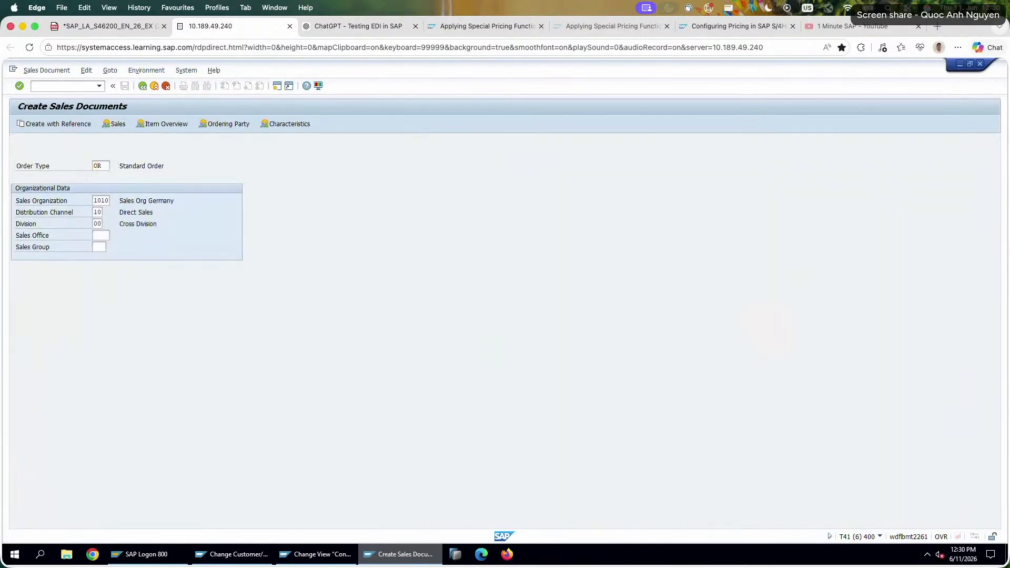
key("space")
left_click(111, 164)
left_click(112, 178)
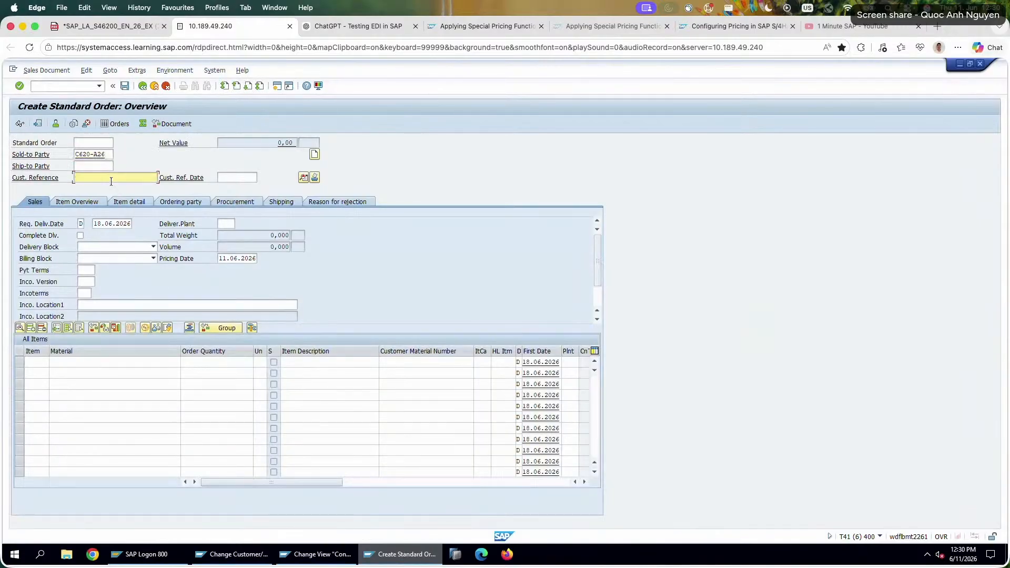
key("space")
left_click(108, 187)
Add material P620-126 with an order quantity of 10 as the order's first item.
left_click(88, 361)
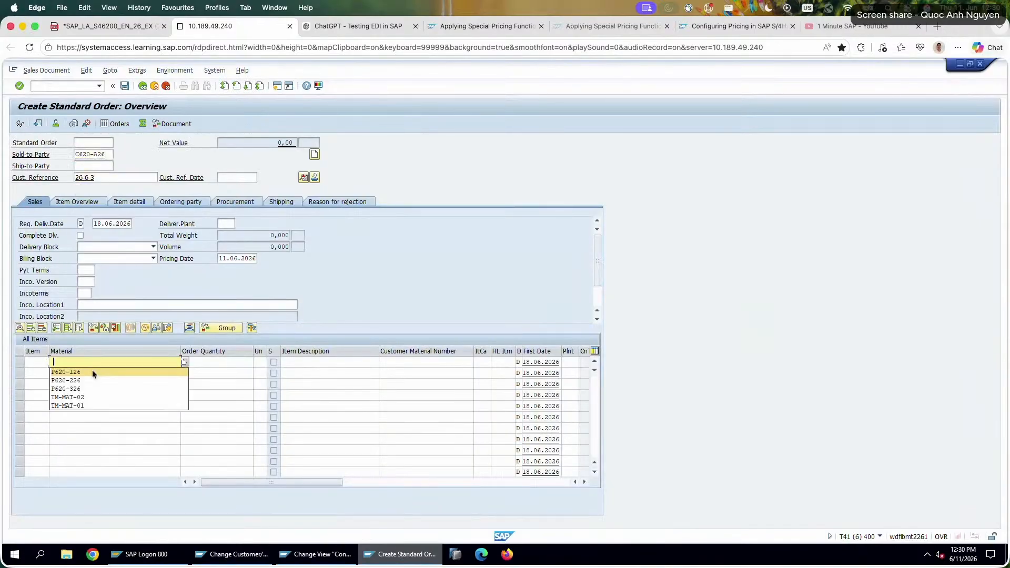
left_click(92, 370)
left_click(234, 363)
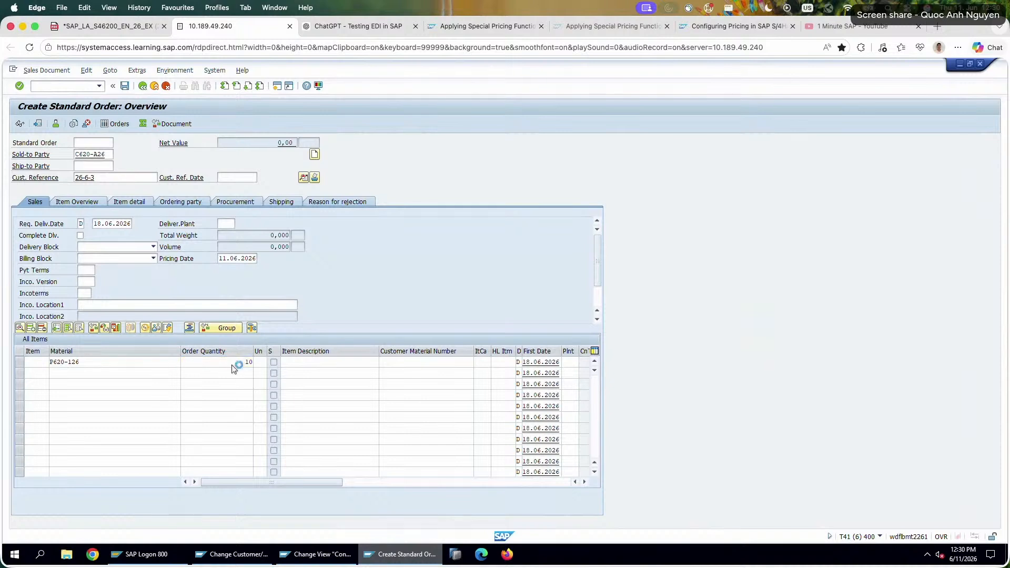
key("Return")
Open the item's conditions and compare the PR00 price, K007 VIP discount, and PMIN minimum price amount and condition value.
double_click(162, 361)
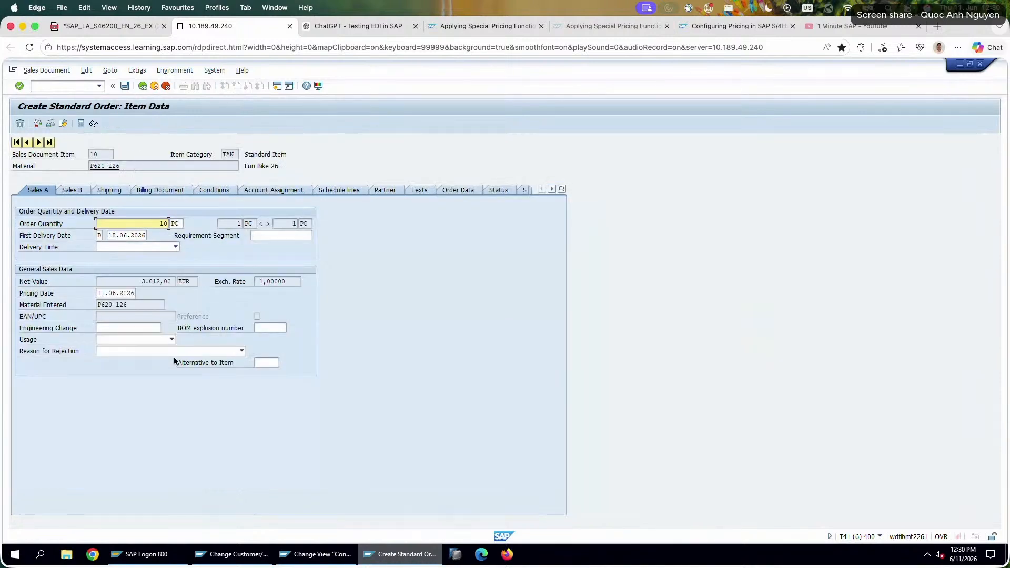
left_click(213, 190)
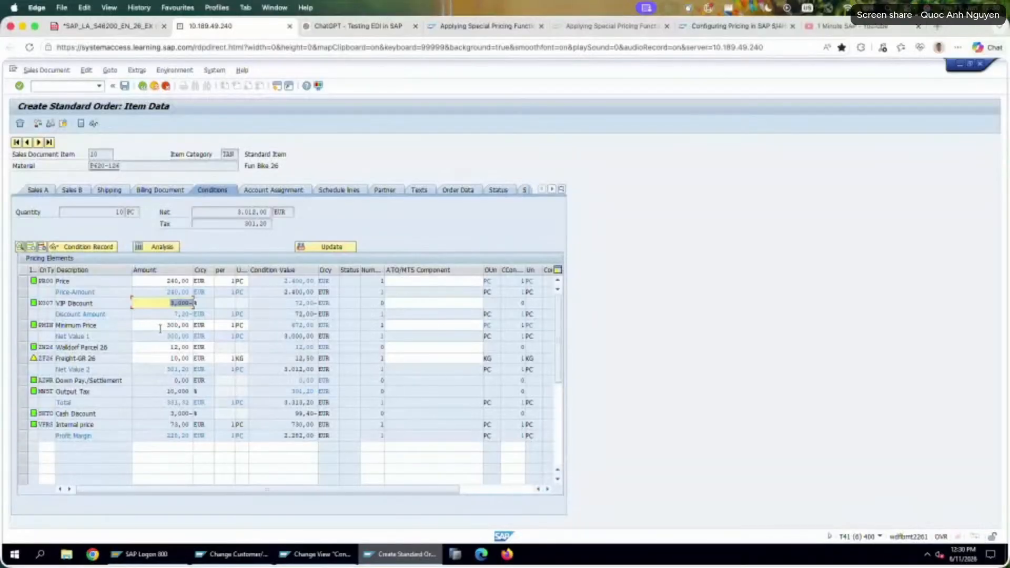
double_click(168, 325)
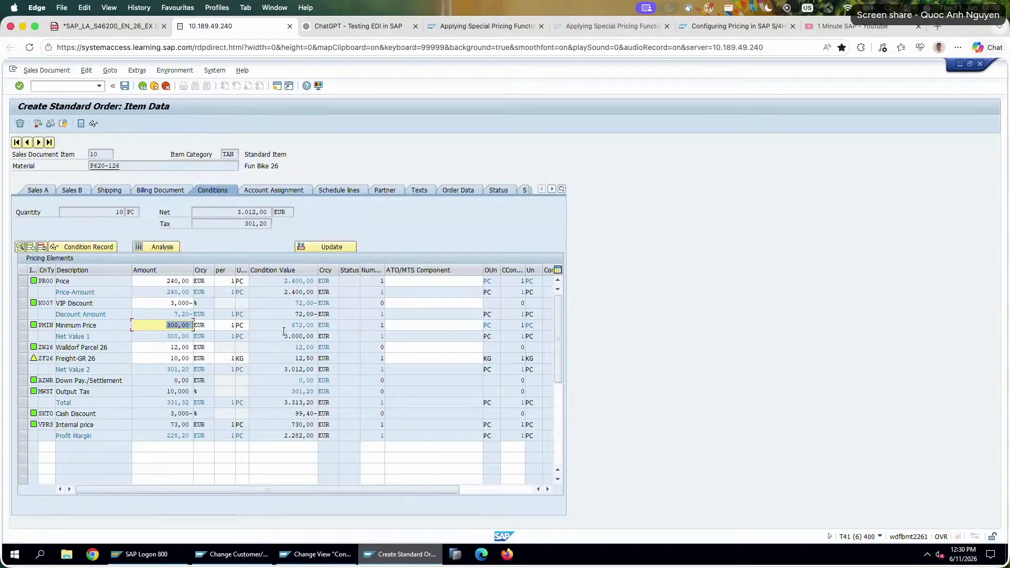
double_click(169, 281)
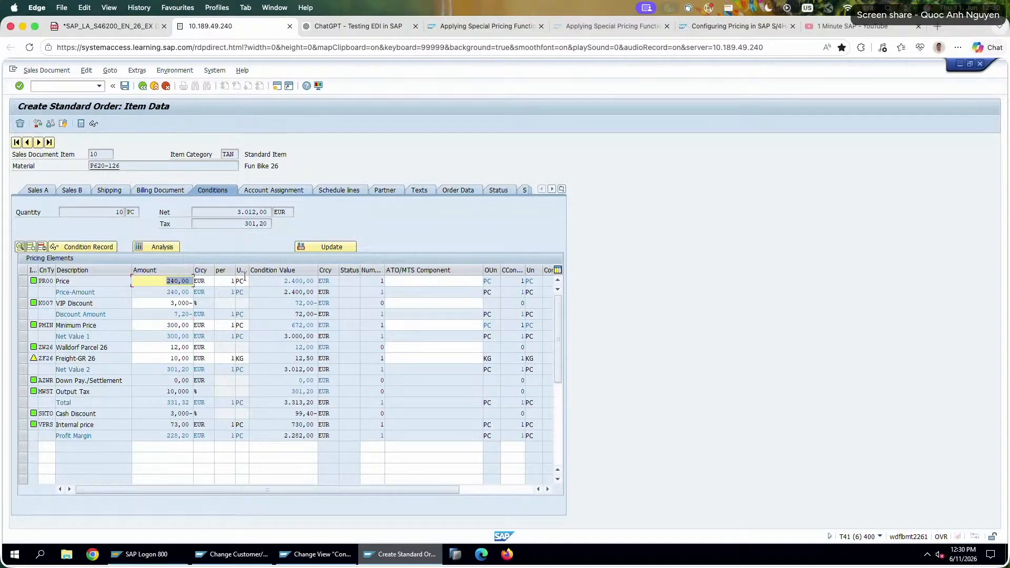
double_click(163, 303)
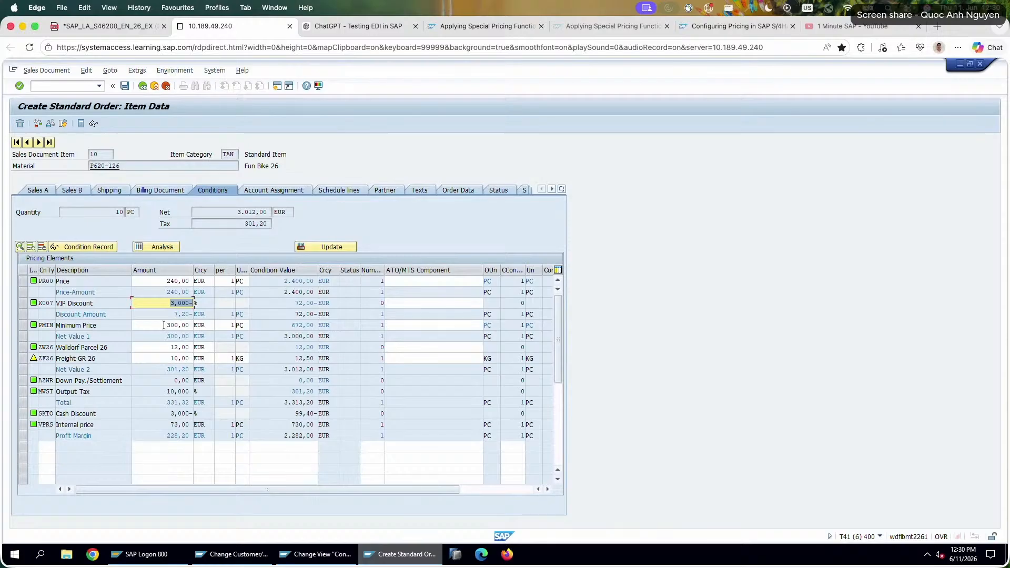
double_click(164, 325)
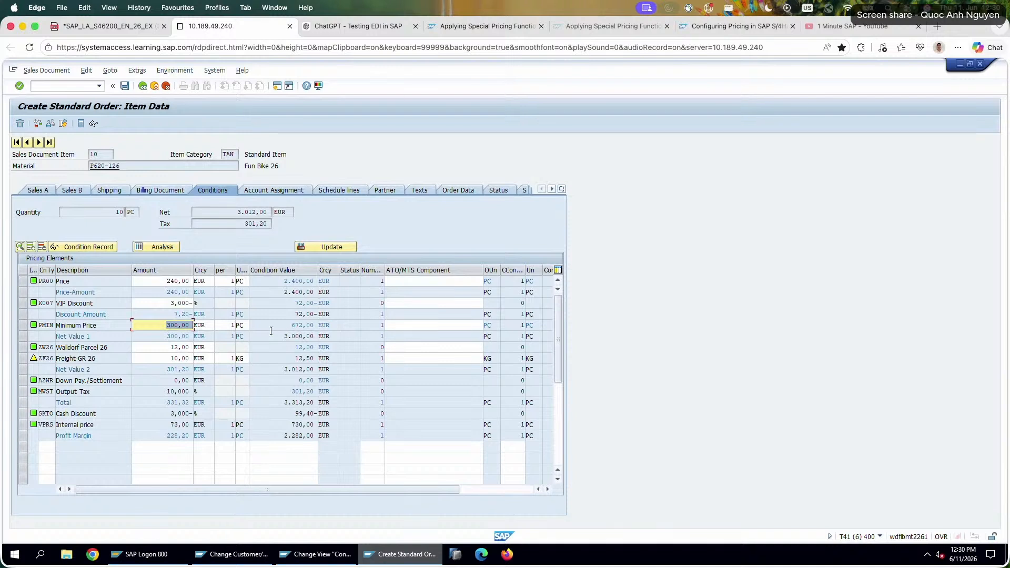
double_click(304, 325)
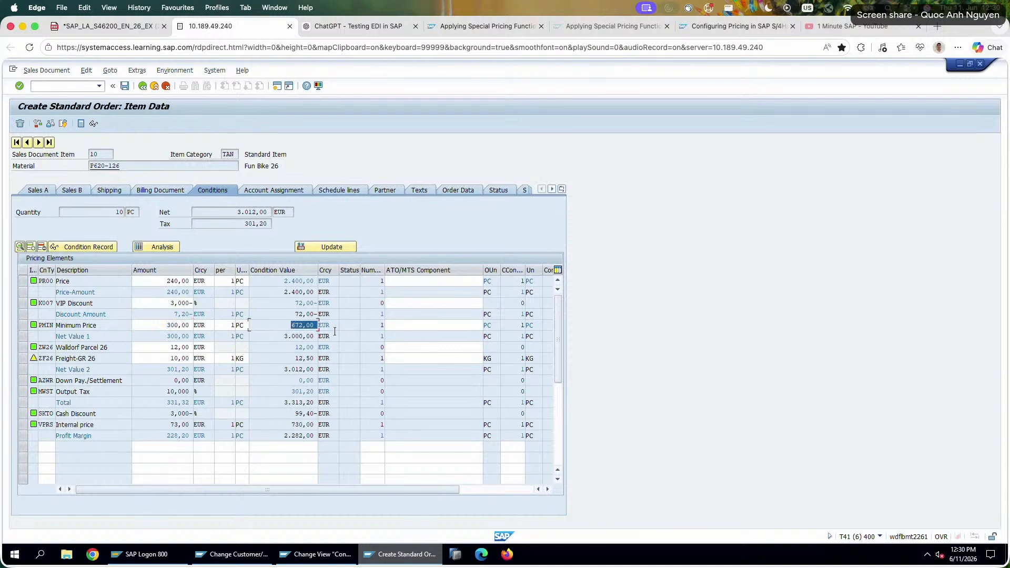
left_click(176, 325)
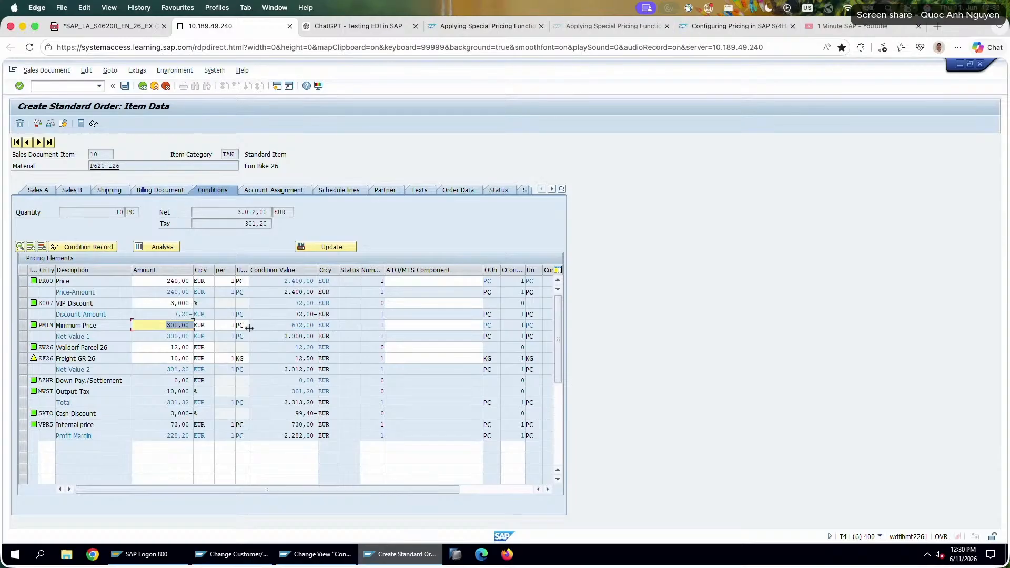
Check the PR00 price amount, the K007 VIP discount condition value, and the discount amount per piece.
left_click(179, 281)
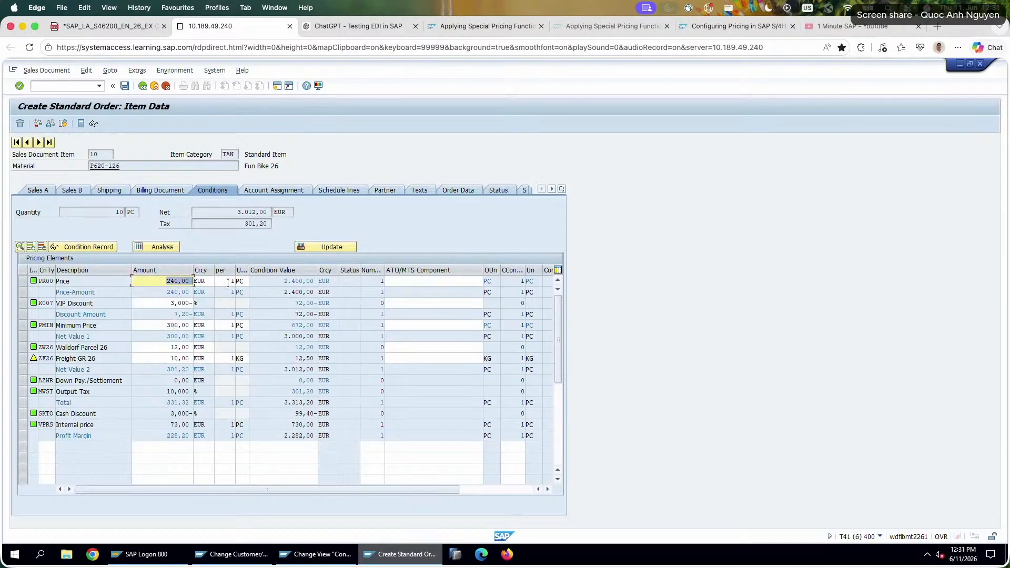
left_click(305, 303)
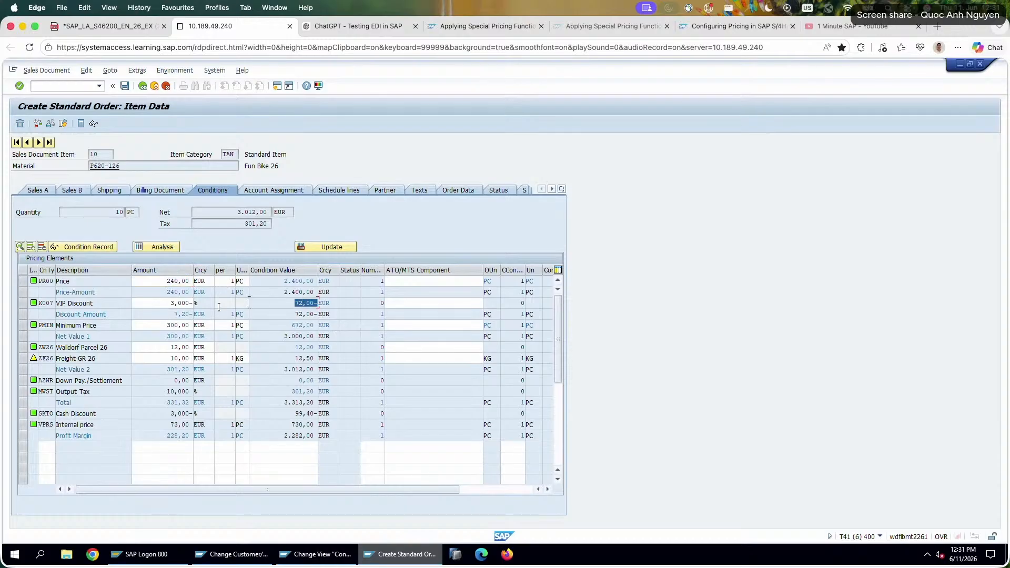
left_click(170, 314)
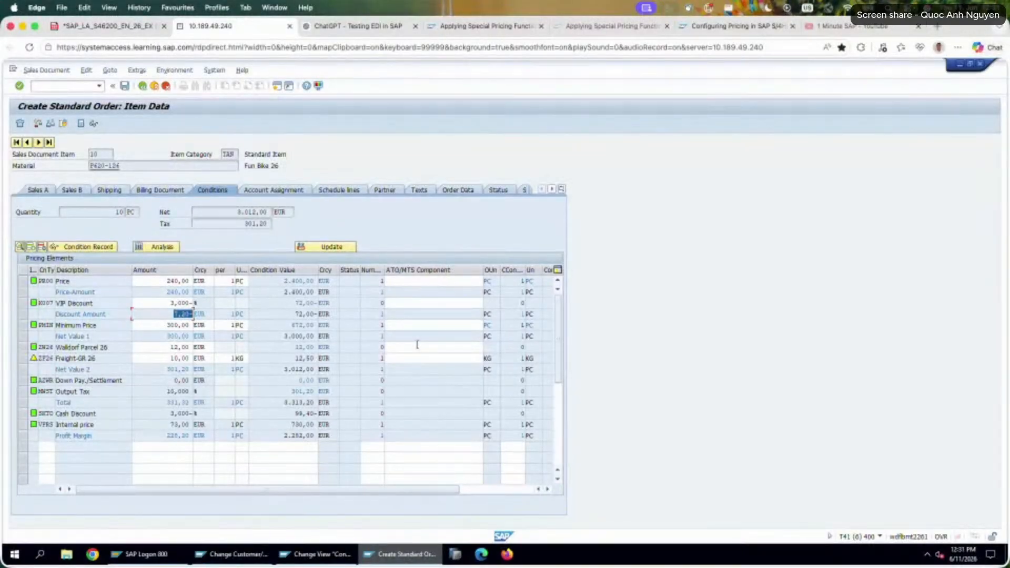
Switch to Calculator and subtract the 7,2 discount from the 240 price.
key("super+space")
type("calc")
key("Return")
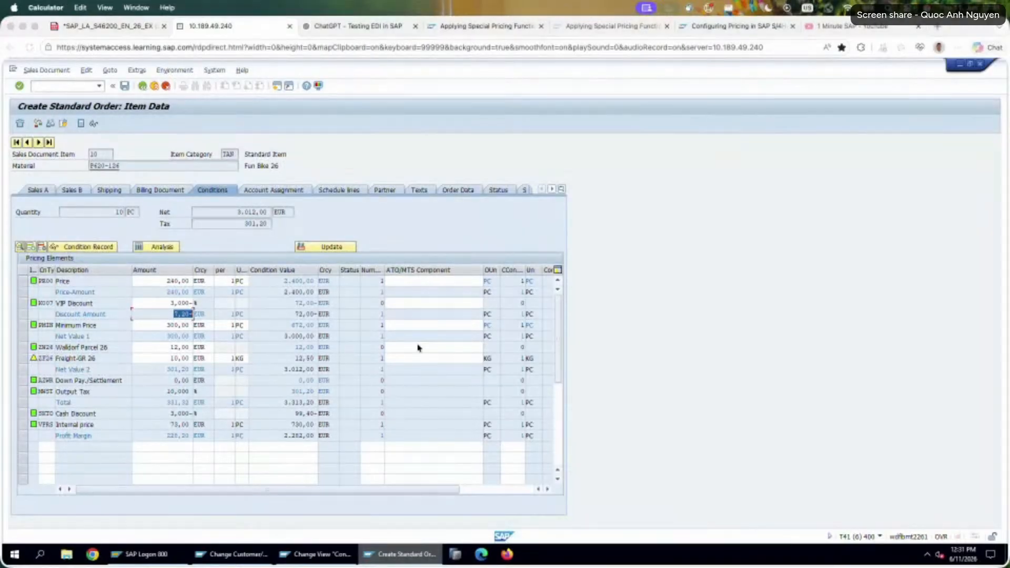
left_click(799, 231)
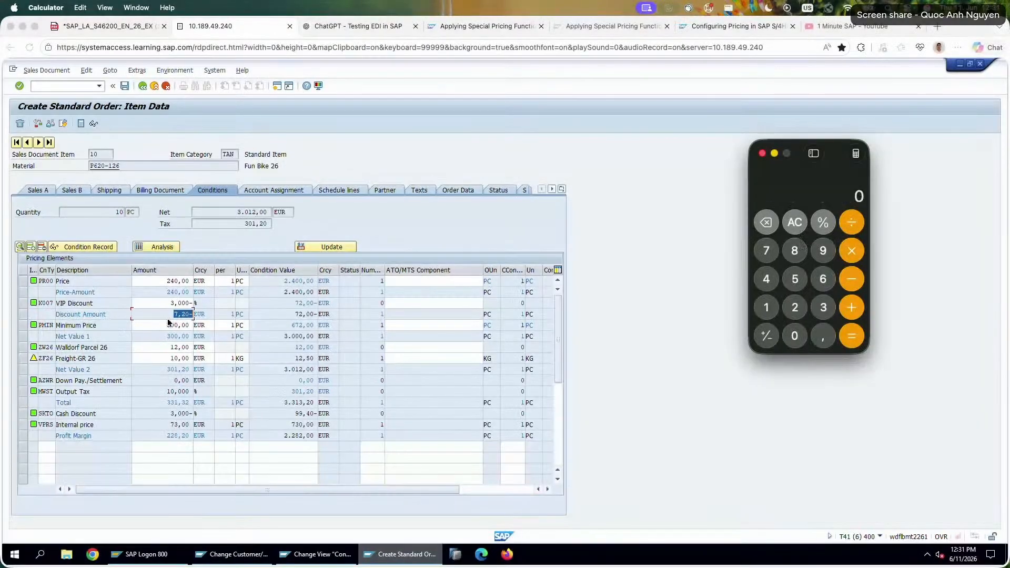
type("24")
left_click(791, 332)
left_click(849, 287)
left_click(769, 257)
left_click(824, 339)
left_click(795, 308)
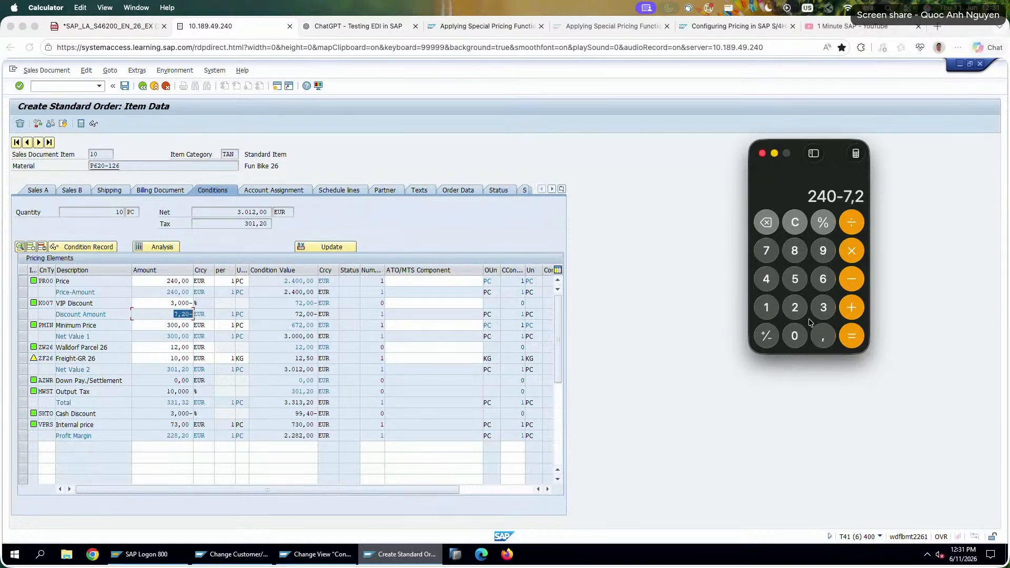
left_click(845, 337)
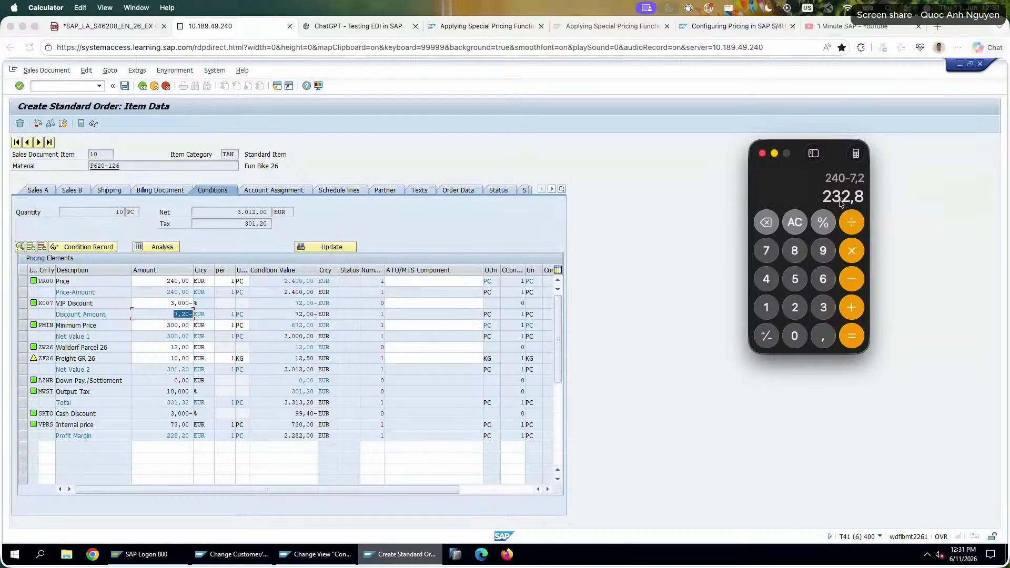
Subtract the minimum price of 300 from the calculated result.
left_click(851, 280)
left_click(823, 307)
left_click(795, 335)
left_click(795, 336)
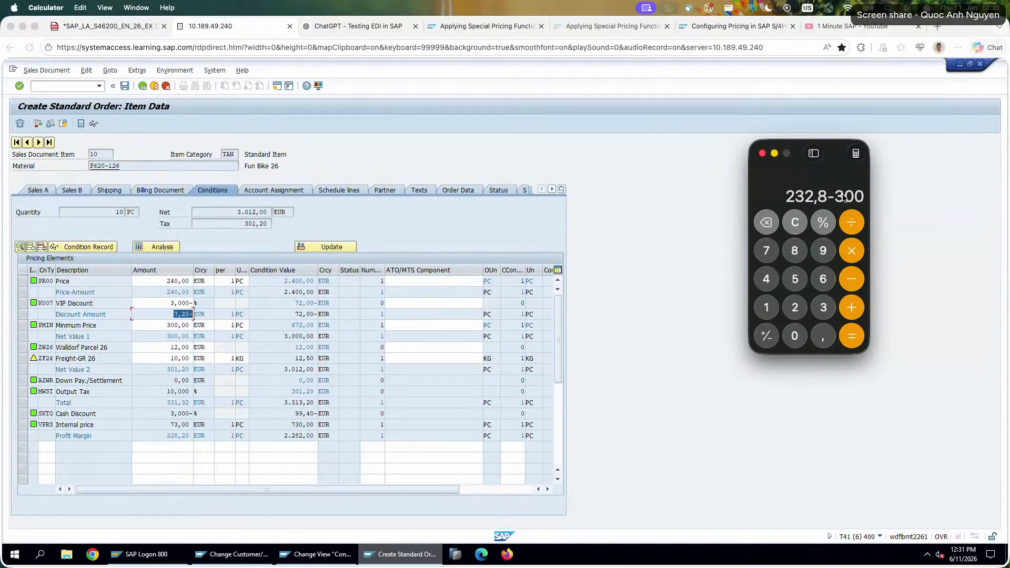
left_click(851, 336)
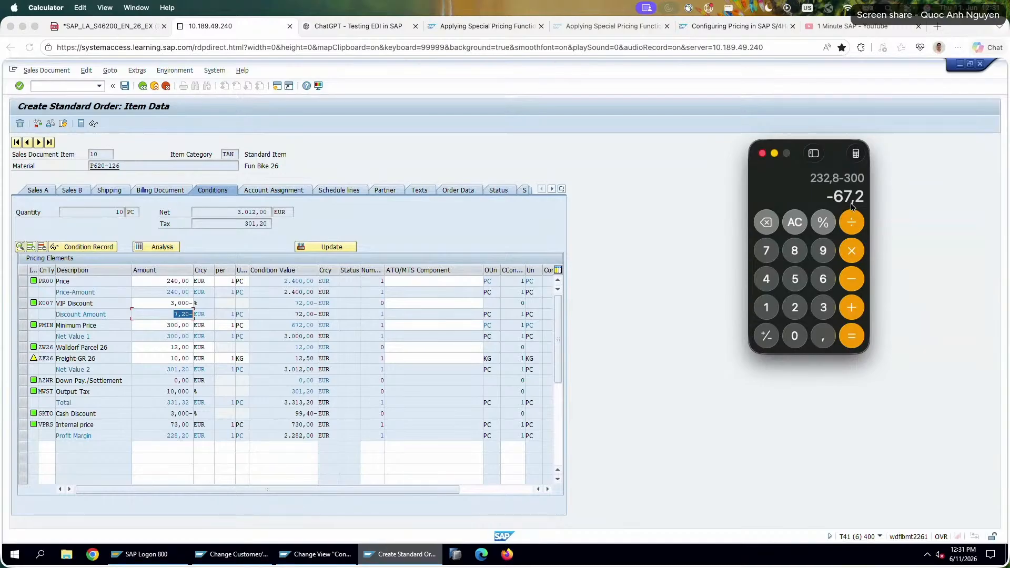
Multiply the calculated difference by 100 and divide the result by 10.
left_click(850, 249)
left_click(768, 309)
left_click(794, 336)
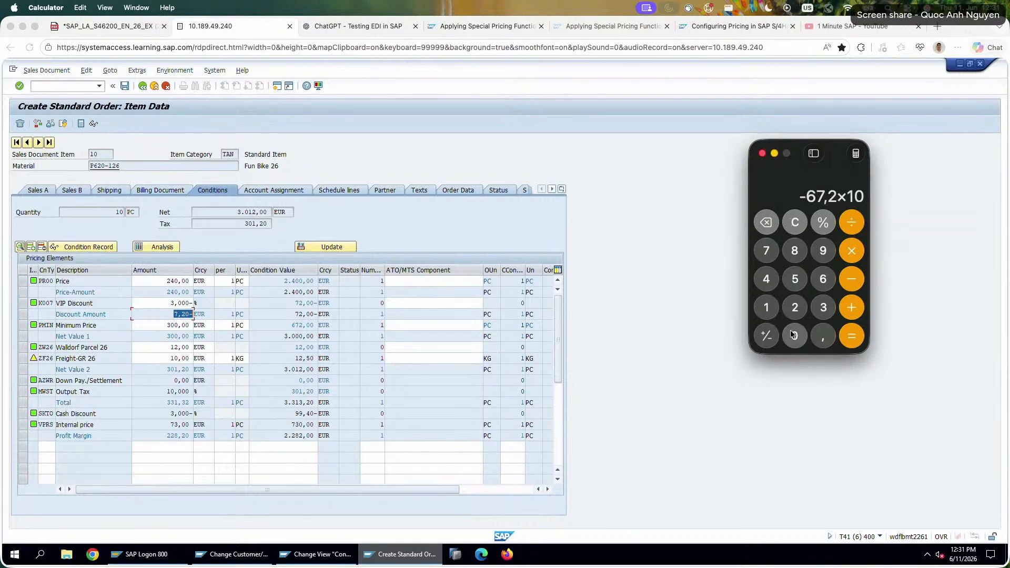
left_click(795, 335)
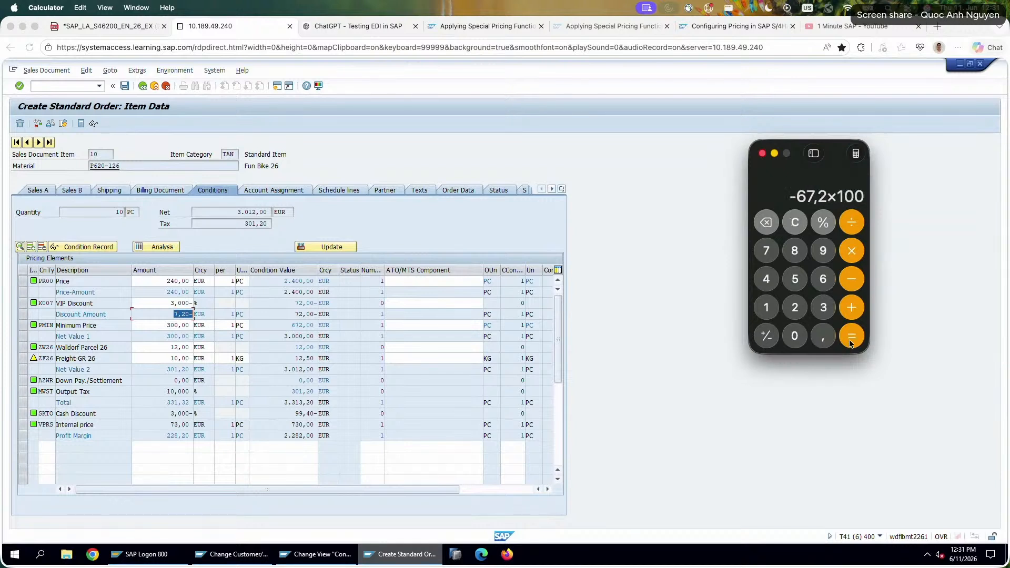
left_click(850, 337)
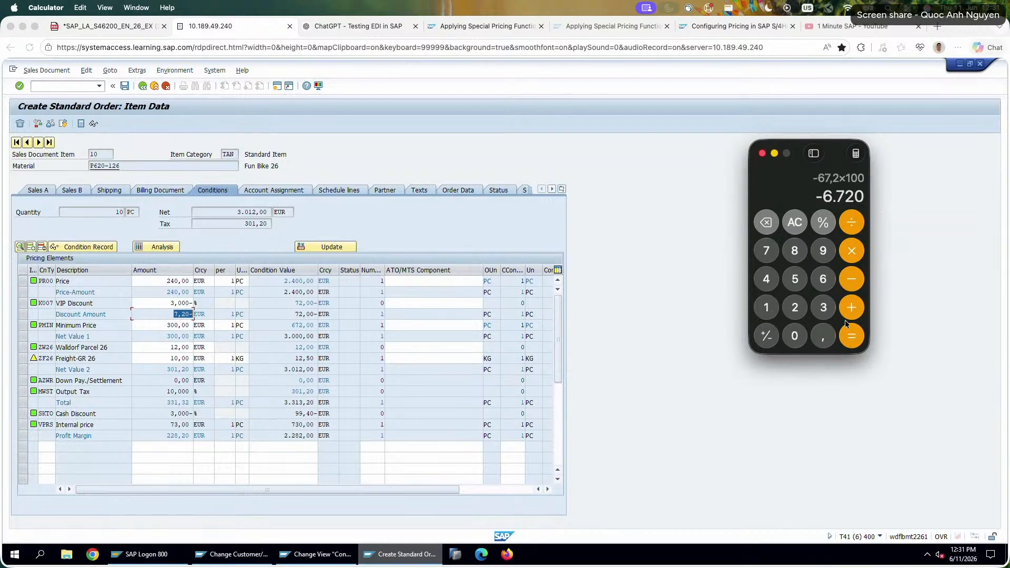
left_click(848, 222)
left_click(767, 307)
left_click(795, 336)
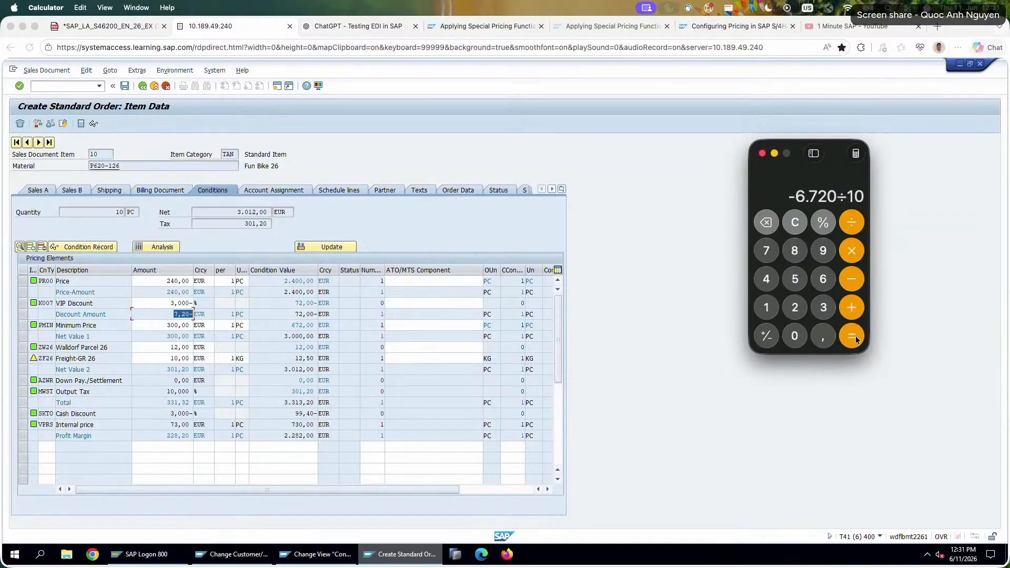
left_click(855, 339)
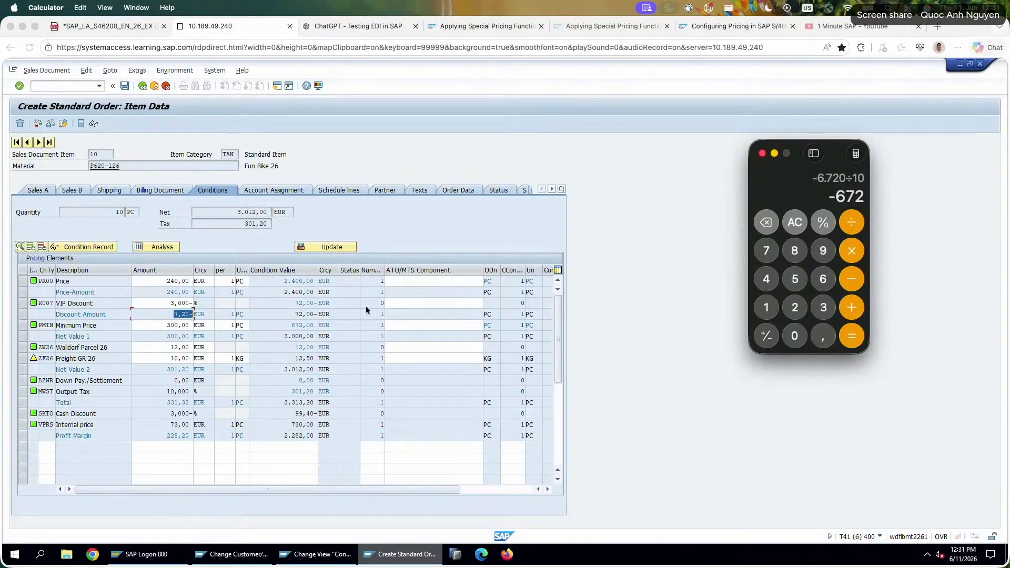
Return to the order item's conditions in SAP and review the VIP discount, PR00 price, and PMIN minimum price amounts.
left_click(286, 341)
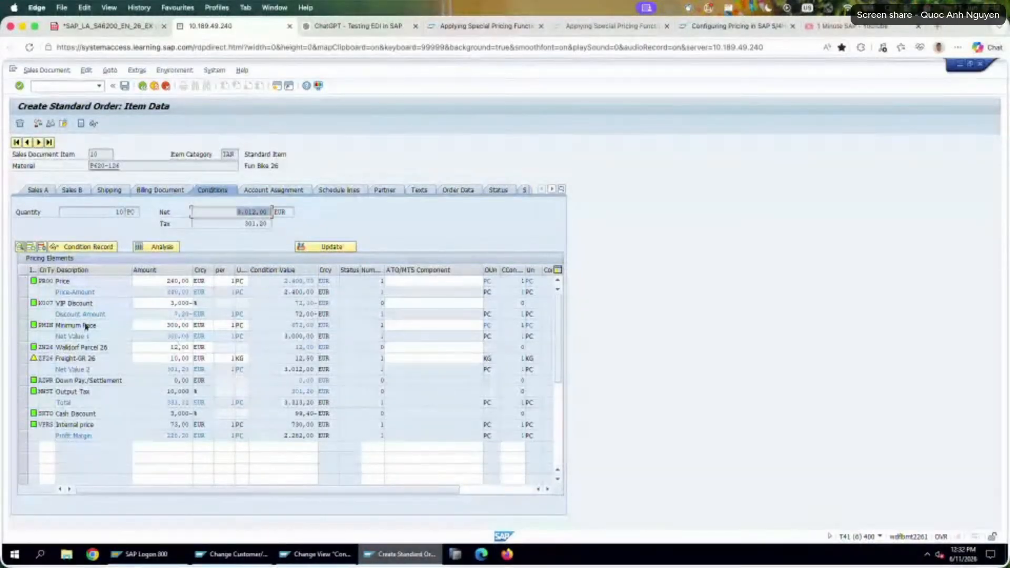
left_click(179, 303)
left_click(174, 281)
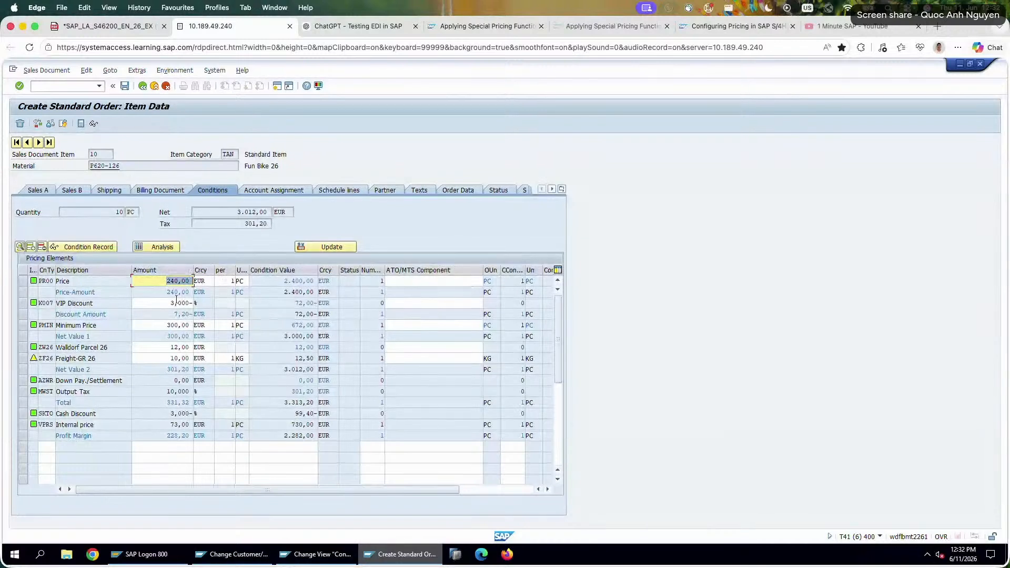
left_click(151, 325)
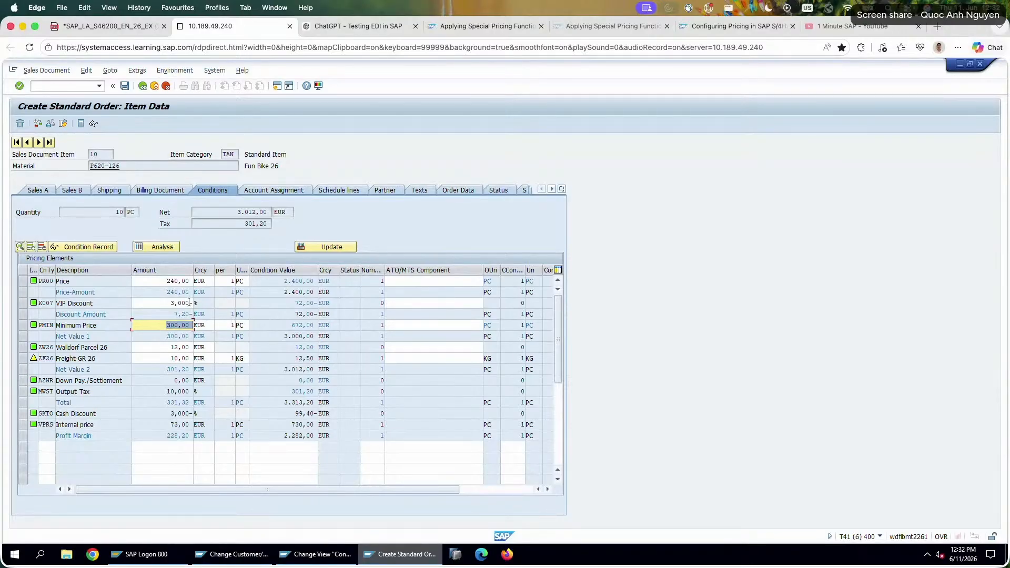
Set the PR00 price amount of the order item to 500 EUR.
left_click(165, 282)
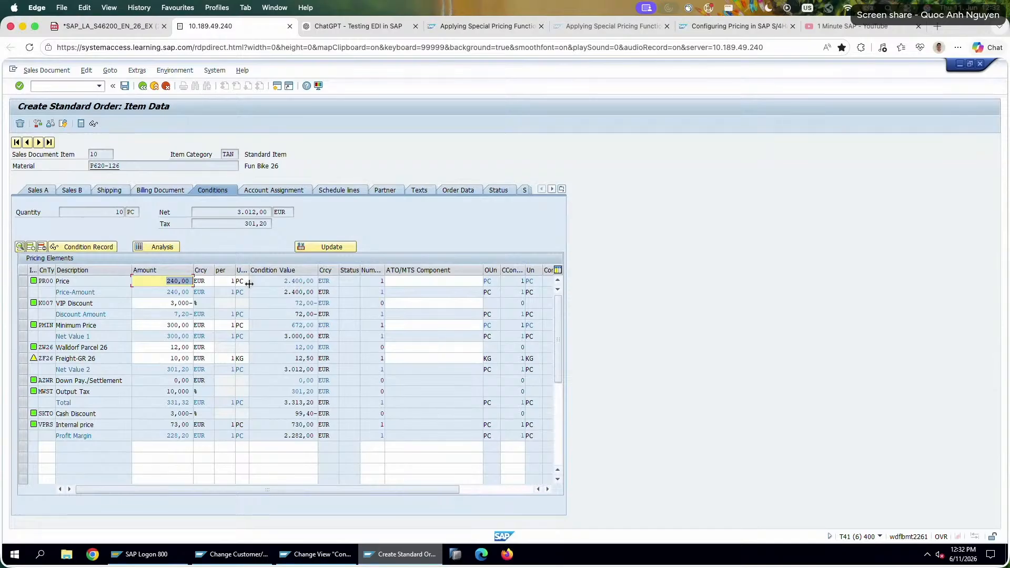
type("120")
key("BackSpace")
key("BackSpace")
key("BackSpace")
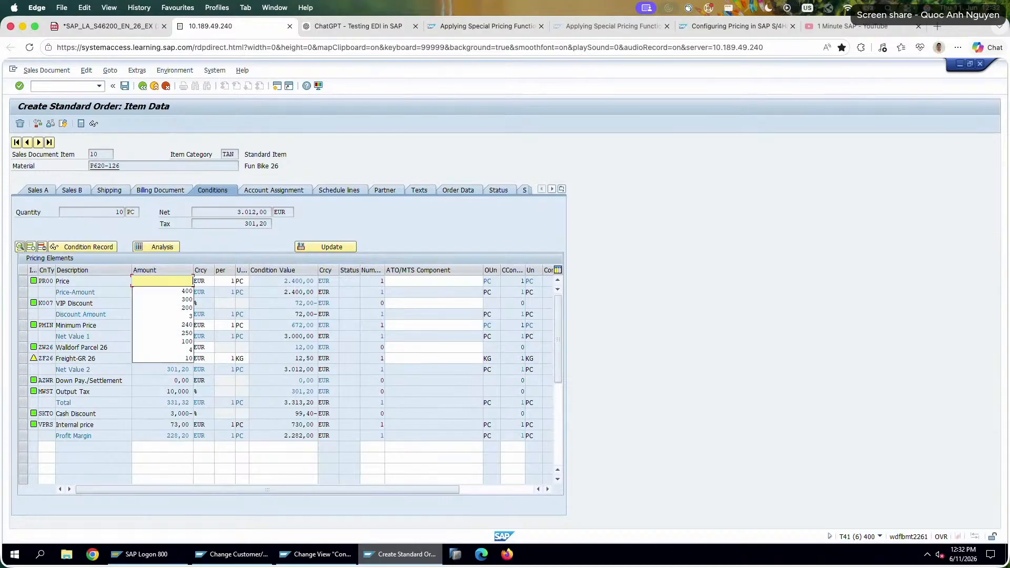
key("Escape")
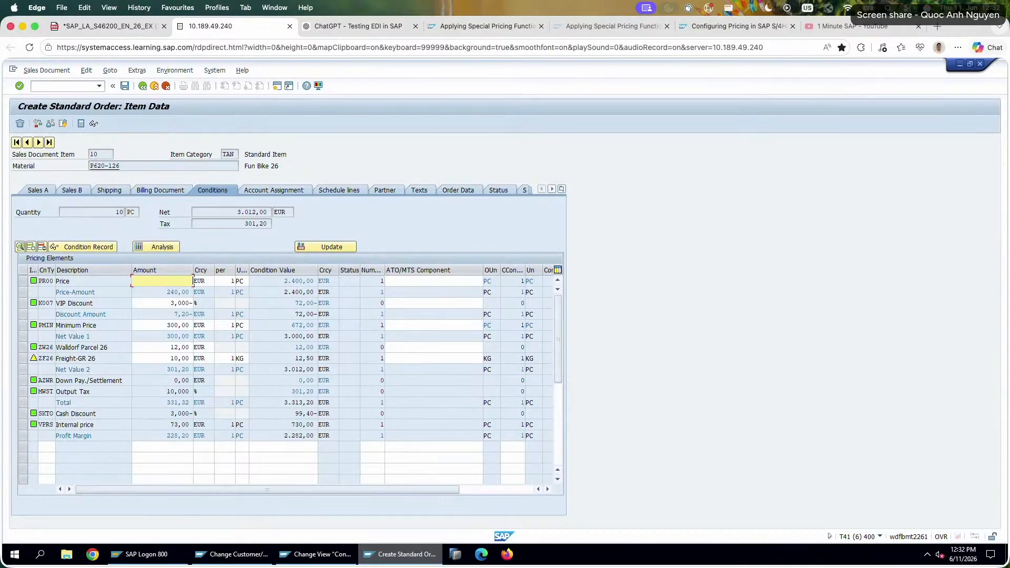
type("500")
key("Return")
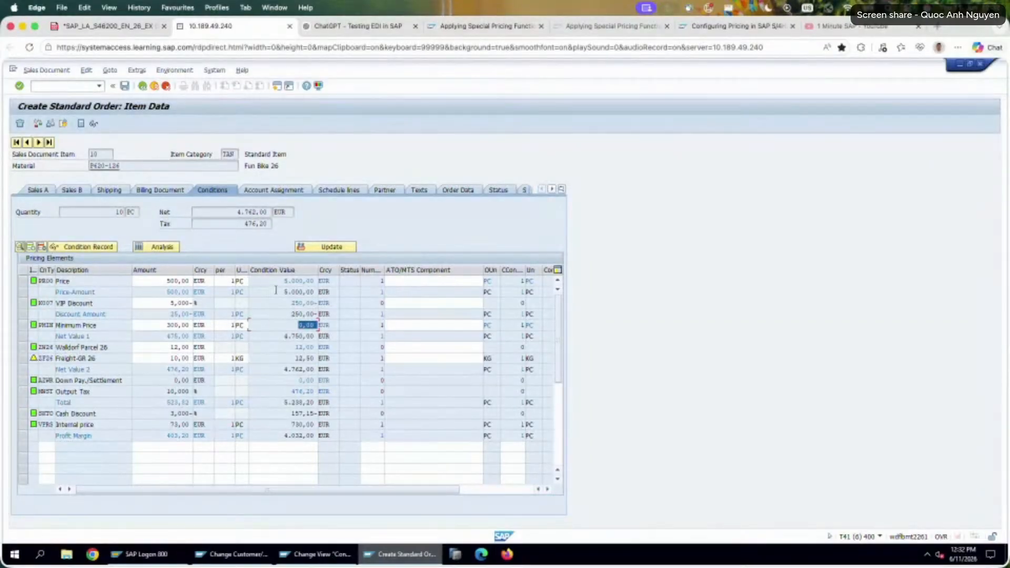
Examine the discount amount, Net Value 1, and the PMIN minimum price's amount and condition value under the manual PR00 price.
left_click(152, 314)
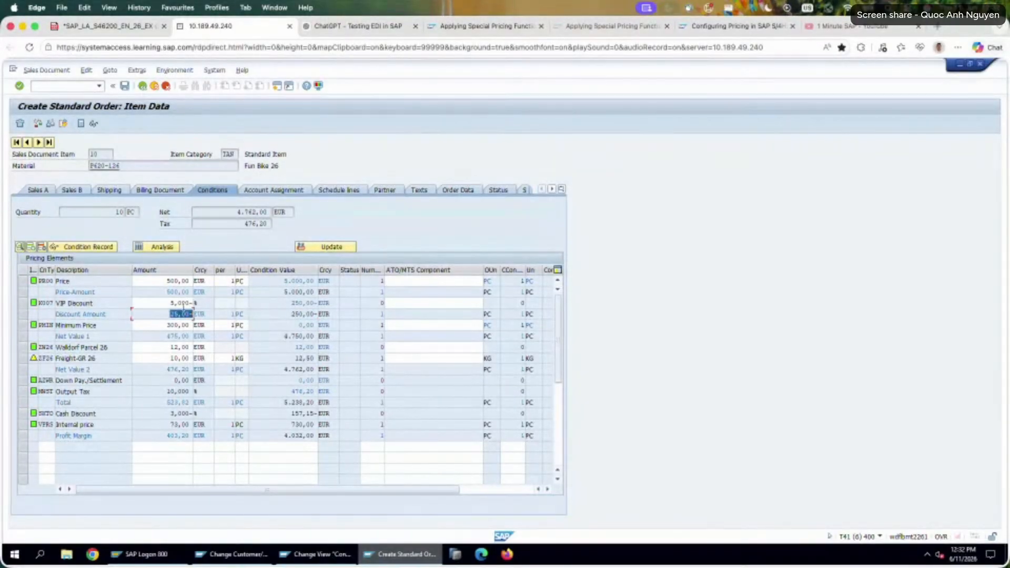
left_click(172, 314)
double_click(178, 315)
double_click(169, 335)
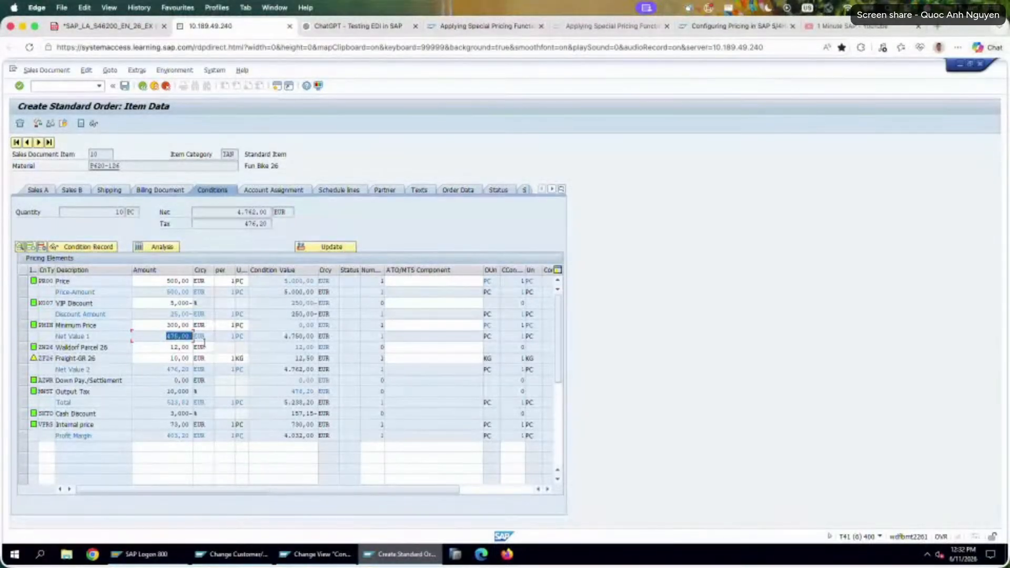
double_click(168, 325)
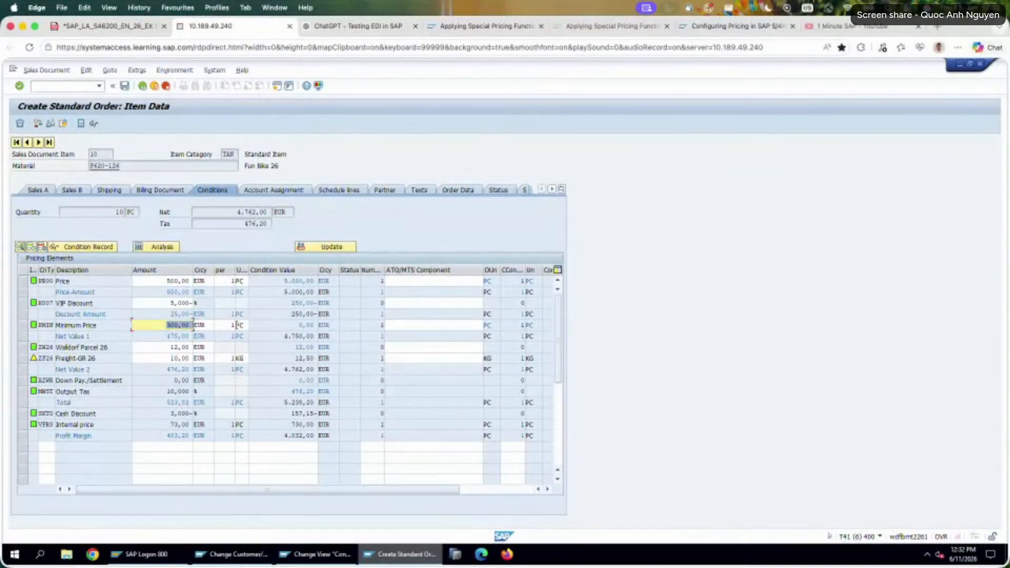
double_click(307, 325)
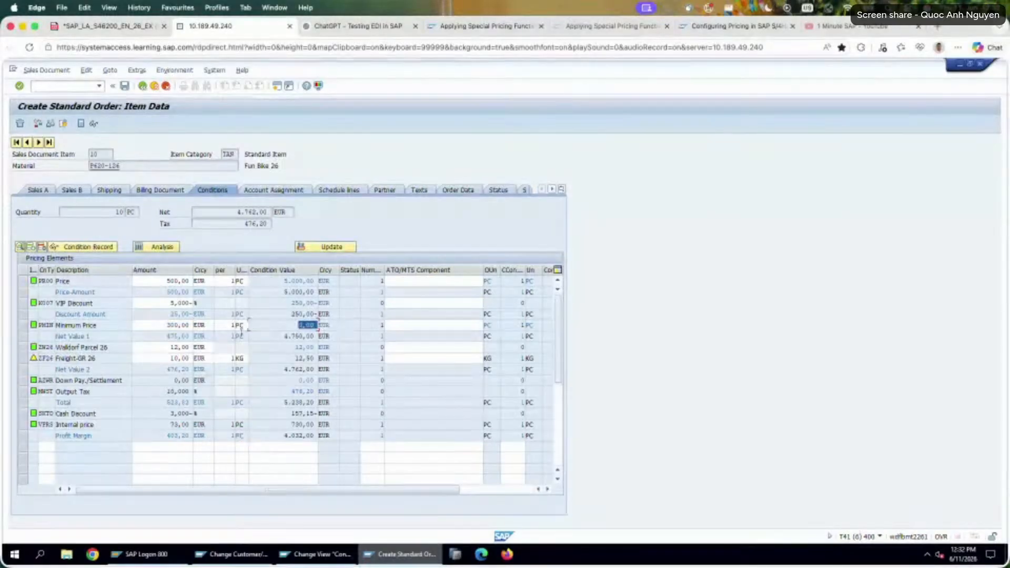
left_click_drag(104, 325, 55, 326)
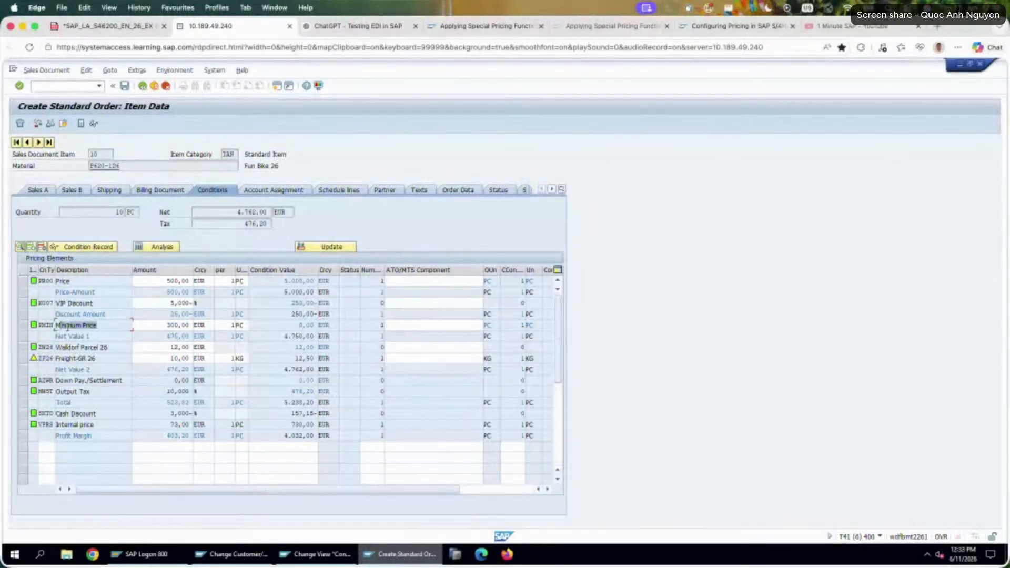
double_click(168, 323)
double_click(307, 325)
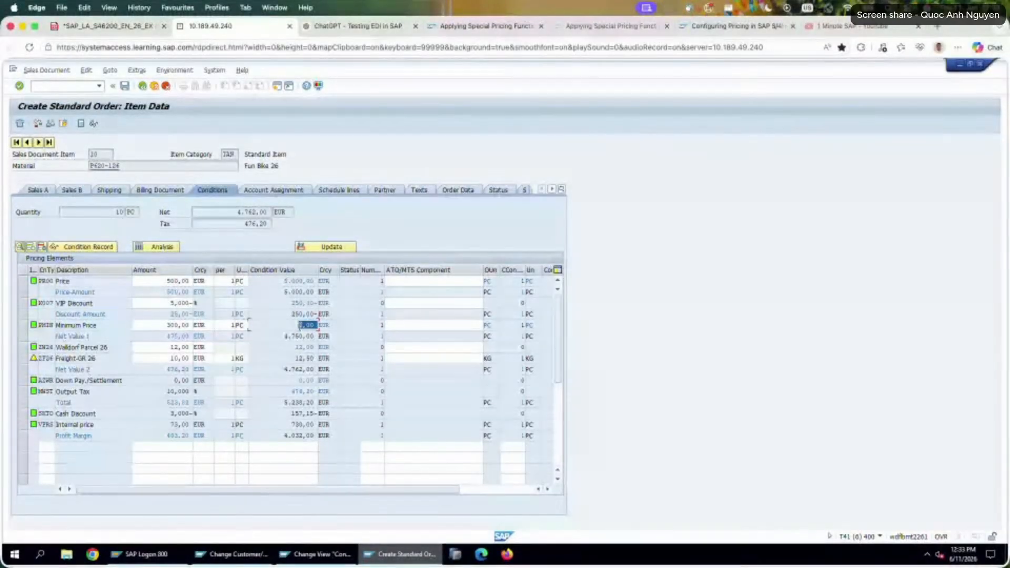
Update the item's pricing to discard the manually entered PR00 price.
double_click(169, 280)
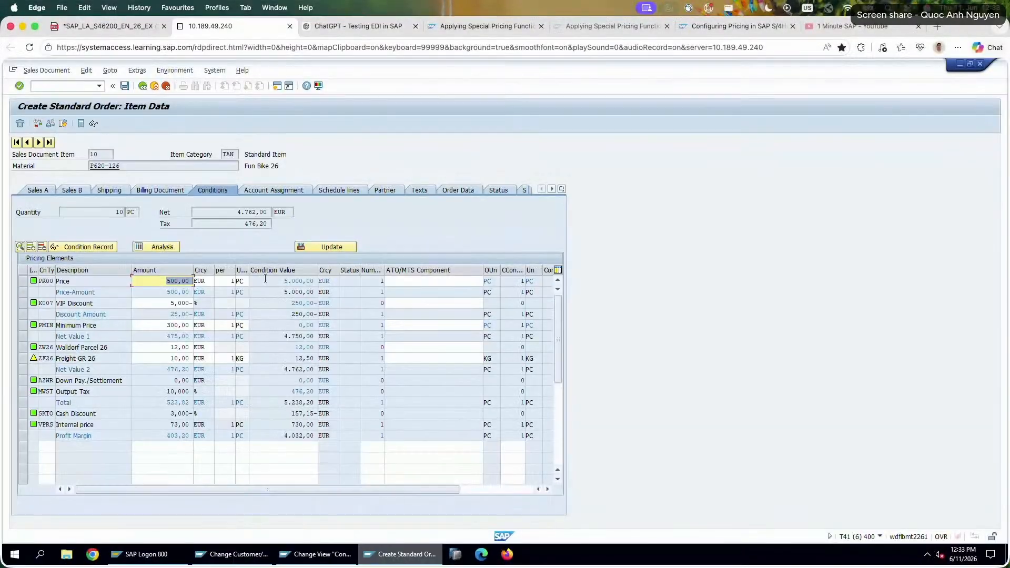
left_click(336, 247)
double_click(404, 299)
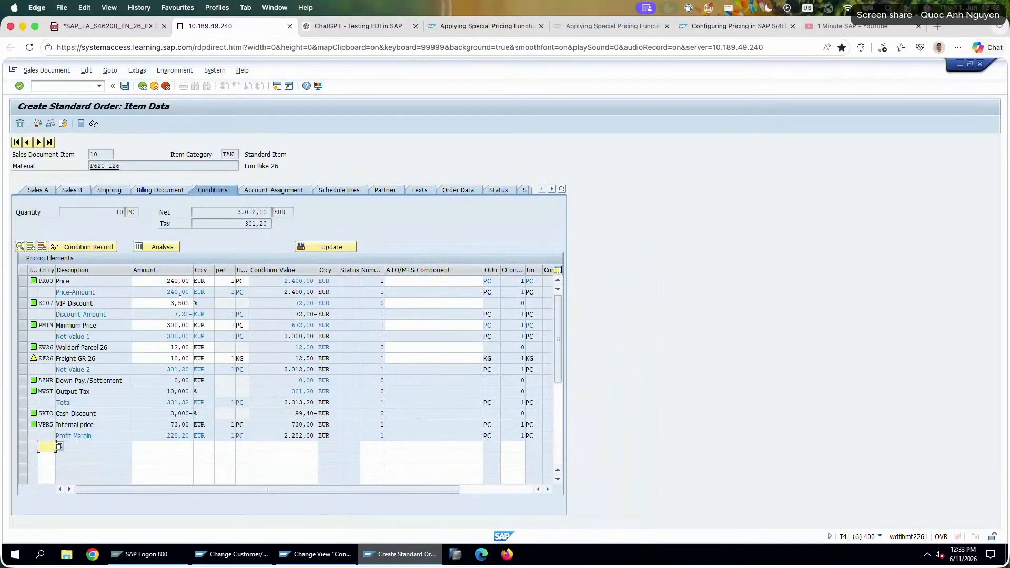
Compare the PR00 price with the PMIN minimum price's amount and condition value, and with Net Value 1.
left_click(157, 282)
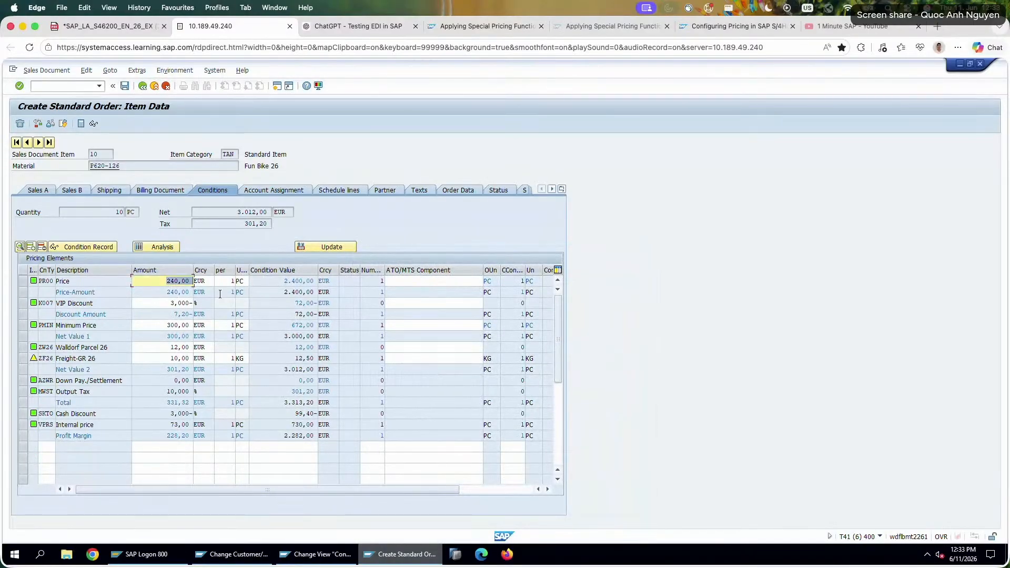
left_click(169, 325)
left_click_drag(271, 320, 290, 320)
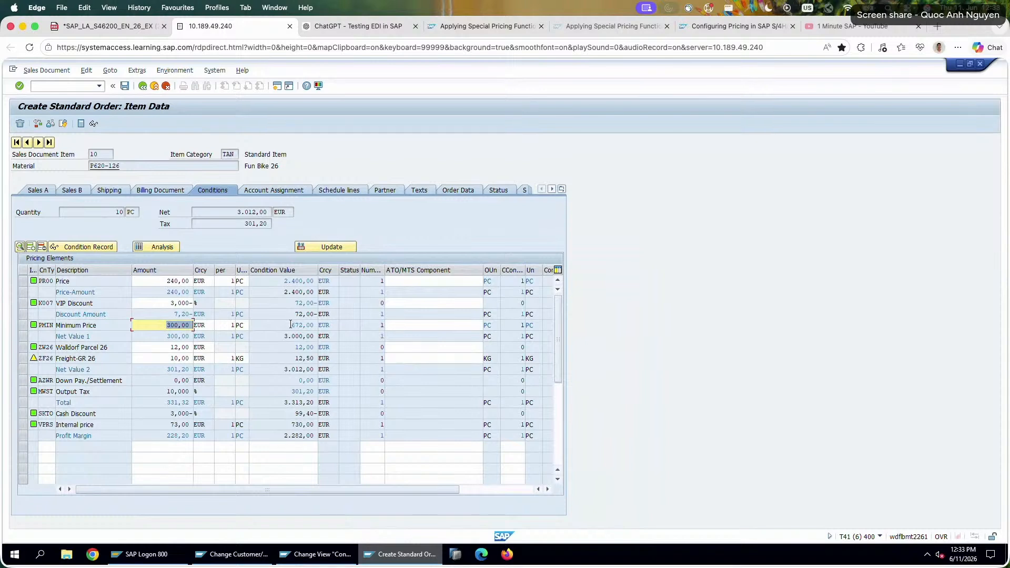
left_click_drag(290, 324, 353, 323)
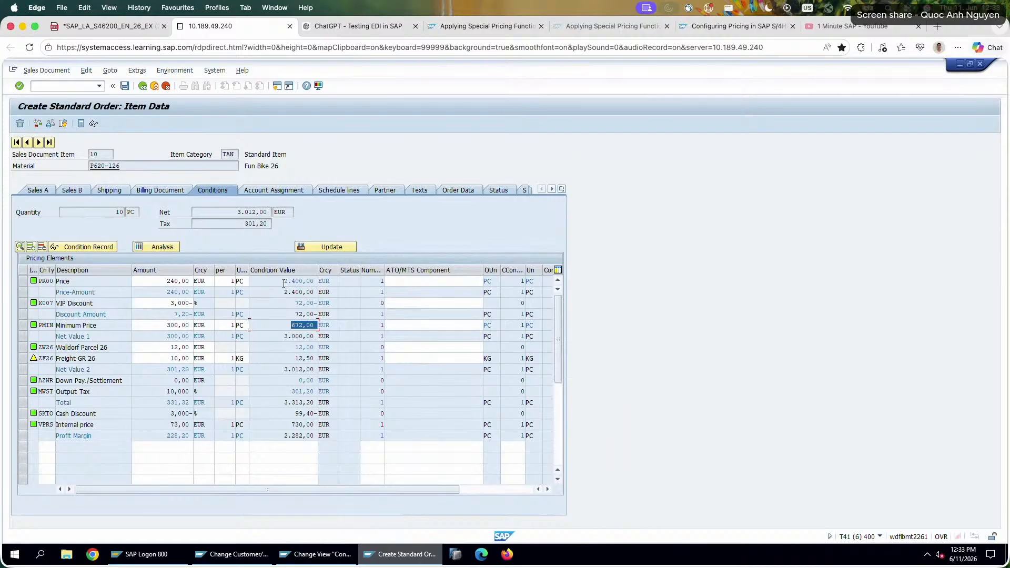
left_click_drag(282, 338, 369, 339)
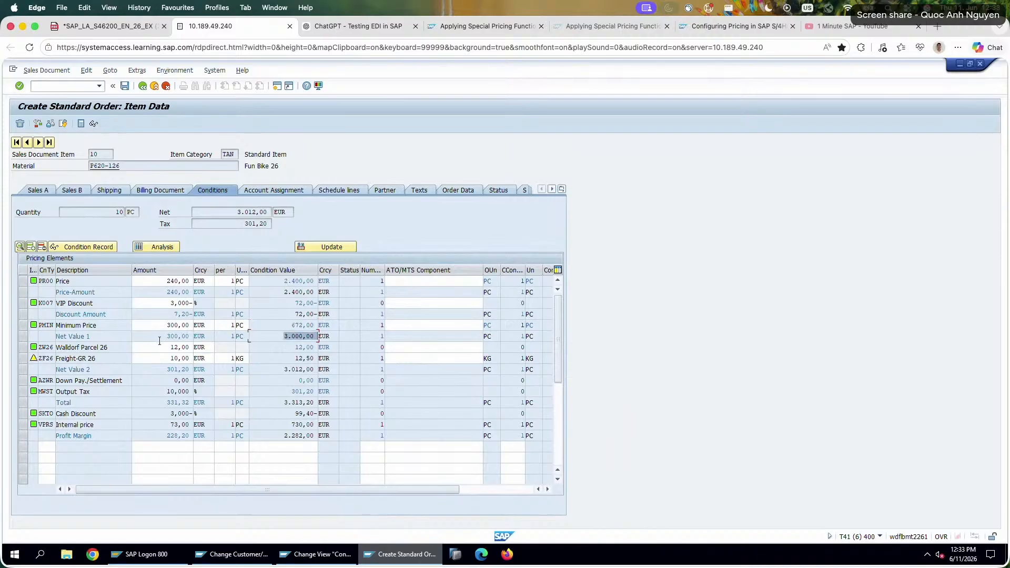
left_click_drag(161, 336, 175, 331)
In the exercise PDF, start the task 12 note with "Compromise the difference of material net value after discount with the minimum price".
left_click(117, 27)
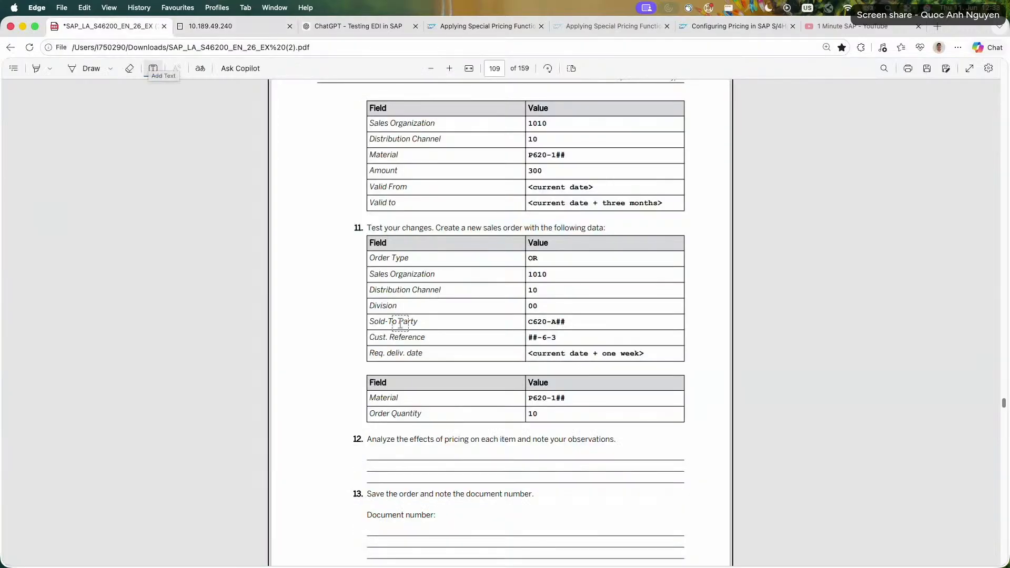
left_click(417, 451)
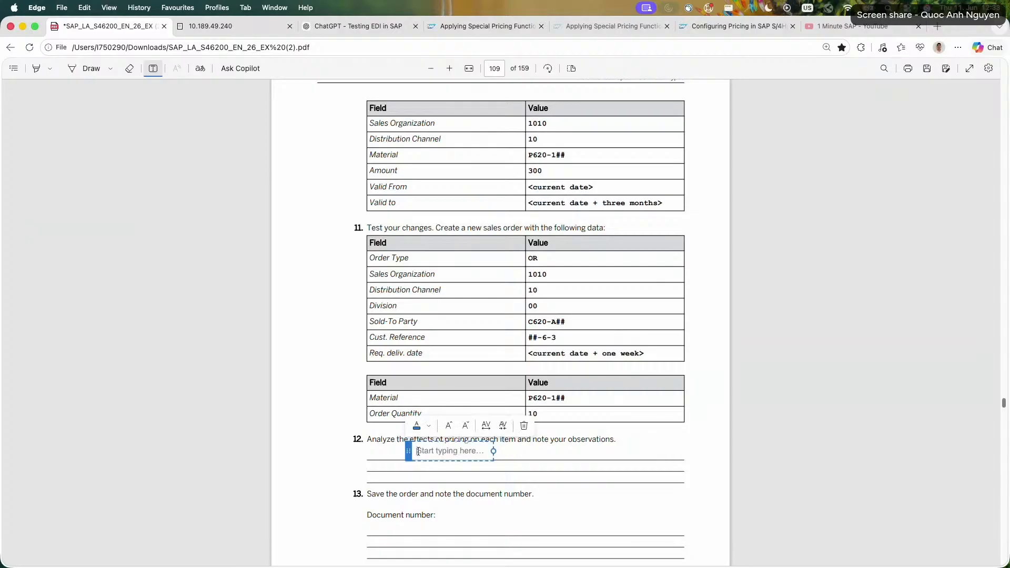
type("Compro")
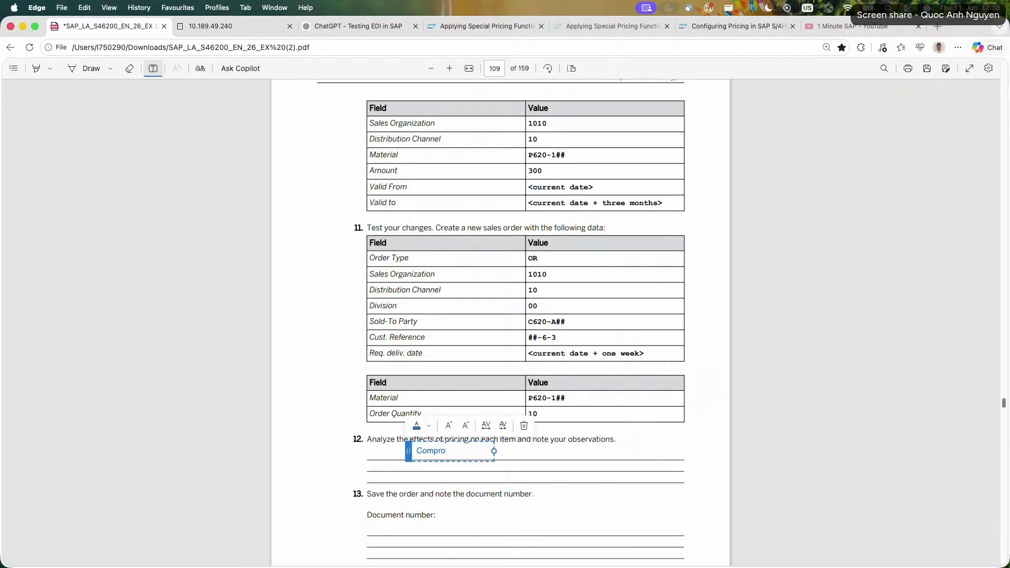
type("mise the difference ")
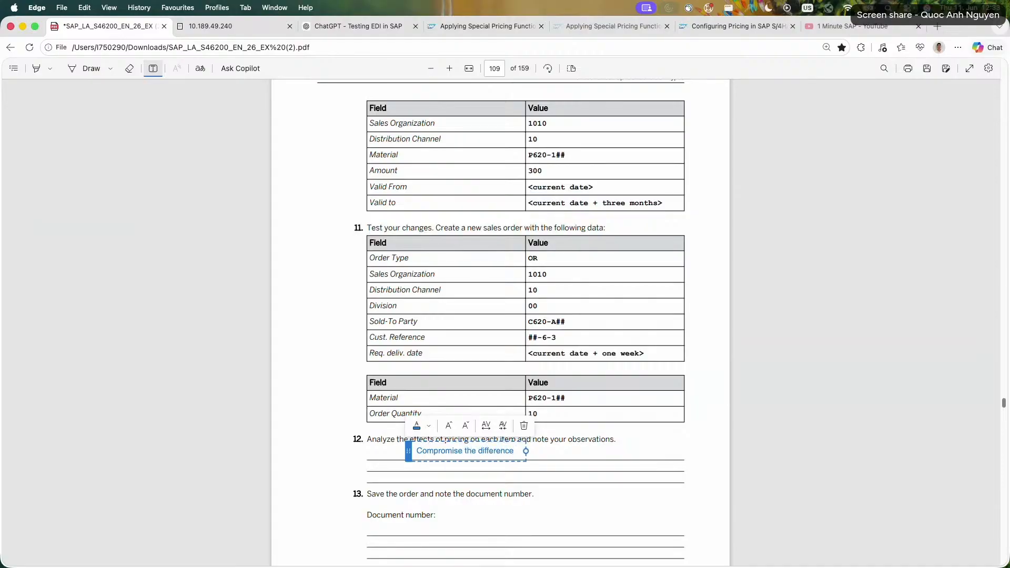
type("of material net value af")
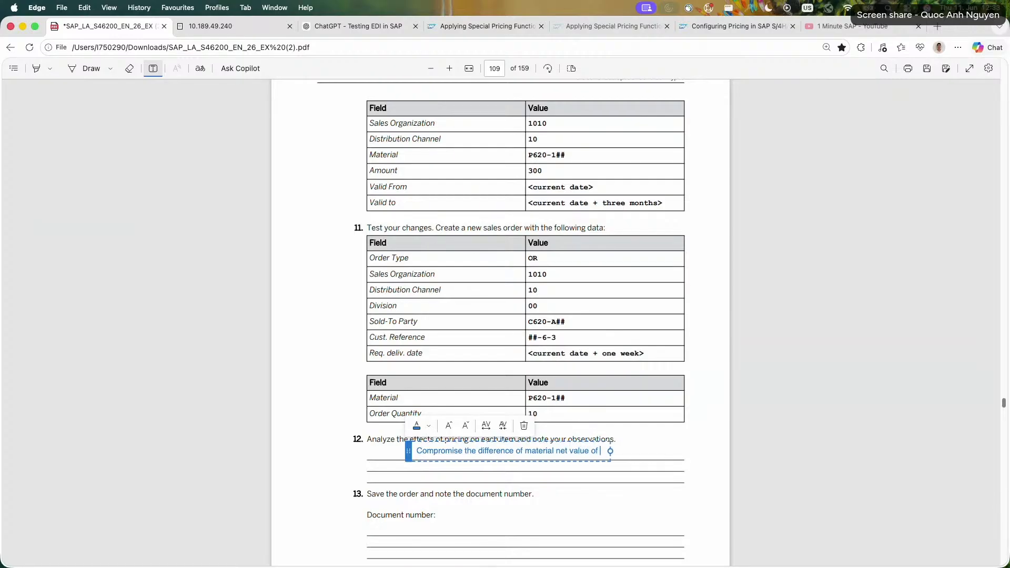
type("ter discount with the mi")
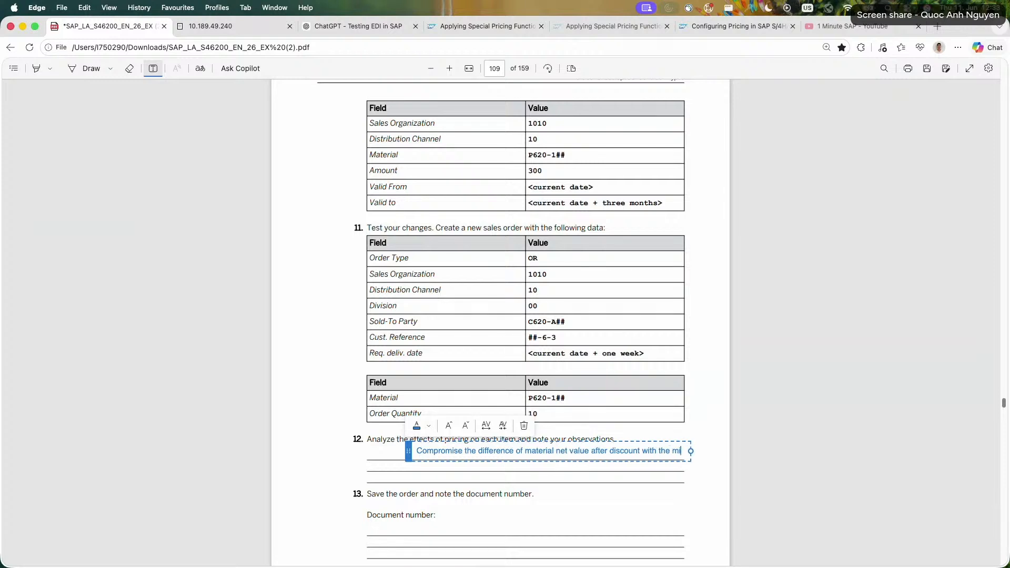
type("nimum price")
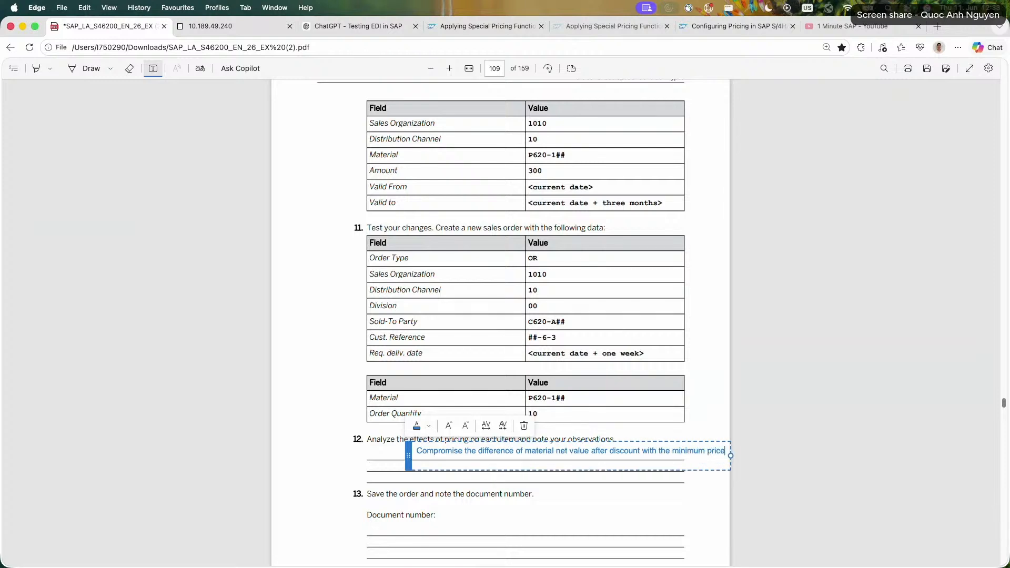
Add a second line to the task 12 note reading "so the net value is always at least 300 Euros".
key("Return")
type("so ")
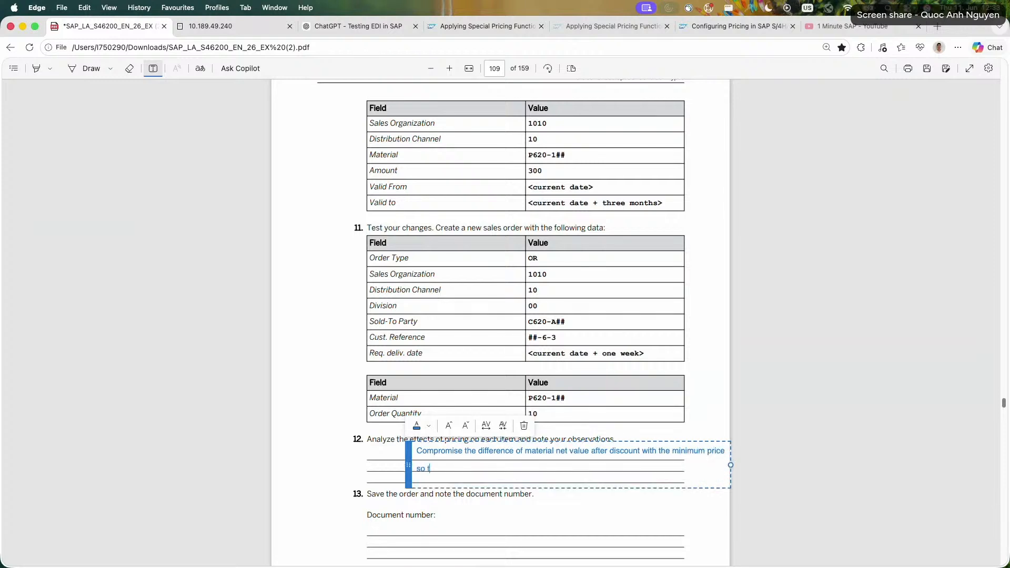
type("the net value is always at least 300 Euros")
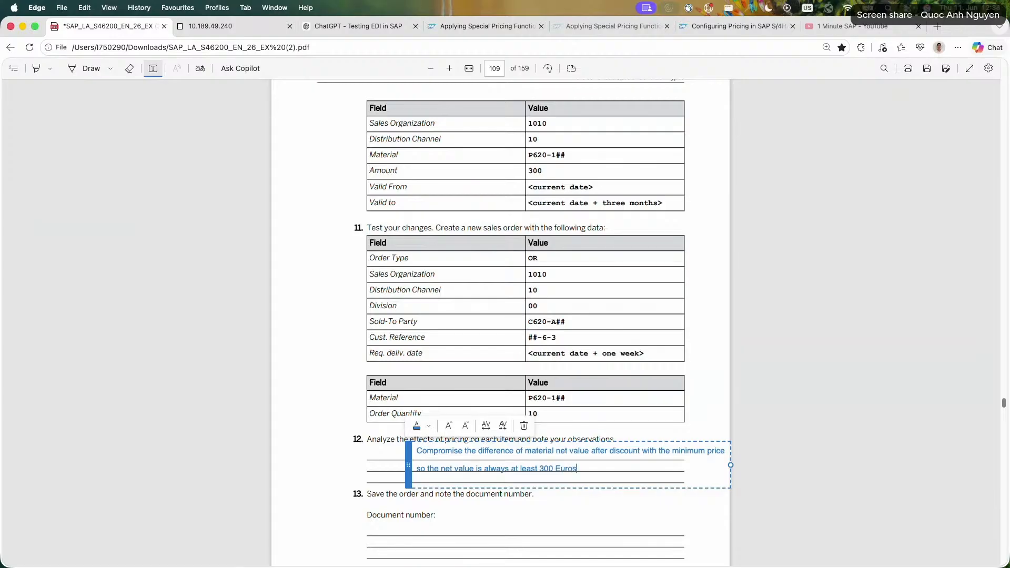
left_click(442, 527)
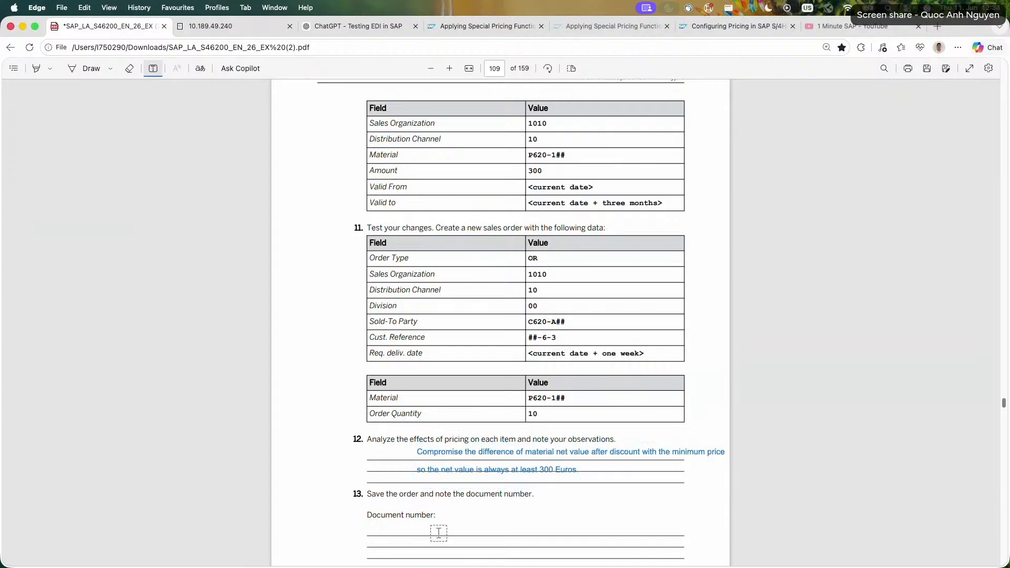
Switch back to the SAP session and save the new standard order.
left_click(221, 28)
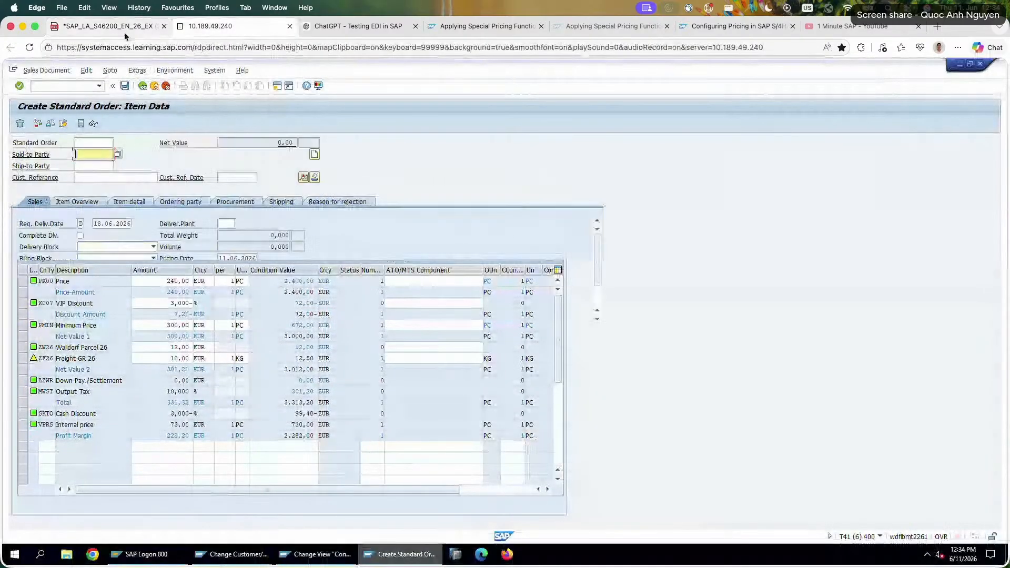
left_click(105, 26)
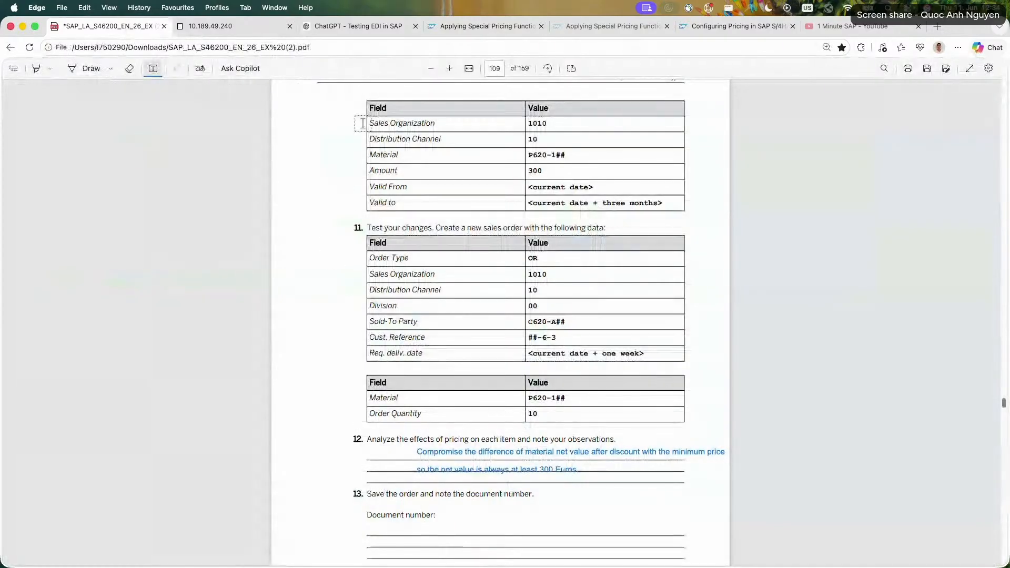
left_click(263, 27)
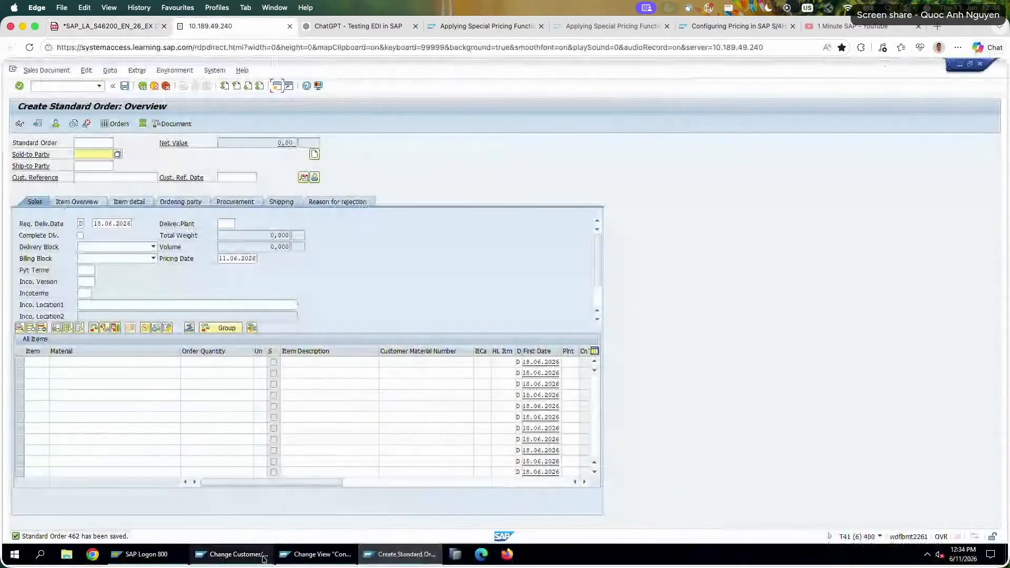
In the condition types session, bring up the details of condition type PMIN.
left_click(321, 554)
left_click(141, 123)
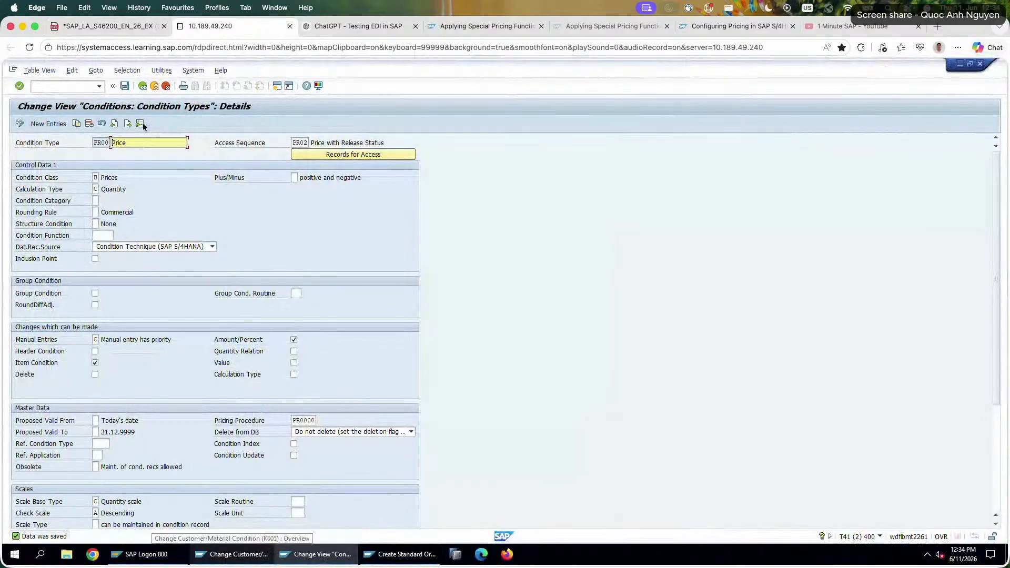
type("PMIN")
key("Return")
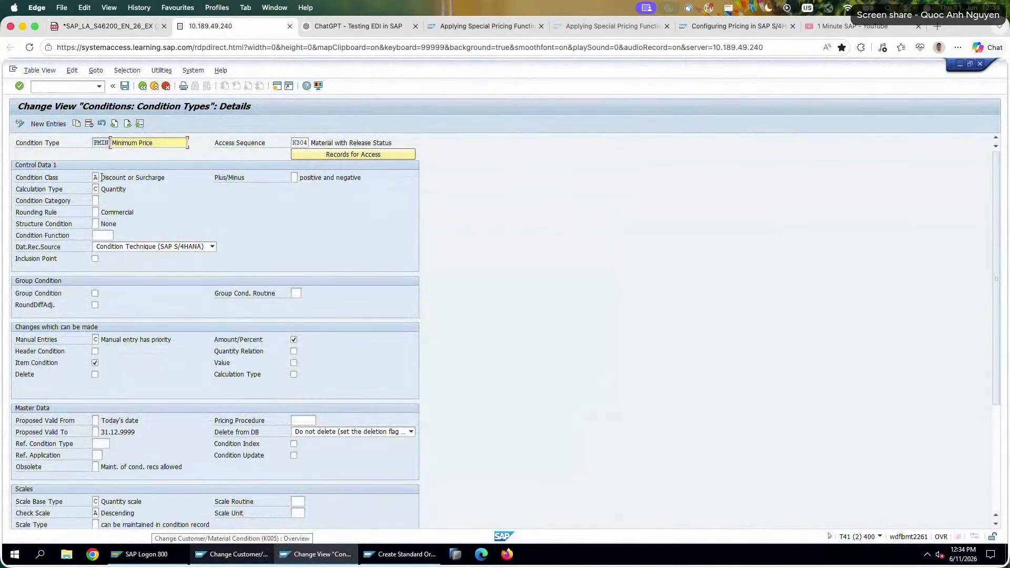
Examine the PMIN condition type's condition class and its remaining control, change, master data and scale settings.
left_click_drag(102, 177, 165, 177)
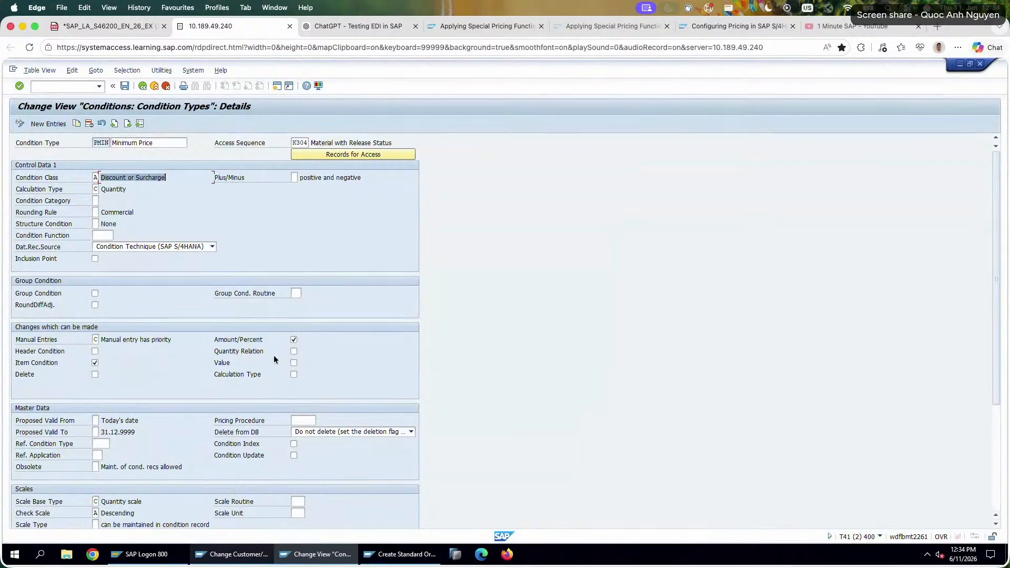
scroll(118, 328, "down", 5)
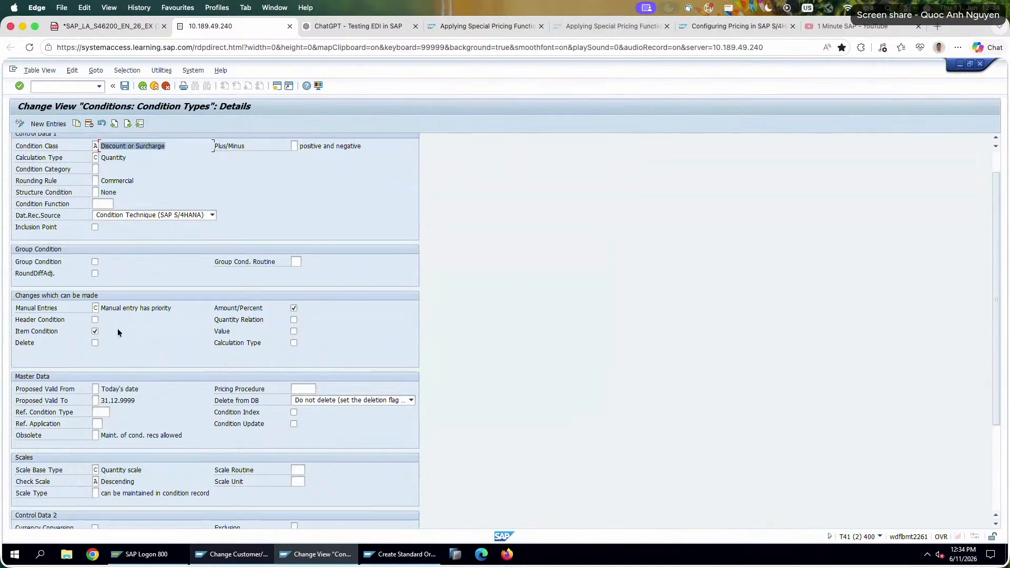
scroll(119, 395, "down", 2)
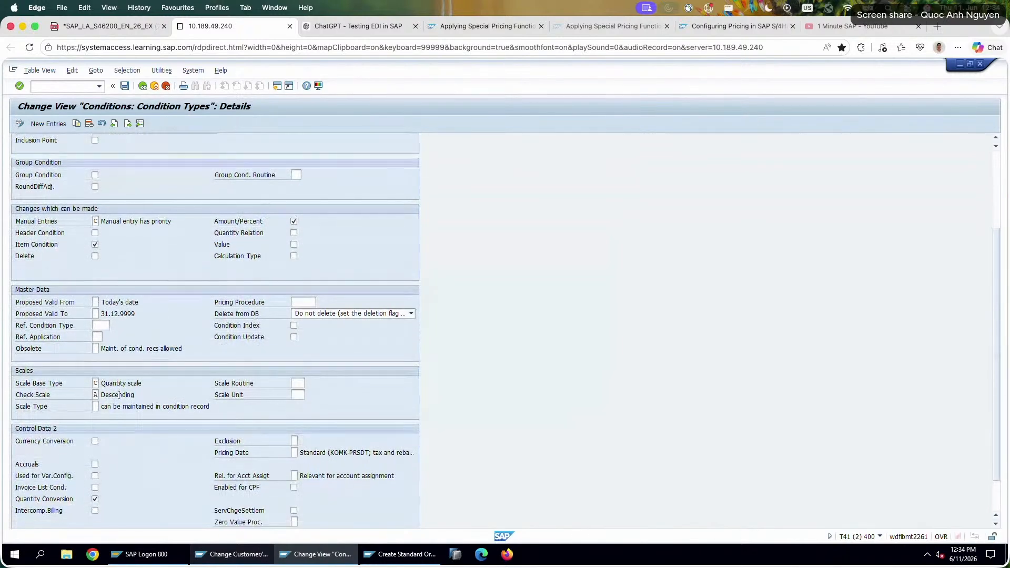
scroll(118, 395, "up", 7)
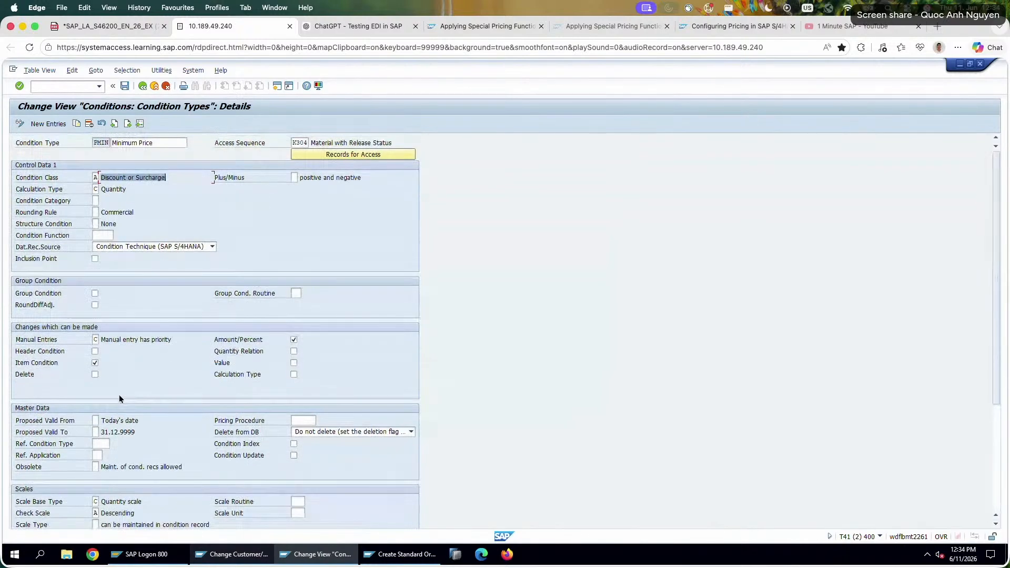
left_click_drag(100, 177, 181, 179)
left_click(190, 180)
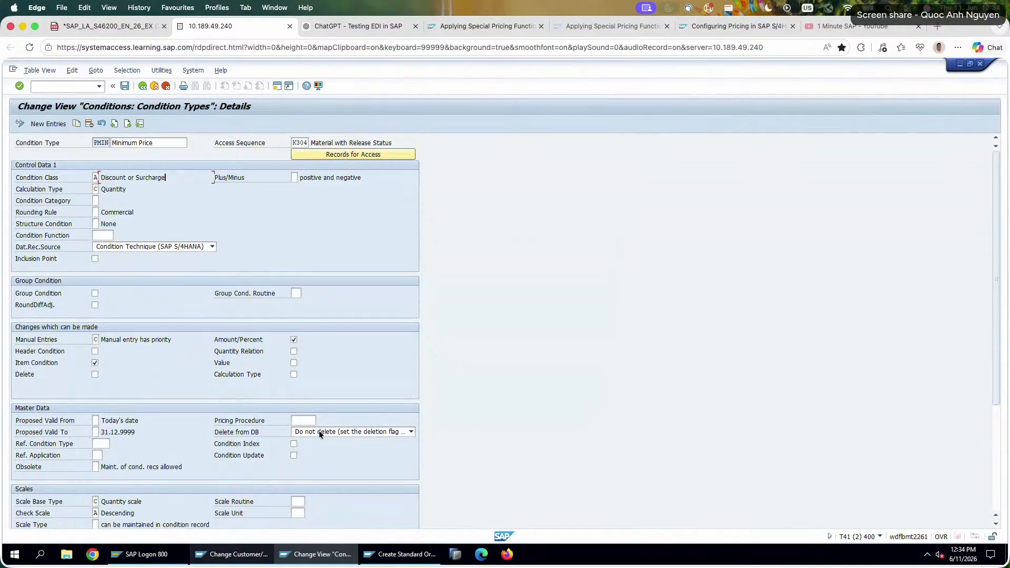
Leave condition type maintenance and display the existing PMIN condition records with transaction VK13.
left_click(155, 86)
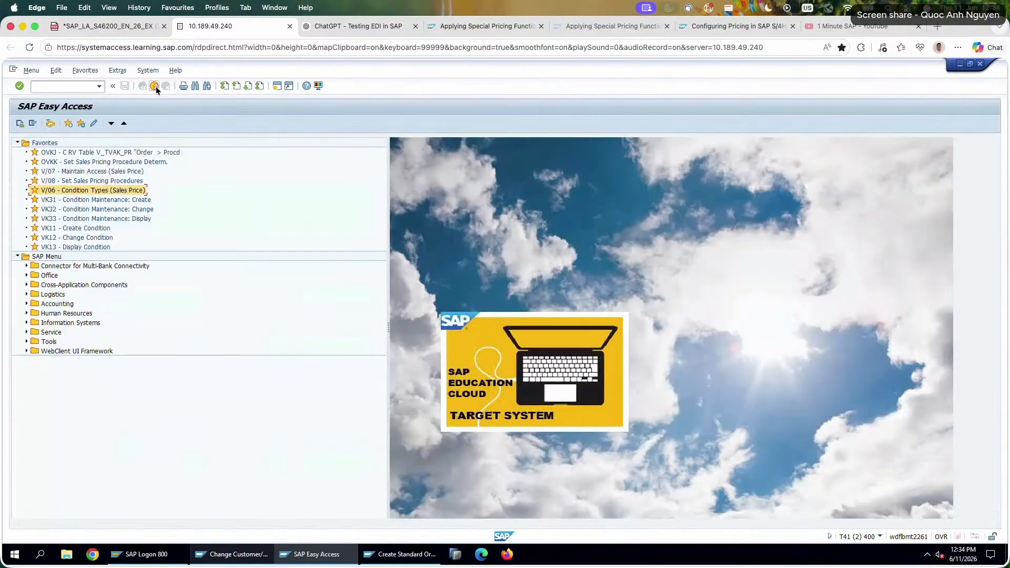
left_click(63, 88)
type("vk13")
key("Return")
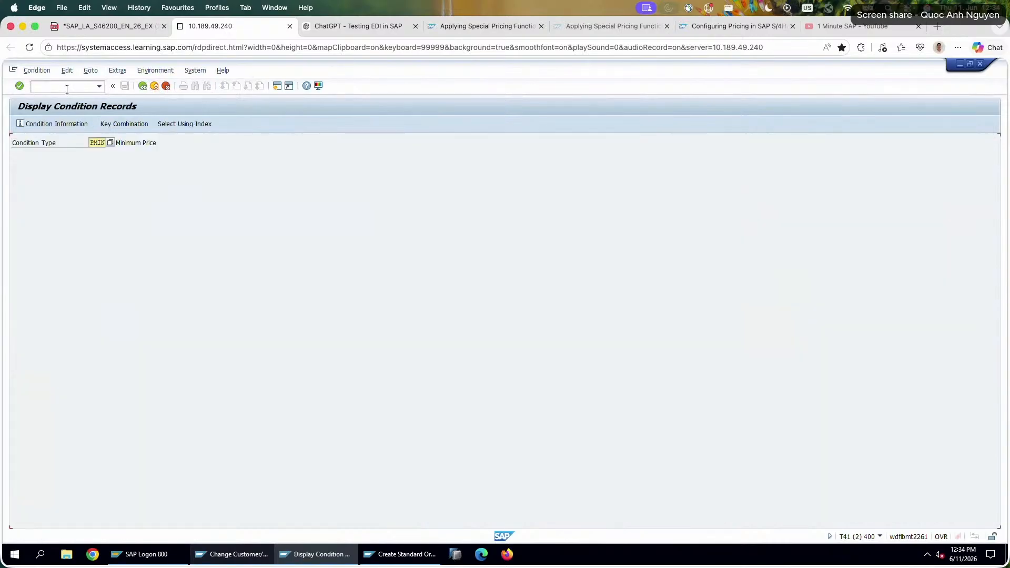
key("Return")
left_click(20, 124)
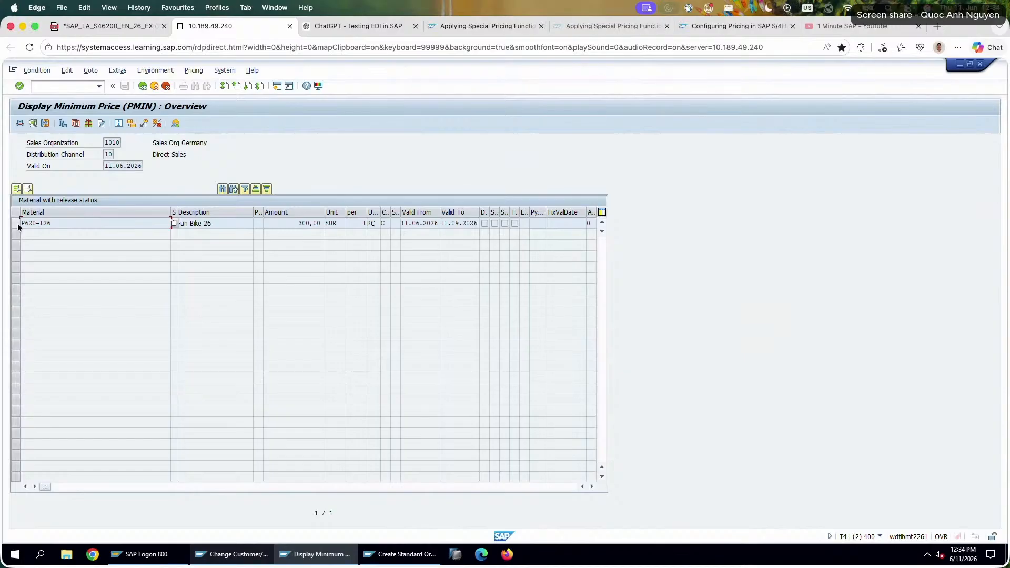
Open the details of the P620-126 minimum price record and check its condition amount, calculation type and scale type.
double_click(19, 223)
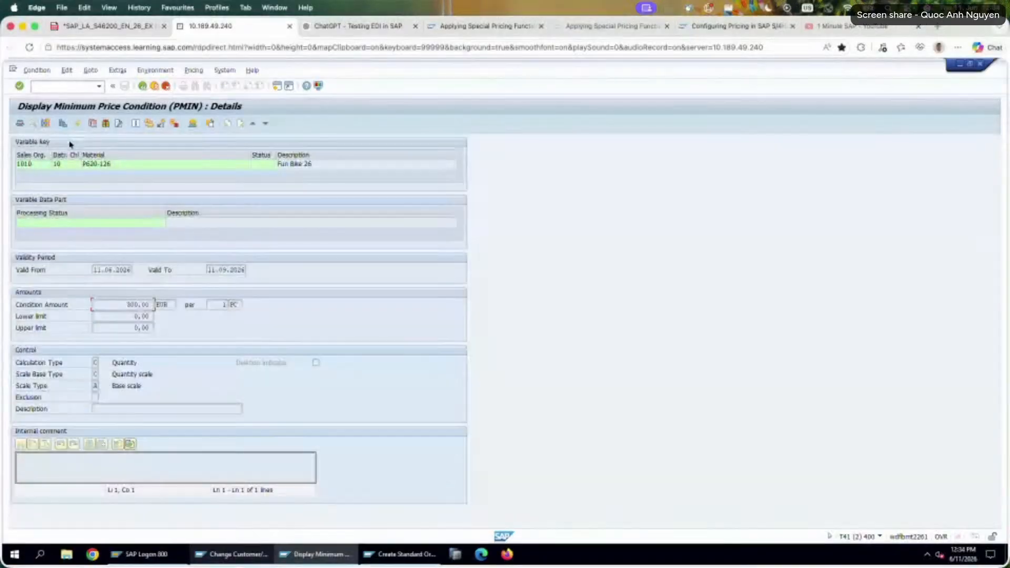
double_click(134, 305)
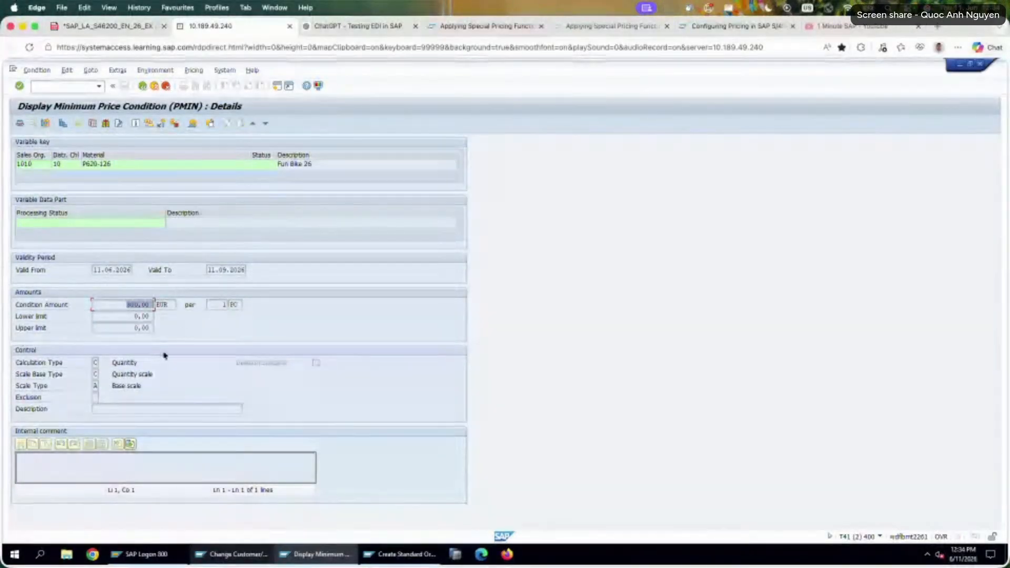
left_click(96, 363)
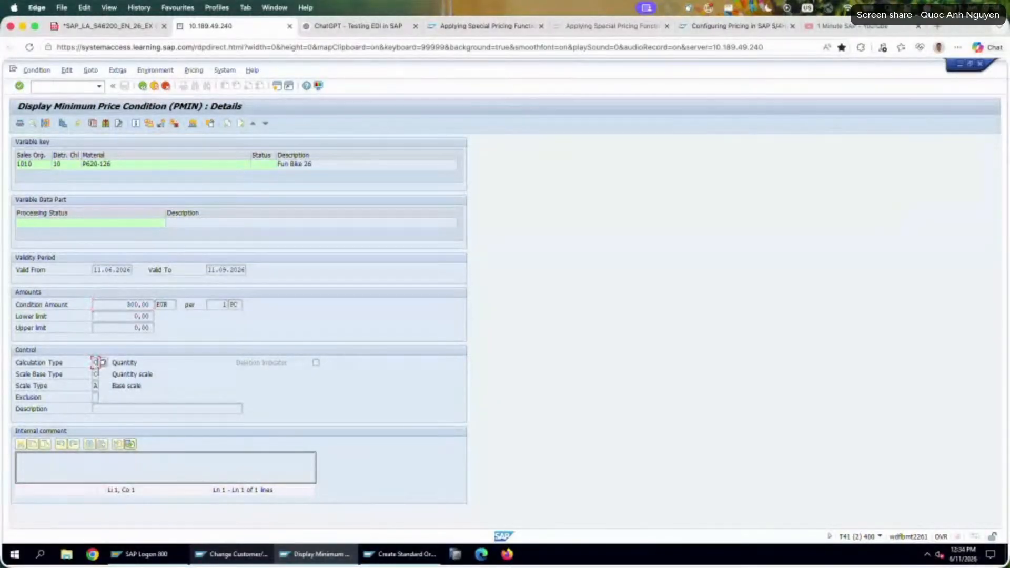
left_click(97, 385)
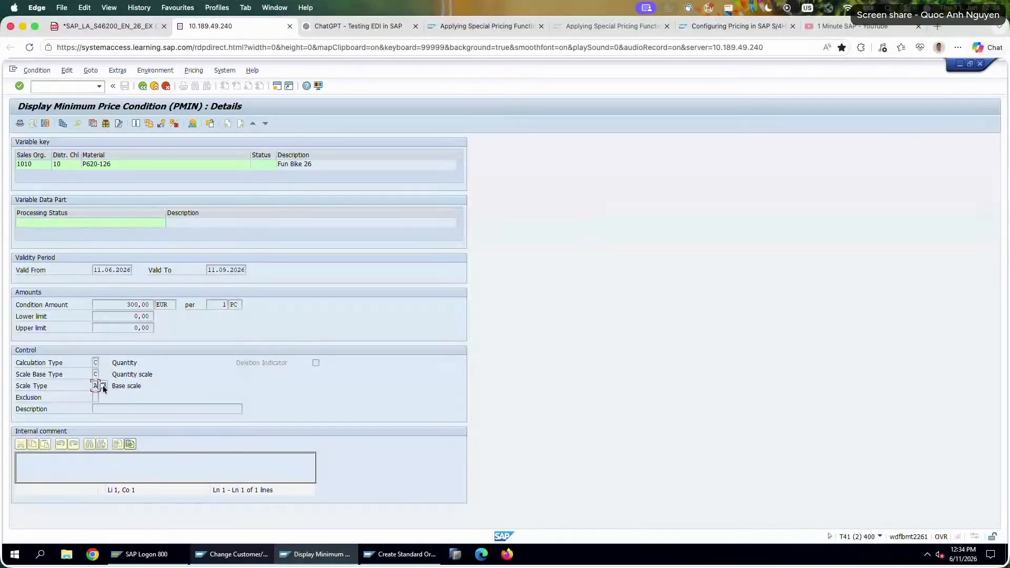
View the additional sales data, header data and validity periods of the P620-126 minimum price record.
left_click(45, 123)
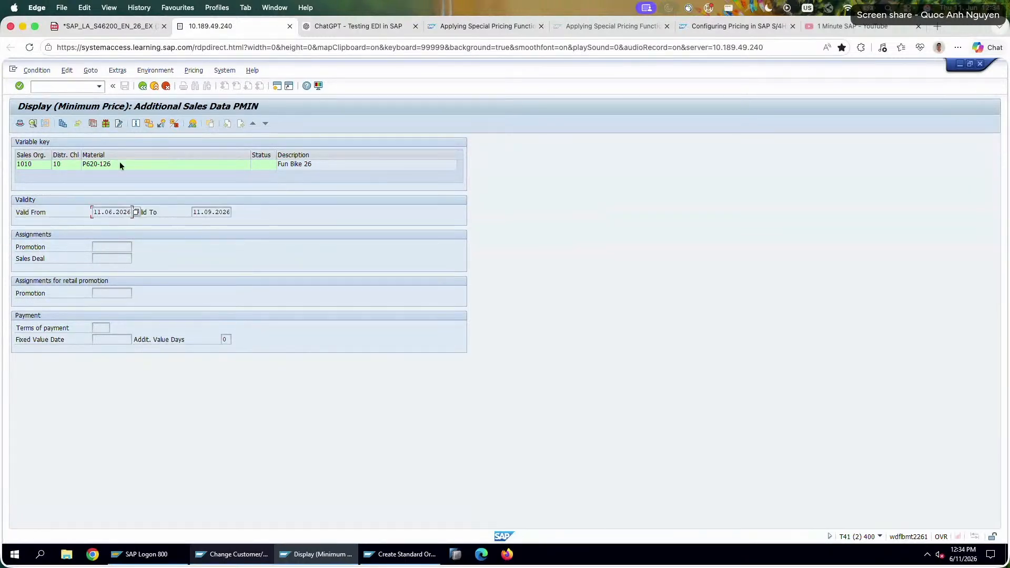
left_click(33, 123)
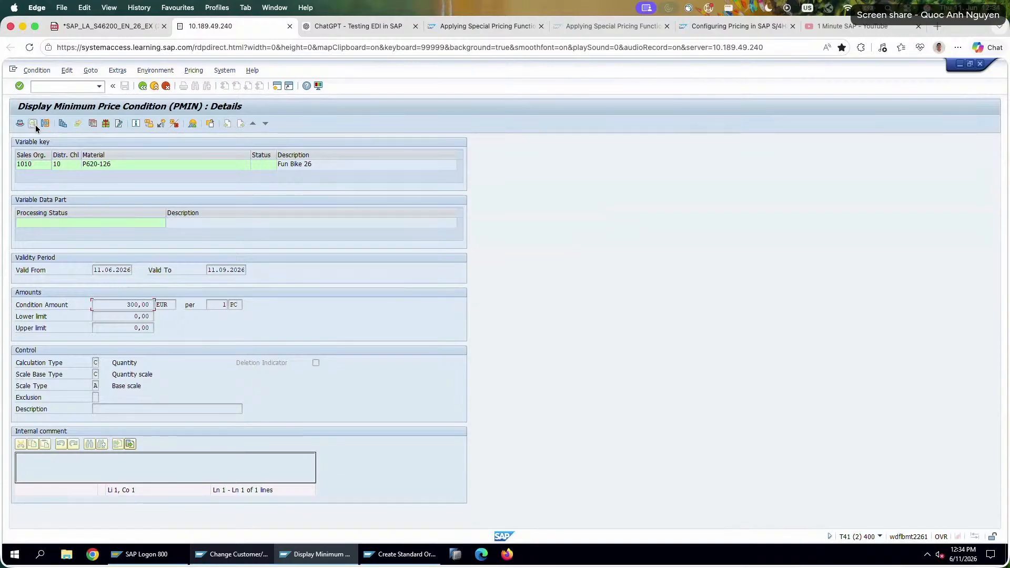
left_click(19, 124)
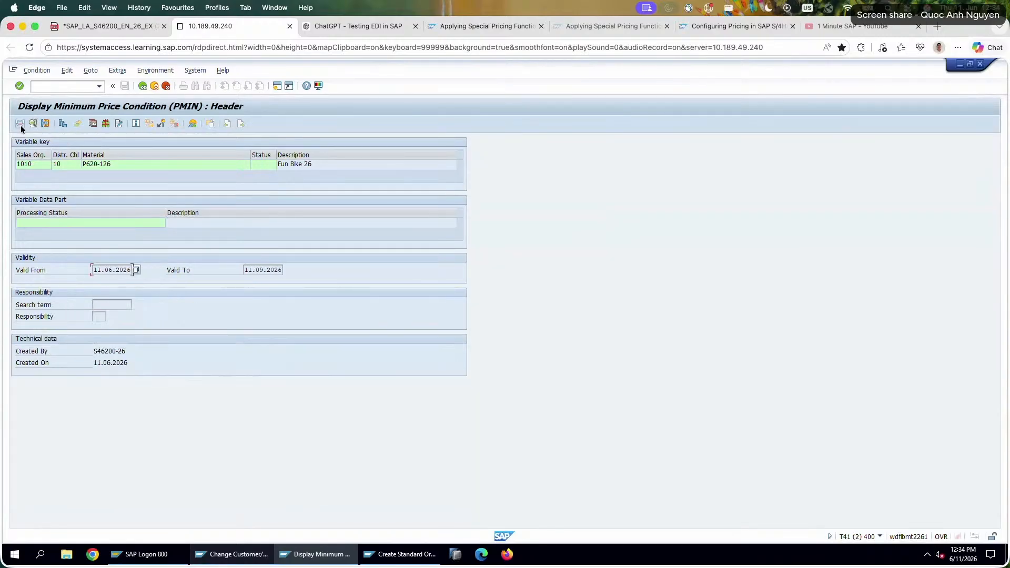
left_click(93, 123)
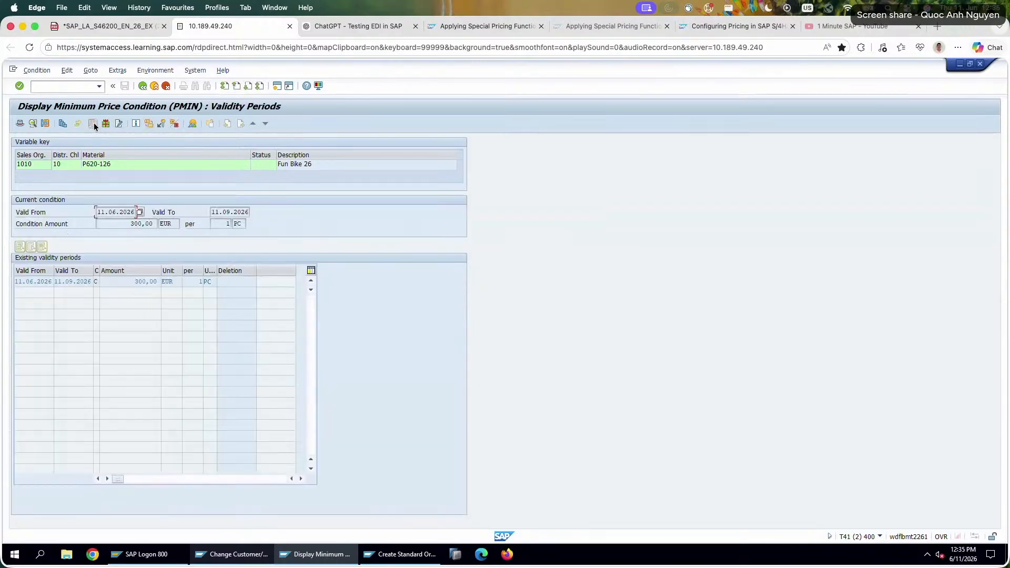
Check the minimum price record's conversion factors, its condition record key, and any condition updates from sales orders.
left_click(148, 123)
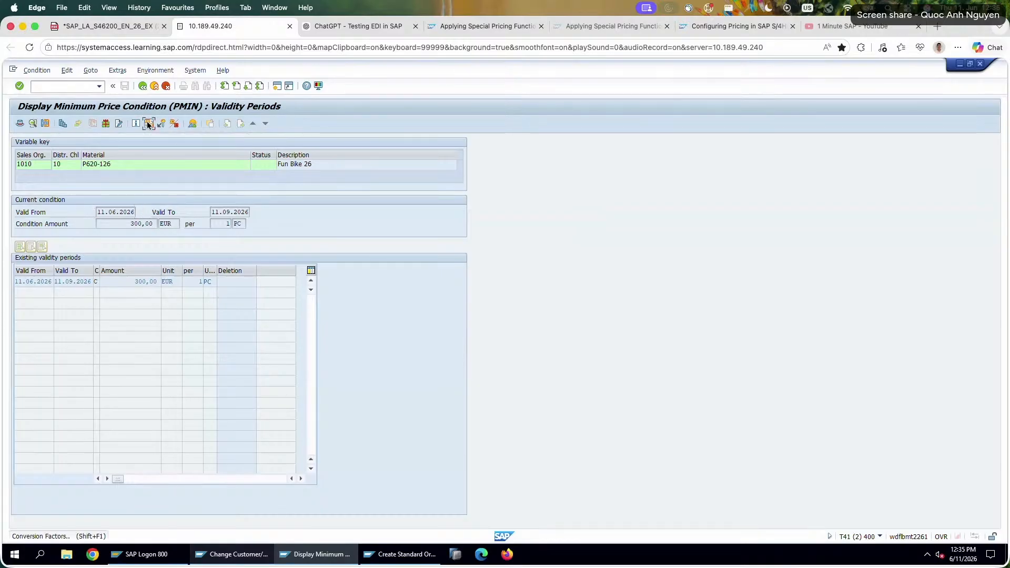
left_click(271, 189)
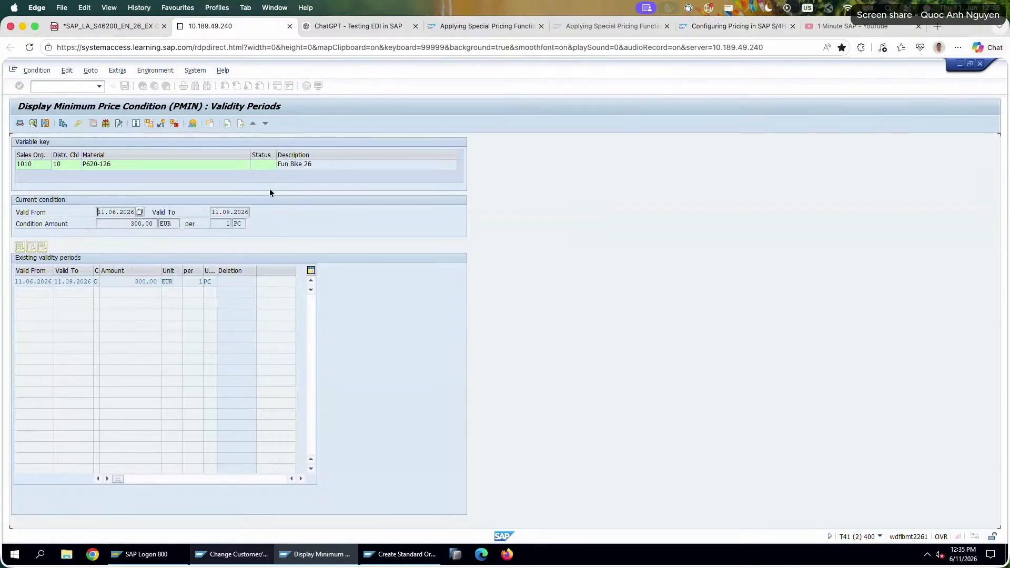
left_click(161, 124)
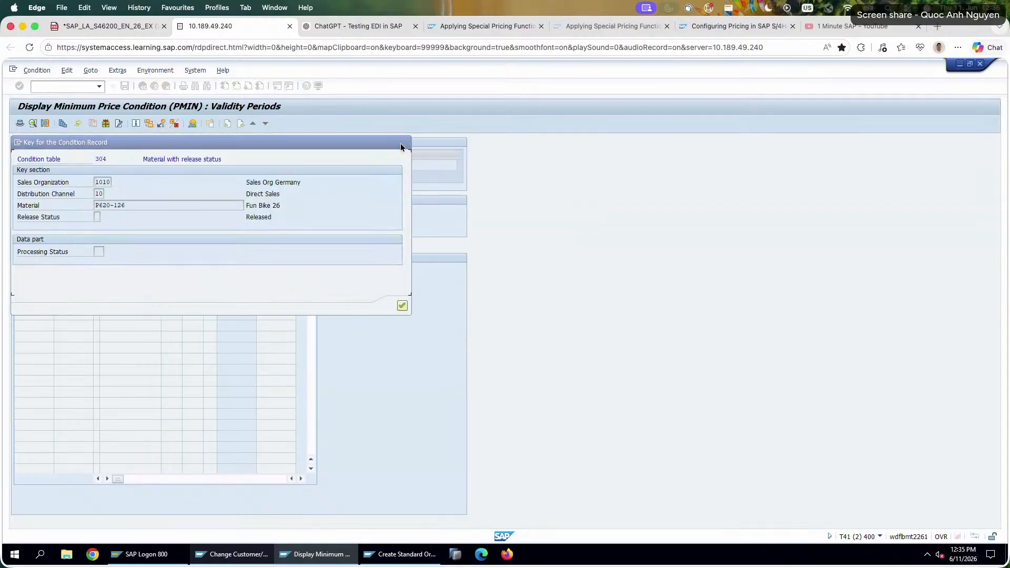
left_click(404, 143)
left_click(173, 125)
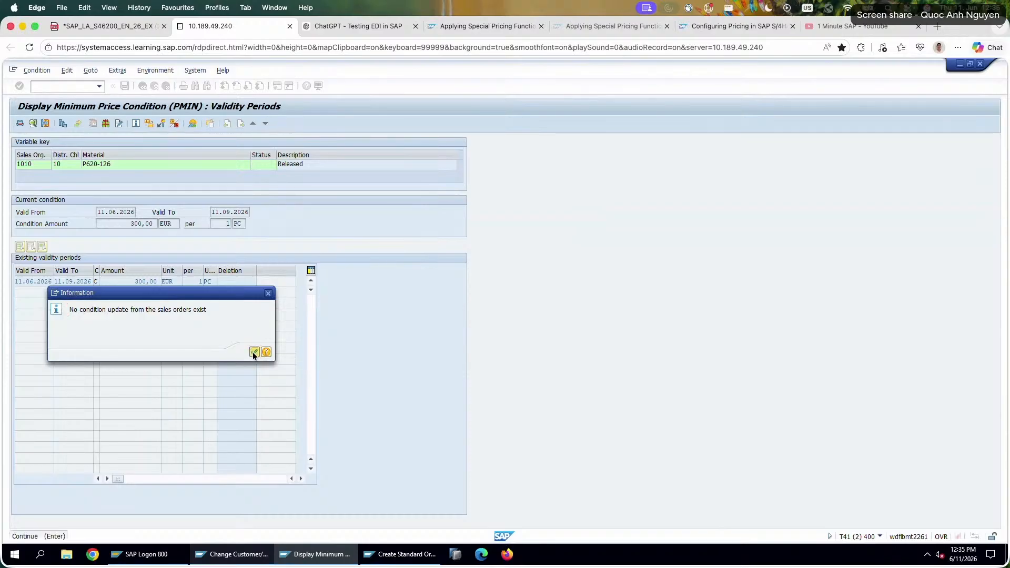
Close the condition update notice, view the overview of PMIN condition records, and return to condition type selection.
left_click(254, 352)
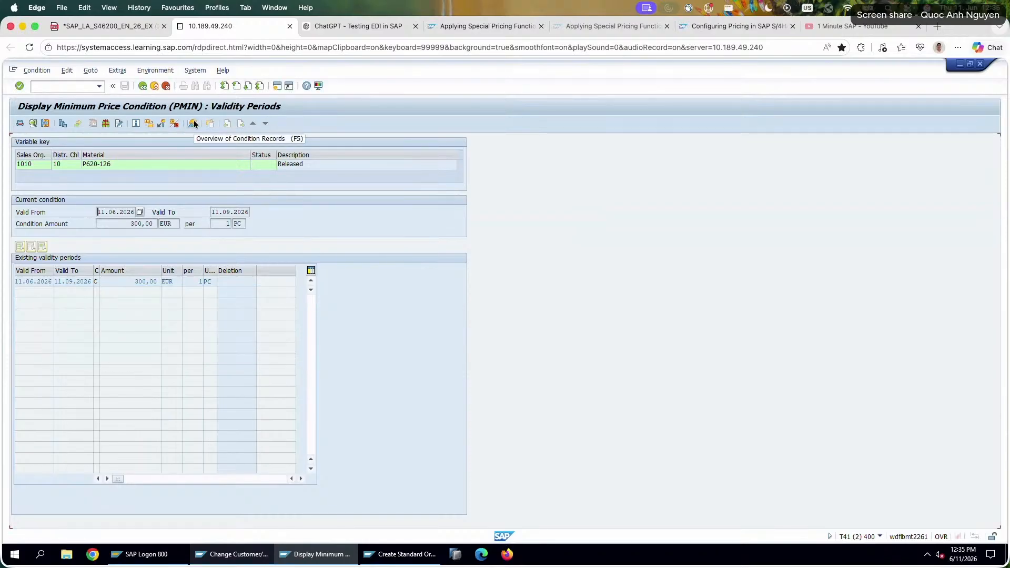
left_click(194, 122)
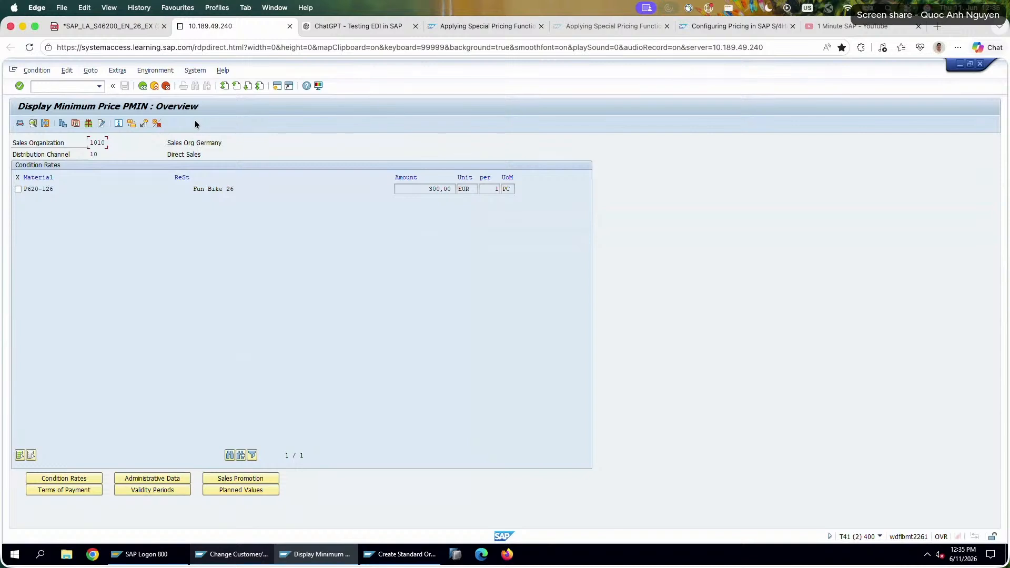
left_click(142, 87)
left_click(143, 87)
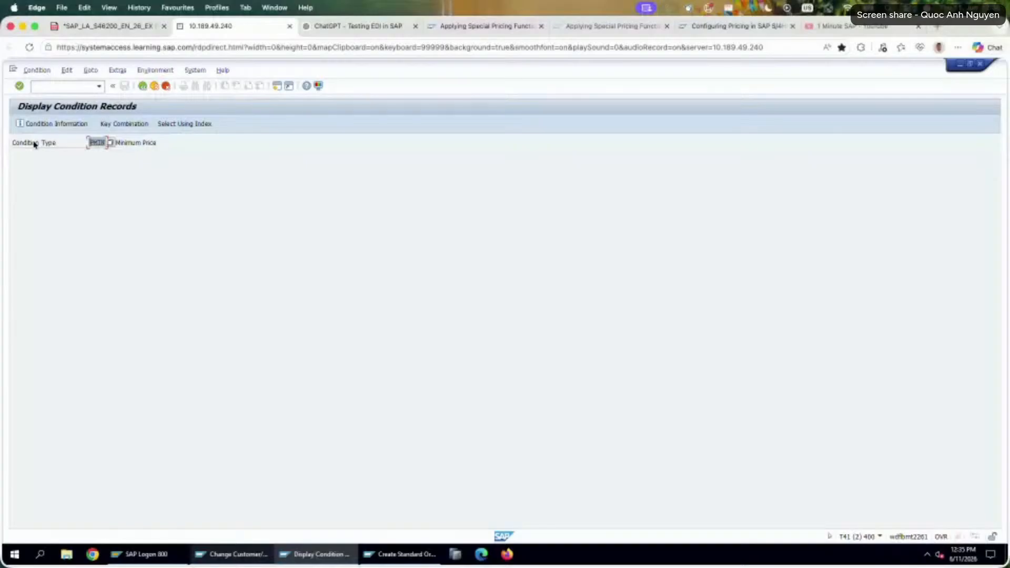
Try to display the existing condition records for condition type PN00, and leave the condition record display.
type("PB00")
key("Return")
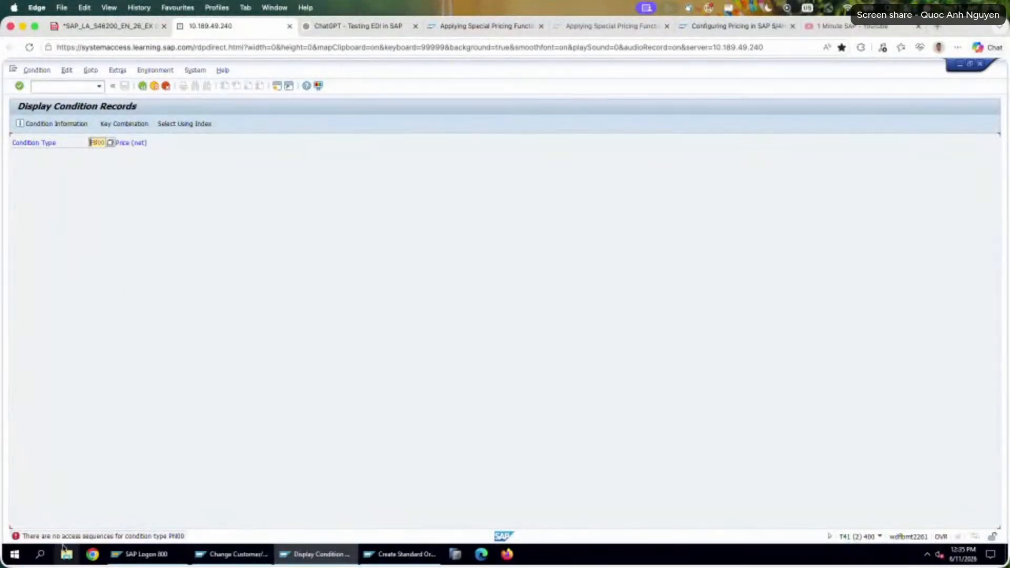
left_click(141, 87)
Note the saved sales order's document number under task 13 in the exercise PDF.
left_click(134, 29)
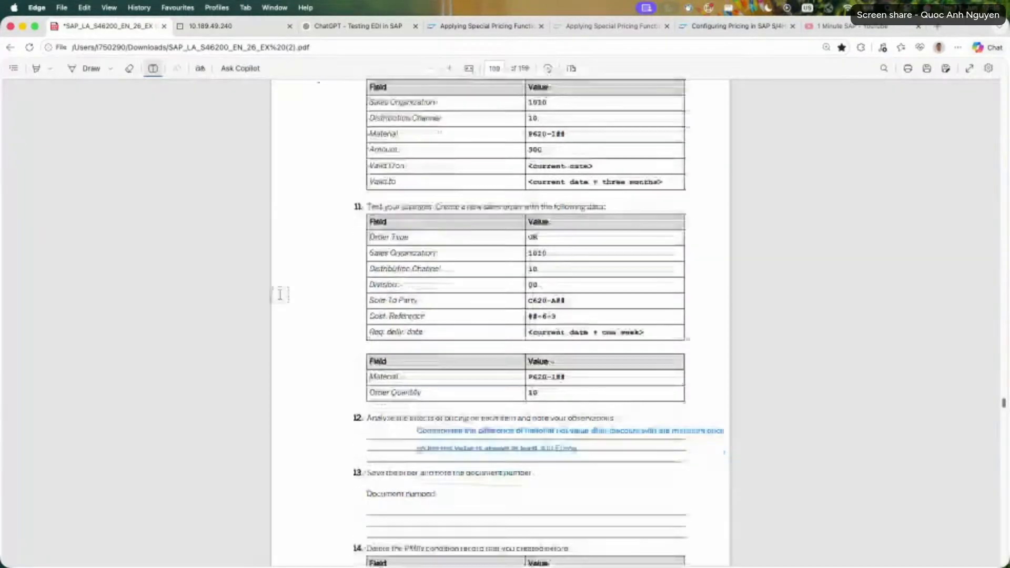
scroll(316, 299, "down", 5)
left_click(444, 403)
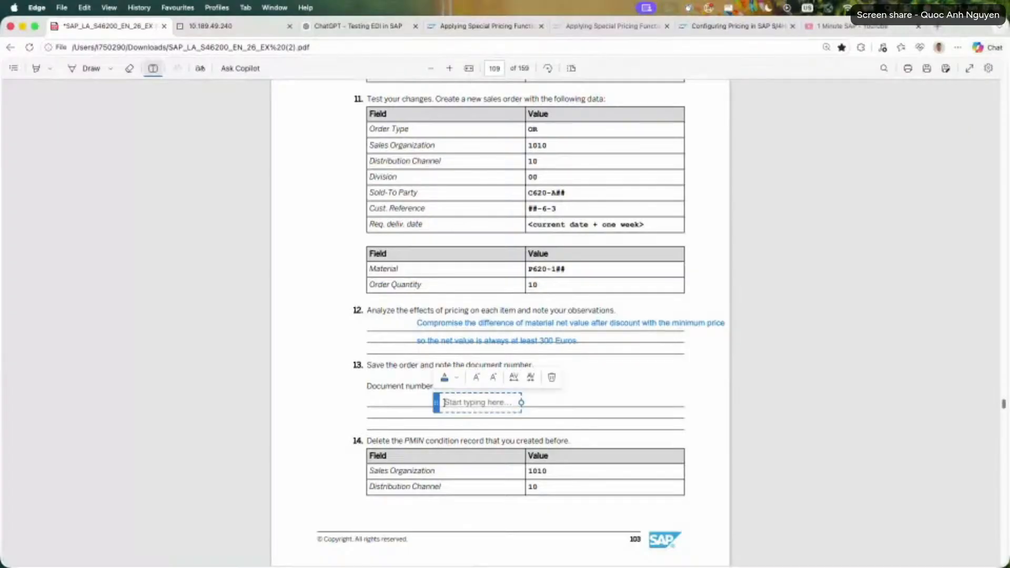
scroll(447, 315, "up", 10)
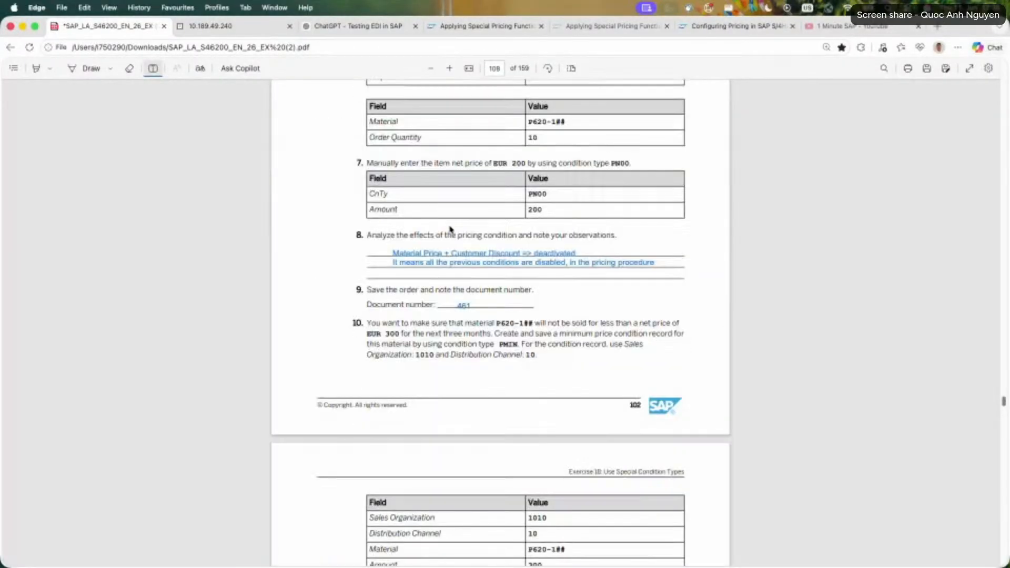
scroll(450, 229, "down", 10)
scroll(450, 229, "up", 7)
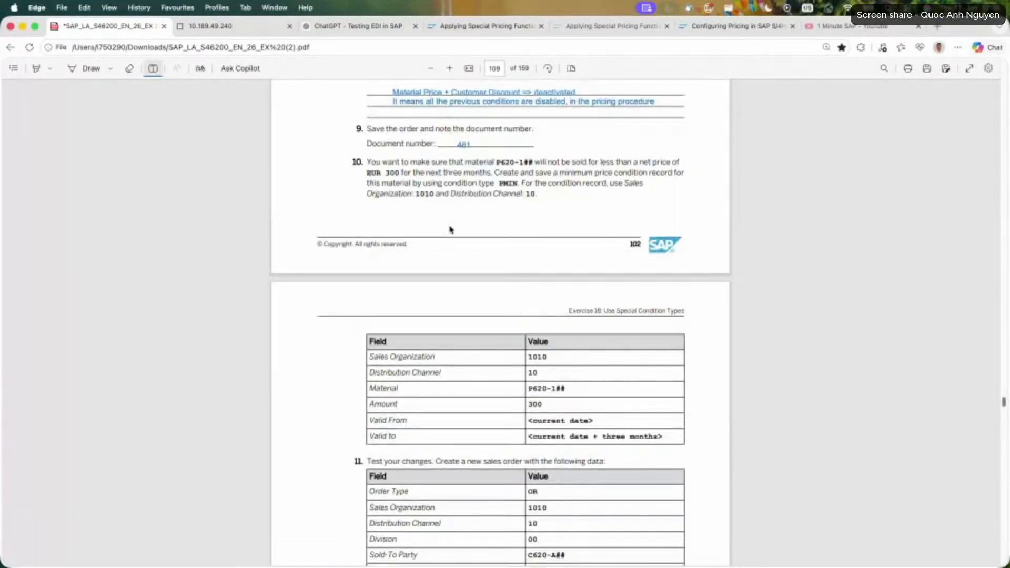
scroll(450, 228, "down", 4)
type("462")
scroll(413, 243, "down", 5)
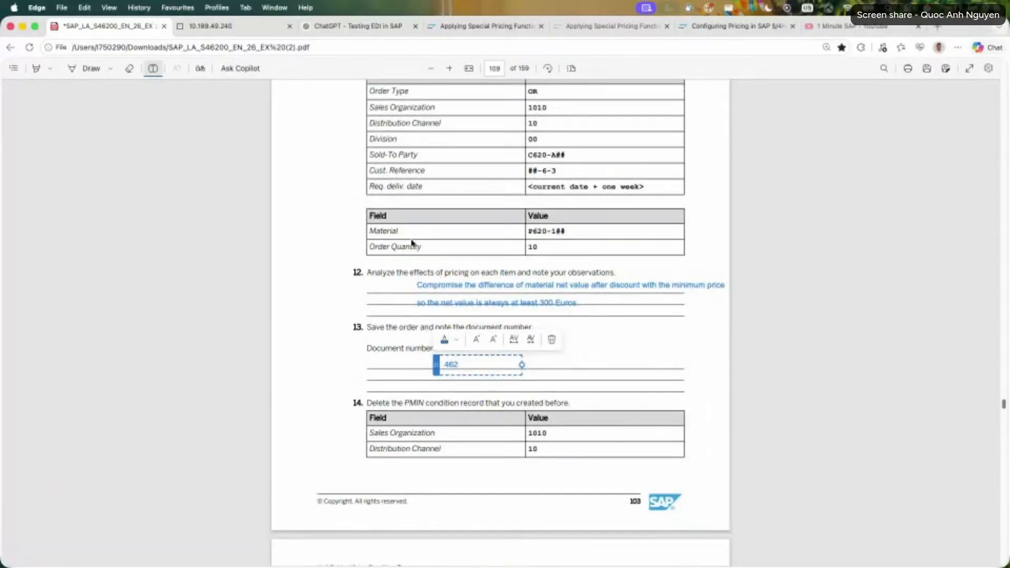
left_click(315, 327)
Back in SAP, leave the K005 record and open the PMIN minimum price record for P620-126 for changing.
scroll(420, 311, "down", 2)
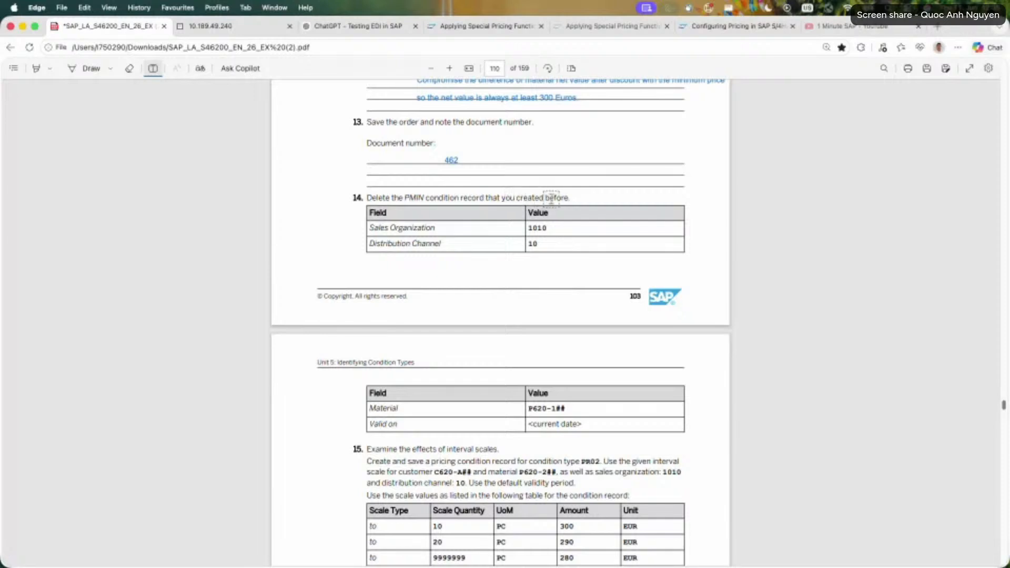
scroll(365, 360, "down", 1)
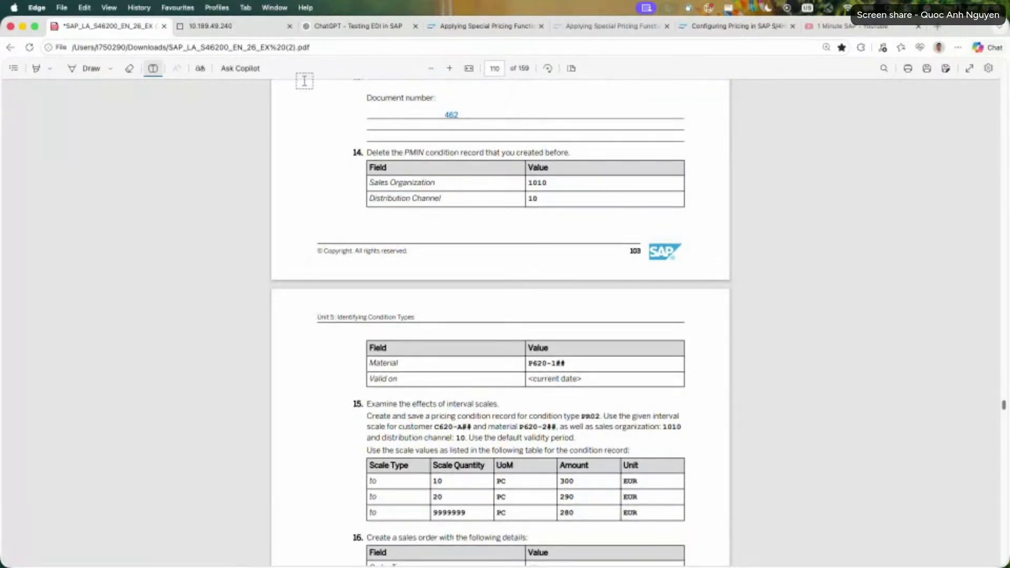
left_click(231, 26)
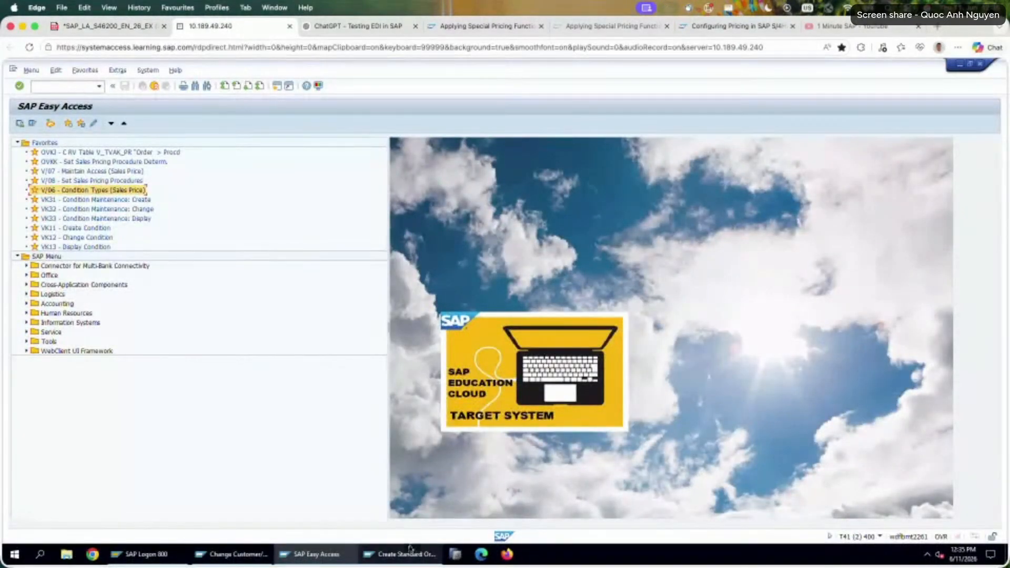
left_click(413, 552)
left_click(231, 554)
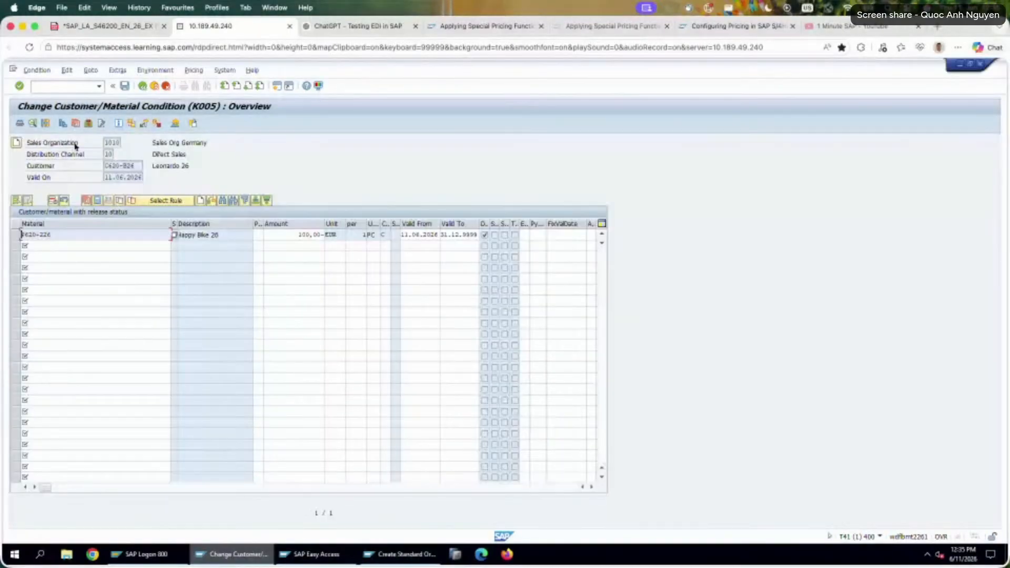
left_click(143, 86)
left_click(143, 86)
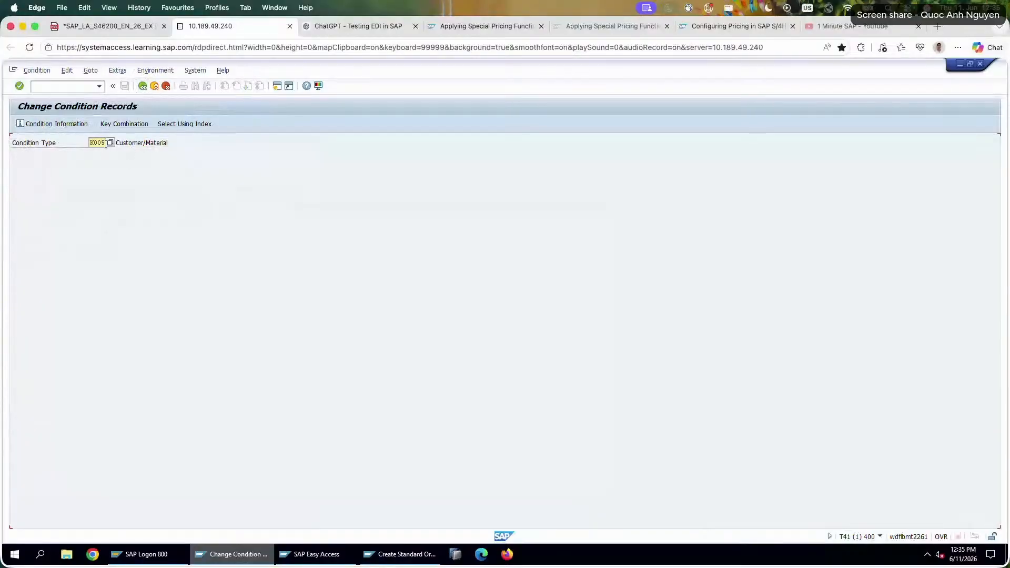
type("PMIN")
key("Return")
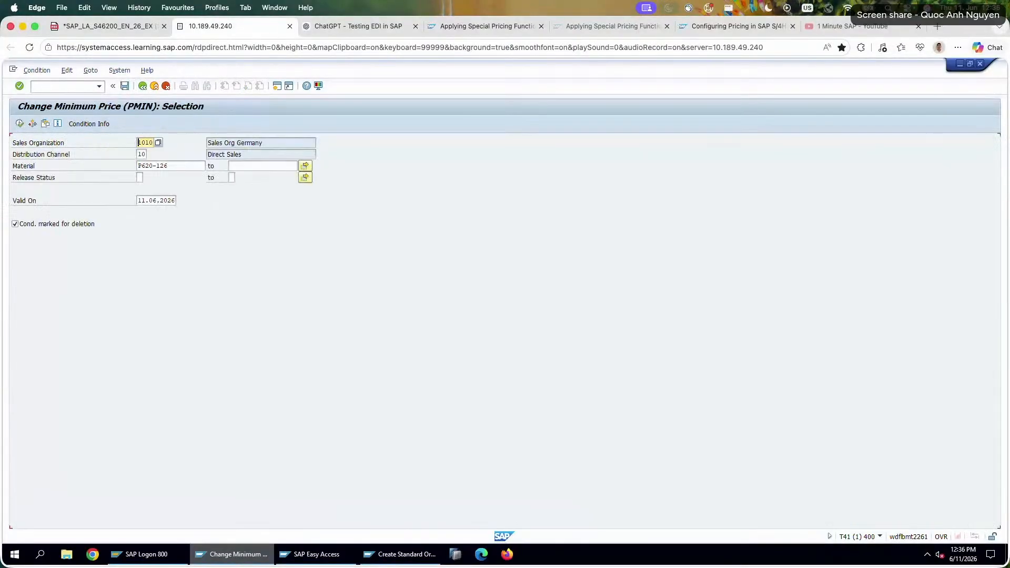
left_click(19, 124)
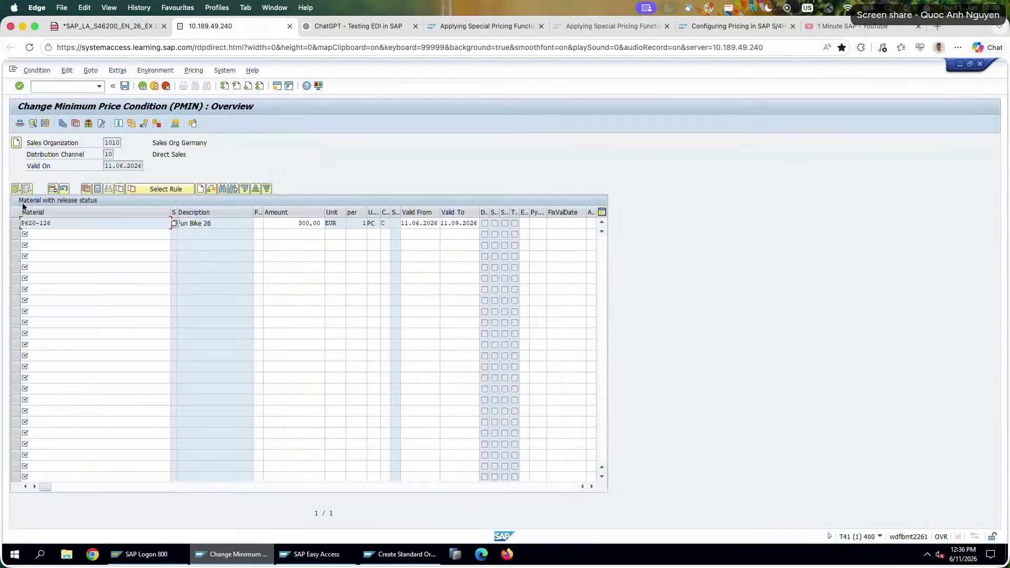
Mark the P620-126 minimum price record for deletion and save the change.
left_click(16, 223)
left_click(52, 189)
left_click(125, 86)
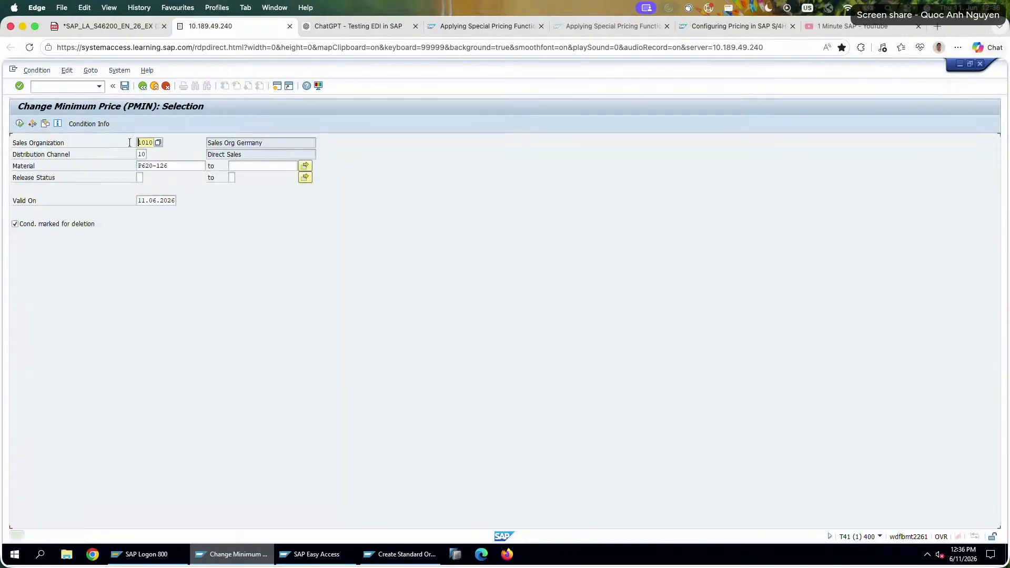
Reopen the P620-126 minimum price record, check its deletion indicator and display its change documents.
key("F8")
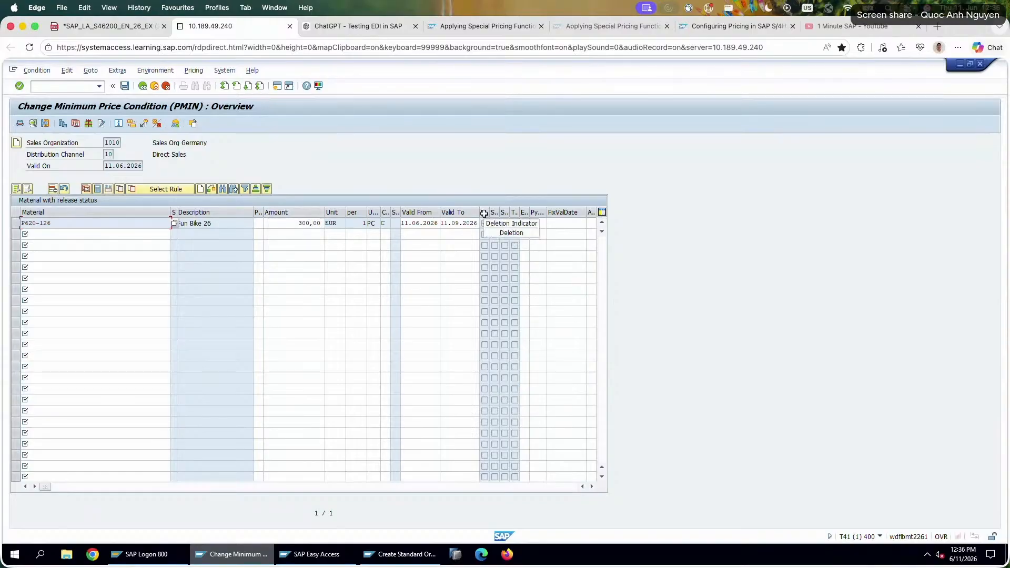
left_click(155, 70)
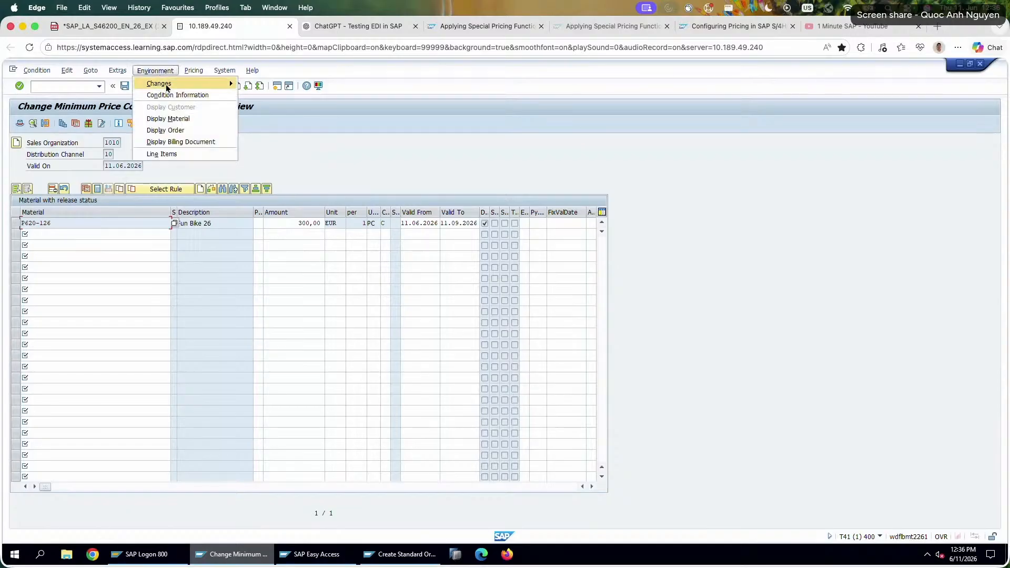
mouse_move(167, 86)
left_click(263, 83)
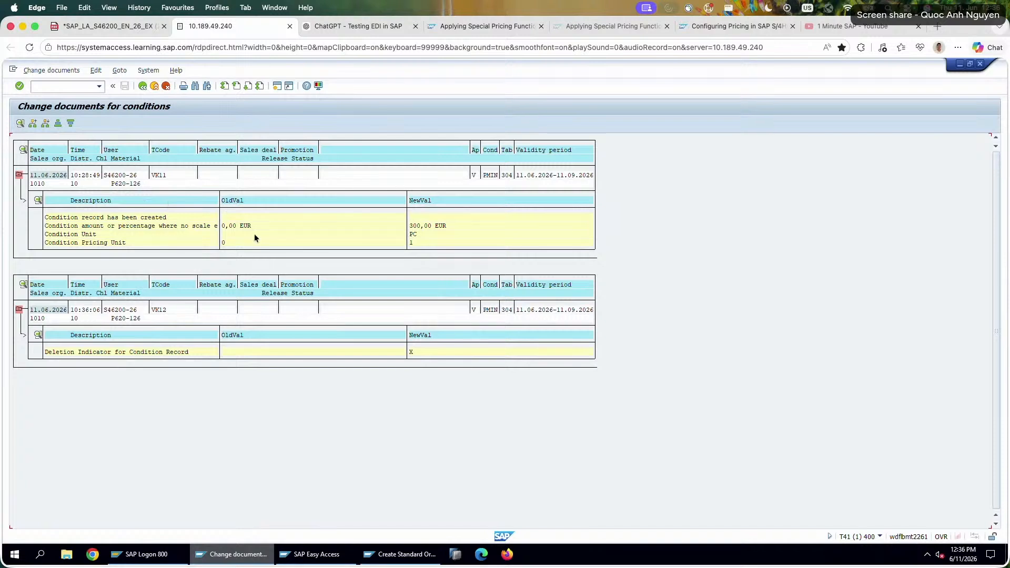
Examine the record's creation and deletion entries in the change documents and compare their times with the system clock.
left_click(245, 232)
left_click(83, 176)
left_click(431, 226)
left_click(84, 311)
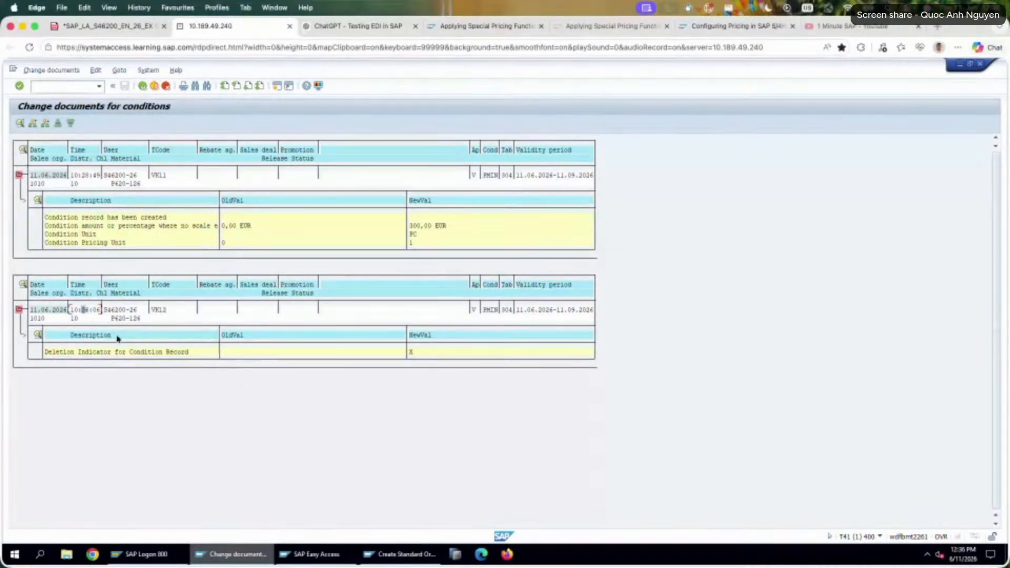
left_click(962, 552)
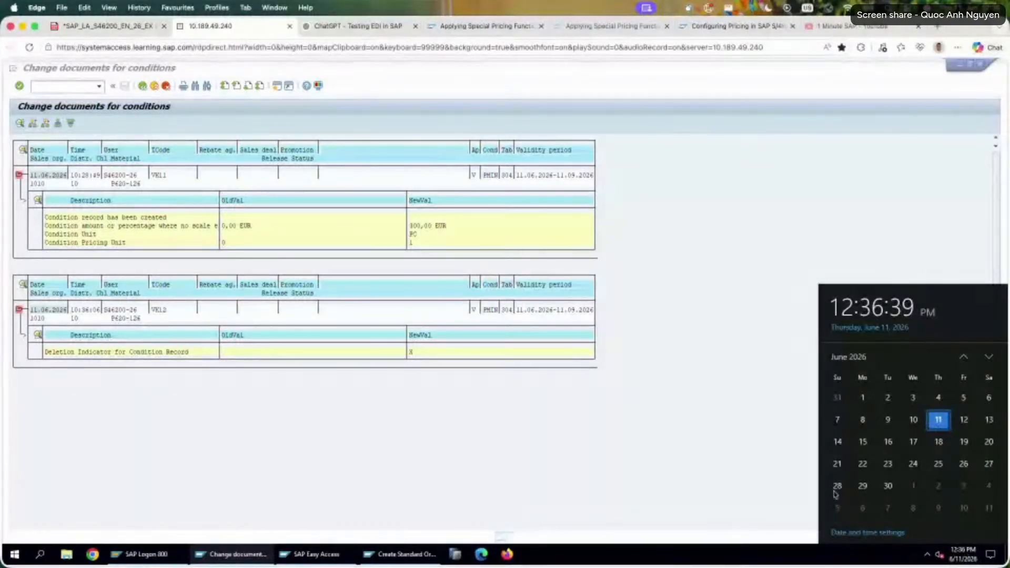
left_click(779, 452)
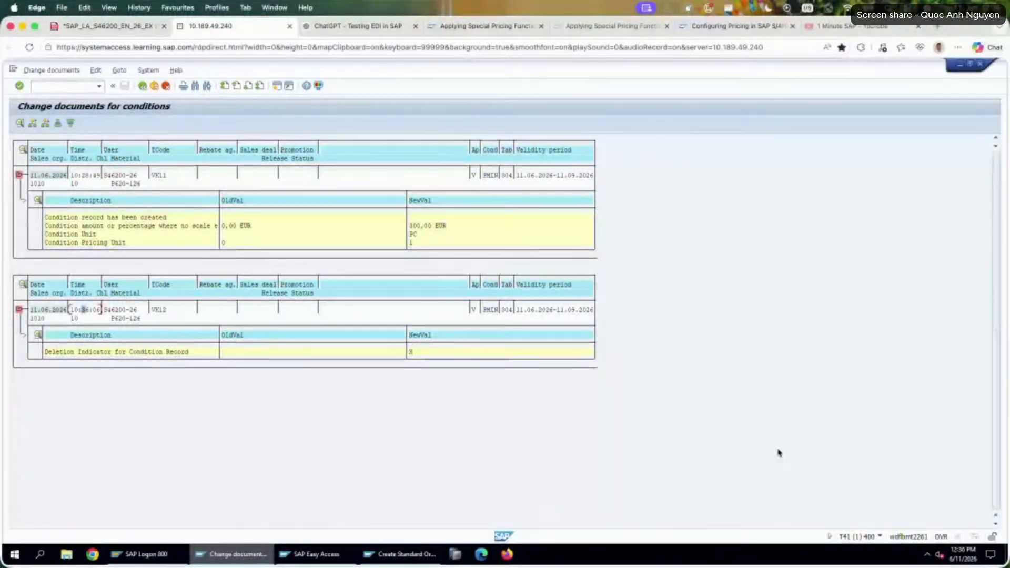
Read tasks 15 and 16 in the exercise PDF on interval scales for PR02 and the related sales order.
left_click(107, 29)
scroll(536, 371, "down", 7)
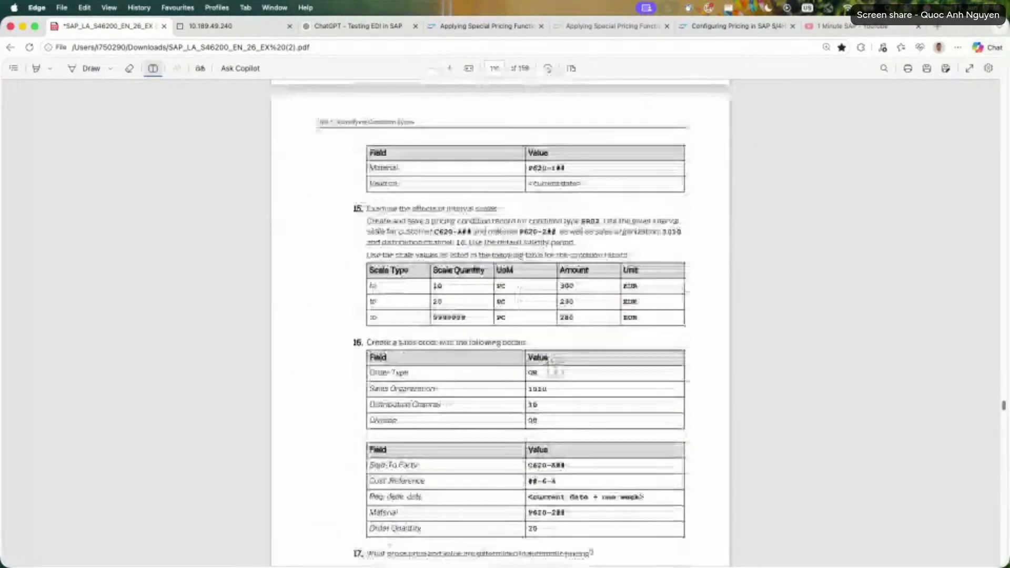
scroll(352, 309, "up", 3)
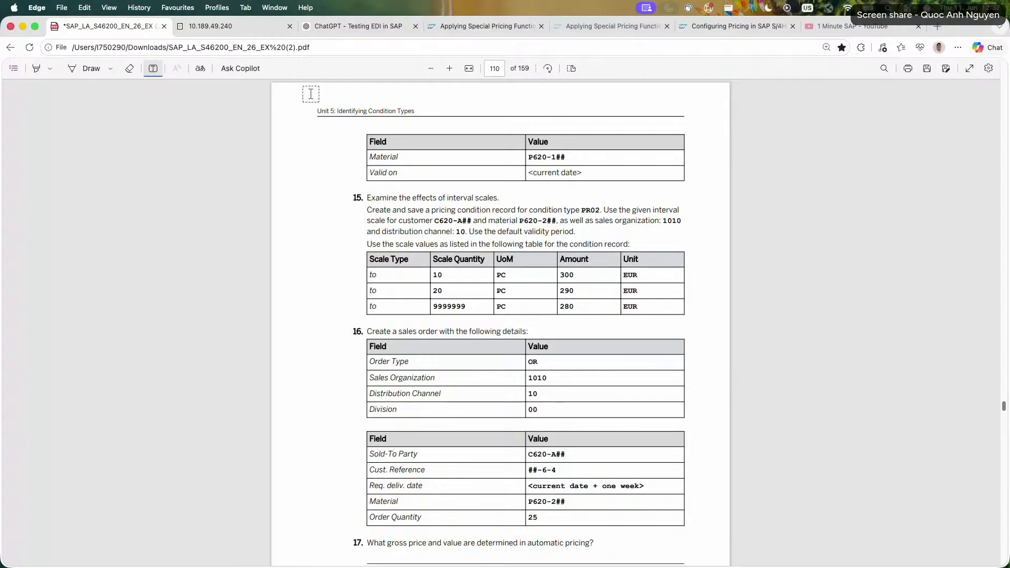
key("ctrl+Tab")
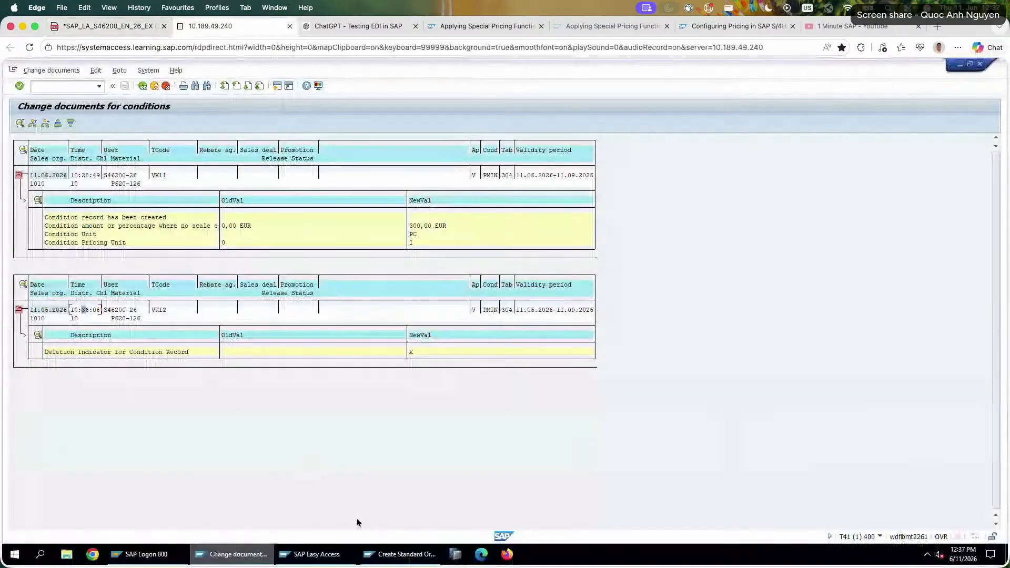
Leave the condition change documents in SAP and open condition type maintenance with transaction V/06.
left_click(310, 554)
left_click(62, 89)
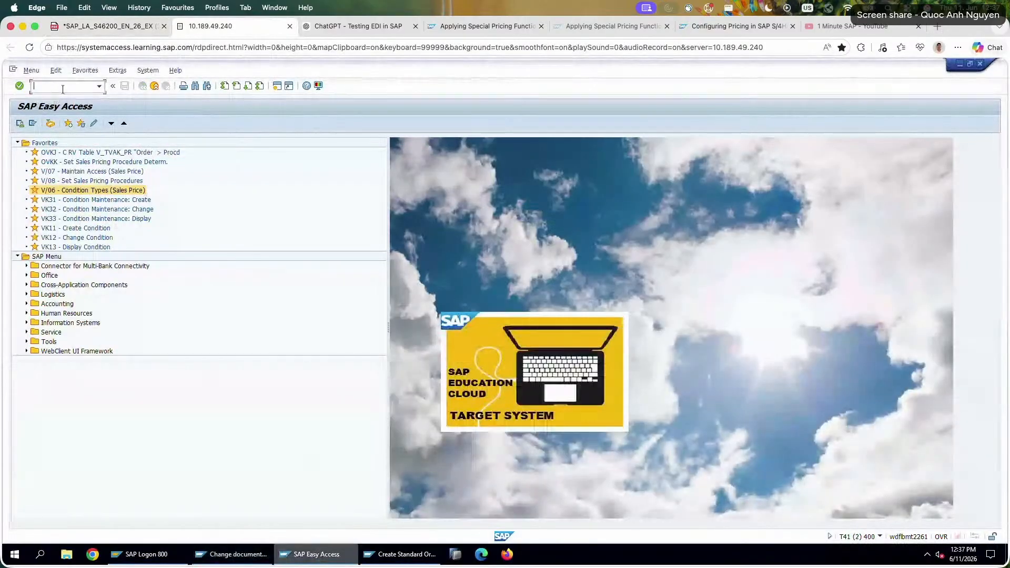
left_click(231, 554)
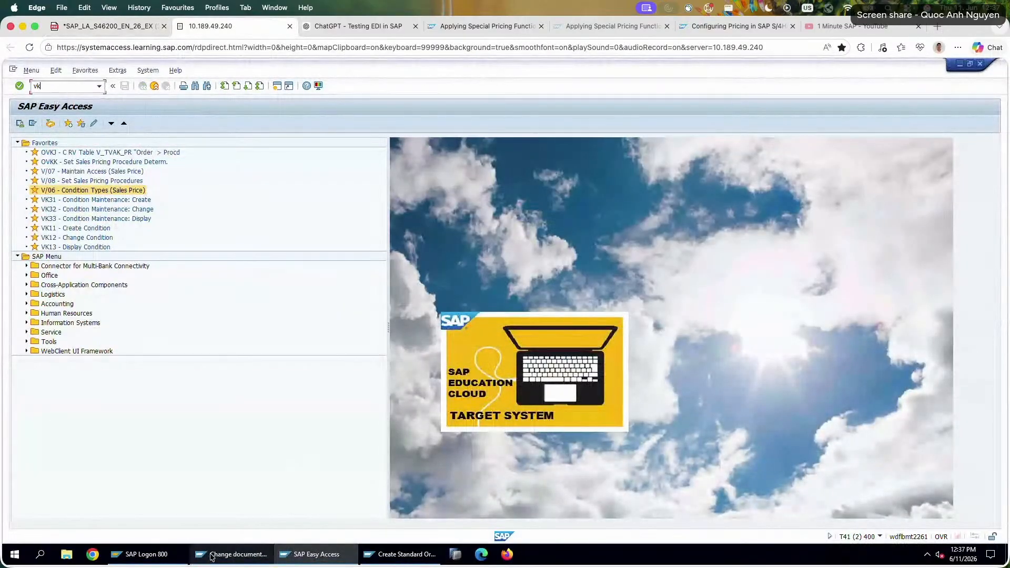
left_click(165, 85)
left_click(166, 86)
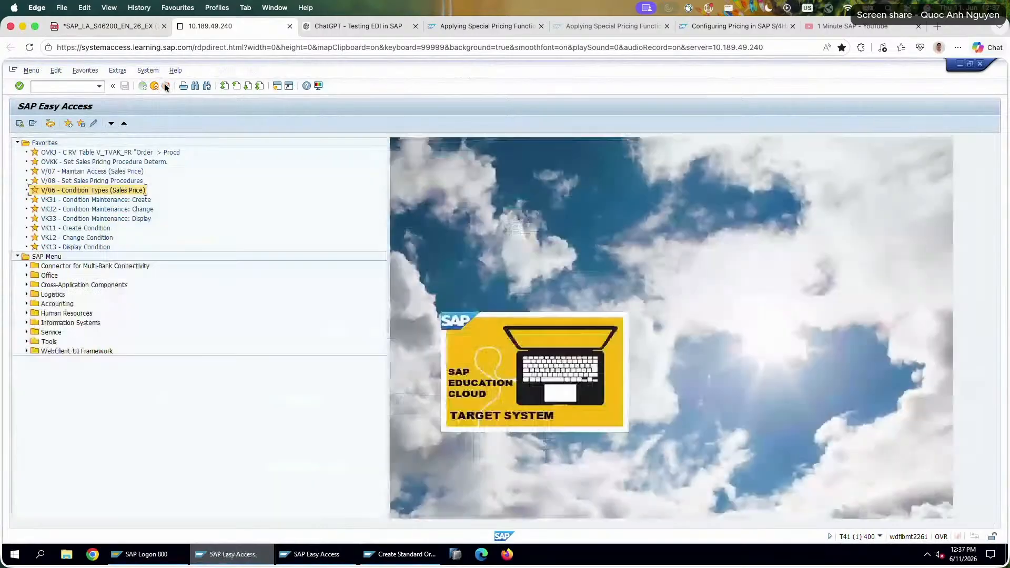
double_click(129, 189)
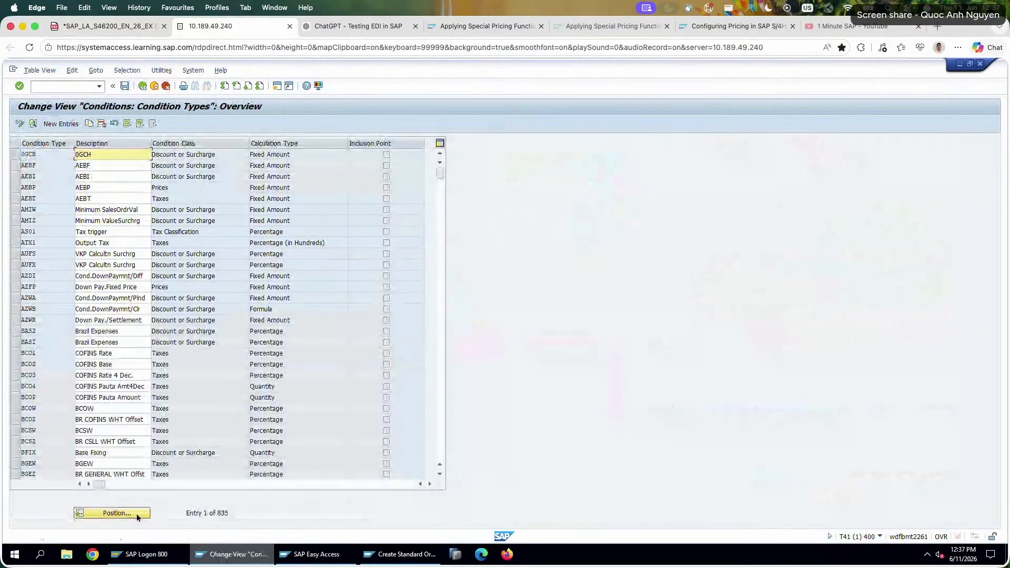
Find condition type PR02 (Graduated Price) in the condition types list and open its details.
left_click(129, 511)
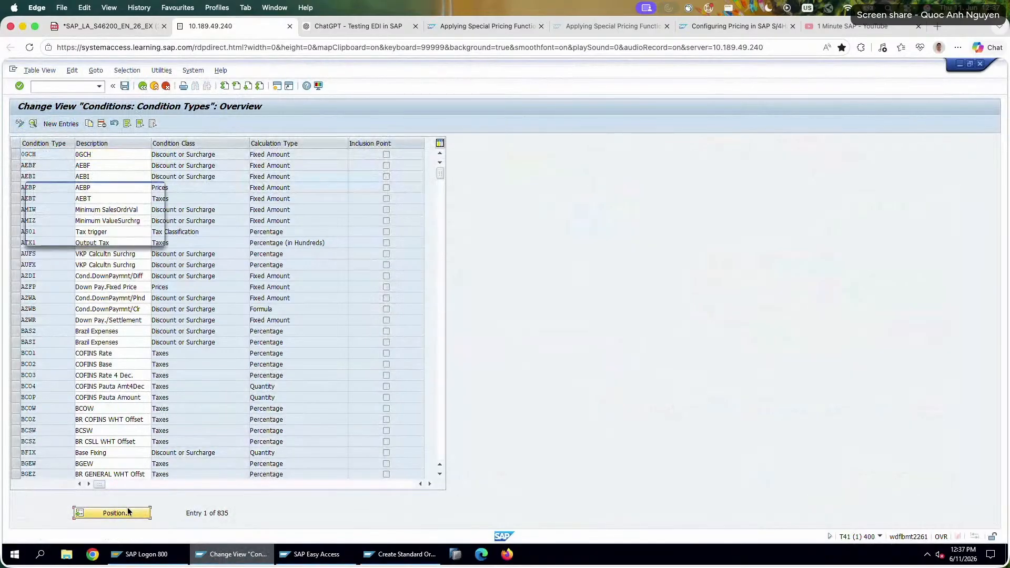
type("PMIN")
key("Return")
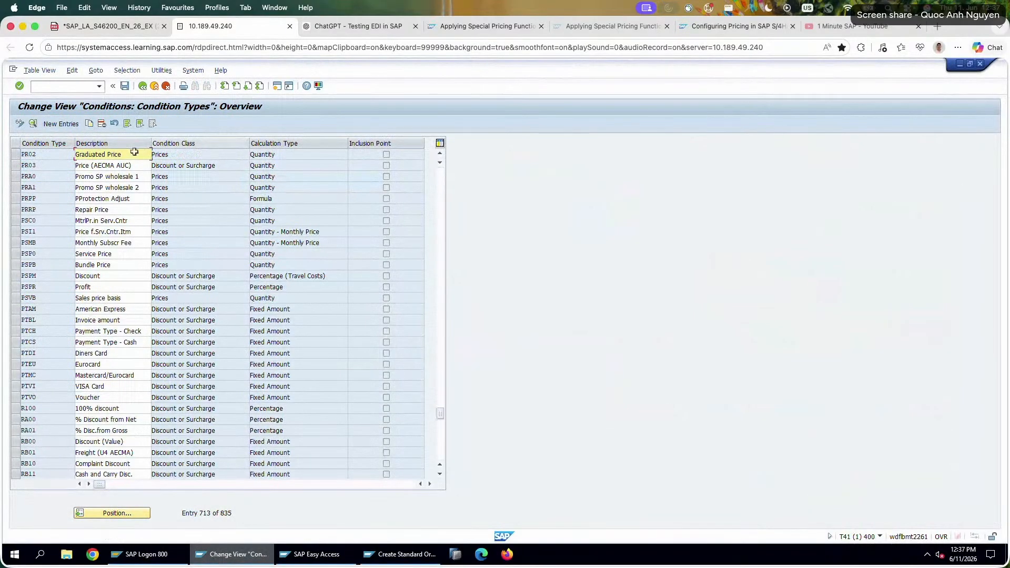
double_click(190, 154)
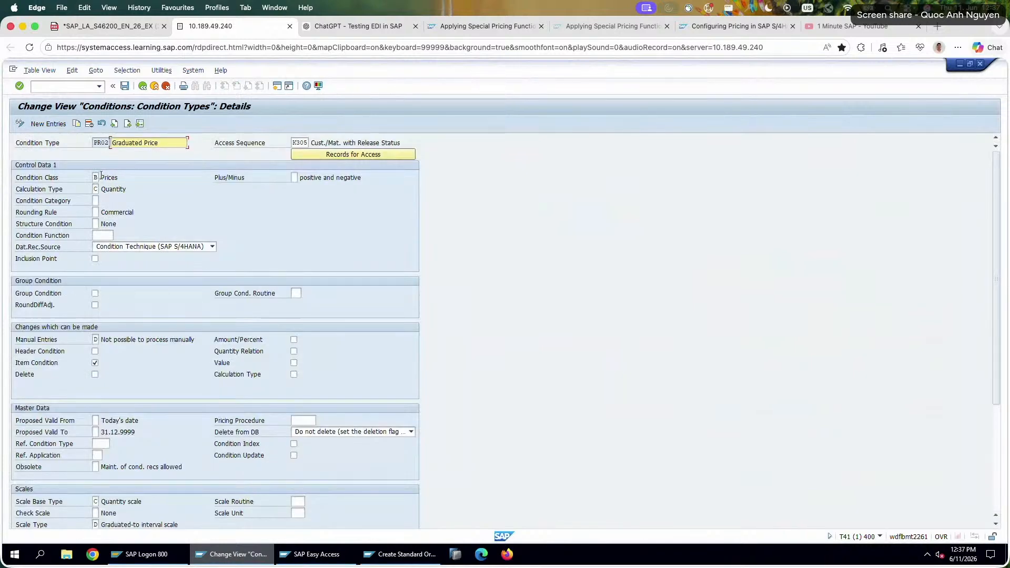
Examine the condition class, description, access sequence and scale settings of condition type PR02.
left_click_drag(102, 175, 142, 175)
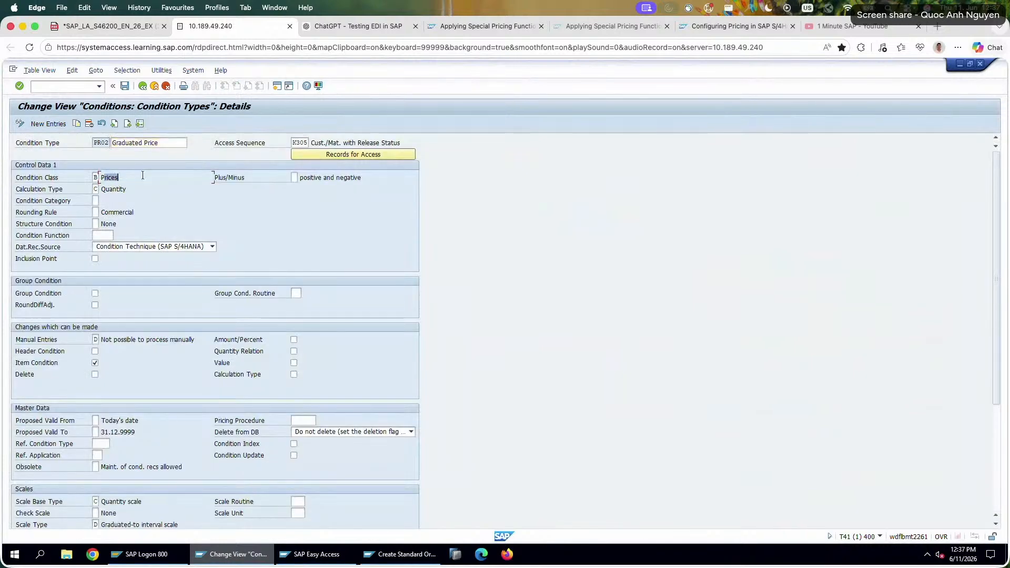
left_click_drag(160, 143, 109, 143)
left_click(298, 143)
scroll(274, 400, "down", 6)
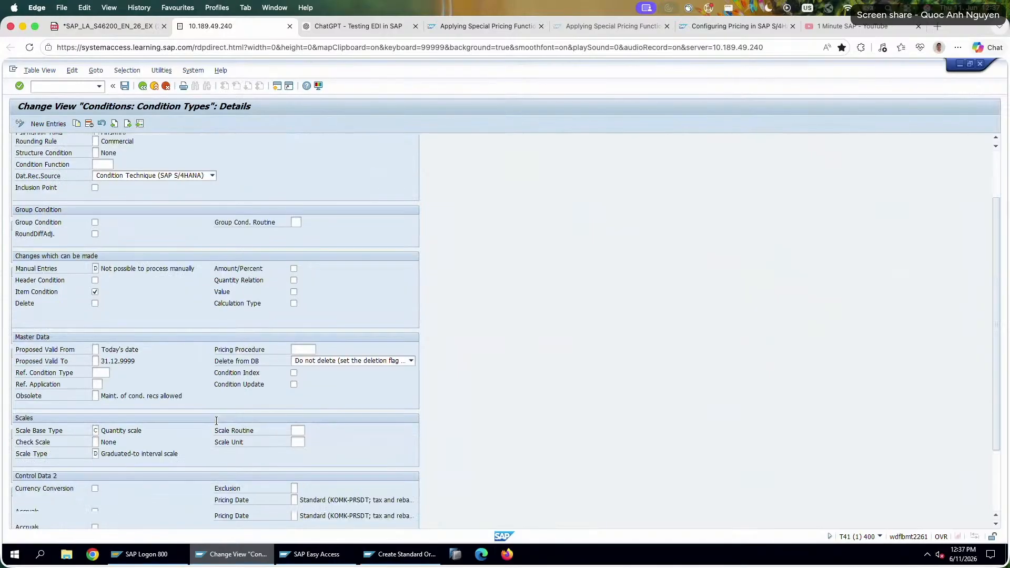
Leave the PR02 condition type details and open condition record creation with transaction VK11.
scroll(287, 389, "up", 2)
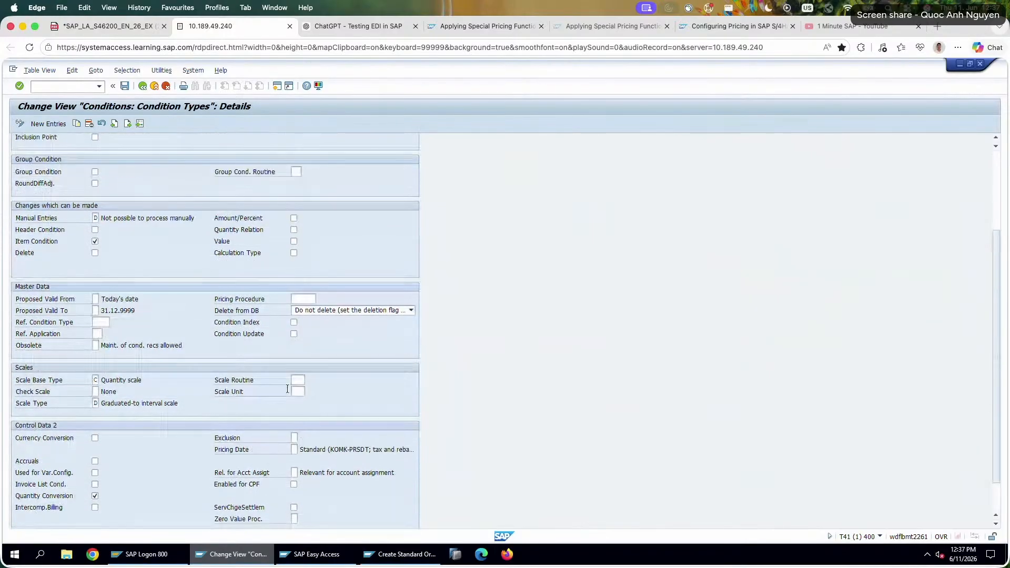
scroll(284, 344, "up", 5)
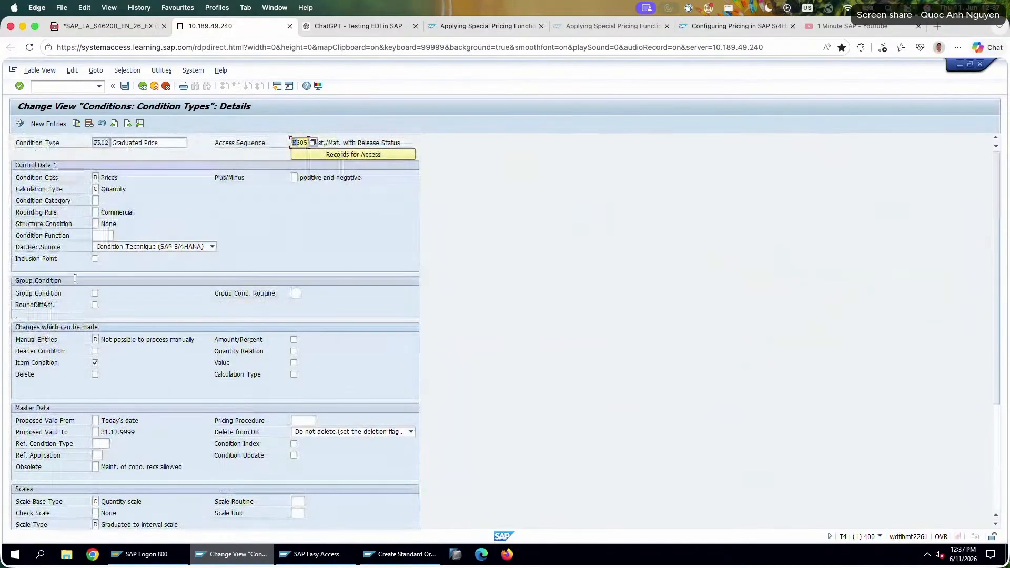
left_click(154, 86)
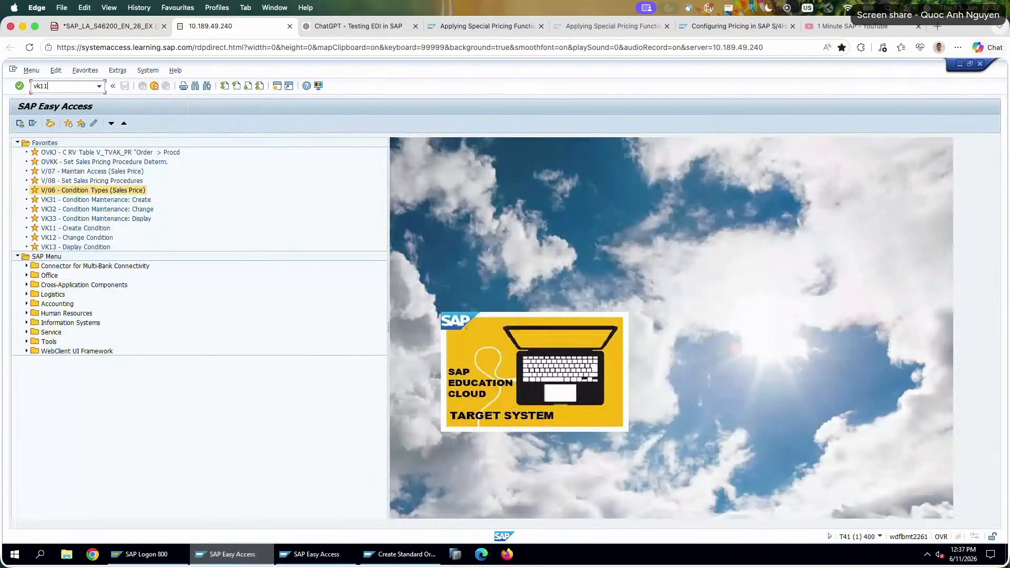
type("vk11")
key("Return")
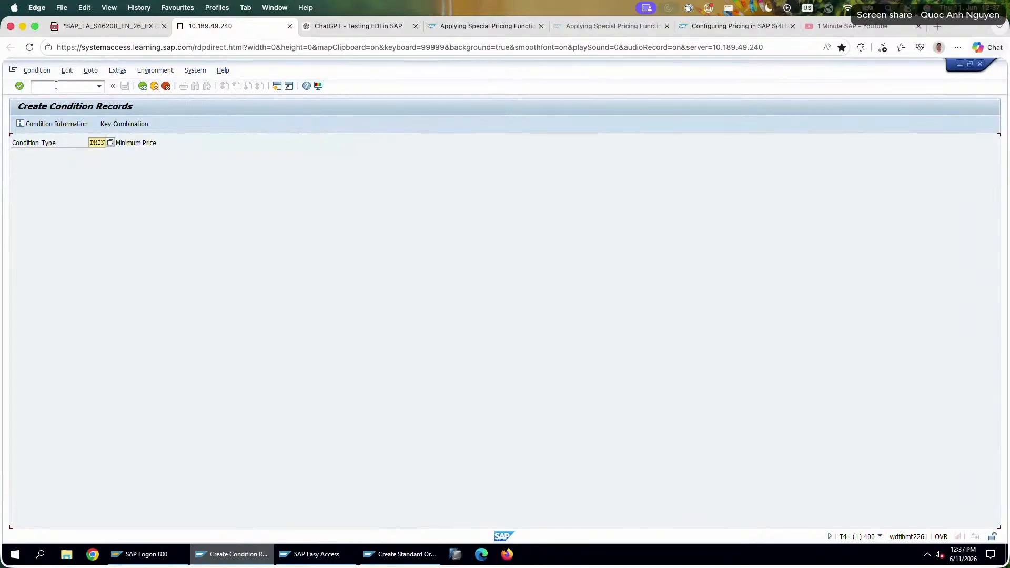
Start a PR02 record for sales organization 1010, distribution channel 10, customer Amadeus 26 and material P620-226, and open its scales.
left_click(105, 27)
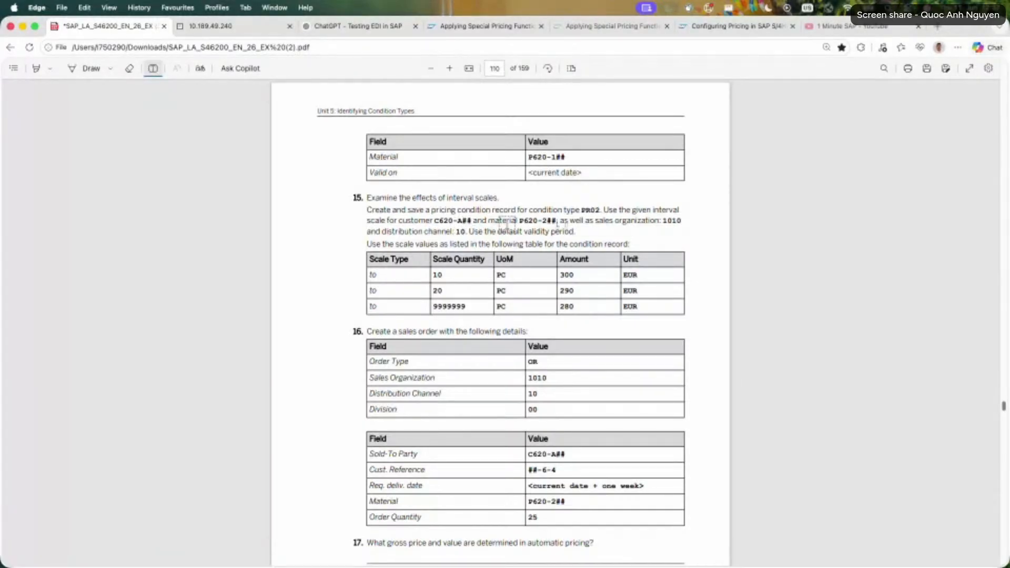
left_click(221, 26)
left_click(103, 224)
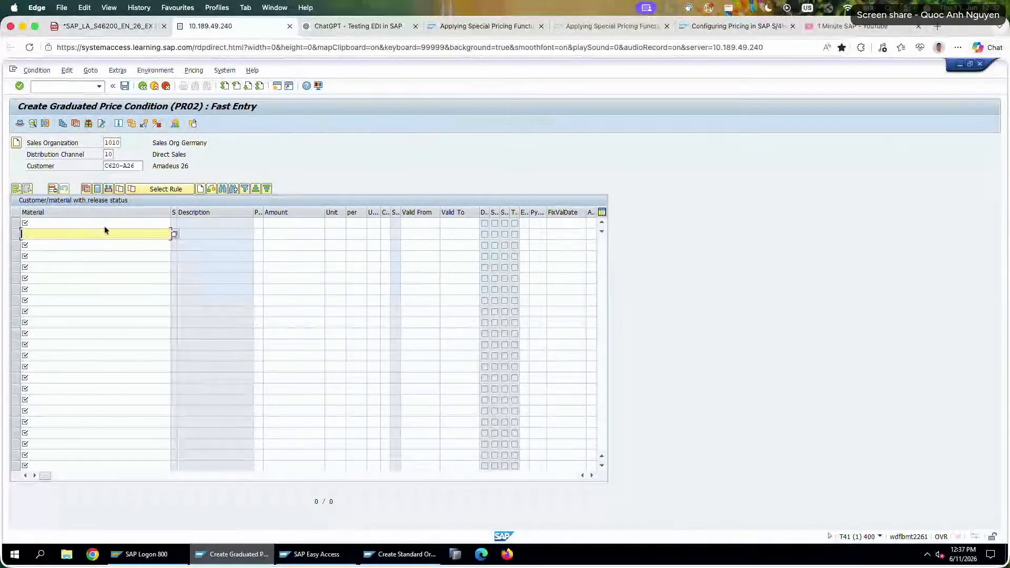
left_click(99, 233)
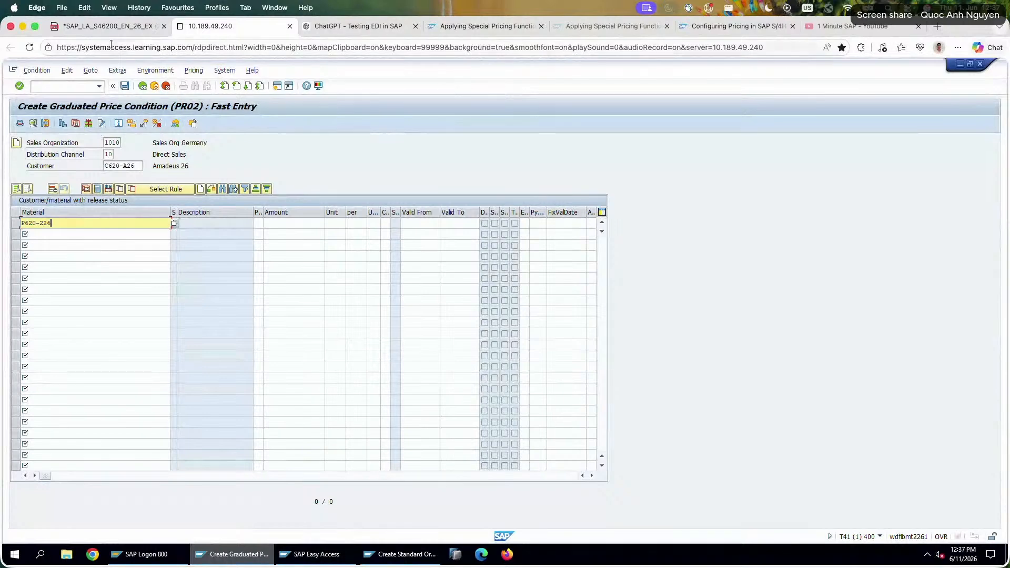
left_click(115, 28)
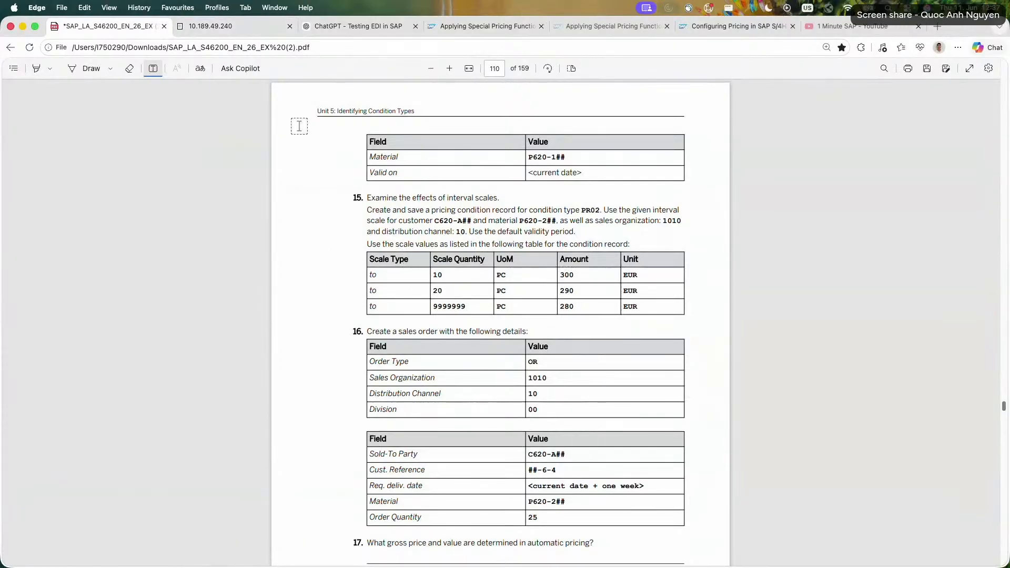
left_click(221, 26)
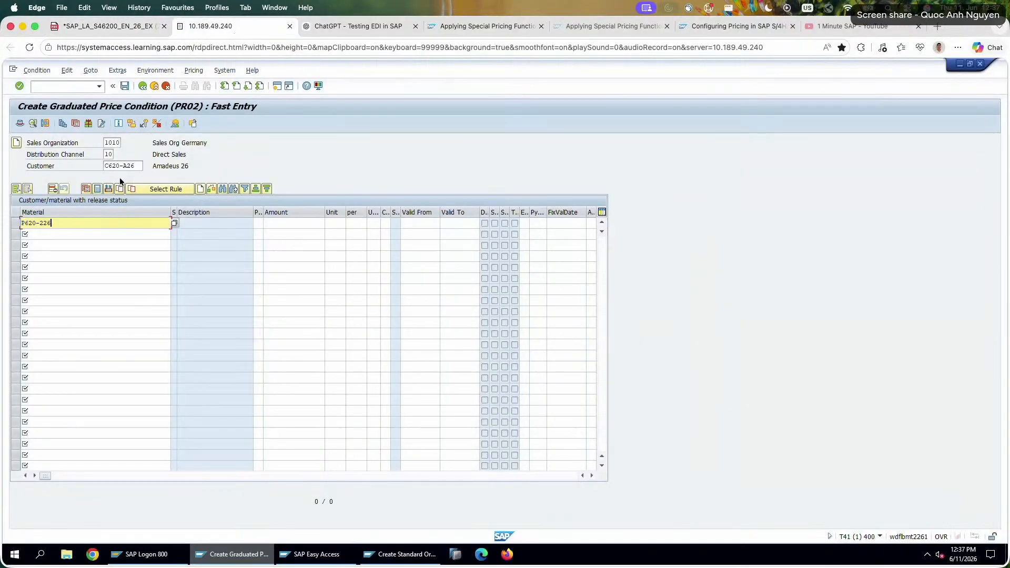
left_click(96, 191)
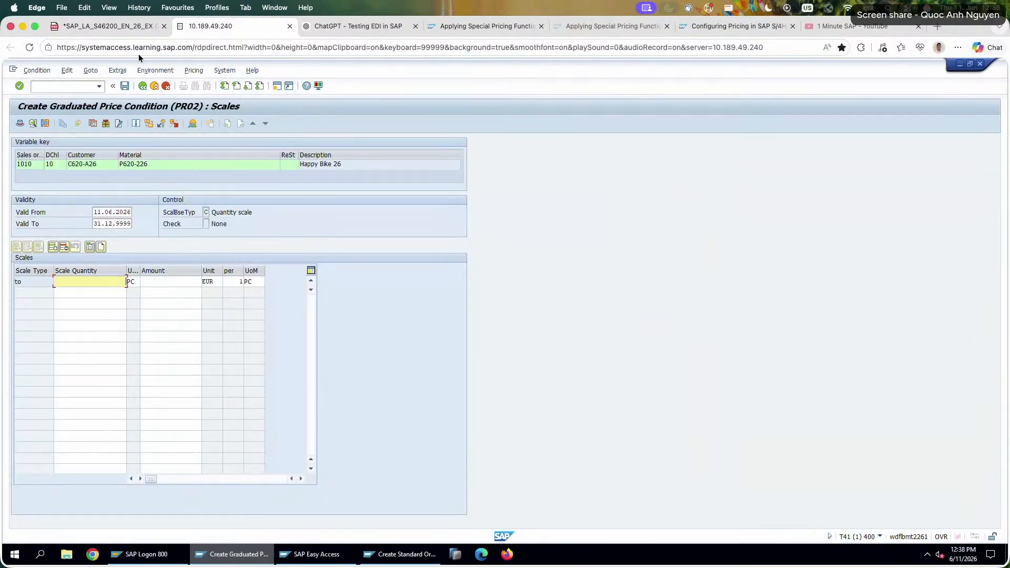
Enter the scale quantities 10, 20 and 99999 for the PR02 condition record.
type("10")
key("Down")
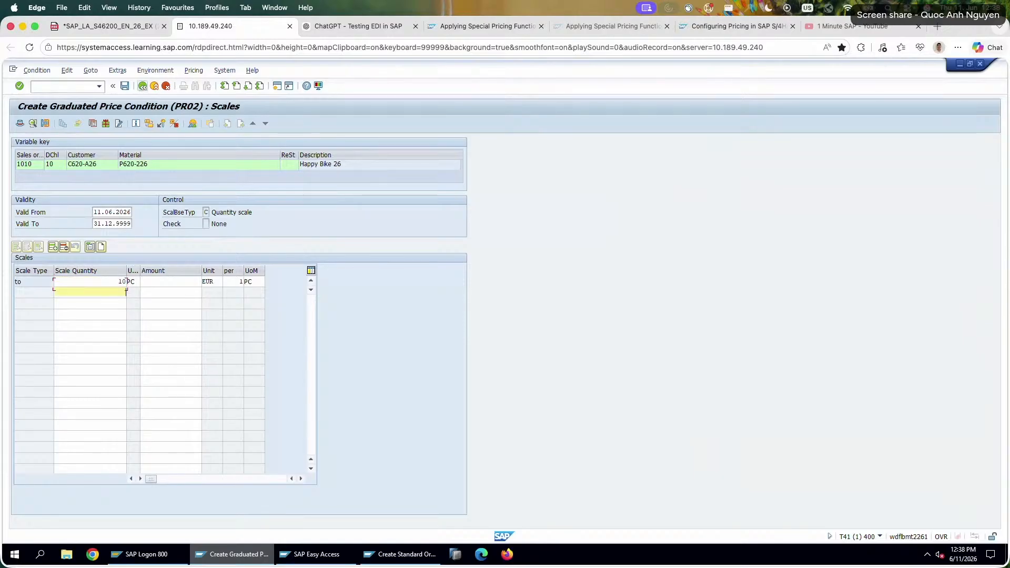
type("20")
key("Down")
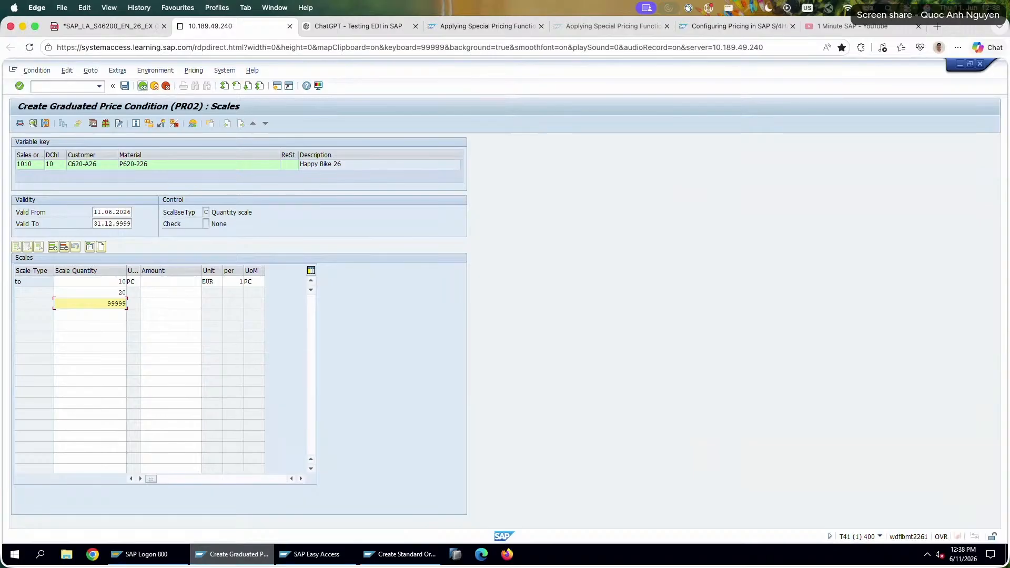
Enter the amounts 300, 290 and 280 EUR for the three scale levels, following the exercise table.
left_click(112, 31)
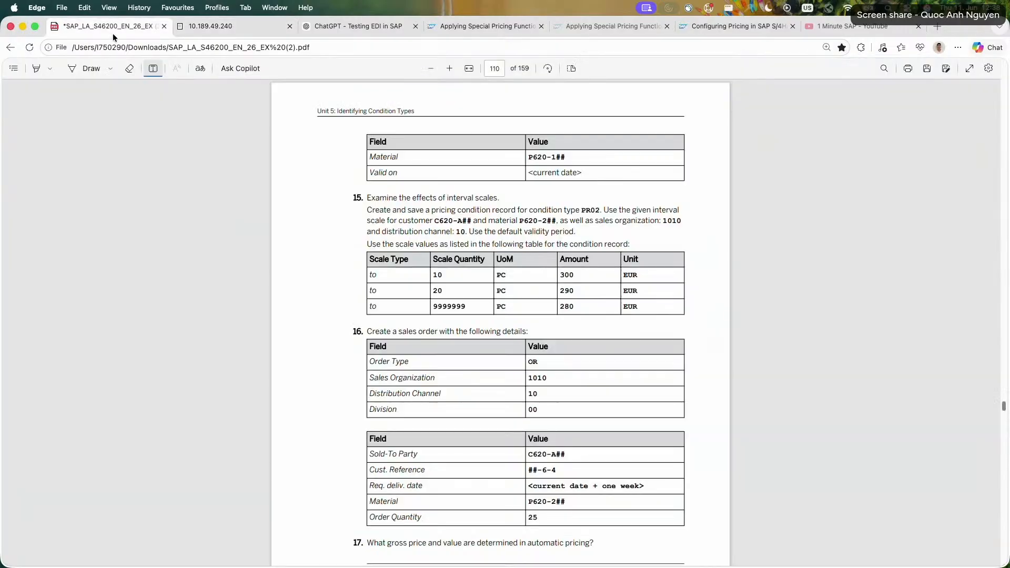
left_click(263, 24)
left_click(169, 281)
type("300")
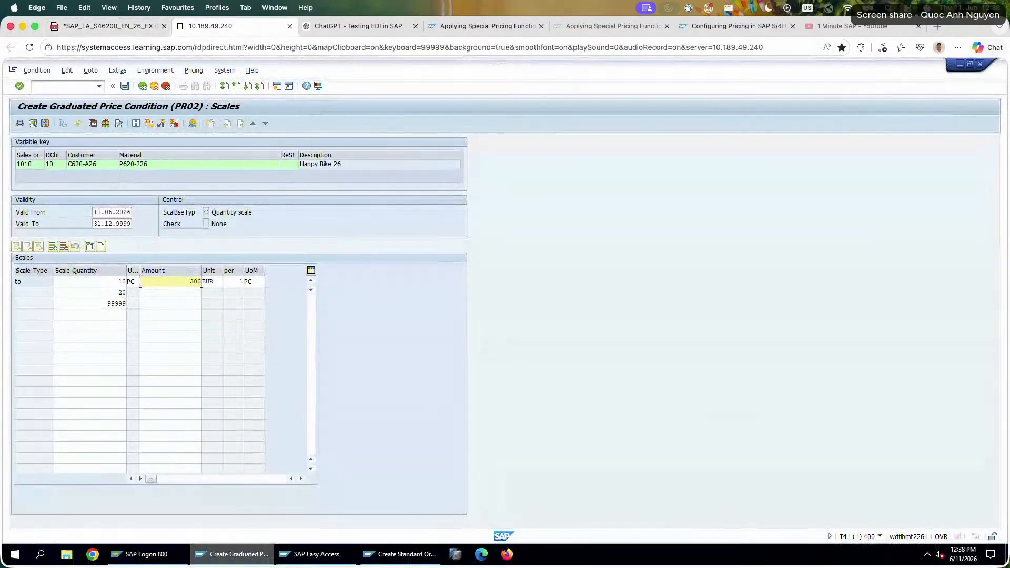
key("Down")
type("290")
key("Down")
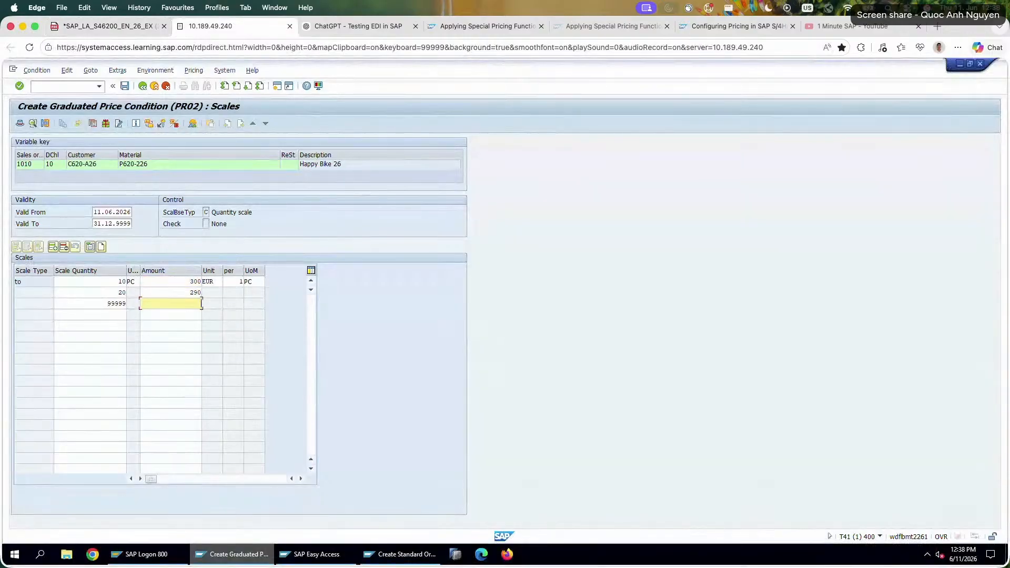
key("Return")
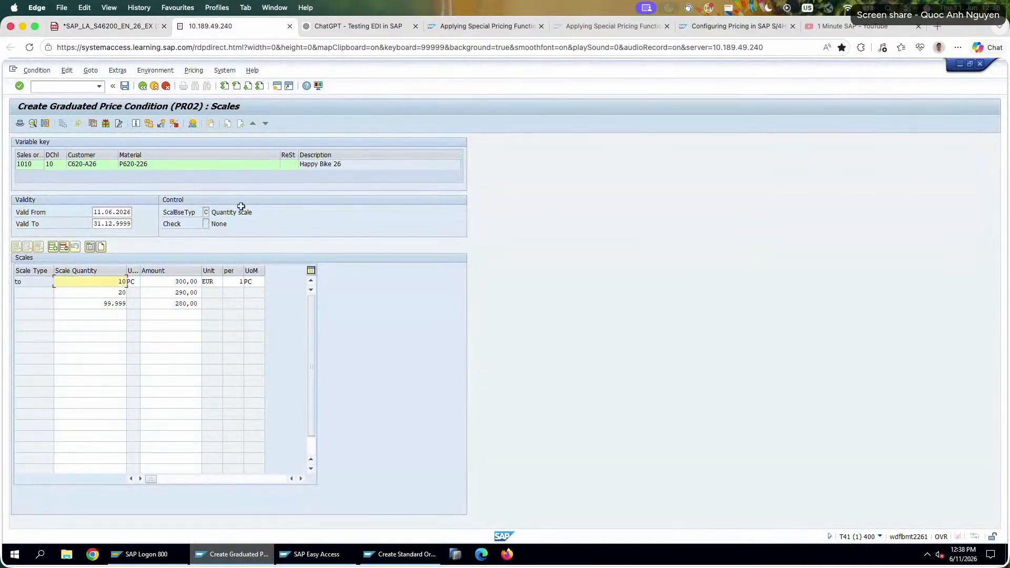
Check the upper limit in the exercise PDF, set the third scale quantity to 99999999 and save the condition record.
left_click(94, 25)
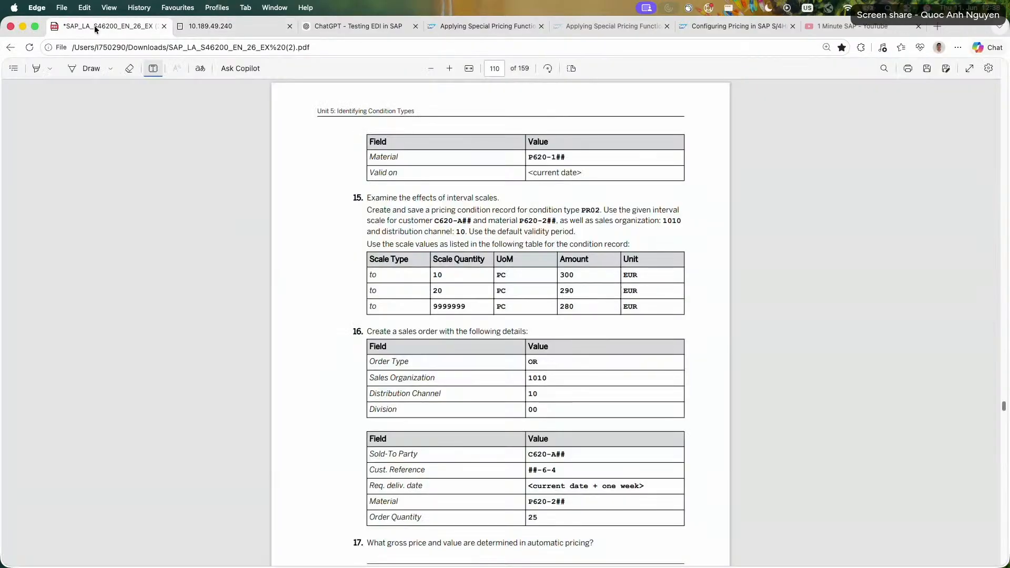
left_click(217, 26)
left_click(112, 303)
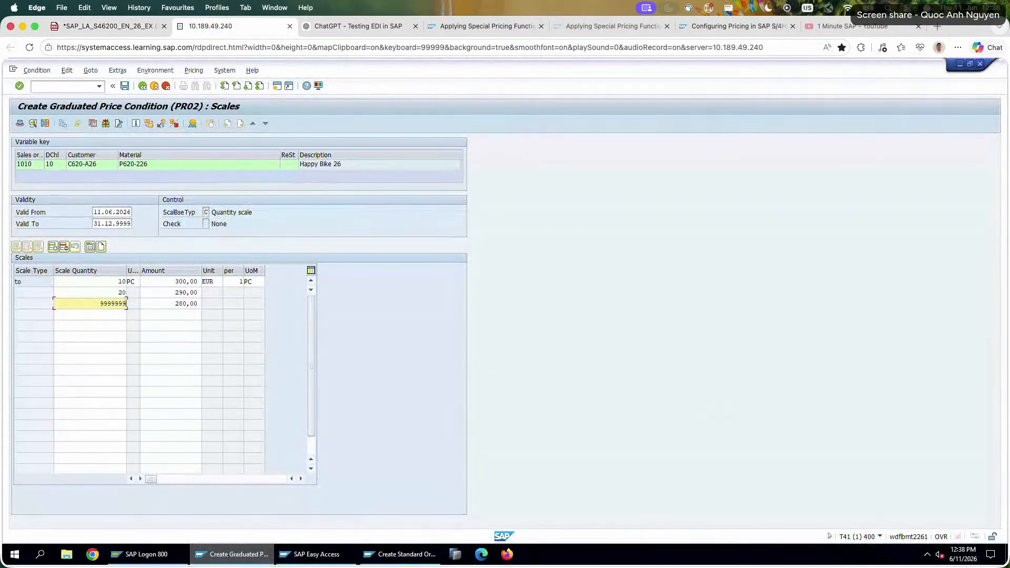
key("Return")
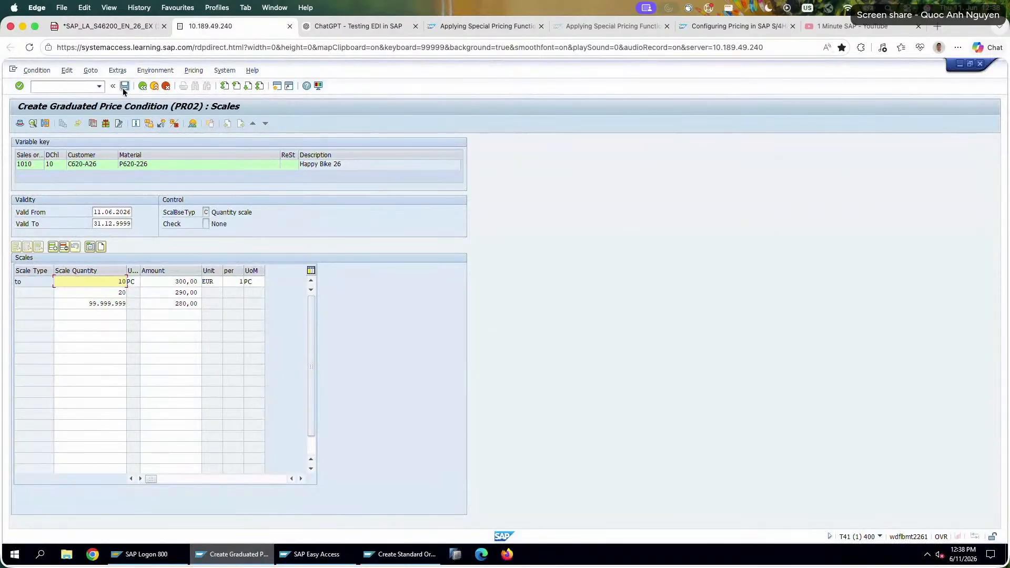
left_click(154, 86)
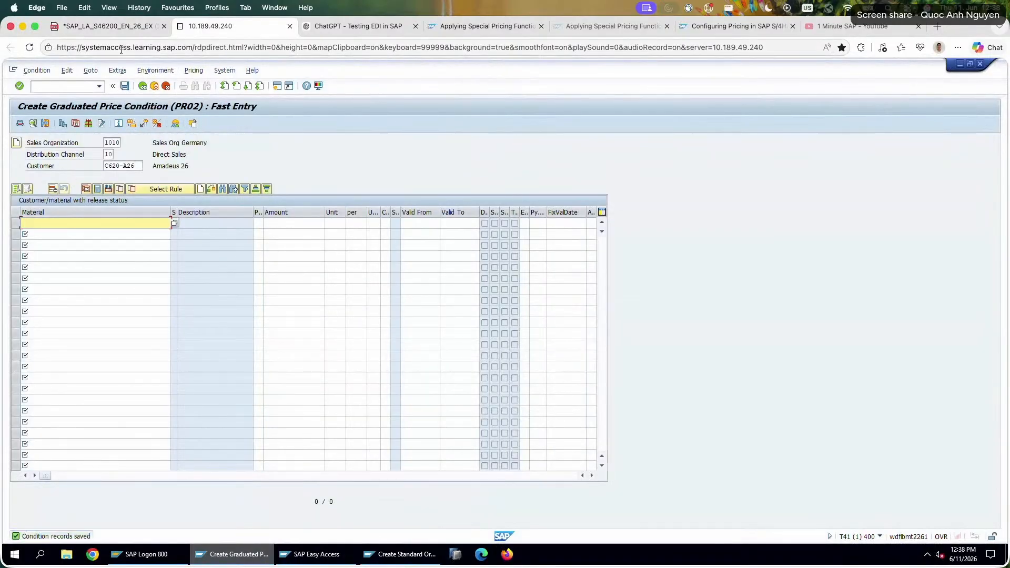
Read the task 16 order details in the exercise PDF and start an OR sales order with transaction VA01 in the second SAP session.
left_click(121, 28)
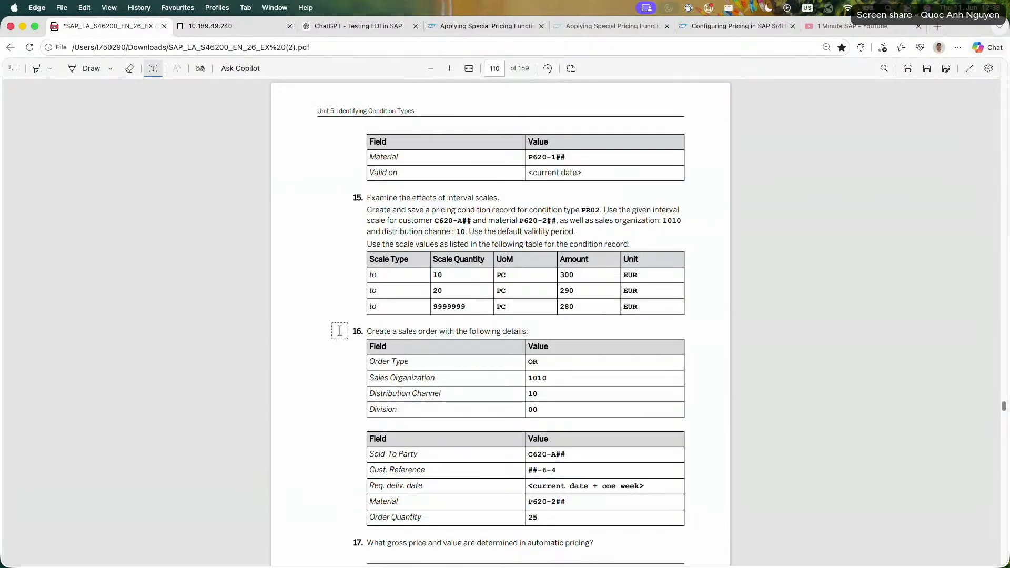
scroll(340, 330, "down", 2)
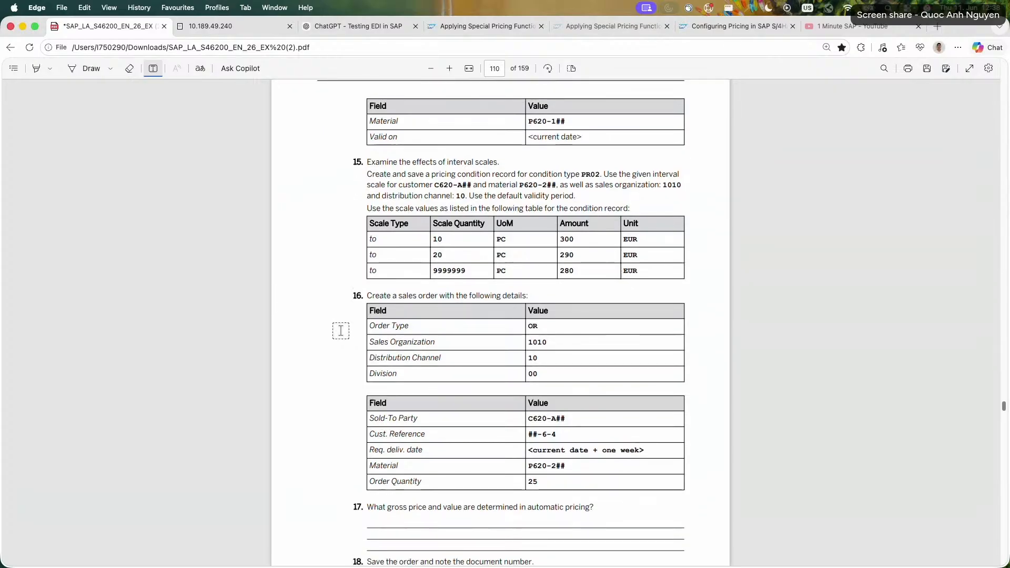
scroll(340, 329, "down", 2)
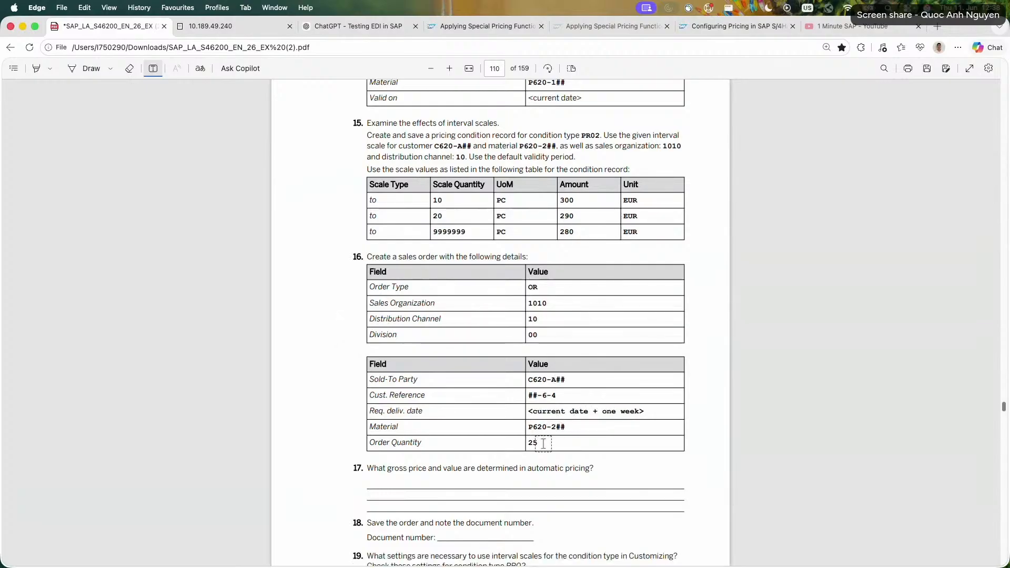
scroll(544, 443, "down", 5)
left_click(222, 25)
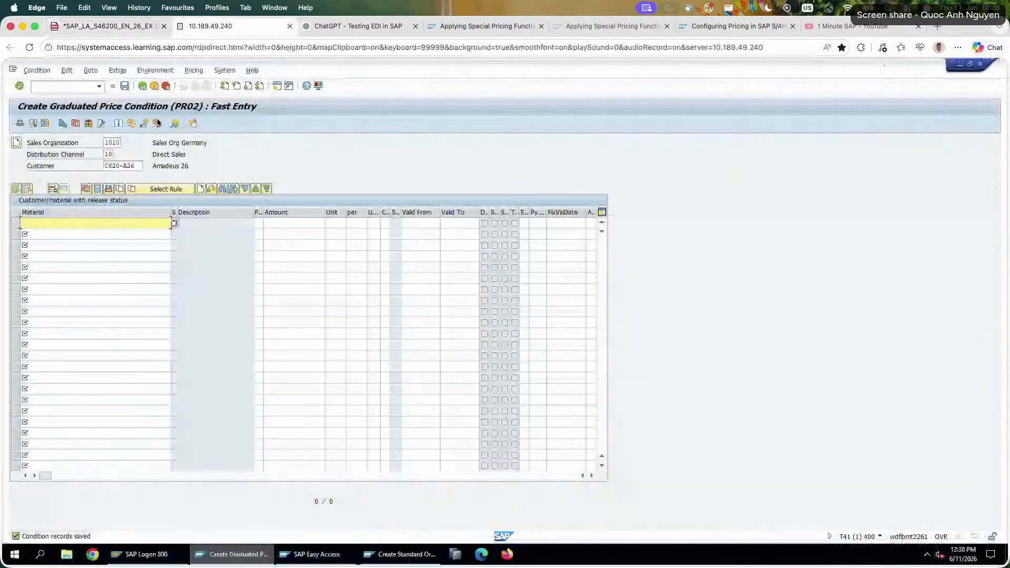
left_click(309, 554)
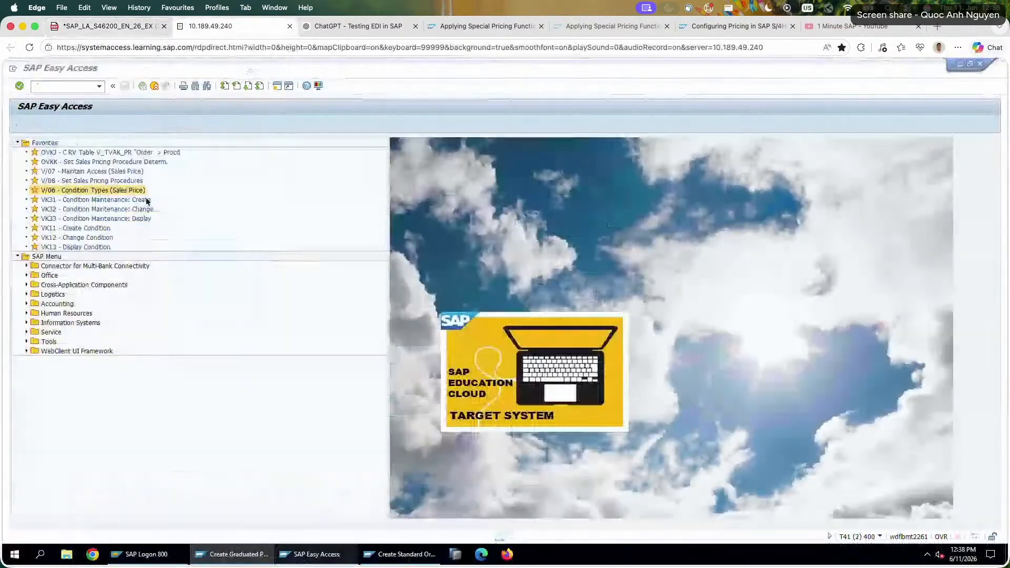
type("va01")
key("Return")
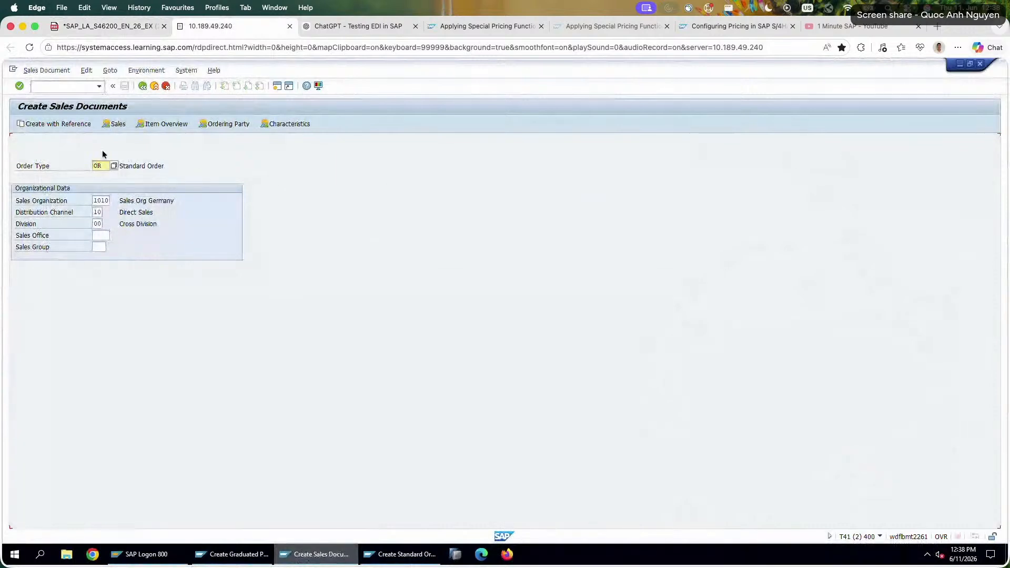
key("Return")
Enter the sold-to party Amadeus 26 and set the customer reference to 26-6-4.
type("C620-A26")
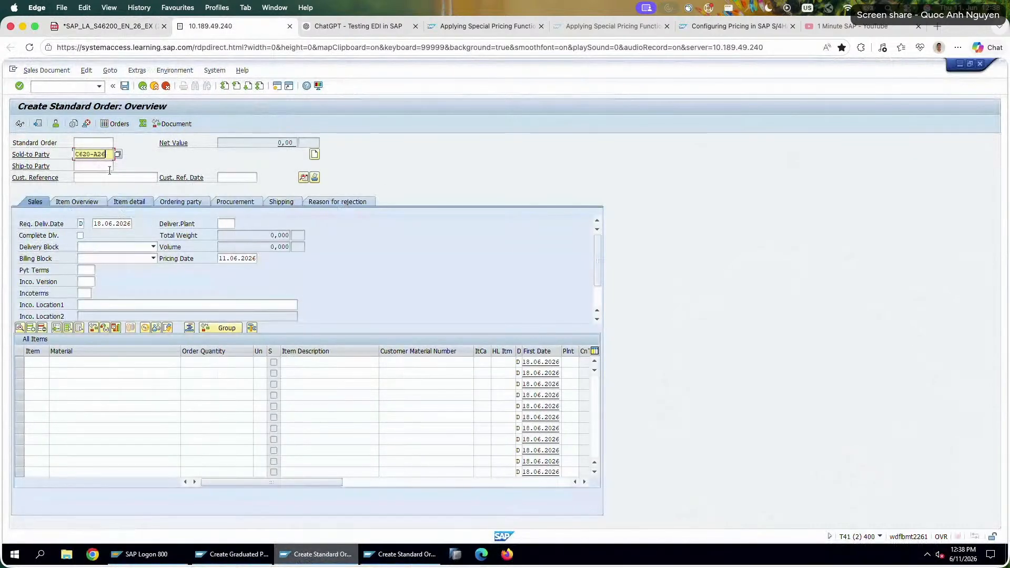
left_click(115, 179)
left_click(115, 179)
left_click(115, 187)
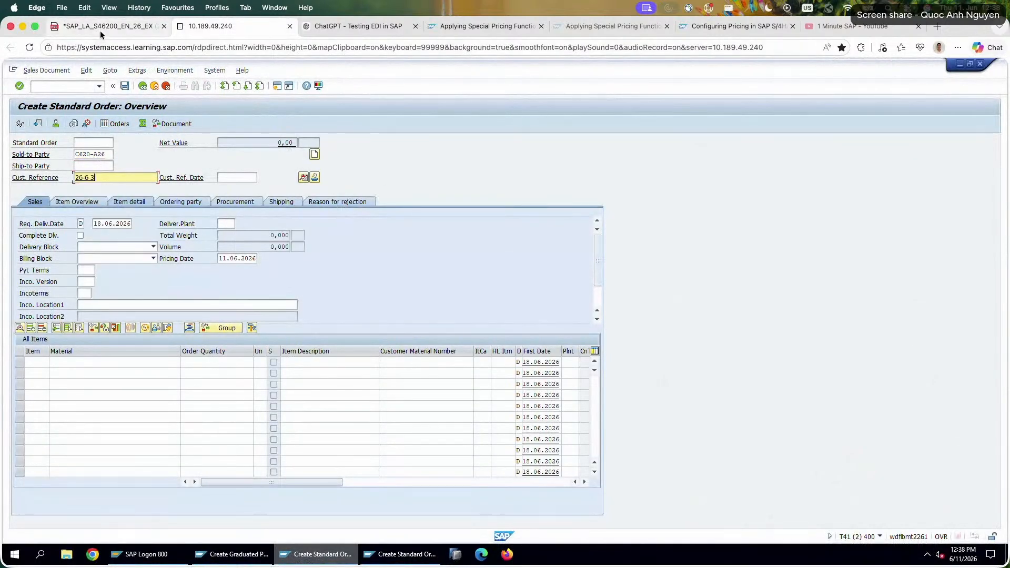
left_click(100, 30)
left_click(243, 30)
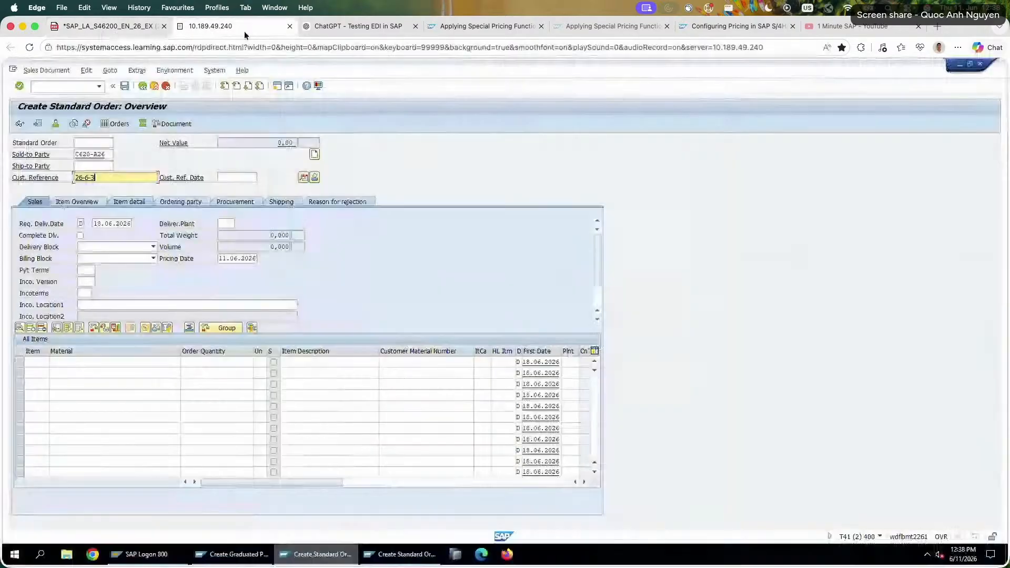
key("BackSpace")
type("4")
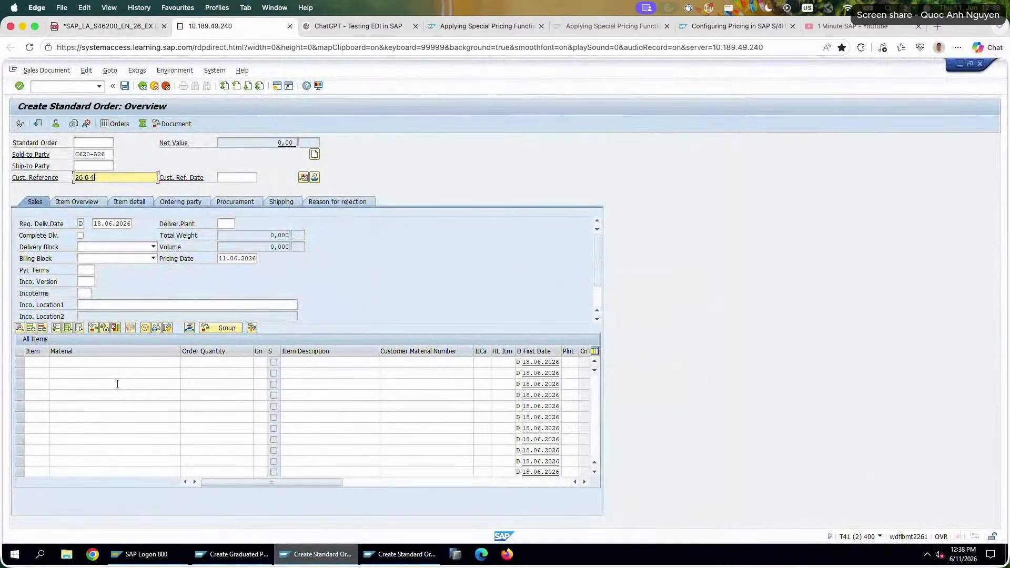
Add an order item for material P620-226 with a quantity of 25.
left_click(117, 363)
left_click(118, 362)
left_click(110, 377)
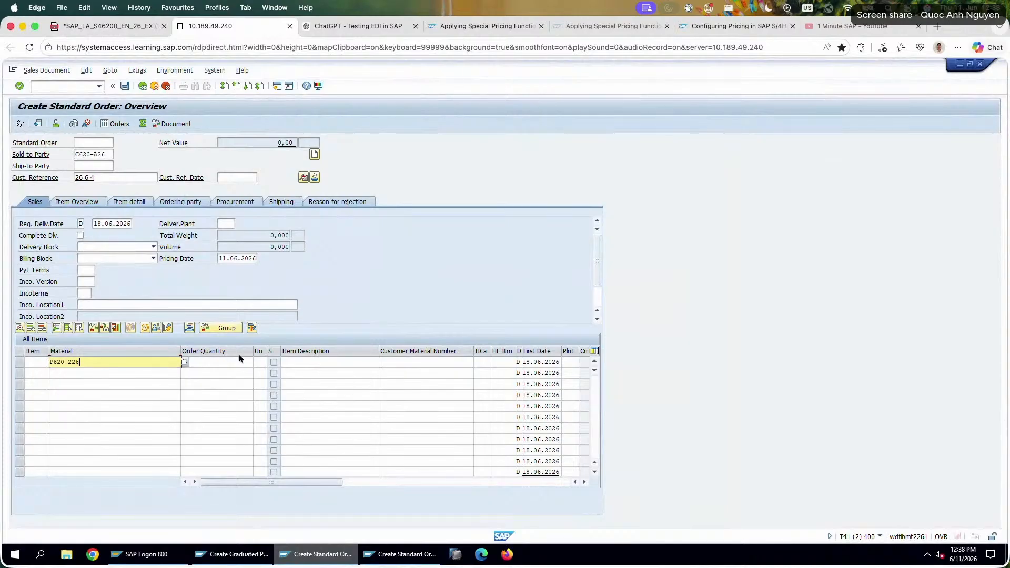
left_click(236, 361)
type("25")
key("Return")
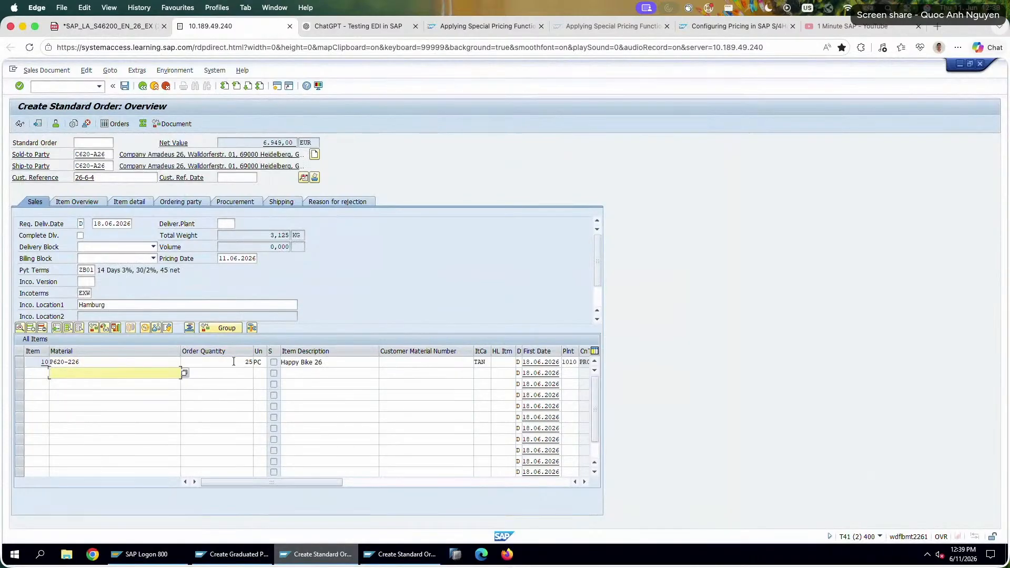
Open the pricing conditions of the P620-226 order item and examine the amounts and condition values of the PR02 graduated price lines.
double_click(235, 363)
left_click(221, 192)
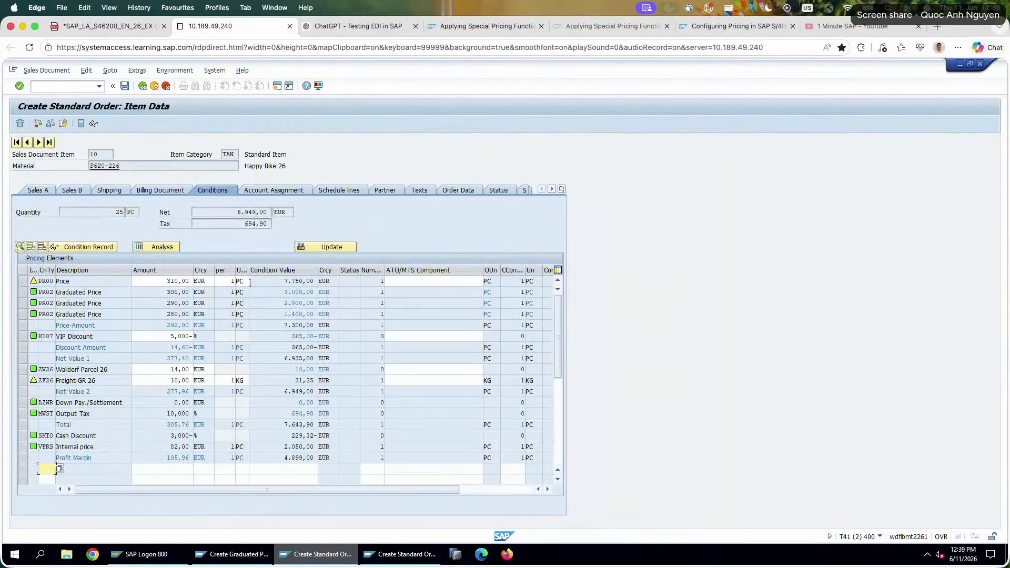
left_click(174, 281)
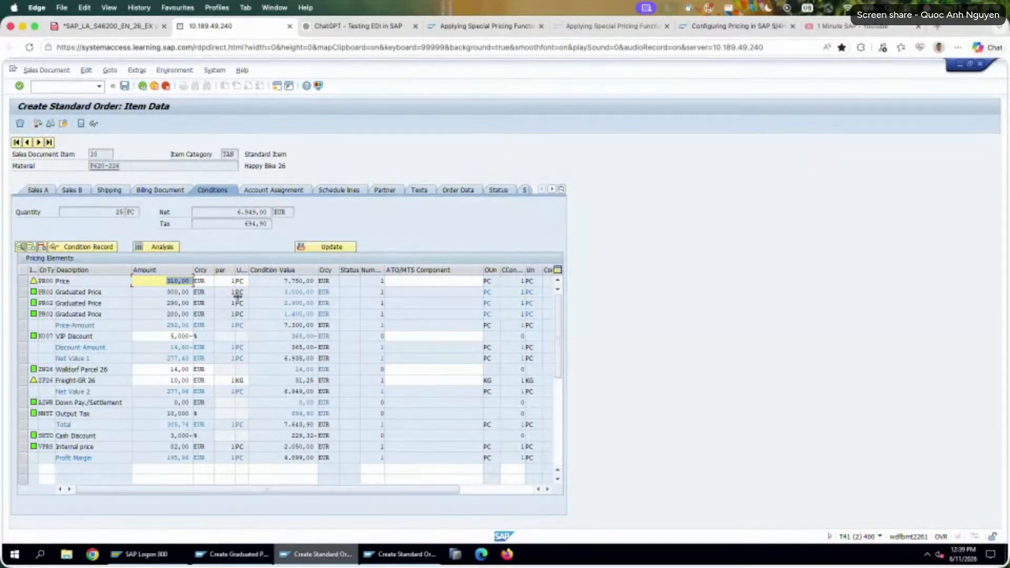
key("Down")
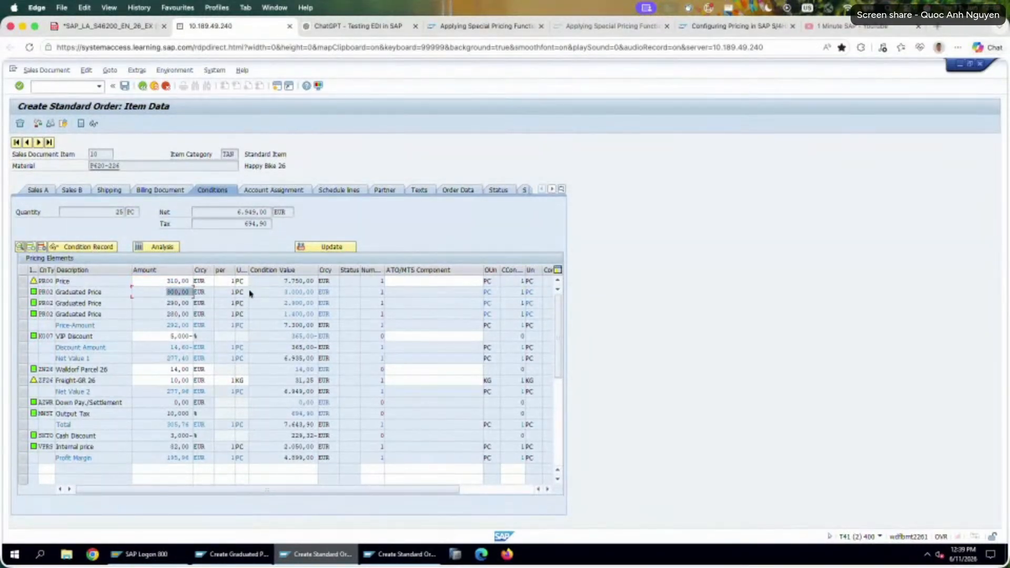
key("Tab")
key("Tab")
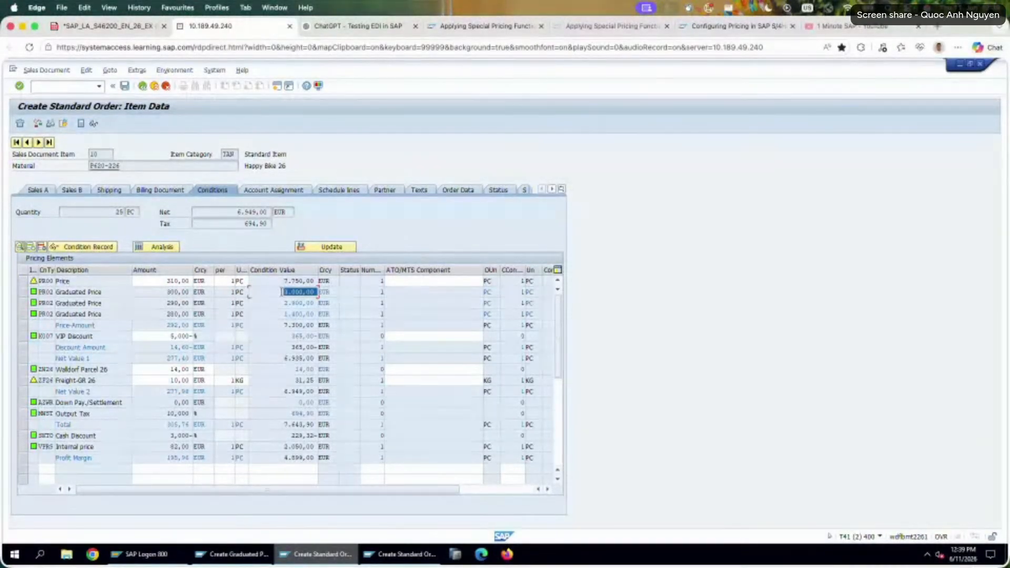
left_click_drag(161, 294, 194, 294)
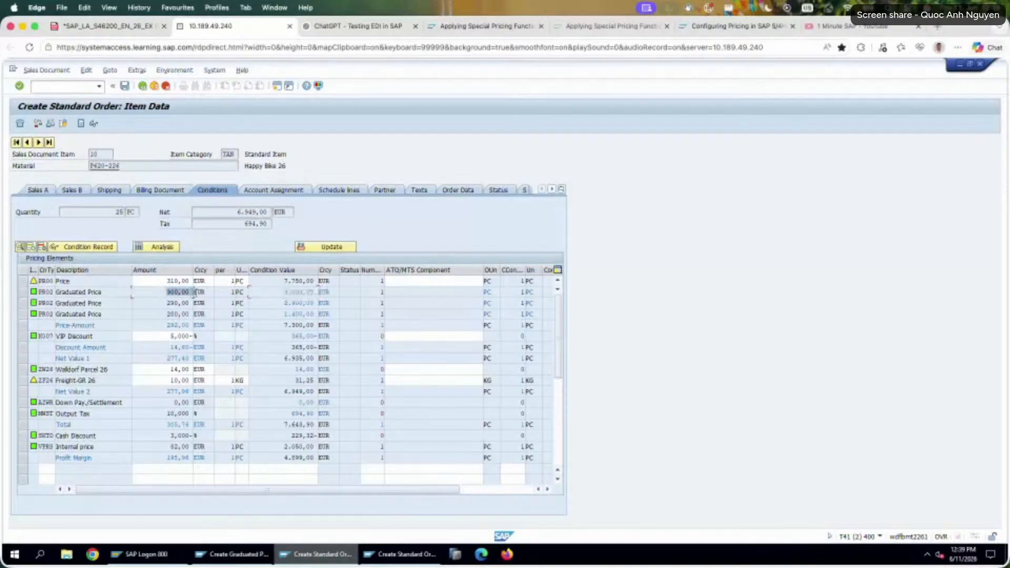
left_click_drag(284, 304, 317, 304)
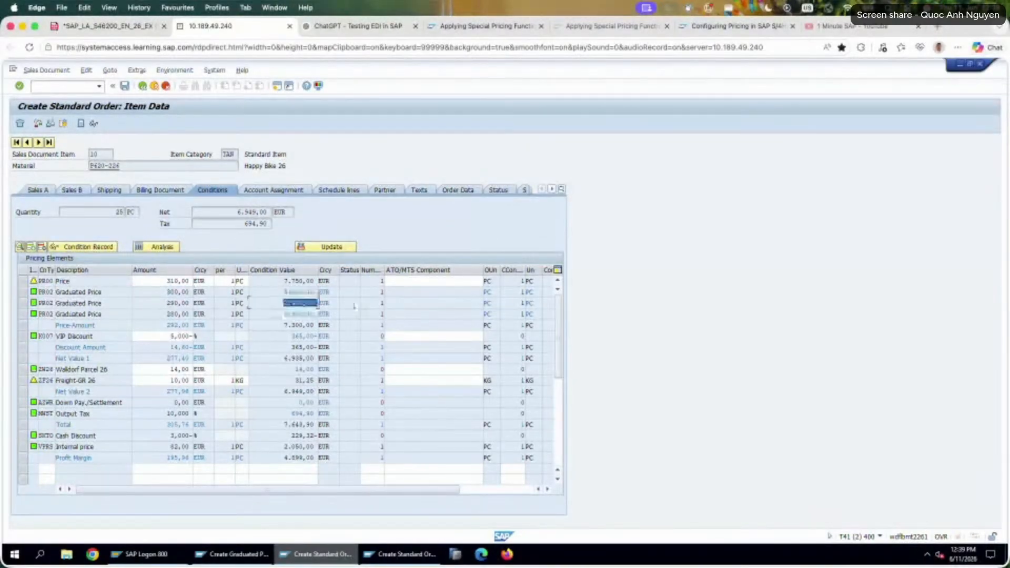
left_click_drag(167, 303, 192, 303)
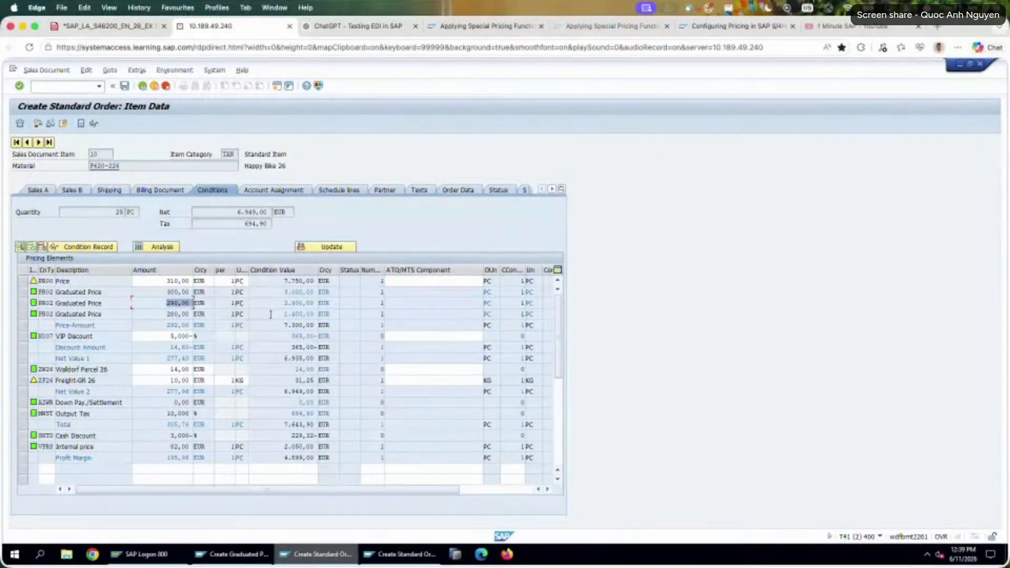
left_click_drag(270, 314, 347, 310)
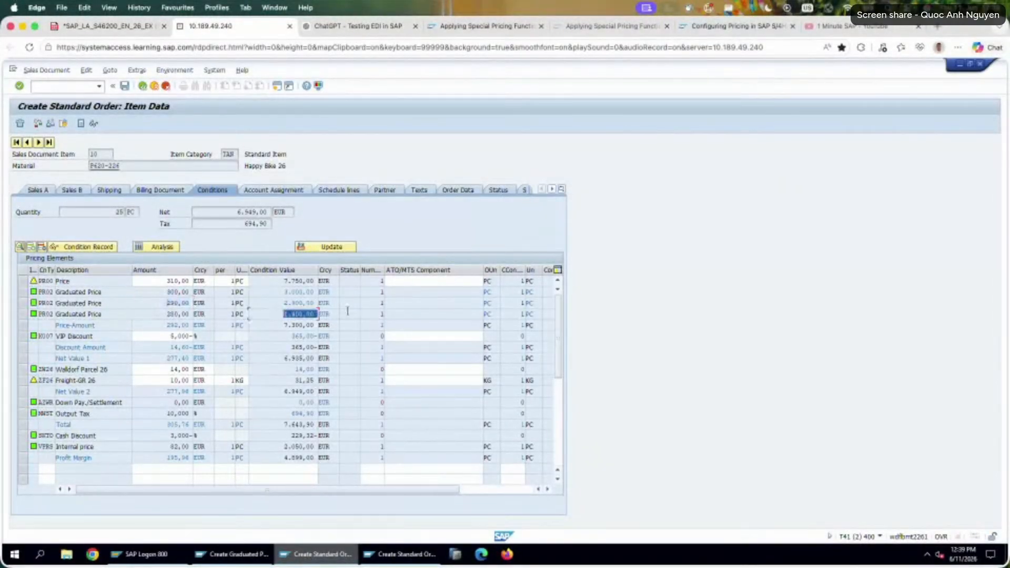
Open Calculator and multiply 280 by 5 to check the condition value of the last graduated price line.
key("super+space")
type("calculator")
key("Return")
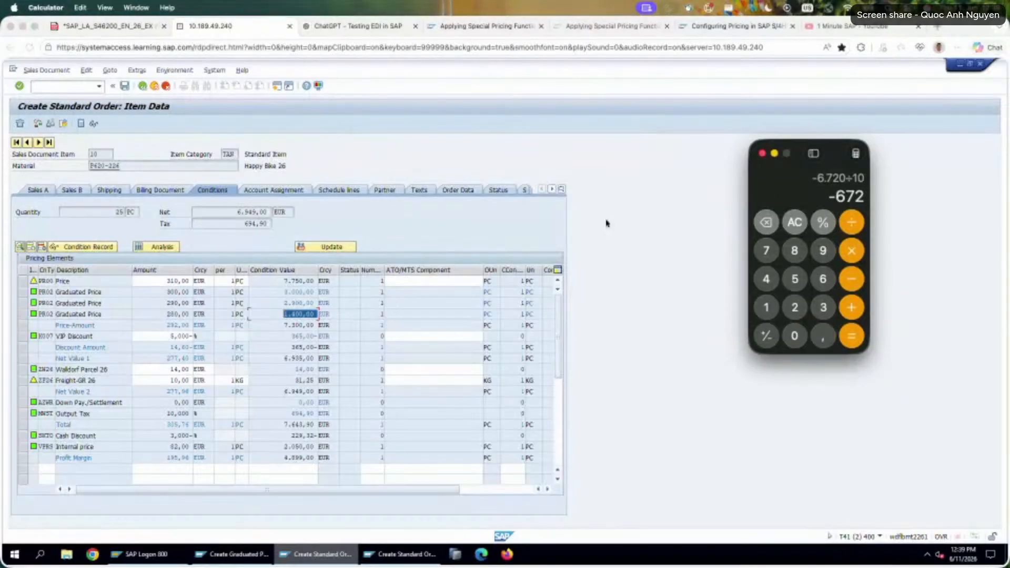
type("280")
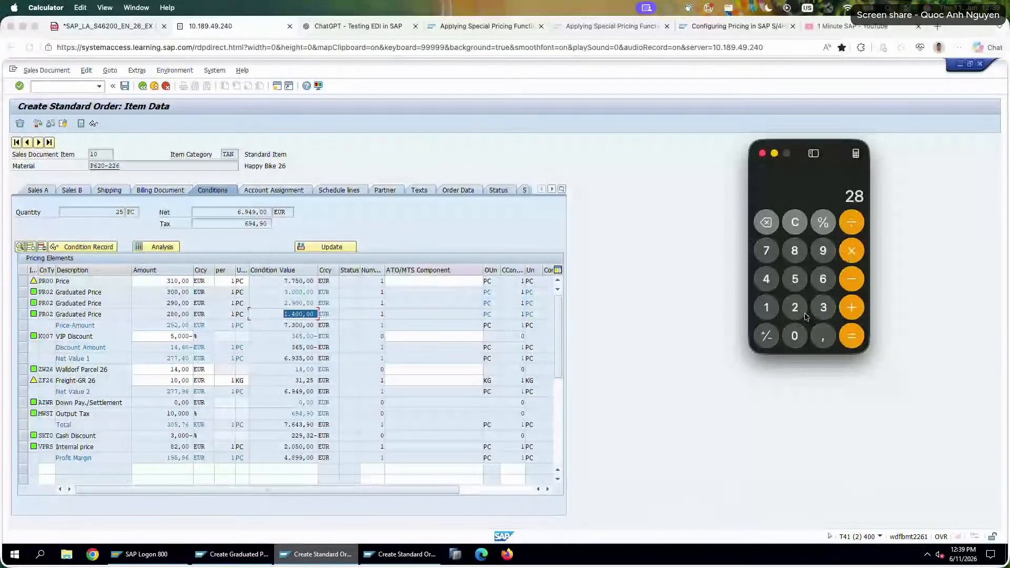
left_click(852, 251)
type("5")
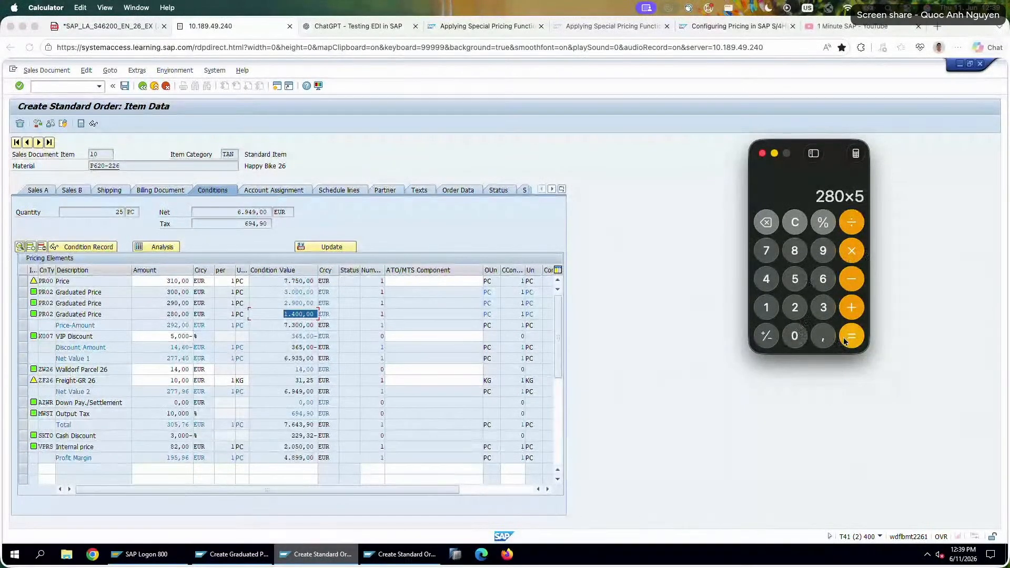
key("Return")
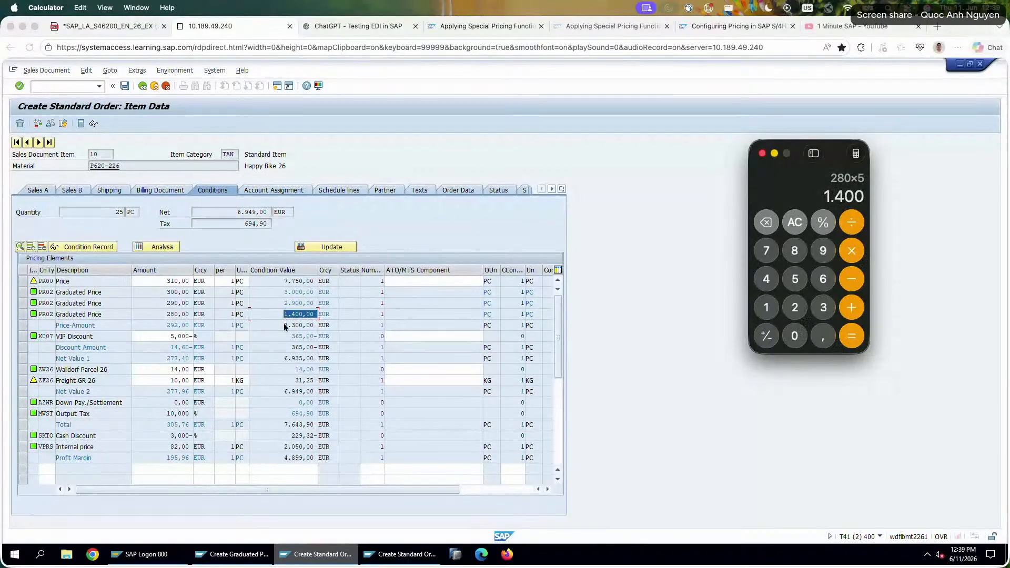
Check the price amount subtotal in the item conditions by multiplying 292 by 25 in Calculator.
left_click(270, 330)
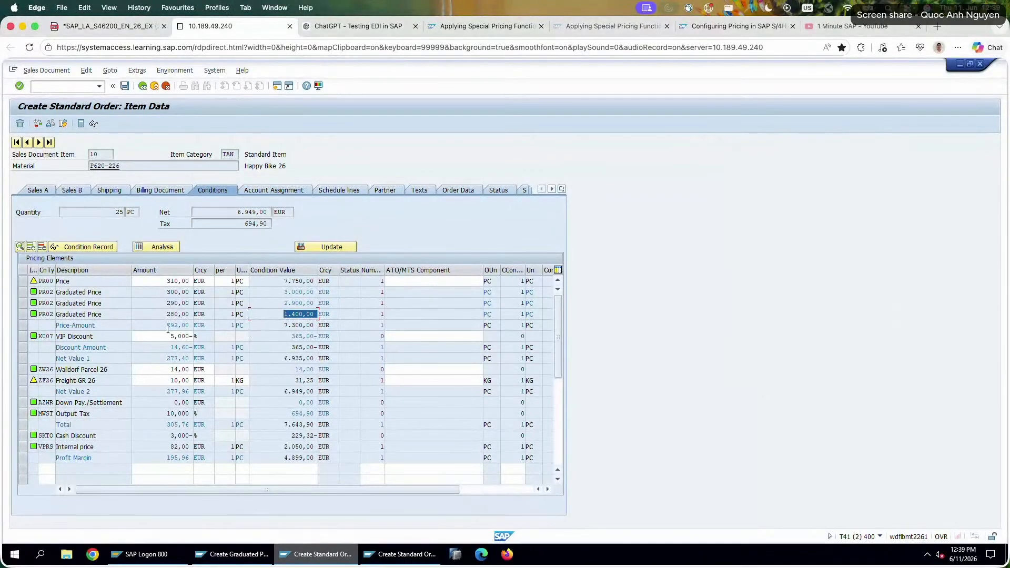
left_click_drag(277, 327, 325, 325)
left_click_drag(168, 326, 315, 343)
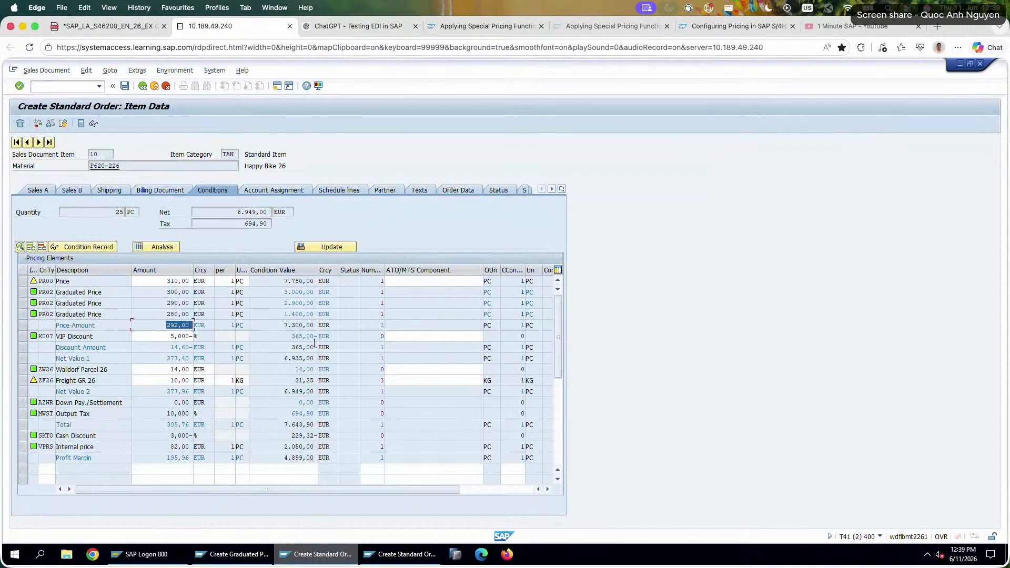
key("super+Tab")
type("29")
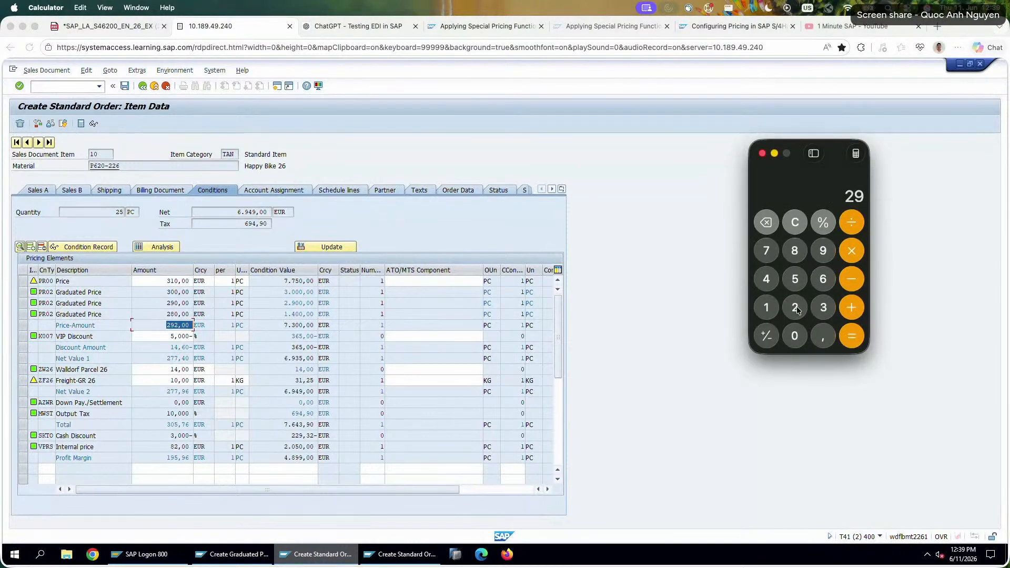
type("2*25")
key("Return")
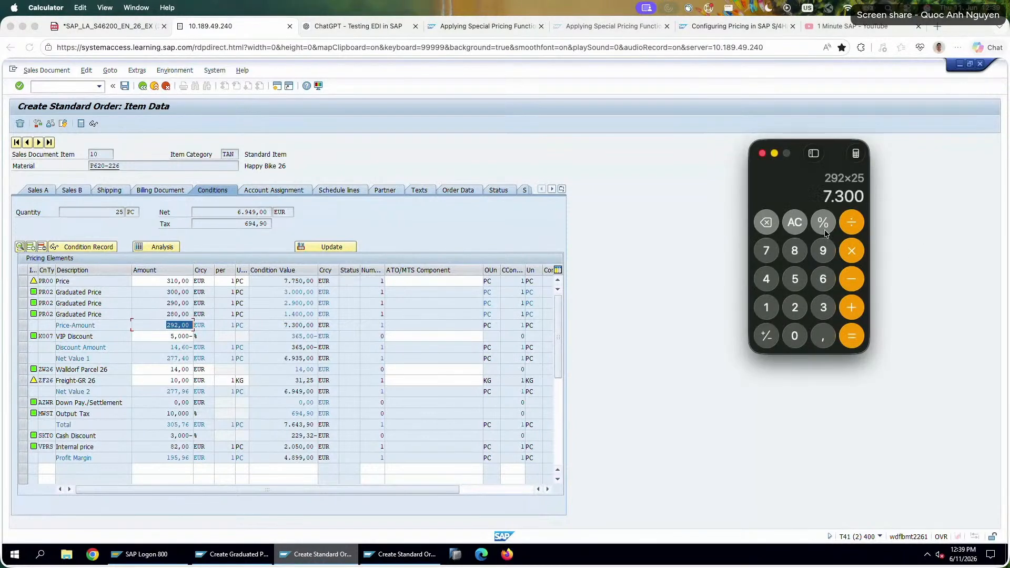
Compare the price amount subtotal and first graduated price with the PR00 price line in the item conditions.
left_click(281, 324)
left_click_drag(283, 324, 319, 308)
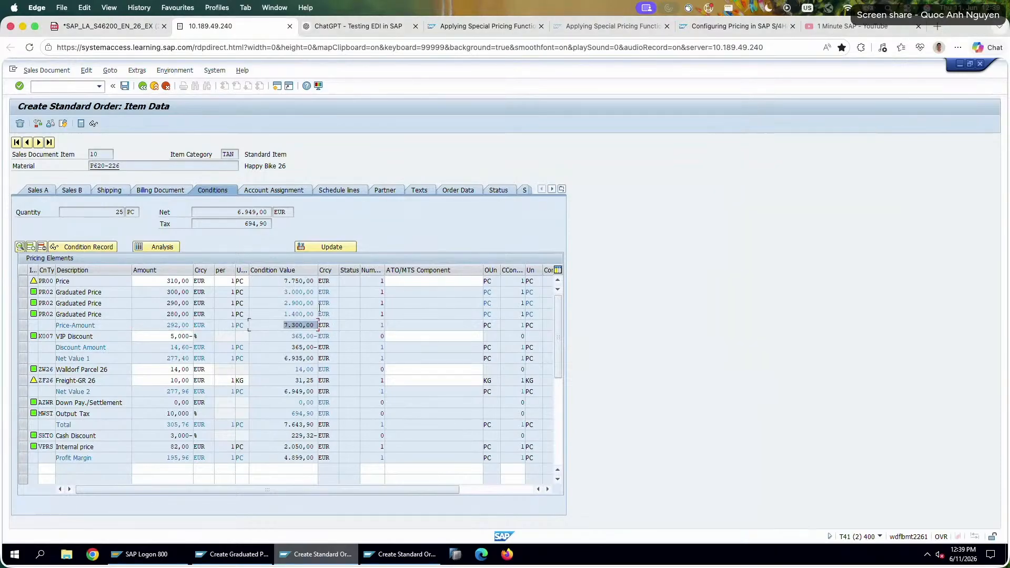
left_click_drag(277, 282, 366, 287)
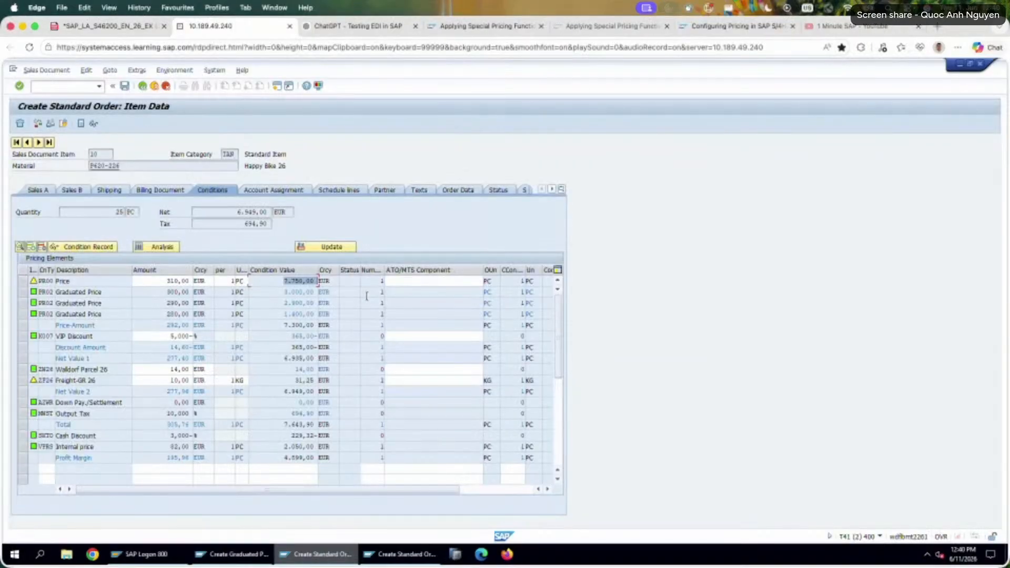
left_click_drag(167, 291, 190, 292)
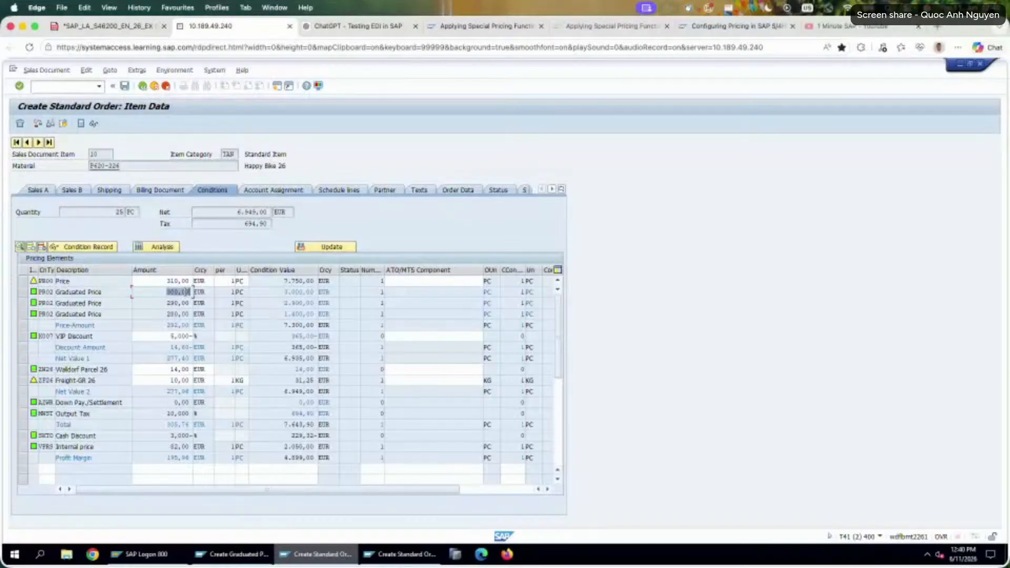
double_click(63, 281)
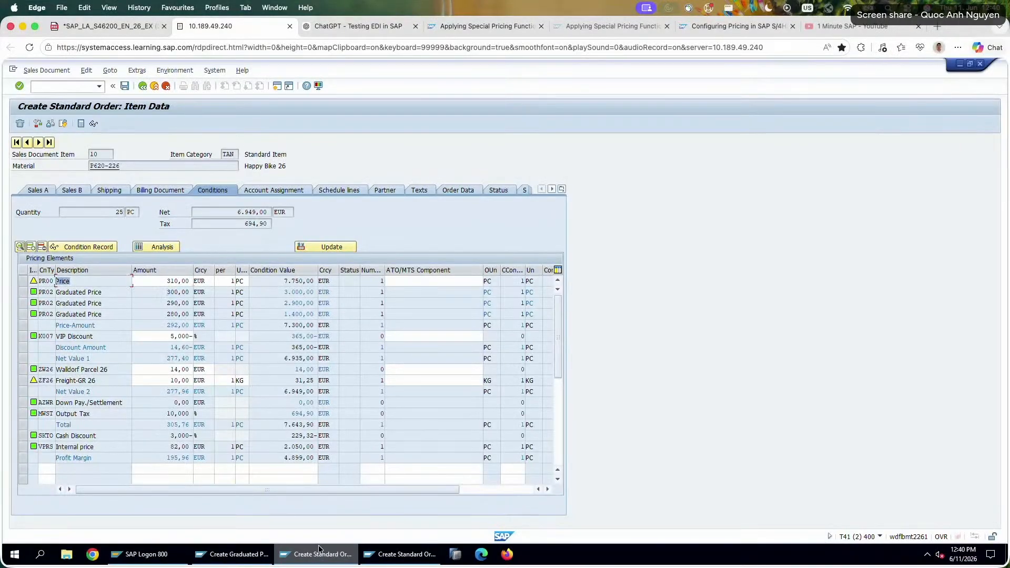
Begin the task 17 answer in the exercise PDF with the text "First 10: 300, second next 10: 290, last 5: 280 =>".
left_click(93, 27)
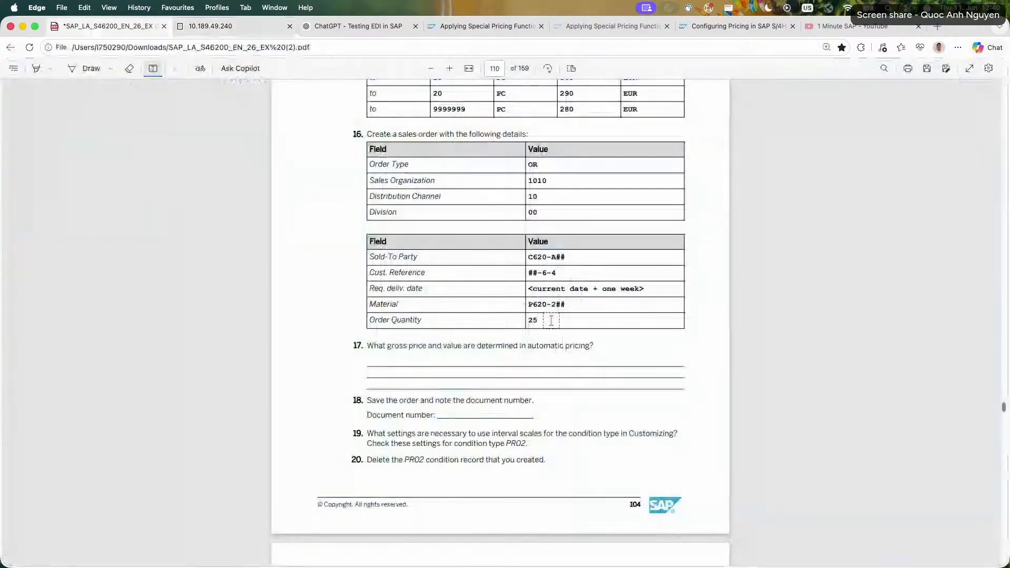
left_click(393, 359)
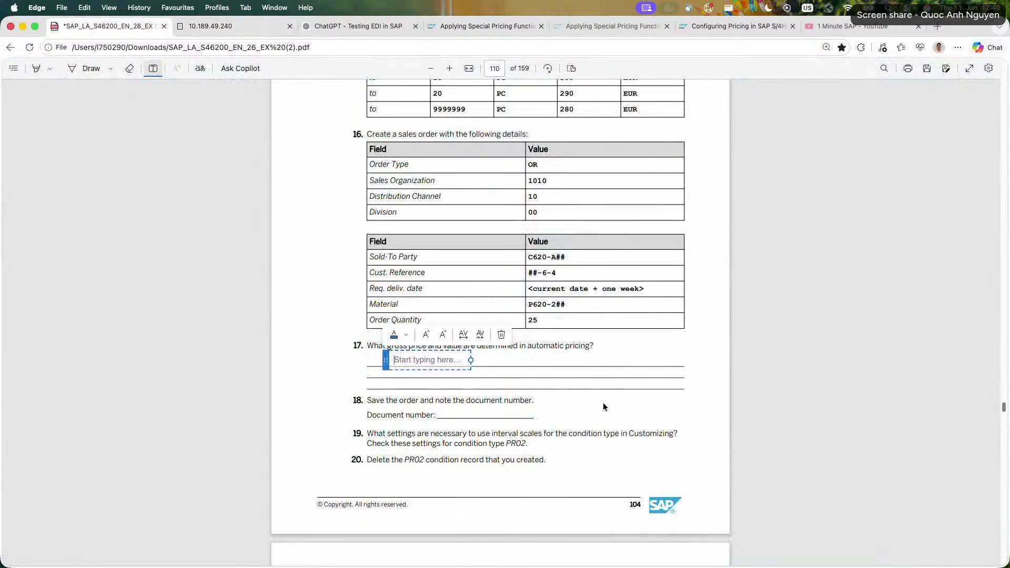
type("First 10")
type(": 300, fi")
type("second next 2")
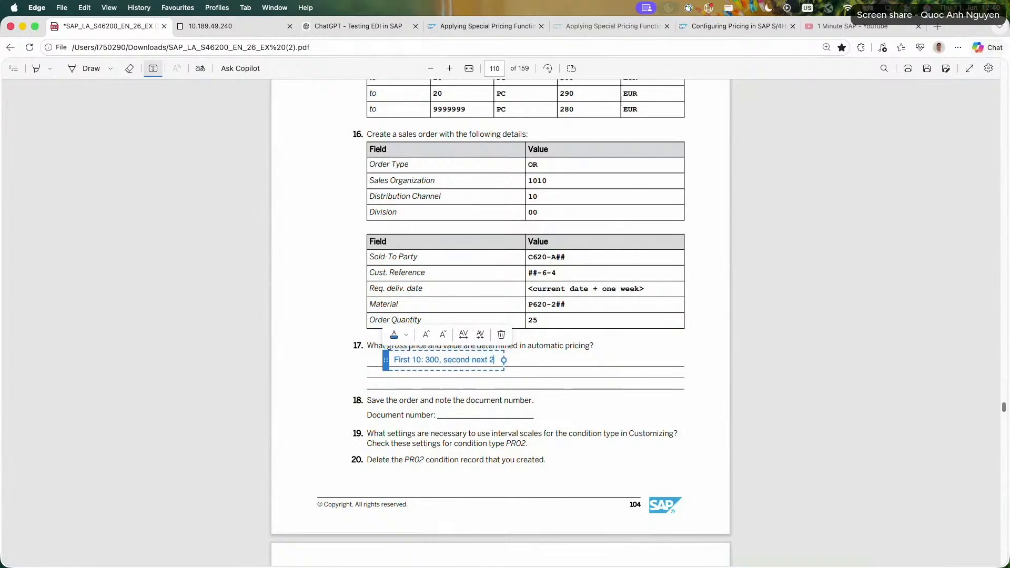
key("BackSpace")
type("10: 2")
type("90, last 5: 280 =>")
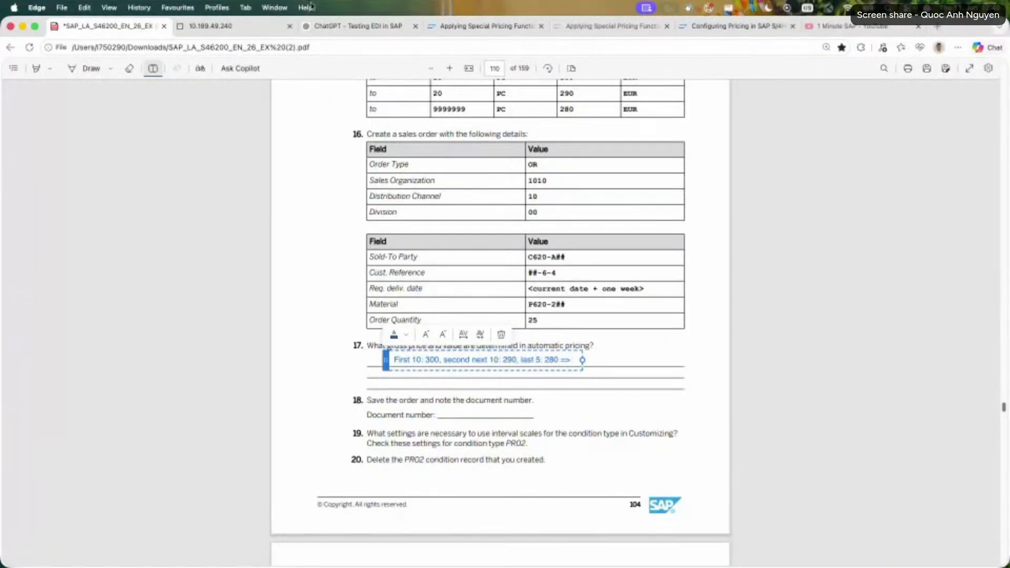
Recheck the average price in the order conditions and complete the task 17 answer with "292 in average".
left_click(226, 25)
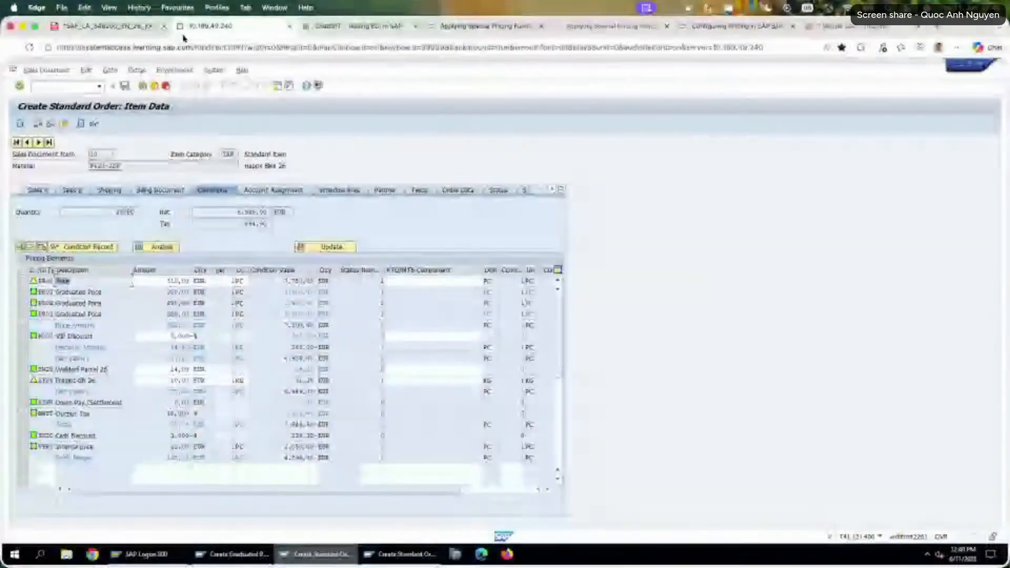
left_click(105, 27)
type("2")
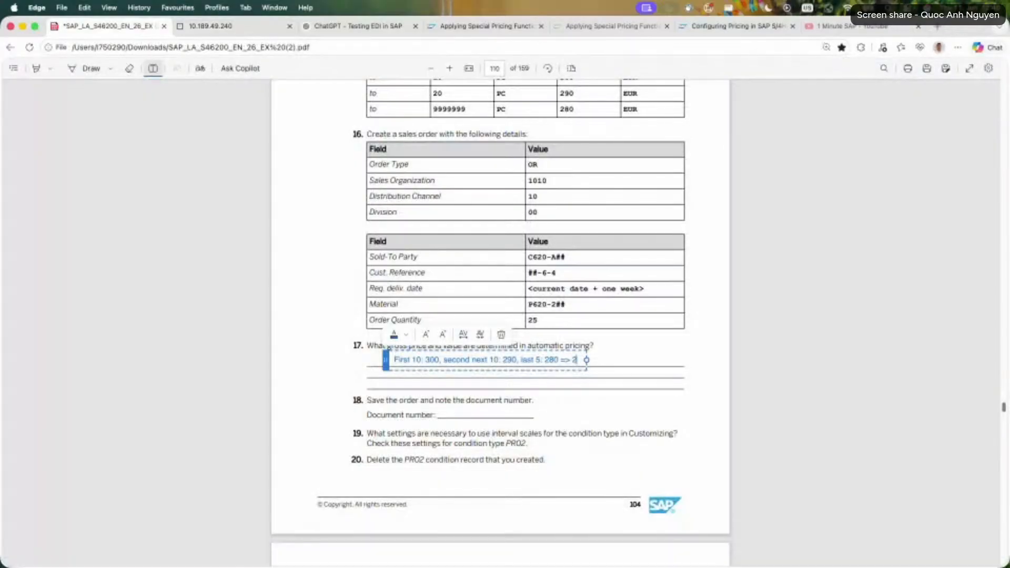
type("92 in average")
Check the VIP Discount and Walldorf Parcel 26 amounts in the item conditions and save the sales order.
left_click(202, 28)
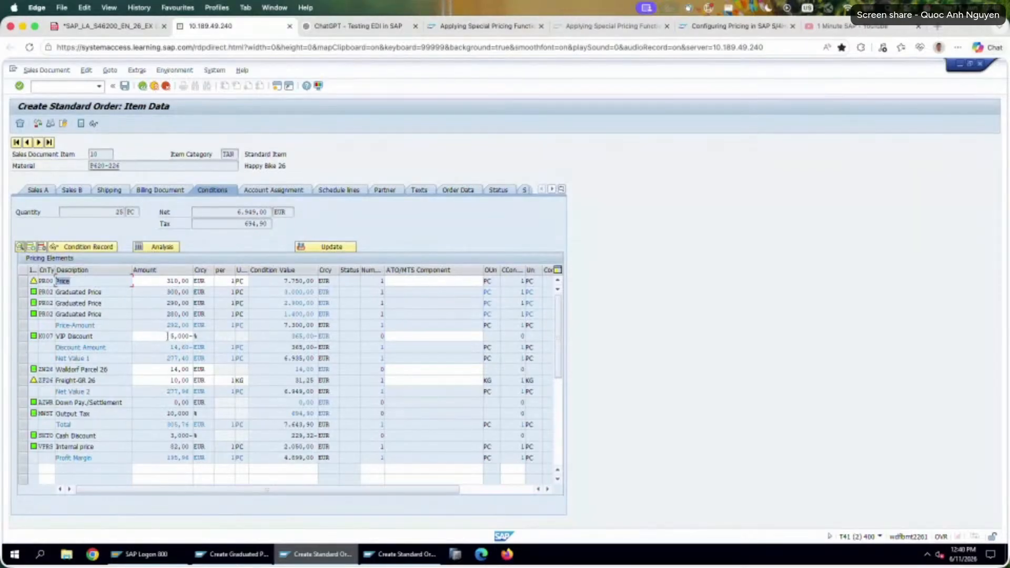
double_click(166, 336)
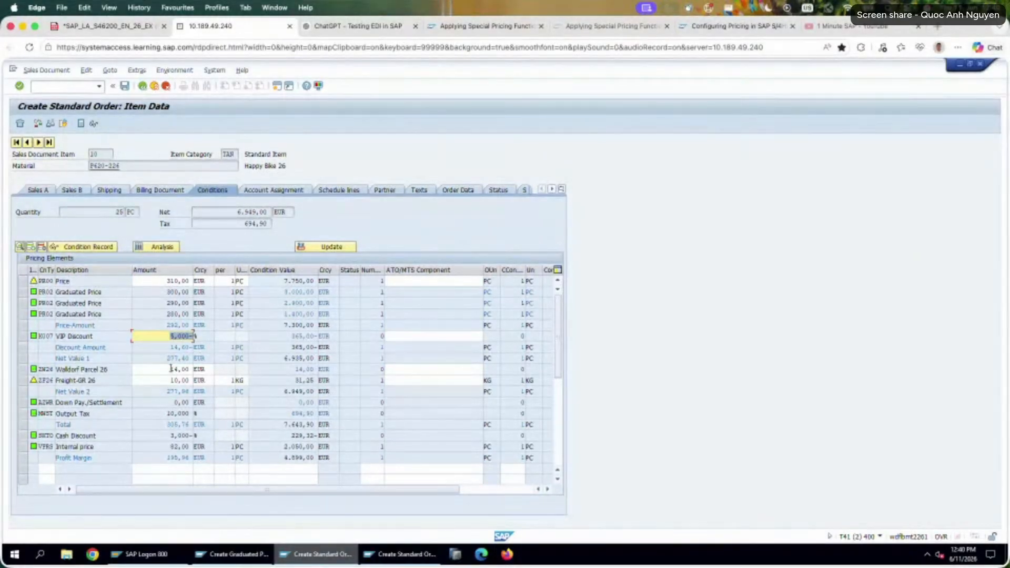
left_click(171, 369)
left_click(110, 26)
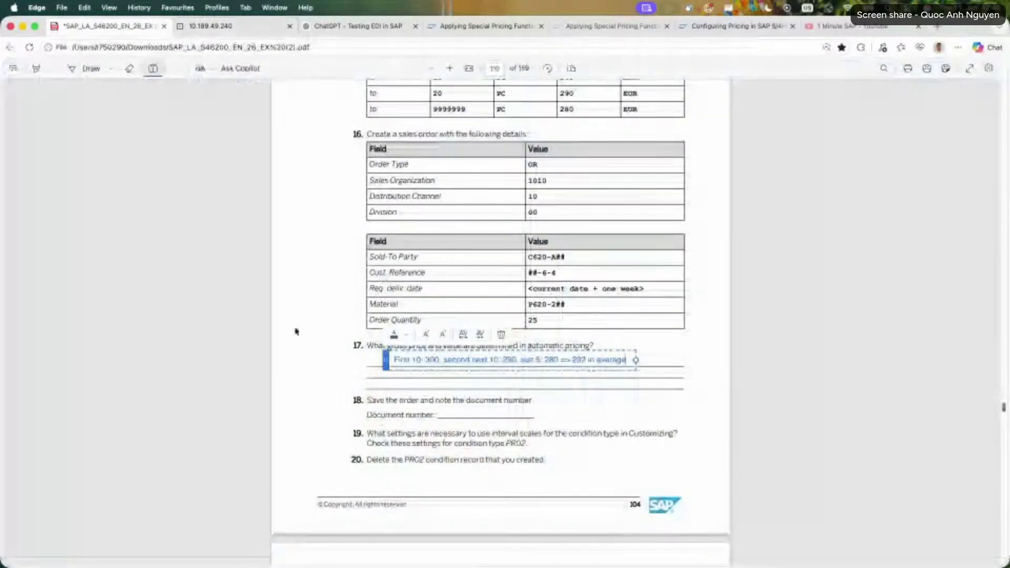
left_click(226, 27)
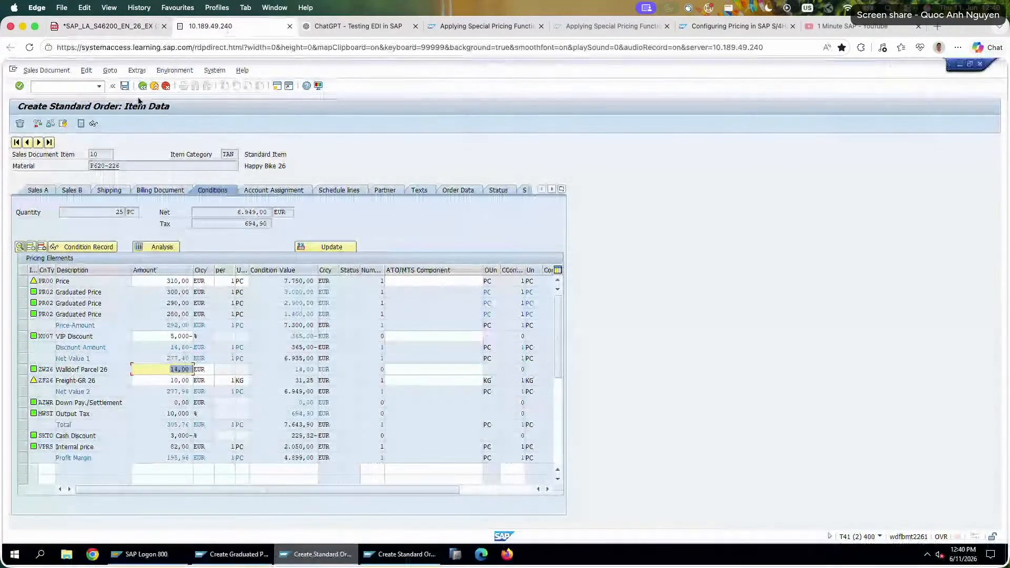
left_click(125, 86)
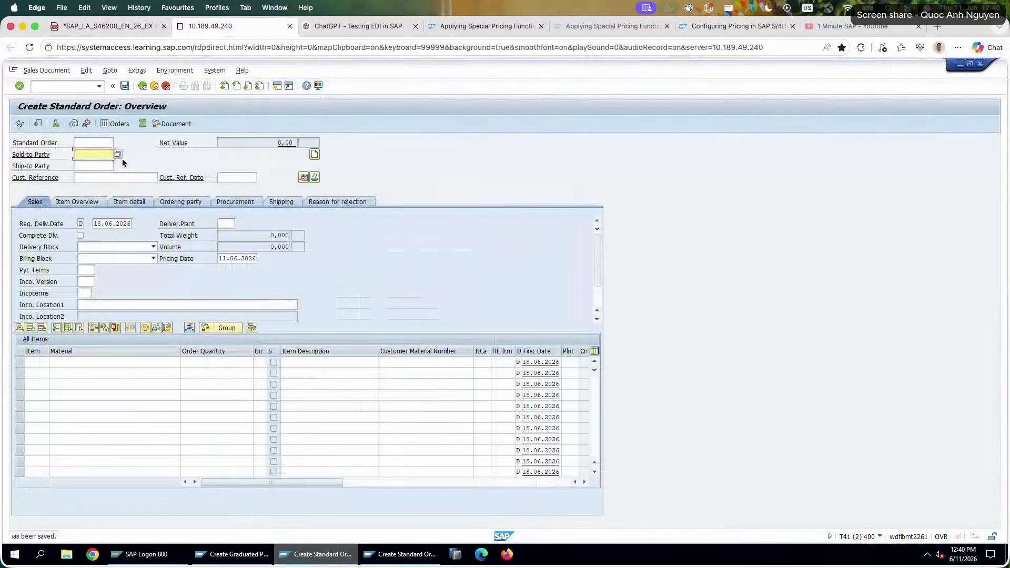
Note the saved order's document number in the task 18 field of the exercise PDF and read on to task 19.
left_click(110, 26)
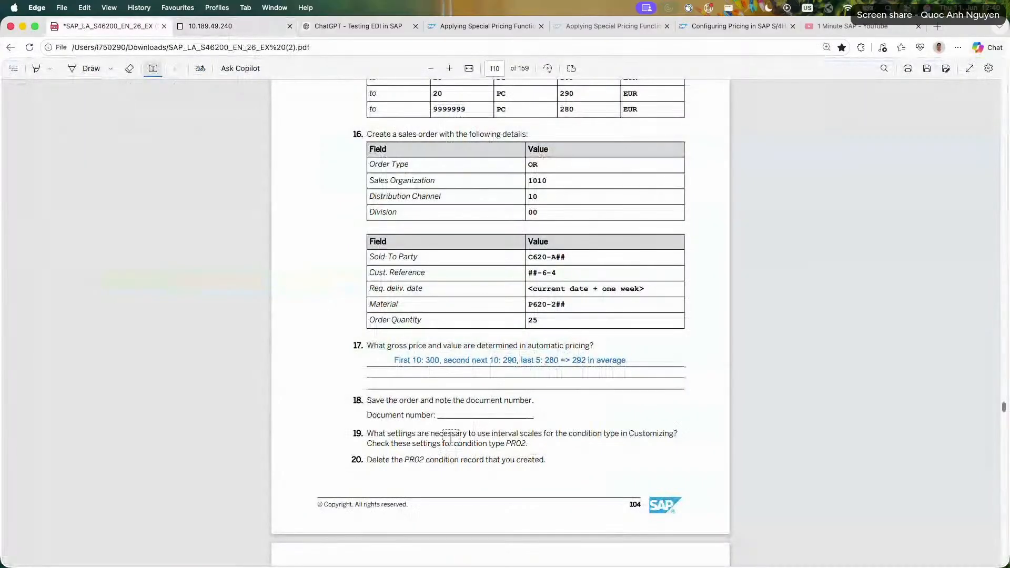
left_click(448, 413)
type("463")
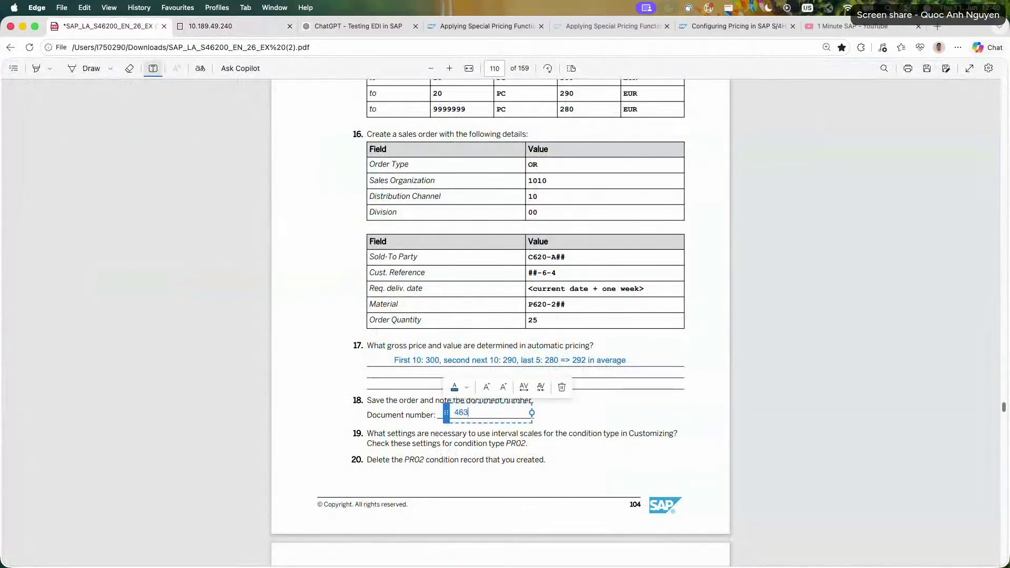
left_click(313, 402)
scroll(357, 391, "down", 1)
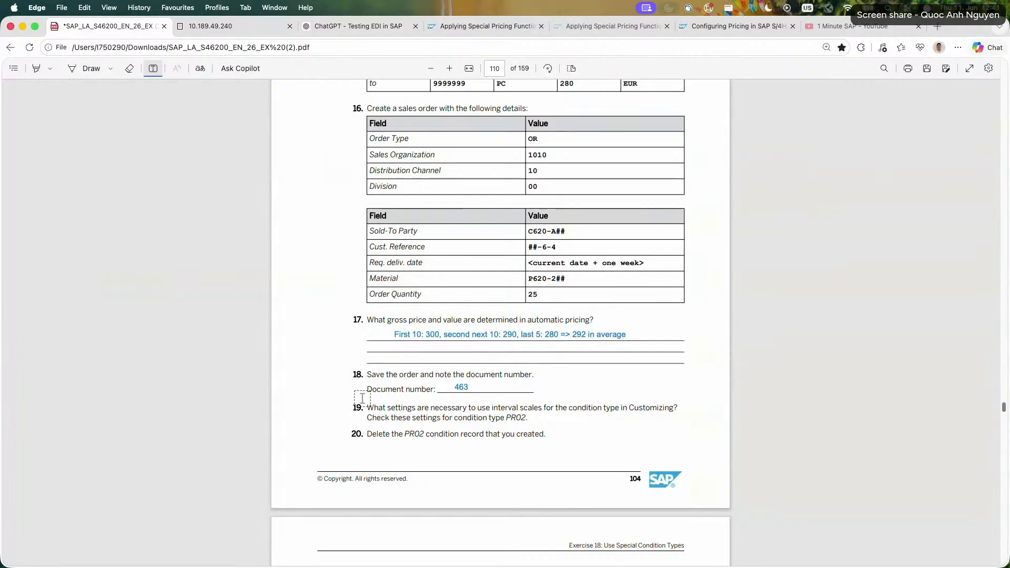
Switch to the SAP session, leave the graduated price entry, and open the Customizing details of condition type PR02.
scroll(362, 398, "down", 5)
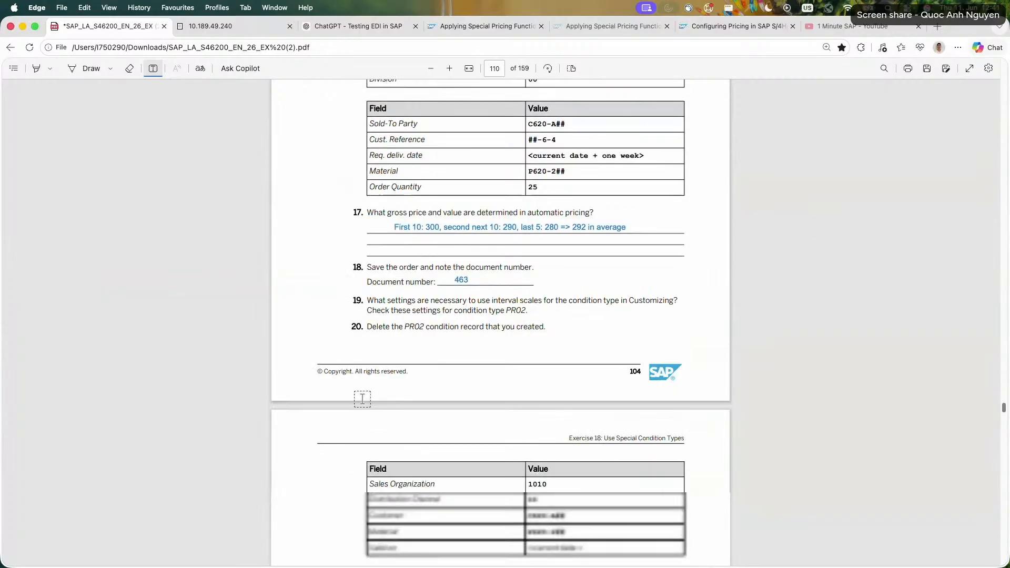
key("ctrl+Tab")
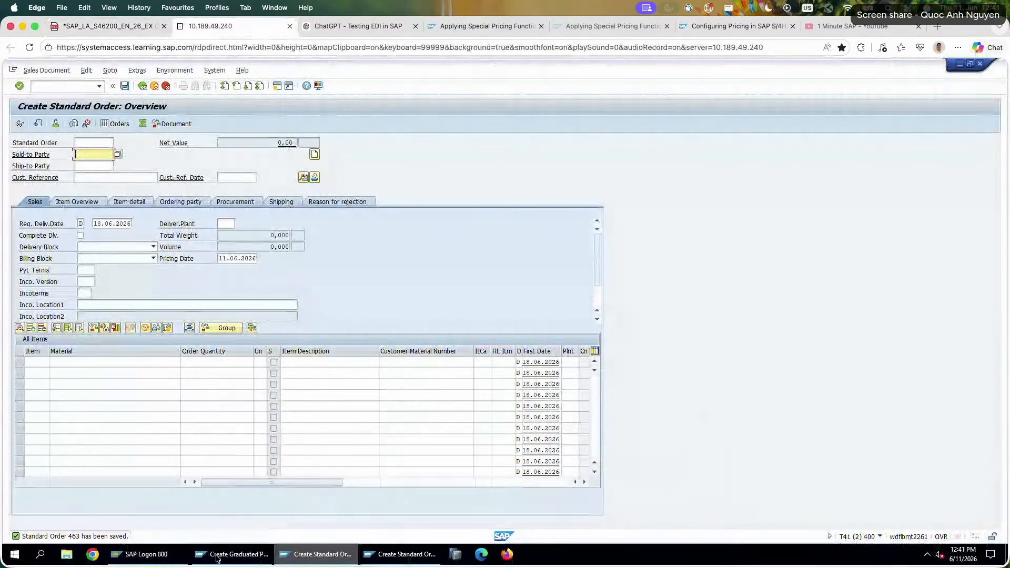
key("alt+Tab")
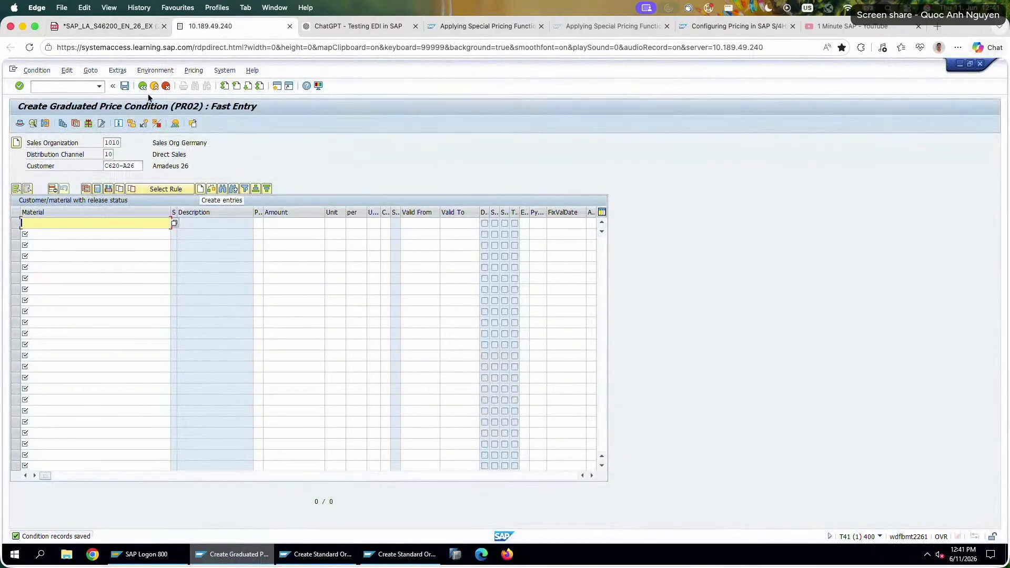
left_click(168, 87)
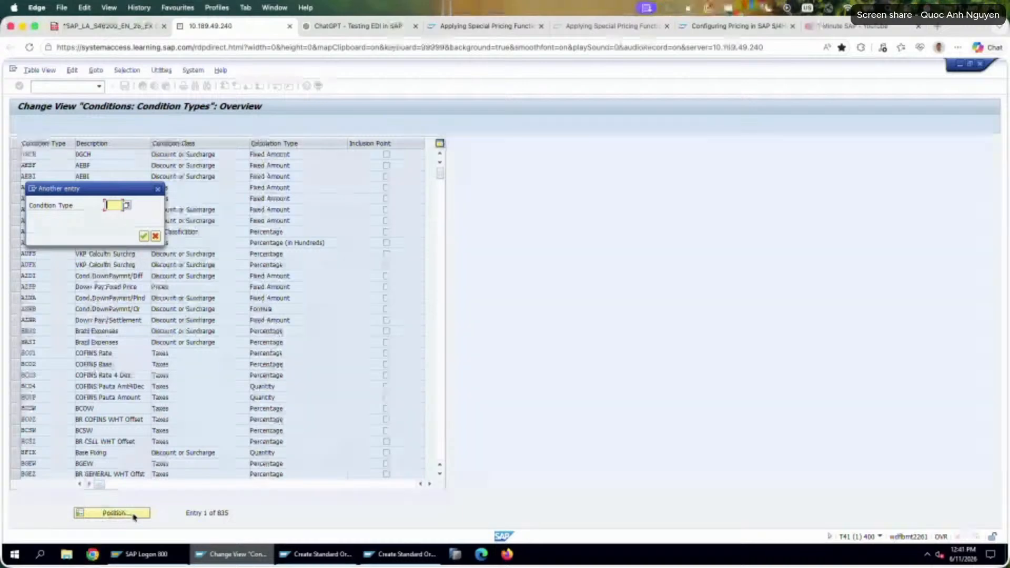
key("Return")
double_click(138, 156)
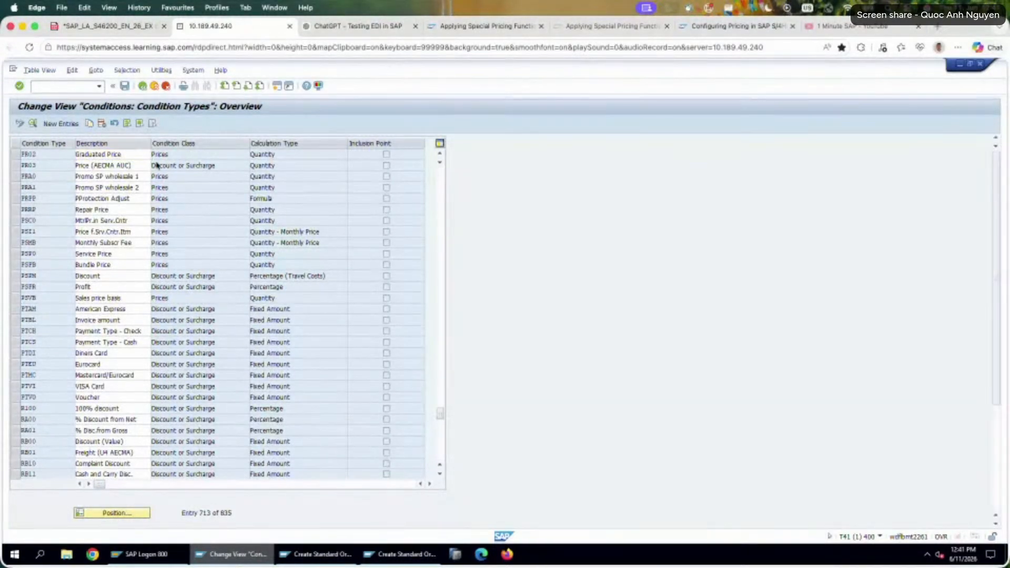
Check the Scale Base Type and Scale Type settings in the Scales section of condition type PR02.
scroll(175, 443, "down", 5)
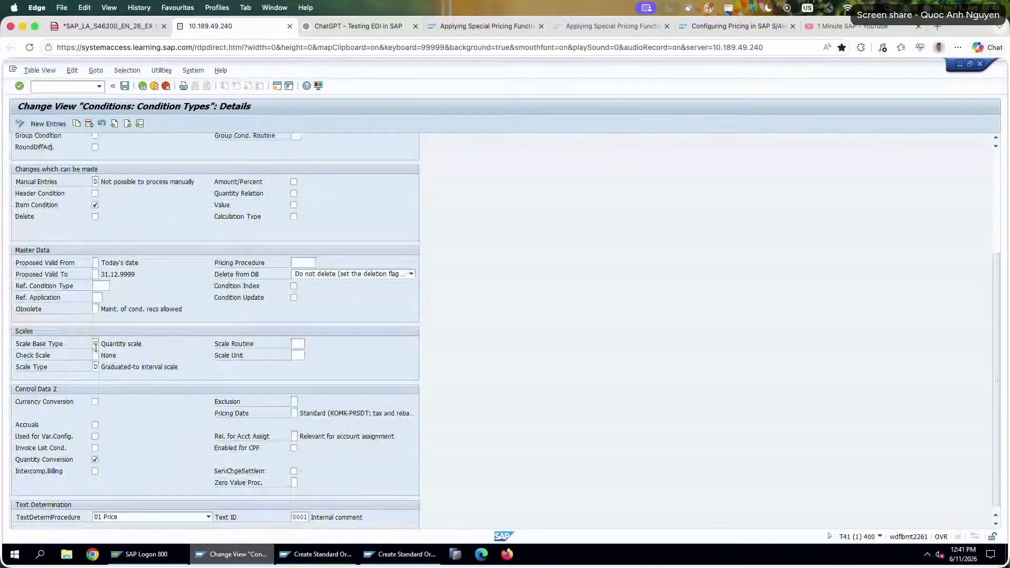
left_click(96, 343)
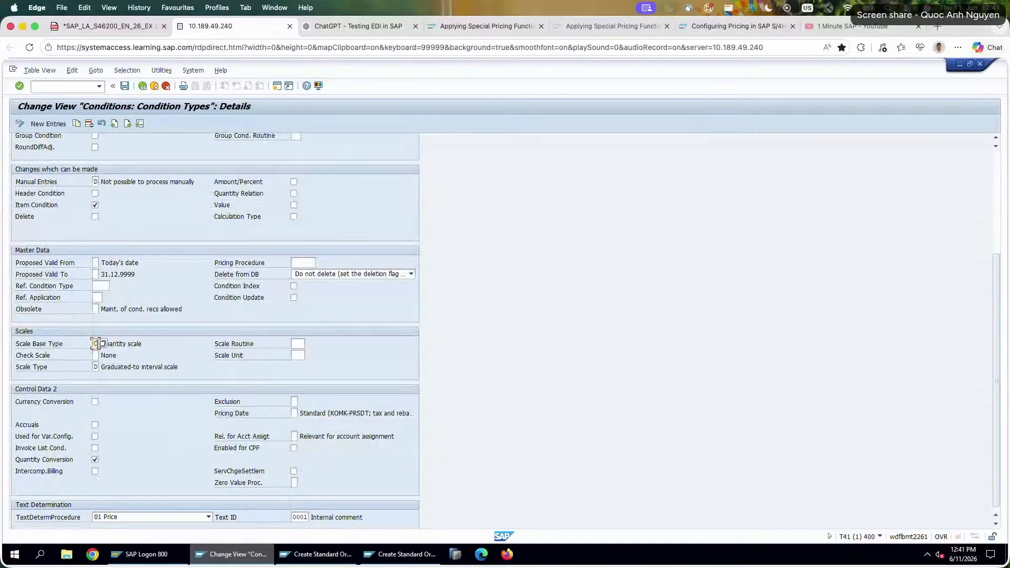
left_click(69, 370)
left_click_drag(99, 368, 179, 367)
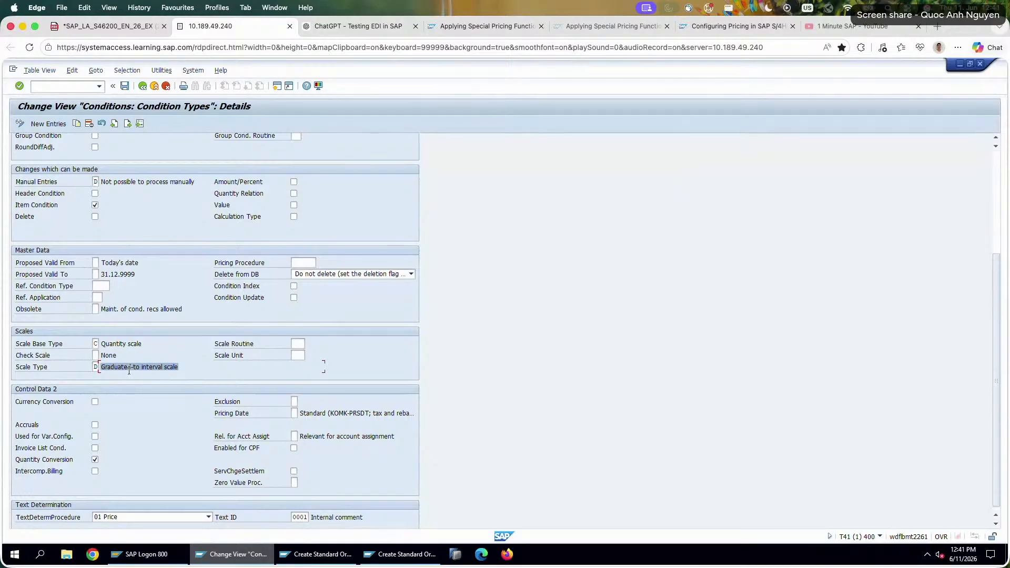
Display the possible entries for PR02's Scale Type and move the value list clear of the condition type's settings.
left_click(96, 367)
key("F4")
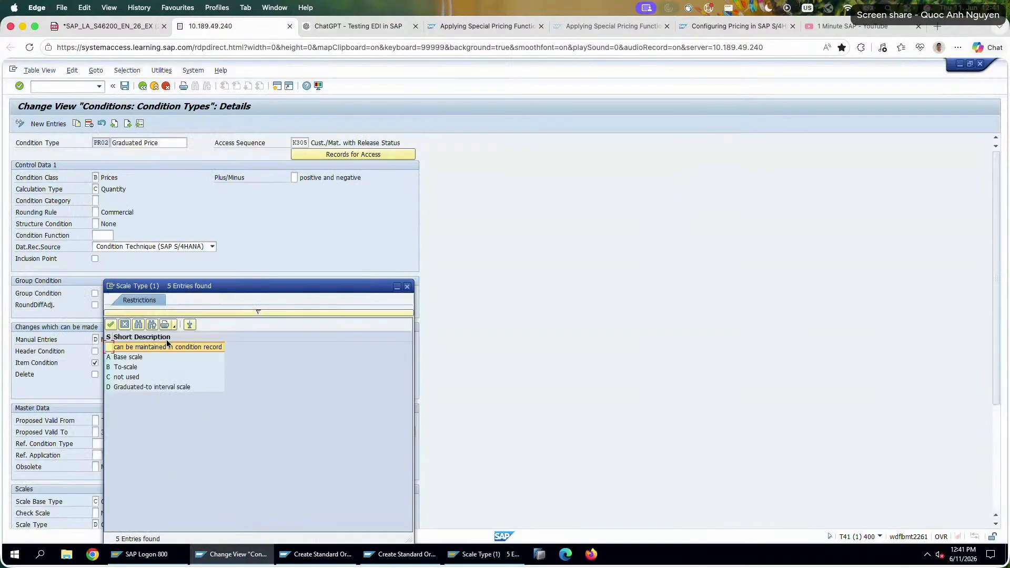
left_click_drag(231, 288, 491, 178)
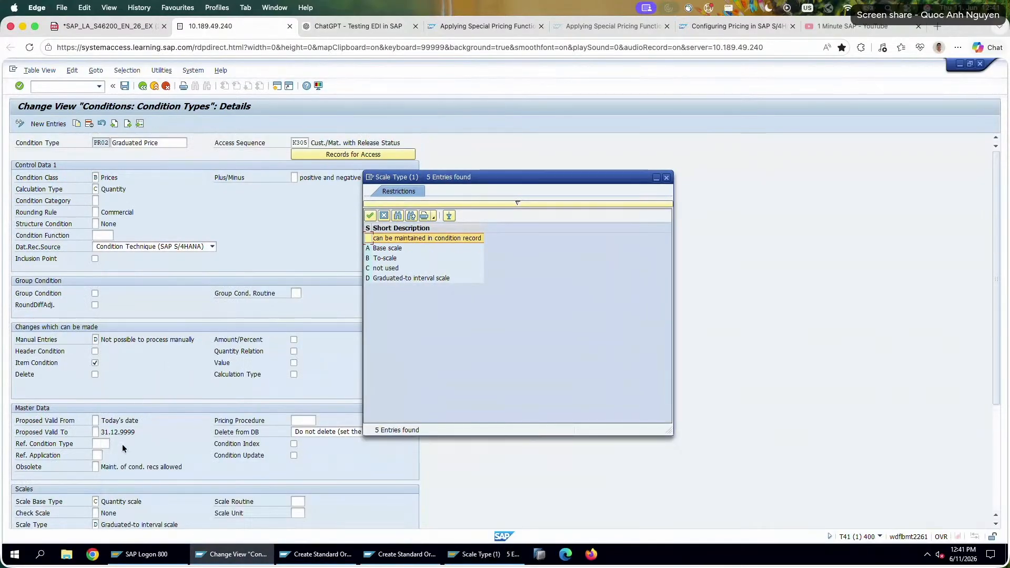
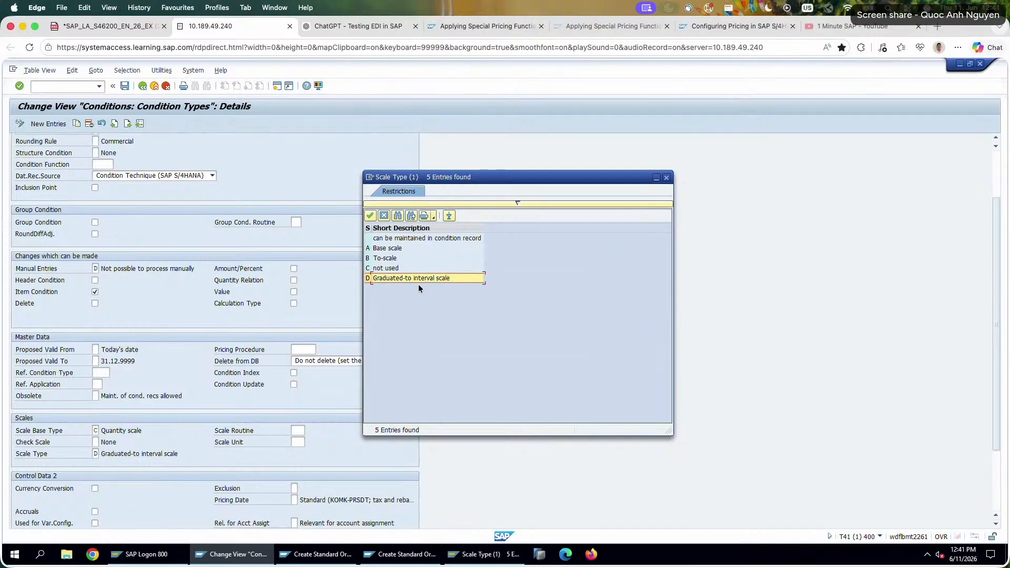
Close the value list of possible Scale Type entries and return to the Scales section of condition type PR02.
left_click(413, 241)
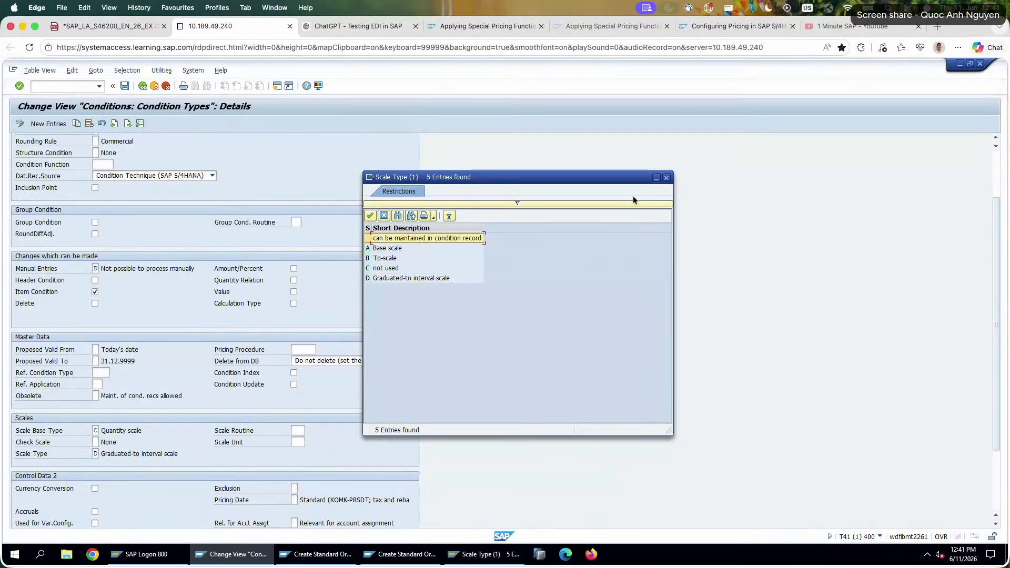
left_click(664, 181)
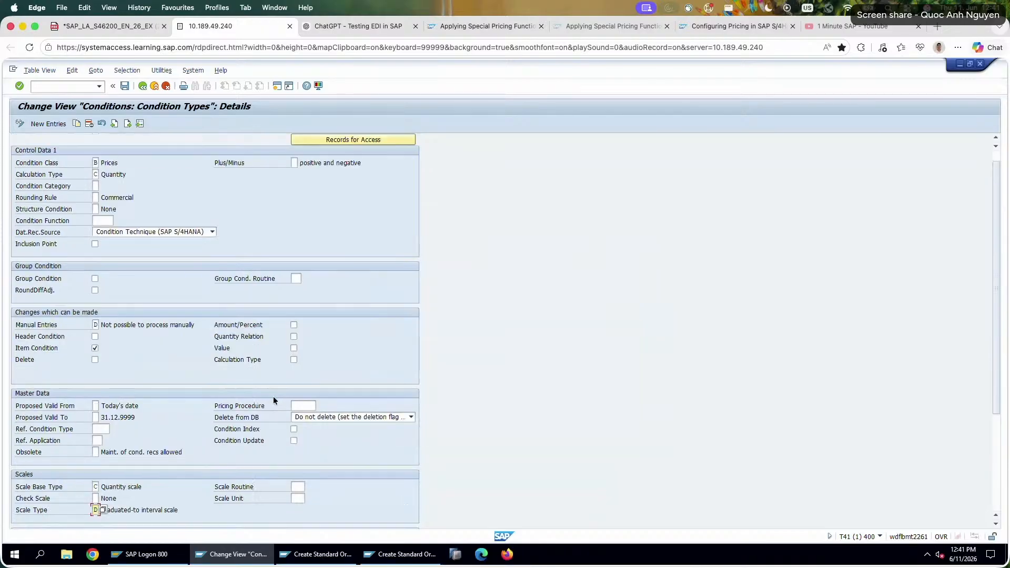
scroll(185, 421, "down", 5)
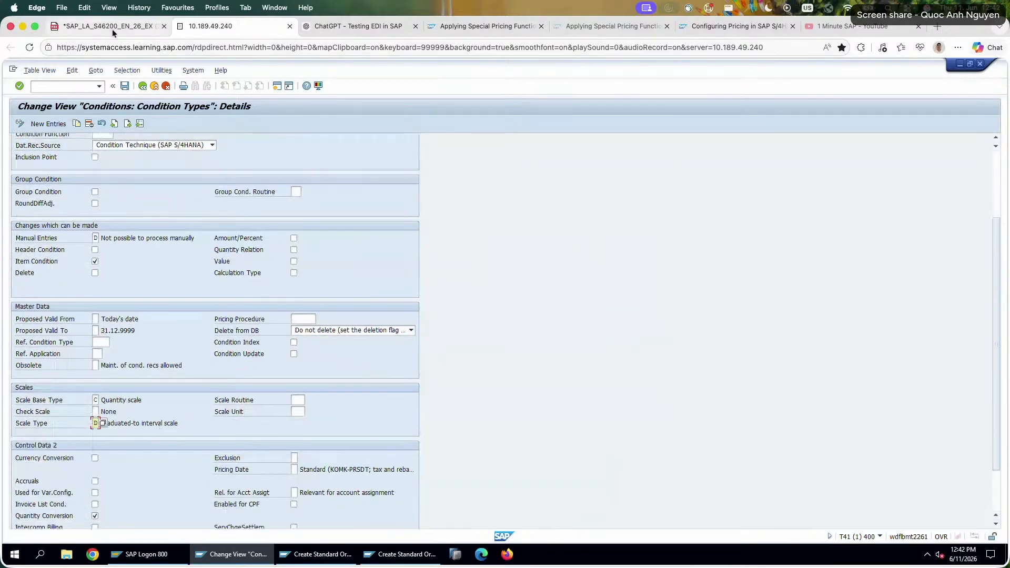
Switch to the exercise PDF and add the answer text "Scale Type D" beside task 19.
left_click(112, 30)
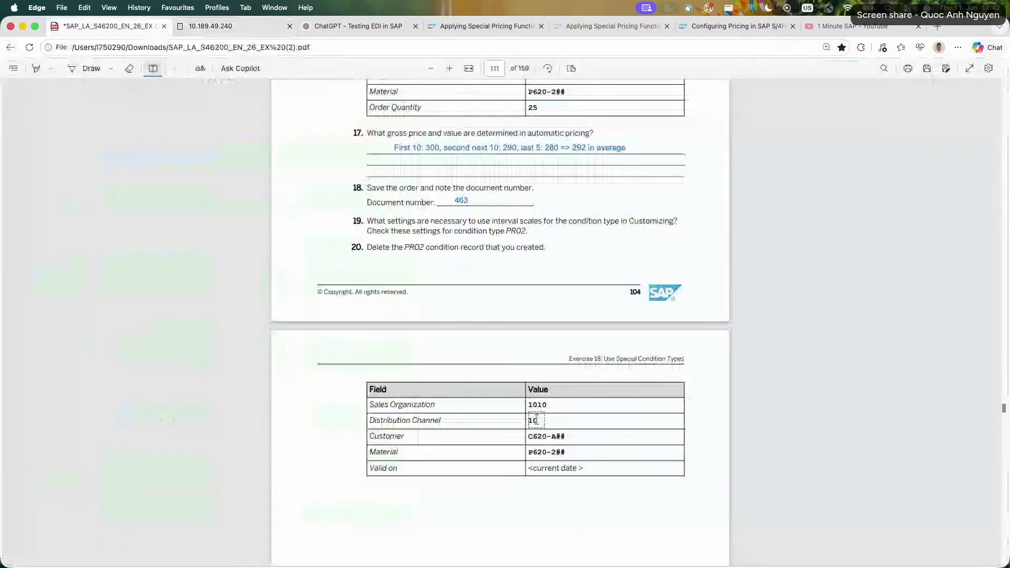
left_click(550, 225)
type("Scale Type d")
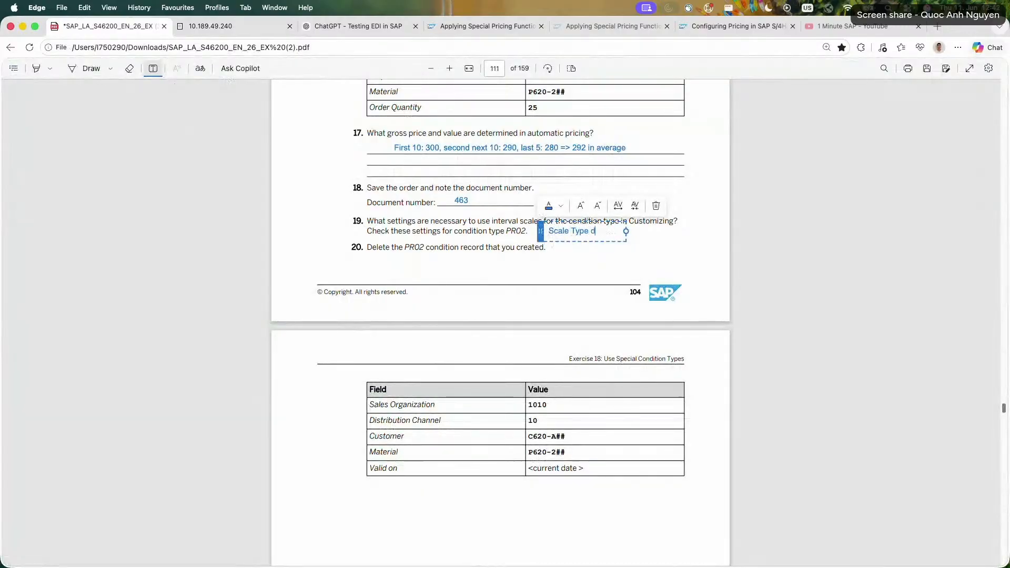
key("BackSpace")
type("D;")
Recheck the scale type's description in SAP and extend the task 19 answer to "Scale Type D: Grudated-to interval scale".
left_click(220, 26)
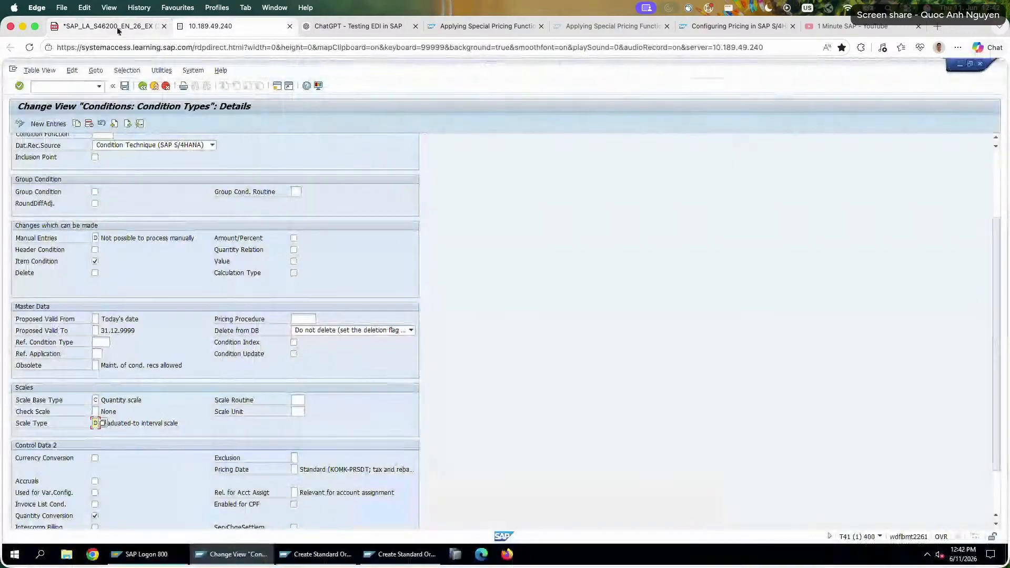
left_click(114, 25)
type(";")
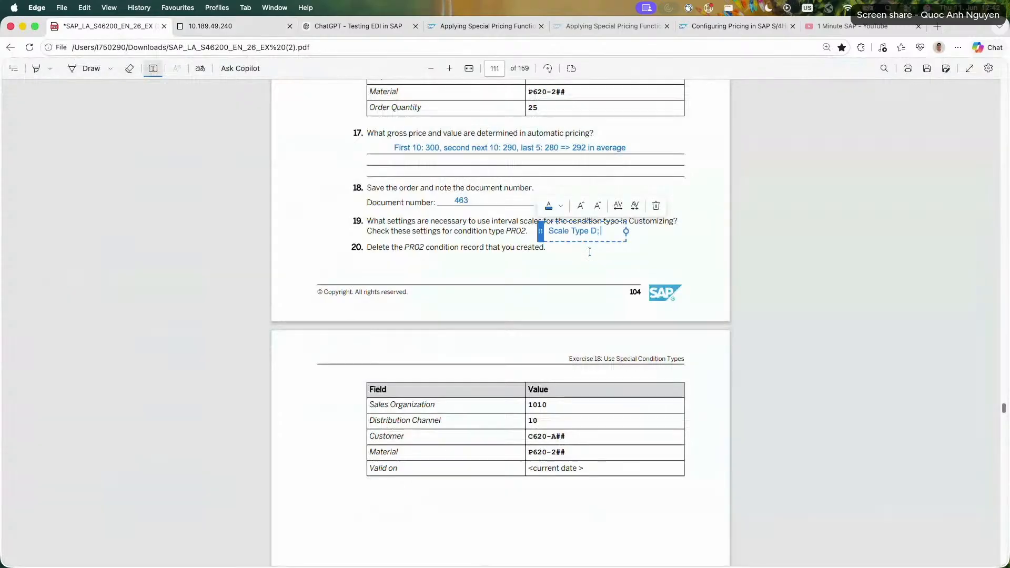
key("BackSpace")
type(": Gra")
key("BackSpace")
type("udated-to")
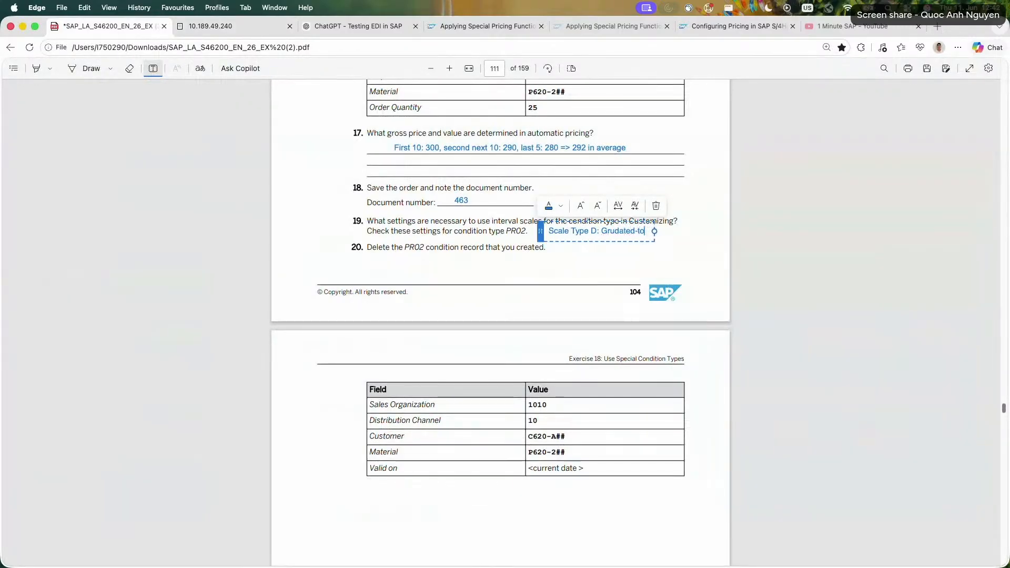
type(" interval sca")
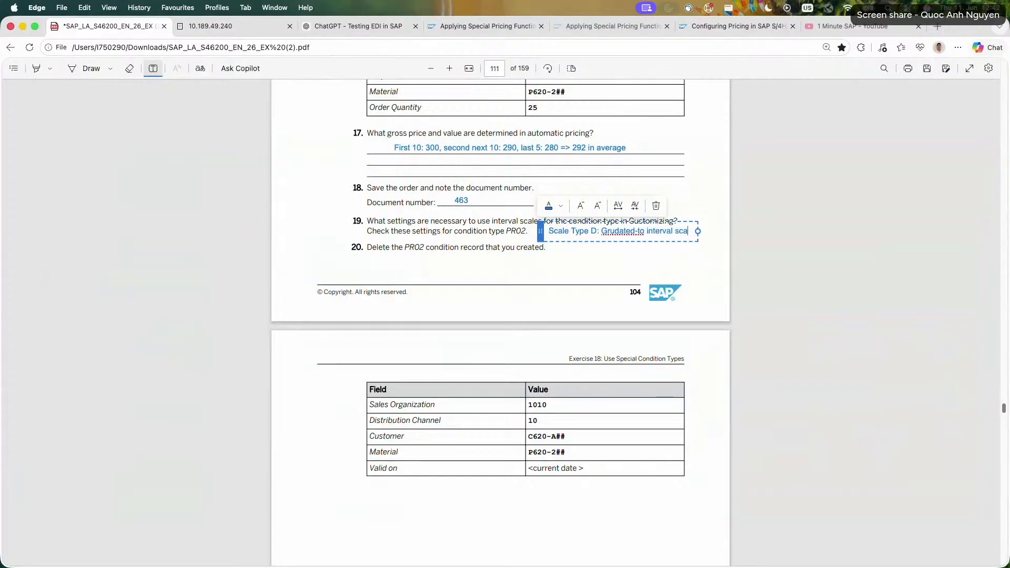
type("le")
key("Escape")
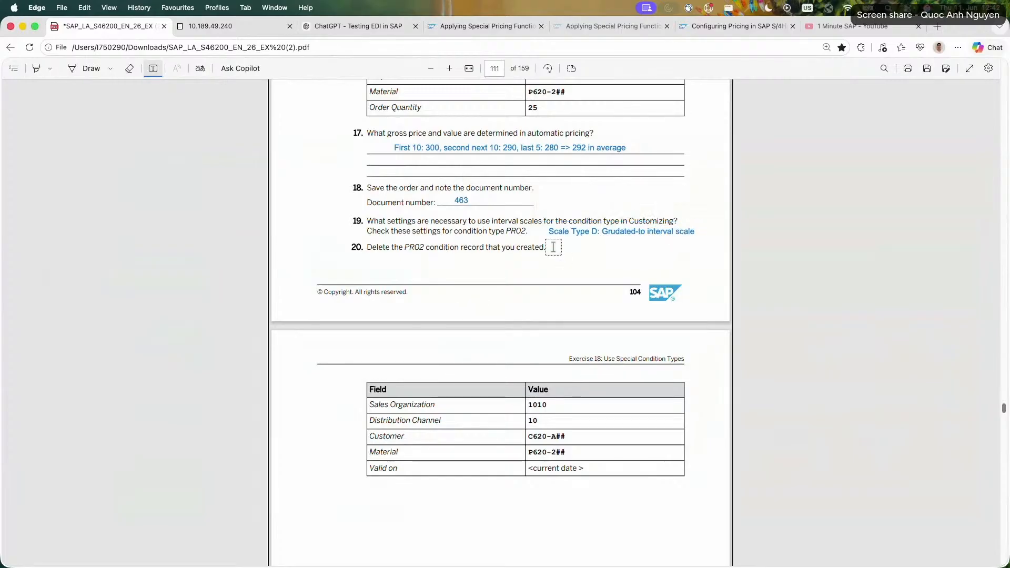
Switch to the SAP session, leave Customizing, and open the PR02 selection screen in transaction VK12.
left_click(266, 32)
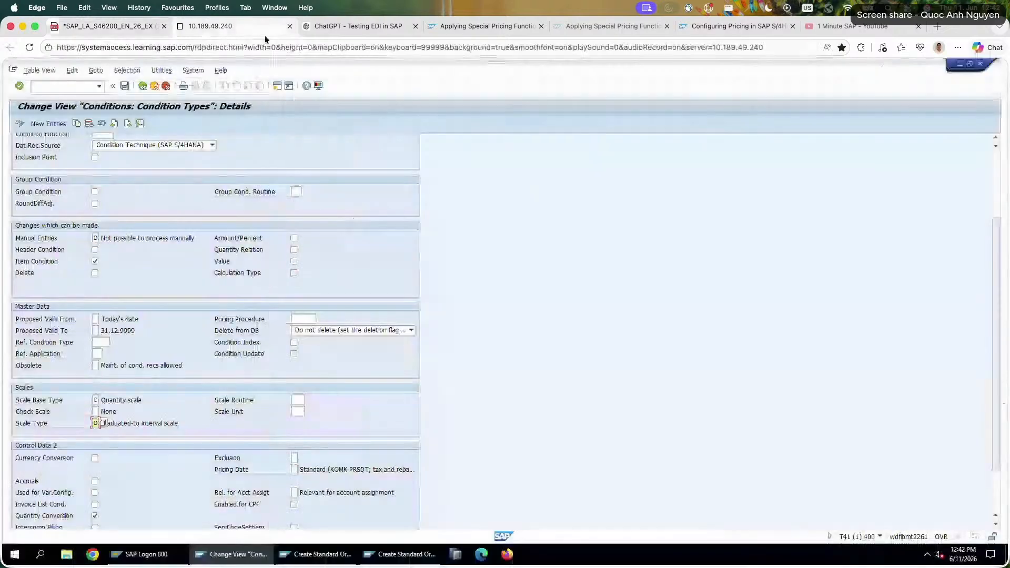
left_click(165, 85)
left_click(166, 86)
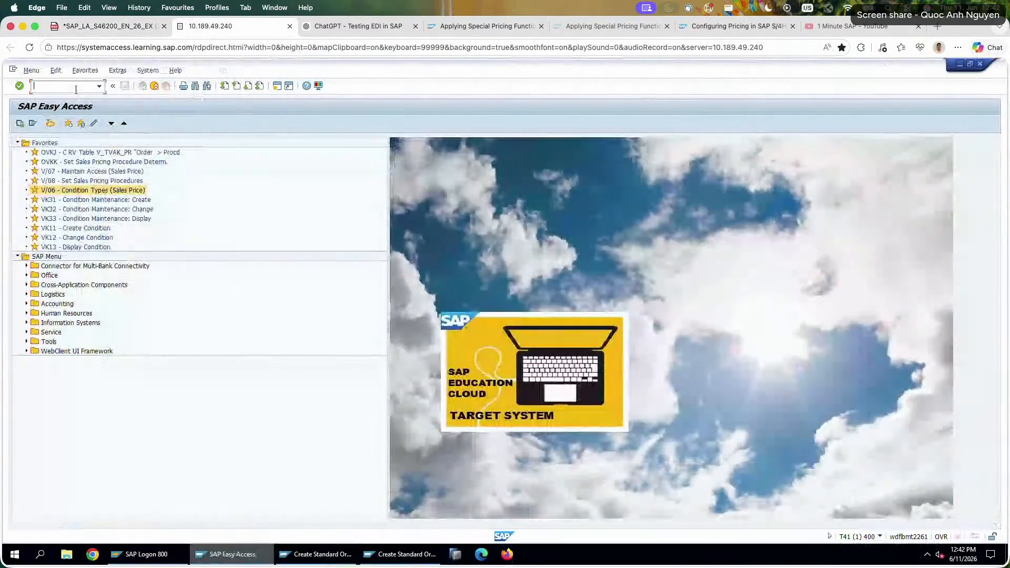
type("vk12")
key("Return")
key("Return")
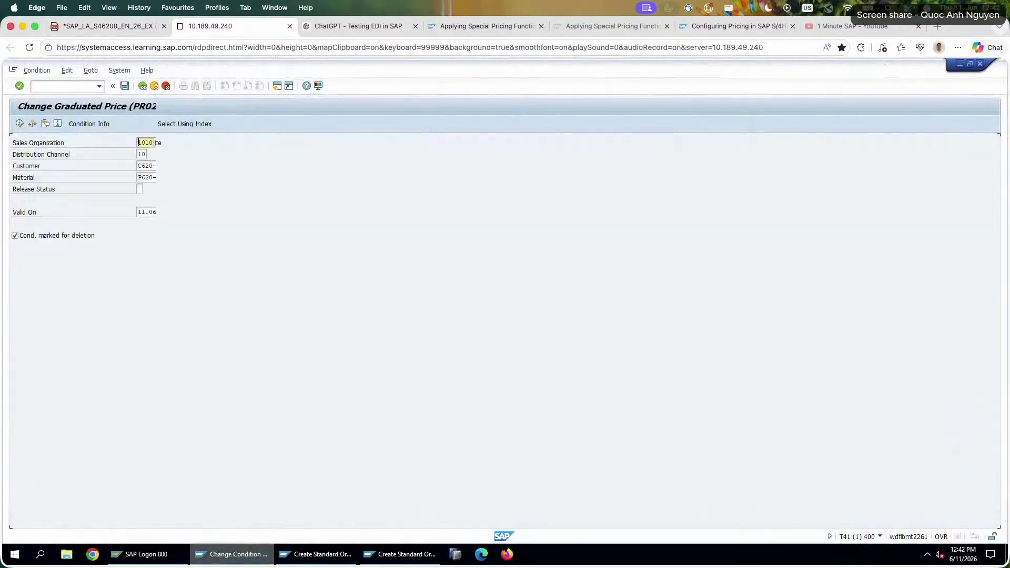
Set the deletion indicator on the PR02 condition record for material P620-226 and save it.
left_click(20, 123)
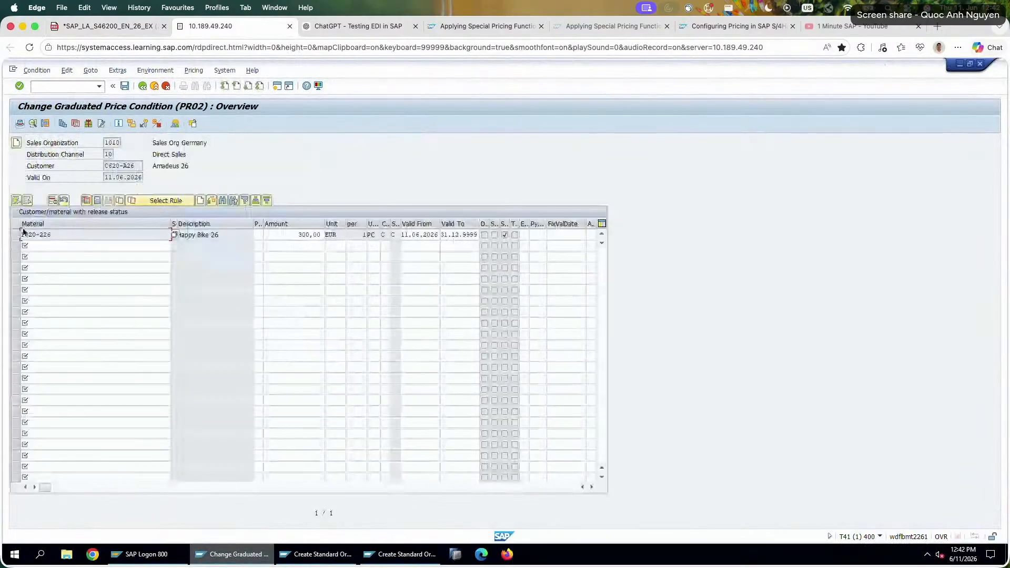
left_click(484, 234)
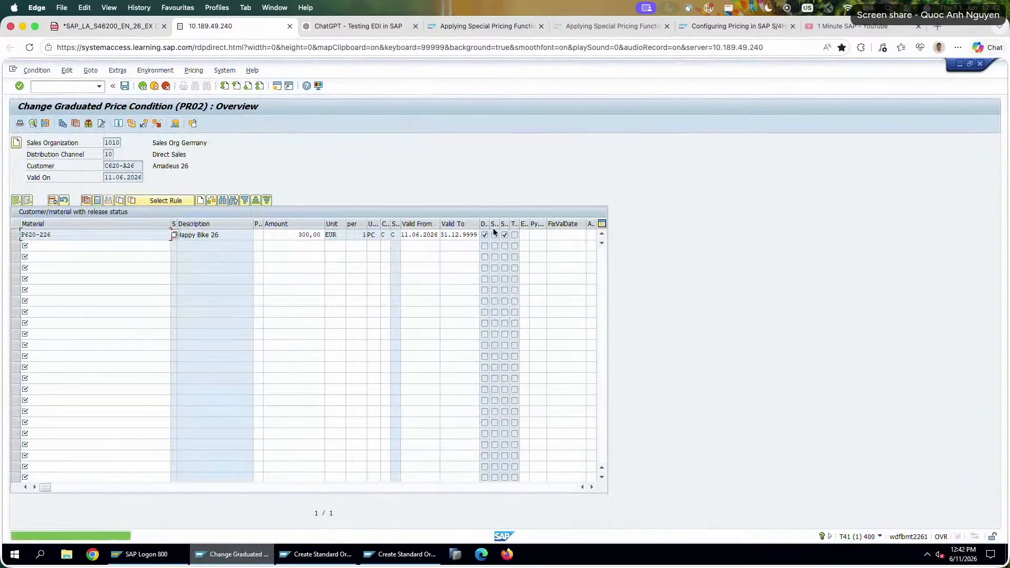
left_click(124, 87)
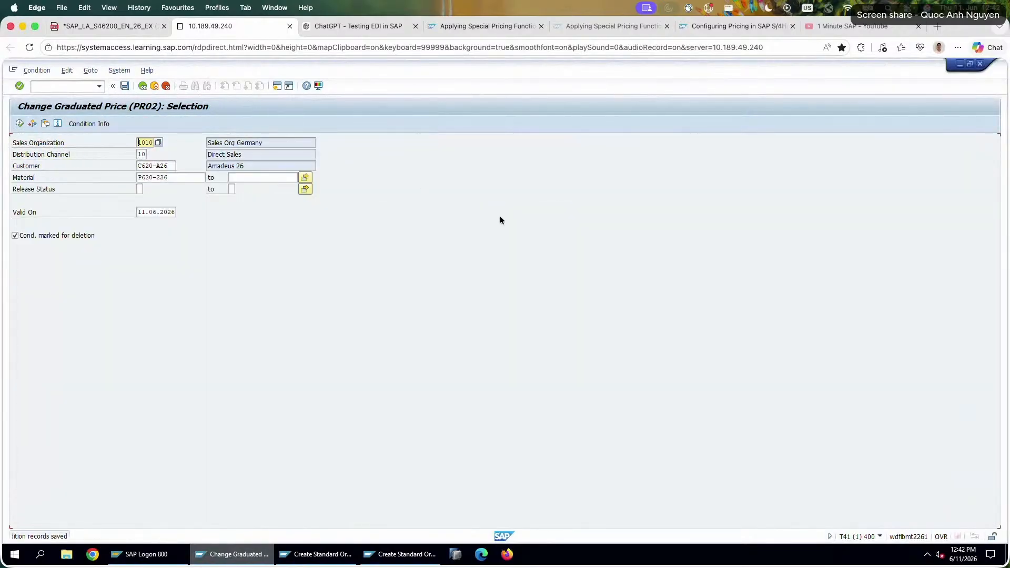
Redisplay the PR02 condition record for P620-226 to check its deletion indicator, and exit the record selection.
left_click(19, 125)
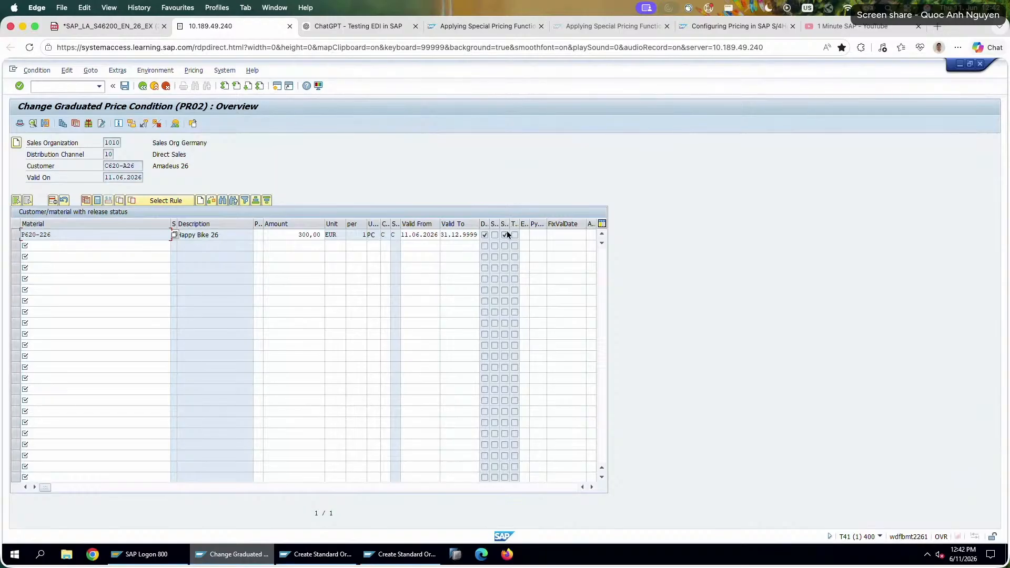
left_click(143, 87)
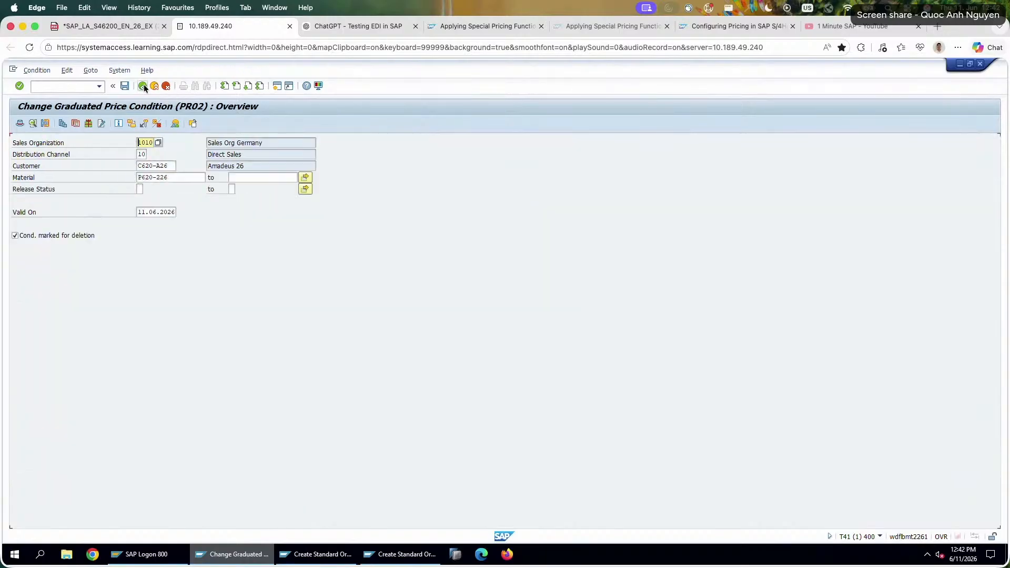
left_click(154, 87)
Return to the exercise PDF and review the opening tasks of Exercise 18 on header condition HM00.
left_click(107, 26)
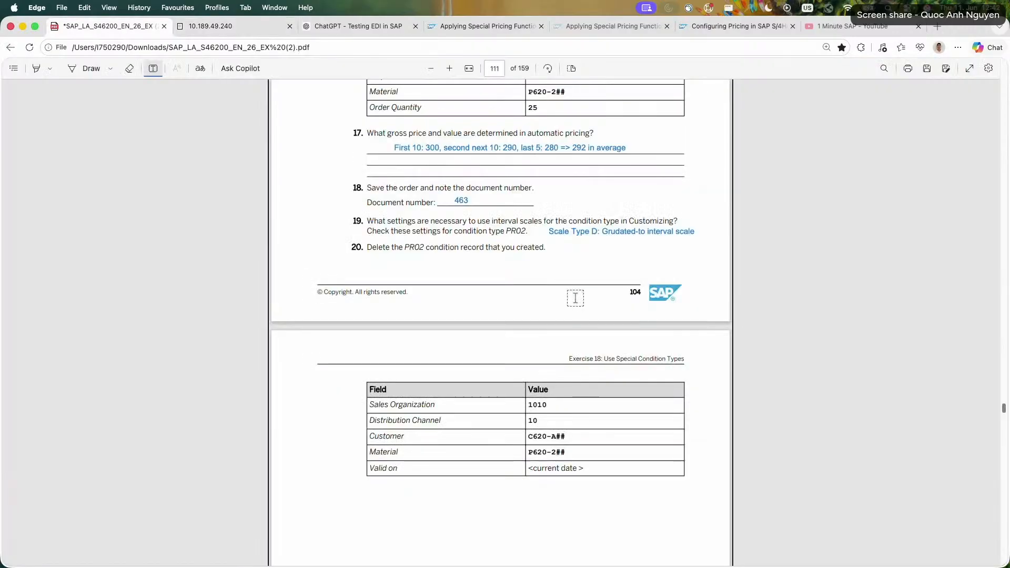
scroll(386, 348, "up", 20)
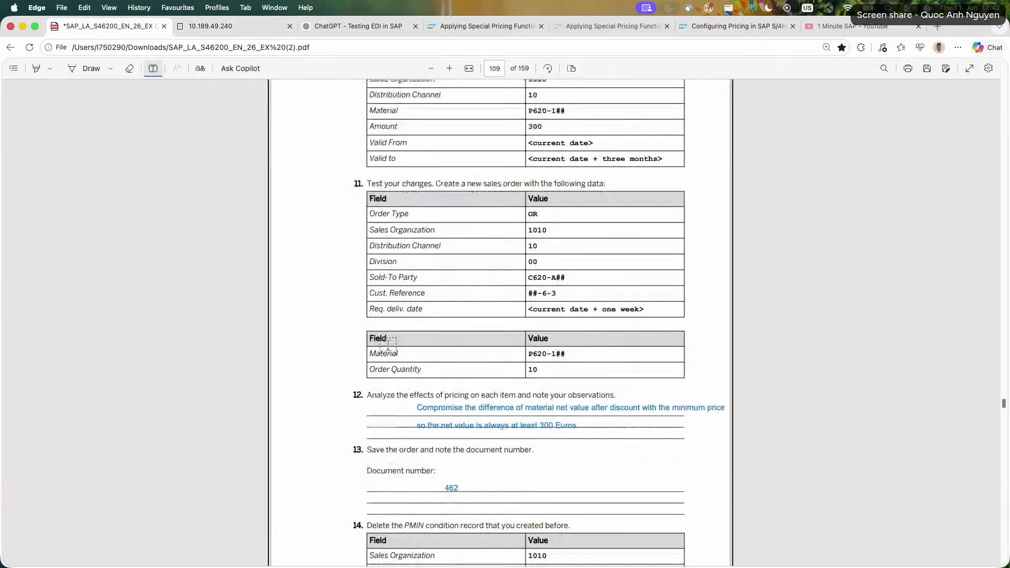
scroll(388, 345, "up", 12)
scroll(316, 342, "down", 3)
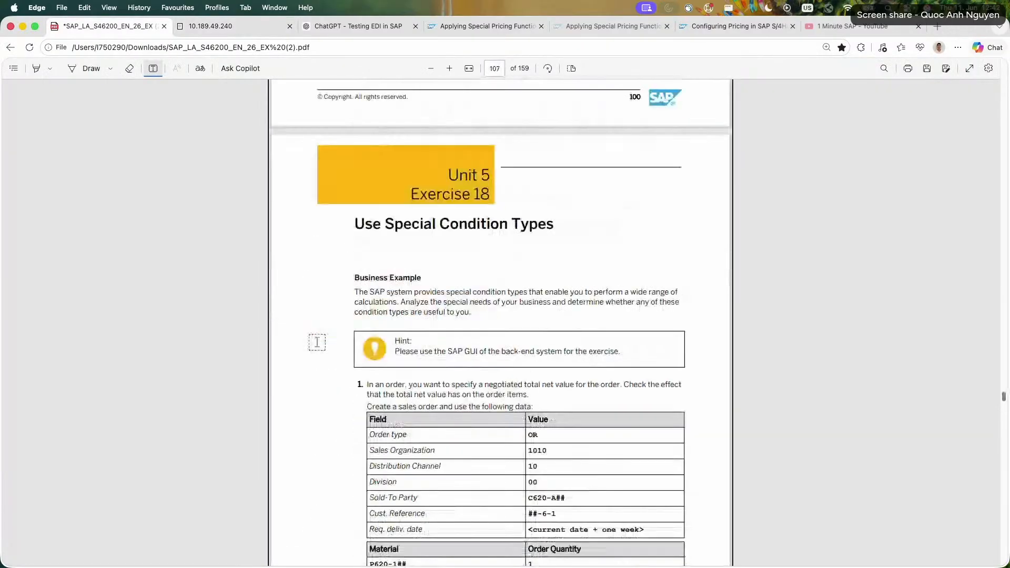
scroll(317, 342, "up", 2)
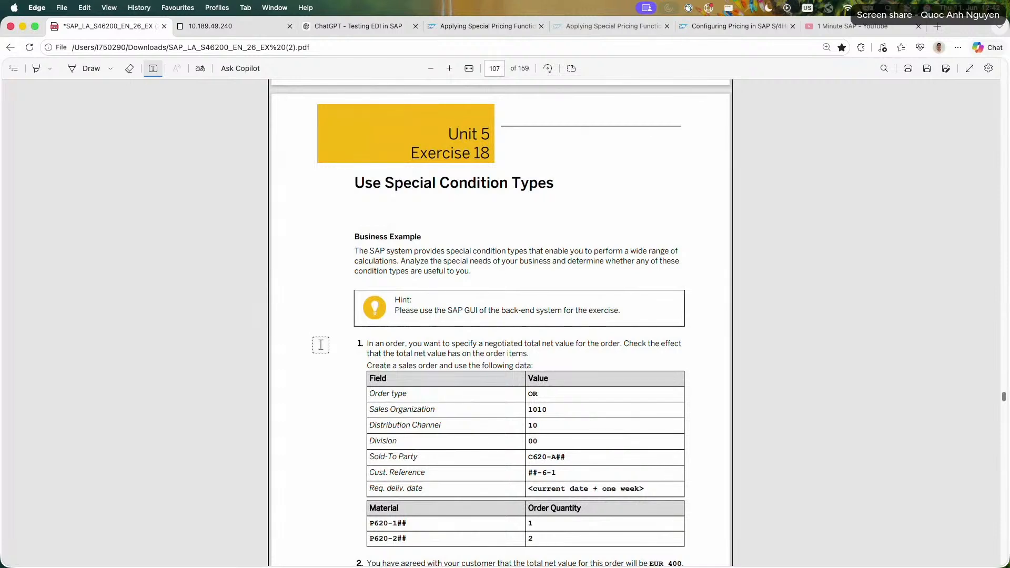
scroll(321, 345, "down", 5)
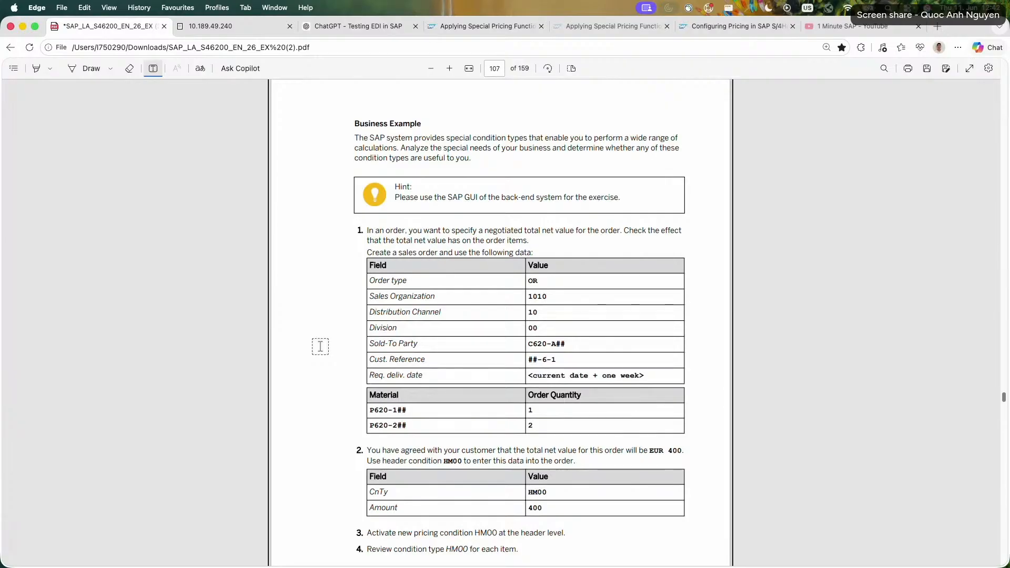
left_click_drag(547, 493, 510, 493)
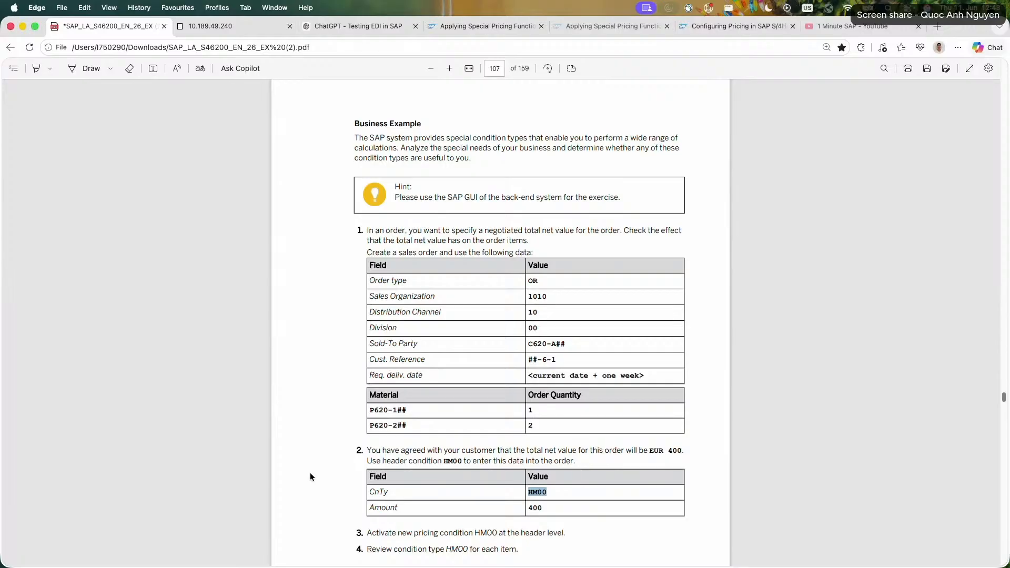
Review the HM00 distribution answers and the manual net price tasks with condition type PN00 in Exercise 18.
scroll(311, 471, "down", 10)
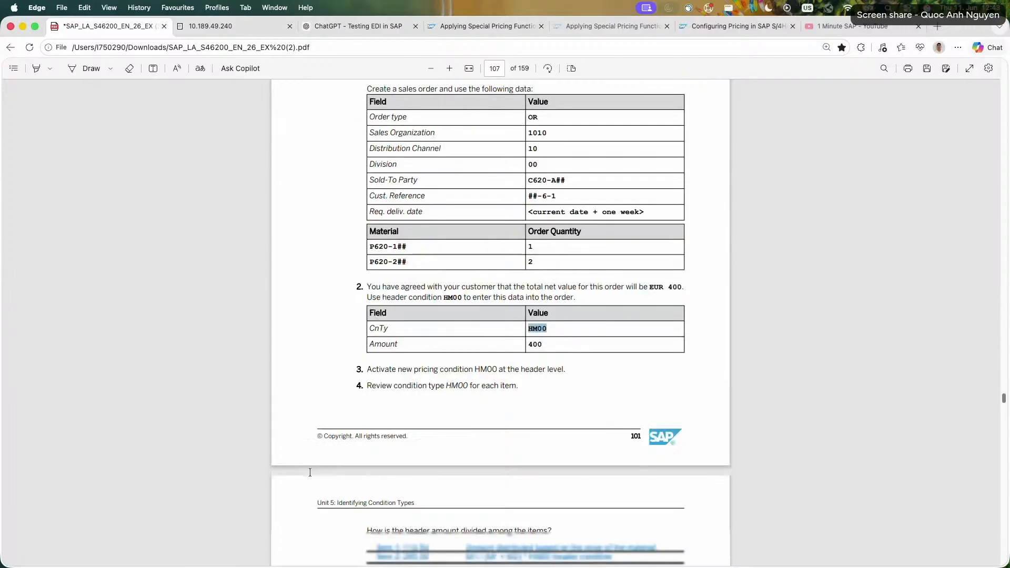
scroll(522, 419, "down", 1)
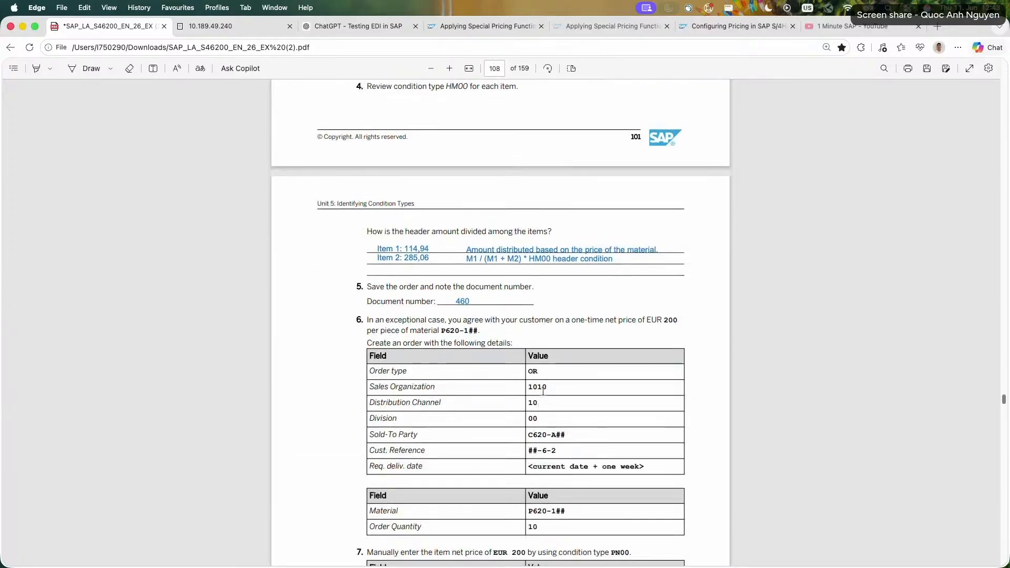
scroll(584, 433, "down", 4)
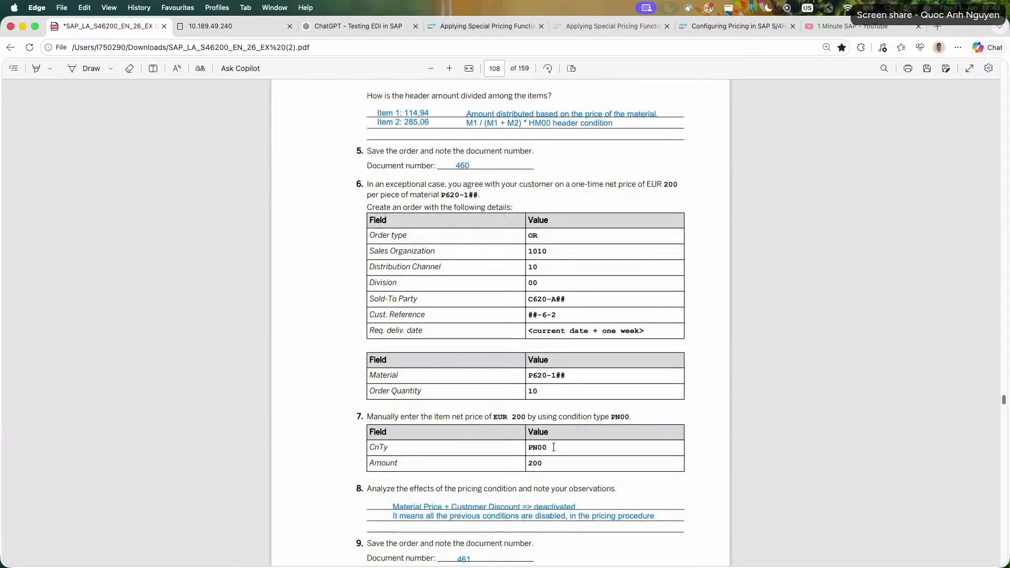
left_click_drag(548, 447, 527, 447)
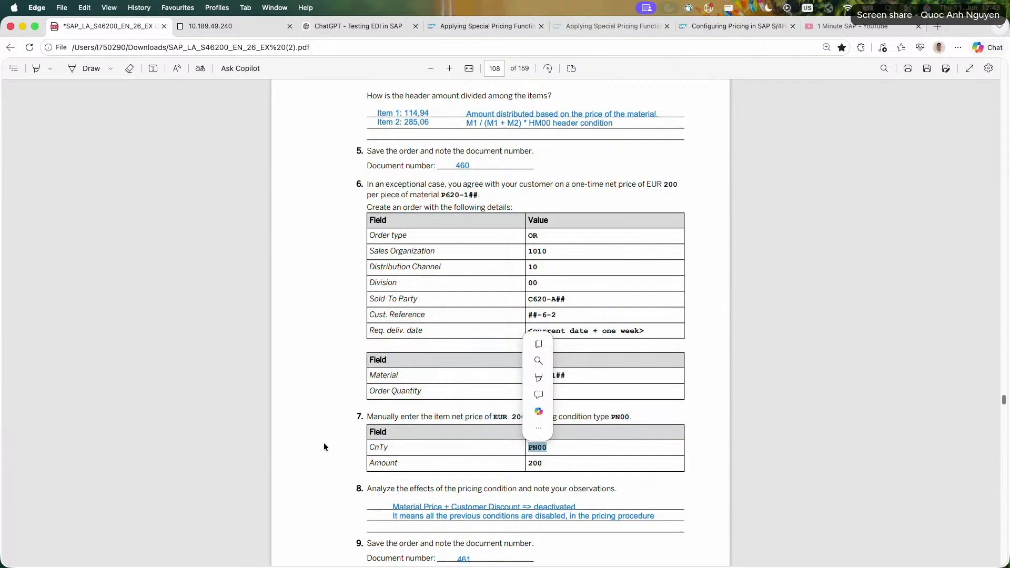
scroll(324, 446, "down", 3)
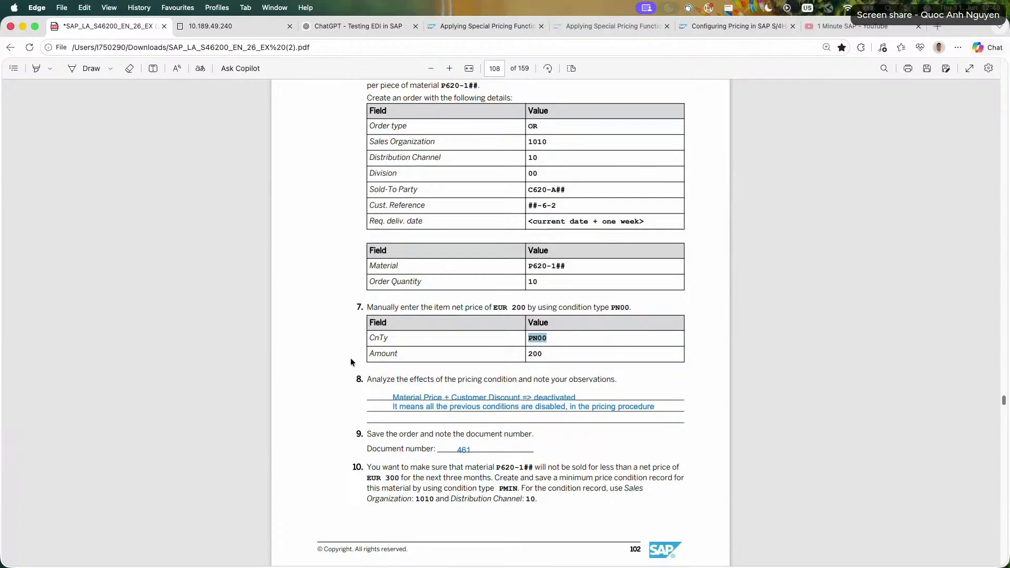
scroll(350, 362, "down", 5)
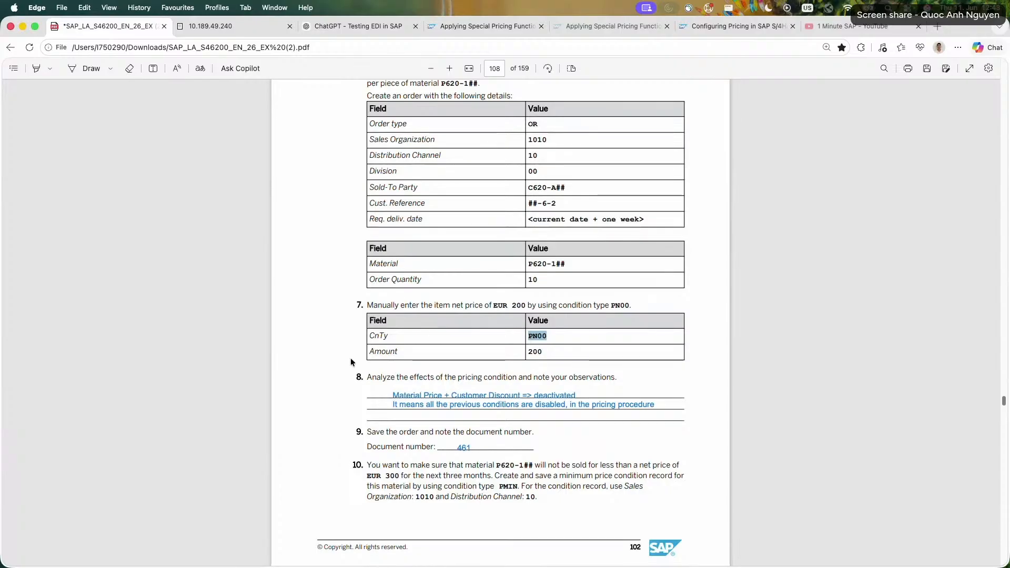
scroll(351, 362, "down", 3)
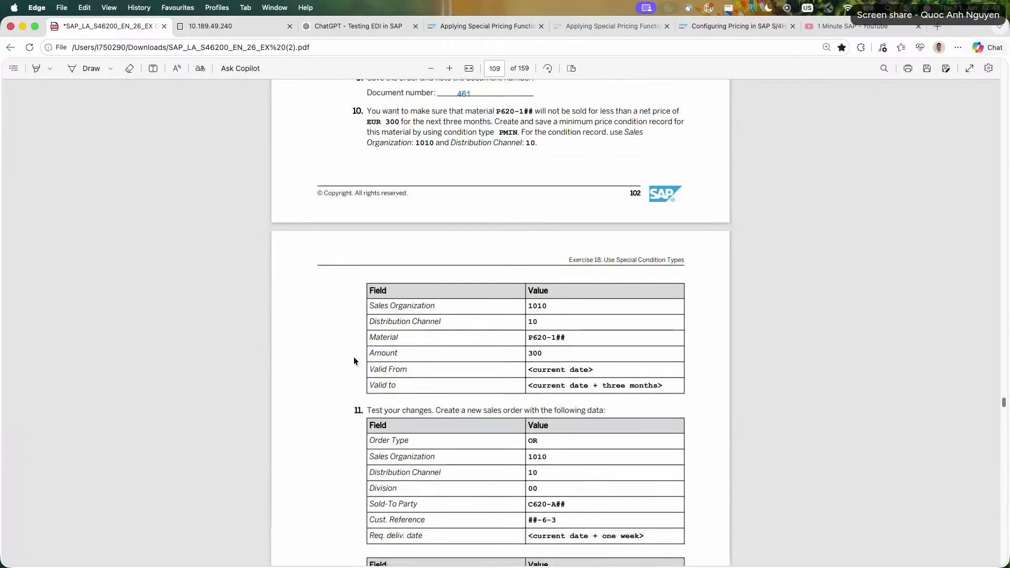
Review the PMIN minimum price task and the PR02 interval scale tasks, and return to the SAP session.
scroll(424, 397, "up", 3)
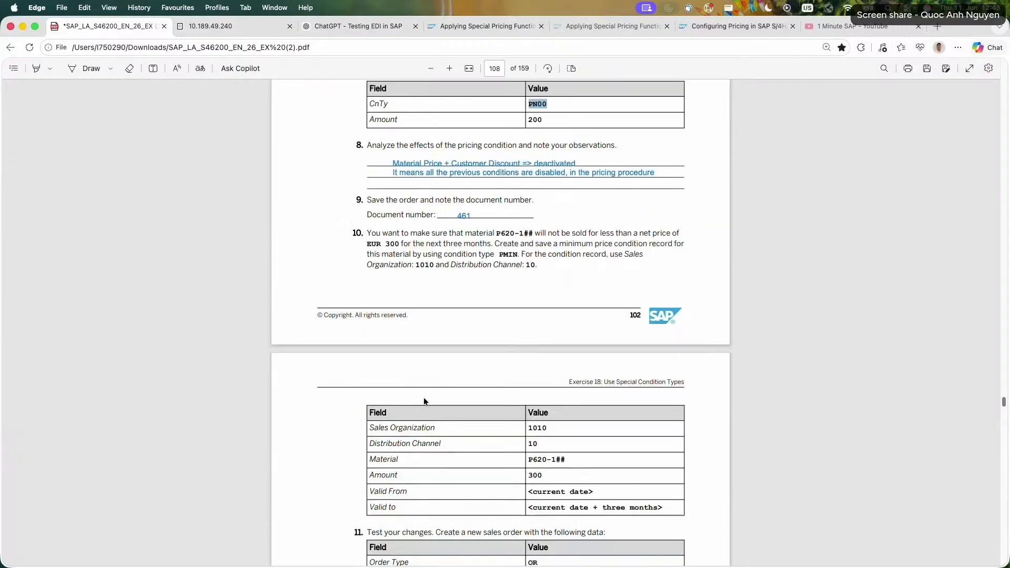
double_click(508, 254)
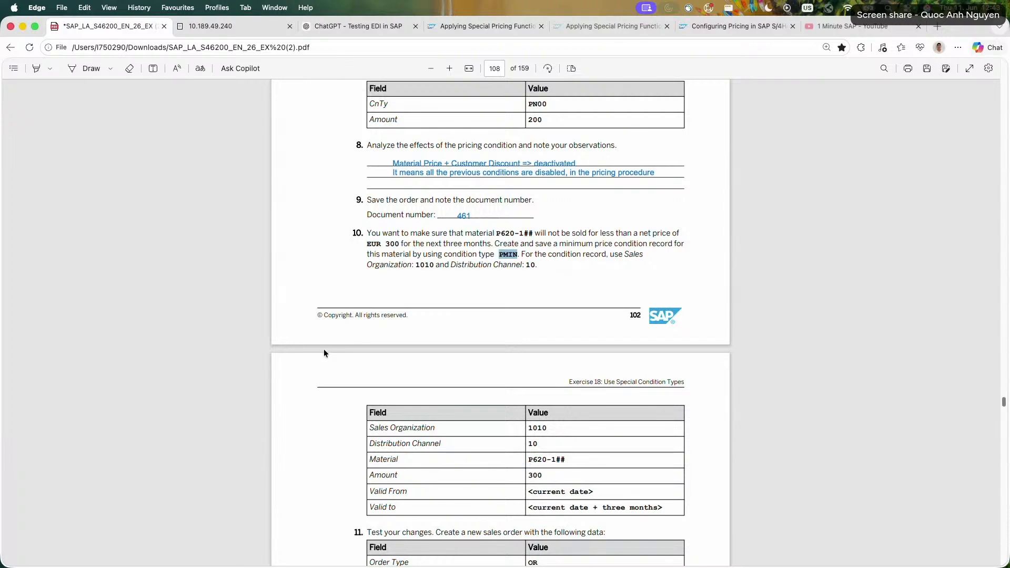
scroll(323, 348, "down", 10)
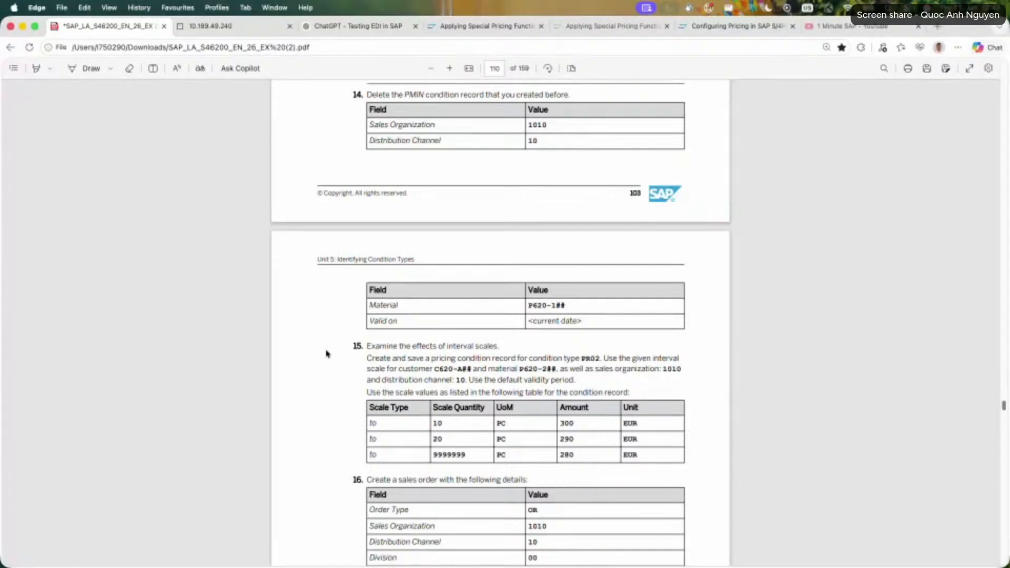
scroll(326, 353, "down", 4)
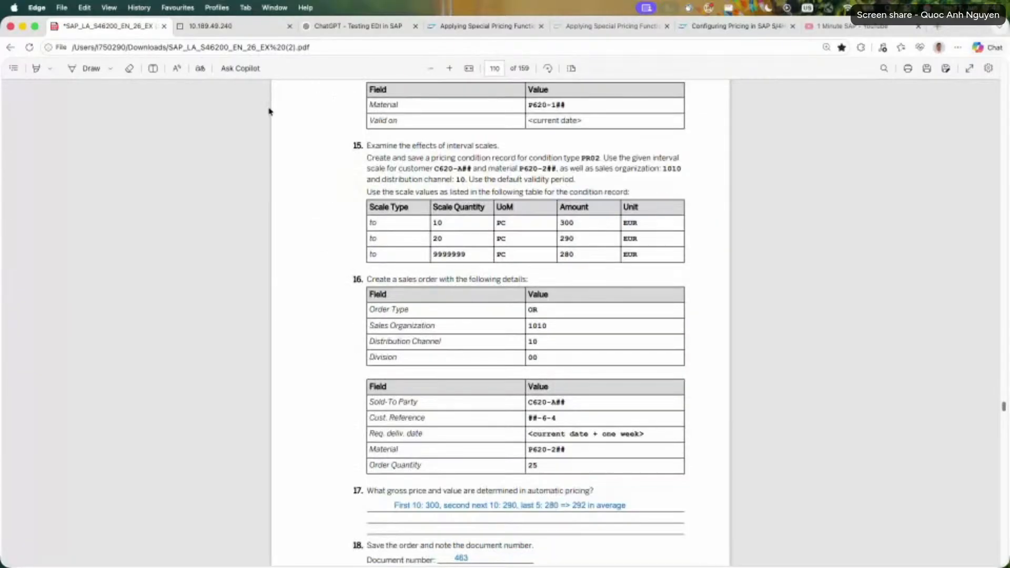
left_click(234, 25)
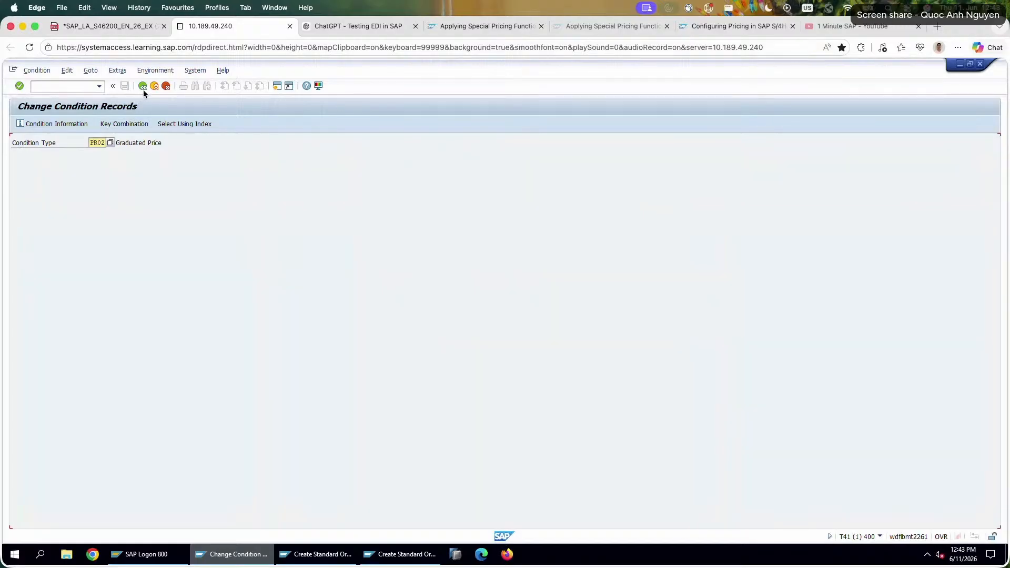
Display the last saved standard order and examine the three PR02 graduated price amounts in the conditions of item P620-226.
left_click(337, 554)
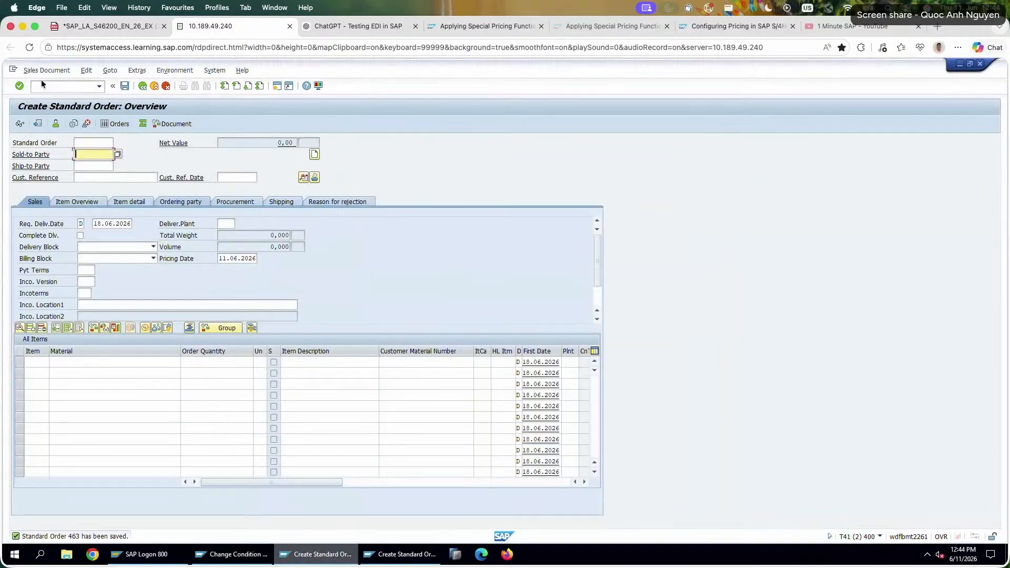
left_click(47, 70)
left_click(58, 117)
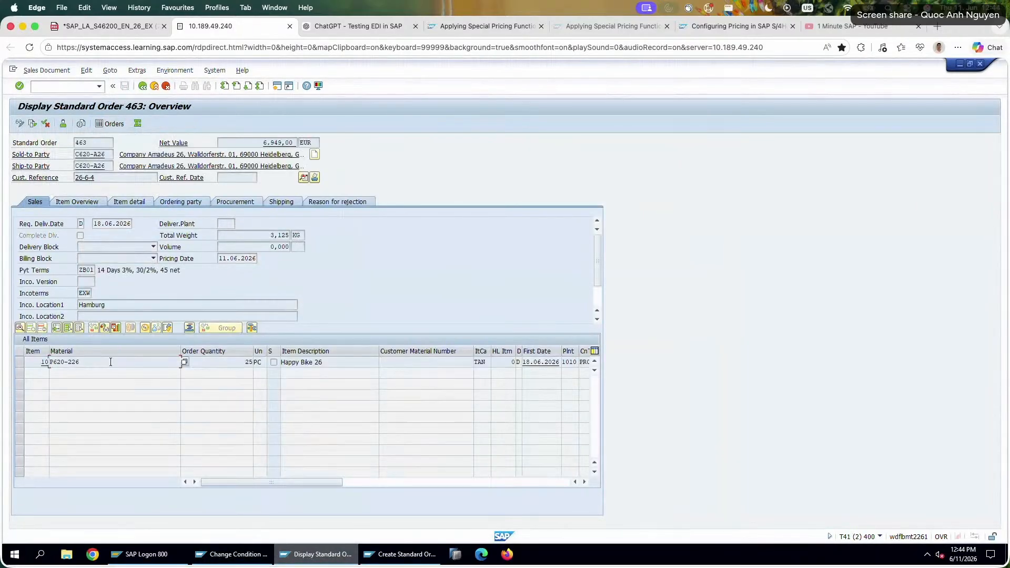
double_click(110, 362)
left_click(212, 190)
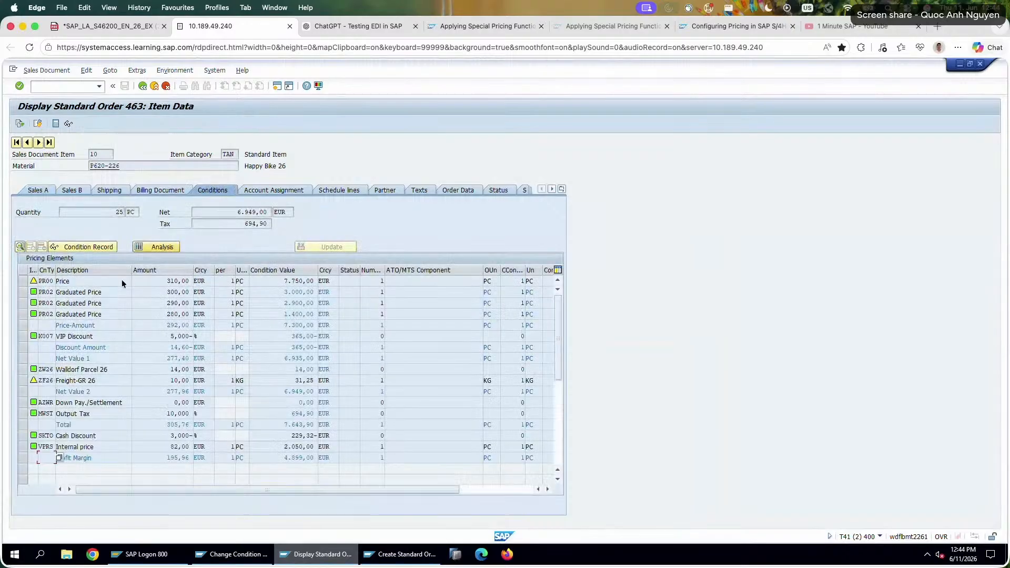
left_click(173, 292)
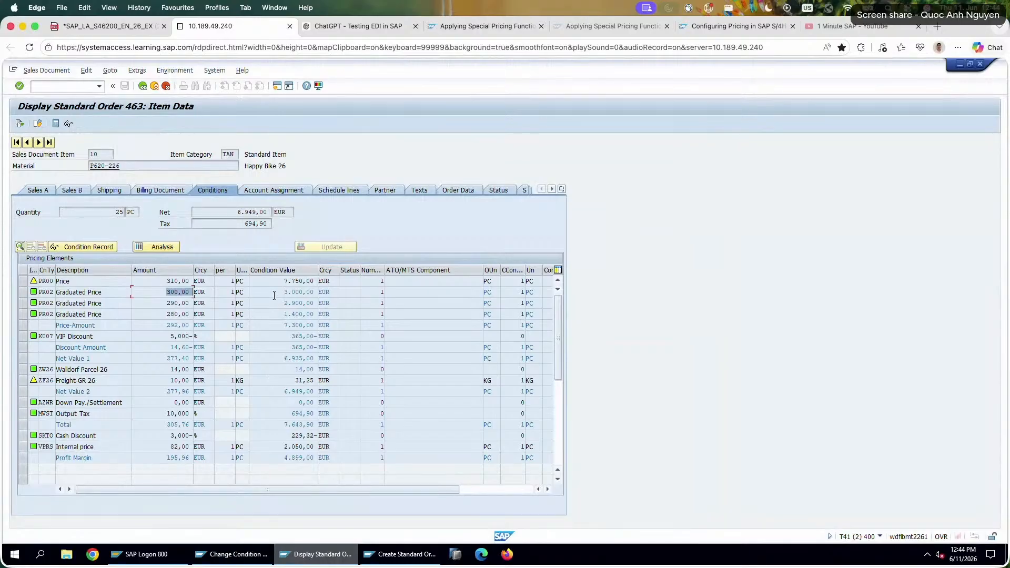
left_click(167, 303)
left_click(168, 314)
Return to the exercise PDF and review Exercise 18 from the PR02 tasks back to the HM00 distribution question.
left_click(105, 26)
scroll(288, 336, "down", 9)
scroll(288, 336, "up", 10)
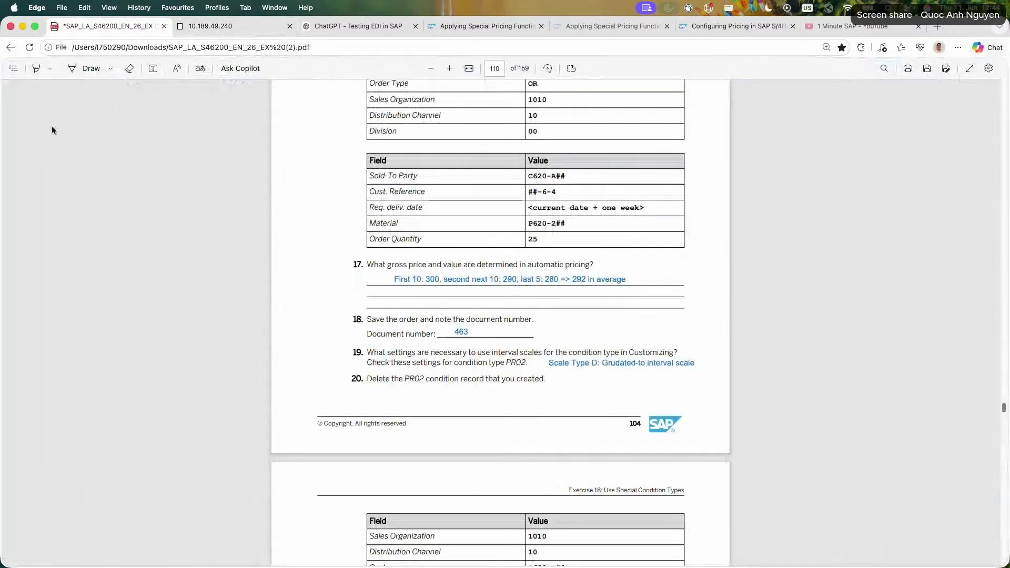
left_click(13, 68)
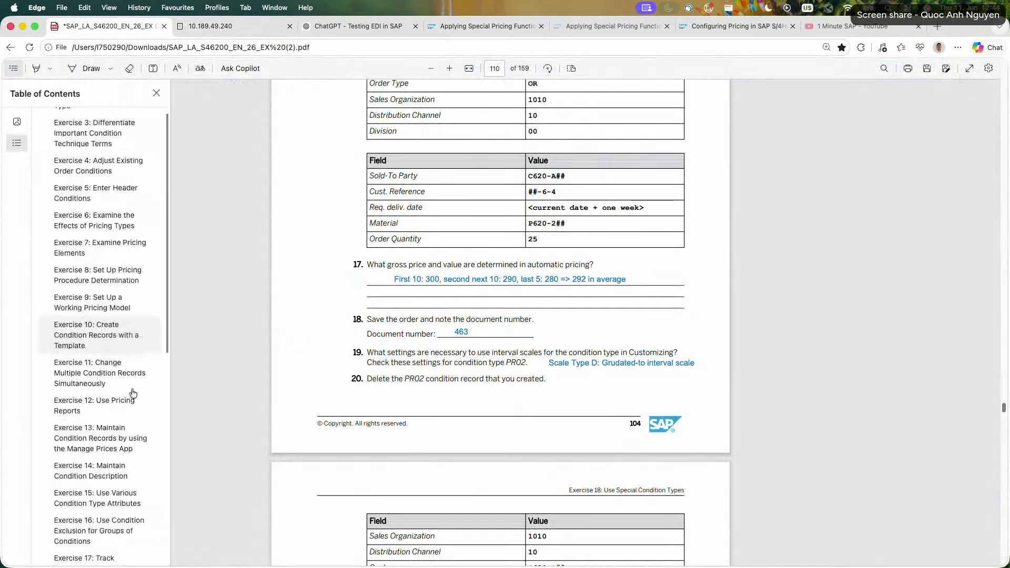
scroll(133, 393, "down", 6)
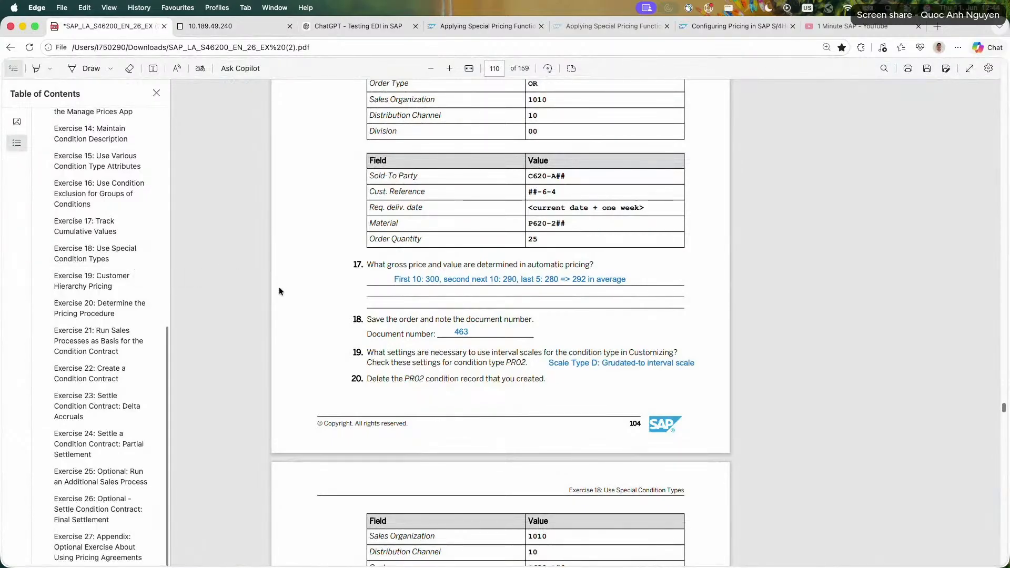
scroll(279, 288, "up", 3)
scroll(279, 288, "up", 10)
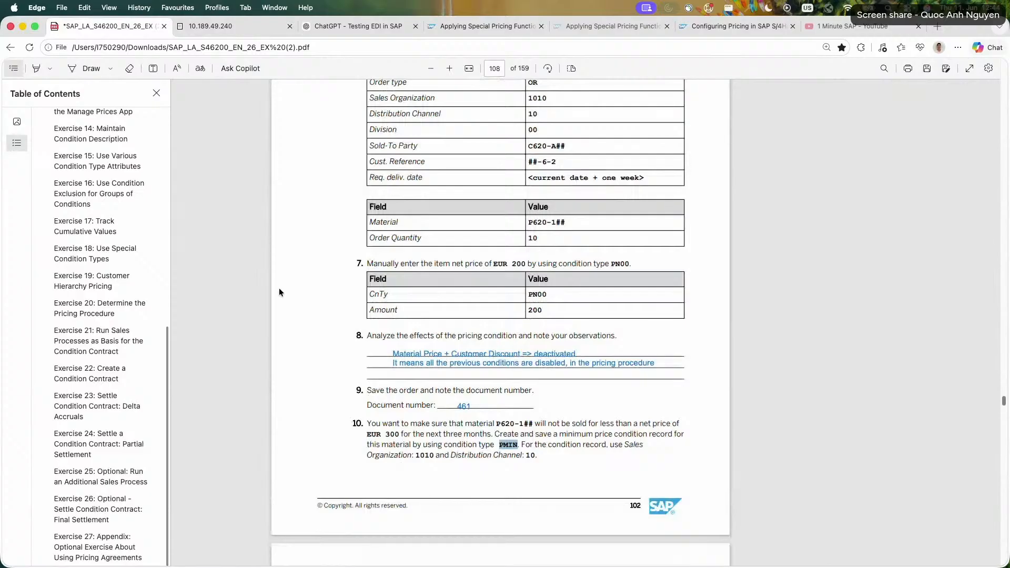
scroll(279, 288, "up", 1)
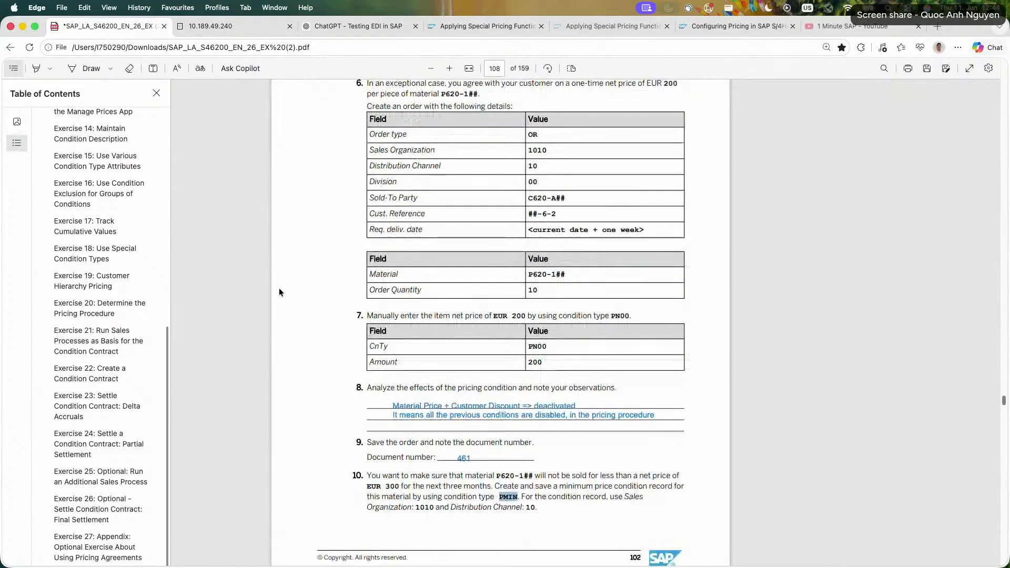
scroll(280, 292, "up", 1)
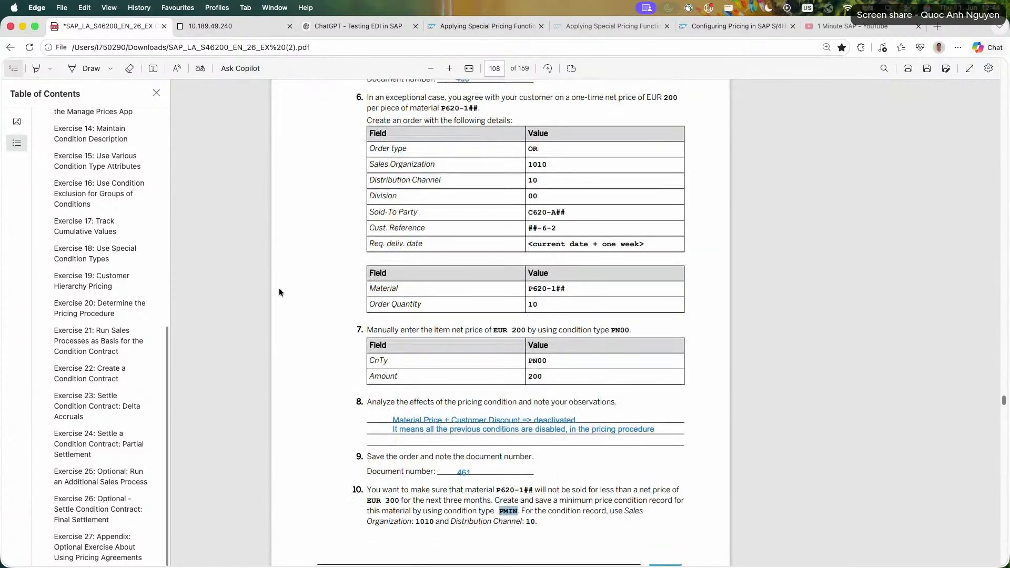
scroll(280, 293, "up", 2)
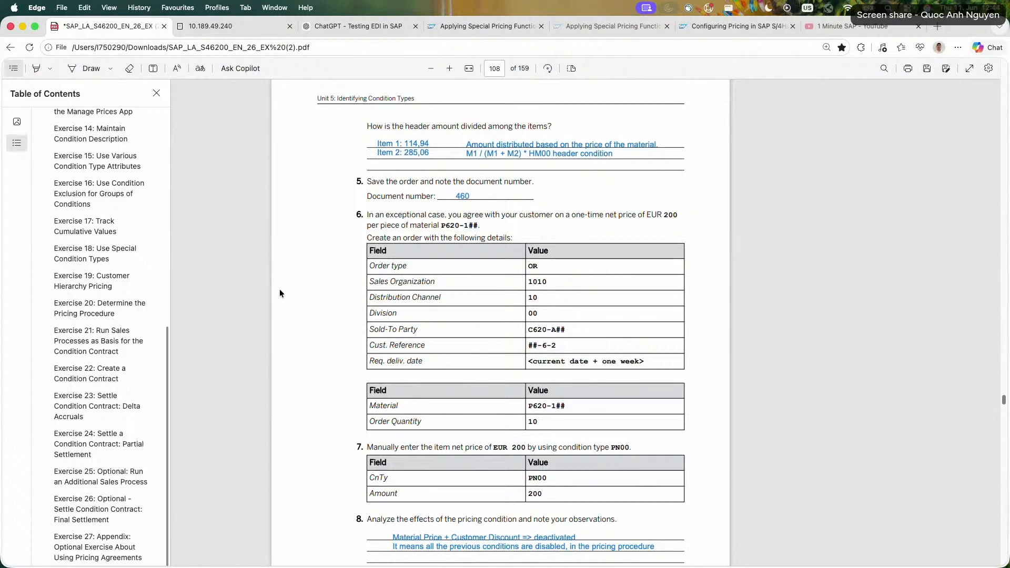
Compare the order's pricing conditions in the SAP session with the HM00 and PN00 tasks in the exercise PDF.
left_click(231, 27)
left_click(251, 554)
left_click(304, 553)
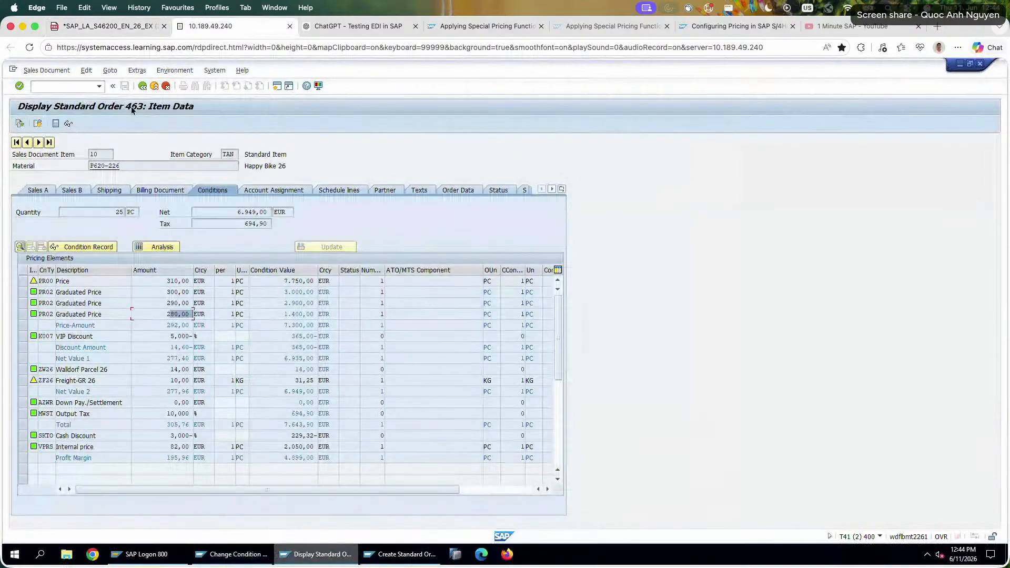
left_click(119, 30)
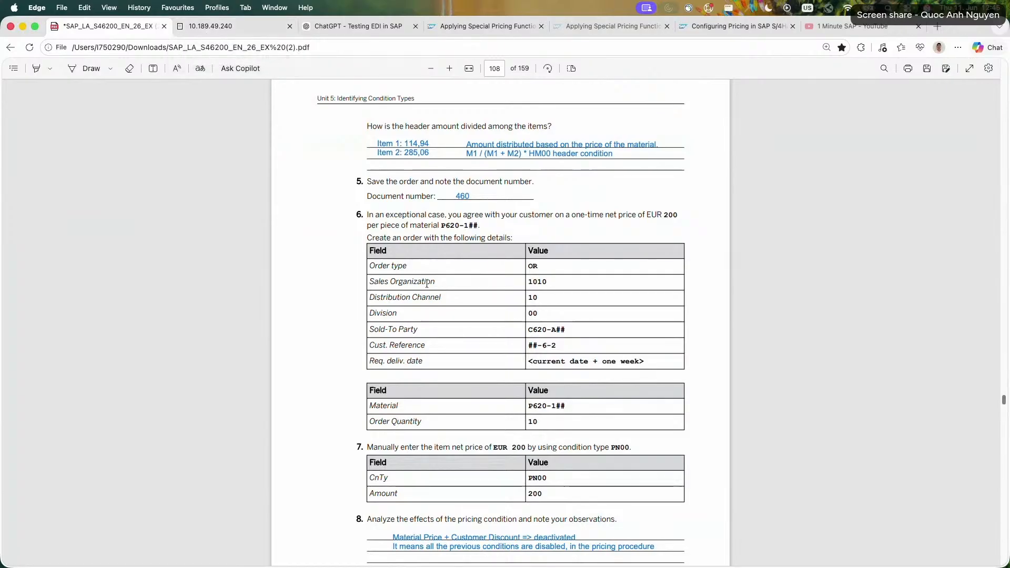
scroll(426, 284, "up", 2)
scroll(426, 284, "up", 2)
scroll(532, 175, "down", 5)
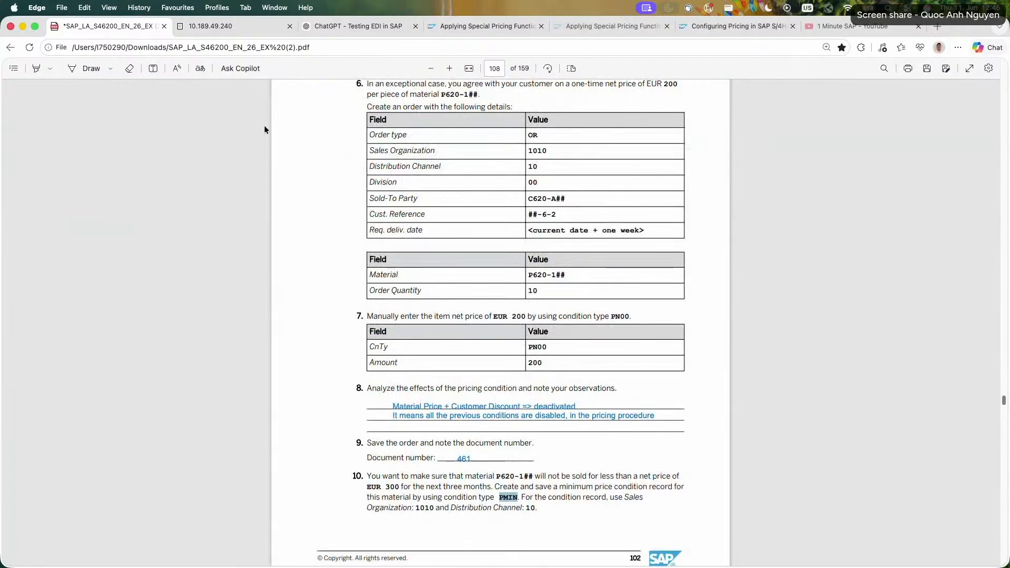
left_click(230, 31)
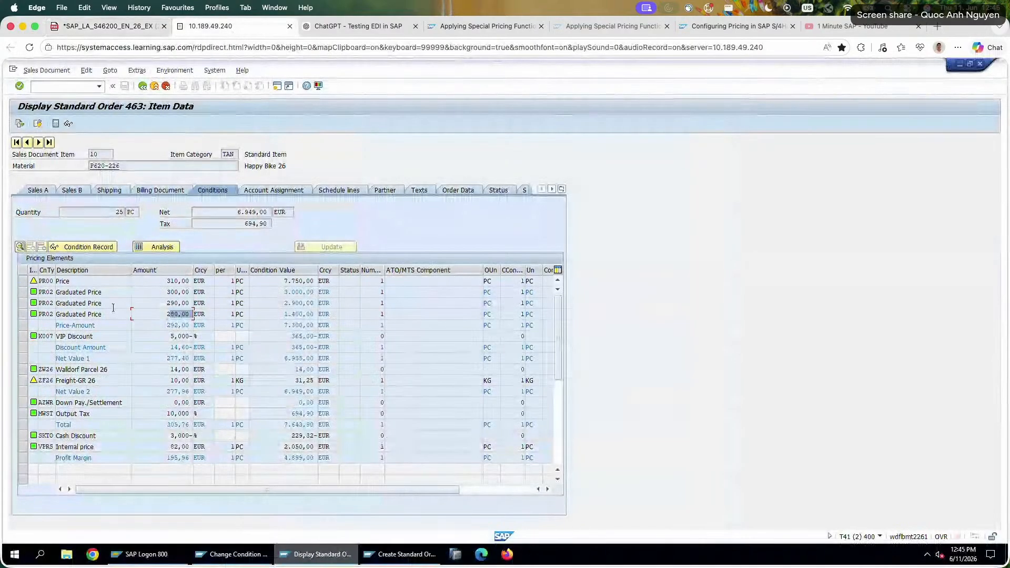
Return to the exercise PDF, glance over the Exercise 18 header condition tasks, and go to Exercise 19: Customer Hierarchy Pricing.
left_click(91, 29)
left_click(11, 72)
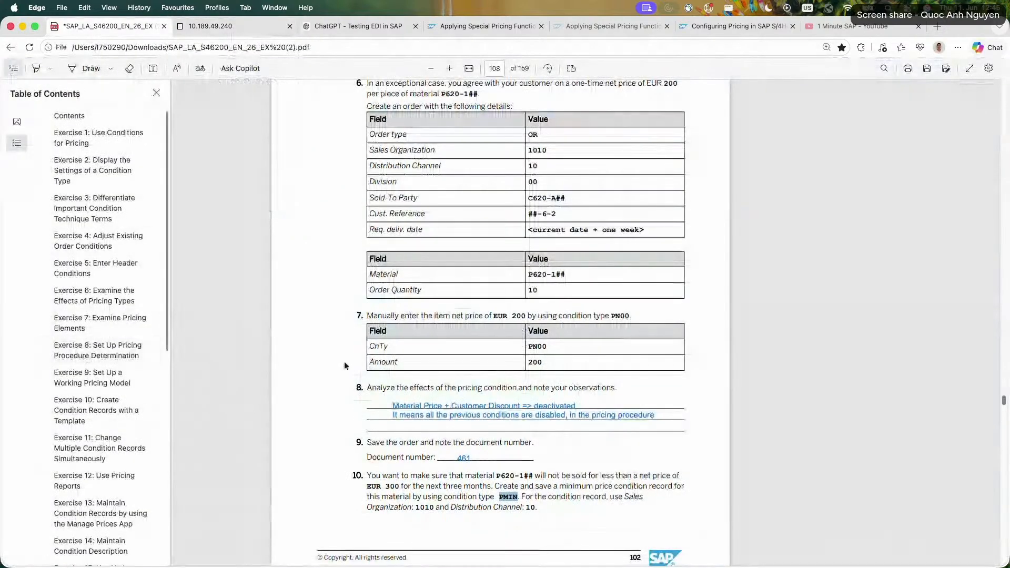
scroll(344, 363, "up", 10)
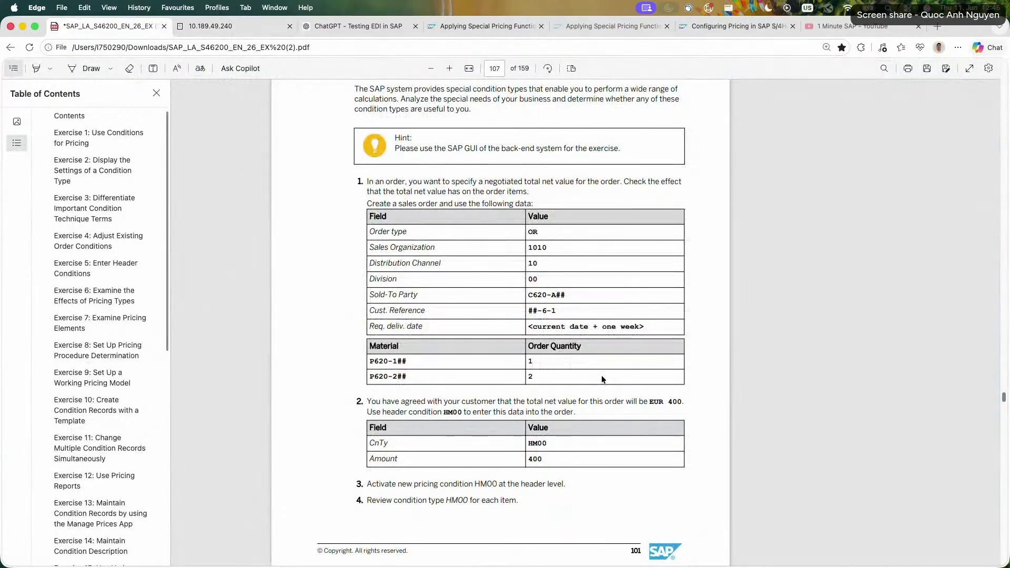
scroll(57, 308, "down", 8)
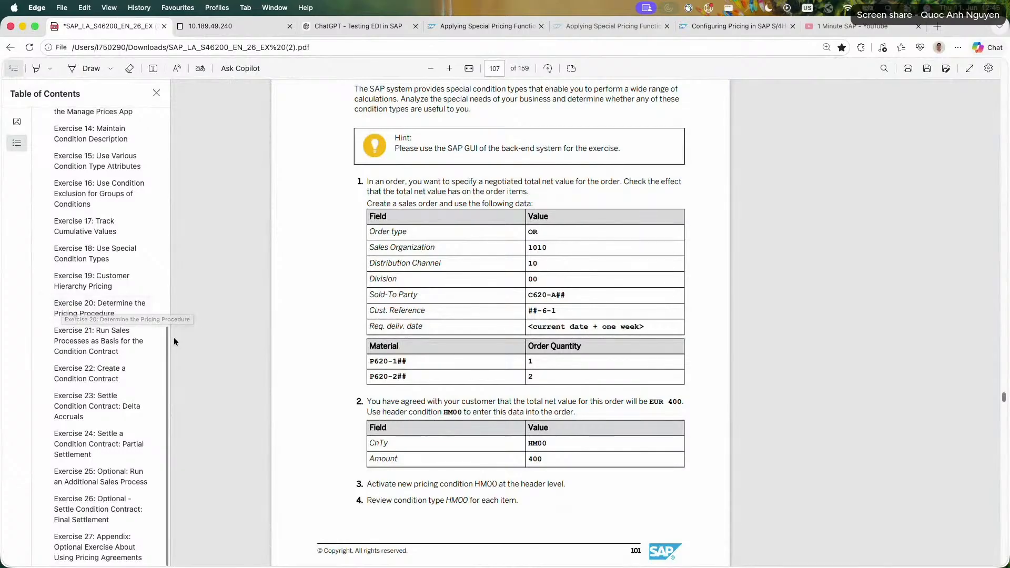
left_click(131, 279)
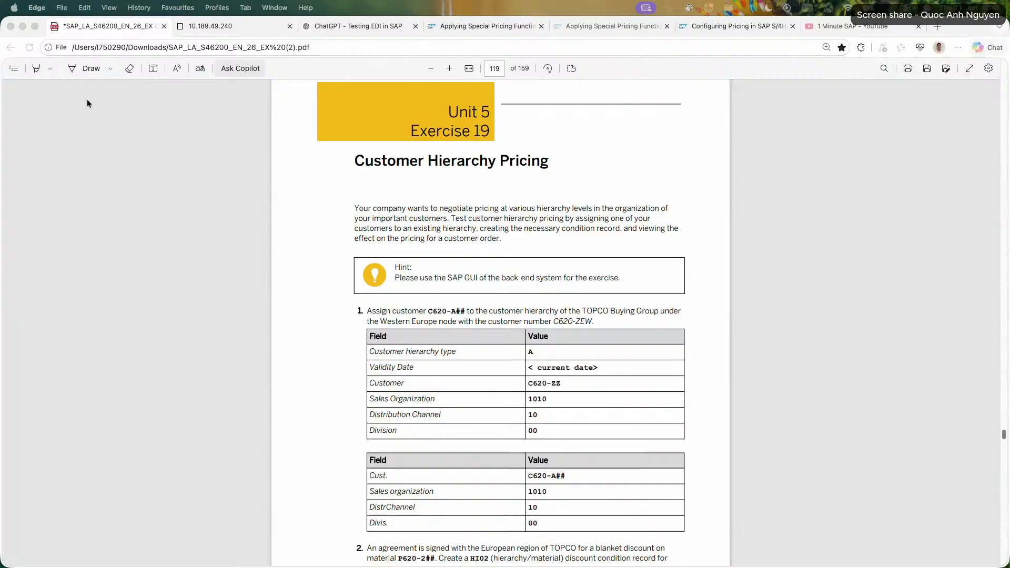
Look through the Exercise 19 tasks from the customer hierarchy assignment to the sales order.
left_click(58, 128)
left_click(20, 70)
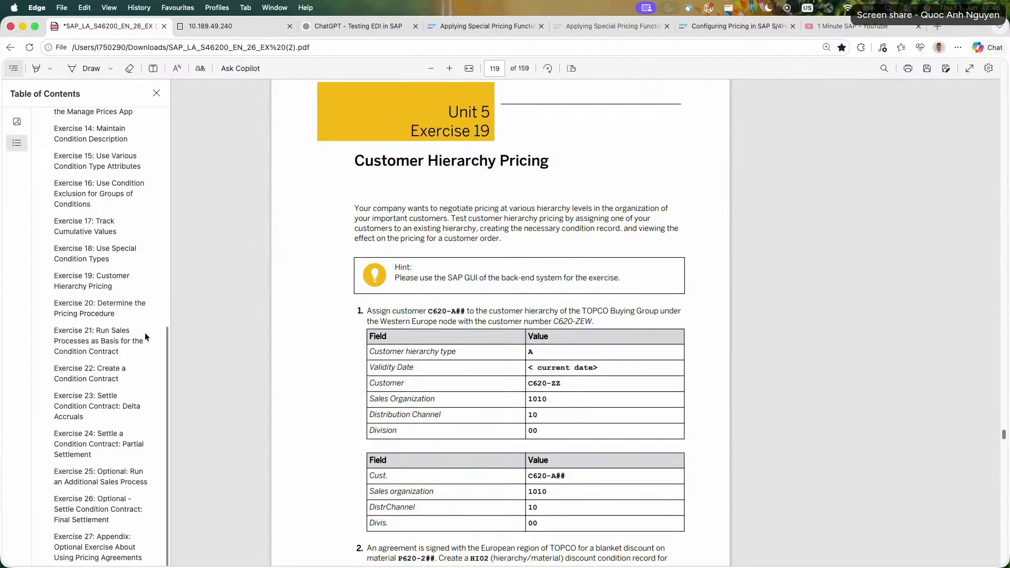
scroll(316, 264, "down", 10)
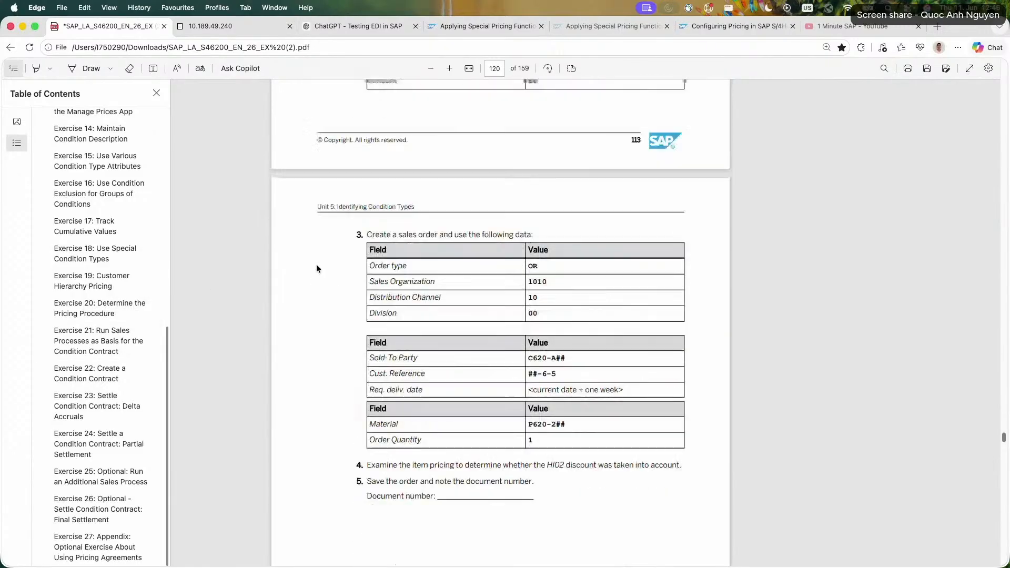
scroll(317, 264, "up", 10)
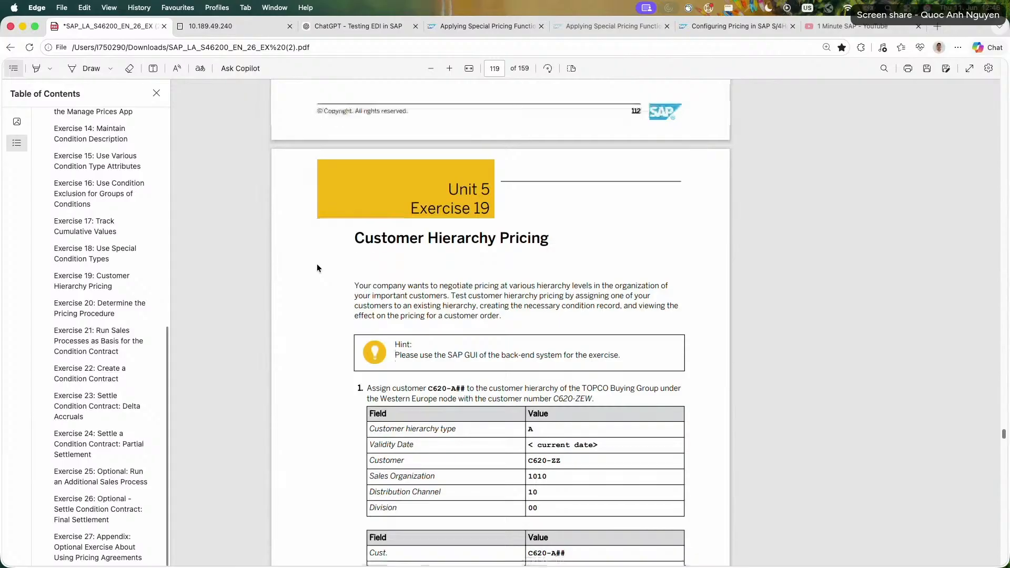
scroll(316, 263, "down", 2)
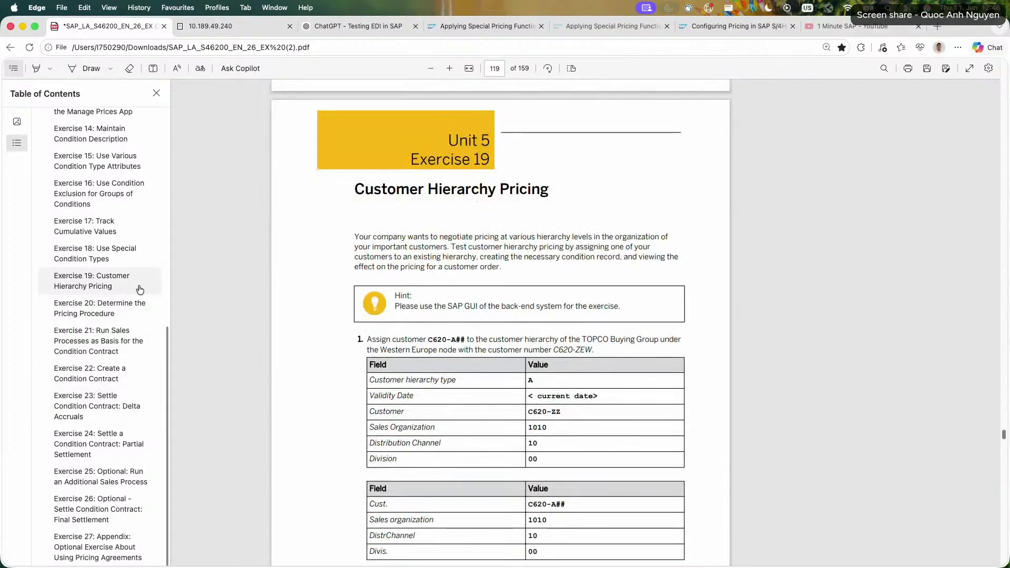
Preview Exercise 20, Determine the Pricing Procedure, in the exercise PDF.
left_click(135, 307)
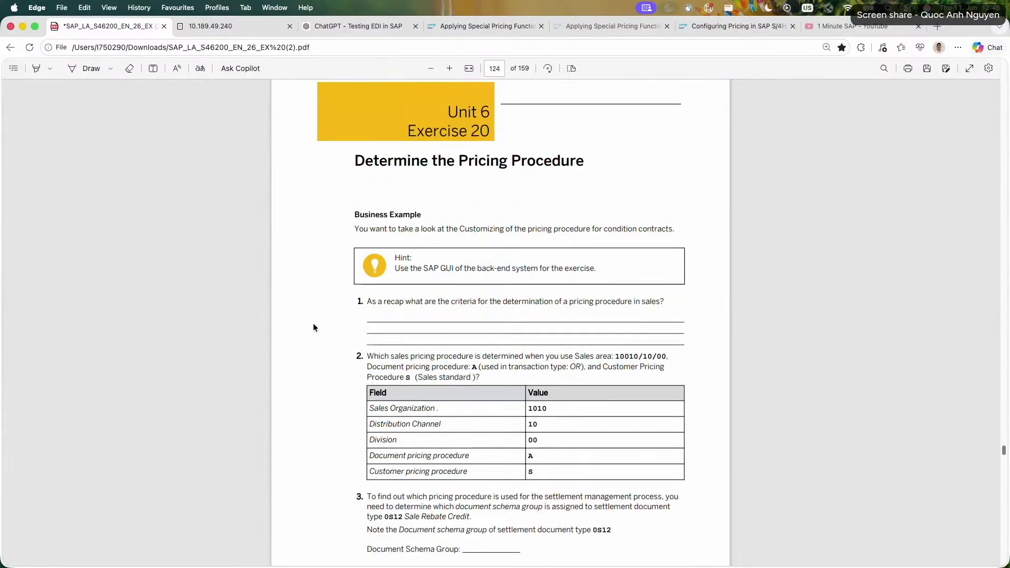
scroll(314, 323, "down", 10)
scroll(314, 324, "up", 7)
scroll(313, 325, "up", 5)
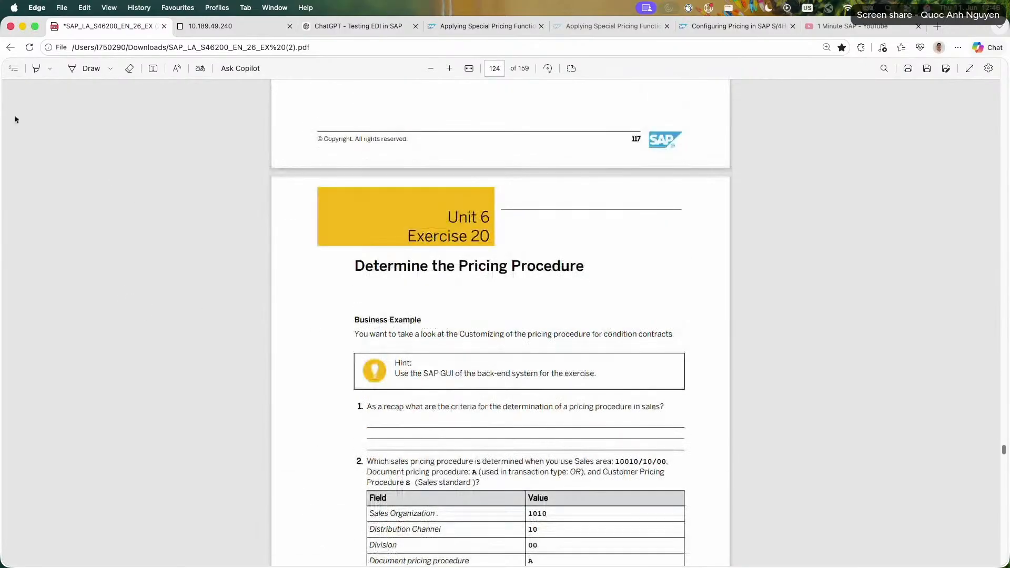
left_click(14, 68)
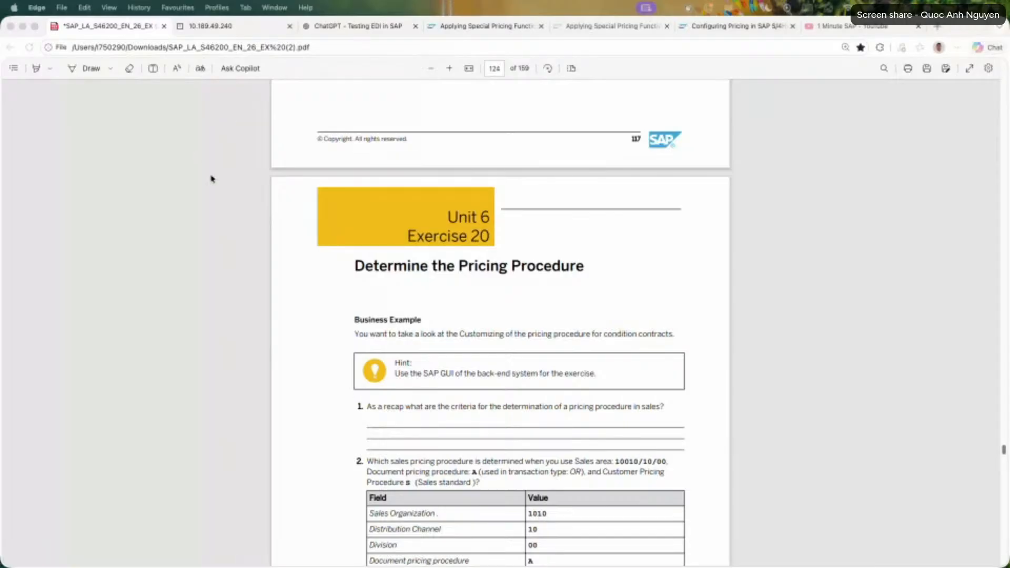
Go back from Exercise 20 to the start of Exercise 19 on customer hierarchy pricing.
scroll(225, 187, "up", 10)
scroll(227, 186, "up", 10)
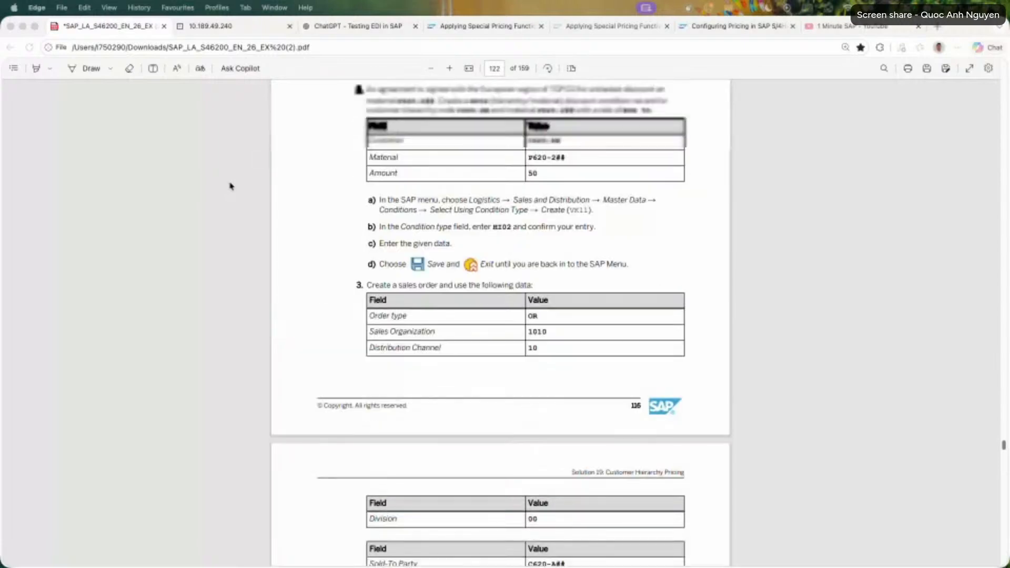
left_click(14, 68)
scroll(112, 283, "down", 10)
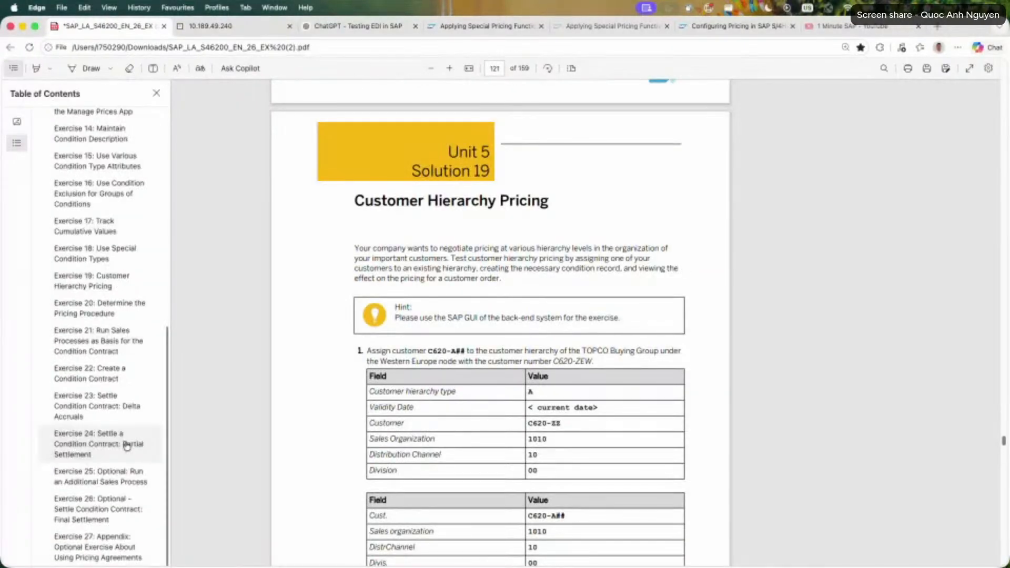
left_click(100, 284)
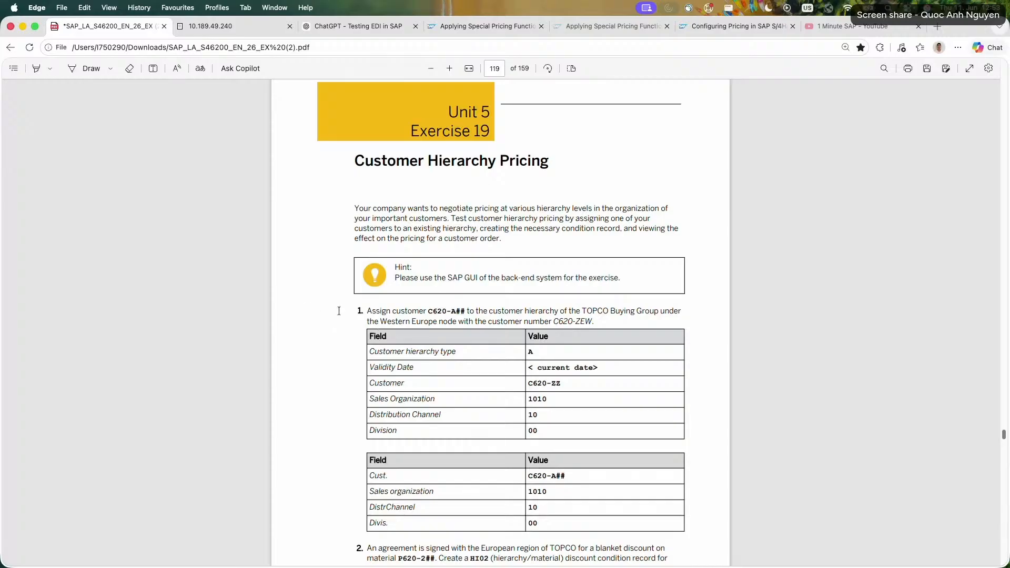
Review task 1 of Exercise 19 by marking the TOPCO Buying Group assignment instruction and its hierarchy selection values.
scroll(318, 301, "down", 1)
left_click_drag(376, 293, 591, 303)
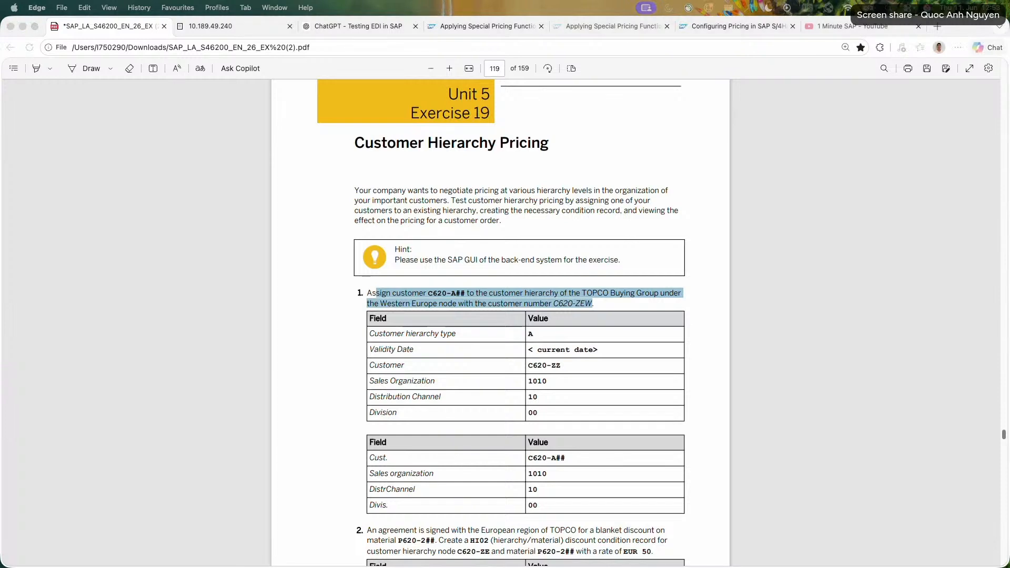
left_click(286, 287)
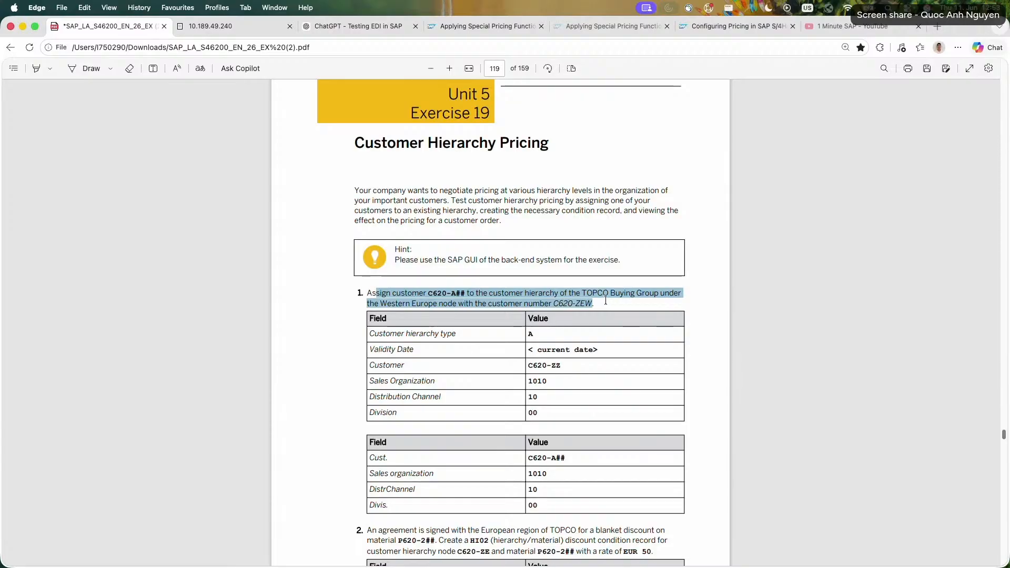
left_click(409, 295)
left_click_drag(409, 296, 593, 304)
left_click(352, 345)
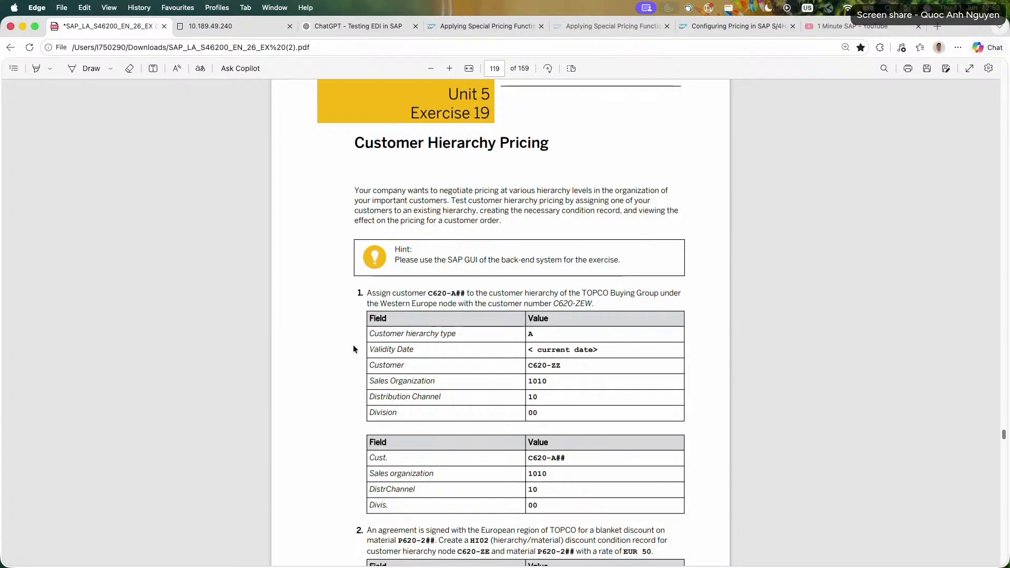
left_click_drag(366, 335, 537, 413)
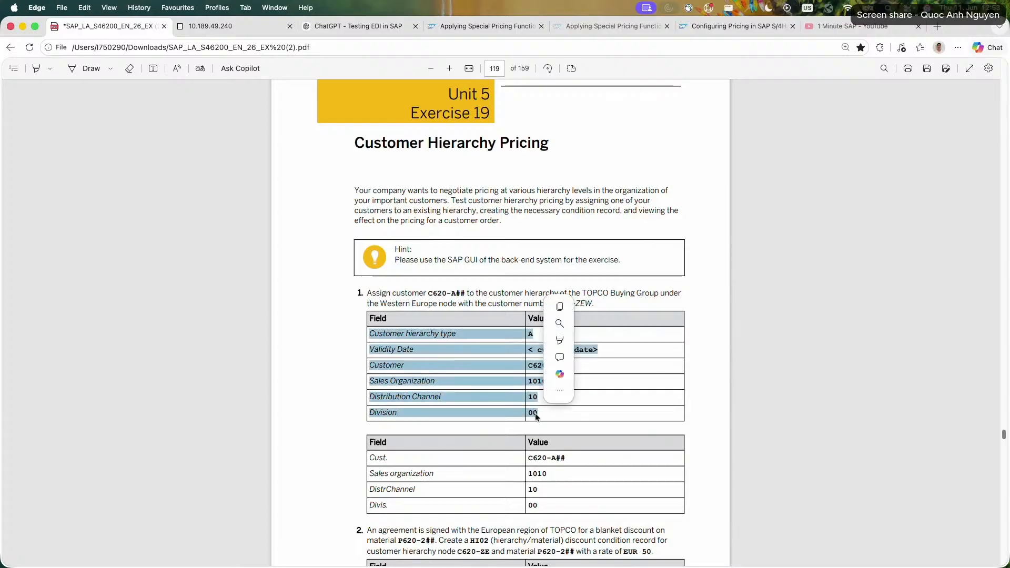
Review the two task 1 tables of Exercise 19, marking the hierarchy selection values and the C620-A## customer assignment values.
left_click(289, 375)
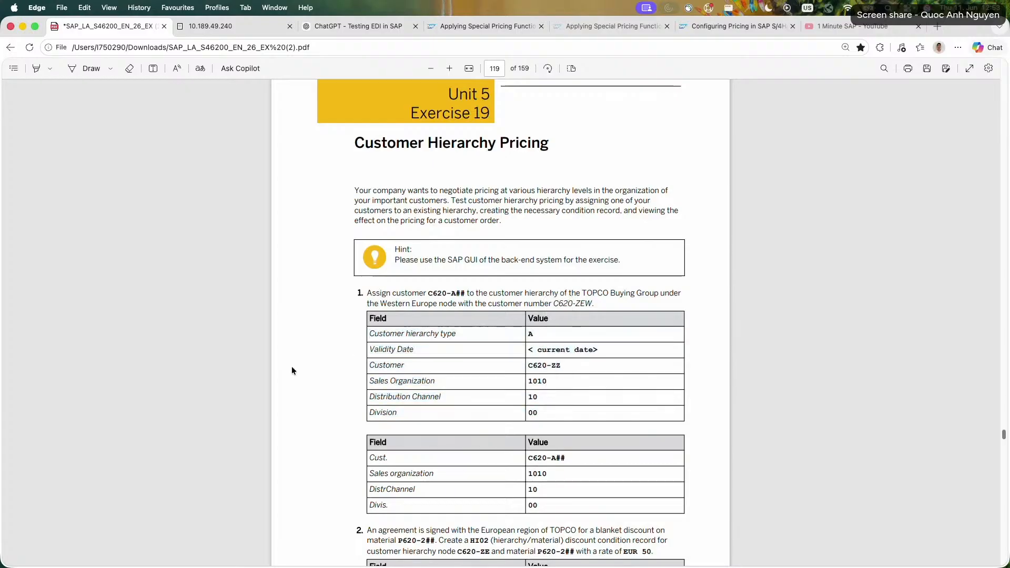
scroll(292, 366, "down", 2)
scroll(292, 366, "down", 4)
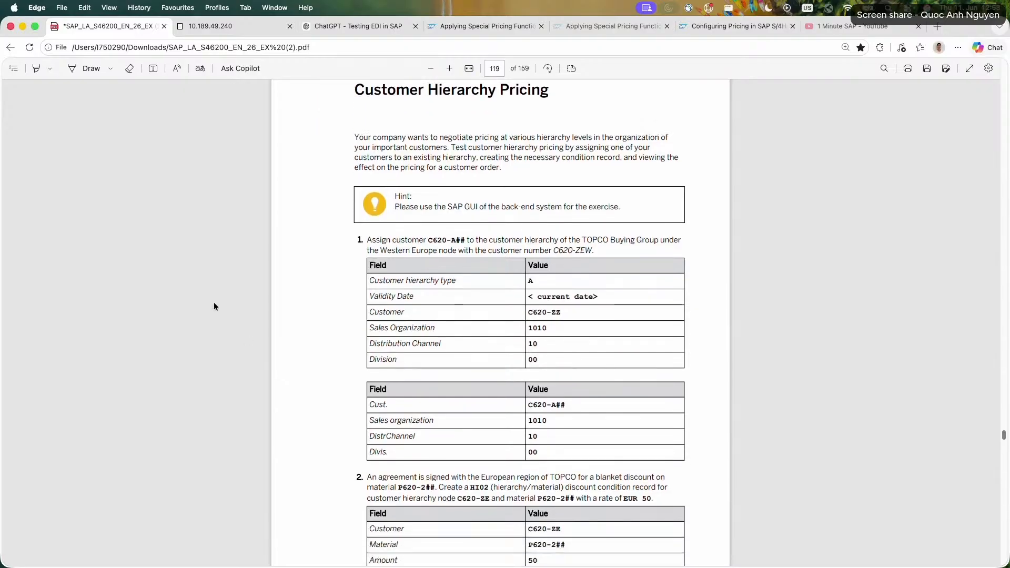
left_click_drag(370, 282, 526, 451)
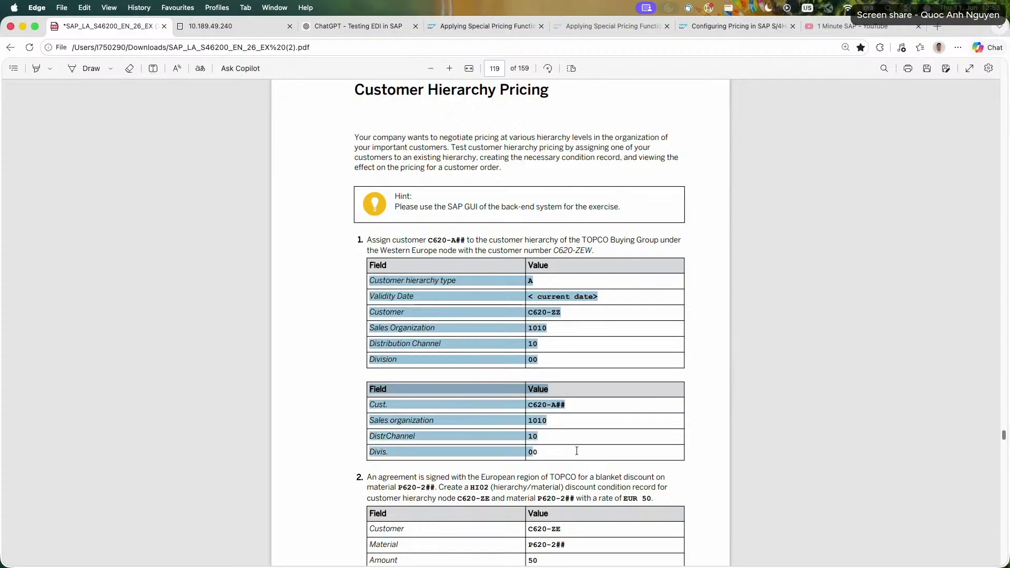
left_click(333, 365)
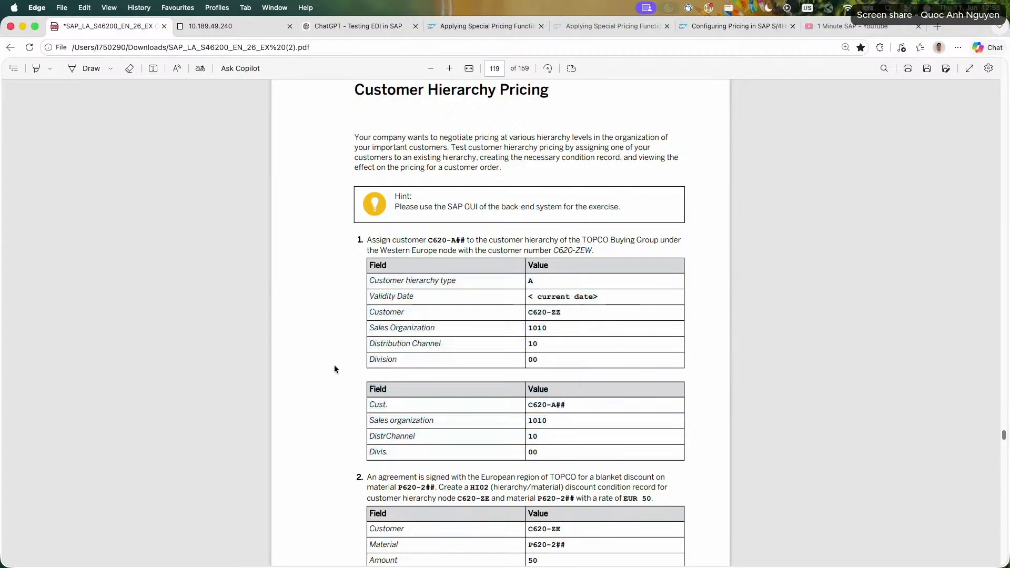
left_click_drag(355, 412, 568, 454)
left_click(339, 409)
Mark the task 2 instruction on creating an HI02 discount record for node C620-ZE and material P620-2## at EUR 50.
scroll(340, 407, "down", 5)
left_click_drag(377, 347, 652, 371)
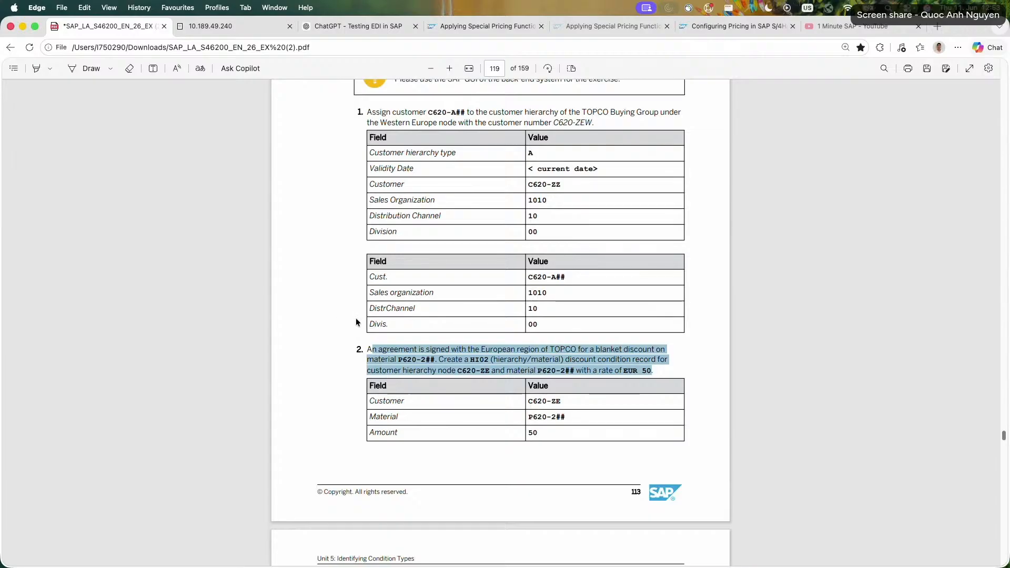
left_click_drag(415, 349, 598, 372)
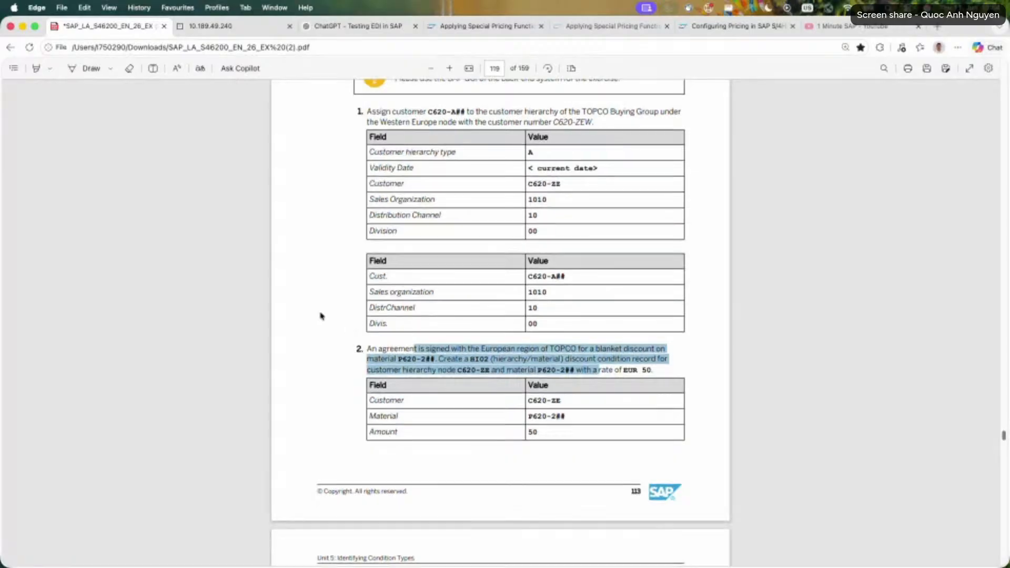
Review tasks 3 to 5 of Exercise 19 on creating the sales order, examining its item pricing and saving it, and return to task 1.
scroll(323, 316, "down", 5)
scroll(321, 315, "down", 3)
left_click_drag(377, 268, 528, 269)
left_click(502, 299)
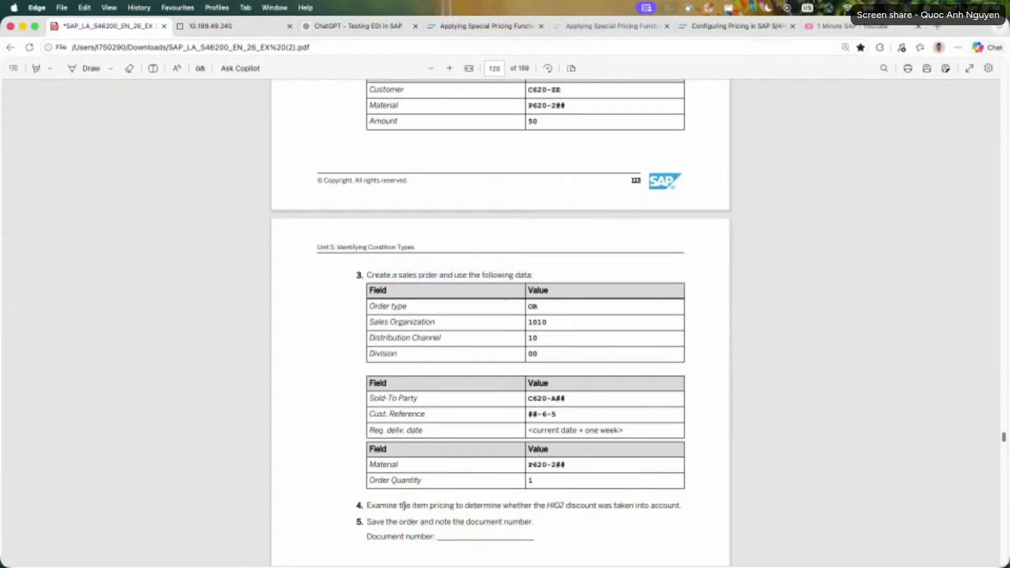
left_click_drag(387, 505, 662, 503)
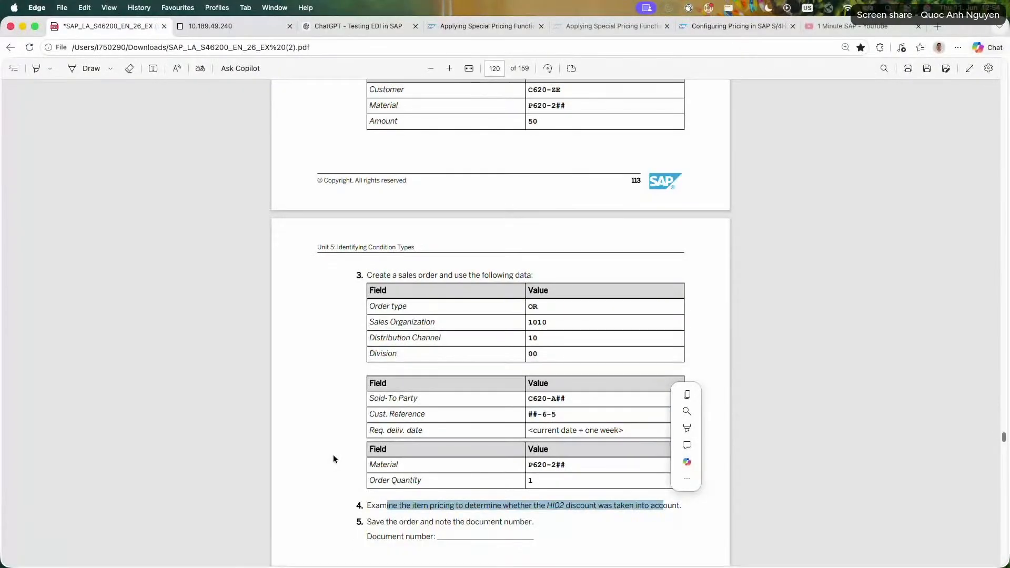
scroll(334, 453, "down", 3)
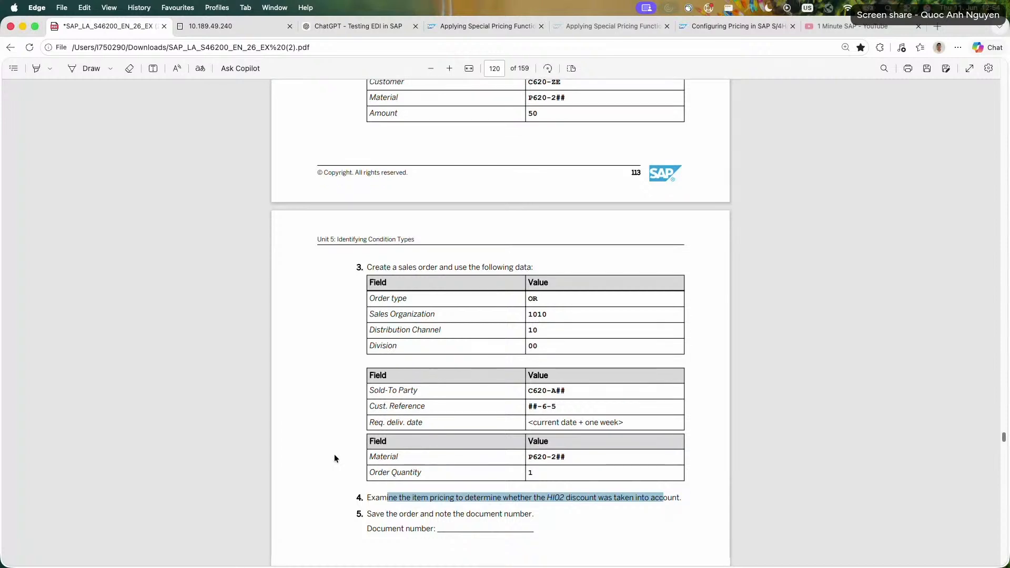
left_click_drag(392, 392, 484, 403)
scroll(326, 389, "up", 12)
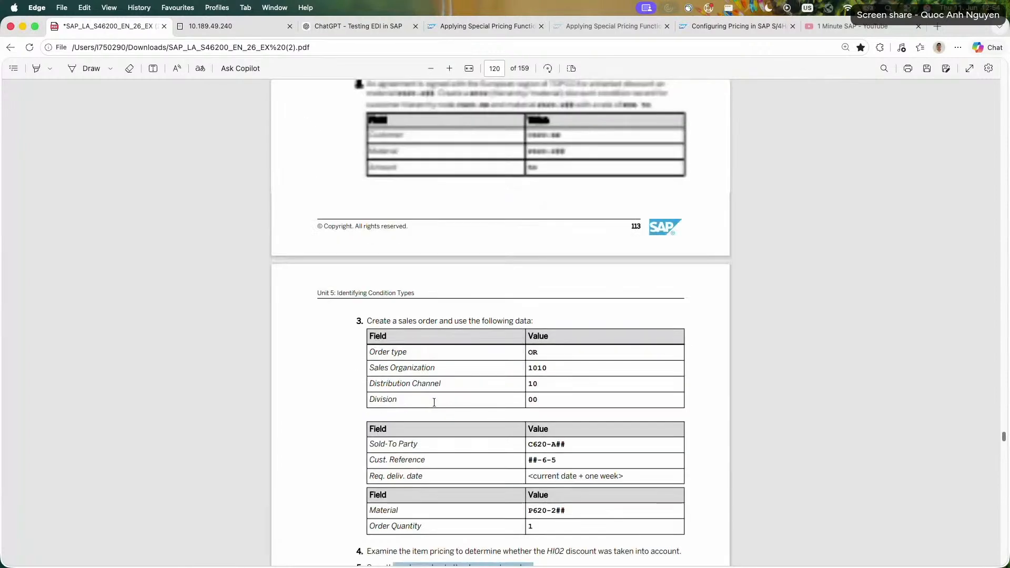
scroll(326, 389, "up", 1)
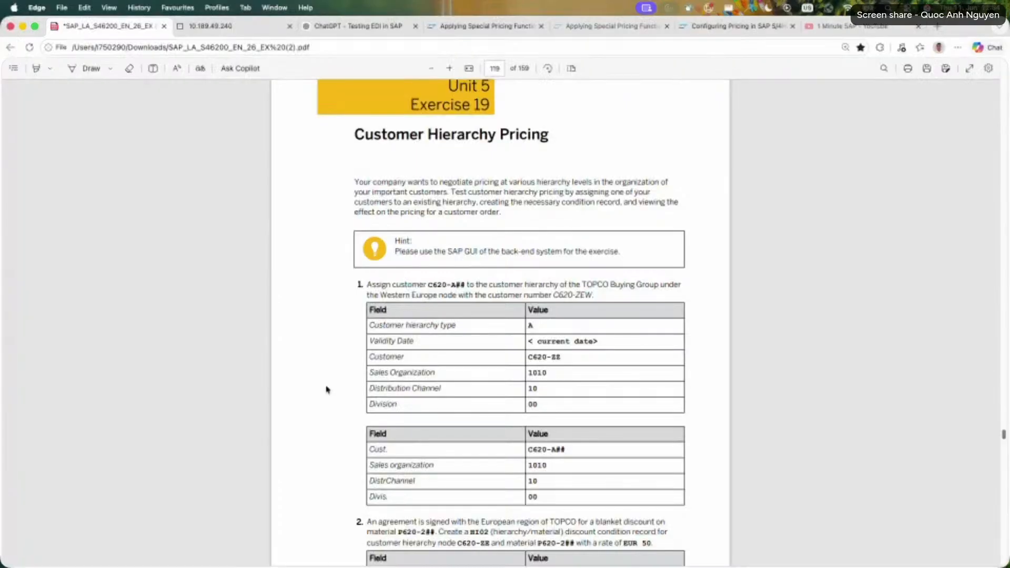
scroll(326, 389, "down", 5)
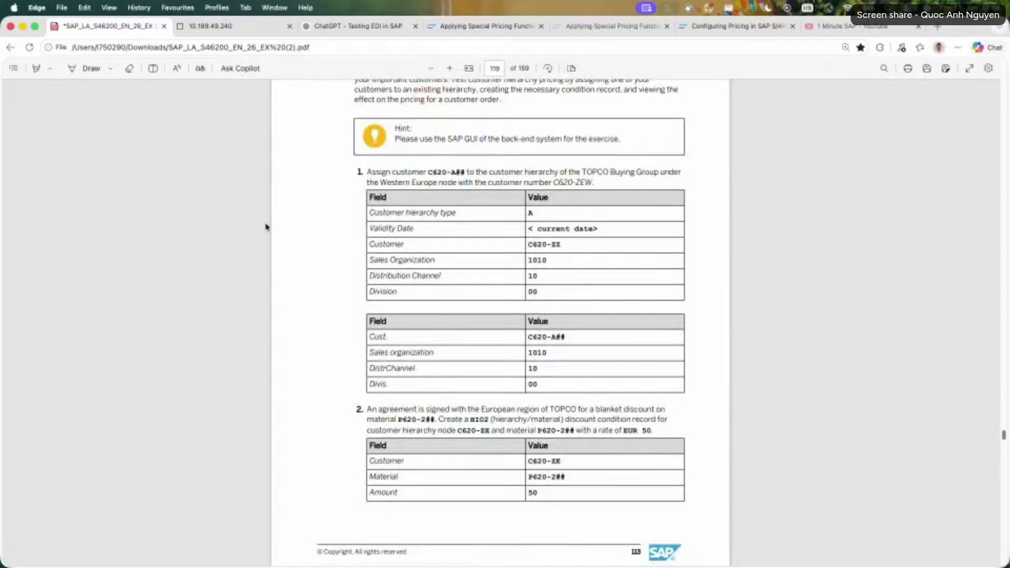
Switch to the SAP Learning course and open the Using Special Condition Types lesson under Identifying Condition Types.
left_click(479, 28)
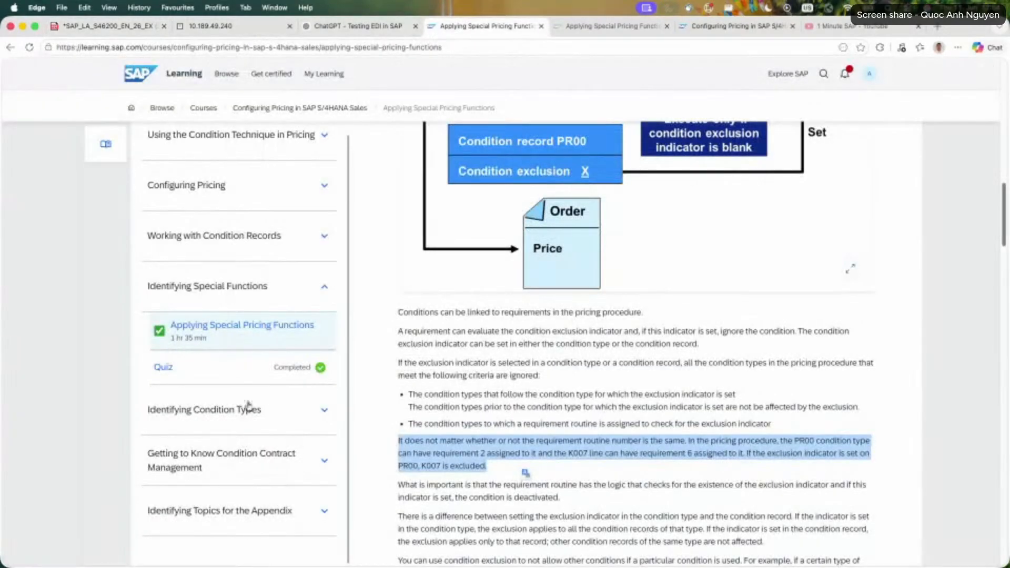
scroll(263, 377, "up", 3)
left_click(300, 422)
scroll(305, 442, "down", 5)
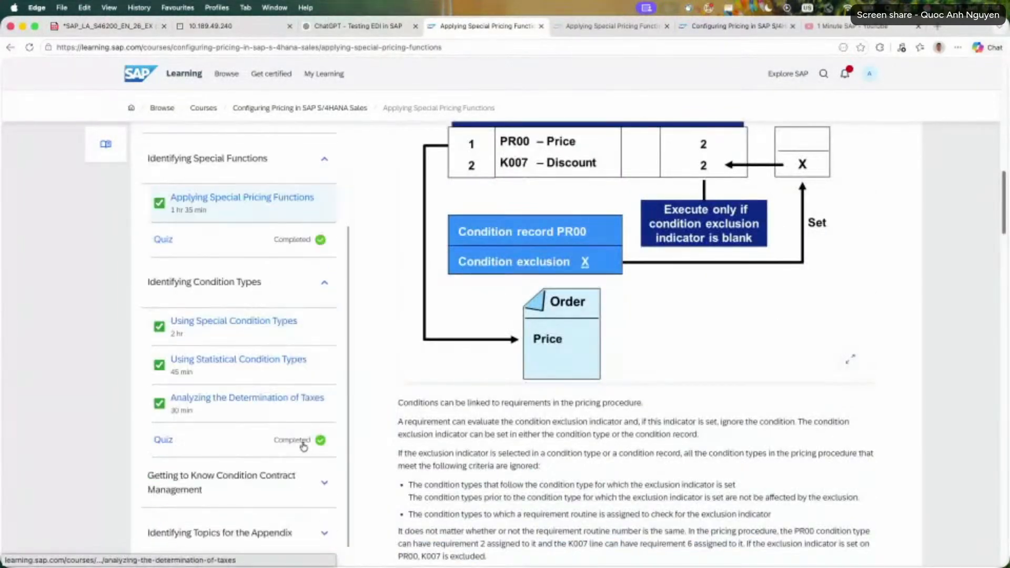
left_click(272, 341)
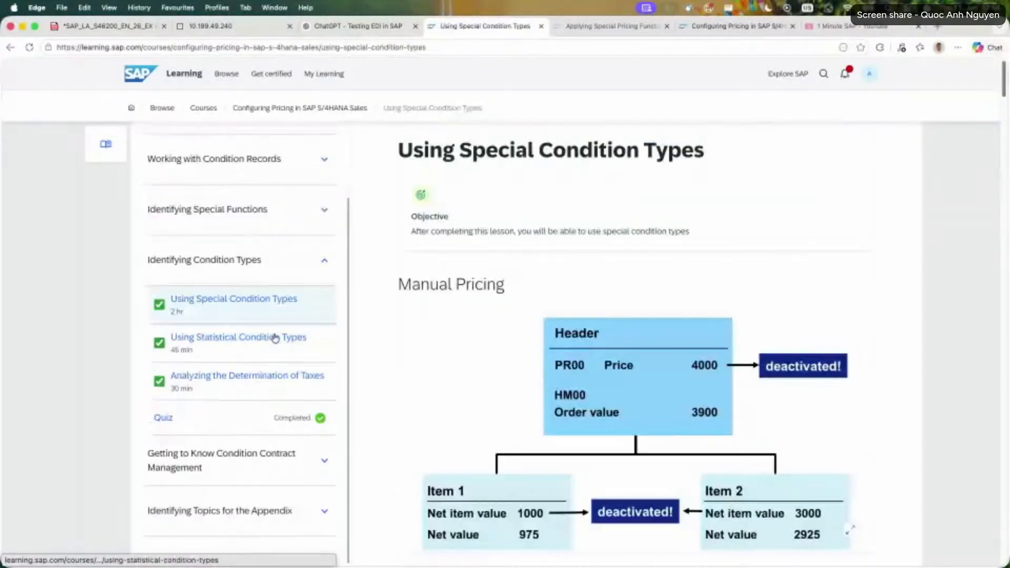
Find the Customer Hierarchy Pricing section in the lesson and mark its heading.
scroll(480, 385, "down", 5)
scroll(480, 385, "down", 5)
scroll(480, 386, "down", 10)
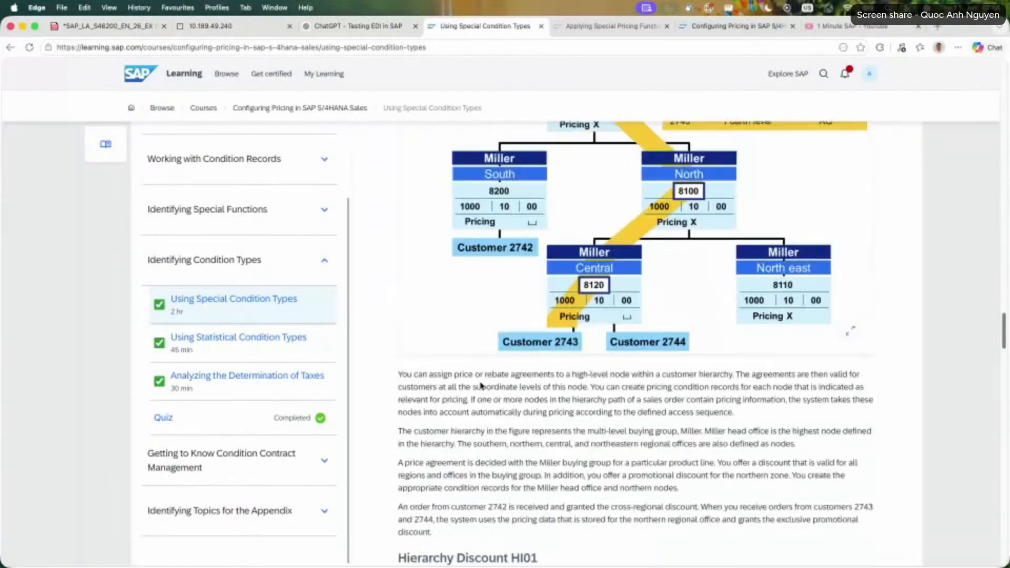
scroll(481, 385, "down", 15)
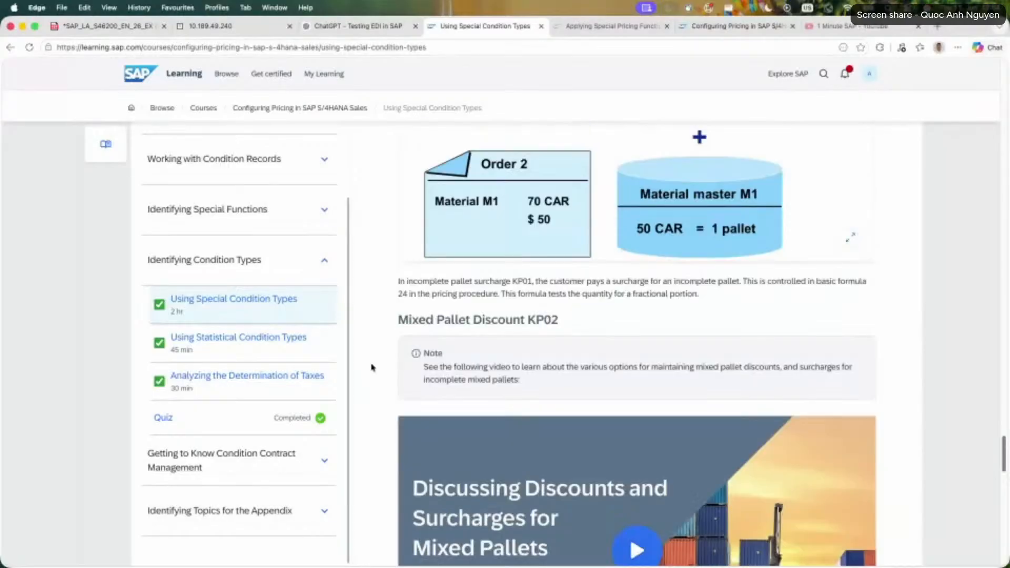
scroll(372, 368, "down", 5)
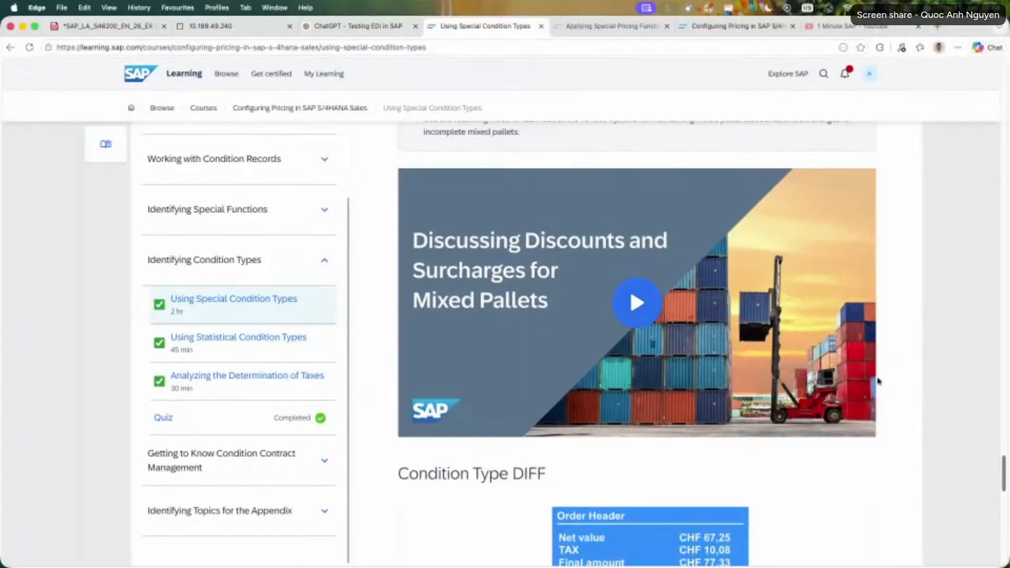
left_click_drag(1005, 468, 1004, 265)
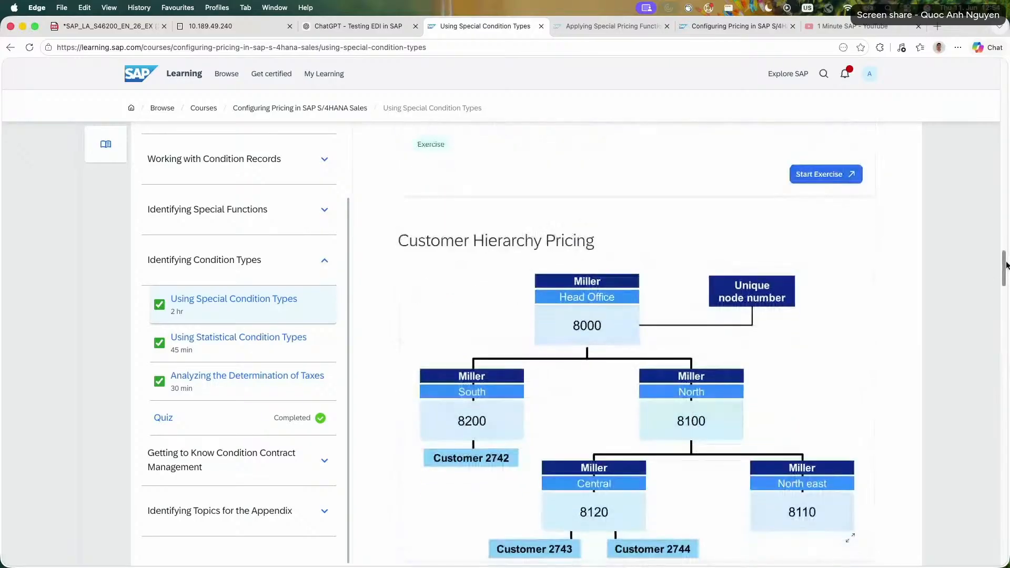
triple_click(527, 238)
left_click(428, 277)
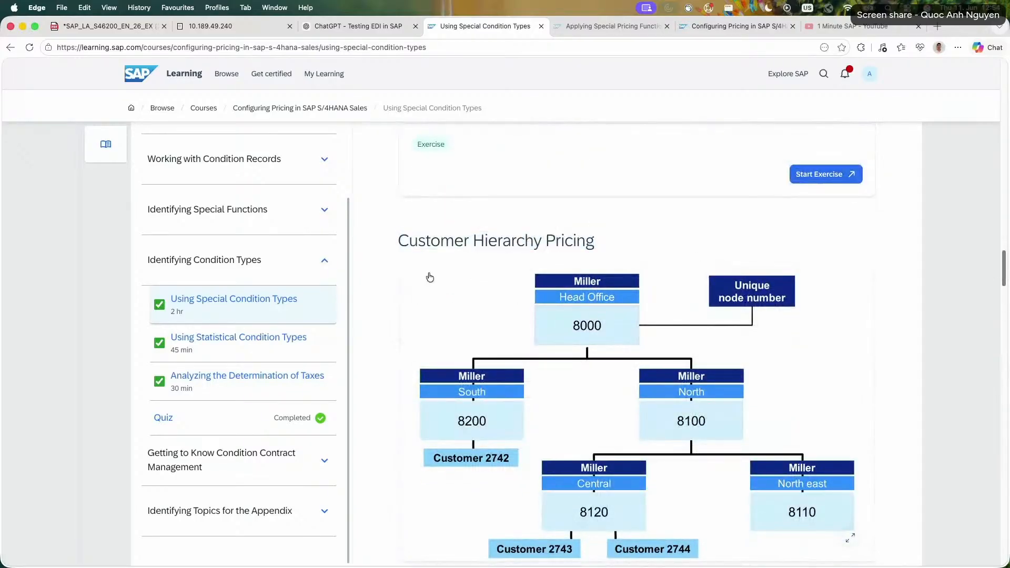
Read the Miller customer hierarchy example, marking the explanation of customer hierarchies and the steps to create one.
scroll(423, 277, "down", 3)
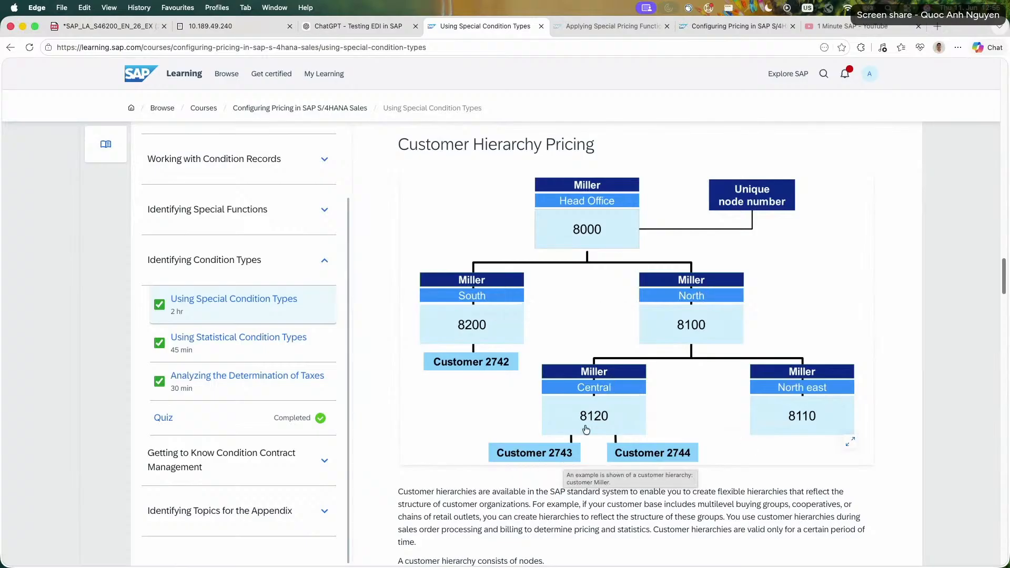
scroll(375, 440, "down", 3)
triple_click(400, 406)
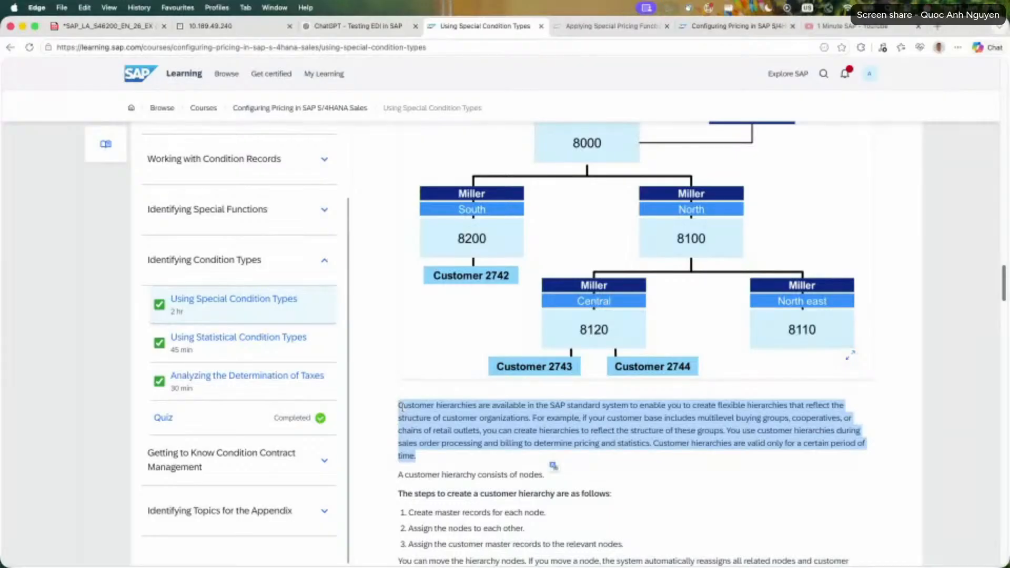
scroll(401, 407, "down", 2)
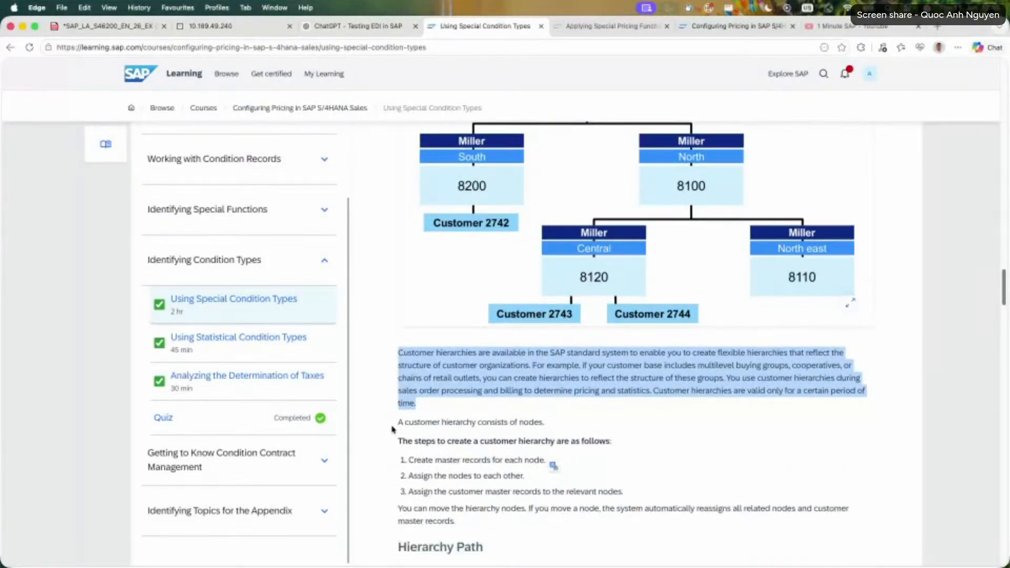
left_click_drag(391, 428, 527, 525)
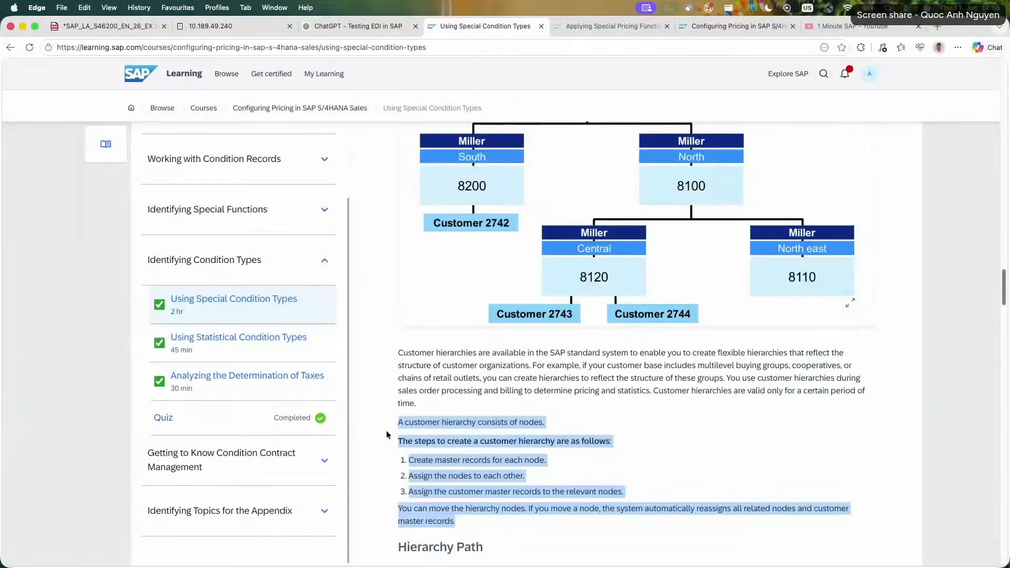
left_click_drag(388, 434, 574, 525)
left_click(400, 447)
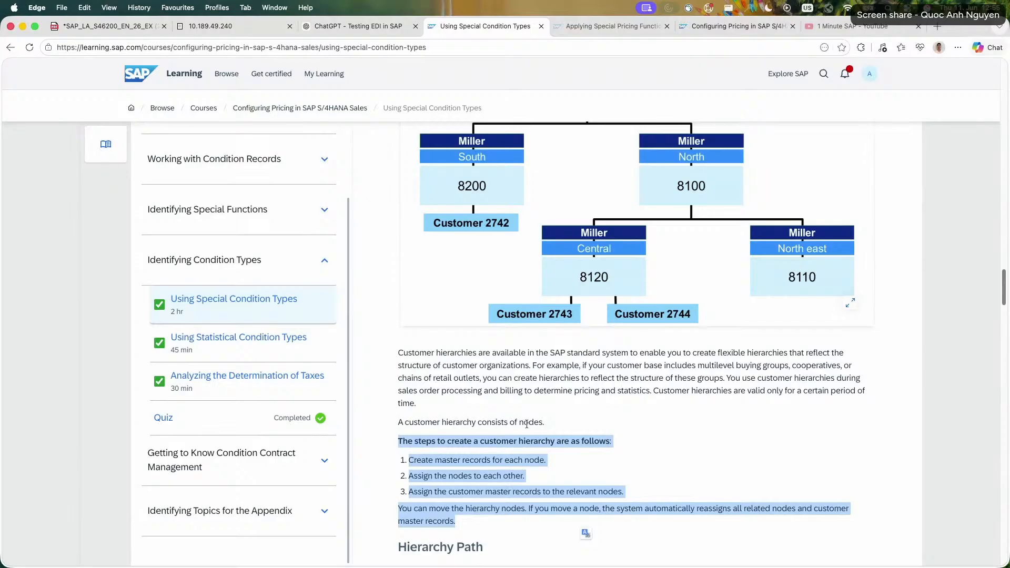
Examine the Hierarchy Path figure for sold-to party 2743 and mark the paragraph on assigning price agreements to high-level nodes.
scroll(442, 473, "down", 1)
scroll(442, 471, "down", 5)
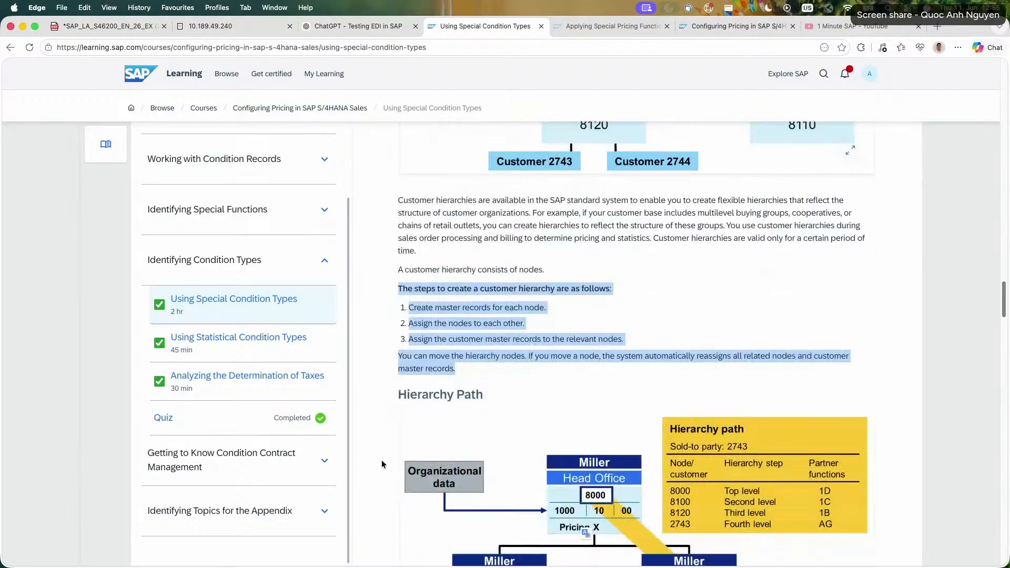
scroll(383, 464, "down", 7)
left_click(396, 318)
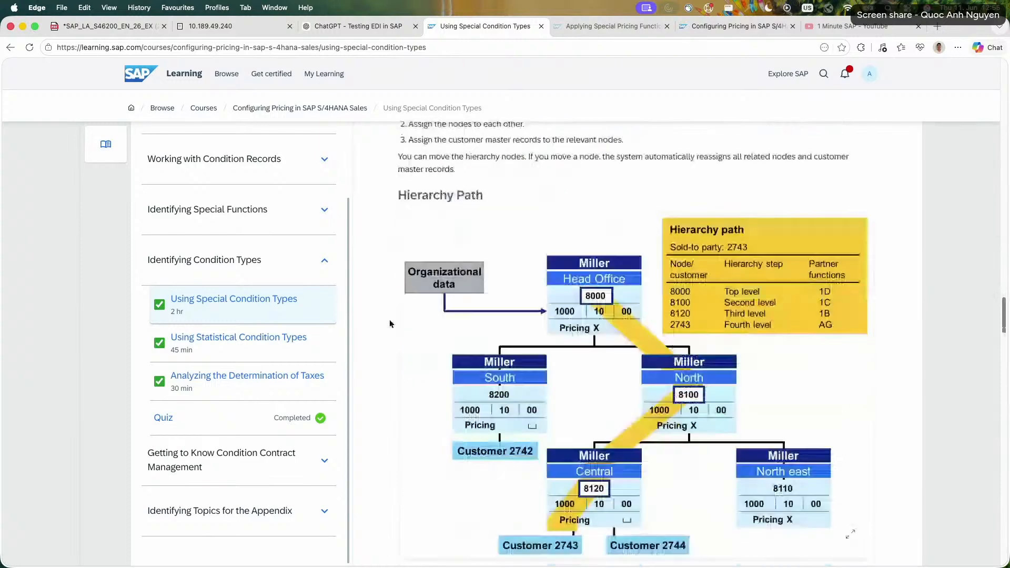
scroll(723, 246, "down", 1)
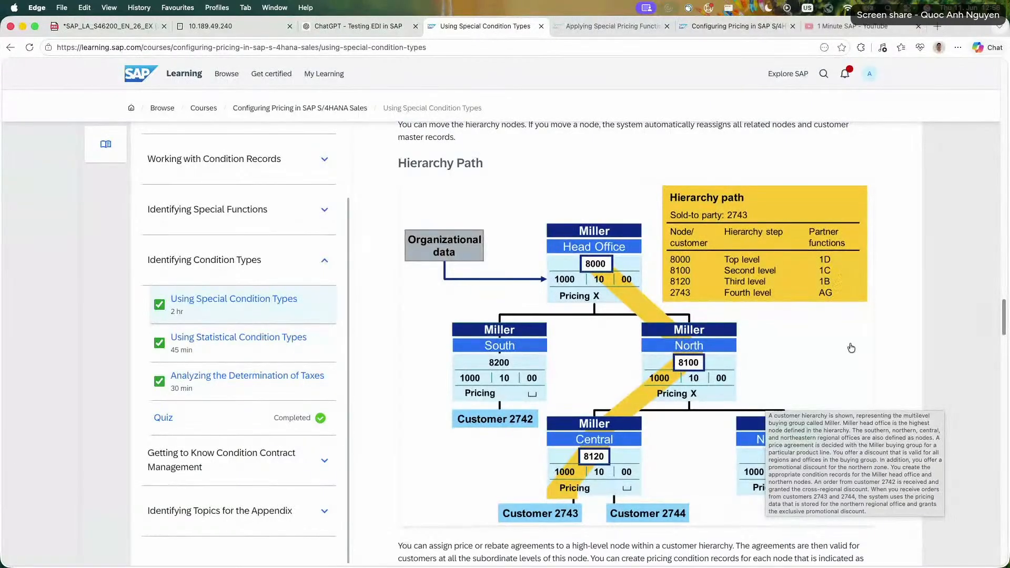
scroll(908, 325, "down", 2)
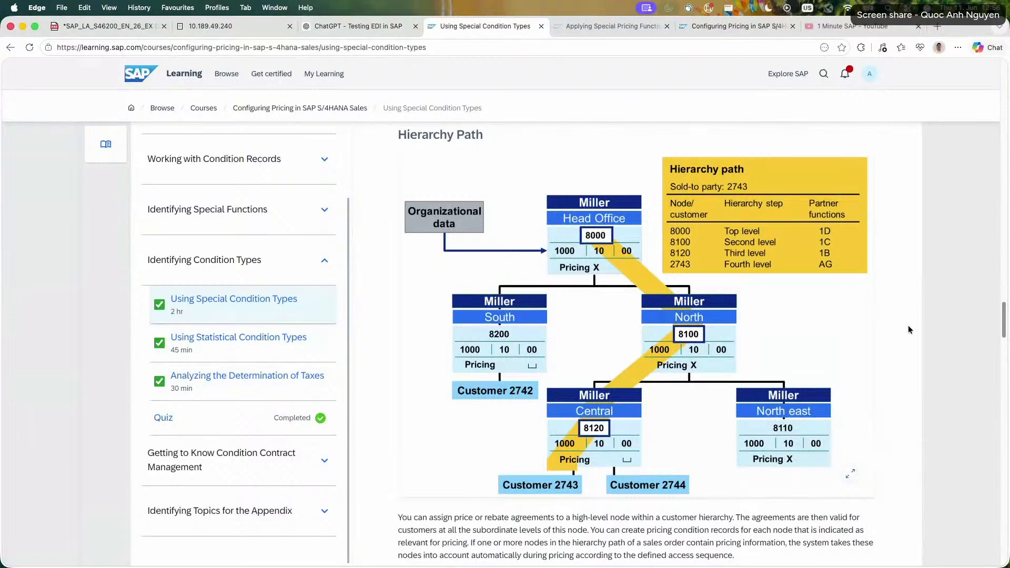
scroll(908, 329, "down", 1)
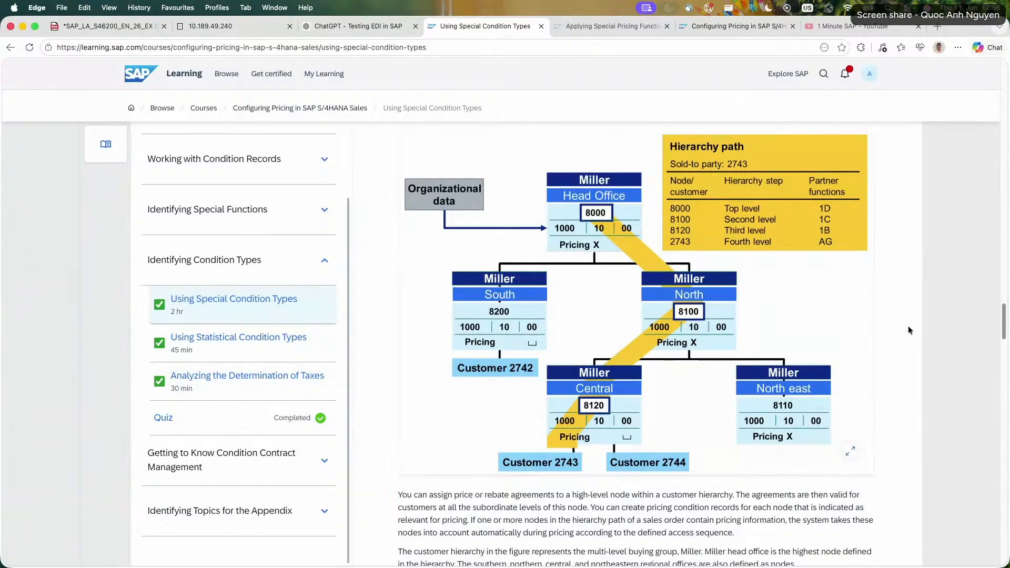
scroll(910, 331, "up", 1)
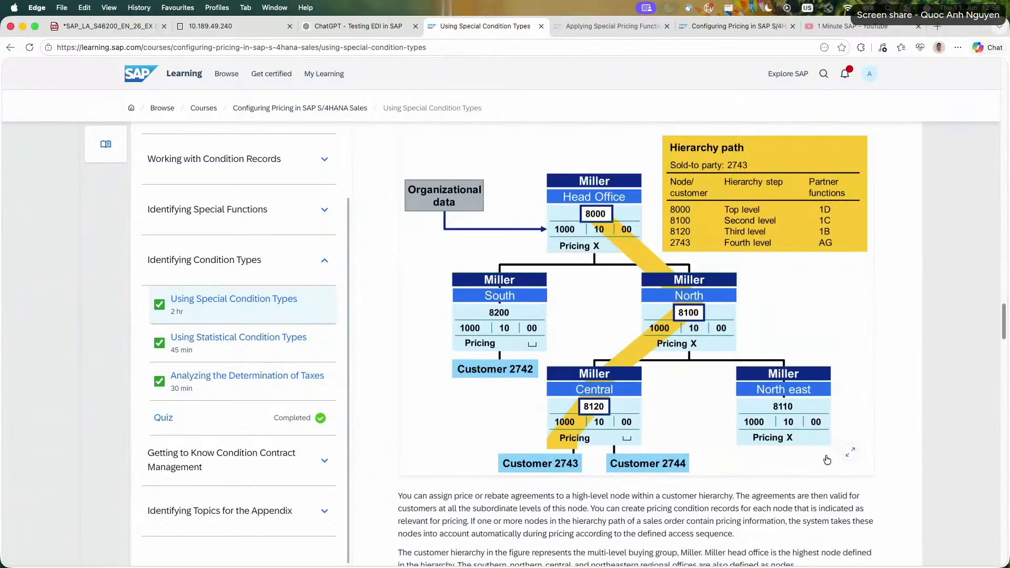
left_click_drag(459, 495, 465, 496)
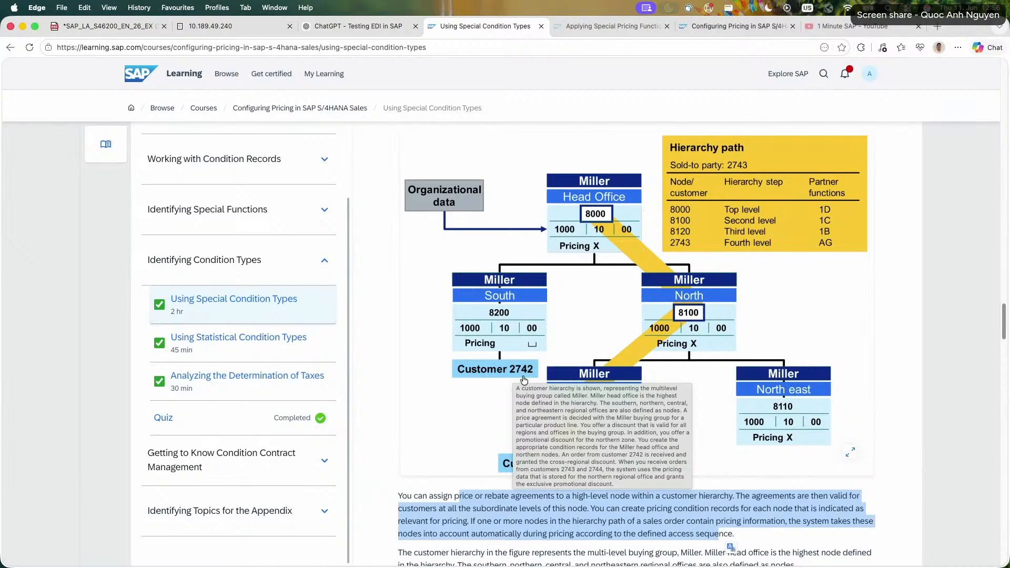
Read the Miller price agreement paragraphs and examine the Hierarchy Discount HI01 figure.
scroll(474, 368, "down", 5)
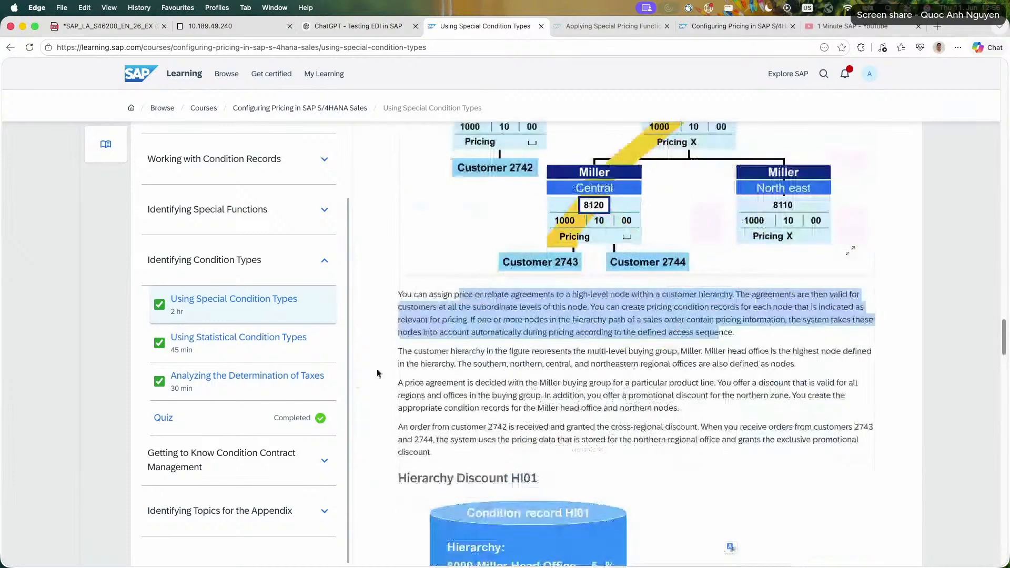
triple_click(451, 364)
triple_click(450, 394)
left_click(425, 405)
scroll(405, 405, "down", 6)
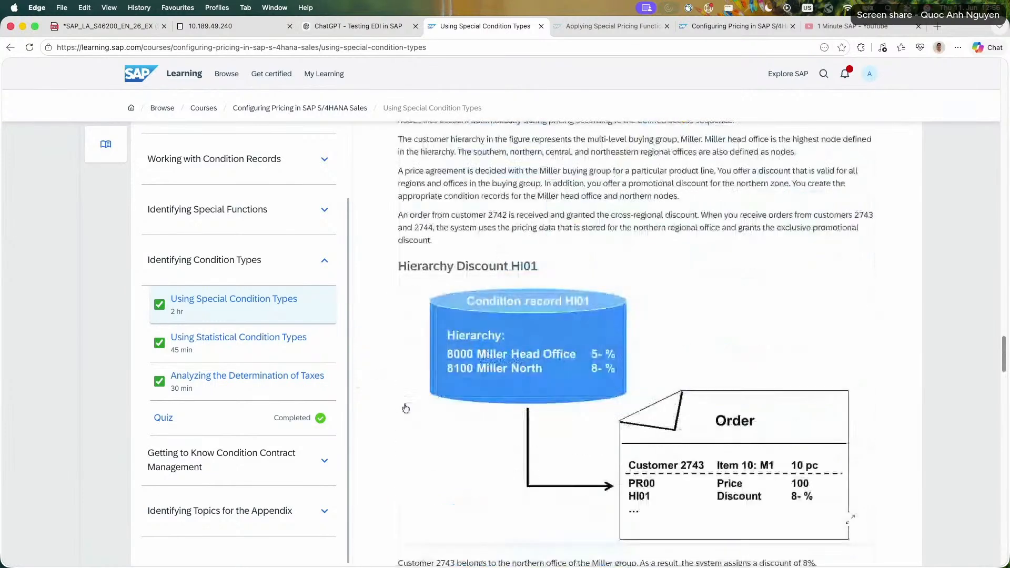
scroll(387, 400, "down", 1)
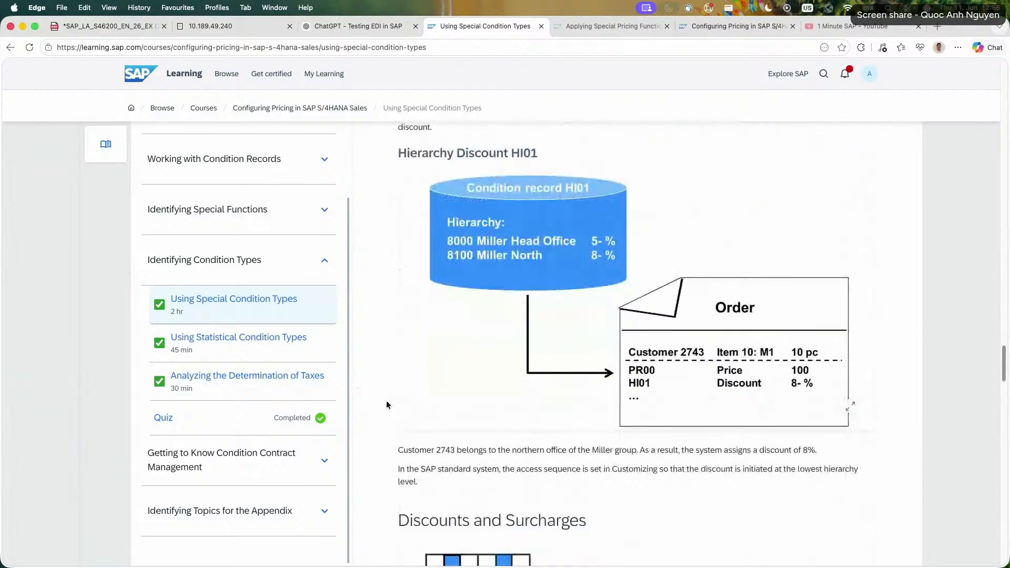
Compare the Hierarchy Path figure for Miller with the Hierarchy Discount HI01 figure and the order example for customer 2743.
mouse_move(572, 196)
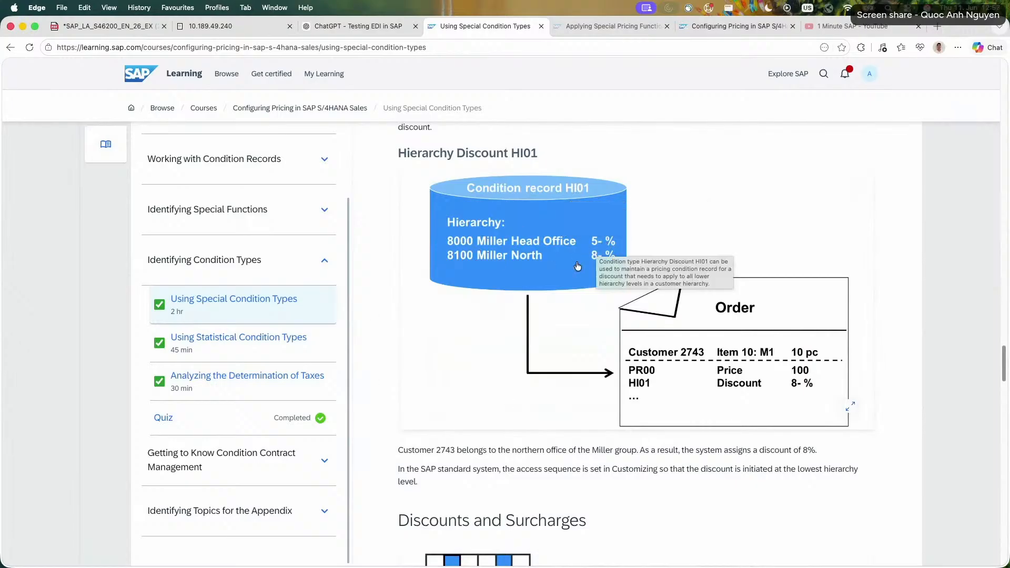
scroll(724, 262, "up", 10)
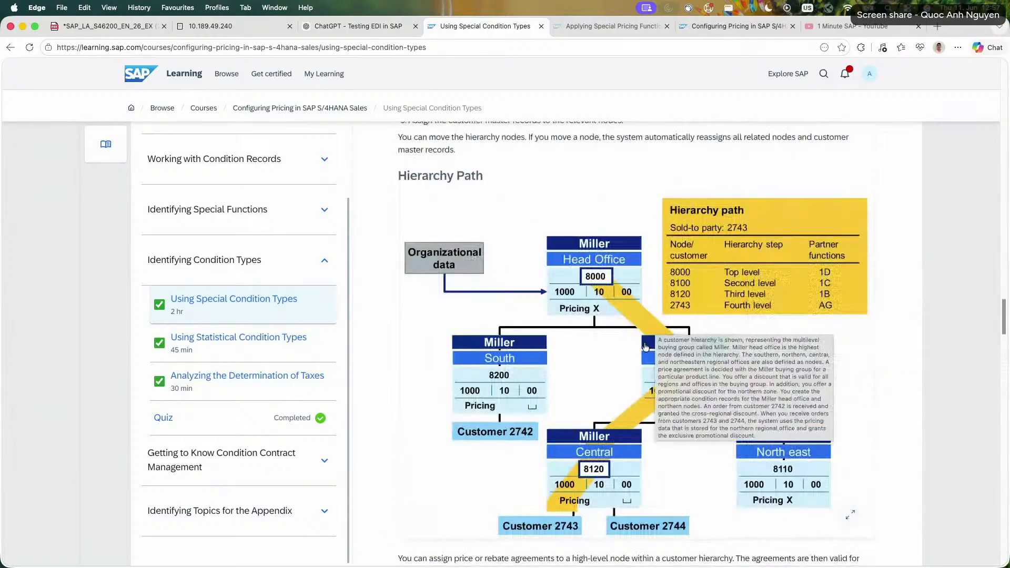
scroll(879, 357, "down", 10)
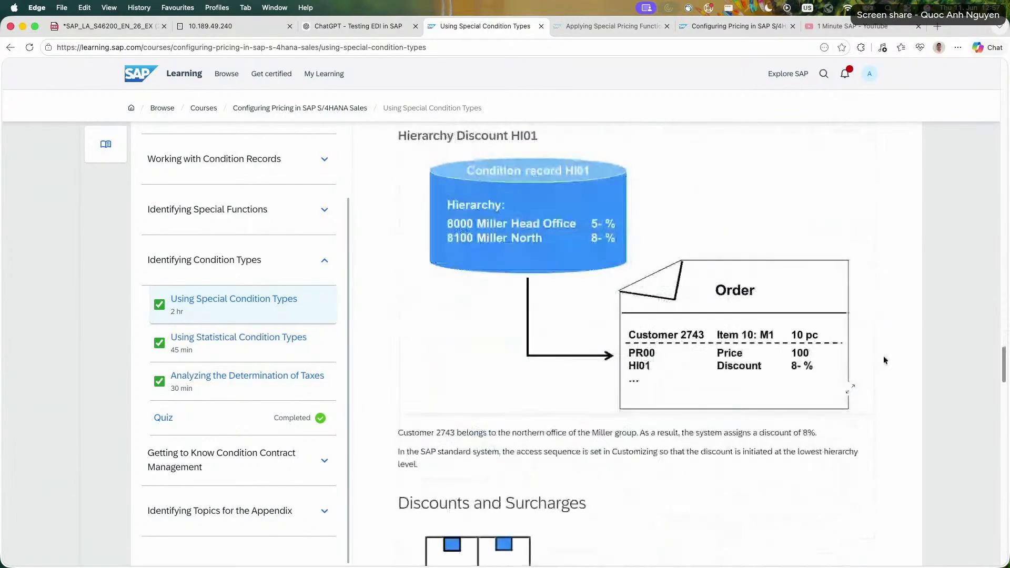
scroll(882, 356, "up", 1)
scroll(766, 356, "up", 8)
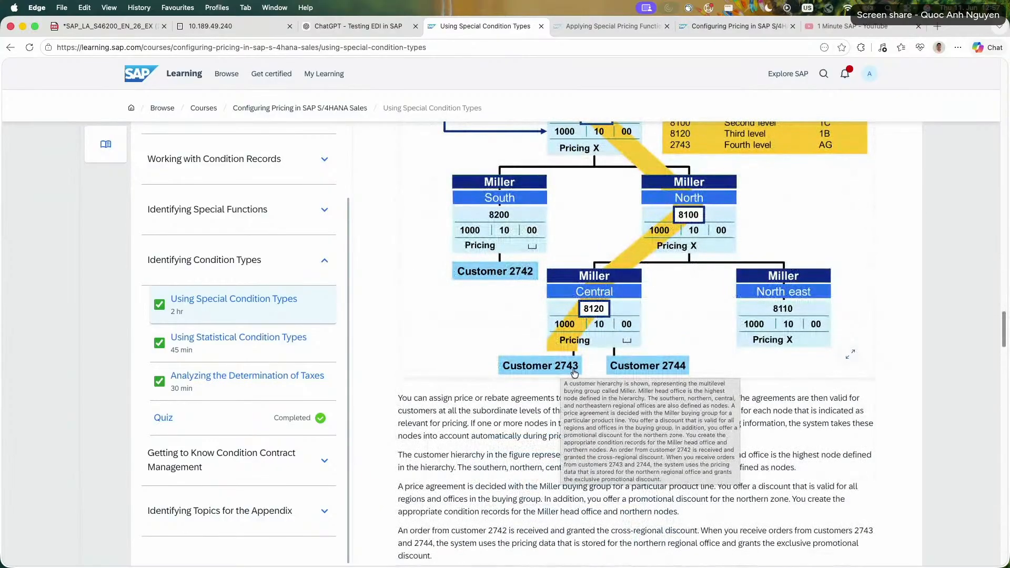
scroll(590, 338, "up", 1)
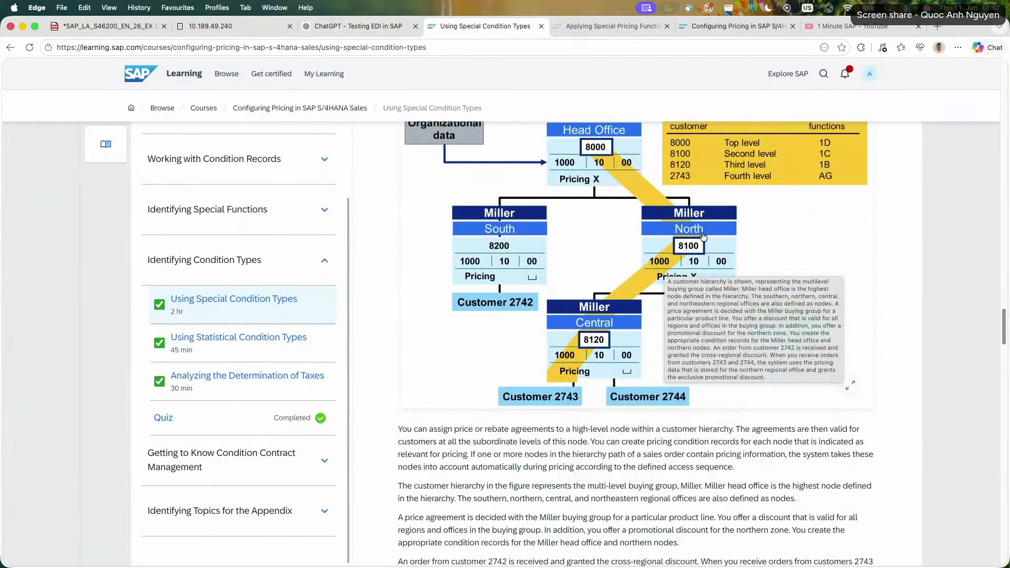
scroll(703, 235, "down", 10)
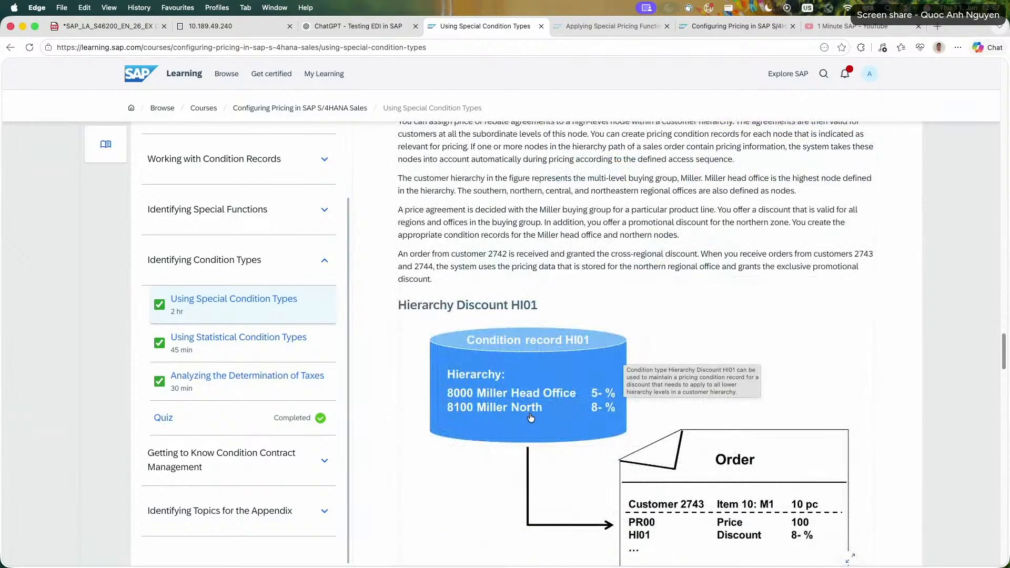
scroll(603, 413, "down", 5)
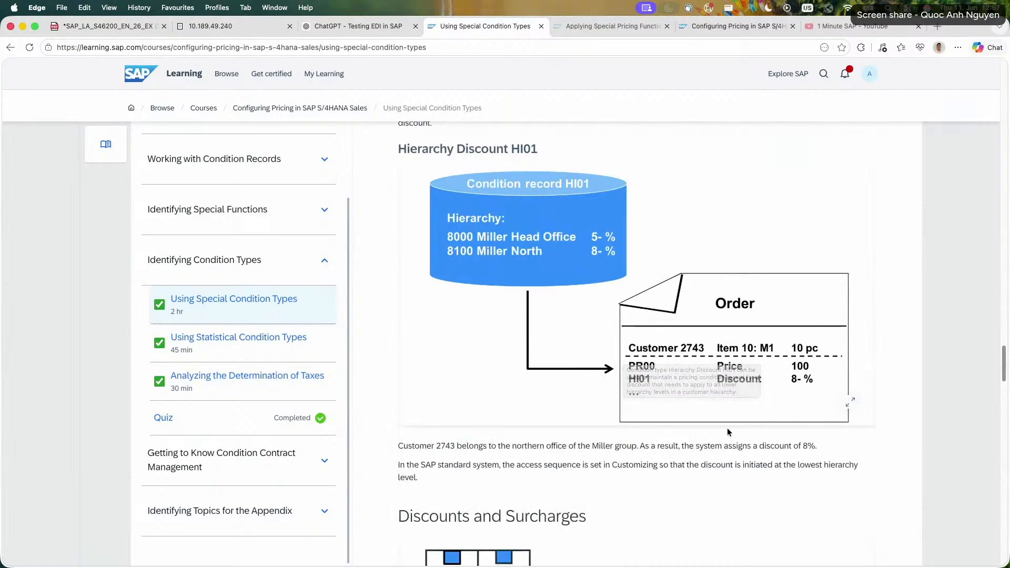
scroll(526, 235, "up", 12)
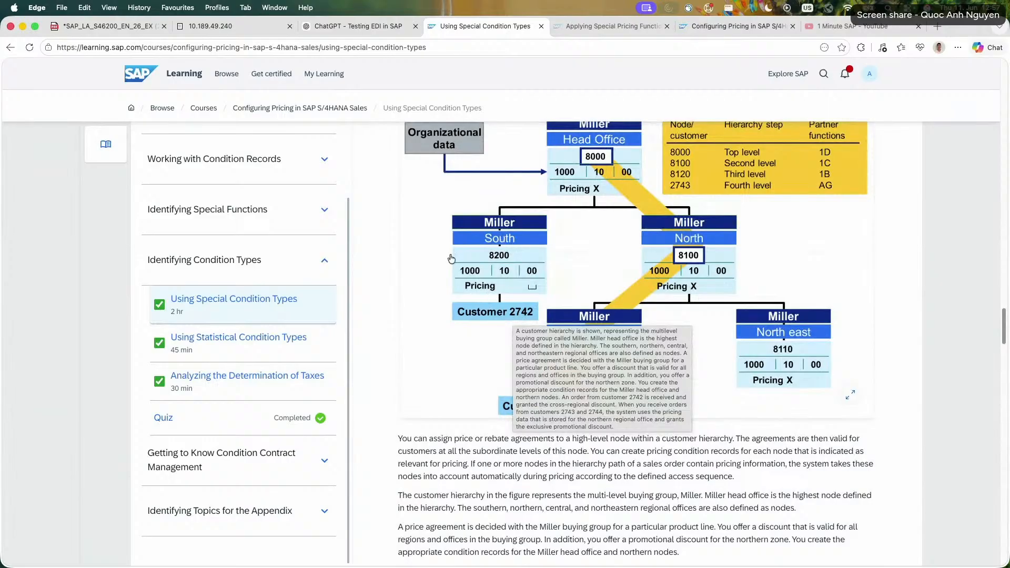
scroll(576, 168, "up", 1)
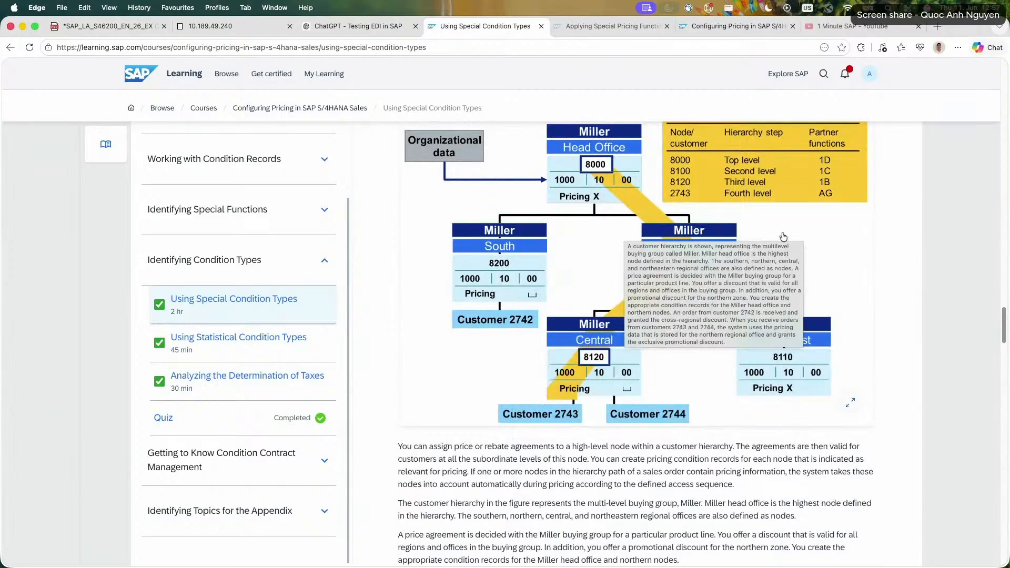
scroll(862, 397, "down", 6)
scroll(811, 296, "up", 4)
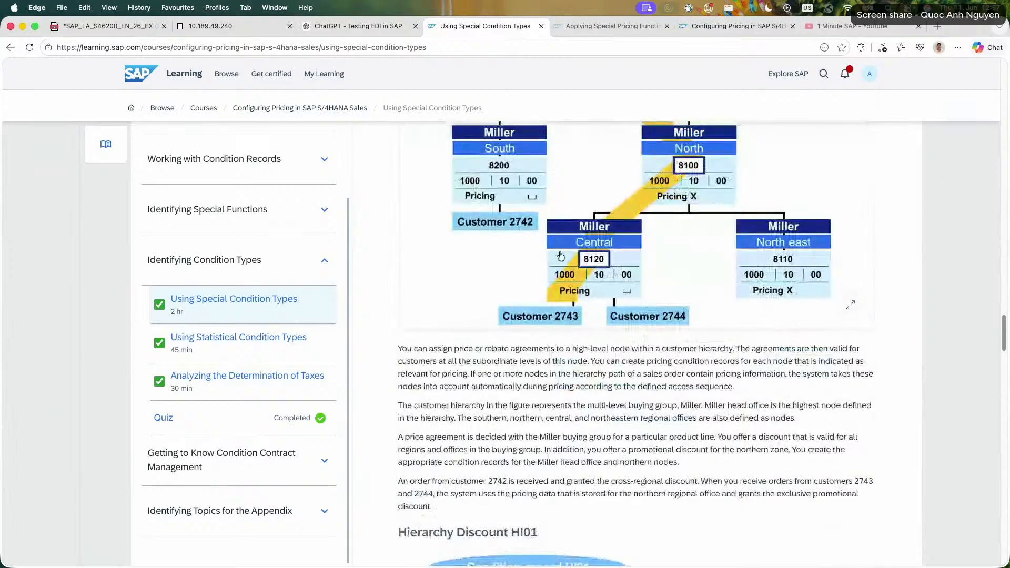
scroll(818, 326, "down", 7)
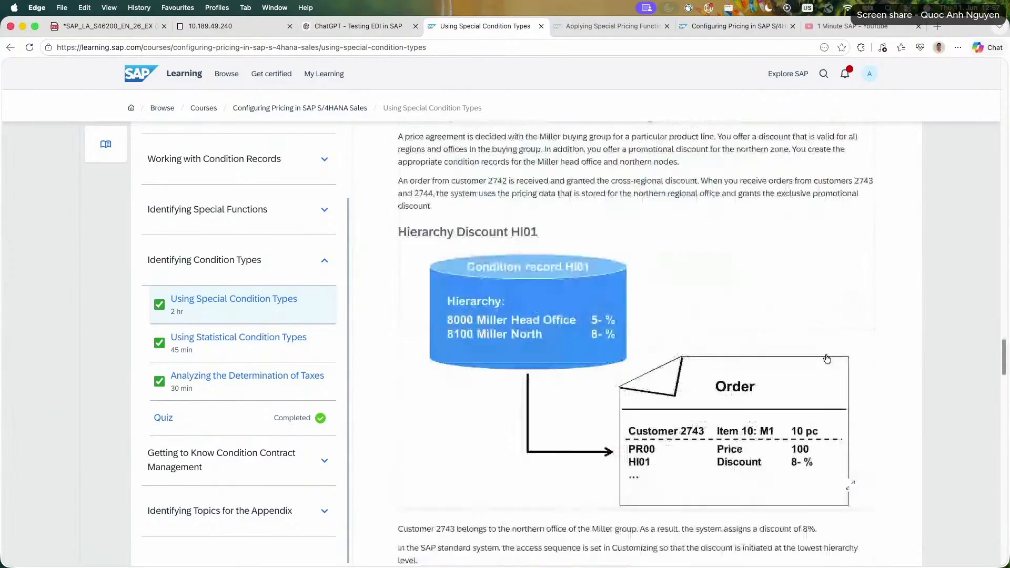
scroll(560, 358, "down", 2)
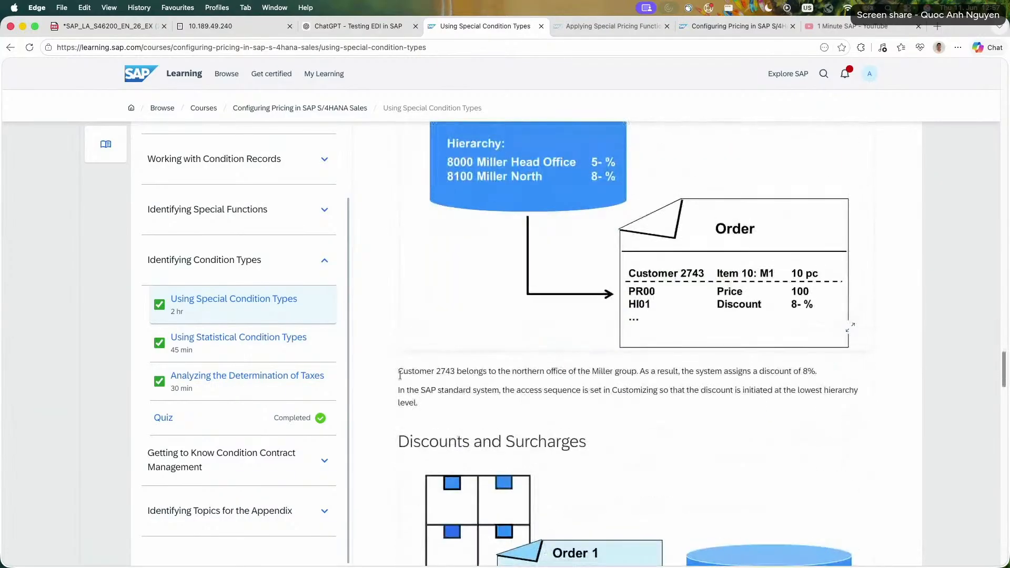
Skim the pallet discount and Incomplete Pallet Surcharge KP01 figures and return to the Hierarchy Discount HI01 figure.
scroll(524, 403, "down", 5)
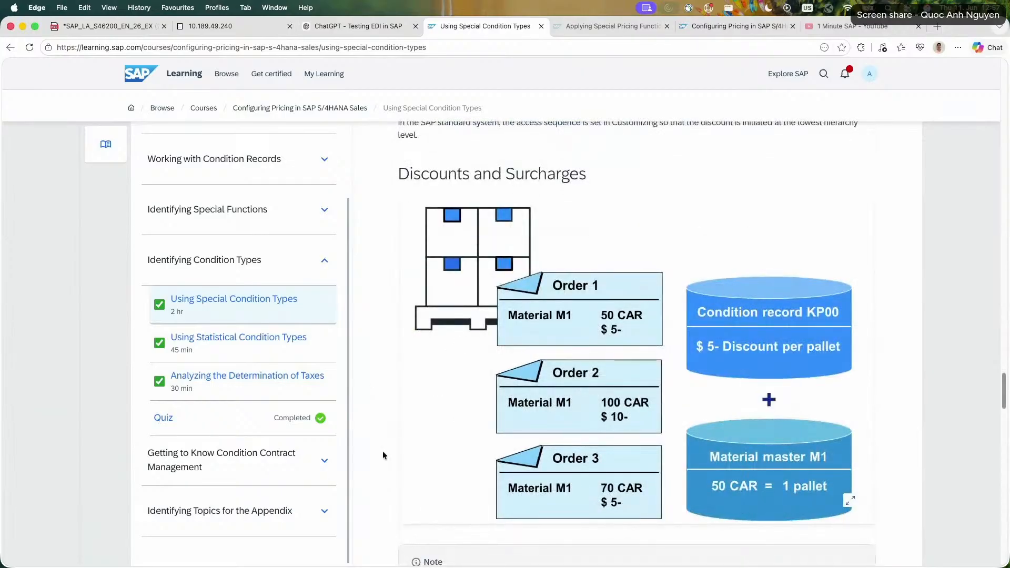
scroll(707, 395, "down", 10)
scroll(564, 467, "up", 2)
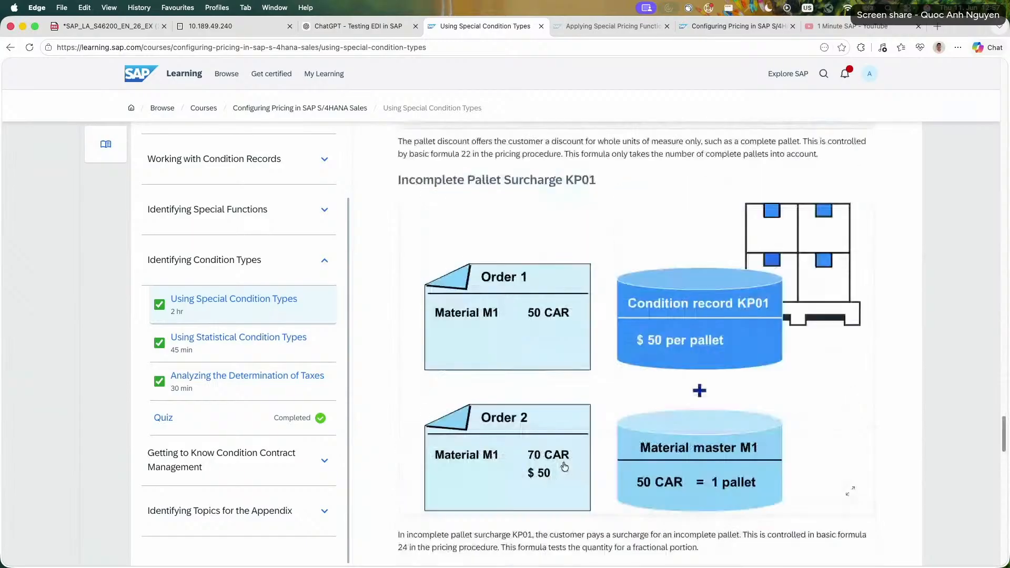
scroll(564, 467, "up", 15)
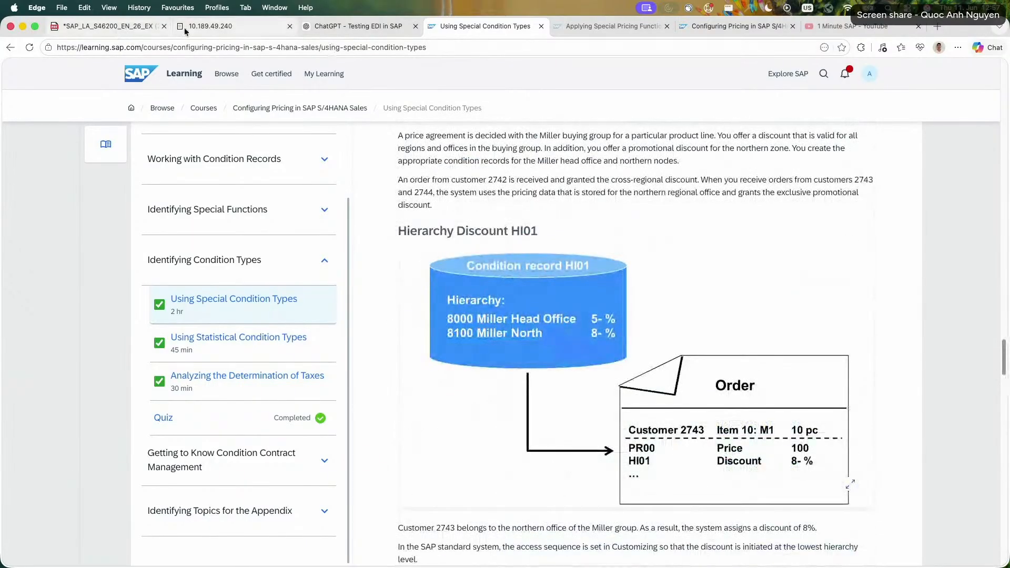
Switch to the exercise PDF and mark the hierarchy type row and the task of assigning C620-A## to the TOPCO hierarchy.
left_click(131, 26)
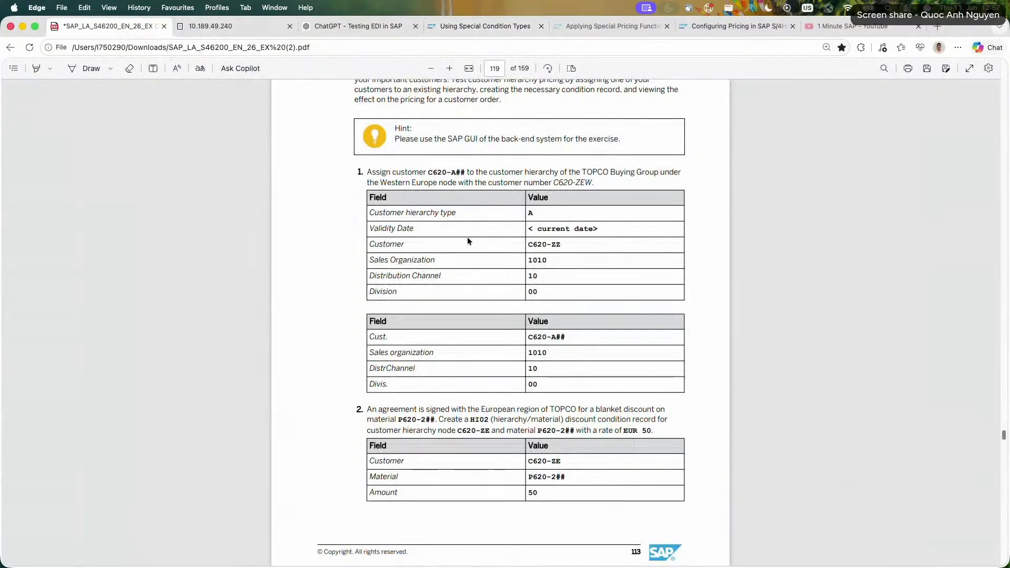
left_click_drag(369, 212, 533, 213)
left_click_drag(369, 213, 536, 214)
left_click_drag(355, 172, 593, 183)
Switch to the SAP system and leave the displayed standard order for the SAP Easy Access screen.
left_click(213, 25)
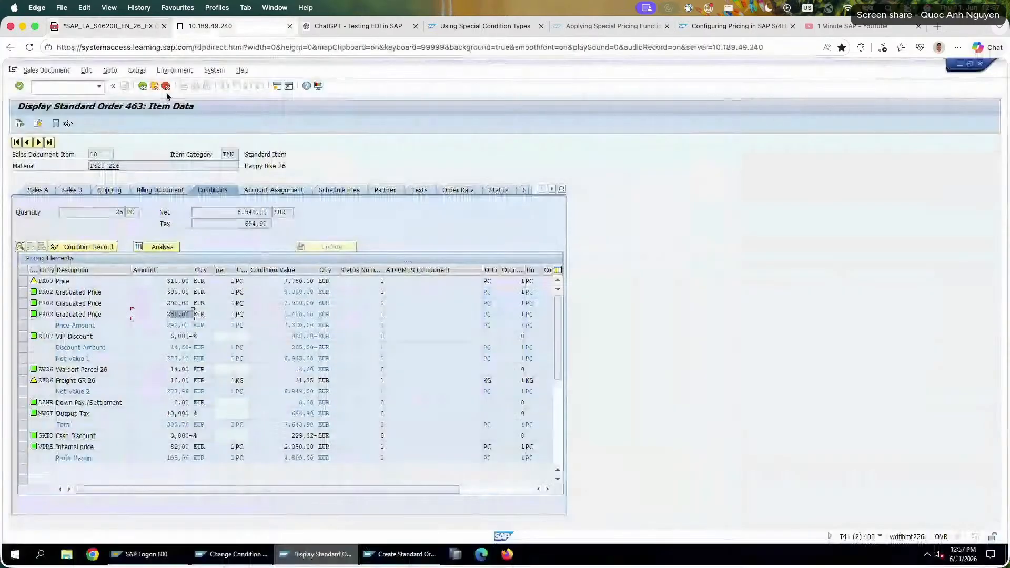
left_click(166, 87)
left_click(166, 86)
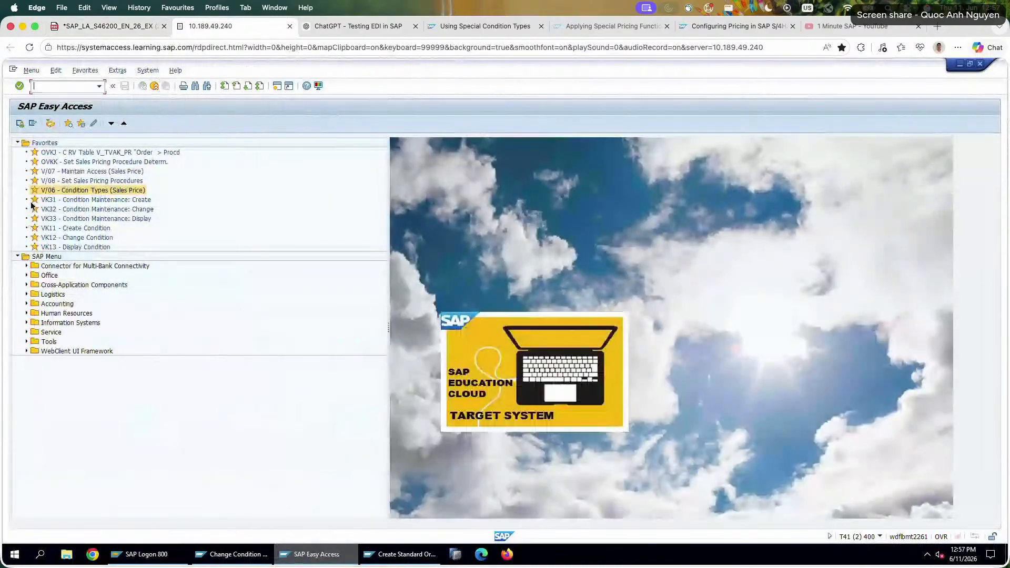
Expand the SAP Easy Access tree through Logistics, Sales and Distribution and Master Data to Business Partner.
left_click(26, 295)
left_click(34, 333)
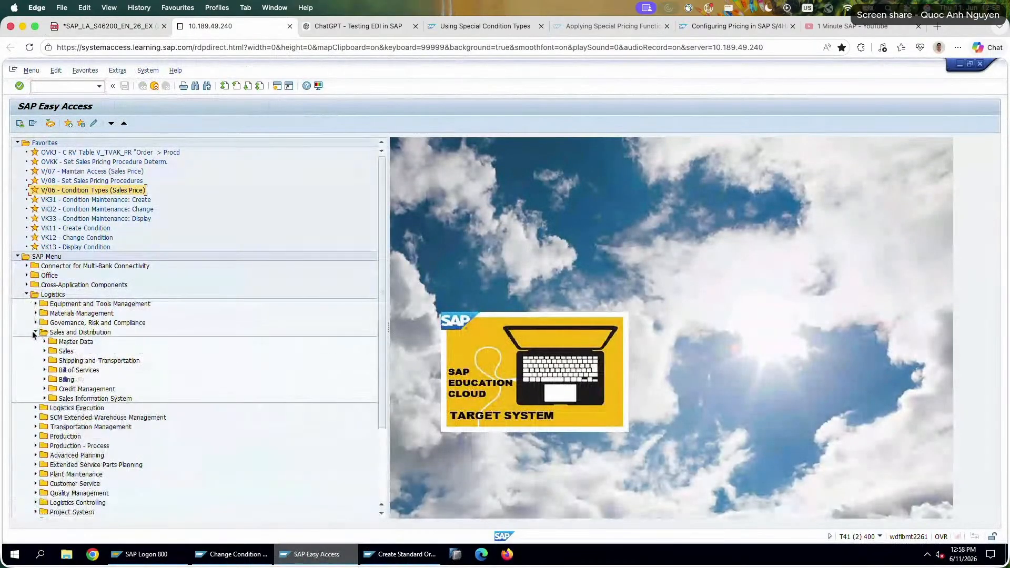
left_click(44, 342)
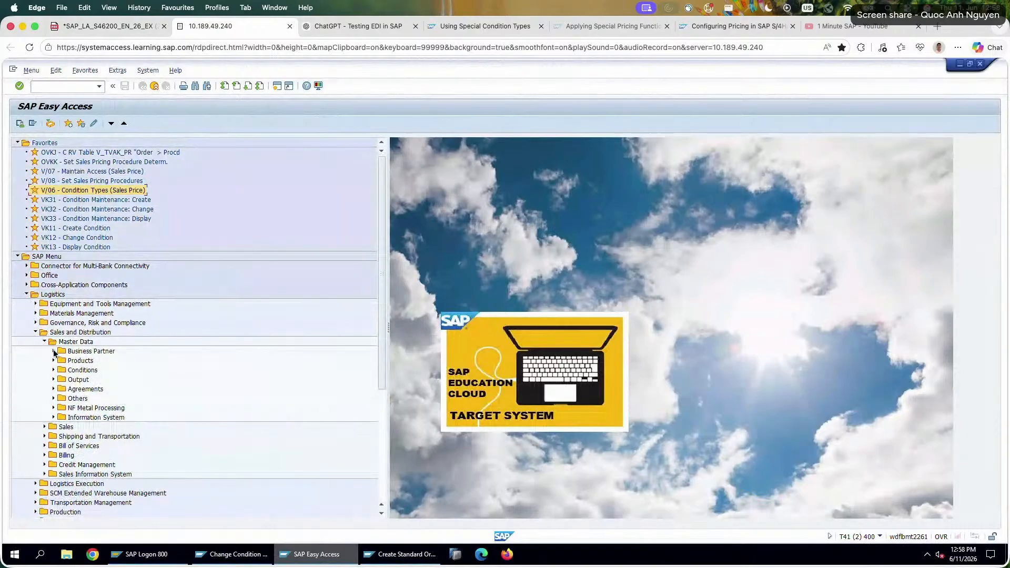
left_click(53, 352)
left_click(64, 373)
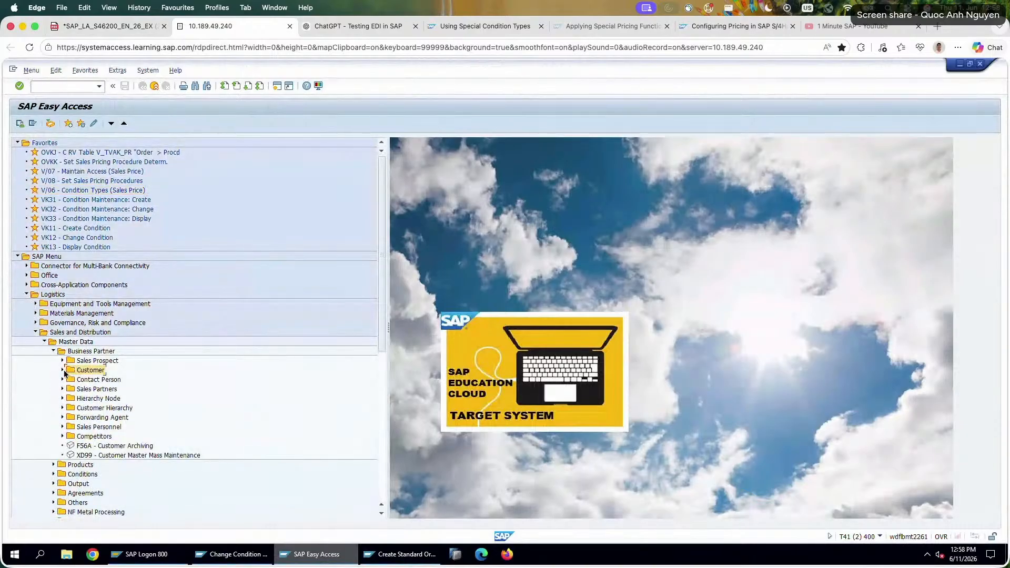
left_click(95, 408)
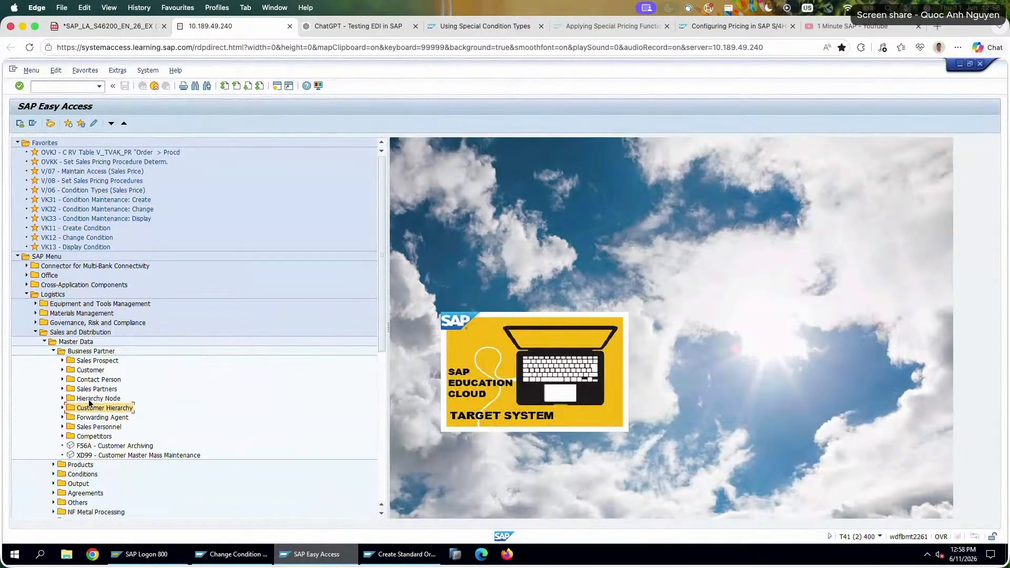
left_click(76, 373)
left_click(63, 371)
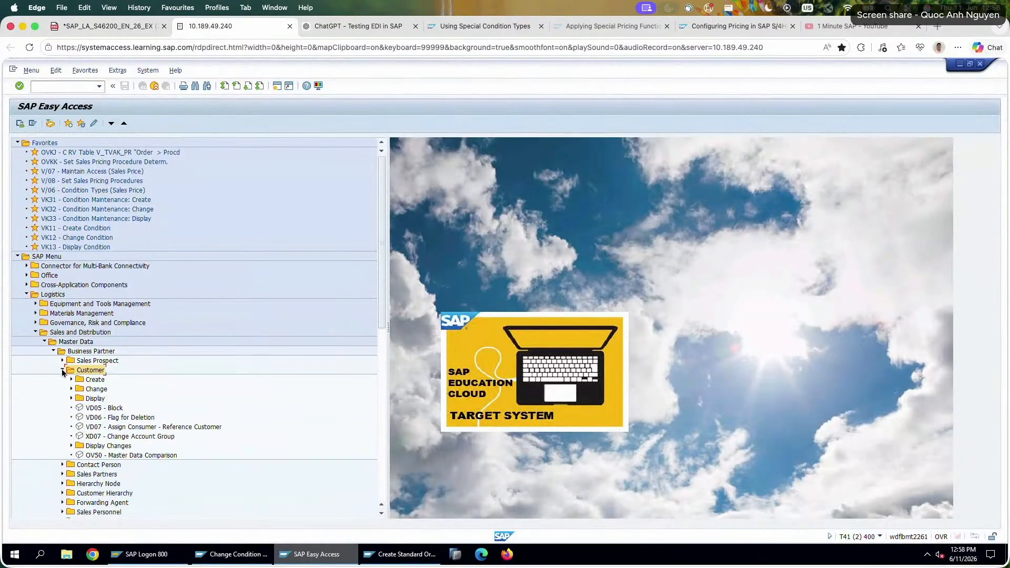
left_click(63, 371)
Expand the Customer Hierarchy folder and start the VDH2N display transaction.
left_click(94, 407)
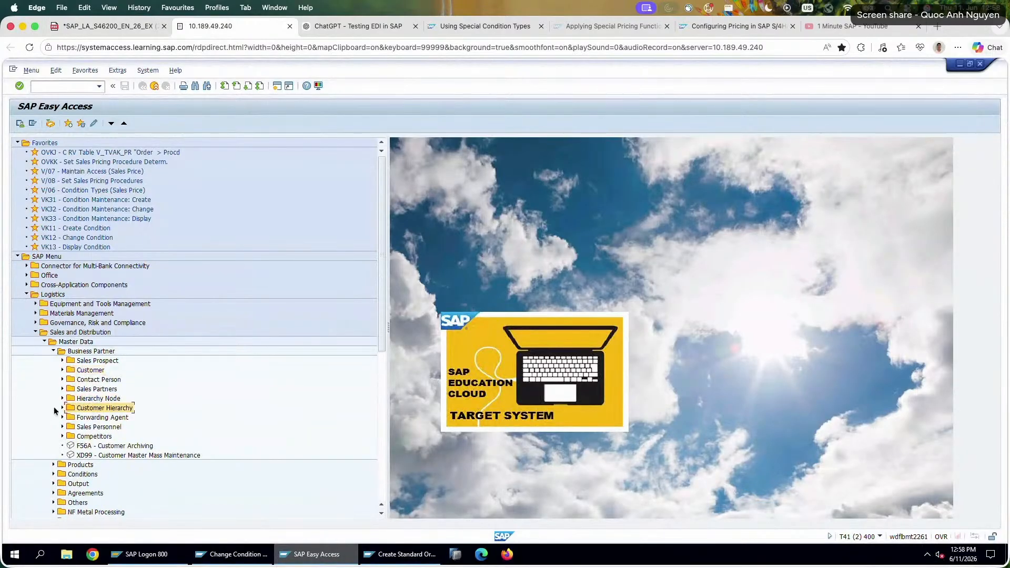
left_click(62, 407)
left_click(108, 418)
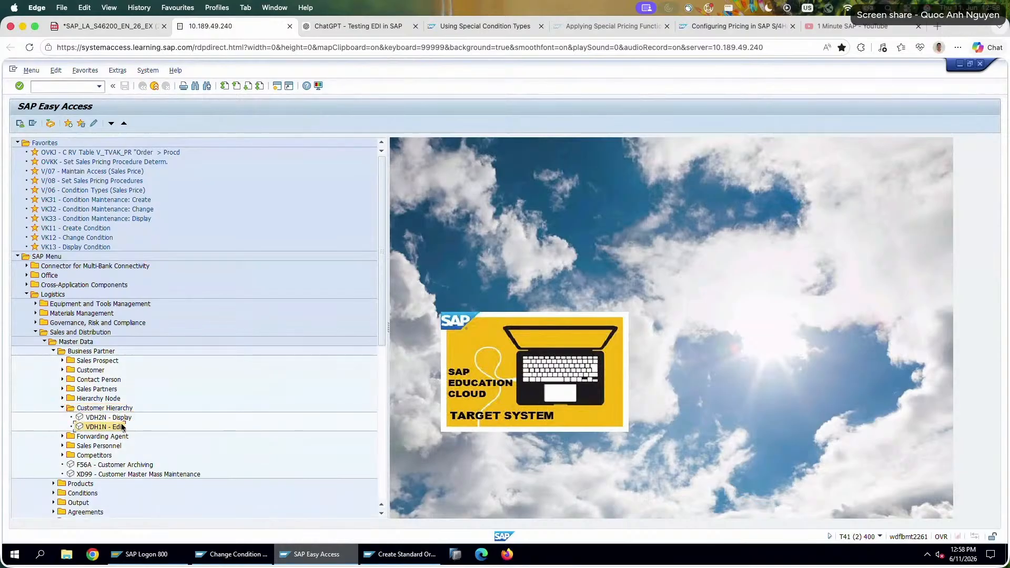
double_click(122, 428)
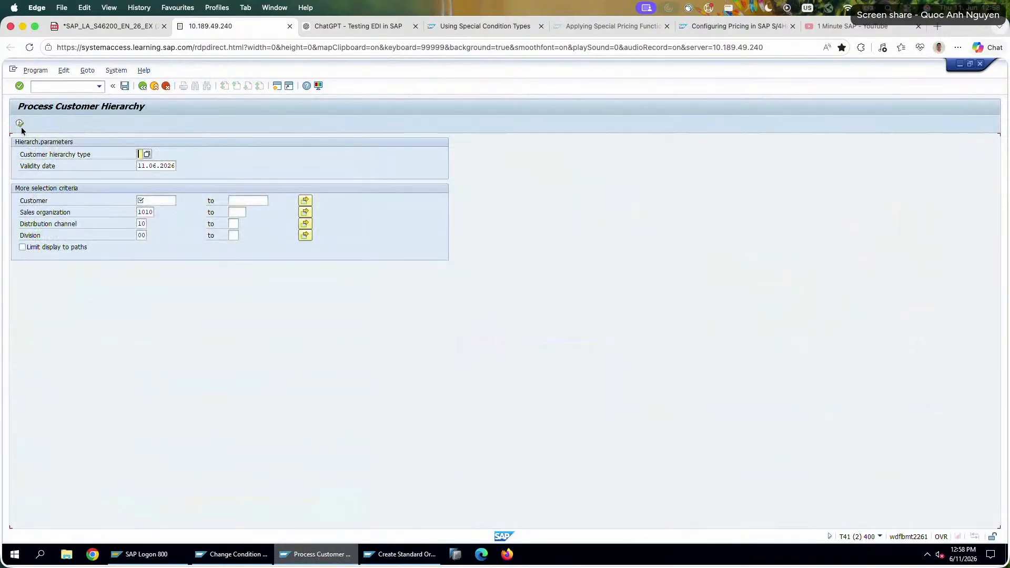
Check the exercise sheet for the required hierarchy type and set the customer hierarchy type to A.
left_click(20, 125)
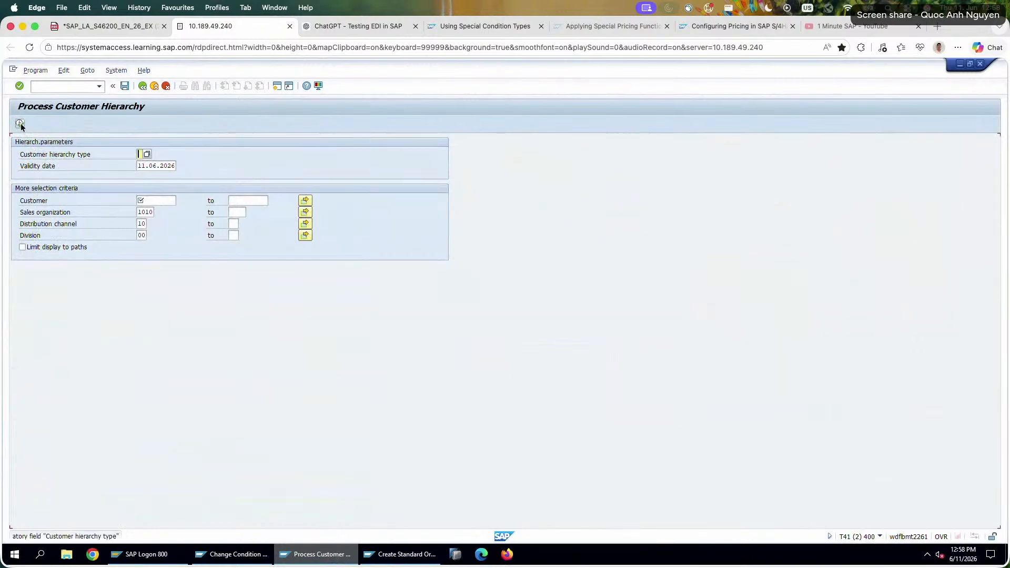
left_click(107, 26)
left_click(208, 25)
type("A")
key("Tab")
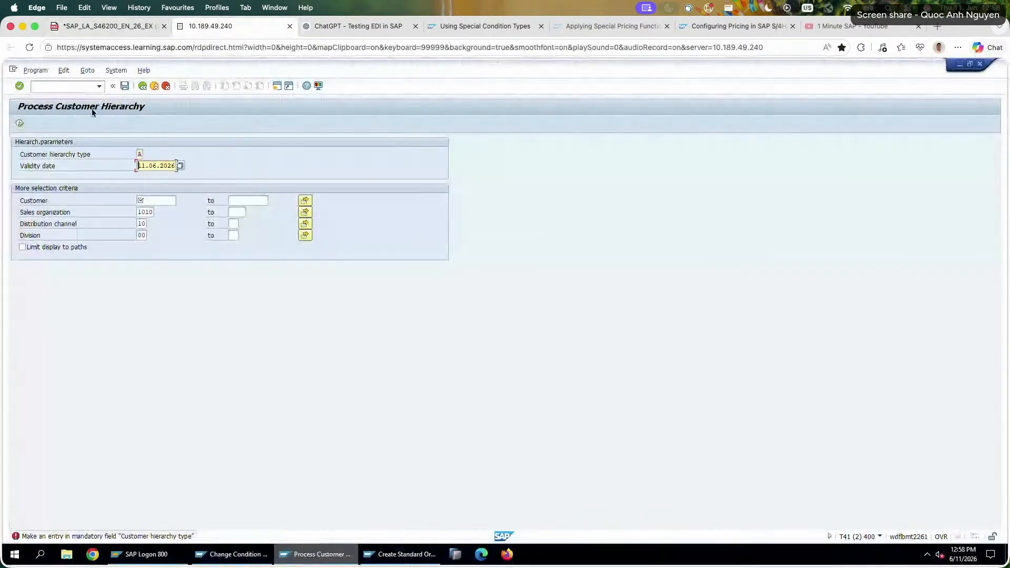
Display the type A hierarchy for customer C620-A26, taking the customer number from the exercise sheet, and return to SAP Easy Access.
left_click(19, 124)
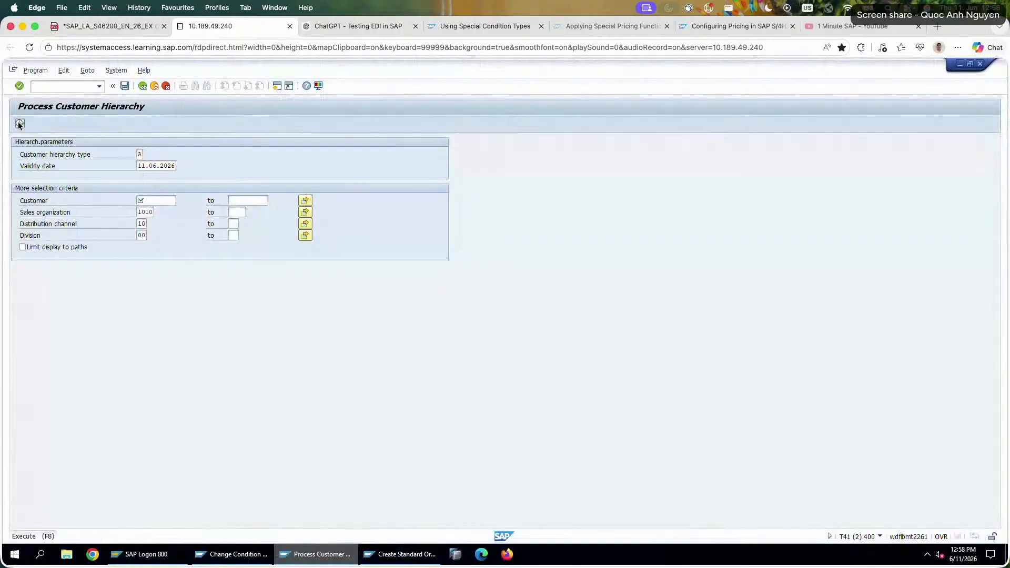
left_click(112, 30)
left_click_drag(566, 337, 501, 338)
key("ctrl+c")
left_click(214, 27)
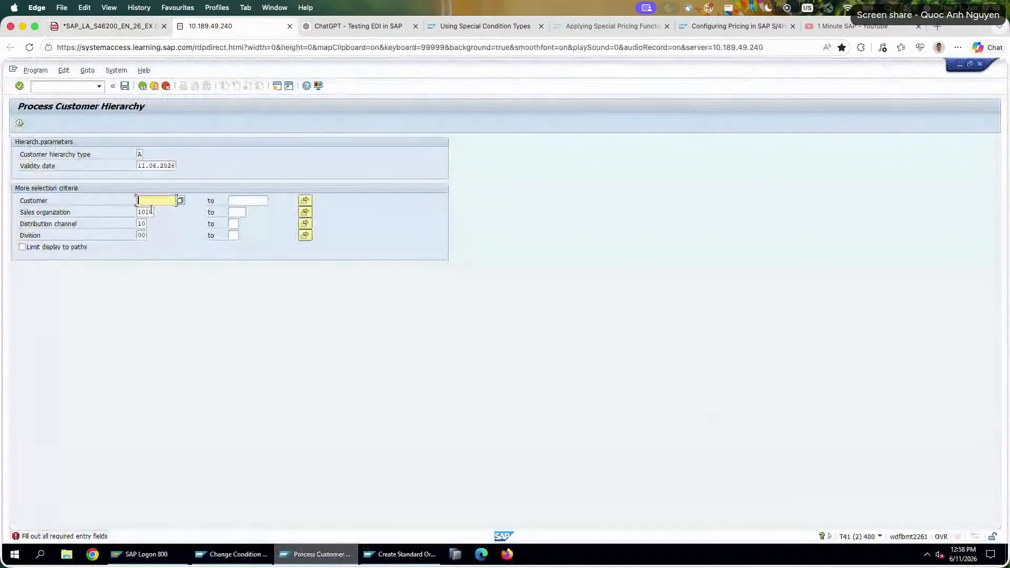
key("ctrl+v")
type("6")
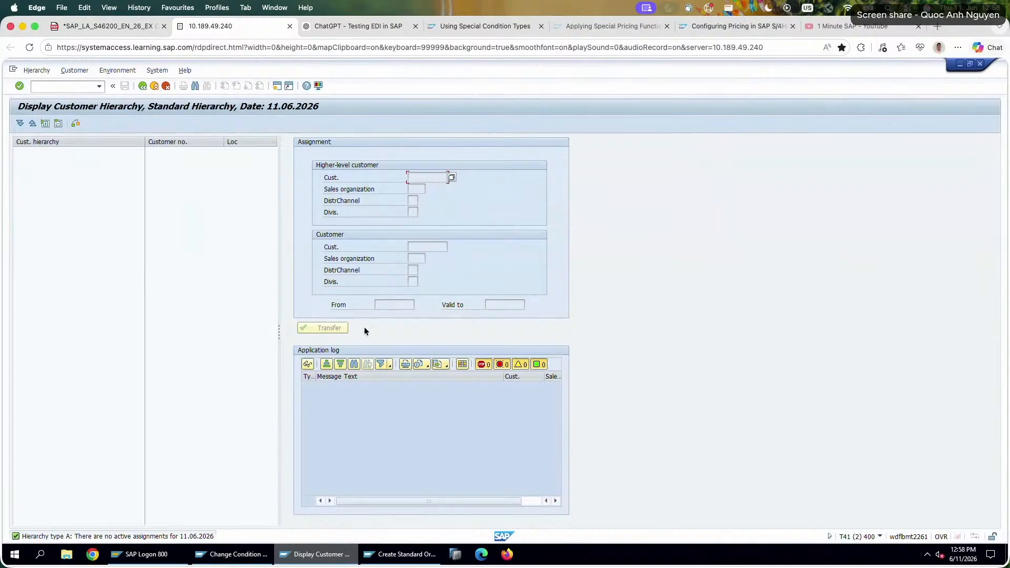
left_click(140, 85)
left_click(140, 85)
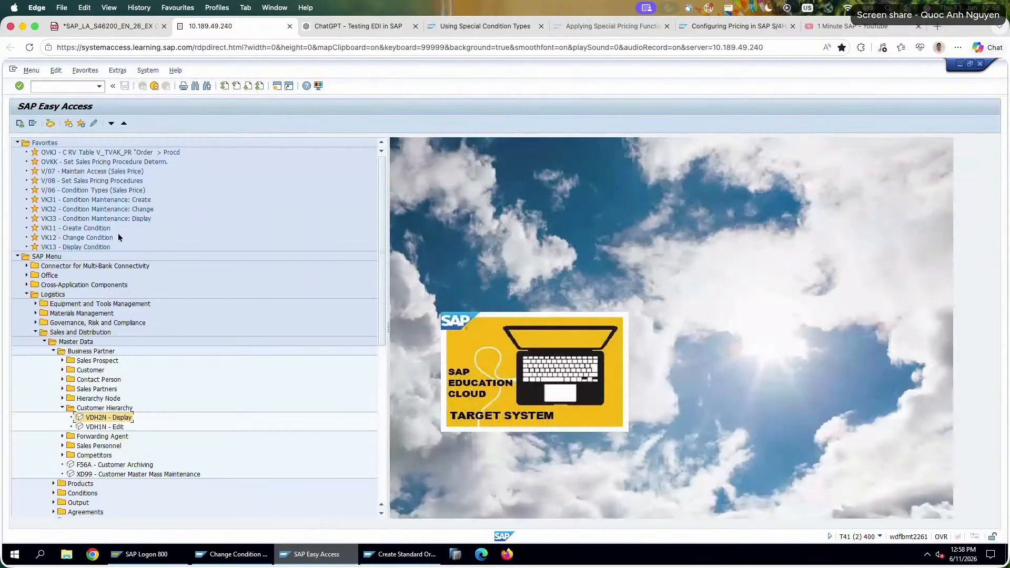
Check the hierarchy of customer C620-A26 in the VDH1N edit transaction, then return to SAP Easy Access and collapse the Customer Hierarchy folder.
double_click(111, 427)
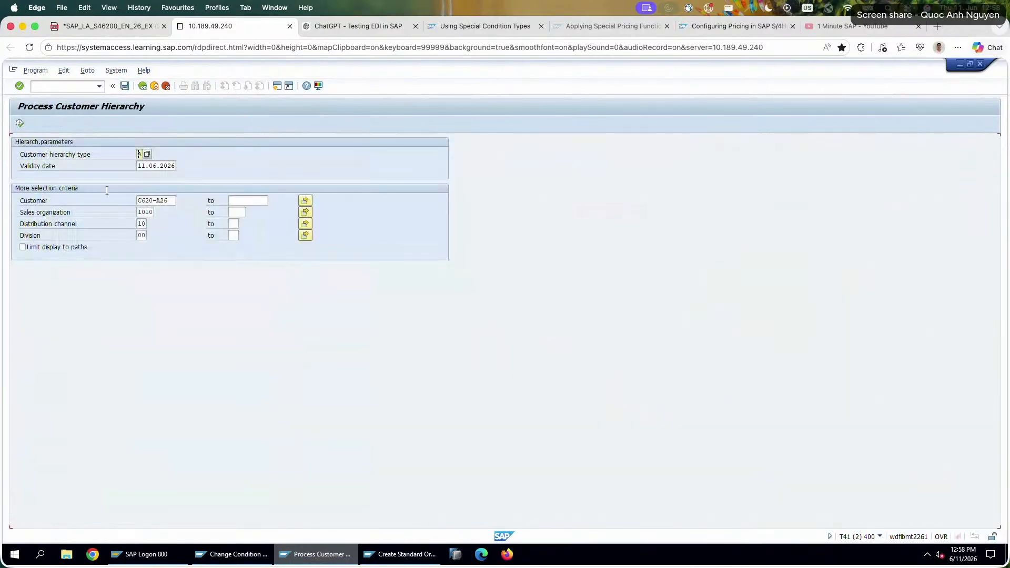
left_click(20, 124)
left_click(140, 85)
left_click(140, 86)
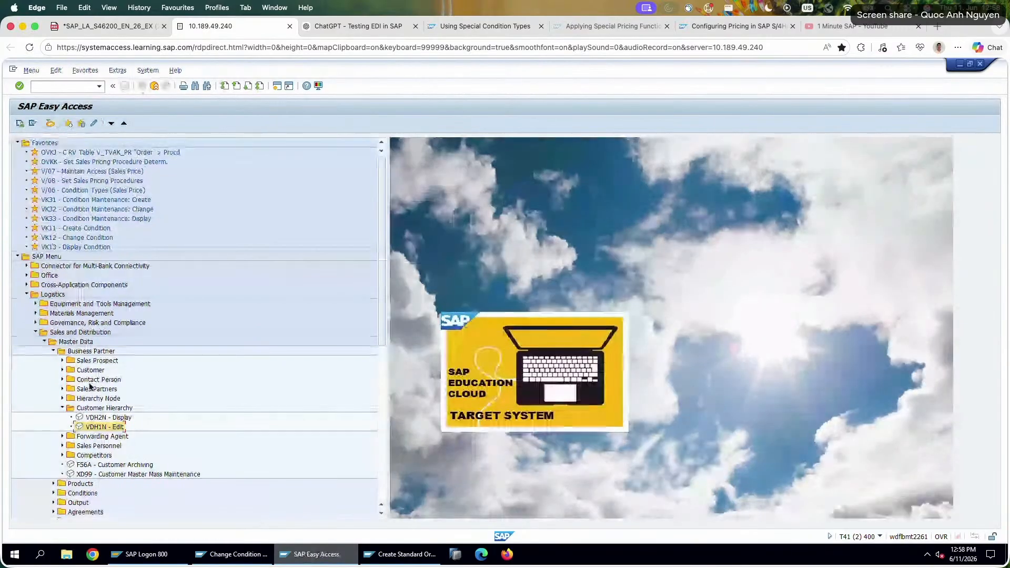
left_click(62, 408)
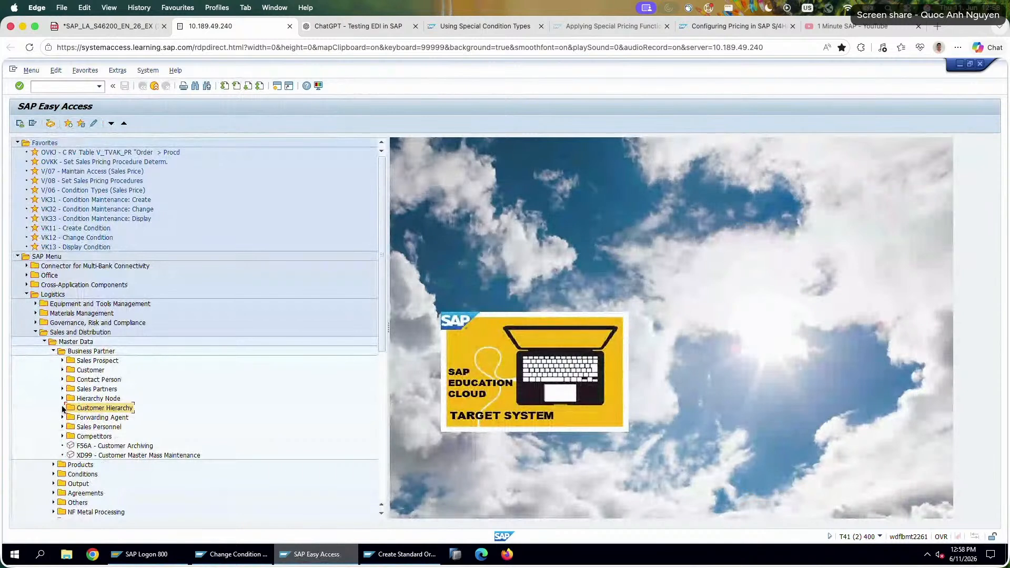
left_click(62, 408)
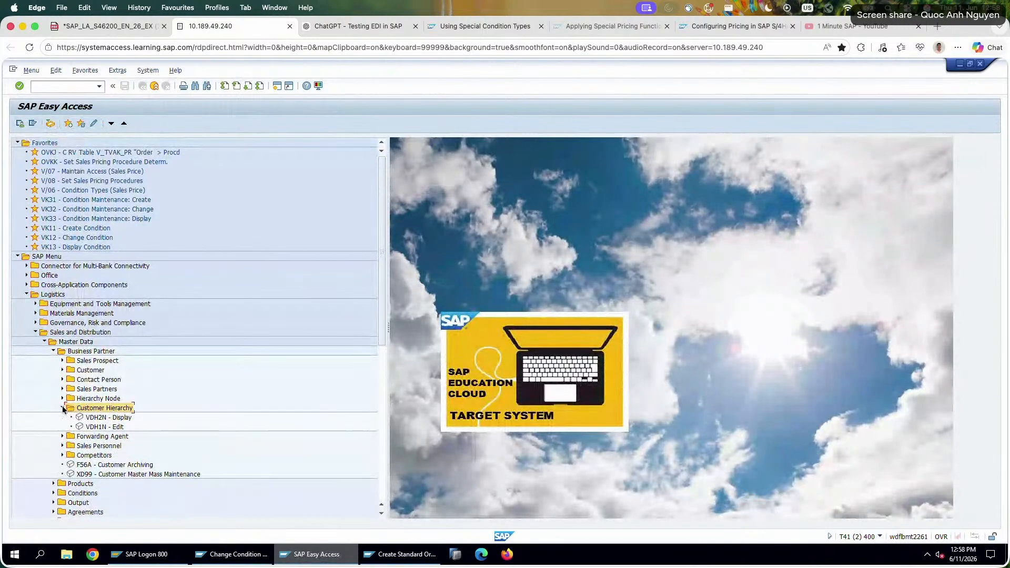
left_click(62, 408)
left_click(62, 399)
left_click(103, 409)
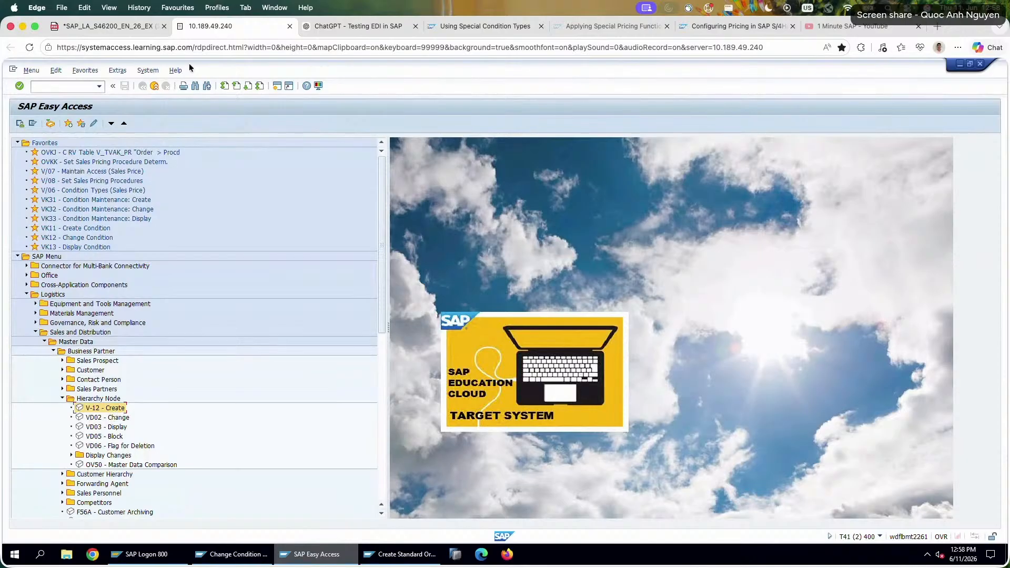
Read task 1 of the exercise sheet on assigning the customer to the TOPCO Buying Group hierarchy, including its field values.
left_click(128, 27)
mouse_move(407, 173)
left_mouse_down()
mouse_move(561, 184)
mouse_move(394, 173)
mouse_move(542, 181)
mouse_move(404, 172)
left_mouse_up()
left_click(395, 182)
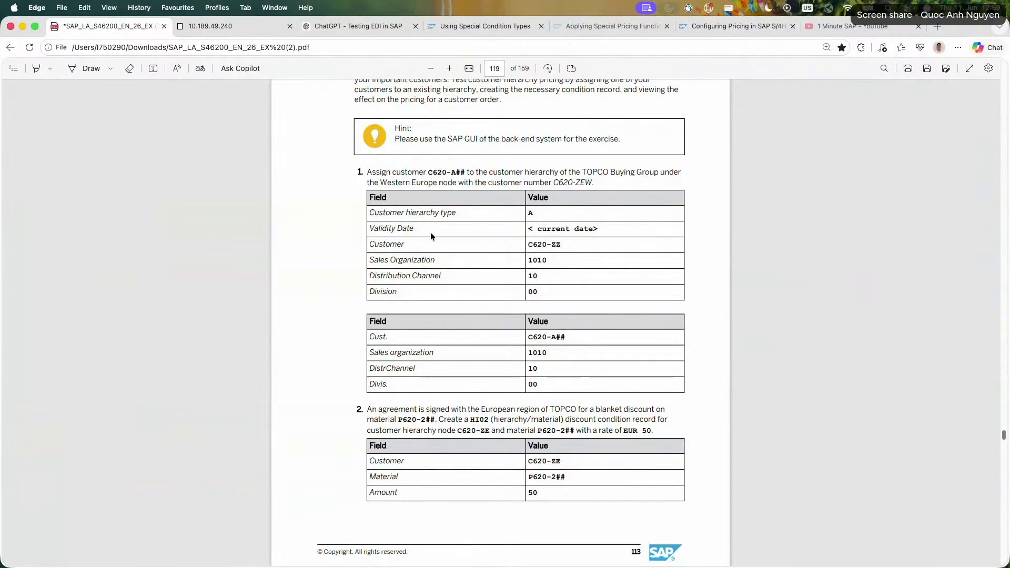
left_click_drag(394, 172, 563, 183)
left_click_drag(561, 244, 456, 214)
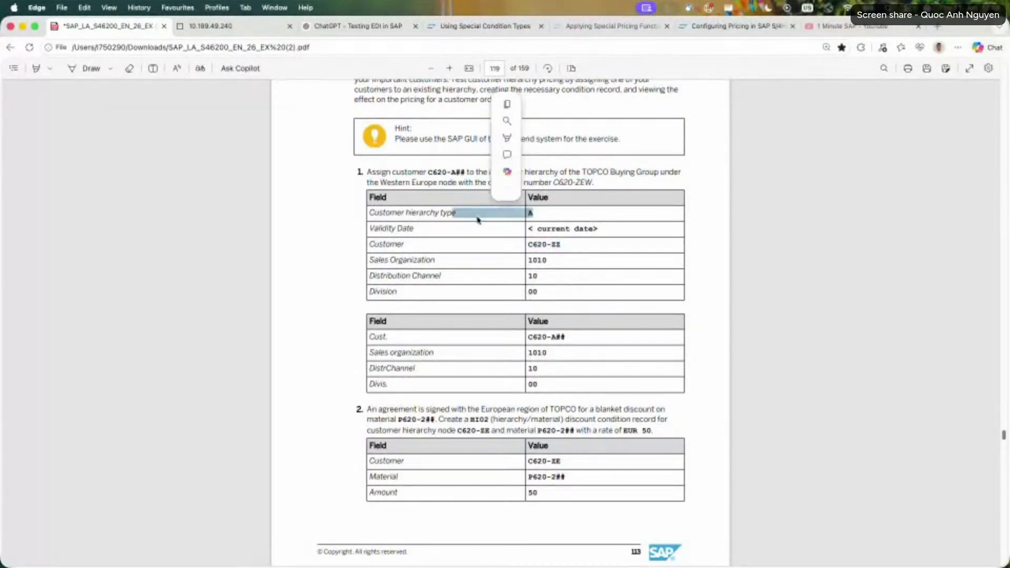
left_click_drag(402, 173, 551, 183)
left_click(435, 178)
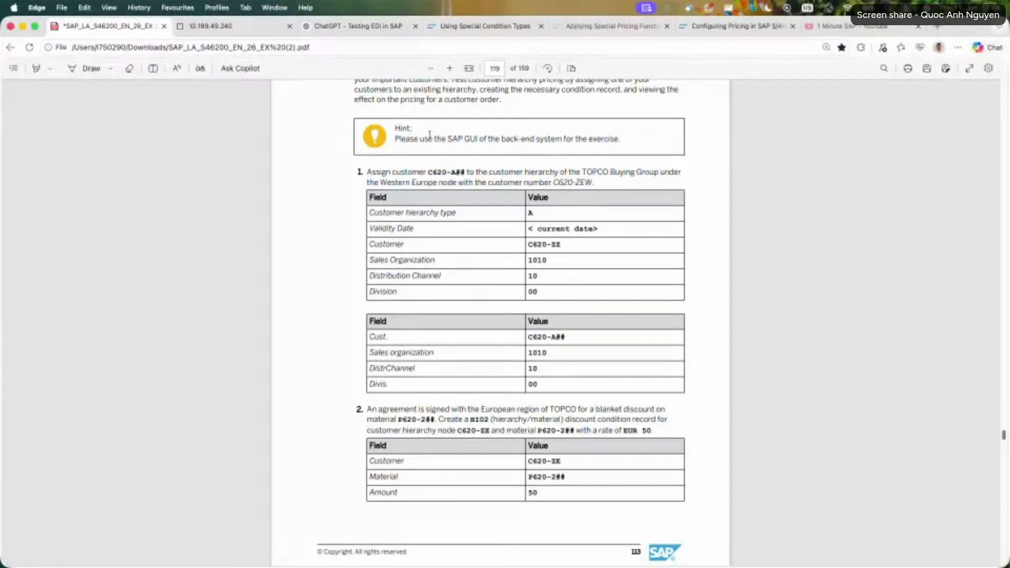
Return to SAP, start the VDH1N edit transaction from the Customer Hierarchy folder and run it with the prefilled selection.
left_click(237, 29)
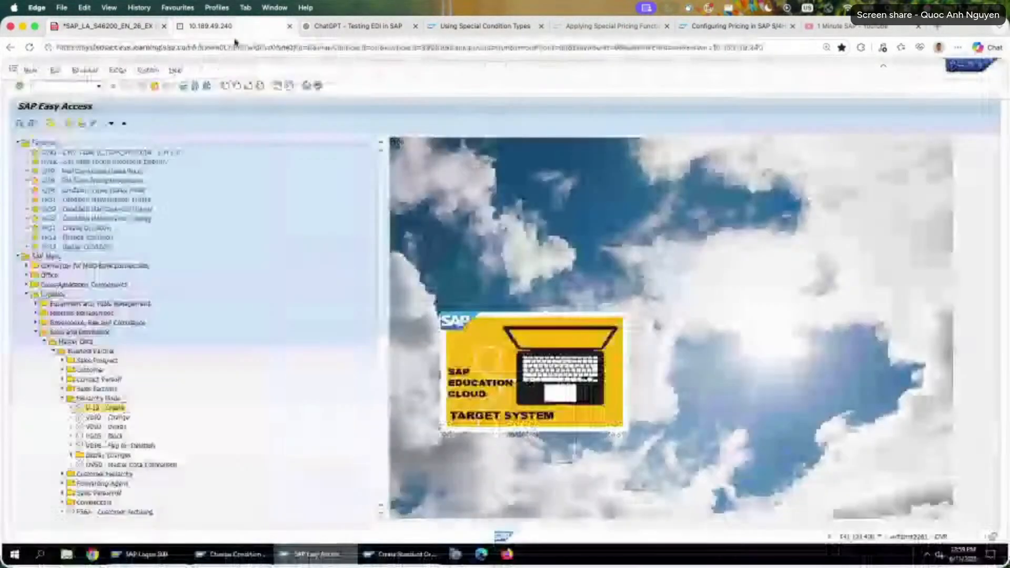
left_click(62, 398)
left_click(62, 408)
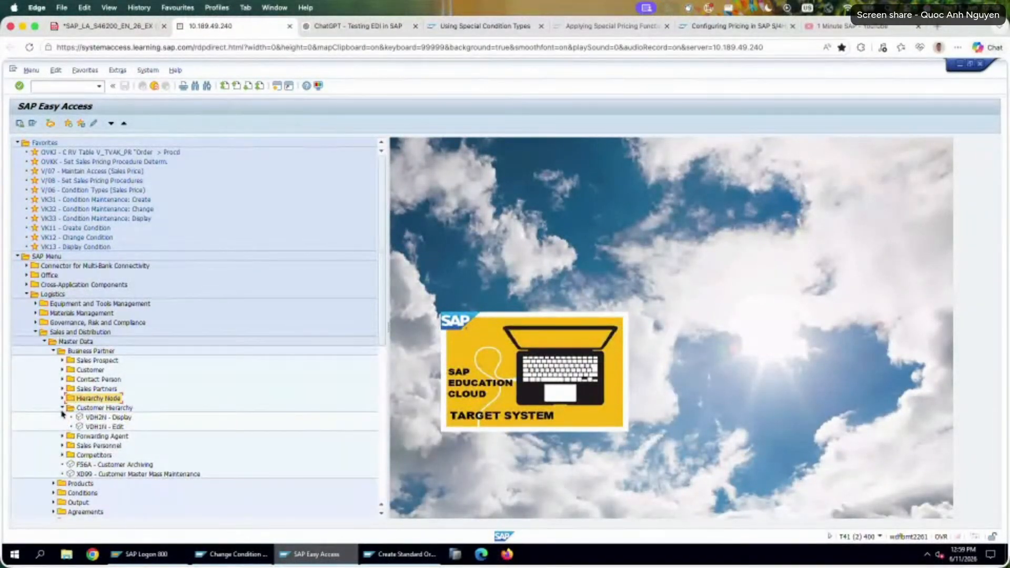
left_click(112, 419)
double_click(121, 427)
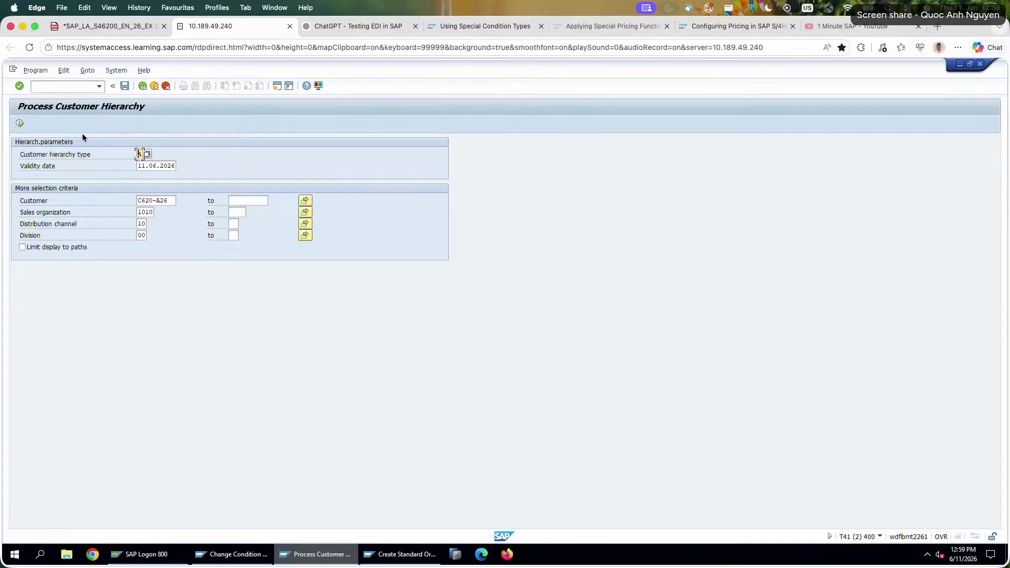
left_click(20, 125)
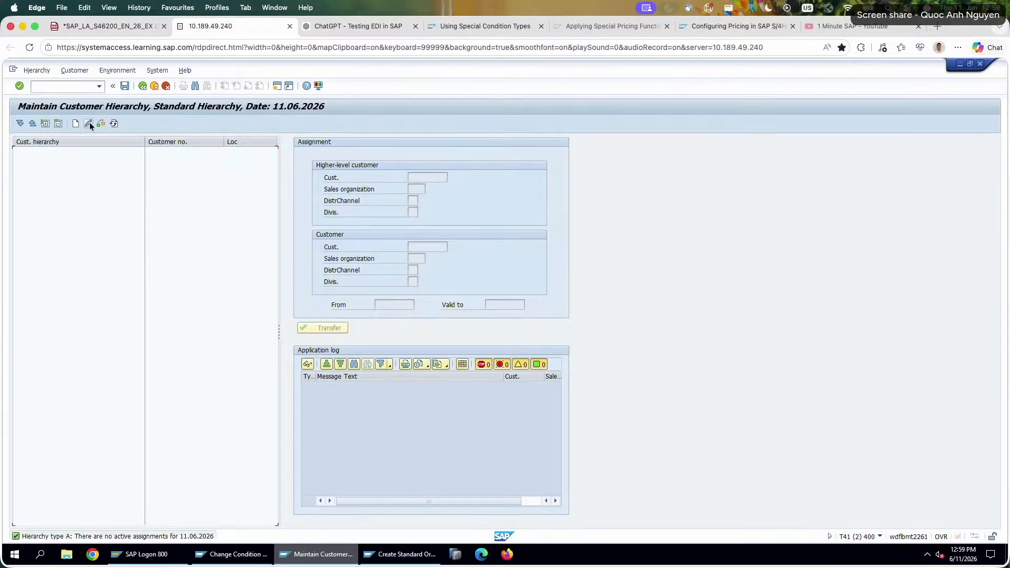
Open the hierarchy assignment for entry and set the higher-level customer to TOPCO Buying Group's customer number from the exercise sheet.
left_click(89, 123)
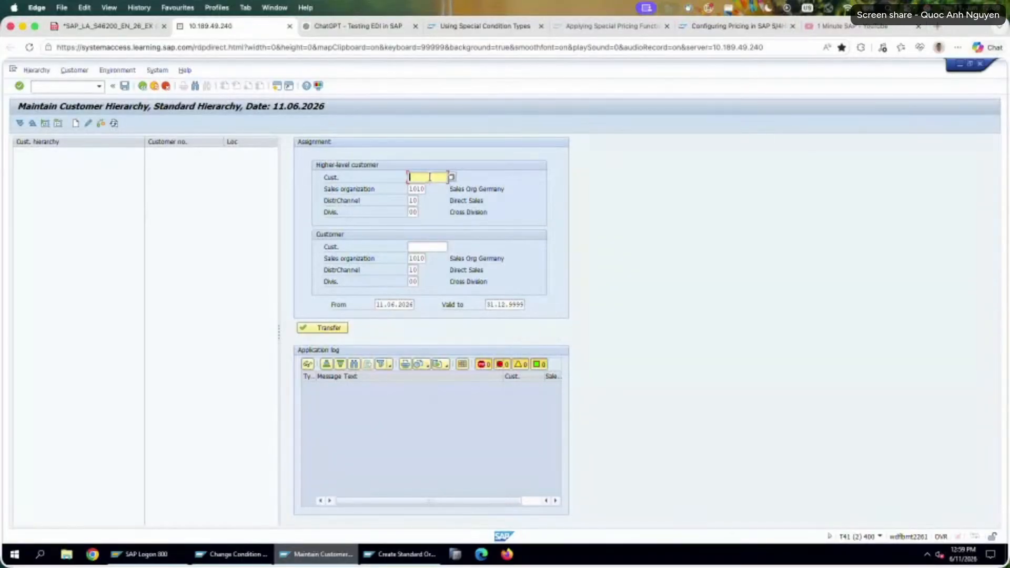
left_click(354, 25)
left_click(210, 26)
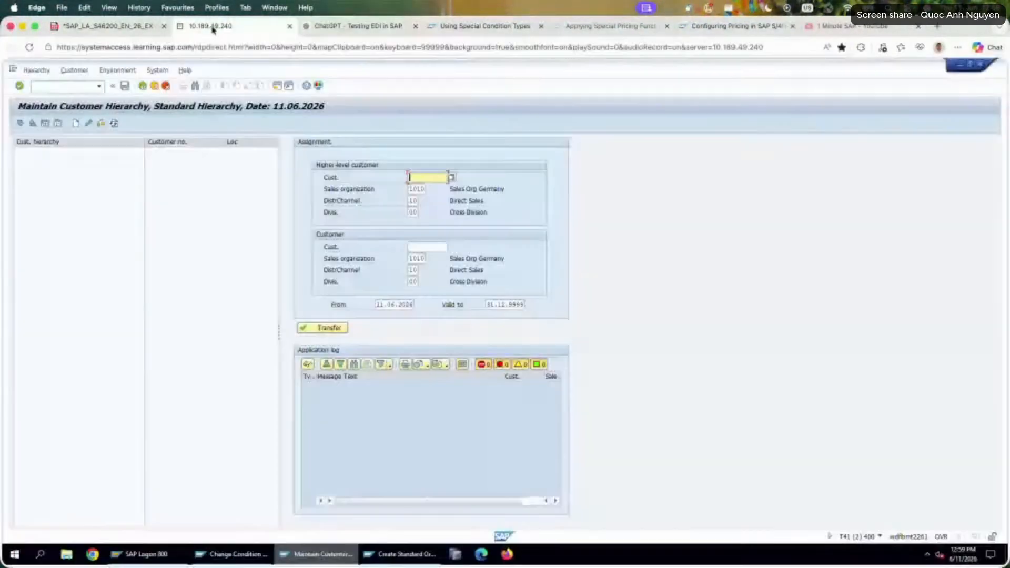
left_click(105, 26)
left_click(206, 26)
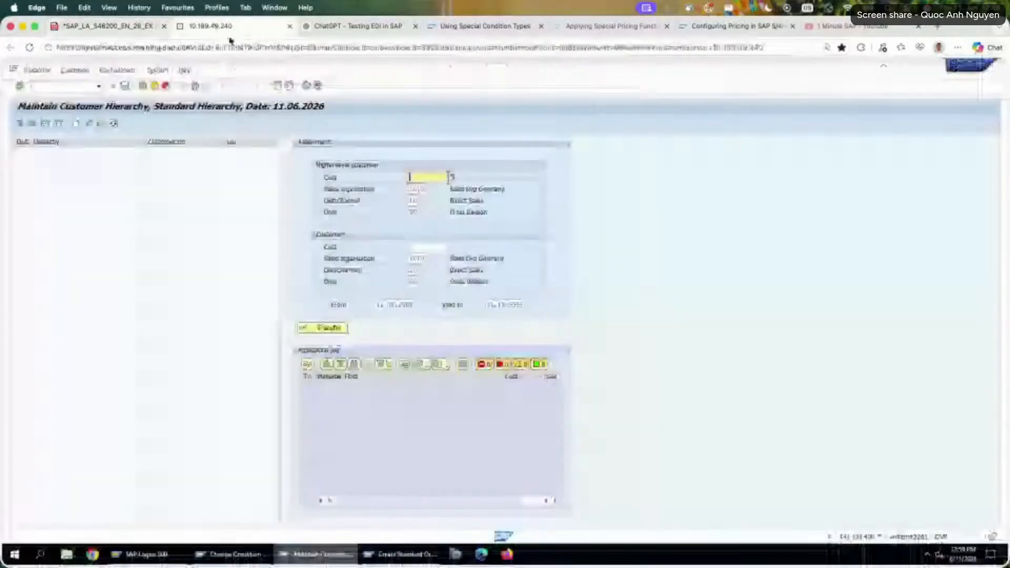
type("c620-")
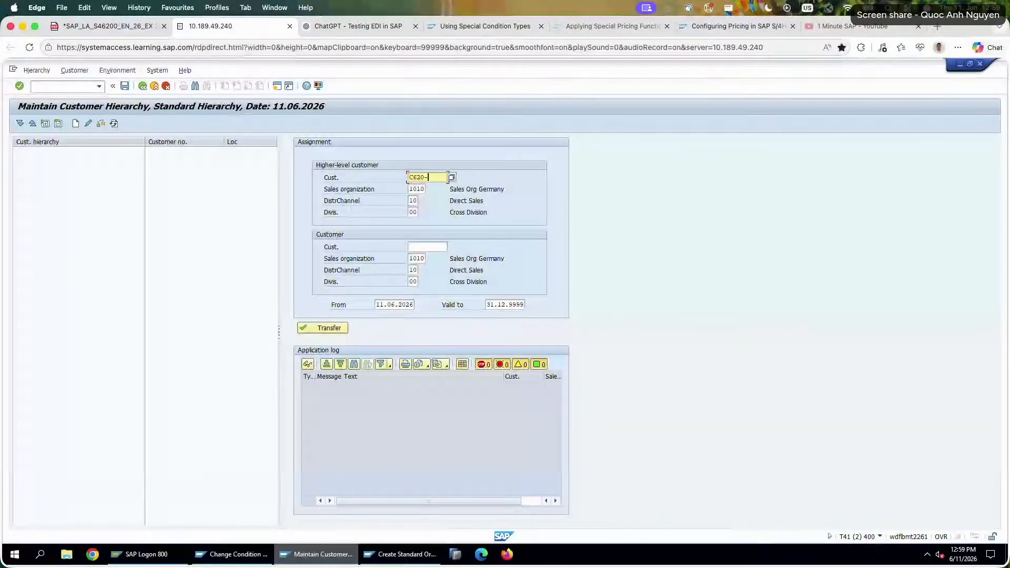
type("A")
left_click(105, 26)
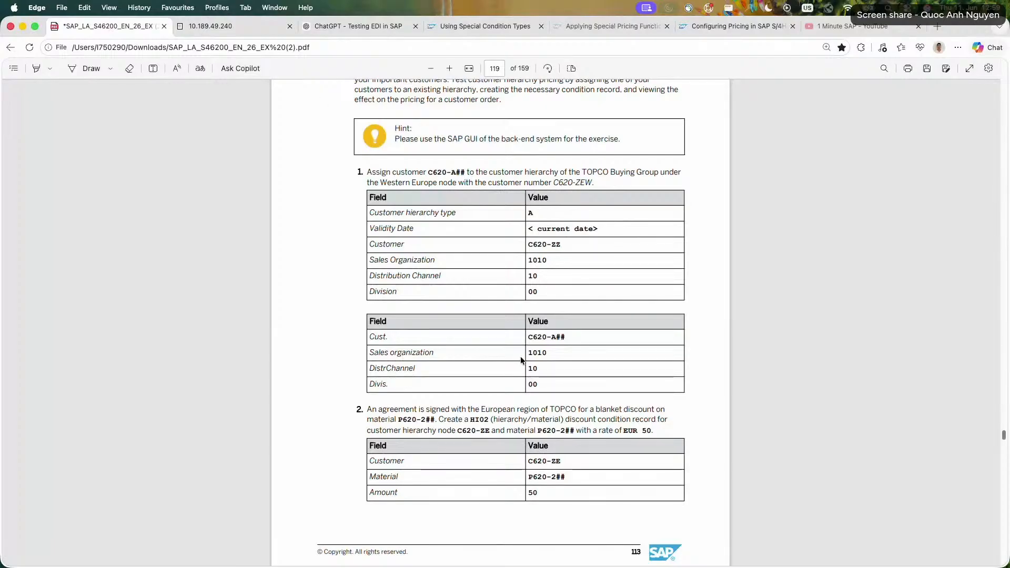
key("ctrl+Tab")
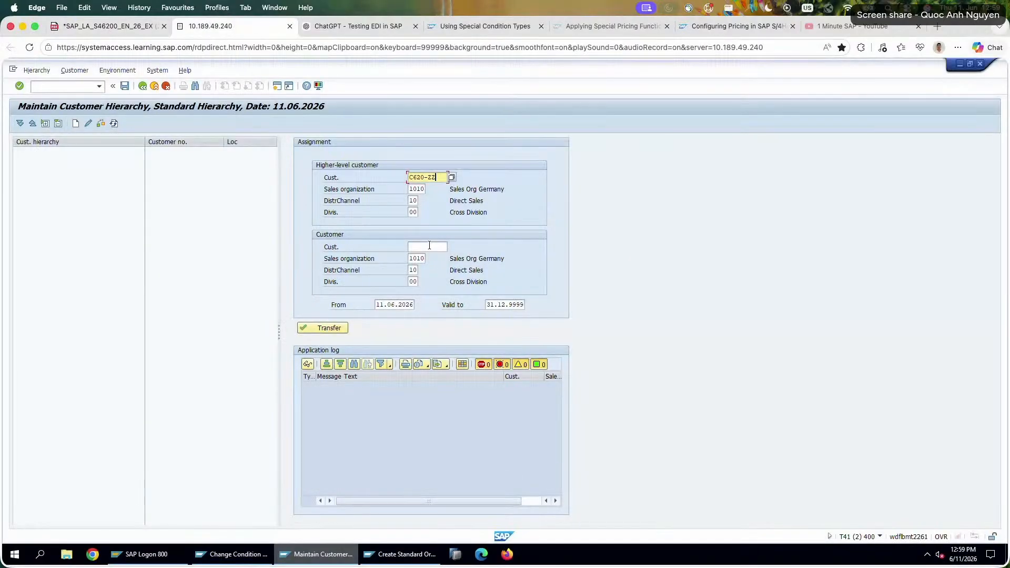
Enter Amadeus 26's customer number as the lower-level customer, transfer the assignment and expand the TOPCO Buying Group node.
left_click(429, 245)
type("C62")
type("0-A26")
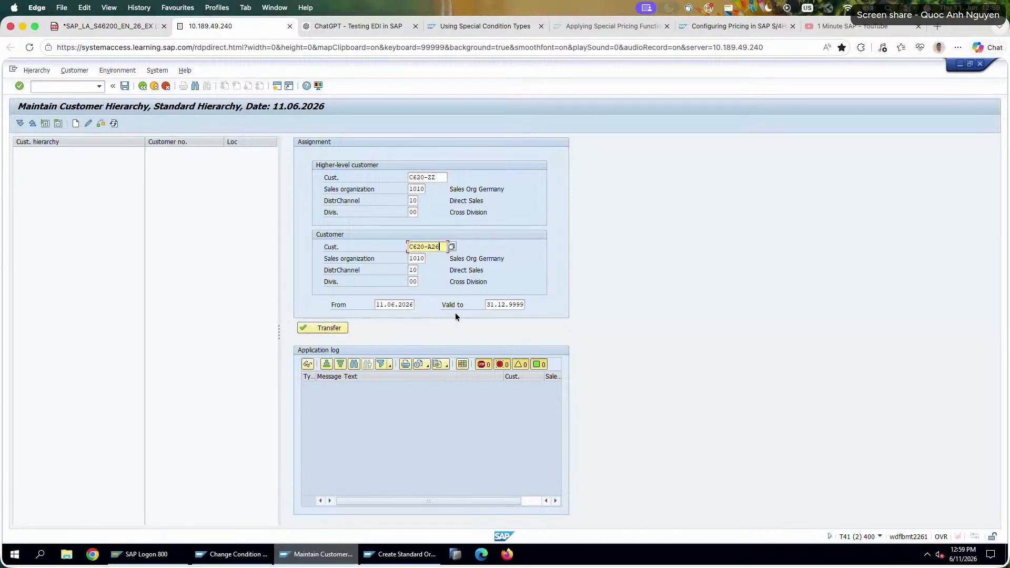
left_click(322, 329)
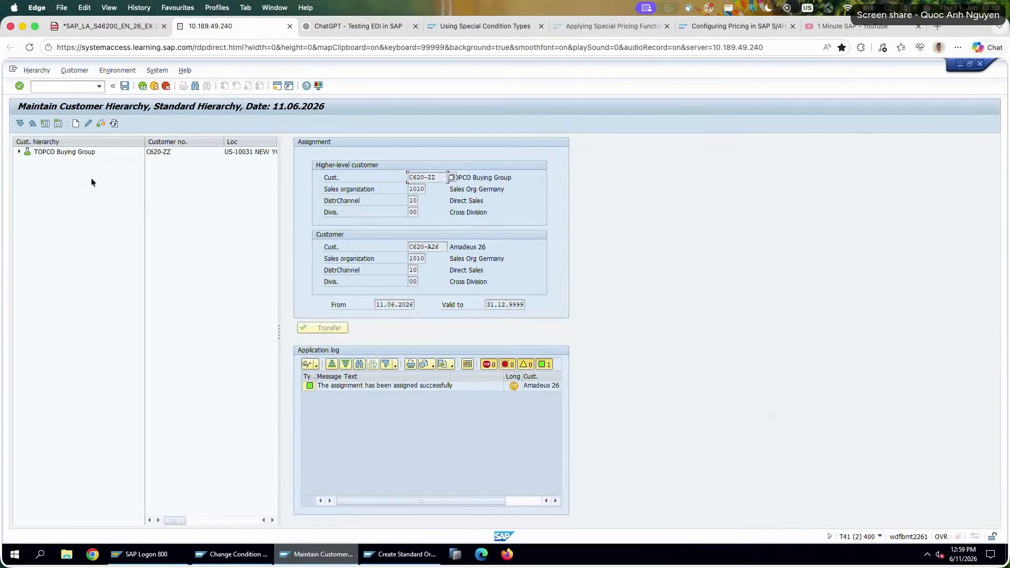
left_click(19, 152)
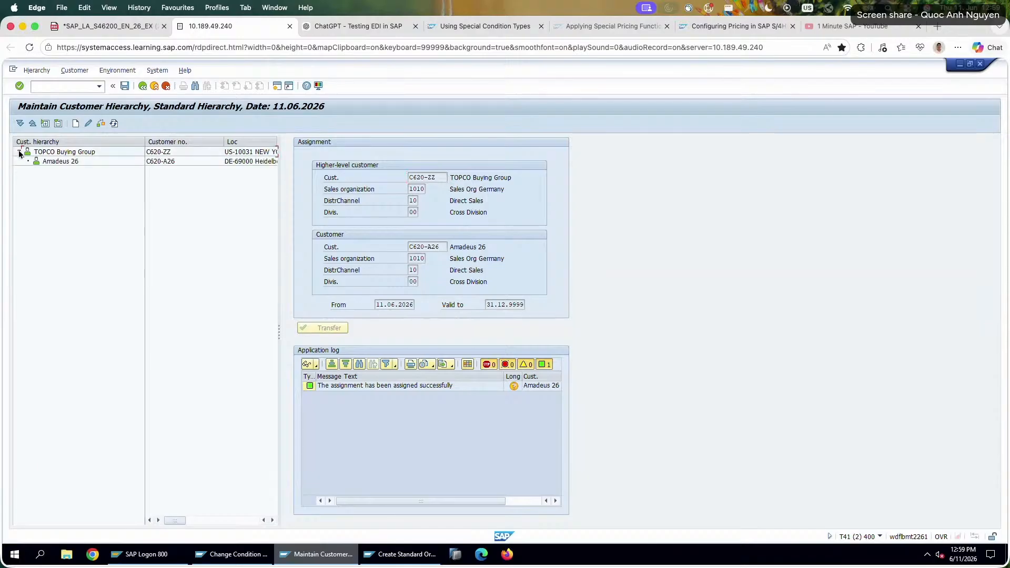
left_click(75, 154)
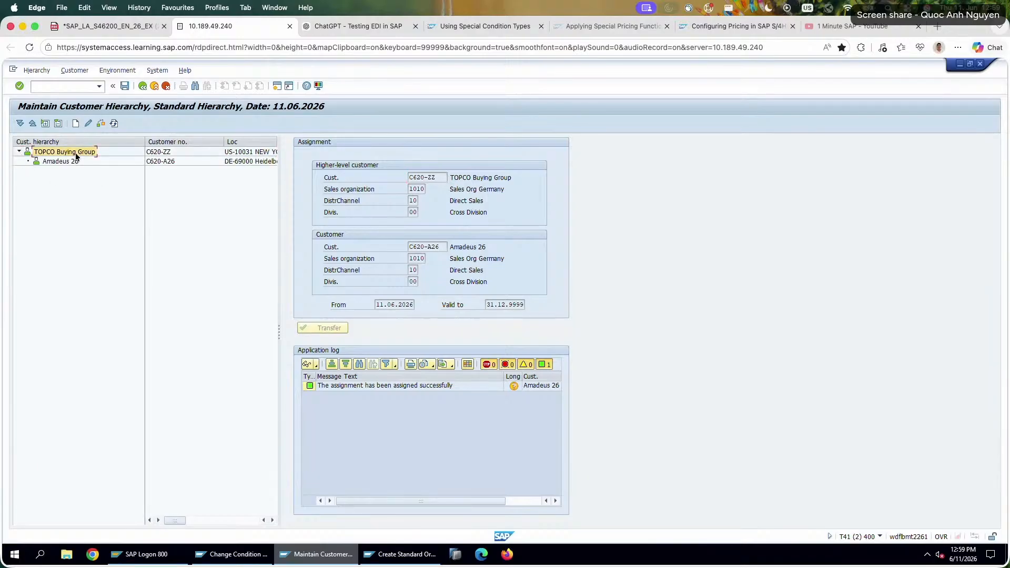
Open a new SAP session with transaction bp and search for TOPCO Buying Group by its business partner number.
left_click(276, 86)
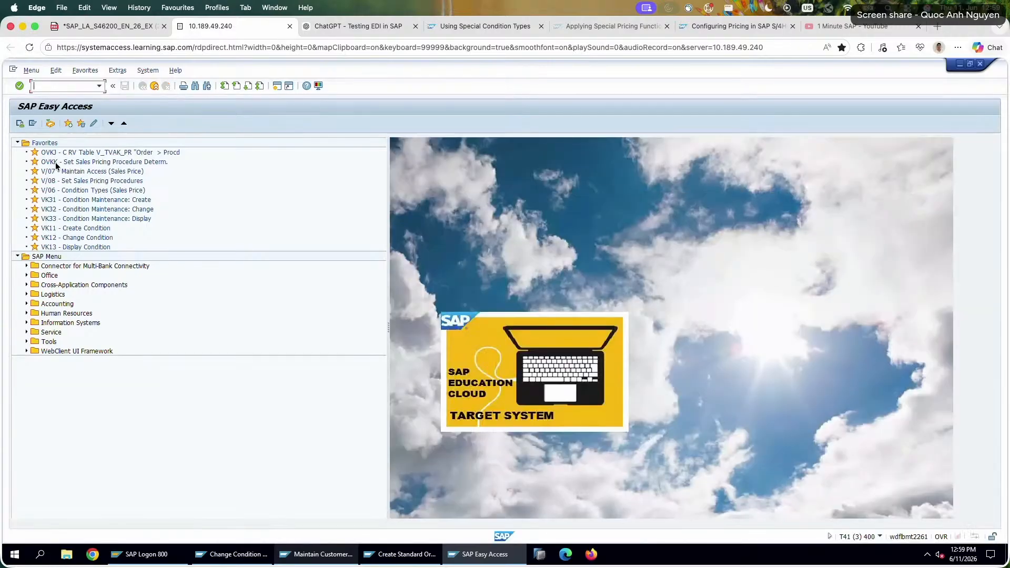
type("bp")
key("Return")
left_click(119, 187)
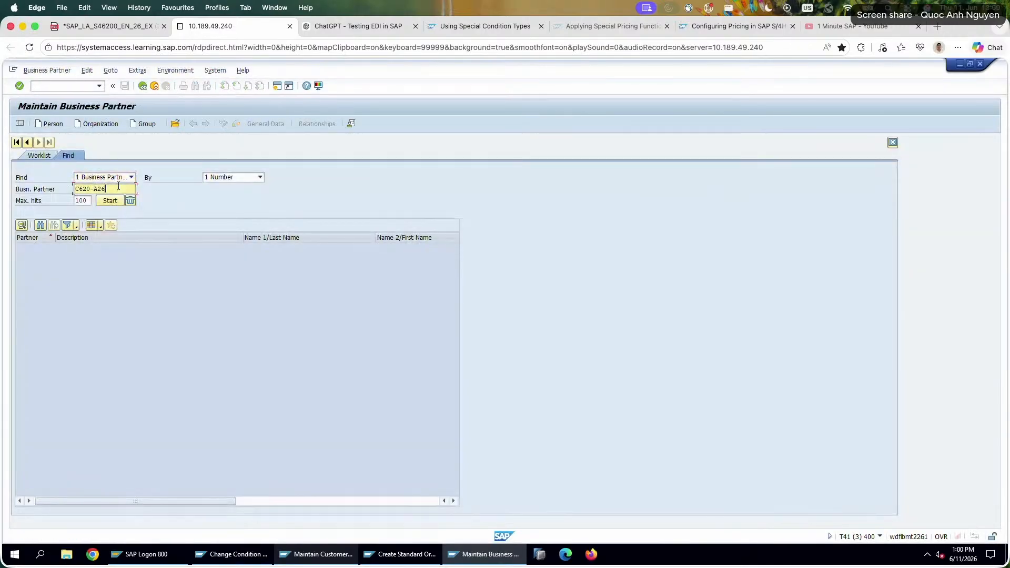
key("BackSpace")
key("BackSpace")
type("ZZ")
key("Return")
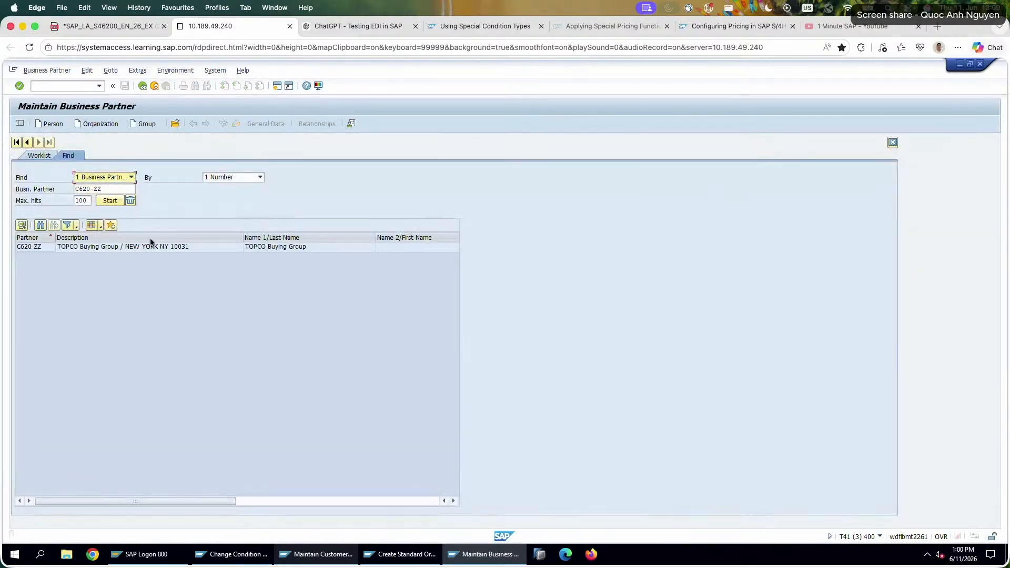
Display the TOPCO Buying Group business partner's address data and leave the record.
left_click(116, 247)
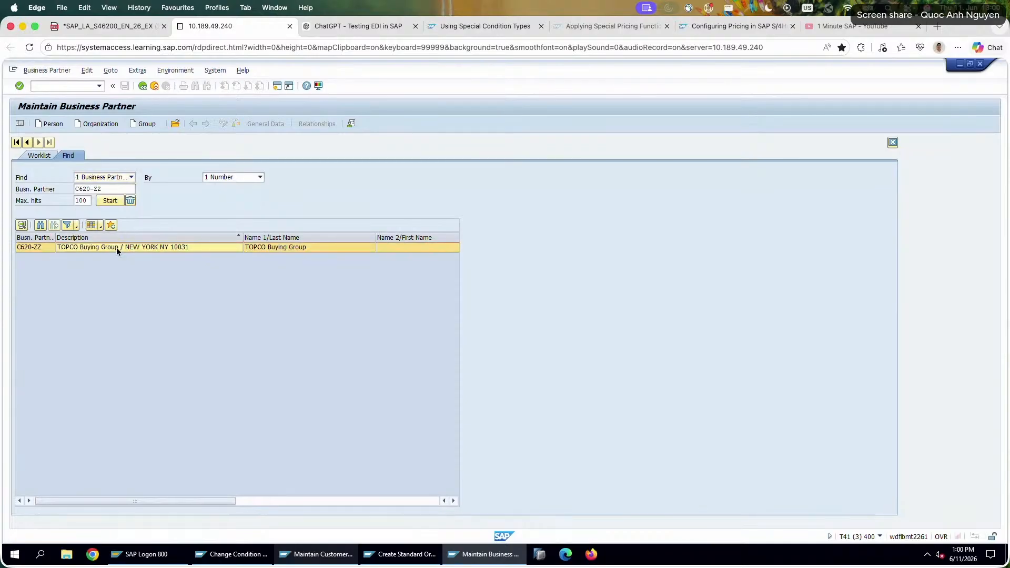
double_click(116, 247)
scroll(137, 283, "down", 5)
scroll(137, 283, "up", 5)
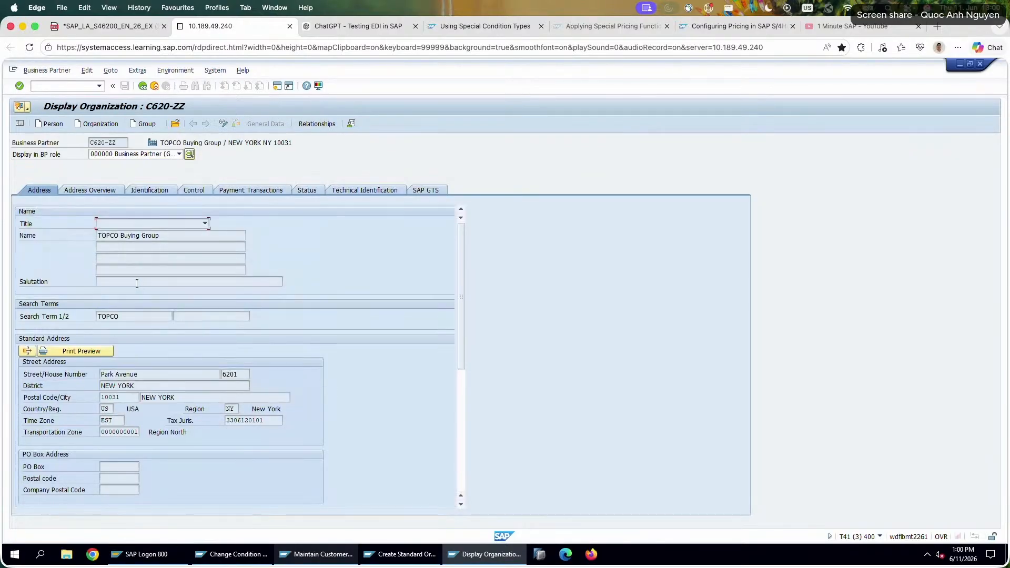
left_click(140, 87)
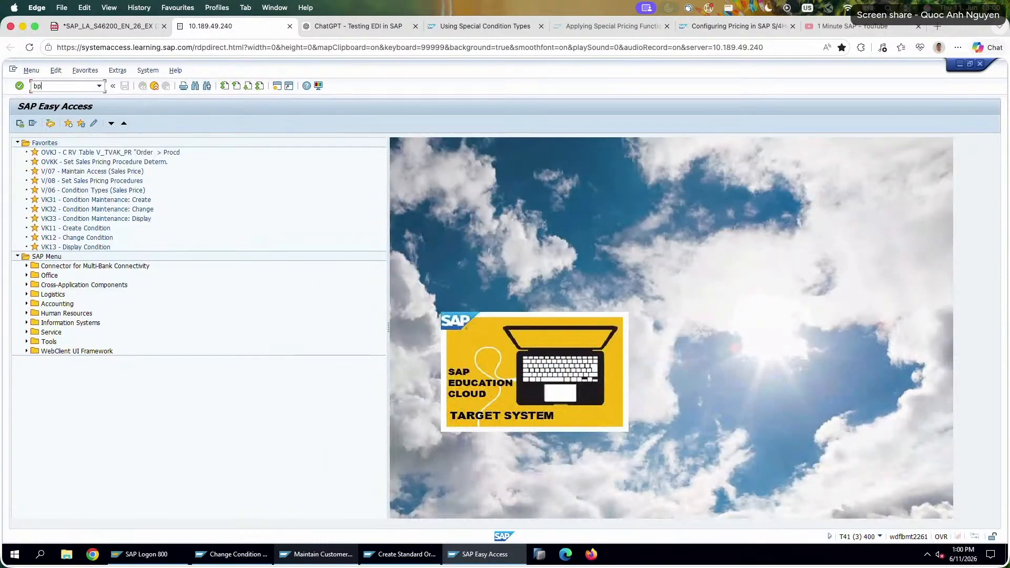
Restart the bp transaction, find TOPCO Buying Group again, and search for Amadeus 26 by its business partner number.
key("Return")
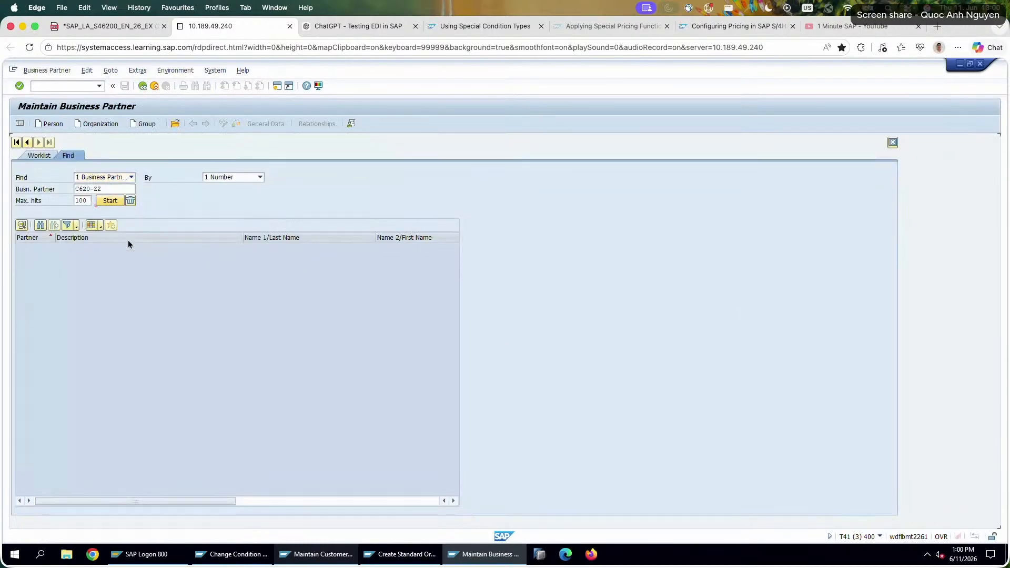
left_click(115, 250)
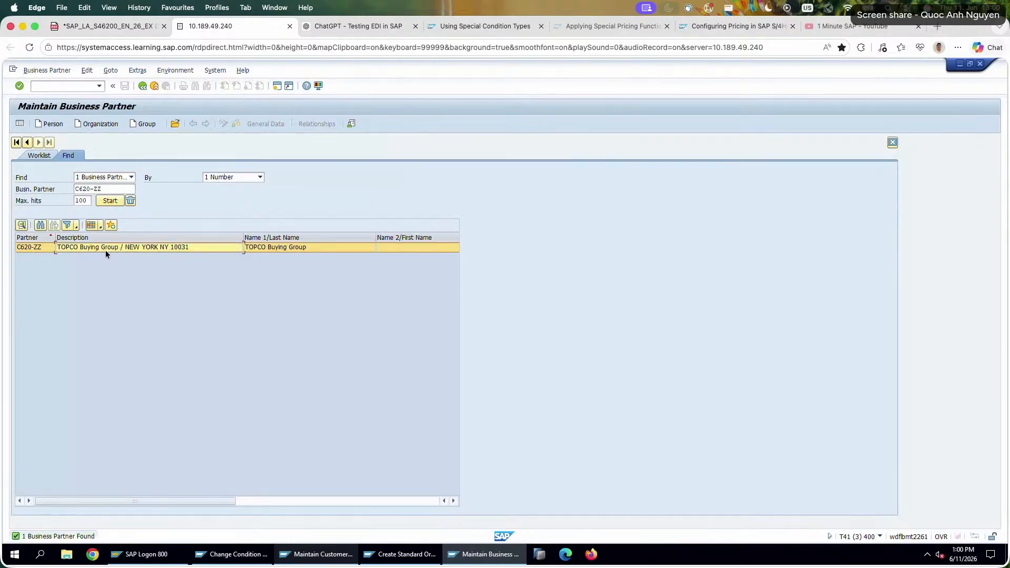
left_click(109, 29)
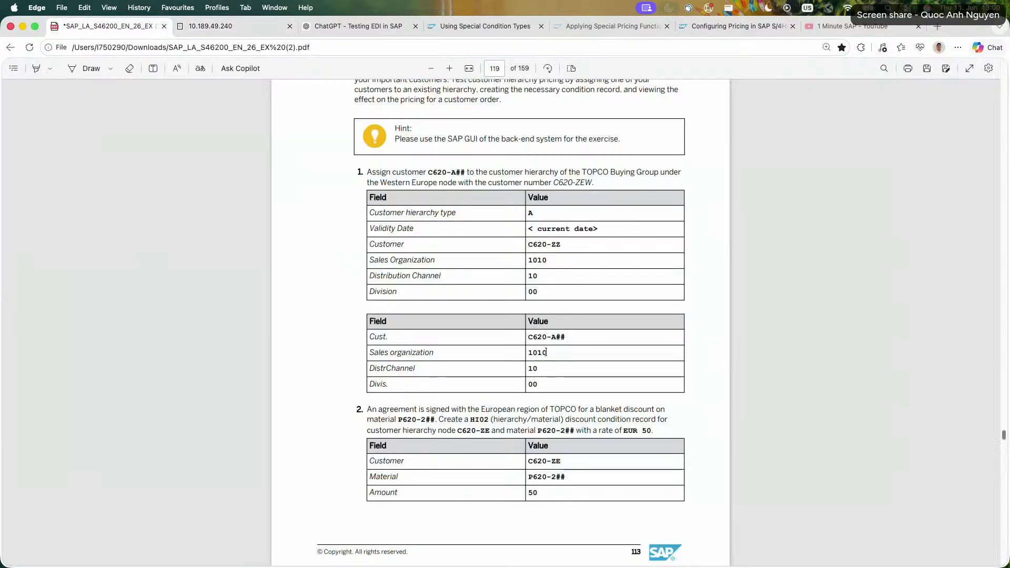
left_click(220, 27)
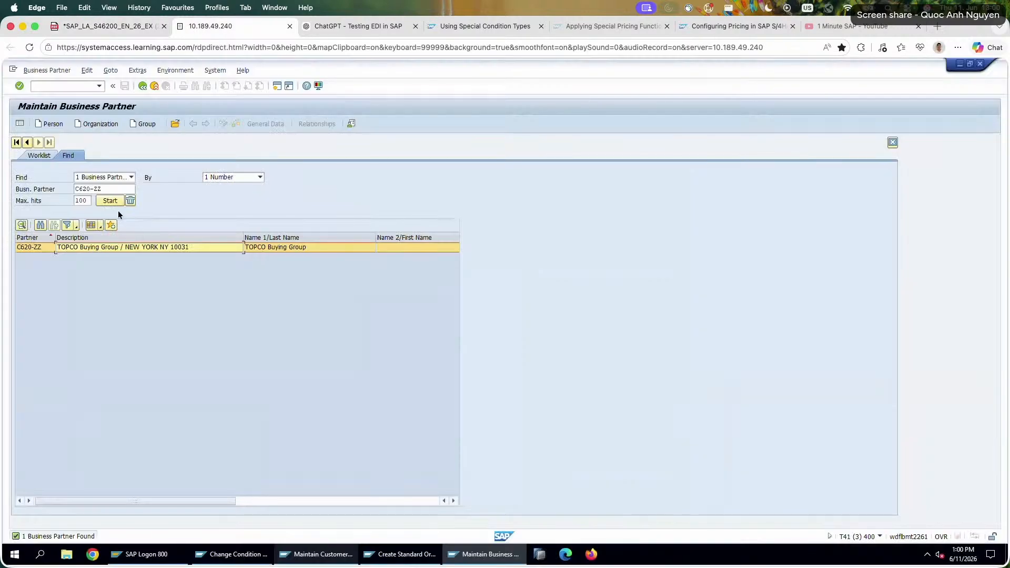
left_click(115, 193)
key("BackSpace")
type("A26")
key("Return")
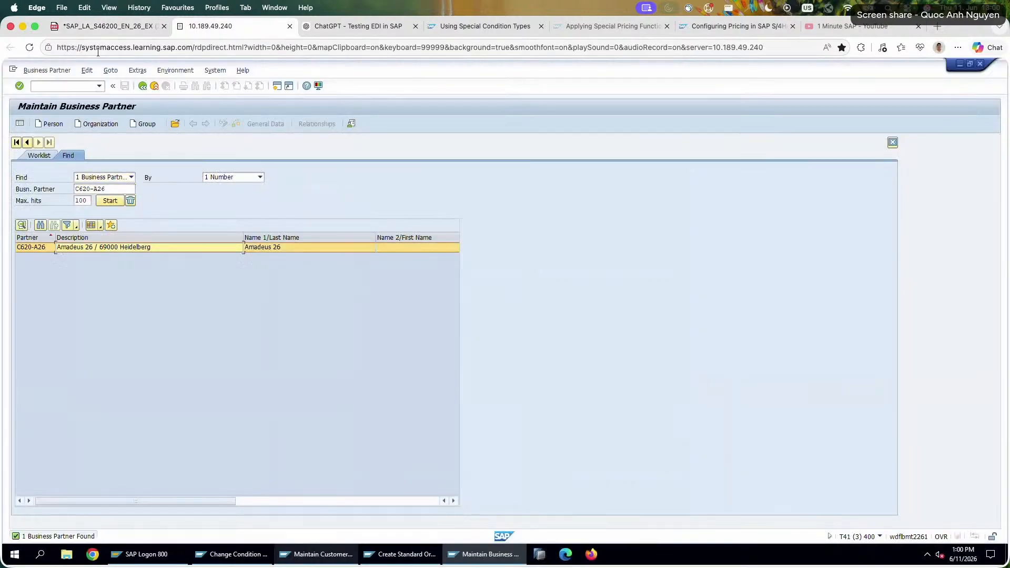
Read task 2 of the exercise sheet on the HI02 hierarchy/material discount condition record.
left_click(105, 26)
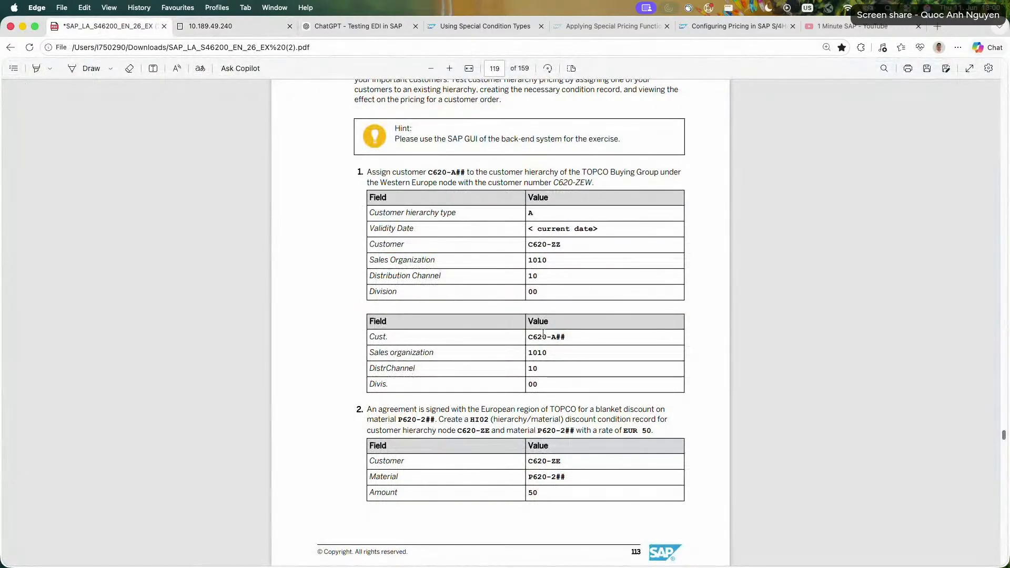
left_click_drag(409, 409, 555, 430)
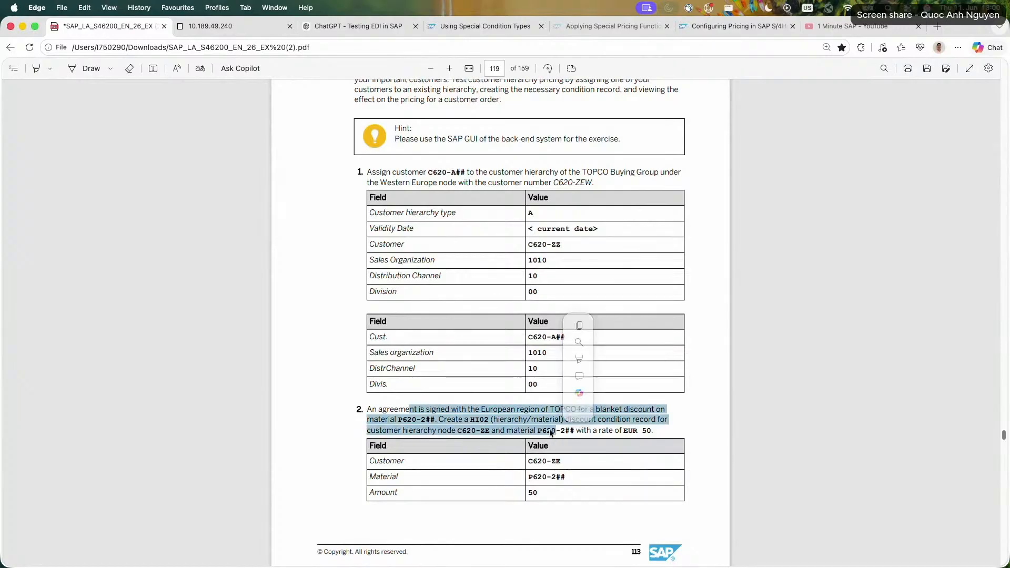
scroll(305, 294, "down", 5)
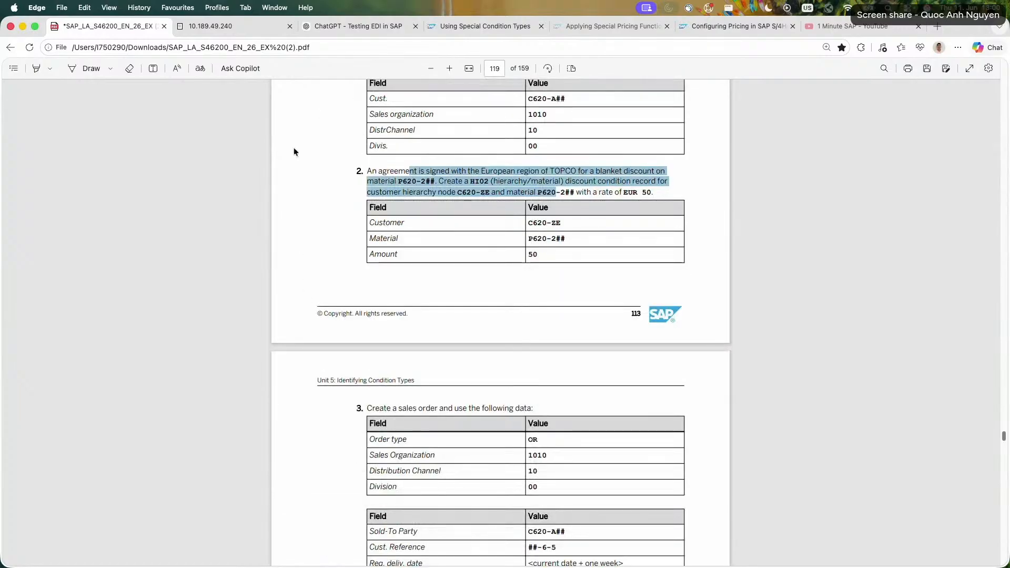
left_click(292, 122)
Switch back to the Maintain Customer Hierarchy session and save the assignment of Amadeus 26 to TOPCO Buying Group.
left_click(234, 27)
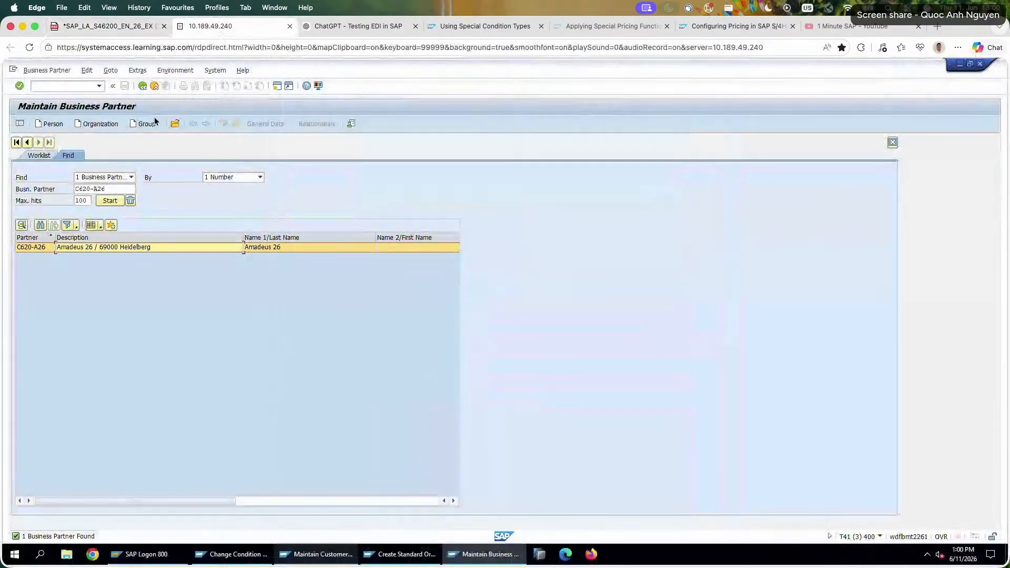
left_click(318, 554)
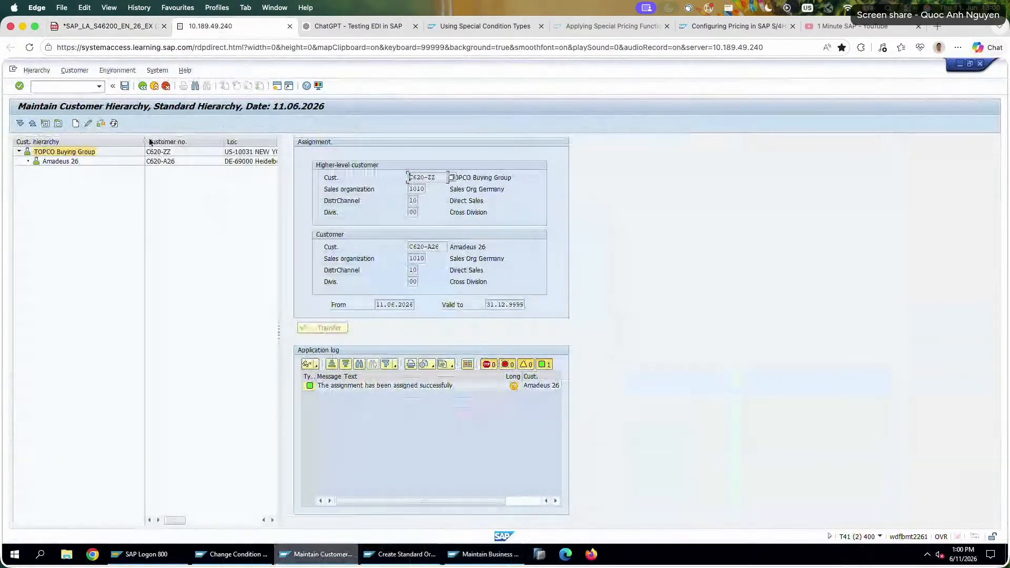
left_click(124, 86)
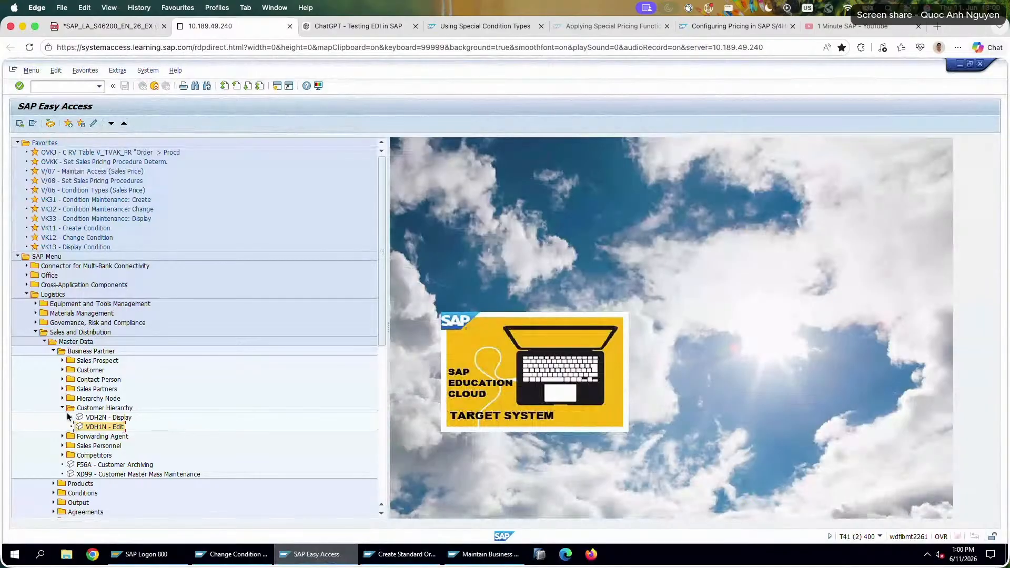
Browse the Sales and Distribution master data transactions for contracts under Agreements.
left_click(62, 408)
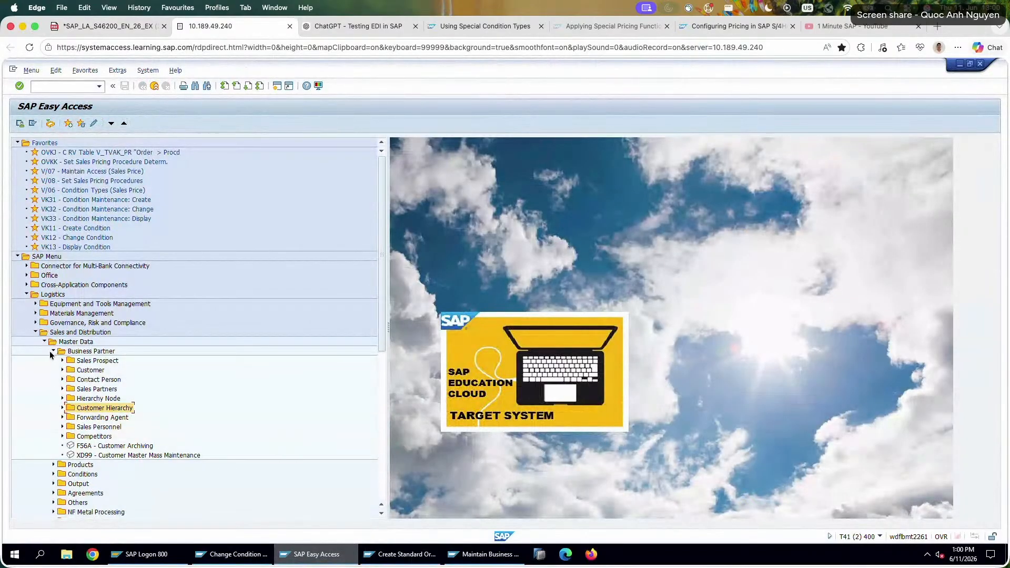
left_click(52, 352)
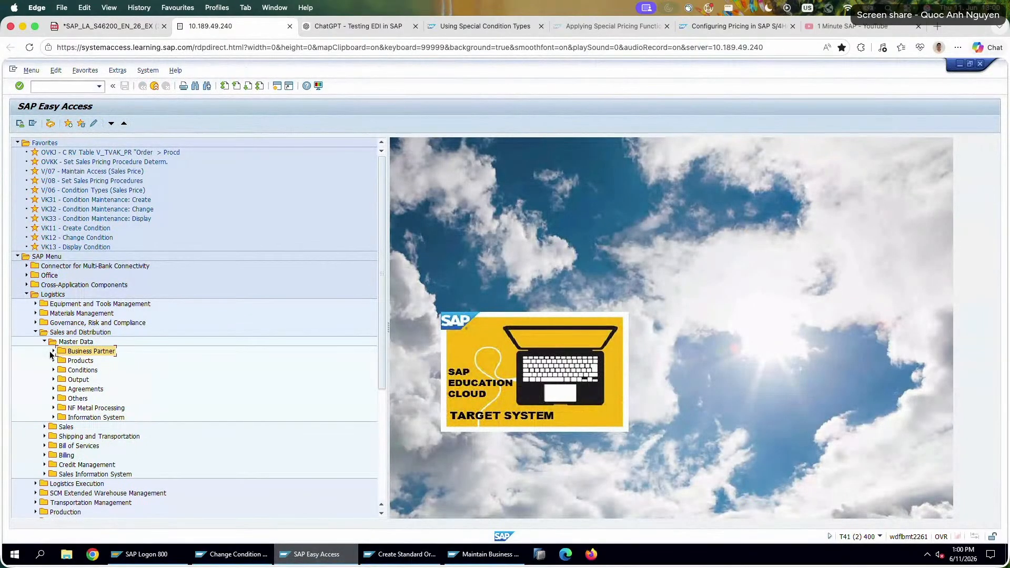
left_click(53, 390)
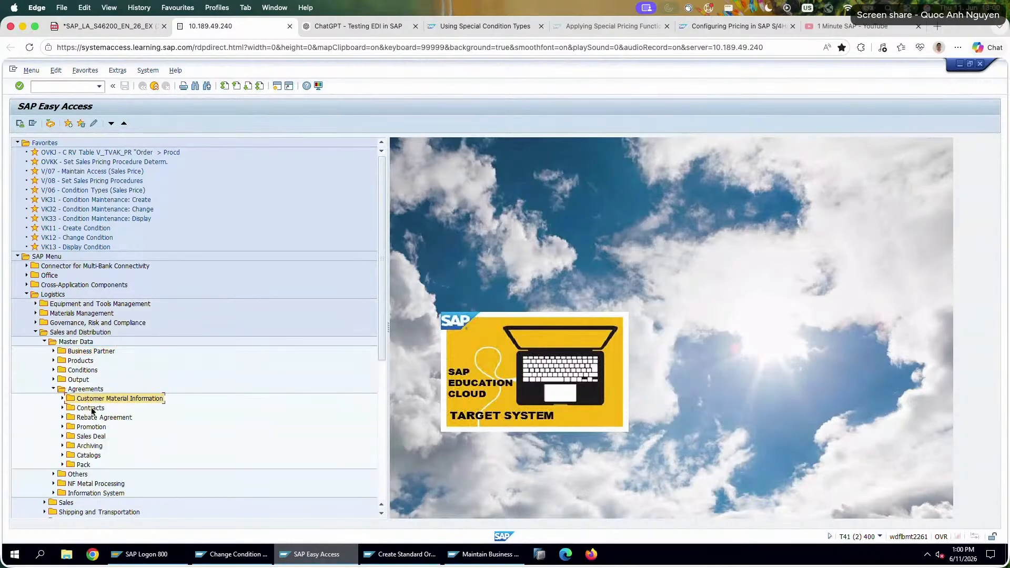
left_click(90, 408)
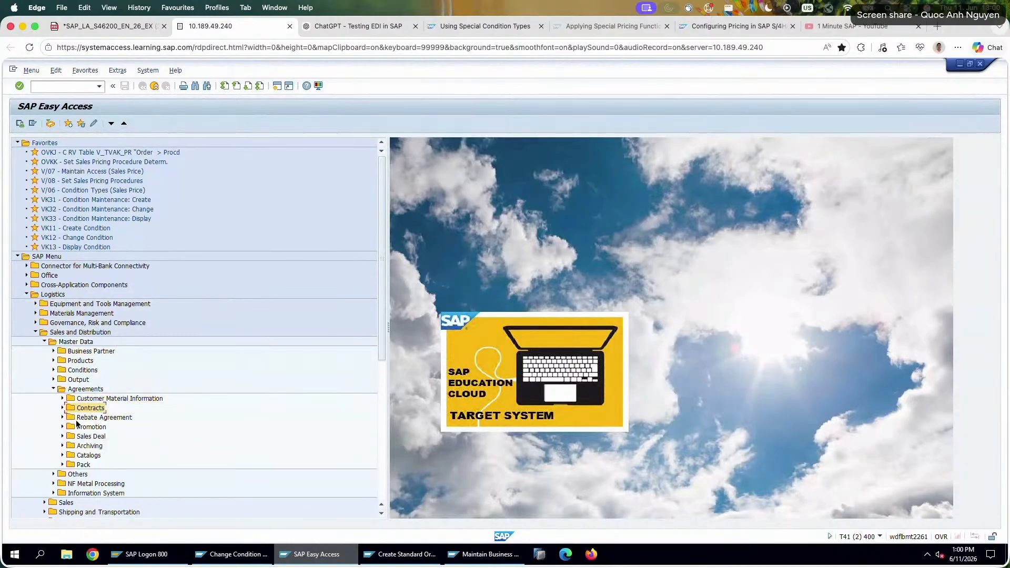
left_click(62, 409)
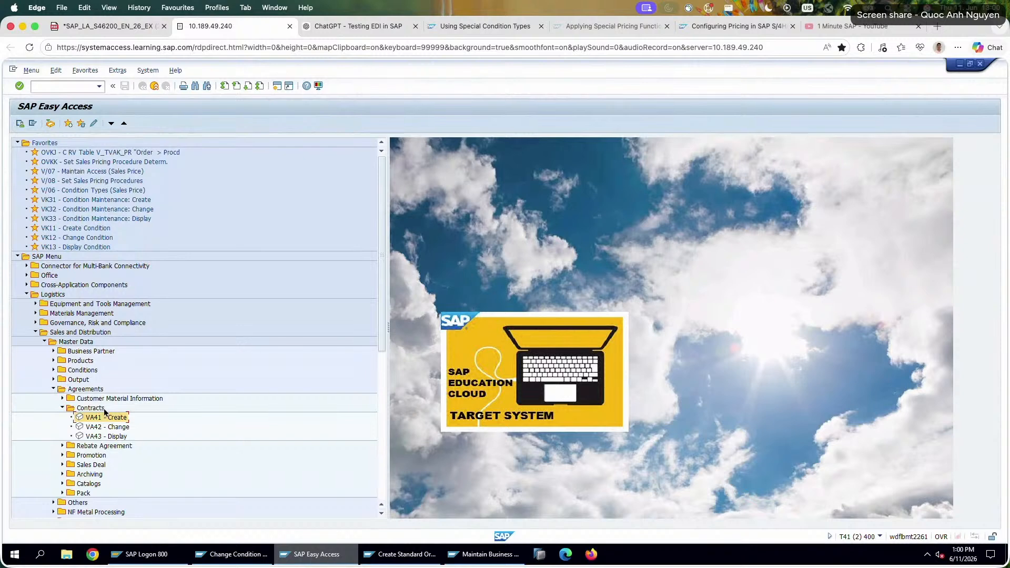
Re-read task 2 of the exercise sheet on the TOPCO Europe discount agreement and return to SAP.
left_click(115, 27)
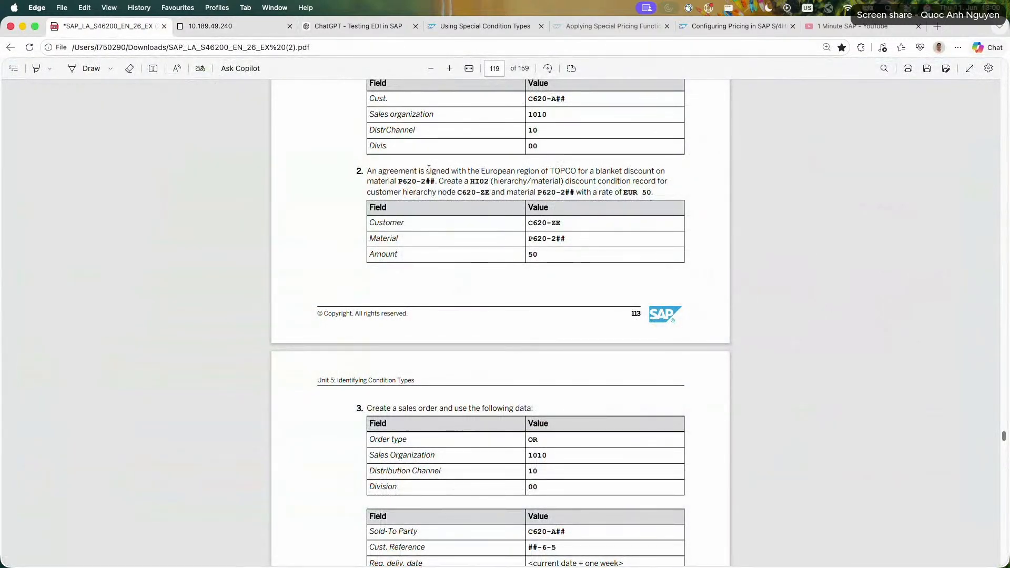
left_click_drag(427, 170, 607, 193)
left_click(578, 241)
scroll(578, 242, "up", 1)
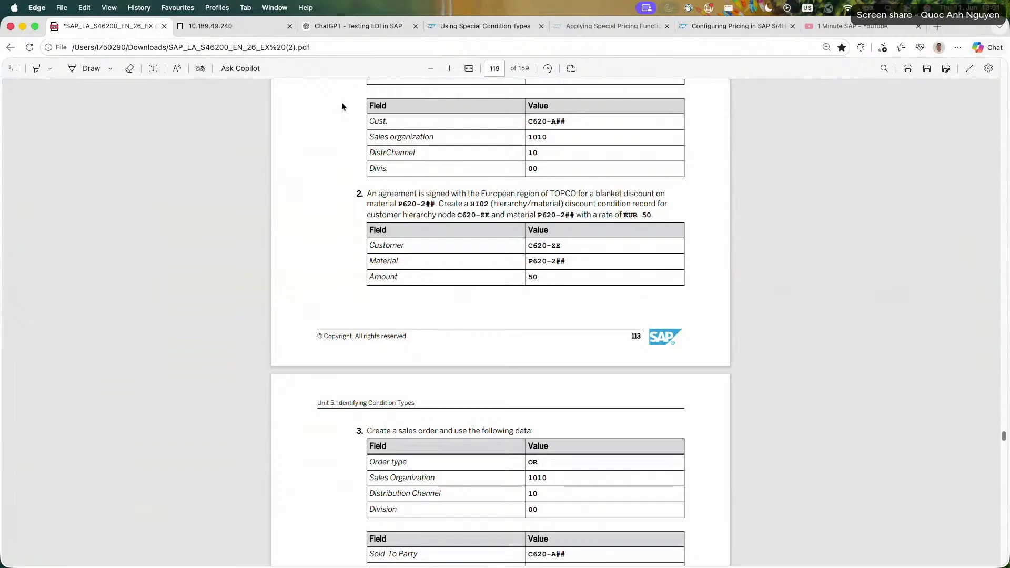
left_click(239, 26)
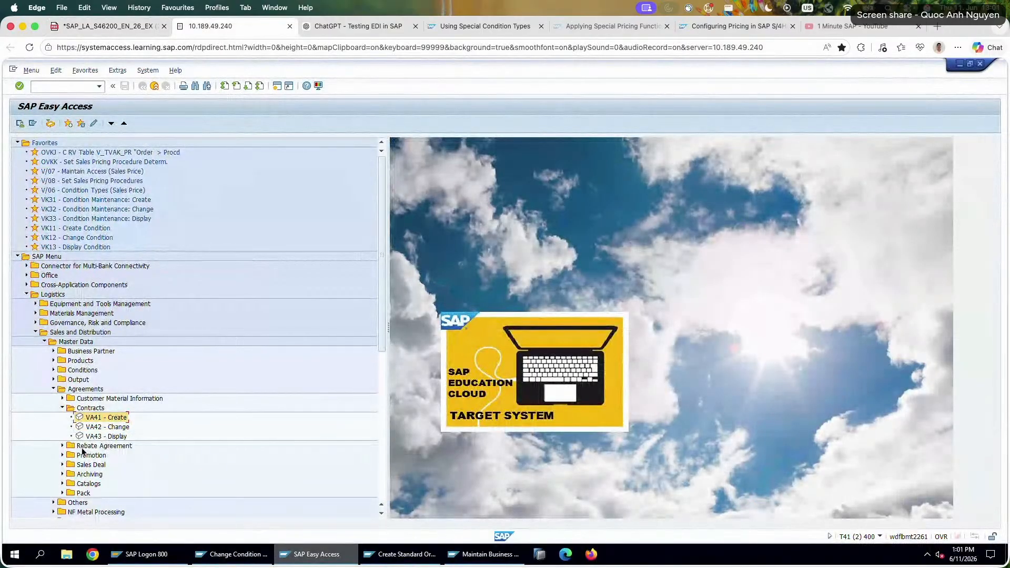
left_click(61, 447)
left_click(62, 446)
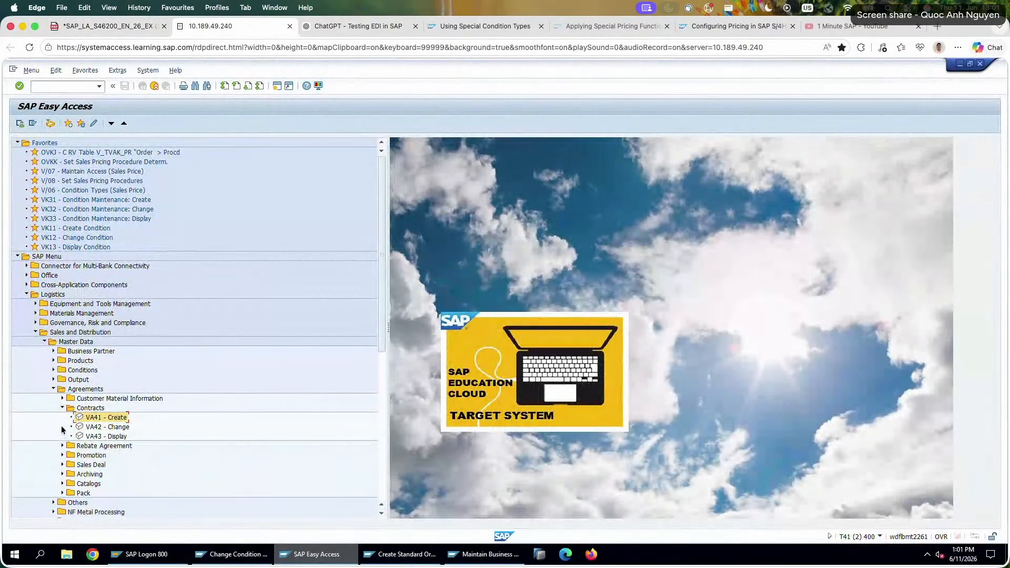
double_click(108, 418)
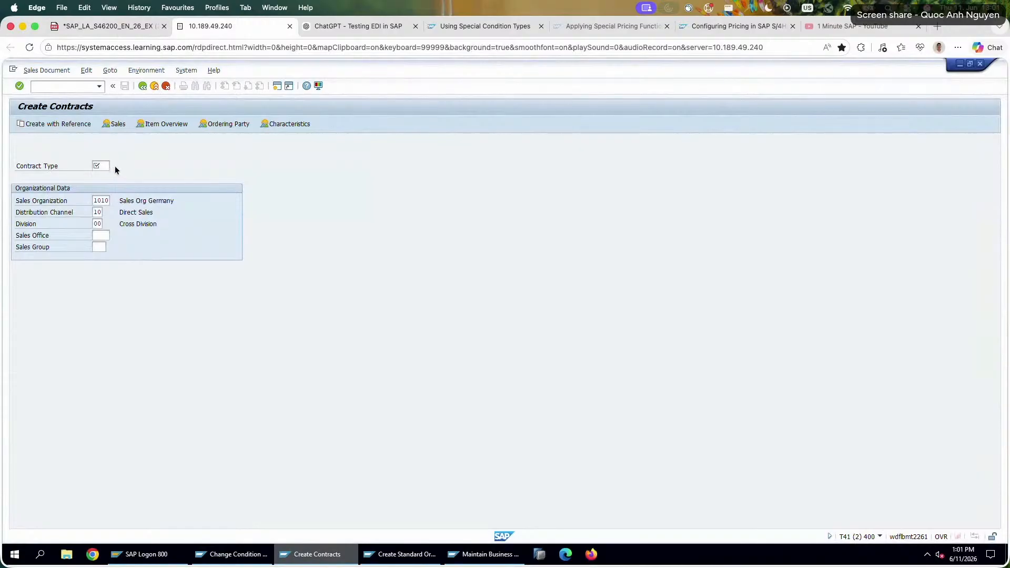
left_click(113, 166)
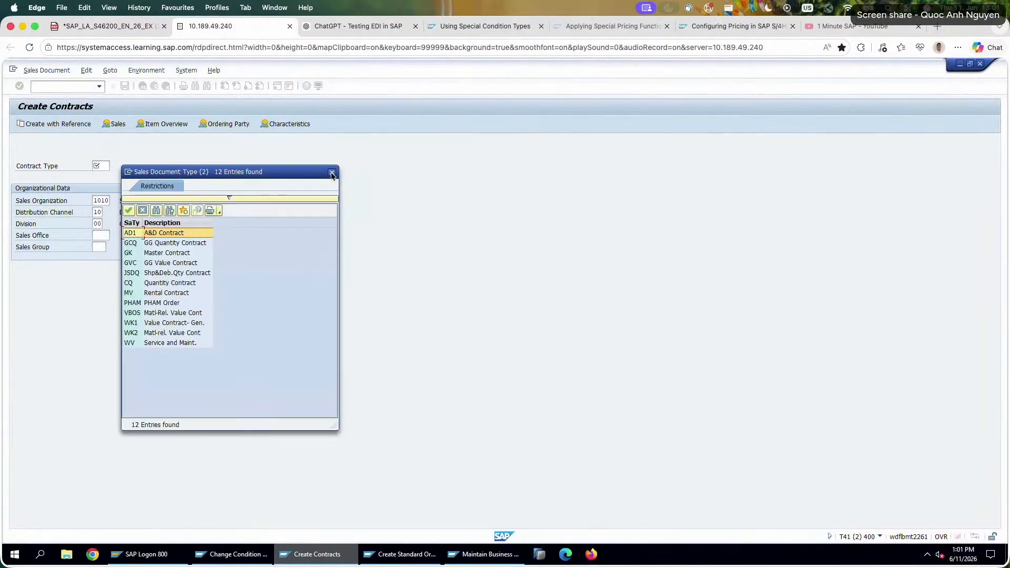
left_click(332, 173)
left_click(167, 85)
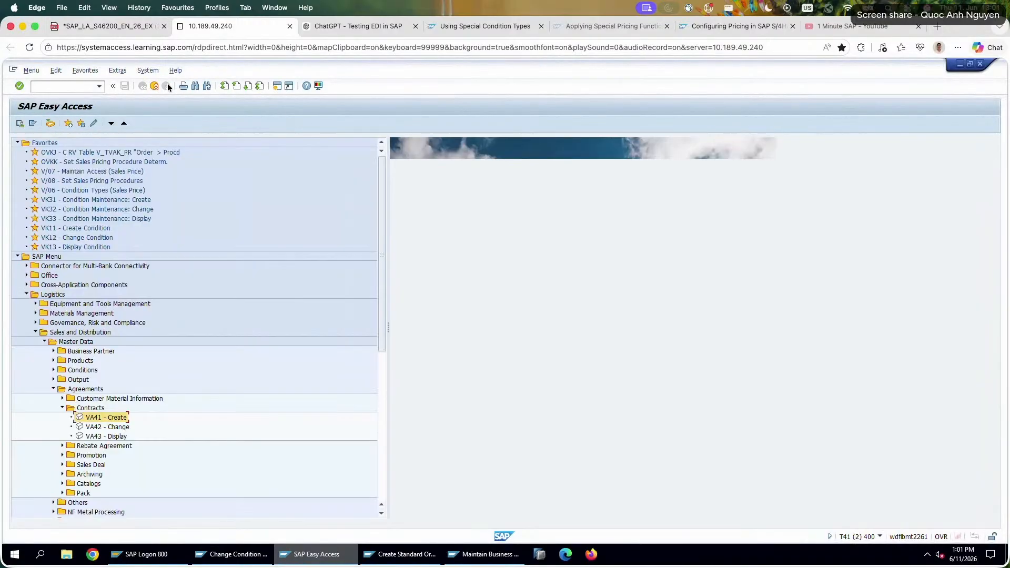
Start the vk11 transaction and open the fast entry for condition type HI02.
type("vk11")
key("Return")
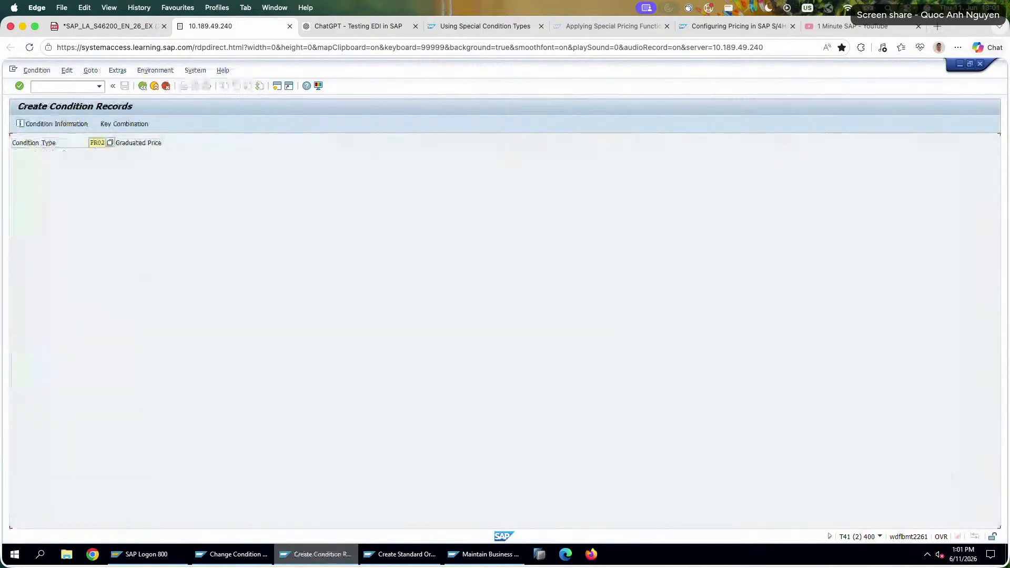
type("HI02")
key("Return")
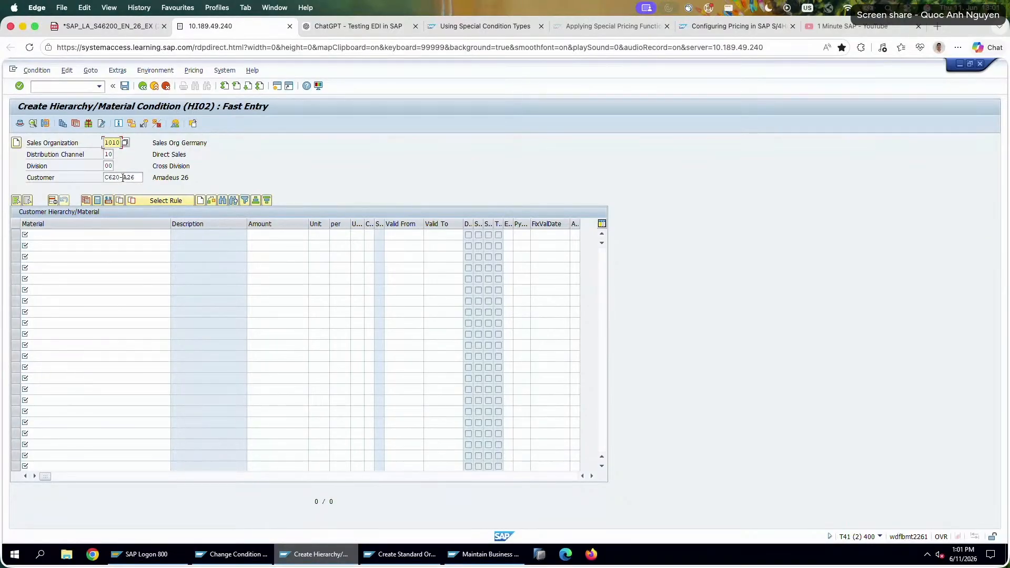
Replace the customer with the TOPCO Europe hierarchy node's customer number copied from task 2 of the exercise sheet.
left_click(133, 26)
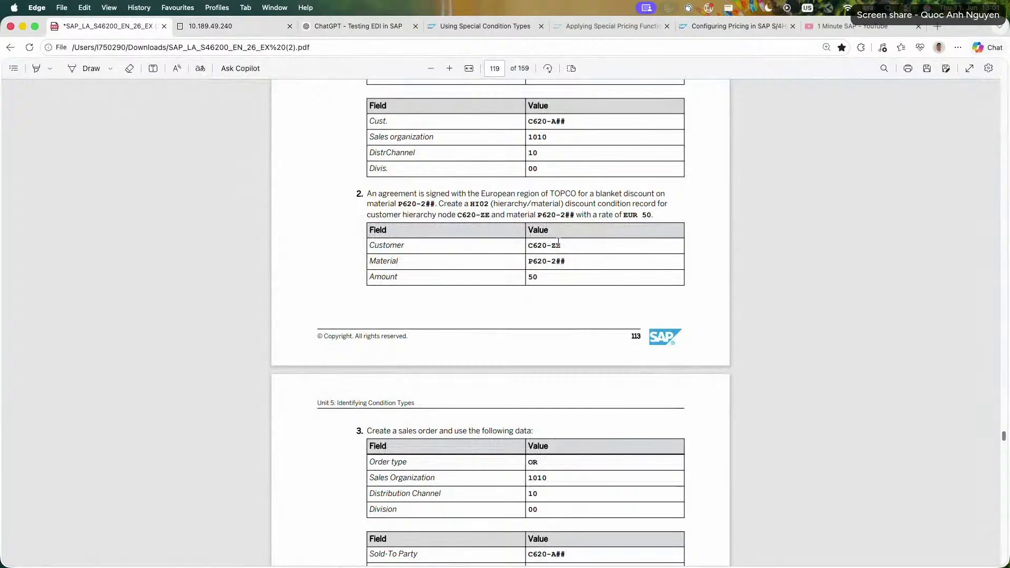
mouse_move(451, 194)
left_mouse_down()
mouse_move(667, 205)
mouse_move(537, 213)
mouse_move(439, 195)
left_mouse_up()
left_click(481, 235)
left_click_drag(561, 246, 524, 245)
key("ctrl+c")
left_click(231, 25)
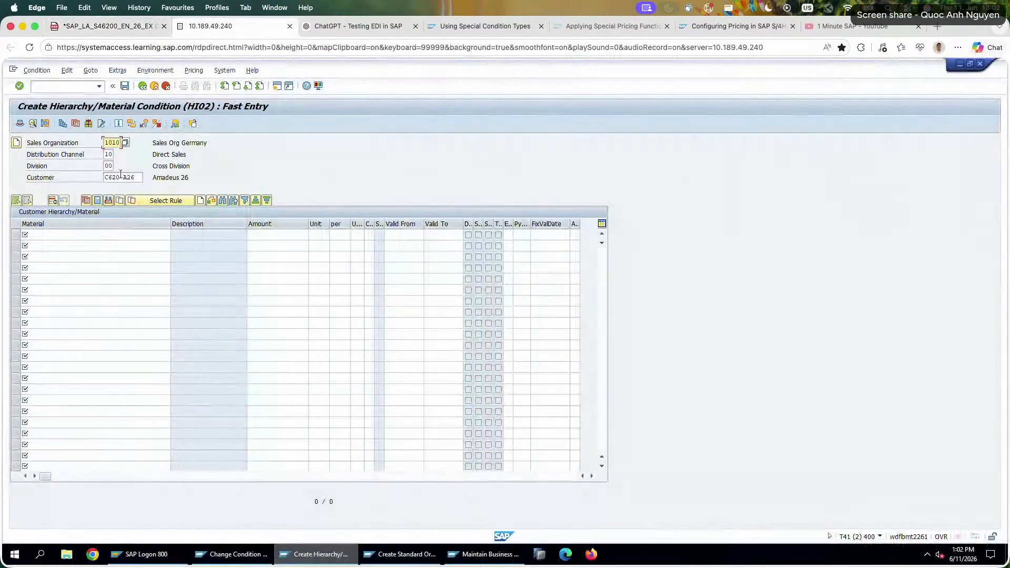
left_click_drag(132, 178, 76, 181)
key("ctrl+v")
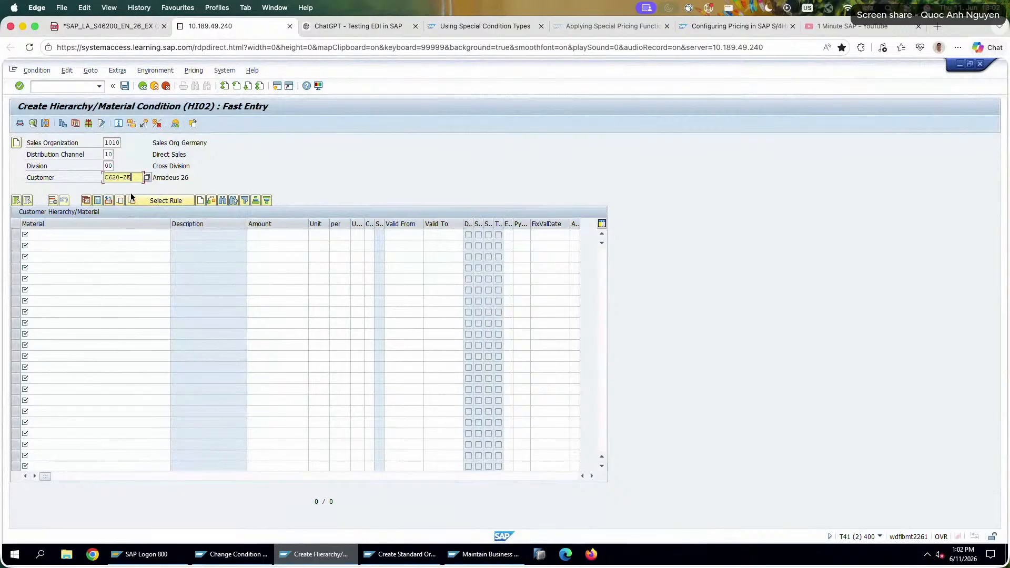
Copy the material from task 2 of the exercise sheet into the first condition line and complete it as P620-226.
left_click(127, 26)
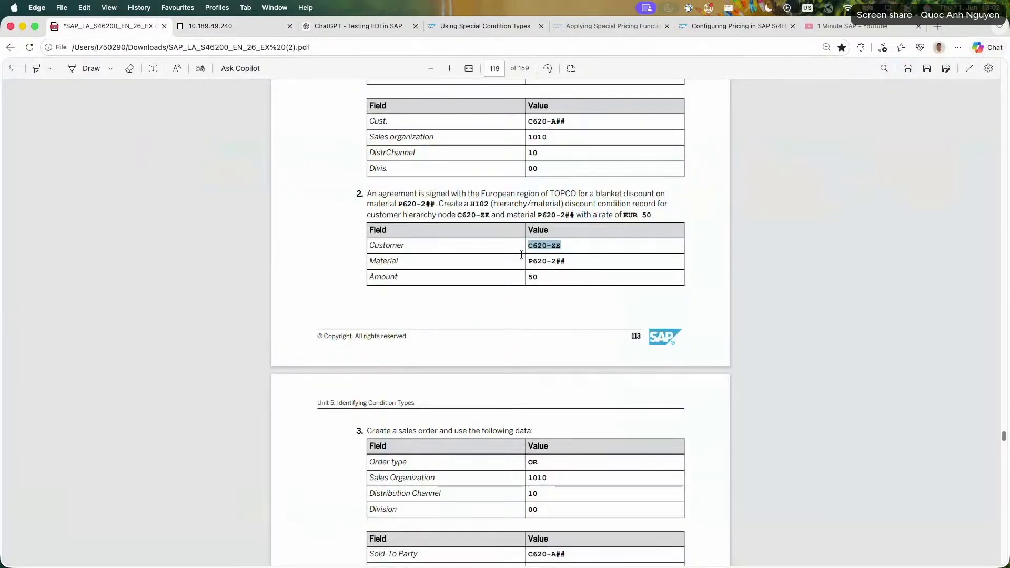
left_click_drag(566, 261, 504, 263)
key("ctrl+c")
scroll(361, 248, "up", 3)
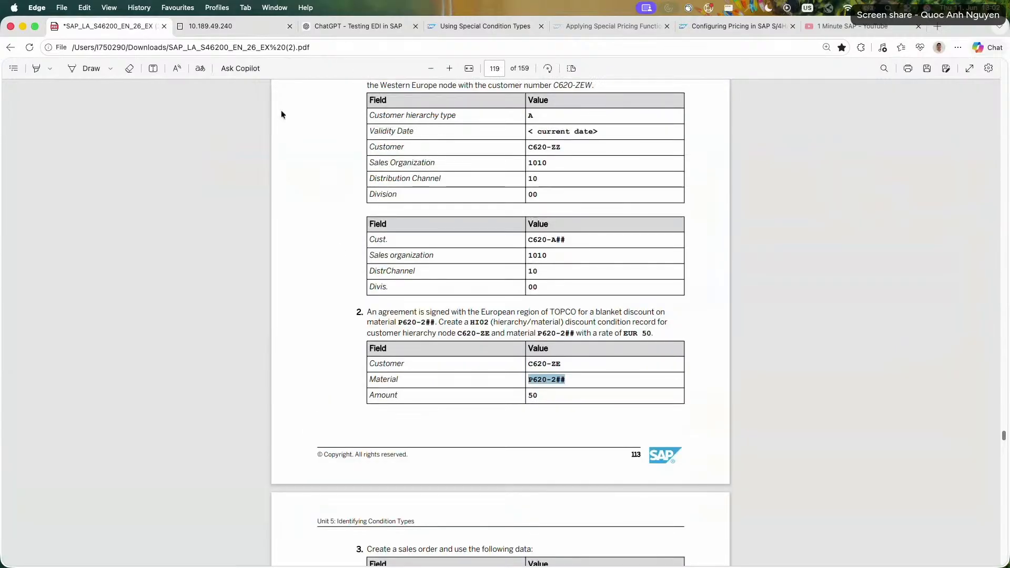
left_click(228, 30)
left_click(101, 237)
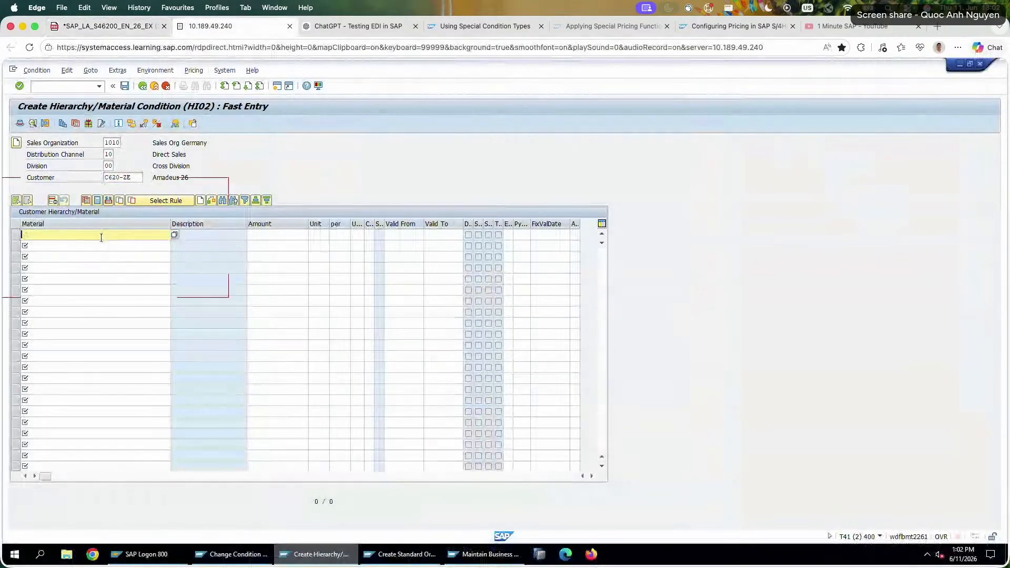
key("ctrl+v")
type("2")
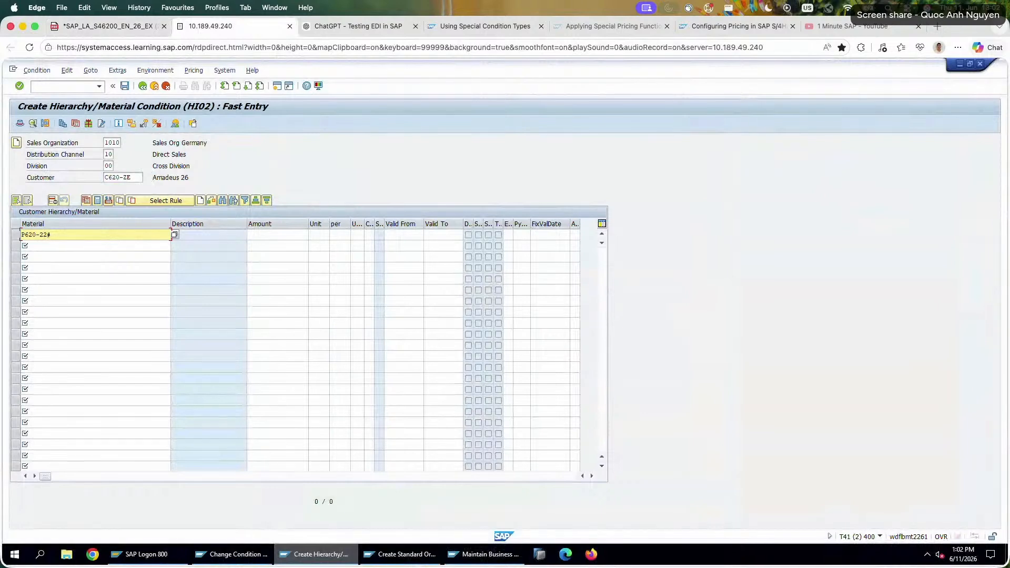
type("6")
Check the discount rate in the exercise sheet and set the P620-226 line's amount to 50.
left_click(135, 27)
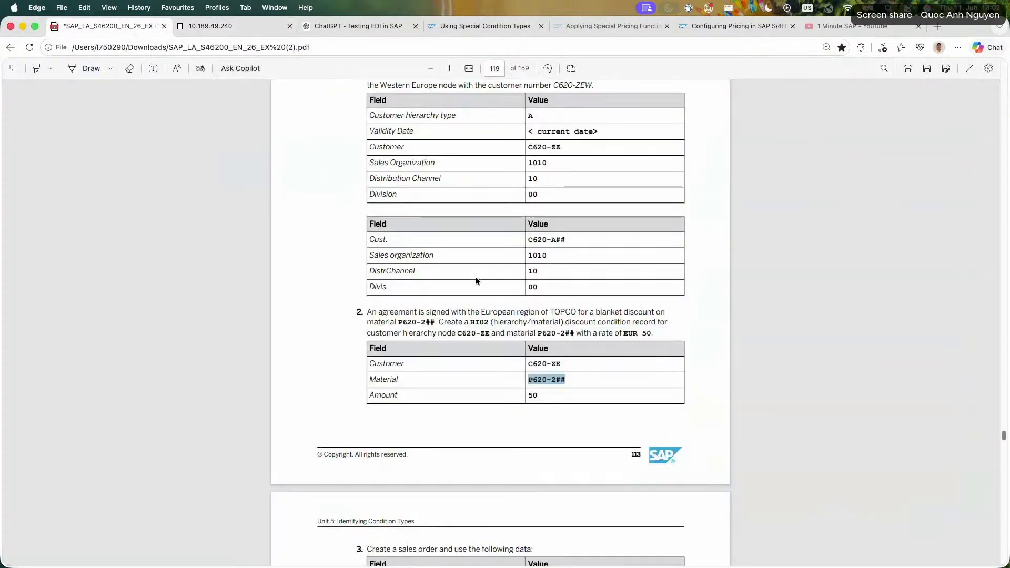
scroll(475, 277, "down", 1)
left_click(233, 21)
left_click(275, 235)
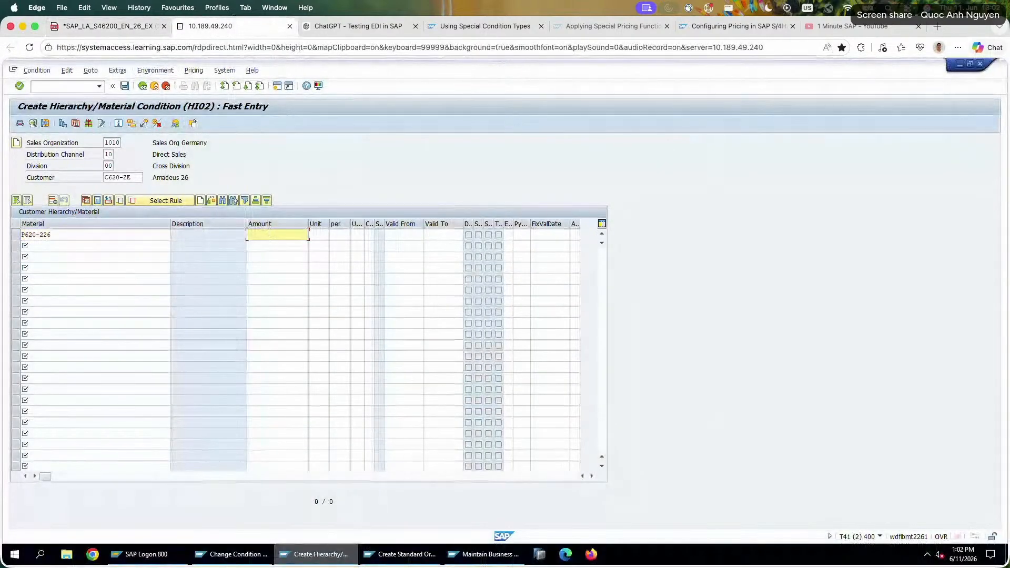
type("50")
key("Return")
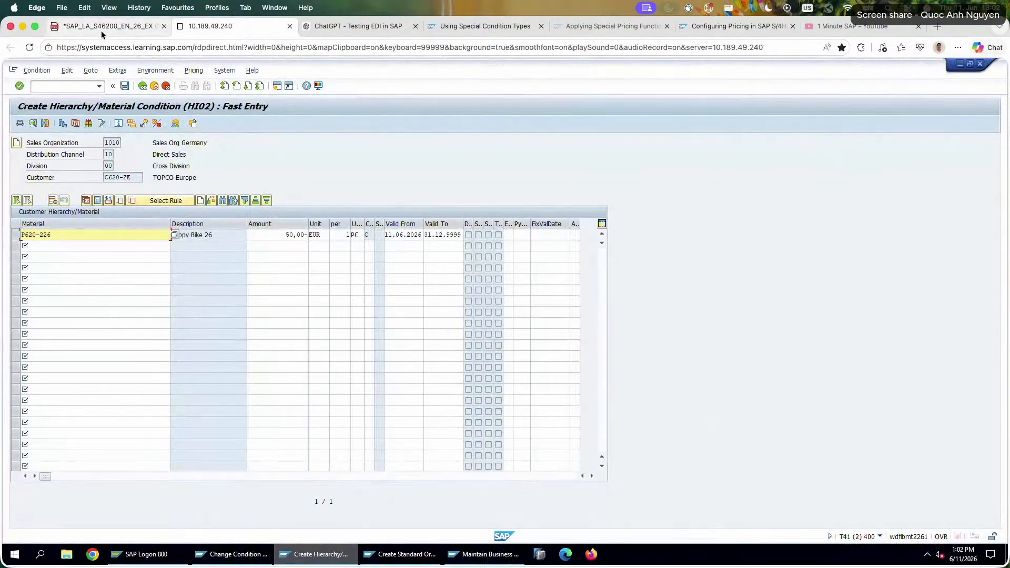
Check the task 3 sales order data in the exercise sheet and save the HI02 condition record.
left_click(105, 31)
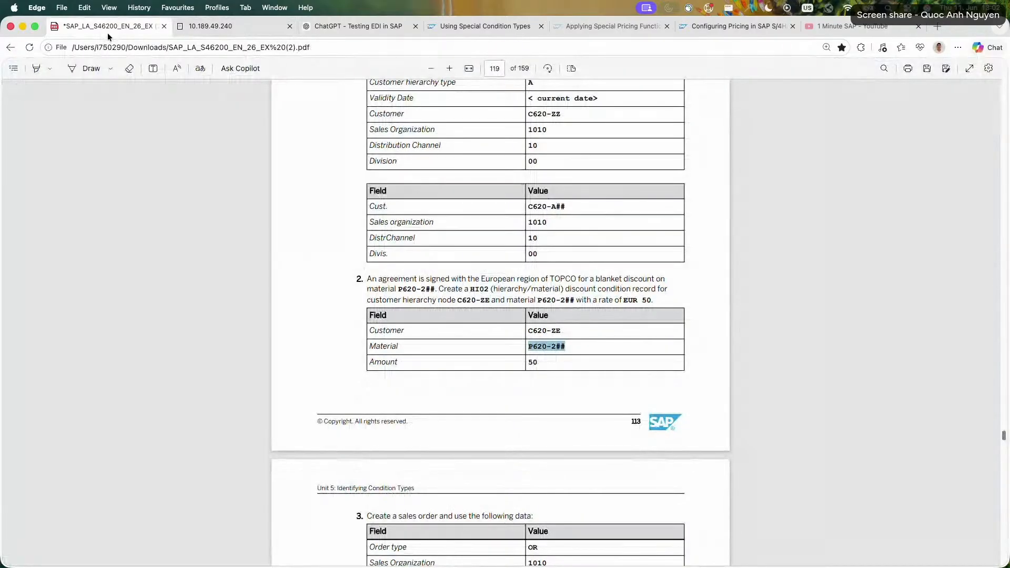
scroll(338, 178, "down", 6)
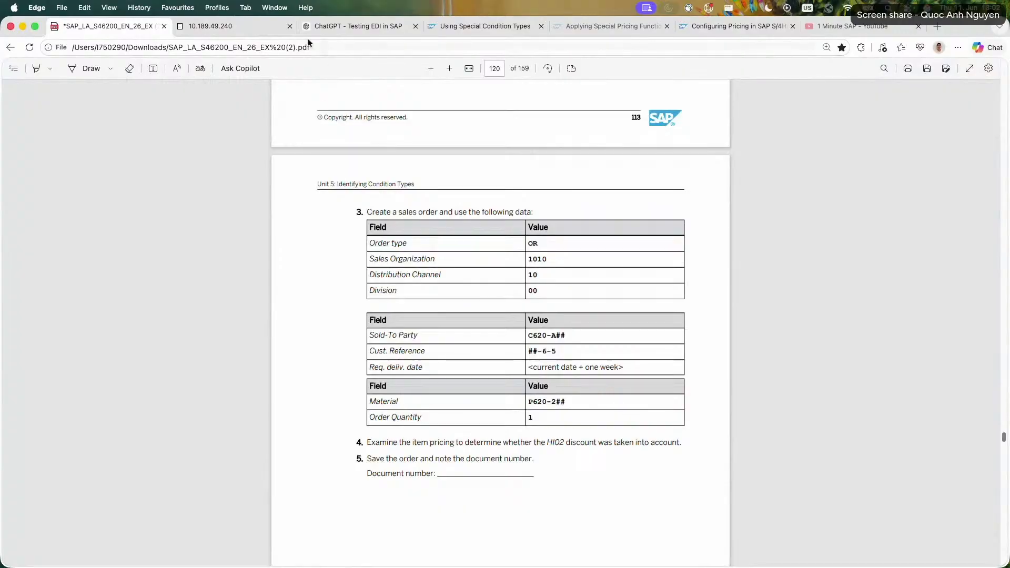
left_click(221, 26)
left_click(124, 86)
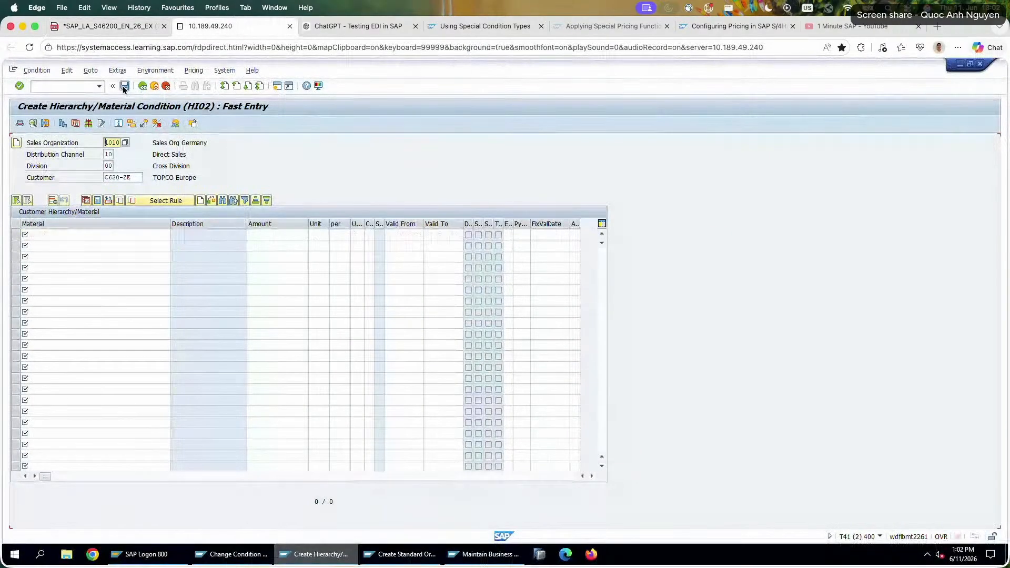
Compare the customer entries in tasks 1 and 2 of the exercise sheet with the customer used for the HI02 record.
left_click(132, 177)
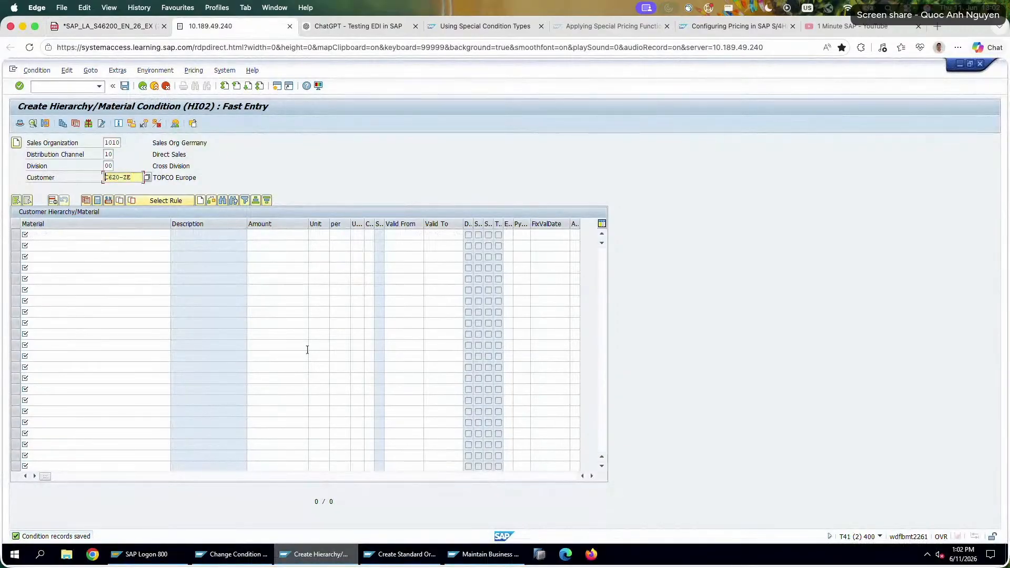
left_click(109, 8)
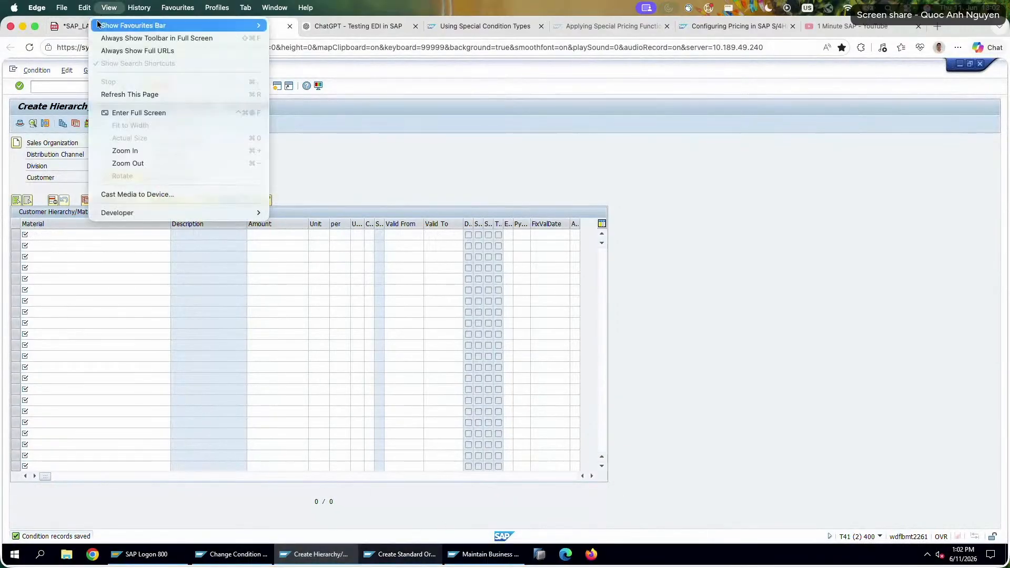
left_click(77, 28)
left_click(77, 28)
scroll(560, 345, "up", 10)
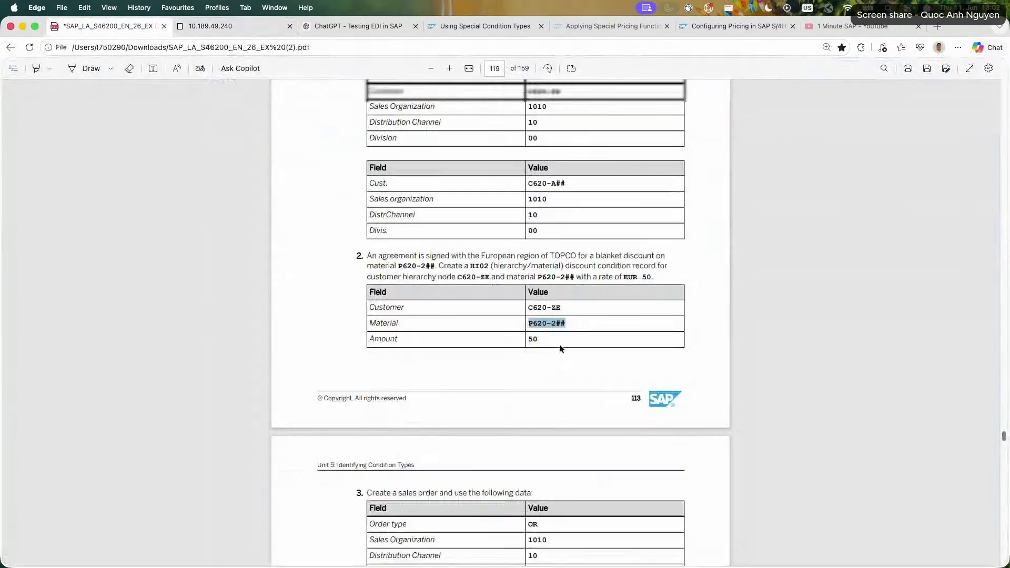
double_click(544, 324)
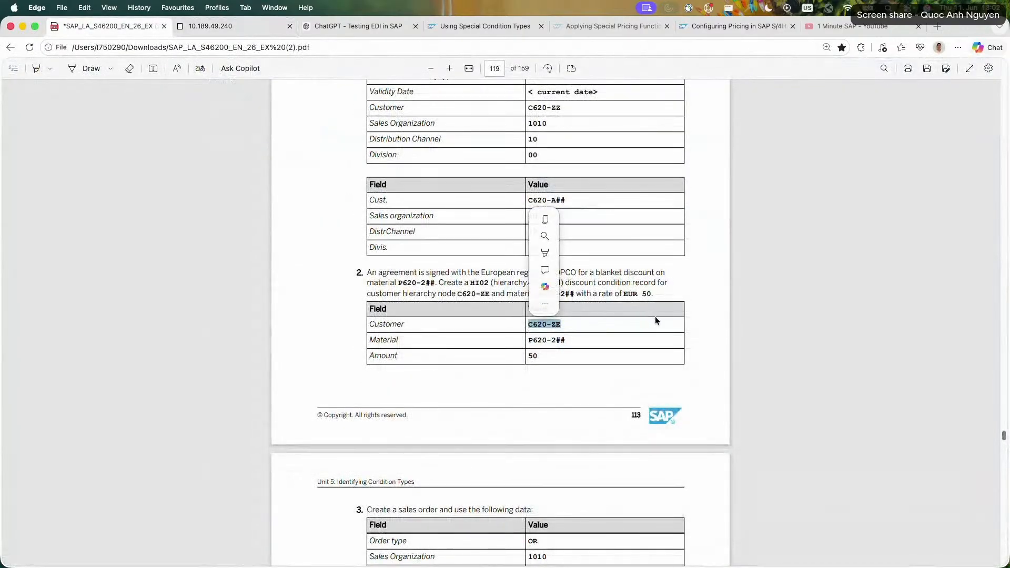
scroll(622, 317, "up", 2)
scroll(622, 320, "up", 1)
double_click(557, 309)
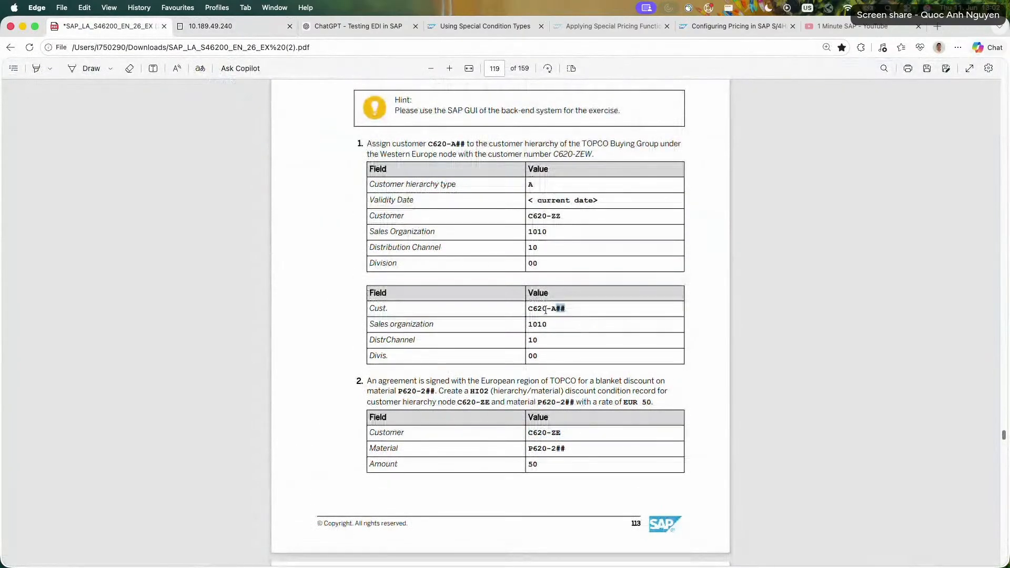
left_click(563, 216)
key("super+w")
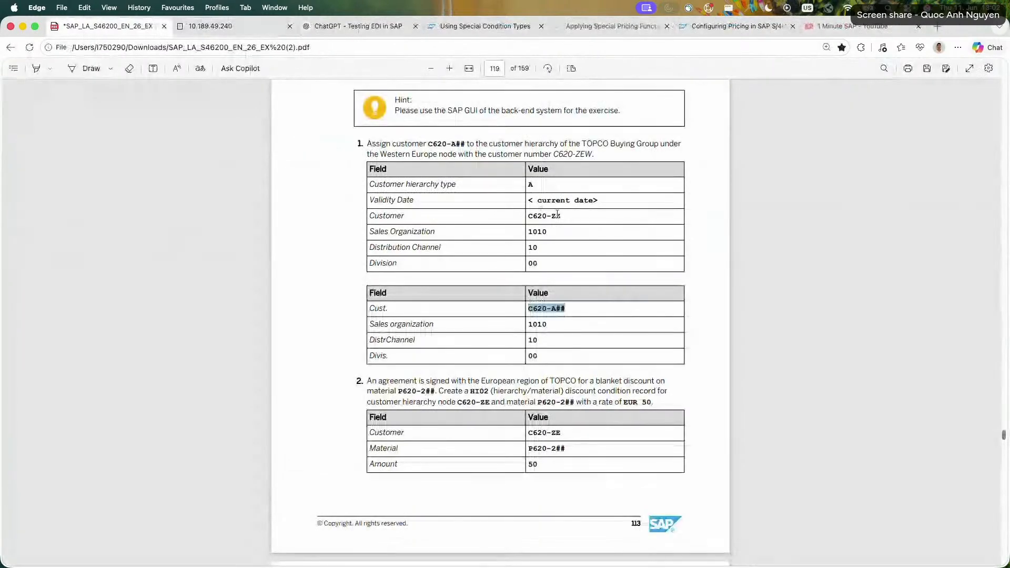
left_click_drag(561, 216, 402, 215)
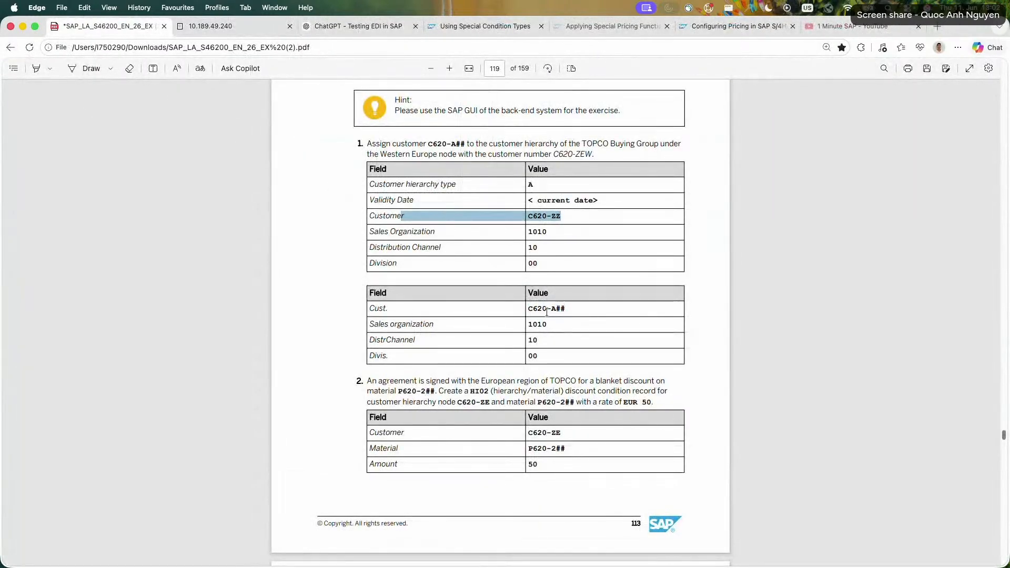
left_click_drag(561, 432, 522, 434)
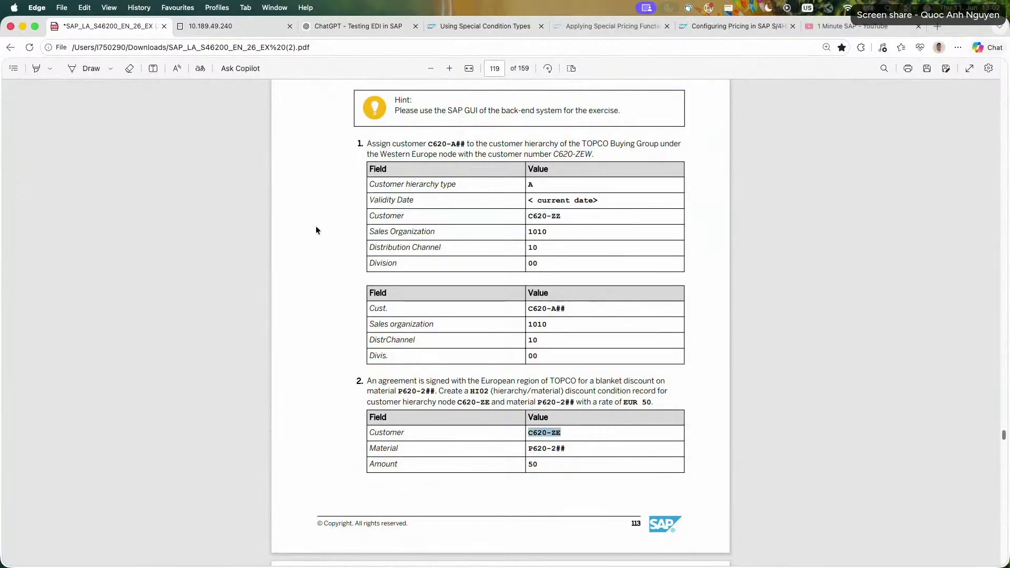
Switch to the SAP session, leave condition record maintenance and open the VD03 hierarchy node display under Sales and Distribution master data.
left_click(225, 28)
left_click(231, 554)
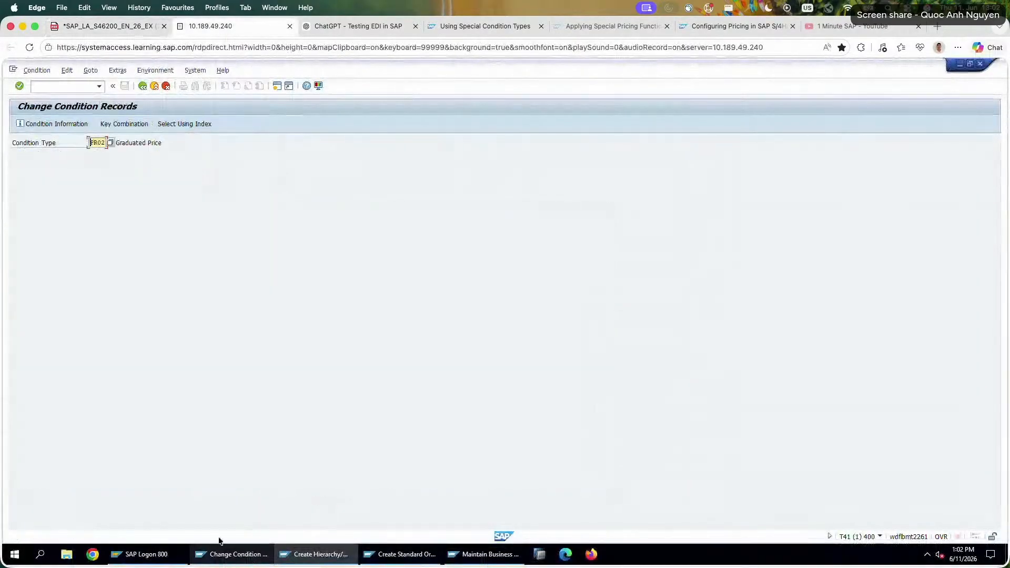
left_click(143, 86)
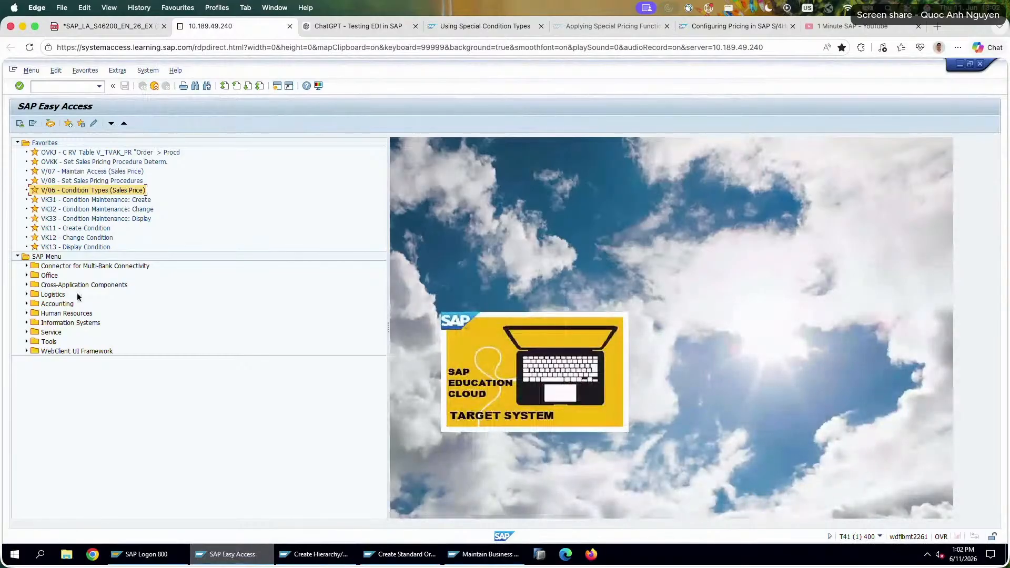
left_click(27, 295)
left_click(35, 332)
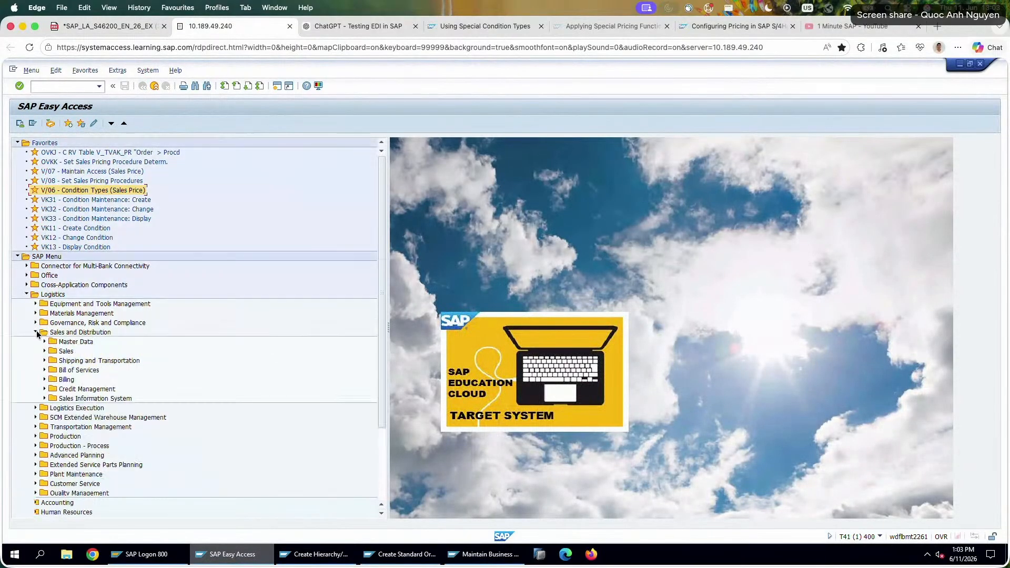
left_click(45, 342)
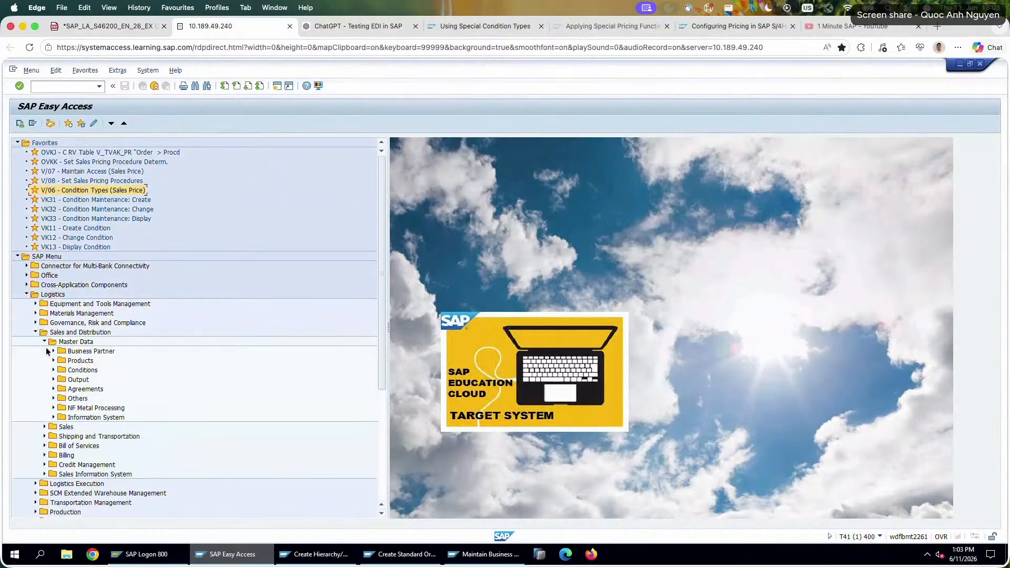
left_click(54, 351)
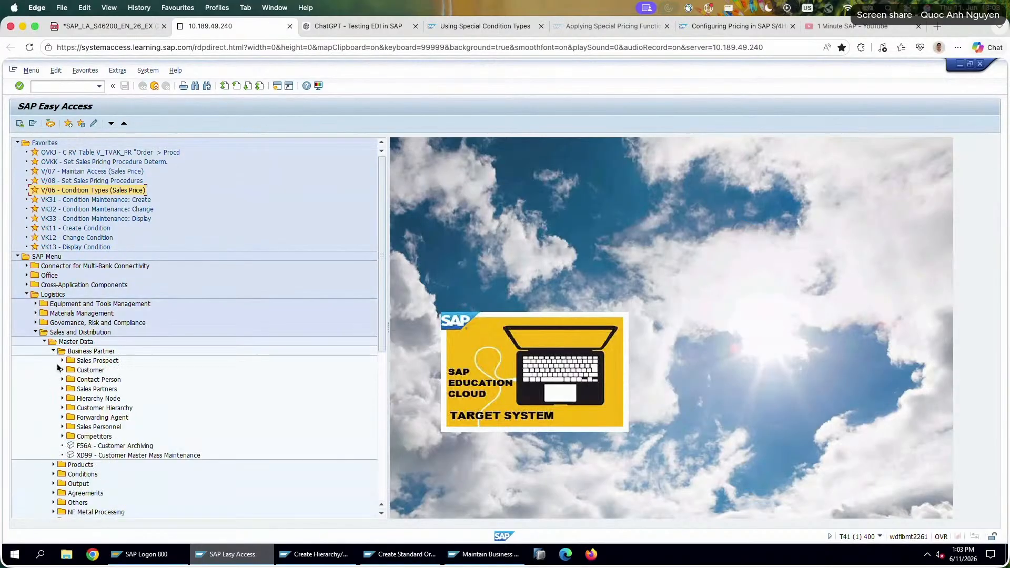
left_click(64, 391)
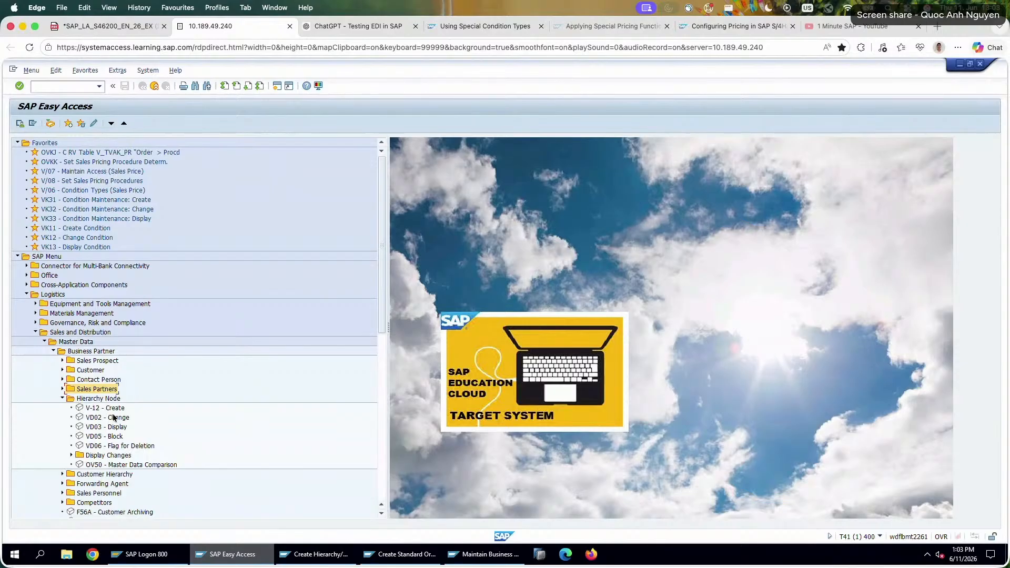
double_click(117, 427)
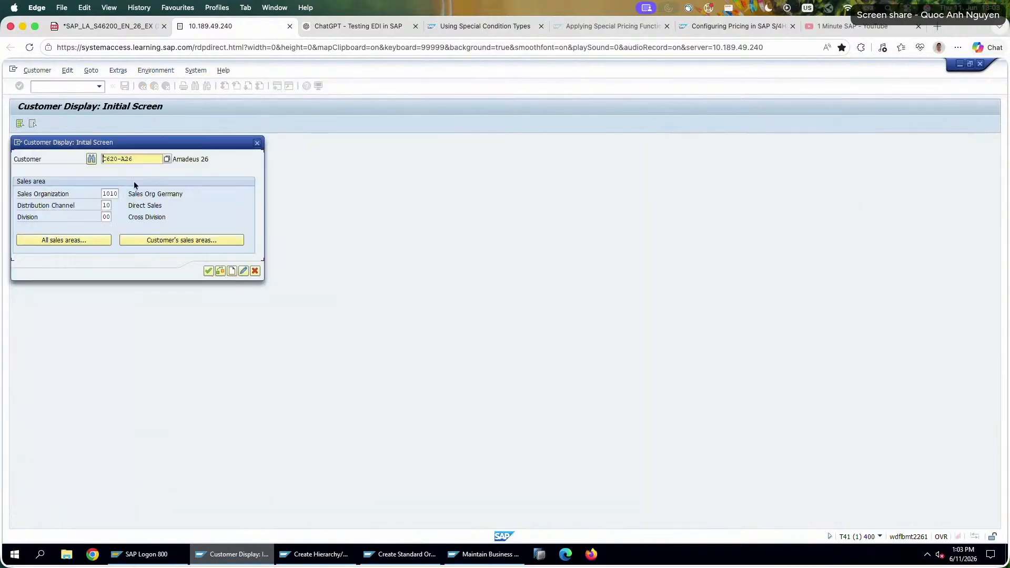
Display the TOPCO Europe customer using the customer number copied from task 2, then return to SAP Easy Access.
double_click(139, 160)
type("C620-ZE")
left_click(206, 273)
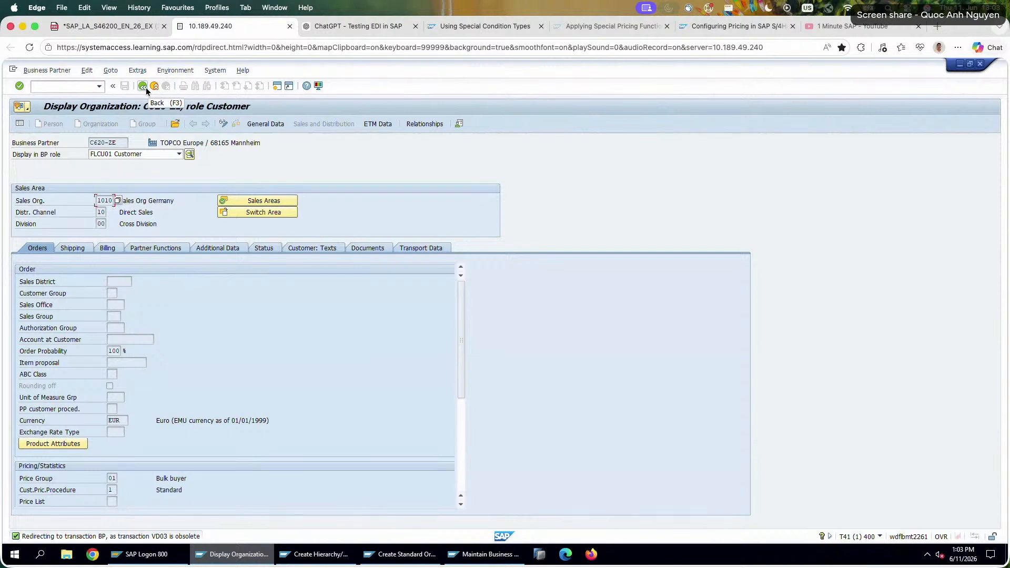
left_click(146, 87)
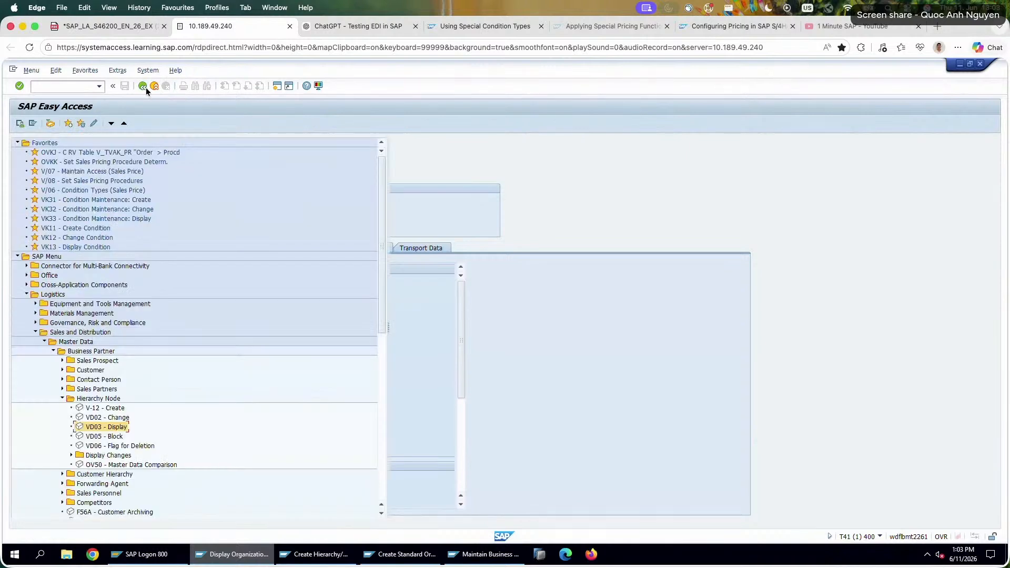
Open the customer hierarchy display (VDH2N) and expand TOPCO Buying Group and TOPCO Europe down to the regional nodes.
left_click(62, 400)
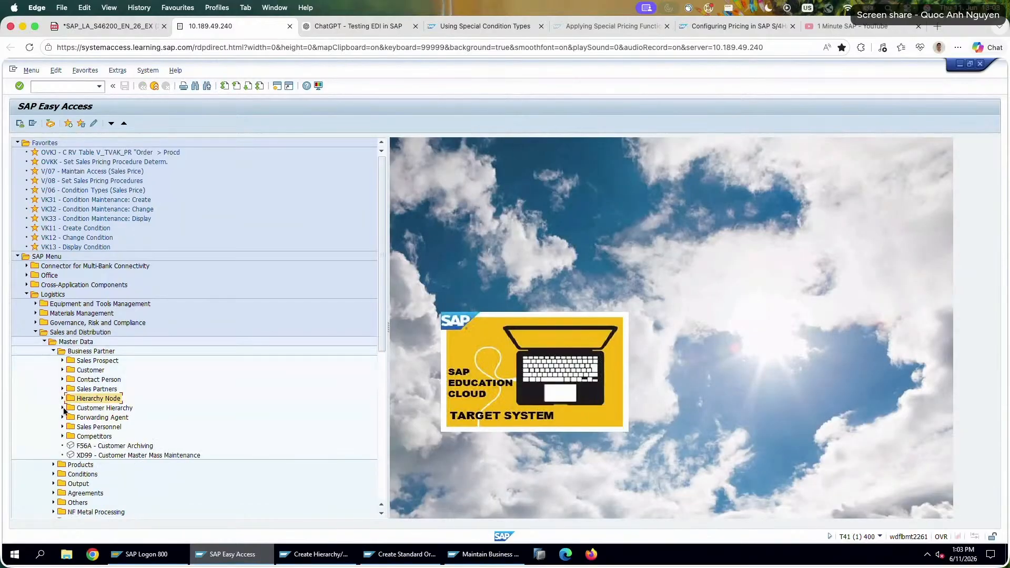
left_click(63, 408)
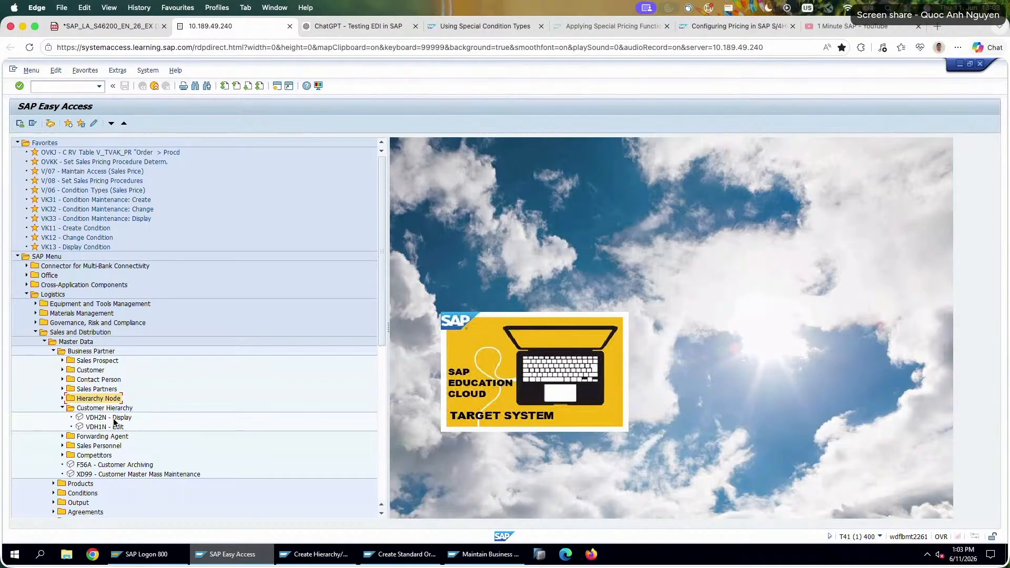
double_click(105, 418)
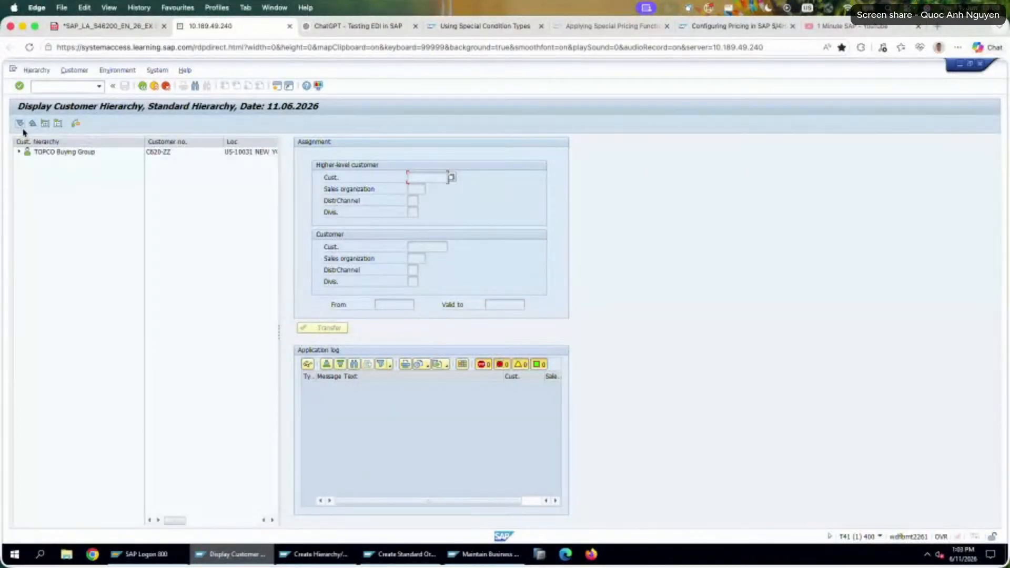
left_click(19, 152)
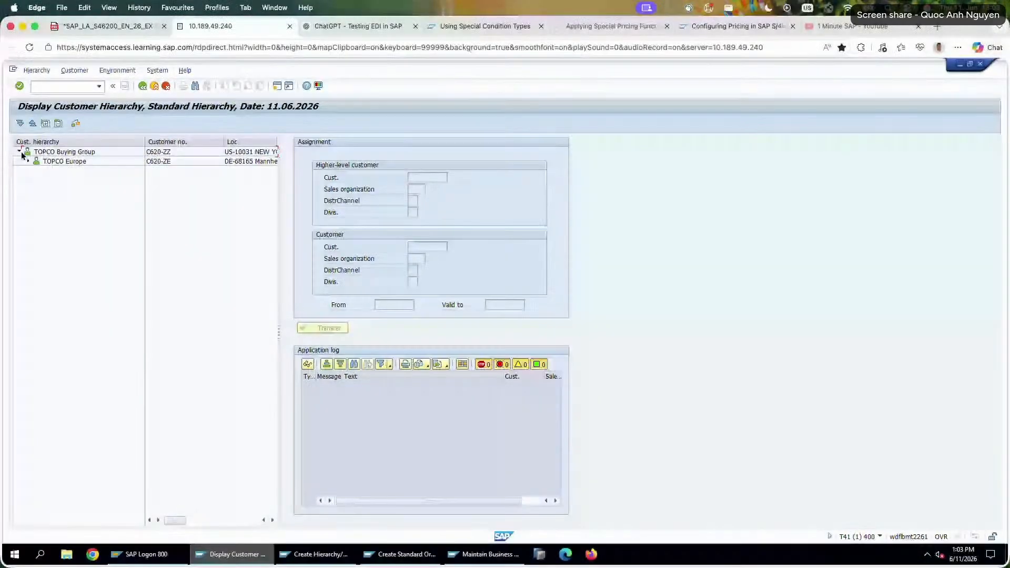
left_click(25, 161)
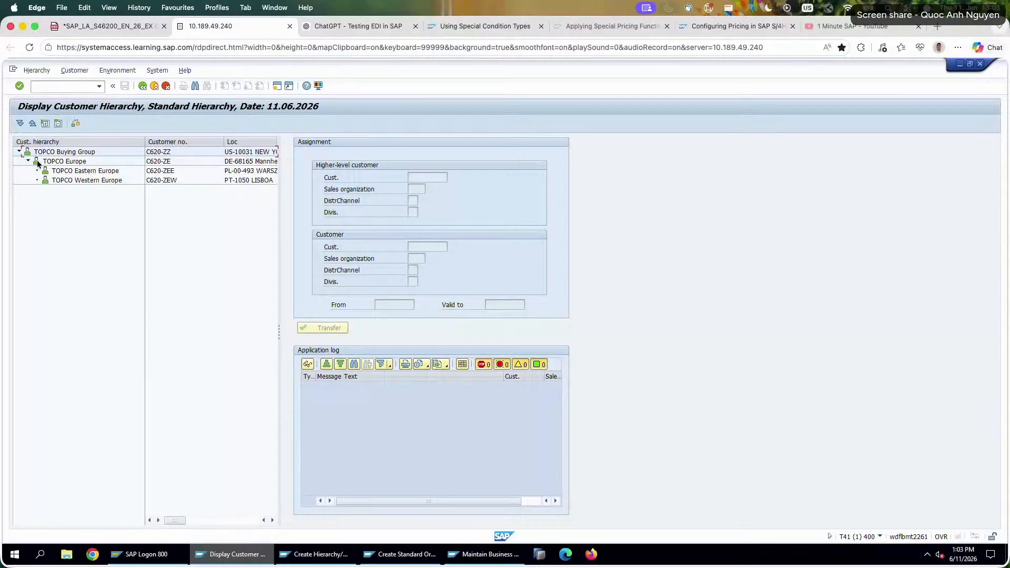
Widen the hierarchy tree and examine the customer numbers, locations and sales areas of the TOPCO nodes.
left_click(70, 152)
left_click(161, 154)
left_click(62, 163)
left_click_drag(279, 176, 367, 188)
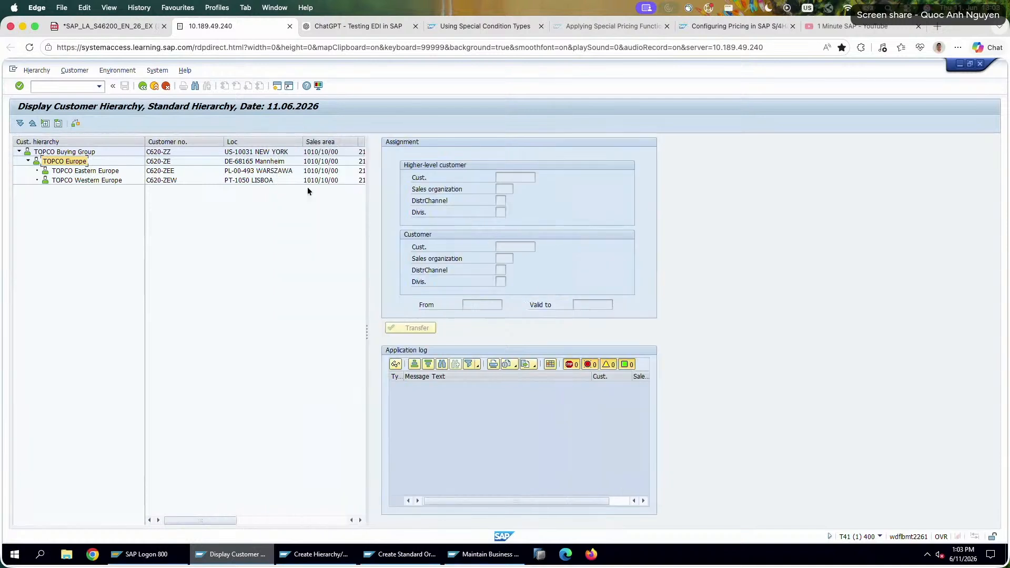
left_click(109, 172)
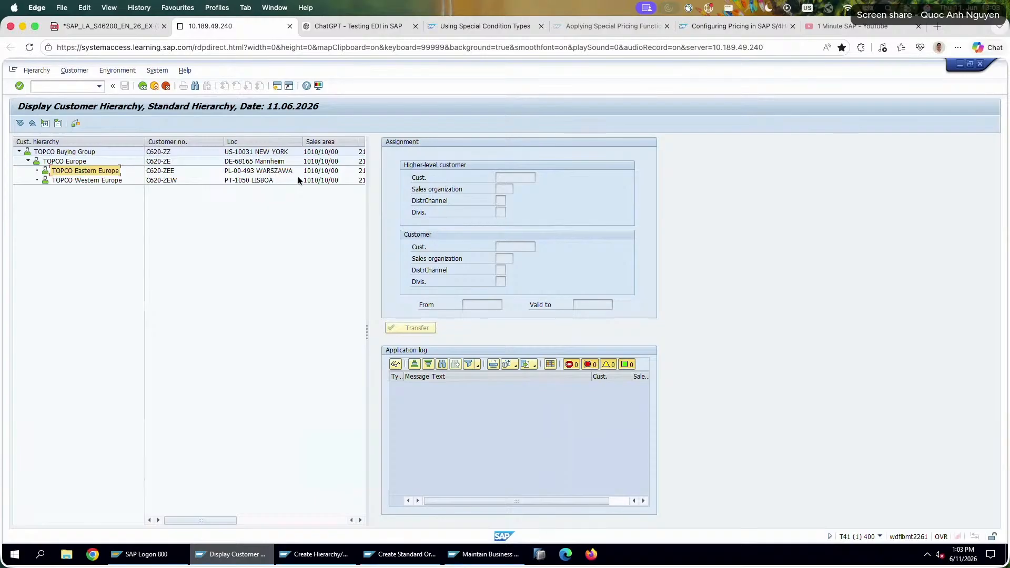
left_click(269, 180)
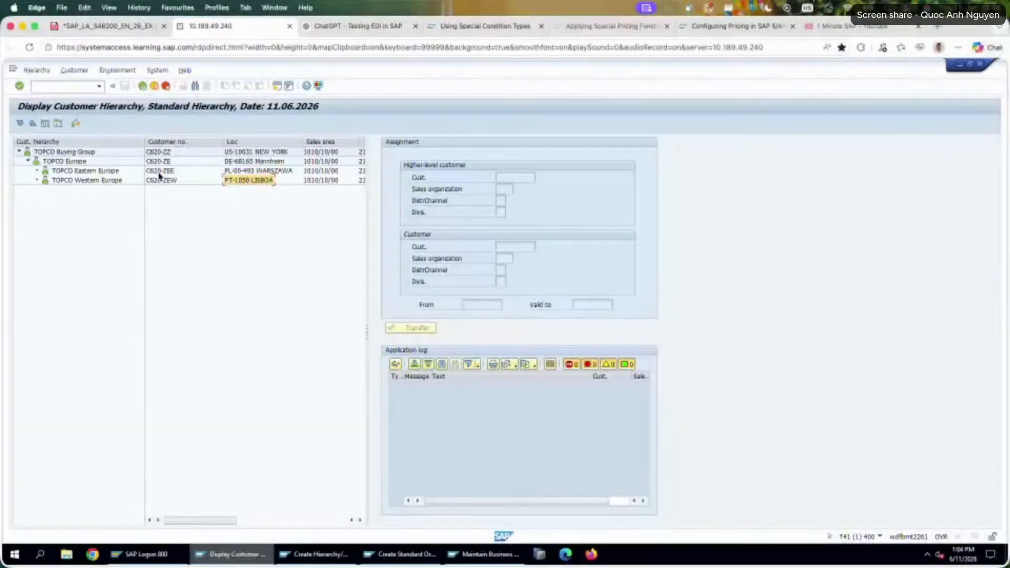
Examine the TOPCO customer hierarchy nodes, then read the exercise PDF's data for creating the sales order.
left_click(91, 152)
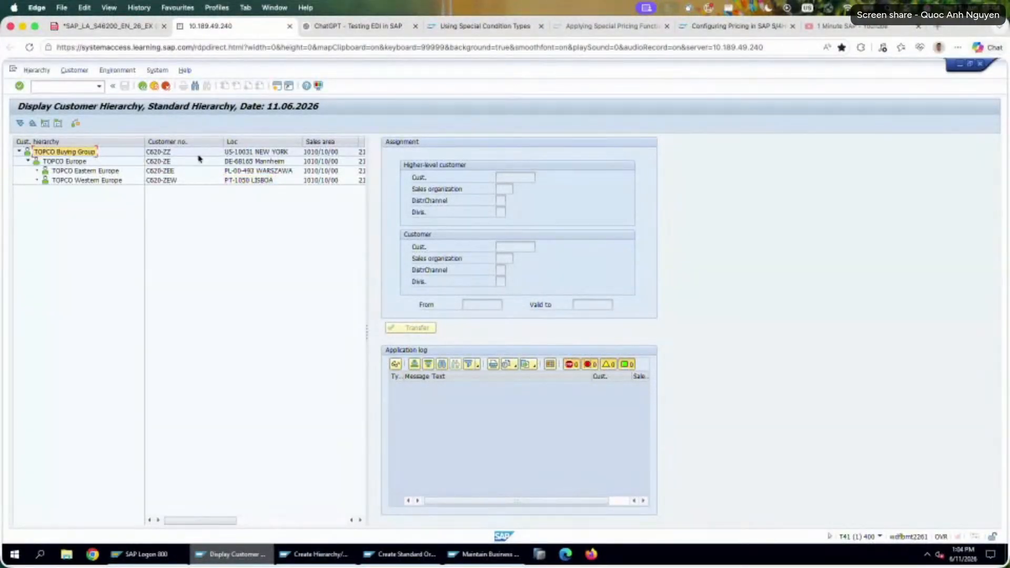
left_click(171, 153)
left_click(166, 161)
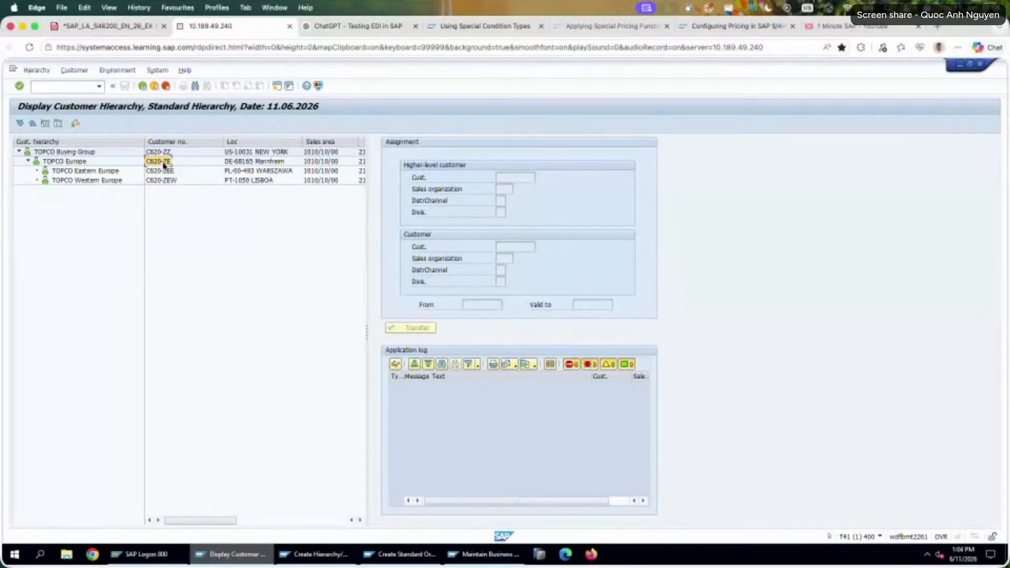
left_click(126, 26)
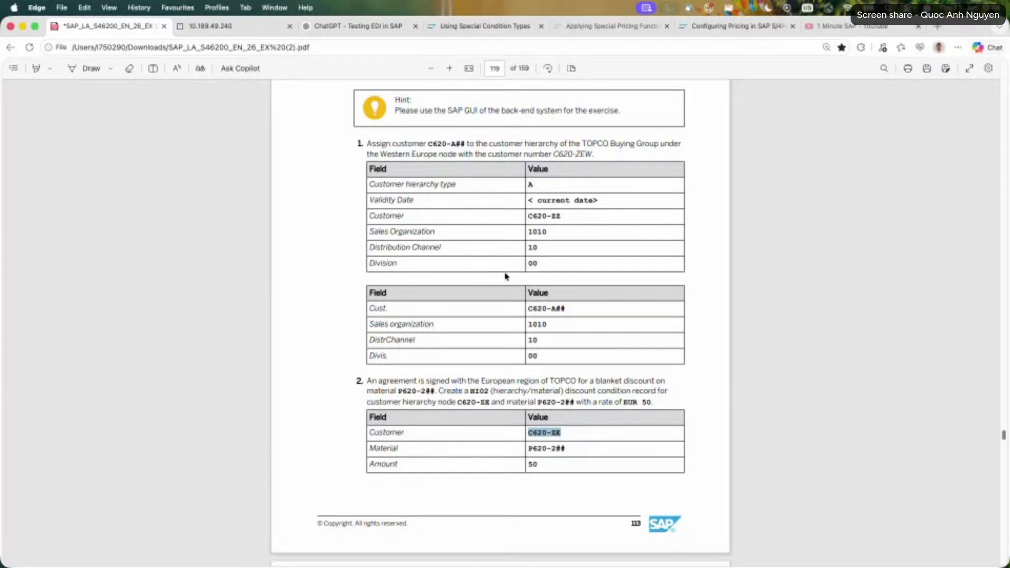
scroll(518, 325, "down", 5)
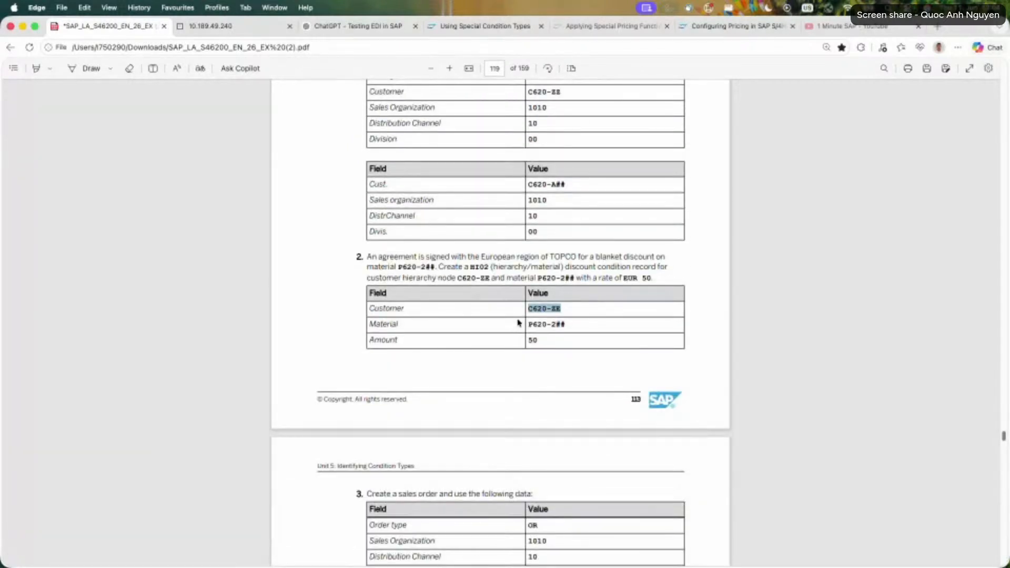
scroll(518, 323, "down", 8)
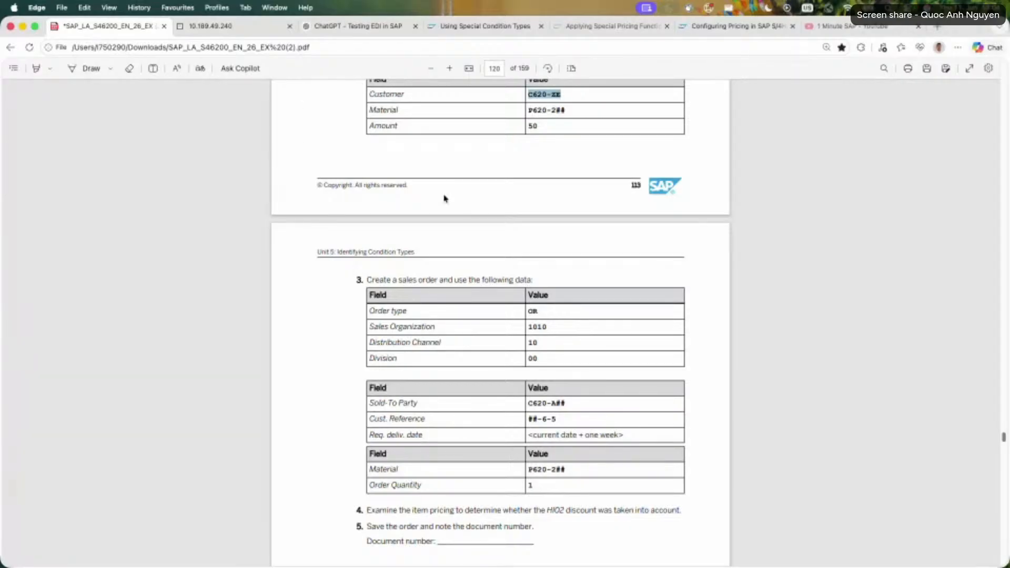
Open a new SAP session with transaction VA01 and start a standard order (OR) for sales area 1010/10/00.
left_click(213, 26)
left_click(278, 86)
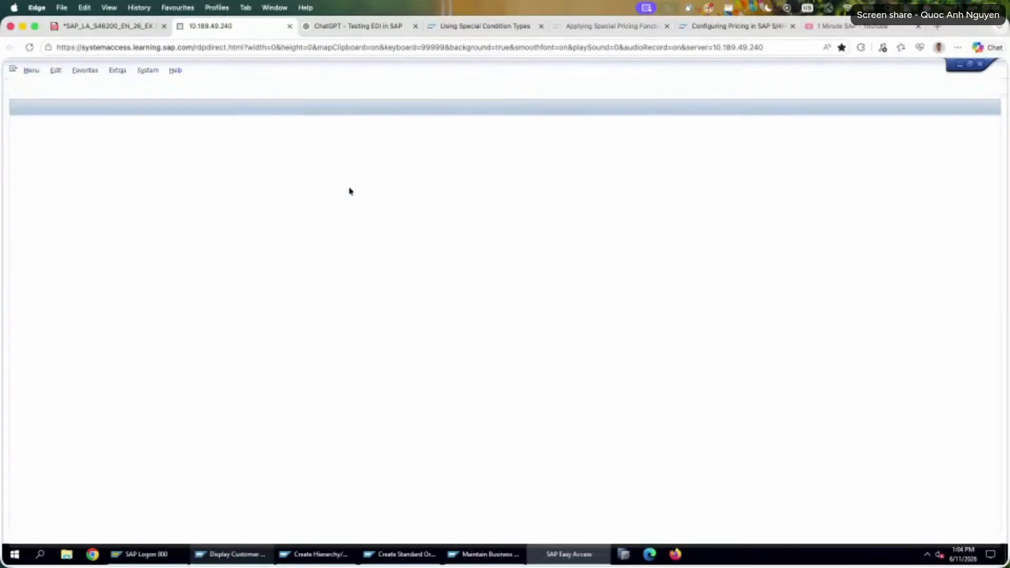
type("va01")
key("Return")
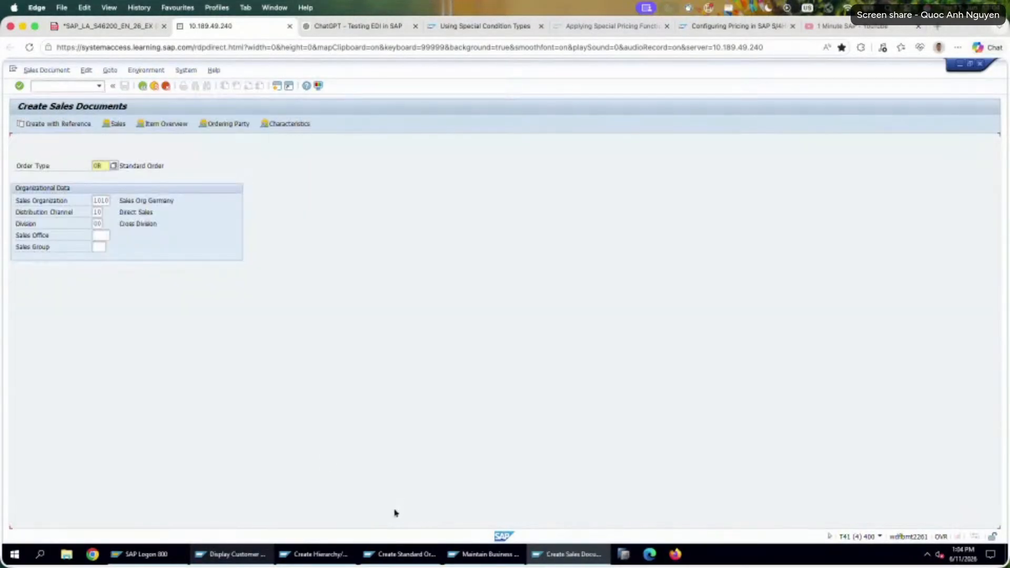
key("Return")
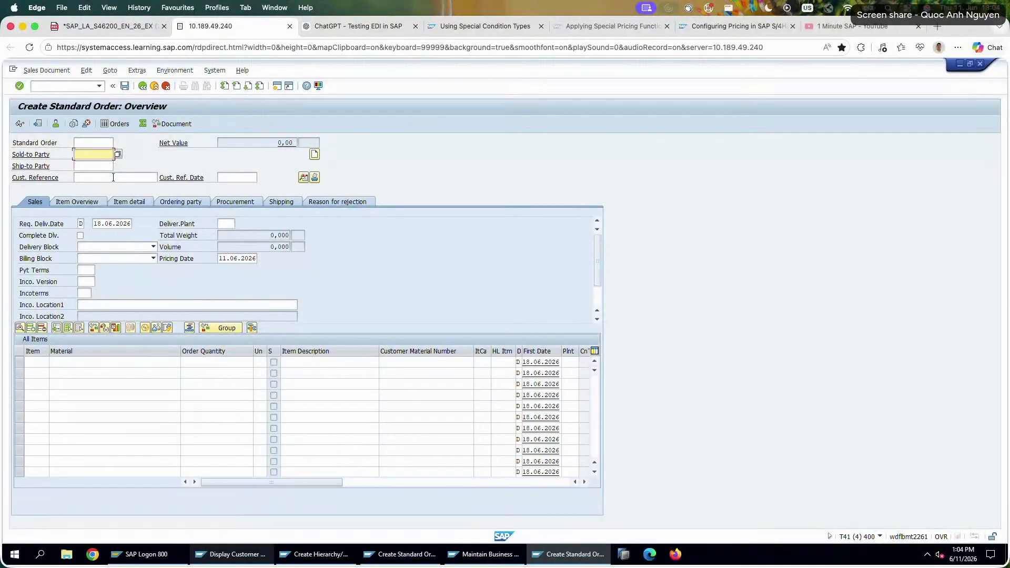
Enter Company Amadeus 26 as the order's sold-to party with customer reference 26-6-5.
left_click(99, 170)
left_click(65, 29)
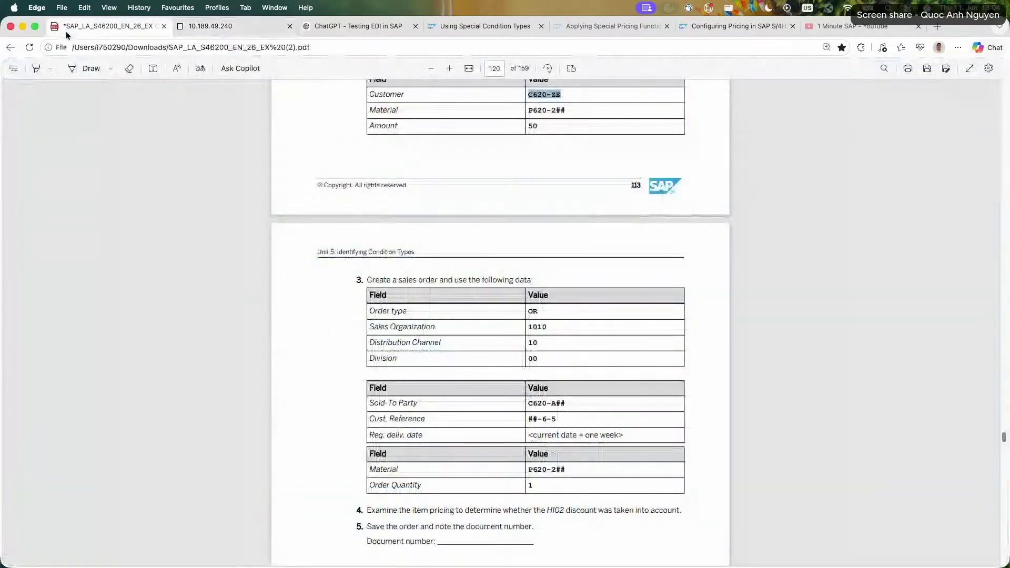
left_click(231, 31)
left_click(119, 174)
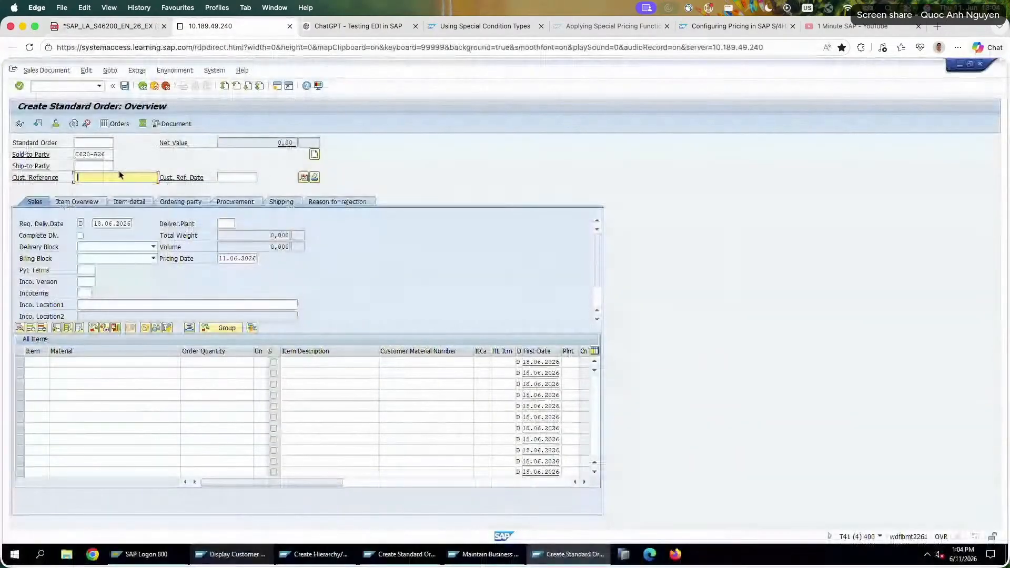
type("26-6-5")
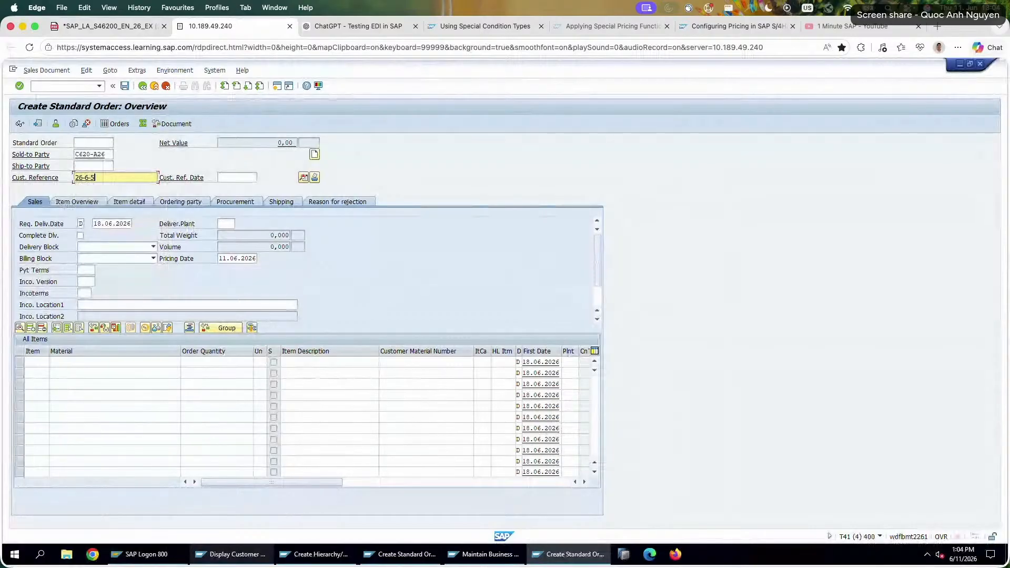
key("Return")
Add material P620-226 to the order with a quantity of 1, checking the exercise PDF.
type("P620-226")
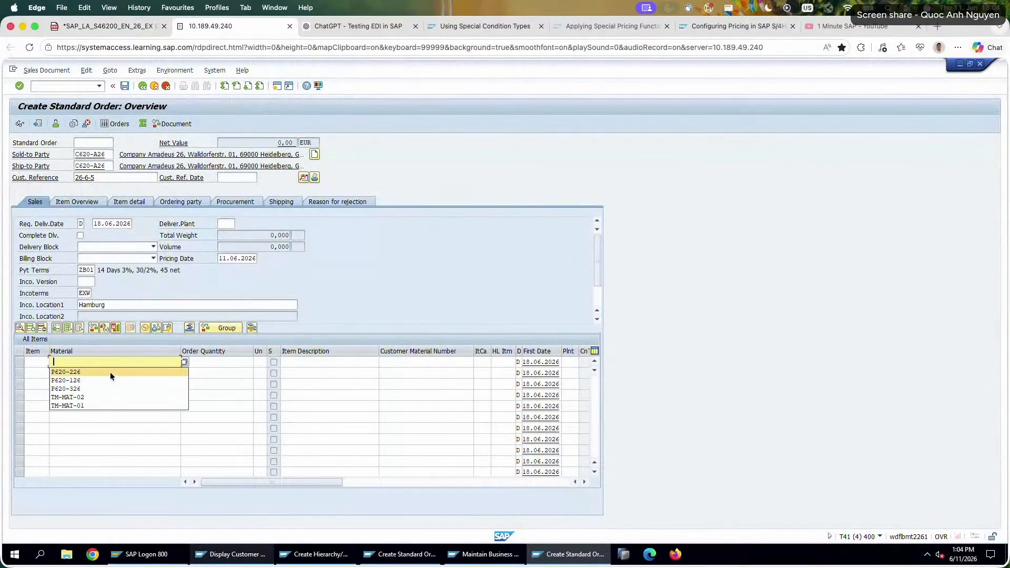
left_click(132, 28)
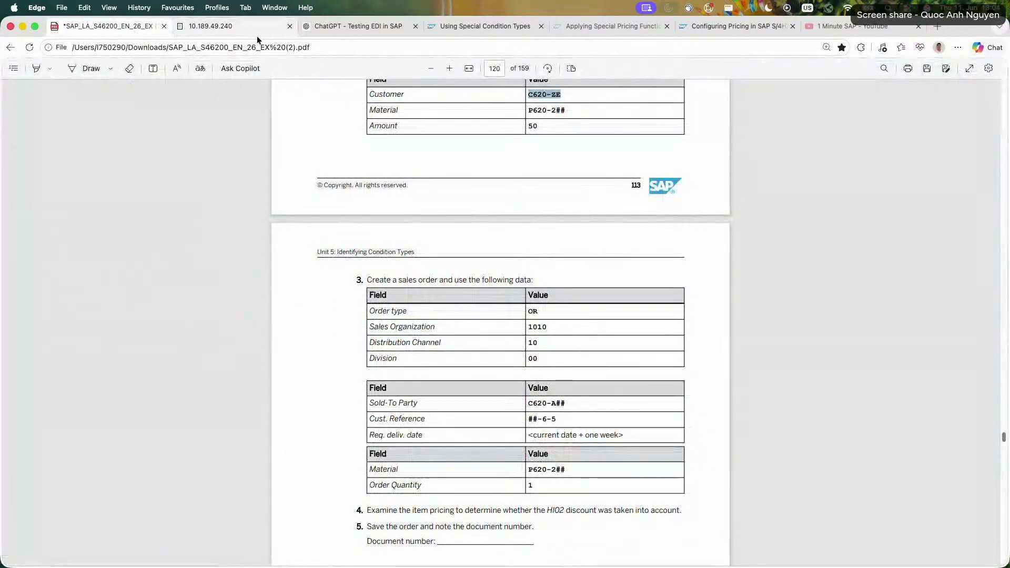
left_click(231, 27)
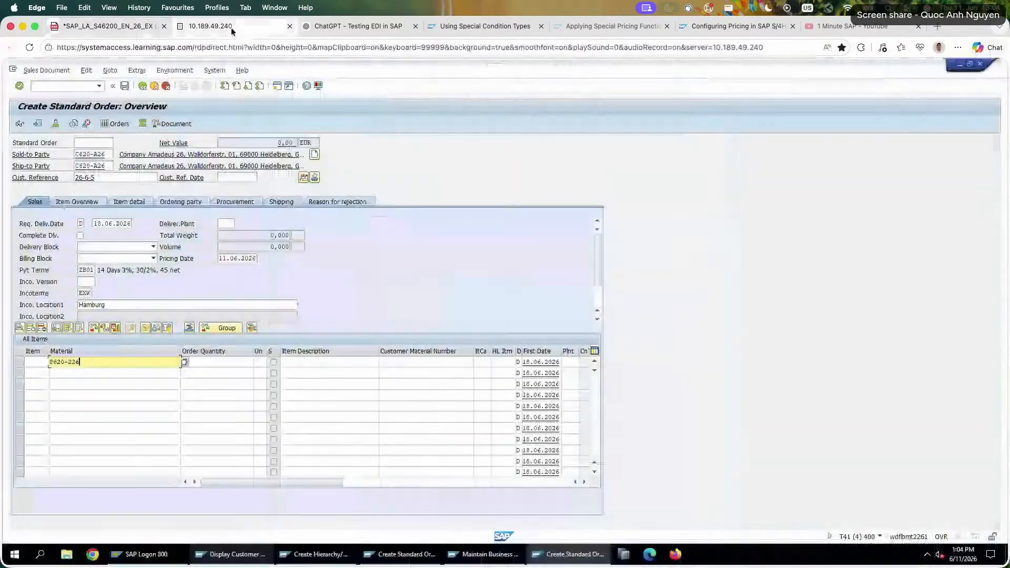
left_click(229, 360)
type("1")
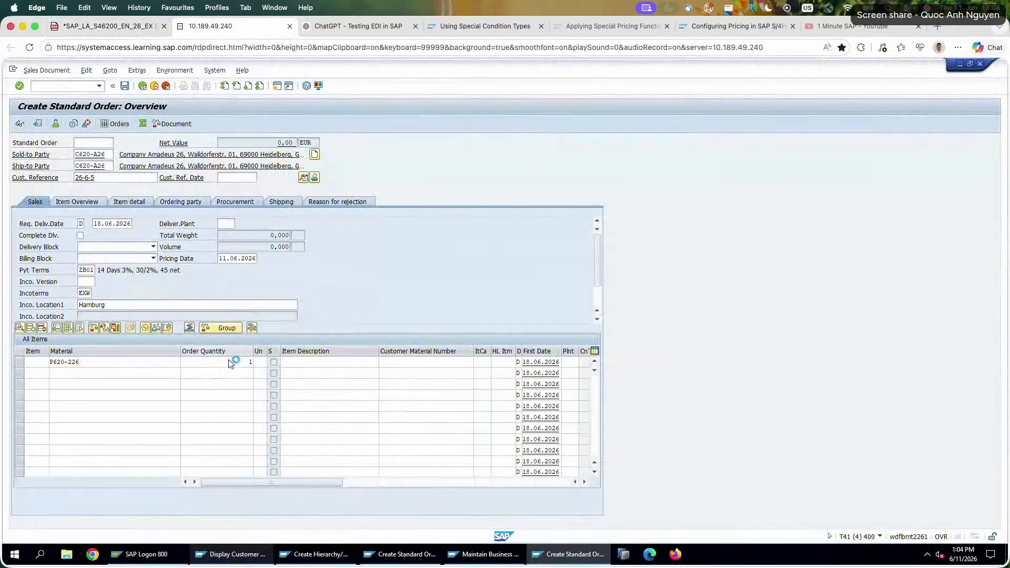
key("Return")
Examine the item's pricing conditions, including the price, VIP discount and Walldorf Parcel amounts.
double_click(228, 359)
left_click(223, 190)
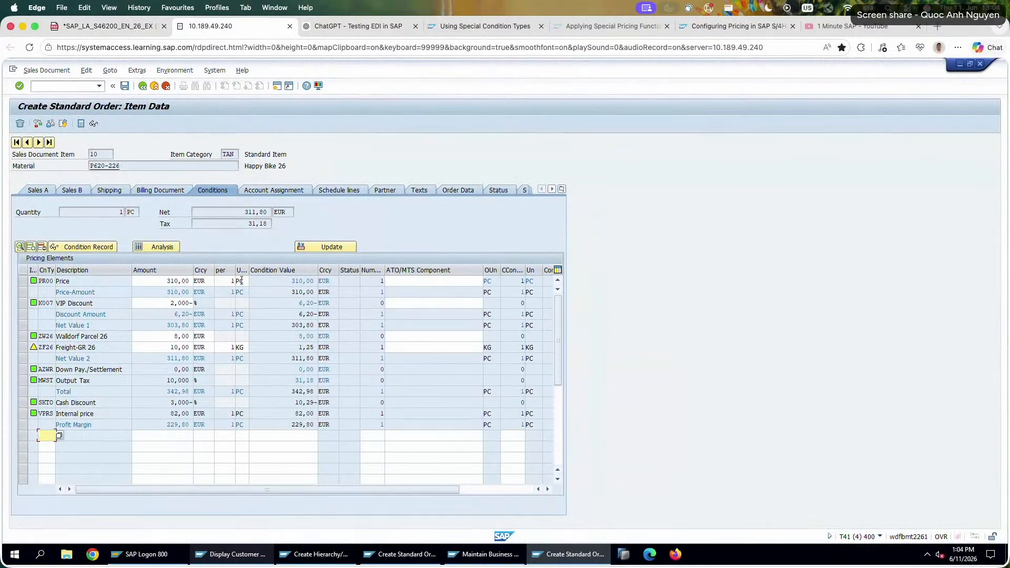
left_click_drag(166, 281, 241, 280)
left_click_drag(158, 301, 251, 309)
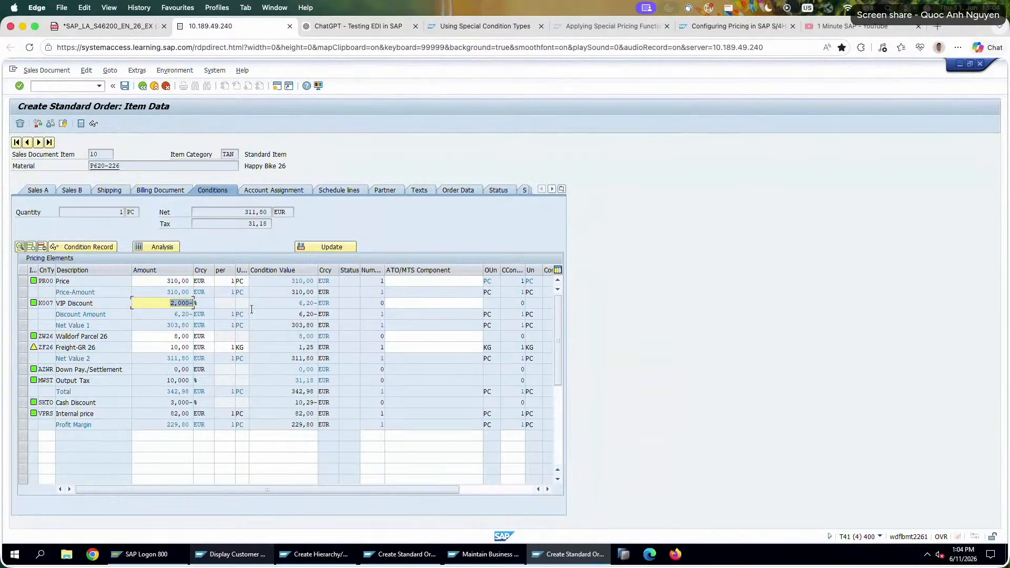
left_click_drag(169, 337, 214, 349)
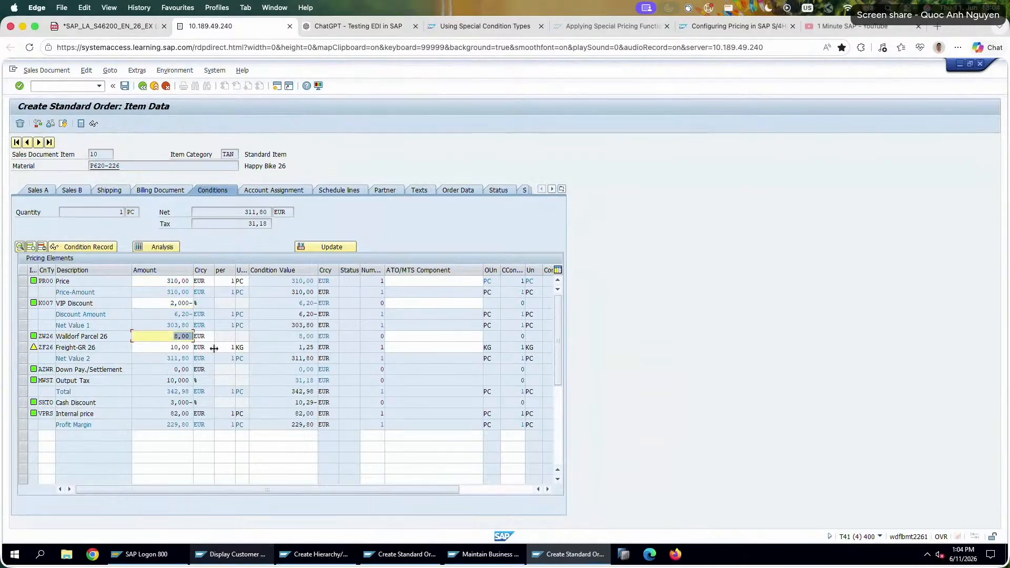
Review the HI02 discount agreement's customer node, material and rate in the exercise PDF.
left_click(125, 32)
scroll(576, 391, "up", 6)
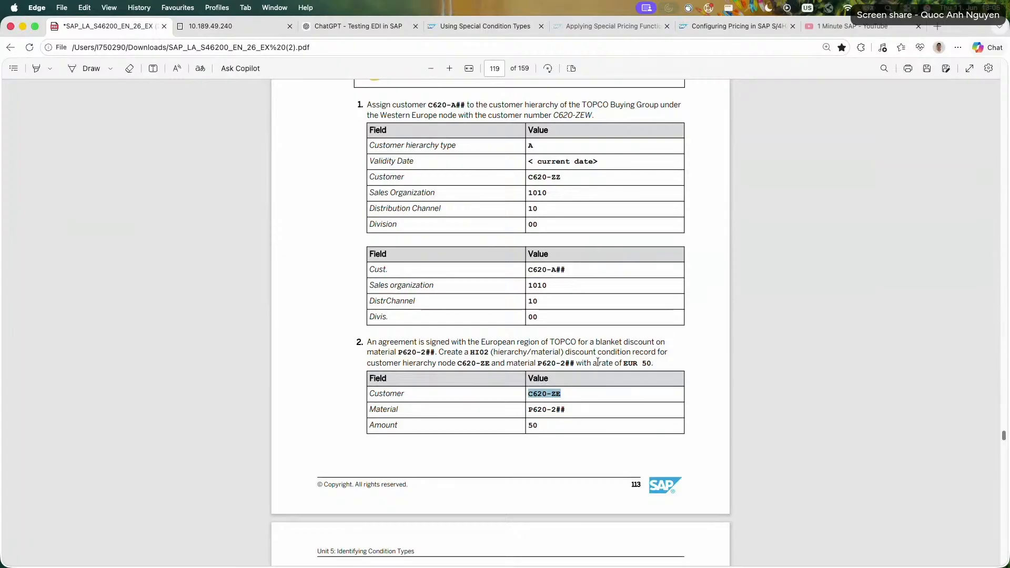
left_click_drag(563, 394, 520, 395)
Return to the SAP condition record session and start a new HI02 Hierarchy/Material record for material P620-226.
left_click(236, 26)
left_click(320, 554)
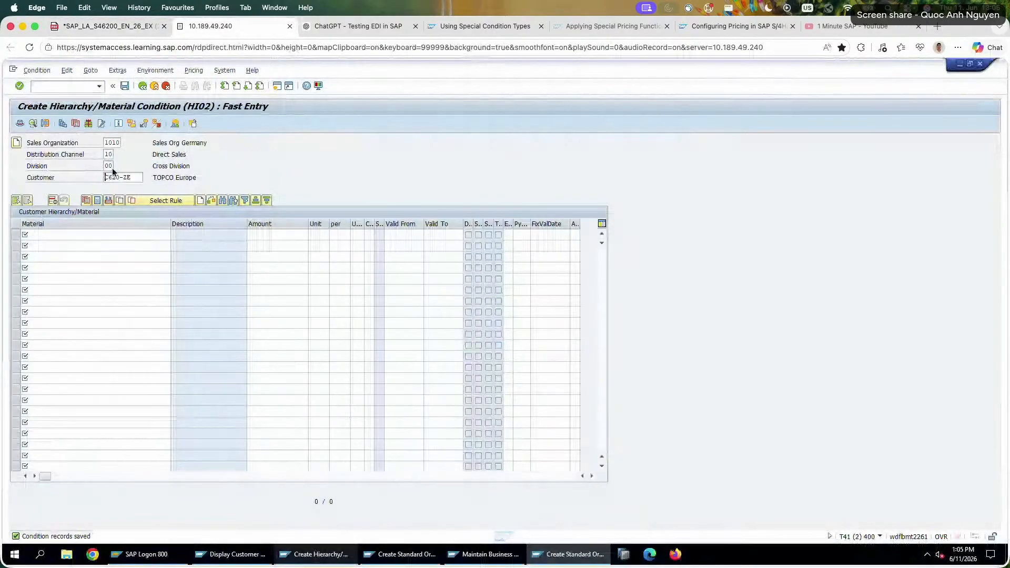
left_click(141, 86)
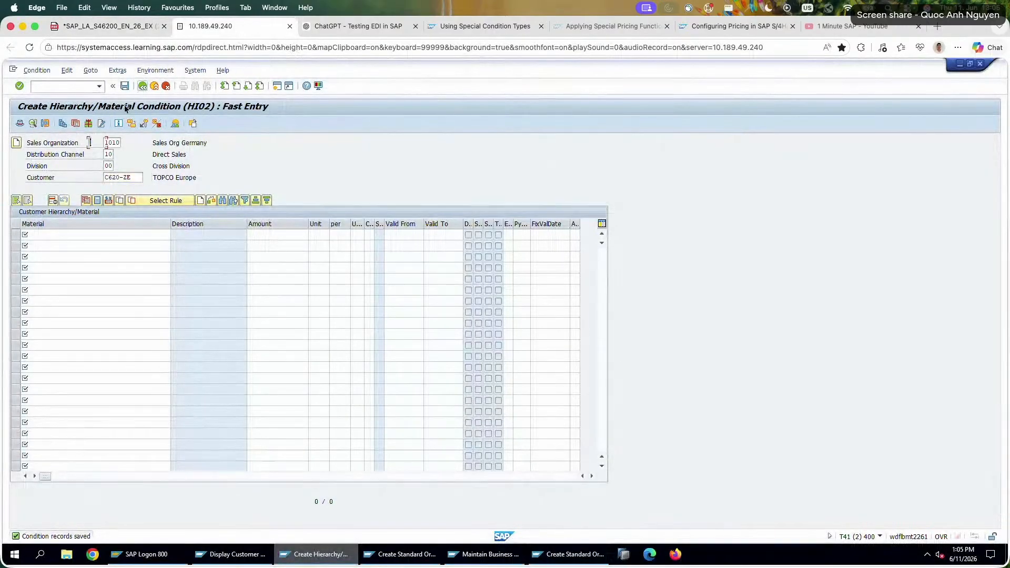
key("Return")
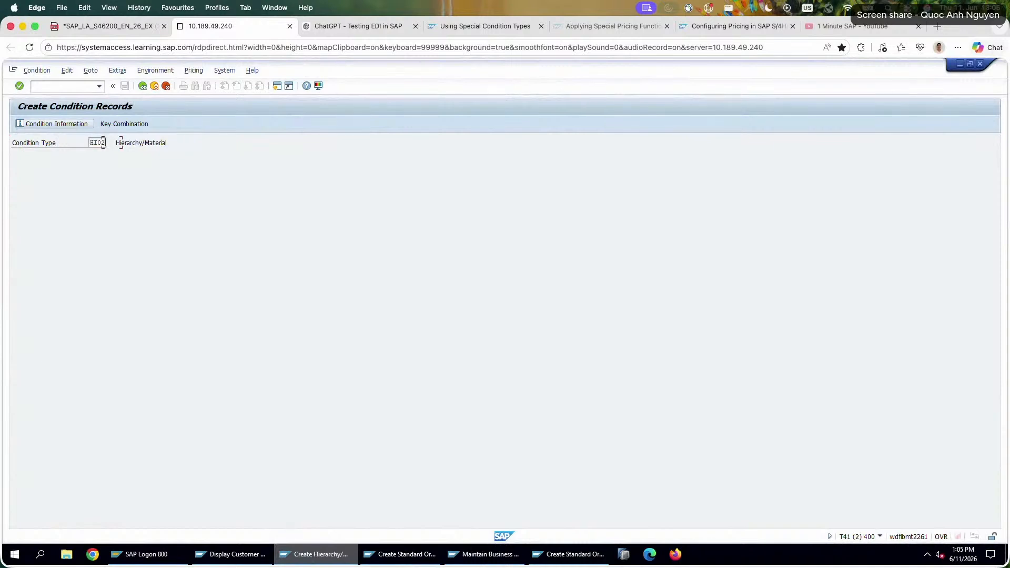
left_click(95, 229)
left_click(96, 243)
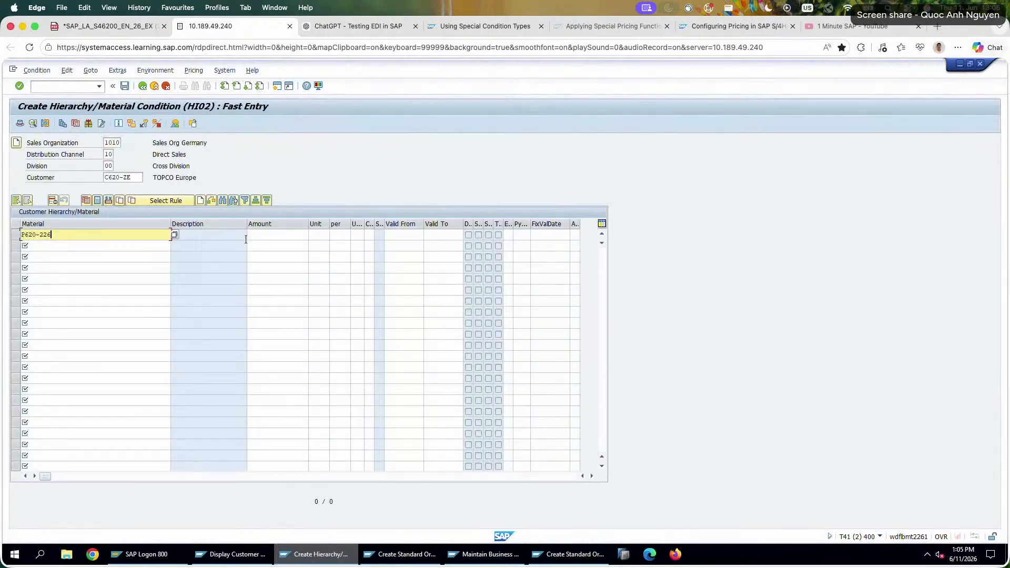
Set the condition record's customer to the TOPCO Buying Group node.
left_click(139, 177)
key("BackSpace")
type("Z")
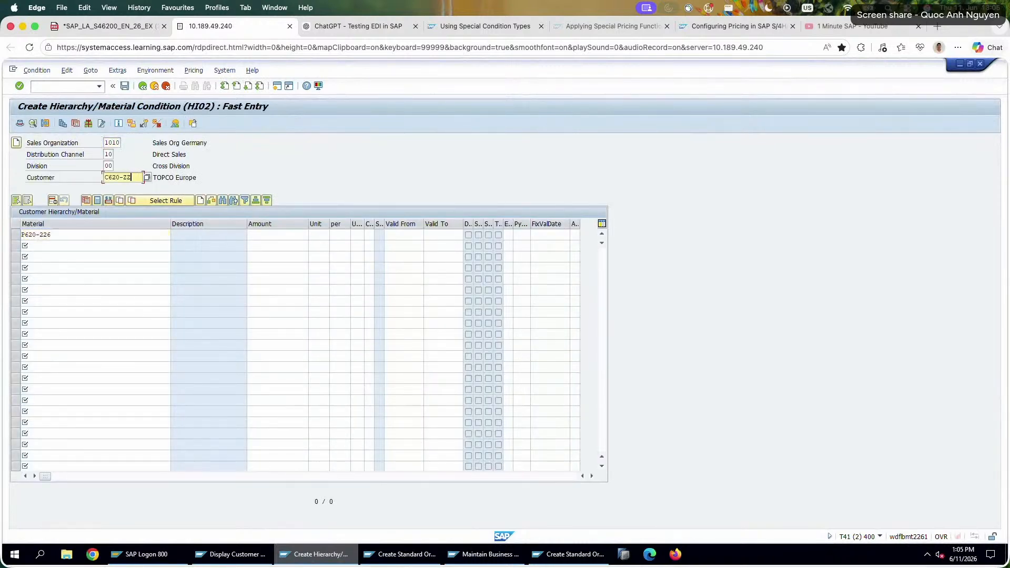
key("Return")
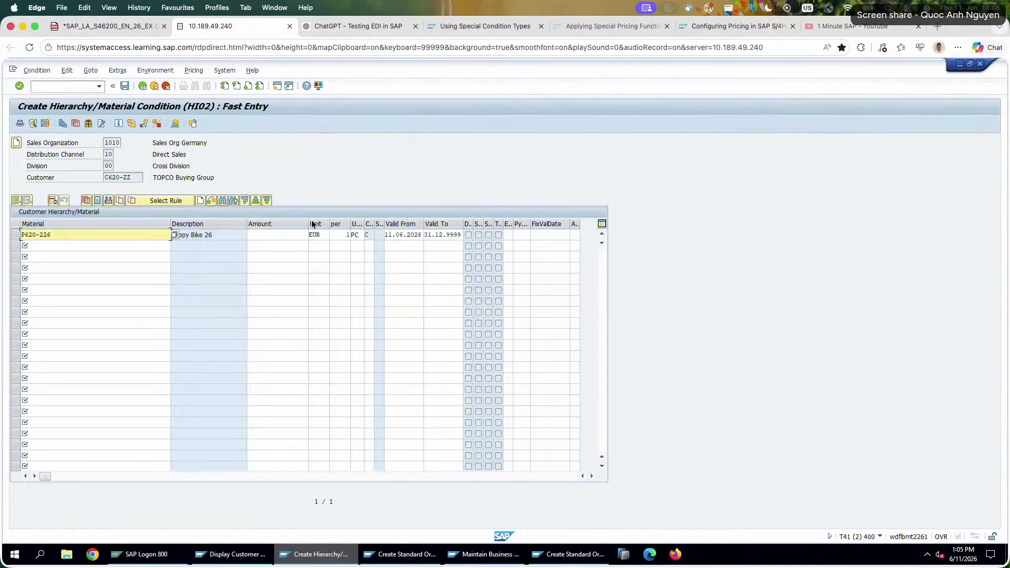
Set the discount amount for P620-226 to 50 EUR and save the condition record.
left_click(297, 234)
type("50,00-")
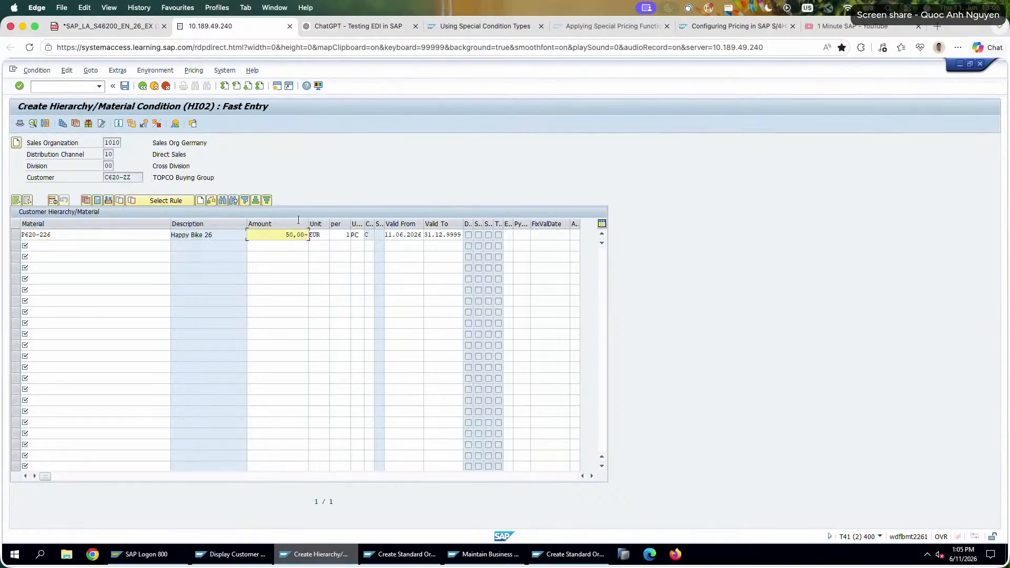
left_click(124, 86)
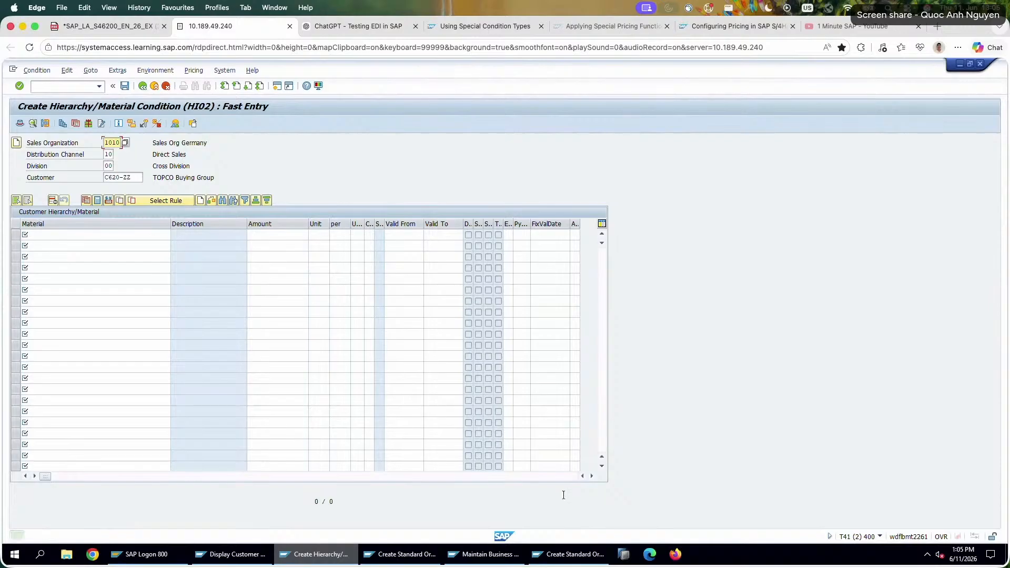
Discard the unsaved standard order and return to the SAP Easy Access screen of that session.
left_click(566, 553)
left_click(143, 87)
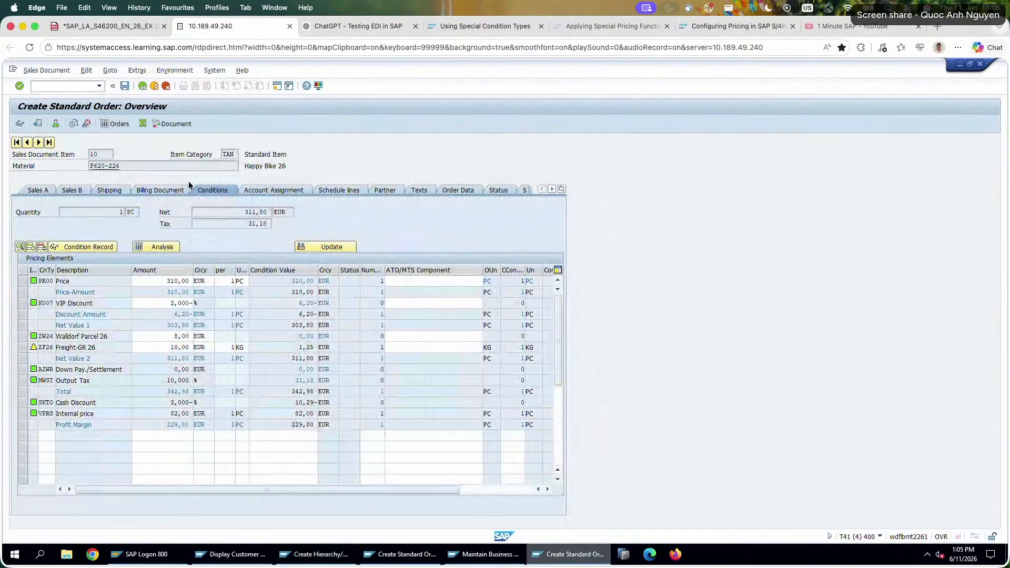
left_click(163, 87)
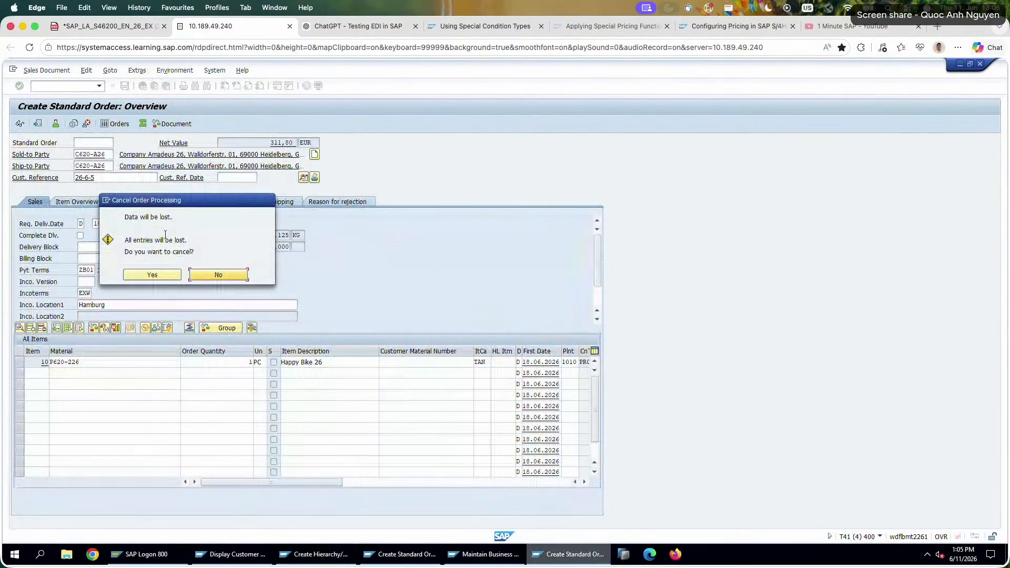
left_click(167, 277)
left_click(165, 85)
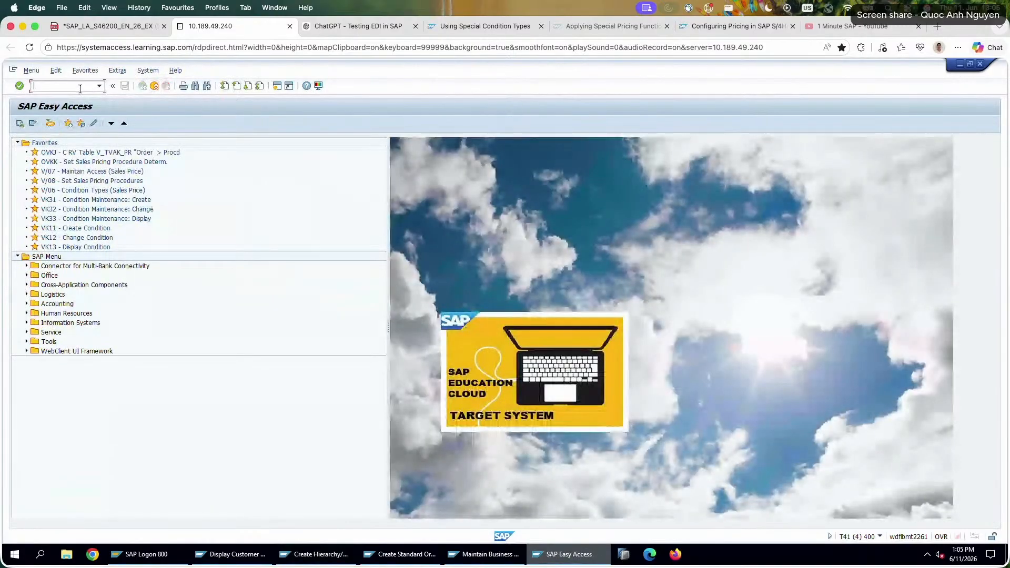
Start a new standard order with VA01, using Company Amadeus 26 as sold-to party and customer reference 26-6-5.
type("va01")
key("Return")
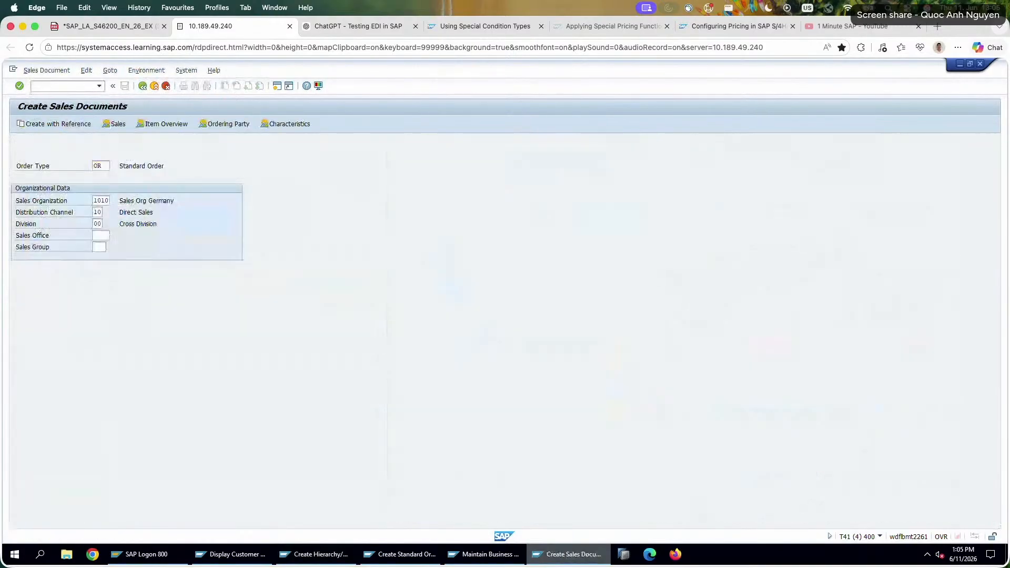
key("Return")
left_click(85, 154)
left_click(83, 164)
left_click(108, 177)
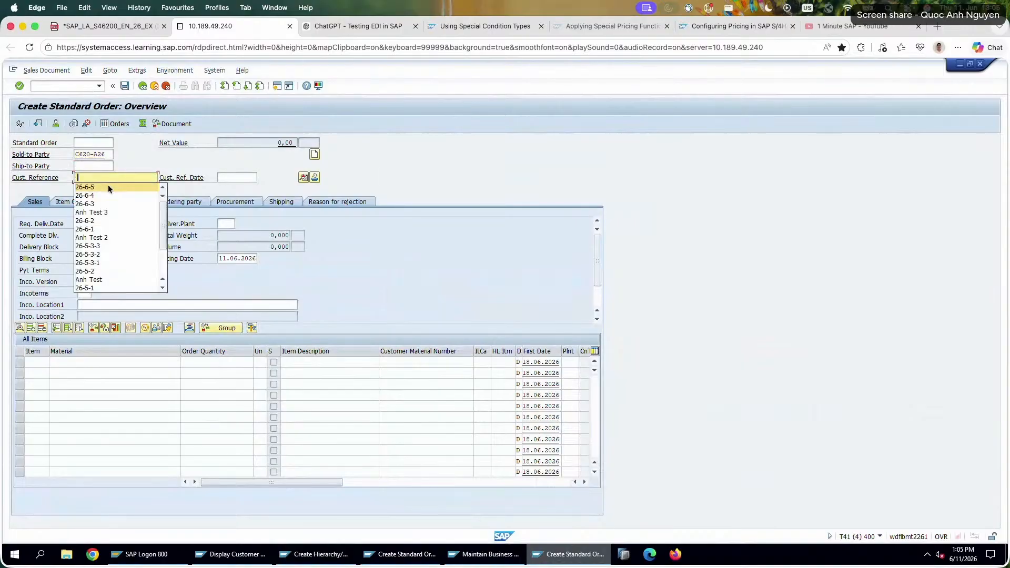
type("26-6-5")
Add material P620-226 with an order quantity of 1 and open the item's details.
left_click(91, 366)
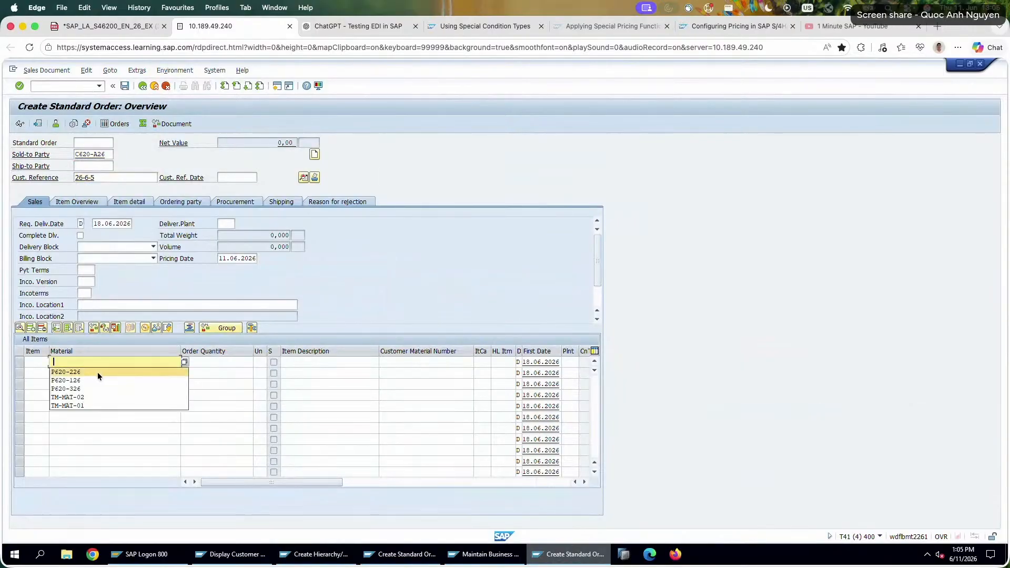
left_click(97, 372)
left_click(215, 363)
type("1")
key("Return")
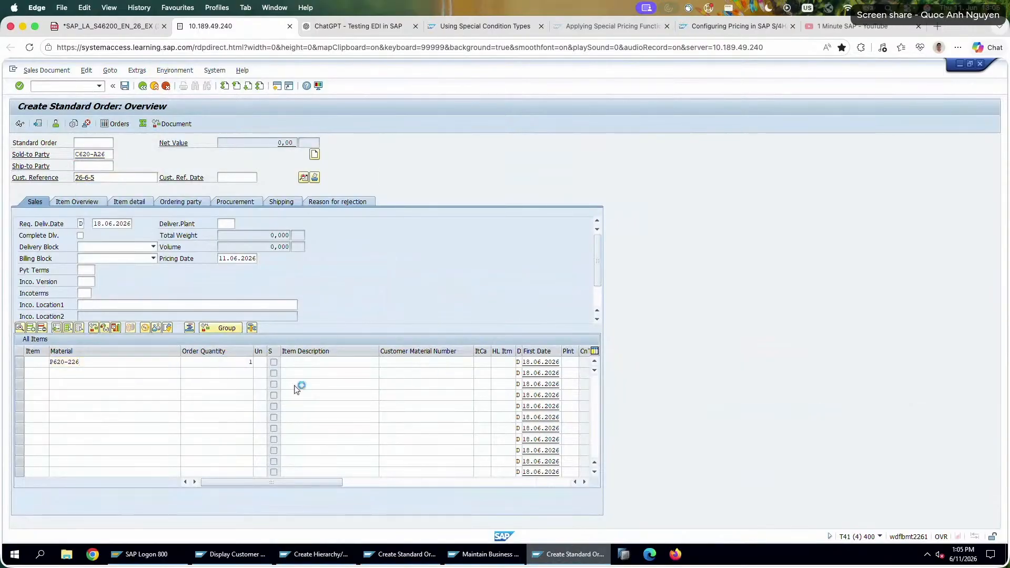
left_click(151, 362)
double_click(151, 363)
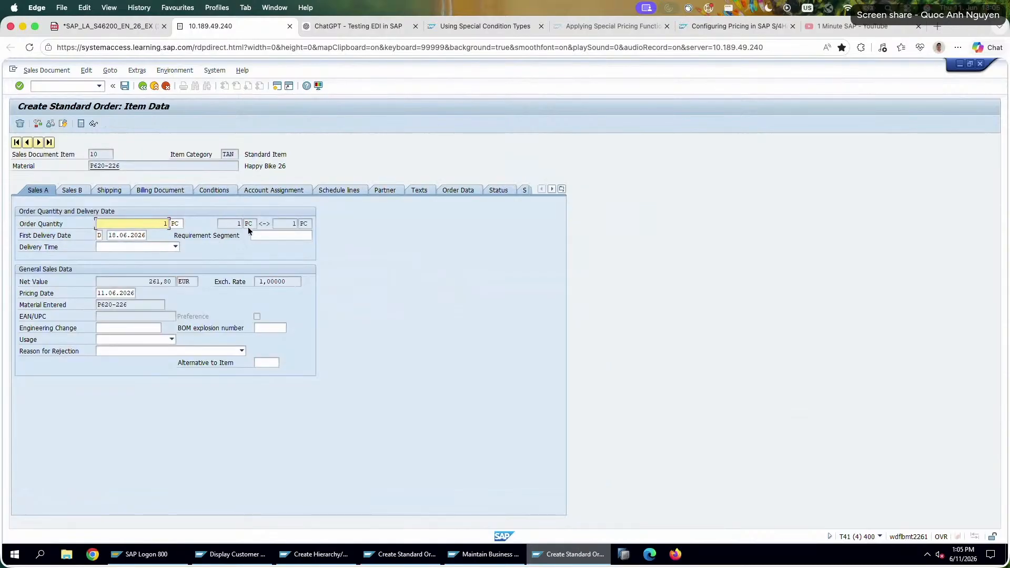
Open the item's pricing conditions and examine the HI02 Hierarchy/Material discount, the price and the net value.
left_click(215, 190)
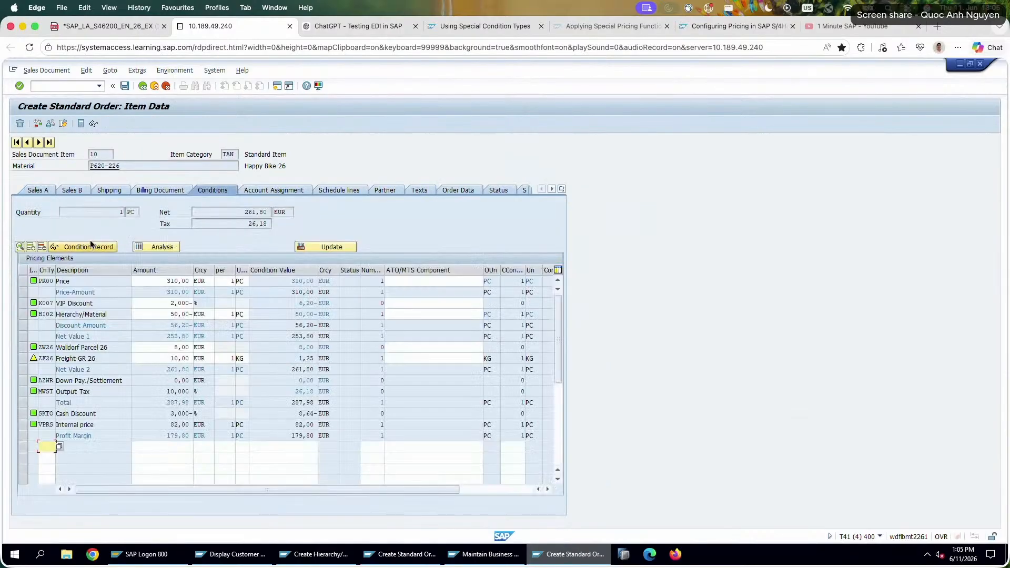
left_click_drag(114, 314, 33, 313)
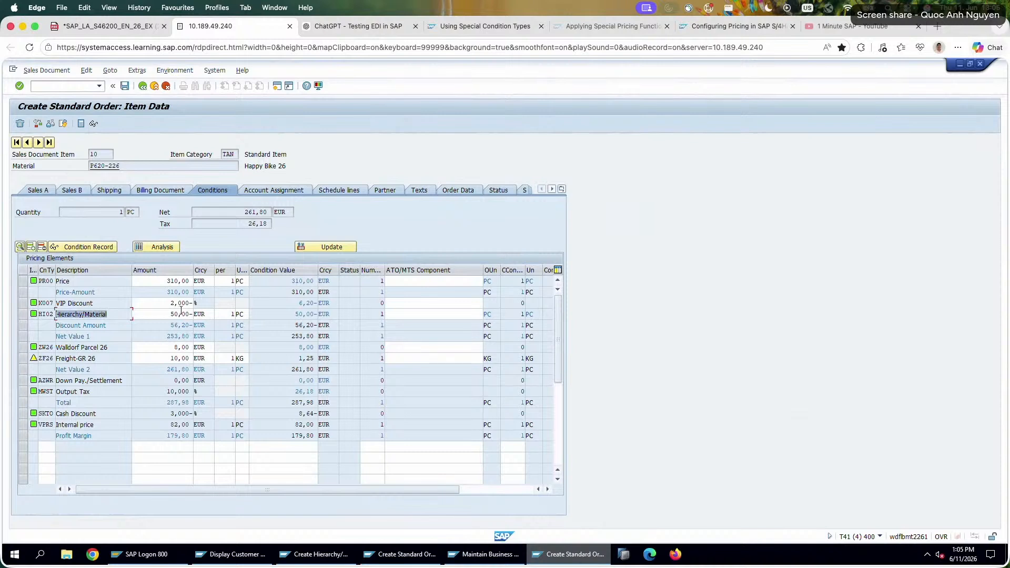
left_click_drag(168, 314, 341, 314)
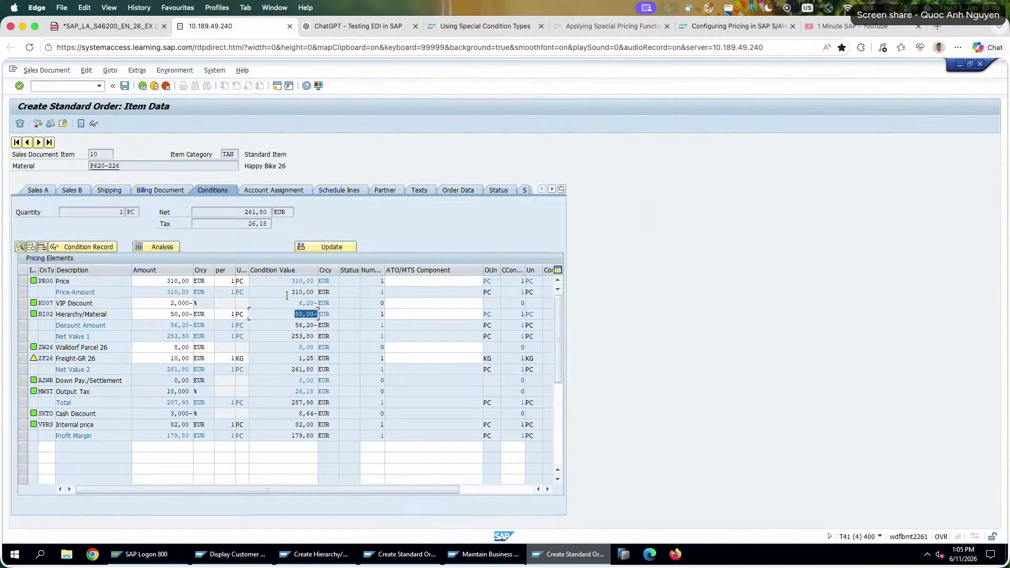
left_click_drag(287, 294, 335, 309)
left_click_drag(285, 336, 342, 335)
left_click_drag(288, 314, 353, 327)
left_click_drag(294, 318, 360, 327)
Switch to the exercise PDF and review the customer hierarchy assignment data and the HI02 discount data in tasks 1 and 2.
left_click(105, 26)
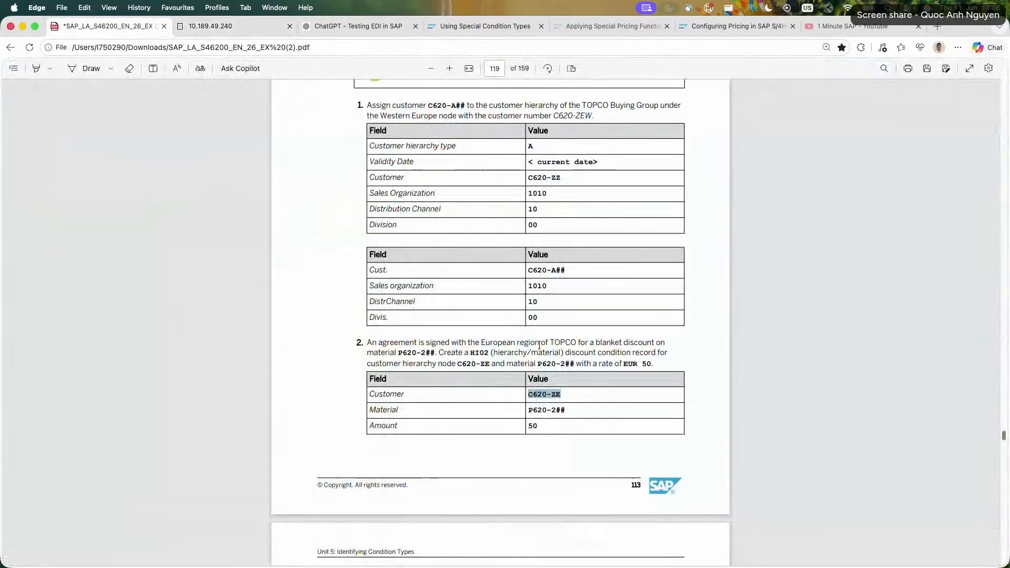
scroll(562, 310, "up", 2)
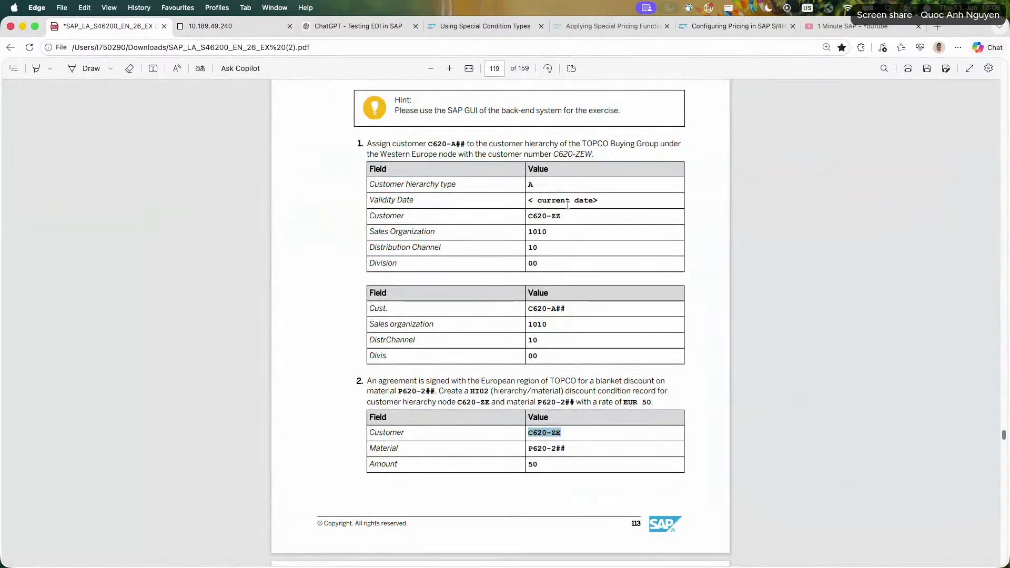
double_click(547, 218)
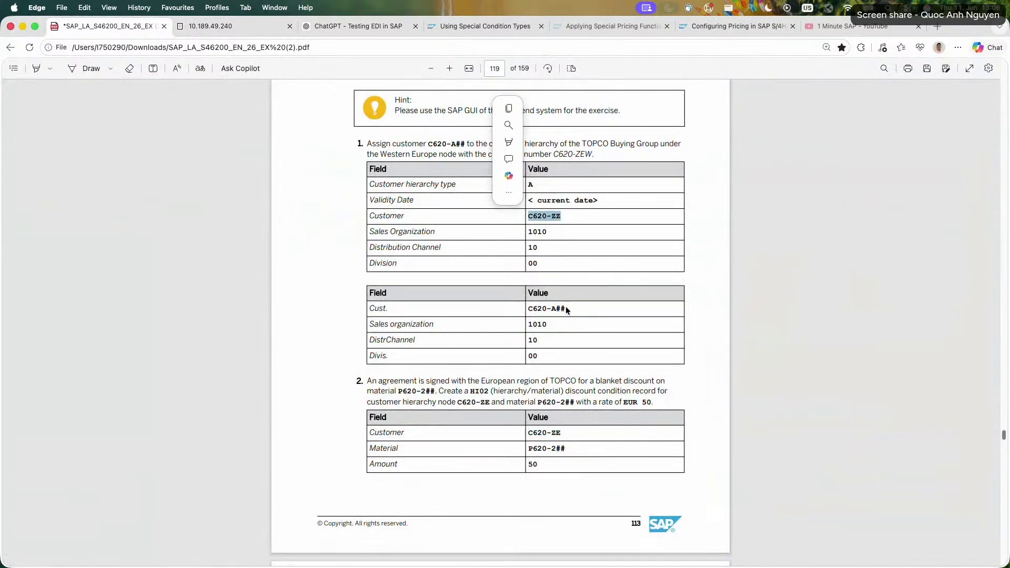
left_click_drag(560, 217, 517, 214)
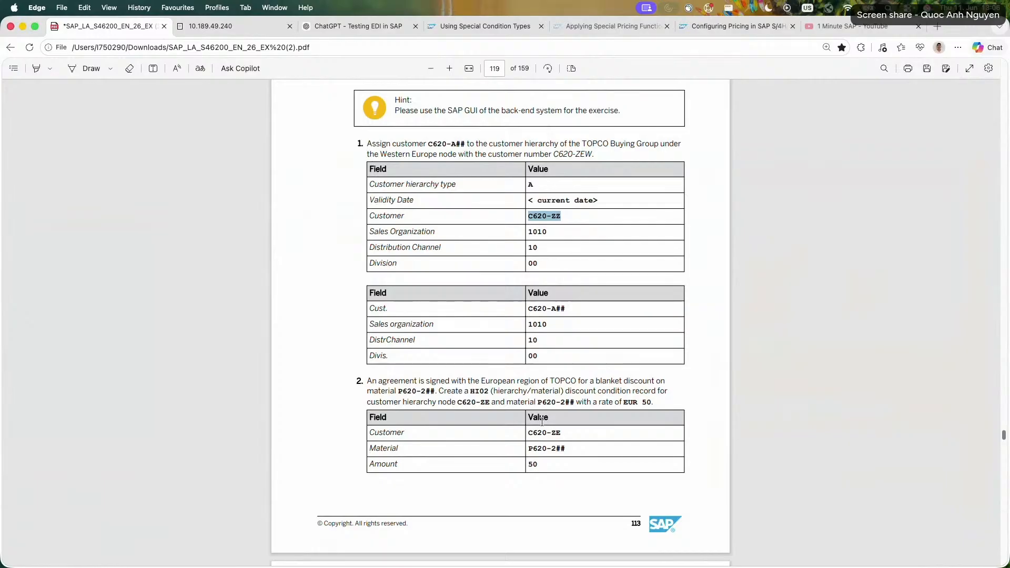
scroll(542, 420, "down", 1)
left_click_drag(561, 424, 520, 424)
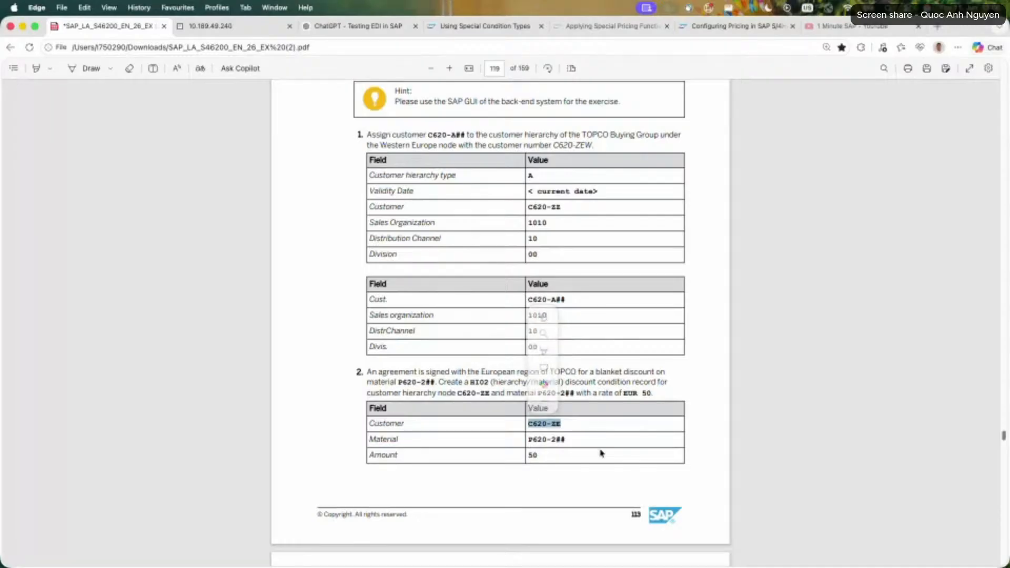
scroll(601, 454, "down", 3)
scroll(601, 453, "down", 1)
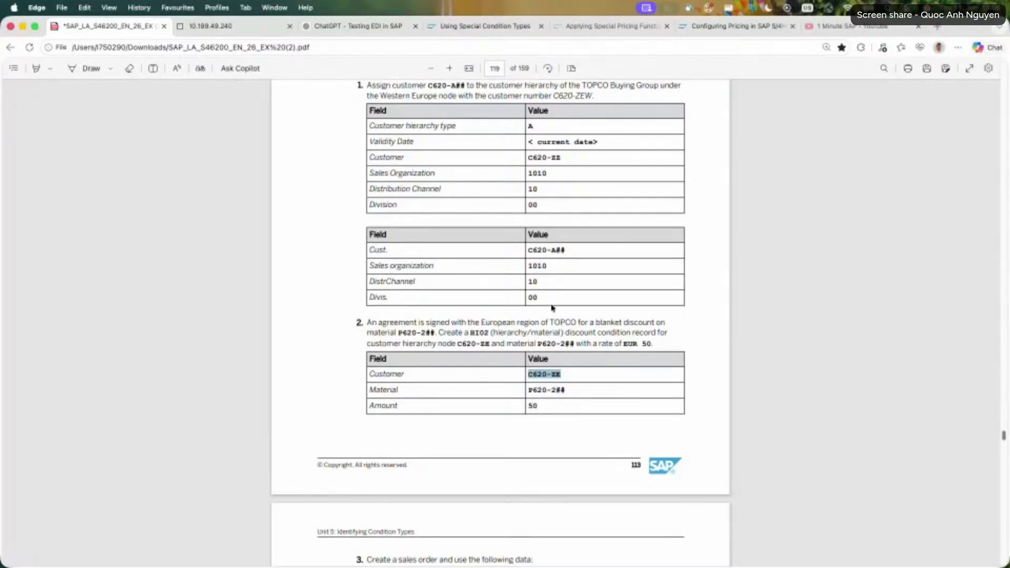
left_click_drag(565, 250, 519, 254)
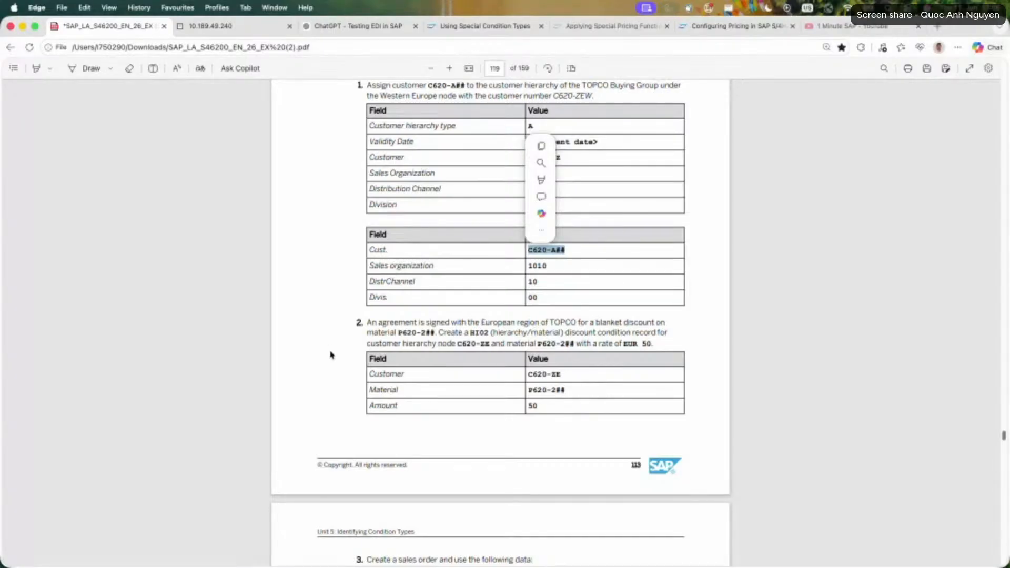
scroll(331, 355, "down", 15)
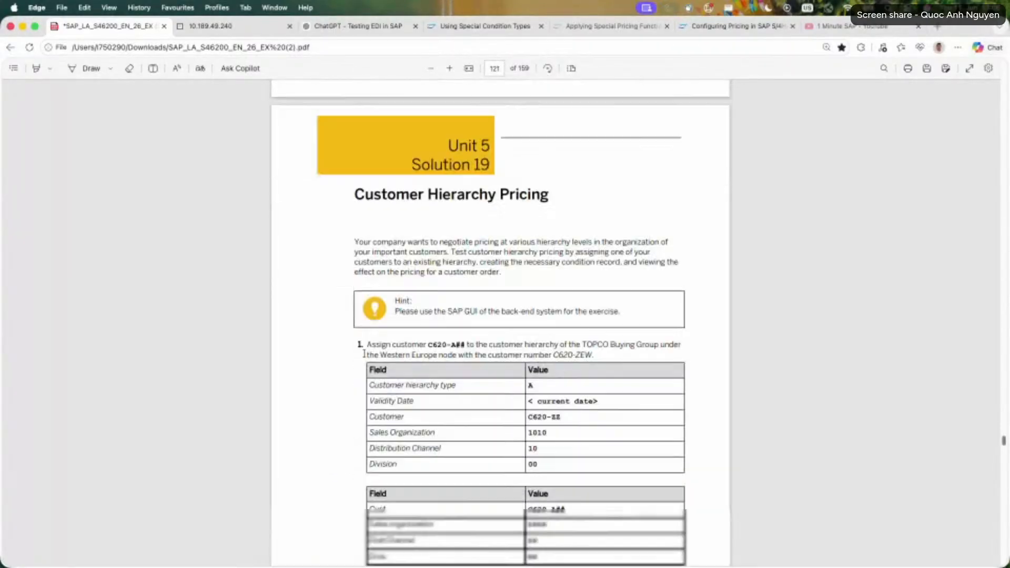
Read the Solution 19 instructions on selecting the TOPCO Western Europe node and creating an assignment.
scroll(363, 354, "down", 10)
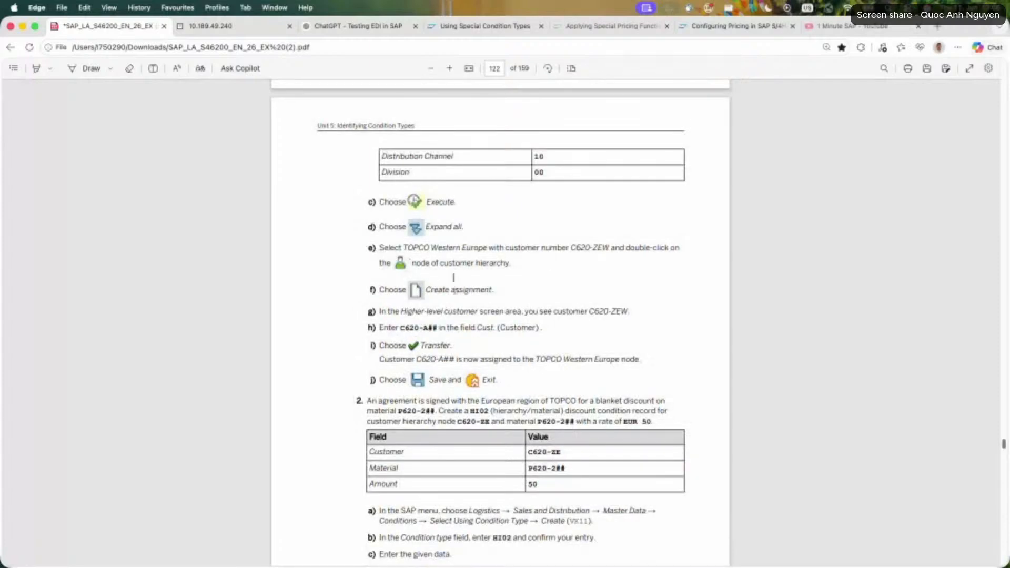
left_click_drag(443, 247, 407, 249)
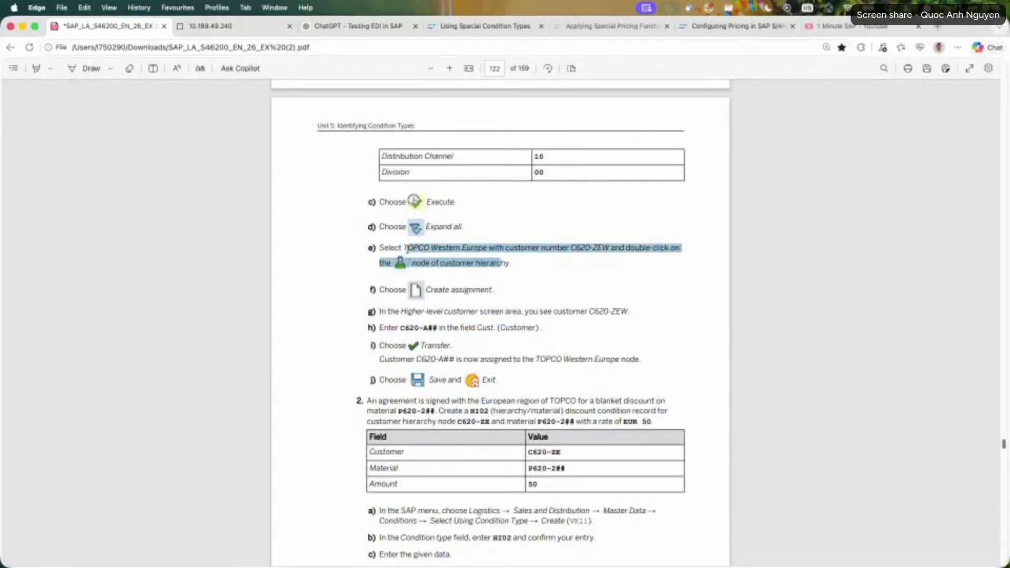
left_click_drag(510, 263, 391, 250)
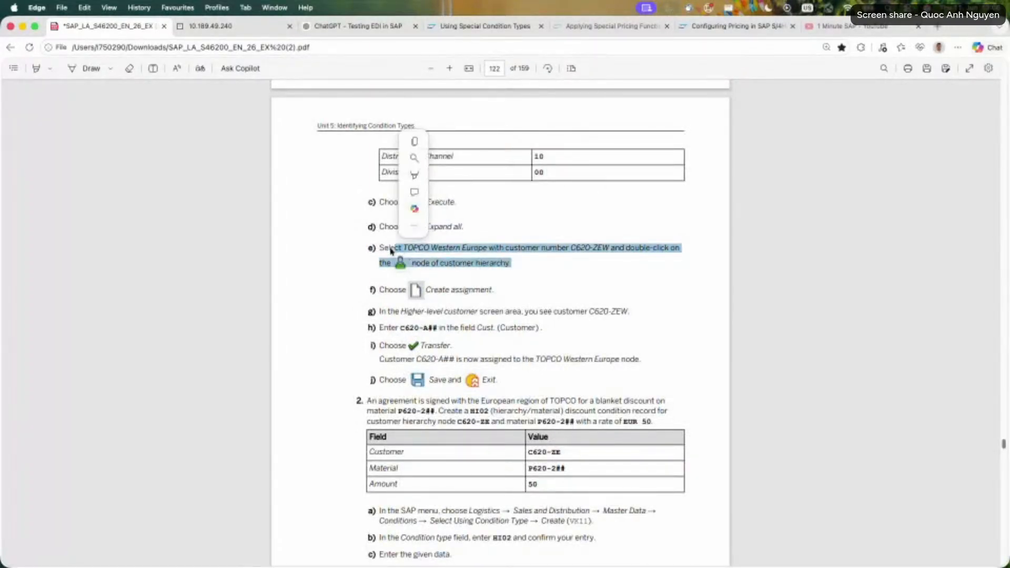
left_click(449, 302)
left_click_drag(429, 289, 508, 293)
left_click(508, 297)
scroll(525, 301, "up", 2)
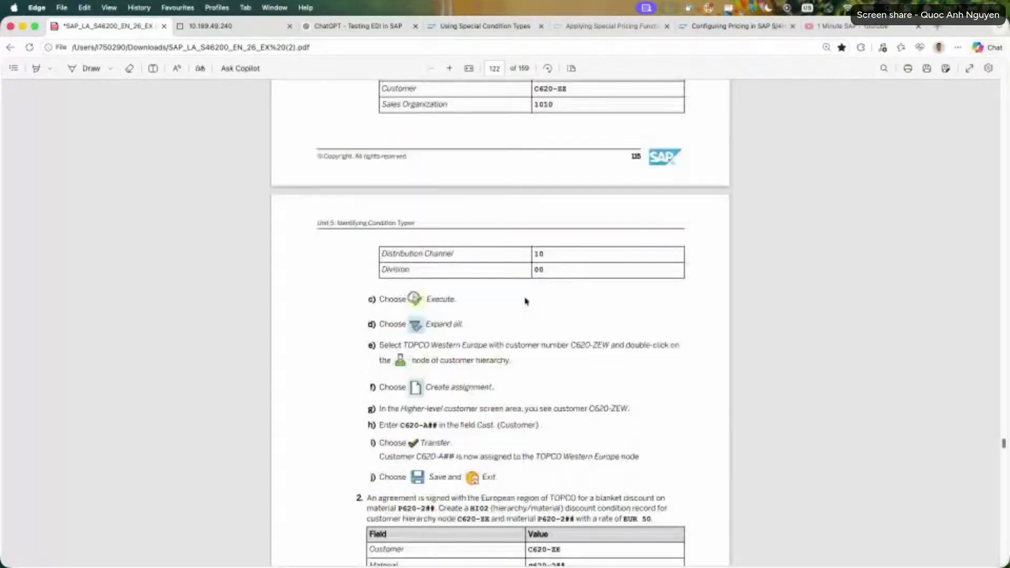
scroll(525, 300, "up", 2)
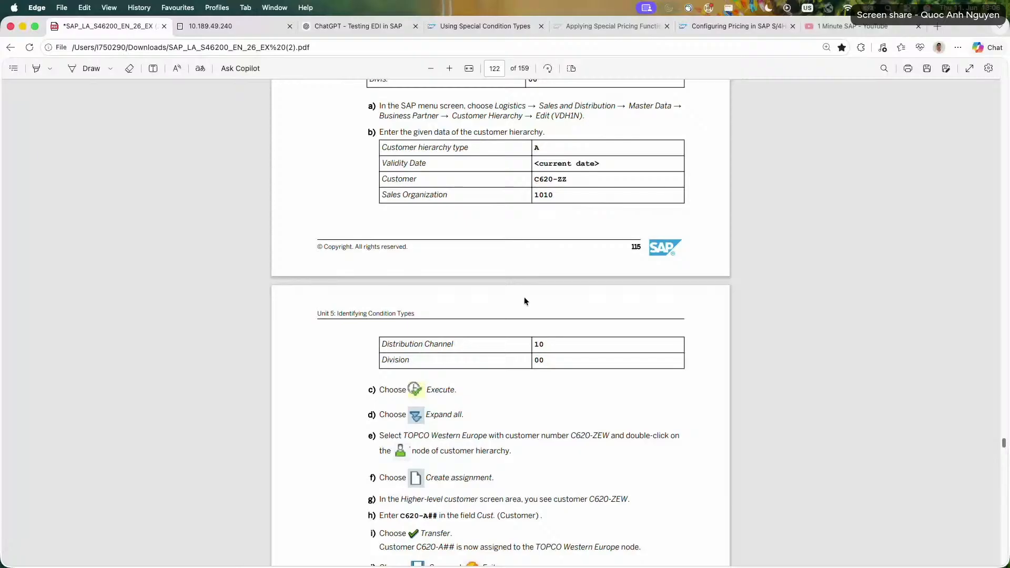
left_click_drag(418, 436, 579, 454)
left_click(601, 440)
left_click_drag(461, 437, 589, 453)
left_click_drag(501, 452, 640, 438)
left_click(562, 452)
left_click(603, 466)
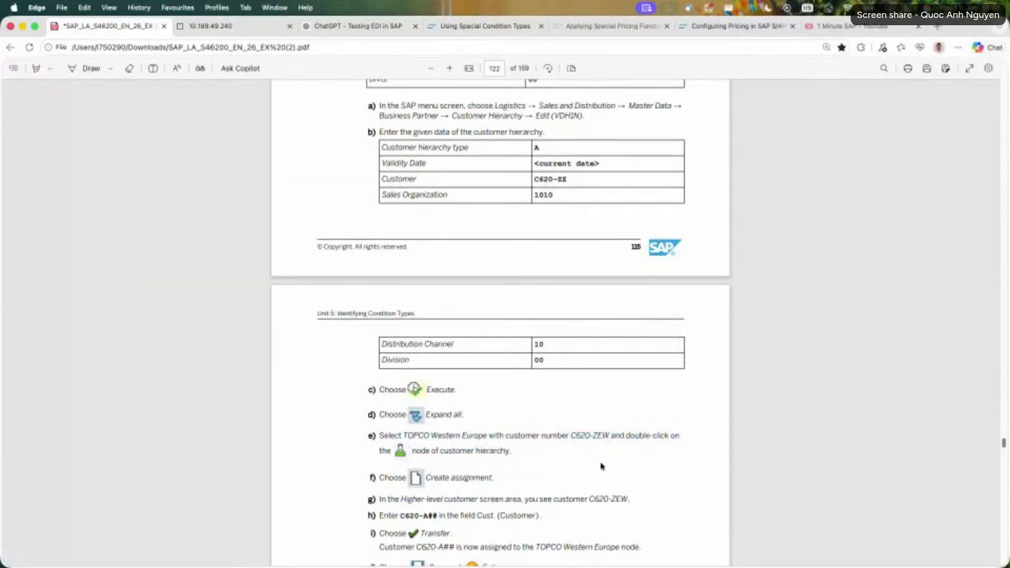
Check the remaining Solution 19 instructions on entering the customer below TOPCO Western Europe, and reread the node selection.
scroll(601, 466, "down", 2)
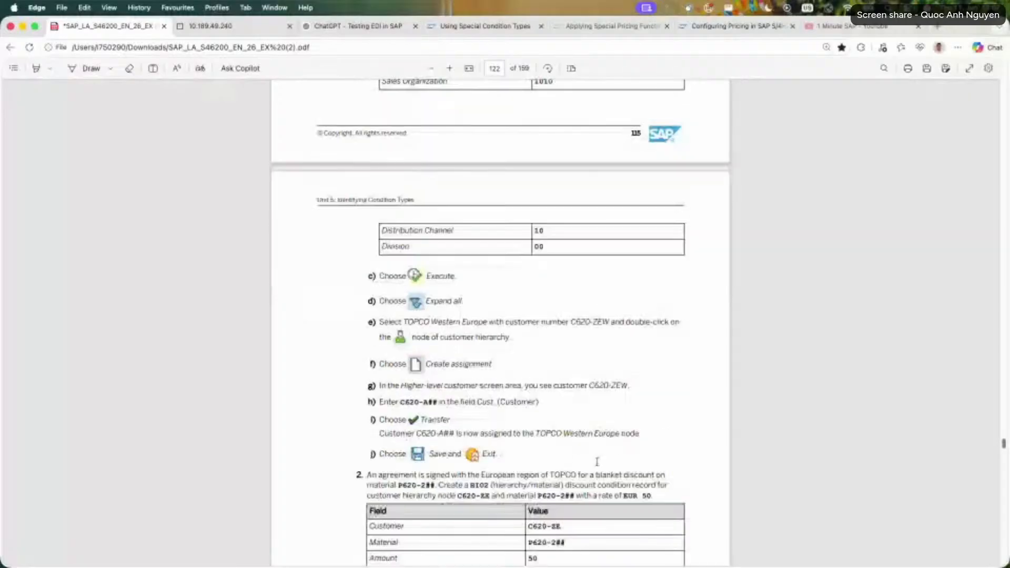
left_click_drag(427, 385, 533, 404)
left_click(551, 407)
scroll(551, 409, "up", 1)
scroll(552, 408, "up", 4)
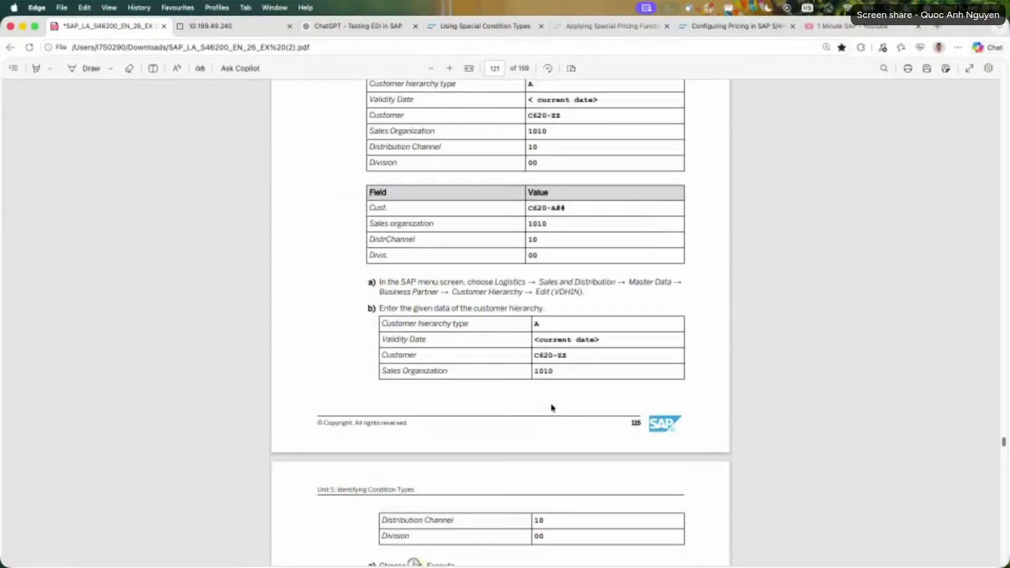
scroll(551, 408, "down", 5)
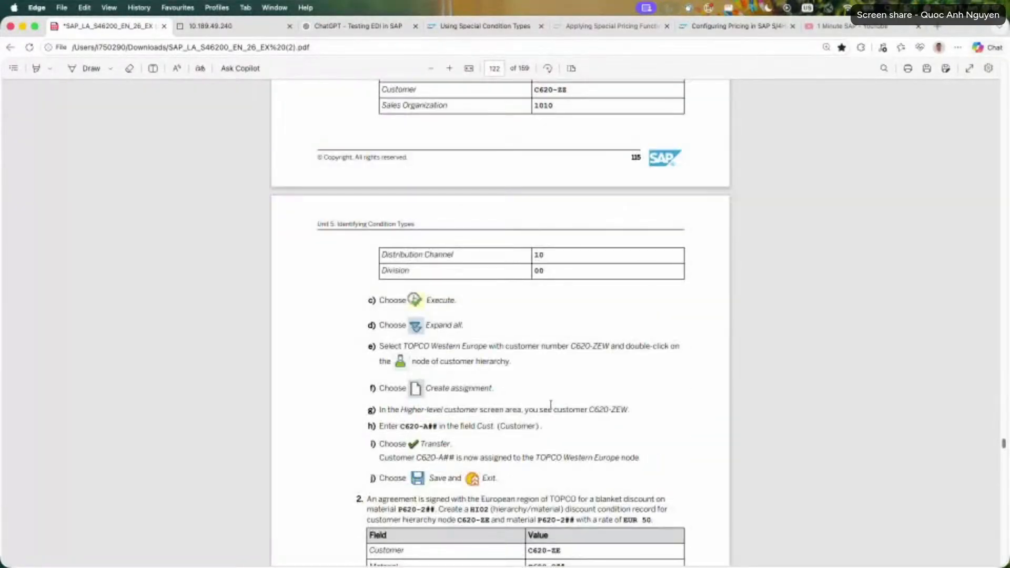
scroll(550, 407, "up", 4)
left_click(235, 30)
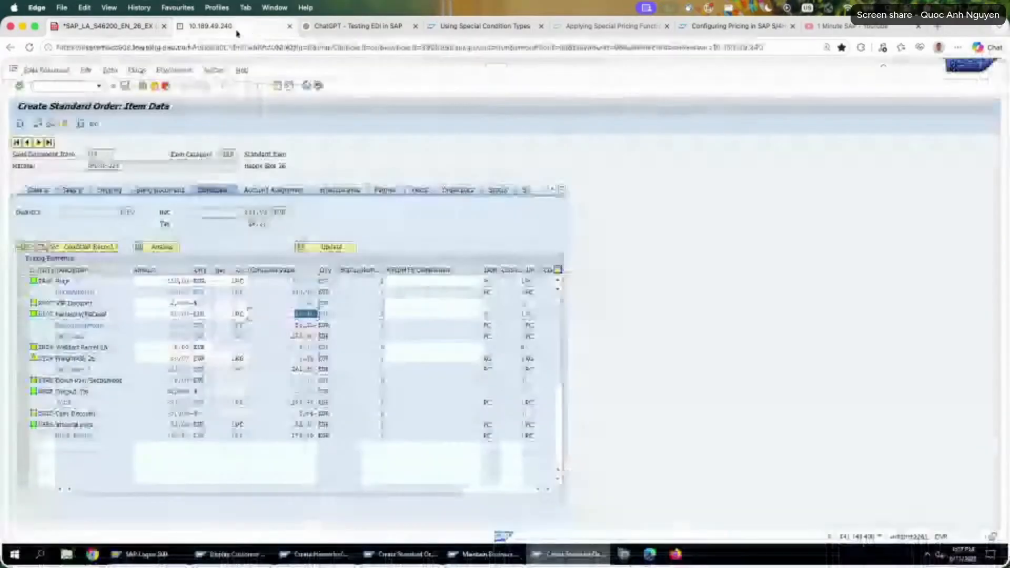
left_click(136, 27)
left_click_drag(413, 475, 559, 491)
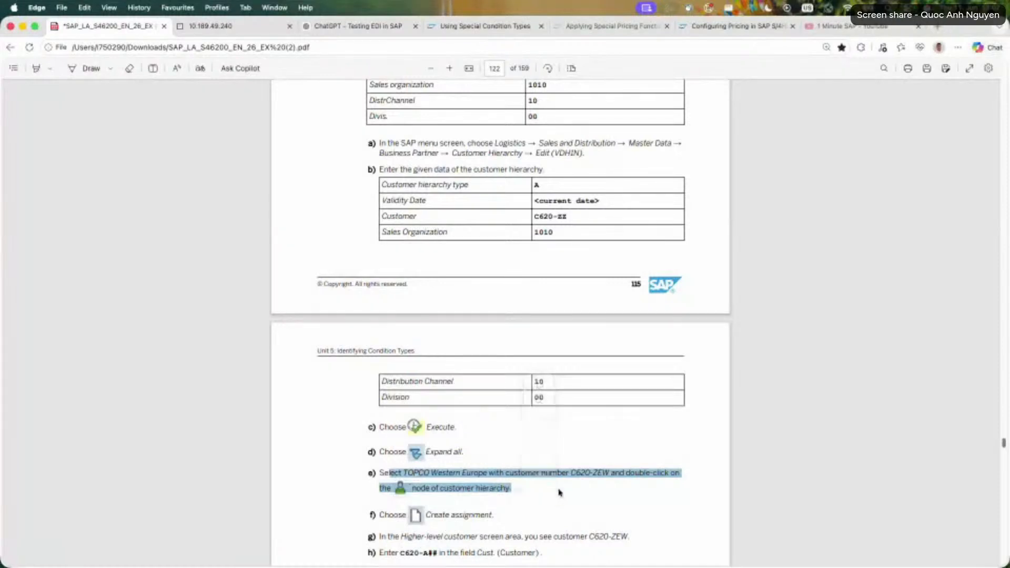
scroll(526, 478, "down", 7)
scroll(497, 452, "down", 1)
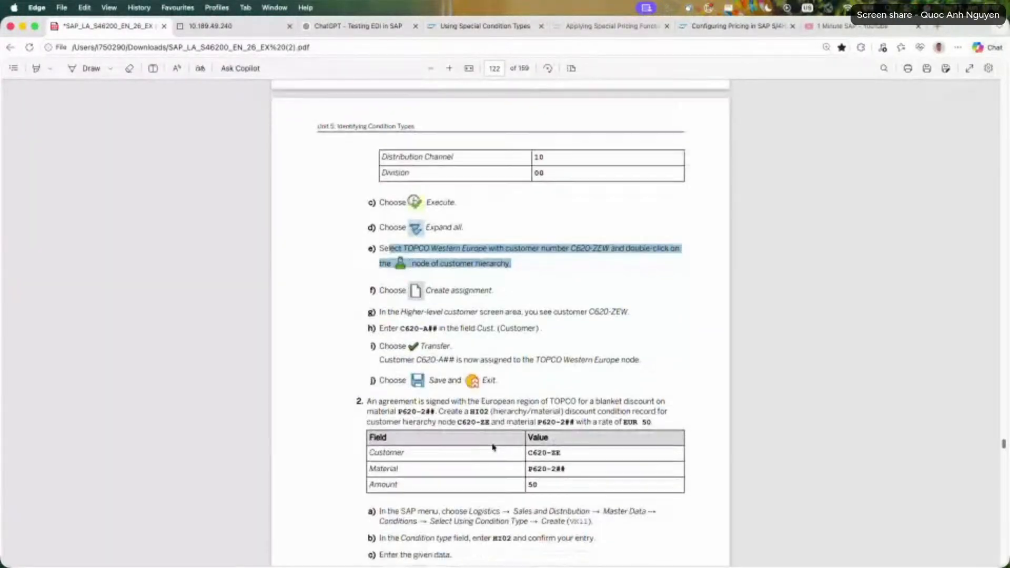
Back in SAP, leave HI02 record creation and open the TOPCO Buying Group record for material P620-226 for changing with VK12.
left_click(236, 25)
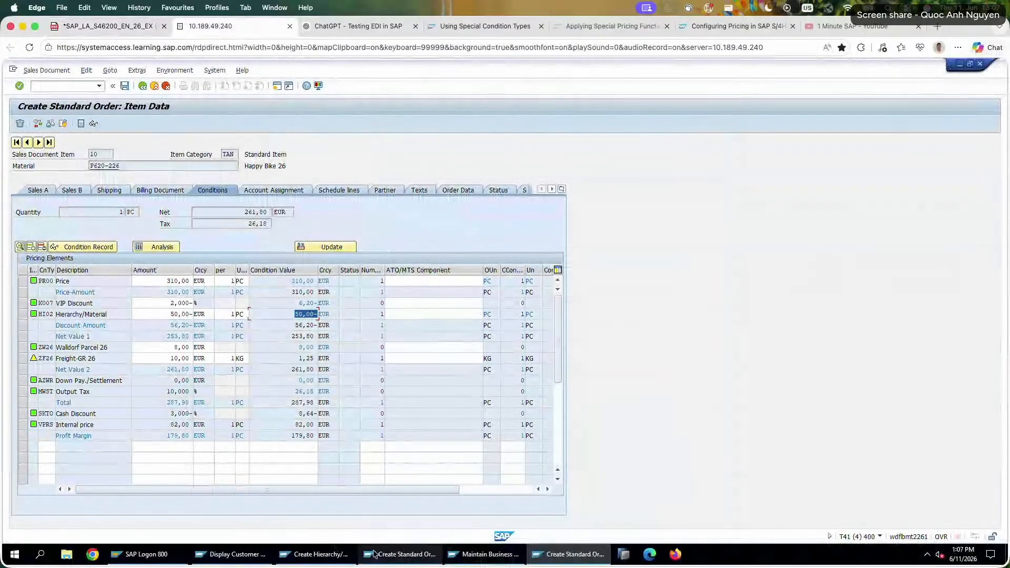
left_click(314, 553)
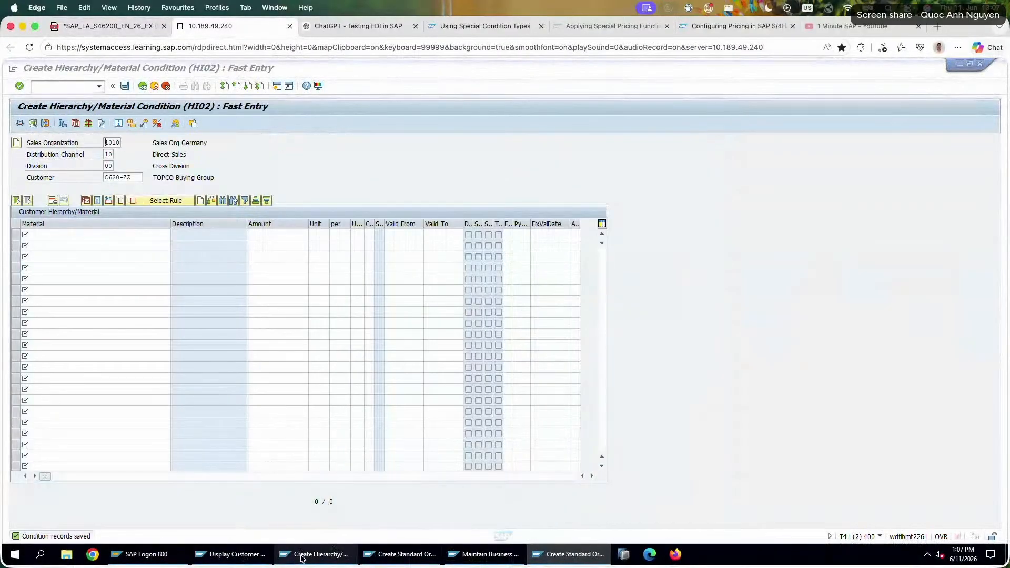
left_click(141, 87)
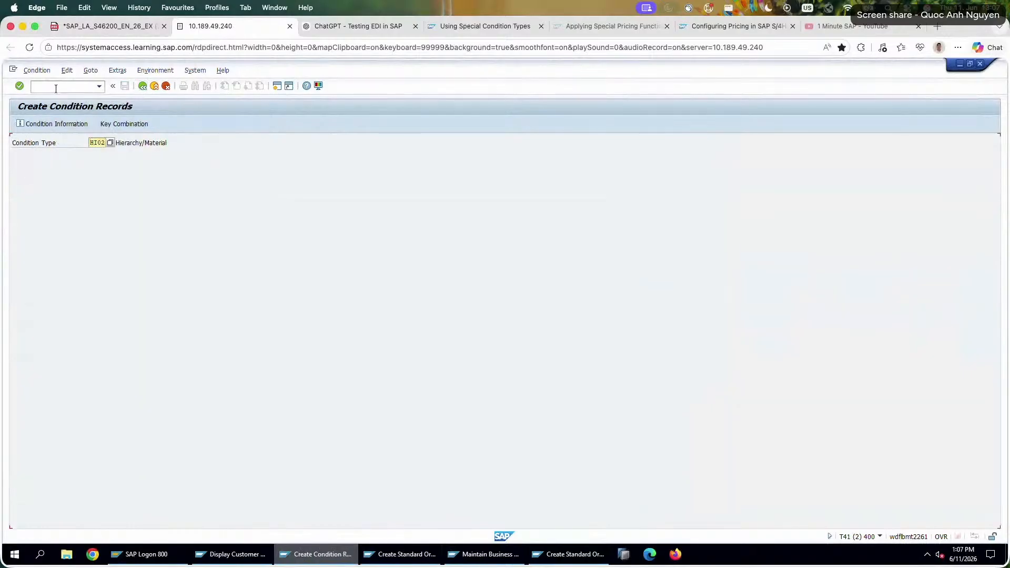
left_click(142, 85)
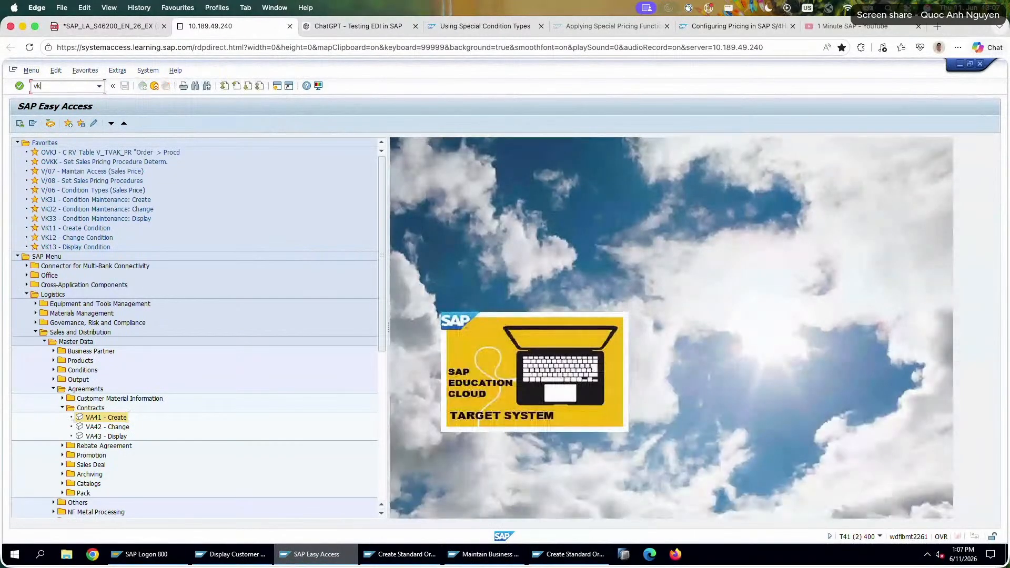
double_click(88, 172)
key("Return")
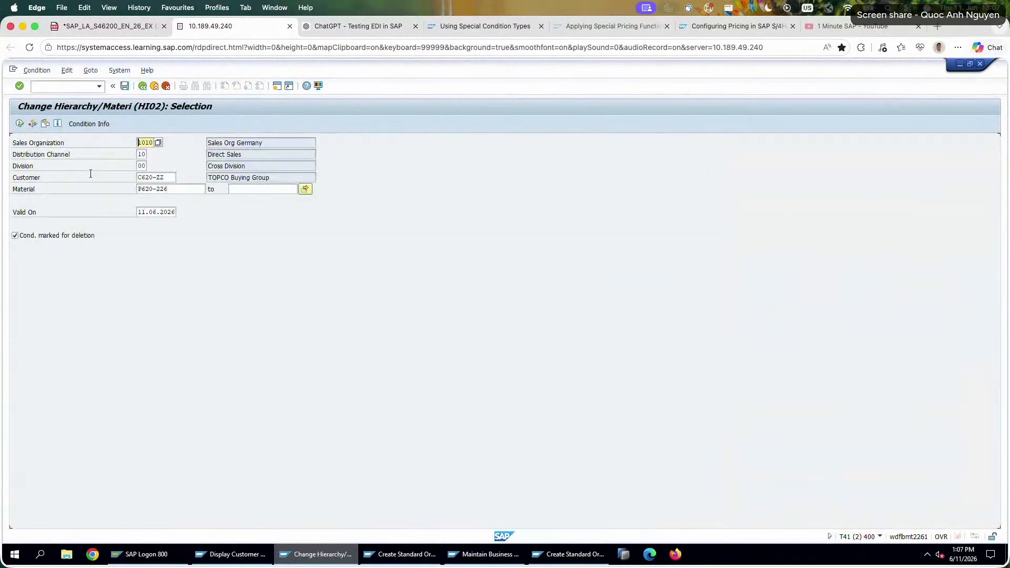
left_click(21, 124)
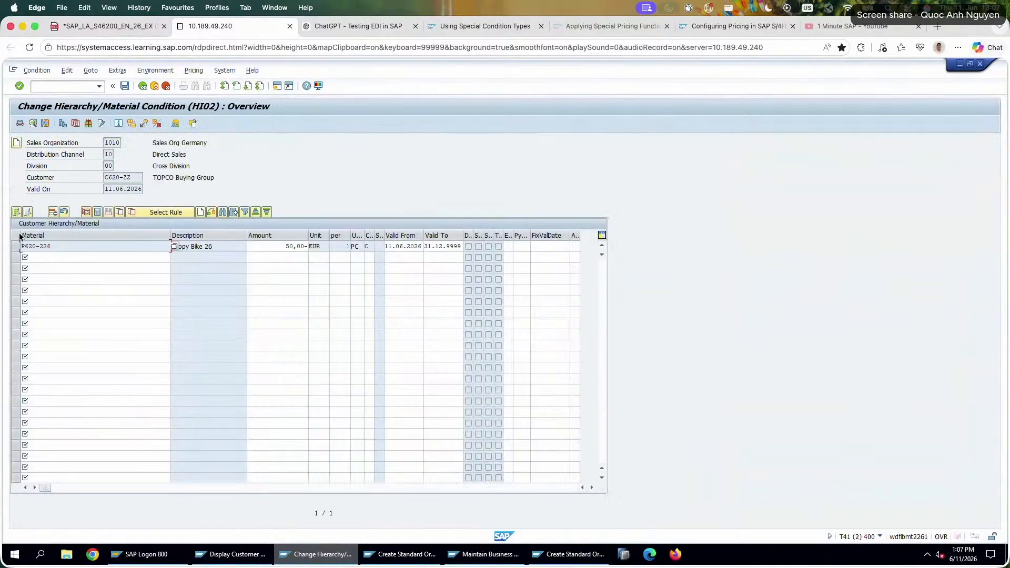
Mark the P620-226 hierarchy/material condition record for deletion and save the change.
left_click(16, 246)
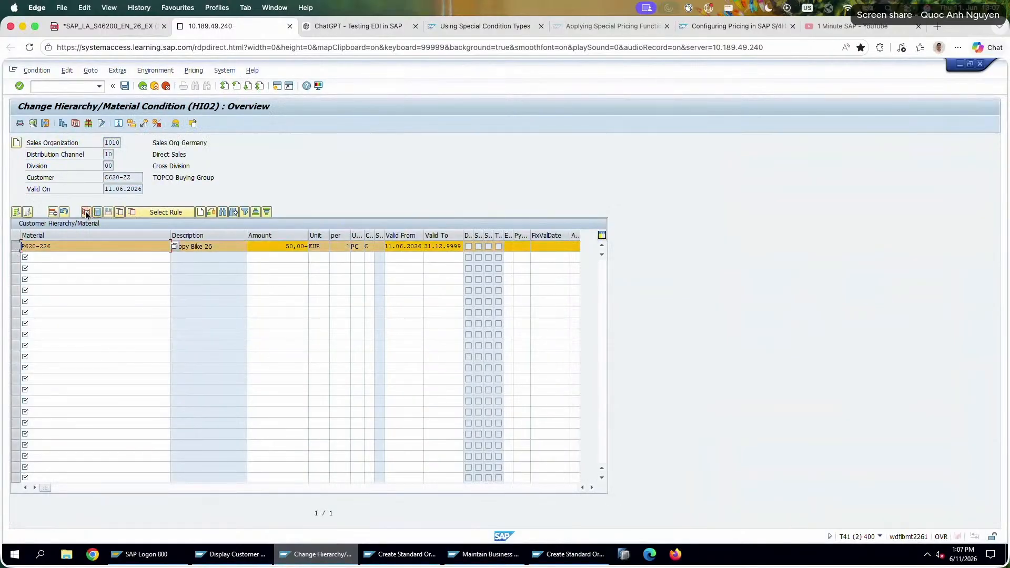
left_click(63, 212)
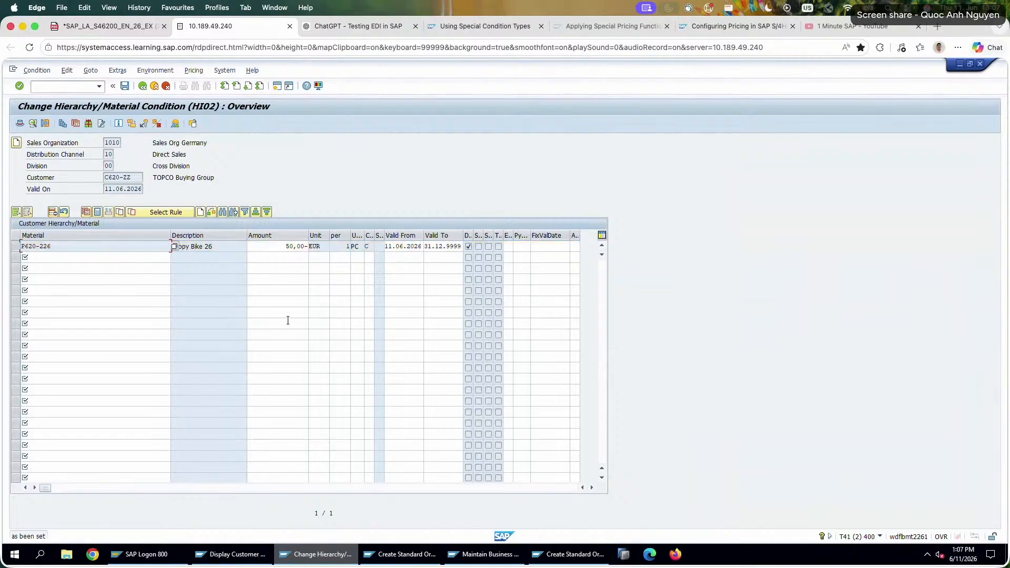
left_click(126, 86)
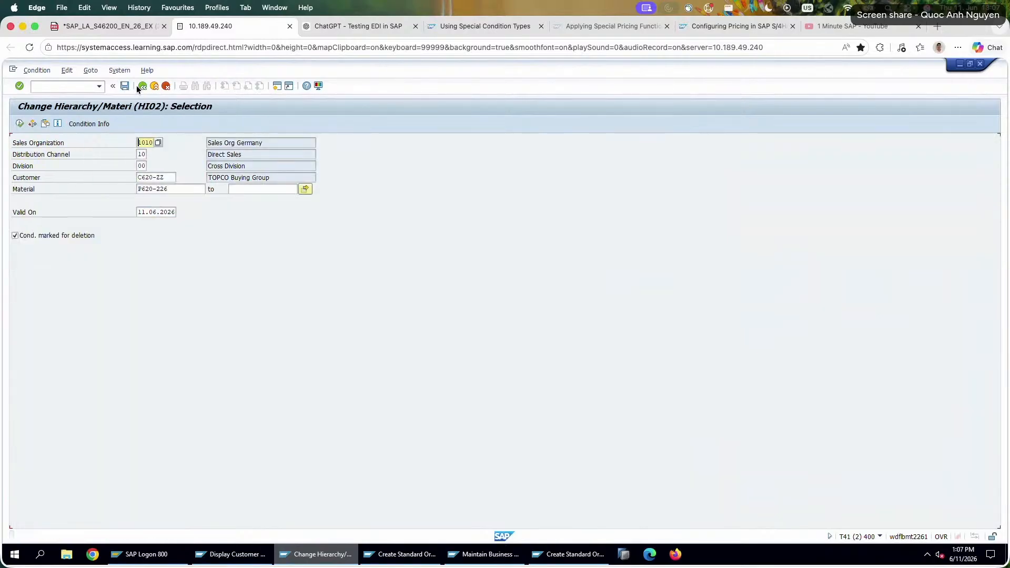
Switch to the customer hierarchy display, set the selection to the TOPCO Buying Group node's customer number and show its direct subordinates.
left_click(231, 554)
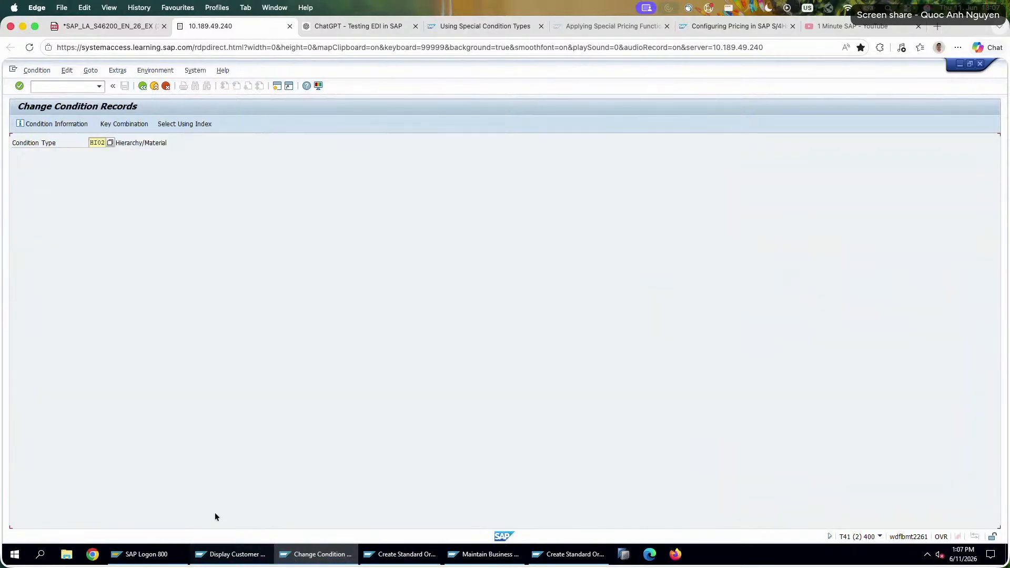
left_click(82, 163)
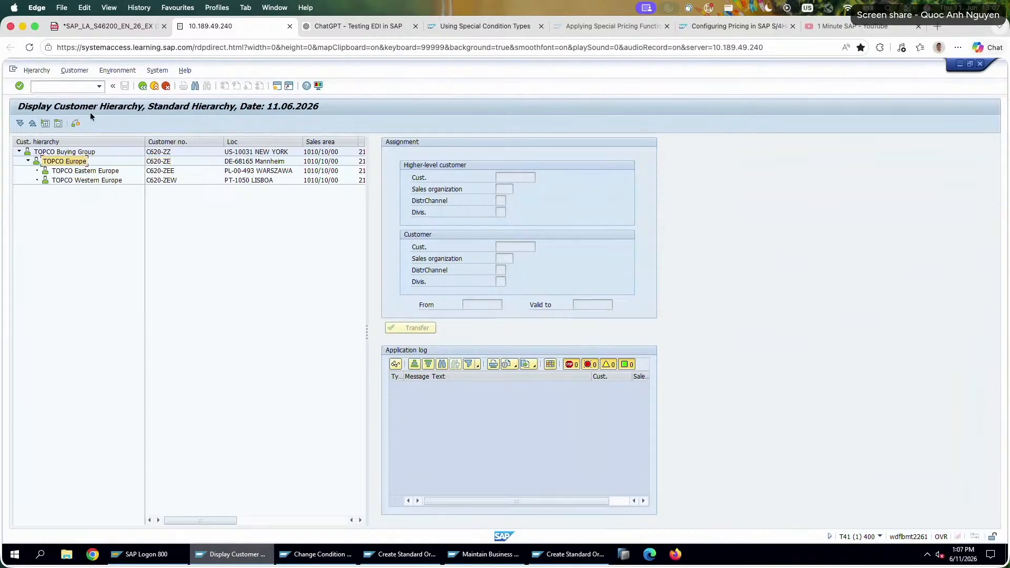
left_click(142, 85)
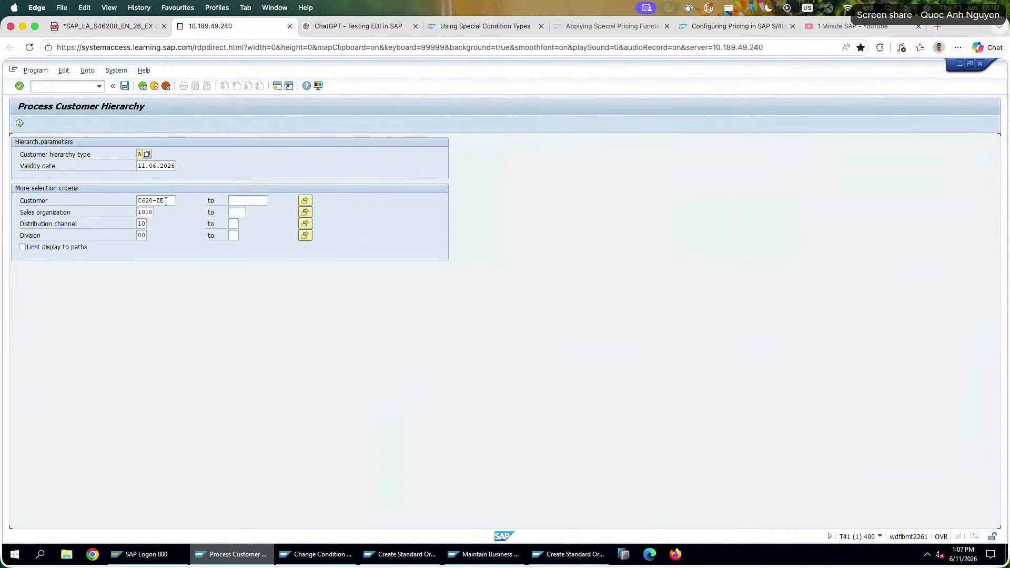
left_click(166, 201)
key("BackSpace")
type("Z")
left_click(20, 124)
left_click(19, 152)
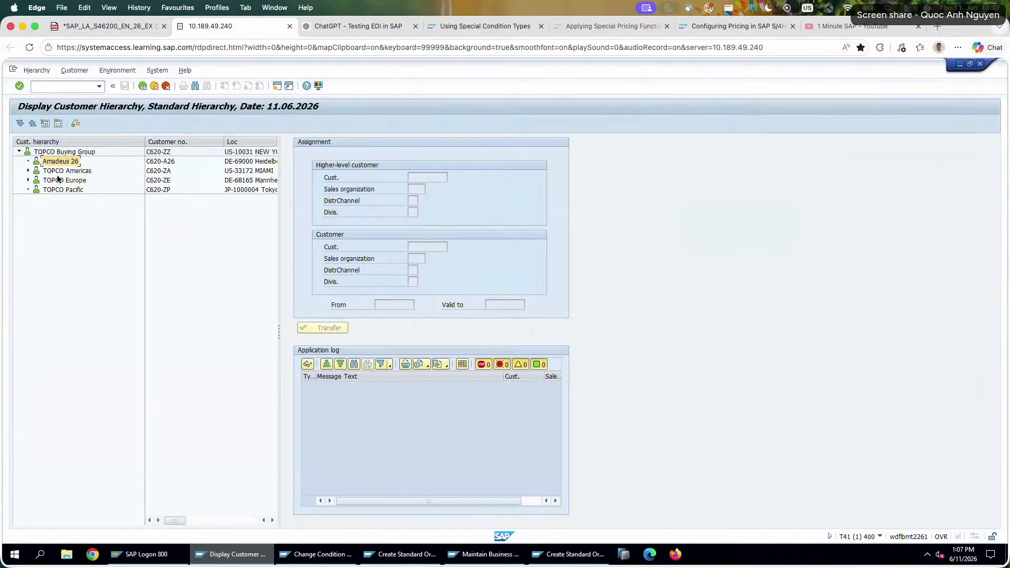
Expand TOPCO Europe and check where Amadeus 26 and TOPCO Americas sit below the TOPCO Buying Group.
left_click(41, 181)
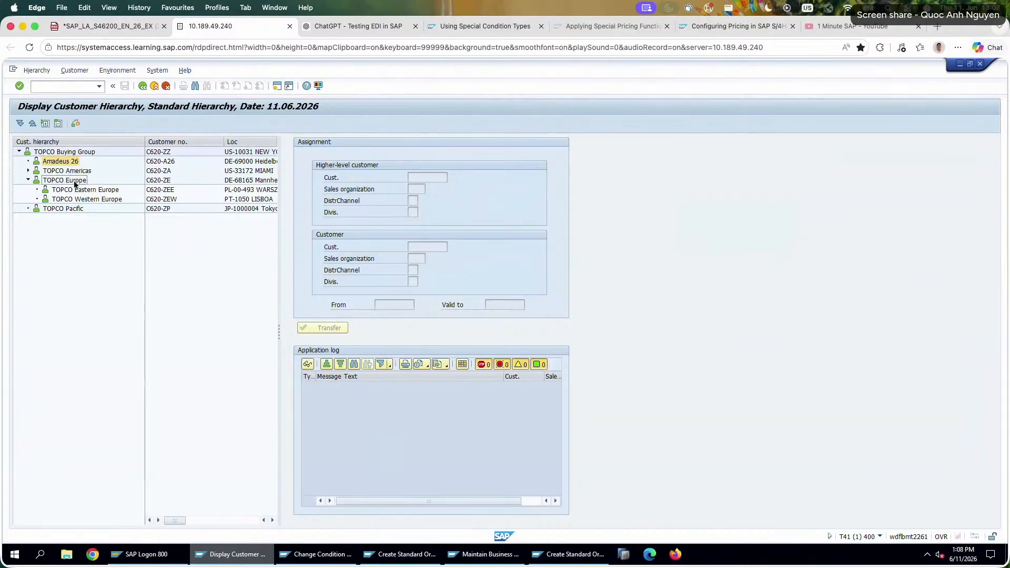
left_click(33, 171)
left_click(29, 171)
left_click(29, 171)
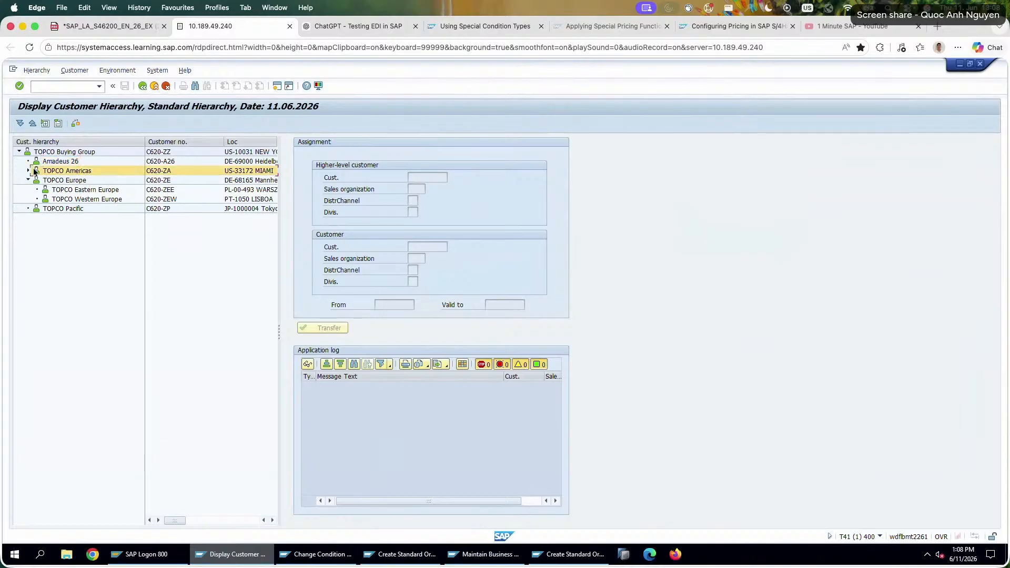
left_click(56, 162)
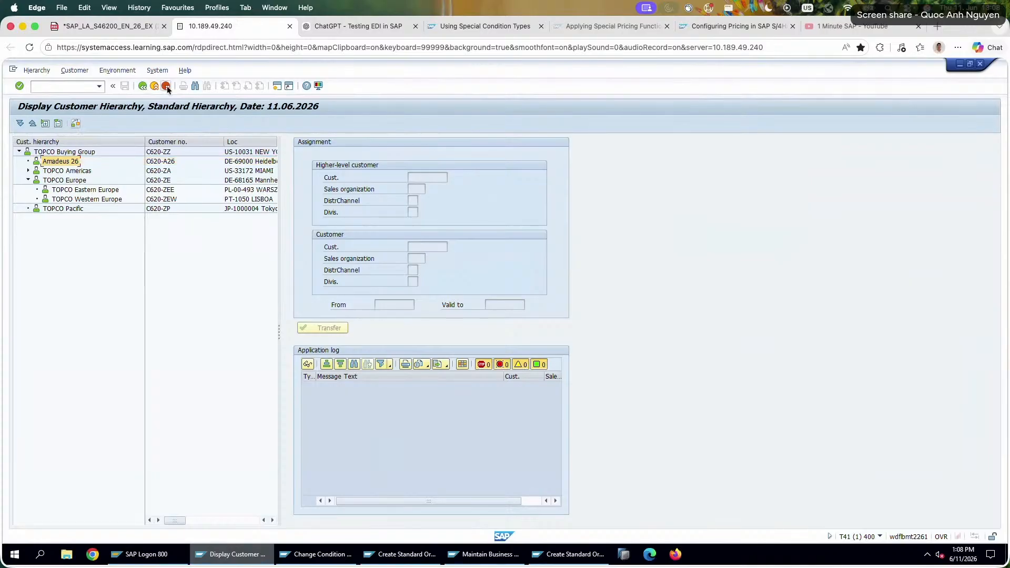
Leave the display and open the TOPCO Buying Group hierarchy for editing with VDH1N, expanded down to the TOPCO Europe subnodes.
left_click(142, 85)
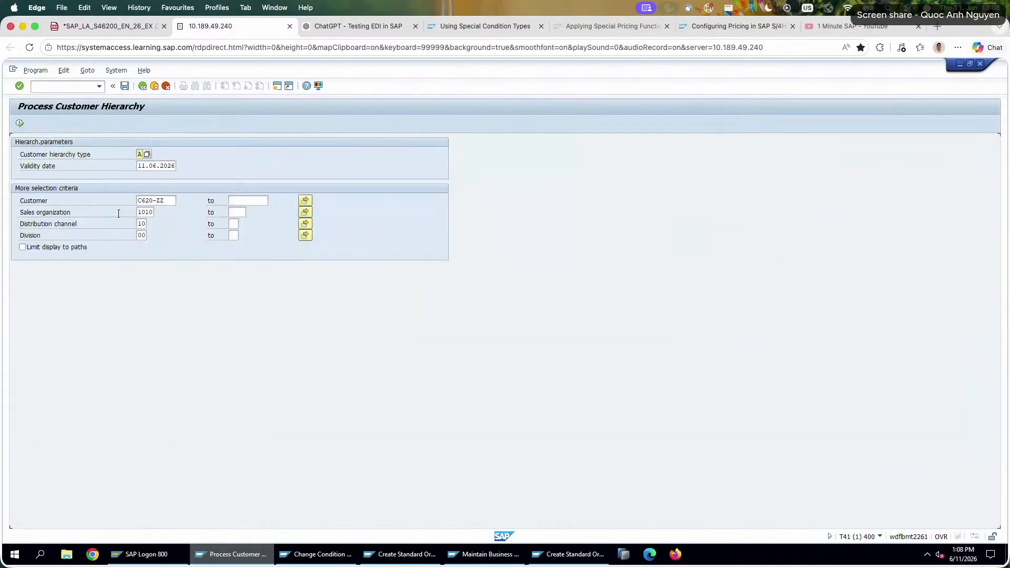
left_click(142, 85)
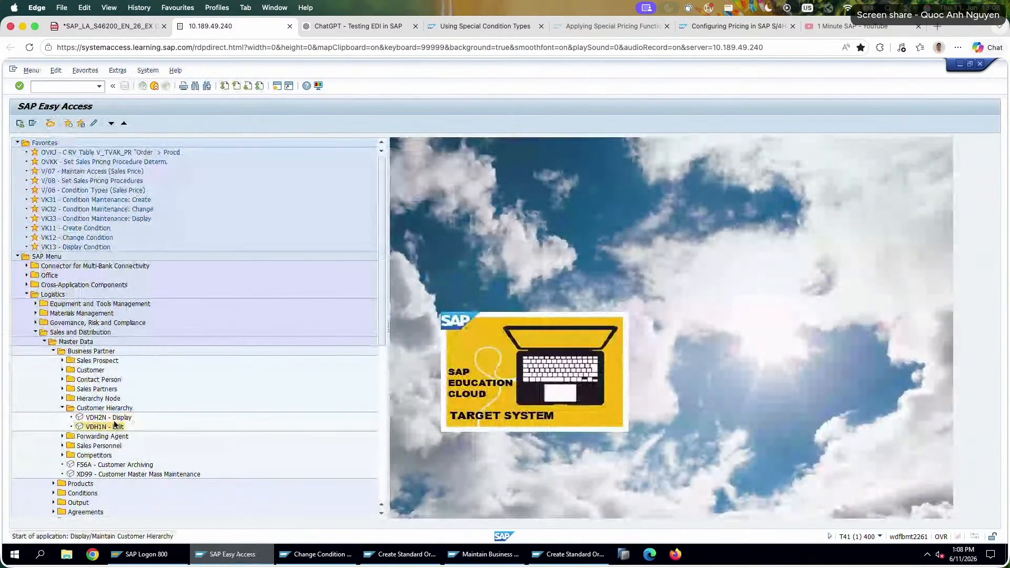
double_click(114, 423)
left_click(166, 200)
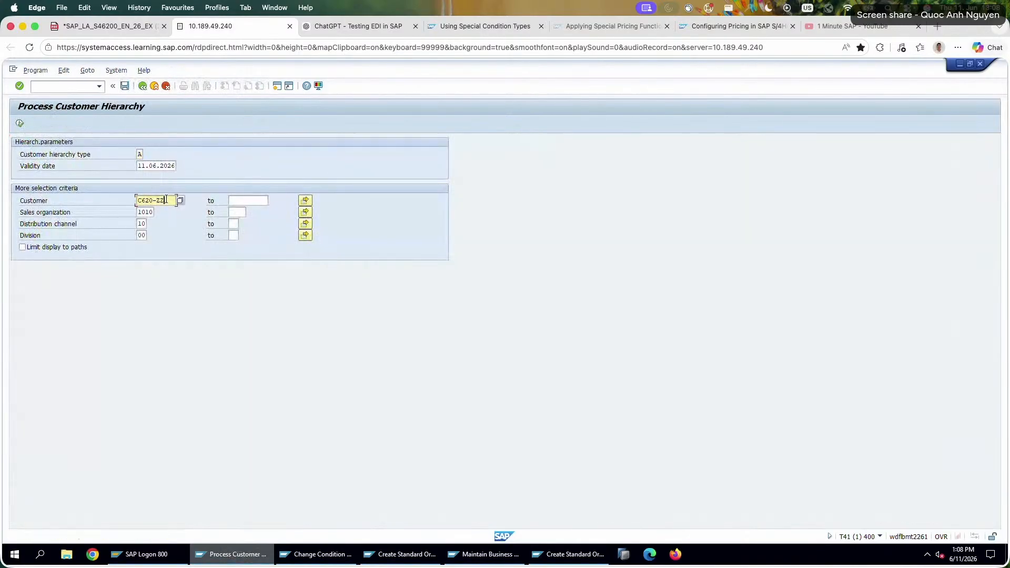
left_click(20, 124)
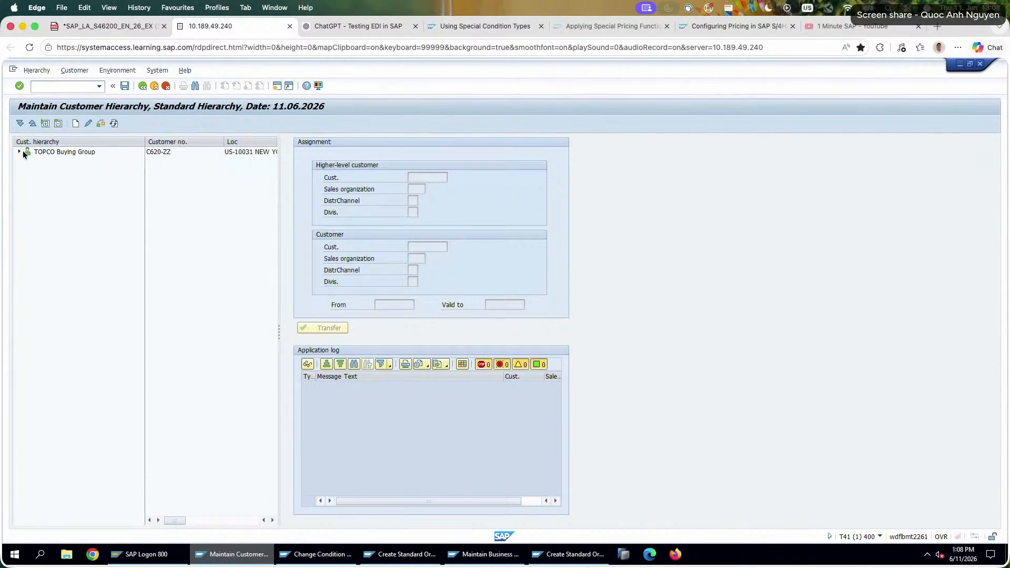
left_click(19, 151)
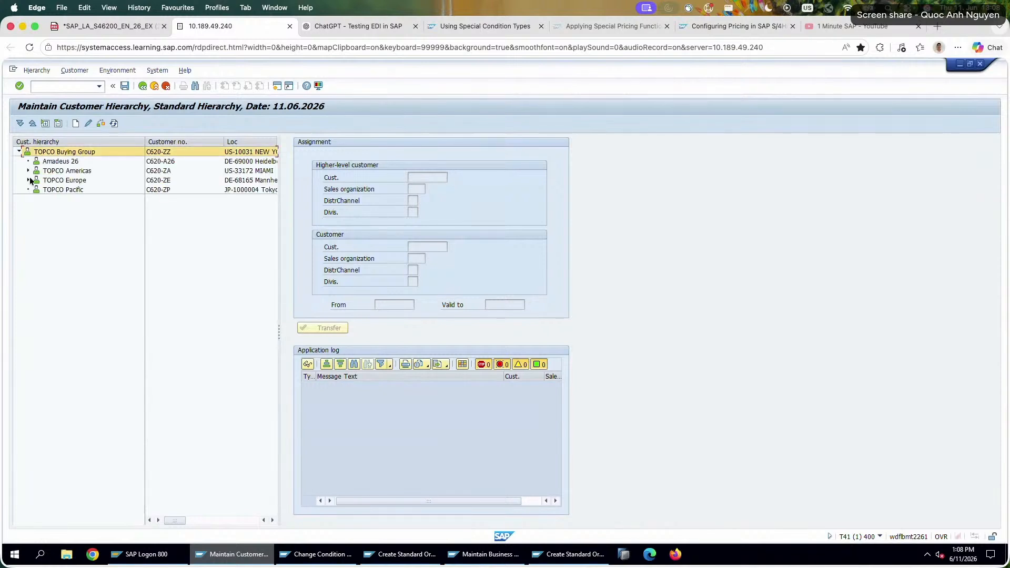
left_click(28, 180)
Try to change the assignment of Amadeus 26 within the full TOPCO Buying Group hierarchy.
left_click(61, 161)
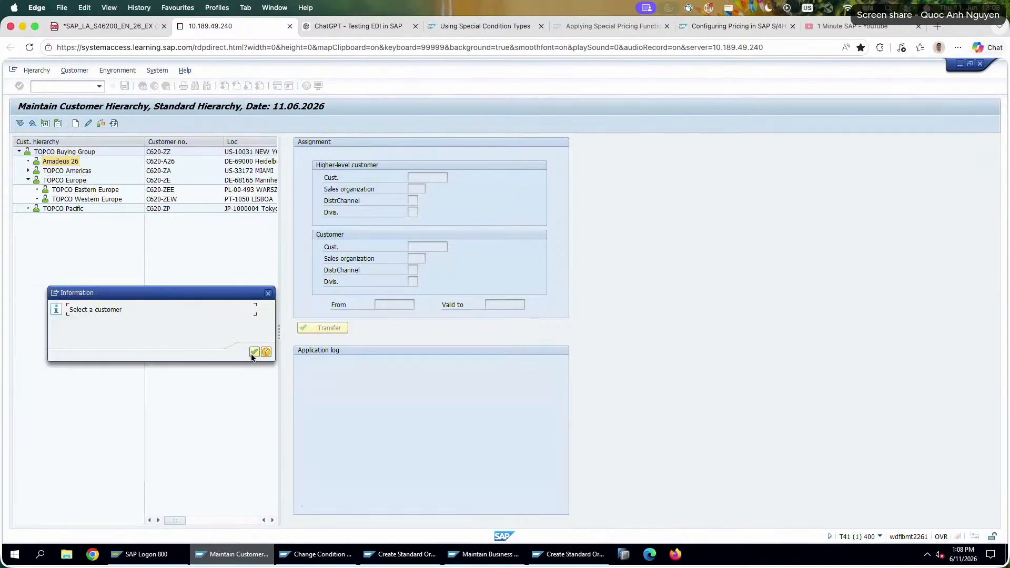
left_click(252, 354)
left_click(67, 182)
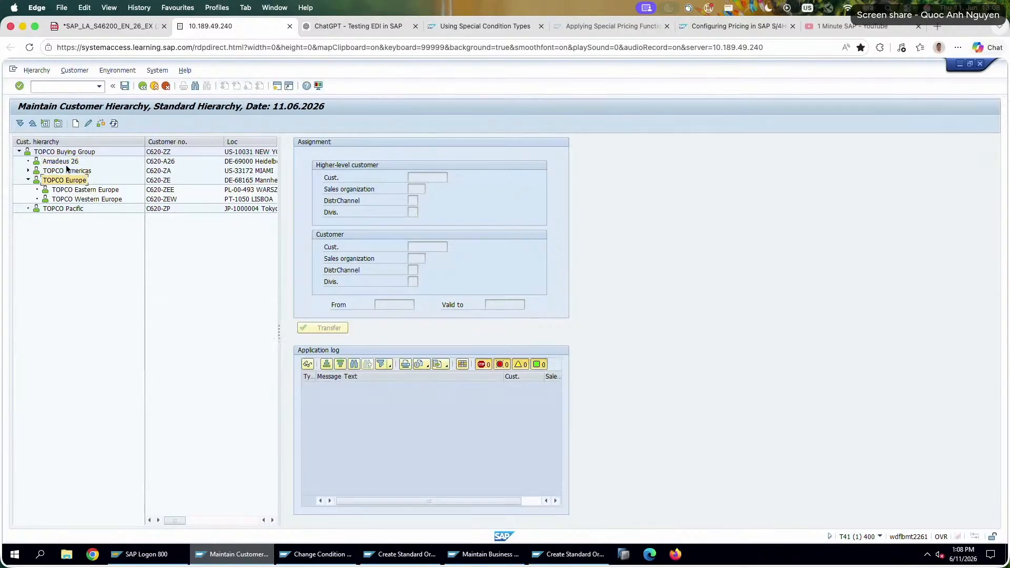
left_click(66, 163)
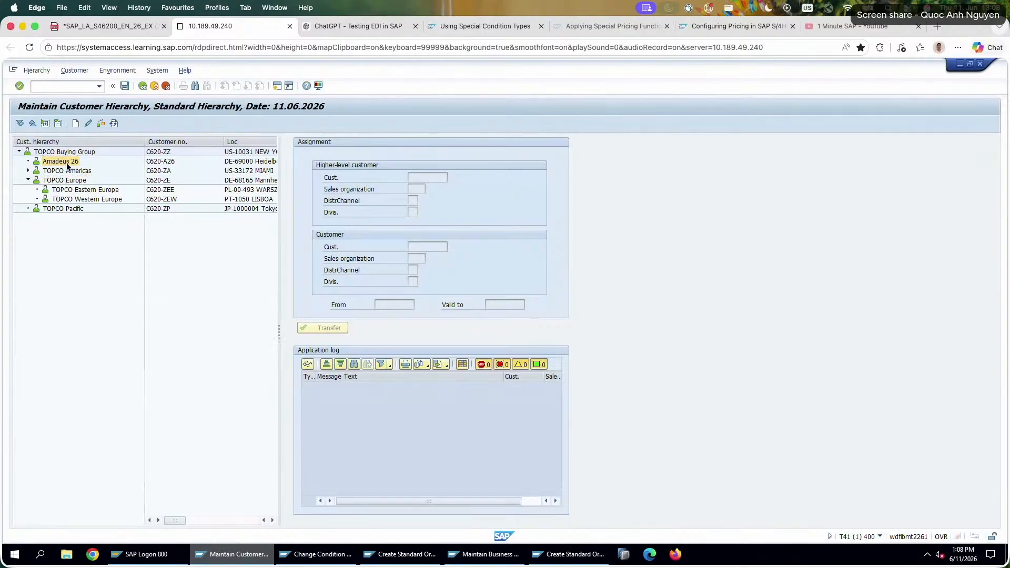
left_click(88, 124)
left_click(253, 352)
left_click(88, 124)
left_click(258, 351)
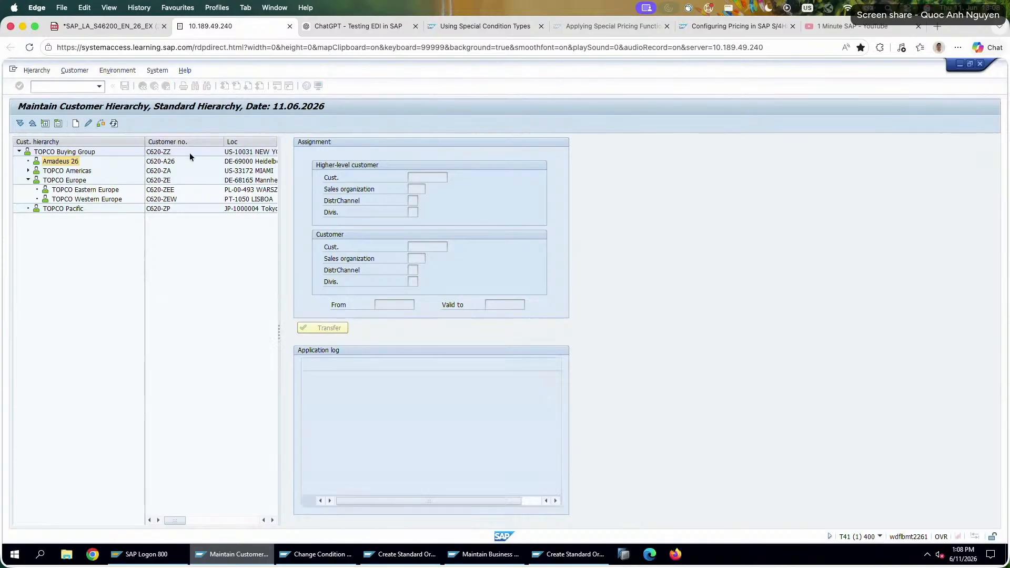
Reload the hierarchy for editing with Amadeus 26's customer number as the selection and expand the TOPCO Buying Group.
left_click(143, 87)
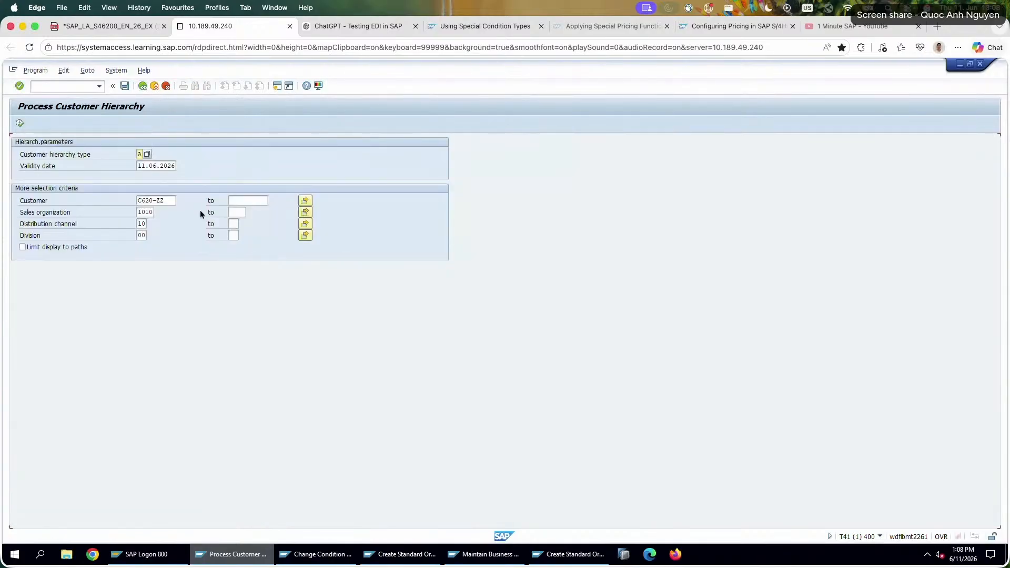
left_click(174, 202)
type("A")
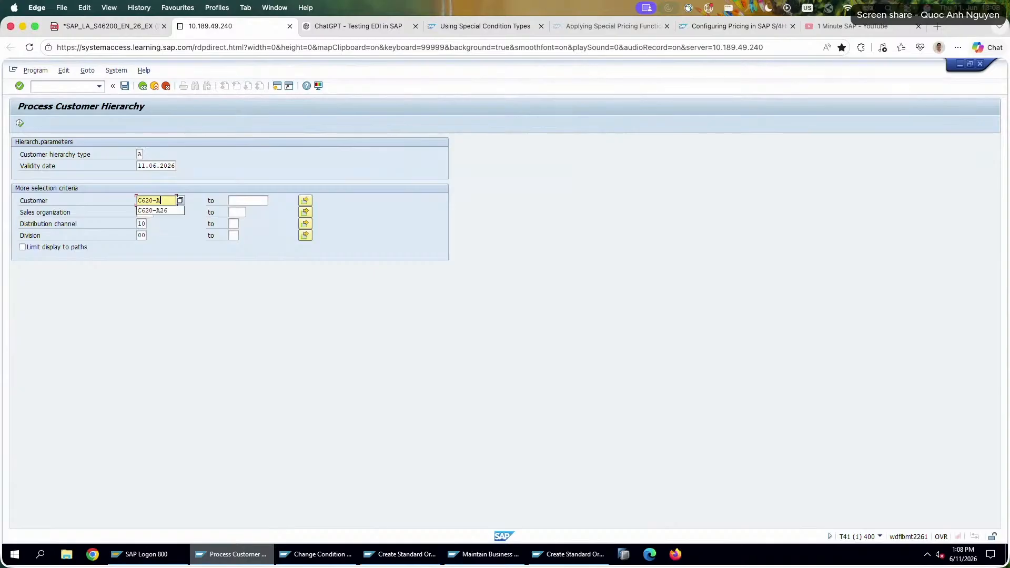
type("26")
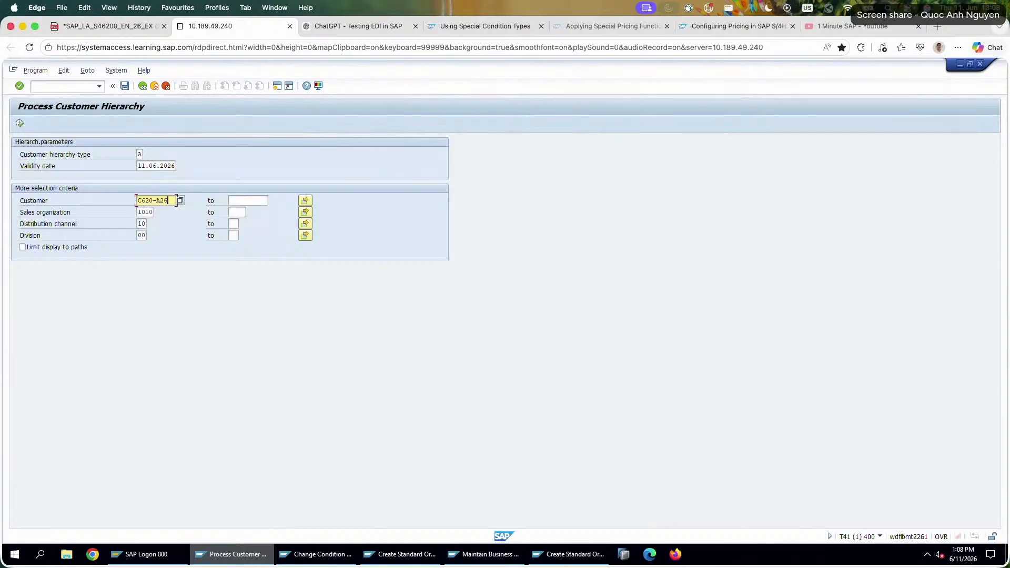
key("F8")
left_click(20, 151)
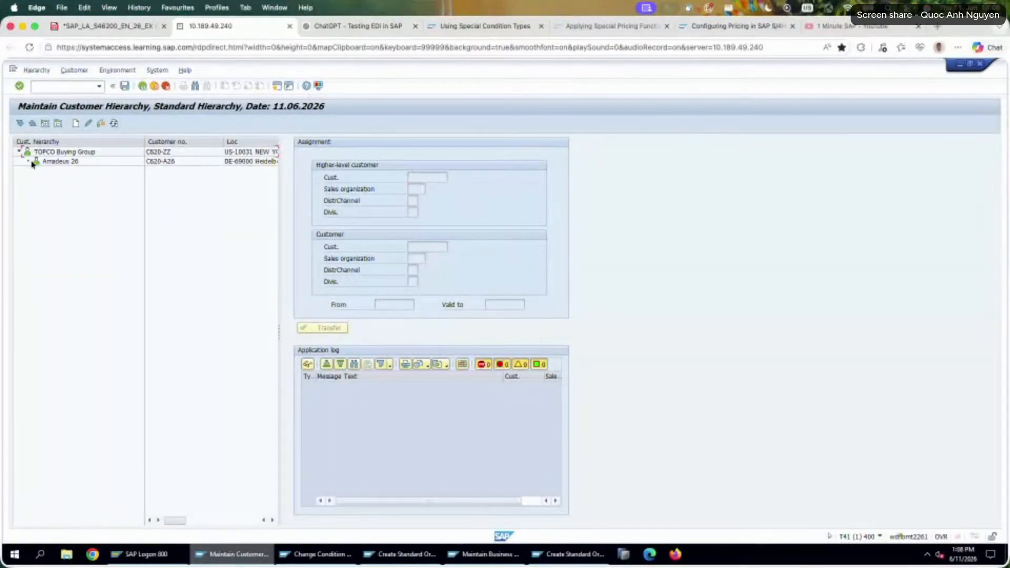
Open the Amadeus 26 assignment for changing and transfer it with its existing validity dates.
left_click(40, 161)
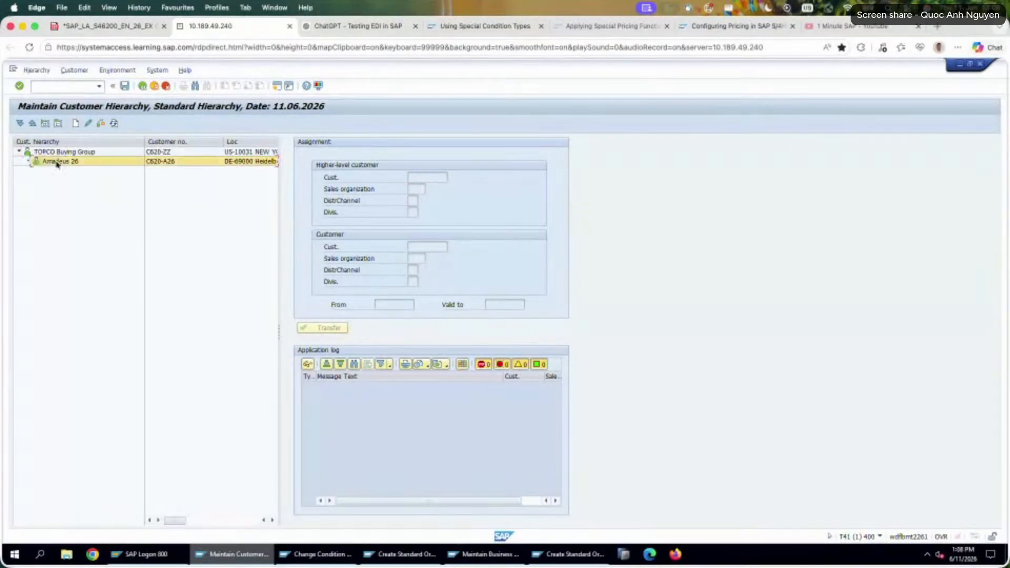
left_click(87, 124)
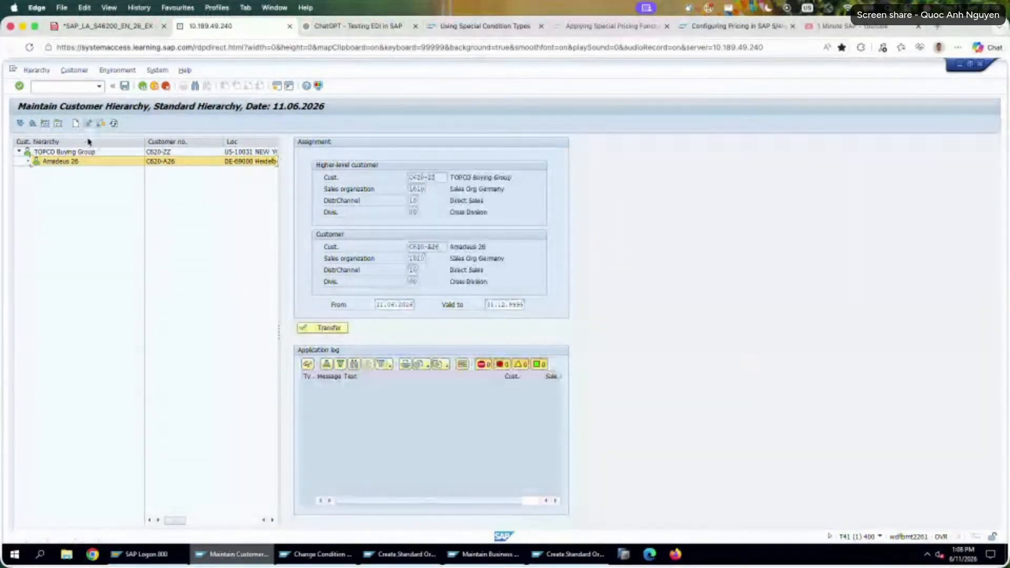
left_click(346, 326)
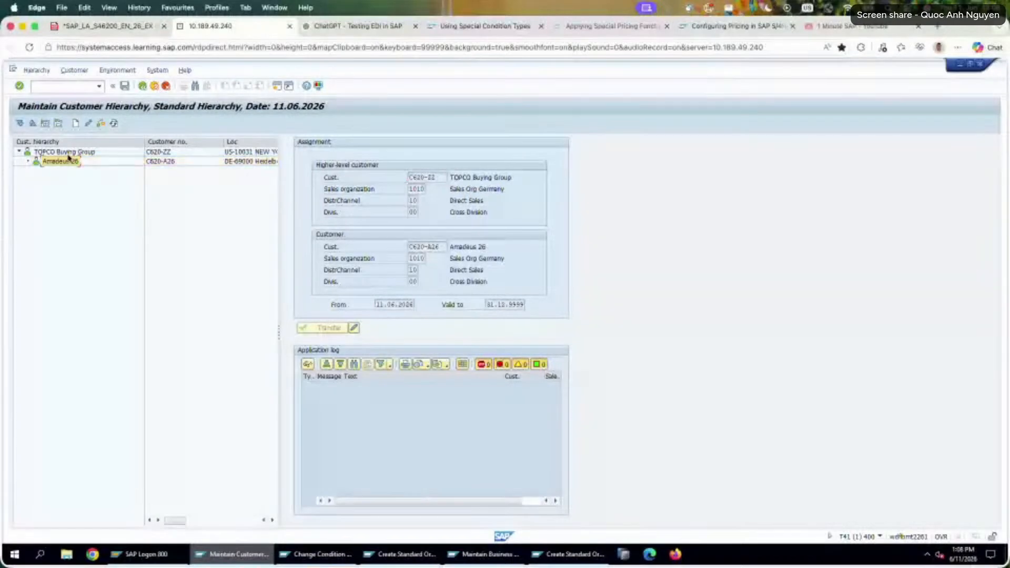
Try to reopen the assignment for changing, first on Amadeus 26, on the TOPCO Buying Group, and again on Amadeus 26.
left_click(88, 124)
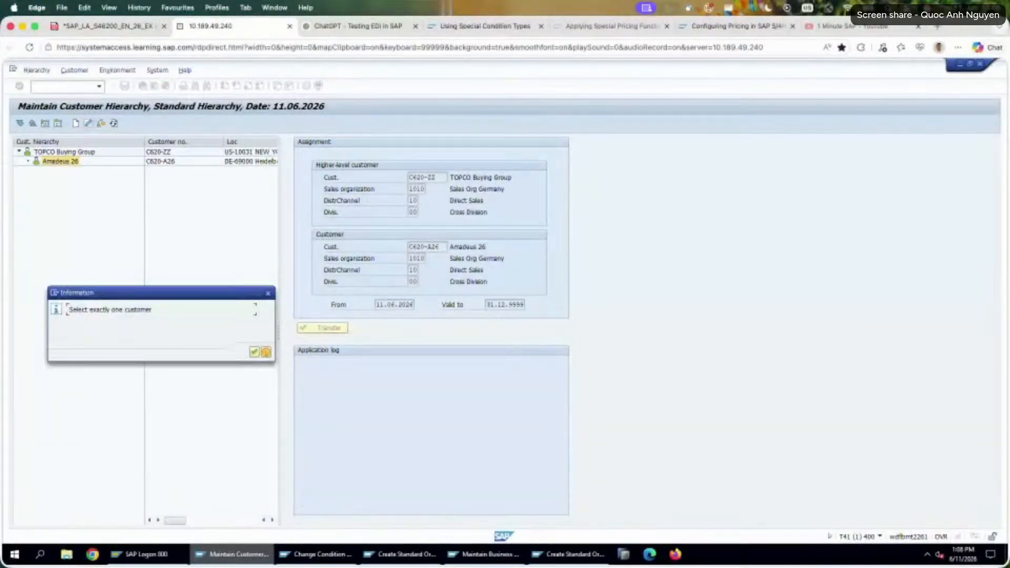
key("Return")
left_click(67, 153)
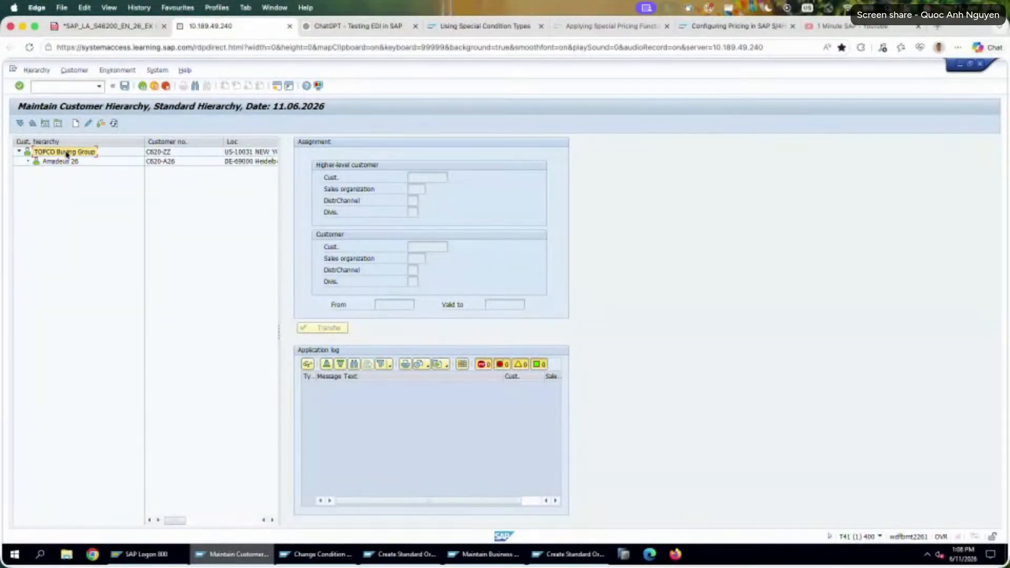
left_click(89, 125)
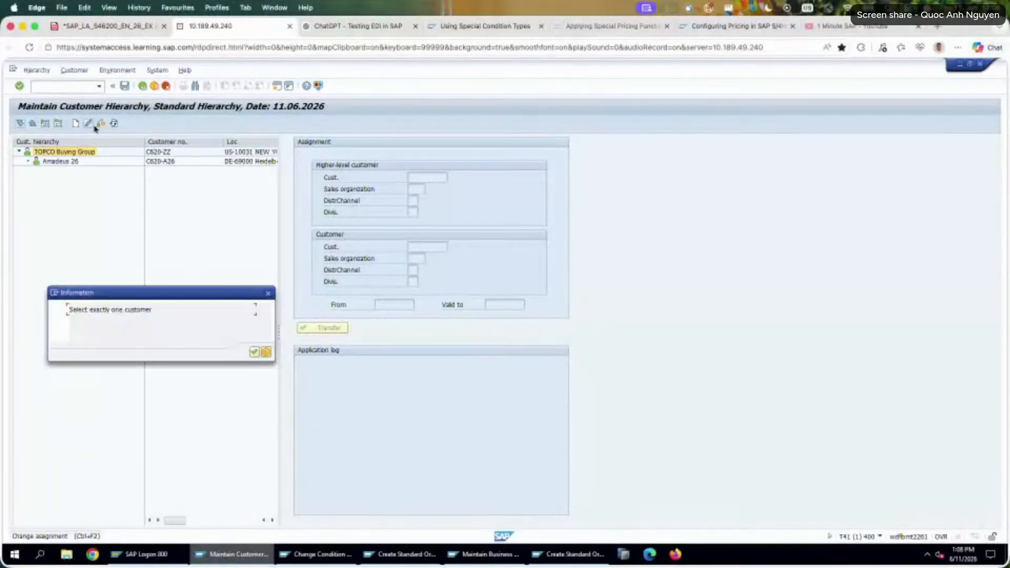
key("Return")
left_click(79, 161)
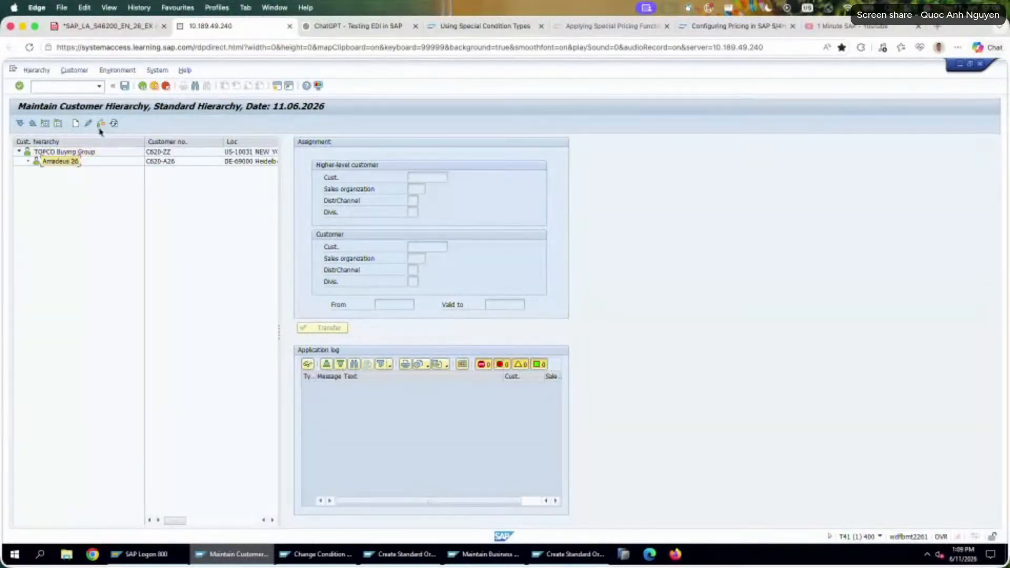
left_click(88, 124)
key("Return")
left_click(62, 162)
left_click(88, 124)
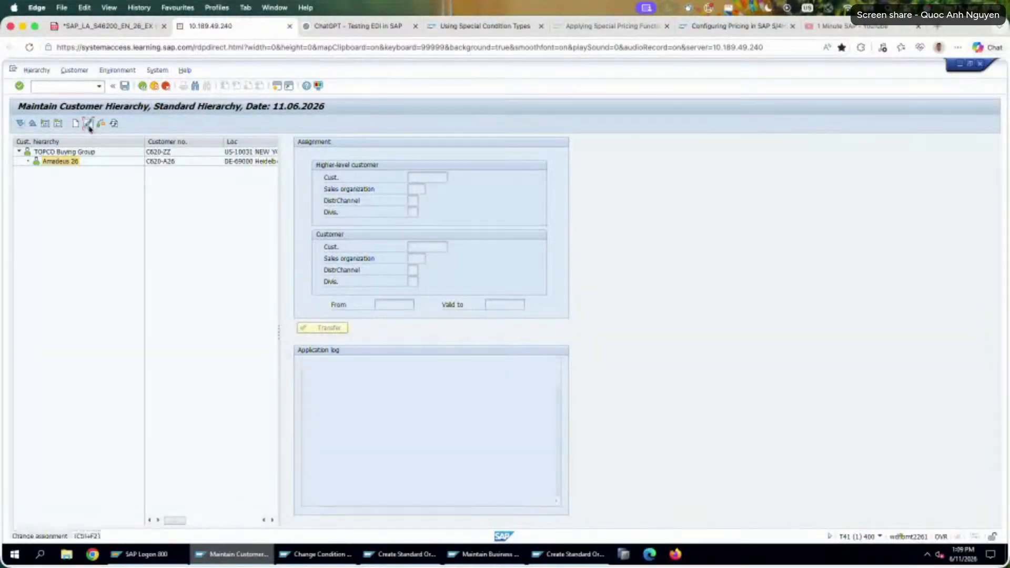
key("Return")
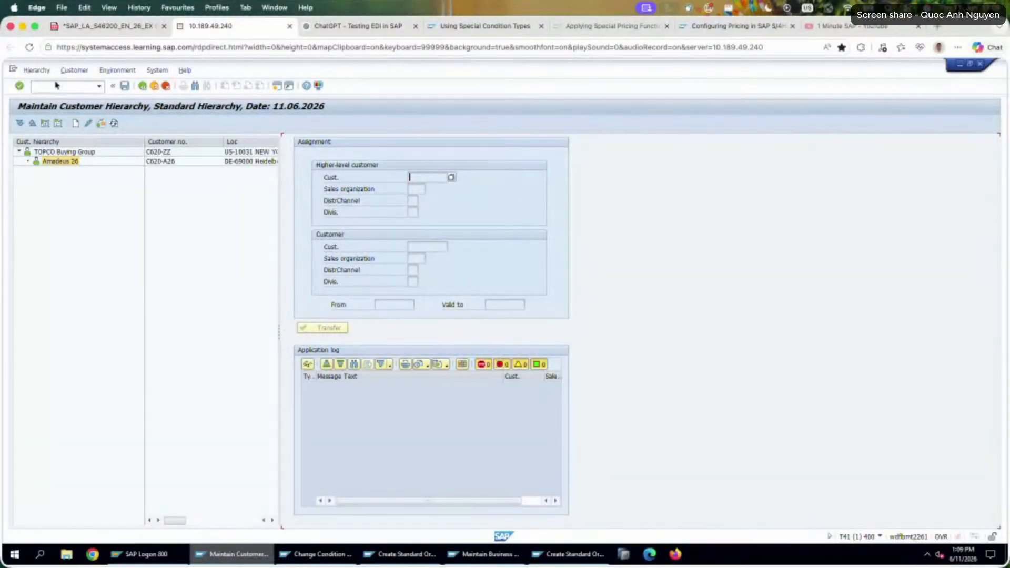
Try to reassign Amadeus 26 by entering the customer number of another hierarchy node.
left_click(36, 71)
mouse_move(74, 70)
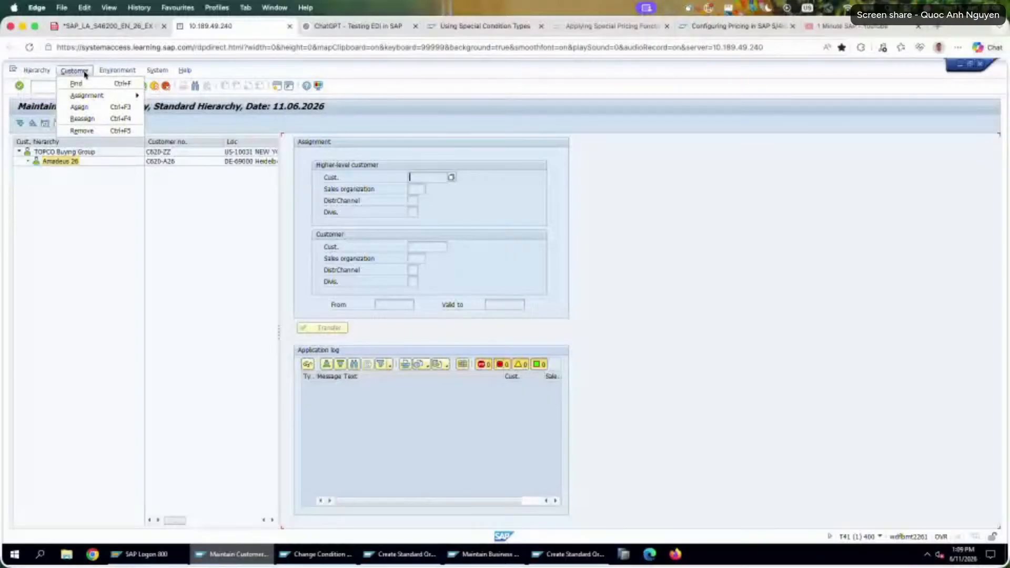
mouse_move(100, 97)
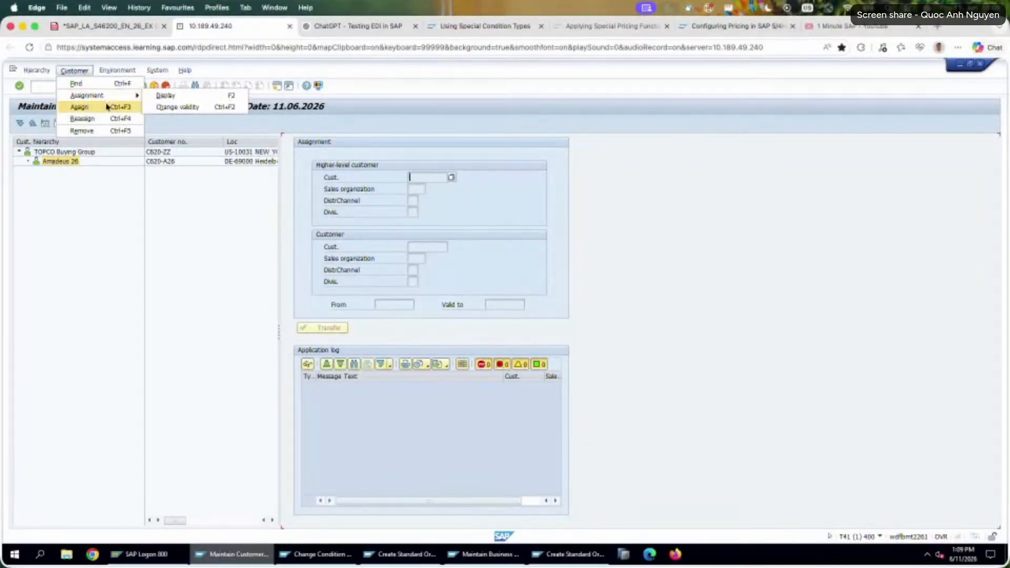
left_click(109, 121)
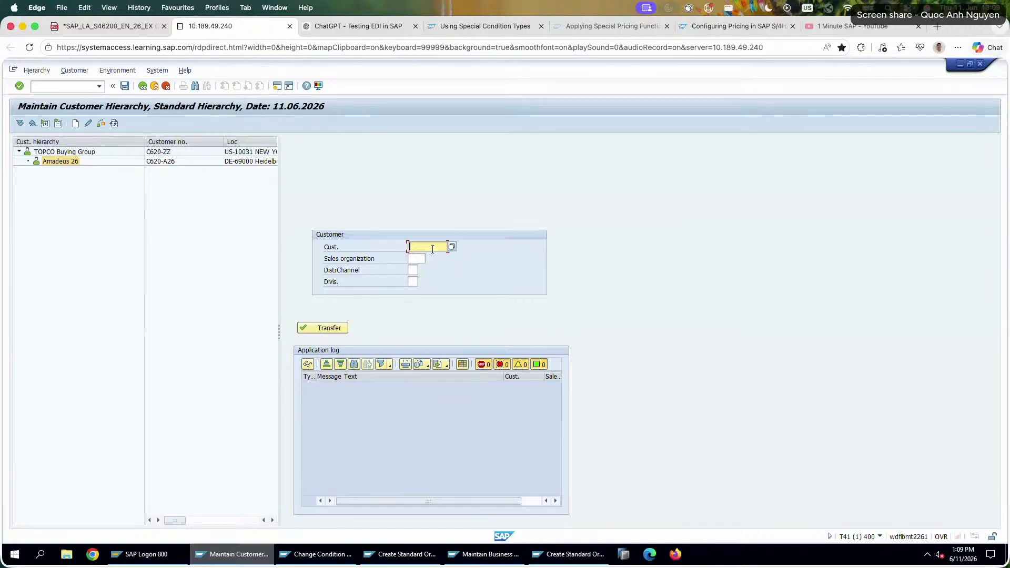
type("C620-ZE")
key("Return")
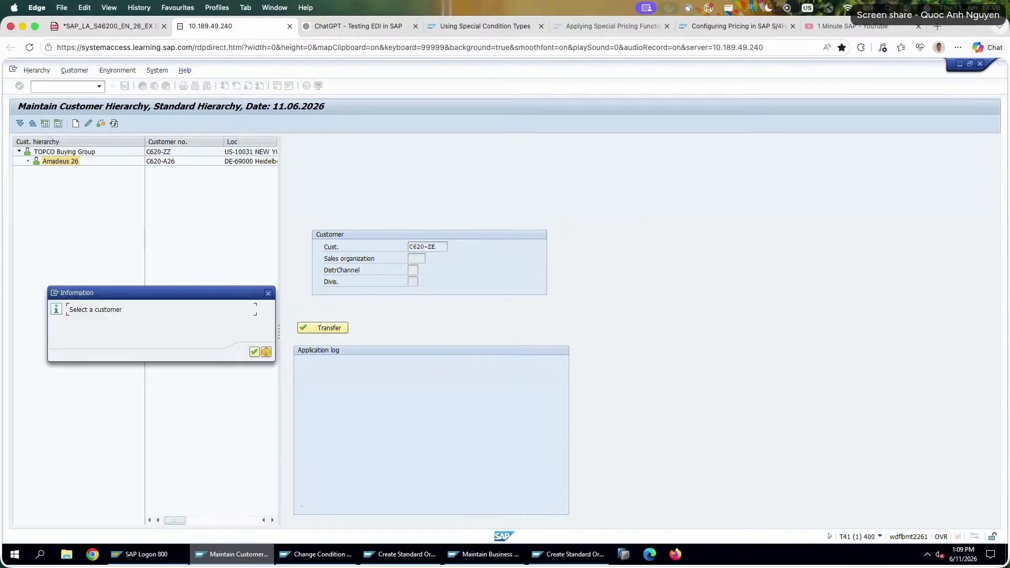
key("Return")
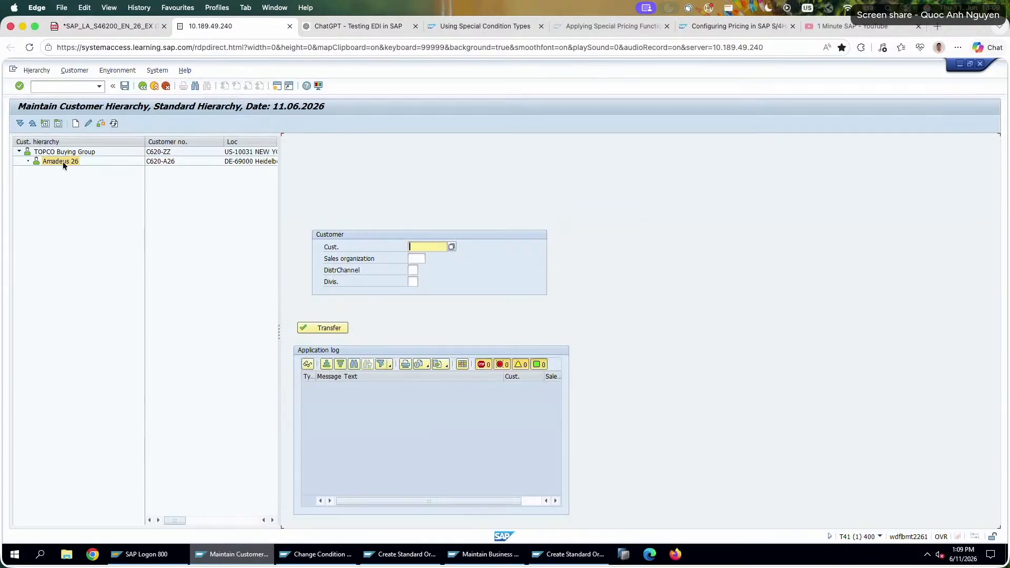
Try to change the assignment of Amadeus 26, and try to remove it from the TOPCO Buying Group.
left_click(62, 162)
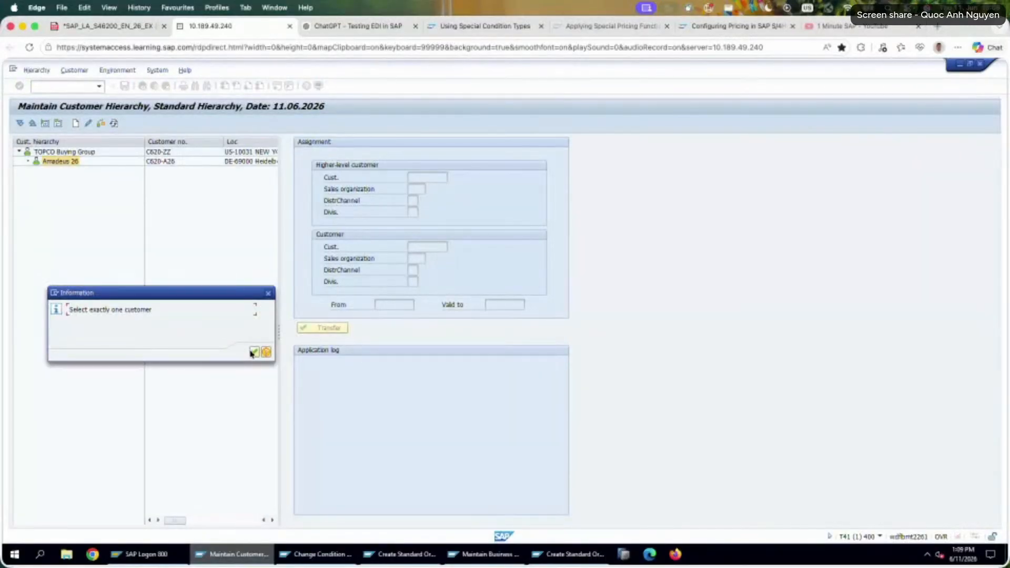
left_click(254, 353)
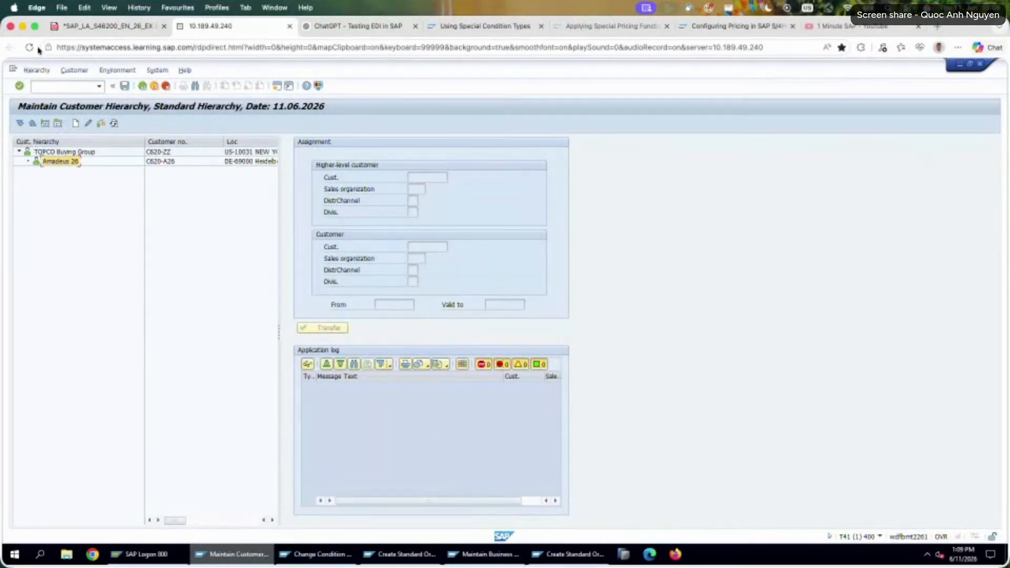
left_click(42, 71)
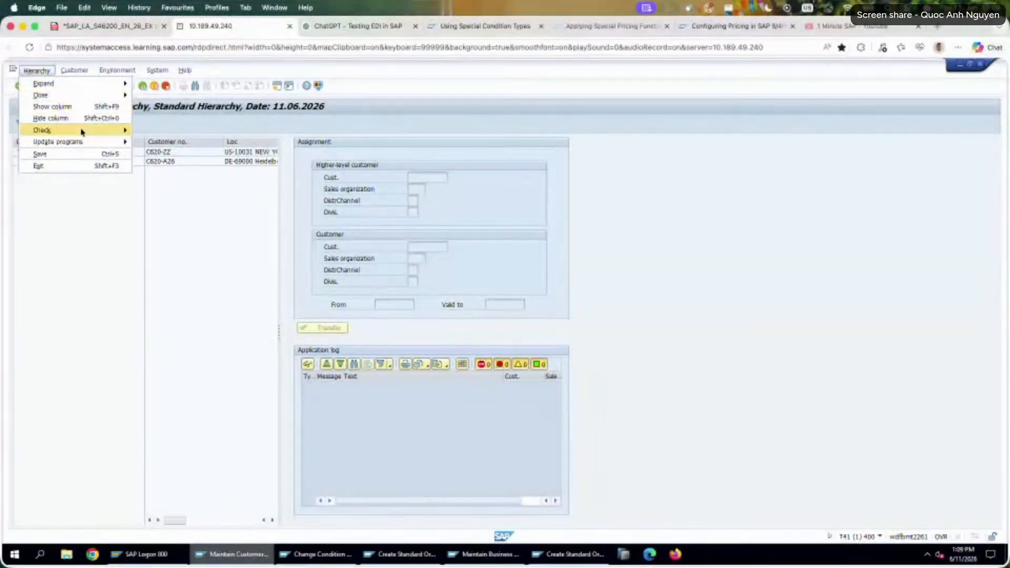
mouse_move(88, 142)
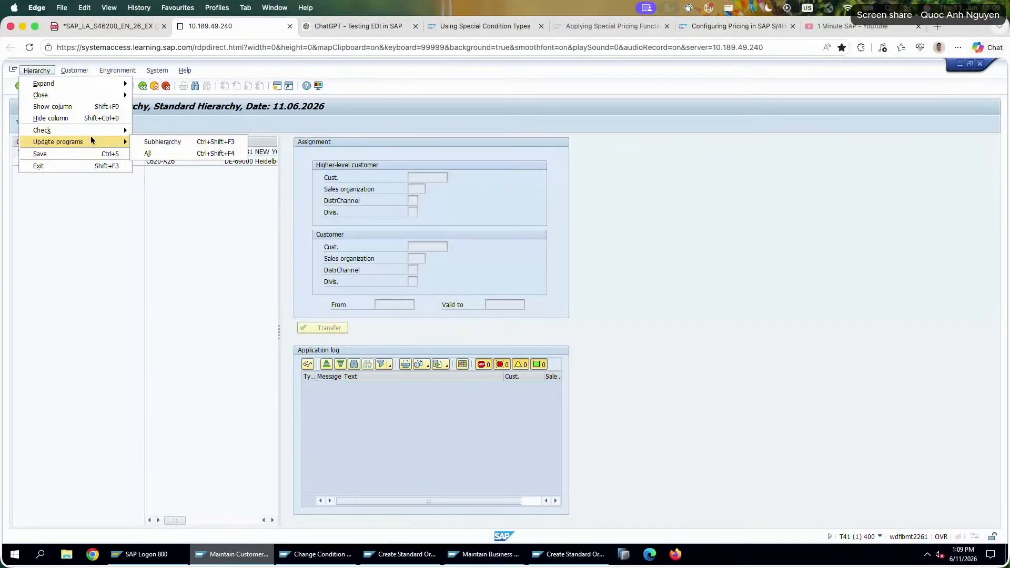
left_click(80, 71)
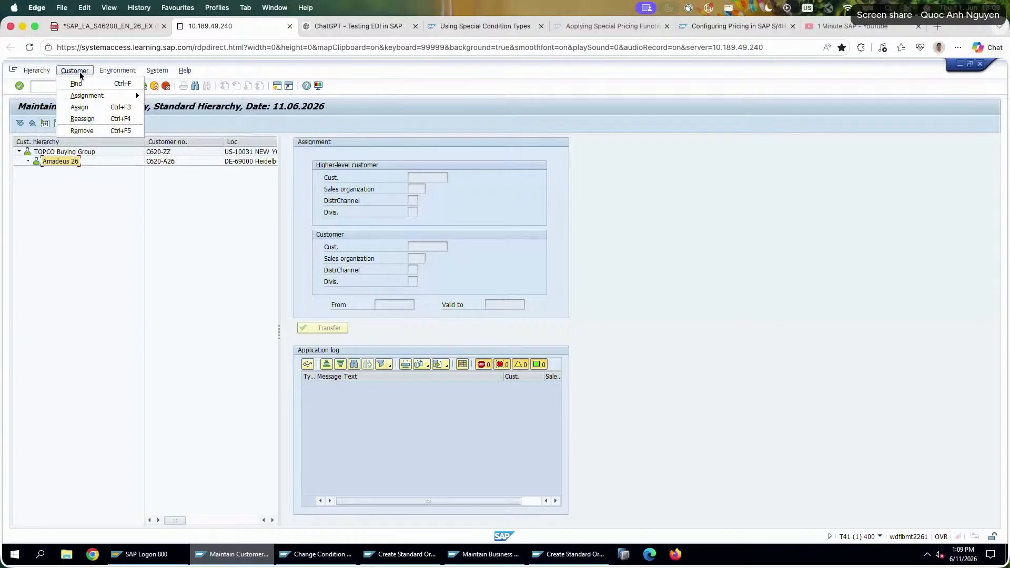
left_click(102, 128)
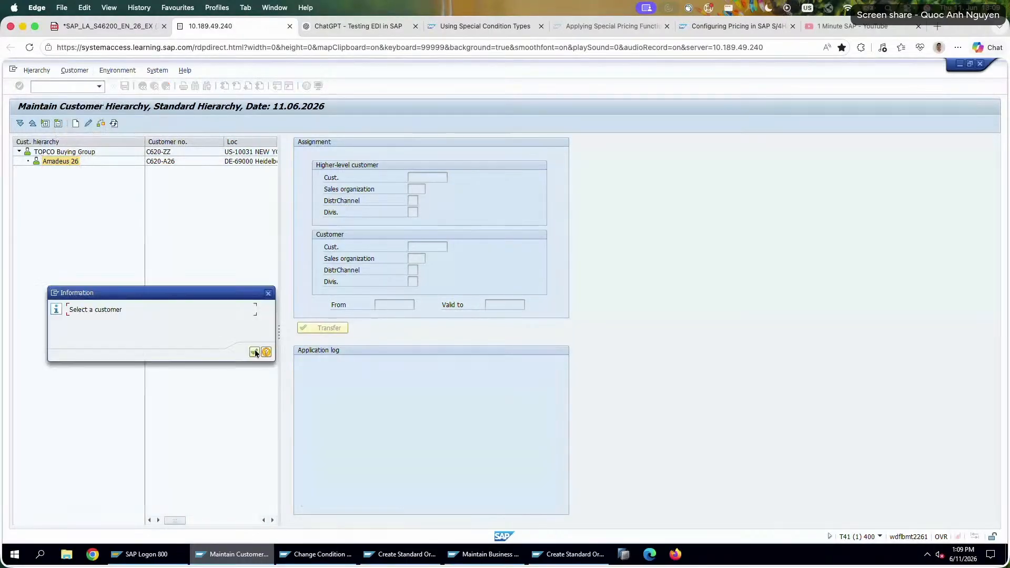
Reselect Amadeus 26 under the TOPCO Buying Group and try again to change its assignment.
left_click(45, 152)
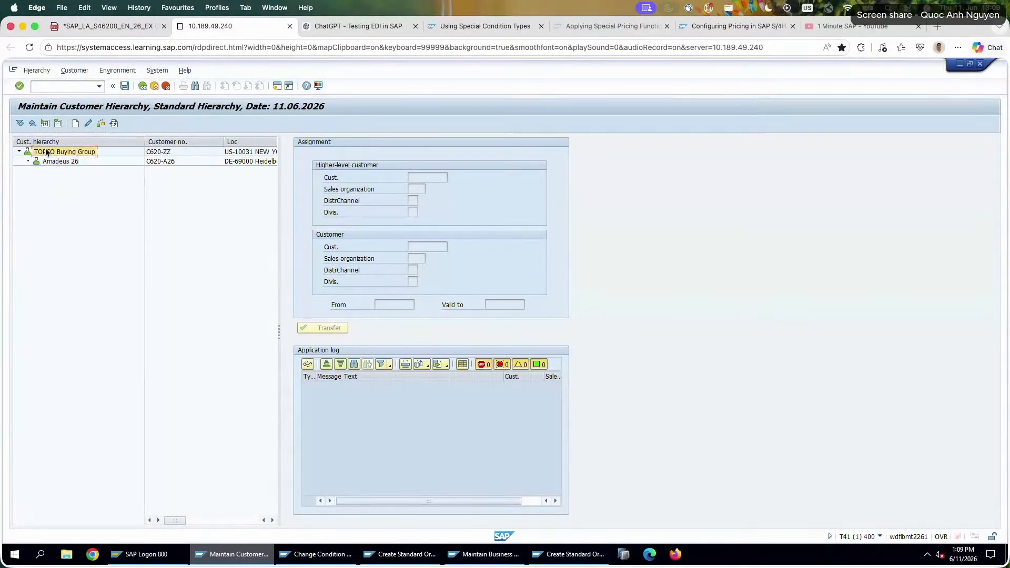
left_click(79, 160)
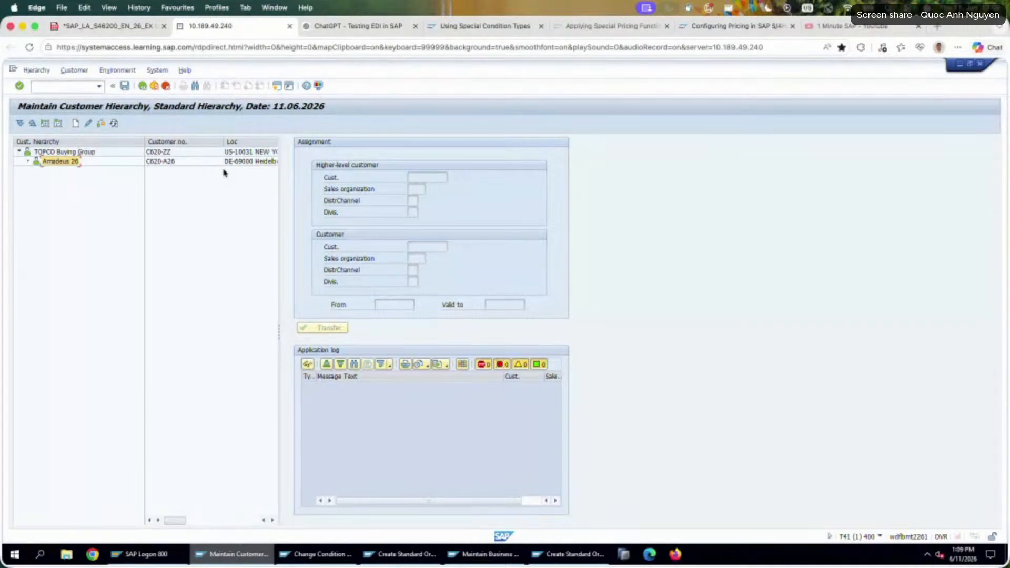
left_click(99, 127)
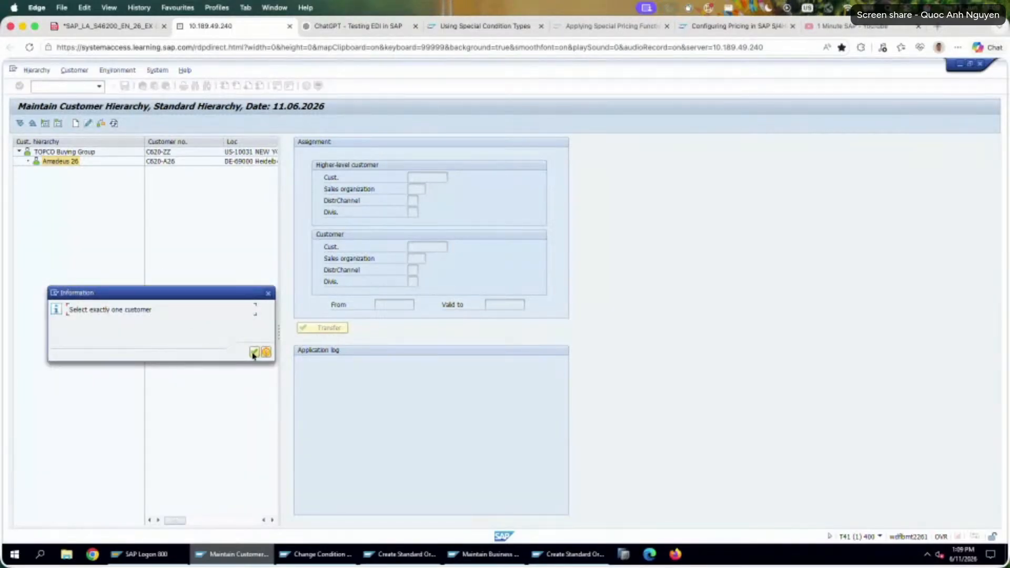
left_click(254, 352)
Reload the customer hierarchy with the same selection criteria and try to change the assignment of the TOPCO Buying Group.
left_click(145, 87)
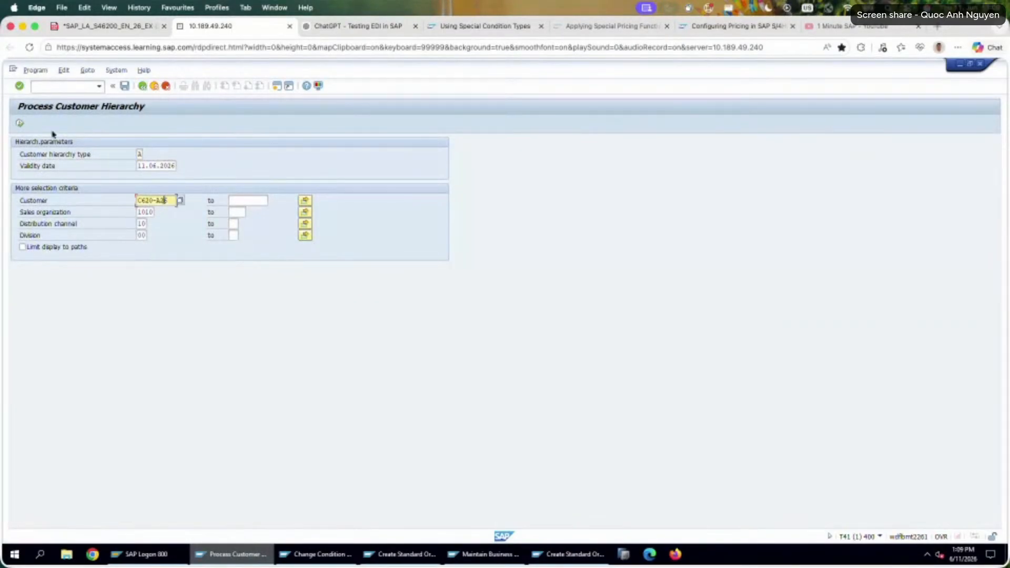
left_click(19, 122)
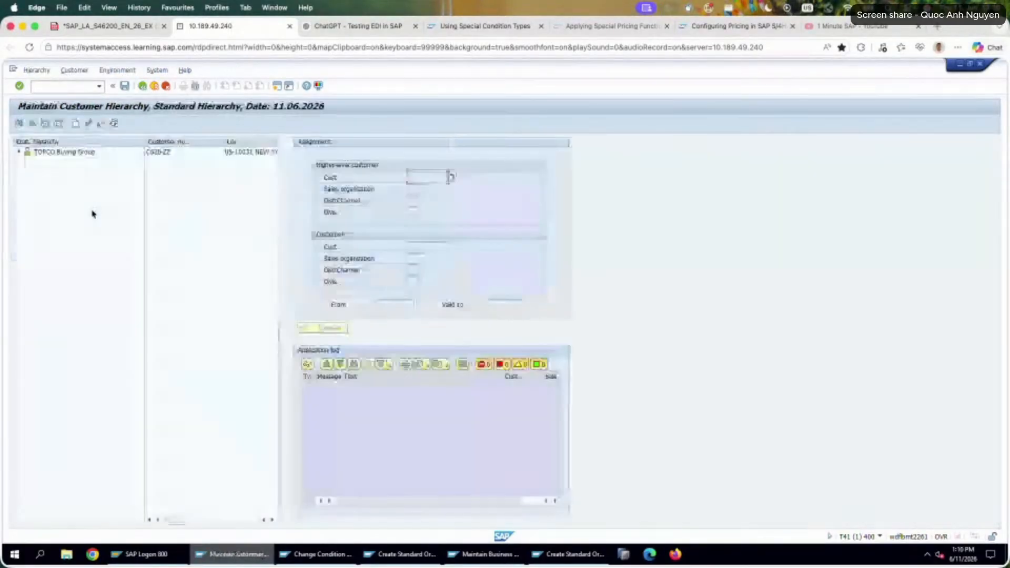
left_click(69, 152)
left_click(88, 124)
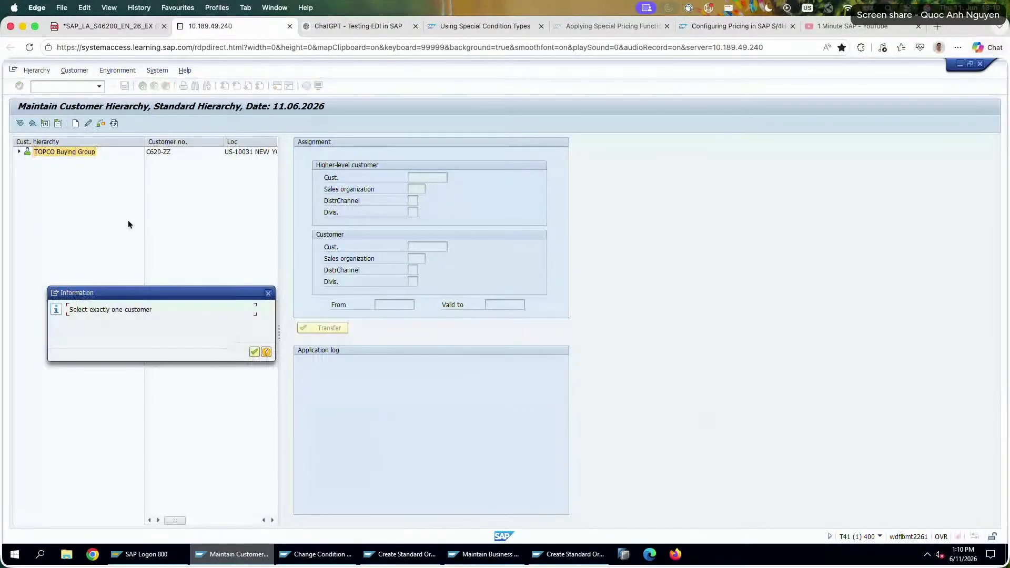
key("Return")
Expand the TOPCO Buying Group and try to change the assignment of Amadeus 26.
left_click(19, 152)
left_click(57, 161)
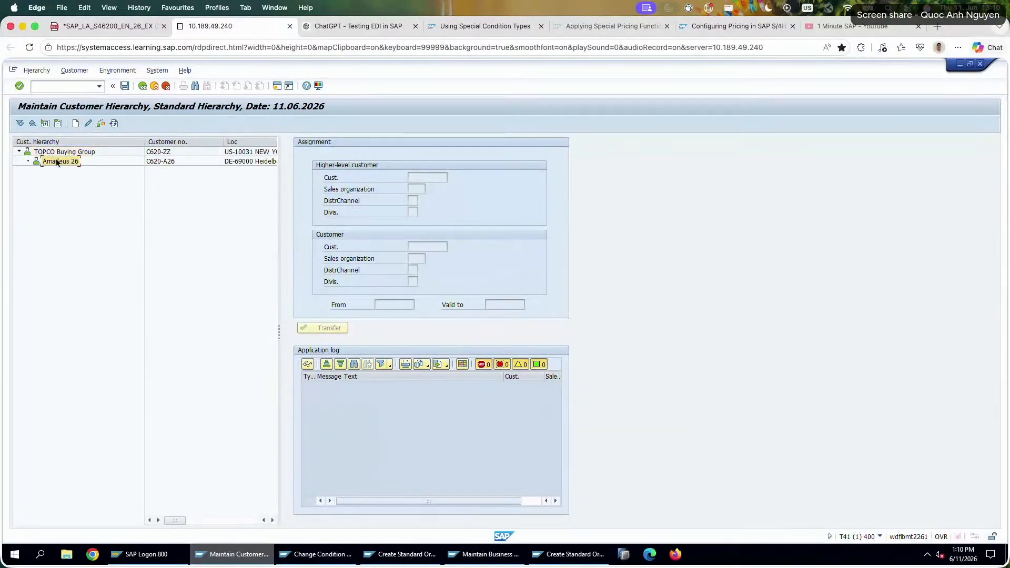
left_click(89, 124)
key("Return")
Open the reassignment form for Amadeus 26 and enter its own customer number.
left_click(42, 70)
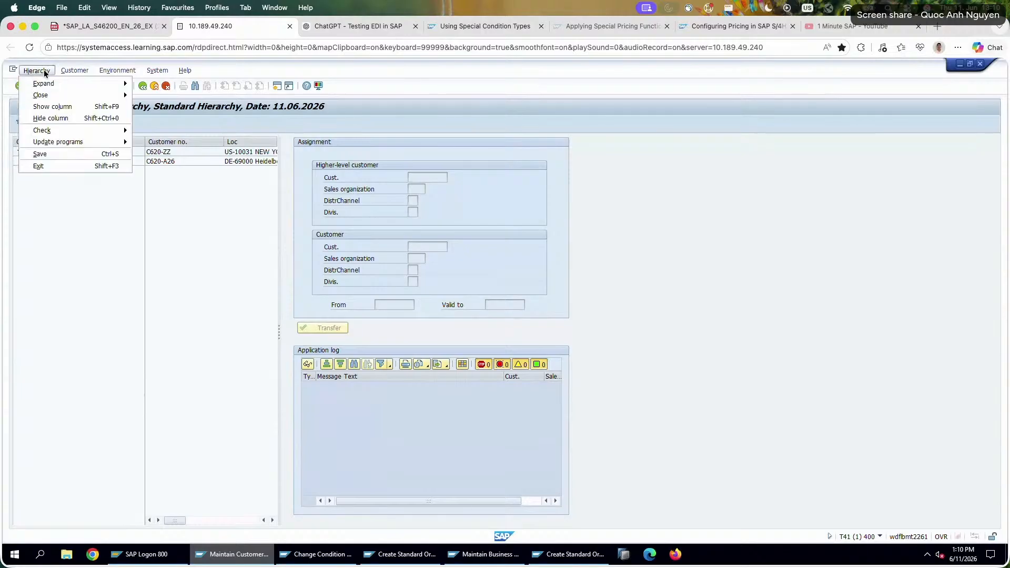
left_click(75, 69)
mouse_move(98, 95)
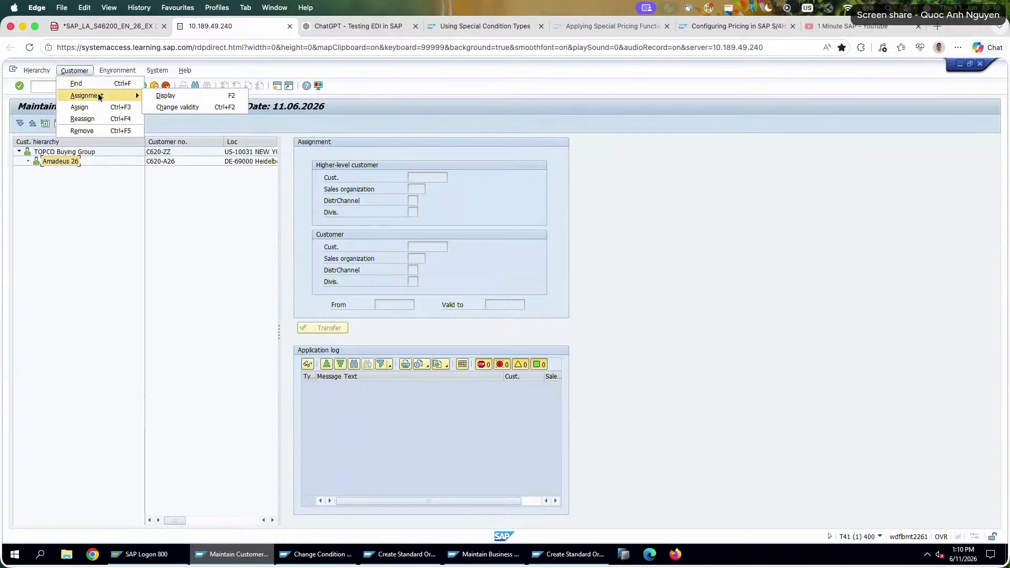
left_click(138, 114)
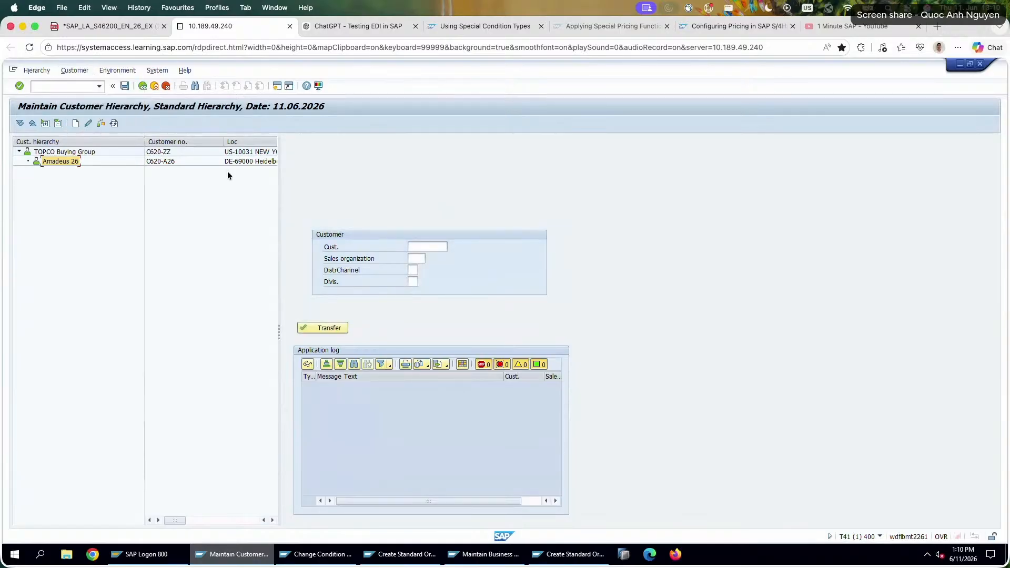
left_click(414, 247)
type("C620-A26")
key("Return")
left_click(416, 258)
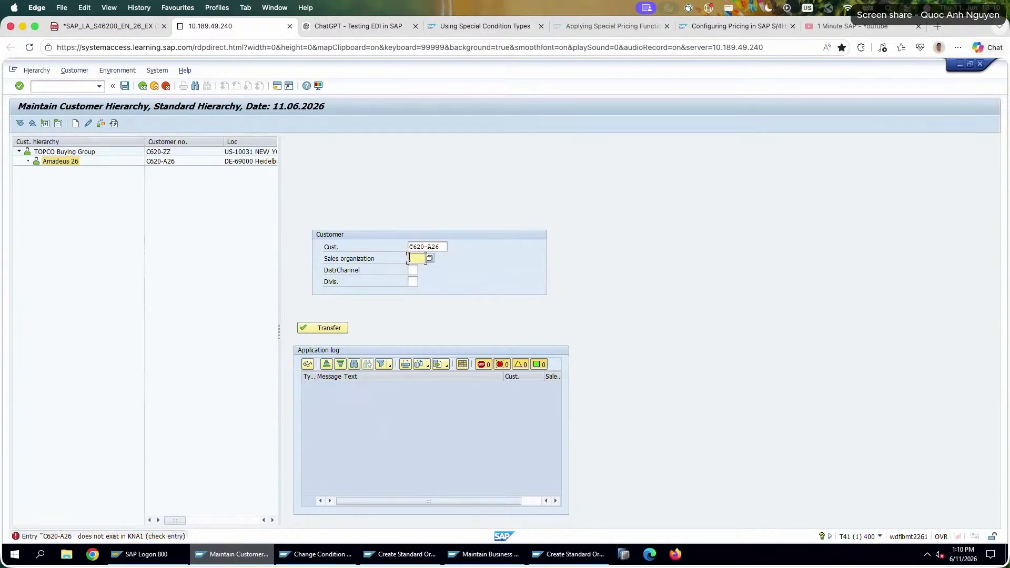
Re-enter Amadeus 26's customer number as the customer in the reassignment form.
double_click(423, 247)
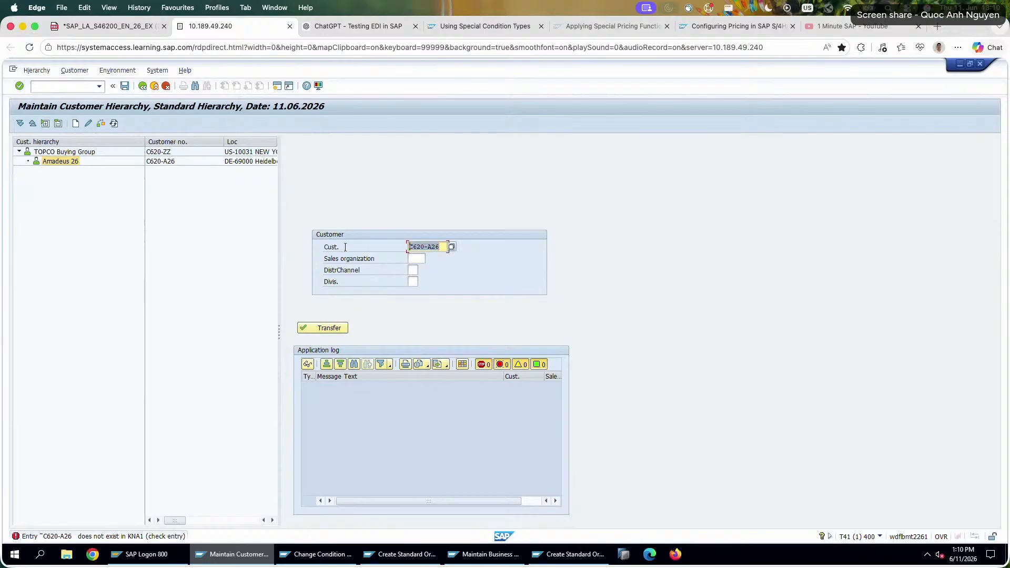
type("C6")
key("Down")
key("Down")
key("Return")
key("Return")
key("Return")
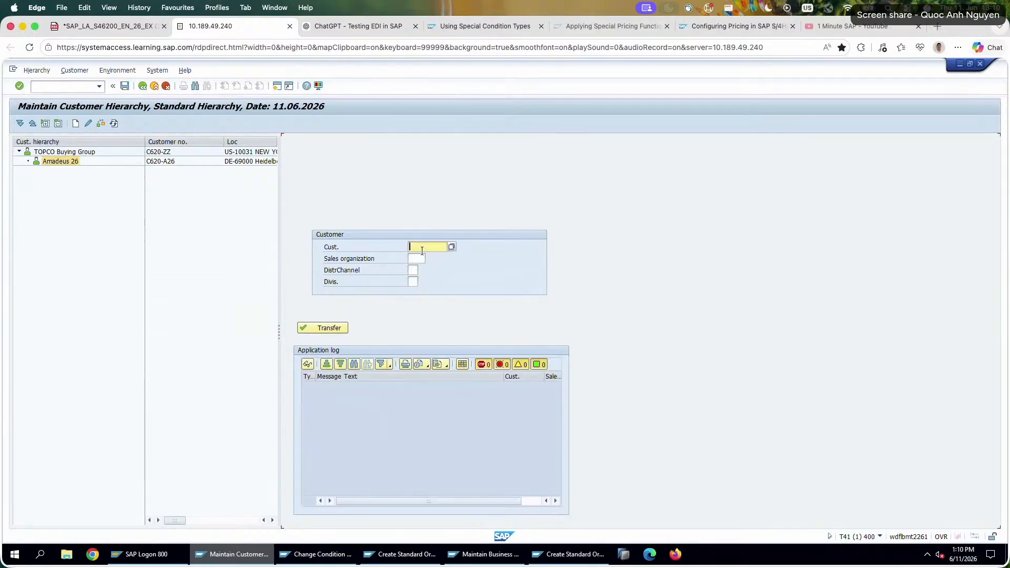
type("C26")
key("BackSpace")
key("BackSpace")
key("Down")
key("Return")
Set sales organization 1010, distribution channel 10 and division 00, and try to transfer the reassignment.
left_click(416, 259)
type("1010")
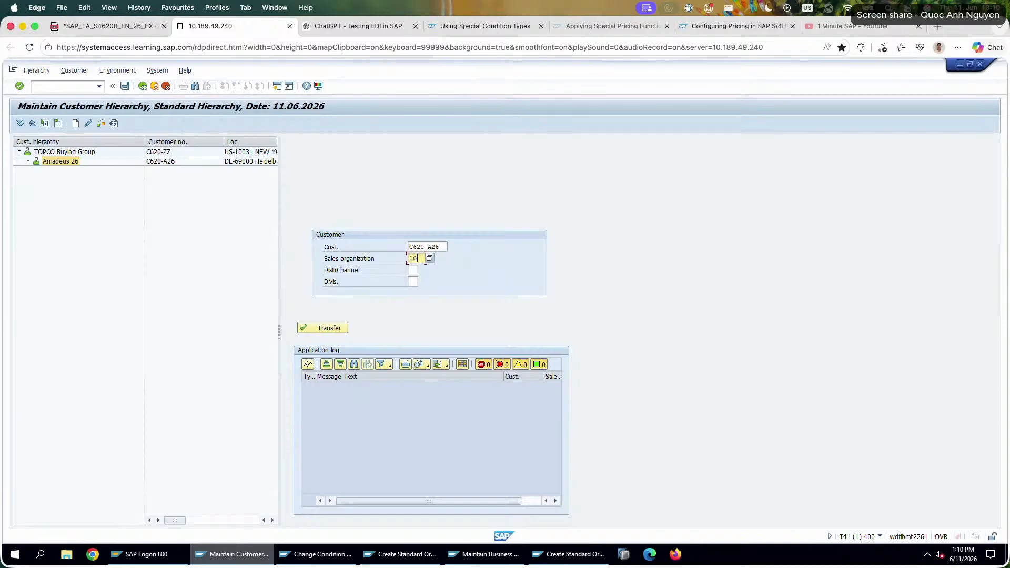
key("Tab")
type("10")
key("Tab")
type("00")
key("Return")
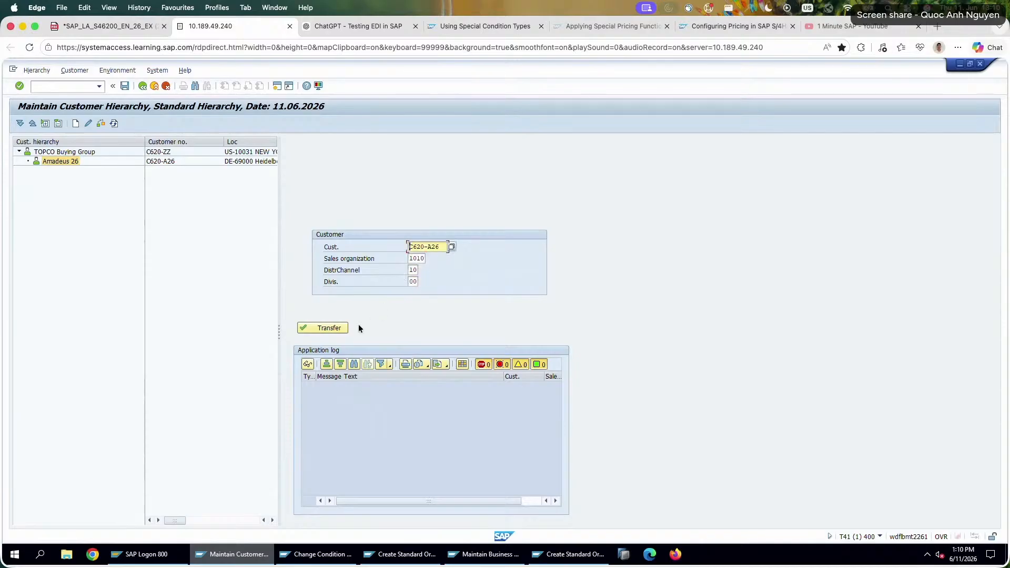
left_click(330, 327)
left_click(254, 351)
Fill in the reassignment form again with Amadeus 26's customer number, sales organization 1010, distribution channel 10 and division 00.
left_click(414, 246)
left_click(421, 257)
left_click(415, 259)
key("space")
left_click(418, 270)
left_click(414, 271)
left_click(414, 273)
left_click(416, 279)
double_click(415, 282)
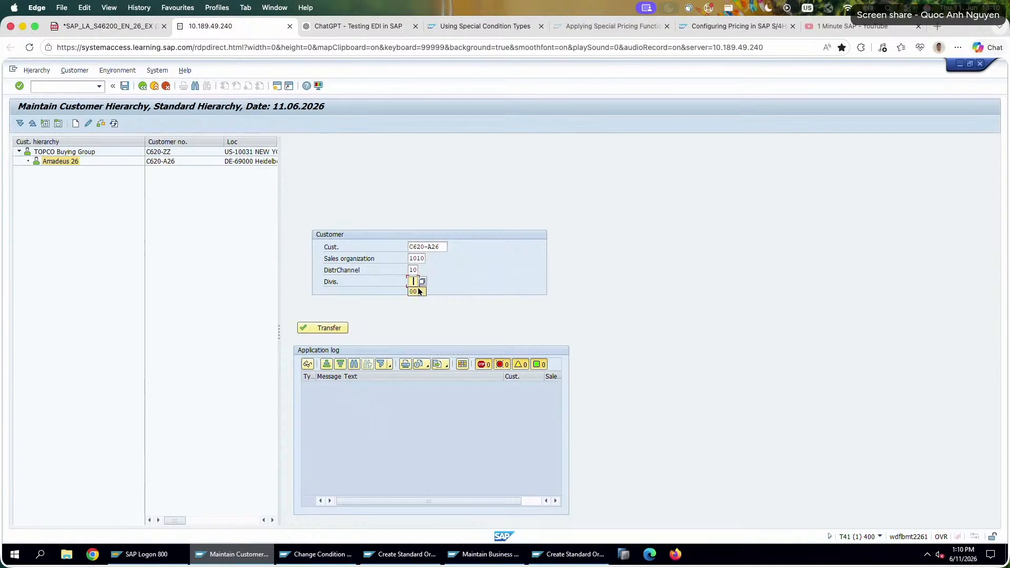
left_click(418, 292)
left_click(420, 247)
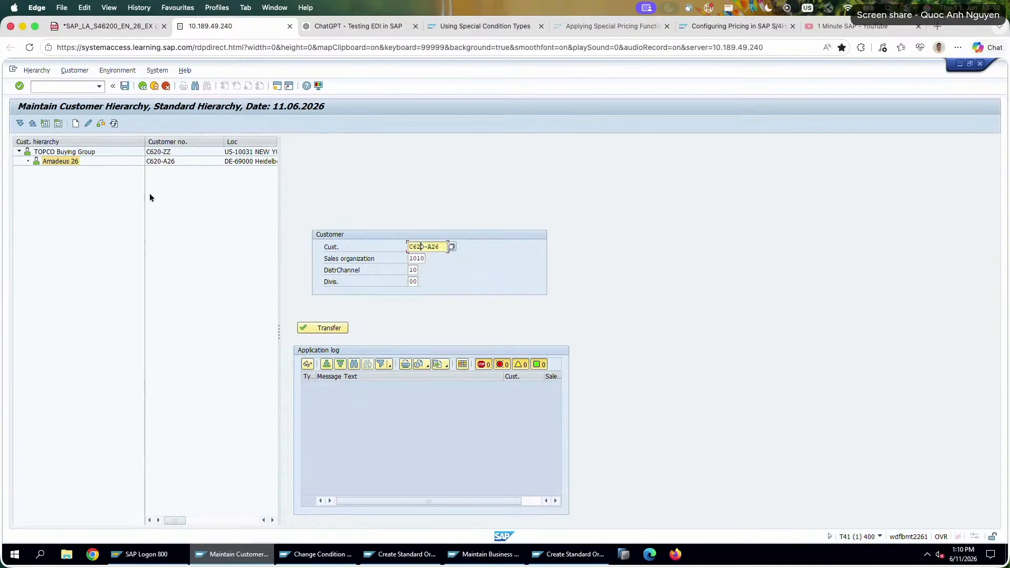
Reselect Amadeus 26 in the hierarchy tree and try to change its assignment instead of reassigning it.
left_click(93, 152)
left_click(70, 162)
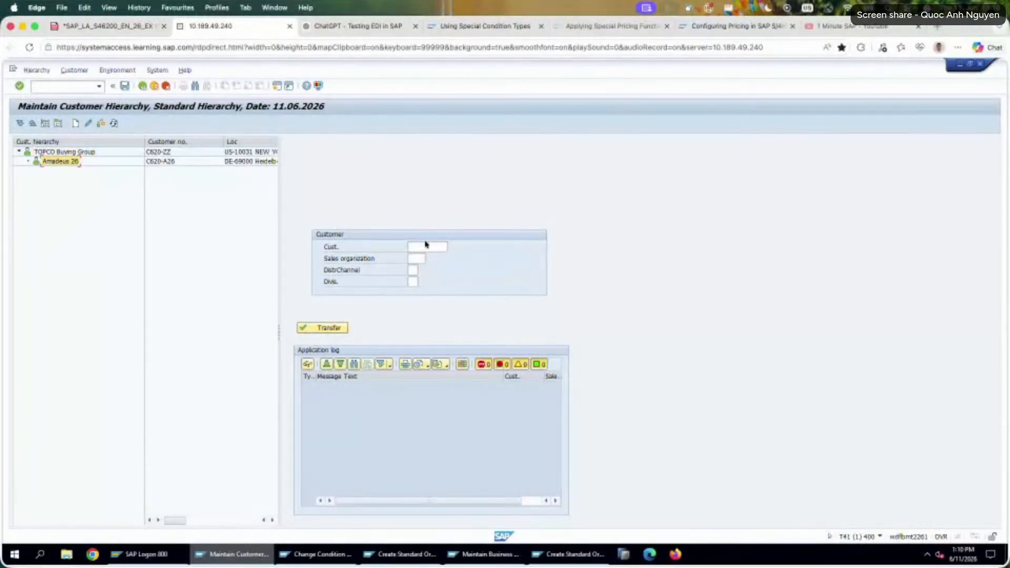
left_click(425, 246)
left_click(89, 123)
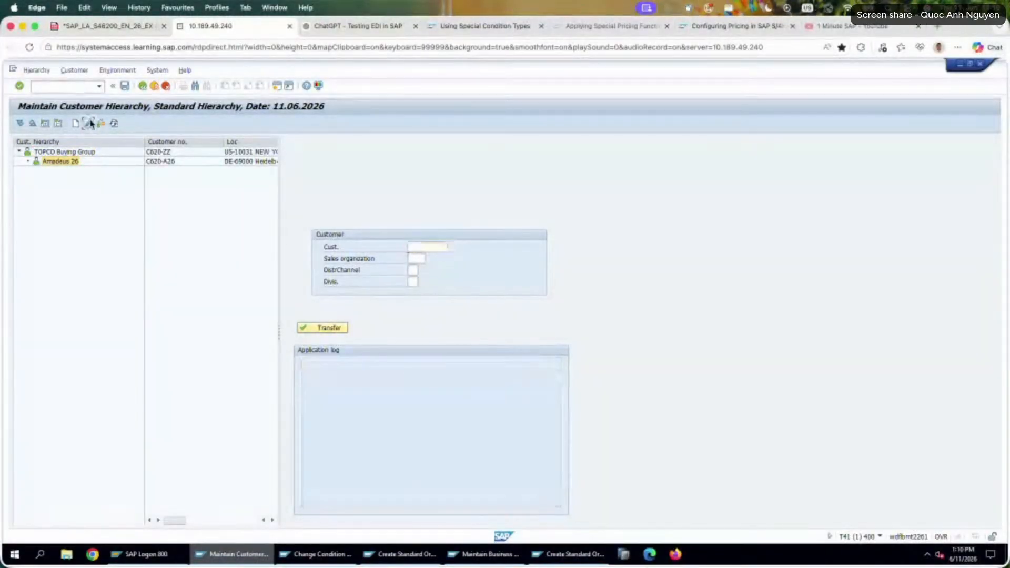
key("Return")
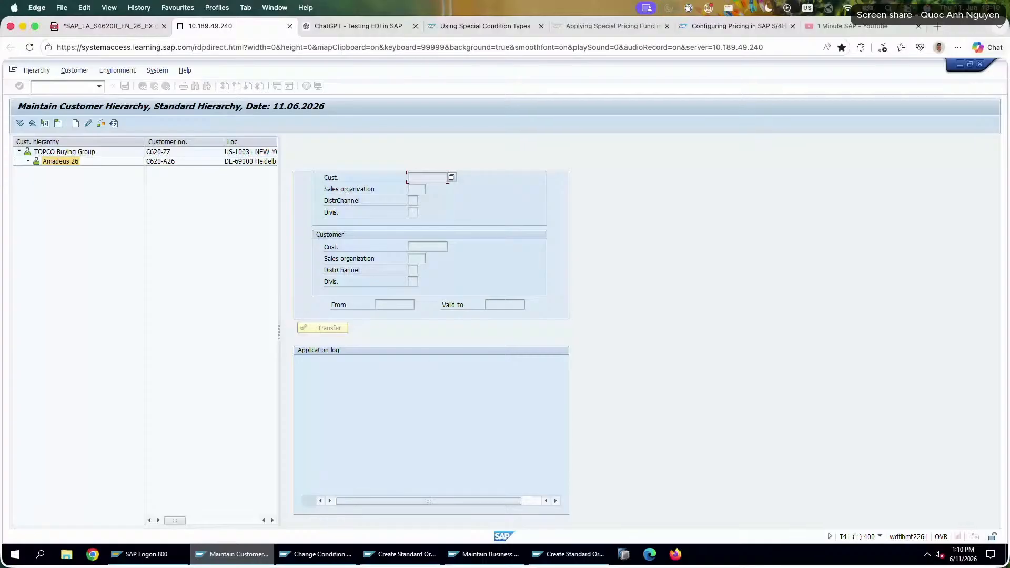
Widen the hierarchy tree to show the sales area and validity period columns, and retry changing Amadeus 26's assignment.
left_click(75, 163)
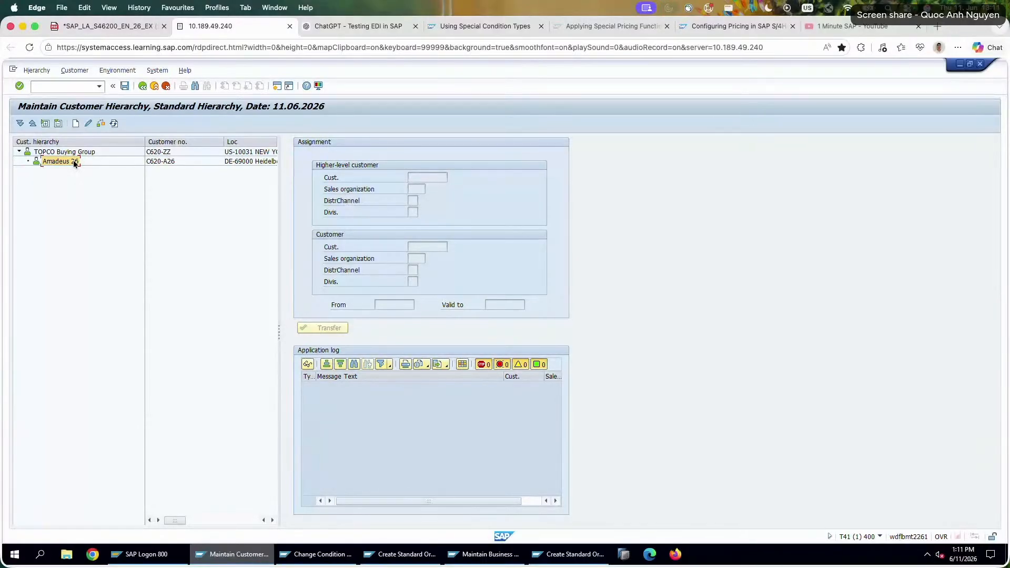
left_click_drag(279, 194, 367, 202)
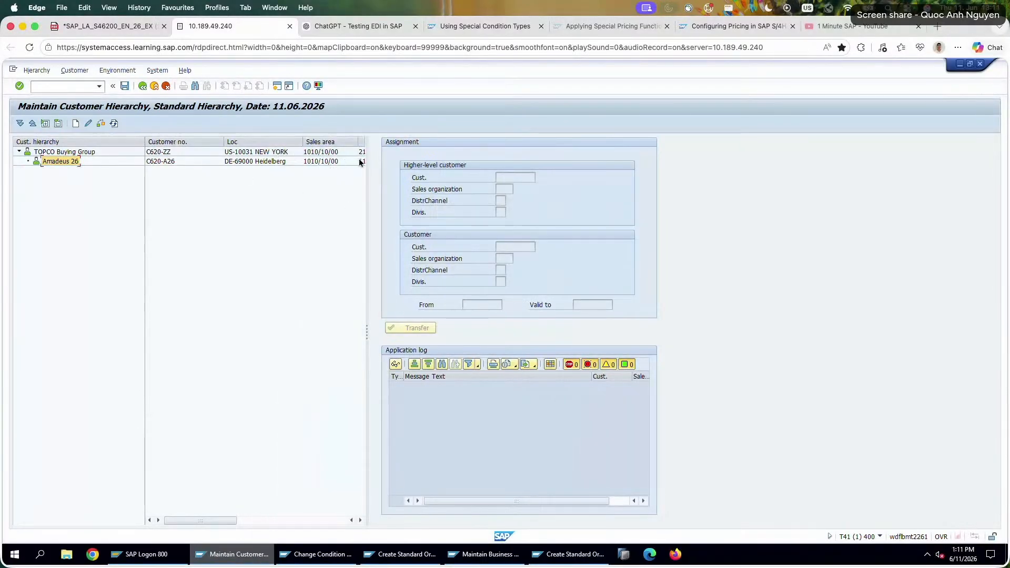
left_click_drag(368, 166, 515, 179)
left_click(402, 162)
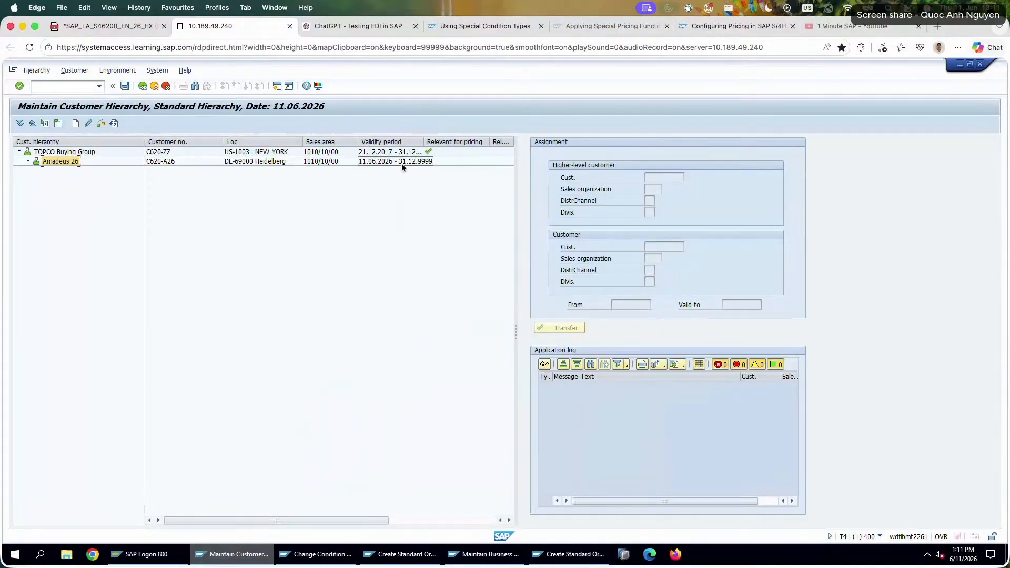
left_click(56, 162)
left_click(90, 123)
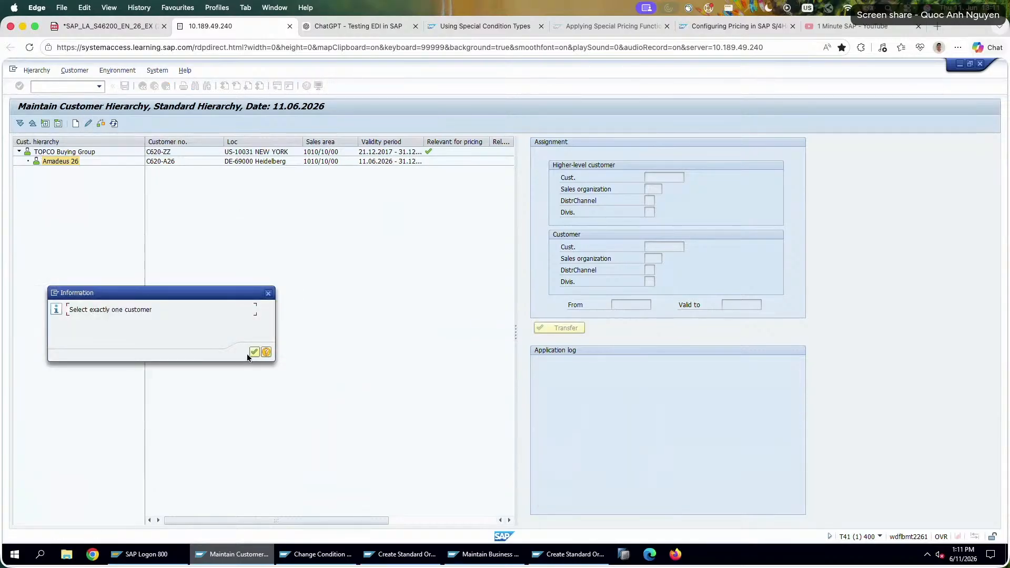
left_click(251, 352)
left_click(46, 71)
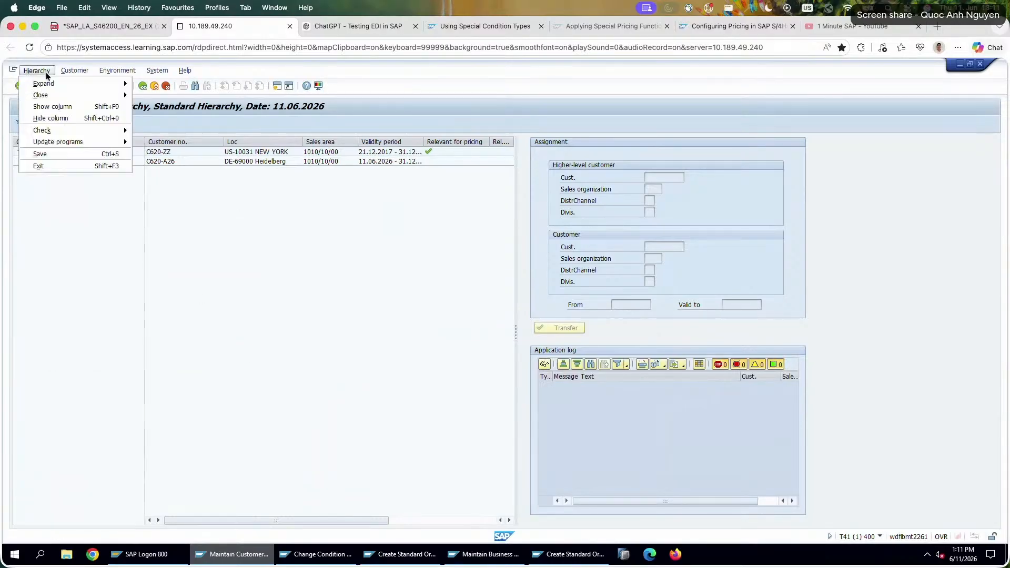
mouse_move(65, 85)
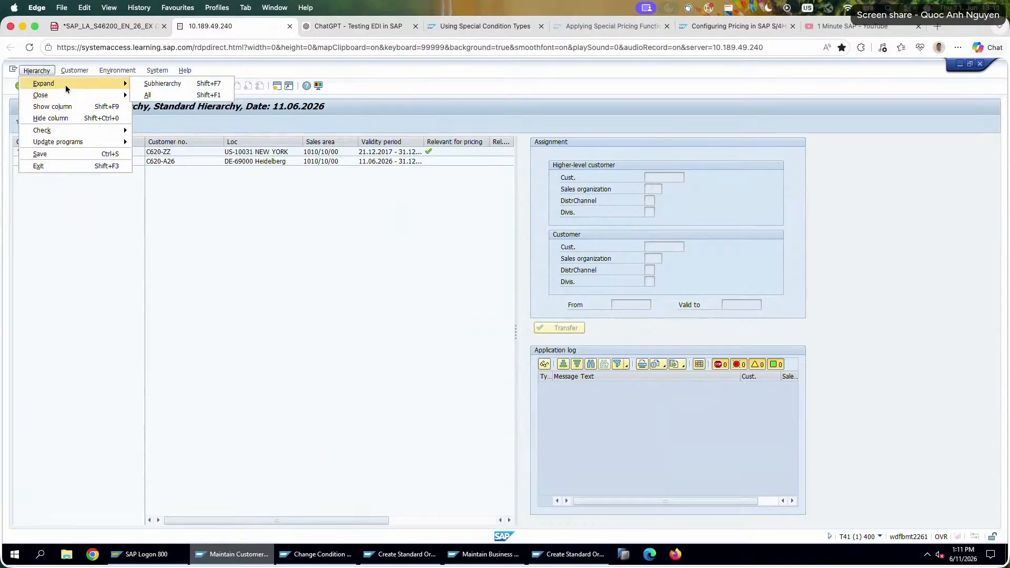
mouse_move(74, 143)
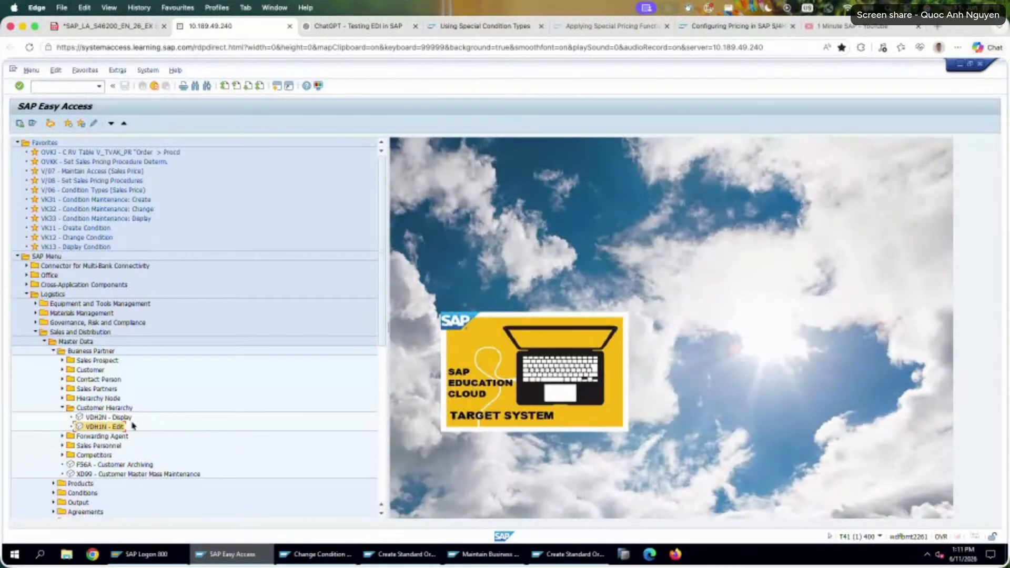
Open Amadeus 26 for changing with the hierarchy node transaction VD02, using sales area 1010/10/00.
left_click(62, 398)
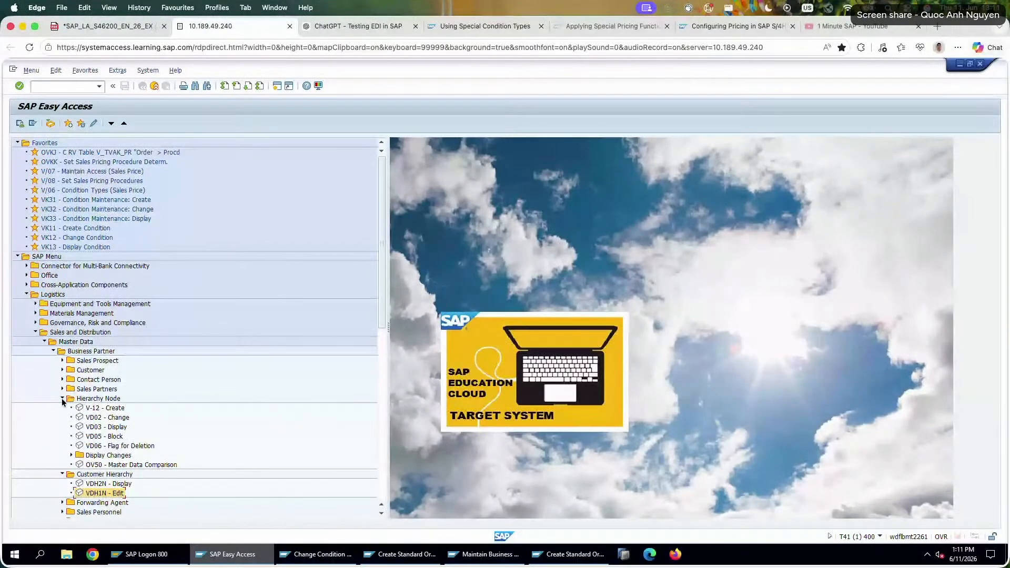
double_click(108, 418)
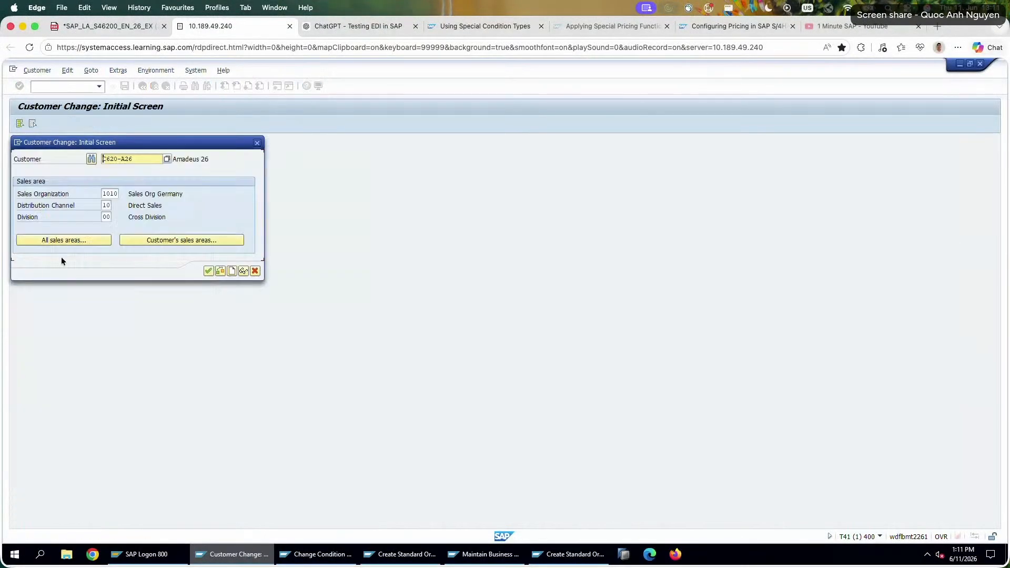
left_click(210, 271)
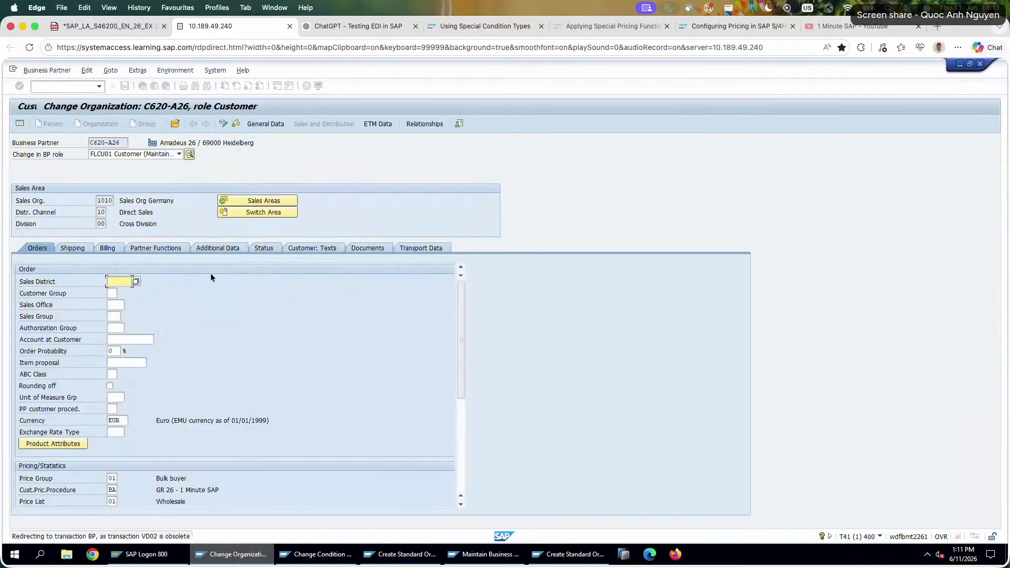
Examine Amadeus 26's sales area data for a hierarchy assignment, covering orders, additional data, partner functions, billing, shipping, status, transport data and documents.
scroll(162, 468, "down", 5)
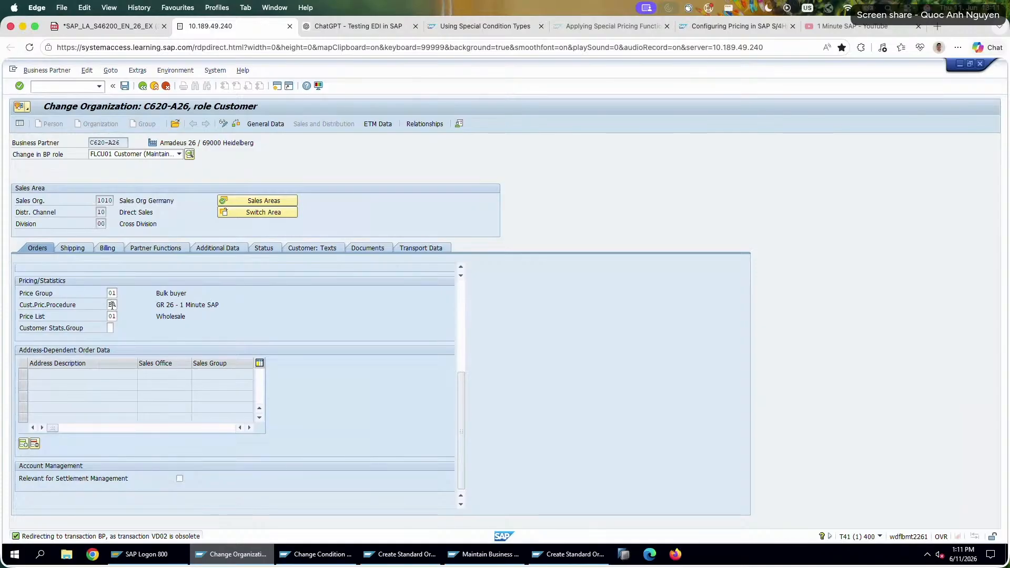
scroll(113, 306, "up", 5)
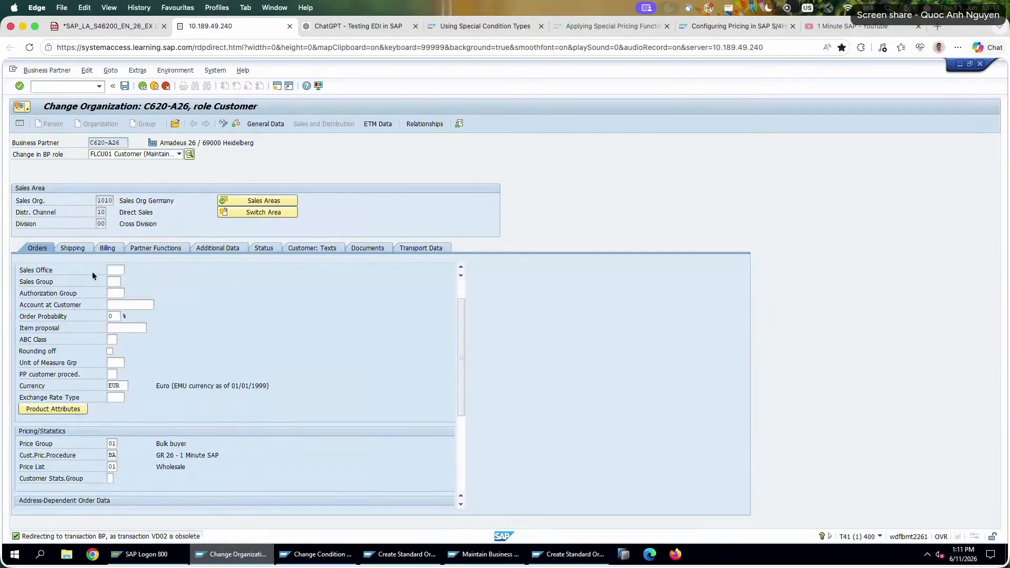
left_click(195, 245)
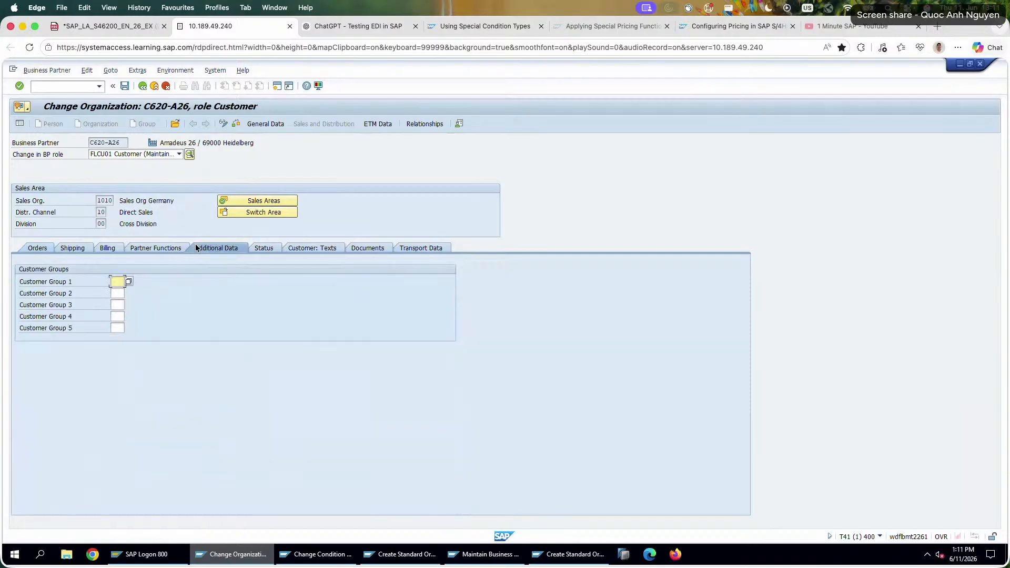
left_click(139, 249)
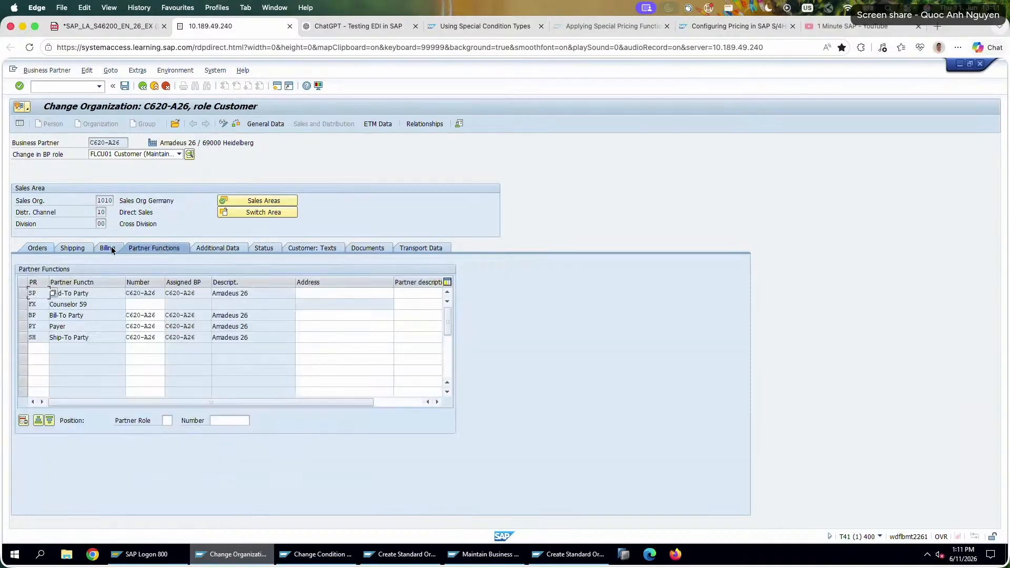
left_click(114, 247)
left_click(74, 247)
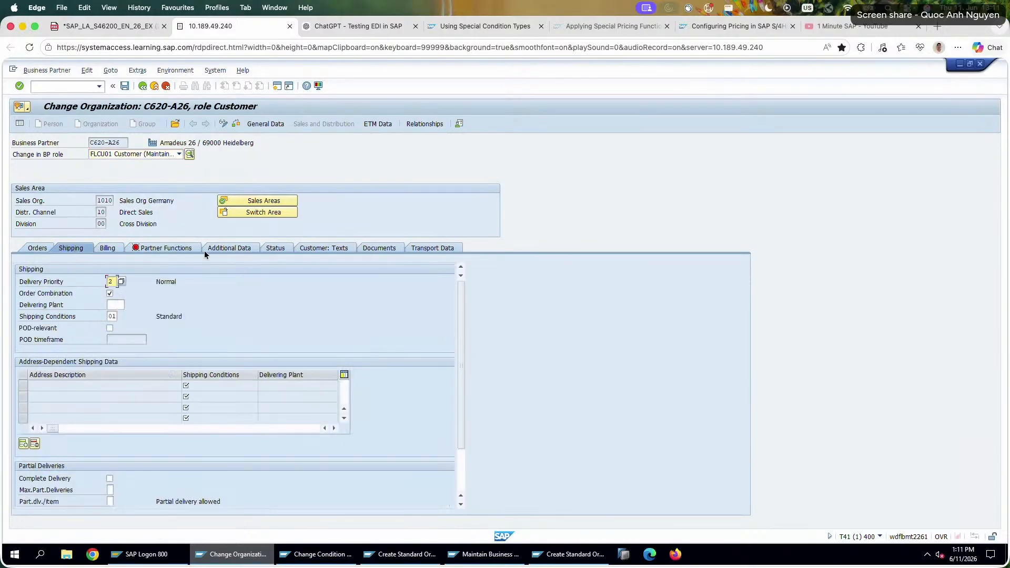
left_click(279, 248)
left_click(428, 249)
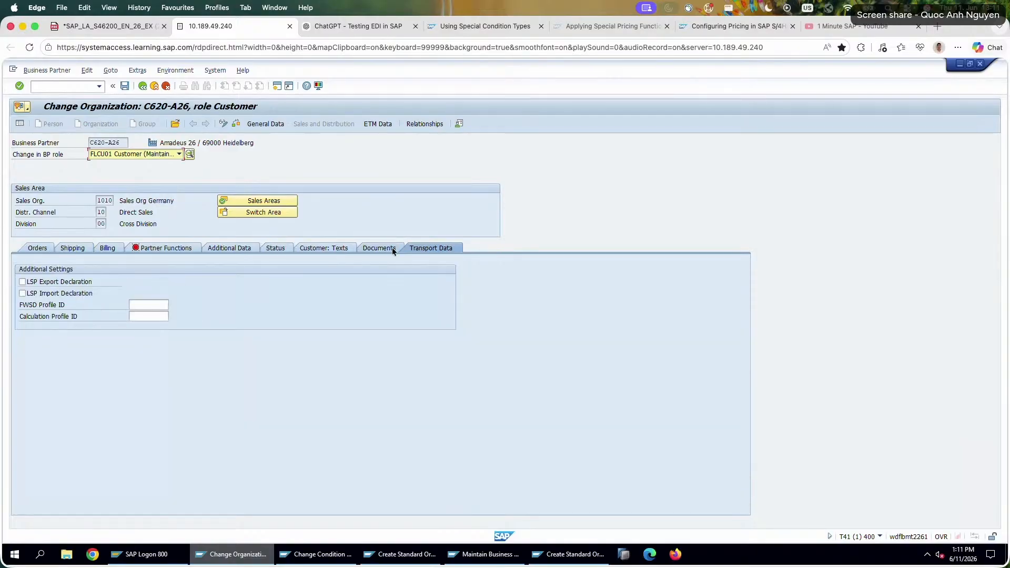
left_click(388, 248)
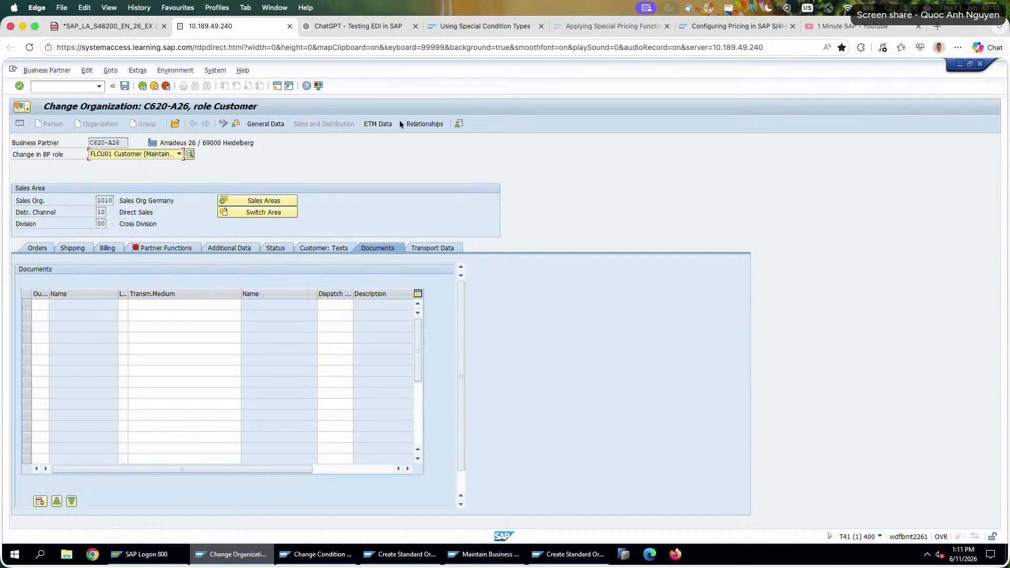
Check Amadeus 26's business partner relationships across all categories, and exit the business partner without saving.
left_click(414, 124)
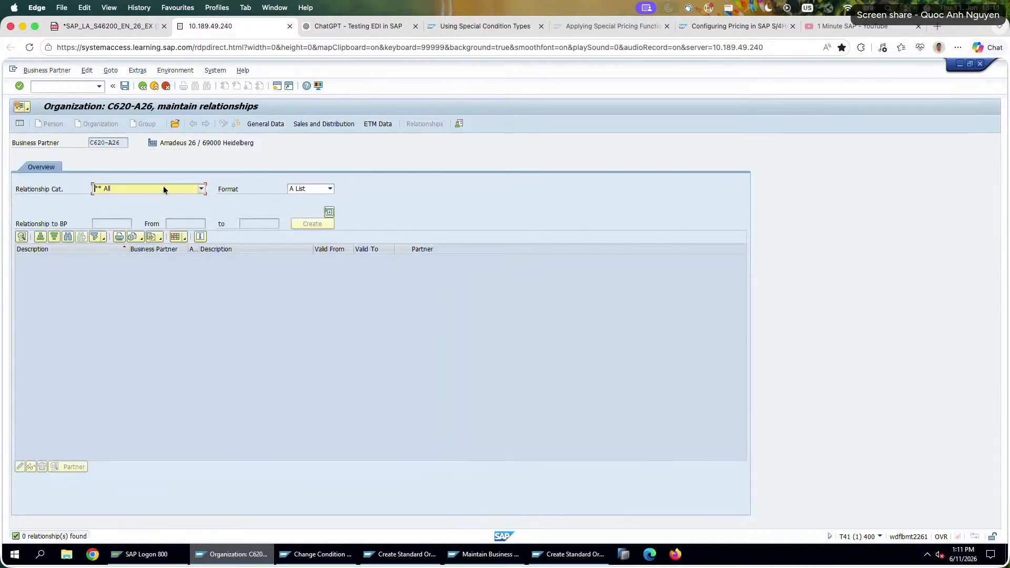
left_click(165, 186)
left_click(185, 174)
left_click(143, 86)
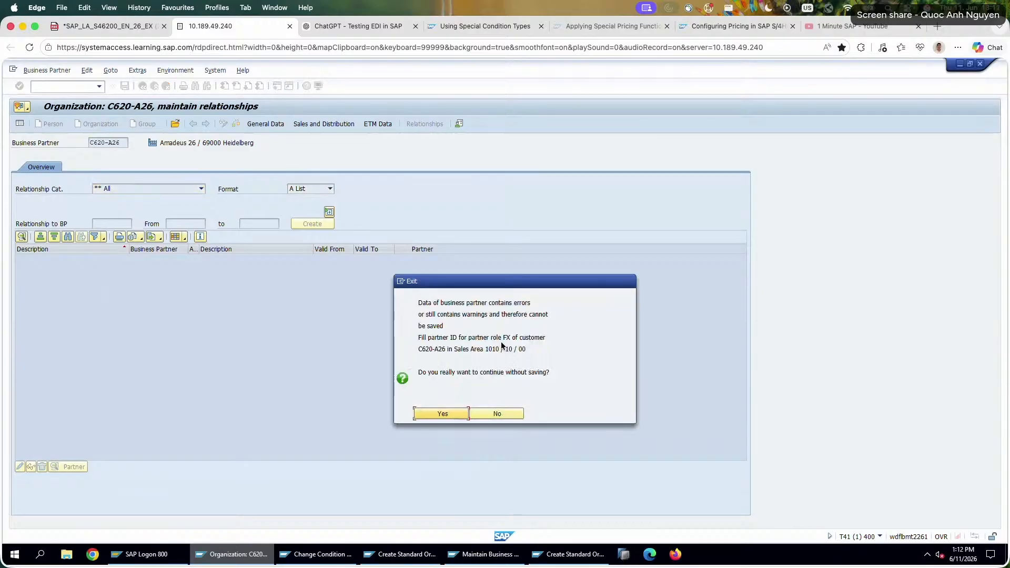
left_click(447, 416)
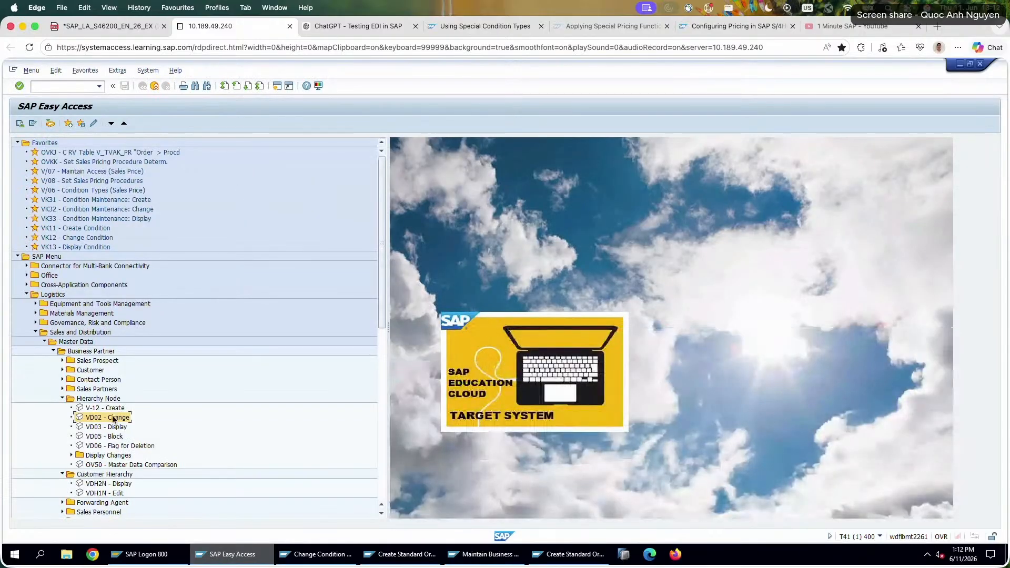
Restart VD02 for Amadeus 26, look through the list of all sales areas, and open the customer in sales area 1010/10/00.
double_click(113, 418)
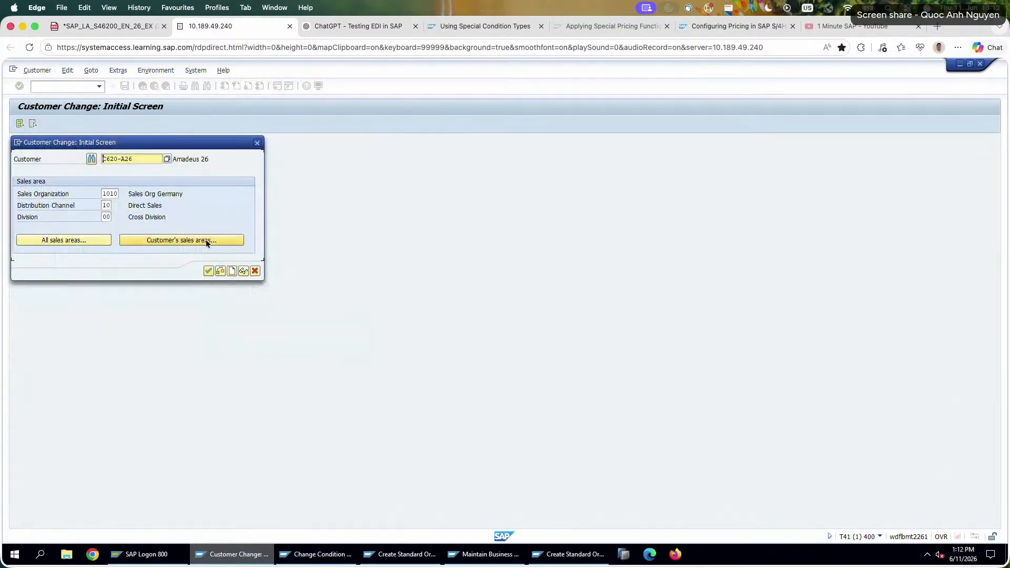
left_click(68, 238)
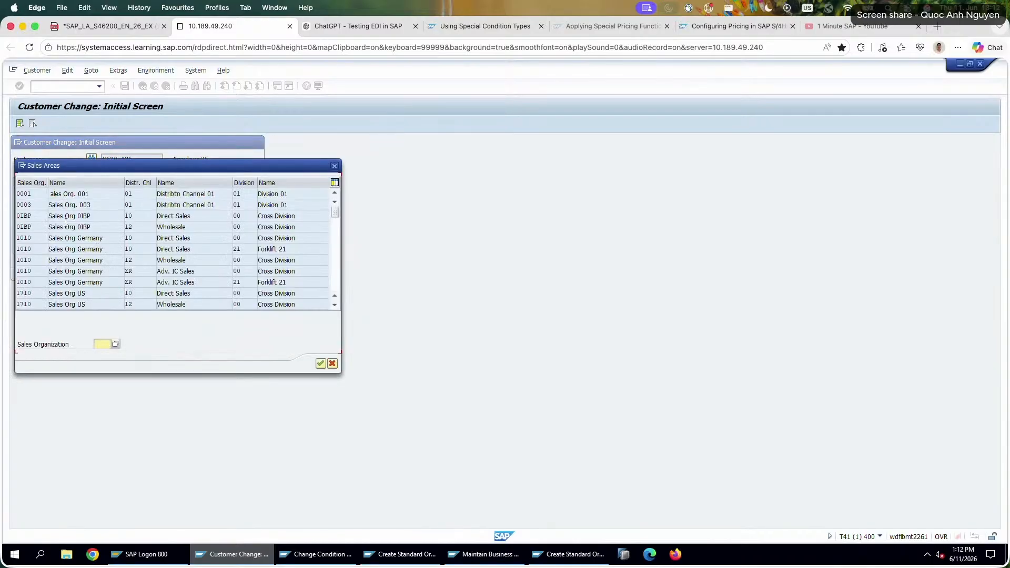
left_click(321, 363)
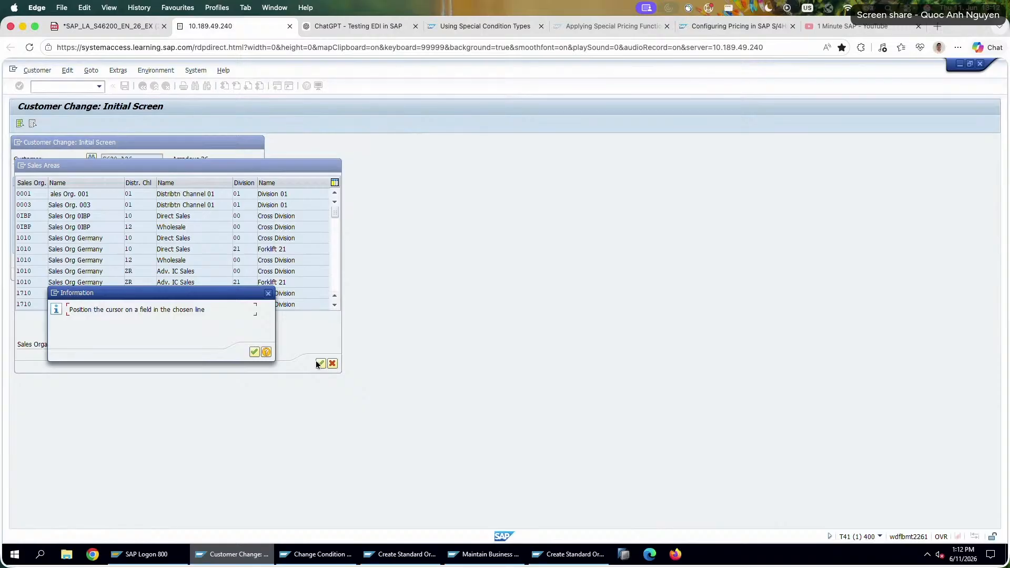
left_click(208, 272)
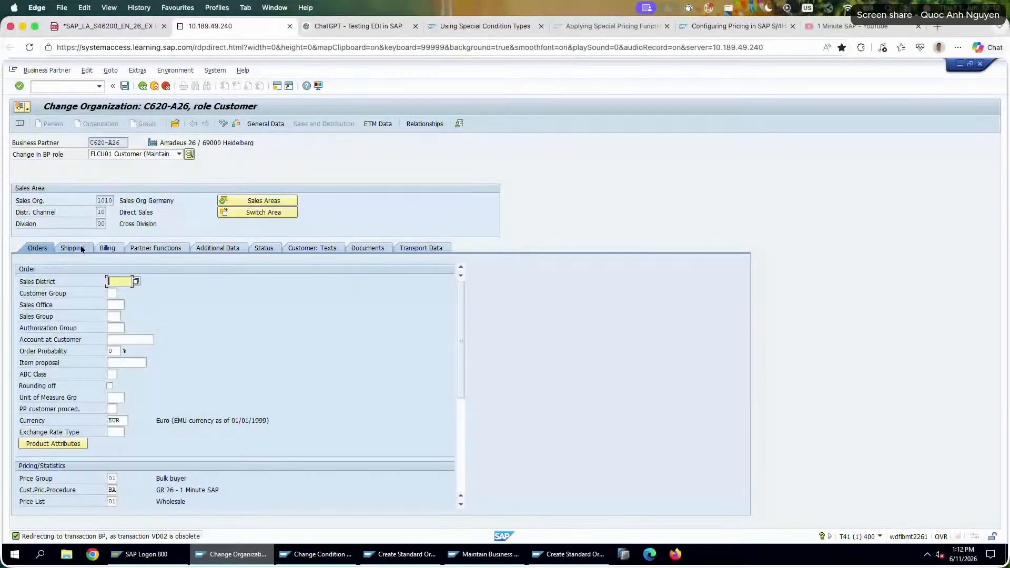
Review Amadeus 26's shipping, billing, partner function, additional and status data for sales area 1010/10/00.
left_click(80, 247)
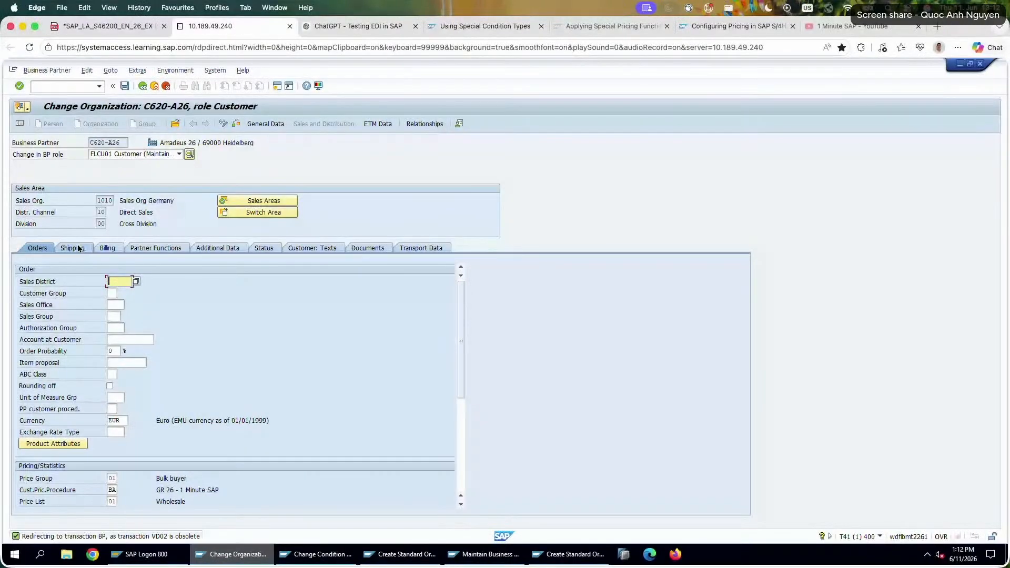
left_click(105, 247)
left_click(150, 248)
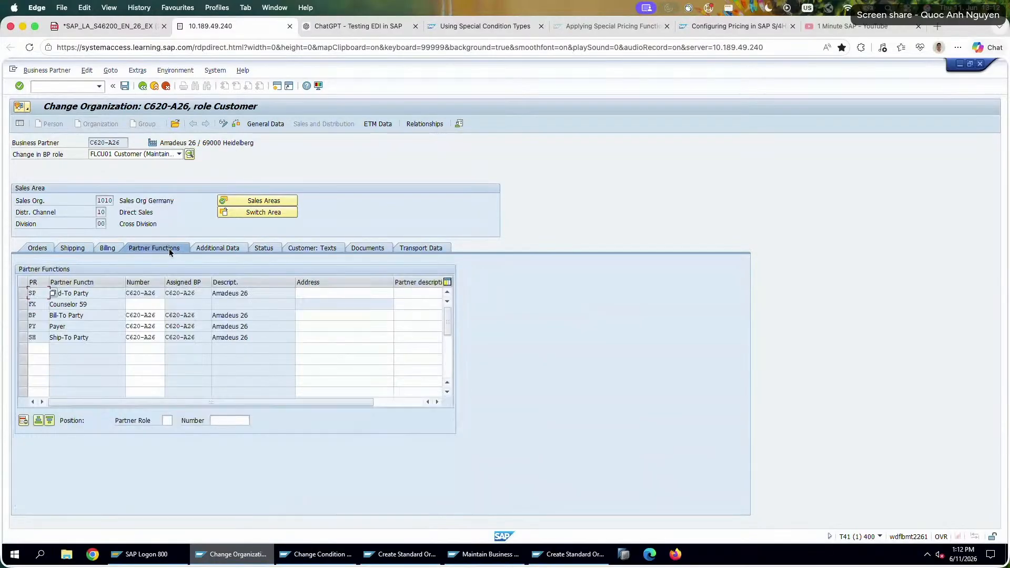
left_click(223, 248)
left_click(279, 247)
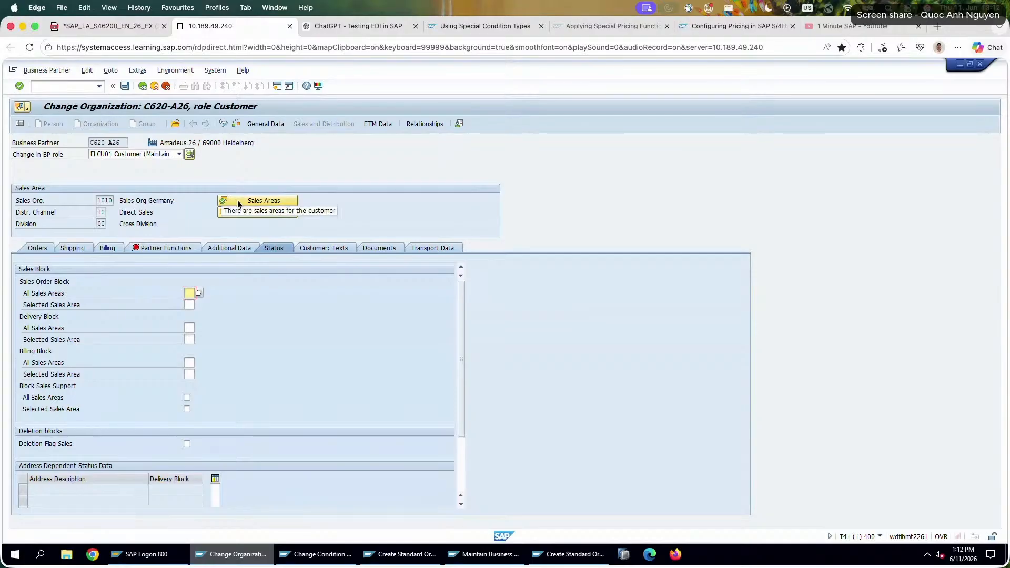
Look through the available business partner roles, and review Amadeus 26's general data for address, identification and control.
left_click(179, 154)
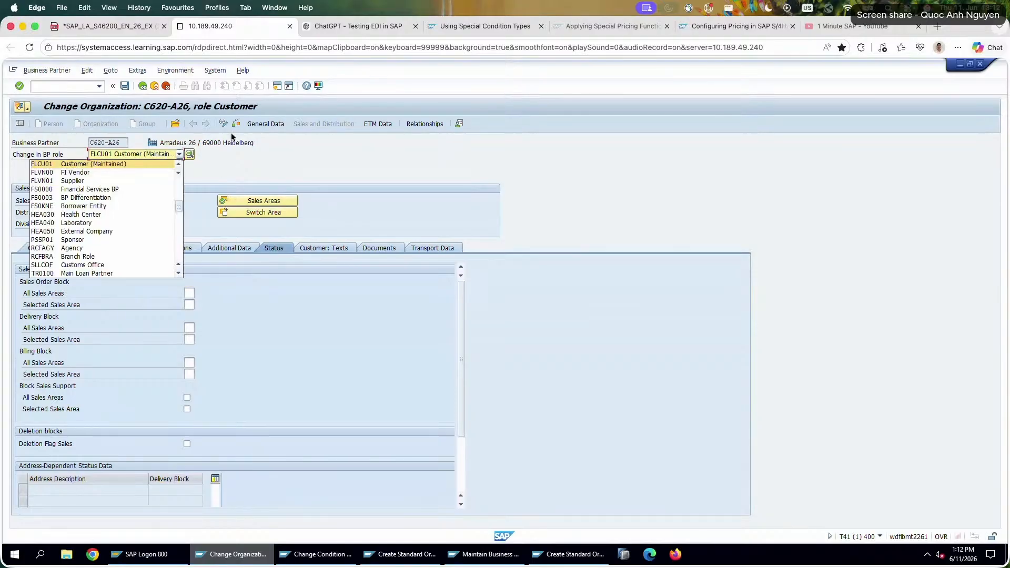
left_click(264, 126)
left_click(267, 124)
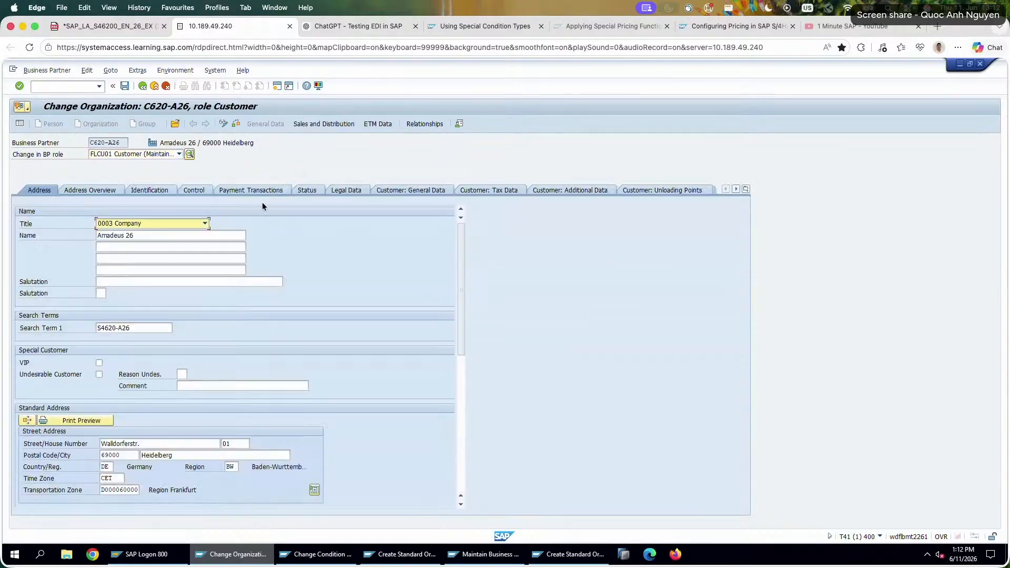
scroll(223, 330, "down", 10)
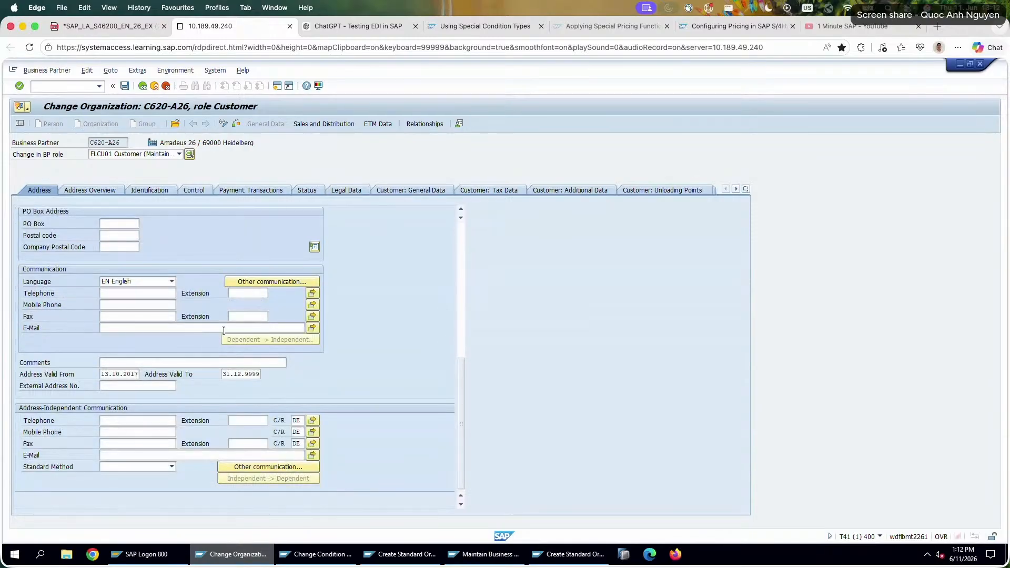
scroll(223, 330, "up", 10)
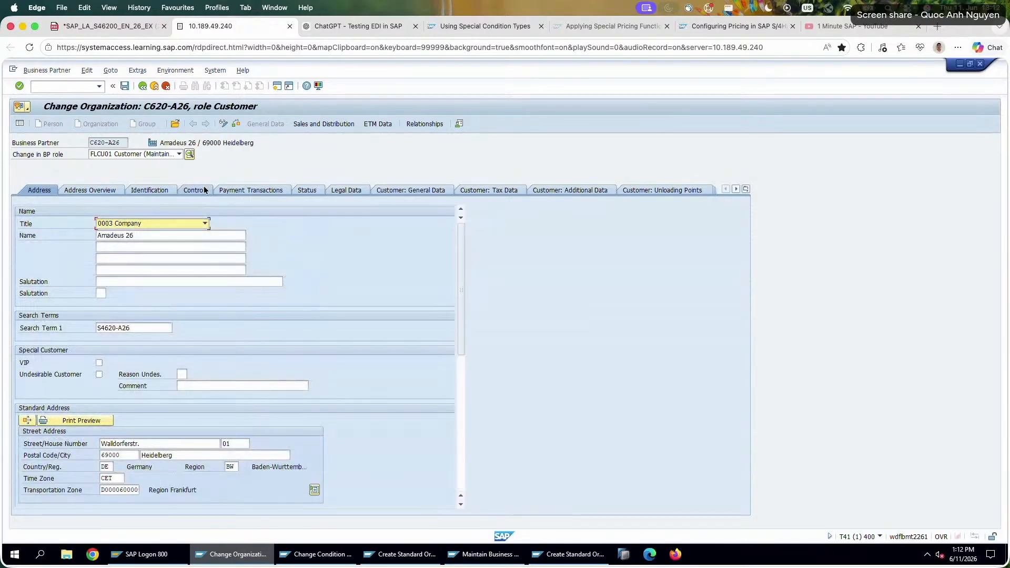
left_click(159, 189)
left_click(186, 192)
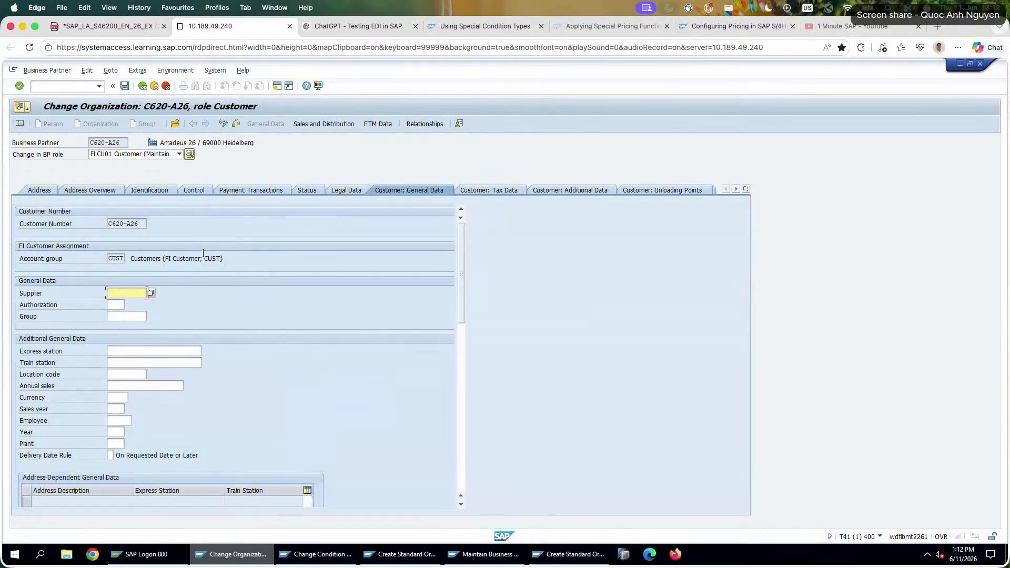
Examine the customer-specific general data of Amadeus 26, including tax data, additional data, unloading points, texts and transport data.
scroll(203, 253, "down", 10)
scroll(205, 251, "up", 10)
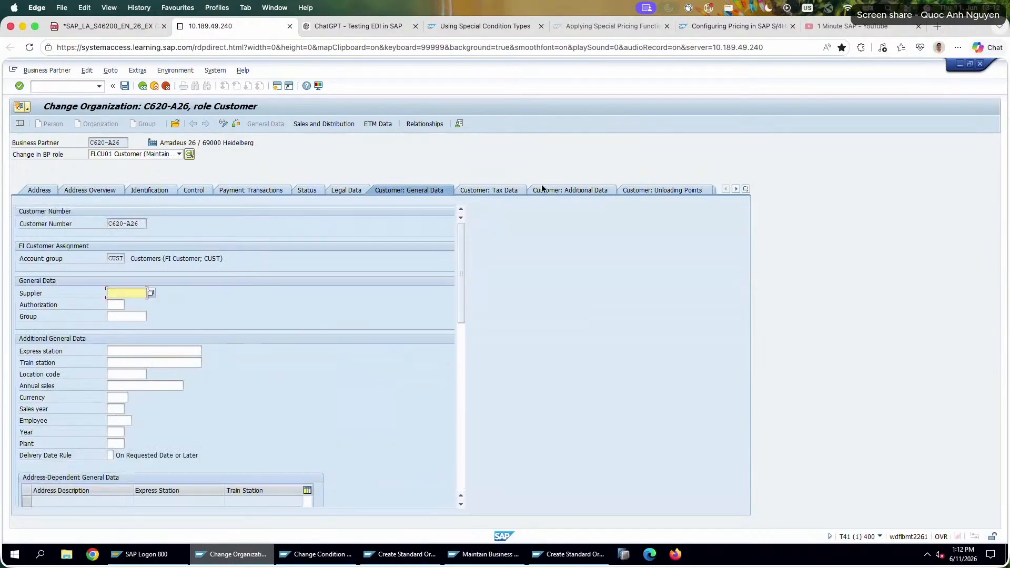
left_click(497, 195)
left_click(572, 196)
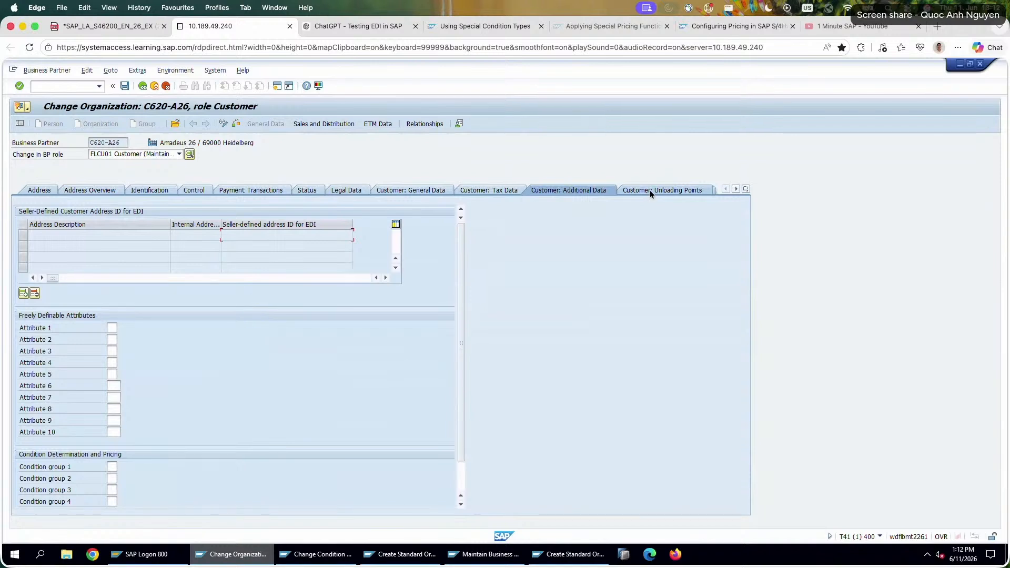
left_click(649, 191)
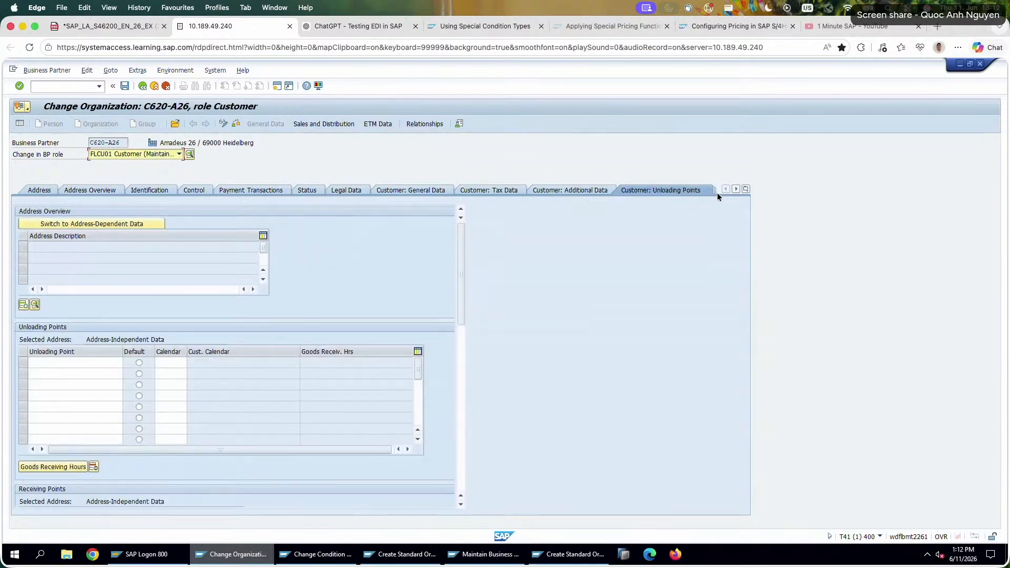
left_click(746, 189)
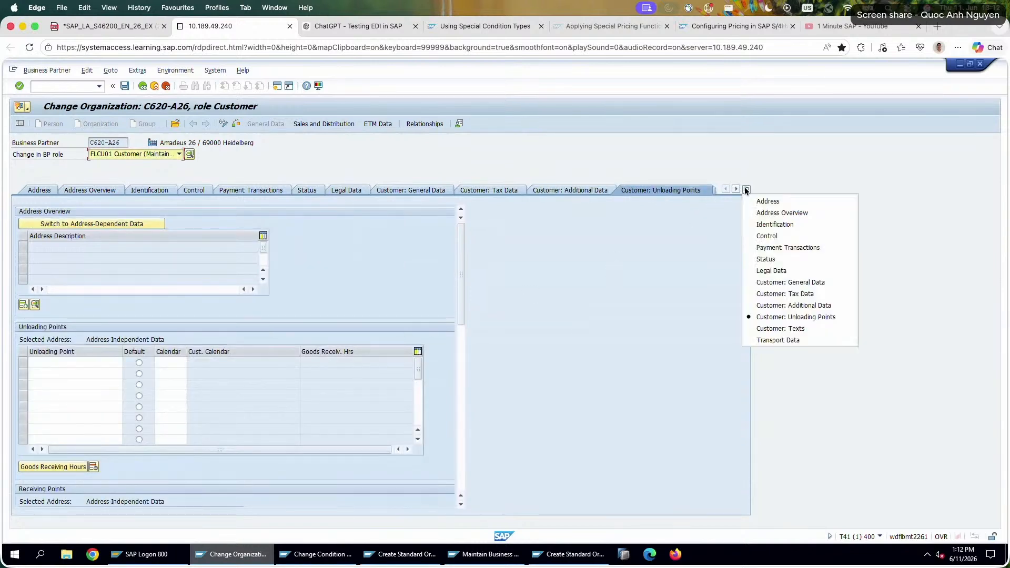
left_click(802, 328)
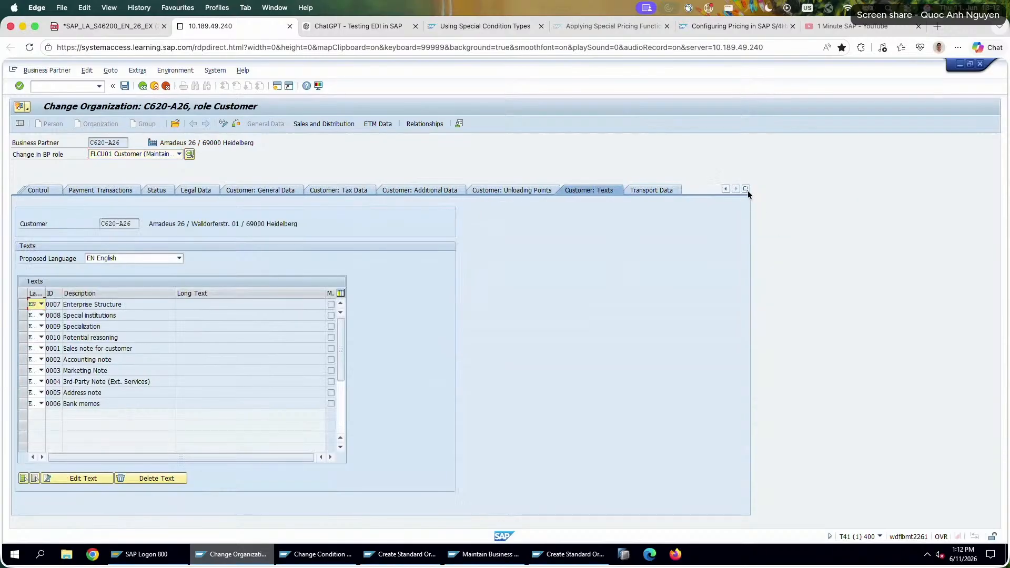
left_click(746, 189)
left_click(773, 340)
Check the business partner role selection again and open Amadeus 26's ETM basic data.
left_click(128, 156)
left_click(128, 156)
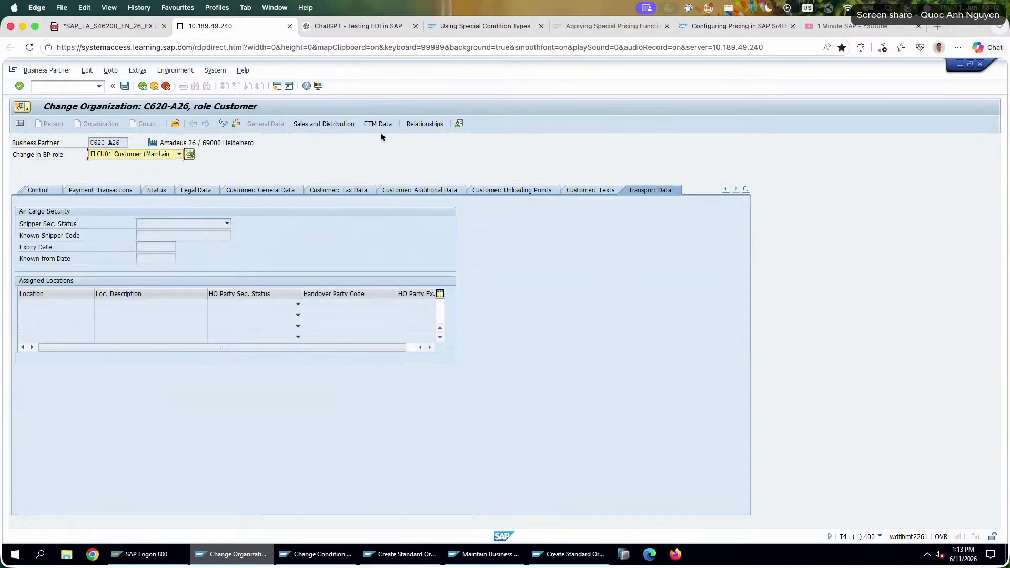
left_click(386, 126)
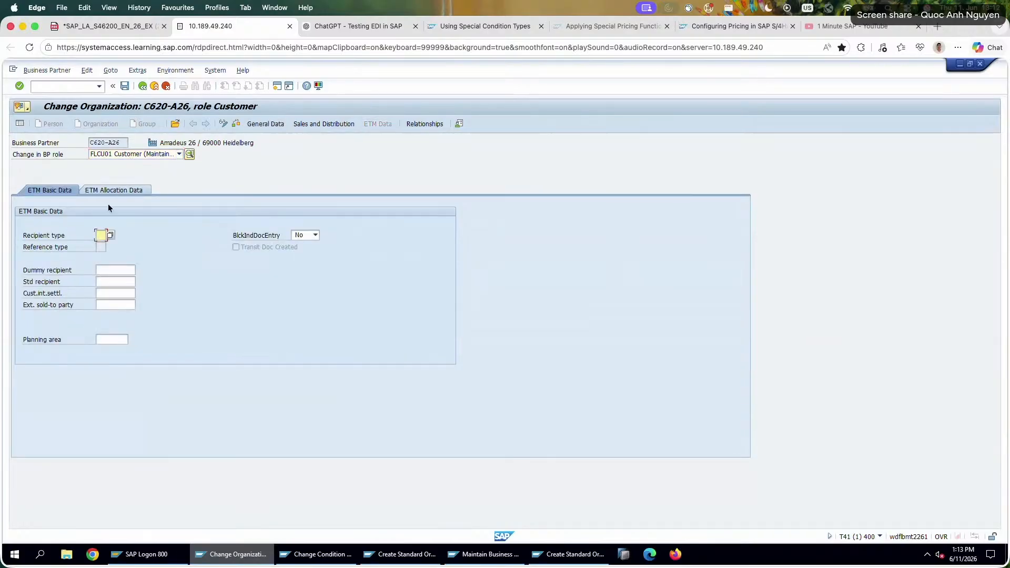
Review Amadeus 26's ETM allocation data and sales-area order data, and leave the business partner without saving.
left_click(122, 190)
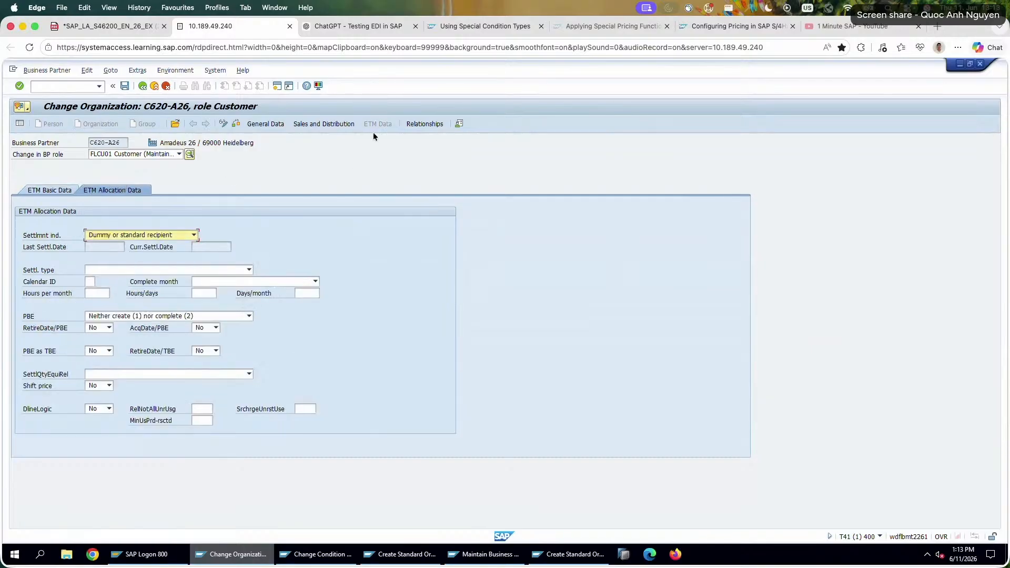
left_click(331, 124)
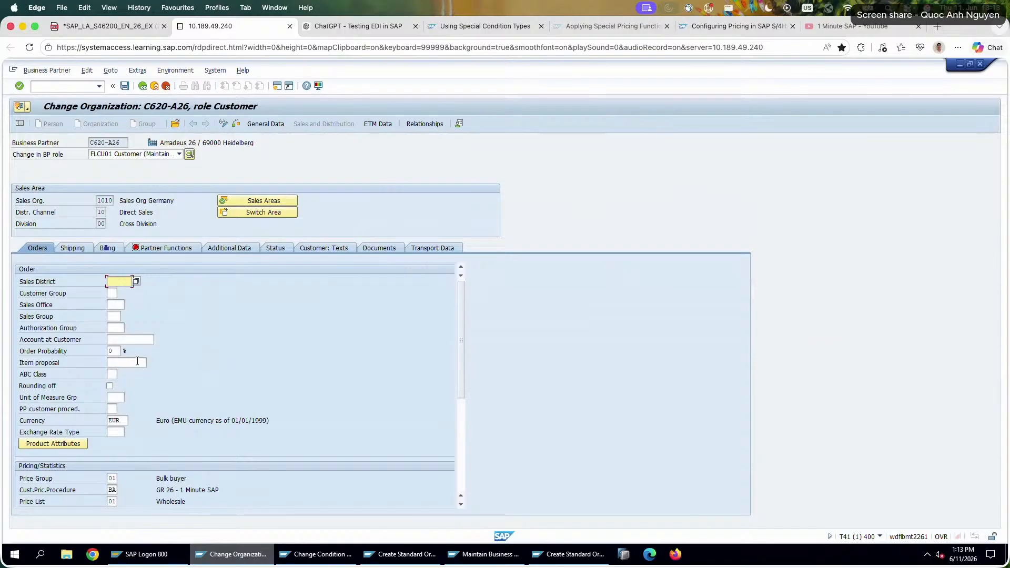
scroll(137, 362, "down", 5)
scroll(137, 362, "up", 5)
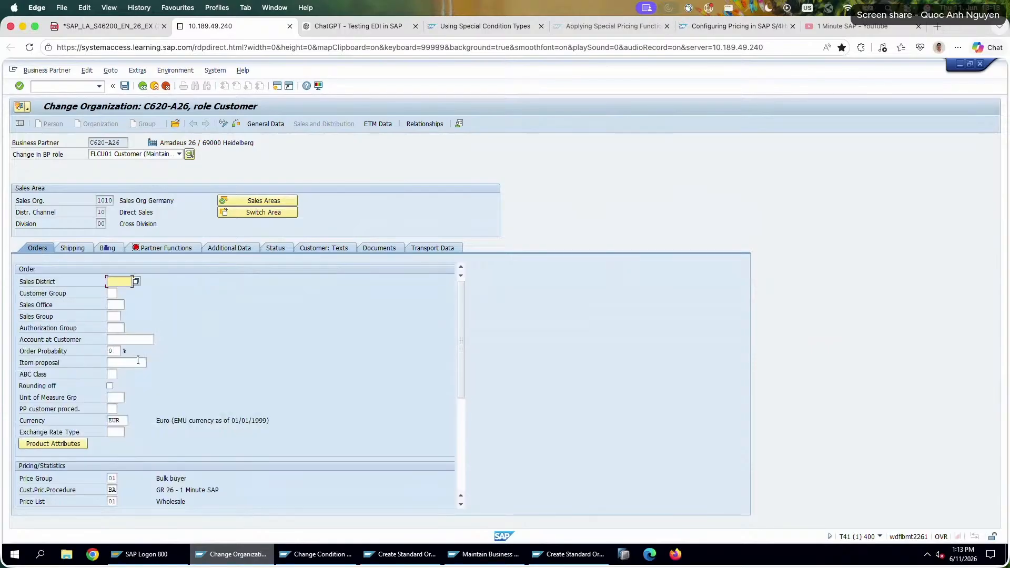
left_click(302, 556)
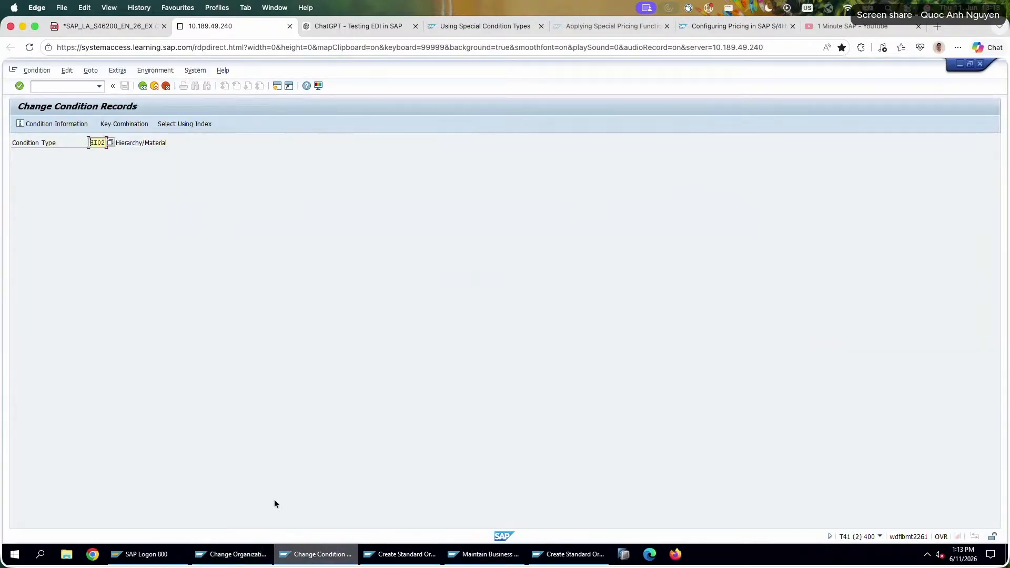
left_click(232, 554)
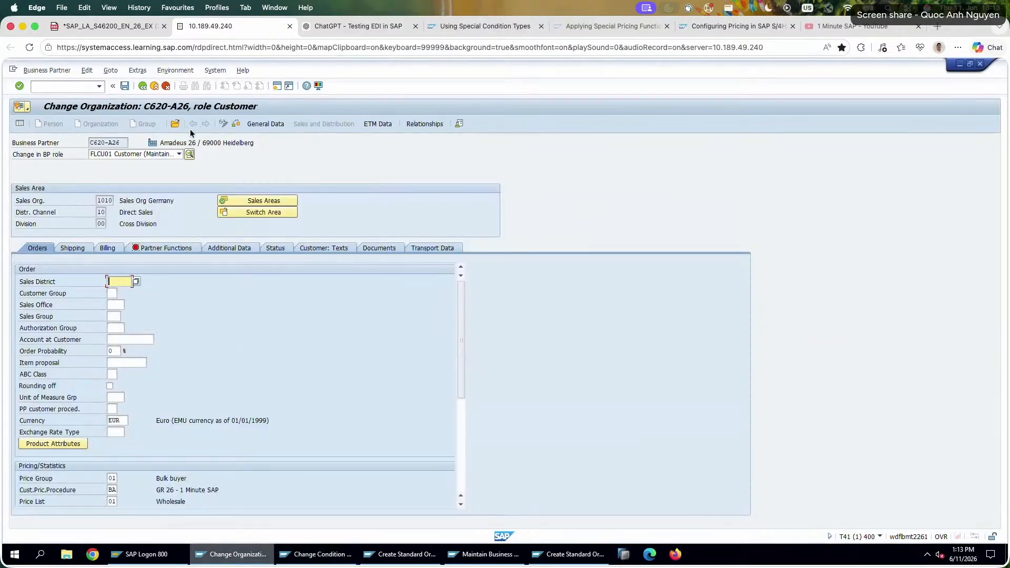
left_click(142, 86)
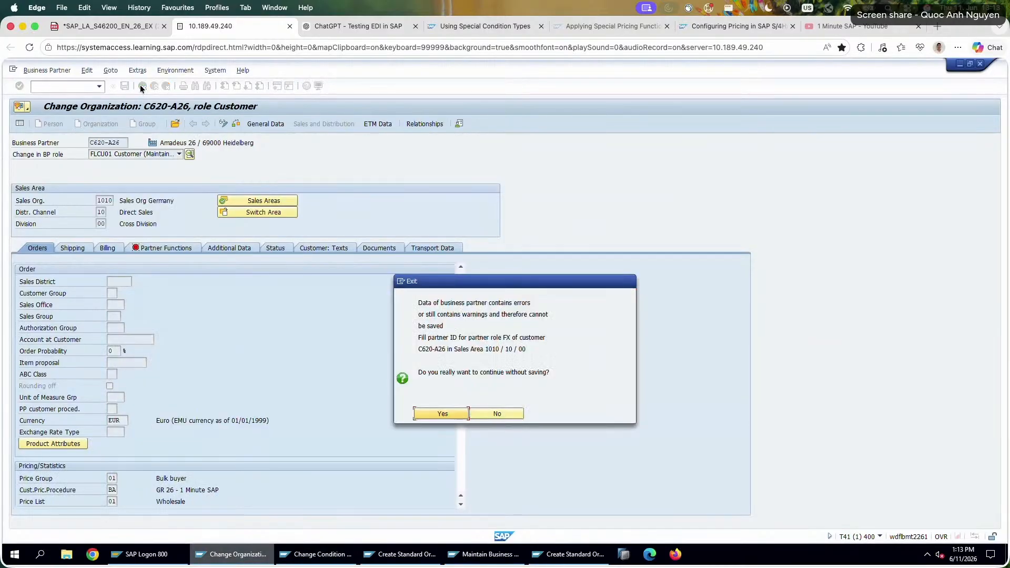
left_click(446, 416)
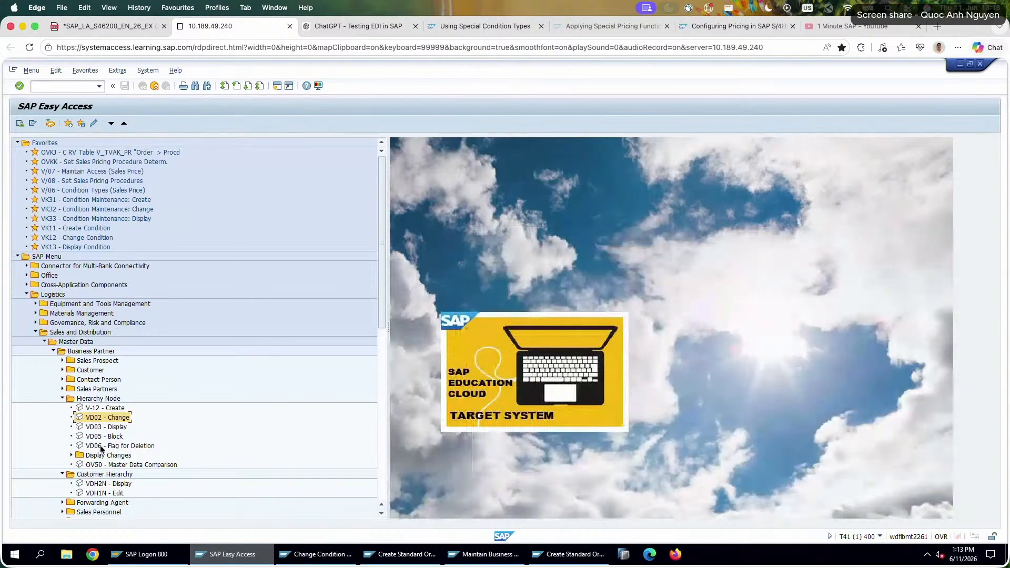
Open the type A customer hierarchy for editing, selected by Amadeus 26 in sales area 1010/10/00, and expand TOPCO Buying Group.
left_click(102, 493)
double_click(104, 494)
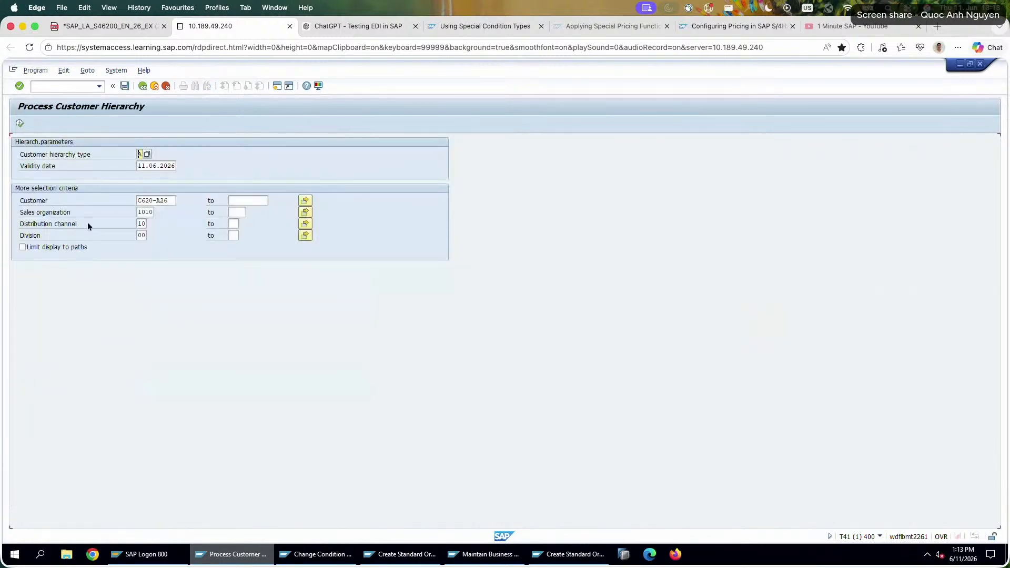
left_click(167, 201)
left_click_drag(167, 200, 76, 198)
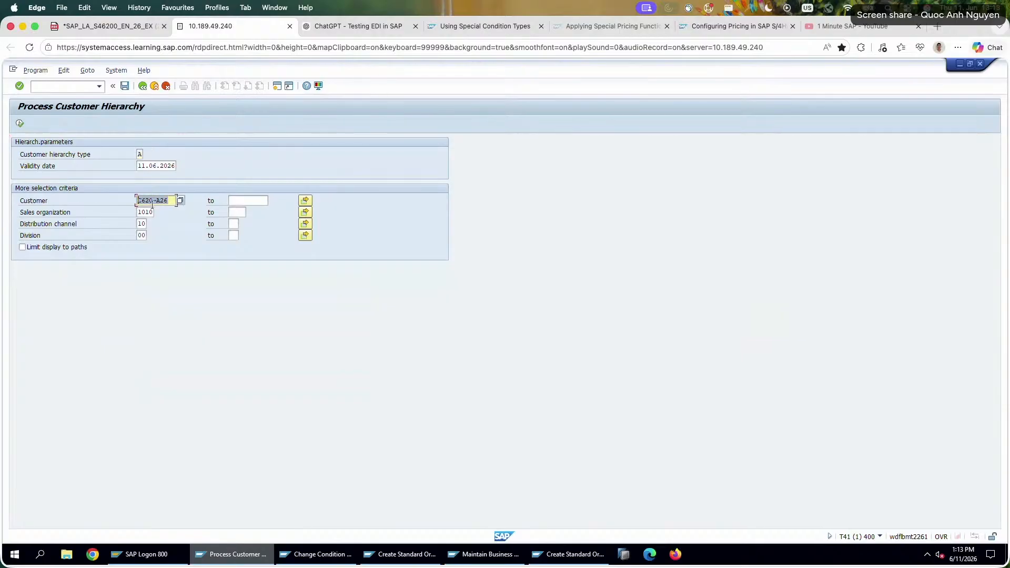
left_click(19, 123)
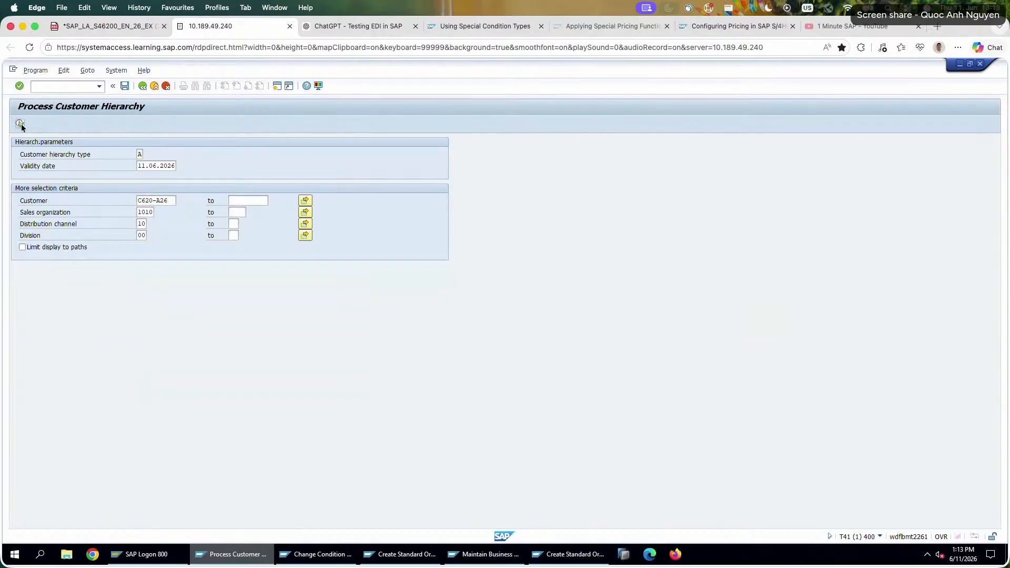
left_click(19, 152)
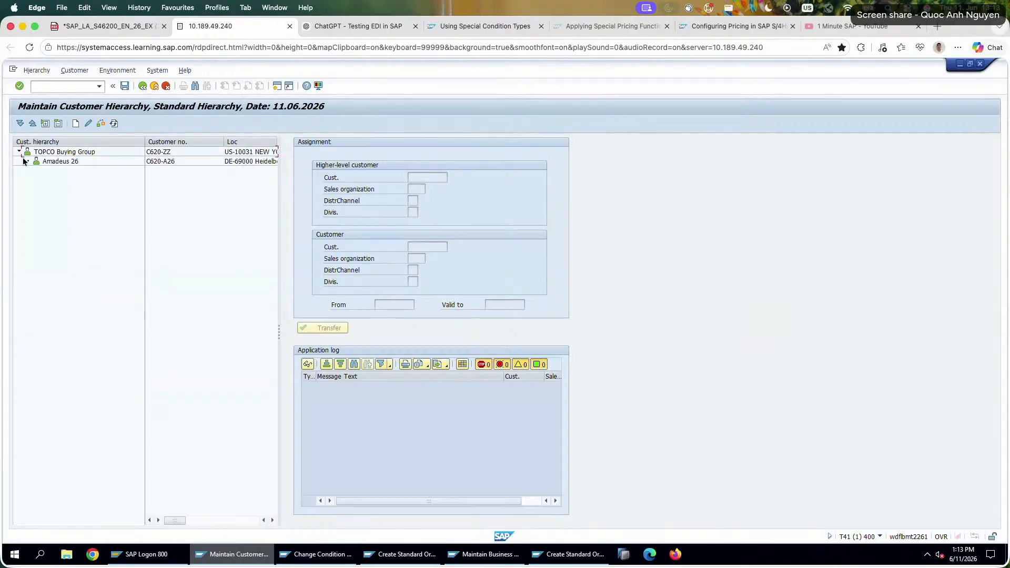
Try to move the Amadeus 26 node directly within the TOPCO Buying Group tree.
left_click(41, 161)
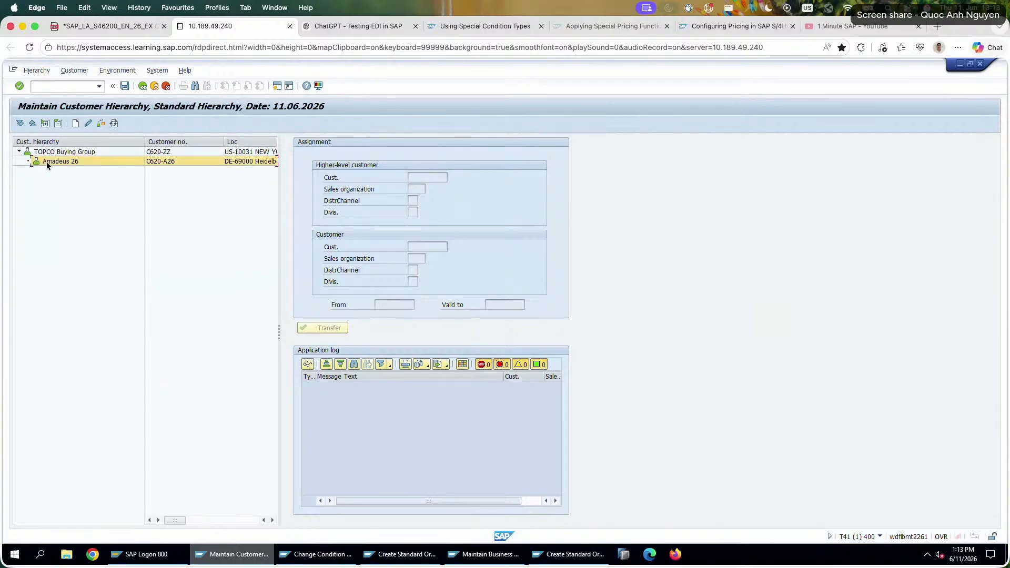
left_click_drag(46, 162, 51, 165)
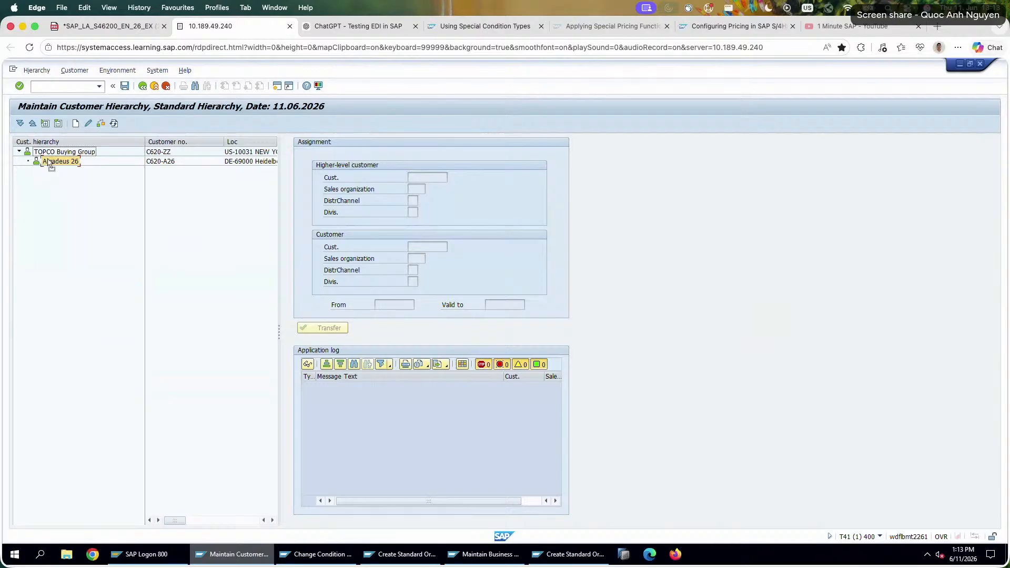
left_click_drag(48, 161, 49, 161)
left_click(250, 351)
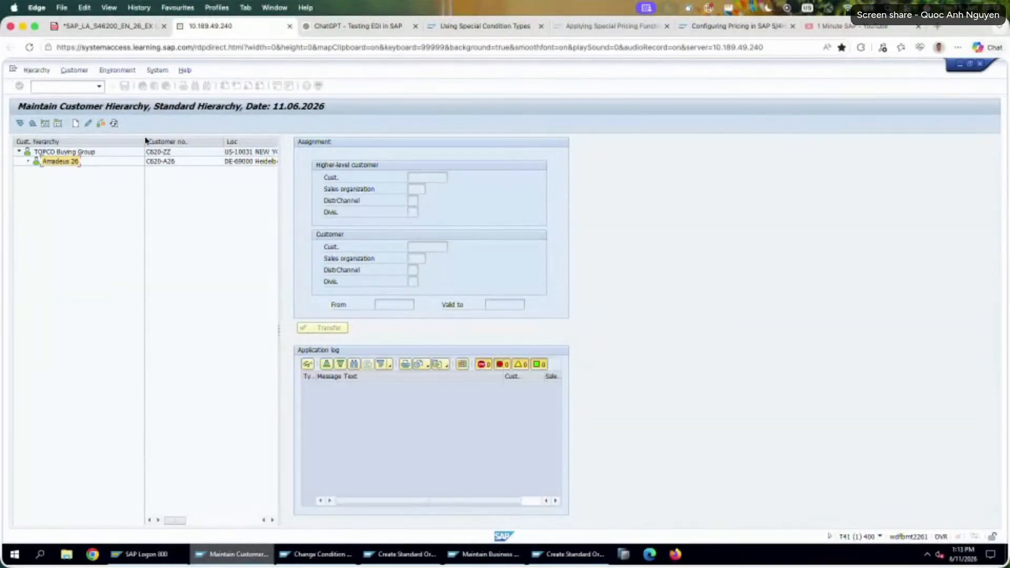
Reload the customer hierarchy with TOPCO Buying Group as the selected customer, widen the tree, and expand TOPCO Buying Group and TOPCO Europe.
left_click(142, 85)
left_click(169, 202)
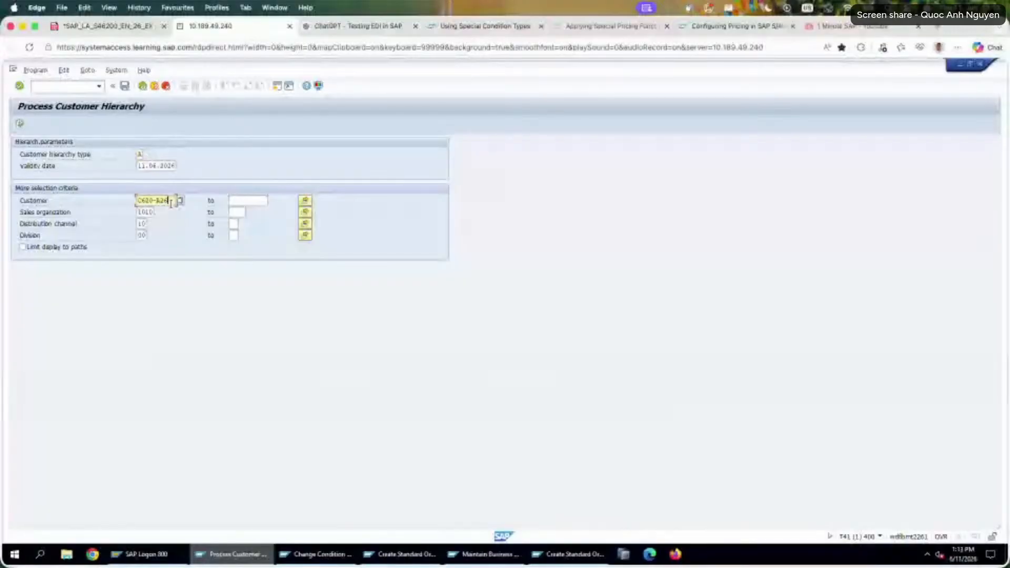
key("BackSpace")
key("BackSpace")
key("BackSpace")
type("ZZ")
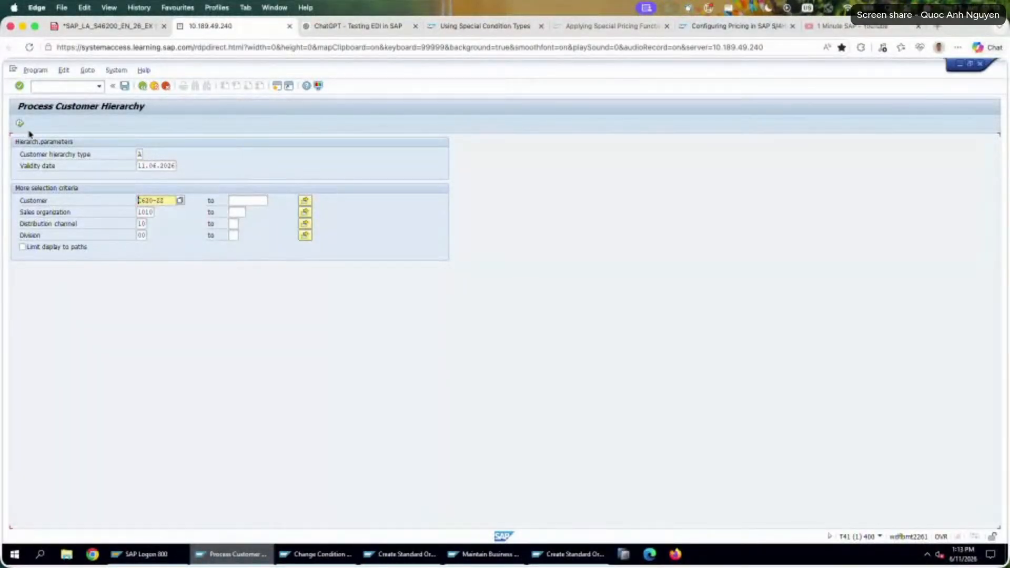
key("F8")
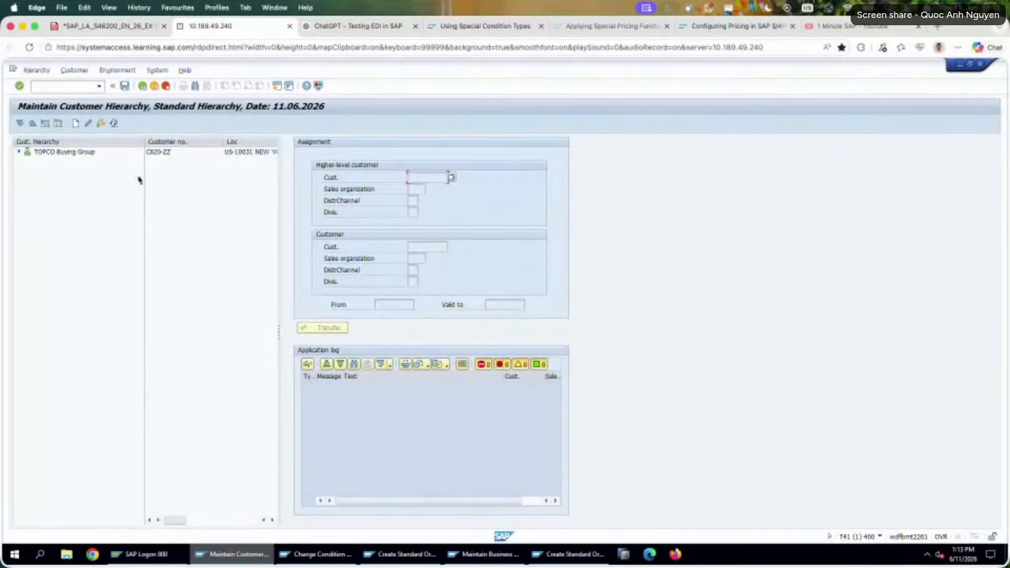
left_click(19, 152)
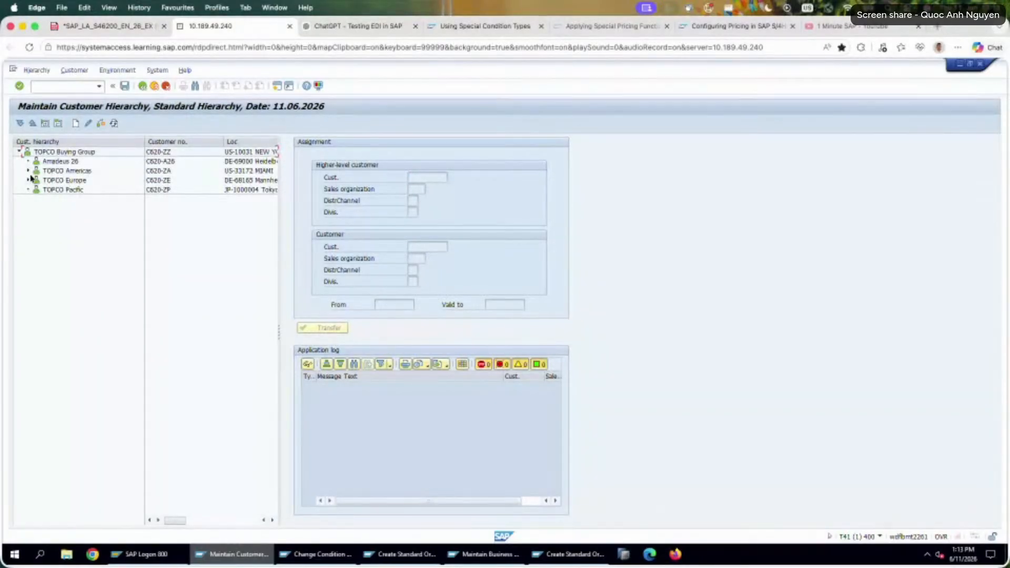
left_click_drag(281, 189, 386, 188)
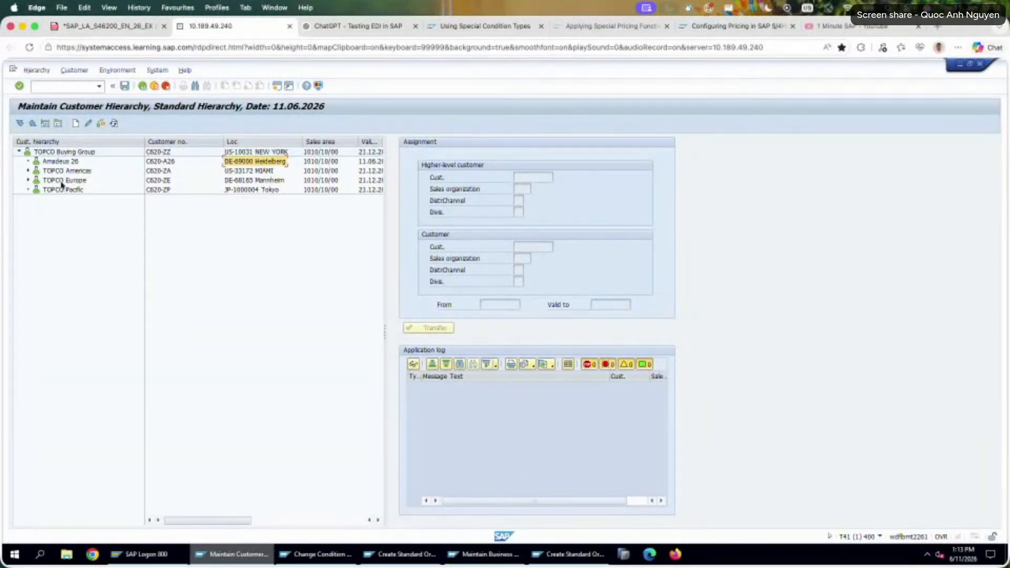
left_click(28, 180)
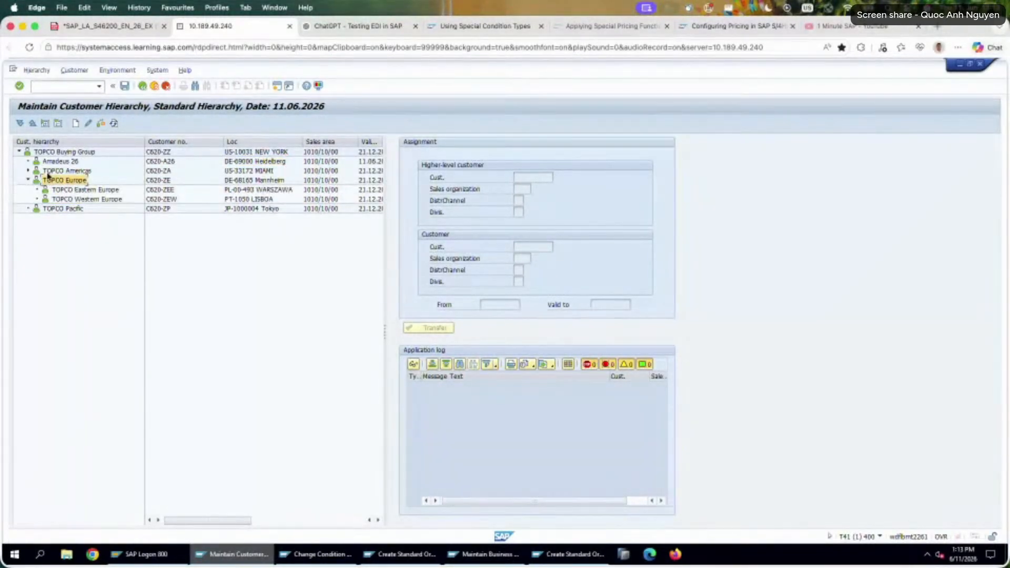
Try to change the existing hierarchy assignment of Amadeus 26.
left_click(63, 163)
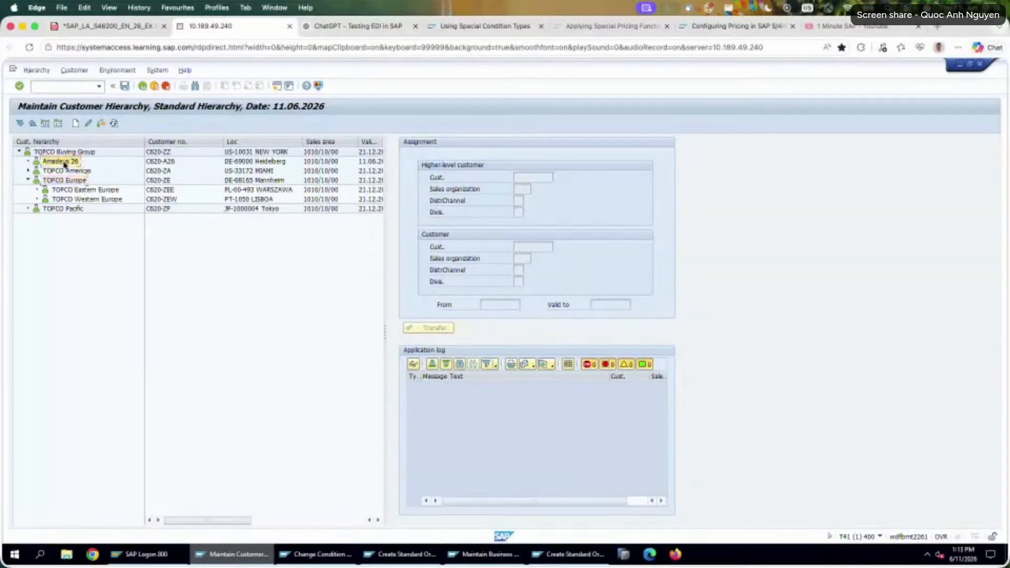
left_click(88, 124)
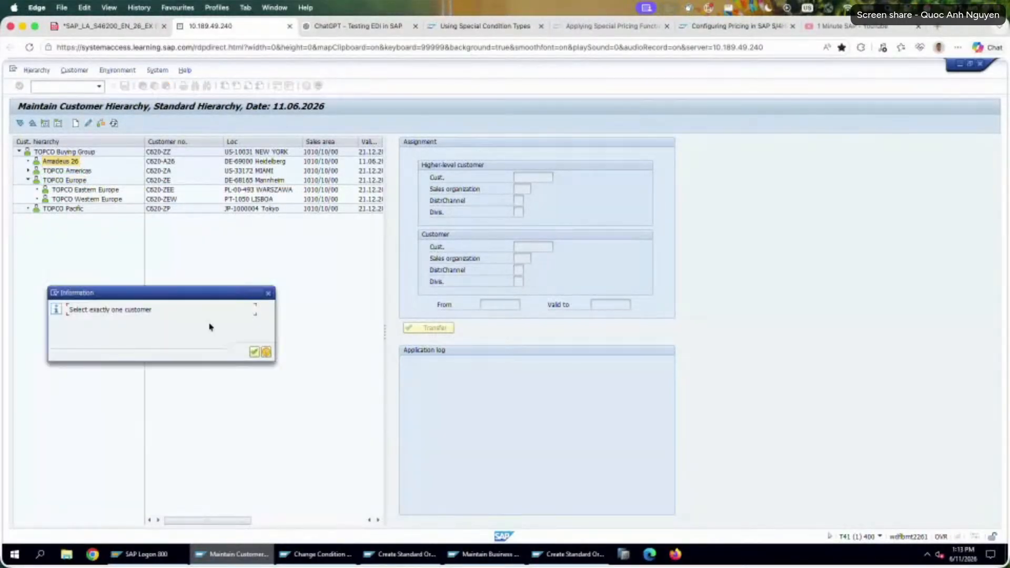
key("Return")
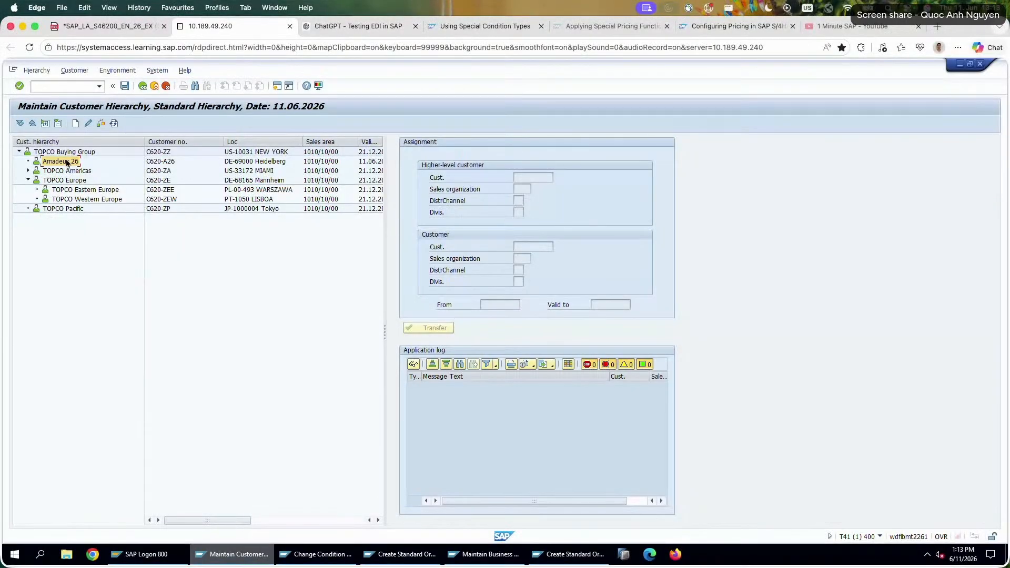
Create an assignment of Amadeus 26 to TOPCO Europe in sales area 1010/10/00, valid 11.06.2026 to 31.12.9999, and leave hierarchy maintenance.
left_click(78, 125)
left_click(519, 177)
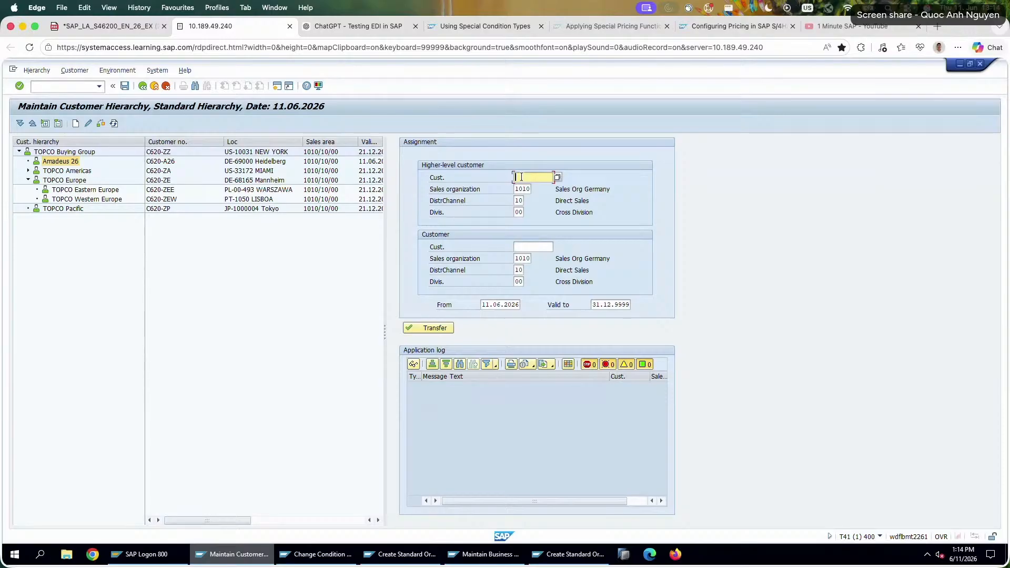
type("C620-ZZ")
left_click(541, 246)
type("C620-A26")
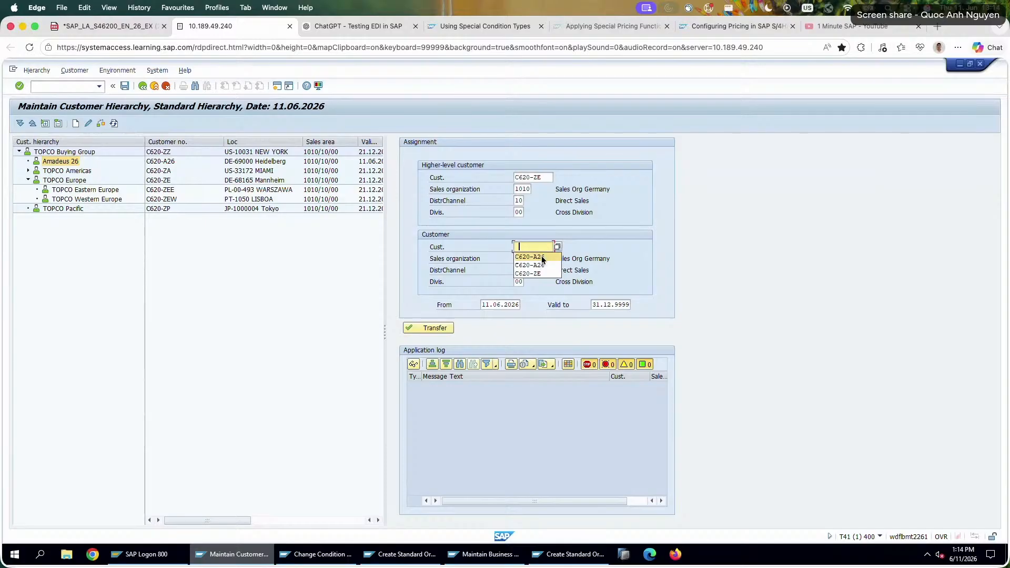
left_click(434, 326)
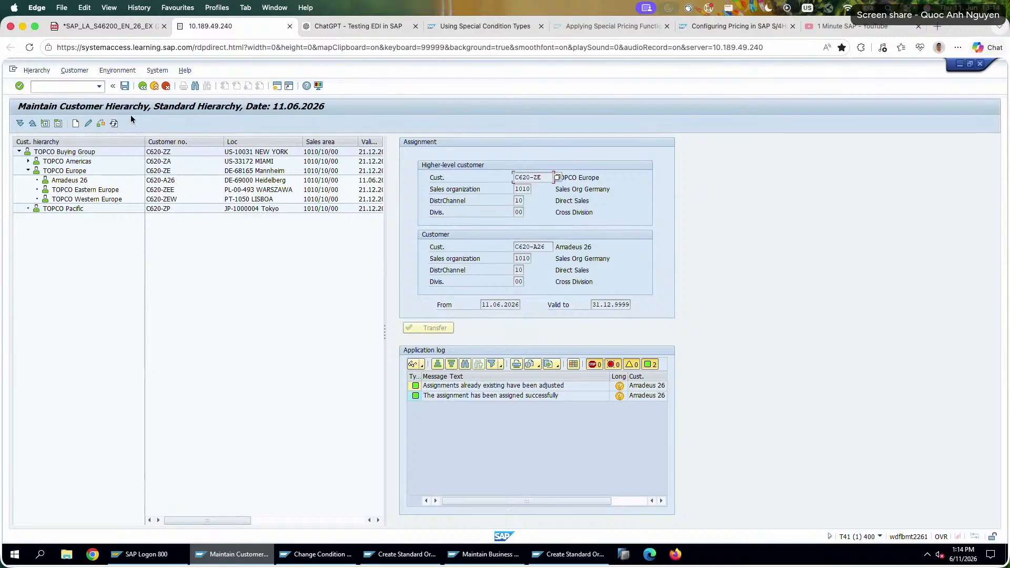
left_click(143, 87)
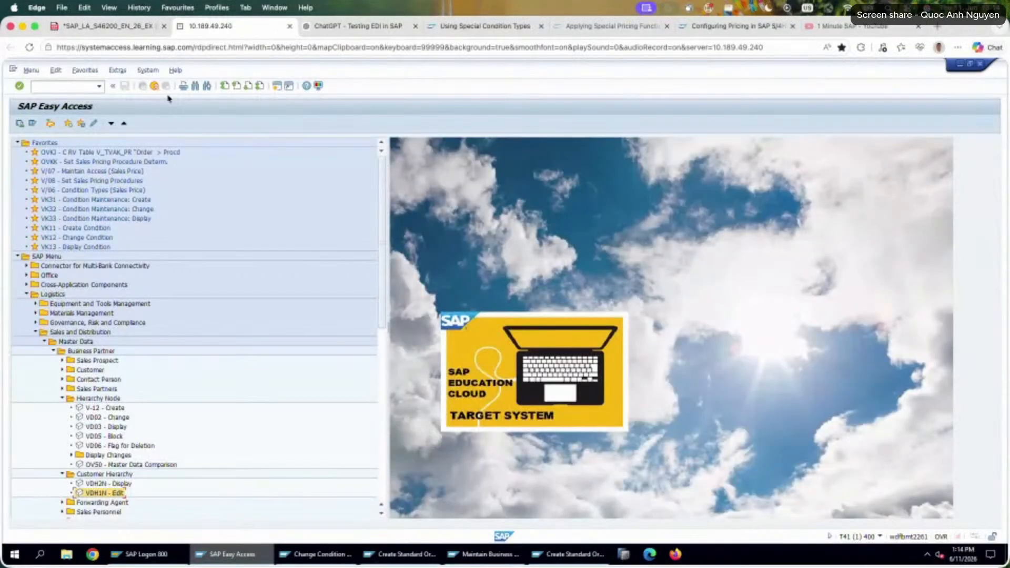
Open the HI02 hierarchy/material condition record for TOPCO Europe and material P620-226, valid on 11.06.2026, to check its discount.
left_click(48, 87)
left_click(295, 554)
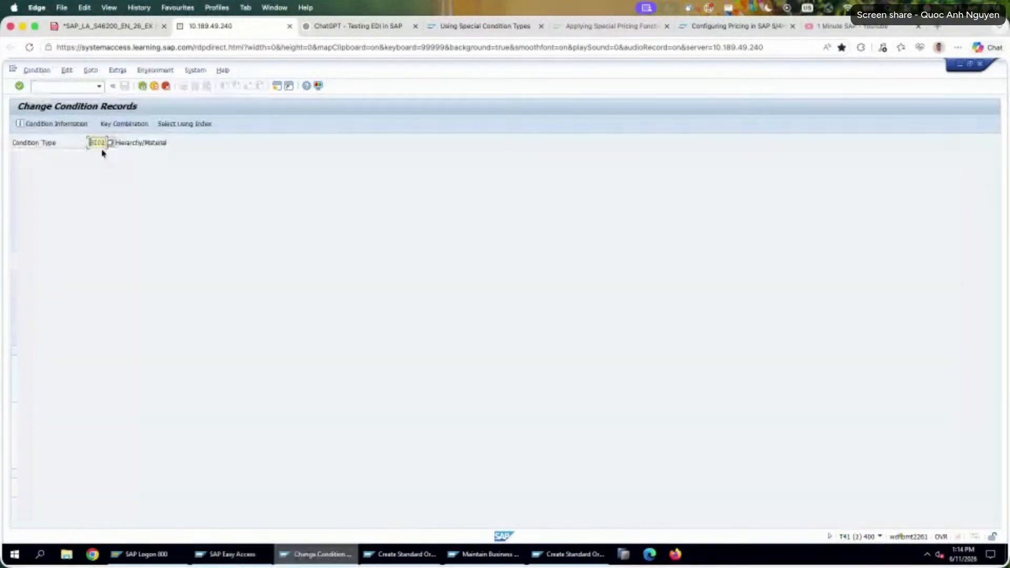
key("Return")
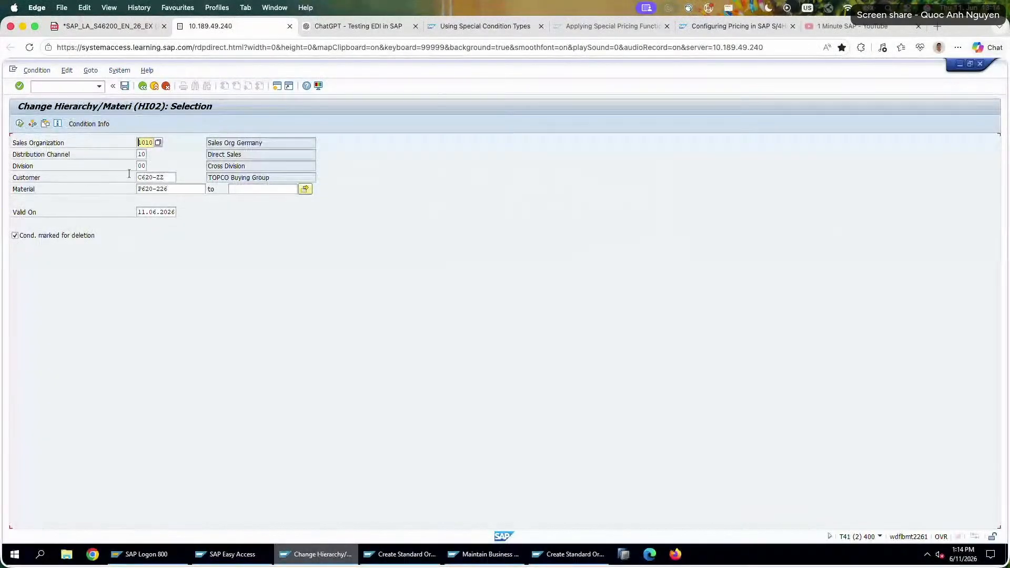
left_click_drag(170, 179, 36, 142)
left_click(173, 179)
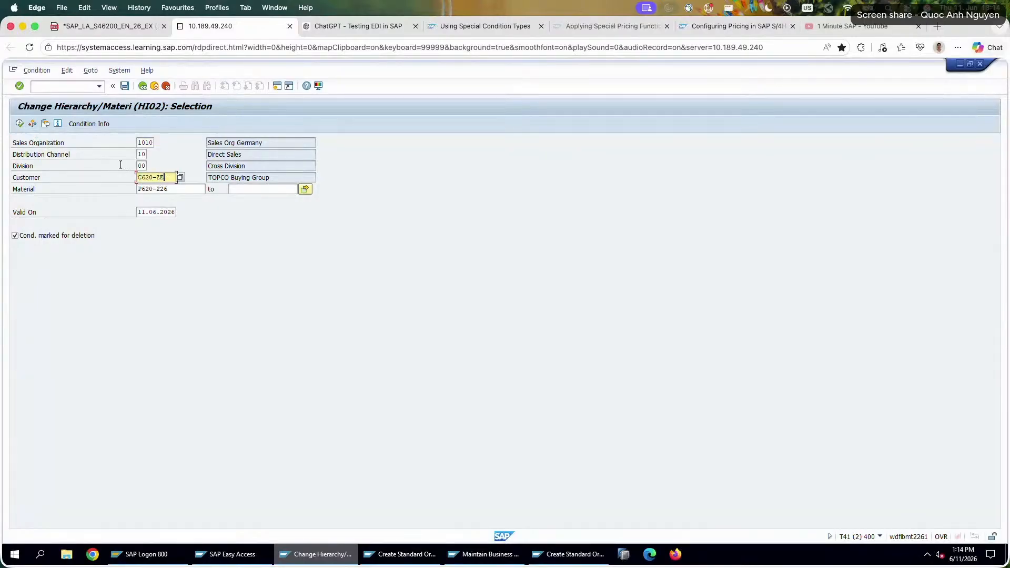
key("Return")
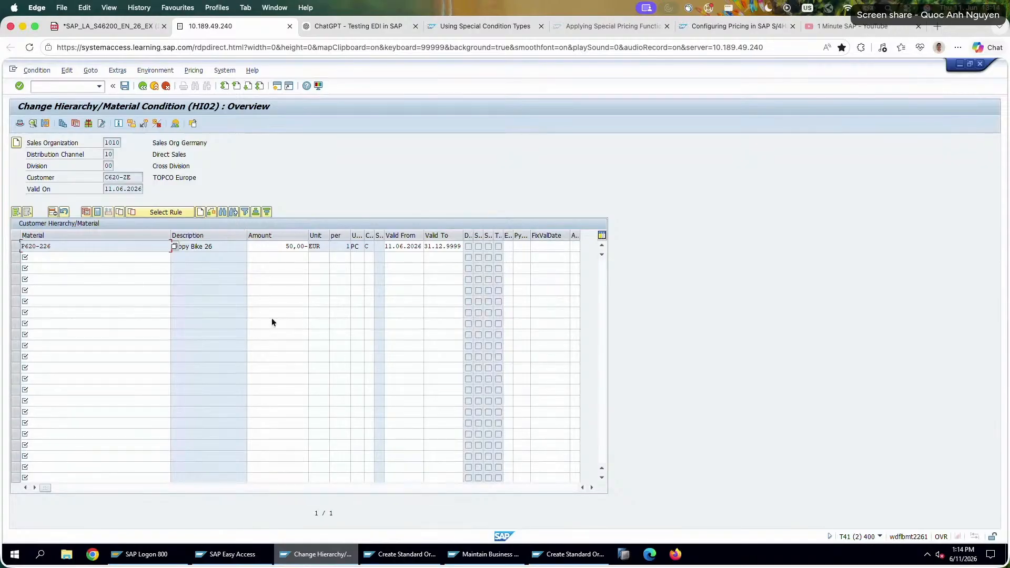
Enter a standard order for sold-to party Amadeus 26 with customer reference 26-6-5 and 10 units of material P620-226.
left_click(406, 553)
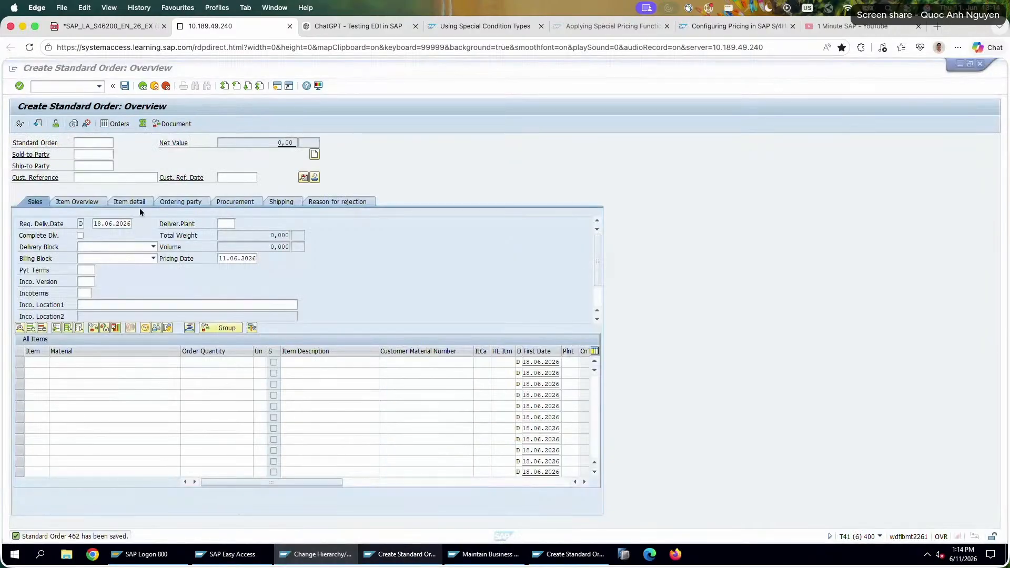
left_click(100, 155)
left_click(102, 164)
left_click(109, 179)
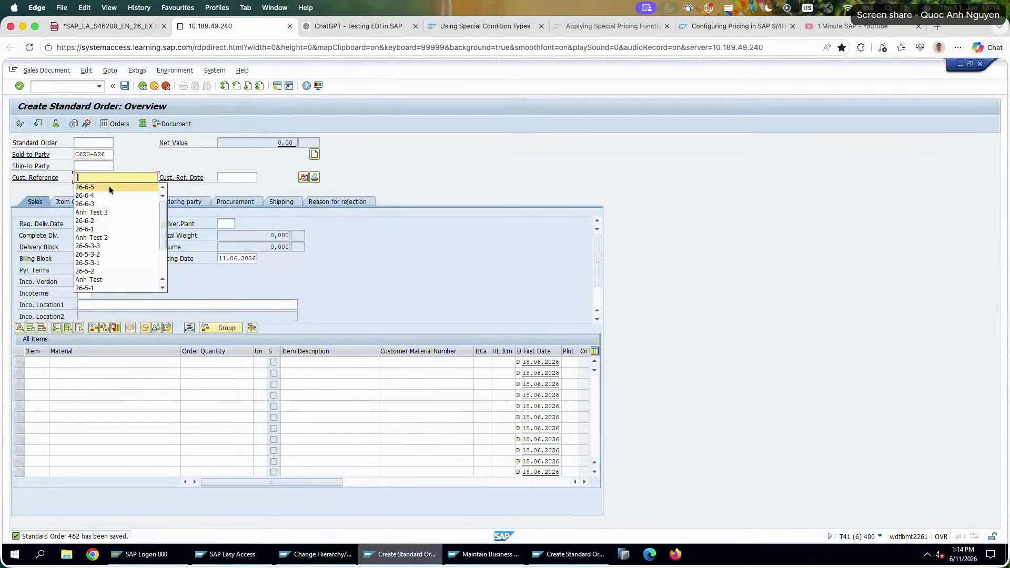
left_click(109, 188)
left_click(107, 363)
left_click(107, 373)
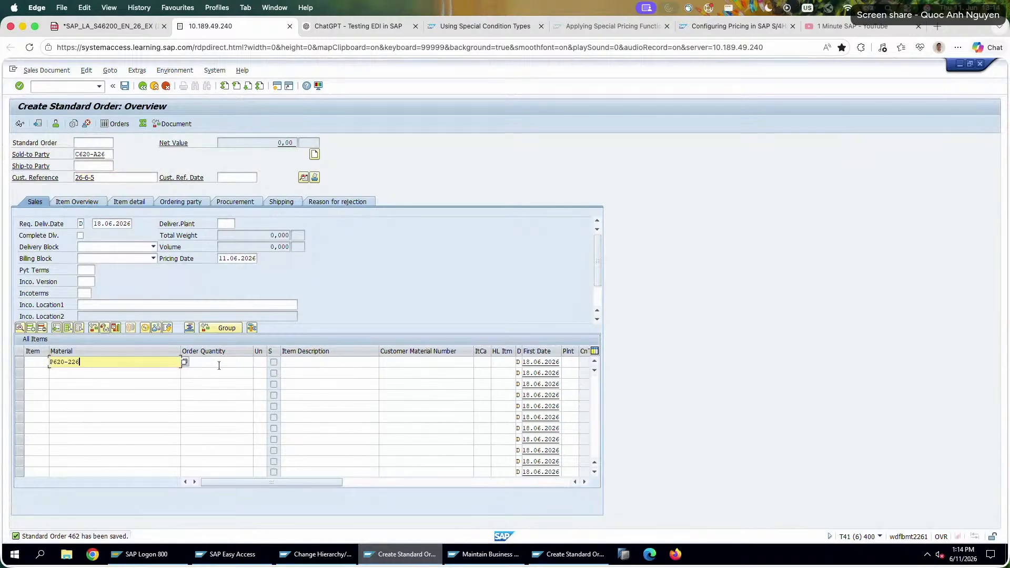
left_click(219, 365)
type("10")
key("Return")
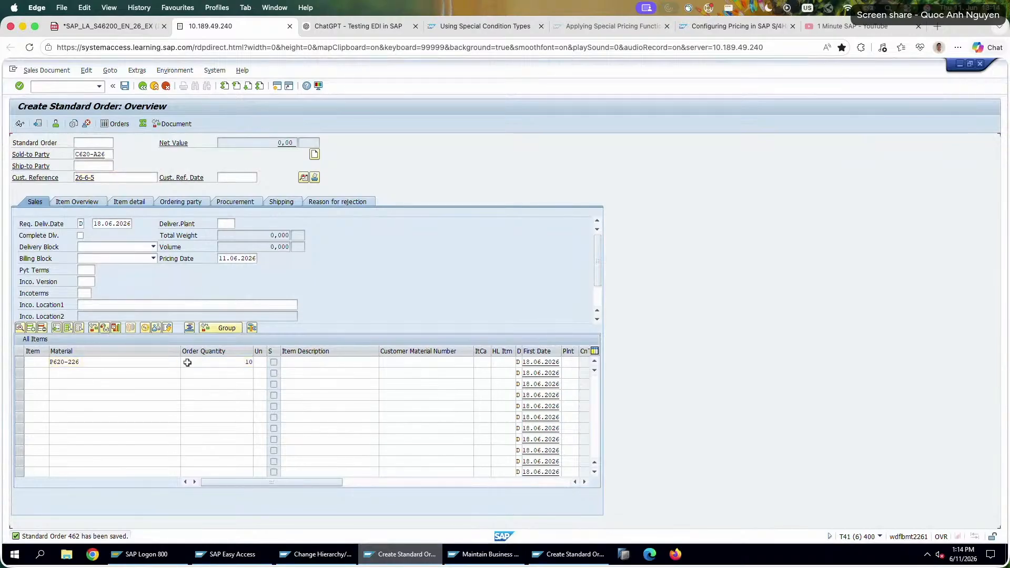
Open the pricing conditions of the order's P620-226 item and inspect the details of the HI02 Hierarchy/Material condition.
left_click(145, 328)
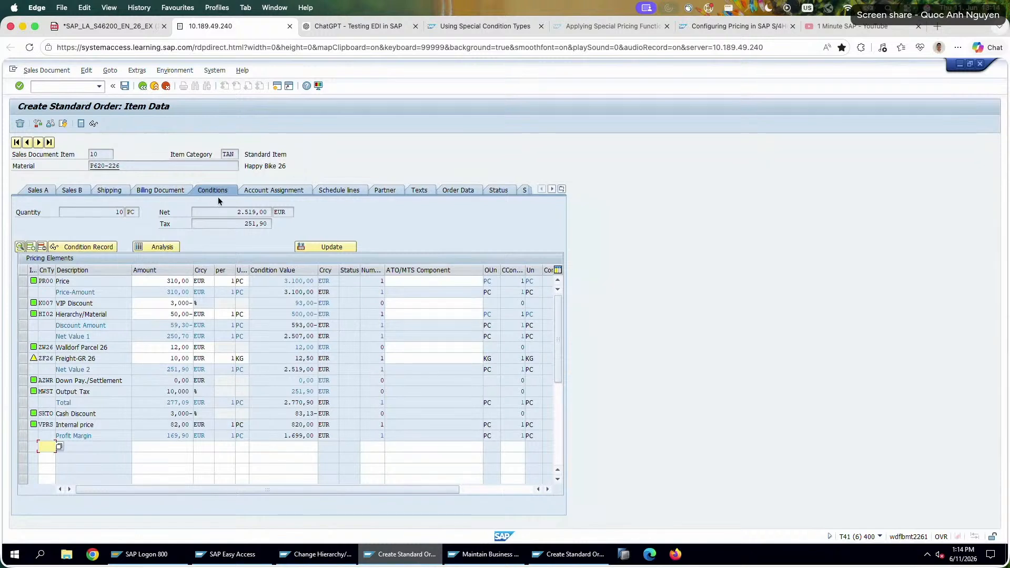
double_click(180, 314)
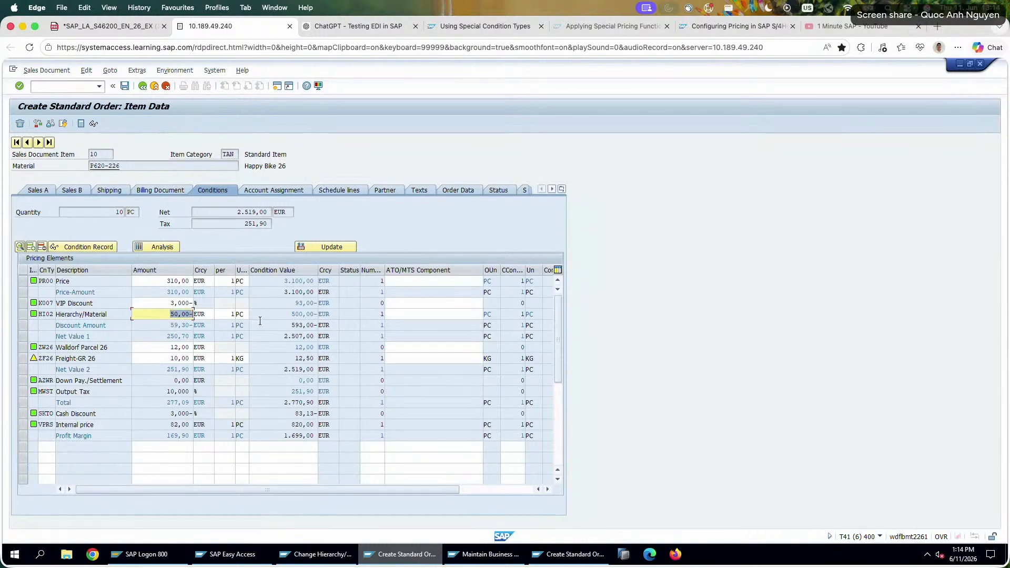
double_click(144, 315)
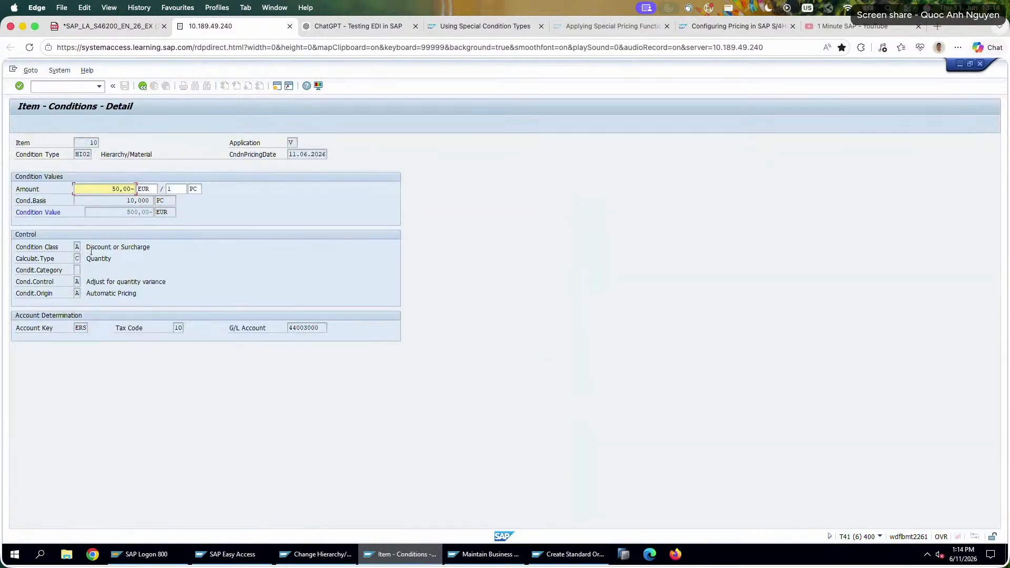
left_click(141, 86)
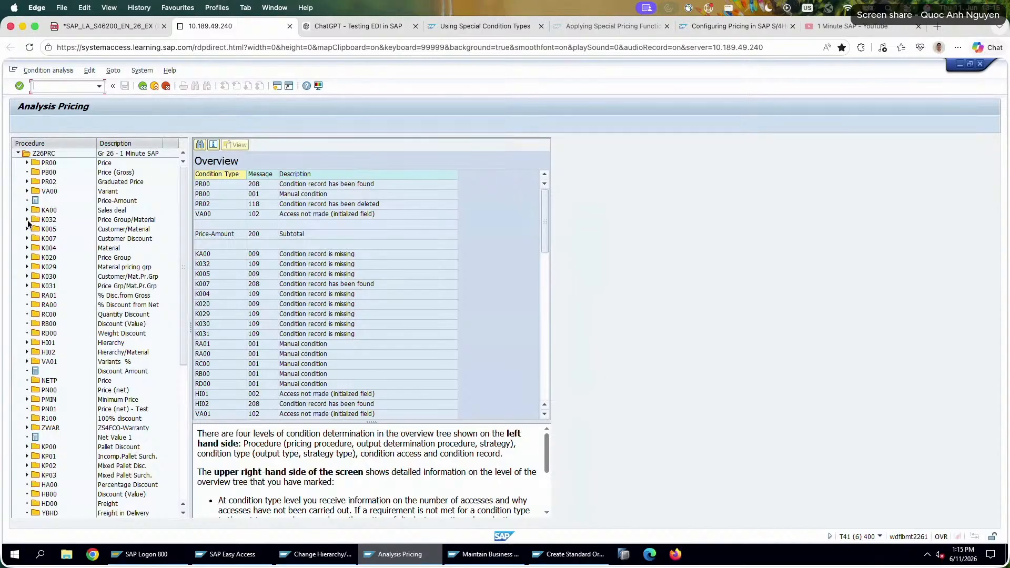
In the item's pricing analysis, examine access 001 of condition type HI02 and the customer hierarchy value it uses.
left_click(27, 352)
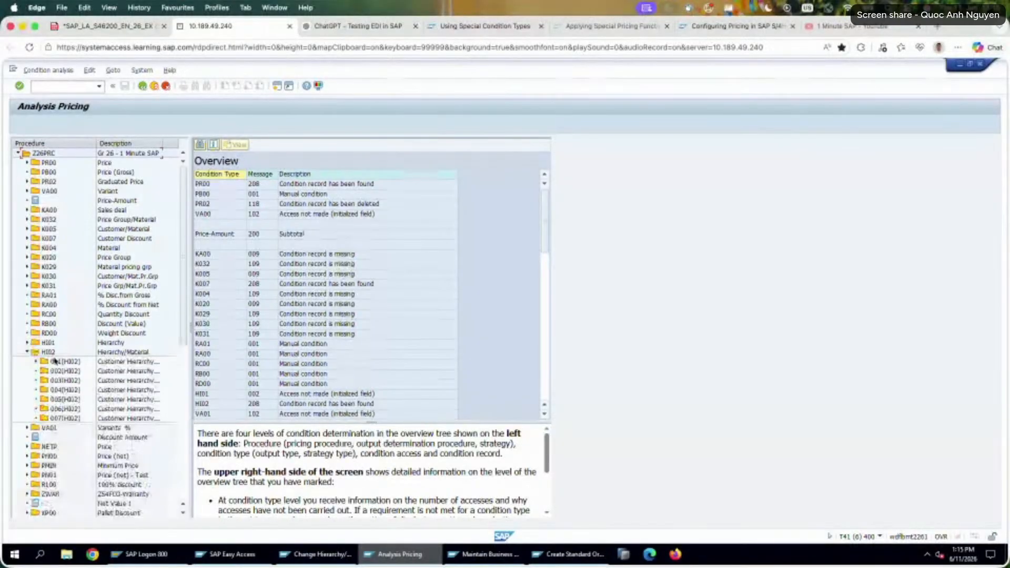
double_click(57, 361)
left_click(351, 254)
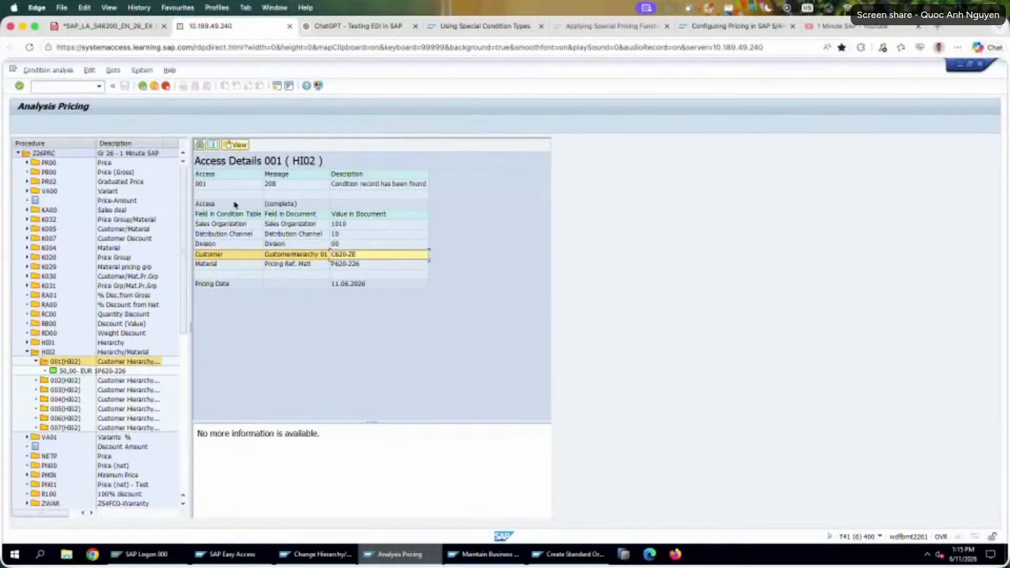
Switch to the exercise PDF and review Exercise 17, Track Cumulative Values, including its K005 discount limit tasks.
left_click(84, 27)
scroll(387, 272, "down", 3)
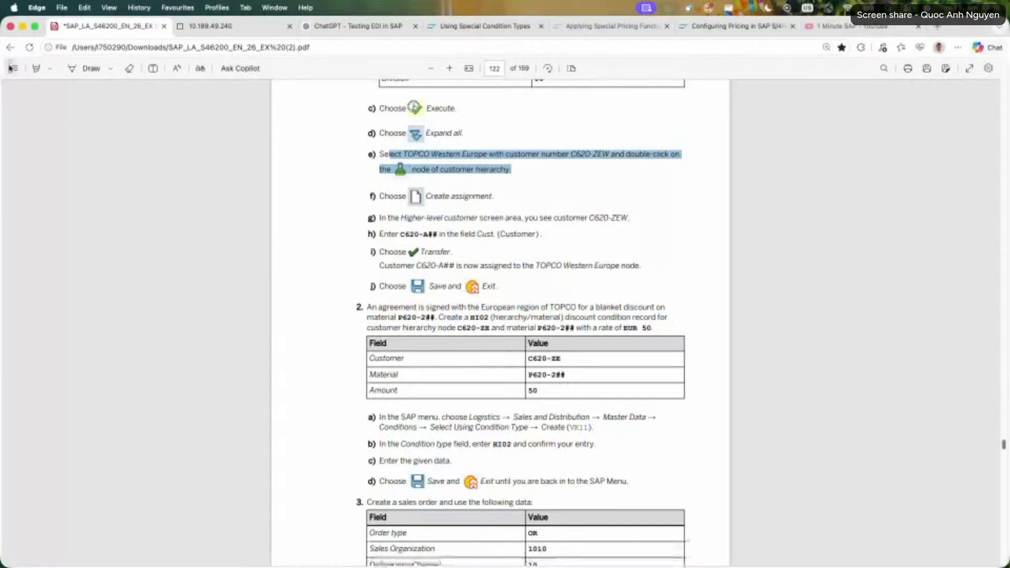
left_click(13, 68)
scroll(130, 380, "down", 10)
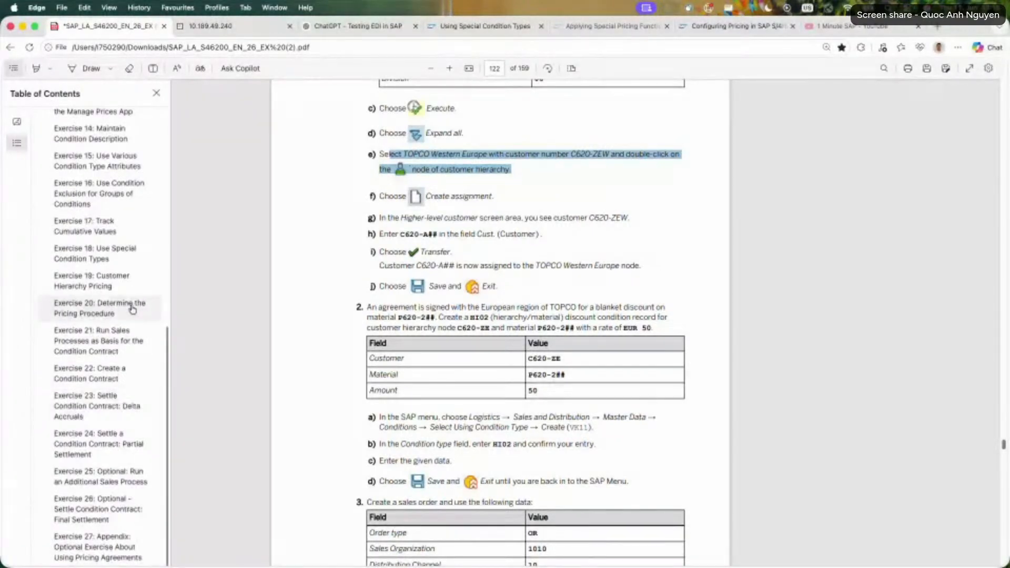
left_click(140, 233)
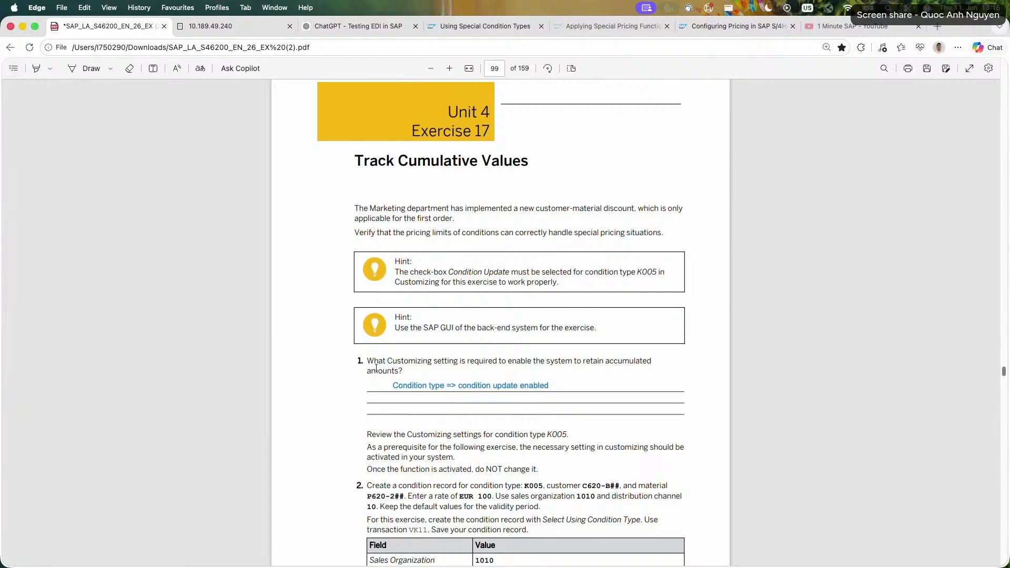
scroll(379, 373, "down", 3)
scroll(379, 372, "down", 10)
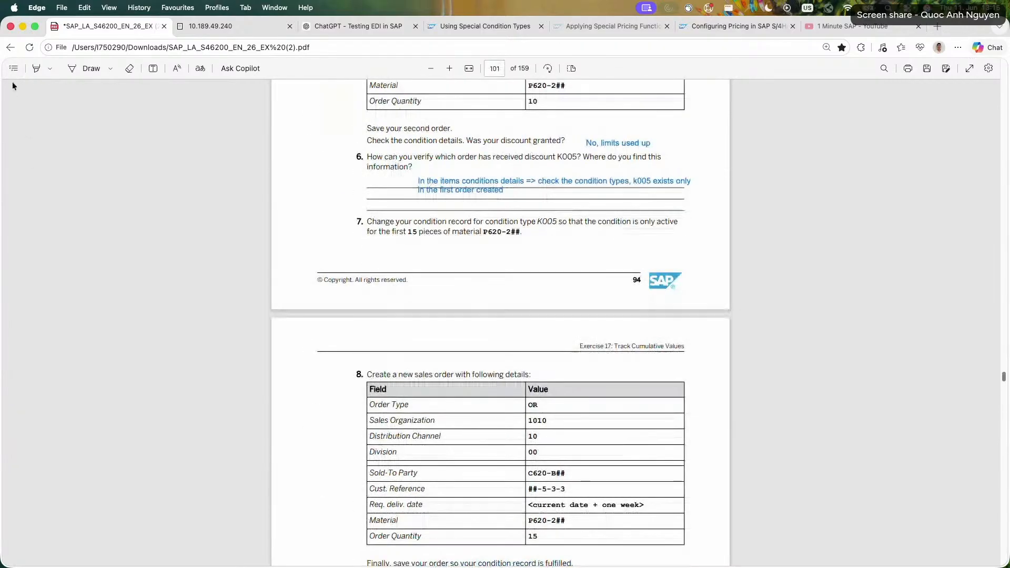
left_click(13, 71)
scroll(105, 381, "down", 10)
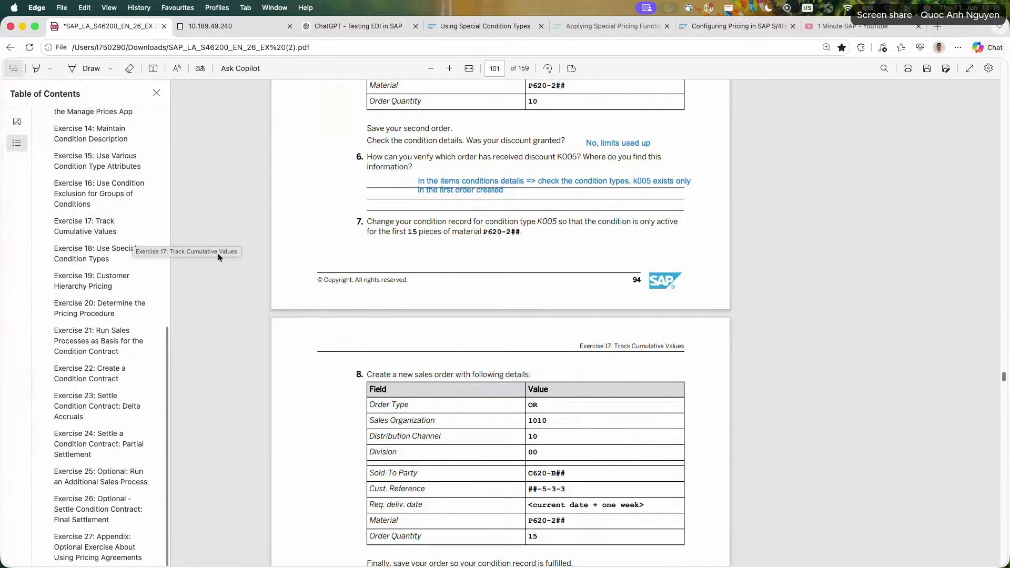
scroll(292, 274, "down", 5)
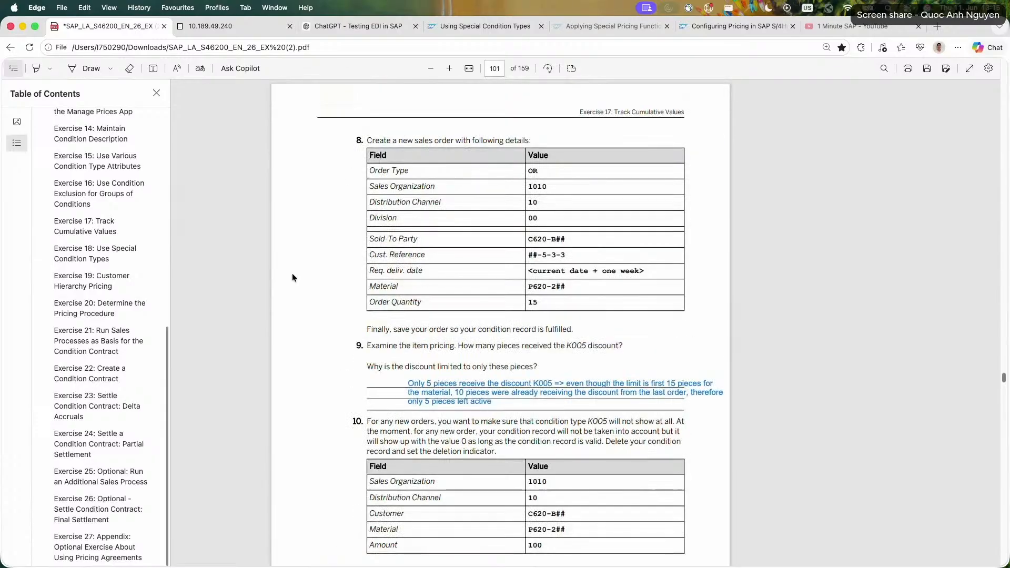
scroll(292, 274, "up", 3)
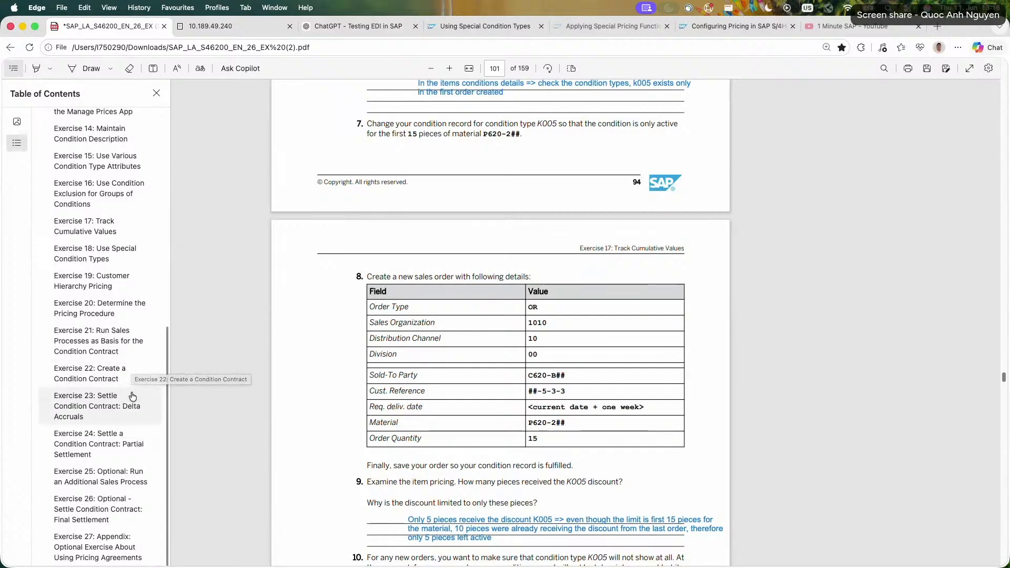
Go to Exercise 18, Use Special Condition Types, and review its tasks through the PR02 interval scale and following sales order.
left_click(136, 259)
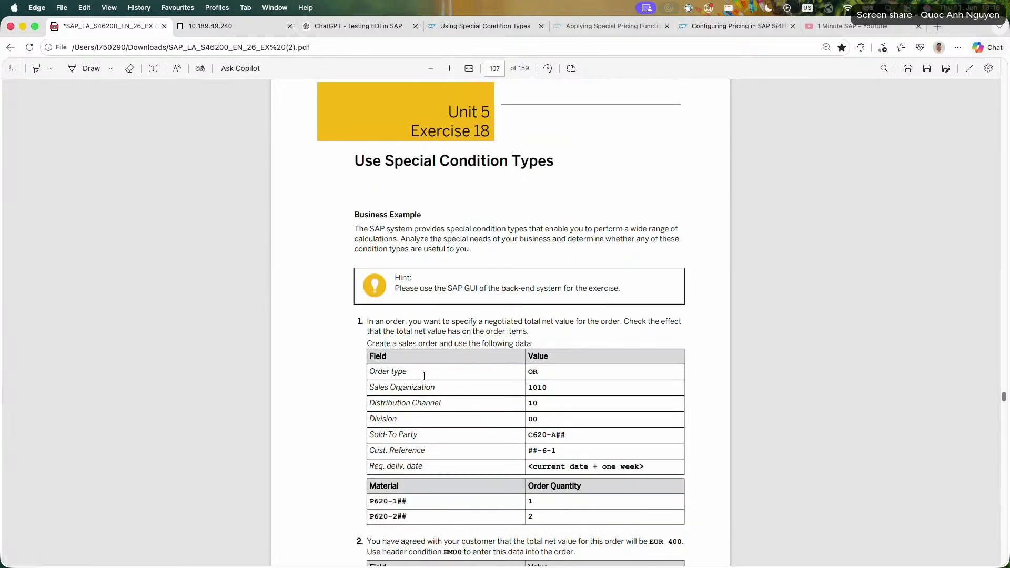
scroll(523, 374, "down", 10)
scroll(523, 373, "down", 12)
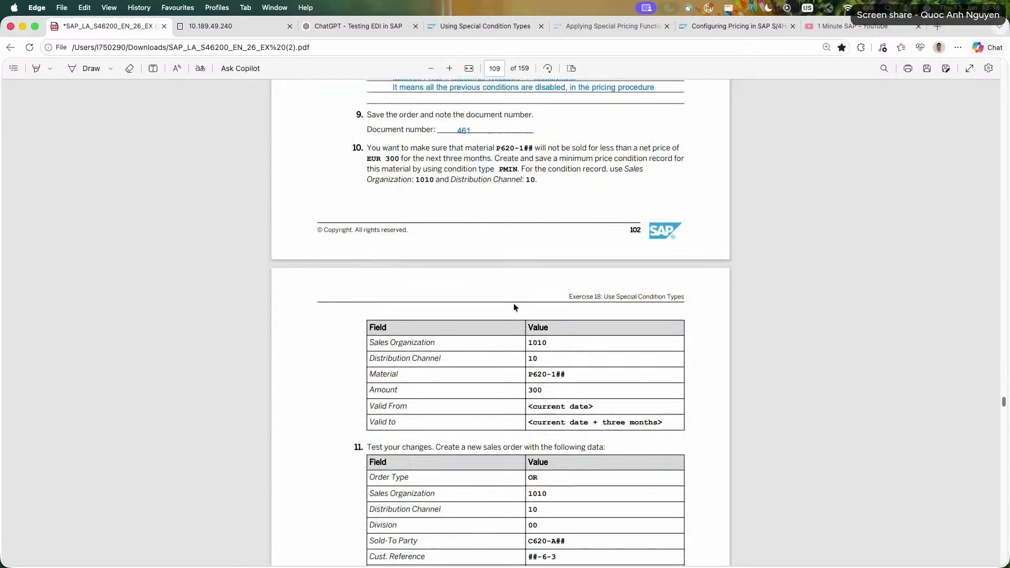
scroll(513, 303, "down", 8)
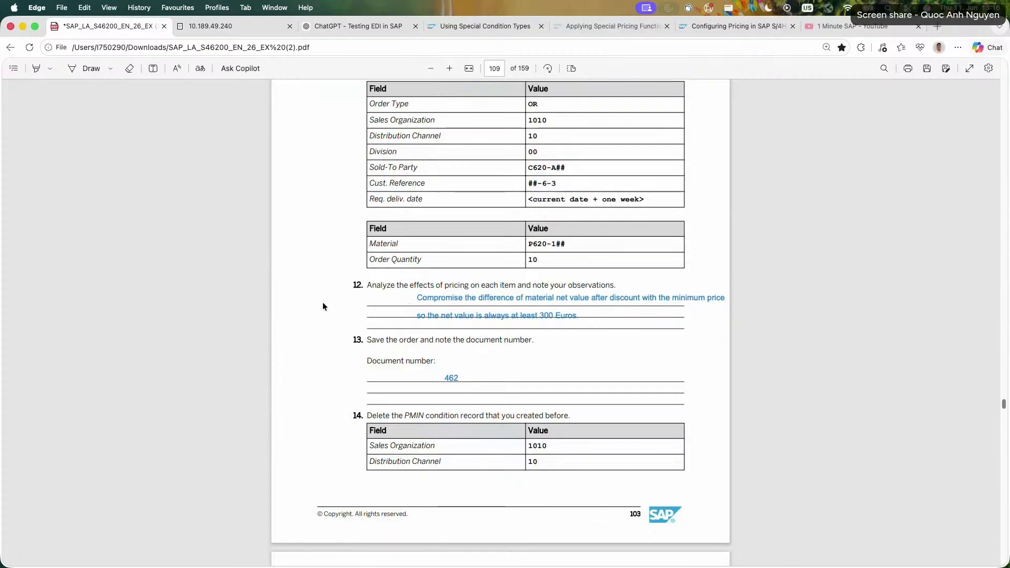
scroll(323, 301, "down", 7)
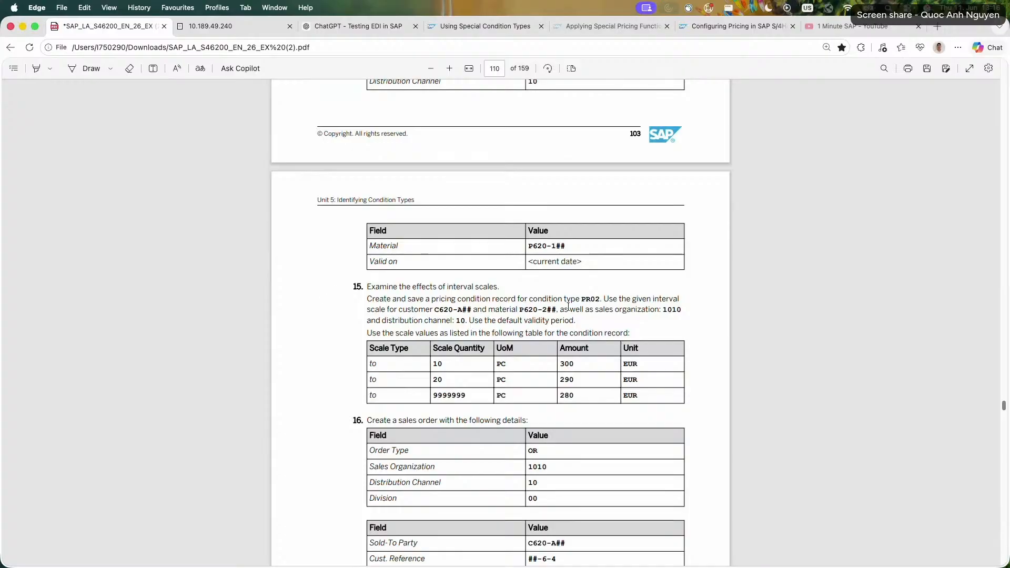
scroll(428, 306, "down", 3)
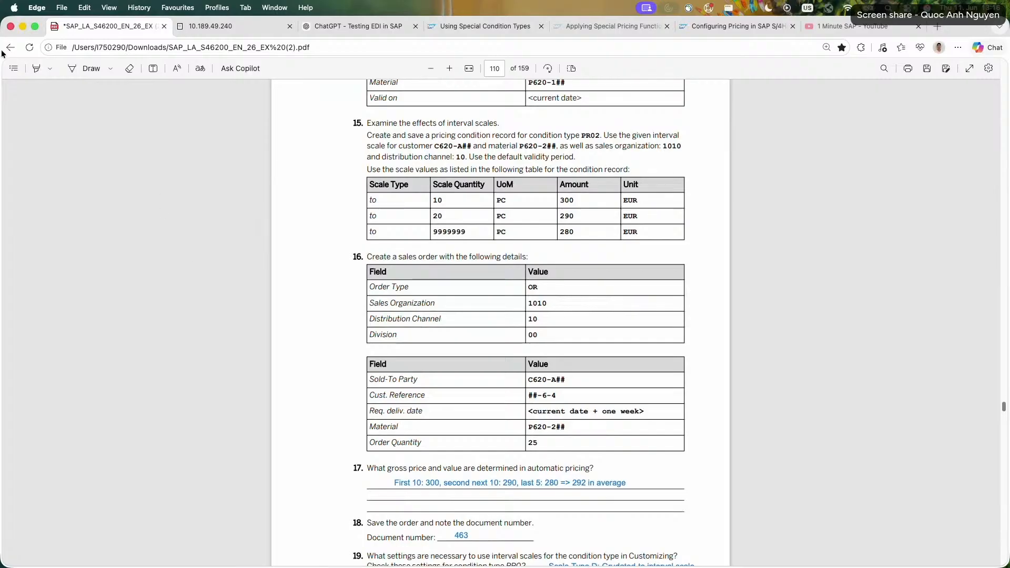
Go to Exercise 20, Determine the Pricing Procedure, and read through its five tasks.
left_click(13, 68)
scroll(133, 310, "down", 10)
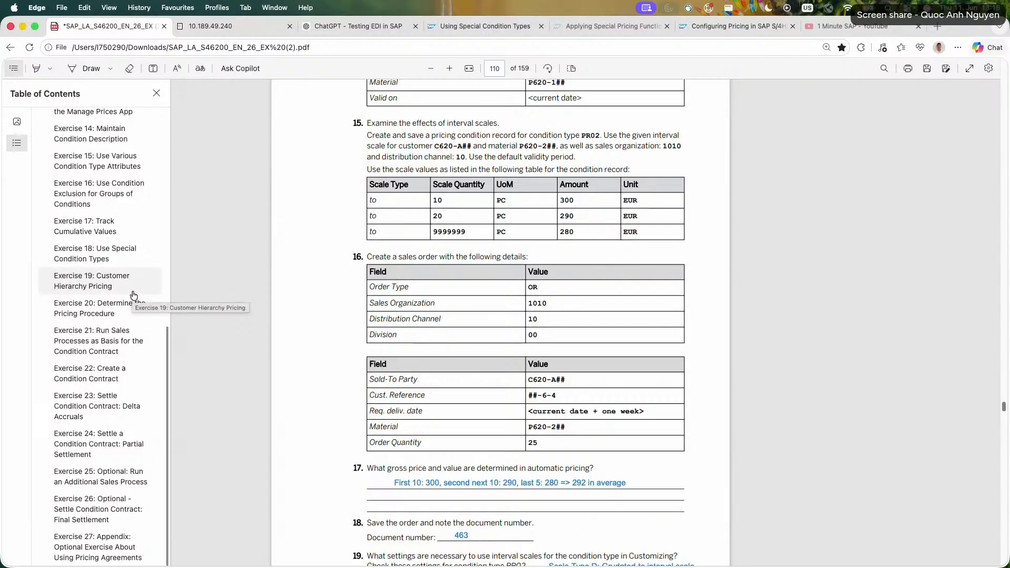
left_click(137, 312)
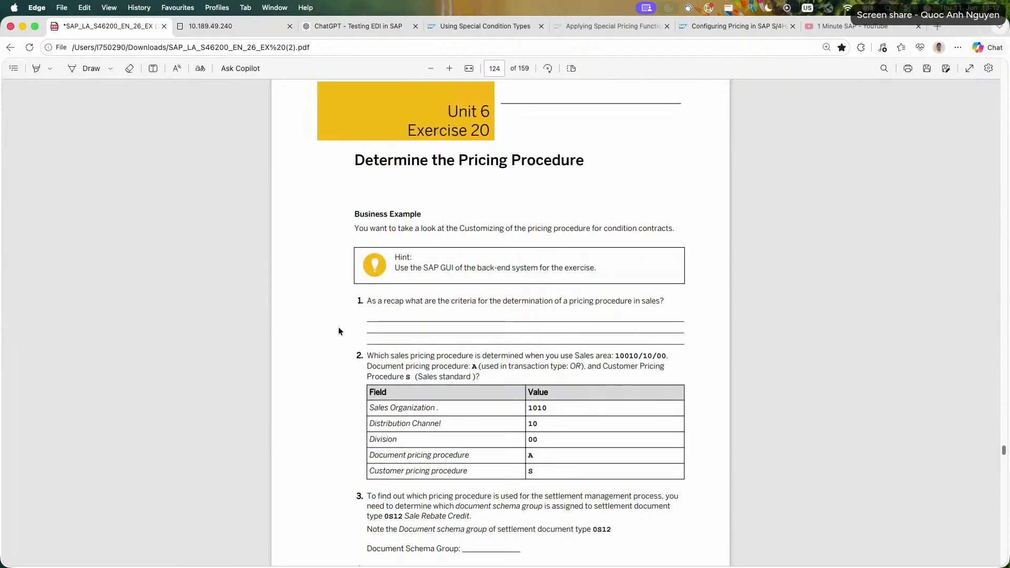
scroll(339, 328, "down", 8)
scroll(339, 330, "up", 3)
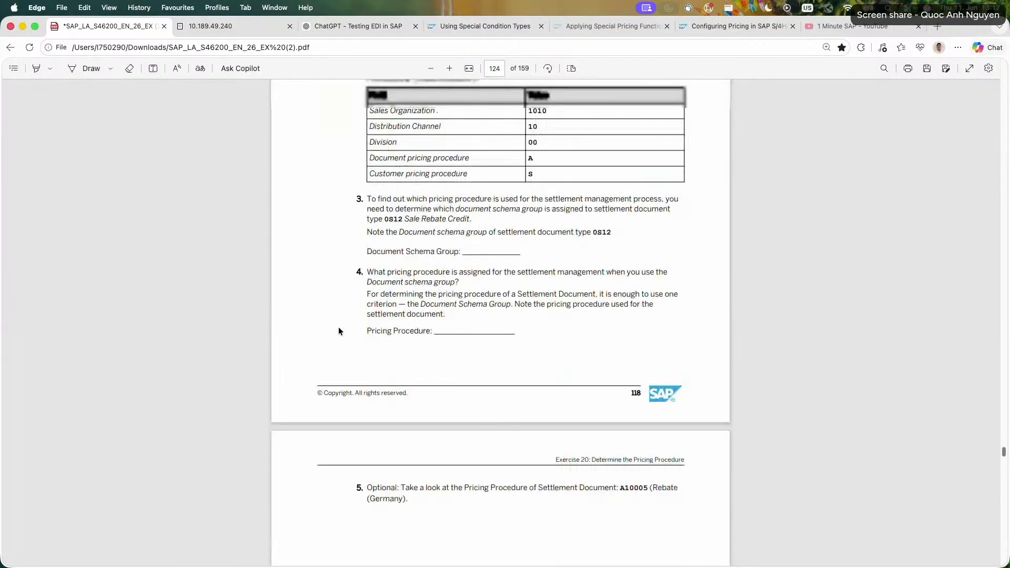
scroll(339, 327, "up", 5)
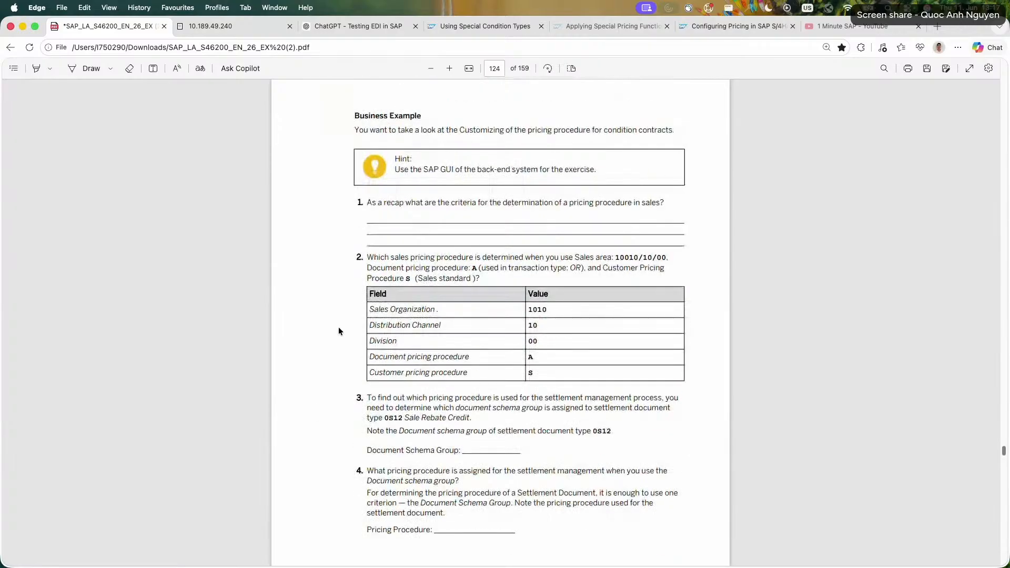
scroll(540, 218, "up", 1)
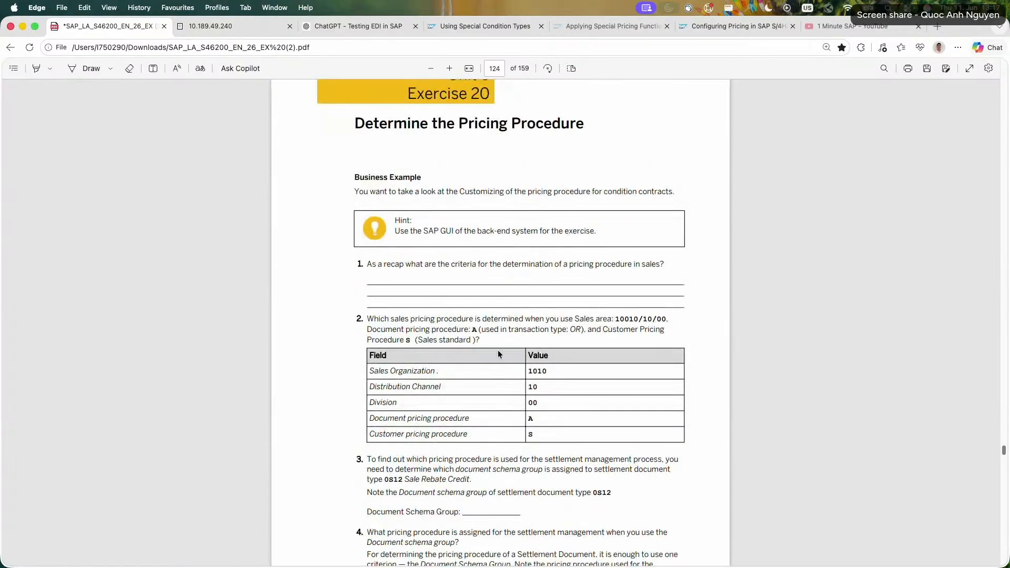
scroll(504, 363, "down", 8)
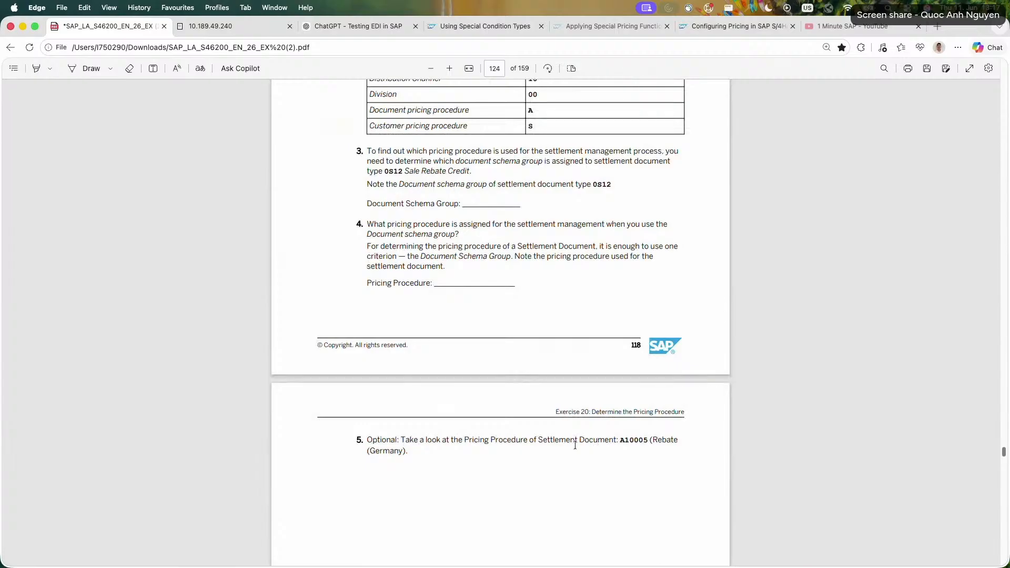
scroll(488, 395, "up", 5)
scroll(487, 389, "down", 6)
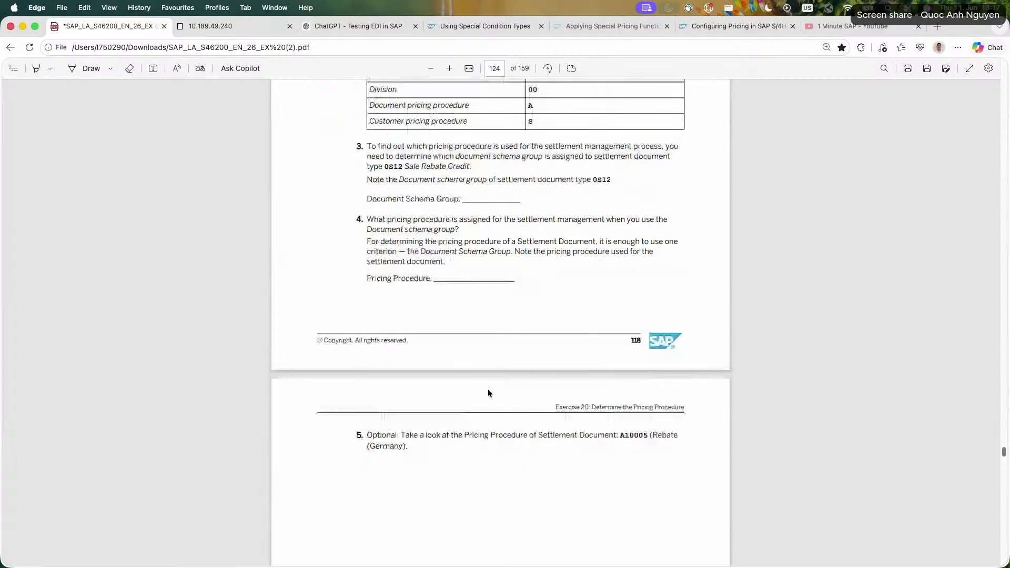
scroll(487, 389, "up", 6)
scroll(221, 275, "up", 5)
Browse Exercise 21 on sales processes and Exercise 22 on creating a condition contract, and look over the remaining exercises in the contents.
left_click(13, 68)
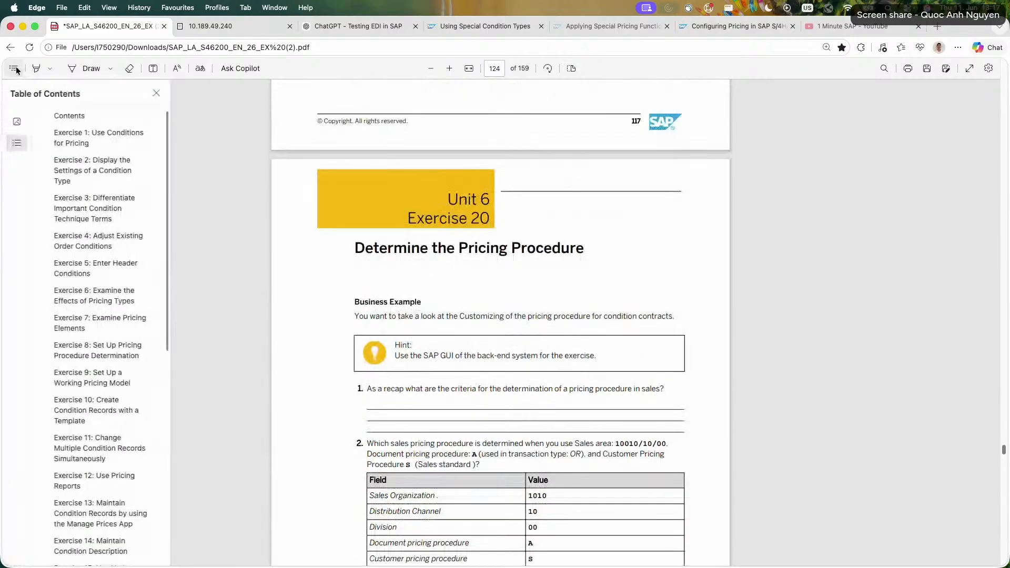
scroll(100, 295, "down", 10)
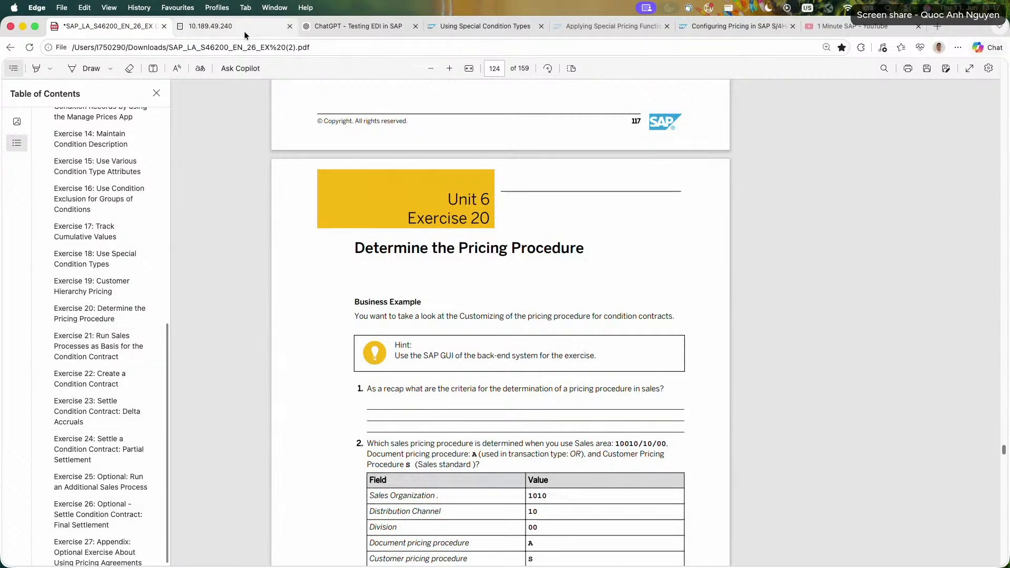
left_click(135, 339)
scroll(292, 418, "down", 10)
scroll(291, 421, "down", 15)
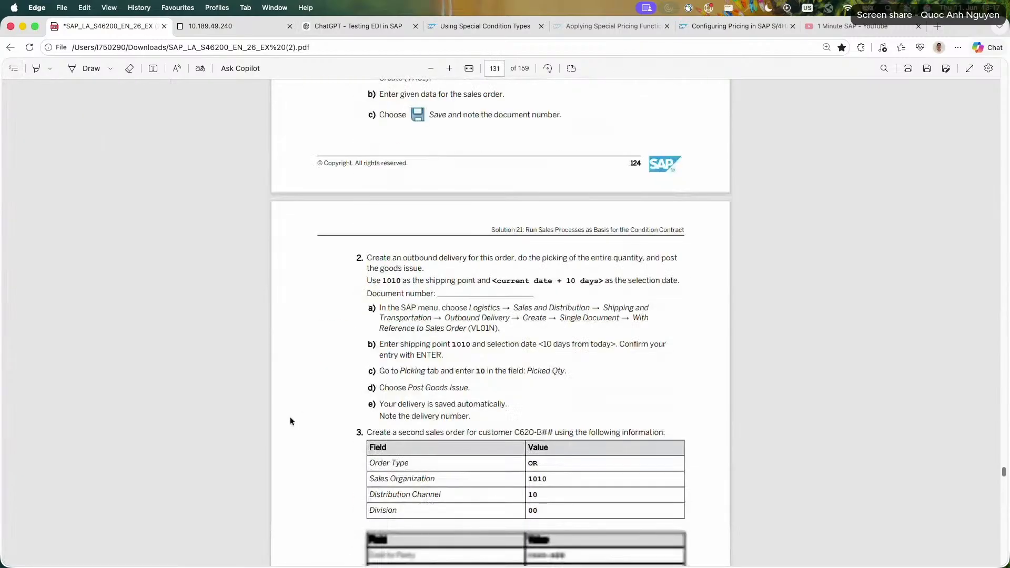
left_click(14, 68)
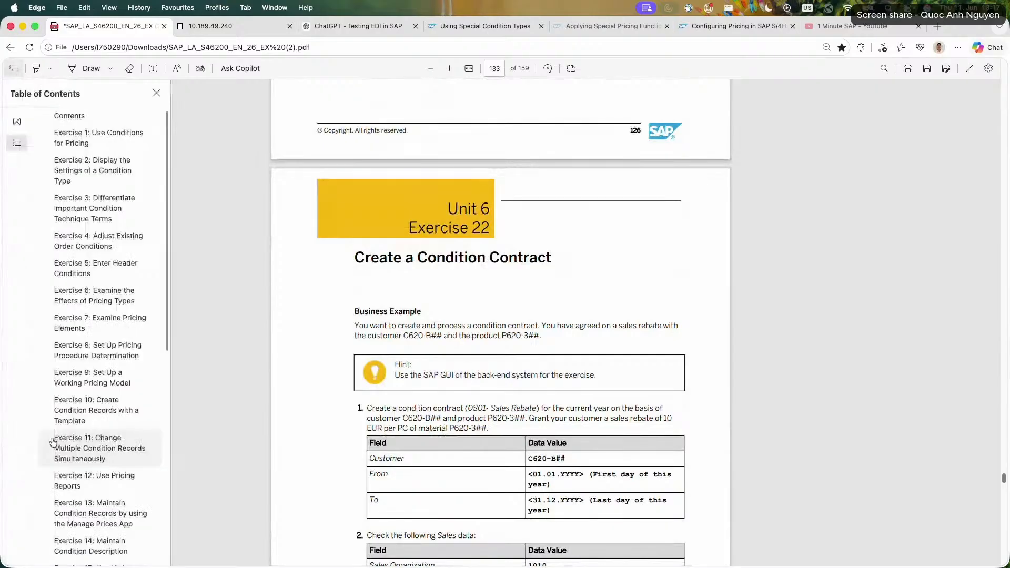
scroll(53, 494, "down", 8)
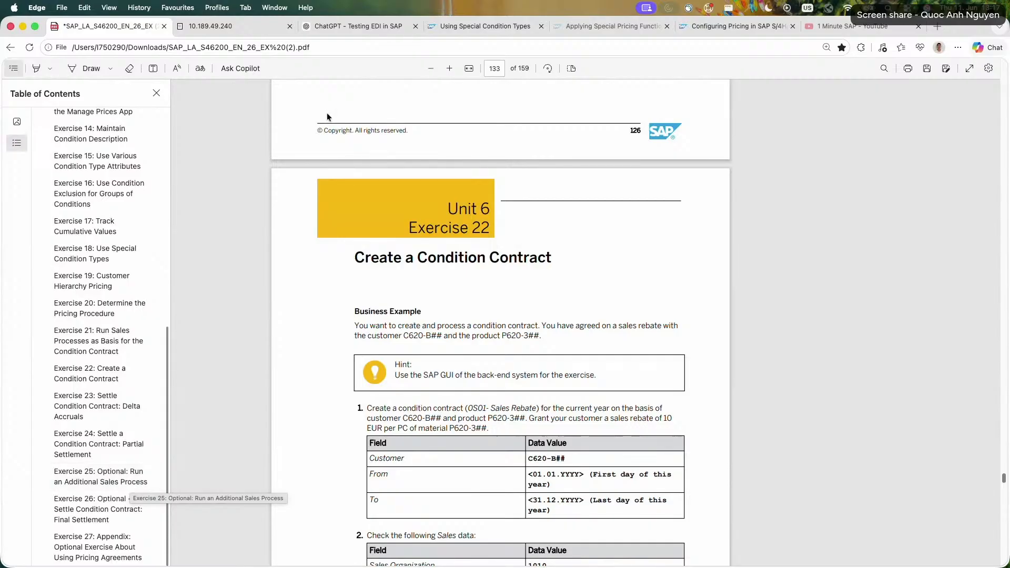
Switch to the 1 Minute SAP YouTube channel, view its description and Ko-fi support page, and return to the playlists.
left_click(841, 33)
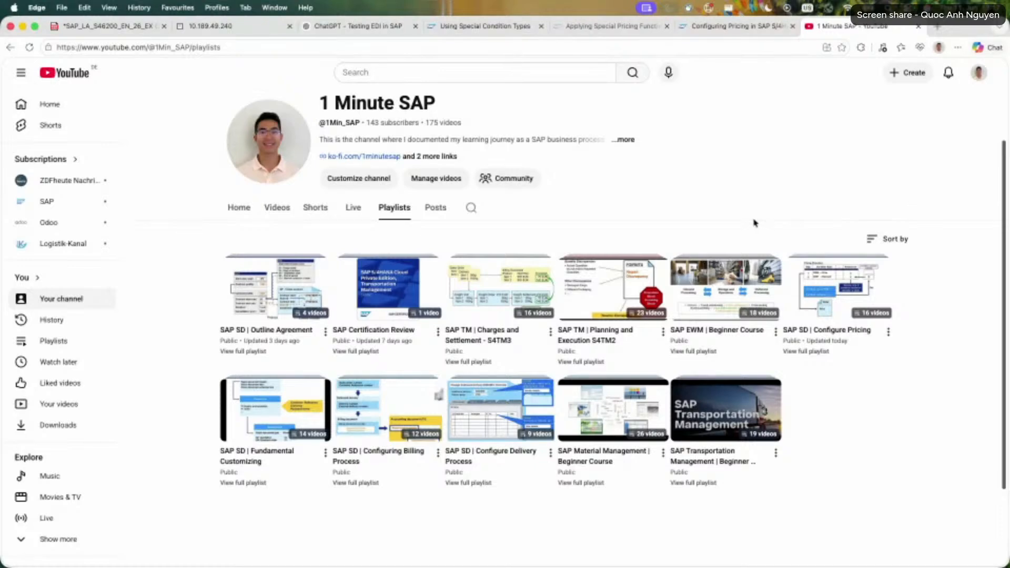
left_click(624, 140)
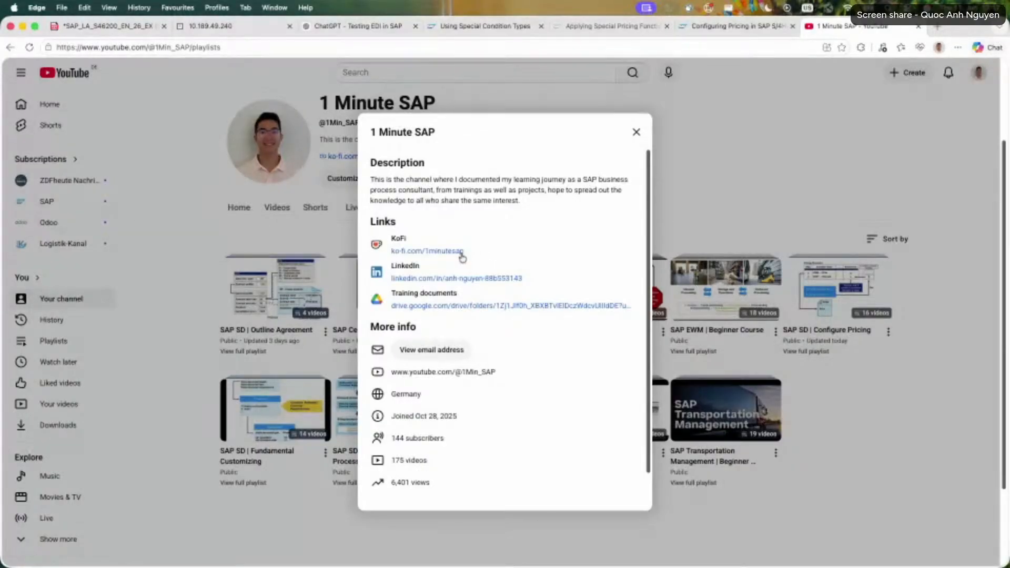
left_click(456, 252)
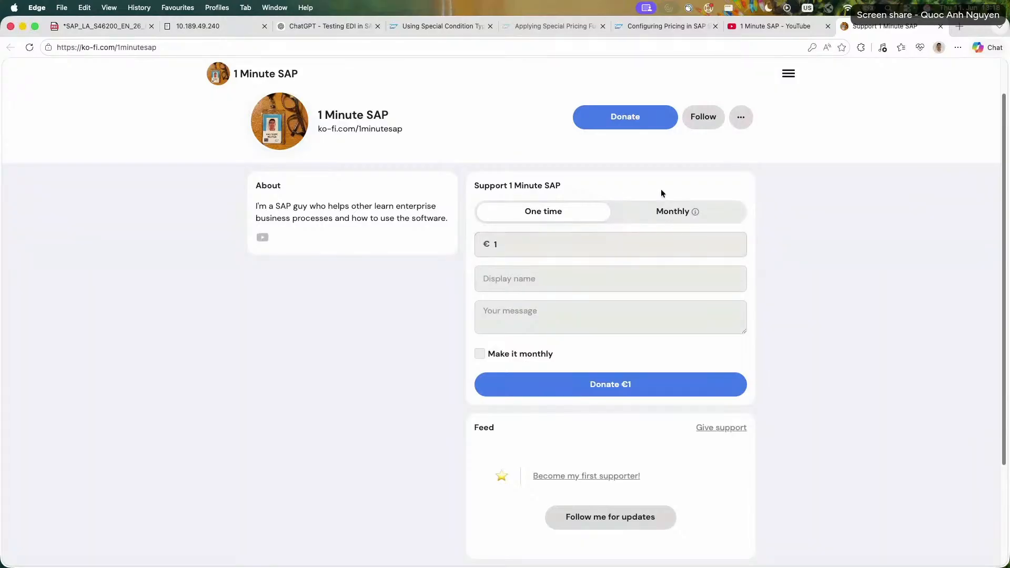
left_click(768, 30)
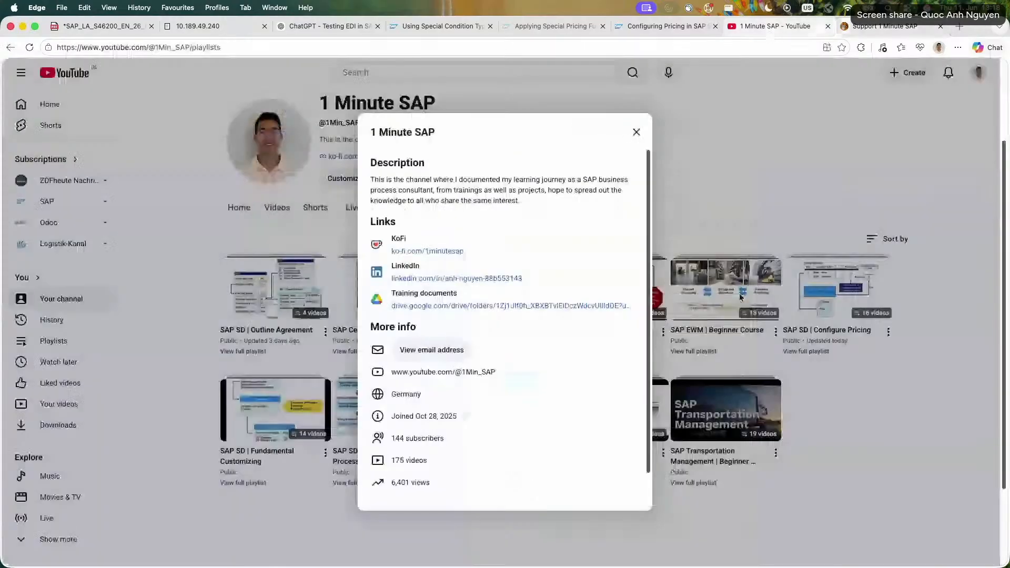
left_click(636, 132)
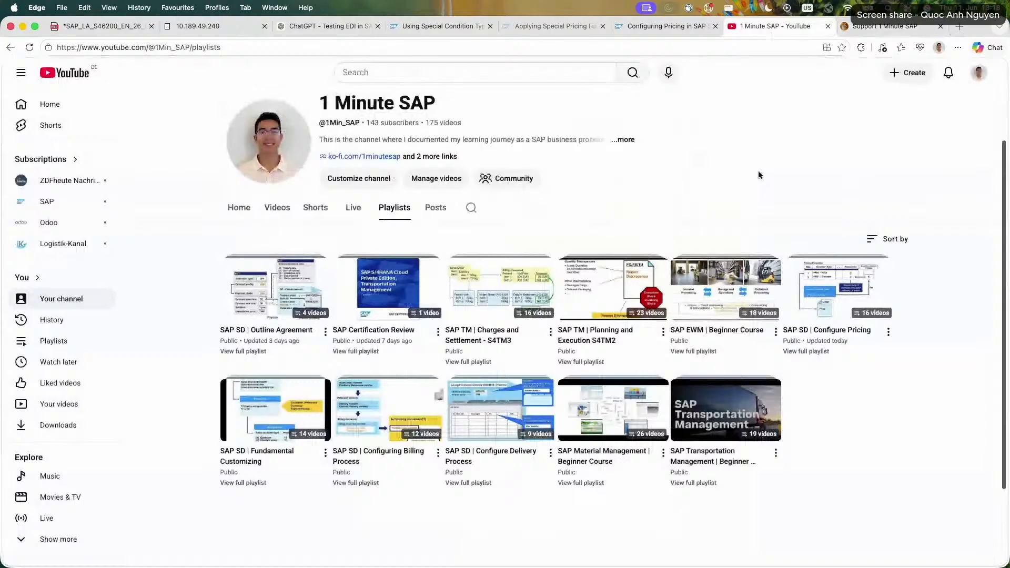